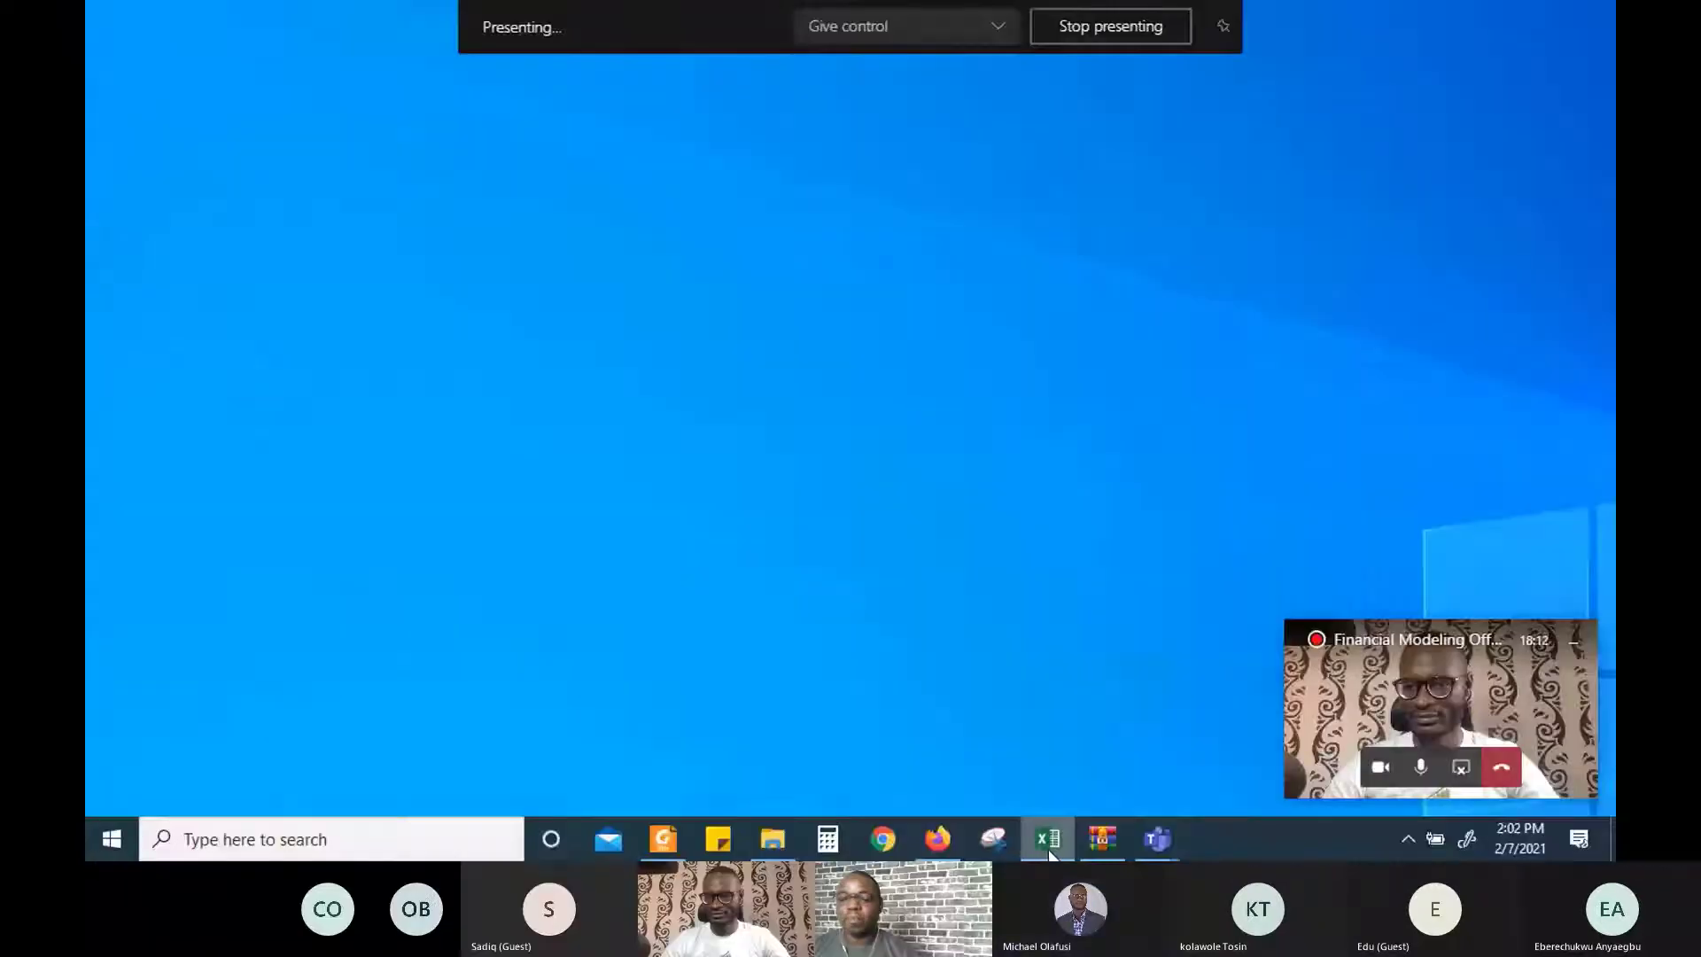
Switch to the Excel workbook and look over the Corkscrew Model and Scenarios sections of Sheet1
click(1049, 853)
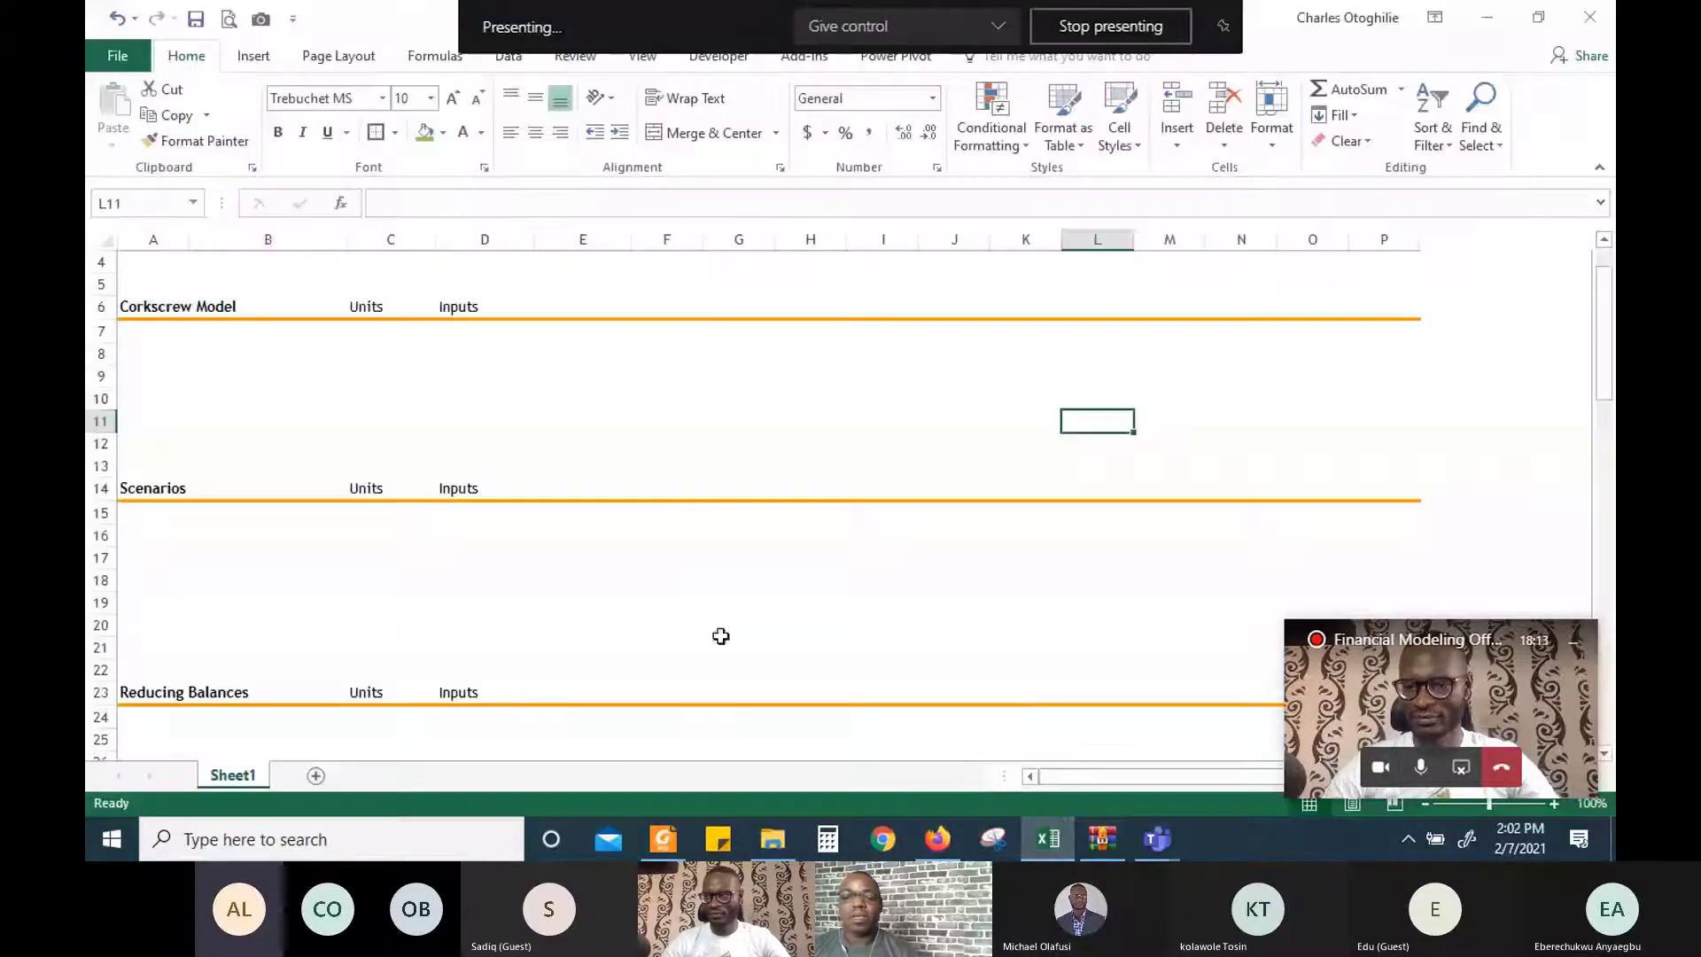
click(415, 409)
click(342, 351)
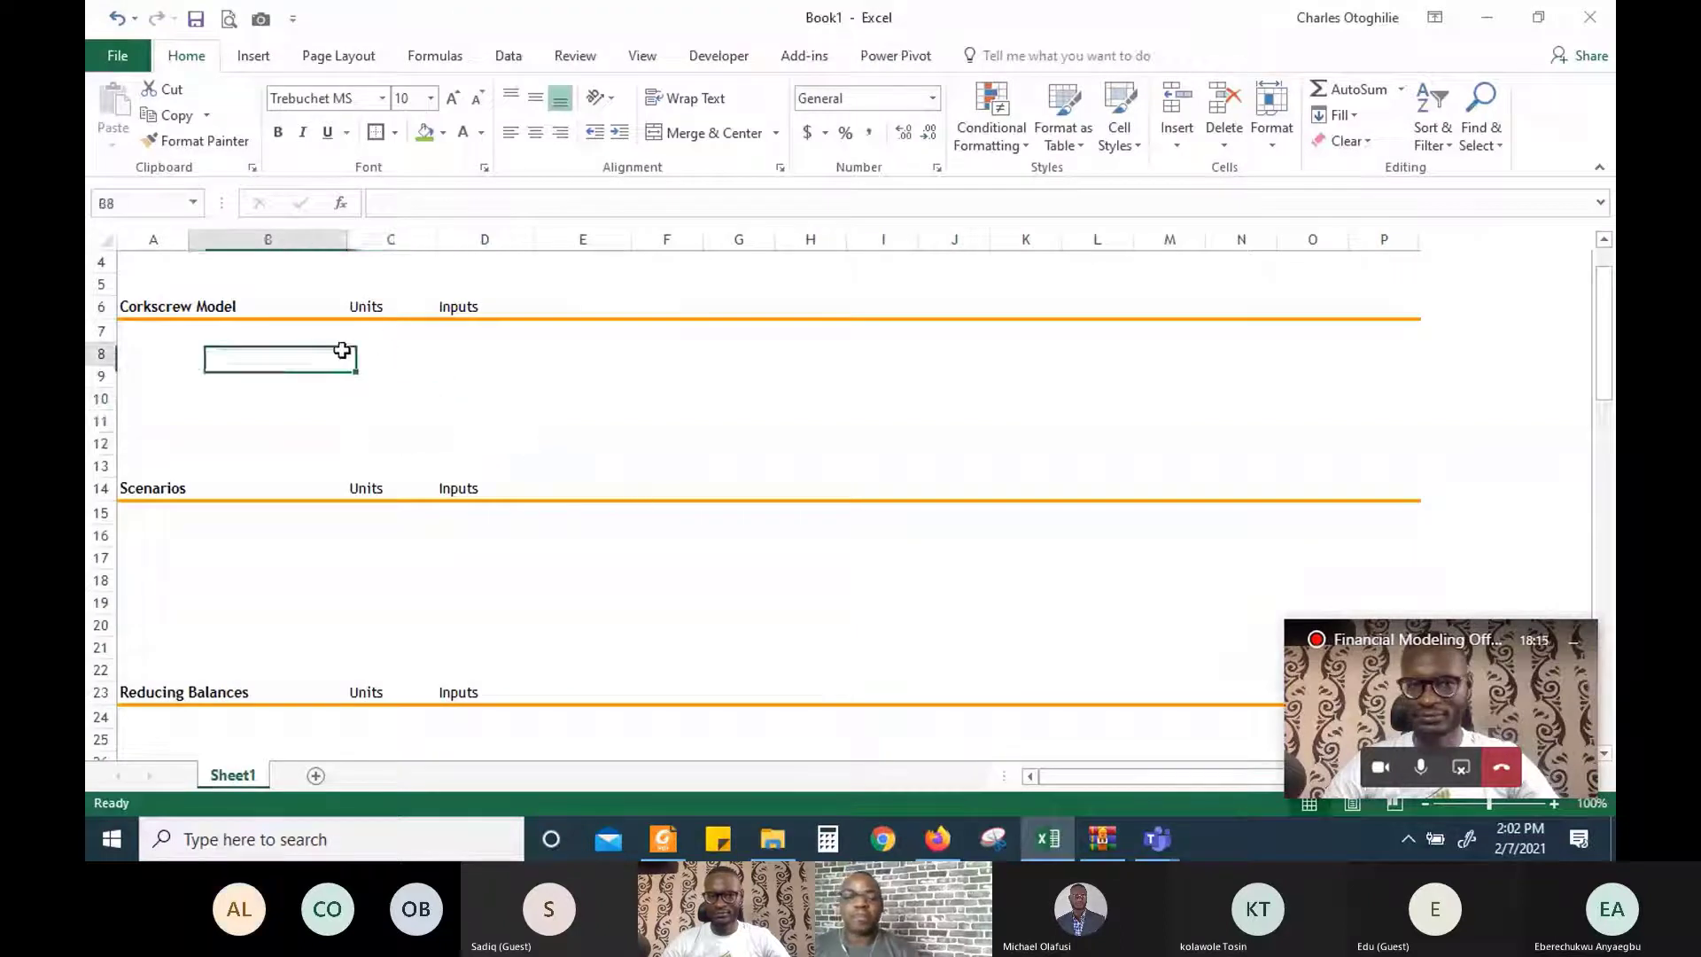
click(222, 311)
click(161, 314)
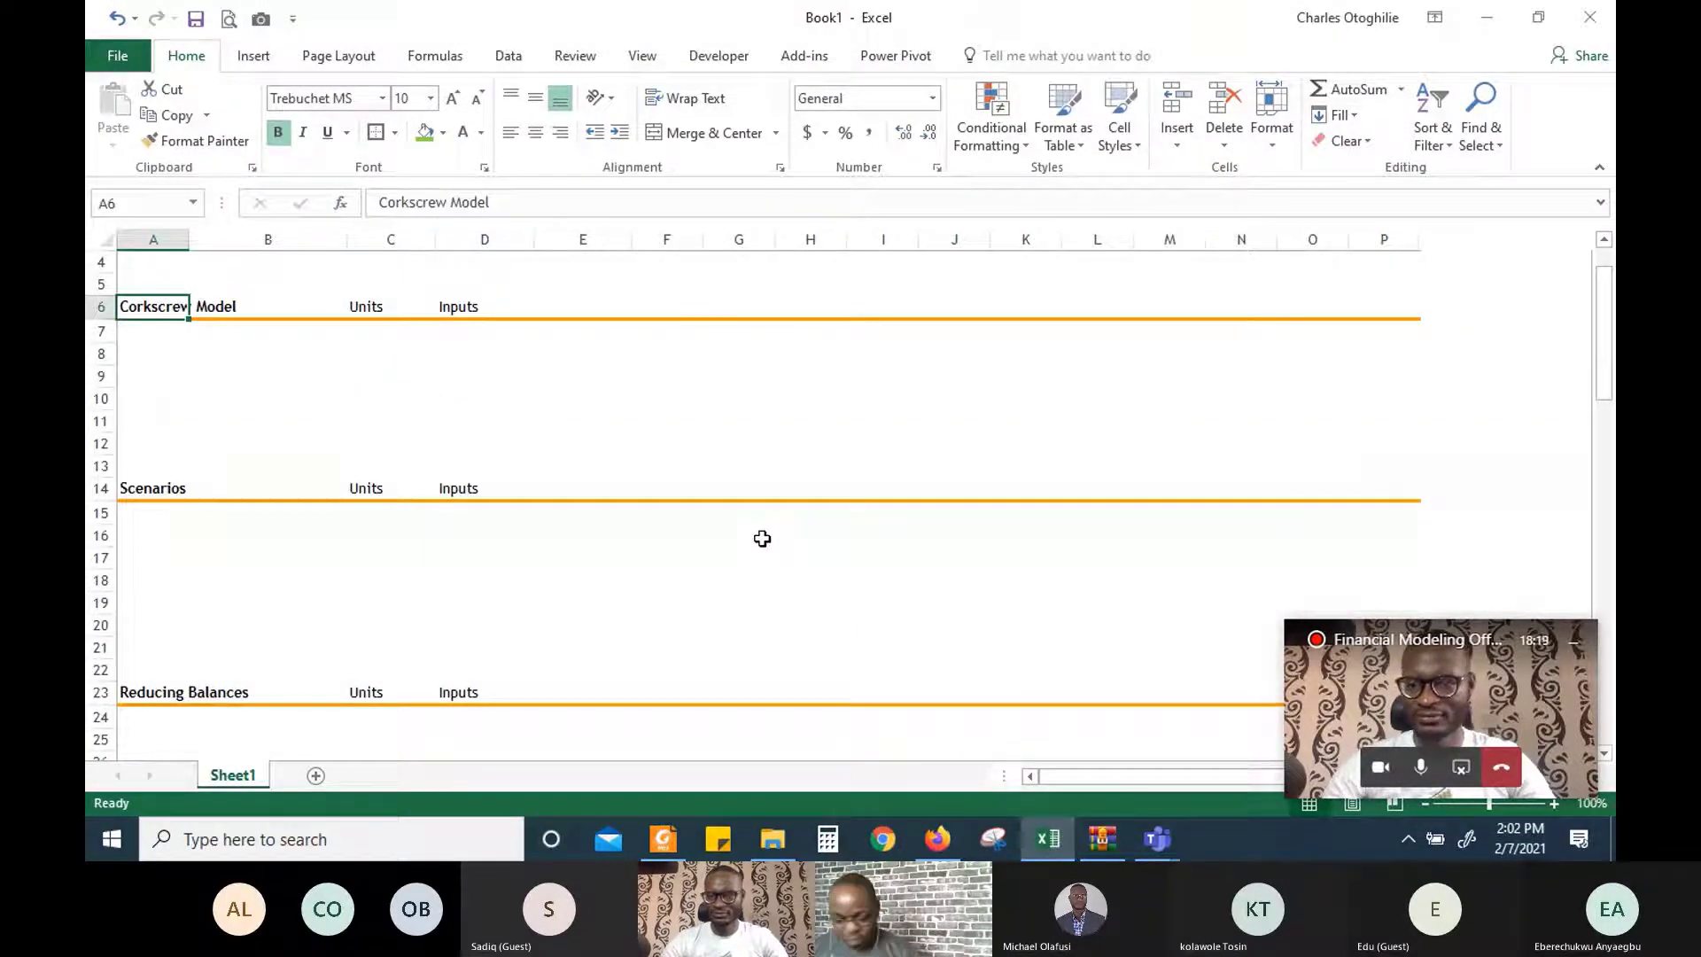
key(Down)
key(Down)
key(Down)
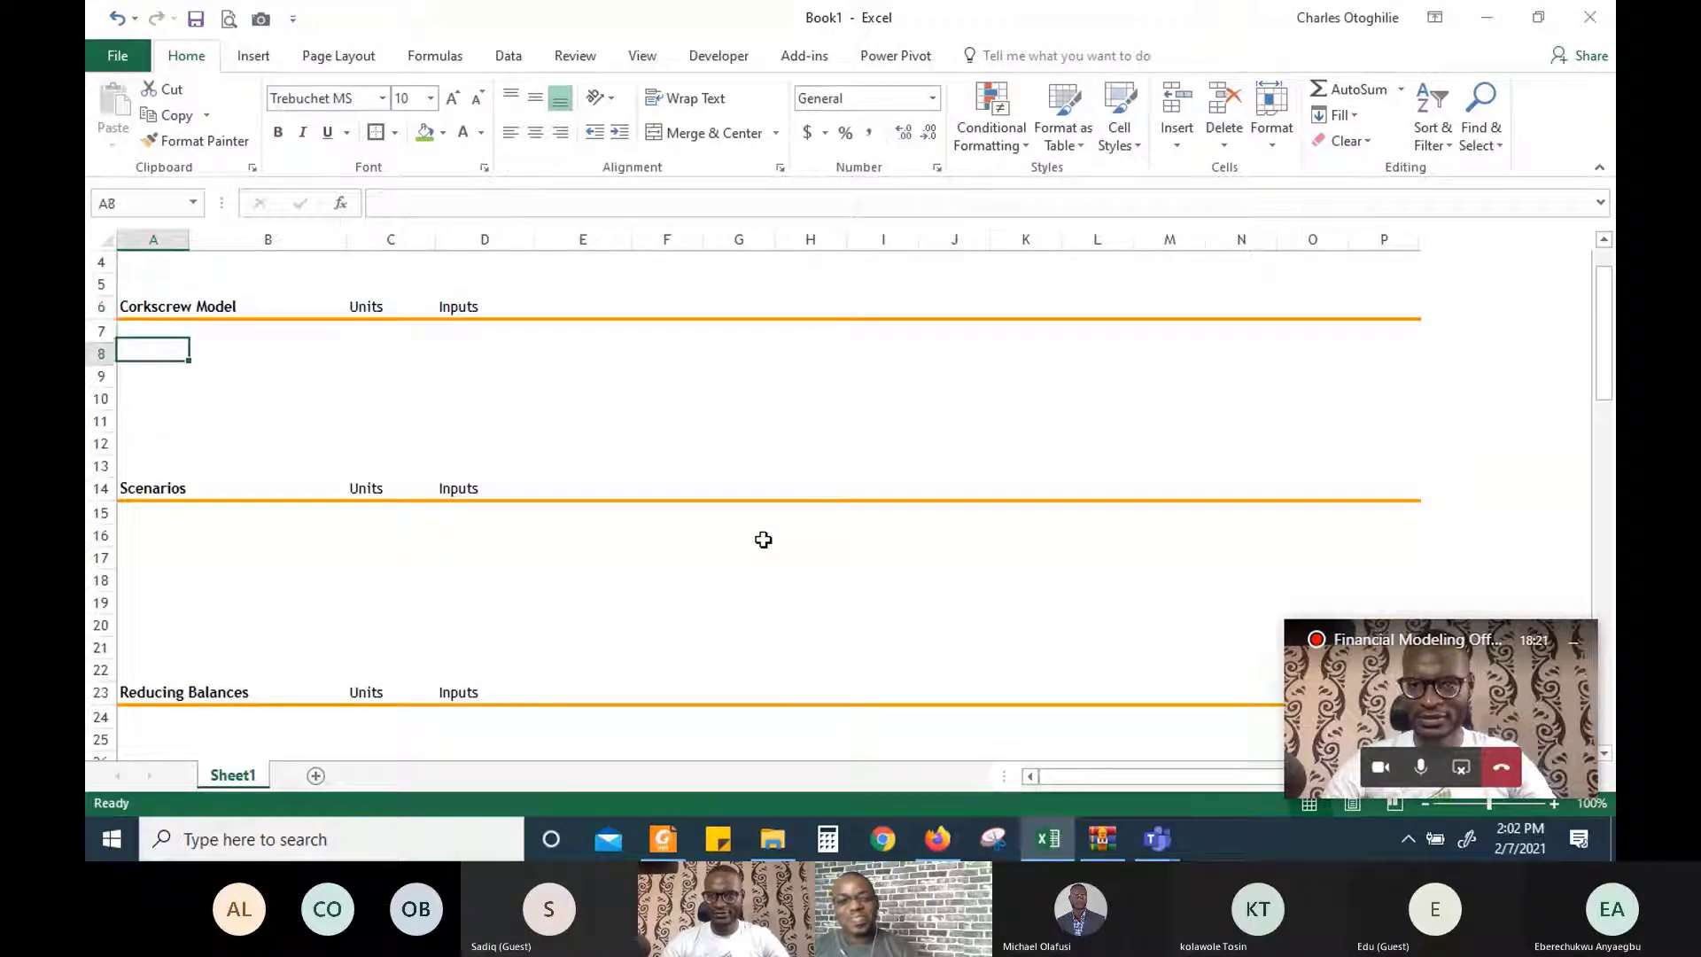
key(Down)
key(Down)
key(Down)
key(Down)
key(Down)
key(Down)
key(Down)
key(Down)
key(Down)
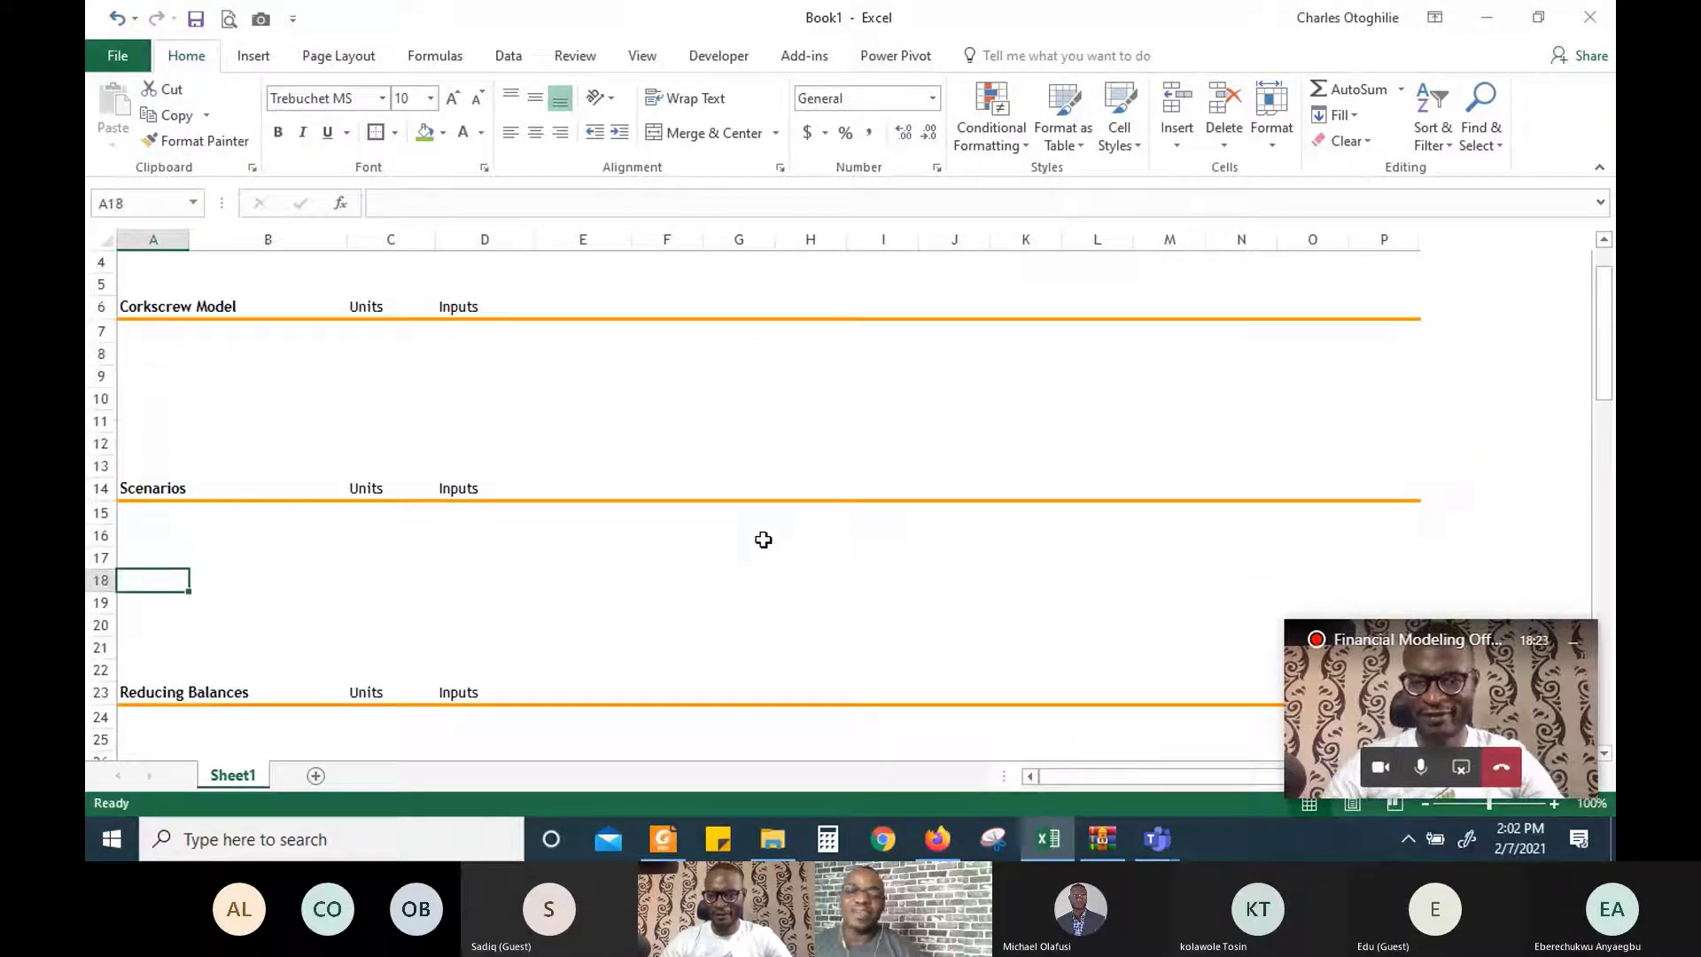
key(Up)
key(Up)
key(Up)
Enter the timeline start date 1-Jan-2021 in cell E1 of the Timing row
key(ctrl+Home)
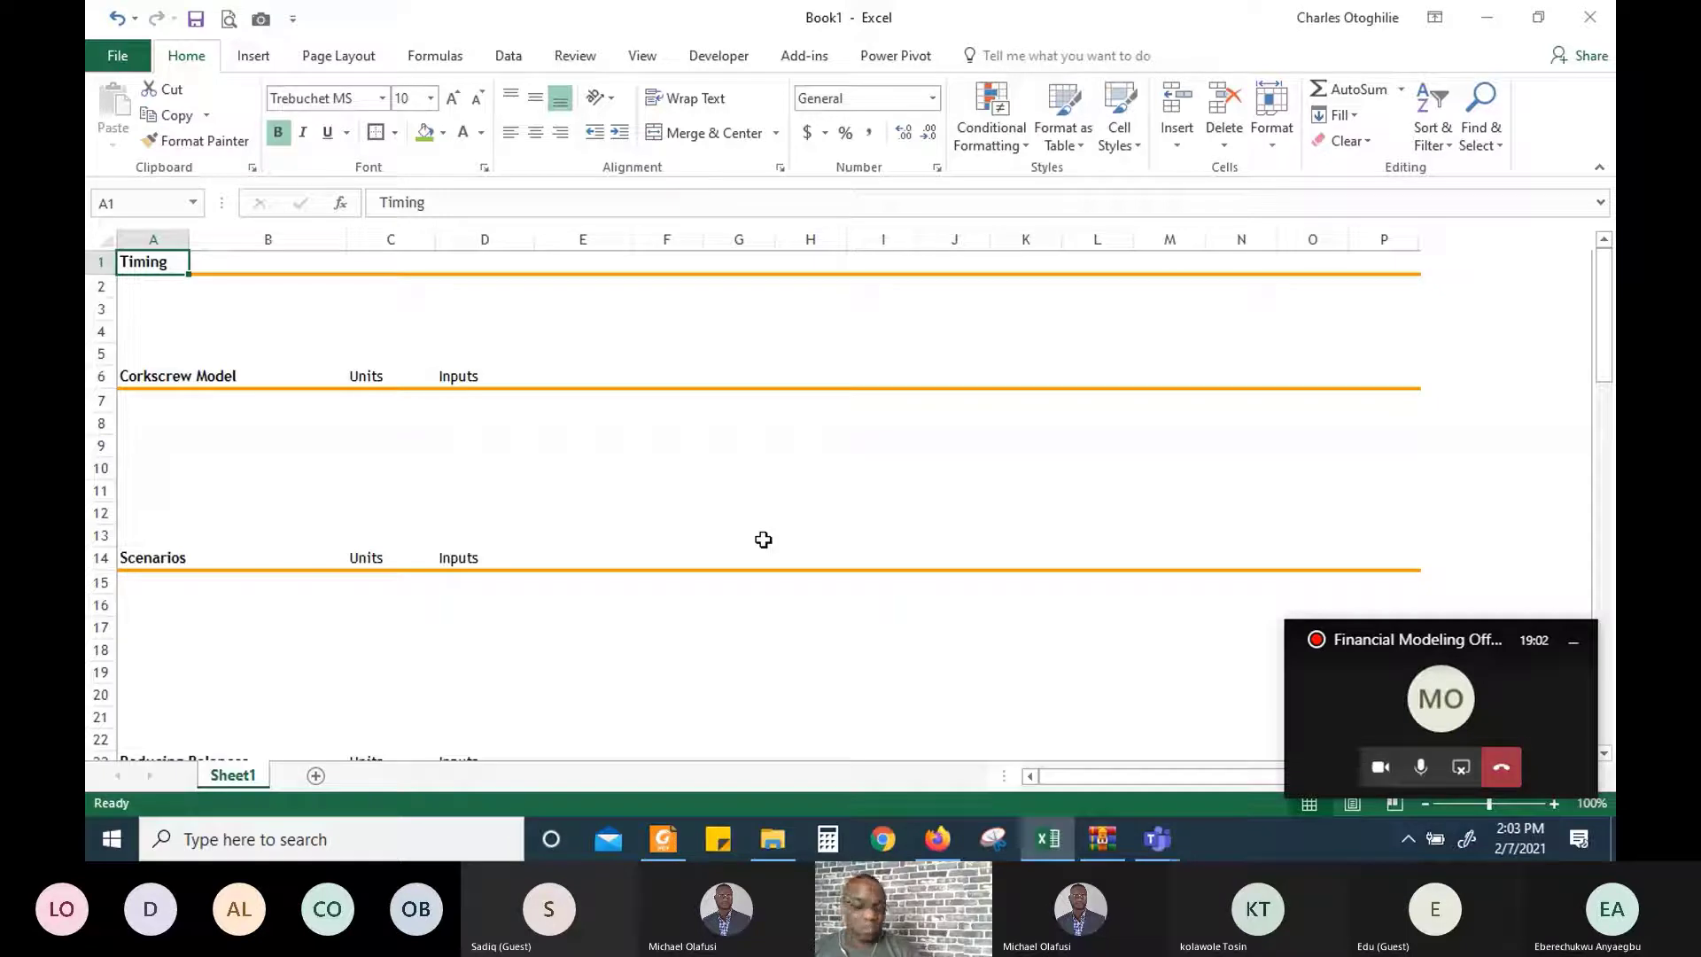
key(Right)
key(Right)
key(Right)
key(Right)
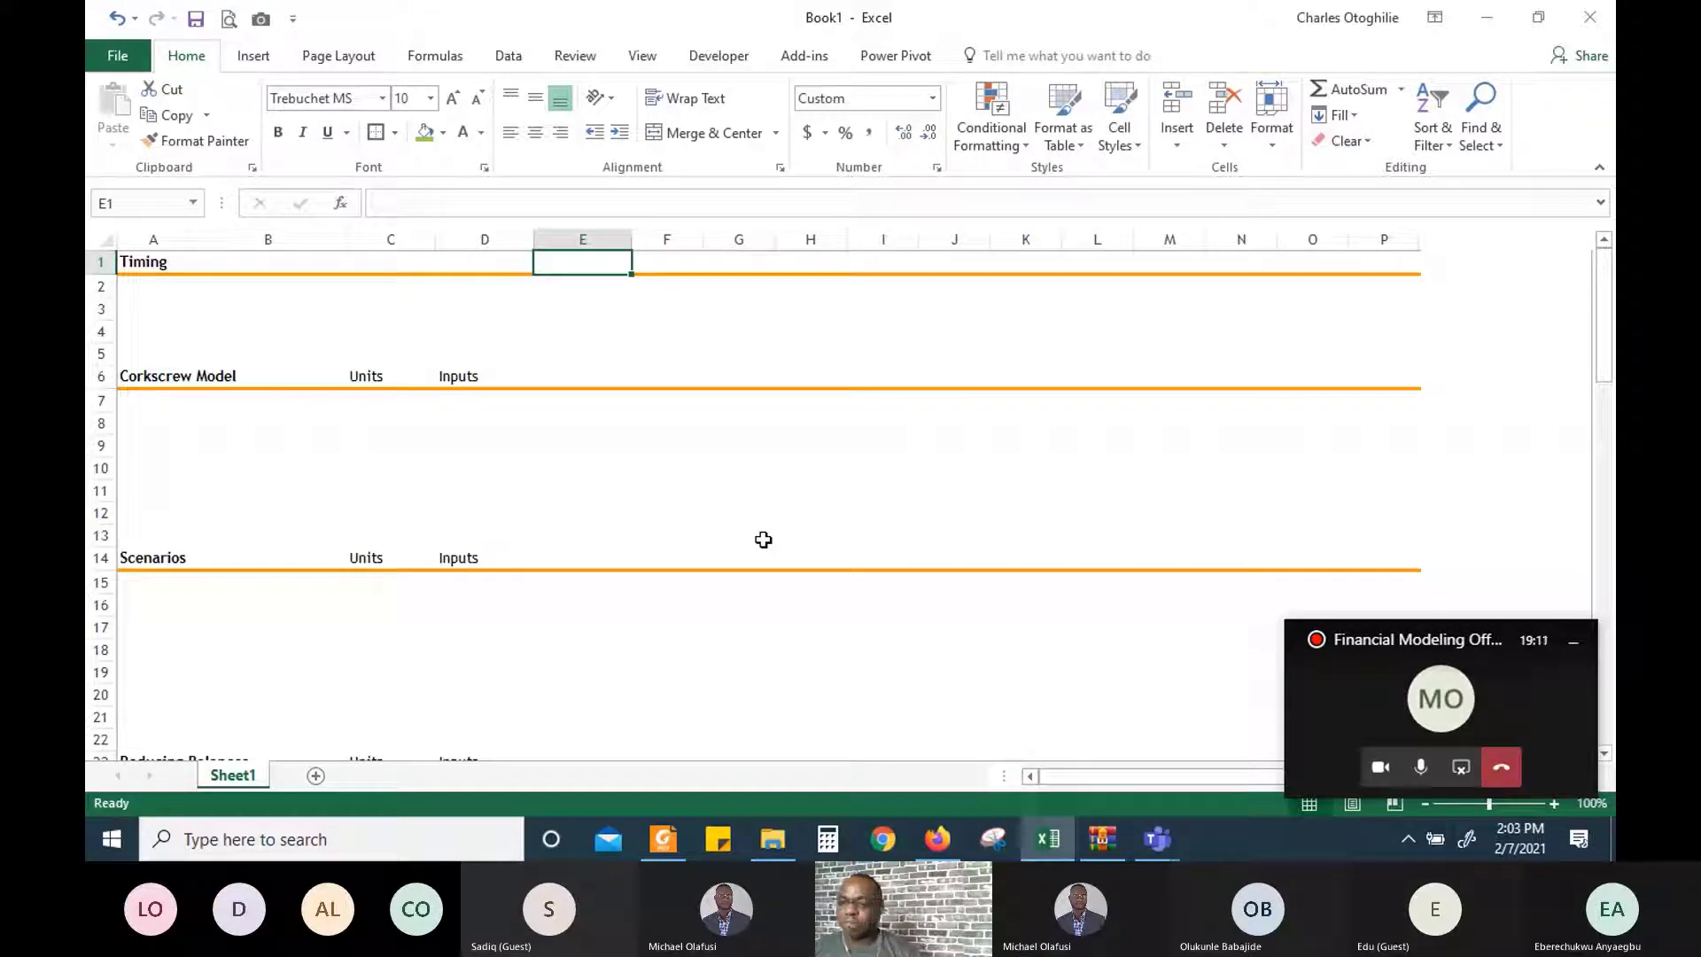
key(Right)
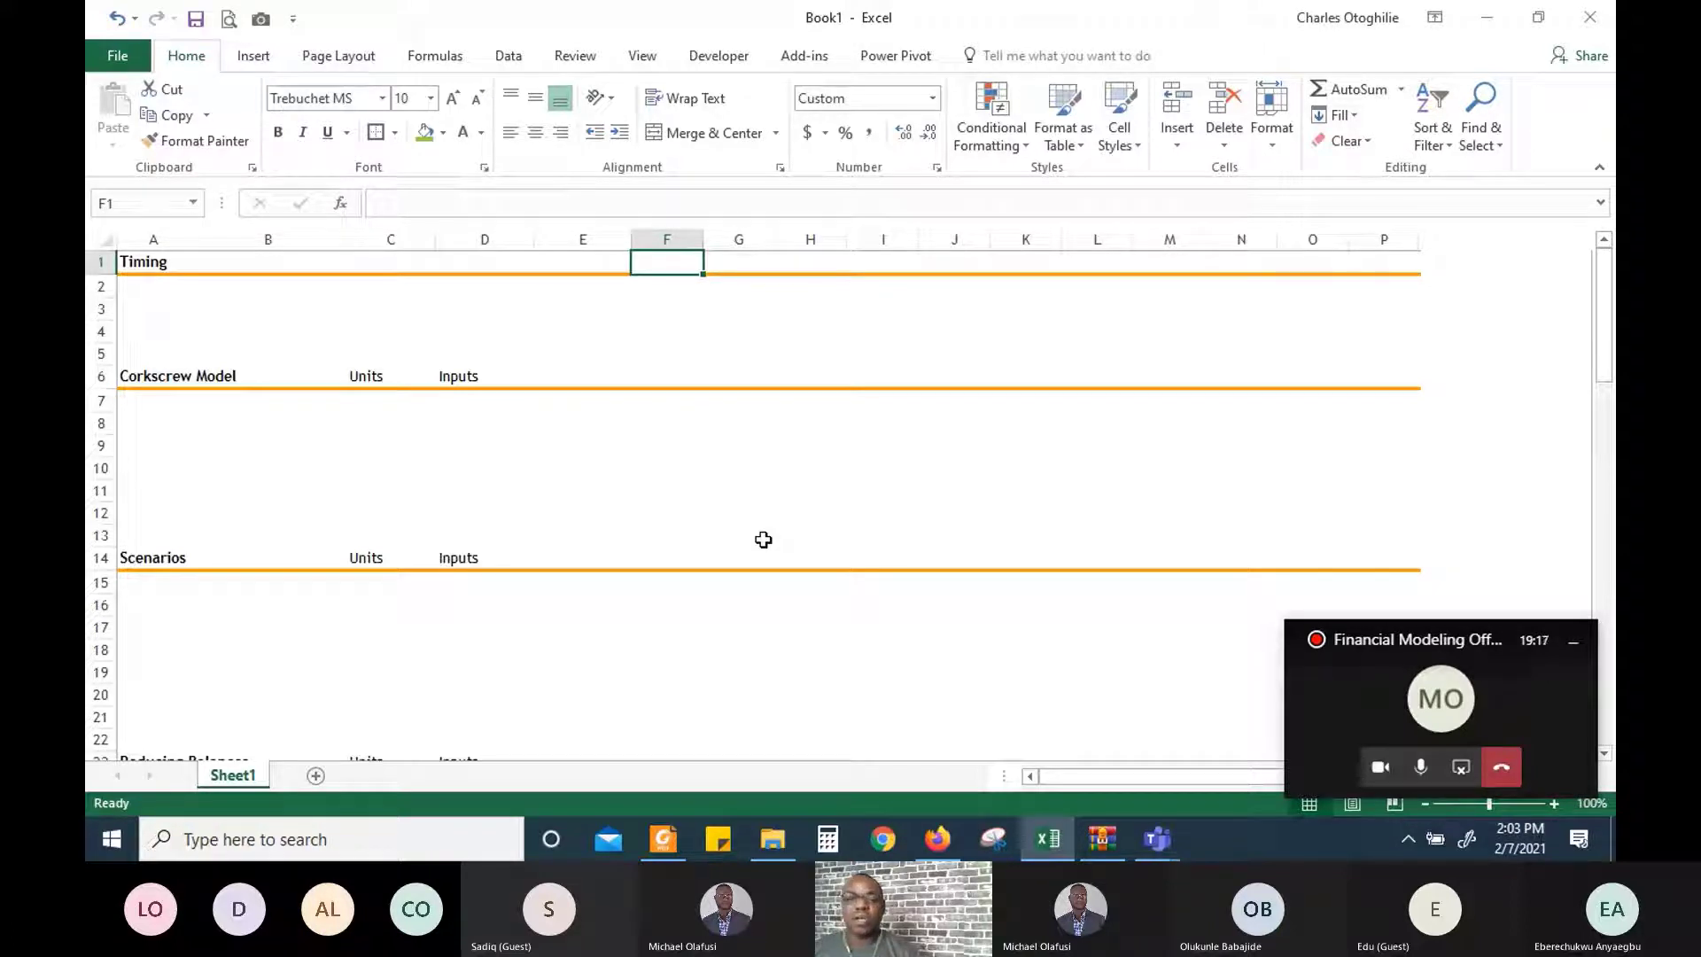
key(Left)
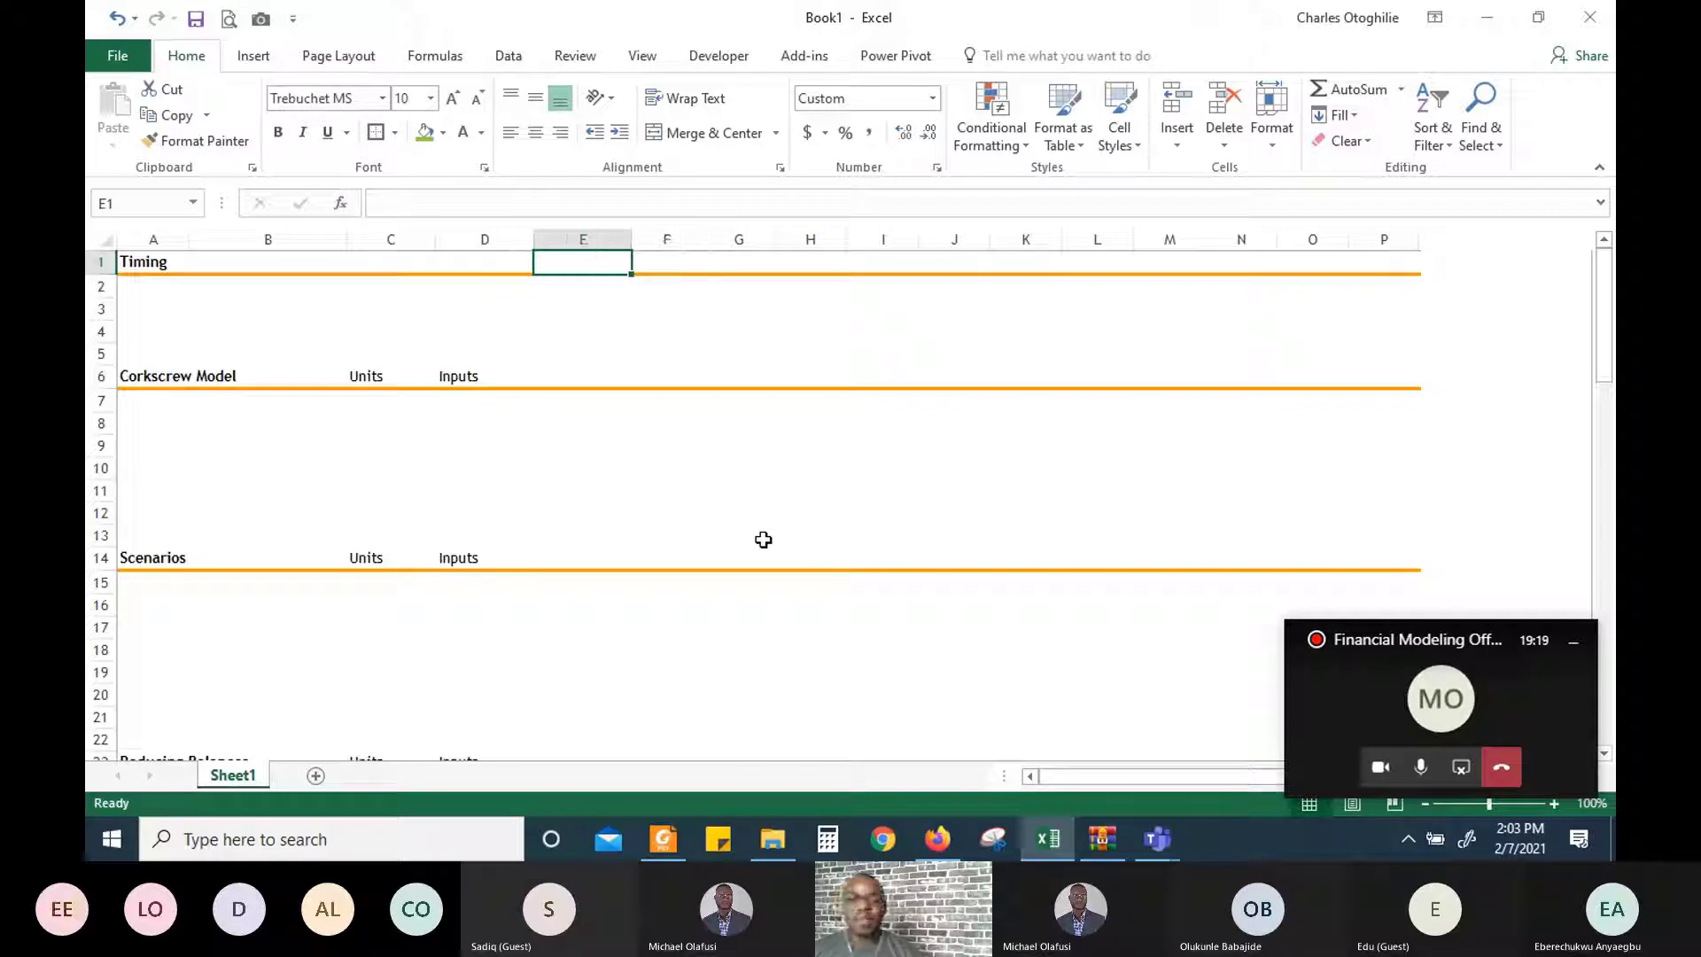
text(1-)
text(Jan-2021)
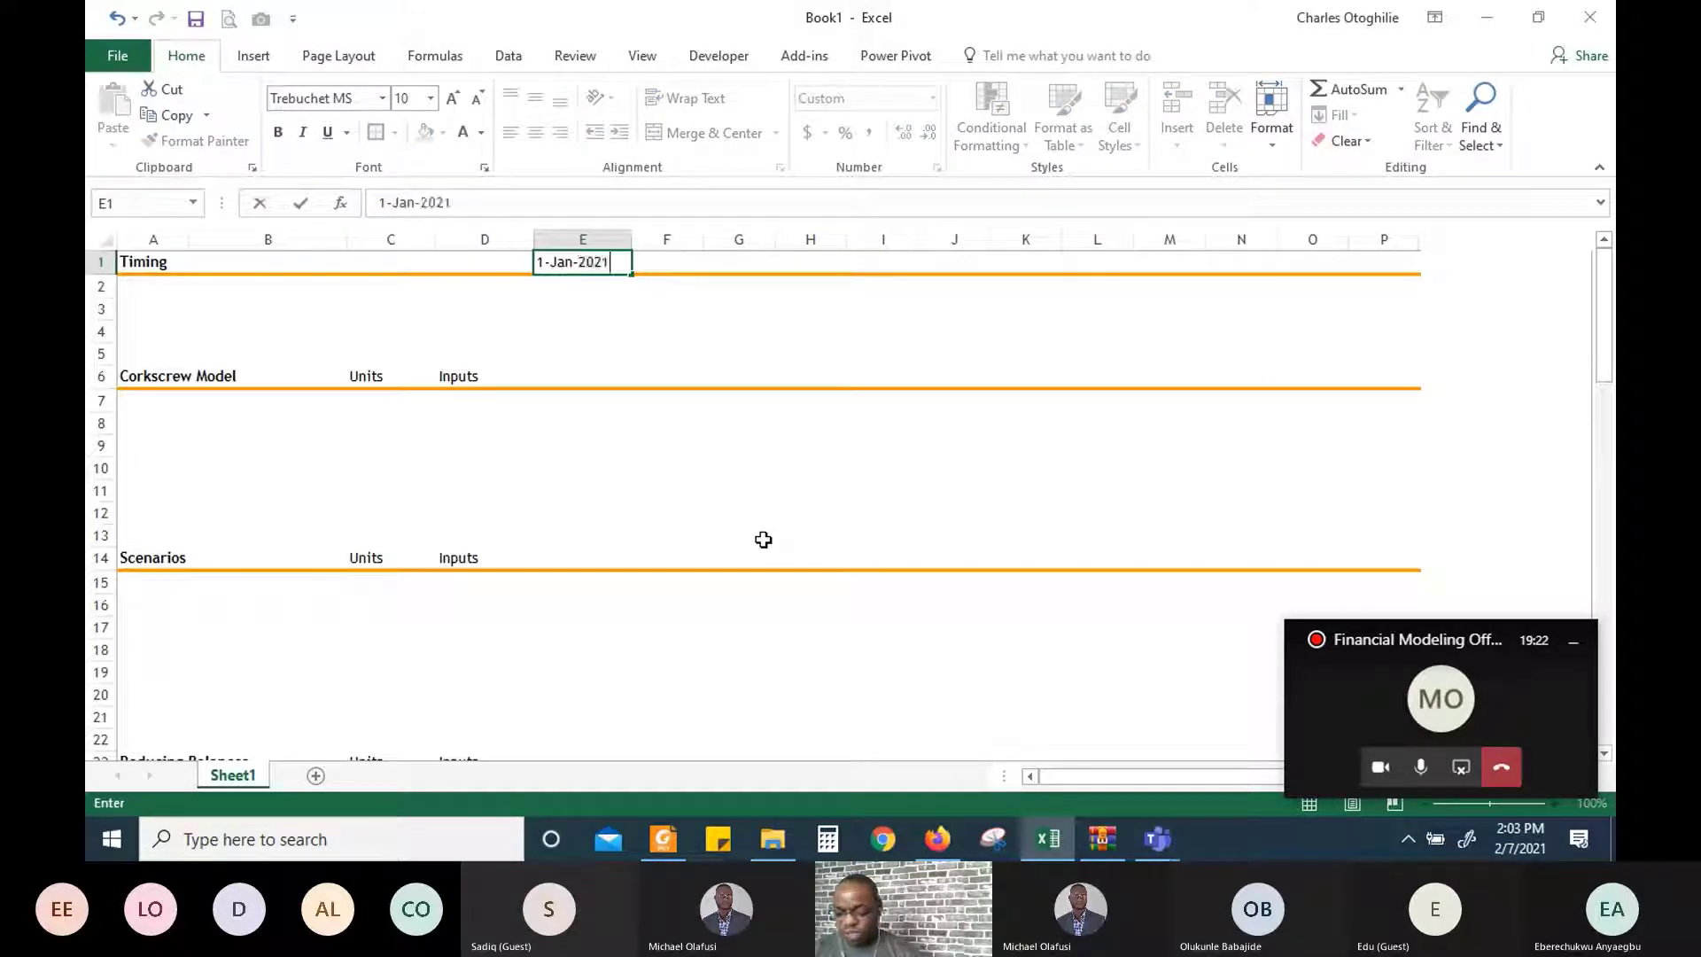
key(Return)
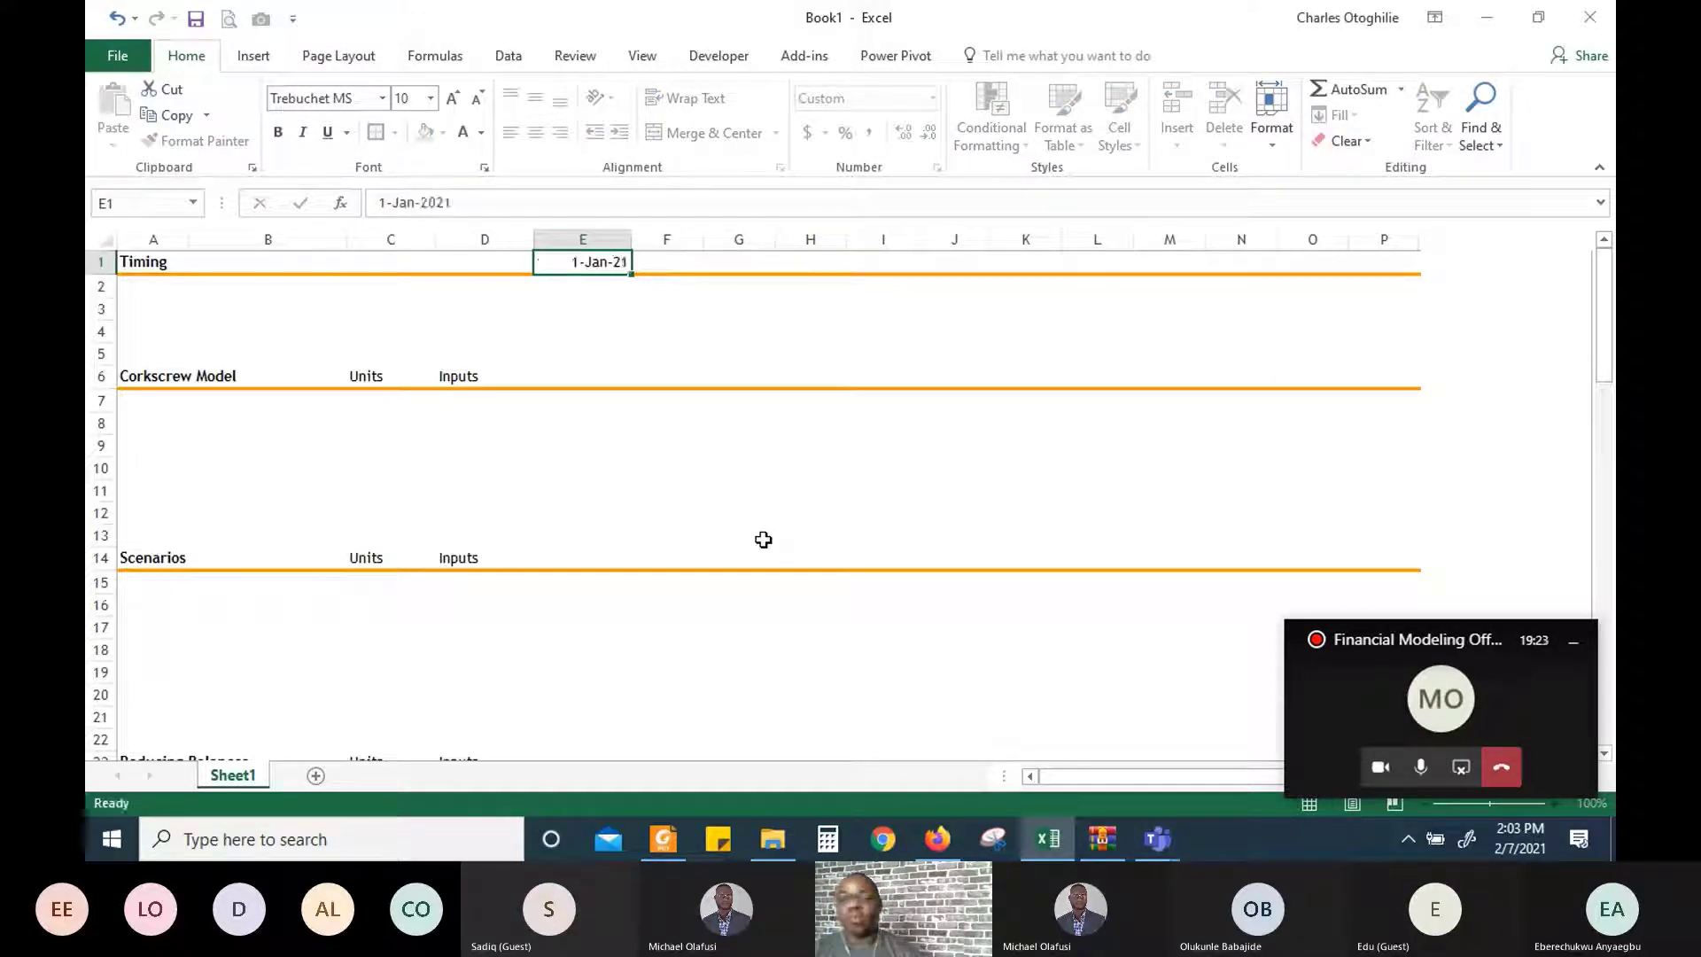
Enter the formula =EOMONTH(E1,1) in cell F1 to calculate the next period's month-end date
key(Up)
key(Right)
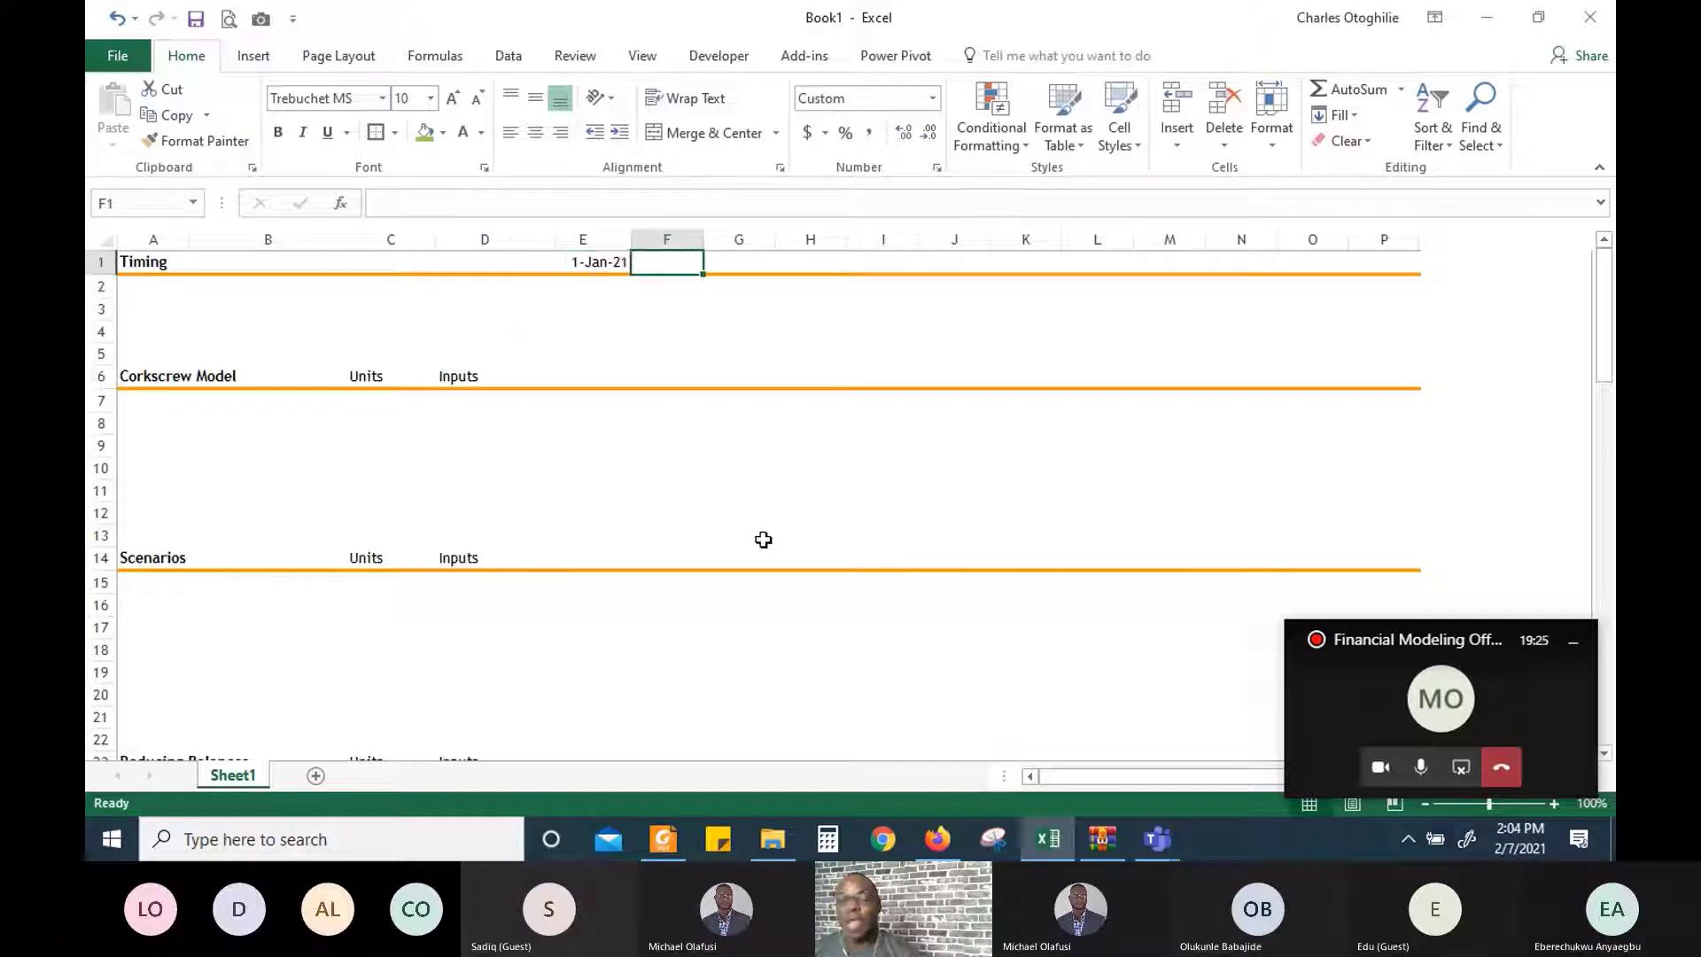
text(=)
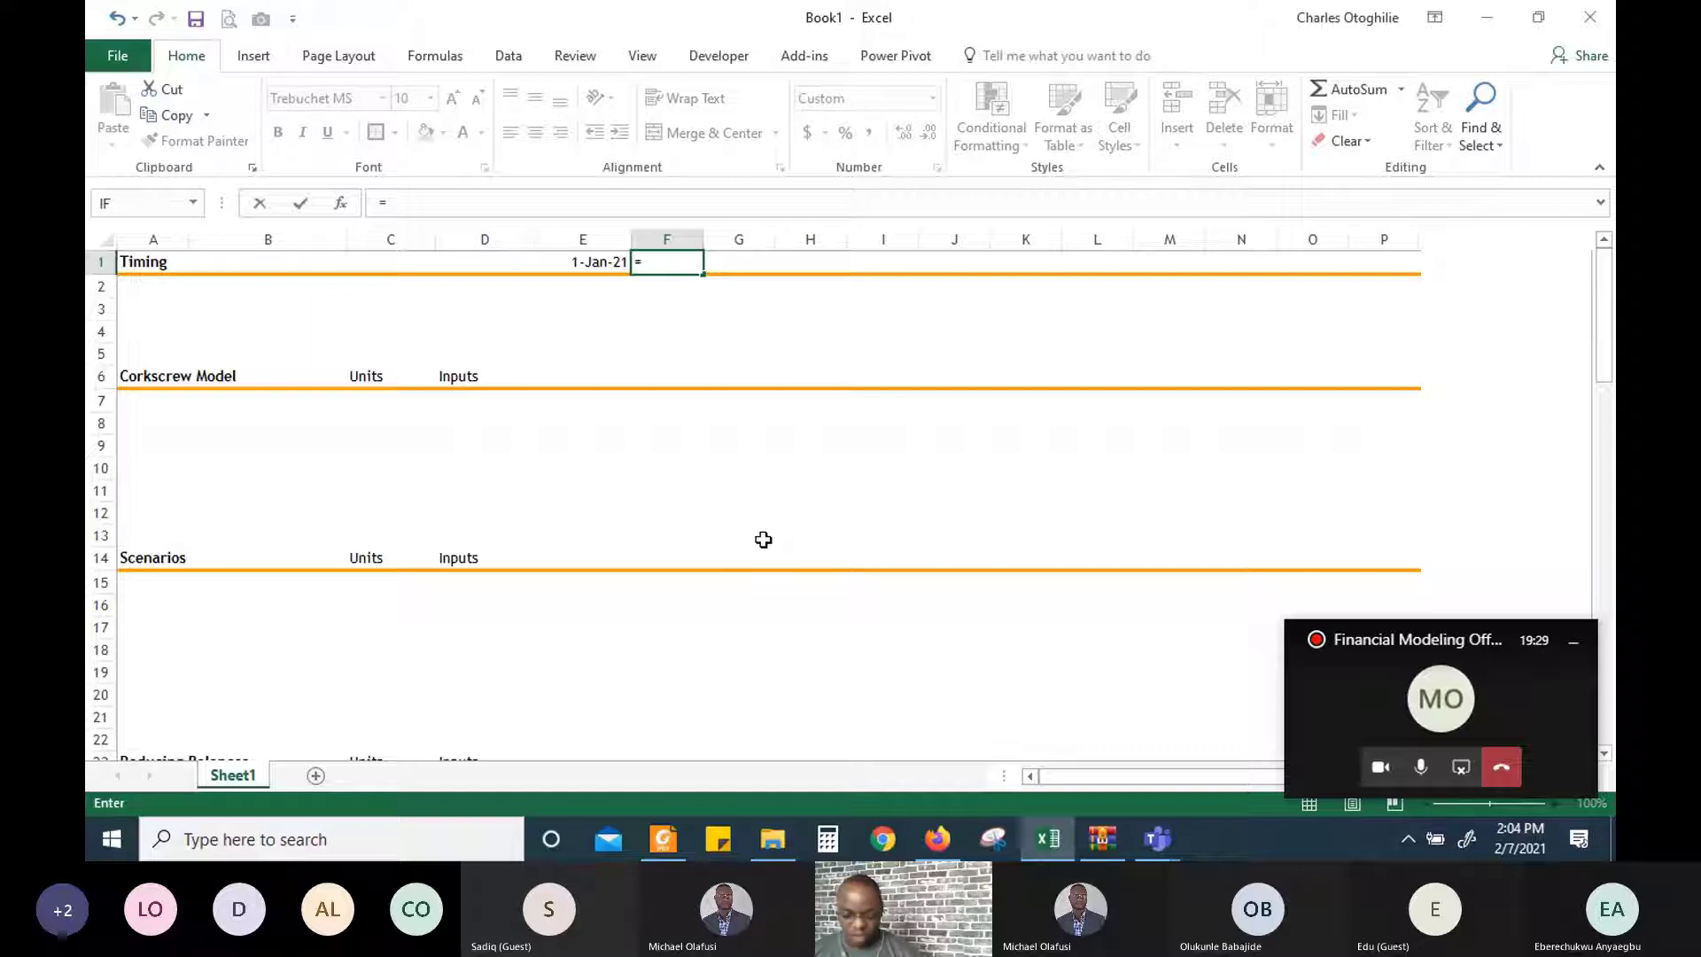
text(eomonth)
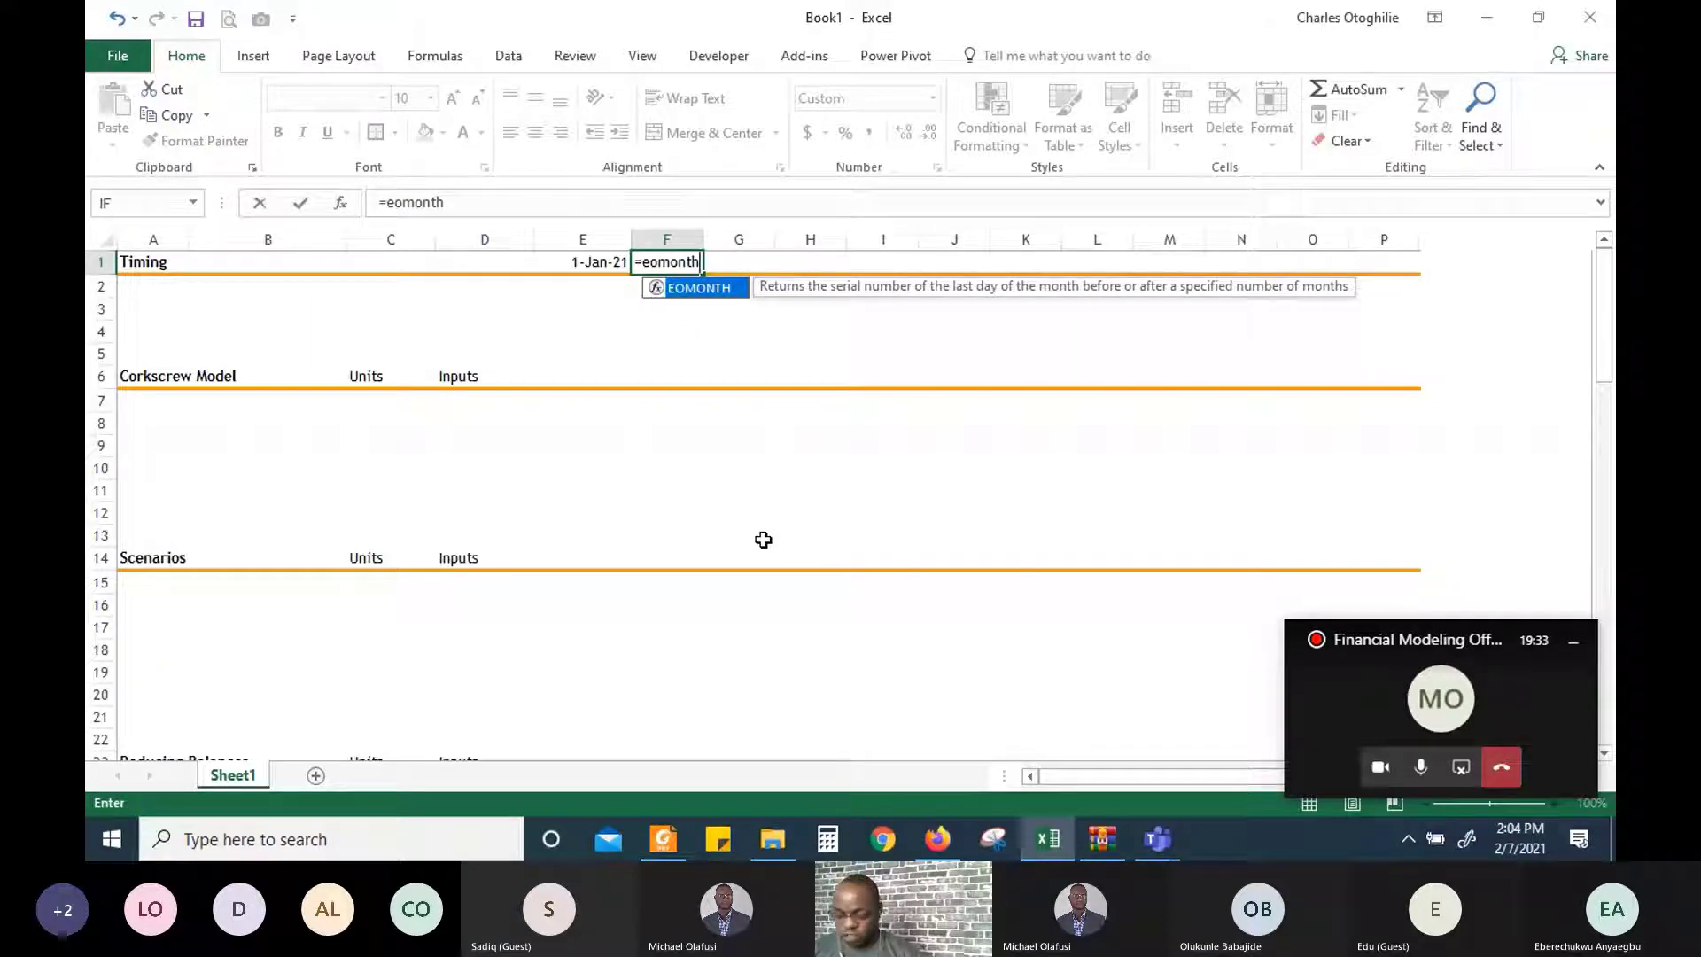
text(()
key(Left)
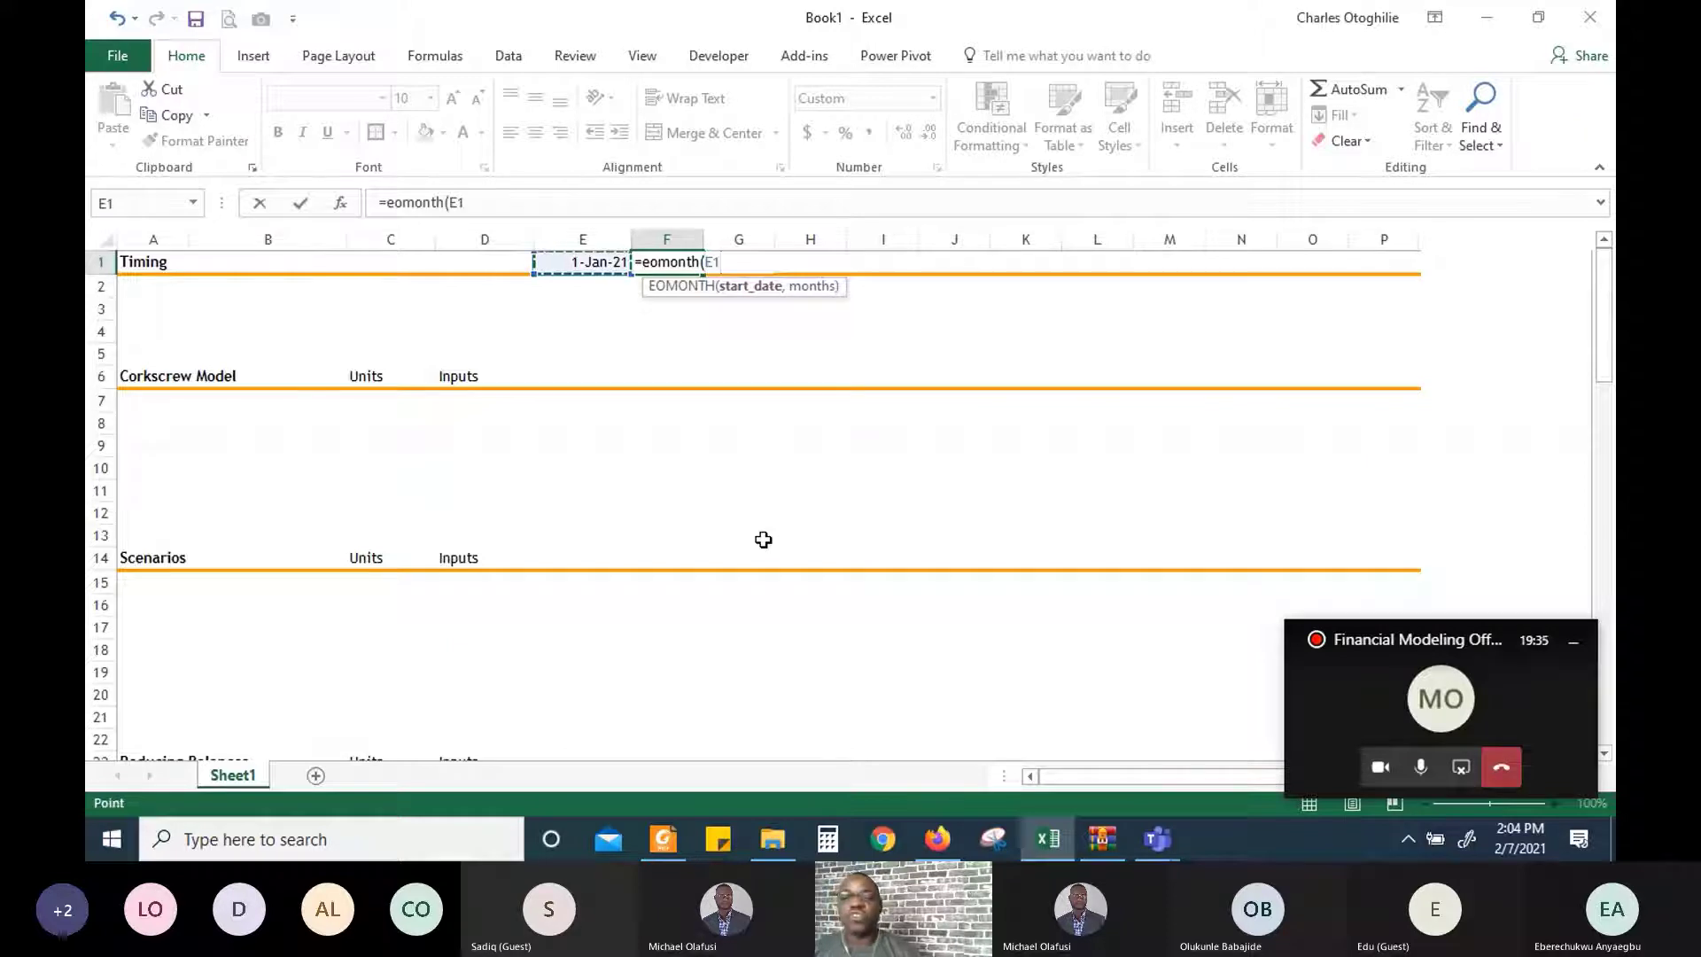
text(,)
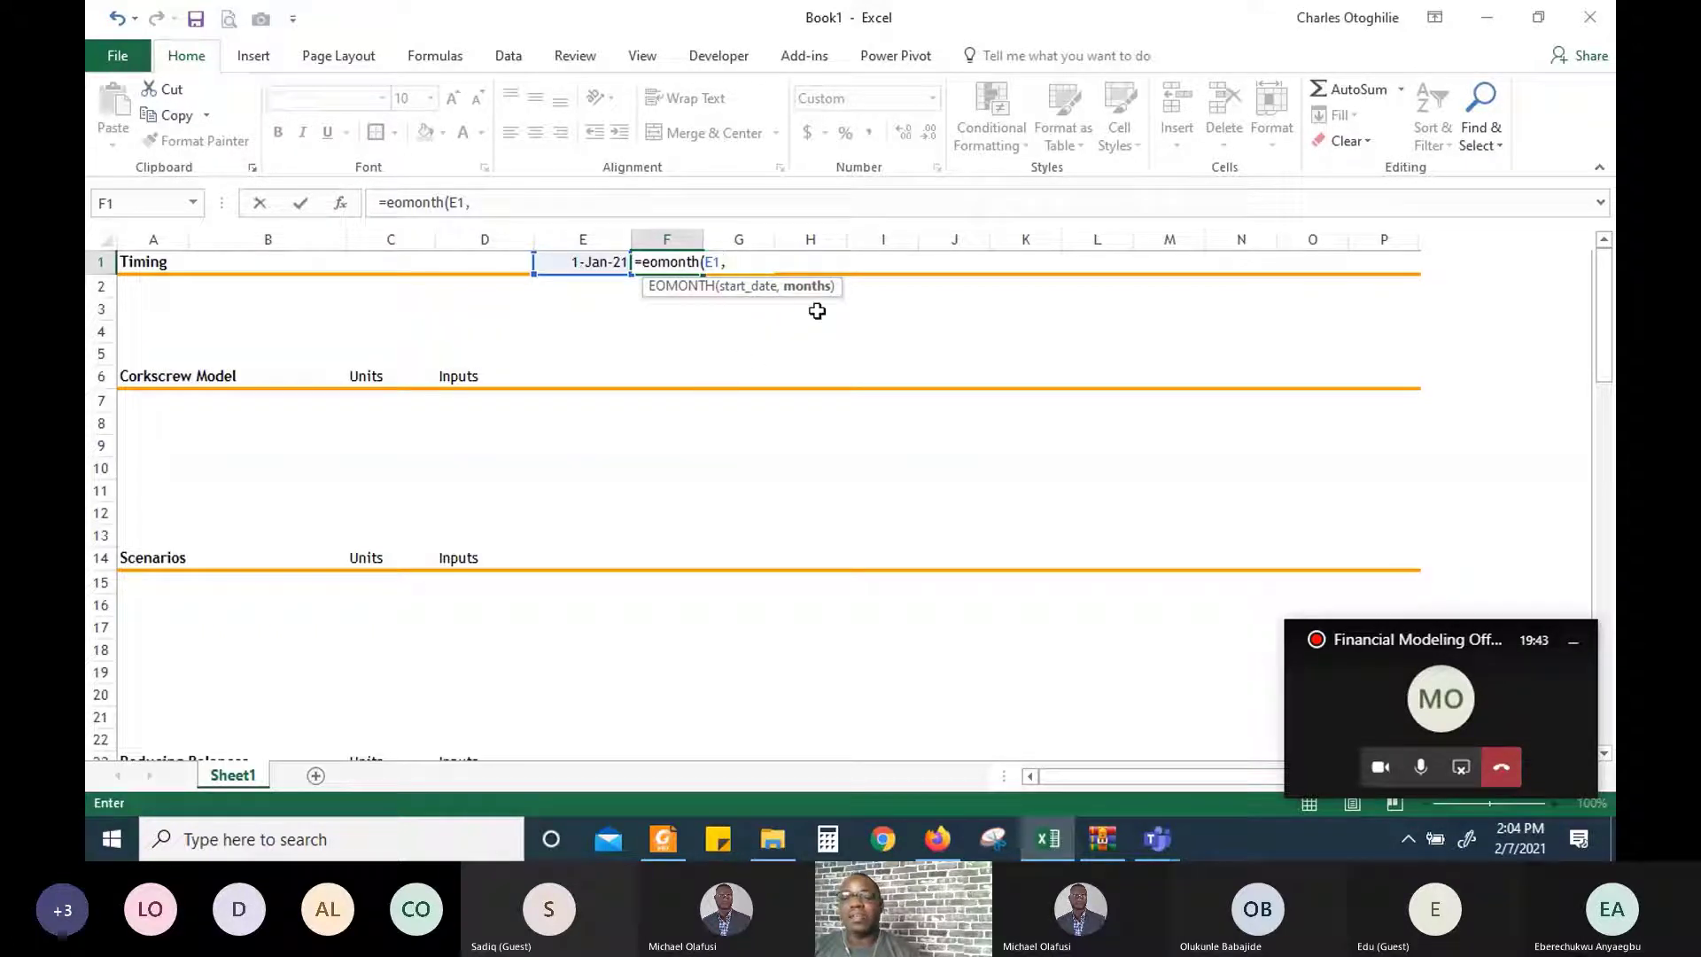
text(1))
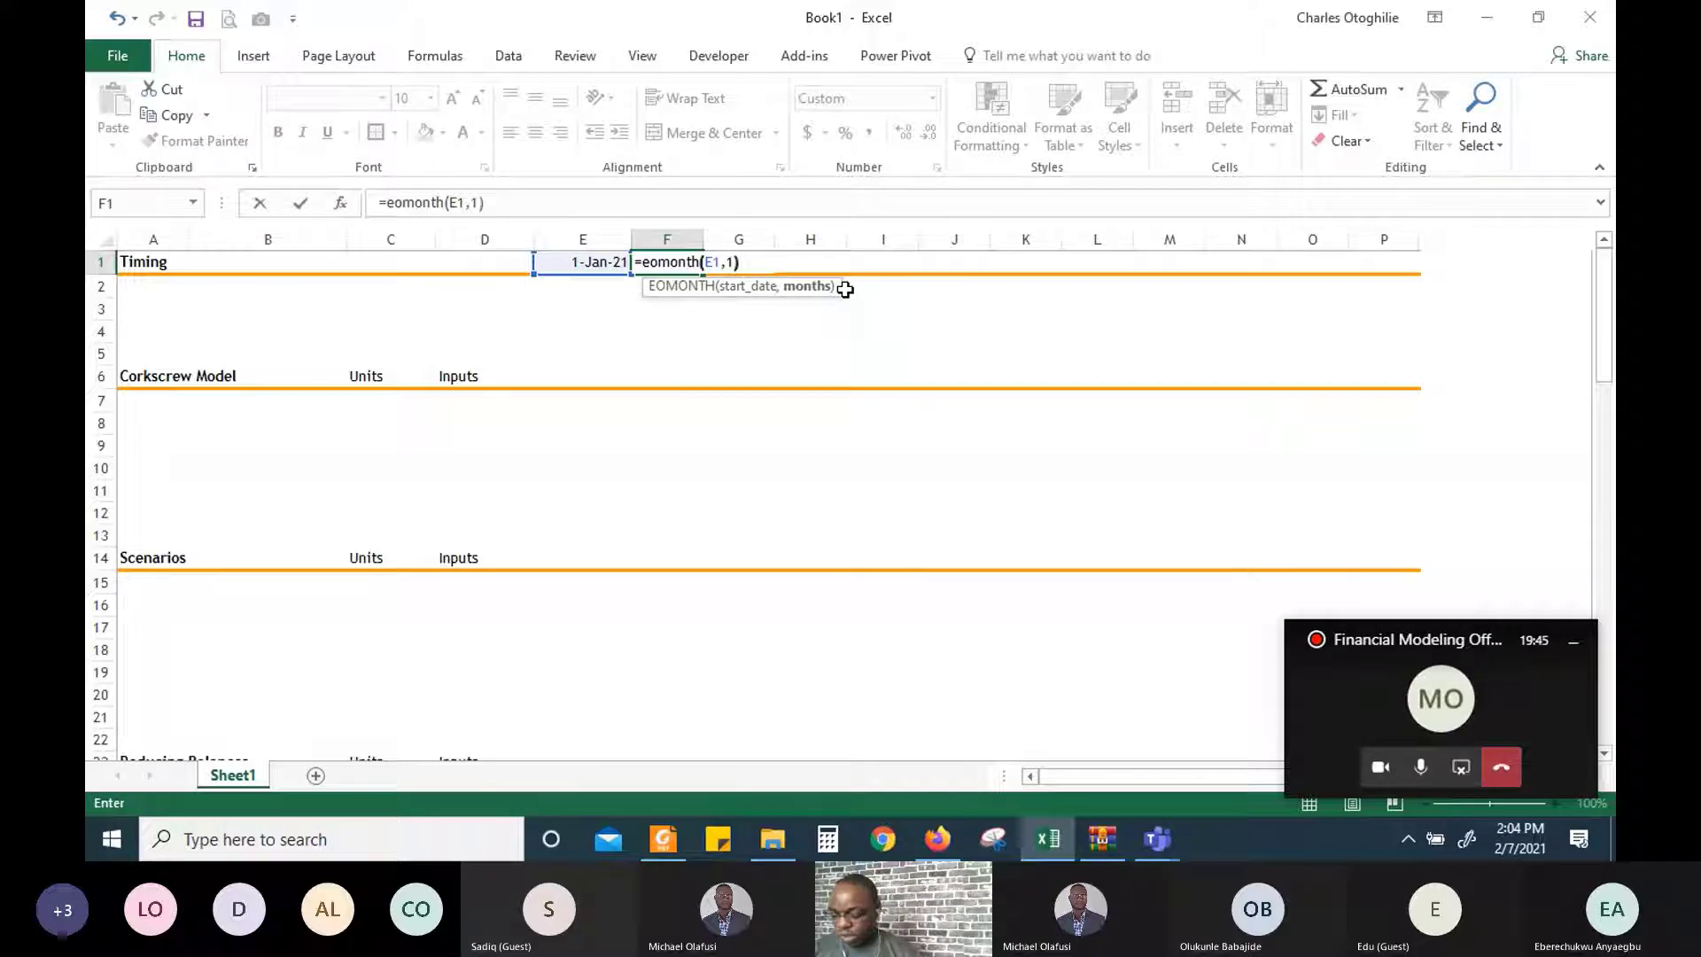
key(Return)
Fill the month-end formula from F1 across the Timing row through column P
key(Up)
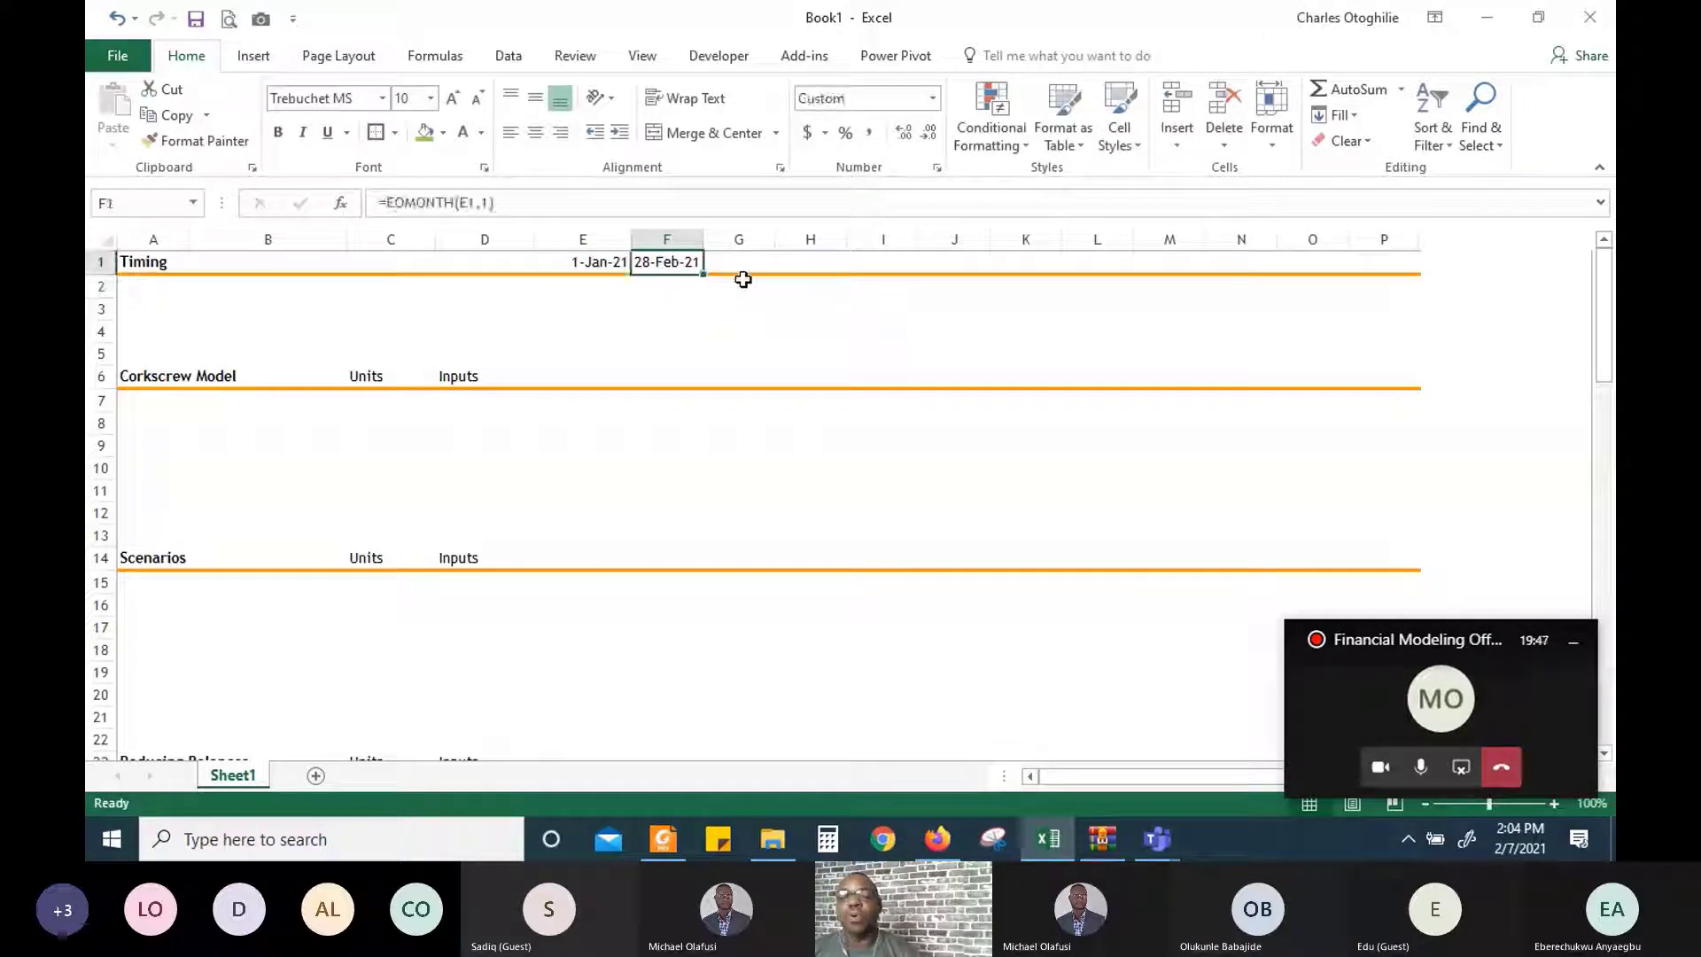
key(shift+Right)
key(shift+Right)
key(shift+Right)
key(shift+Right)
key(shift+Right)
key(shift+Right)
key(shift+Right)
key(shift+Right)
key(shift+Right)
key(shift+Right)
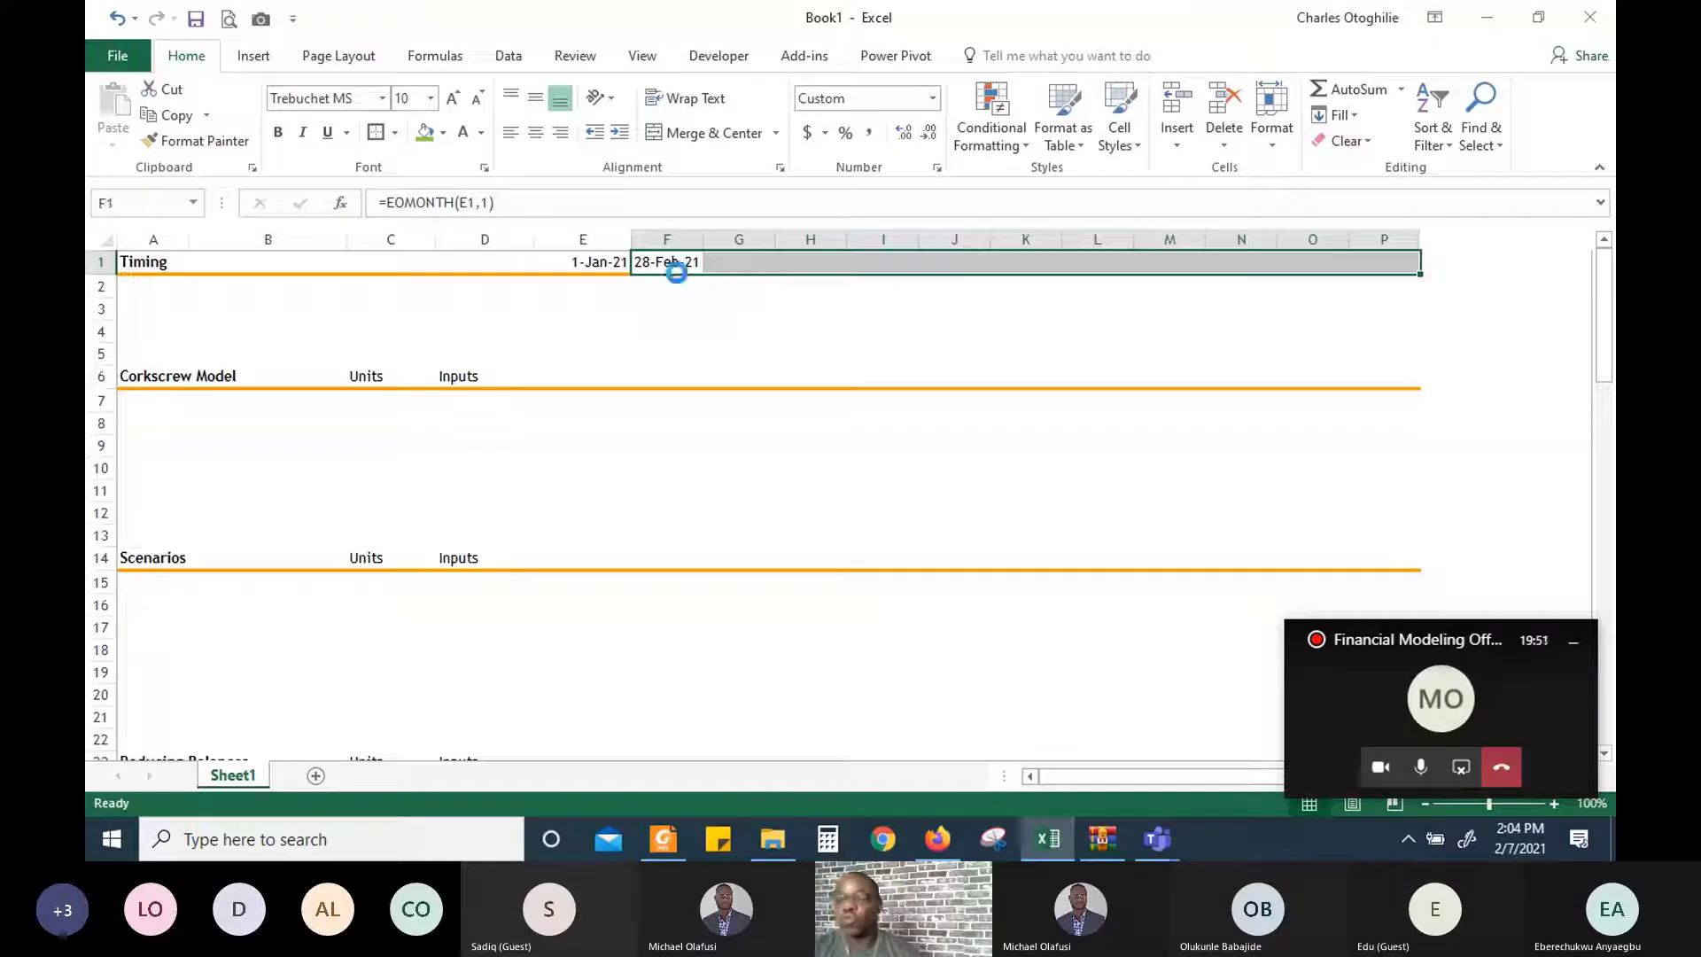
key(ctrl+r)
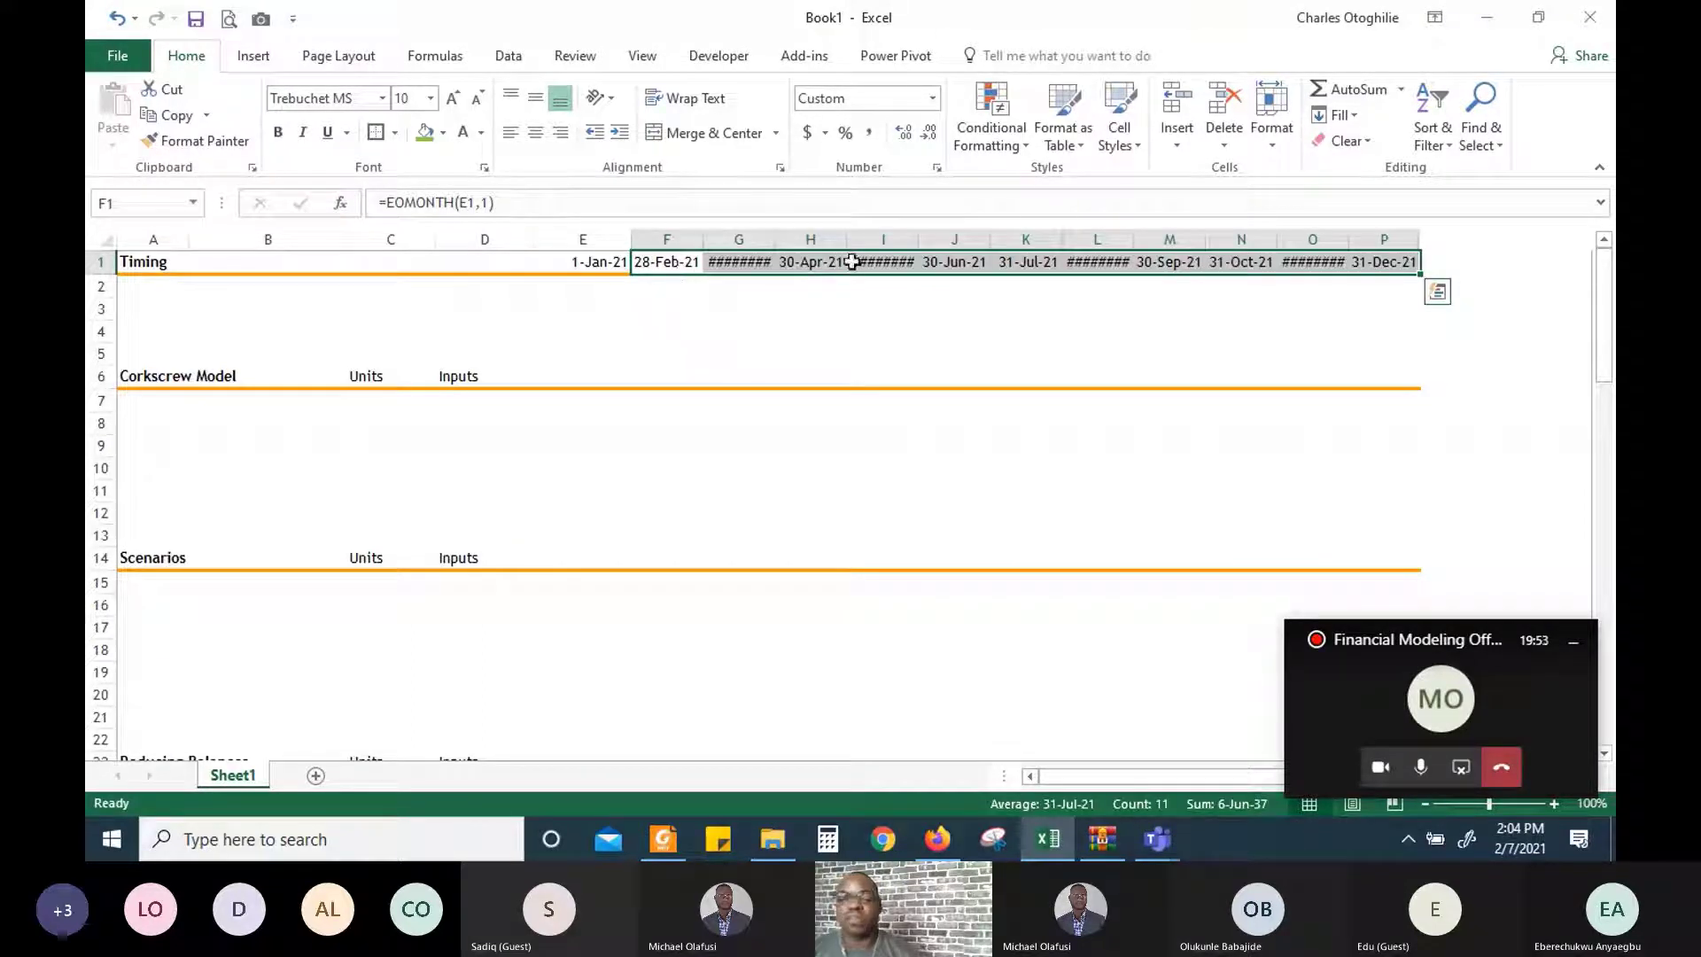
Format the timeline dates in E1:P1 with the month-year date type Mar-12
drag(595, 259, 1409, 266)
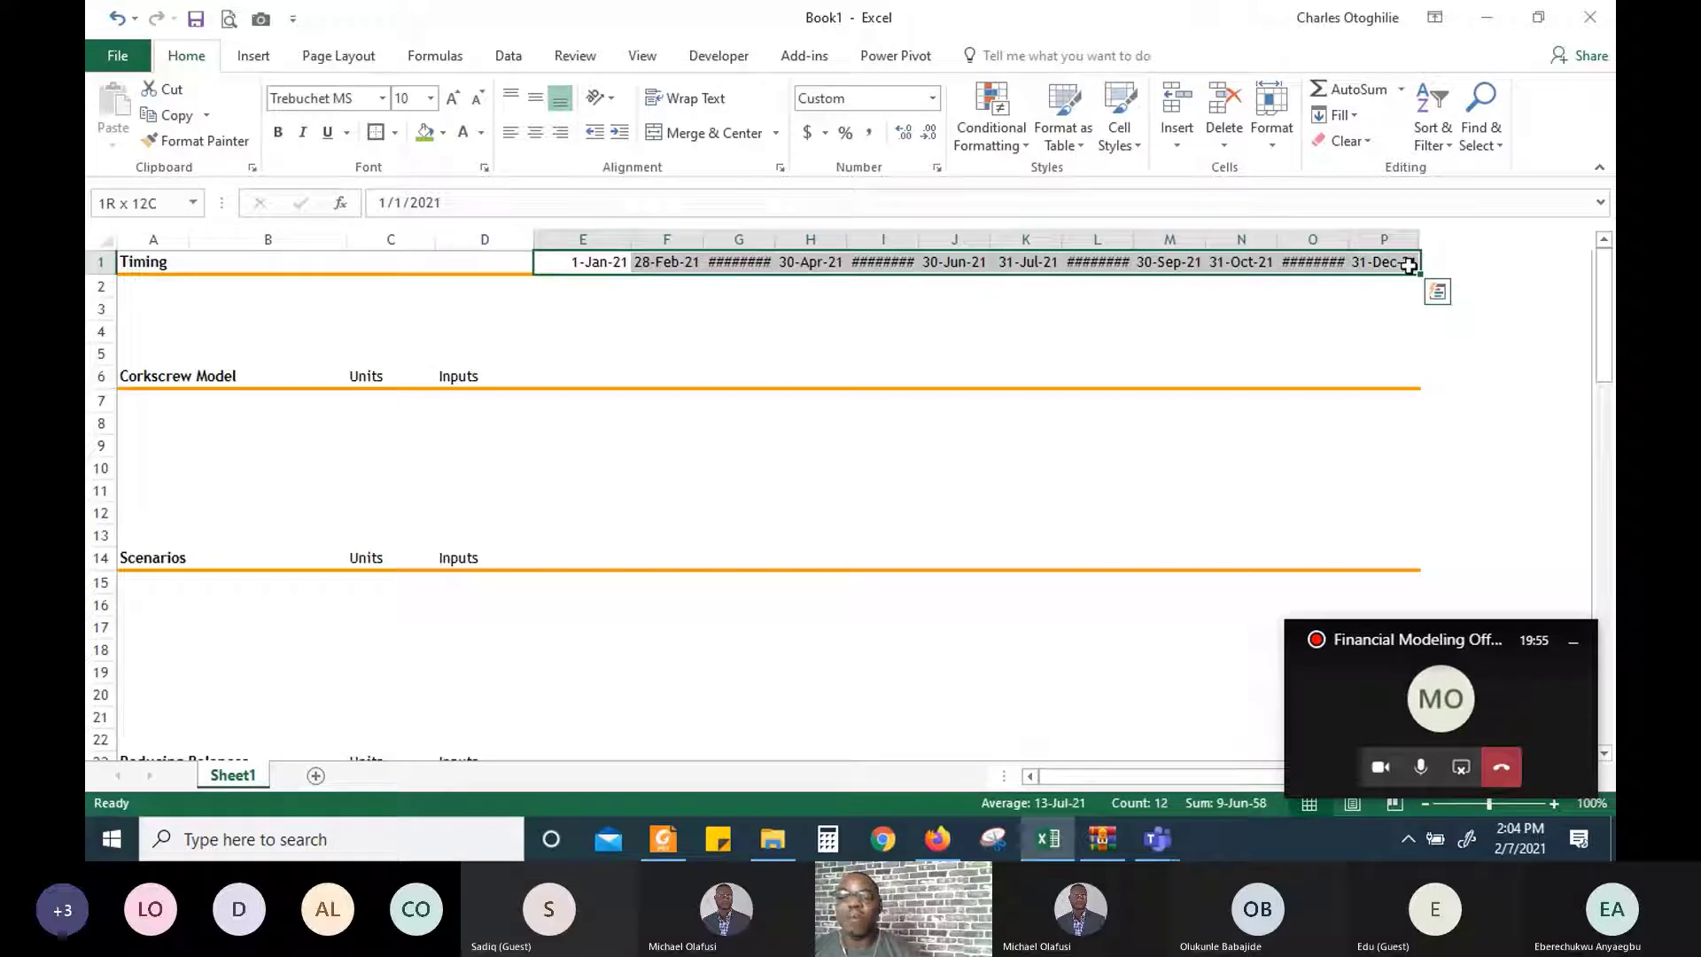
click(937, 167)
click(629, 334)
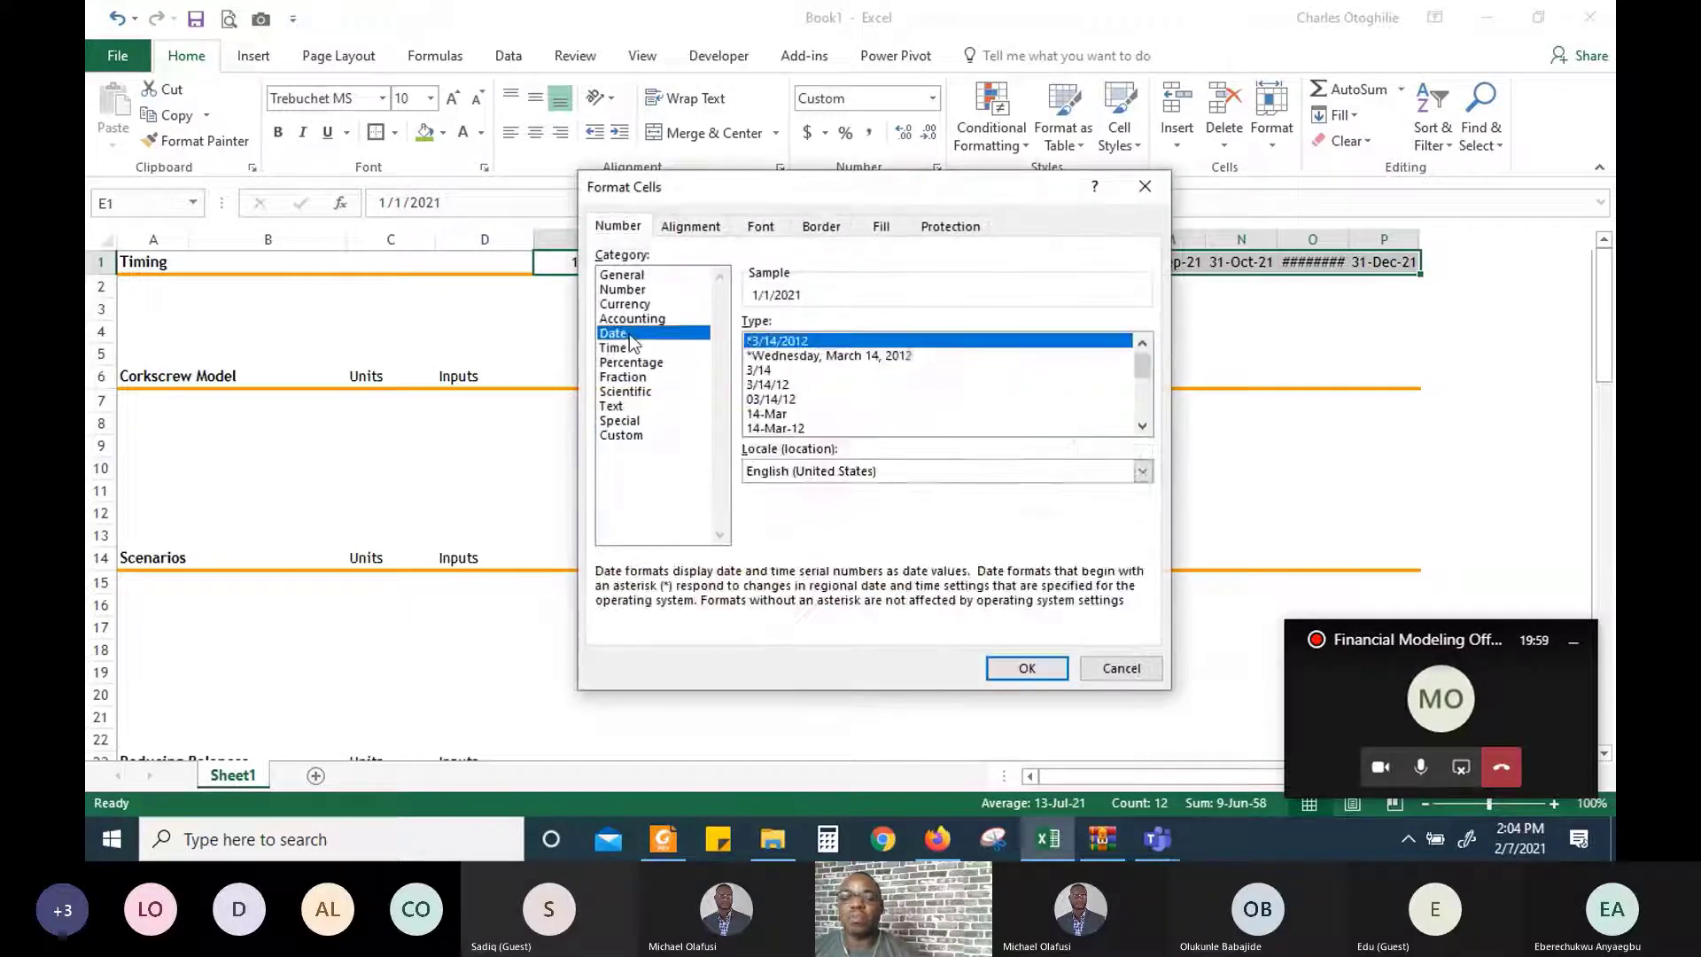
click(1143, 426)
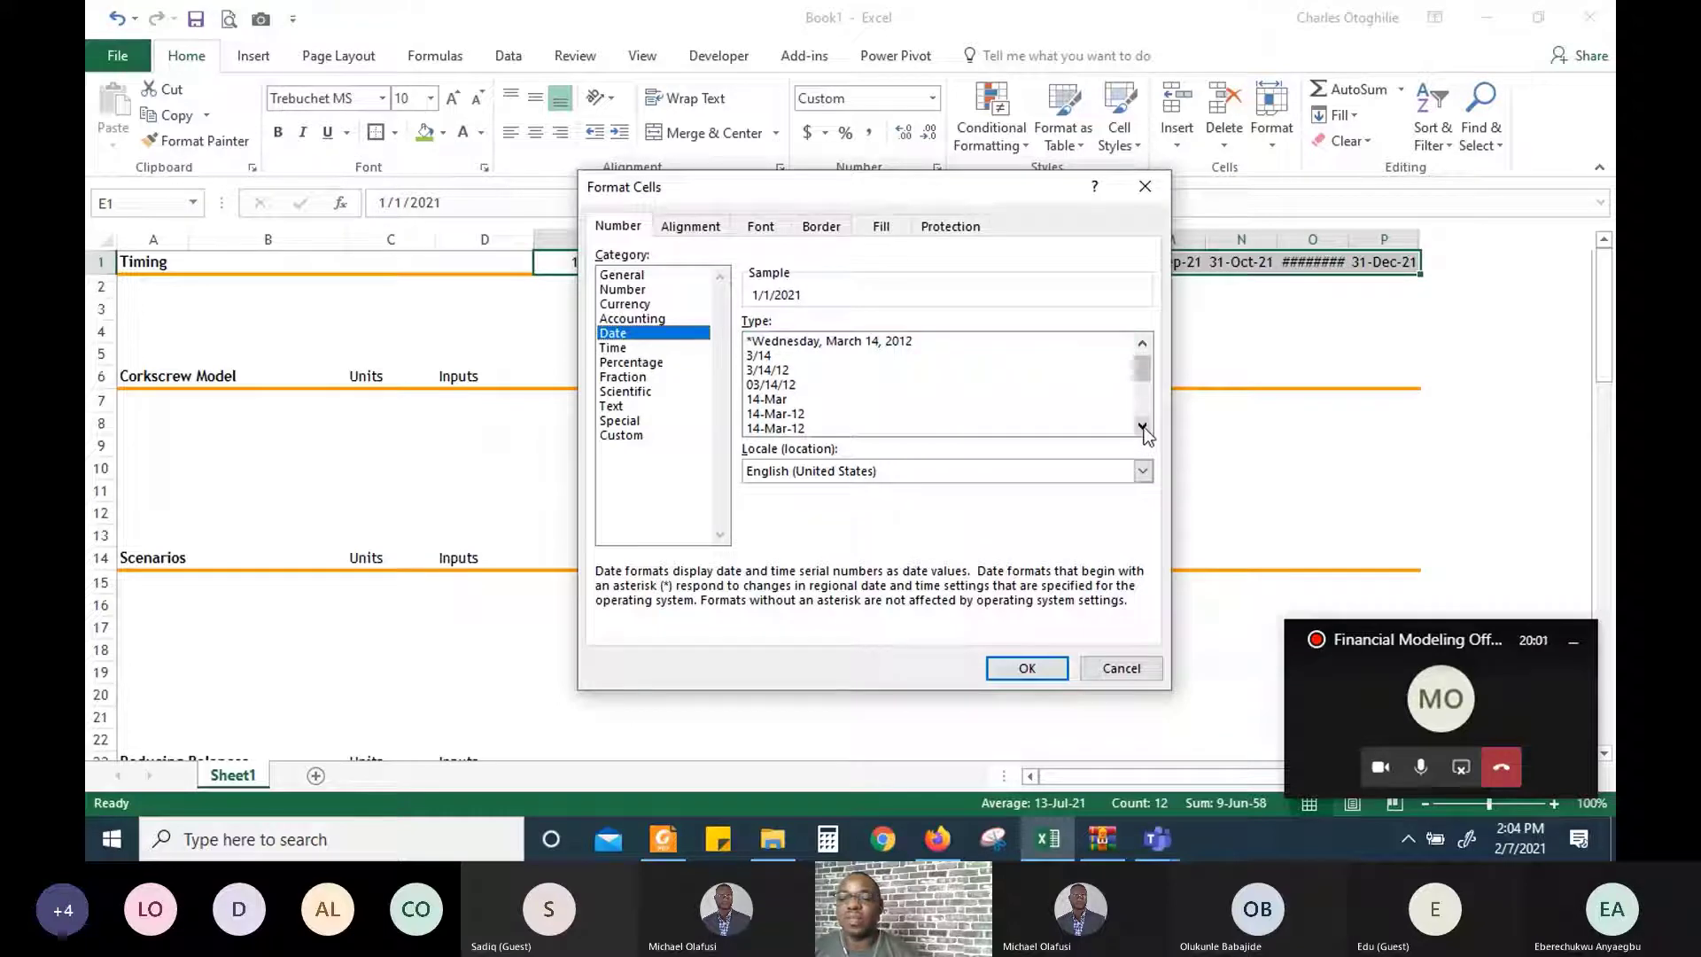
click(1143, 427)
click(1143, 427)
click(1143, 427)
click(784, 413)
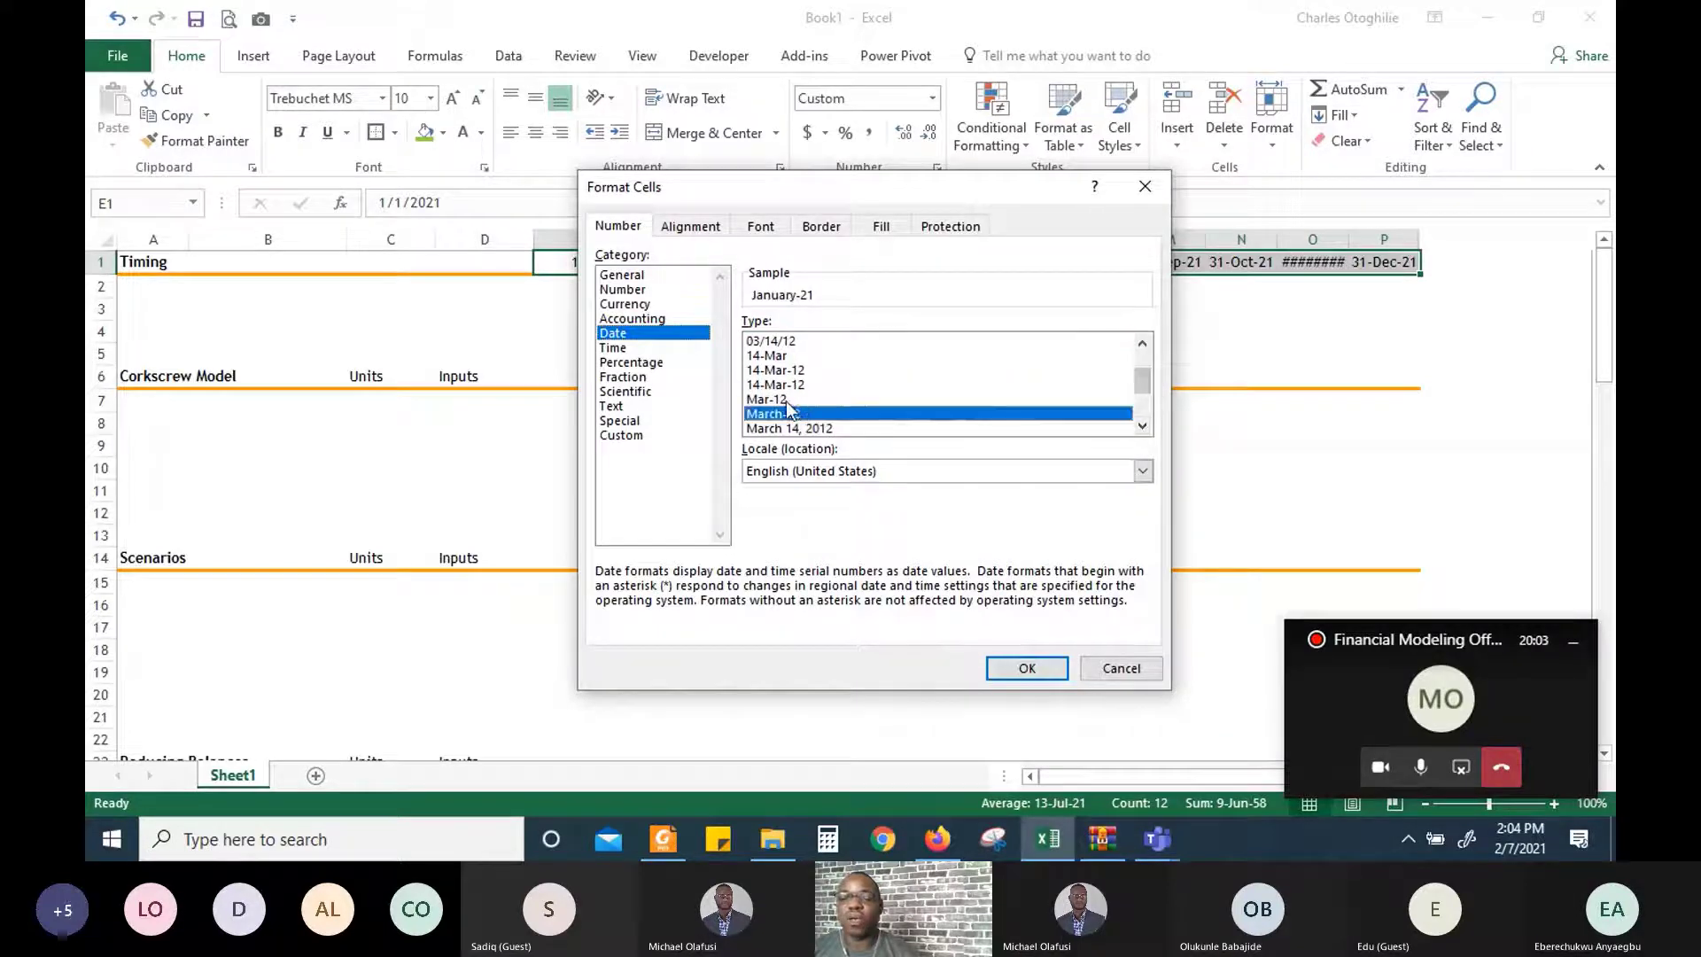
click(787, 403)
click(1027, 668)
click(955, 558)
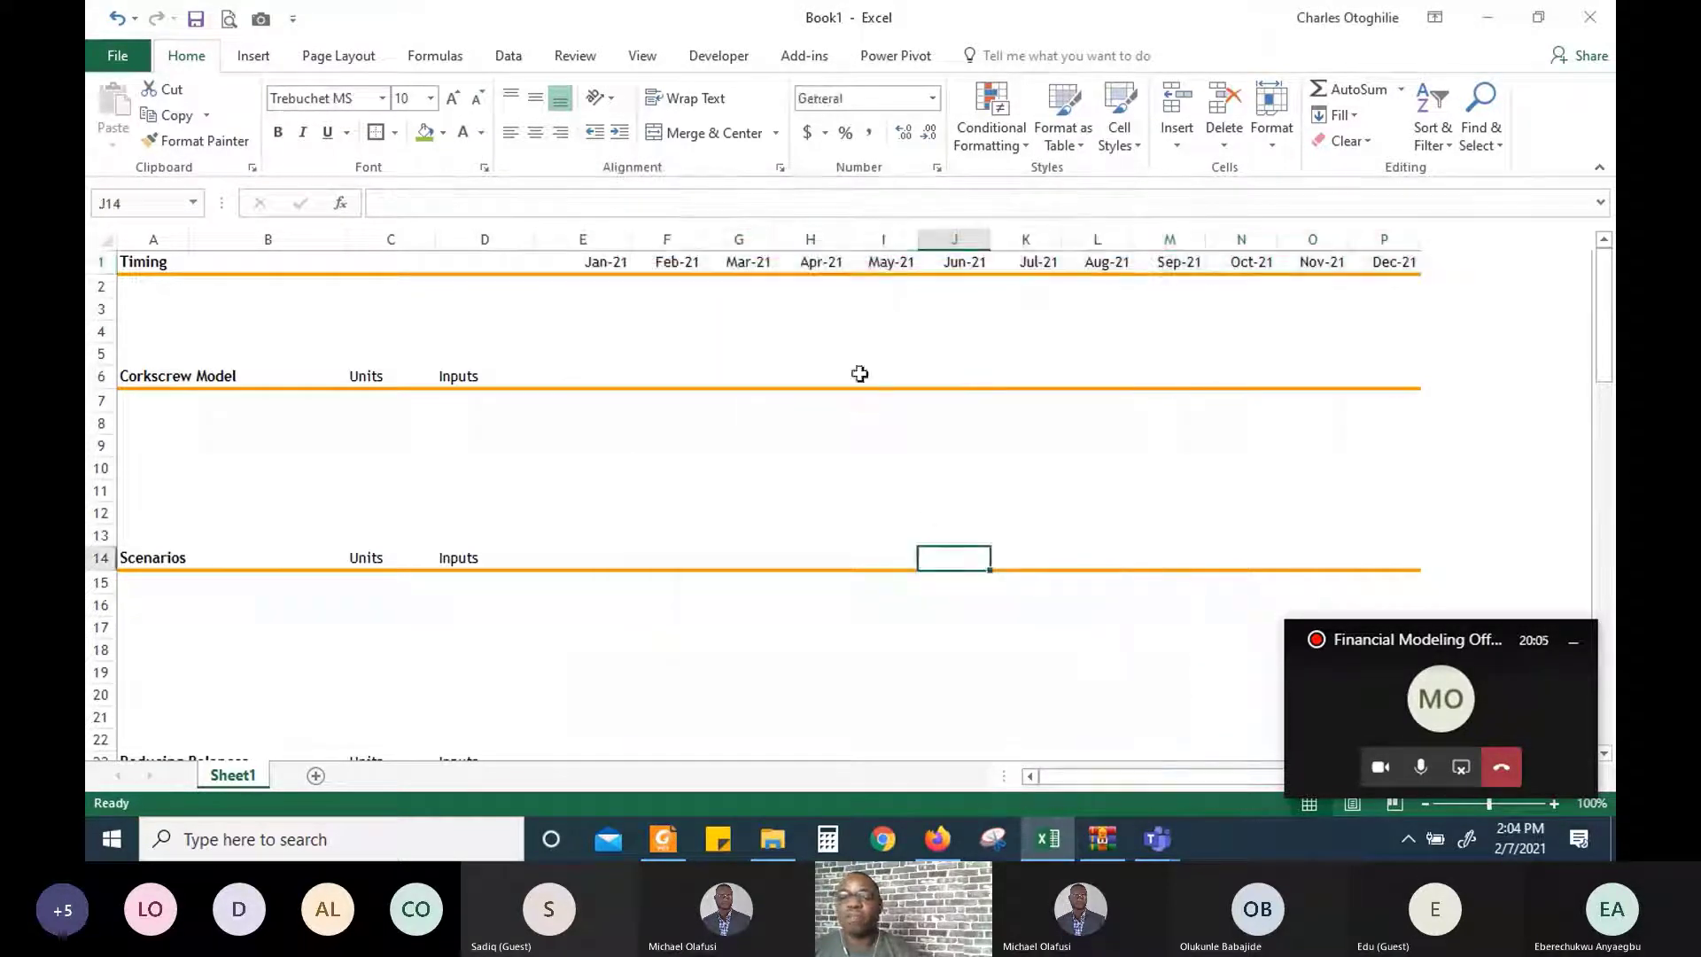
click(708, 317)
click(647, 281)
click(611, 270)
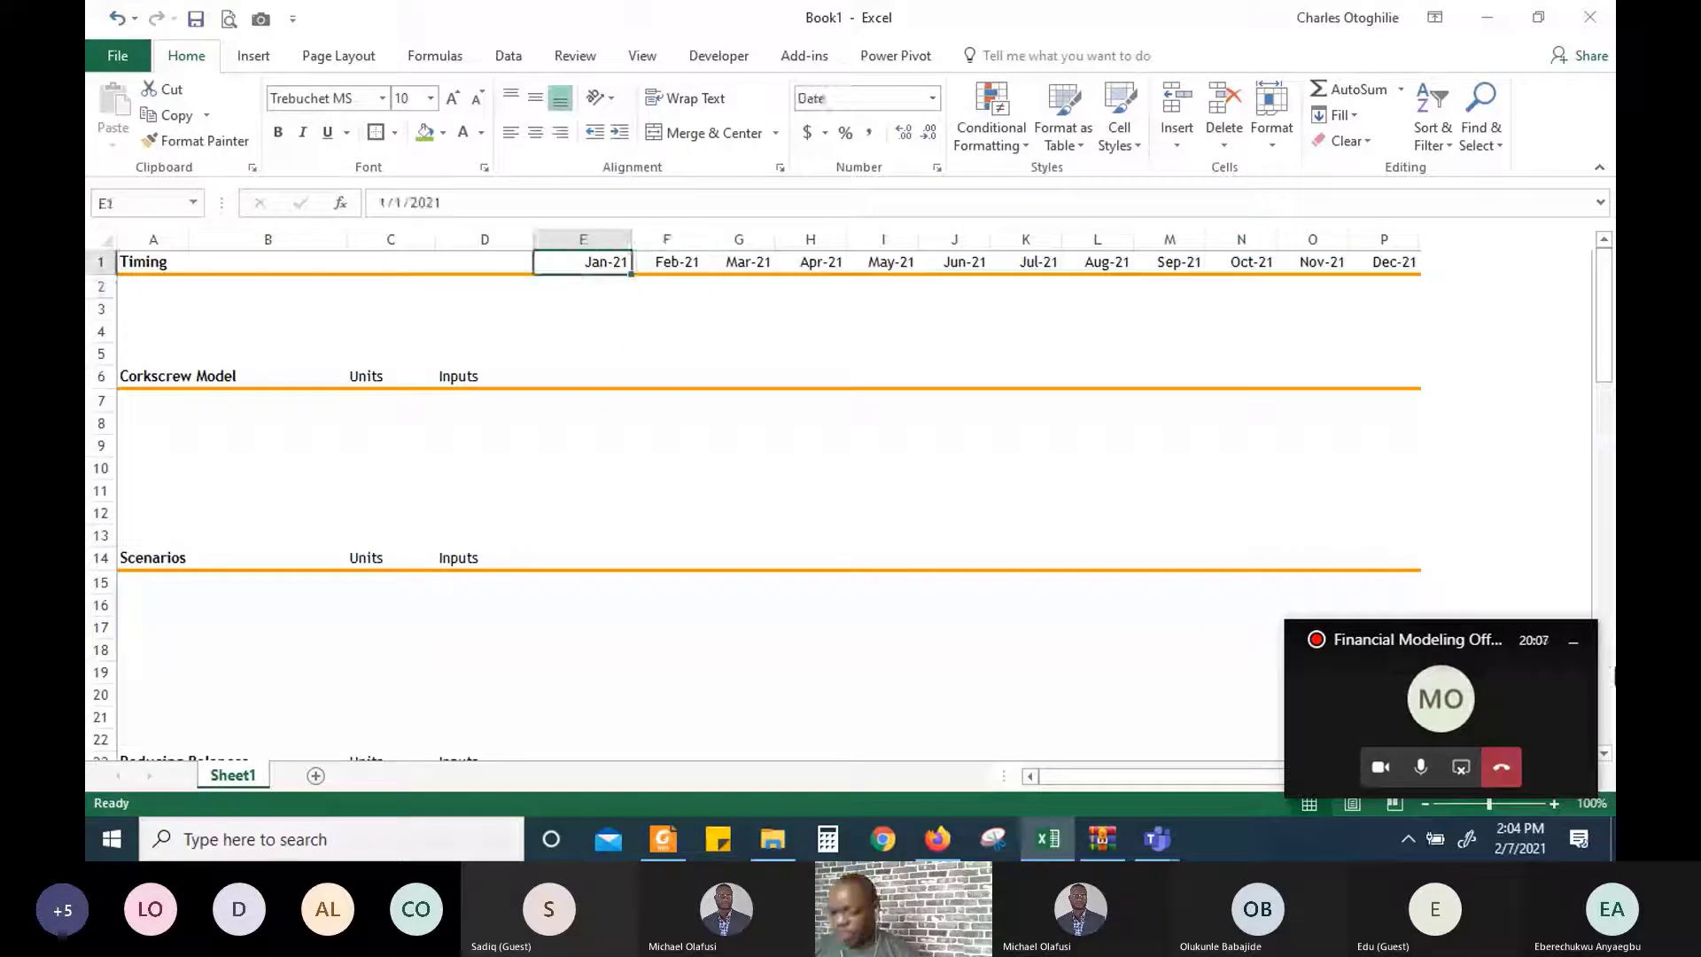
key(Down)
key(Down)
key(Down)
key(Down)
key(Down)
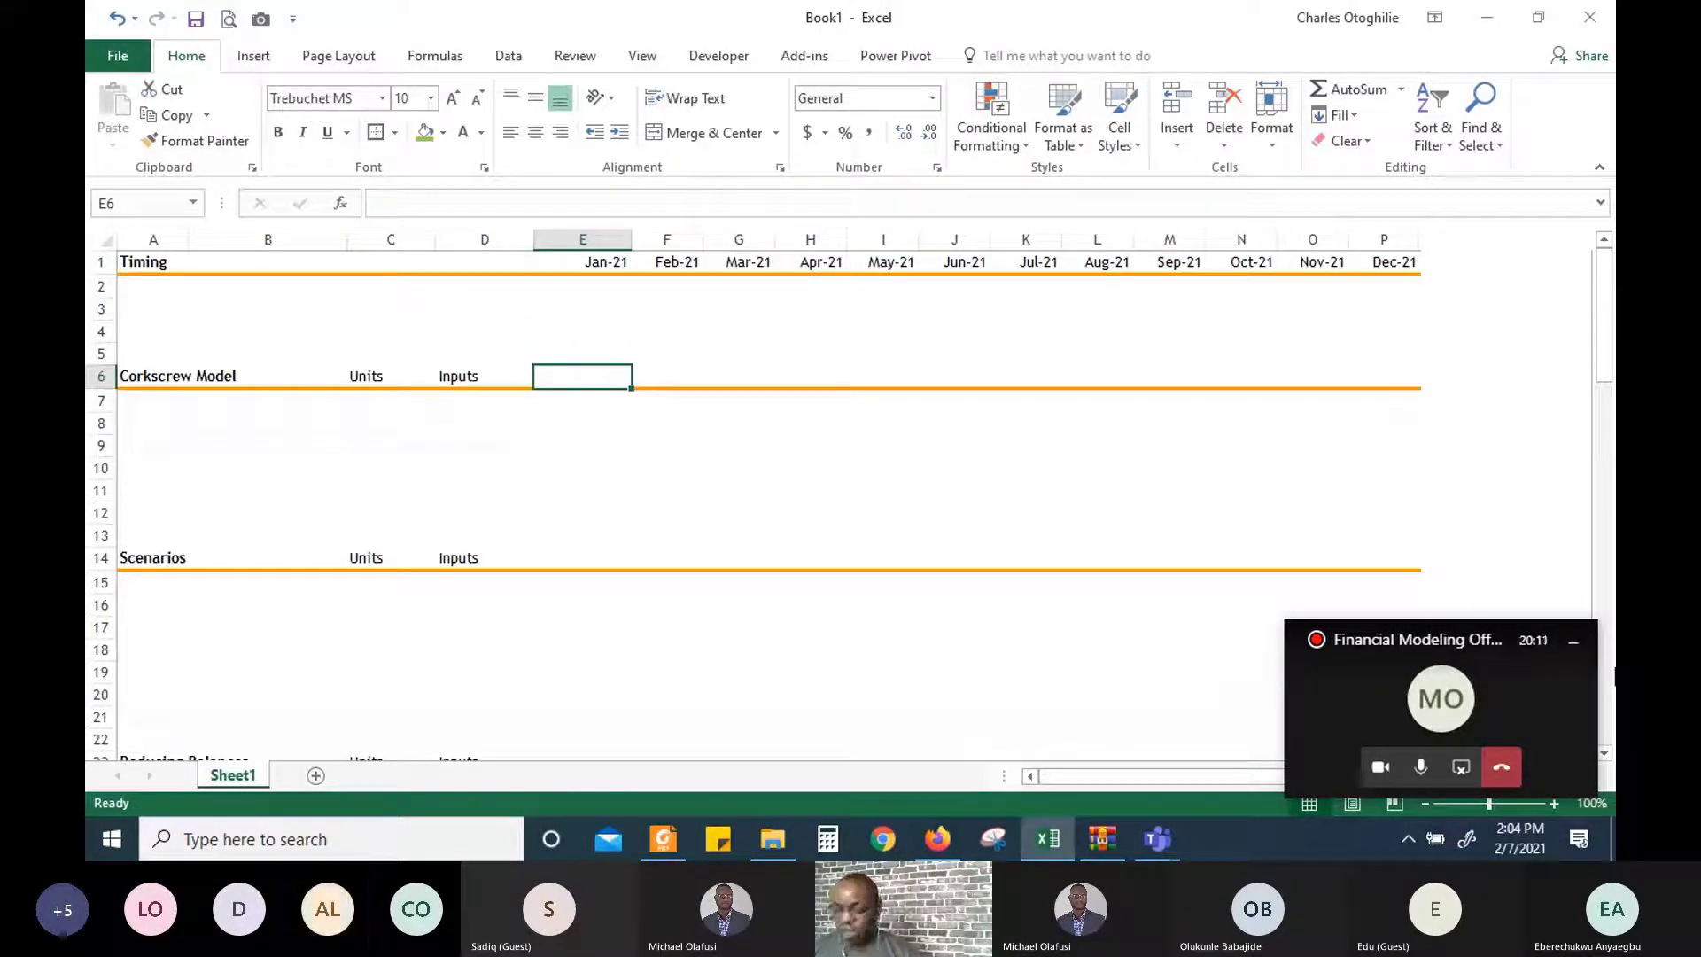
Shade the start date cell E1 with the lightest tint of the theme blue to mark it as an input
key(Up)
key(Up)
key(Up)
key(Up)
key(Up)
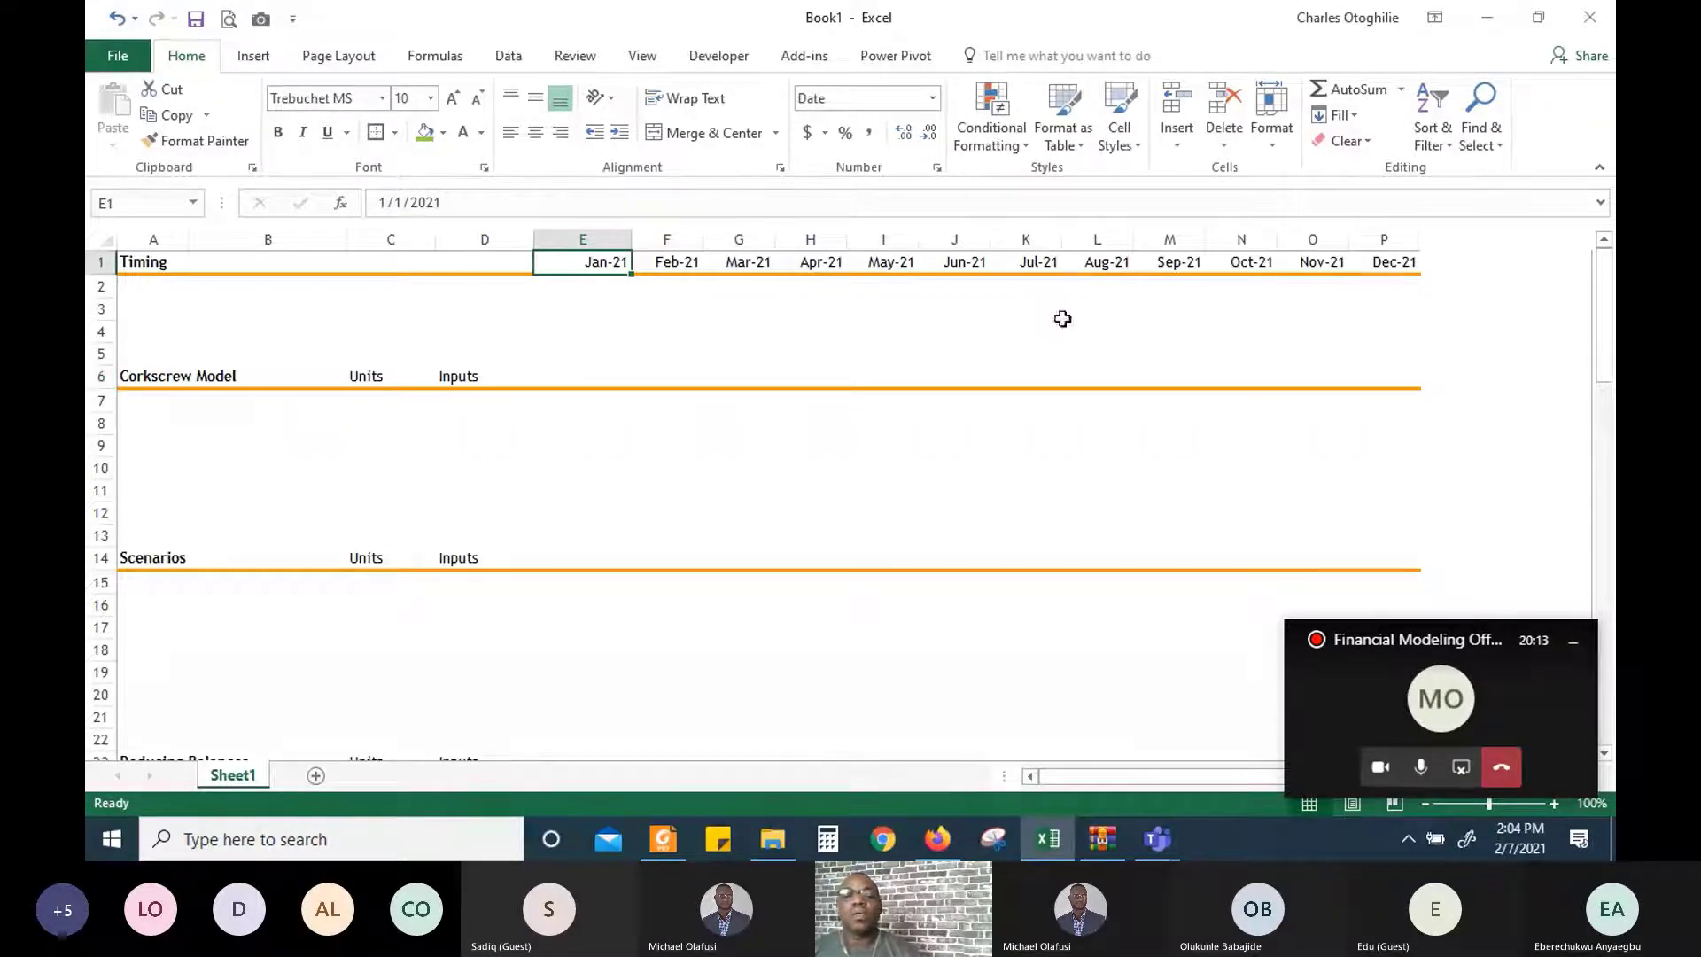
click(443, 132)
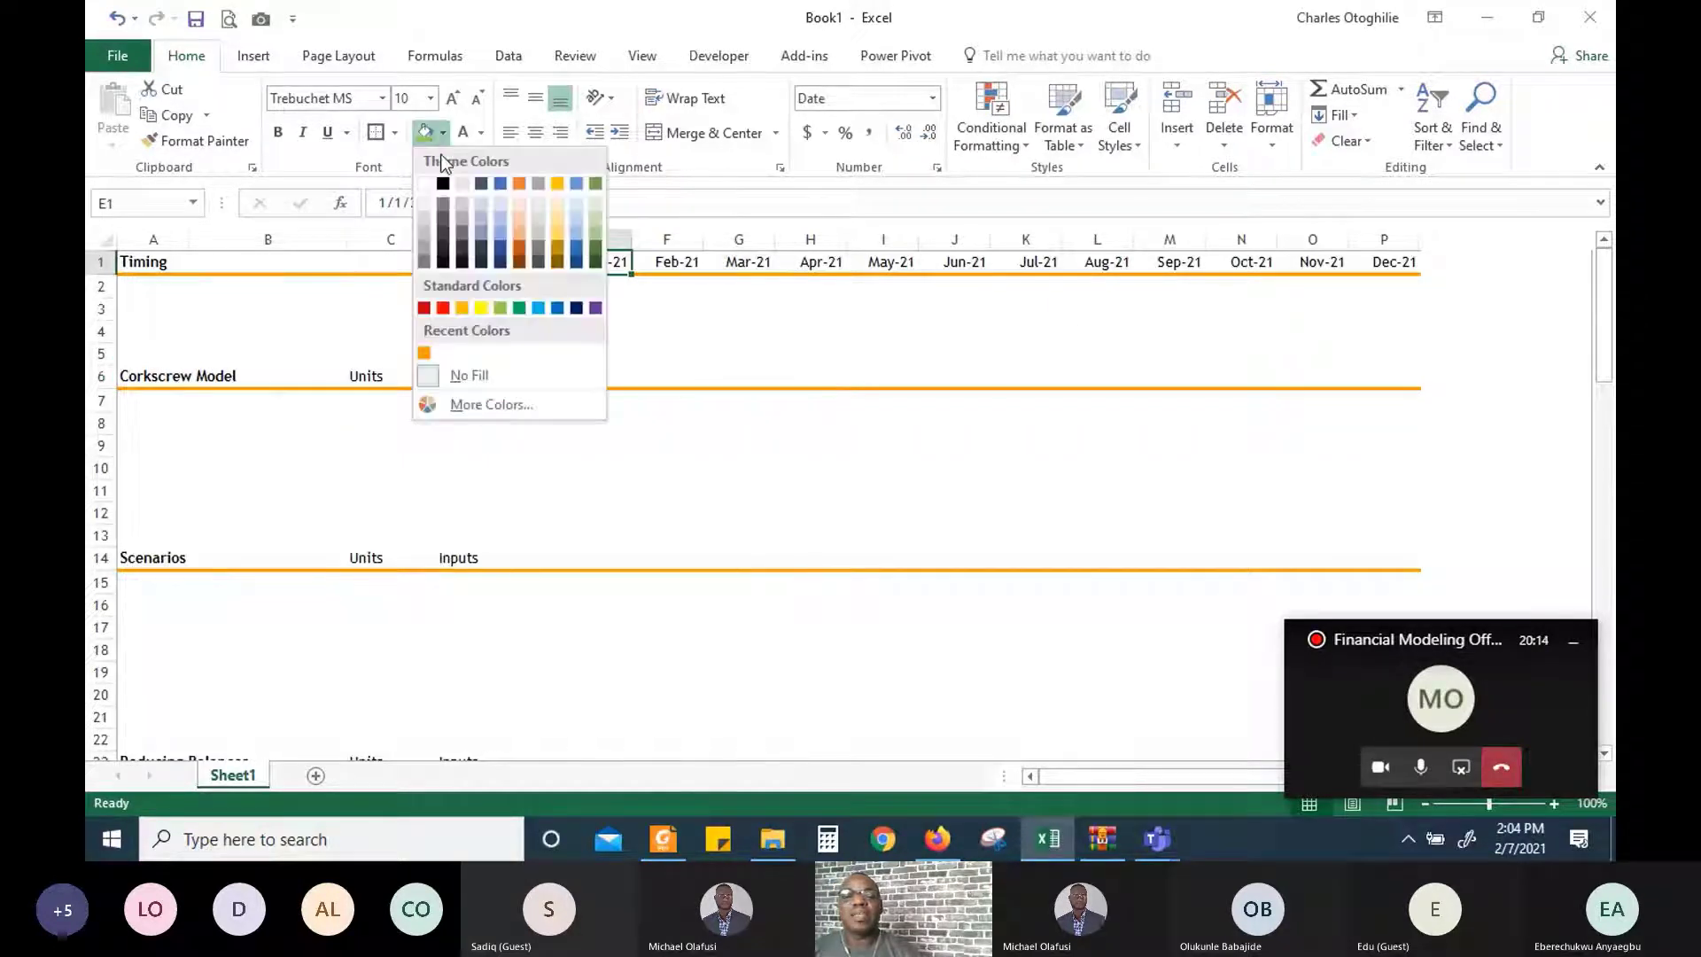
click(498, 201)
Link cell E6 in the Corkscrew Model header to the start date with the row-locked formula =E$1
click(687, 398)
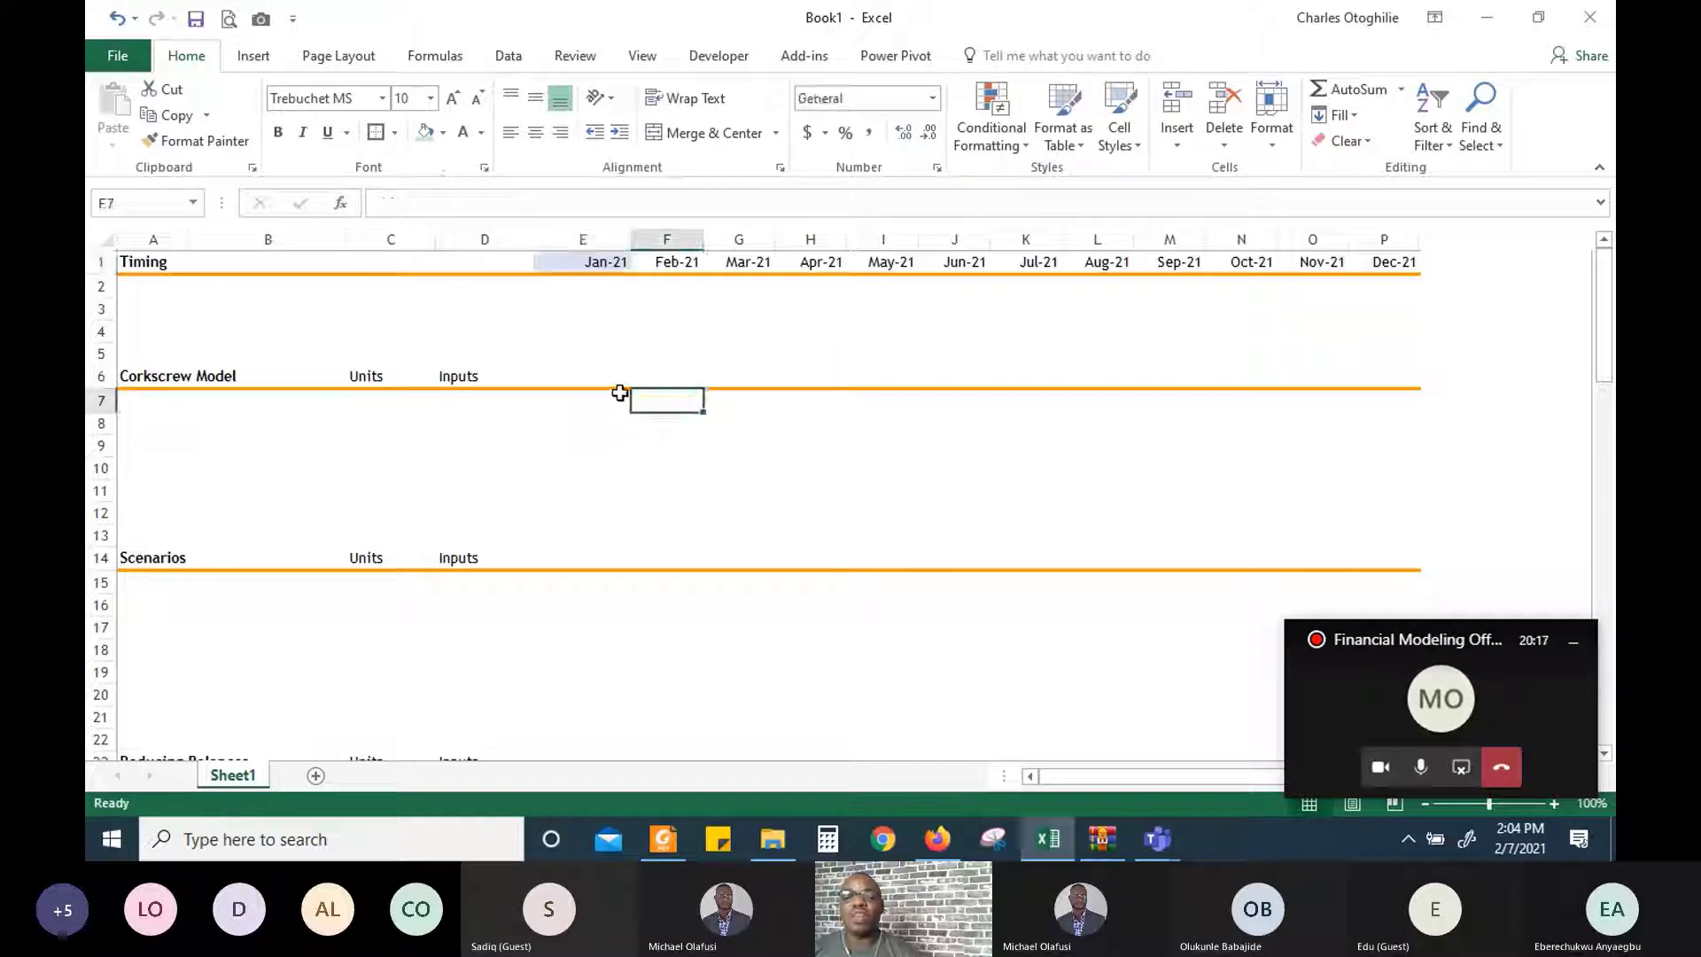
click(618, 384)
text(=)
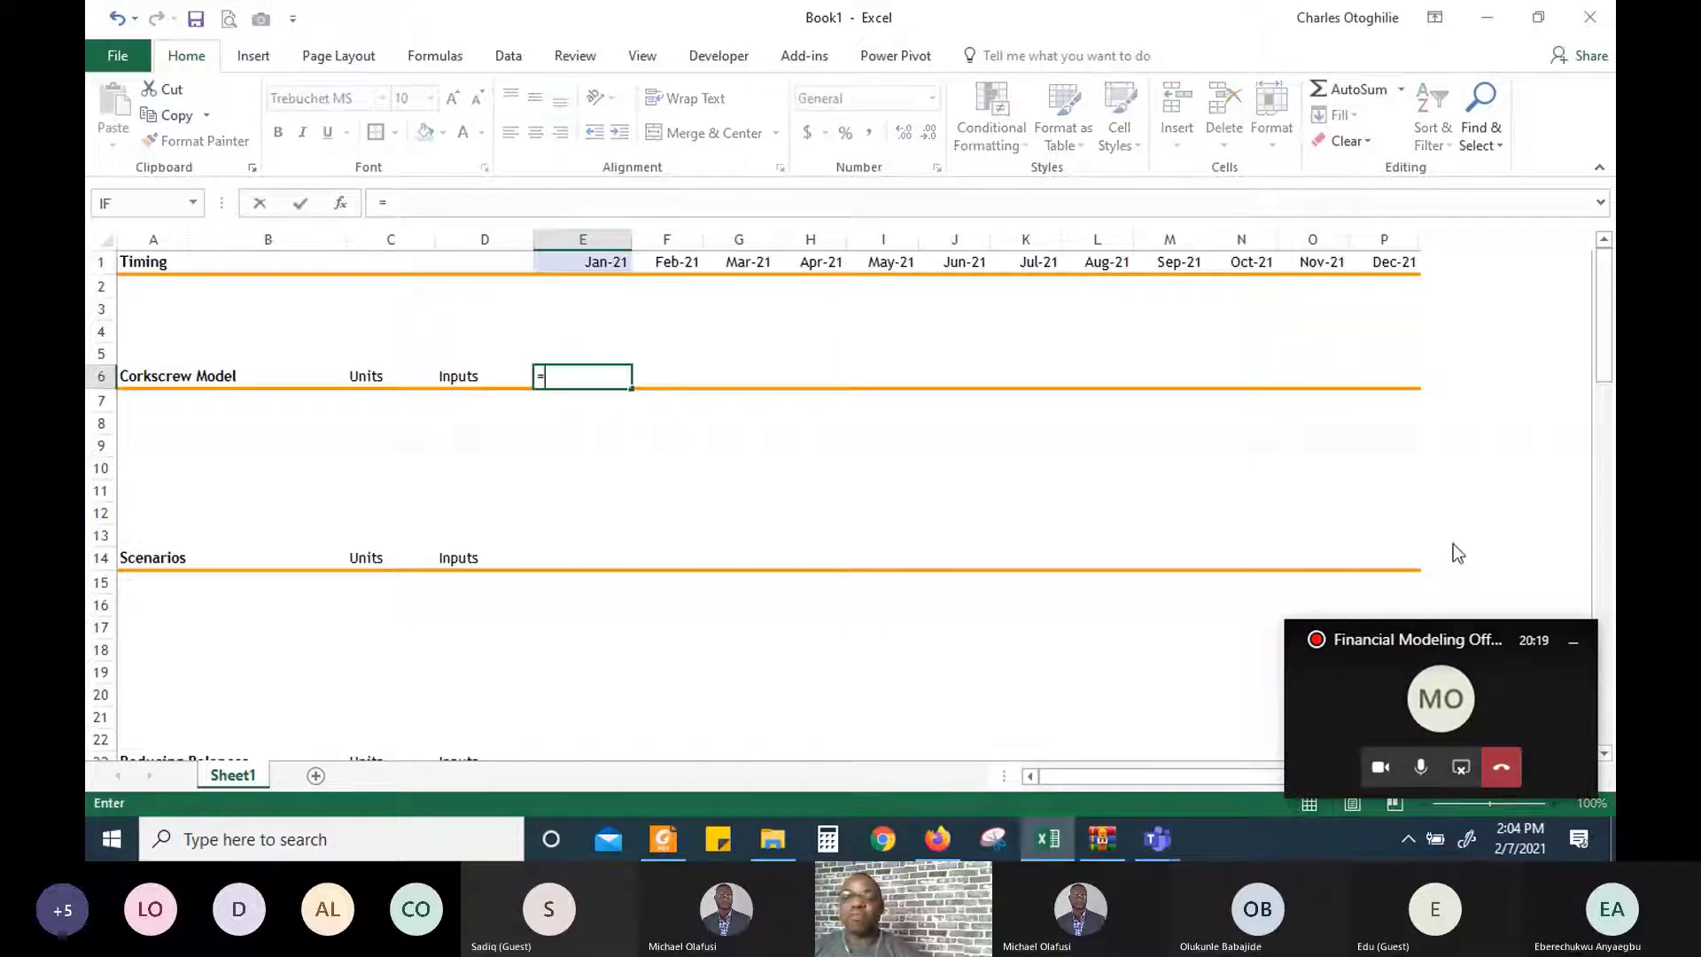
key(Up)
key(Up)
key(Up)
key(Up)
key(Up)
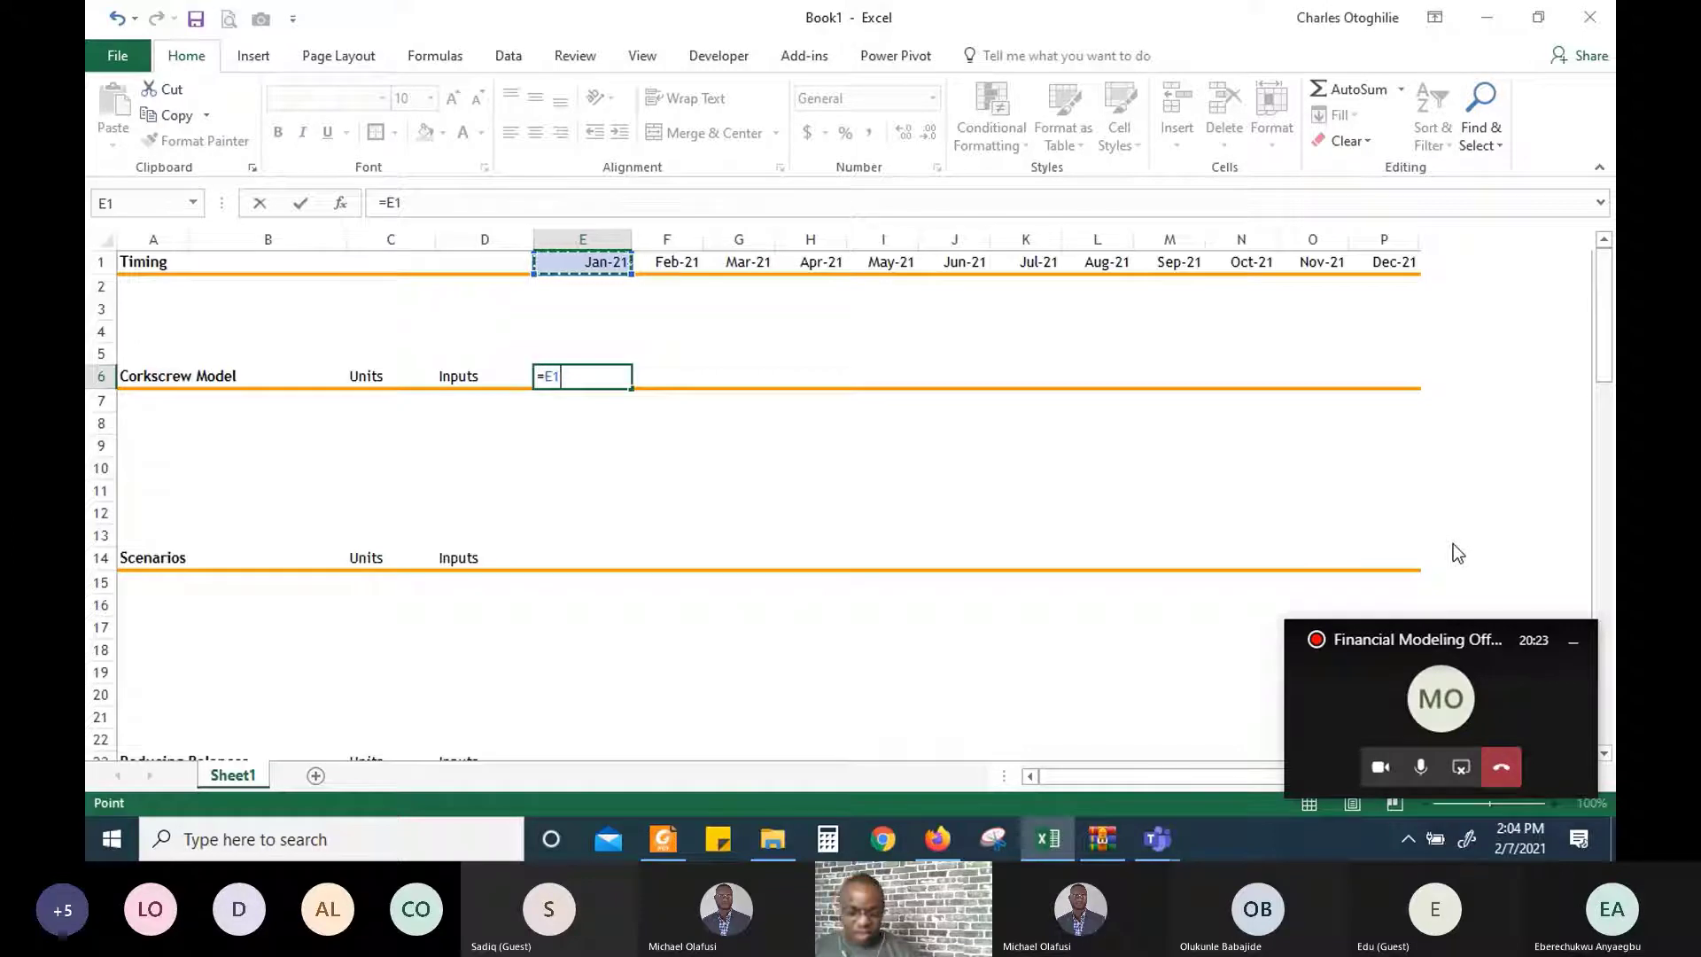
key(F4)
key(F4)
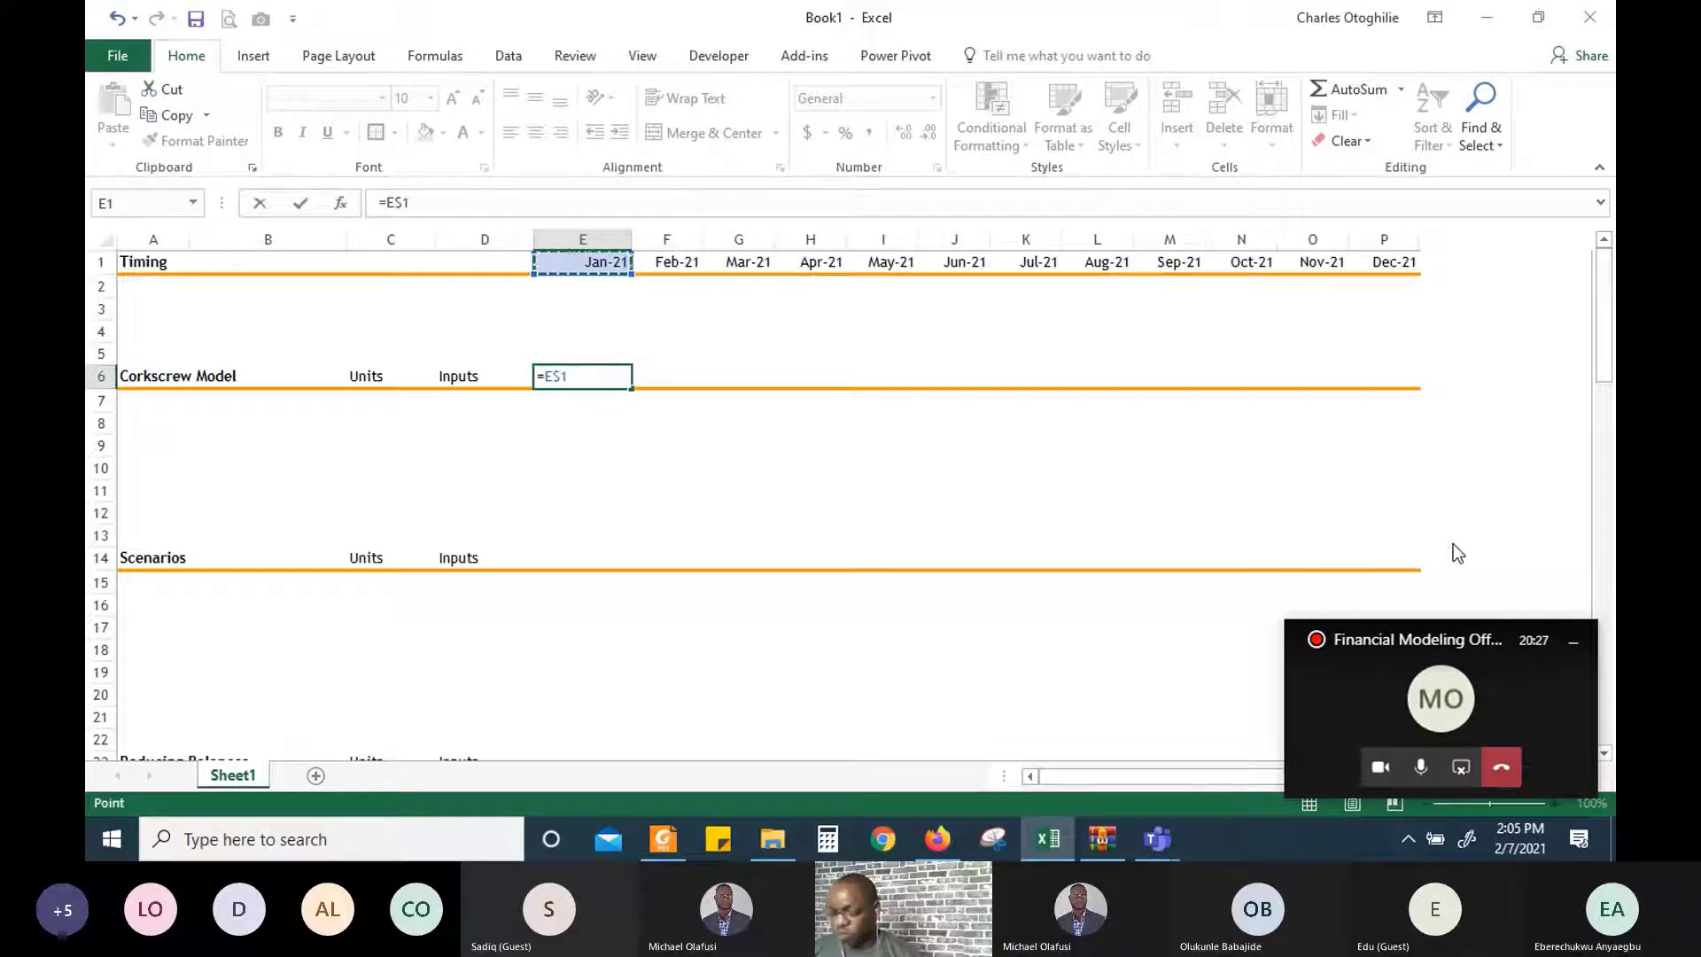
key(Return)
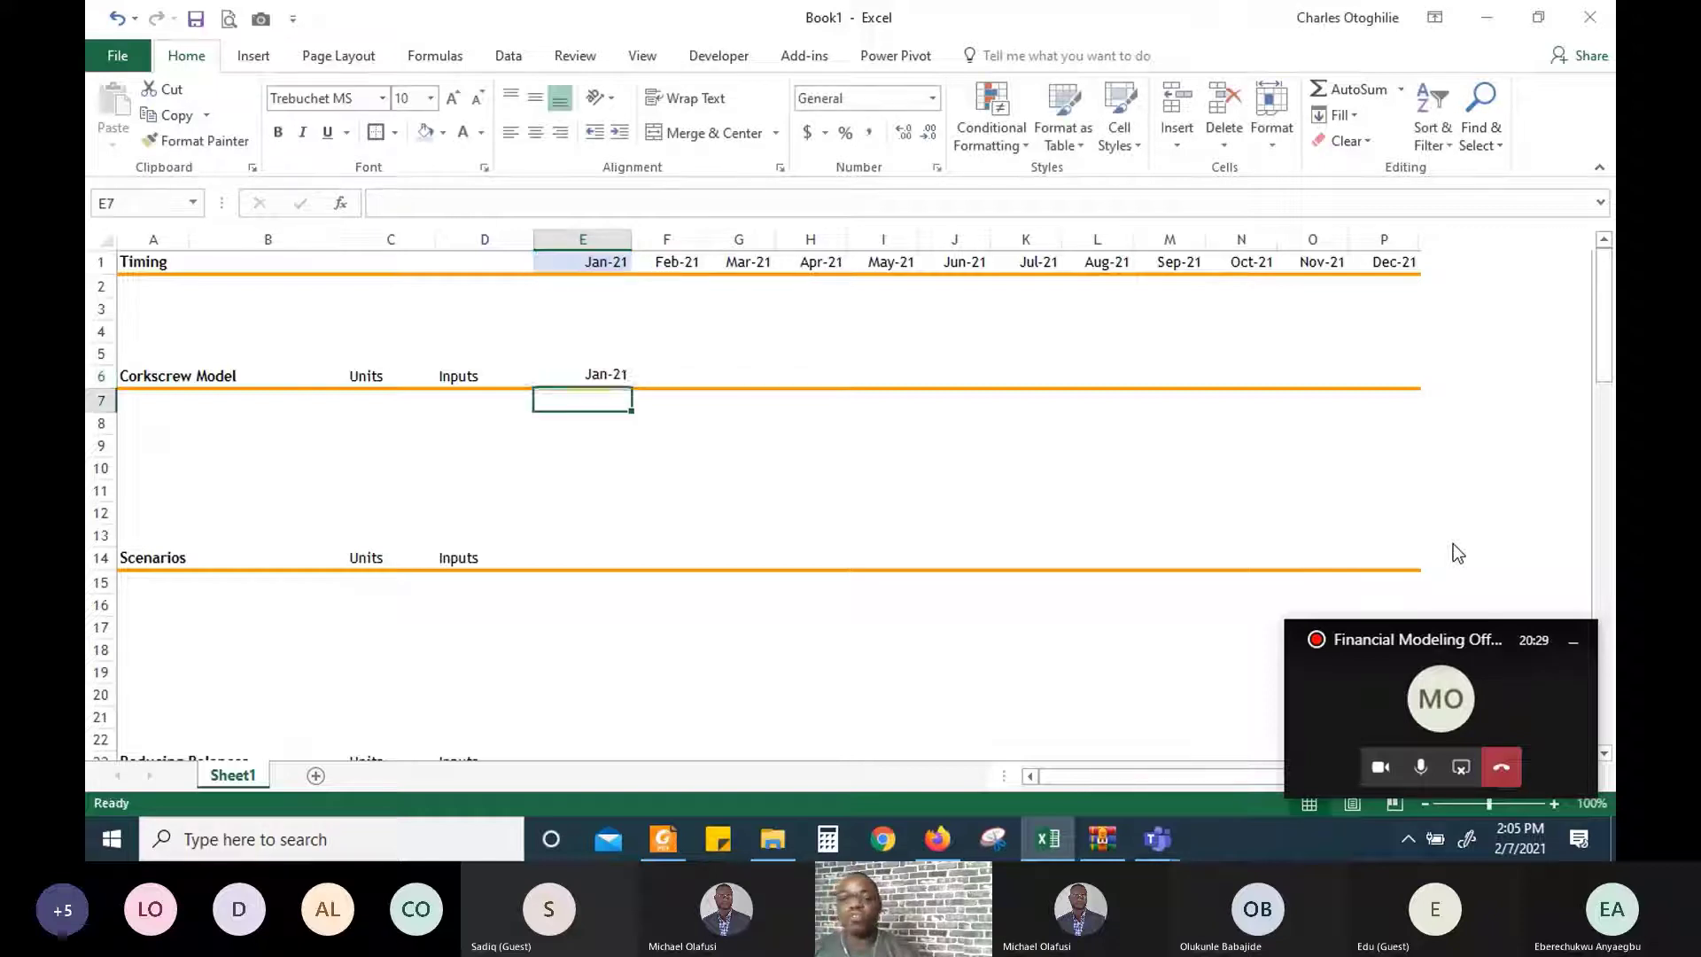
Fill the linked date formula from E6 across the Corkscrew Model header row through column P
key(Up)
key(shift+Right)
key(shift+Right)
key(shift+Right)
key(shift+Right)
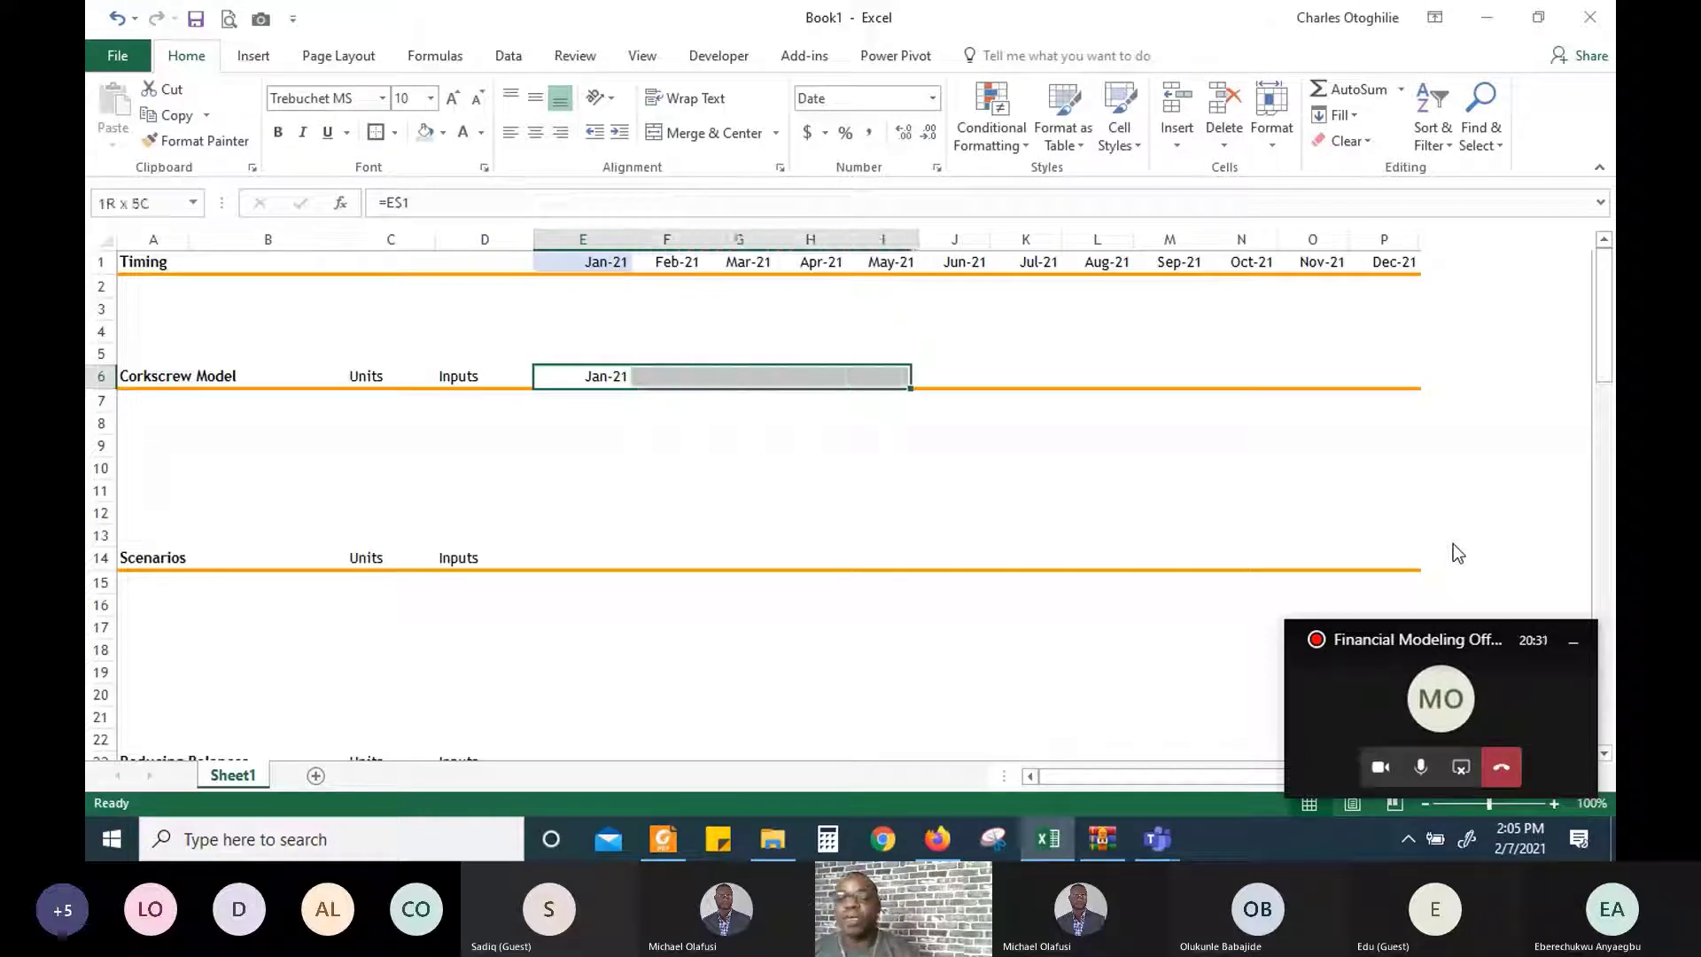
key(shift+Right)
key(shift+Right)
key(shift+Right)
key(shift+Right)
key(shift+Right)
key(shift+Right)
key(shift+Right)
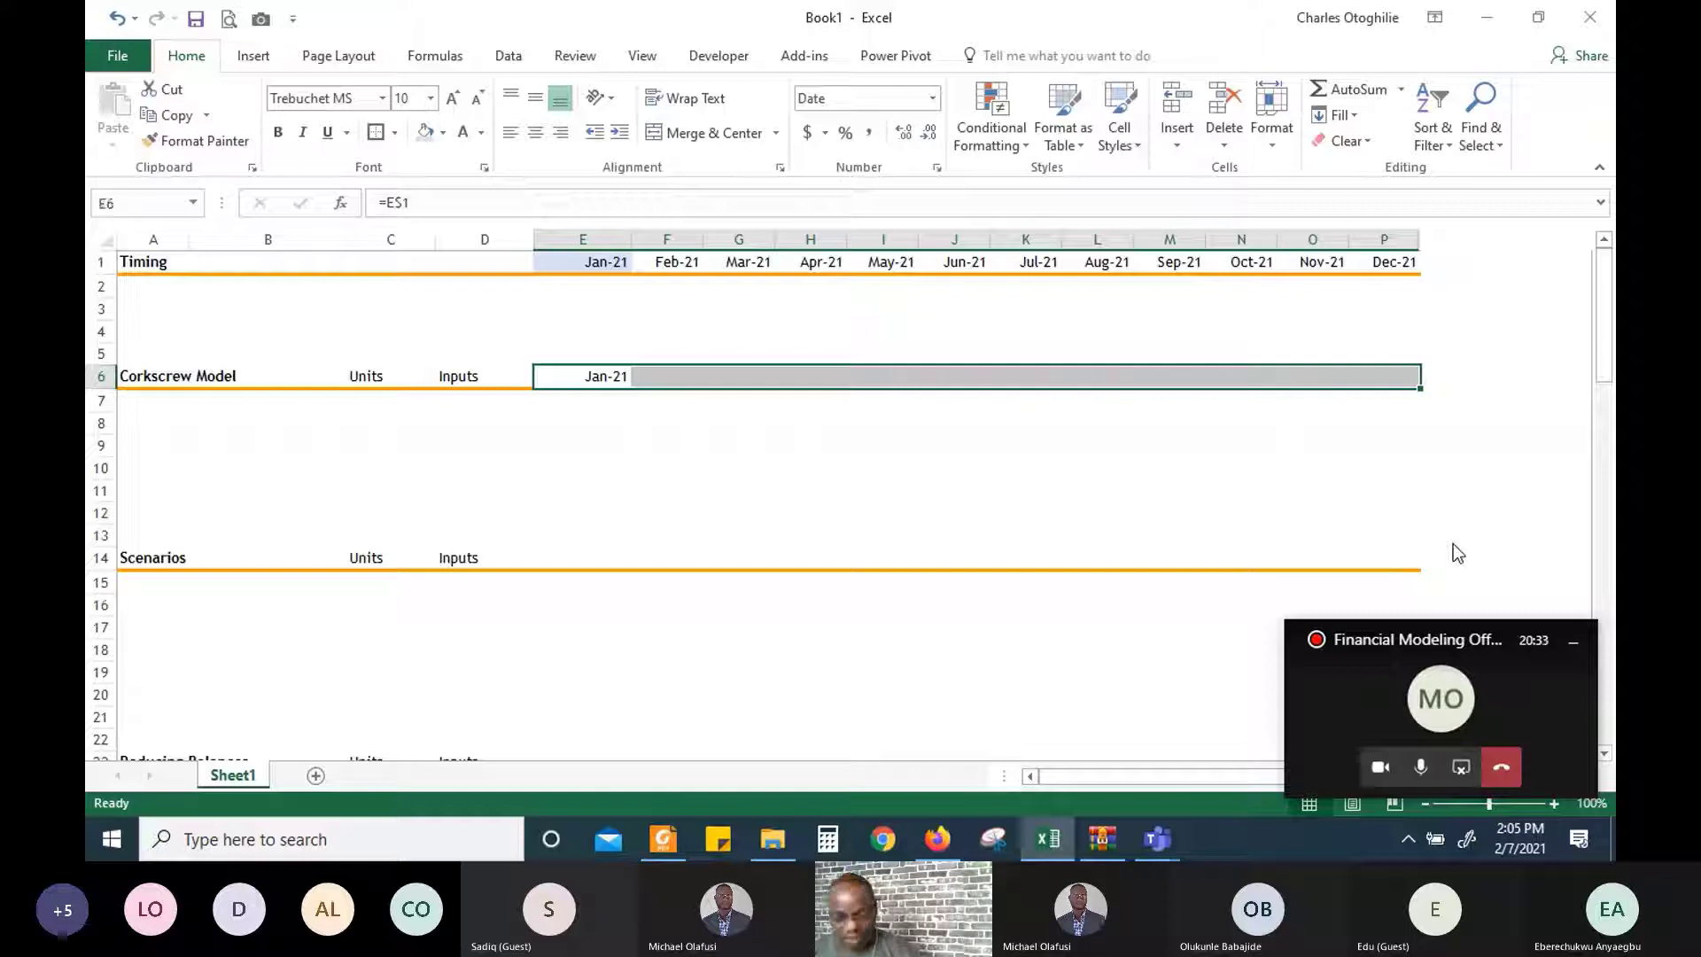
key(ctrl+r)
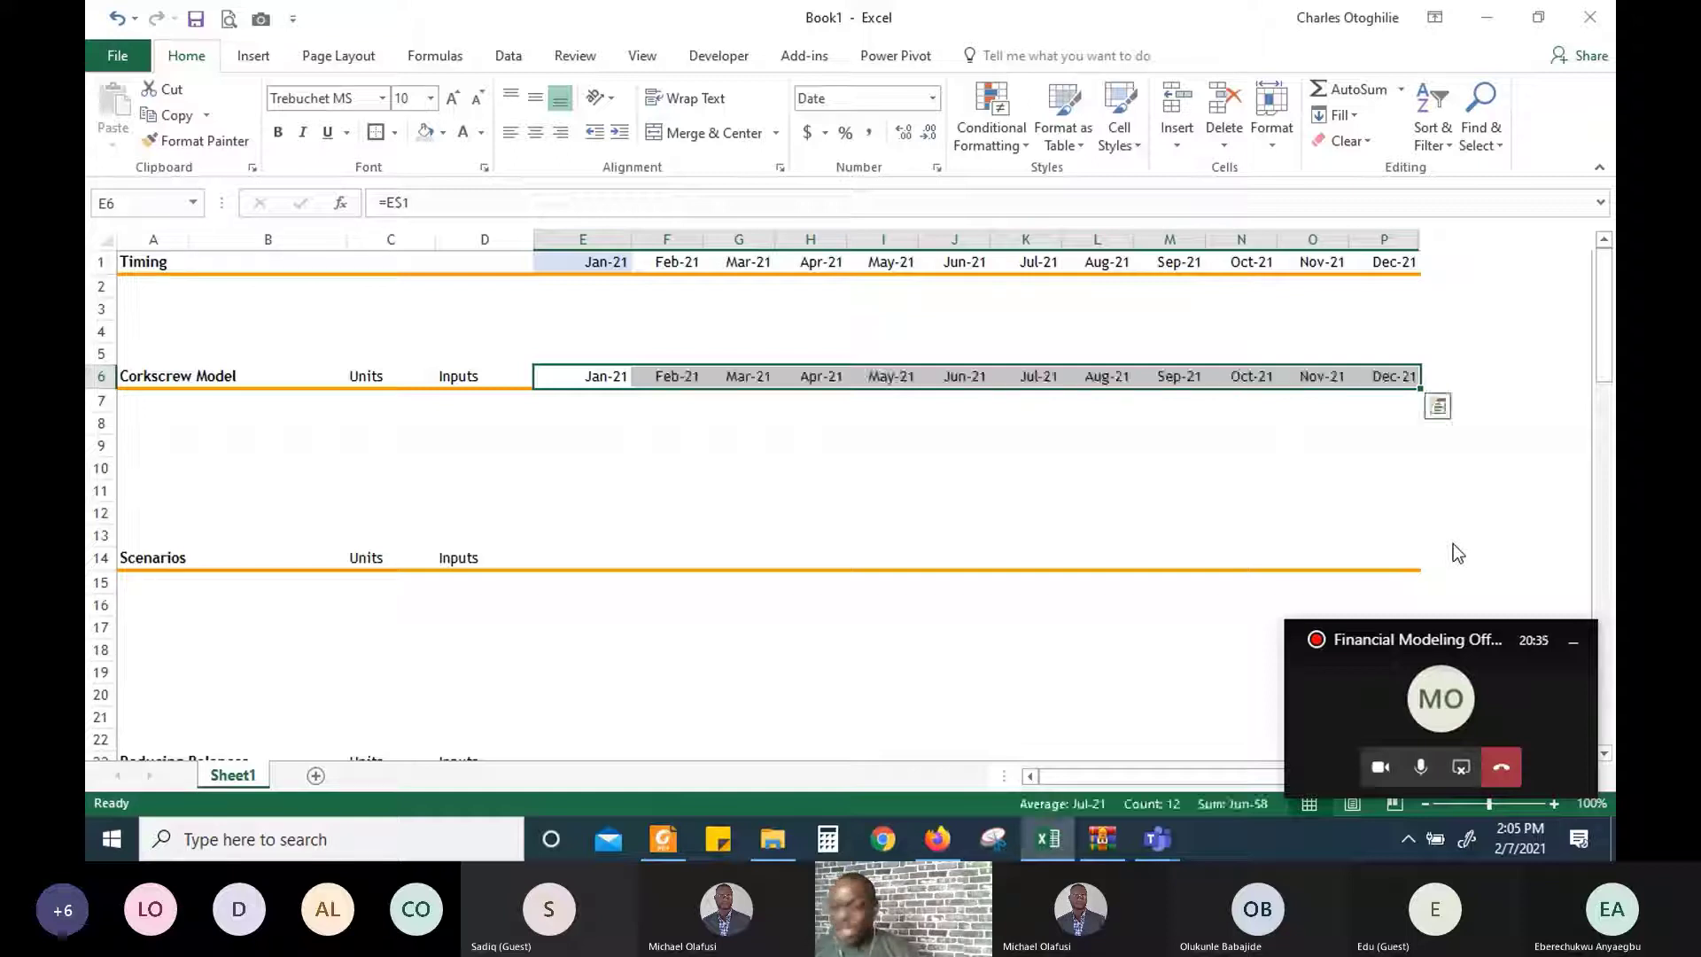
Copy the linked monthly dates in E6:P6 into the Scenarios header row starting at E14
key(Up)
key(Down)
key(ctrl+shift+Right)
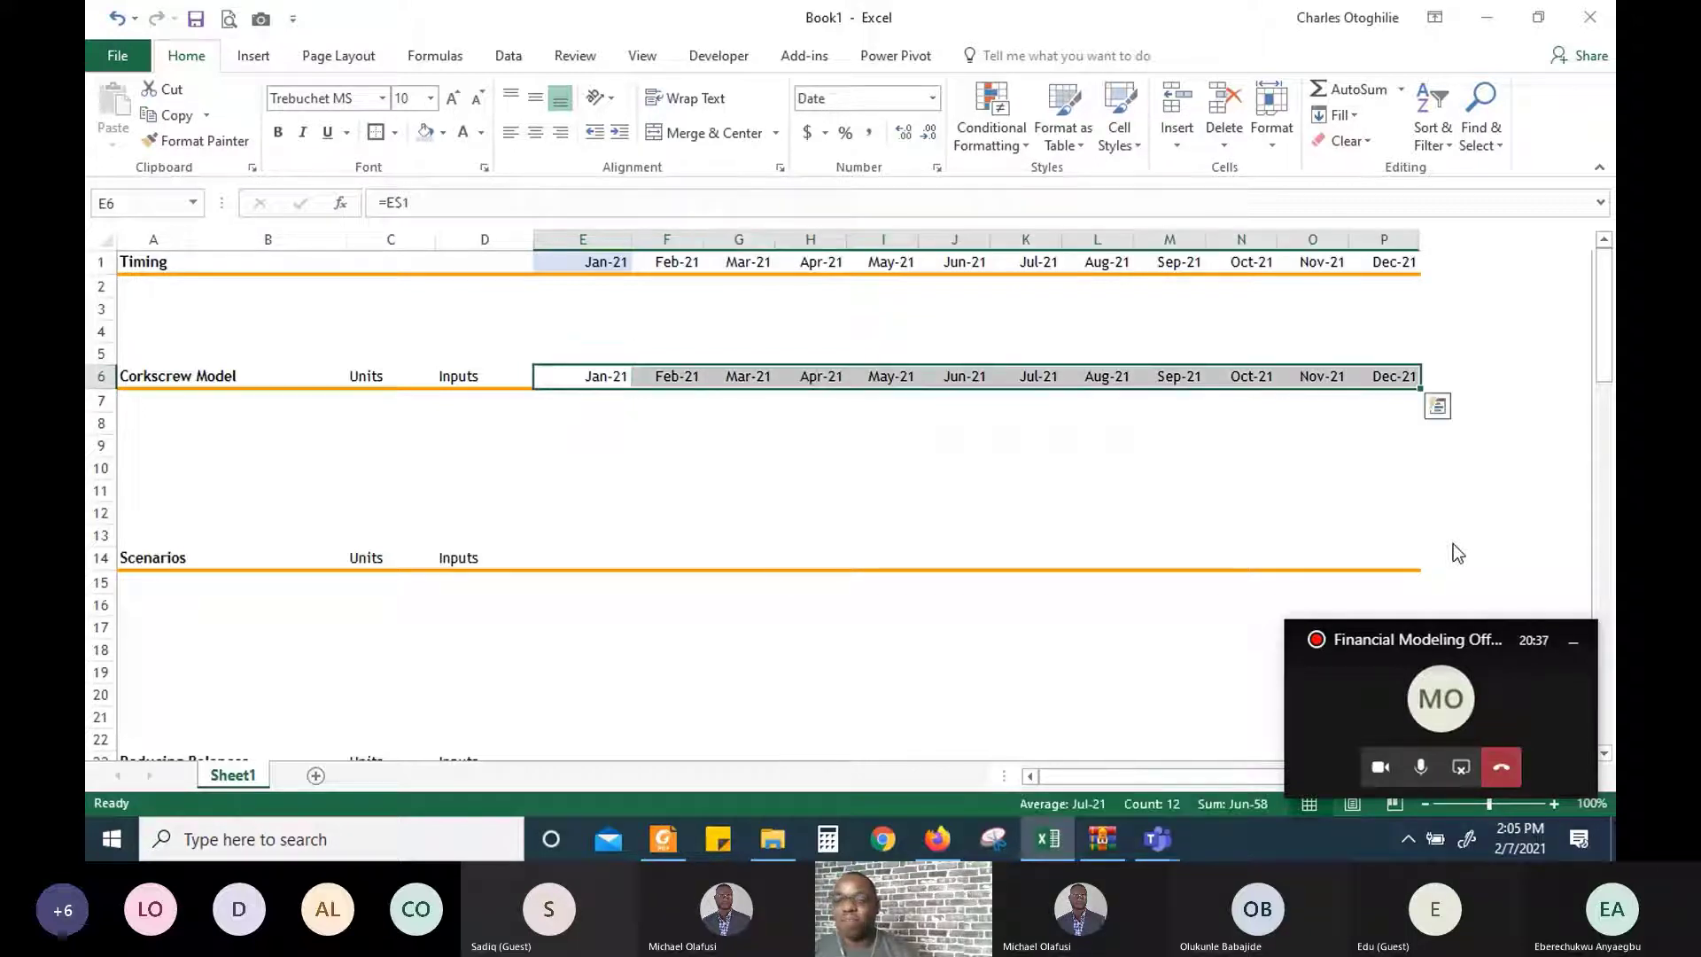
key(ctrl+c)
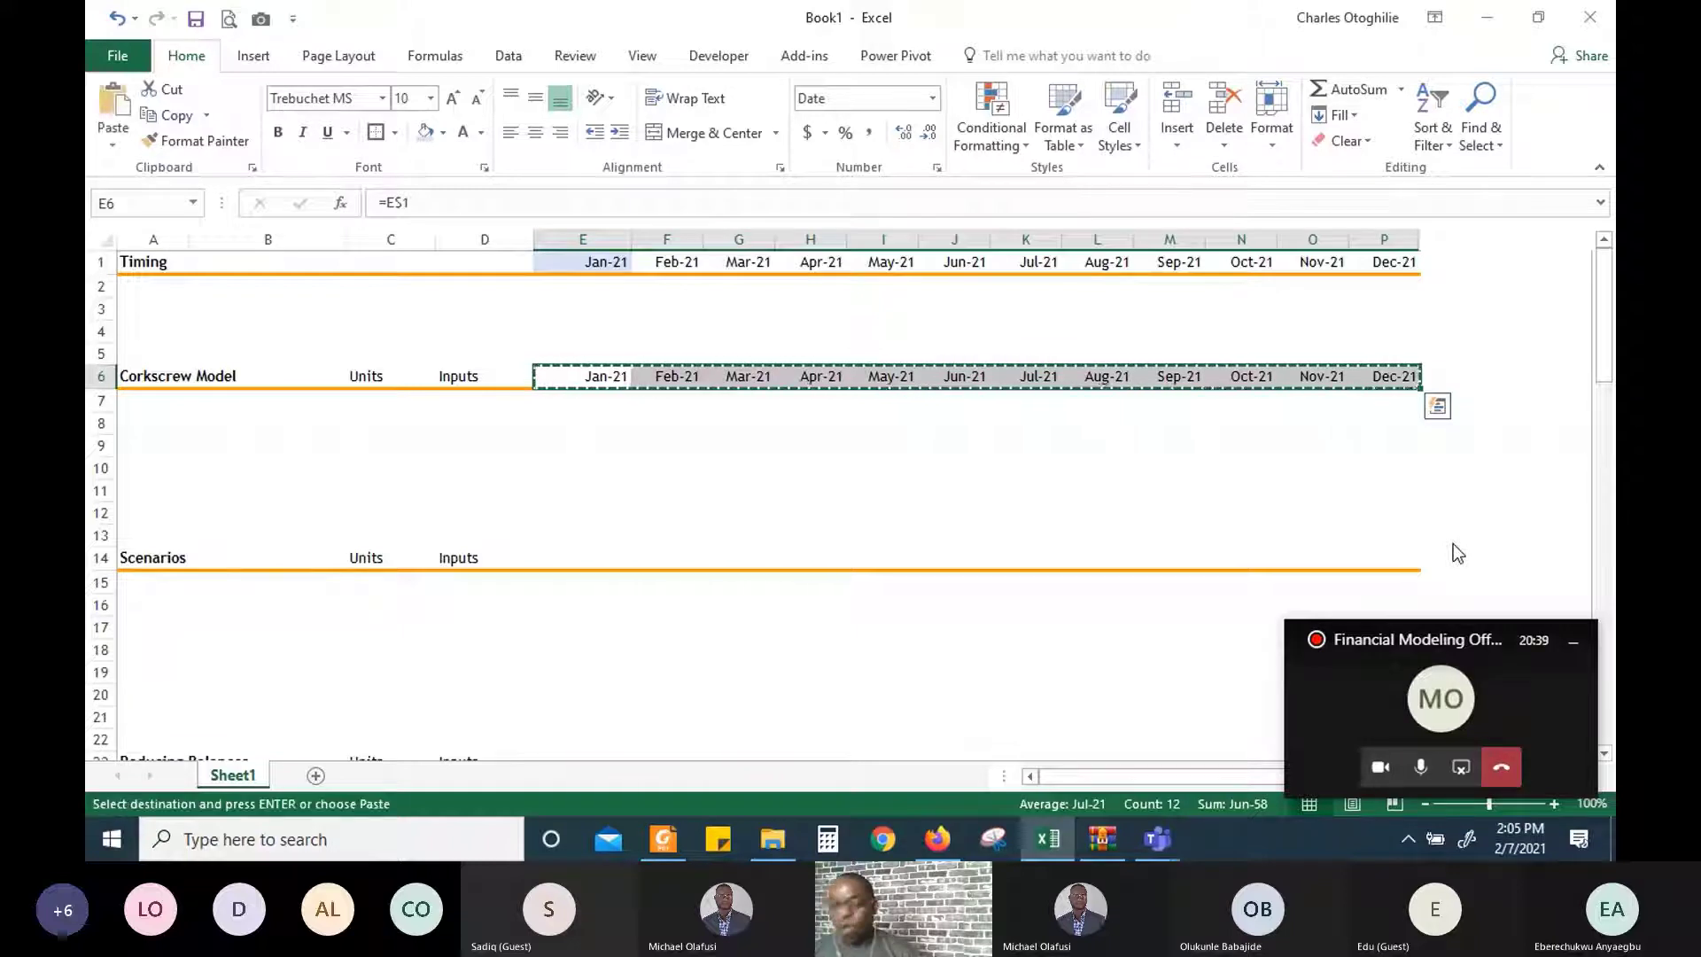
key(Down)
key(Down)
key(Down)
key(Down)
key(Down)
key(Down)
key(Down)
key(Down)
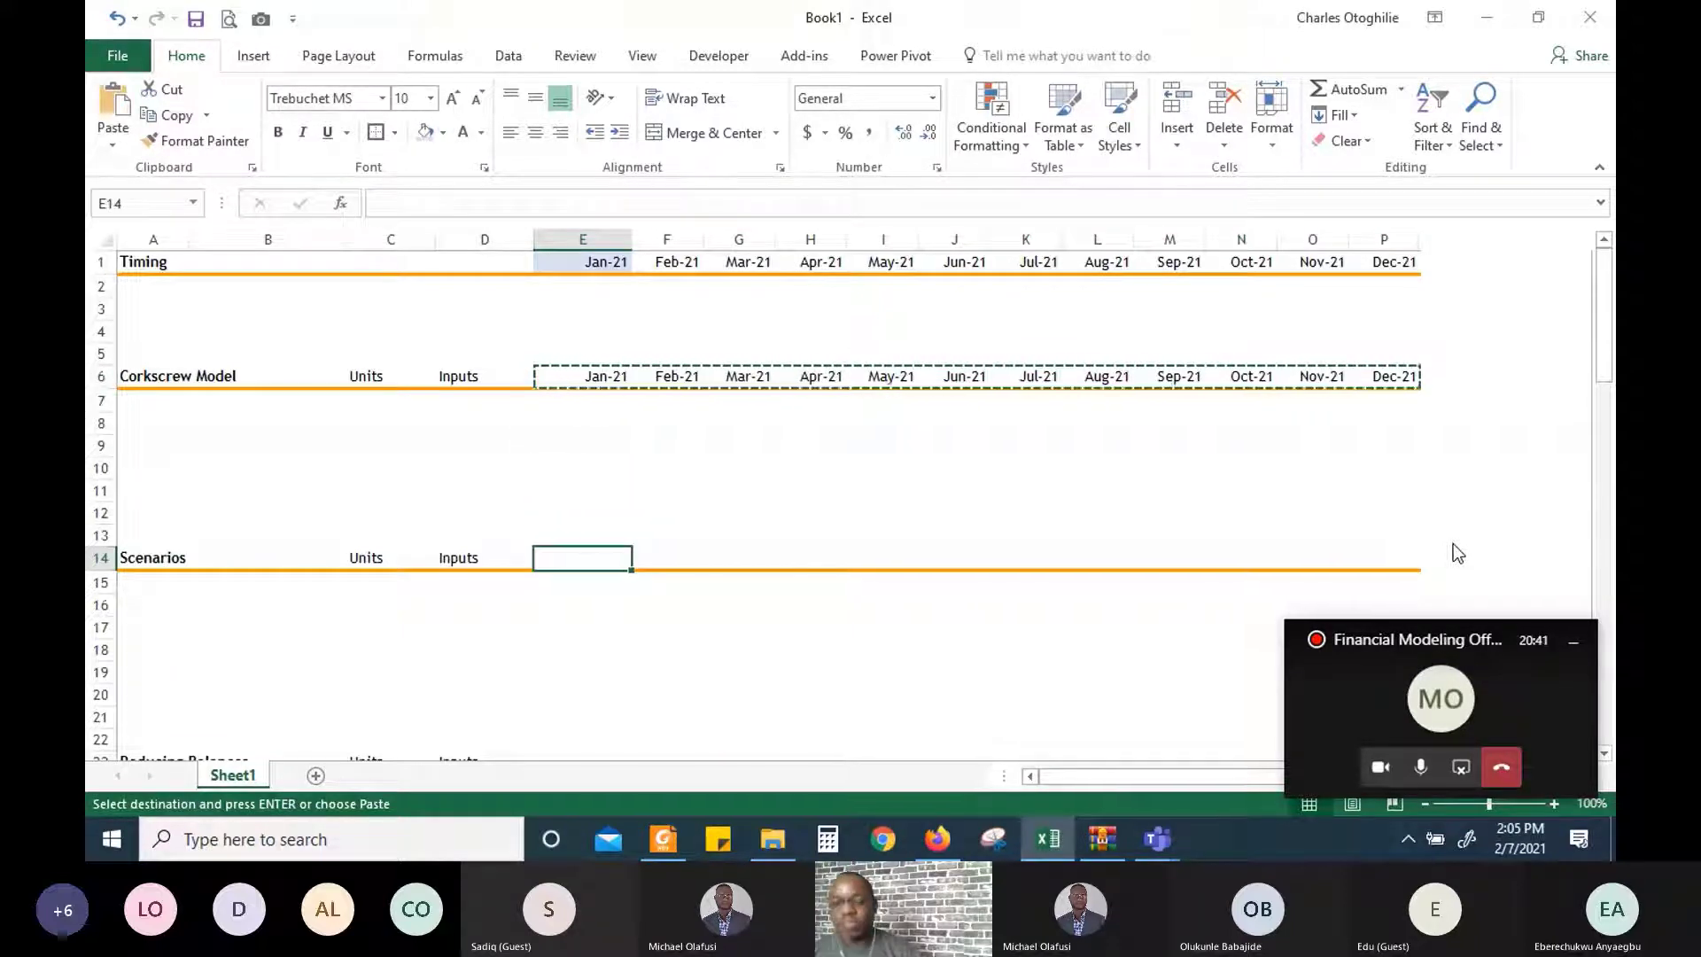
key(ctrl+v)
key(Escape)
Test the linked timelines by changing the start date in E1 to 1/1/2022, and undo the change
key(Down)
key(Down)
key(Up)
key(Up)
key(Up)
key(Up)
key(Up)
key(Up)
key(Up)
key(Up)
key(Up)
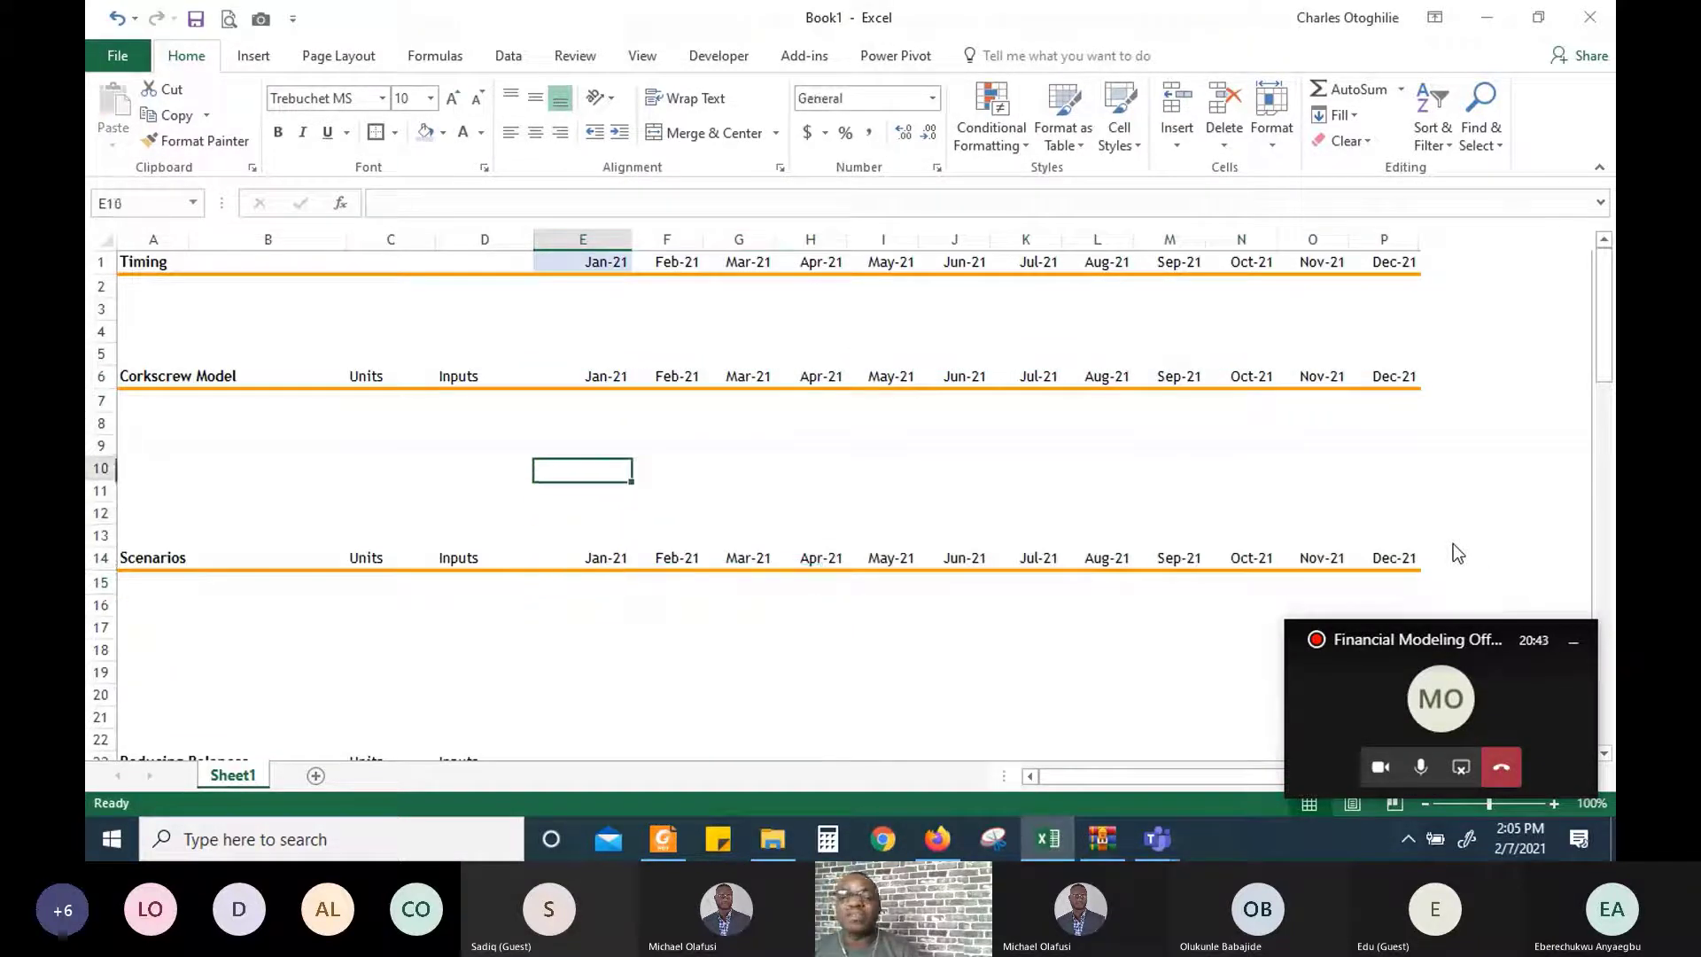
key(Up)
key(Up)
key(Up)
key(Up)
key(Up)
key(Up)
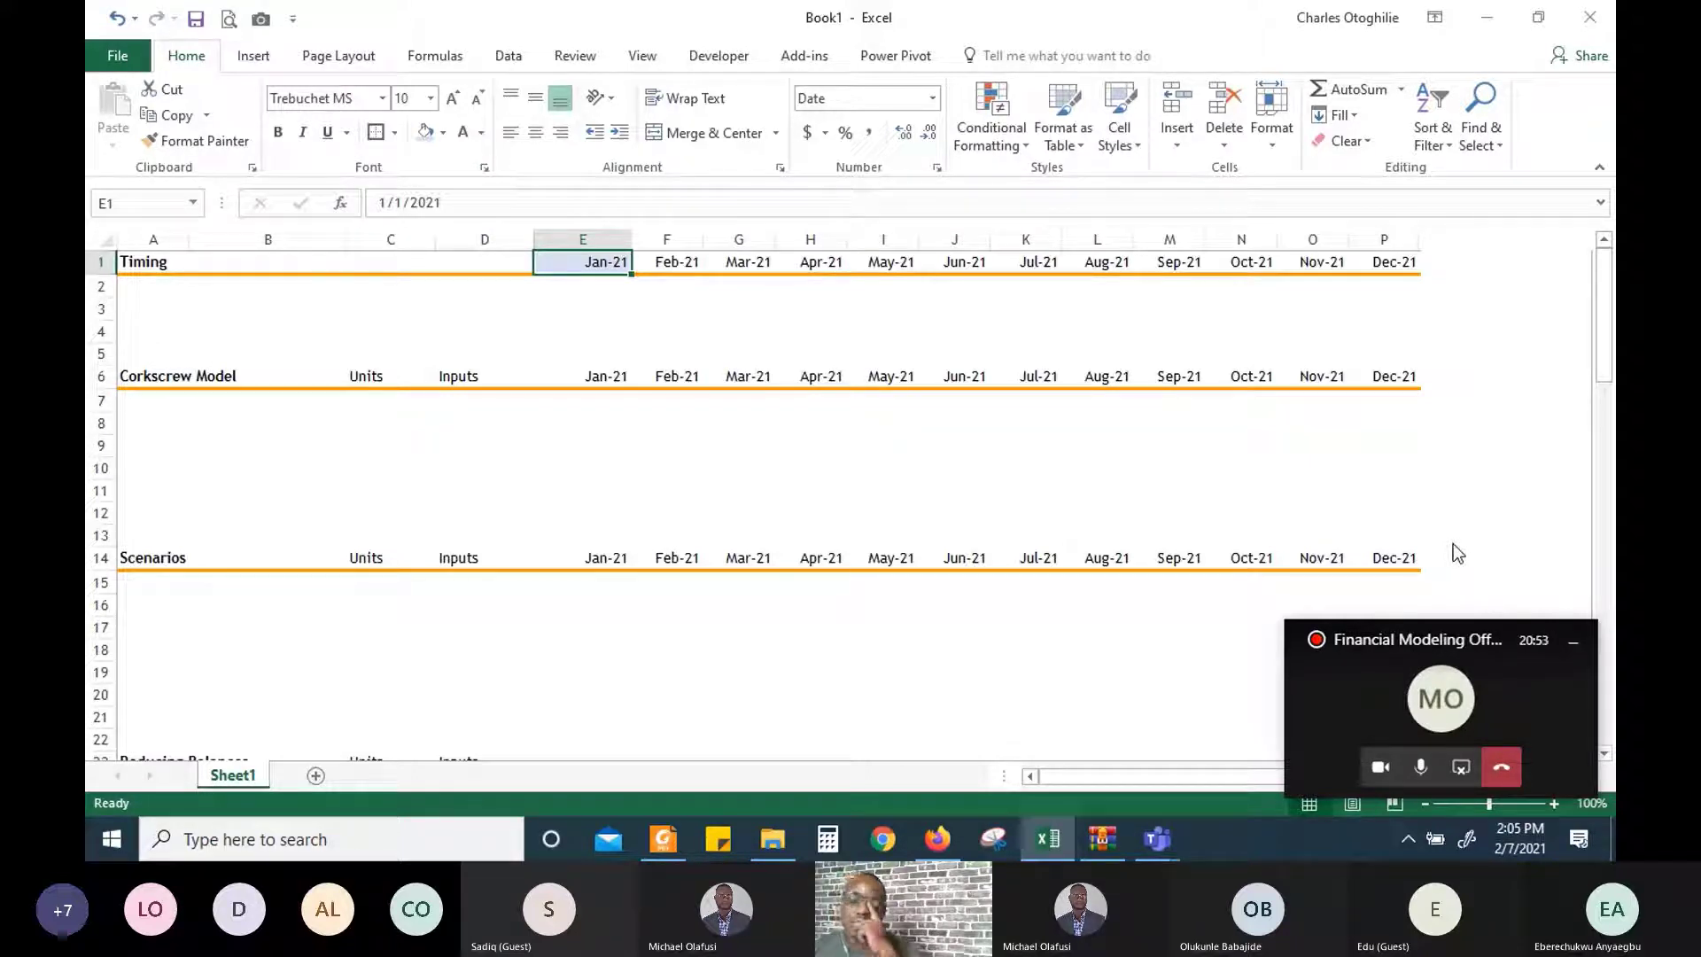
click(486, 207)
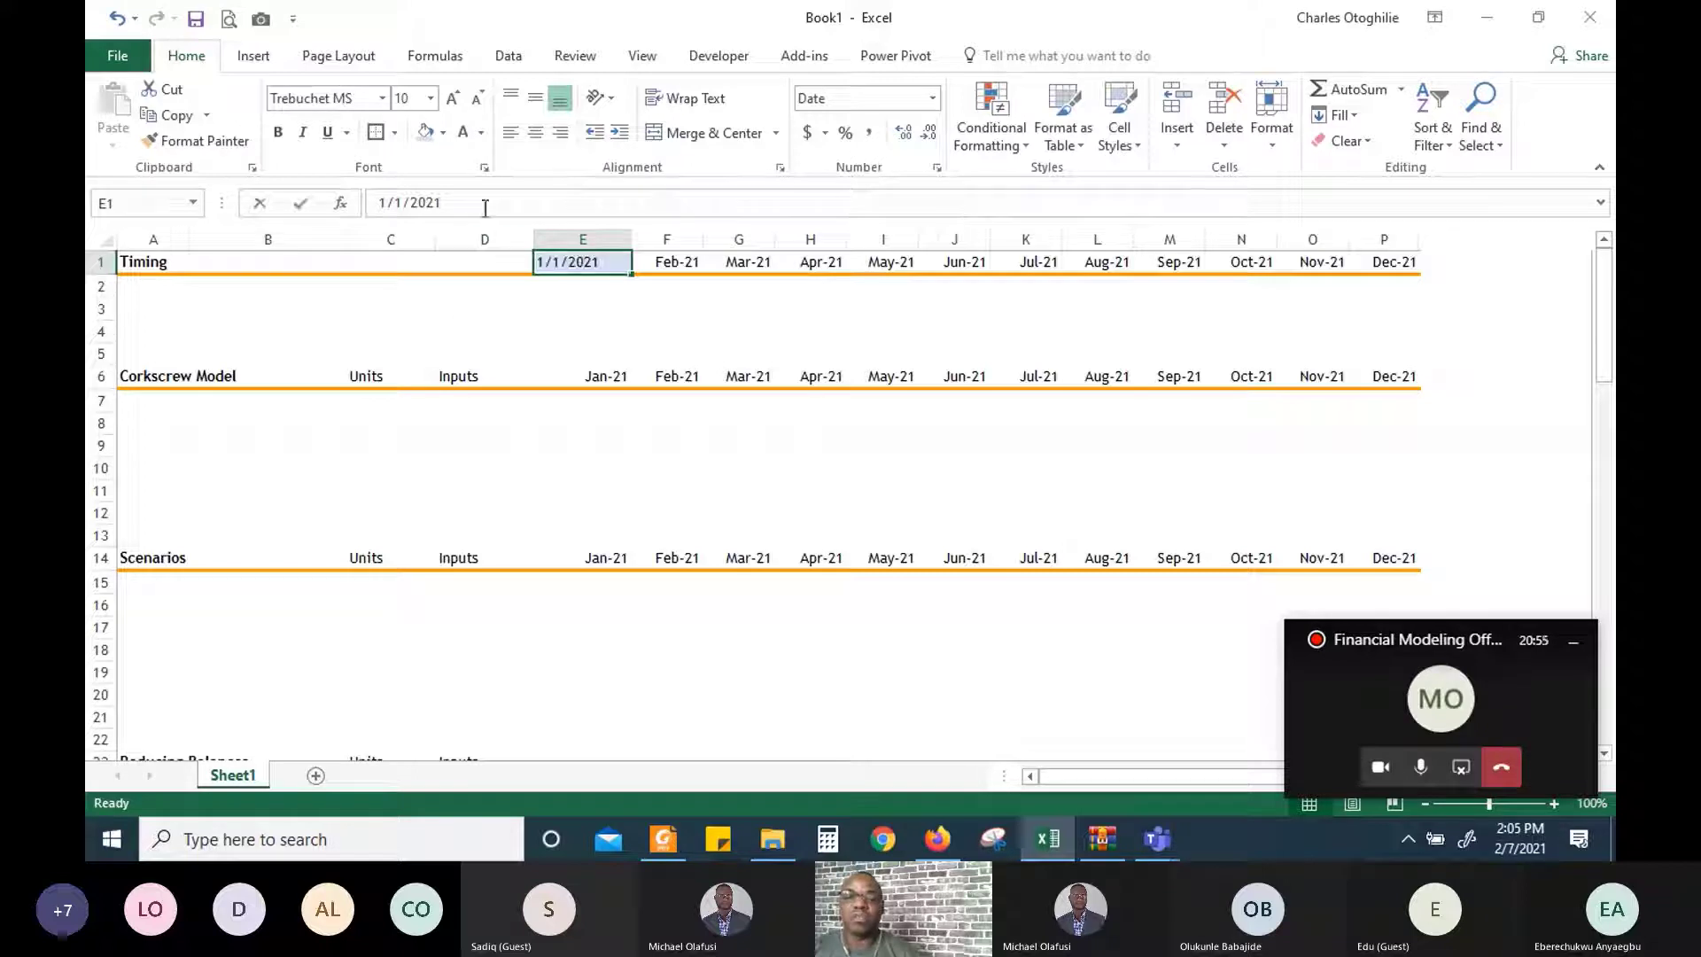
key(BackSpace)
text(2)
key(Return)
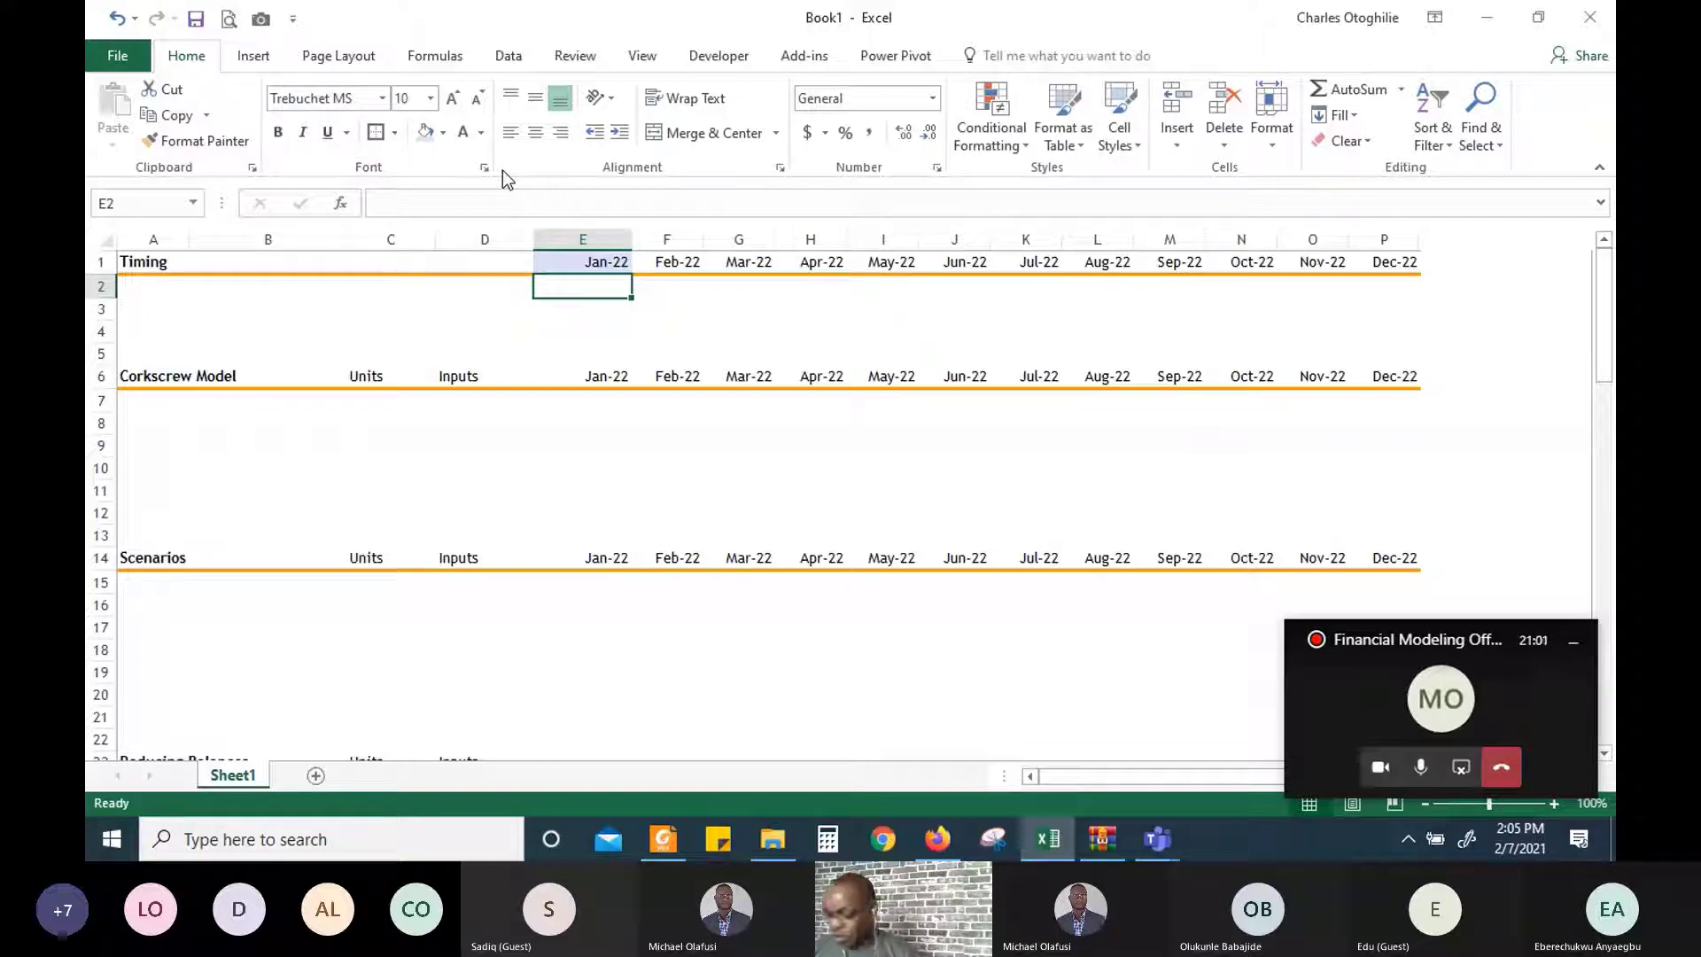
key(ctrl+z)
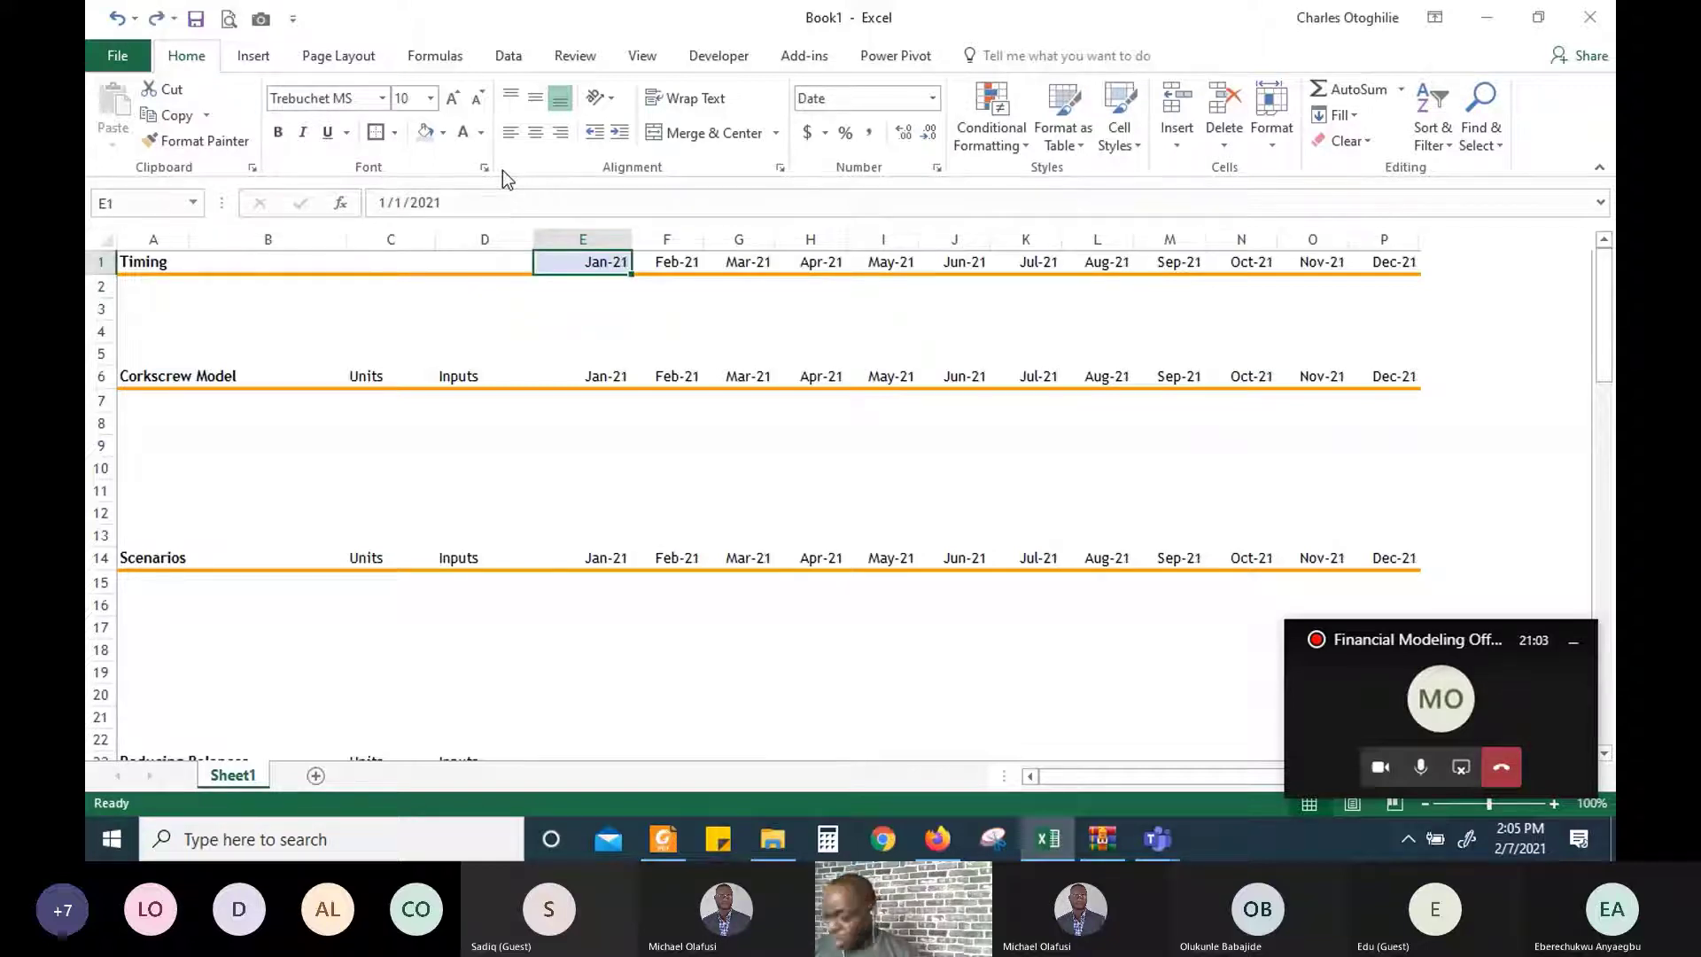
key(Down)
key(Down)
key(Down)
key(Down)
key(Down)
key(Down)
key(Down)
key(Down)
key(Down)
key(Down)
key(Down)
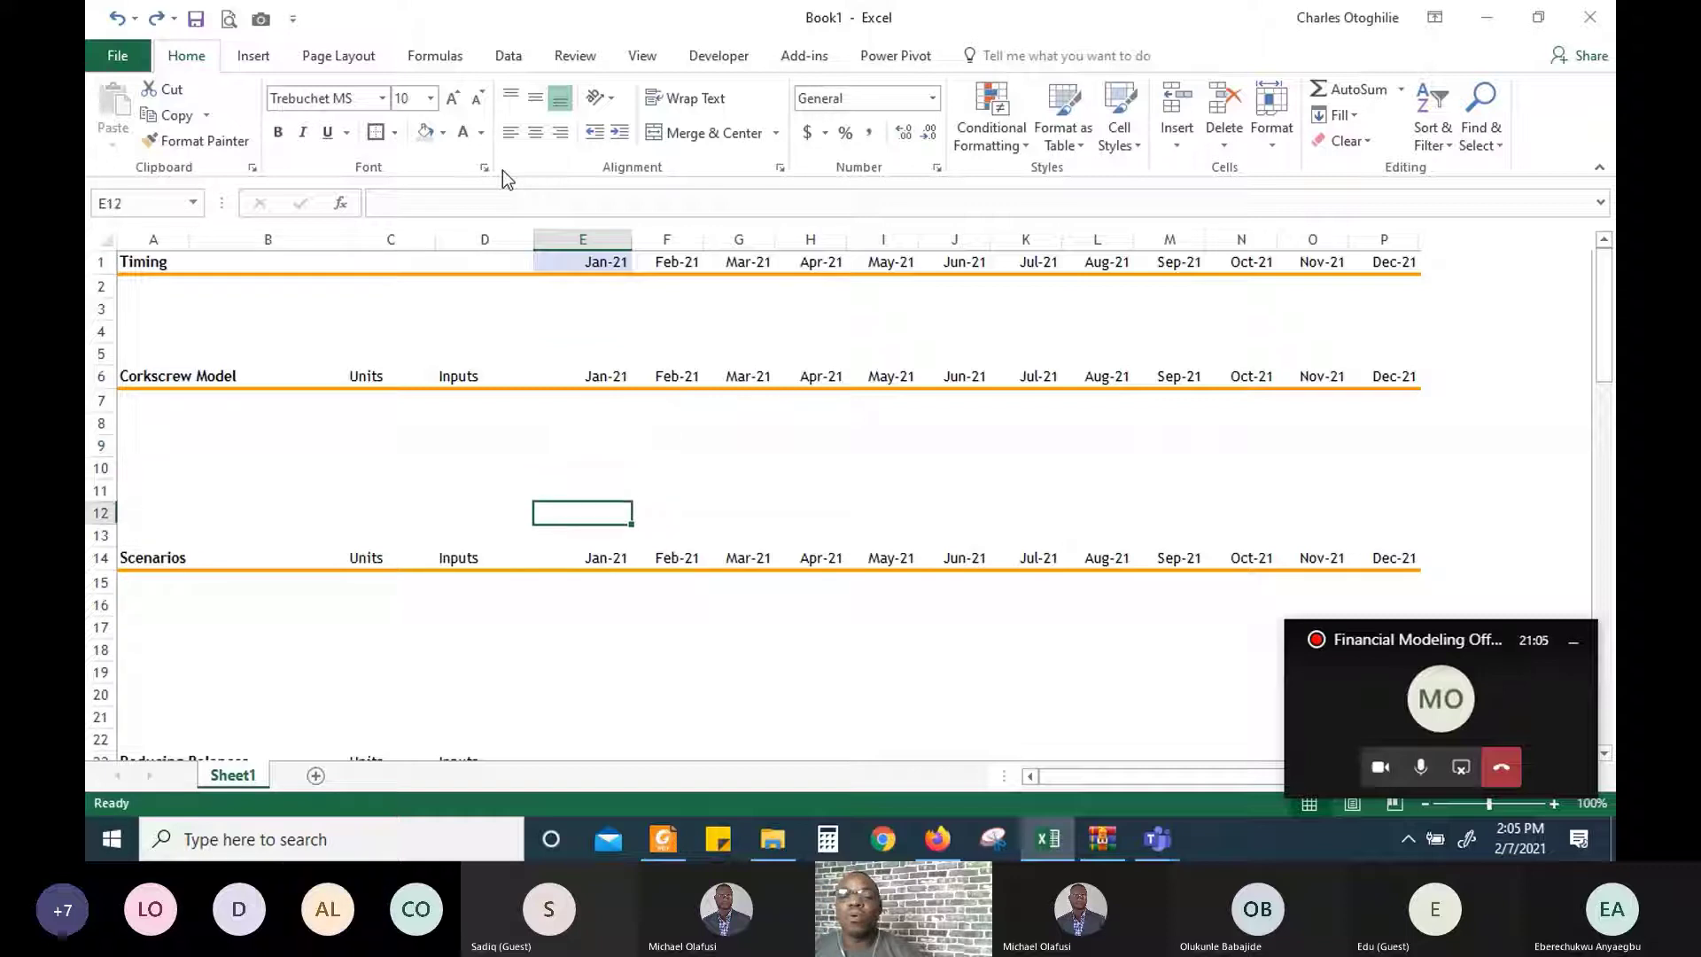
key(Up)
key(Up)
key(Up)
key(Up)
key(Up)
key(Down)
key(Down)
key(Down)
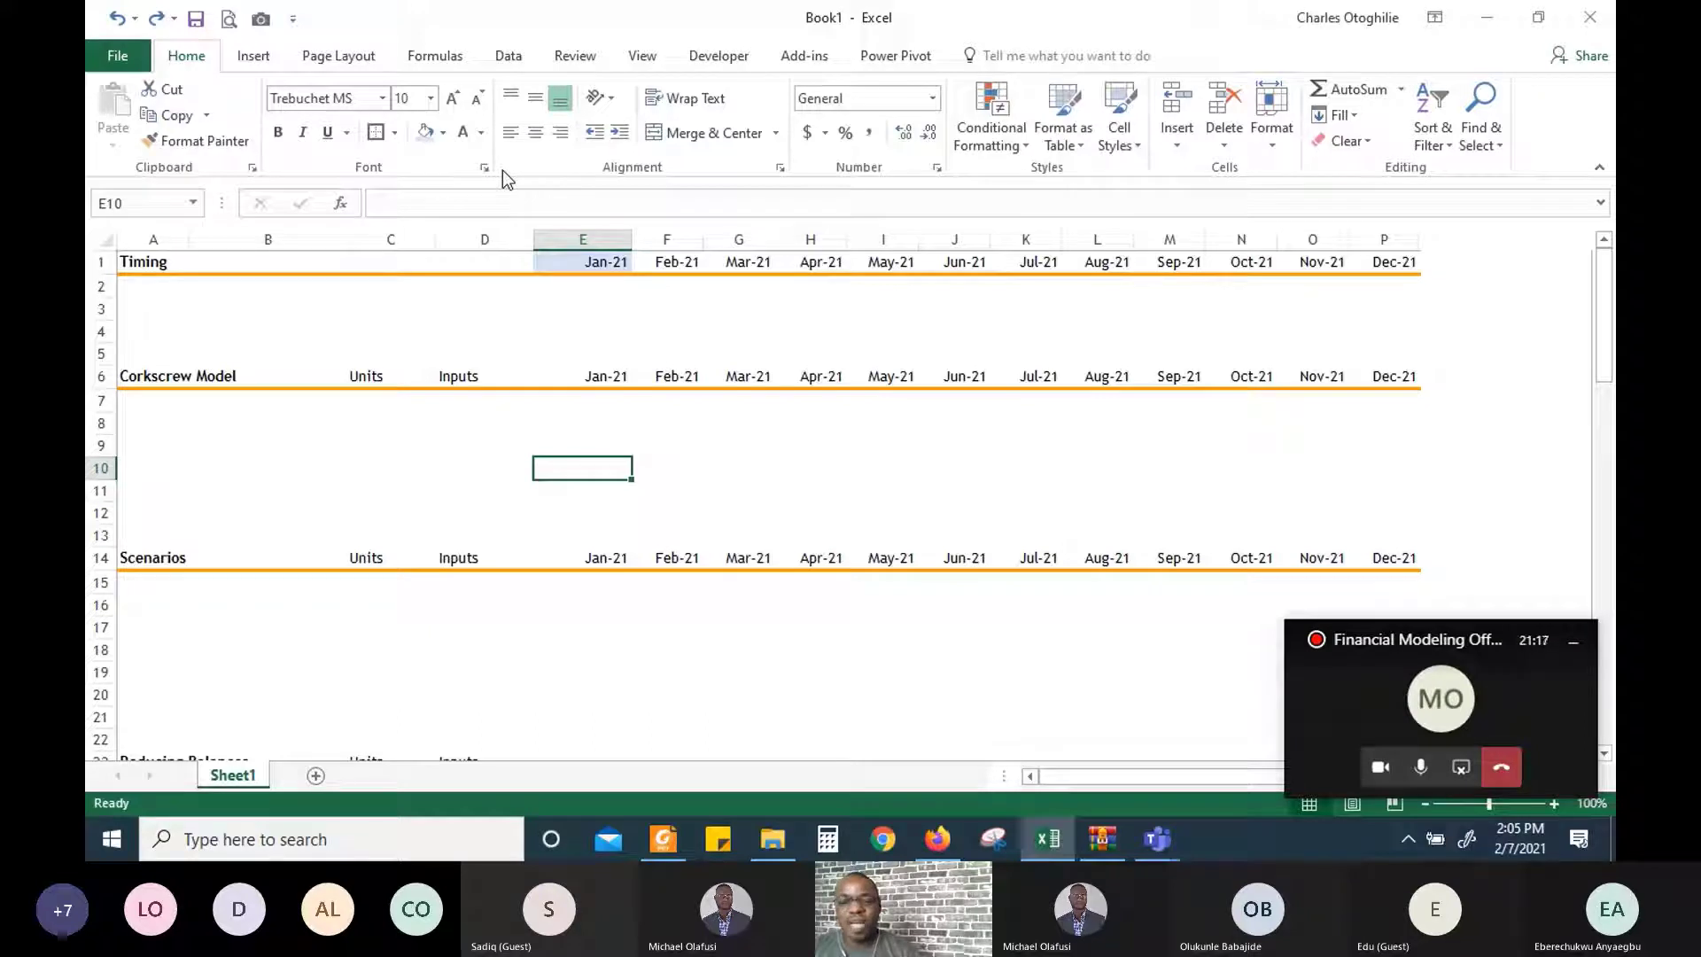
key(Left)
key(Left)
key(Up)
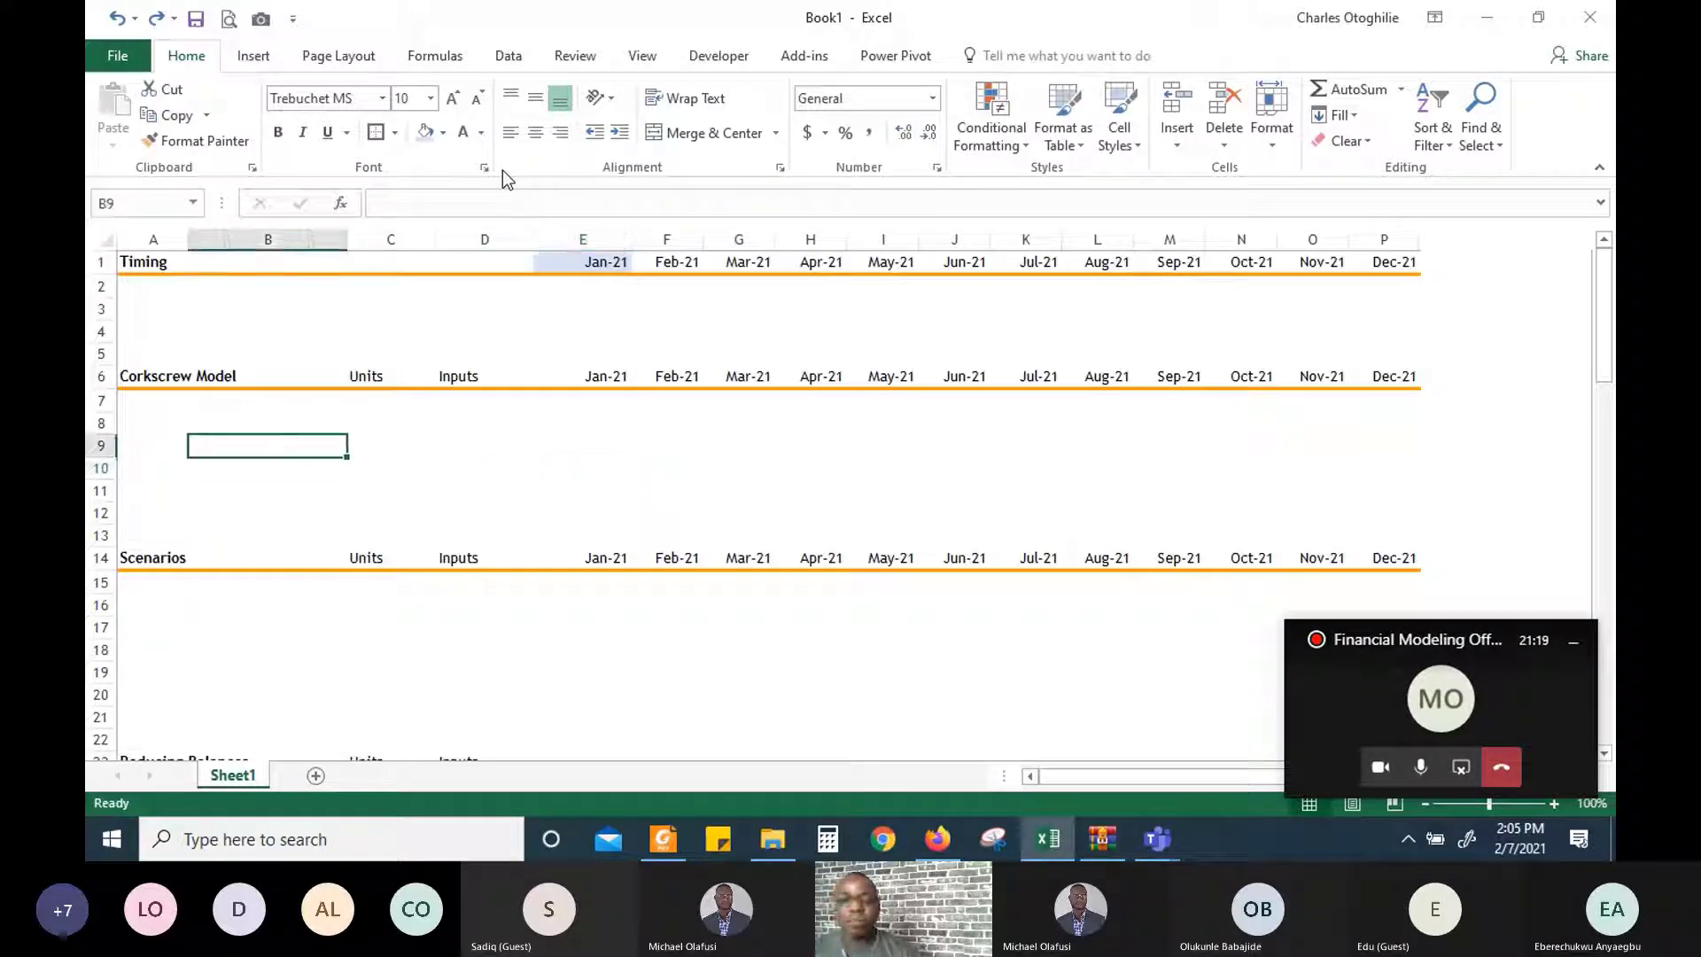
key(Right)
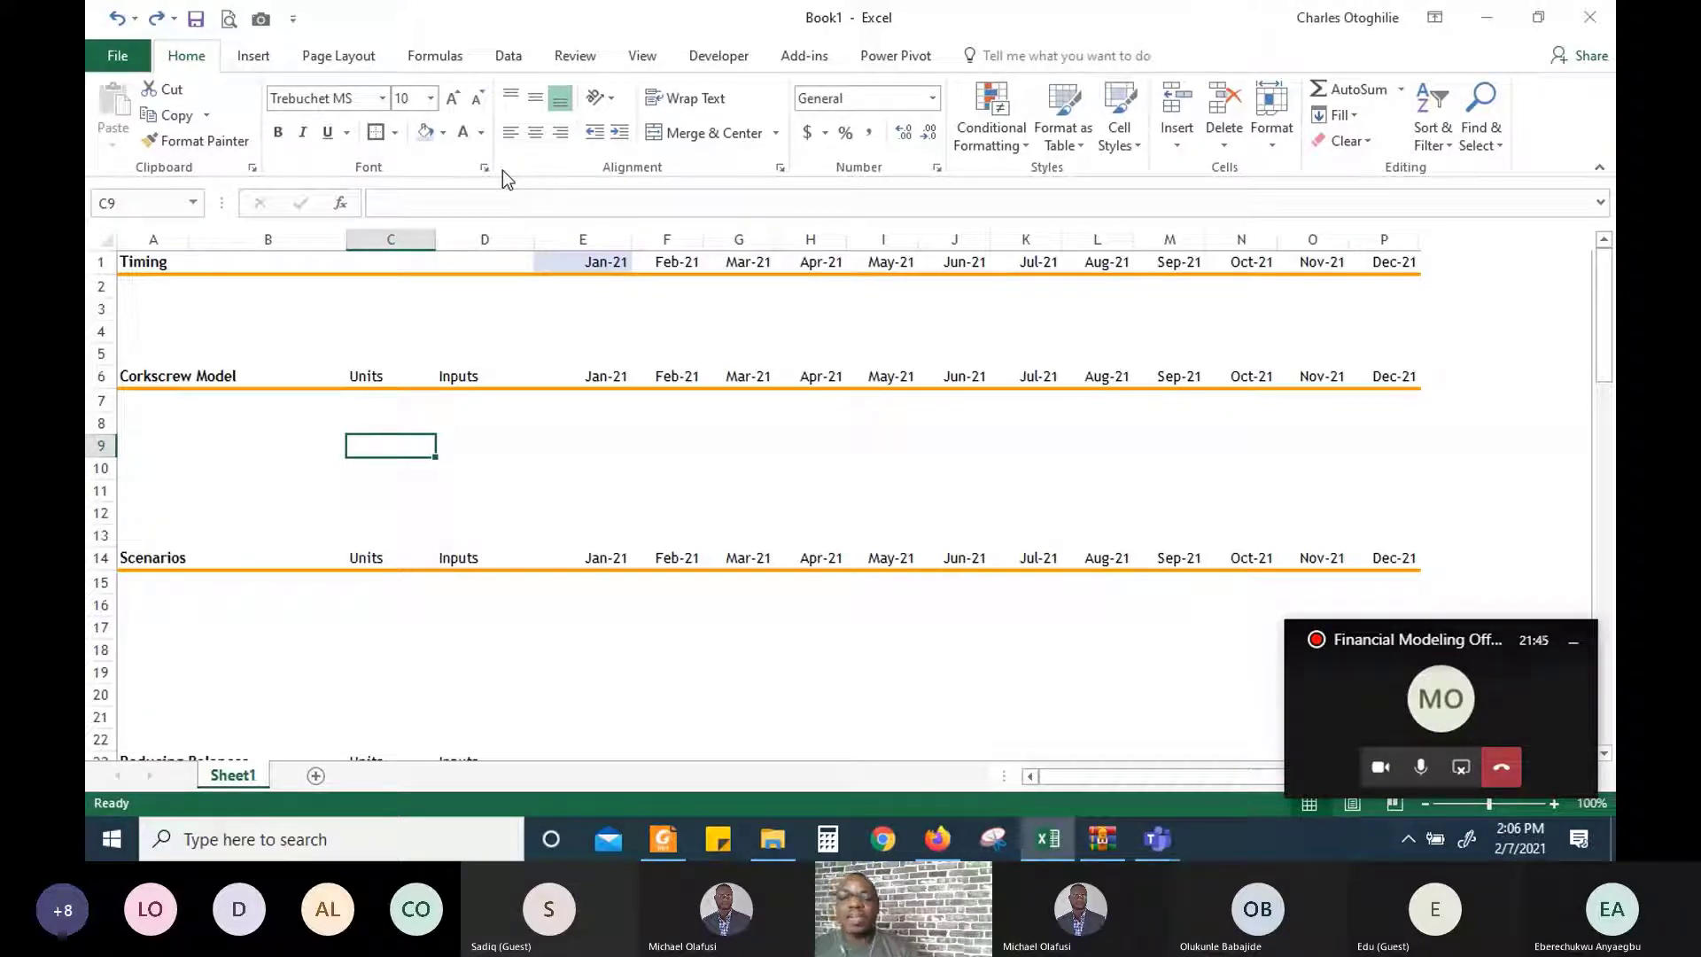
key(Left)
key(Left)
key(Right)
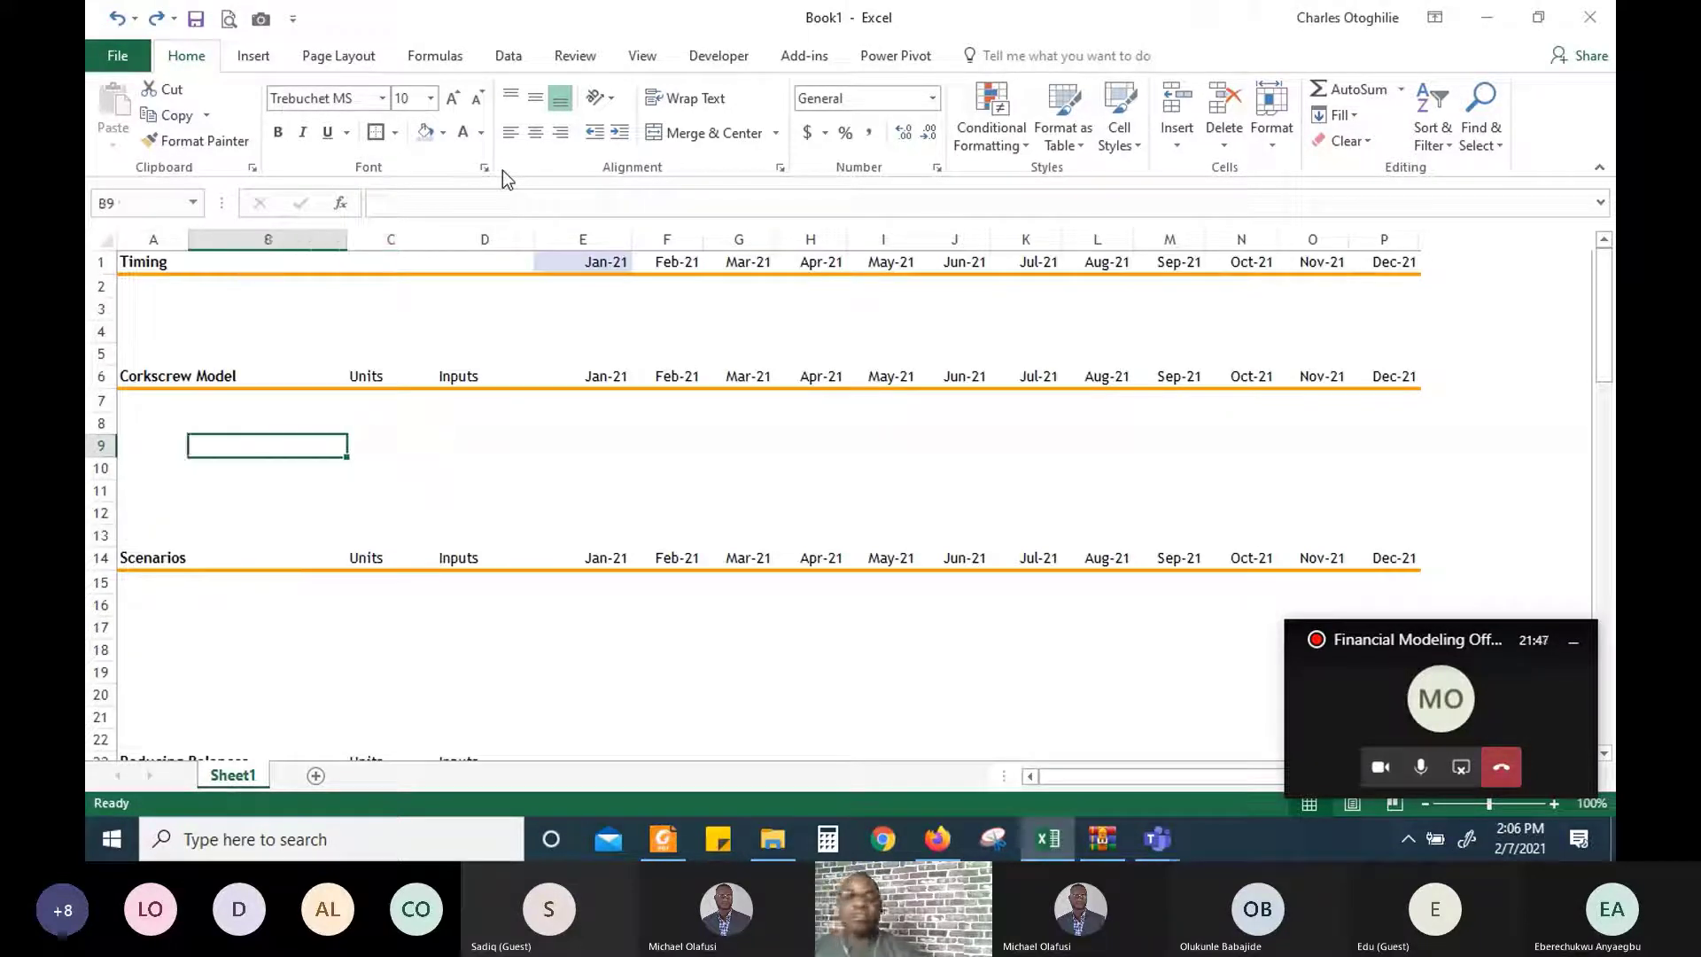
Enter the row label Revenue in cell B8 of the Corkscrew Model section
key(Up)
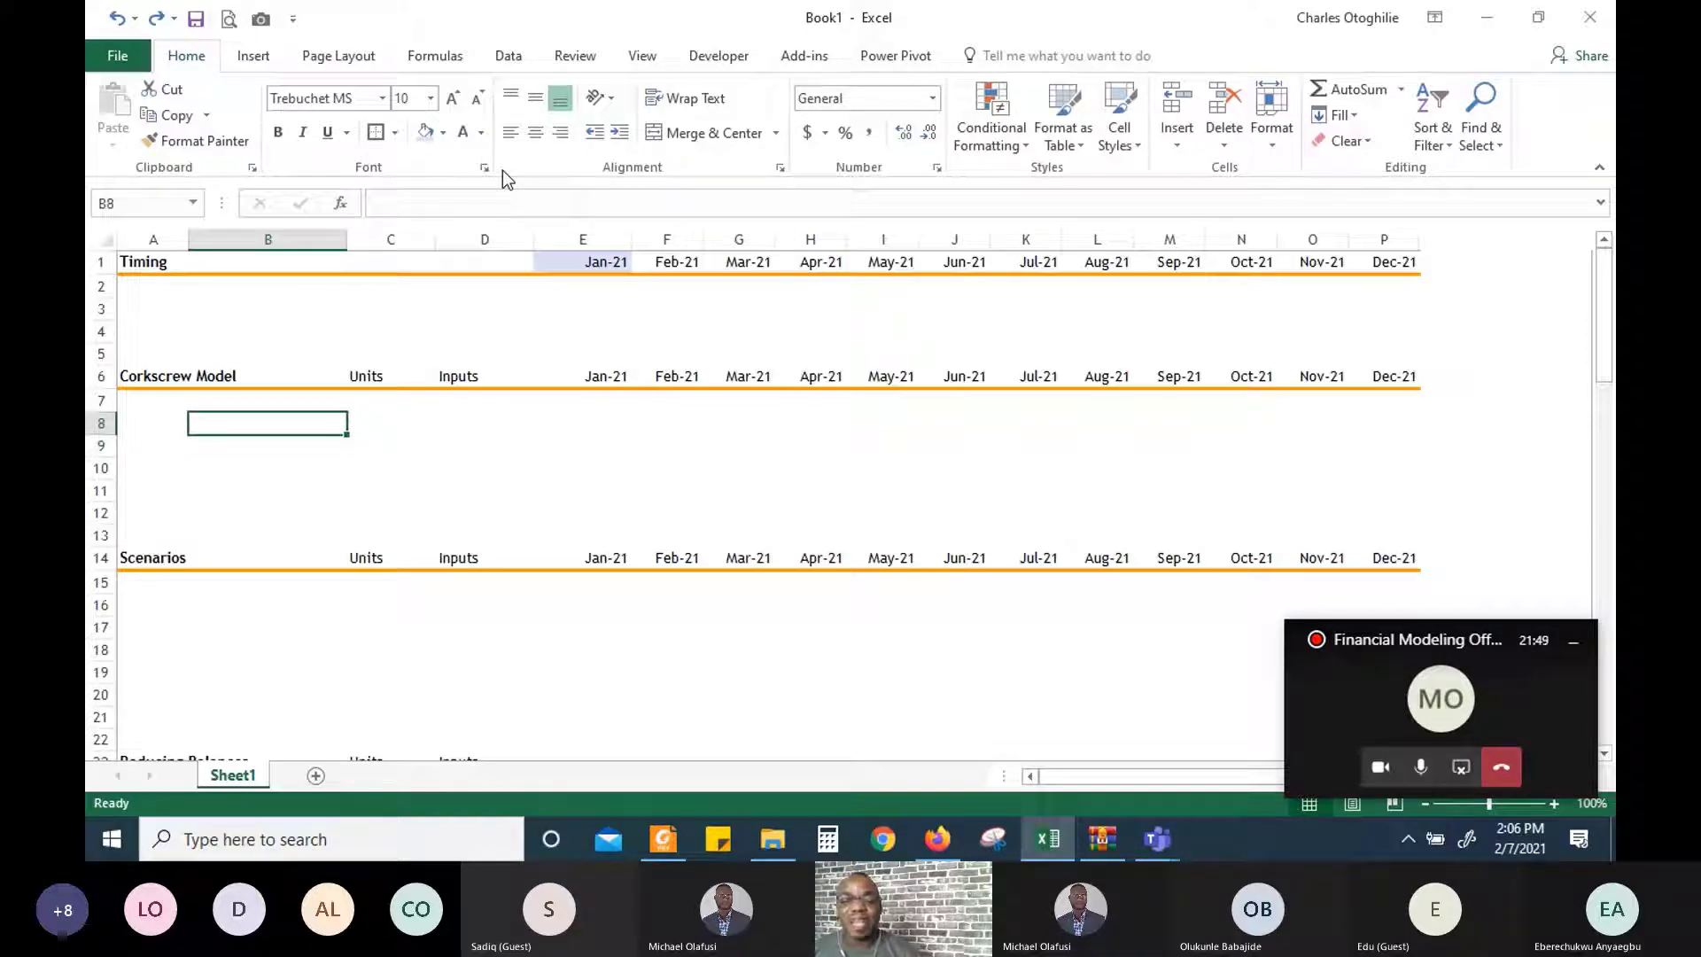
text(Revem)
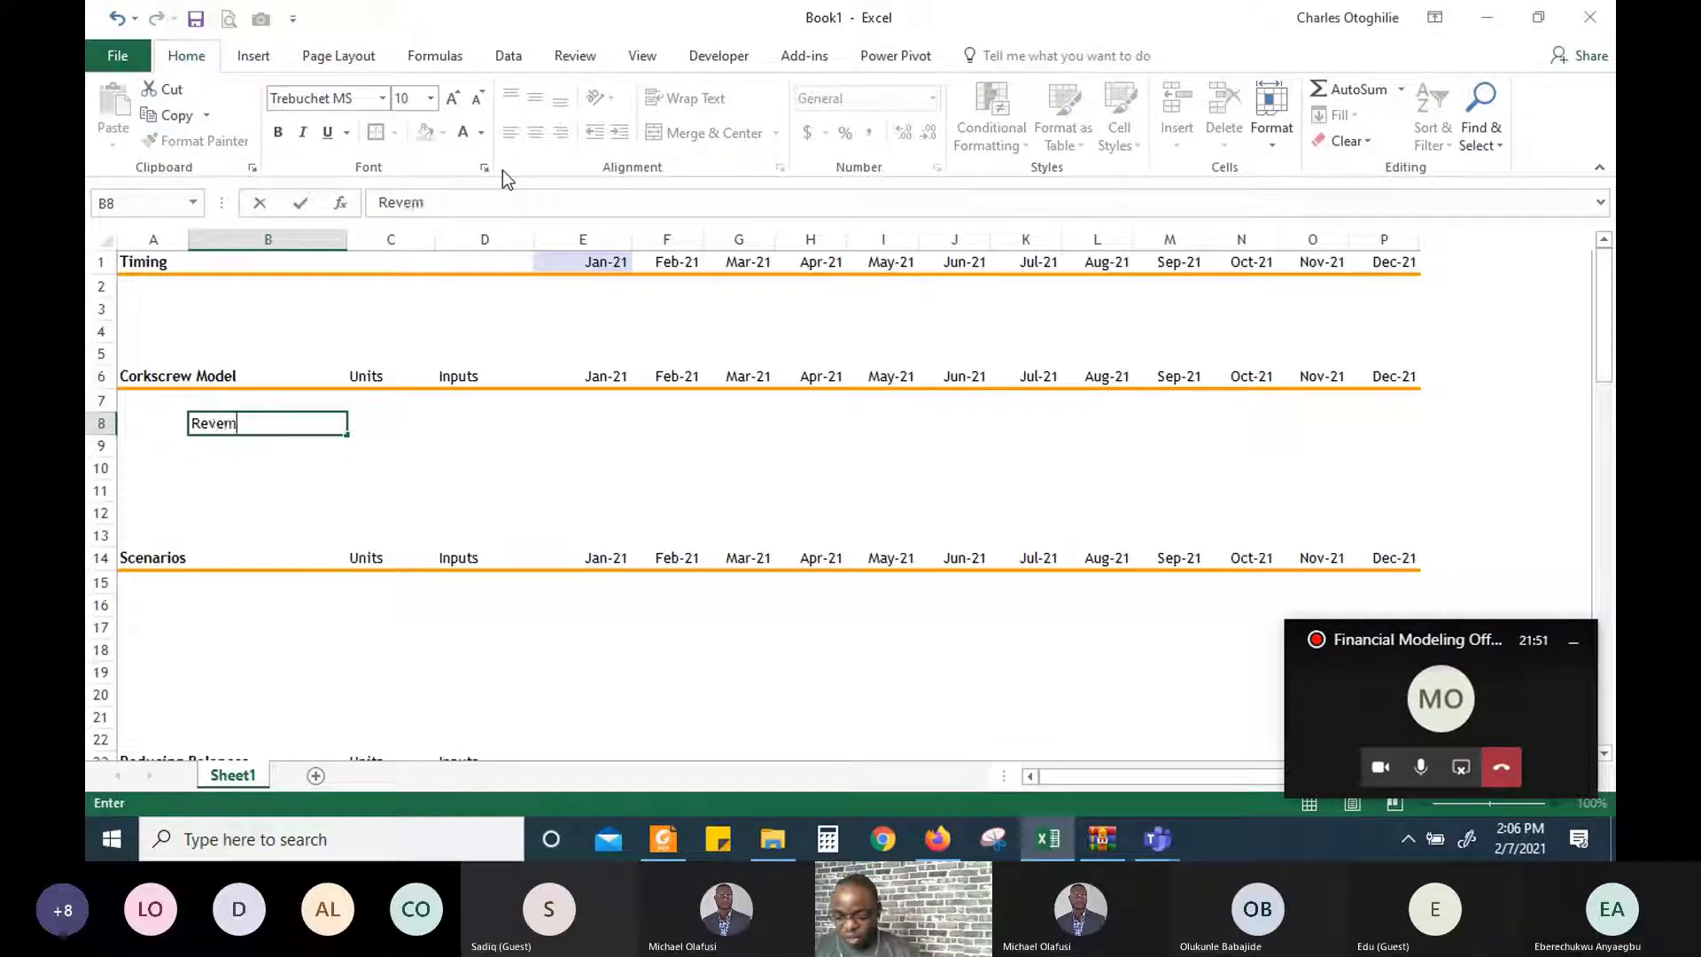
key(BackSpace)
text(n)
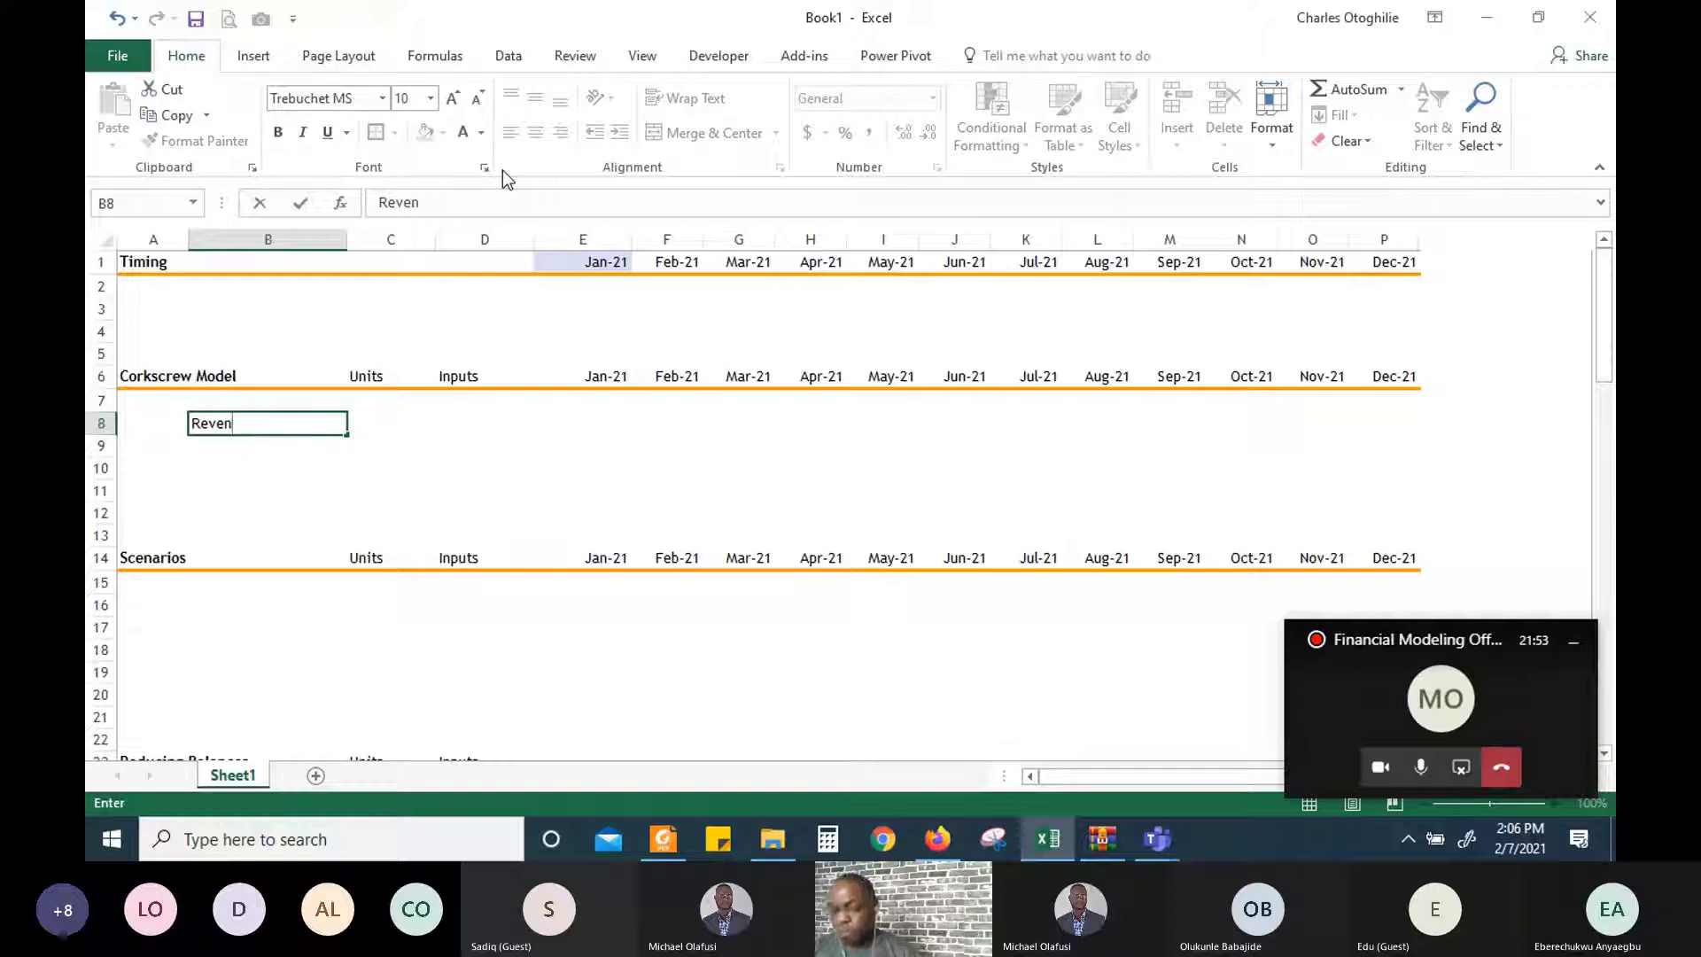
key(BackSpace)
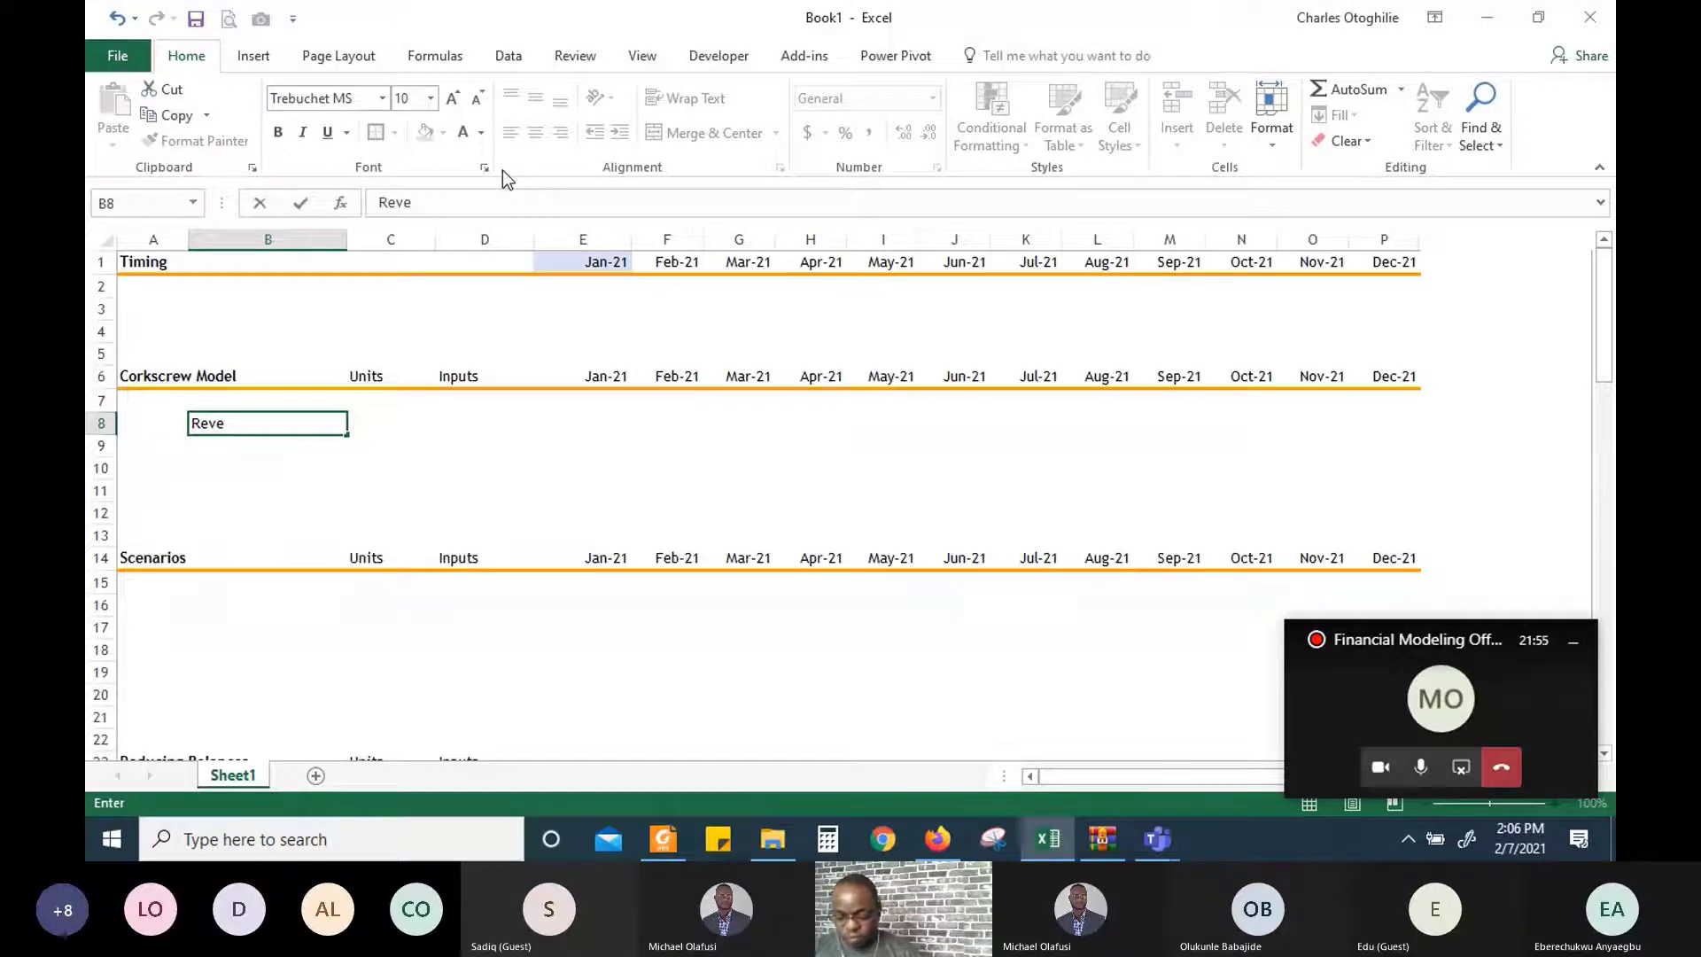
text(nue)
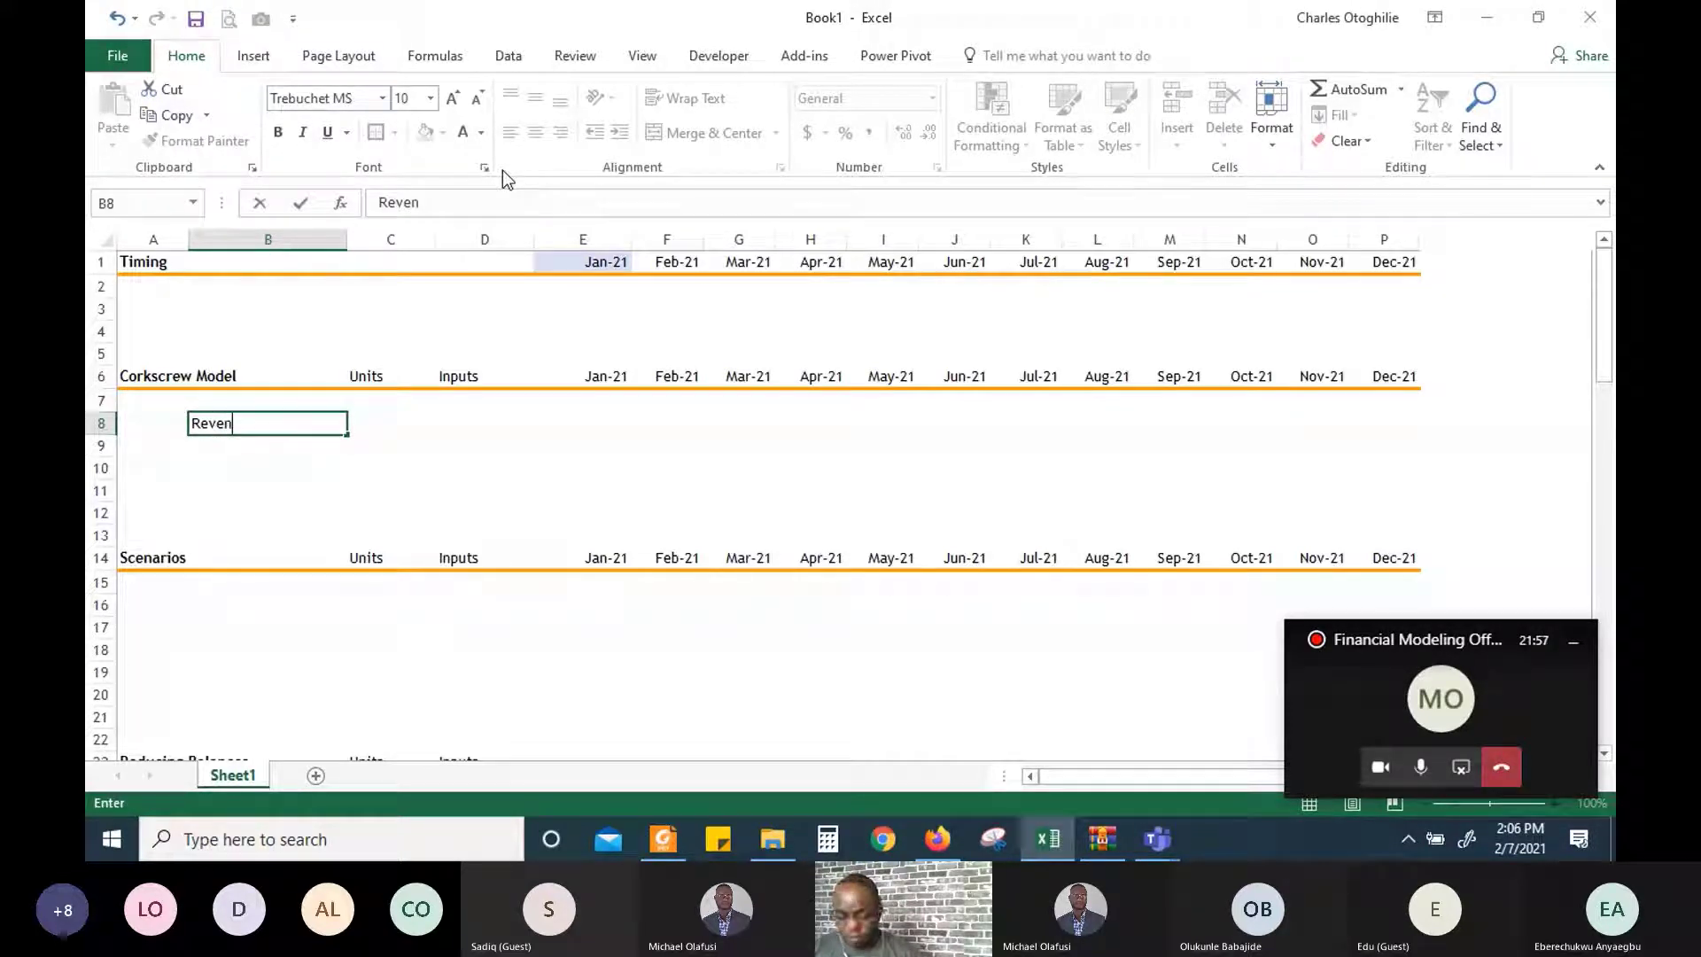
key(Tab)
Enter the formula =RANDBETWEEN(350,550) in E8 as the first month's revenue
key(Tab)
key(Tab)
key(Tab)
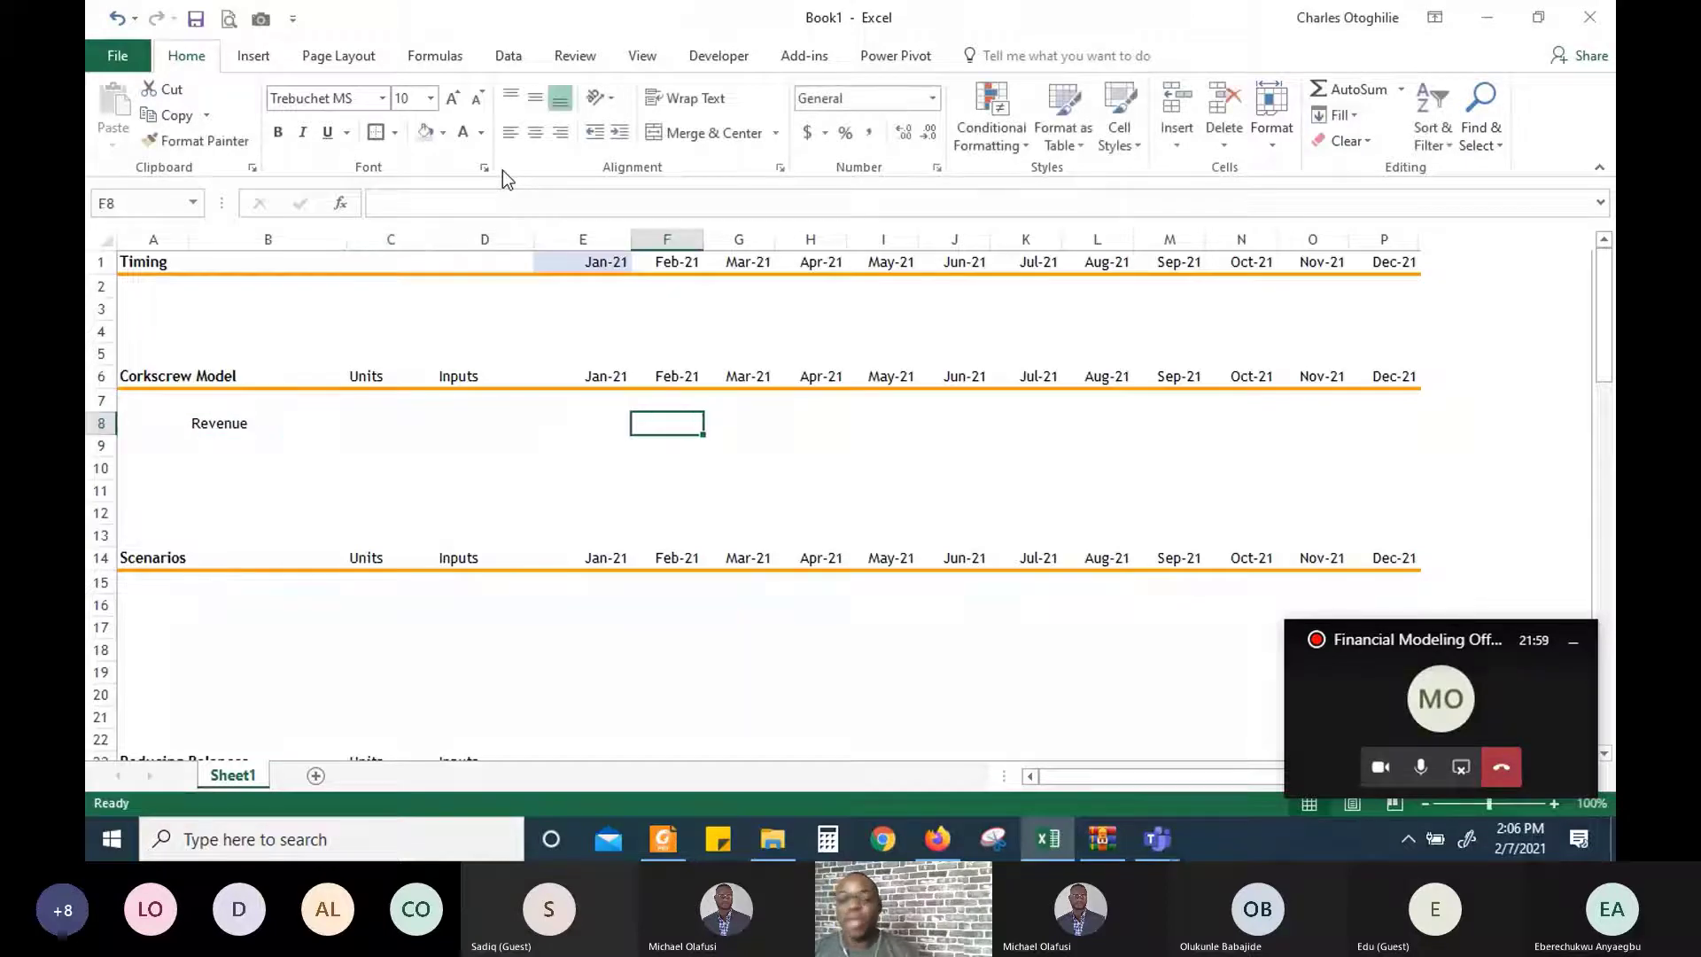
key(Left)
text(=rand)
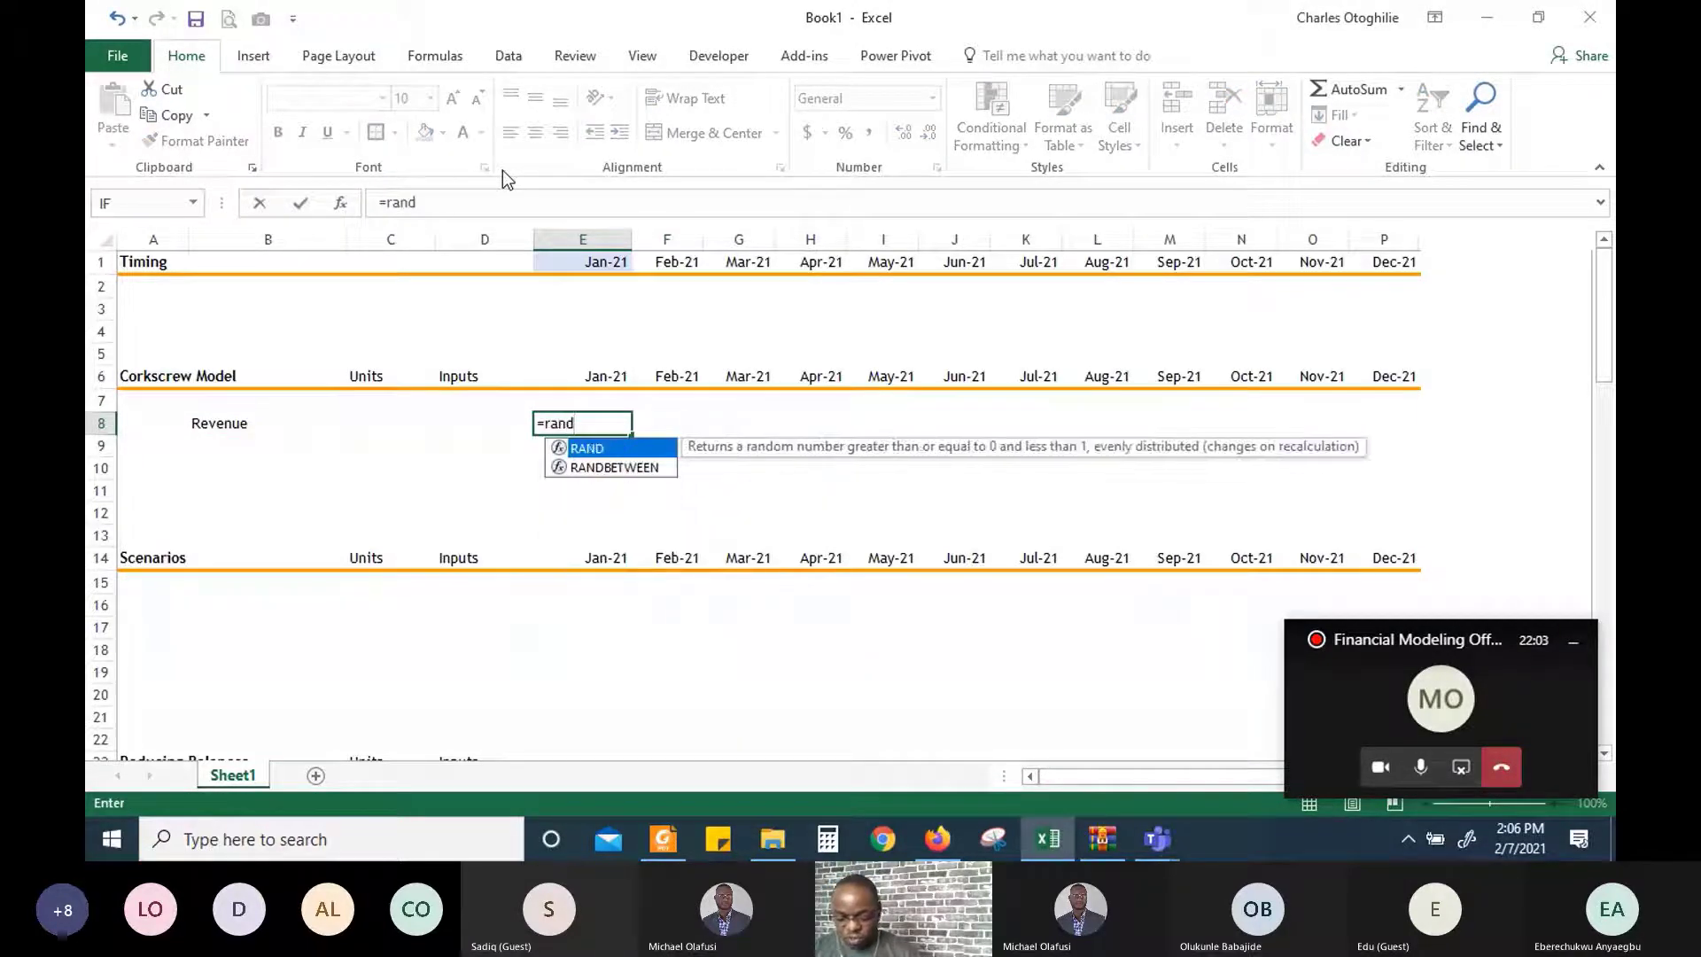
text(between)
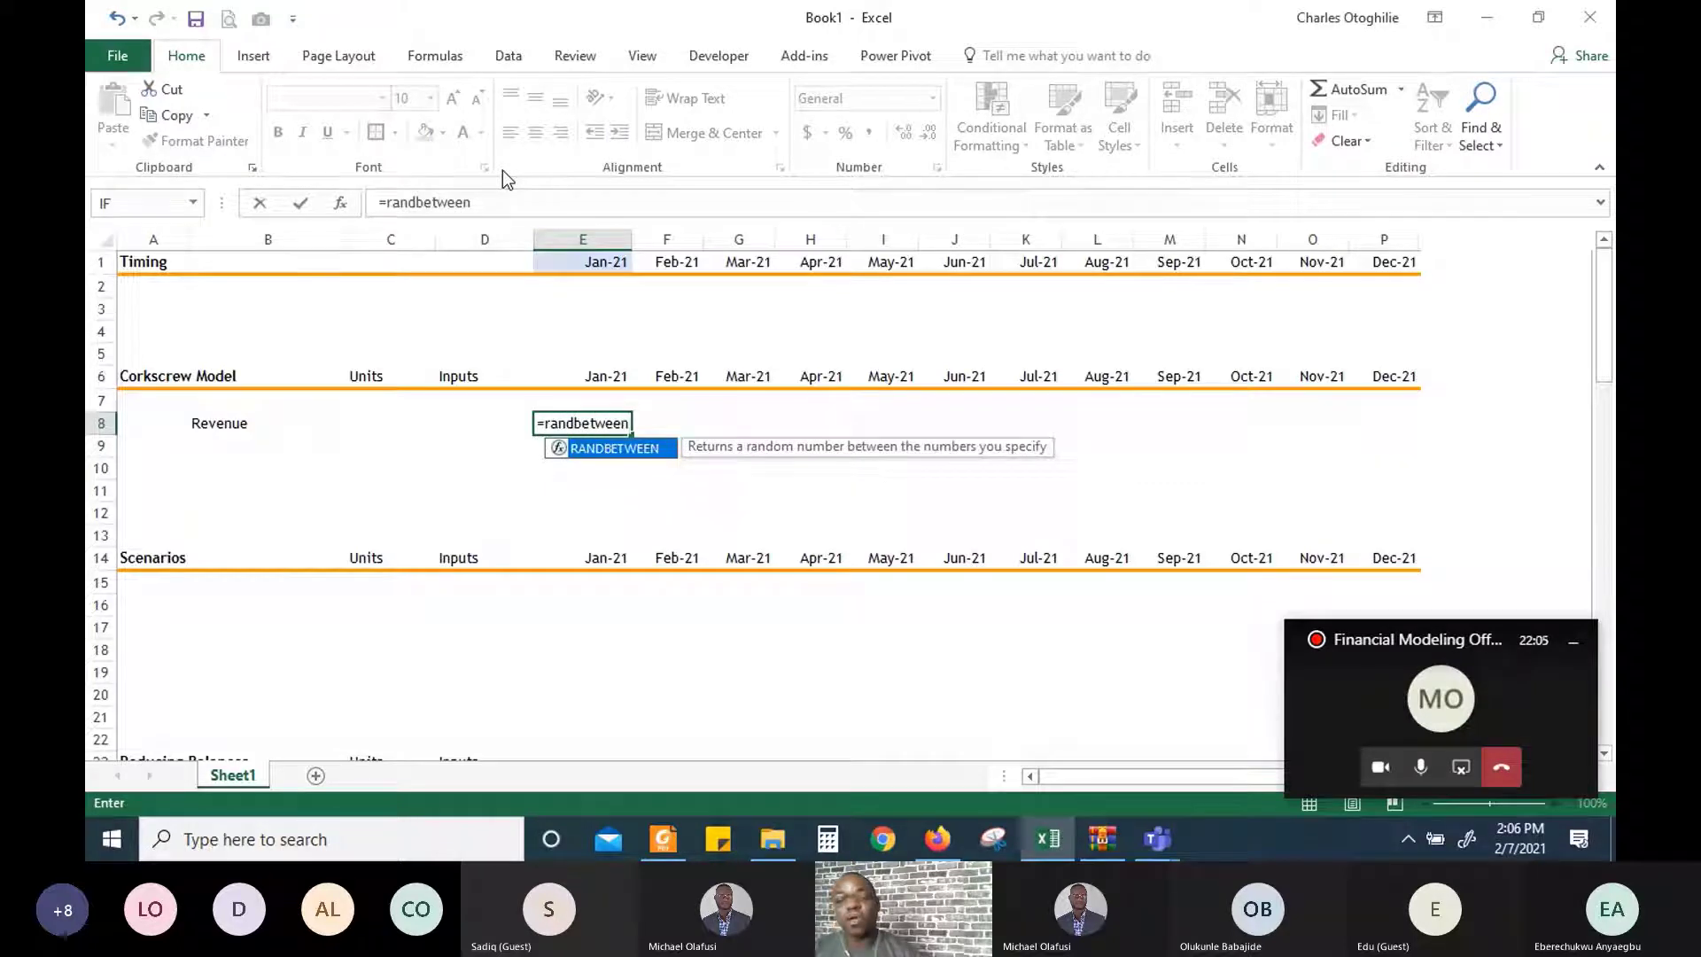
text(()
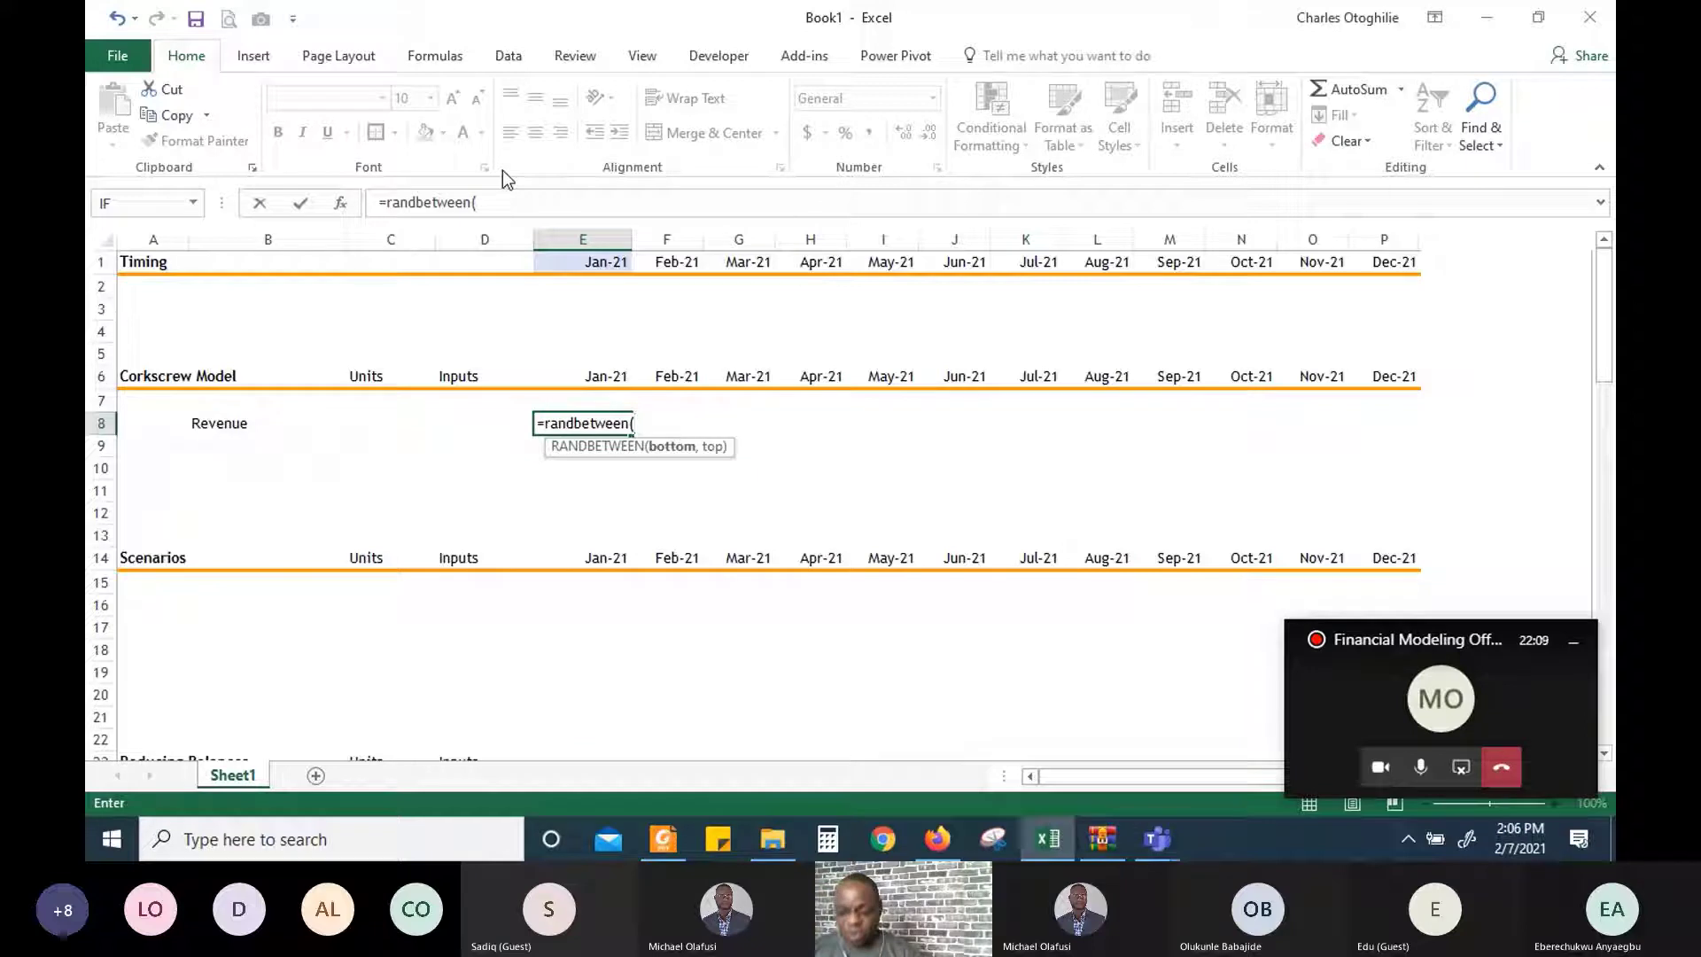
text(350,)
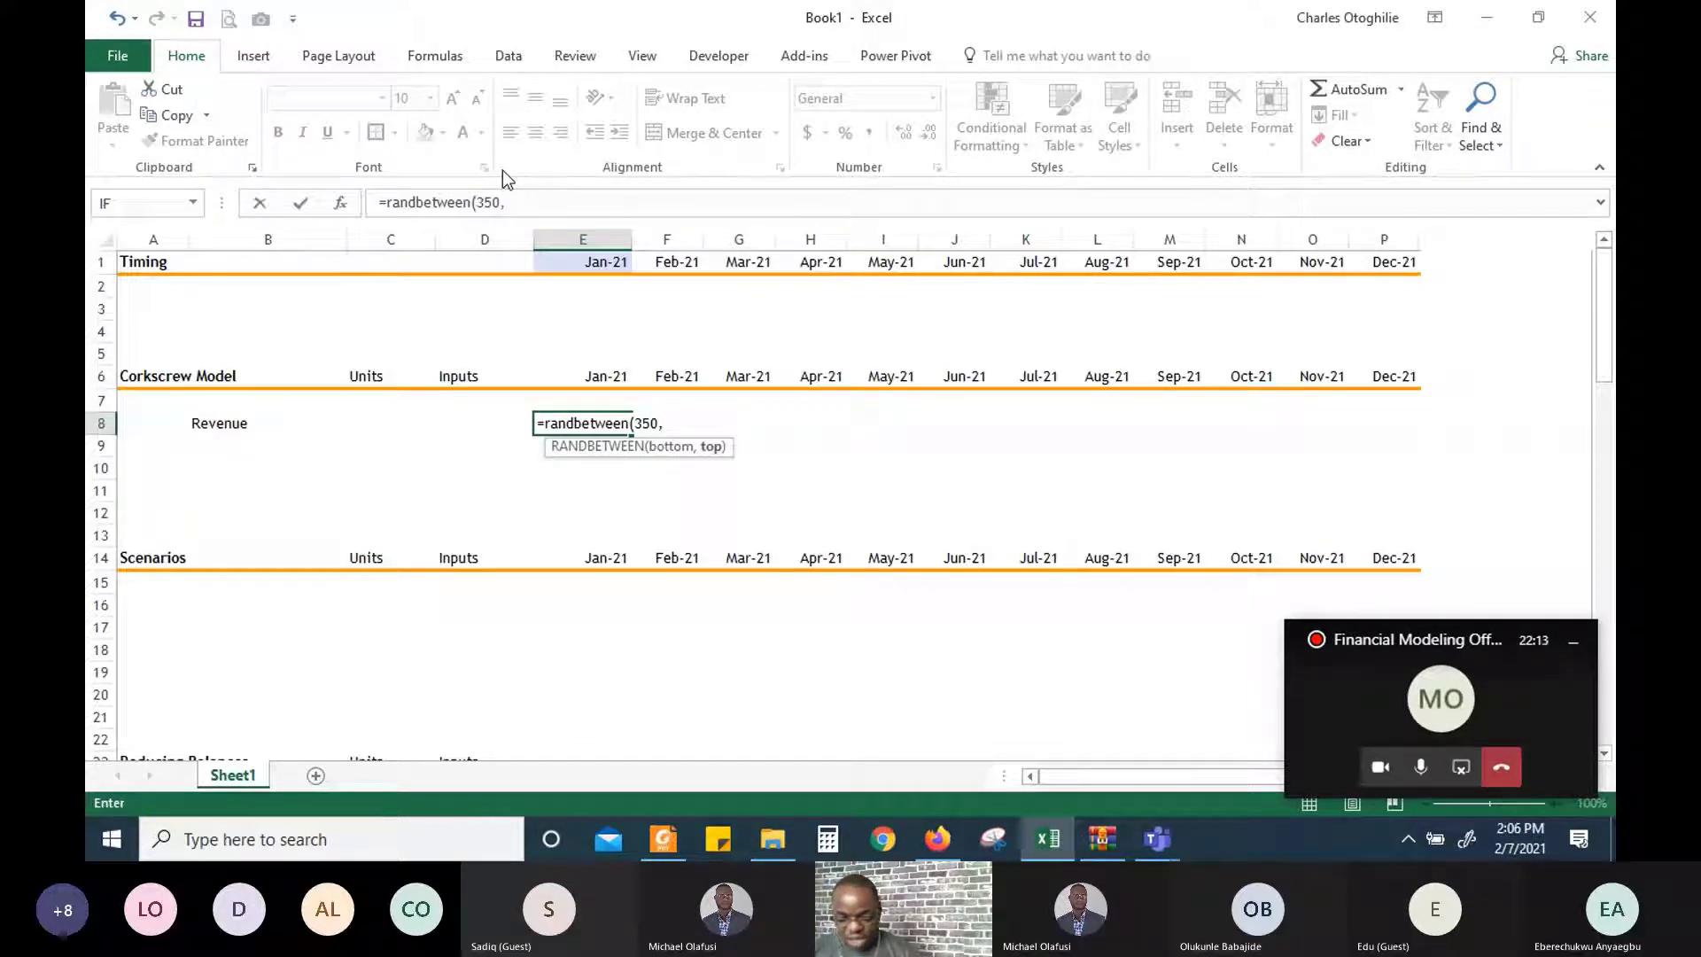
text(550)
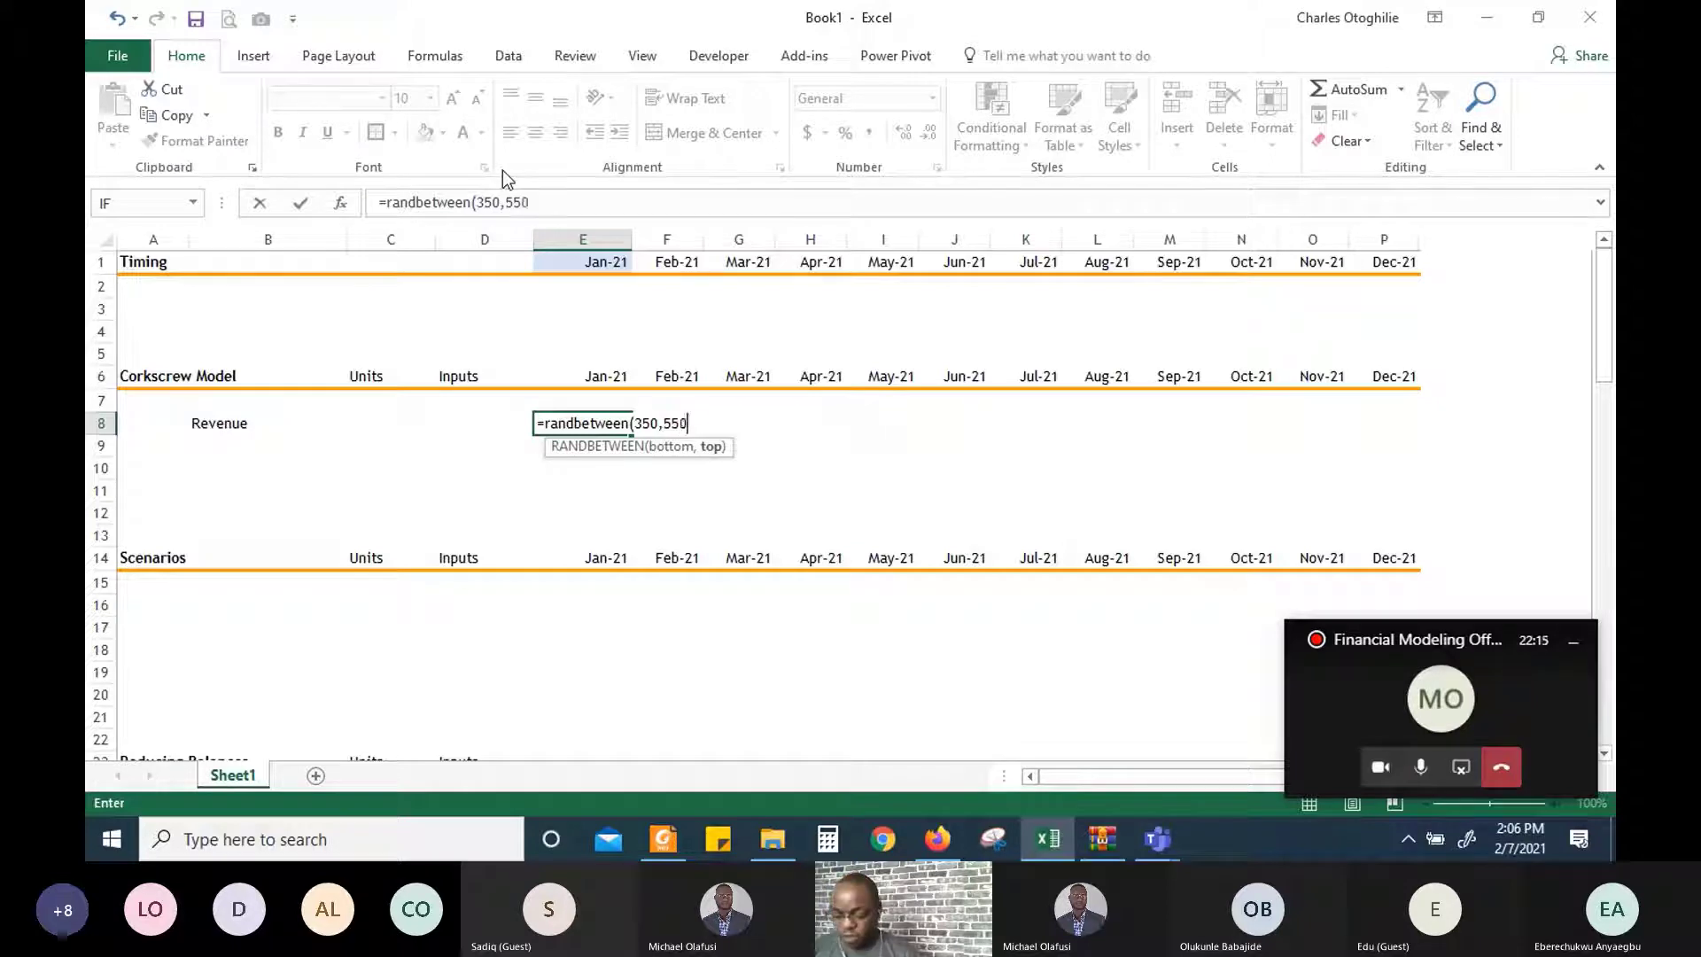
text())
key(Return)
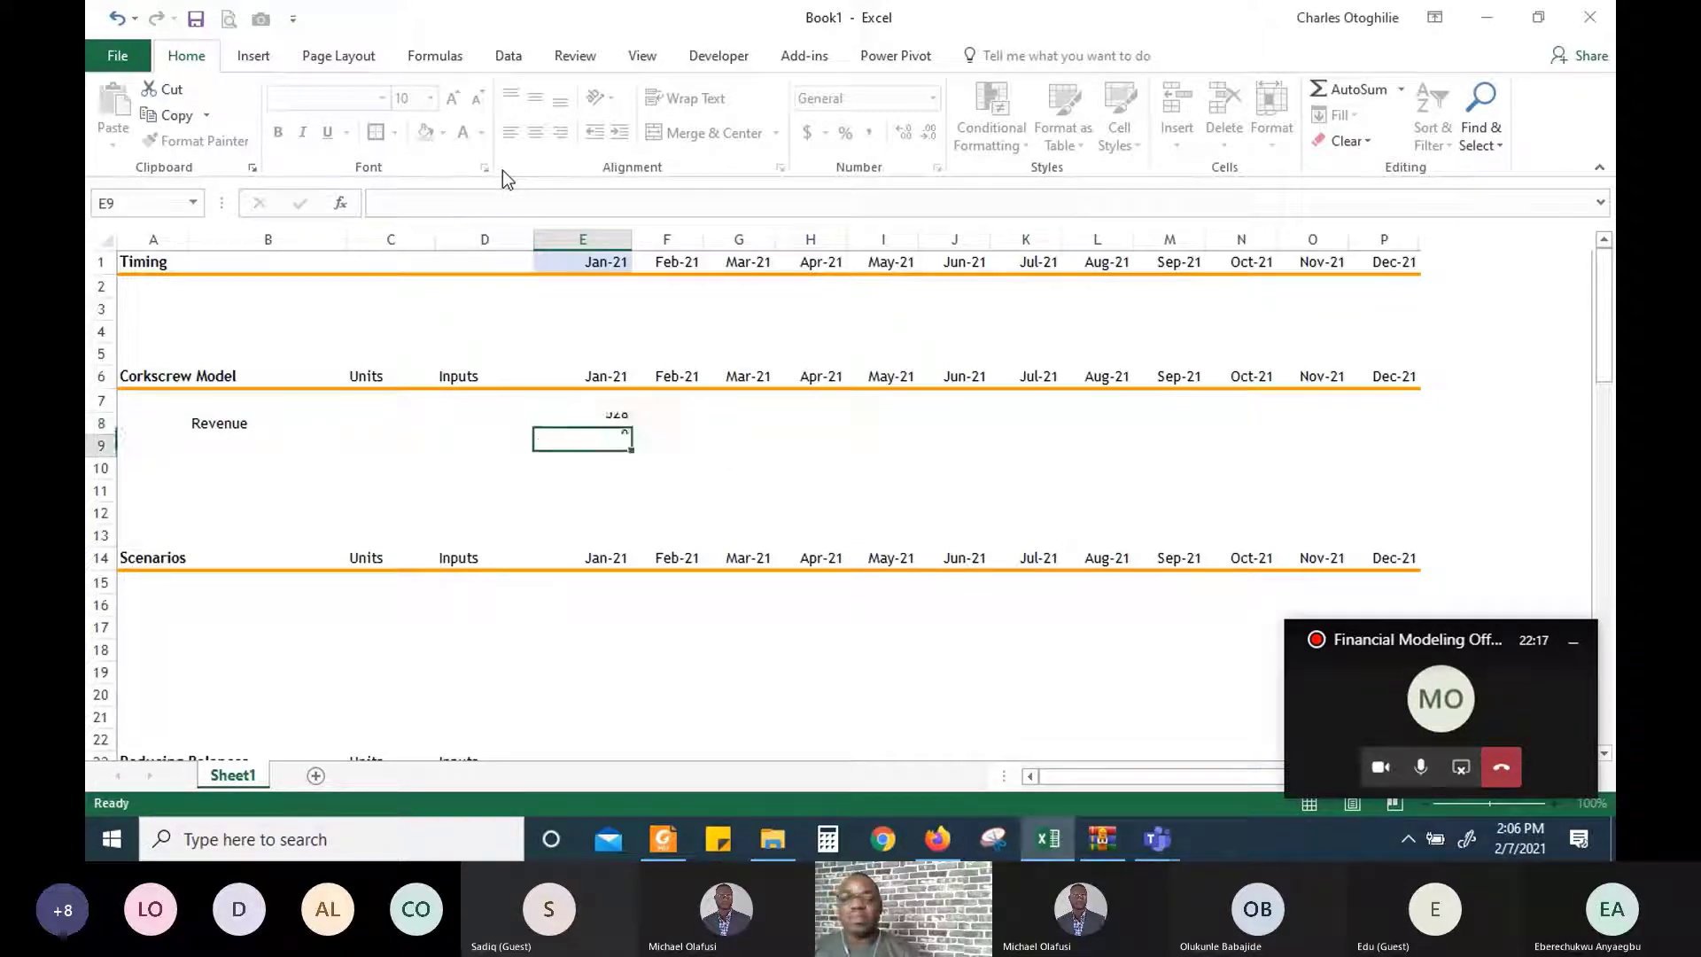
Fill the random revenue formula from E8 across the Revenue row through column P
key(Up)
key(shift+Right)
key(shift+Right)
key(shift+Right)
key(shift+Right)
key(shift+Right)
key(shift+Right)
key(shift+Right)
key(shift+Right)
key(shift+Right)
key(shift+Right)
key(shift+Right)
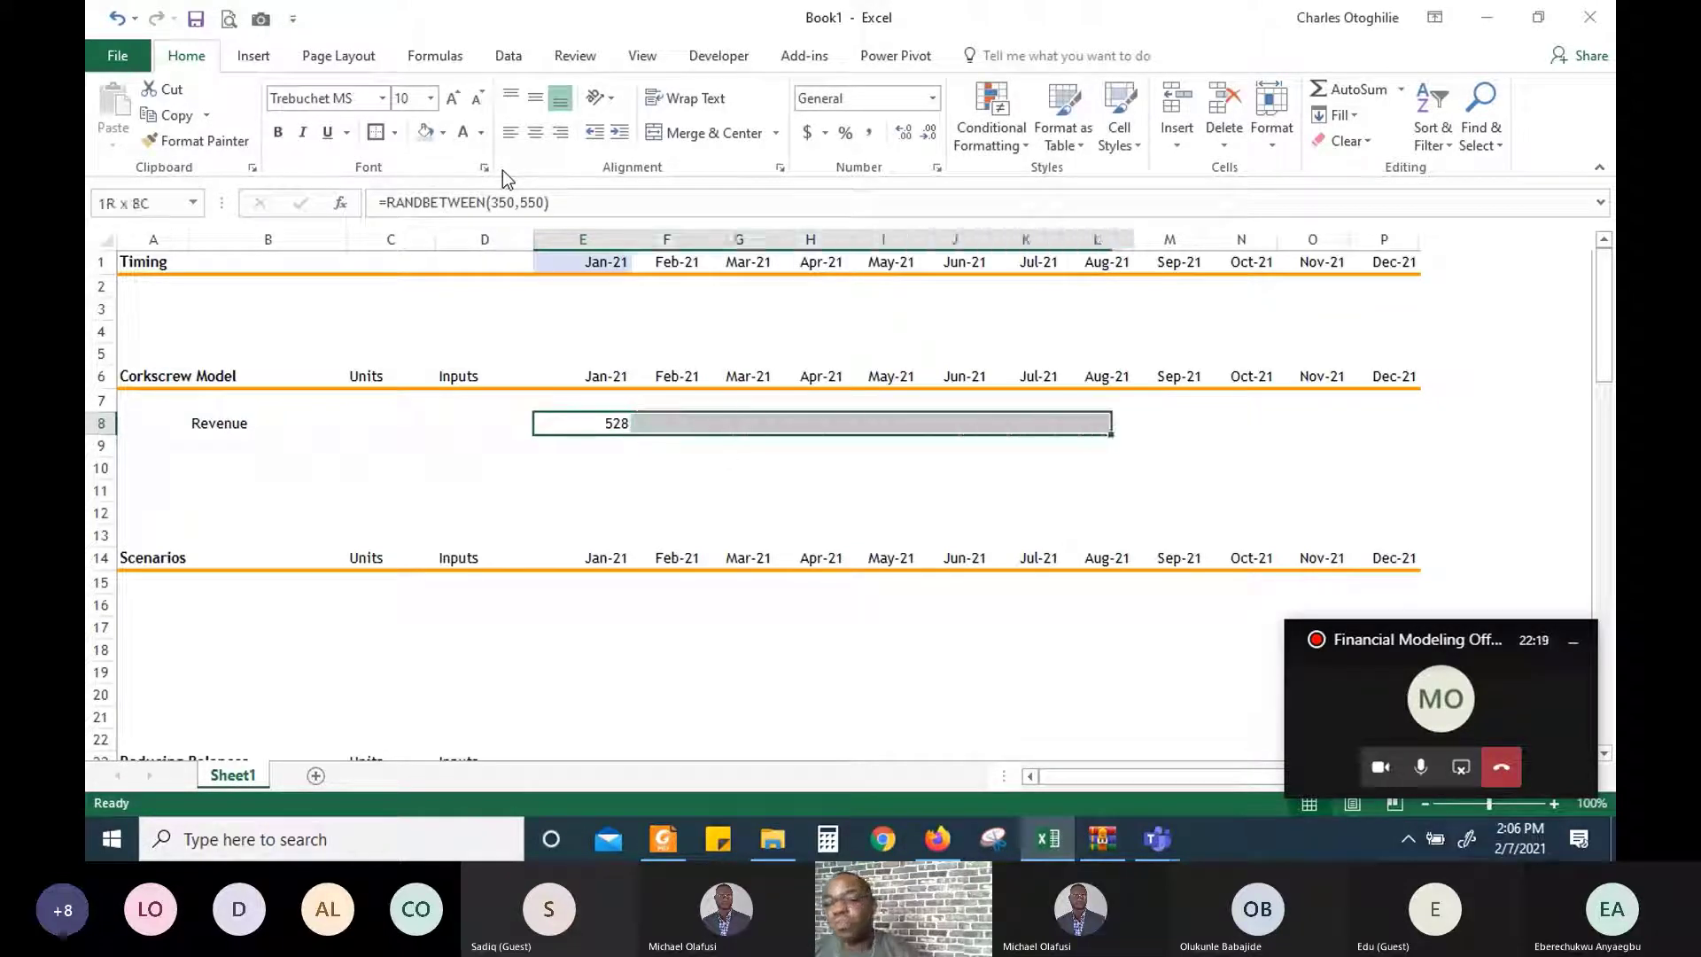
key(ctrl+r)
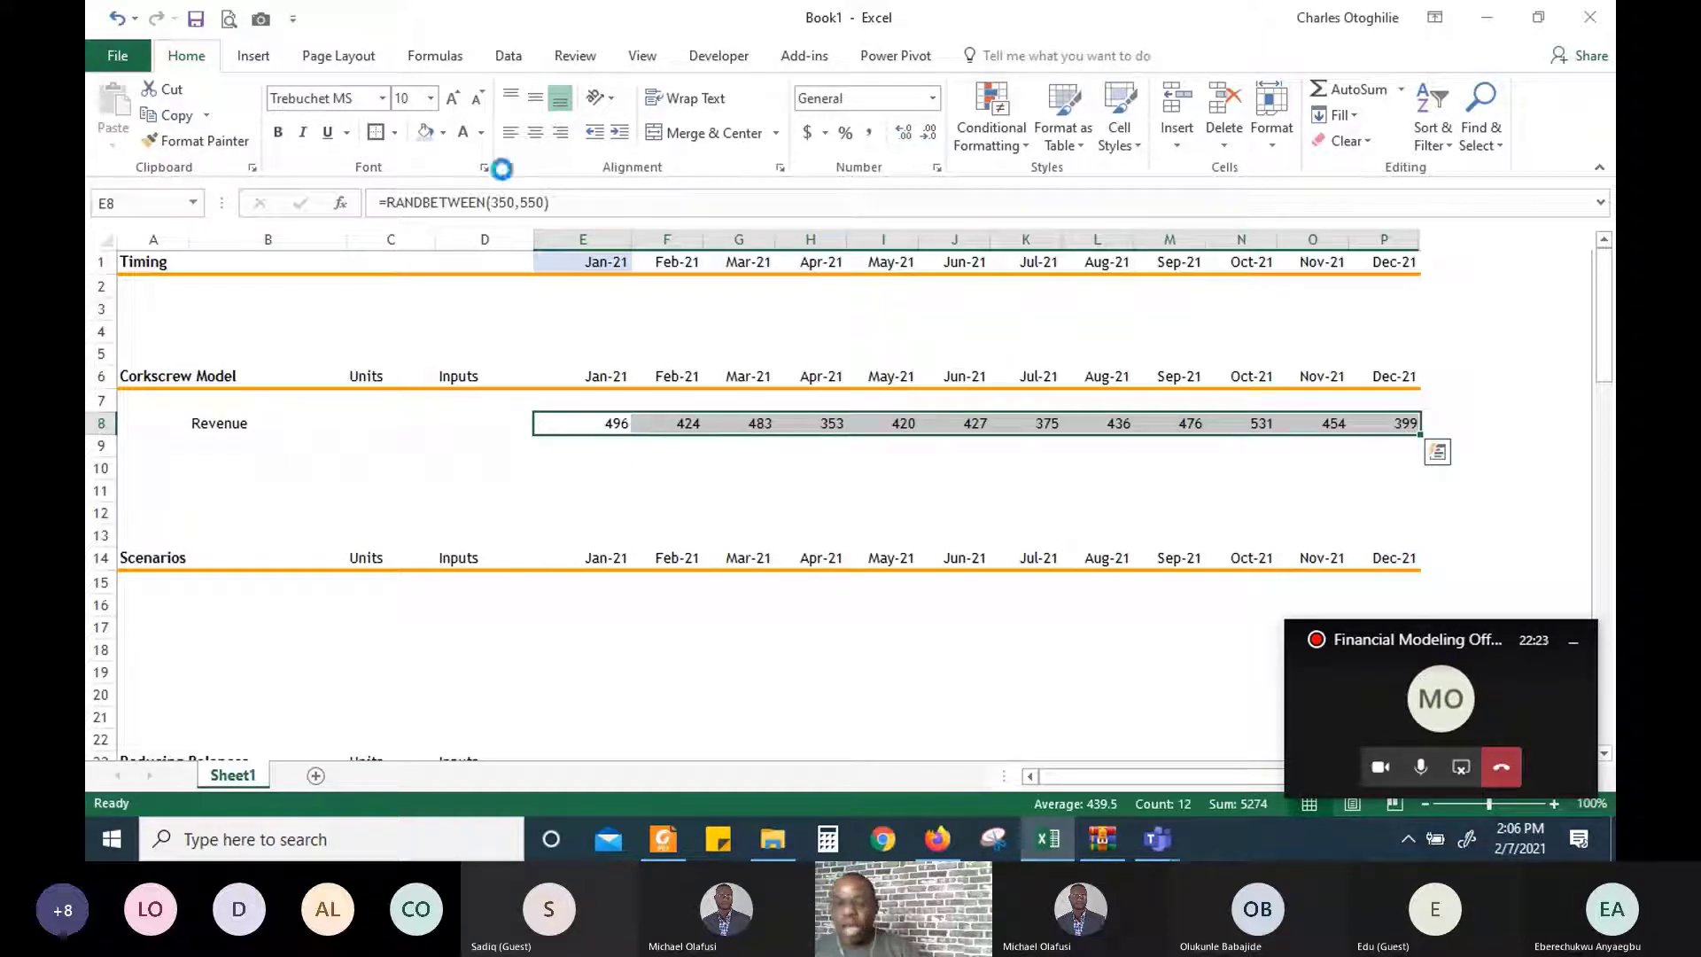
Replace the random revenue formulas in E8:P8 with fixed numbers by copying and pasting them in place as values only
key(ctrl+c)
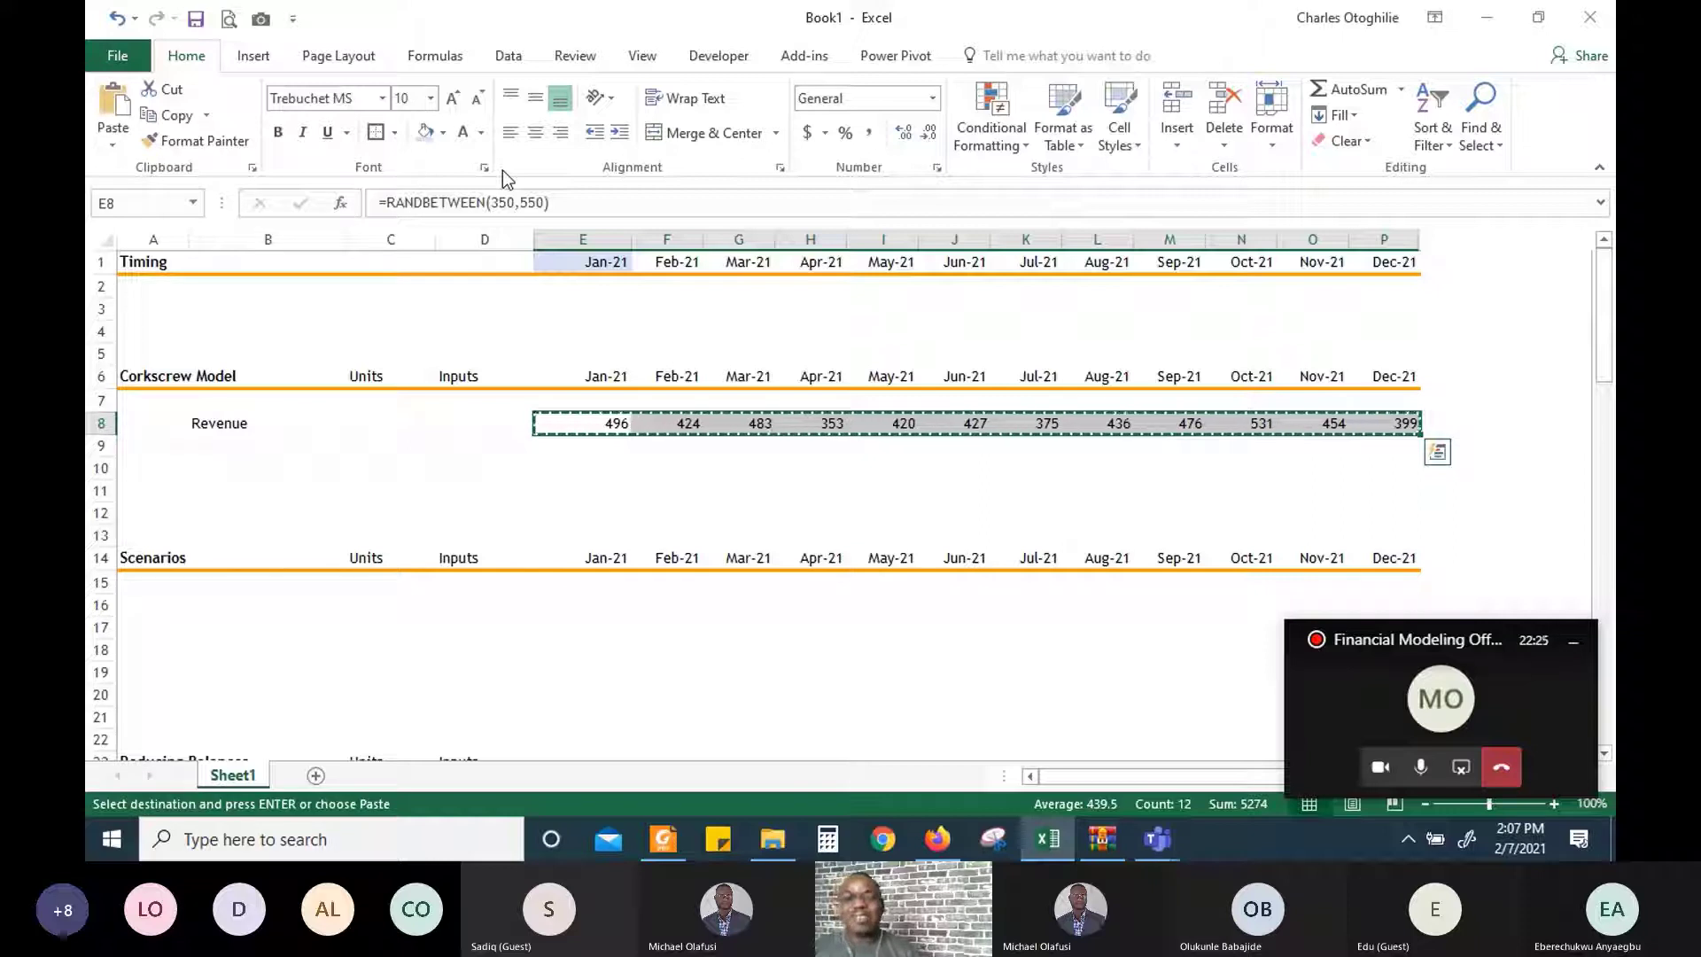
click(115, 146)
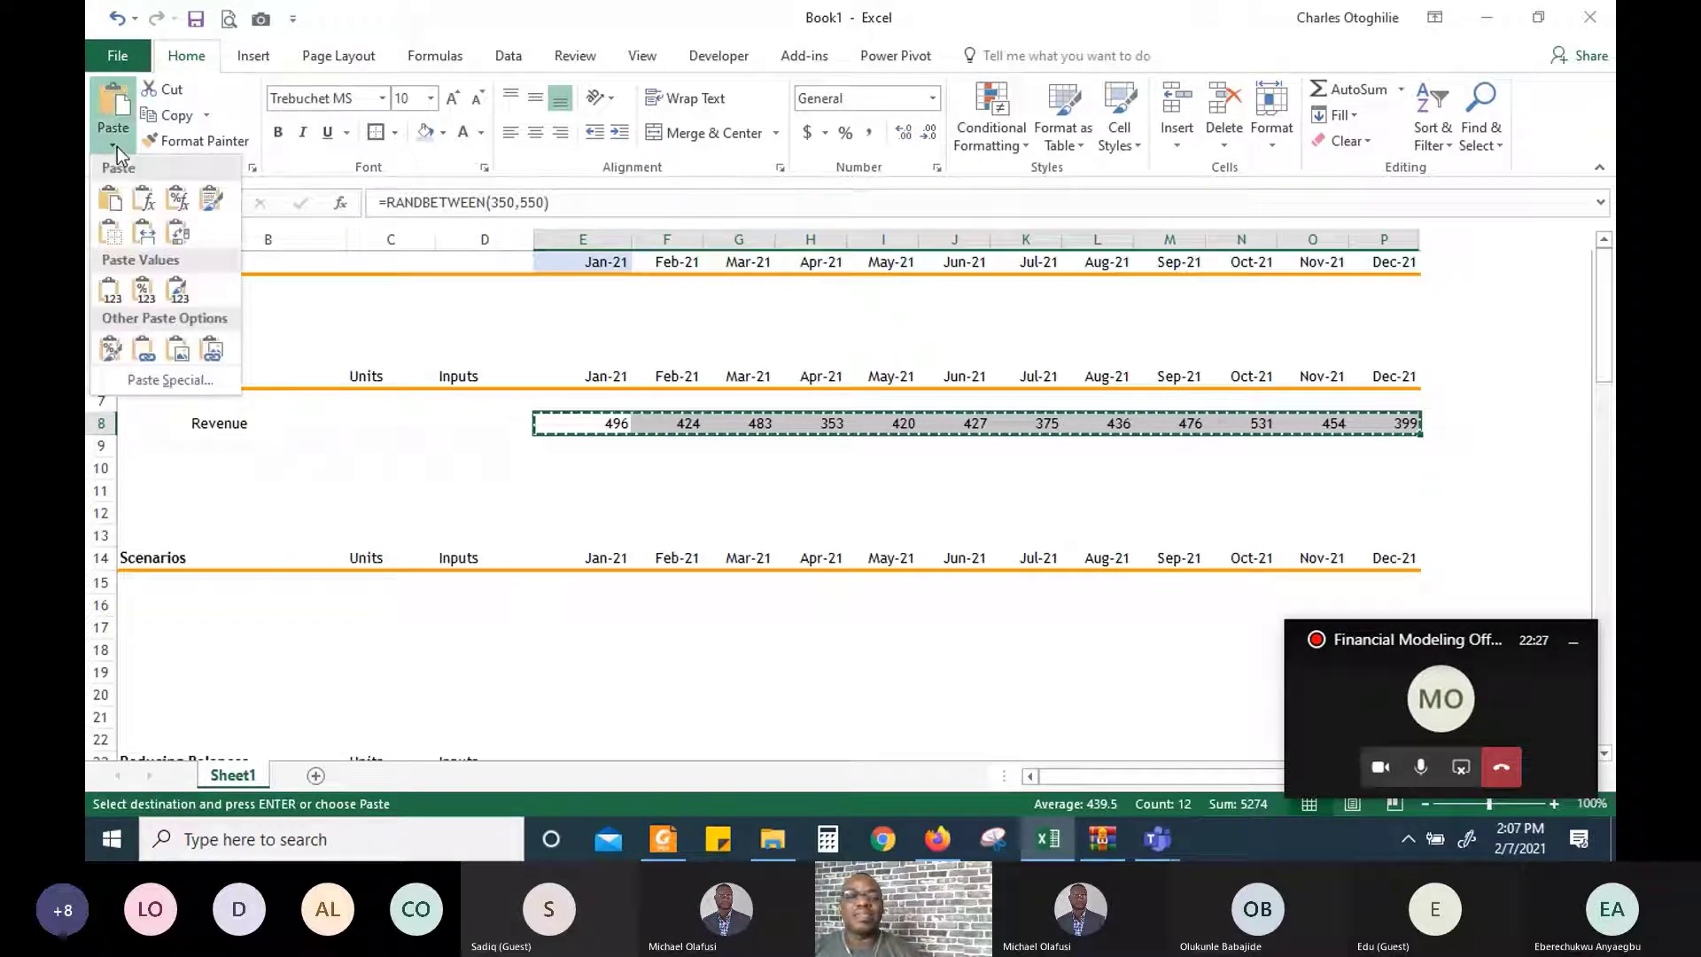
click(115, 299)
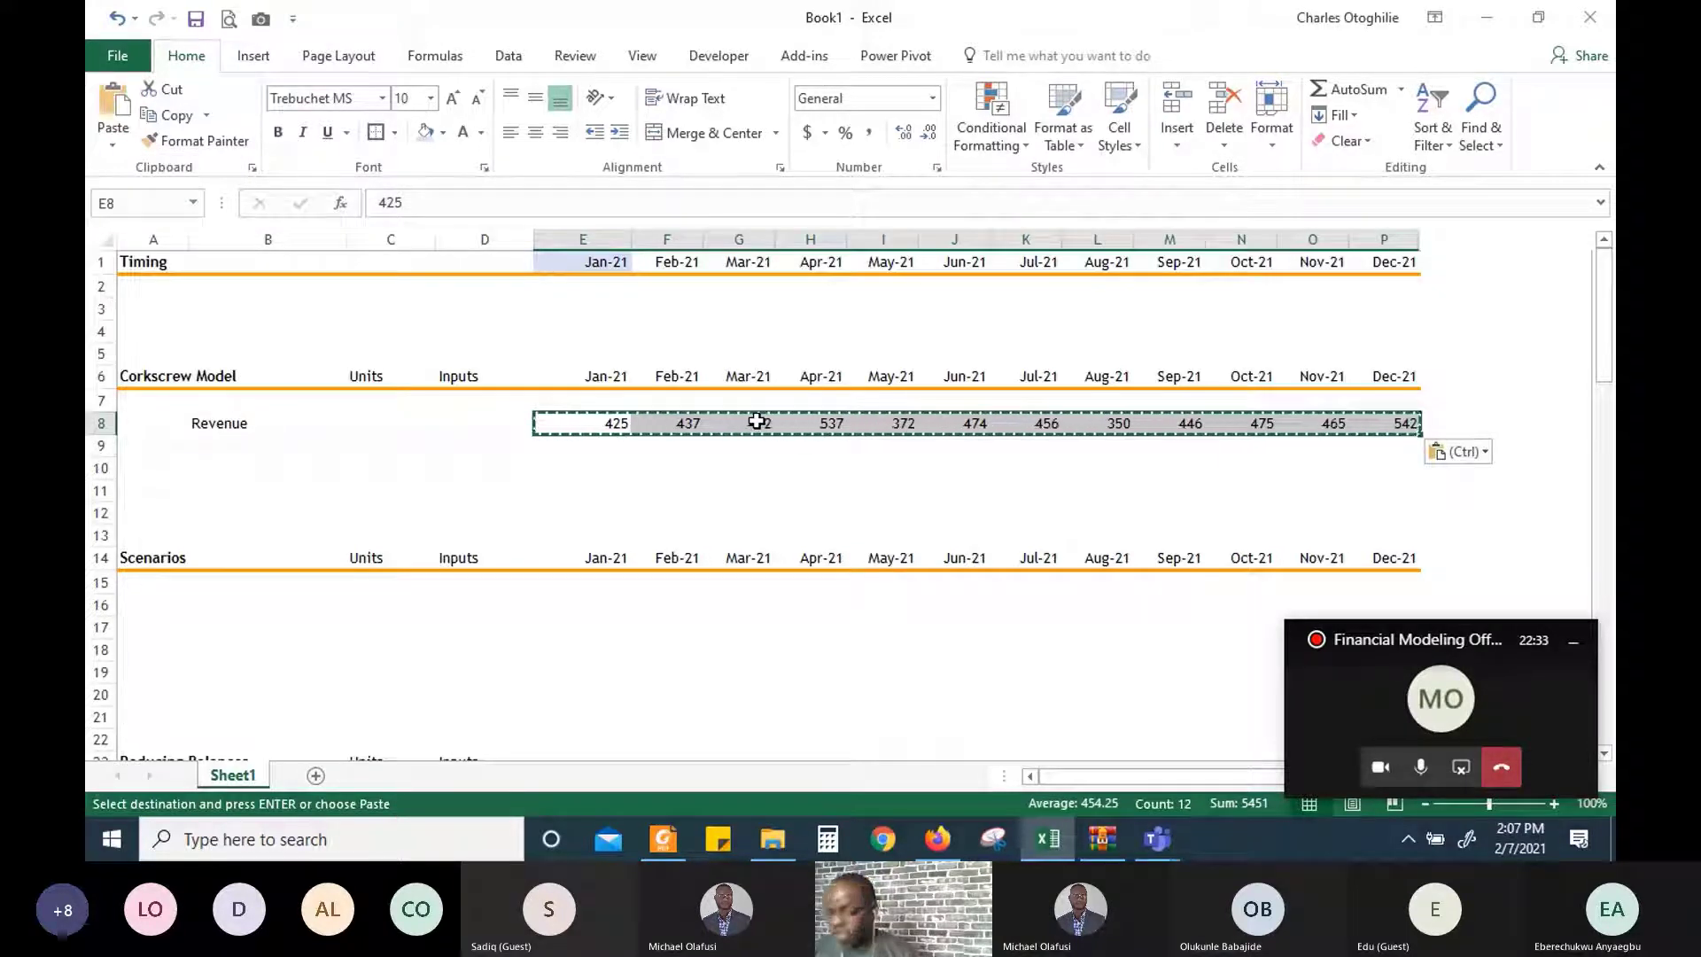
key(Escape)
key(Down)
key(Up)
key(Up)
key(Right)
key(Down)
key(Down)
key(Left)
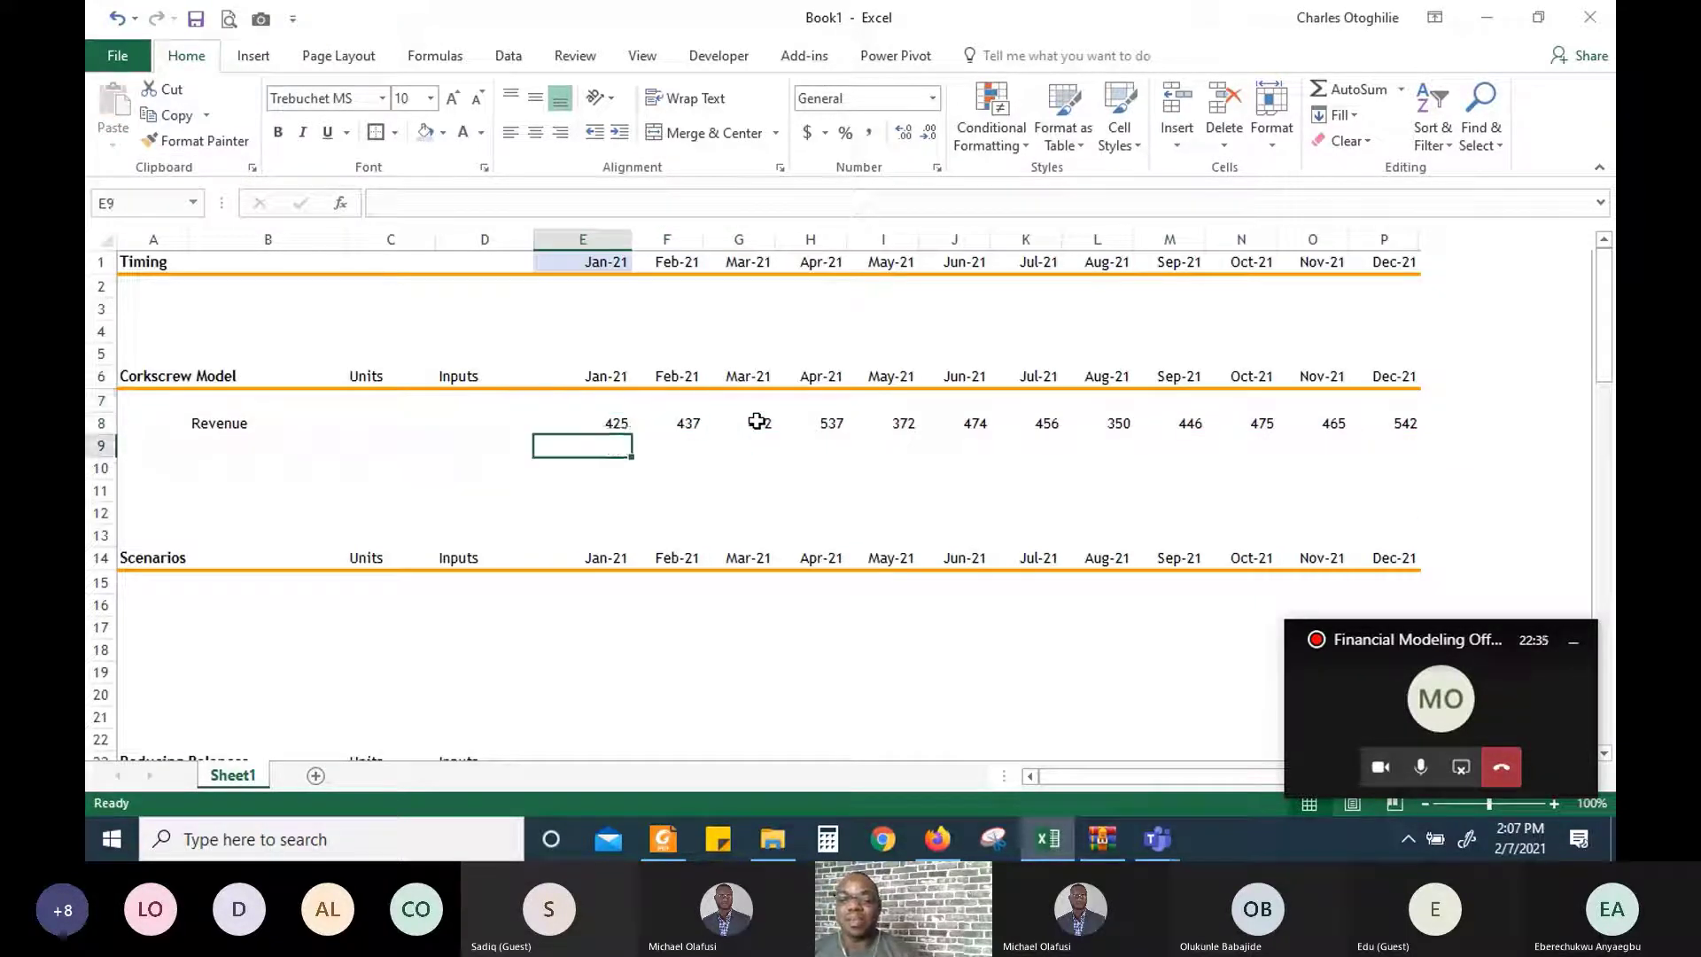
key(Up)
key(Right)
key(Left)
key(Left)
key(Right)
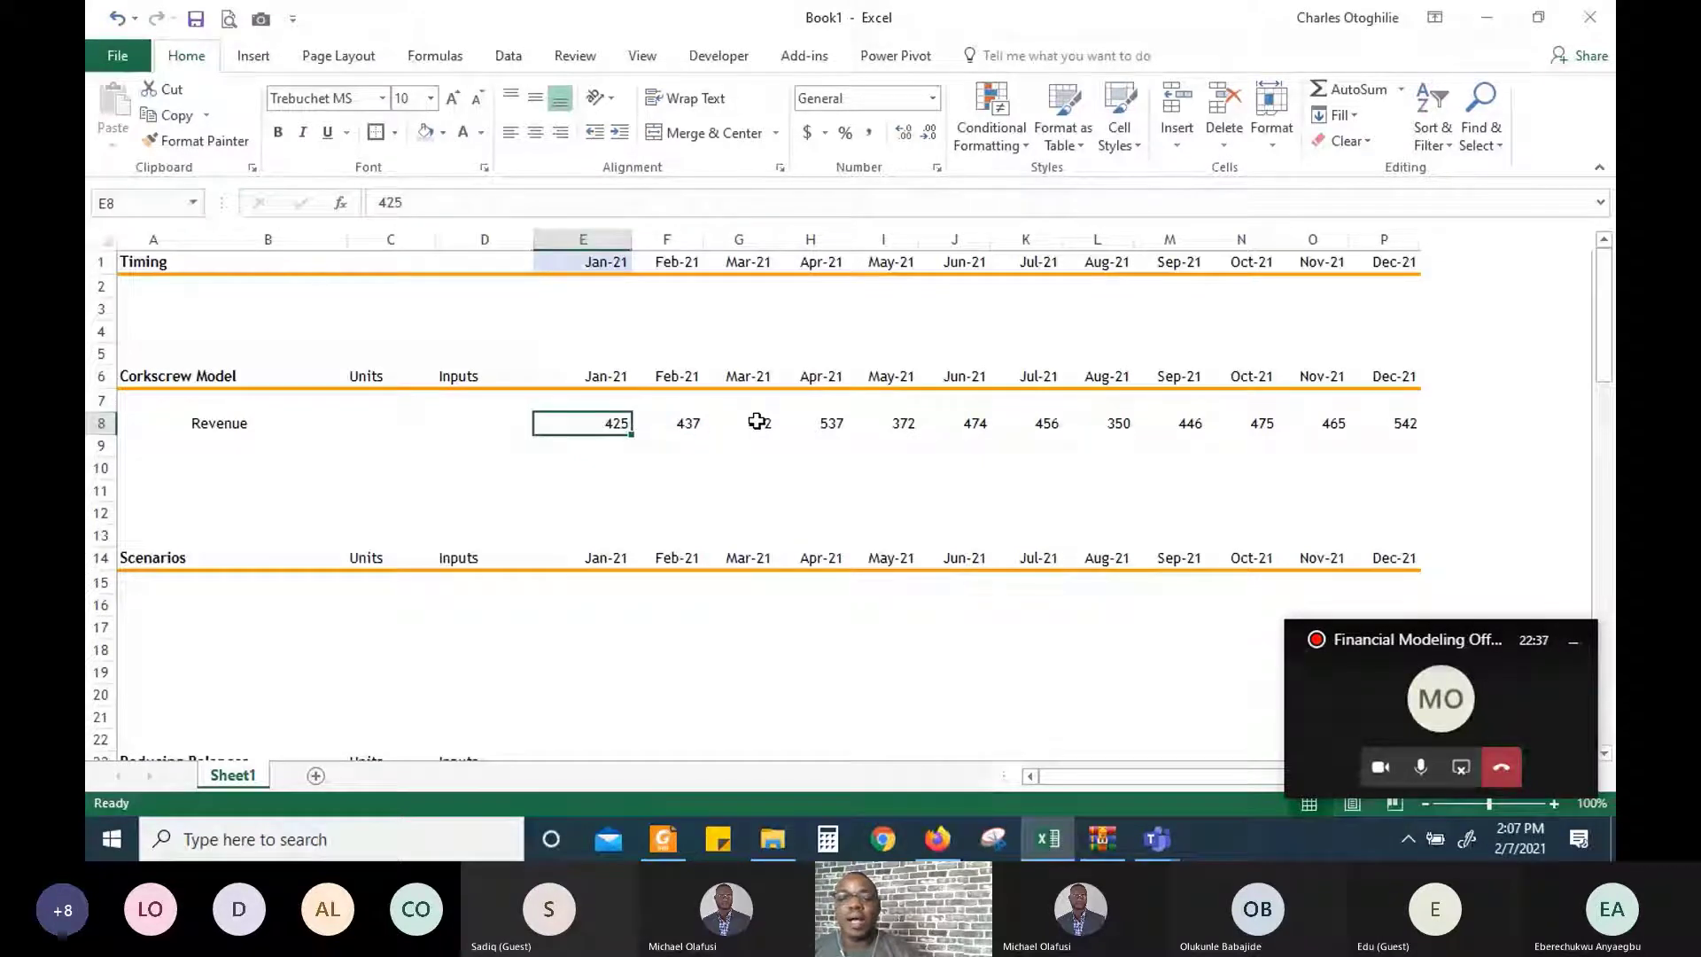
key(shift+Right)
key(shift+Right)
key(shift+Right)
key(shift+Right)
key(shift+Right)
key(shift+Right)
key(shift+Right)
key(shift+Right)
key(shift+Right)
key(shift+Right)
key(shift+Right)
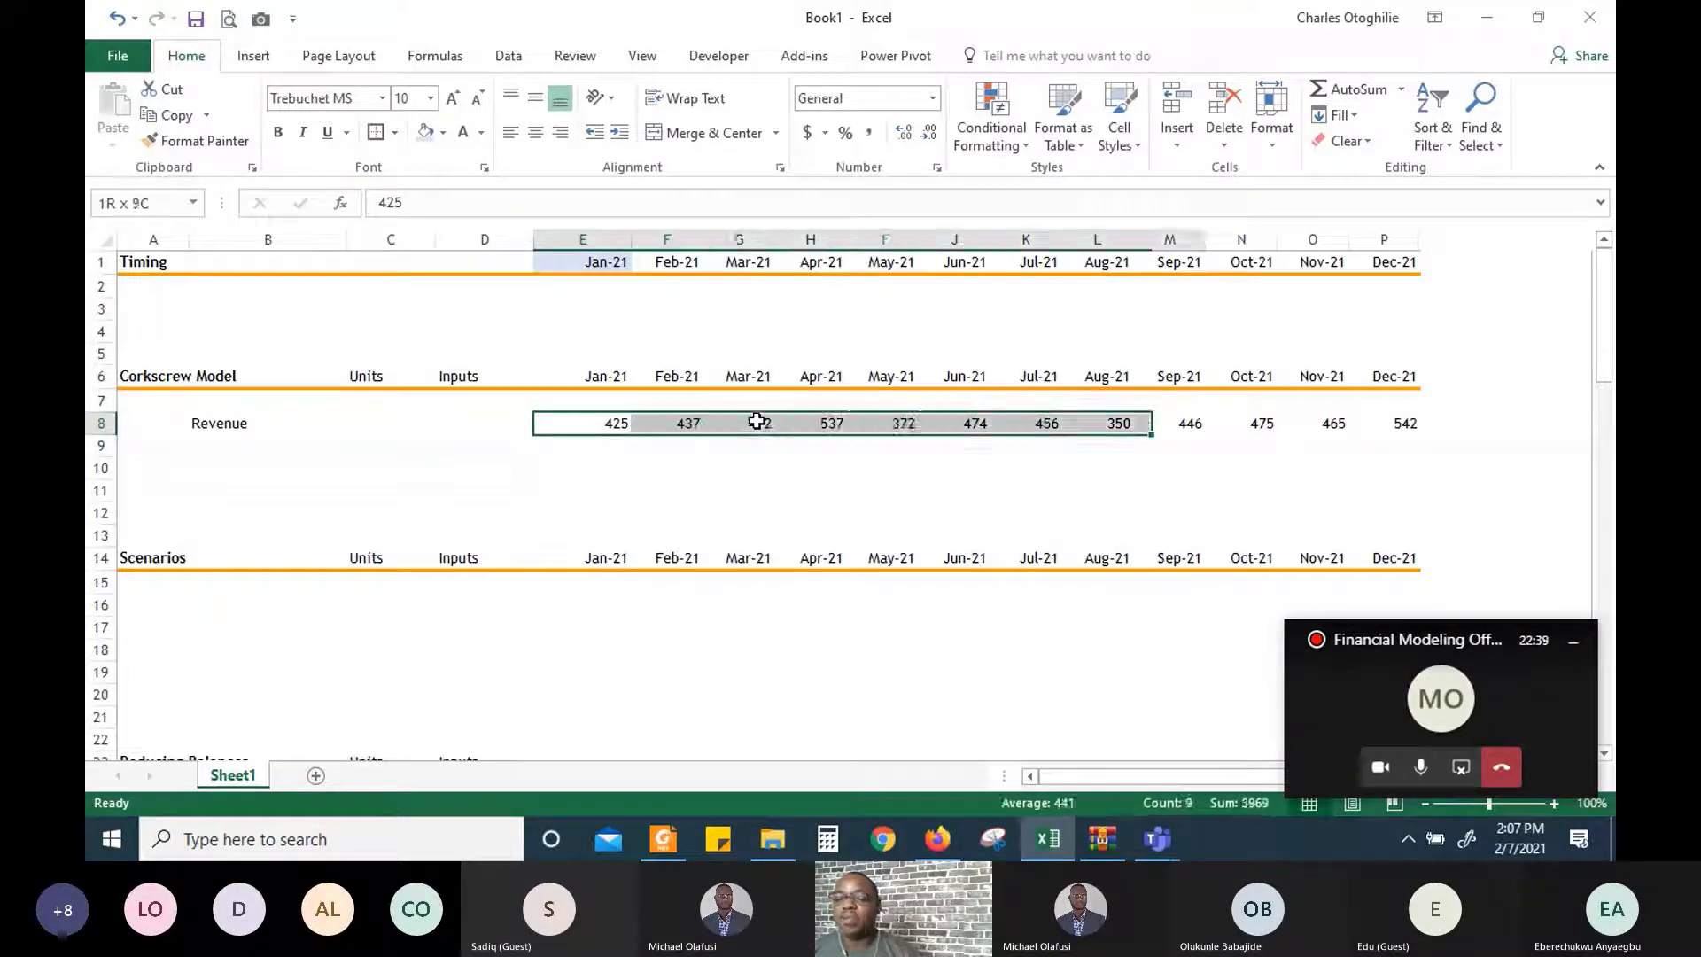
key(Down)
key(Down)
key(Left)
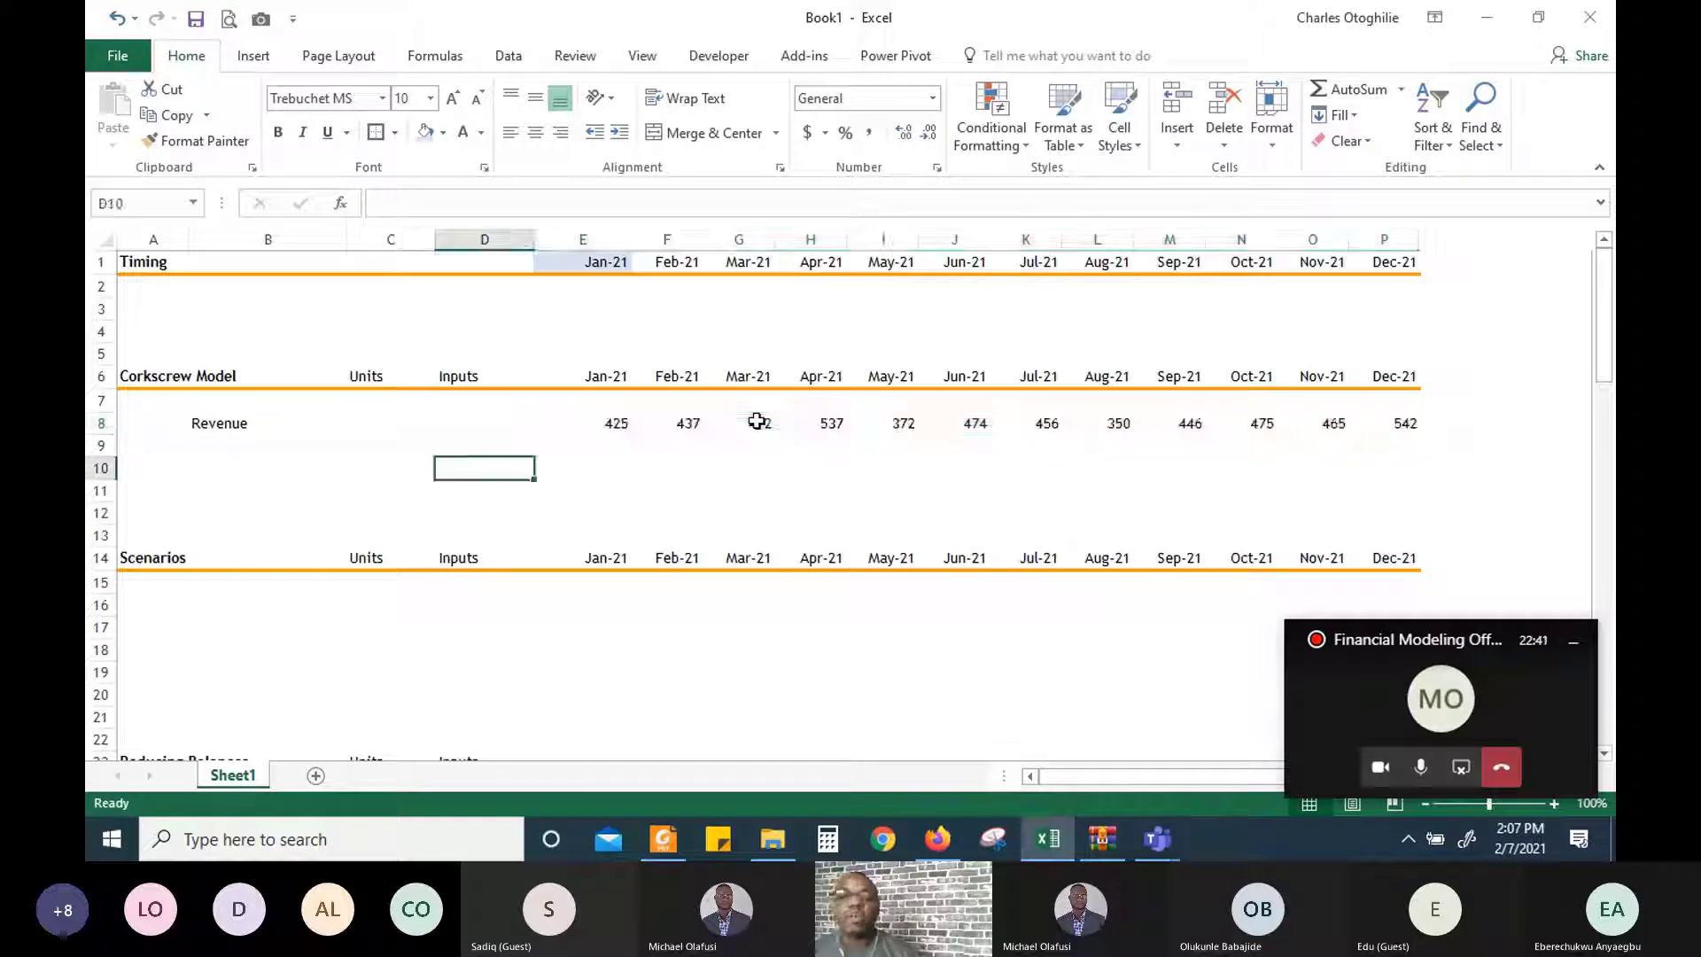
key(Left)
key(Left)
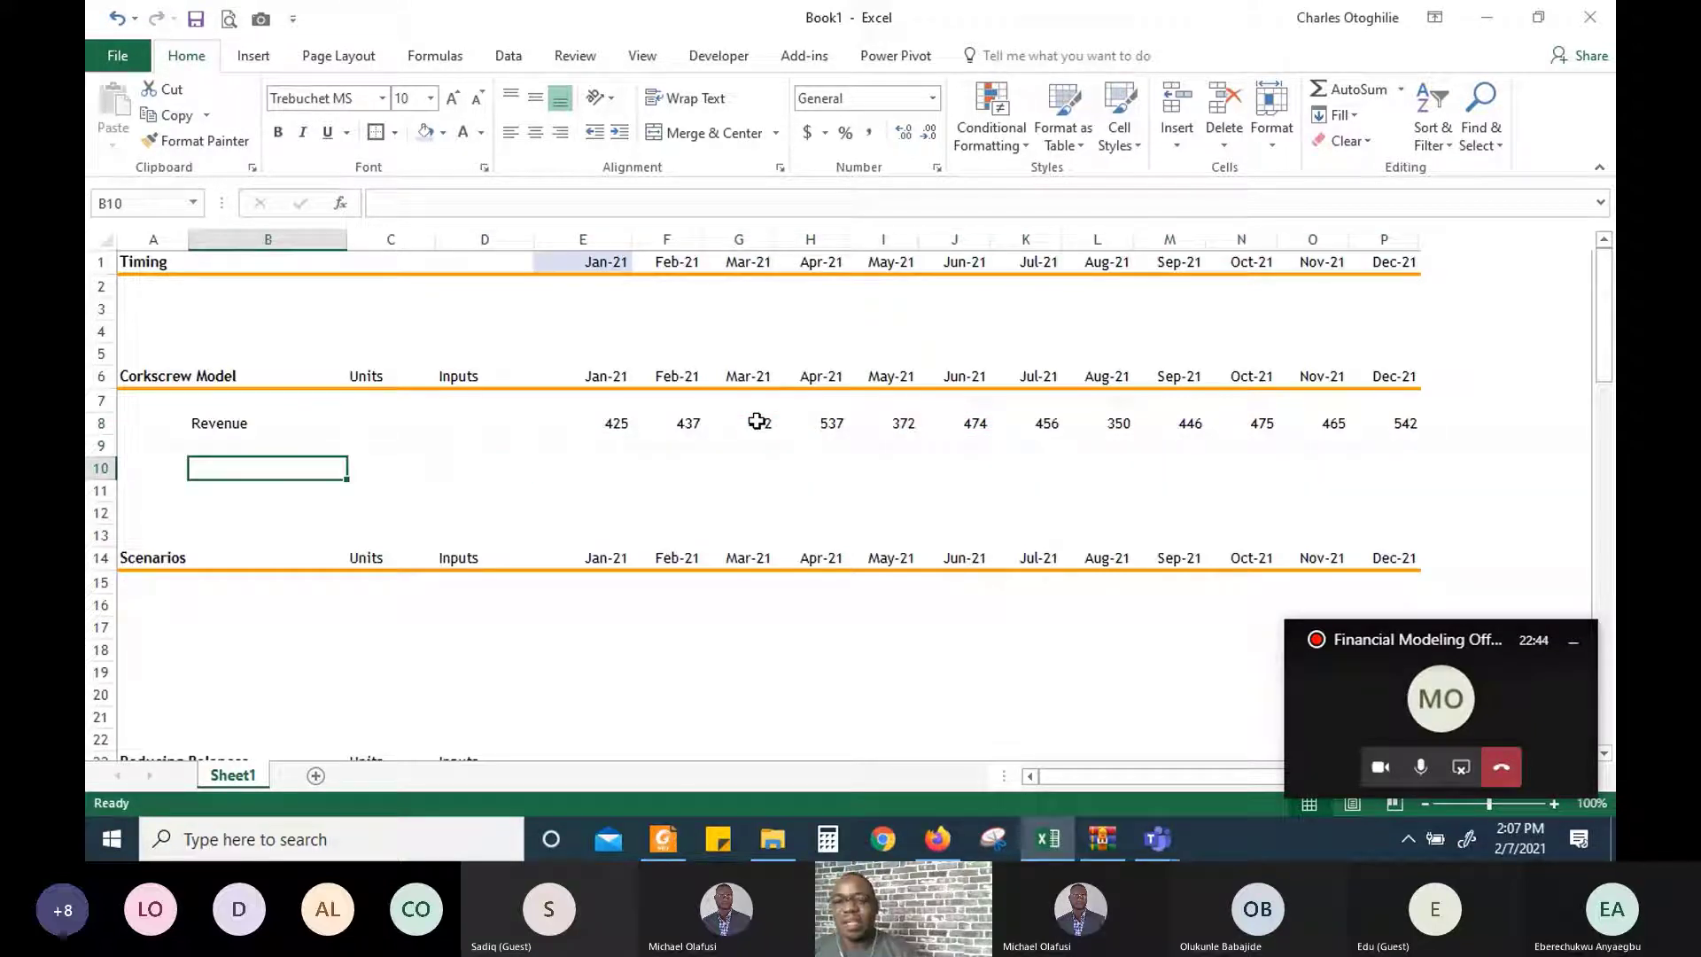
key(Right)
key(Right)
key(Right)
key(Up)
key(Up)
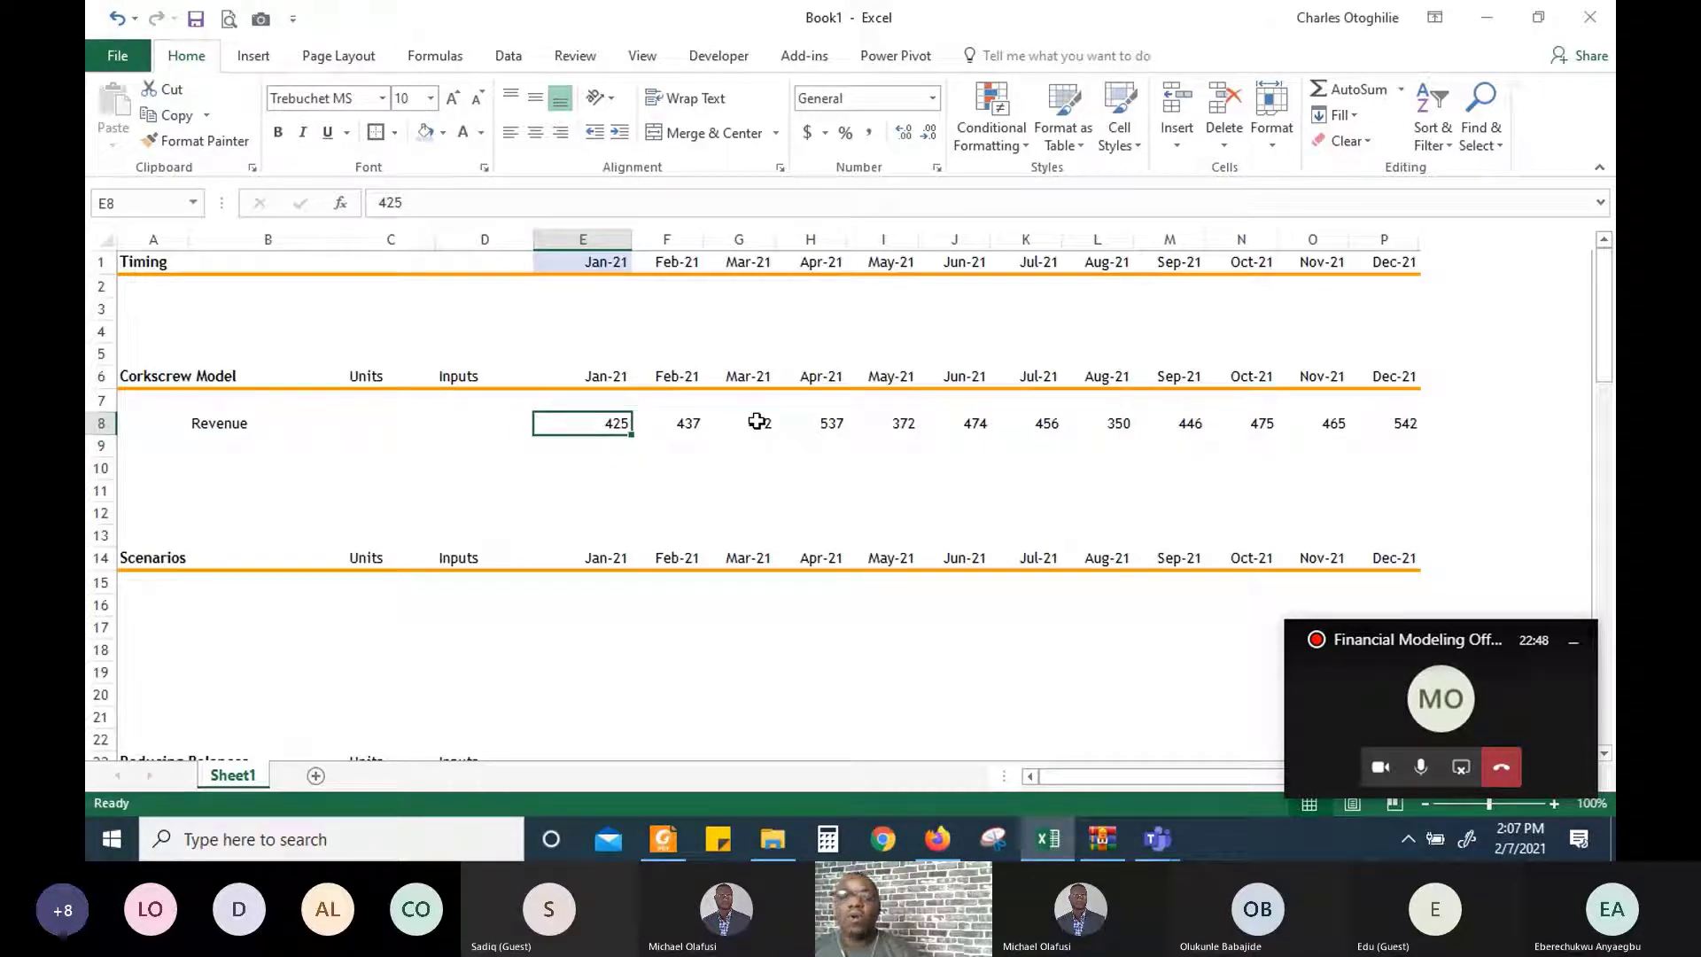
Insert three blank rows at row 11 to make room in the Corkscrew Model section
key(Down)
key(Down)
key(Down)
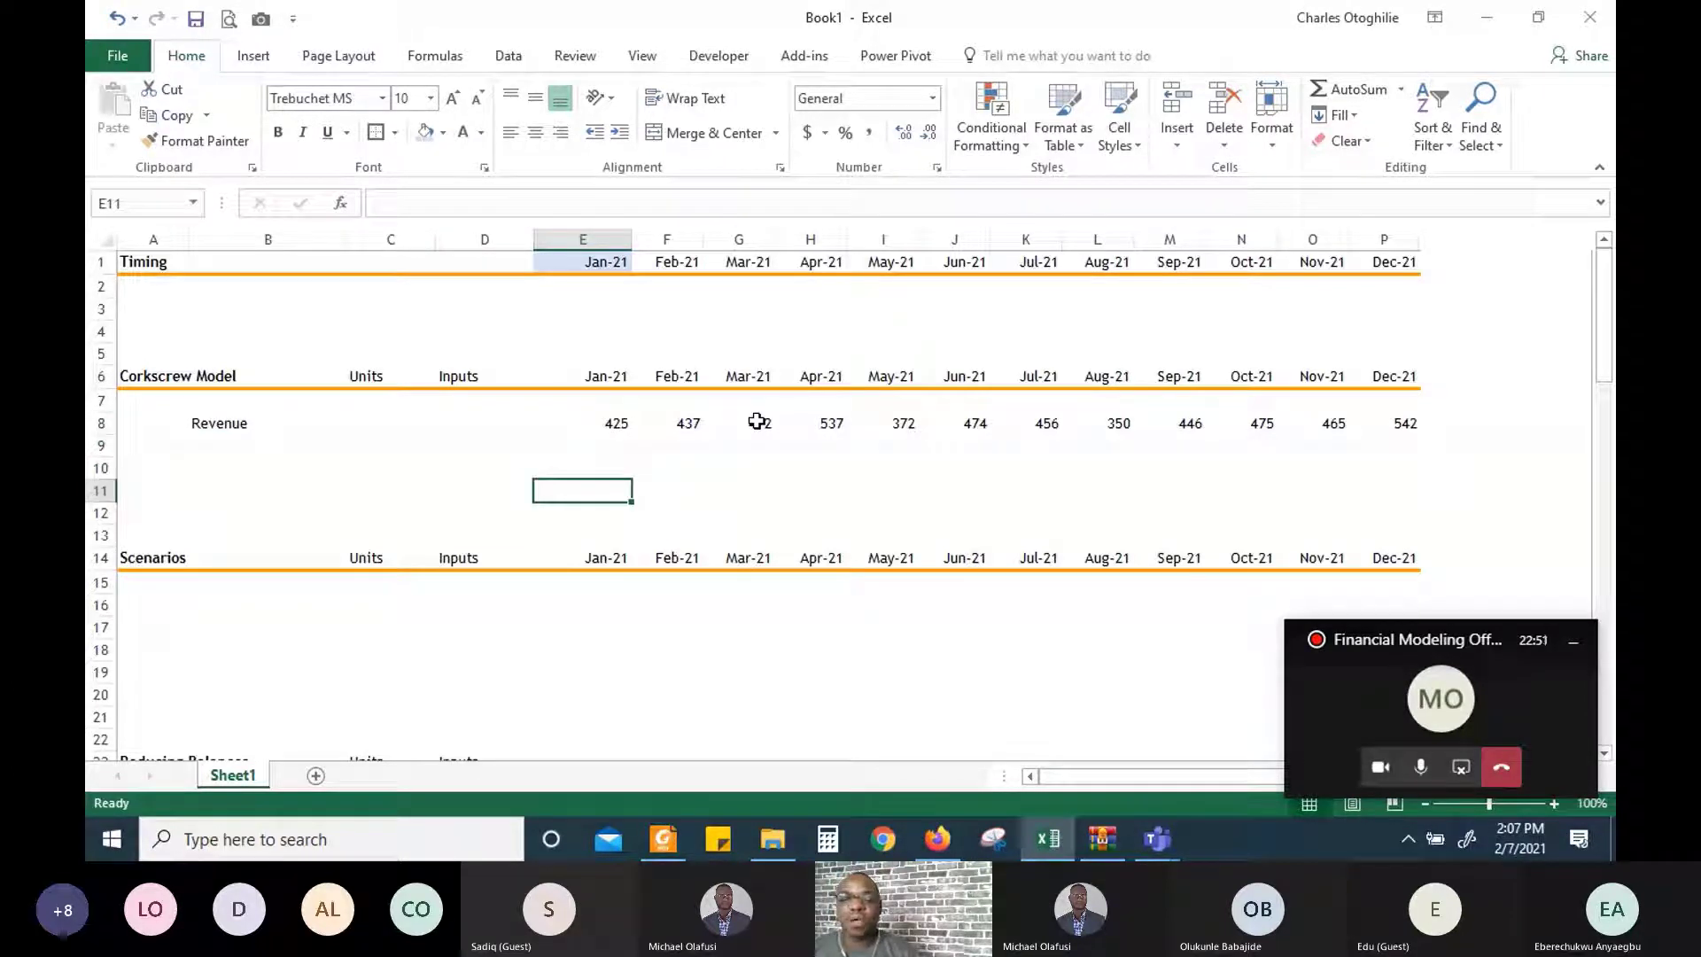
key(shift+space)
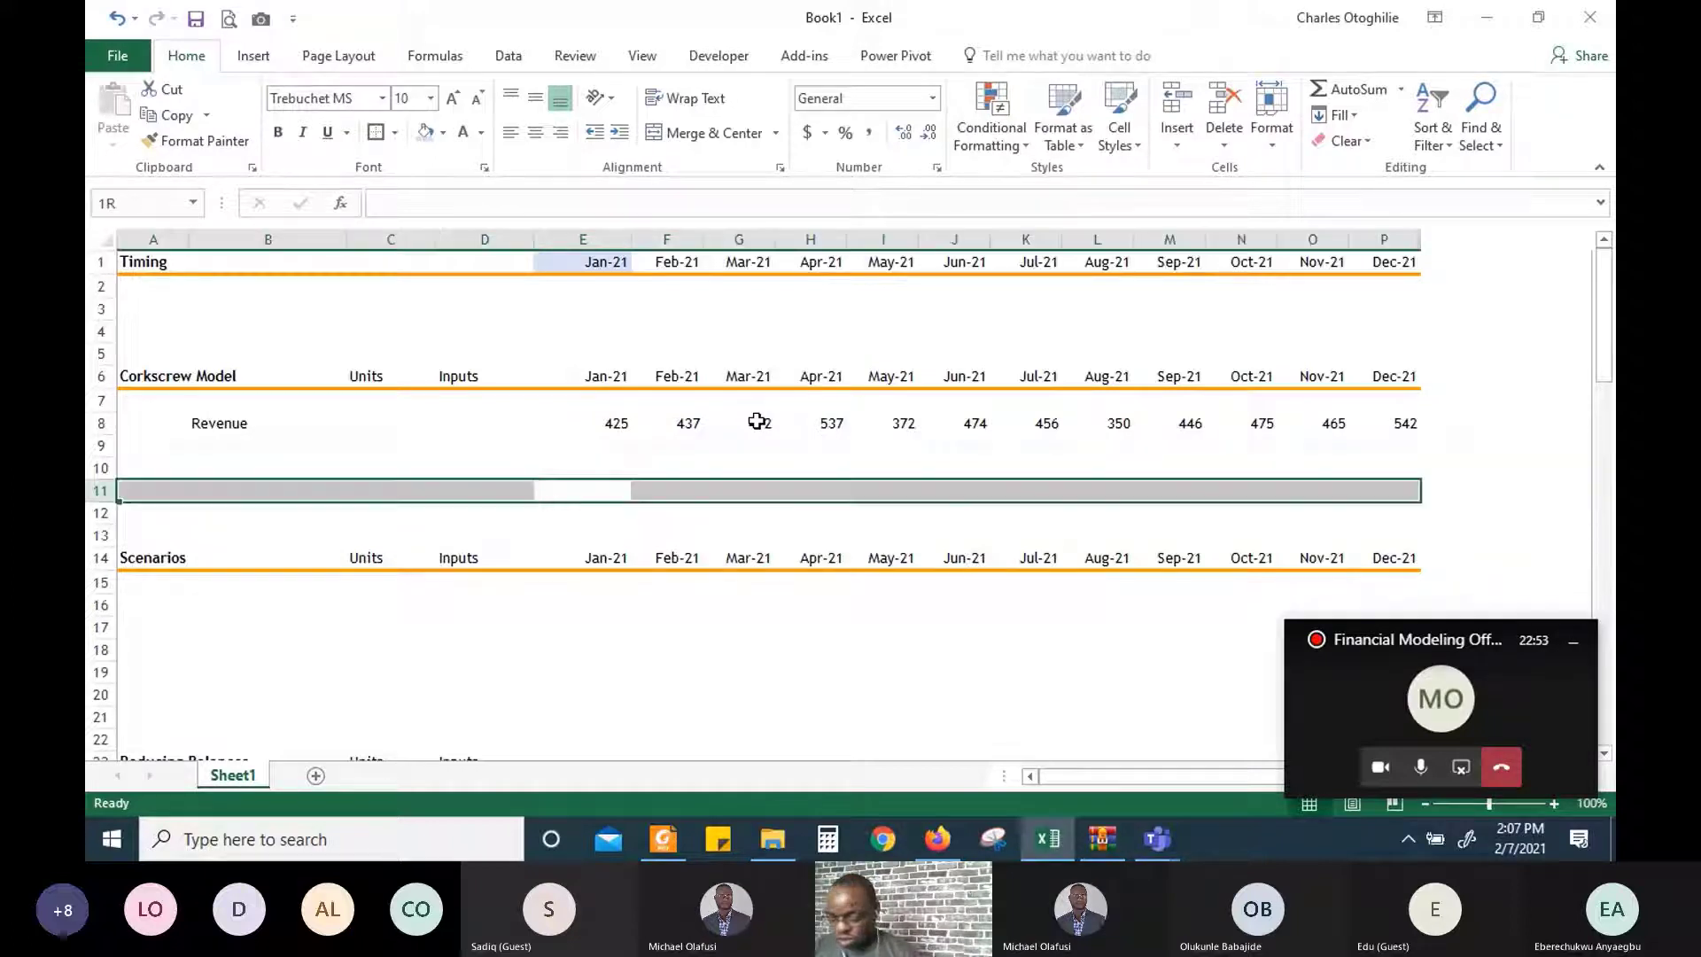
key(ctrl+shift+plus)
key(ctrl+shift+plus)
key(ctrl+shift+plus)
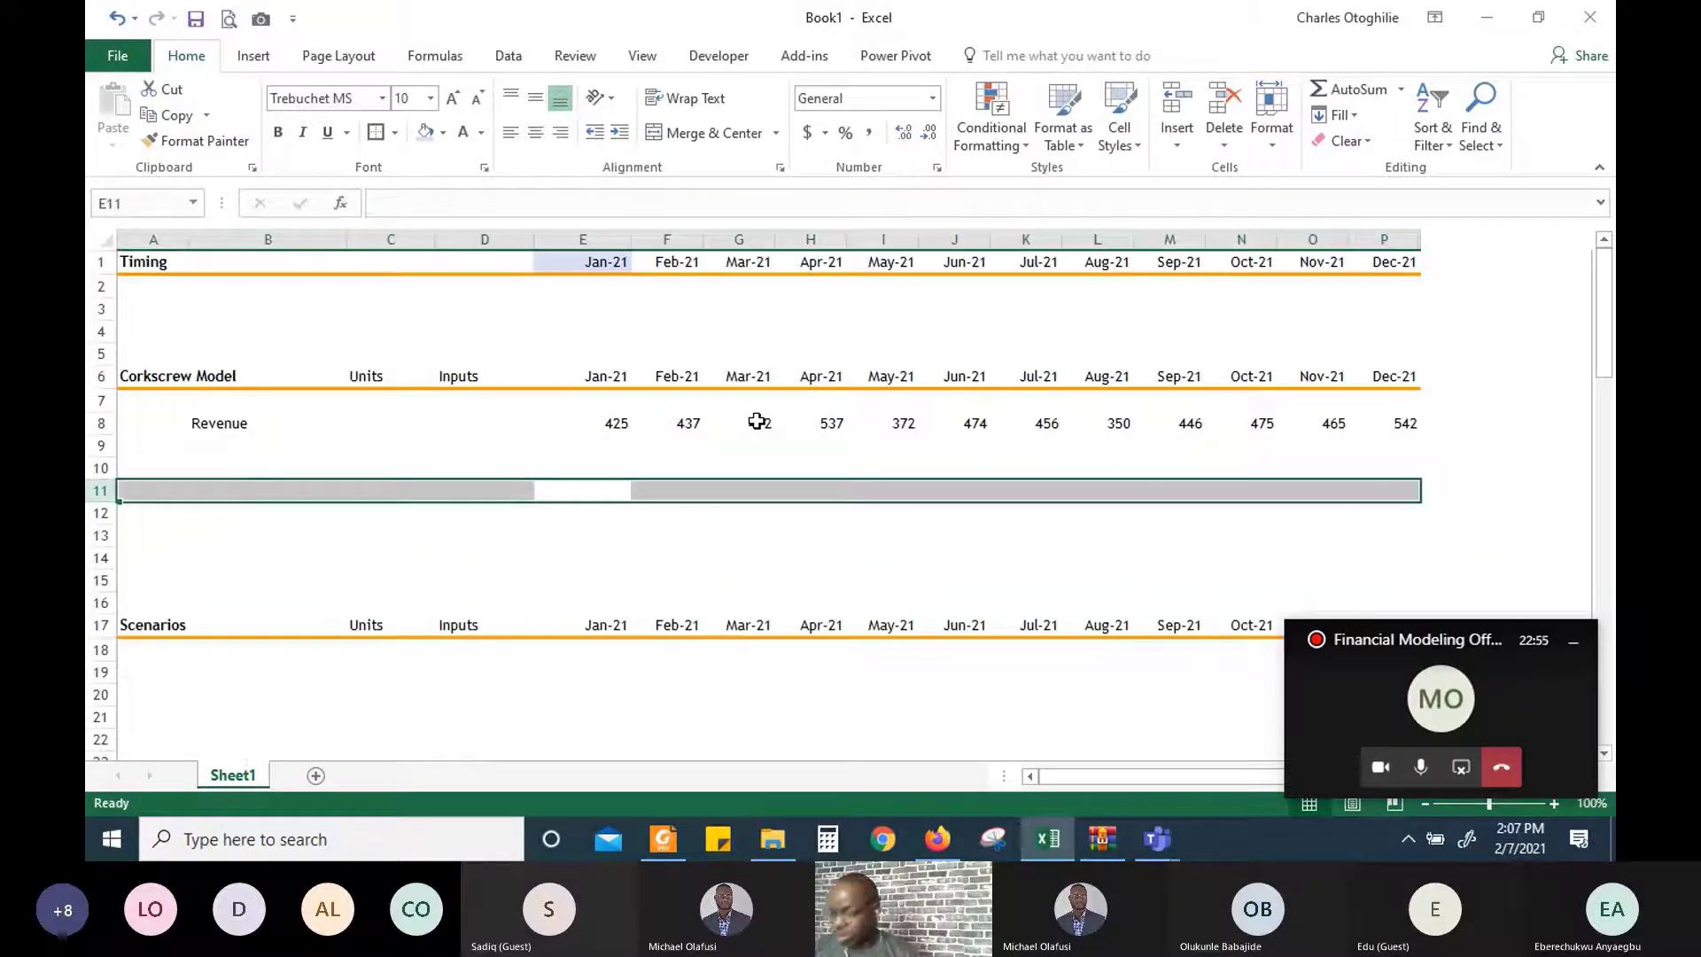
Enter the row label Opening Bal. in cell B11 of the Corkscrew Model section
key(Left)
key(Left)
key(Left)
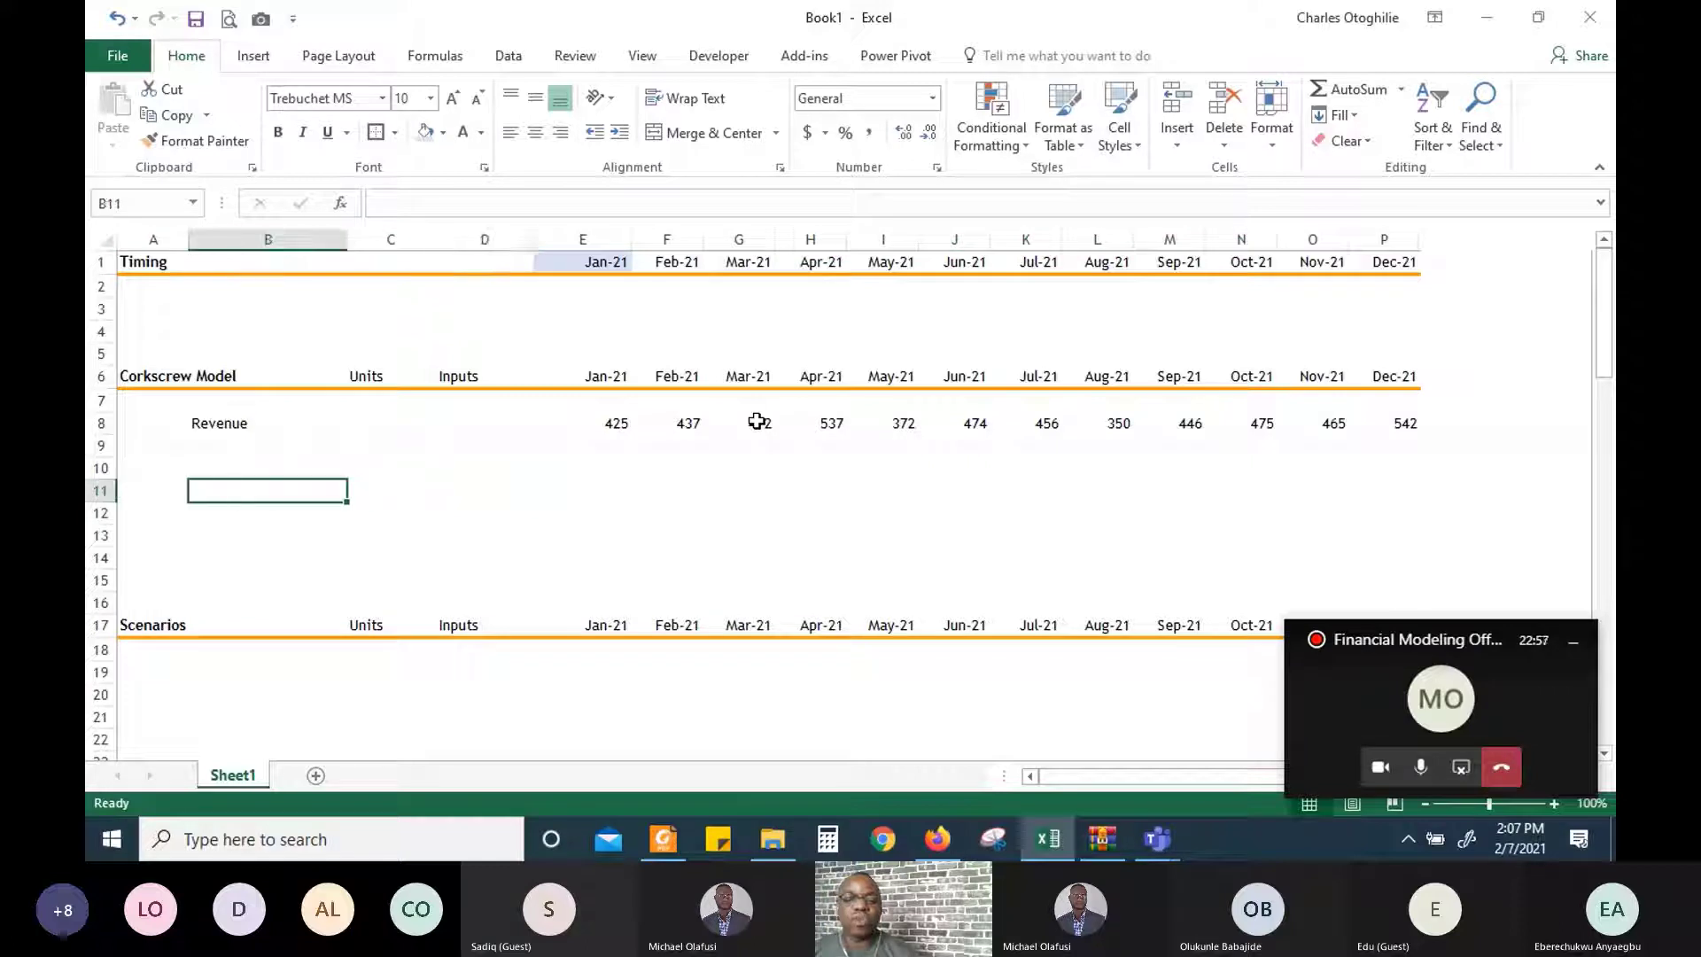
text(Openi)
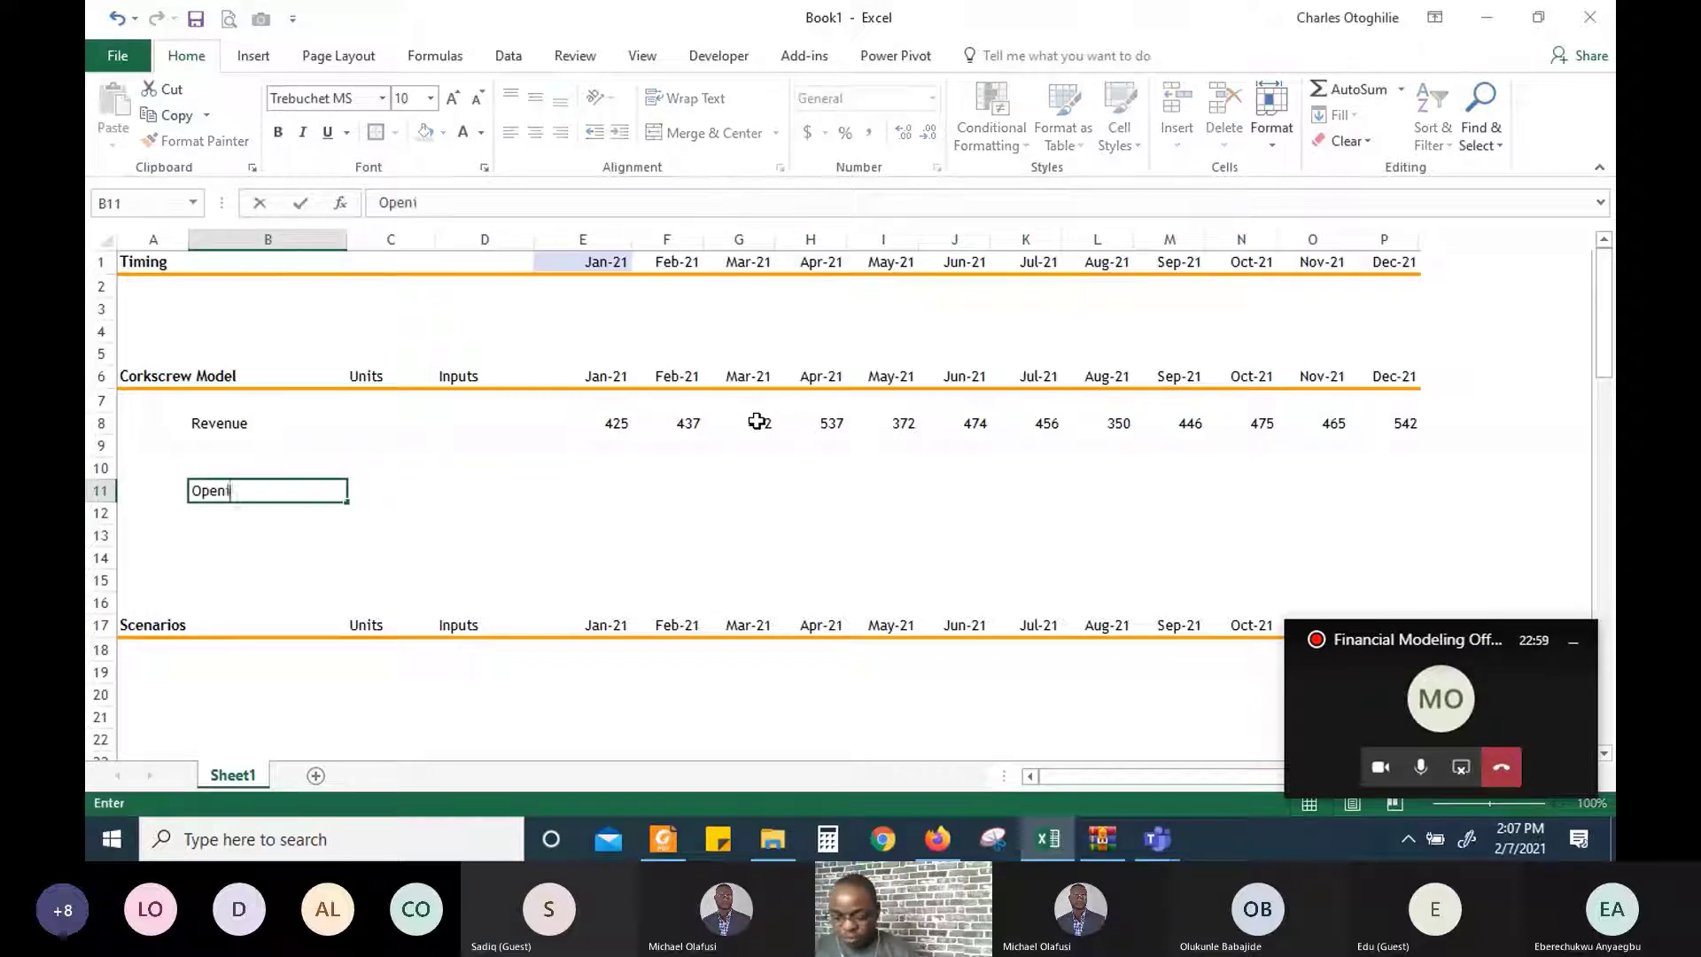
text(ng Ba)
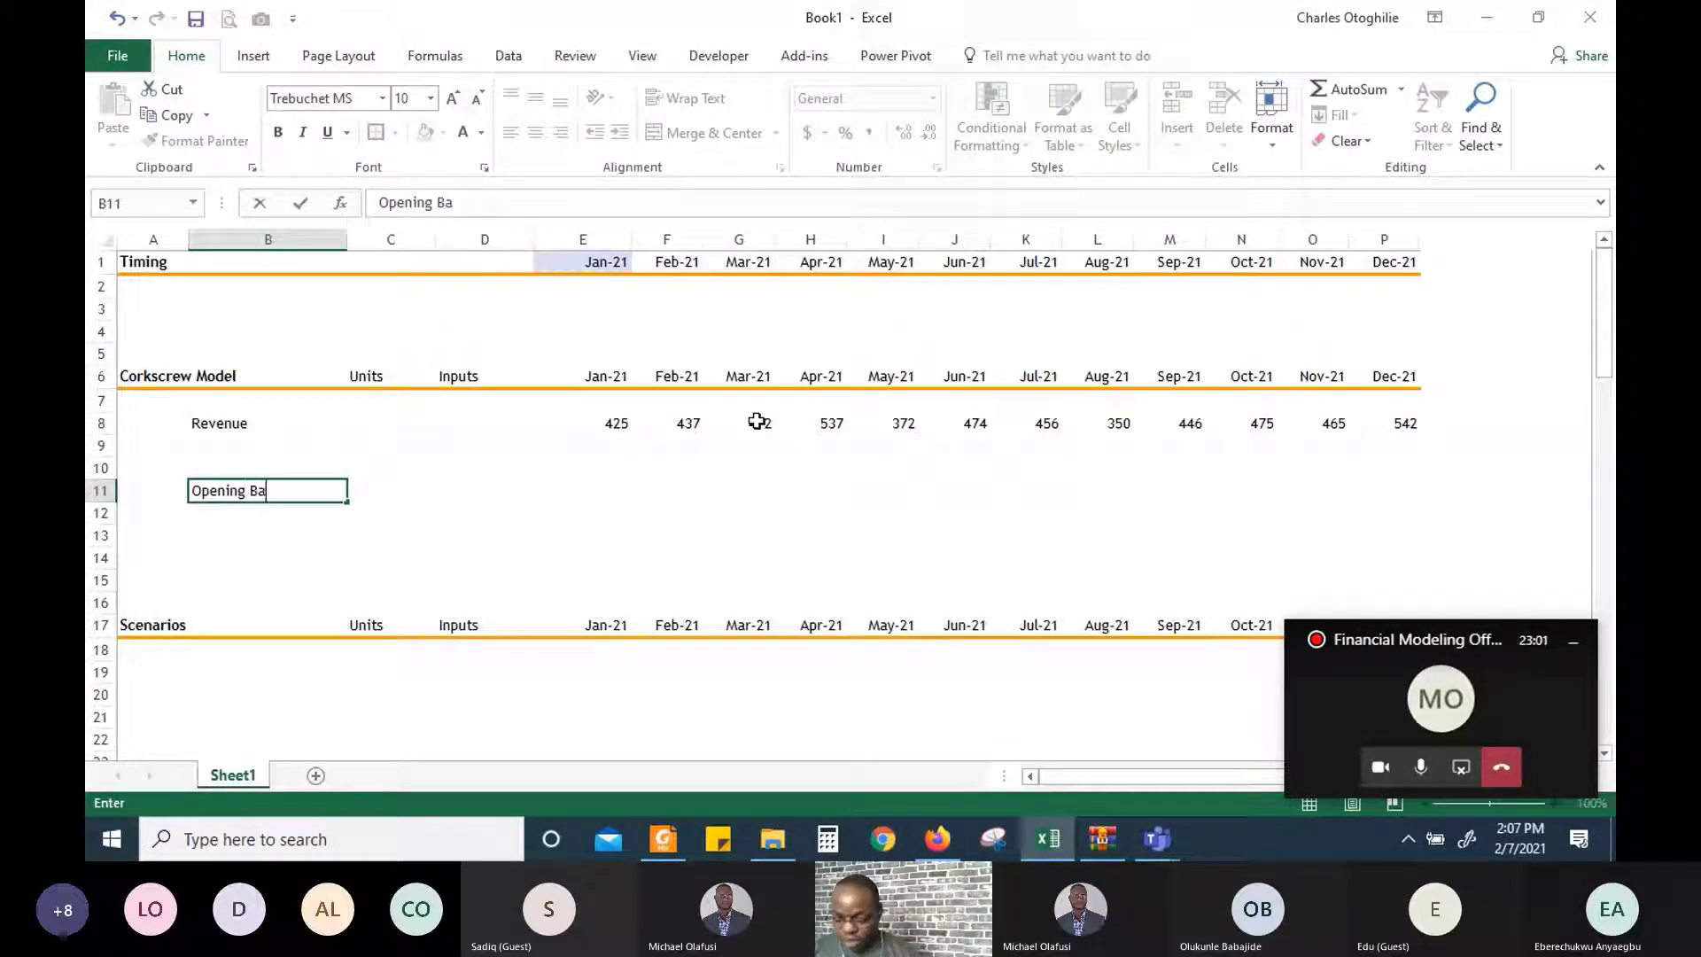
text(l.)
key(Return)
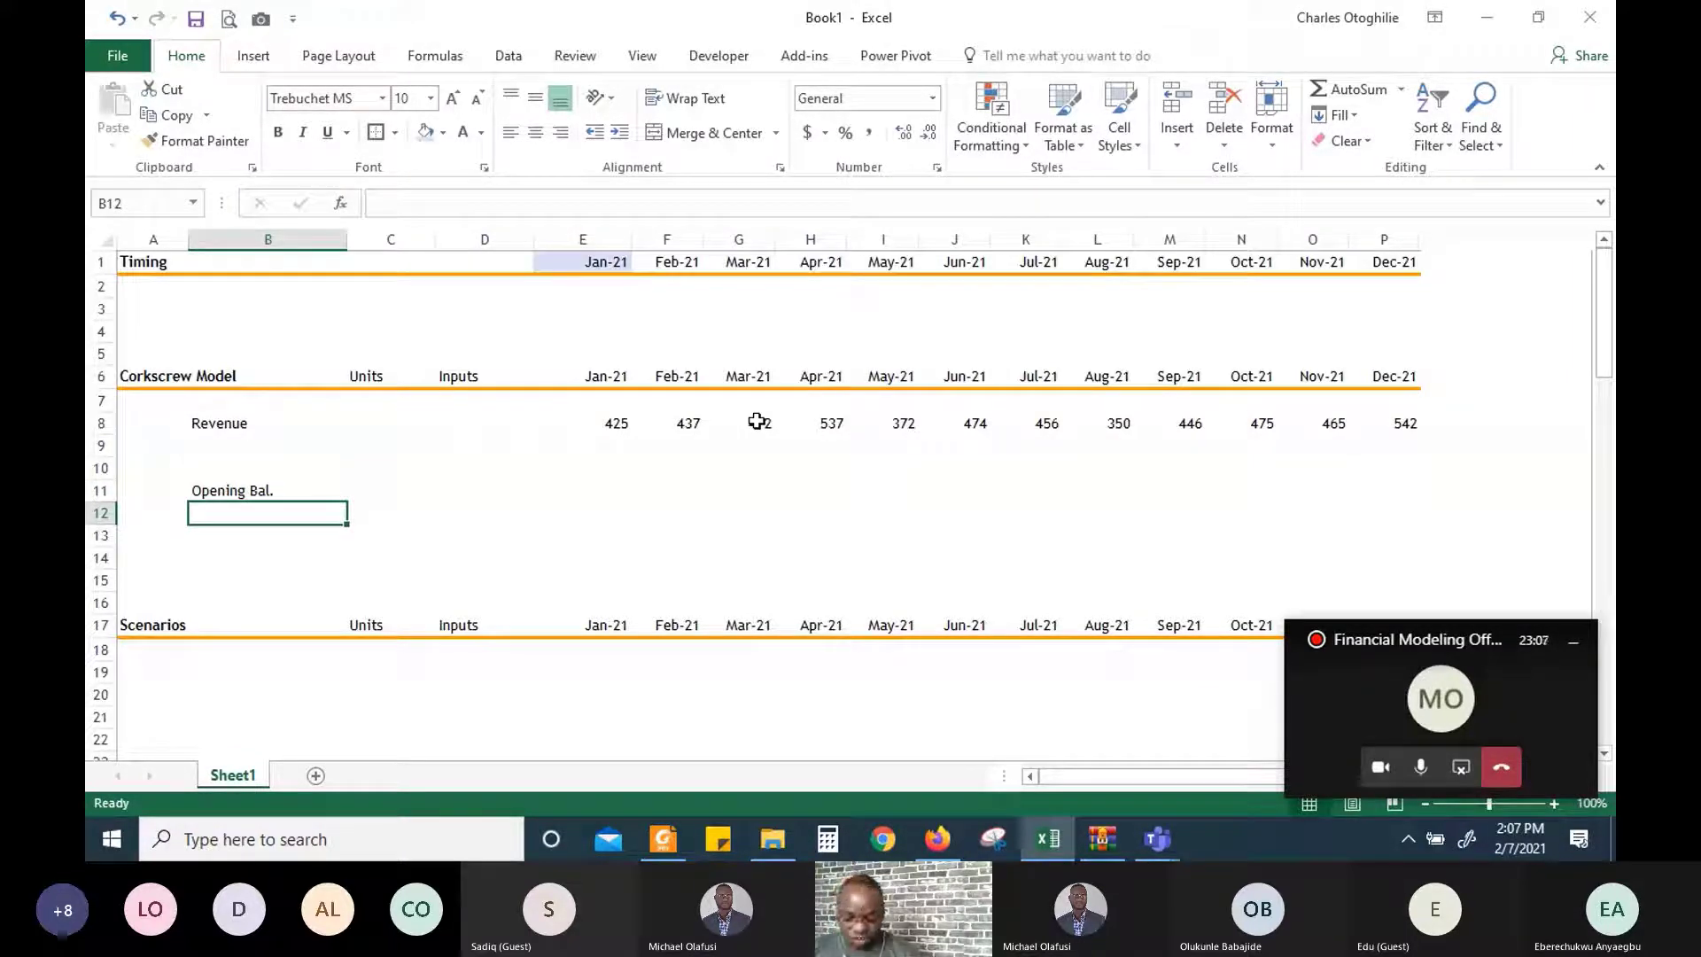
Enter the row labels Adds (Rev) in B12 and Less (Collection) in B13
text(Adds)
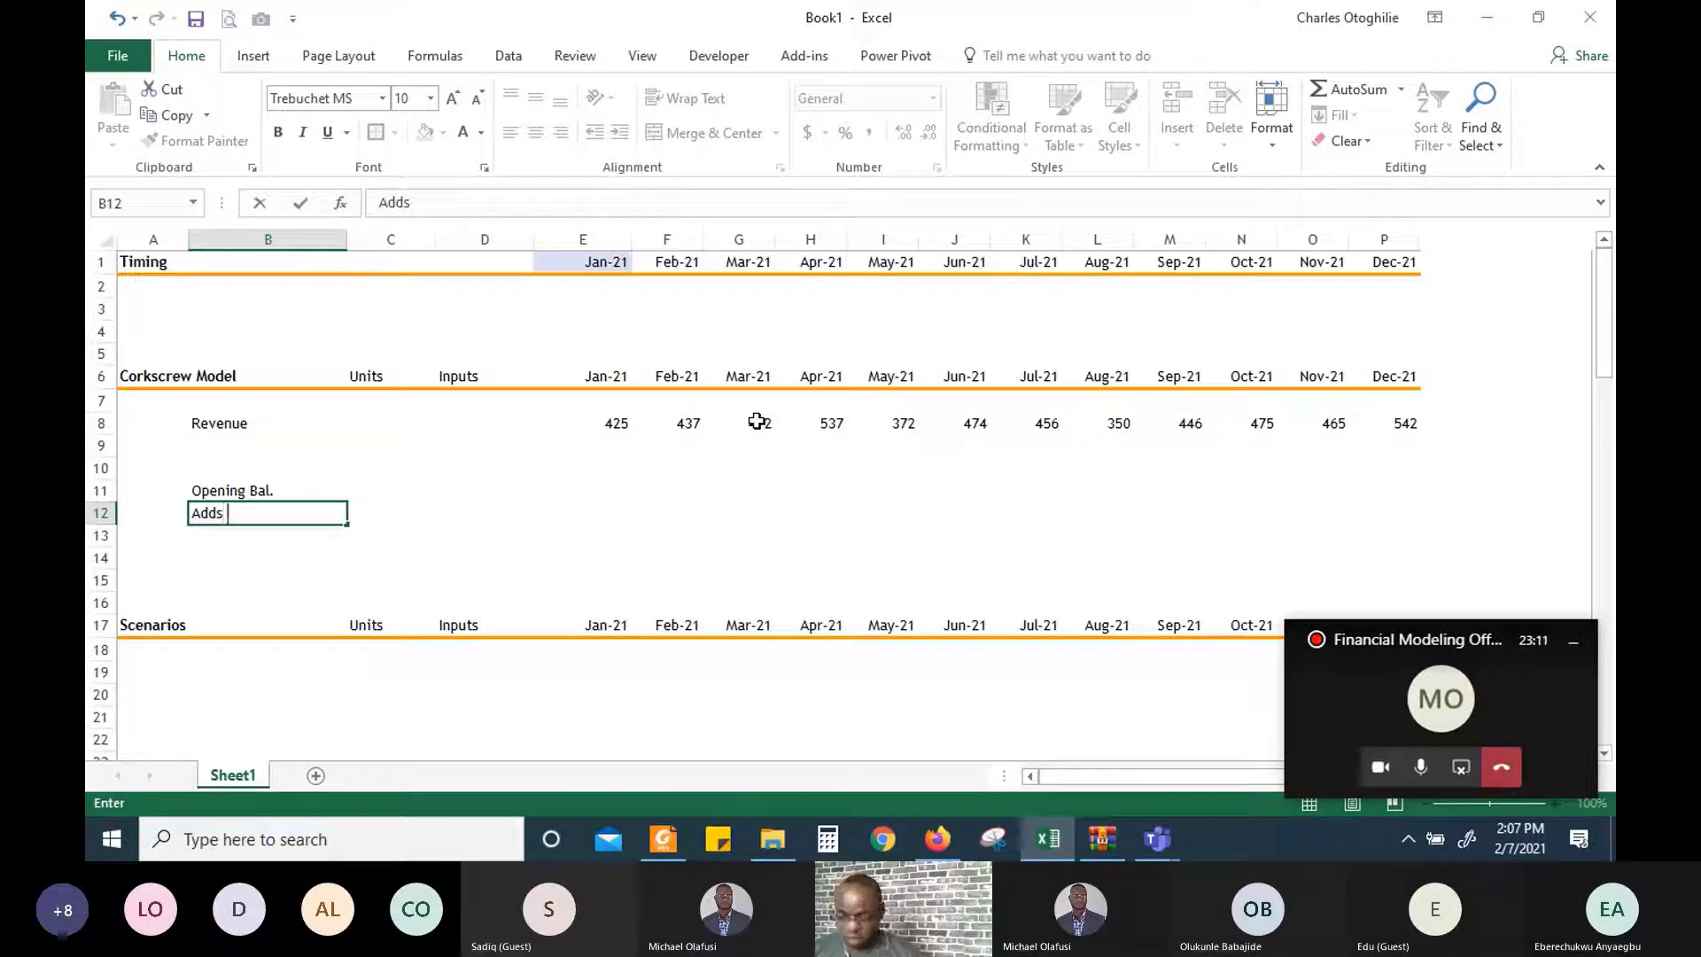
text( (Rev))
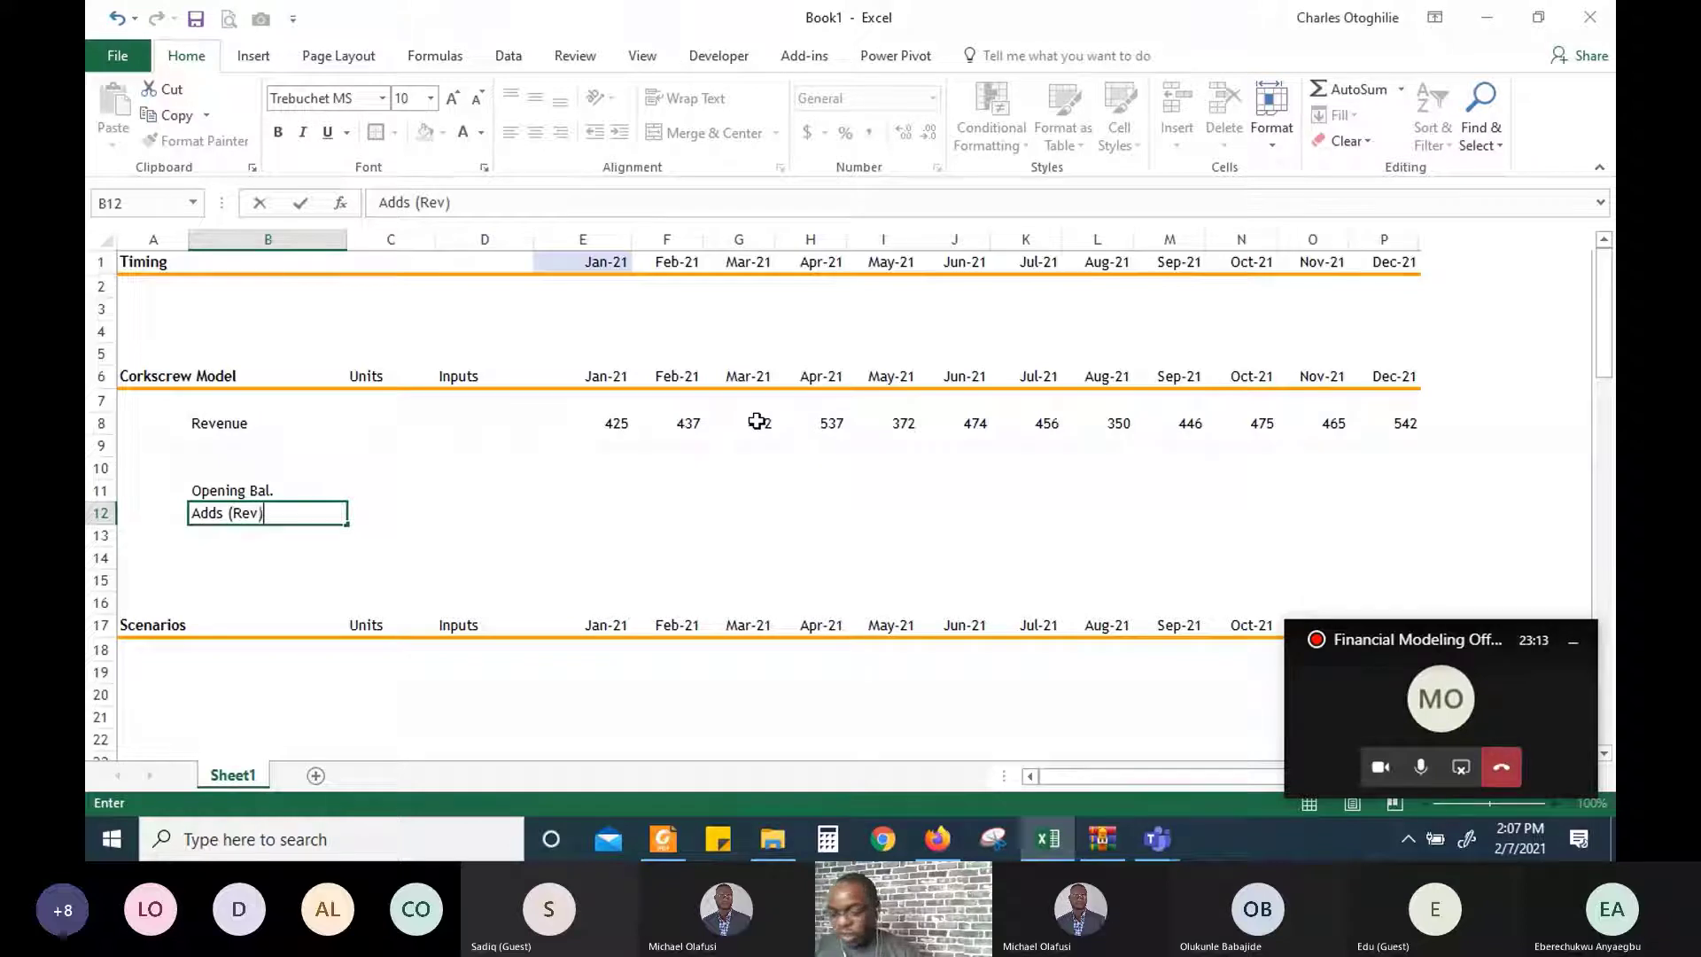
key(Return)
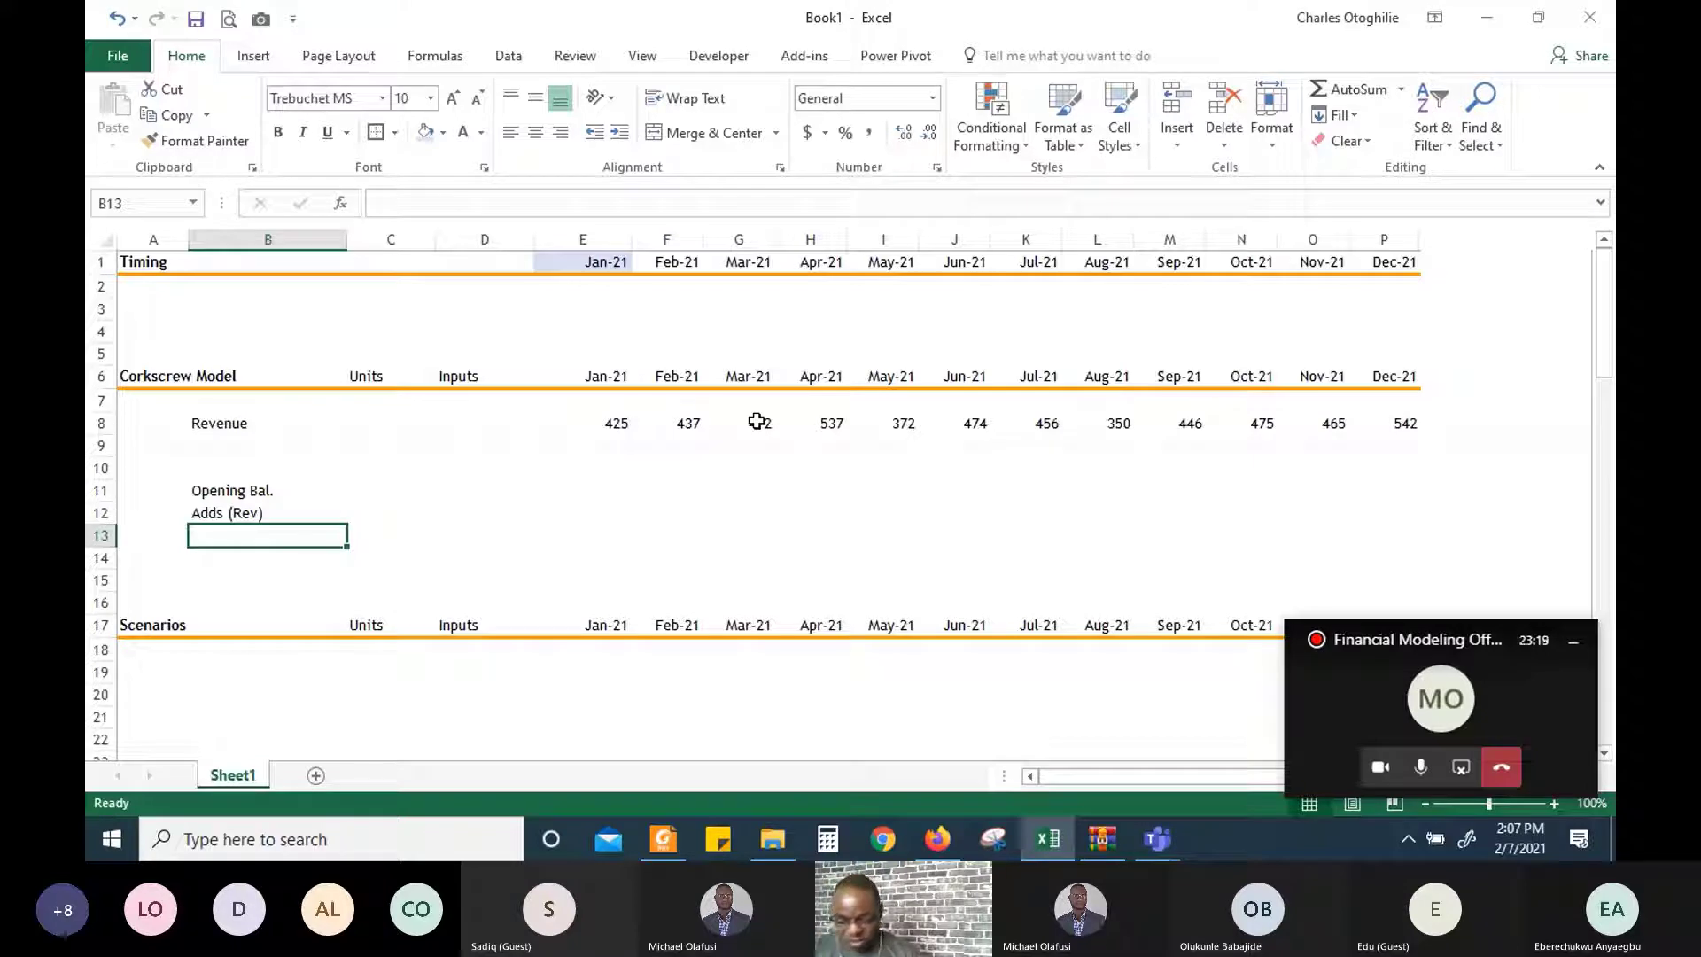
text(Less ()
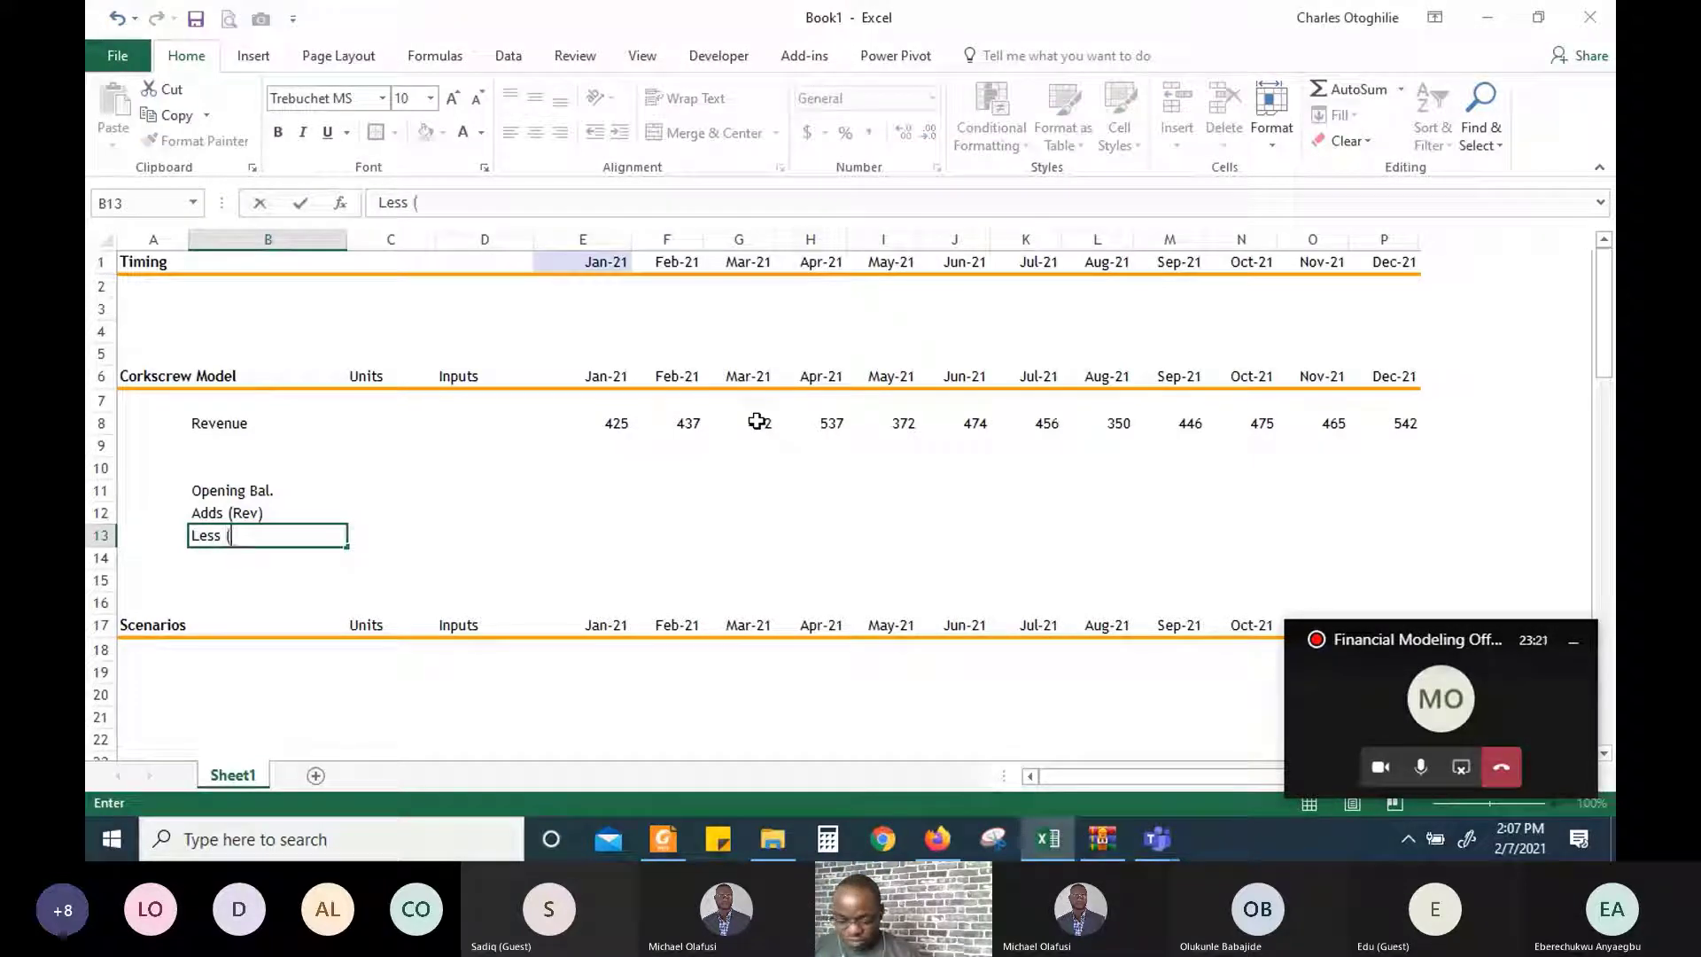
text(Co)
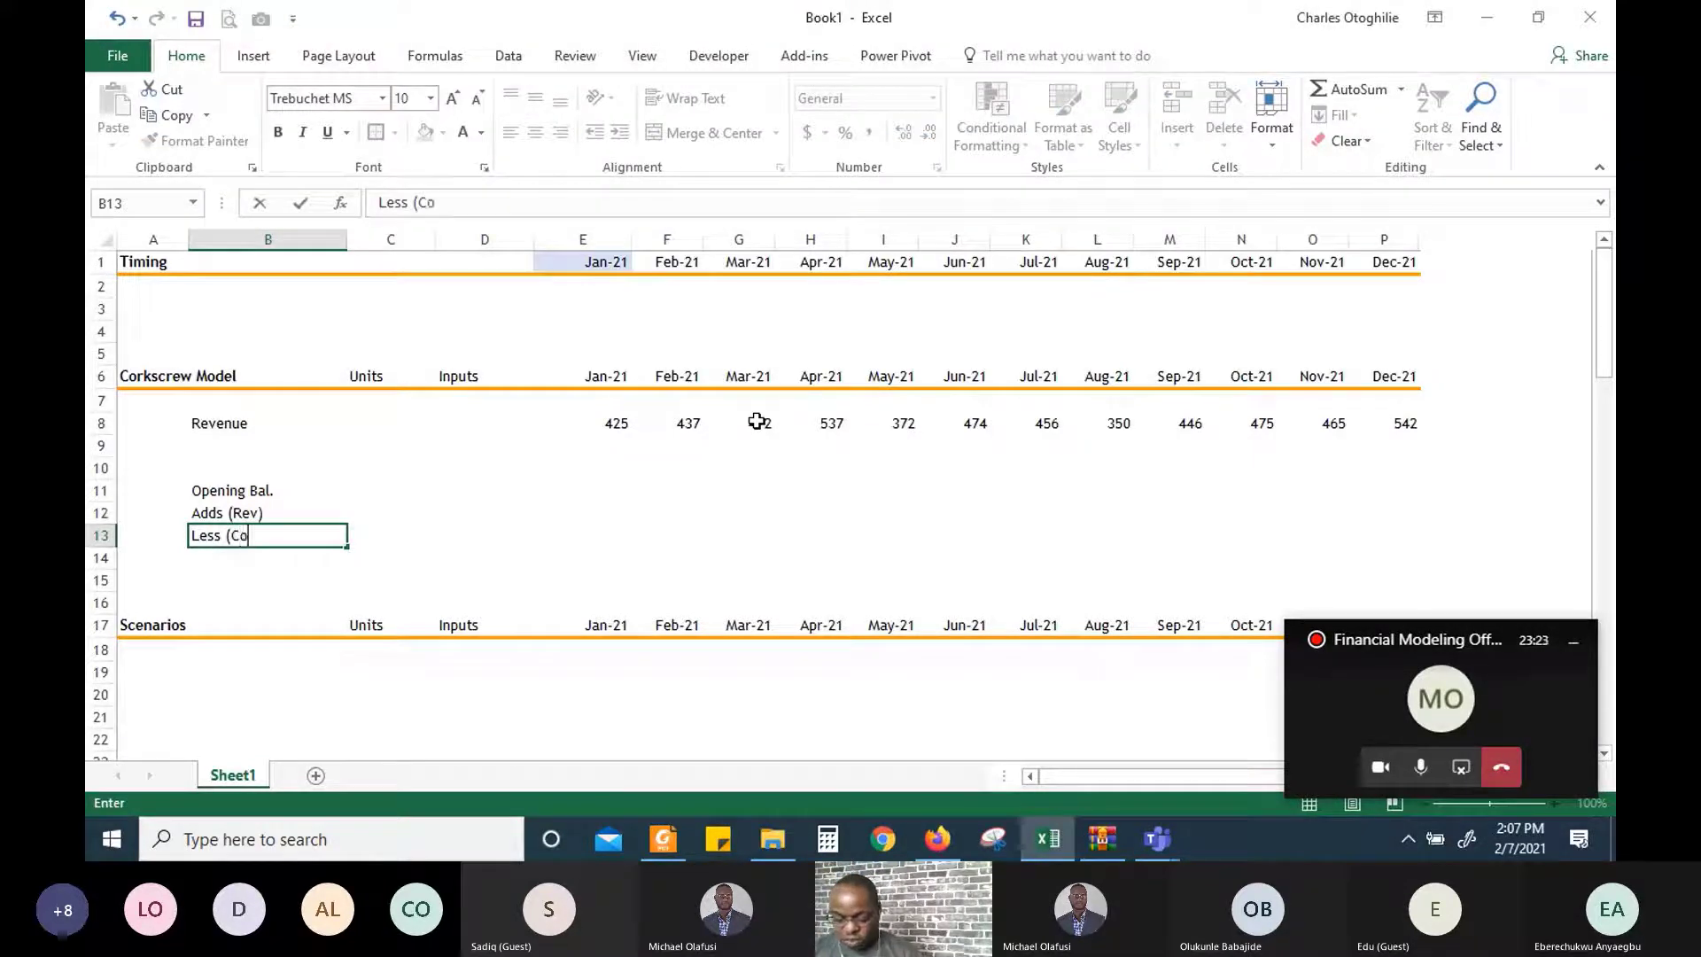
text(llection)
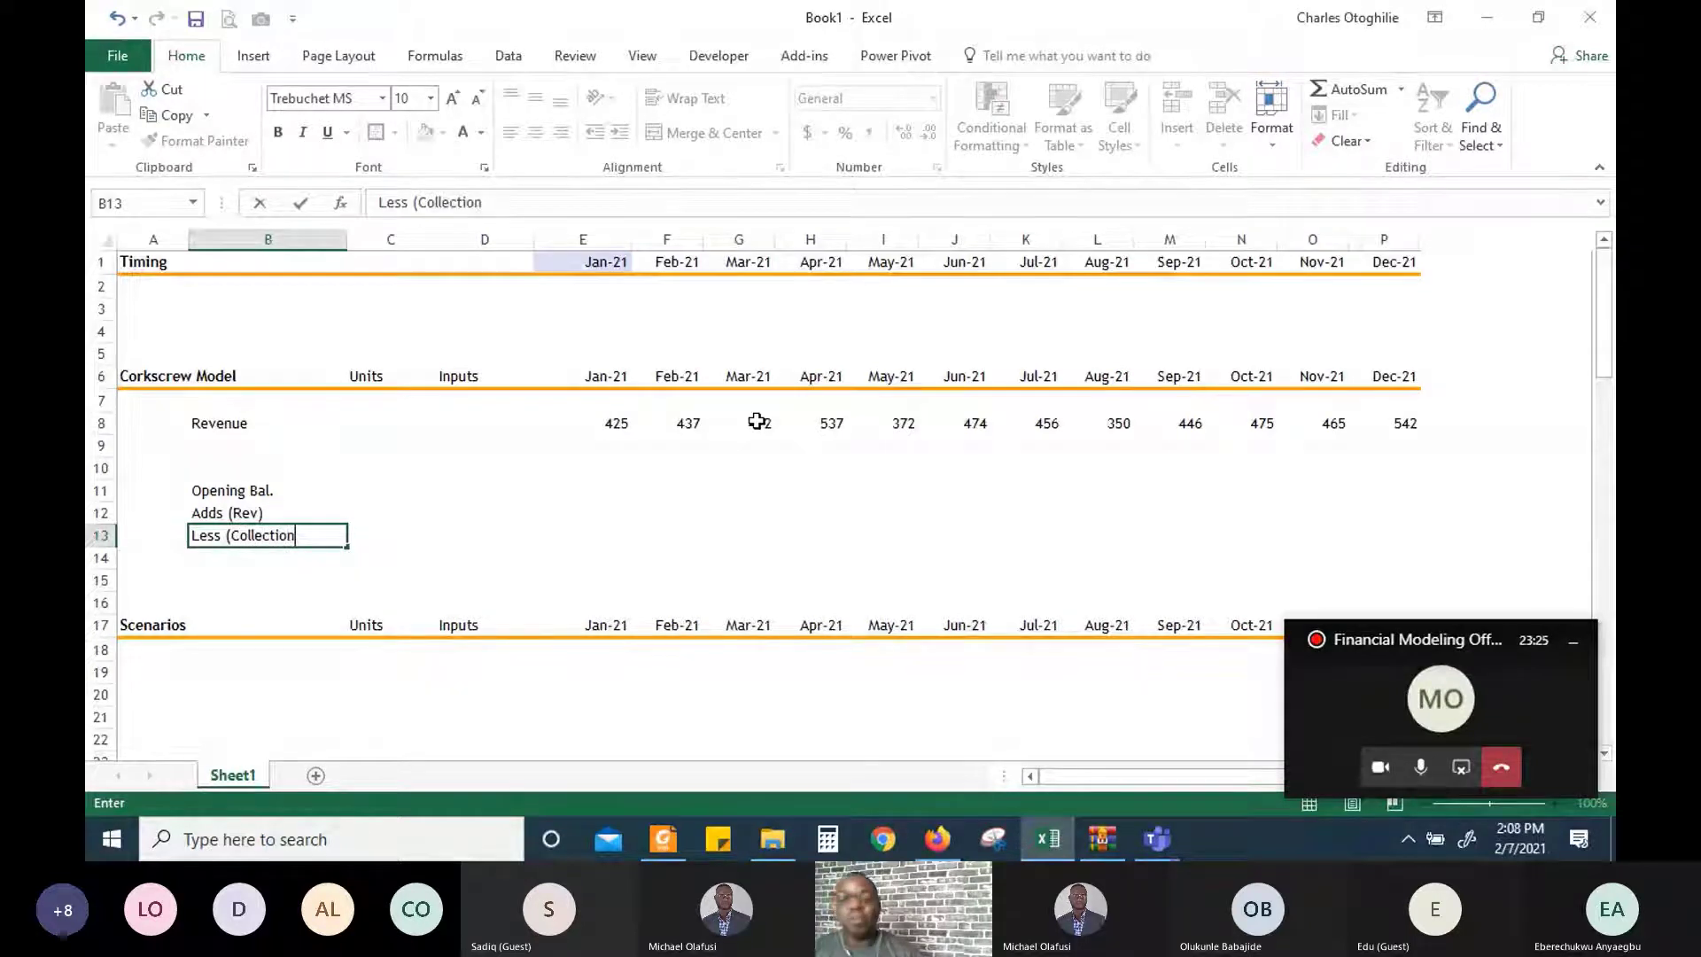
text())
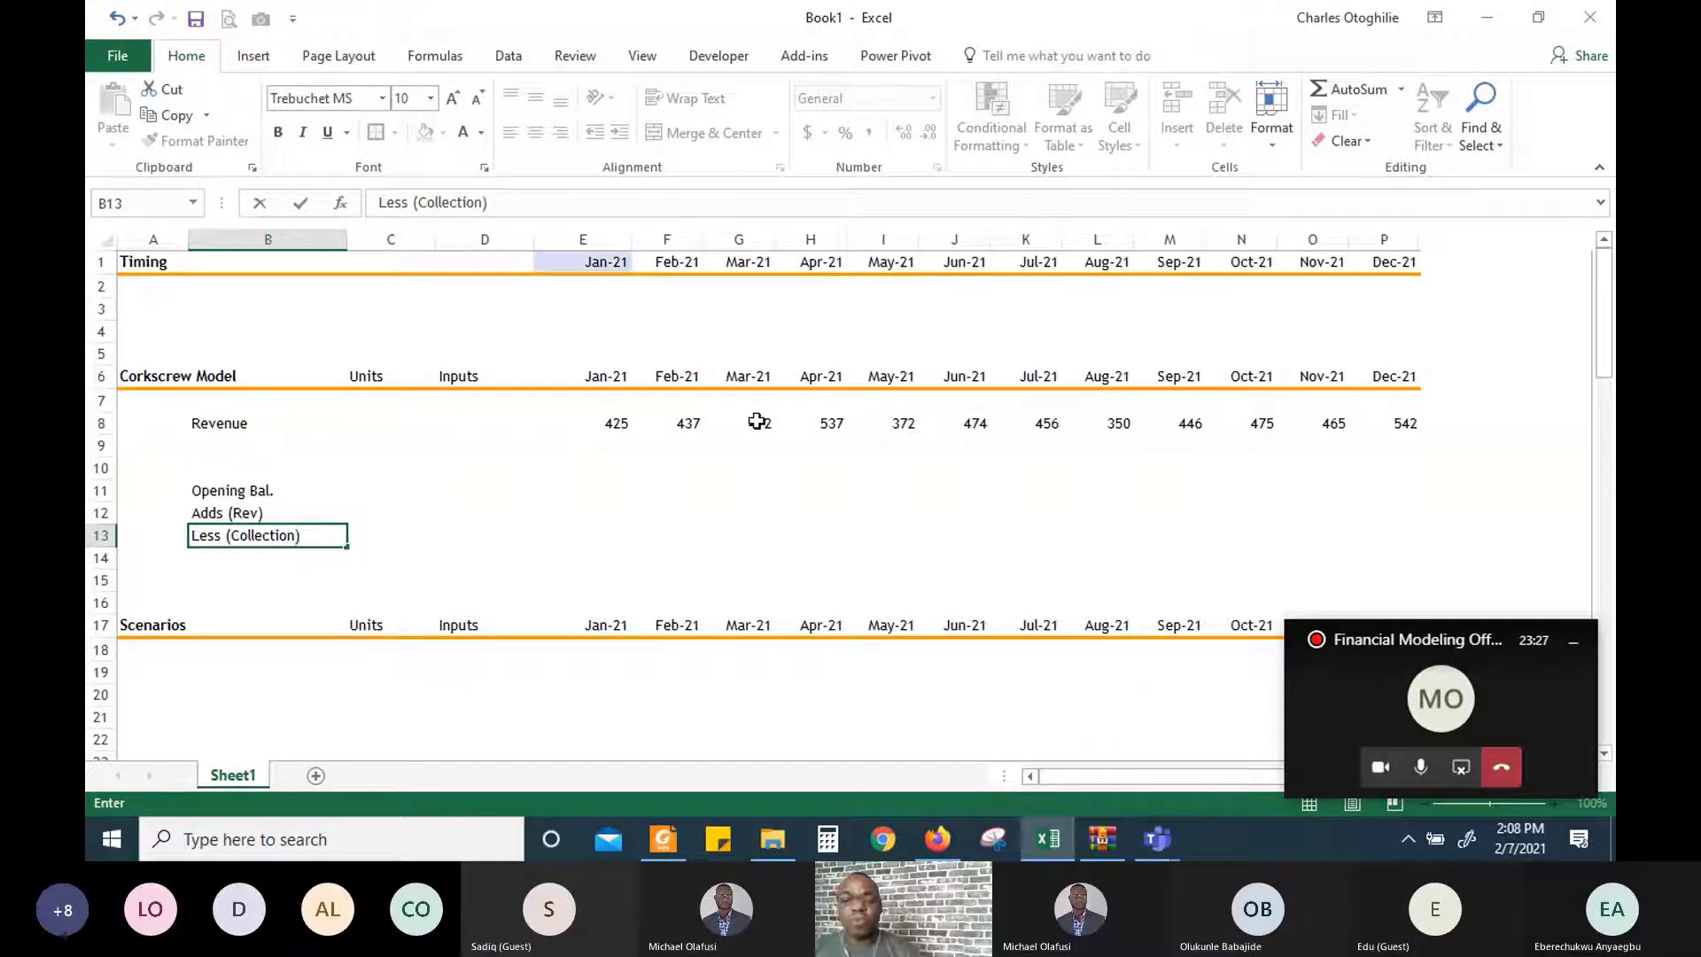
key(Return)
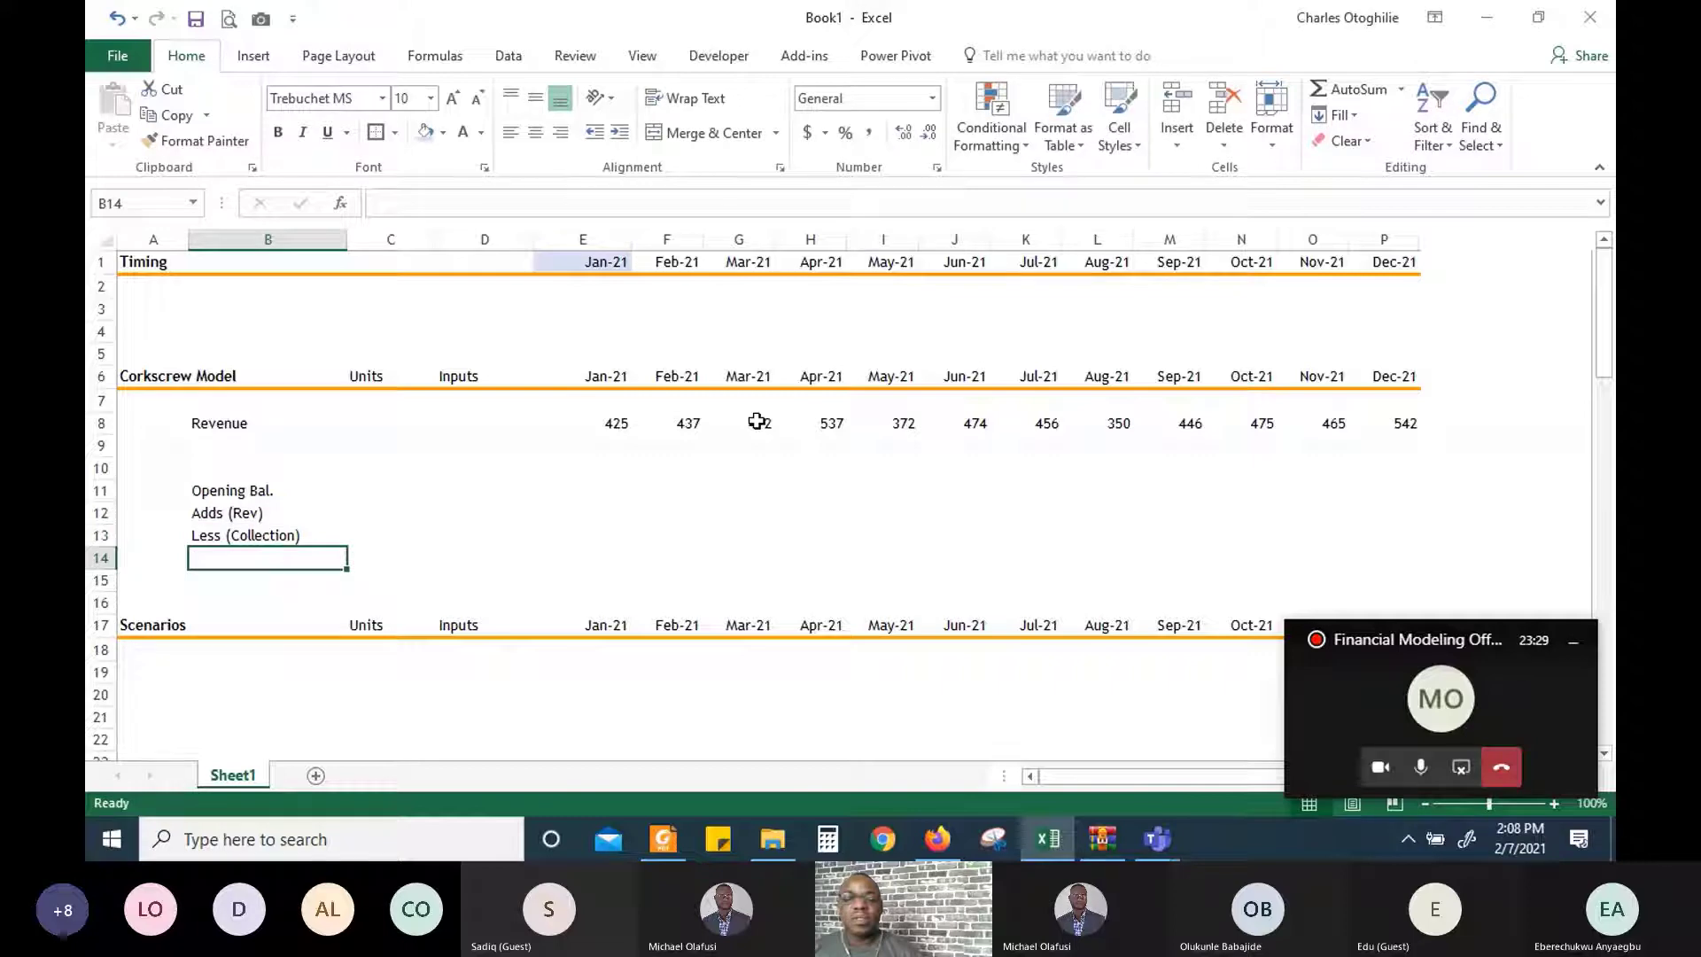
Enter the row label Closing Bal. in B14 and make it bold
key(Up)
key(Up)
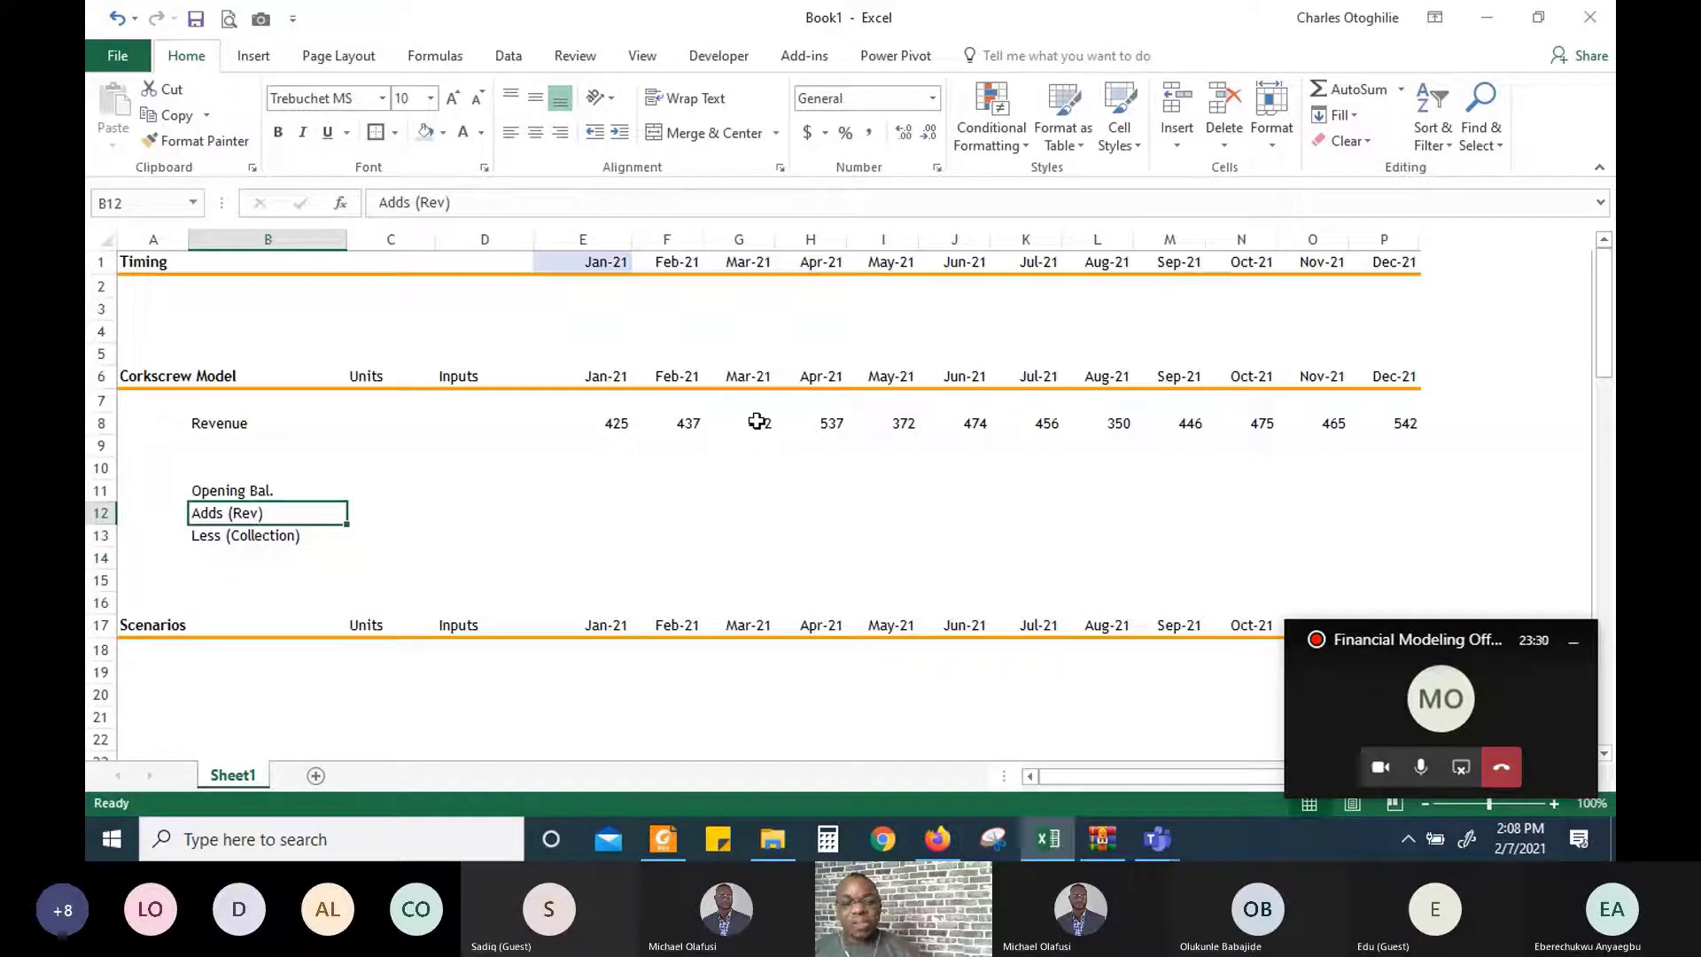
key(Down)
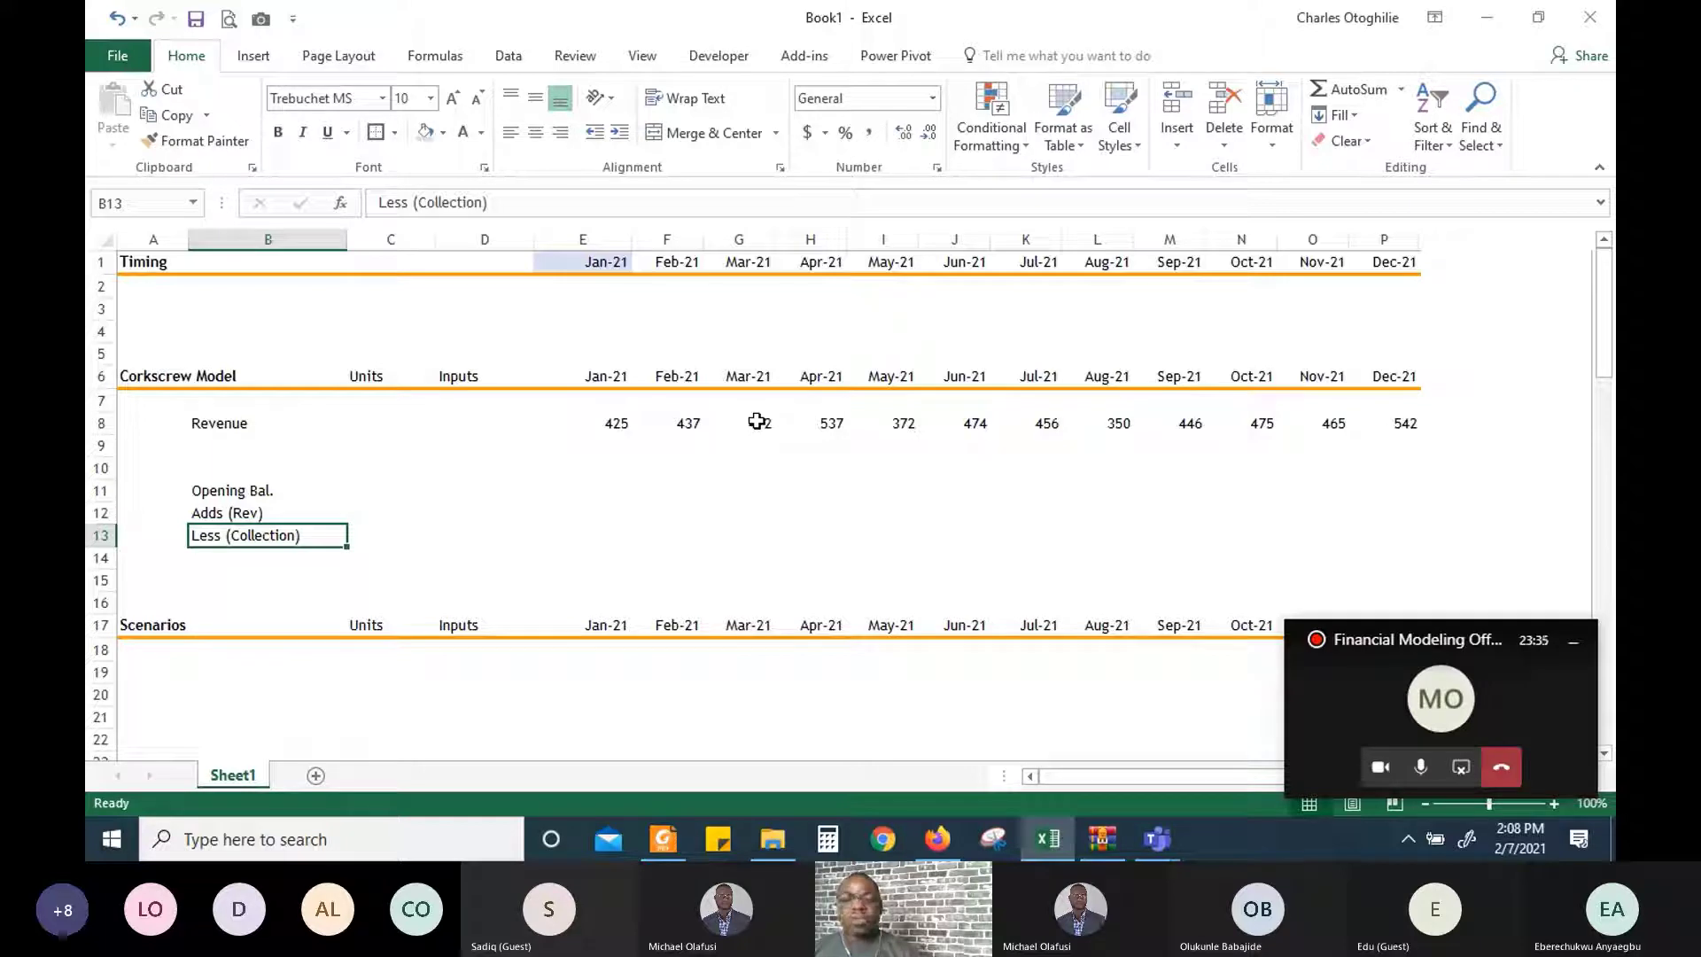
key(Up)
key(Up)
key(Down)
key(Down)
key(Down)
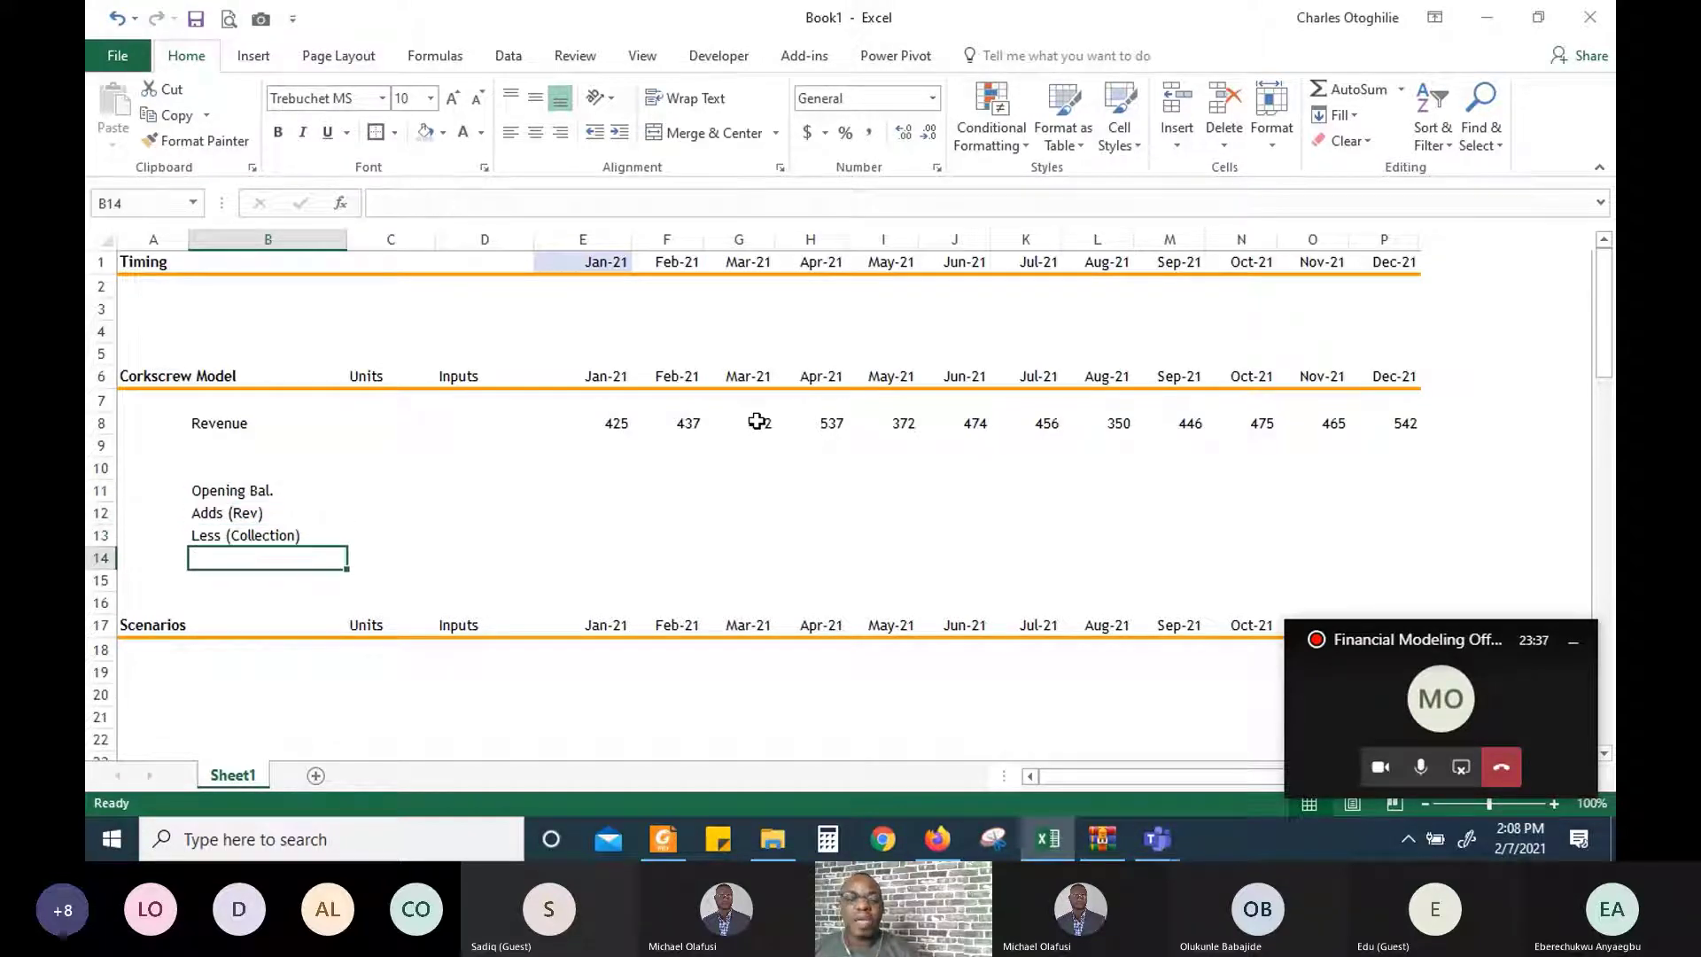
text(Closi)
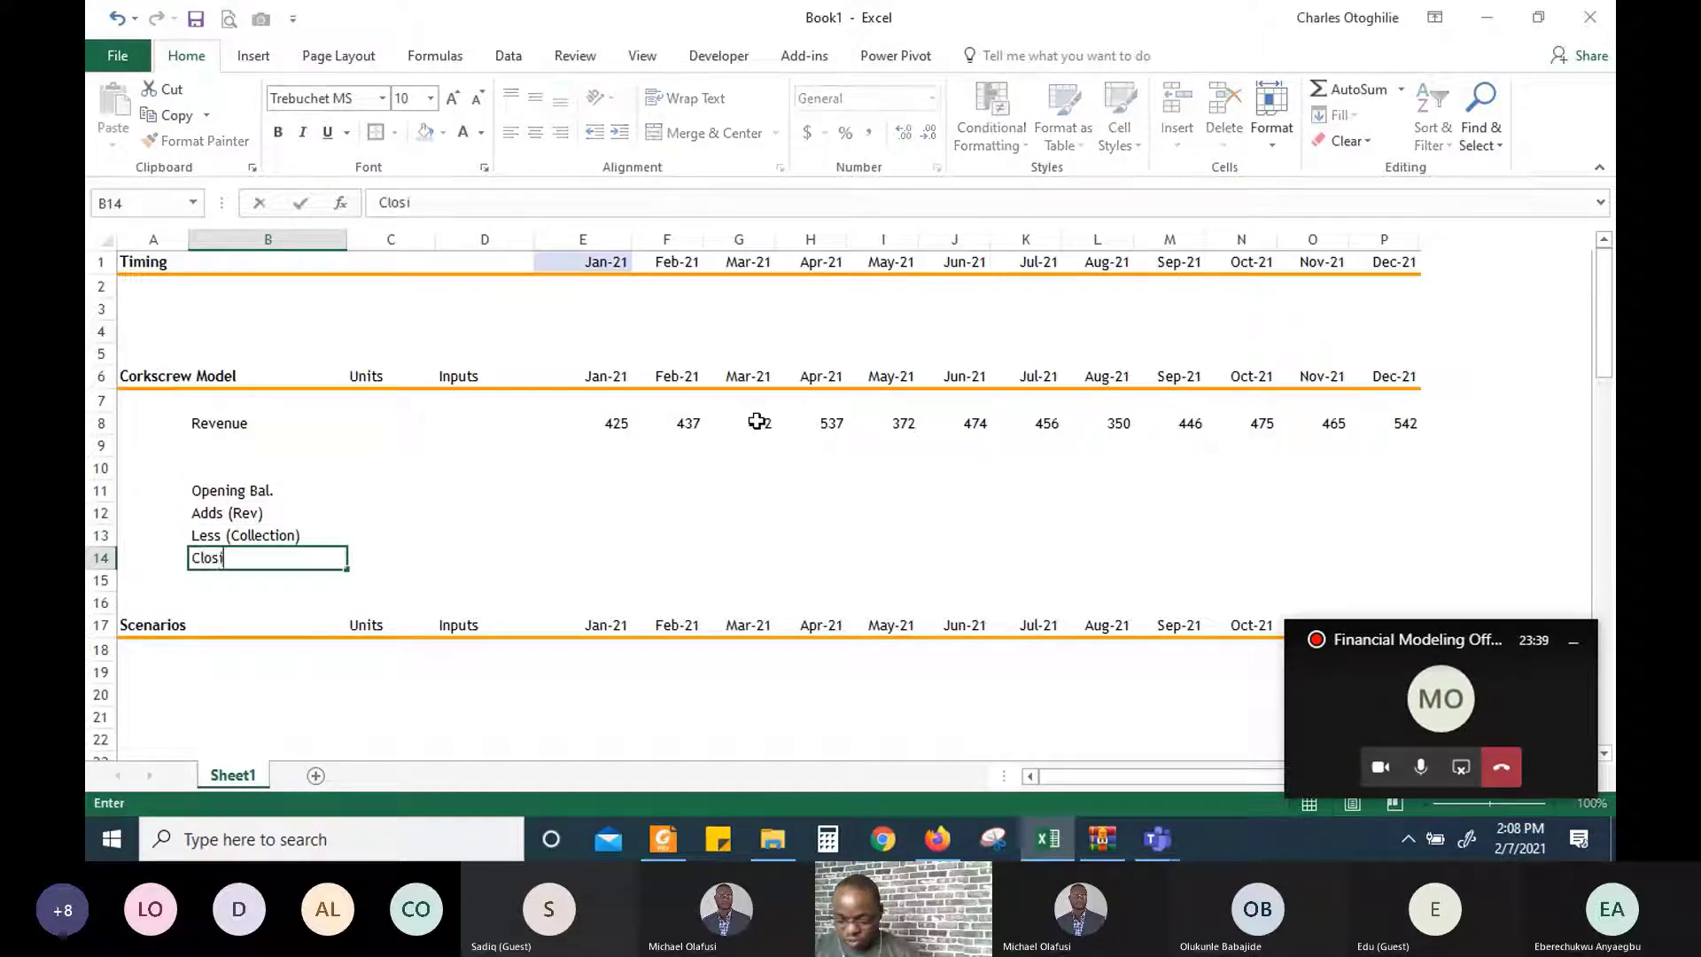
text(ng Bal.)
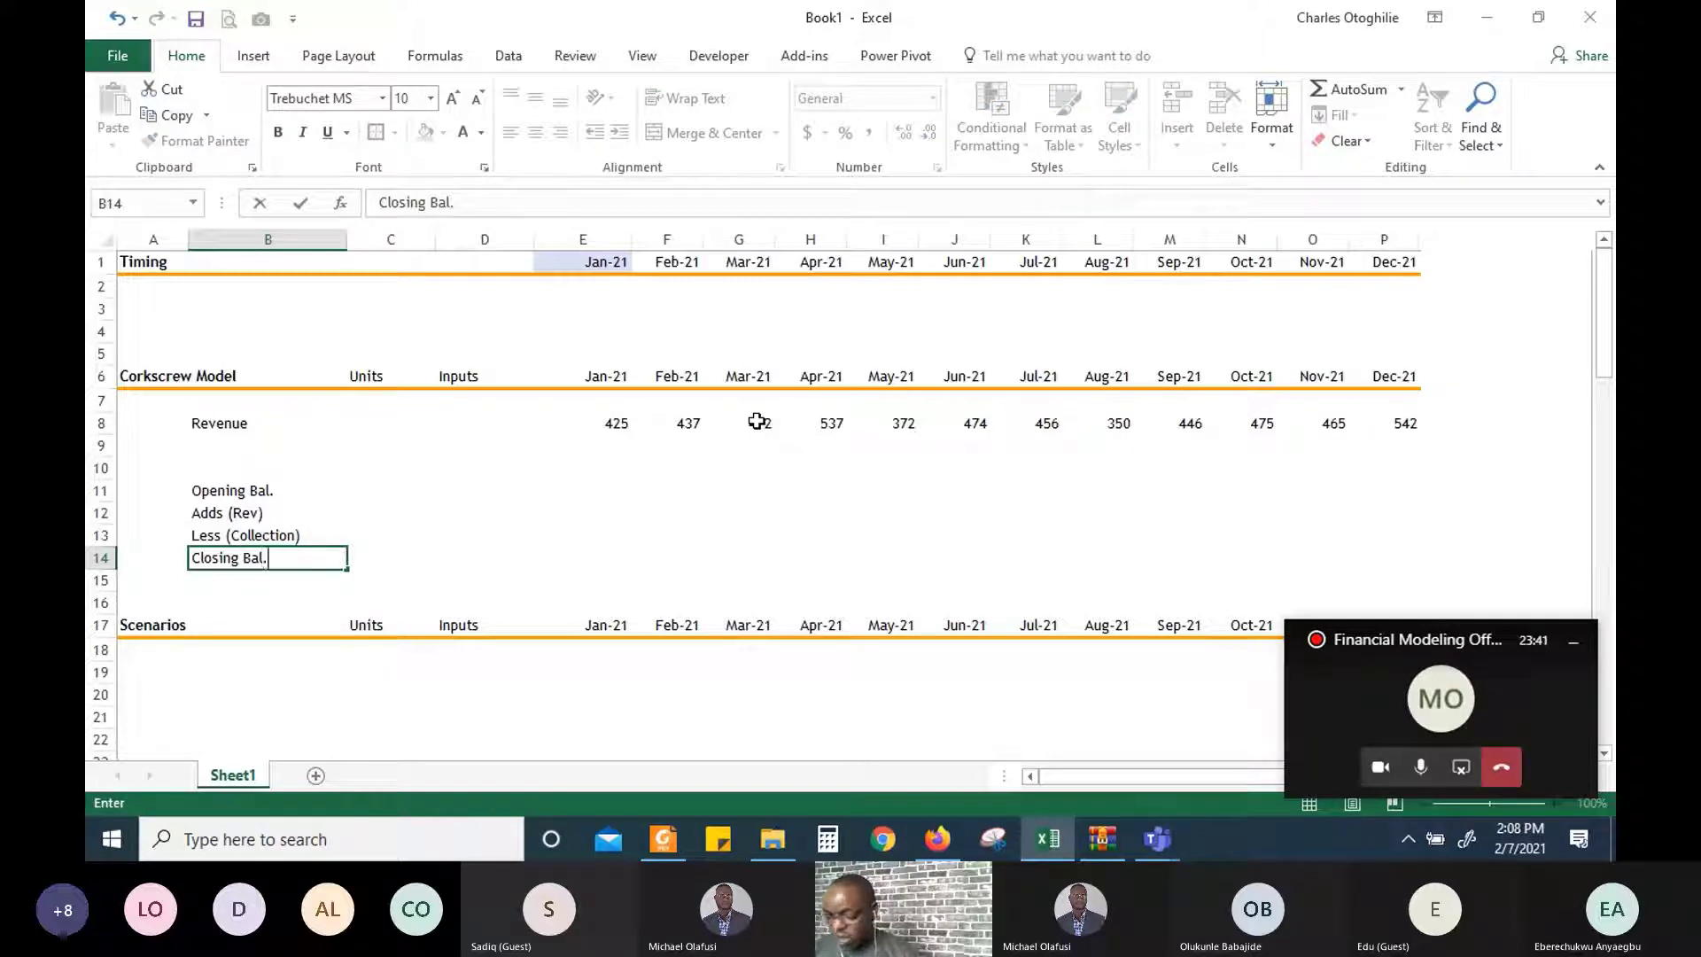
key(Return)
key(Up)
key(ctrl+b)
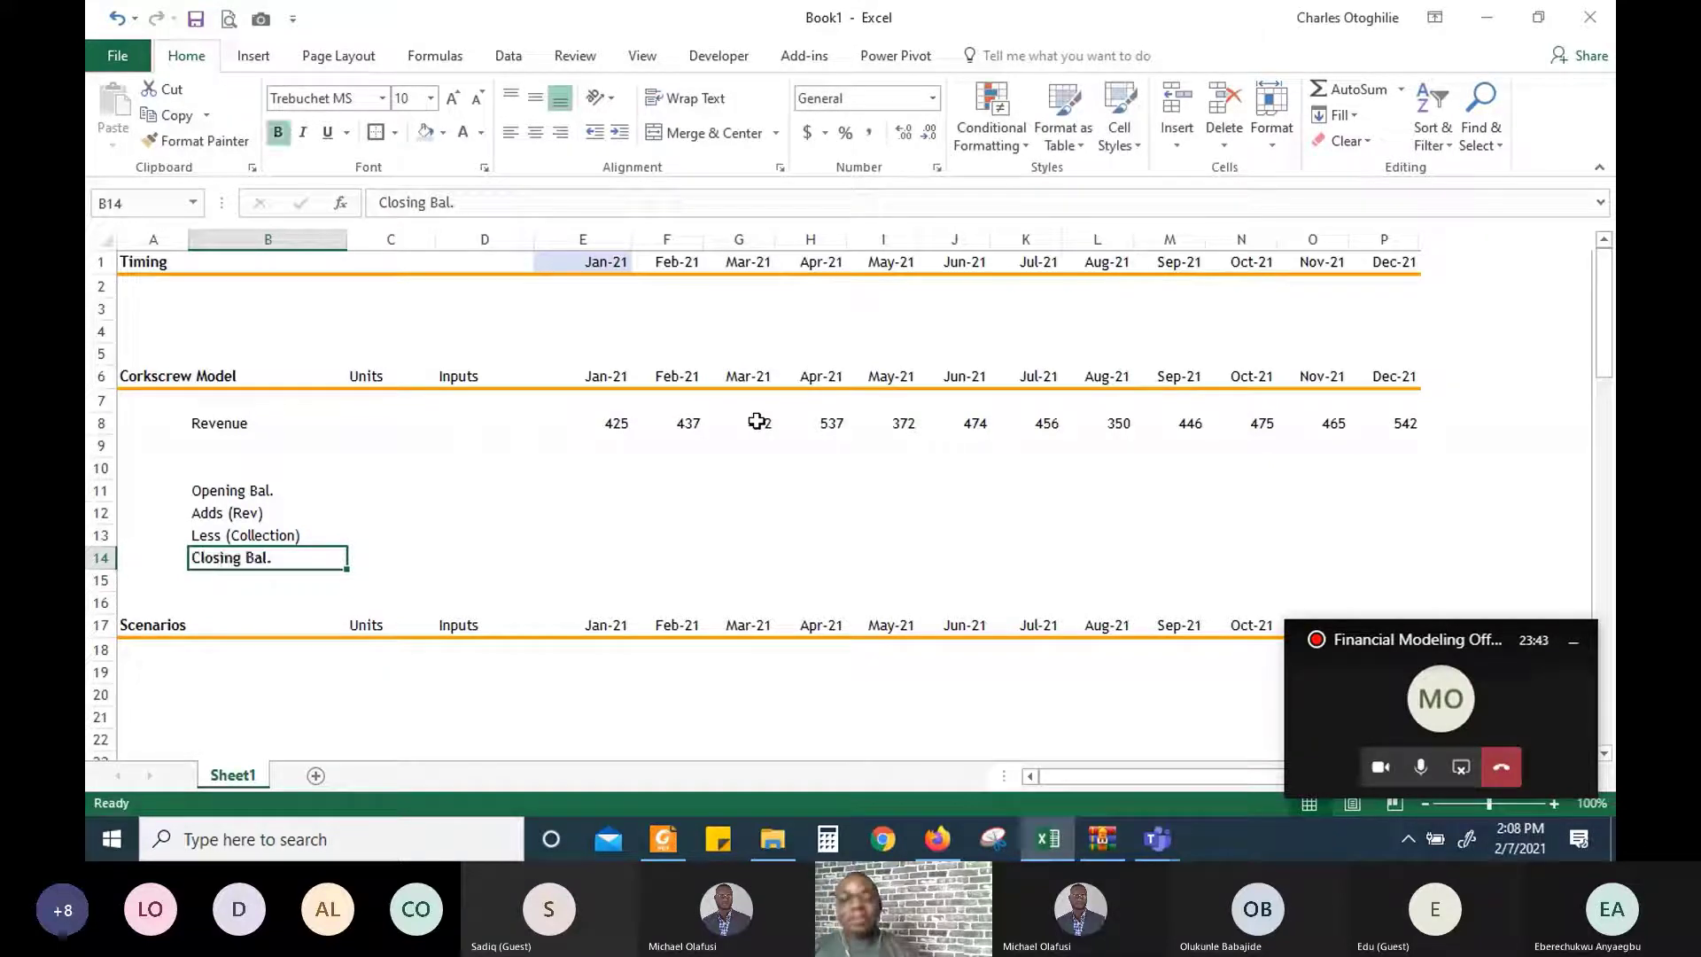
Shade the Closing Bal. row's monthly cells E14:P14 with a dark grey fill
key(Right)
key(Right)
key(Right)
key(shift+Right)
key(shift+Right)
key(shift+Right)
key(shift+Right)
key(shift+Right)
key(shift+Right)
key(shift+Right)
key(shift+Right)
key(shift+Right)
key(shift+Right)
key(shift+Right)
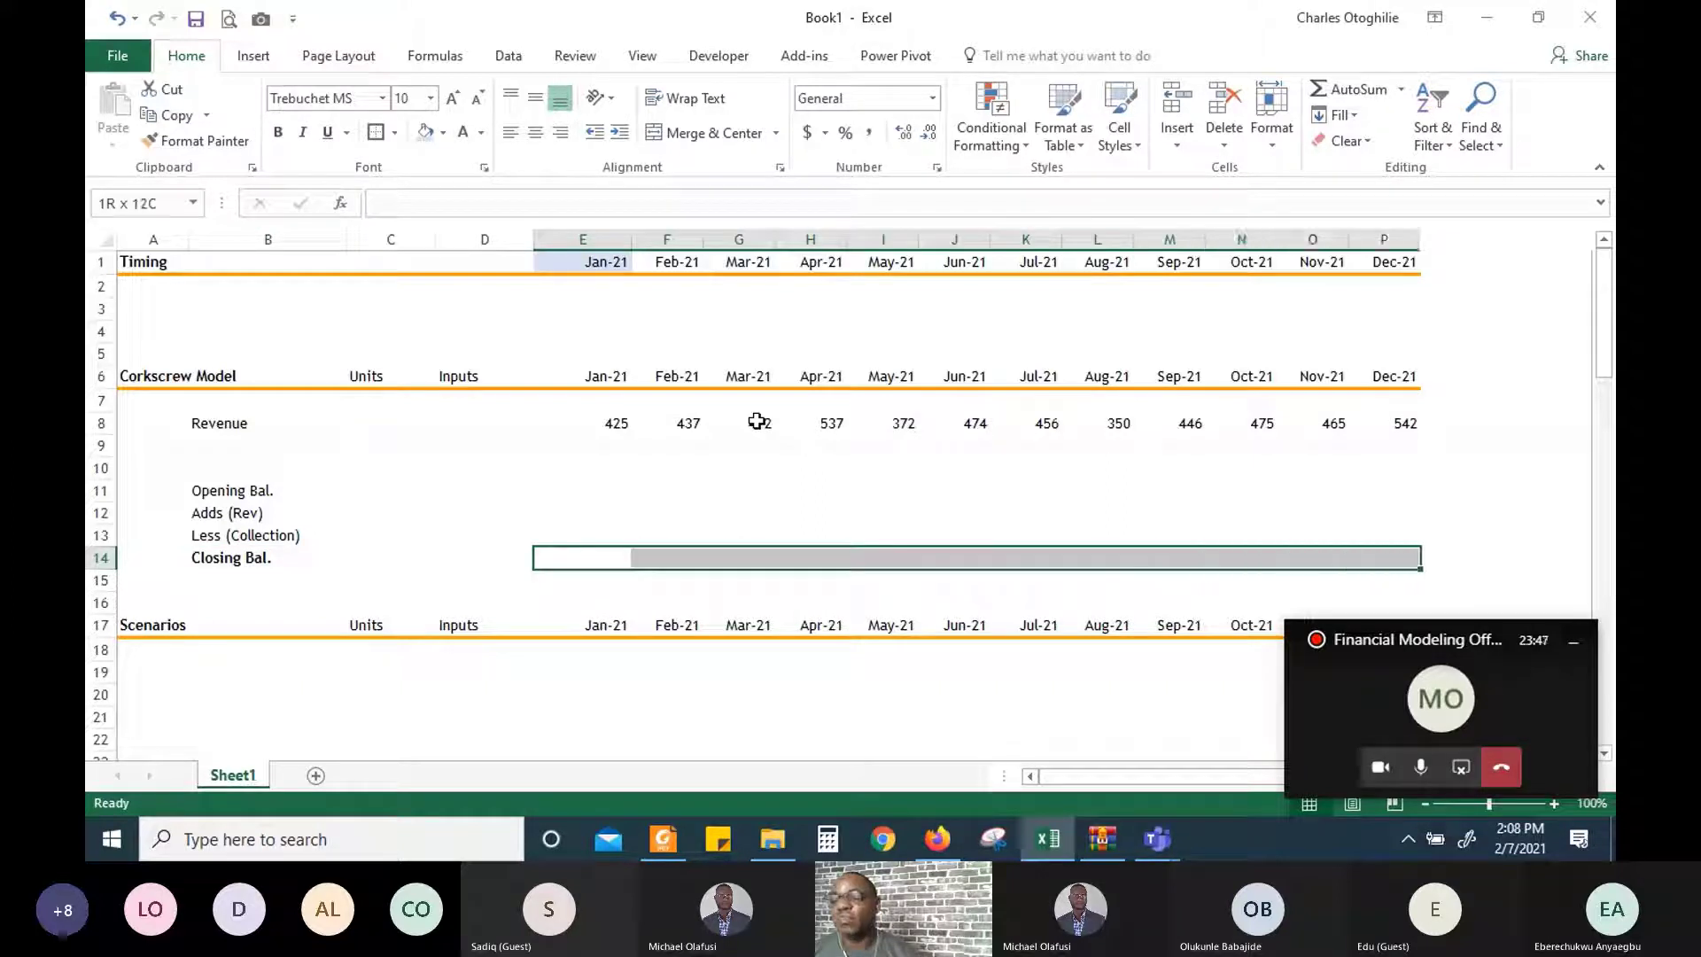
click(443, 137)
click(448, 225)
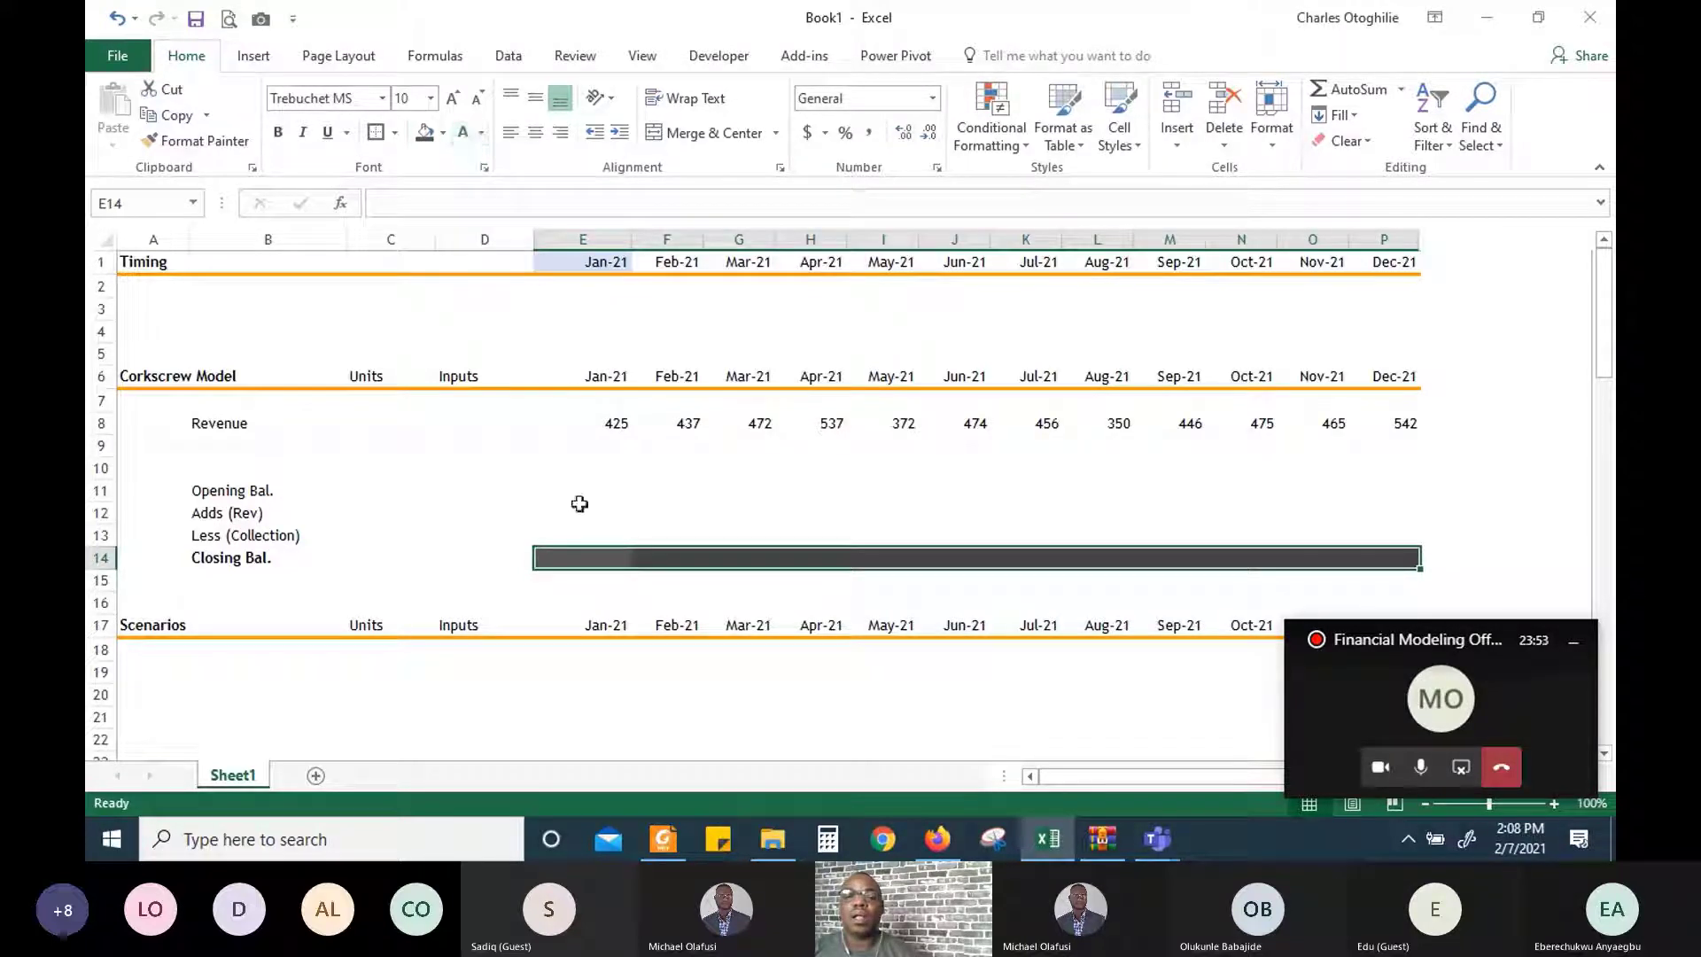
Link the January Adds (Rev) cell E12 to January revenue with the formula =E8
key(Down)
key(Up)
key(Up)
key(Up)
key(Up)
key(Up)
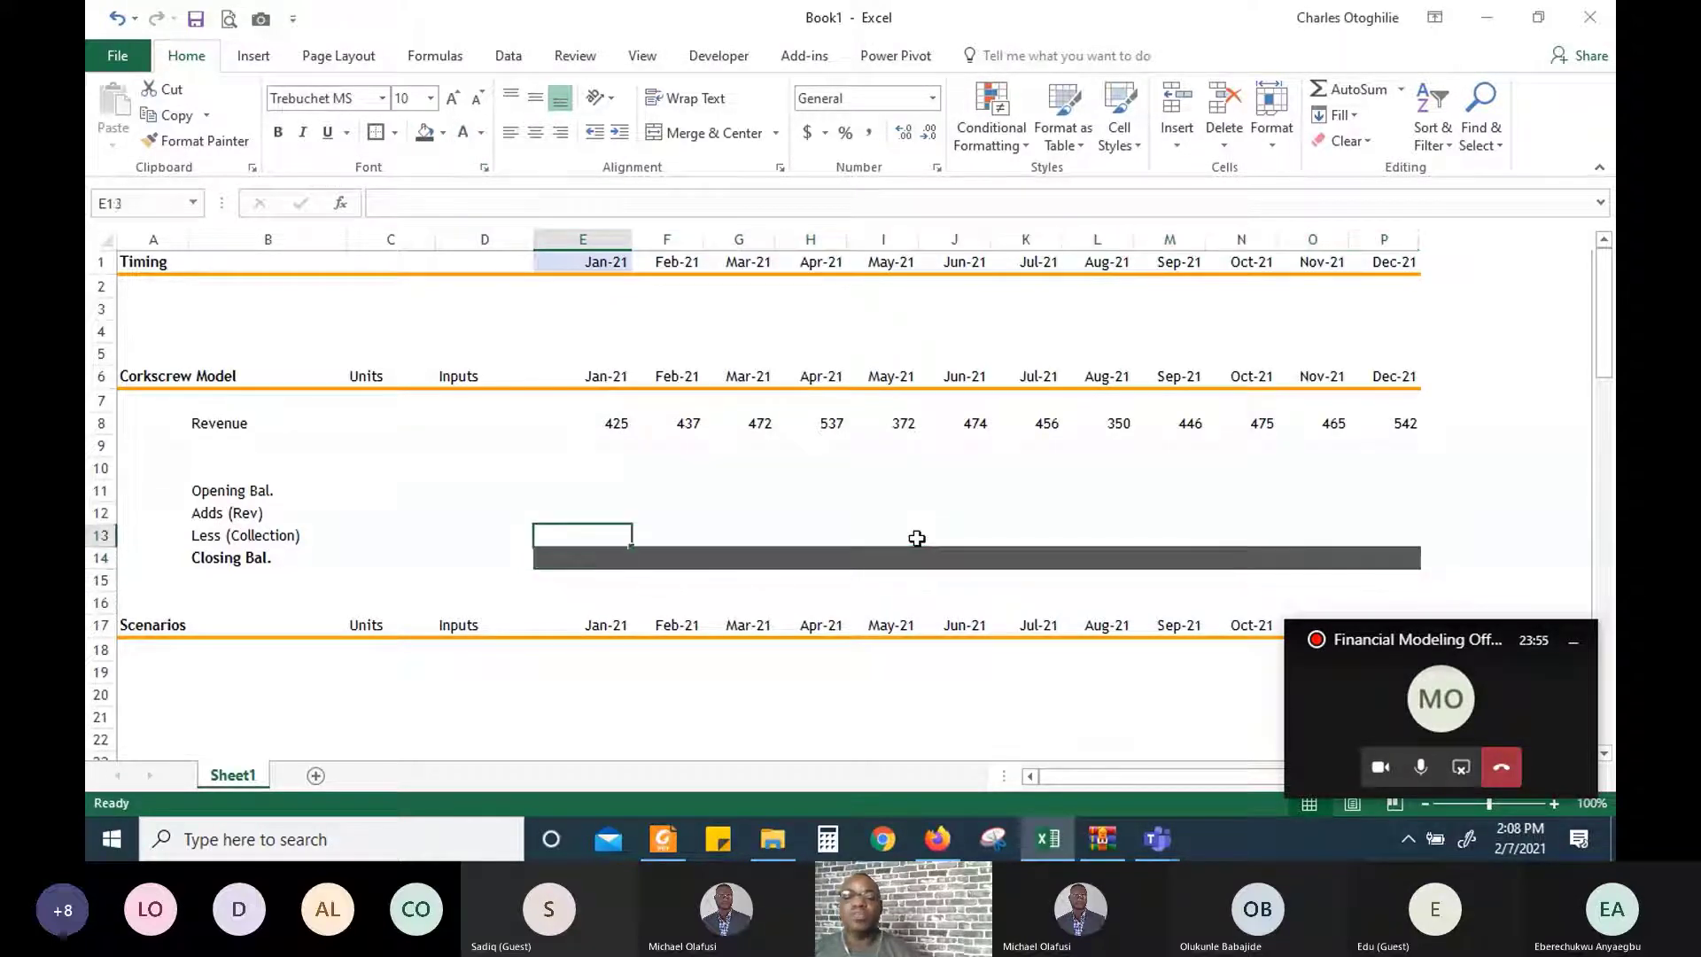
key(Down)
key(Down)
key(Left)
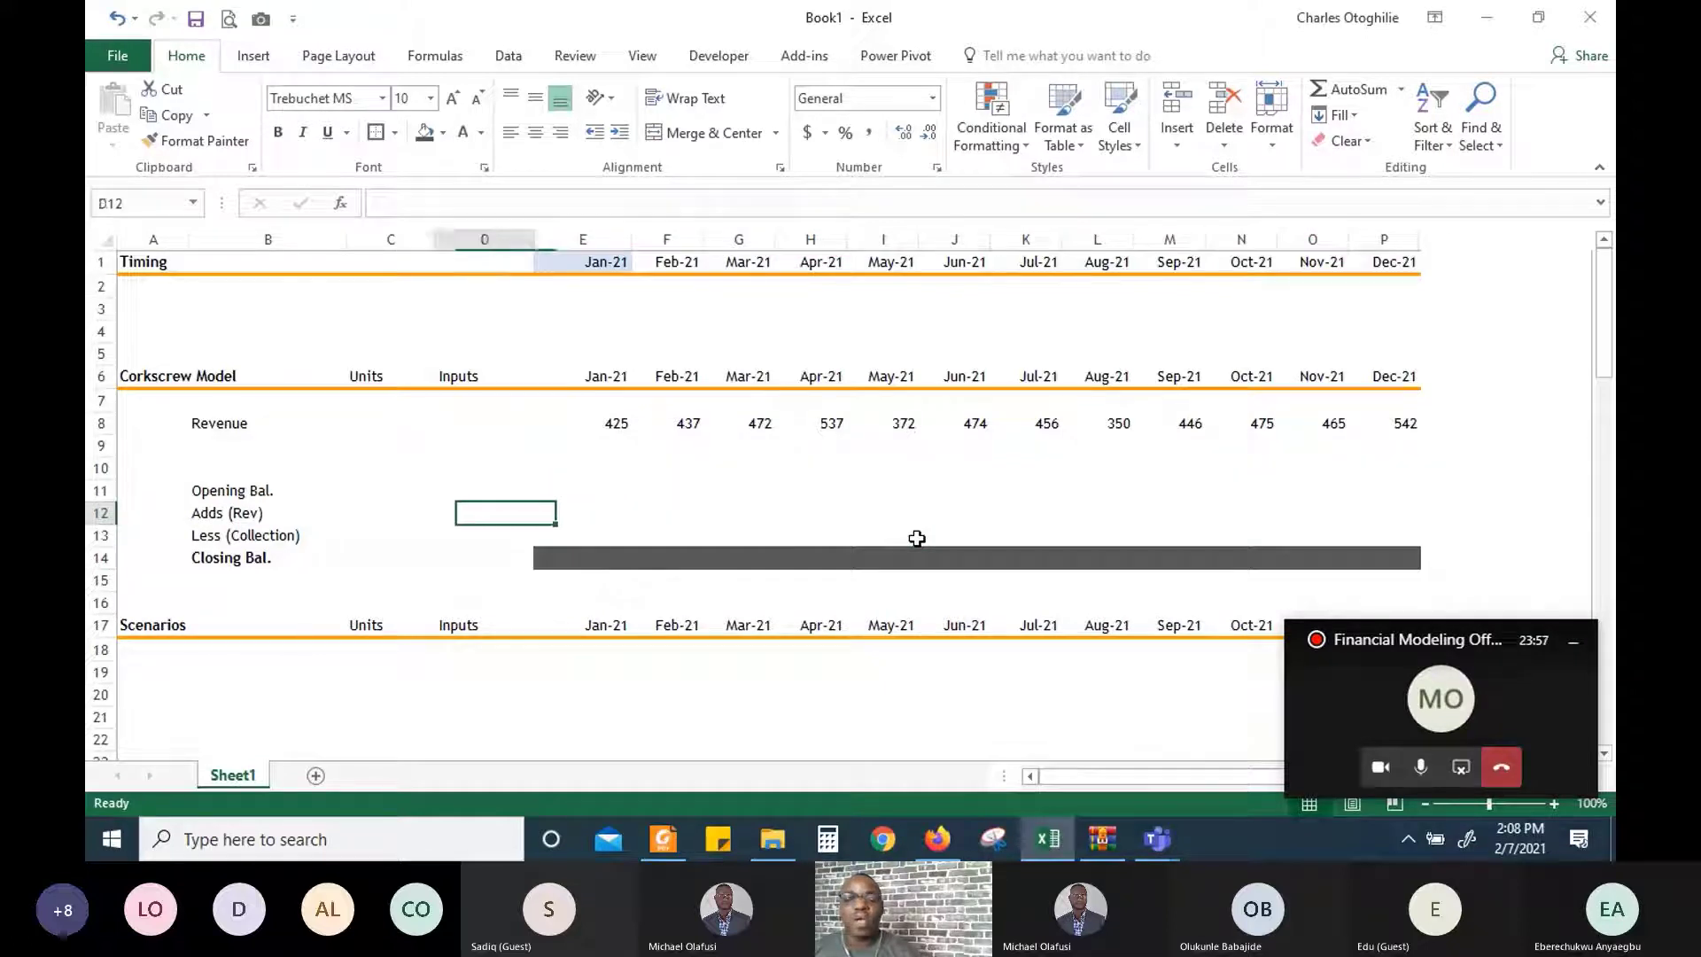
key(Left)
key(Left)
key(Right)
key(Right)
key(Right)
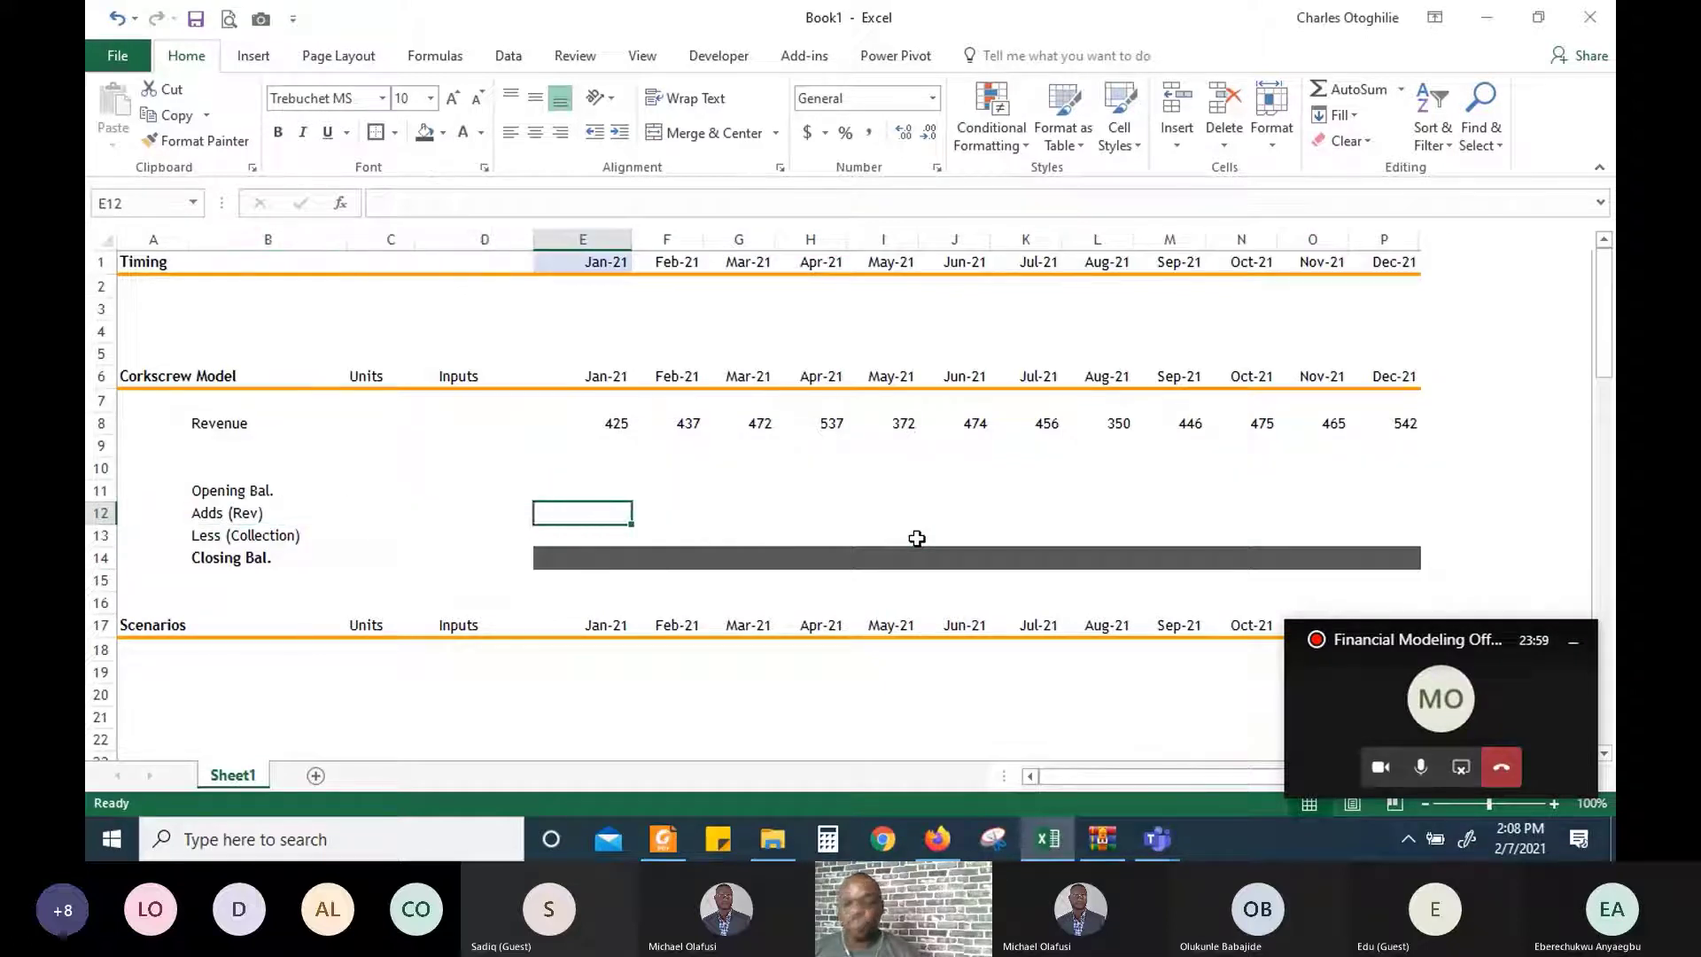
text(=)
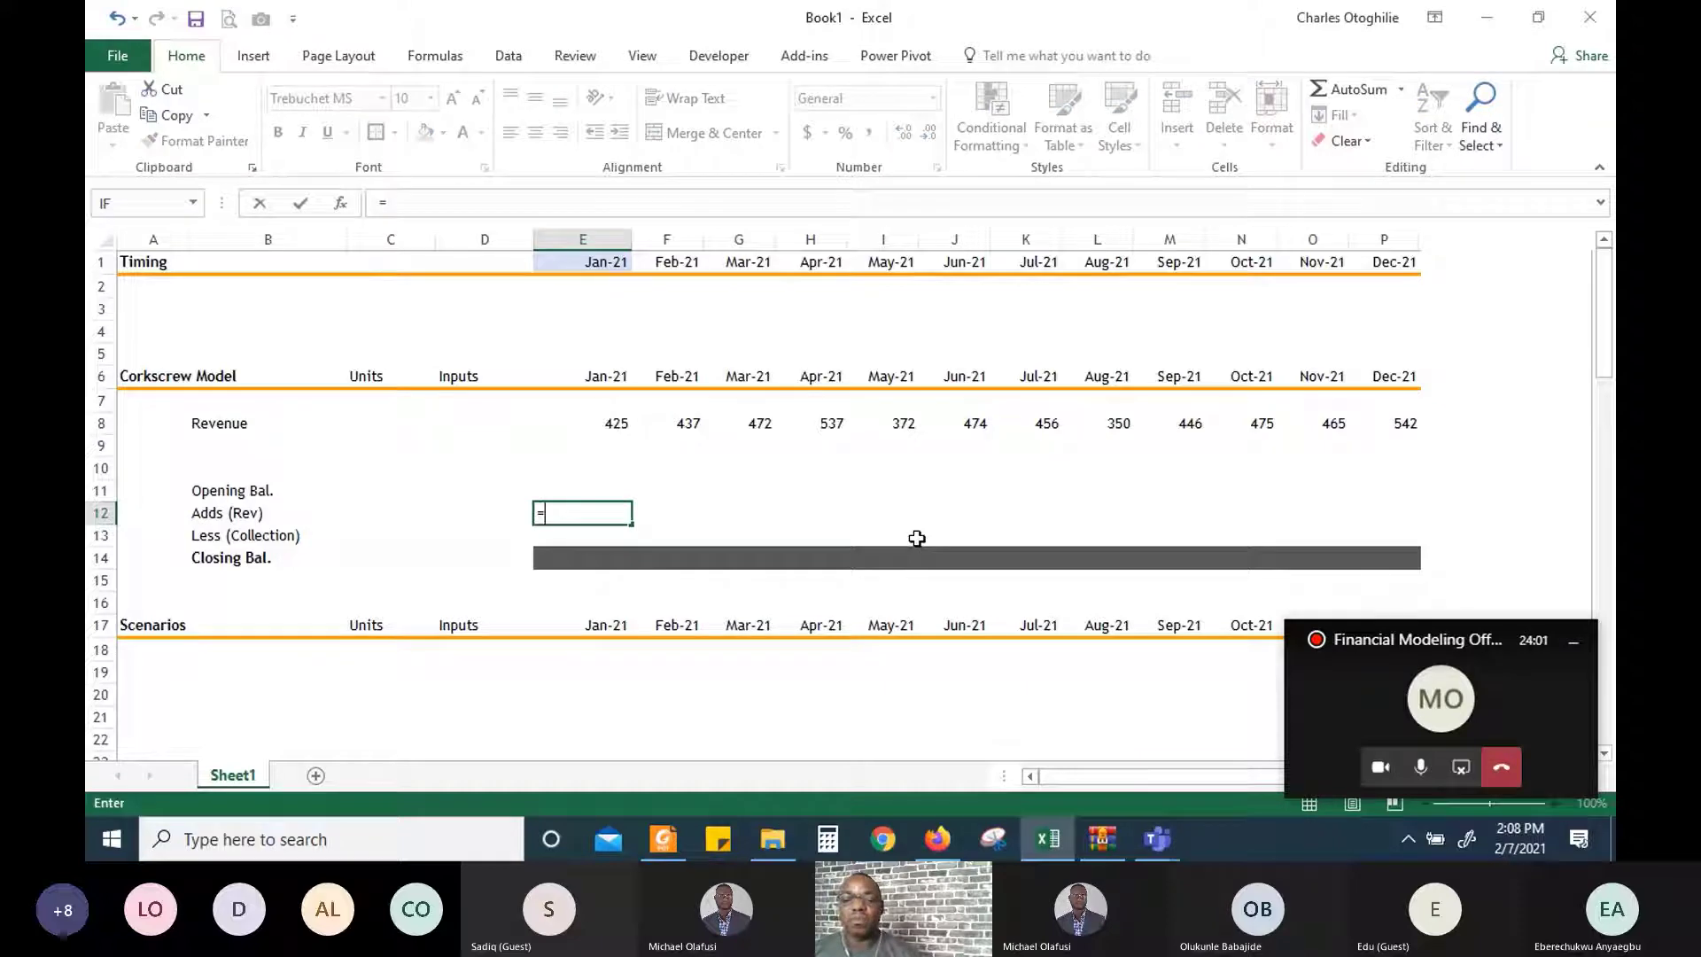
key(Up)
key(Up)
key(Up)
key(Up)
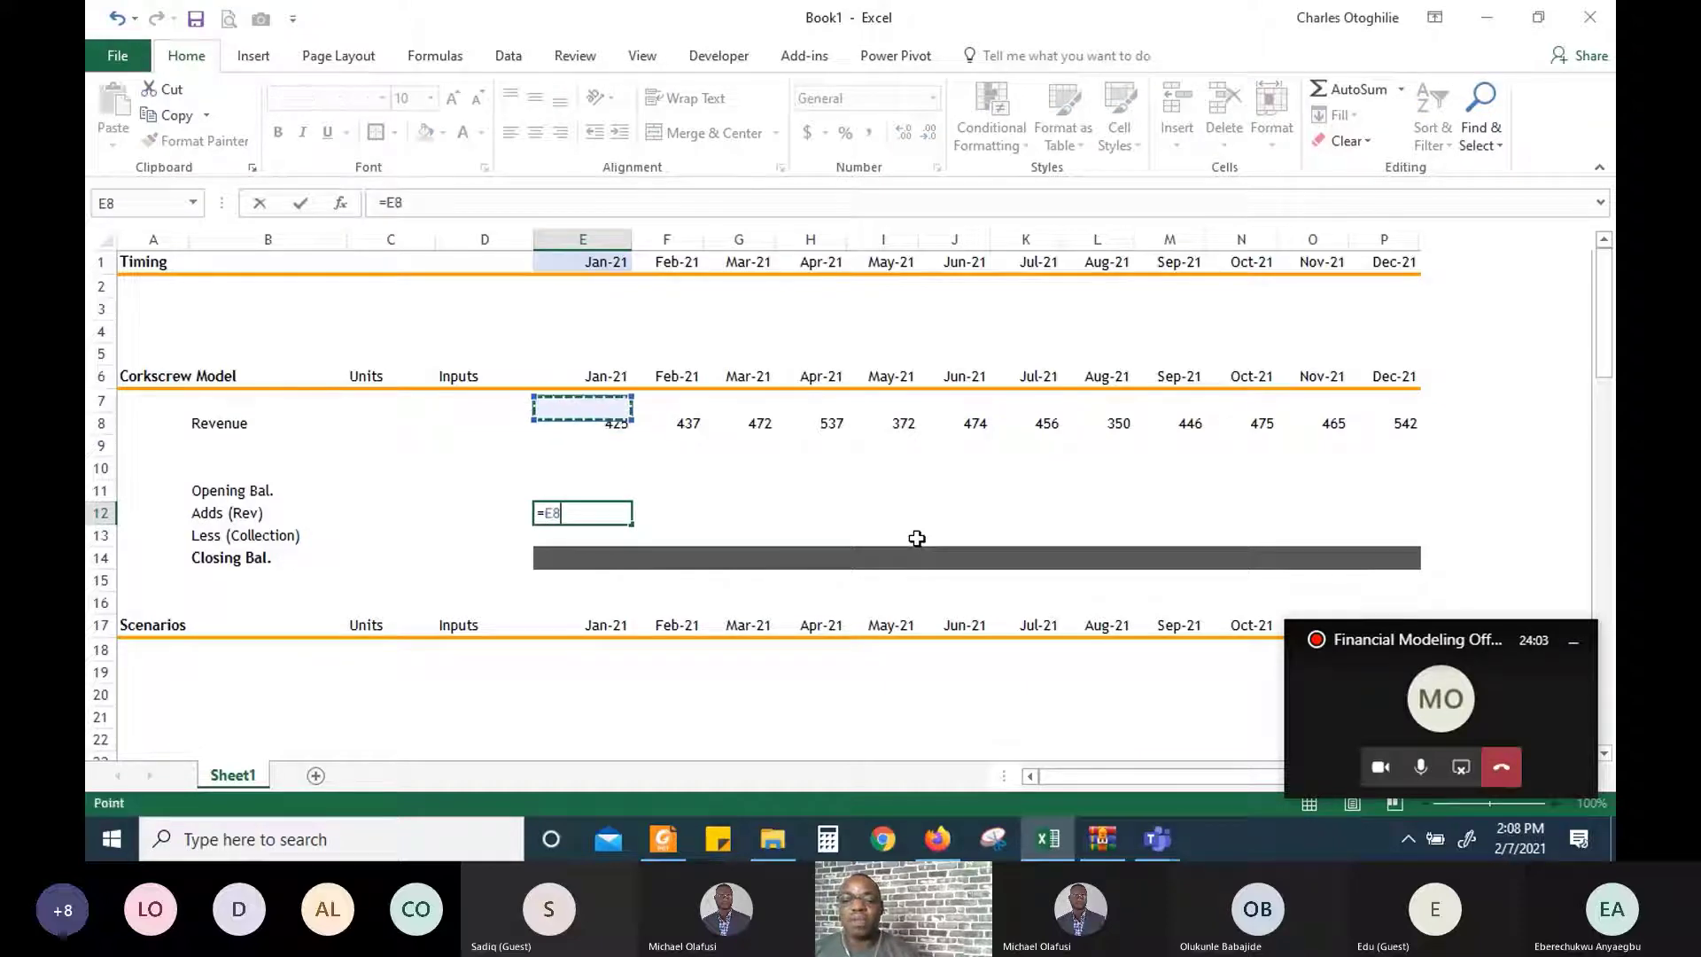
key(Return)
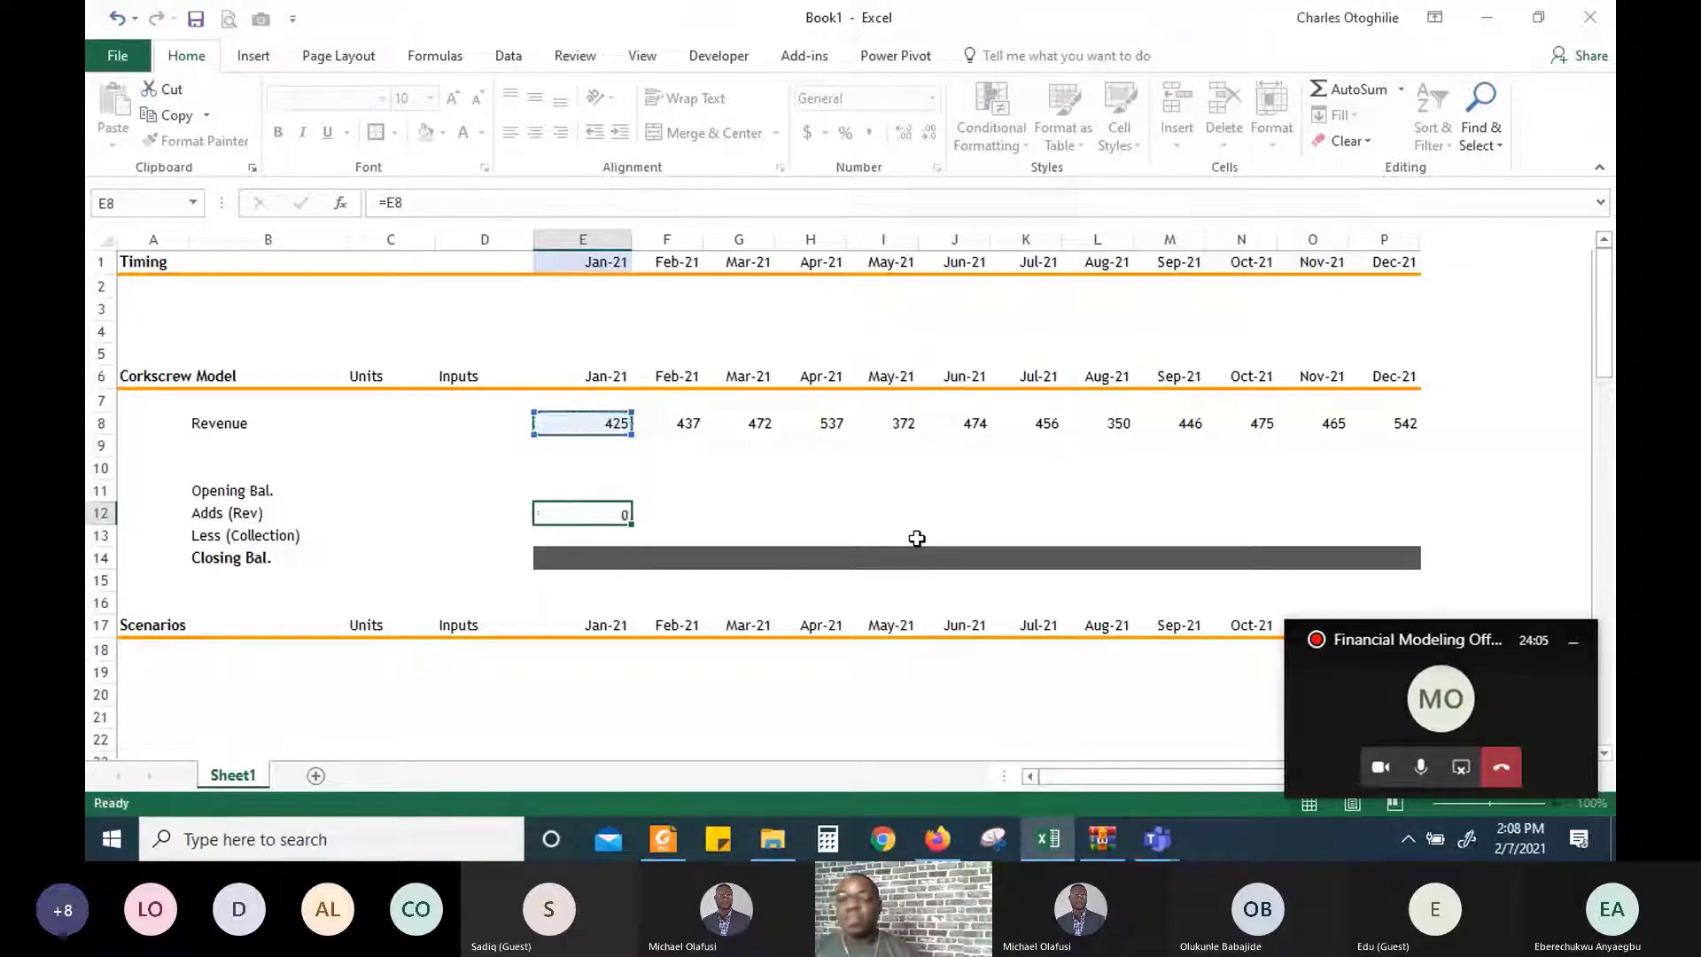
Fill the January Adds (Rev) formula from E12 across all months to P12
key(Up)
key(shift+Right)
key(shift+Right)
key(shift+Right)
key(shift+Right)
key(shift+Right)
key(shift+Right)
key(shift+Right)
key(shift+Right)
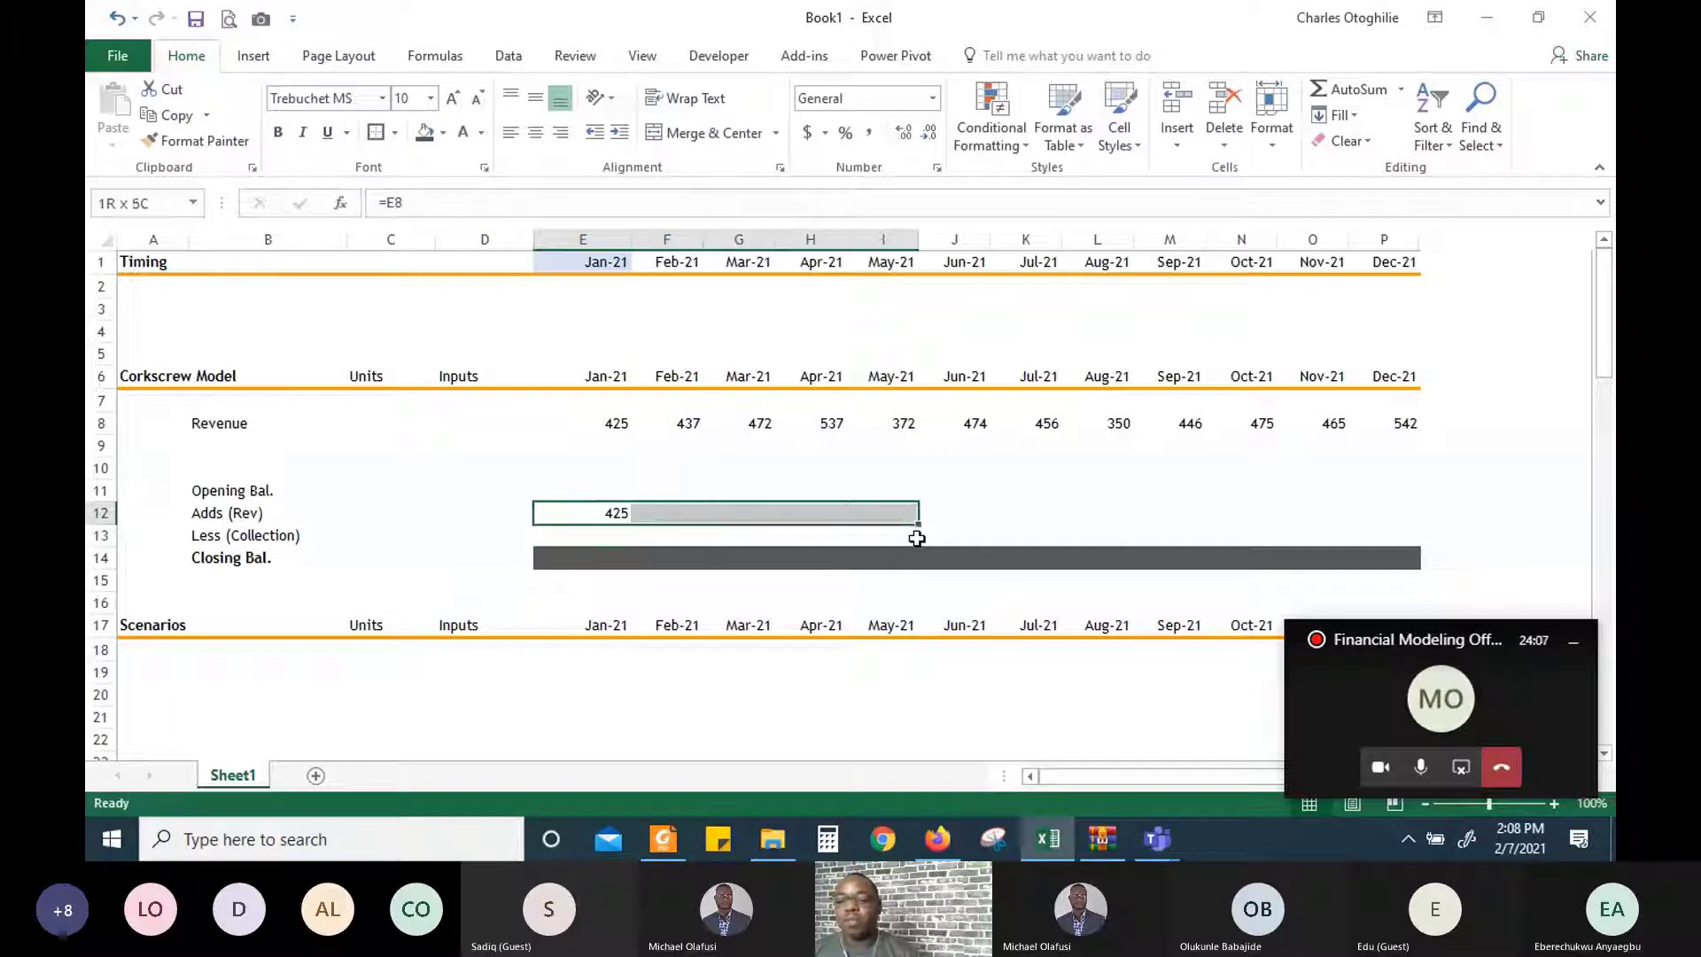
key(shift+Right)
key(shift+Right)
key(shift+Right)
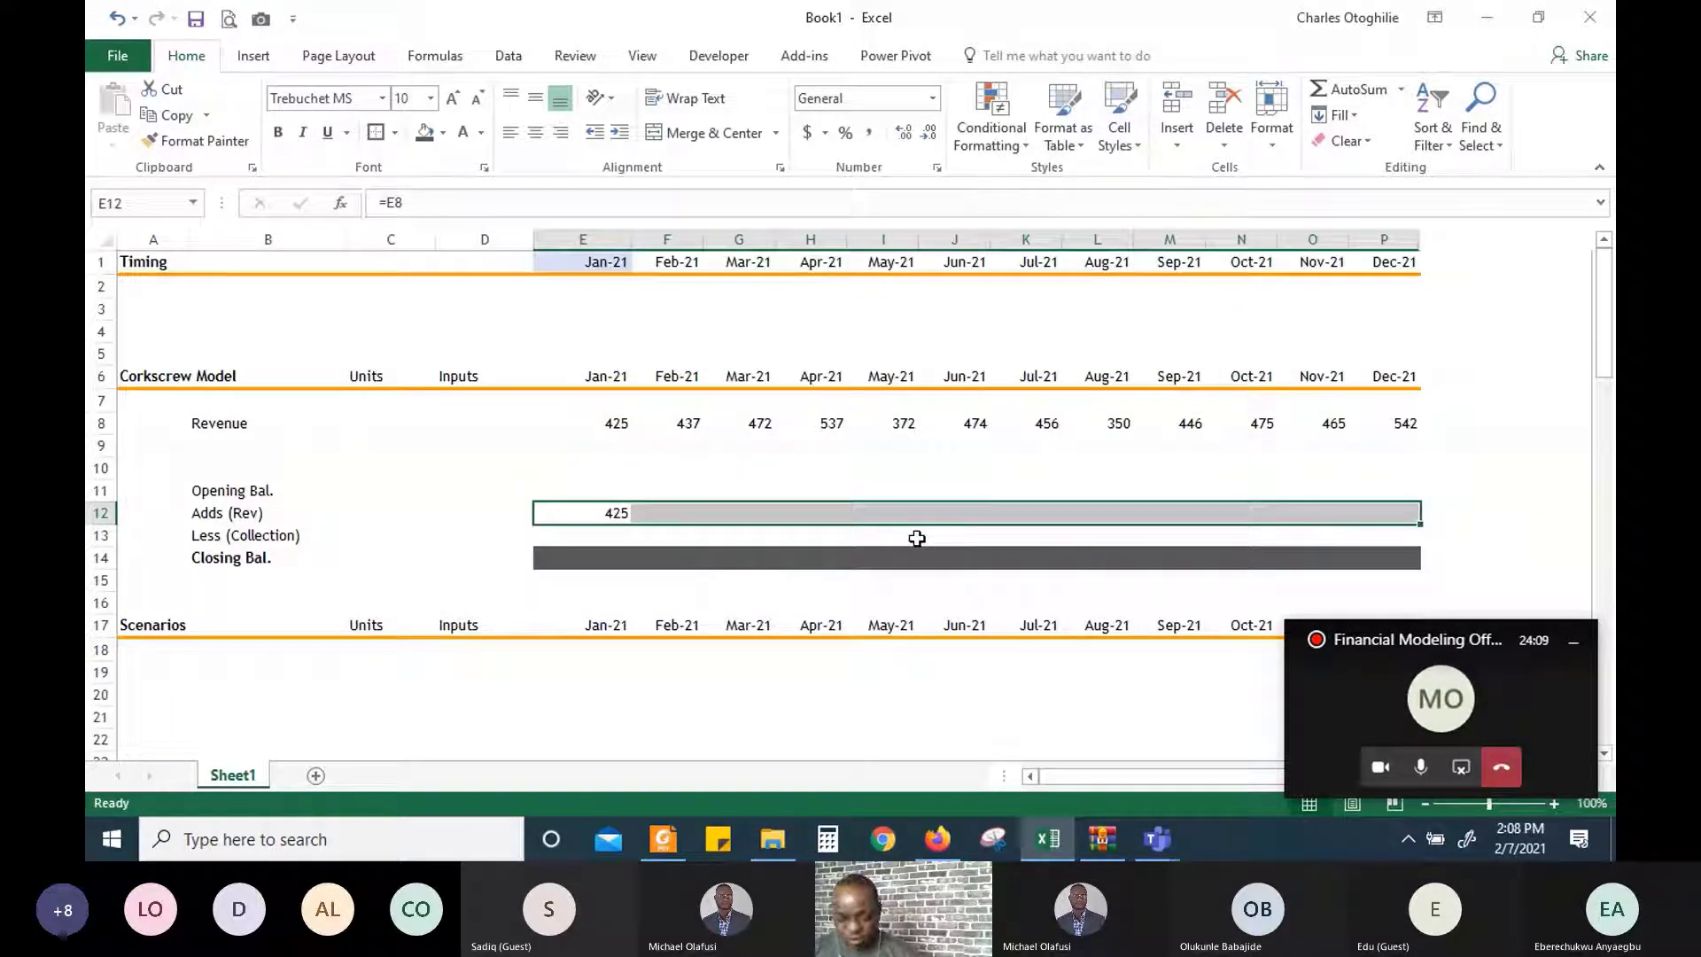
key(ctrl+r)
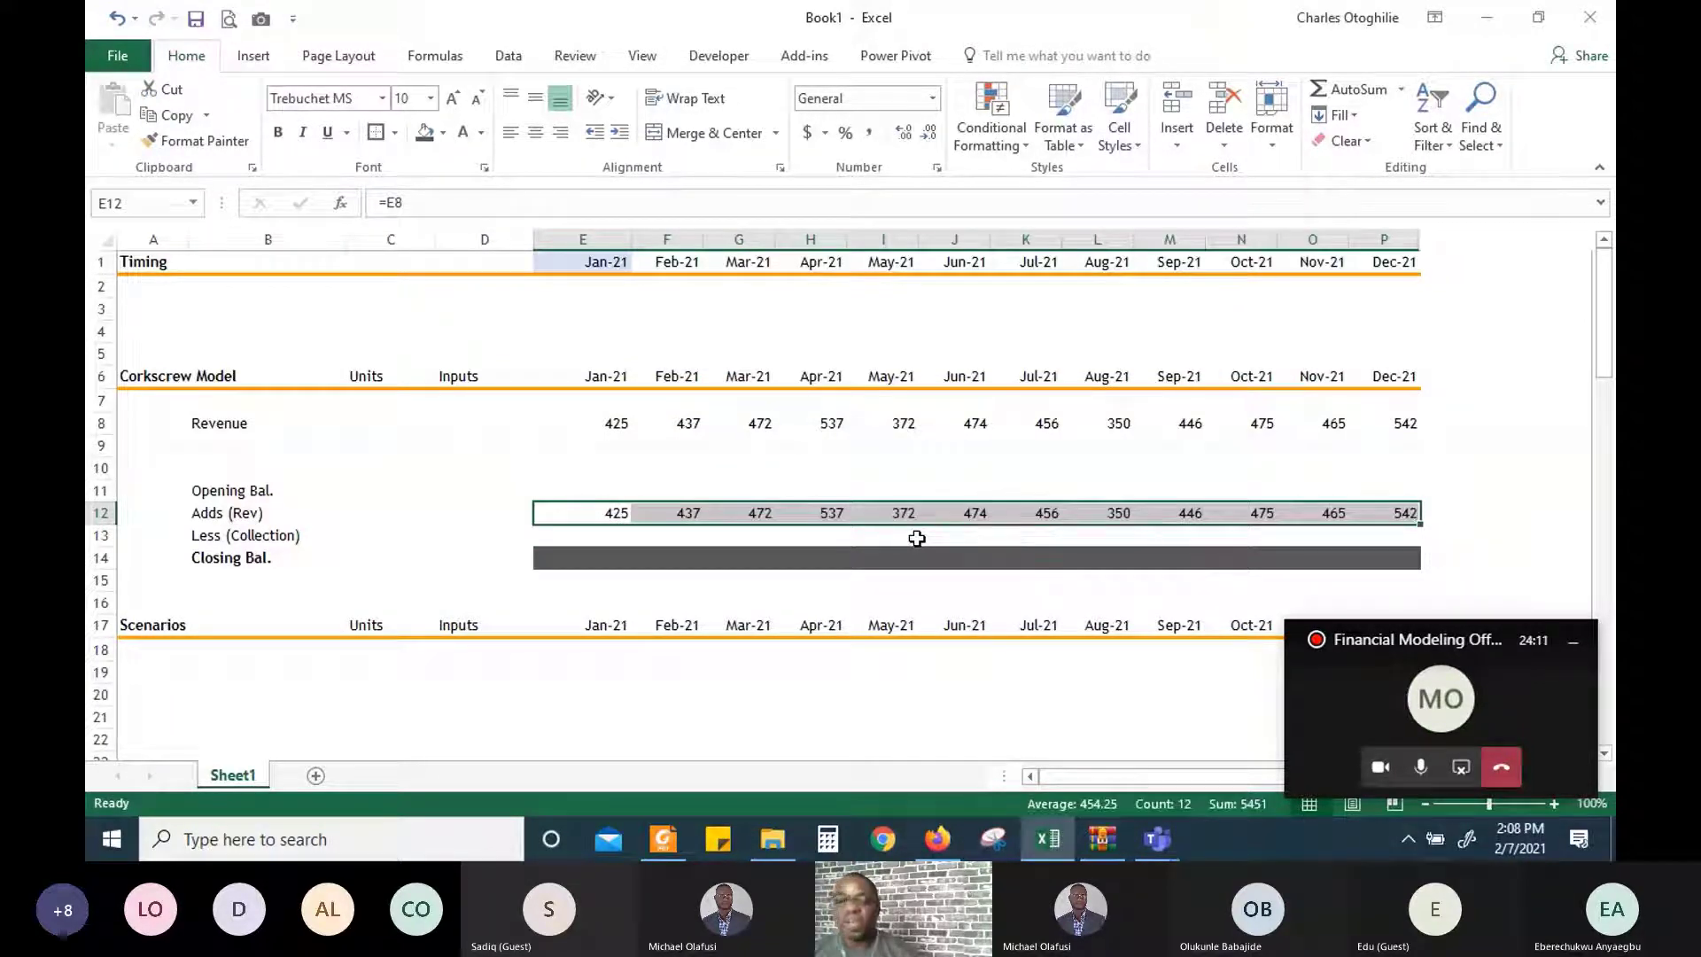
key(Down)
key(Down)
key(Down)
key(Up)
key(Up)
key(Up)
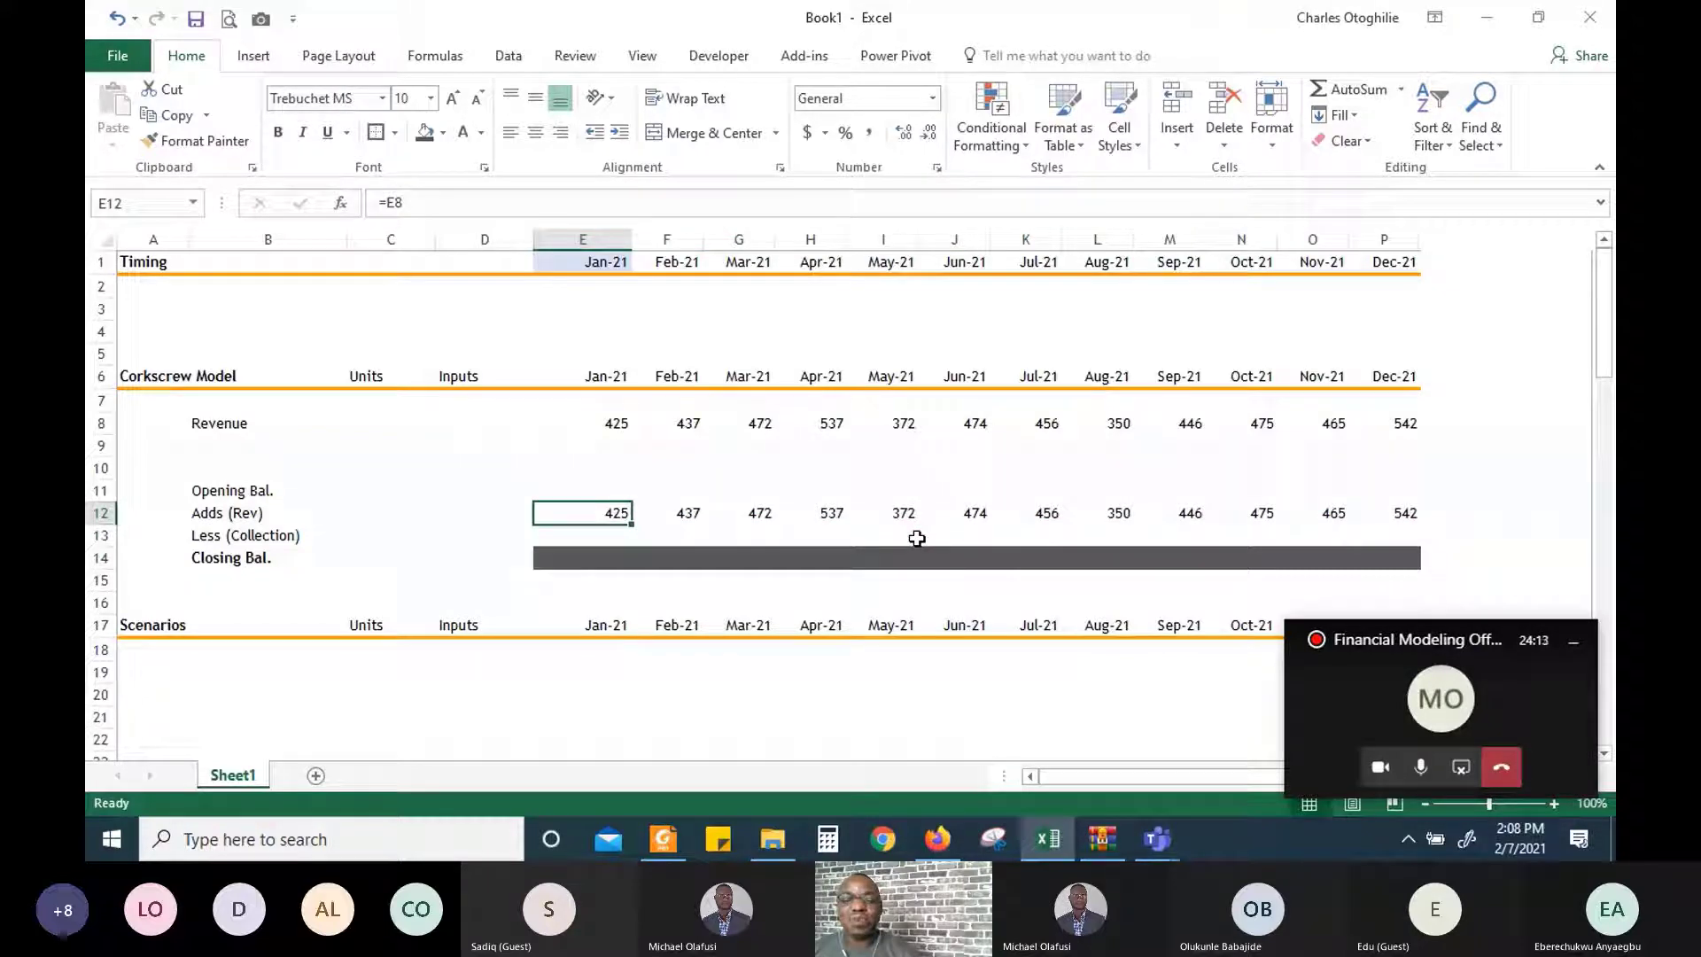
Link the January Opening Bal. cell E11 to the prior period's closing balance with the formula =D14
key(Down)
key(Down)
key(Up)
key(Up)
key(Up)
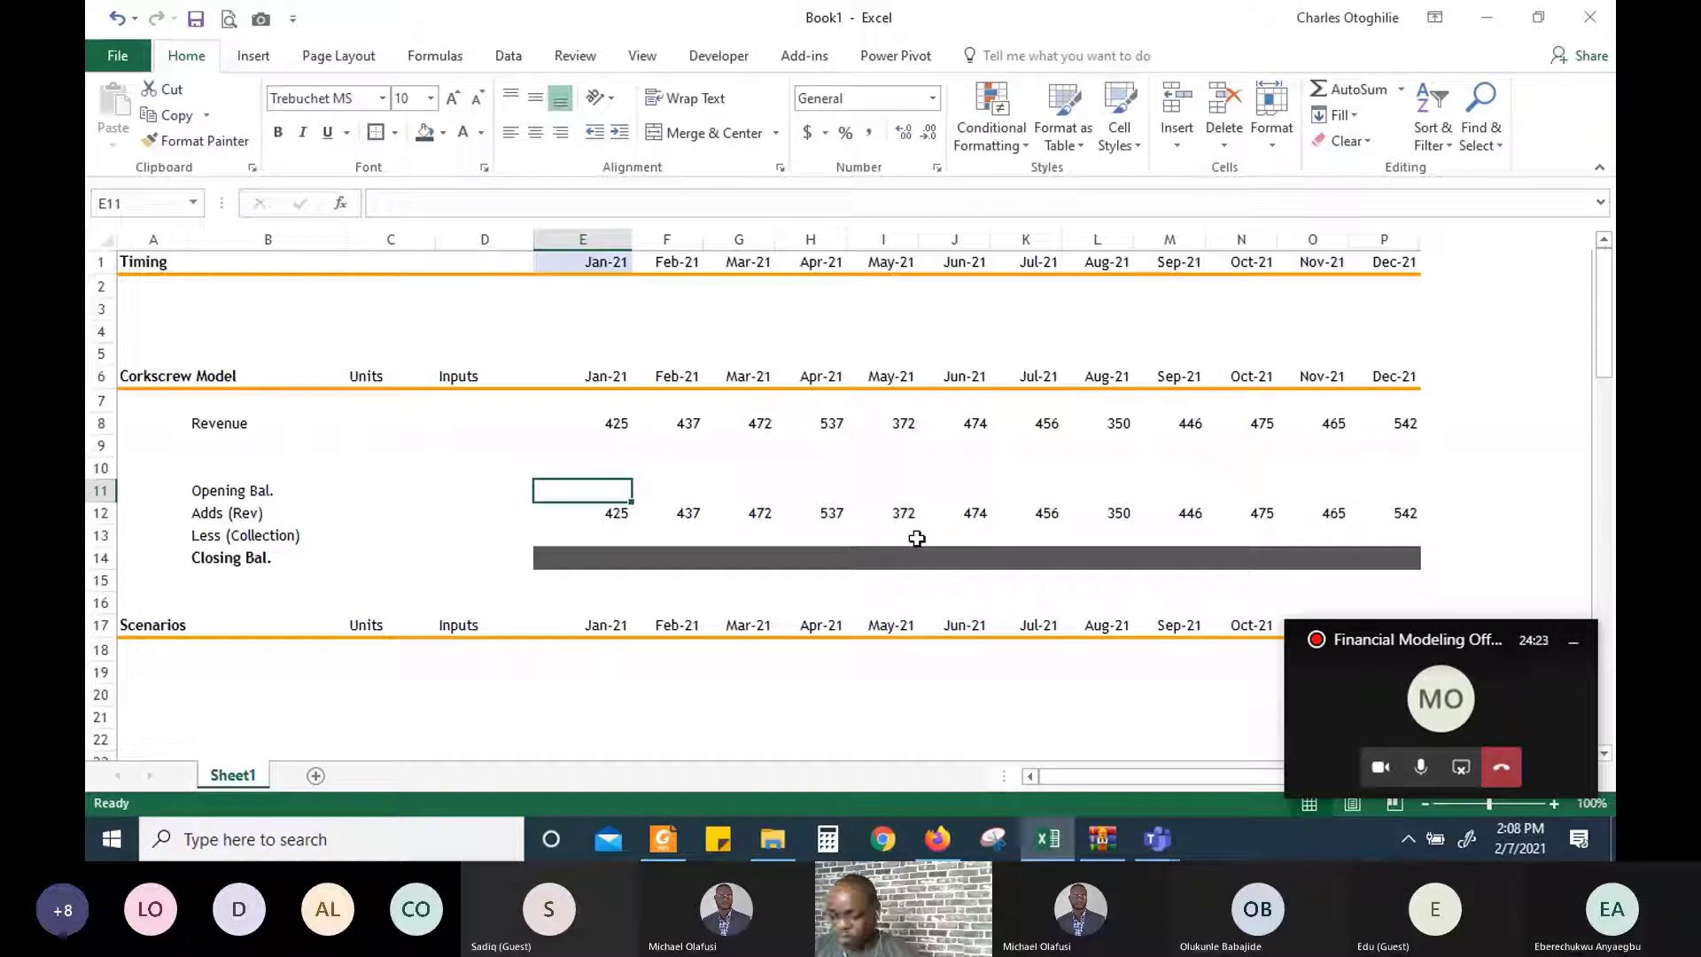
text(=)
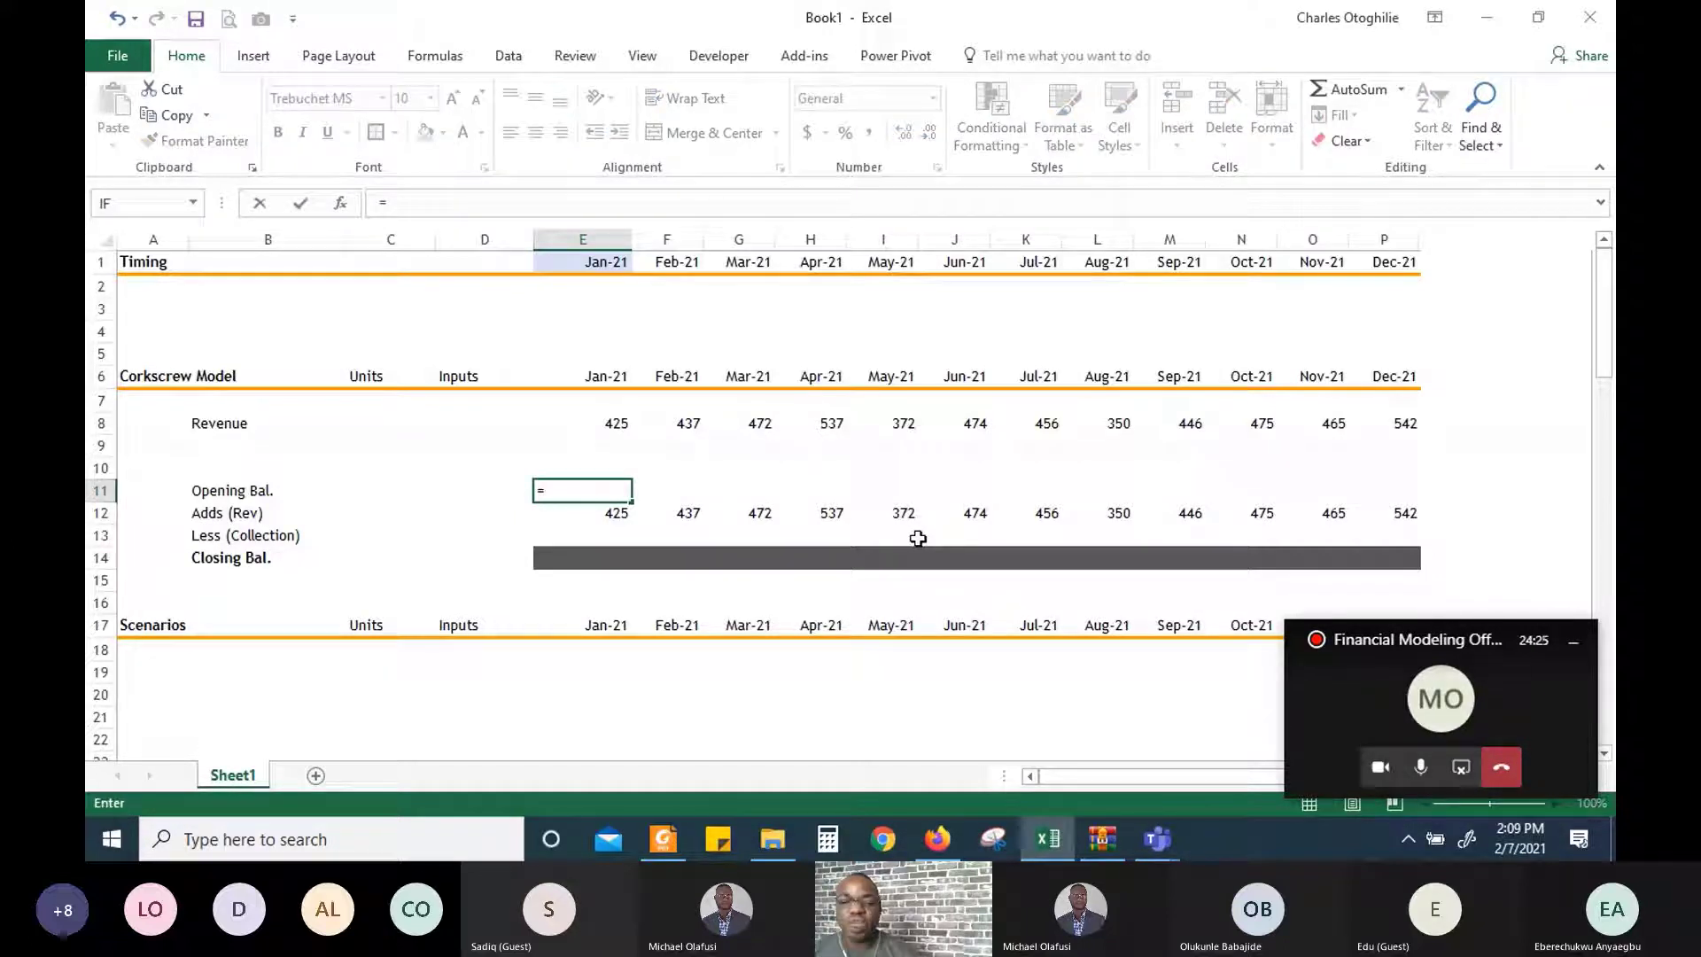
key(Down)
key(Down)
key(Down)
key(Left)
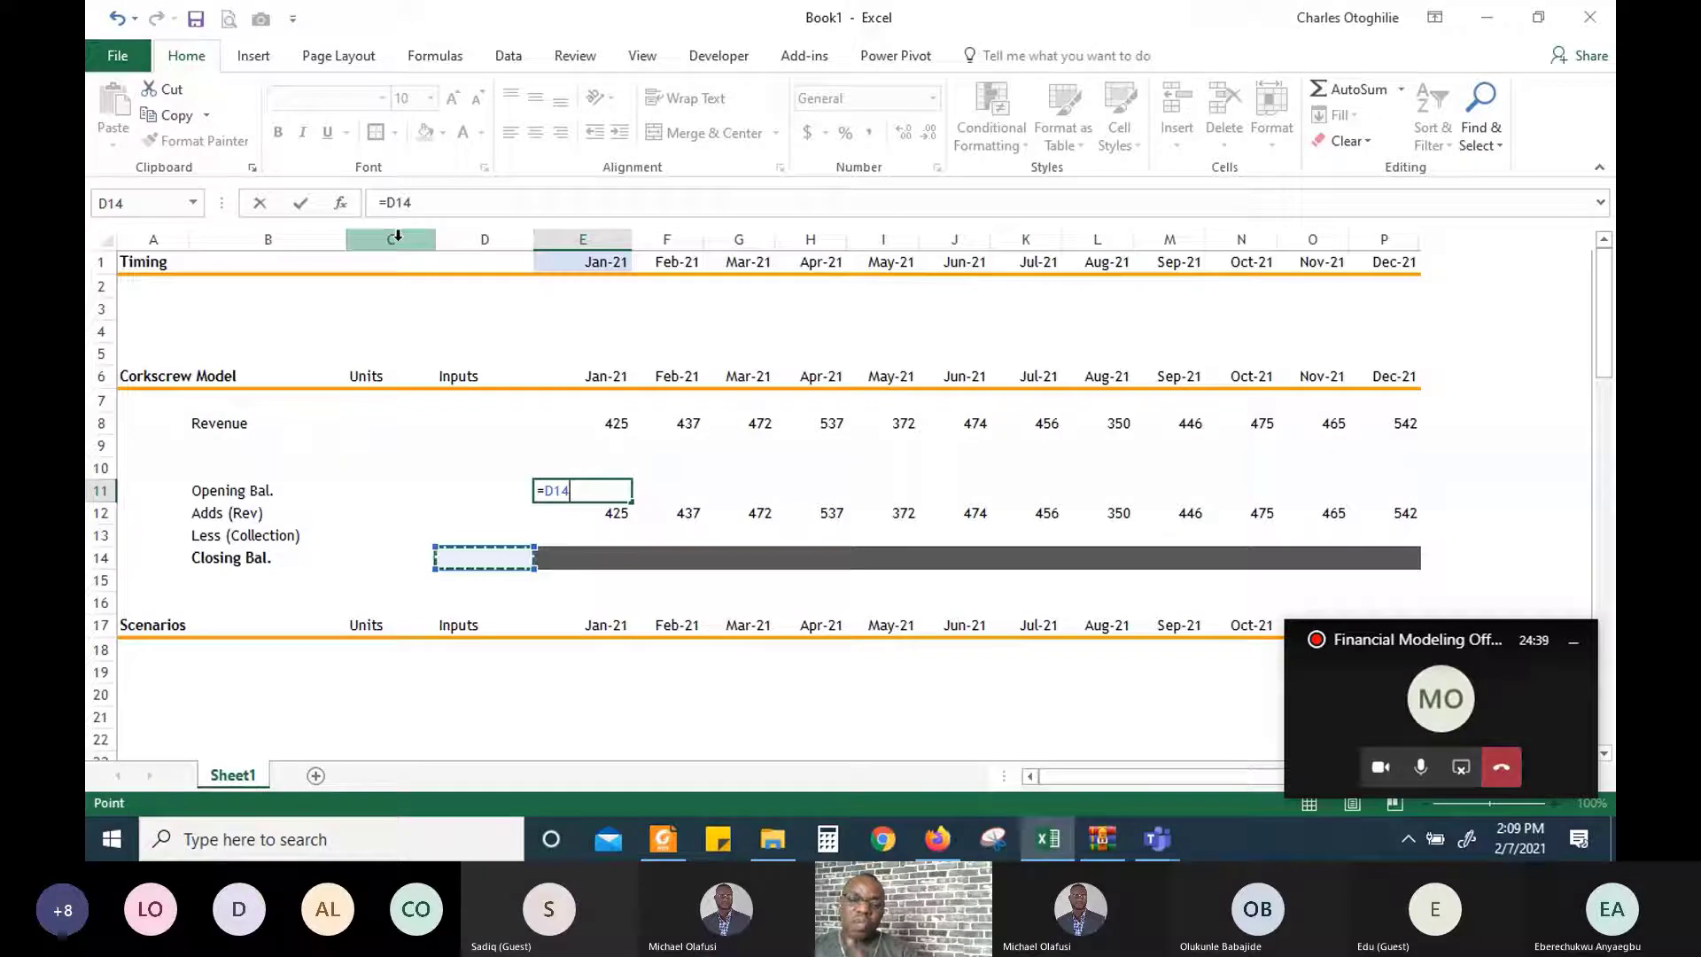
key(Return)
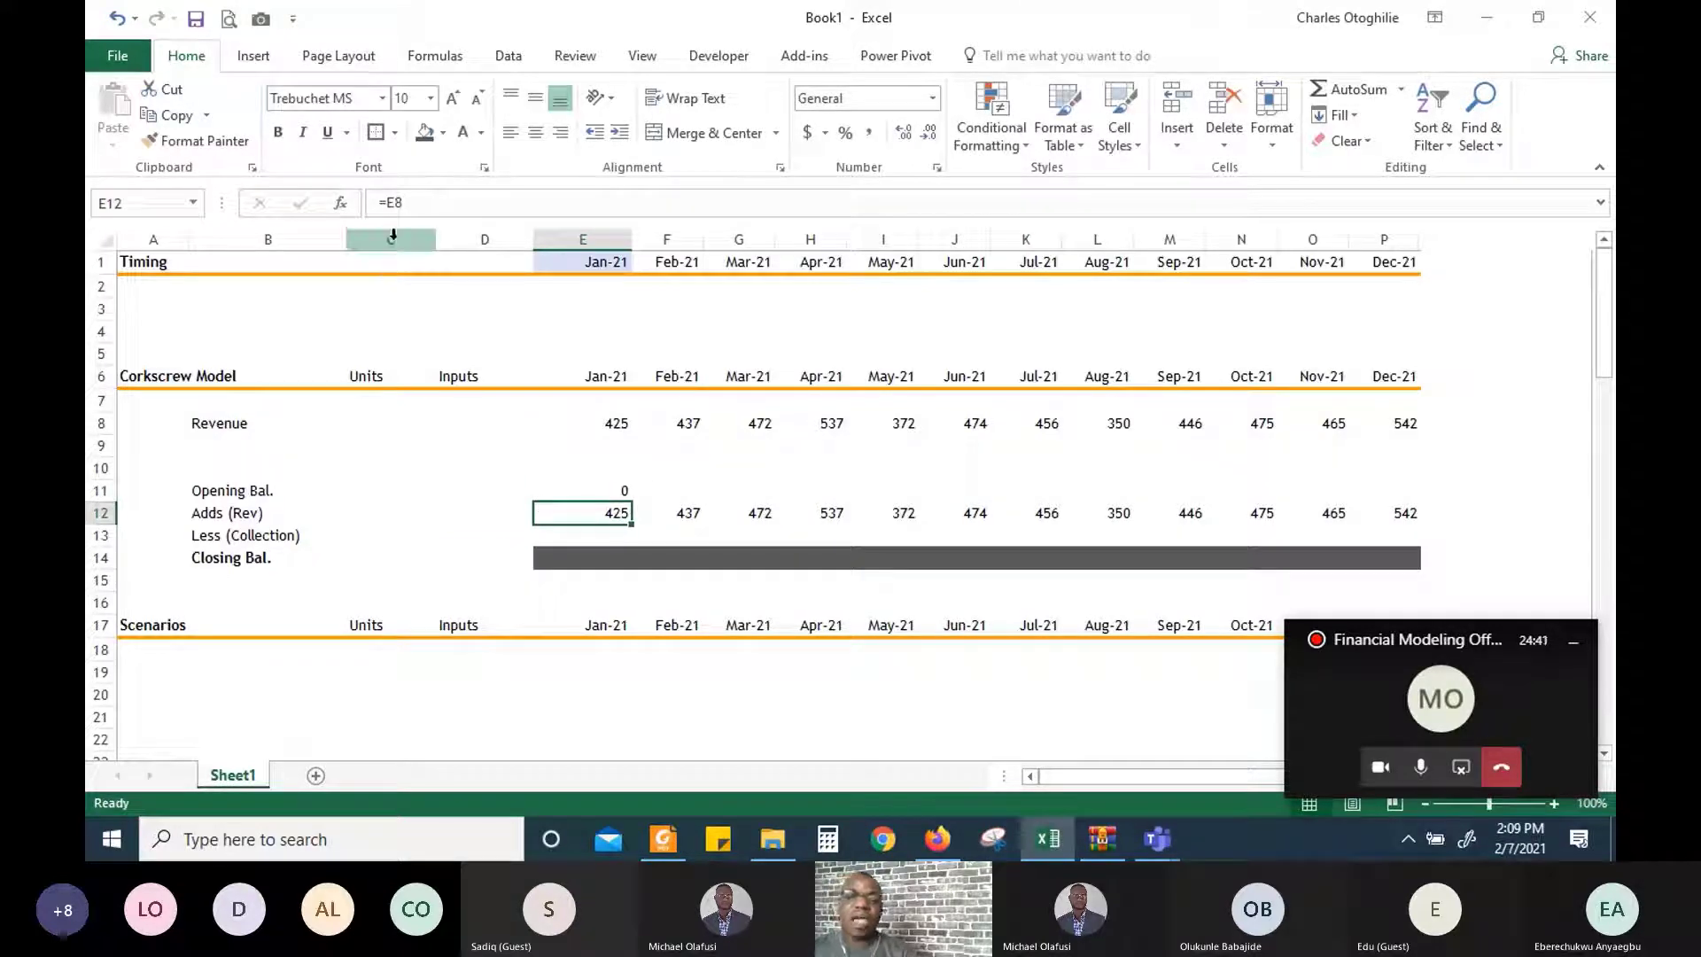
Inspect the January Opening Bal. formula in E11 and its reference to the Closing Bal. row in column D
click(393, 238)
drag(394, 235, 487, 230)
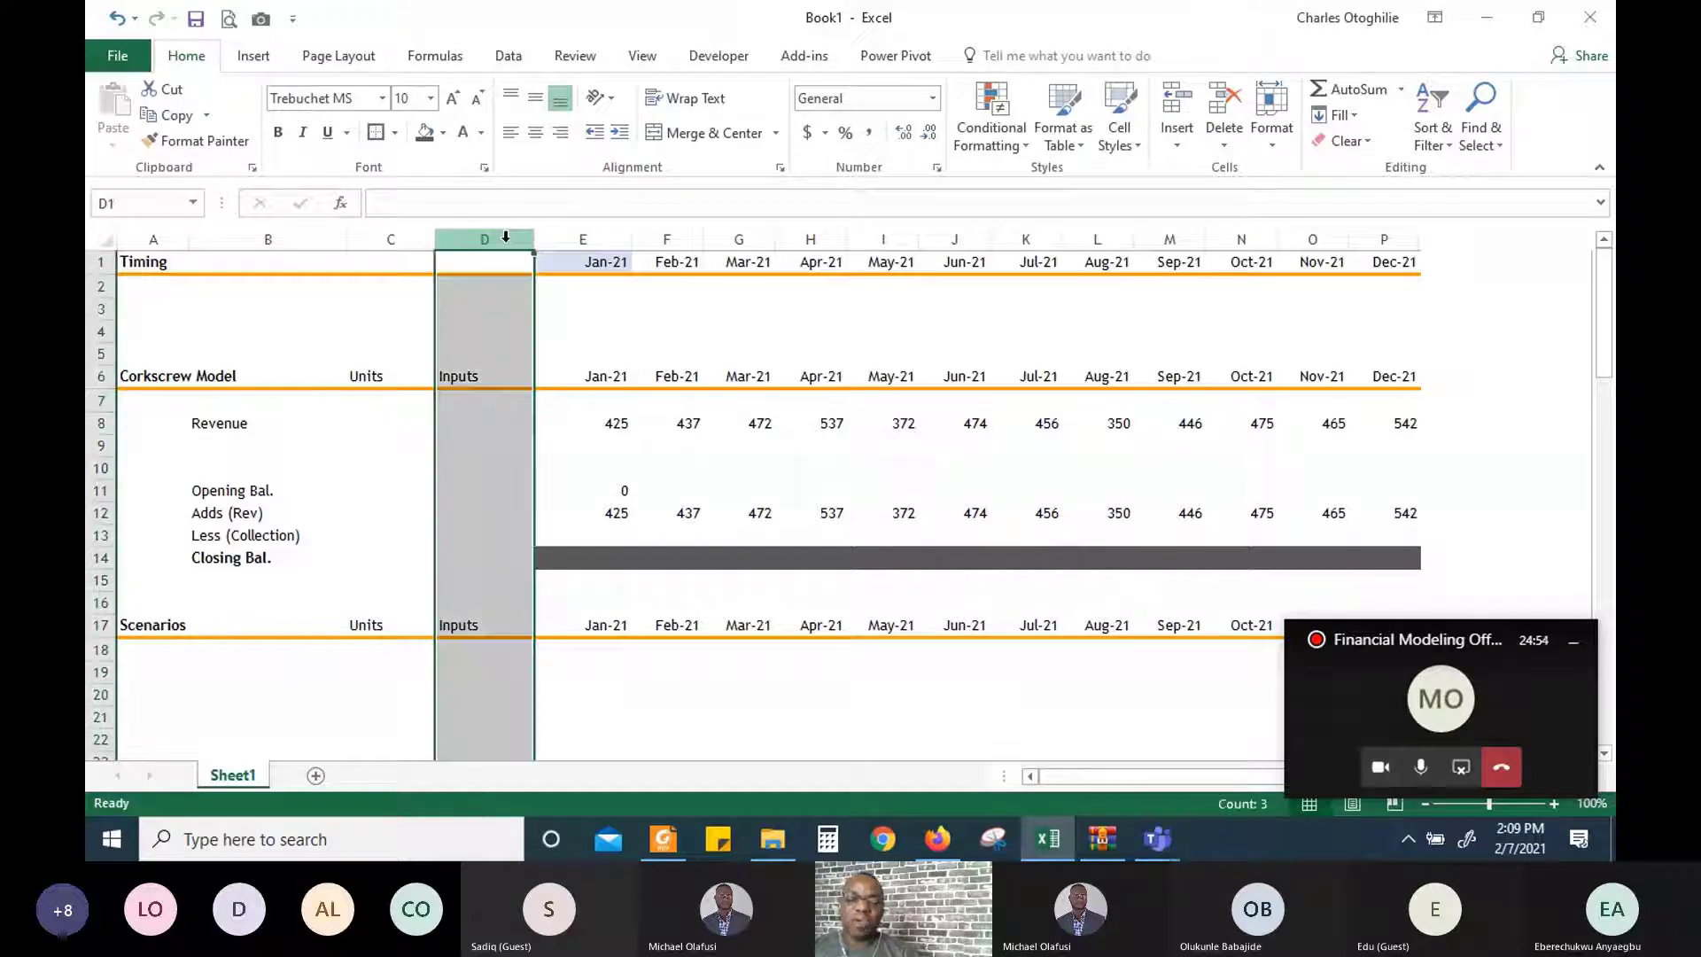
click(615, 490)
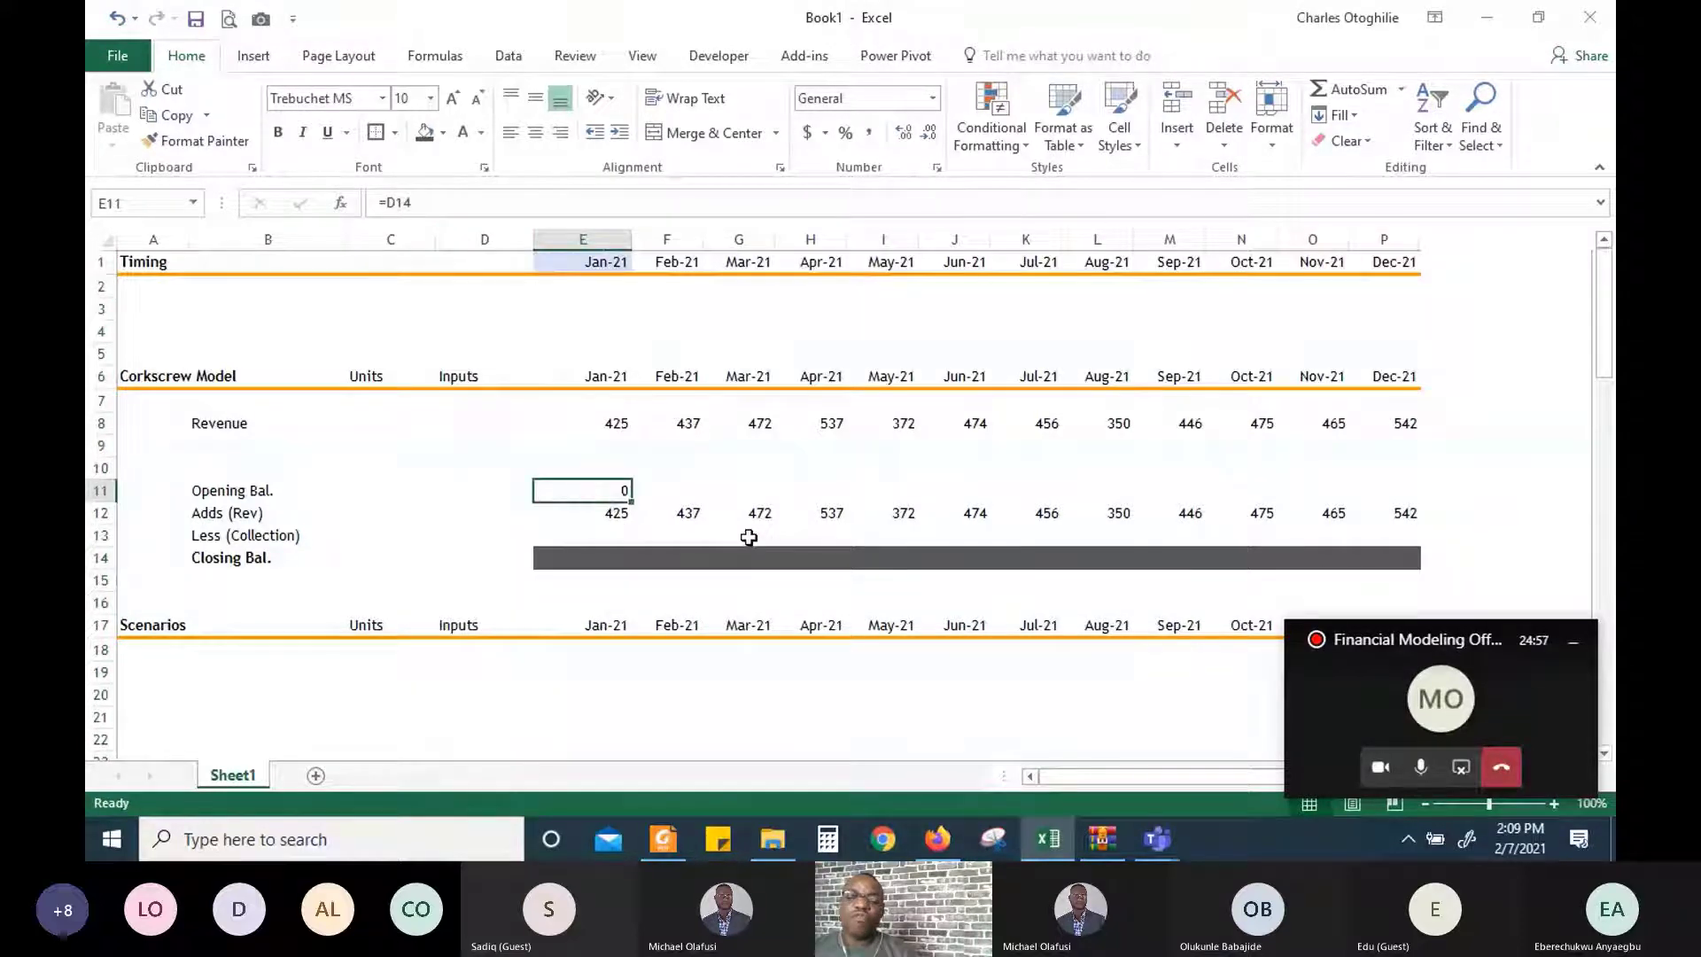
key(F2)
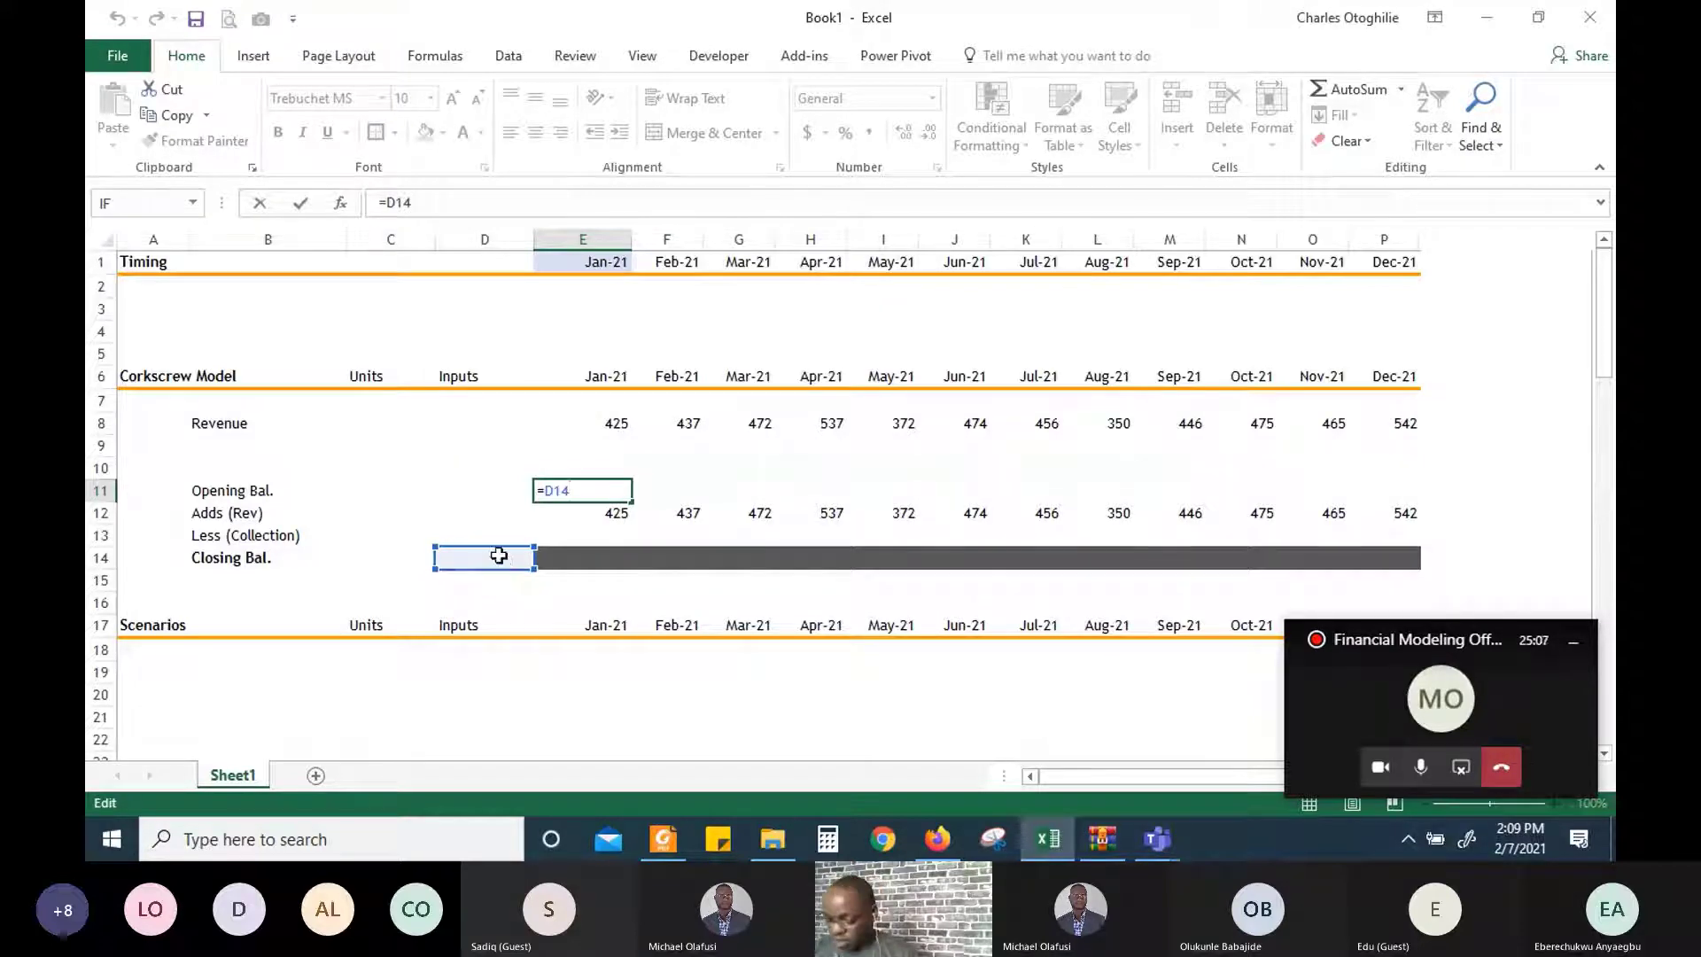
key(Return)
Fill the January Opening Bal. formula from E11 across all months to P11
key(Up)
key(shift+Right)
key(shift+Right)
key(shift+Right)
key(shift+Right)
key(shift+Right)
key(shift+Right)
key(shift+Right)
key(shift+Right)
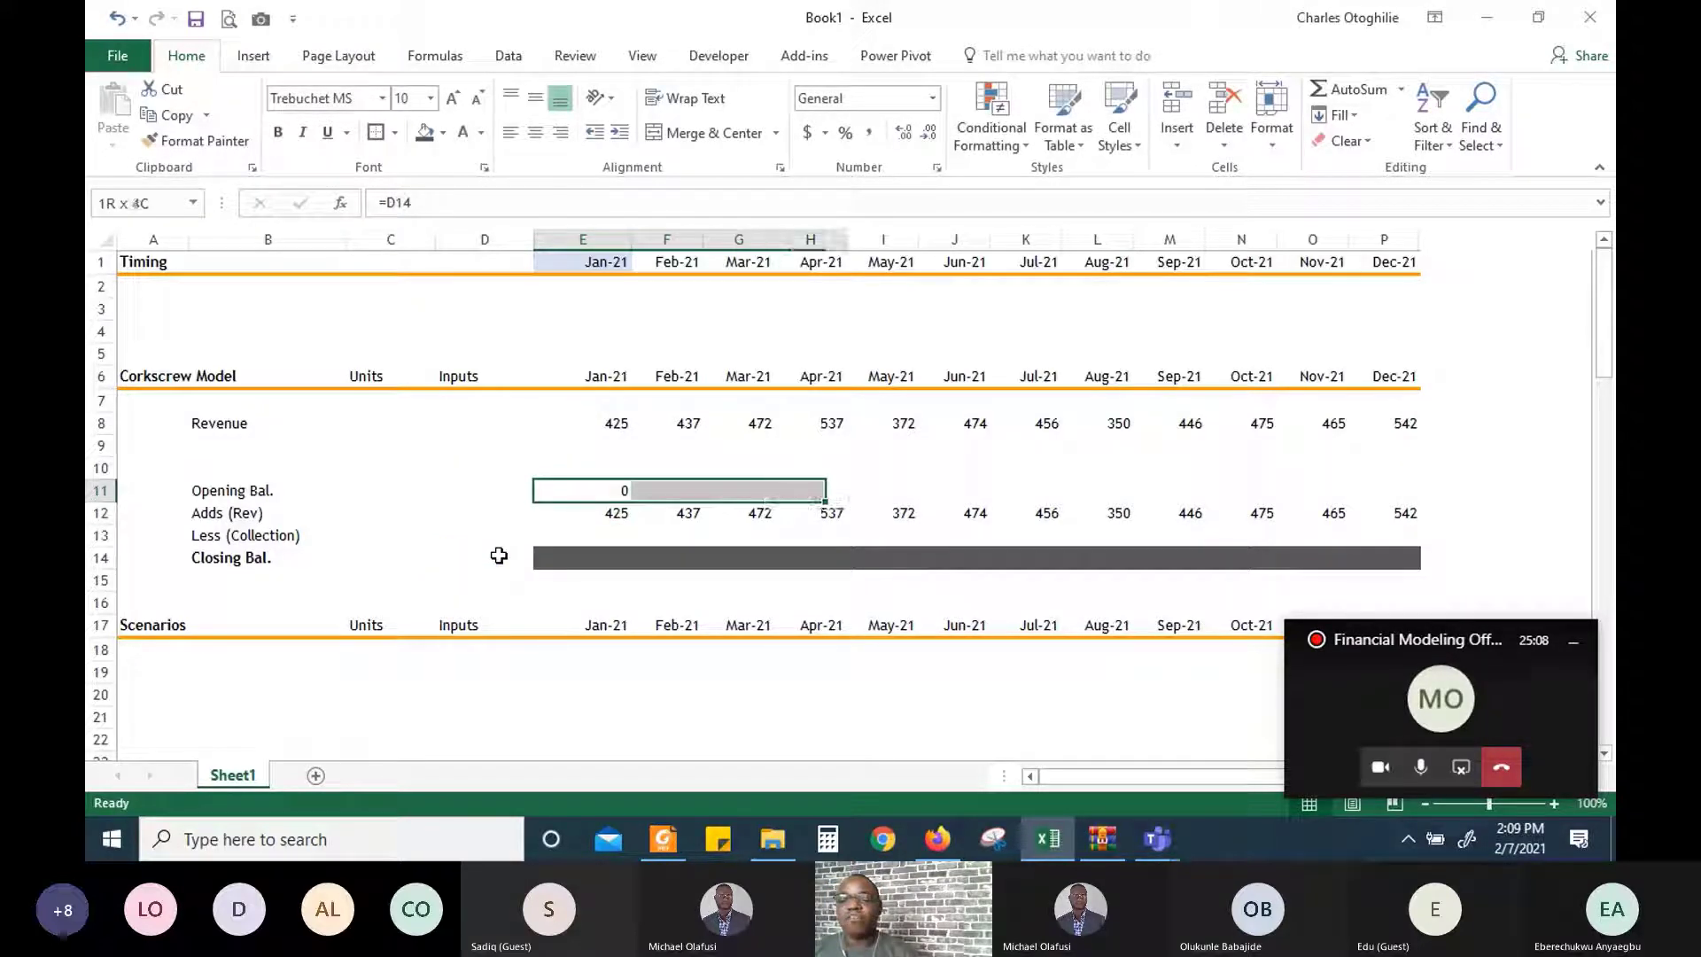
key(shift+Right)
key(shift+Right)
key(shift+Right)
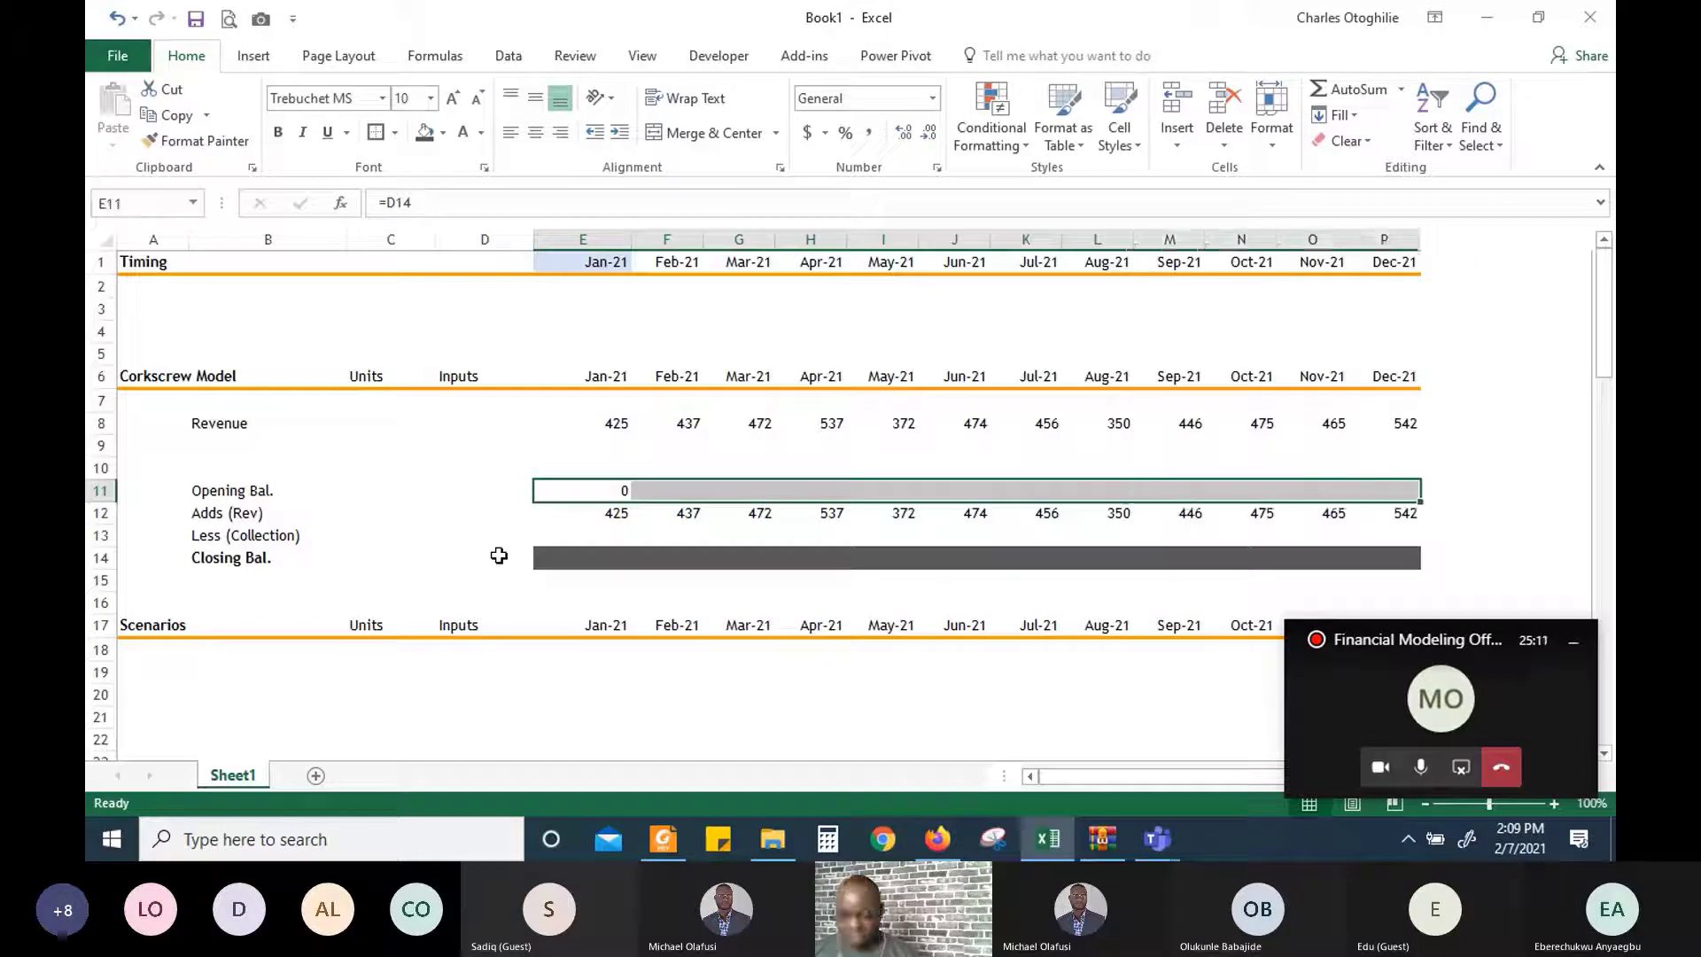
key(ctrl+r)
Apply the Comma Style number format to the monthly Opening Bal. cells E11:P11
key(Down)
key(Down)
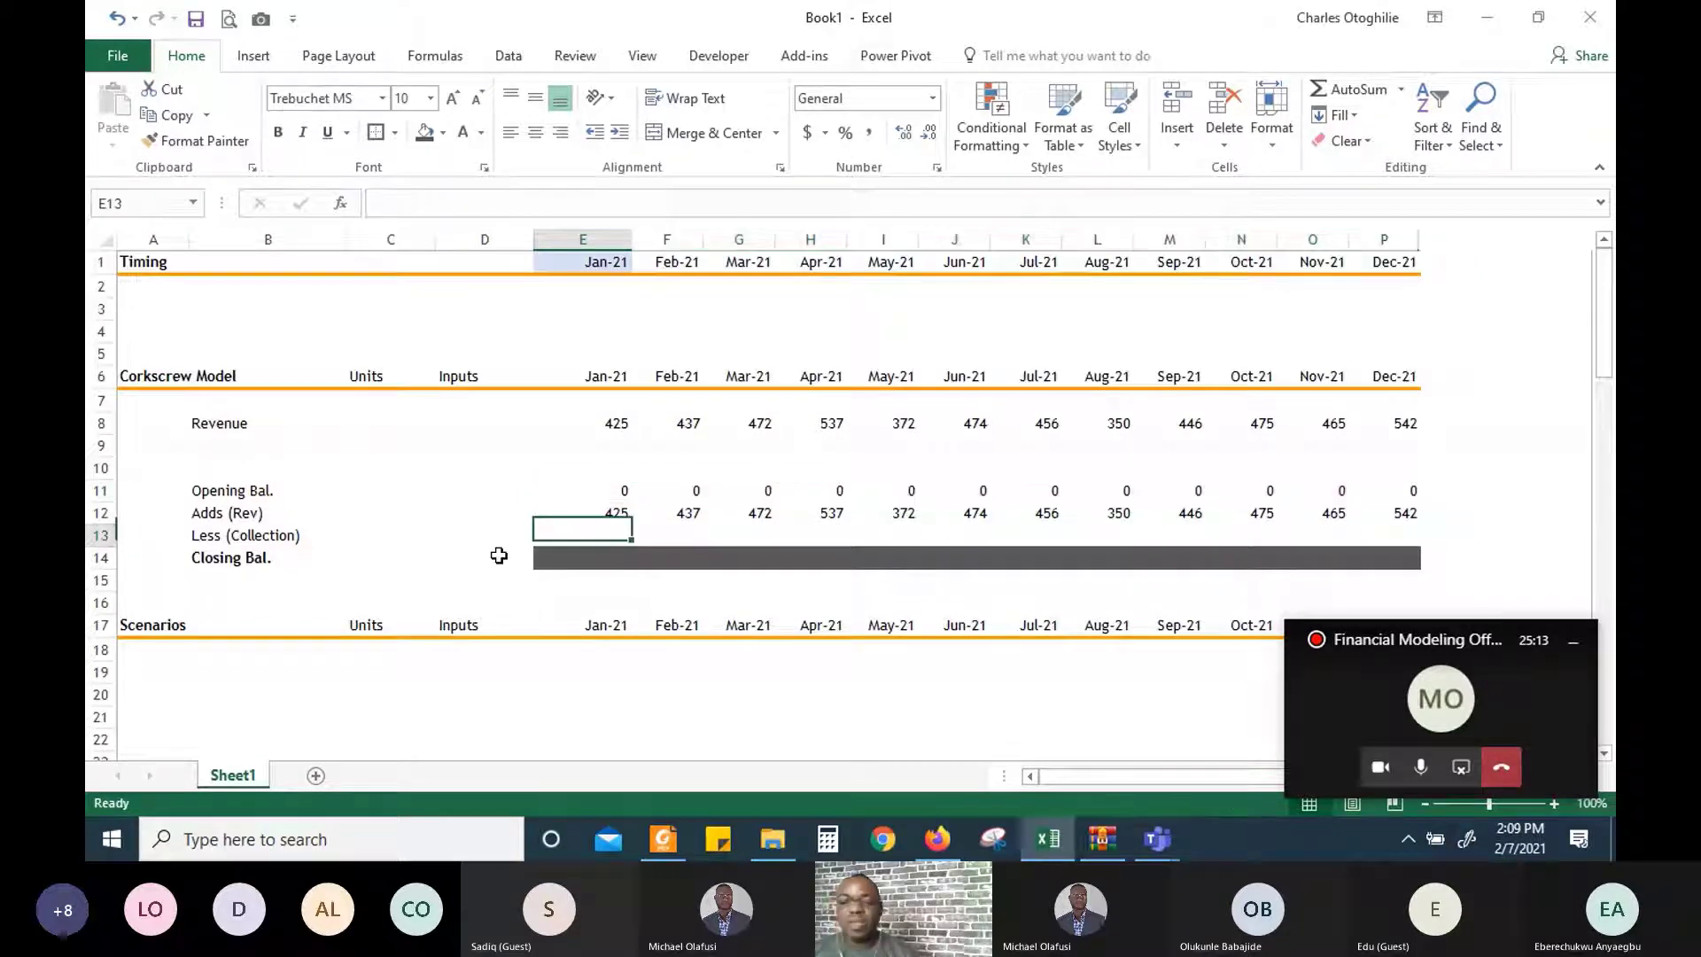
key(Up)
key(Up)
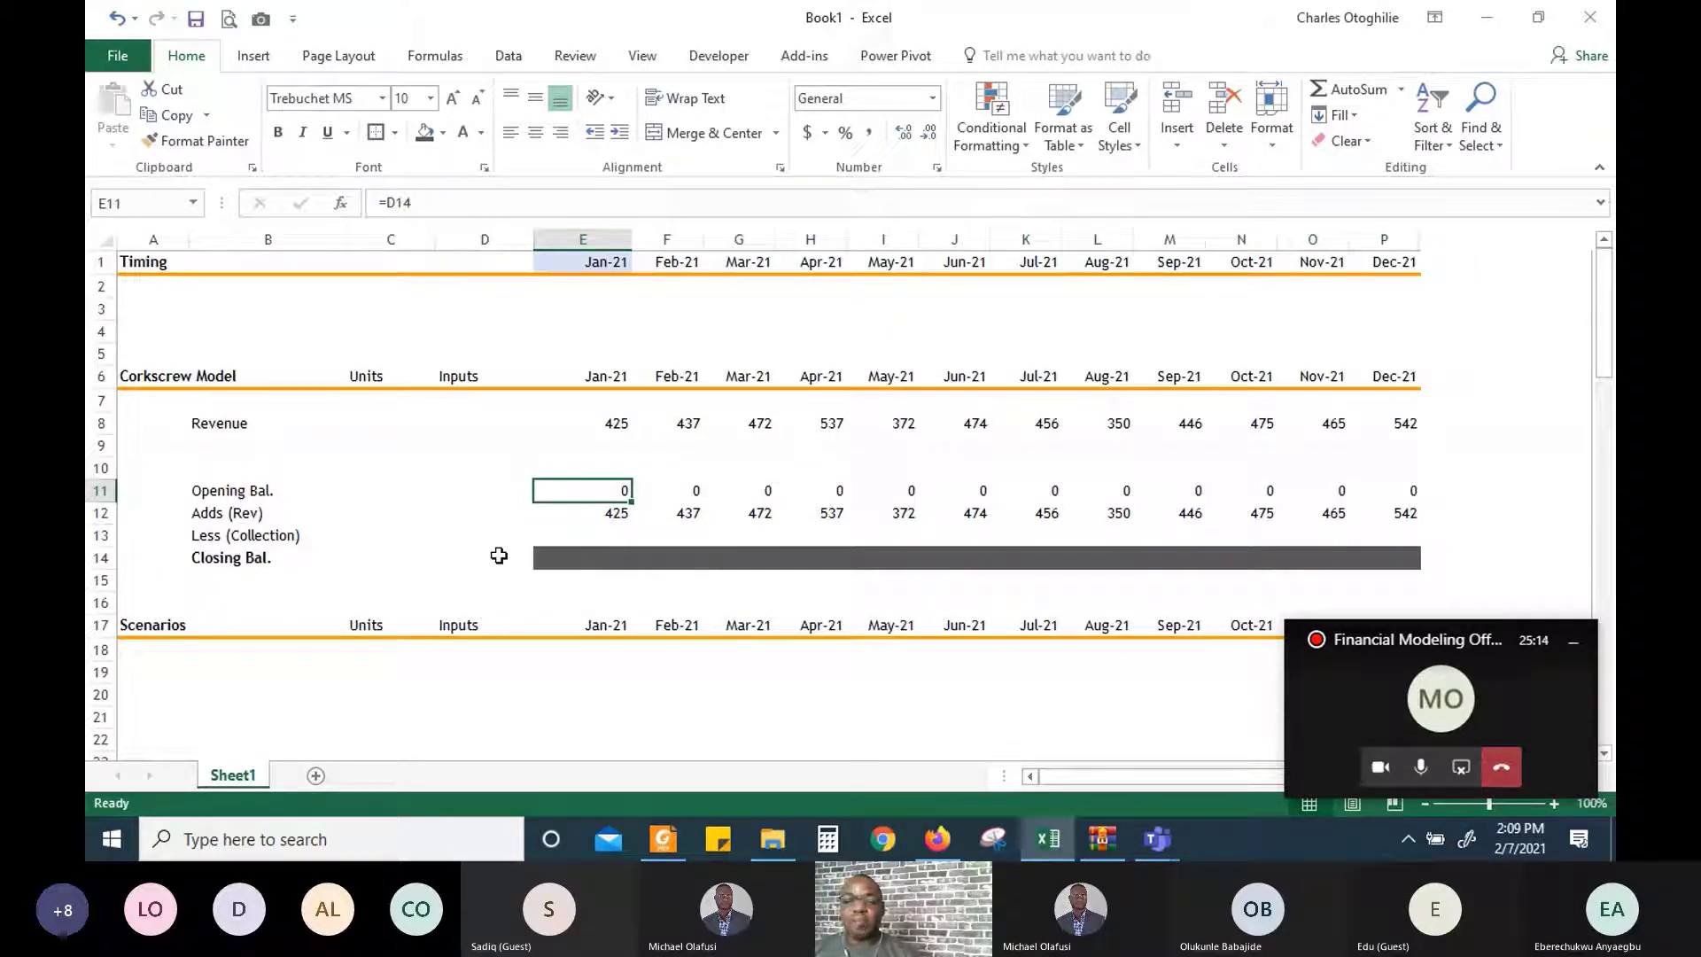
key(shift+Right)
key(shift+Right)
key(shift+Right)
key(shift+Right)
key(shift+Right)
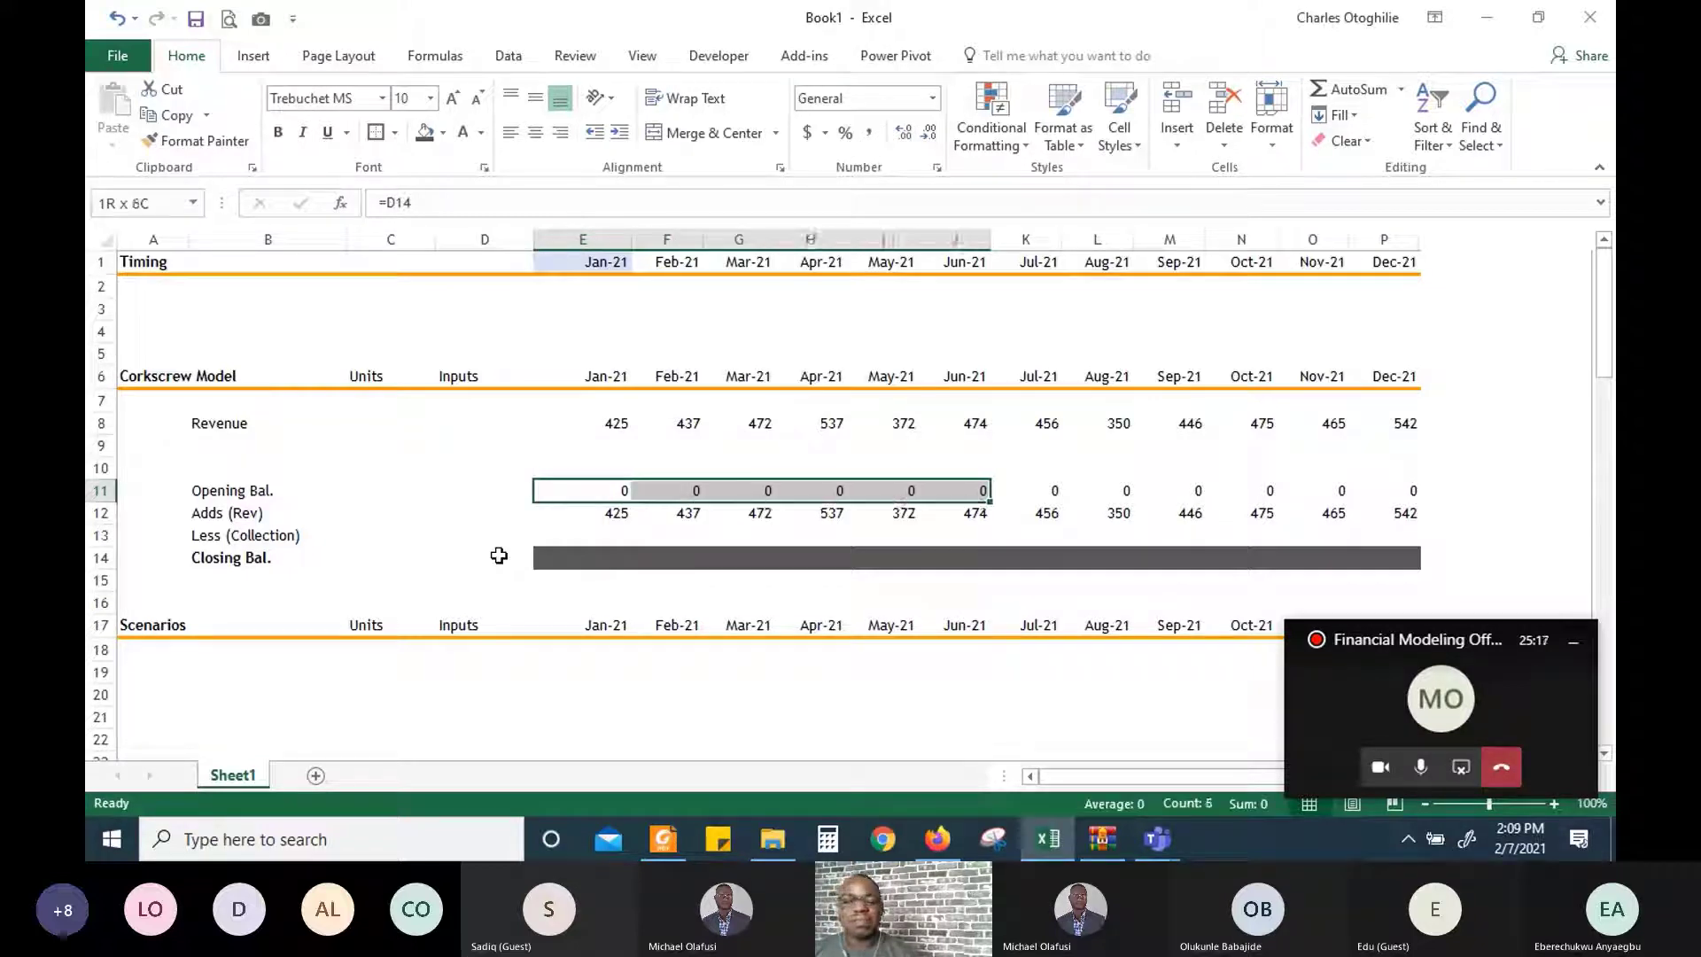
key(shift+Right)
key(shift+Right)
key(shift+Right)
key(shift+Right)
key(shift+Right)
key(shift+Right)
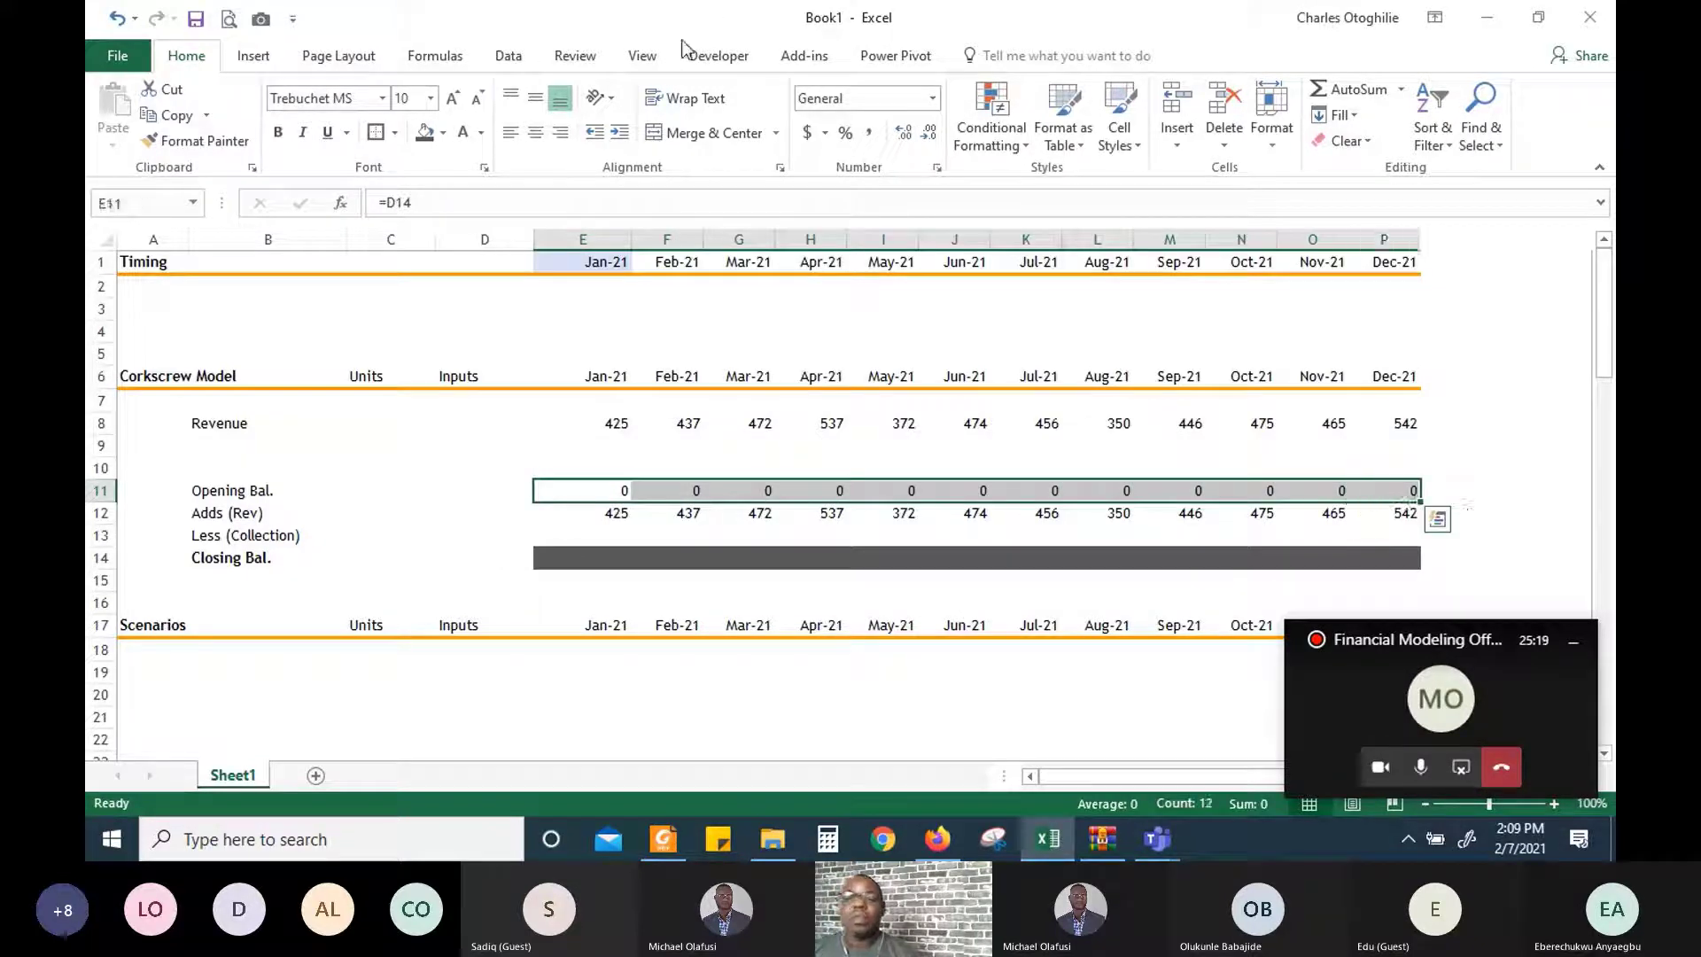
click(866, 135)
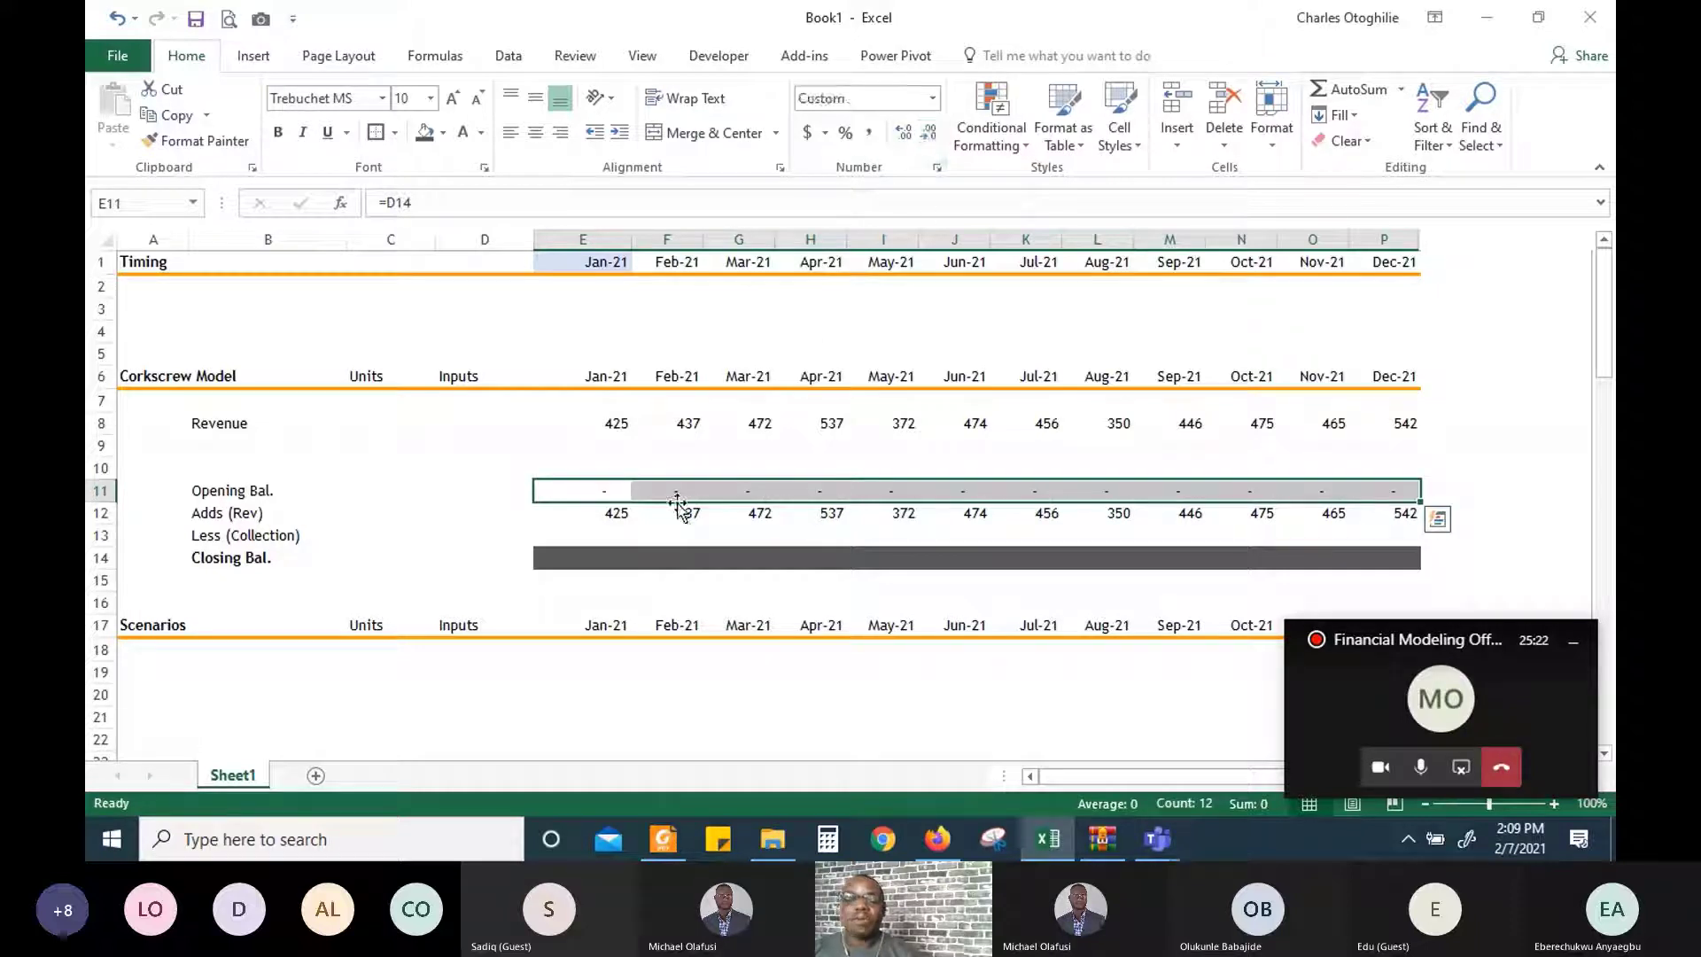
click(591, 492)
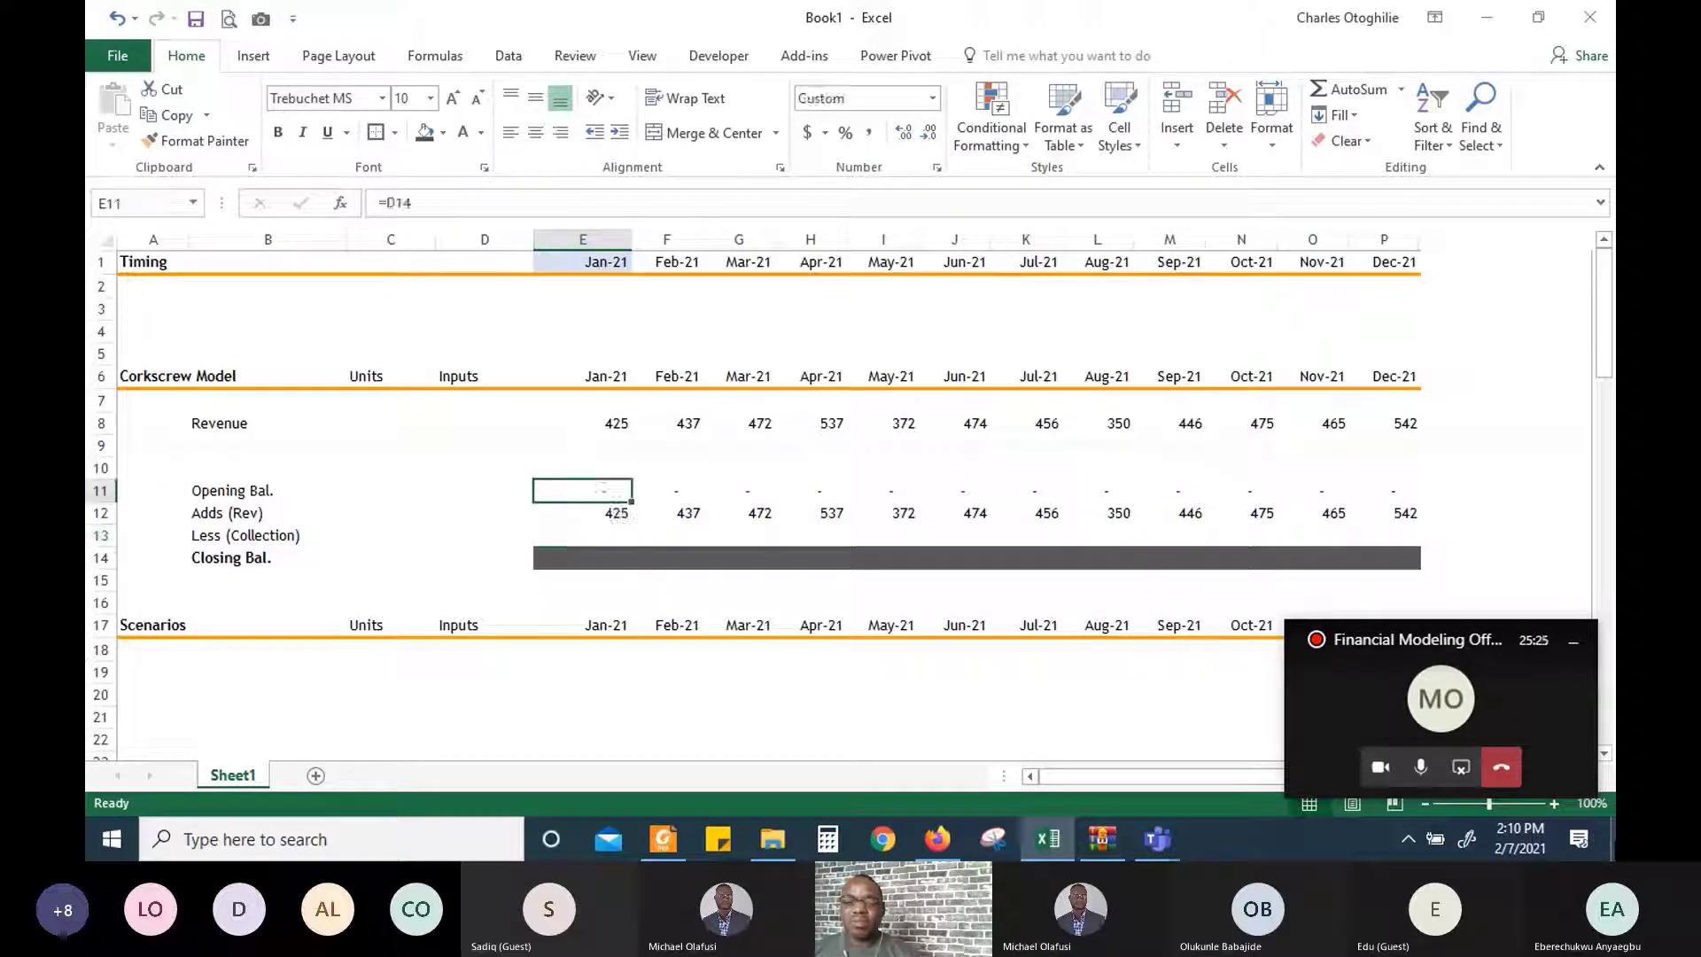
click(607, 536)
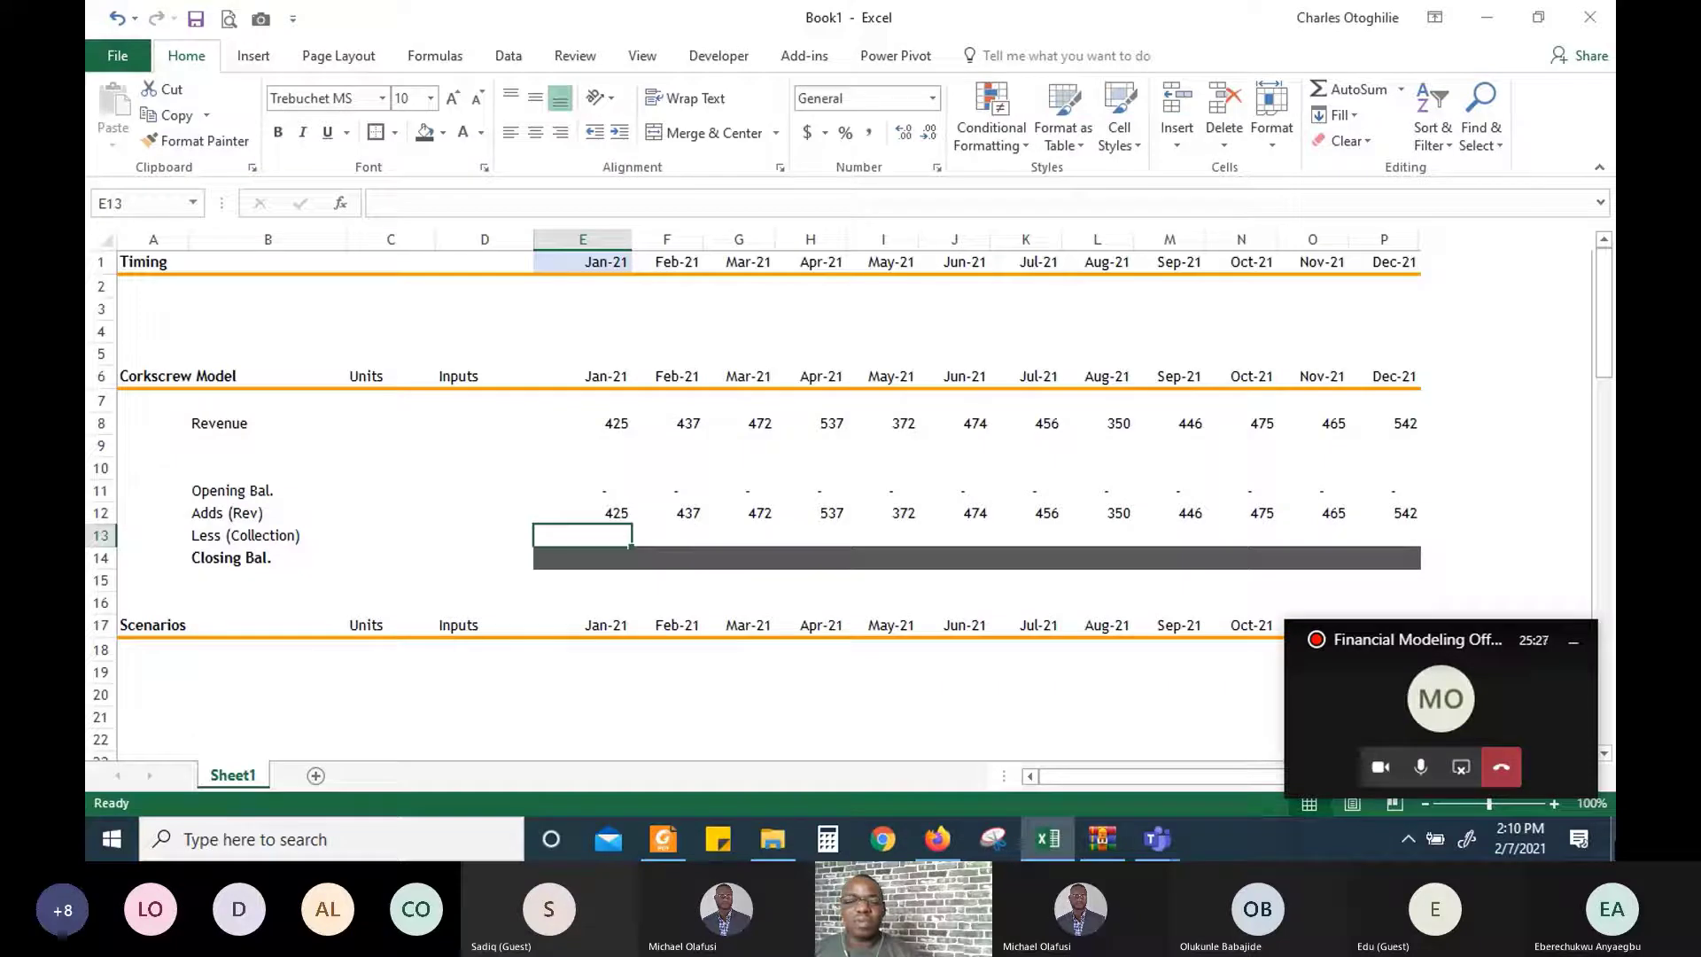
click(592, 491)
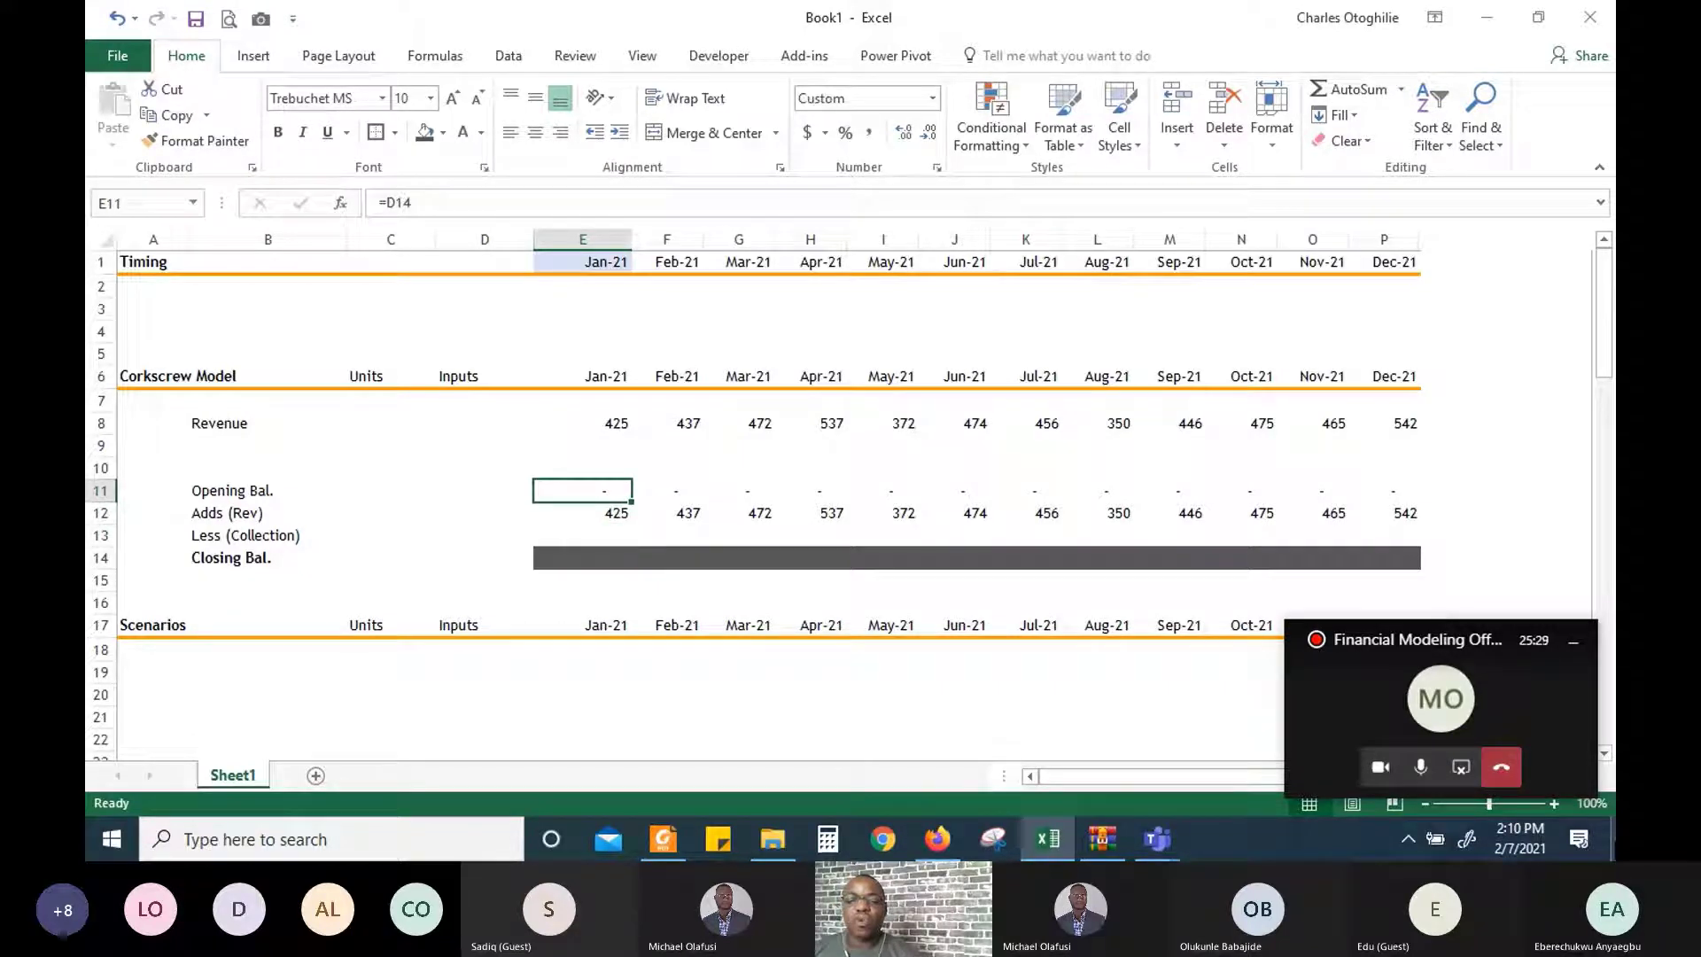
drag(592, 490, 592, 513)
click(592, 536)
Calculate the January Closing Bal. in E14 with the formula =SUM(E11:E13)
click(592, 558)
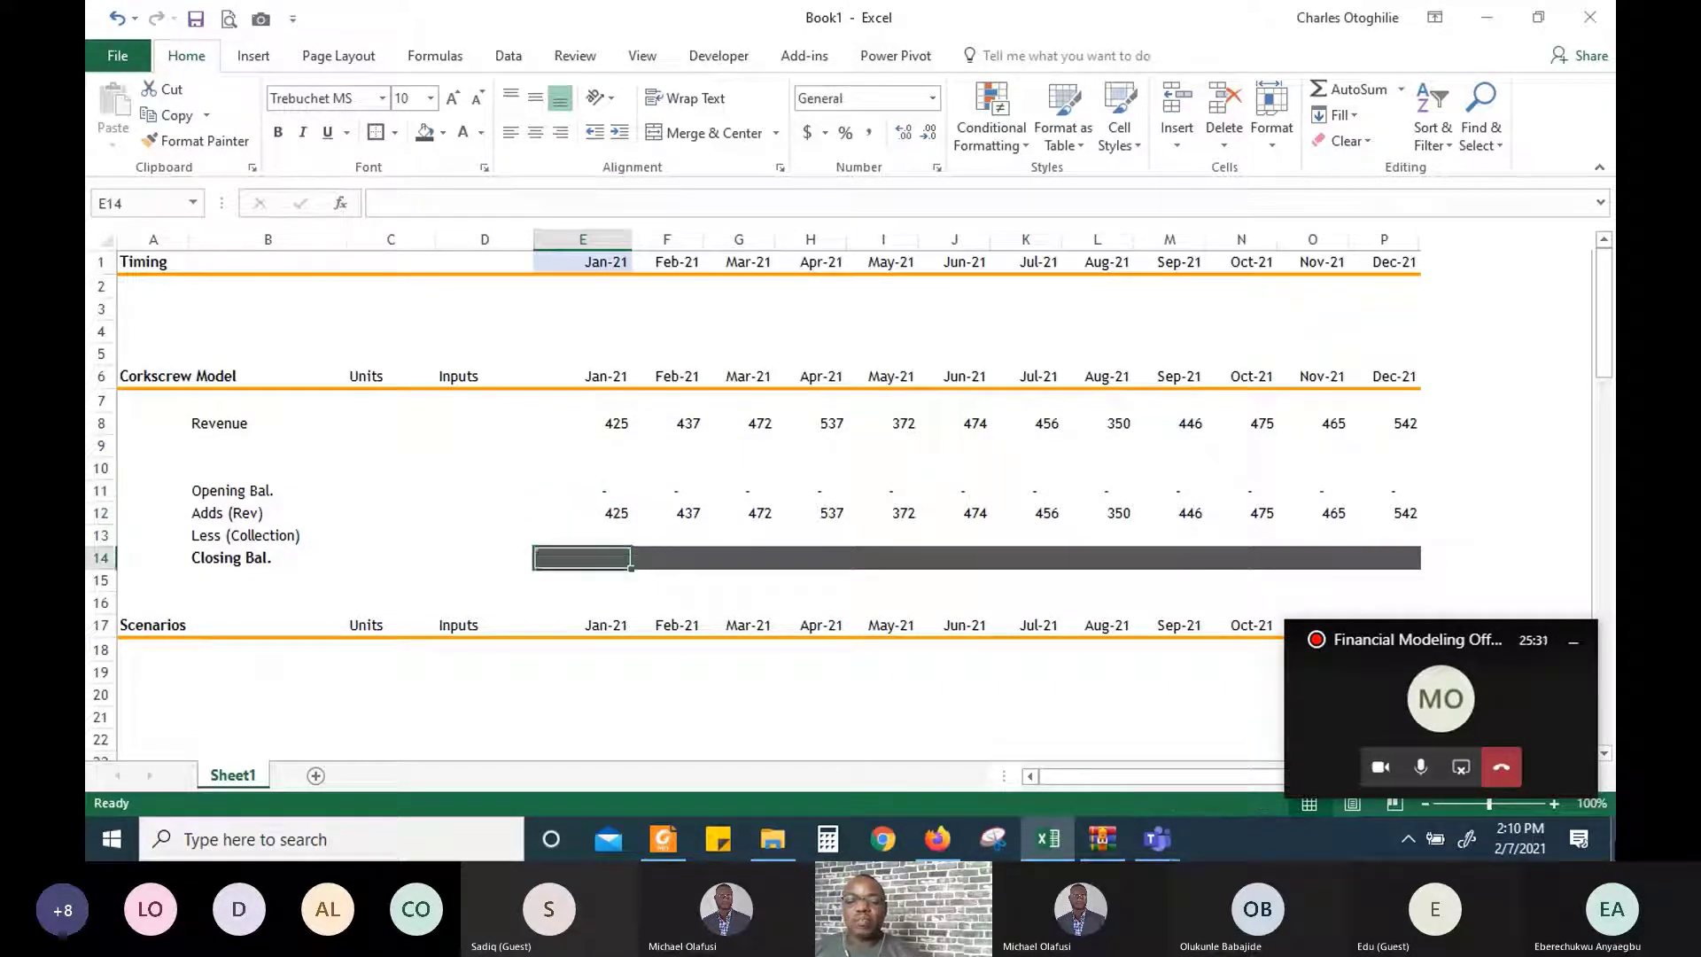
text(=Sum()
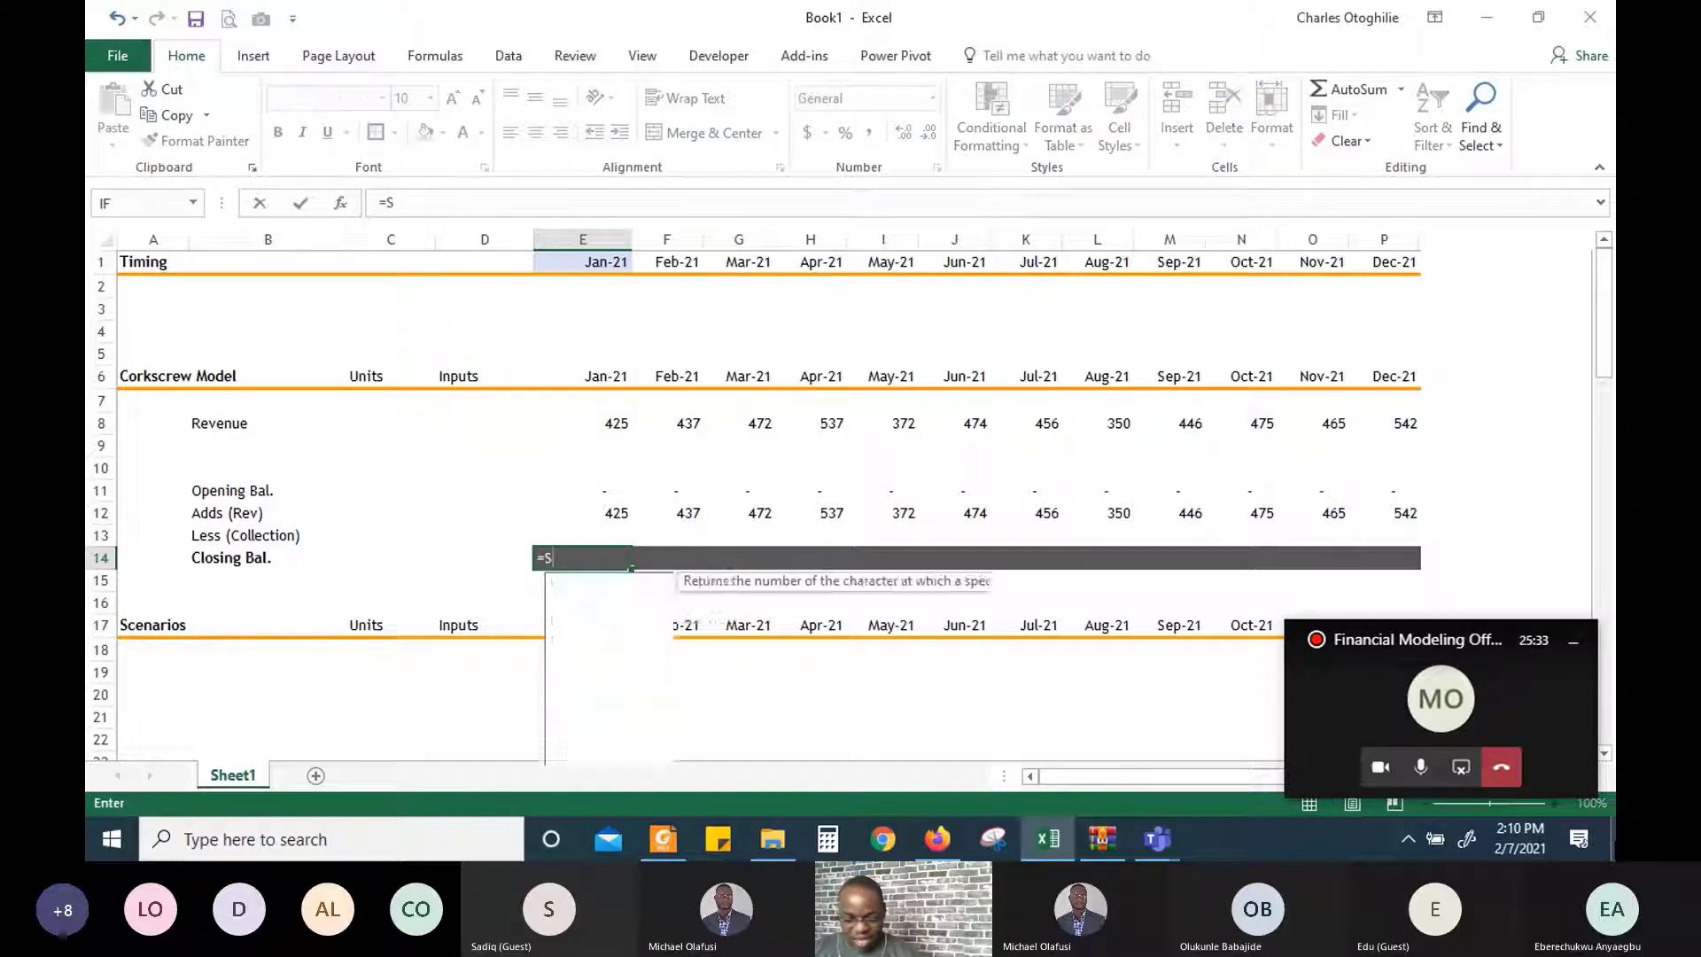
key(Up)
key(Up)
key(Up)
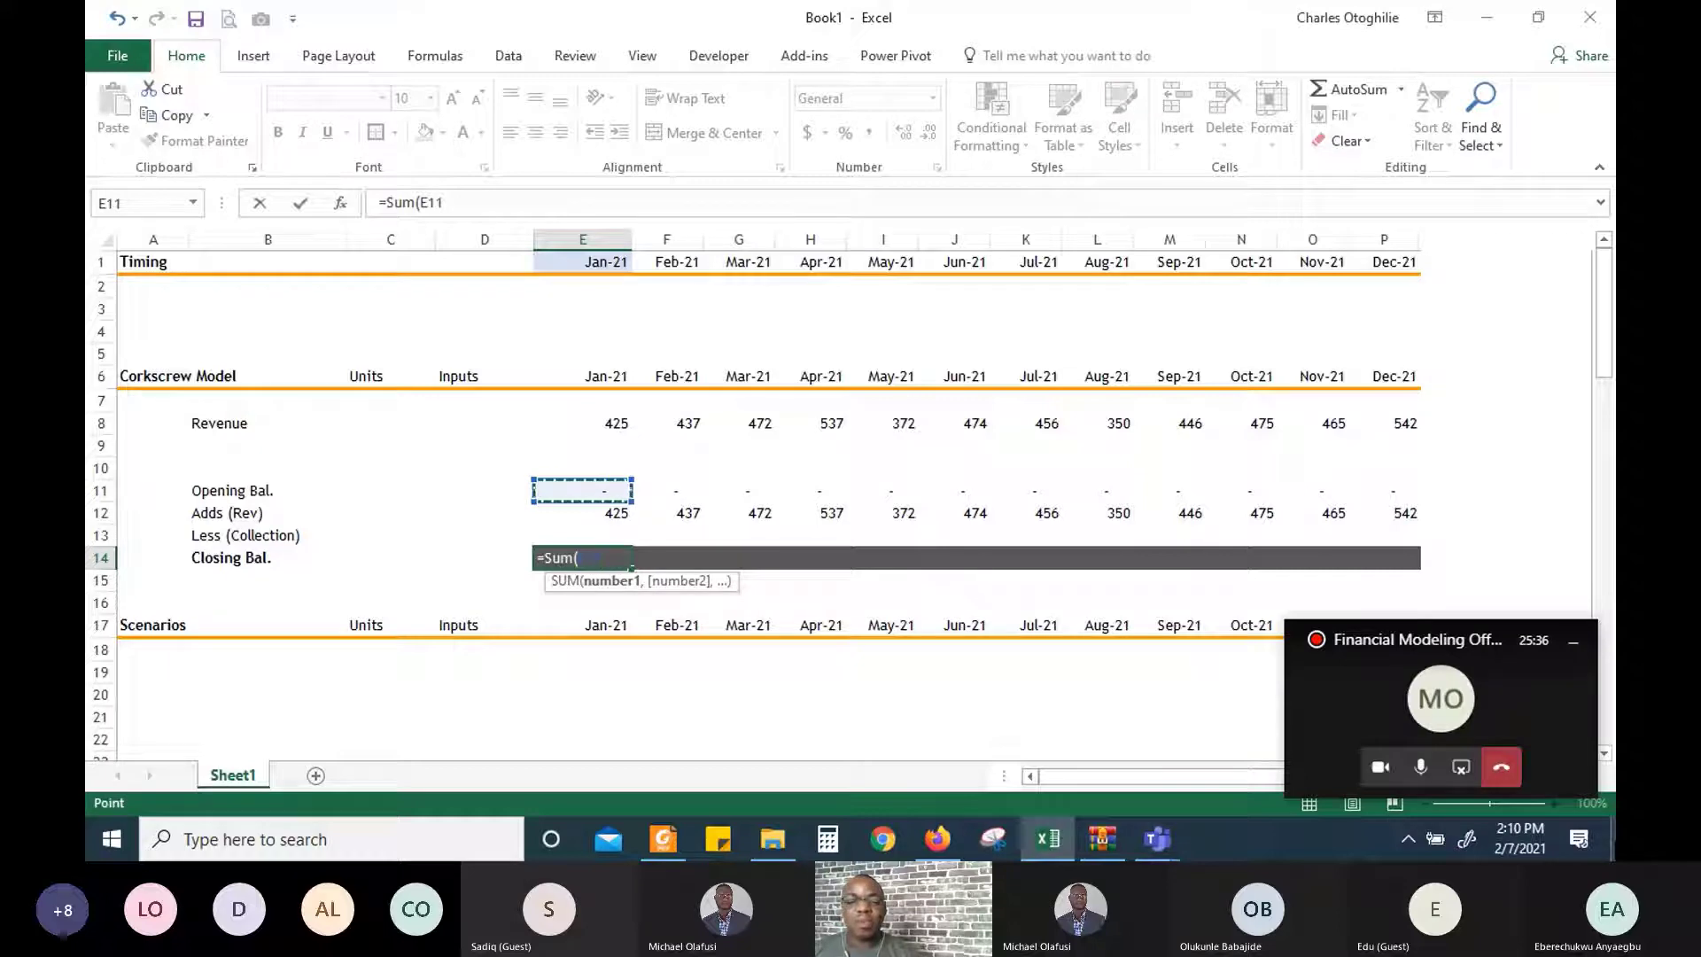
key(shift+Down)
key(shift+Down)
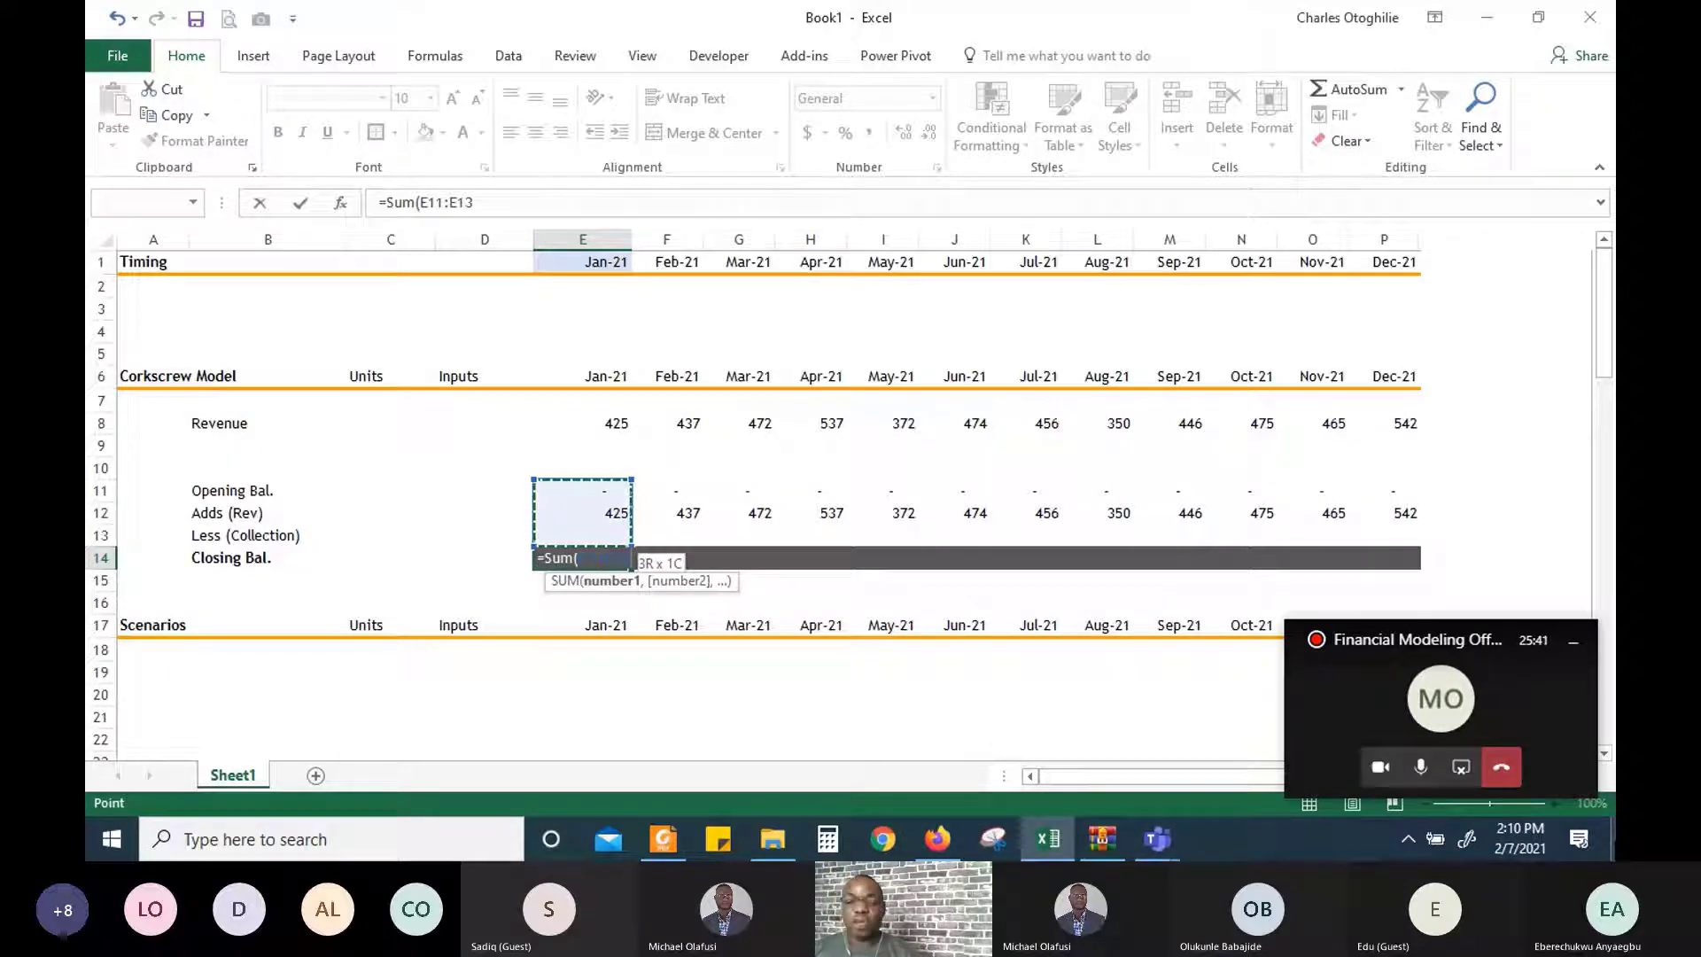
key(Return)
Fill the January Closing Bal. formula from E14 across all months to P14
key(Up)
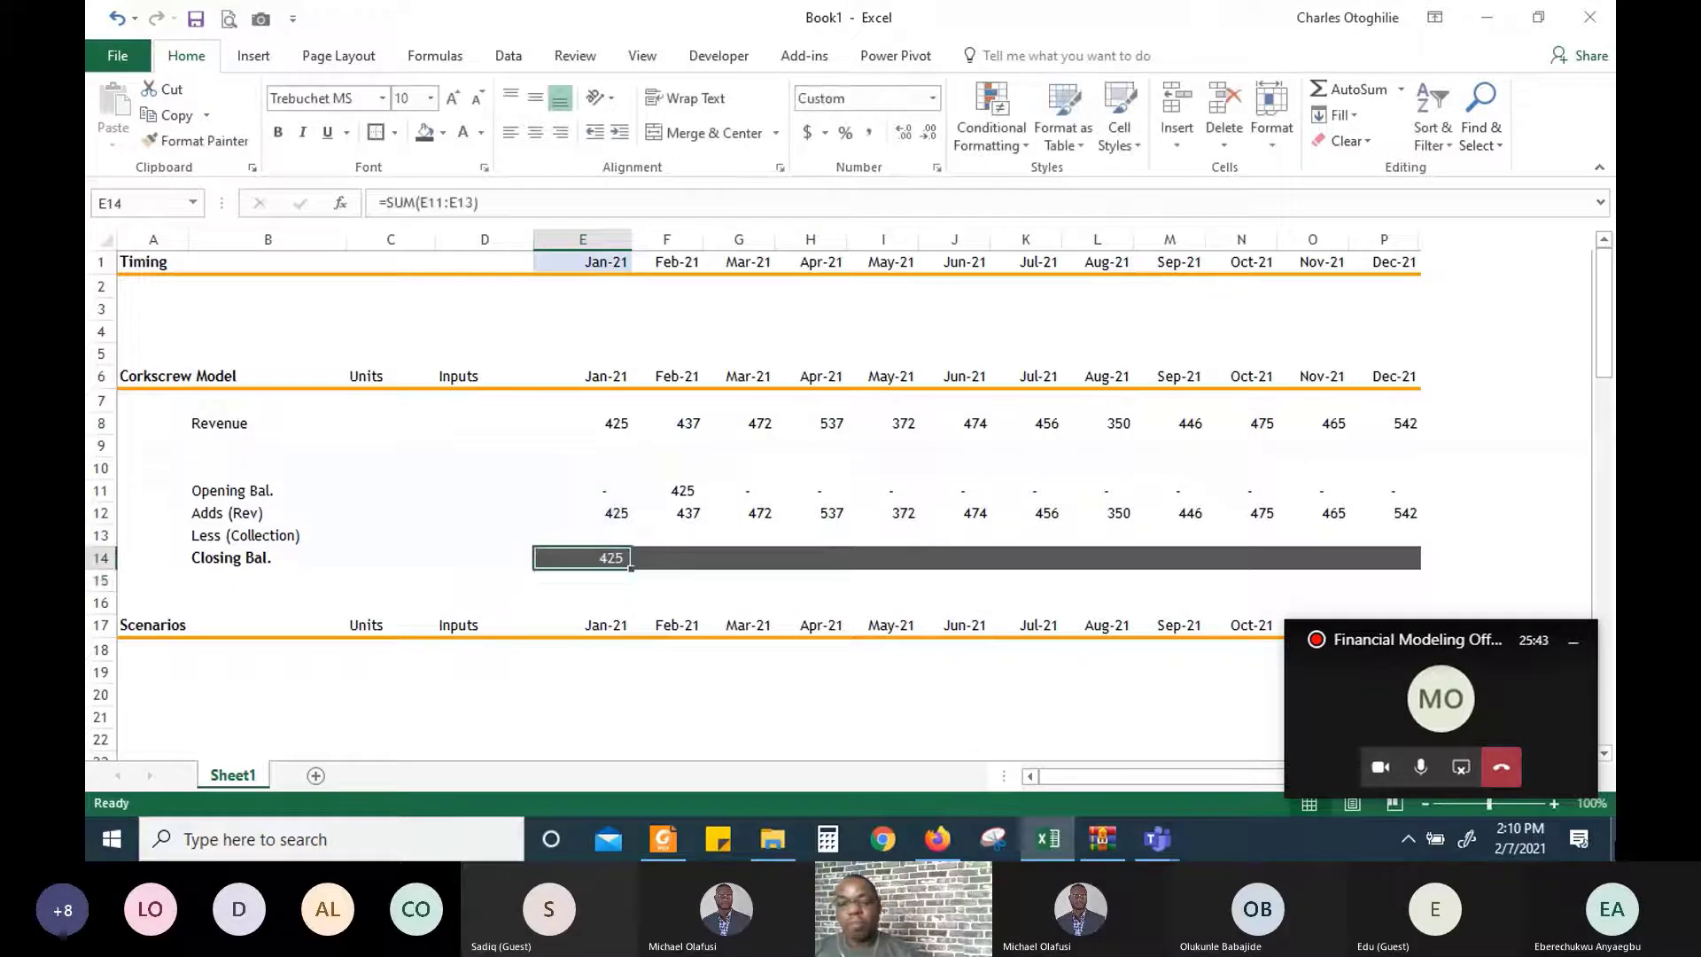
key(ctrl+shift+Right)
key(ctrl+r)
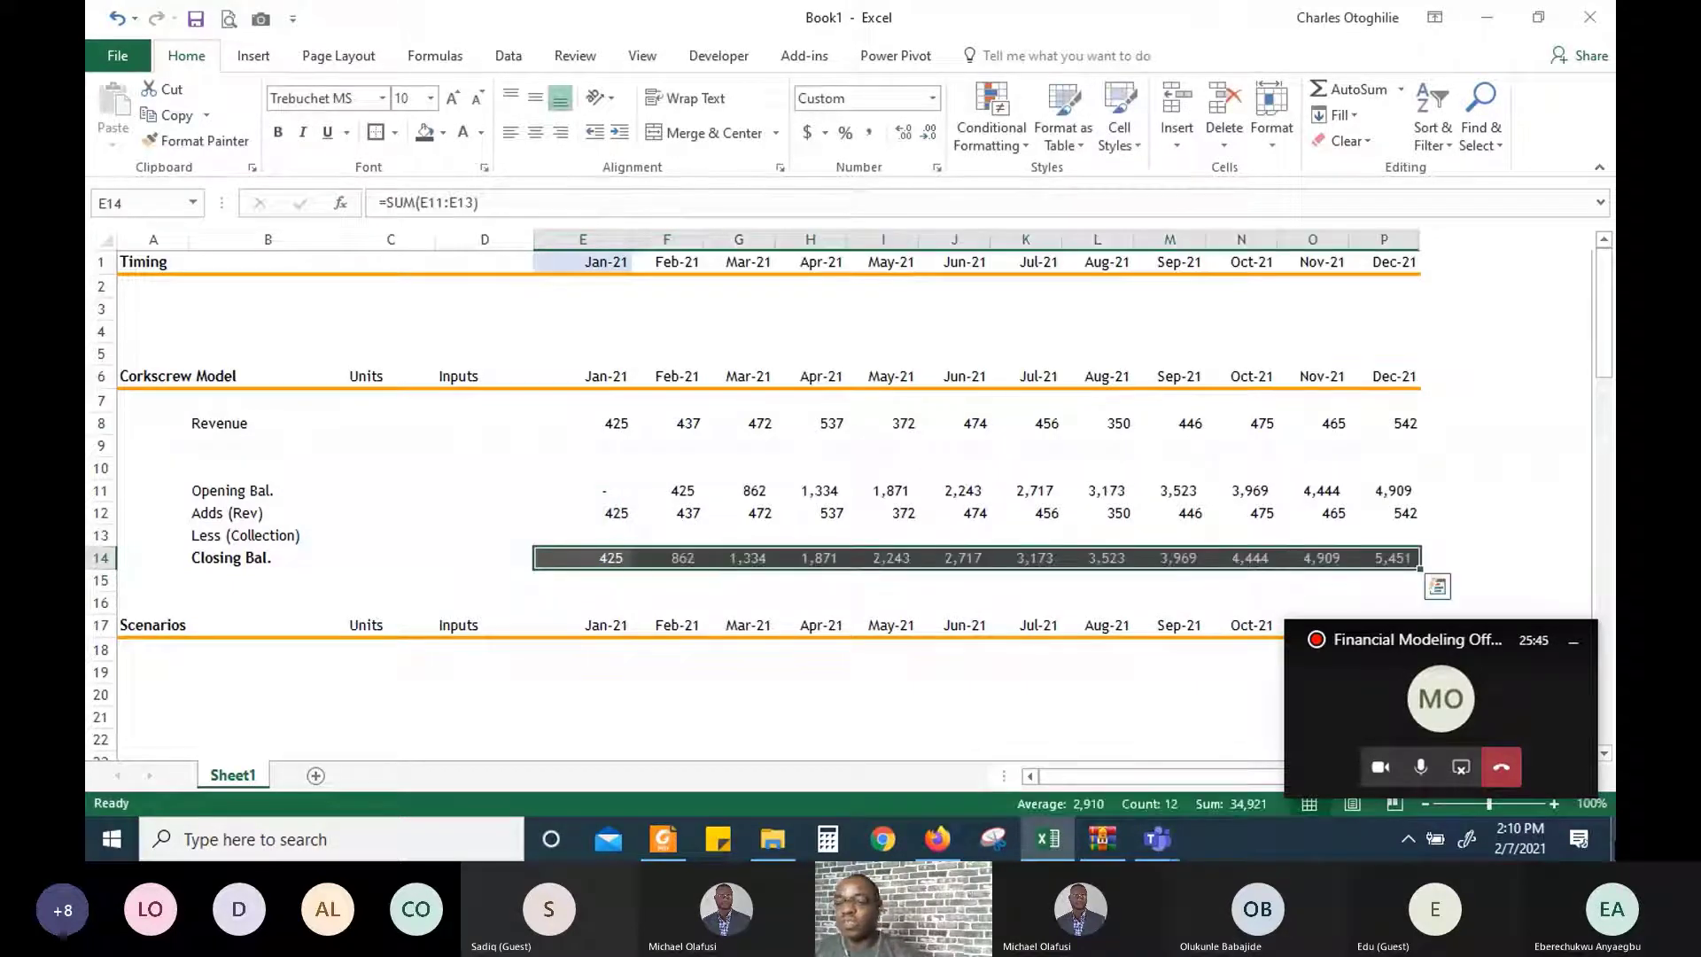
key(Down)
Review how the opening and closing balances roll forward from January to the December closing balance in P14
key(Up)
key(Up)
key(Up)
key(Up)
key(Up)
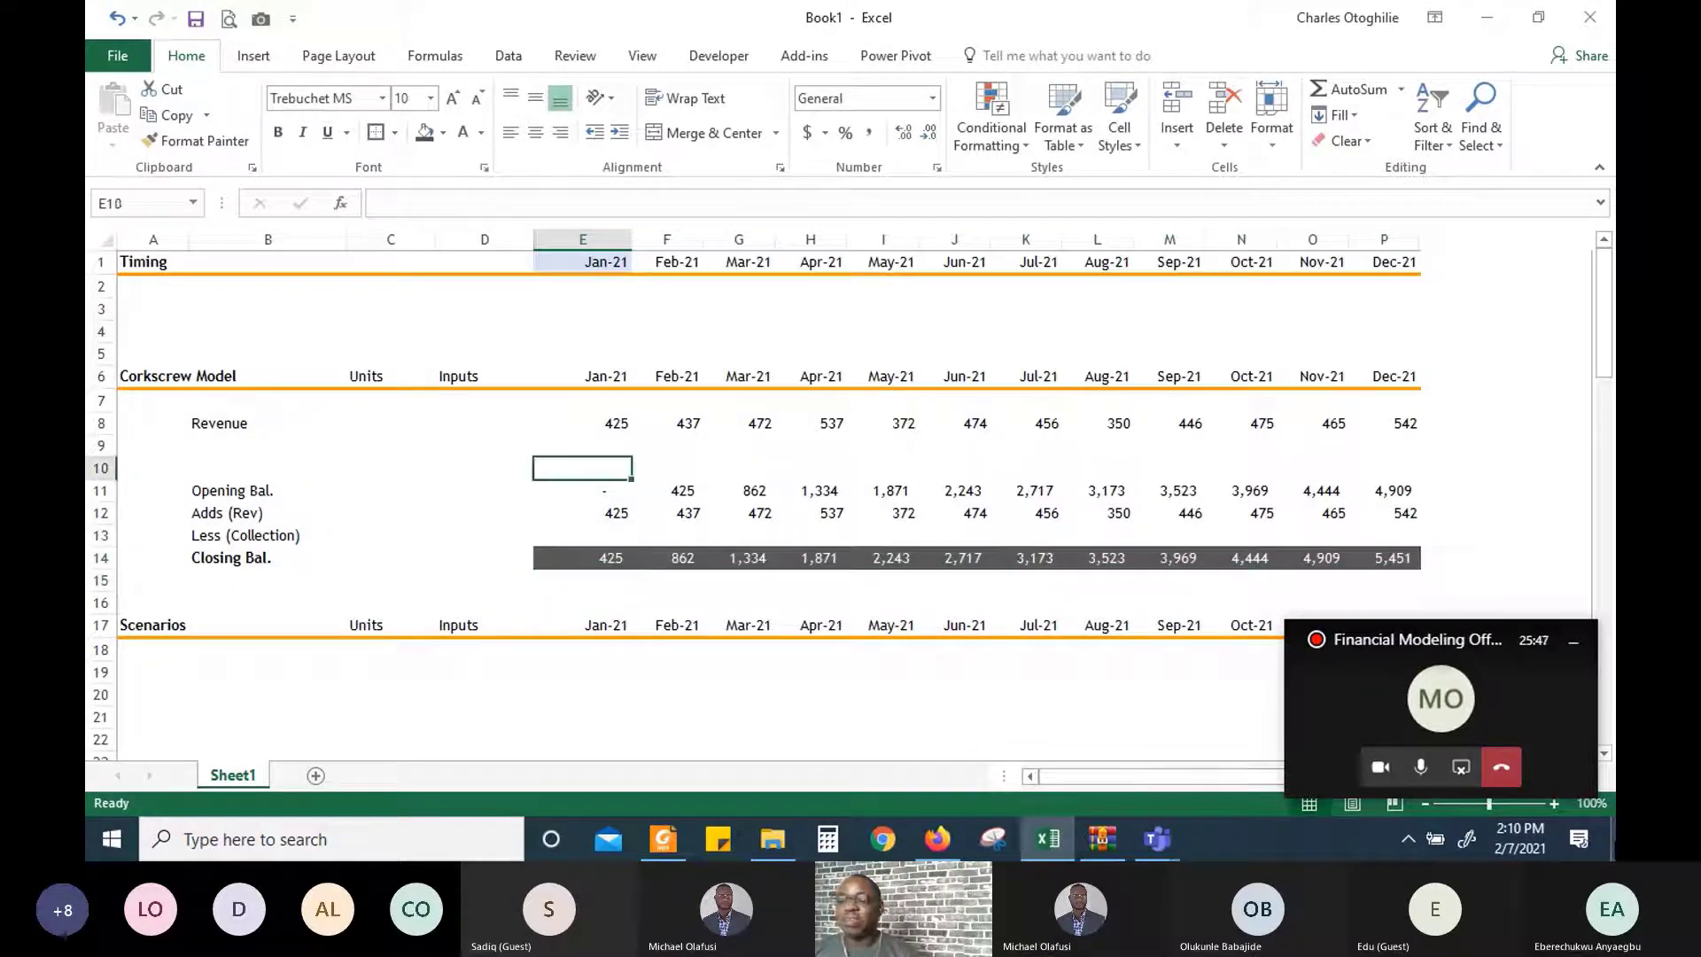
key(Right)
key(Down)
key(Down)
key(Down)
key(Right)
key(Right)
key(Right)
key(Right)
key(Right)
key(Right)
key(Right)
key(Right)
key(Right)
key(Right)
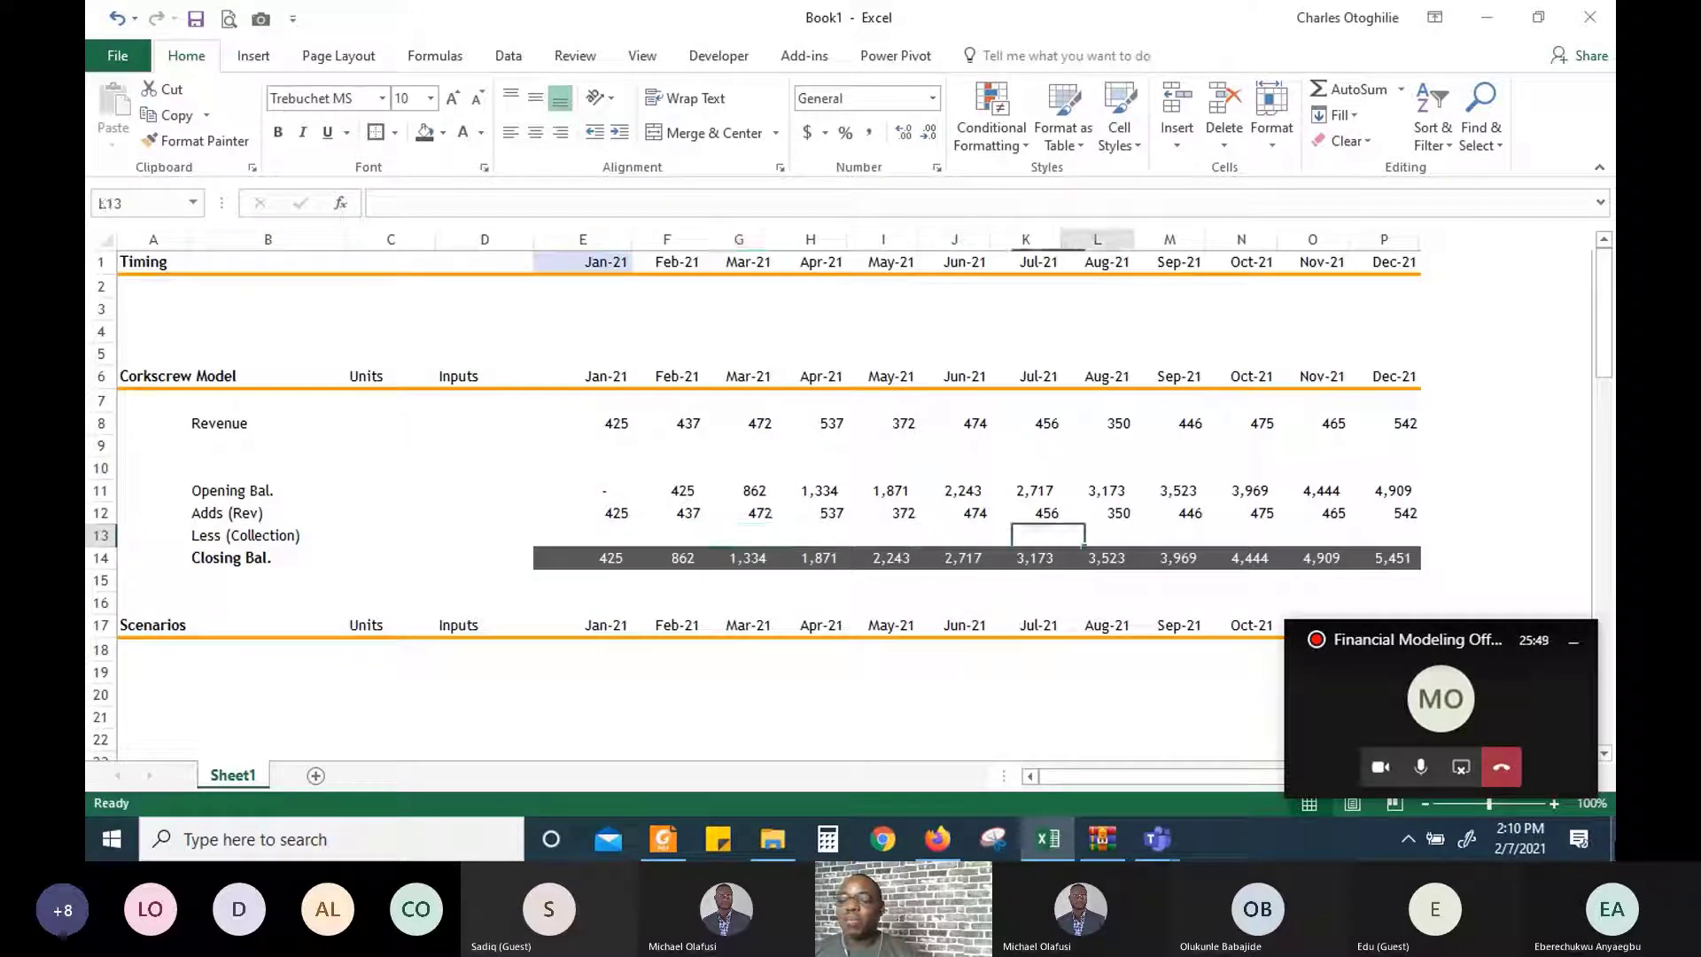
key(Down)
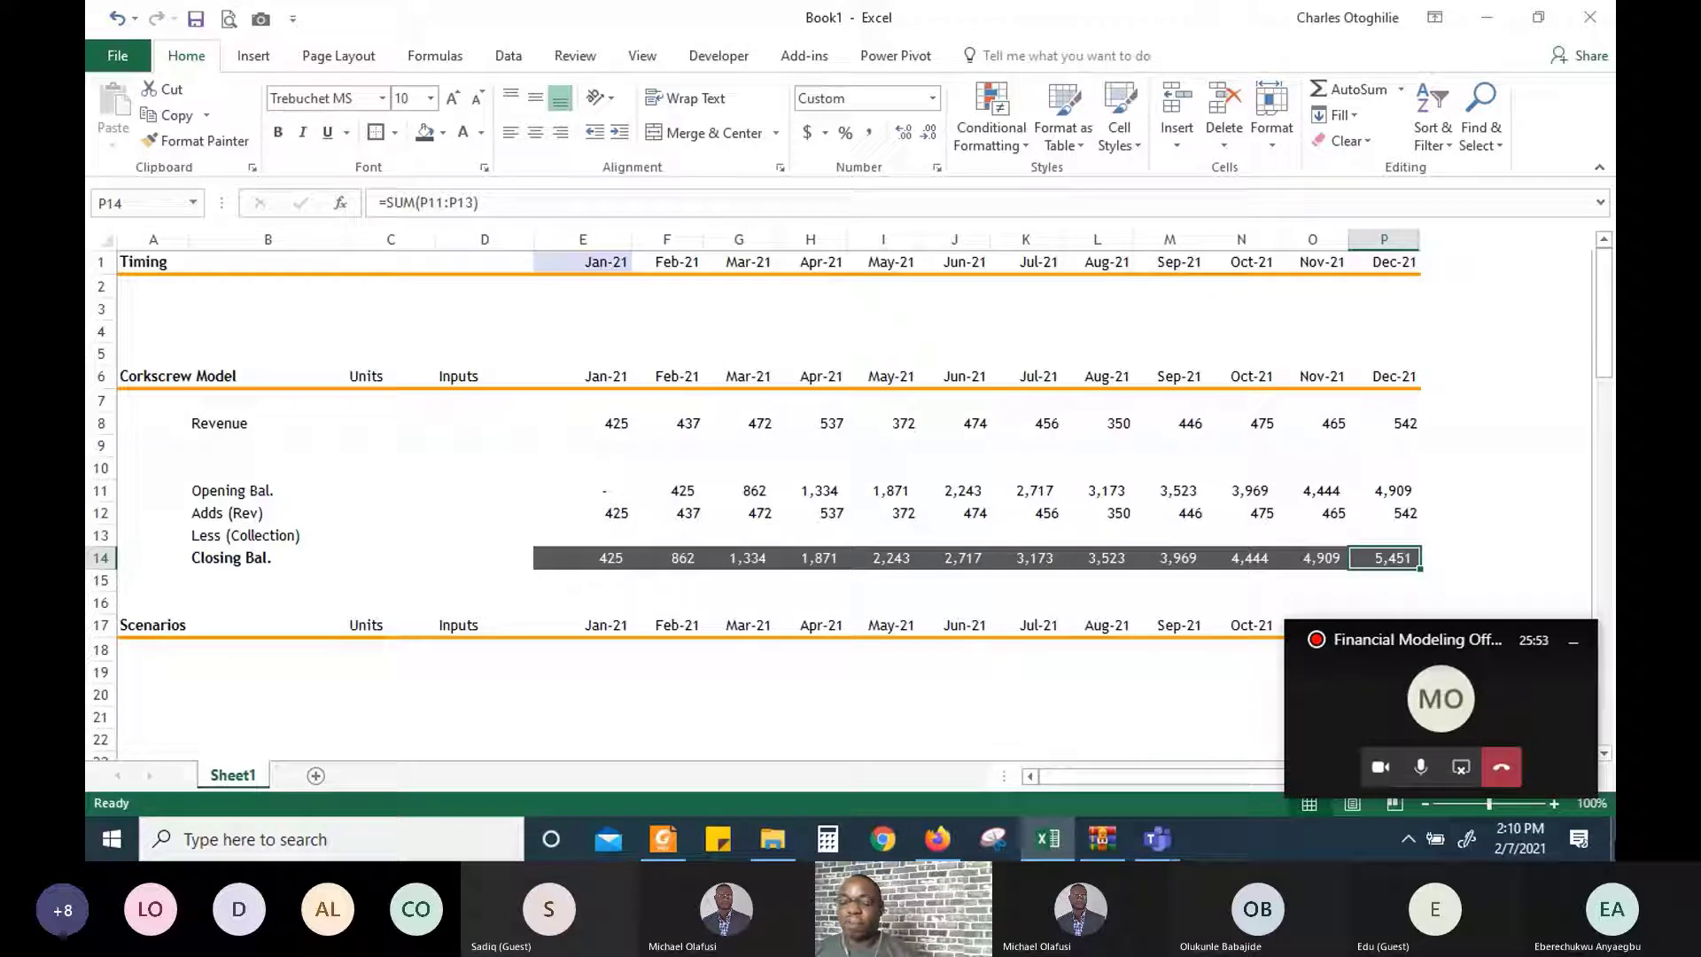
Total the January to December revenue in D8 with the formula =SUM(E8:P8)
key(Up)
key(Up)
key(Up)
key(Up)
key(Up)
key(Up)
key(Left)
key(Left)
key(Left)
key(Left)
key(Left)
key(Left)
key(Left)
key(Left)
key(Left)
key(Left)
key(Left)
key(Left)
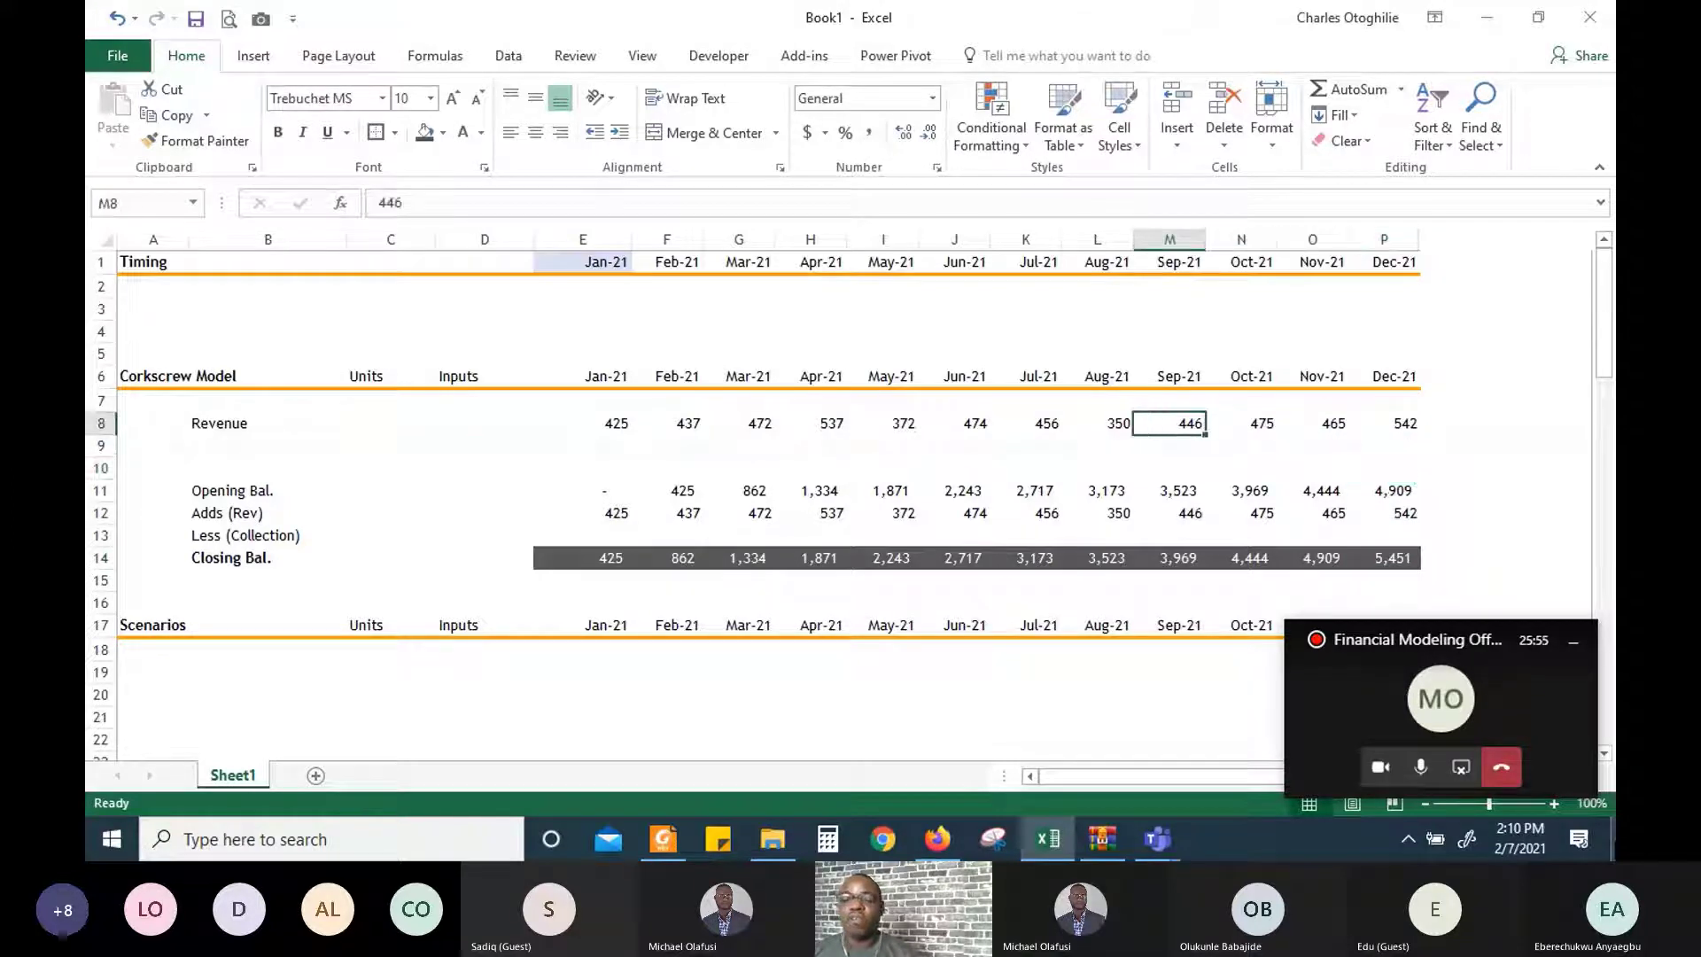
key(Right)
key(Right)
key(Right)
key(Right)
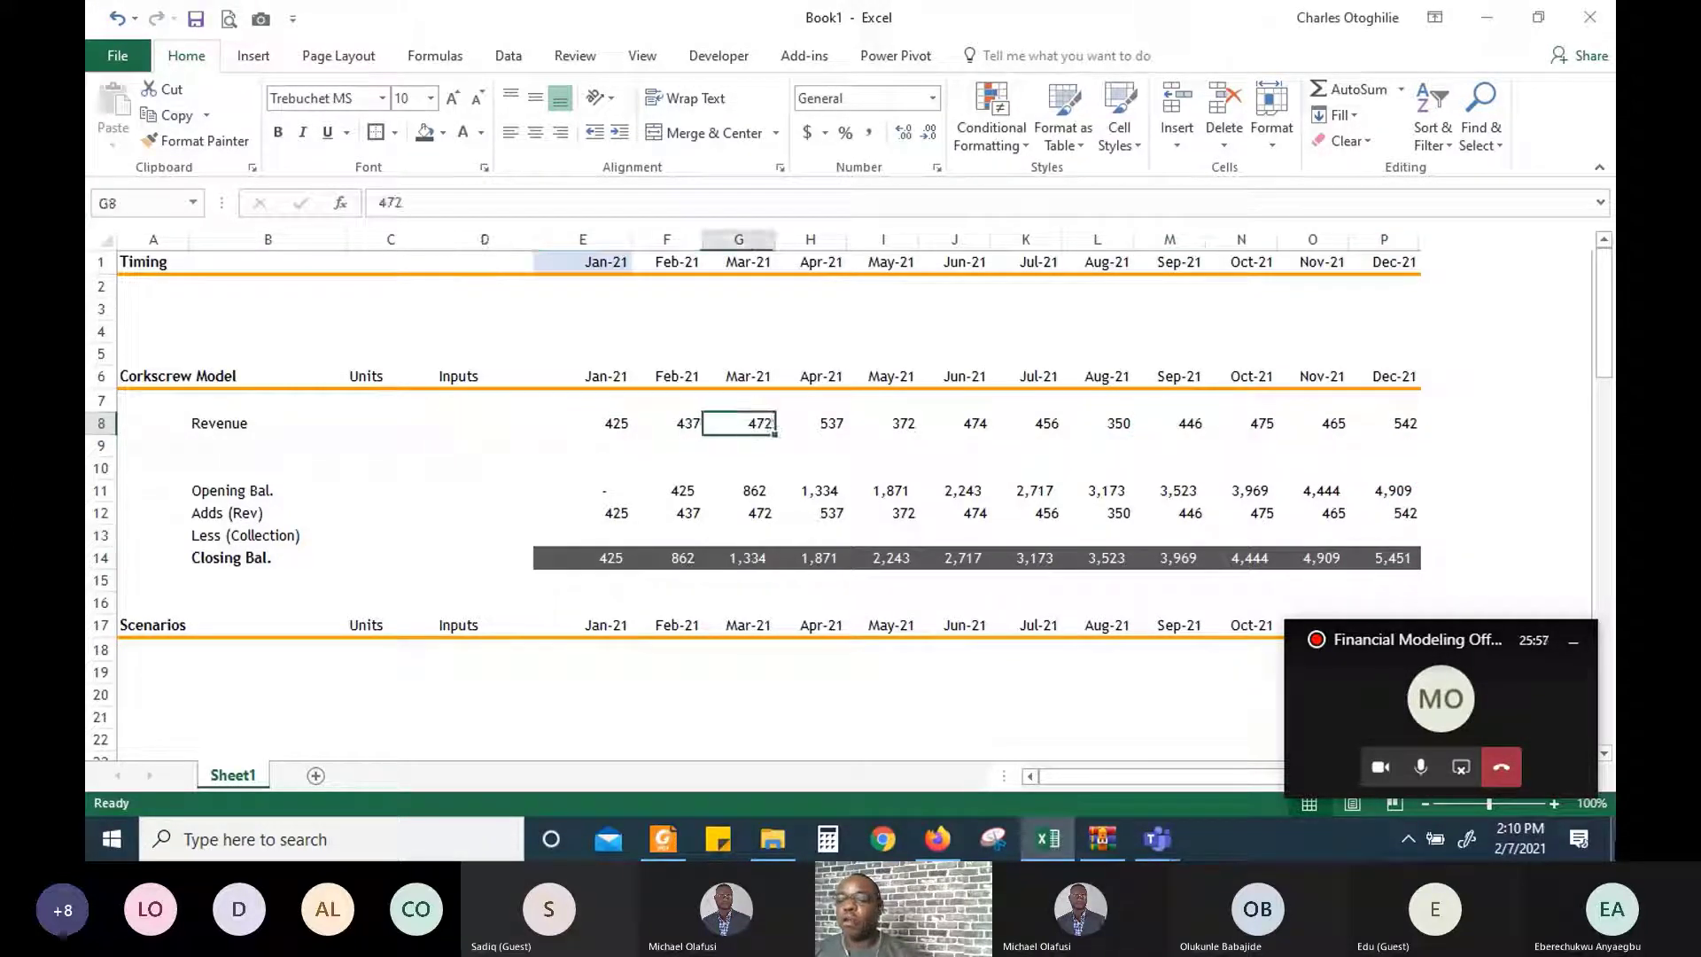
key(Left)
key(Left)
key(Left)
key(Left)
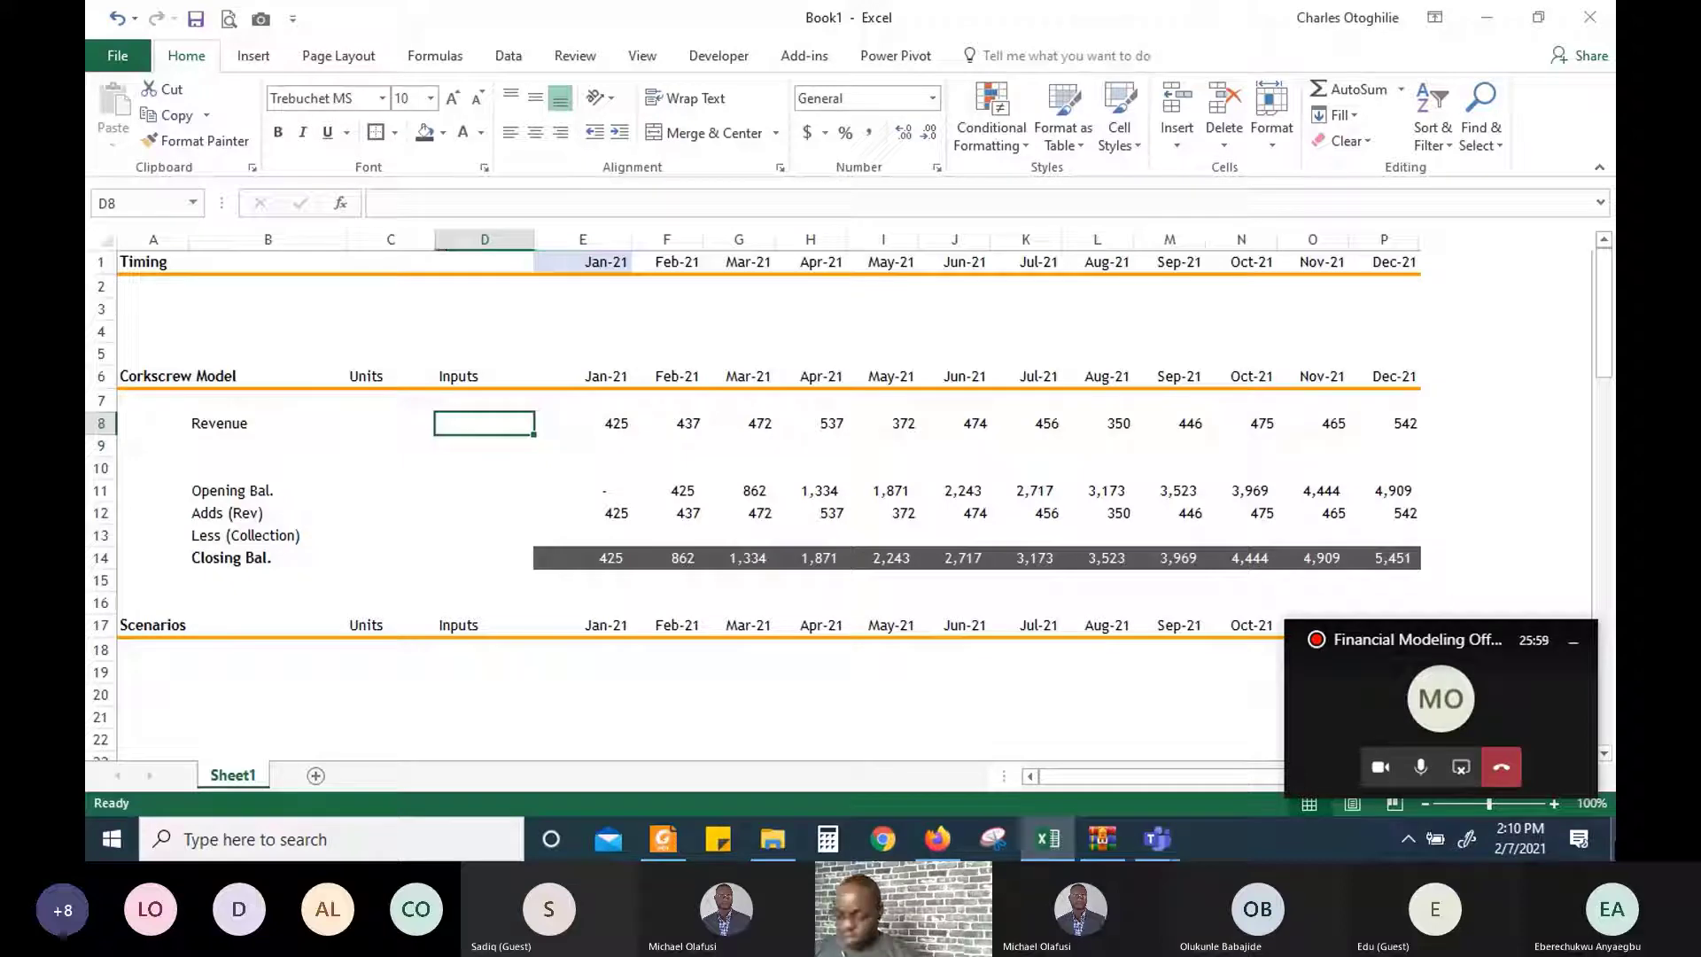
text(=sum()
key(Right)
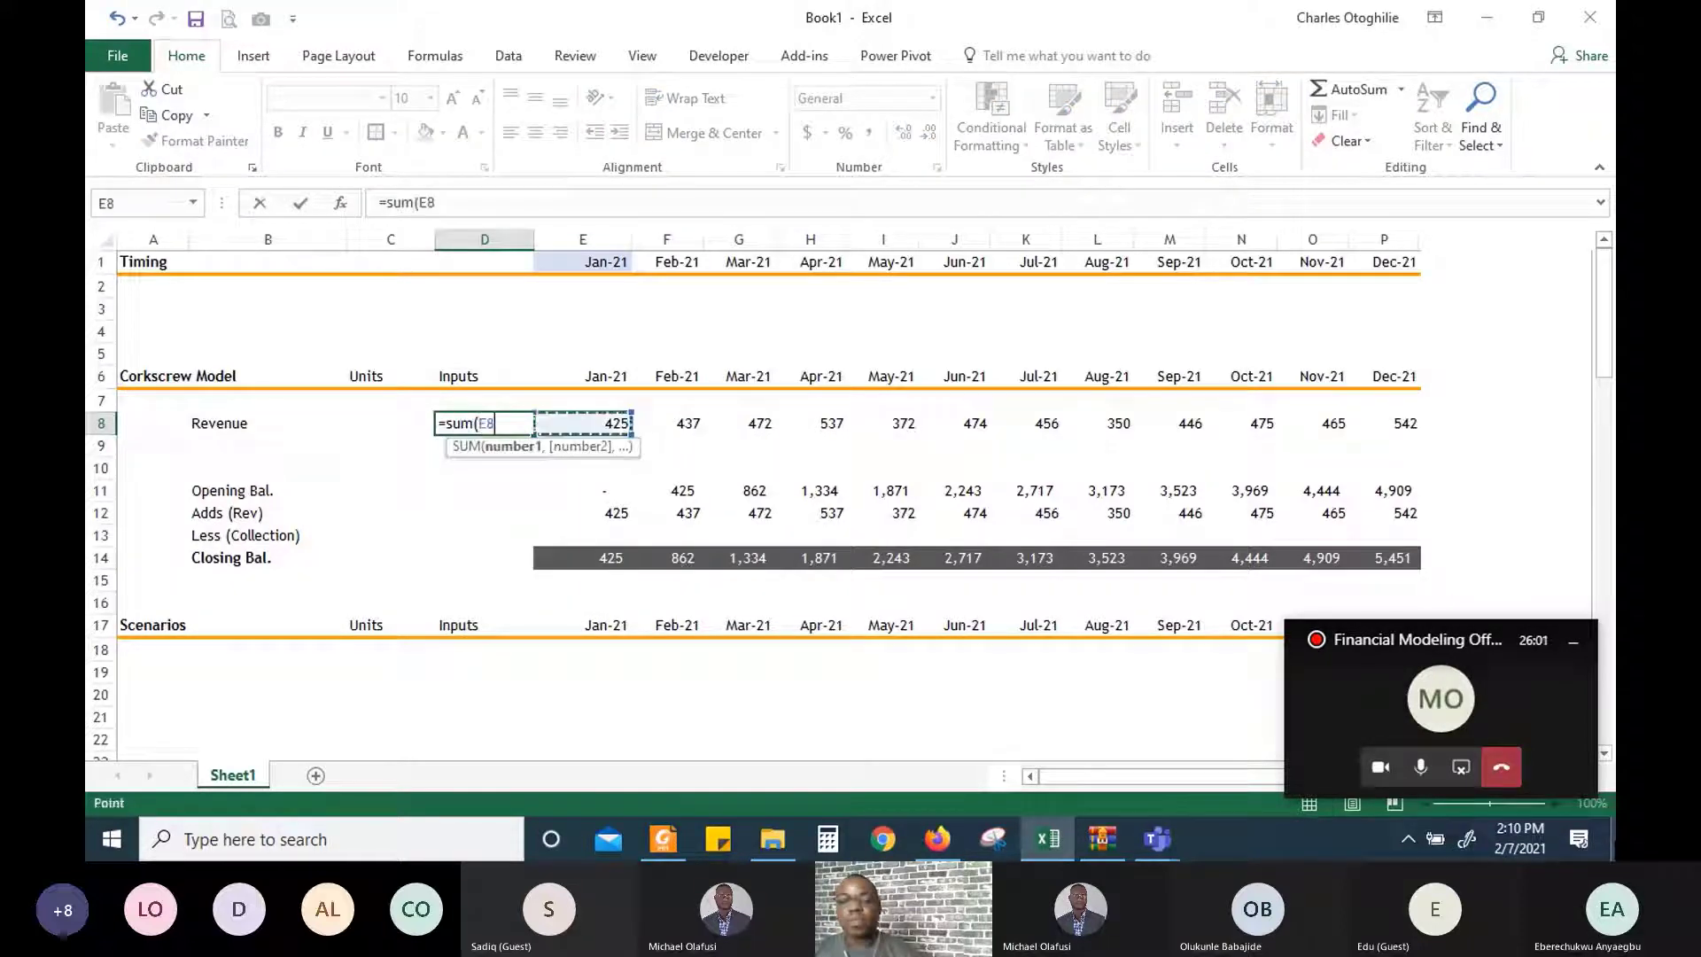
key(ctrl+shift+Right)
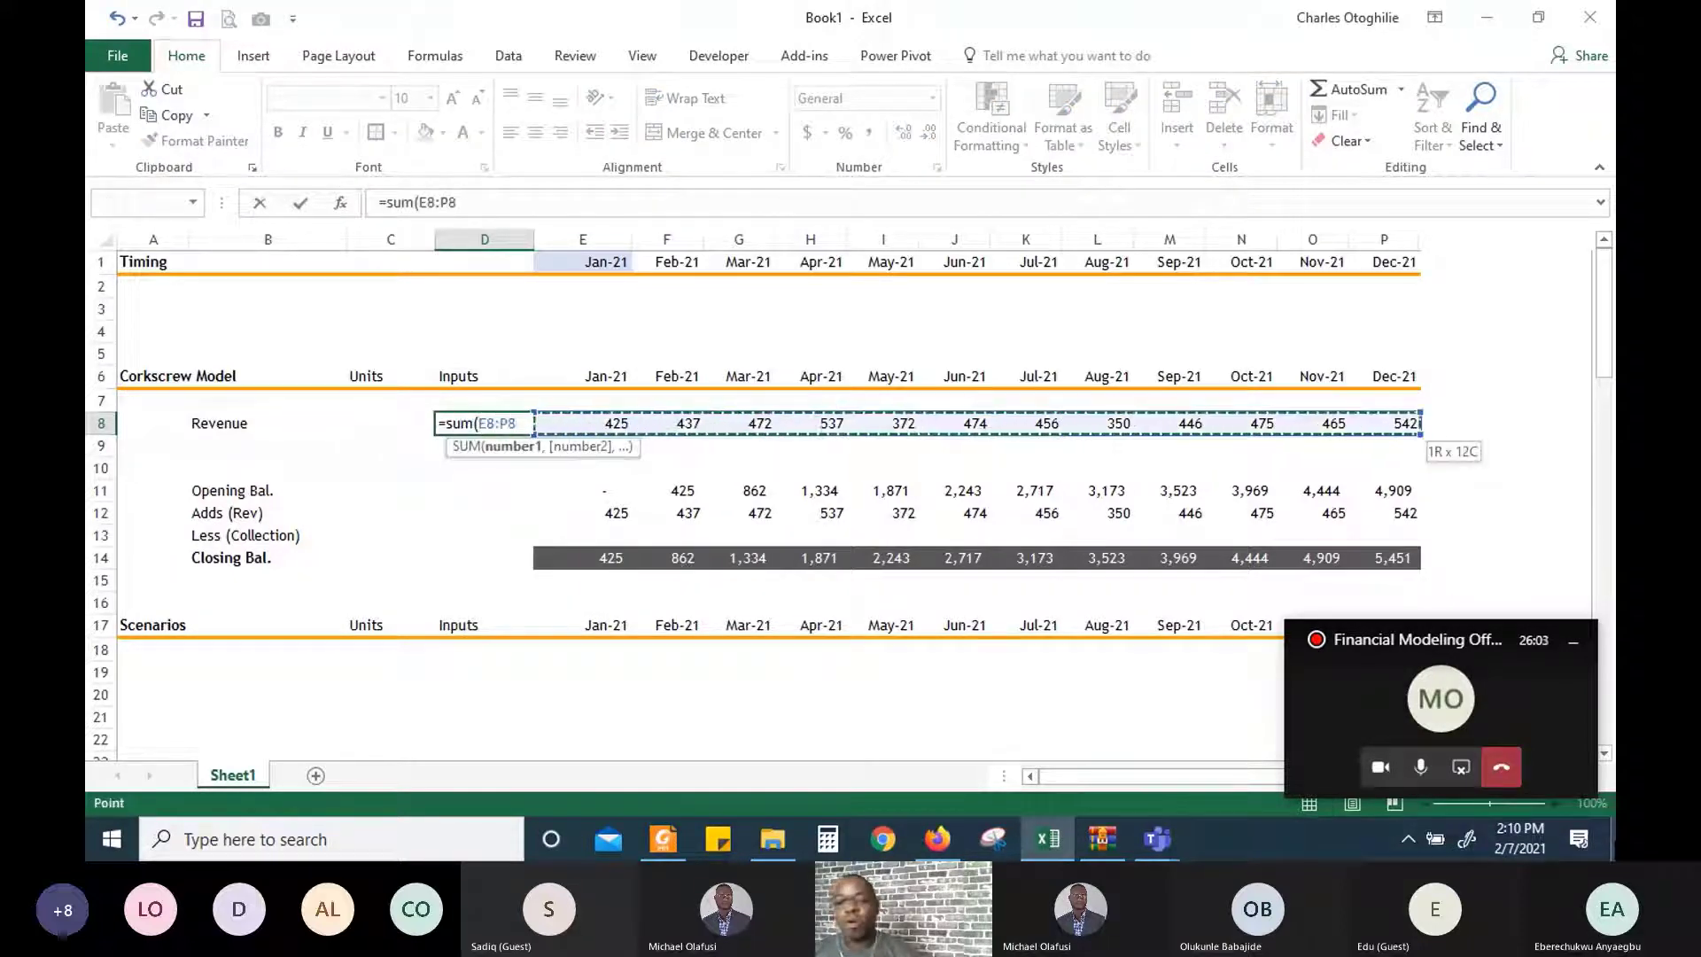
key(Return)
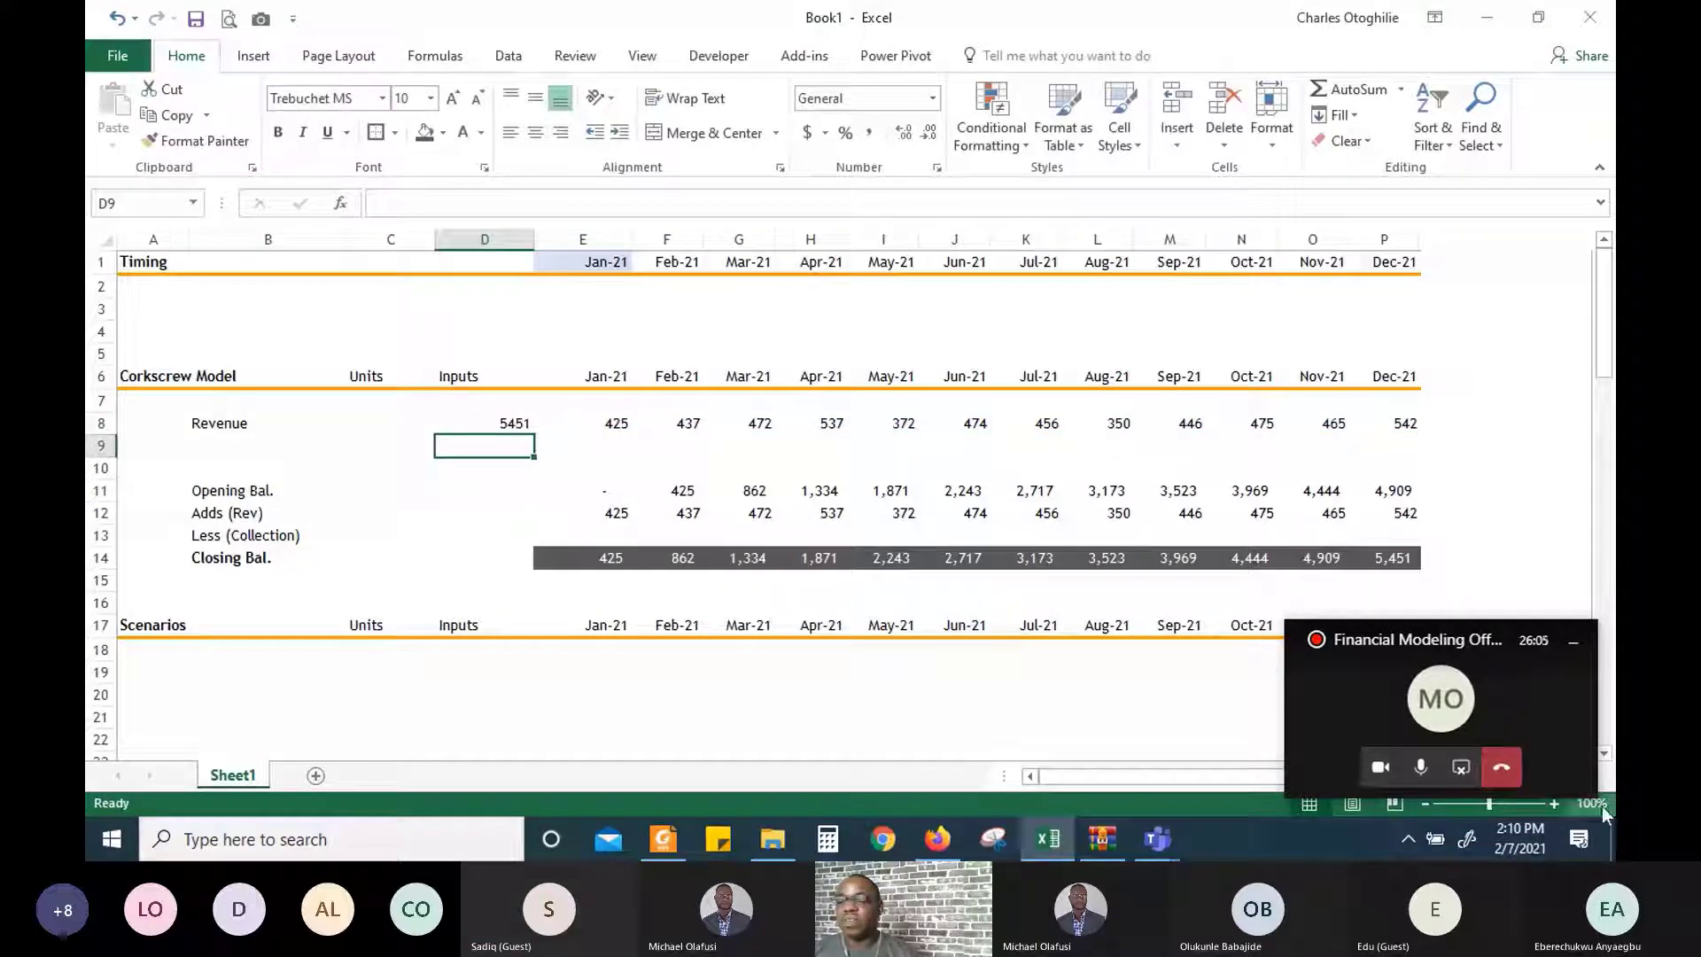
Compare the total revenue in D8 with the December Closing Bal. in P14 and the monthly revenue additions
click(1574, 640)
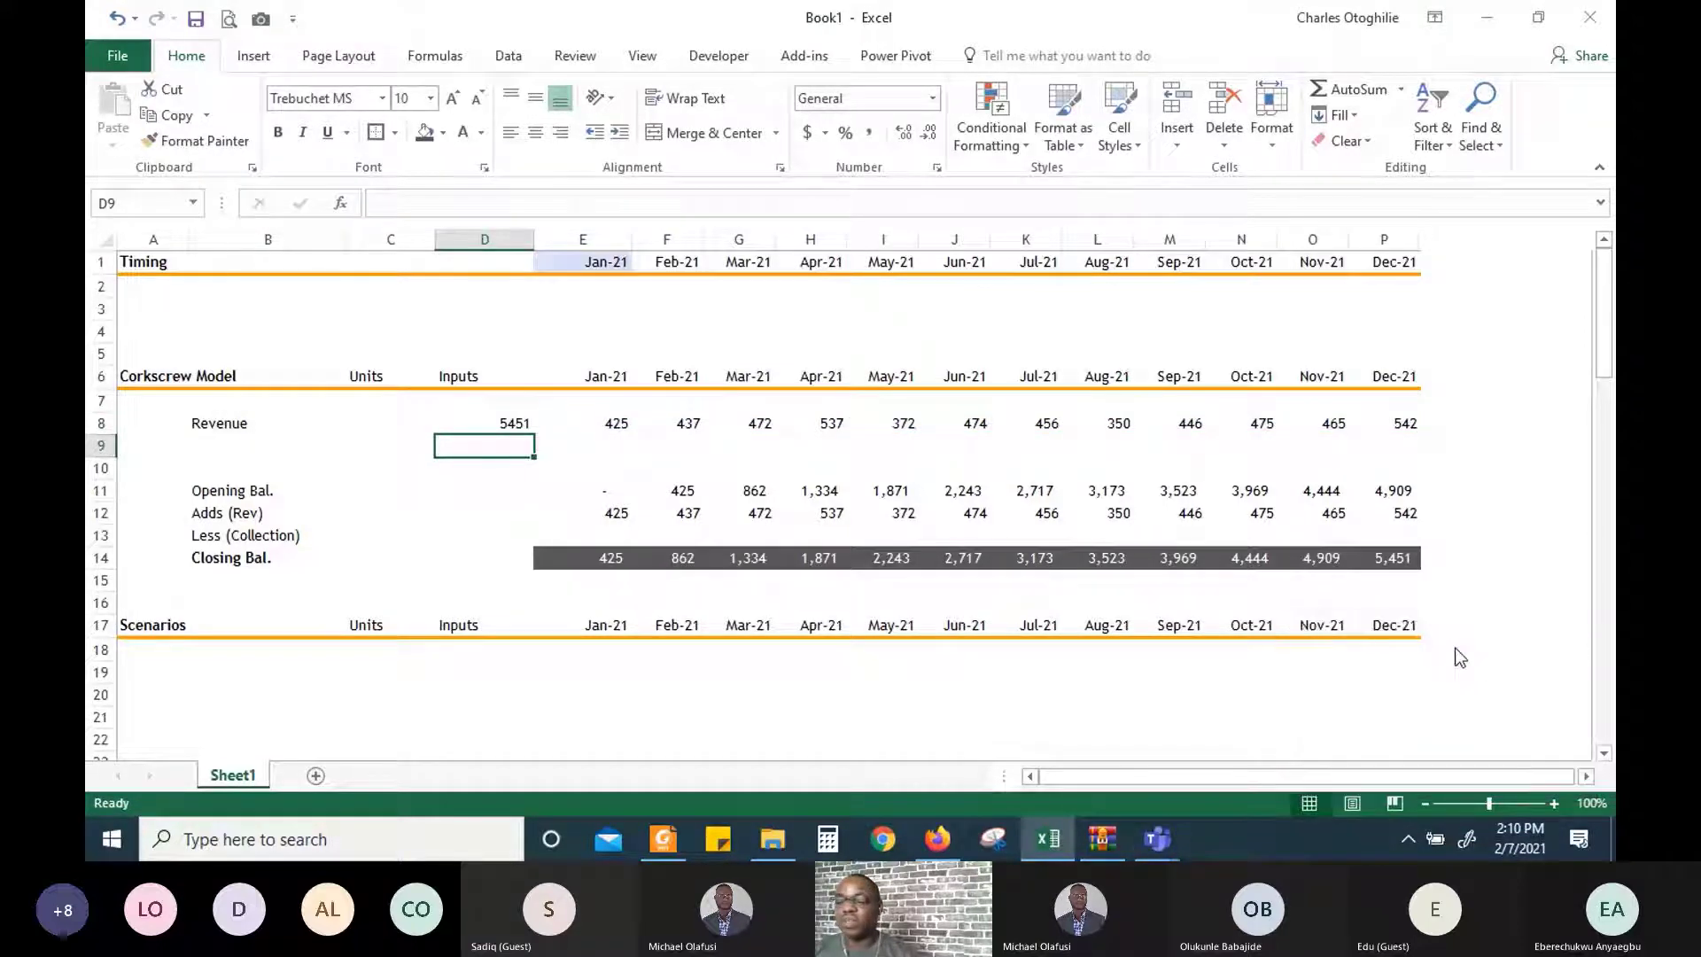
click(1395, 563)
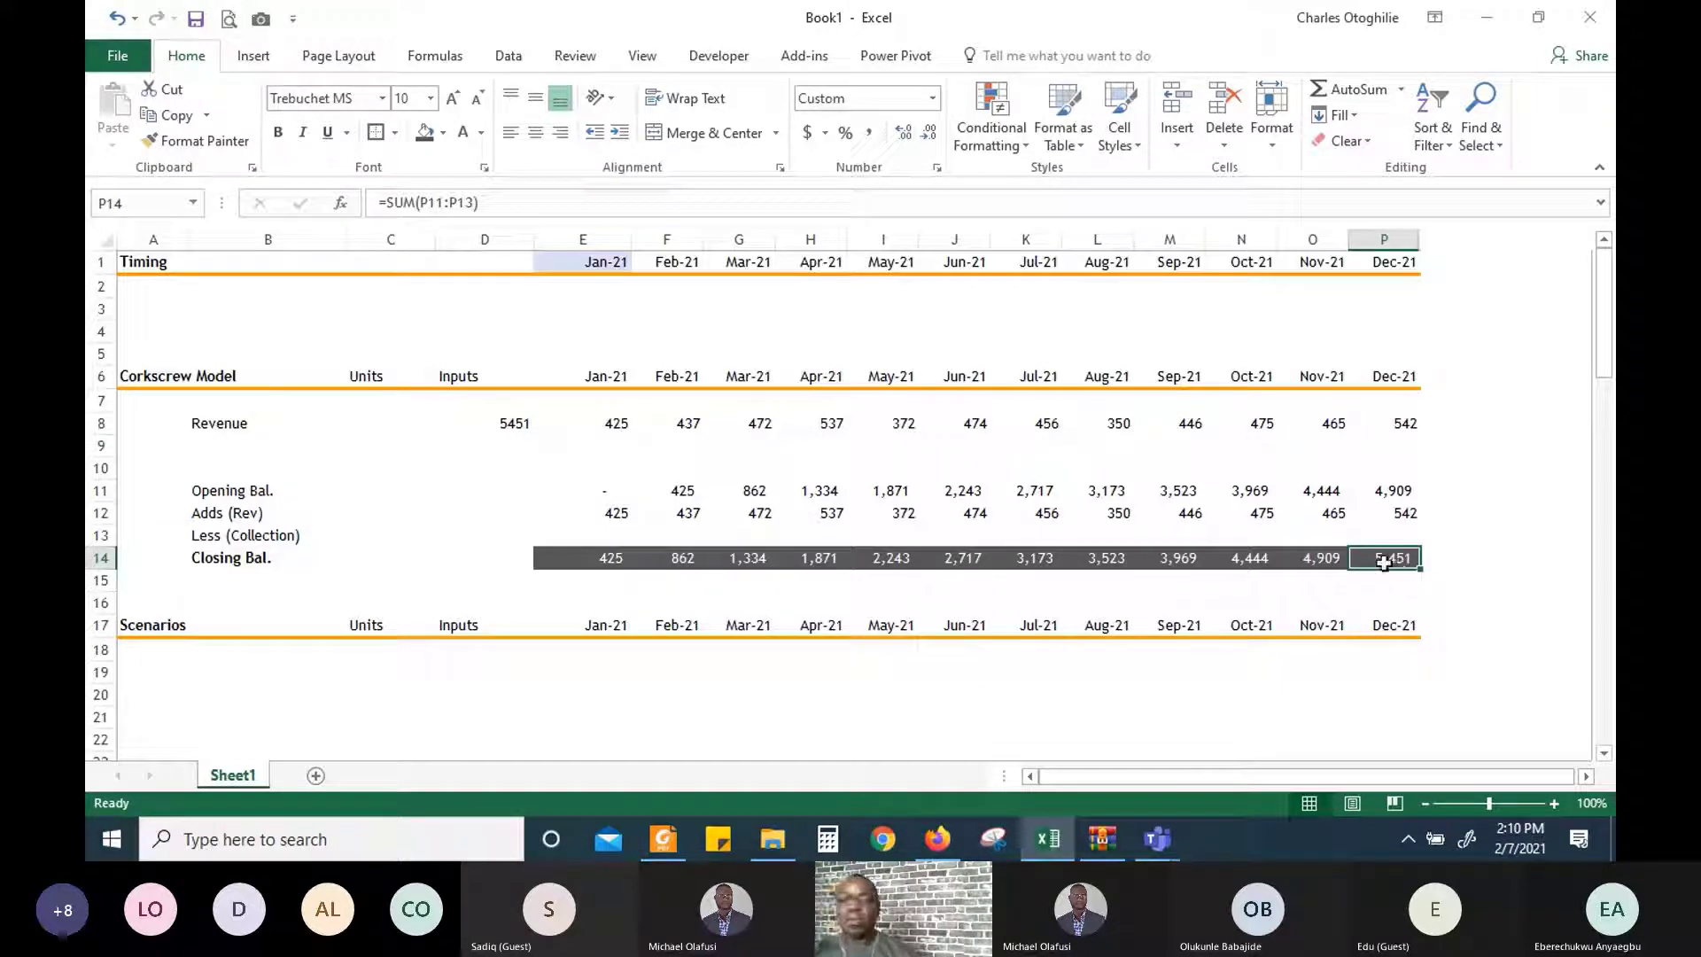
click(738, 512)
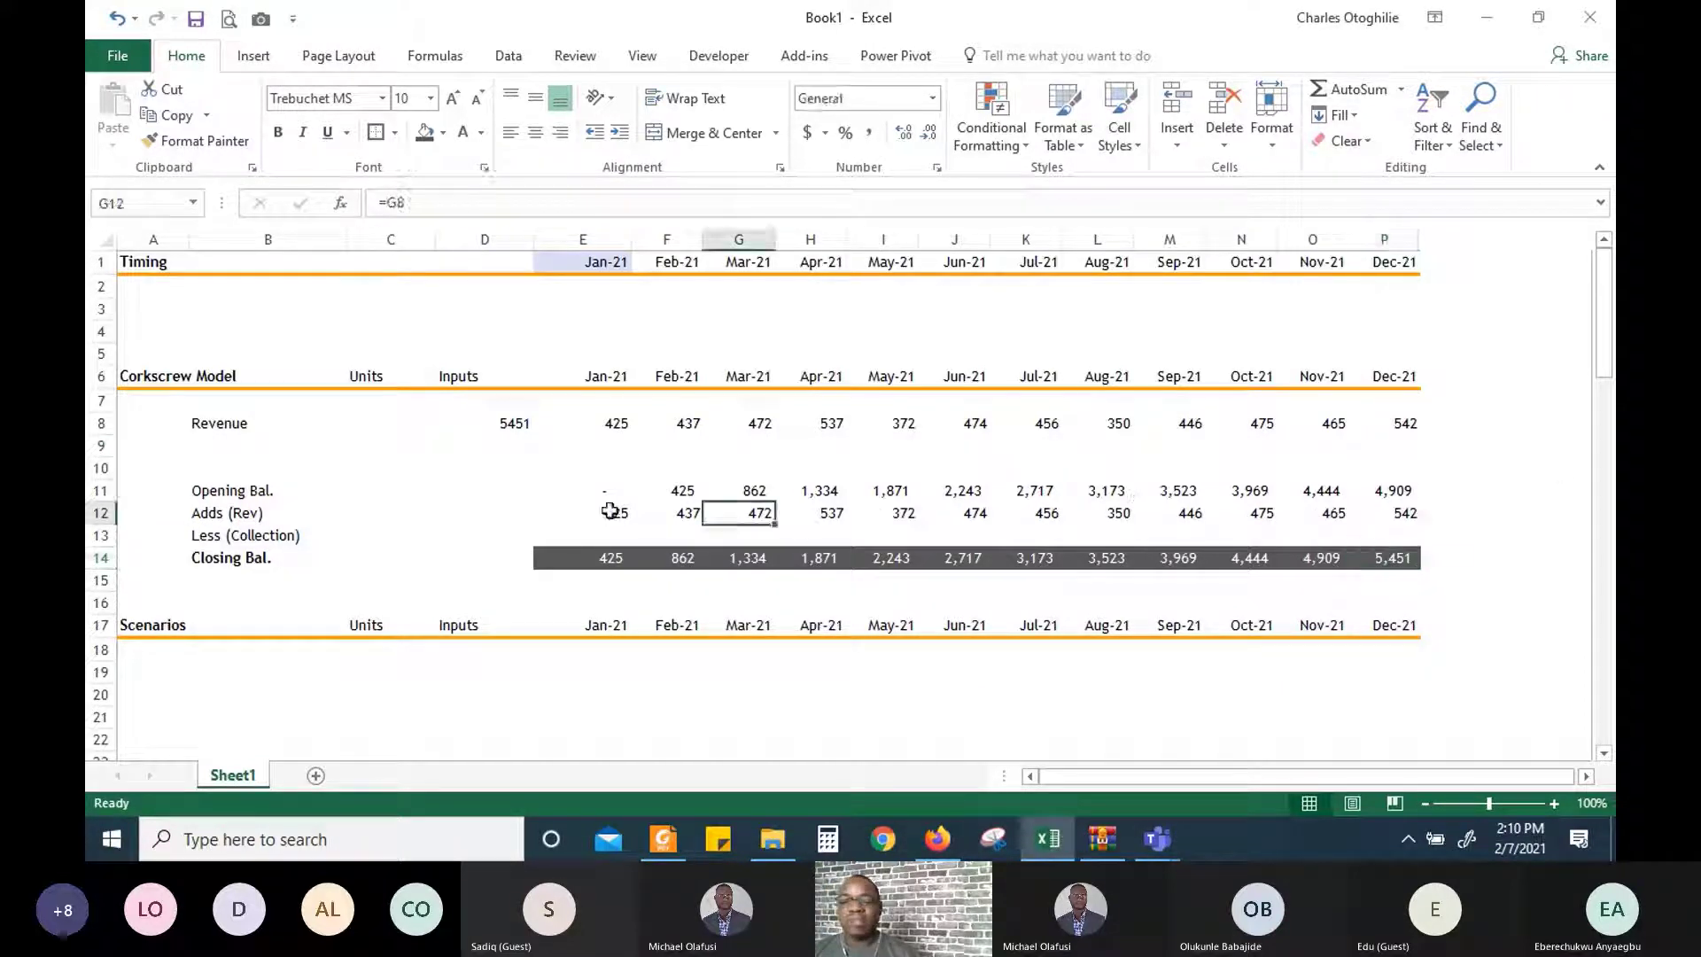
click(610, 512)
key(Up)
key(Up)
key(Up)
key(Up)
key(Up)
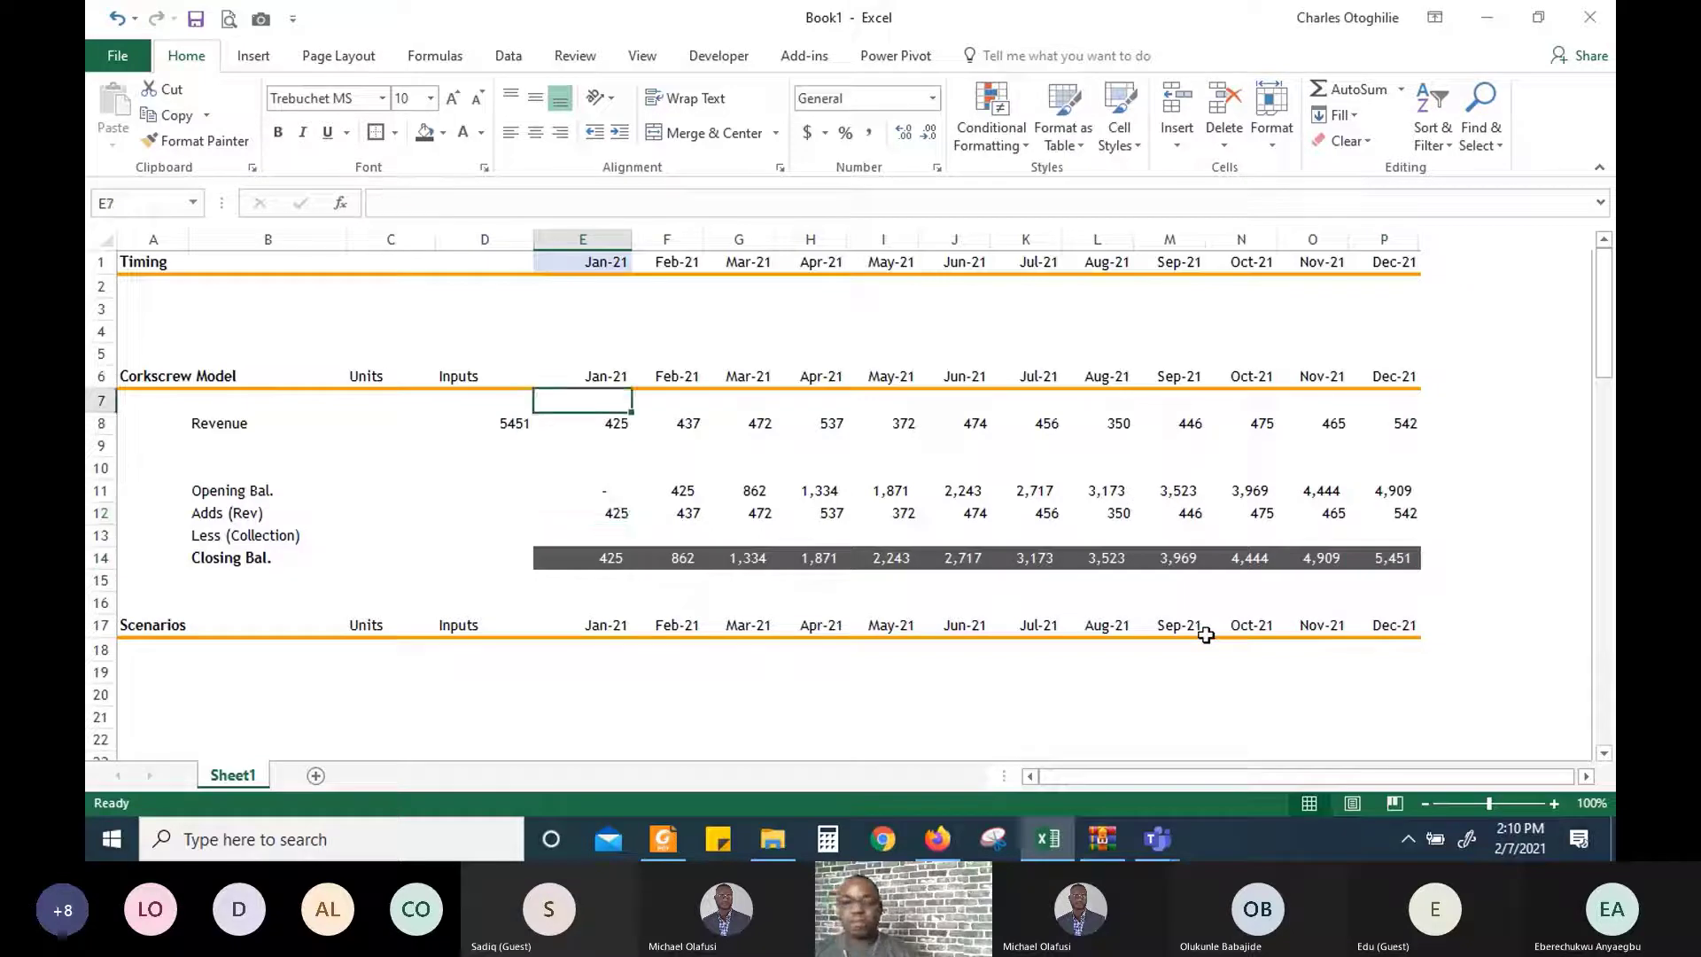
Clear the revenue total from D8
key(Down)
key(Down)
key(Down)
key(Down)
key(Up)
key(Up)
key(Left)
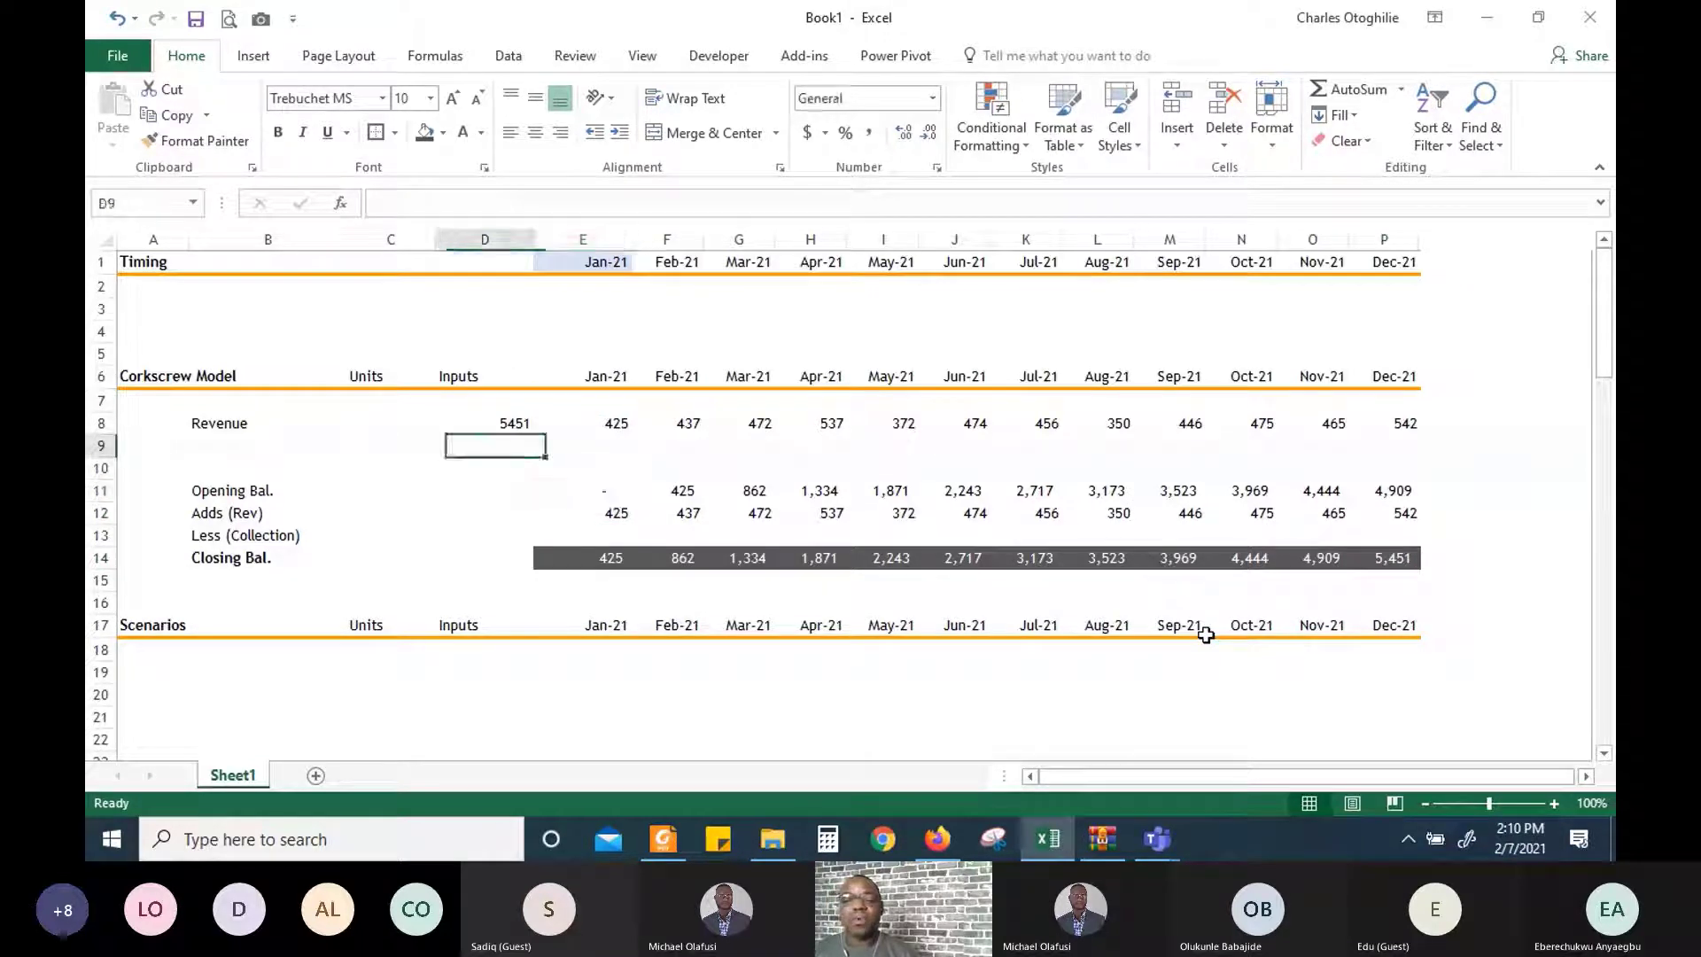
key(Up)
key(Delete)
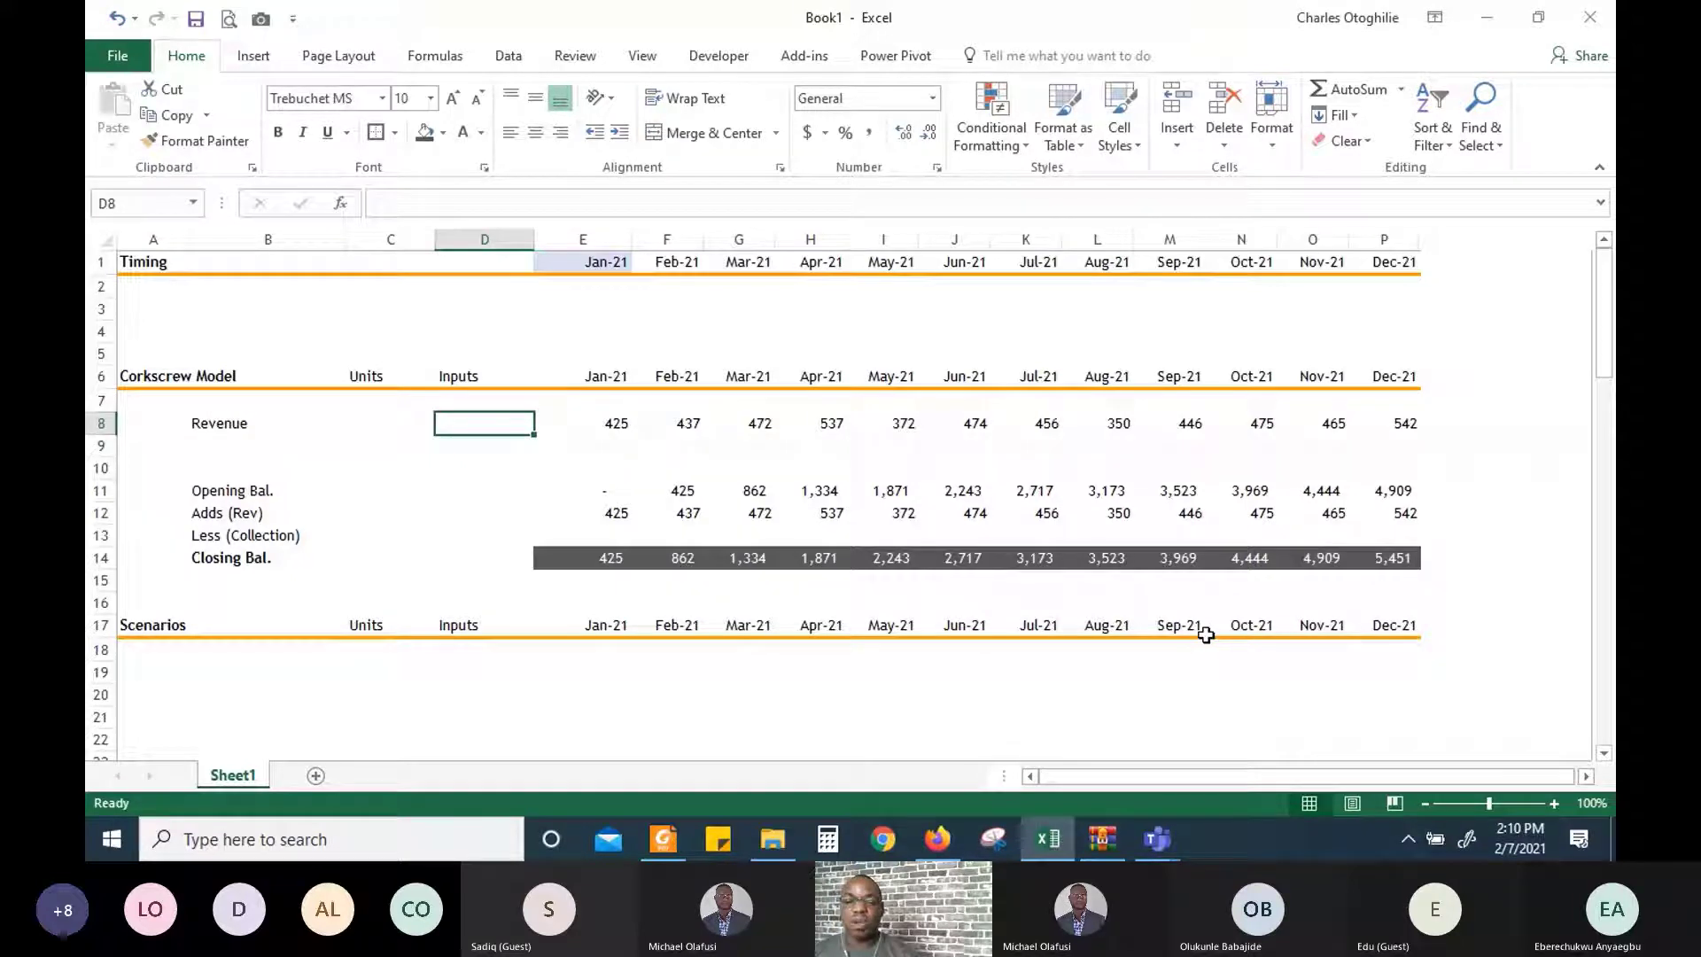
Link the February Less (Collection) cell F13 to January's revenue addition with the formula =E12
key(Down)
key(Down)
key(Down)
key(Down)
key(Right)
key(Right)
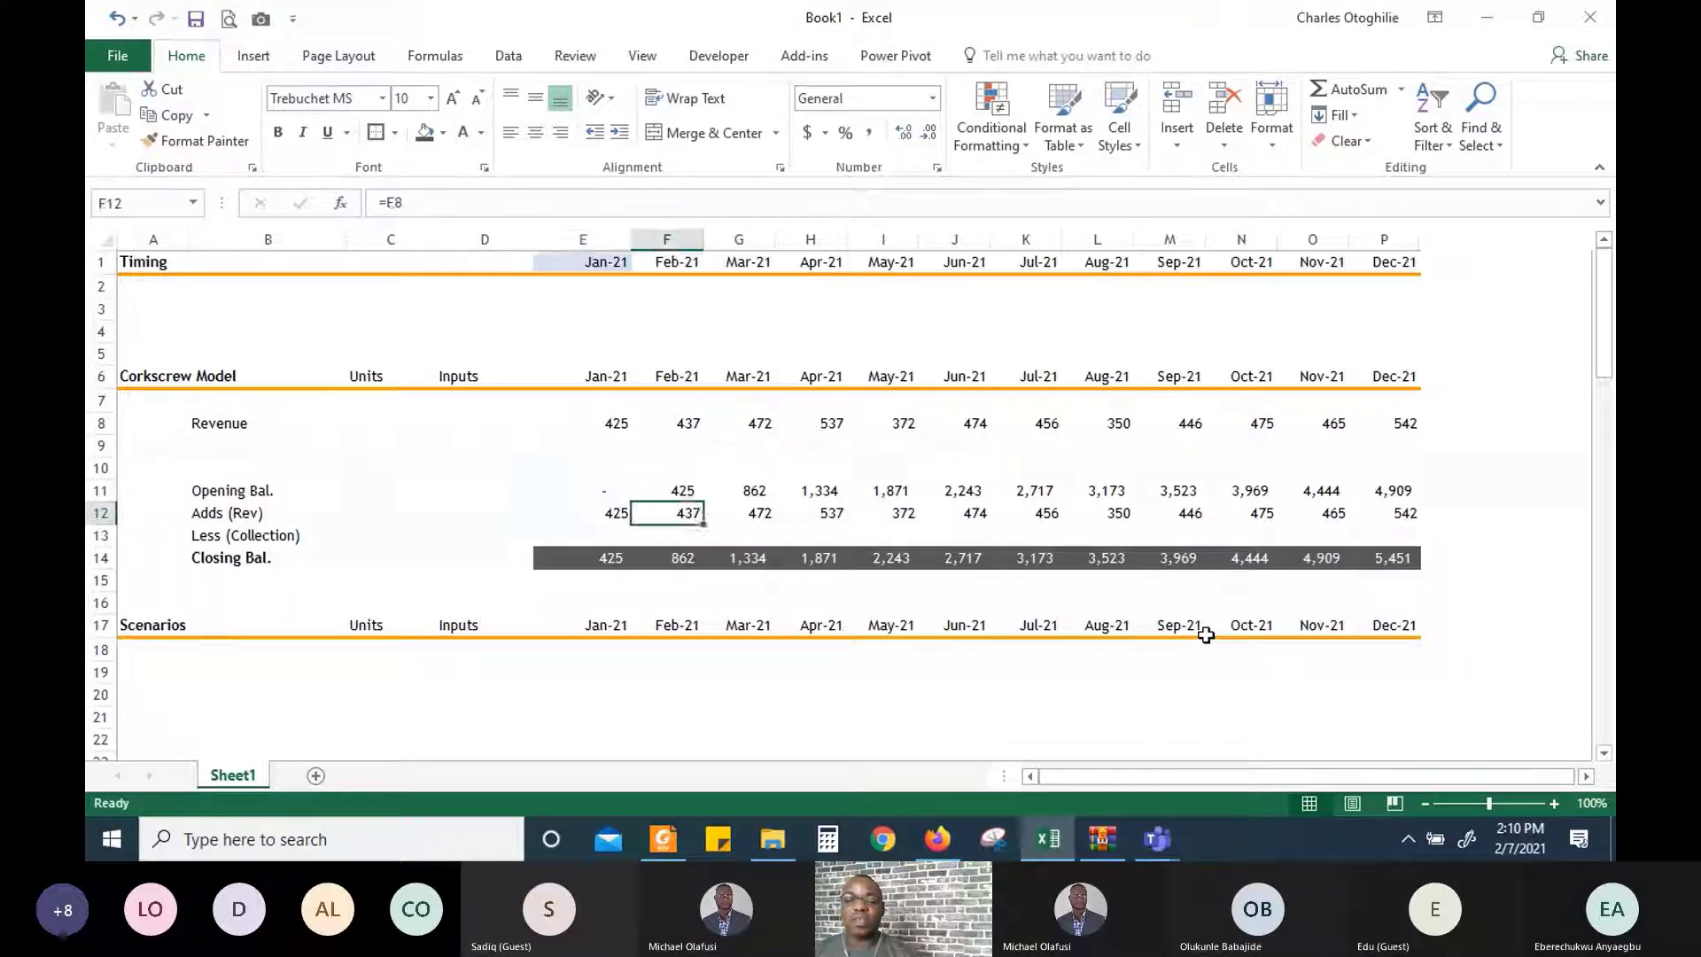
key(Up)
key(Left)
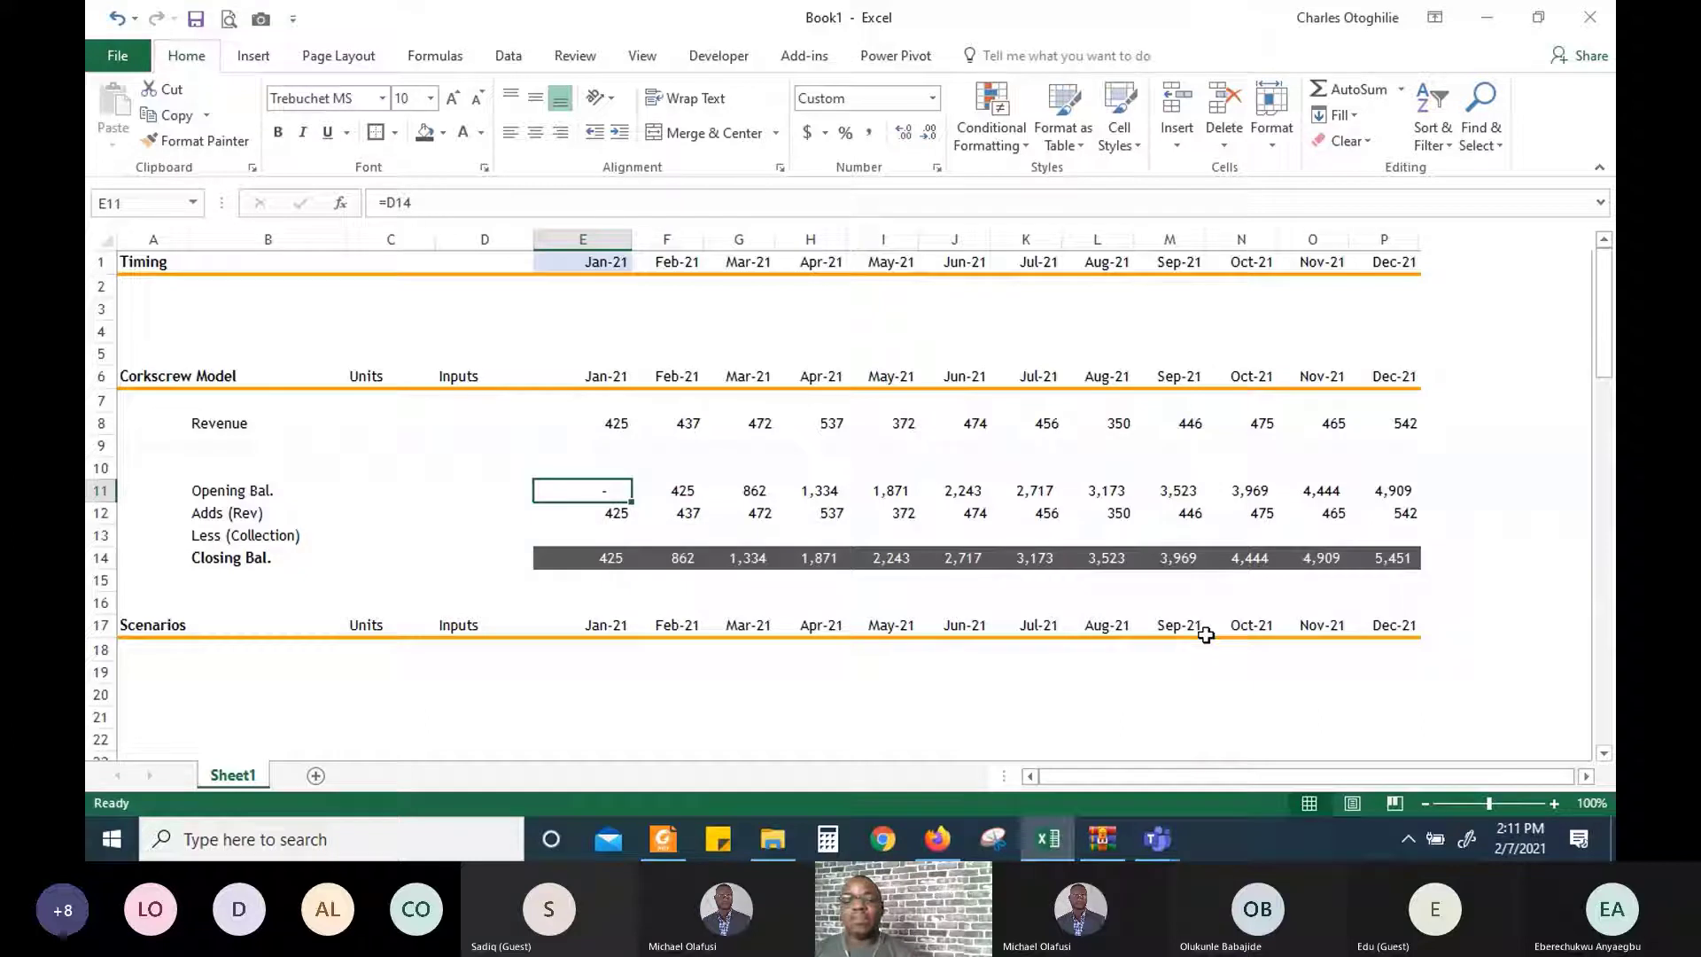
key(Down)
key(Down)
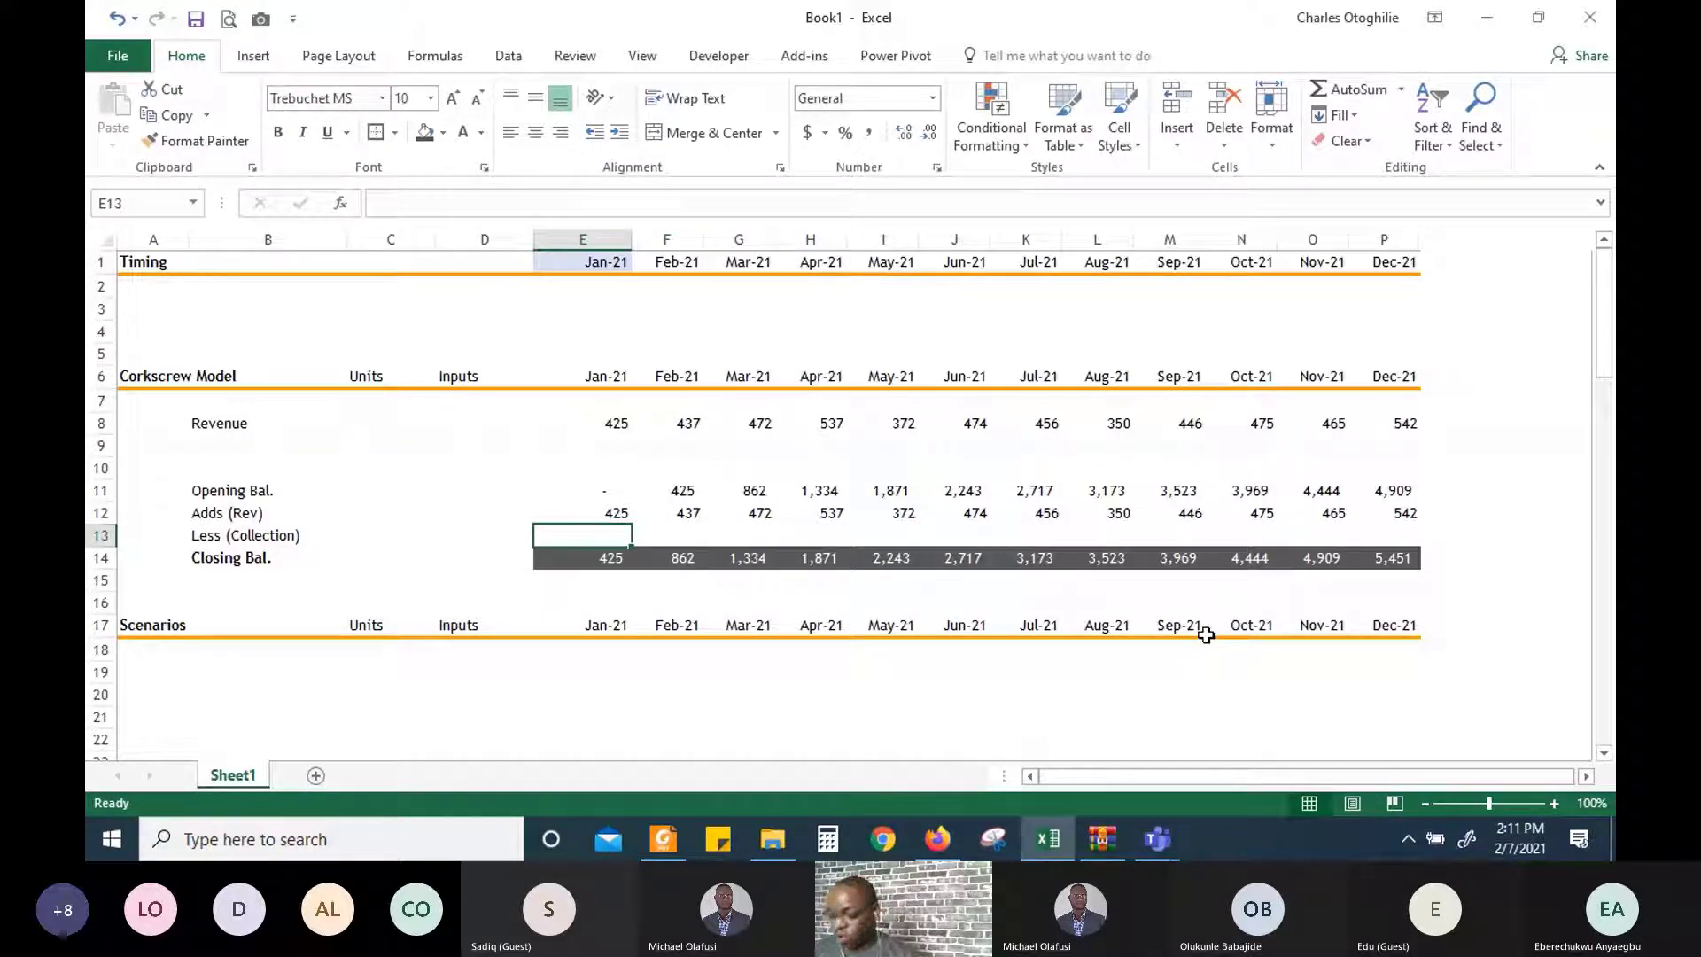
key(Right)
text(=)
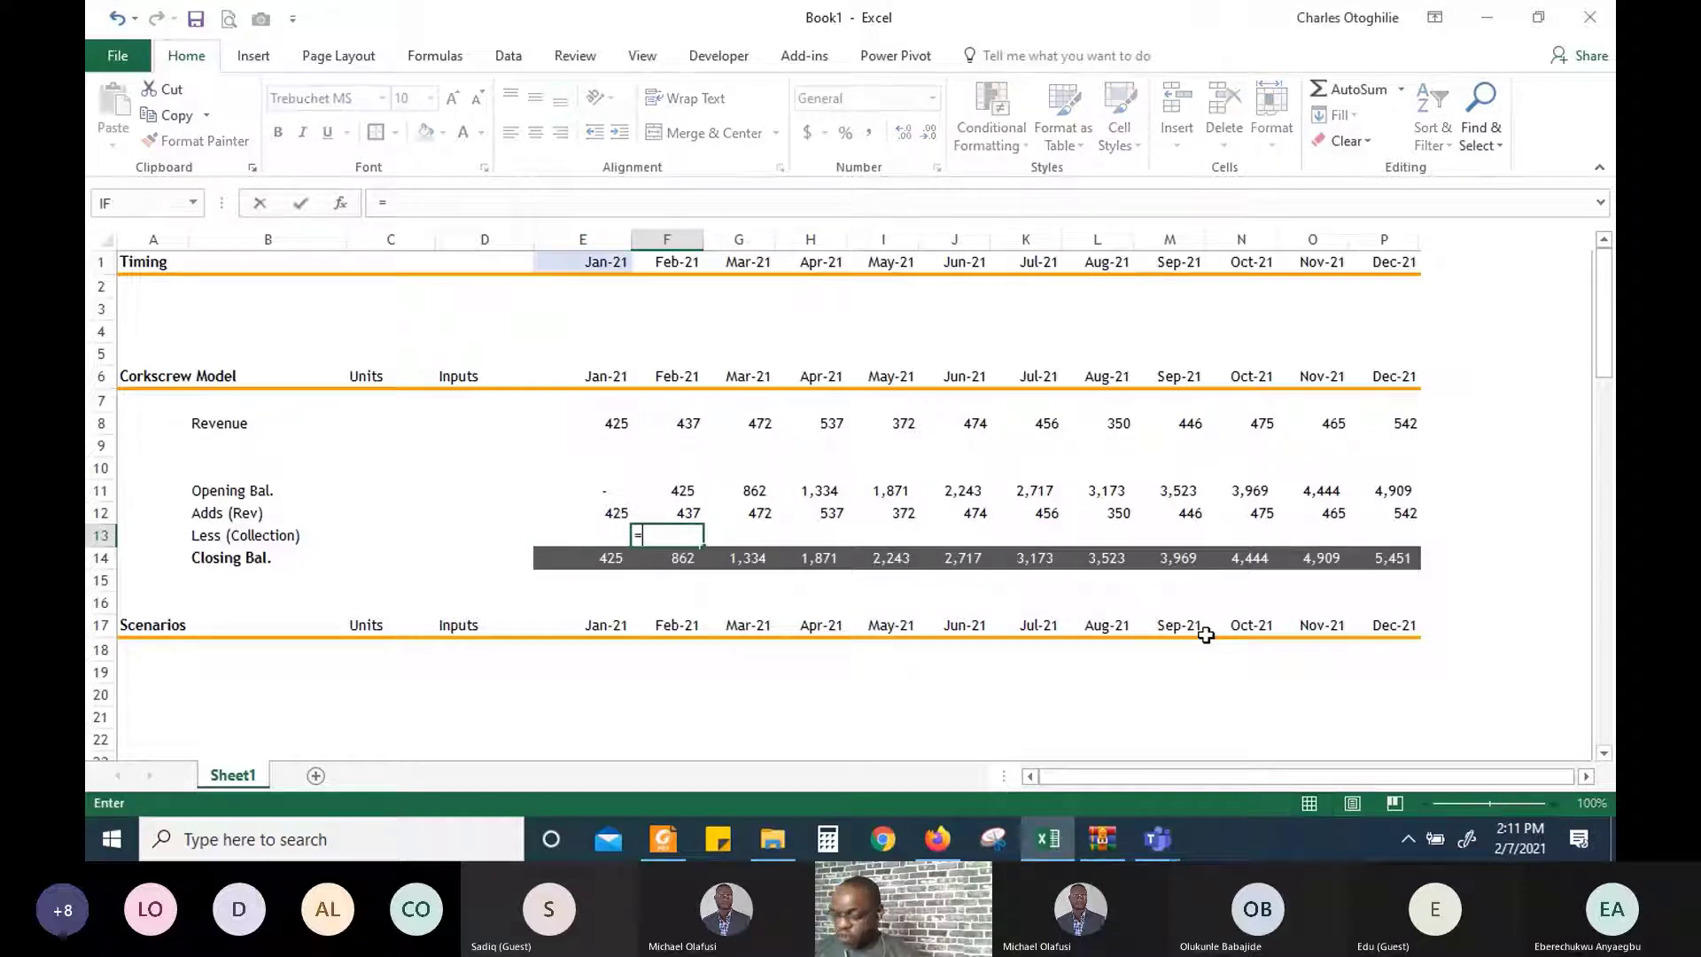
key(Up)
key(Up)
key(Down)
key(Down)
key(Left)
key(Up)
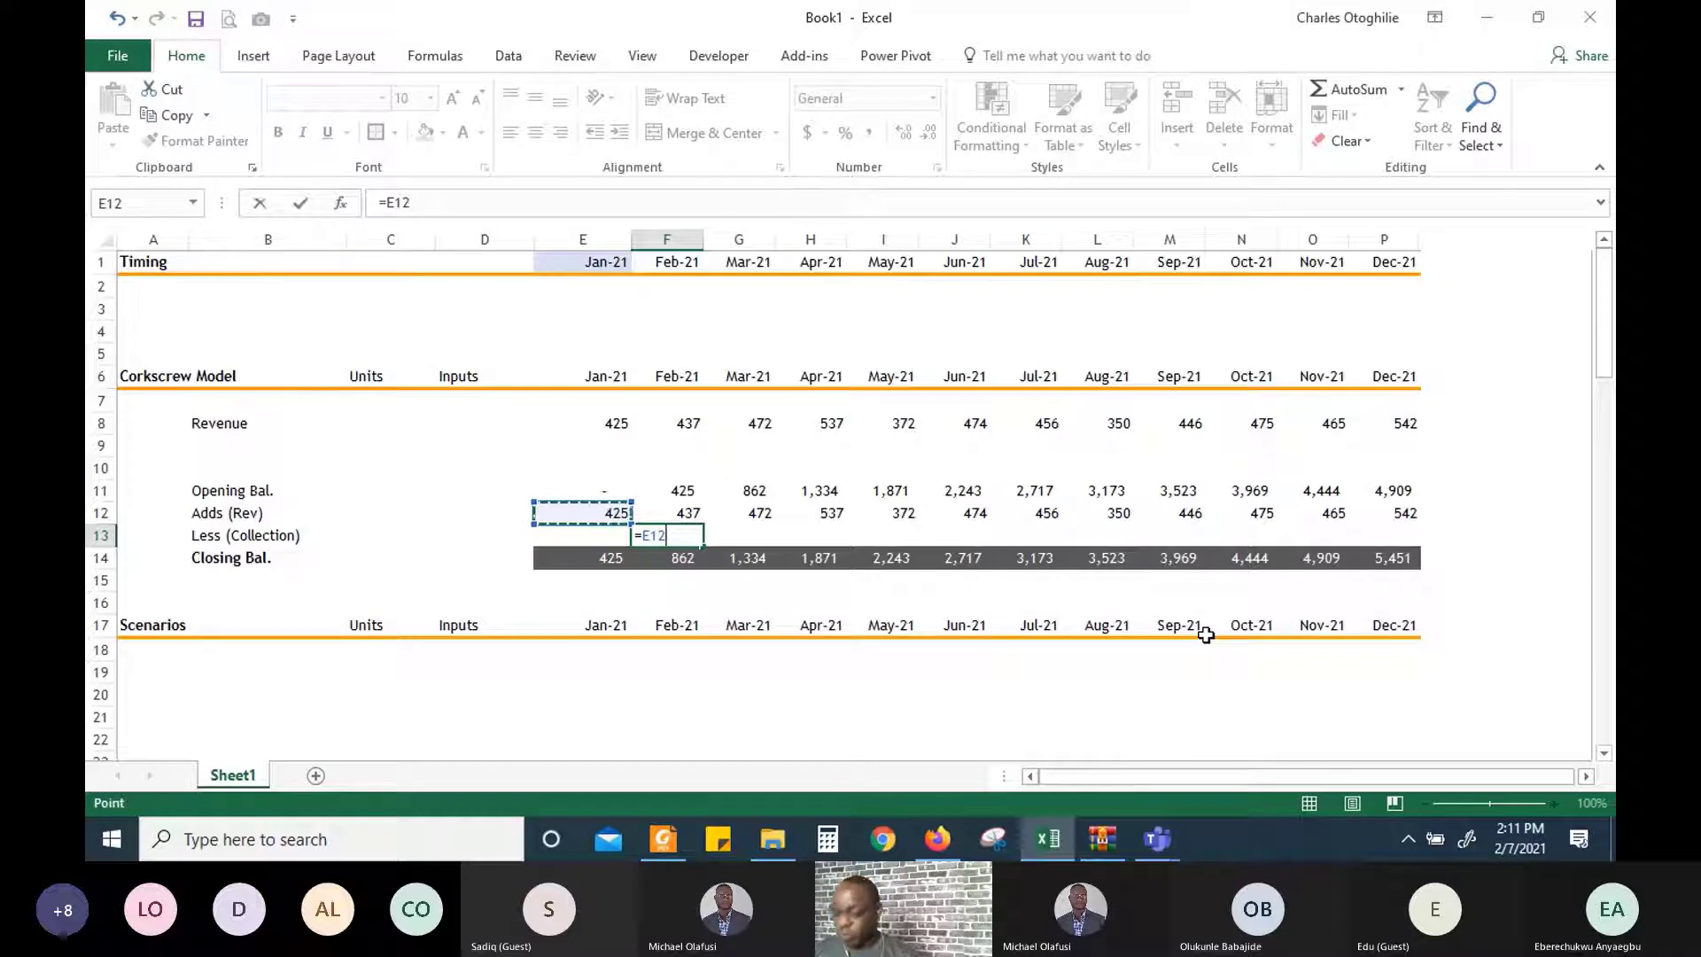
key(Return)
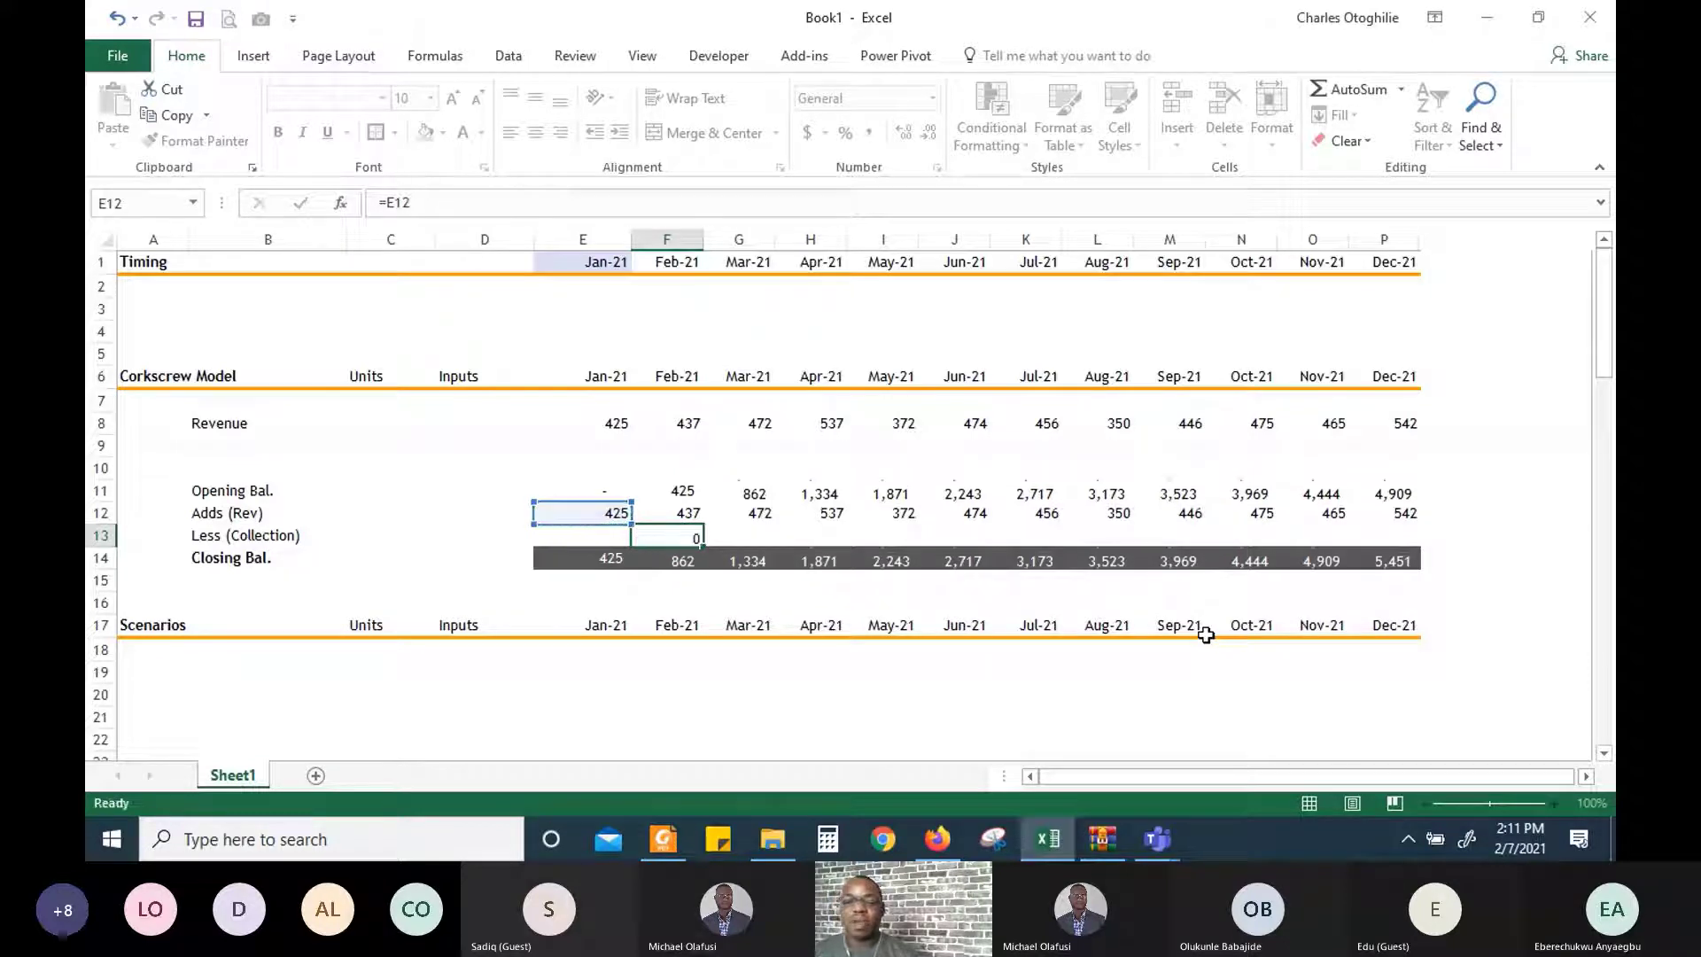
Make the February collection in F13 negative by changing its formula to =-E12
click(687, 536)
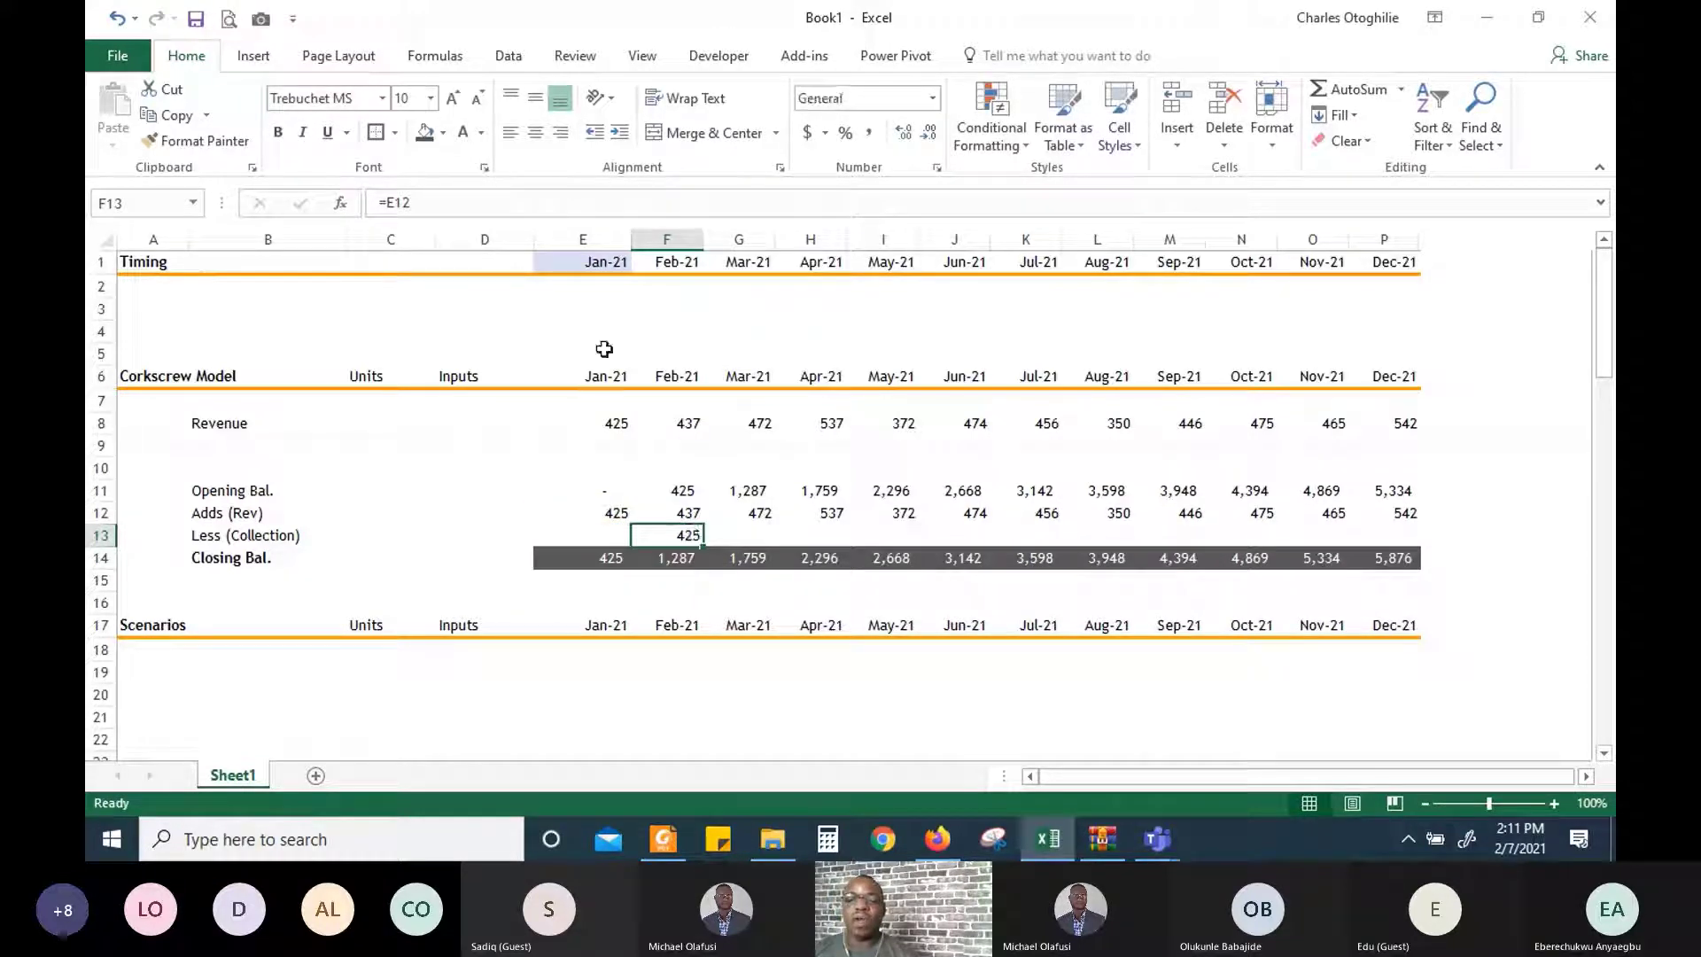
click(387, 203)
text(-)
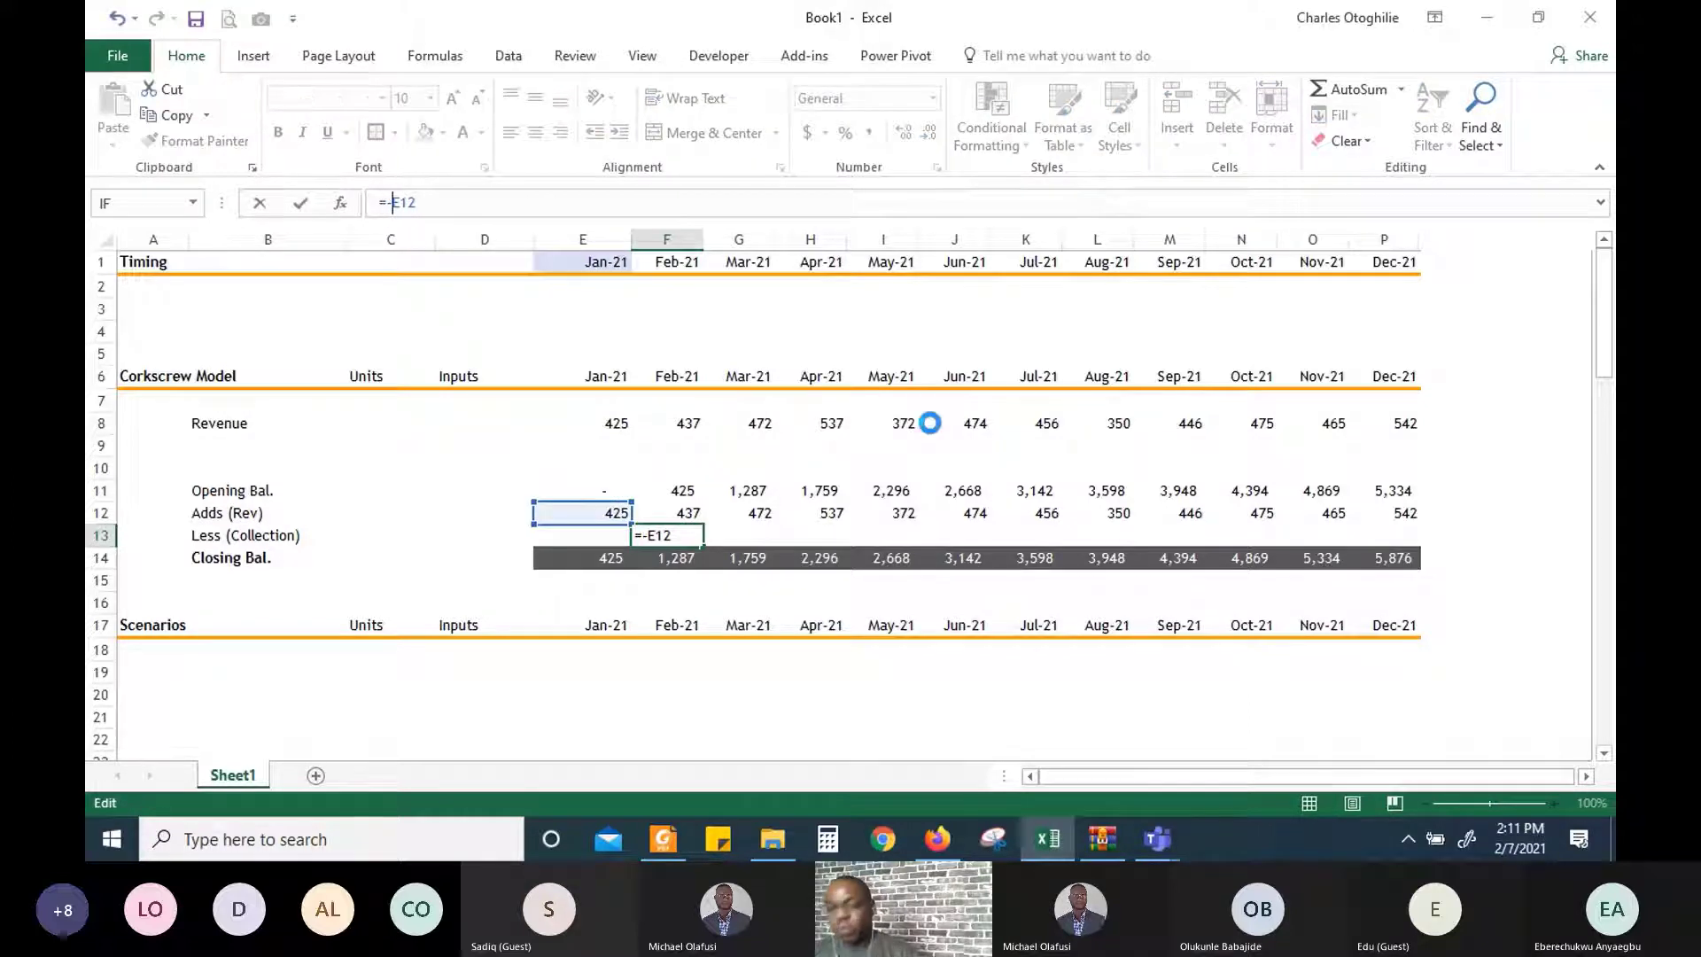
key(Return)
key(Up)
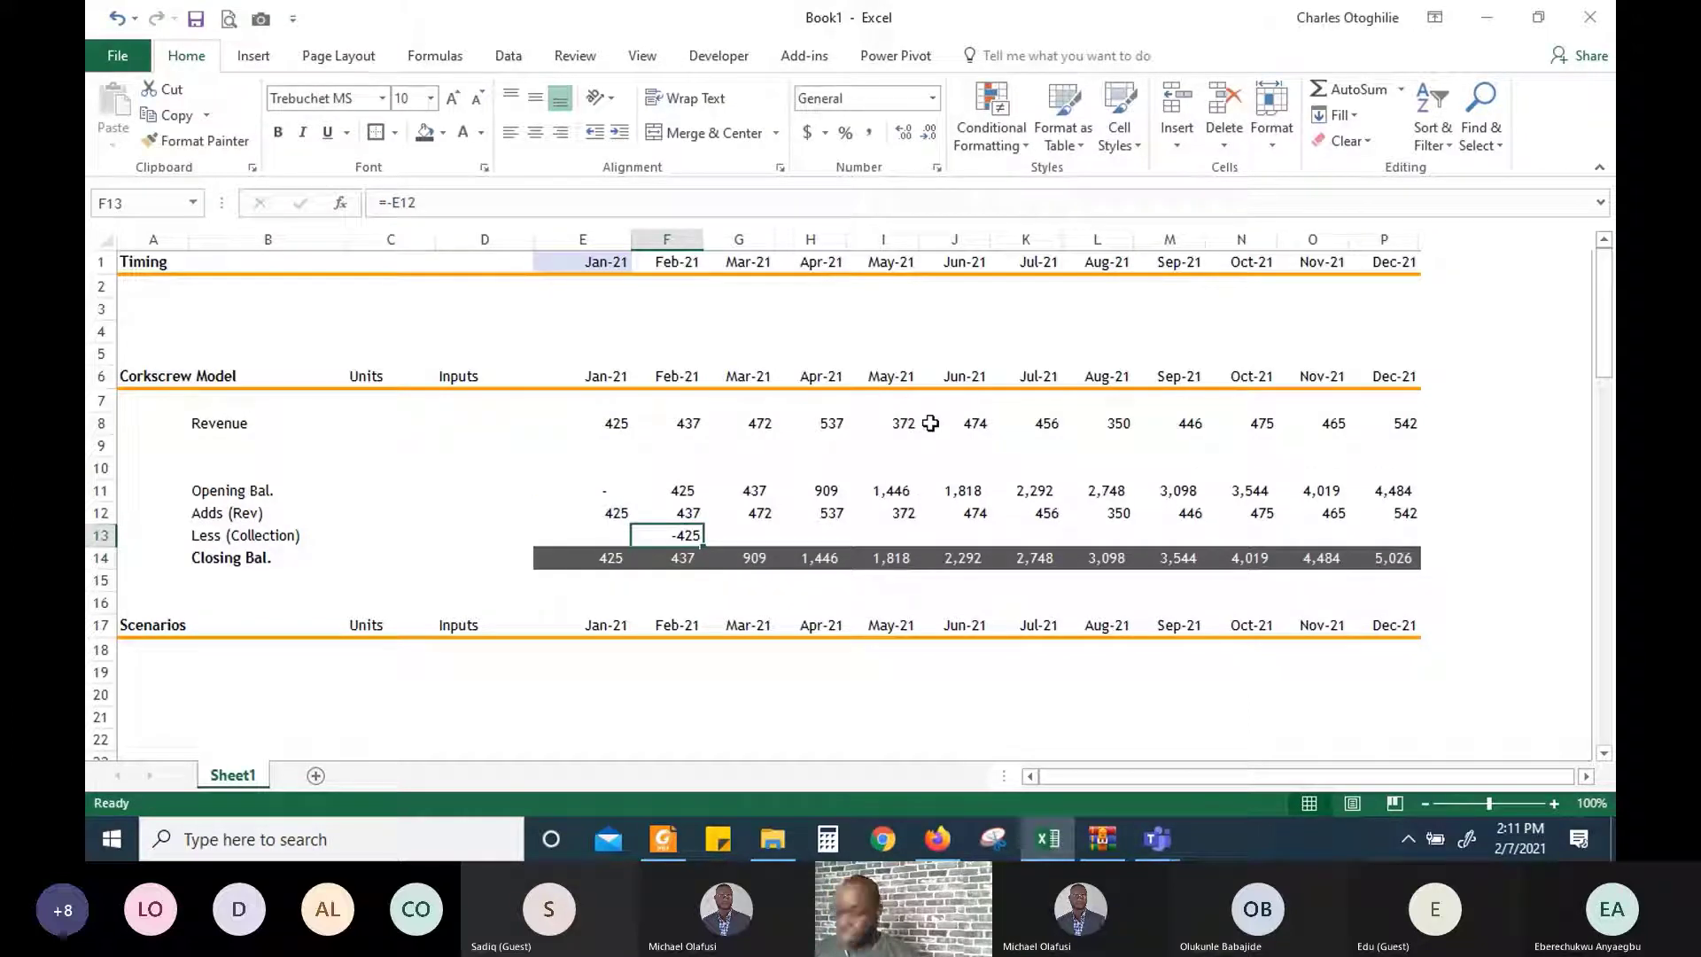
Format the January and February collection cells E13:F13 in Comma Style with no decimal places
key(Left)
key(shift+Right)
key(shift+Right)
key(shift+Right)
key(shift+Right)
key(shift+Right)
key(shift+Right)
key(shift+Right)
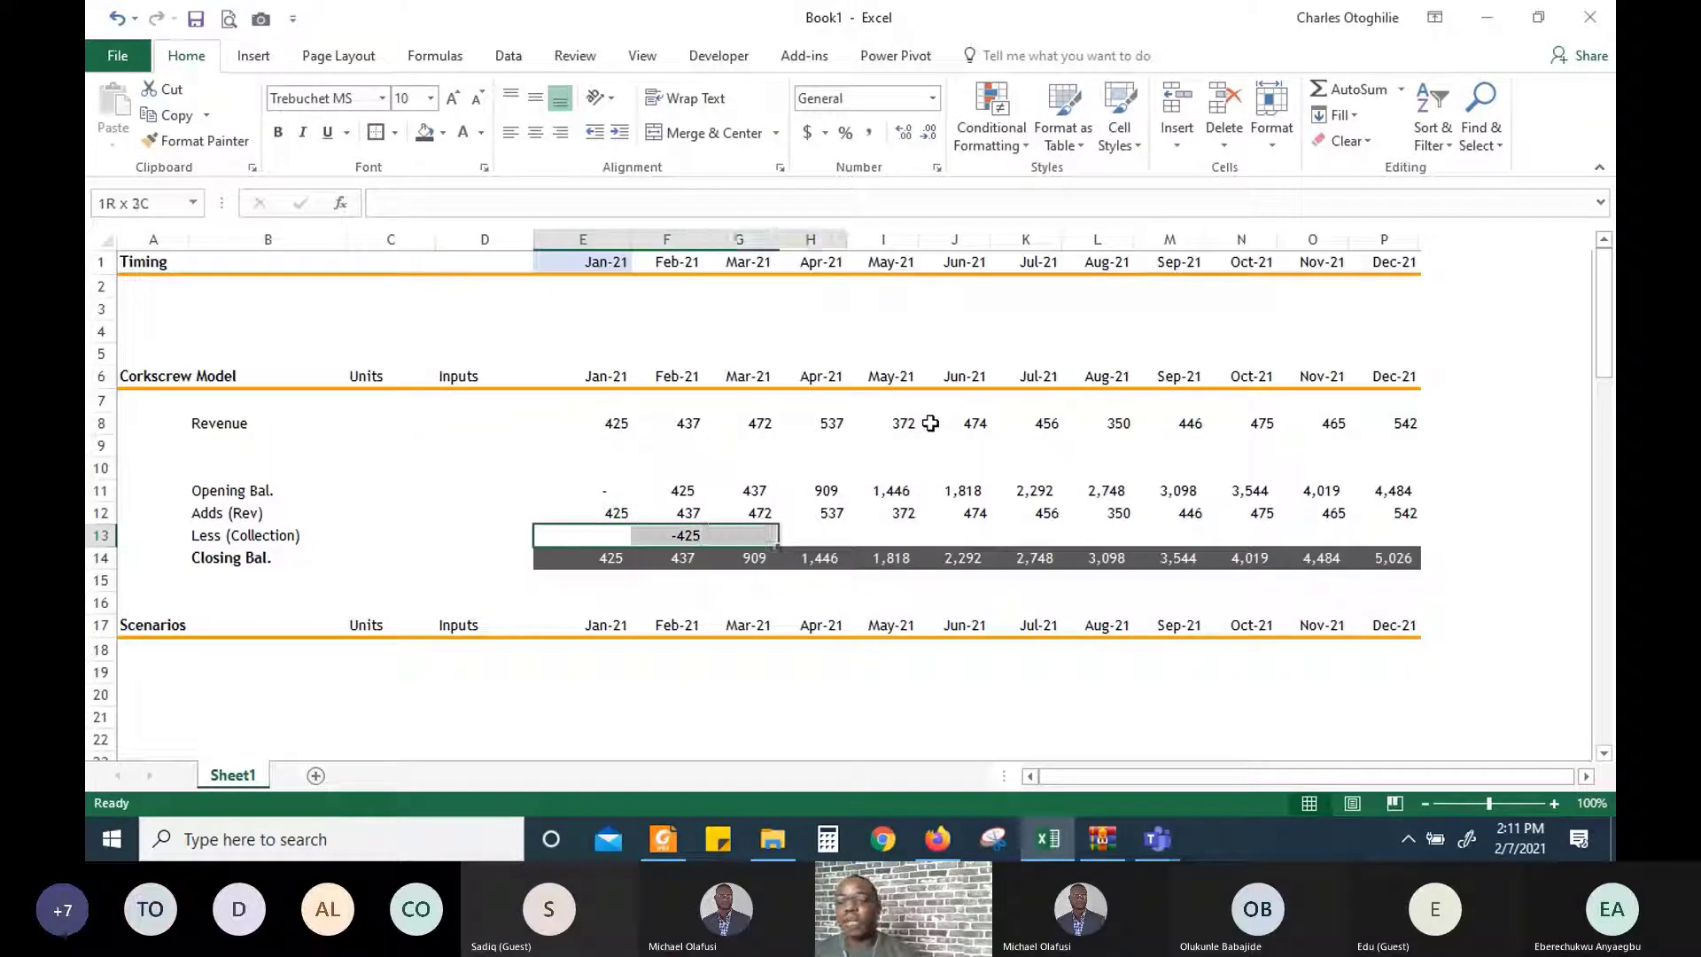
key(Left)
key(Right)
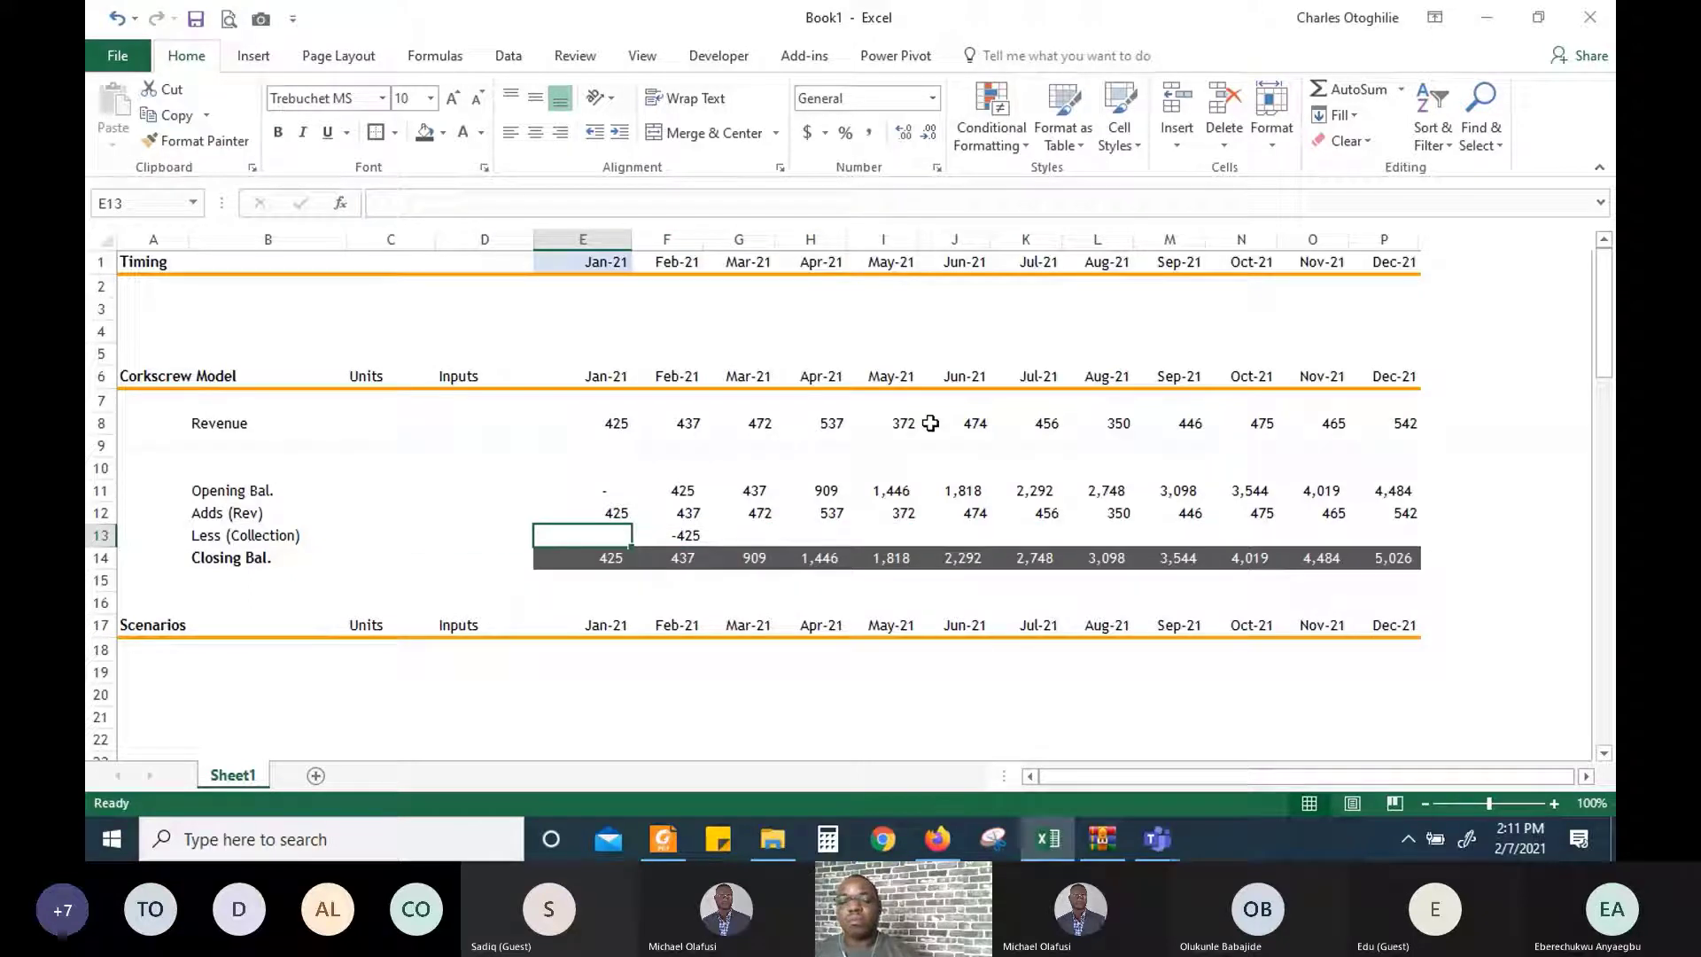
key(Down)
key(Up)
key(shift+Right)
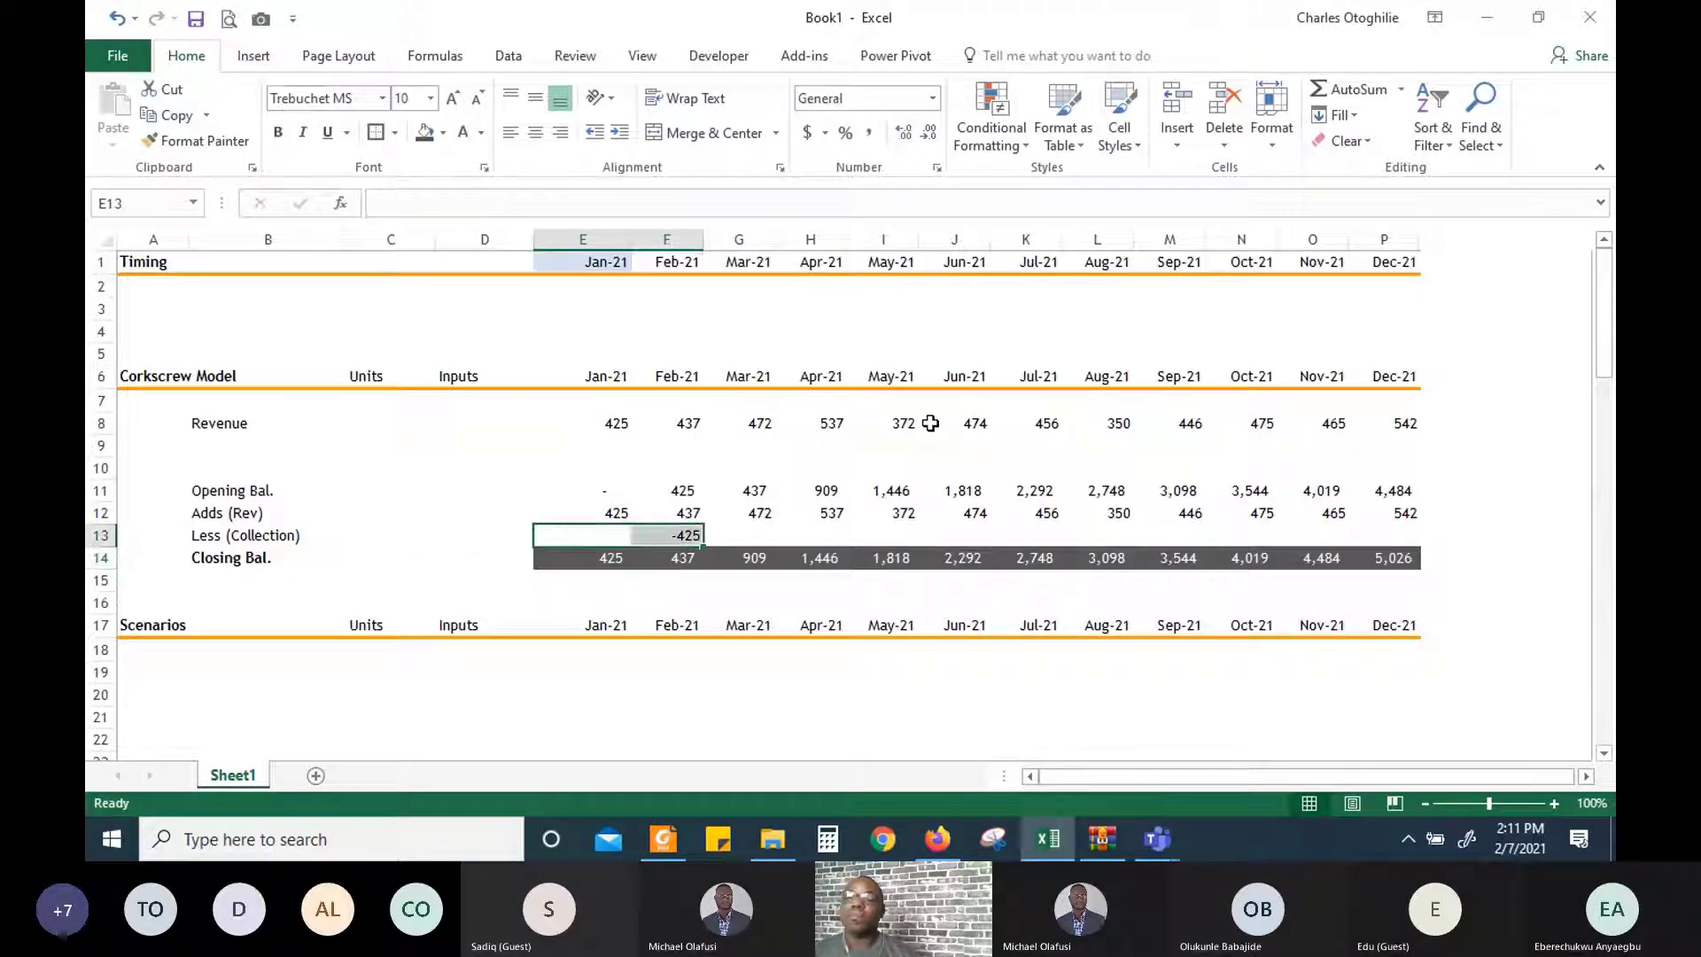
click(929, 133)
click(928, 134)
click(928, 135)
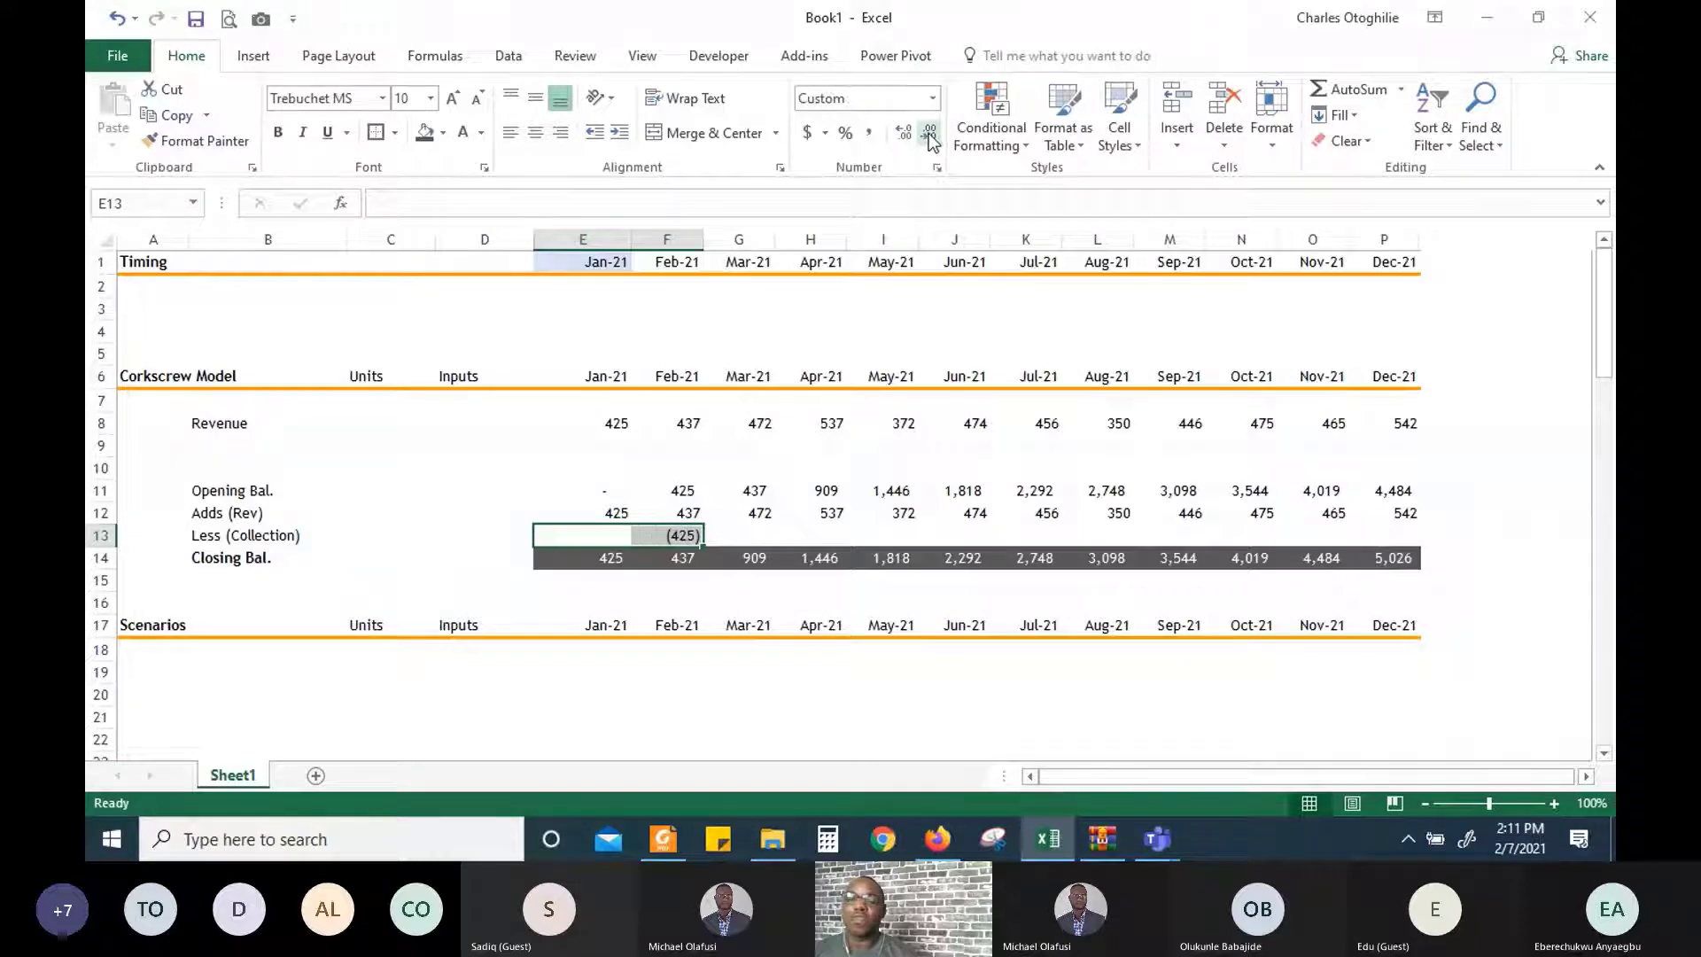
Fill the February collection formula from F13 across the remaining months to P13
key(Right)
key(Down)
key(Up)
key(Up)
key(Up)
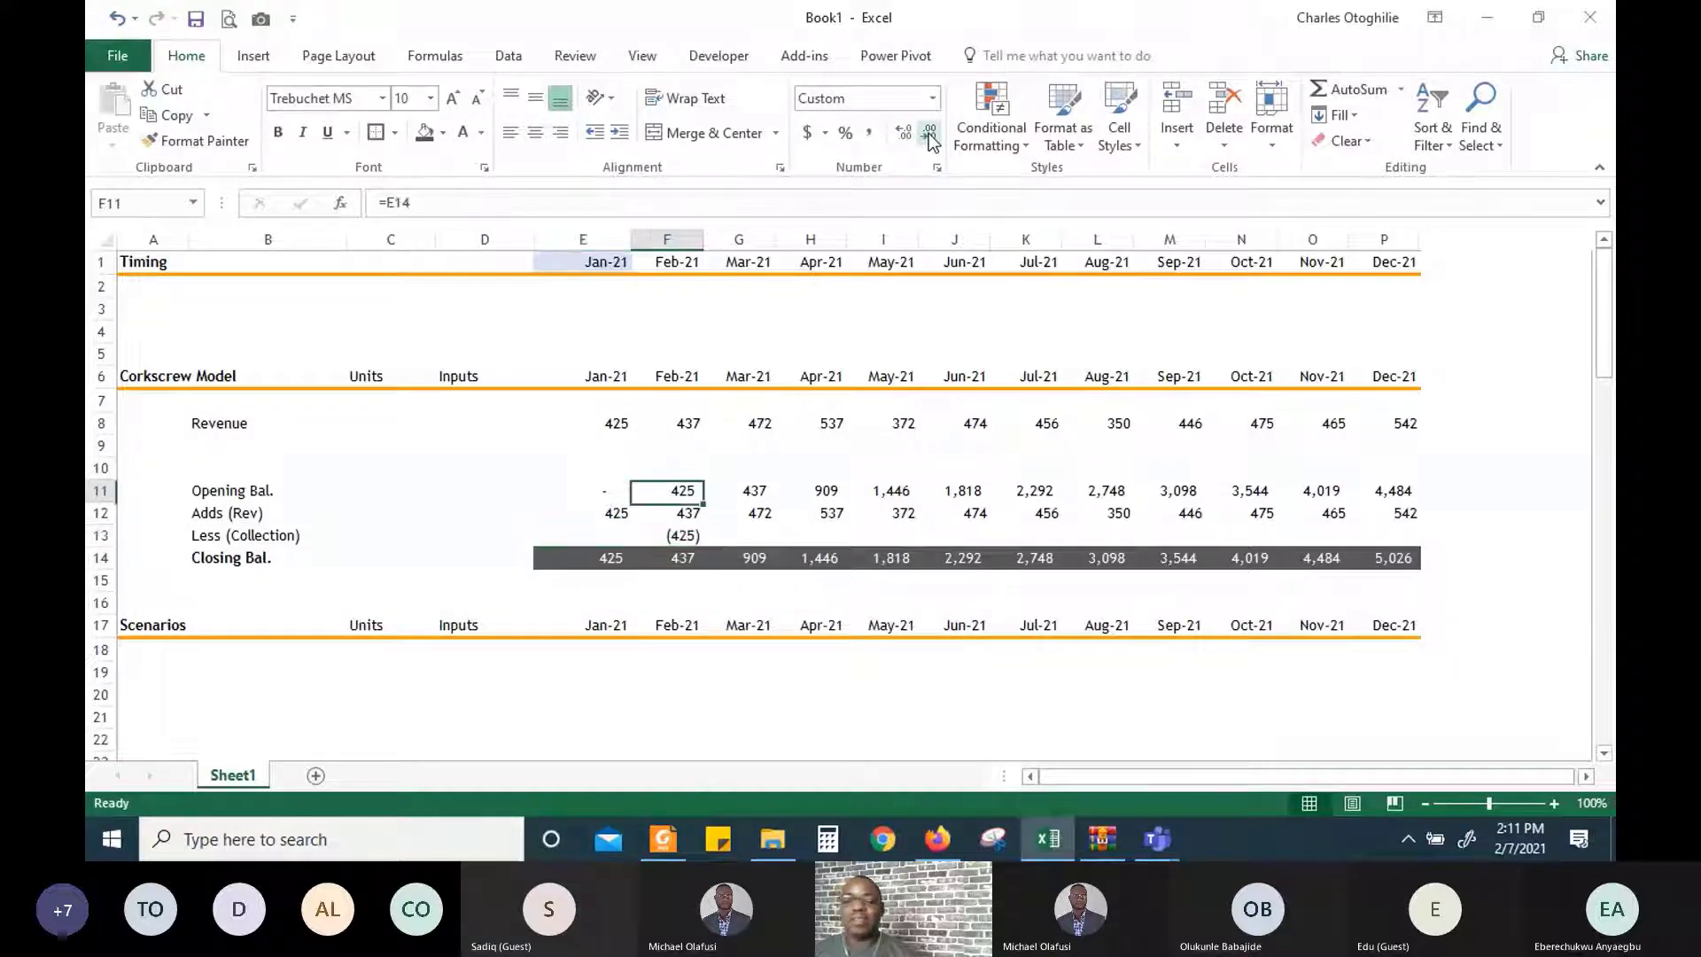
key(Down)
key(Down)
key(ctrl+shift+Right)
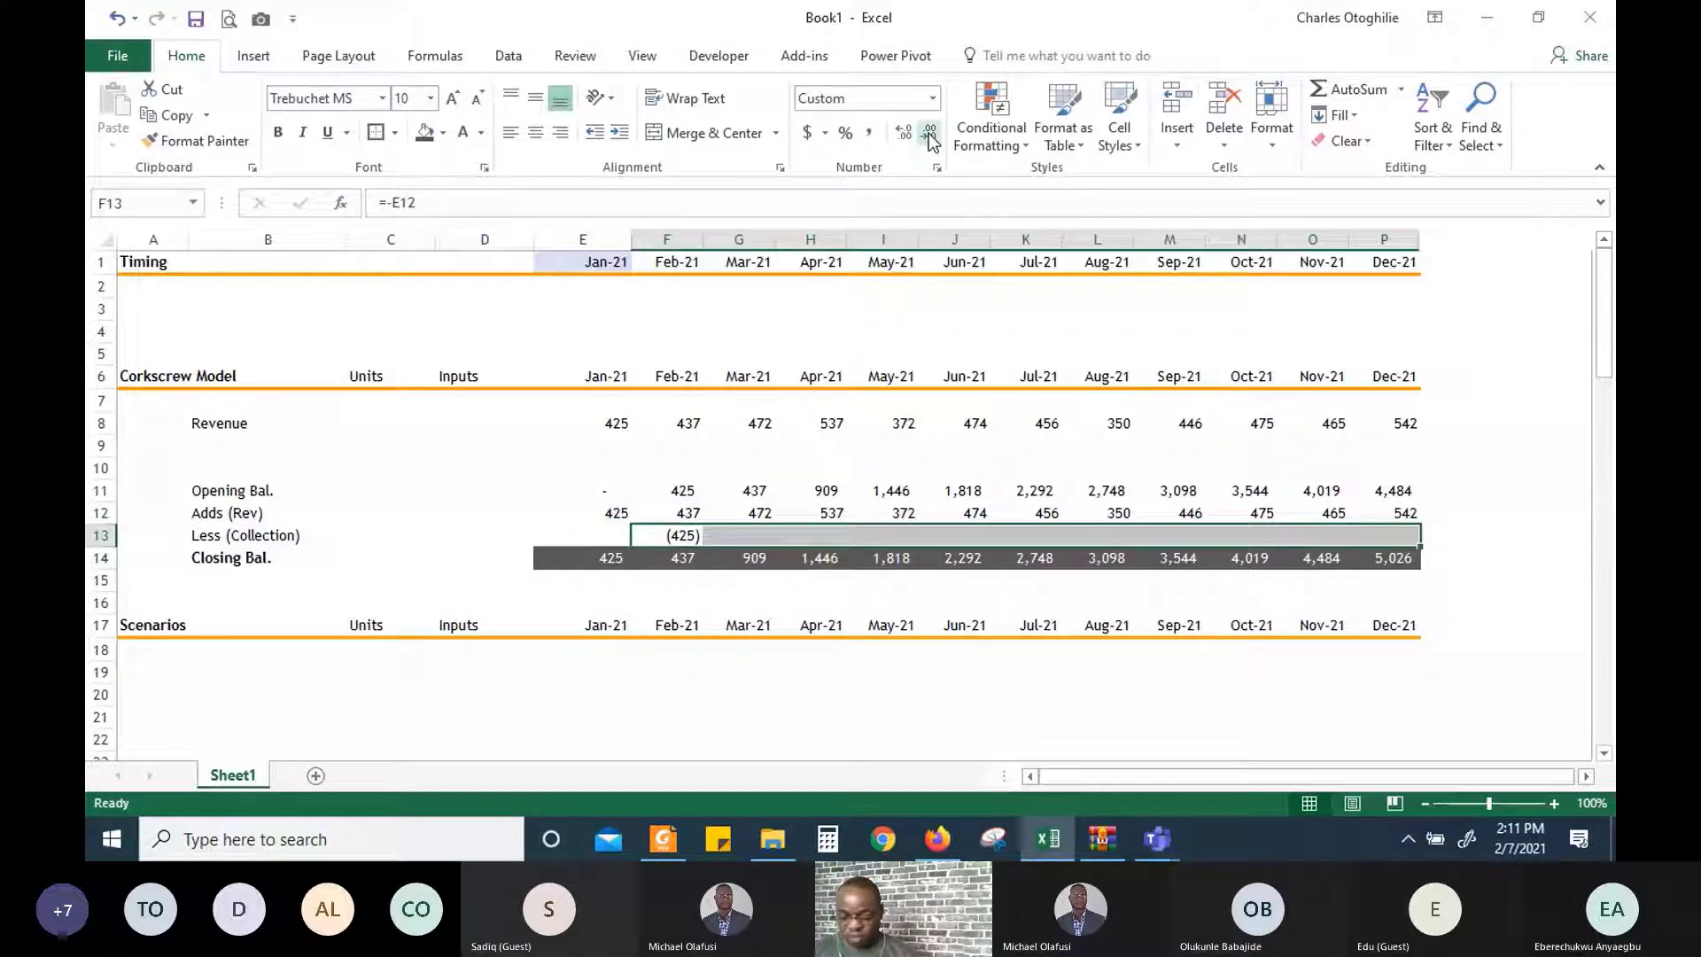
key(ctrl+r)
Review the monthly Closing Bal. figures in row 14 from January through December
key(Down)
key(Down)
key(Down)
key(Down)
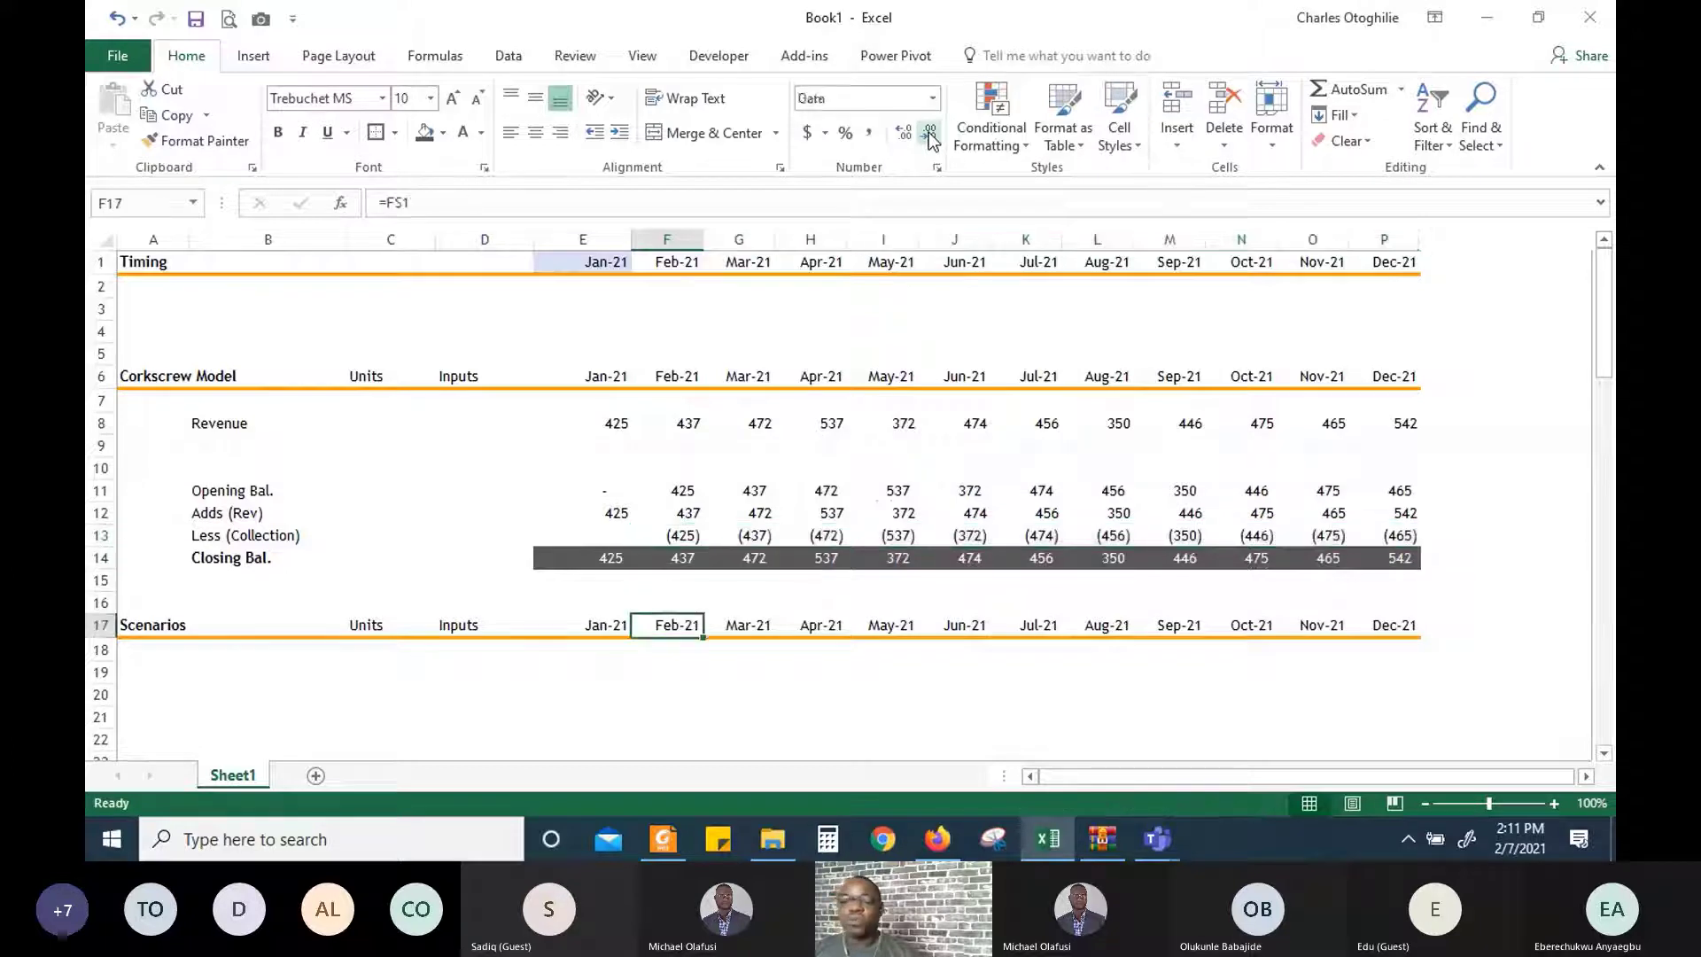
key(Left)
key(Up)
key(Up)
key(Up)
key(Right)
key(Right)
key(Right)
key(Right)
key(Right)
key(Right)
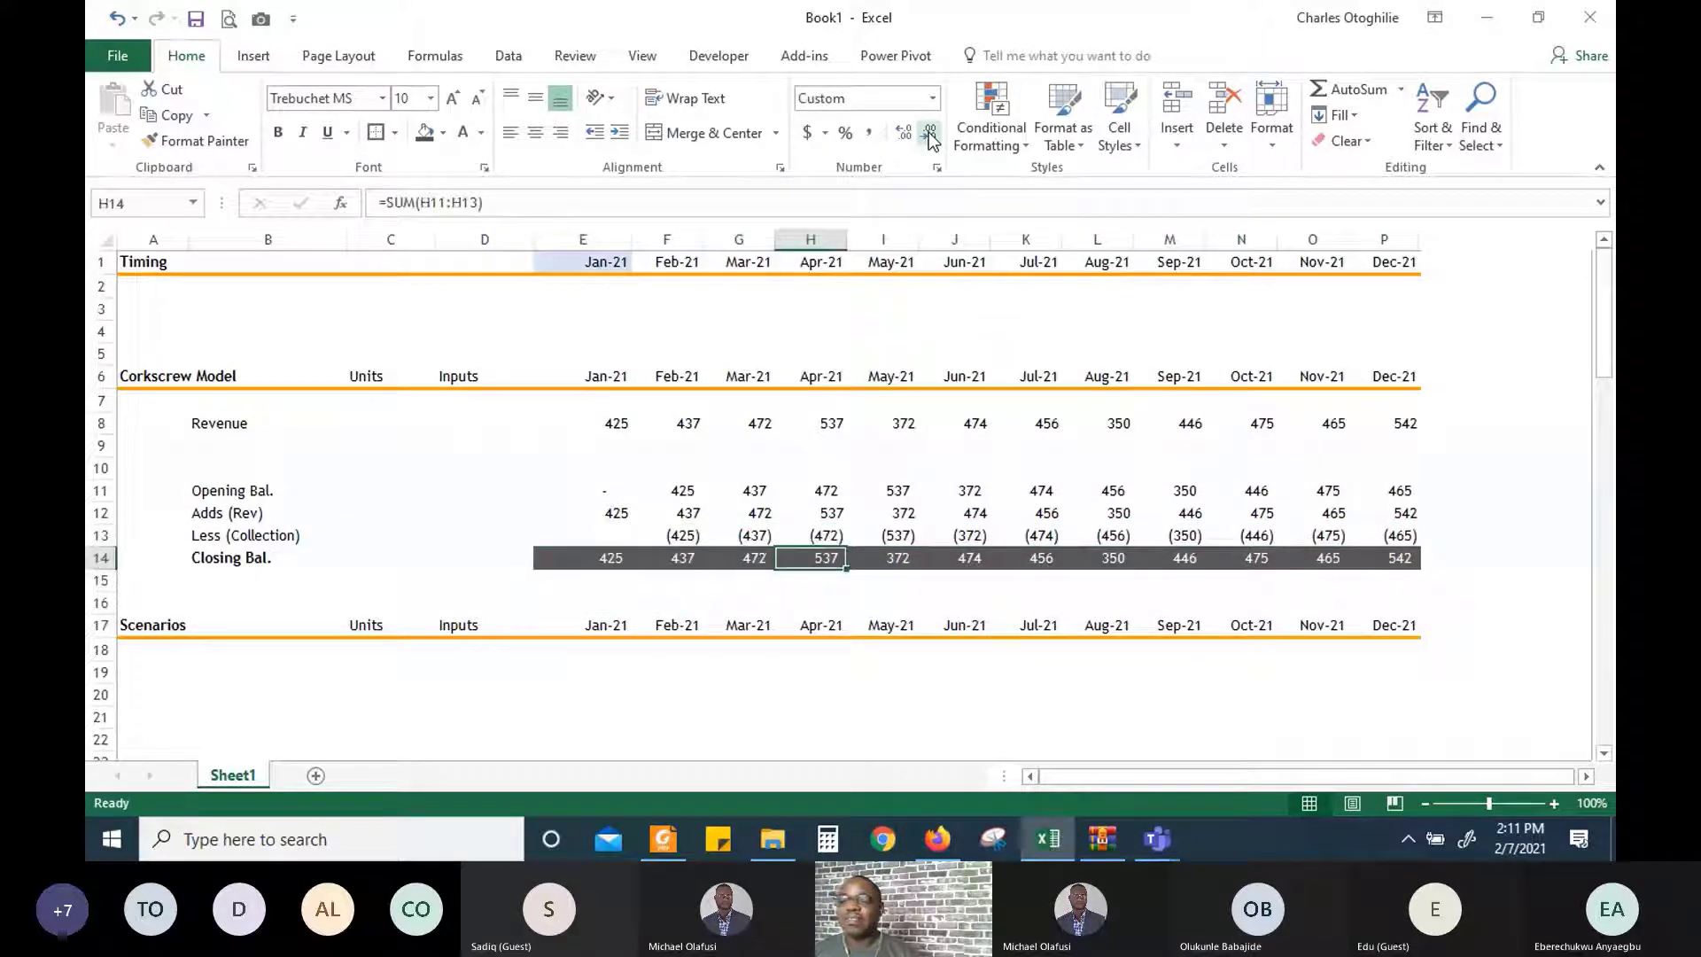
key(Right)
key(Right)
key(Right)
key(Right)
key(Right)
Compare the December revenue in P8 with the closing balance in P14 and the collection in P13
key(Up)
key(Up)
key(Up)
key(Up)
key(Up)
key(Up)
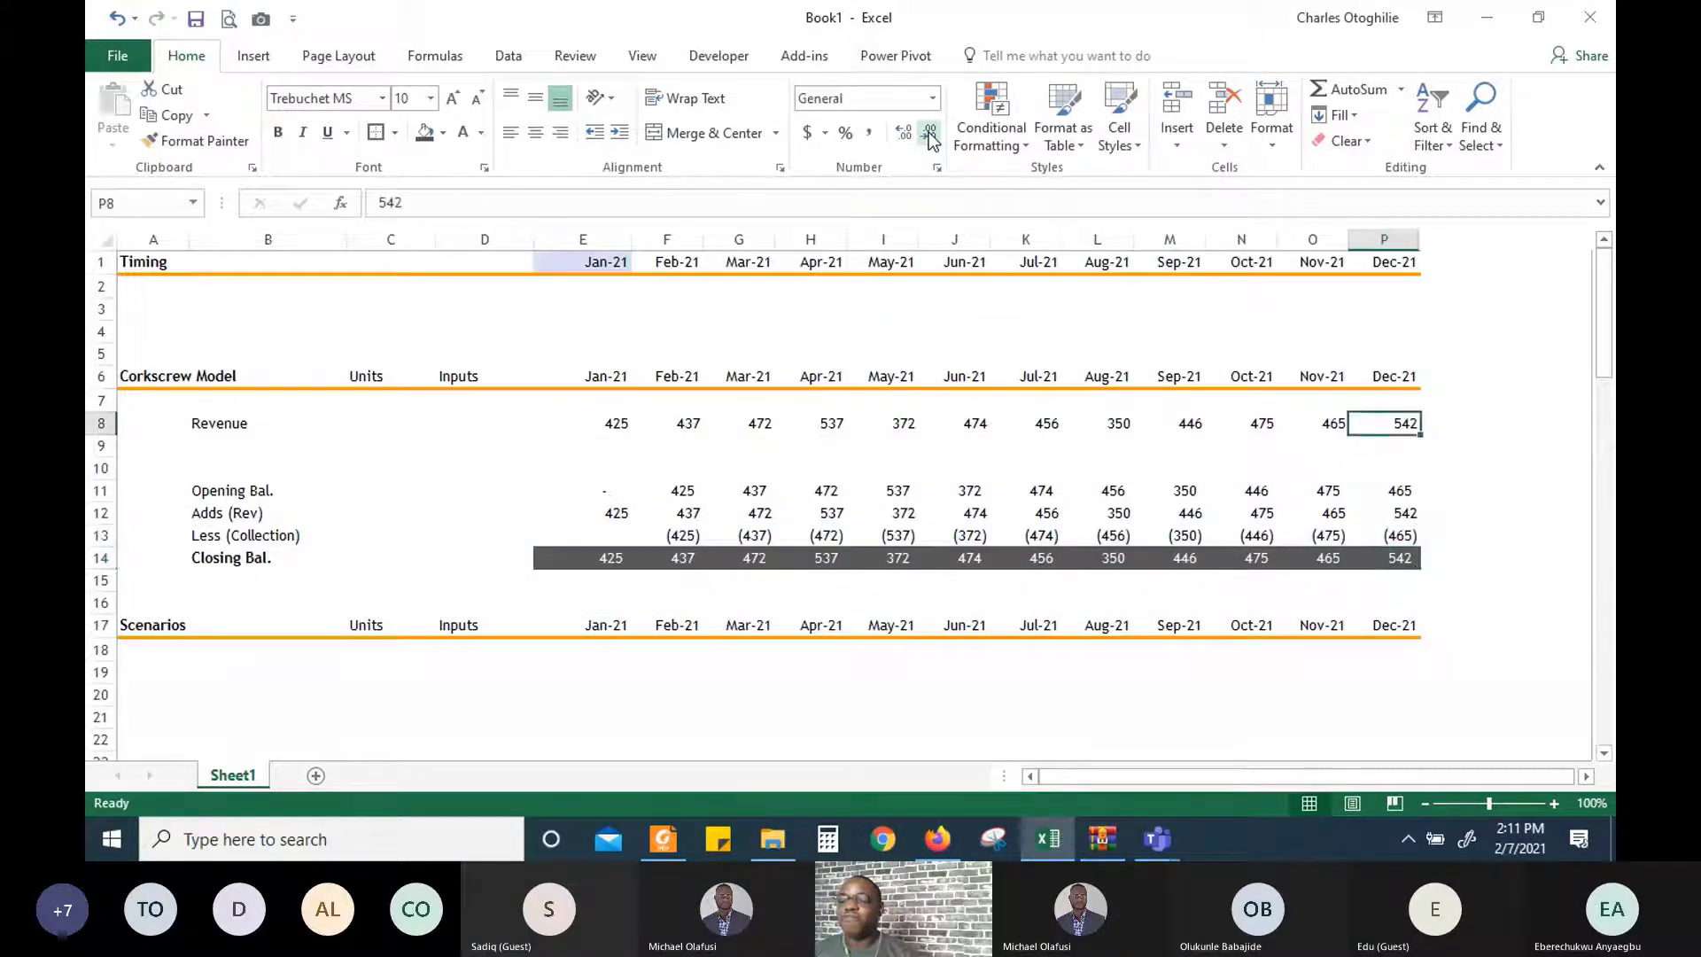
key(Down)
key(Down)
key(Down)
key(Down)
key(Down)
key(Down)
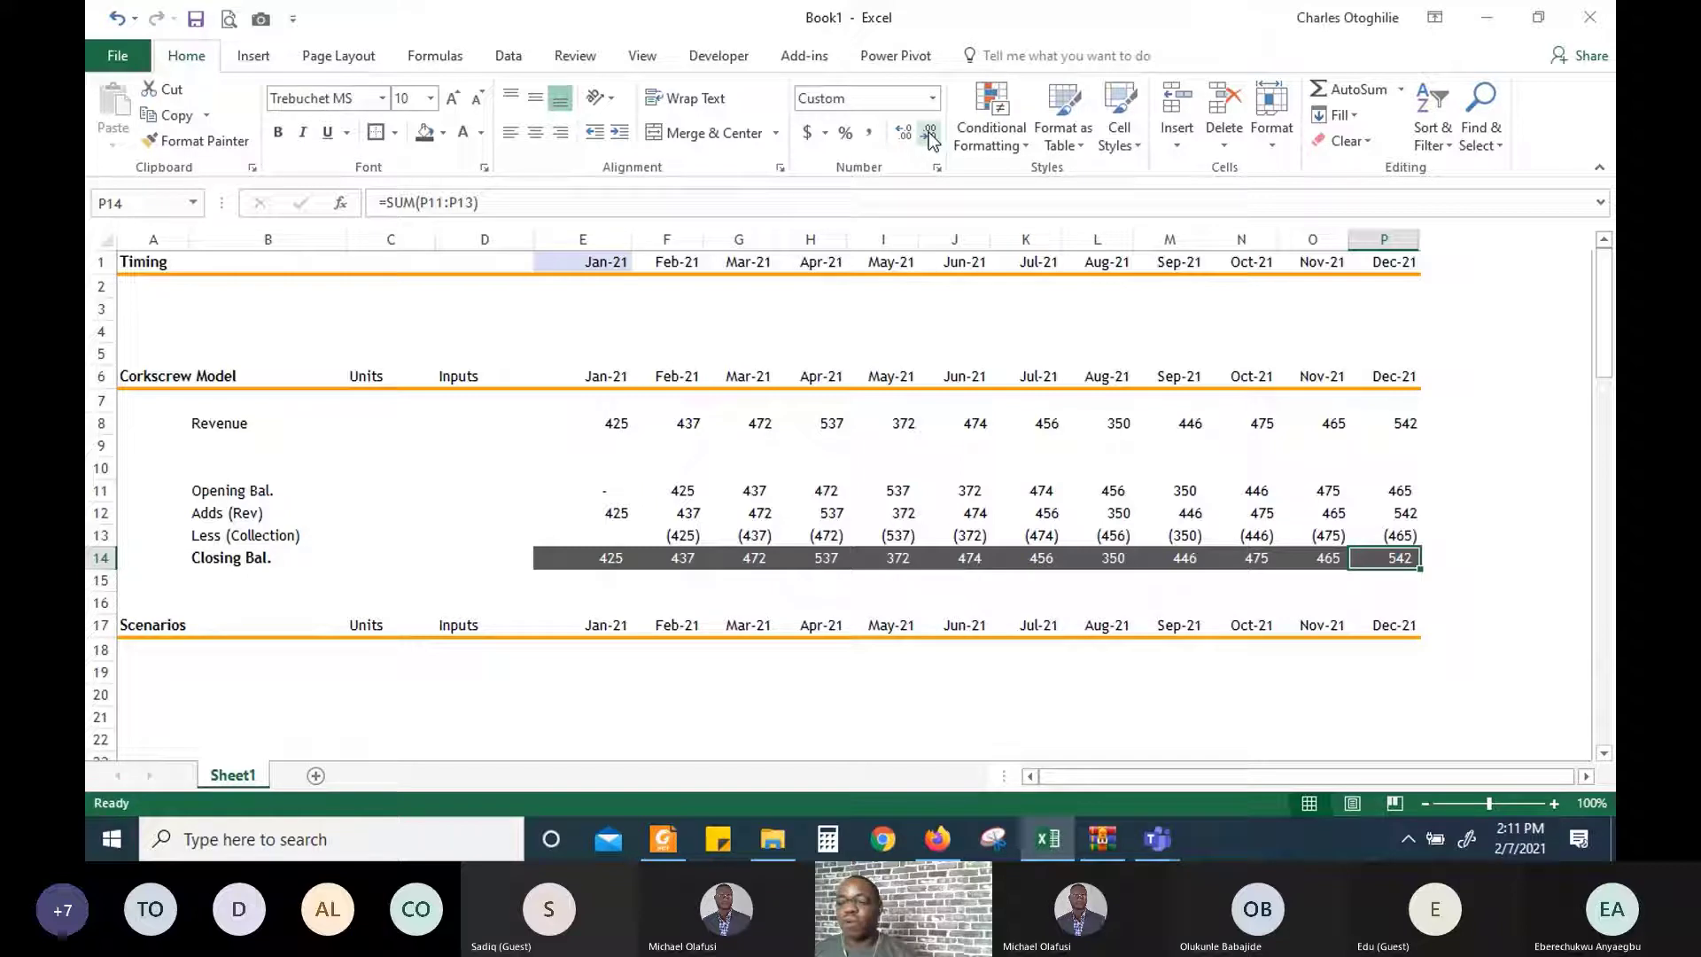
key(Down)
key(Up)
key(Up)
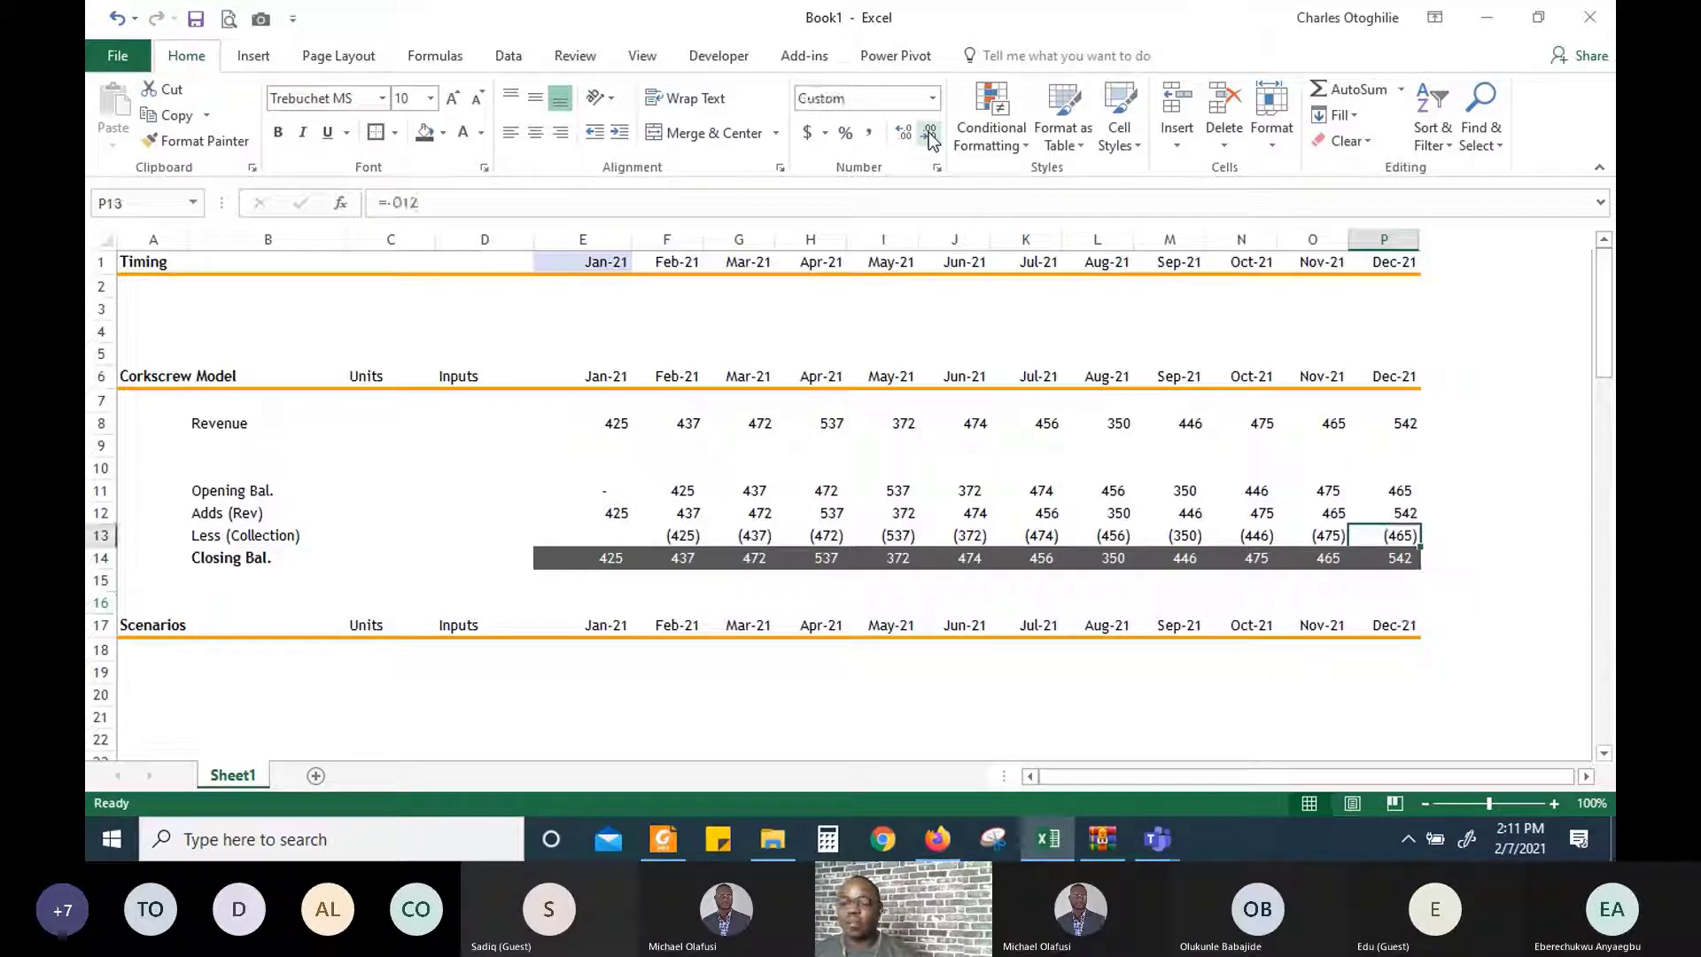
key(Down)
key(Left)
key(Left)
key(Left)
key(Left)
key(Left)
key(Left)
key(Left)
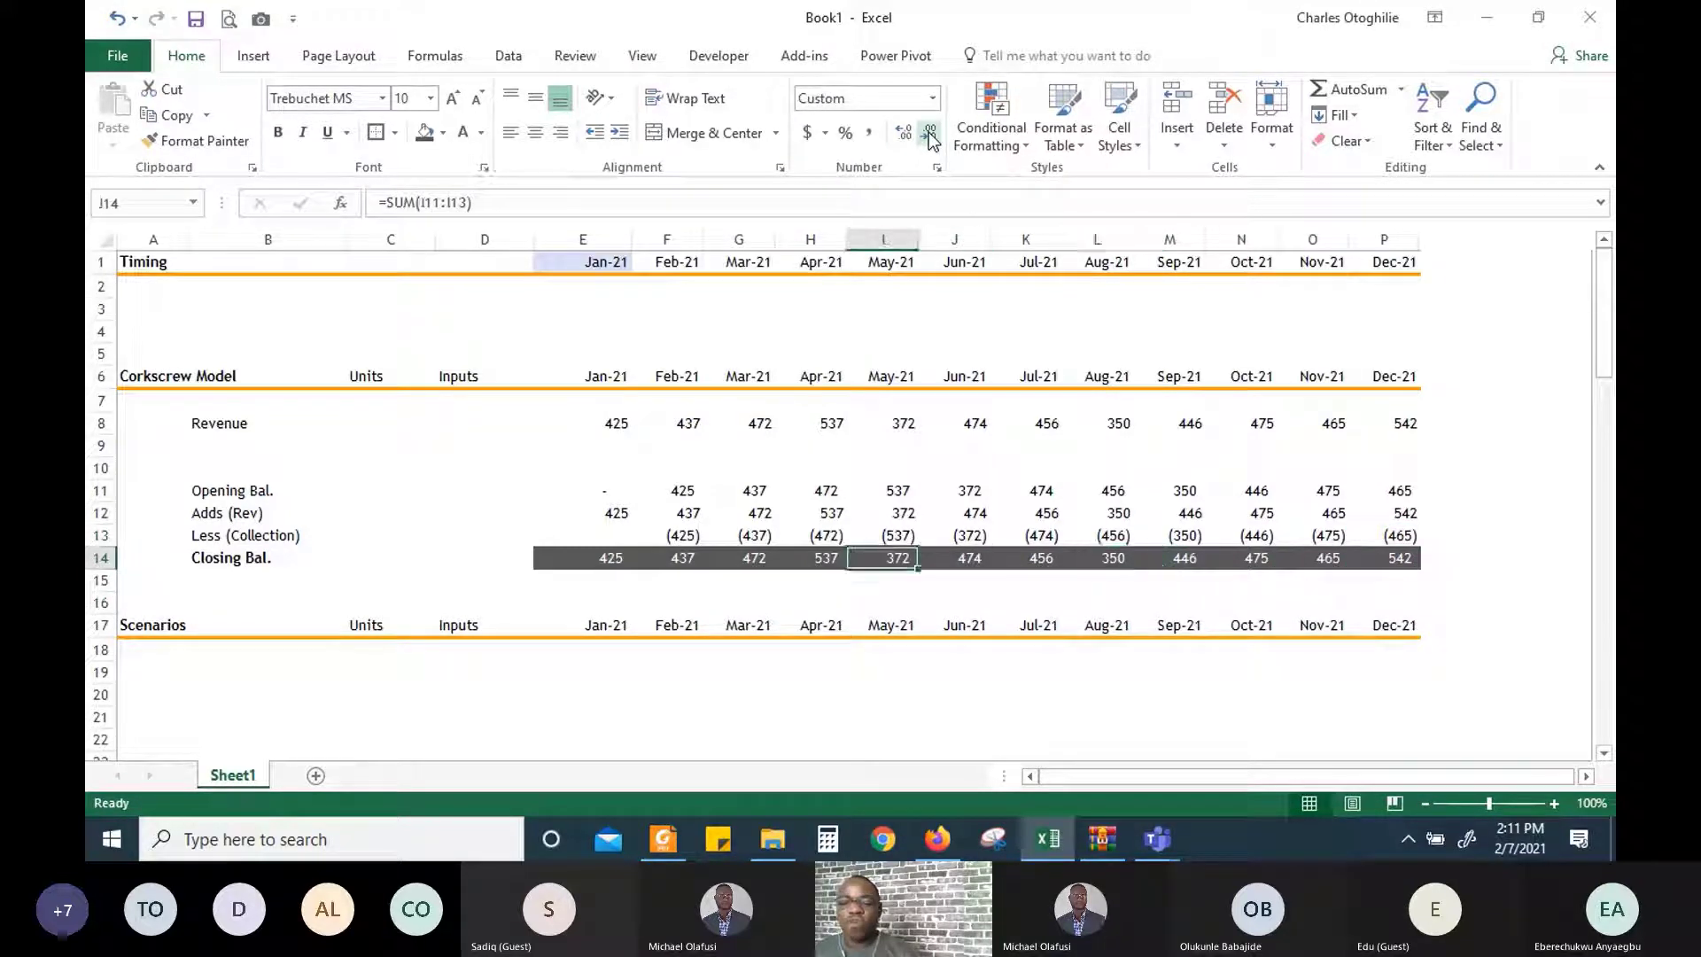
key(Left)
key(Left)
key(Left)
key(Left)
key(Left)
key(Left)
key(Left)
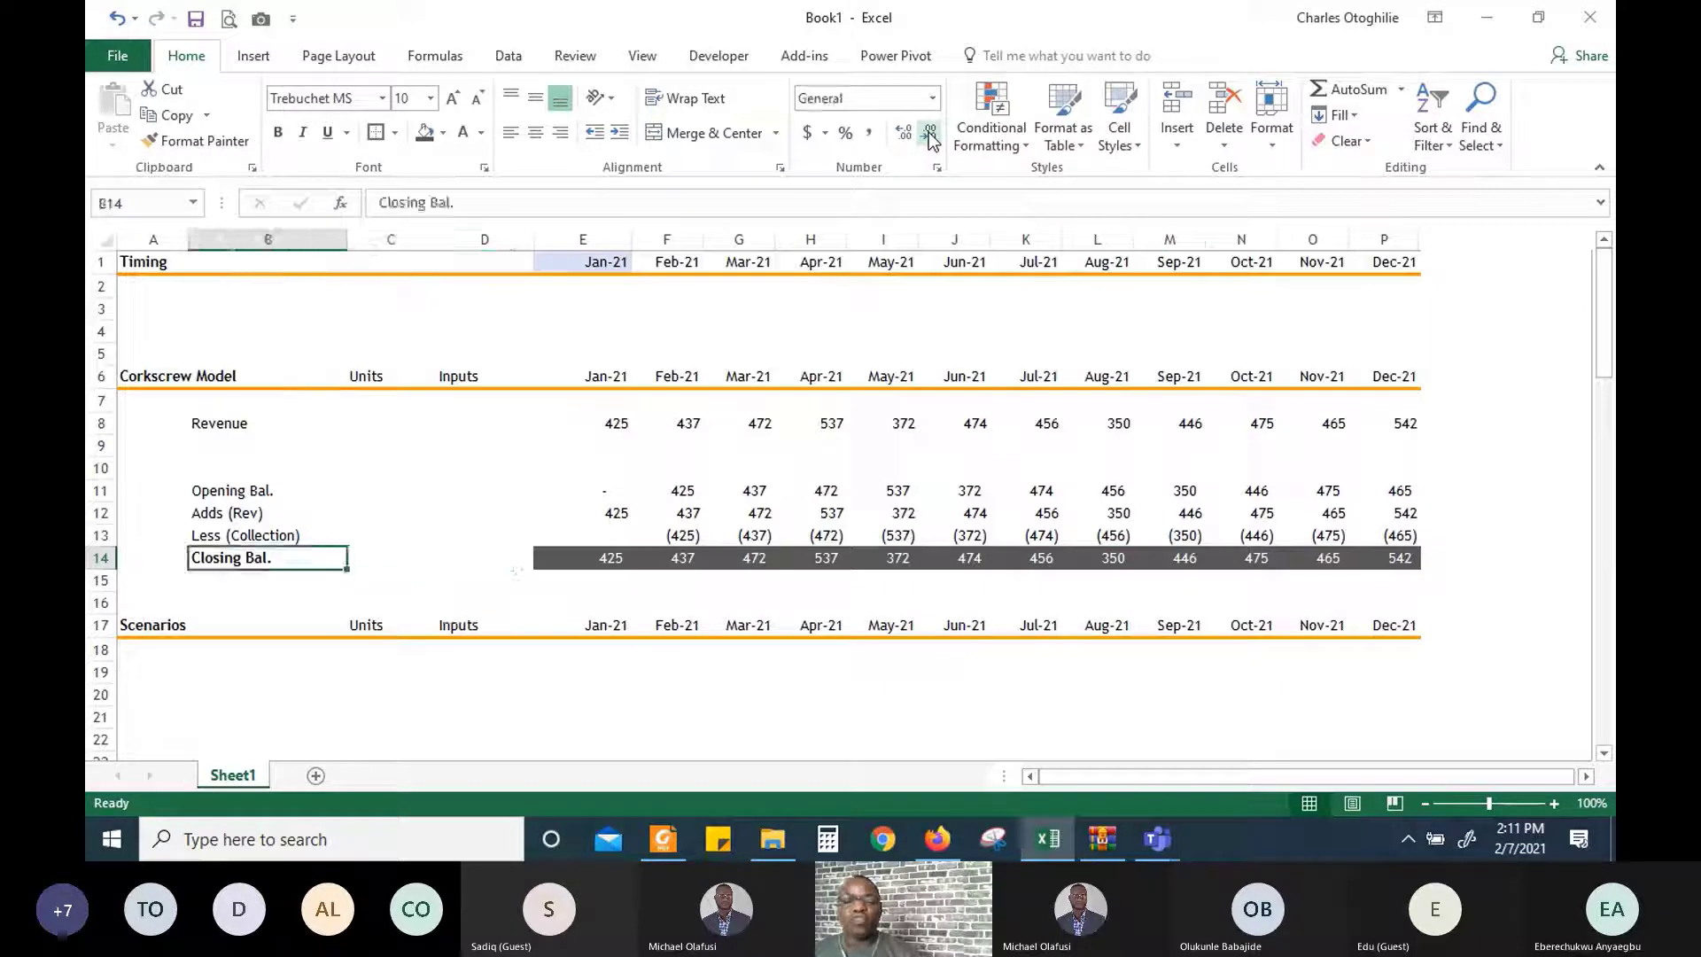
key(Left)
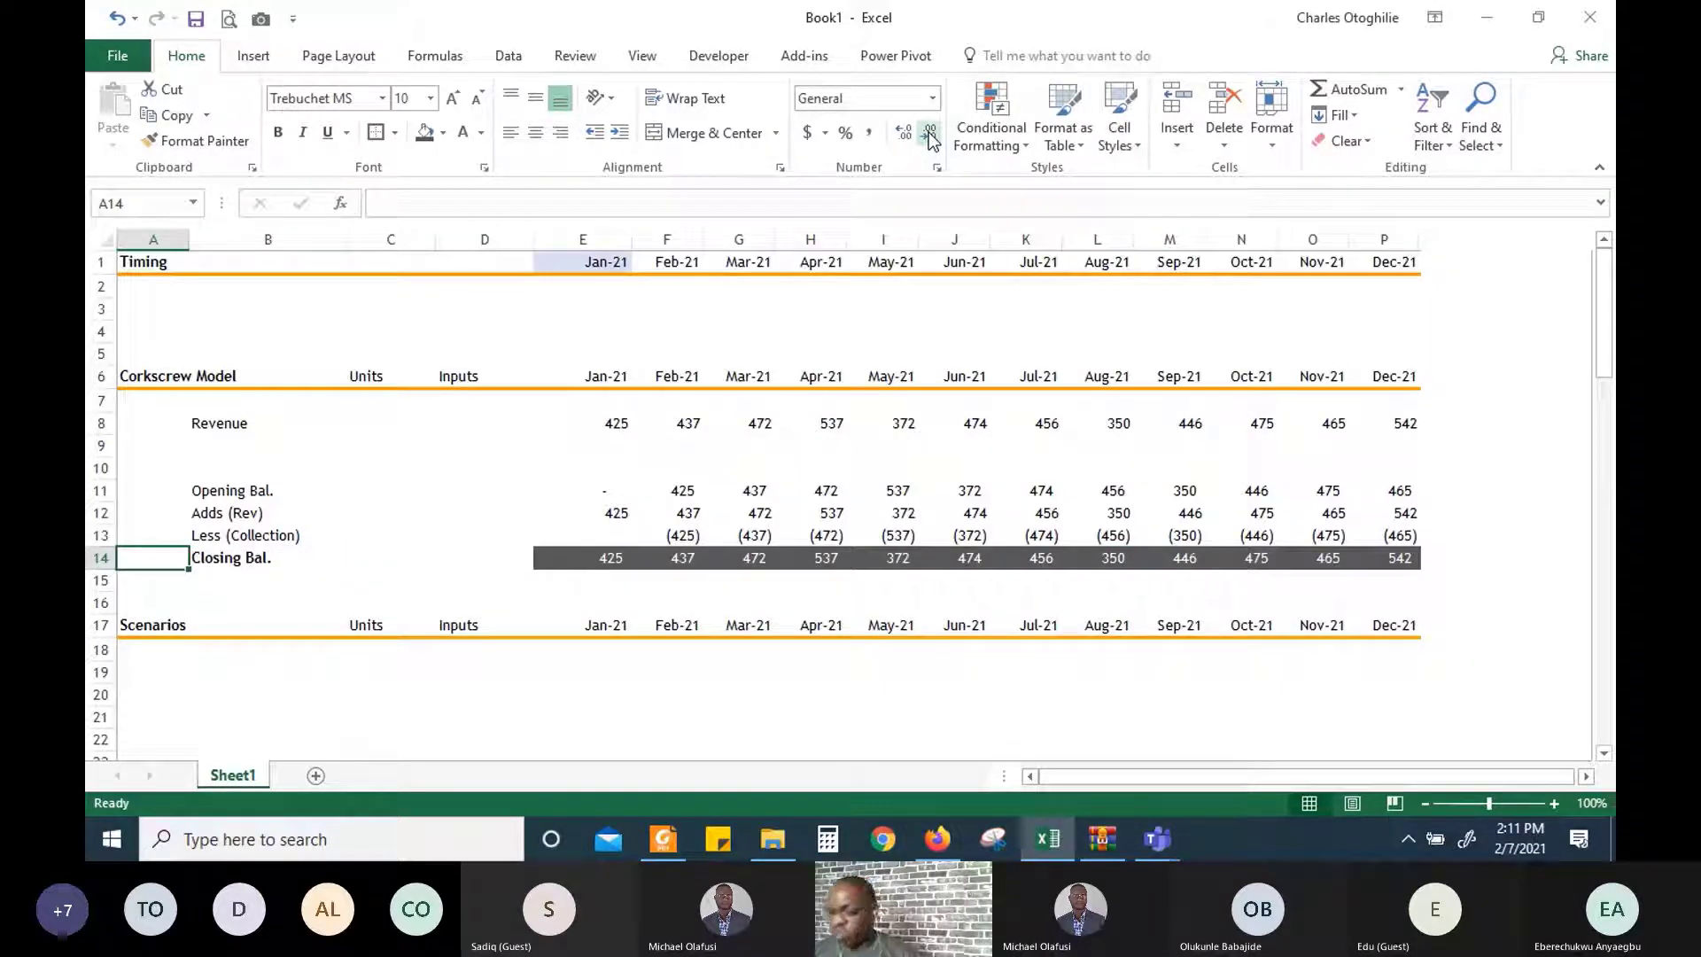
Change the January opening balance in E11 to =D$14 and fill it across row 11 to P11
key(Up)
key(Up)
key(Up)
key(Right)
key(Right)
key(Right)
key(Right)
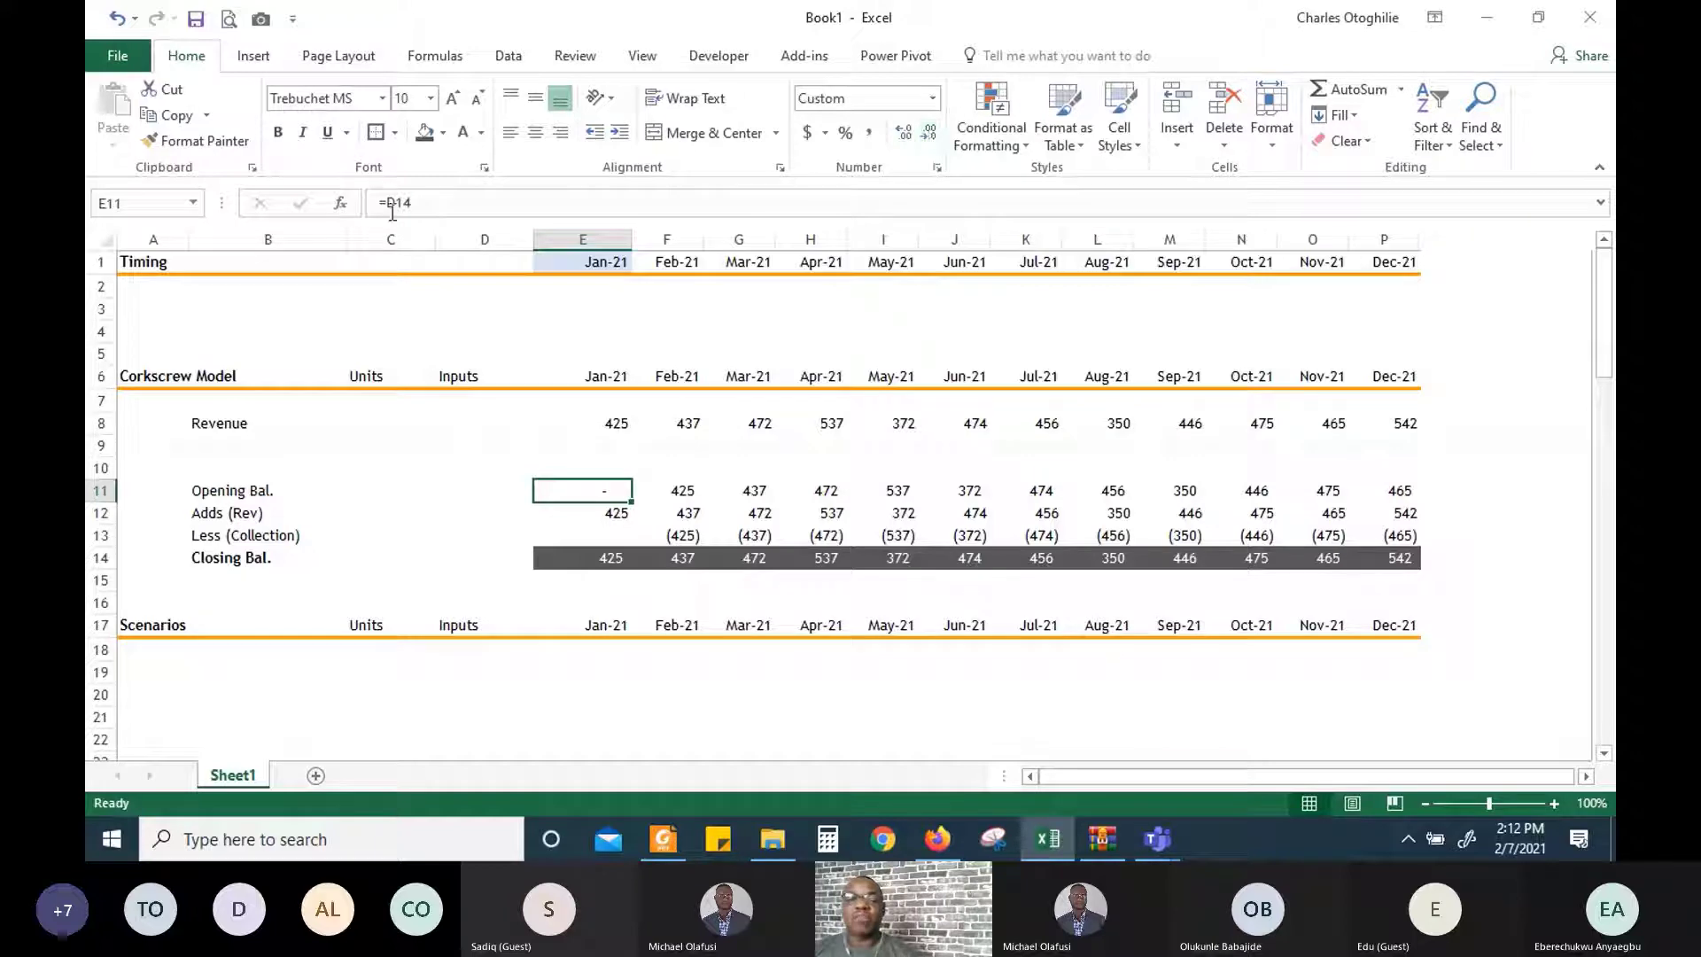
key(F2)
text($)
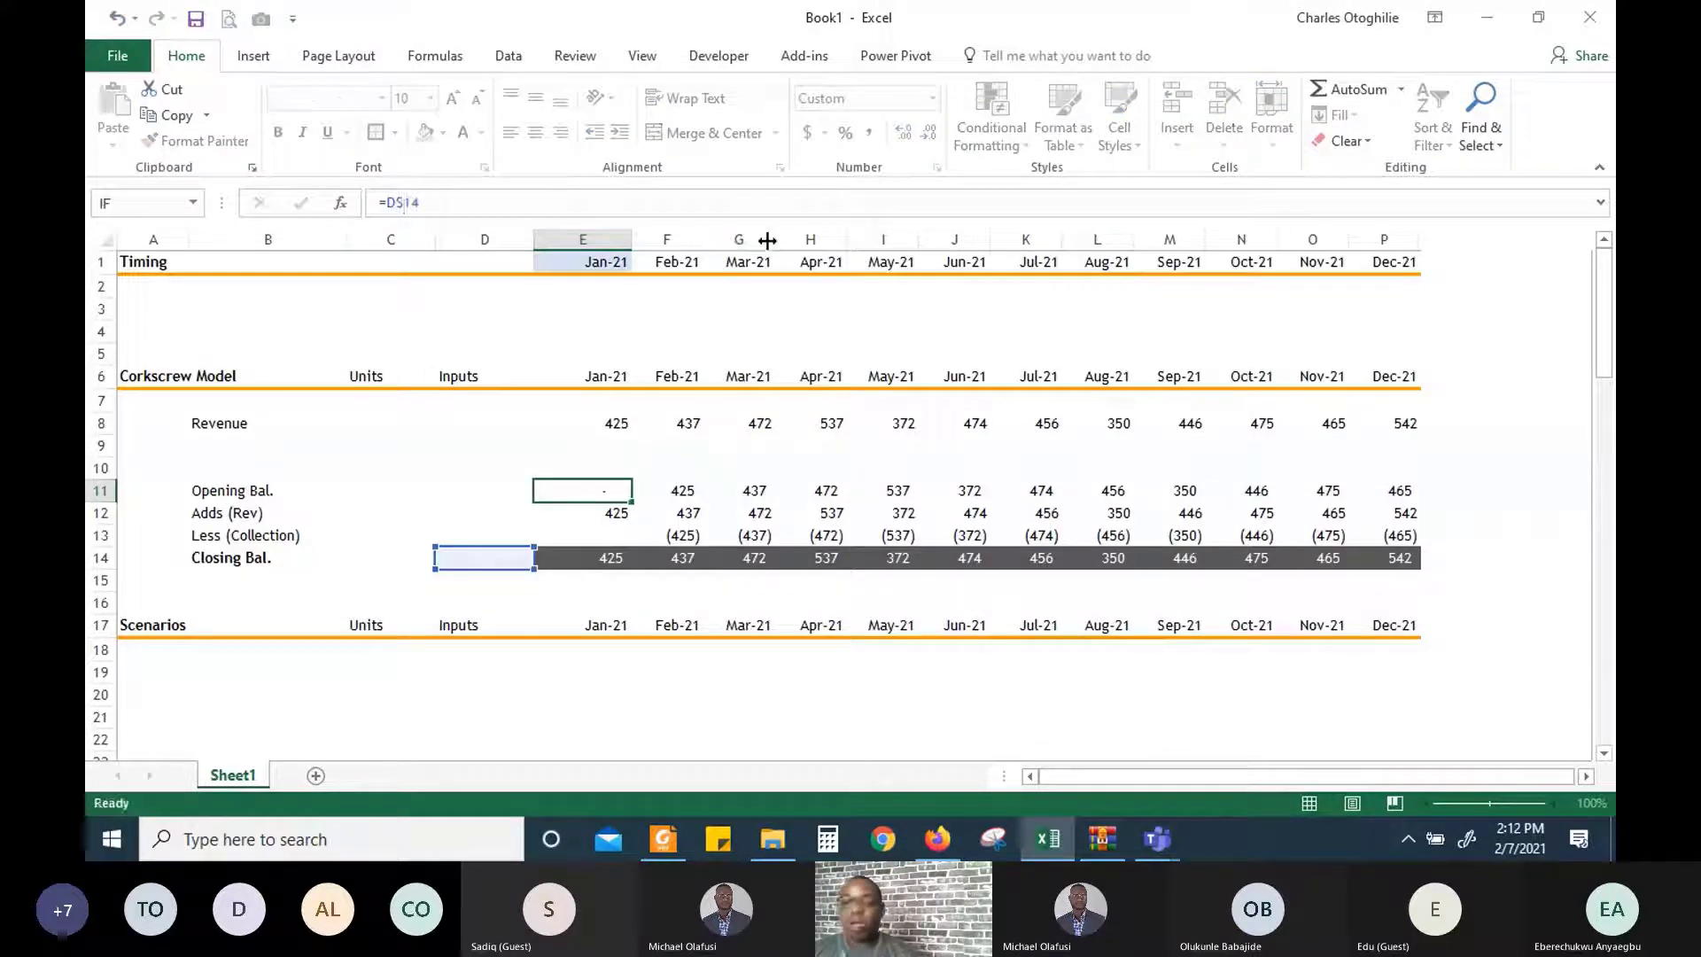
key(Return)
key(Up)
key(shift+Right)
key(shift+Right)
key(shift+Right)
key(shift+Right)
key(shift+Right)
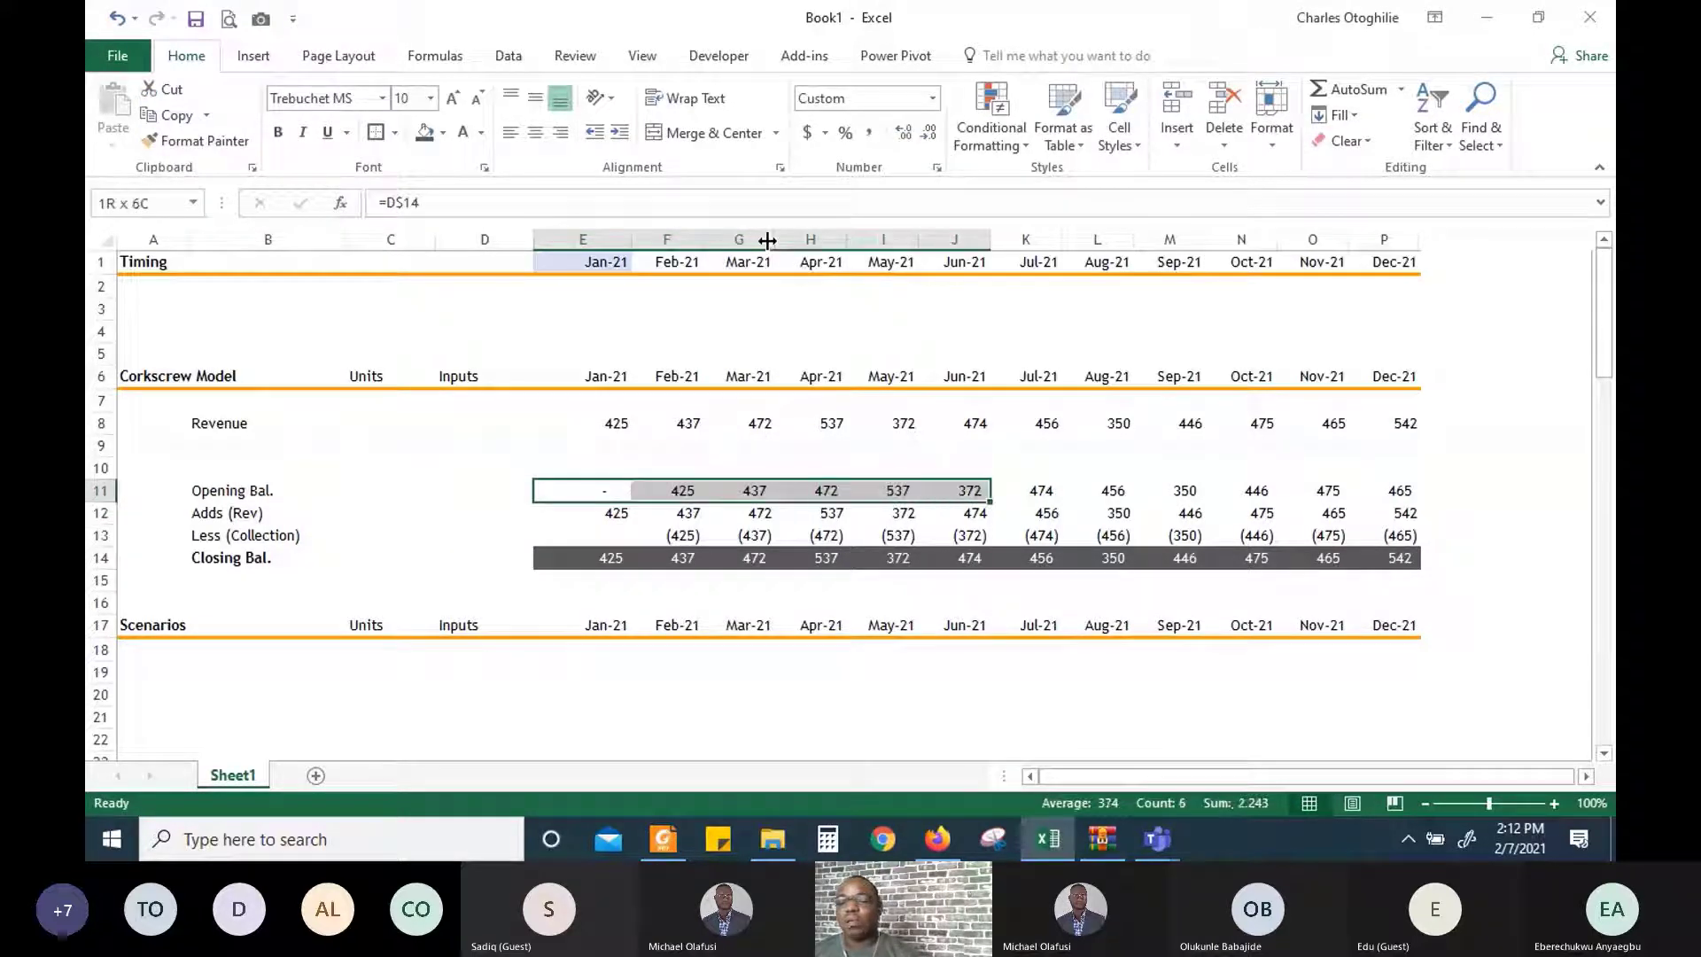
key(ctrl+shift+Right)
key(ctrl+v)
Remove the orange bottom border from the Scenarios header row across A17:P17
key(Down)
key(Down)
key(Down)
key(Down)
key(Down)
key(Down)
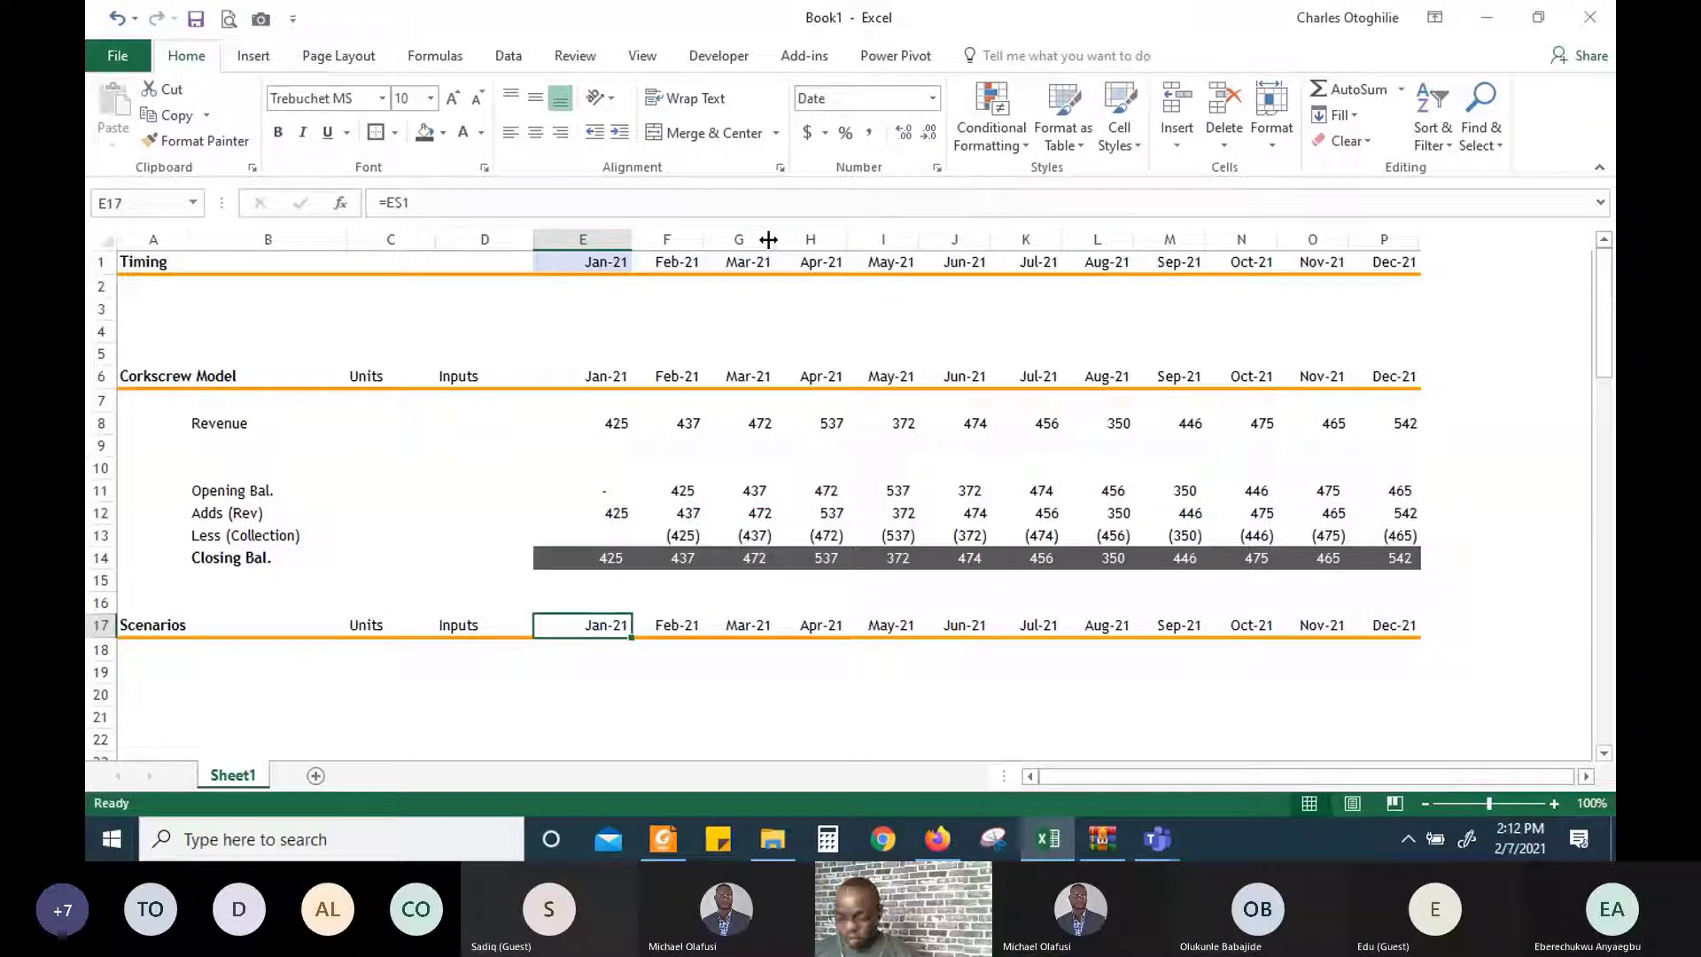
key(ctrl+shift+Right)
key(shift+Home)
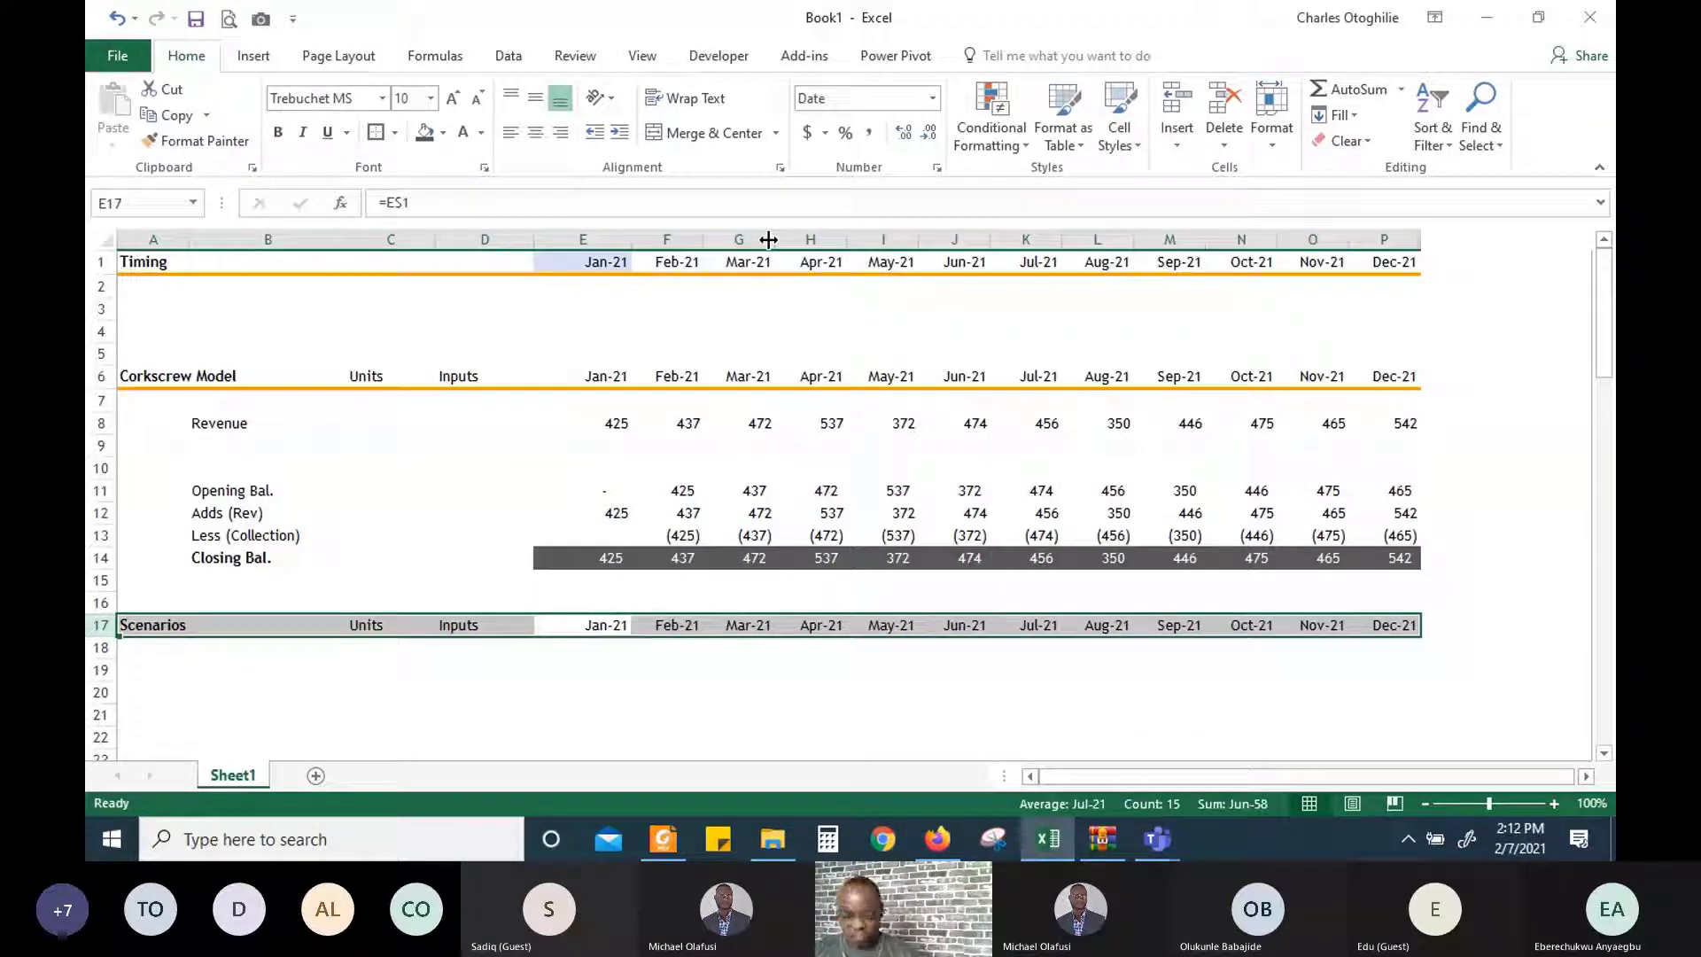
key(Down)
key(Down)
key(Up)
key(Up)
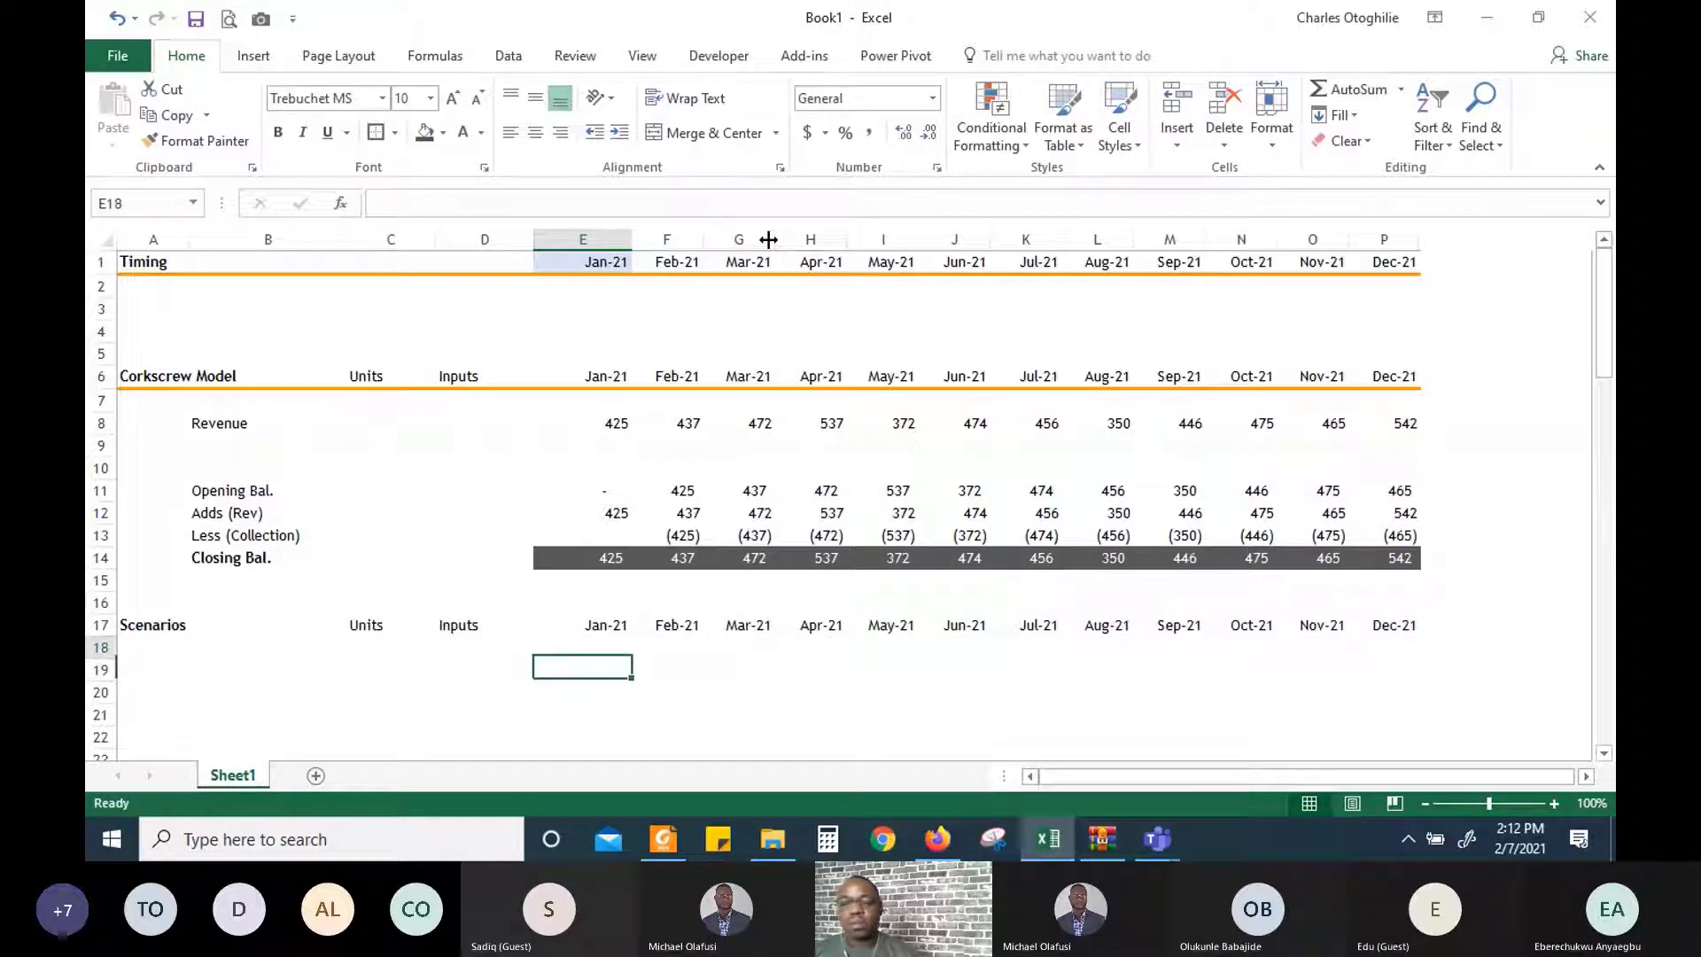
Clear the Scenarios heading, column labels and month dates from A17:P17
key(shift+space)
key(ctrl+shift+plus)
key(ctrl+shift+plus)
key(ctrl+shift+plus)
key(ctrl+shift+plus)
key(ctrl+shift+plus)
key(ctrl+shift+plus)
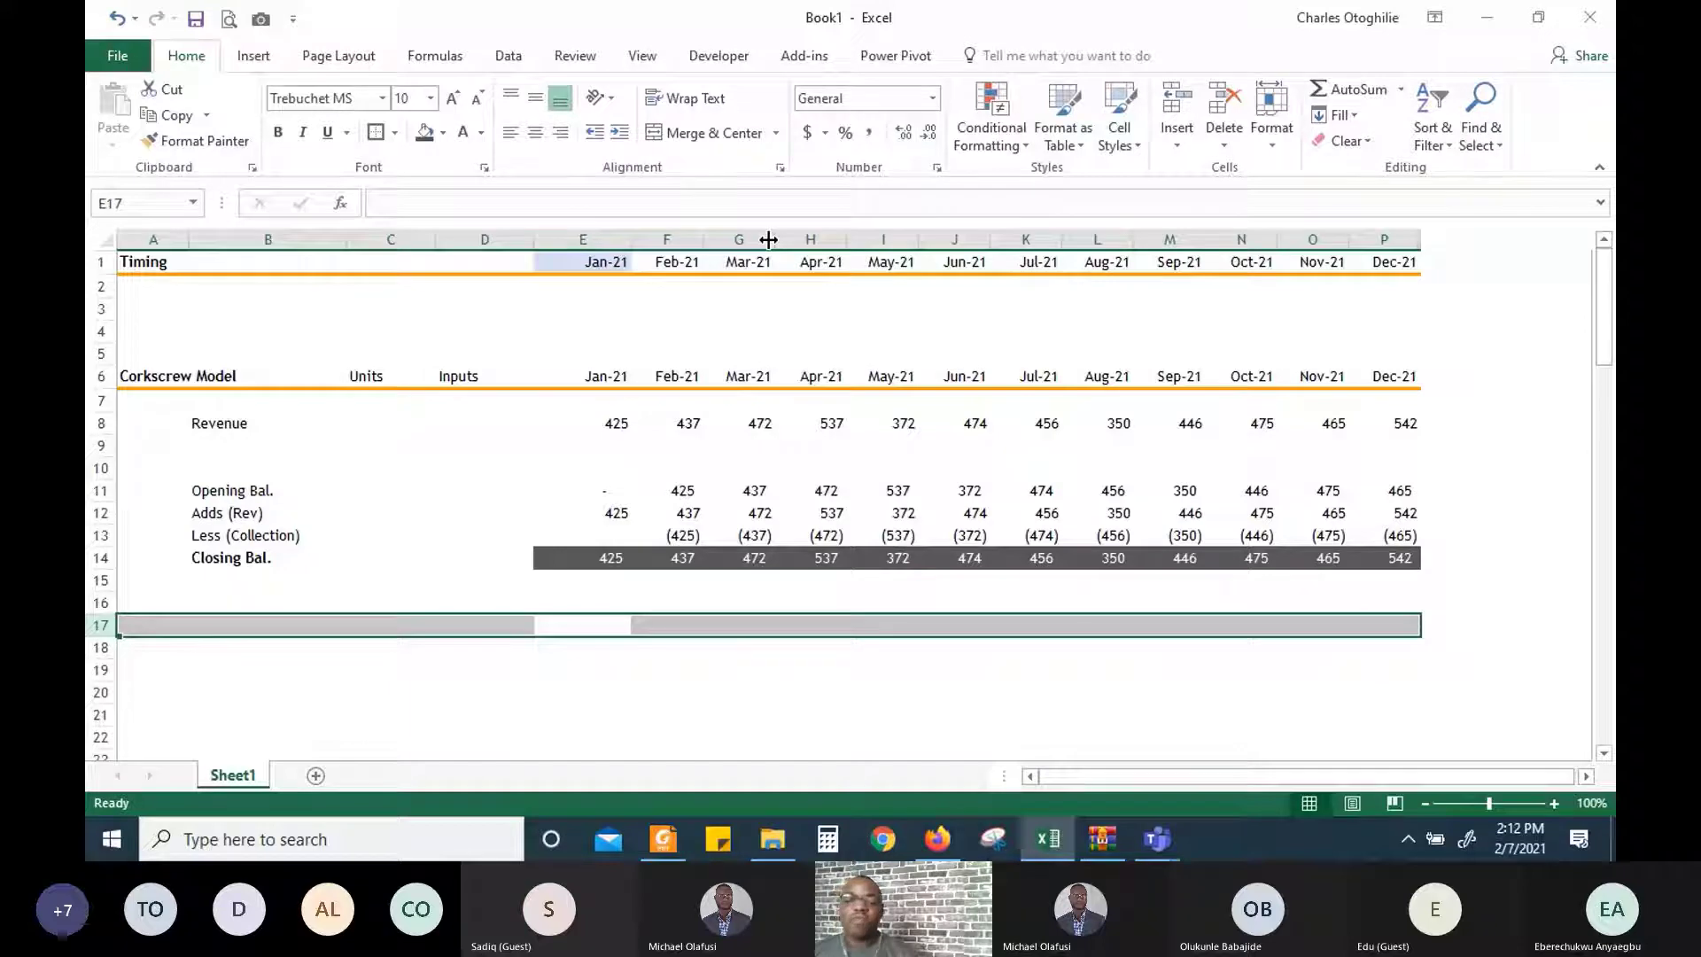
key(shift+BackSpace)
Examine the January corkscrew formulas in column E from the opening balance to the closing balance
key(Up)
key(Up)
key(Up)
key(Up)
key(Up)
key(Up)
key(Up)
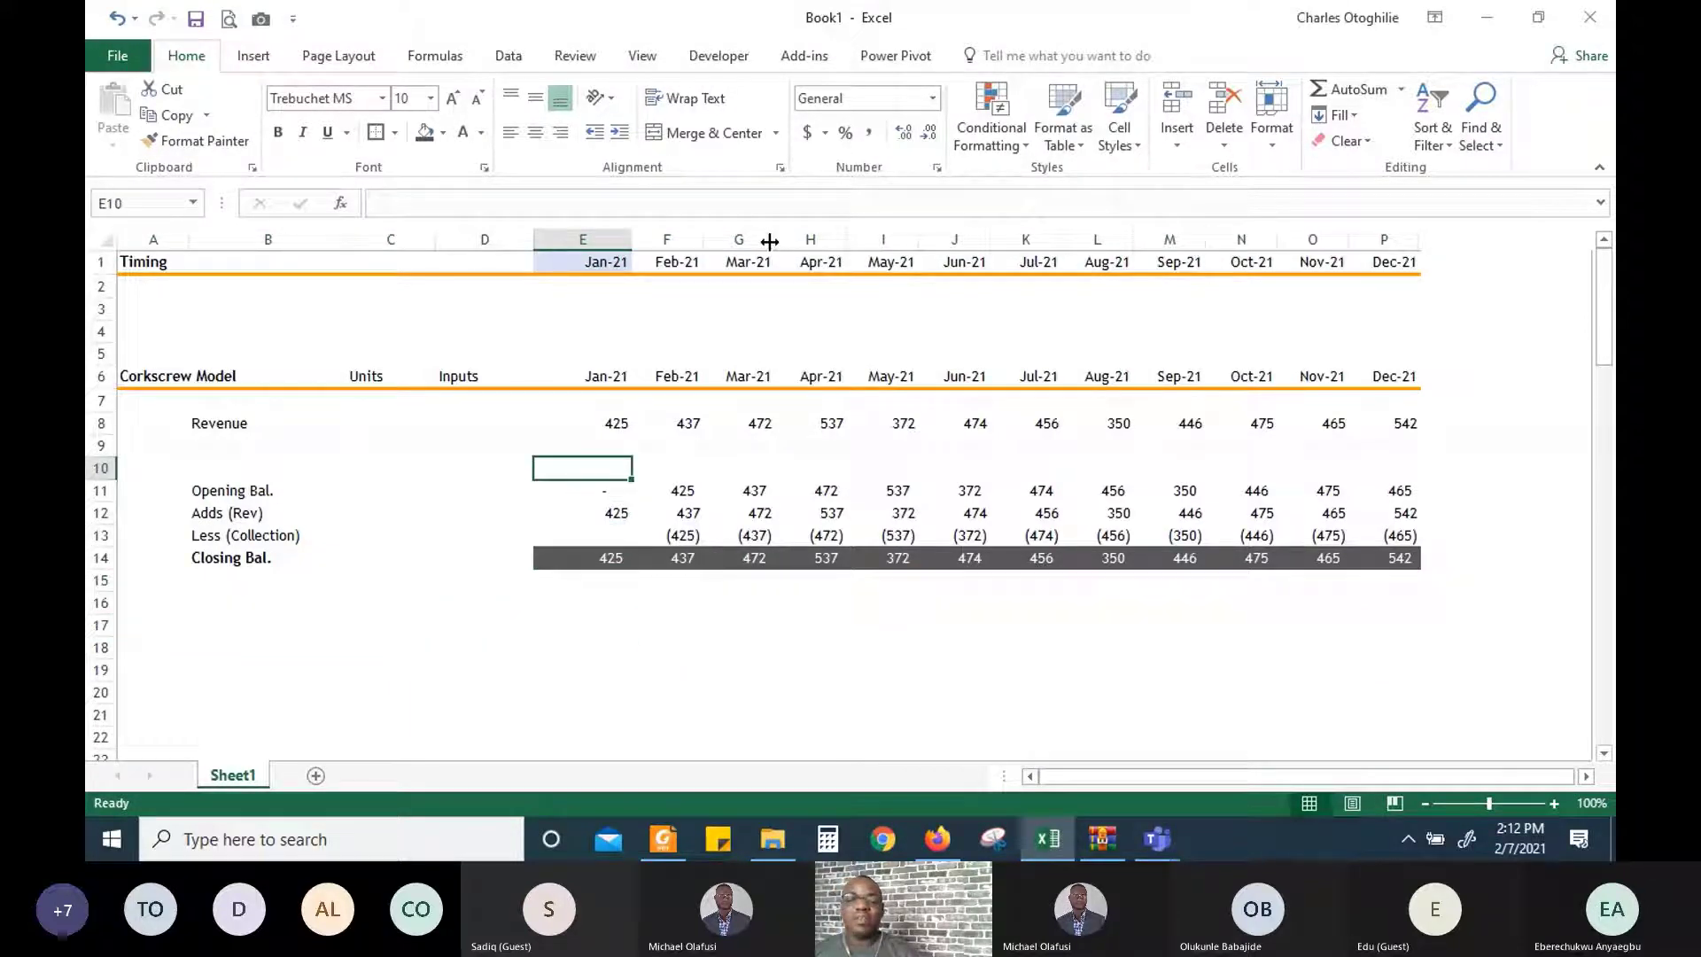
key(Down)
key(Down)
key(Down)
key(Down)
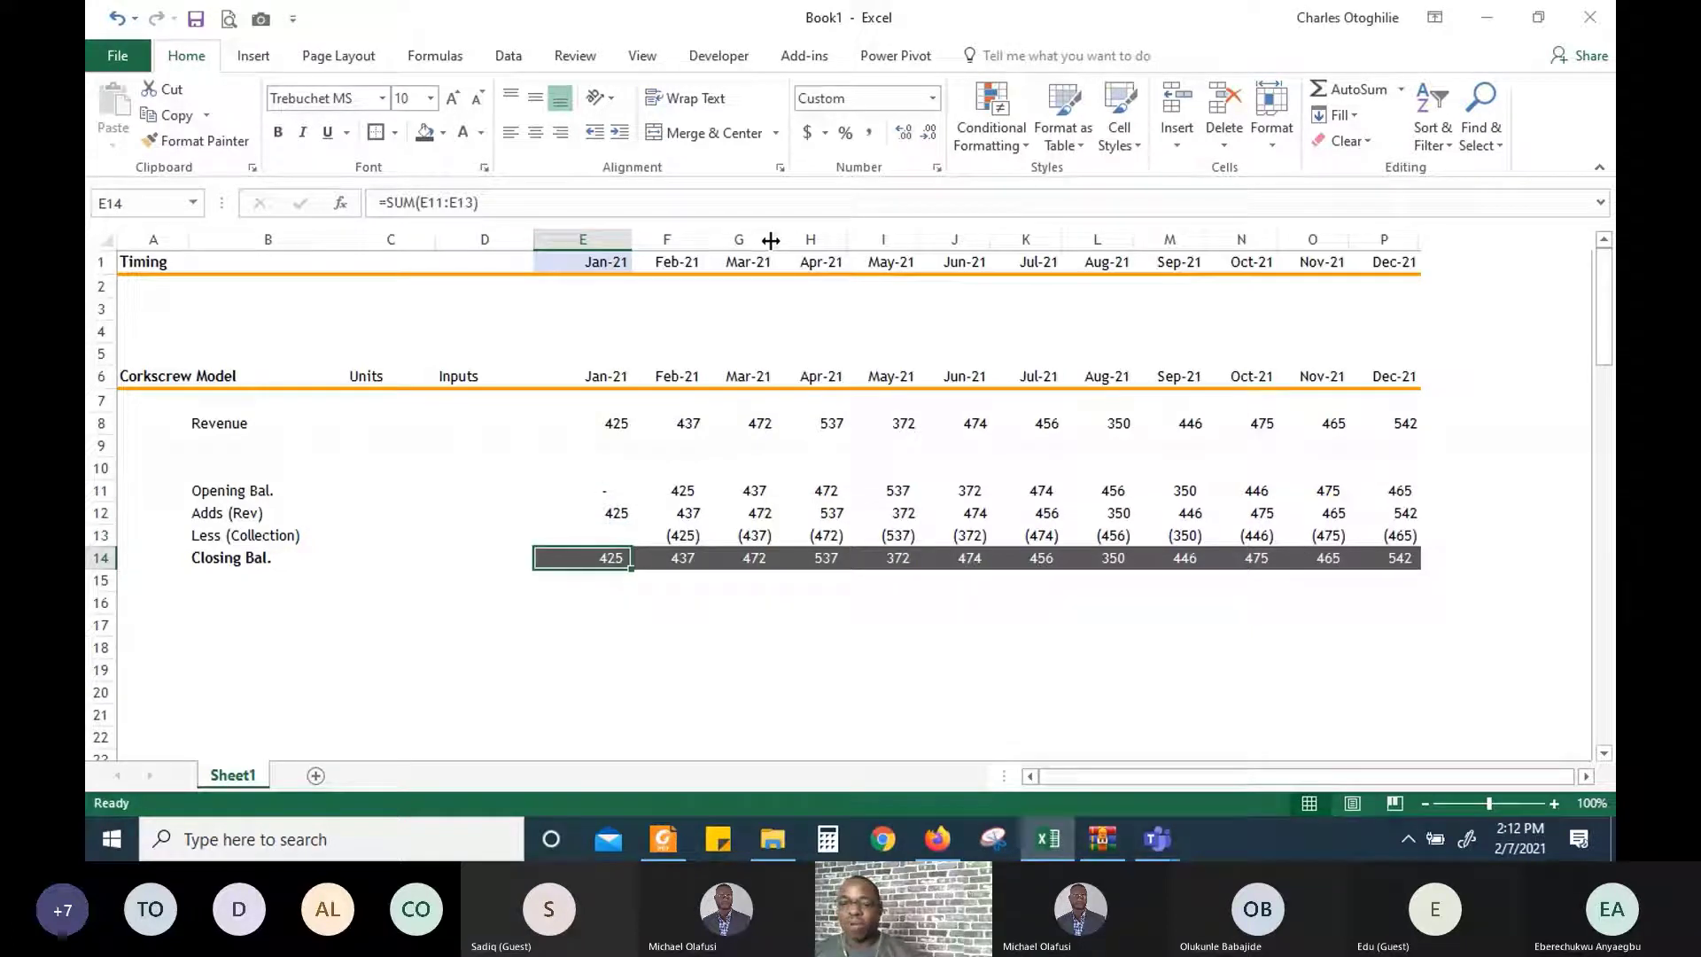
key(Down)
key(Down)
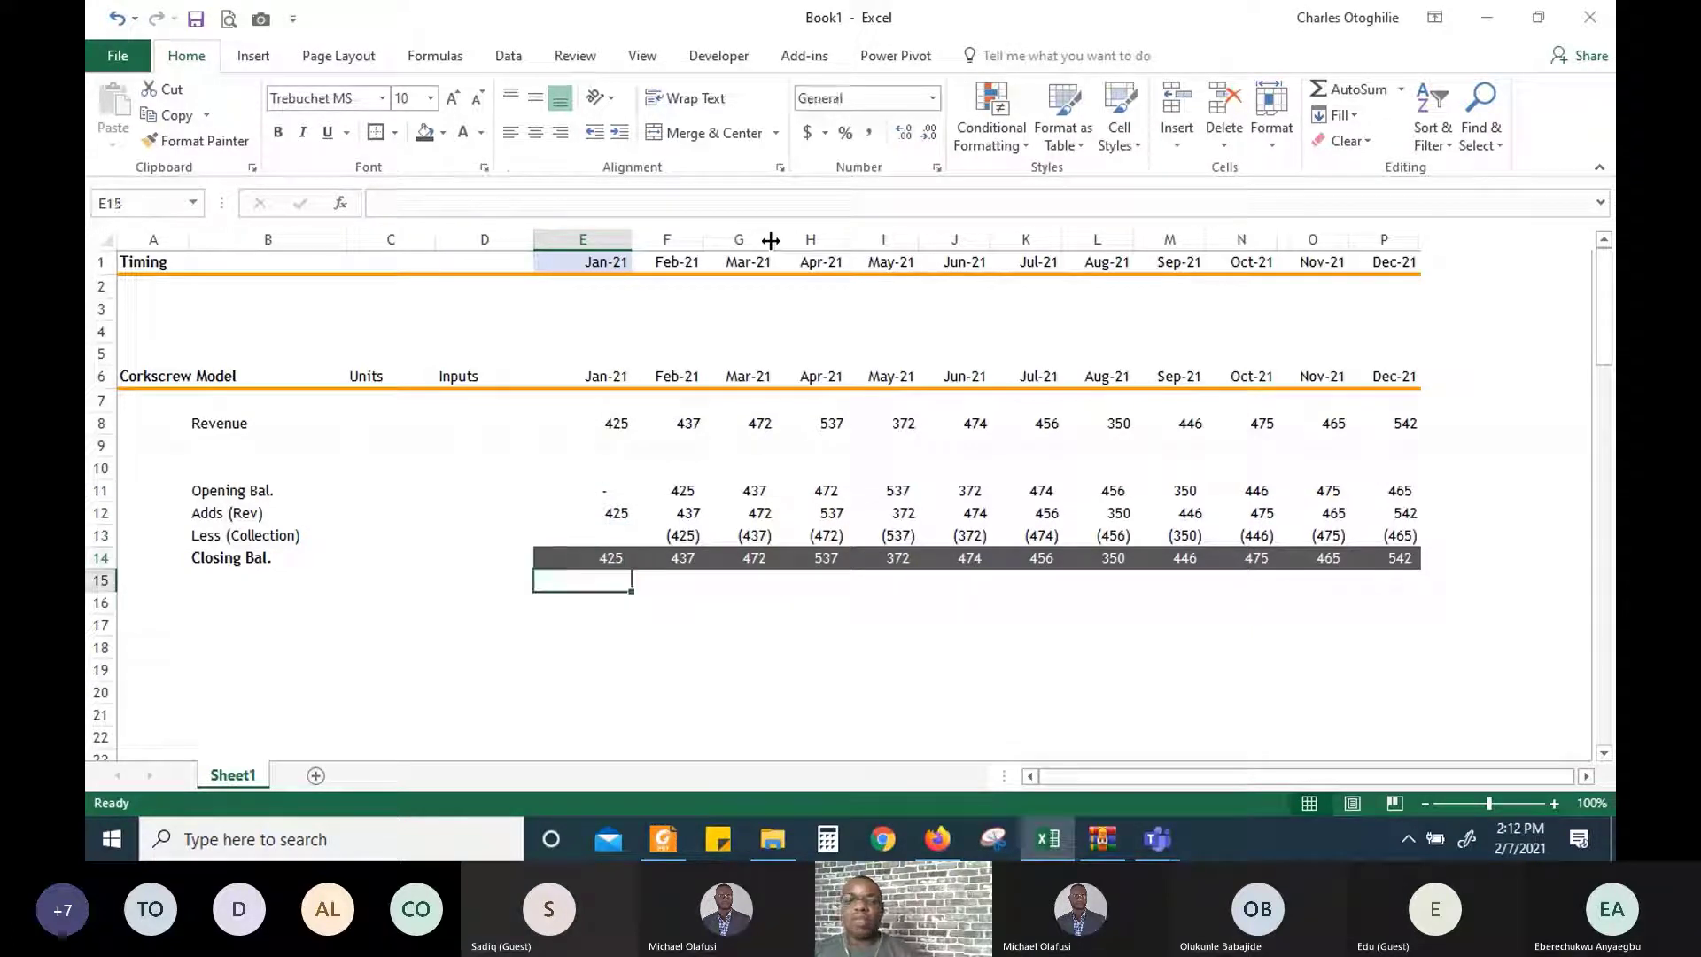
key(Up)
key(Up)
key(Up)
key(Up)
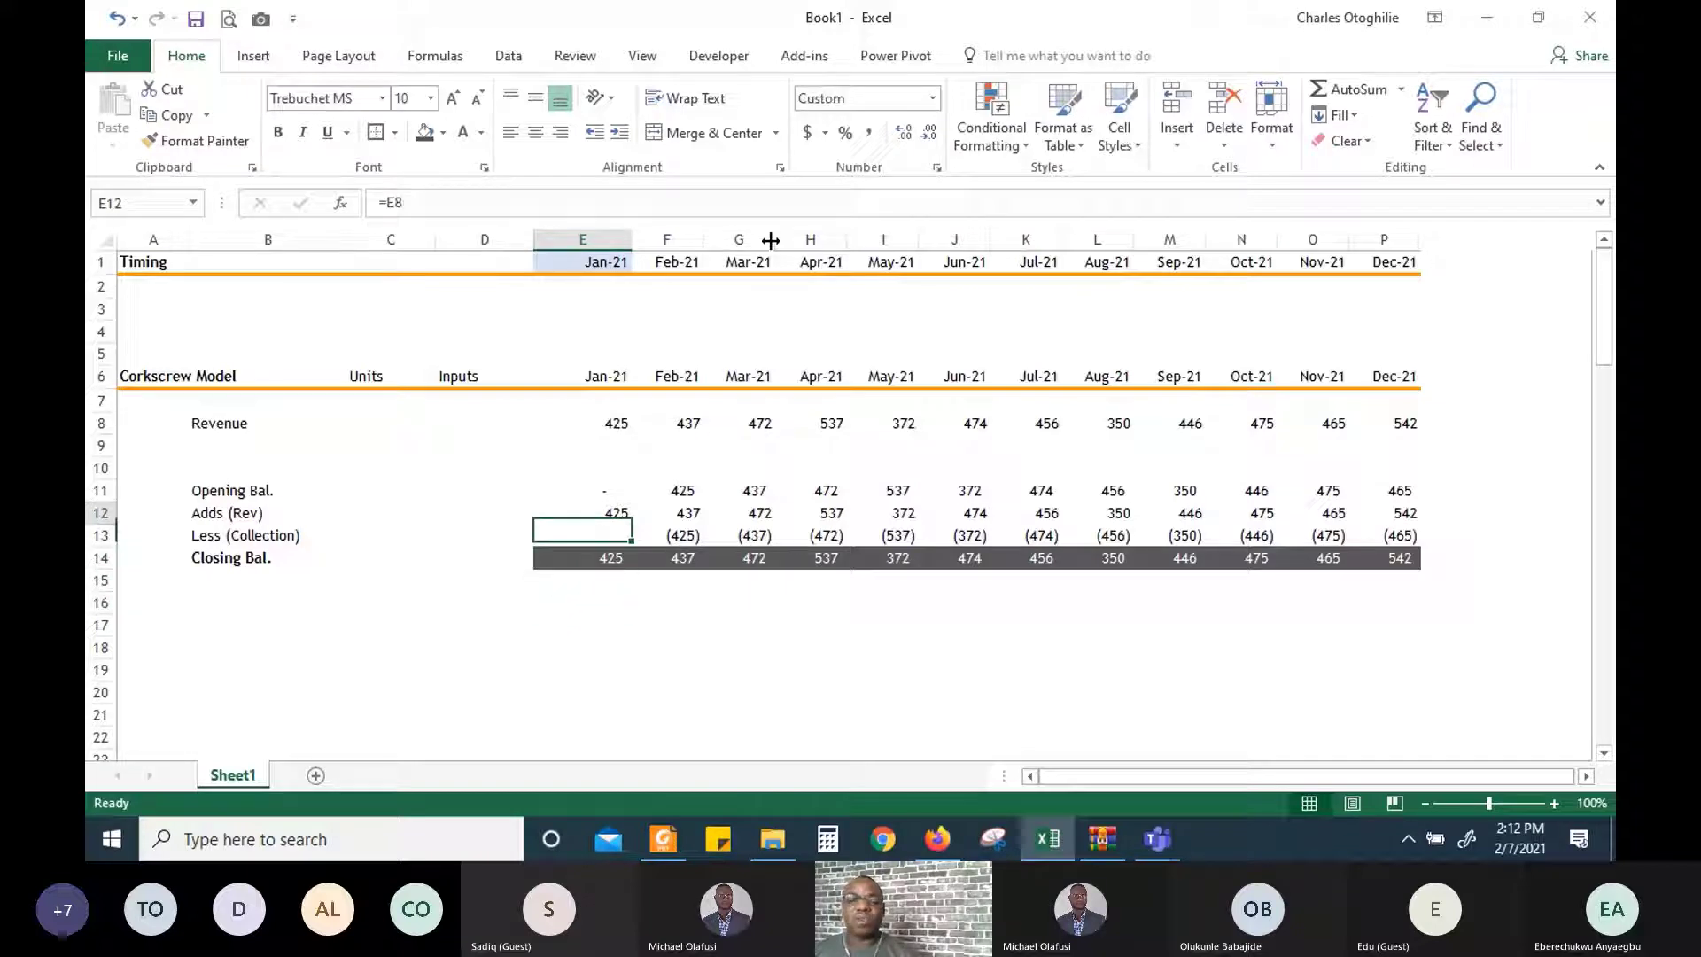
Copy the corkscrew block B11:P14 and paste it below, starting at B18
key(Up)
key(Left)
key(Left)
key(Left)
key(shift+Down)
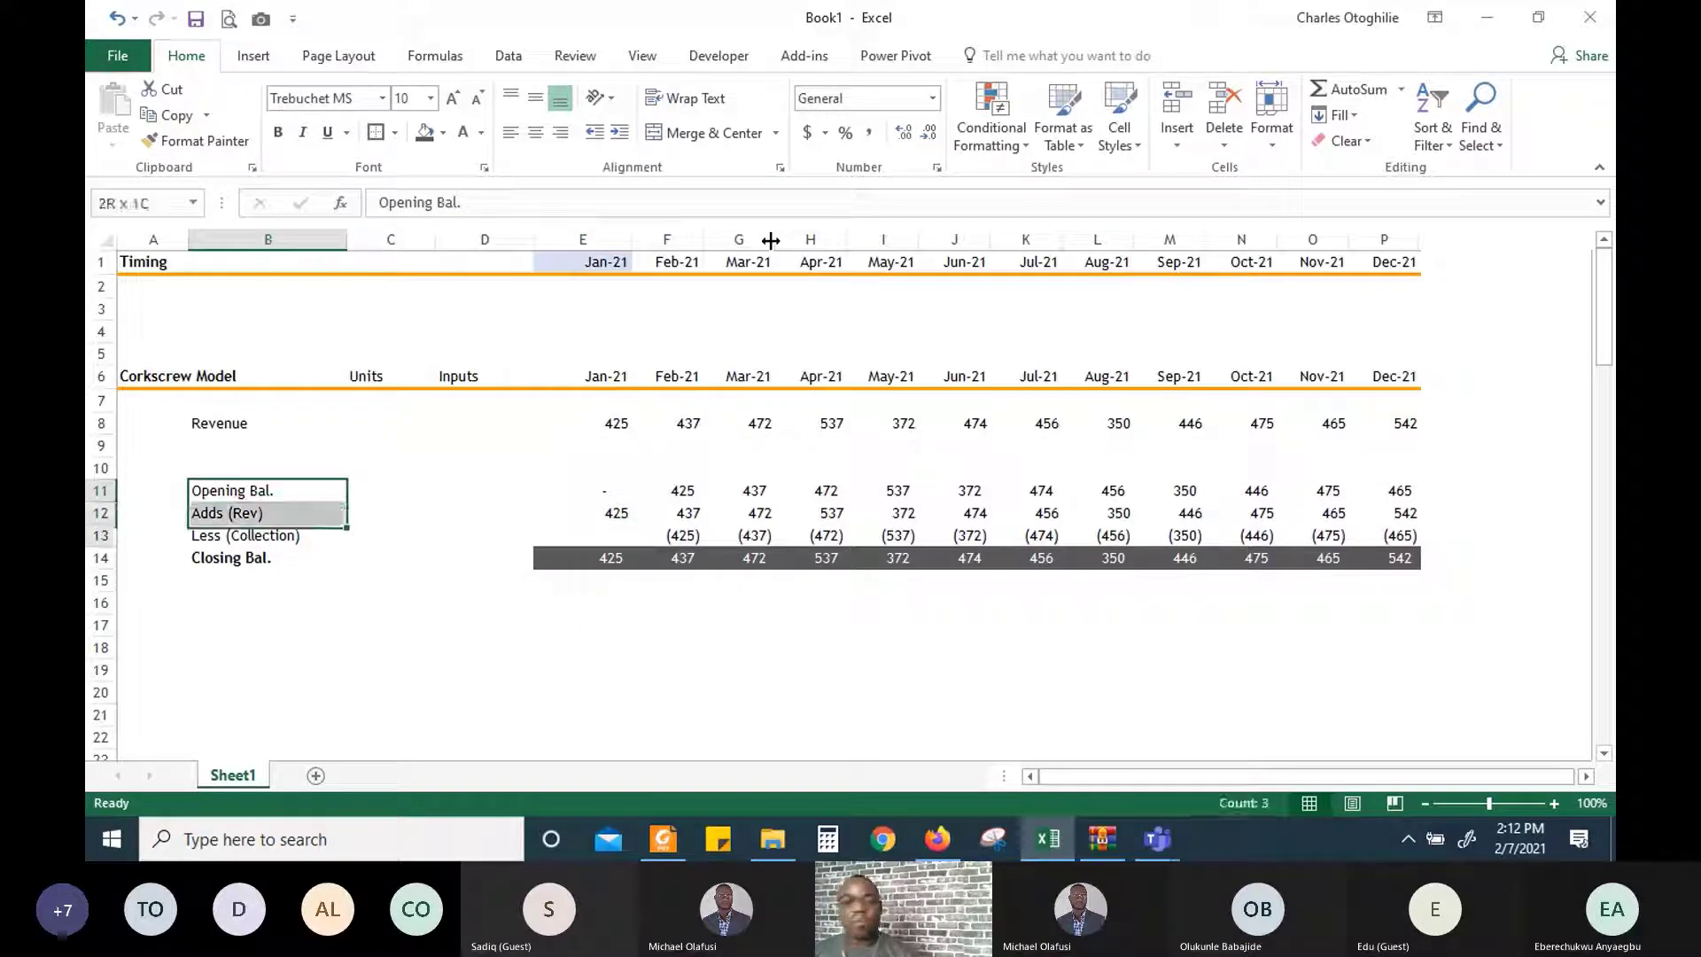
key(shift+Down)
key(shift+Down)
key(ctrl+shift+Right)
key(ctrl+shift+Right)
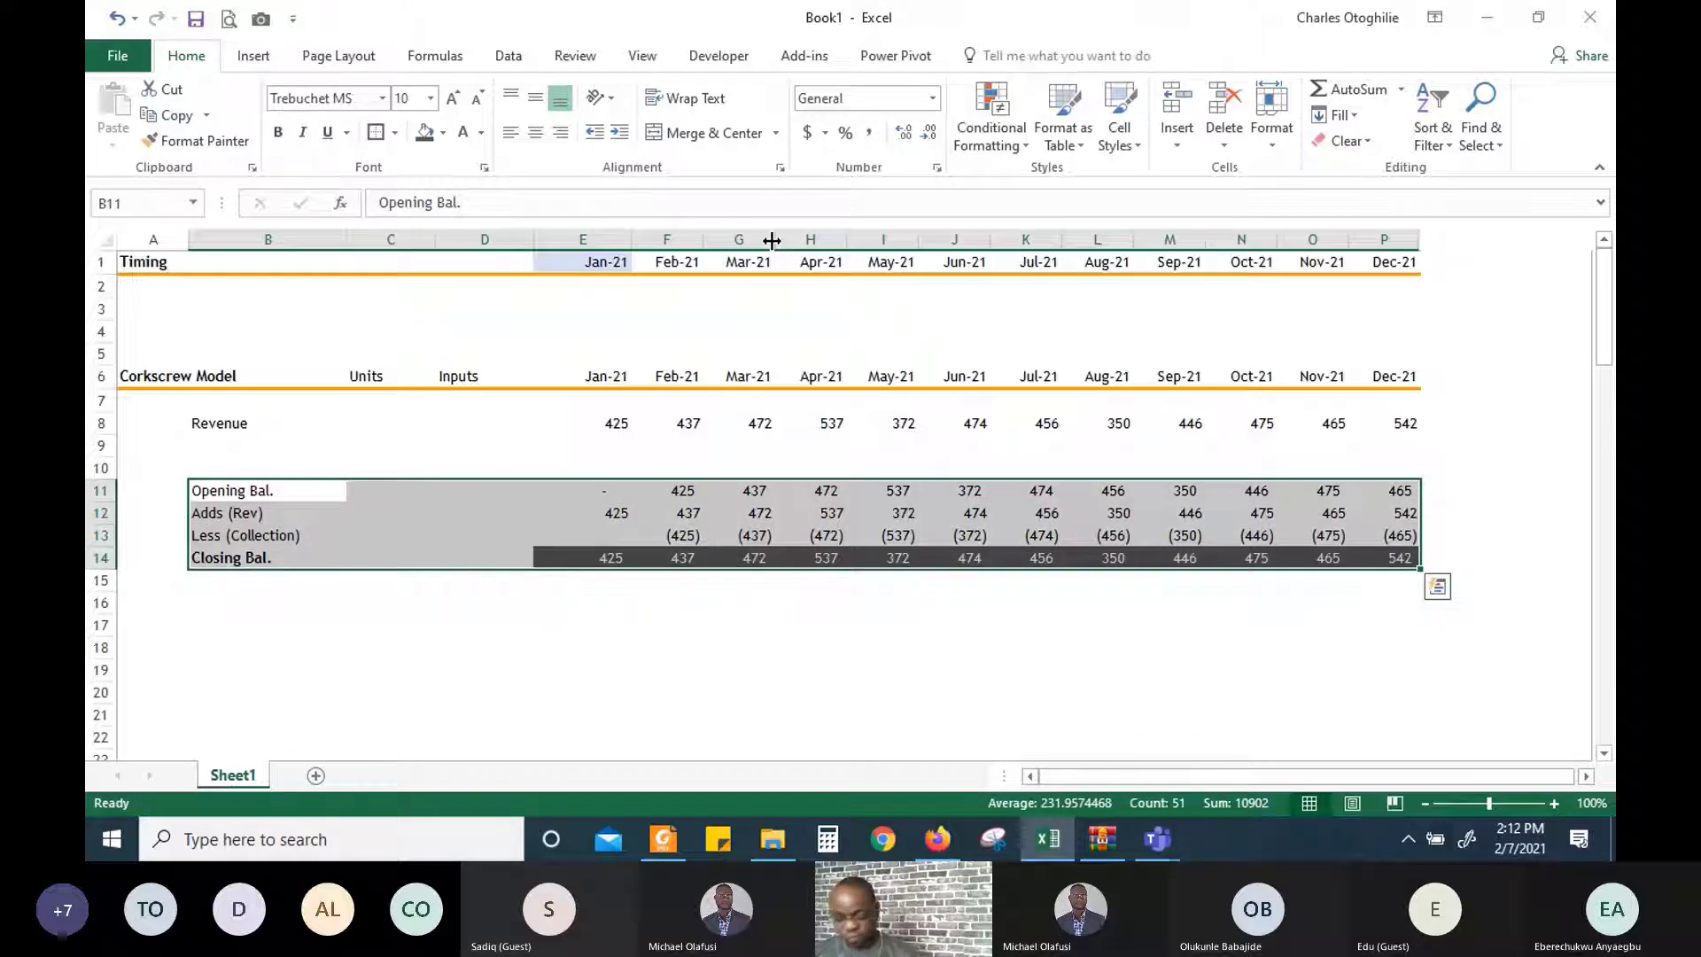
key(ctrl+c)
key(Down)
key(Down)
key(Down)
key(Down)
key(Down)
key(Down)
key(Down)
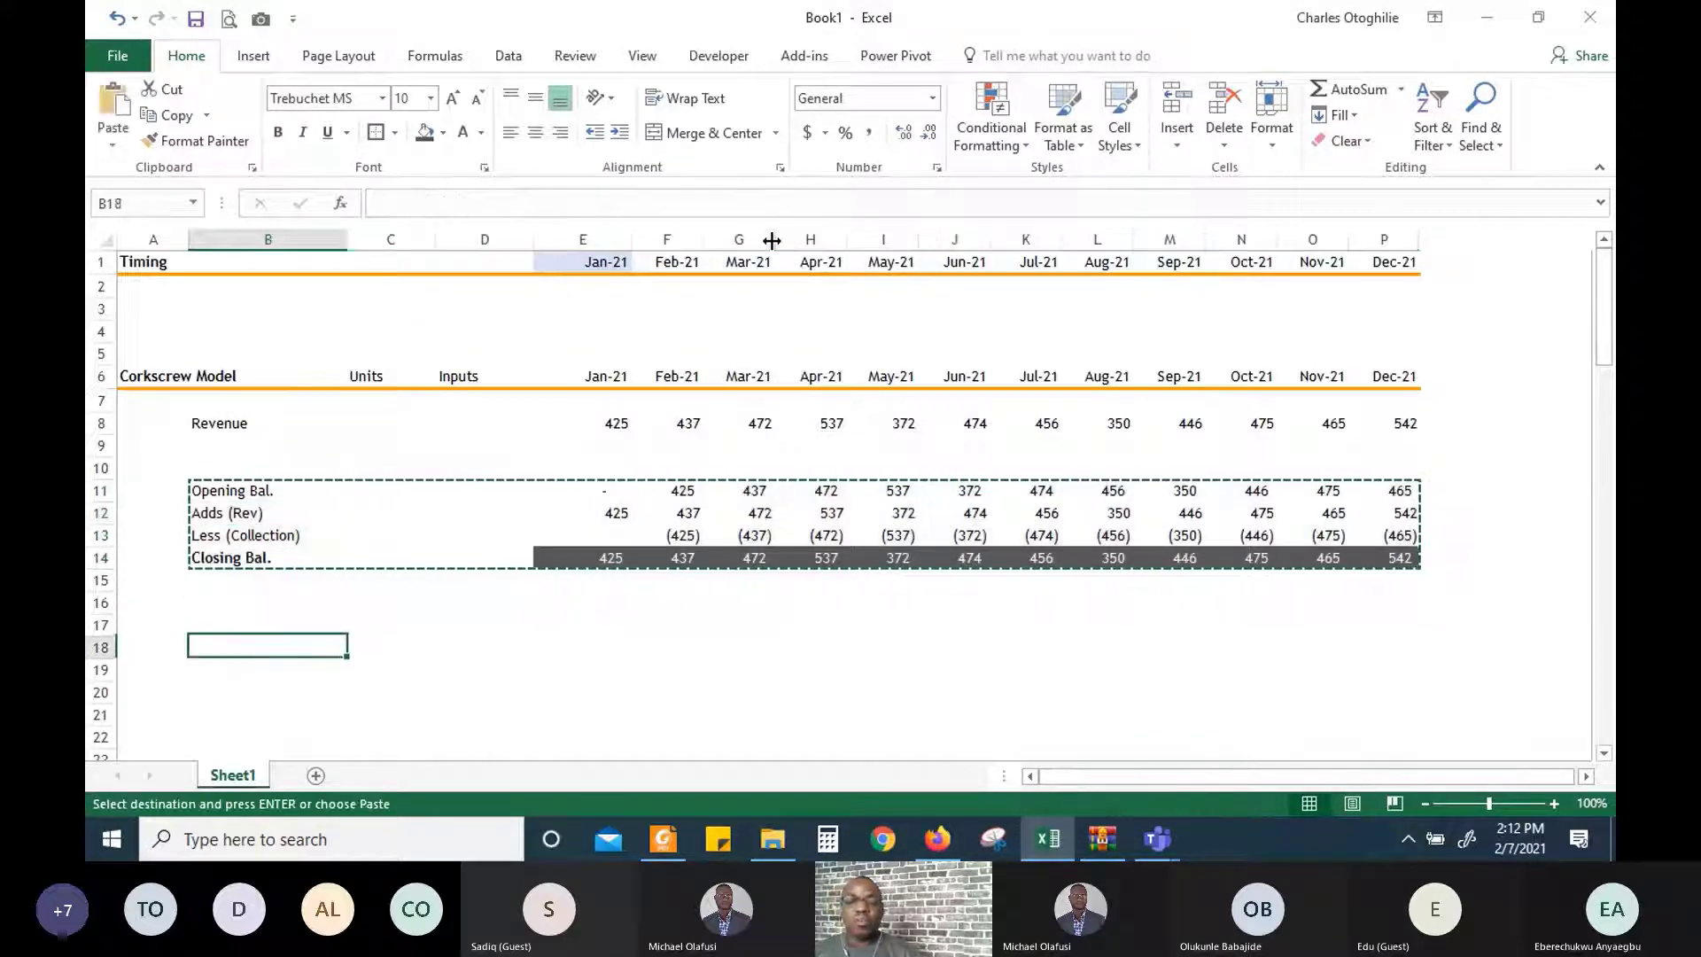
key(ctrl+v)
key(Down)
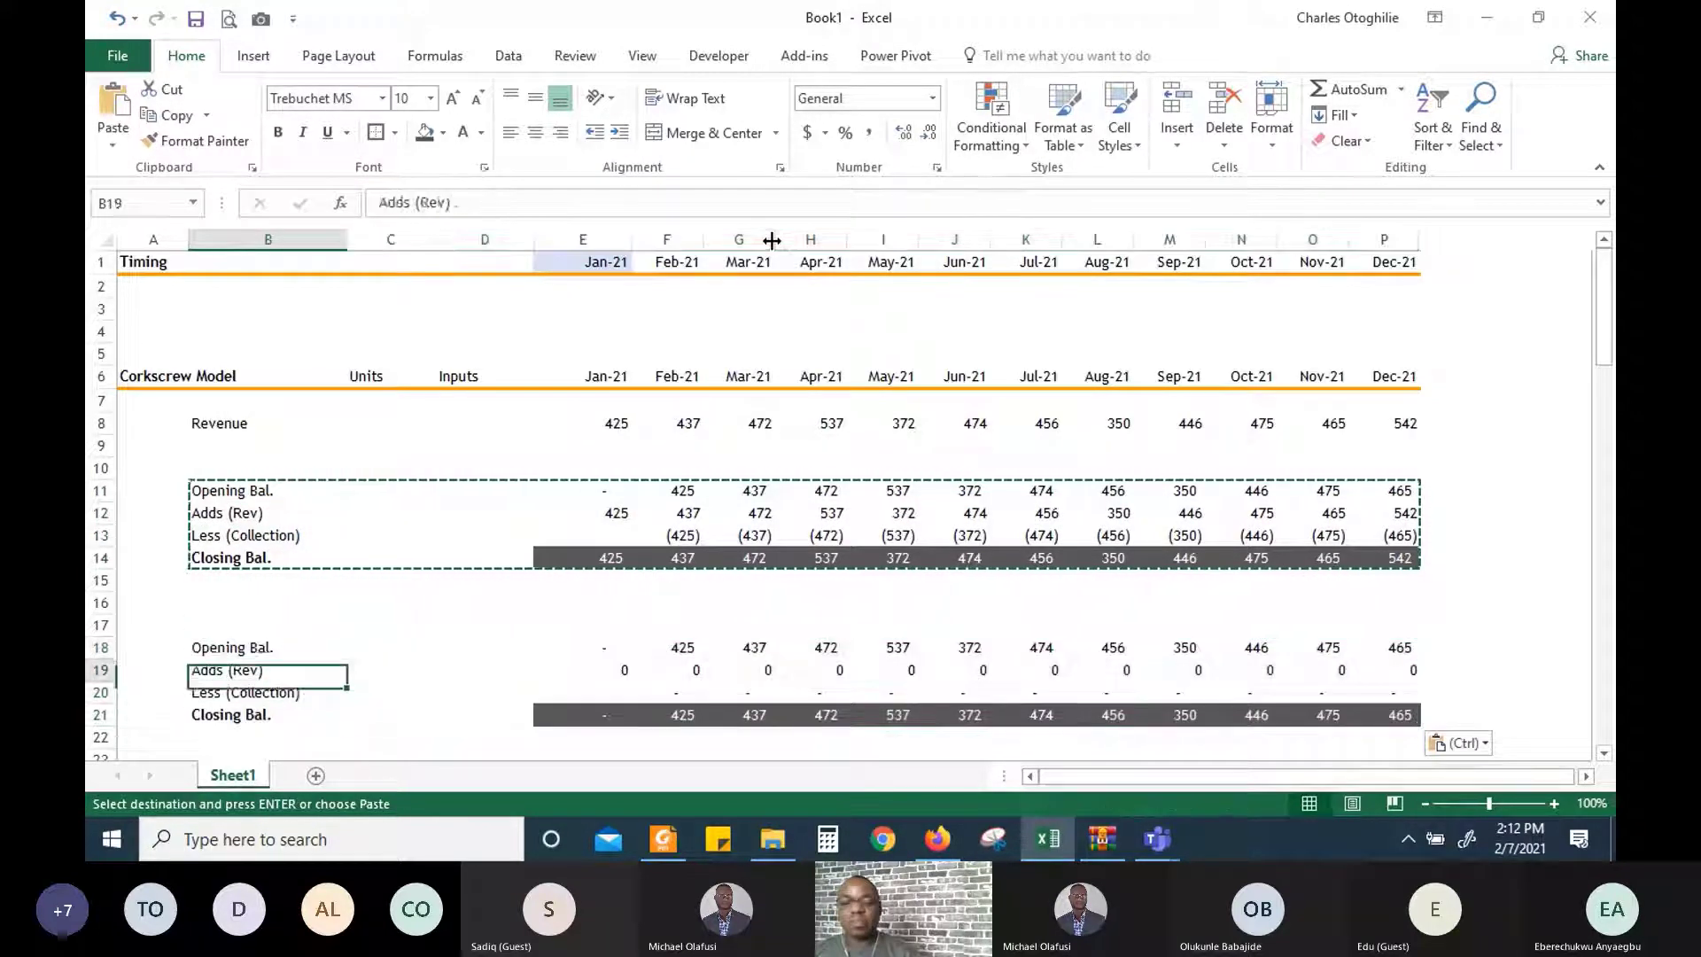
key(Up)
key(Escape)
Examine the references in the pasted block's Adds (Rev) and Opening Bal. formulas in rows 18 and 19
key(Right)
key(Right)
key(Right)
key(Right)
key(Right)
key(Down)
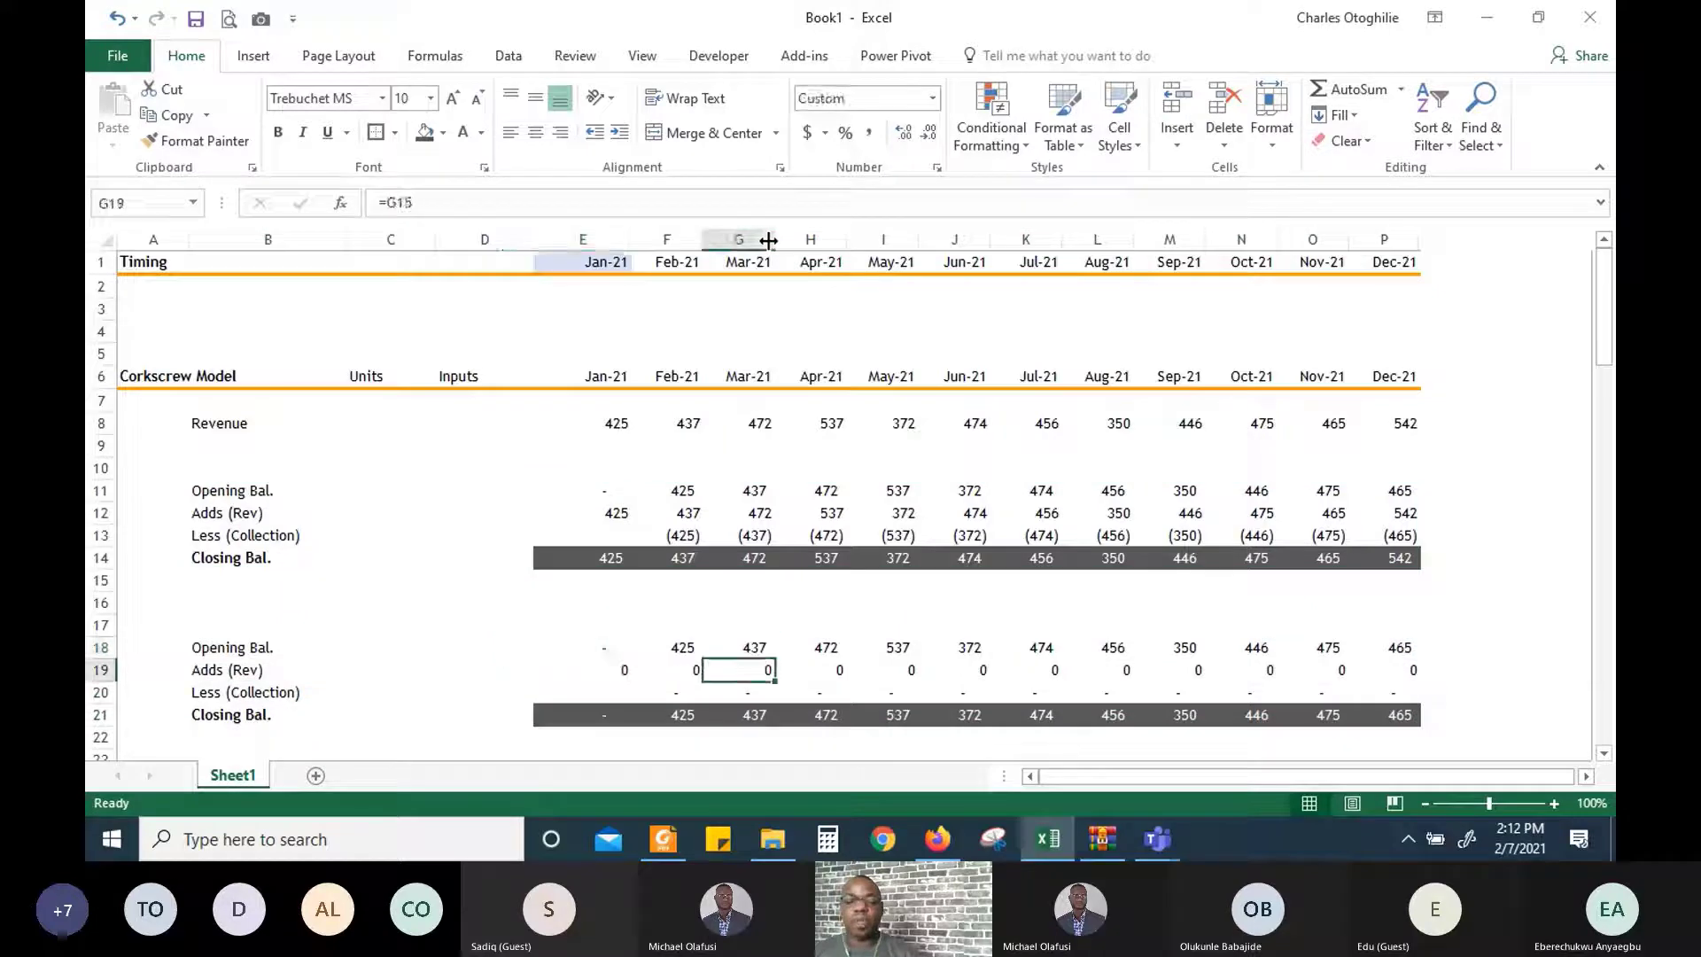
key(Left)
key(Left)
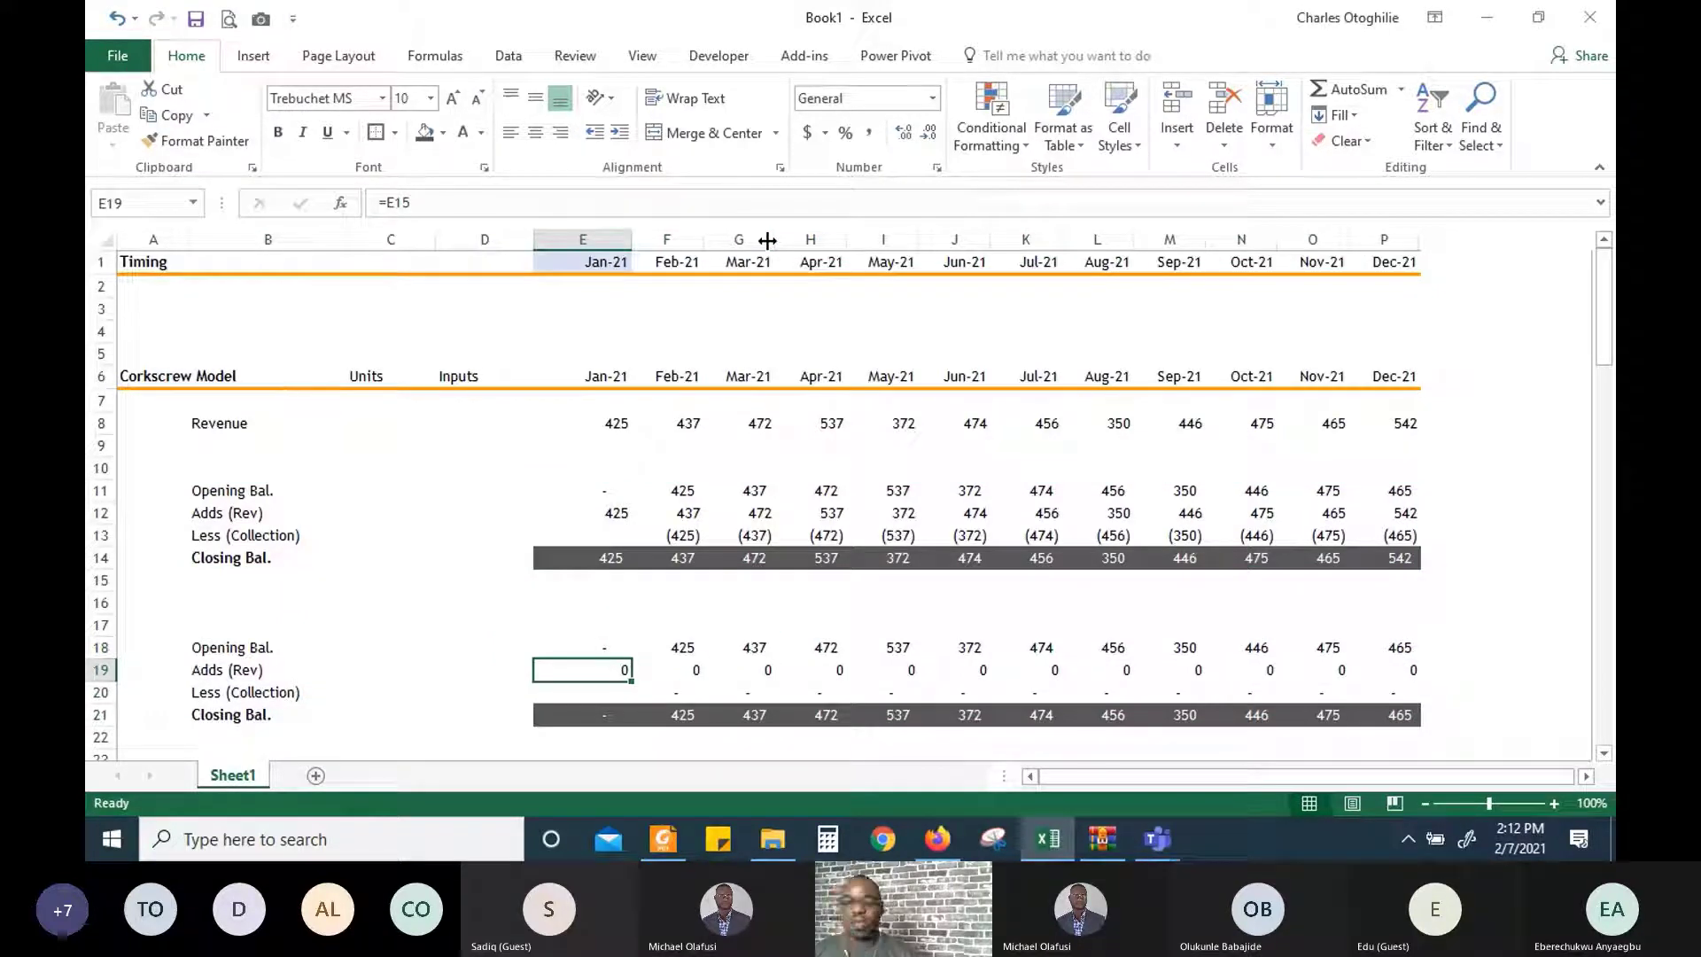
key(Up)
key(Up)
key(Down)
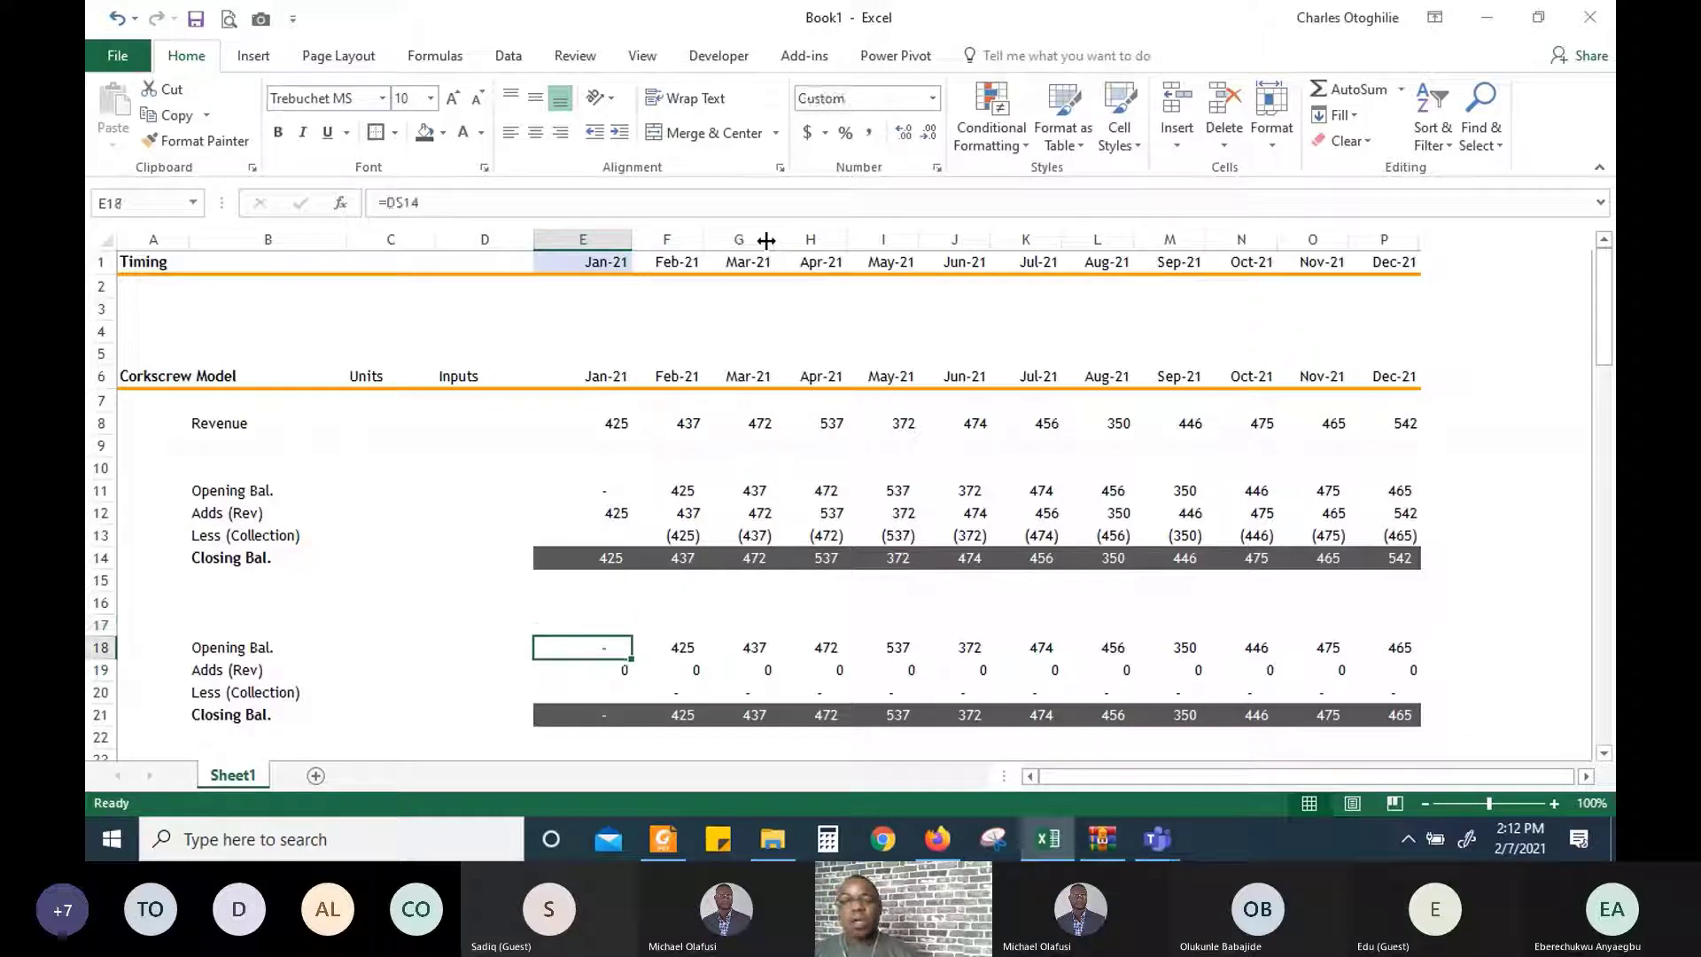
Return the January opening balance in E11 to the relative reference =D14 and apply it across to P11
key(Up)
key(Up)
key(Up)
key(Up)
key(Up)
key(Up)
key(Up)
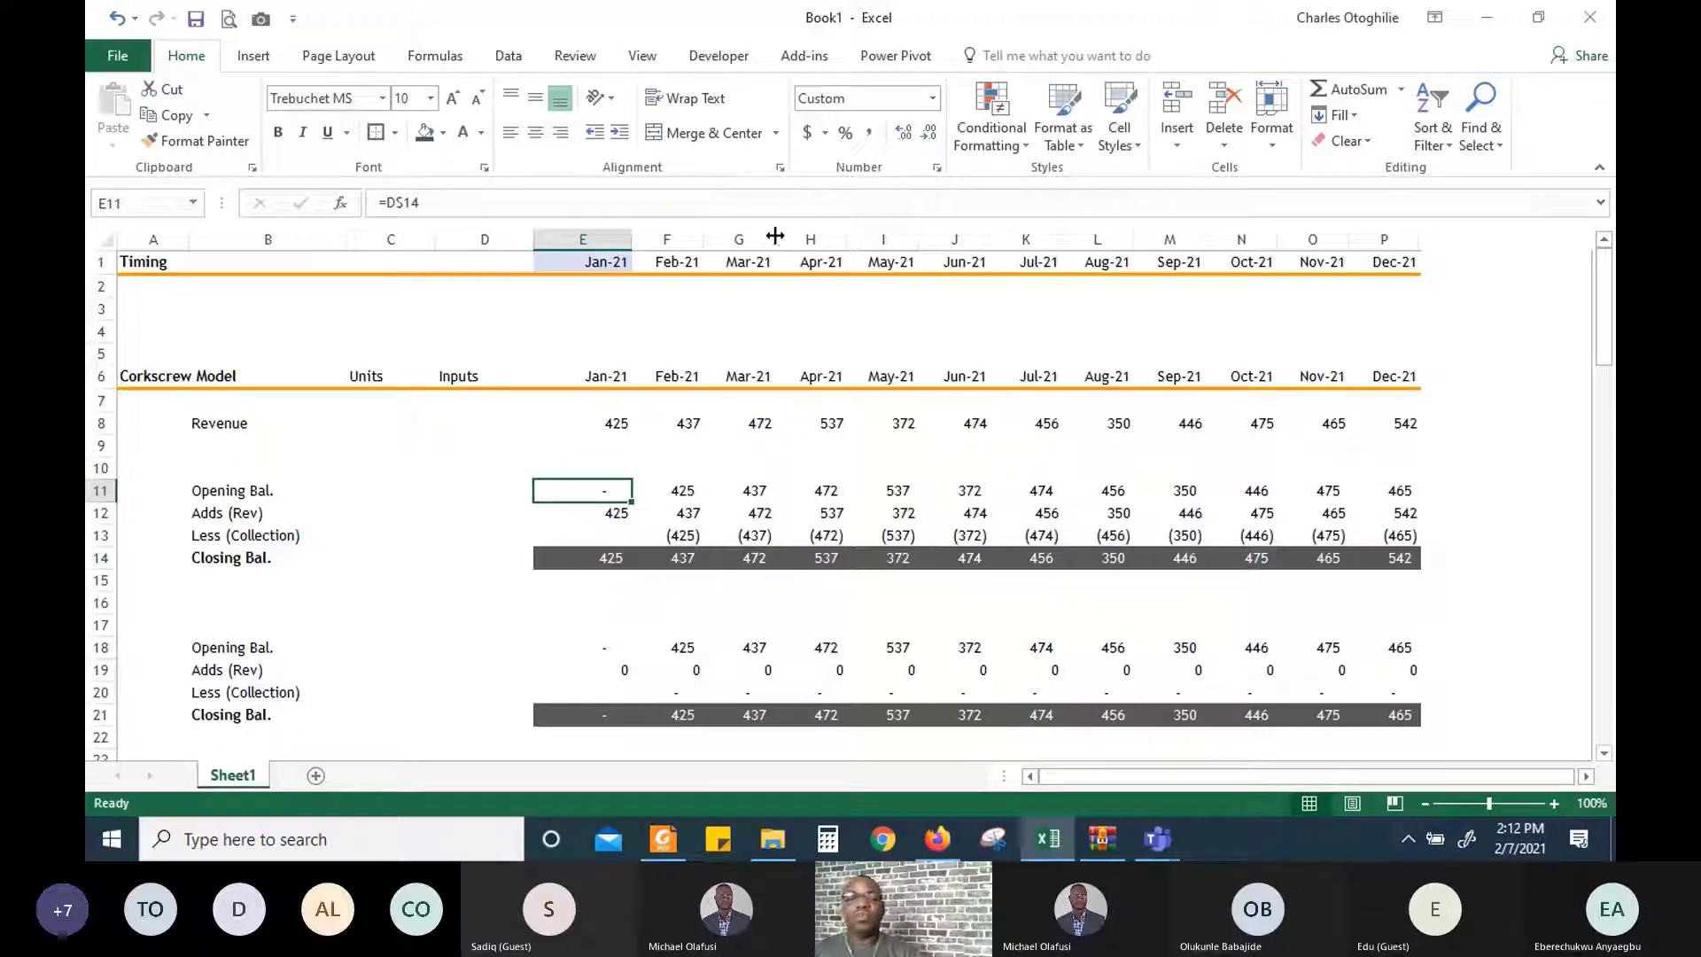
click(444, 204)
key(F4)
key(F4)
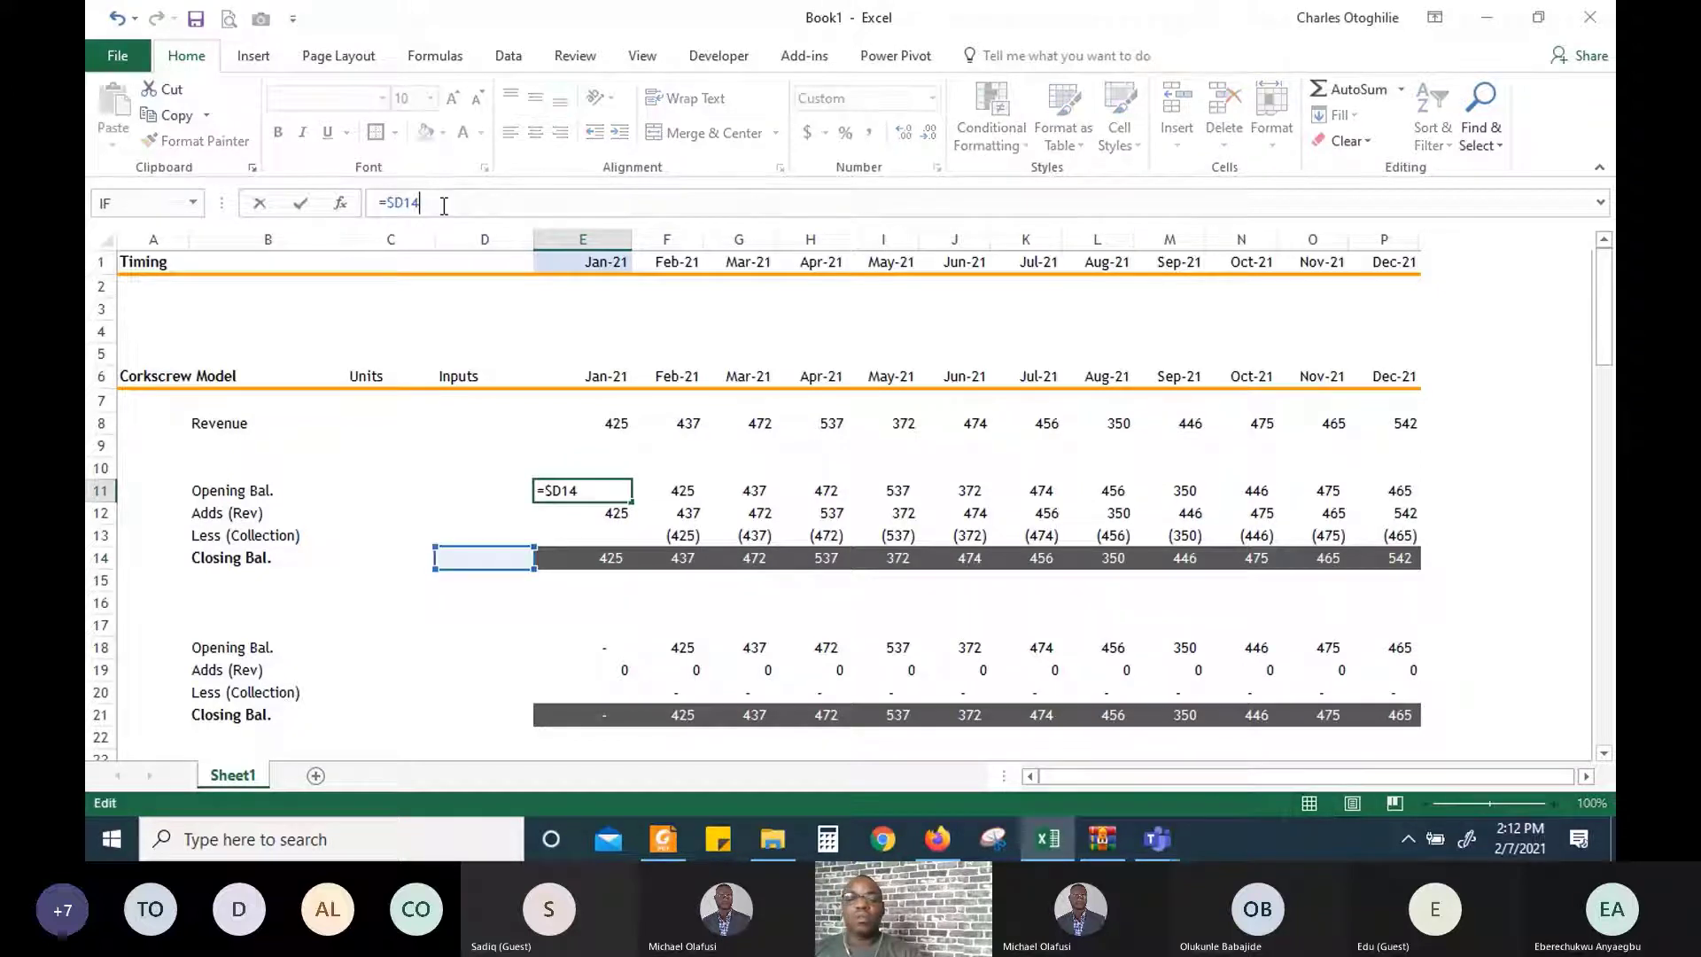
key(ctrl+Return)
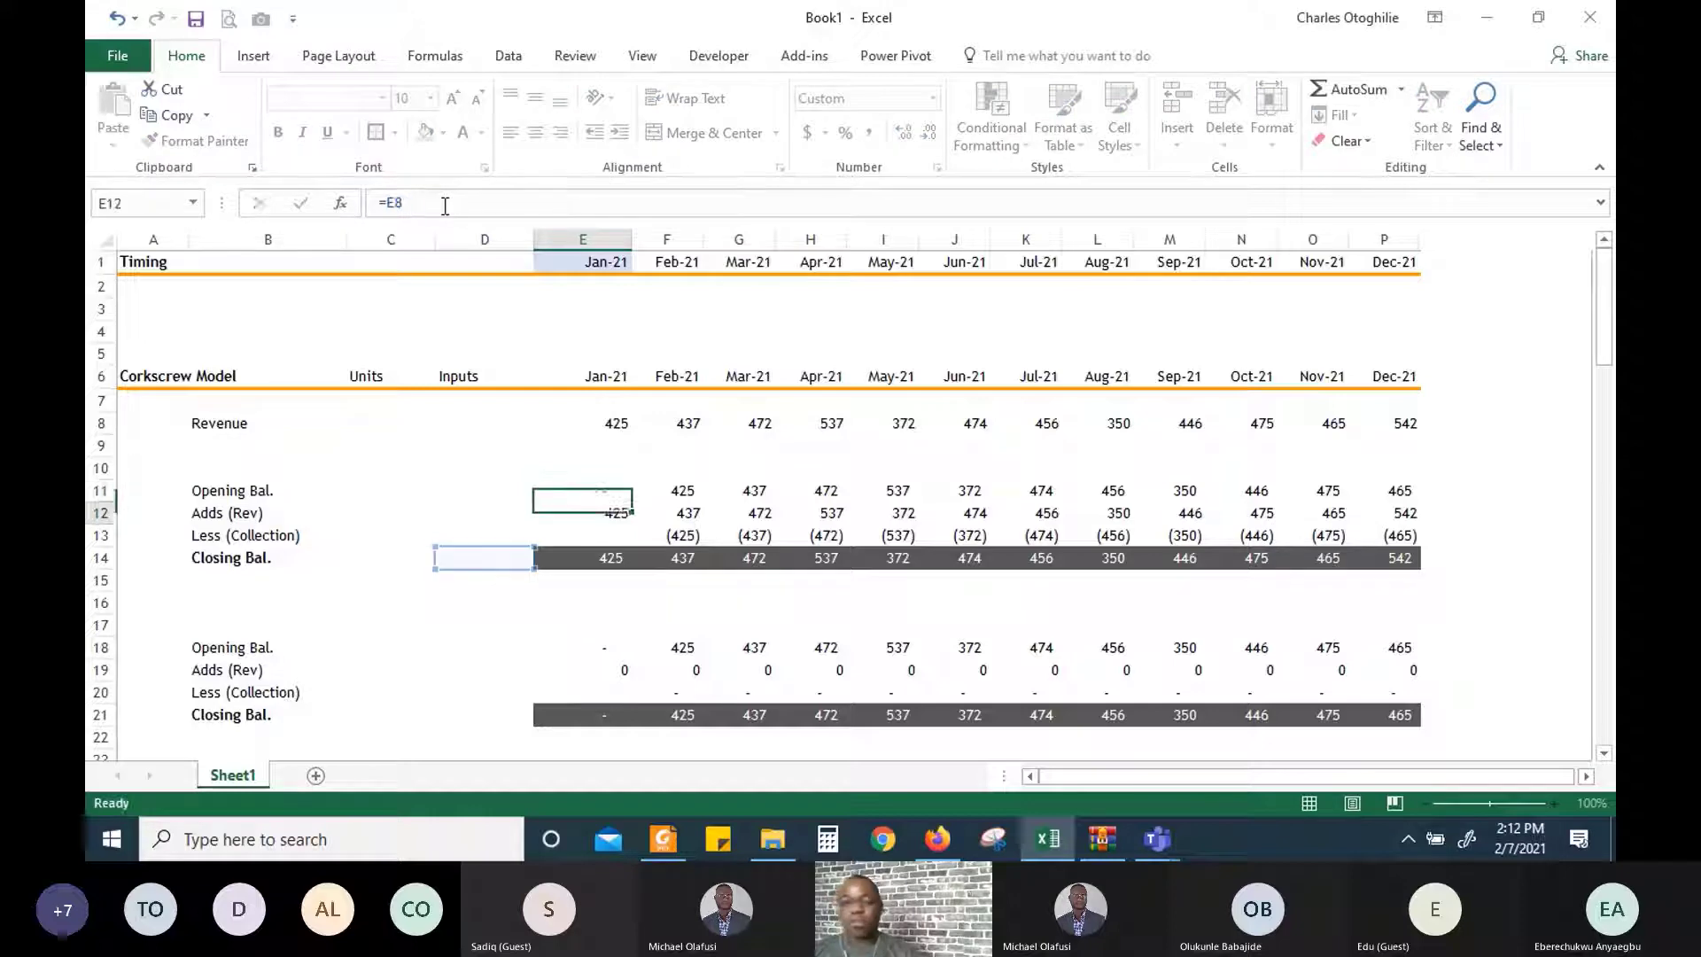
key(ctrl+shift+Right)
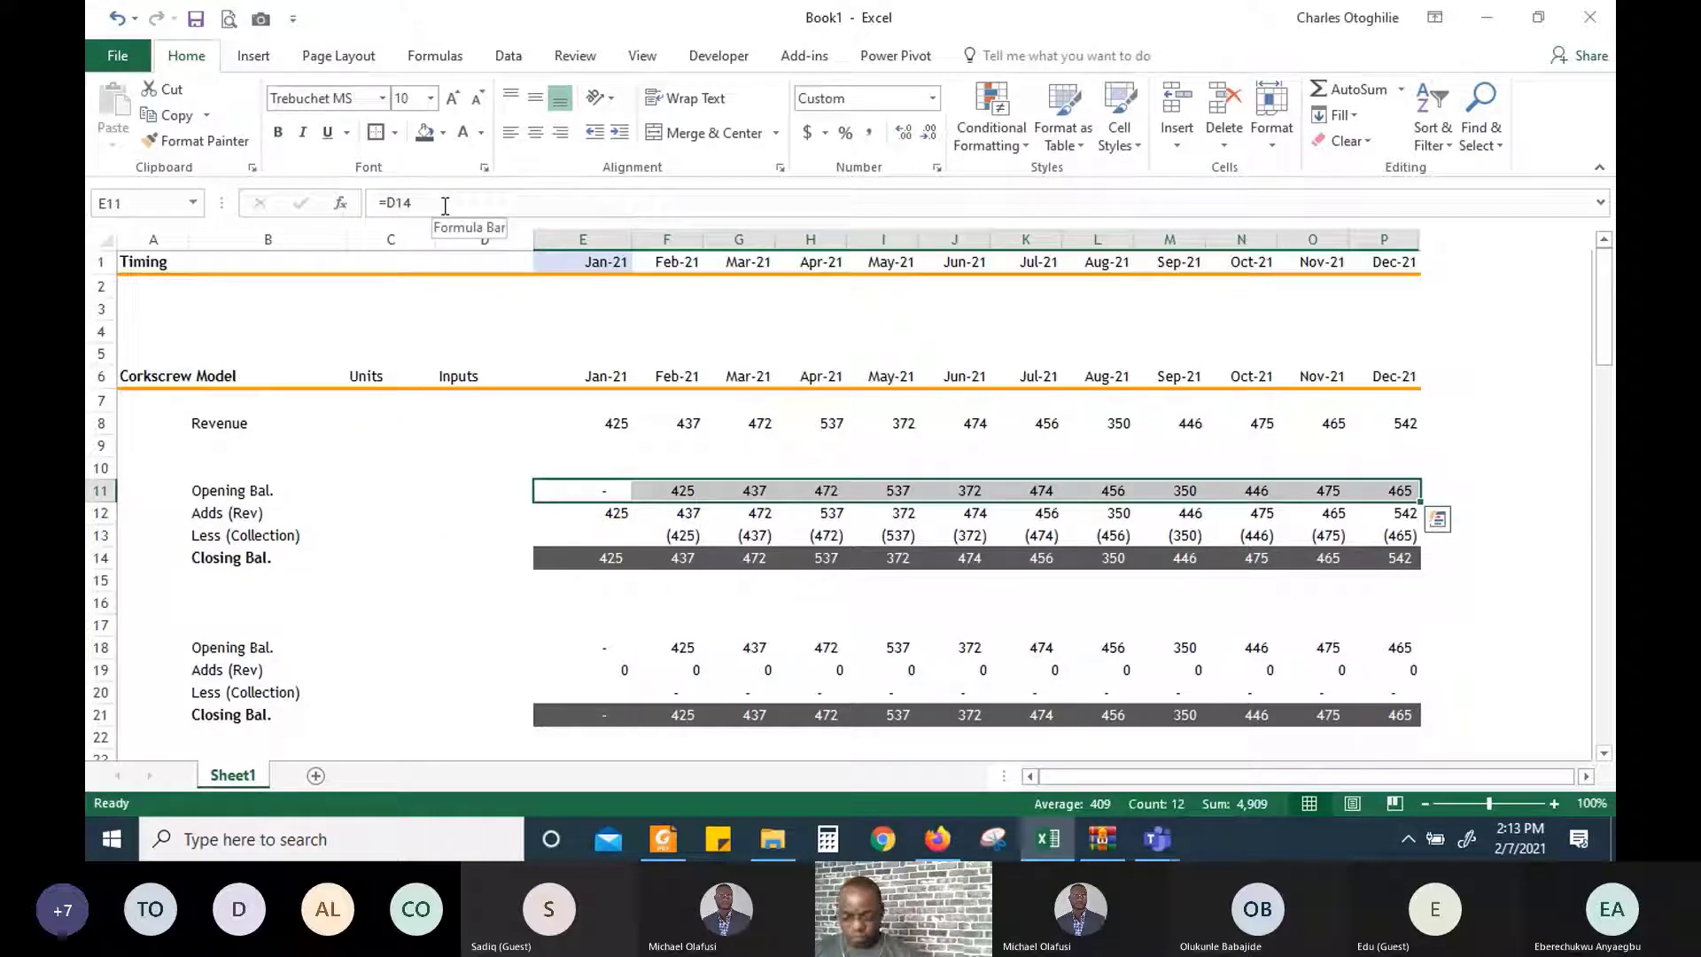
key(Down)
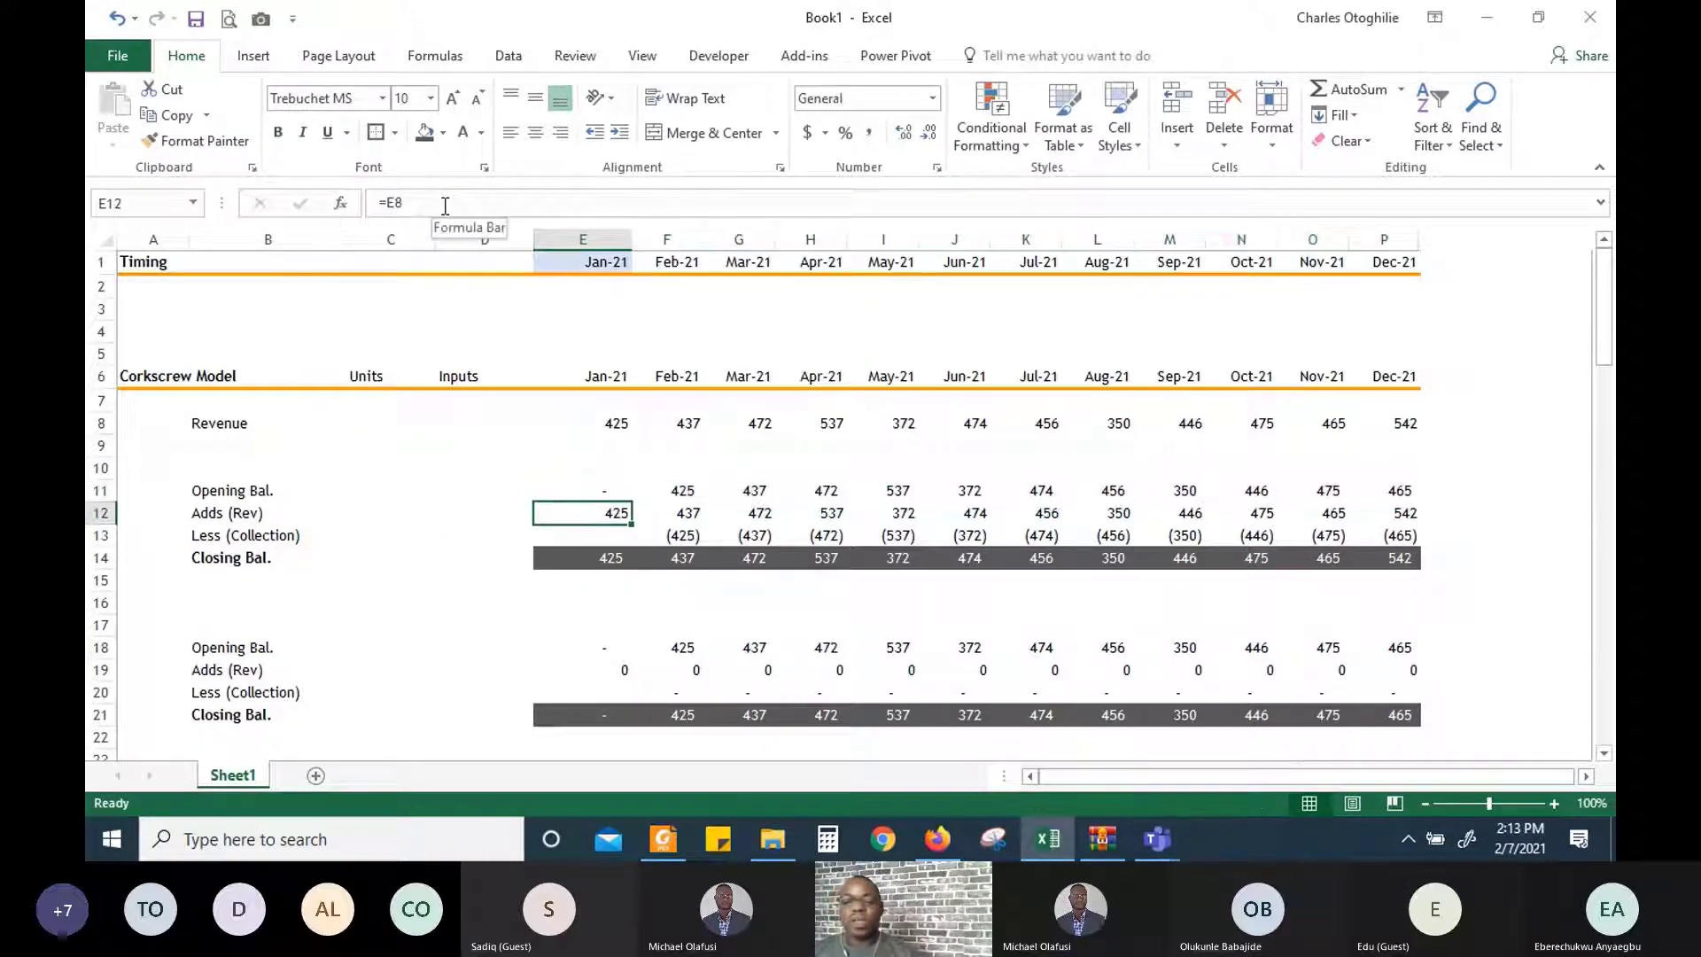
Lock the revenue row in the Adds (Rev) formula by setting E12 to =E$8, and fill it across to P12
click(393, 209)
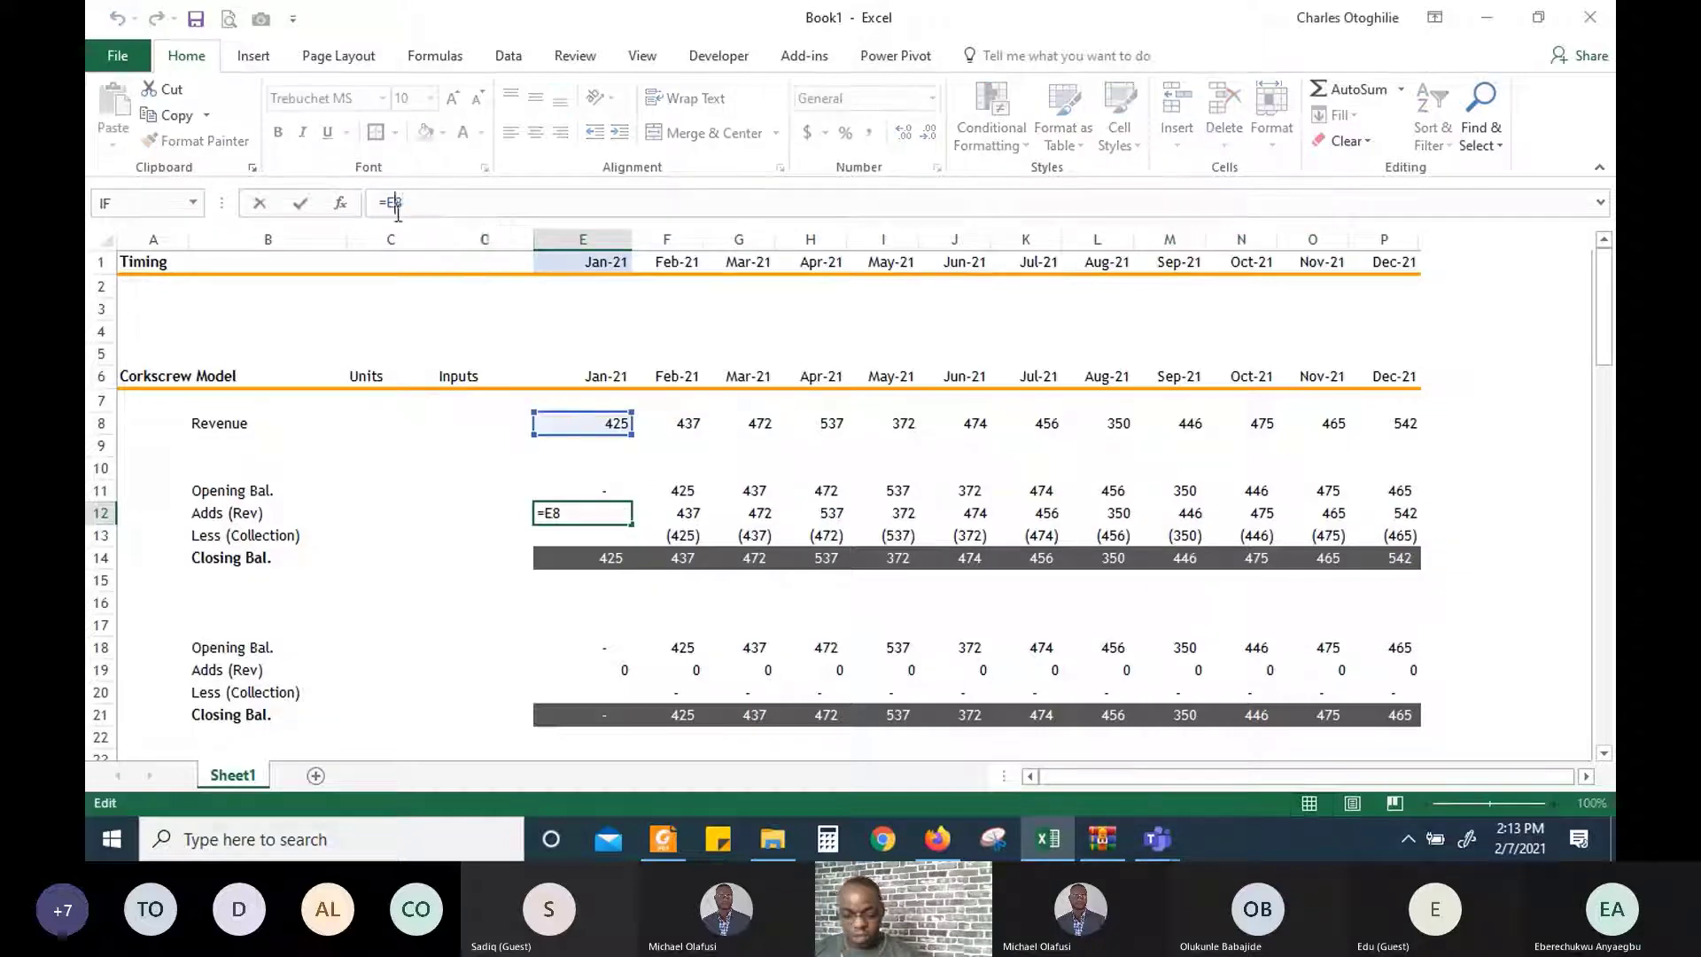
key(F4)
key(F4)
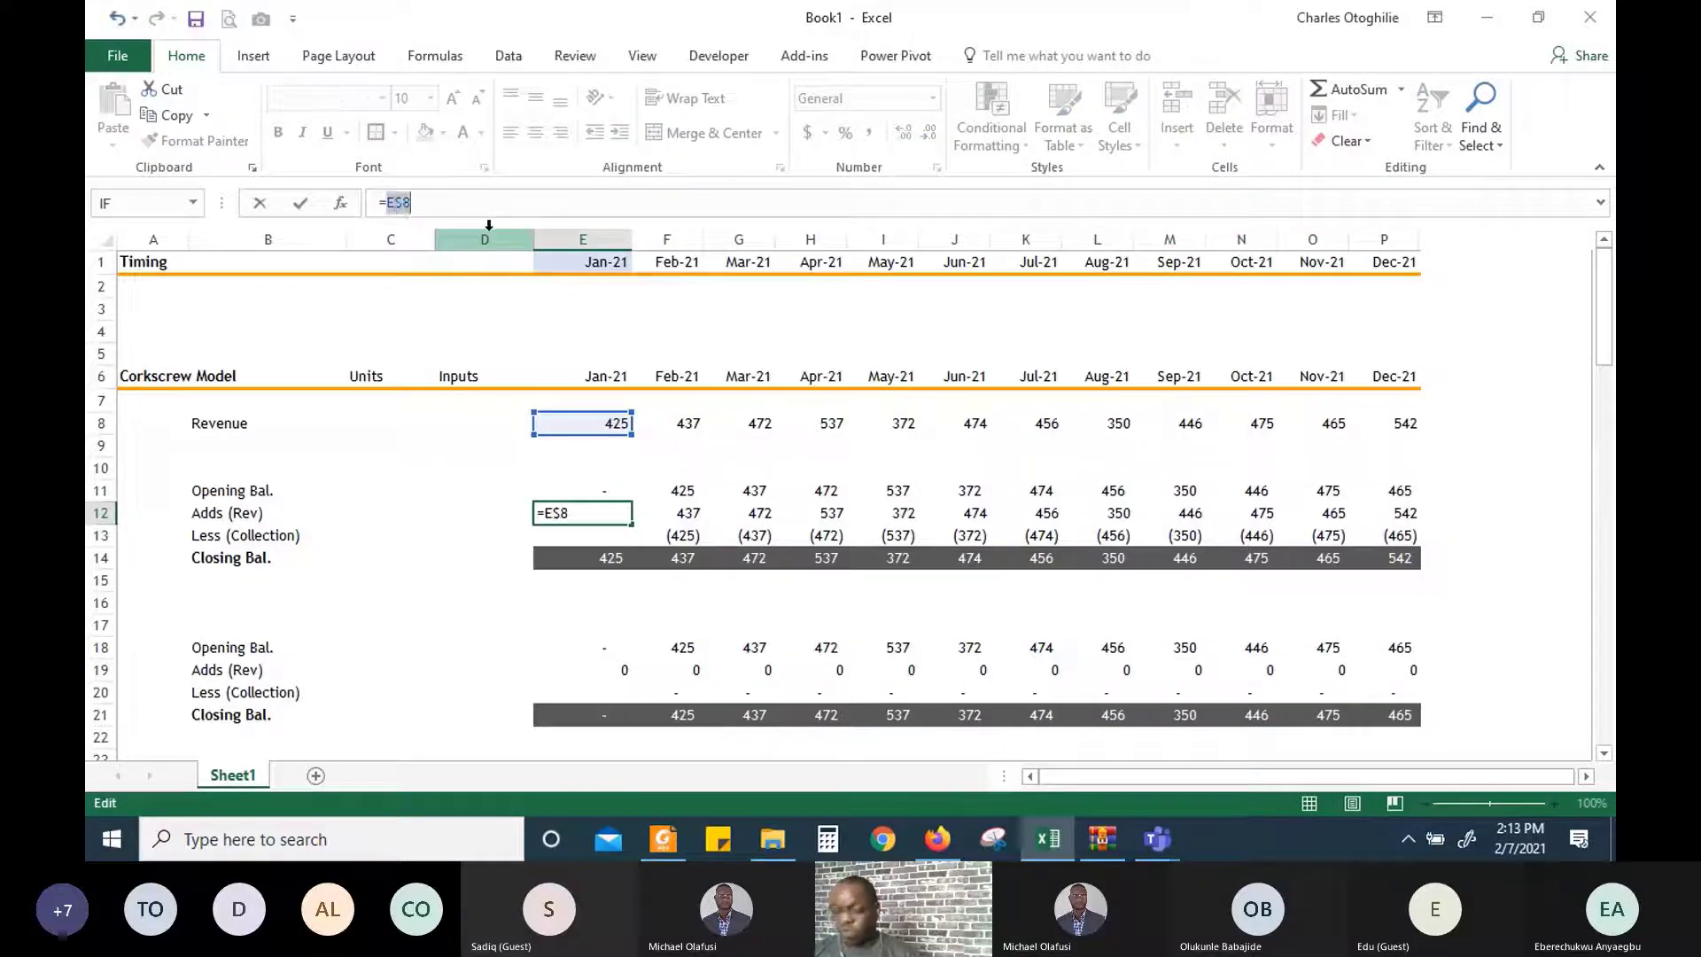
key(Return)
key(Up)
key(ctrl+c)
key(ctrl+shift+Right)
key(ctrl+v)
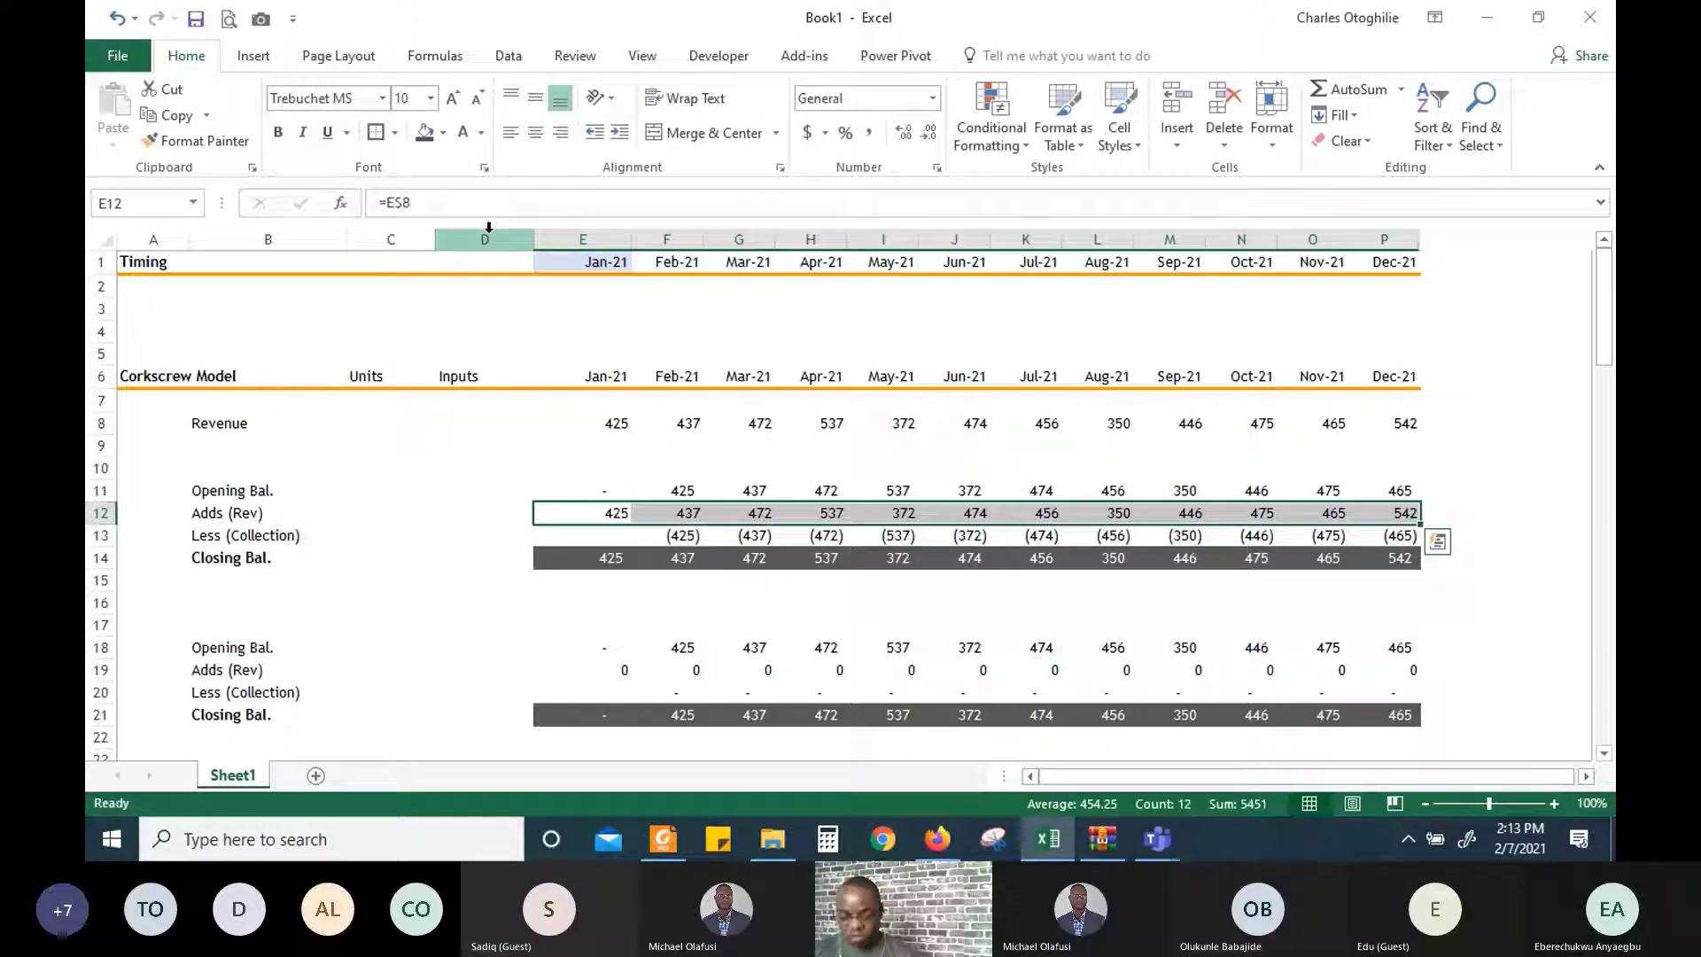
Copy the corrected corkscrew block B11:P14 over the lower block starting at B18
key(Left)
key(Left)
key(Left)
key(Left)
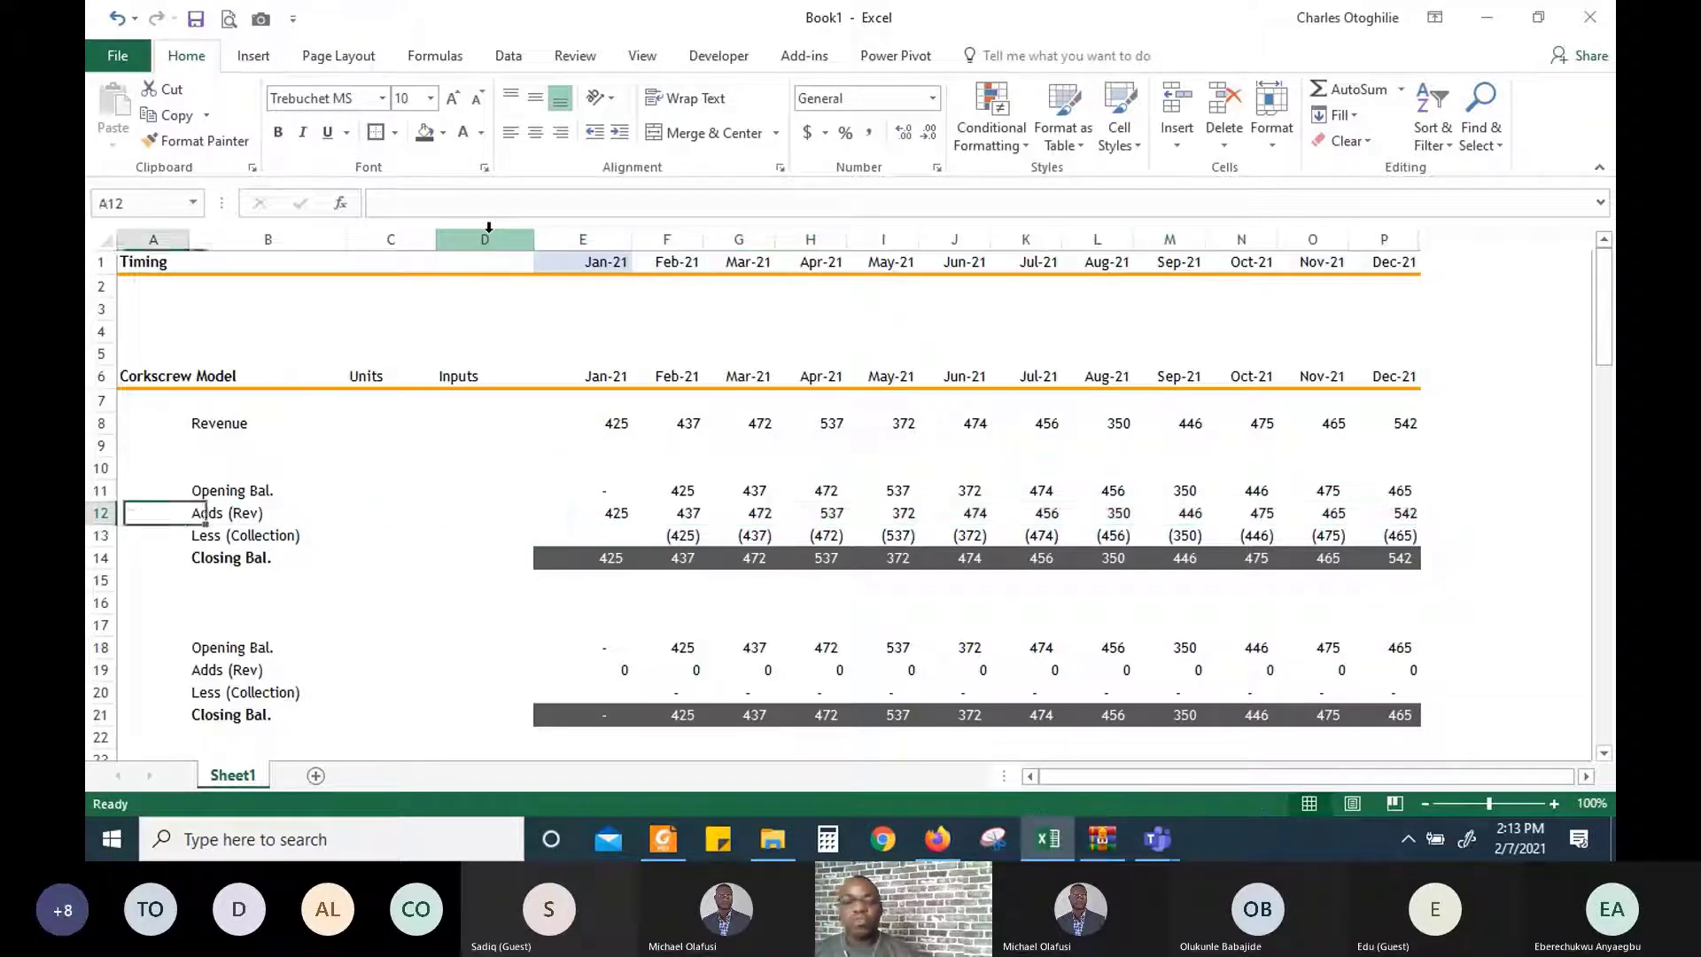
key(Up)
key(Right)
key(shift+Down)
key(shift+Down)
key(shift+Down)
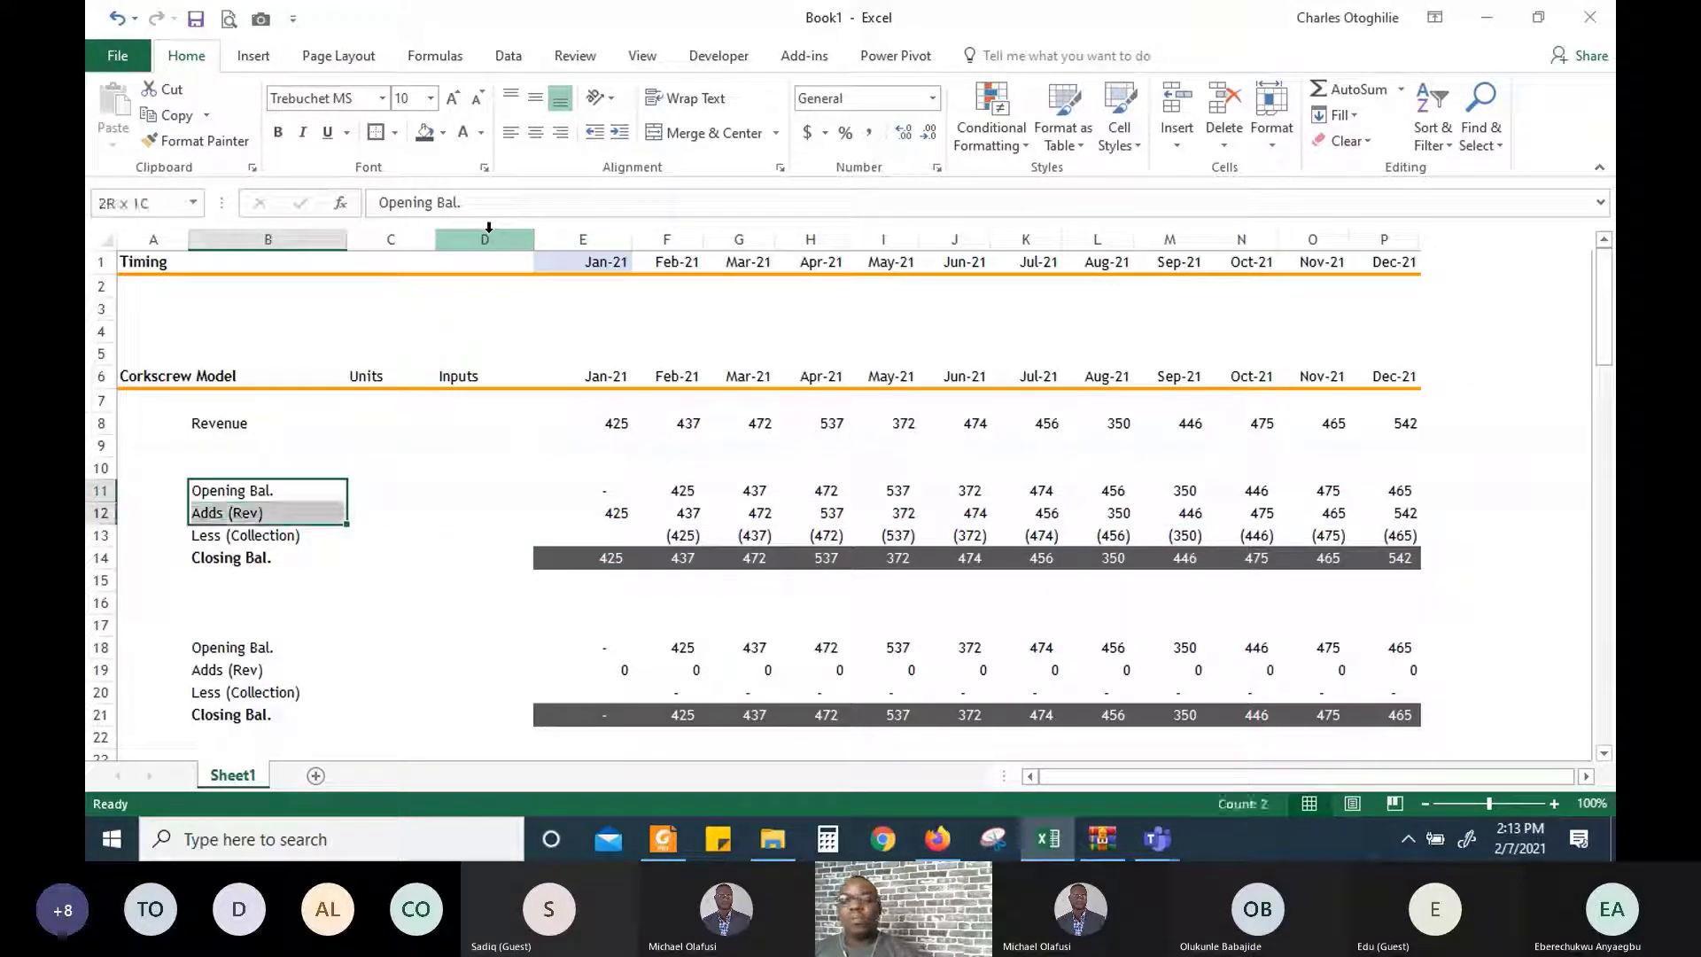
key(ctrl+shift+Right)
key(ctrl+c)
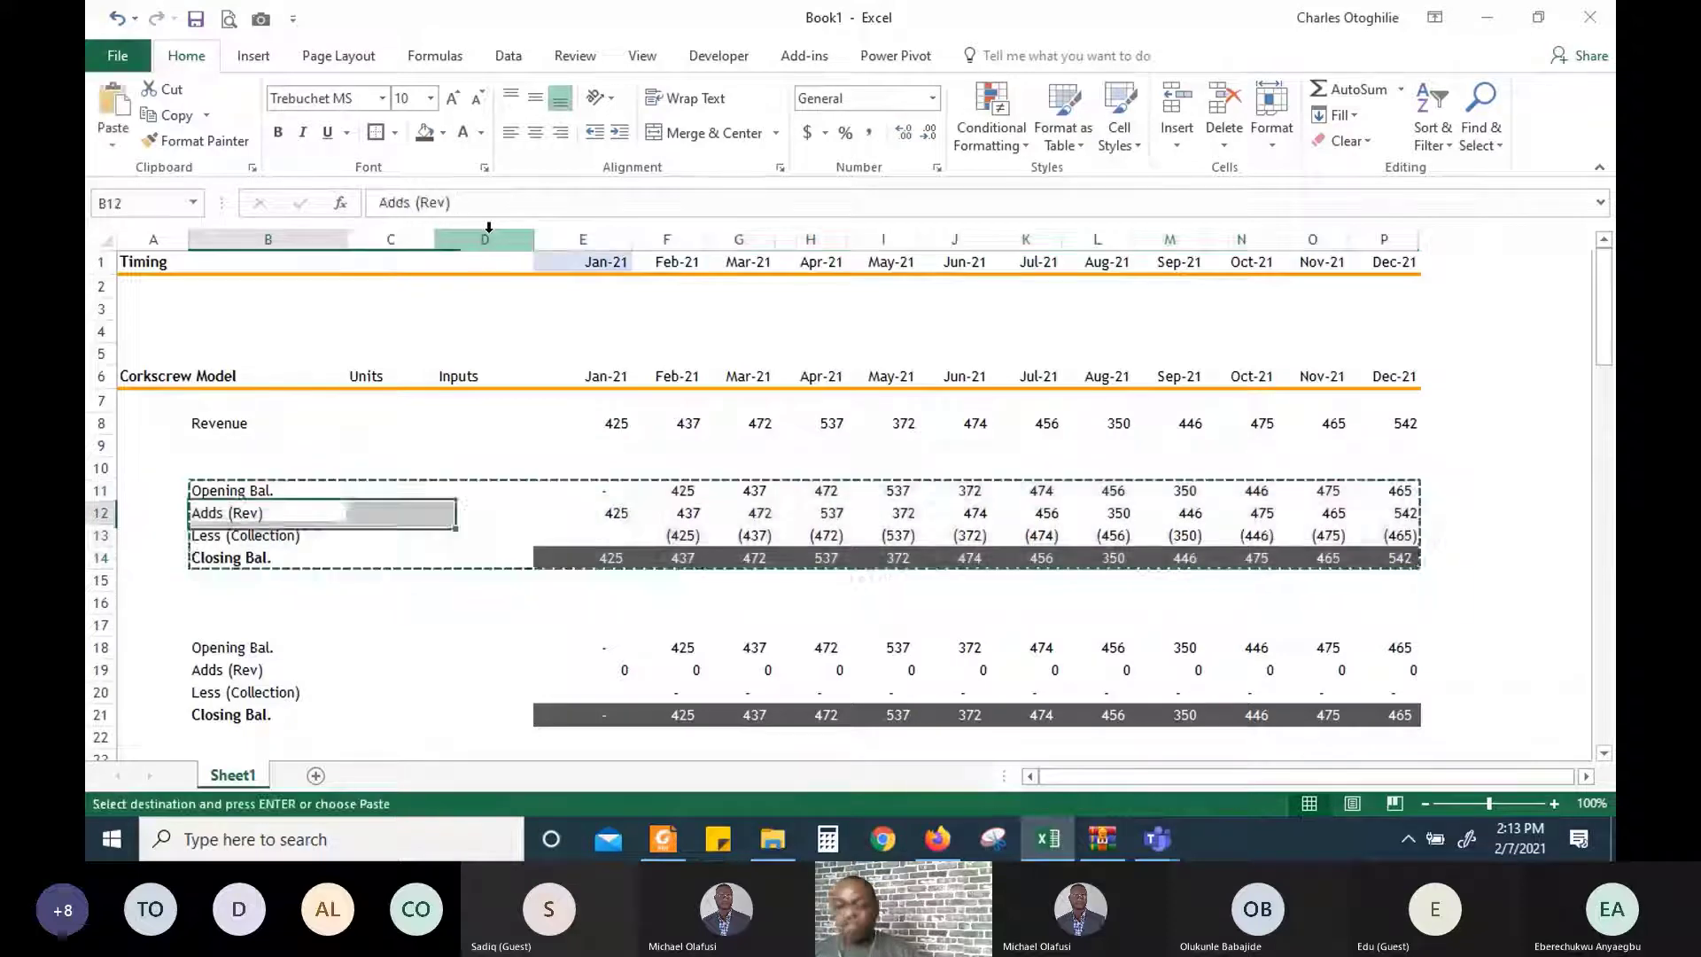
key(Down)
key(Down)
key(Down)
key(Down)
key(Down)
key(Down)
key(Down)
key(ctrl+v)
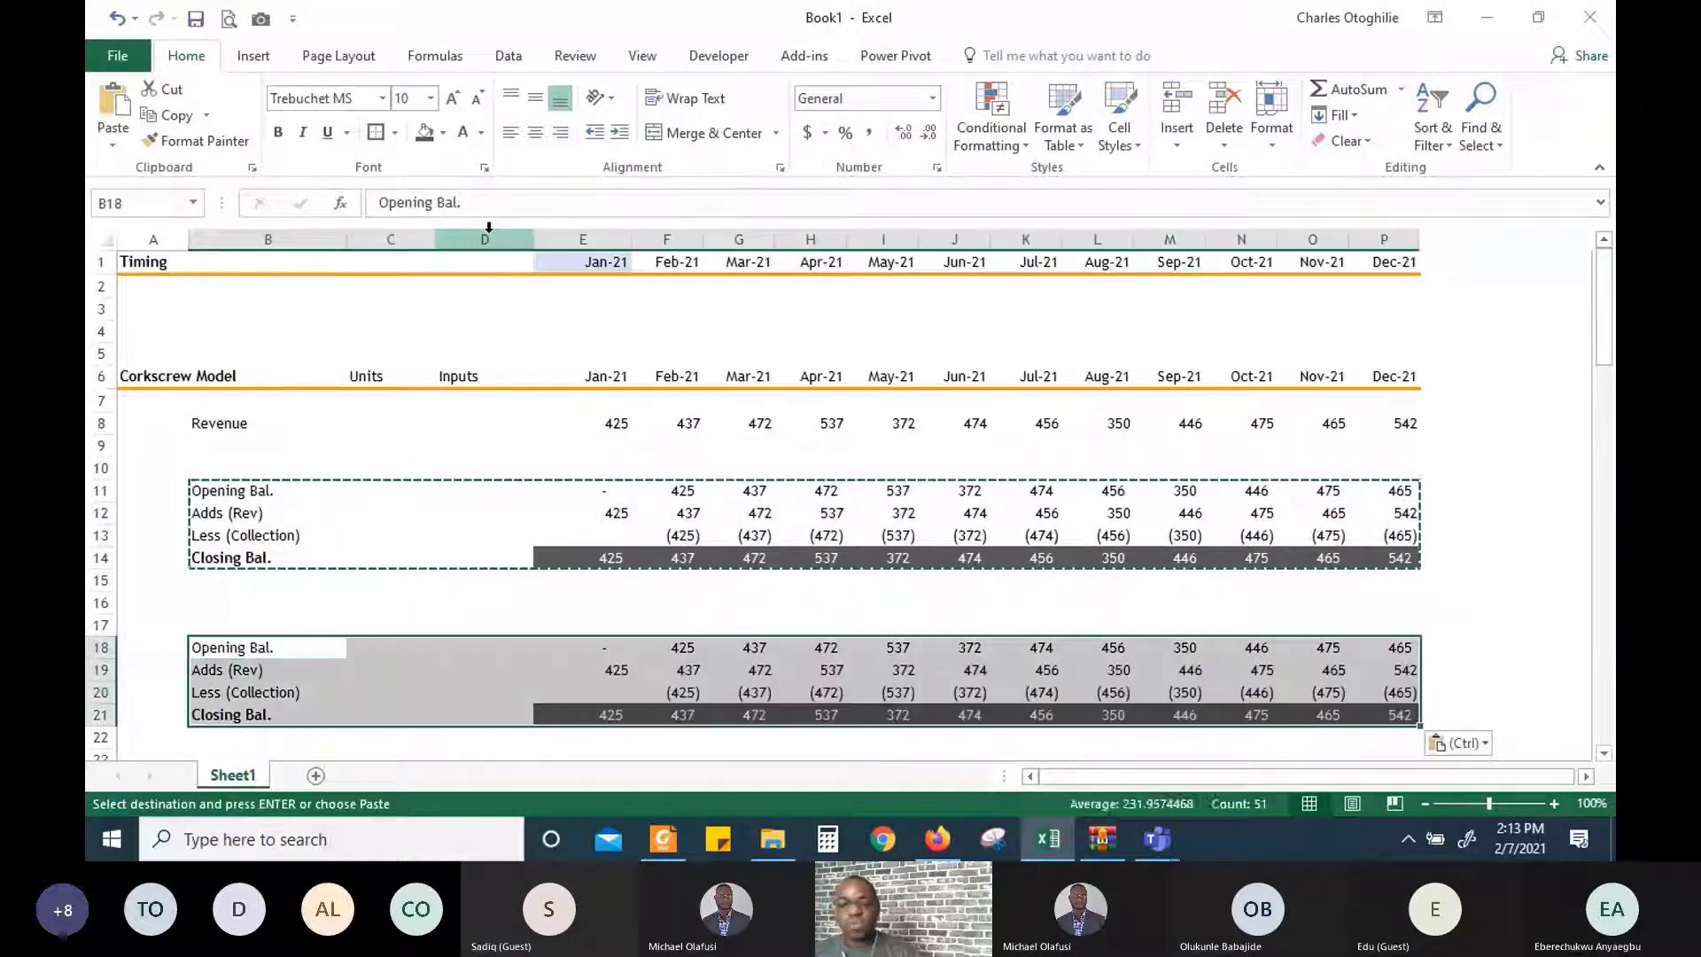
key(ctrl+Down)
key(ctrl+Up)
key(Up)
key(Escape)
Compare the copied corkscrew in rows 18 to 21 with the original and inspect the March opening balance formula in G18
key(Up)
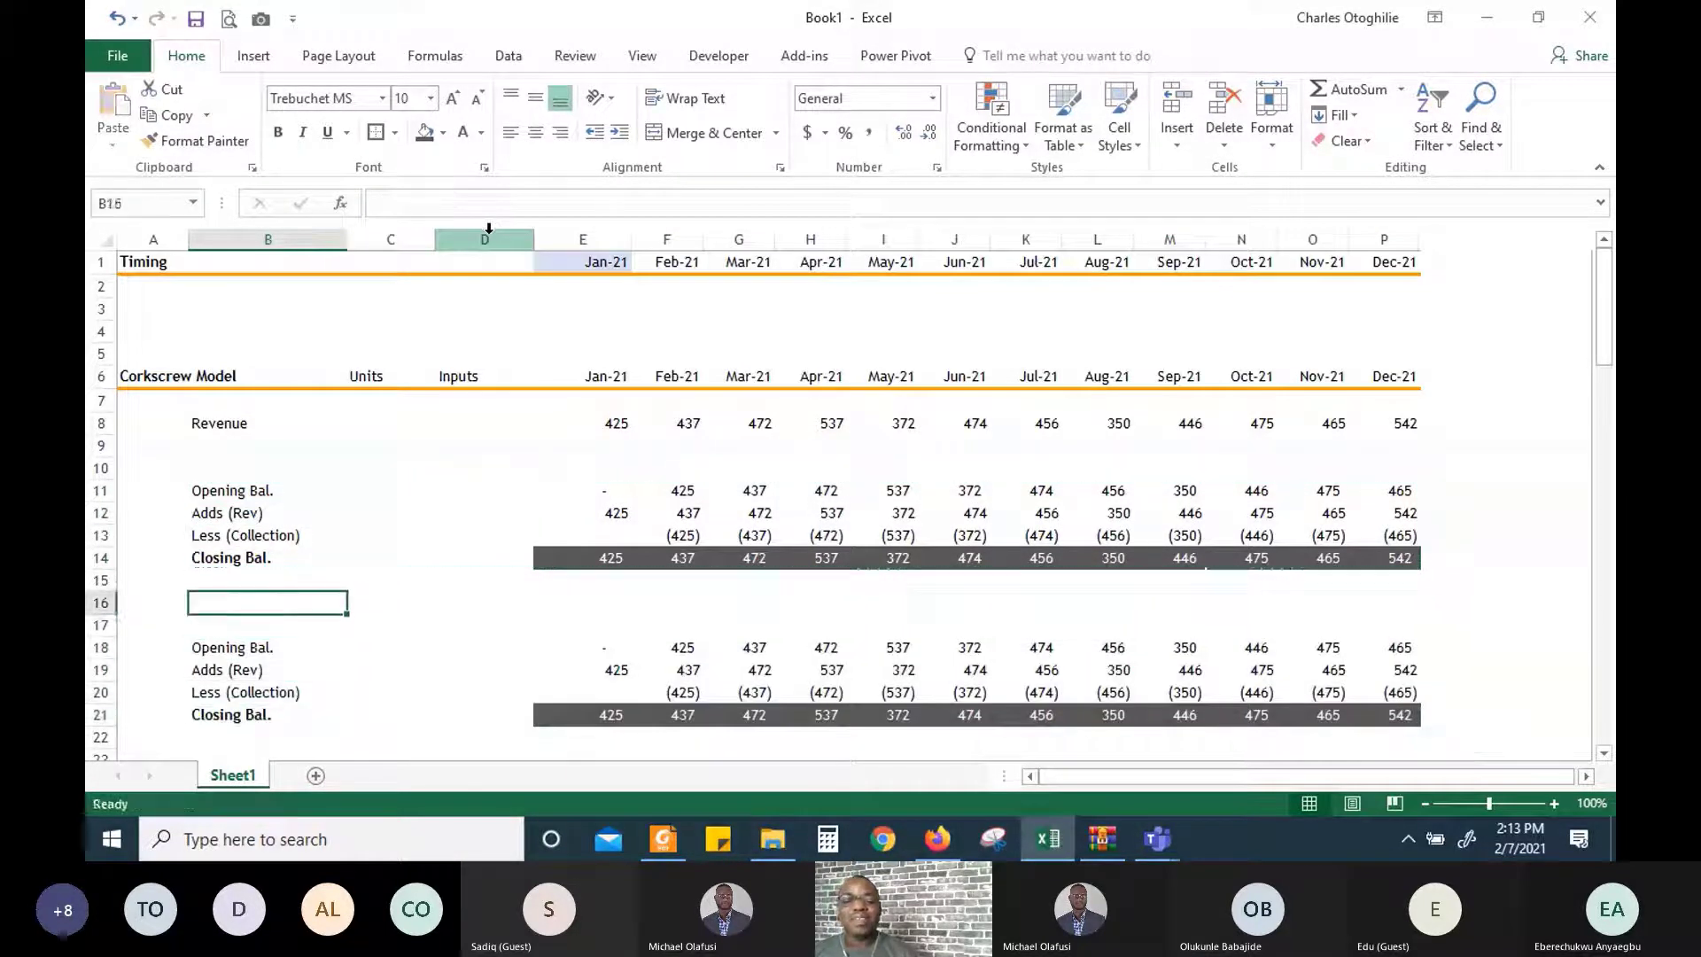
key(Up)
key(Up)
key(ctrl+Up)
key(Down)
key(ctrl+Down)
key(ctrl+Down)
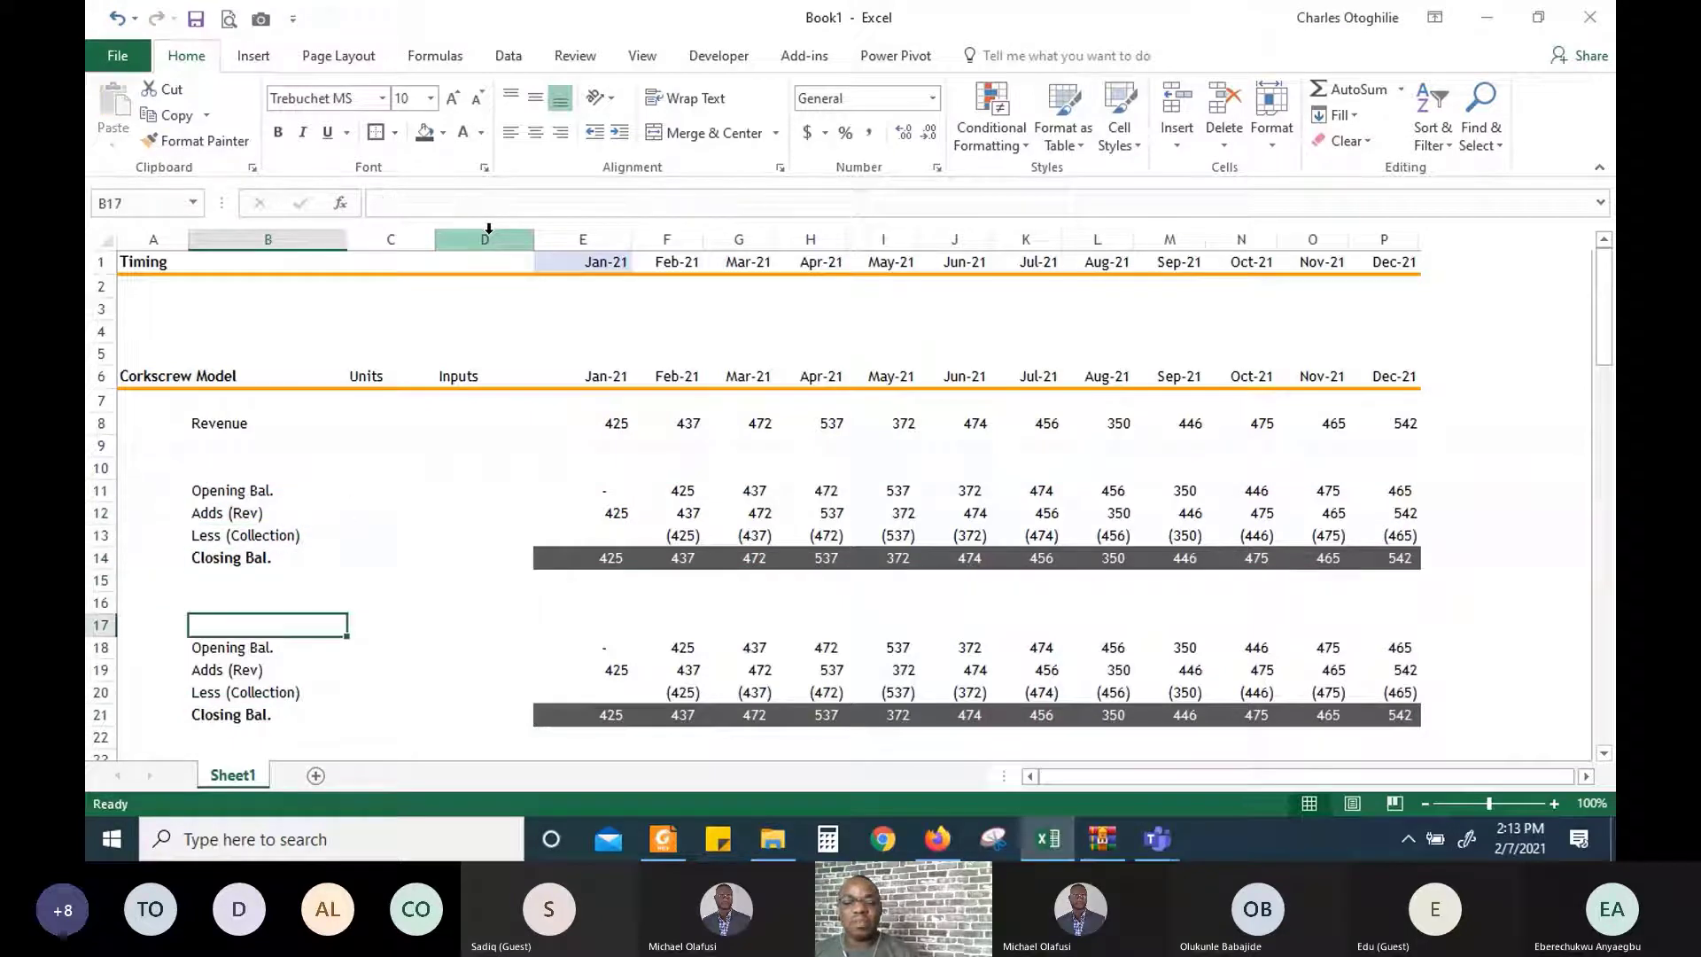
key(Down)
key(Down)
key(Down)
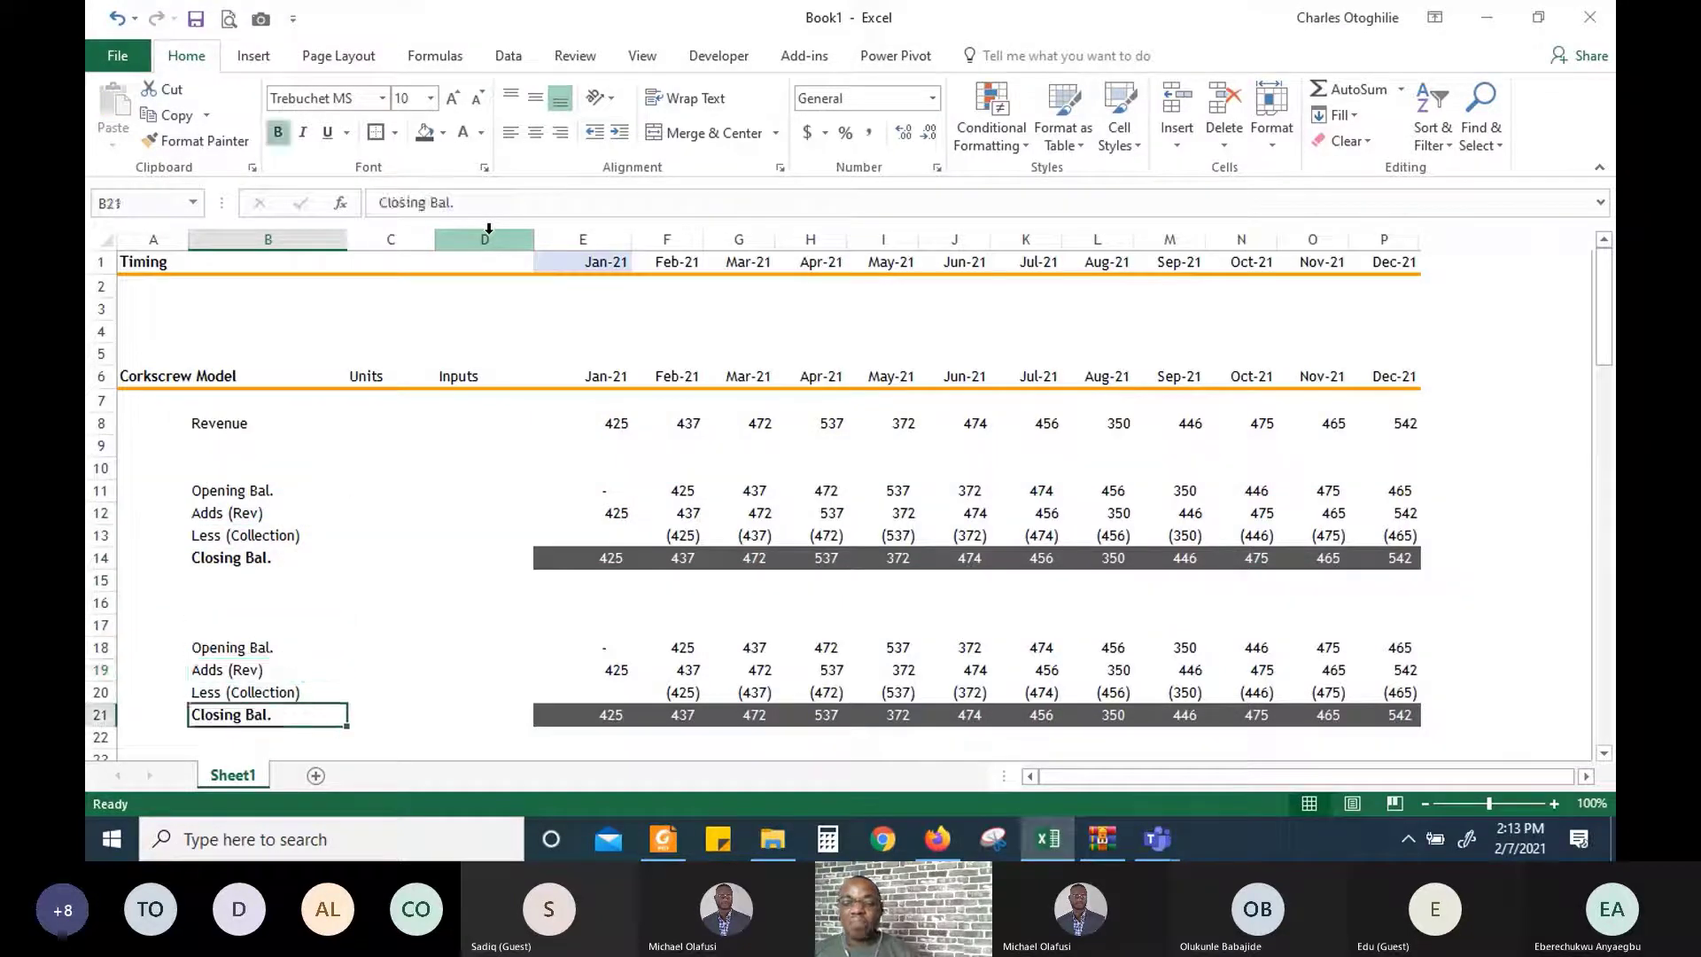
key(Down)
key(Down)
key(Up)
key(Up)
key(Up)
key(Up)
key(Up)
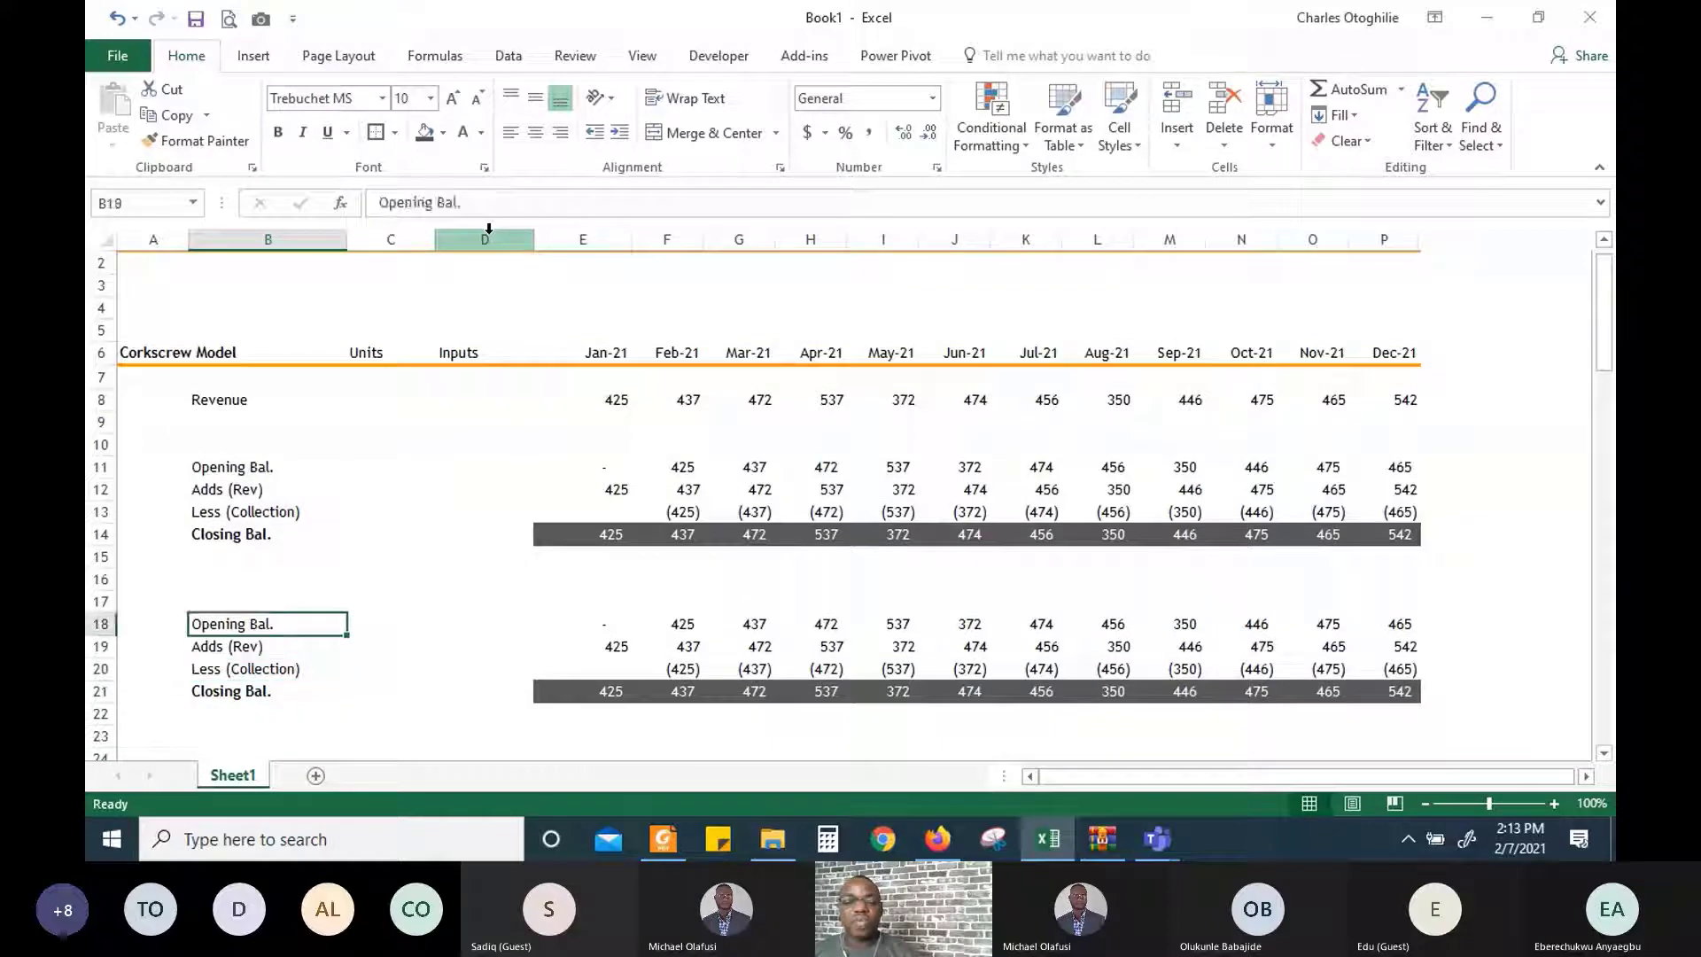
key(Right)
key(Right)
key(Right)
key(Right)
key(Right)
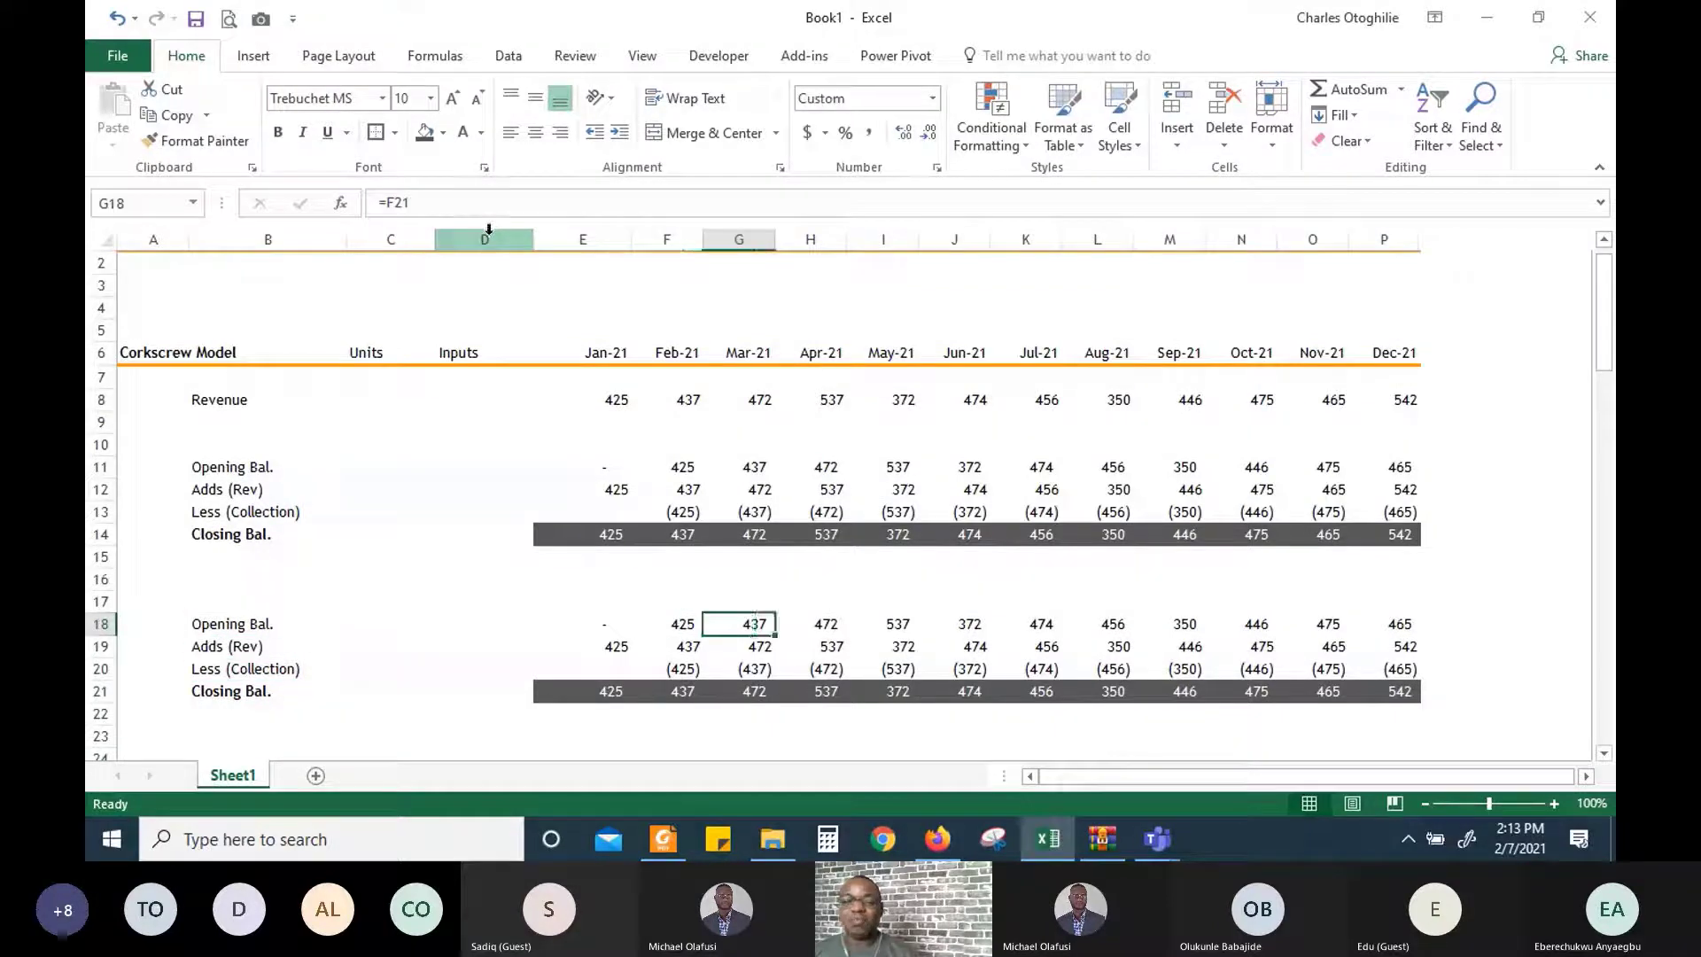
Insert three blank rows between Less (Collection) and Closing Bal. in the lower corkscrew block
scroll(955, 263, down, 1)
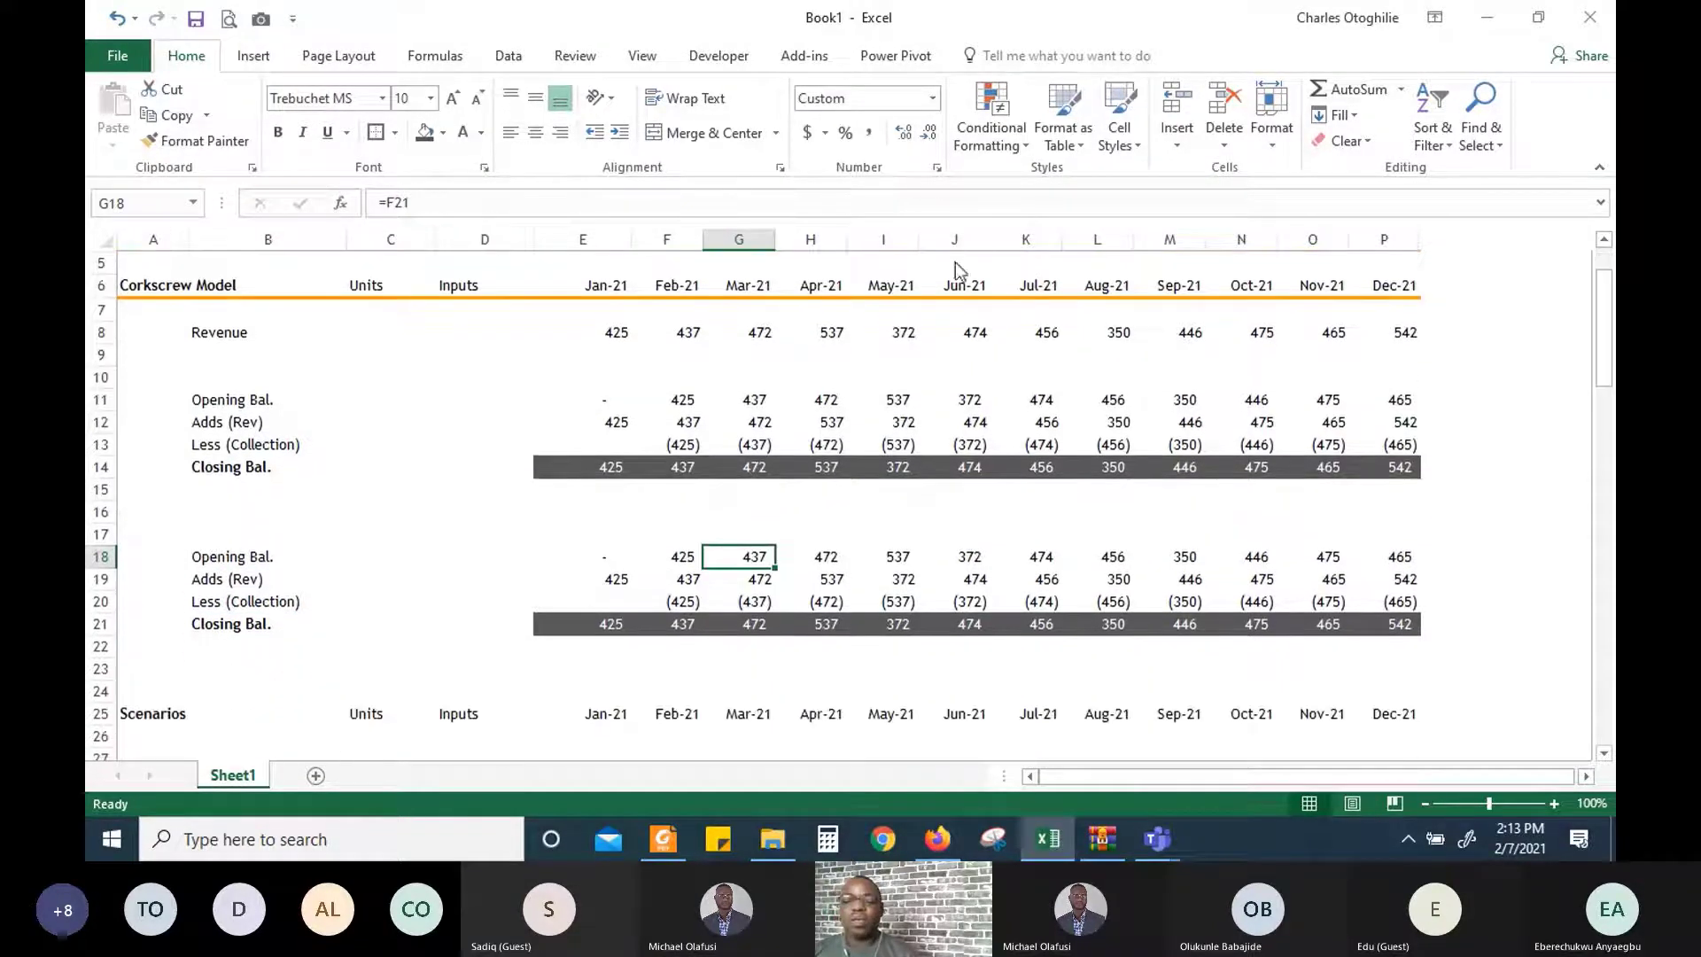
scroll(930, 151, down, 1)
scroll(746, 539, down, 2)
drag(669, 479, 676, 468)
click(676, 465)
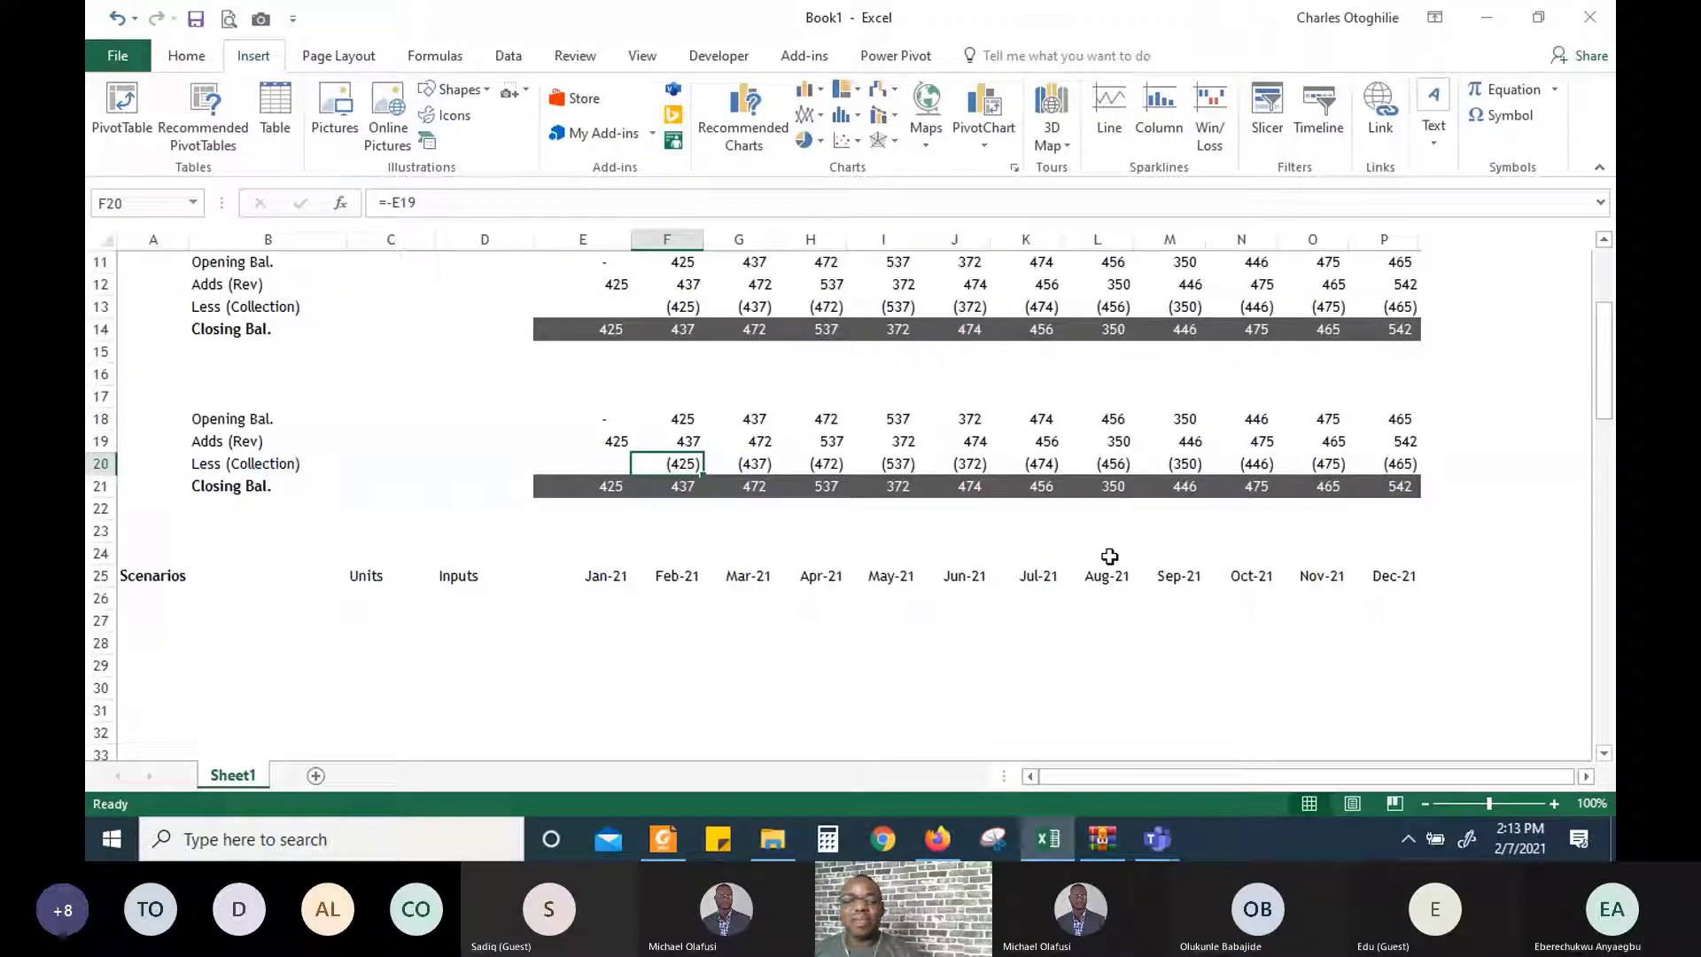
key(Left)
key(Down)
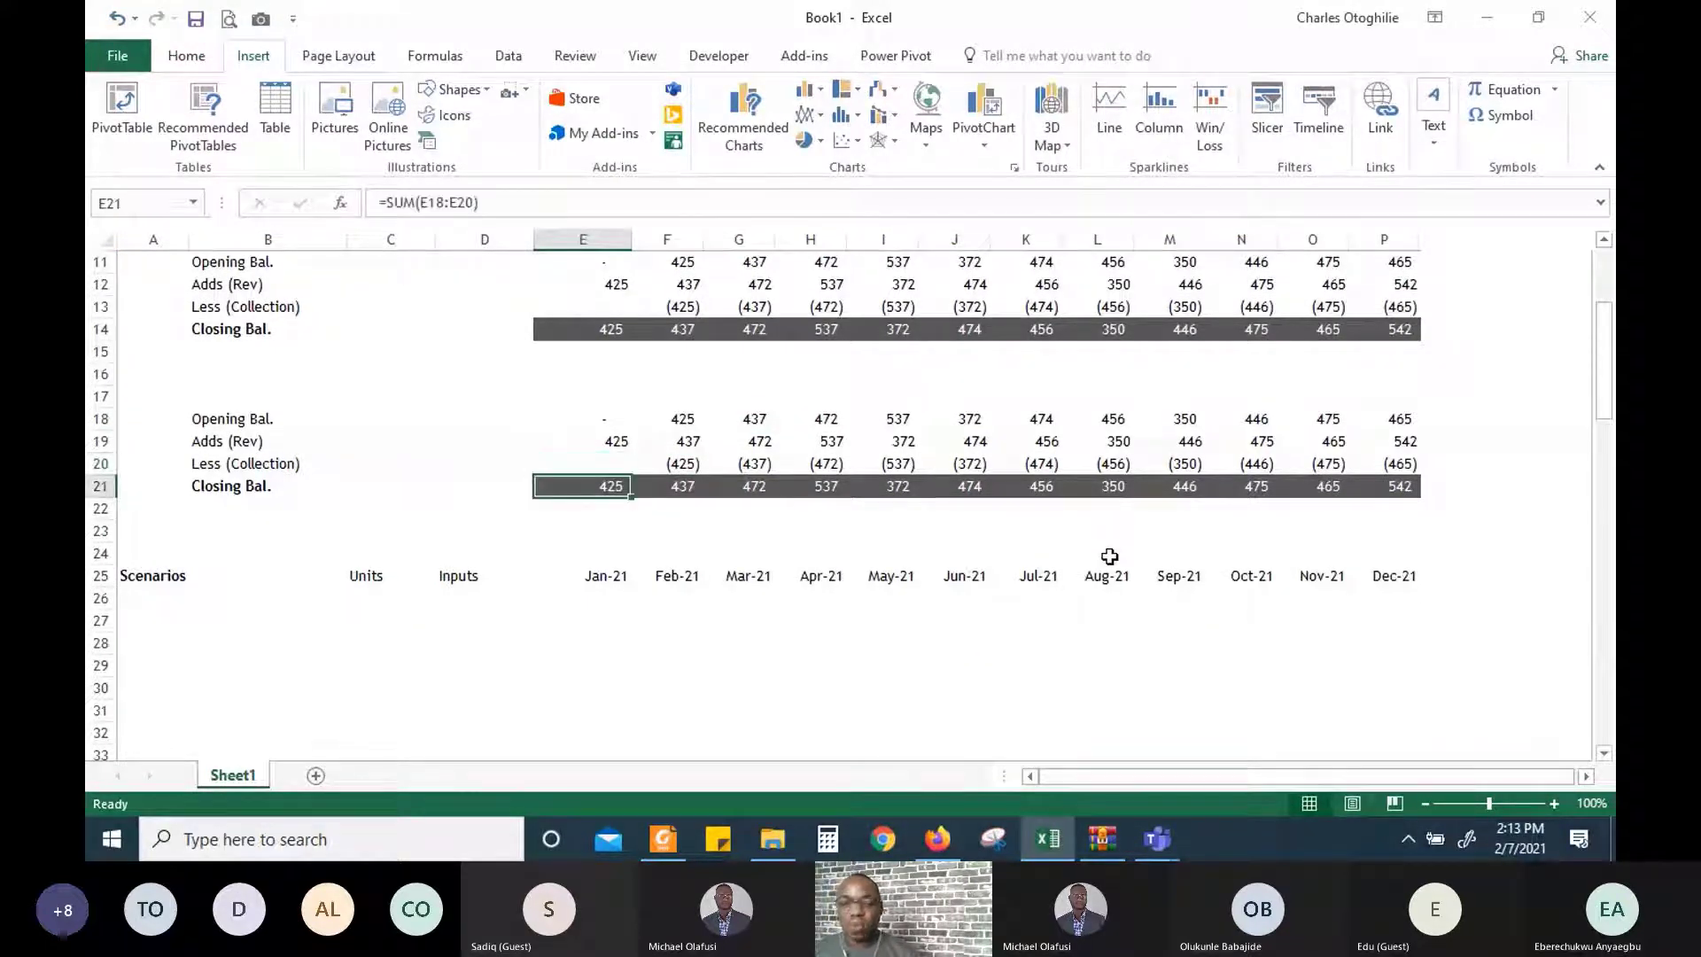
key(shift+space)
key(ctrl+shift+plus)
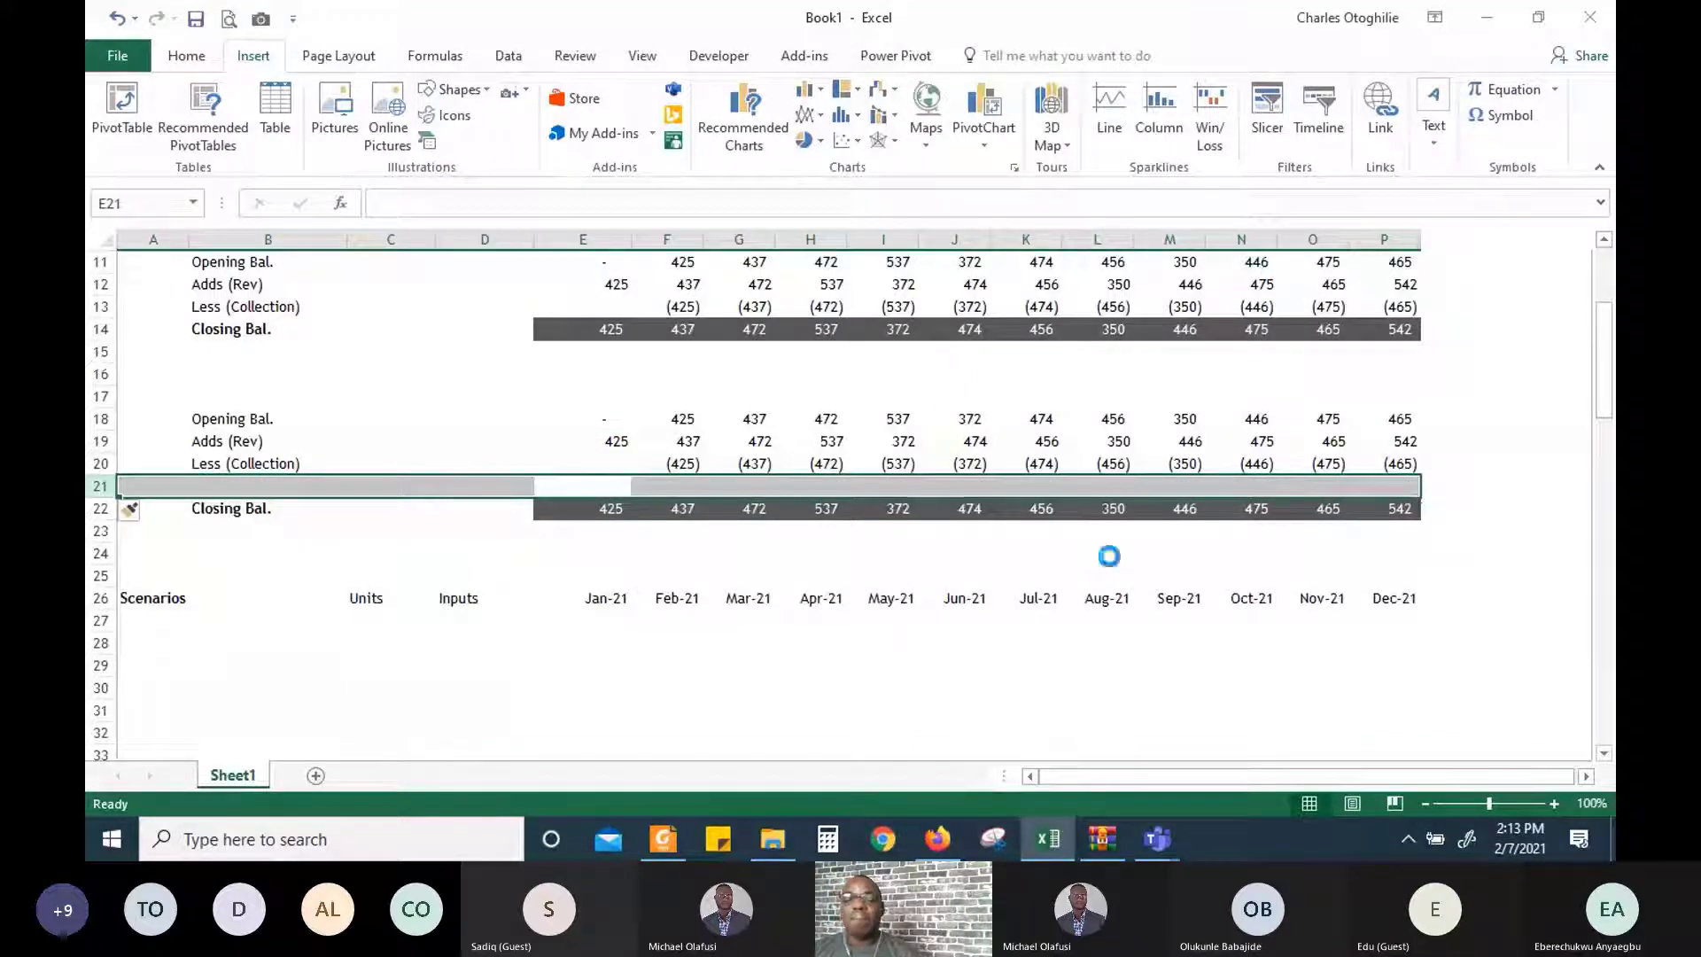
key(ctrl+shift+plus)
key(ctrl+shift+plus)
key(Down)
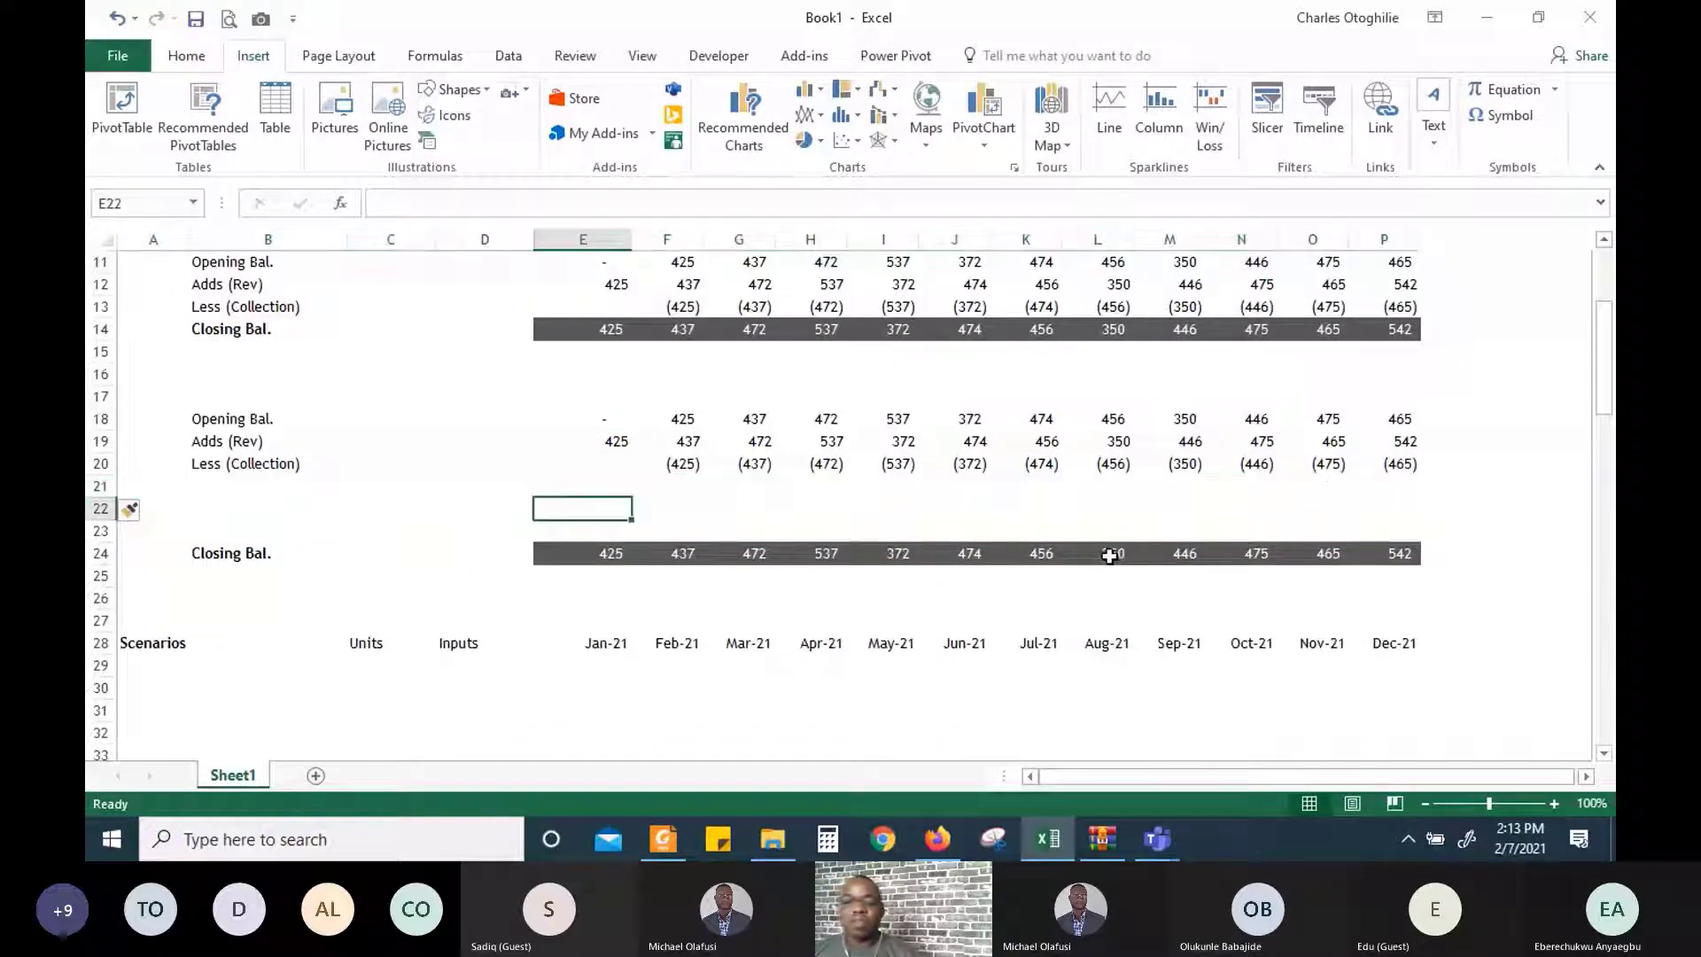
key(Up)
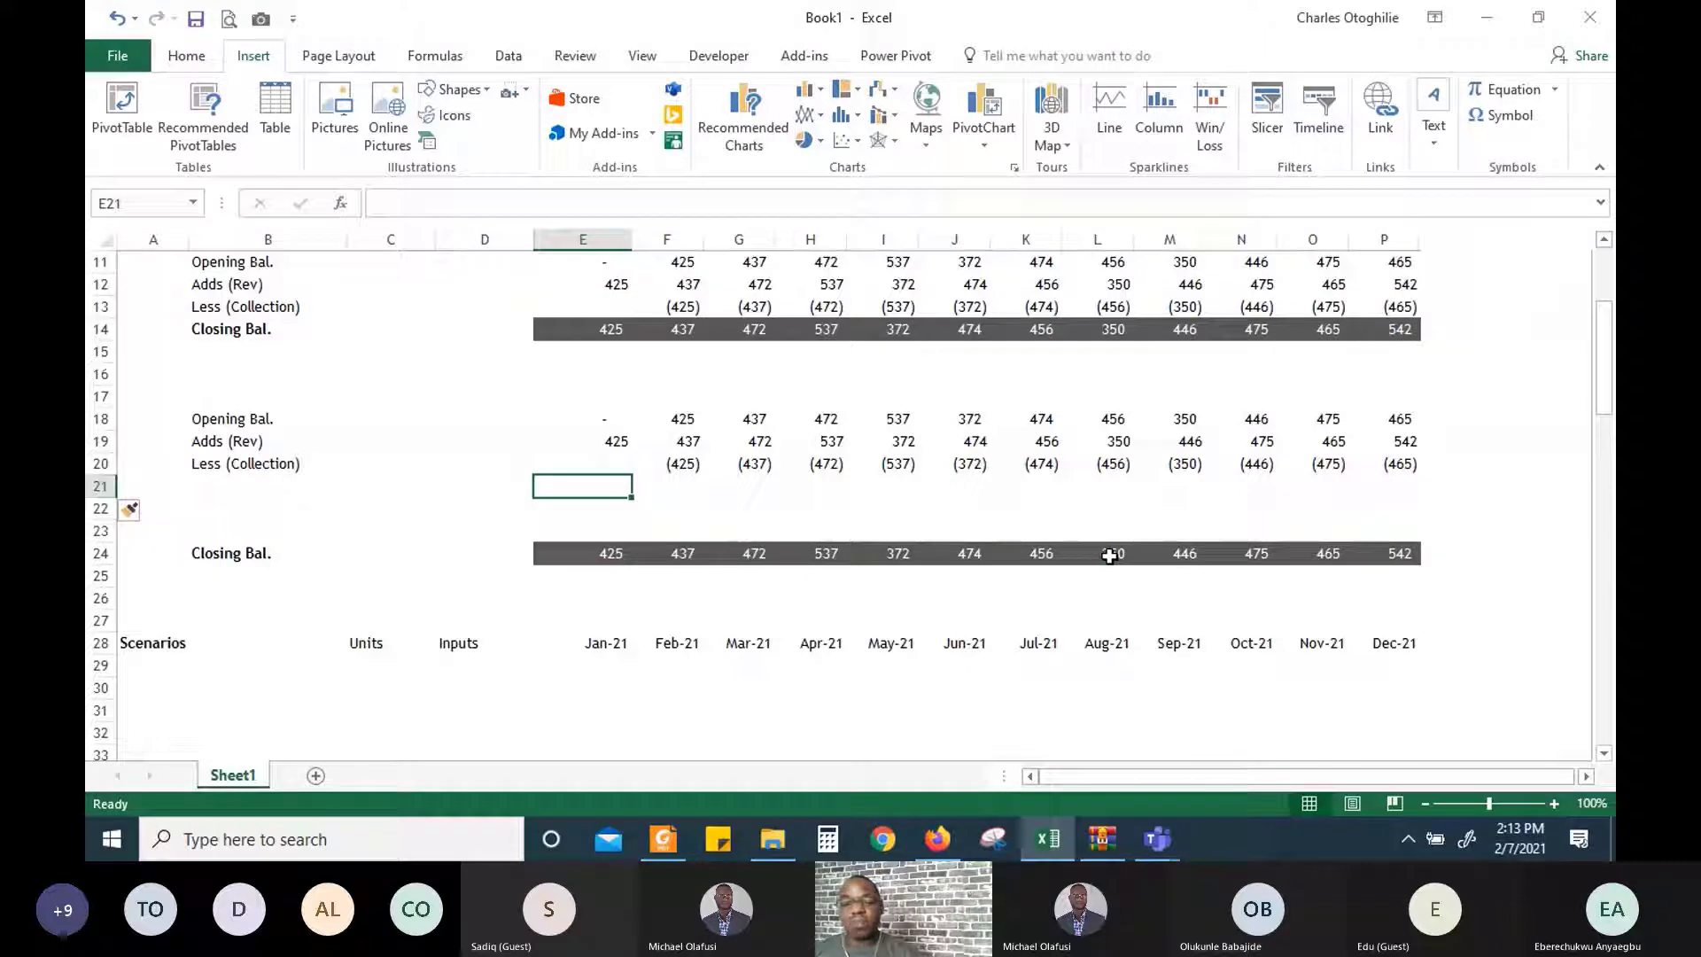
Enter 60% in D21 as a collection percentage input and give the cell a light blue fill
key(Left)
key(Left)
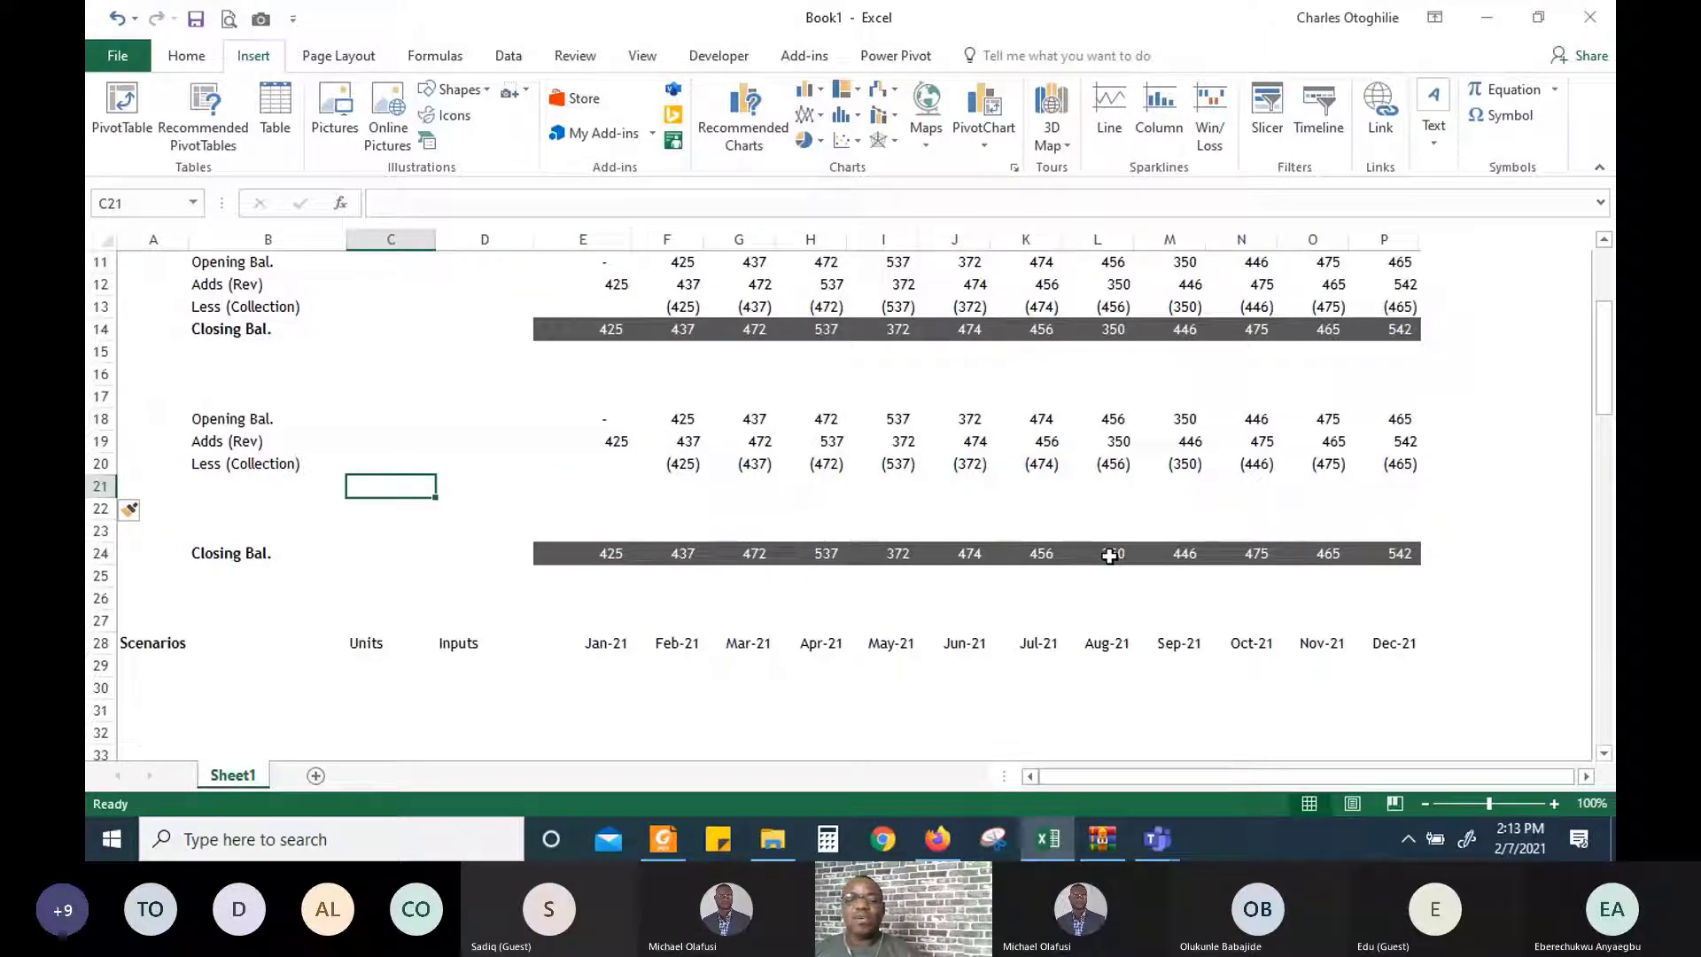
key(Right)
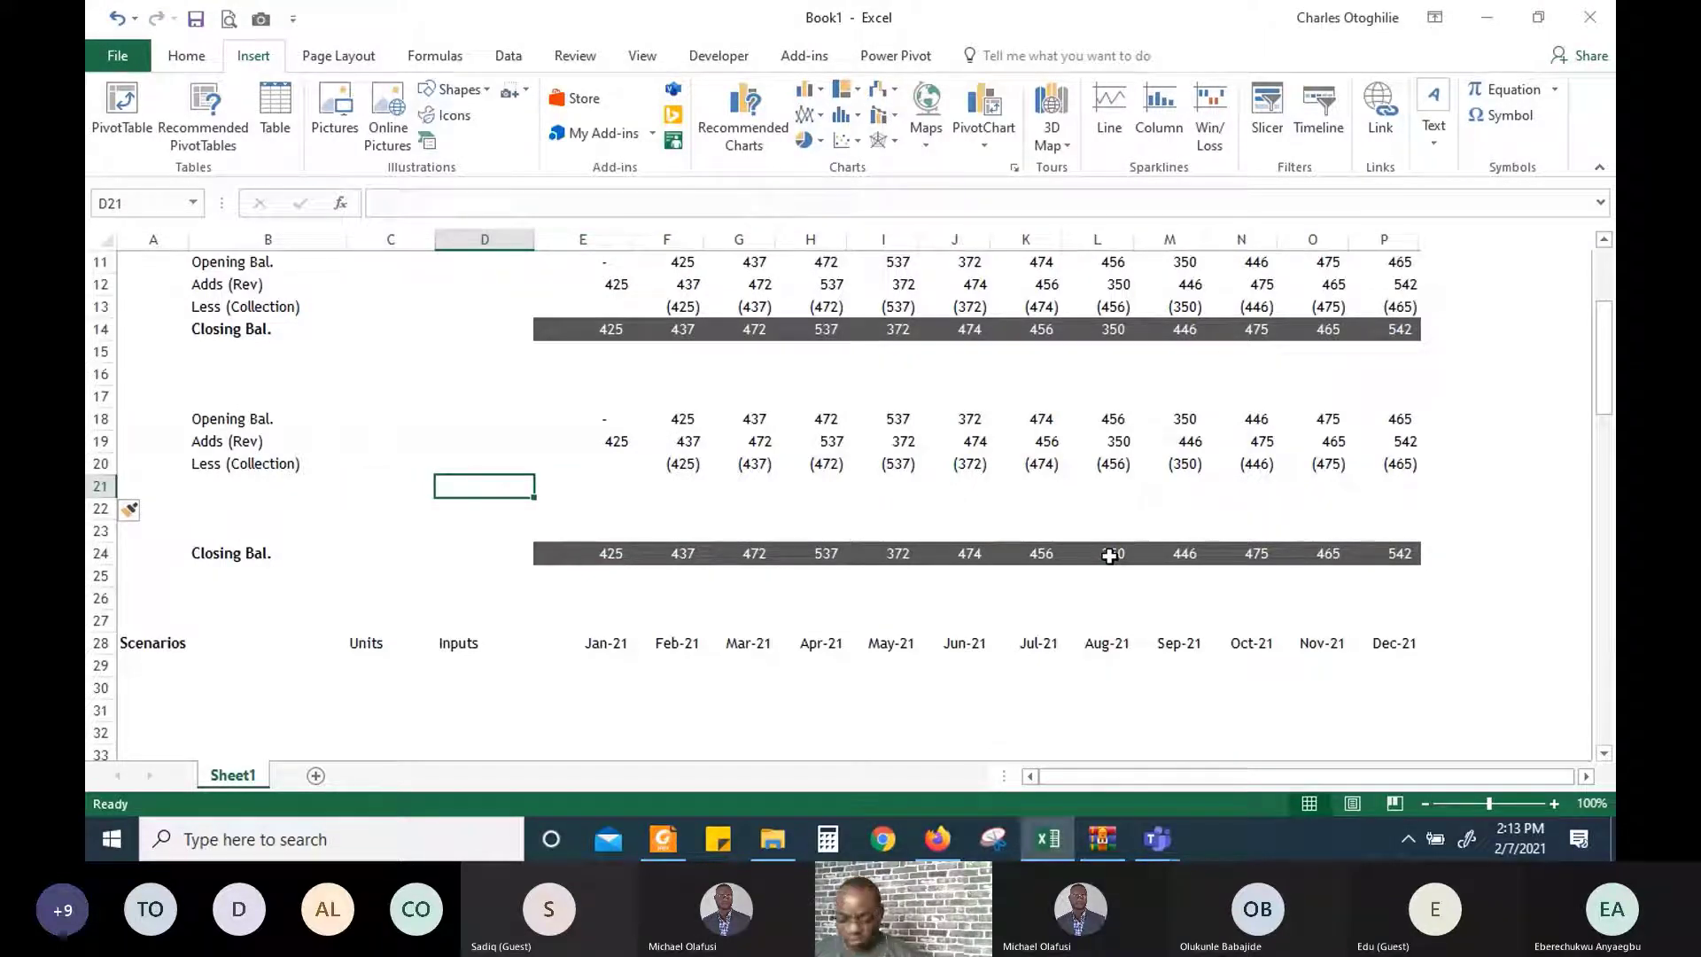
text(60%)
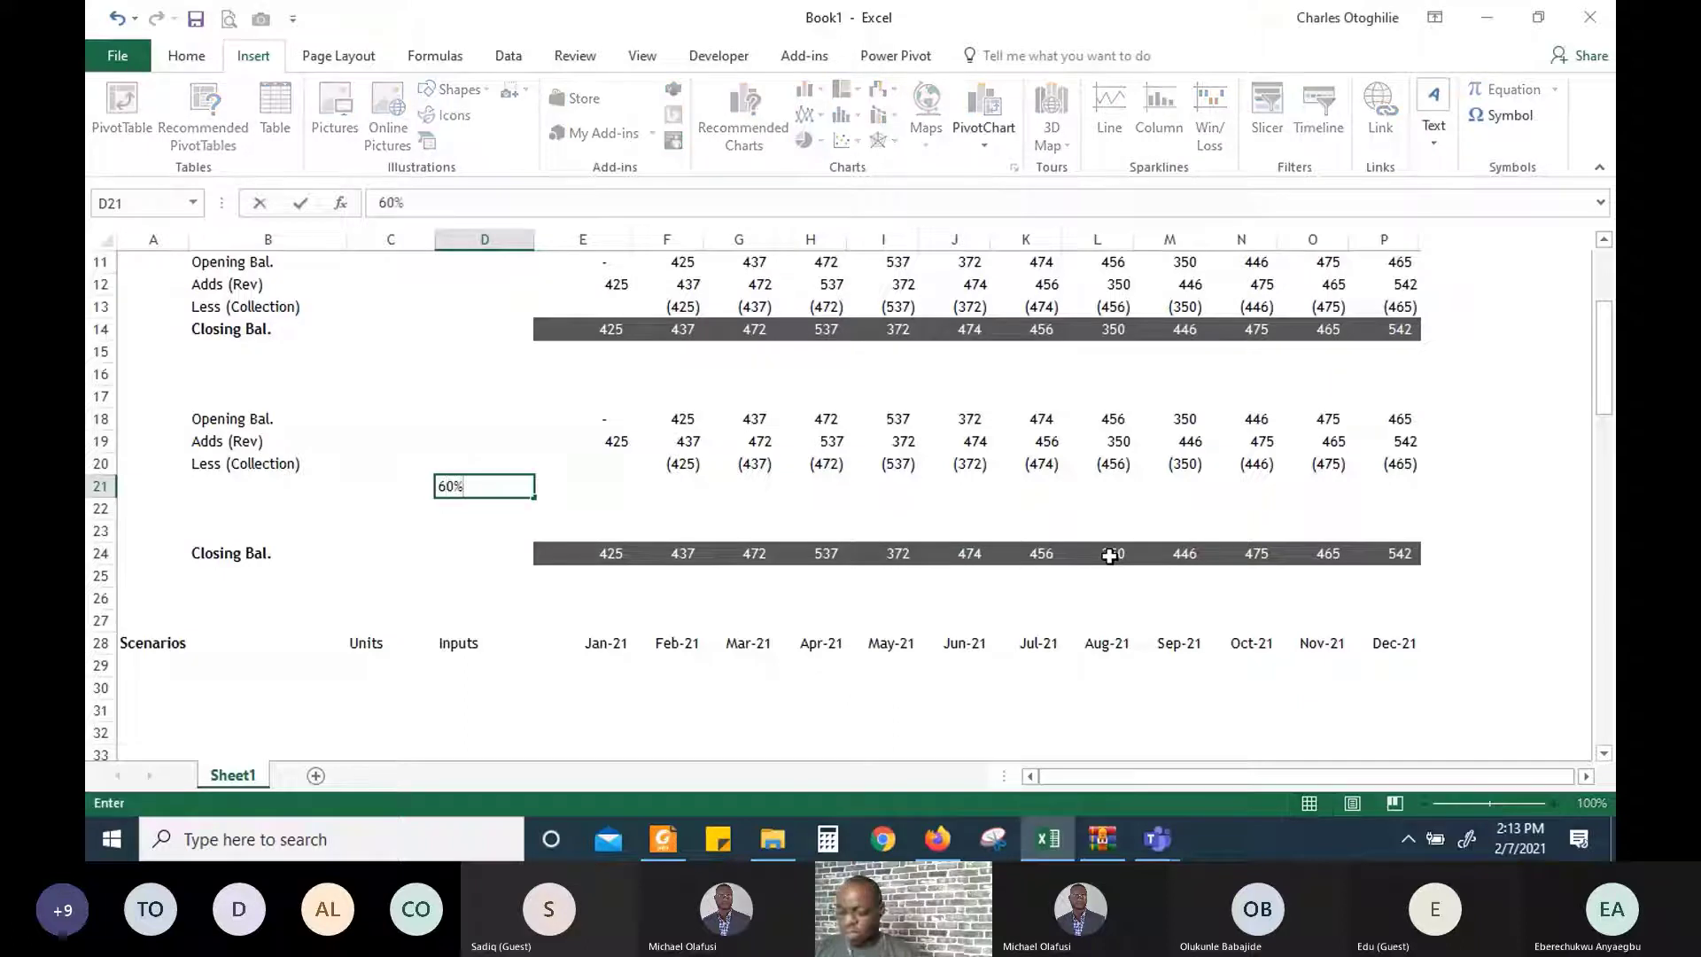
key(Return)
key(Up)
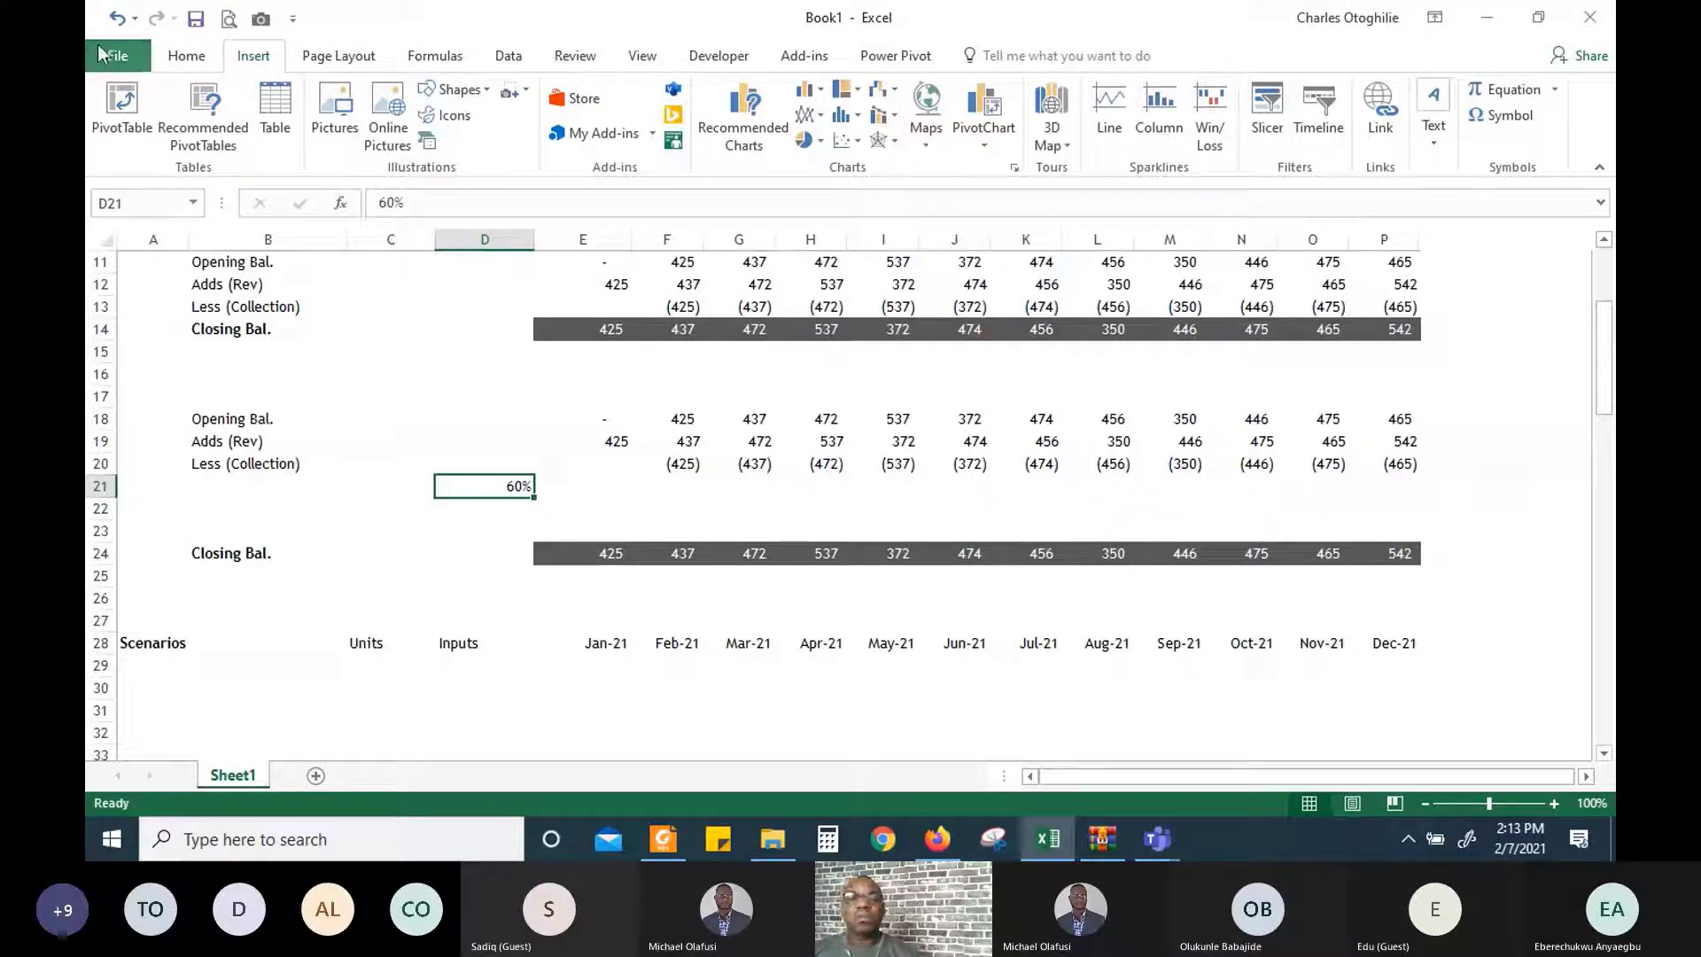
click(186, 55)
click(445, 135)
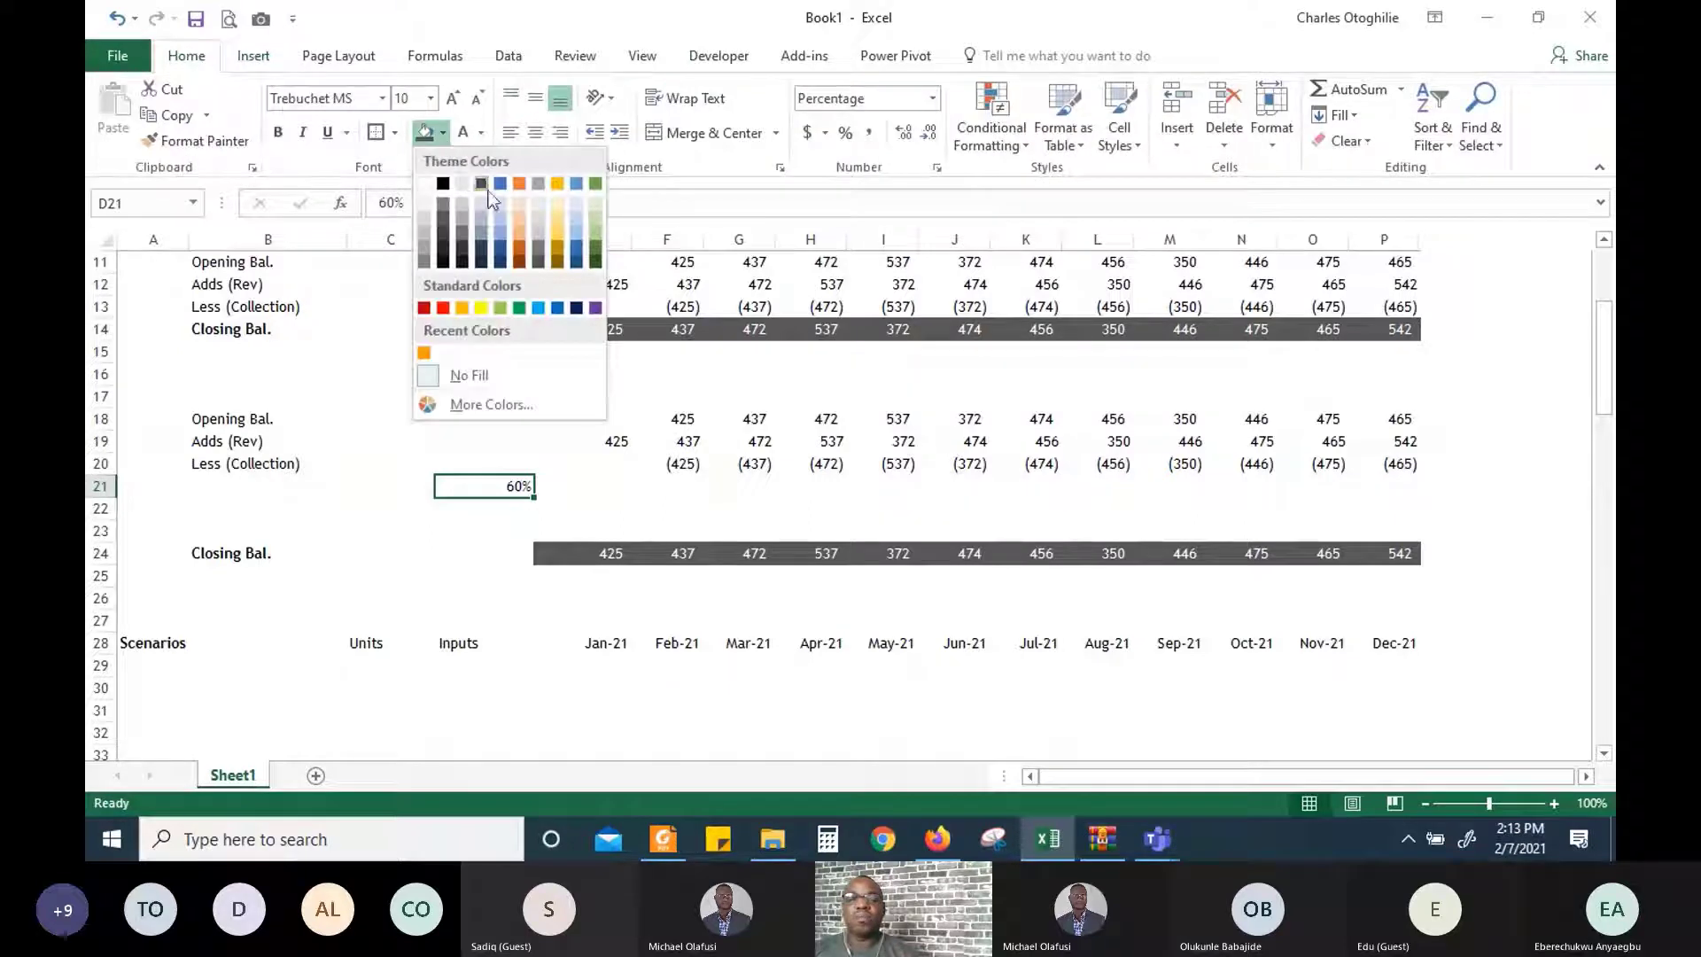
click(500, 206)
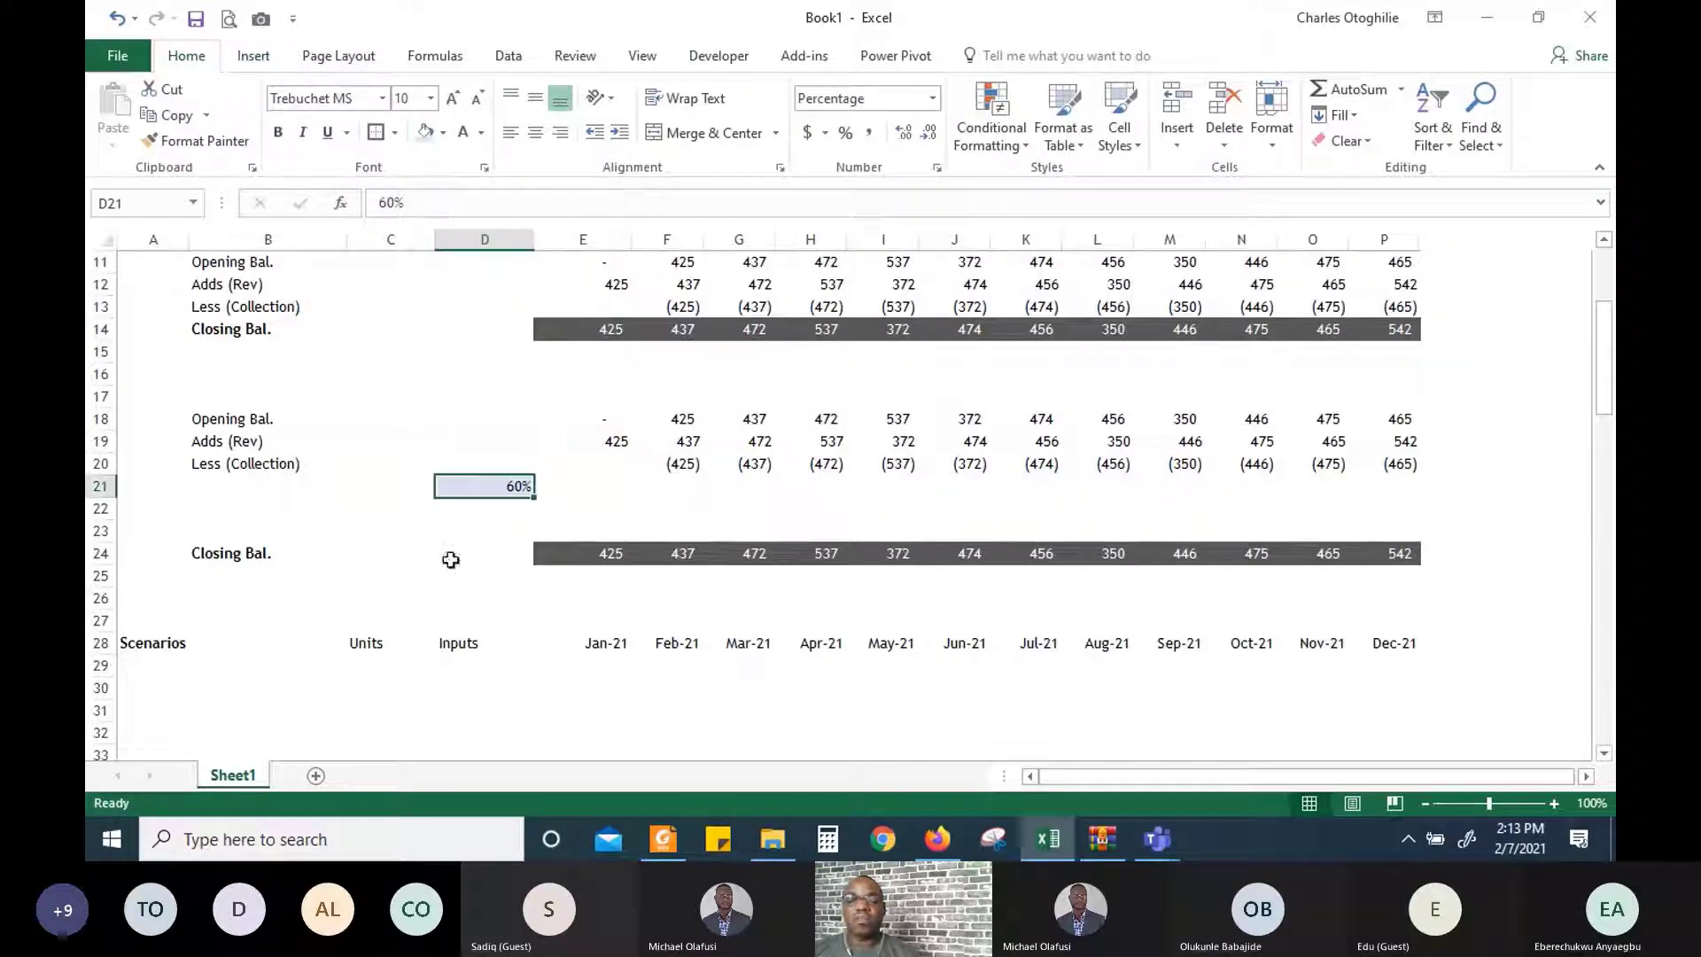
Calculate the remaining collection percentage in D22 with the formula =1-D21
key(Down)
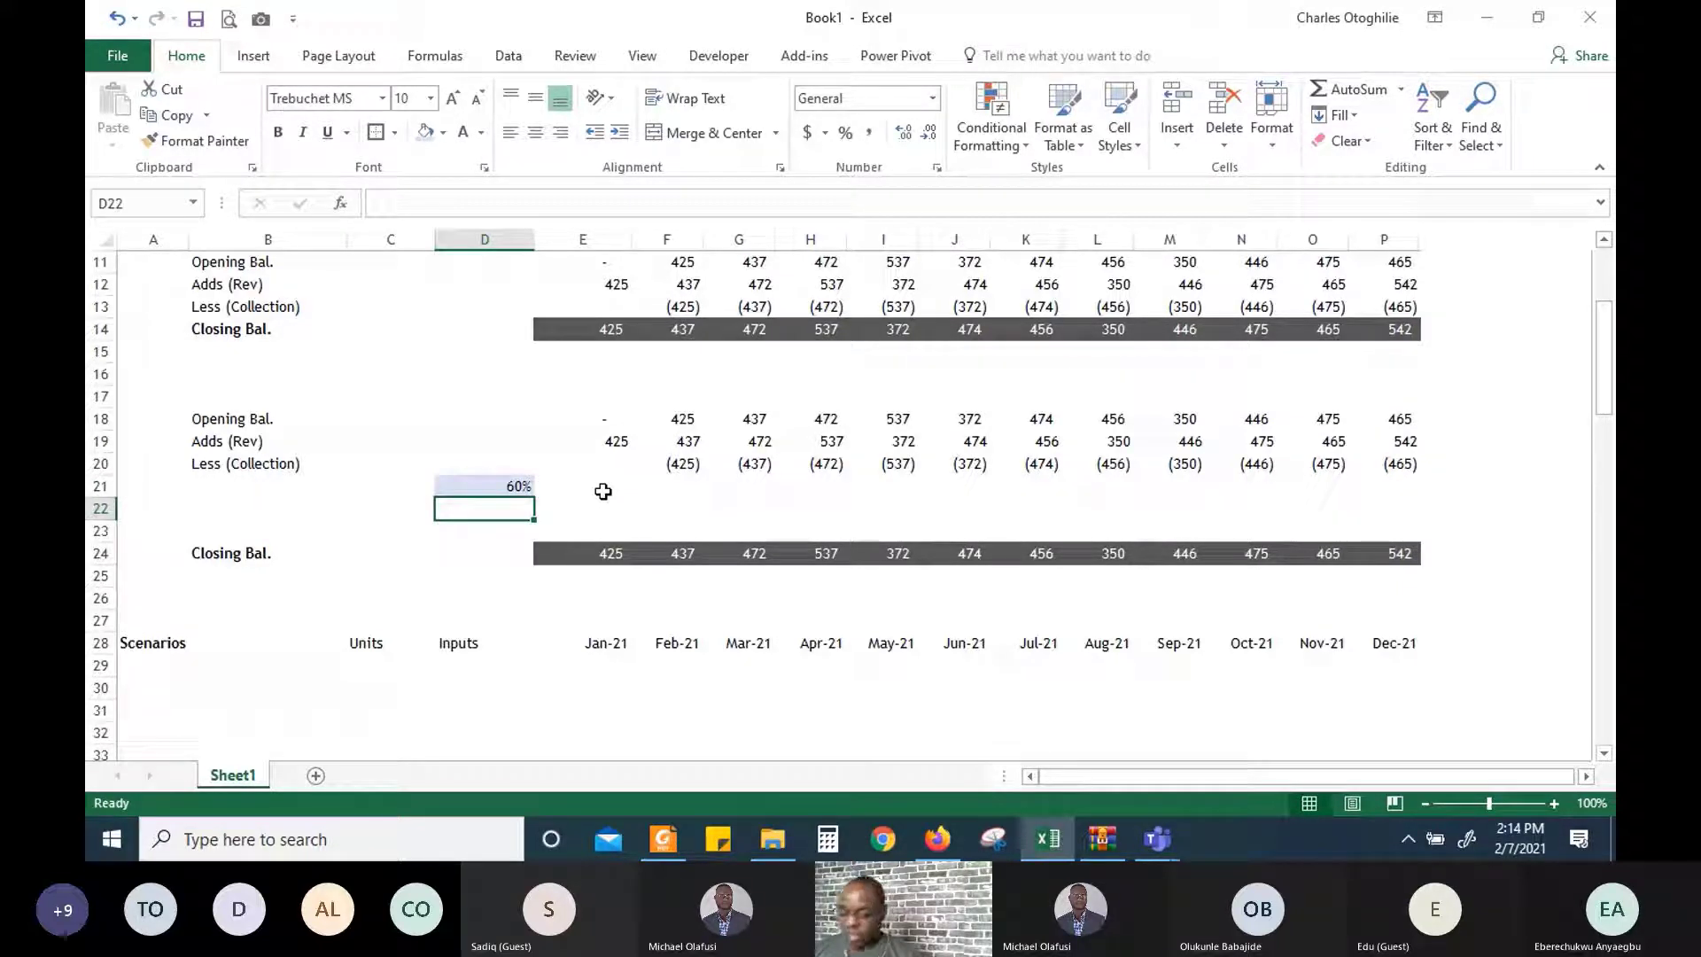
text(=)
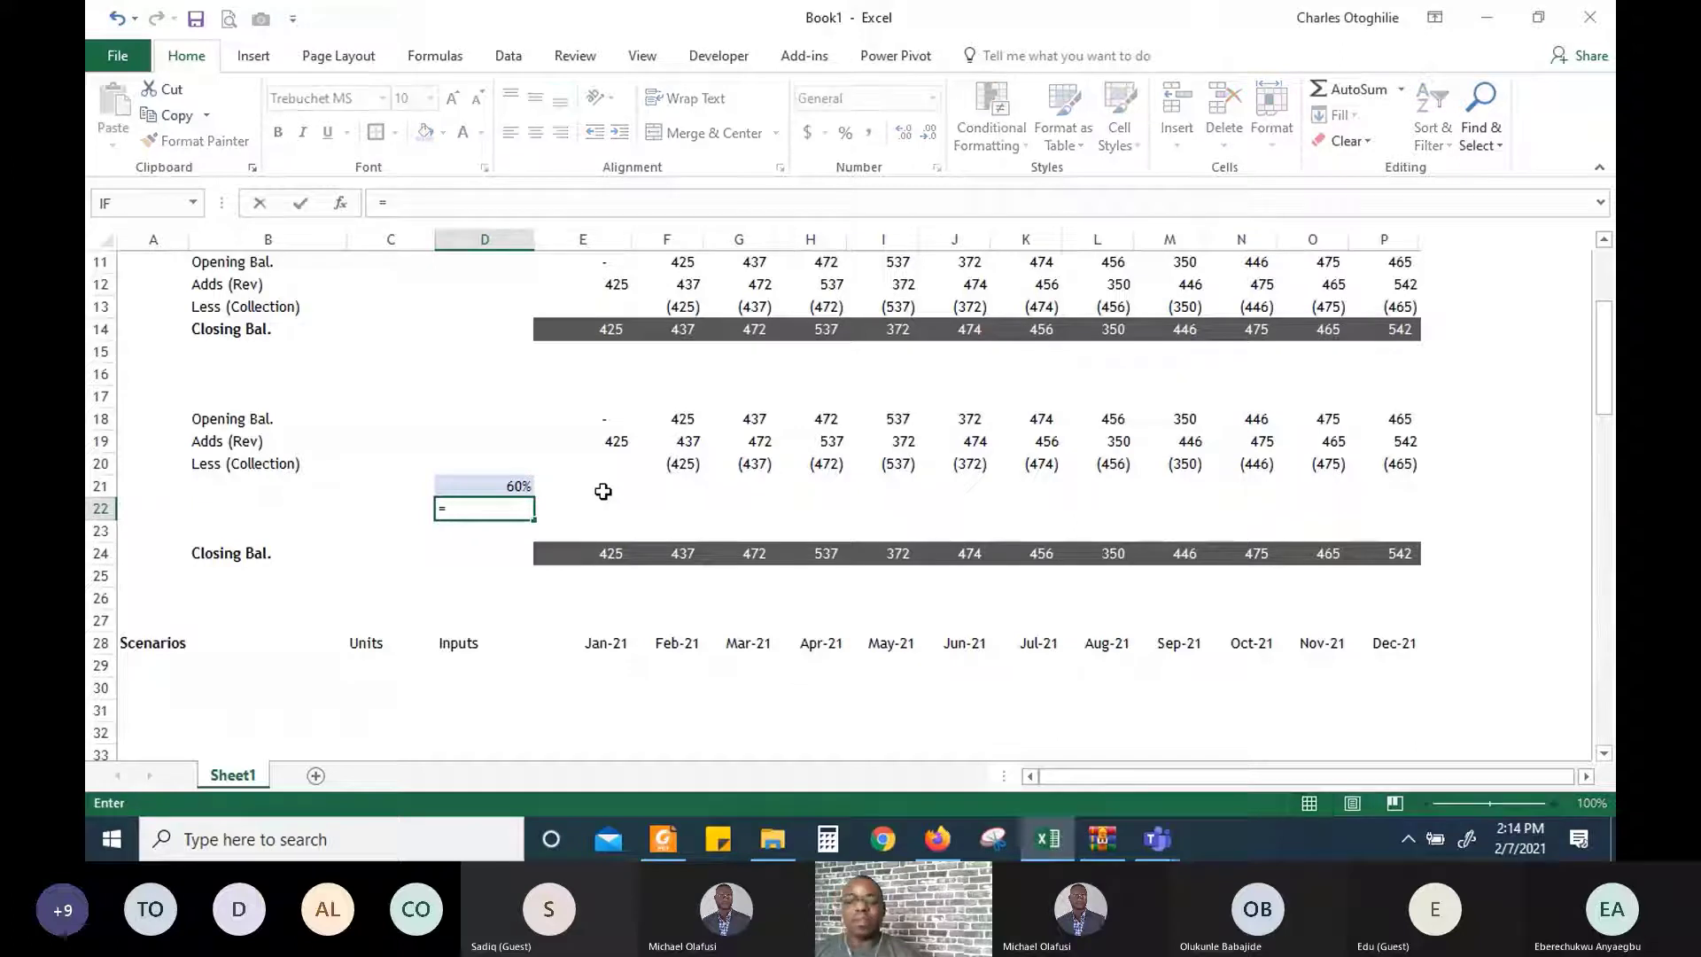
text(1-)
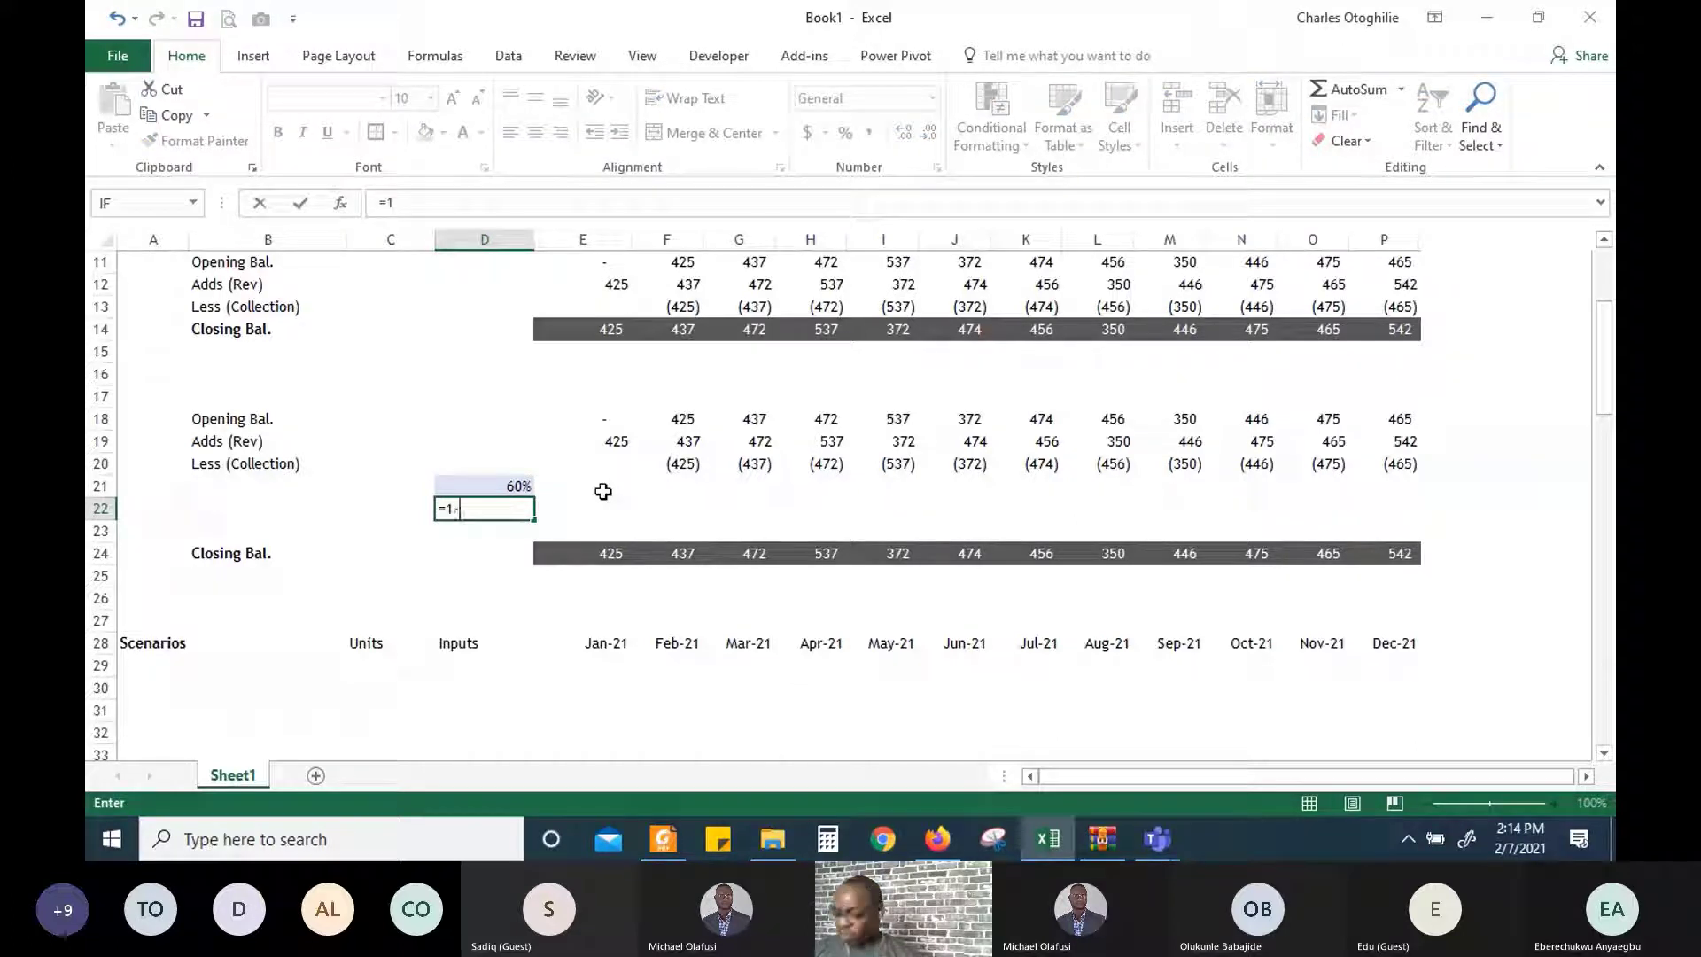
key(Up)
key(Return)
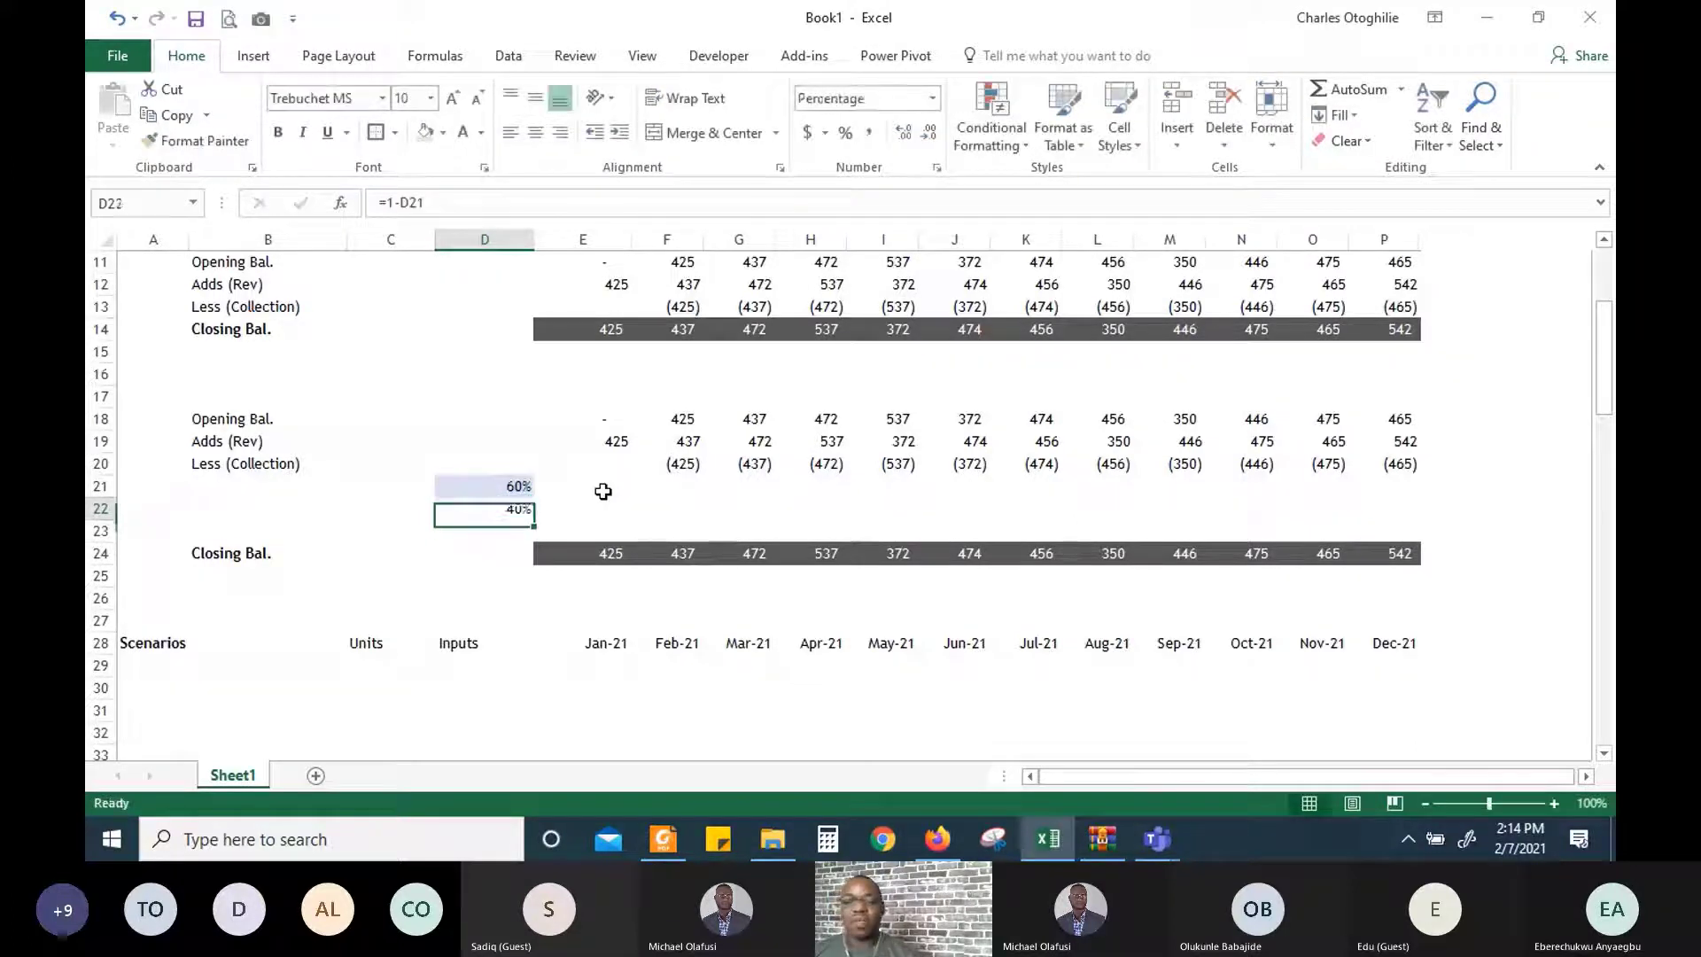
Set the collection percentage input in D21 to 70%
key(Up)
key(Up)
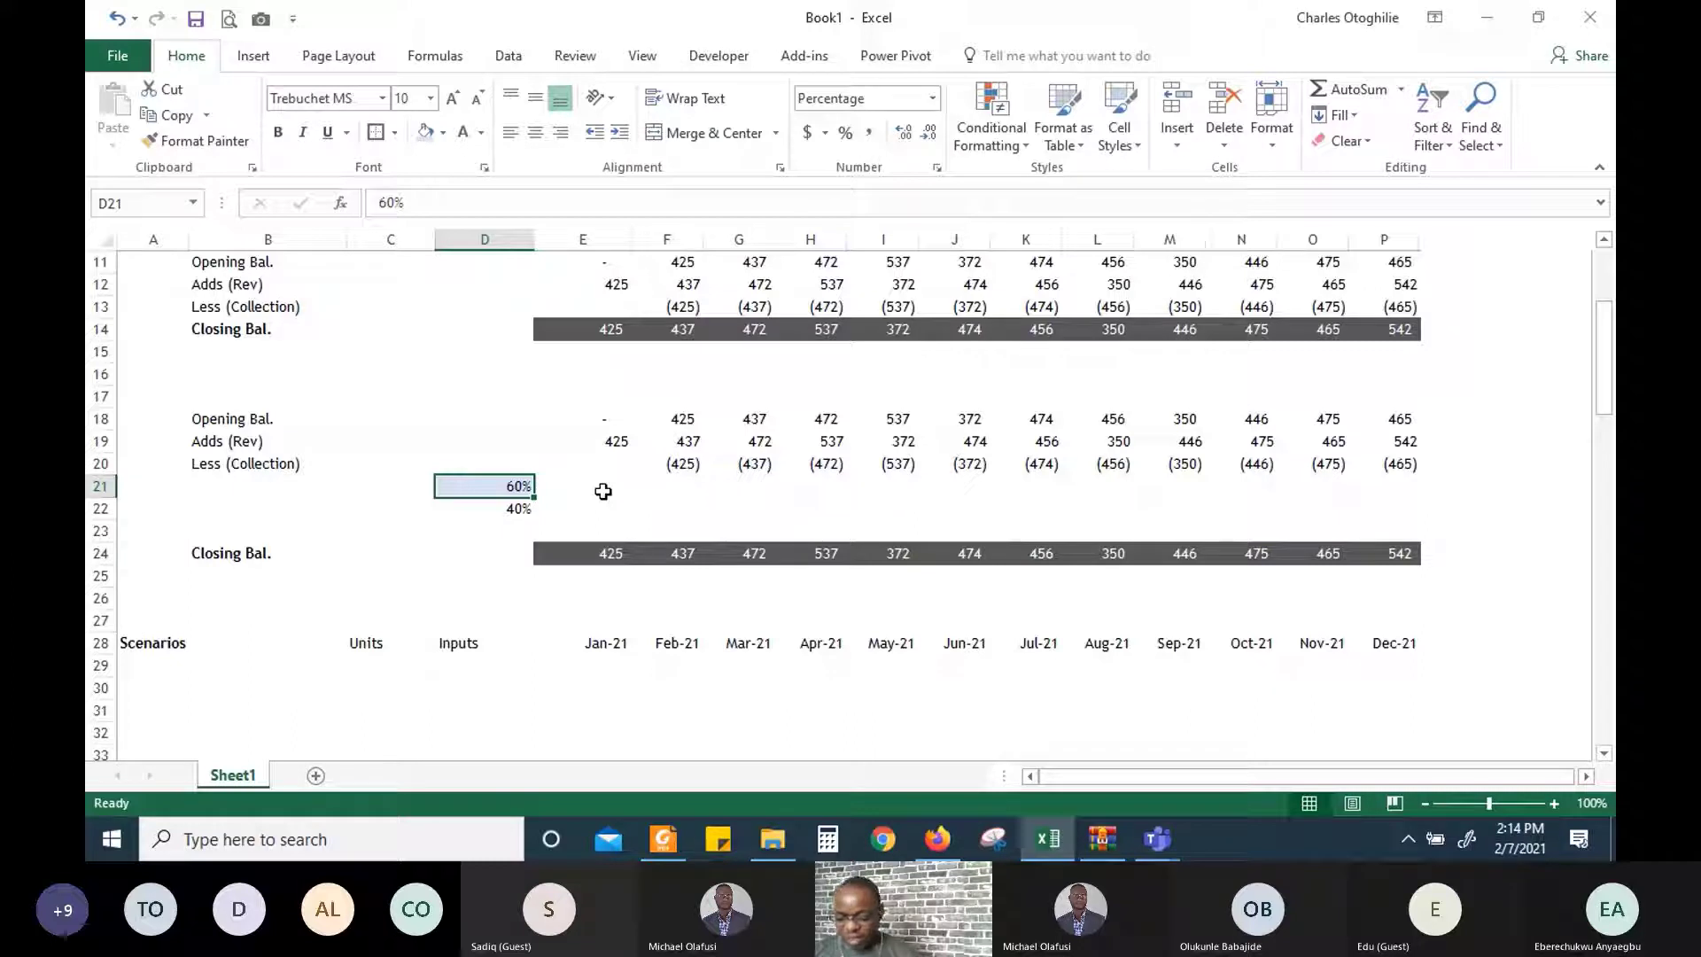
text(70)
key(Return)
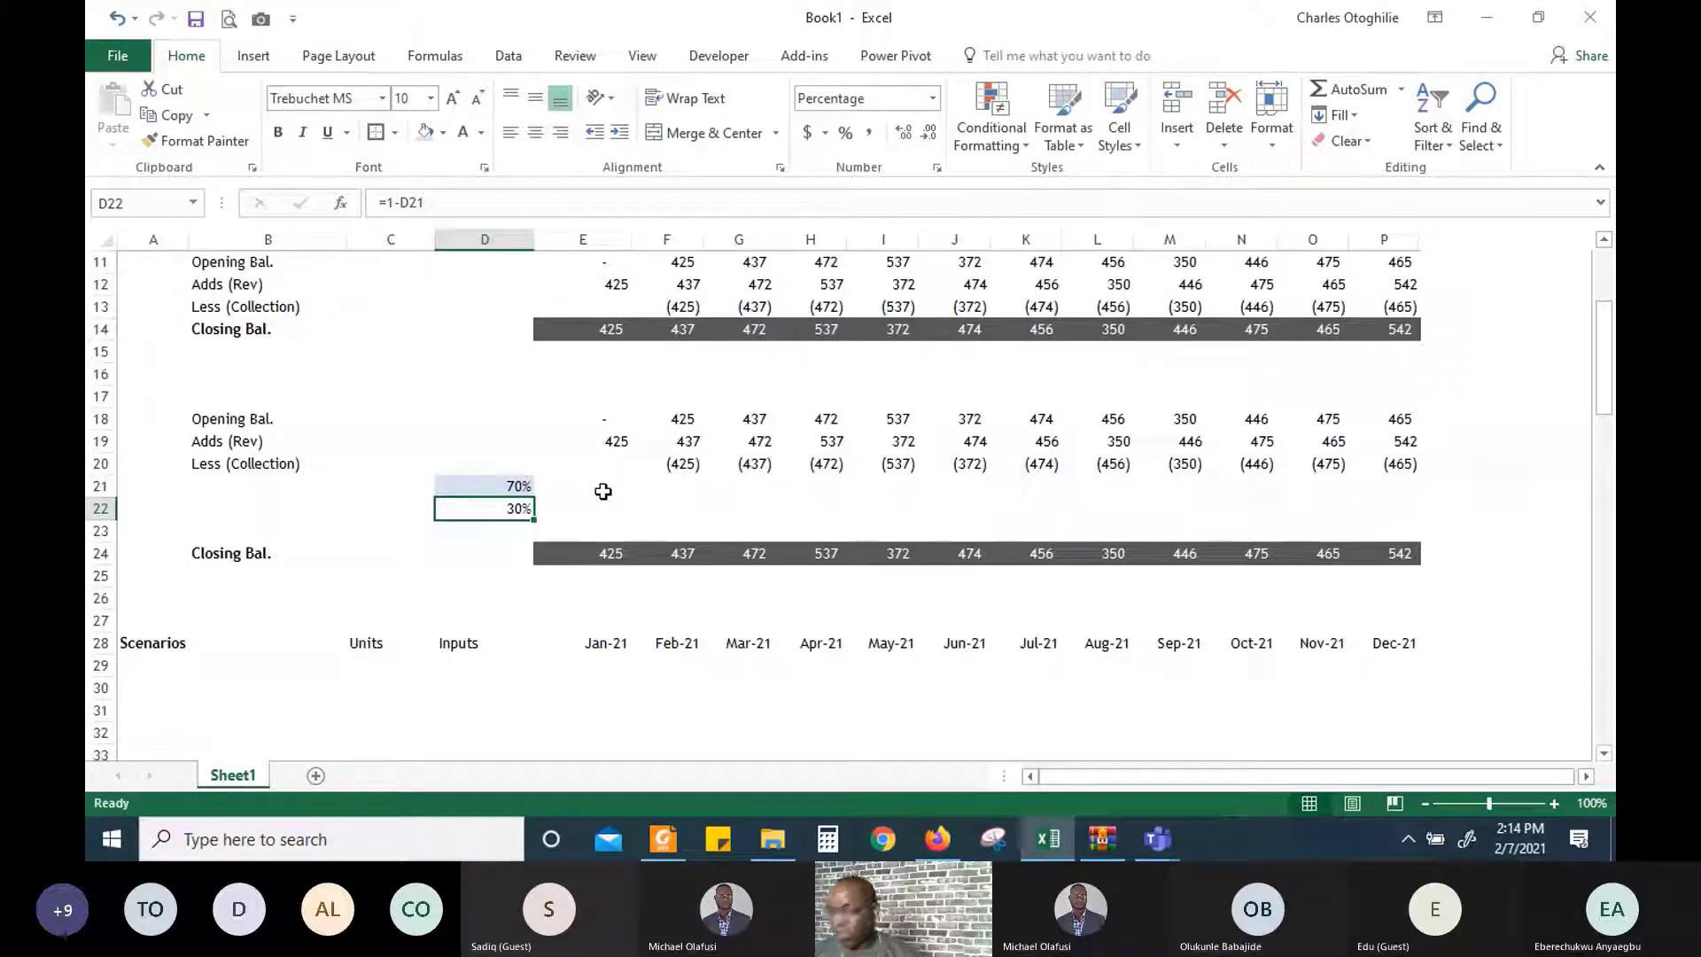
Label row 21 "First Collection" in column B and fill the label down to B22
key(Up)
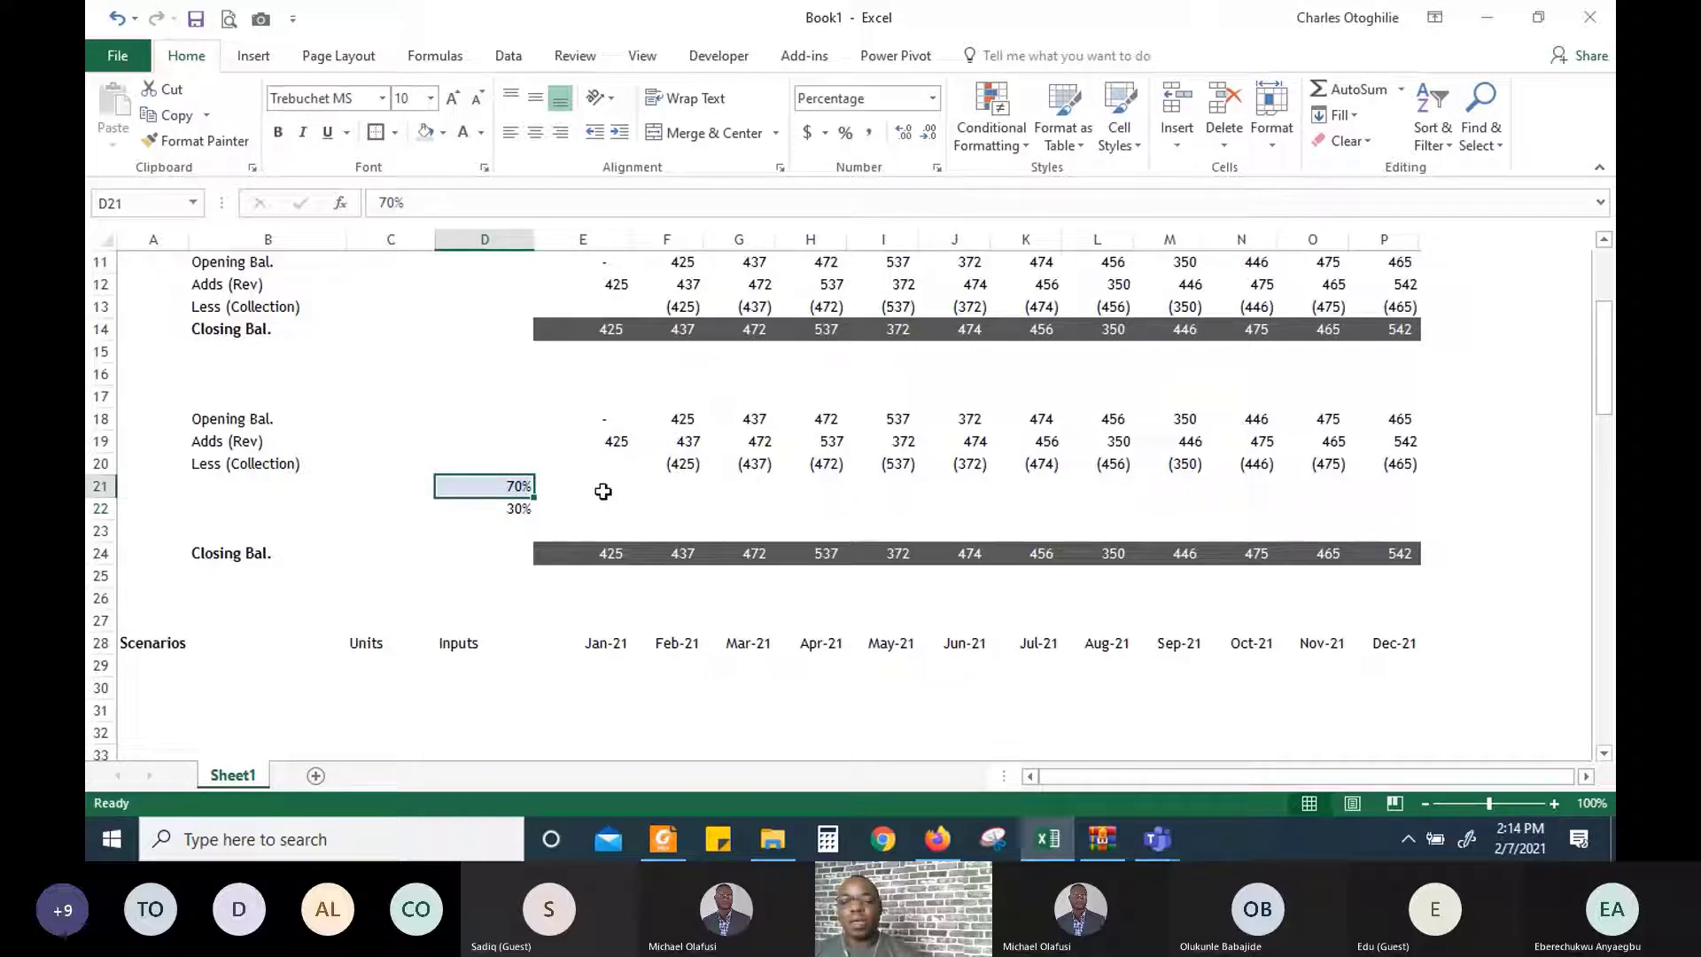
key(Left)
key(Left)
key(Right)
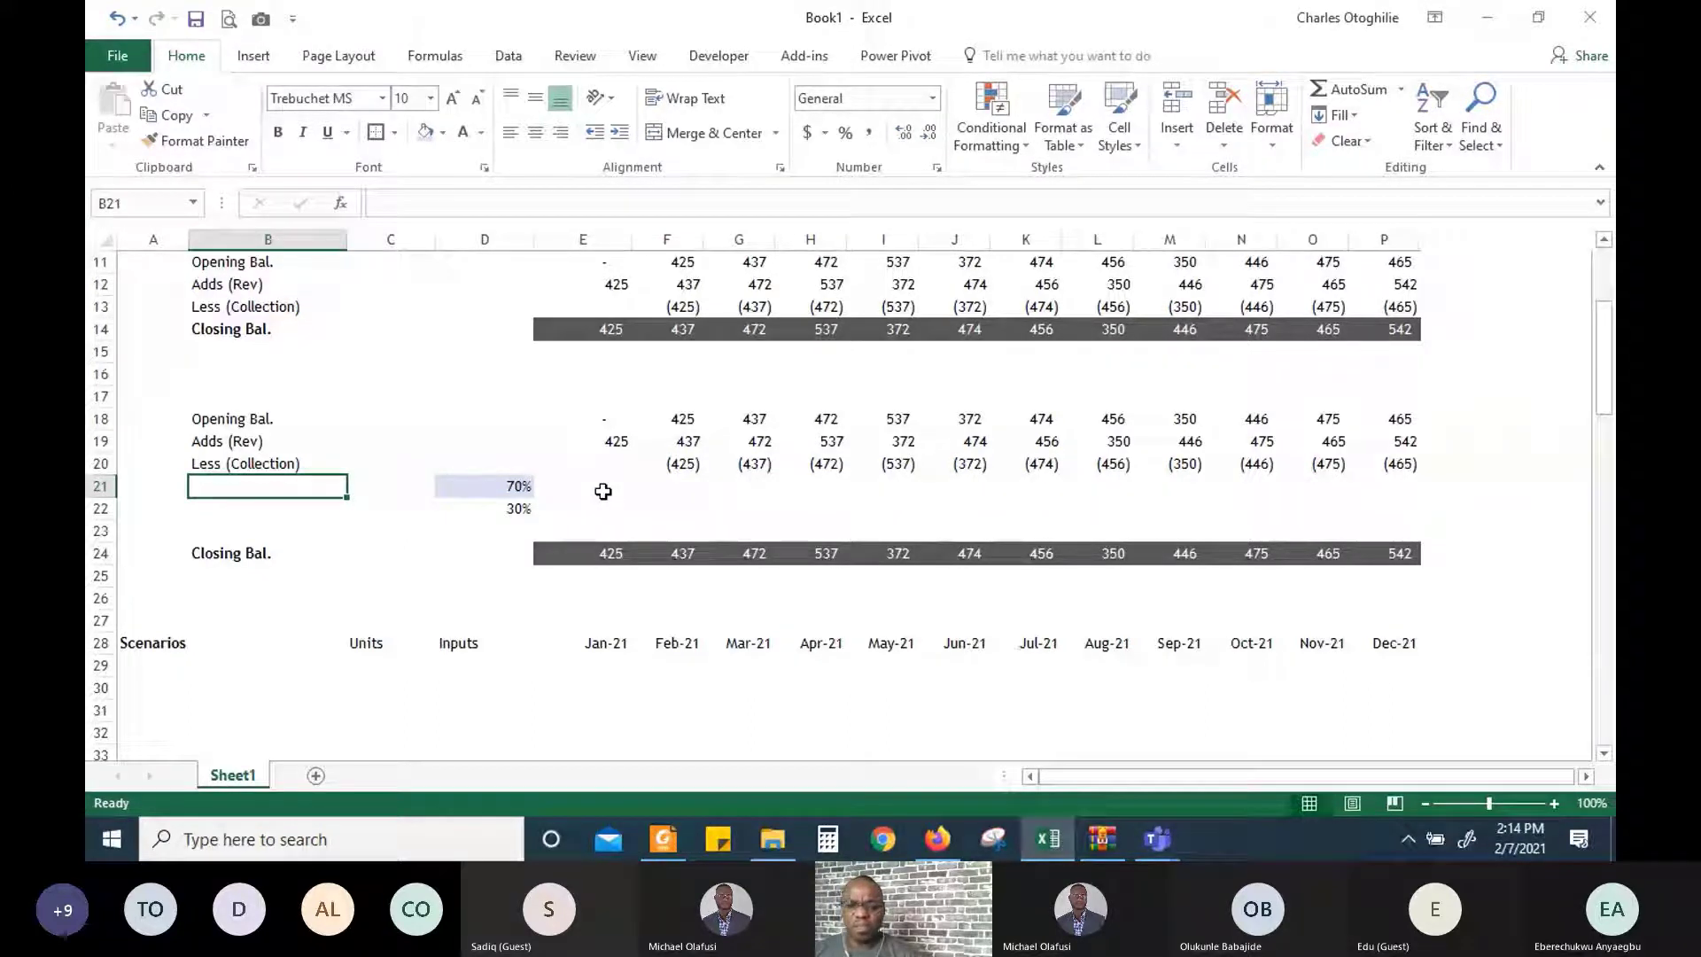
text(F)
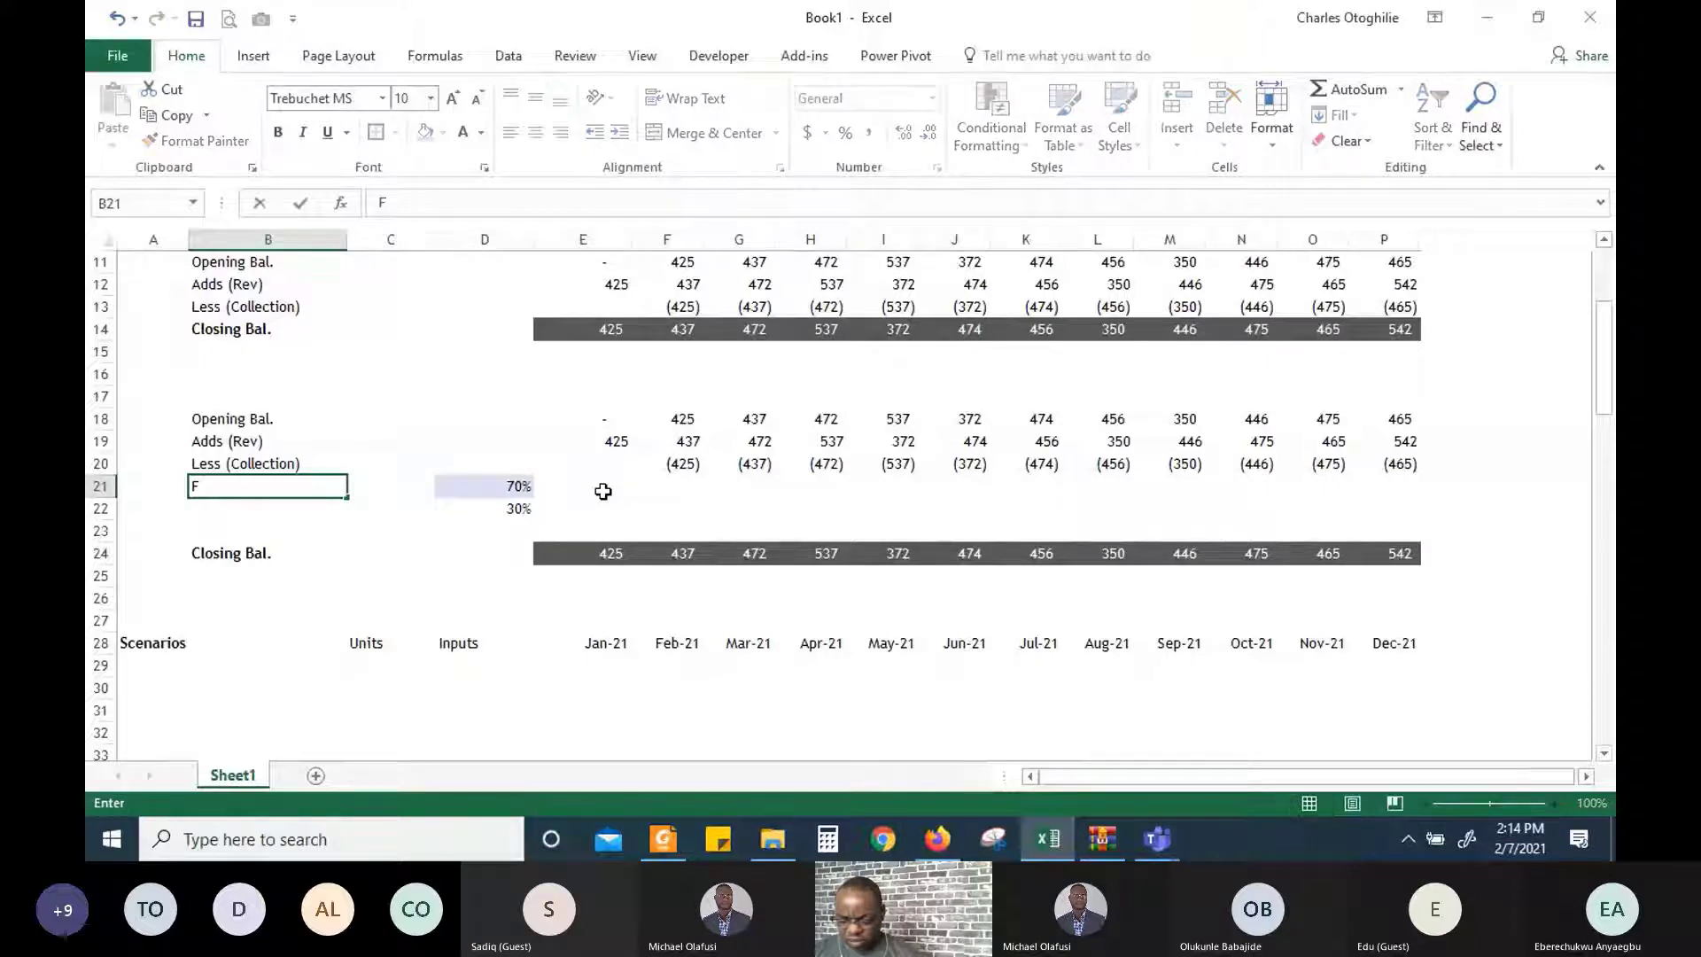
text(irst C)
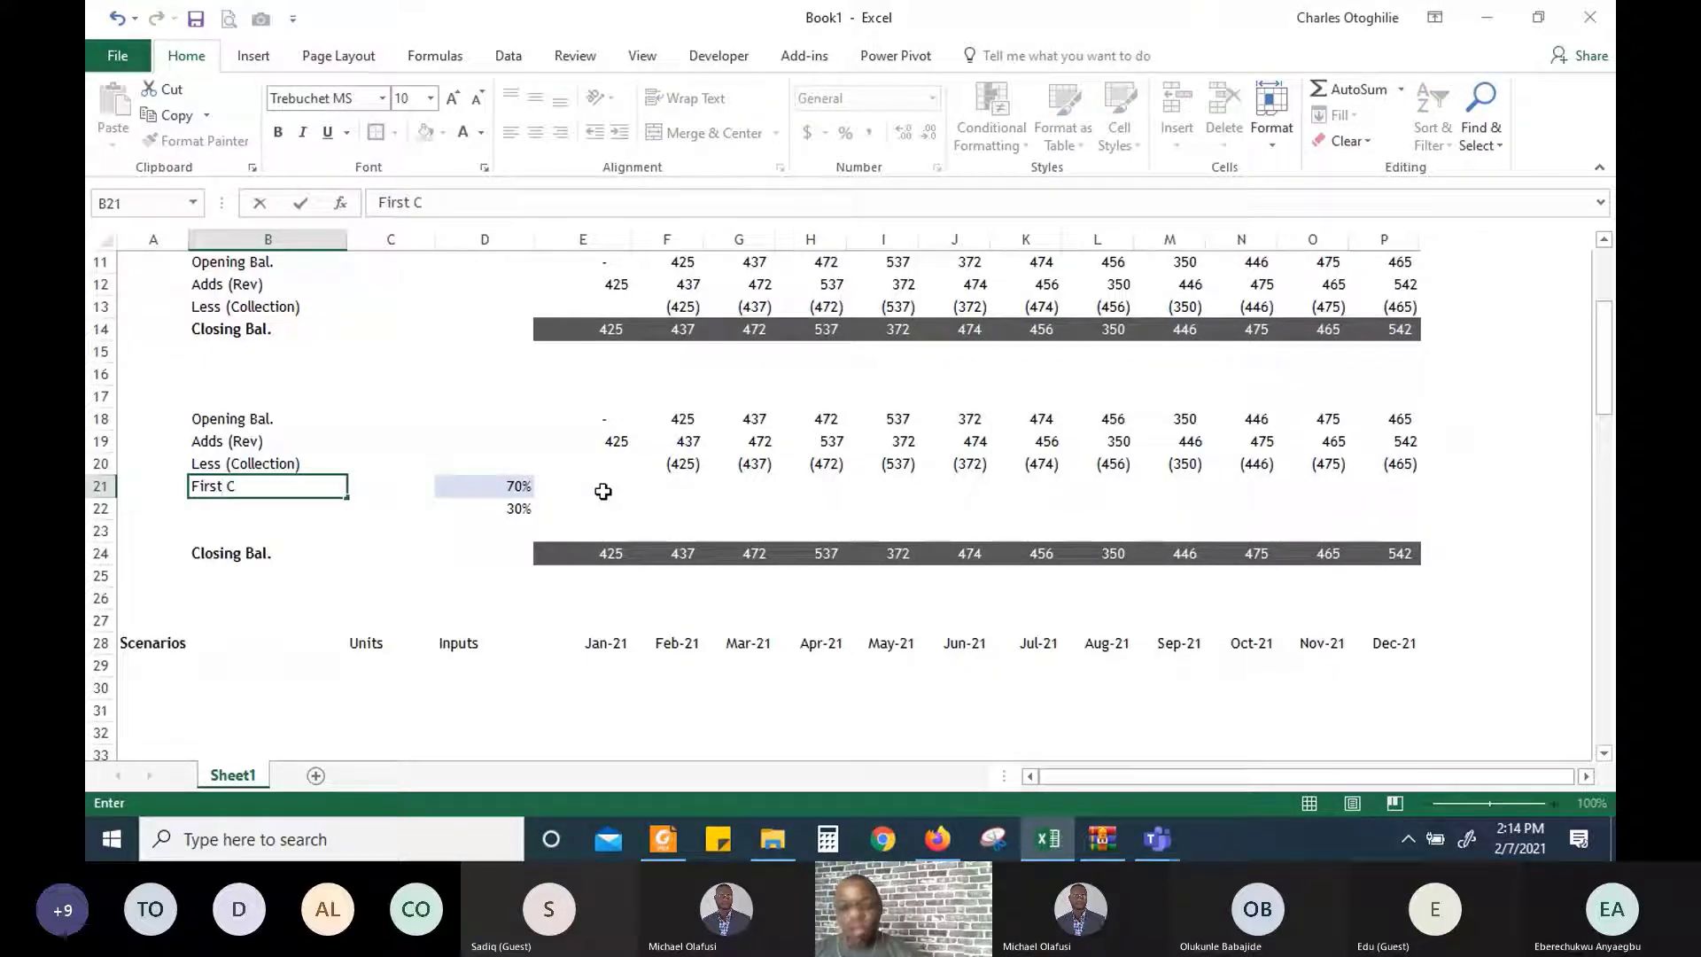
text(oll)
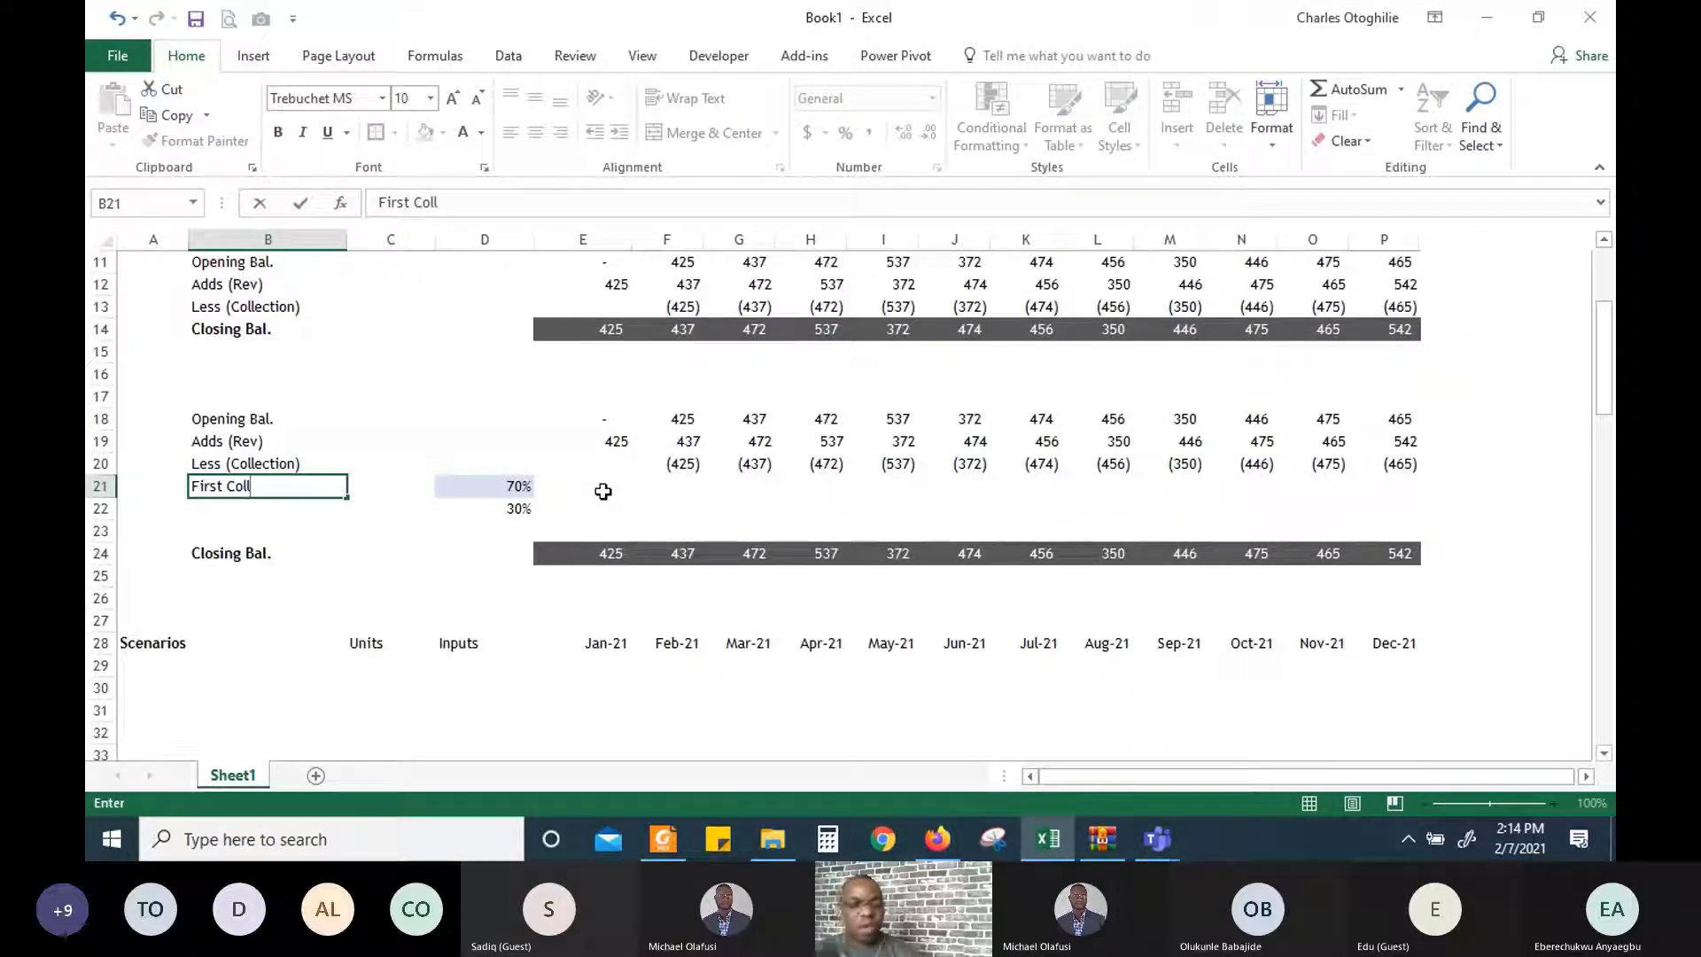
text(ect)
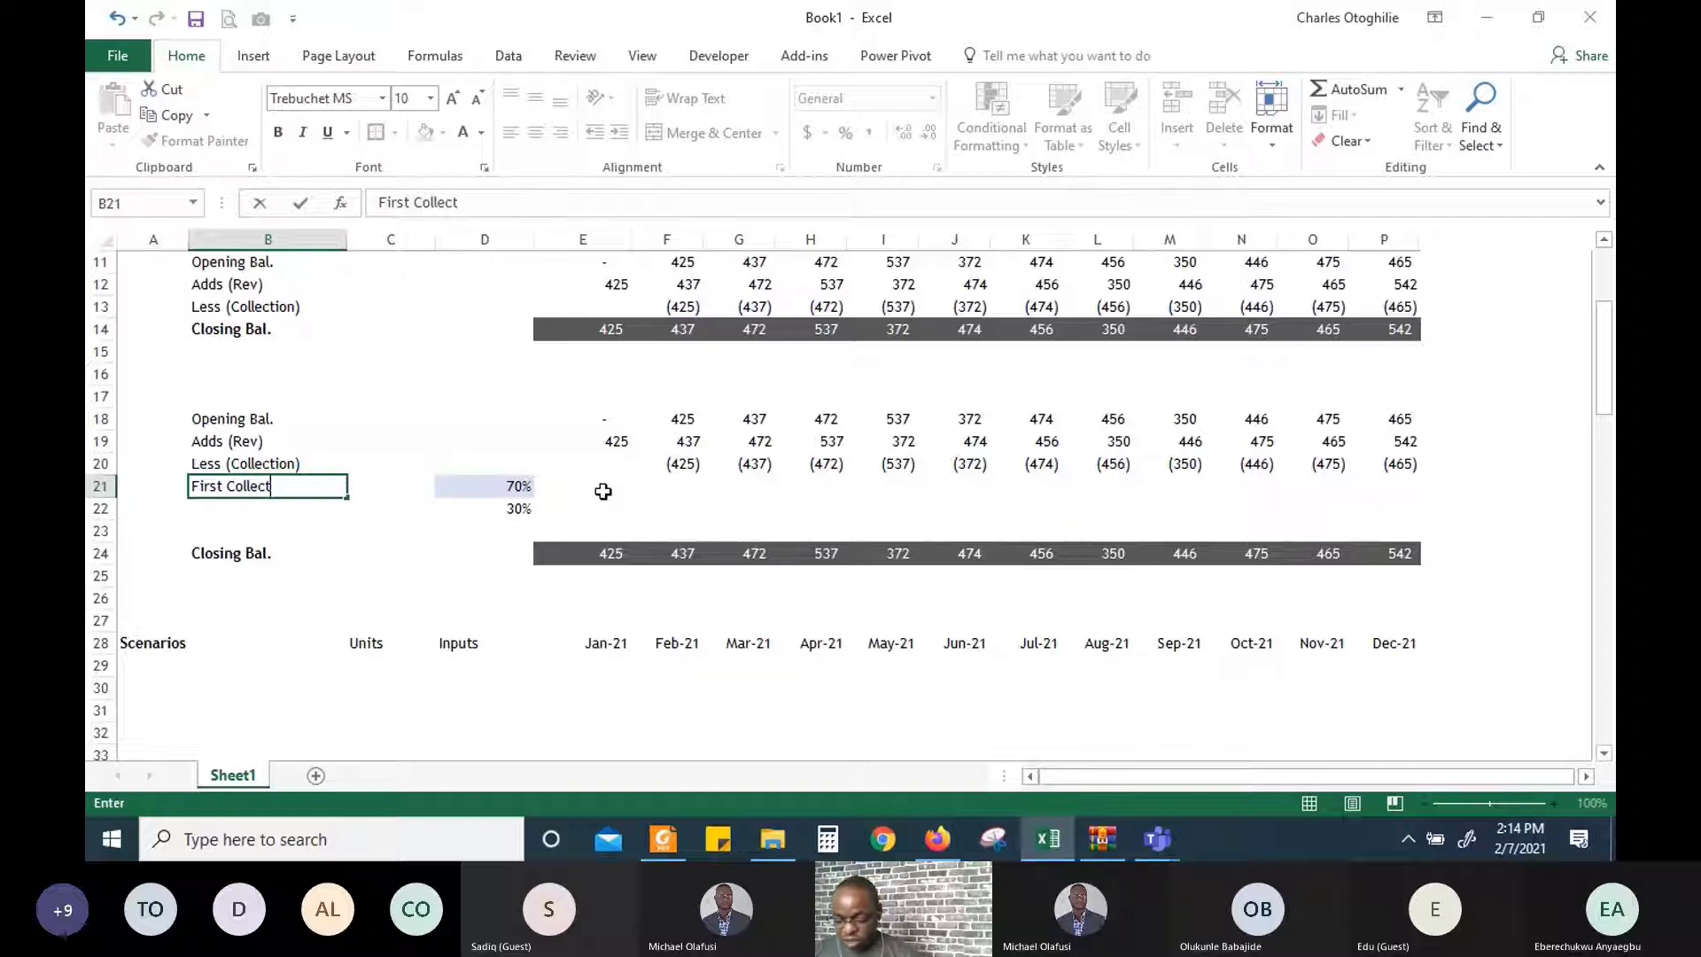
text(ion)
key(shift+Down)
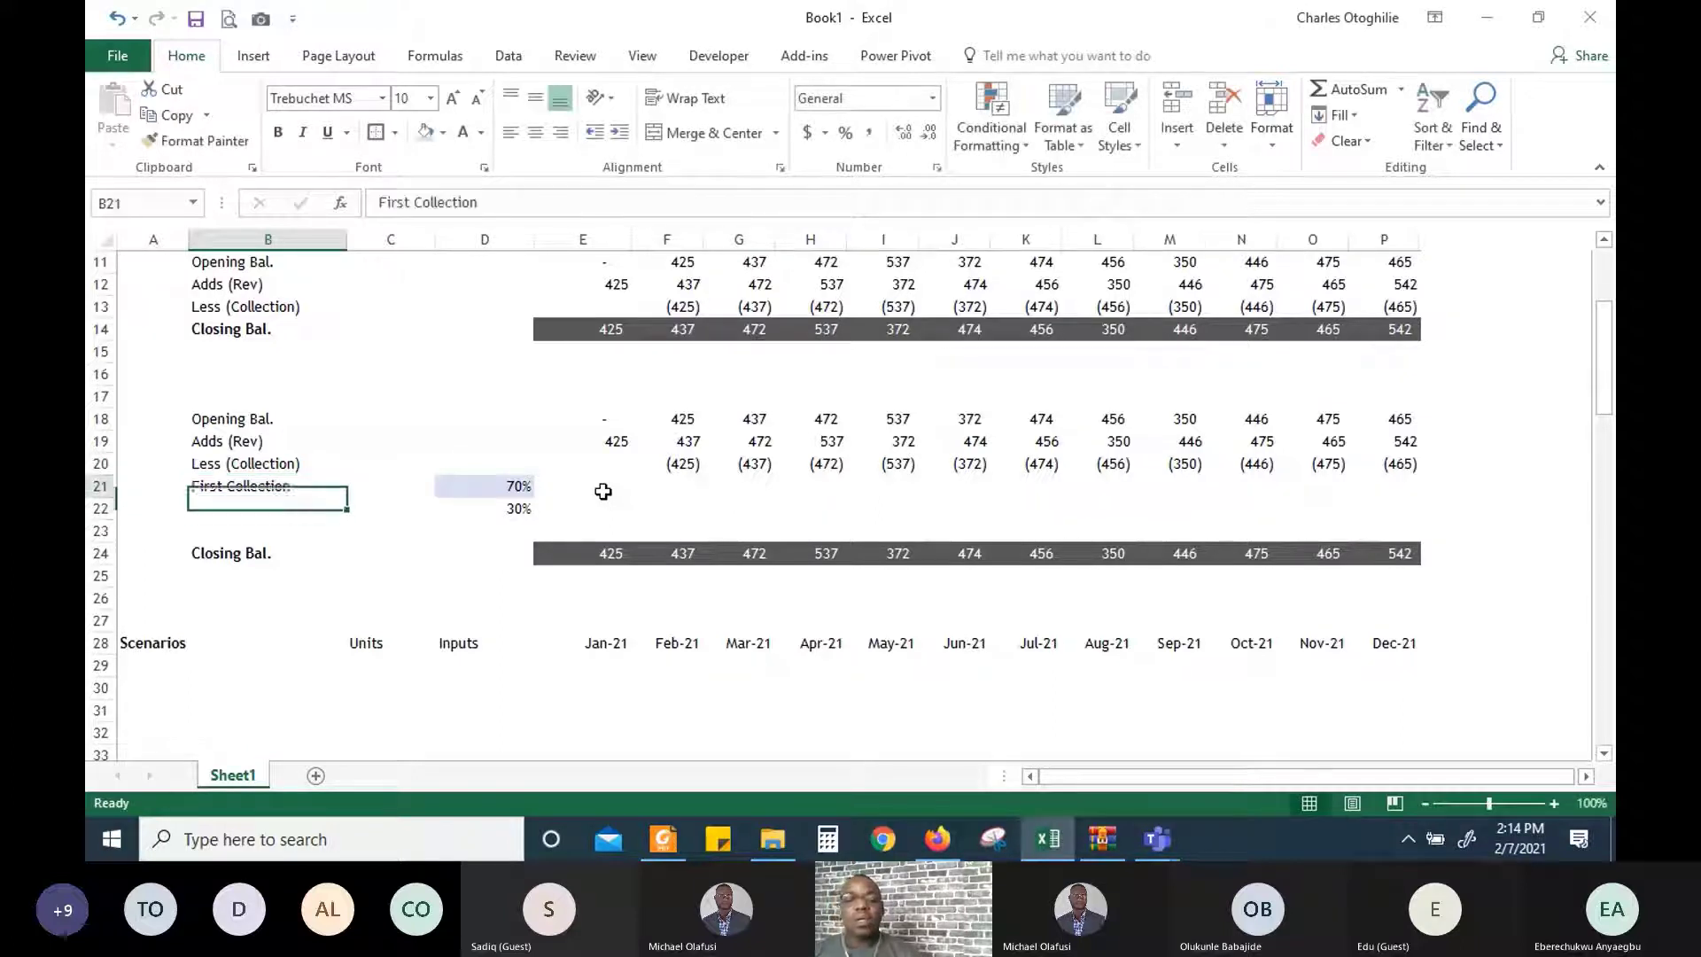
key(ctrl+d)
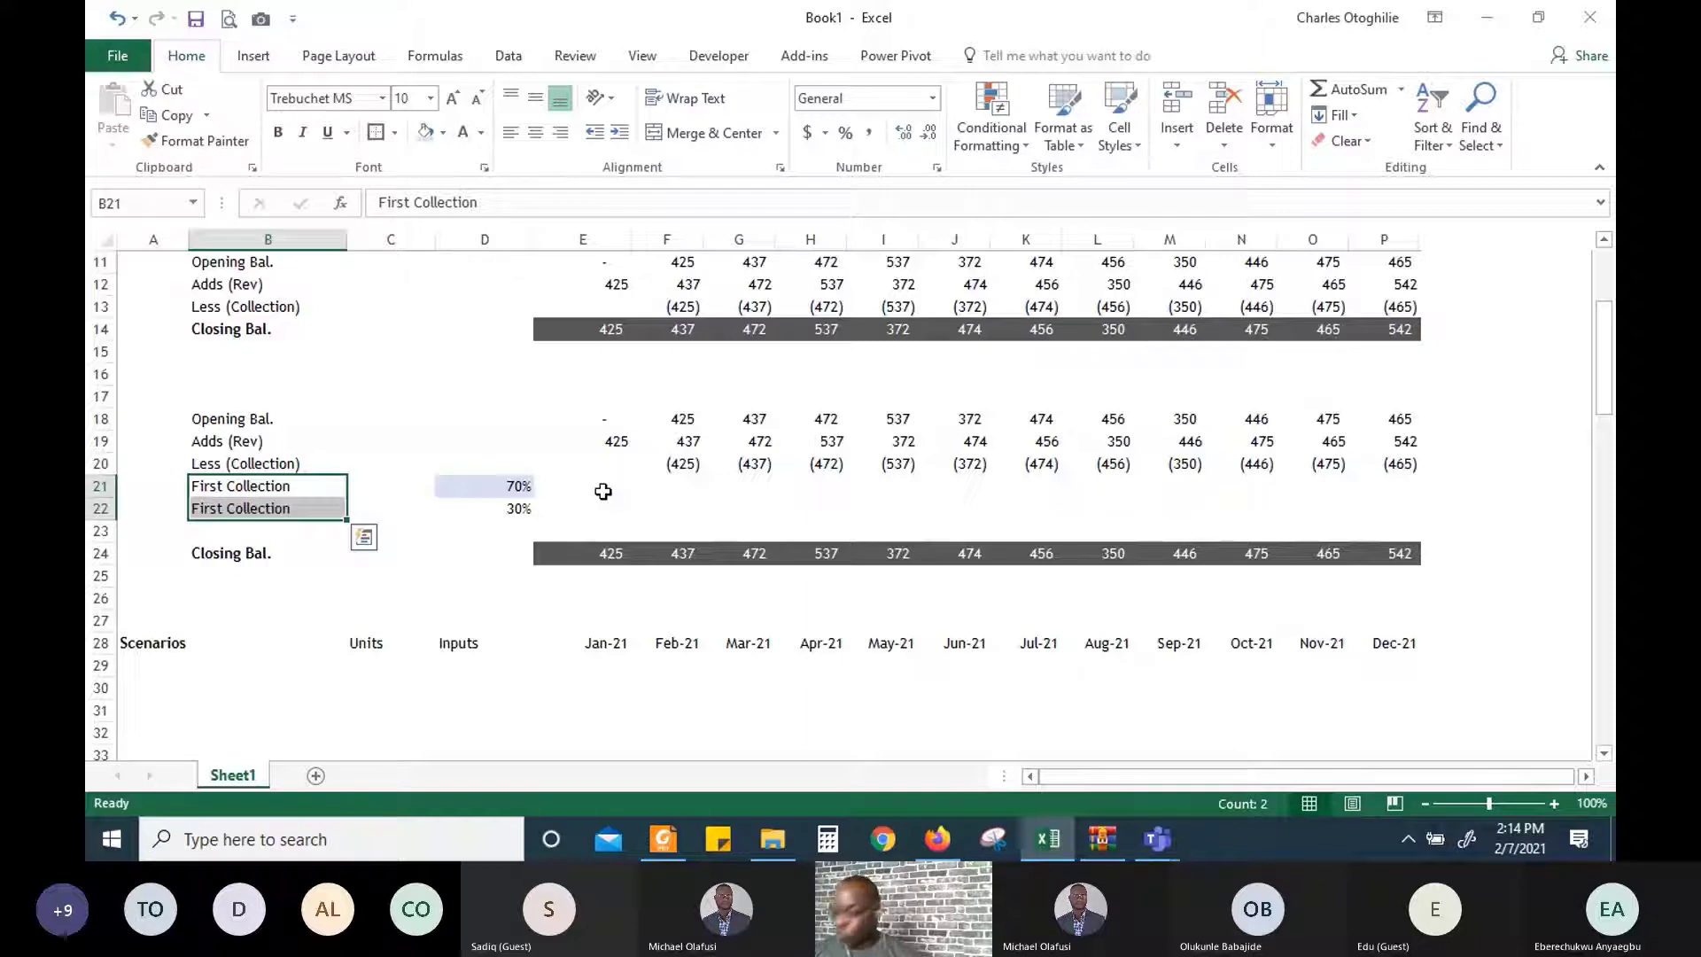
key(Down)
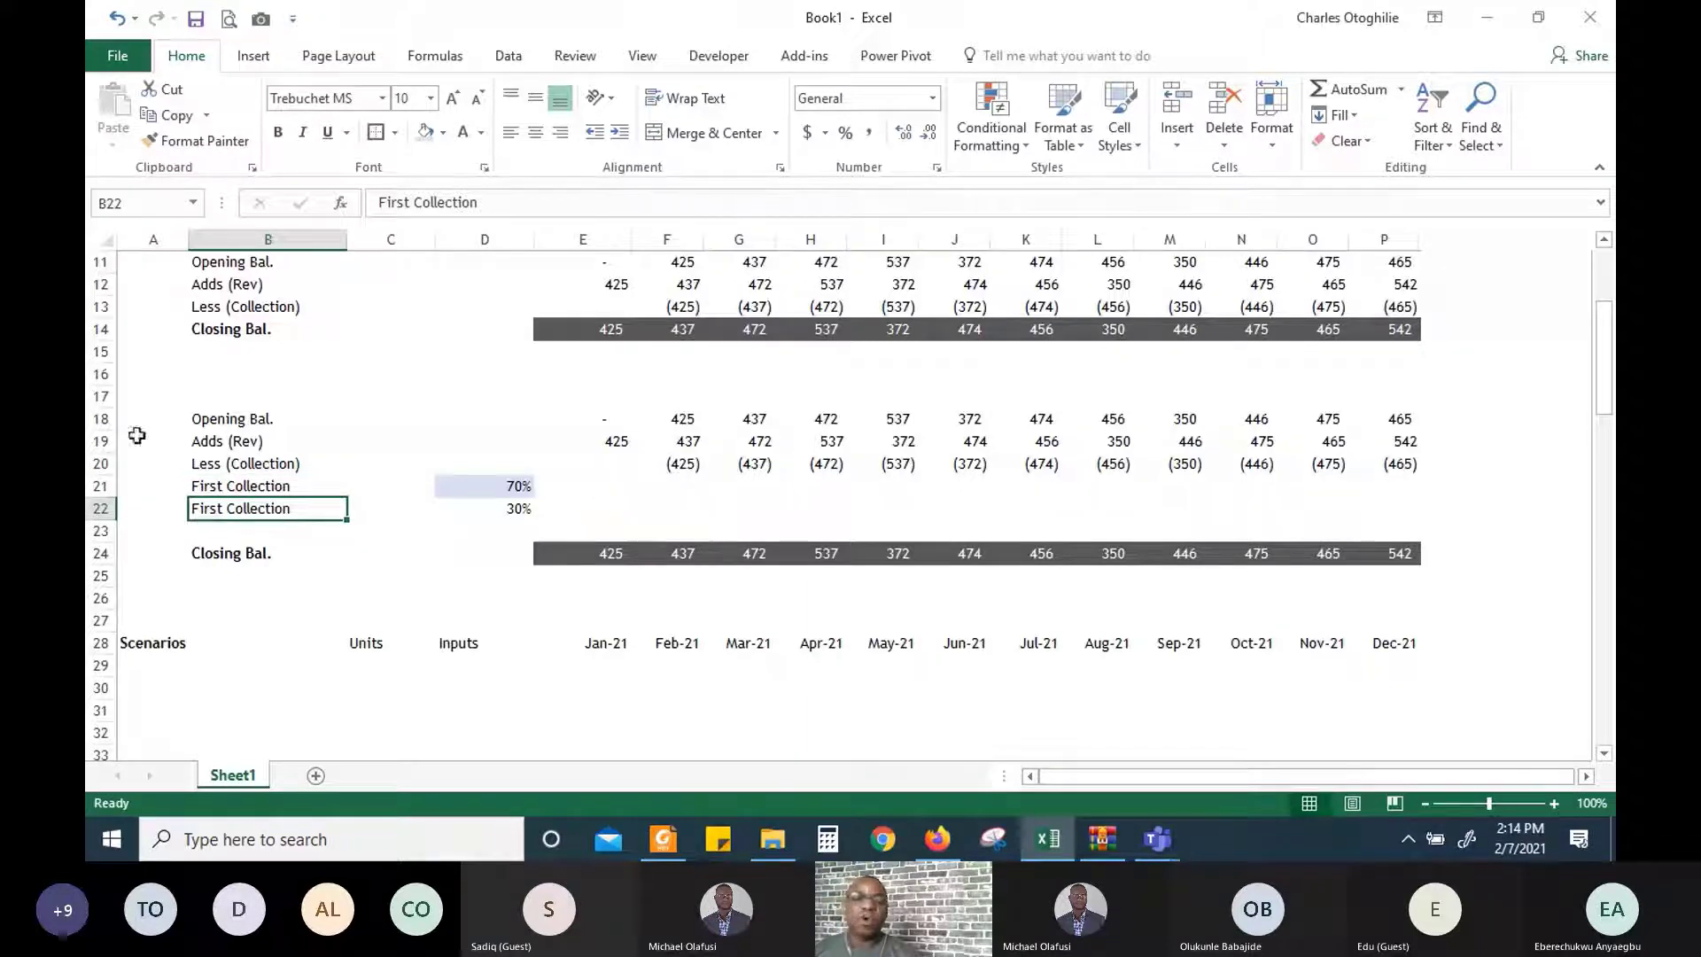
Change the label in B22 to "Second Collection"
double_click(224, 507)
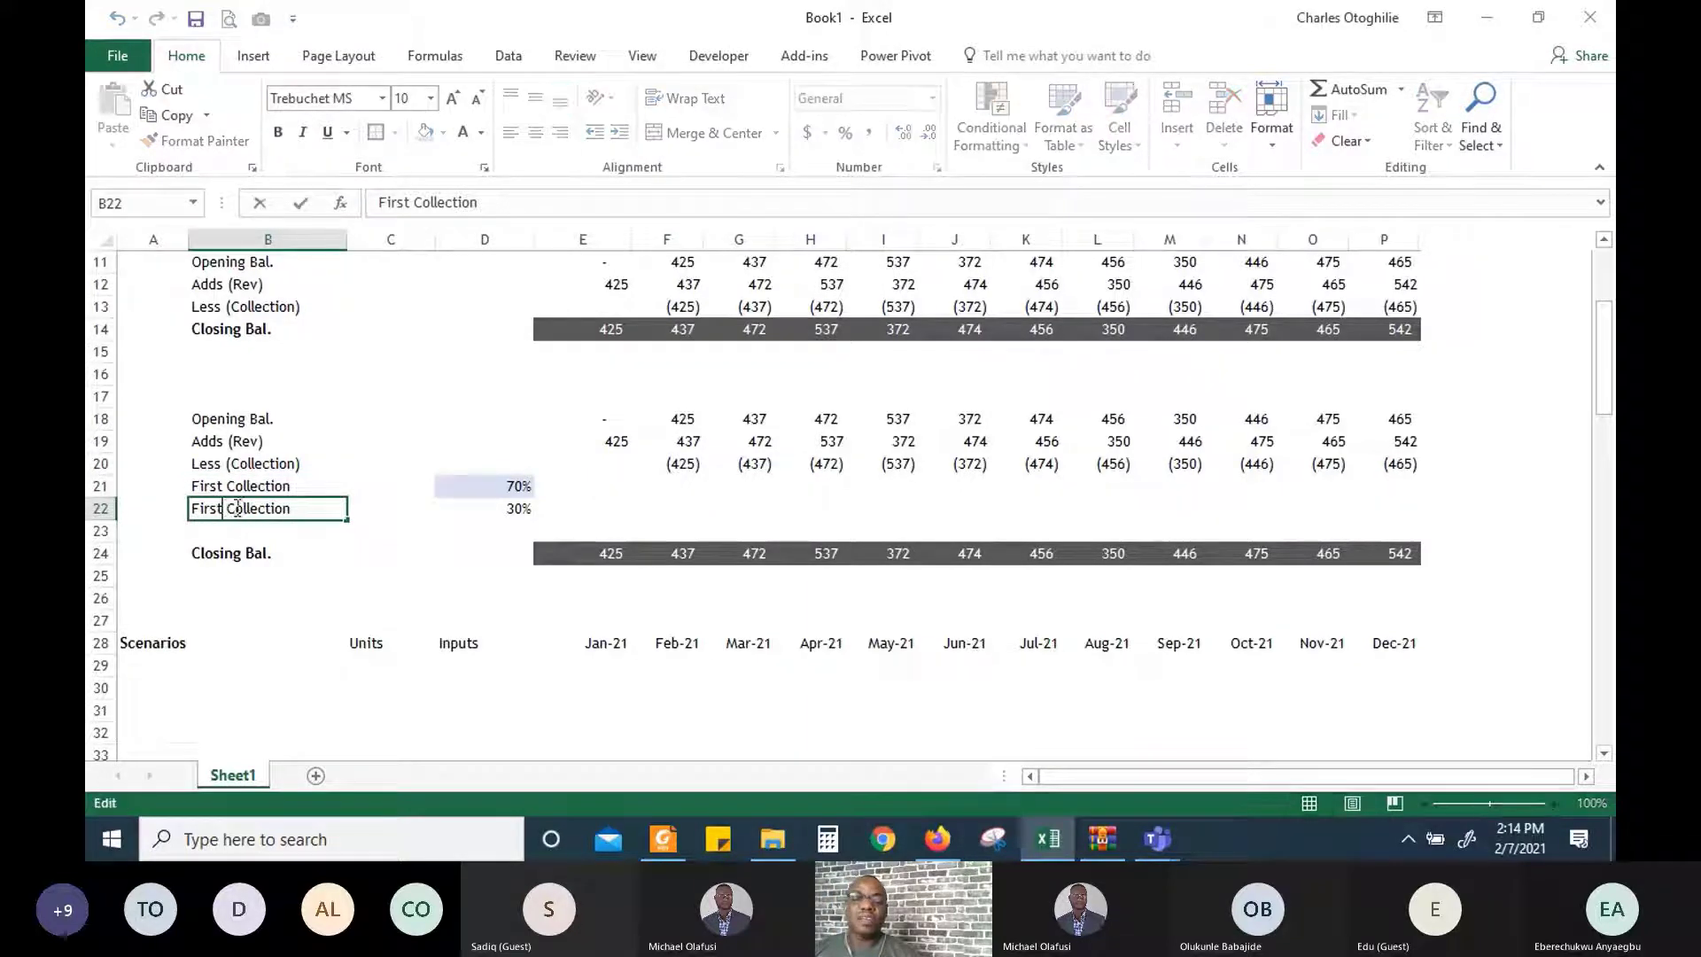
key(BackSpace)
key(BackSpace)
key(BackSpace)
key(BackSpace)
key(BackSpace)
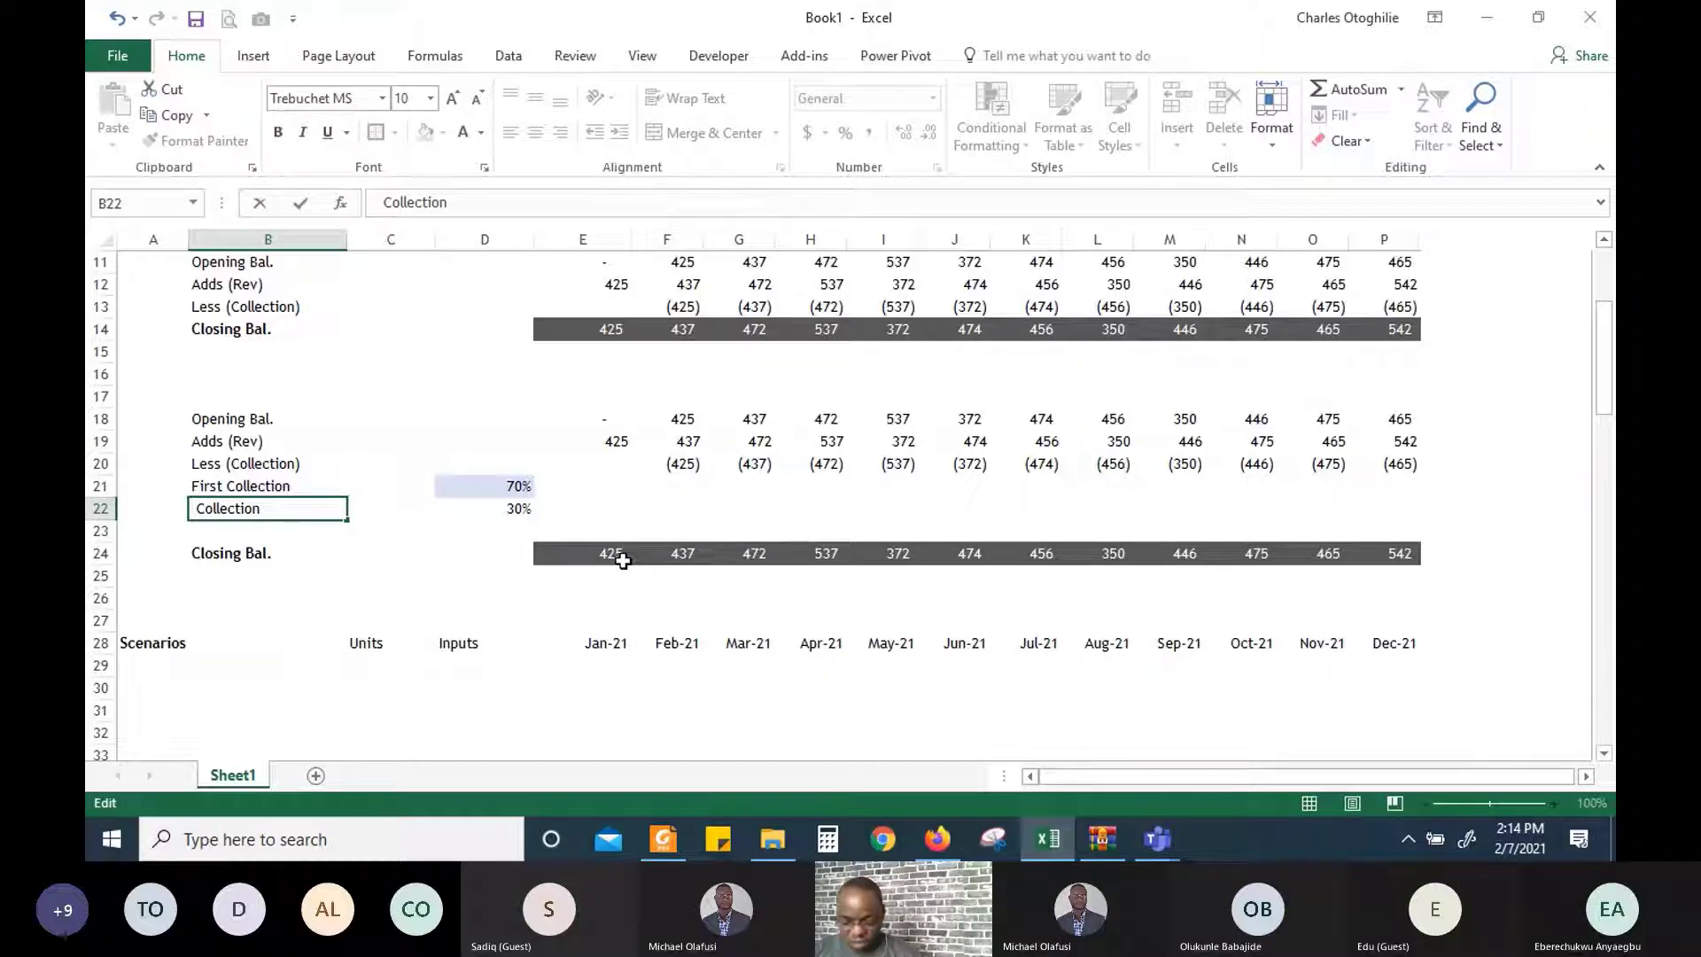
text(Secon)
text(d)
key(Return)
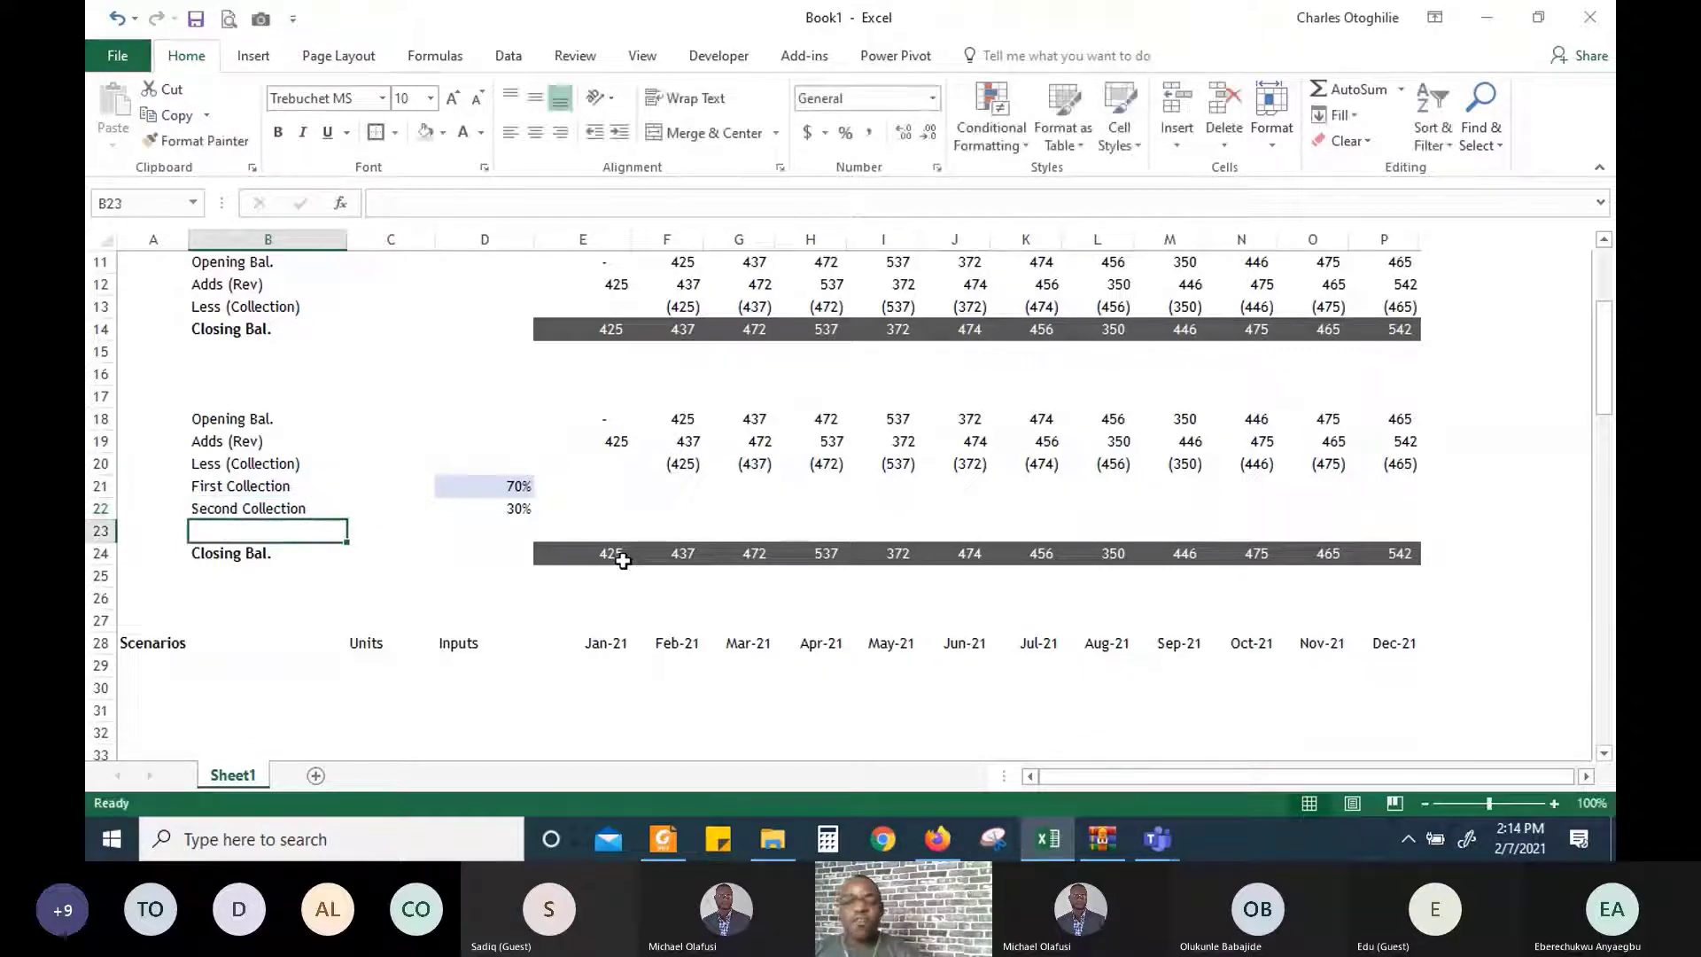
Inspect the February Less (Collection) formula in F20 and the upper block's February closing balance formula in F14
key(Up)
key(Up)
key(Up)
key(Right)
key(Right)
key(Right)
key(Right)
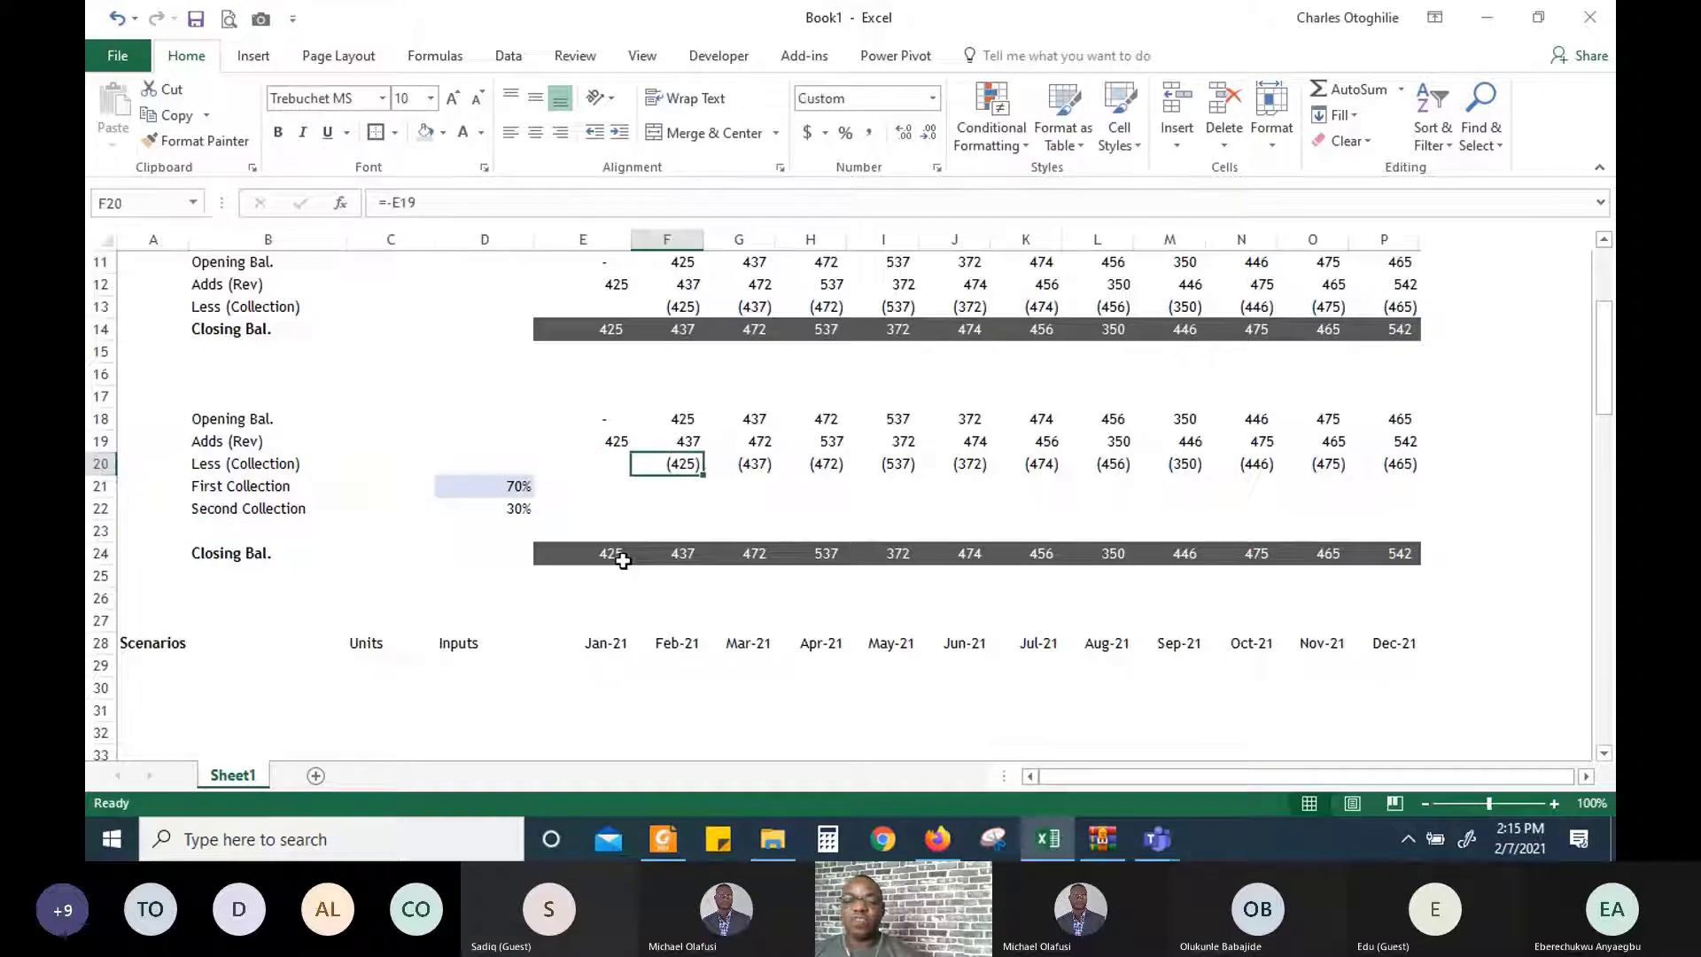
key(Up)
key(Up)
key(Up)
key(Up)
key(Up)
key(Up)
key(Up)
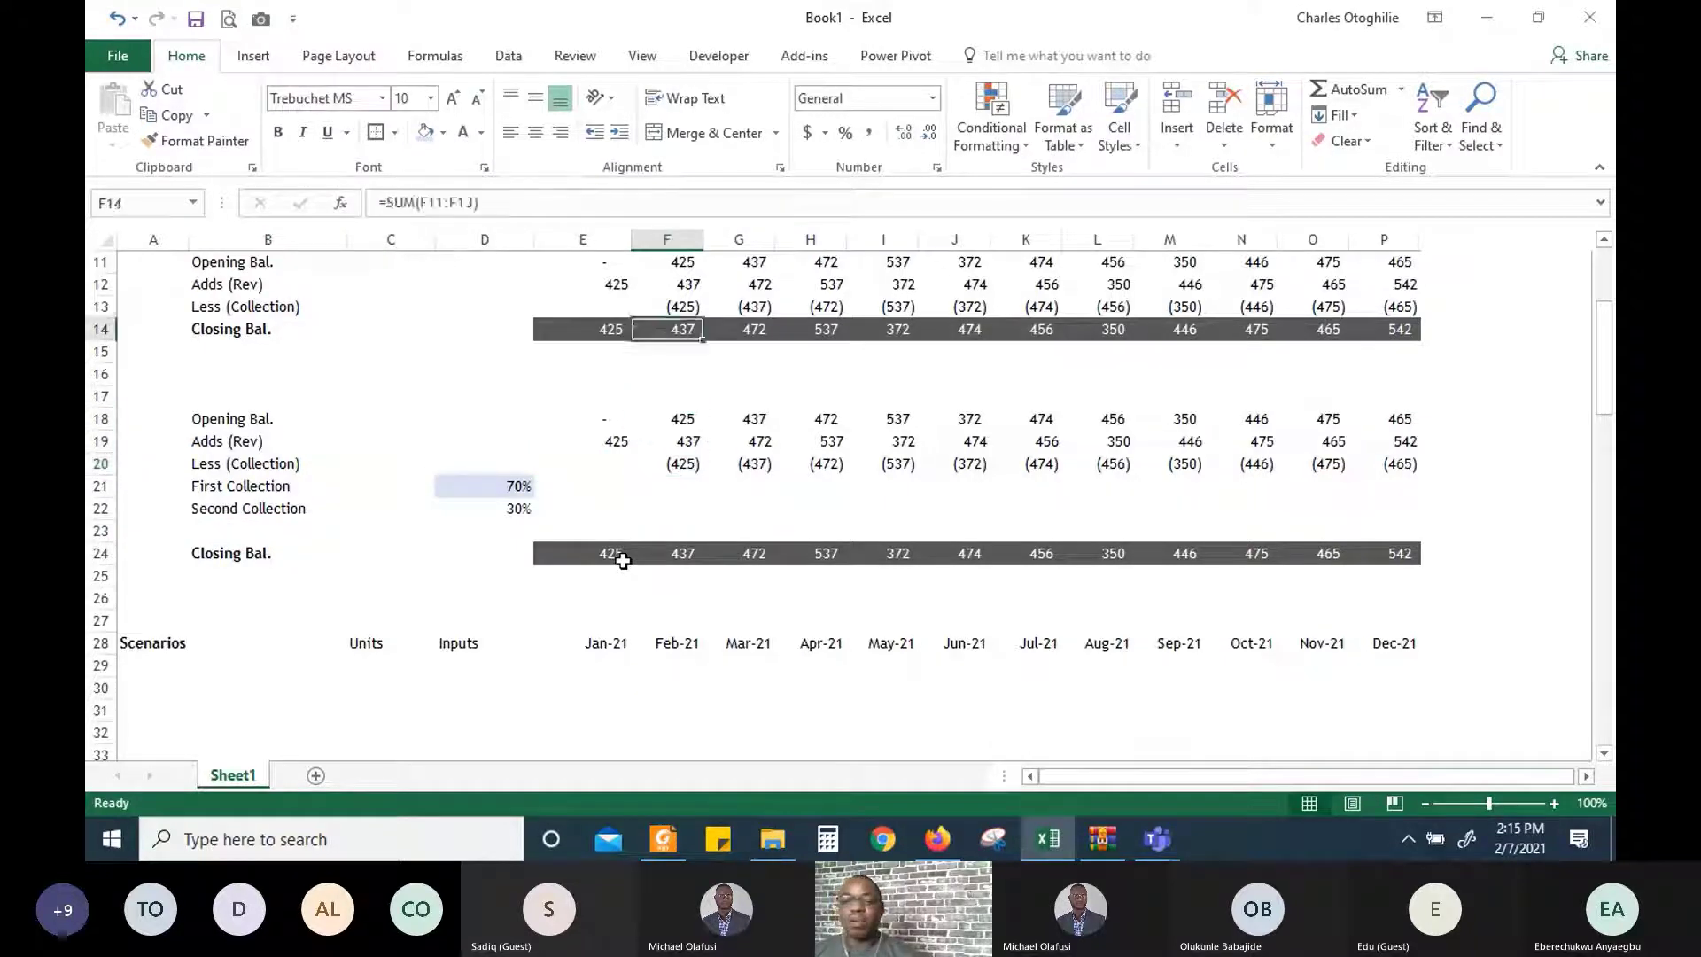
key(Down)
key(Down)
key(Down)
key(Down)
key(Down)
key(Down)
key(Down)
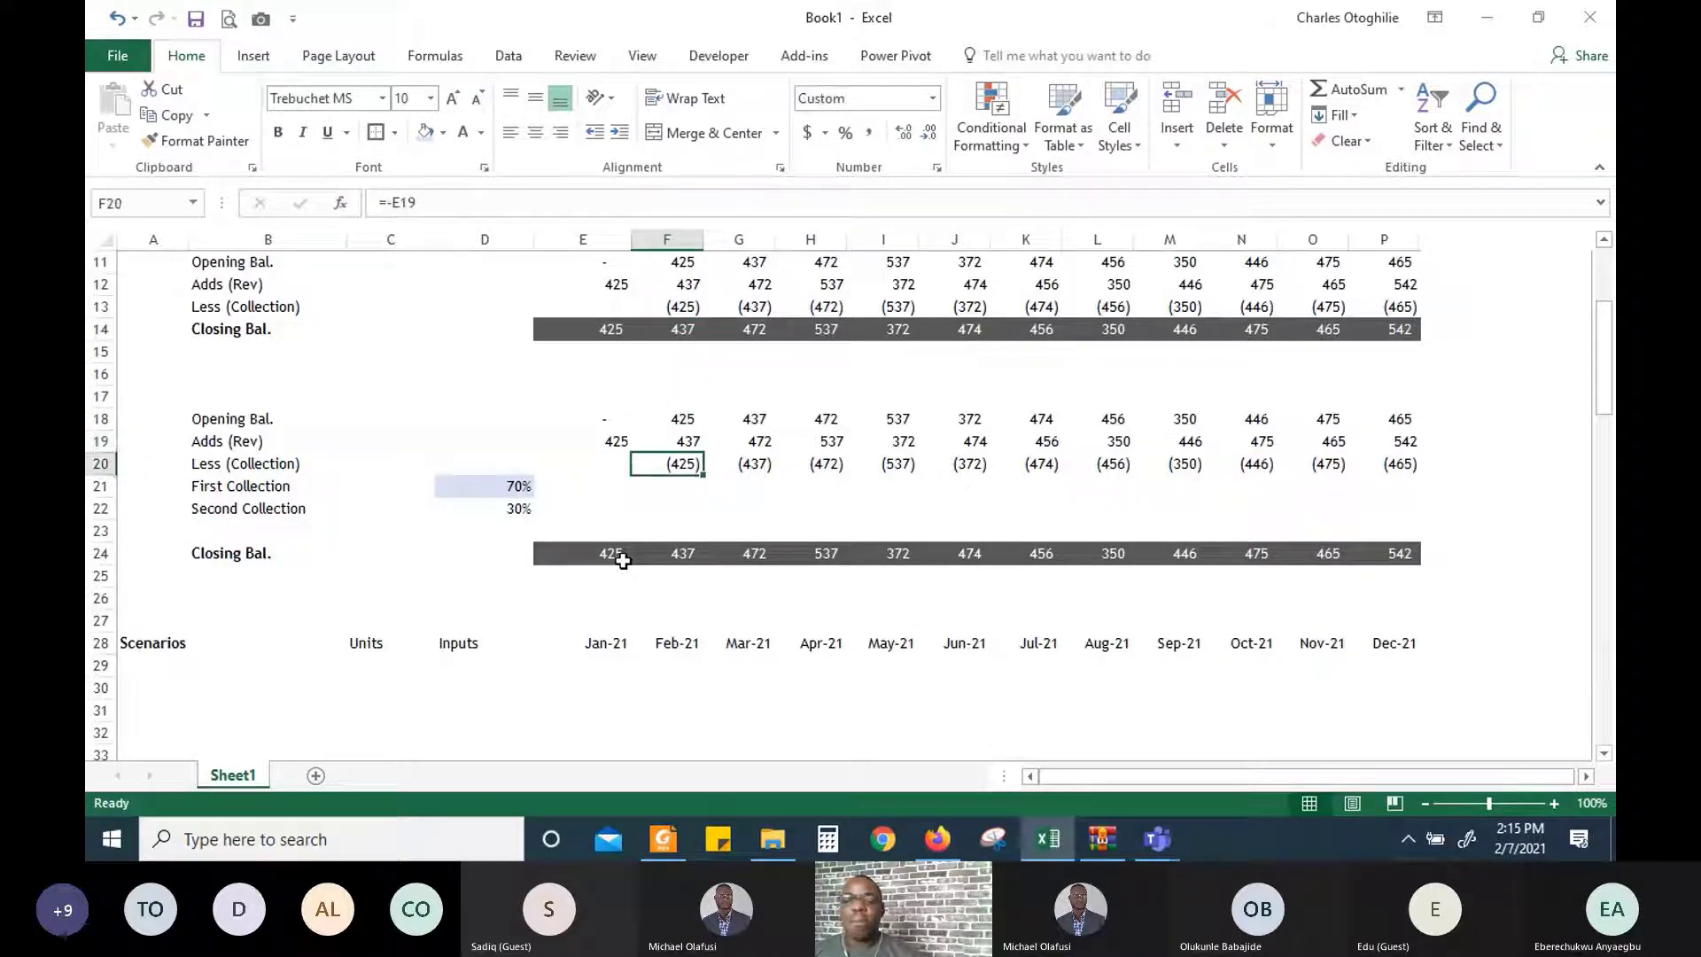
Clear the Less (Collection) formulas across January to December in E20:P20
key(shift+Right)
key(shift+Right)
key(shift+Right)
key(shift+Right)
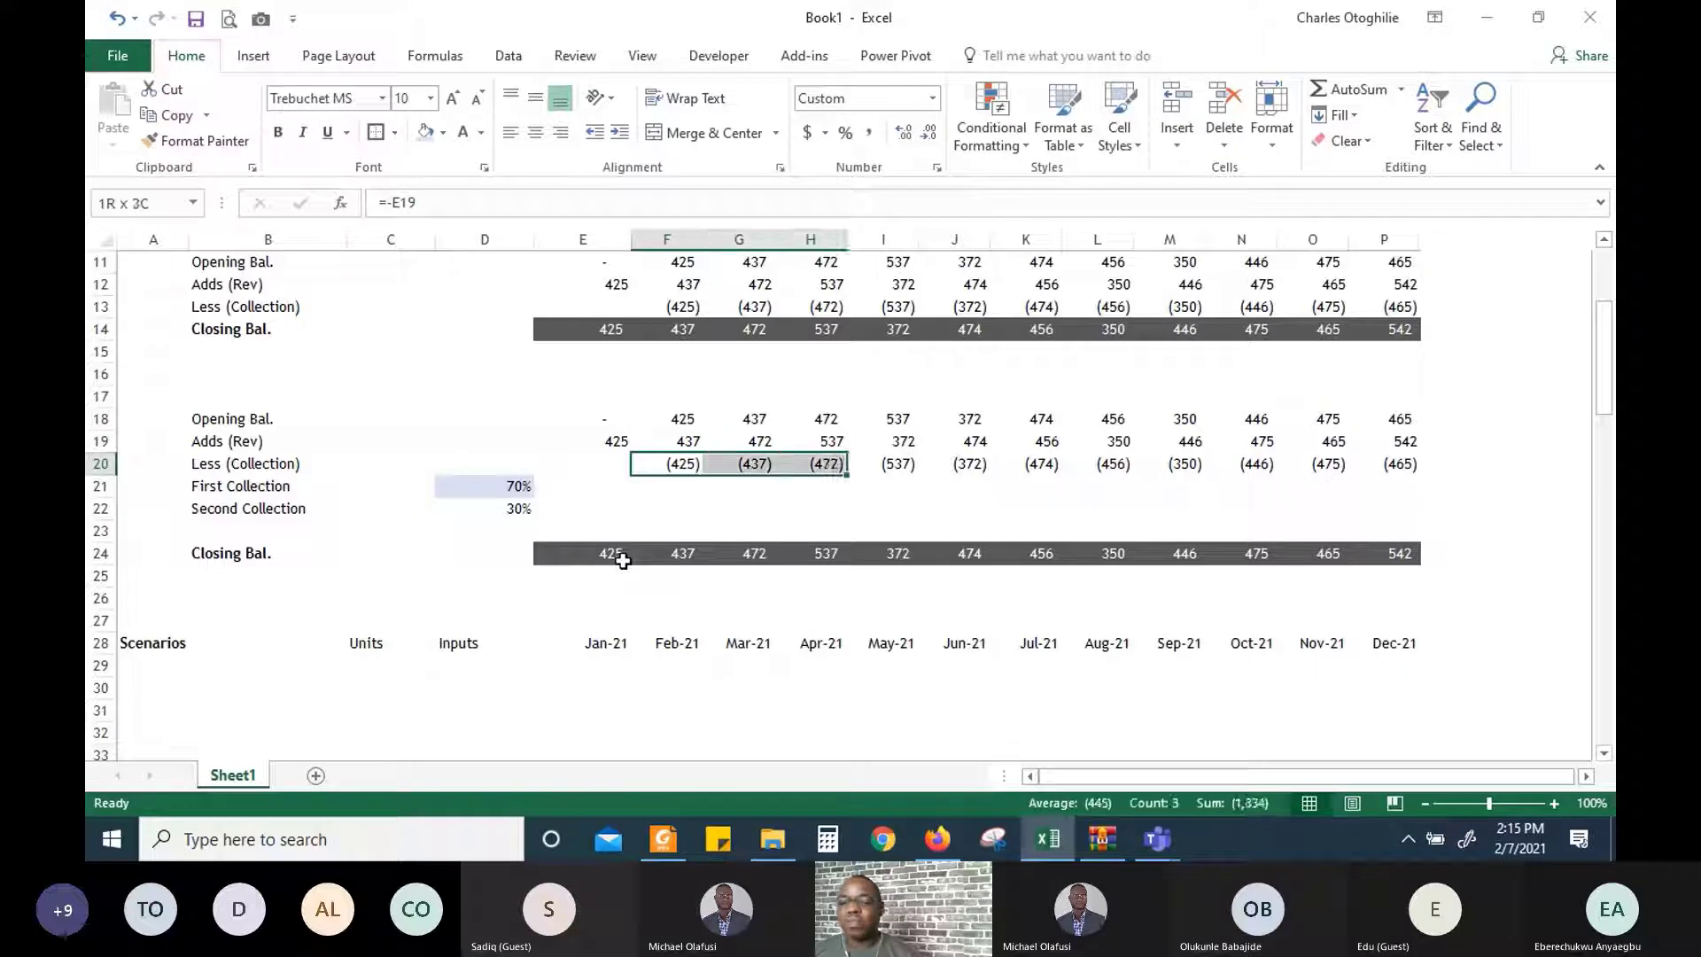
key(Left)
key(shift+Right)
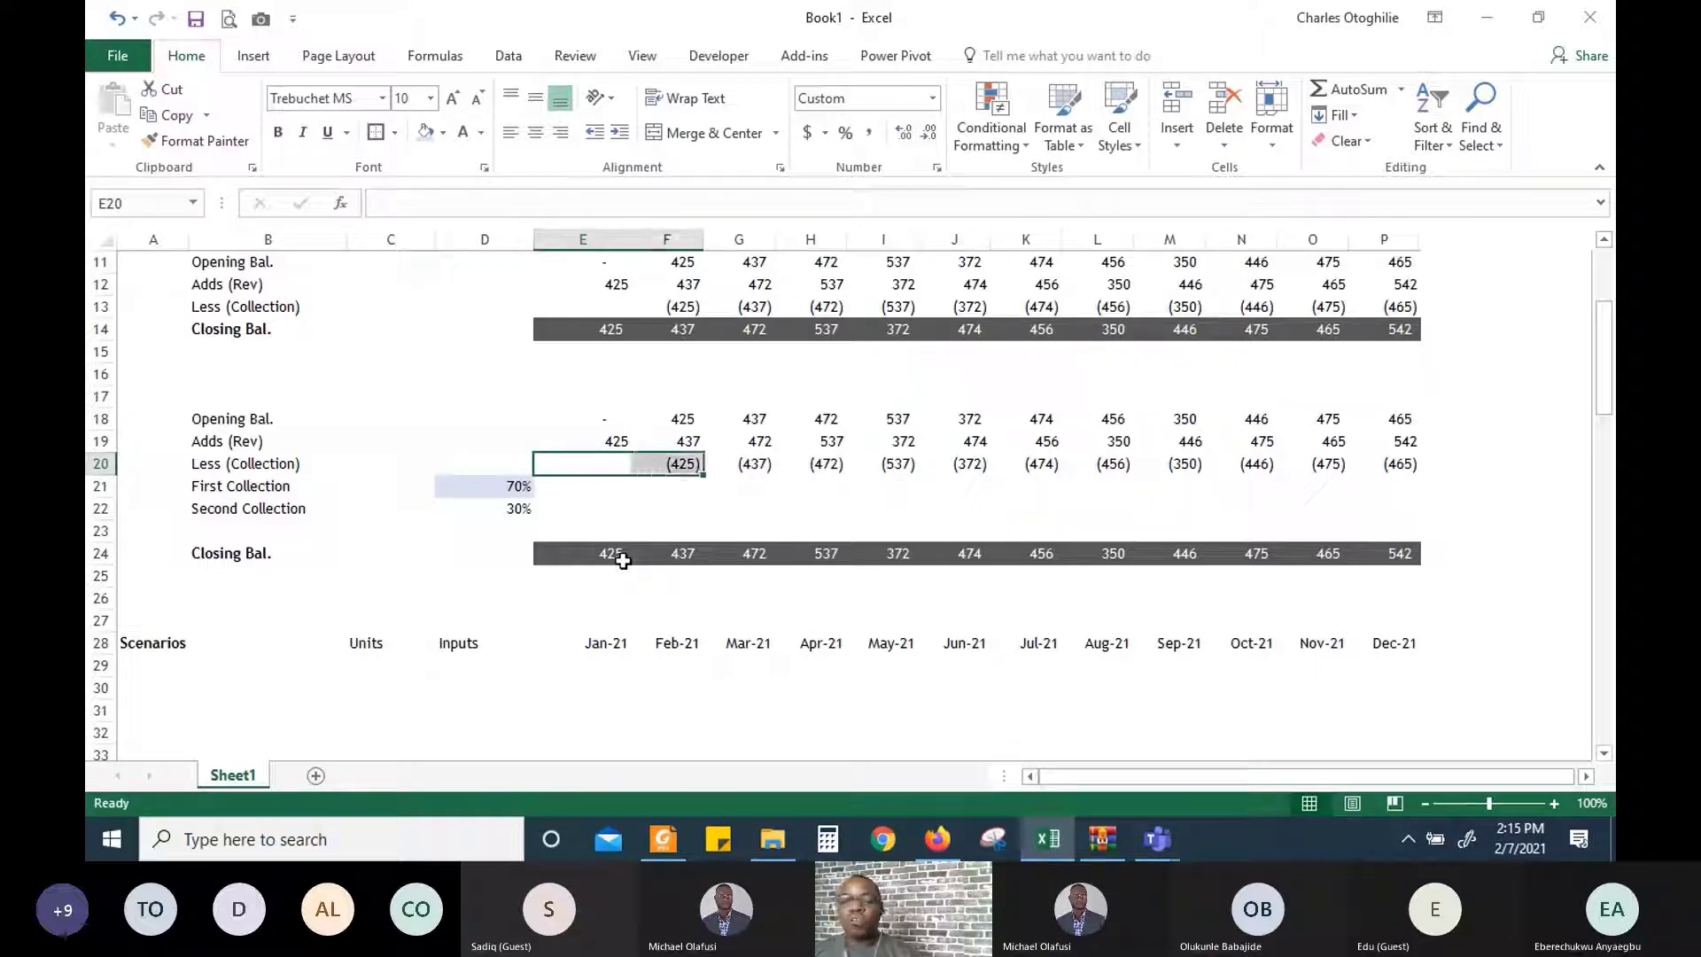
key(shift+Right)
key(shift+Right)
key(shift+Right)
key(shift+Right)
key(shift+Right)
key(shift+Right)
key(shift+Right)
key(shift+Right)
key(shift+Right)
key(shift+Right)
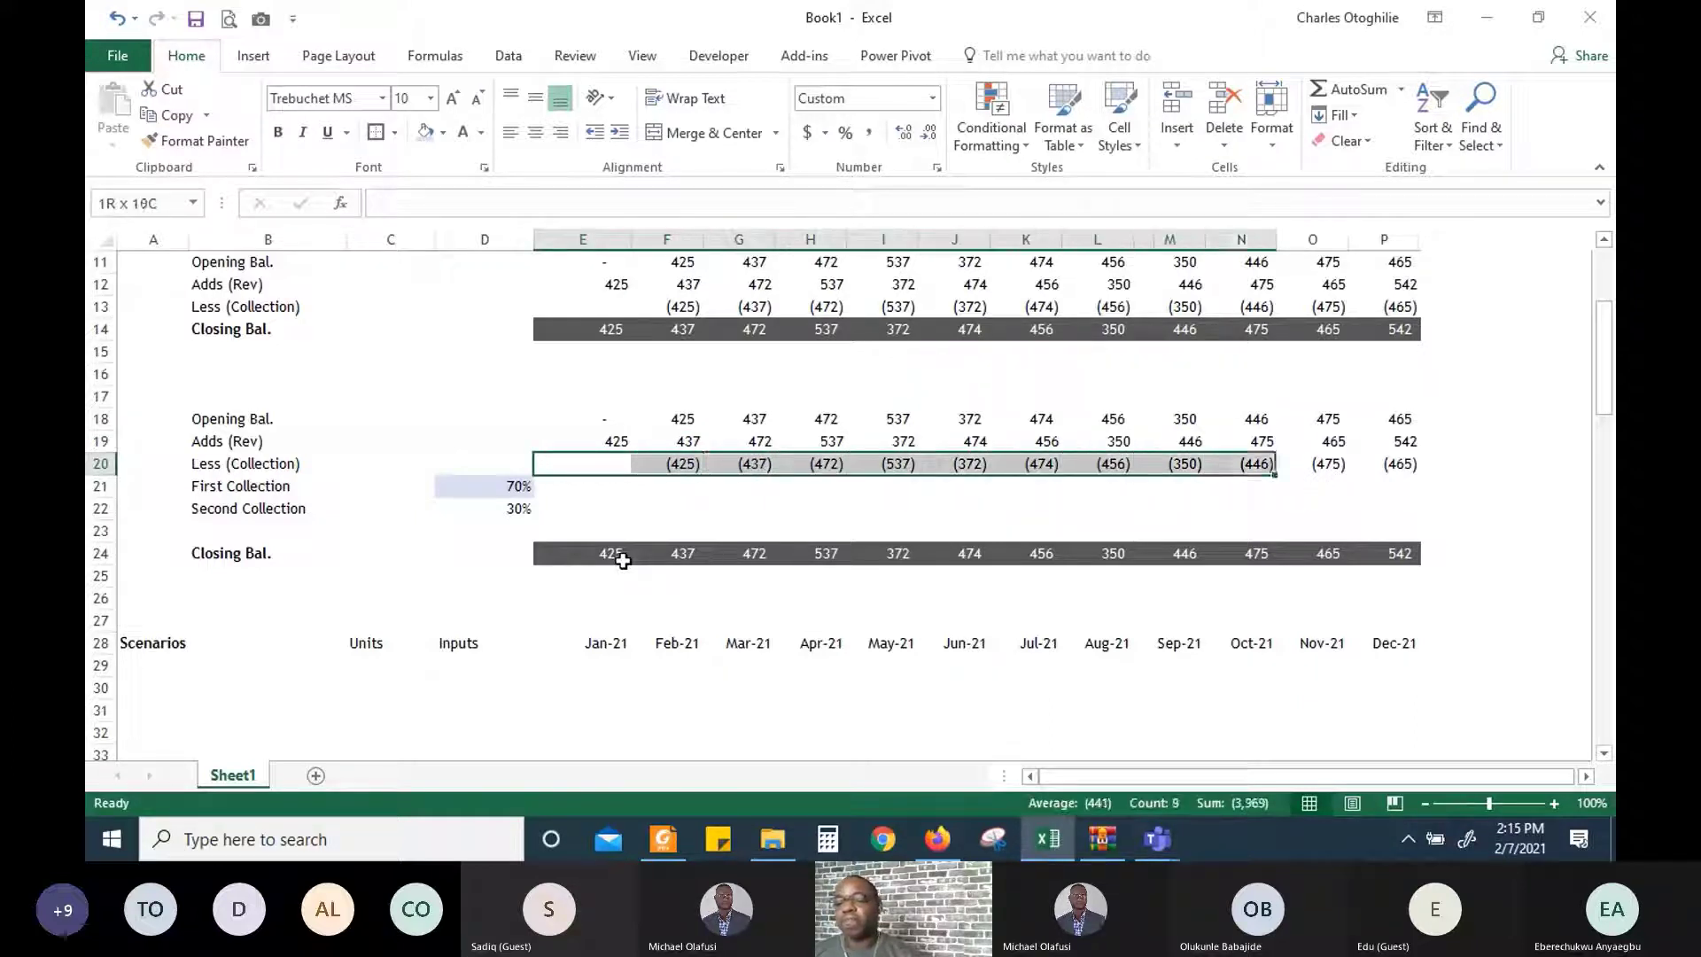
key(Delete)
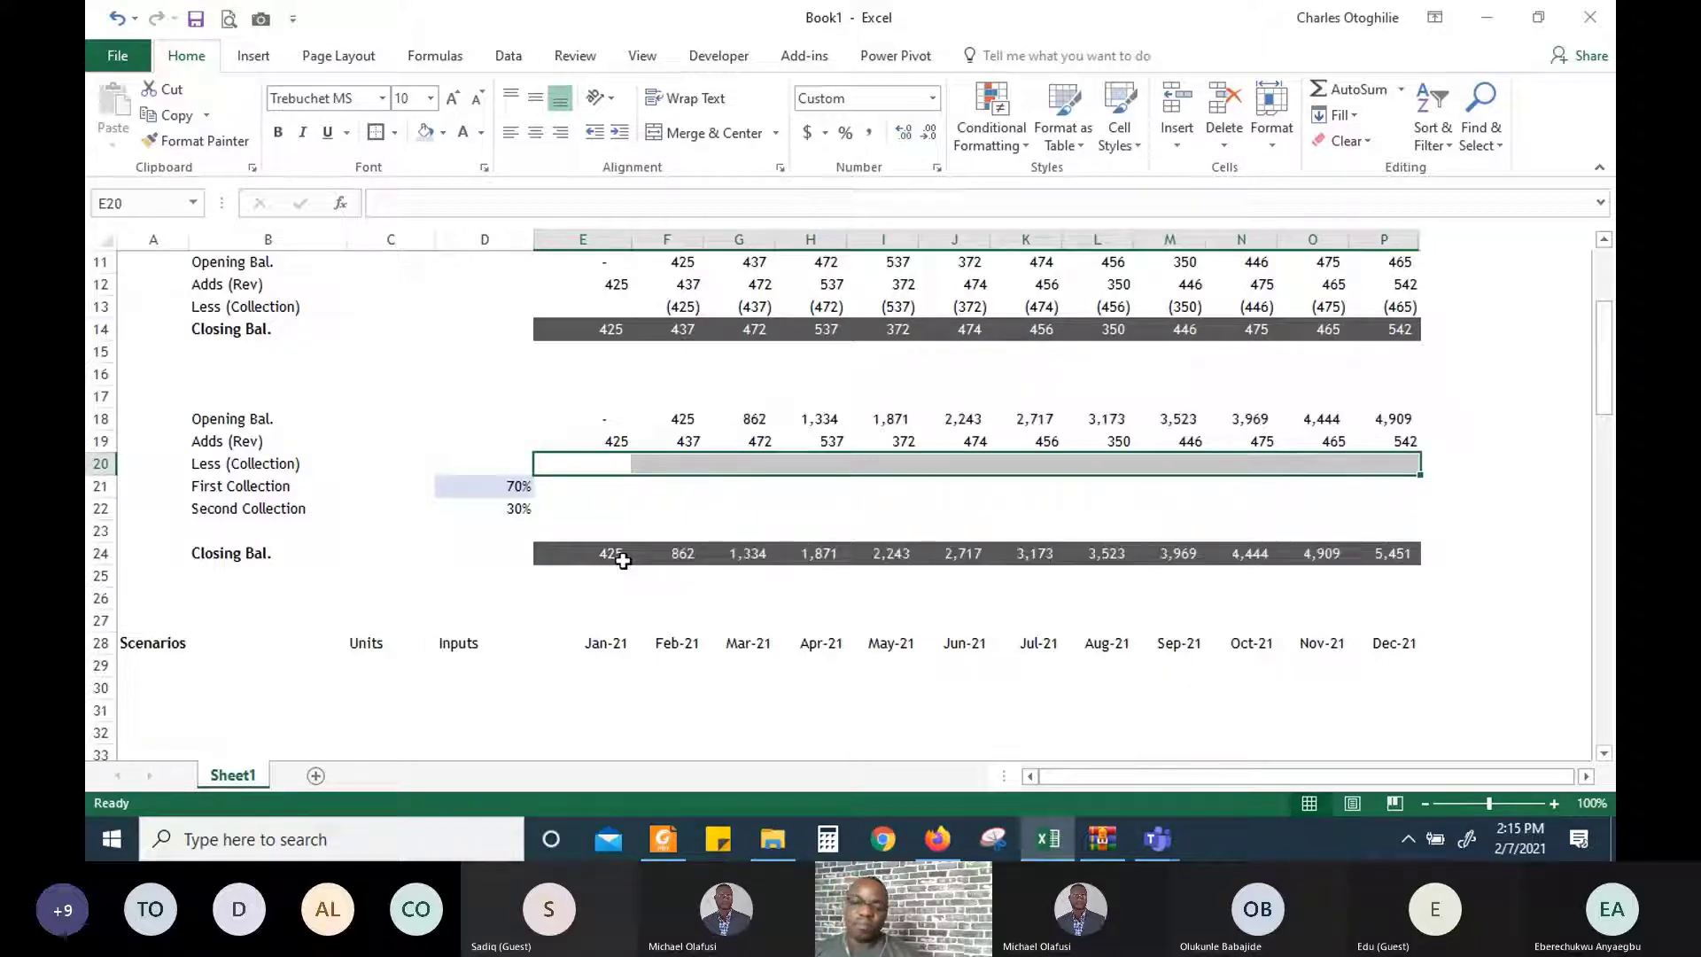
Enter =SUM(E21:E22) in E20 to total January's first and second collections
key(Down)
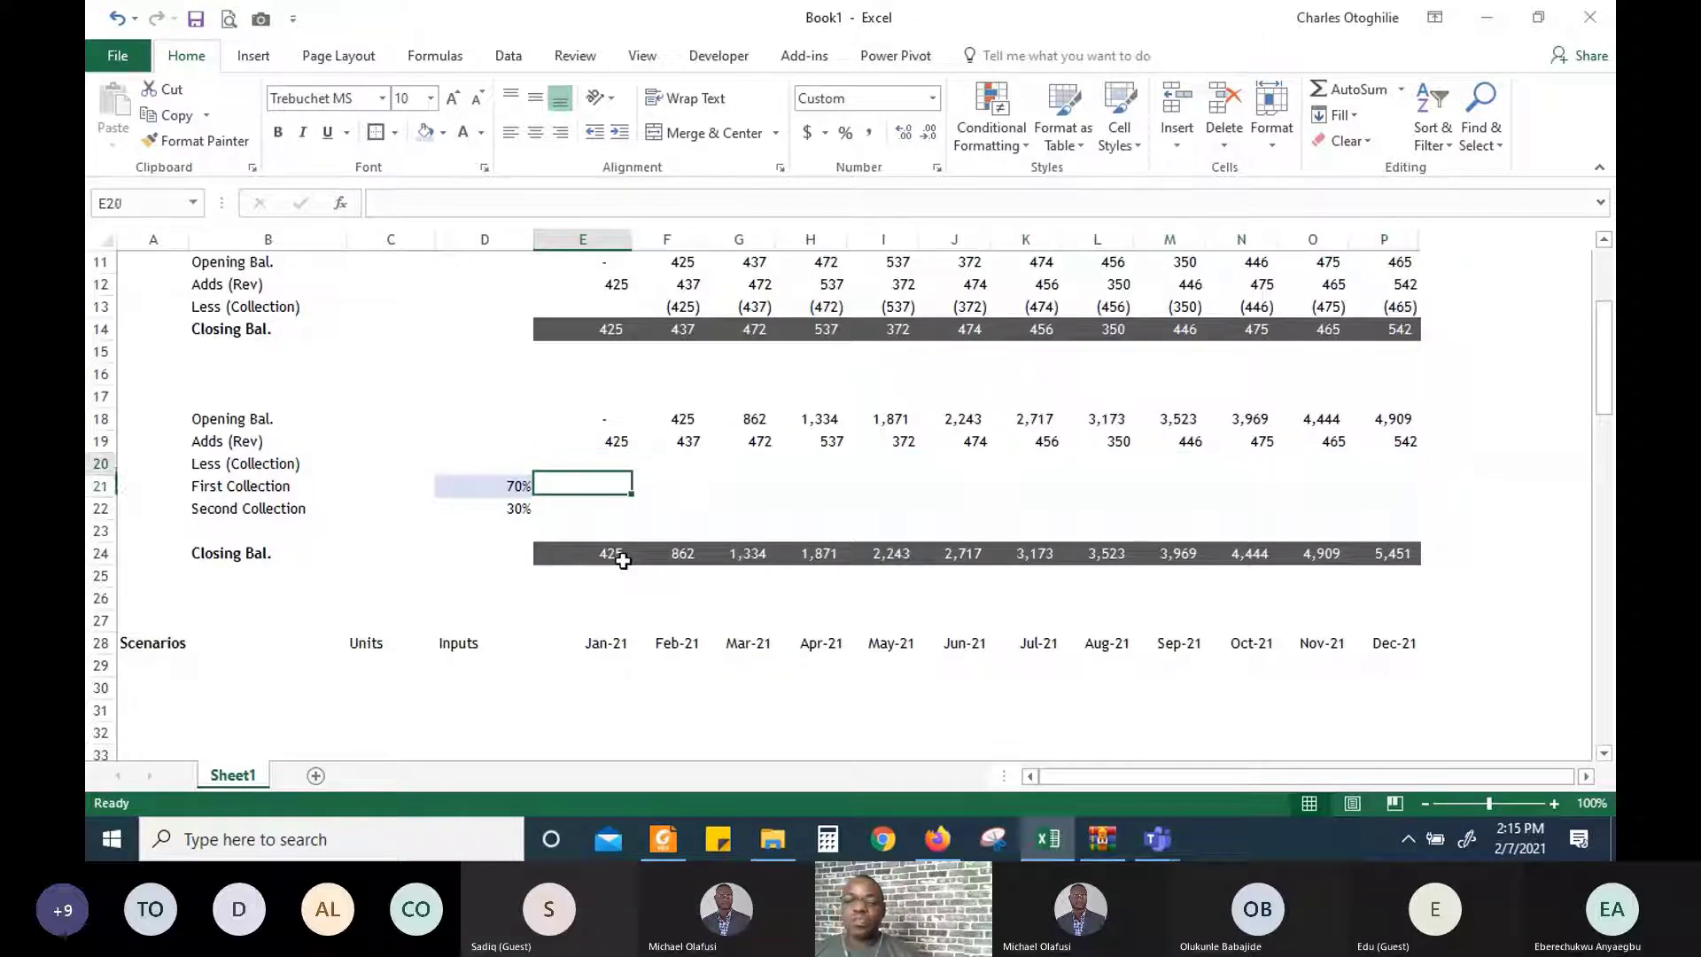
key(Up)
text(=Sum)
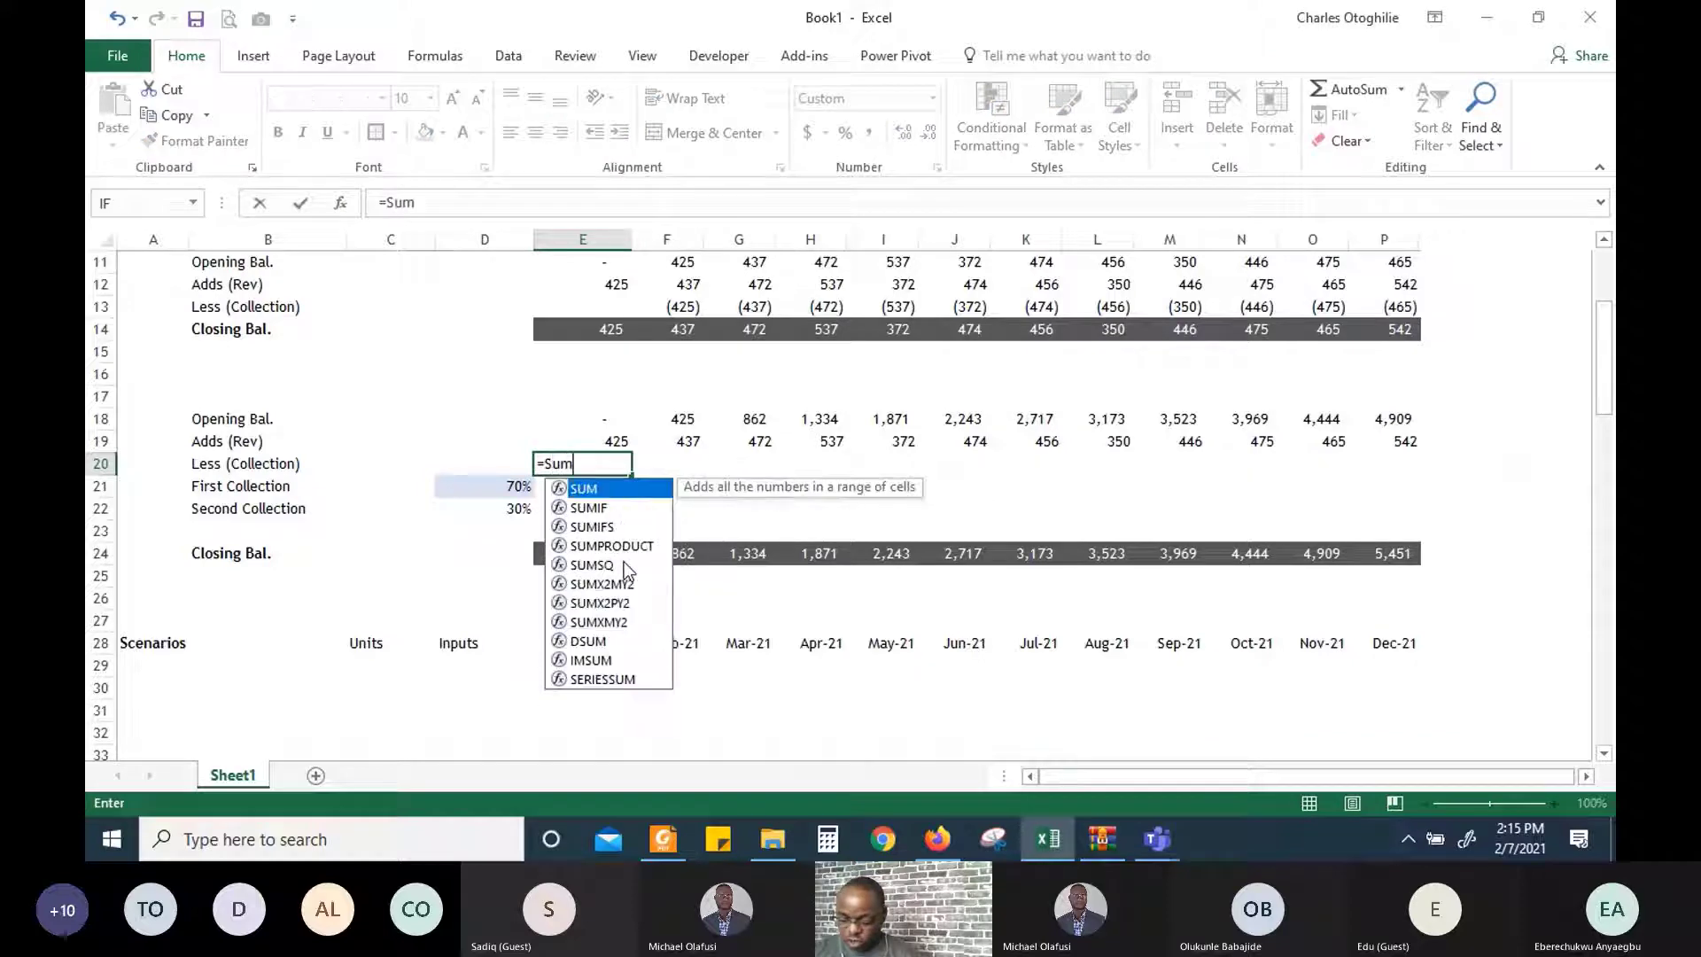
text(()
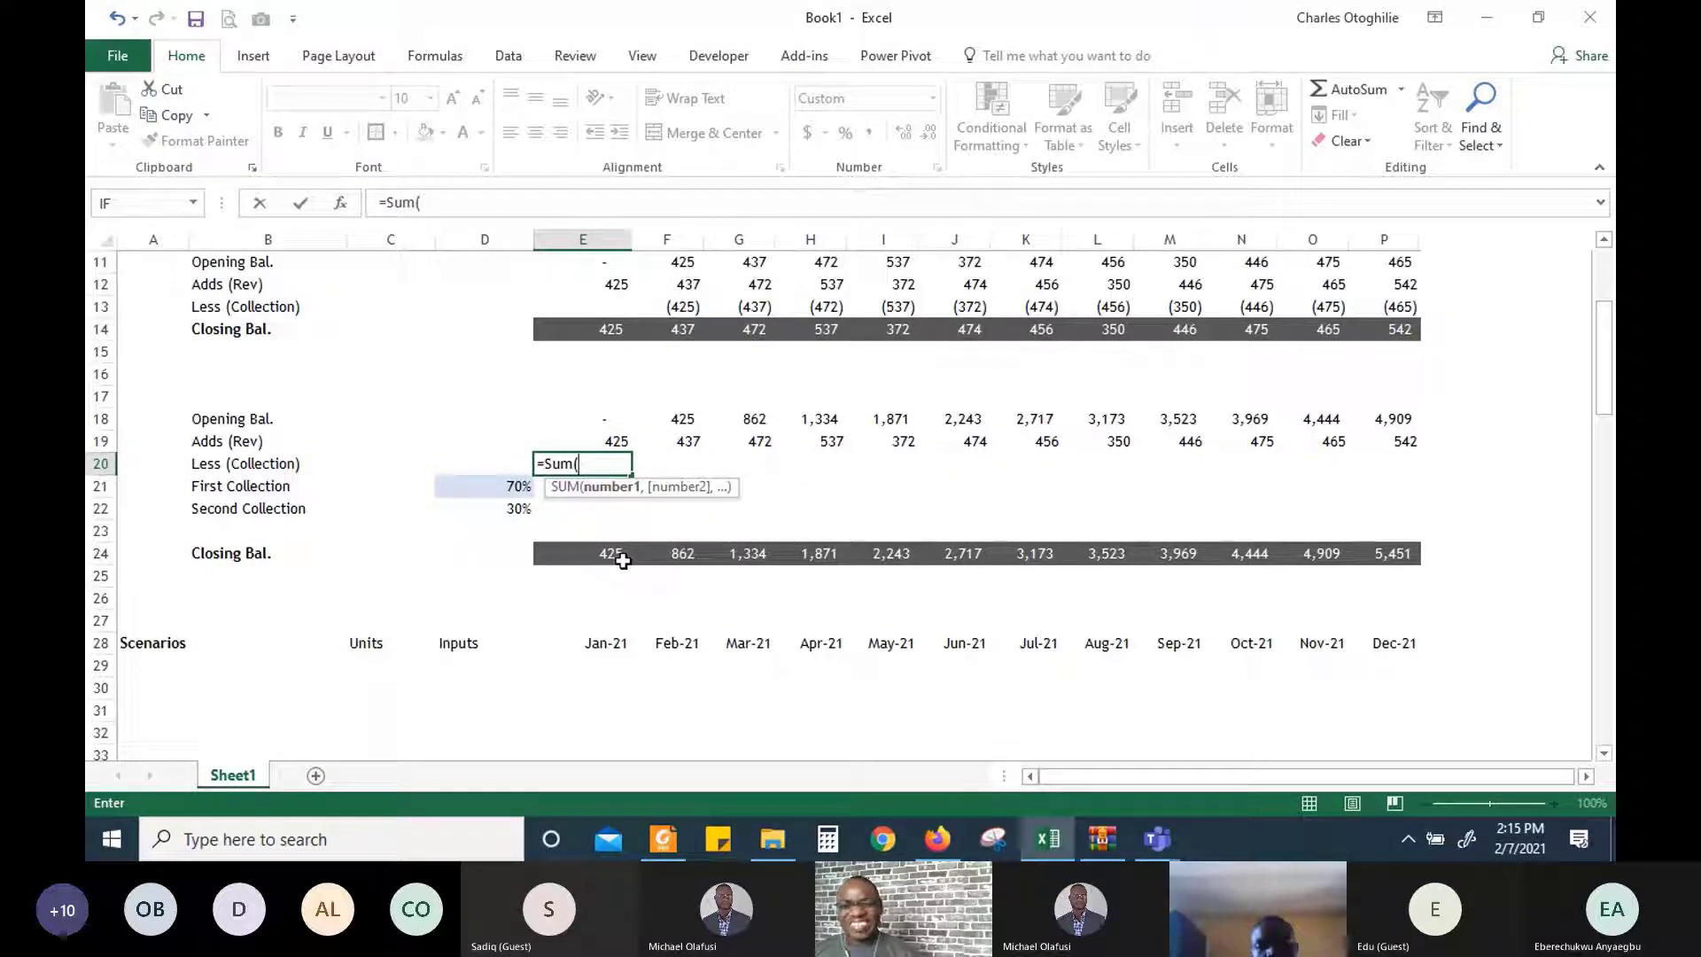
key(Down)
key(shift+Down)
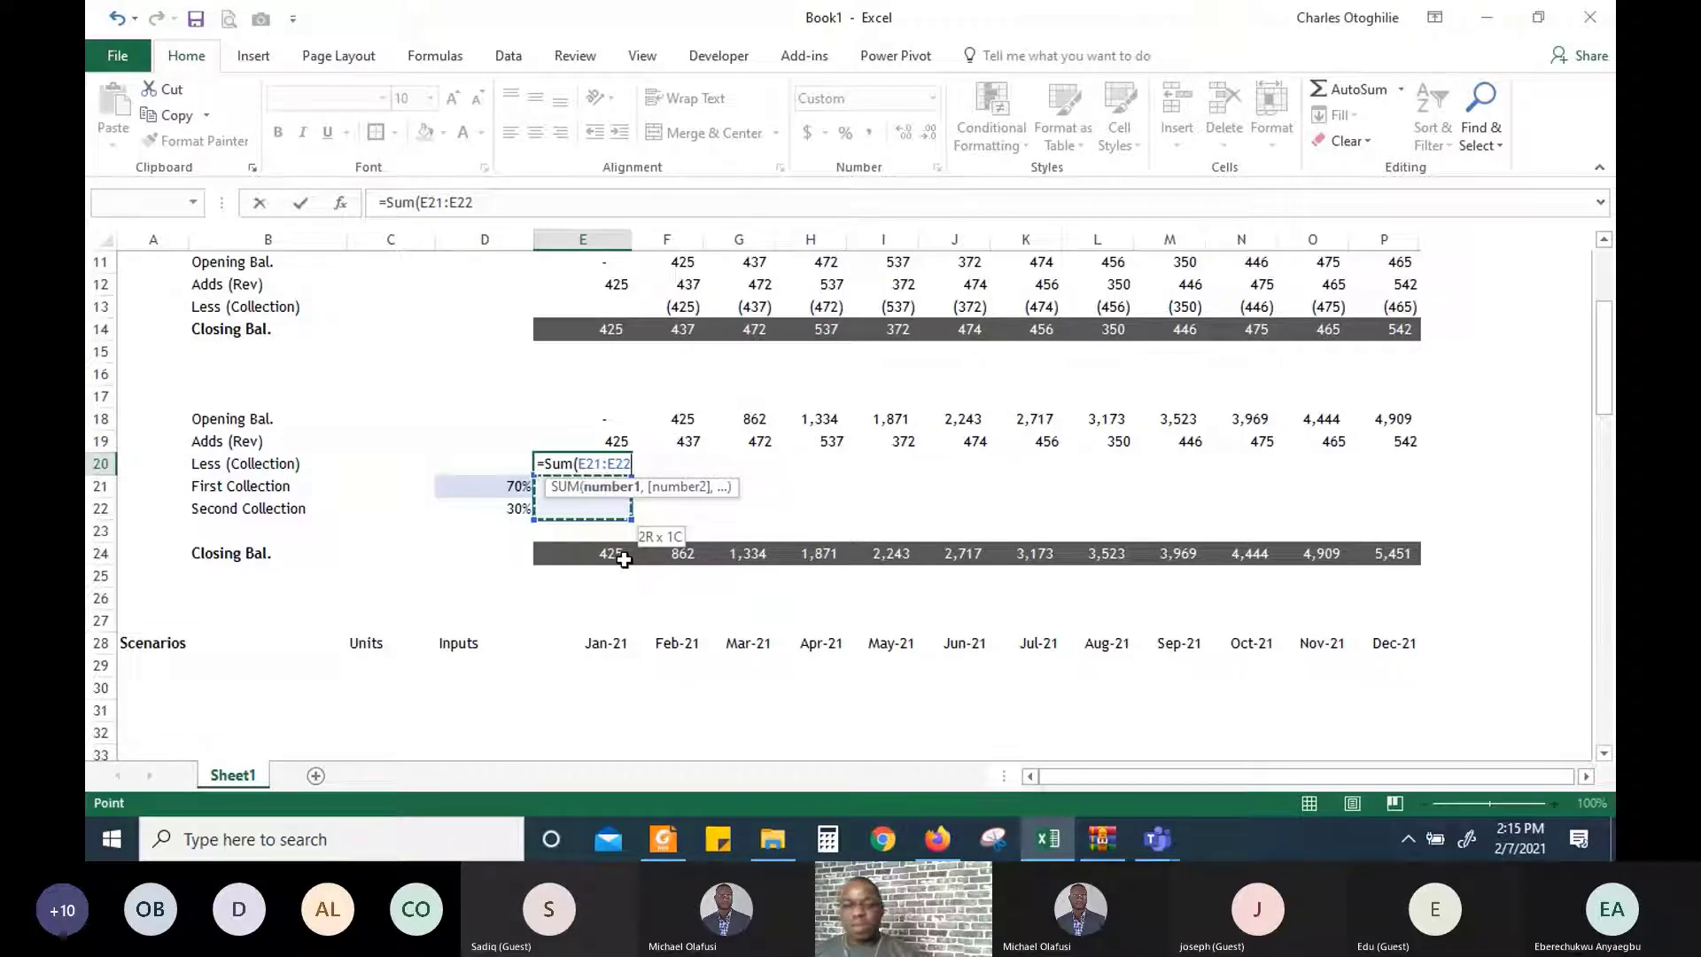
key(Return)
key(Up)
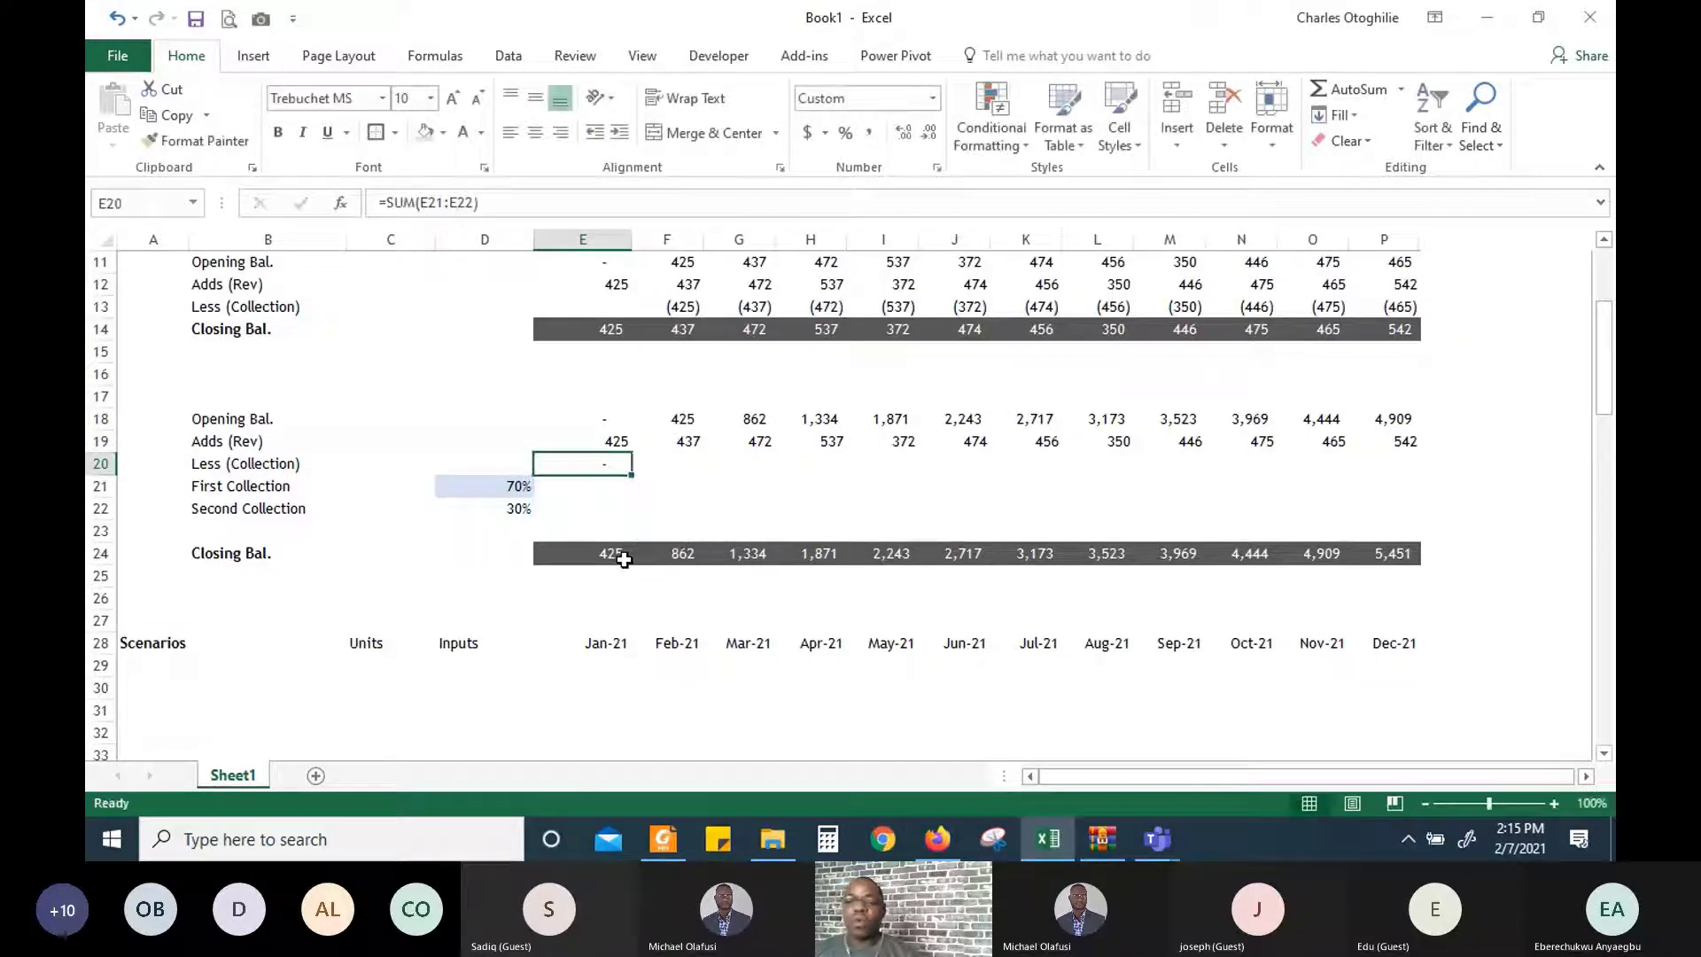
Fill the E20 collection total formula right through December in P20
key(shift+Right)
key(shift+Right)
key(shift+Right)
key(shift+Right)
key(shift+Right)
key(shift+Right)
key(shift+Right)
key(shift+Right)
key(shift+Right)
key(shift+Right)
key(shift+Right)
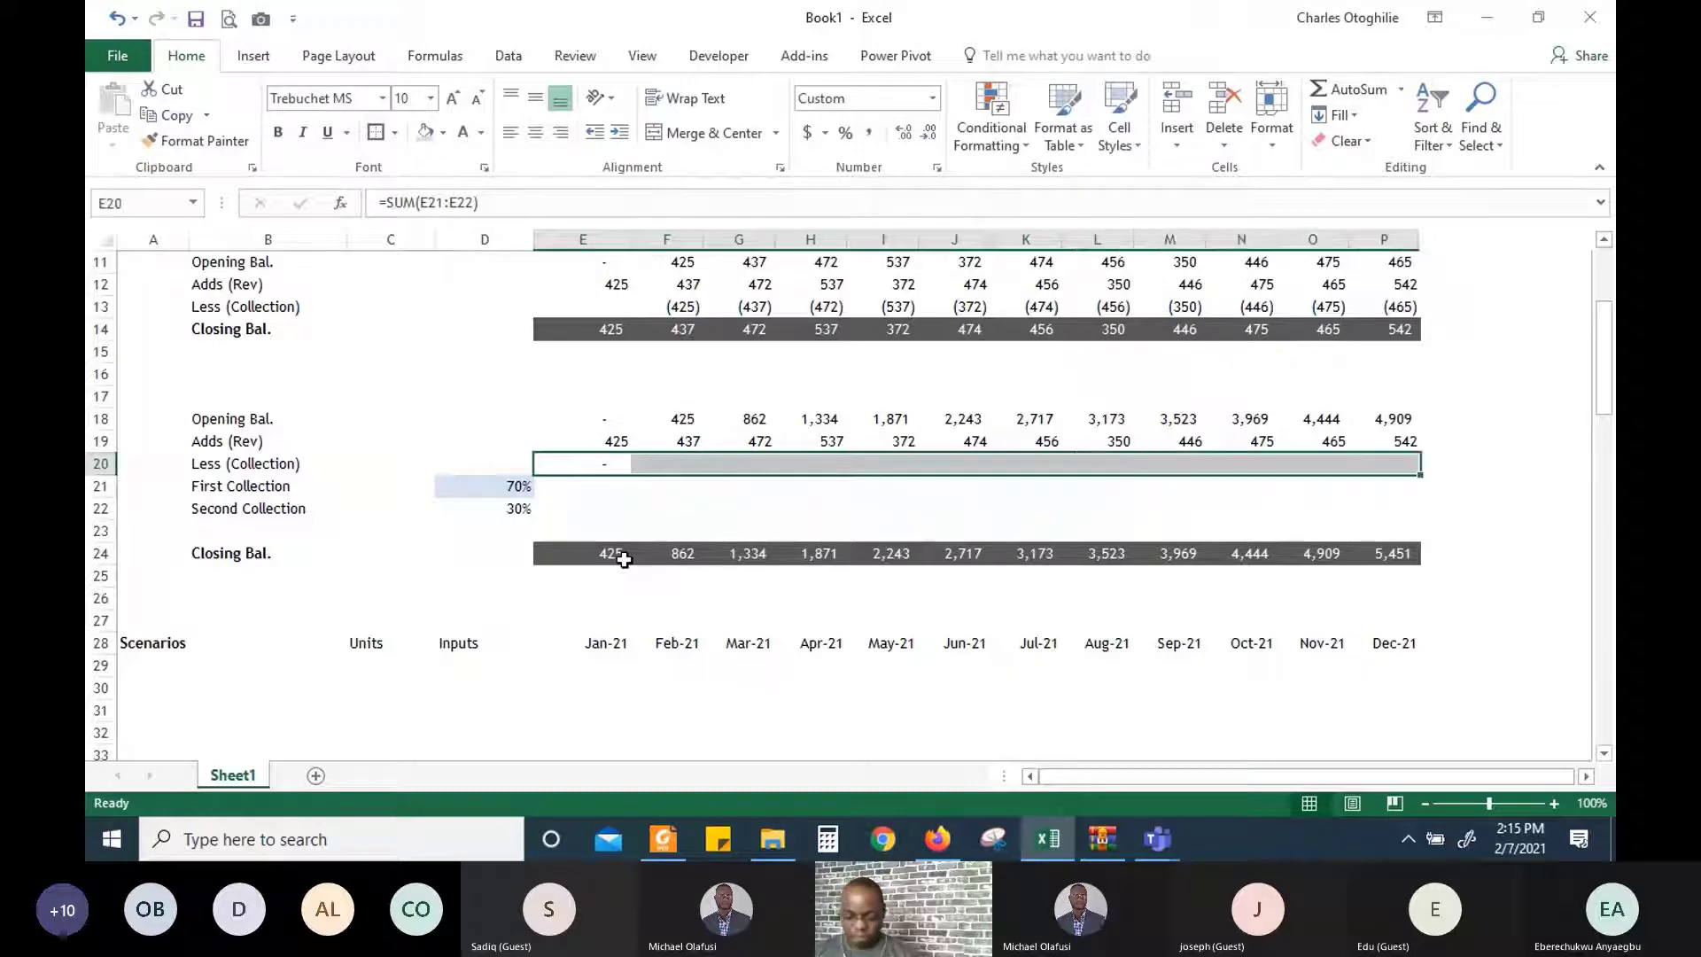
key(ctrl+r)
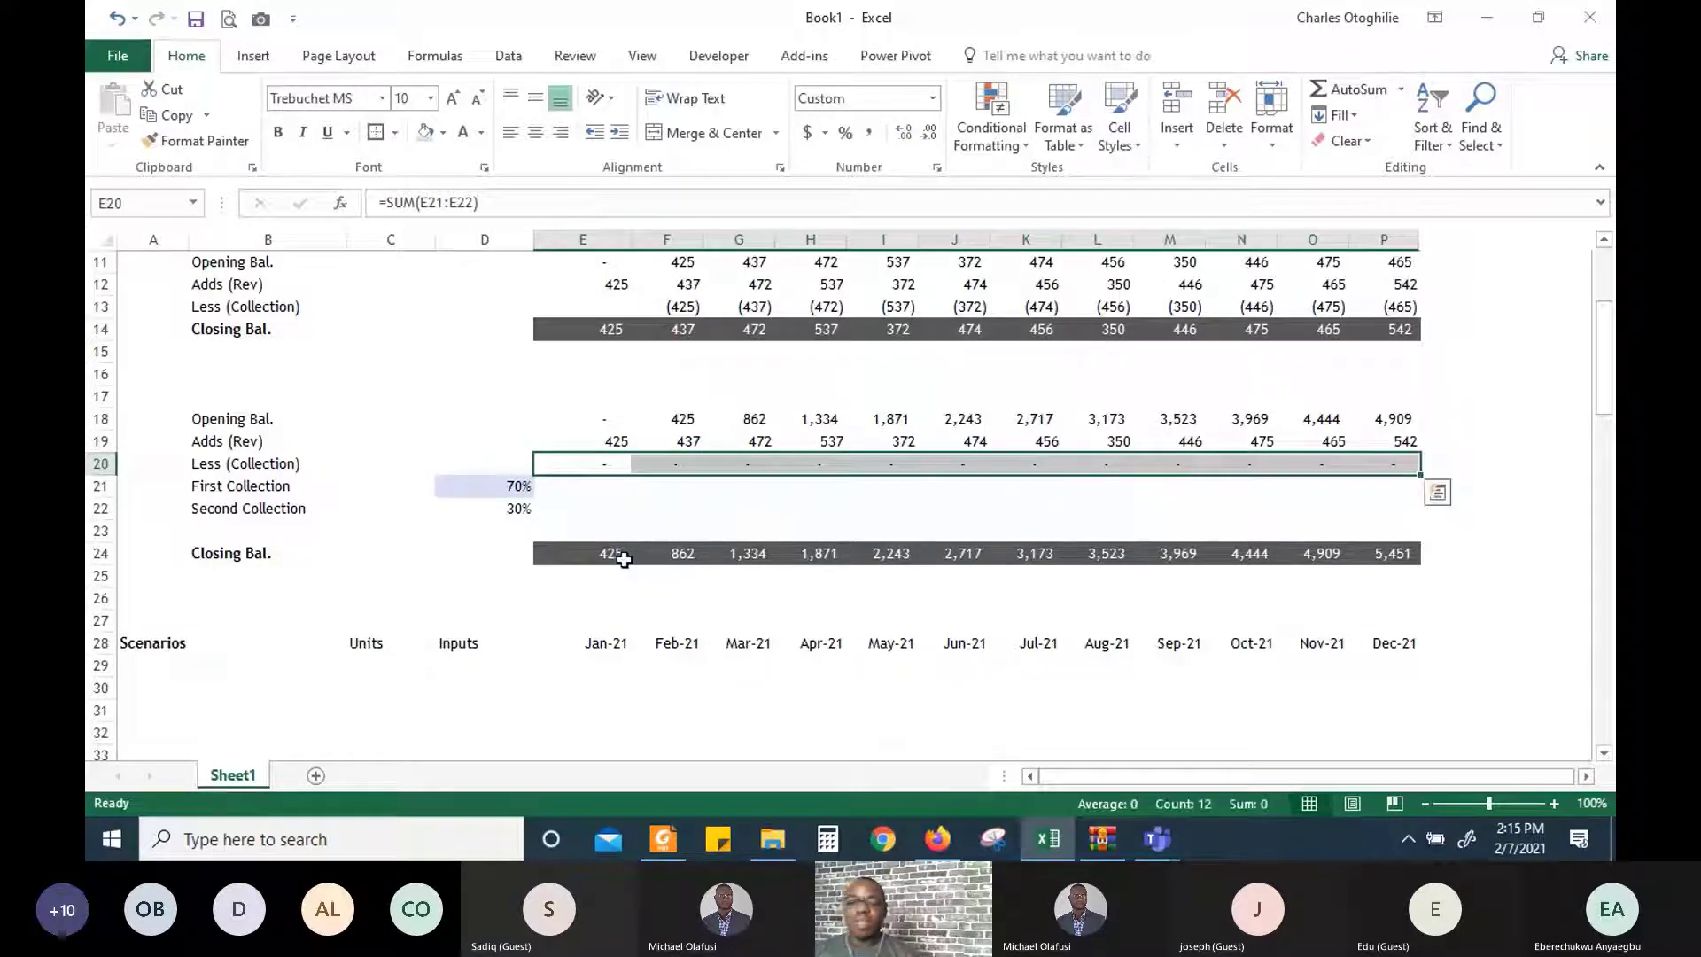
Add a border line beneath the Less (Collection) cells E20:P20
click(400, 139)
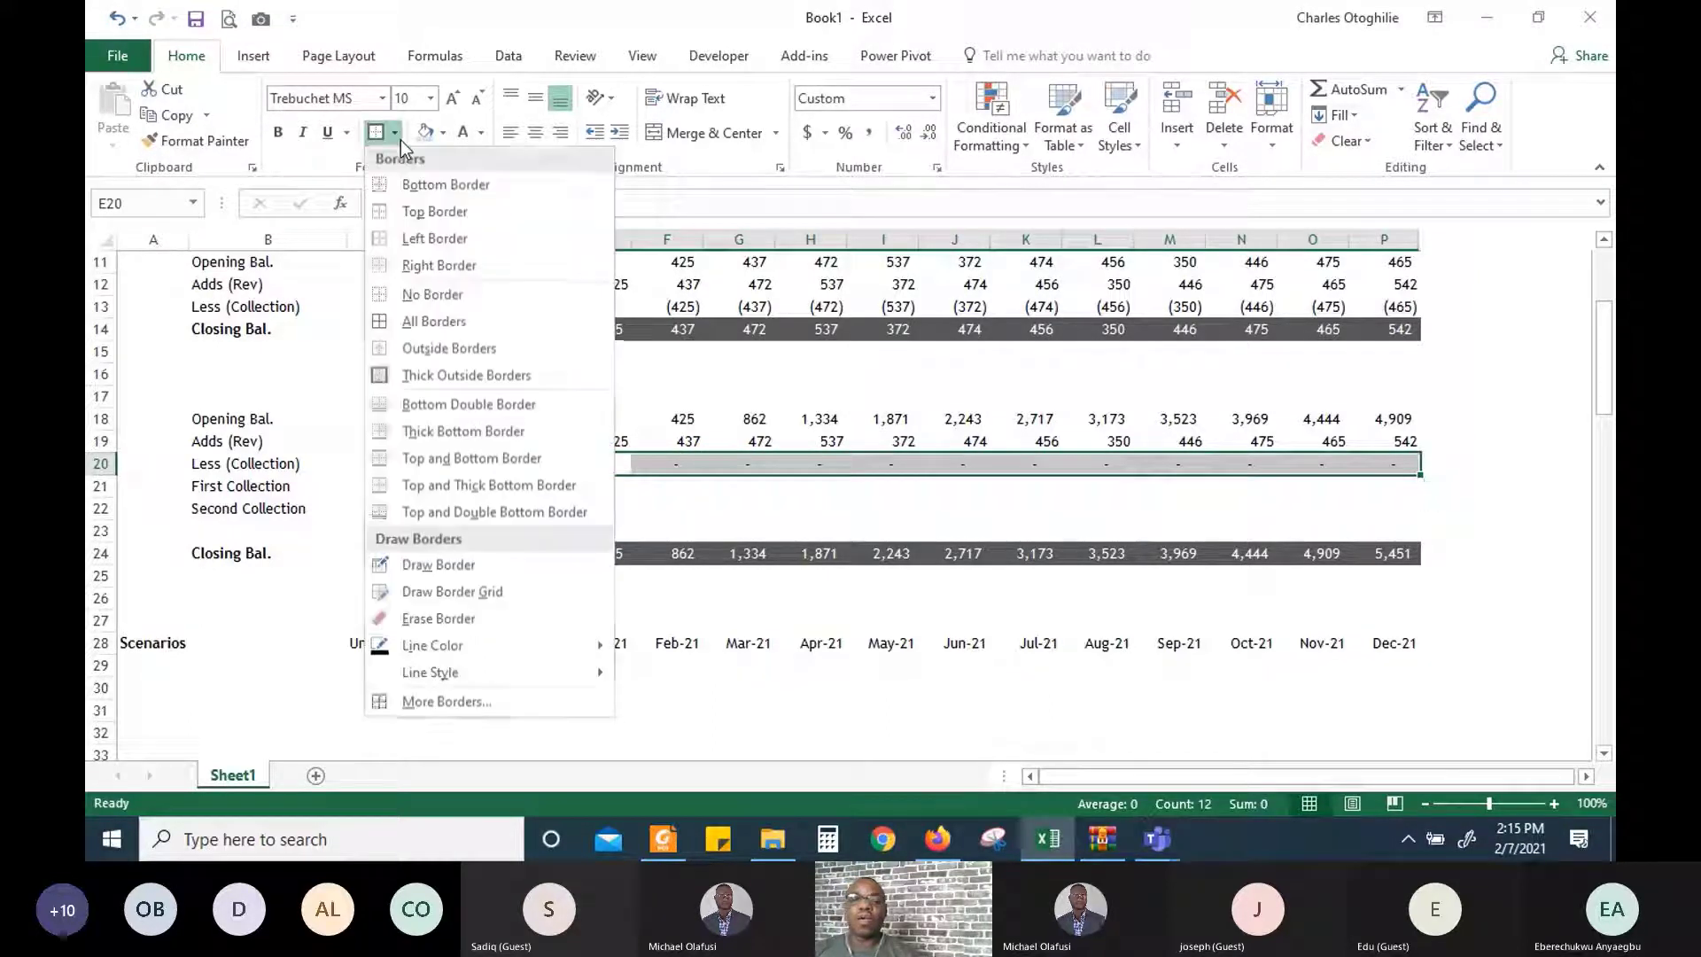
click(434, 211)
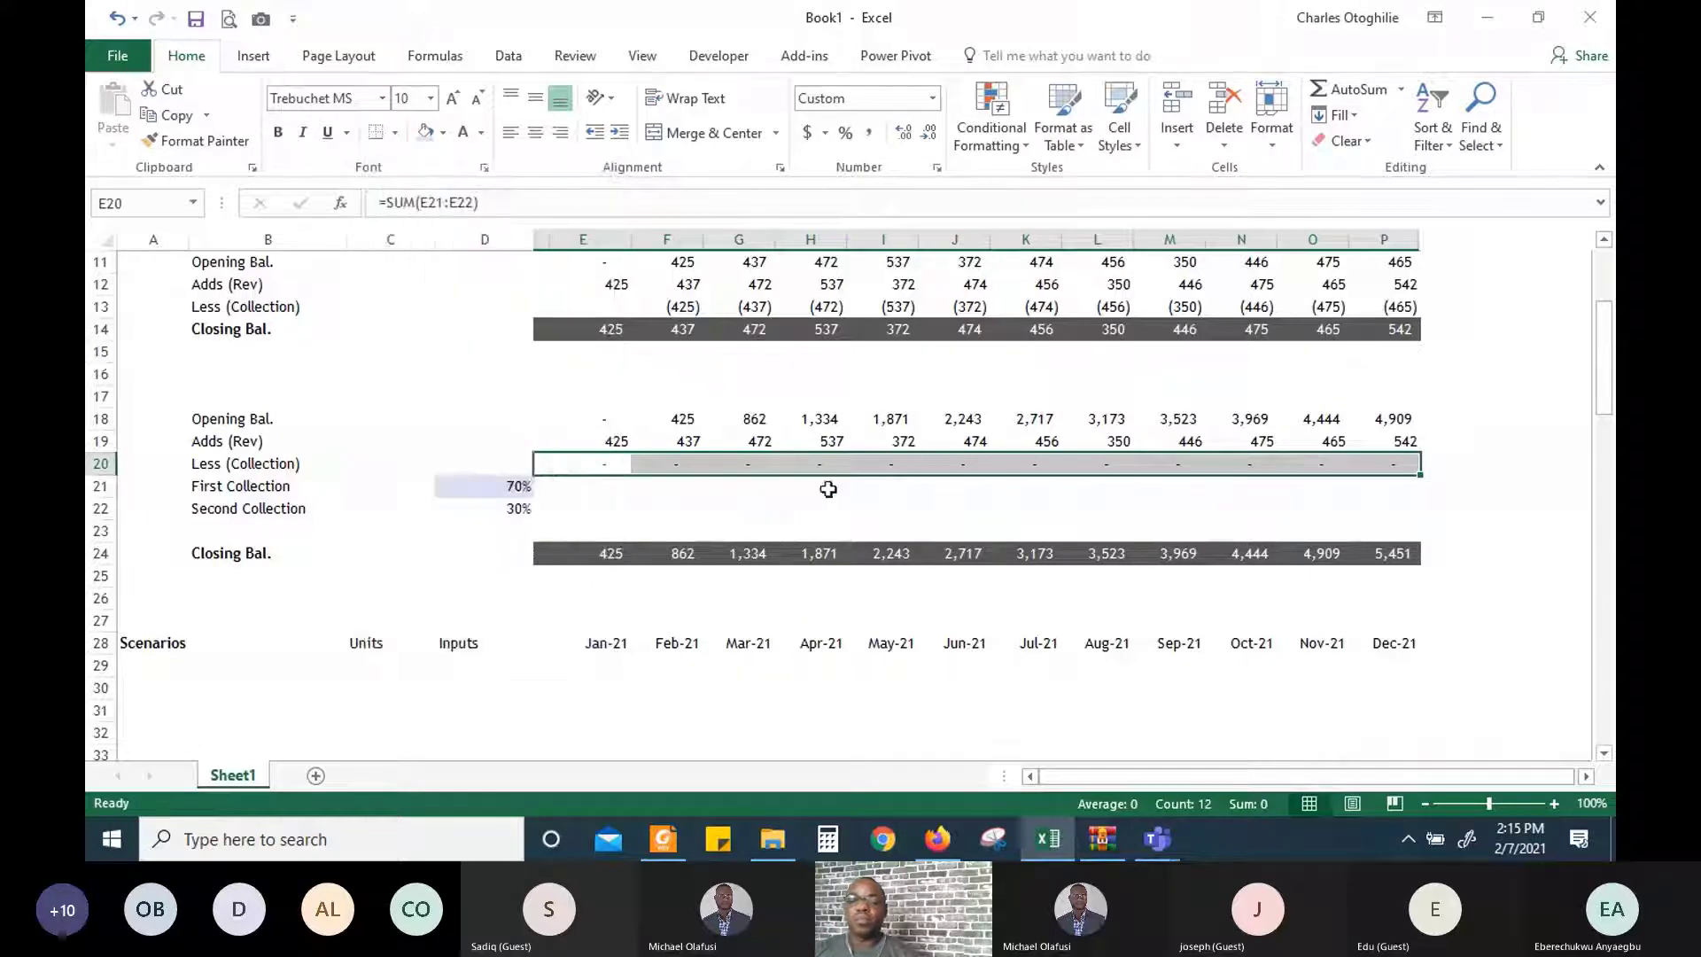
click(824, 553)
click(593, 504)
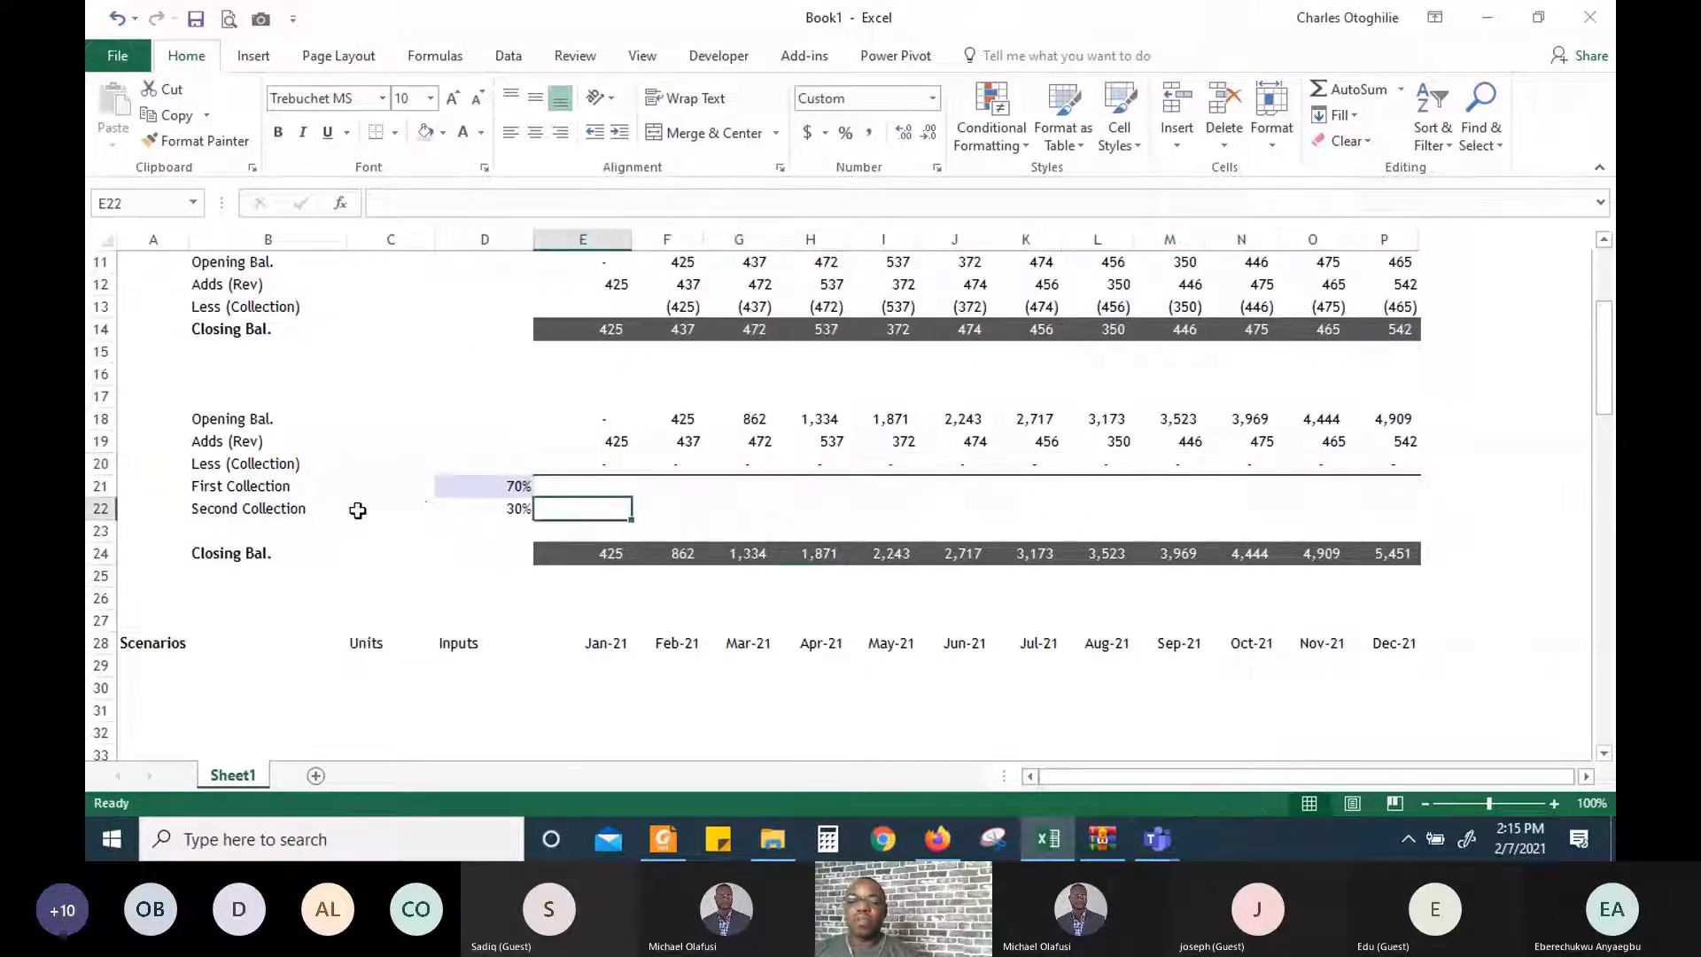
Increase the indent of the First Collection and Second Collection labels in B21:B22
click(234, 489)
key(shift+Down)
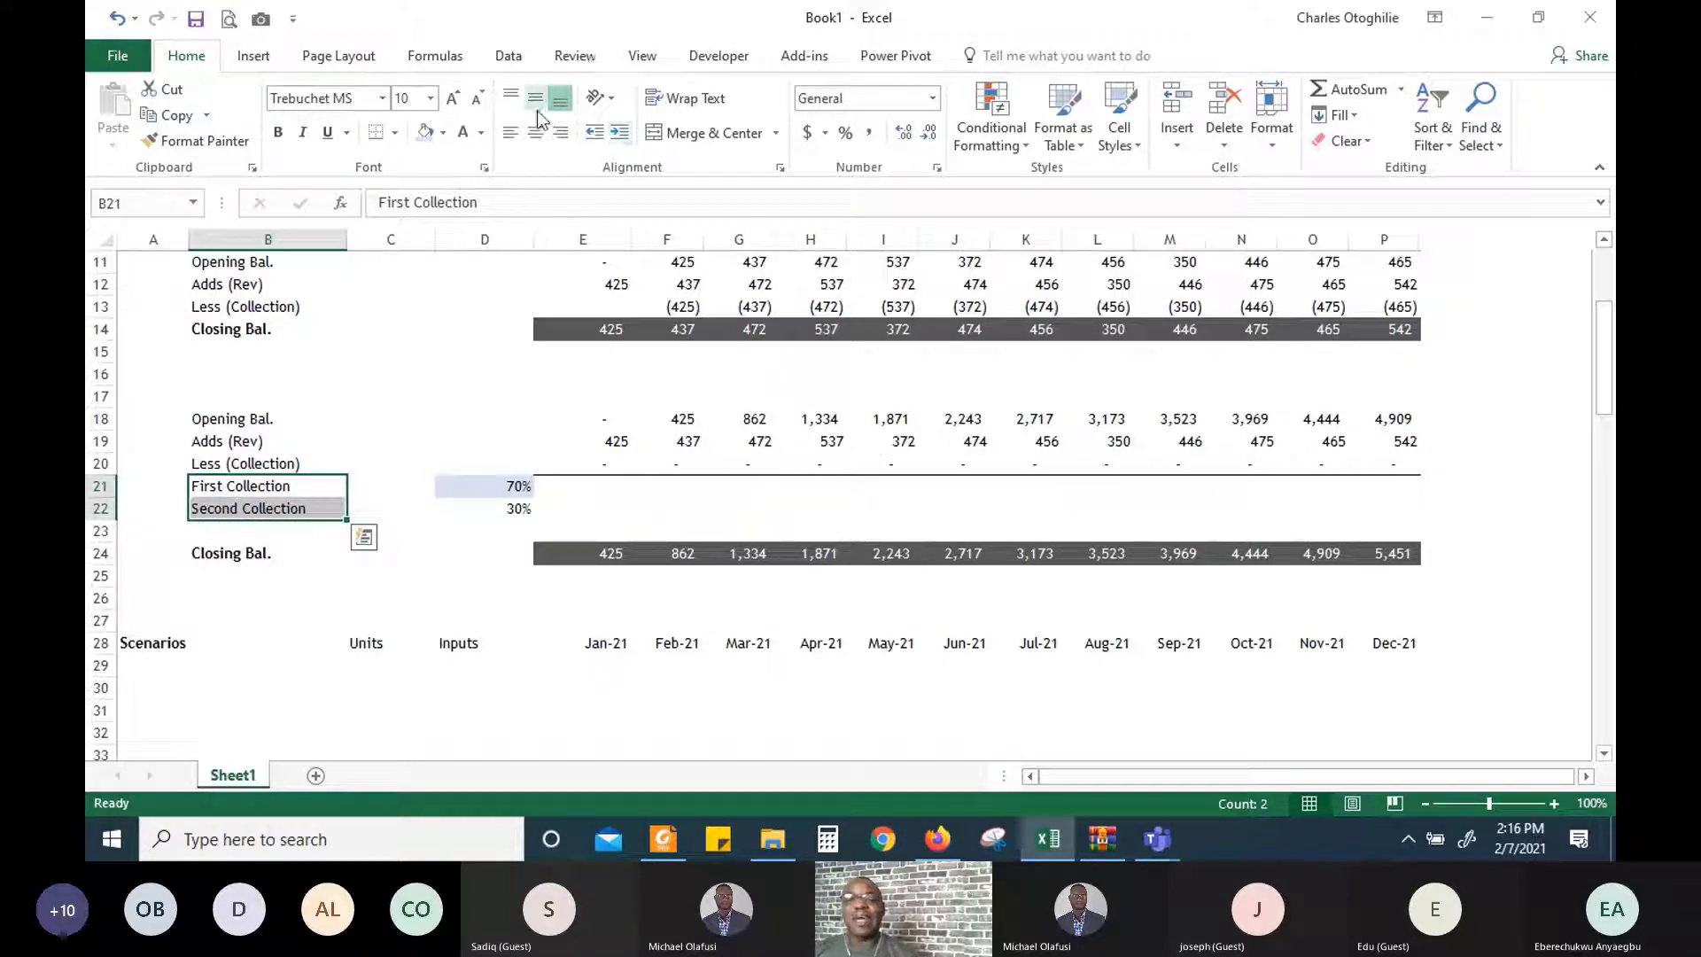
click(619, 132)
click(620, 132)
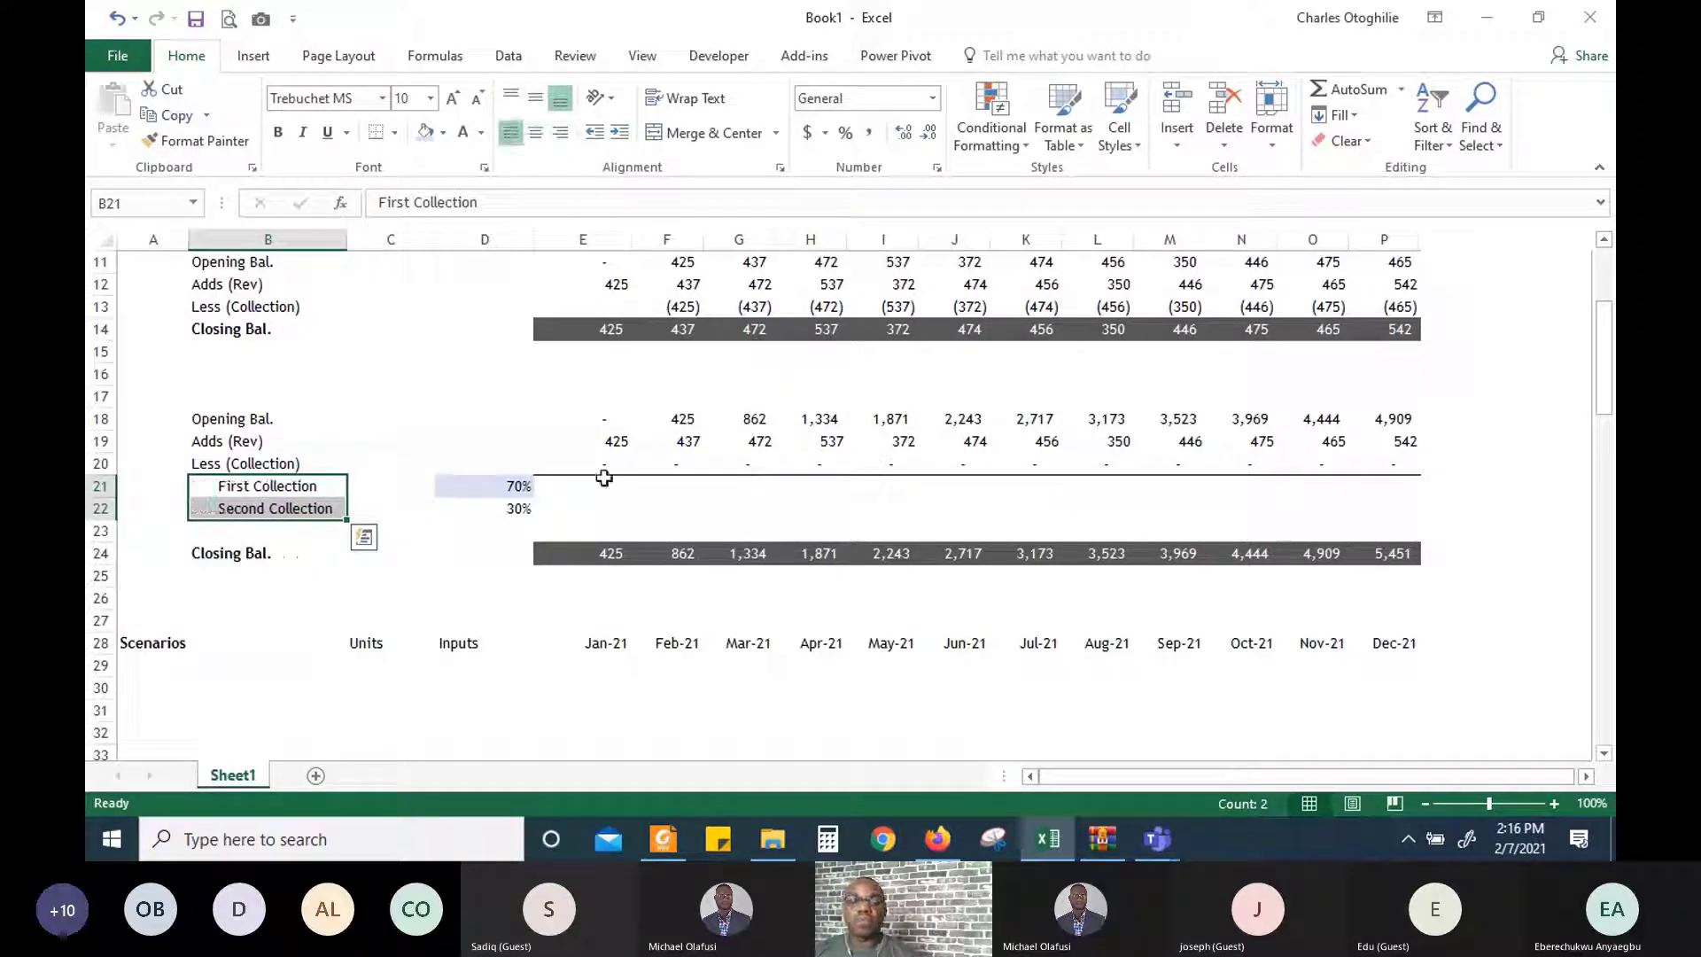
Enter the January First Collection formula =$D21*E19 in E21, locking only the column of the percentage reference
click(603, 482)
text(=)
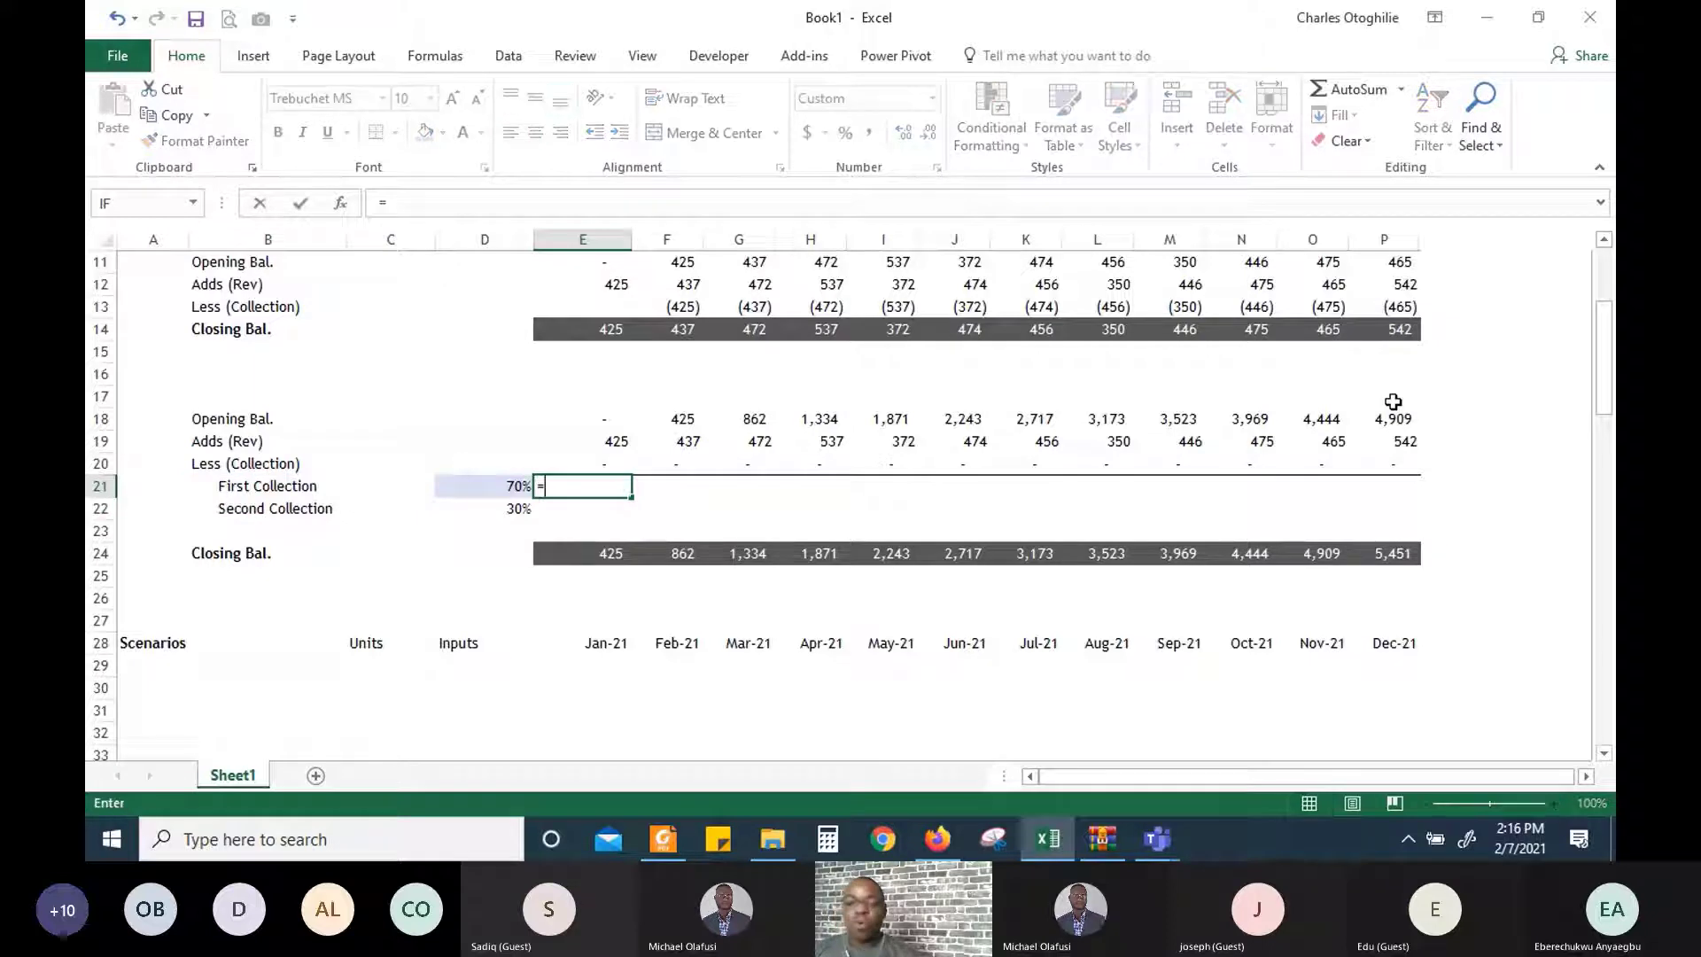
key(Left)
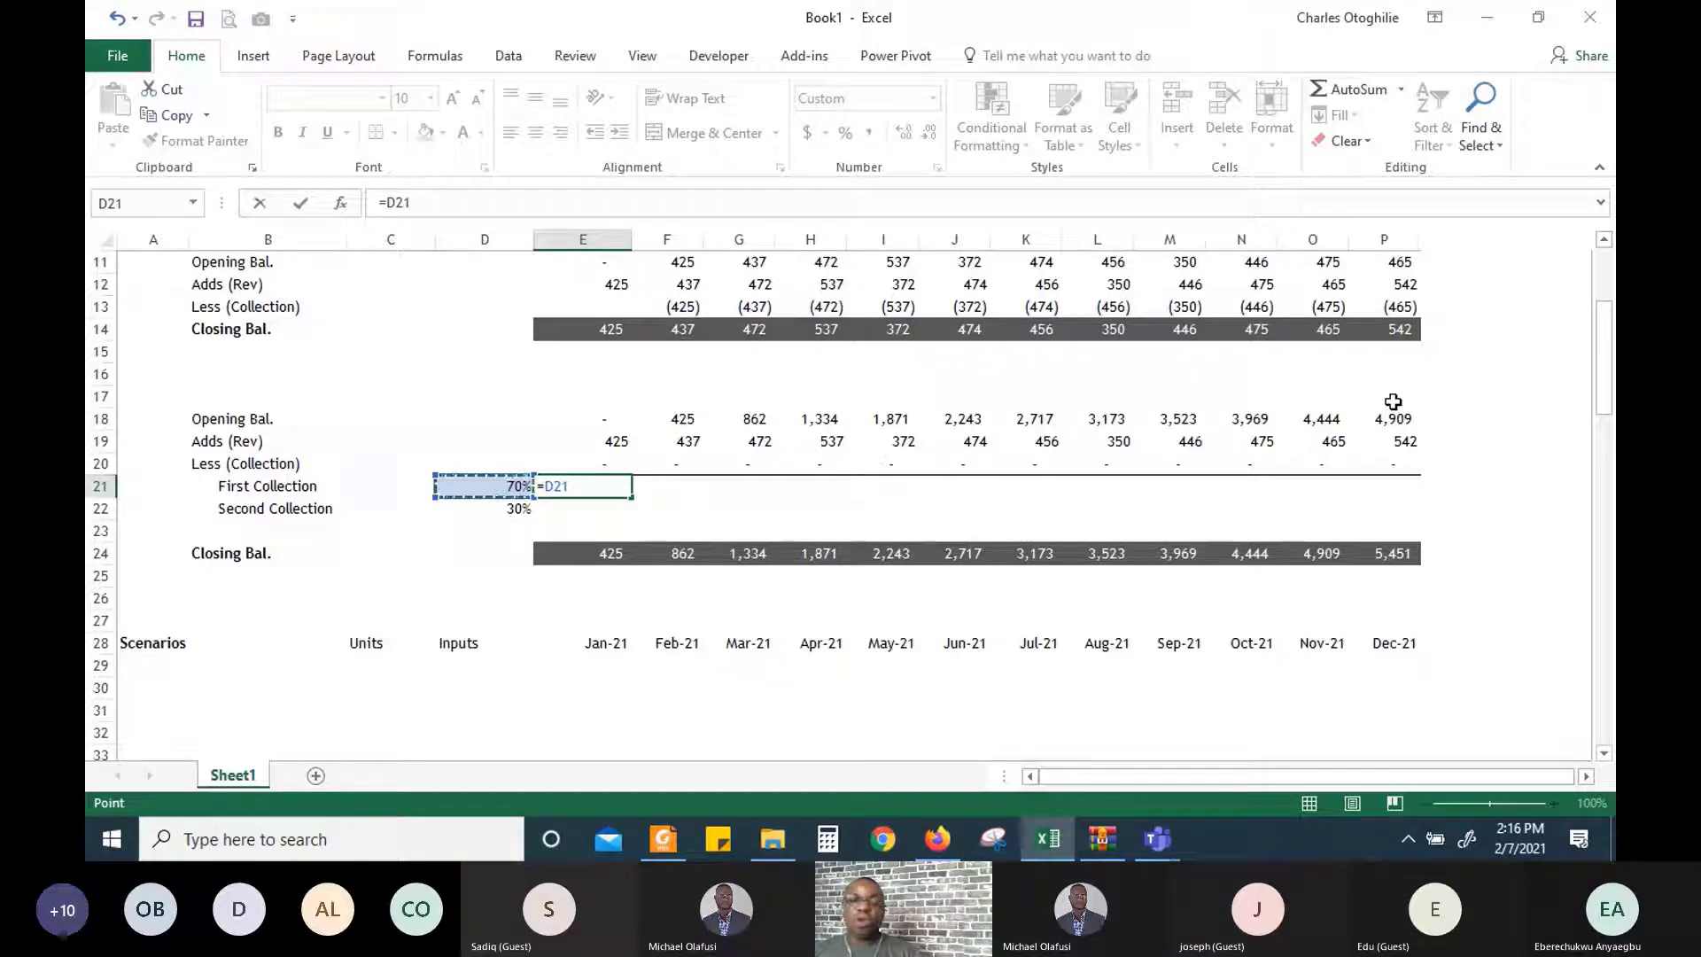
key(F4)
key(F4)
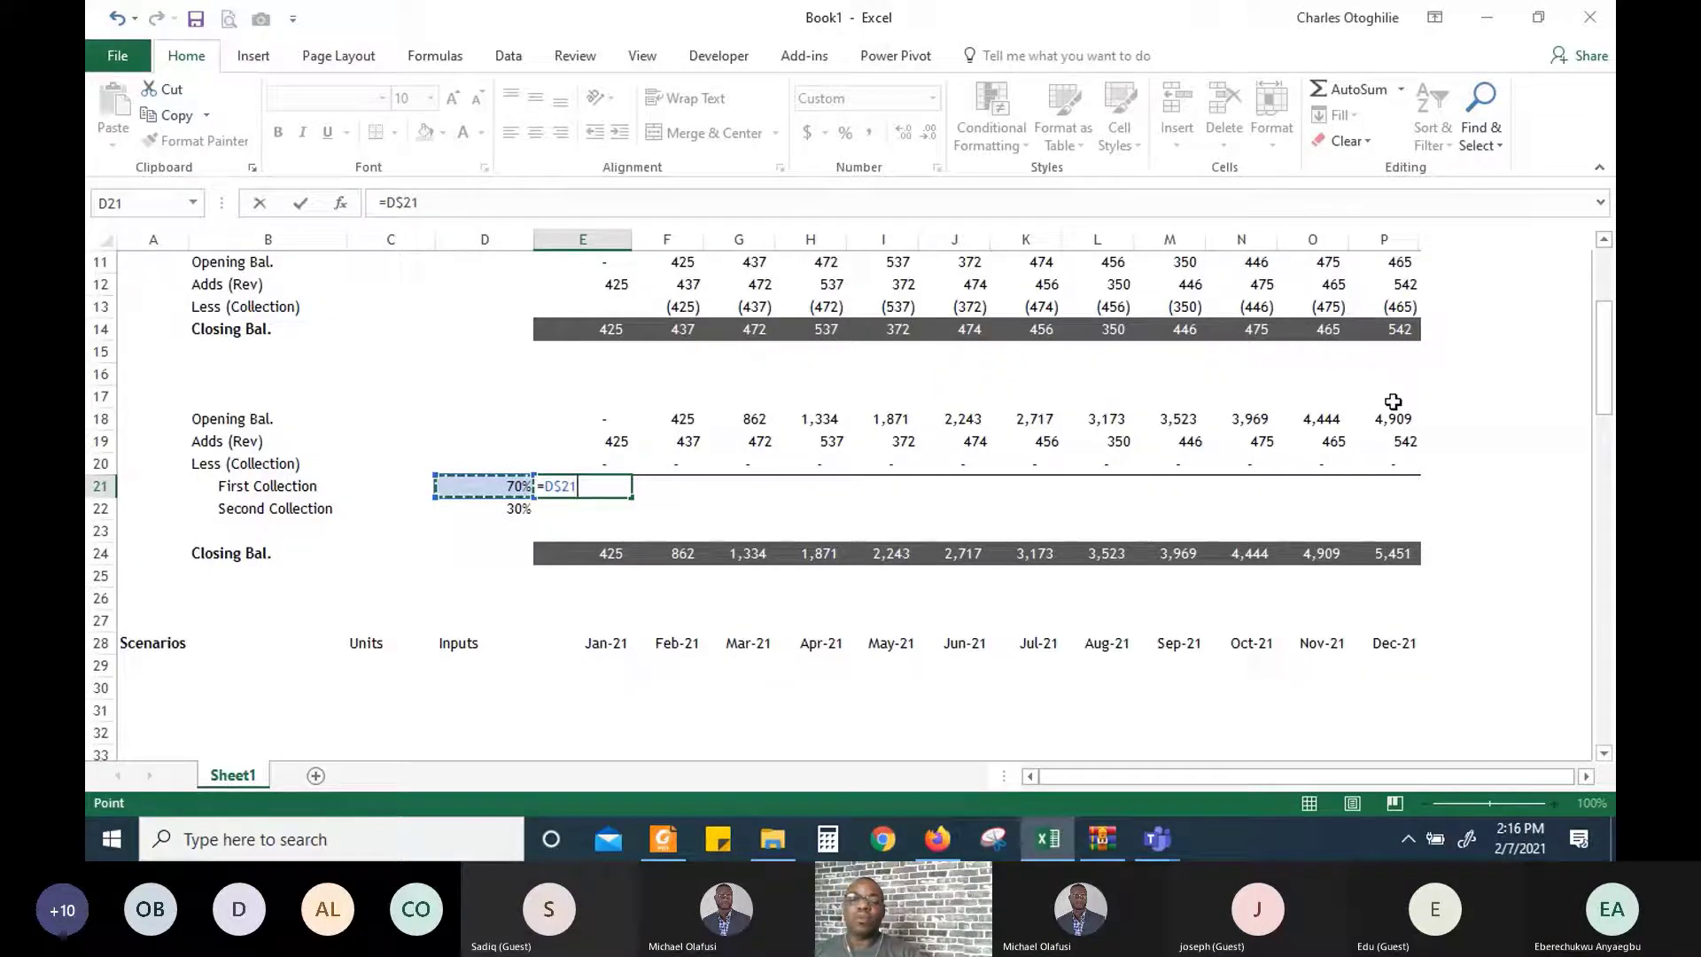
key(F4)
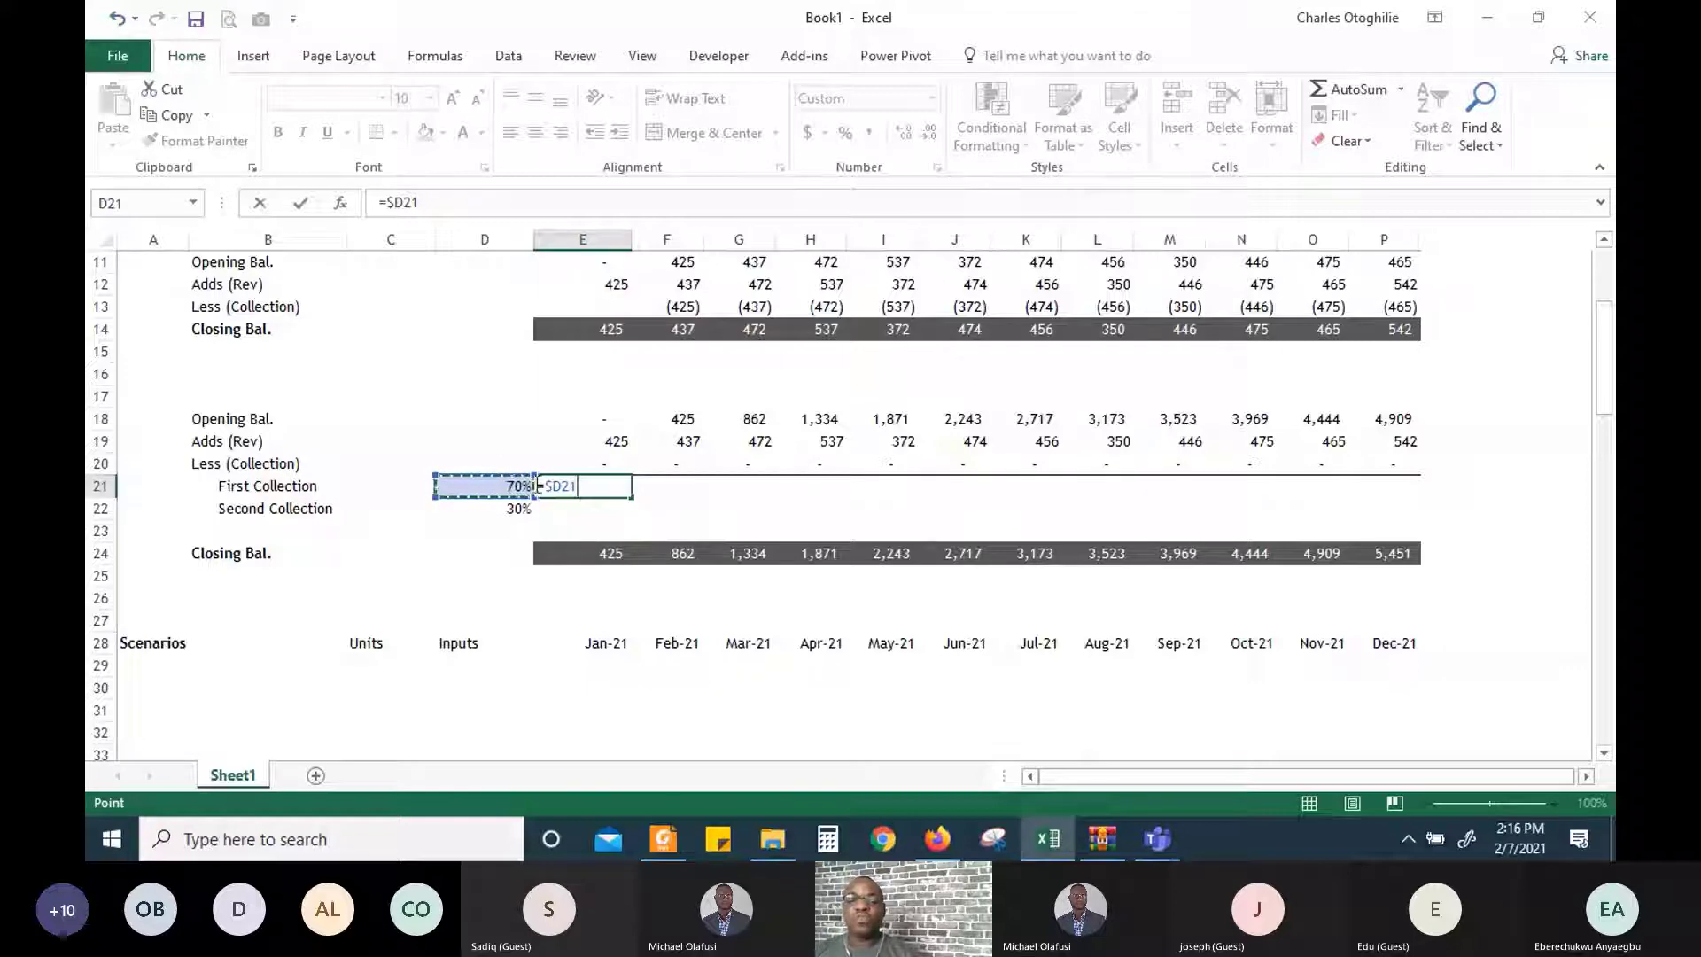
click(615, 441)
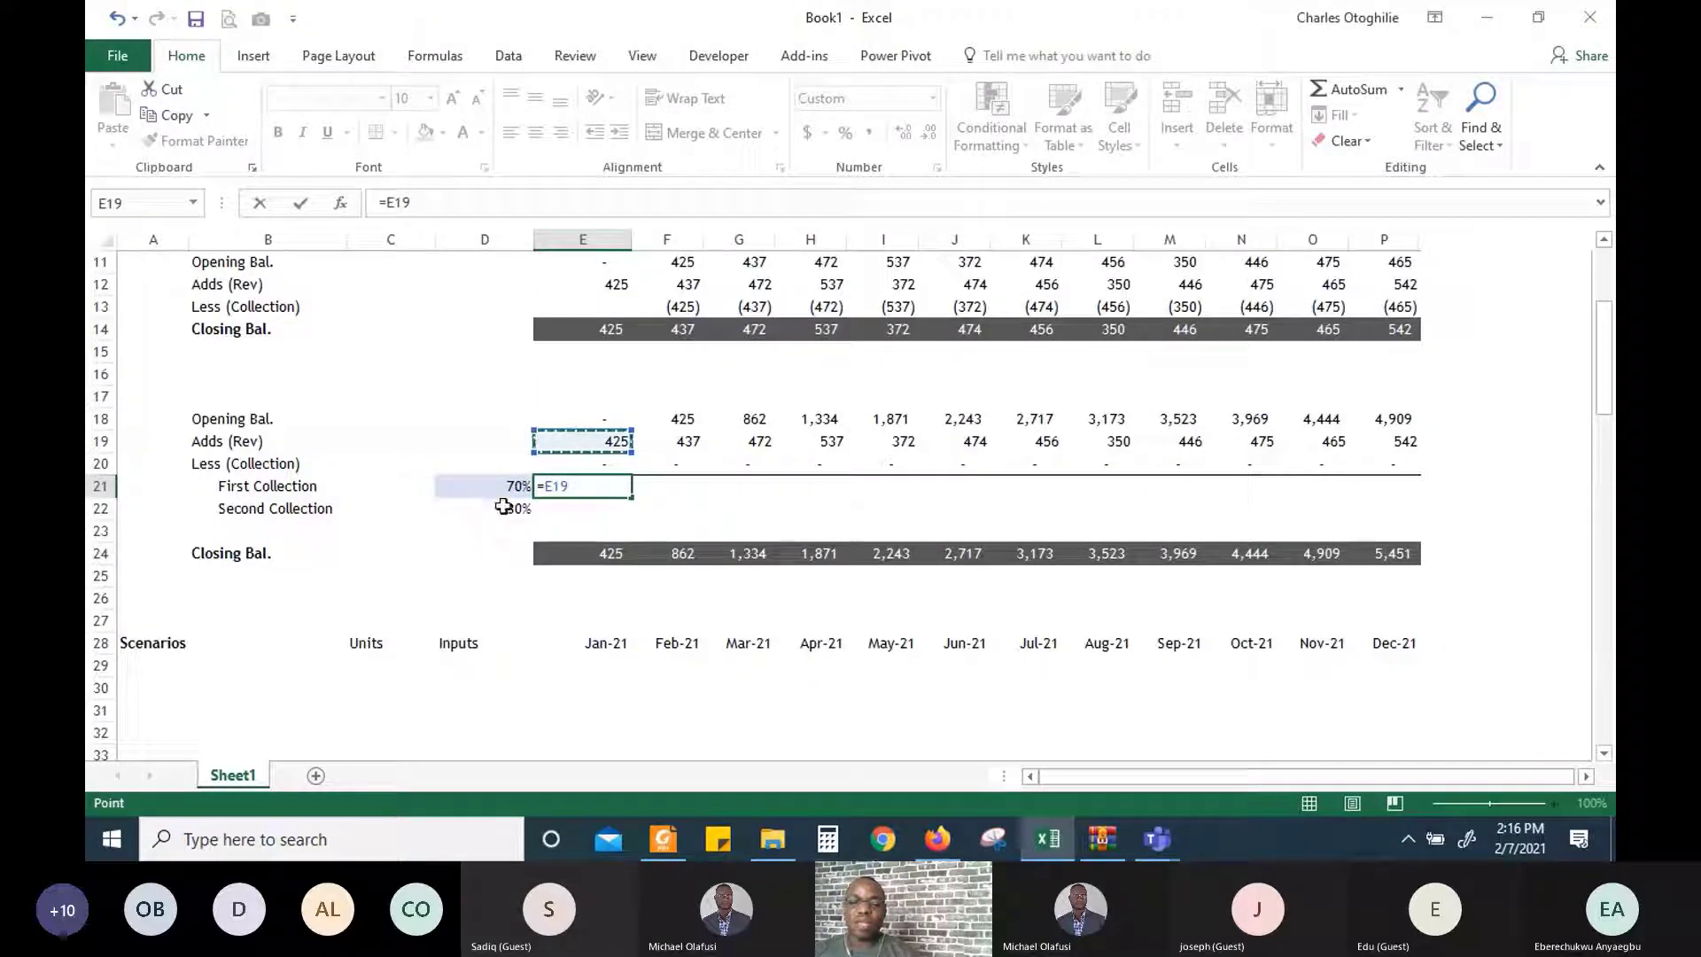
key(BackSpace)
key(BackSpace)
key(BackSpace)
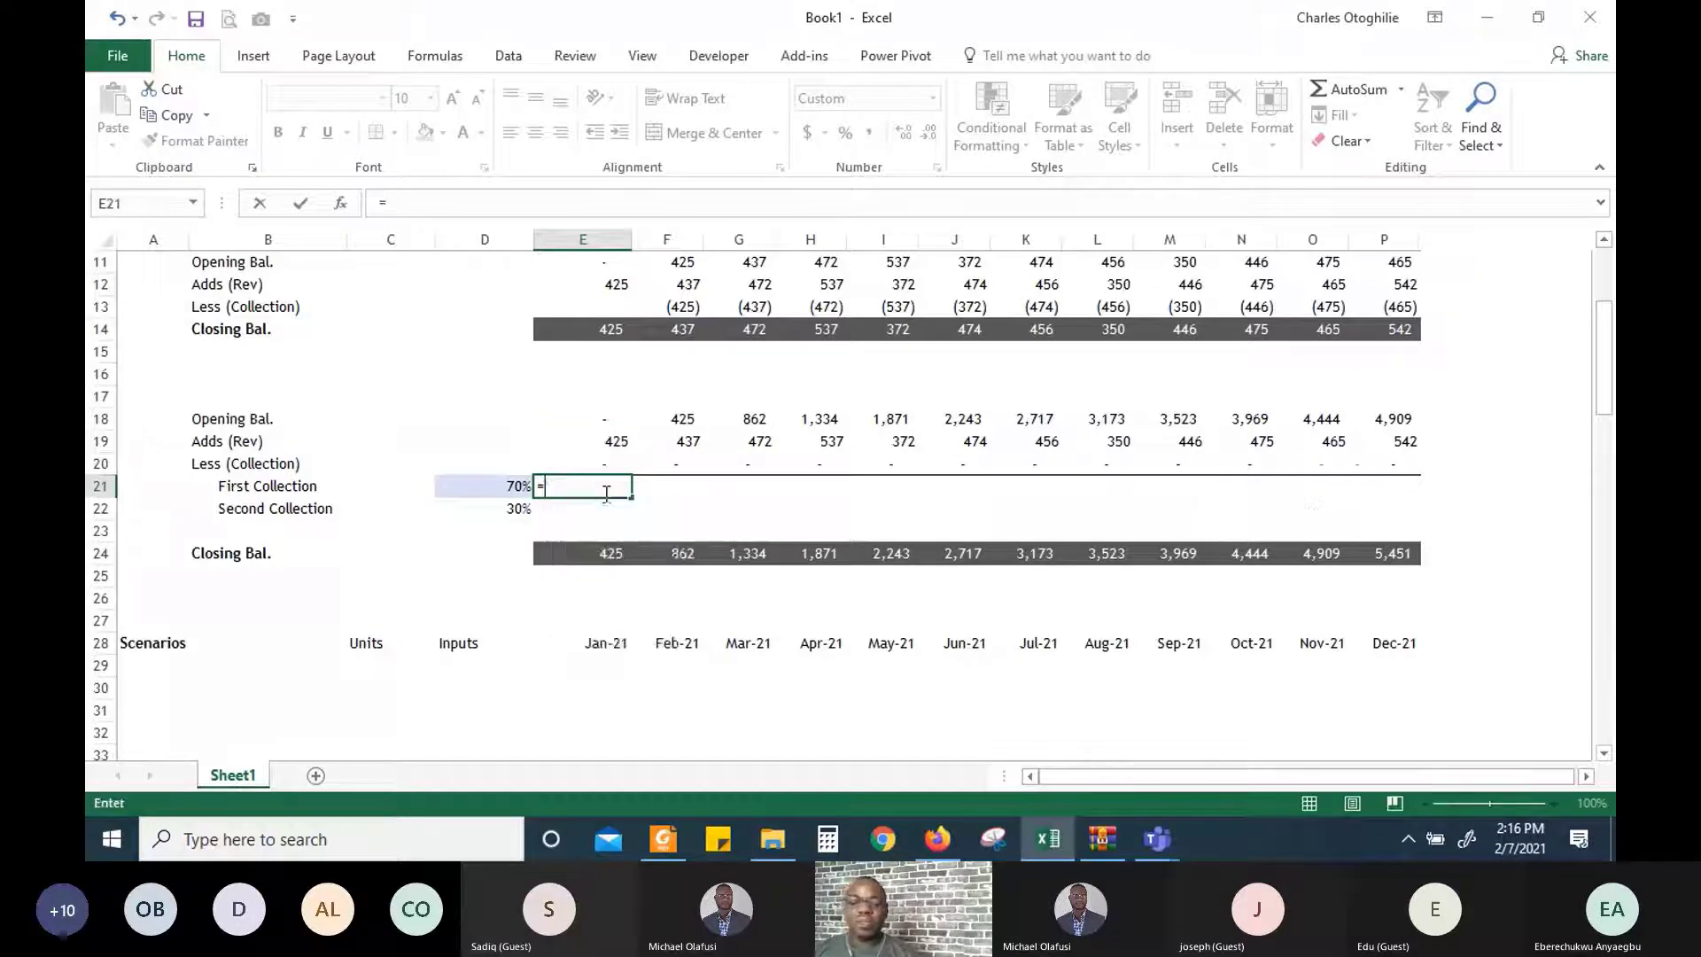
click(512, 490)
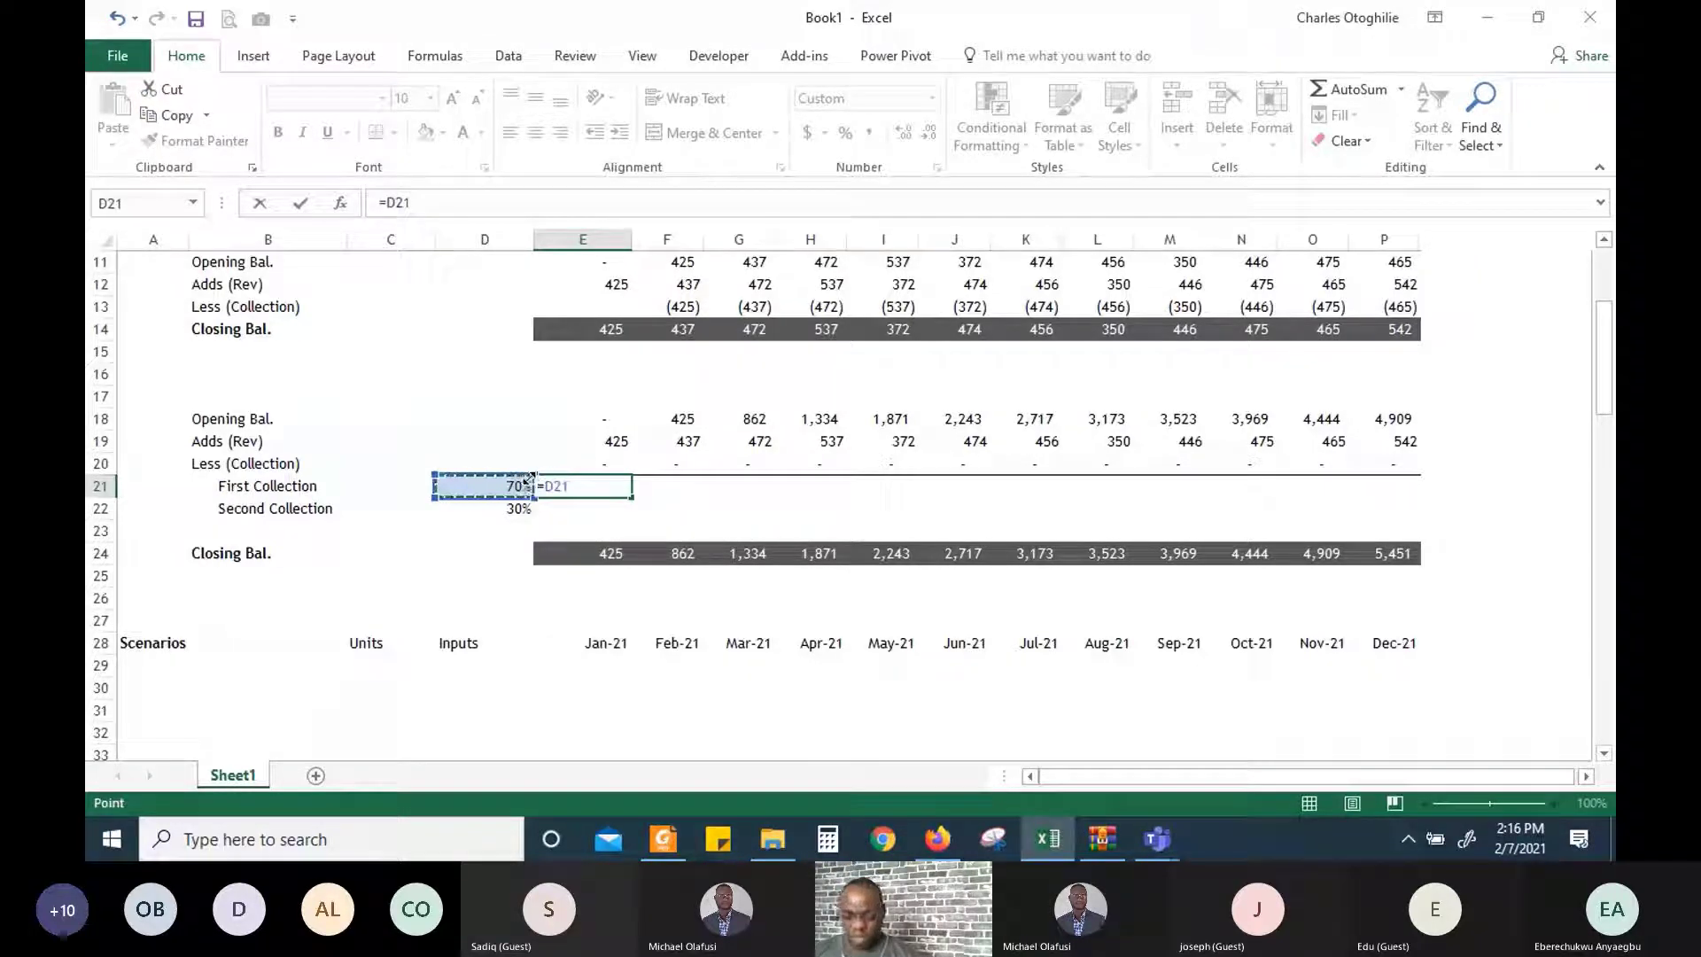
key(F4)
key(F4)
key(F4)
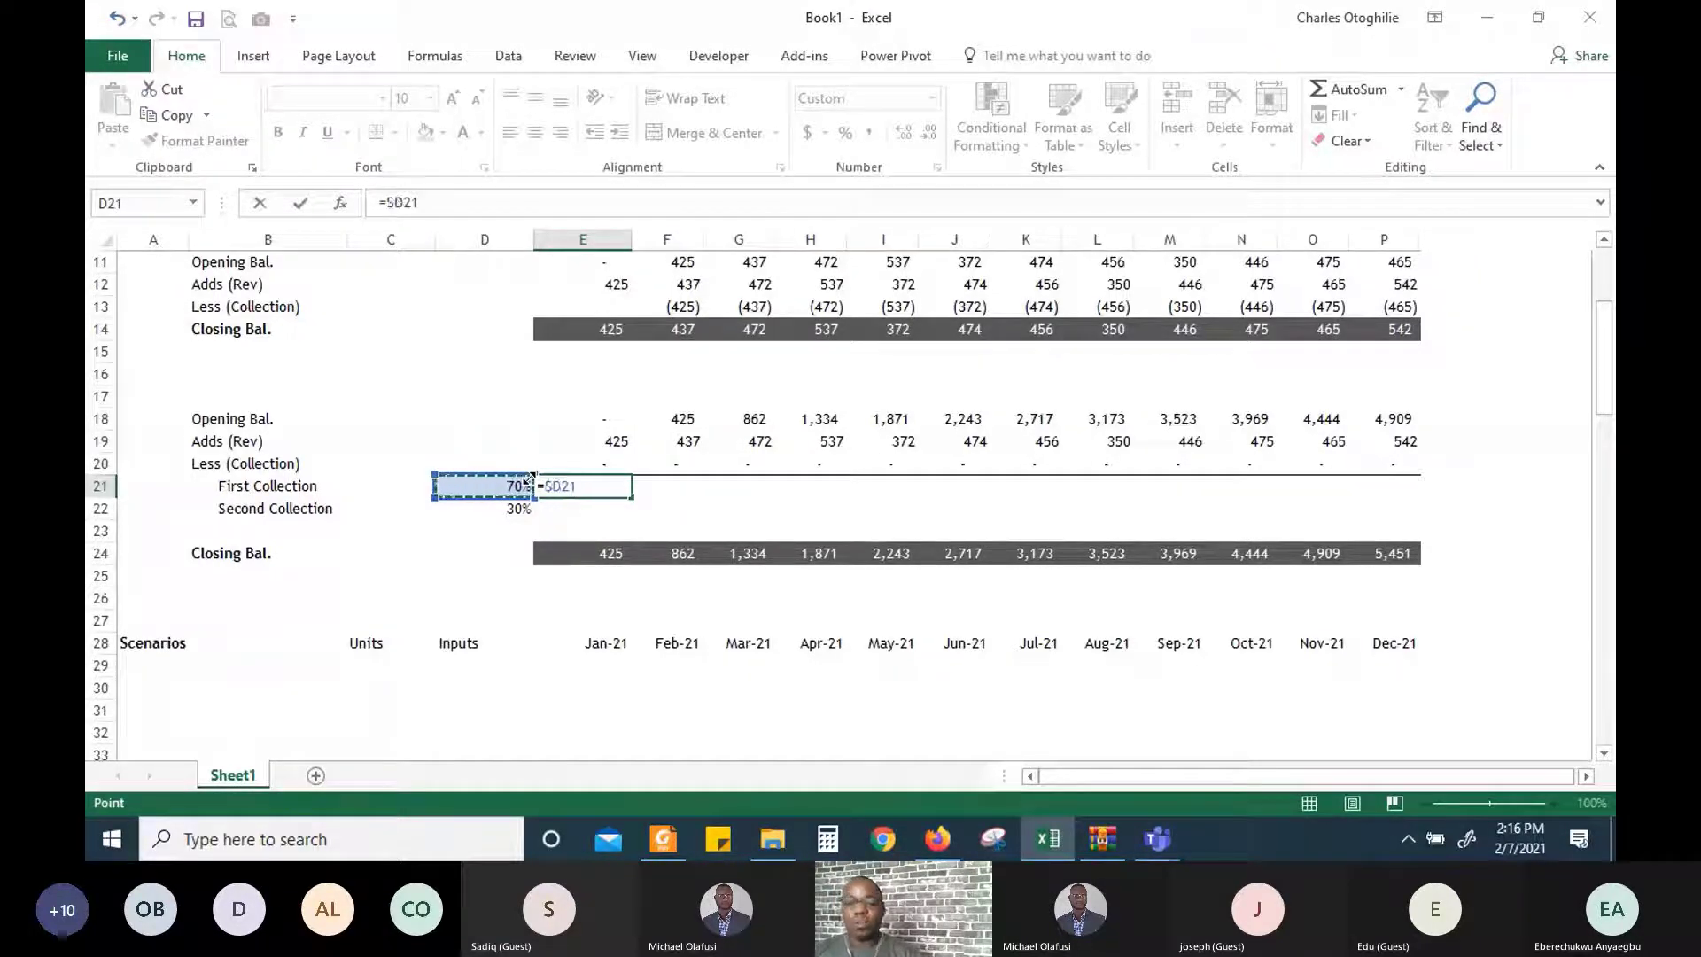
text(*)
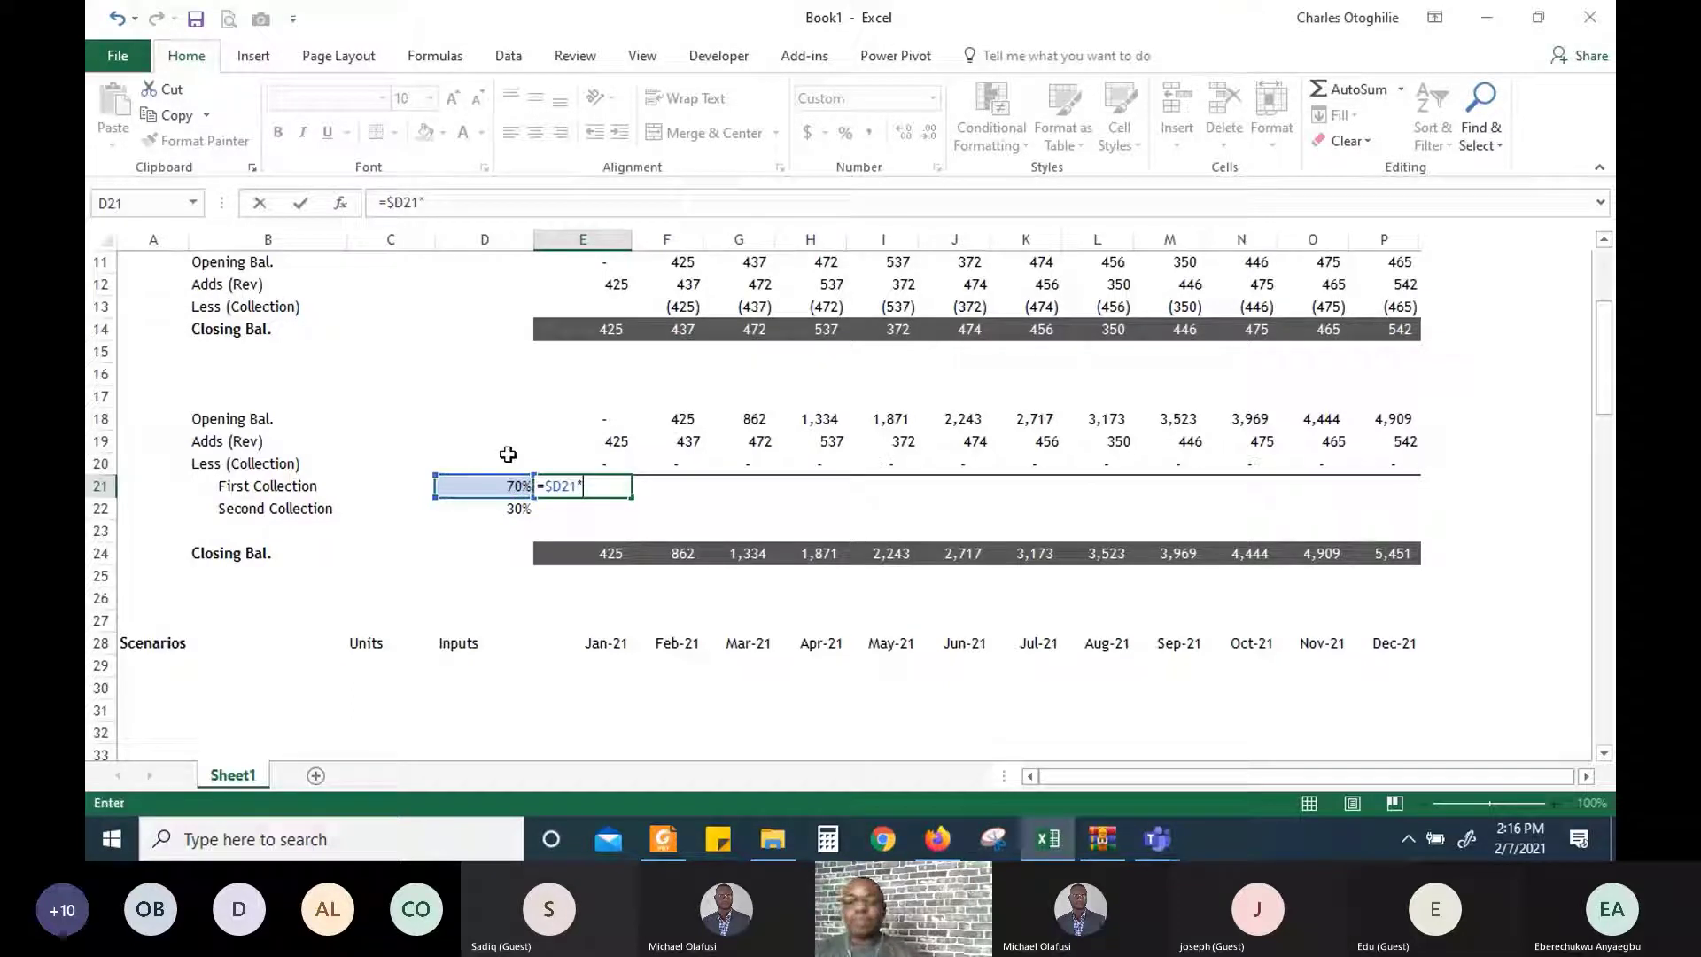
click(601, 441)
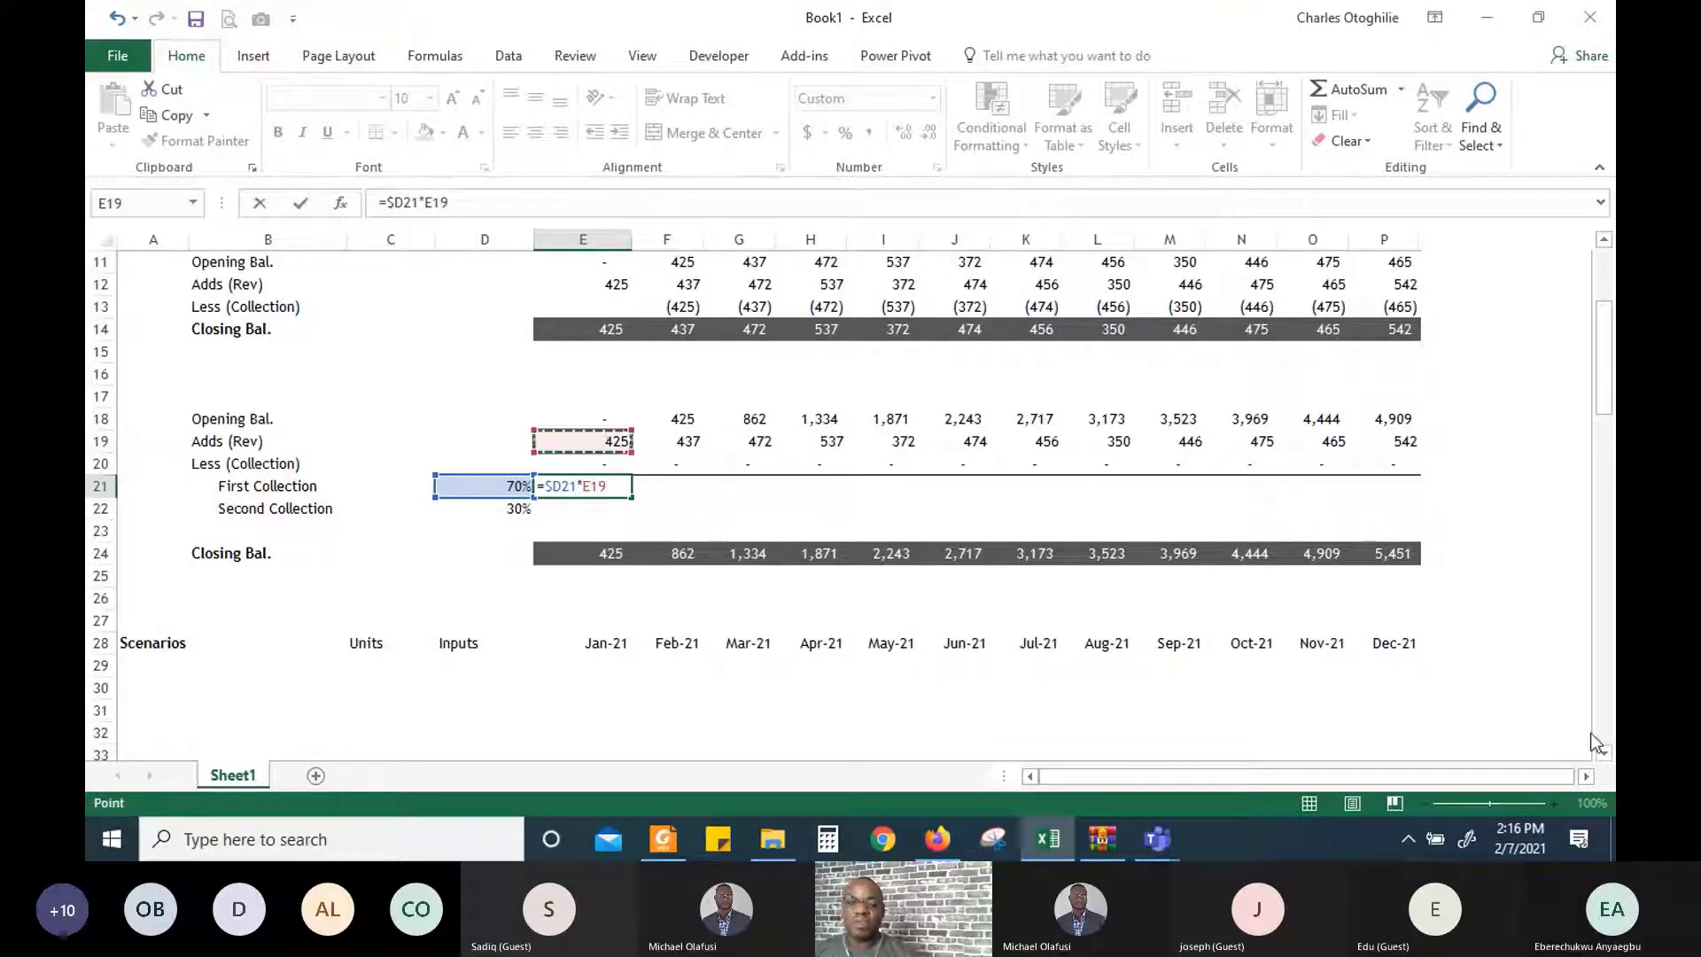
key(ctrl+Return)
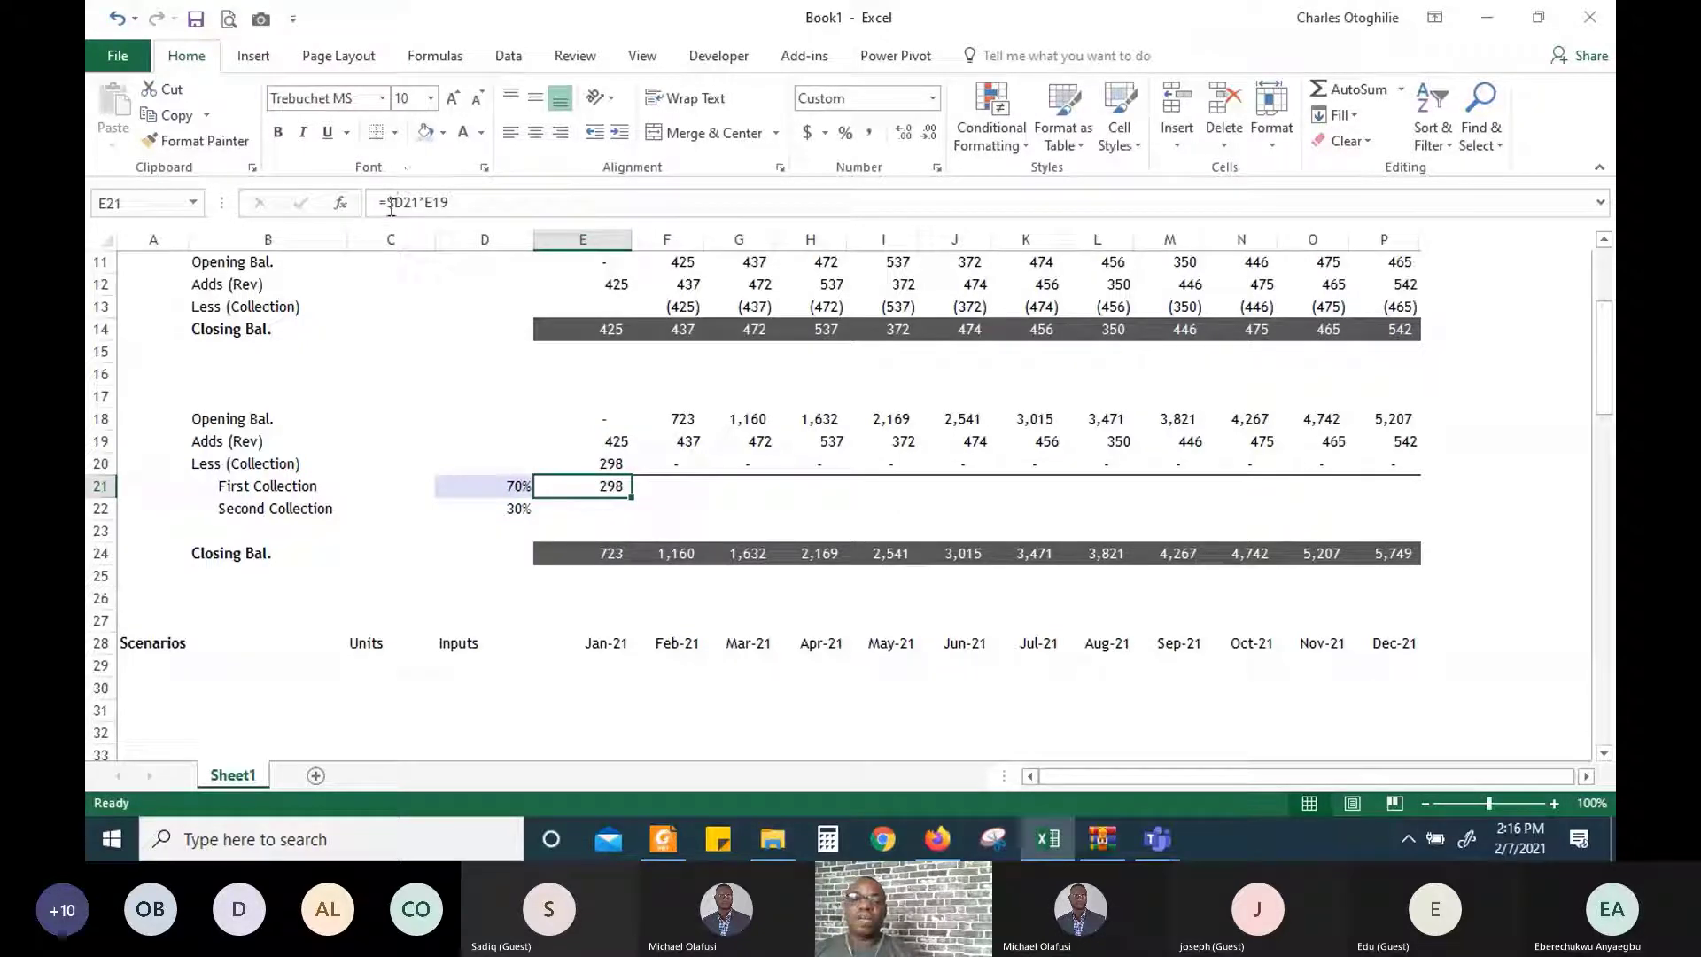
Make the January First Collection formula in E21 negative, so it reads =-$D21*E19
key(F2)
key(Home)
key(Right)
text(-)
key(ctrl+Return)
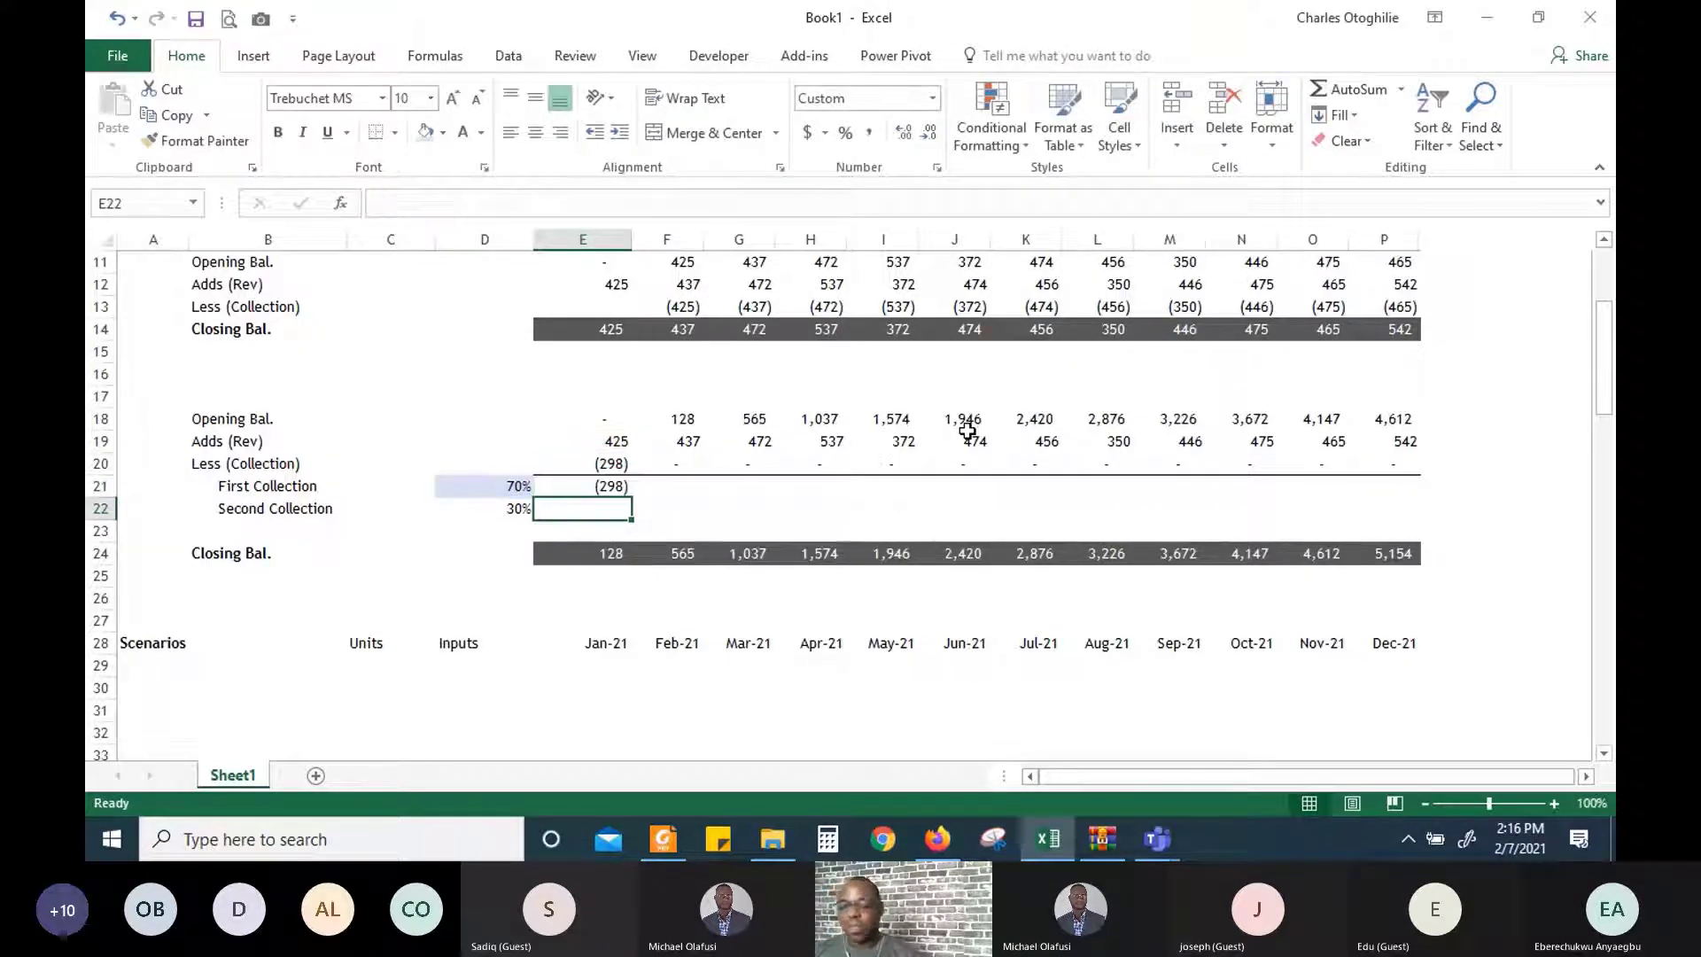
Fill the E21 First Collection formula right through December in P21
key(shift+Right)
key(shift+Right)
key(shift+Right)
key(shift+Right)
key(shift+Right)
key(shift+Right)
key(shift+Right)
key(shift+Right)
key(shift+Right)
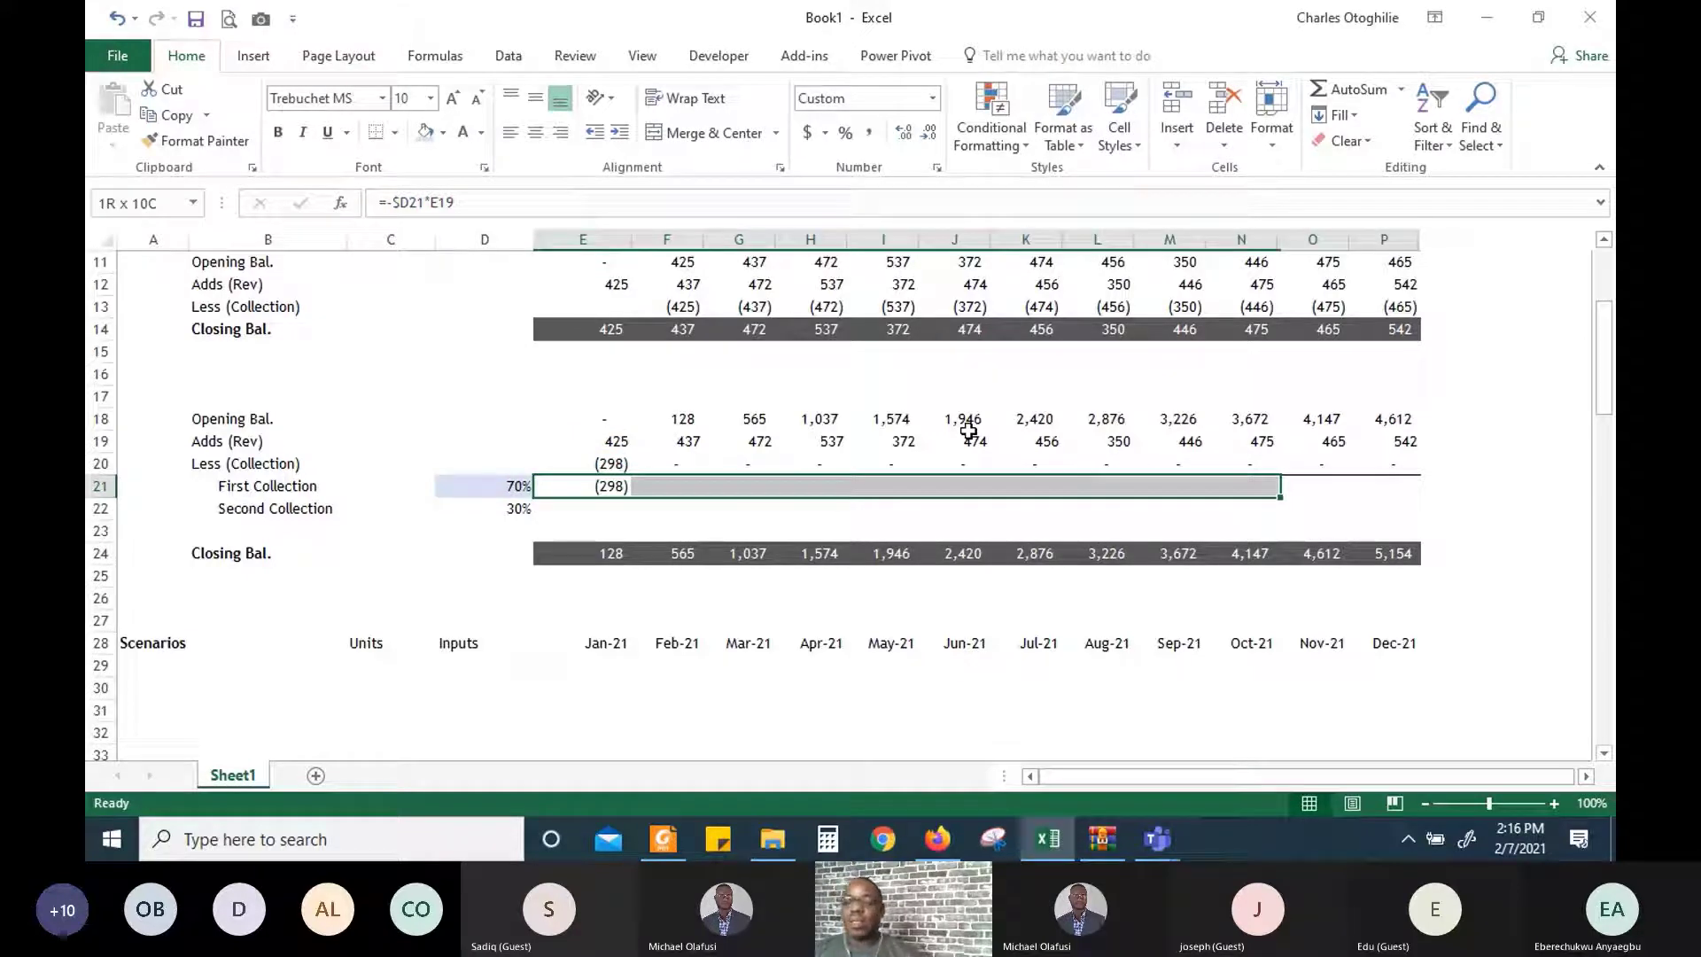
key(shift+Right)
key(shift+Right)
key(ctrl+r)
Check which rows the January closing balance formula in E24 adds up
key(Down)
key(Down)
key(Down)
key(Down)
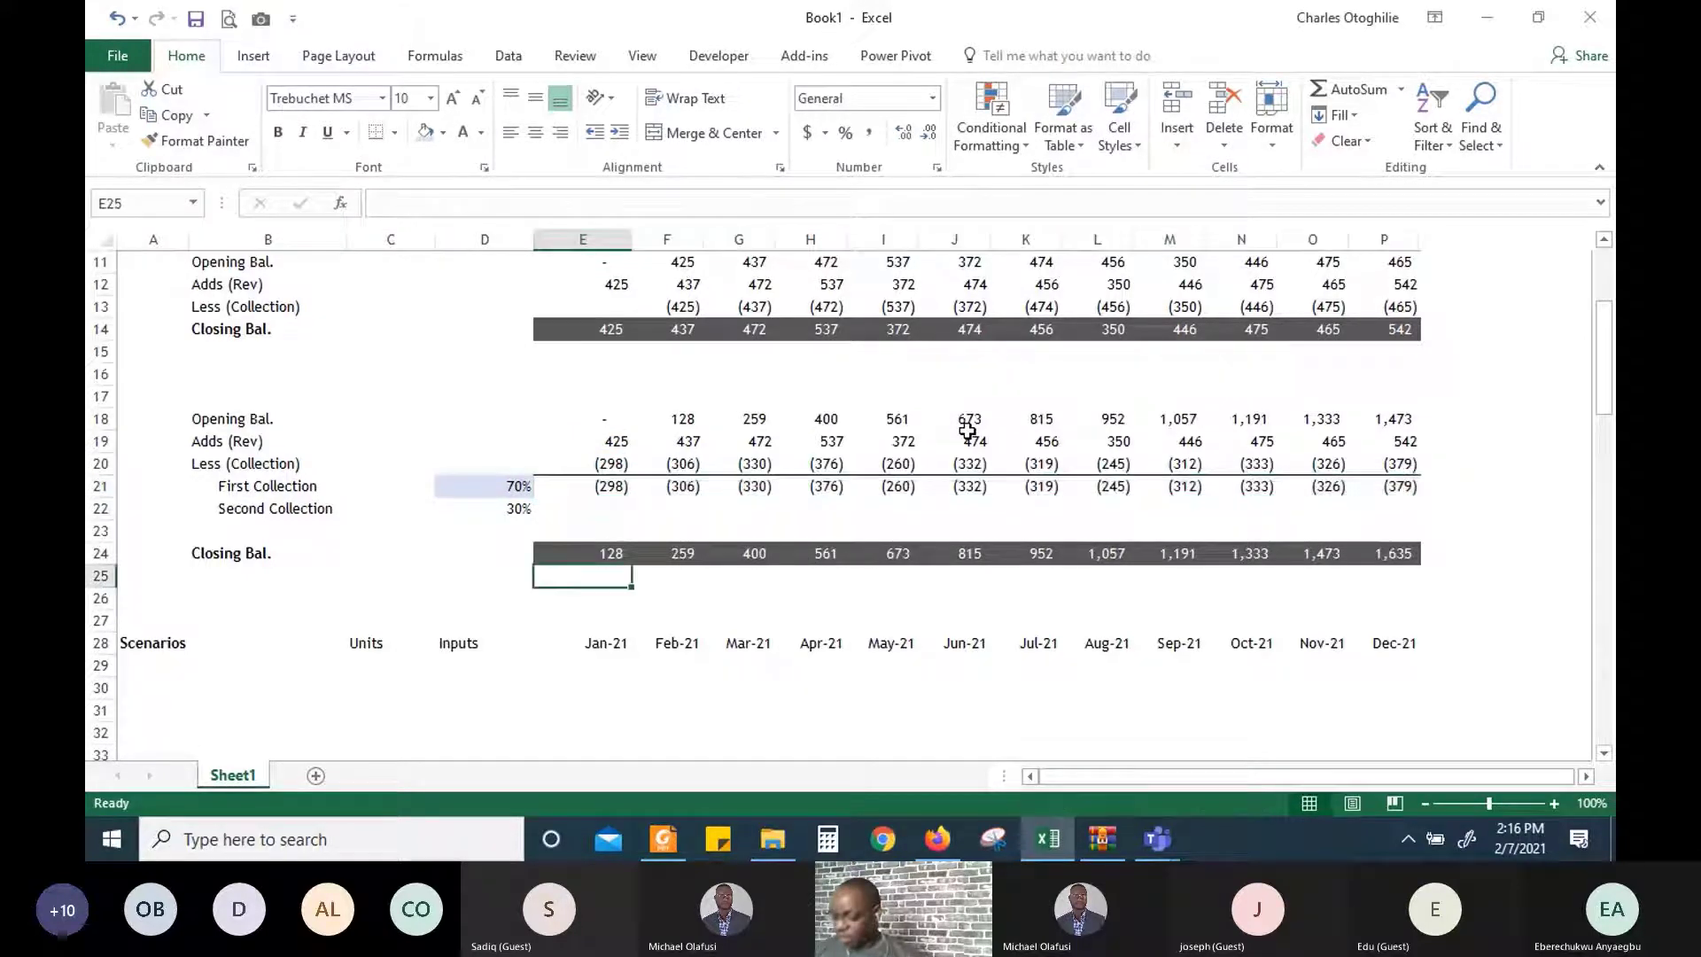
key(Up)
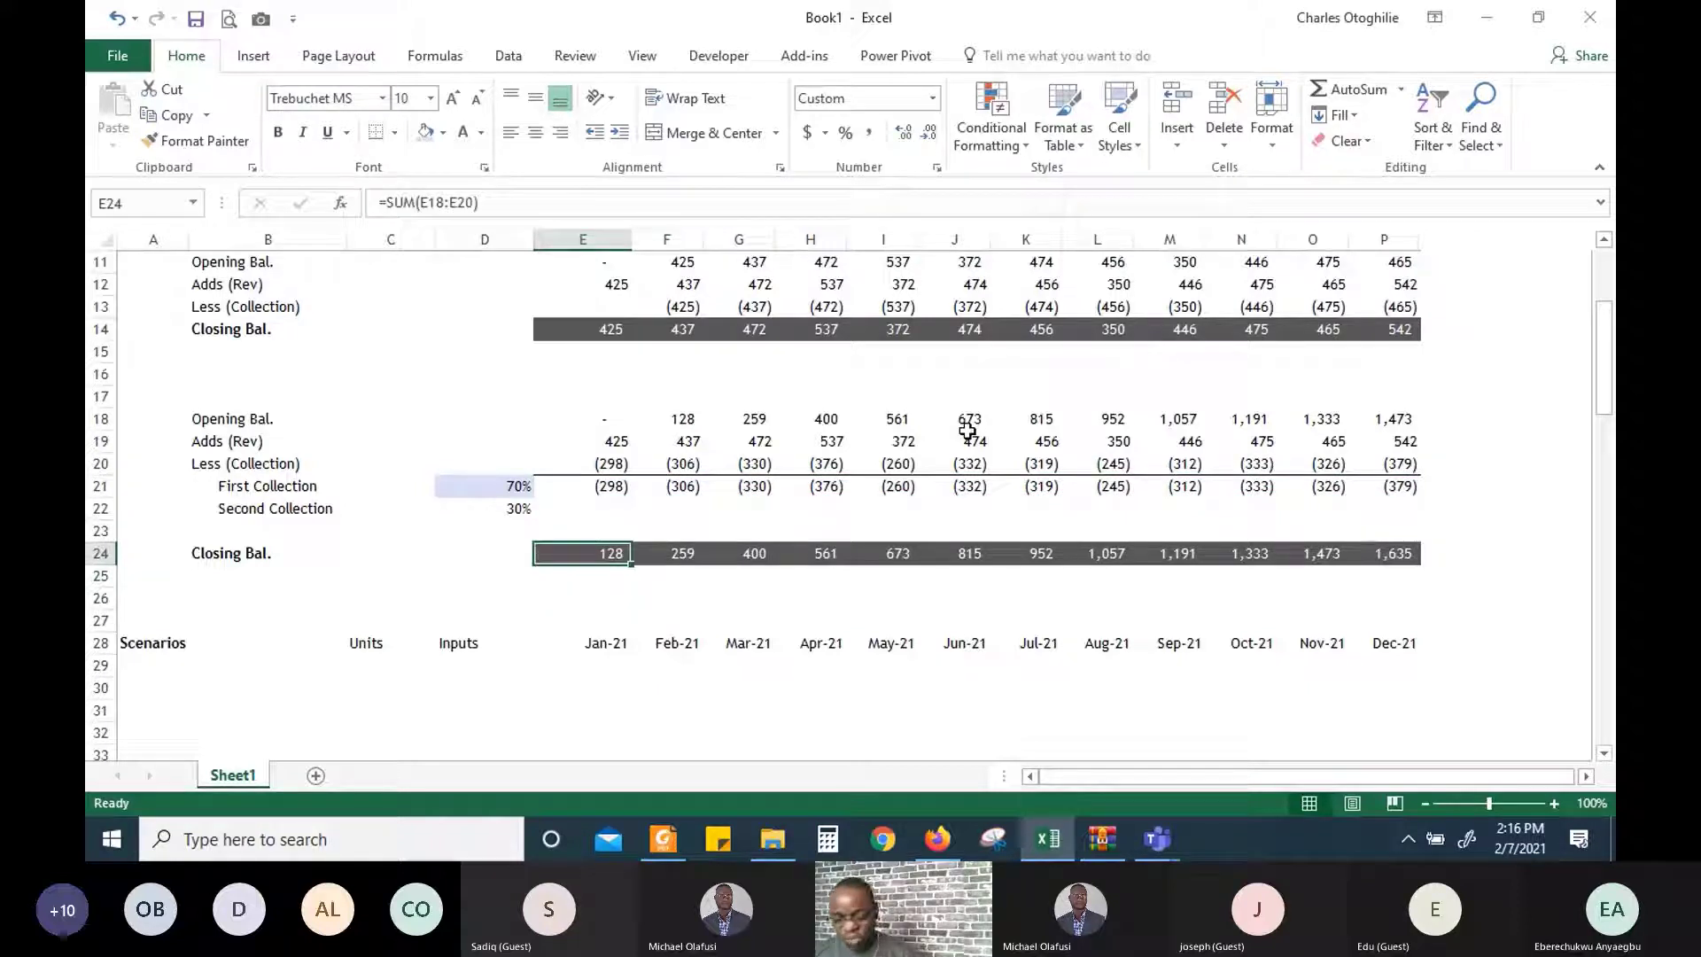
key(F2)
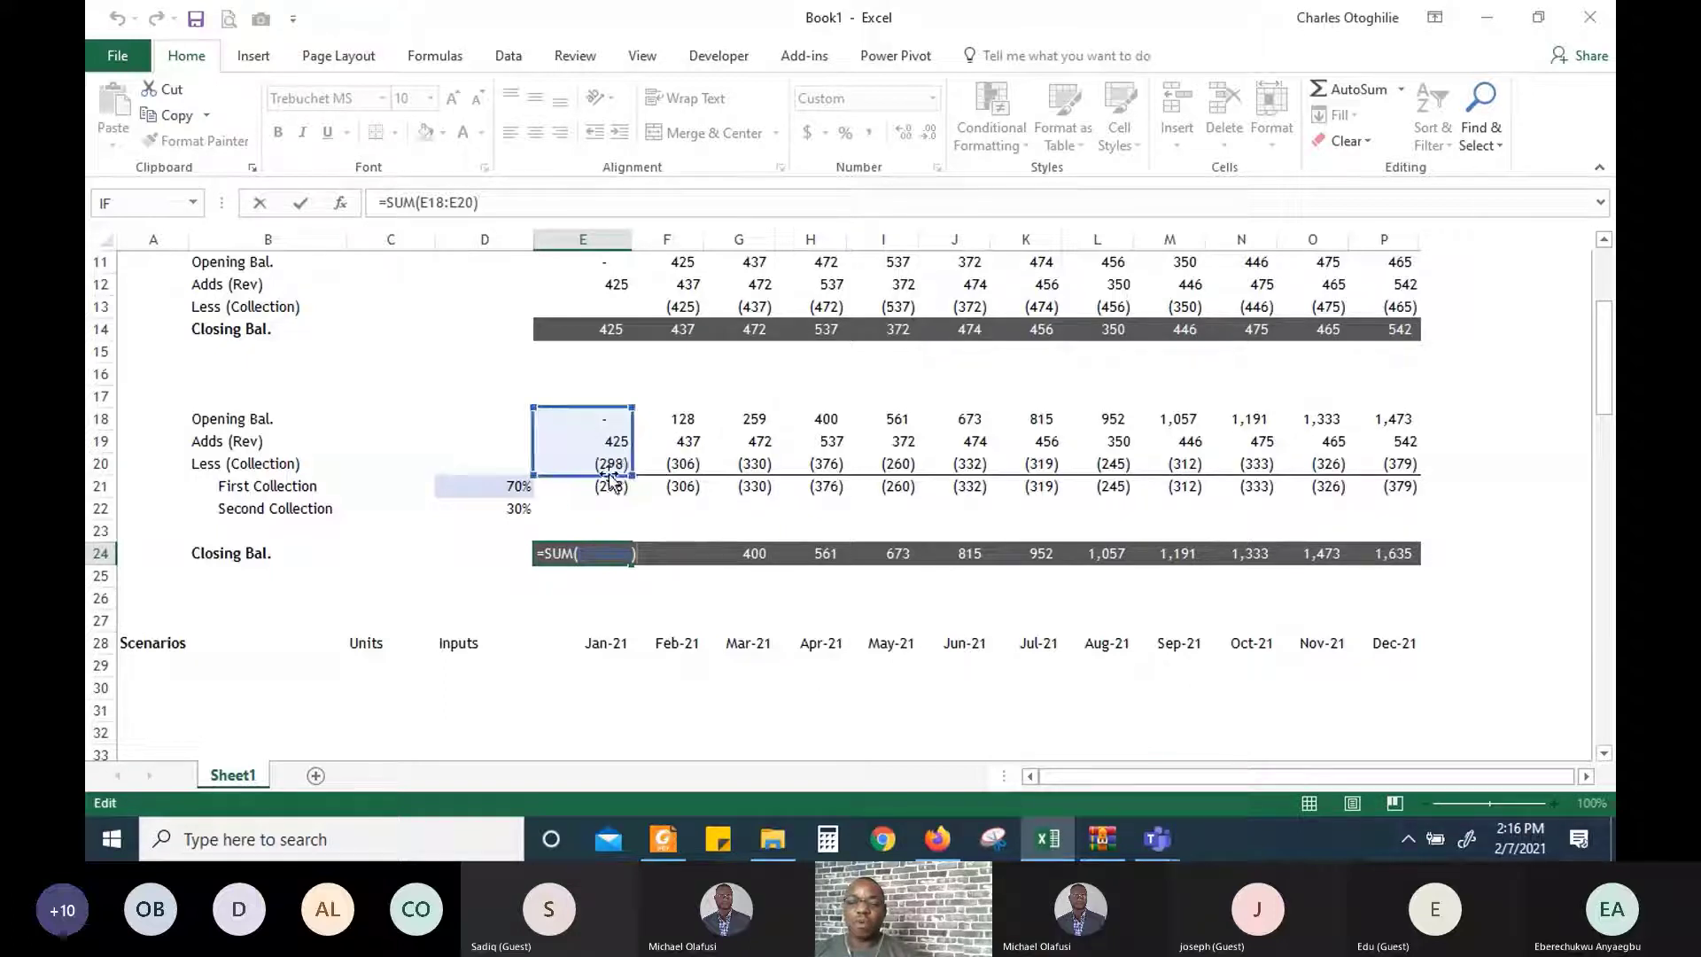
key(Return)
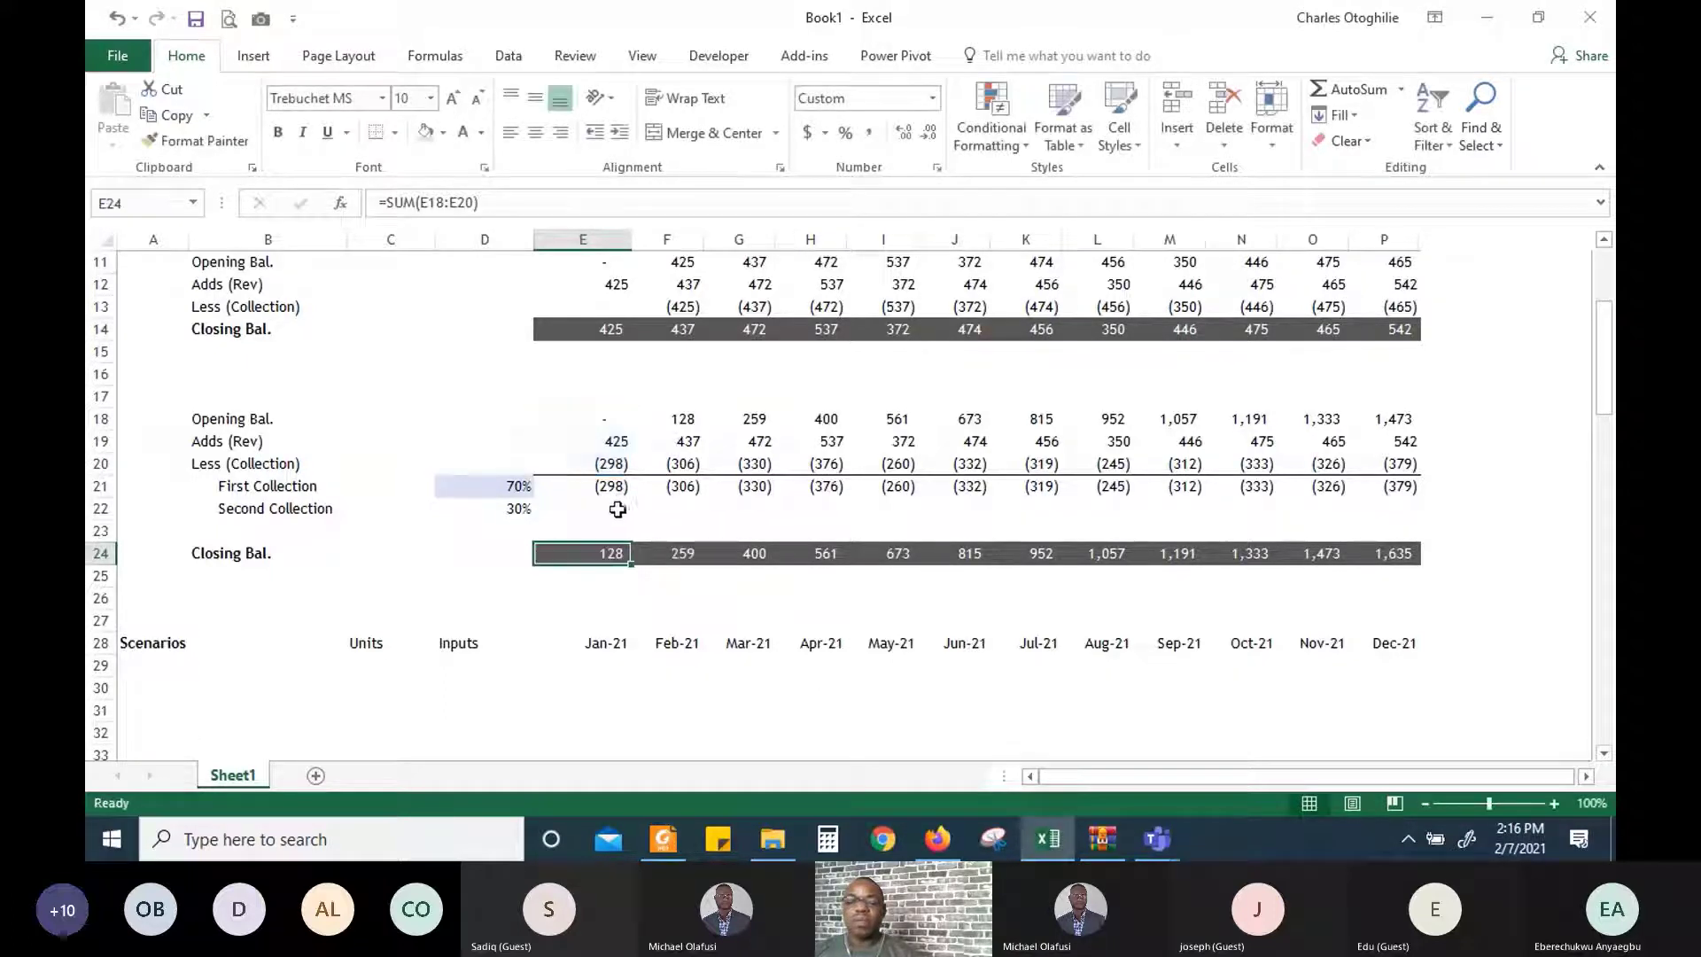
Check the January First Collection formula in E21 and the empty January and February Second Collection cells
click(580, 504)
click(588, 478)
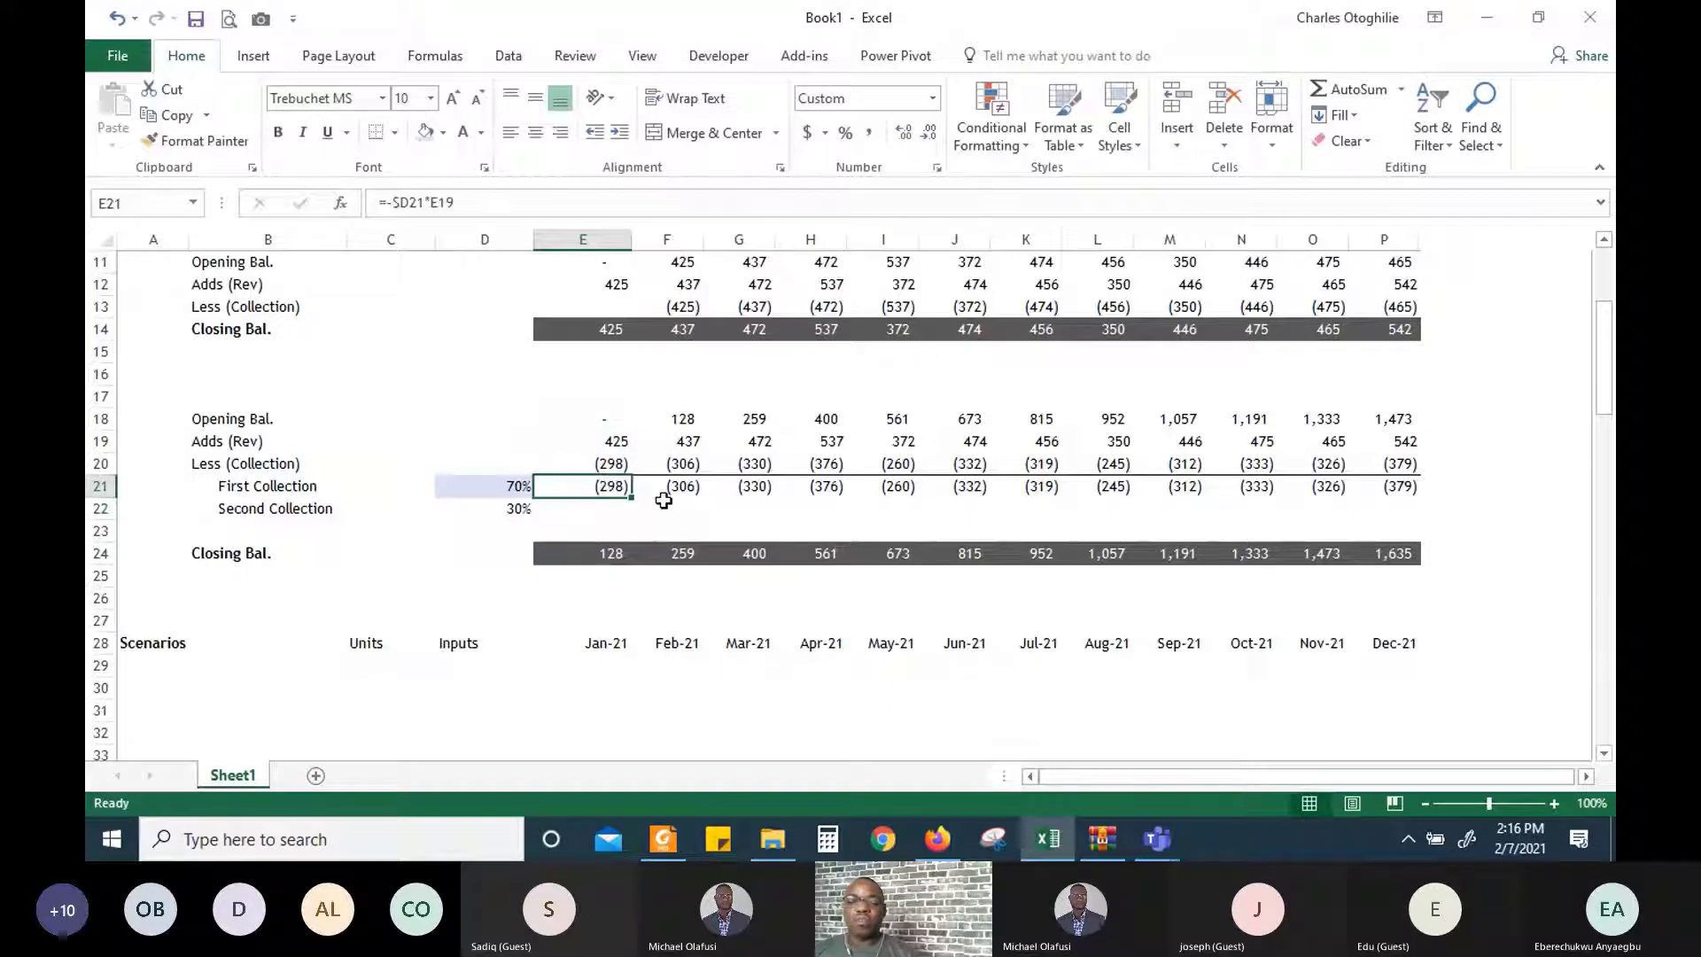
key(Right)
key(Right)
click(664, 502)
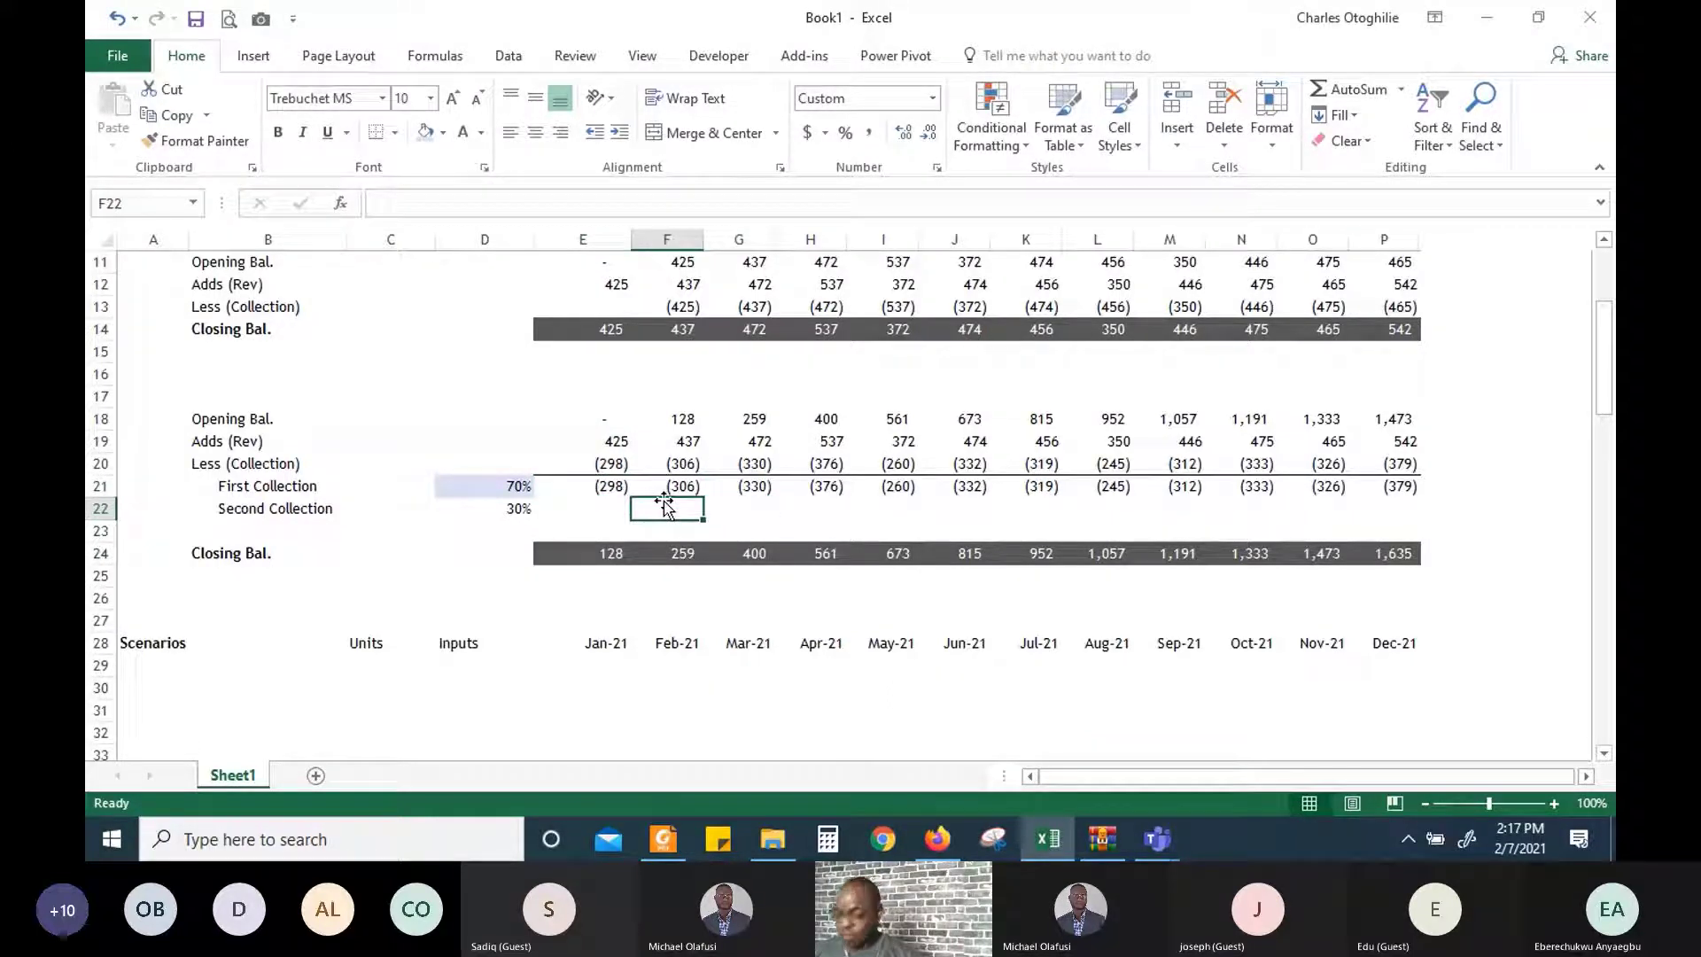
key(Left)
key(Left)
key(Right)
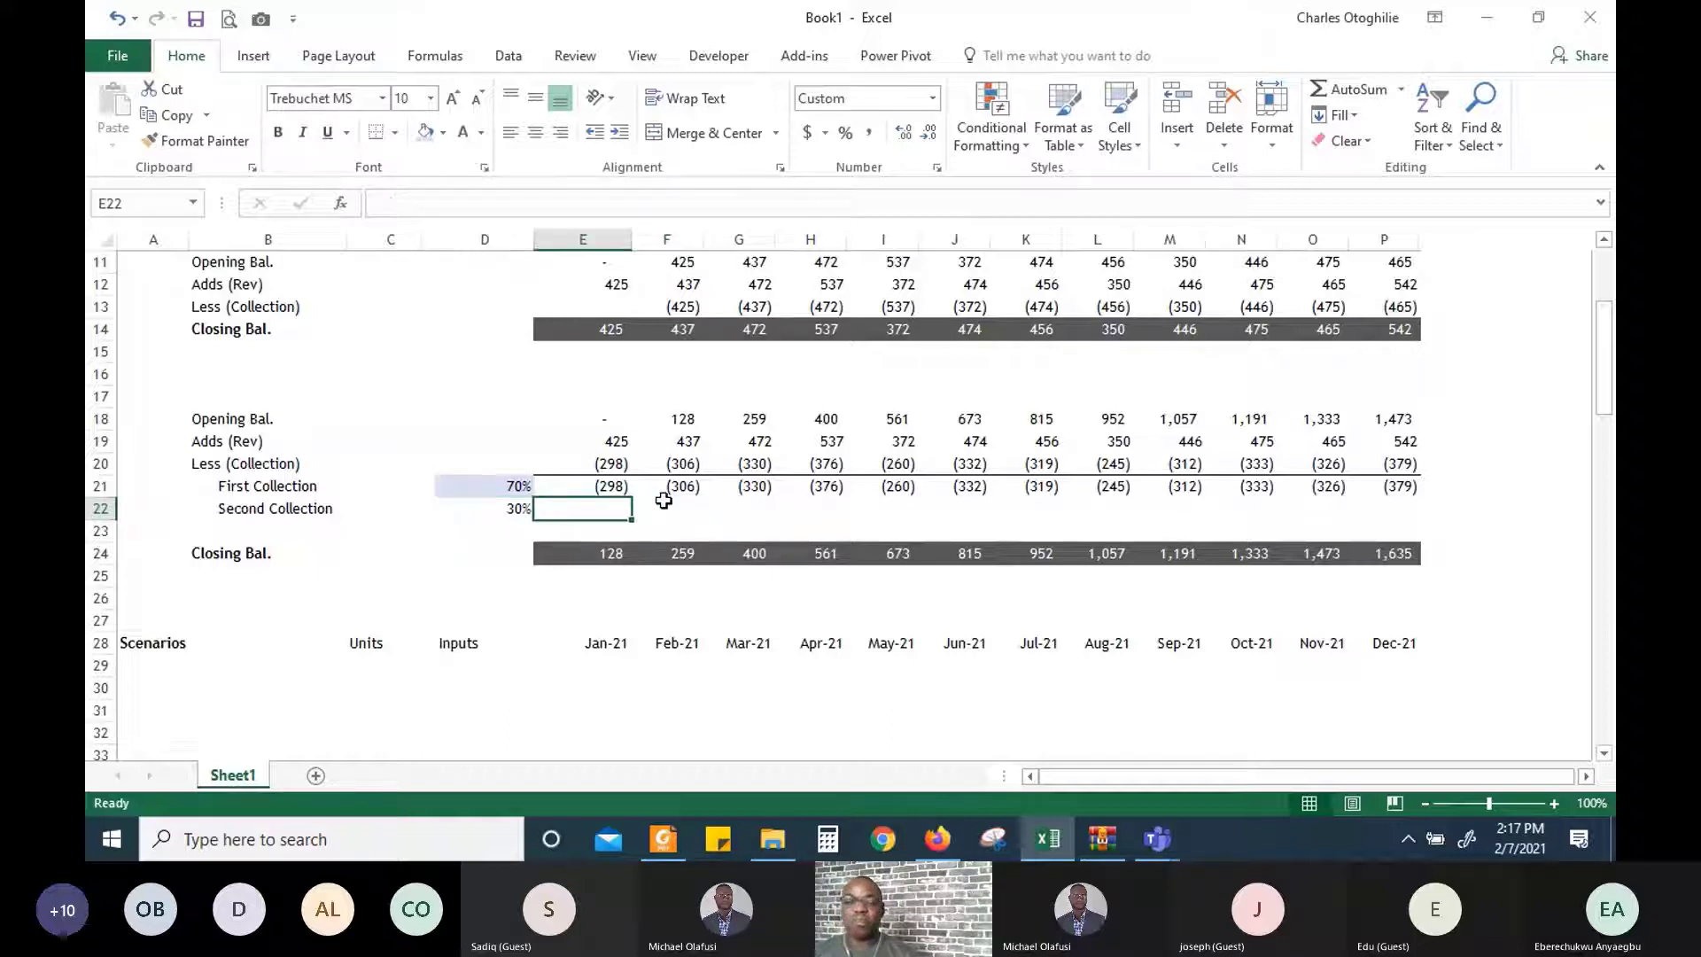
key(Right)
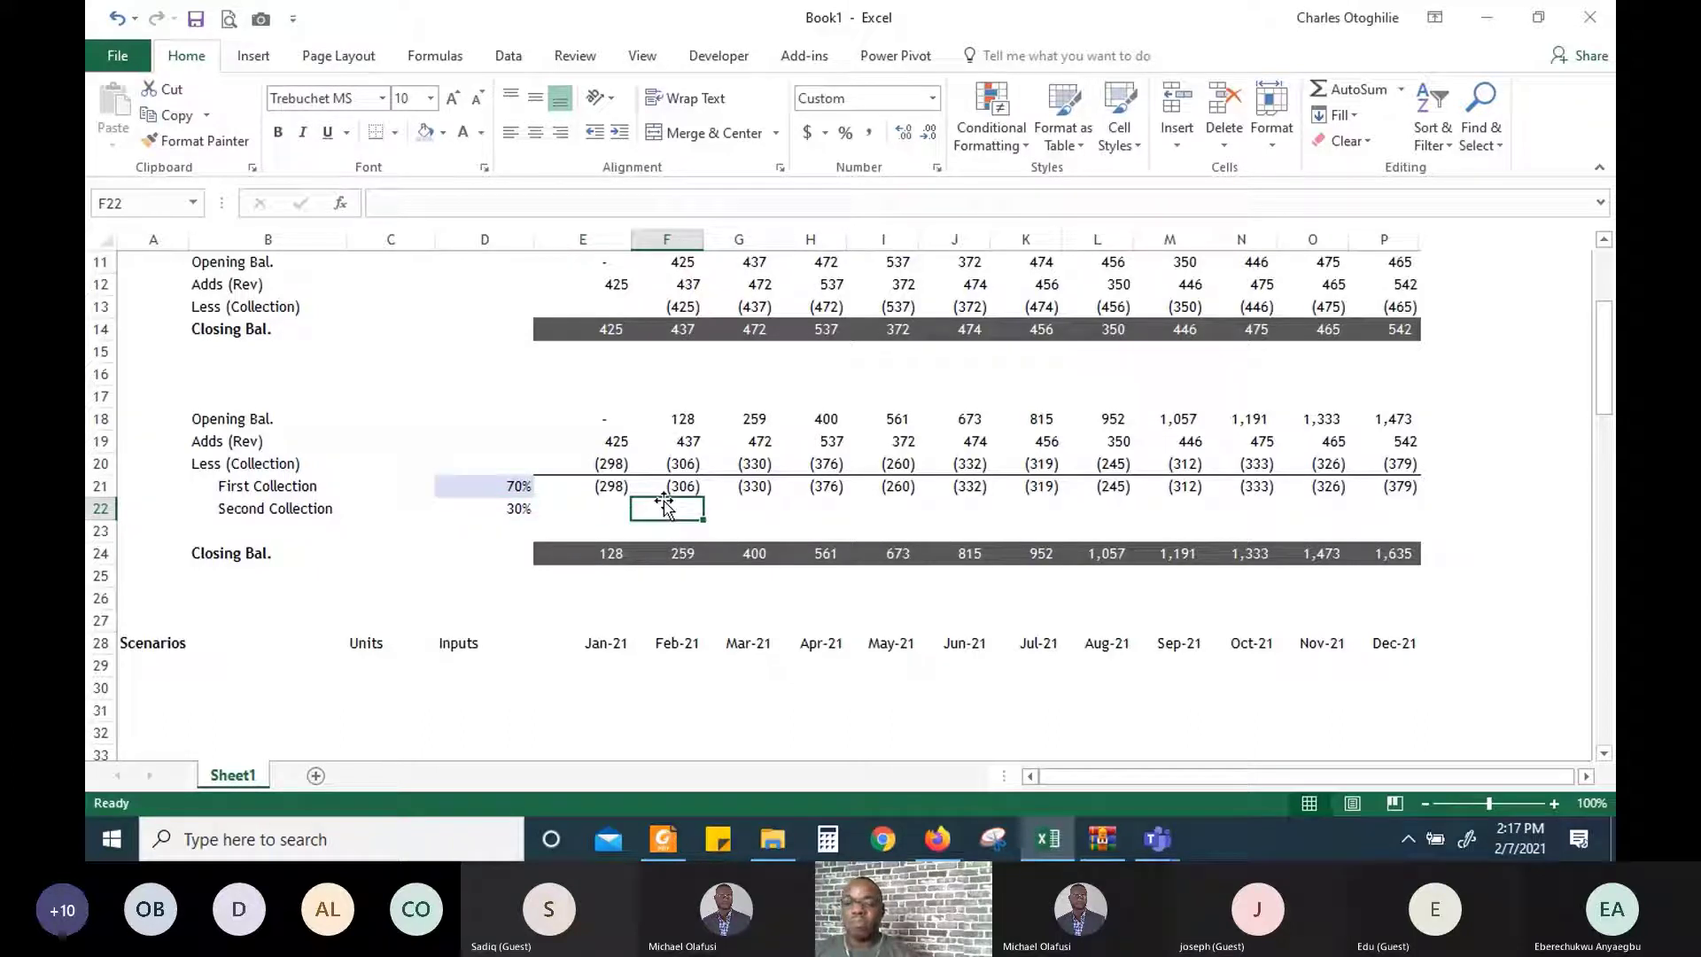
Enter the February Second Collection formula =$D22*E19 in F22, using January's revenue and locking only the percentage's column
text(=)
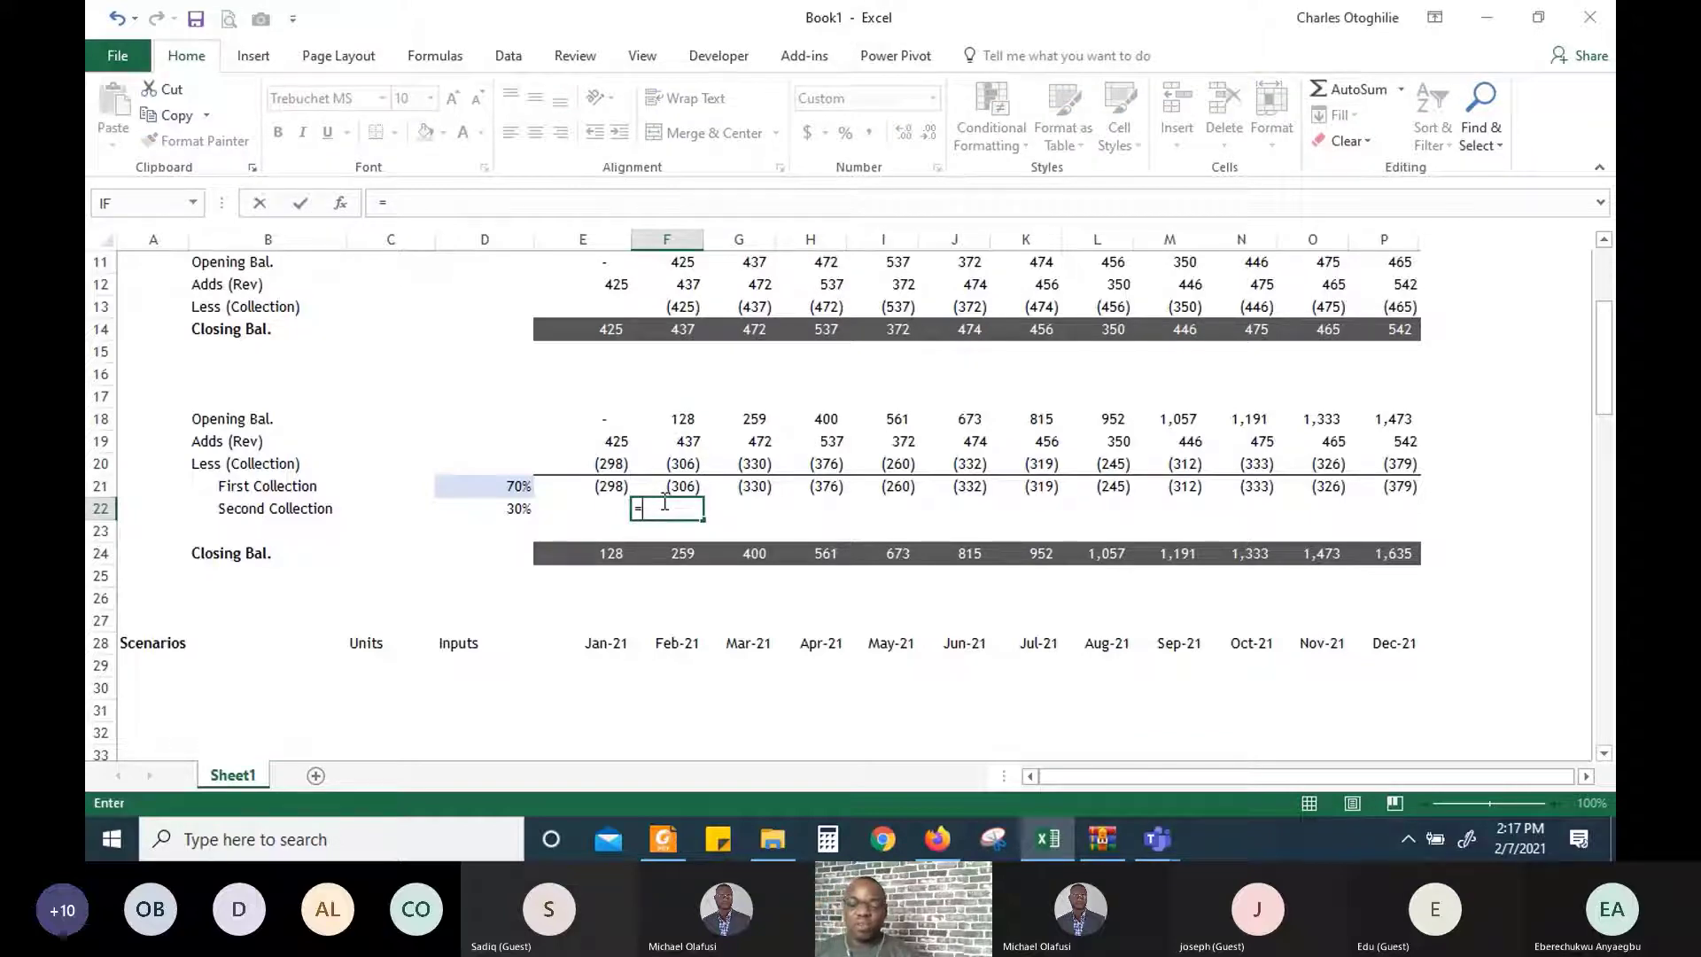
key(Left)
key(Left)
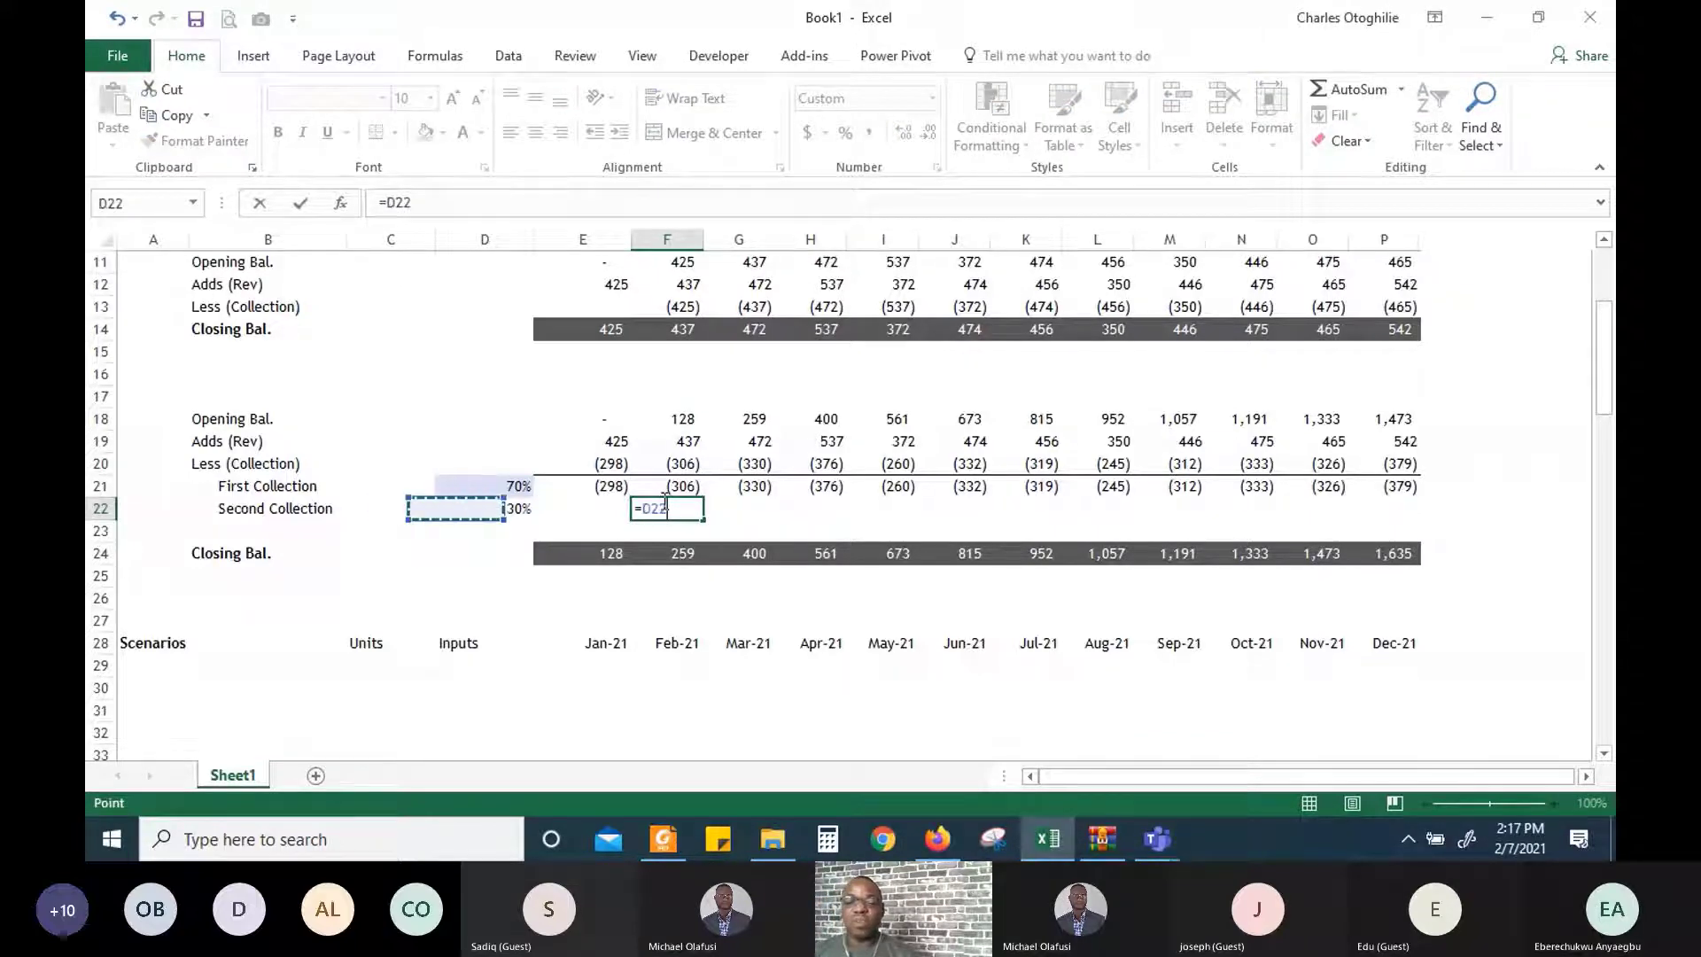
key(F4)
key(F4)
key(F4)
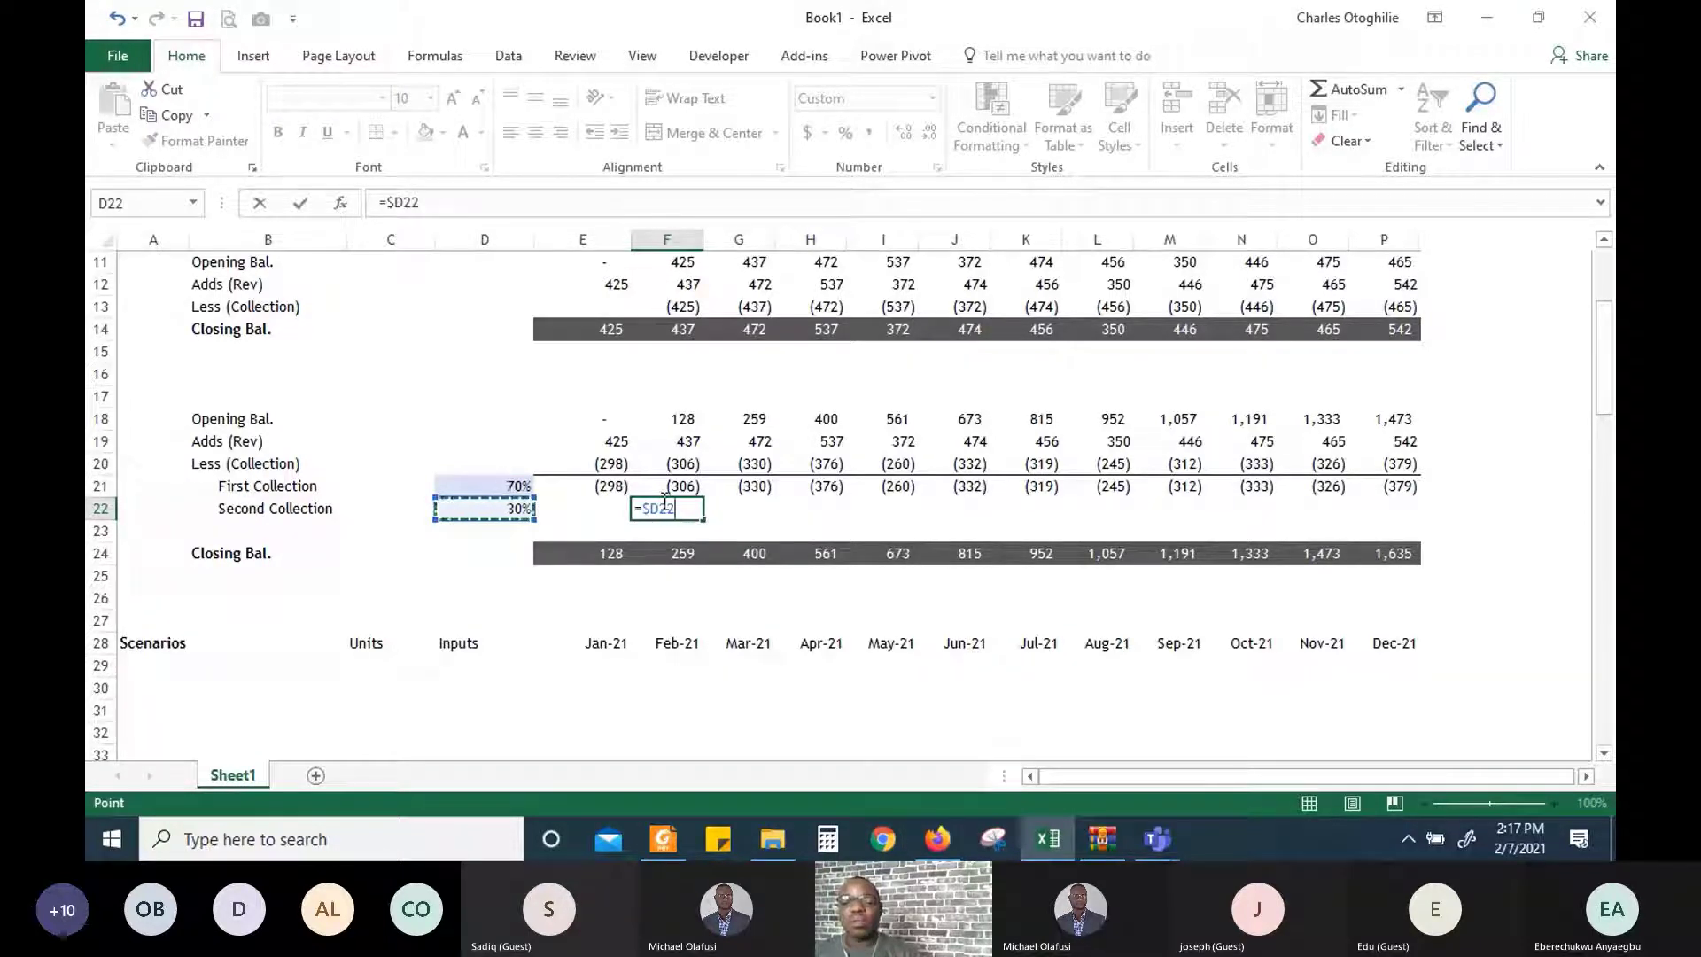
text(*)
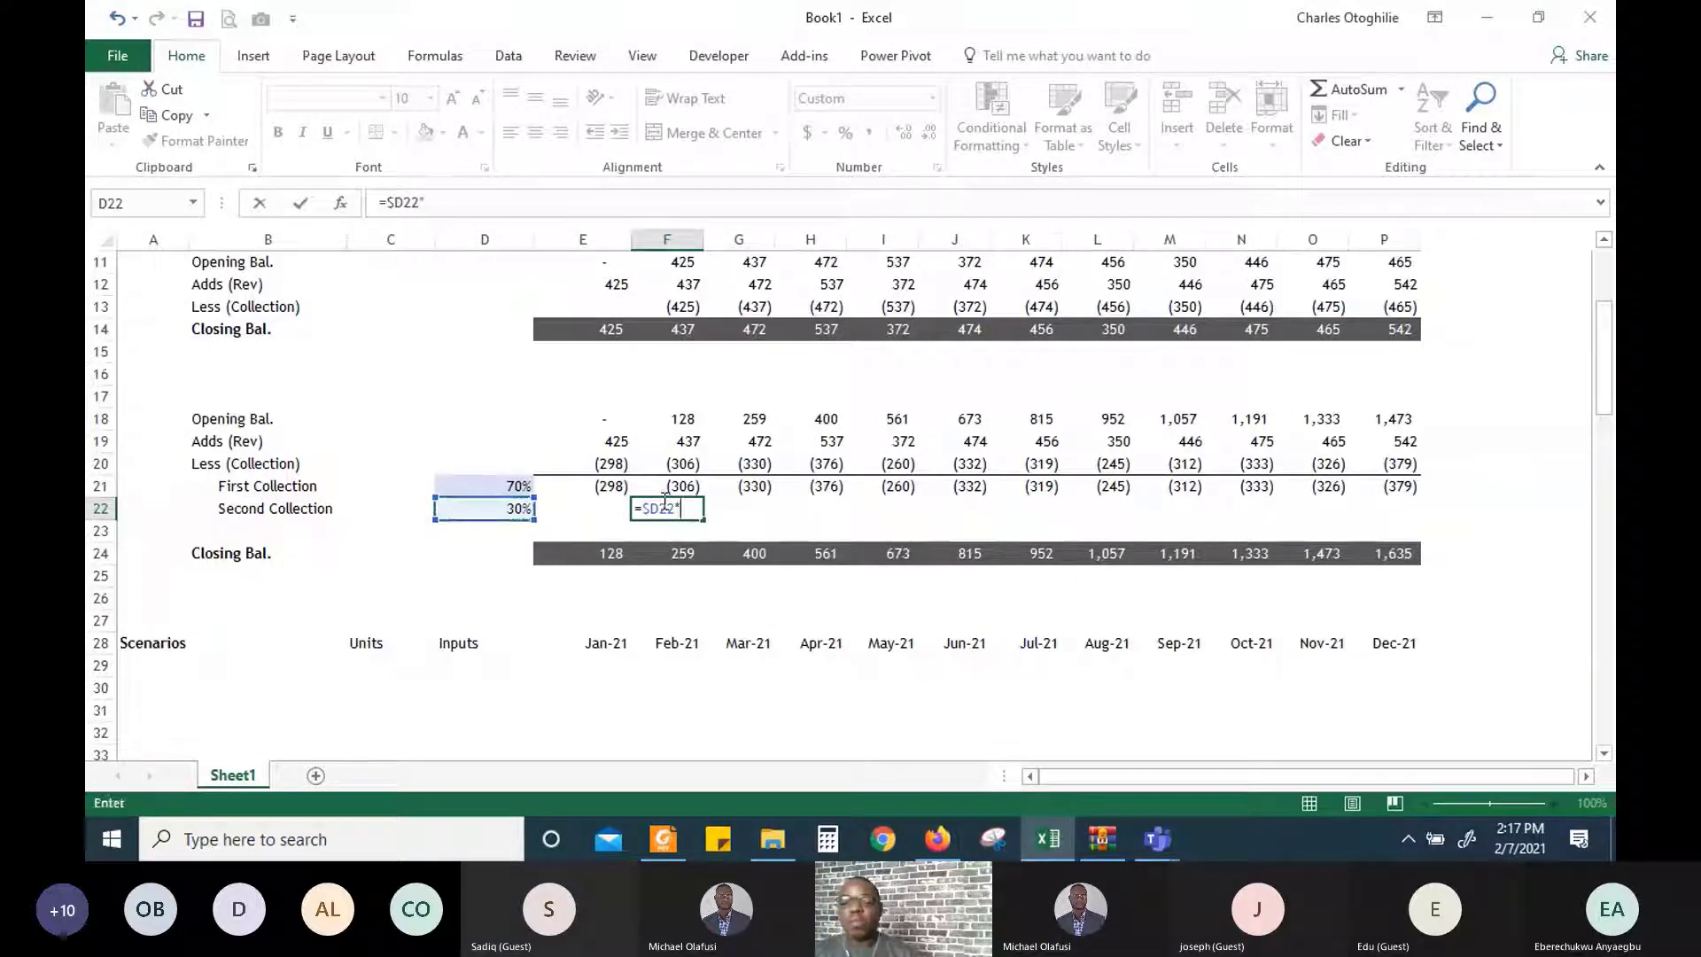
key(Up)
key(Up)
key(Up)
key(Up)
key(Left)
key(Down)
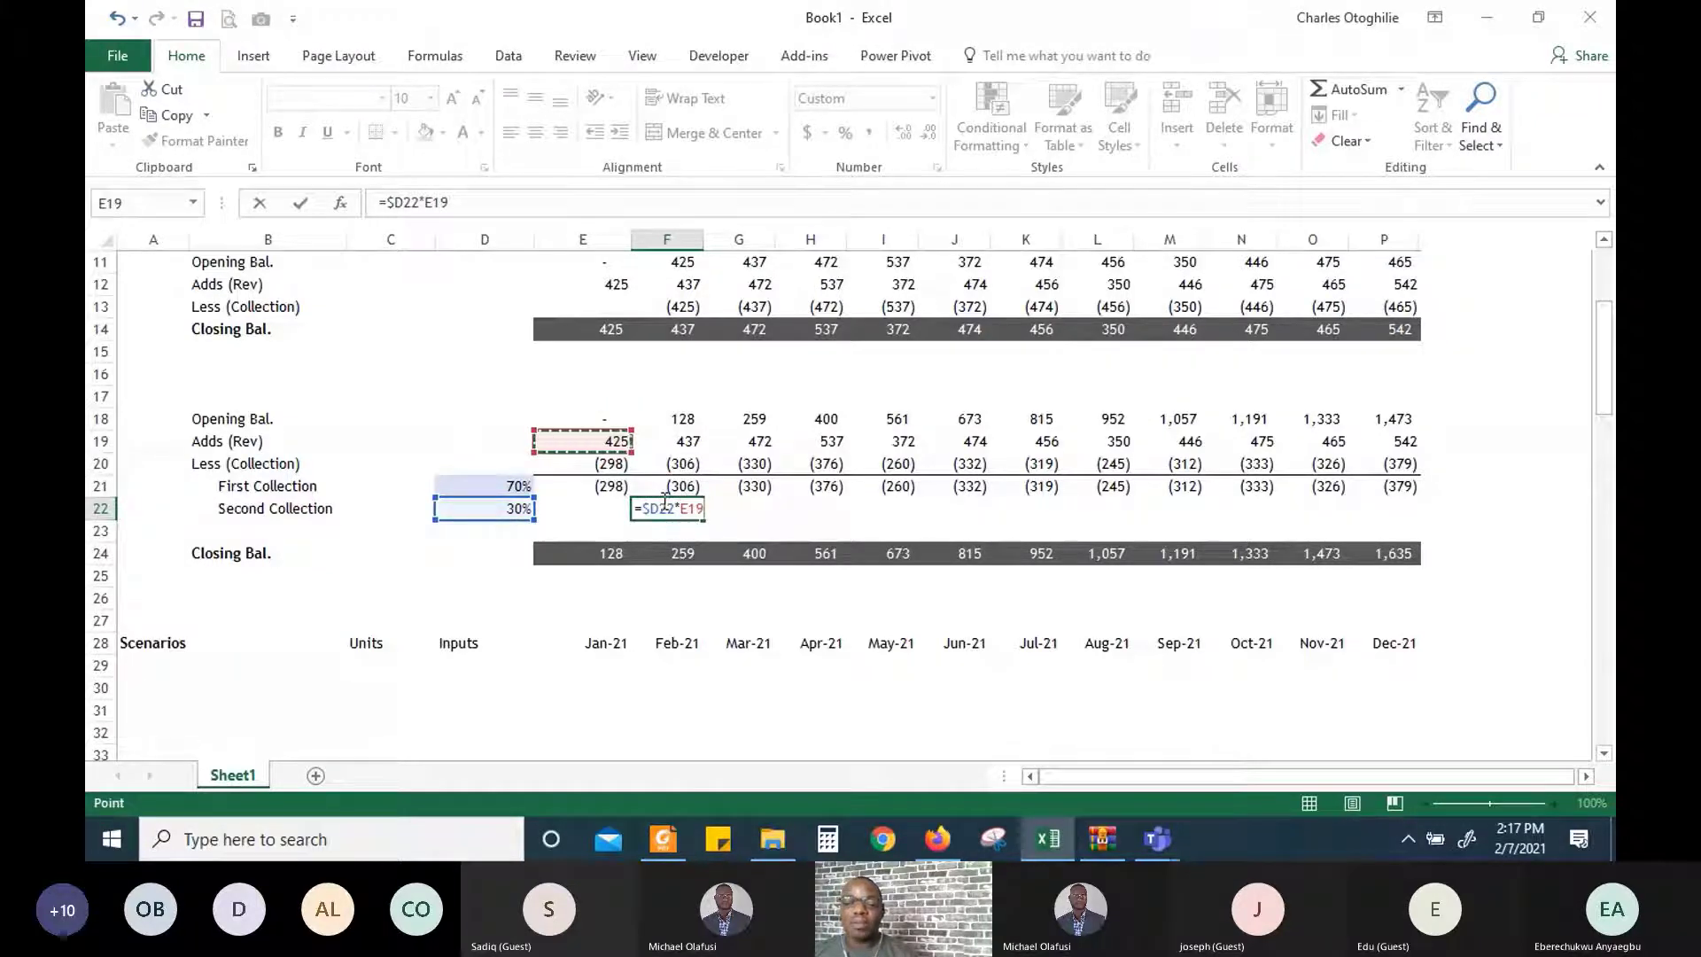
key(Return)
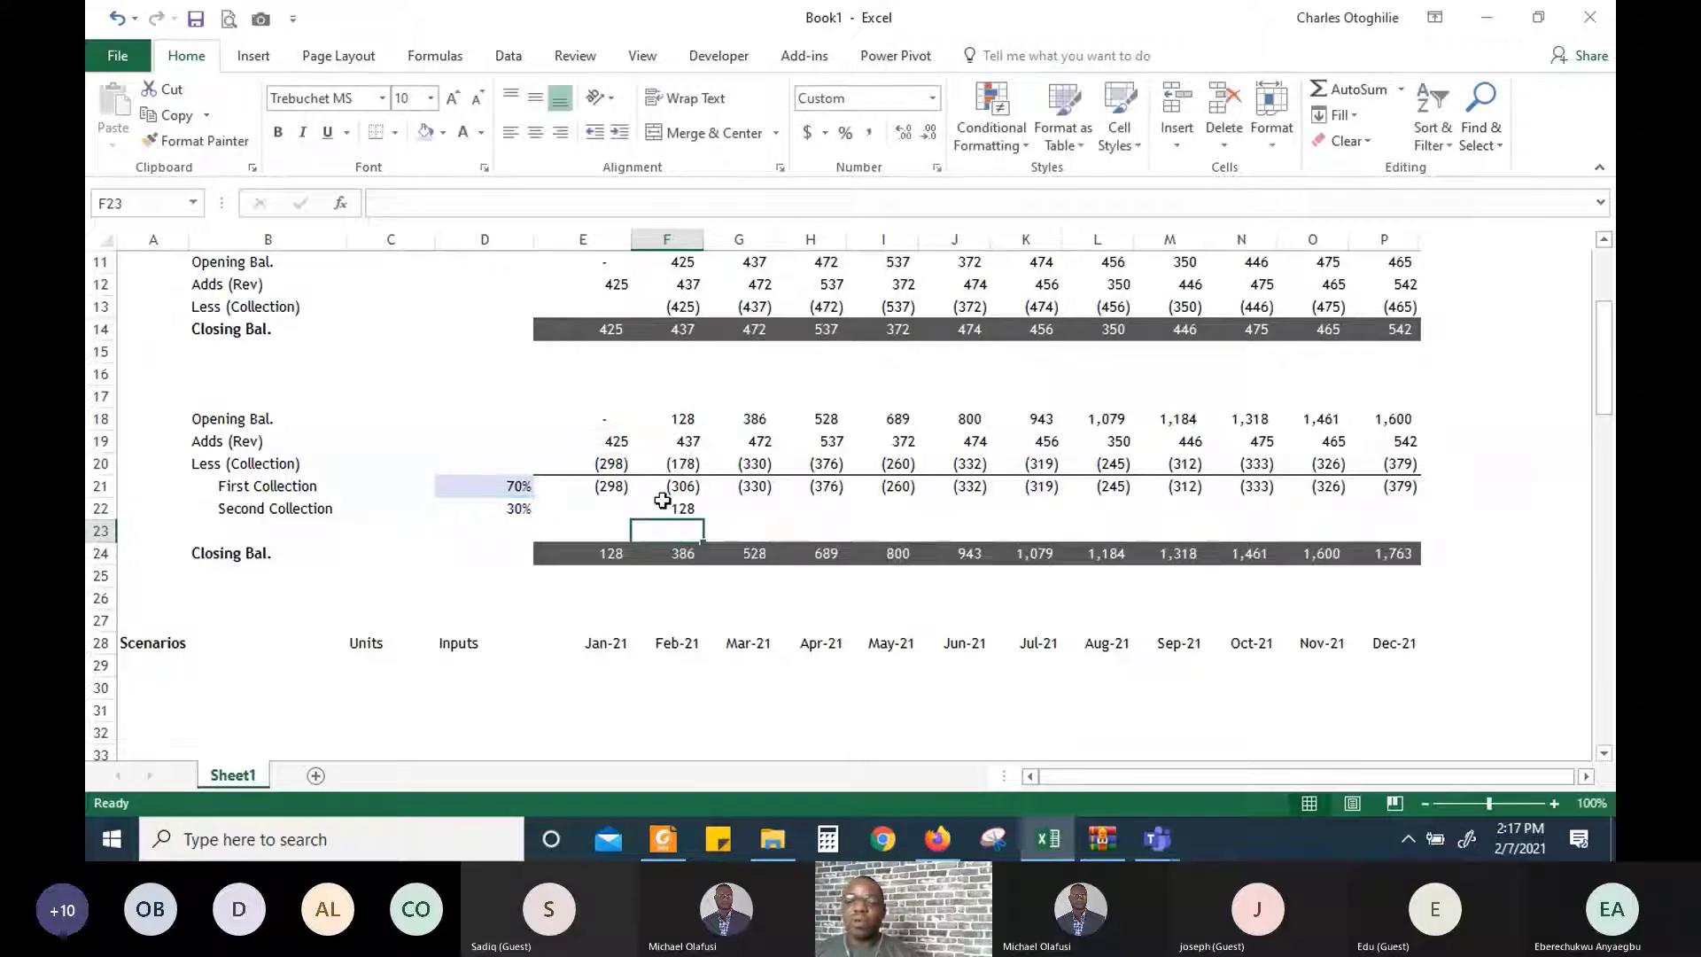
Make the February Second Collection formula in F22 negative, so it reads =-$D22*E19
click(671, 502)
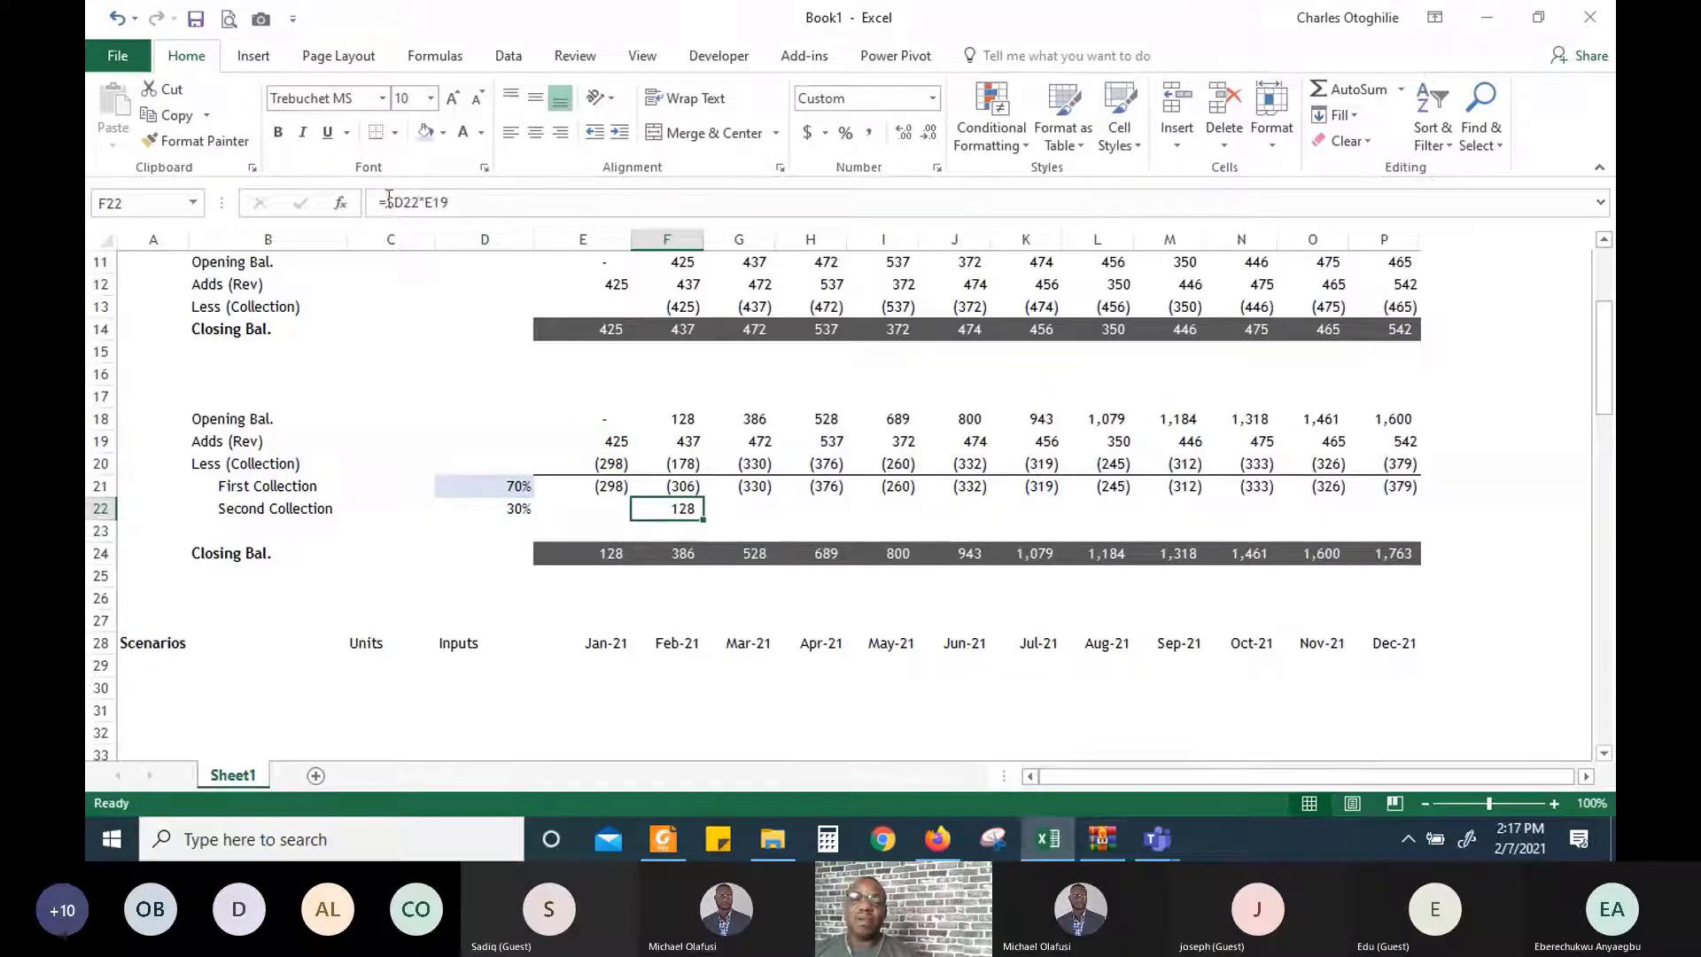
key(F2)
key(Home)
key(Right)
text(-)
key(Return)
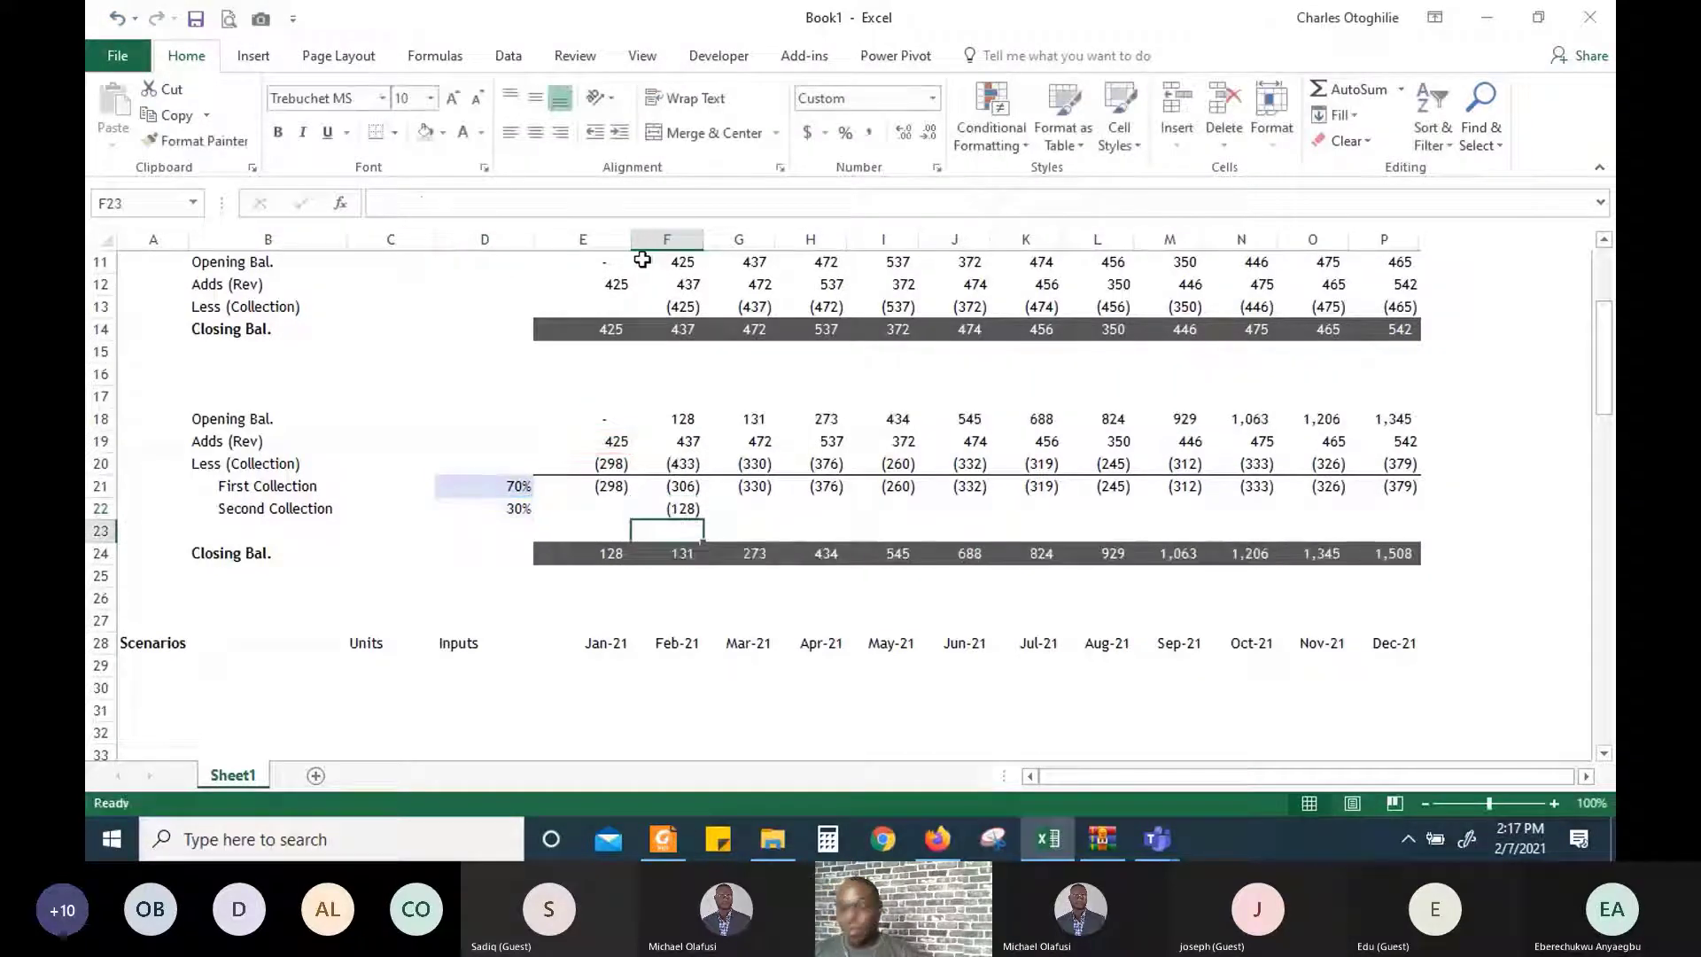
Fill the F22 Second Collection formula right through December in P22
key(Up)
key(shift+Right)
key(shift+Right)
key(shift+Right)
key(shift+Right)
key(shift+Right)
key(shift+Right)
key(shift+Right)
key(shift+Right)
key(shift+Right)
key(shift+Right)
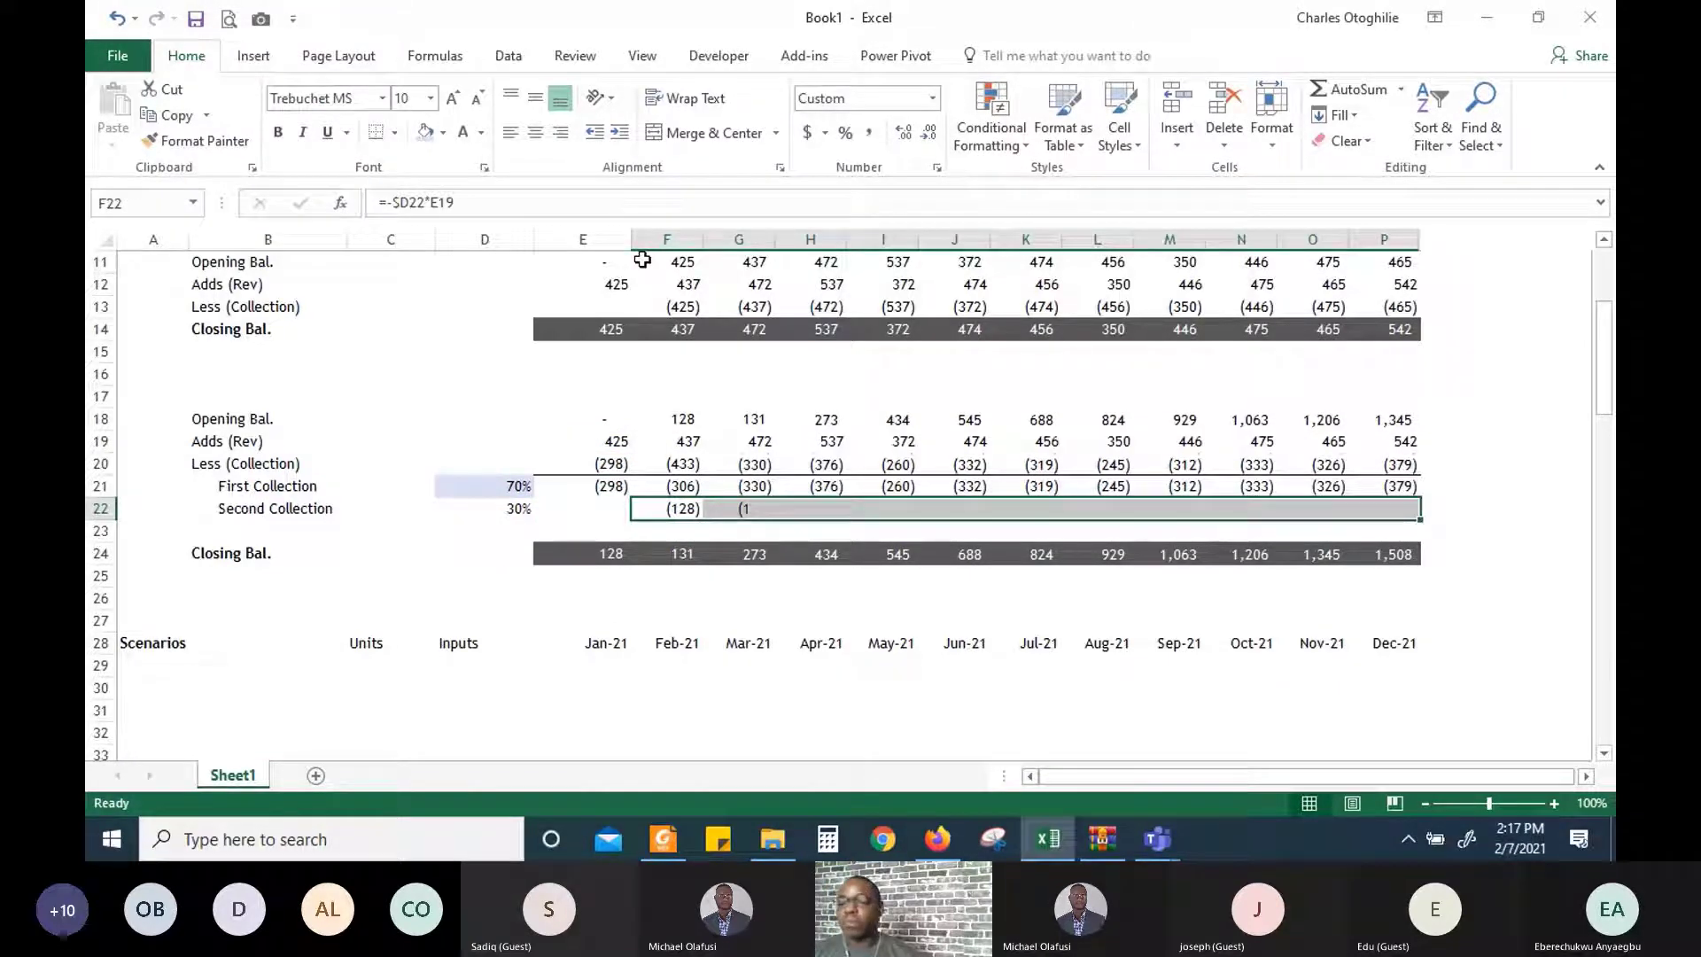
key(ctrl+r)
key(Down)
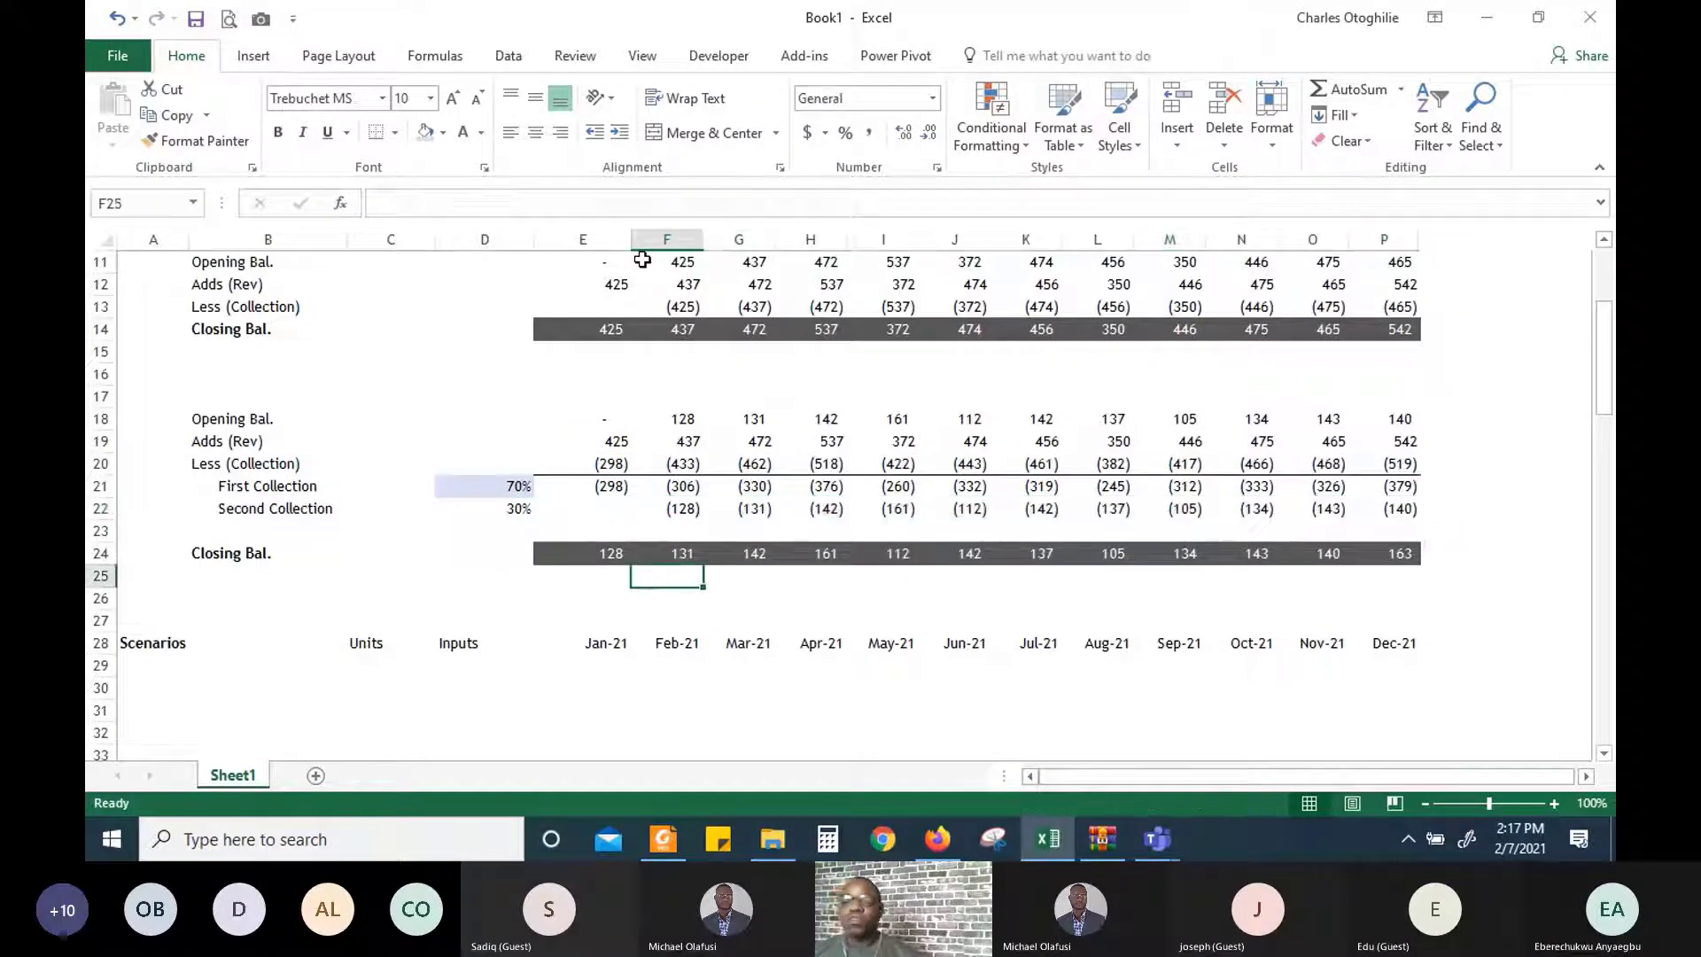
Delete the empty row 23 between Second Collection and Closing Bal
key(Down)
key(Up)
key(Up)
key(Up)
key(Down)
key(Down)
key(shift+space)
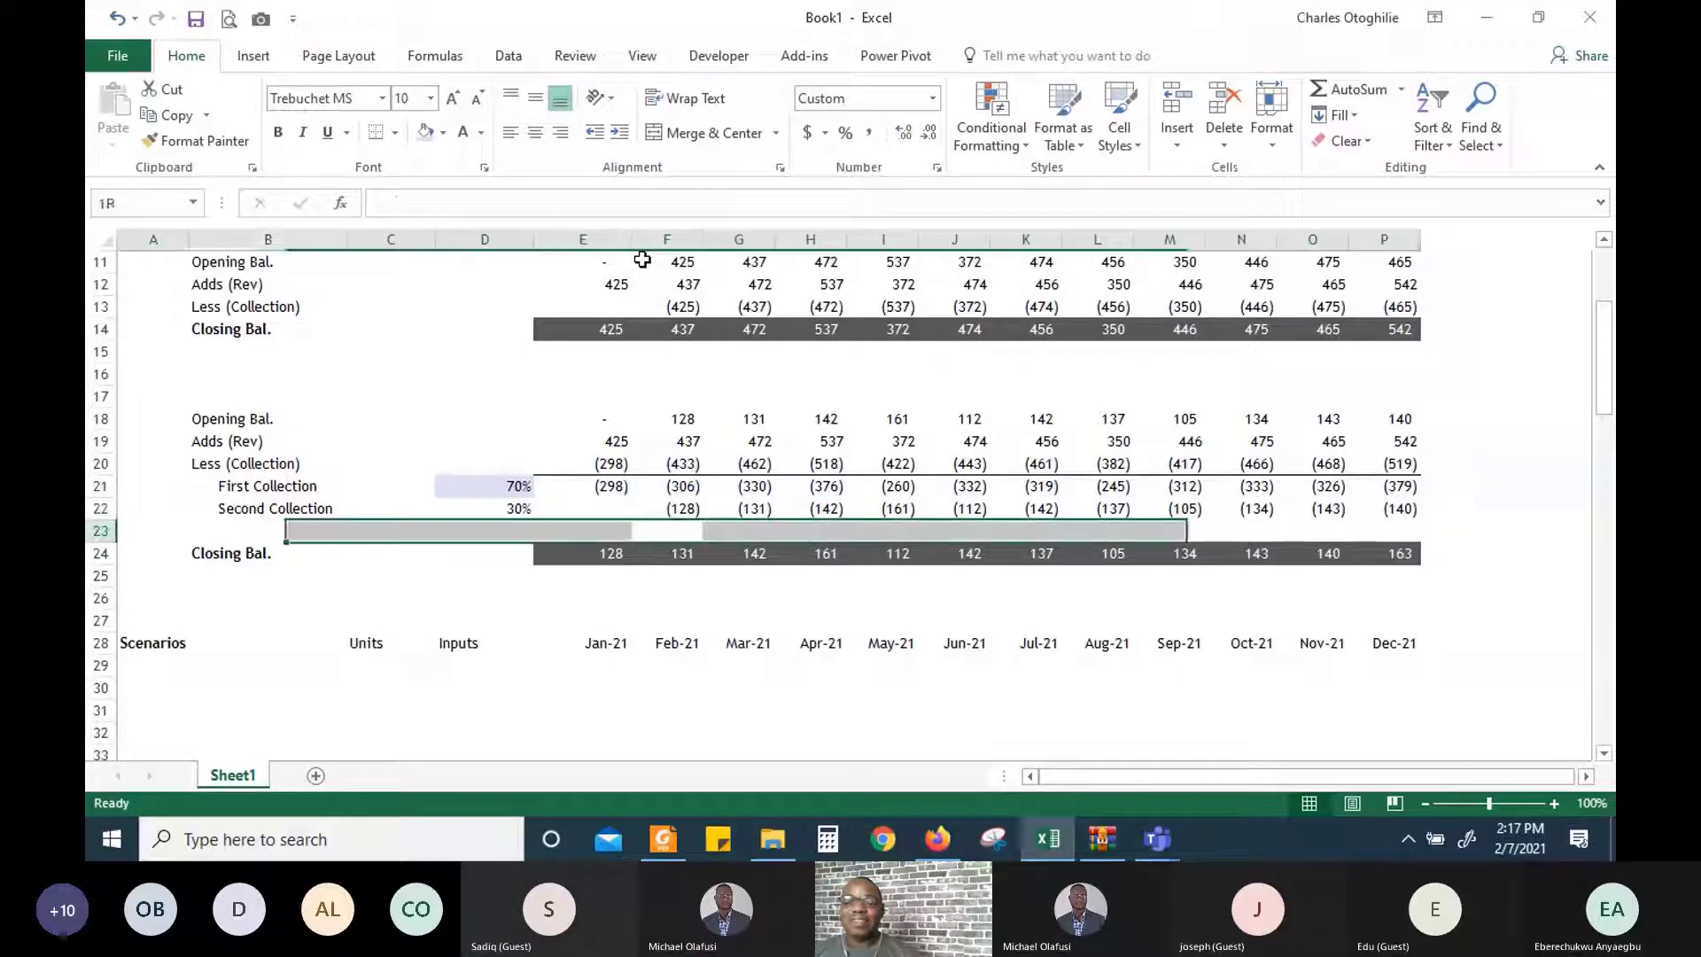
key(ctrl+minus)
key(Down)
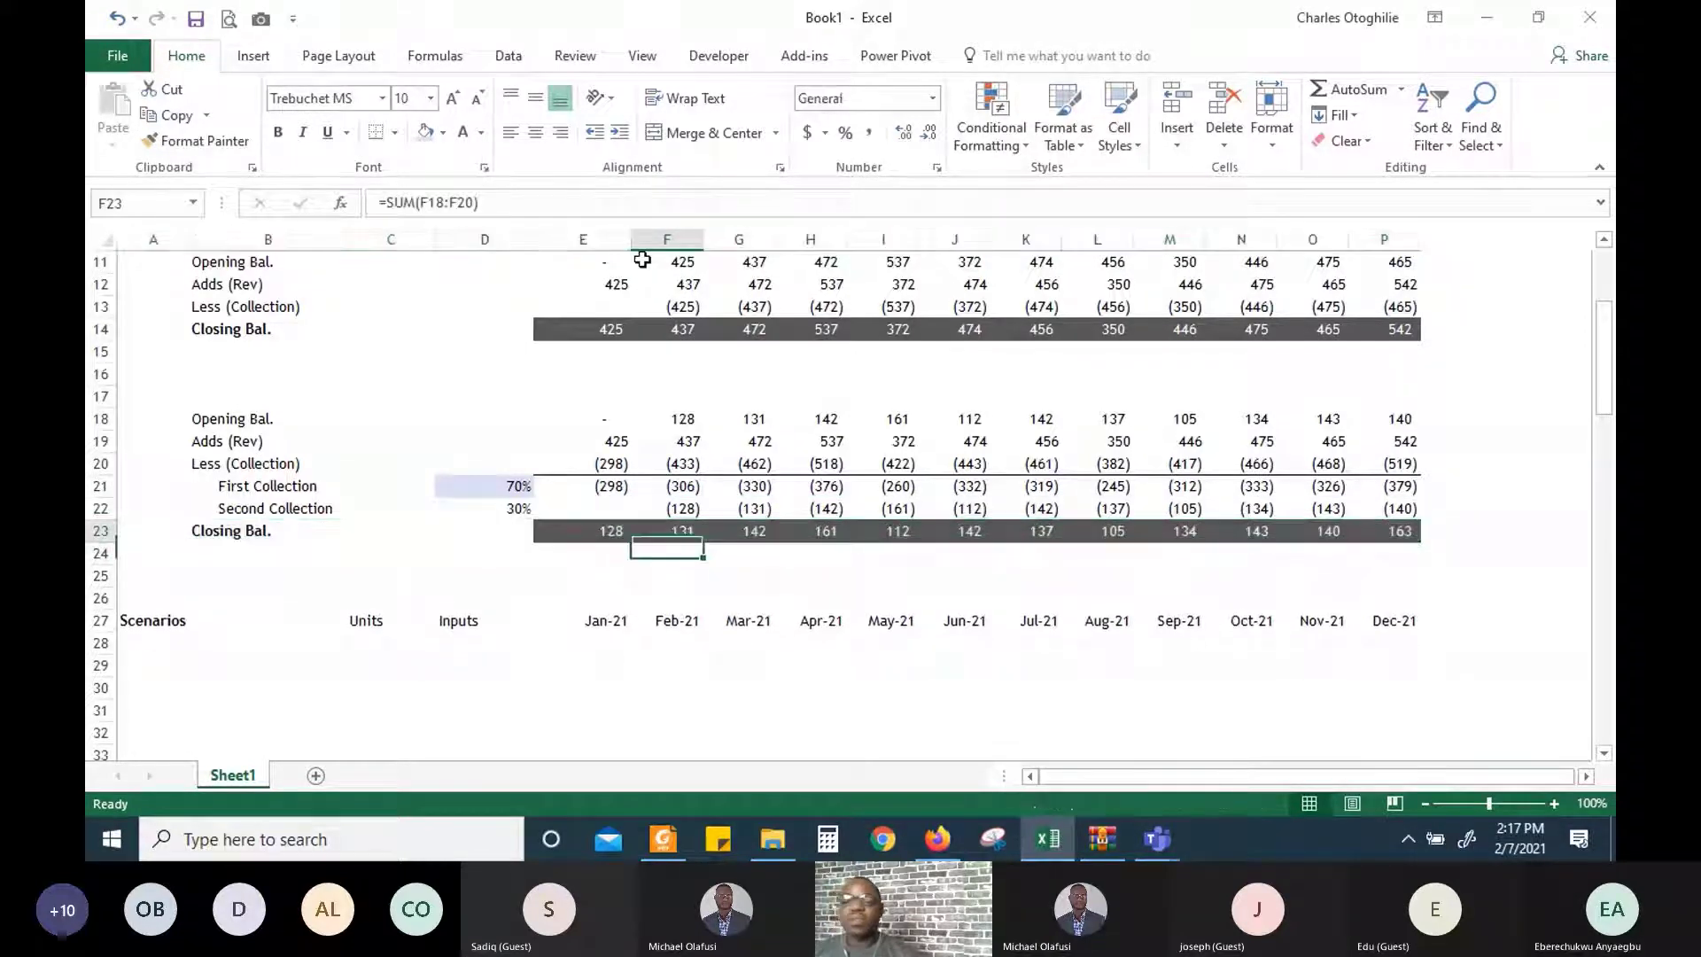
Examine the Second Collection formulas across the months to December, ending at the December closing balance in P23
key(Up)
key(Up)
key(Up)
key(Down)
key(Right)
key(Right)
key(Right)
key(Right)
key(Right)
key(Right)
key(Right)
key(Right)
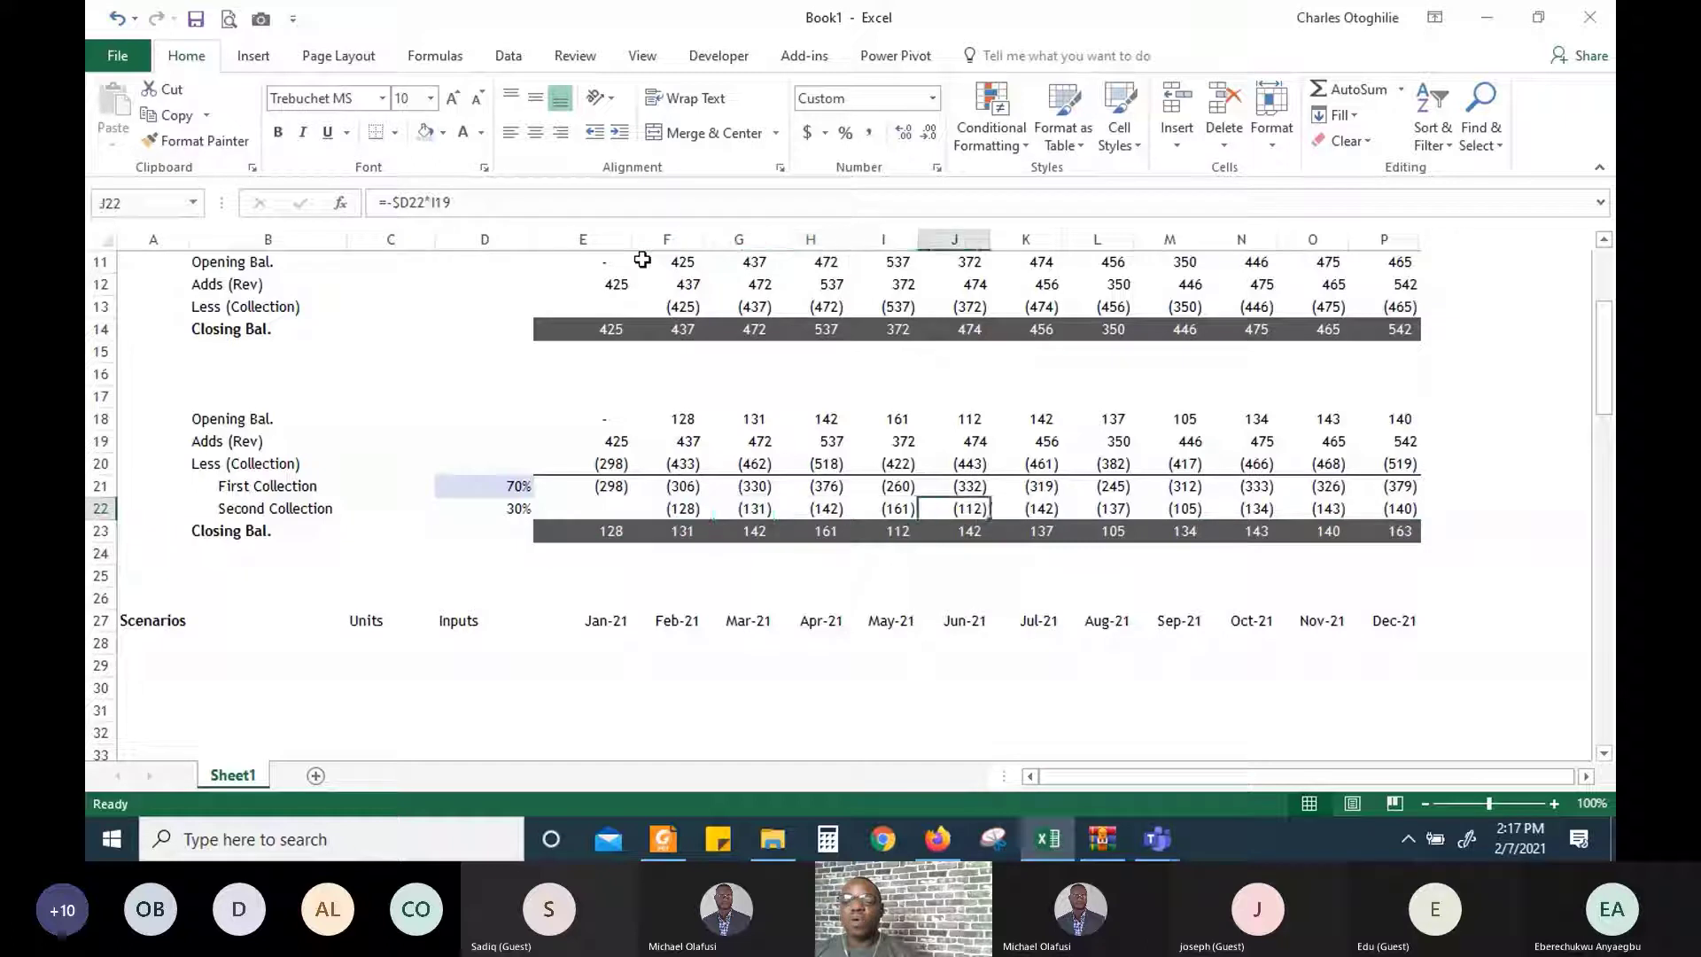
key(Down)
key(Right)
key(Right)
key(Up)
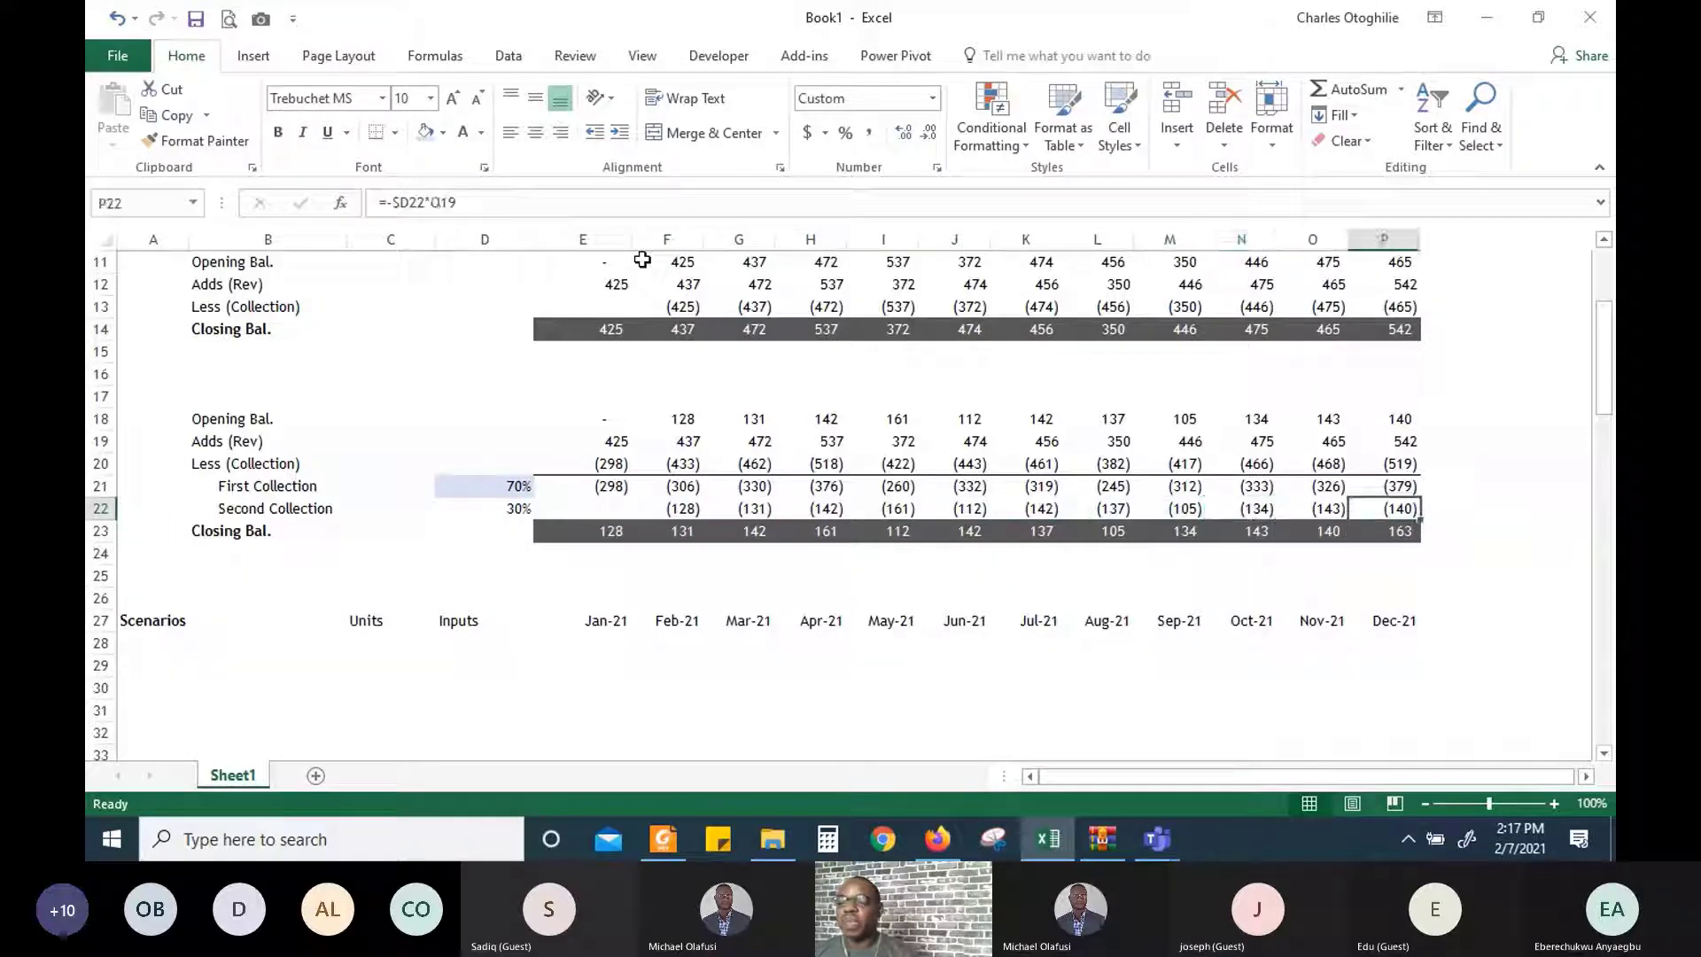
key(Down)
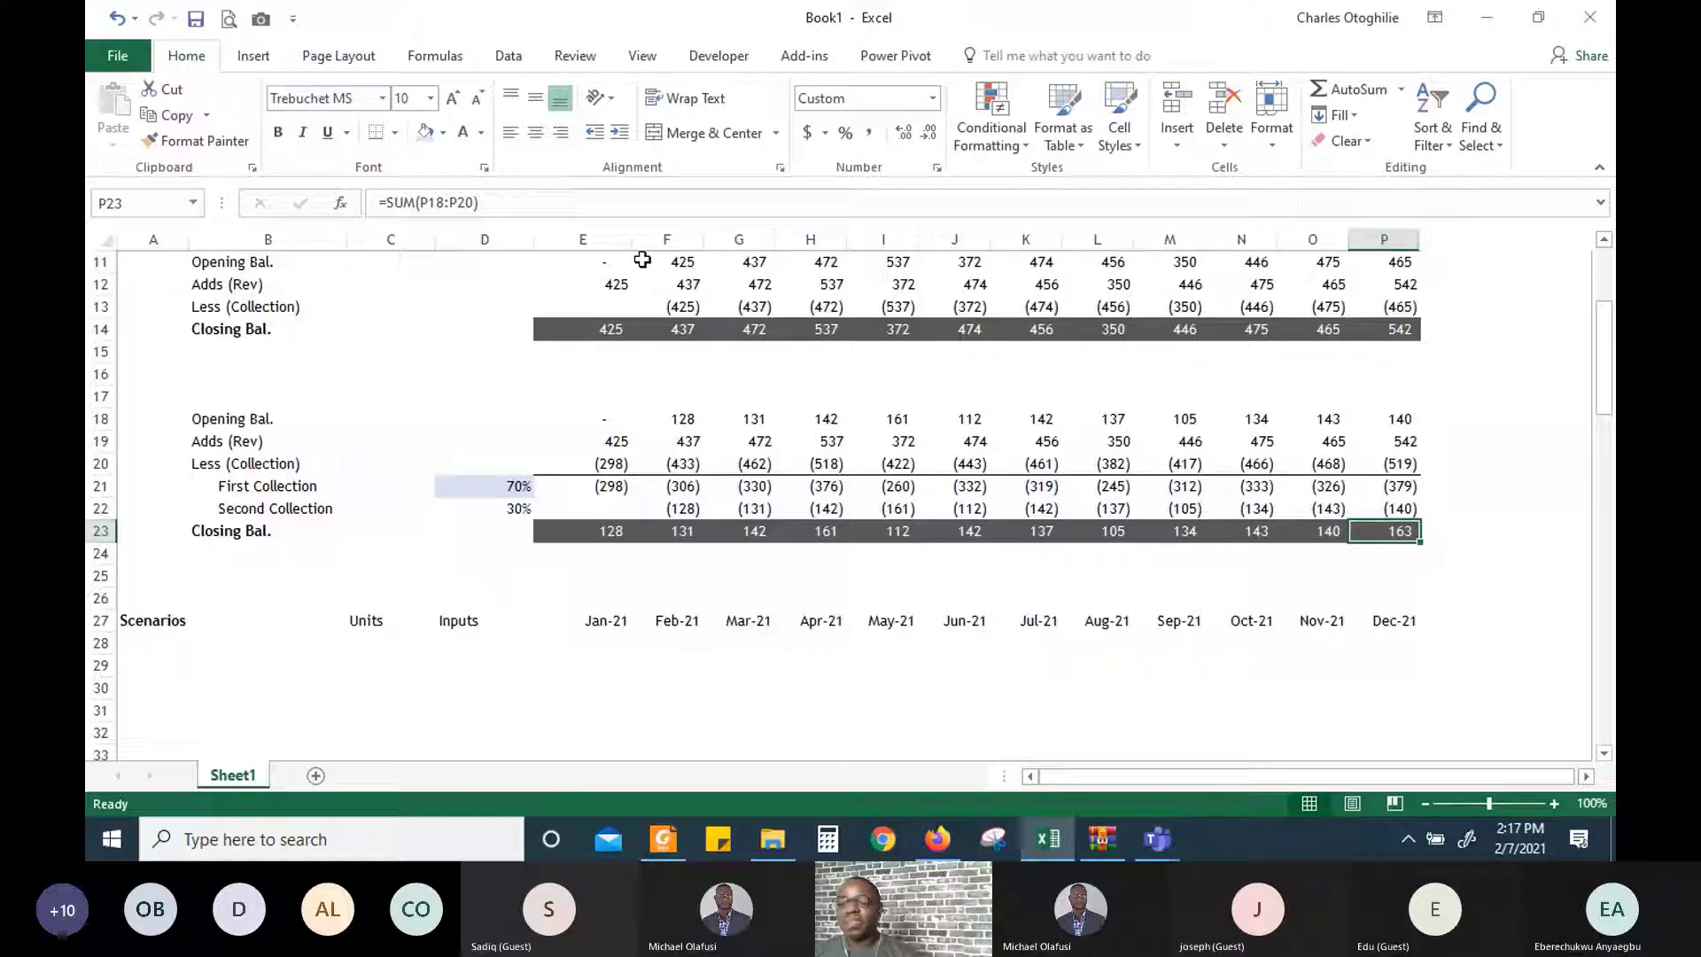
Compare the December closing balance of the first block in P14 with that of the second block in P23
key(Up)
key(Up)
key(Up)
key(Up)
key(Up)
key(Up)
key(Up)
key(Up)
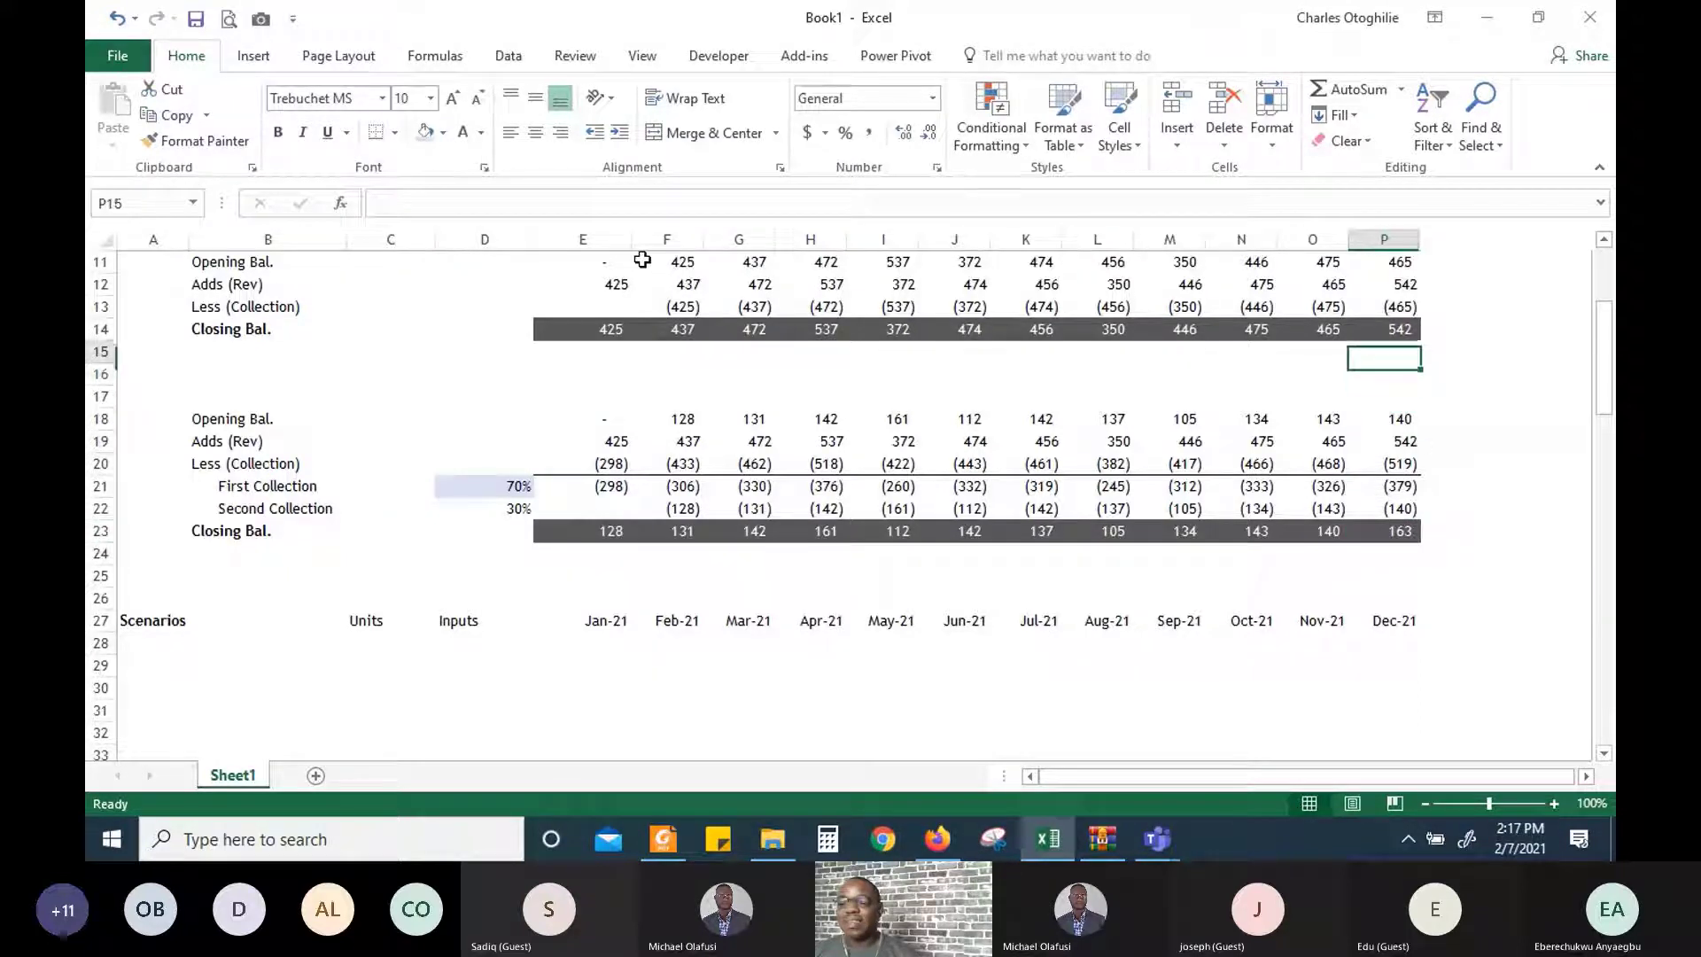
key(Up)
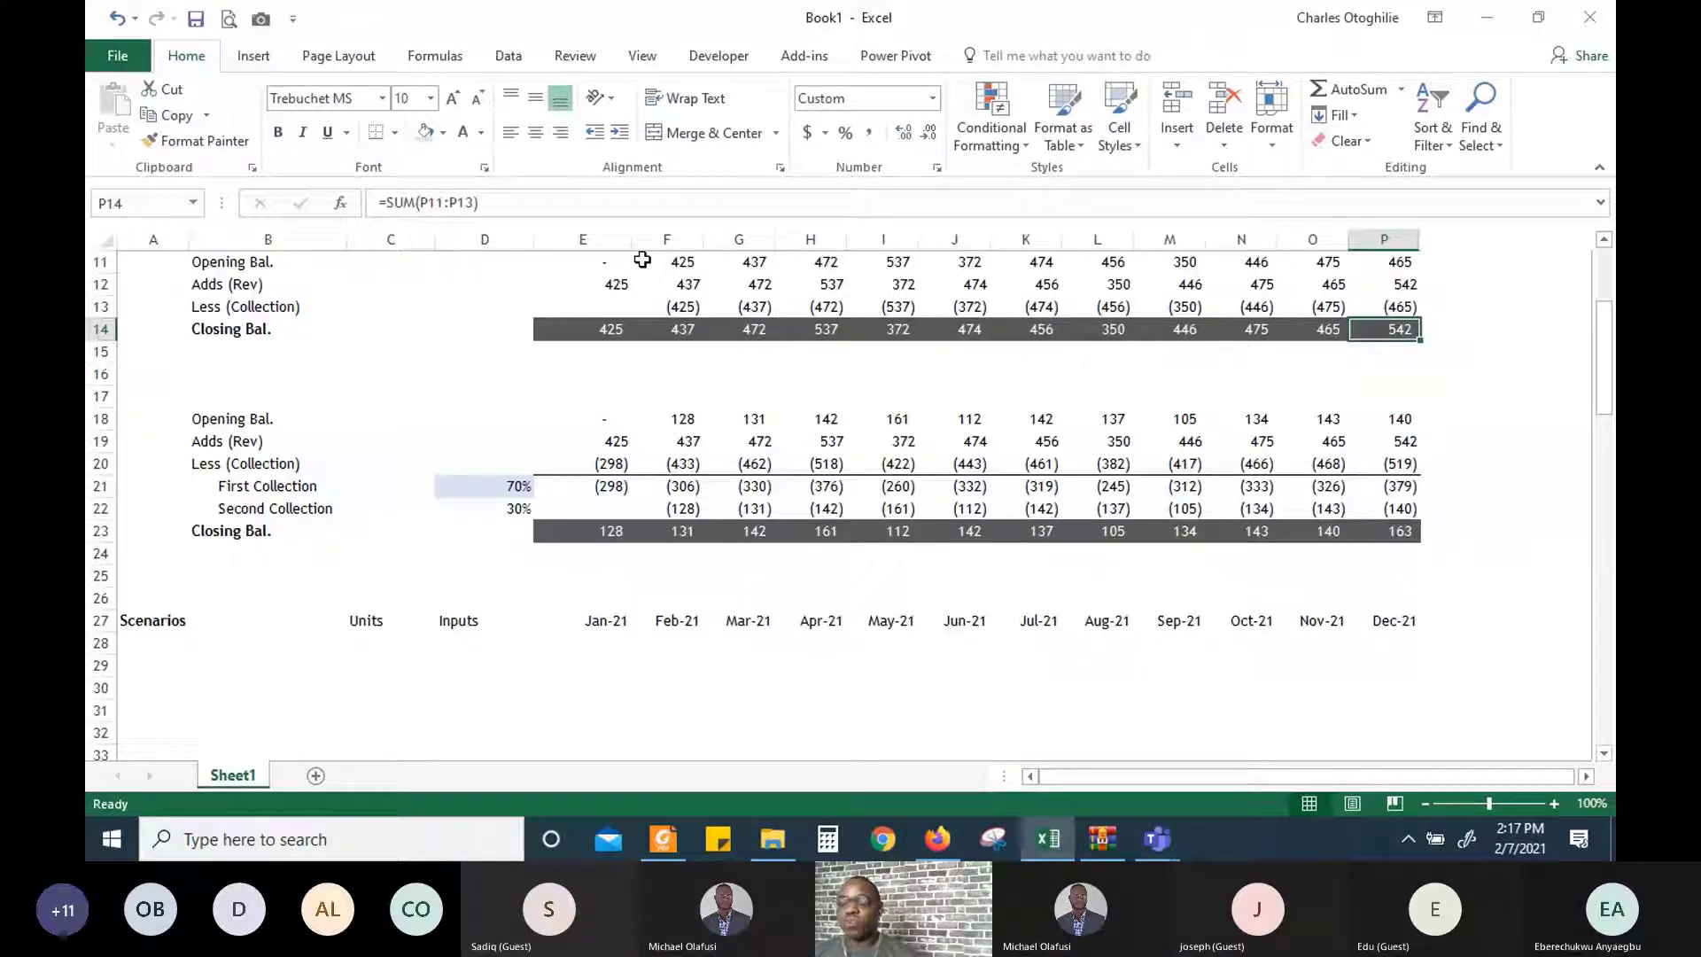
key(Down)
key(Down)
key(Down)
key(Down)
key(Down)
key(Down)
key(Down)
key(Down)
key(Down)
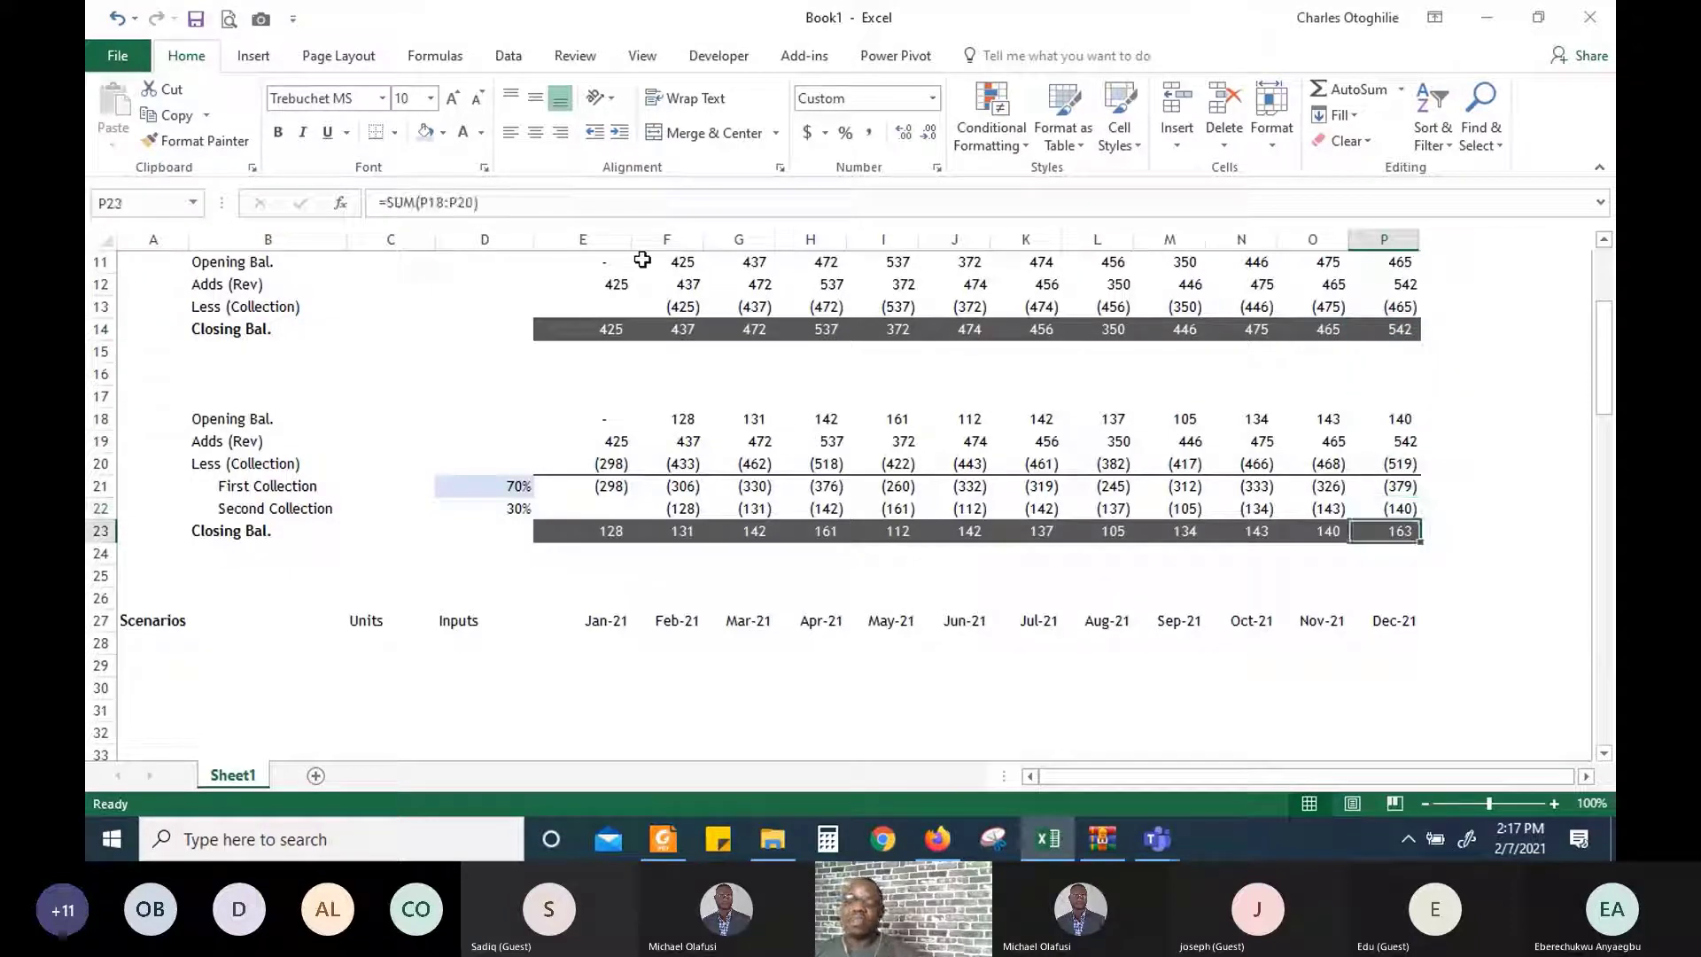
Review the First Collection formulas in row 21 from December back to January
key(Up)
key(Up)
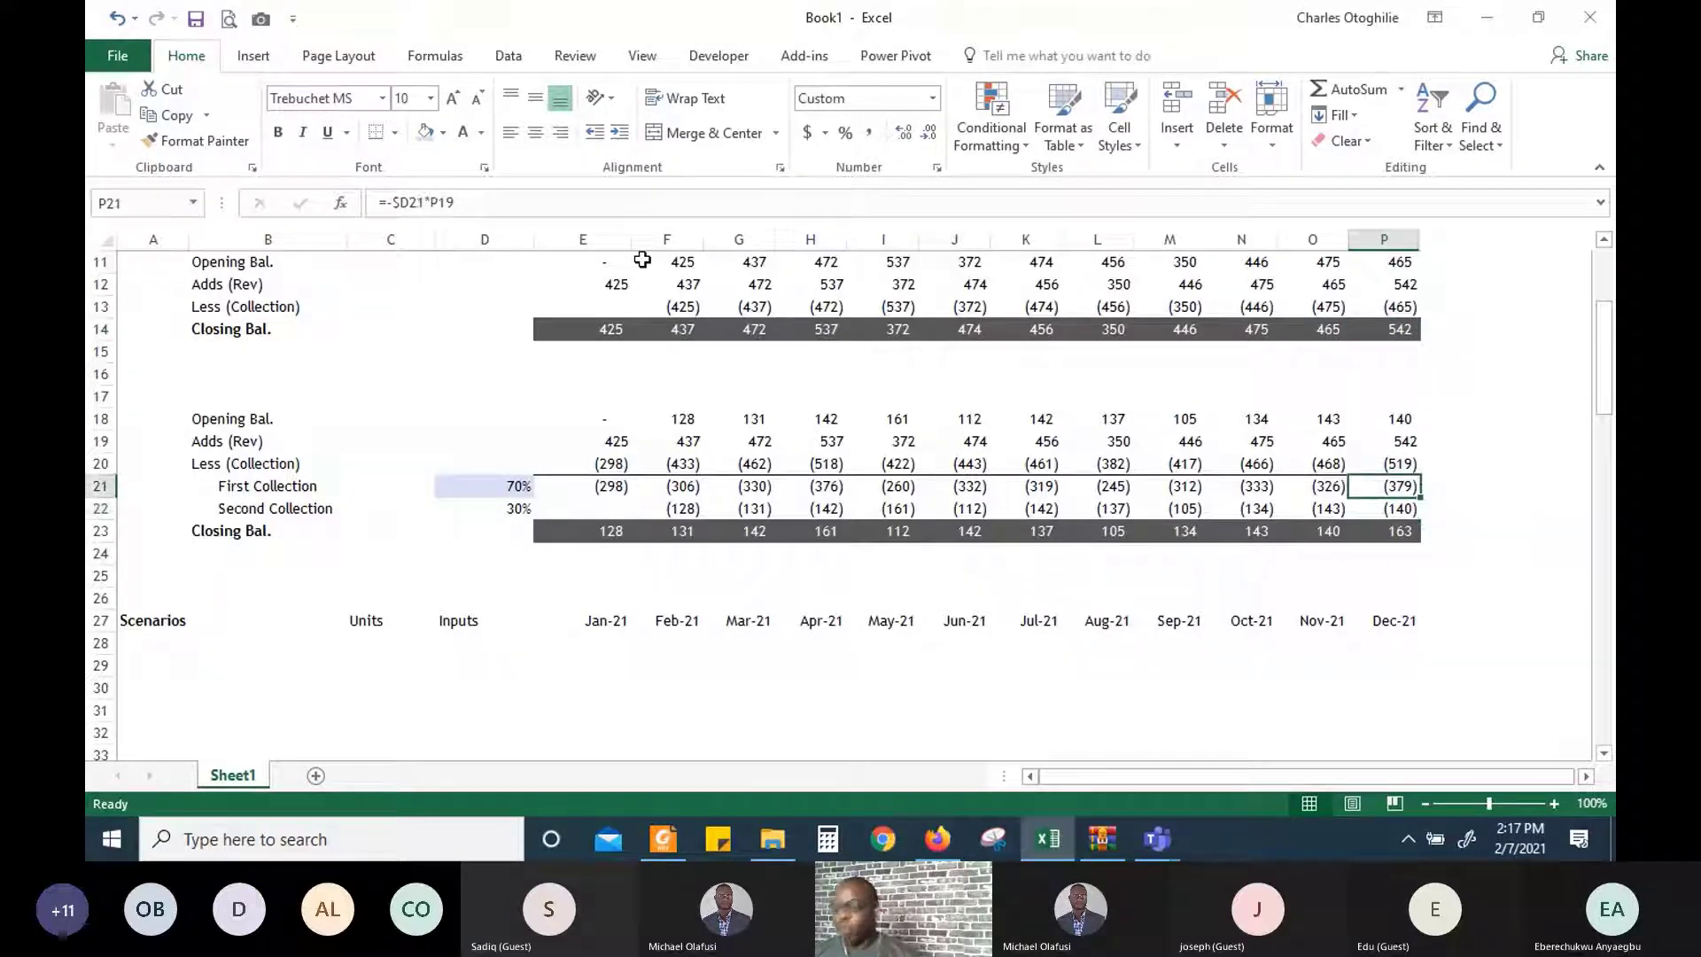
key(Left)
key(Left)
key(Left)
key(Left)
key(Left)
key(Left)
key(Left)
key(Left)
key(Left)
key(Left)
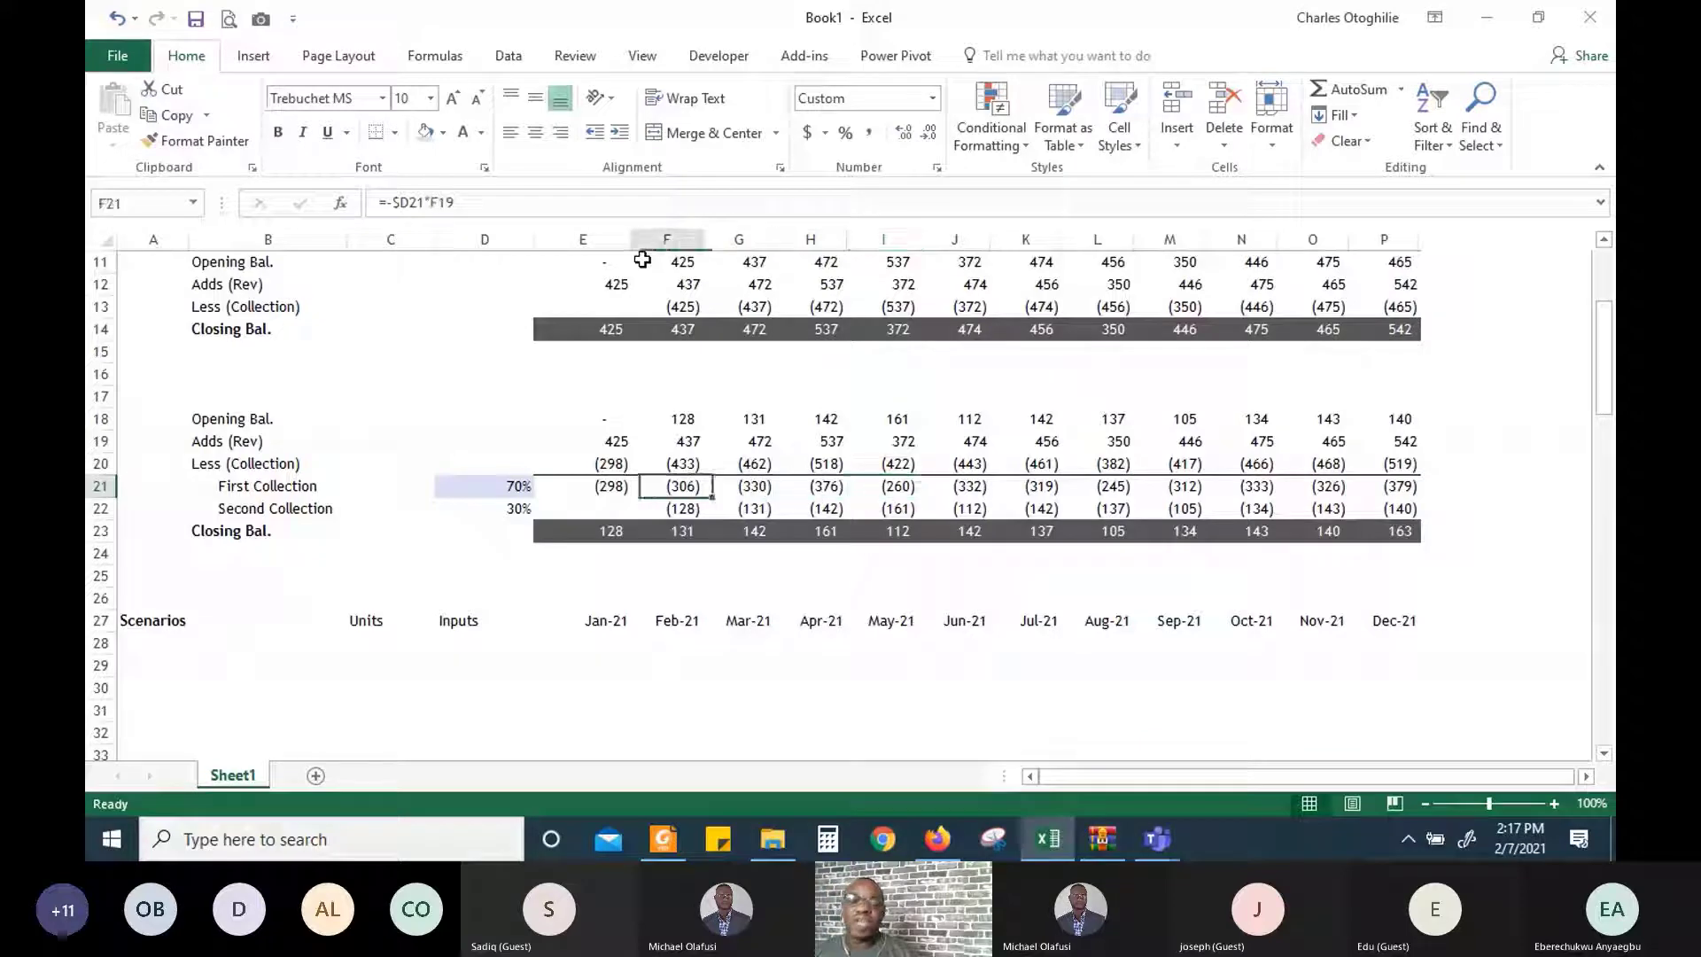
key(Left)
Trace January upwards to the Revenue input in E8, and check the first block's closing balance in E14
key(Up)
key(Up)
key(Up)
key(Up)
key(Up)
key(Up)
key(Up)
key(Up)
key(Up)
key(Up)
key(Up)
key(Up)
key(Up)
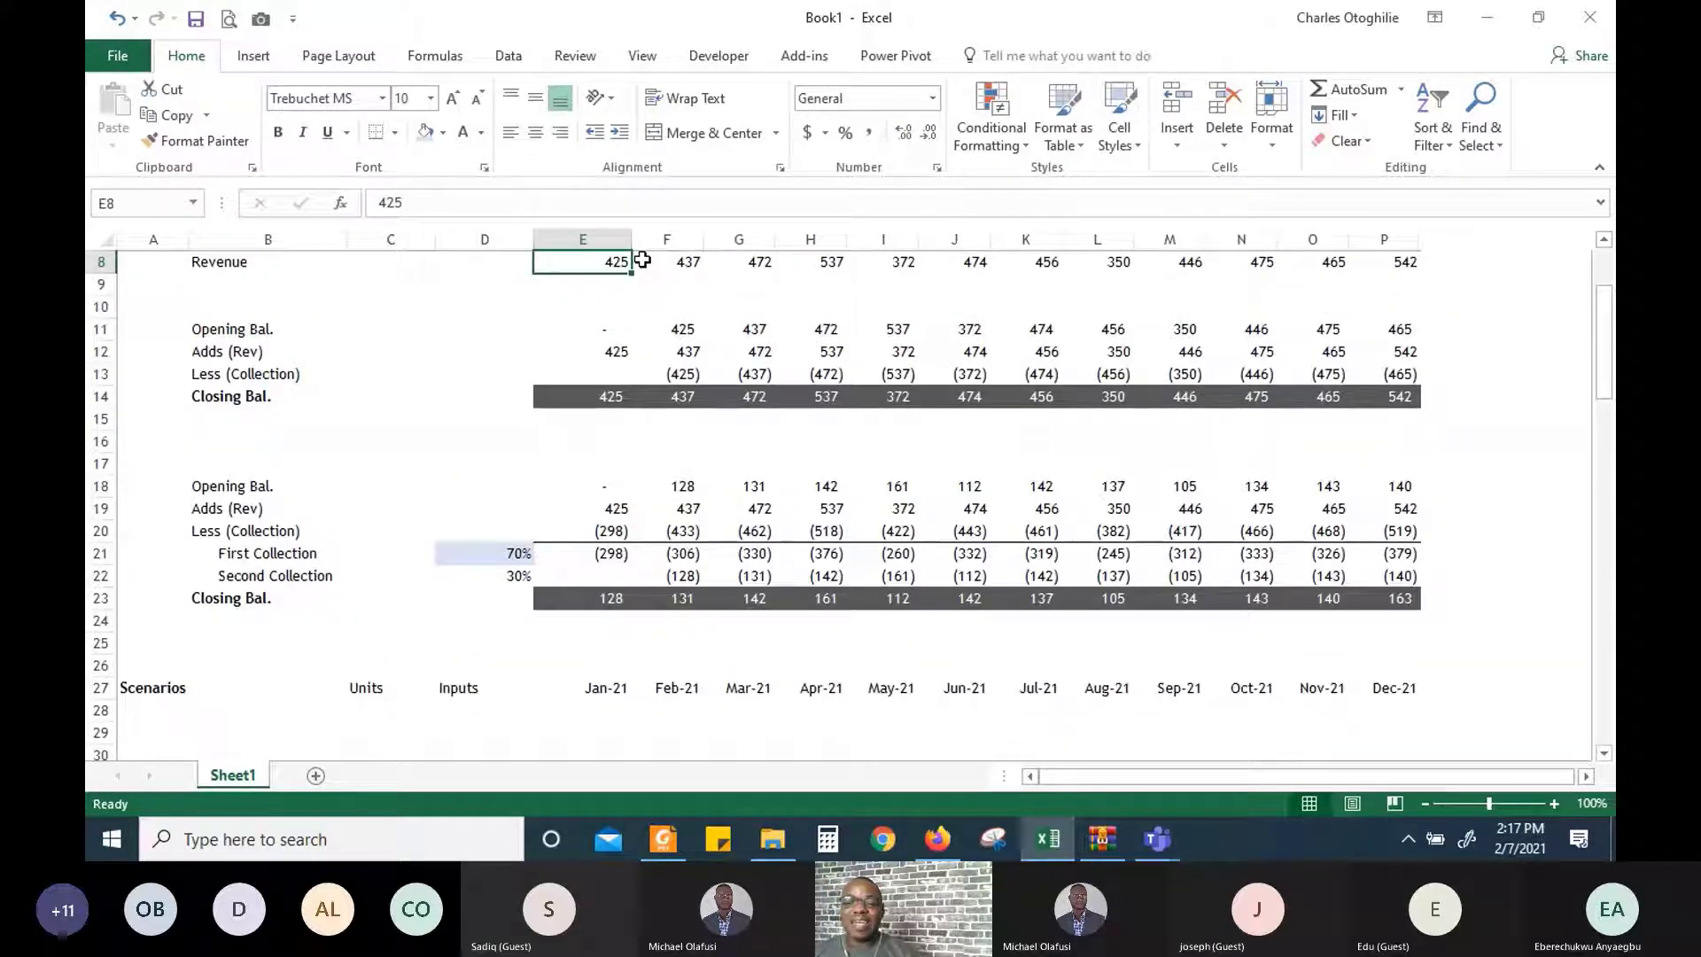
key(Down)
key(Down)
key(Down)
key(Down)
key(Down)
key(Down)
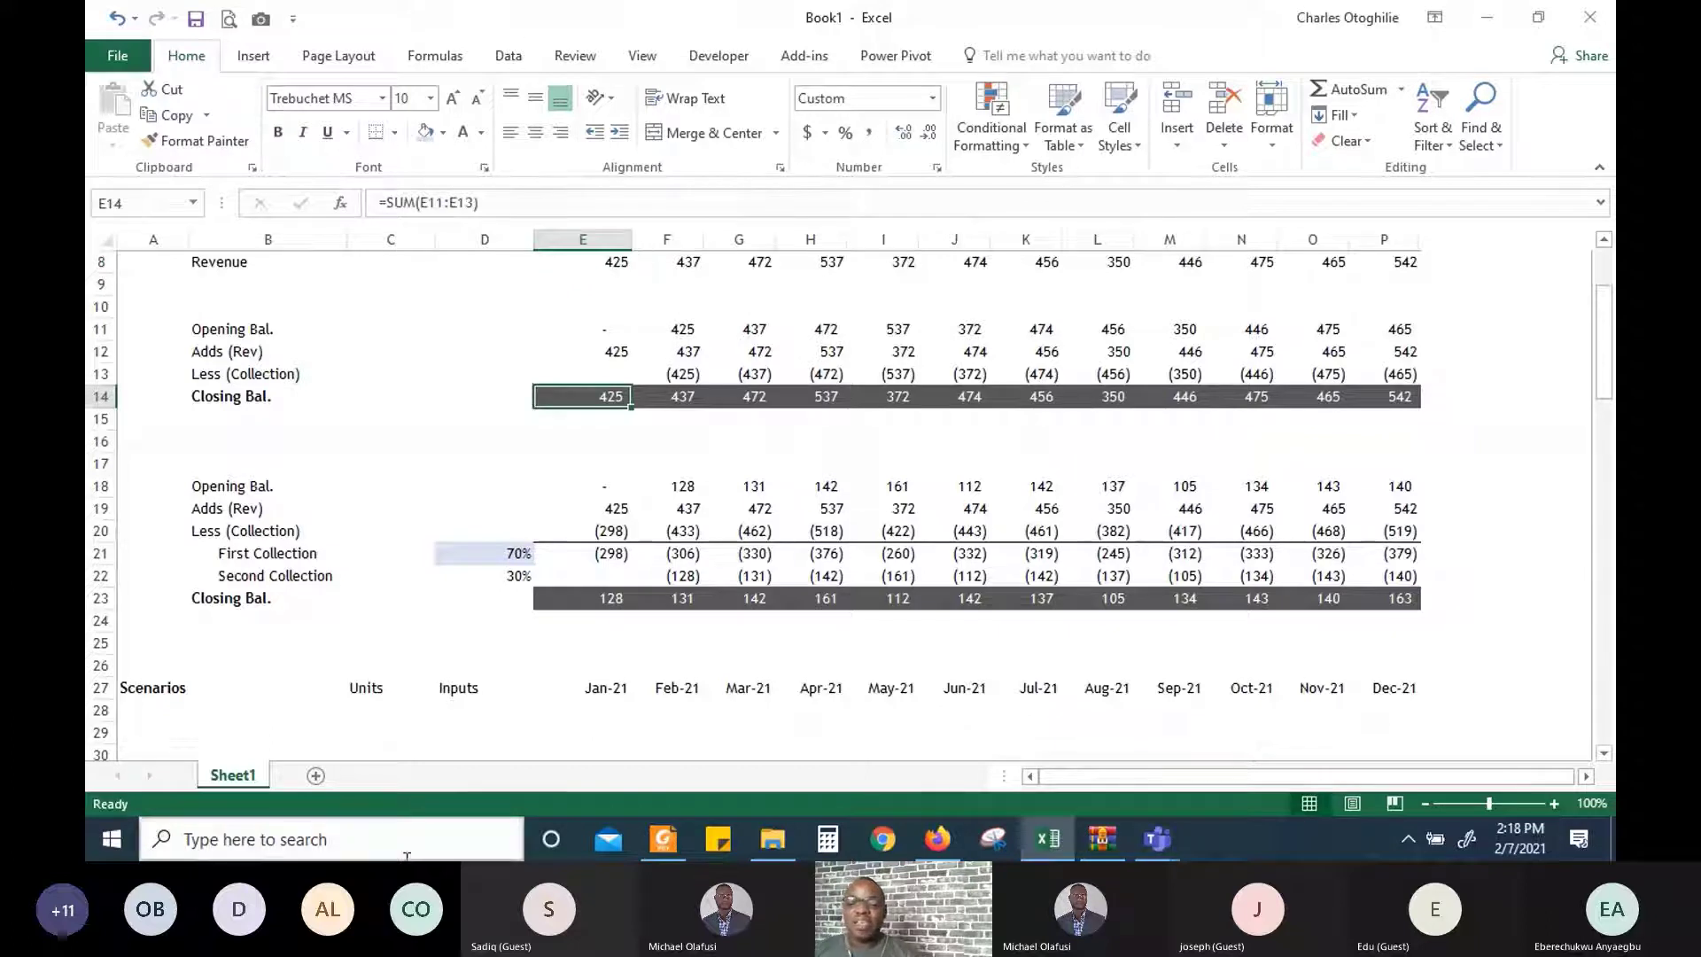
Select the second block's closing balances E23:P23 for review, and check the February closing balance formula in F23
click(615, 601)
key(shift+Right)
key(shift+Right)
key(shift+Right)
key(shift+Right)
key(shift+Right)
key(shift+Right)
key(shift+Right)
key(shift+Right)
key(shift+Right)
key(shift+Right)
key(shift+Right)
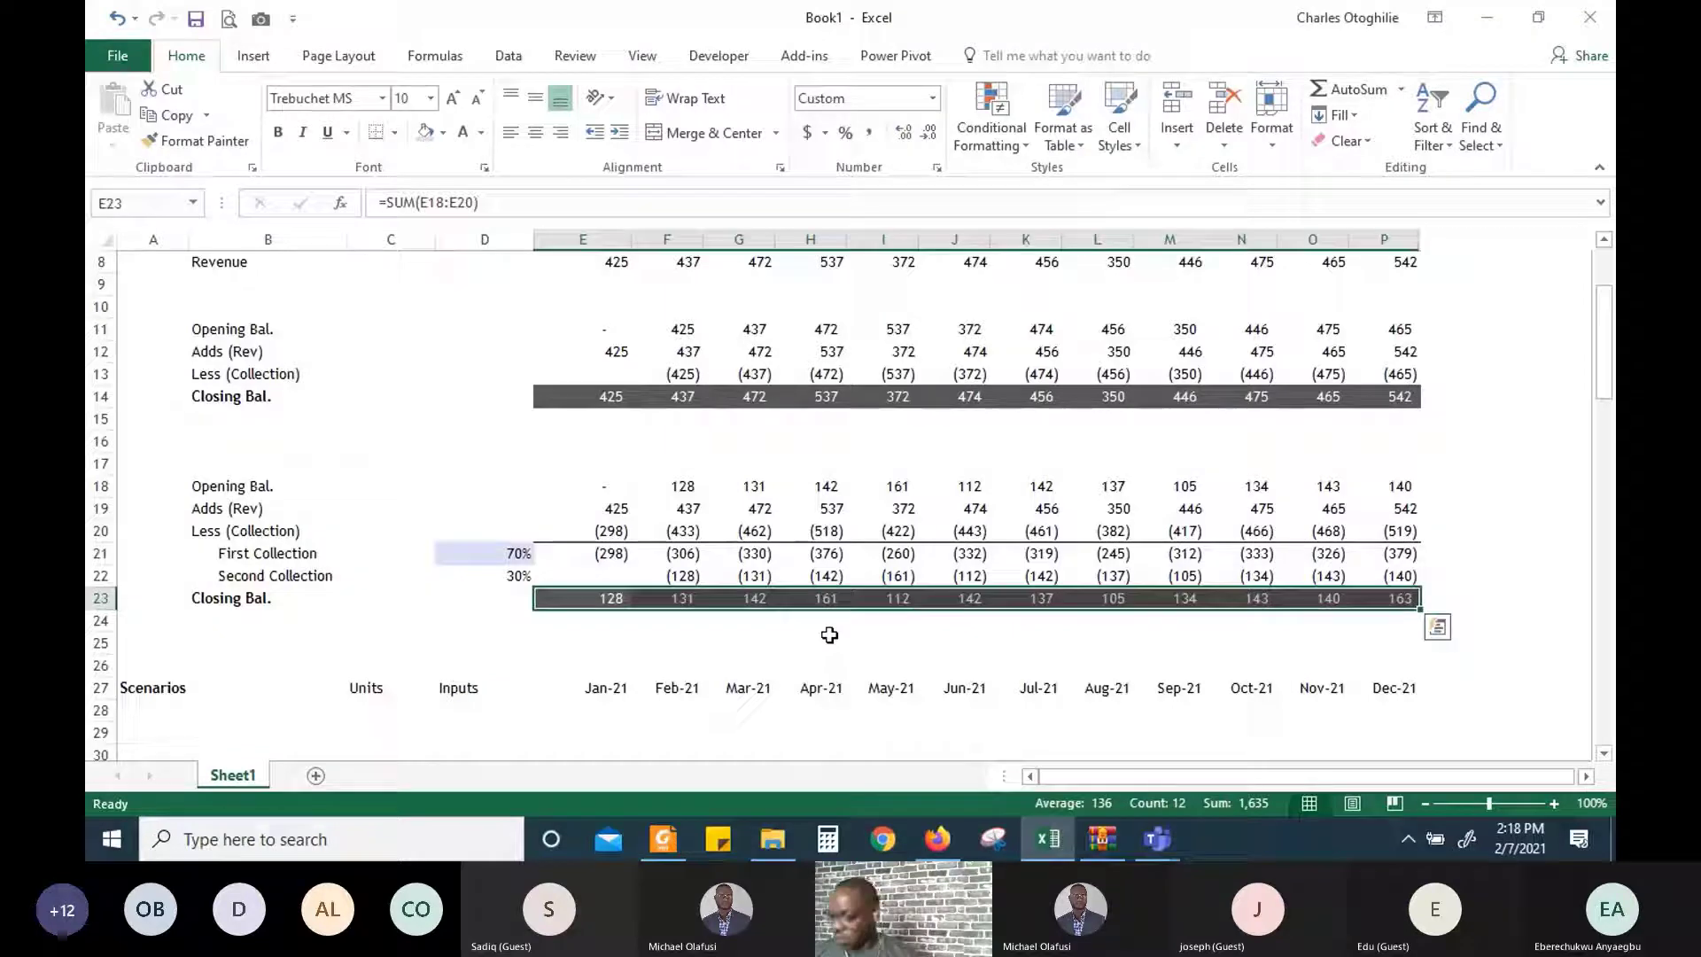
key(Left)
key(Left)
key(Right)
key(Right)
key(Right)
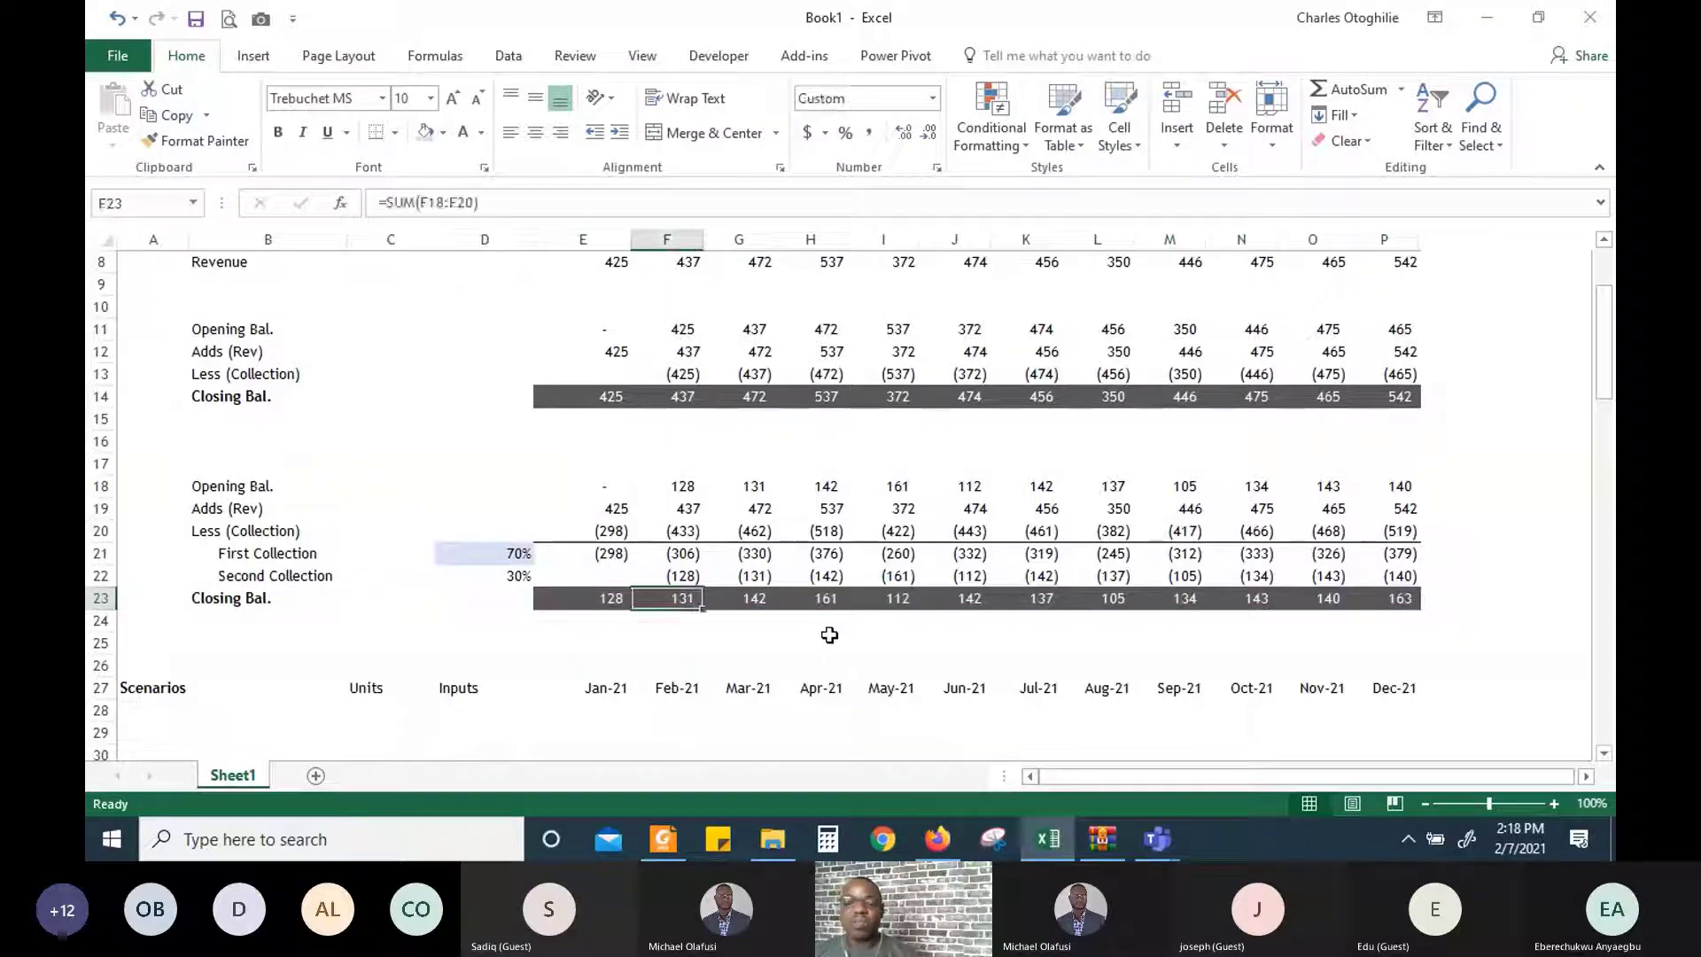
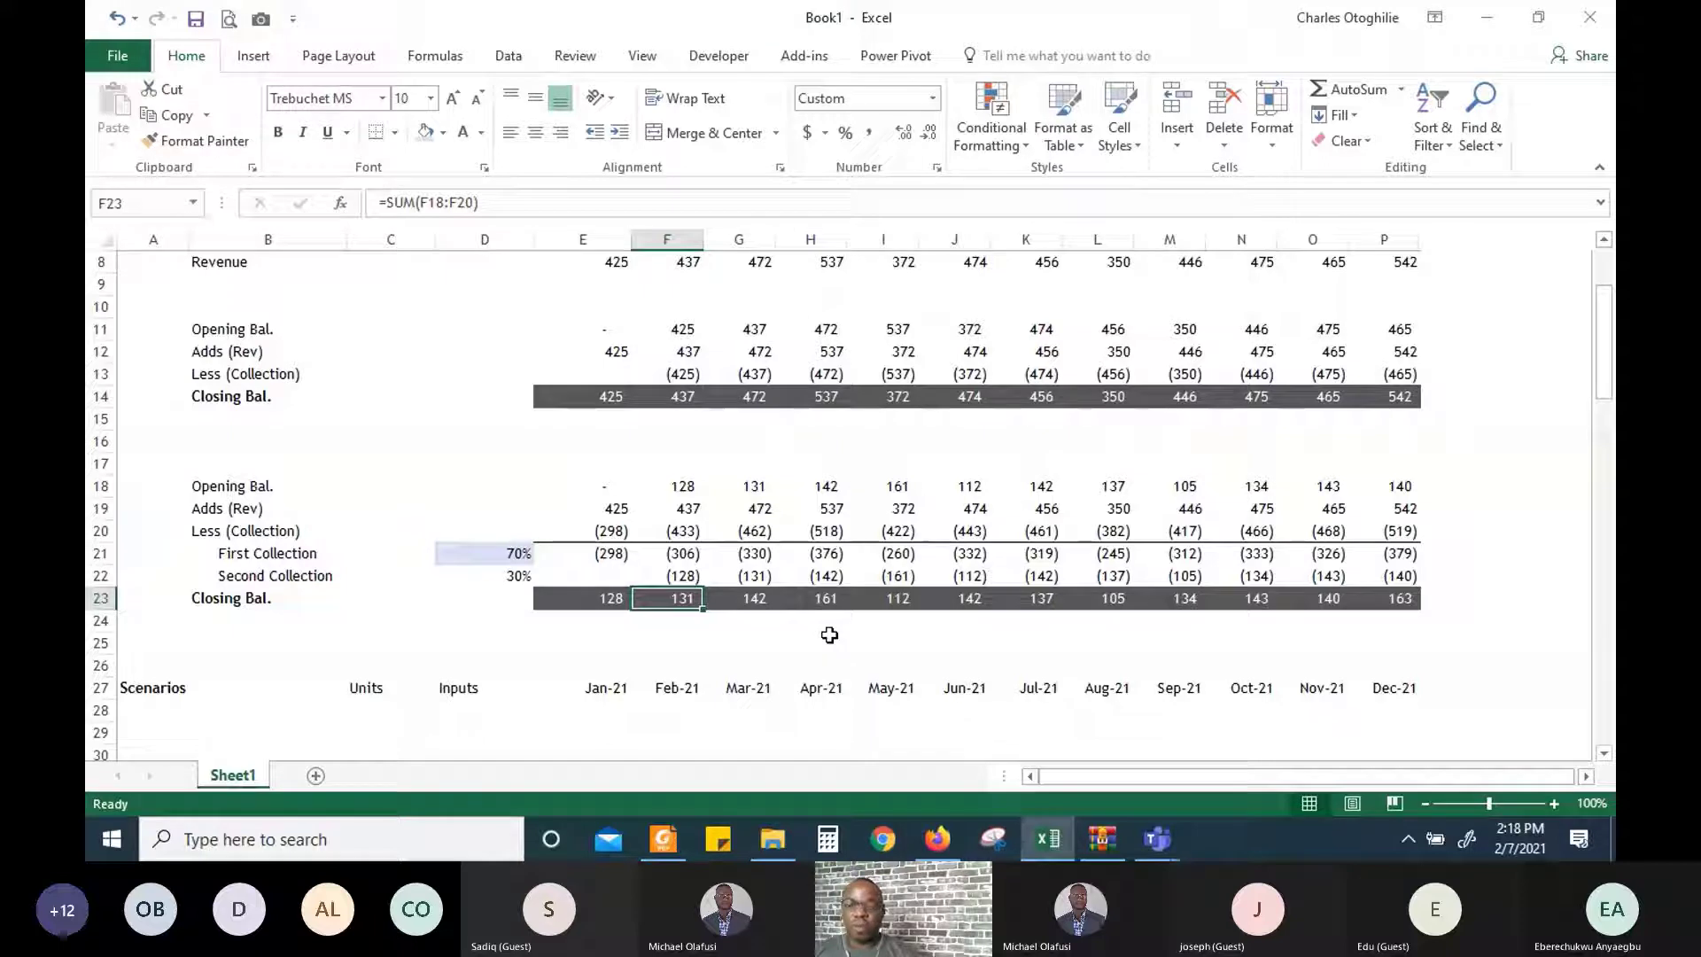
Select the total collections E20:P20 to review them, and check the February revenue addition in F19
click(594, 533)
key(shift+Right)
key(shift+Right)
key(shift+Right)
key(shift+Right)
key(shift+Right)
key(shift+Right)
key(shift+Right)
key(shift+Right)
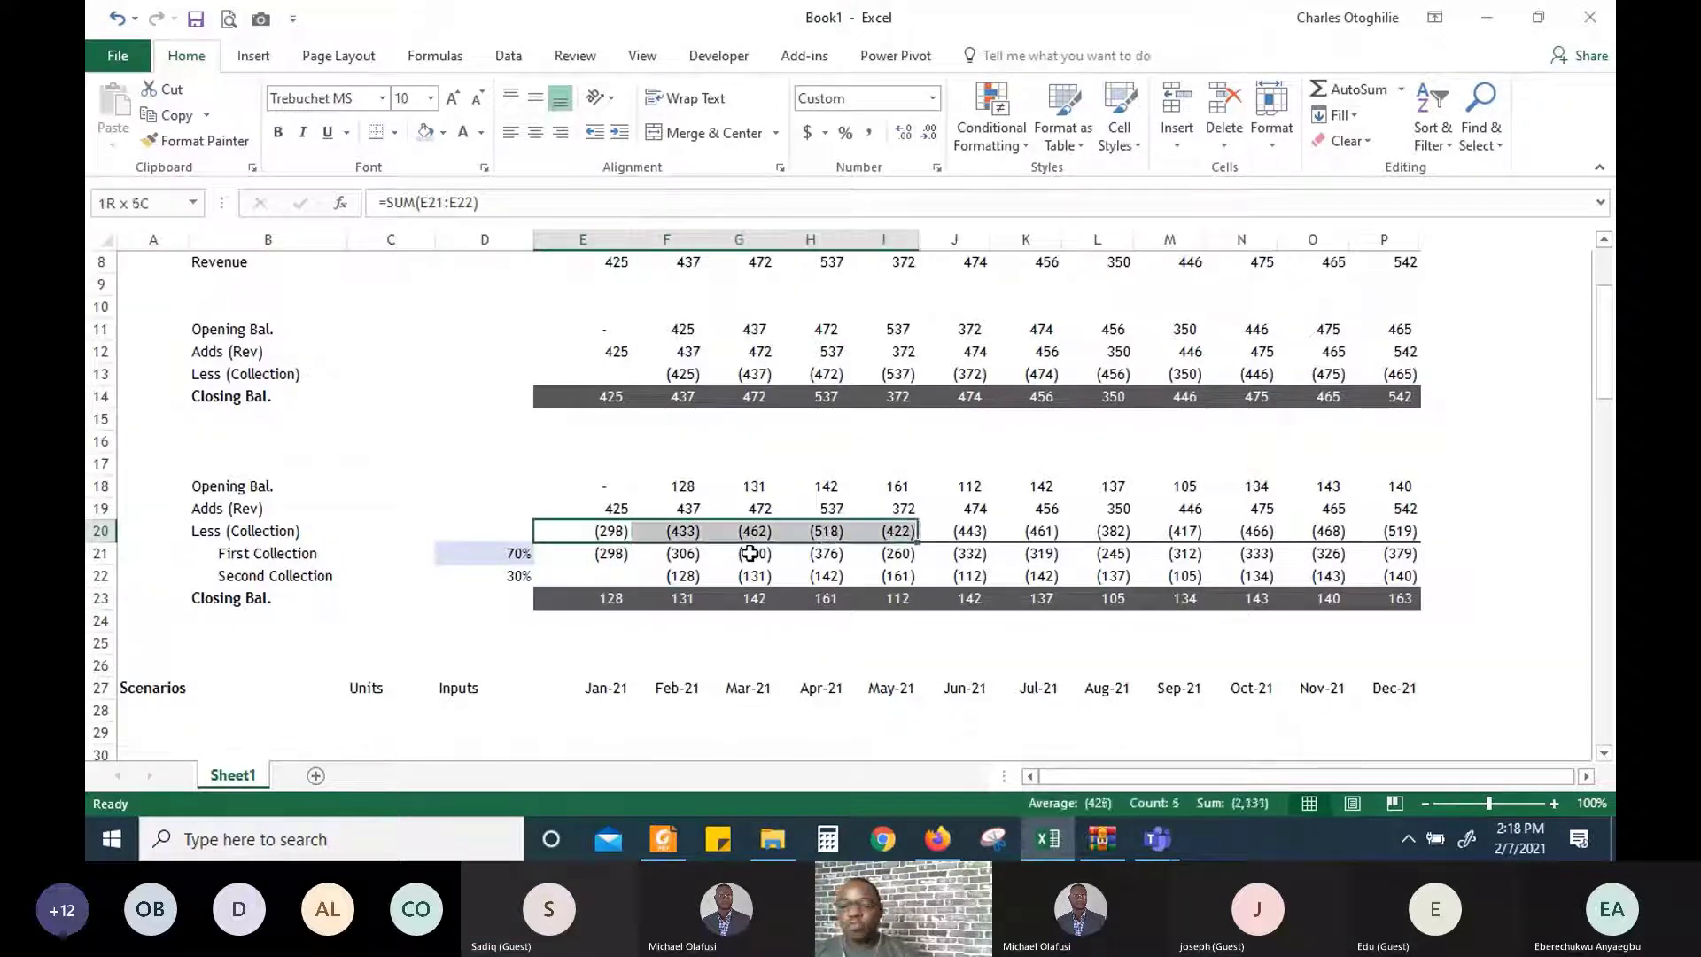
key(shift+Right)
key(shift+Right)
key(shift+Right)
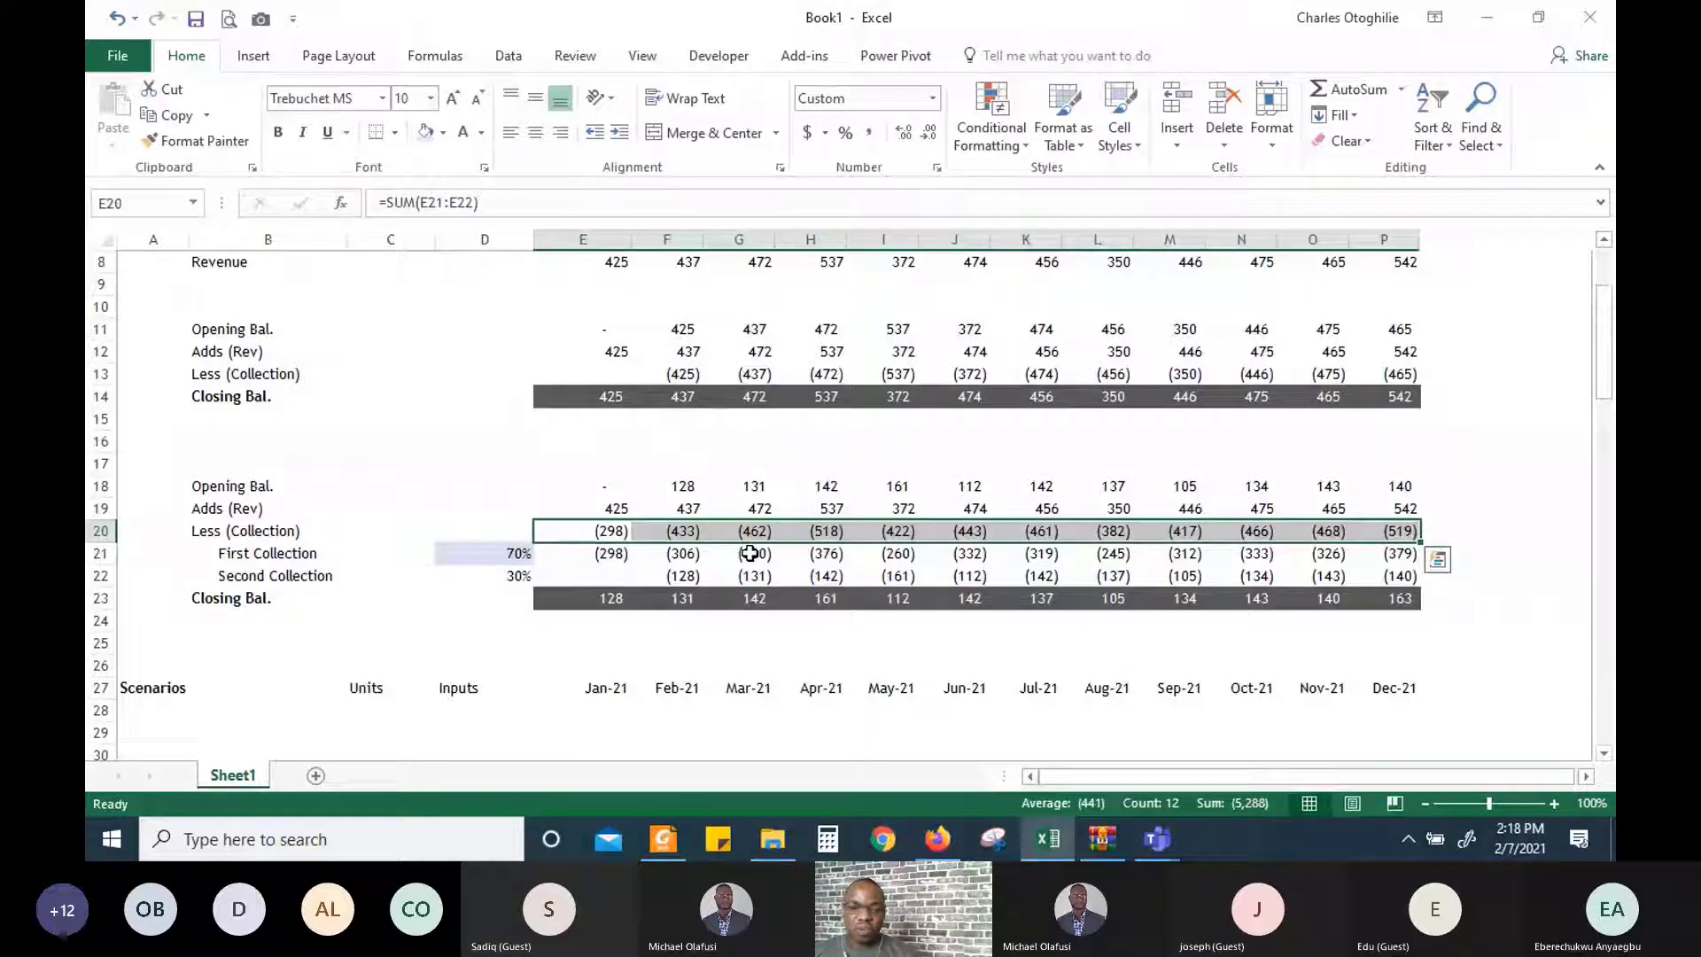
key(shift+Left)
key(shift+Left)
key(shift+Left)
key(shift+Left)
key(shift+Left)
key(shift+Left)
key(shift+Left)
key(shift+Left)
key(shift+Left)
key(shift+Left)
key(shift+Left)
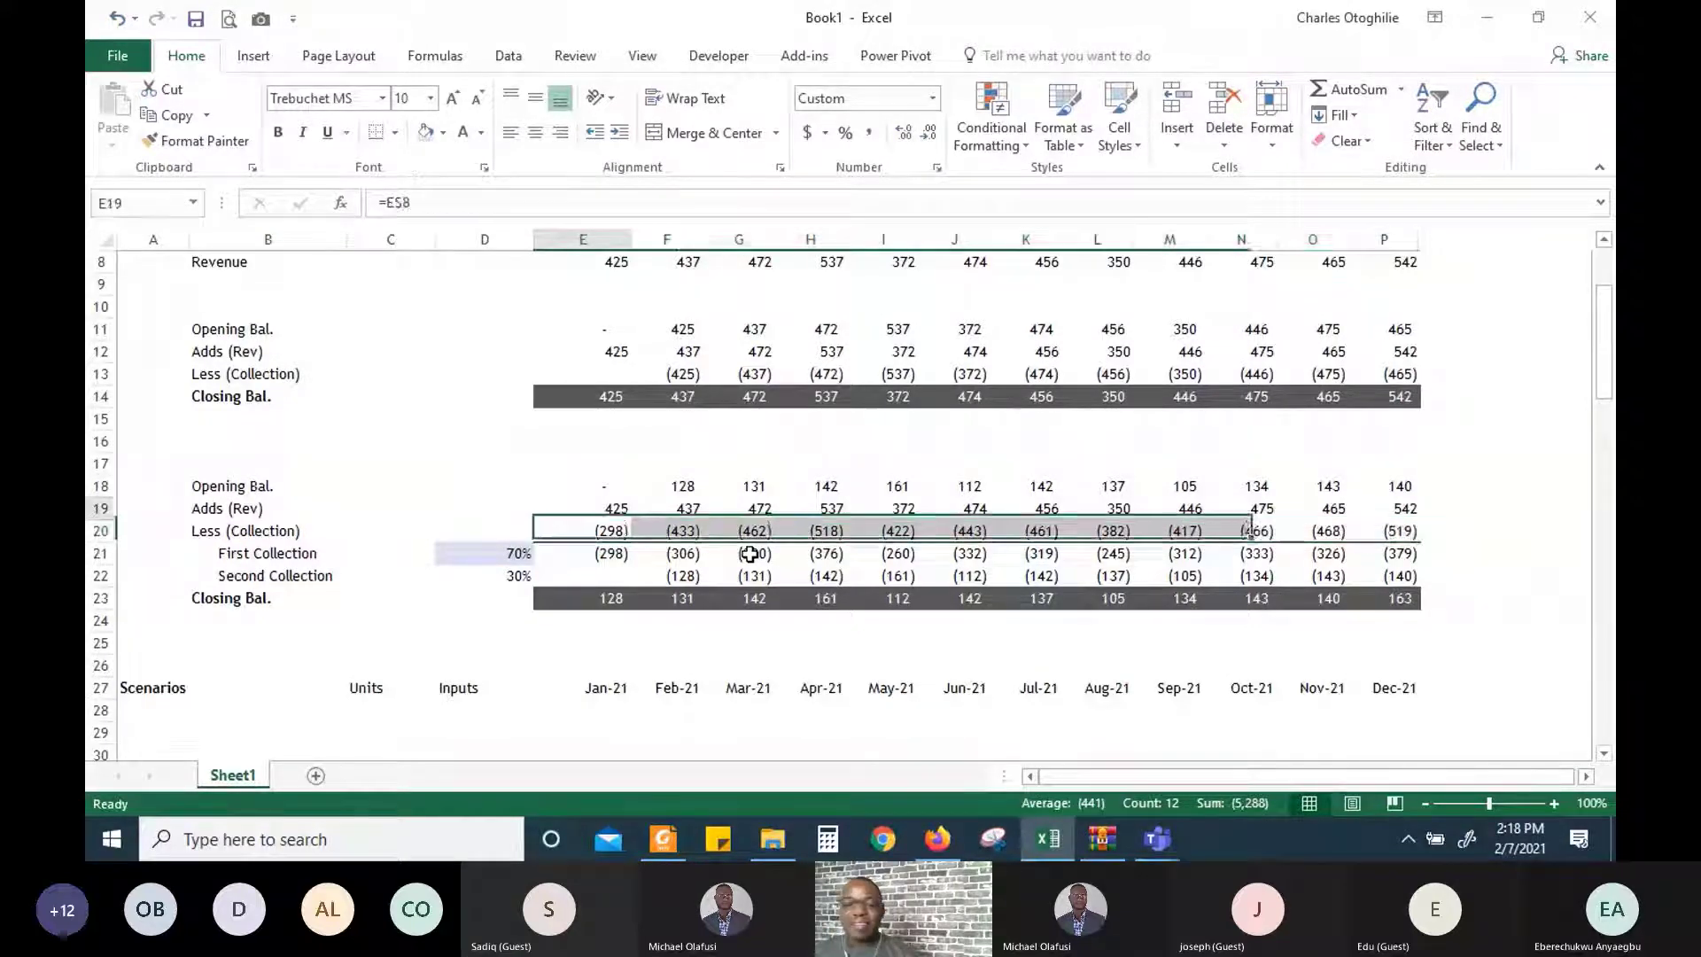
key(Up)
key(Right)
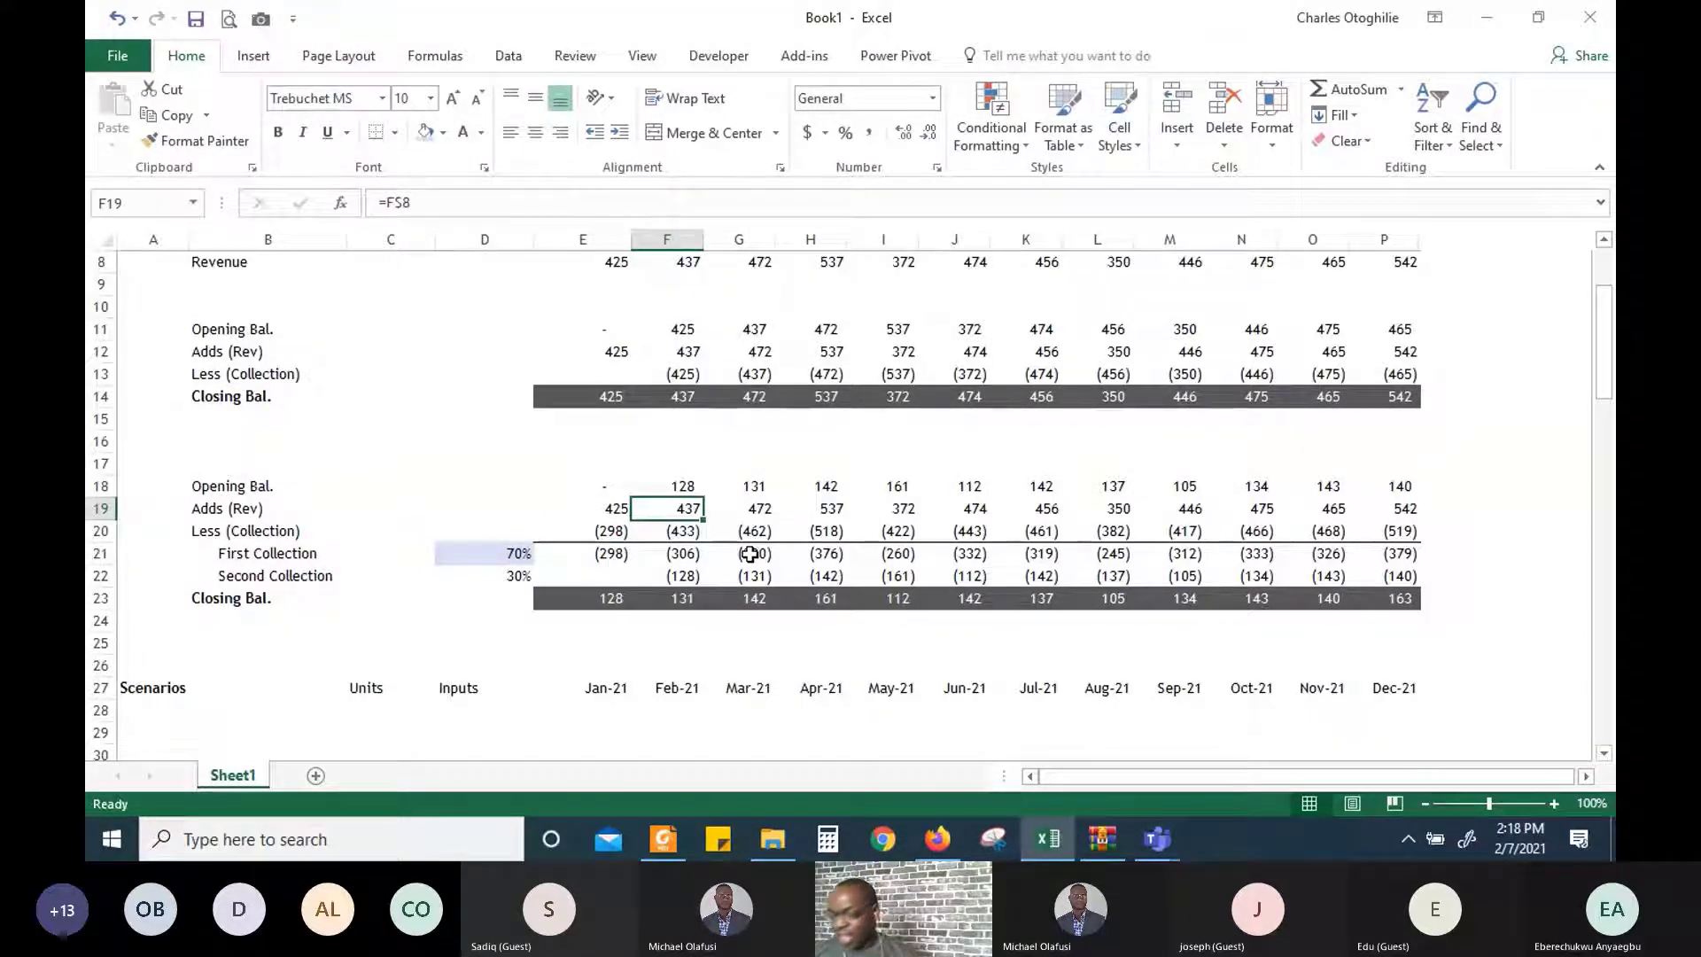
Review the February formulas in the second block, from the closing balance in F23 up to the opening balance in F18
key(Down)
key(Down)
key(Down)
key(Down)
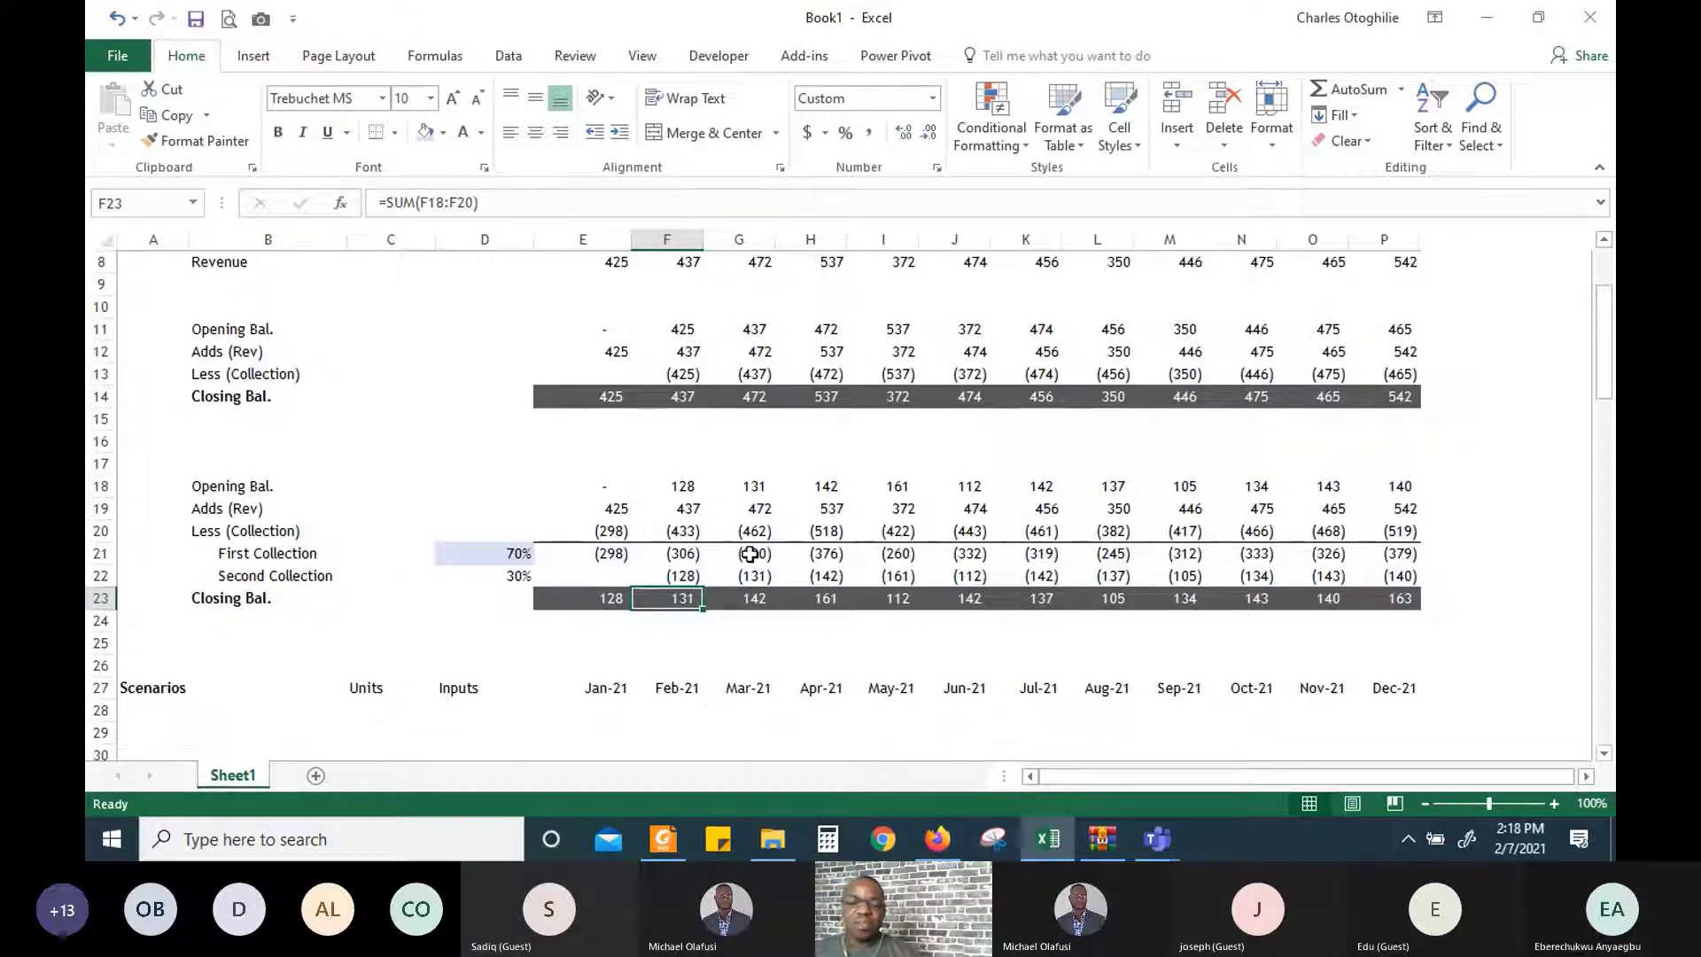
key(Up)
key(Up)
key(Up)
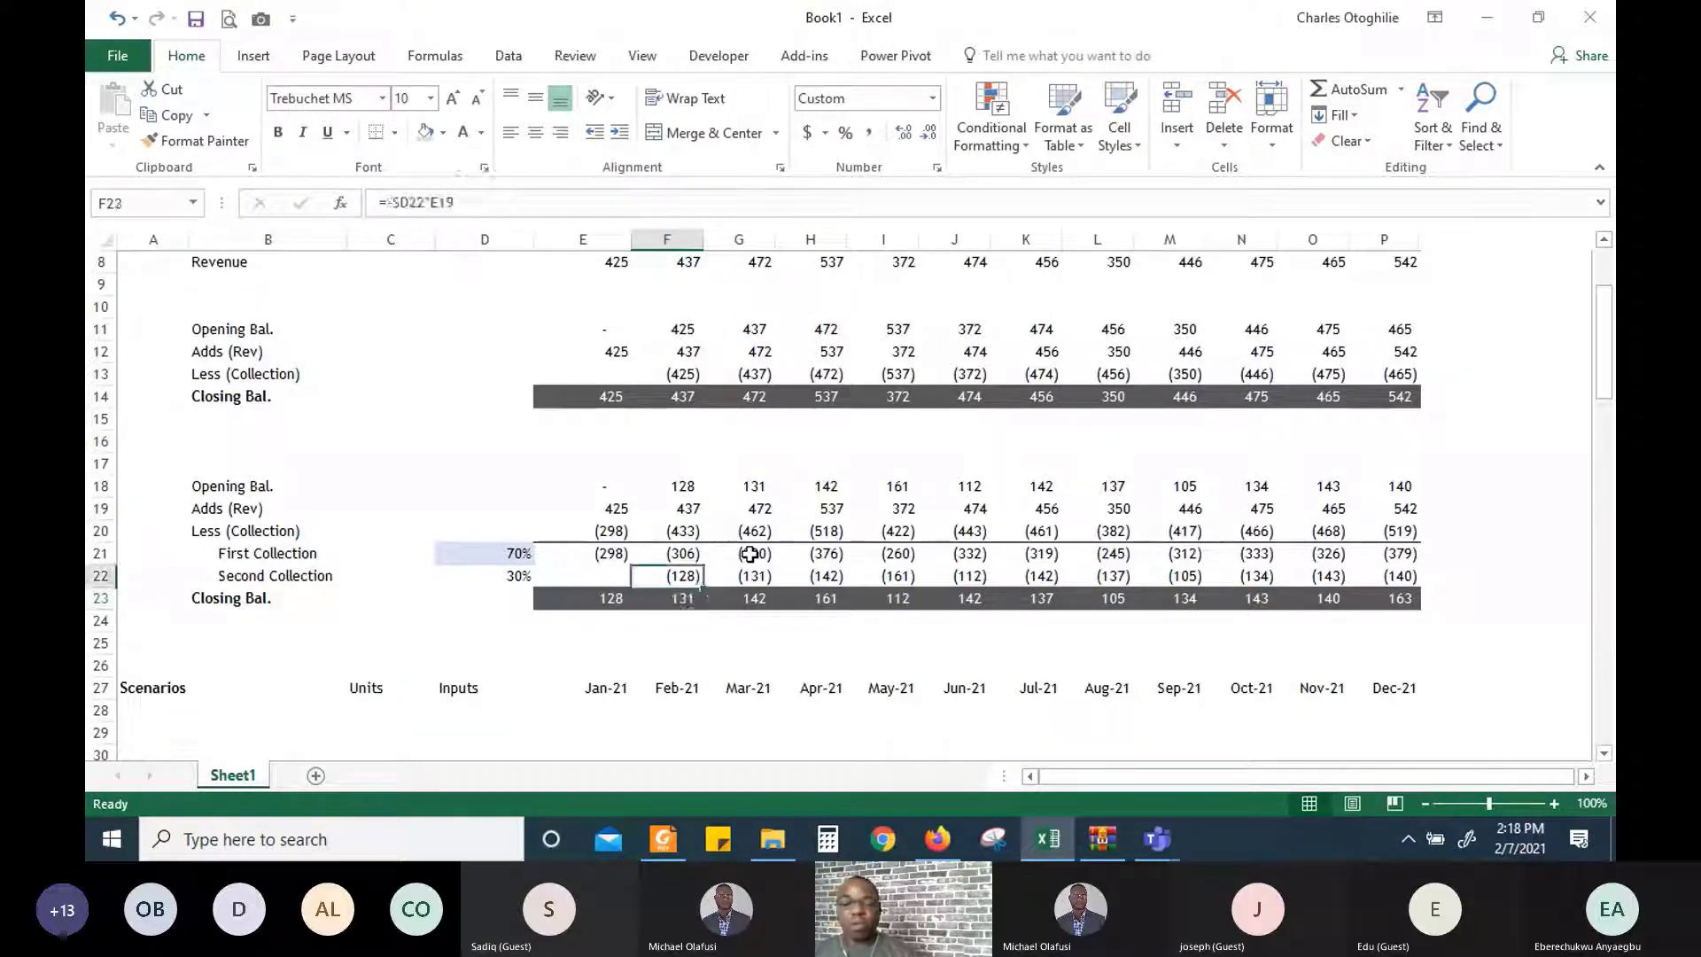
key(Up)
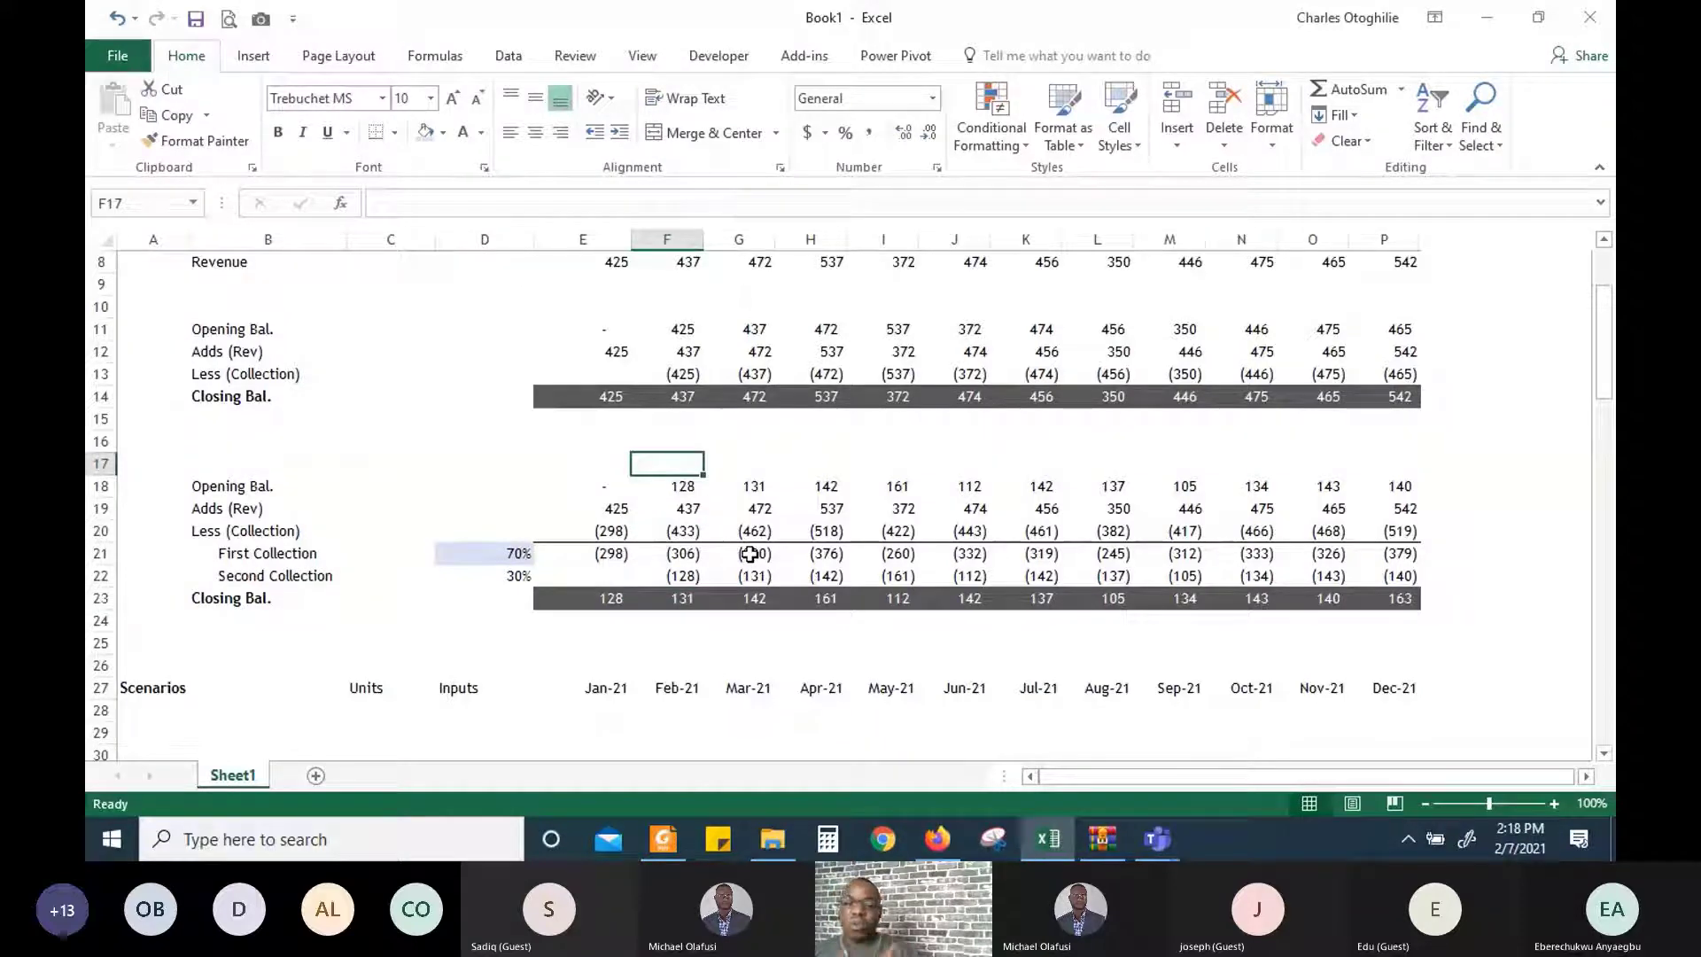
key(Down)
key(Down)
key(Down)
key(Down)
key(Down)
key(Down)
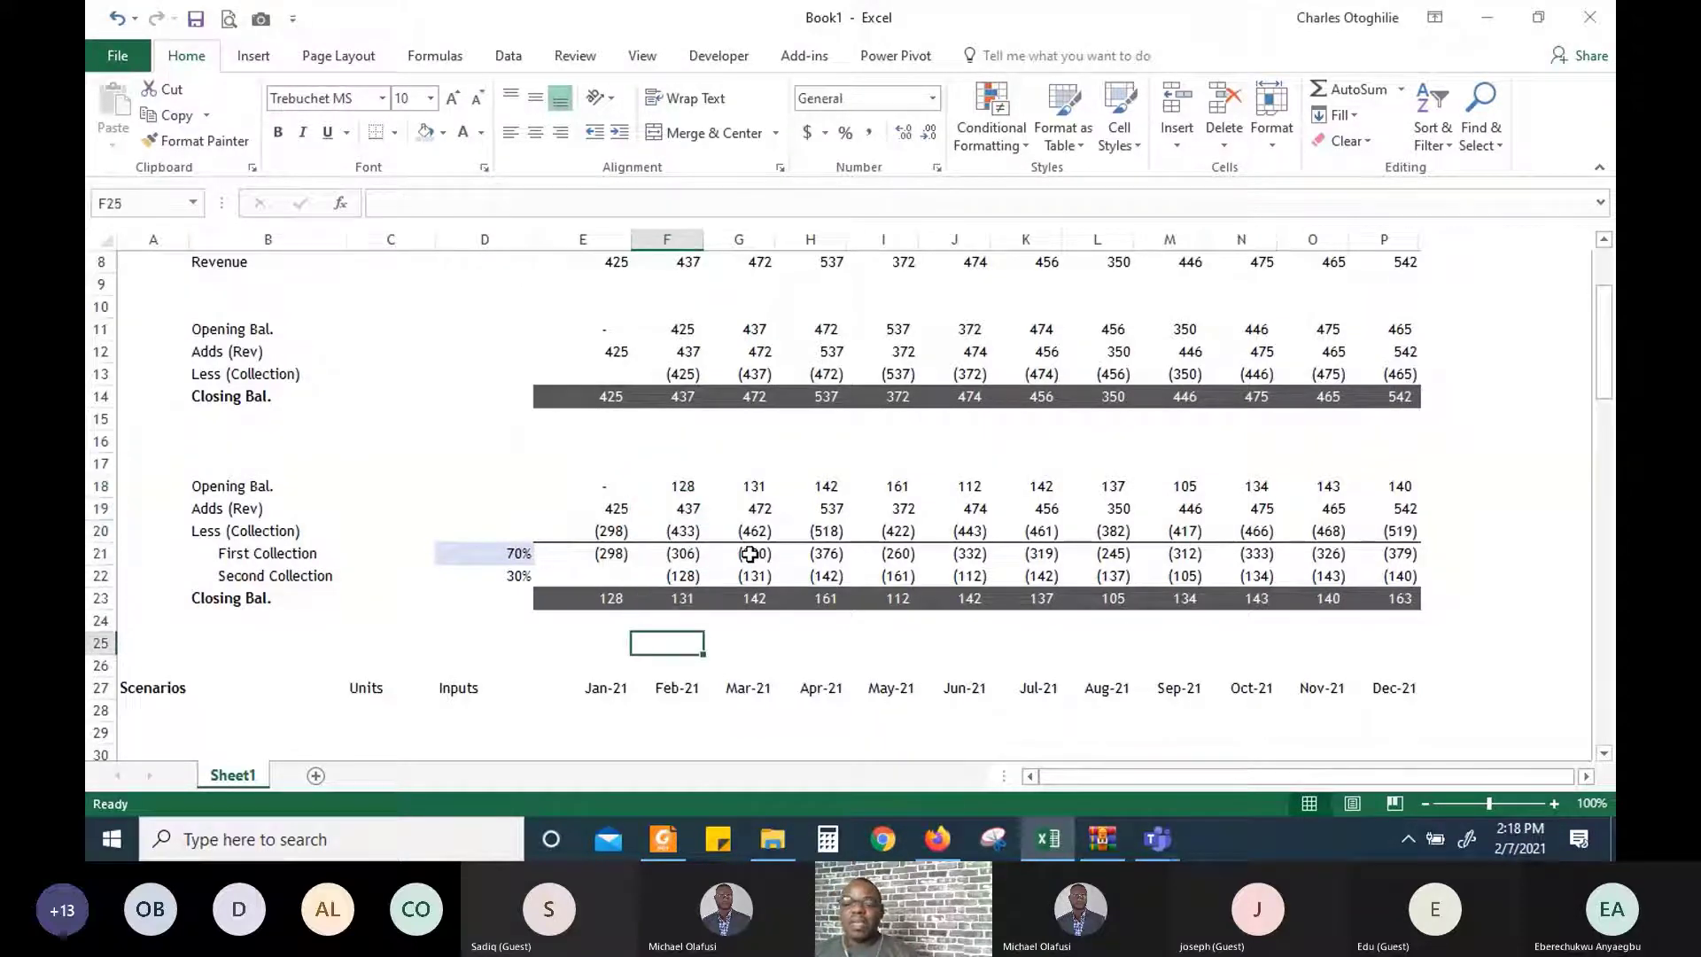
Recheck the February closing balance formula in F23, and trace it up to the revenue addition and total collection in F19:F20
key(Up)
key(Up)
key(Up)
key(Up)
key(Down)
key(Down)
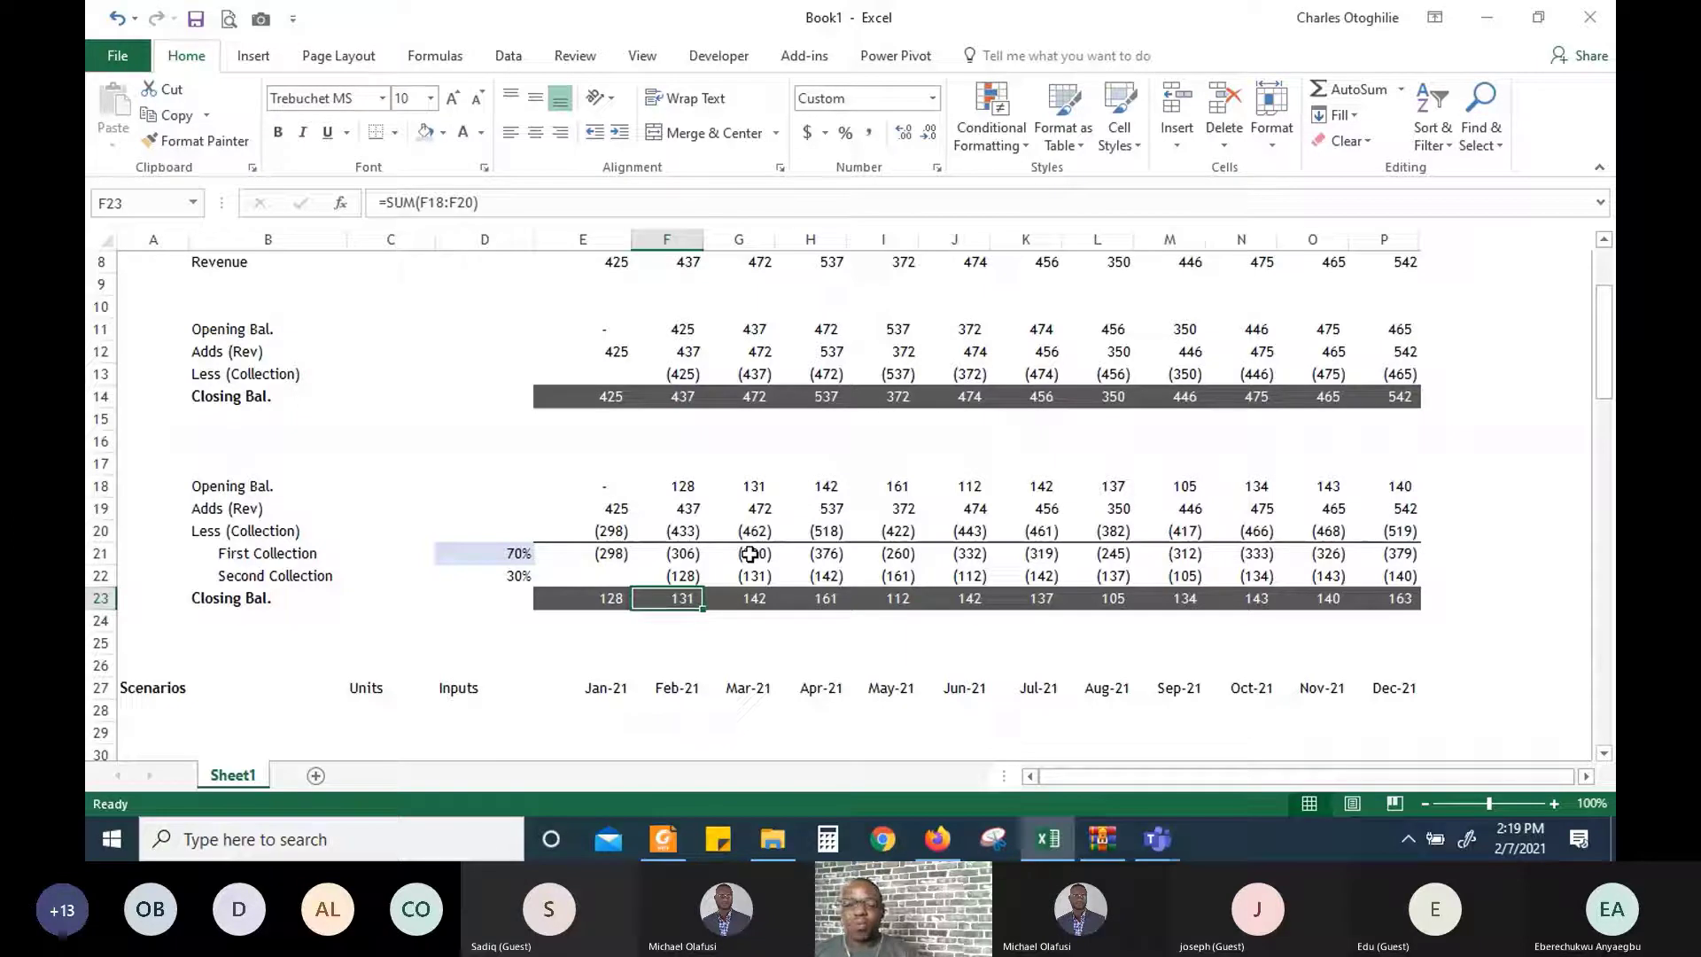
key(Up)
key(Up)
key(Up)
key(Up)
key(Down)
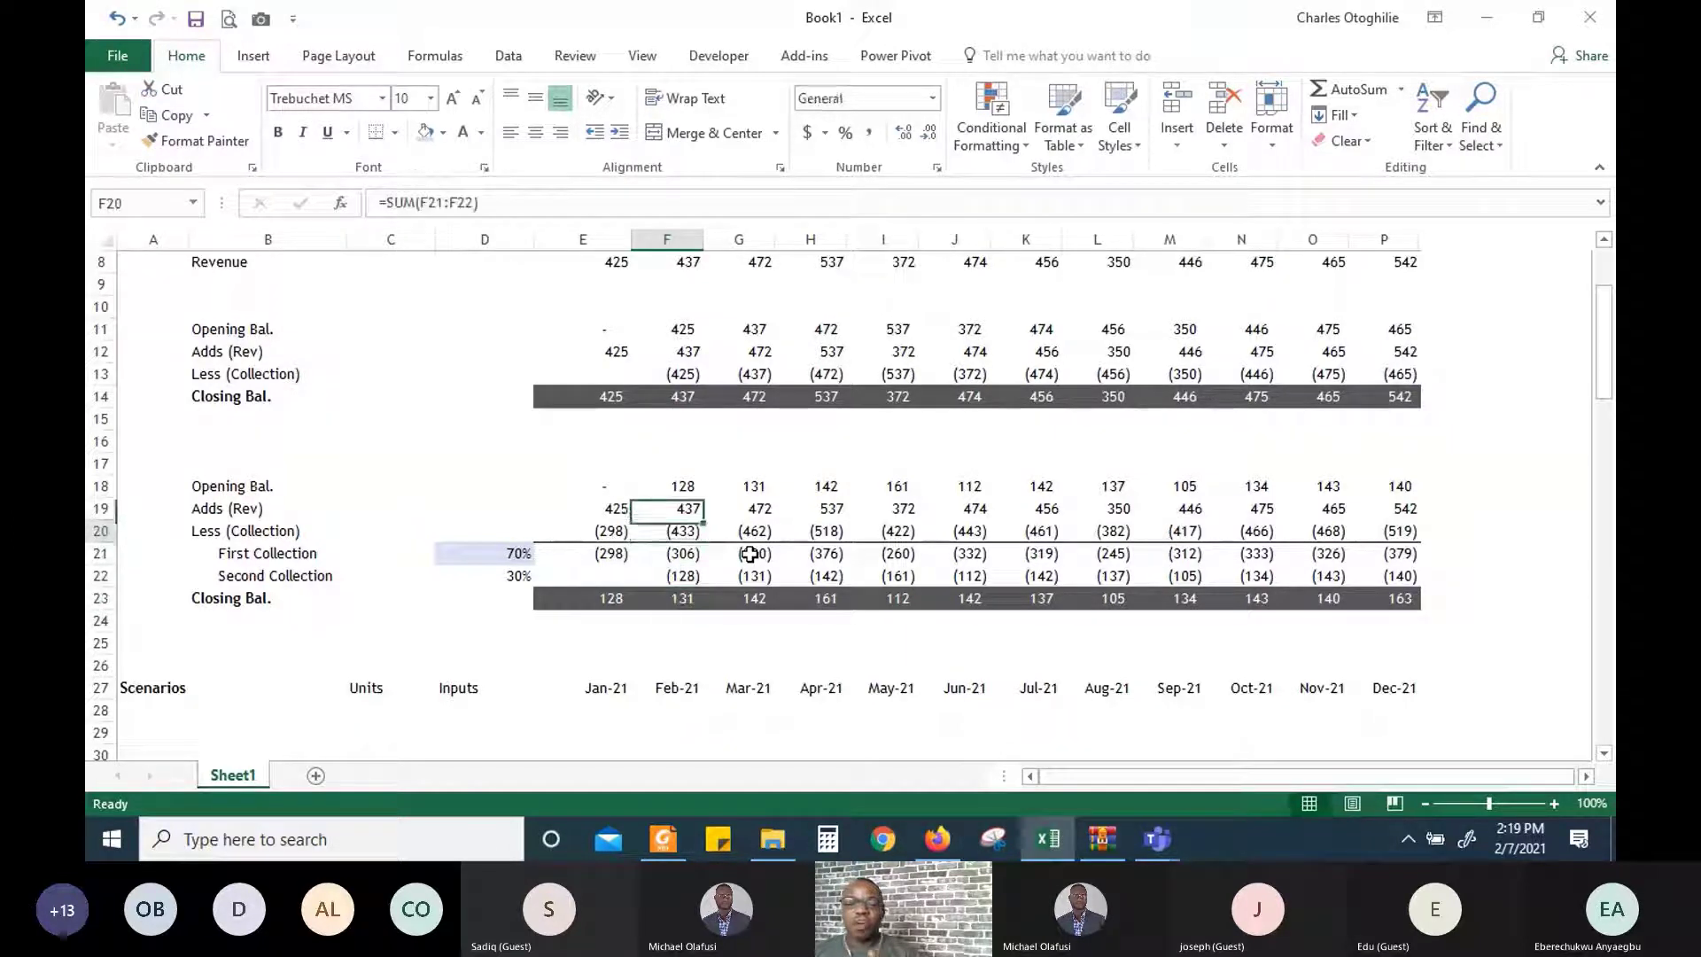
Inspect the cell references of the February First Collection formula in F21
key(Down)
key(Down)
key(Down)
key(Up)
key(Up)
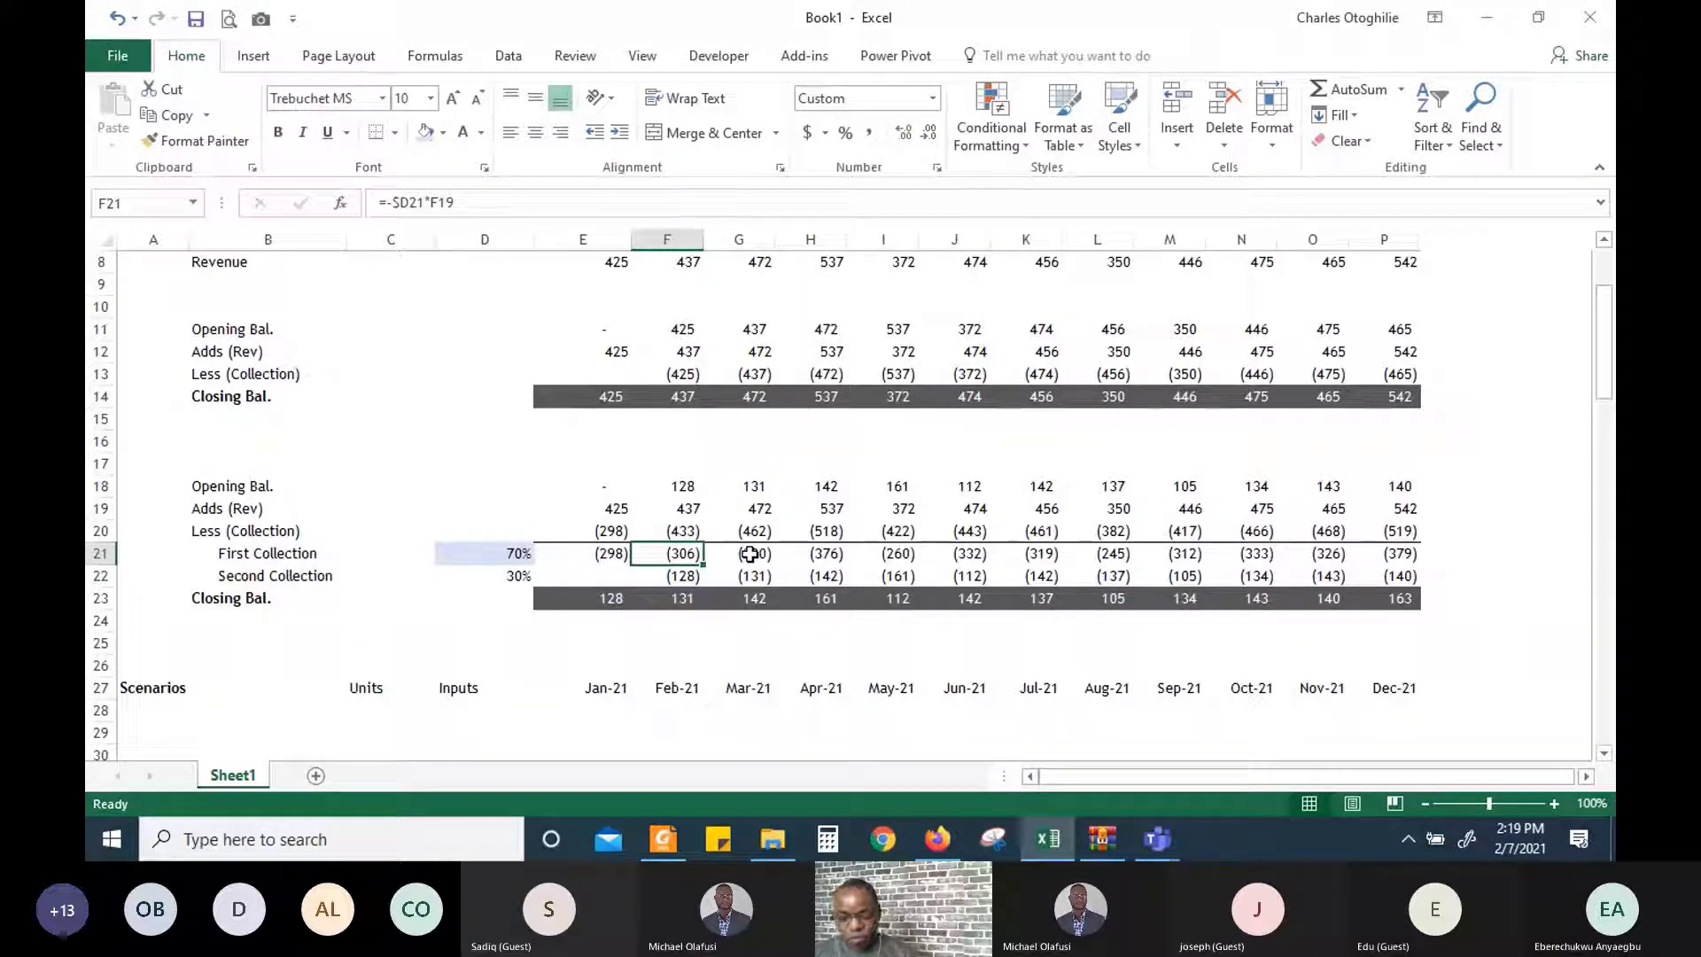
key(F2)
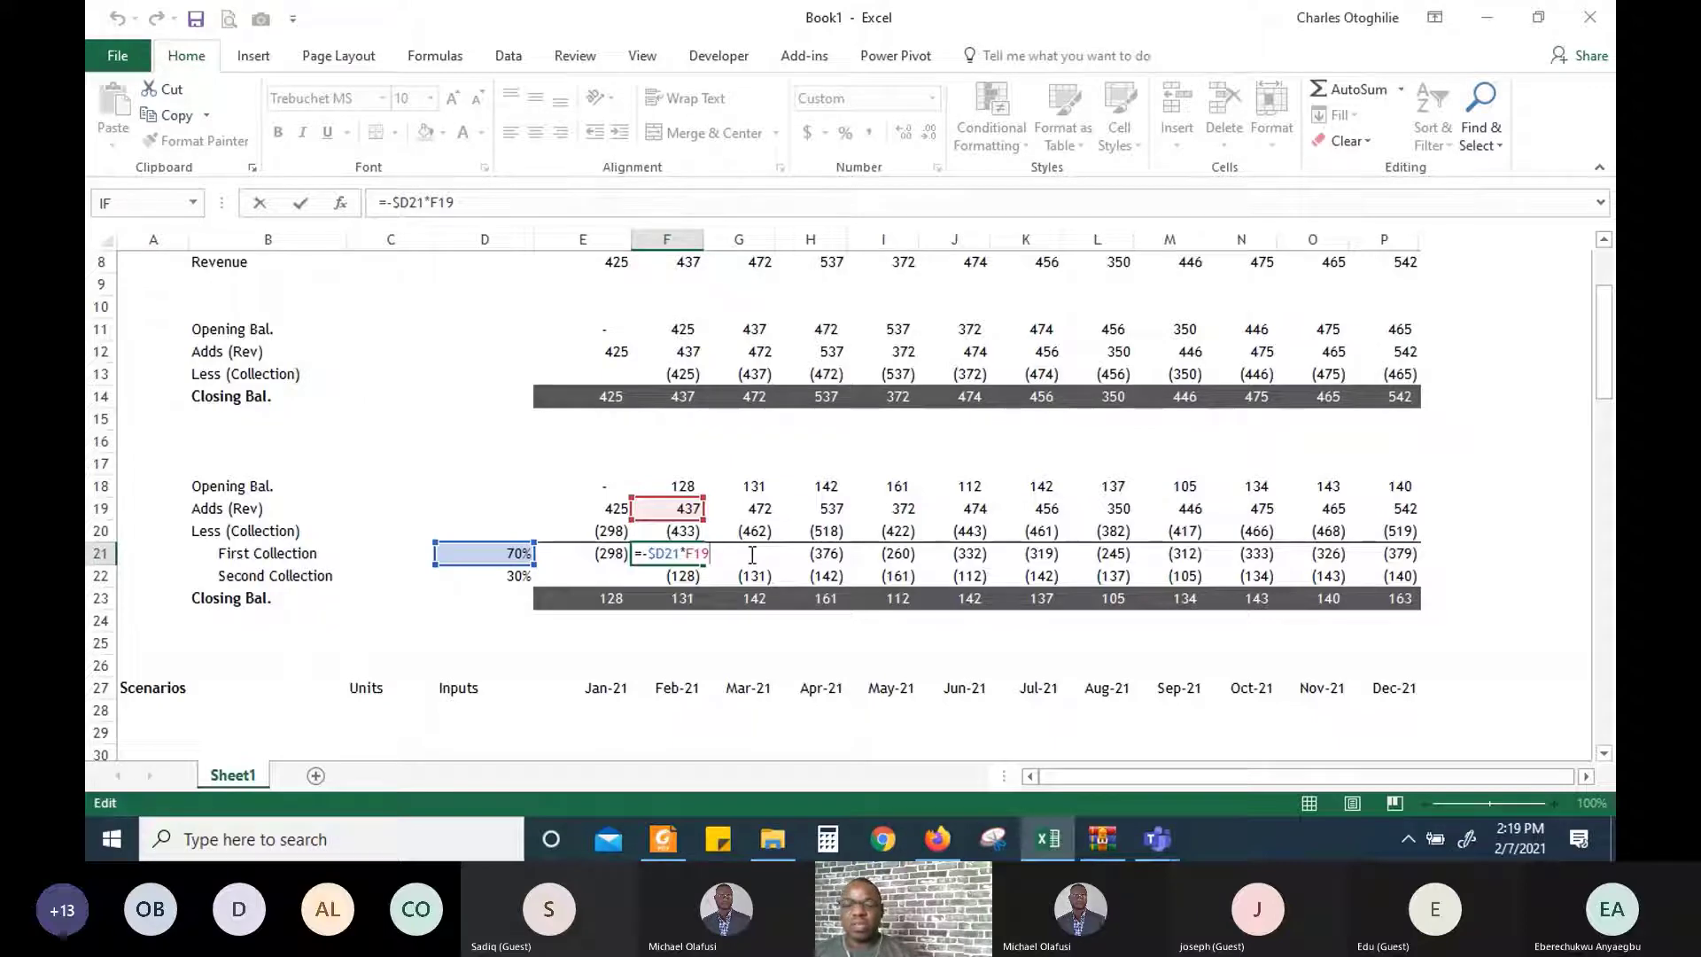
key(Return)
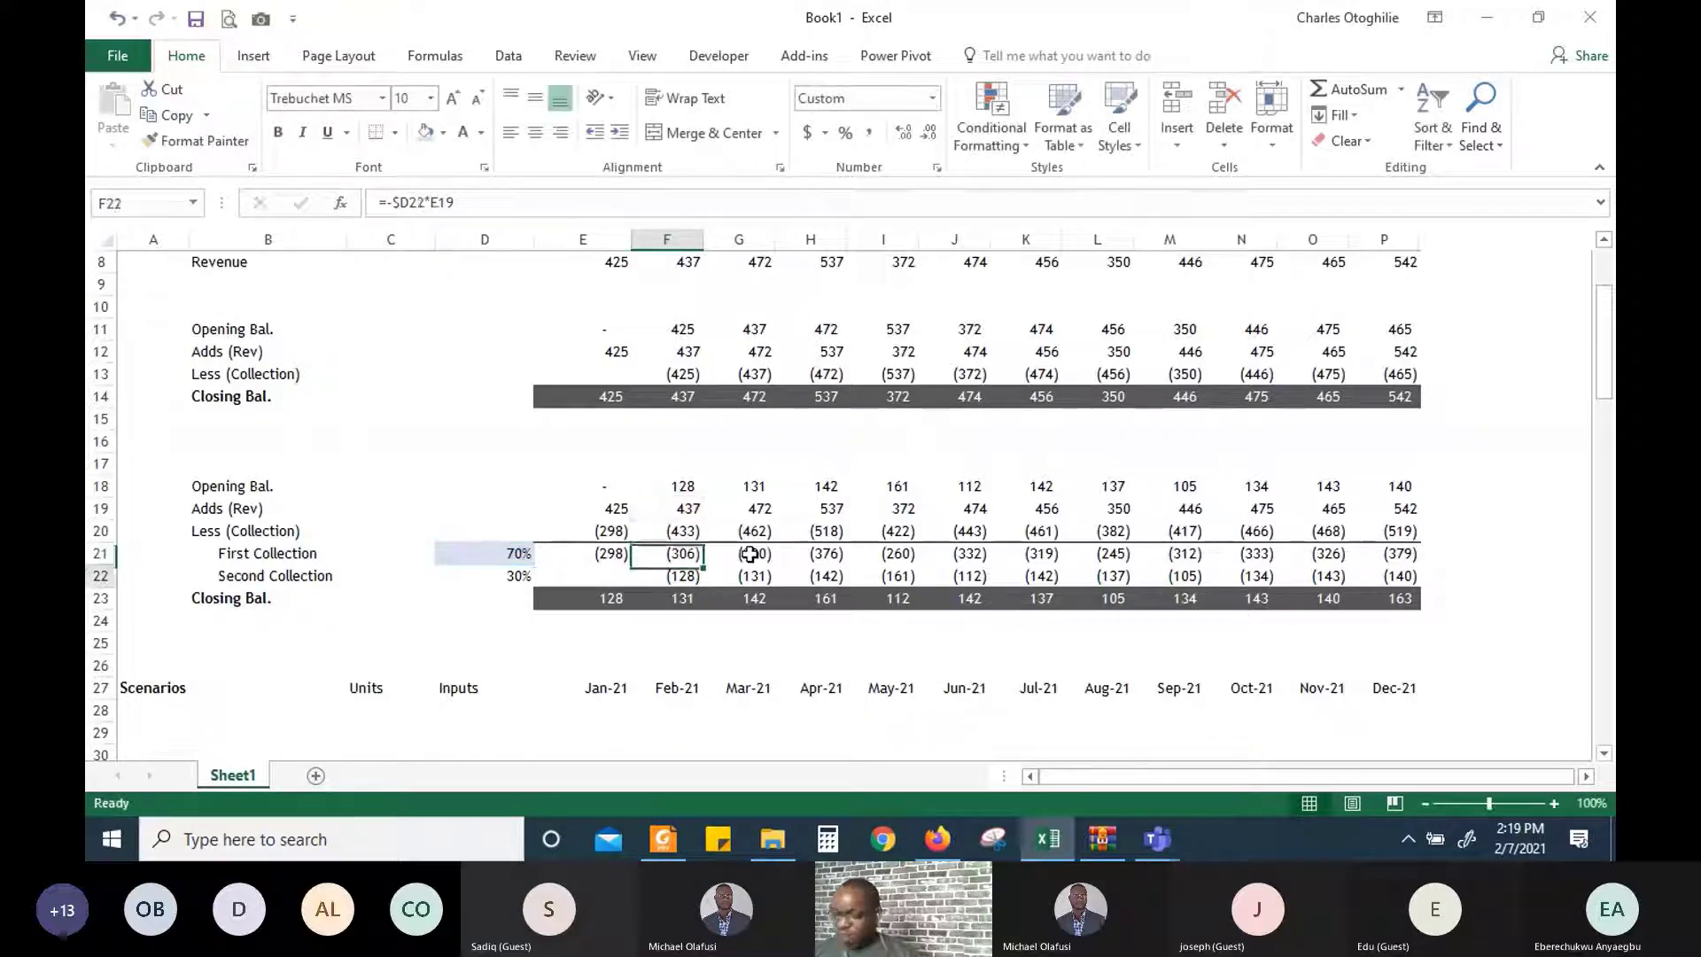
Insert eight blank rows above the second block's Opening Bal. row 18
key(Up)
key(Up)
key(Up)
key(Up)
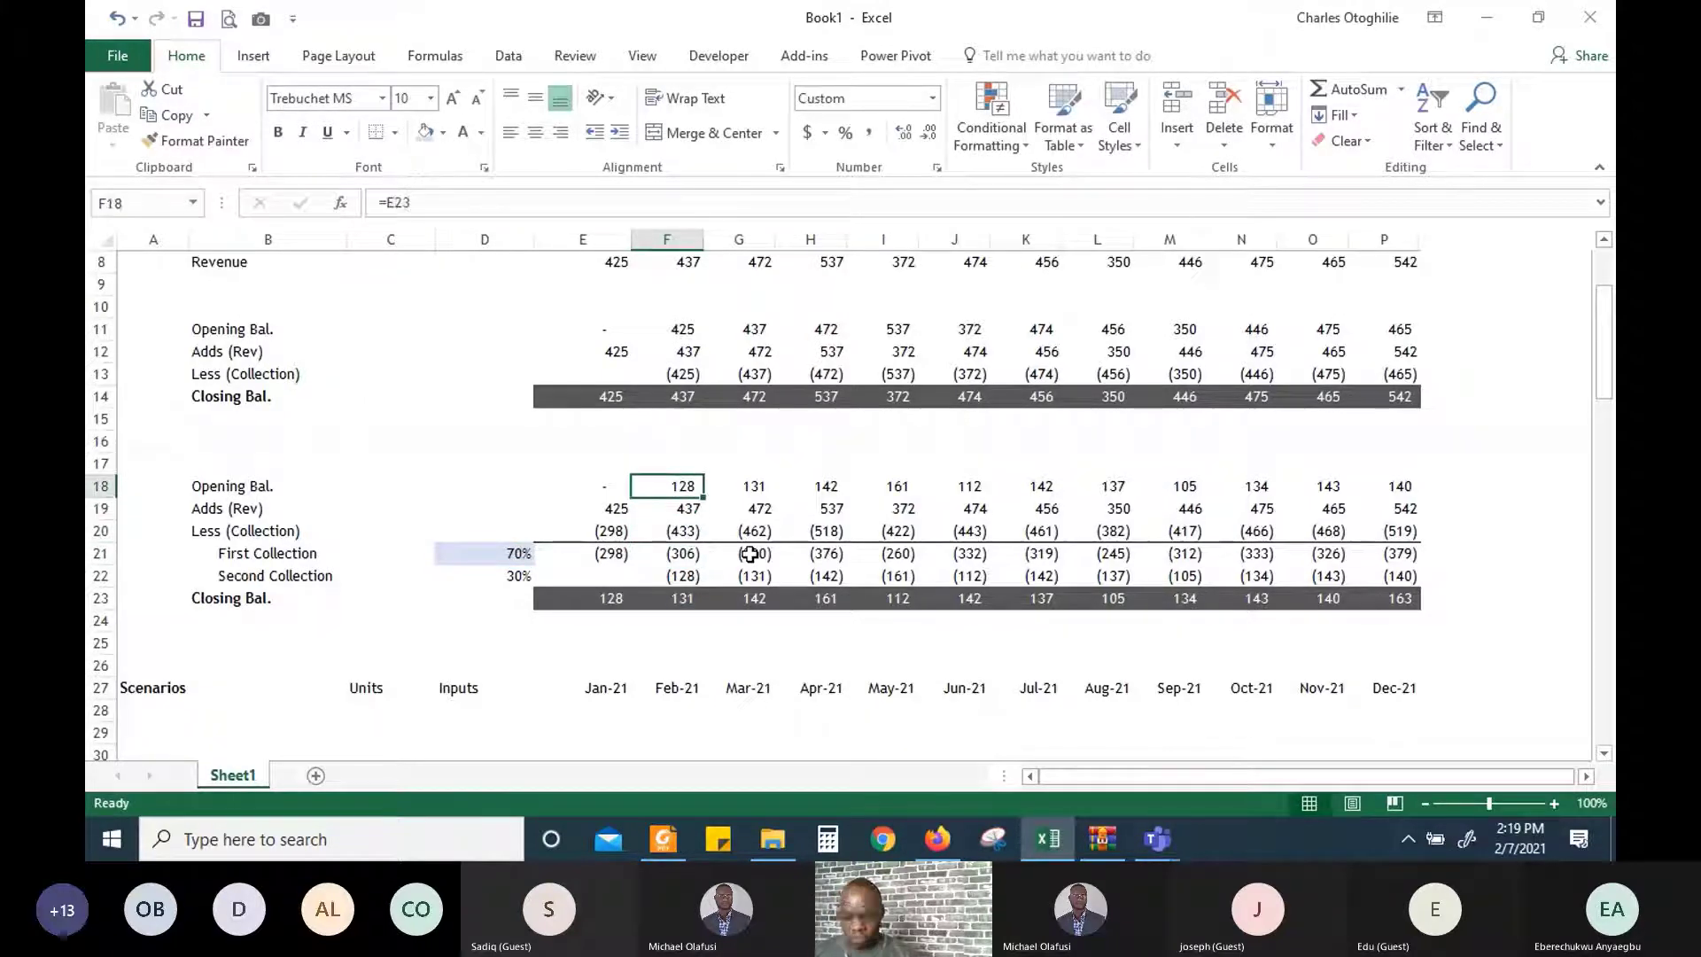
key(shift+space)
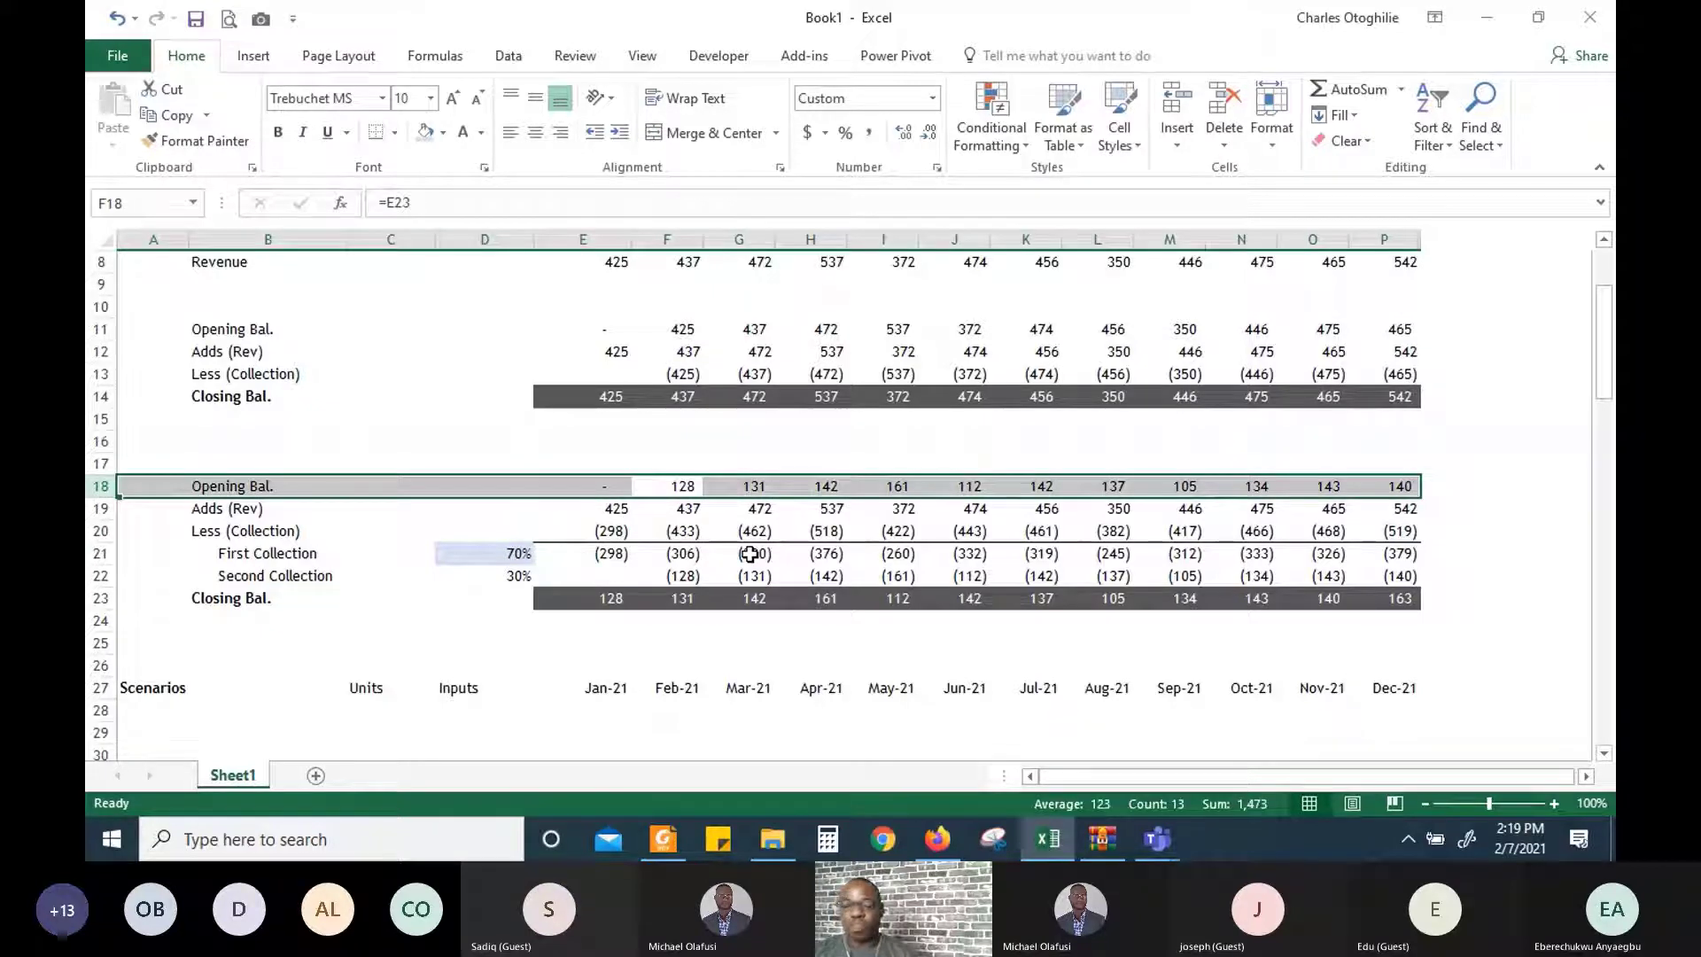
key(ctrl+shift+plus)
key(ctrl+shift+plus)
key(ctrl+shift+plus)
key(ctrl+shift+plus)
key(ctrl+shift+plus)
key(ctrl+shift+plus)
key(ctrl+shift+plus)
key(ctrl+shift+plus)
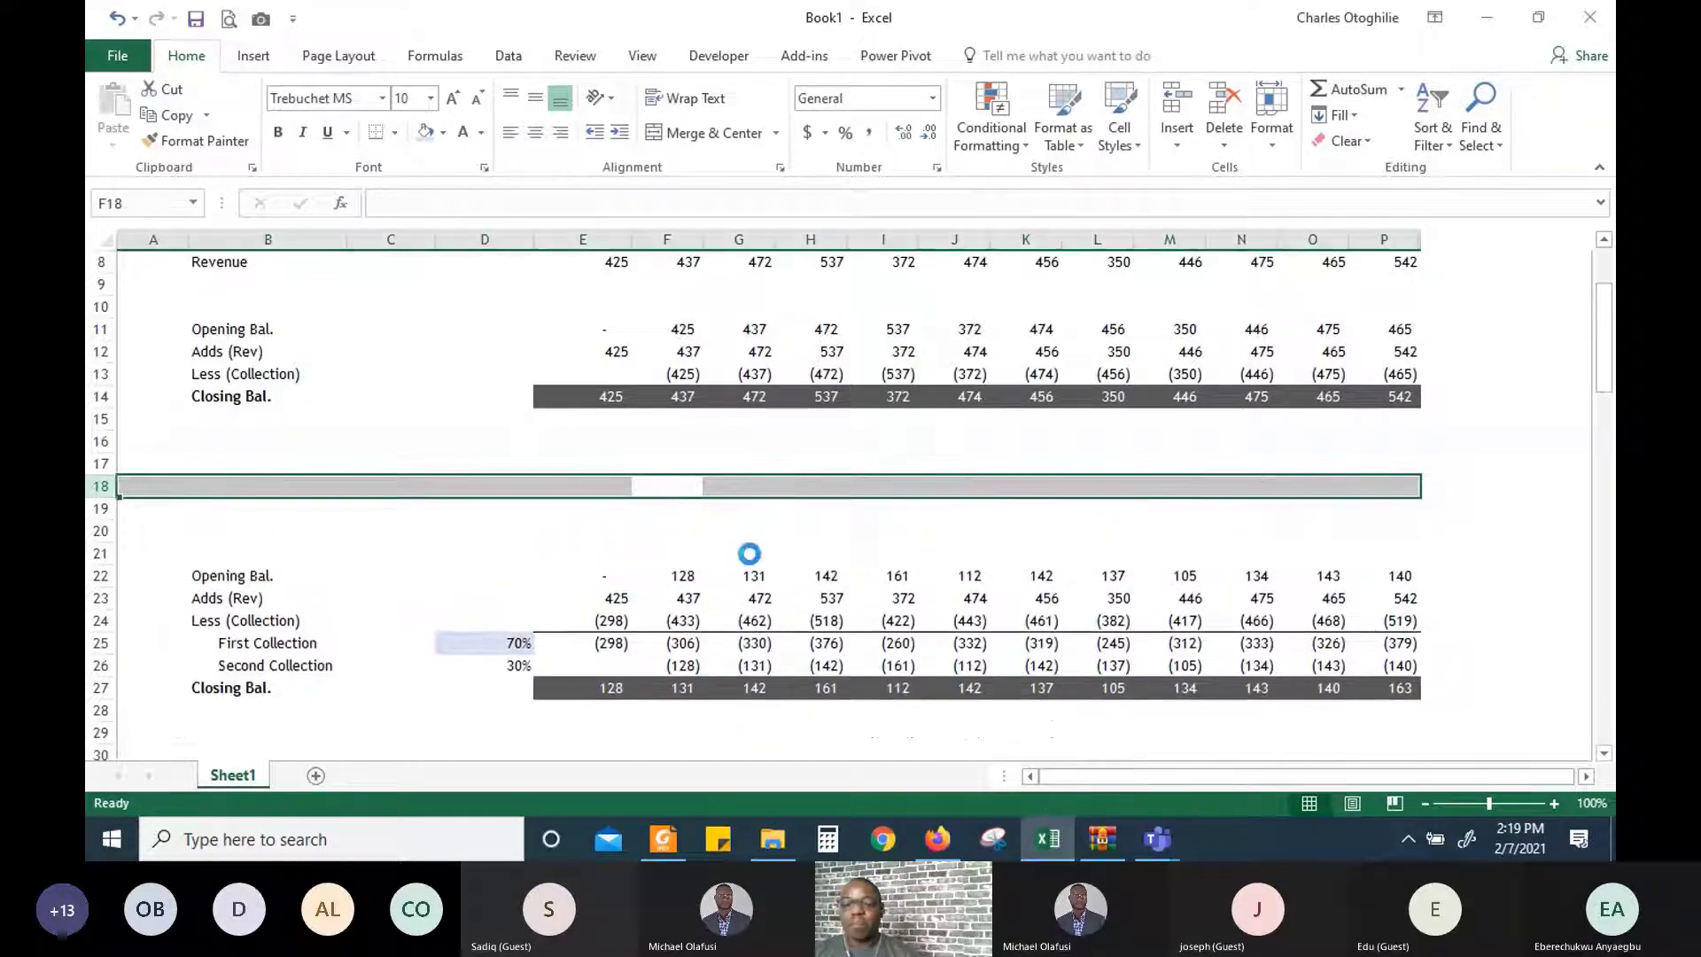
Copy the first corkscrew block B11:P14 and paste it into the blank rows starting at B17
key(Up)
key(Up)
key(Up)
key(Up)
key(Up)
key(Up)
key(Up)
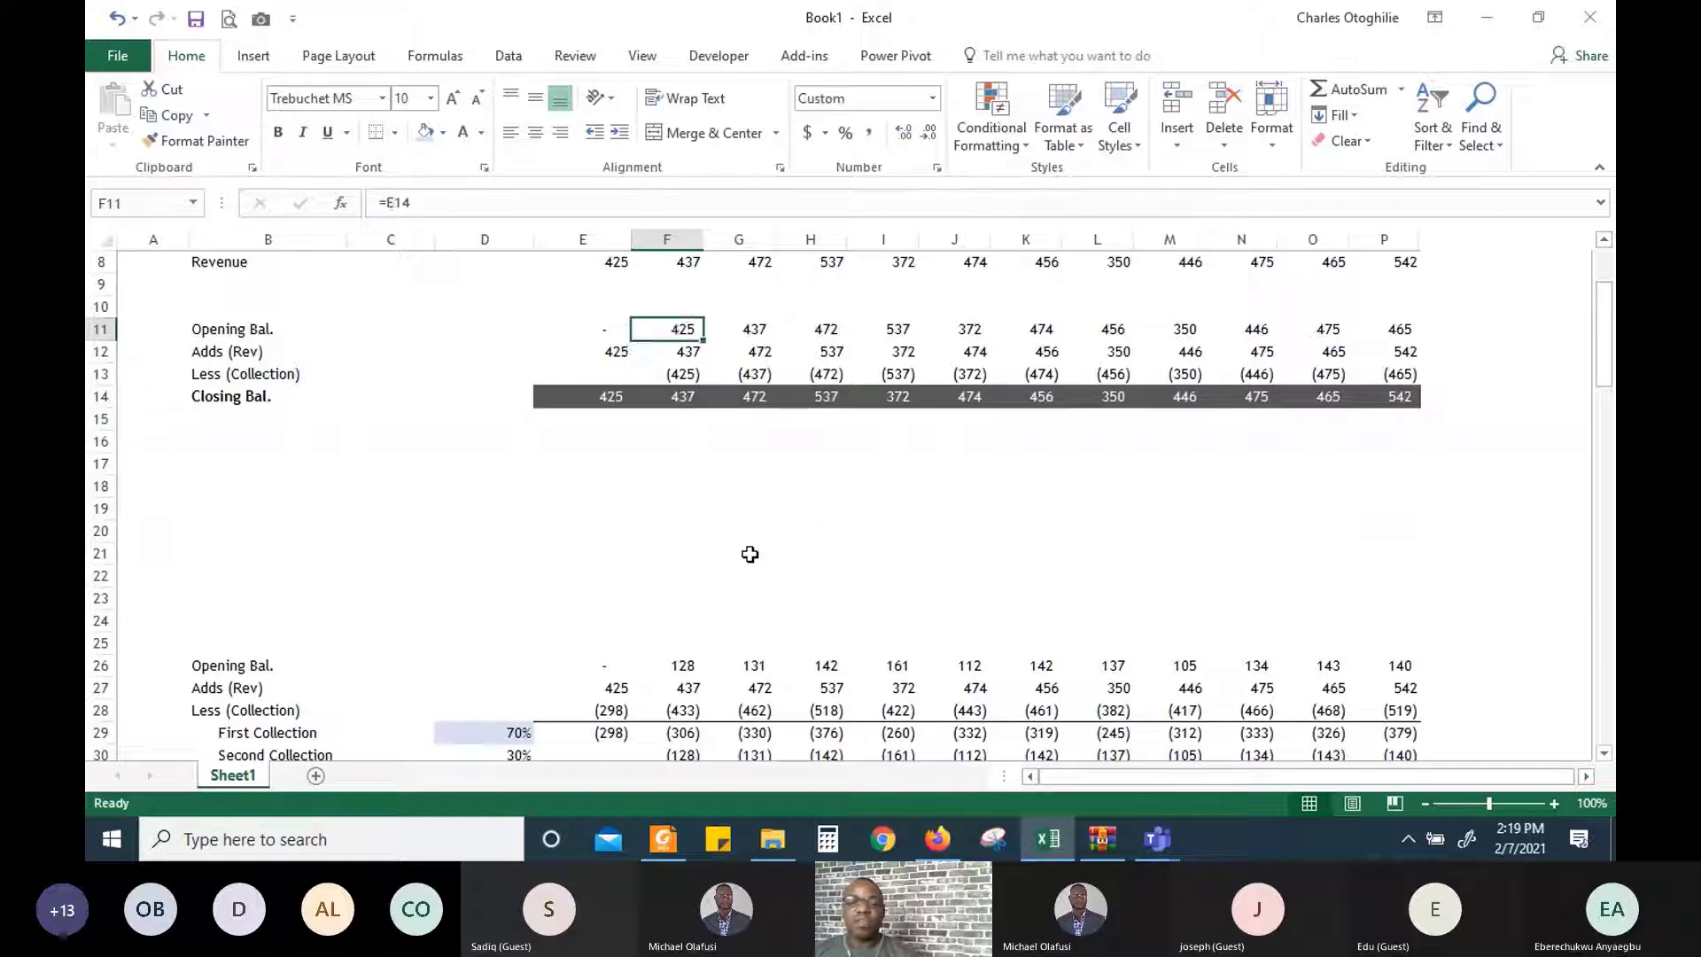
key(Left)
key(Left)
key(Left)
key(Left)
key(Left)
key(Right)
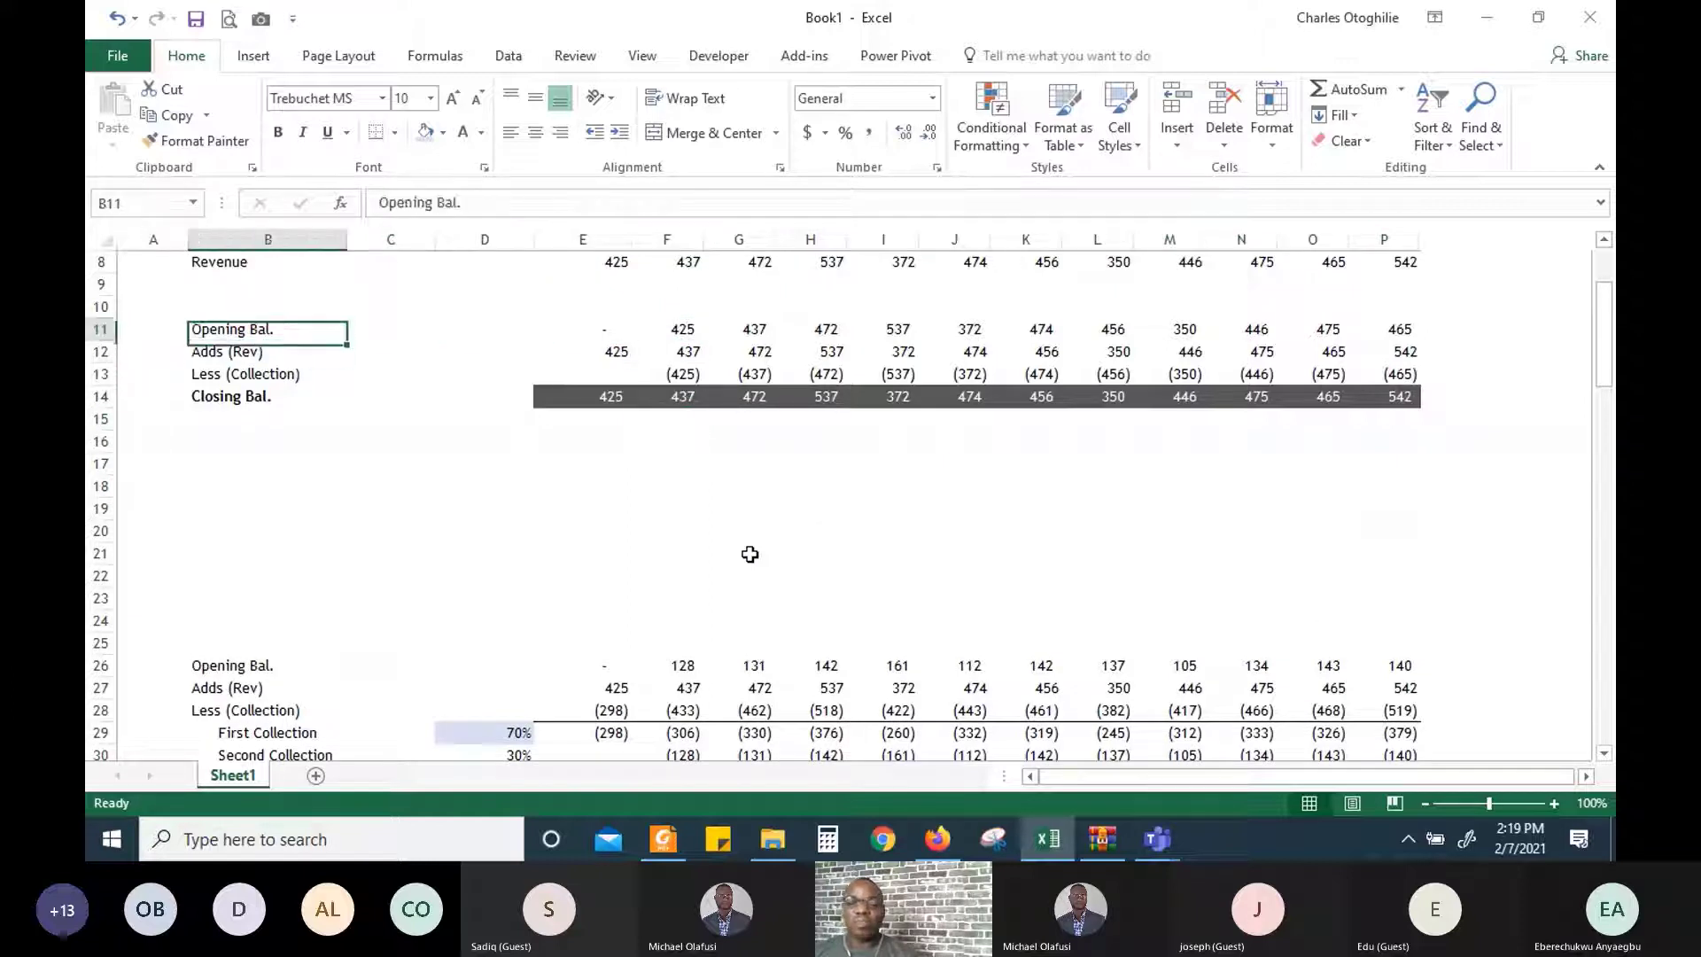
key(shift+Down)
key(shift+Down)
key(shift+Down)
key(shift+Down)
key(shift+Up)
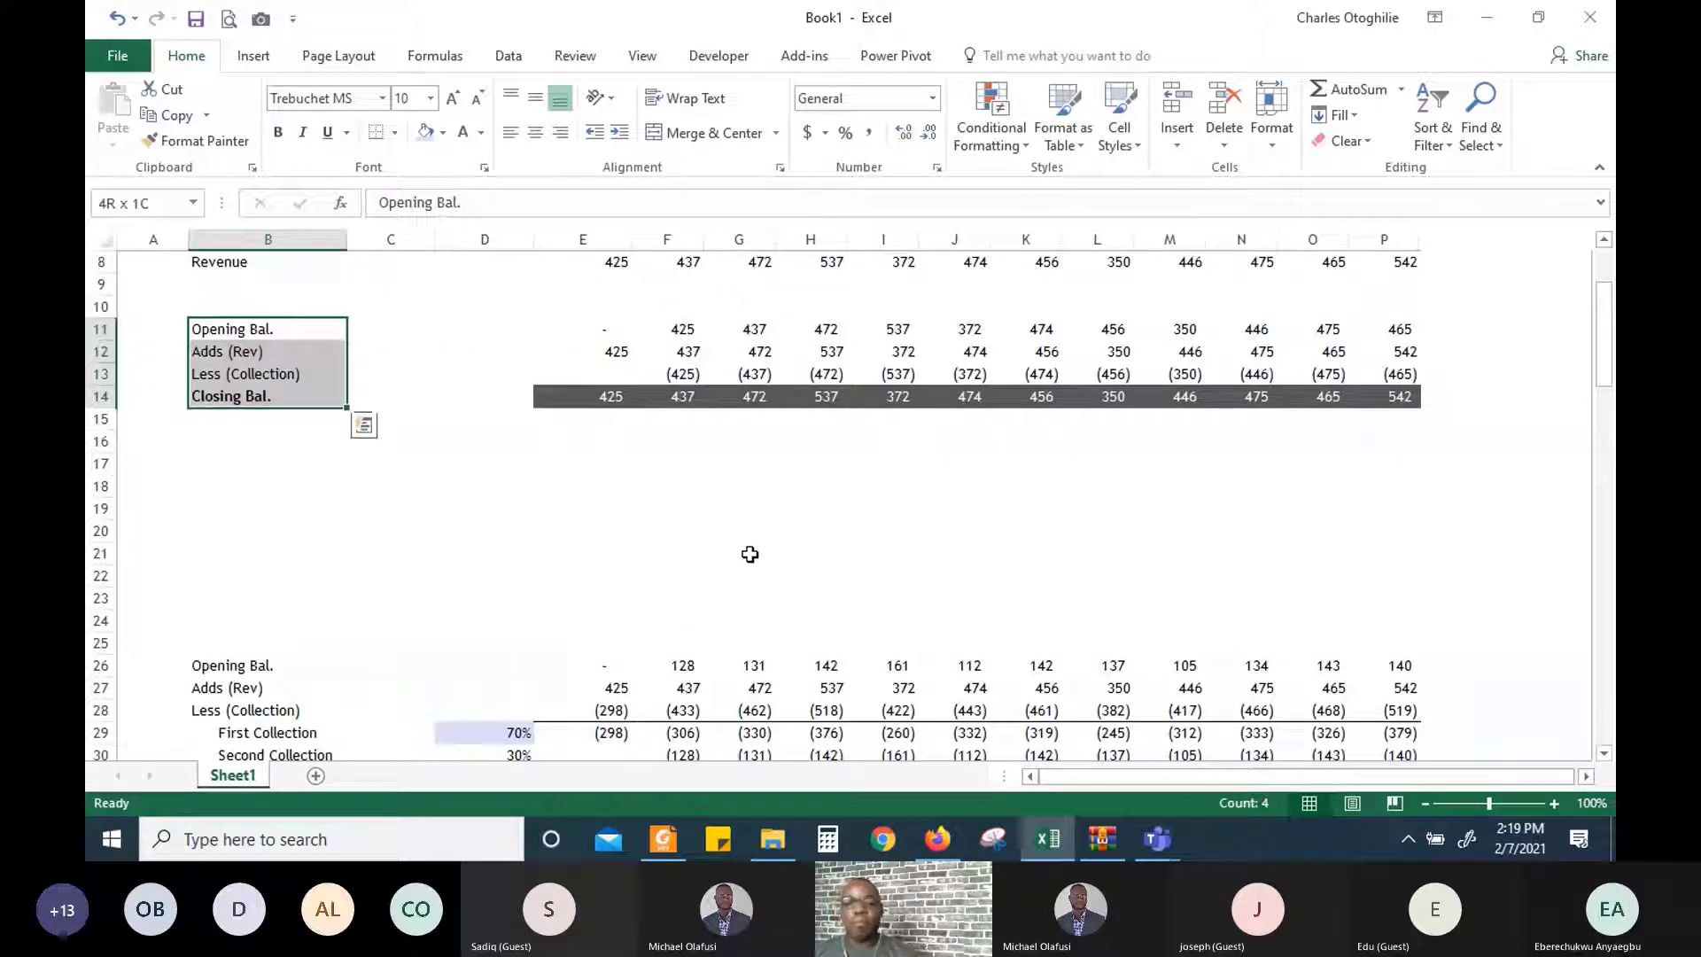
key(shift+Right)
key(shift+Right)
key(shift+Right)
key(shift+Right)
key(shift+Right)
key(shift+Right)
key(shift+Right)
key(shift+Right)
key(shift+Right)
key(shift+Right)
key(shift+Right)
key(shift+Right)
key(shift+Right)
key(shift+Right)
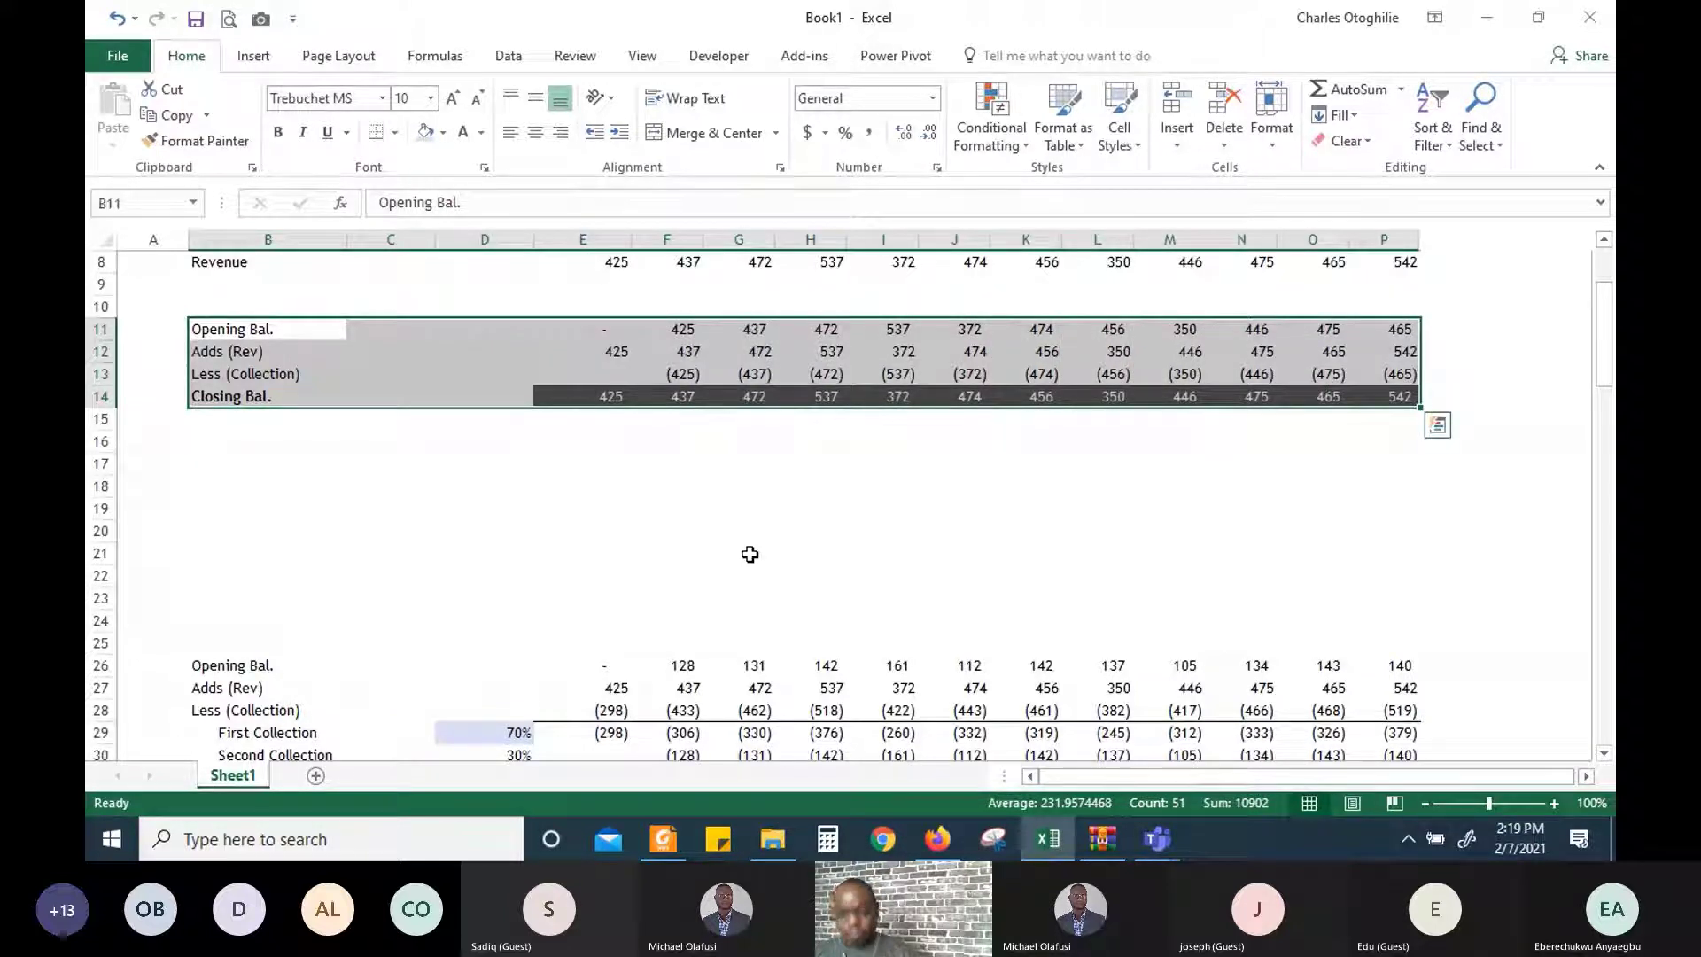
key(ctrl+c)
key(Down)
key(Down)
key(Down)
key(Down)
key(Down)
key(Down)
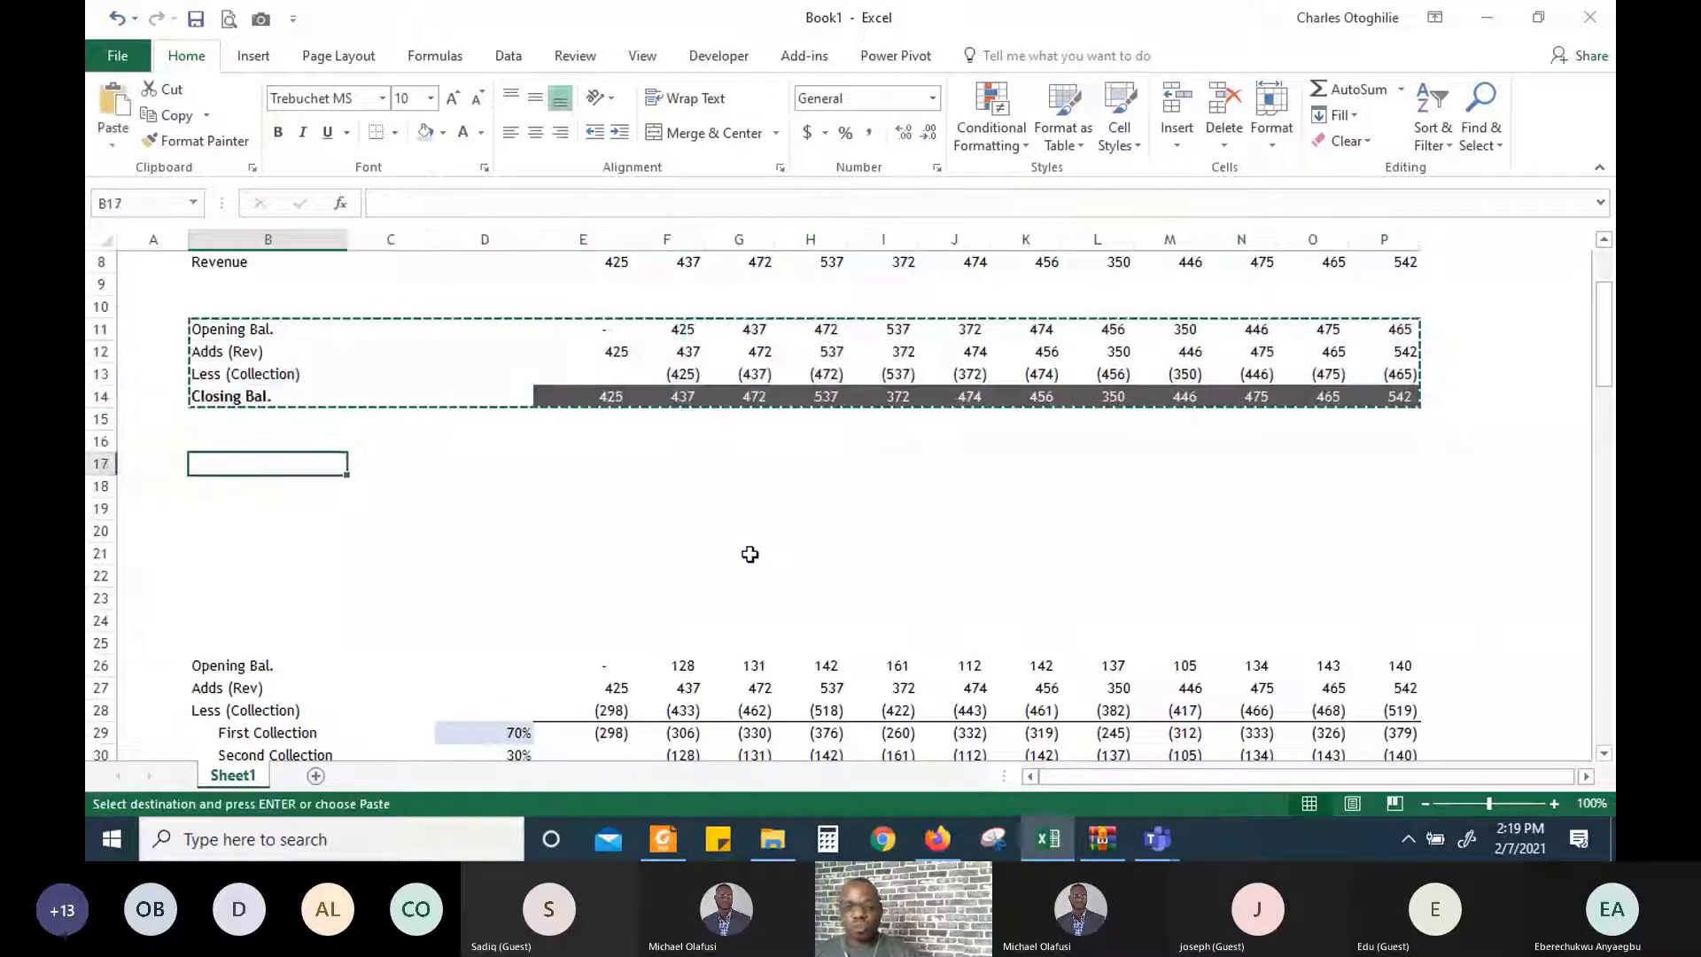
key(ctrl+v)
key(Down)
key(Down)
key(Down)
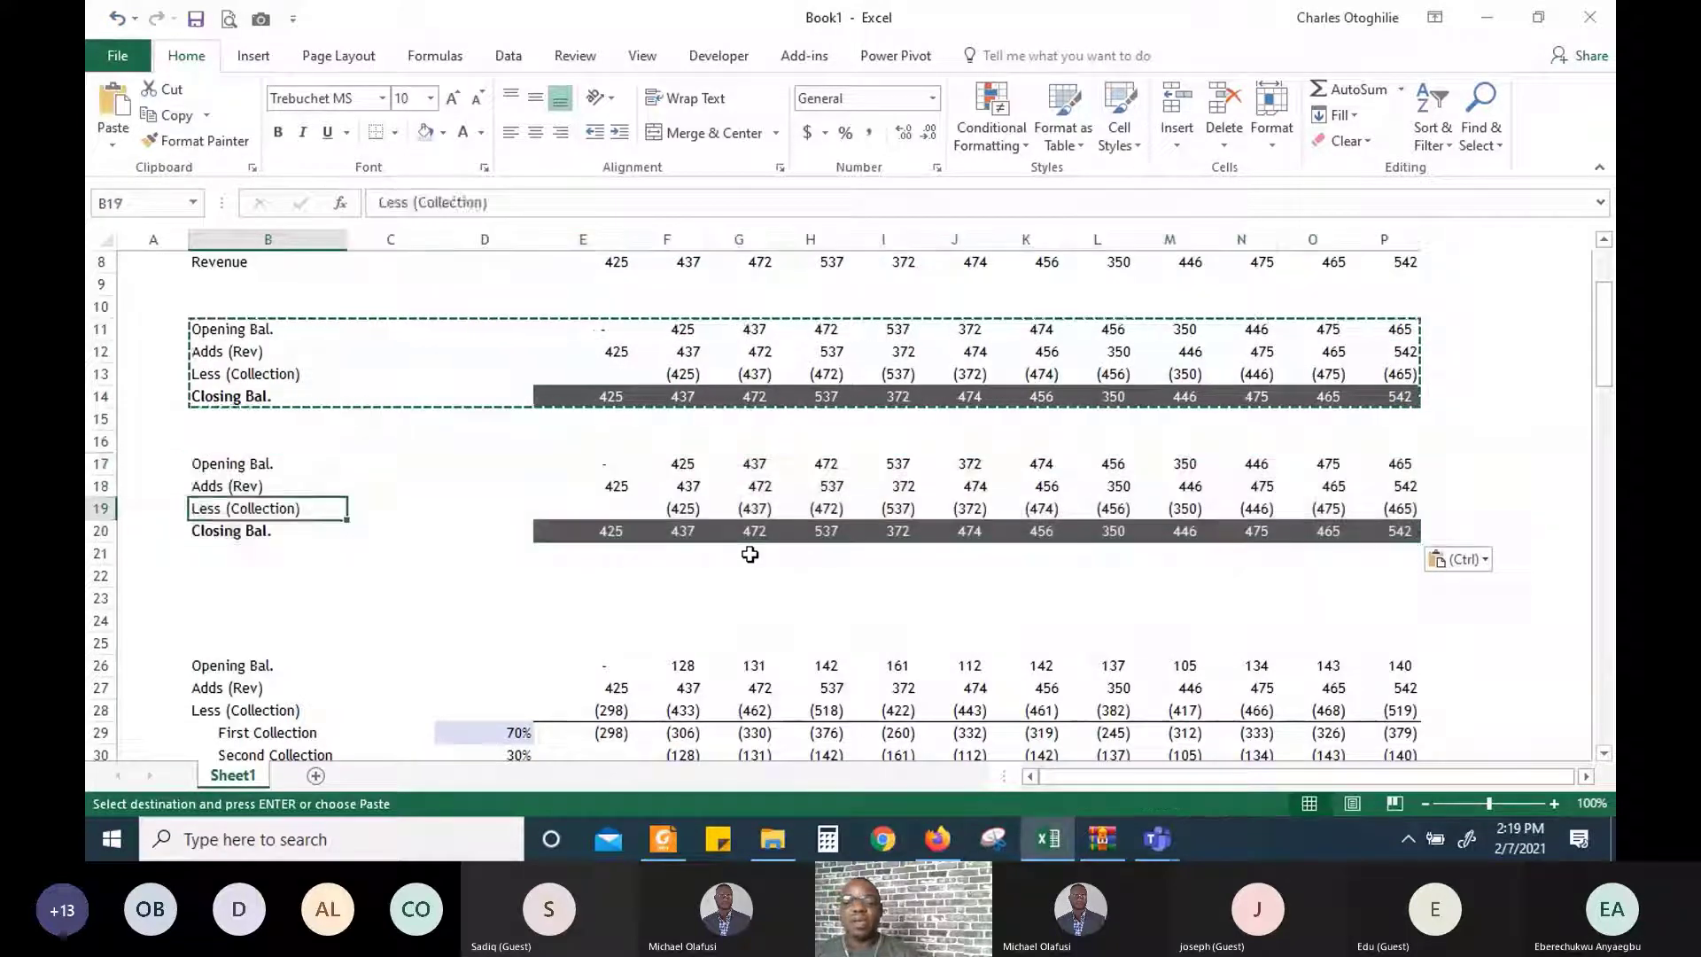
key(Escape)
Clear the Less (Collection) formulas in F19:P19 of the copied block
key(Right)
key(Right)
key(Right)
key(Up)
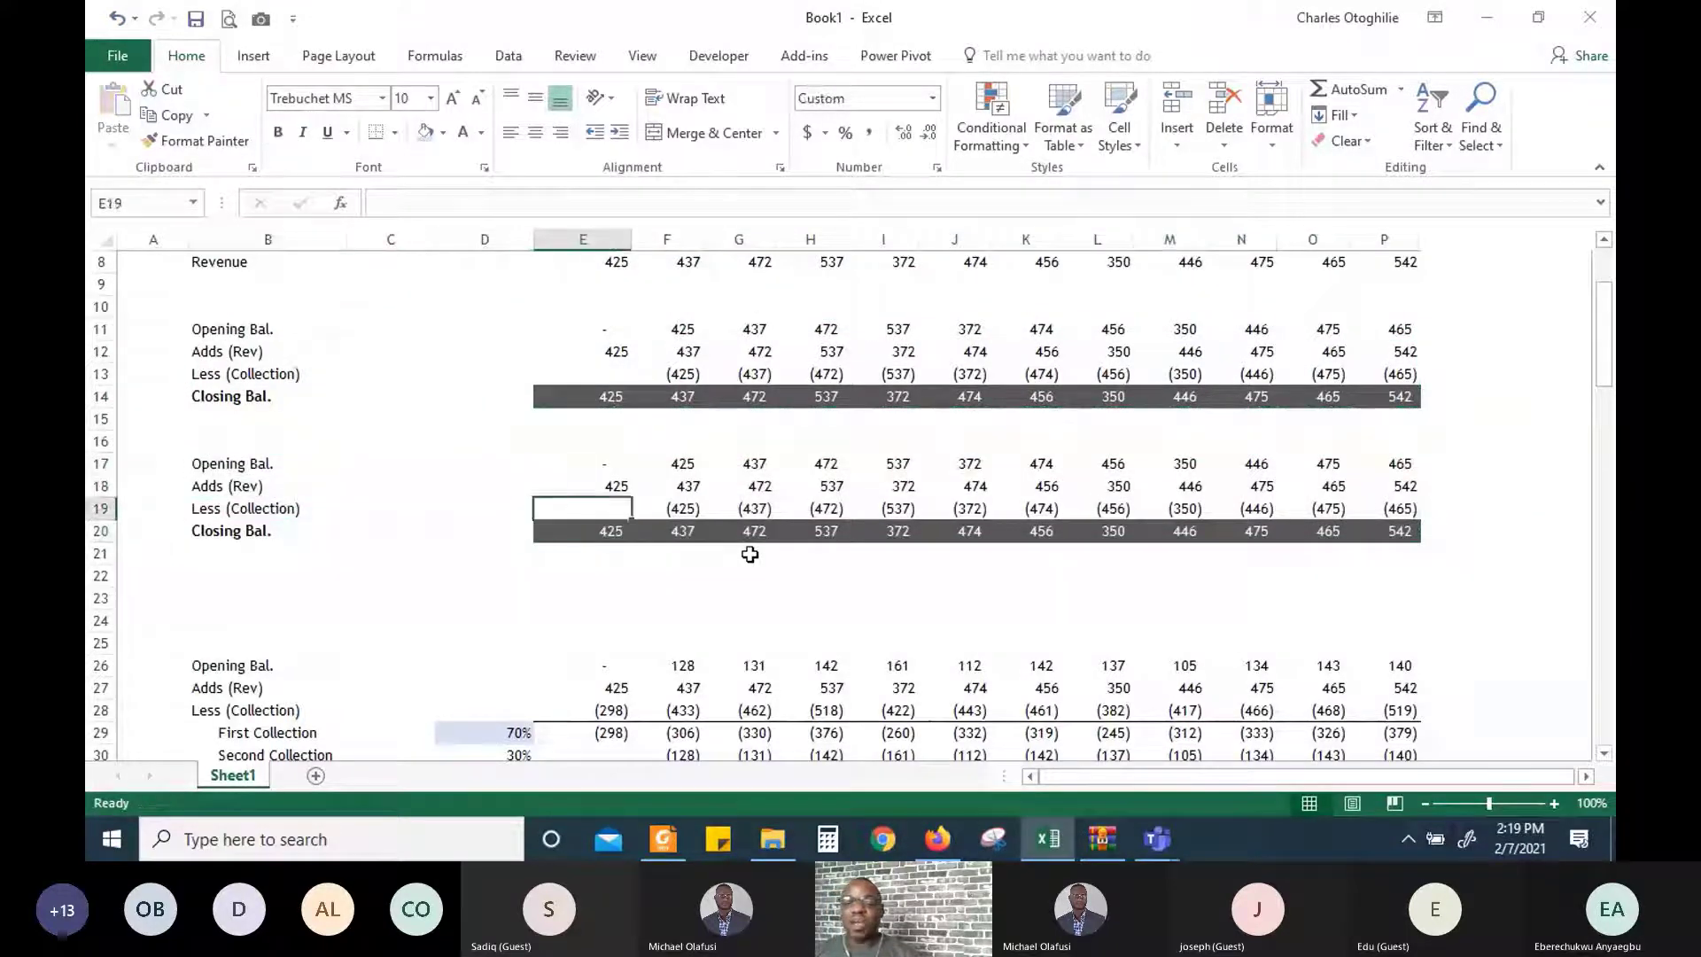
key(Right)
key(shift+Right)
key(shift+Right)
key(shift+Right)
key(shift+Right)
key(shift+Right)
key(shift+Right)
key(shift+Right)
key(shift+Right)
key(shift+Right)
key(shift+Right)
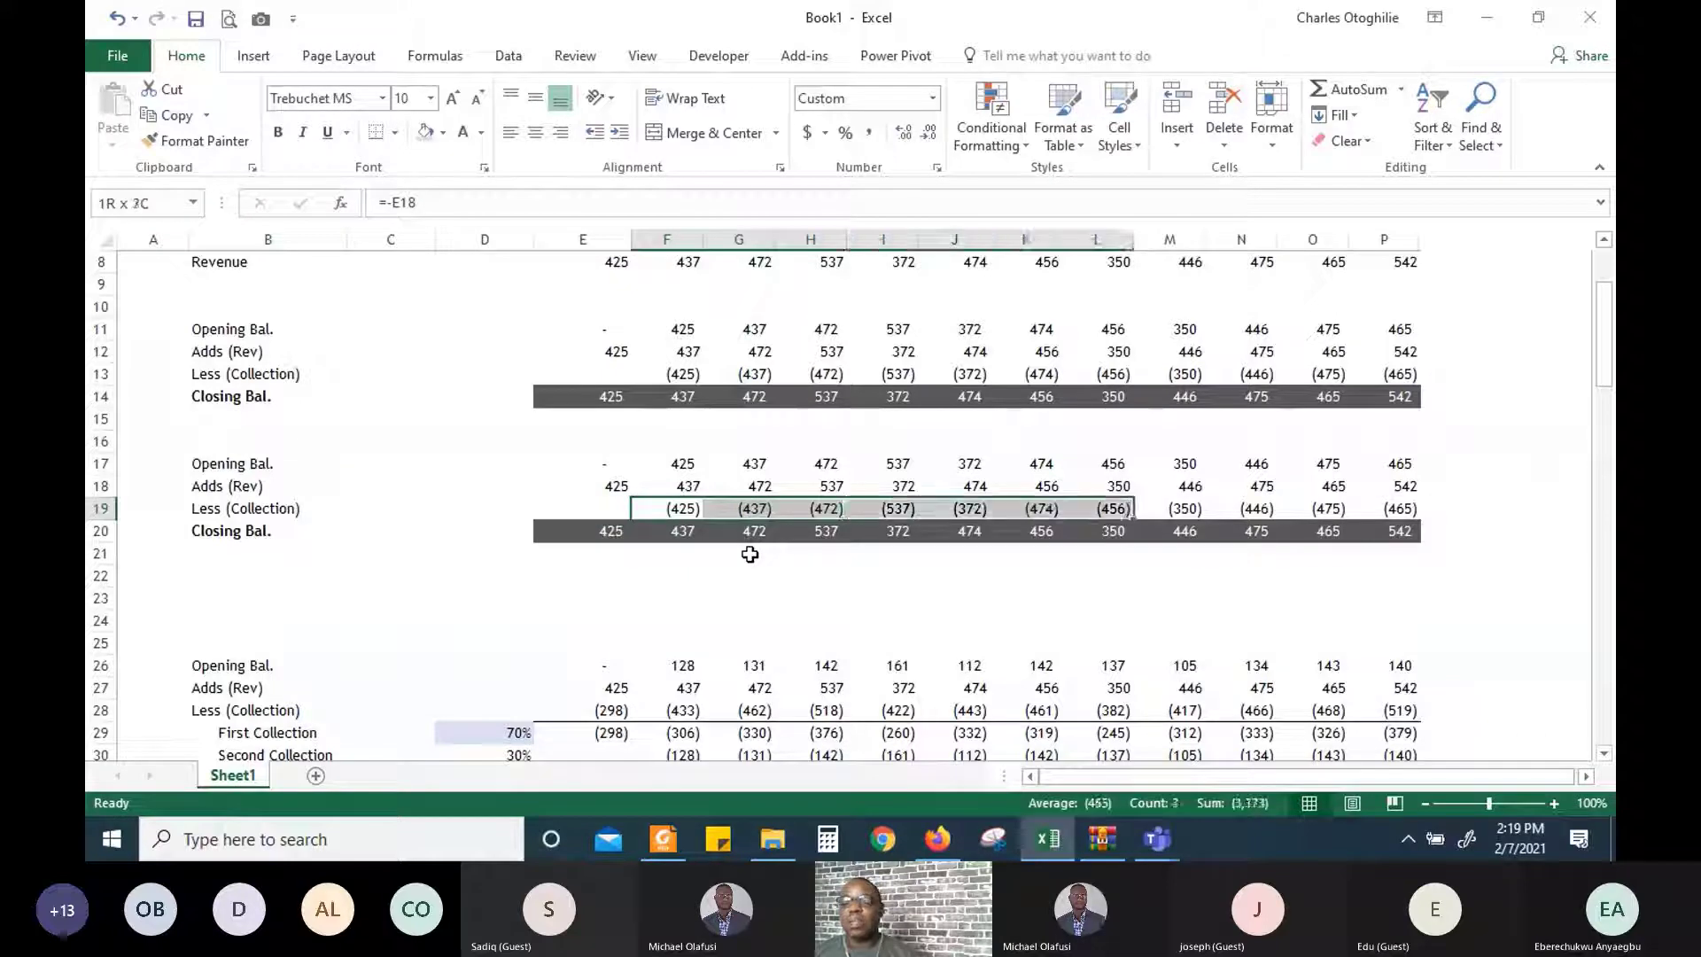
key(Delete)
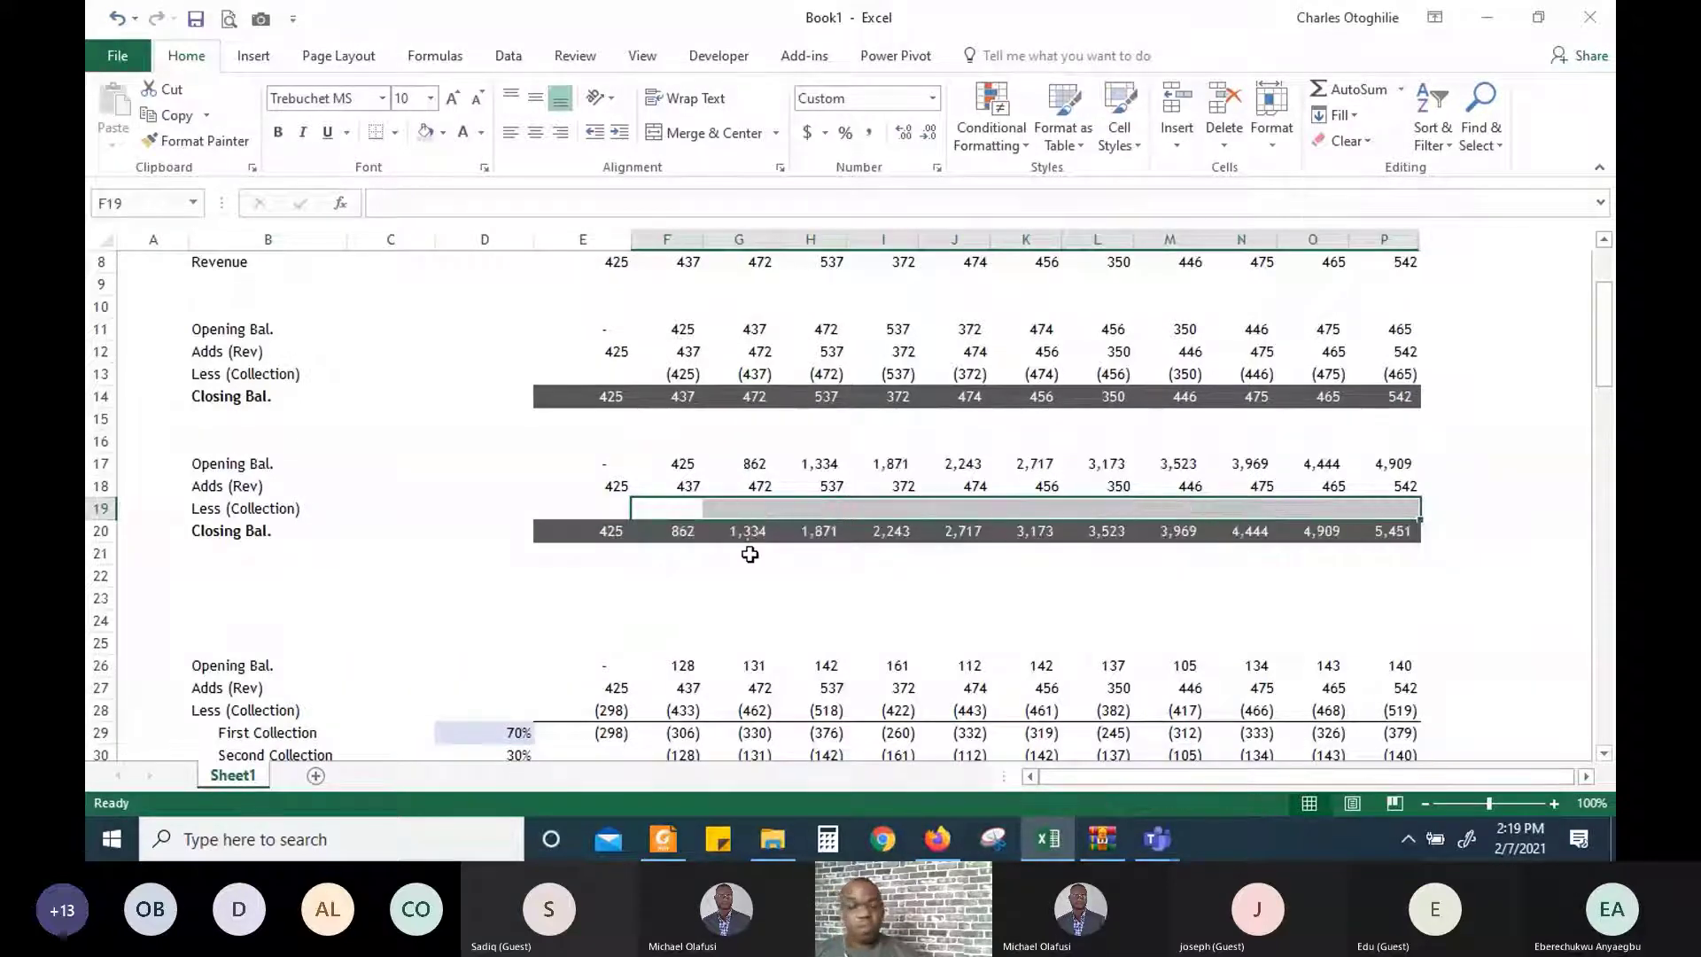
Enter =OFFSET(E18,0,-1) in E19 as the January collection, referring to the revenue addition one column back
key(Down)
key(Up)
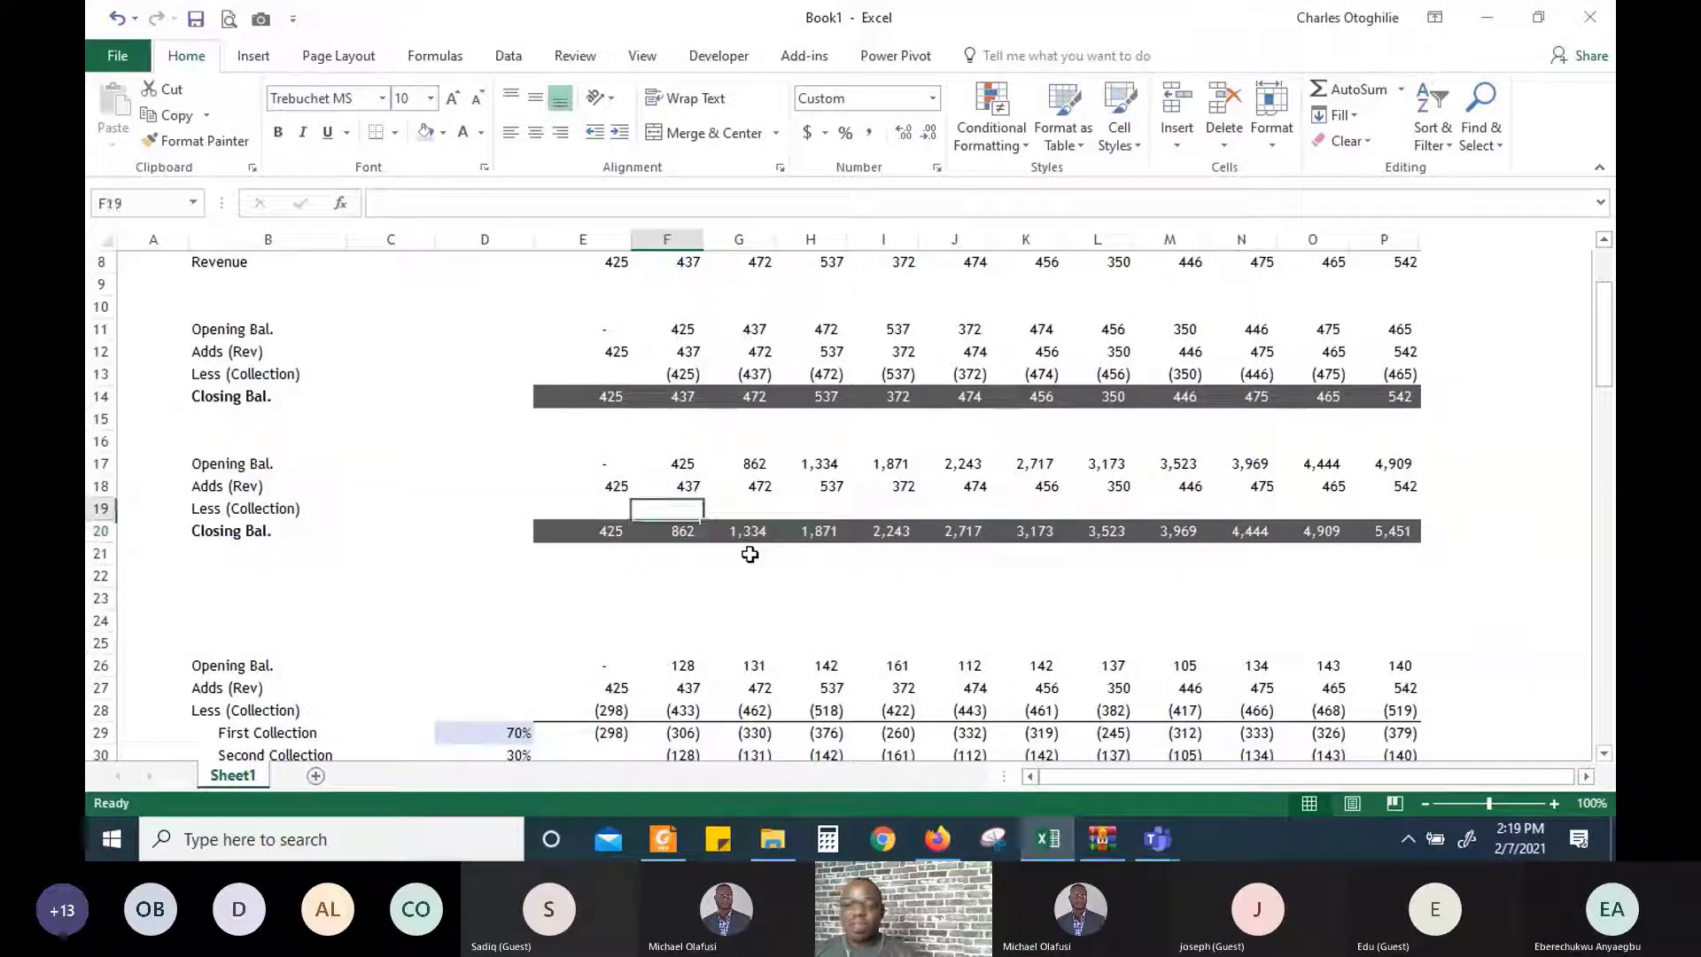
text(=)
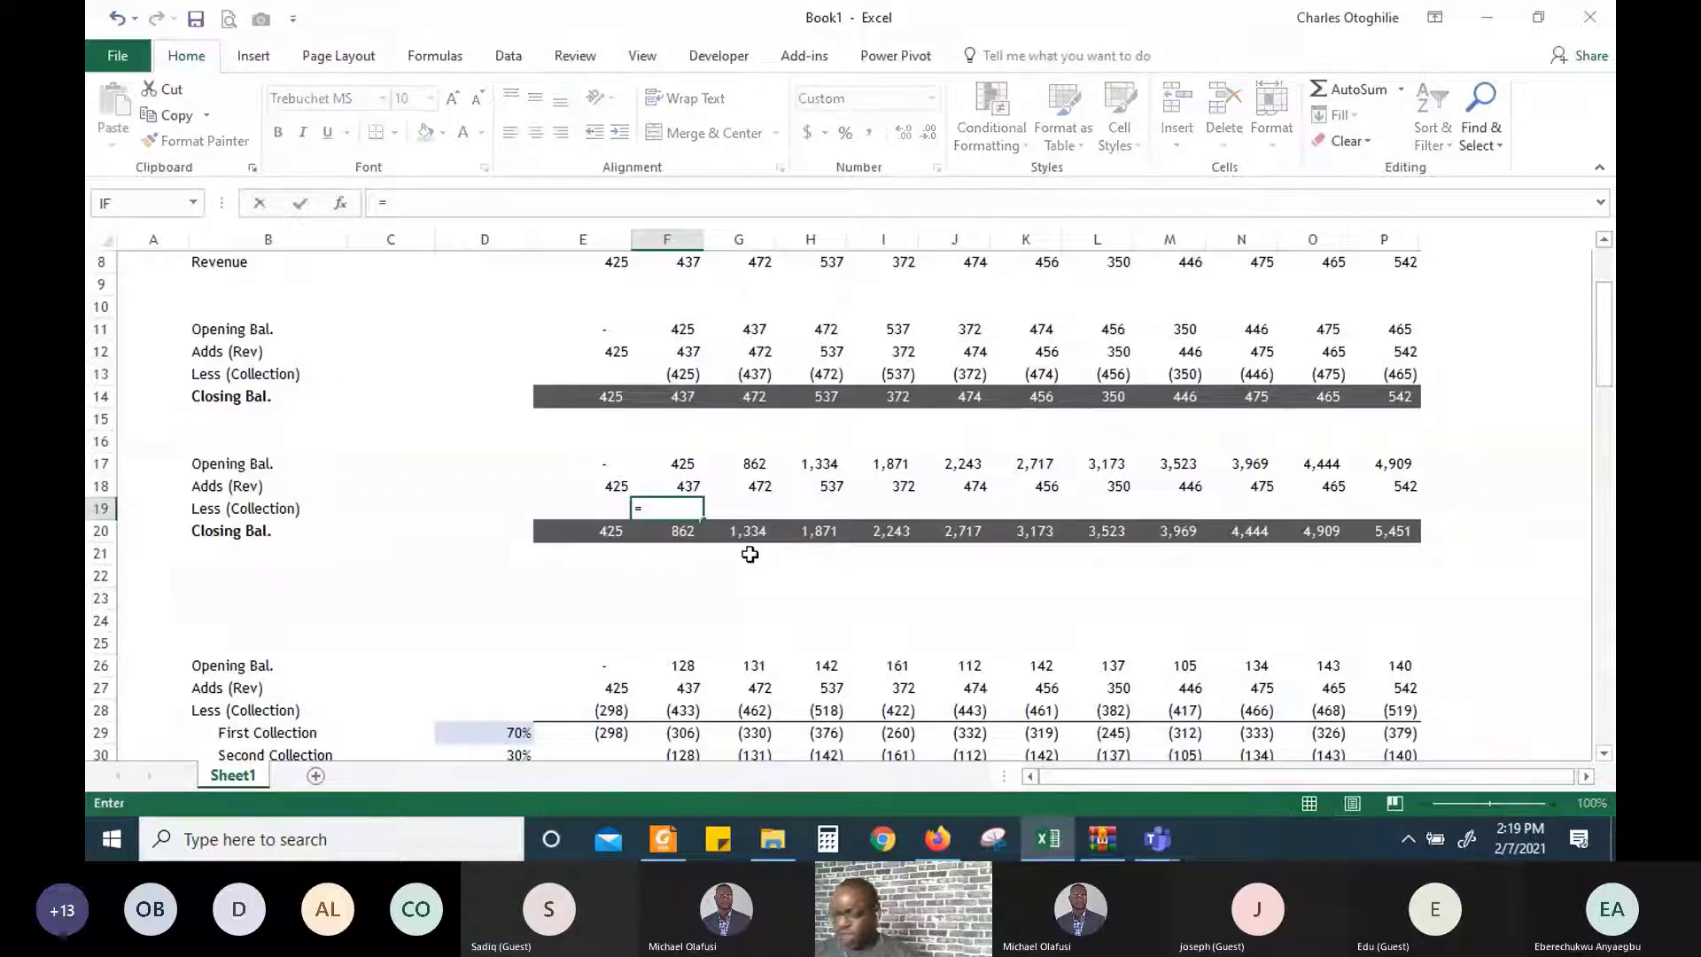
key(Escape)
key(Left)
text(=)
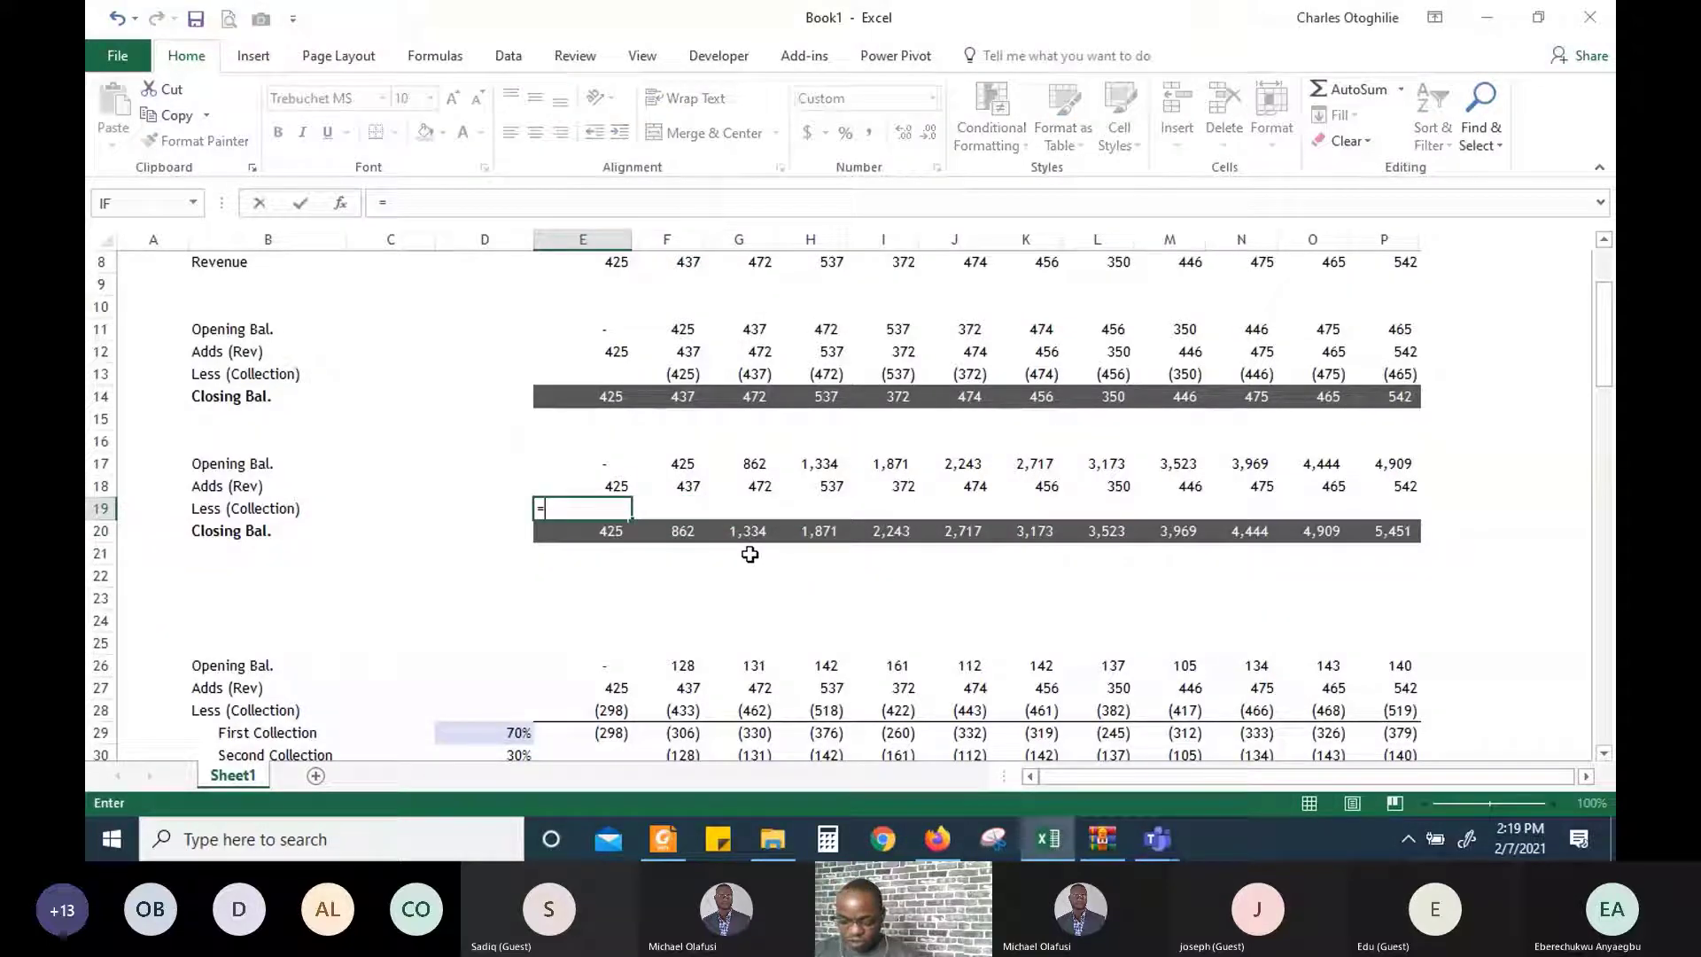
text(offset()
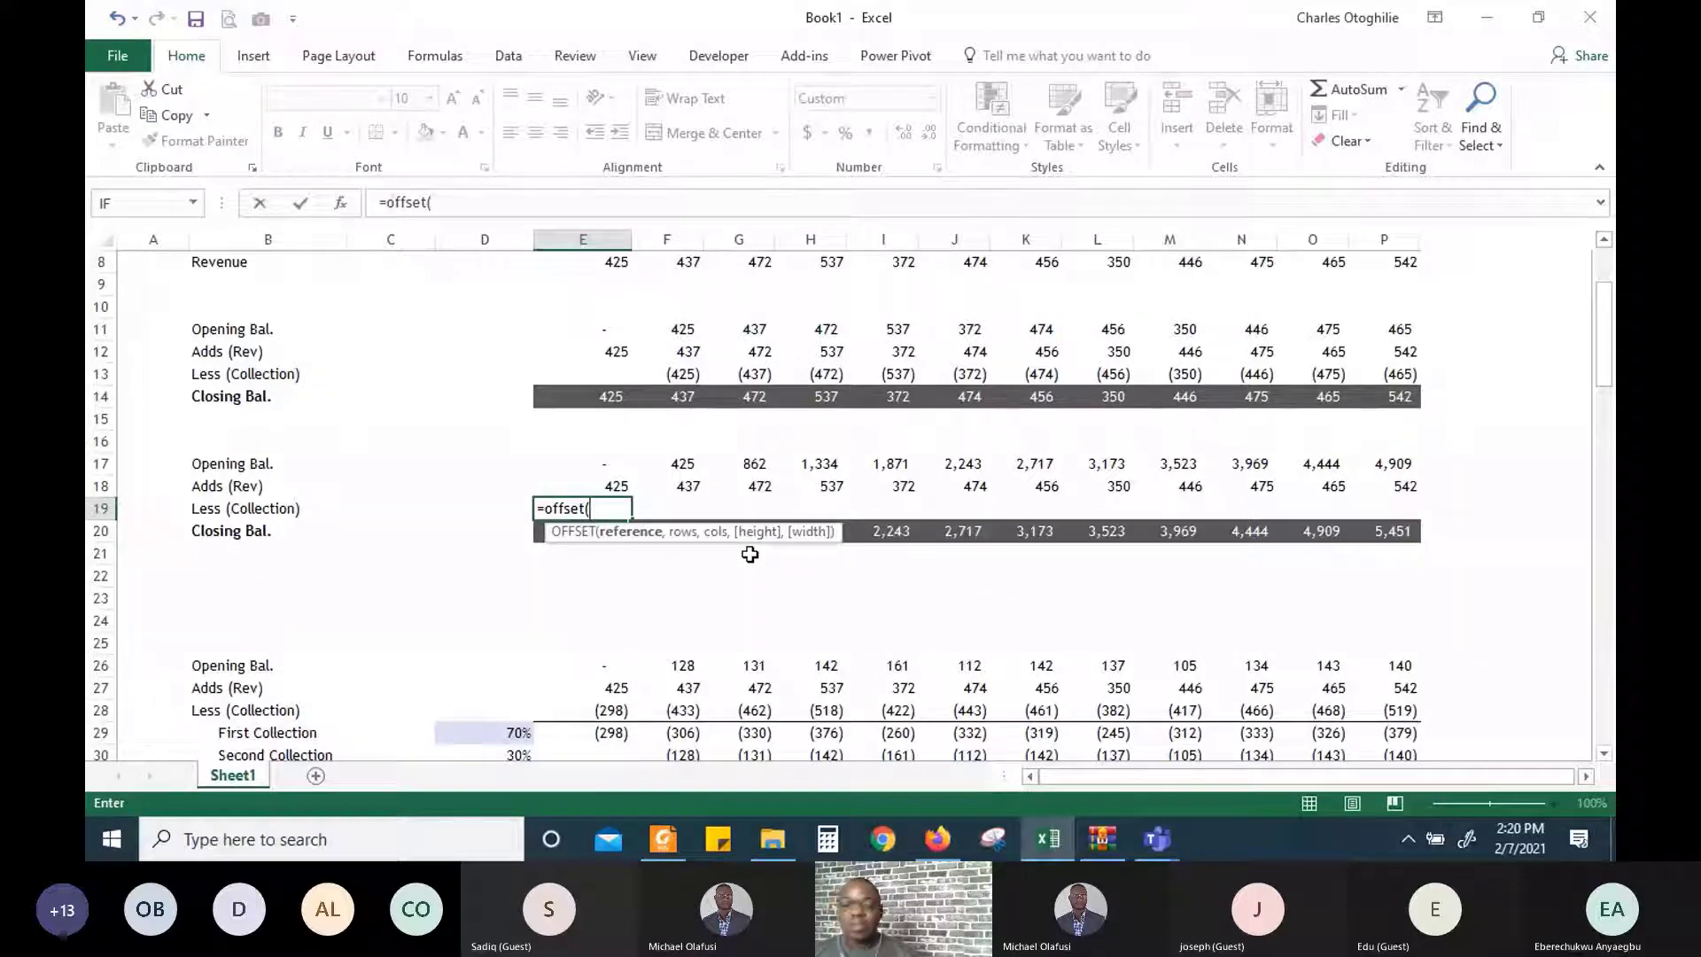
key(Up)
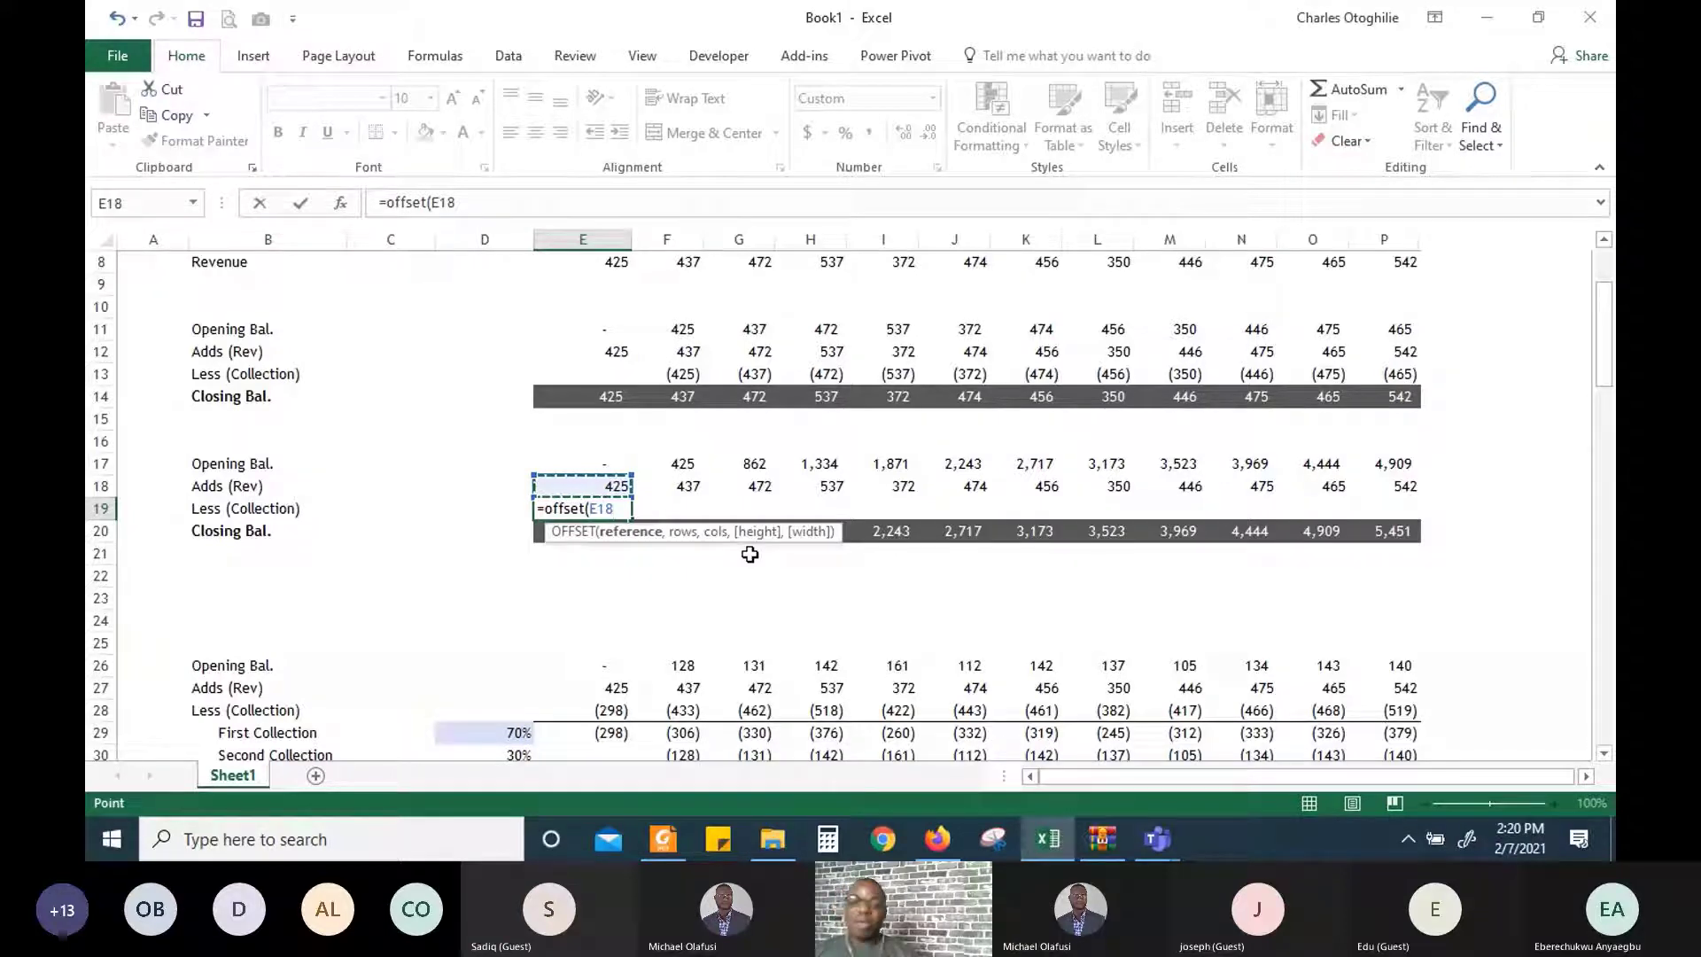
text(,)
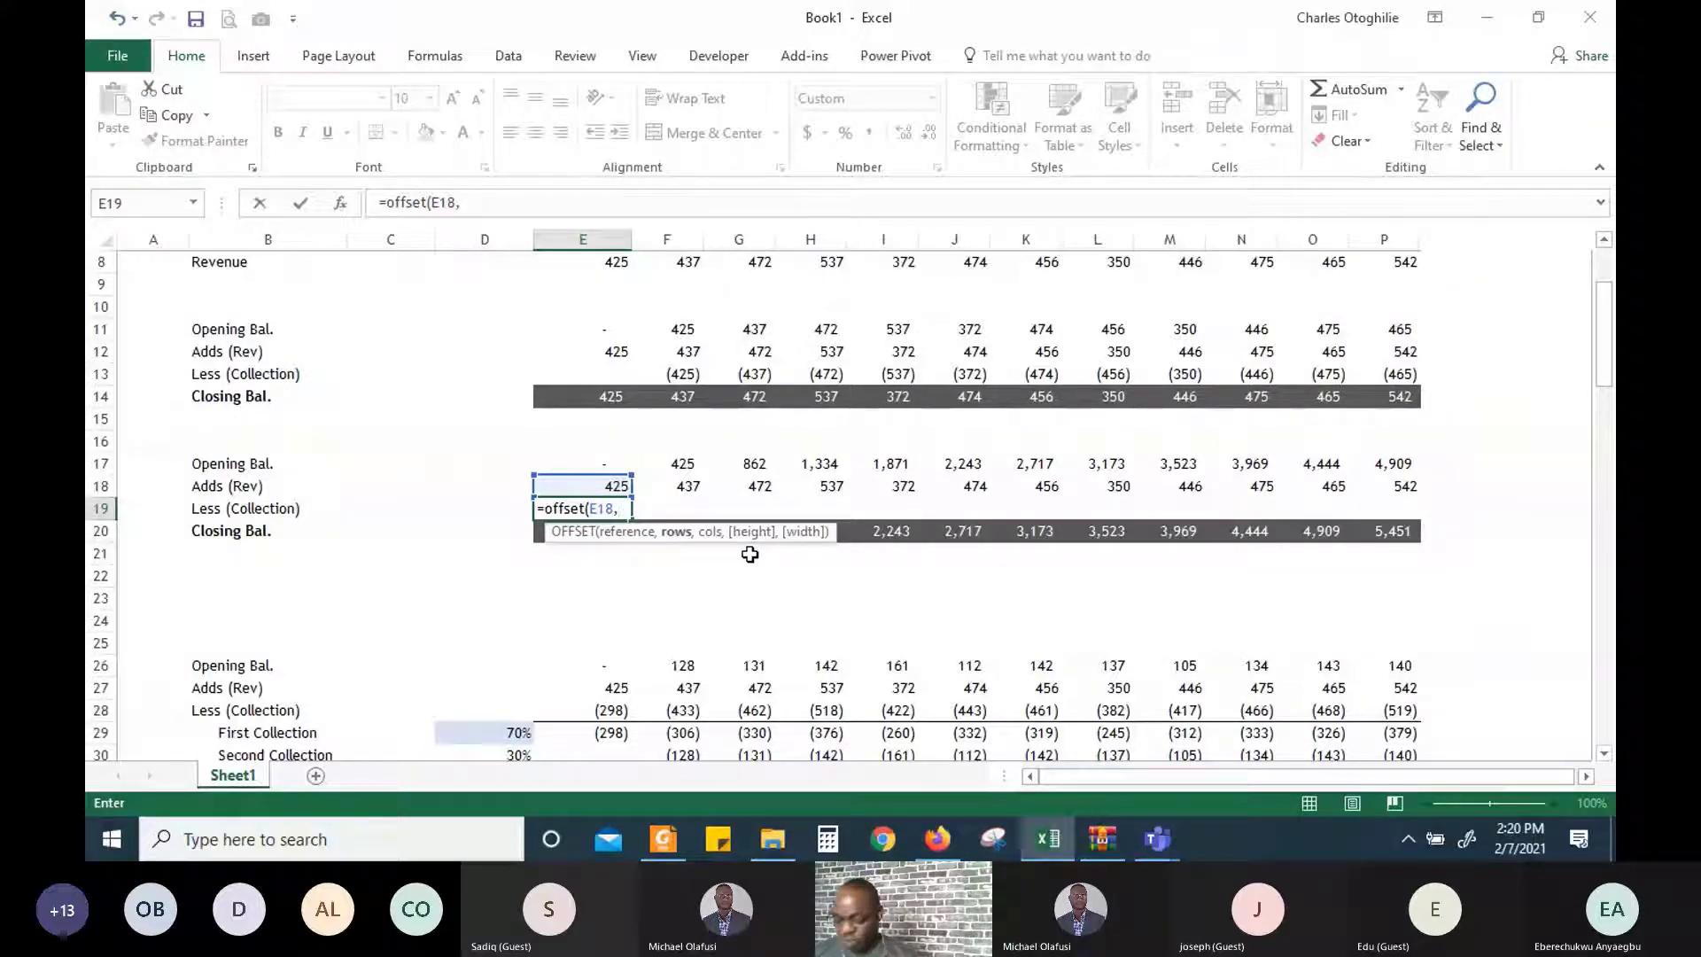
text(0)
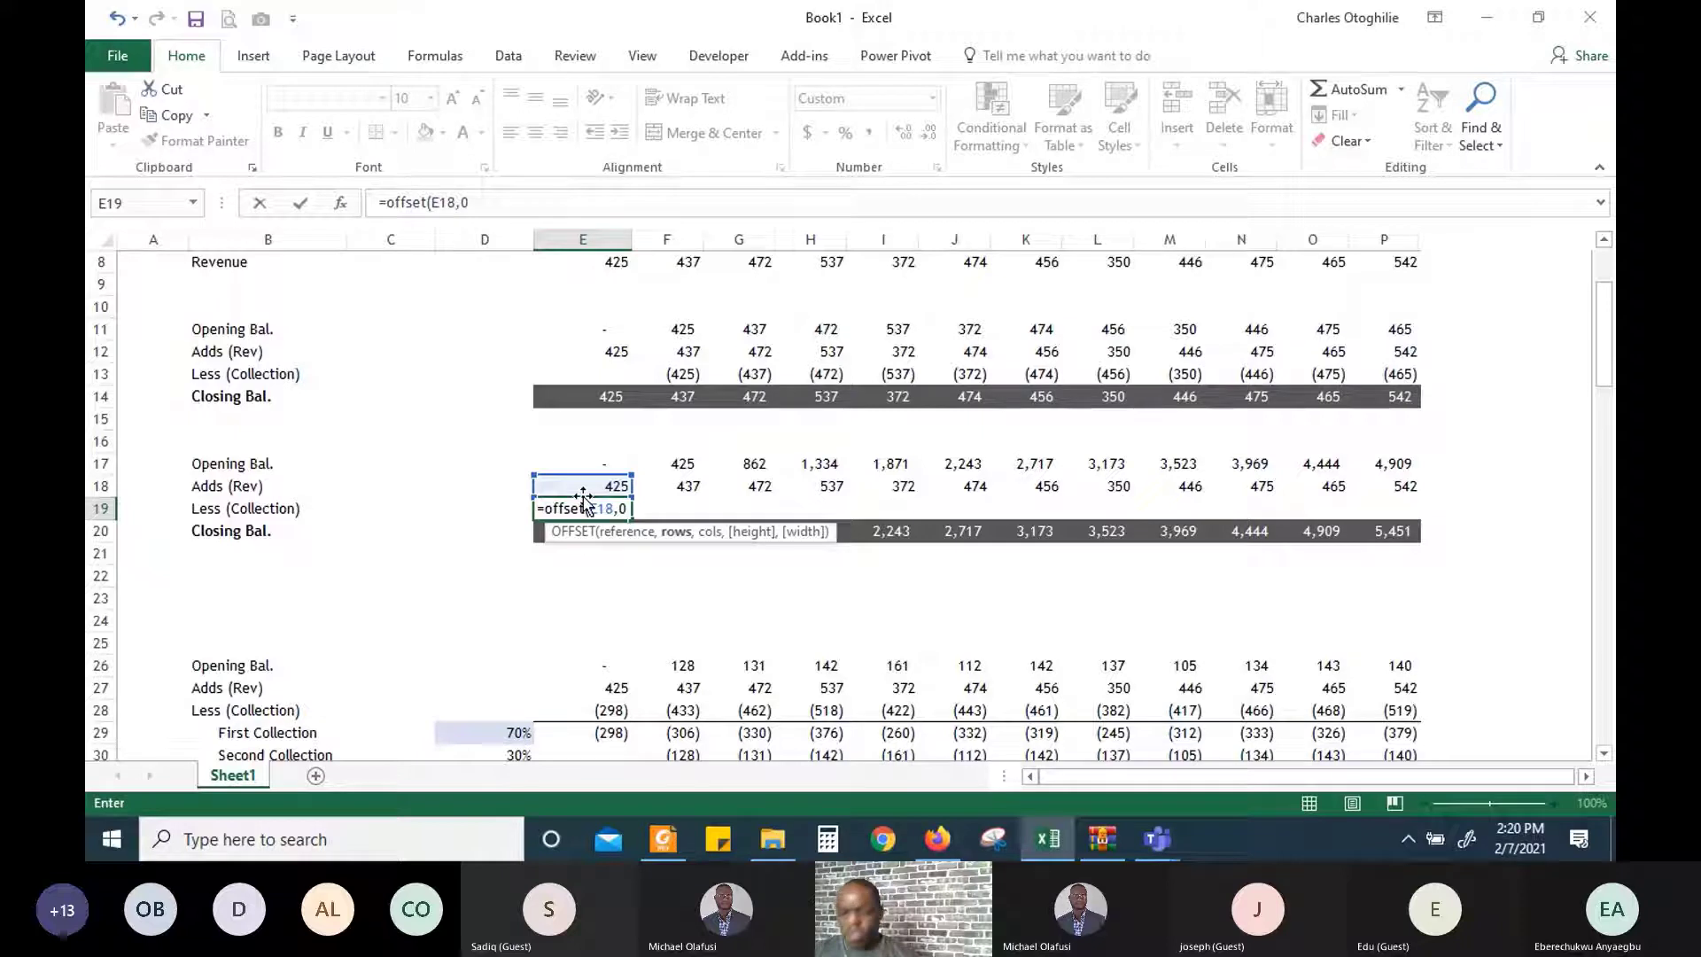
text(,)
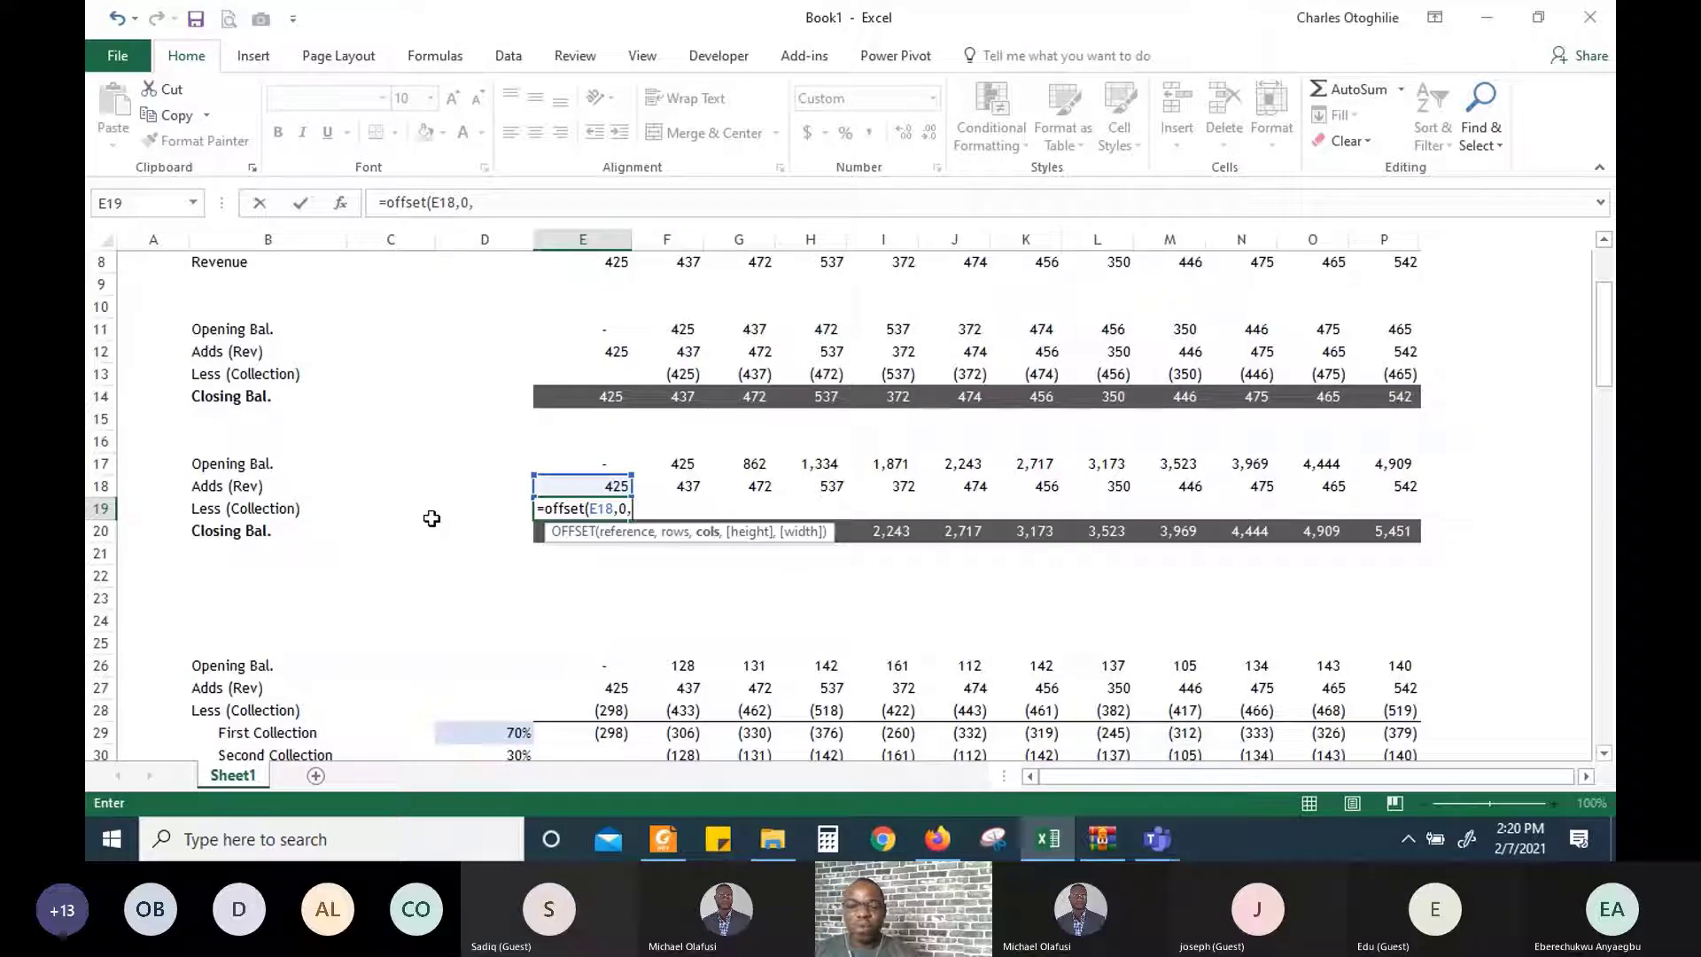
text(-1)
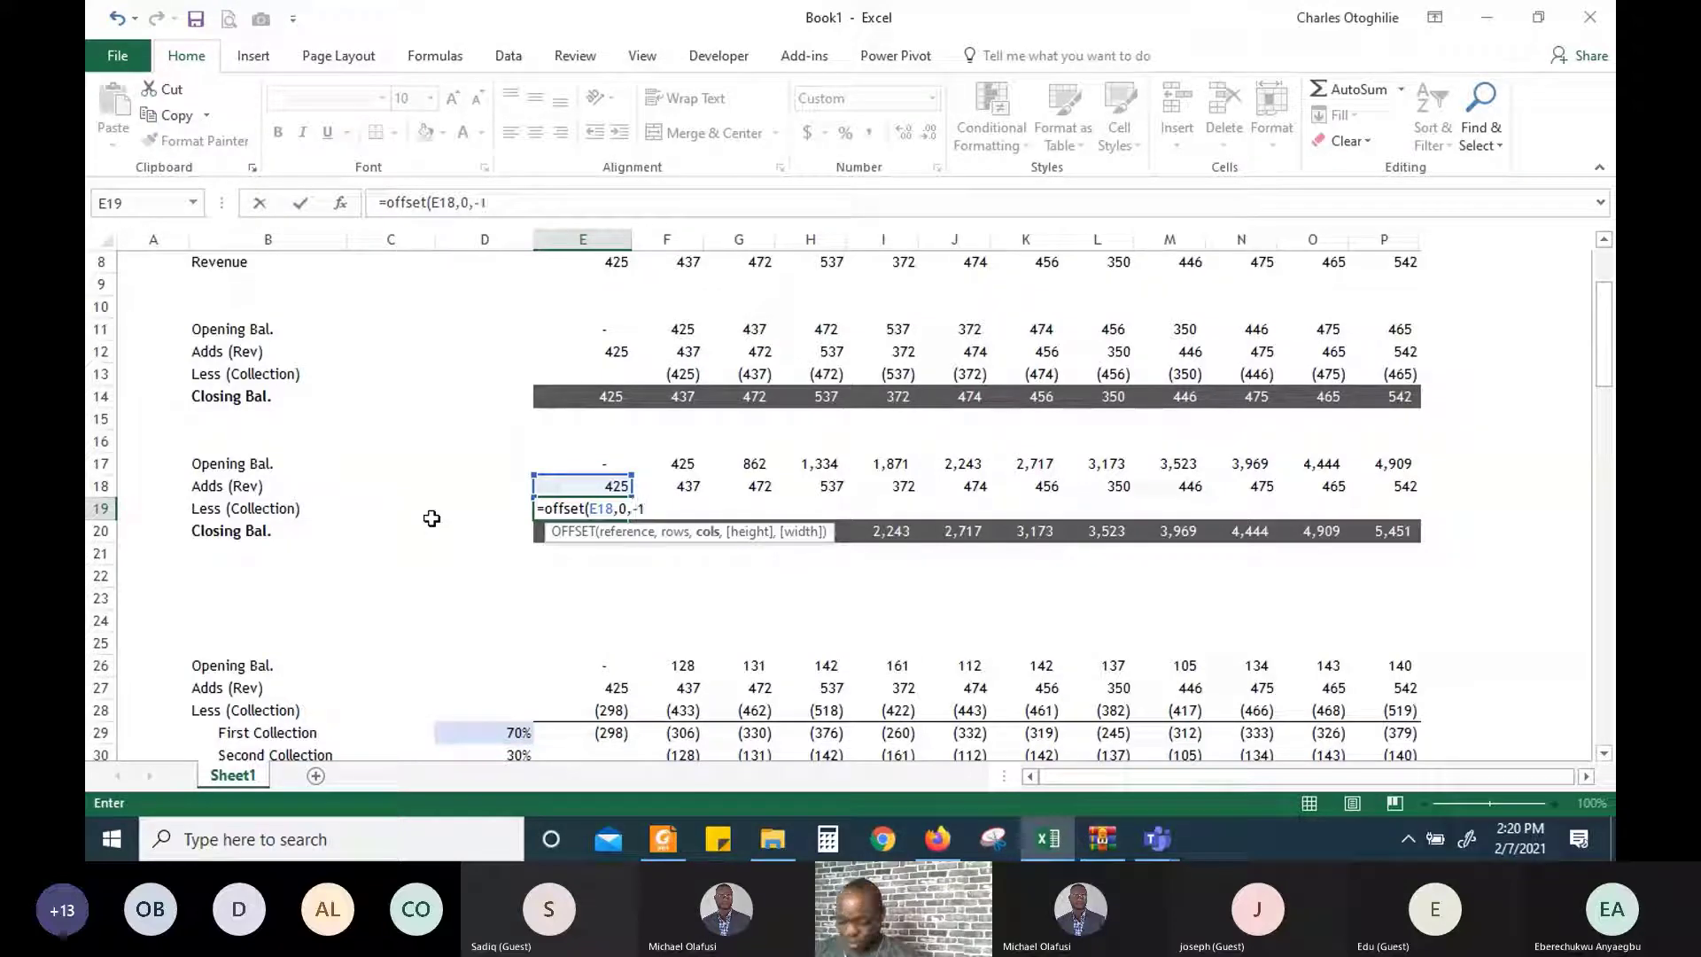
text())
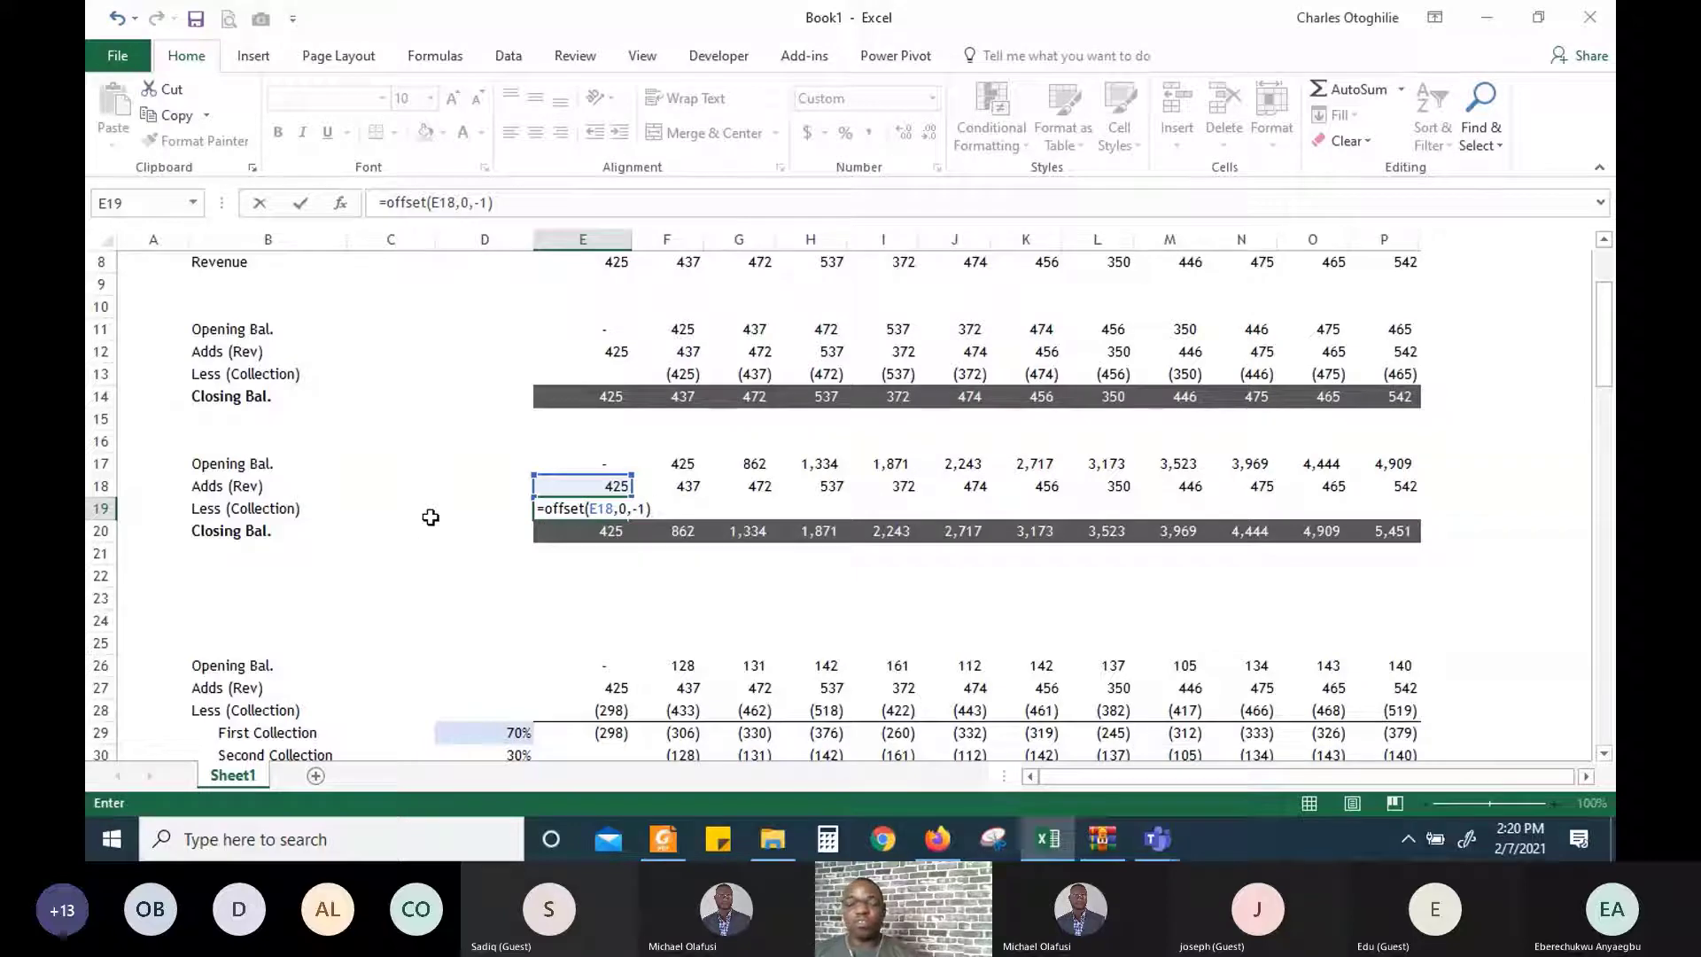
key(Return)
key(Up)
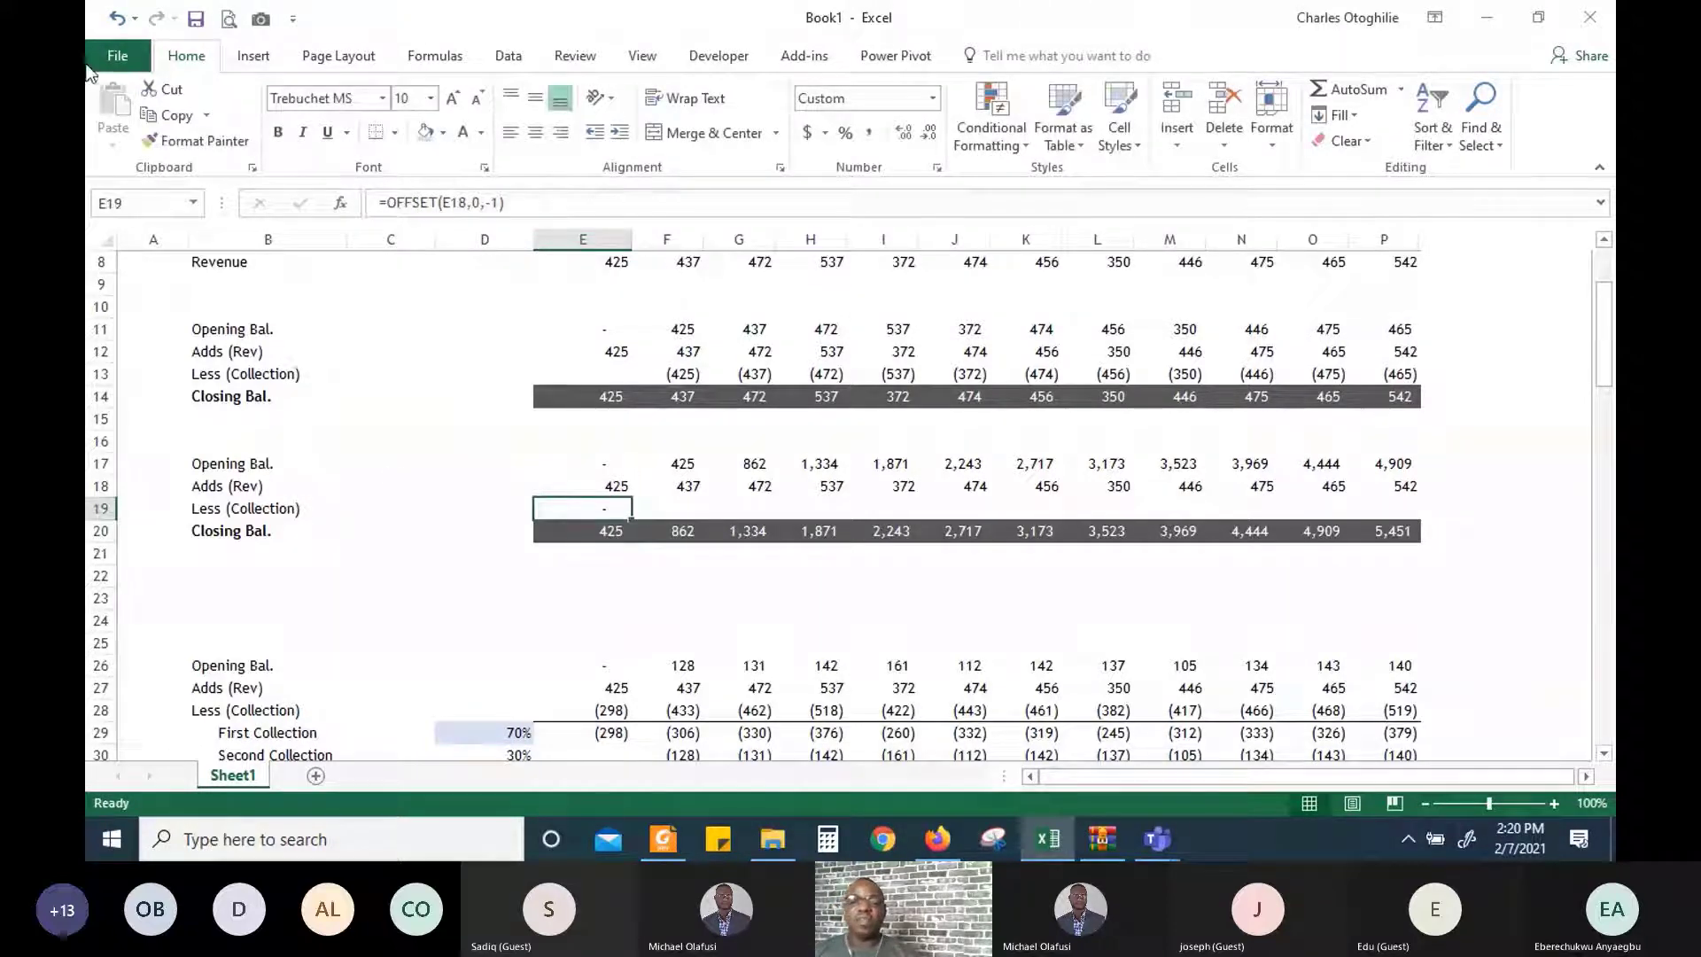
Make the January collection negative by changing the formula in E19 to =-OFFSET(E18,0,-1)
click(386, 202)
key(Return)
key(Up)
Fill the E19 collection formula across to December in P19, and check the February formula in F19
key(shift+Right)
key(shift+Right)
key(shift+Right)
key(shift+Right)
key(shift+Right)
key(shift+Right)
key(shift+Right)
key(shift+Right)
key(shift+Right)
key(shift+Right)
key(shift+Right)
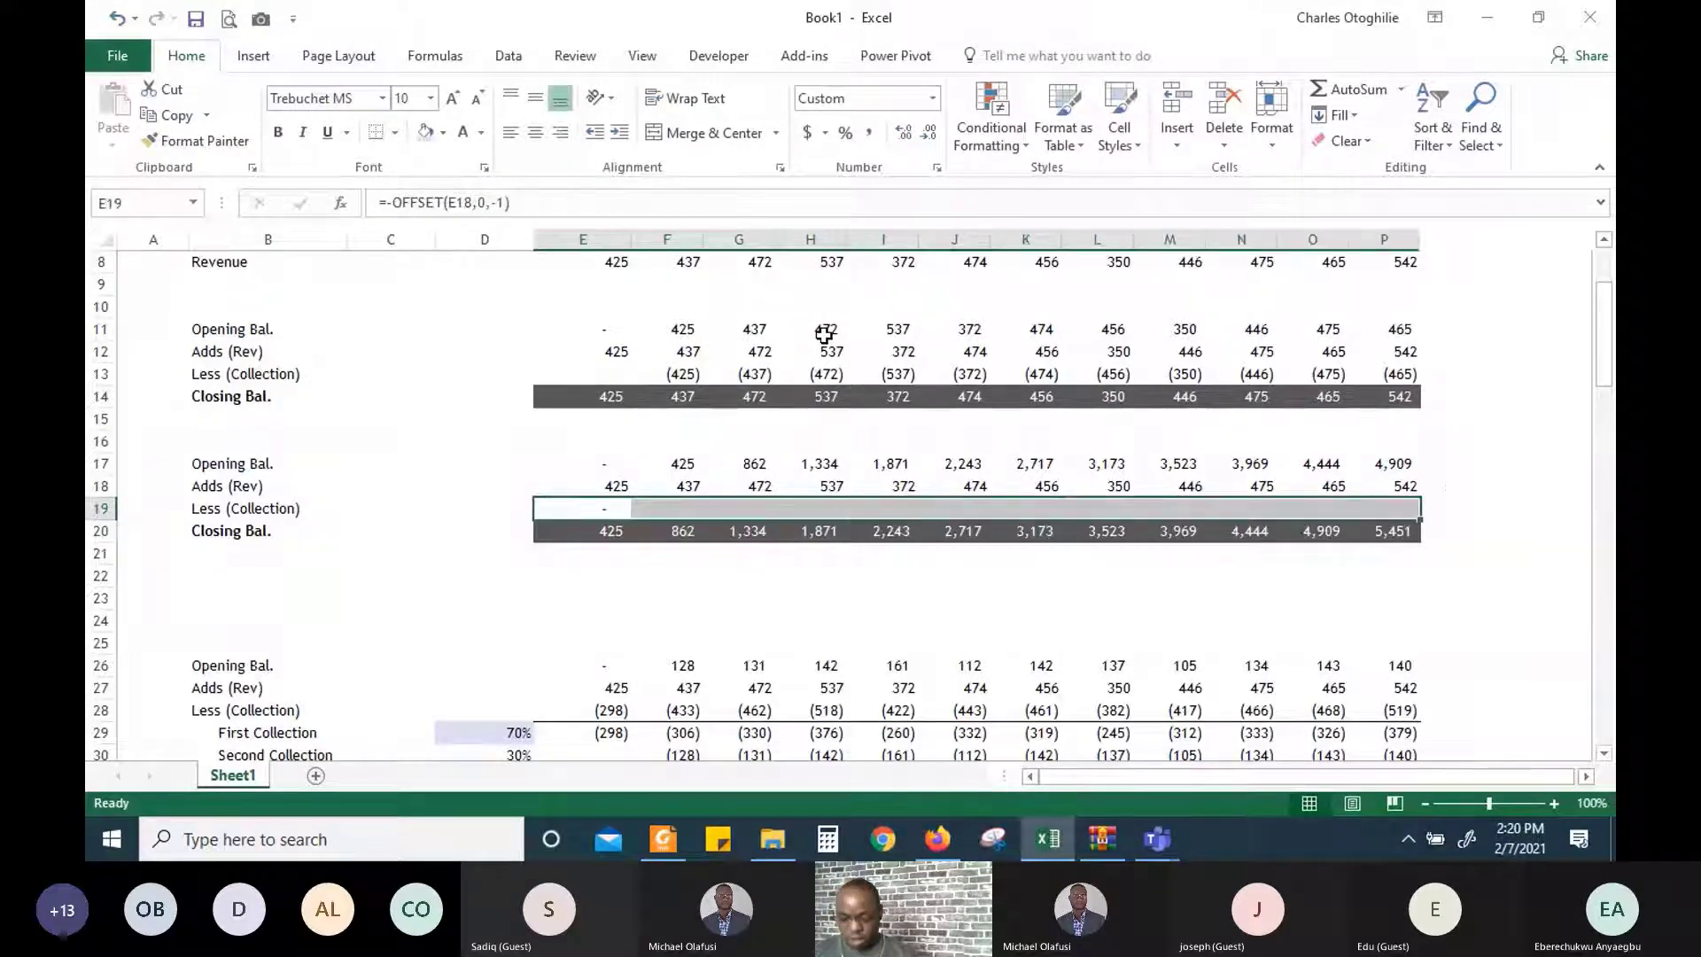
key(ctrl+r)
key(Down)
key(Down)
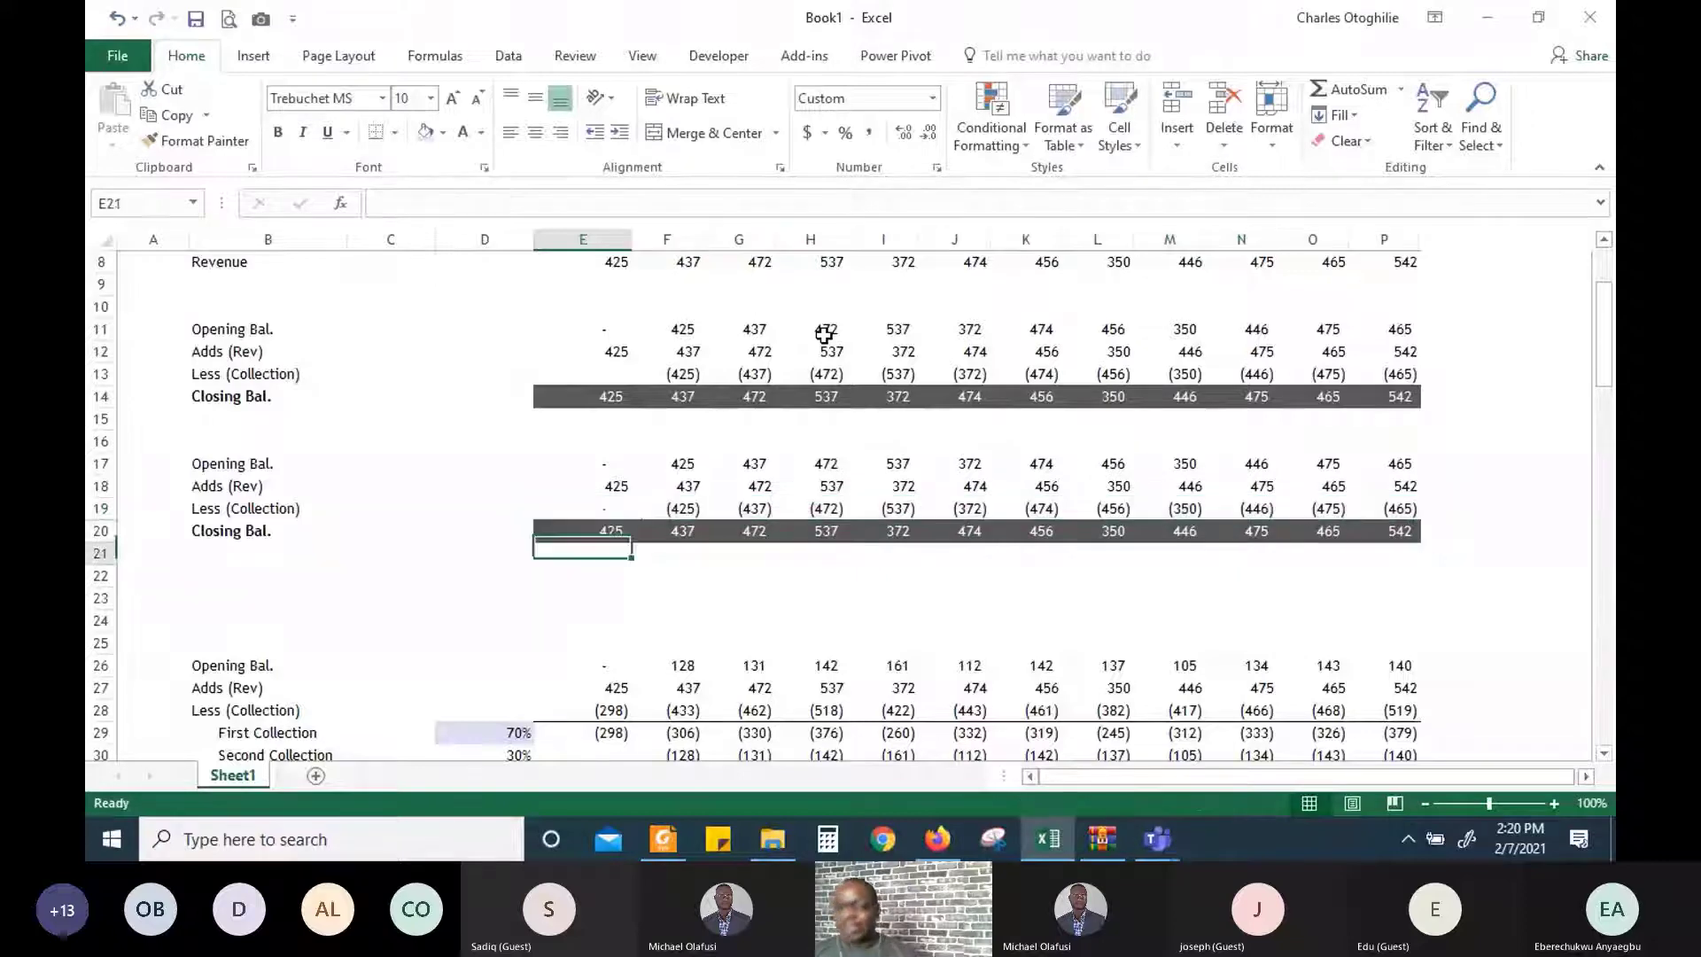
key(Up)
key(Up)
key(Right)
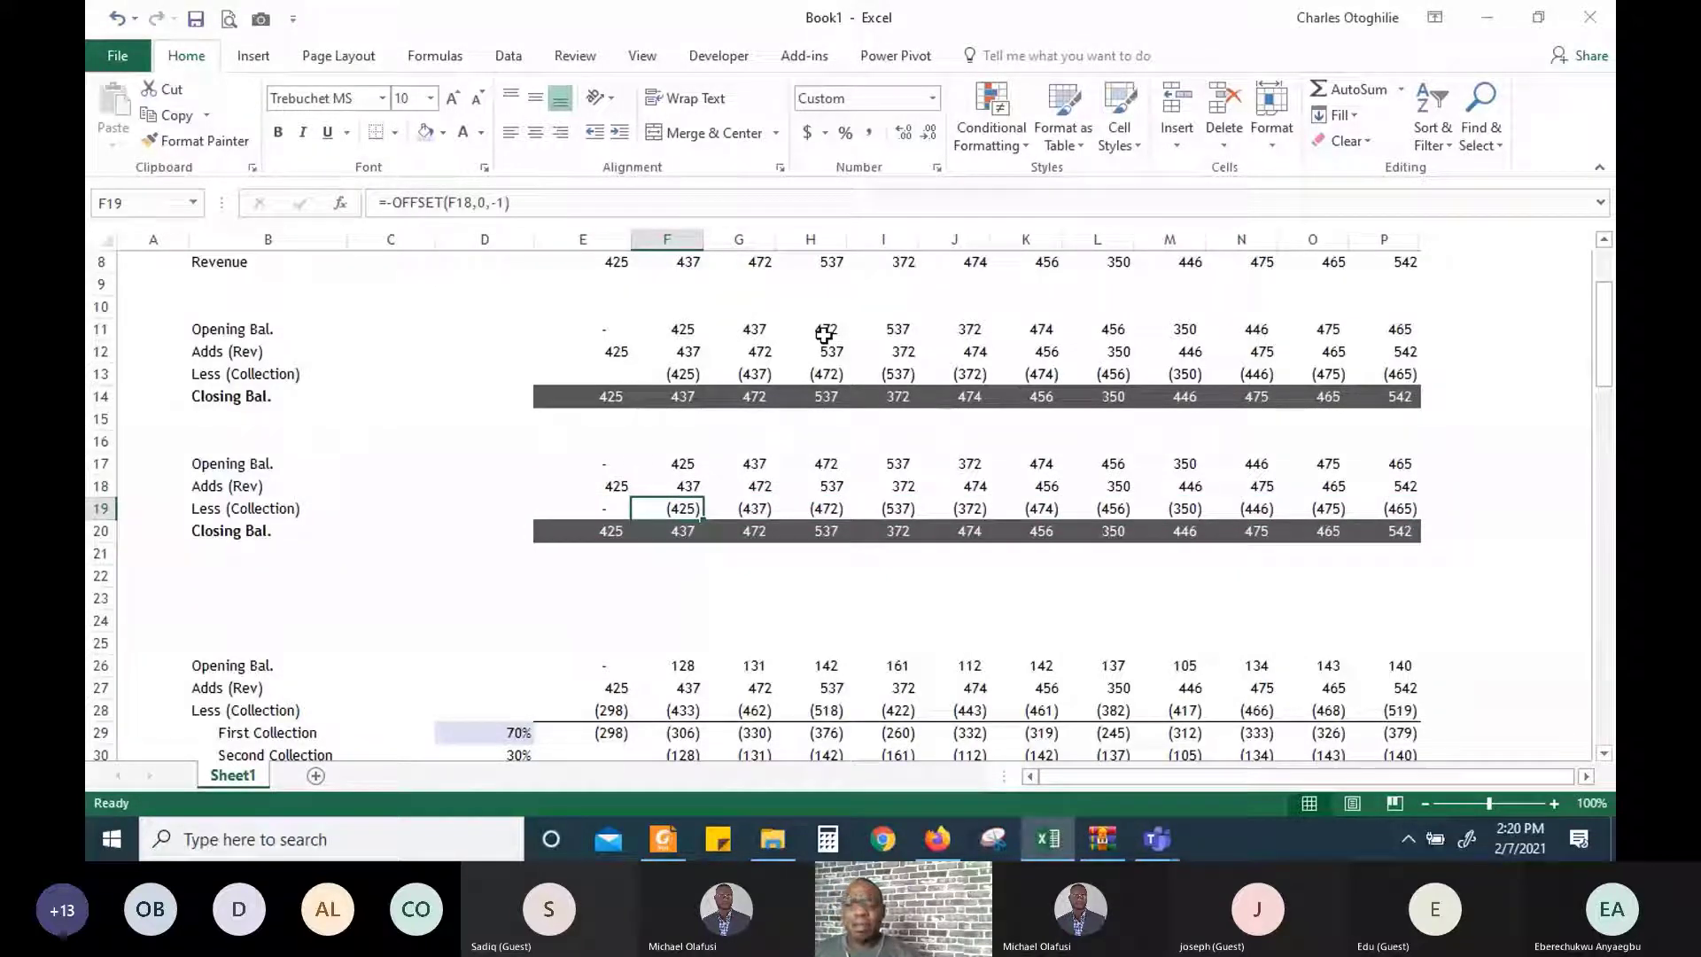
Delete the three empty rows 22 to 24 between the OFFSET block and the split-collection block
key(Down)
key(Down)
key(Down)
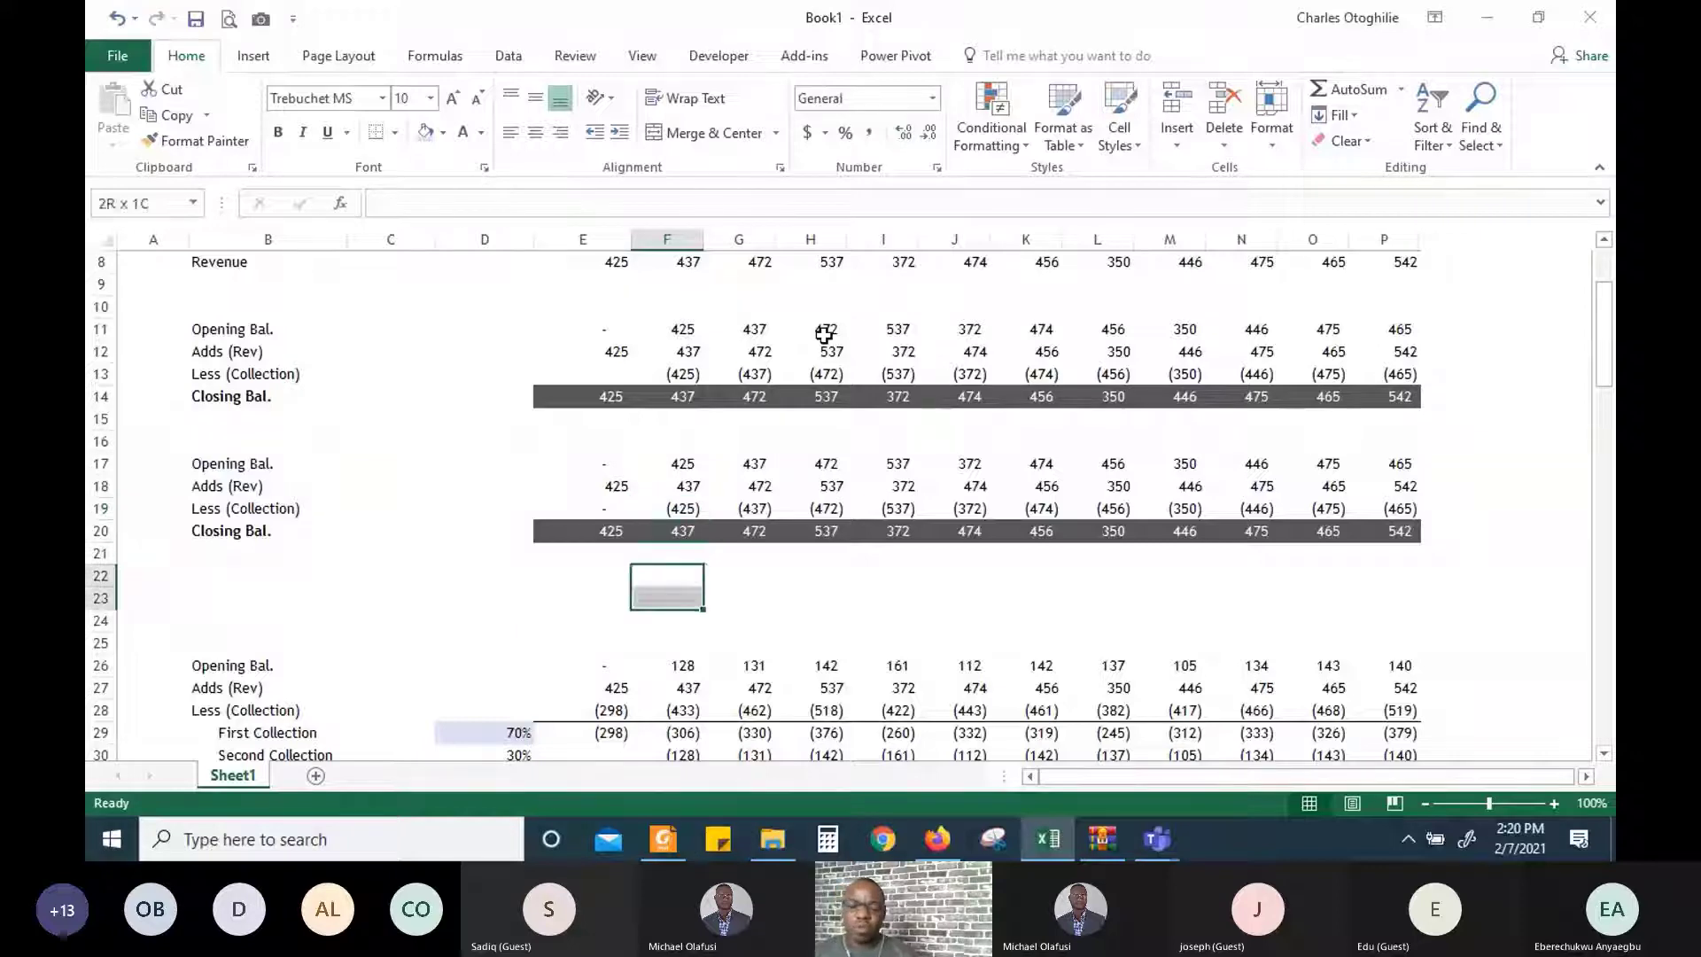
key(shift+Down)
key(shift+Down)
key(shift+space)
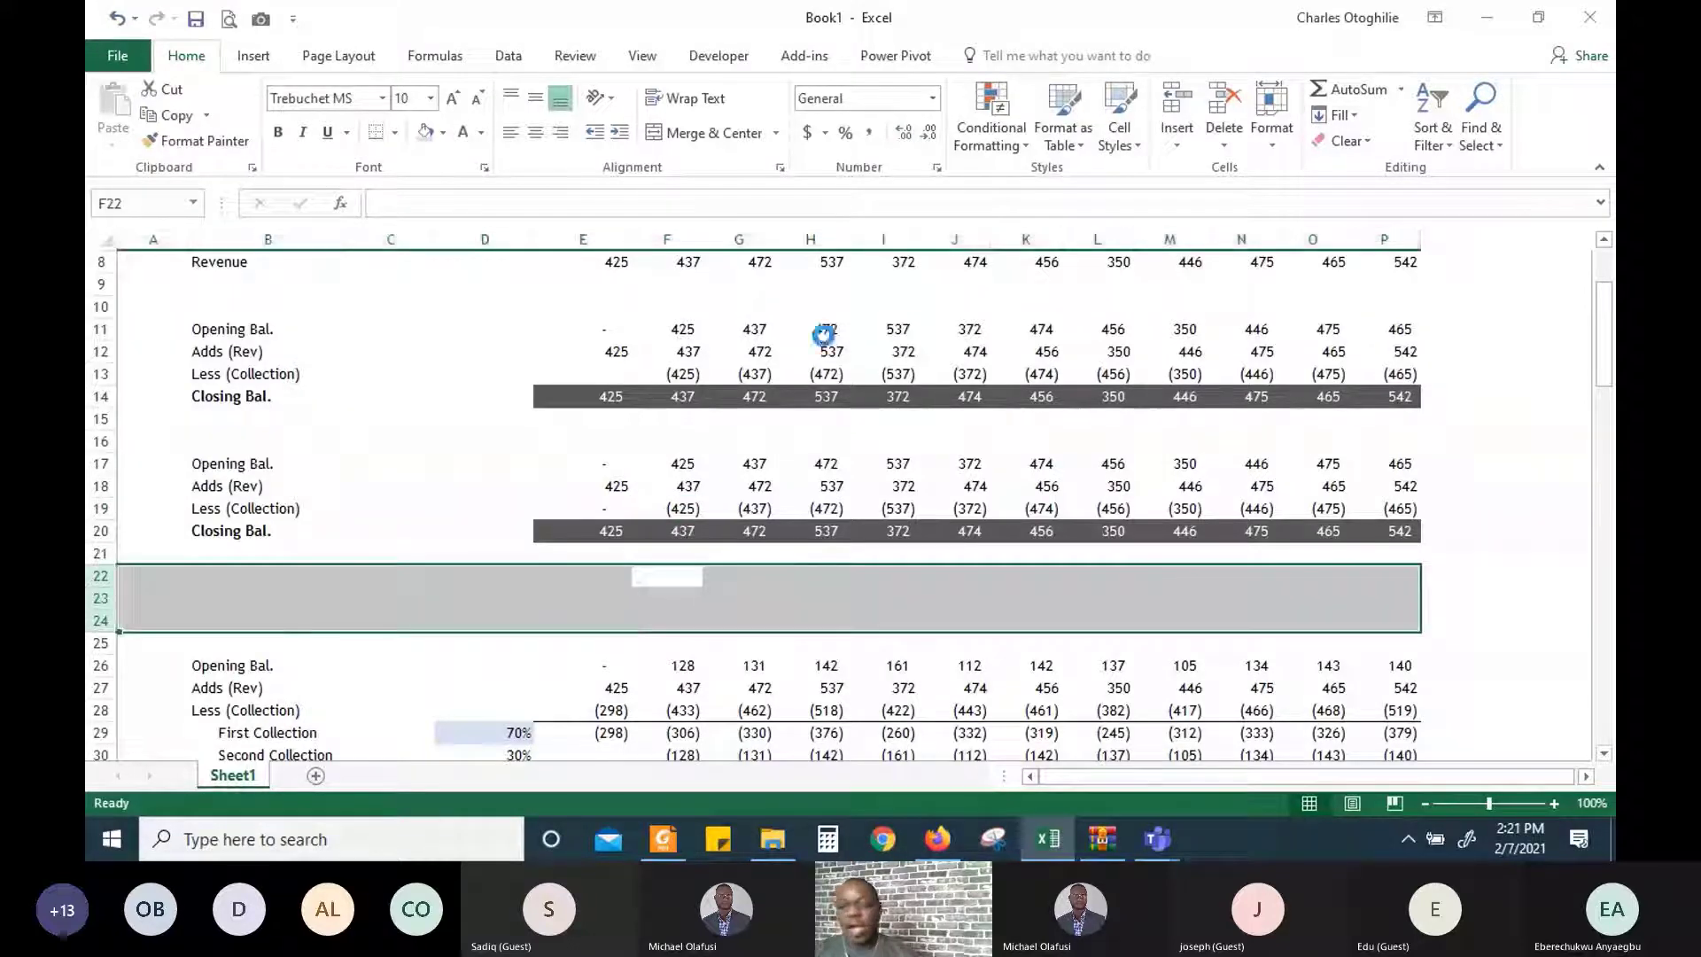
key(ctrl+minus)
Inspect the February OFFSET collection formula in F19 and the revenue additions in F18 and E18
key(Up)
key(Up)
key(Up)
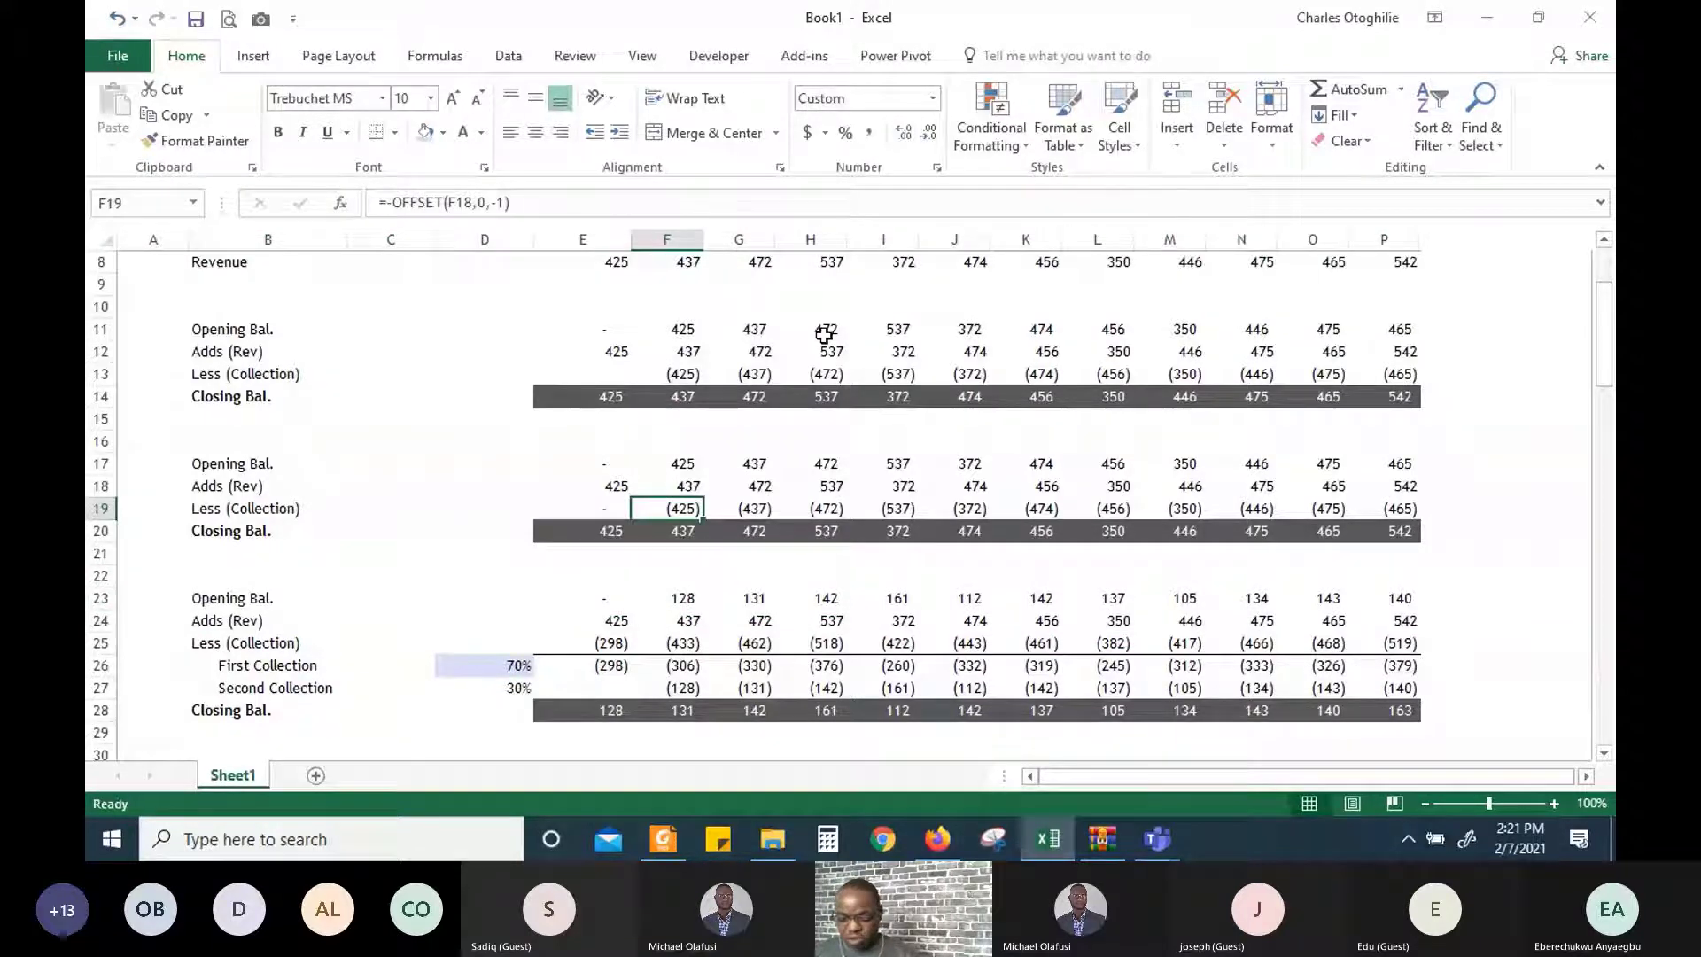
key(F2)
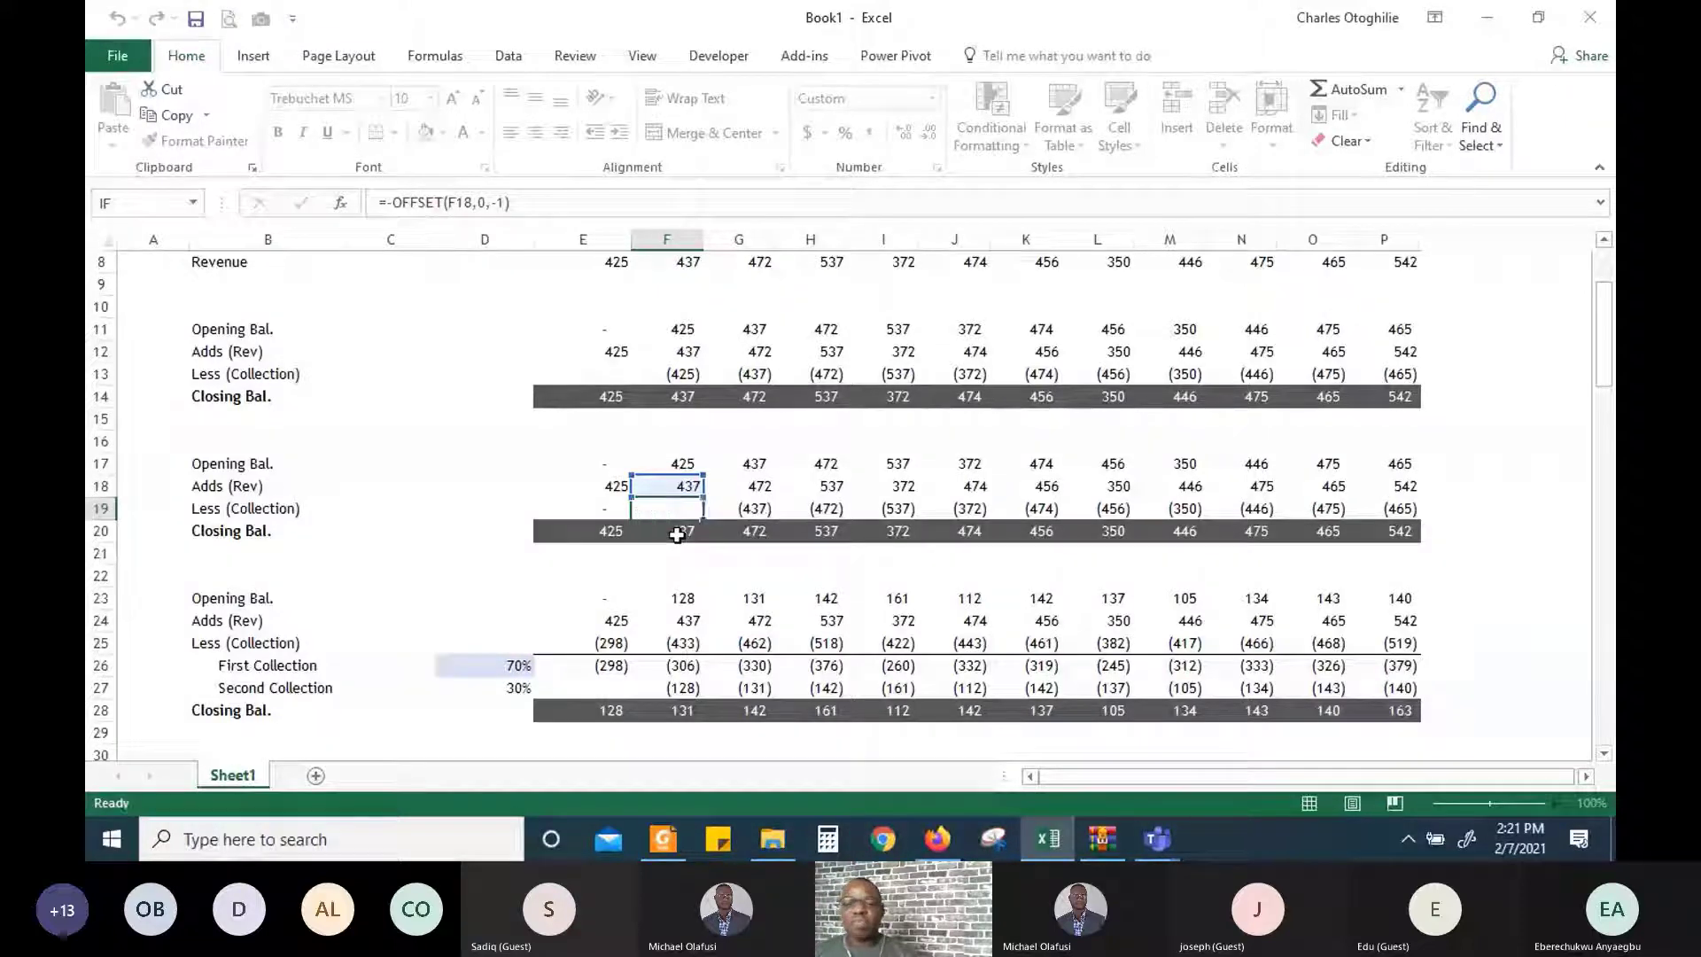
key(ctrl+Return)
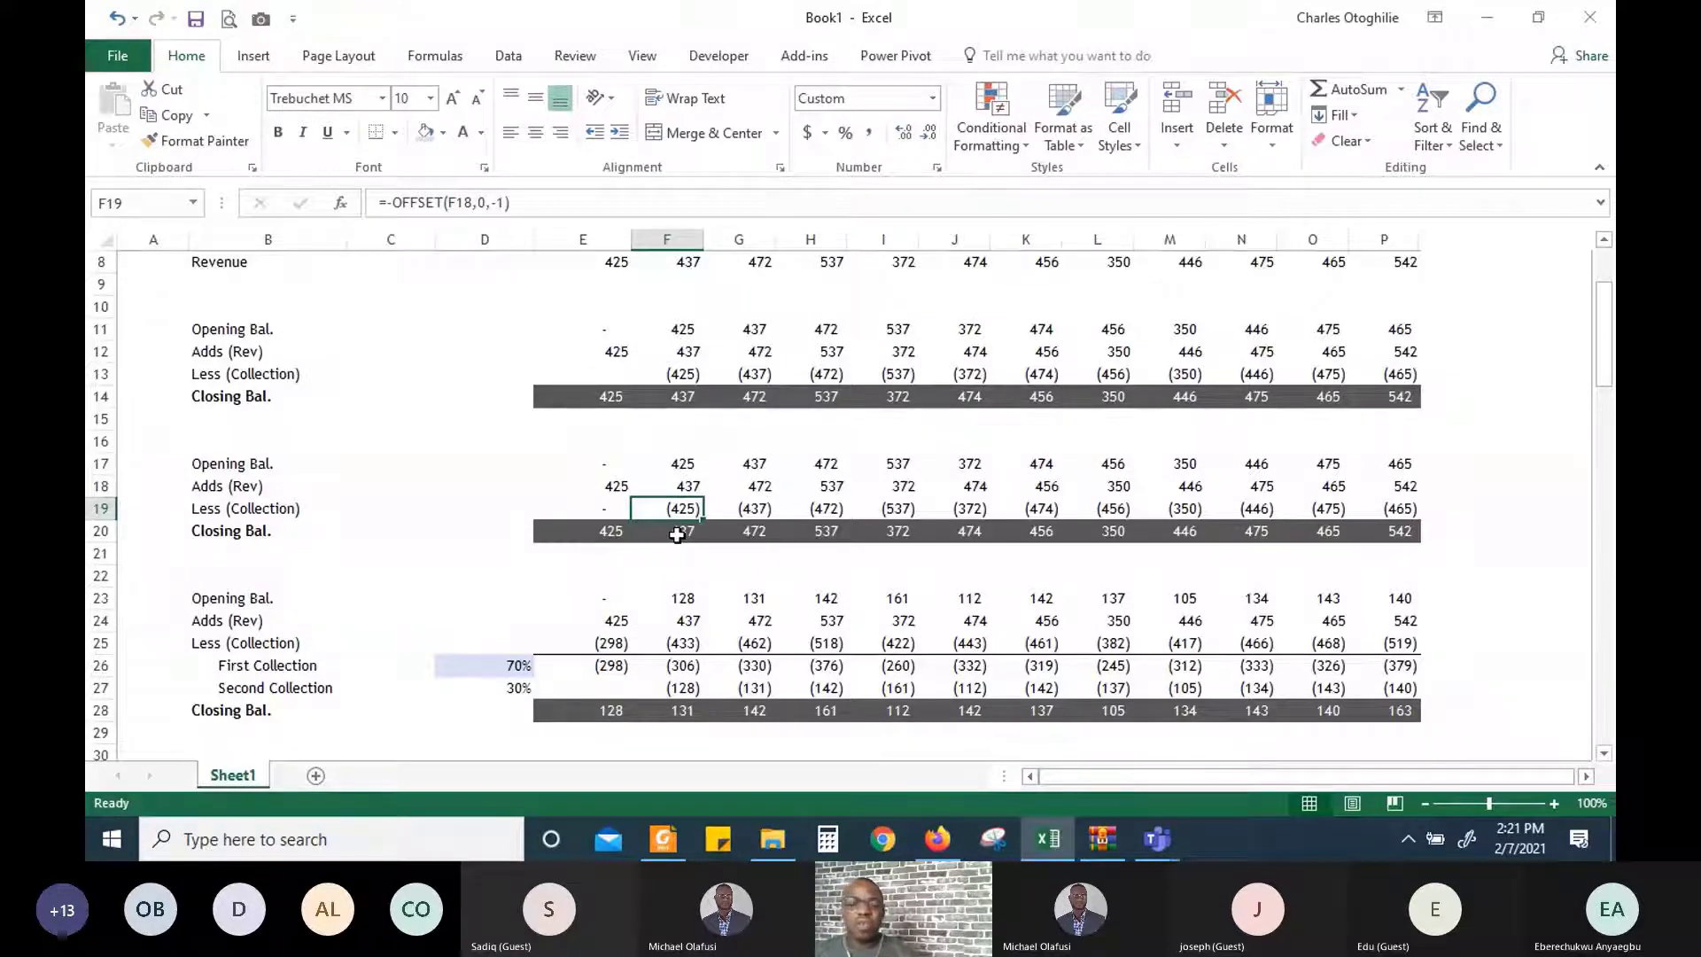
key(Up)
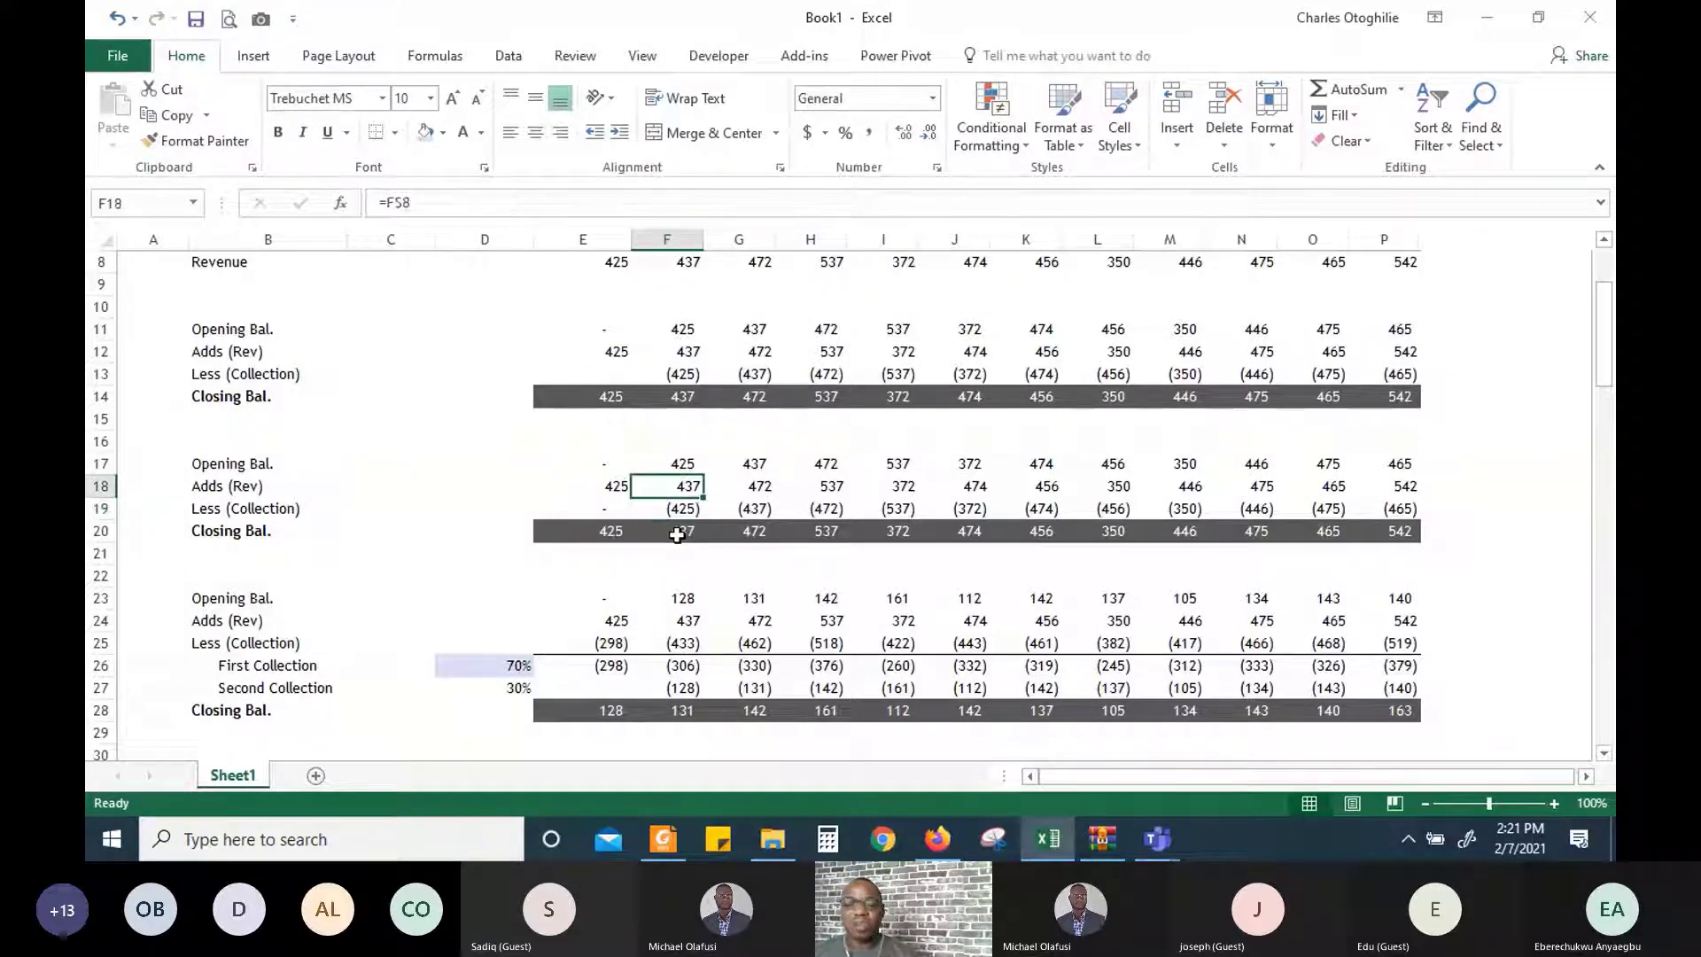
key(Left)
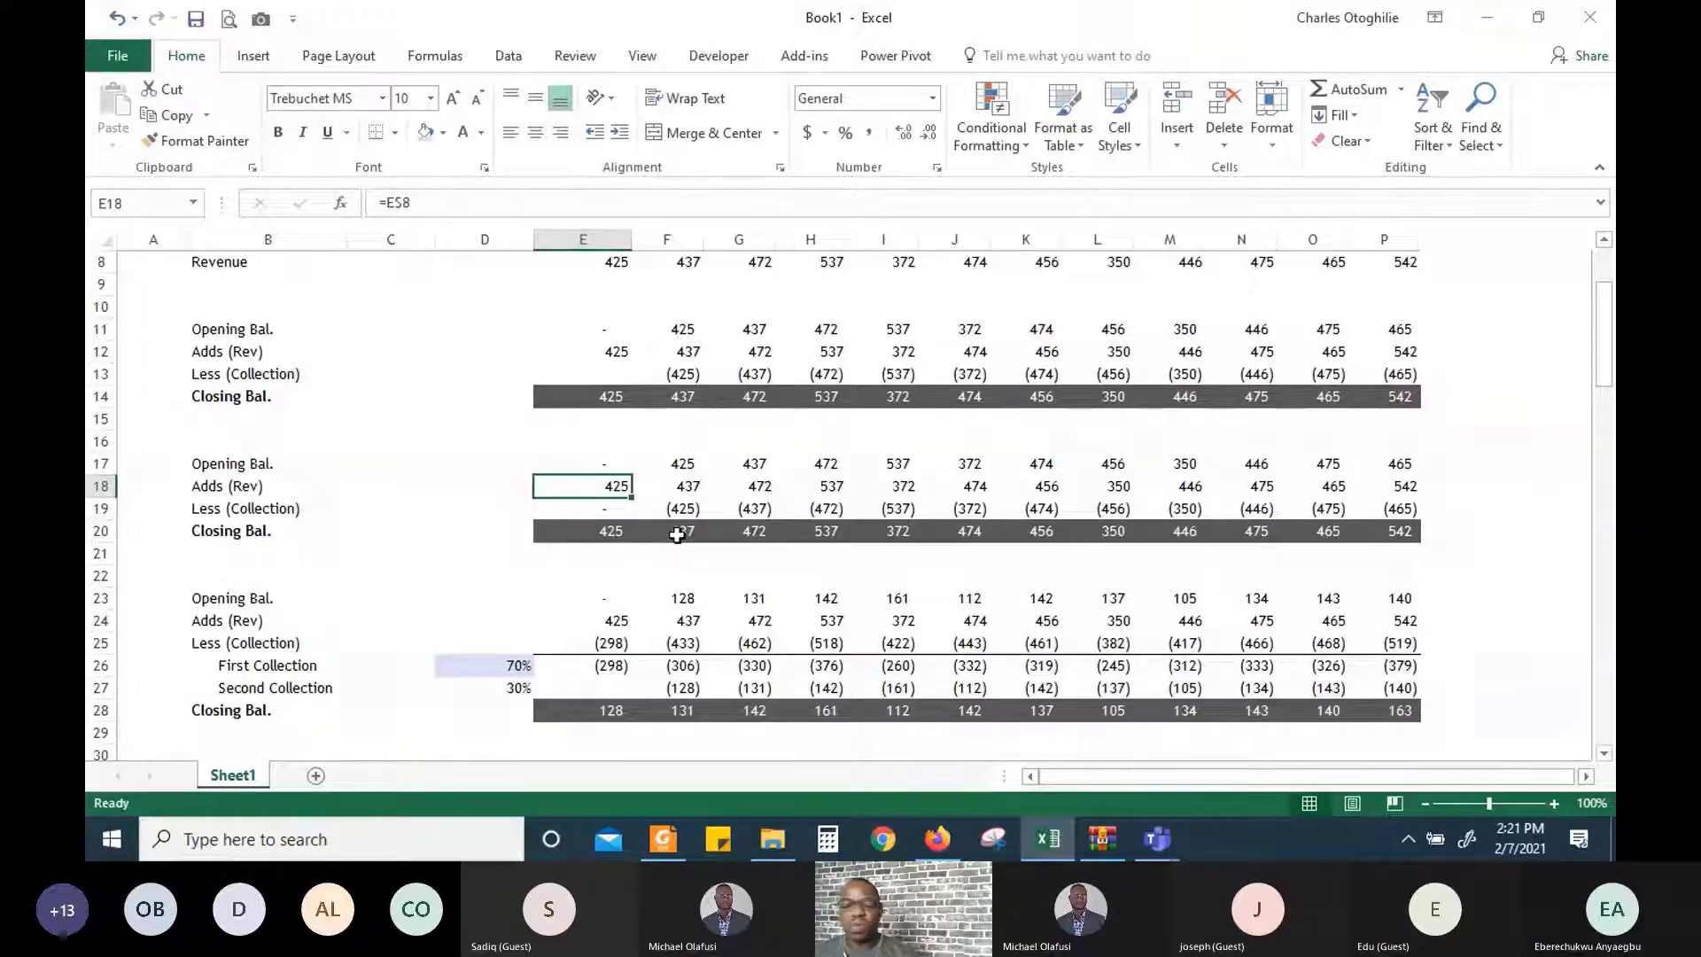
Look over the Scenarios and Reducing Balances sections beneath the corkscrew blocks
key(Down)
key(Down)
key(Down)
key(Down)
key(Down)
key(Down)
key(Down)
key(Down)
key(Down)
key(Down)
key(Down)
key(Down)
key(Down)
key(Down)
key(Down)
key(Down)
key(Down)
key(Down)
key(Down)
key(Down)
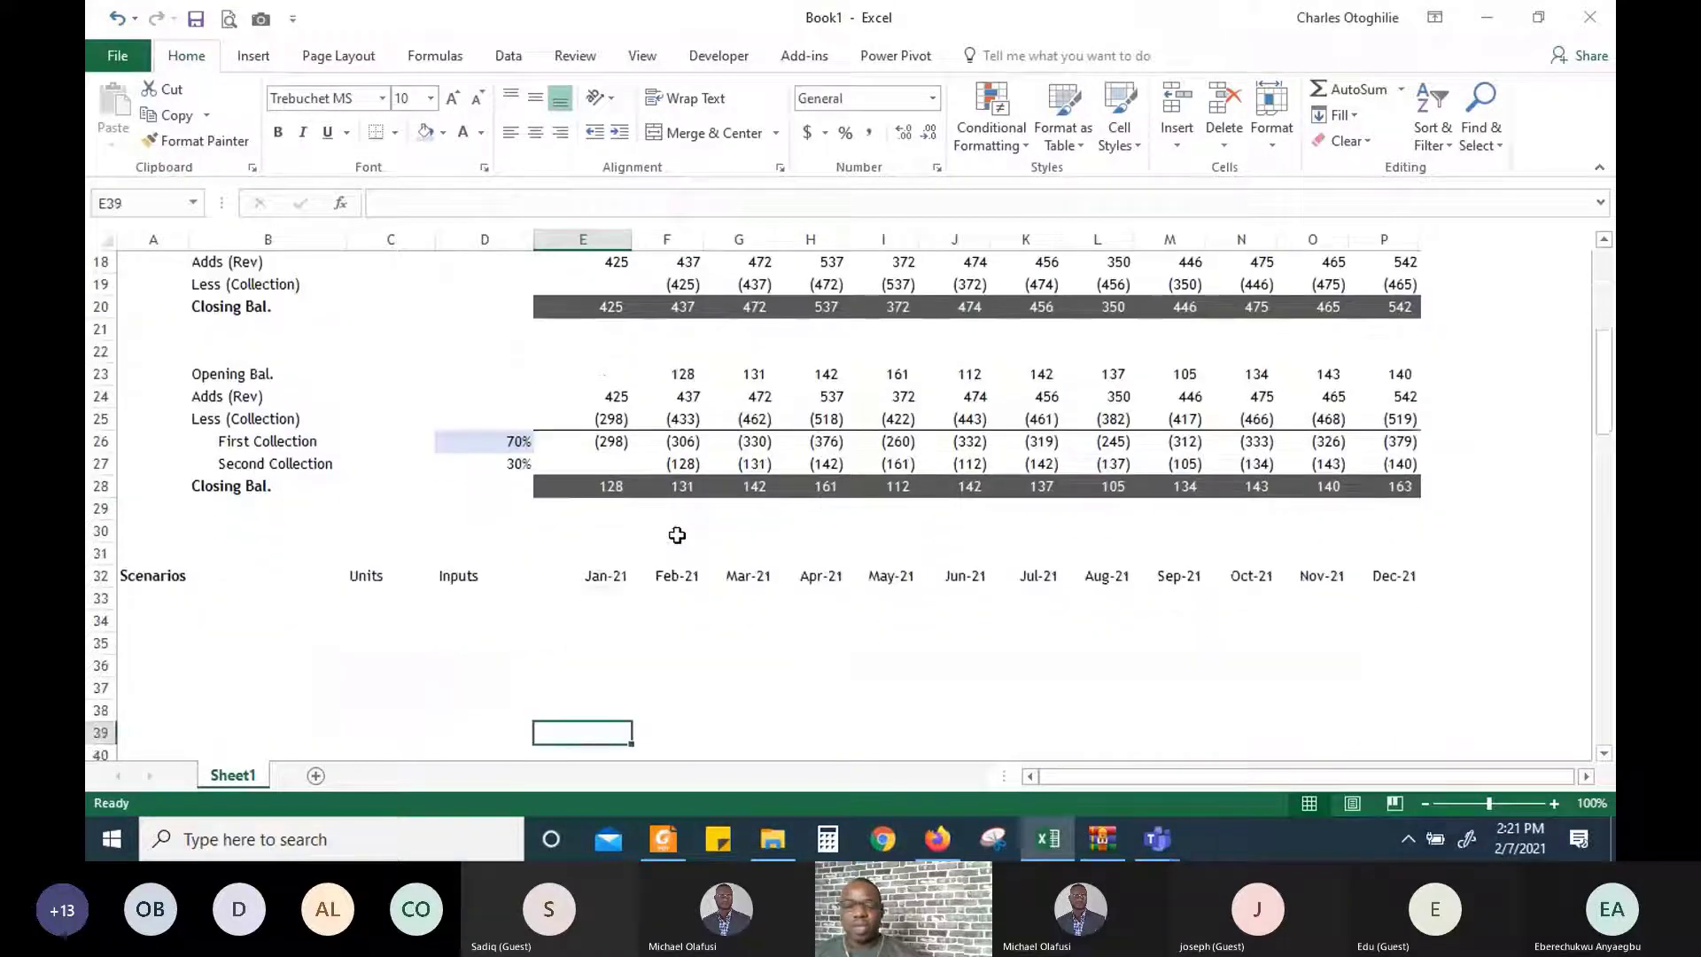
key(Down)
key(Down)
key(Down)
key(Down)
key(Down)
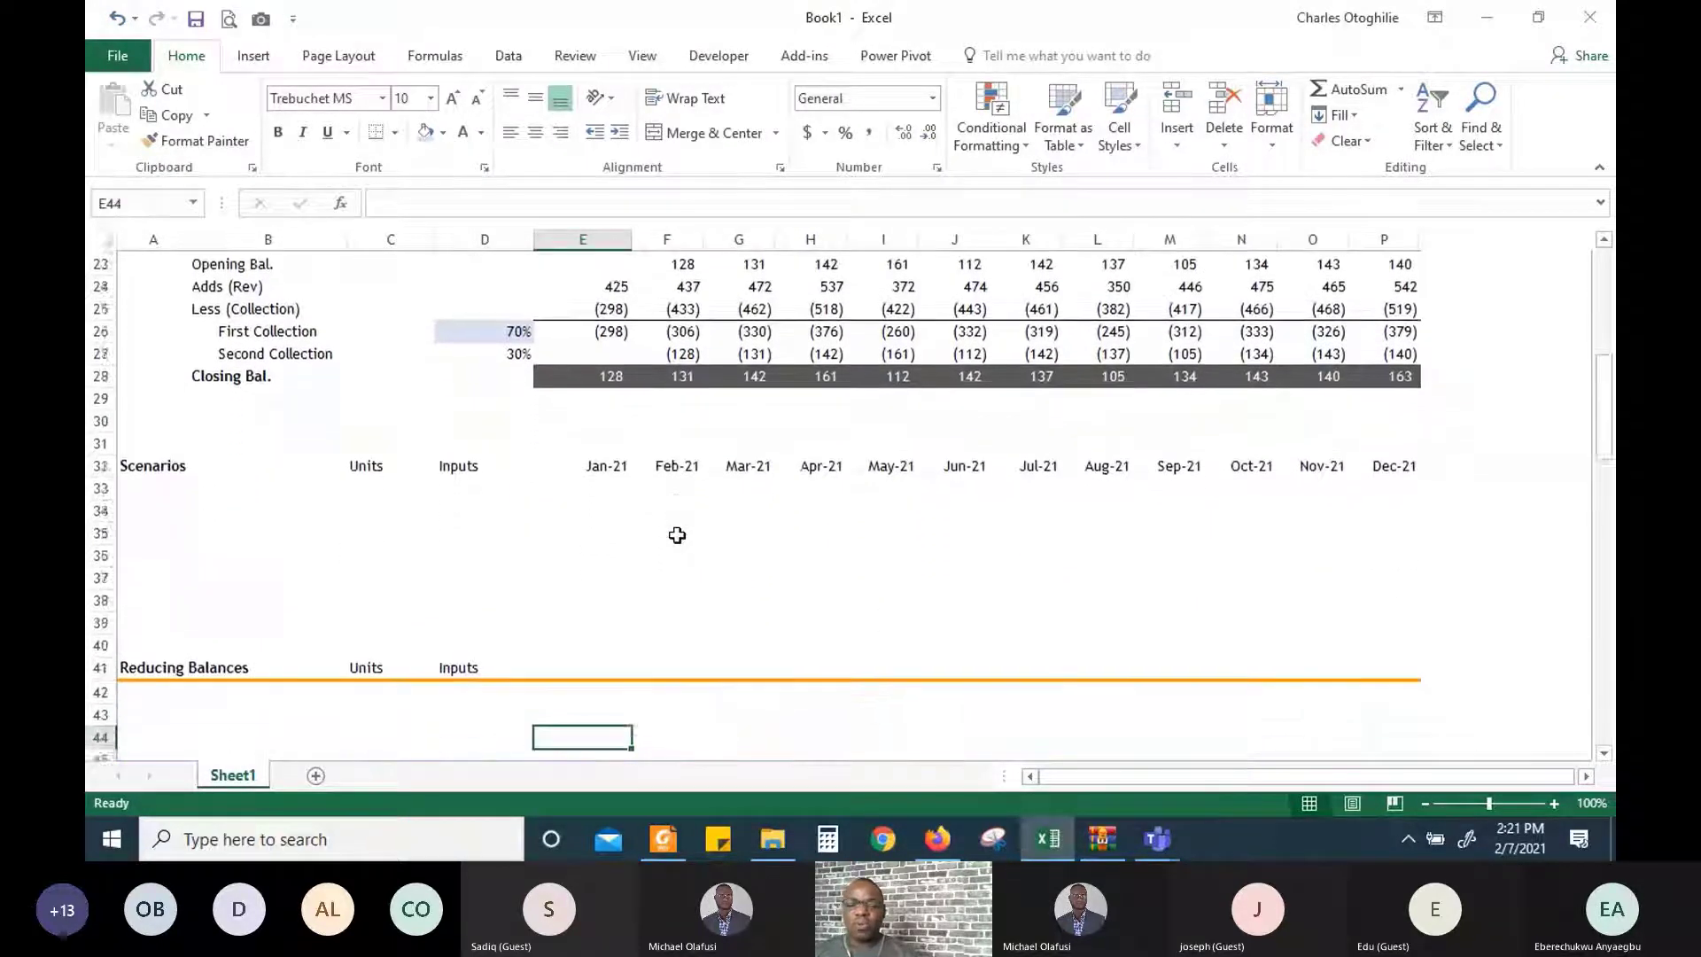
key(Down)
key(Down)
key(Down)
key(Up)
key(Up)
key(Up)
key(Up)
key(Up)
key(Up)
key(Up)
key(Up)
key(Up)
key(Up)
key(Up)
key(Up)
key(Up)
key(Up)
key(Up)
key(Up)
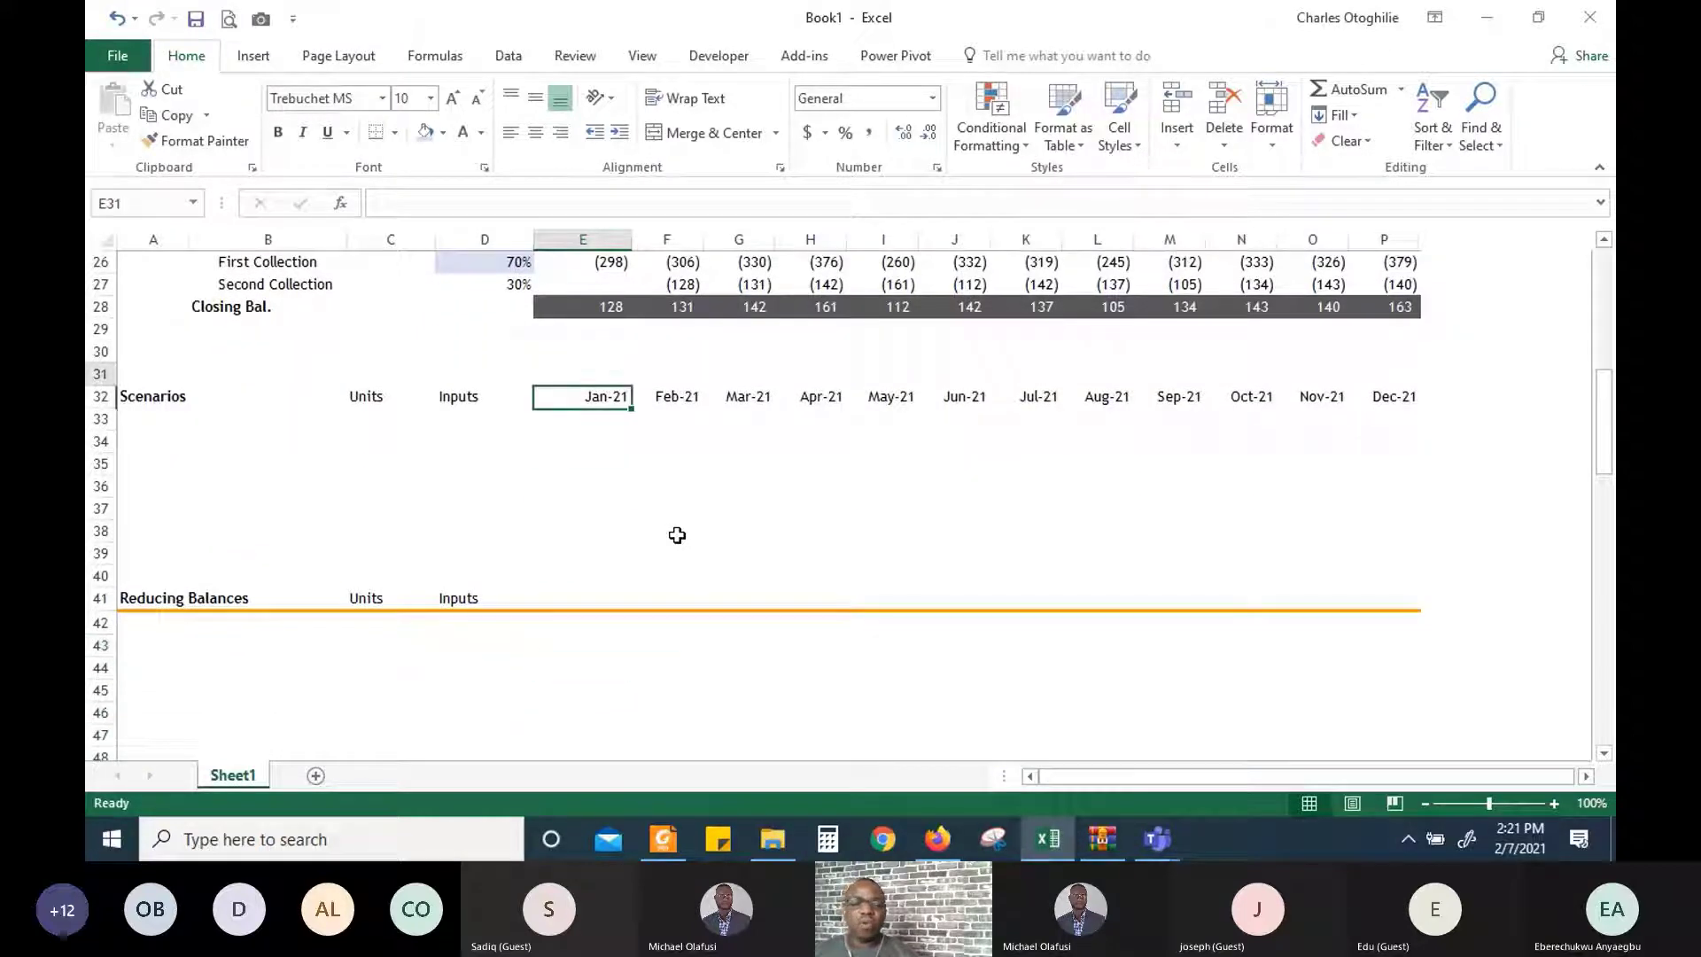
key(Up)
key(Up)
key(Up)
key(Up)
key(Up)
key(Up)
key(Up)
key(Down)
key(Down)
key(Down)
key(Down)
key(Down)
key(Down)
key(Down)
key(Down)
key(Down)
key(Down)
key(Down)
key(Down)
key(Down)
key(Down)
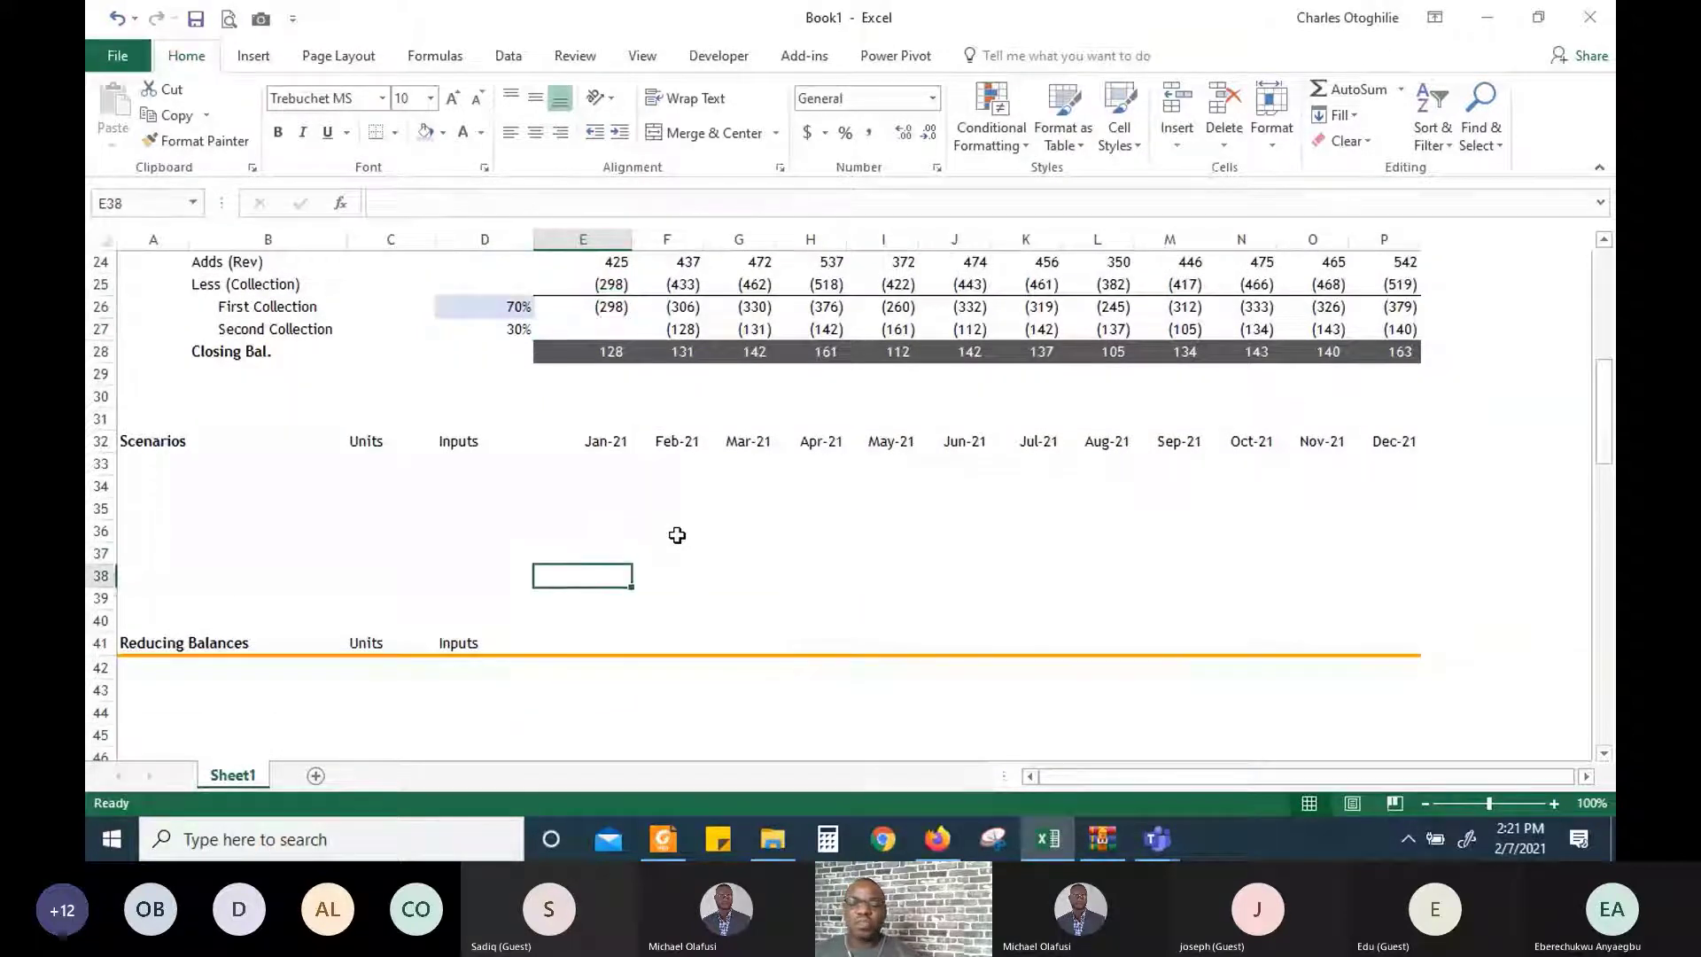
Copy the formatting of the Reducing Balances header row A41:P41 onto the Scenarios header row 32
key(Left)
key(Left)
key(Left)
key(Left)
key(Up)
key(Up)
key(Down)
key(Down)
key(Down)
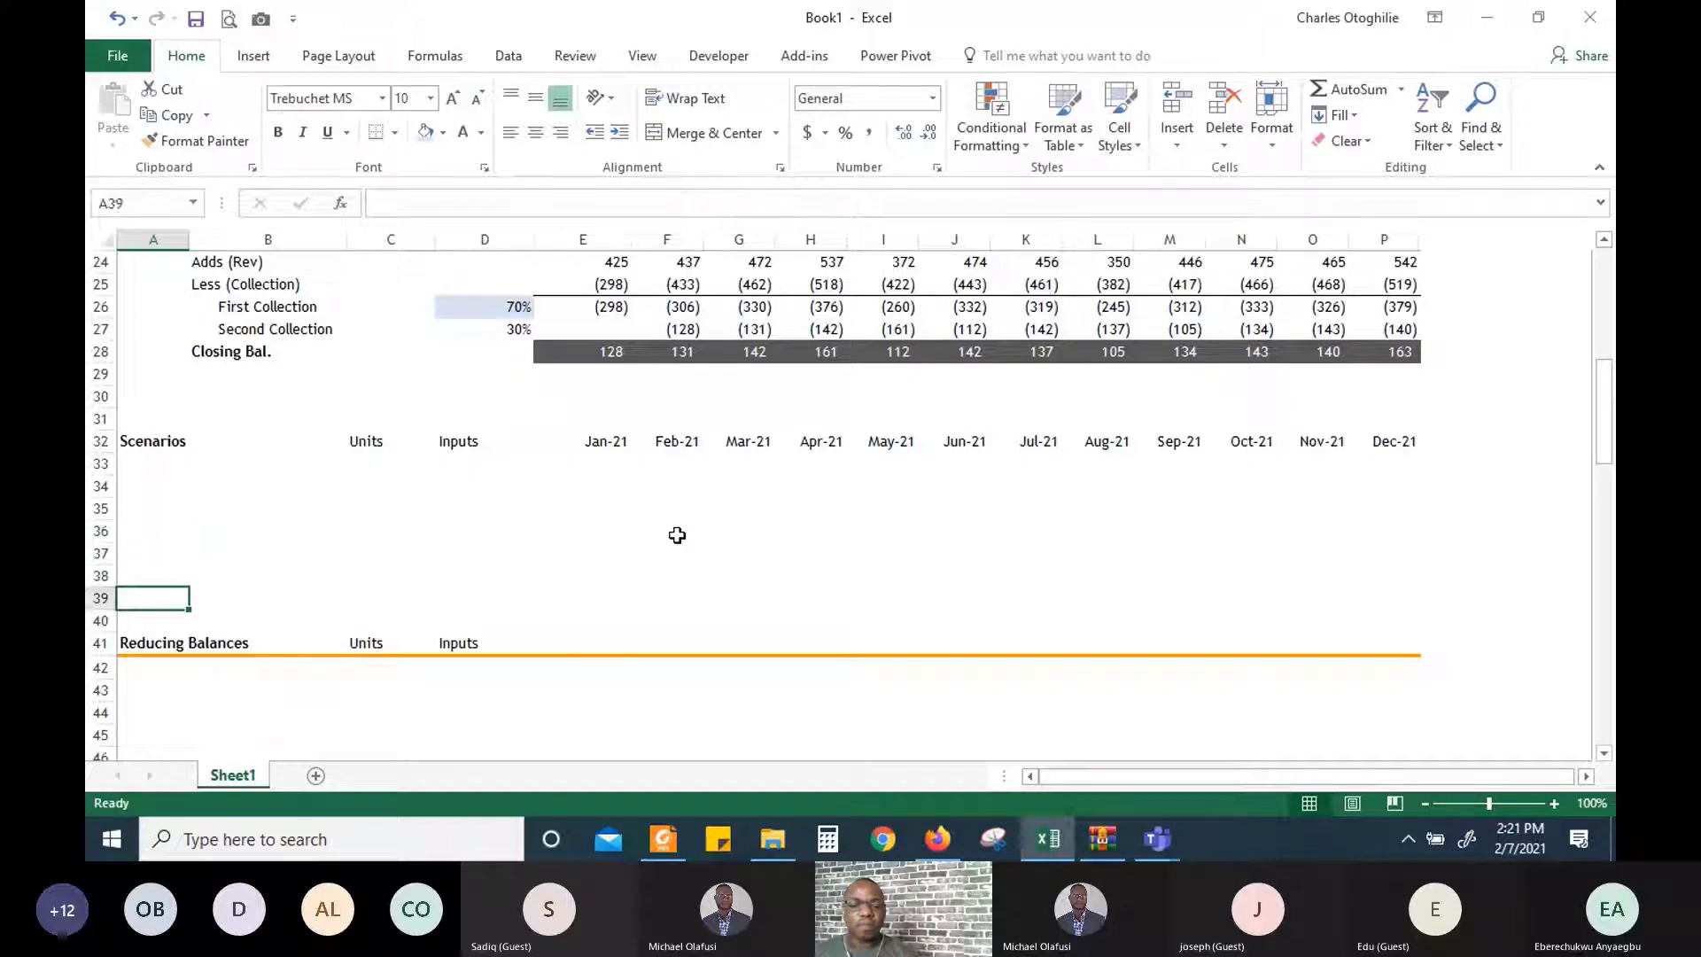
key(Down)
key(Down)
key(Down)
key(Up)
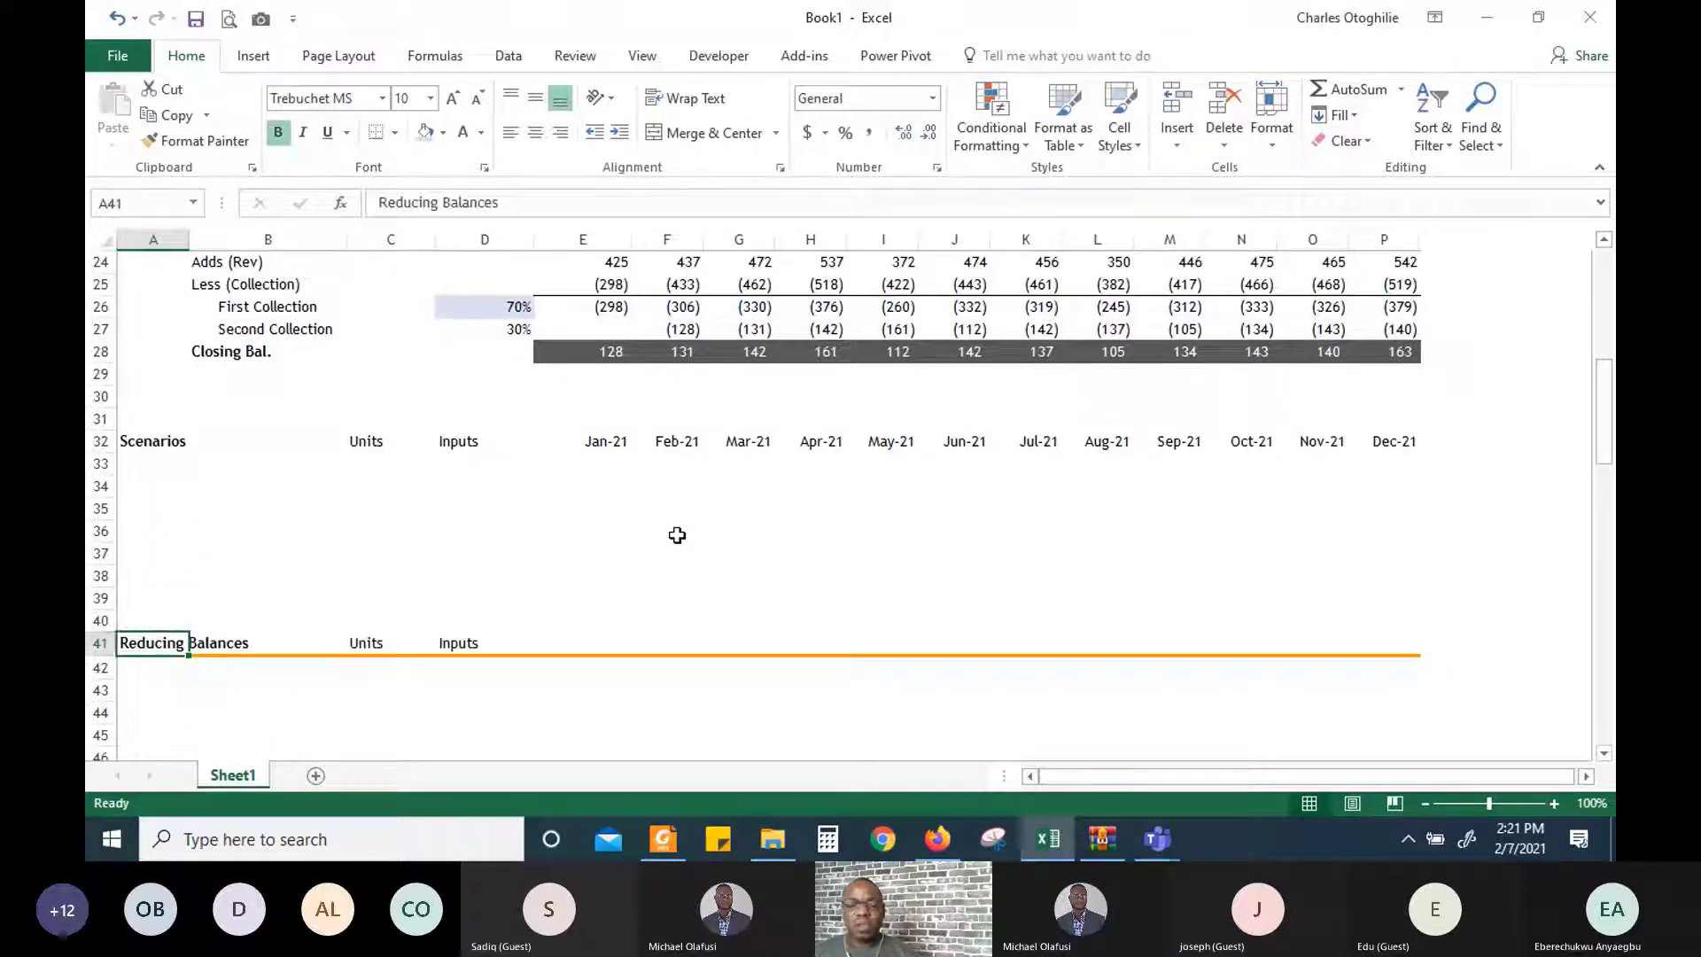
key(shift+Right)
key(shift+Right)
key(shift+Right)
key(shift+Right)
key(shift+Right)
key(shift+Right)
key(shift+Right)
key(shift+Right)
key(shift+Right)
key(shift+Right)
key(shift+Right)
key(shift+Right)
key(shift+Right)
key(shift+Right)
key(shift+Right)
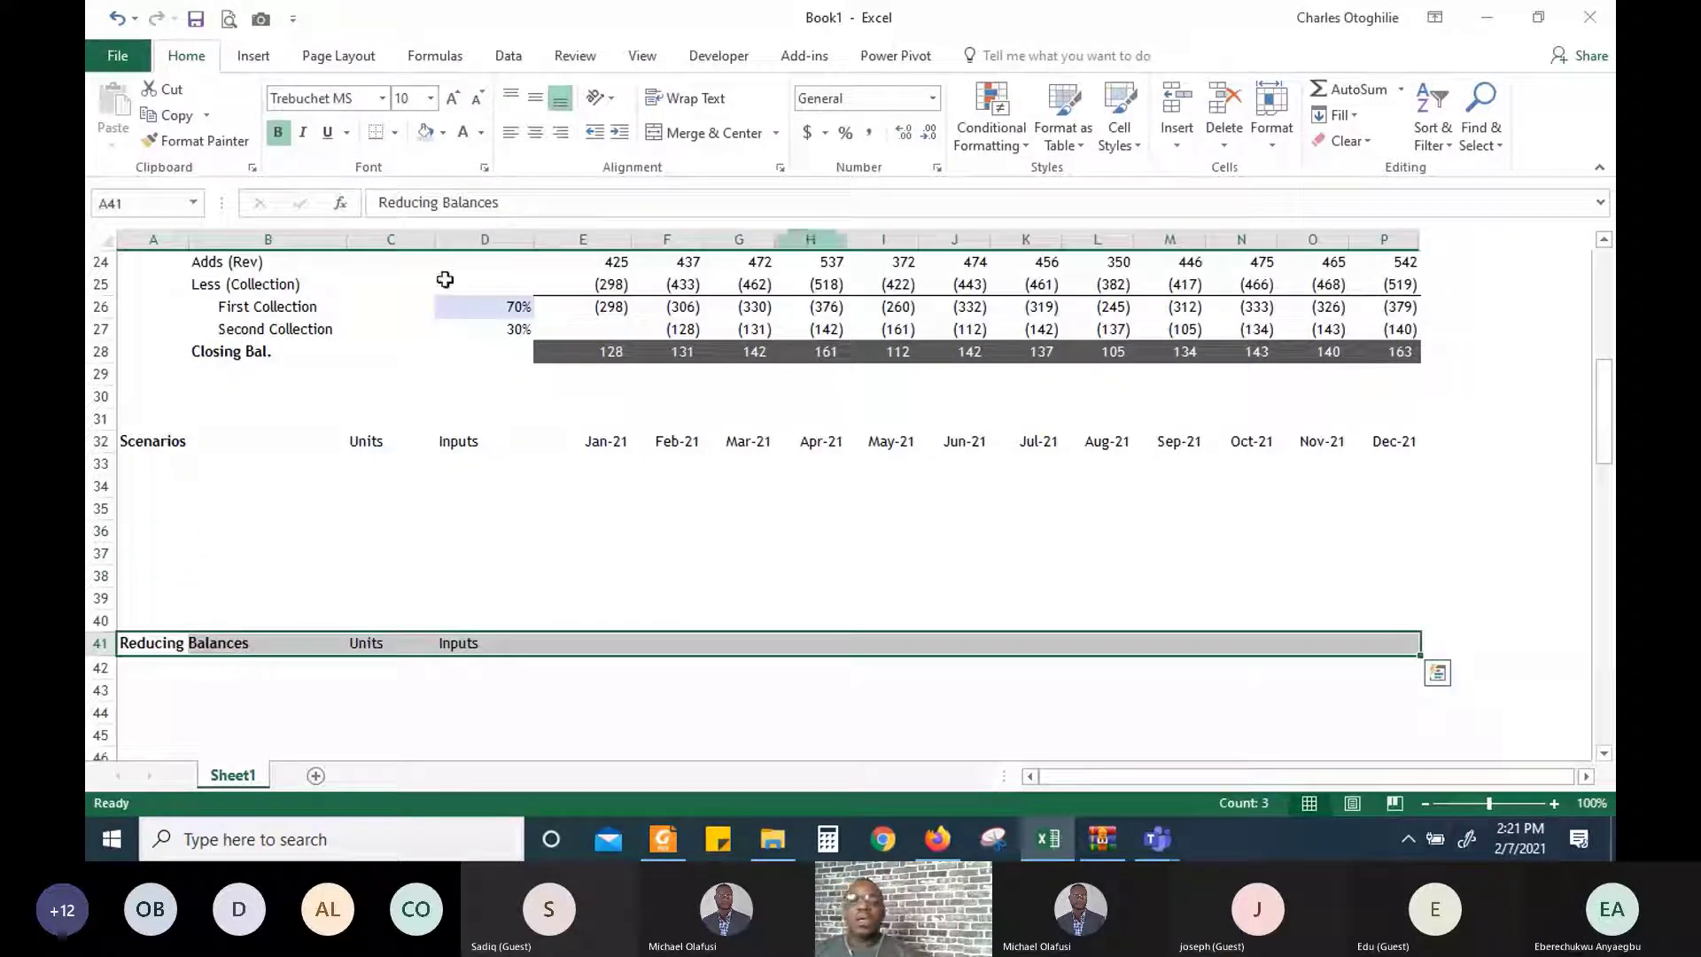
click(200, 140)
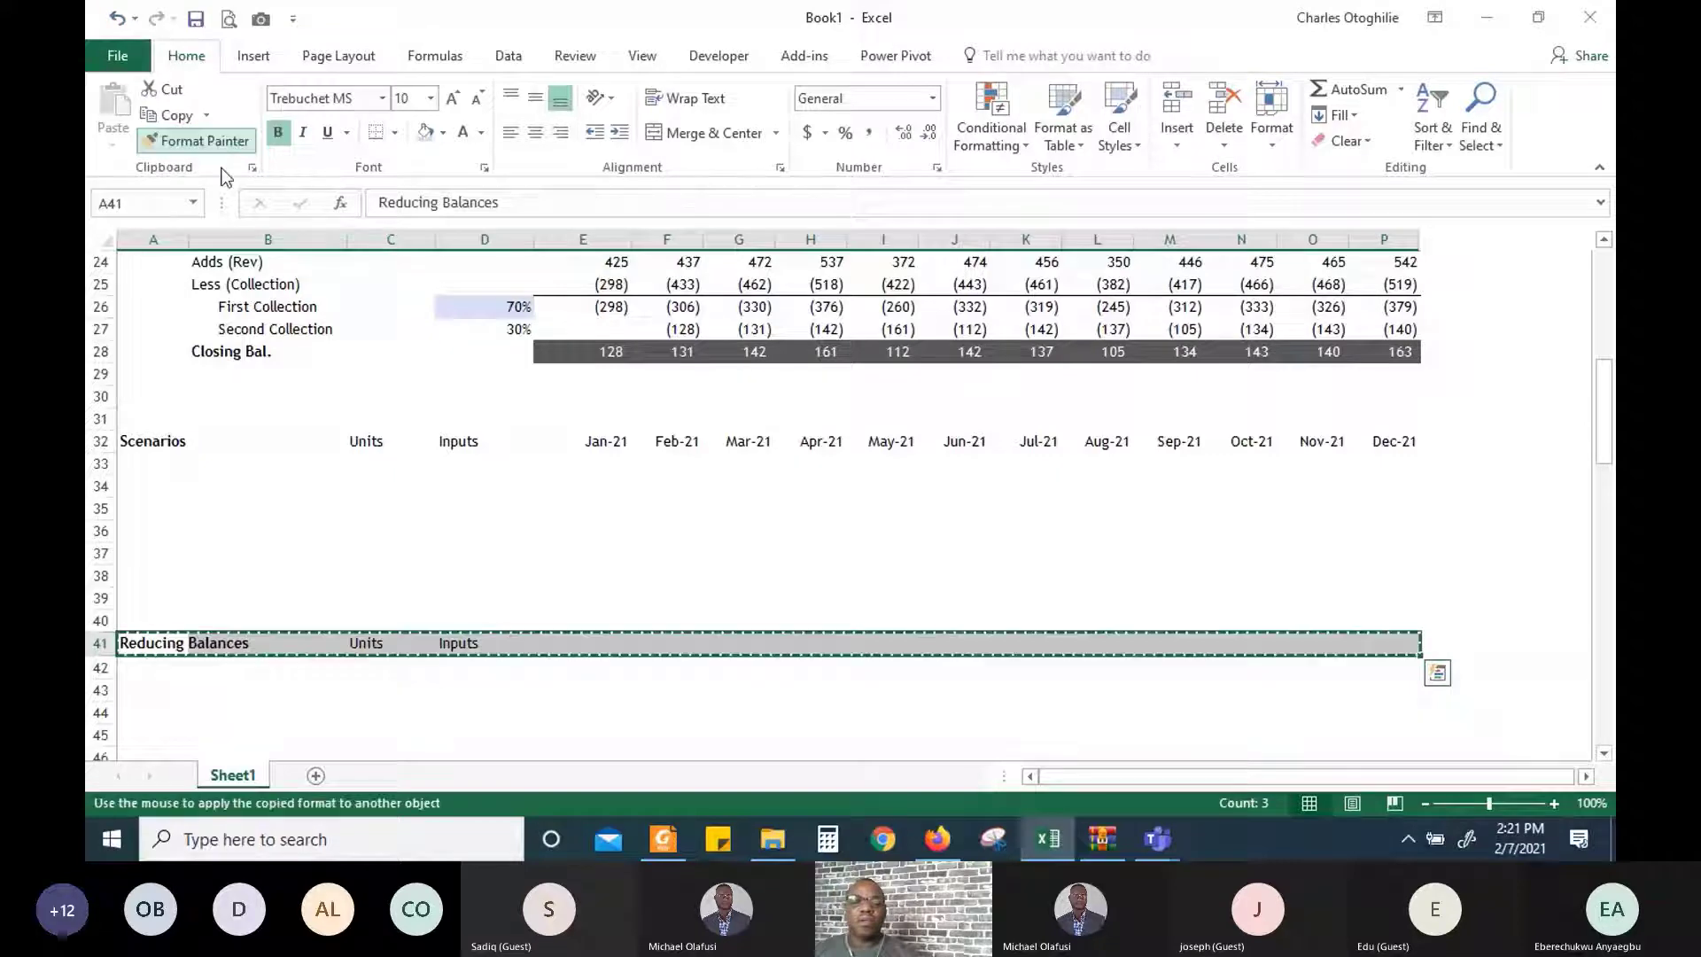
click(155, 440)
click(610, 484)
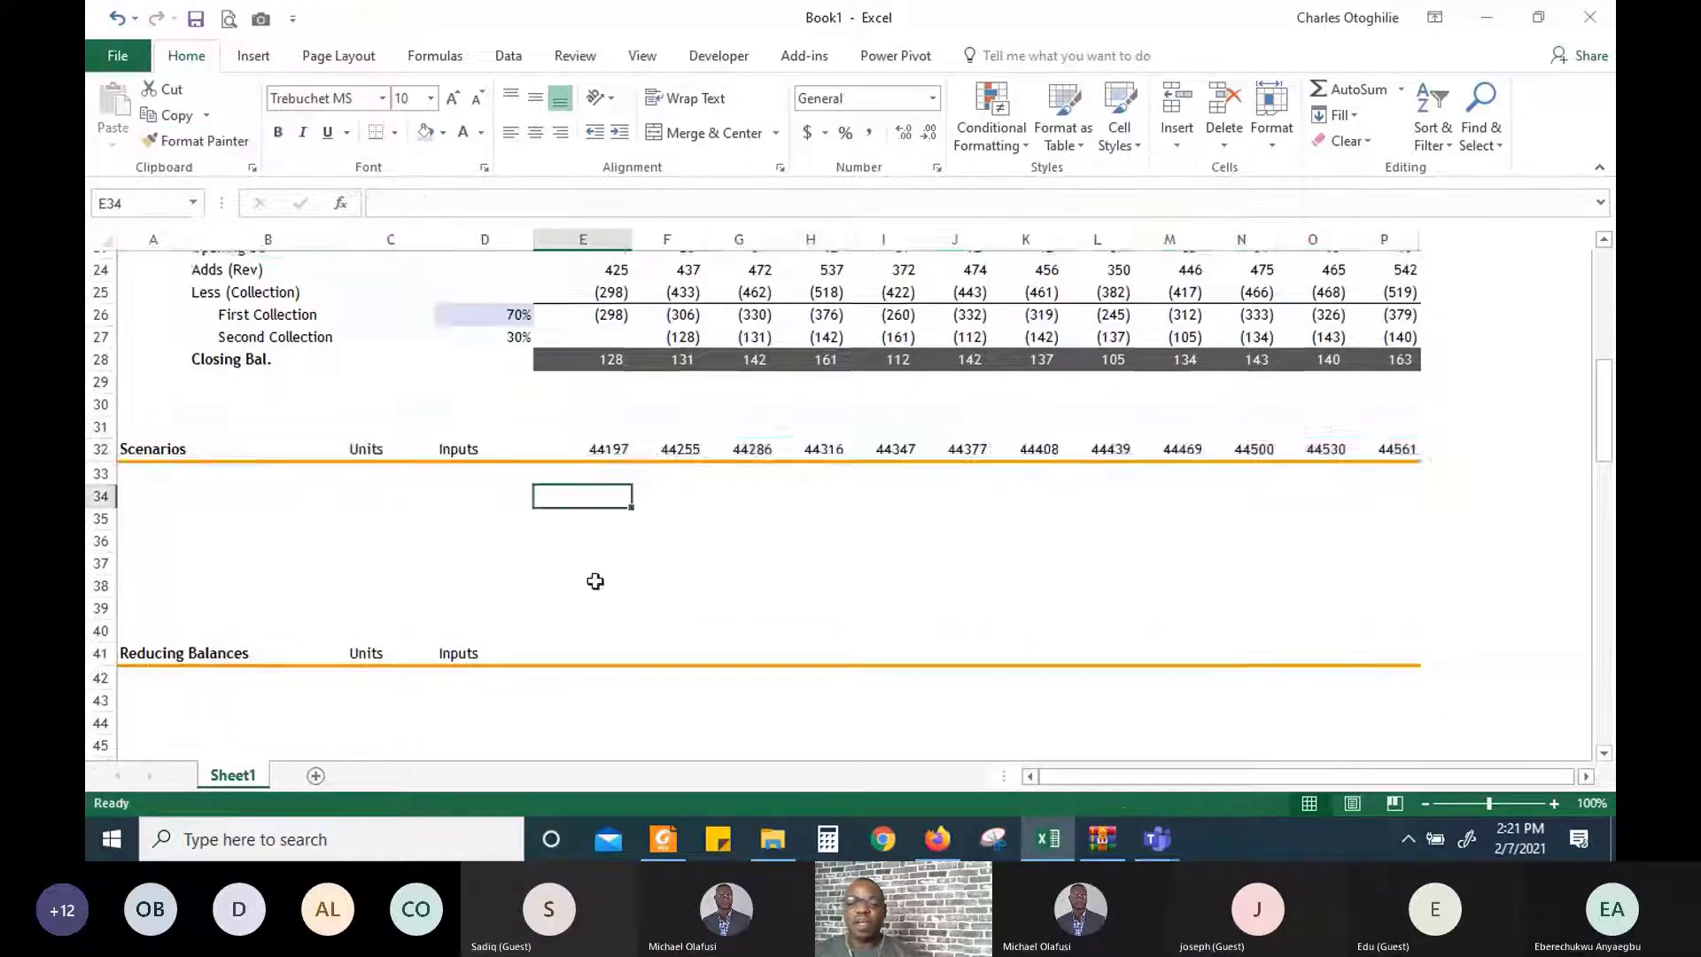
Select the month headers E6:P6 of the Corkscrew Model section
scroll(620, 544, up, 8)
click(610, 376)
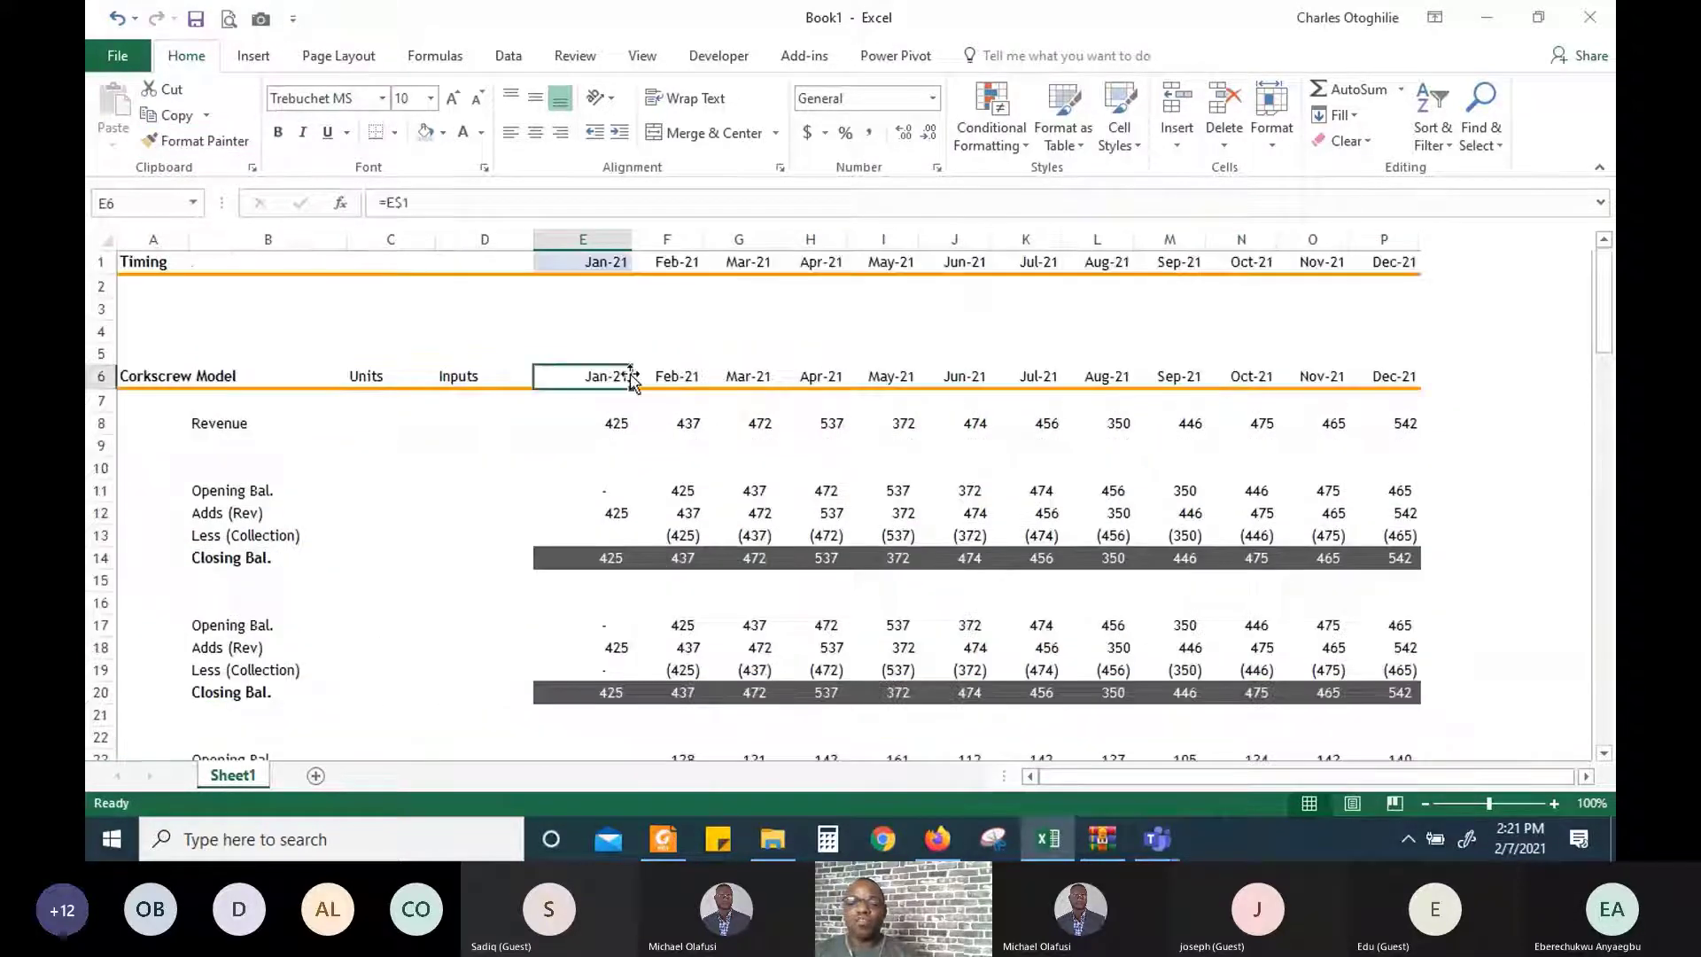
key(shift+Right)
key(shift+Right)
key(shift+Right)
key(shift+Right)
key(shift+Right)
key(shift+Right)
key(shift+Right)
key(shift+Right)
key(shift+Right)
key(shift+Right)
key(shift+Right)
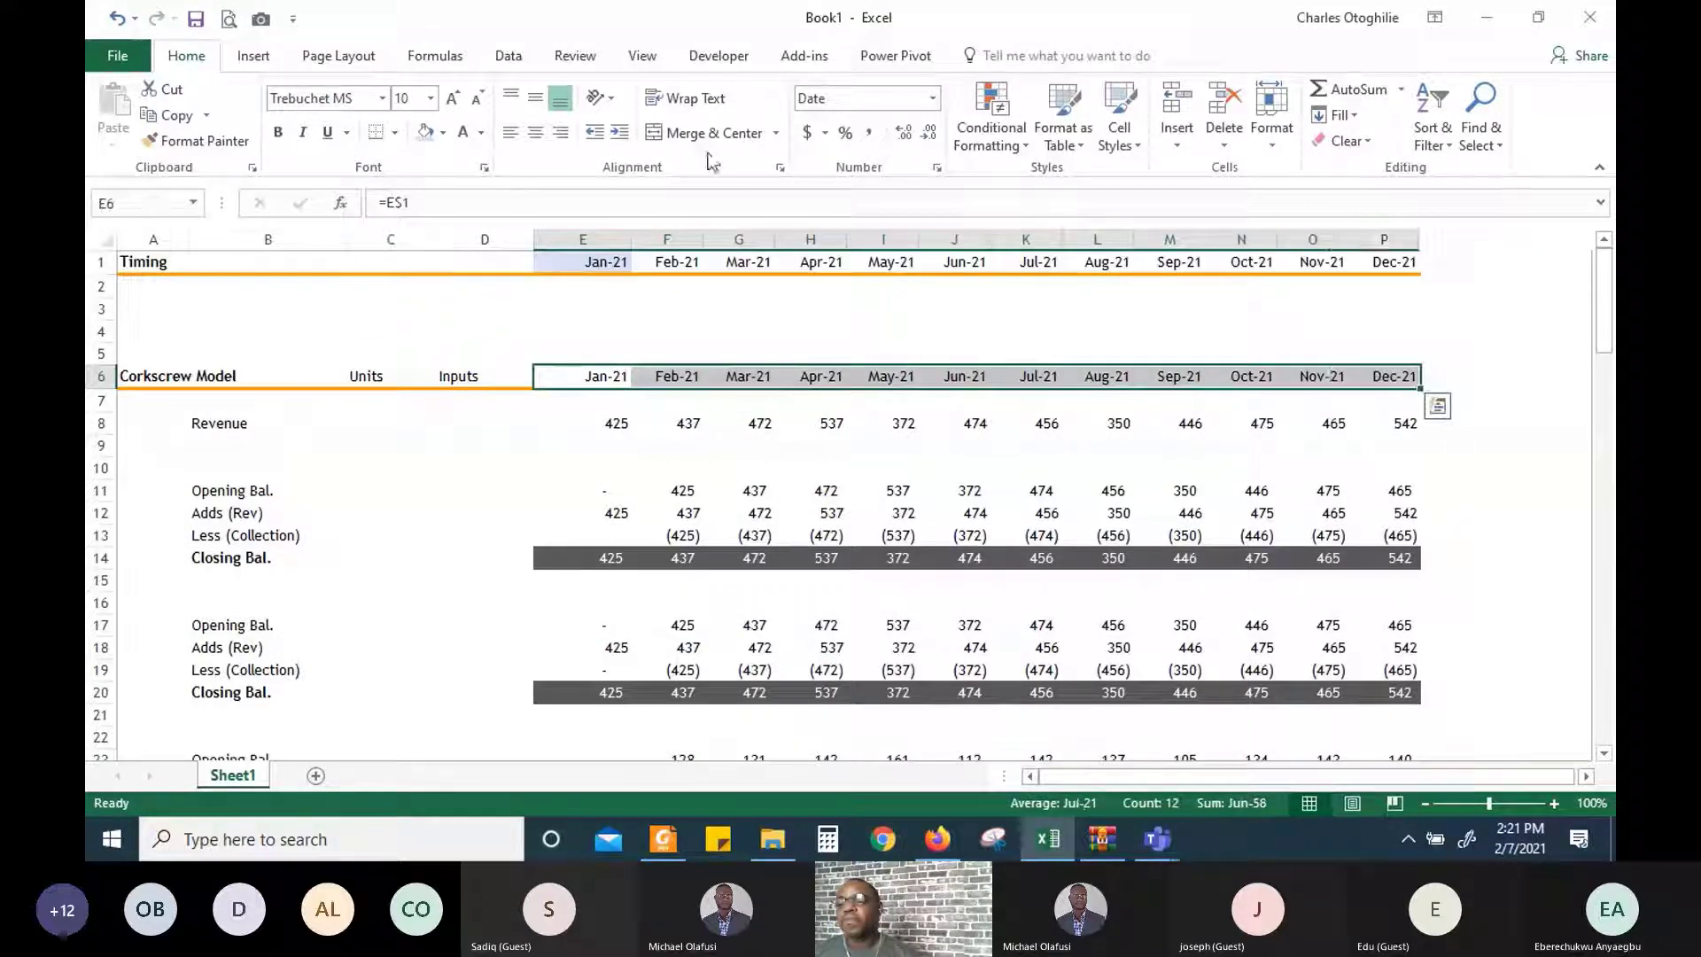
Copy the date formatting of the row 6 timeline onto the Scenarios header dates from E32 to P32
click(197, 140)
scroll(910, 724, down, 5)
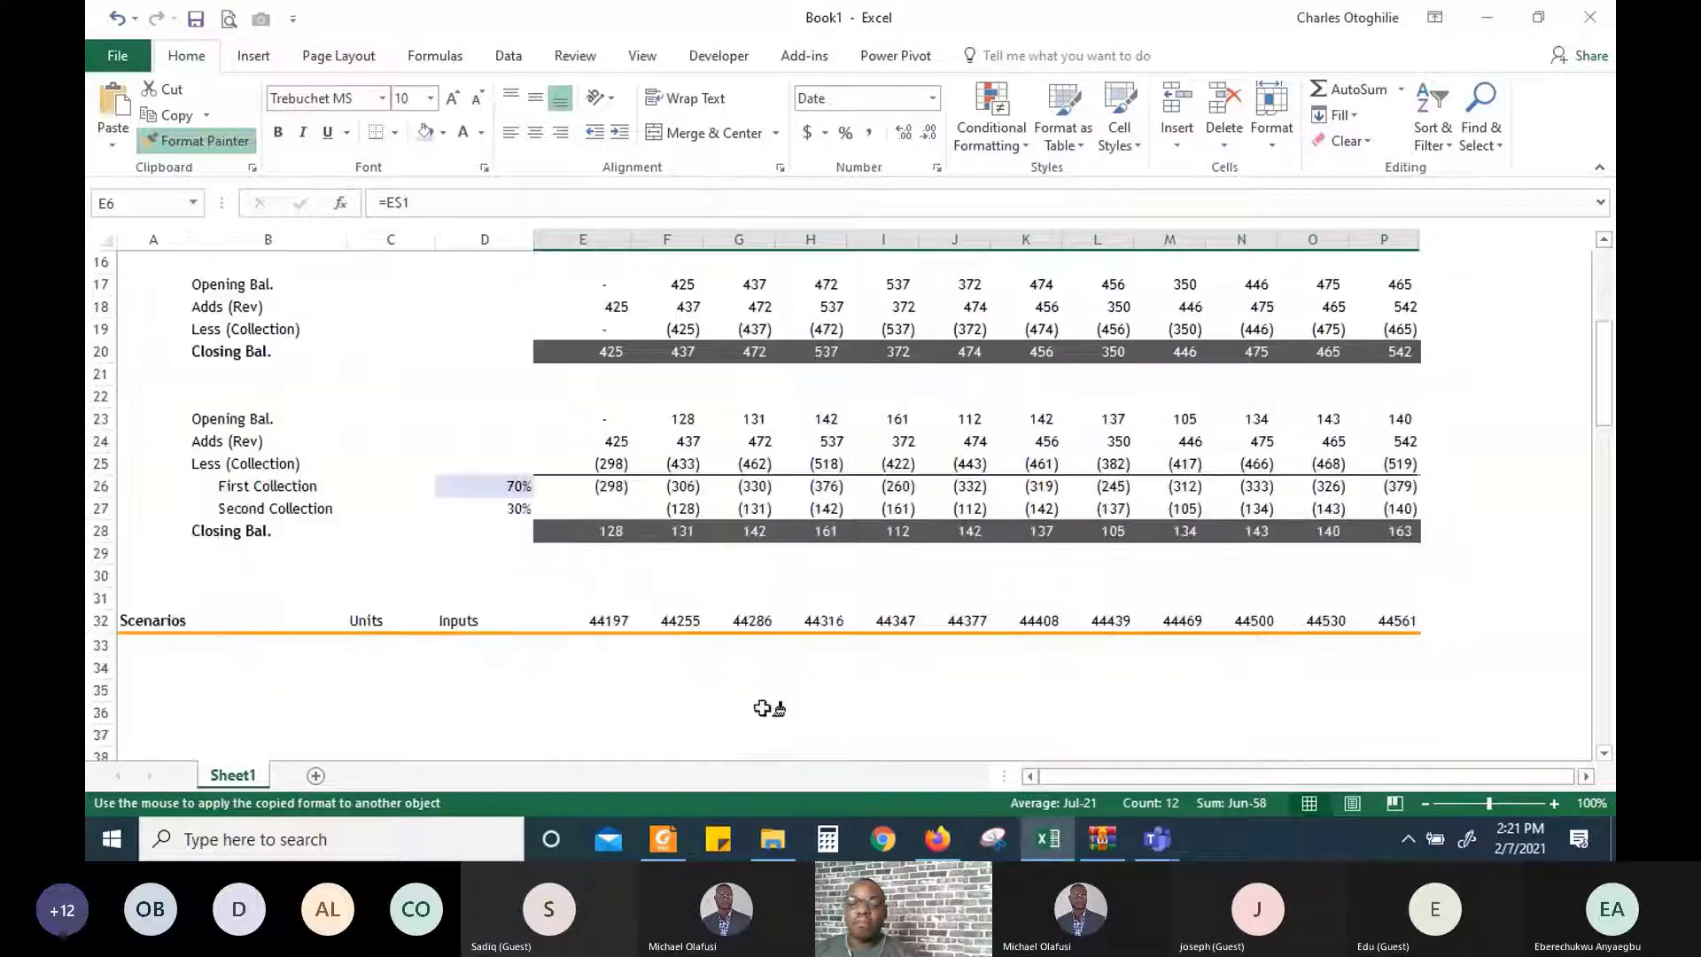
click(609, 620)
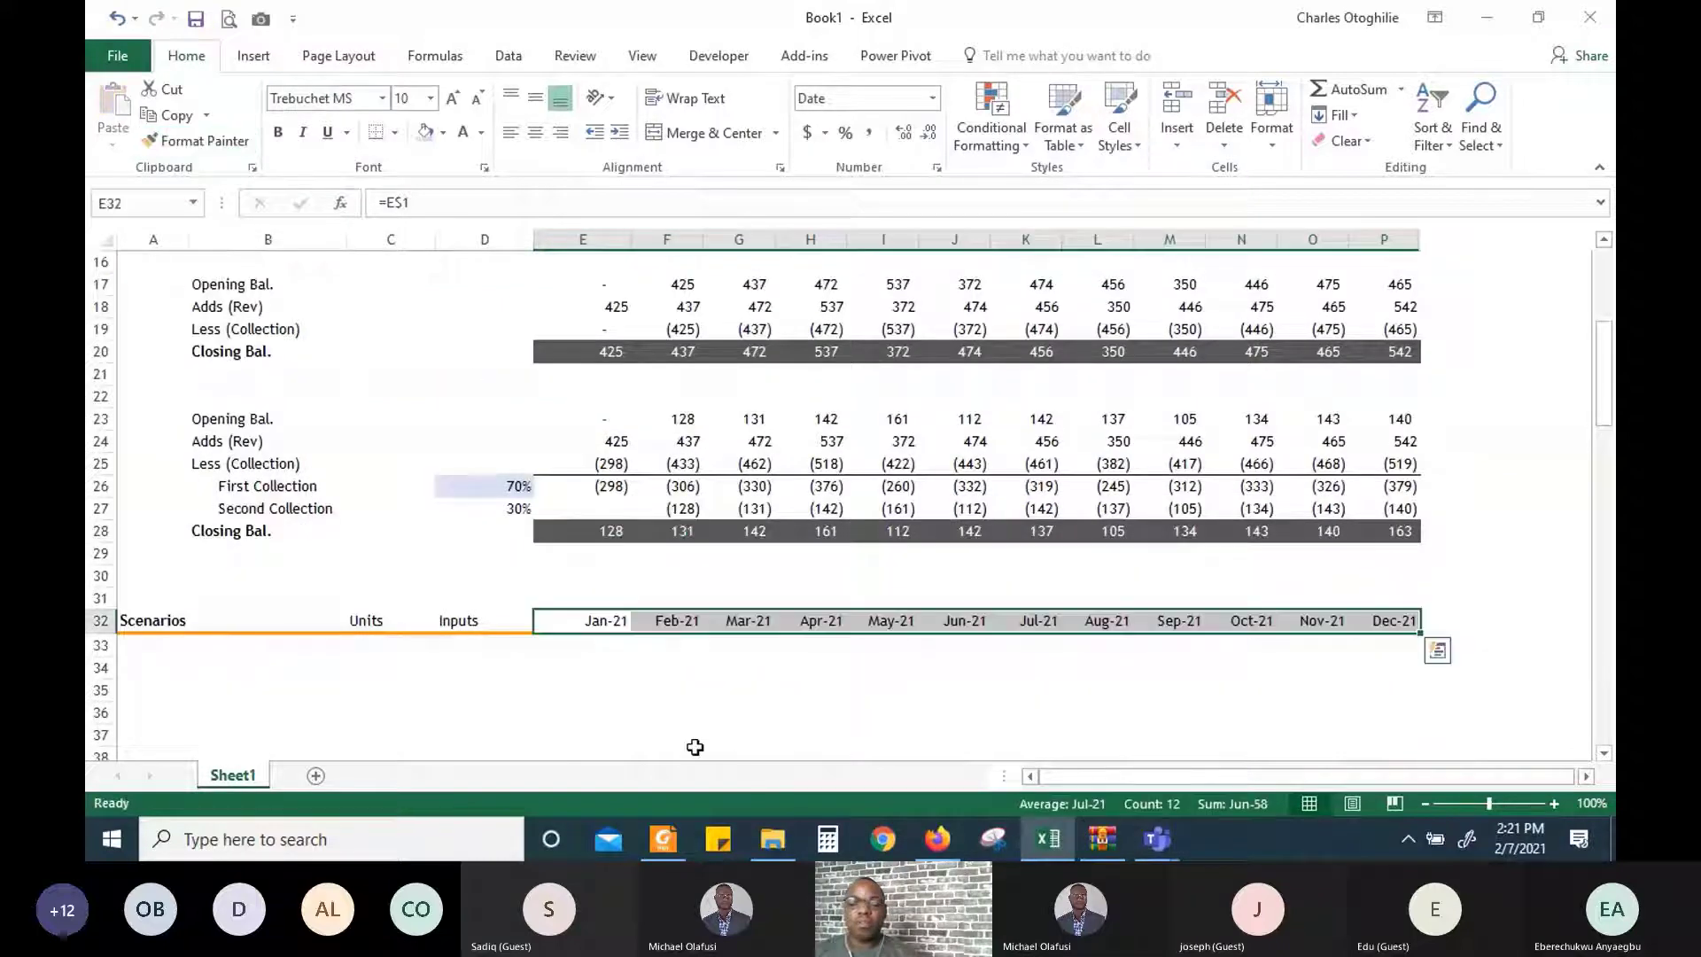
click(616, 700)
key(Left)
key(Left)
key(Left)
key(Left)
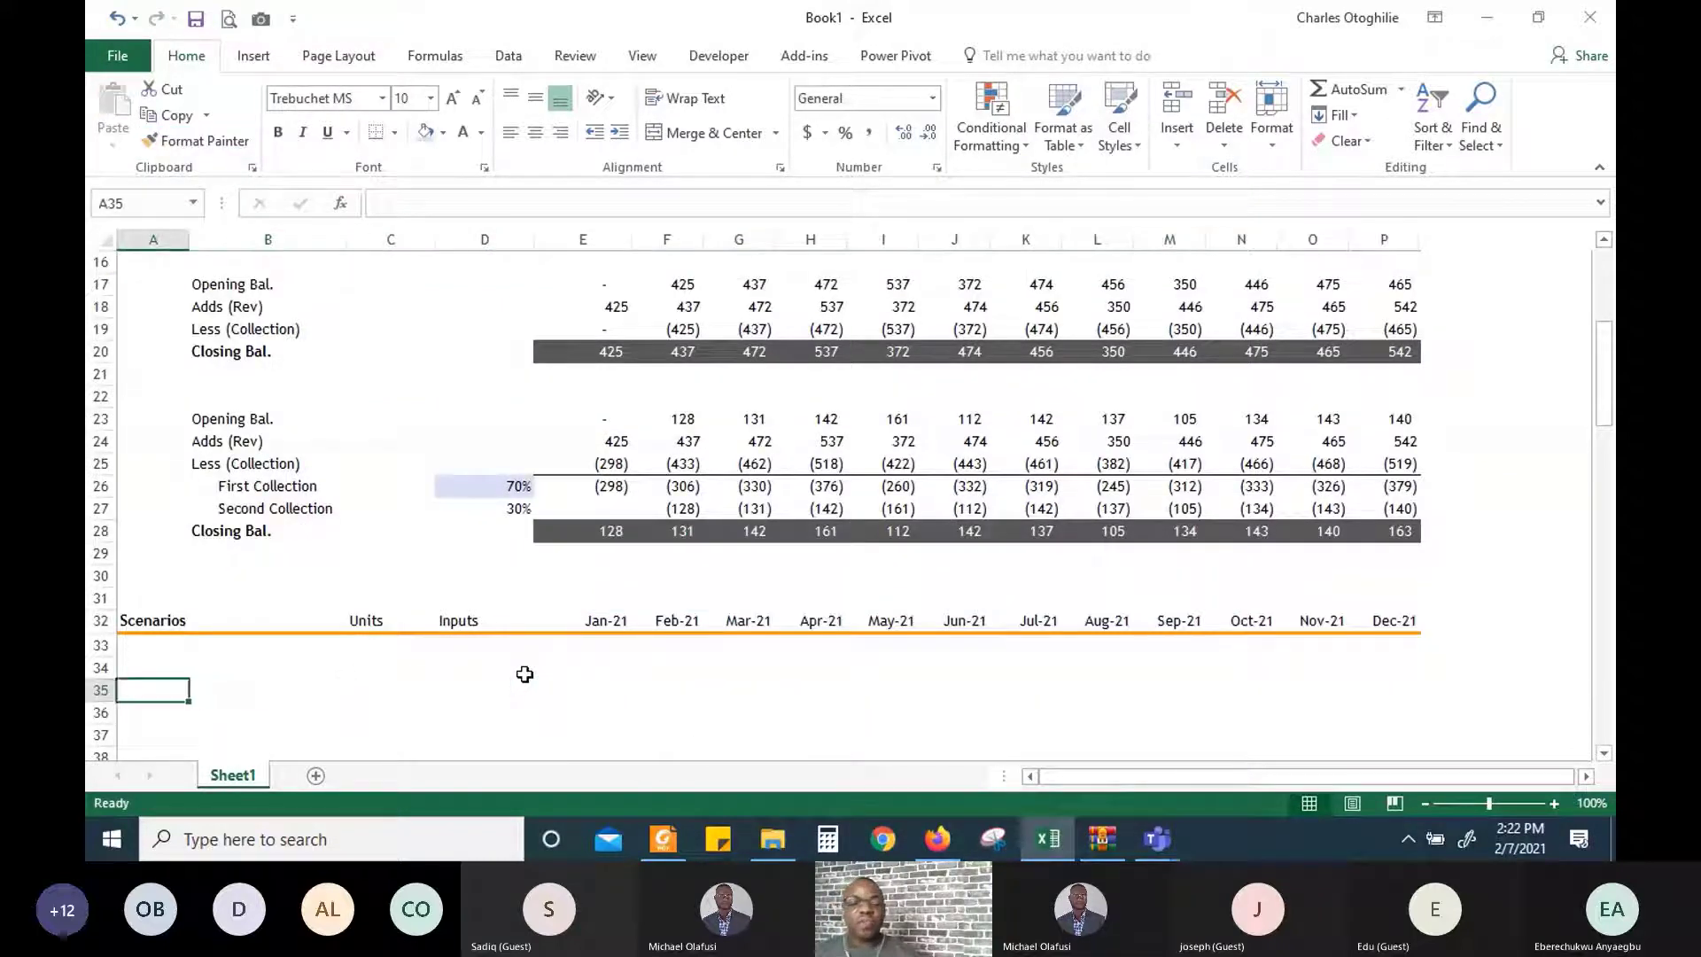
key(Up)
key(Right)
key(Right)
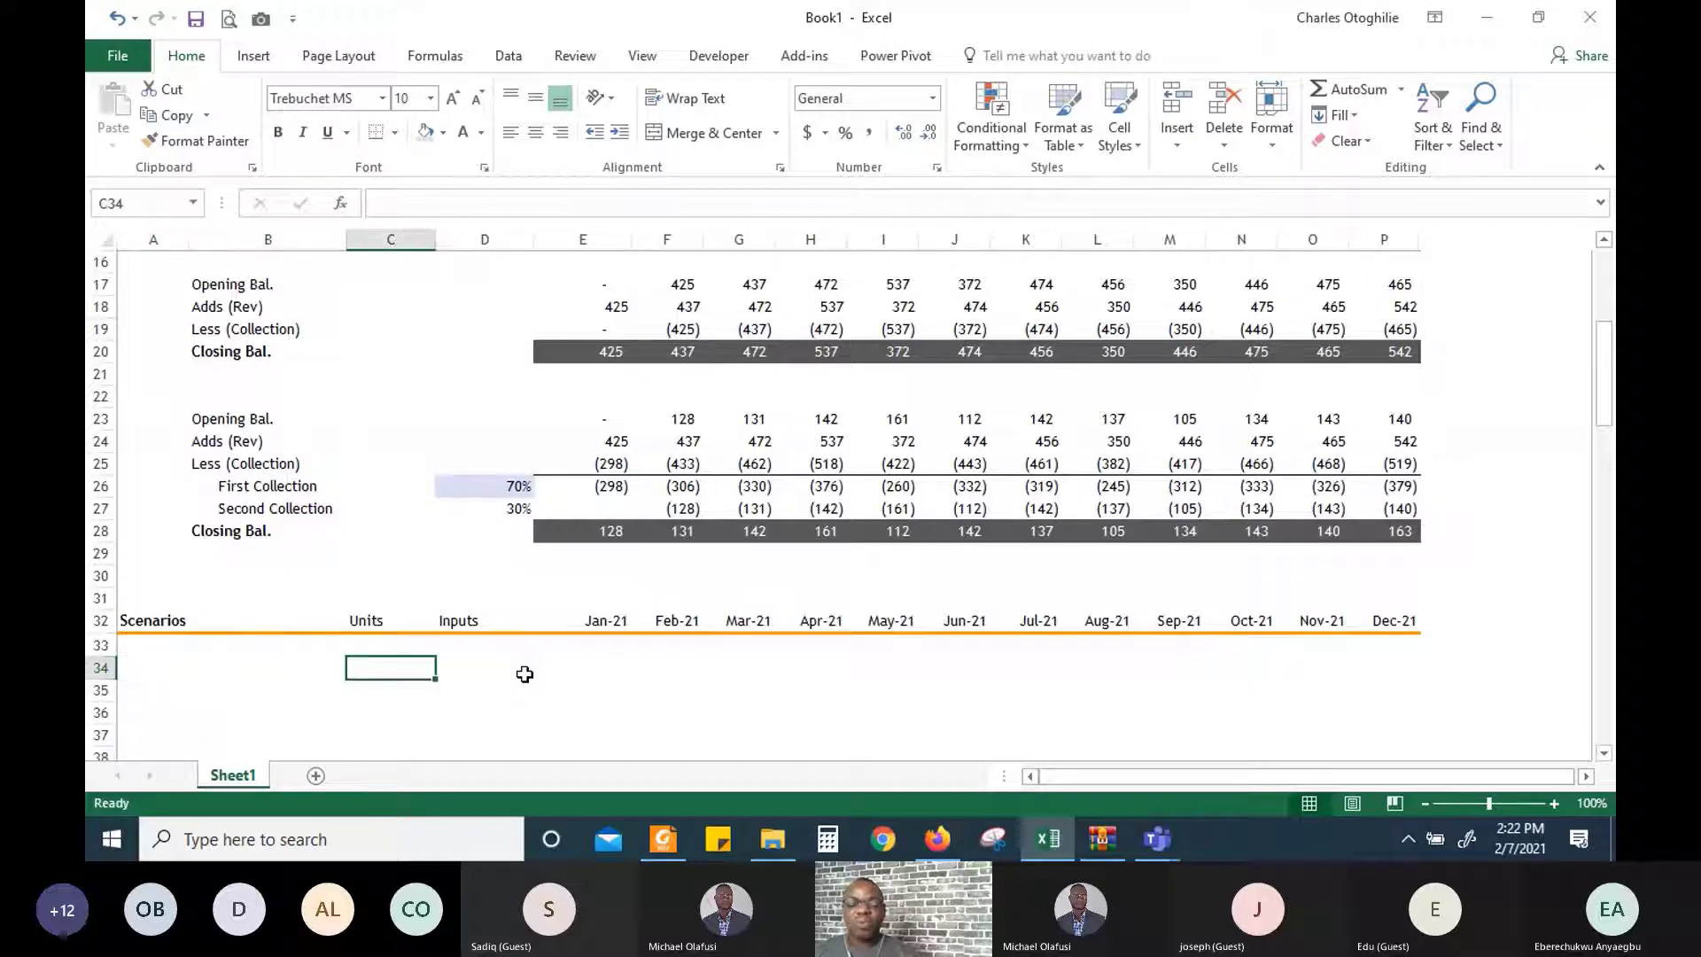
key(Right)
key(Down)
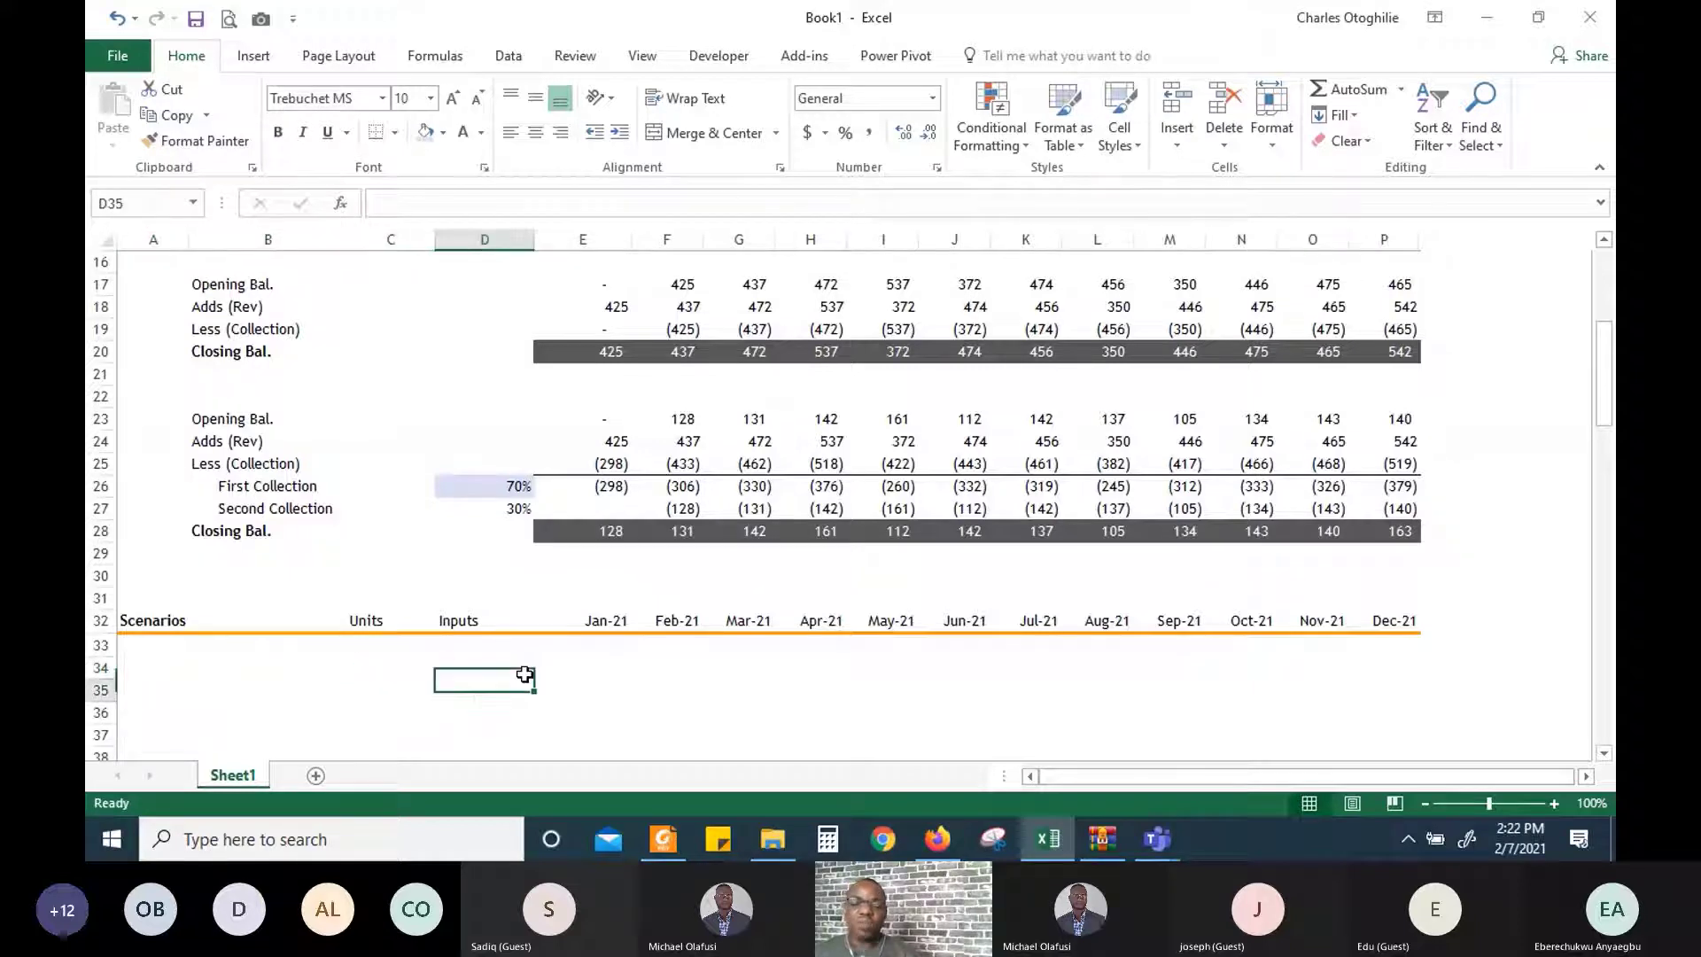
key(Down)
key(Down)
key(Left)
key(Left)
key(Left)
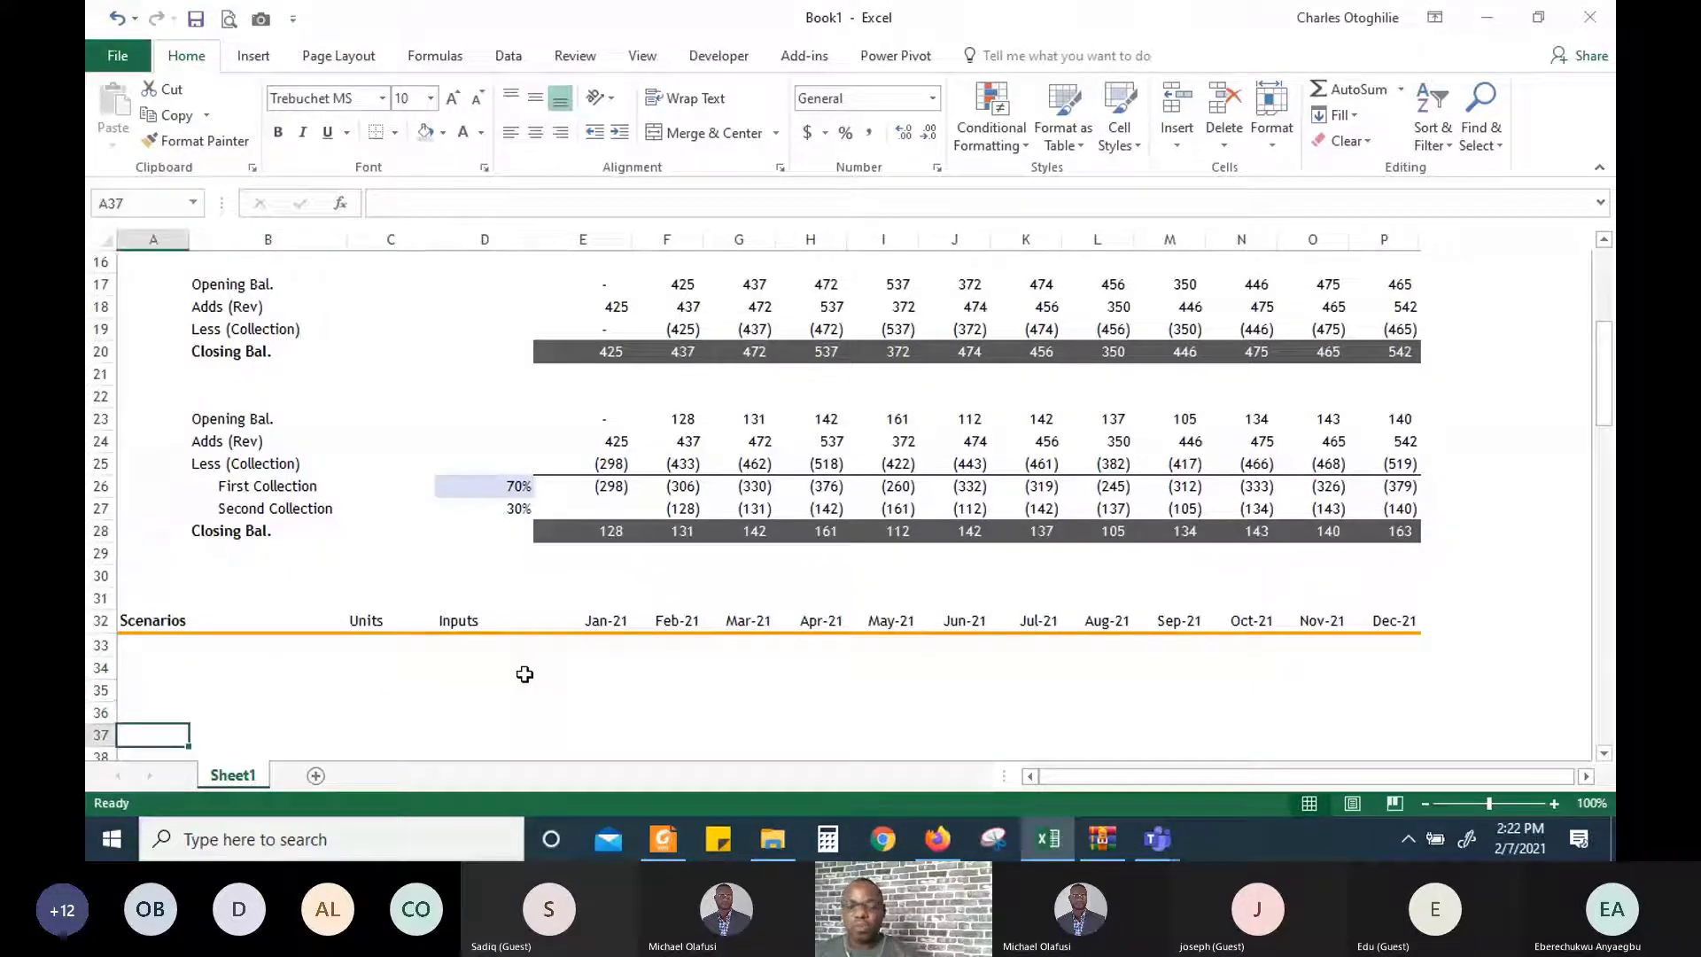
key(Right)
key(Right)
key(Left)
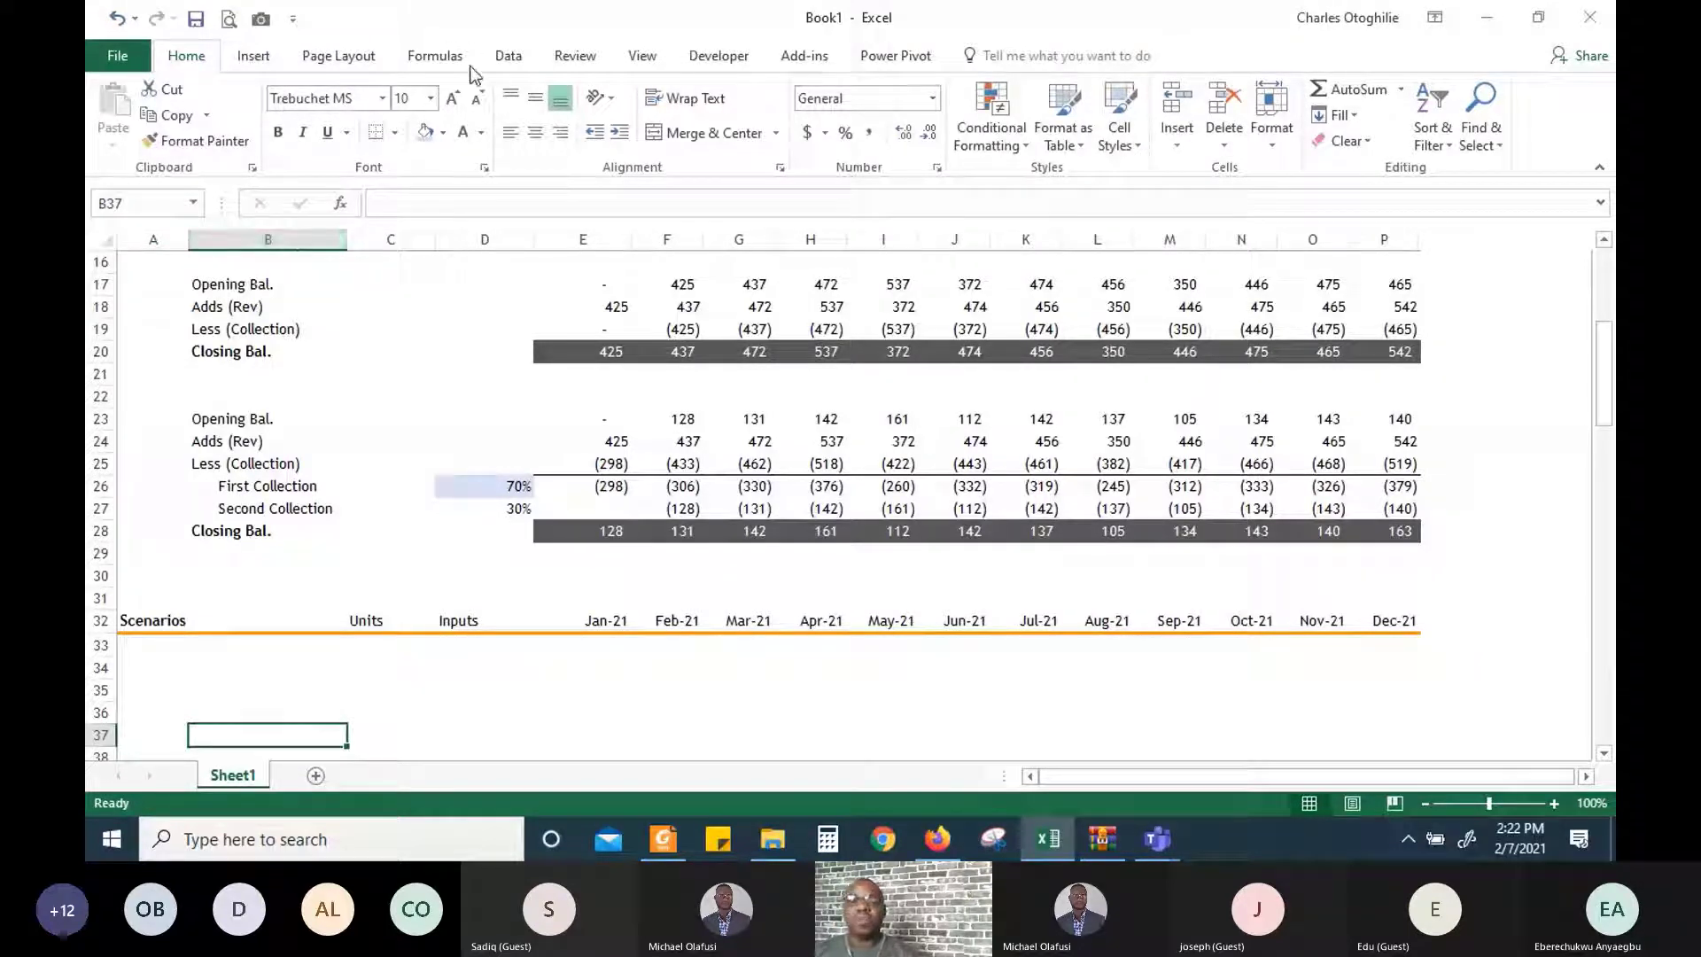
click(507, 58)
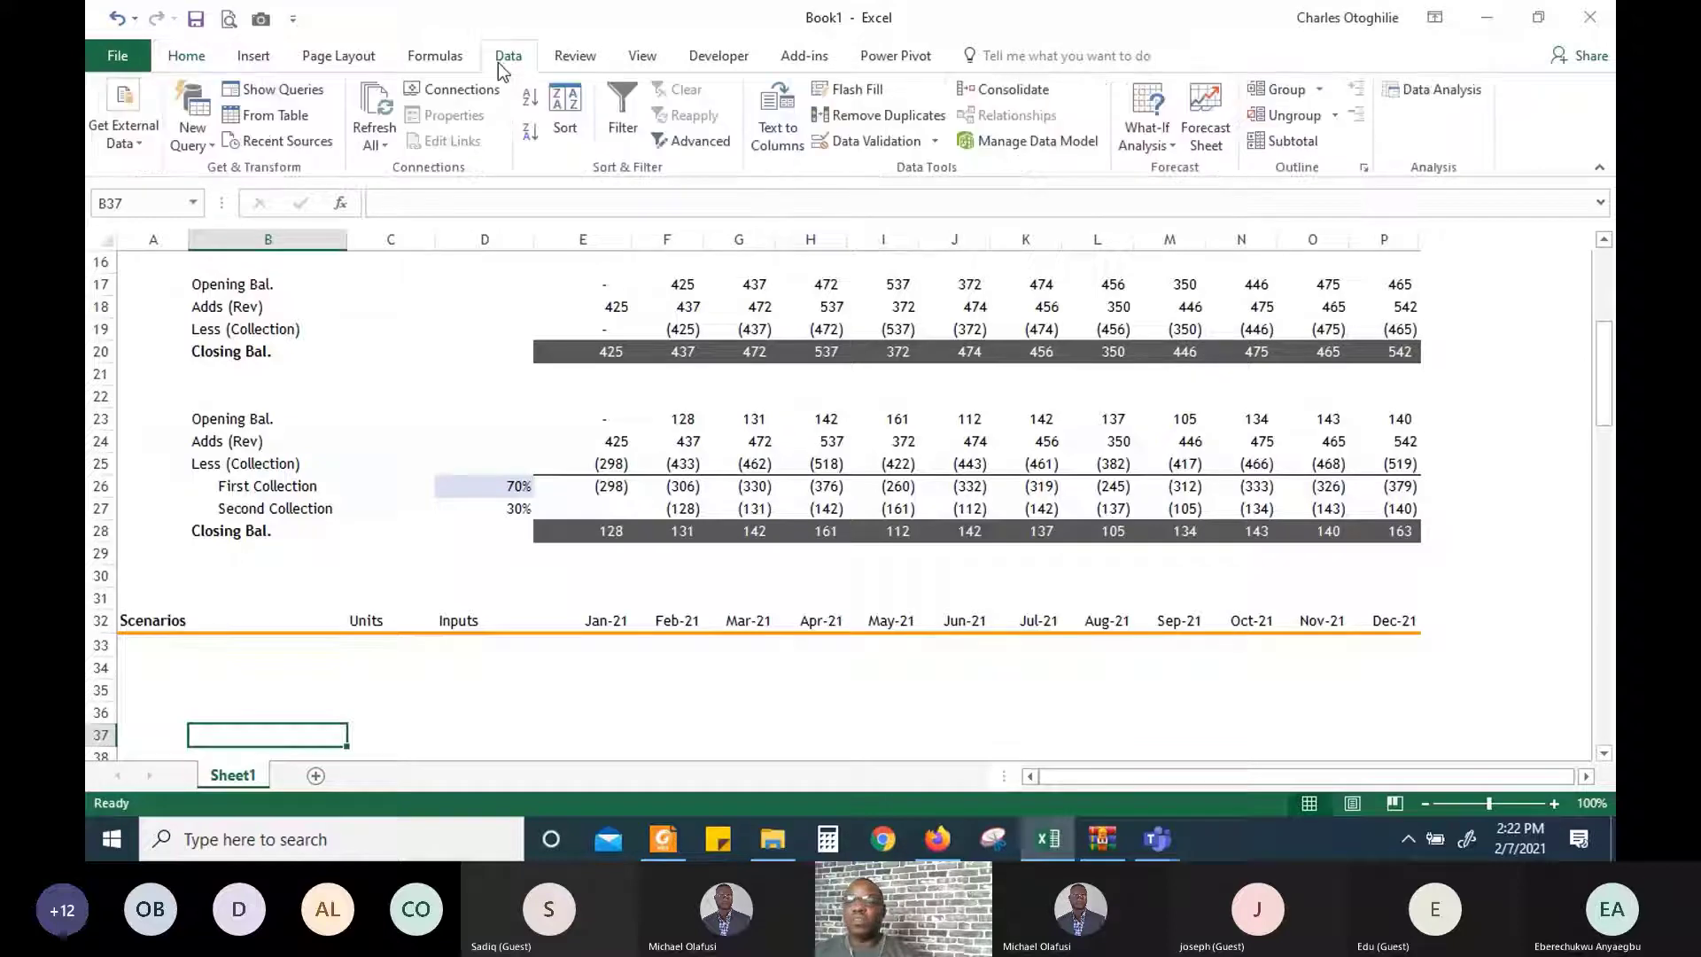
click(1169, 145)
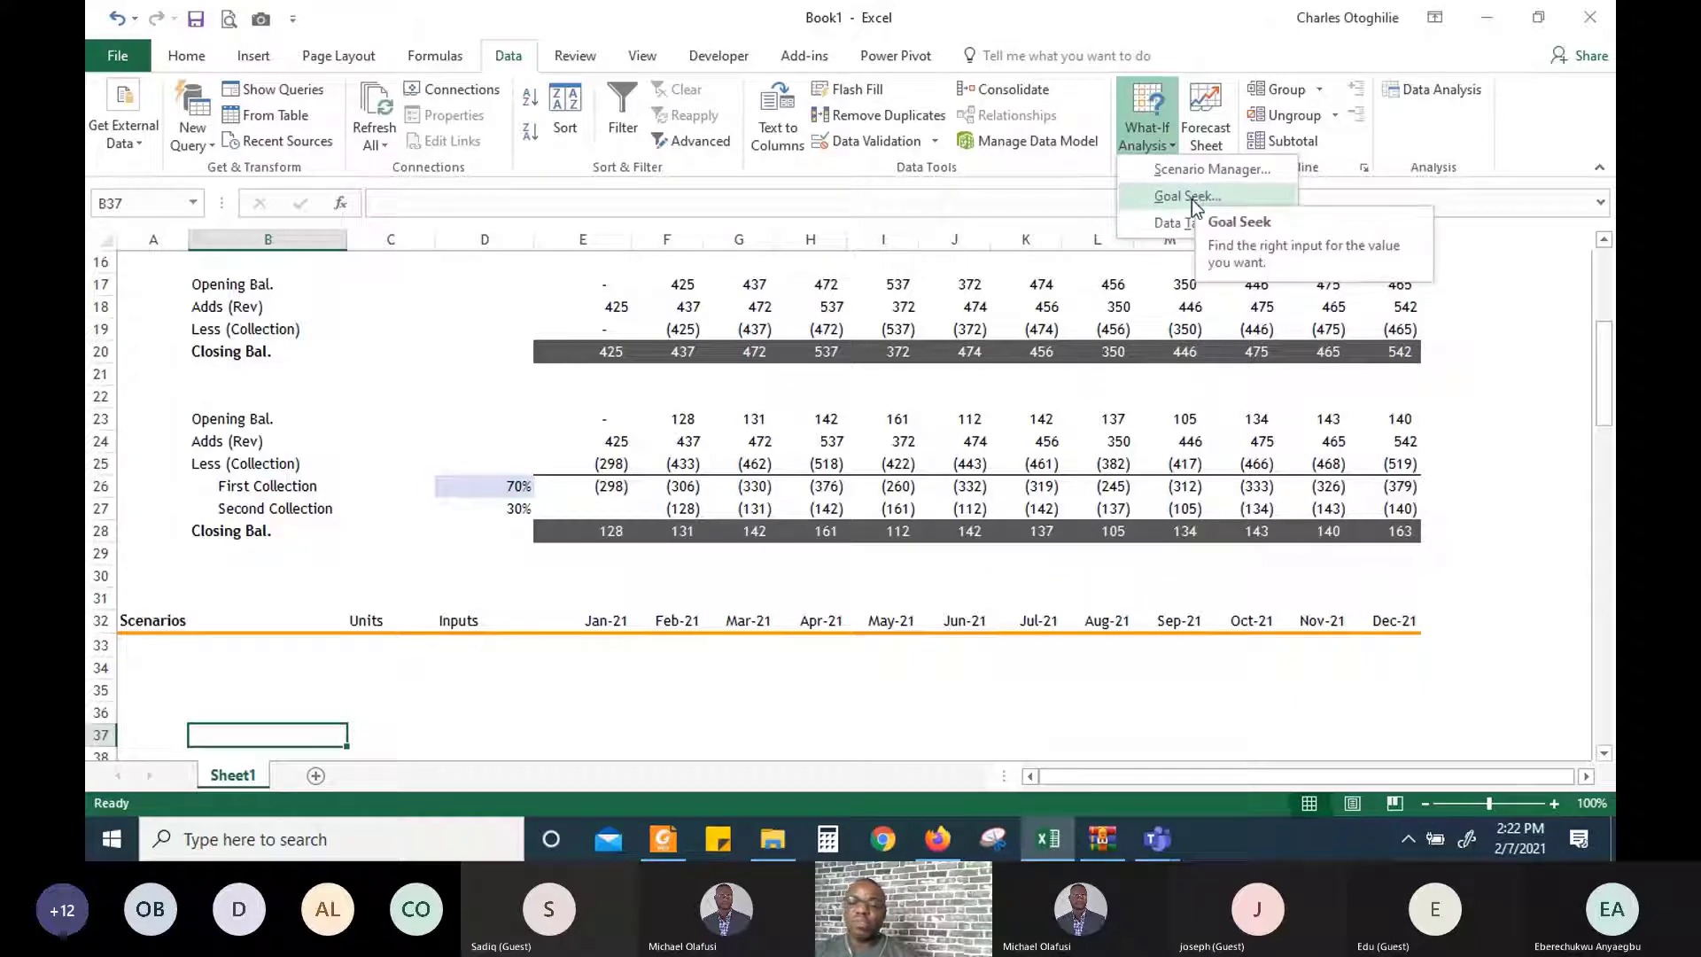
click(702, 487)
click(484, 690)
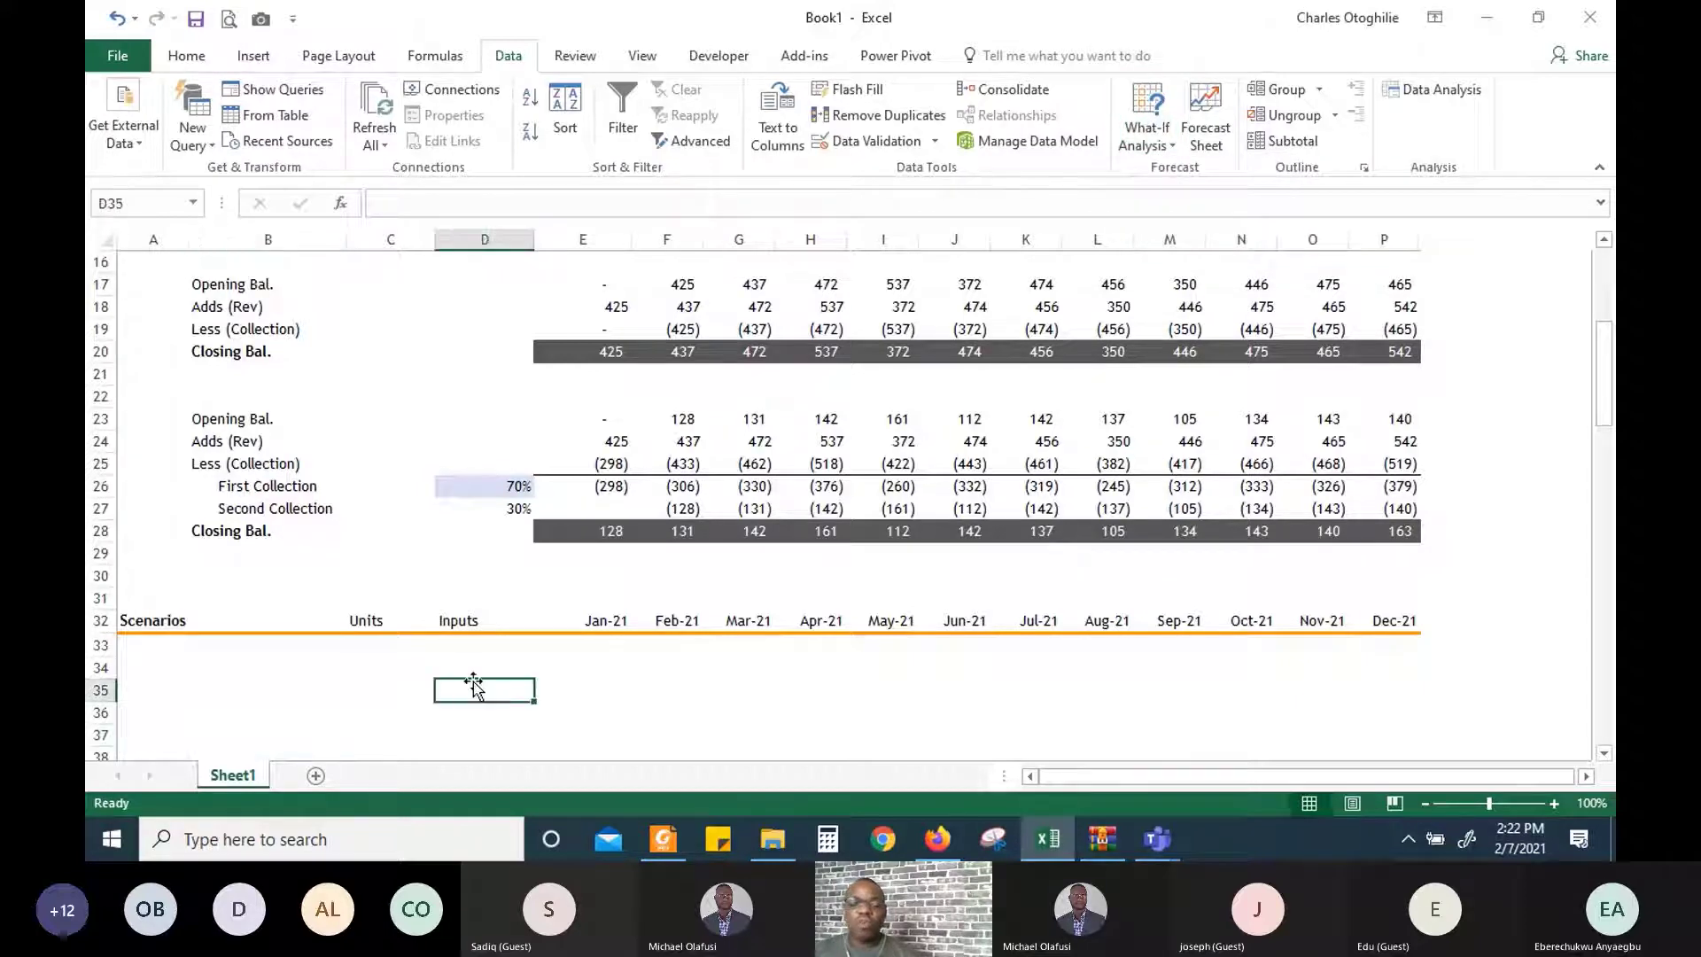
Enter the labels Max, Expected and Min in B35:B37 under Scenarios, and select the cell above them
scroll(383, 524, down, 3)
click(263, 468)
click(300, 503)
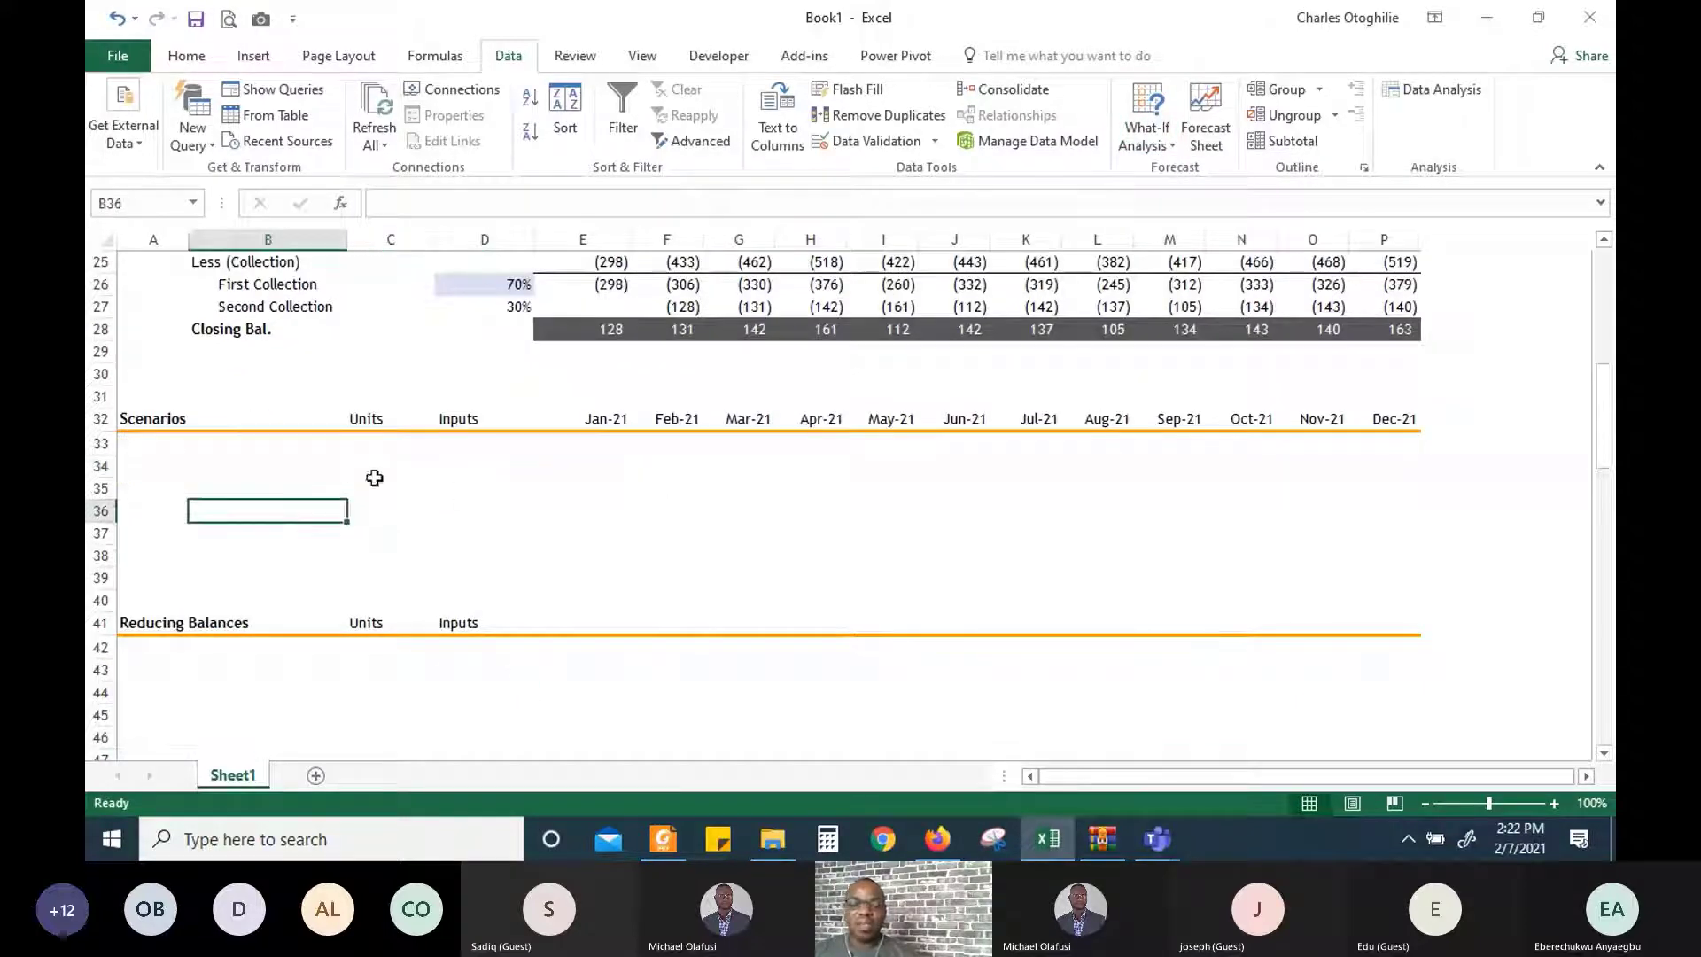
click(323, 480)
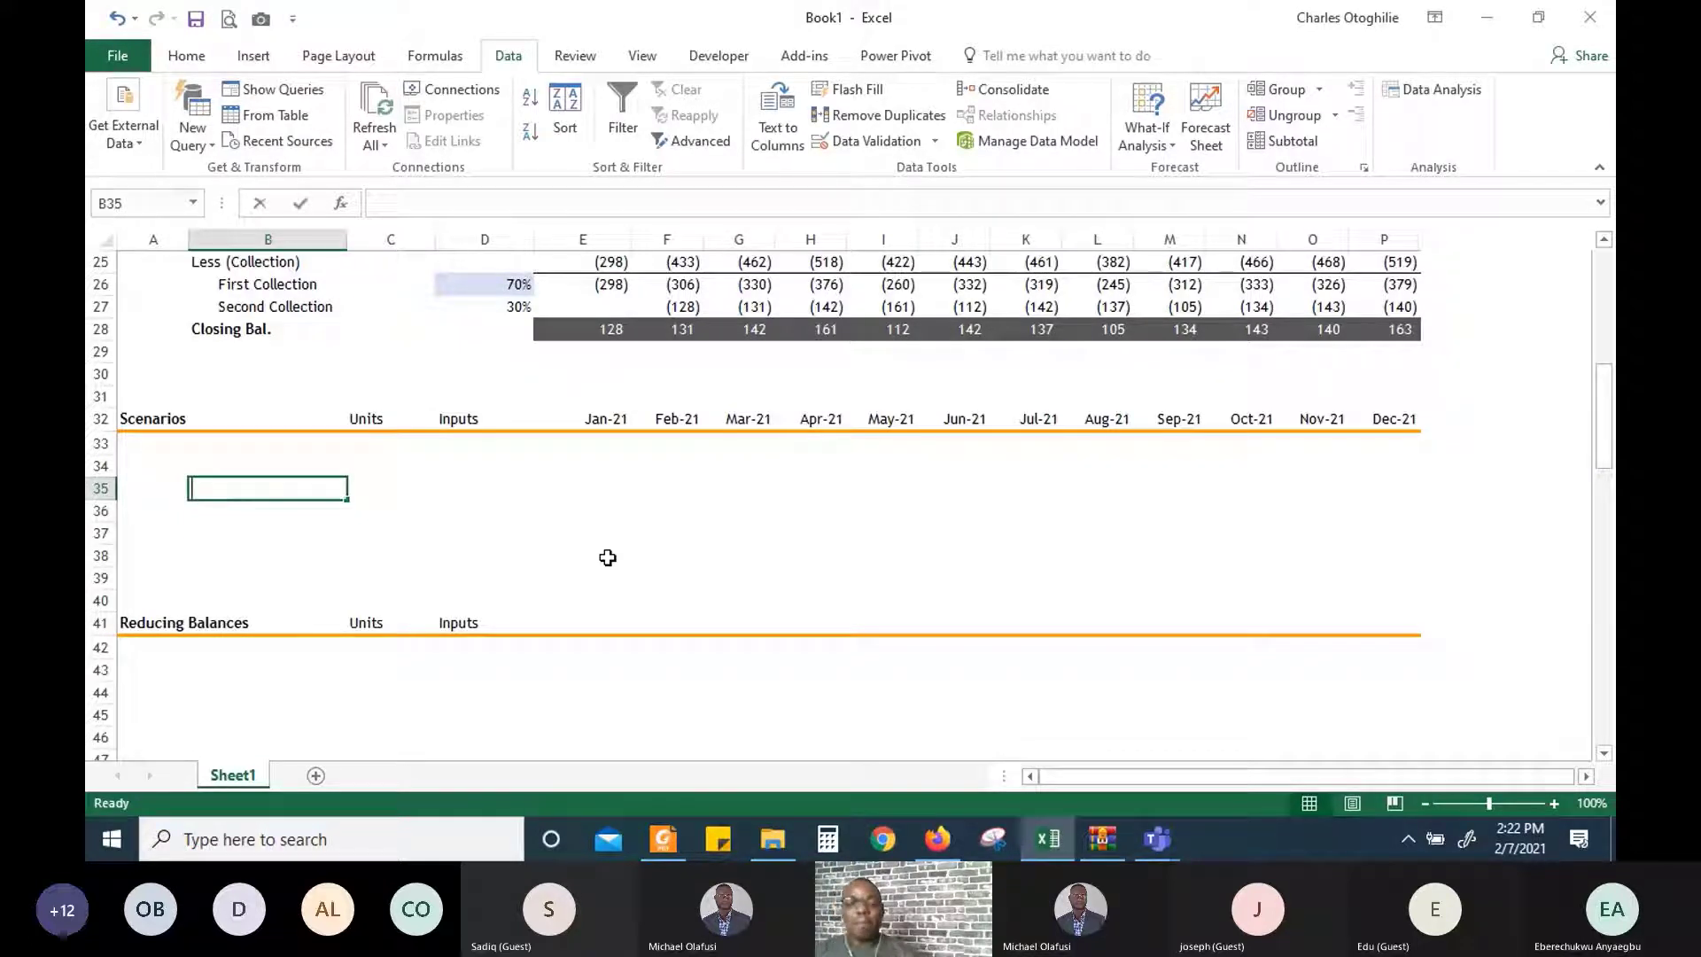
text(Max)
key(Return)
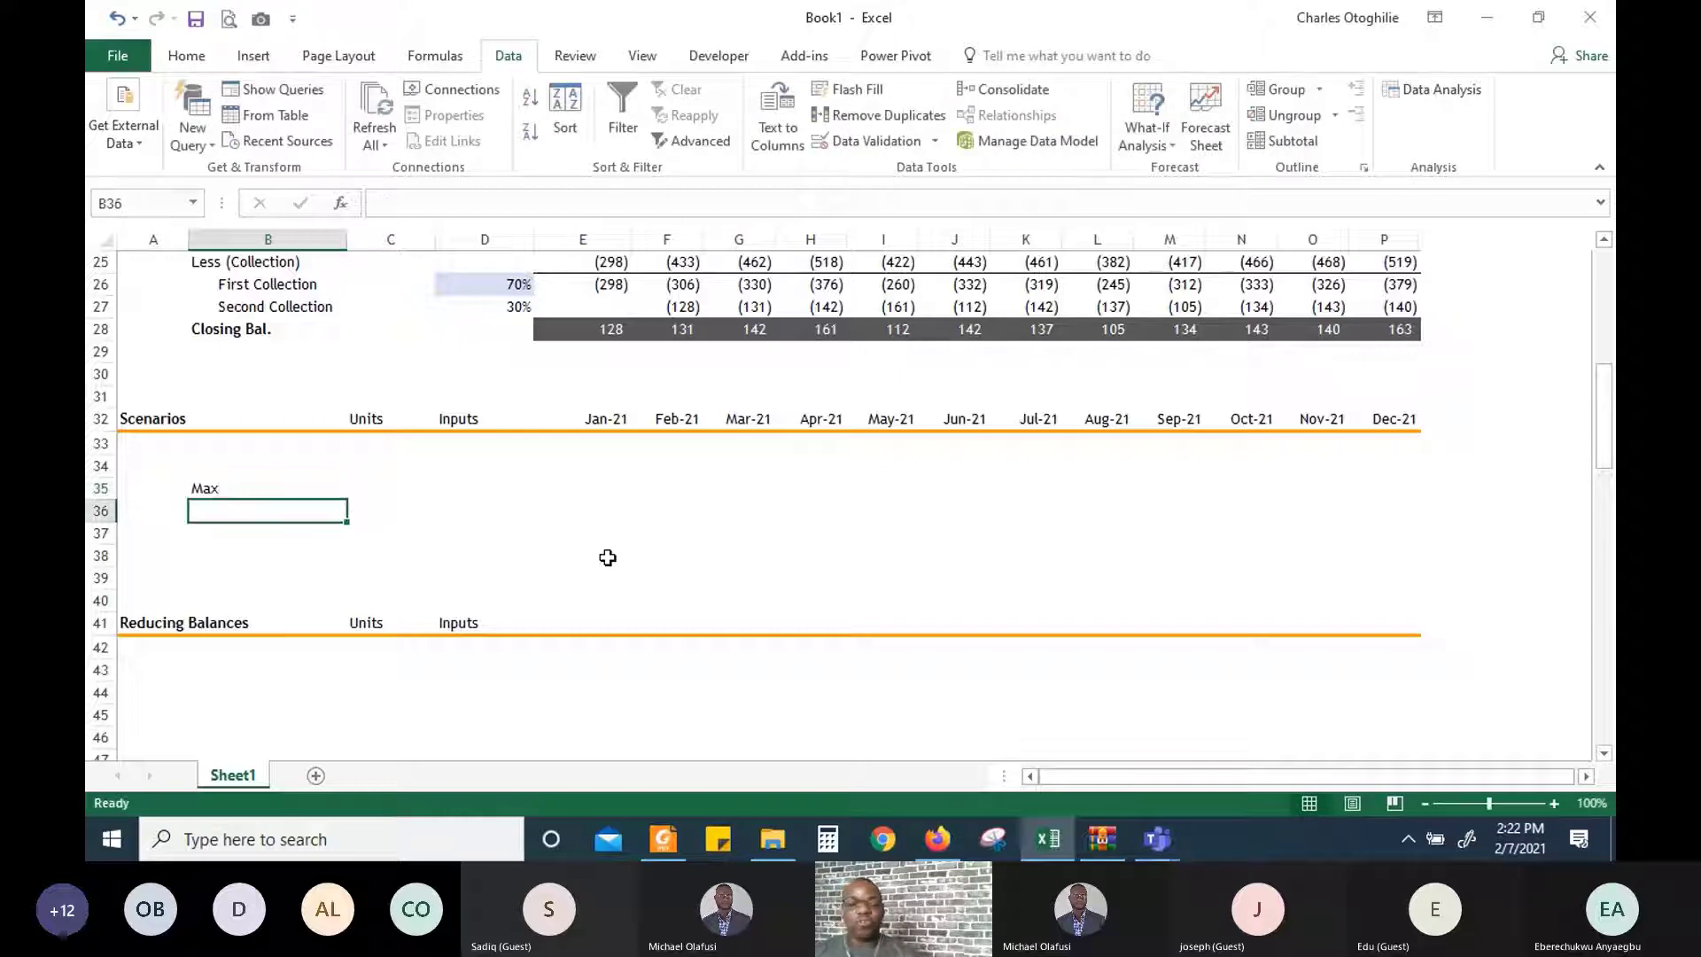
text(Expected)
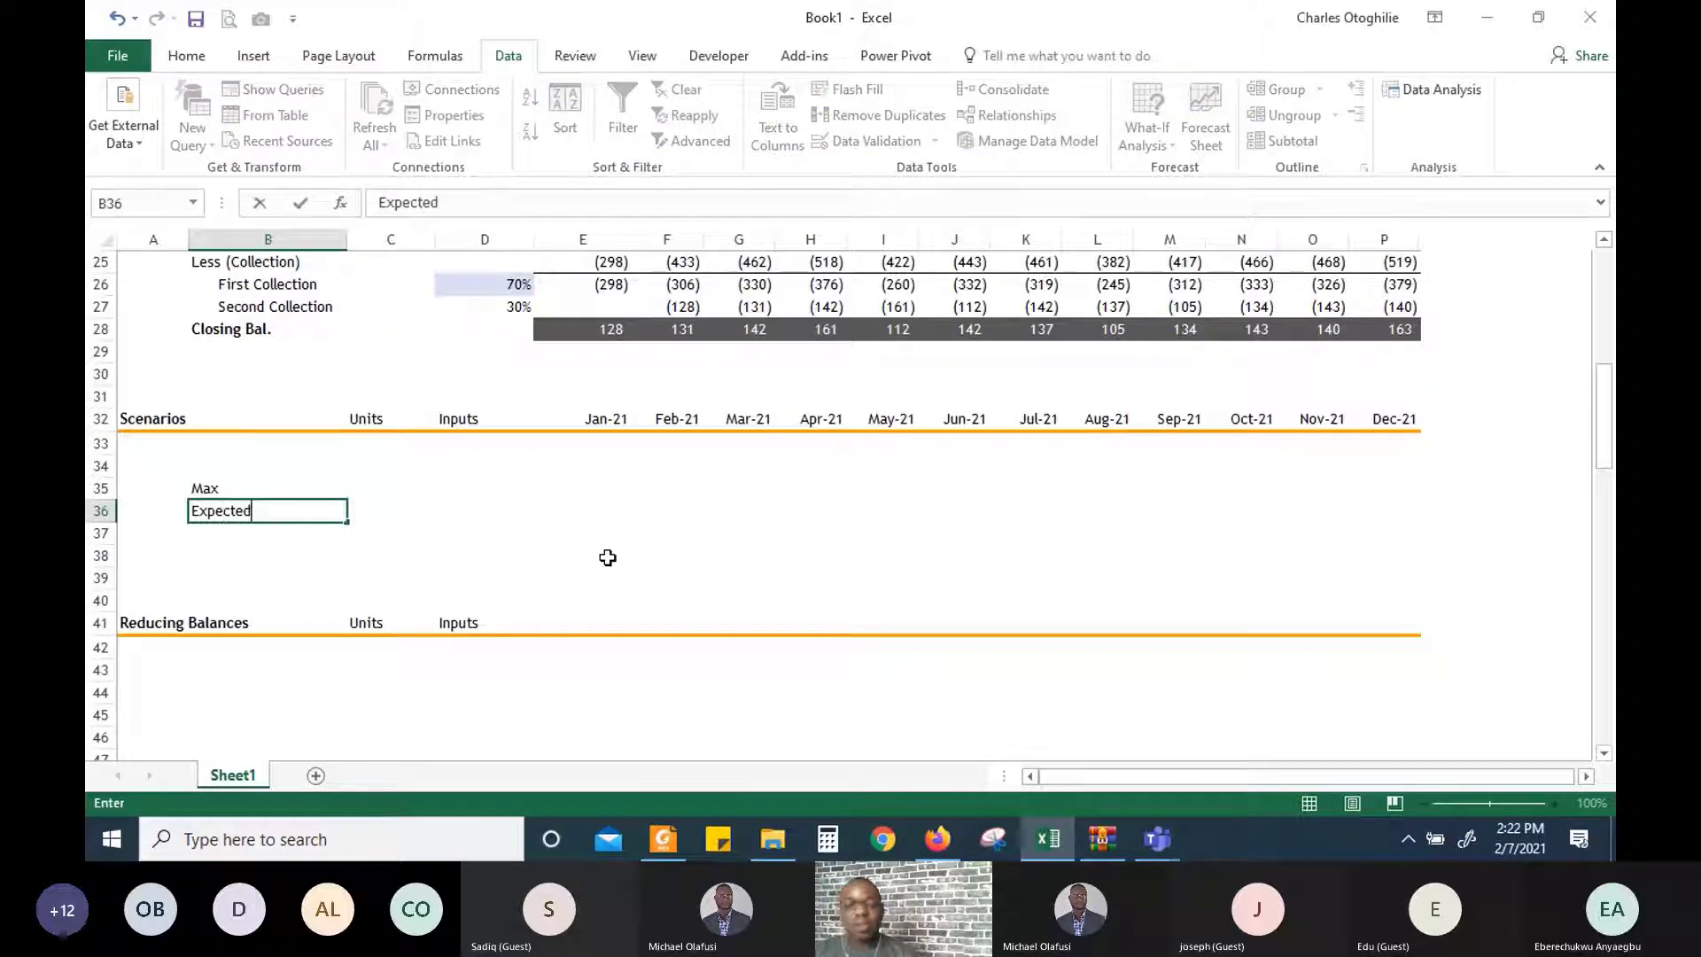
key(Return)
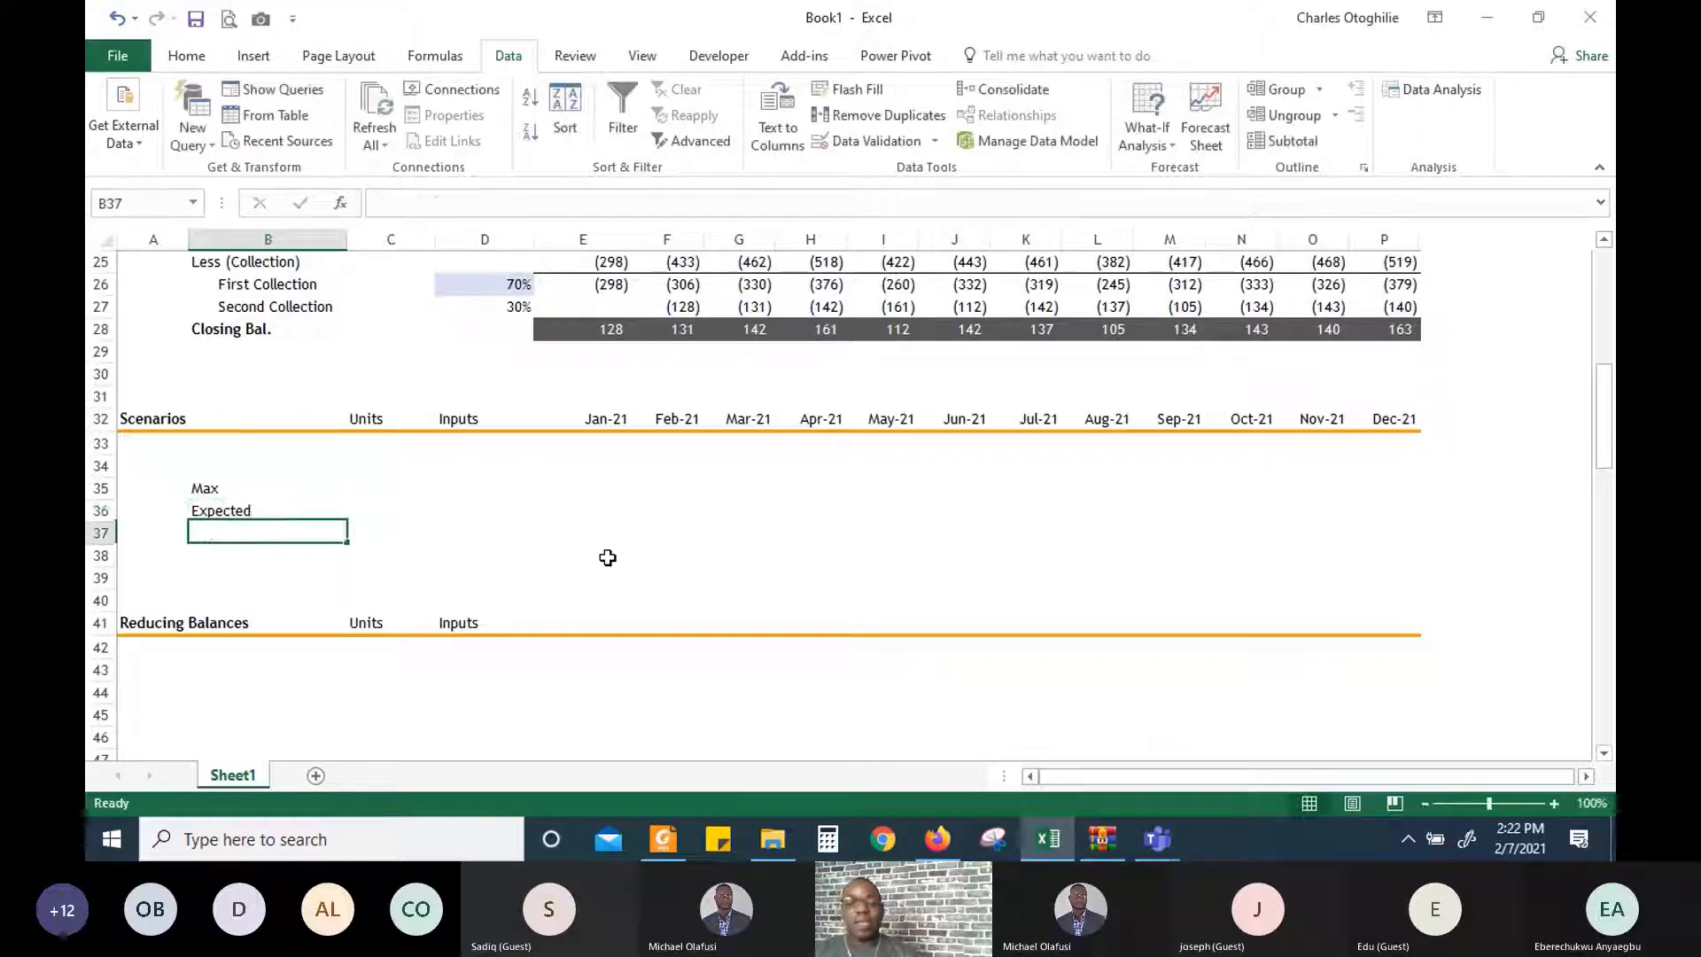
text(Min)
key(Return)
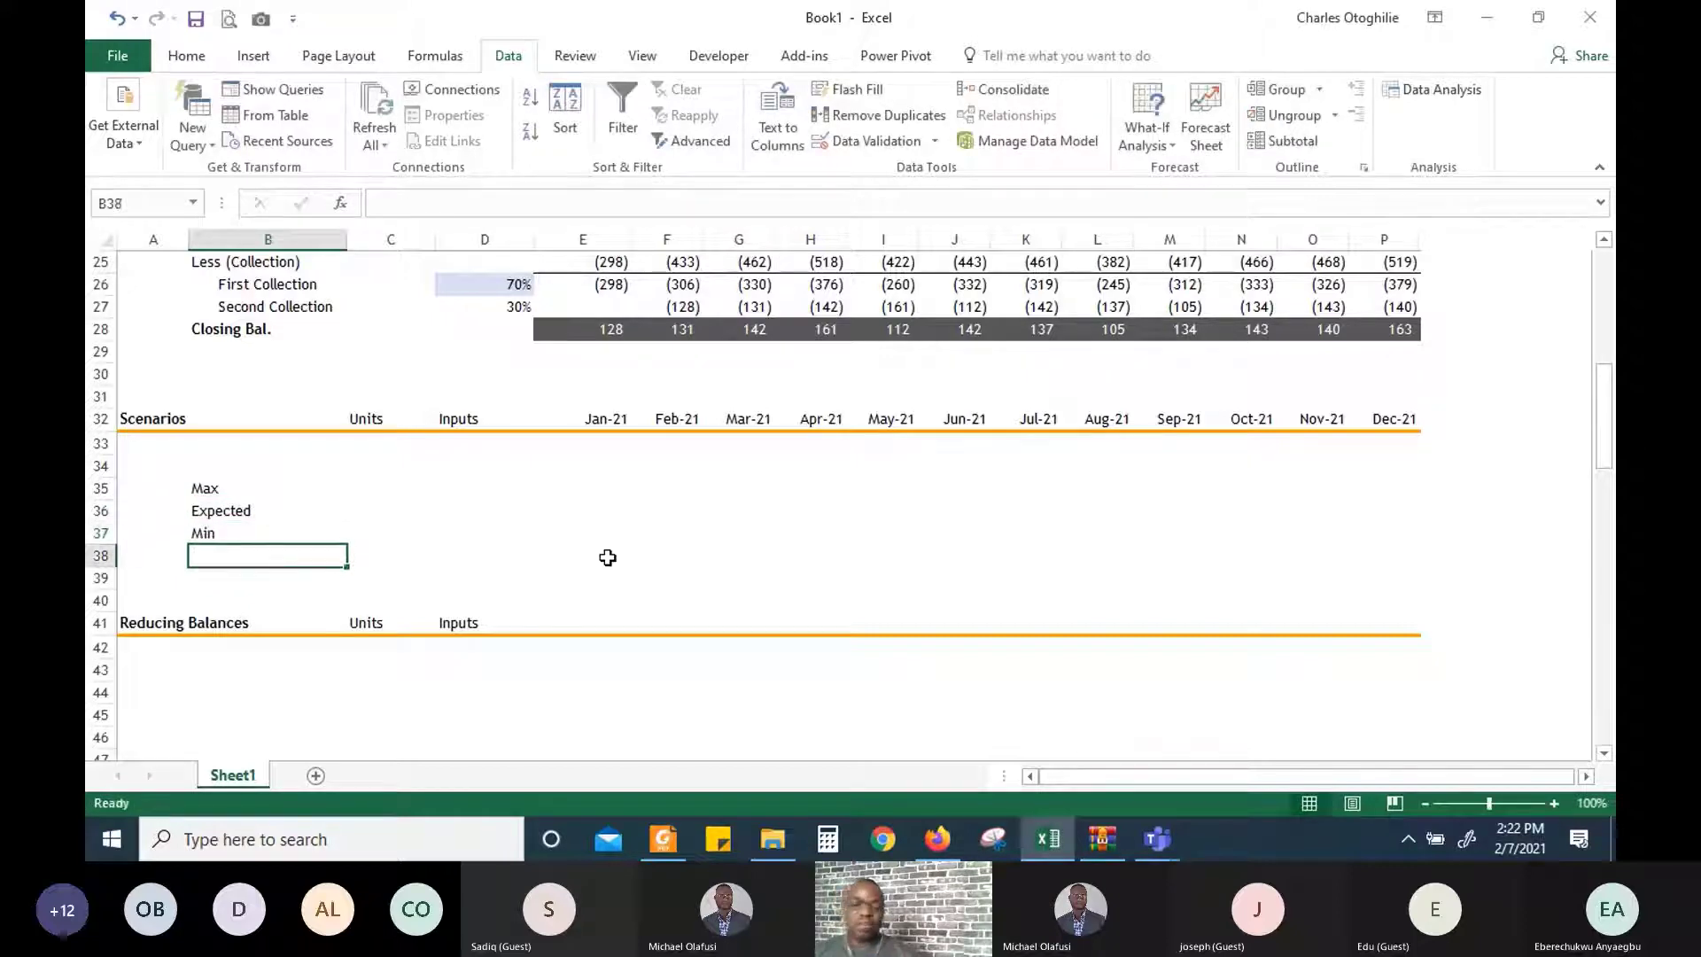
key(Up)
key(Up)
key(Up)
key(Up)
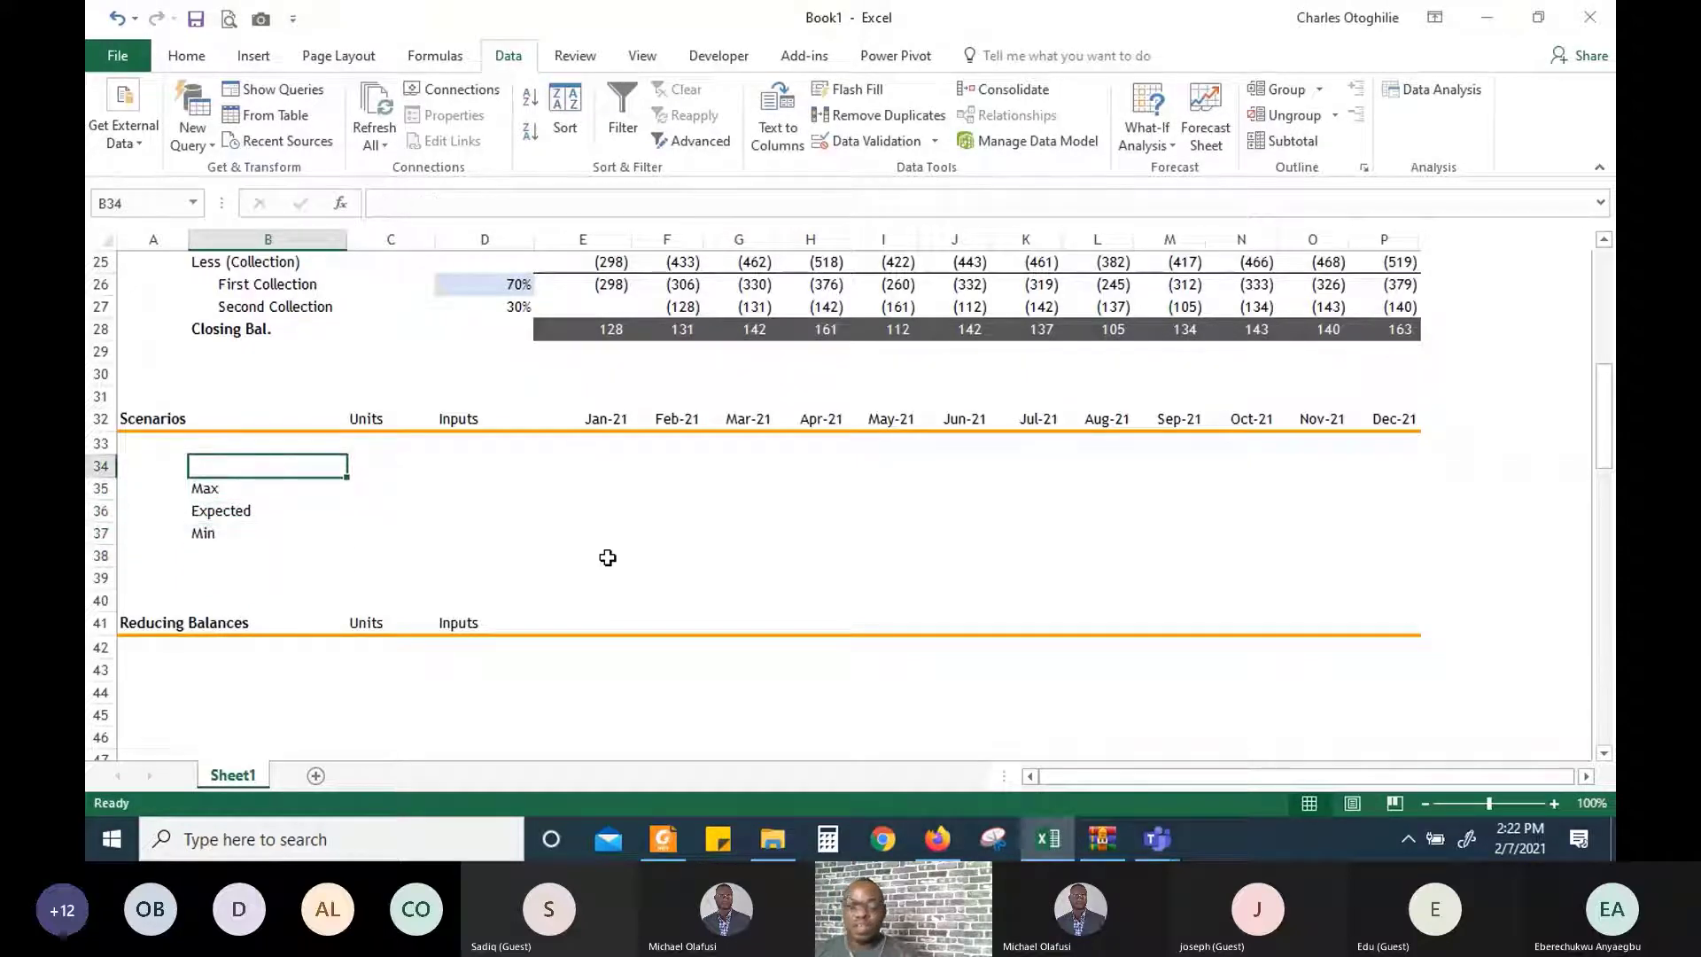
text(INFL)
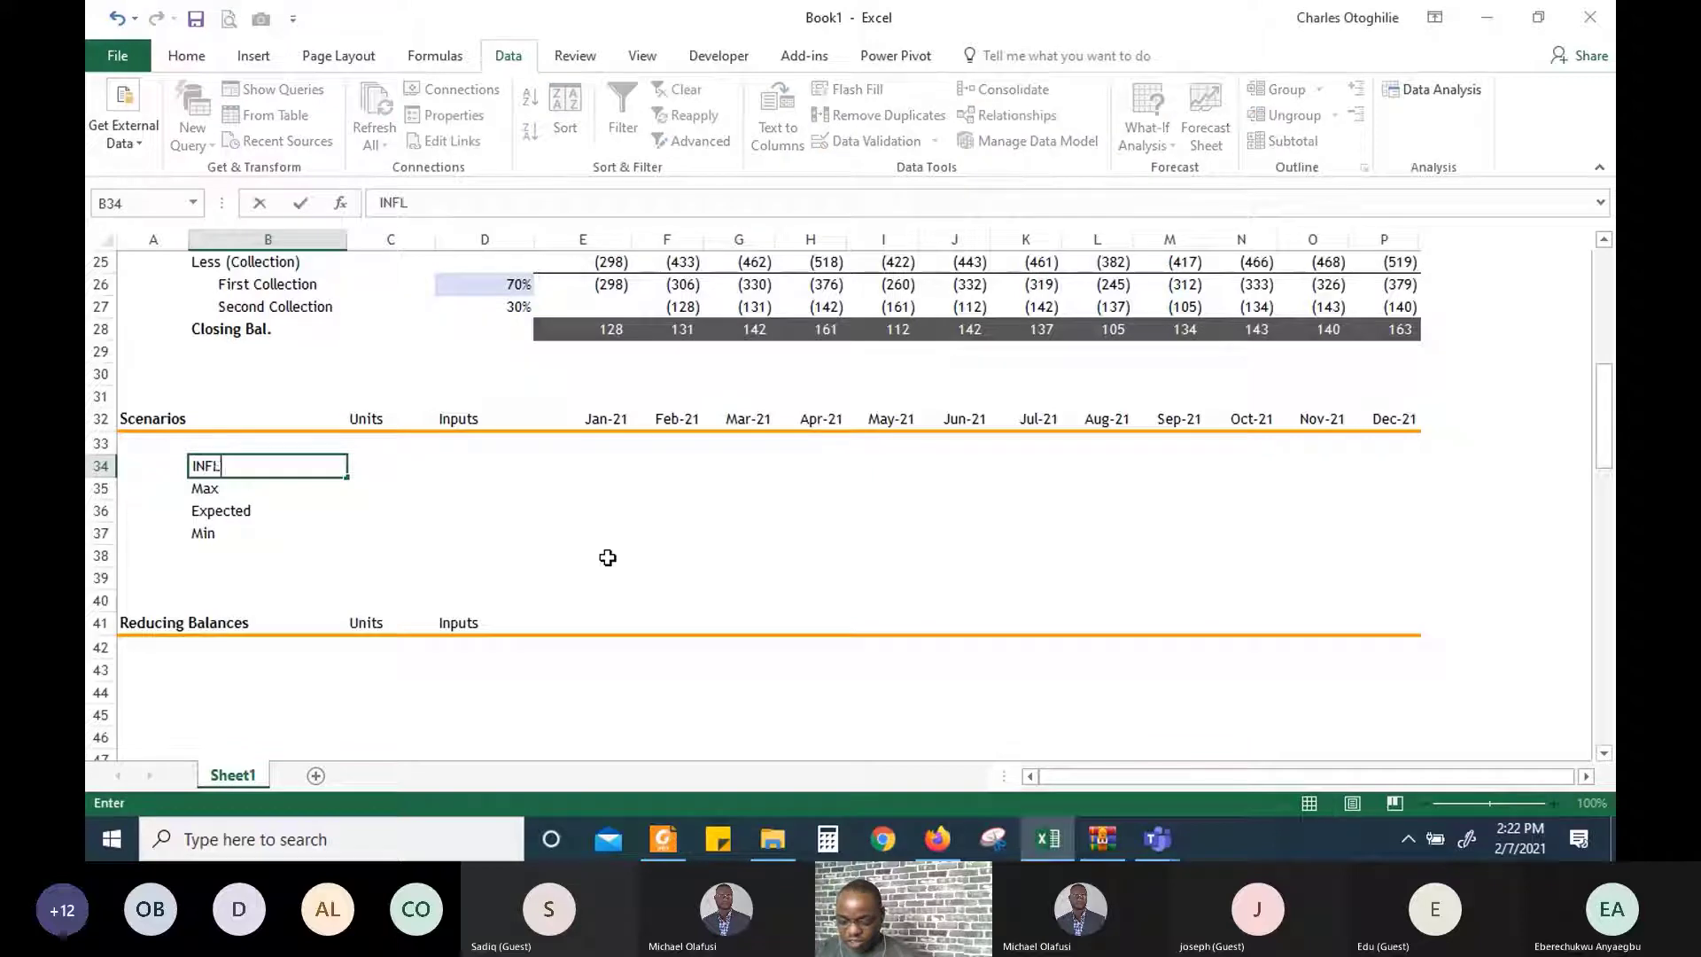
text(Atio)
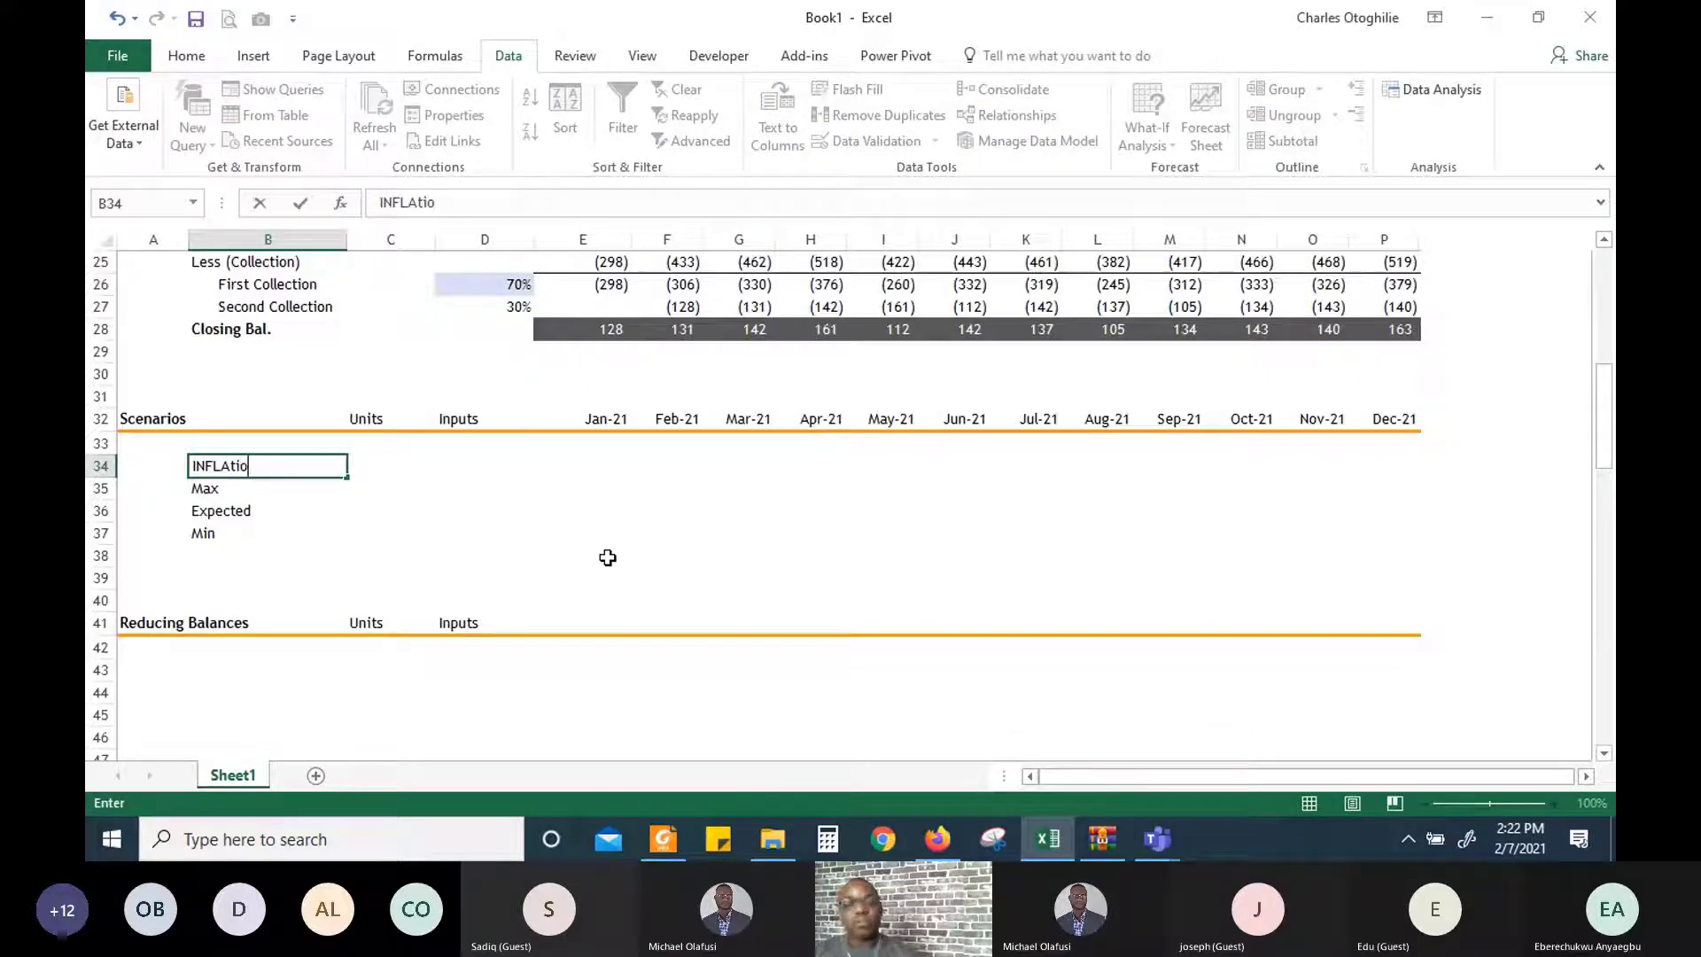
key(BackSpace)
key(BackSpace)
key(BackSpace)
key(BackSpace)
key(BackSpace)
key(BackSpace)
key(BackSpace)
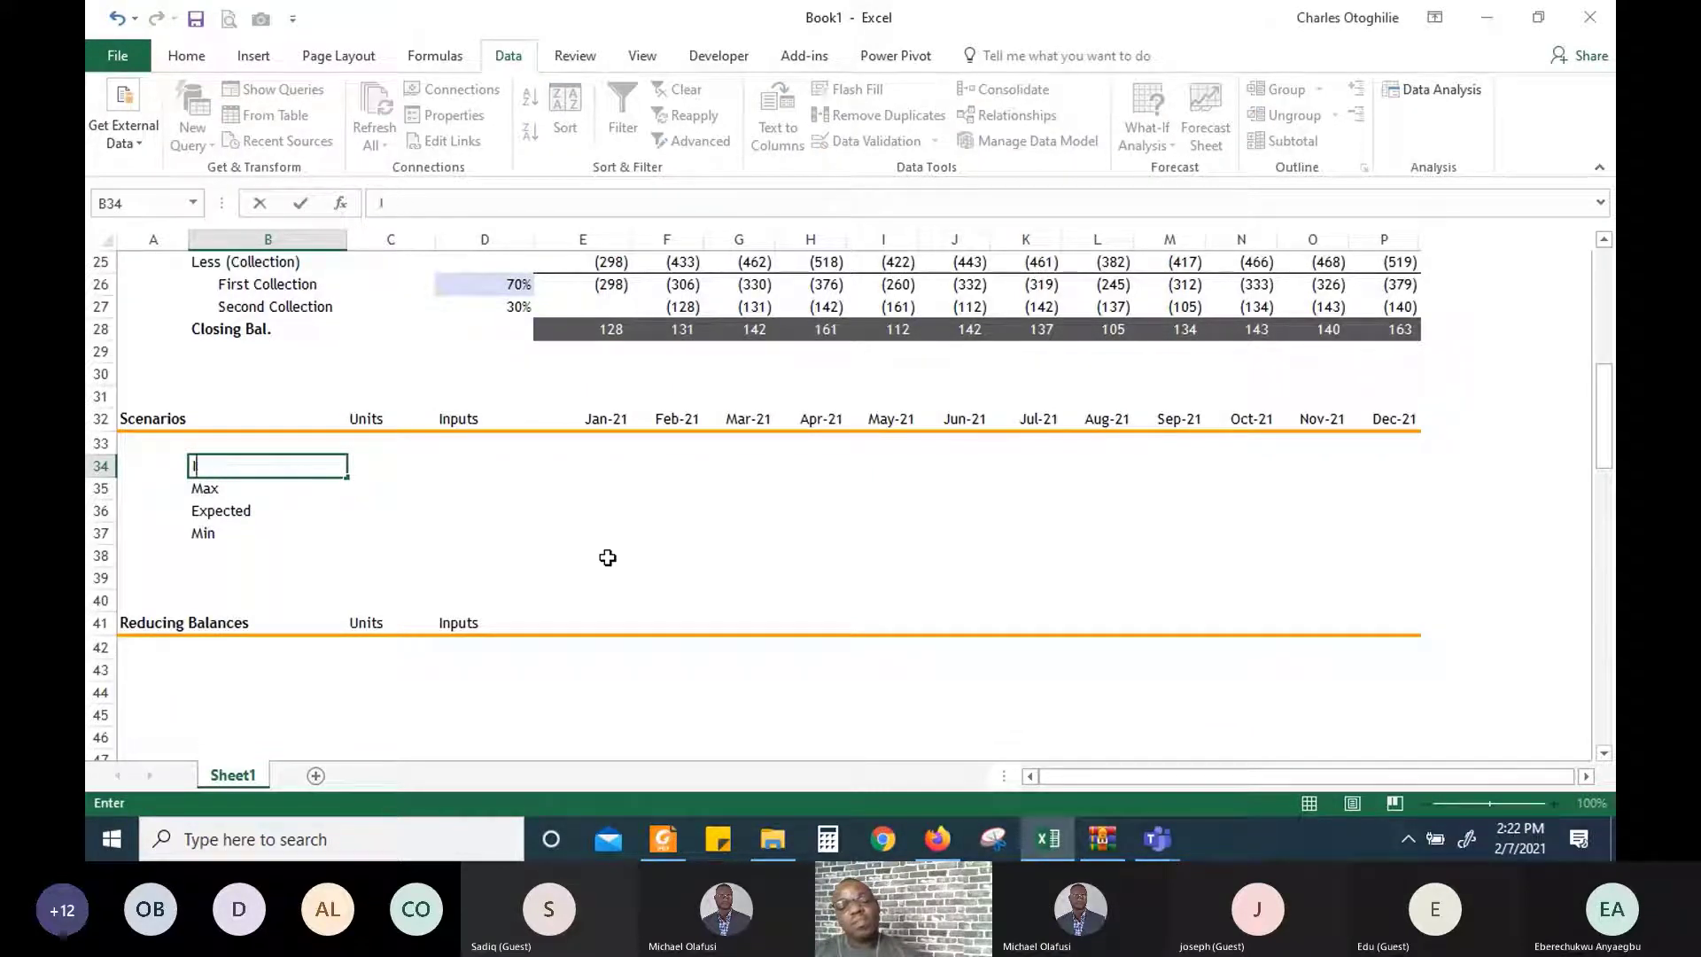
key(BackSpace)
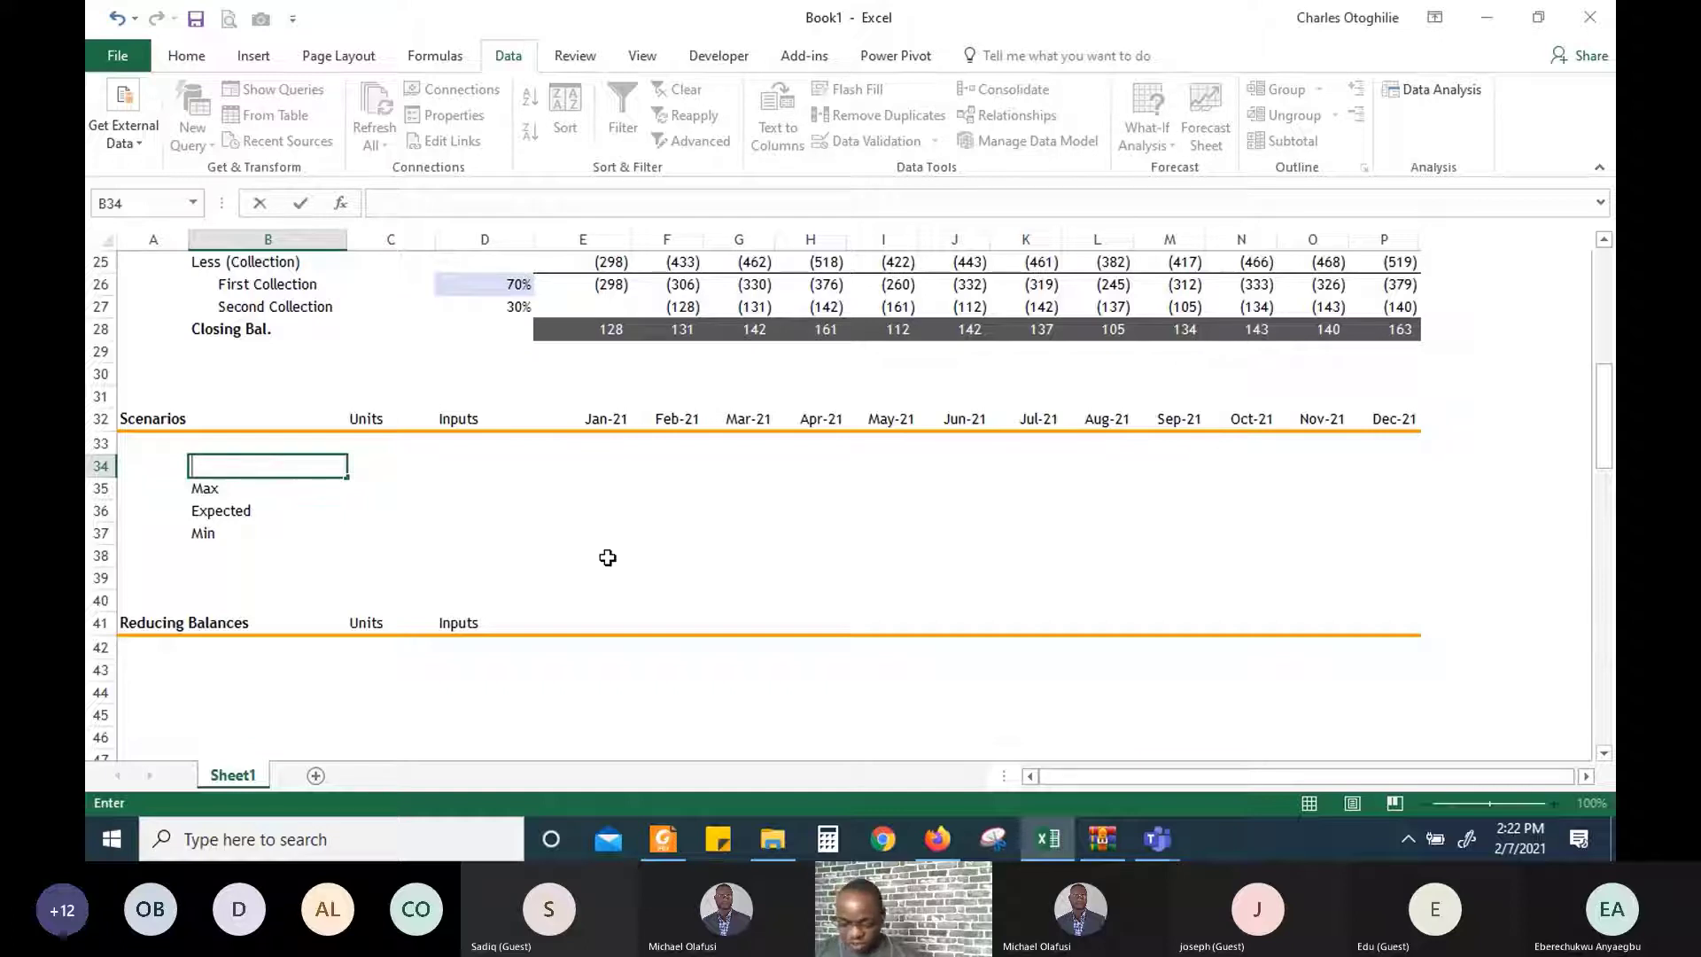
Enter the heading "Inflation rate" in B34 and make it bold
text(Inflatio)
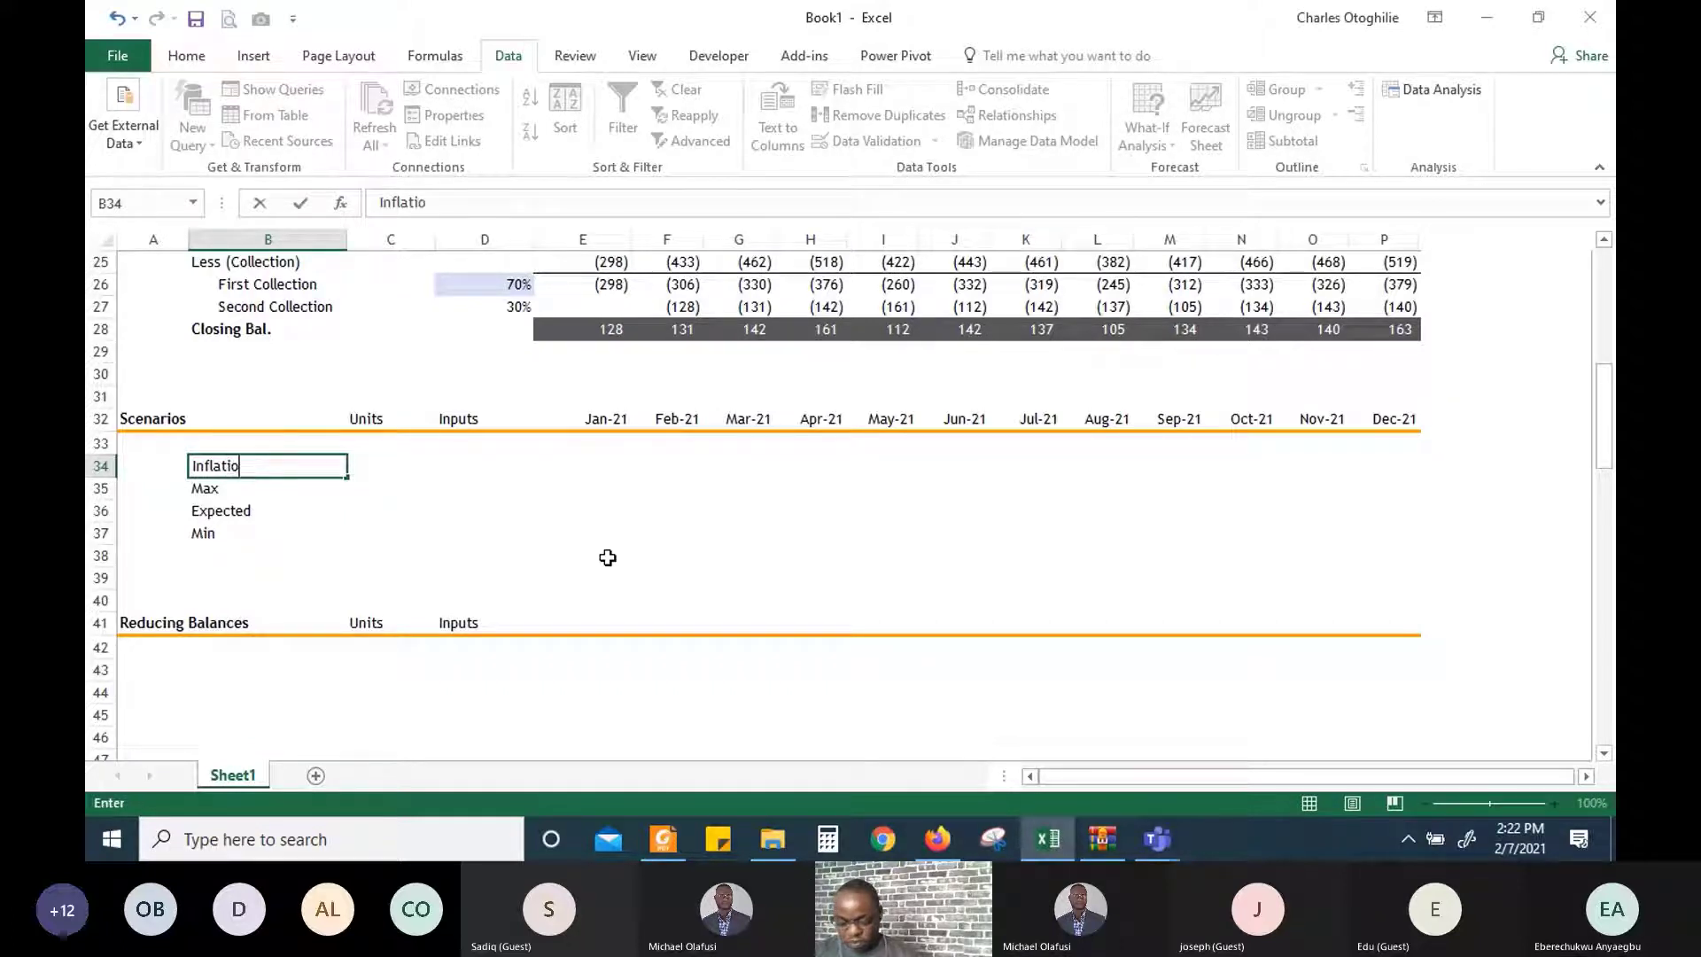
text(n rate)
key(Return)
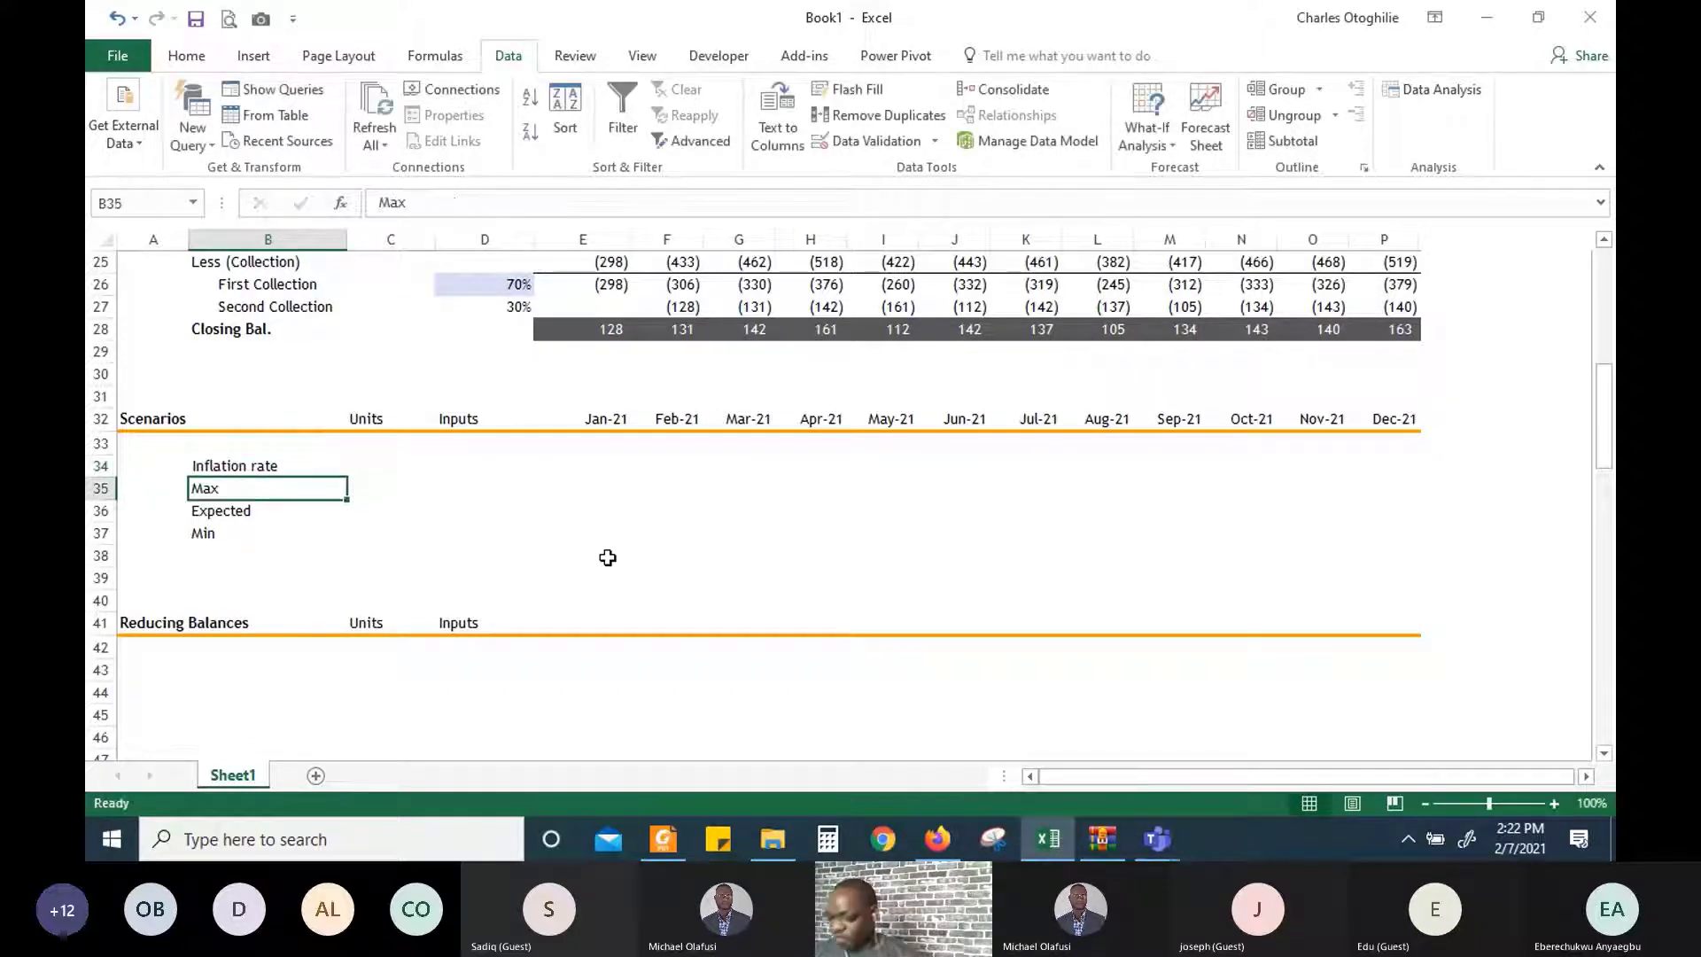
key(Up)
key(ctrl+b)
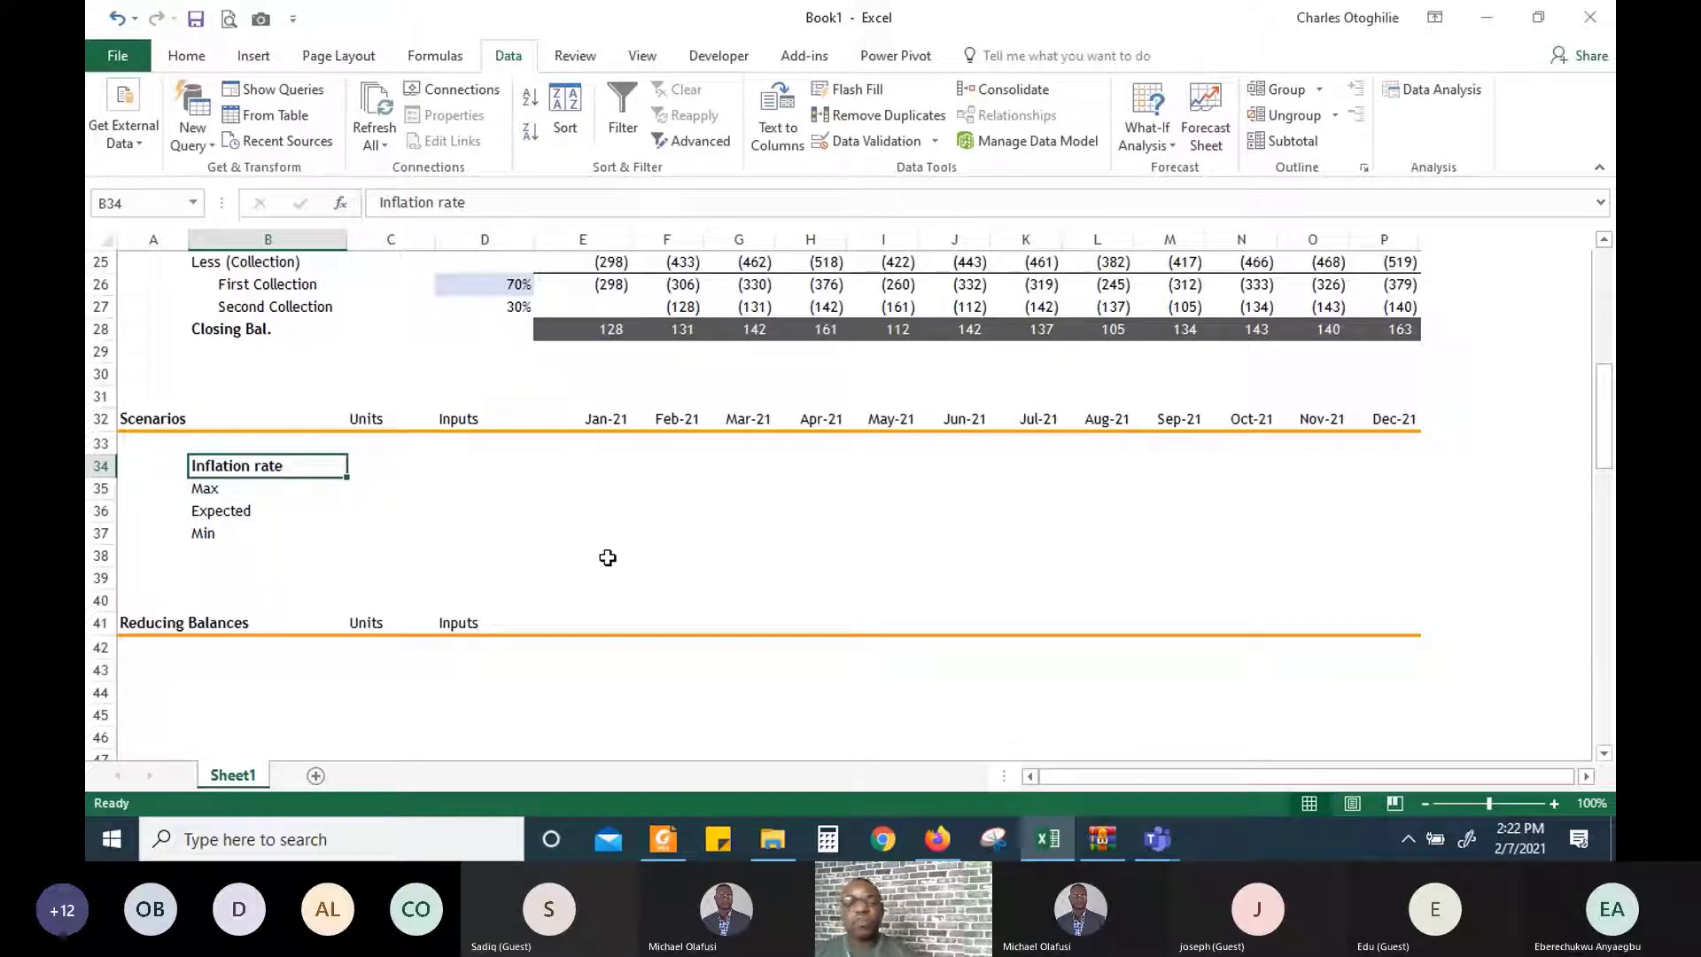
Enter 2021 as the first year in E34, on the Inflation rate row
key(Right)
key(Right)
key(Right)
key(Down)
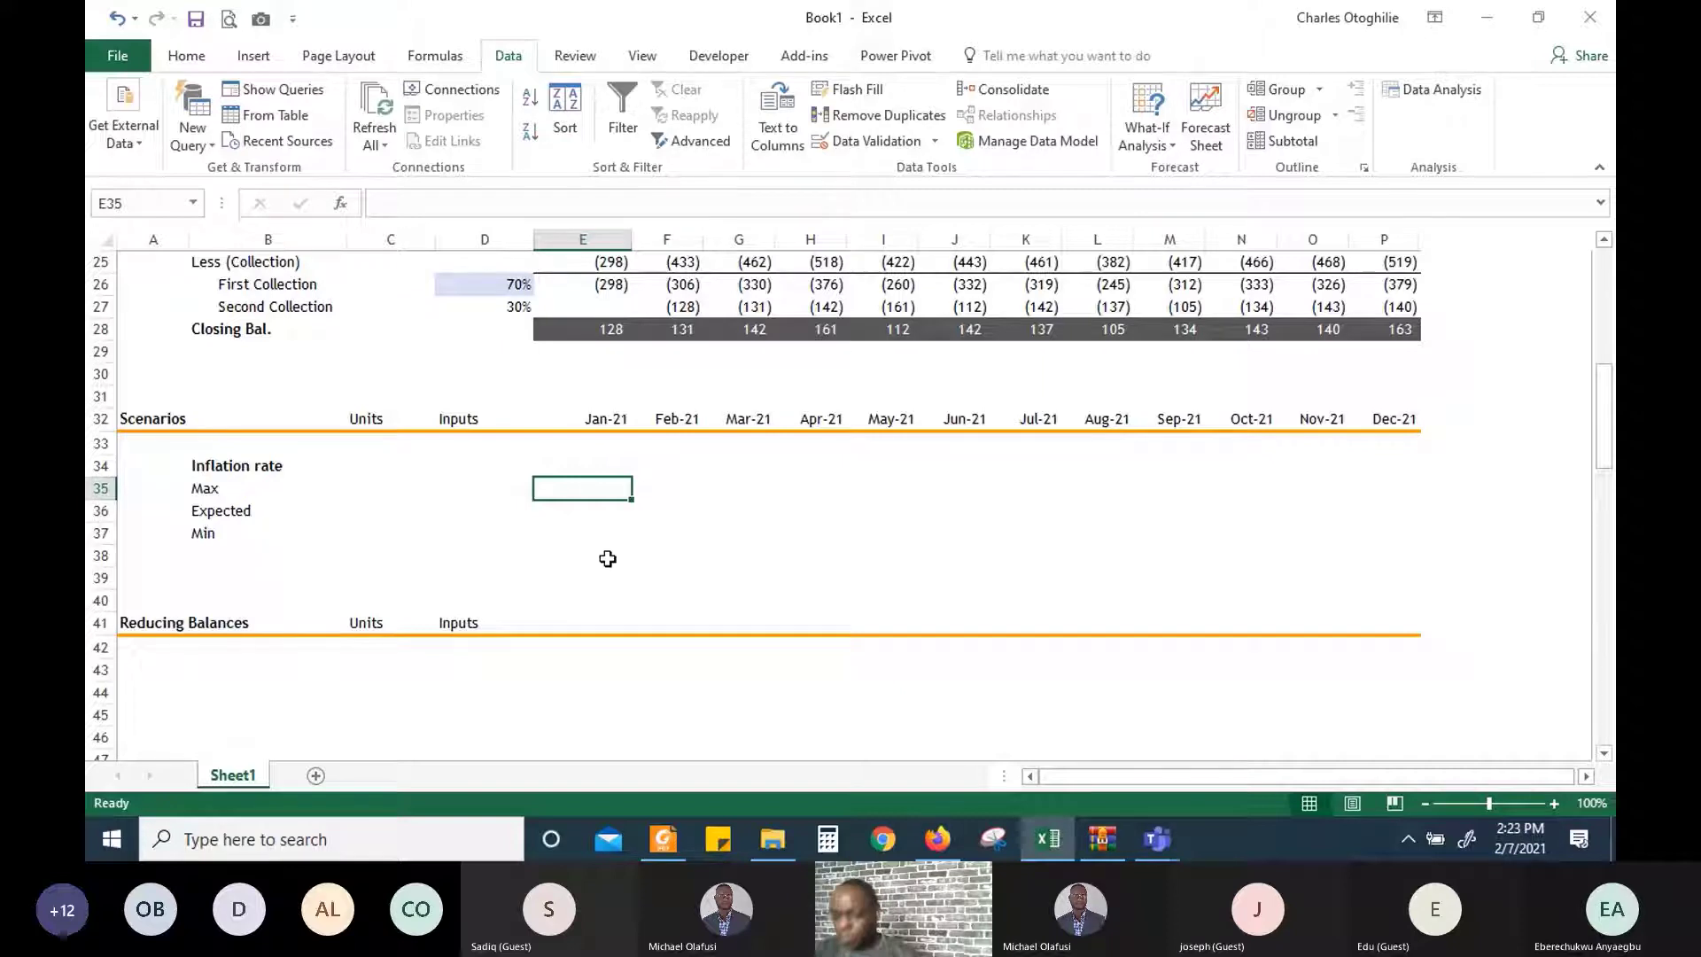
key(Up)
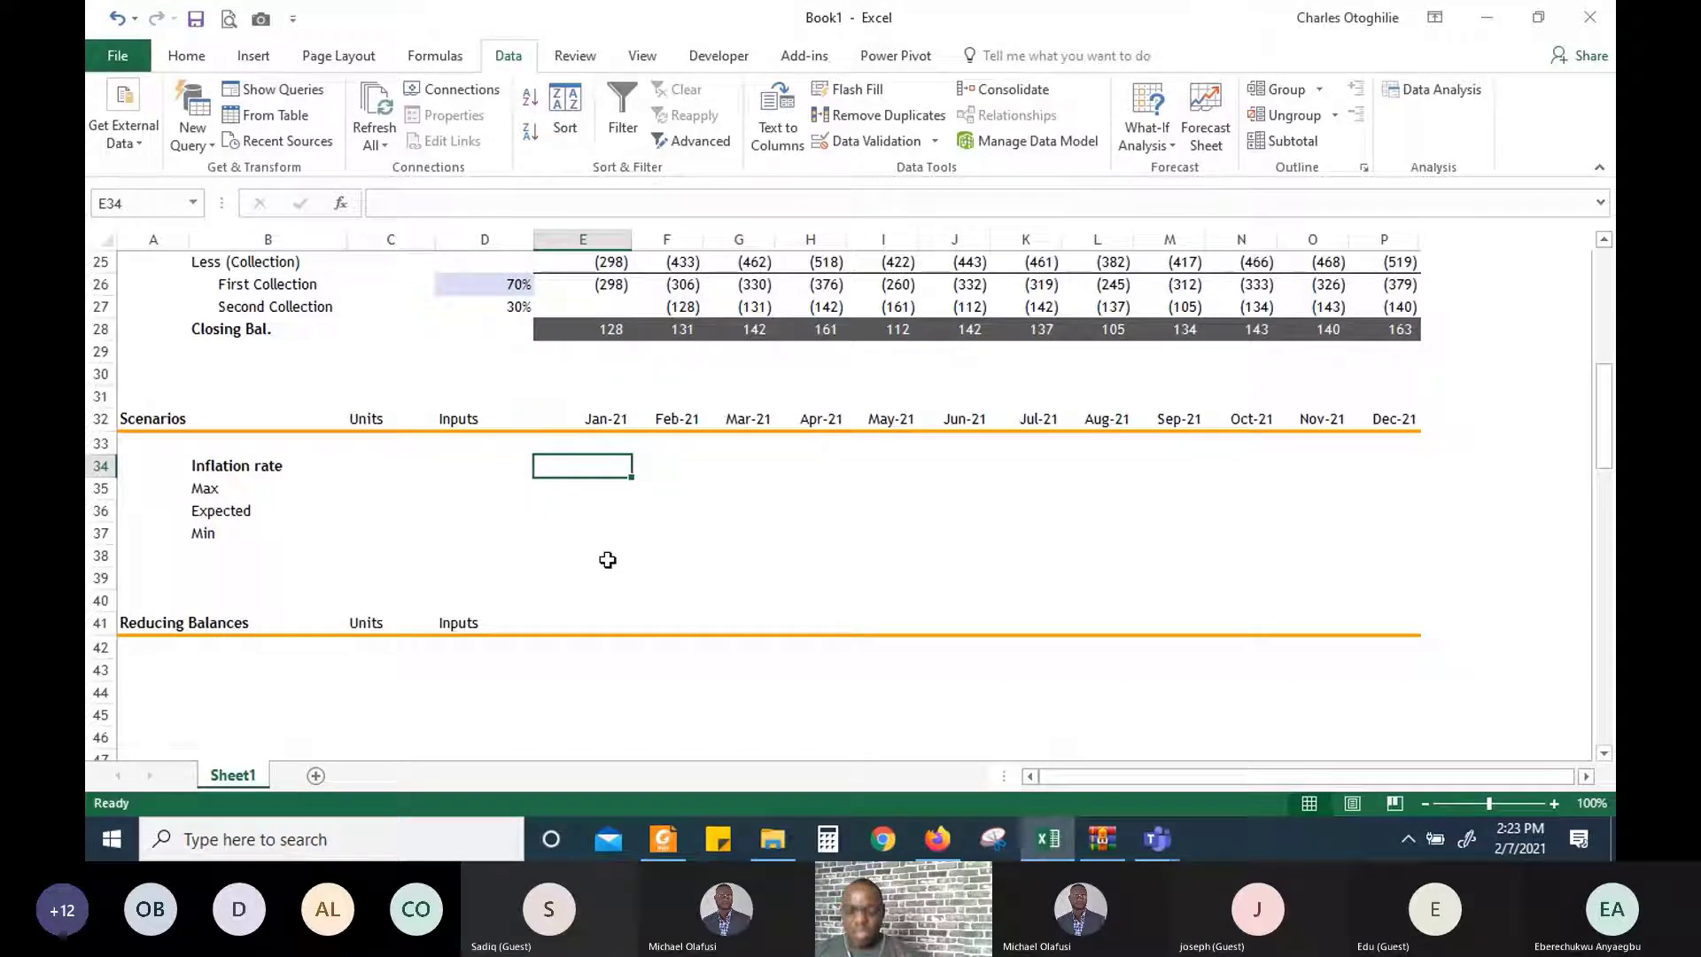
text(20)
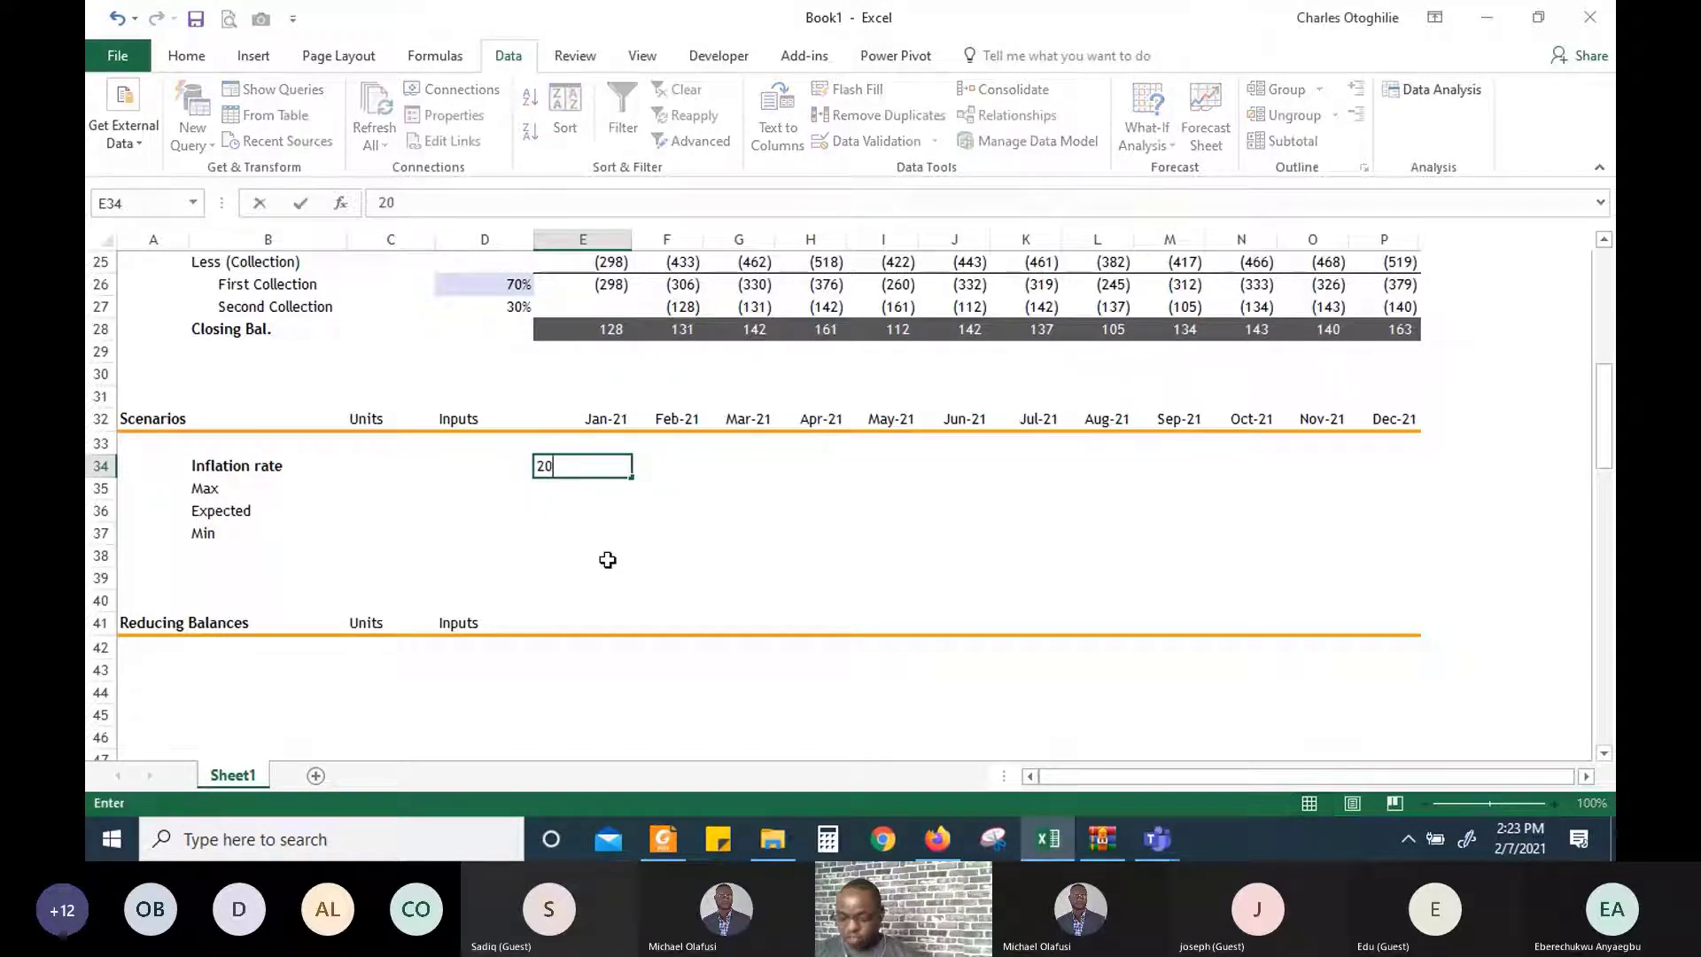
text(12)
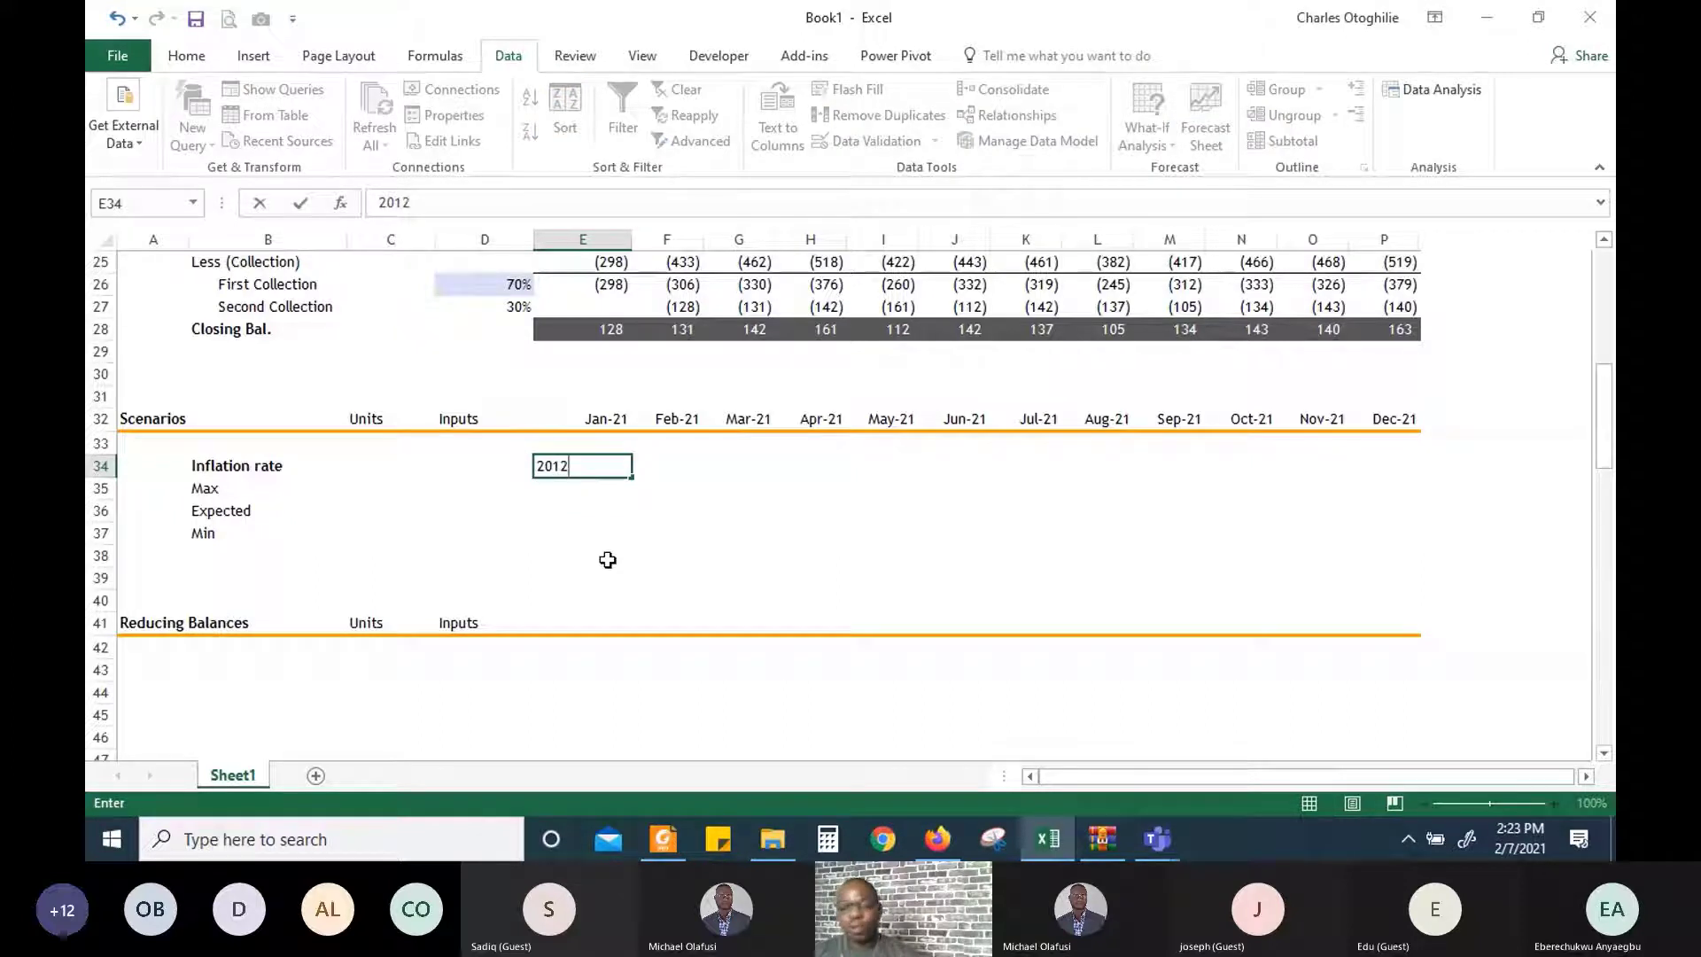
key(BackSpace)
key(BackSpace)
text(21)
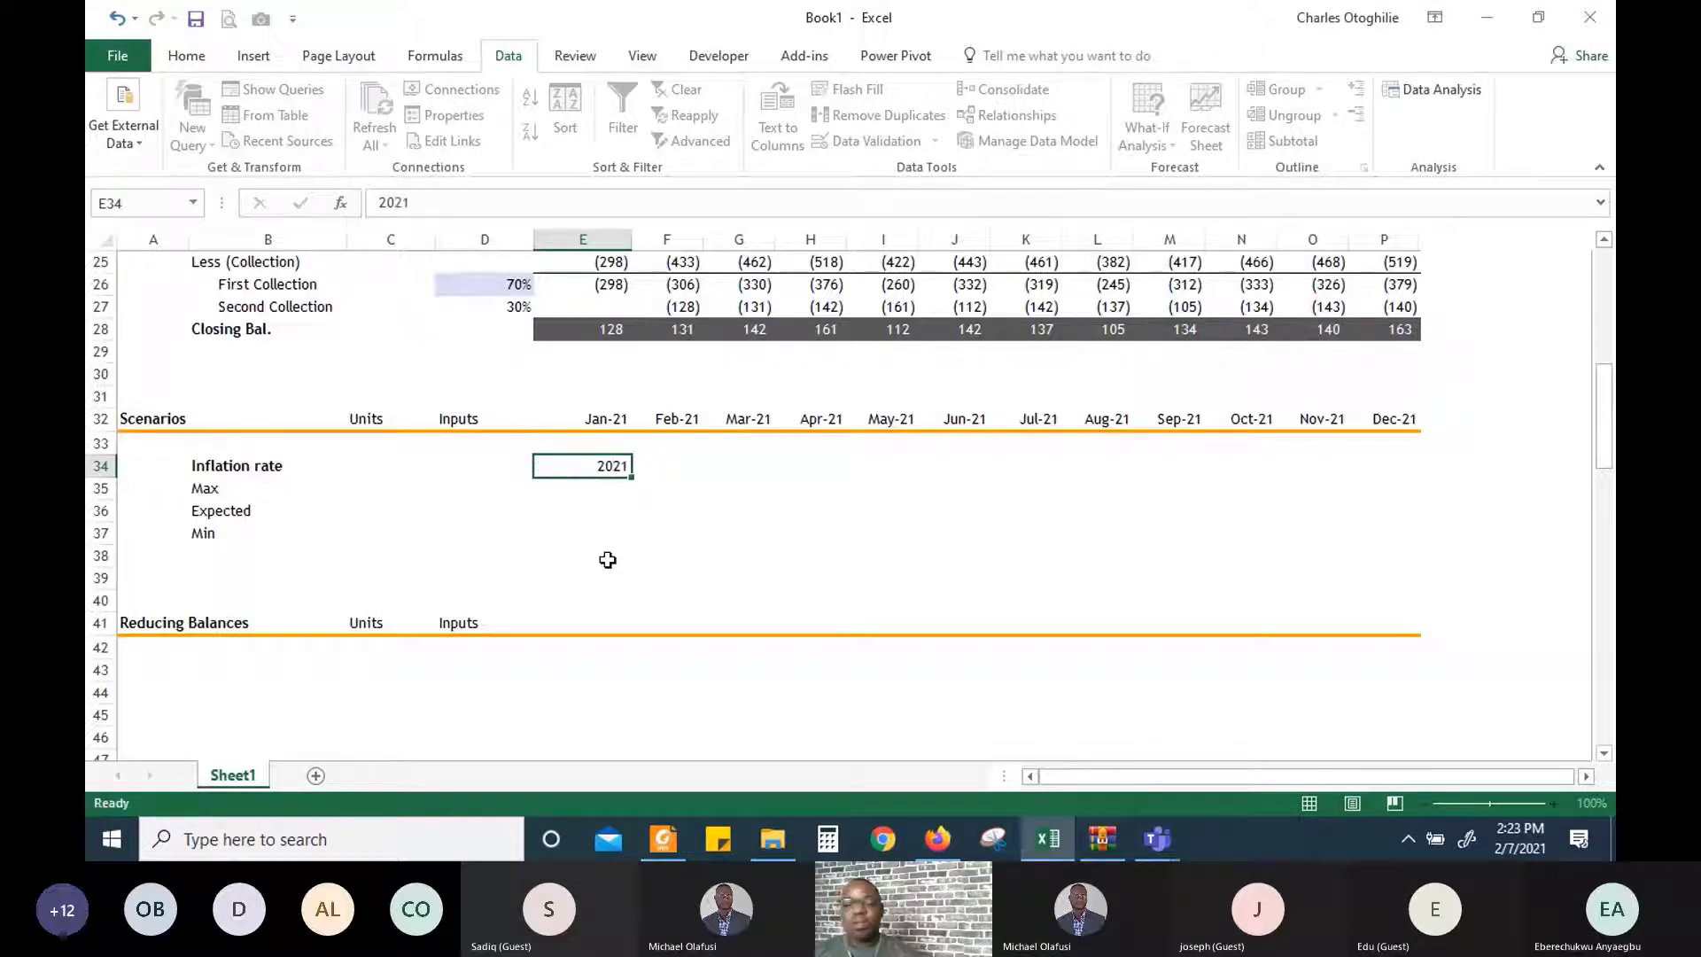
key(Return)
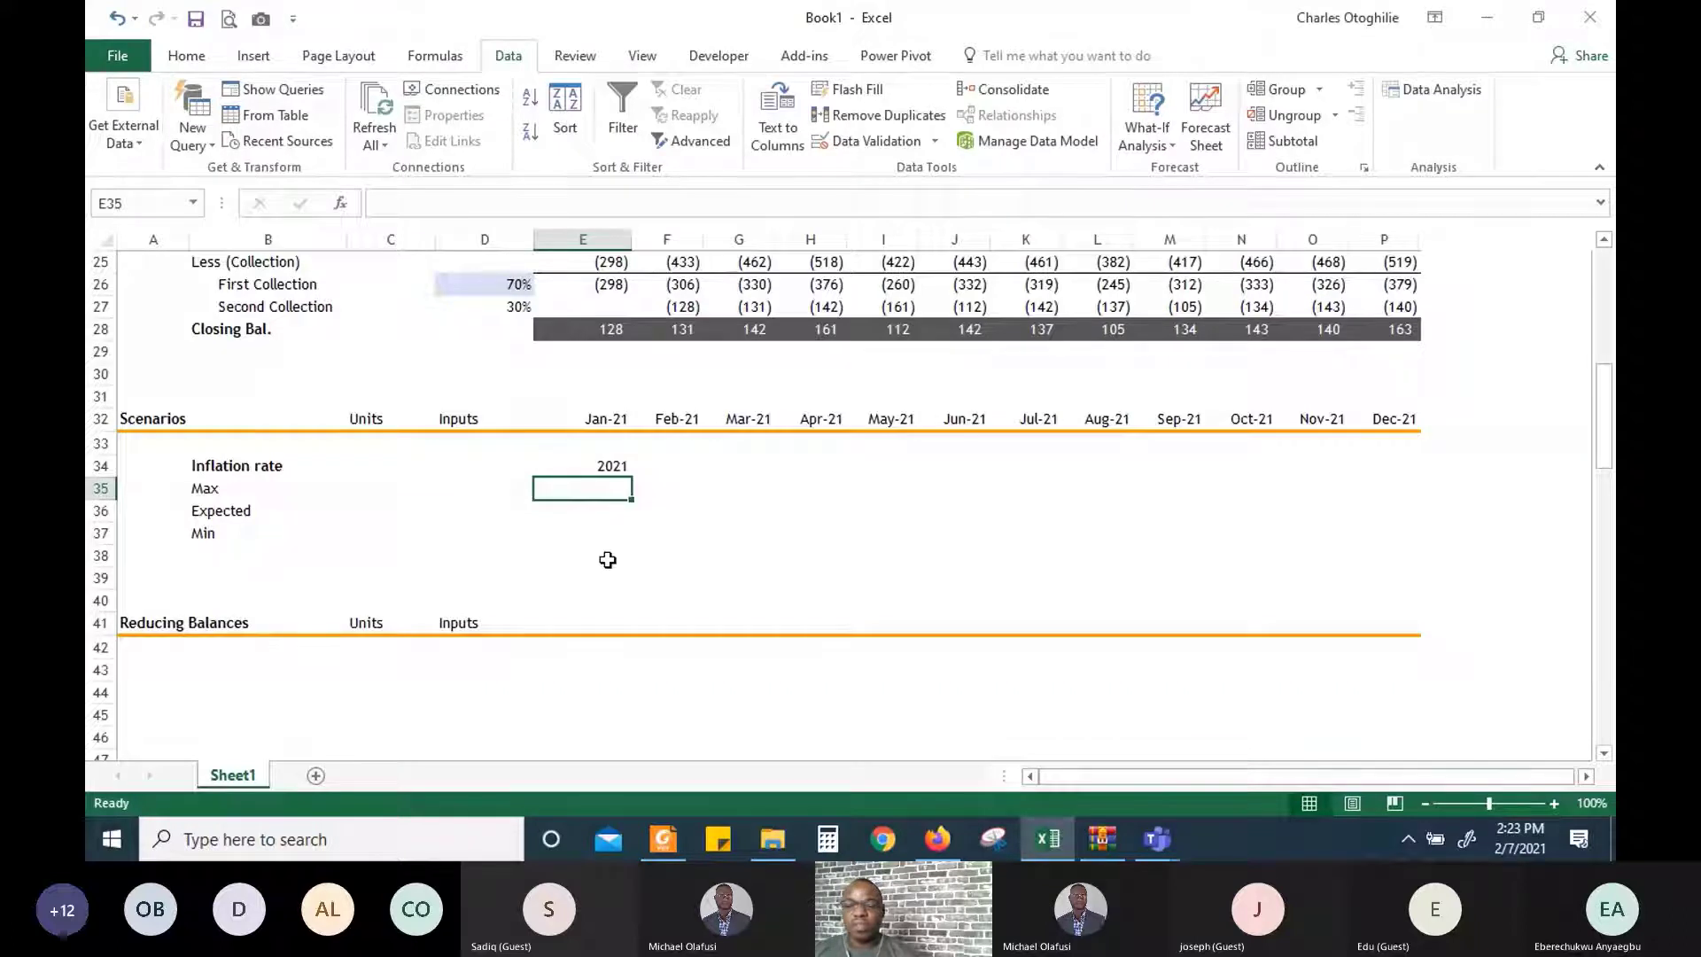
Enter the formula =E34+1 in F34 for the following year
key(Up)
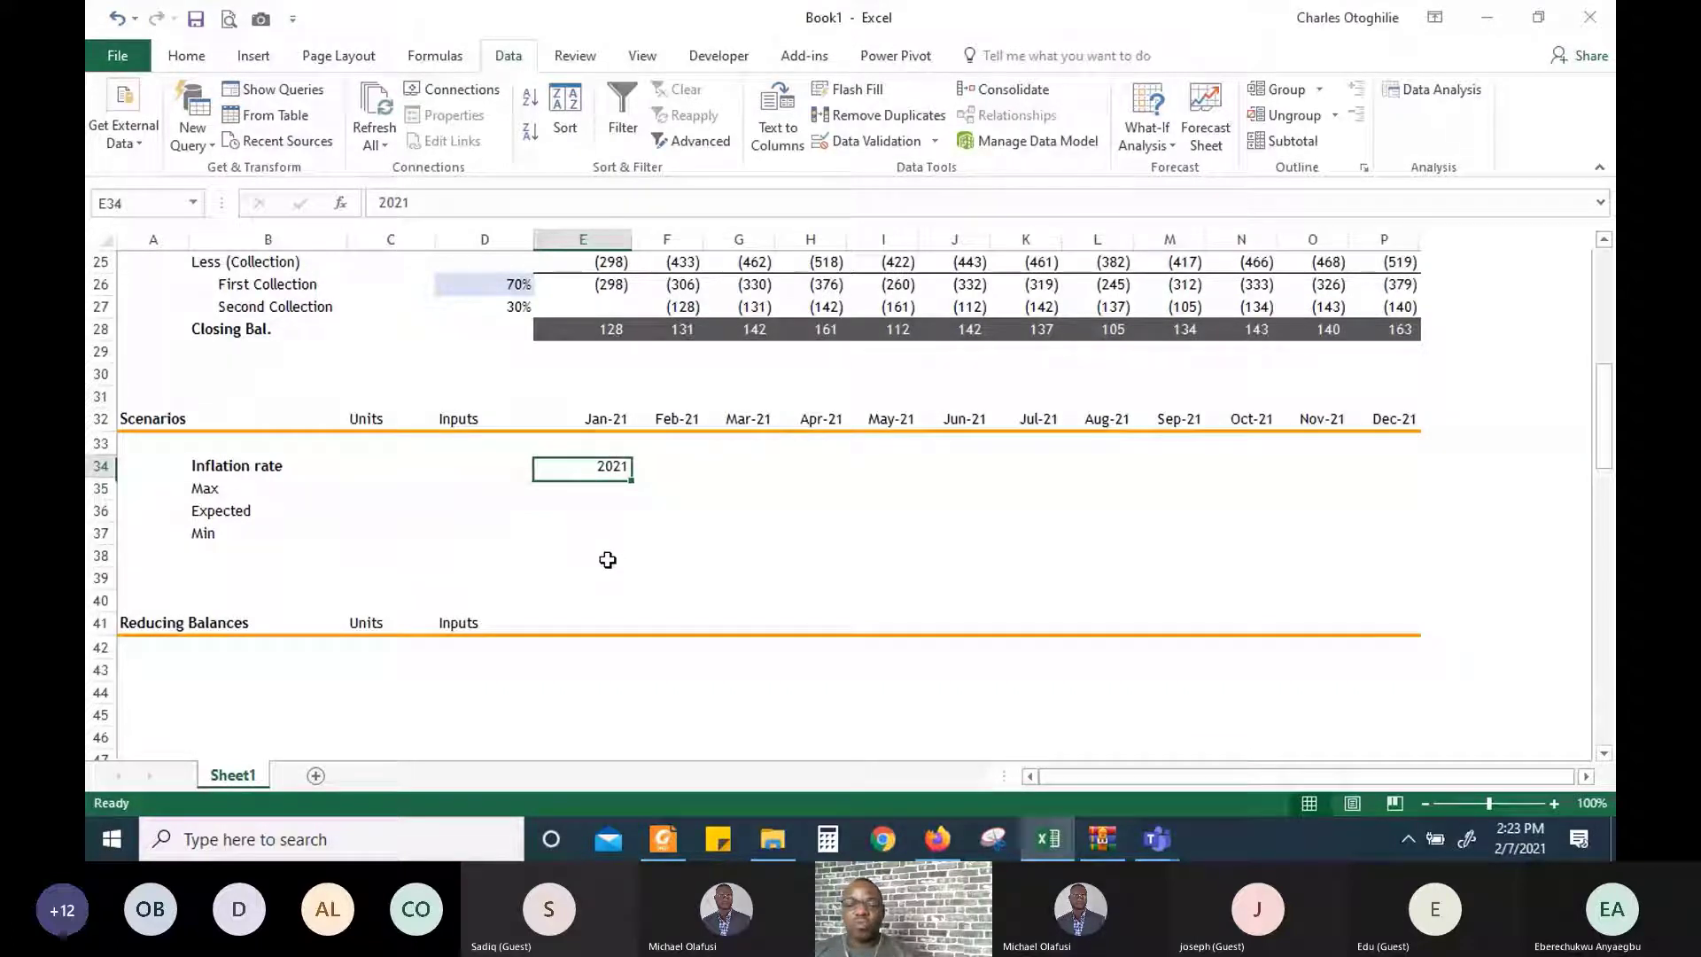
key(Down)
key(Down)
key(Up)
key(Up)
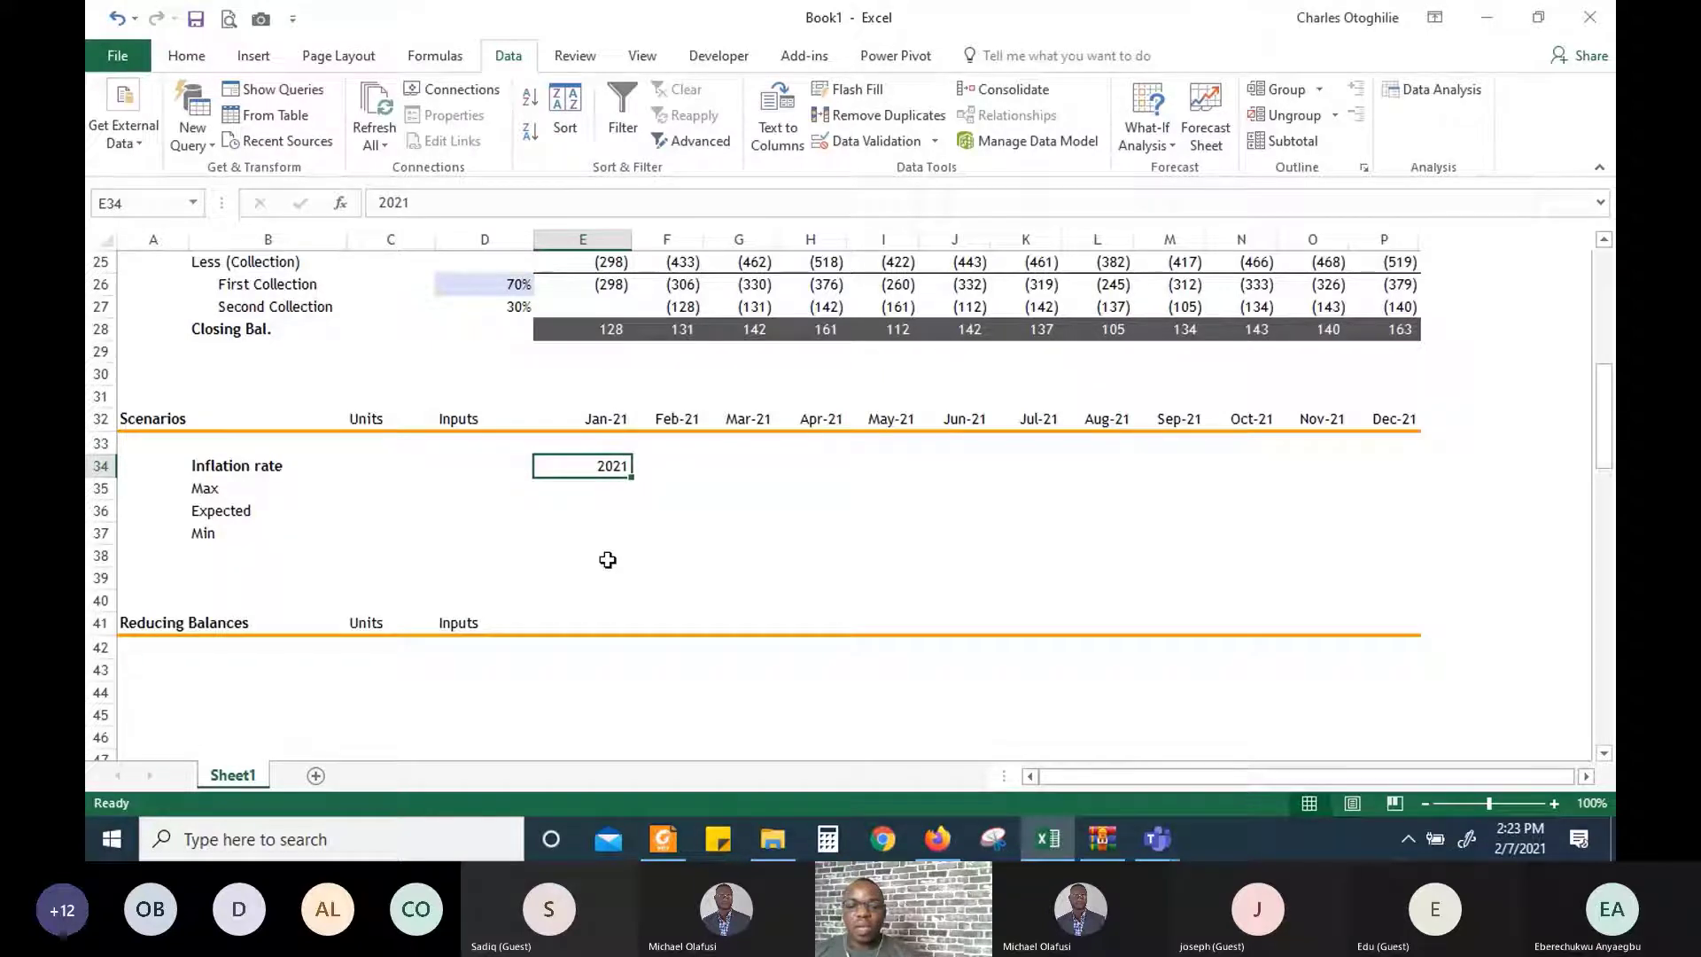
key(Right)
text(=)
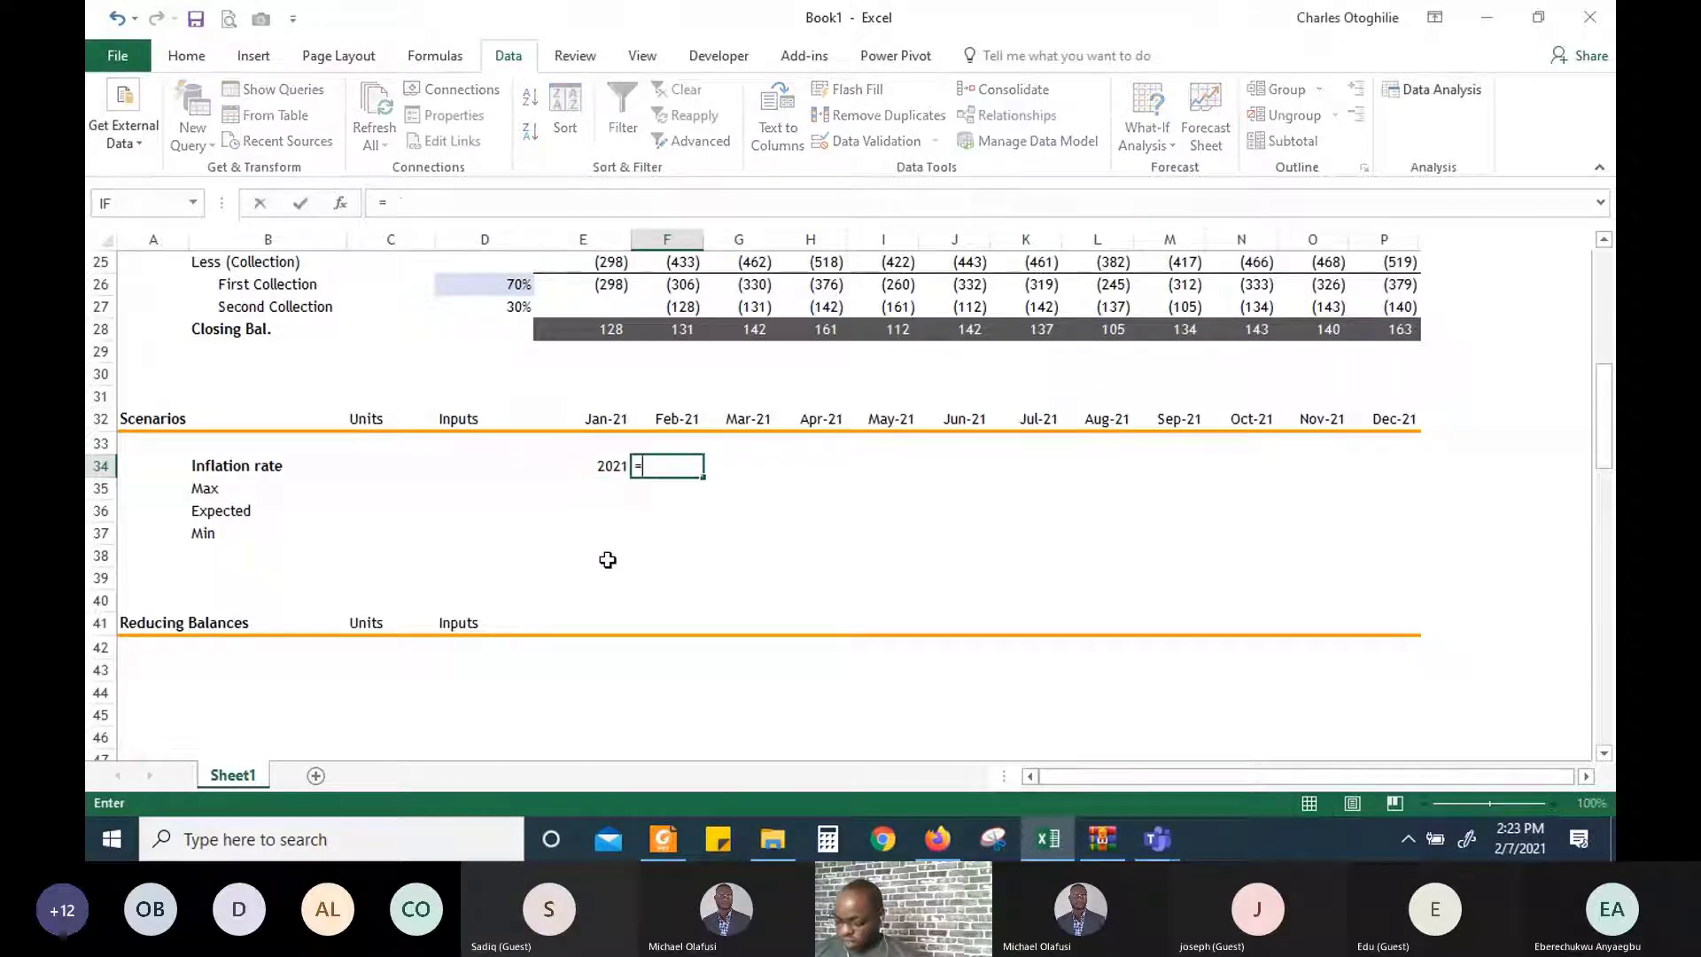
key(Left)
text(+1)
key(ctrl+Return)
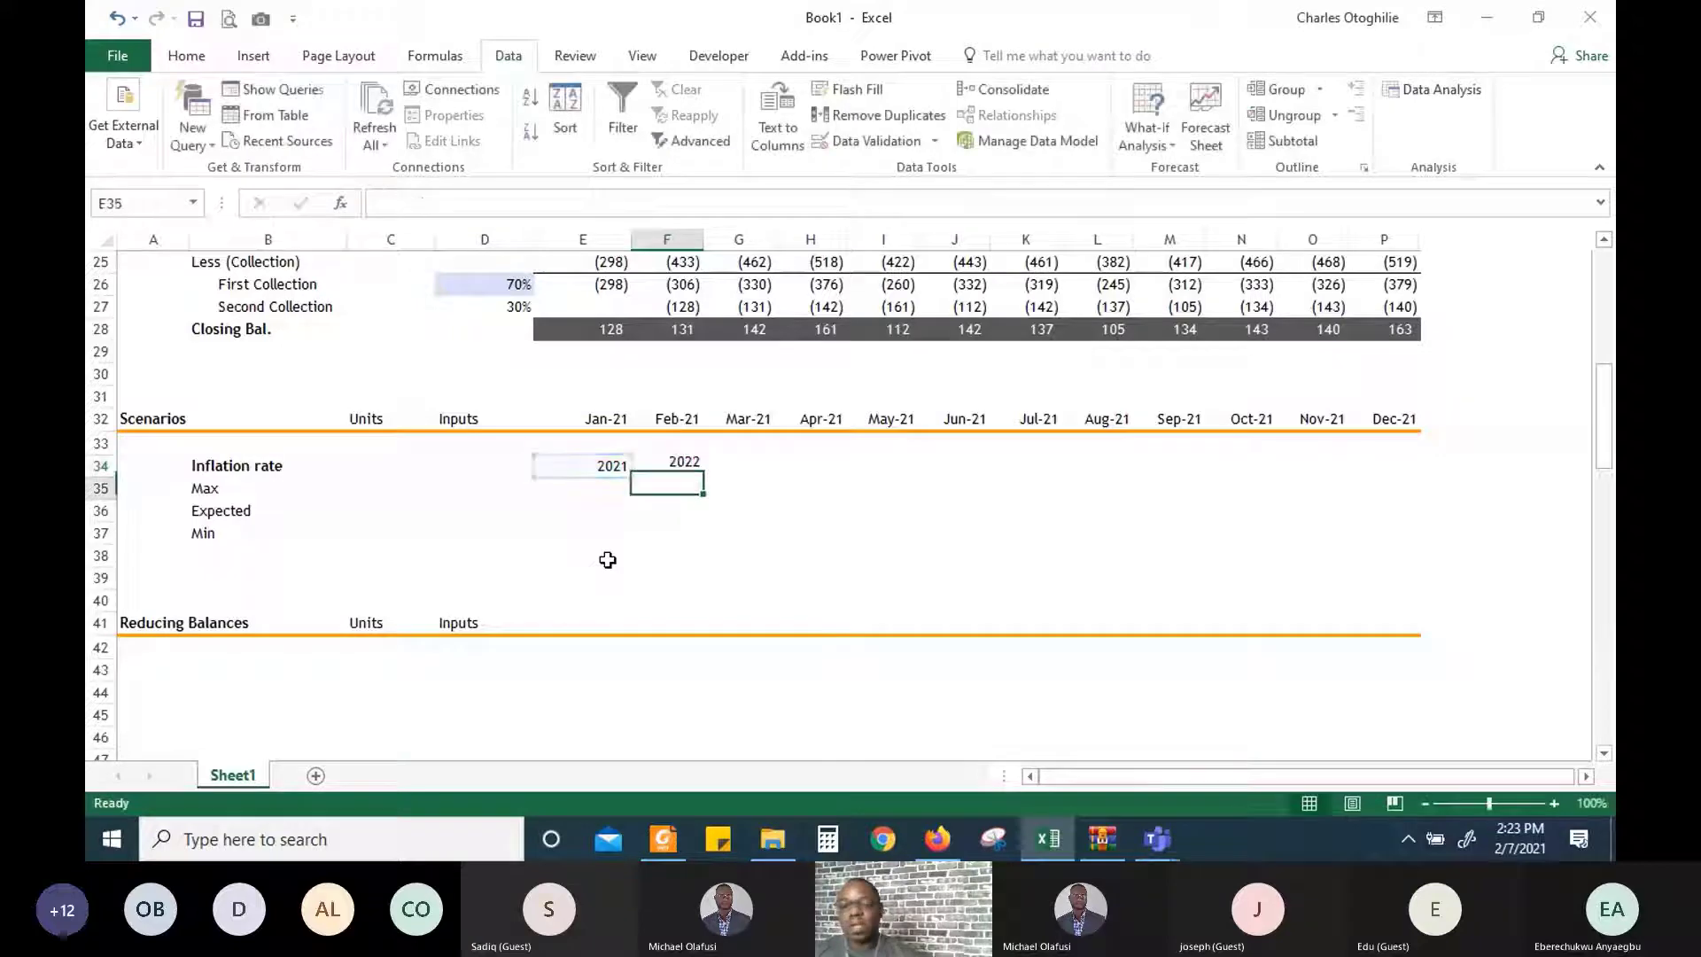
Fill the year formula in F34 across the Inflation rate row through J34
key(shift+Right)
key(shift+Right)
key(shift+Right)
key(shift+Right)
key(shift+Right)
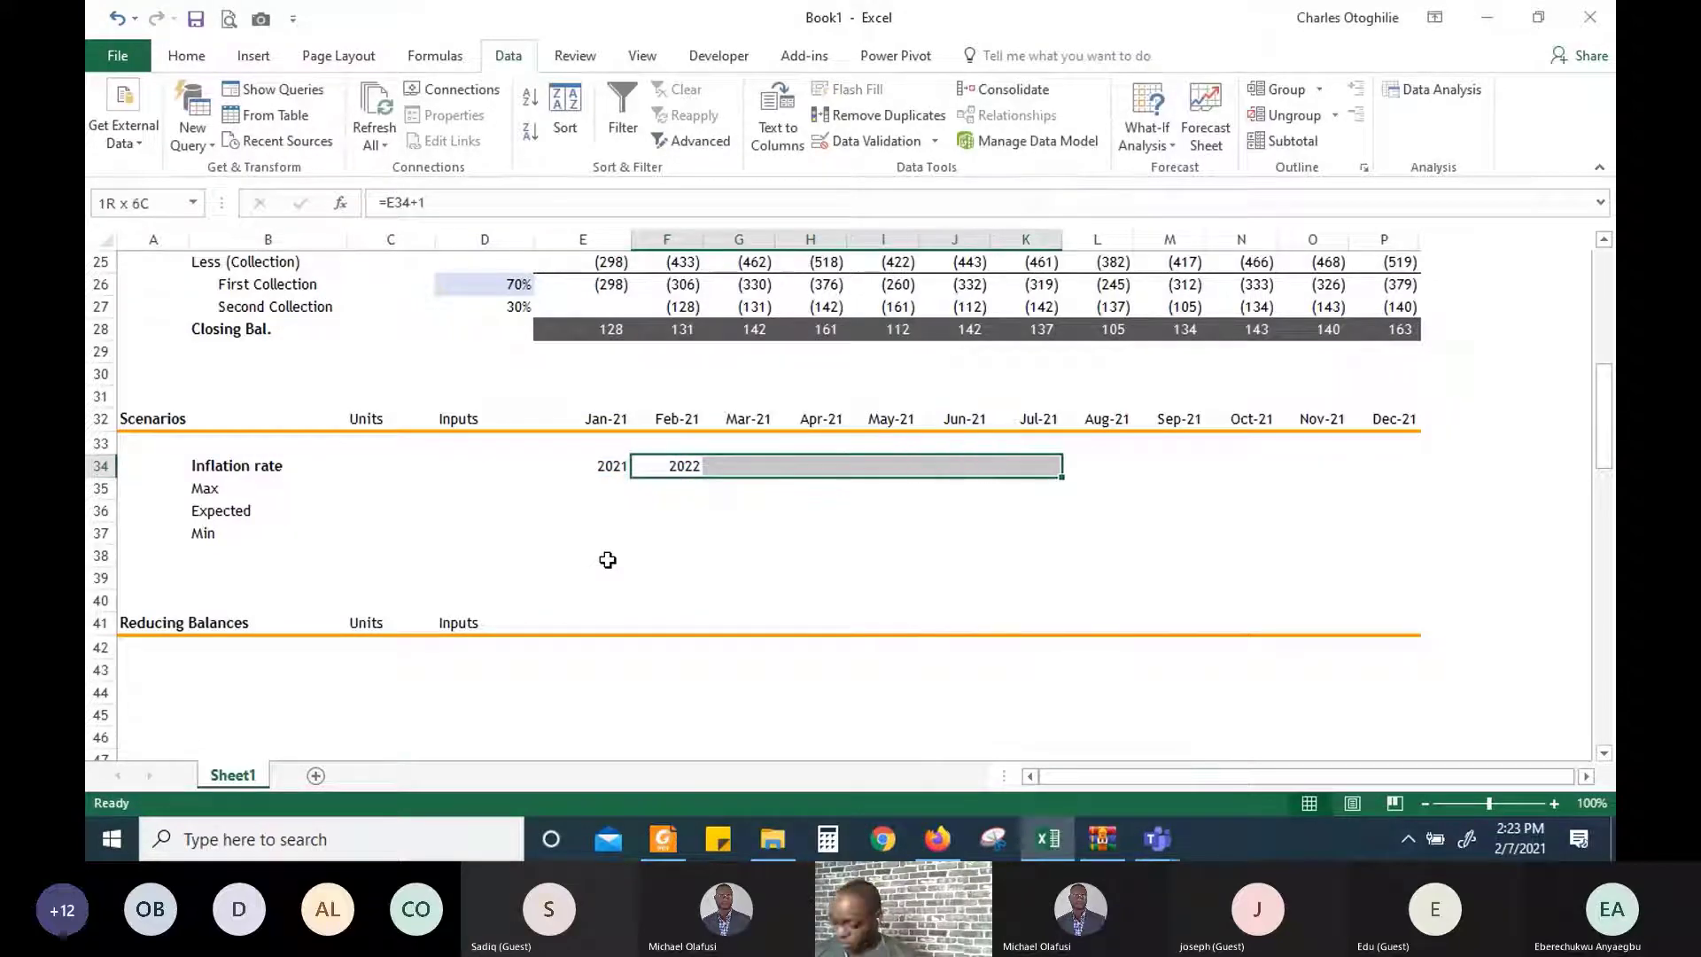
key(shift+Left)
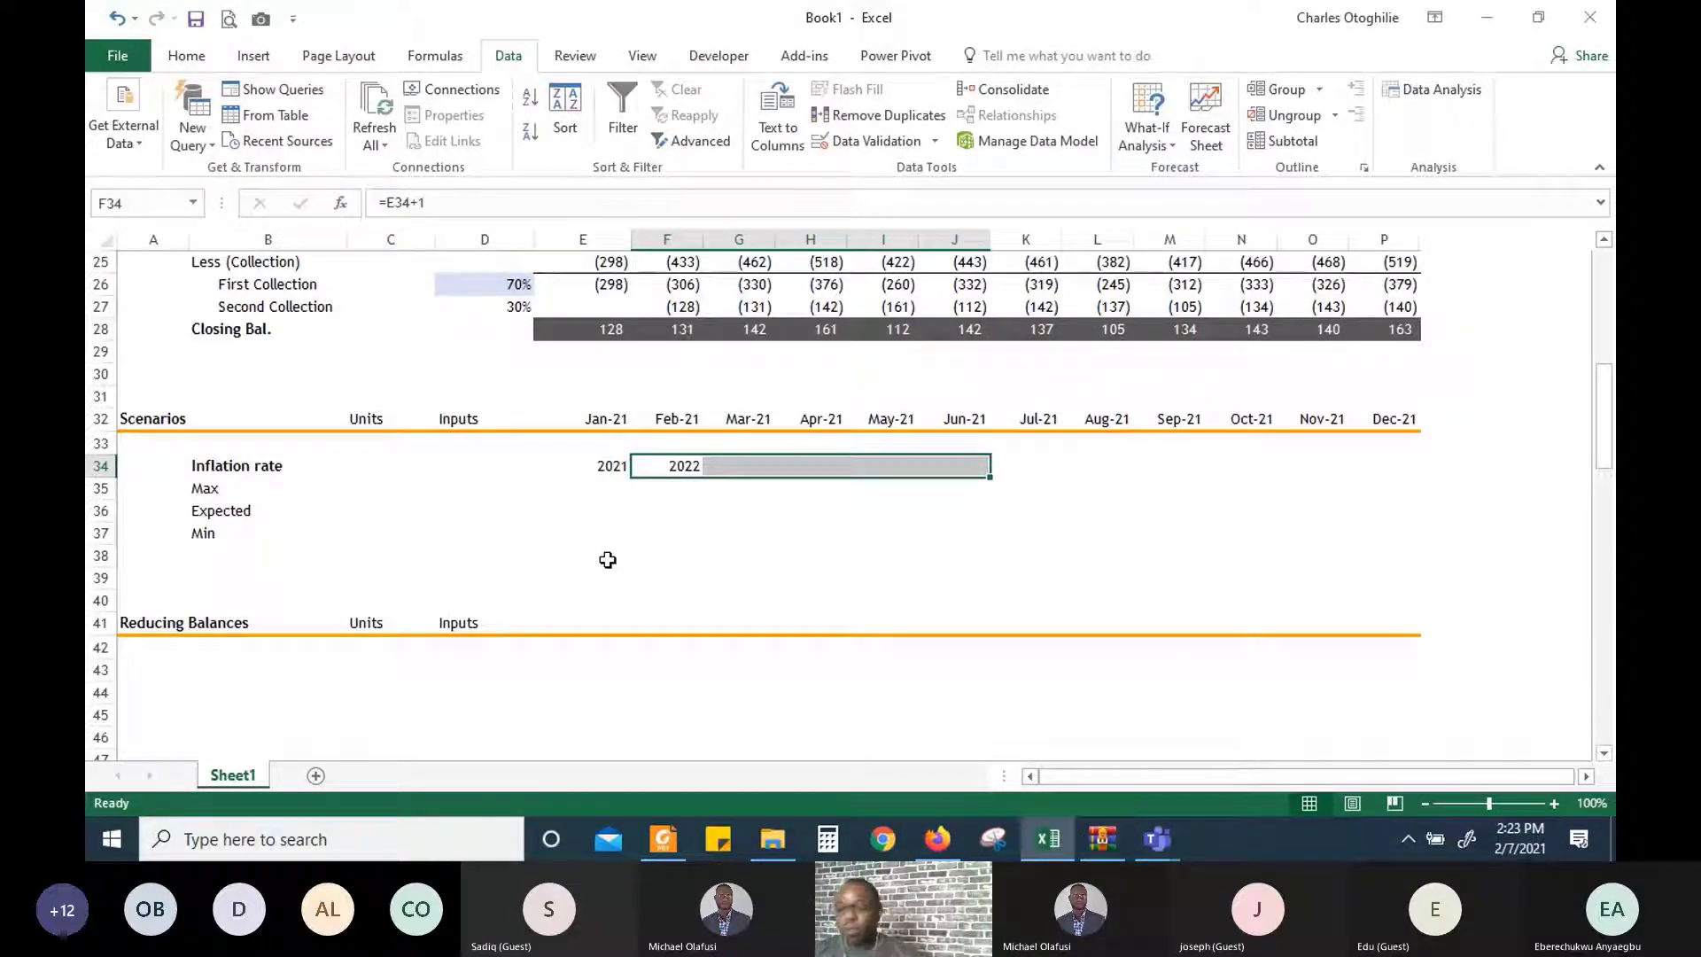
key(F2)
key(Escape)
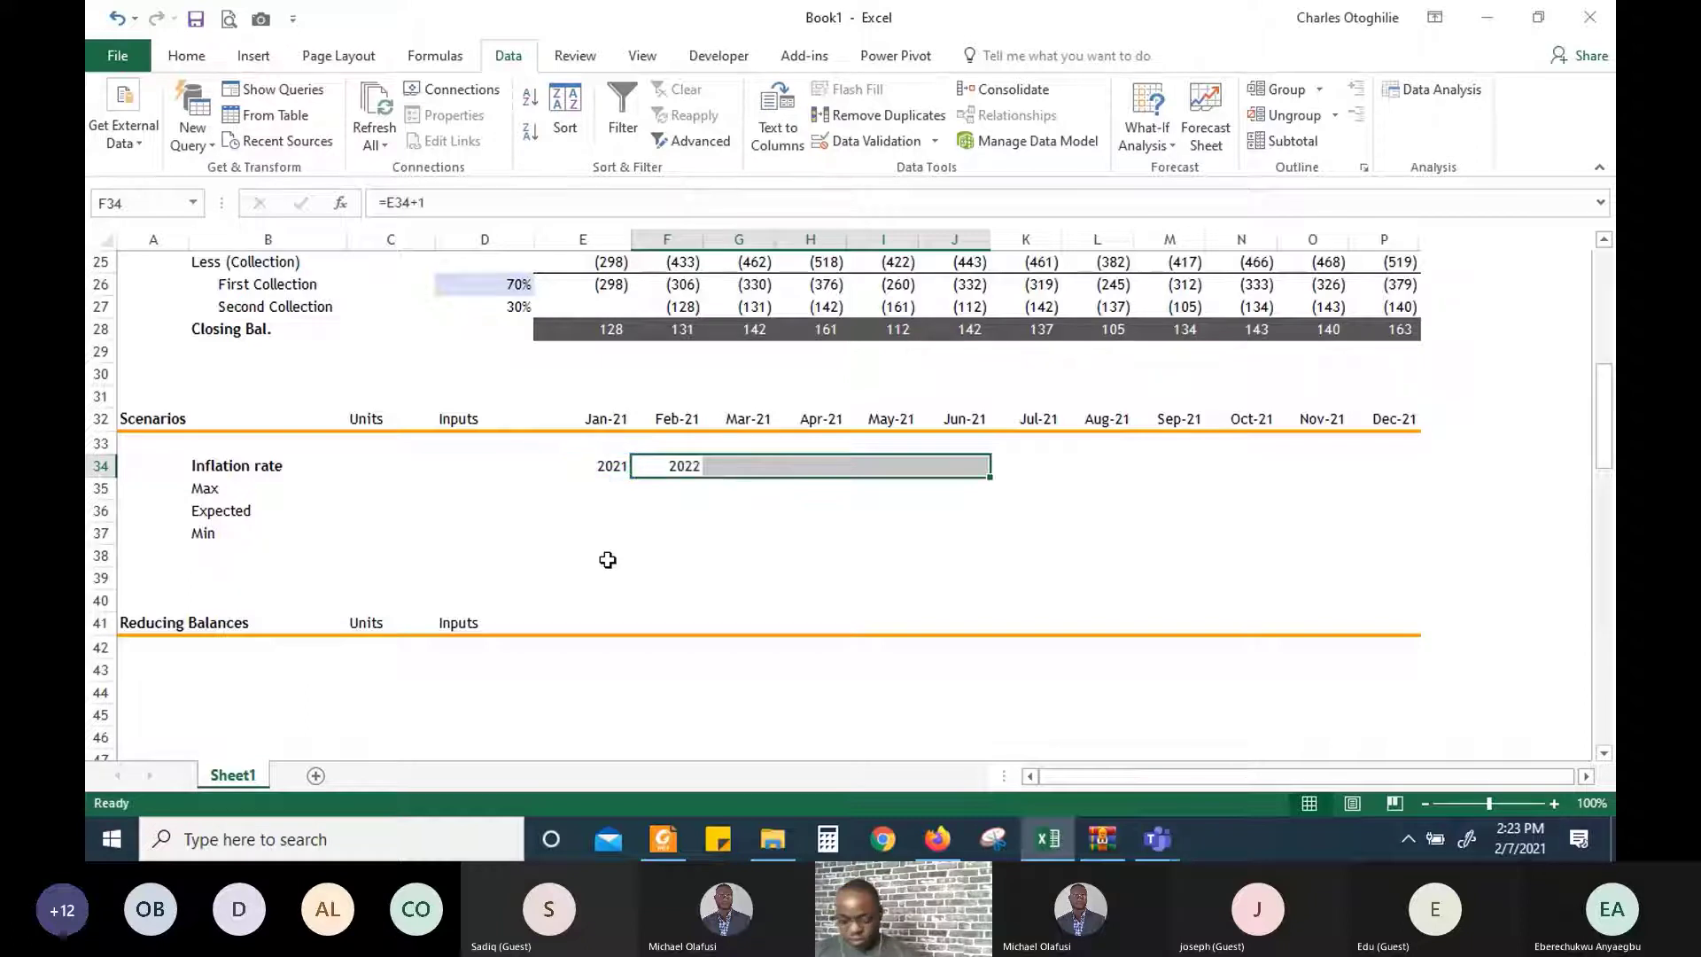
key(ctrl+r)
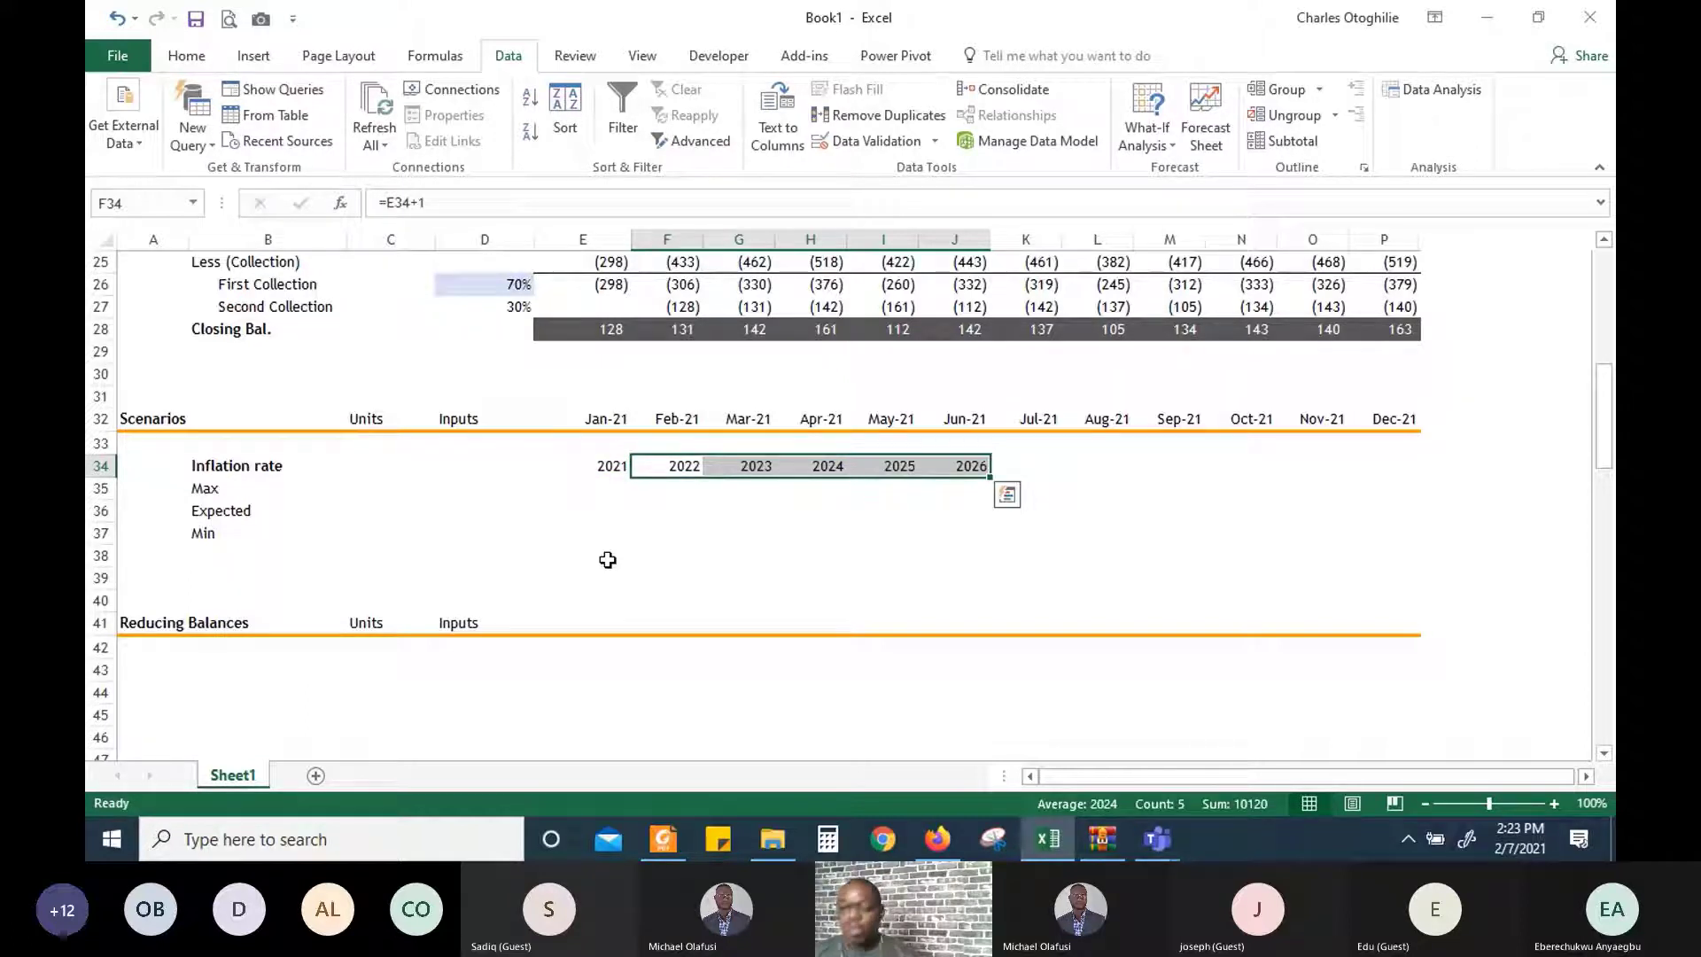
Clear the extra year in J34 so the Inflation rate row ends at 2025
key(Down)
key(Right)
key(Right)
key(Right)
key(Right)
key(Up)
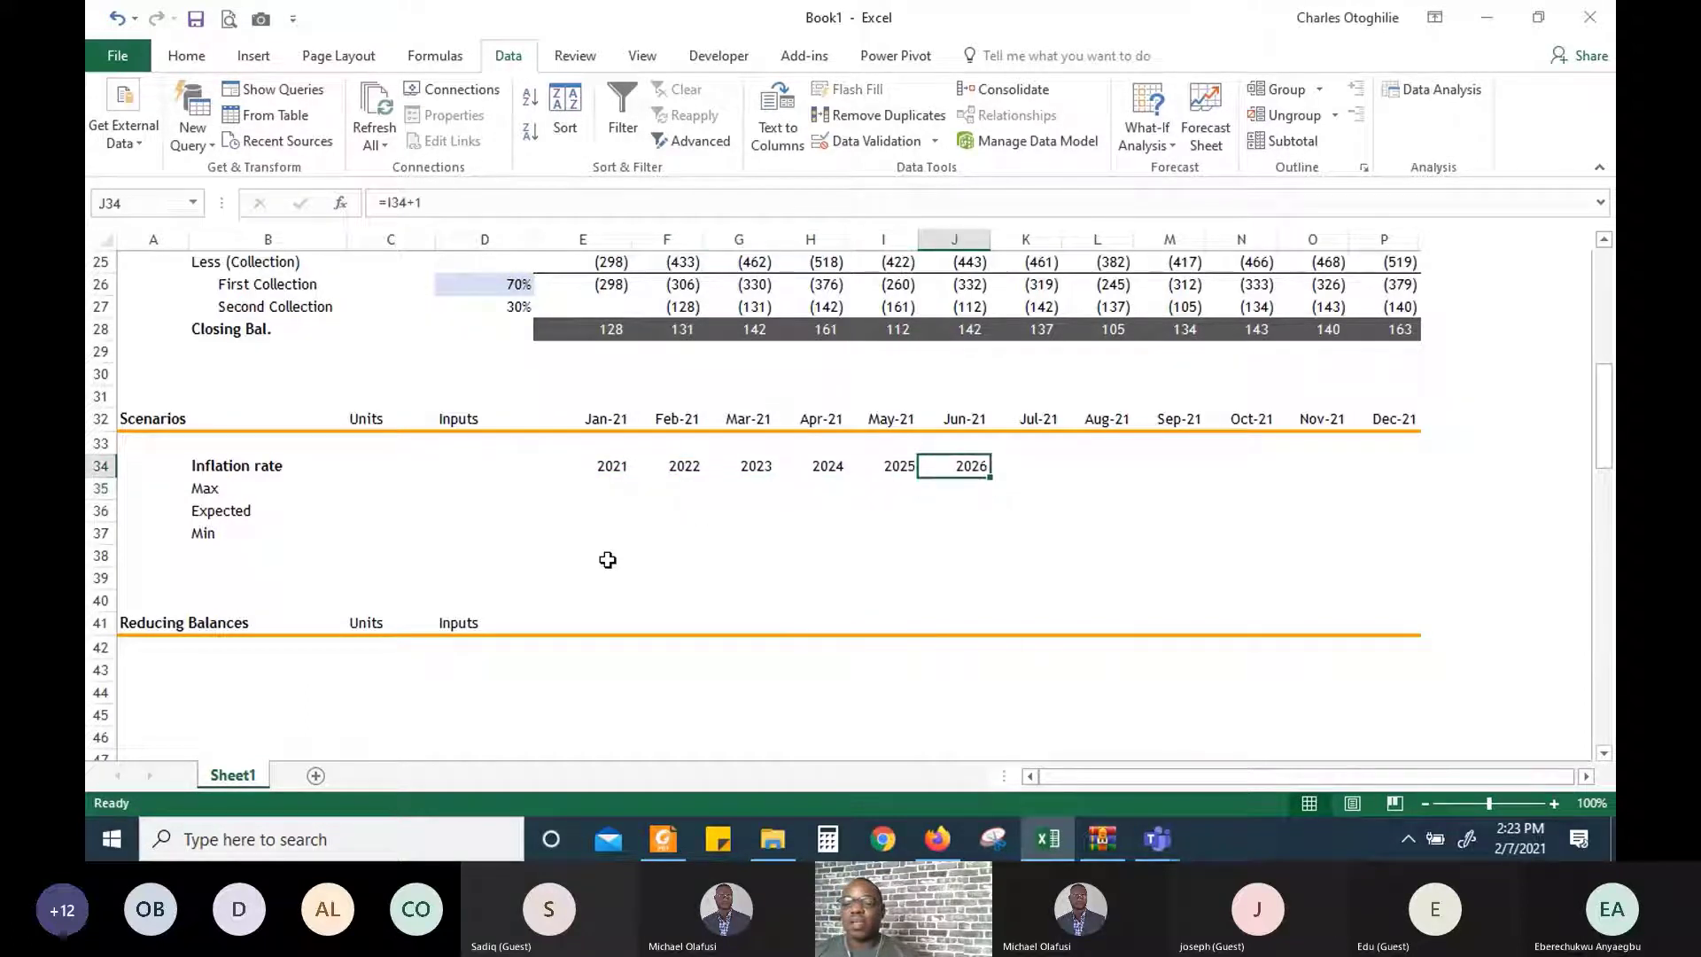
key(Delete)
Enter 14% in E36 as the Expected inflation rate for 2021
key(Down)
key(Down)
key(Left)
key(Left)
key(Left)
key(Left)
key(Left)
key(Left)
key(Left)
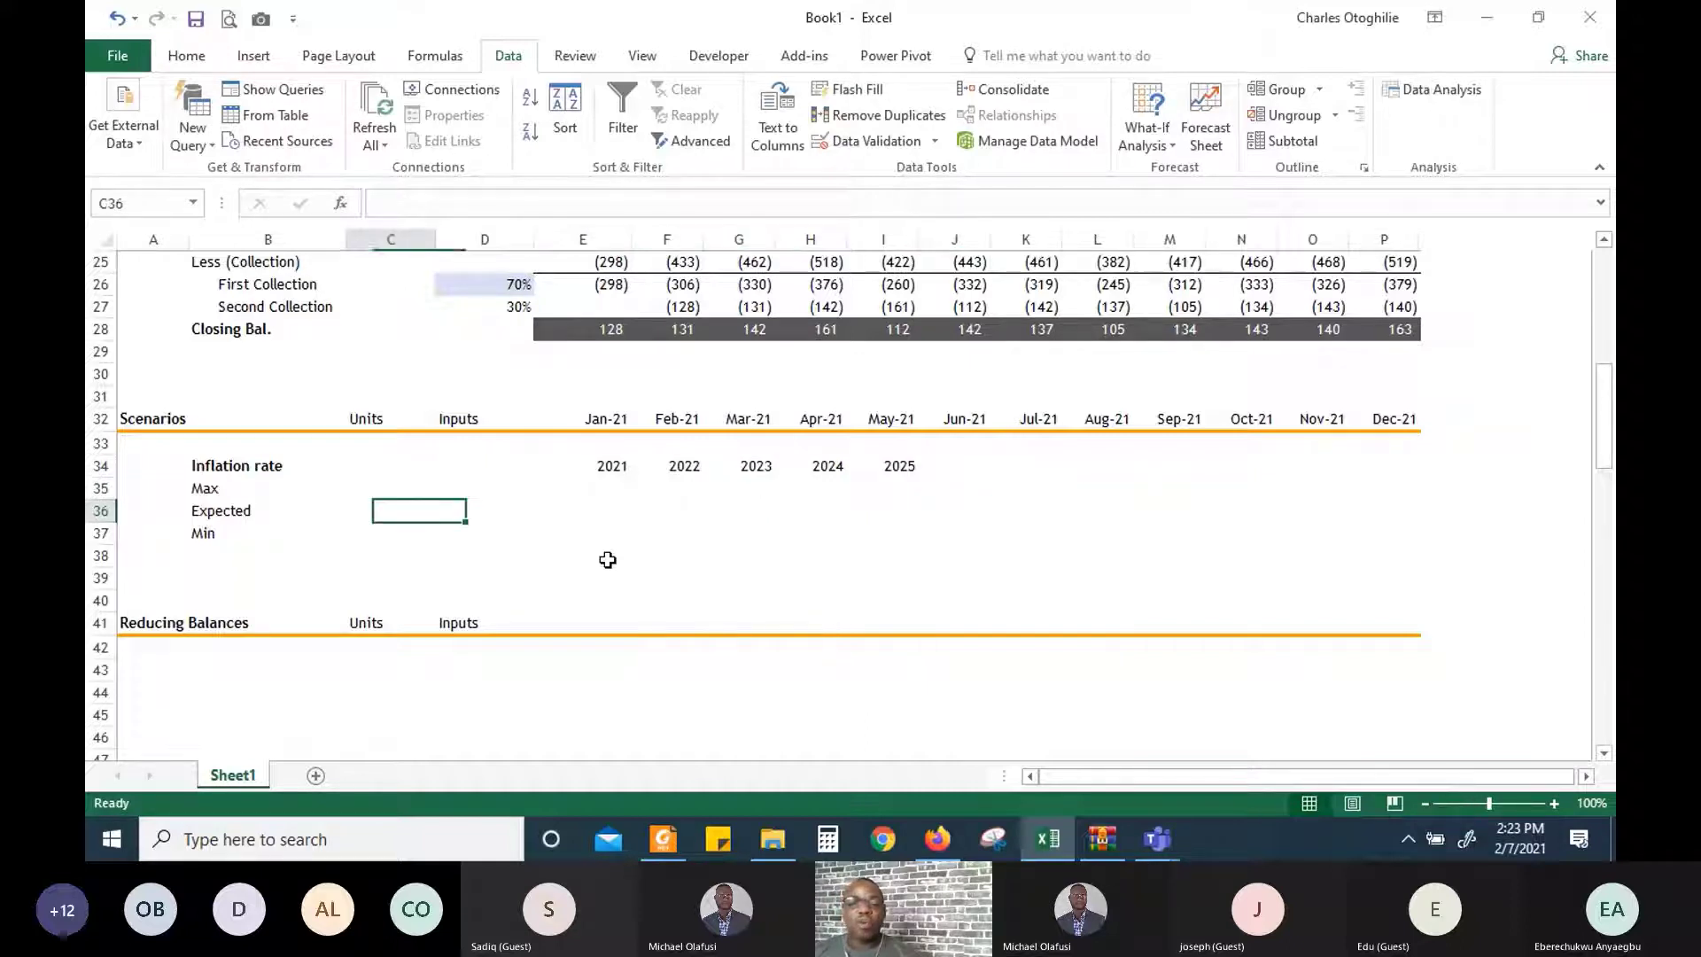
key(Up)
key(Right)
key(Right)
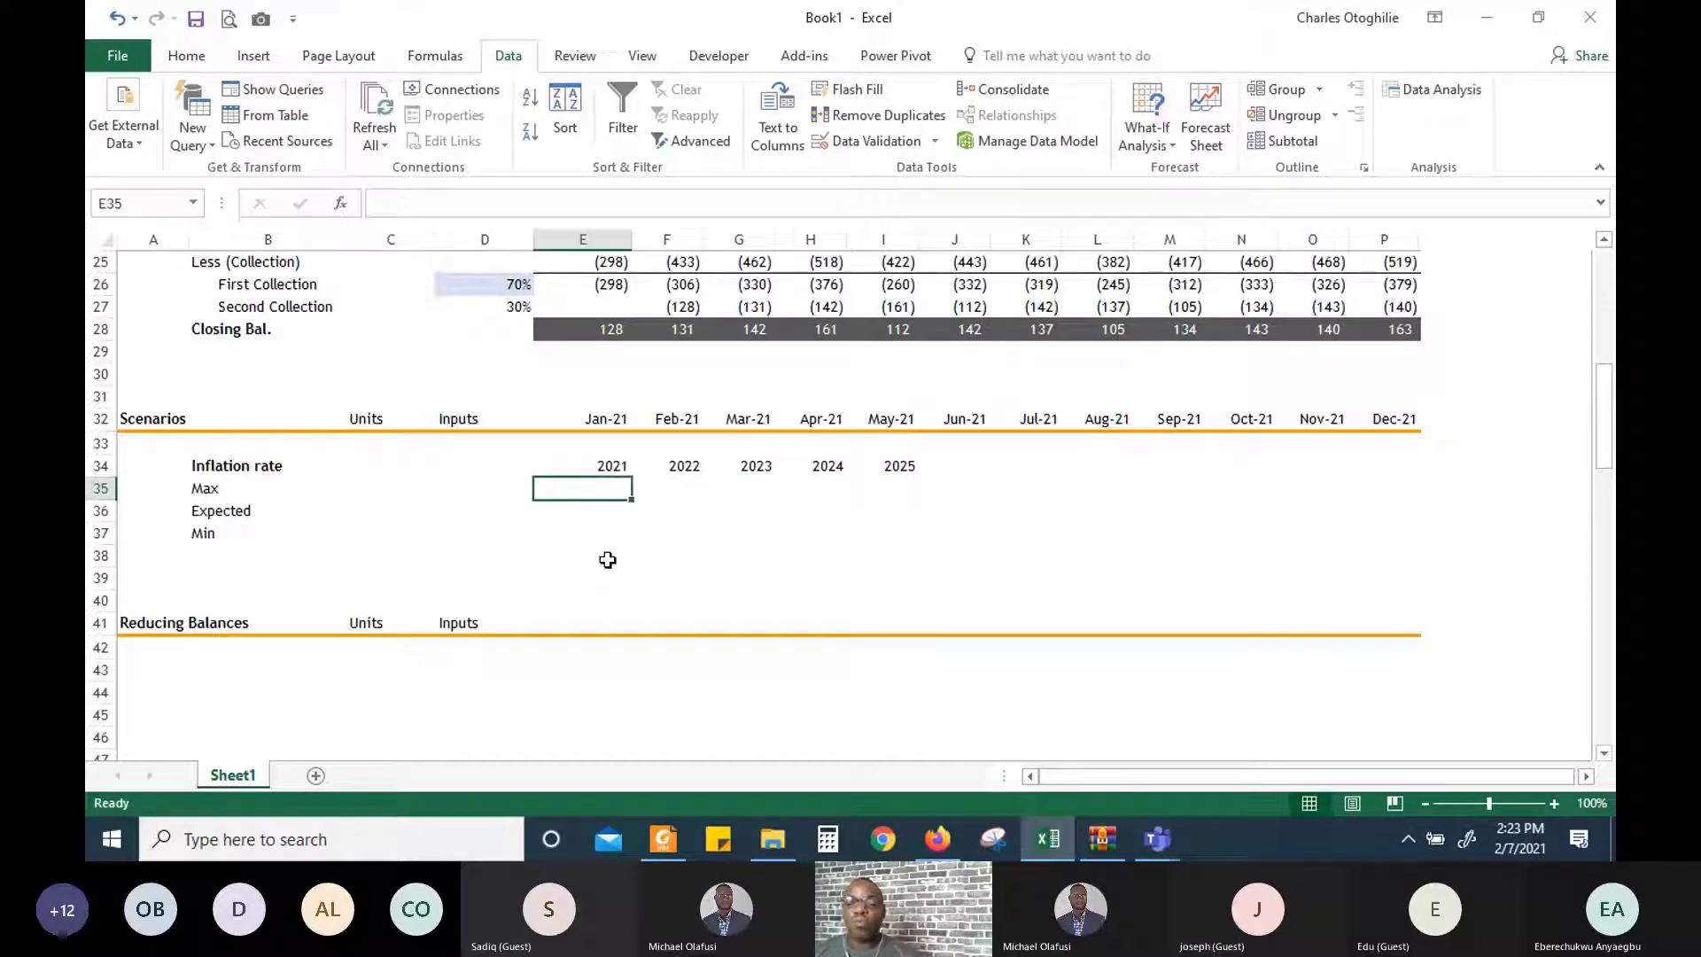
key(Right)
key(Left)
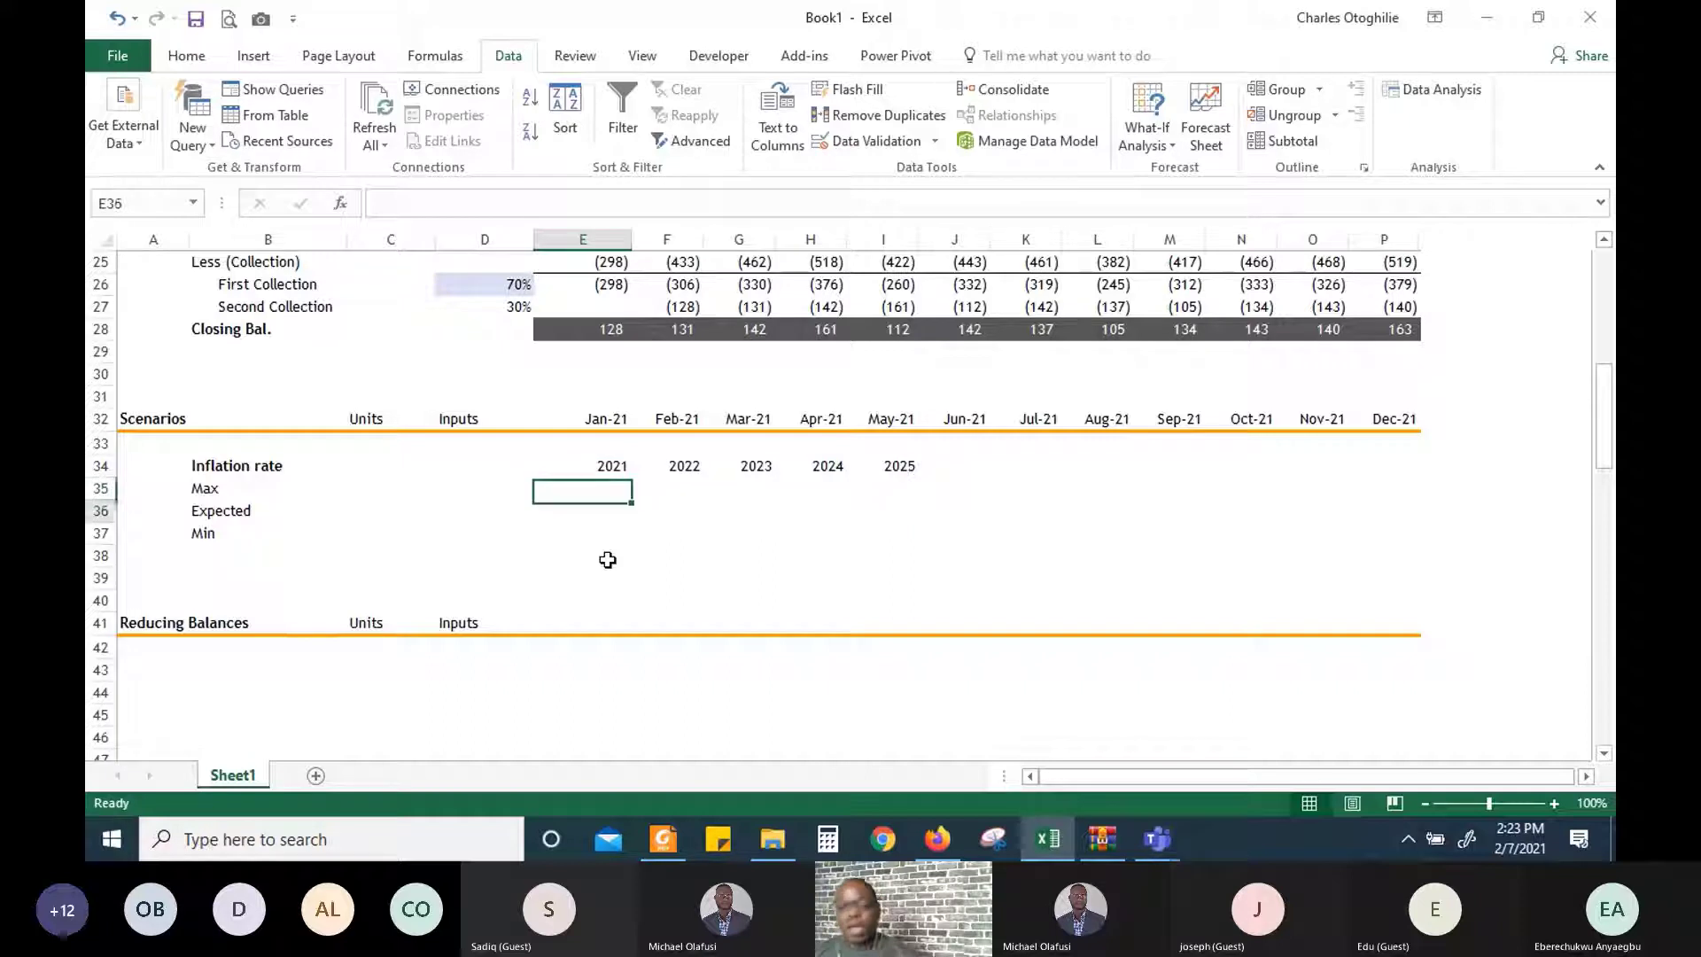
key(Down)
key(Down)
key(Right)
key(Up)
key(Up)
key(Left)
key(Down)
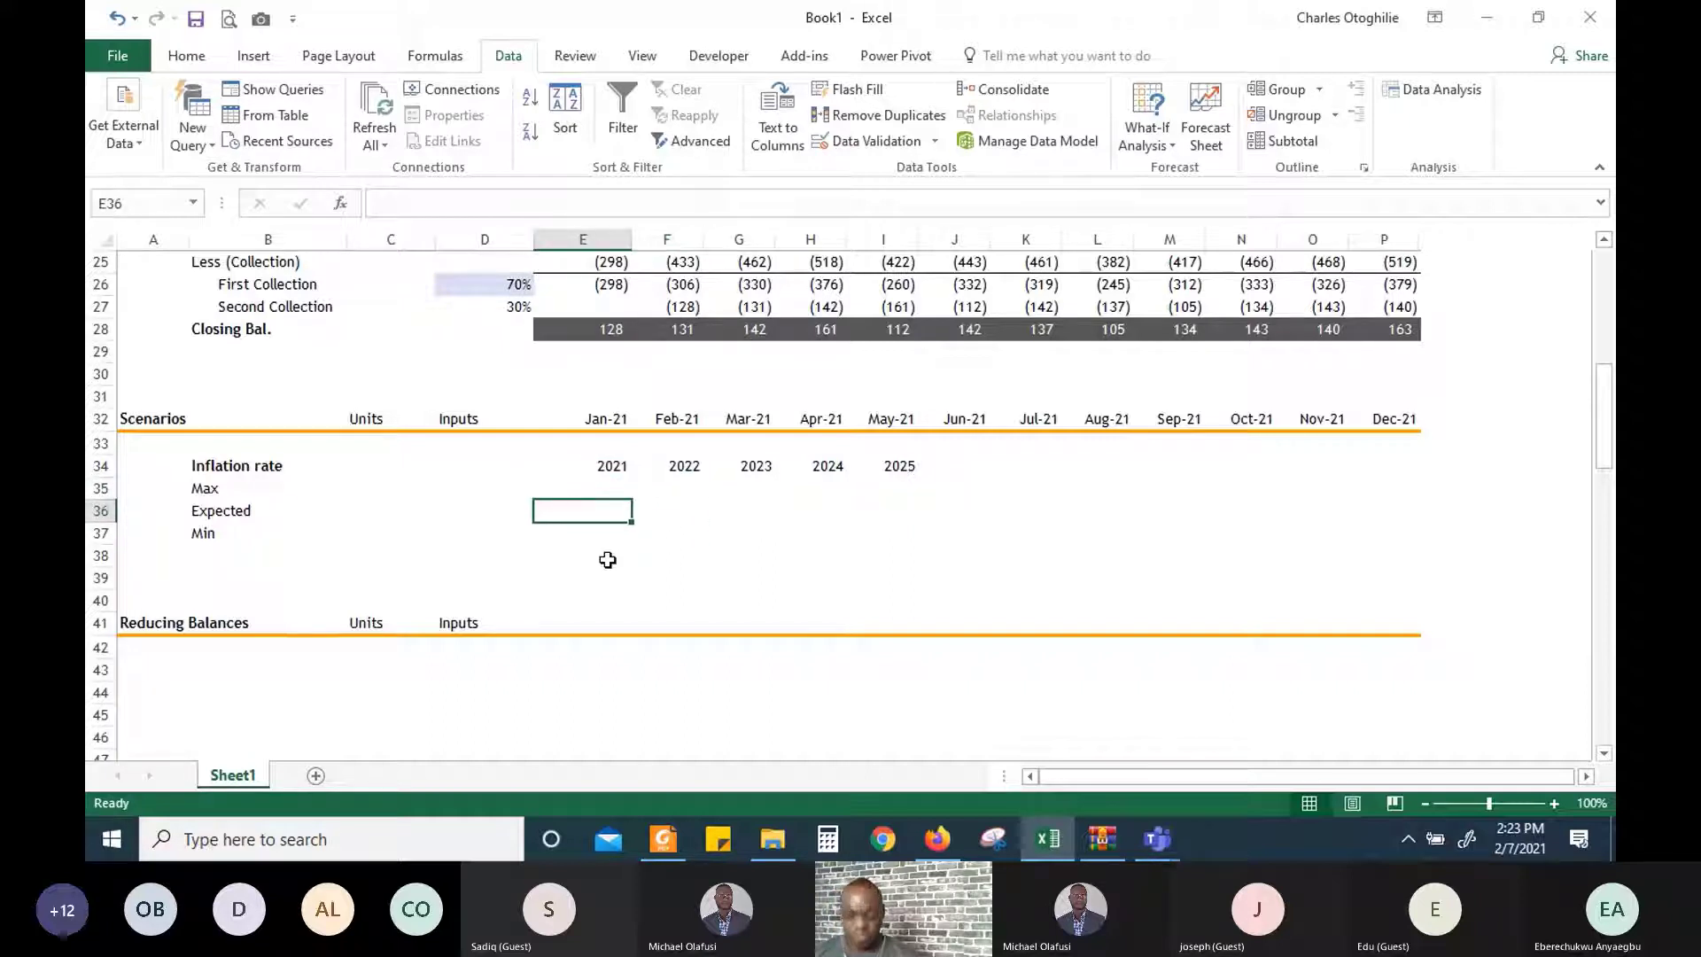
text(14%)
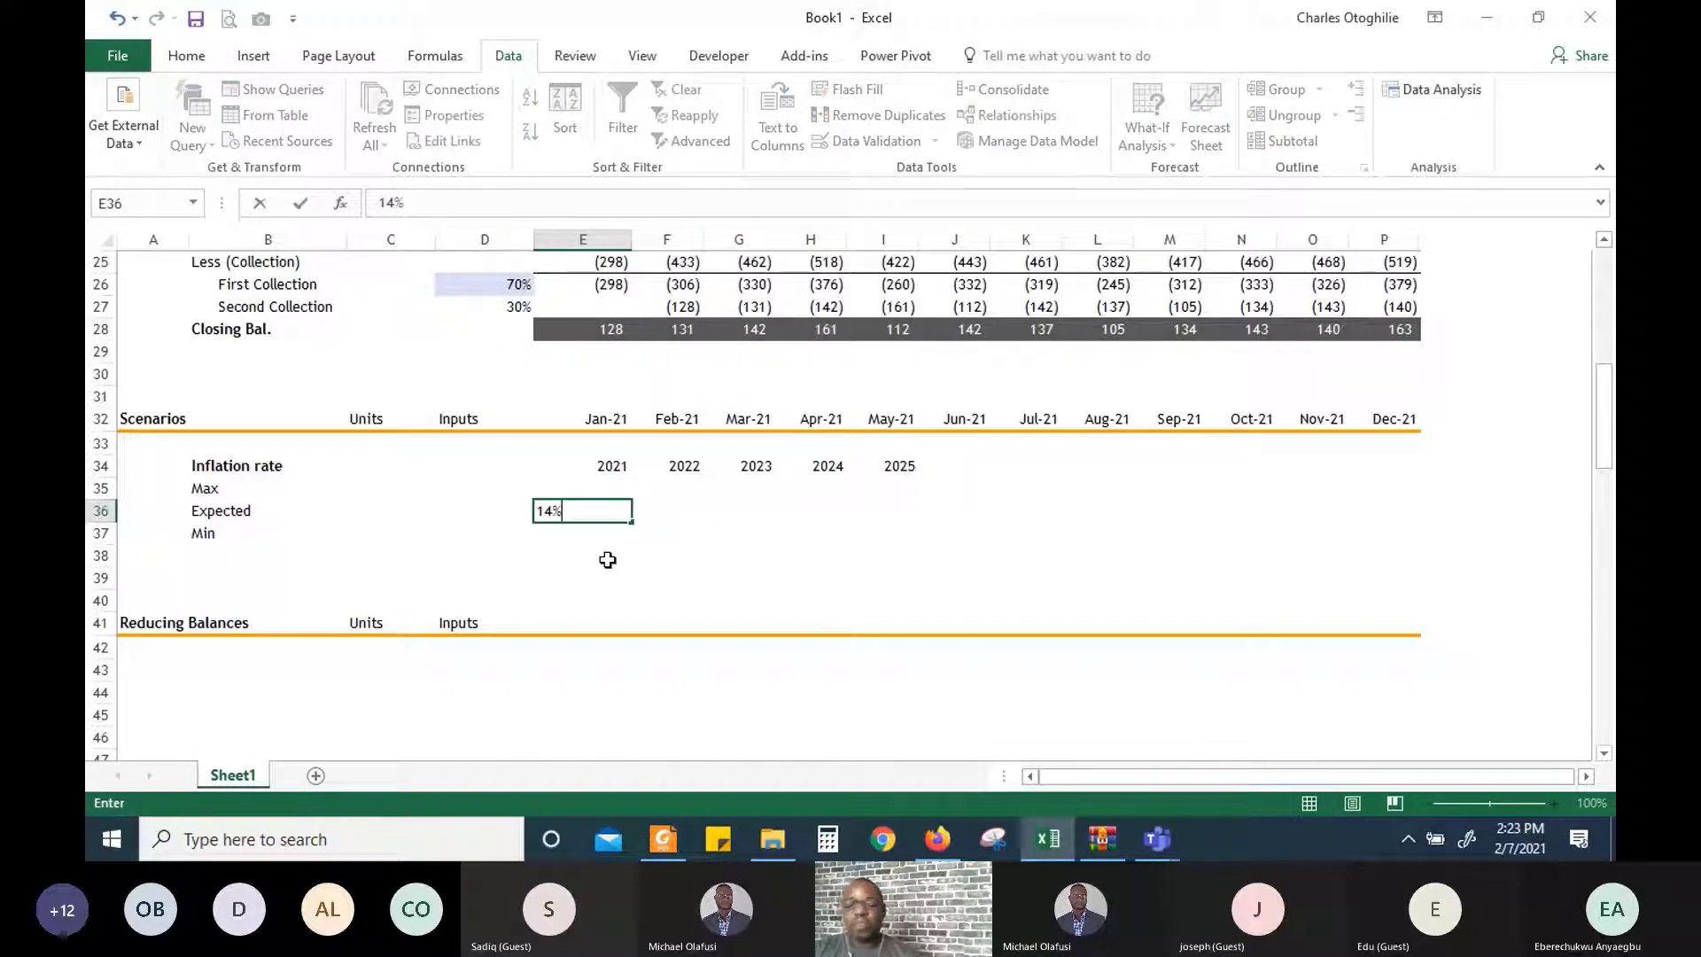
Enter Expected rates of 13%, 12%, 17% and 16% in F36:I36 for 2022 to 2025
key(Right)
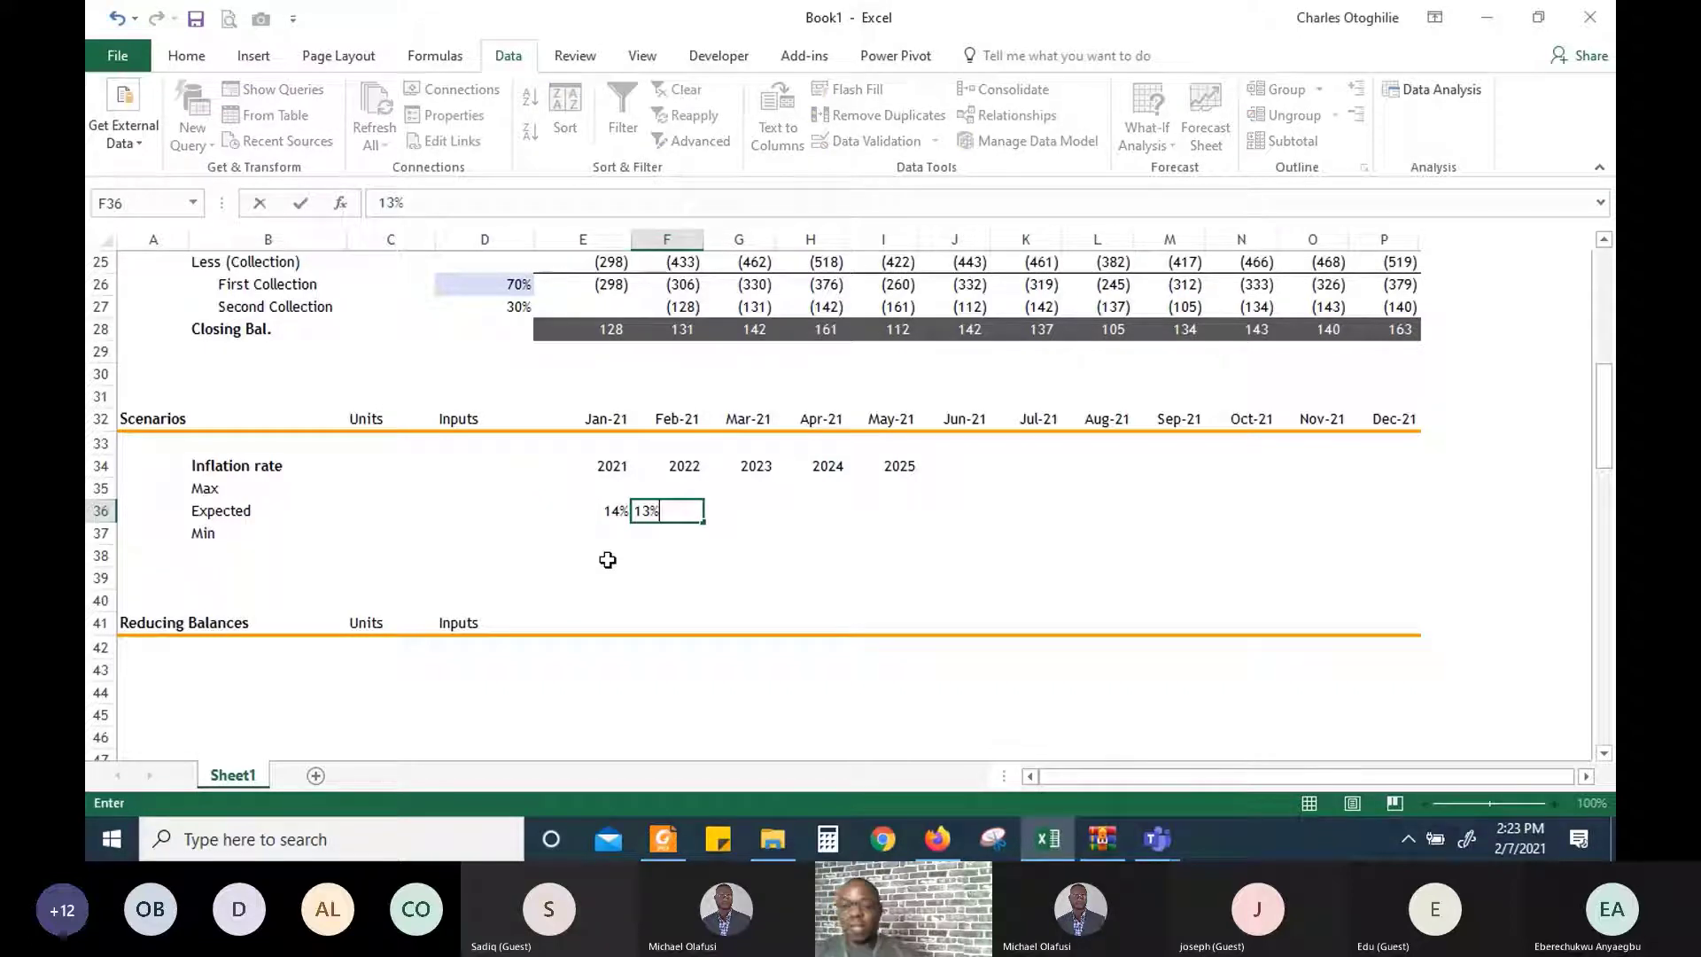
key(Tab)
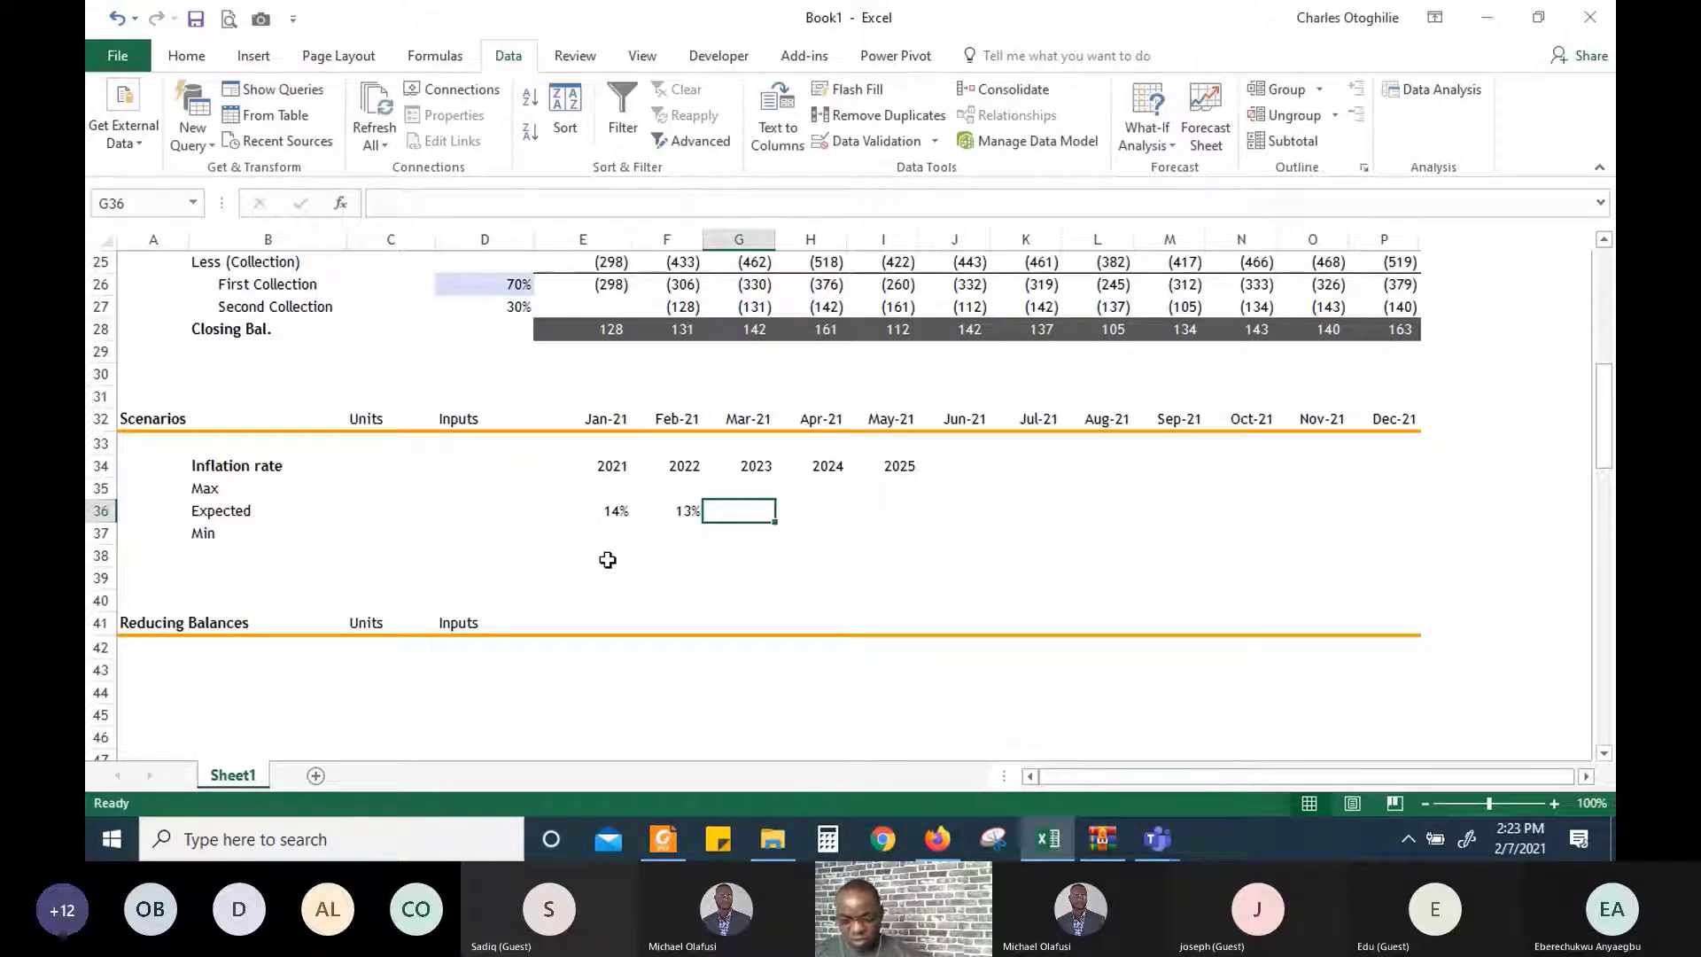
text(12)
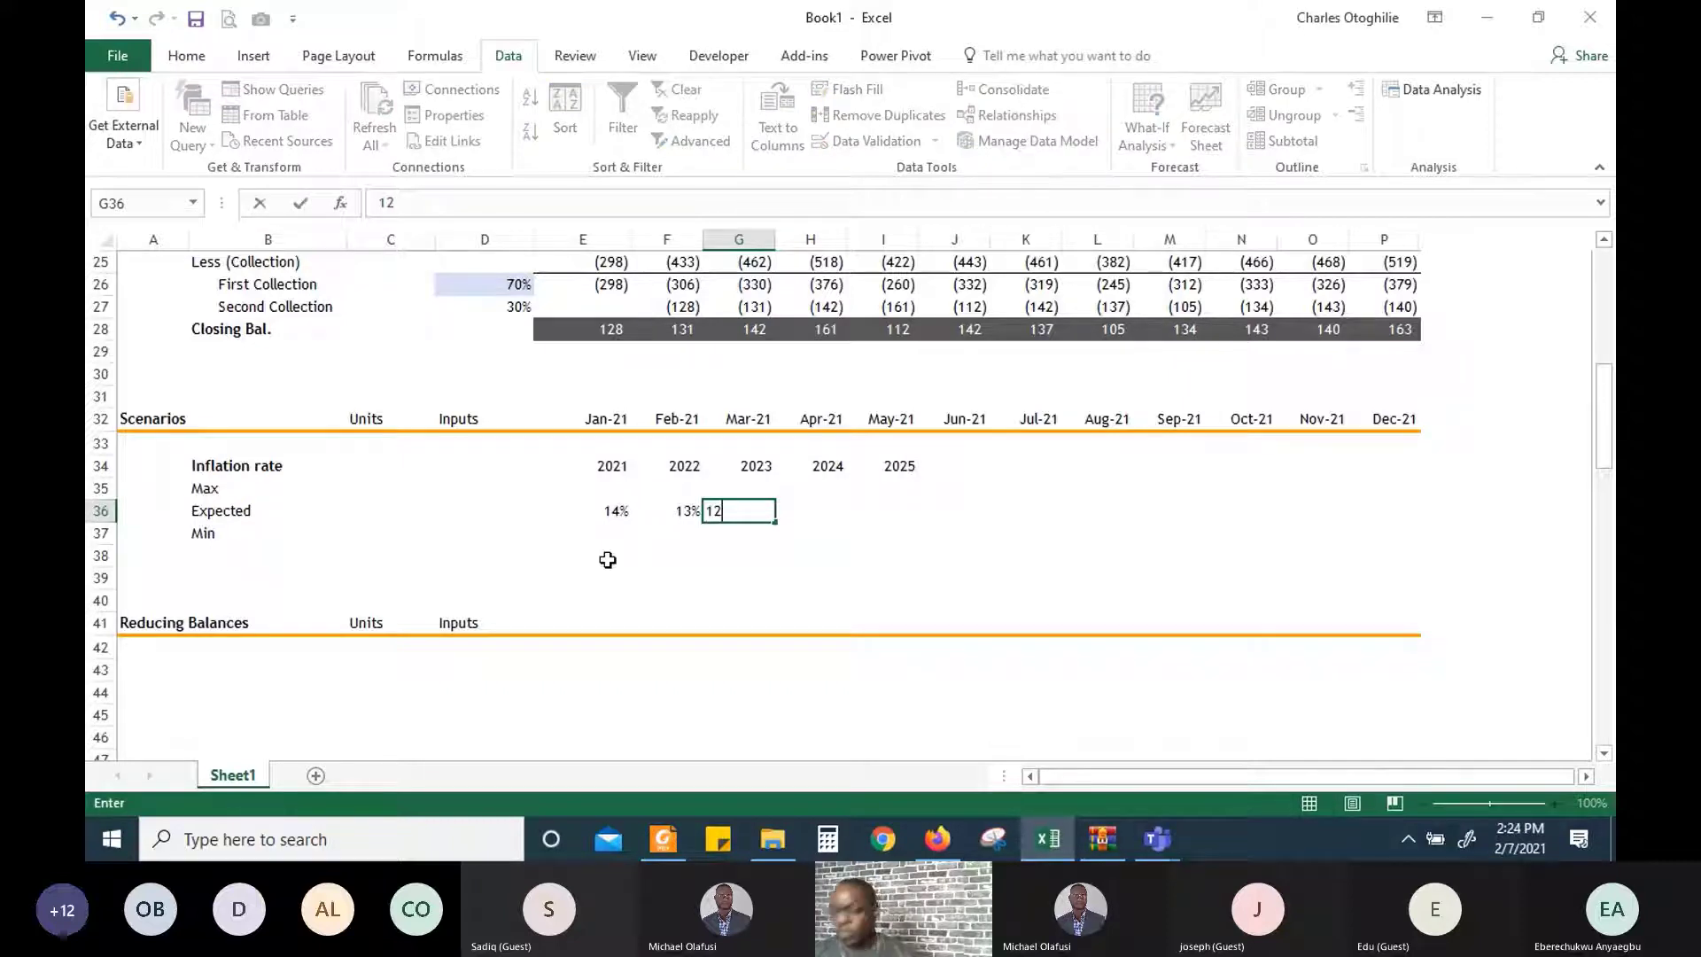
key(Tab)
text(17)
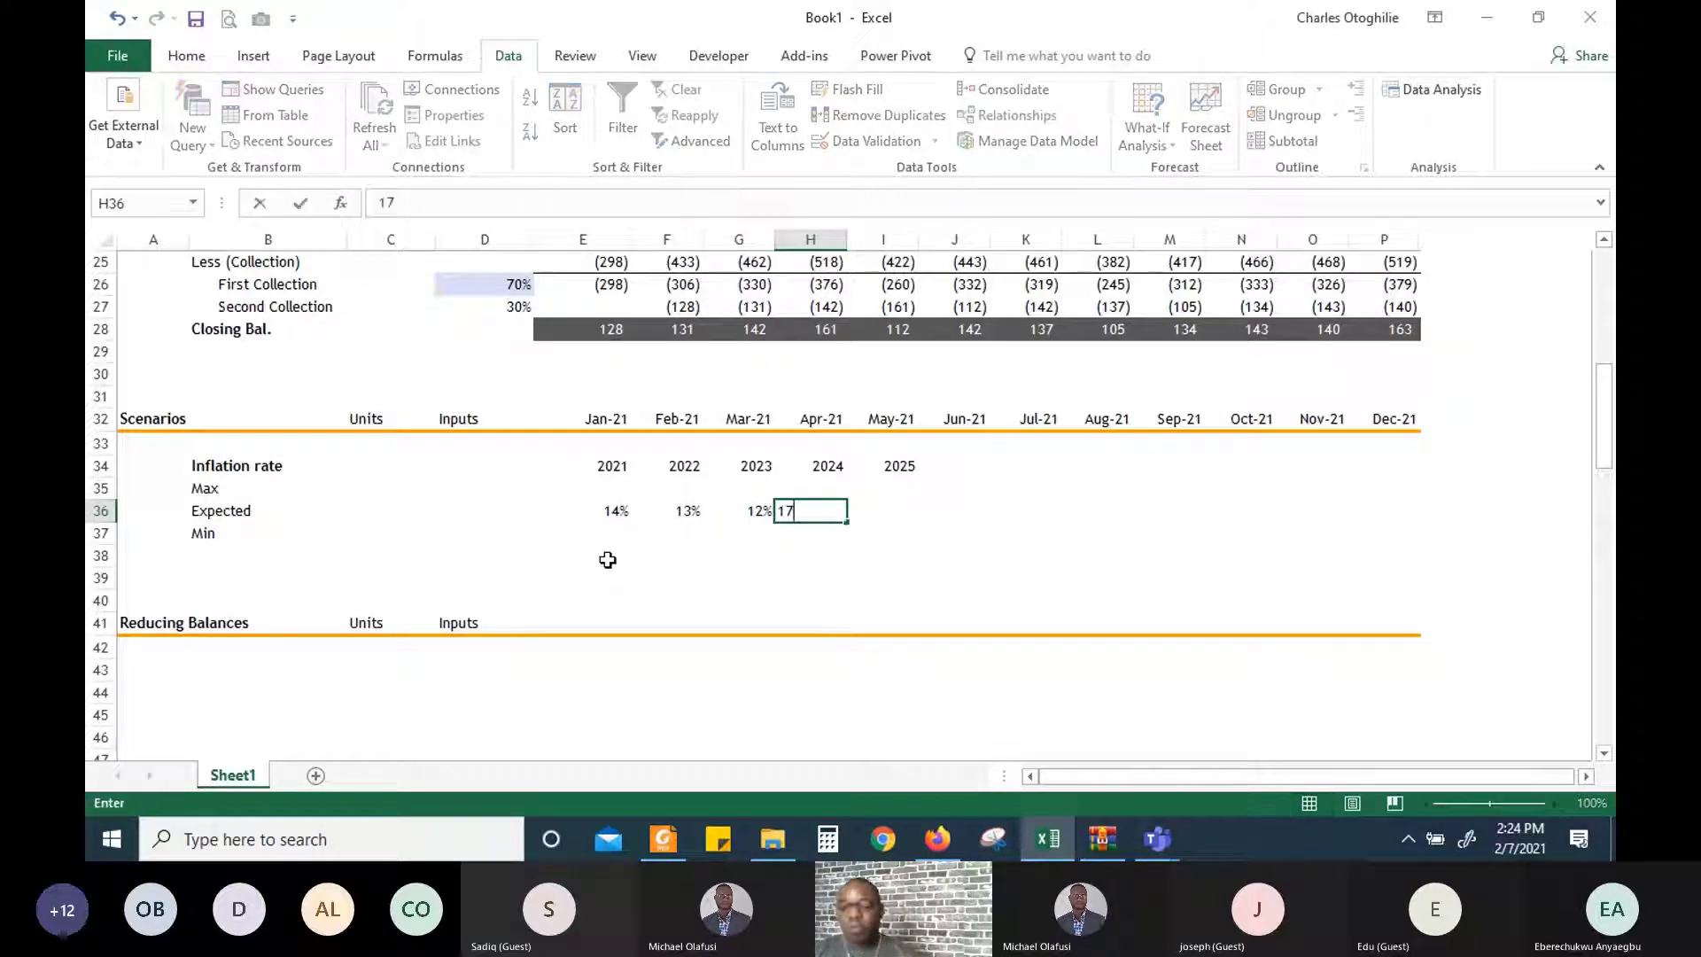
key(Tab)
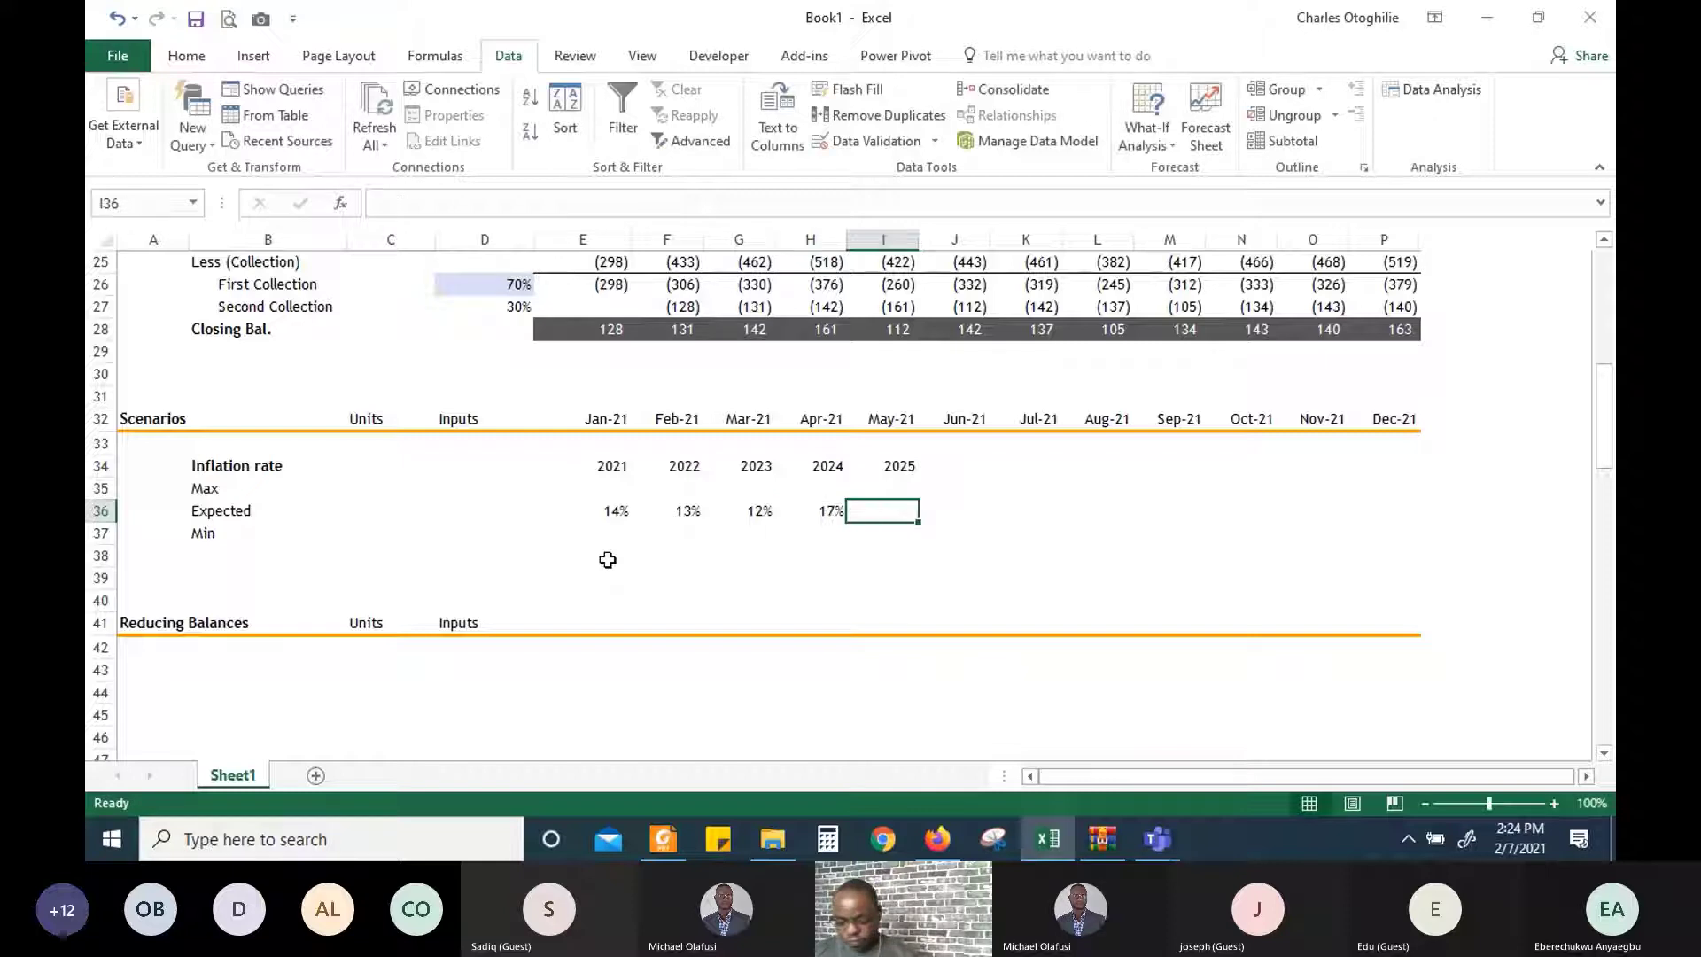
text(16)
key(Return)
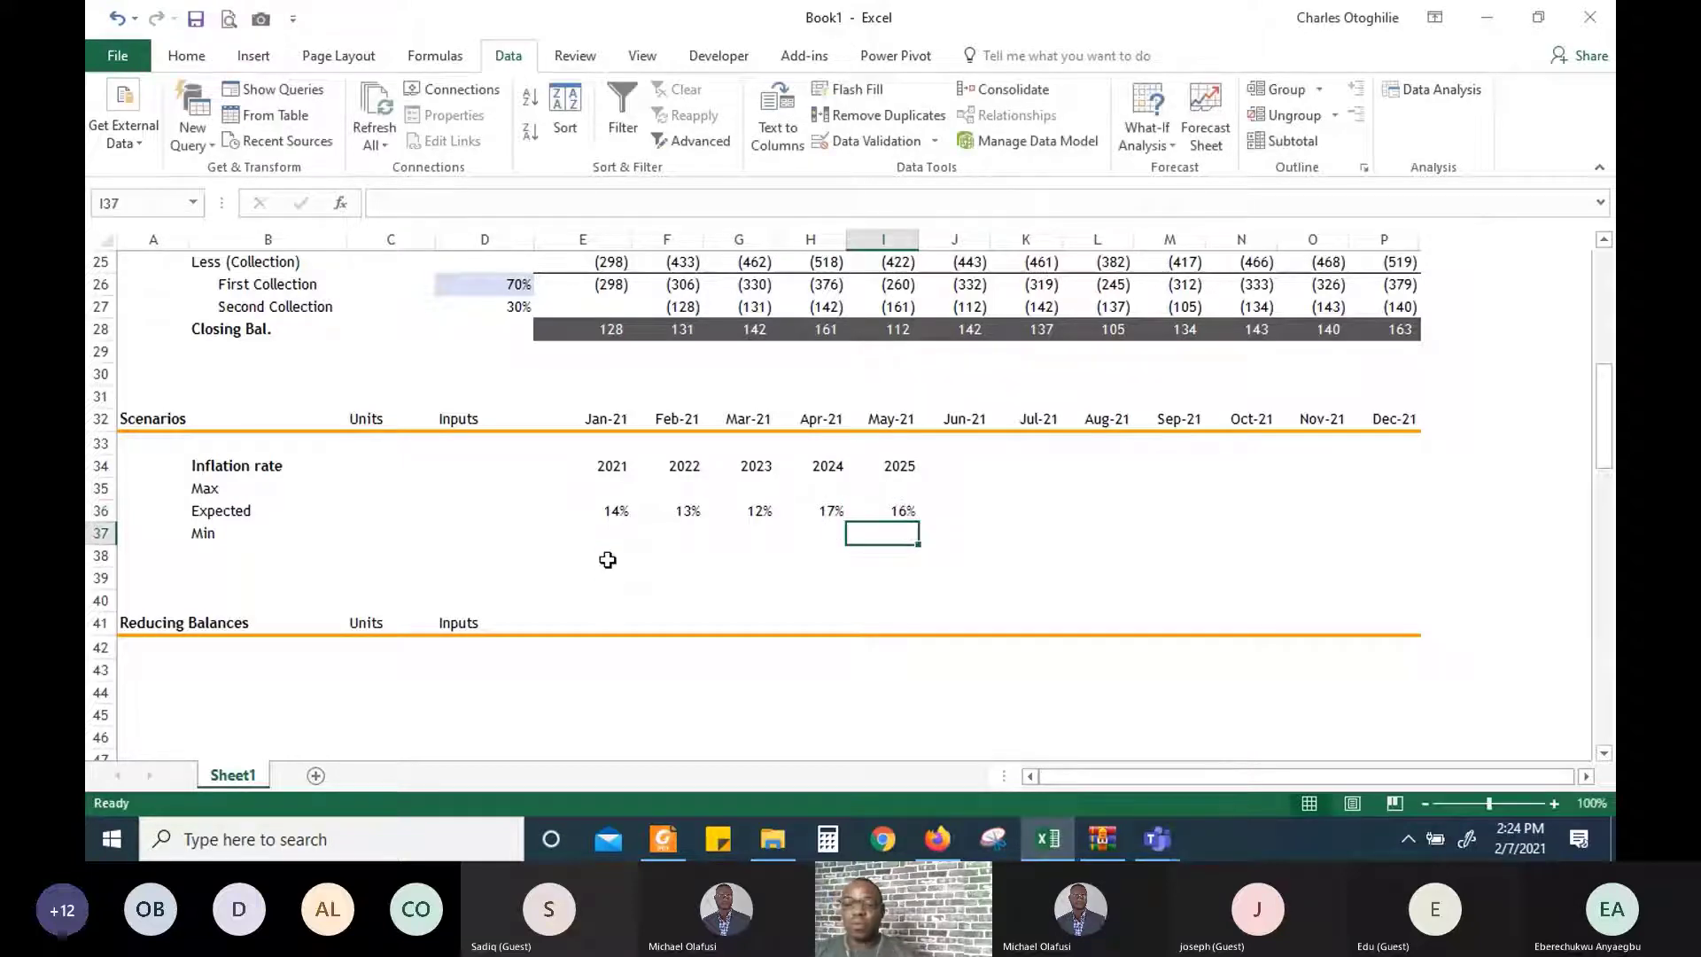
Enter the formula =E36+2.5% in E35 for the 2021 Max rate
key(Left)
key(Left)
key(Left)
key(Left)
key(Left)
key(Up)
key(Left)
key(Up)
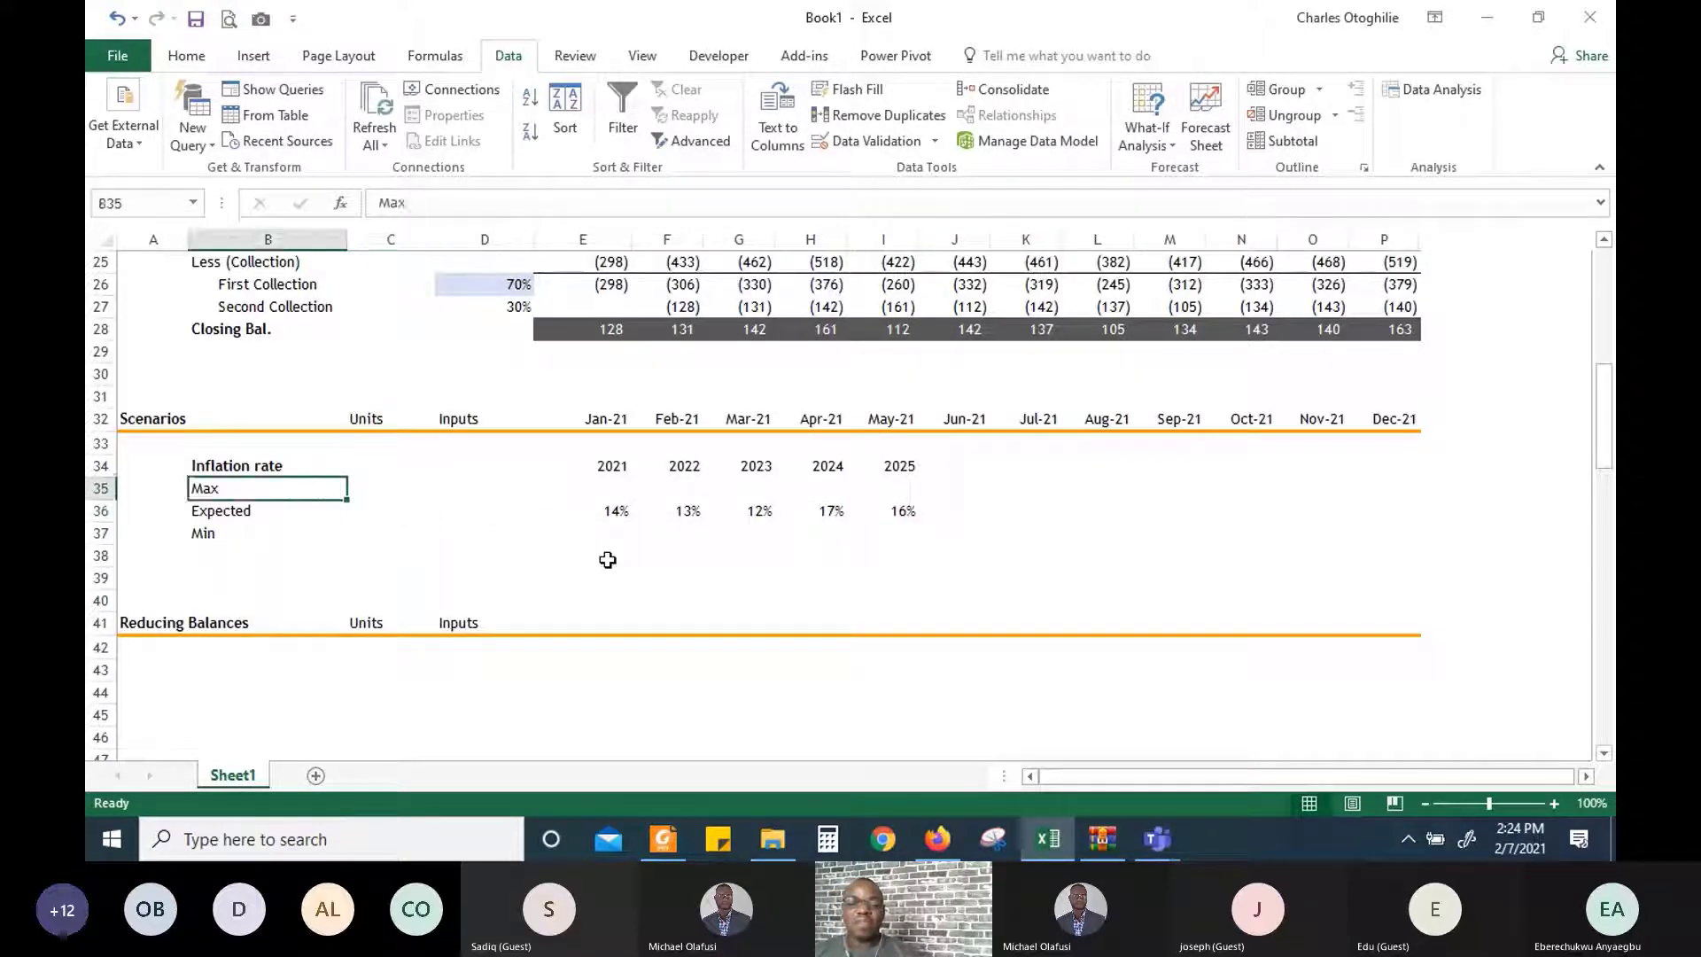
key(Left)
key(Right)
key(Right)
key(Right)
key(Right)
key(Left)
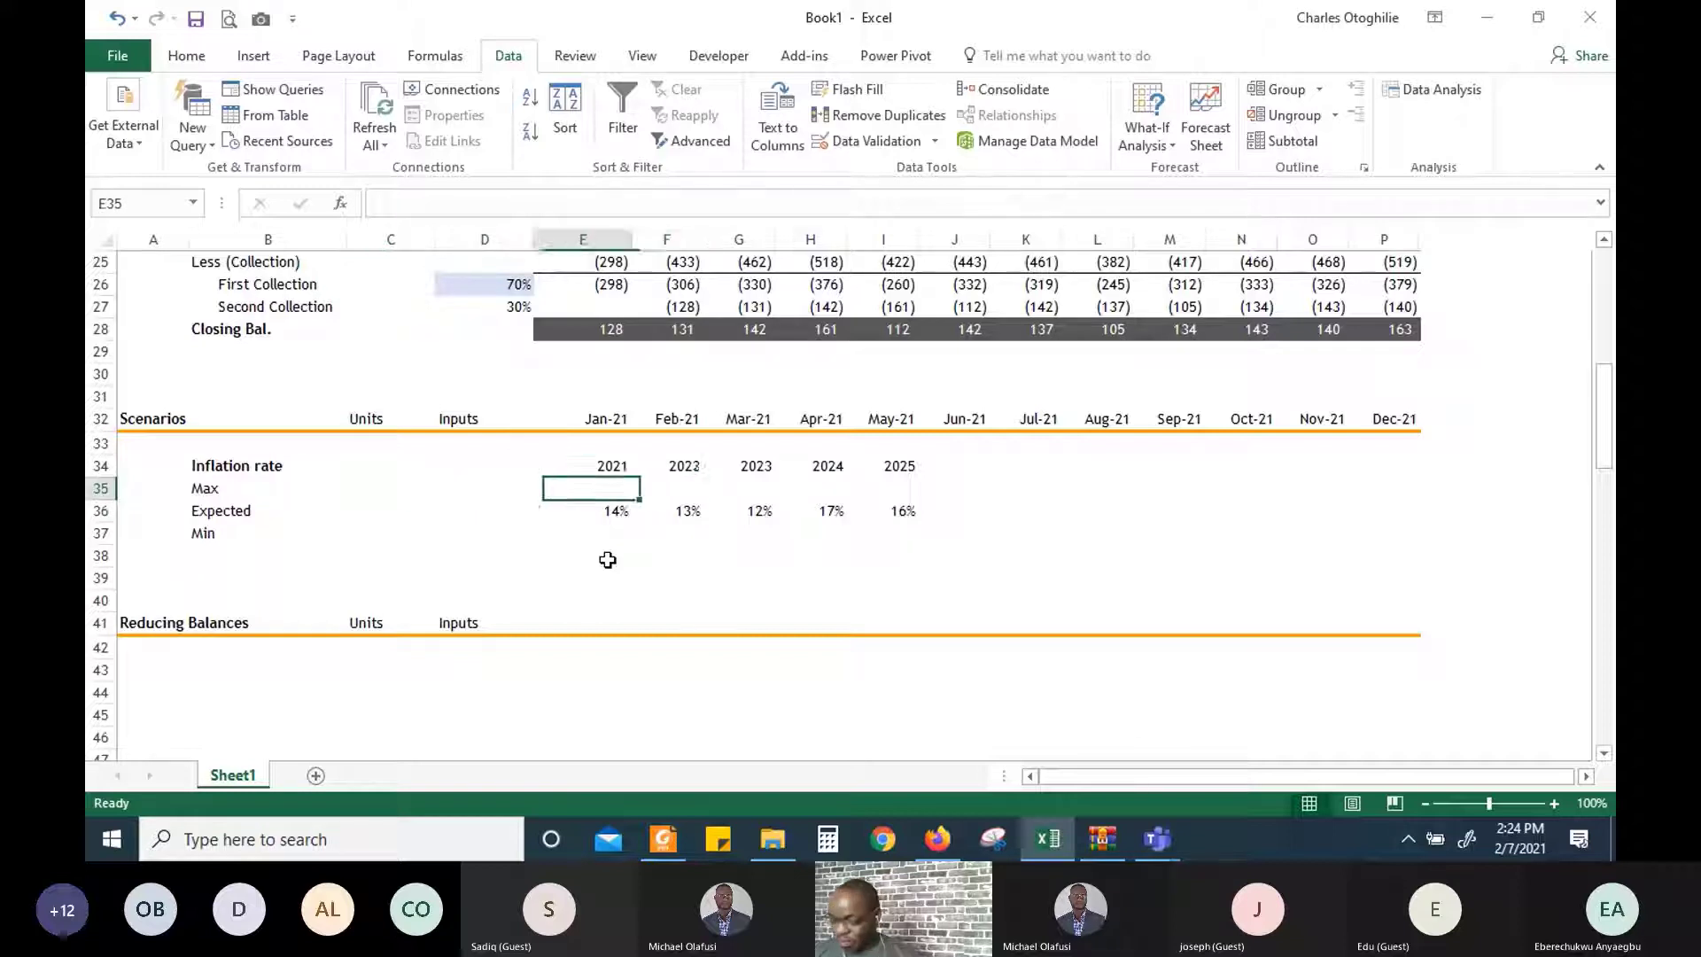
text(=)
key(Down)
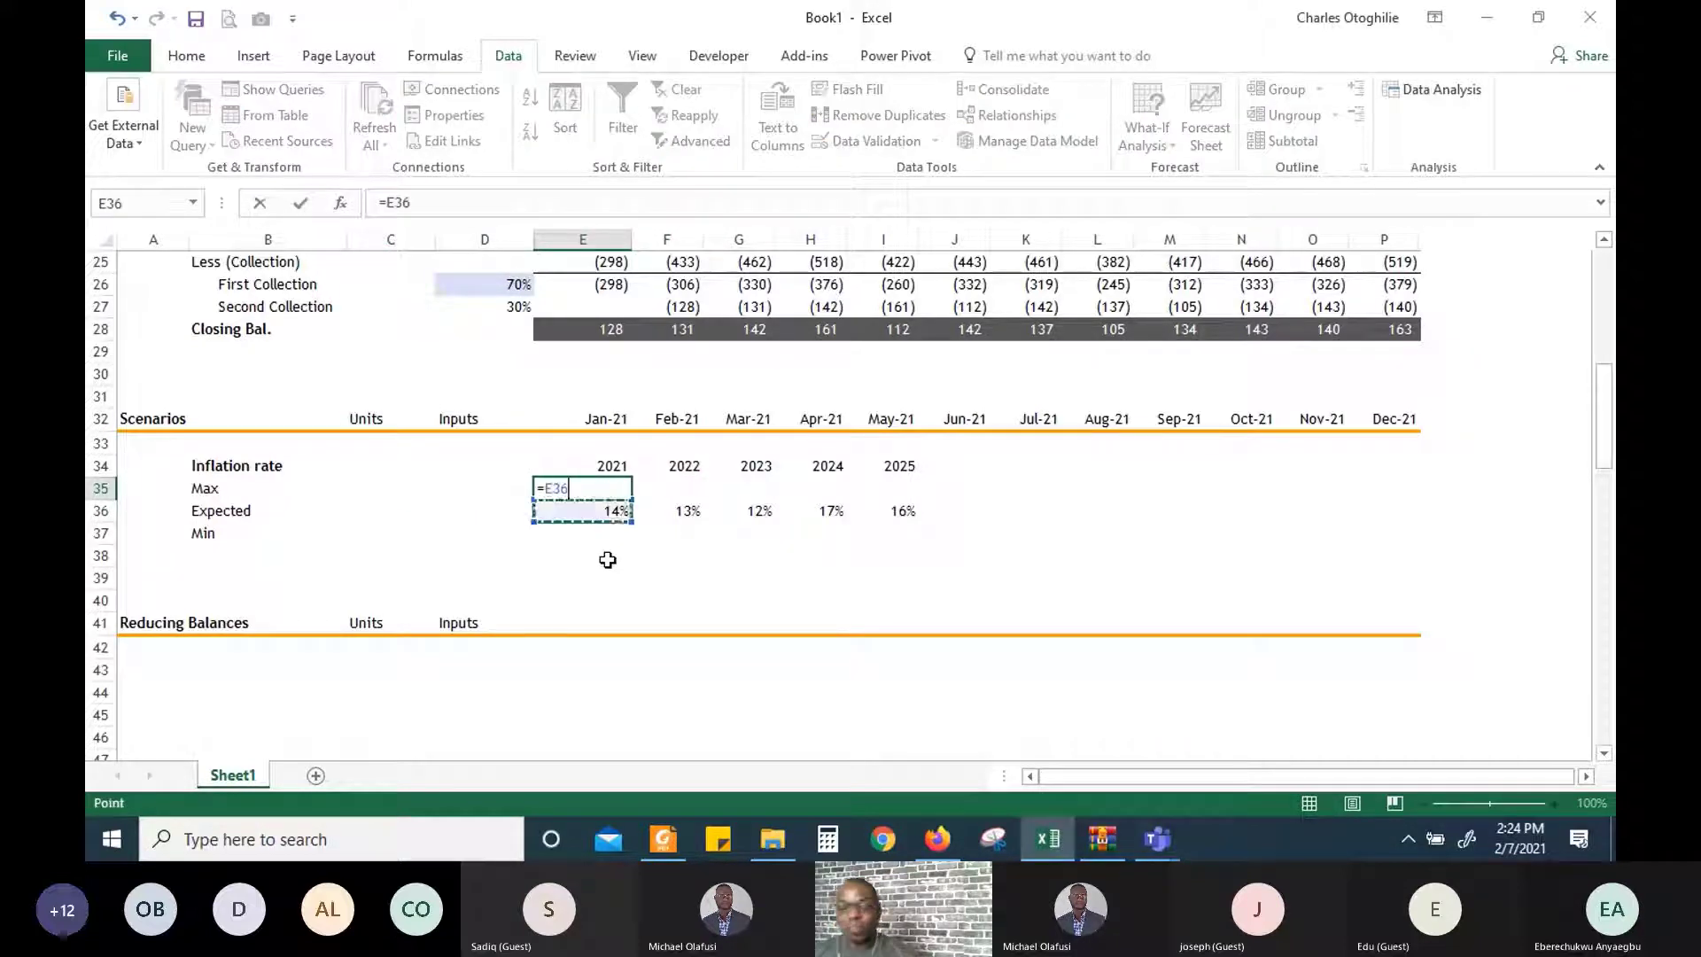
text(+)
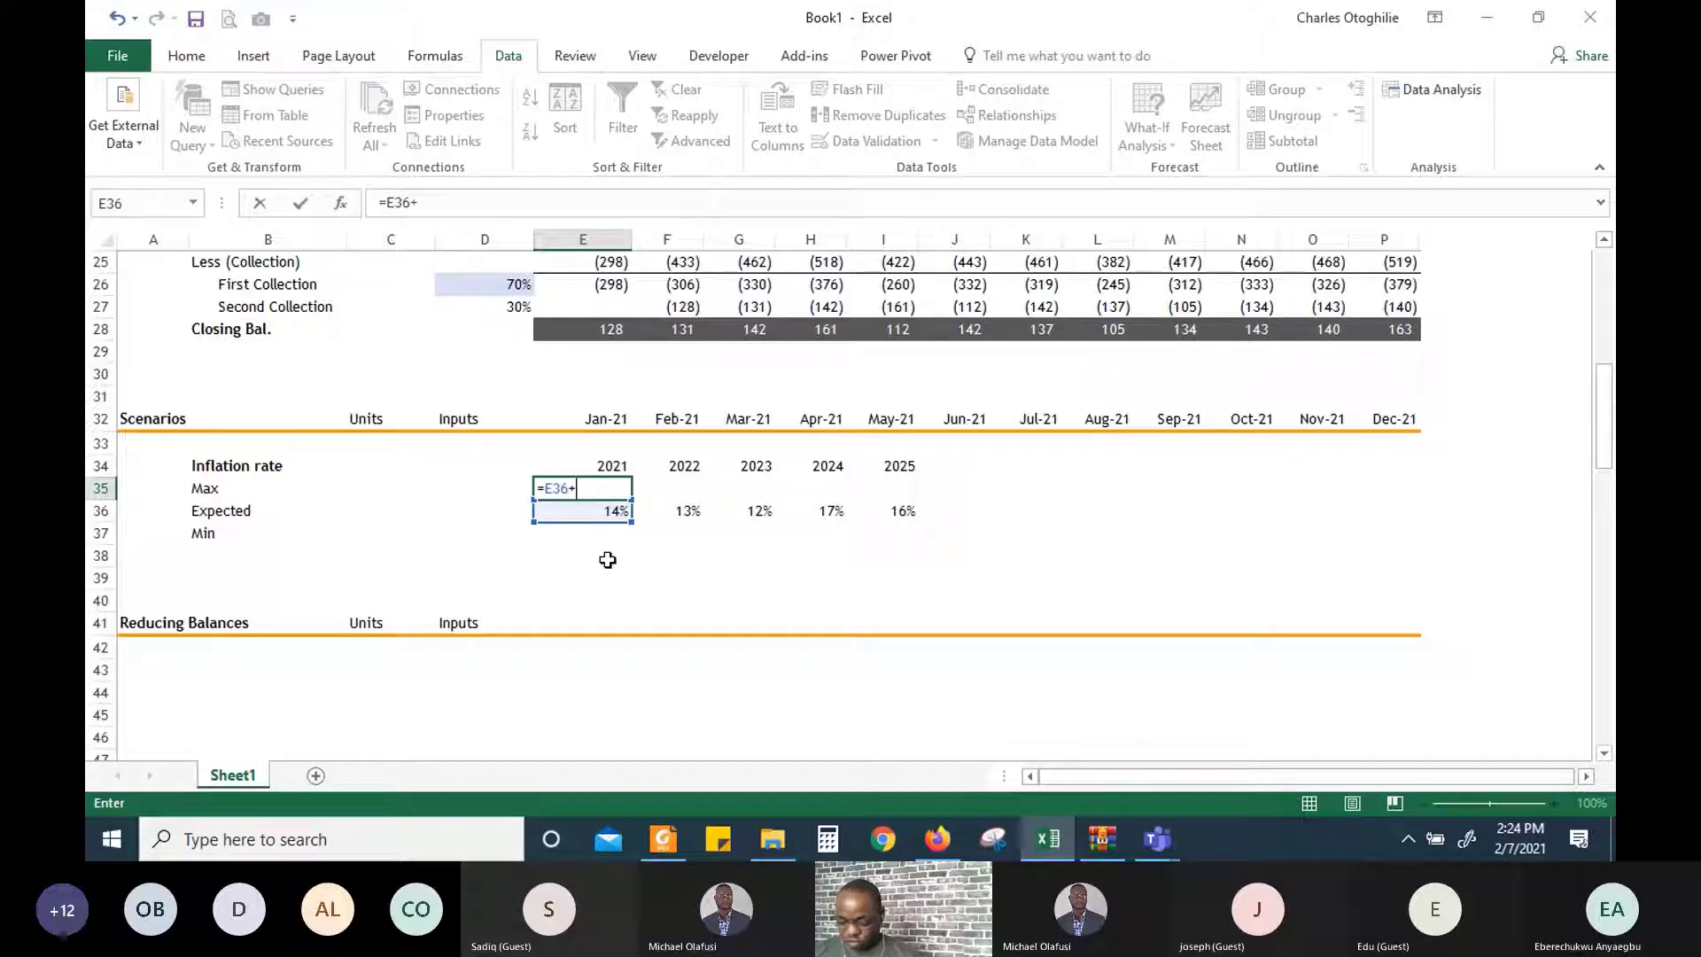
text(2.5%)
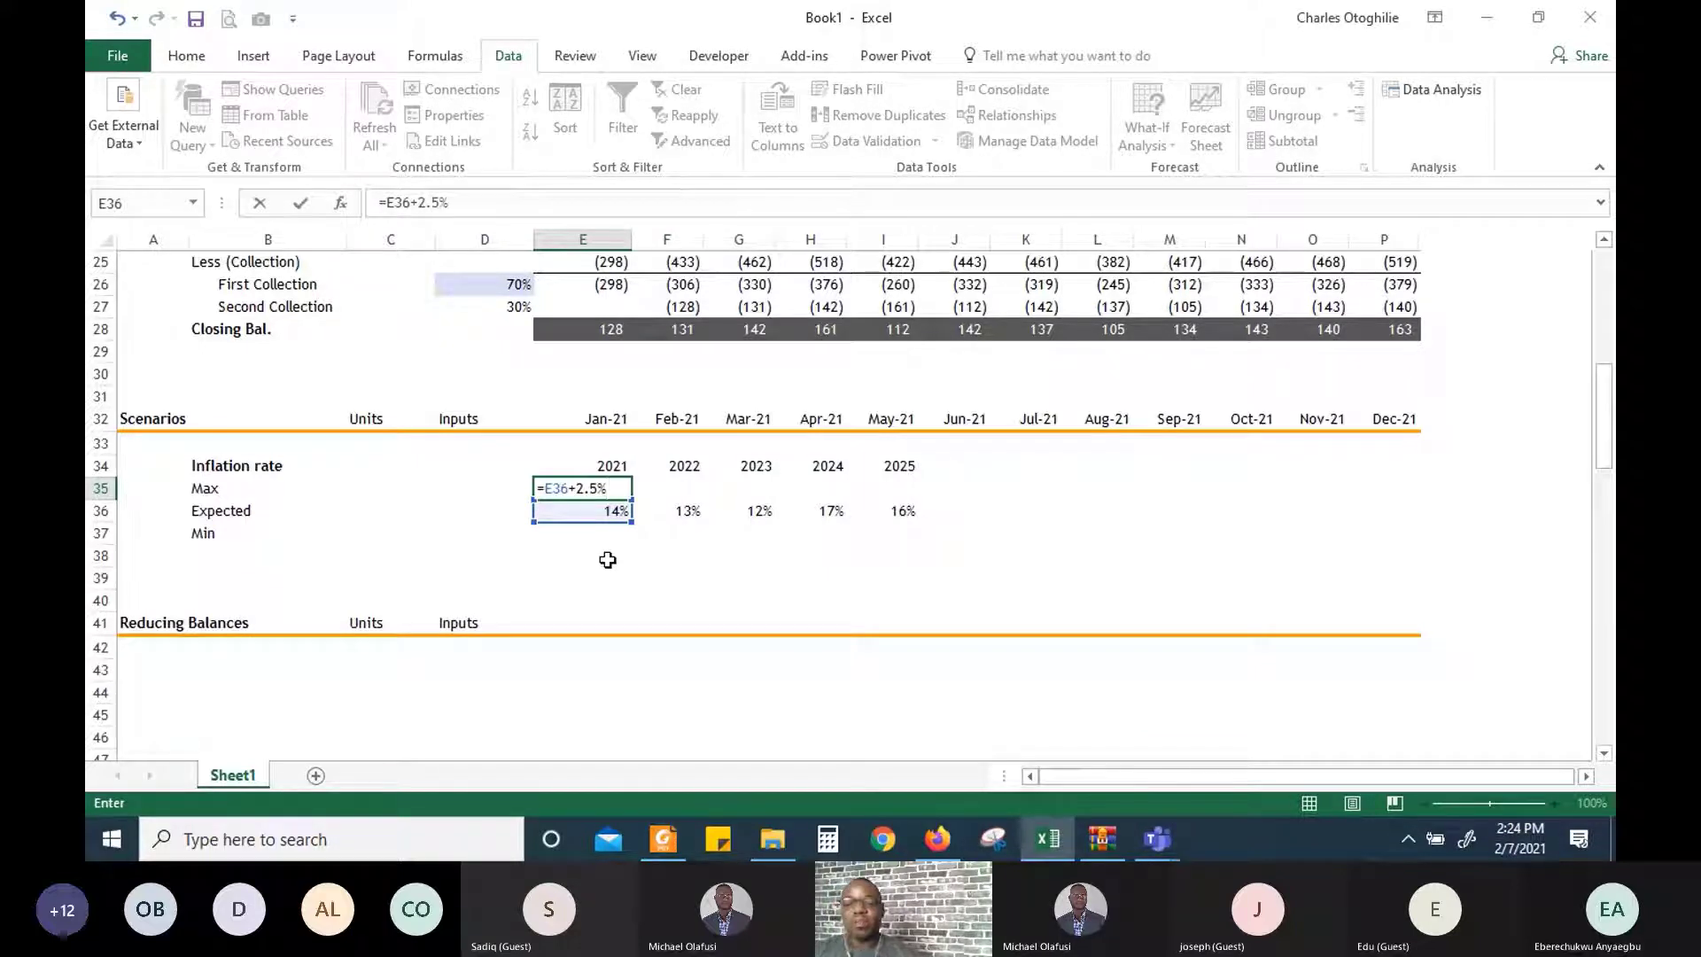
key(ctrl+Return)
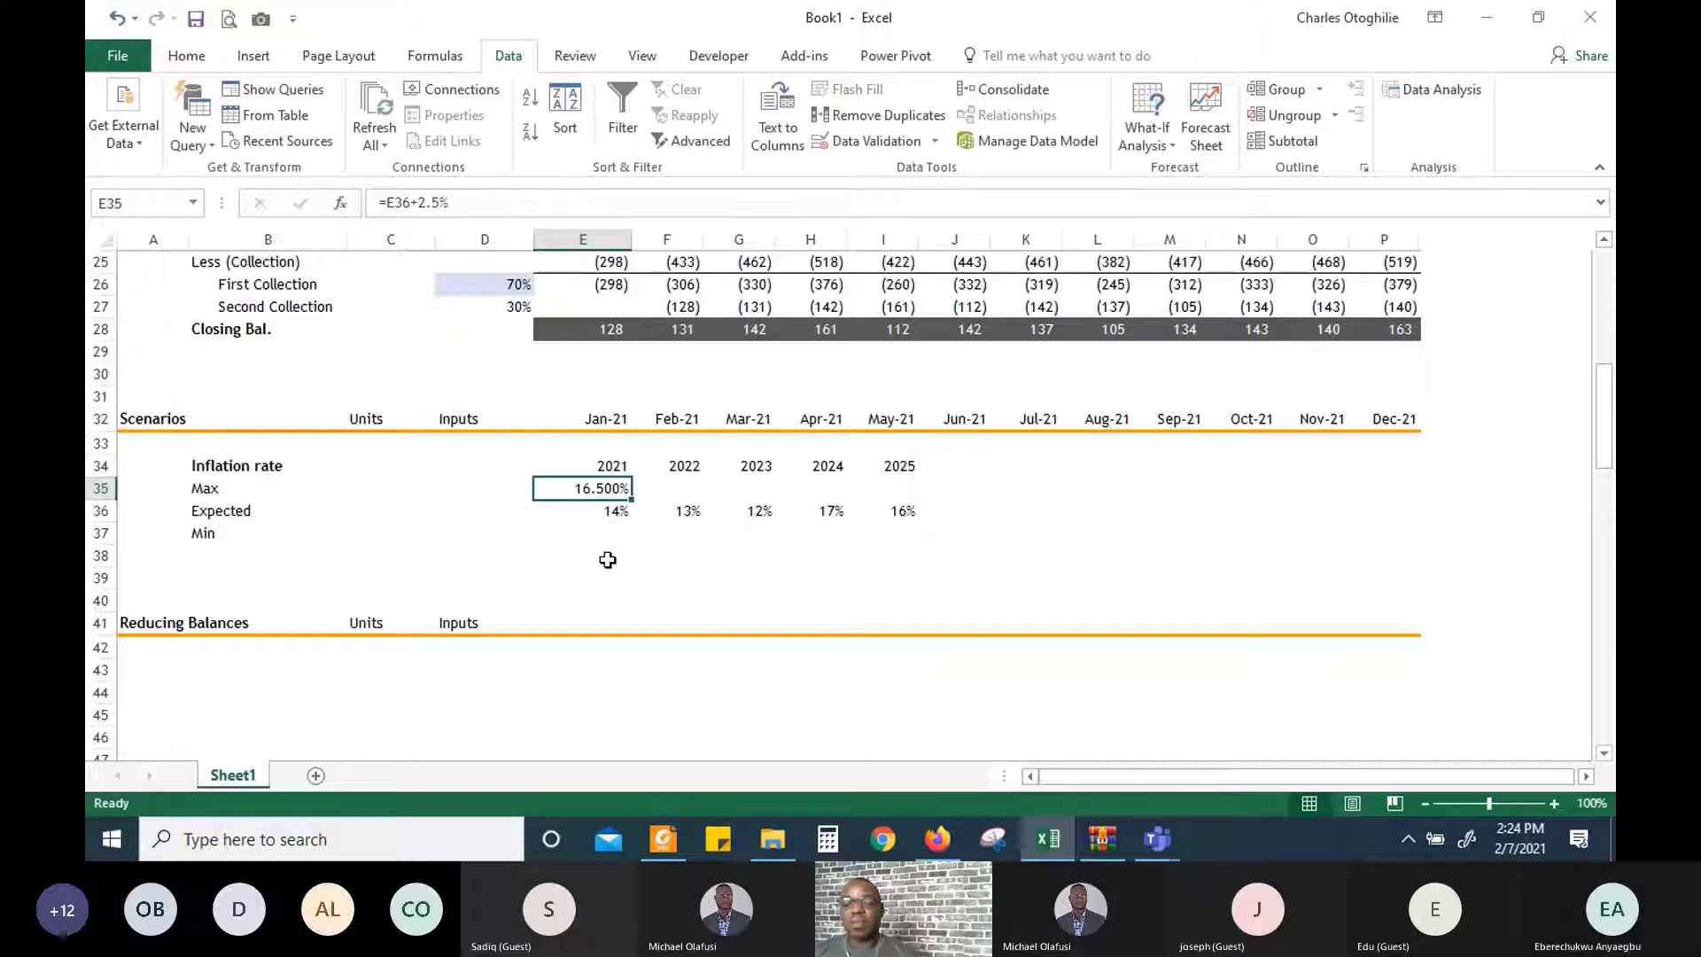
Format the 2021 Max rate as a percentage with one decimal place and fill it across through I35
click(209, 70)
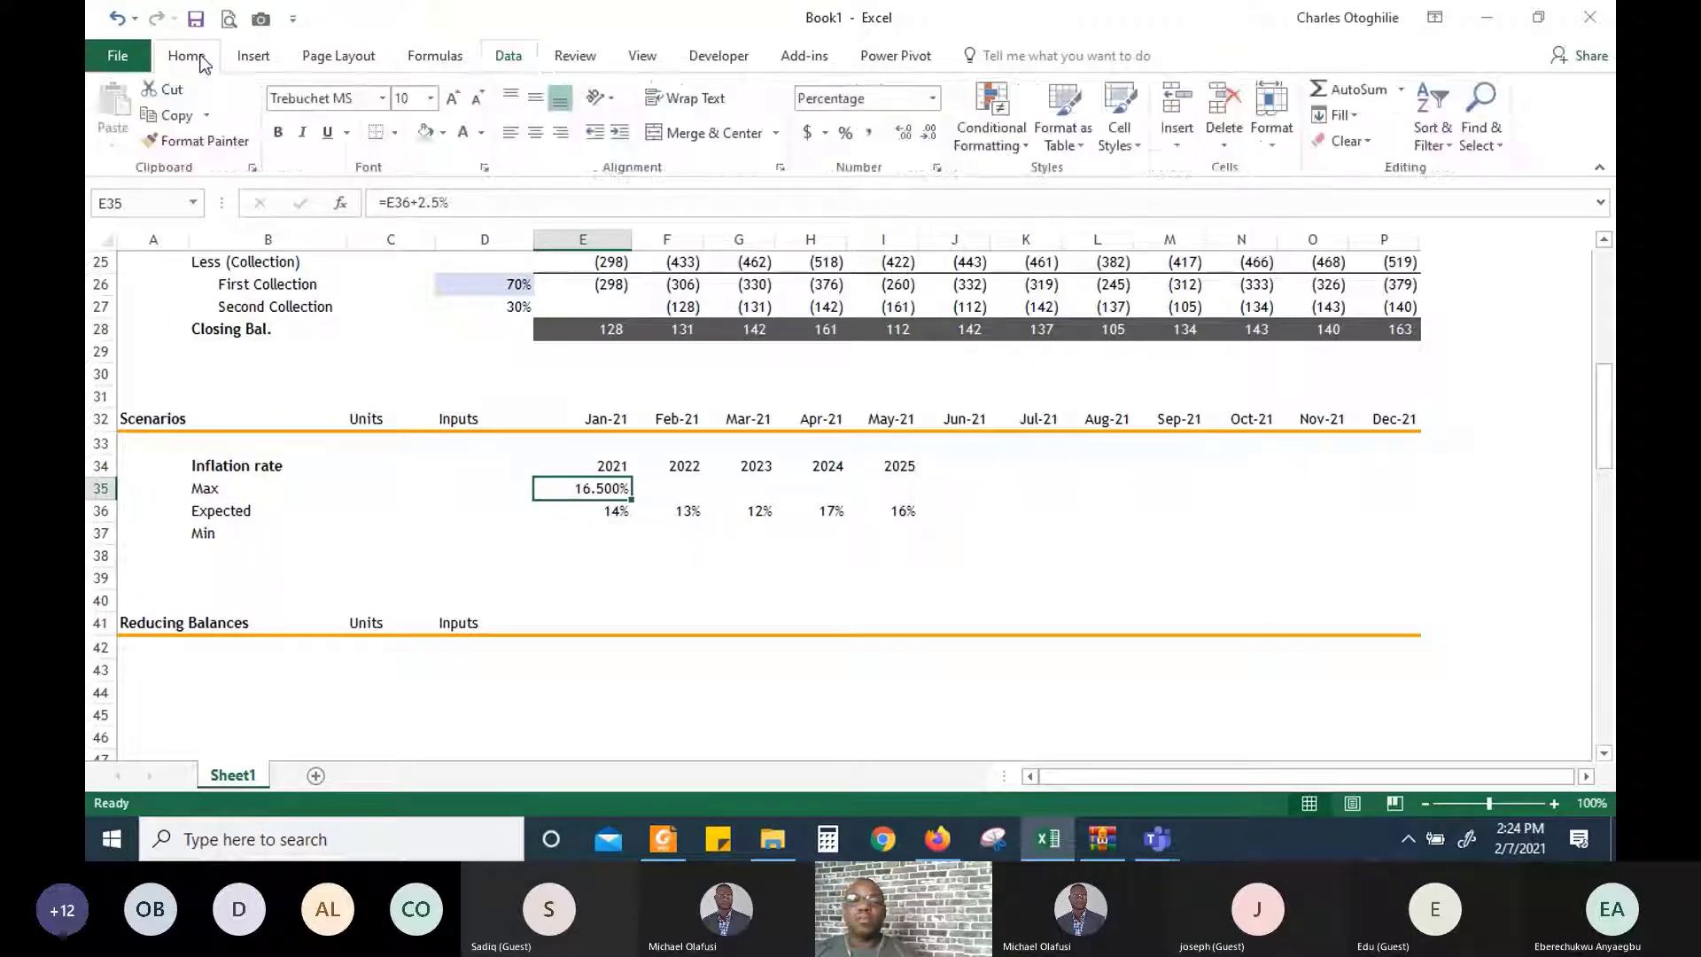
click(848, 134)
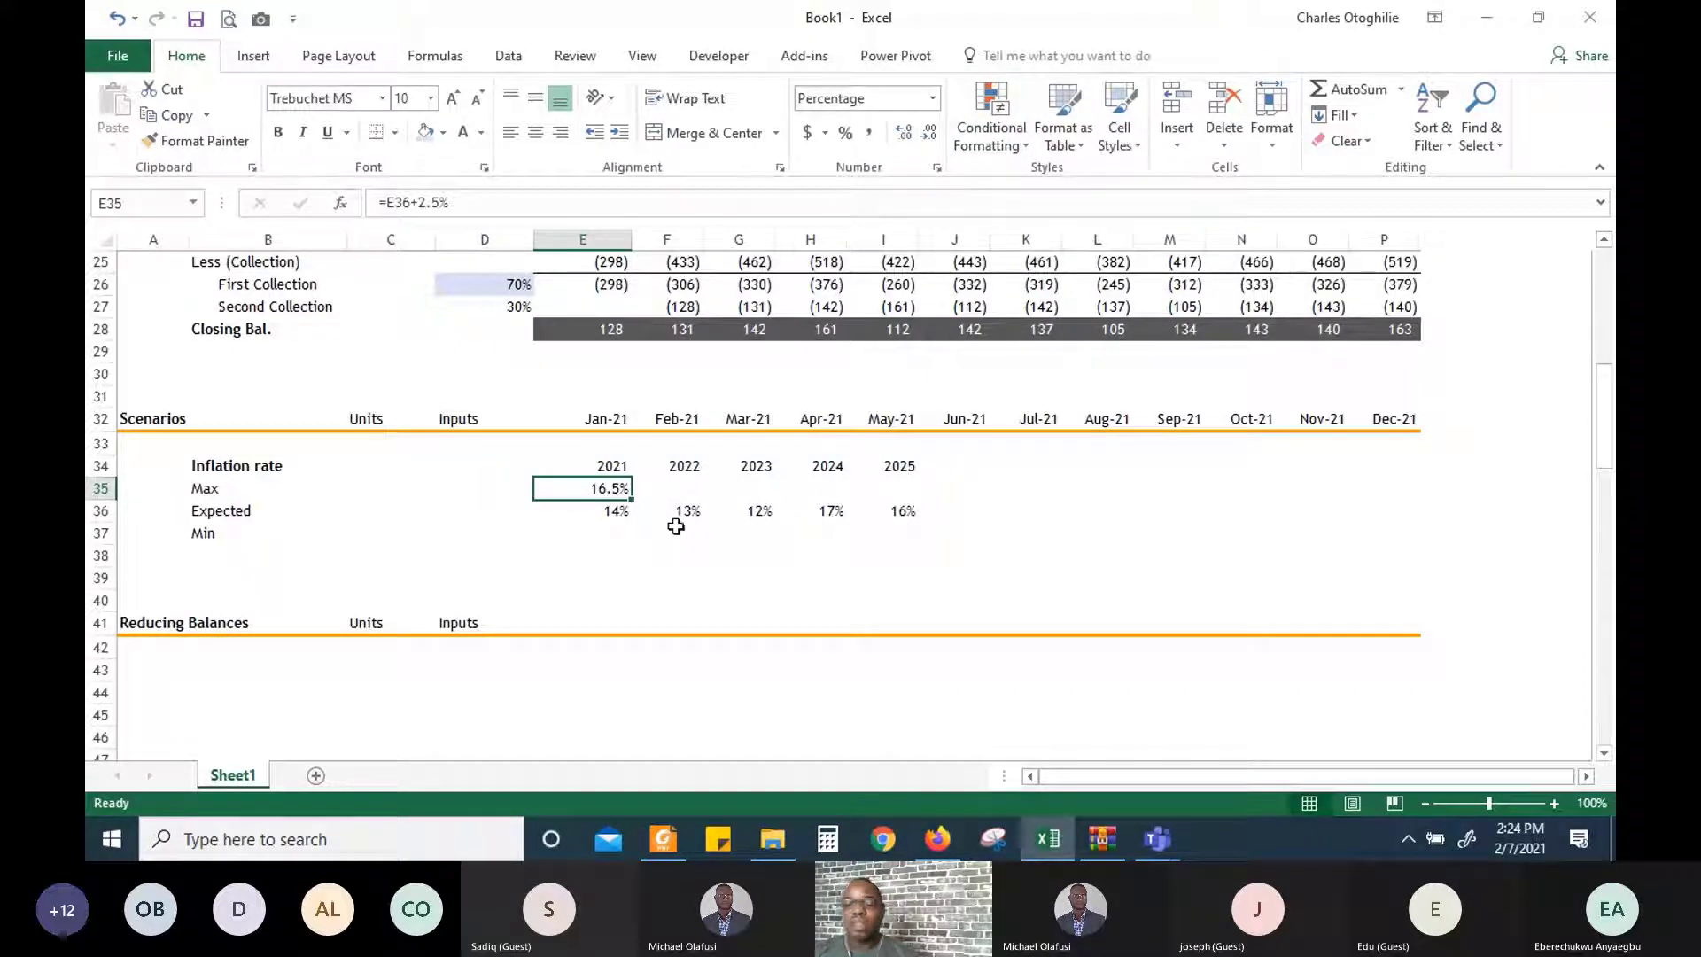
key(shift+Right)
key(shift+Right)
key(shift+Right)
key(shift+Right)
key(shift+Right)
key(shift+Left)
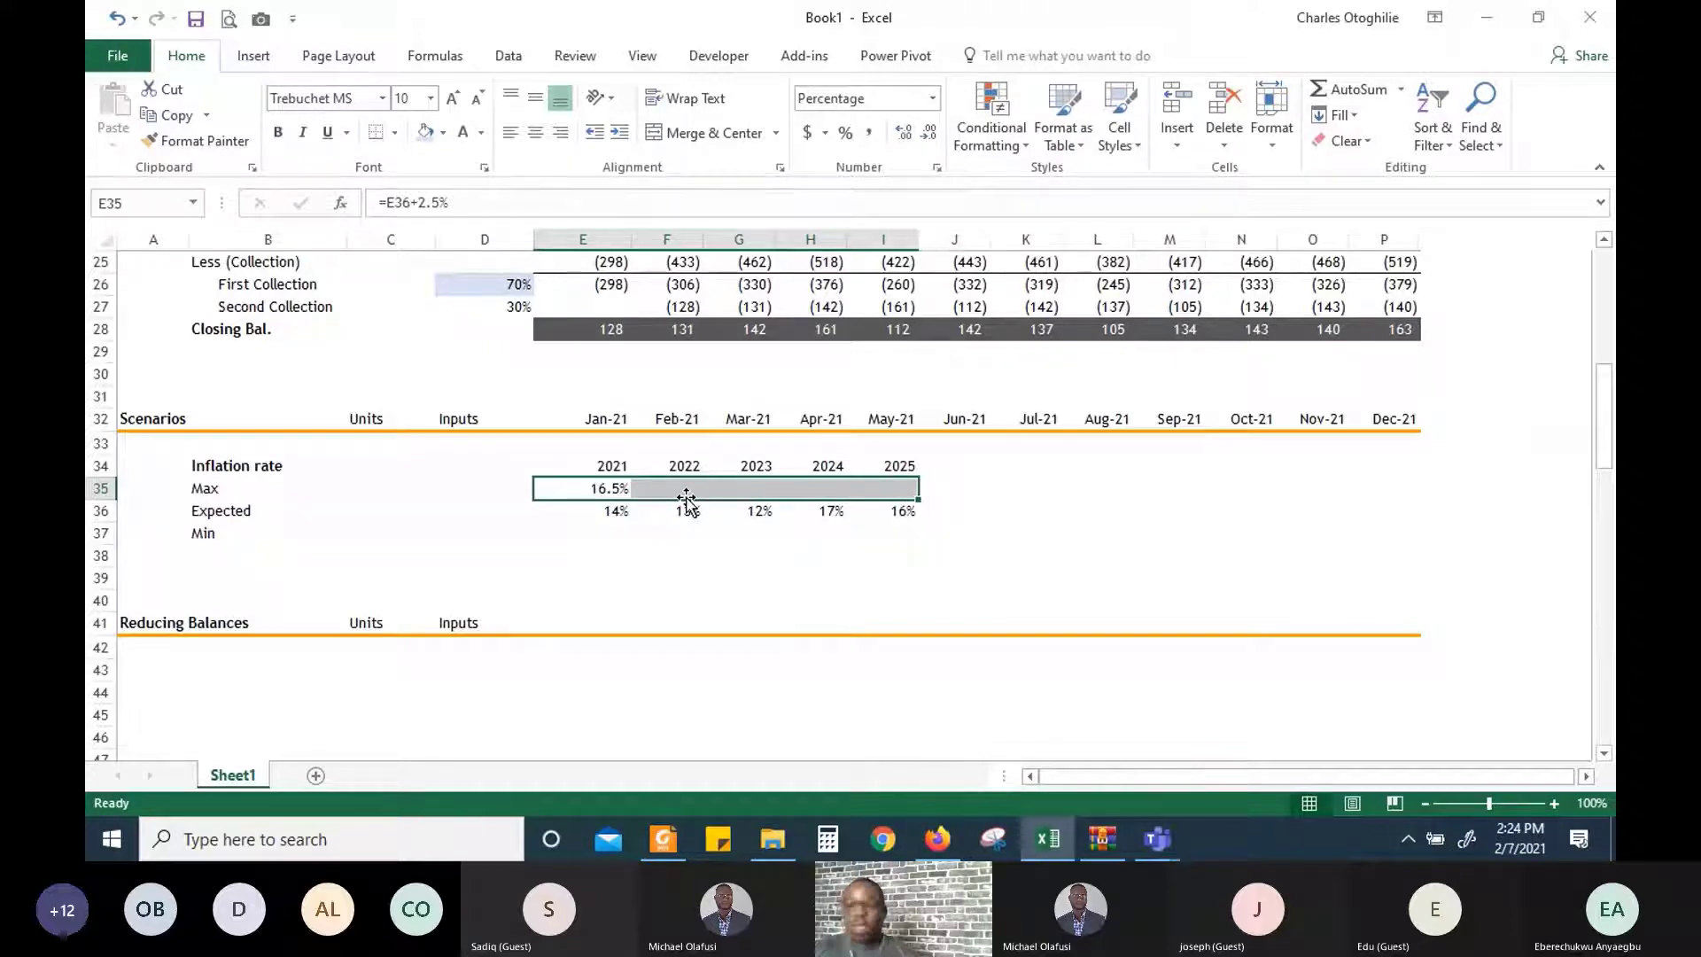
key(ctrl+r)
Enter the formula =E36-1% in E37 for the 2021 Min rate
key(Down)
key(Down)
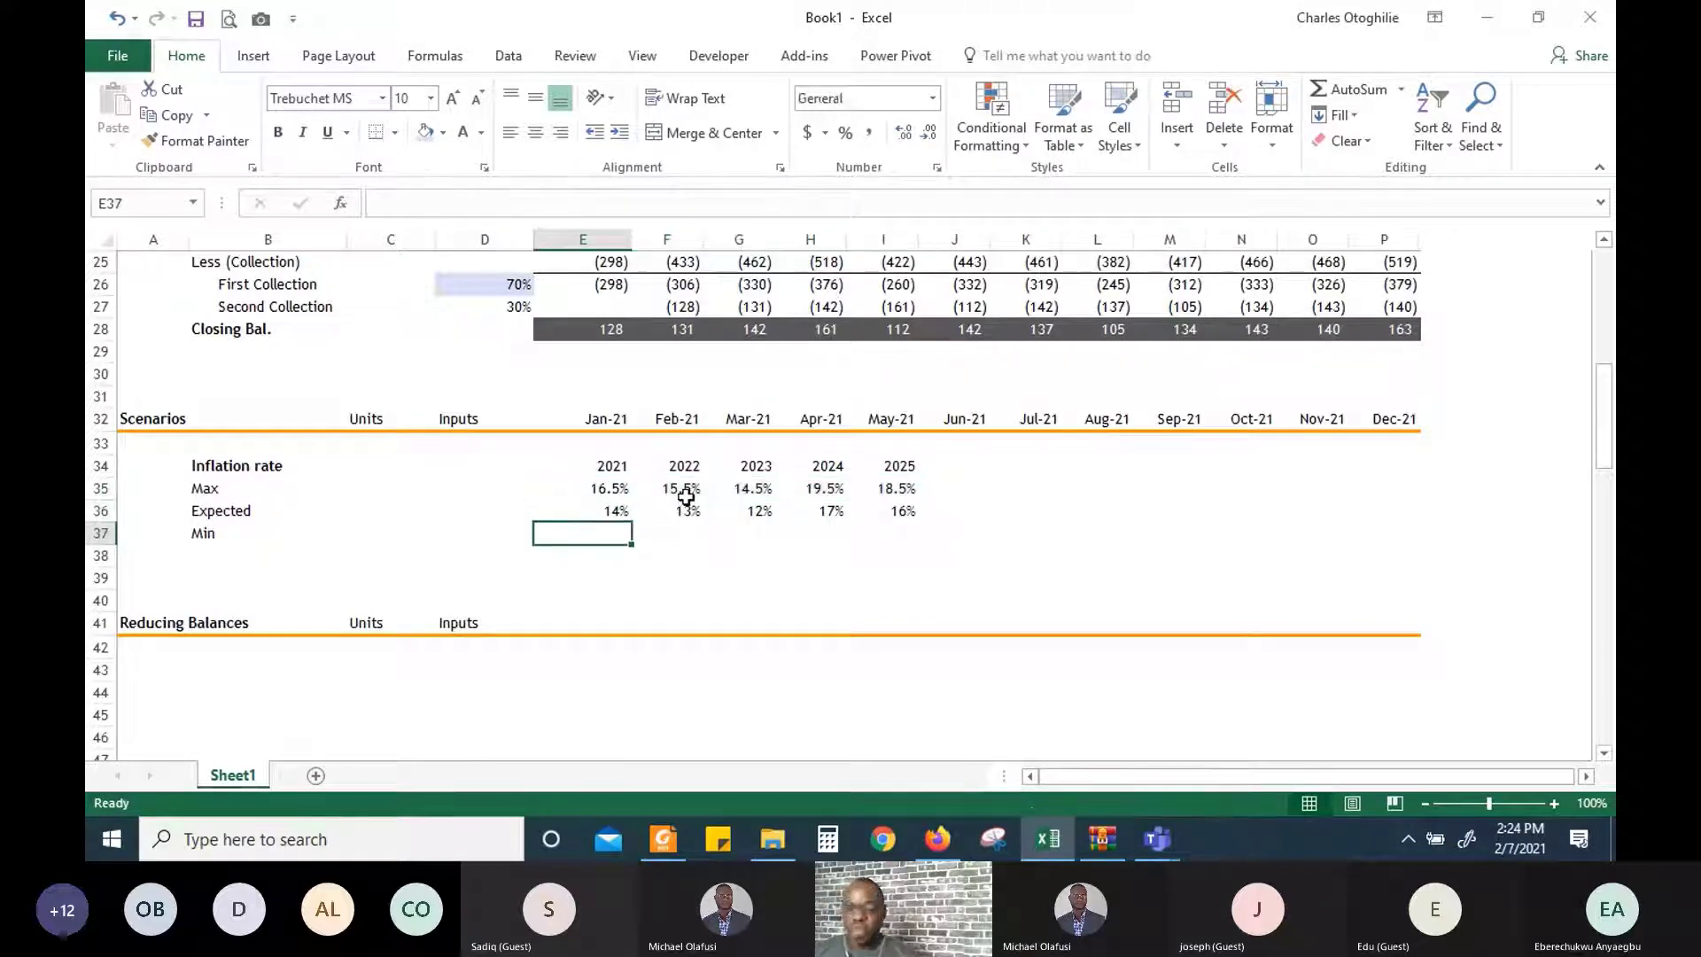
text(=)
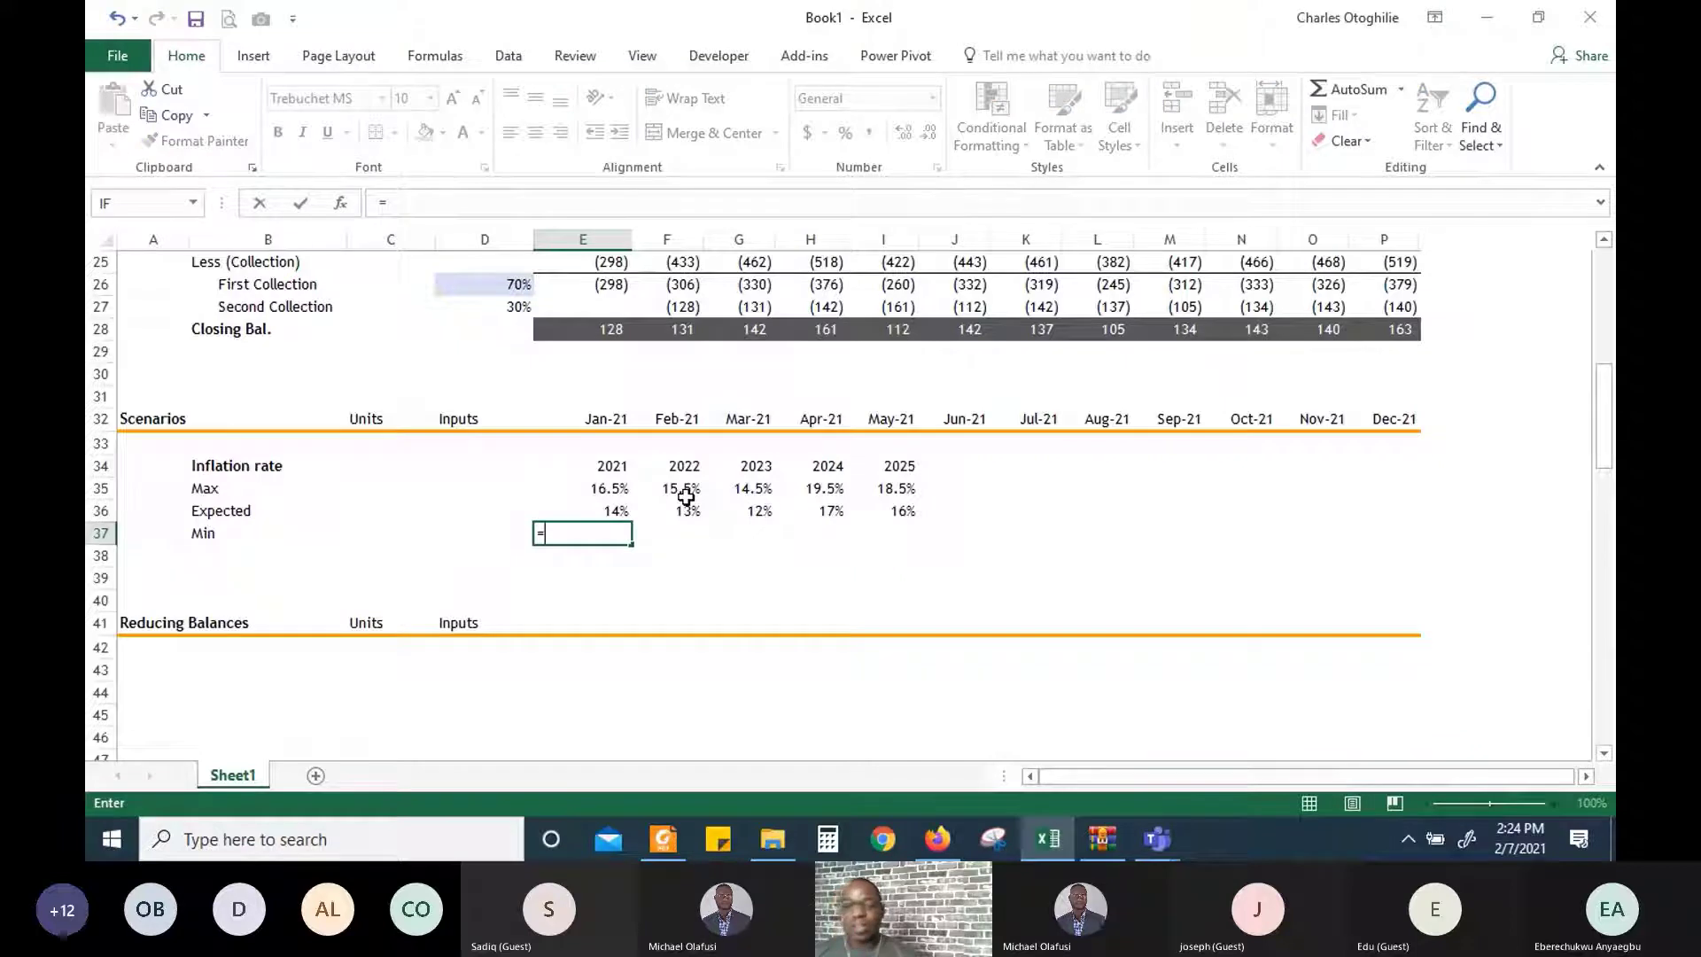
key(Up)
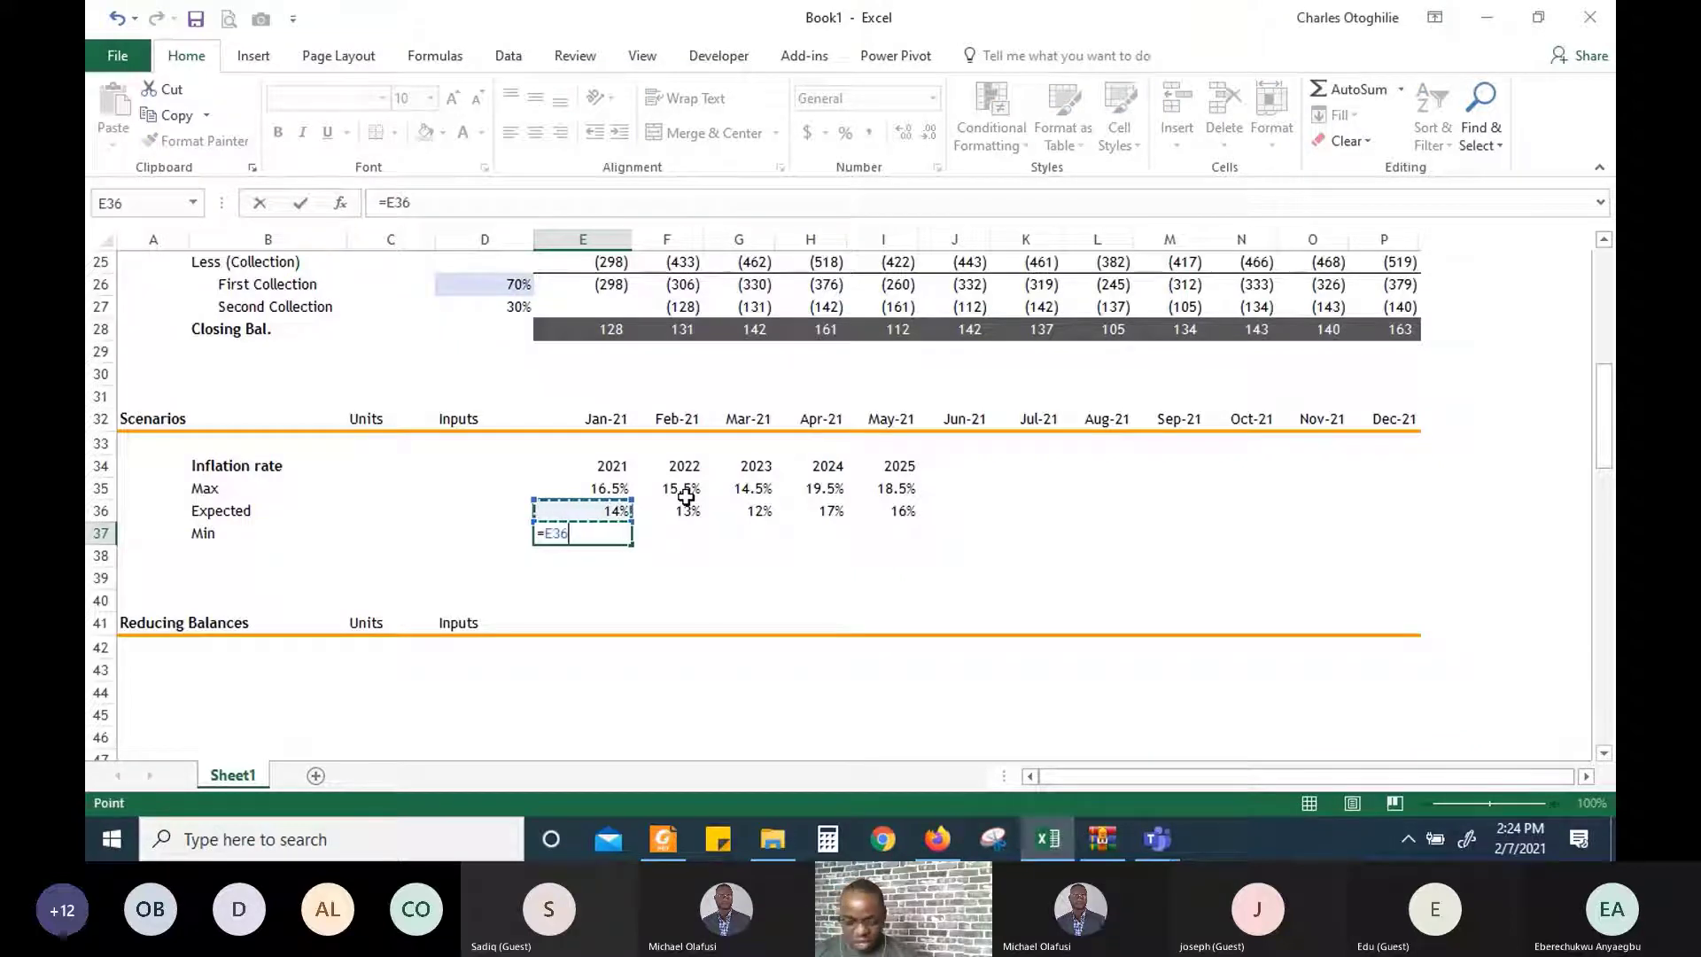
text(-1%)
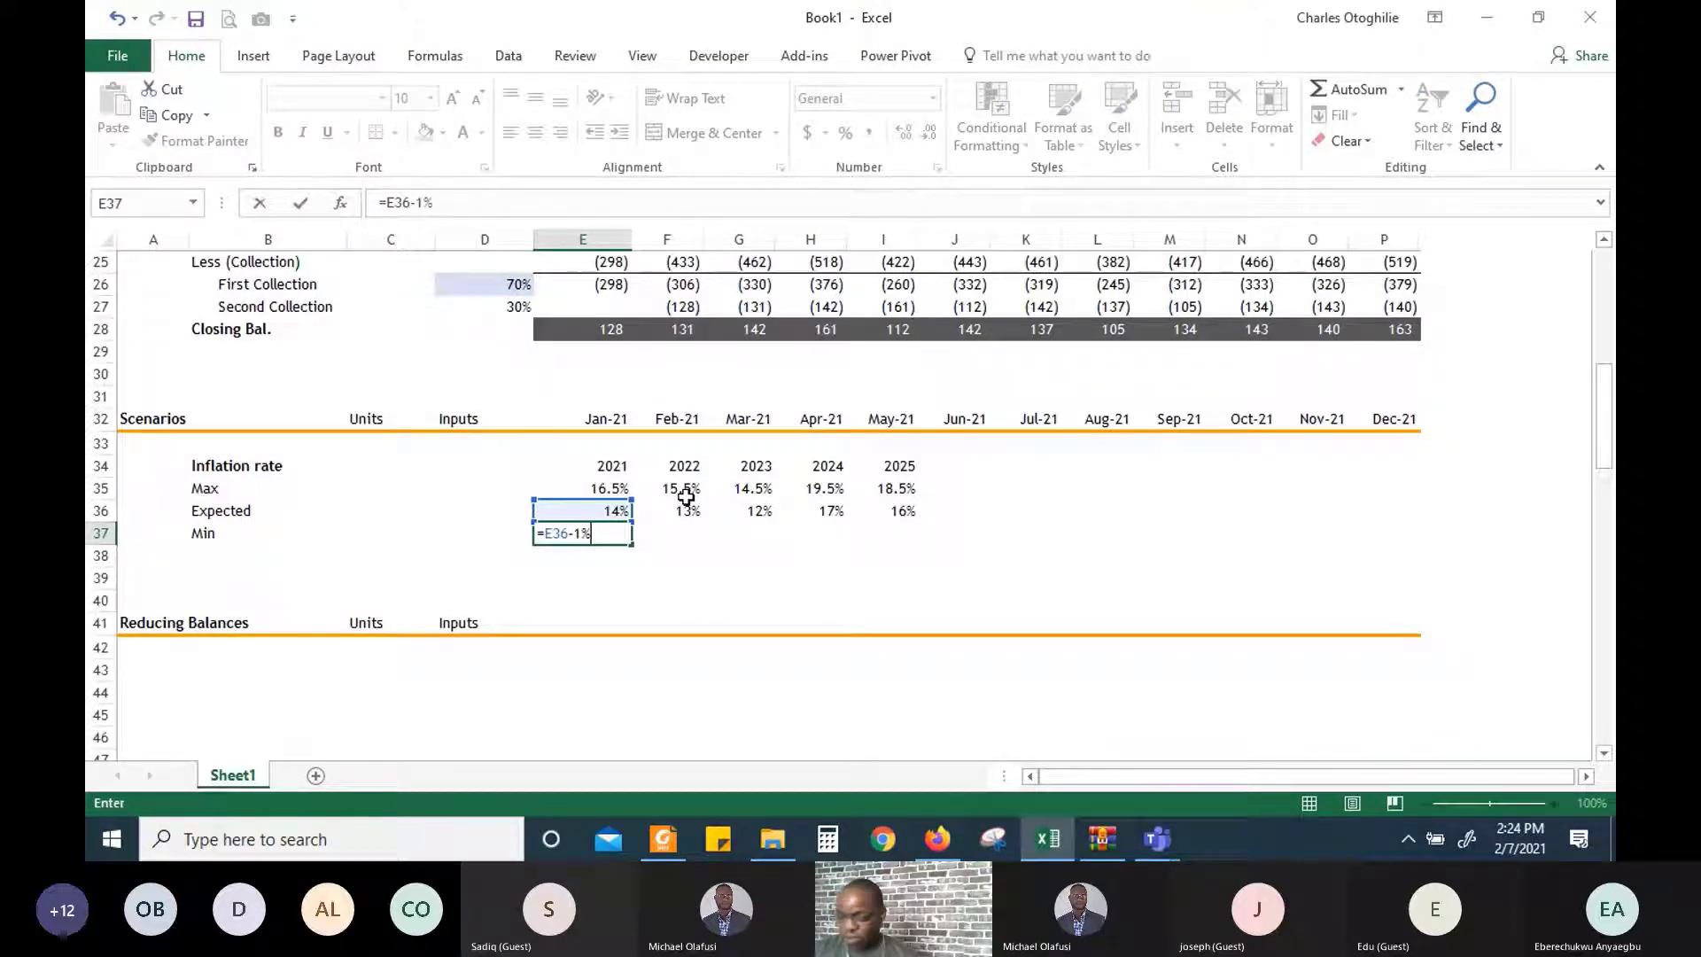
key(Return)
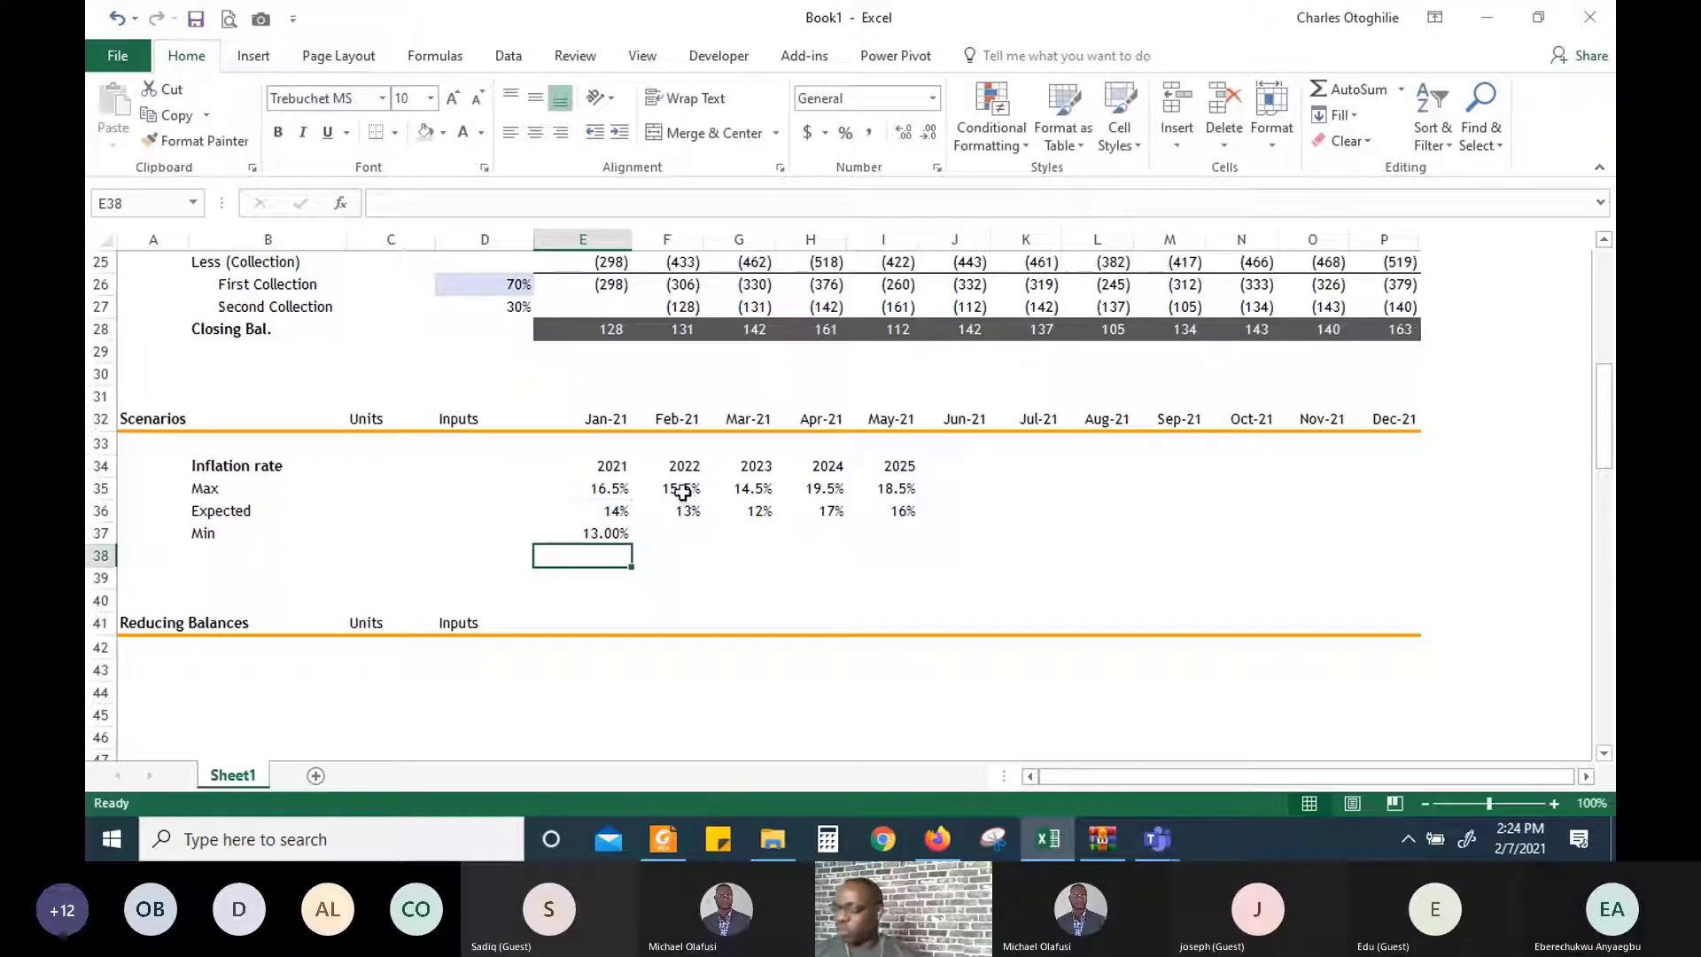
Format the 2021 Min rate in E37 as a percentage with one decimal place
click(607, 534)
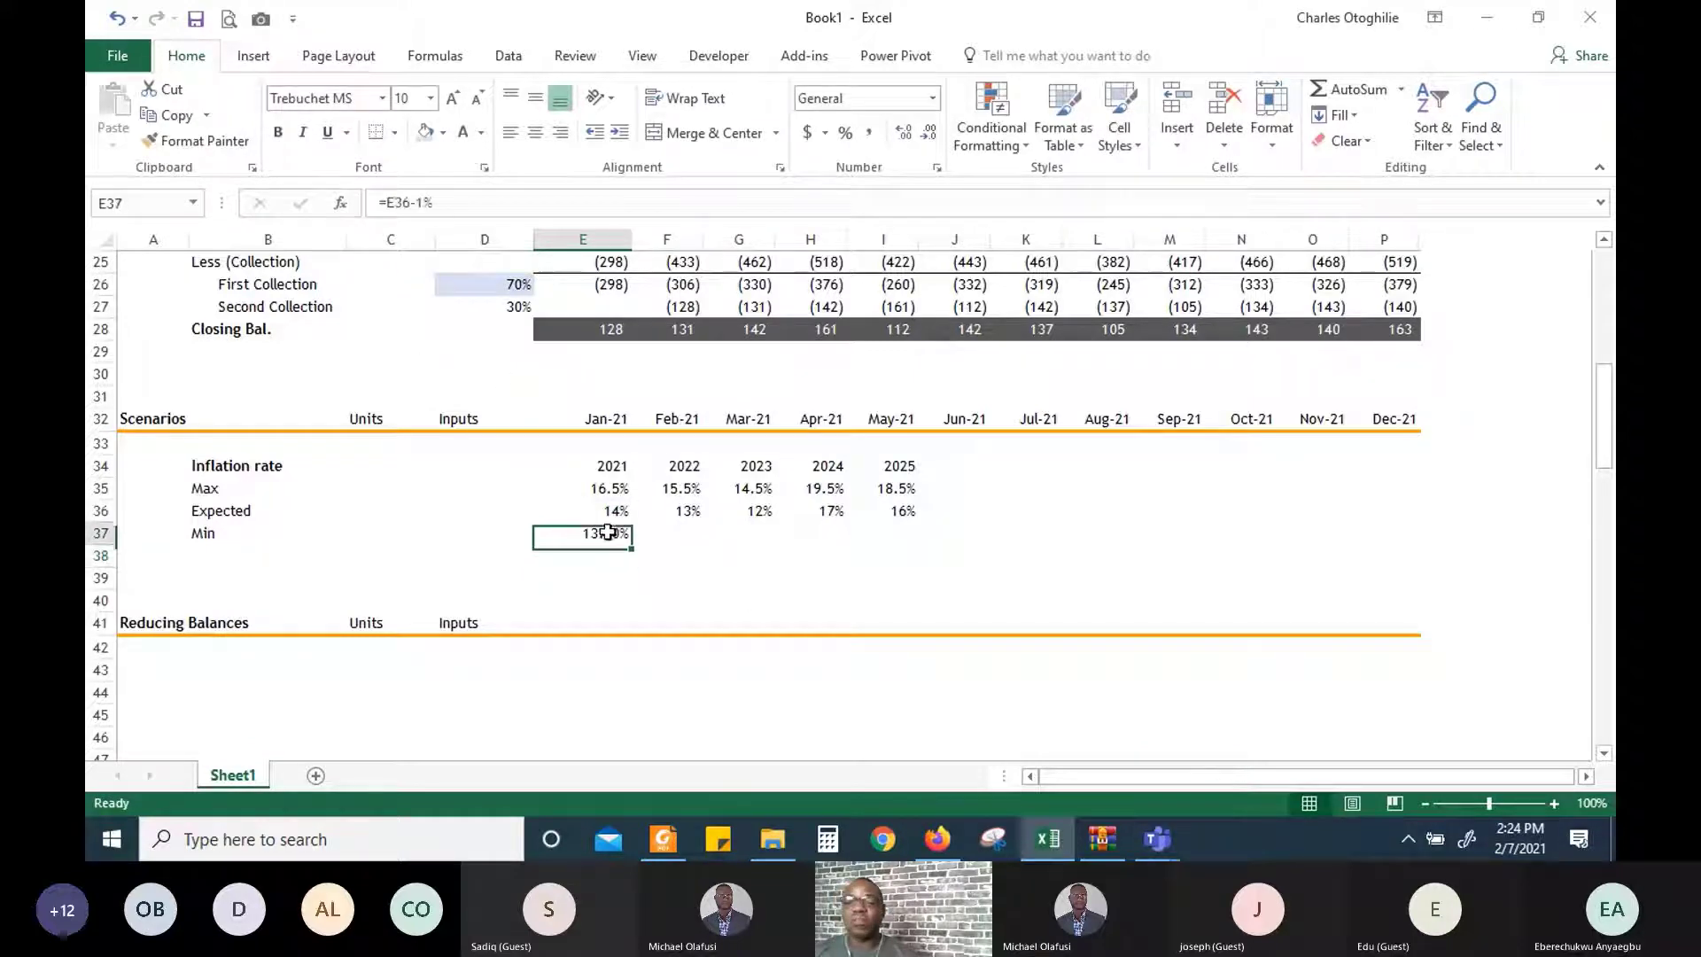
click(869, 132)
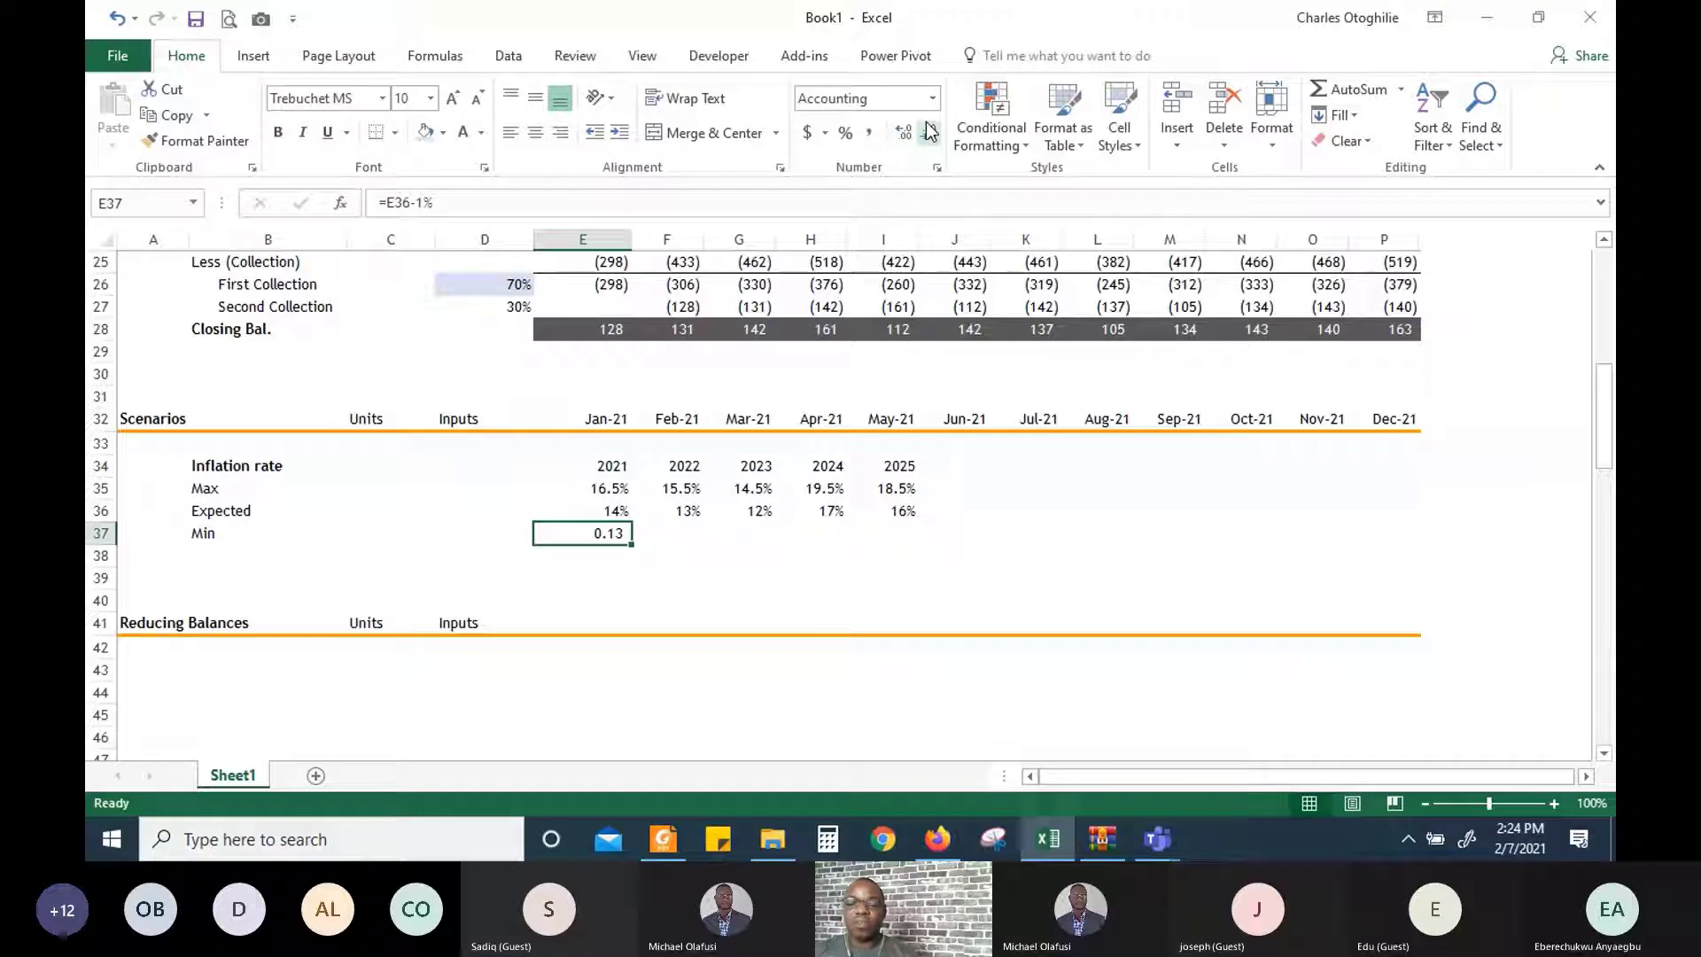
click(846, 135)
click(912, 137)
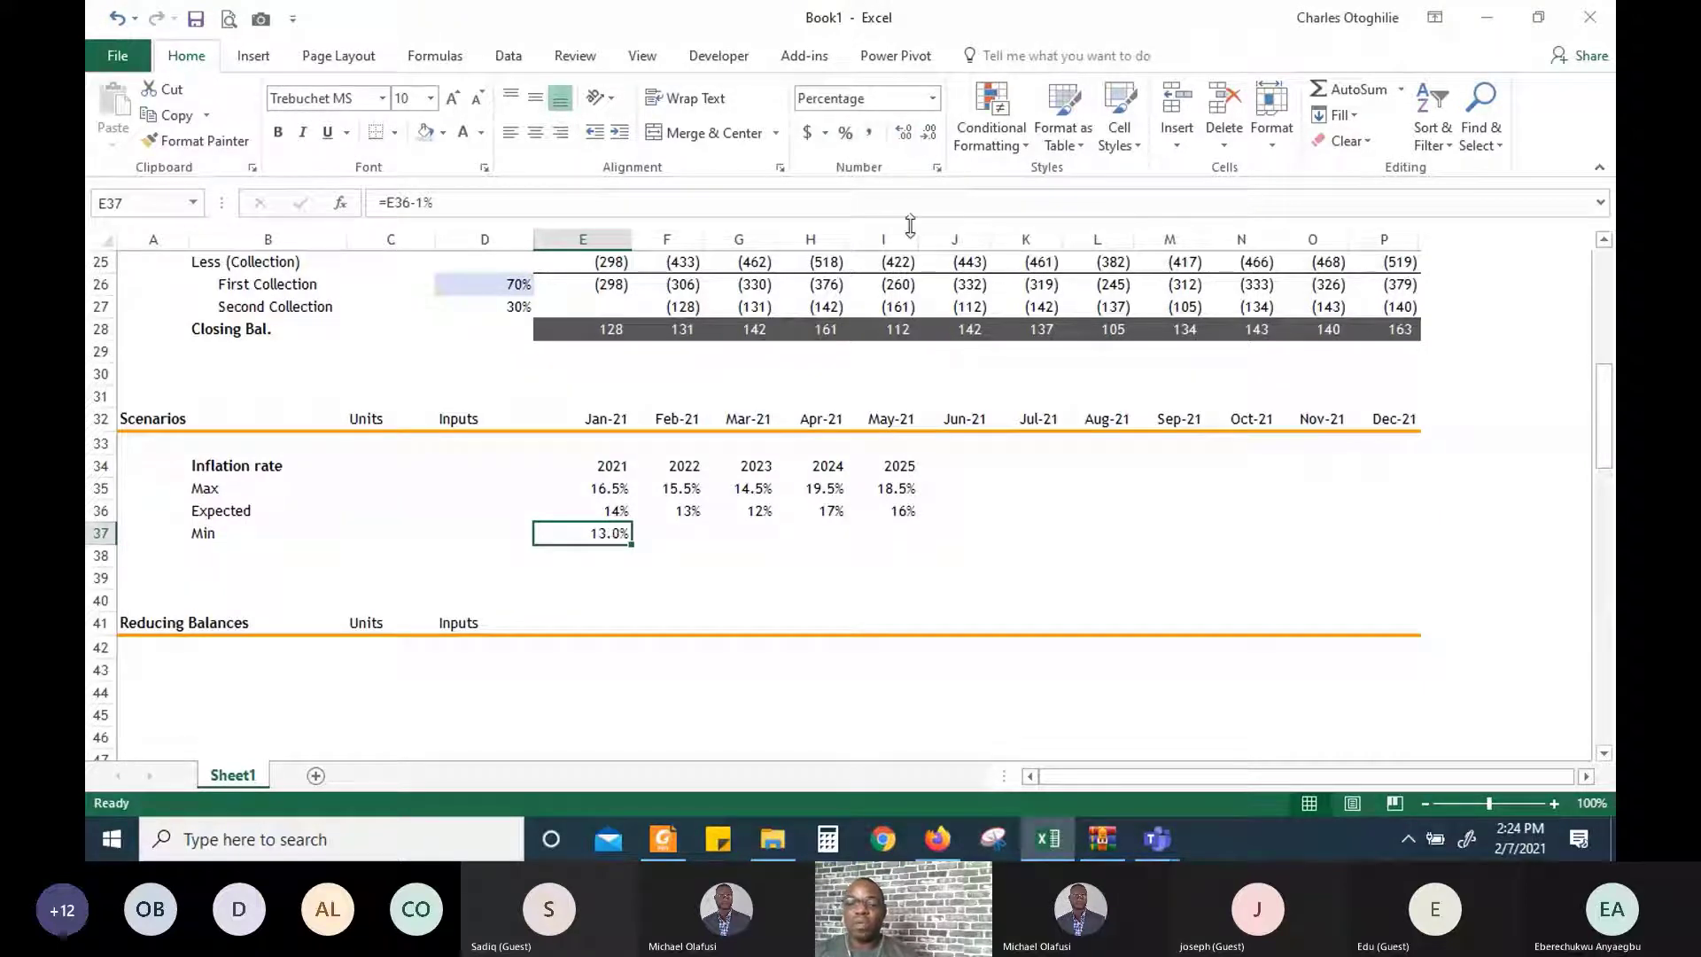
Fill the Min rate formula from E37 across through I37 for 2022 to 2025
key(shift+Right)
key(shift+Right)
key(shift+Right)
key(shift+Right)
key(shift+Right)
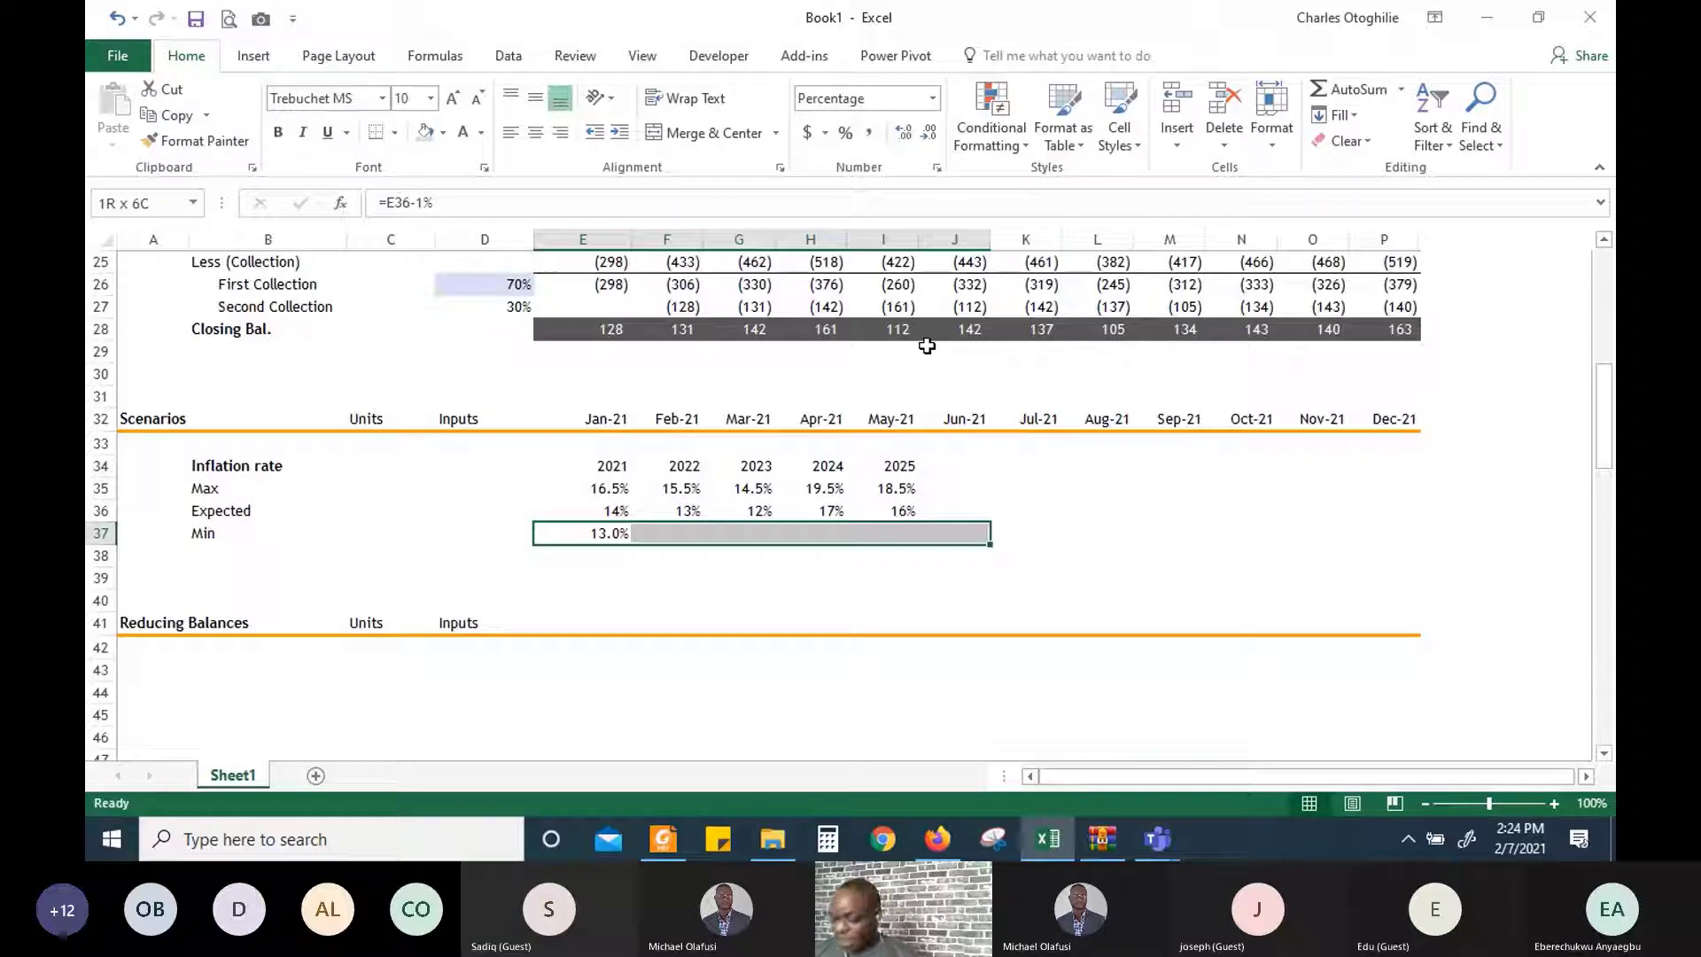
key(shift+Left)
key(ctrl+r)
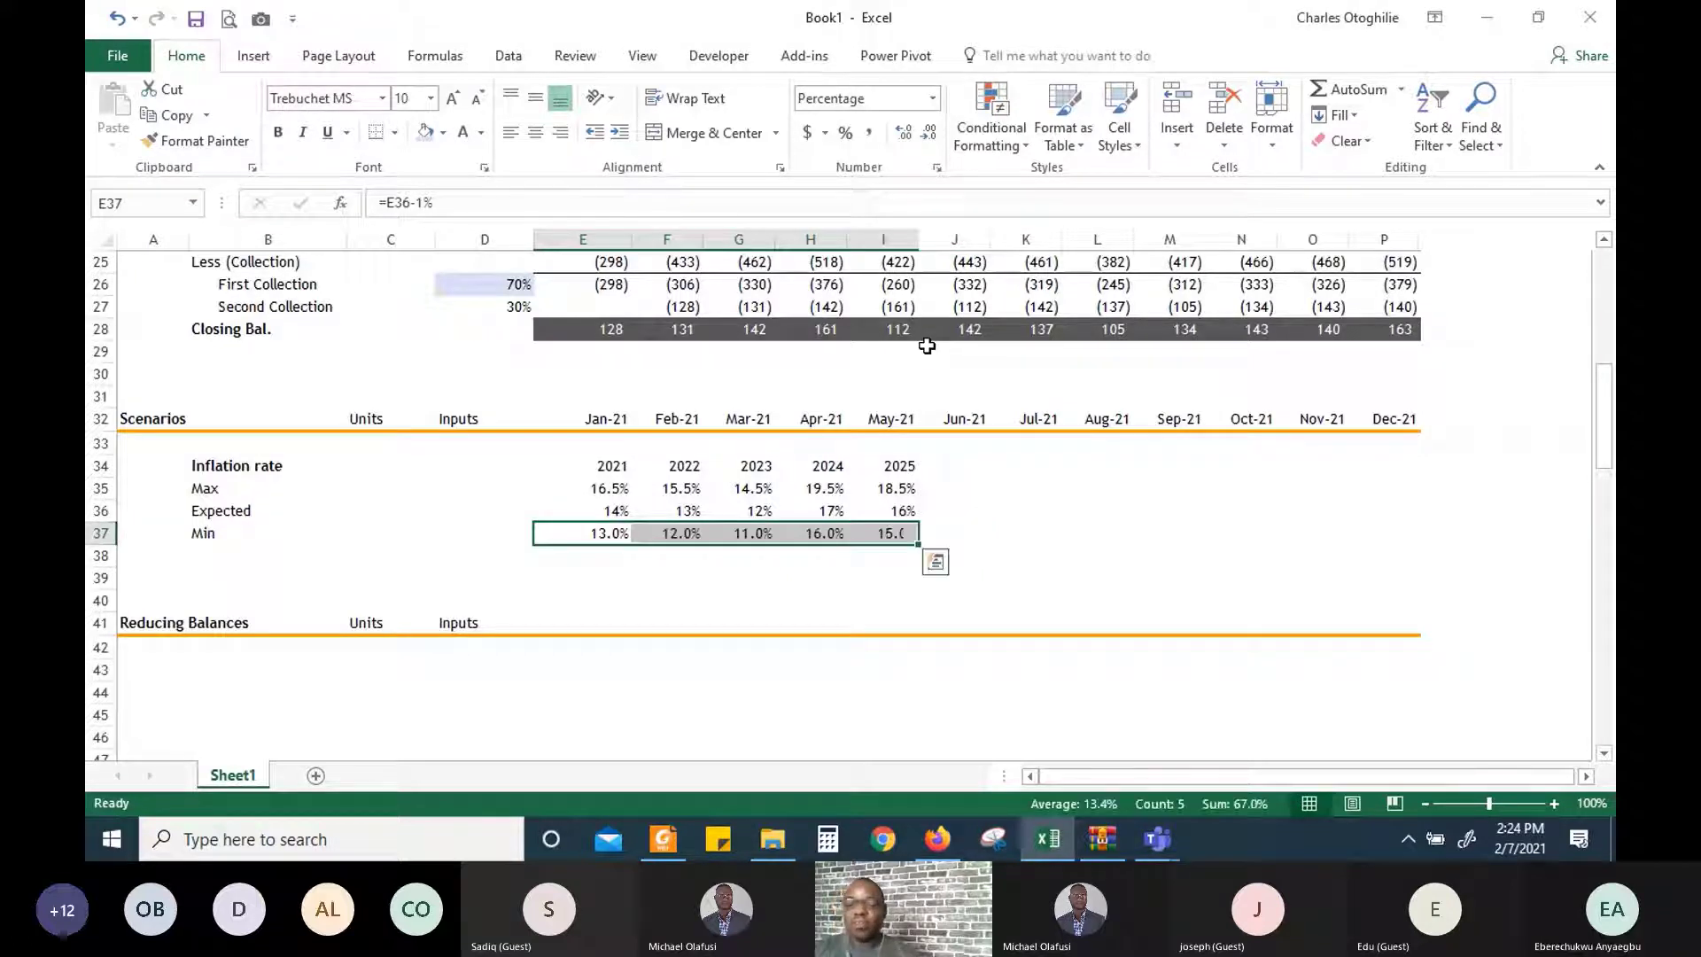
Format the Expected inflation rates in E36:I36 to show one decimal place
key(Up)
key(Up)
key(Up)
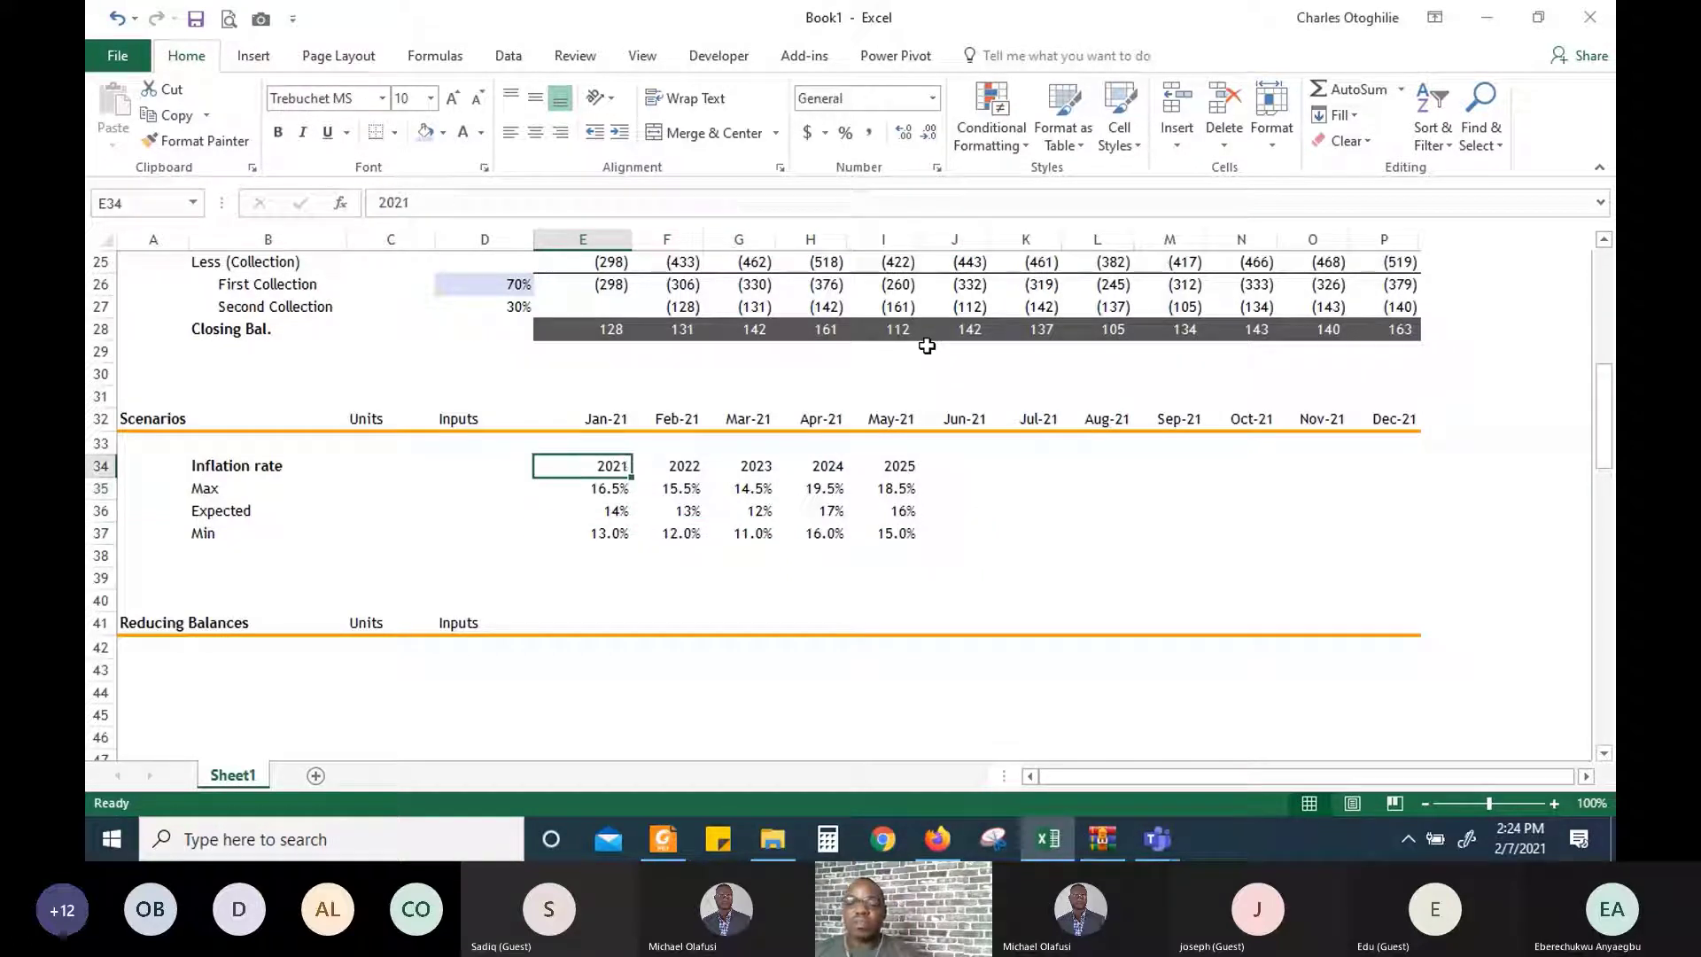
key(shift+Right)
key(Down)
key(Down)
key(shift+Right)
key(shift+Right)
key(shift+Right)
key(shift+Right)
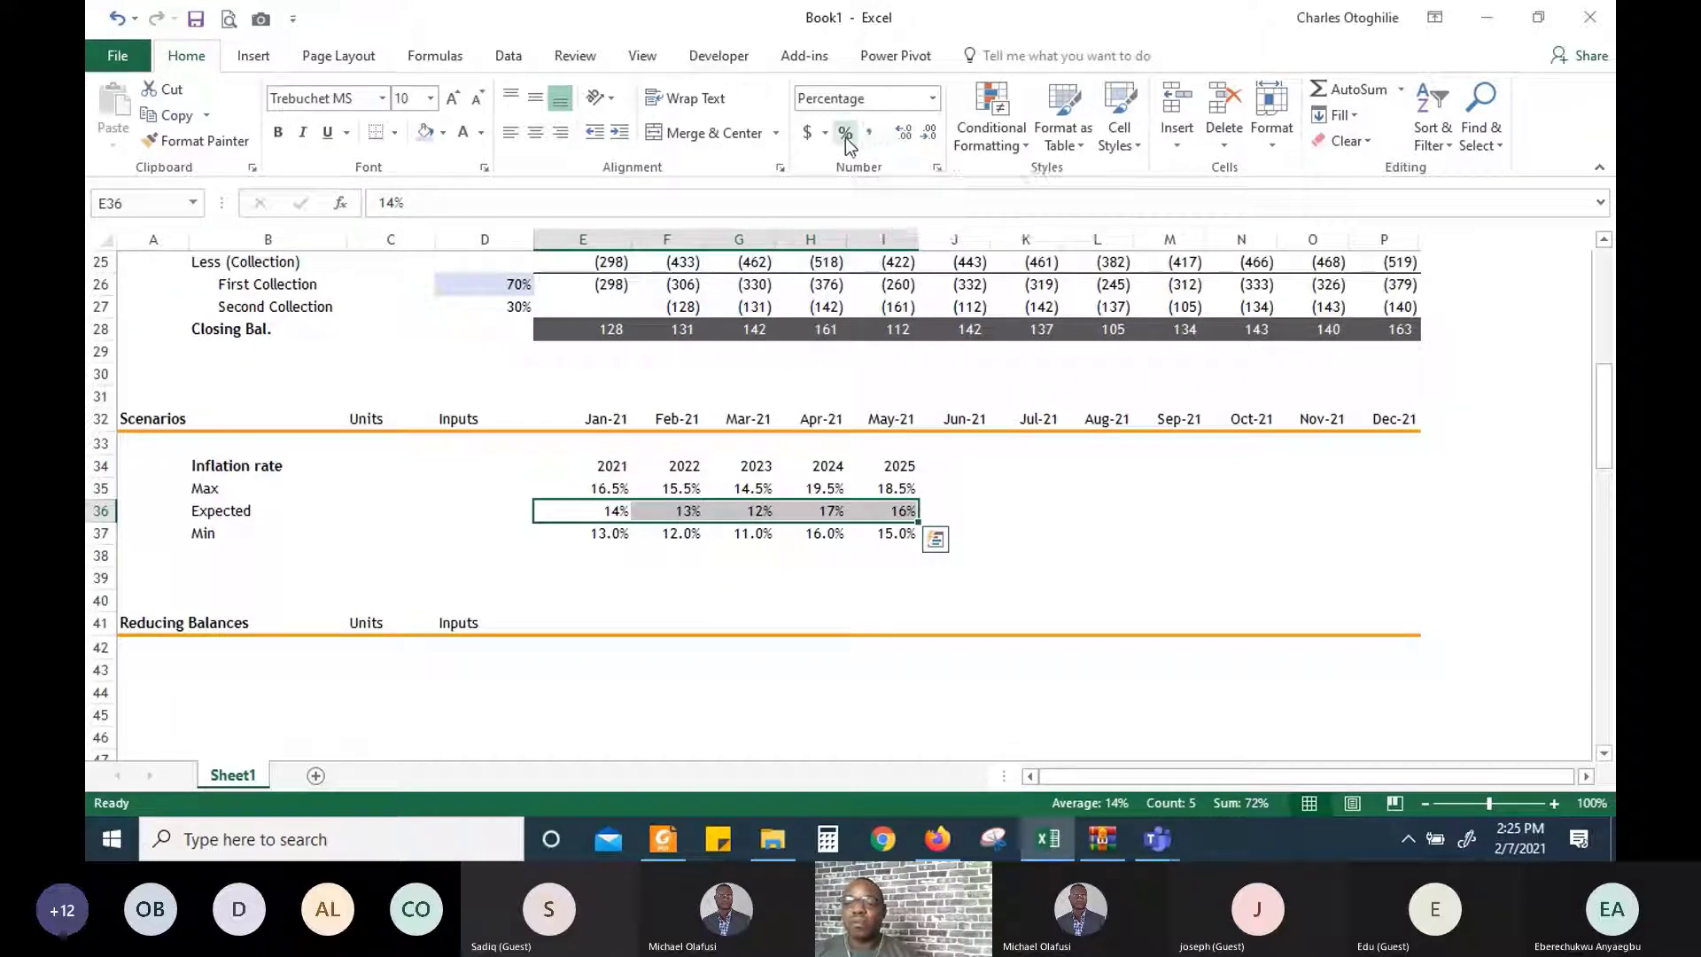
click(905, 133)
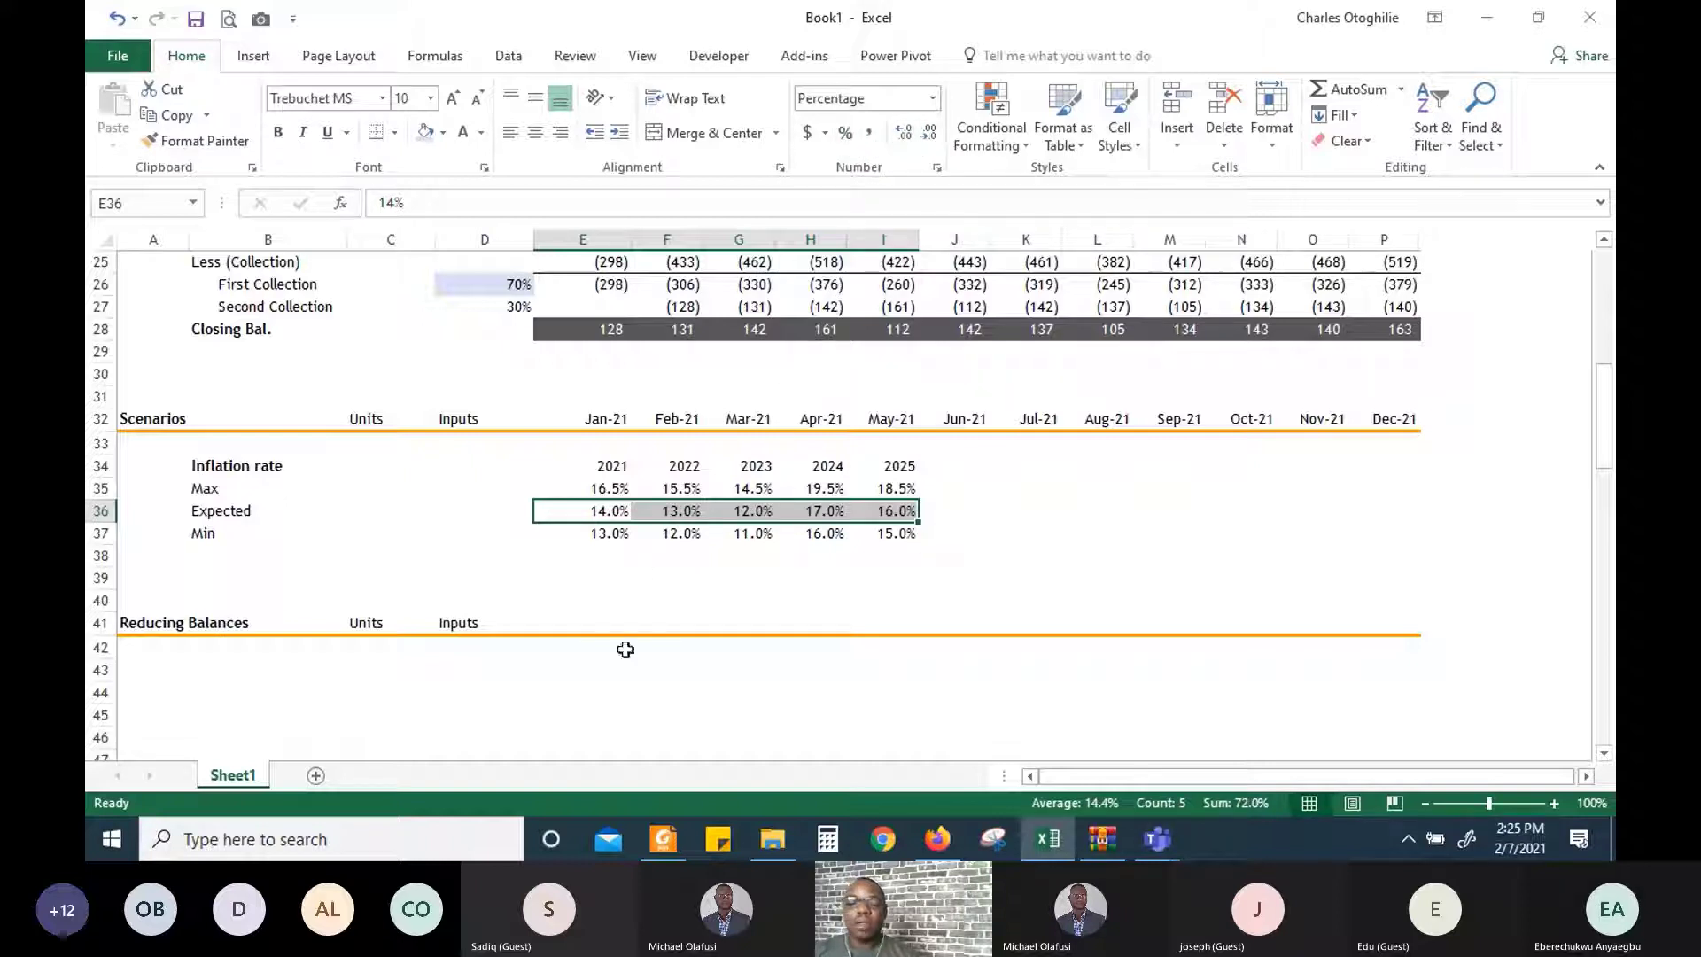
Insert two blank rows above the Max row in the Scenarios section
click(240, 466)
click(253, 551)
click(232, 489)
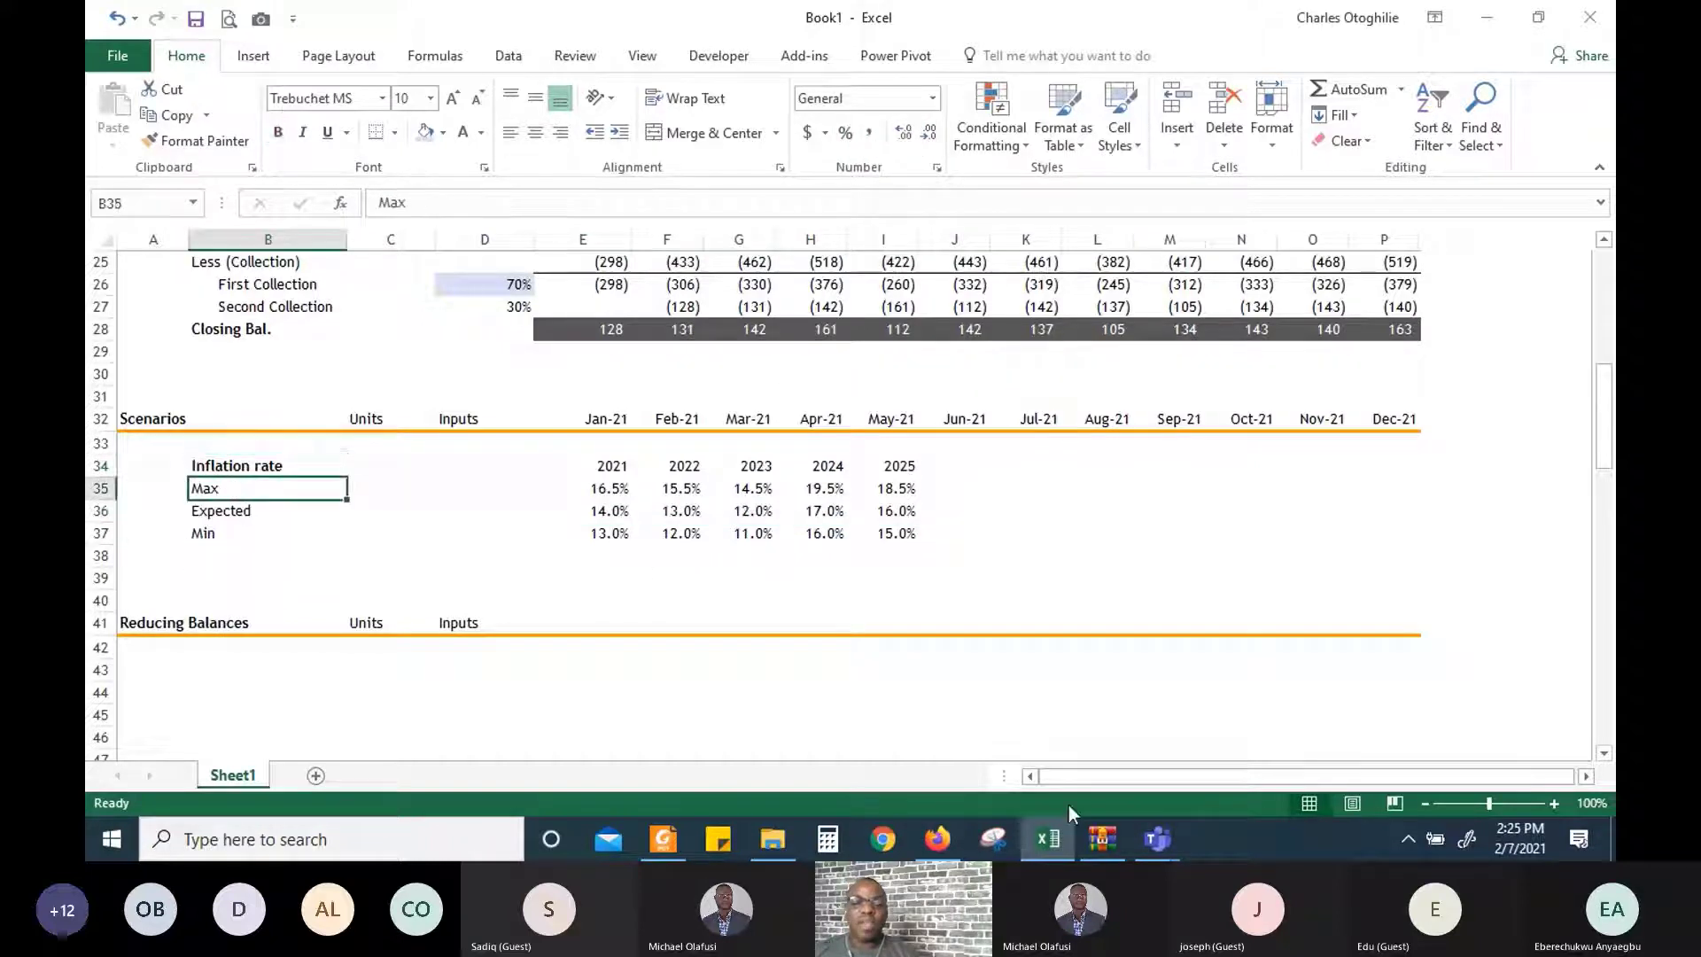
key(shift+space)
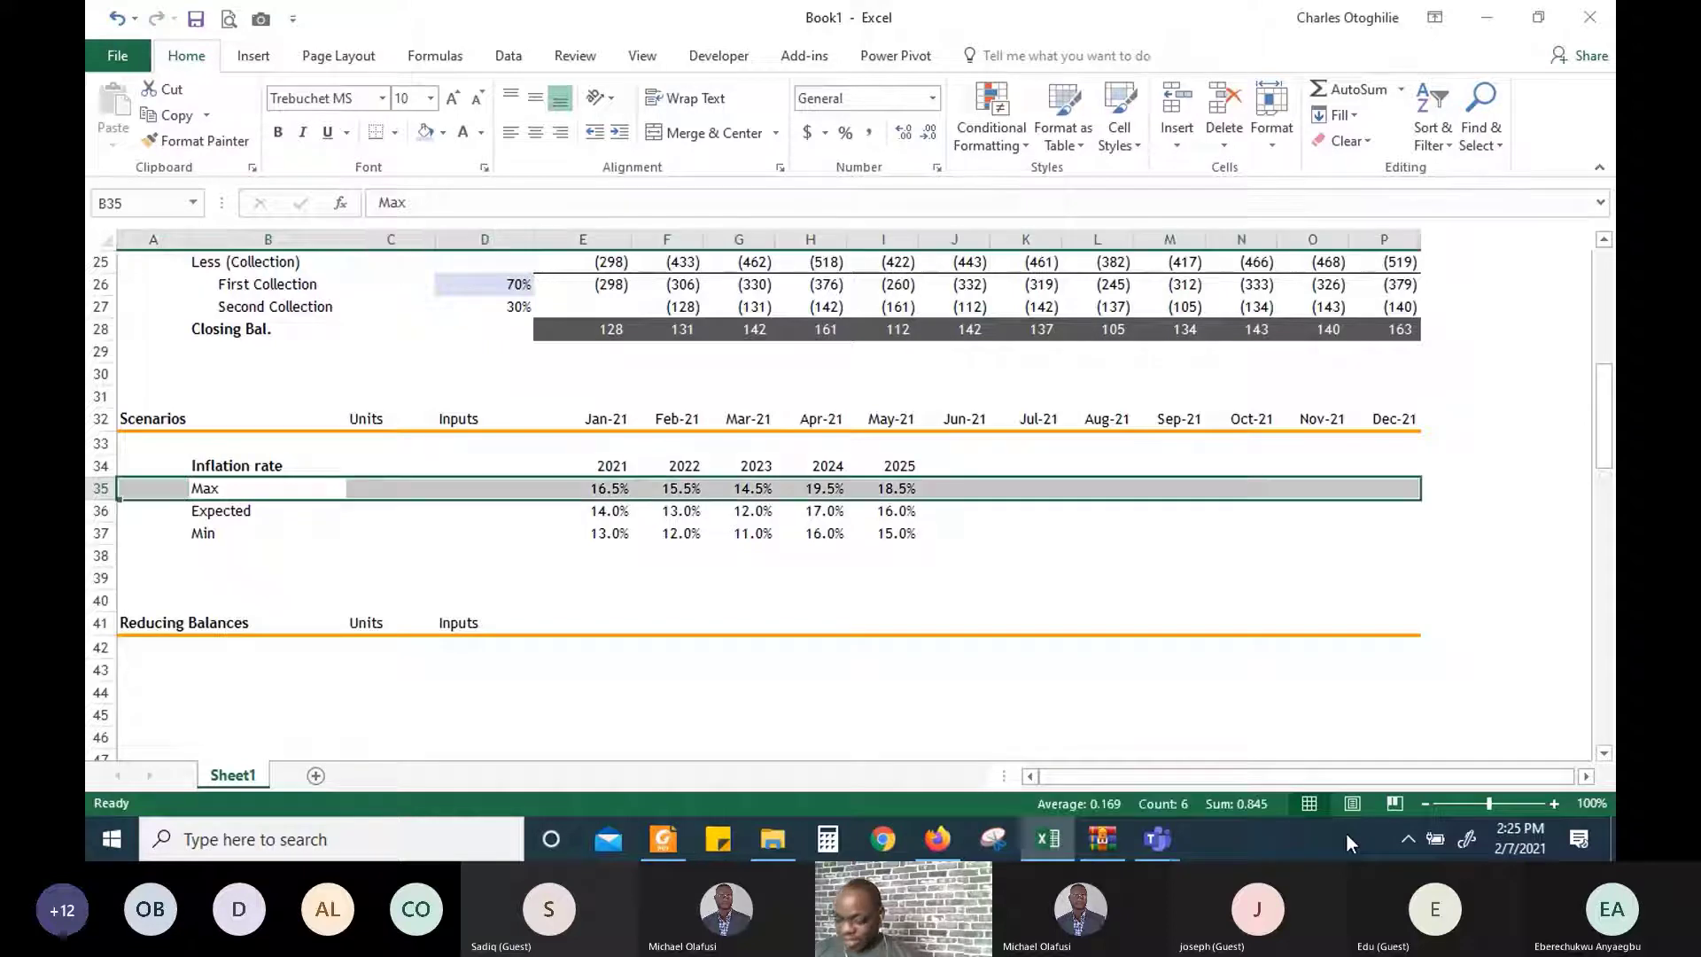
key(ctrl+shift+plus)
key(ctrl+shift+plus)
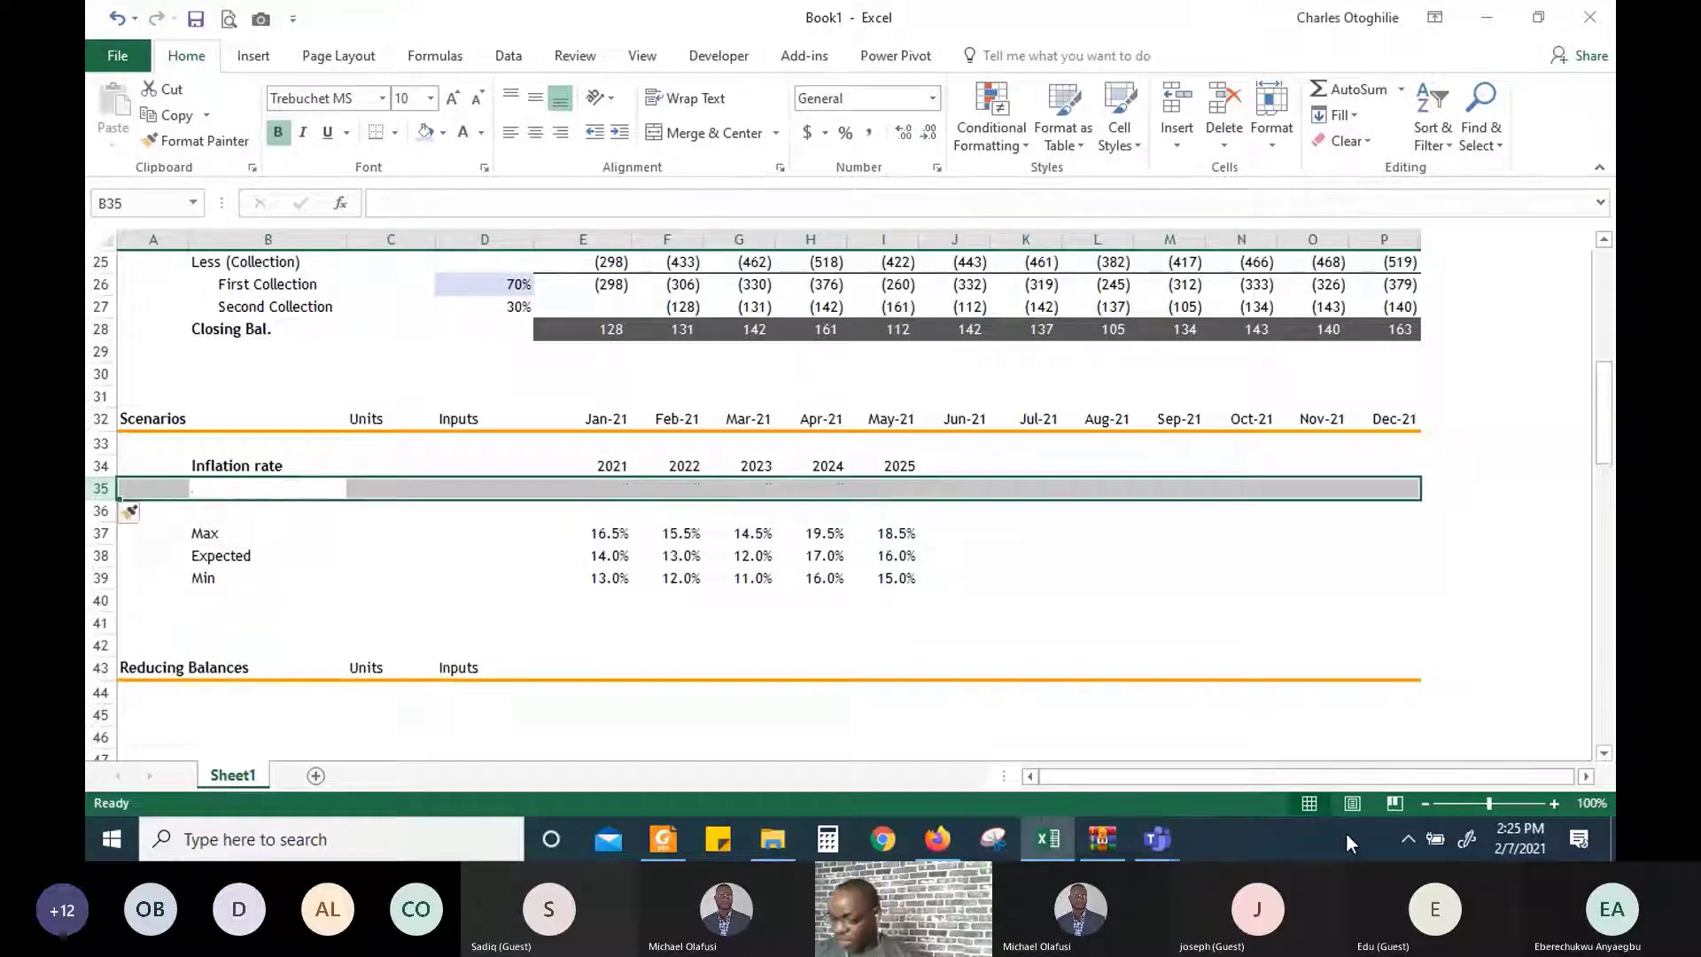
Enter the label "Applied Rate" in B36, directly above the Max row
key(Down)
key(Down)
key(Up)
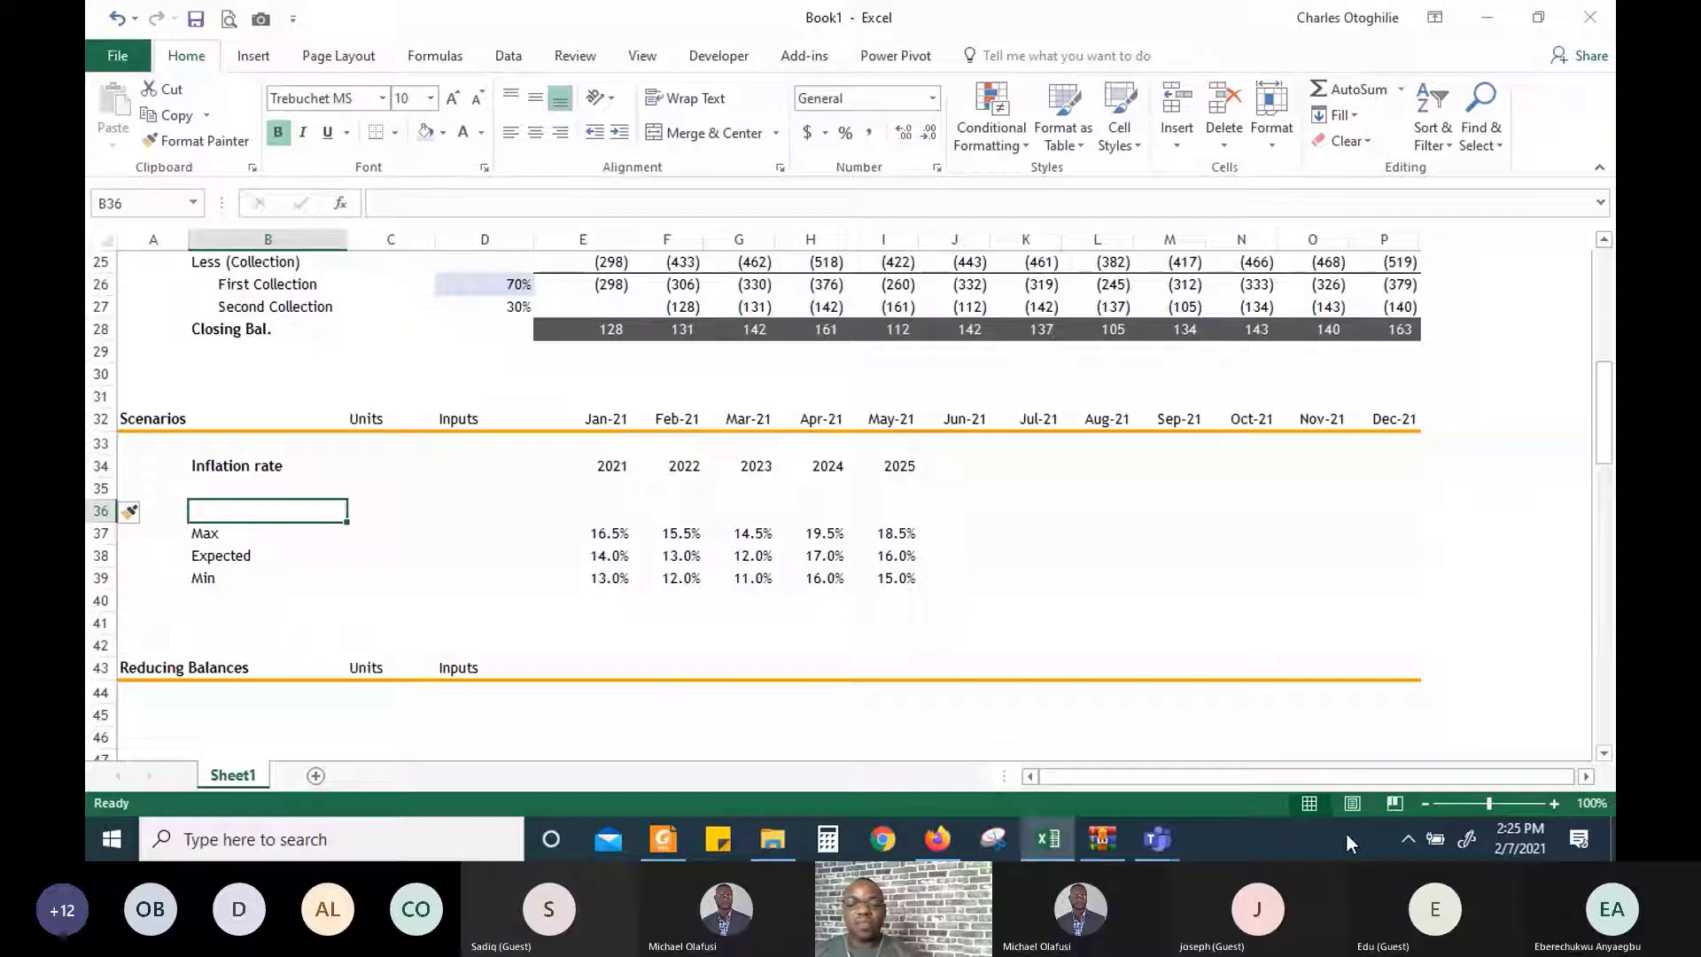
text(Applied Rate)
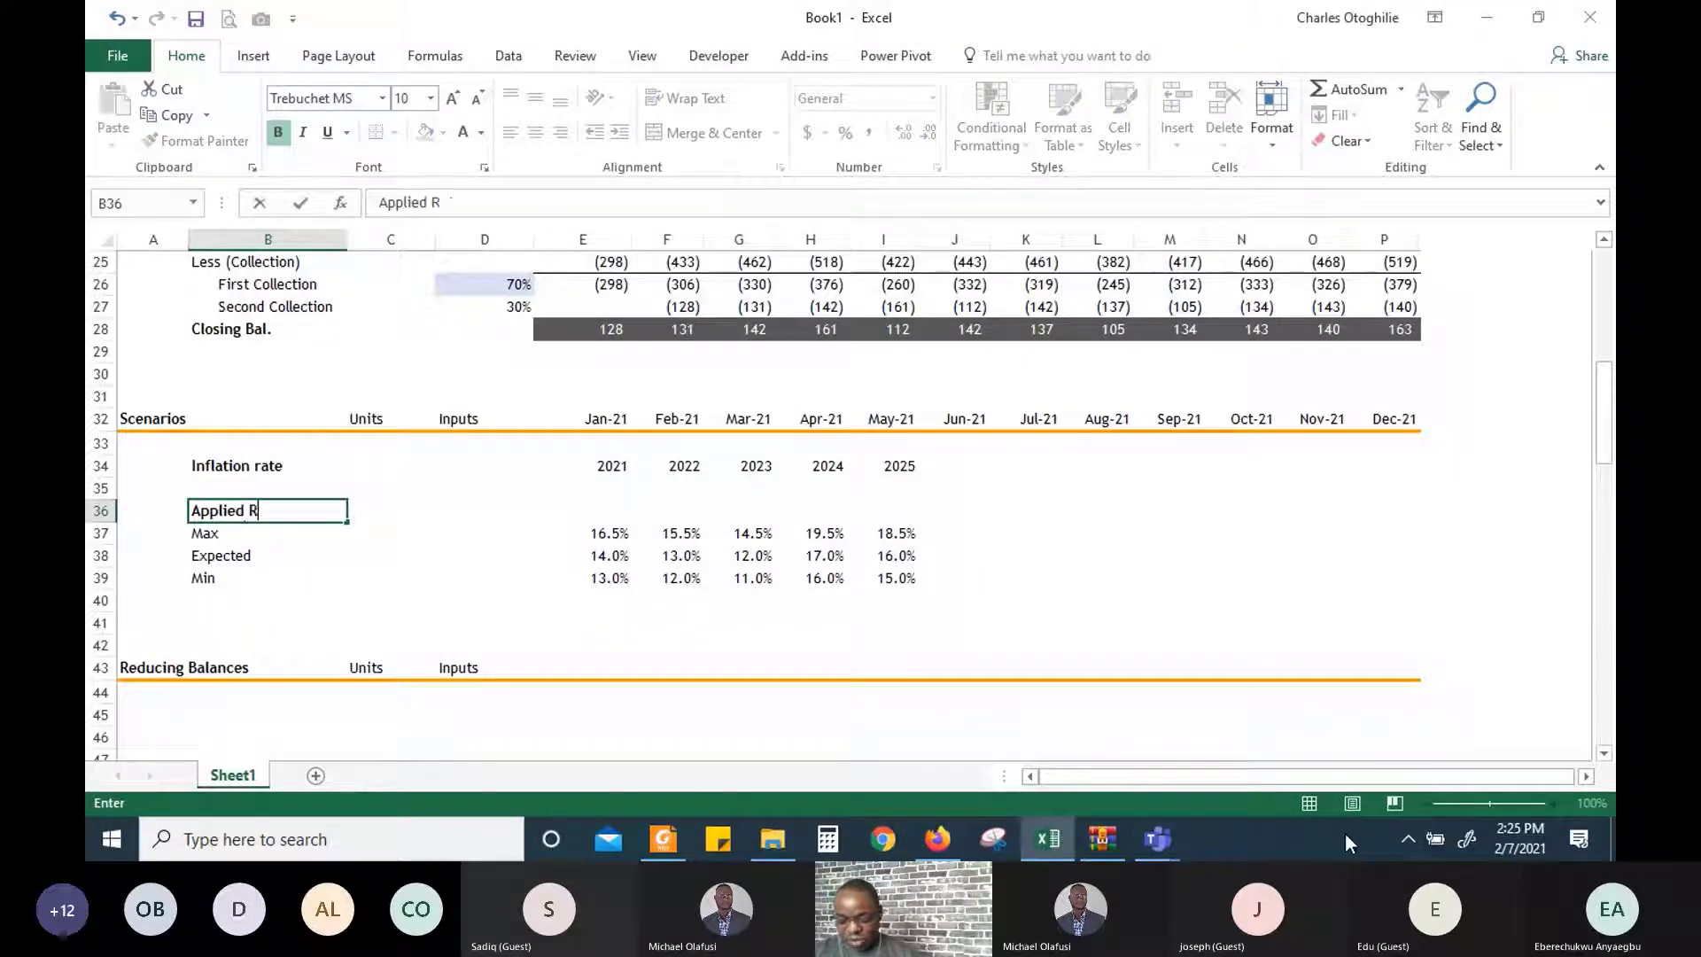
key(Return)
Apply bold formatting to the empty Applied Rate cells E36:I36 for 2021 to 2025
key(Up)
key(Right)
key(Right)
key(Right)
key(Right)
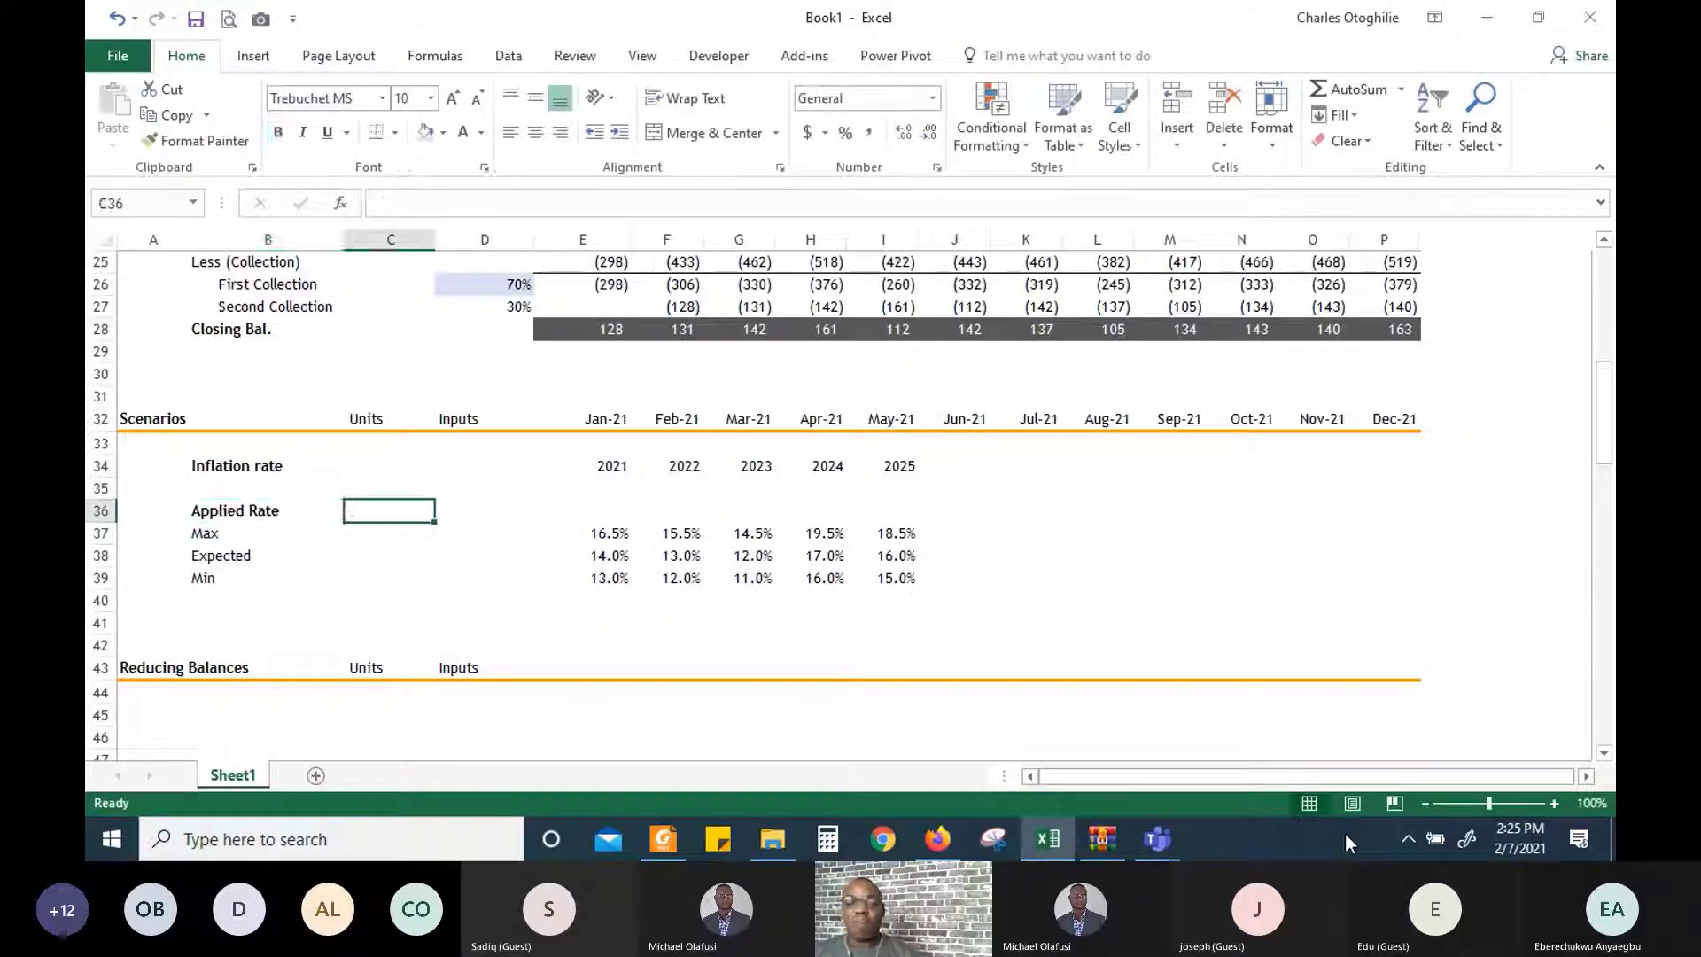
key(Left)
key(Left)
key(Right)
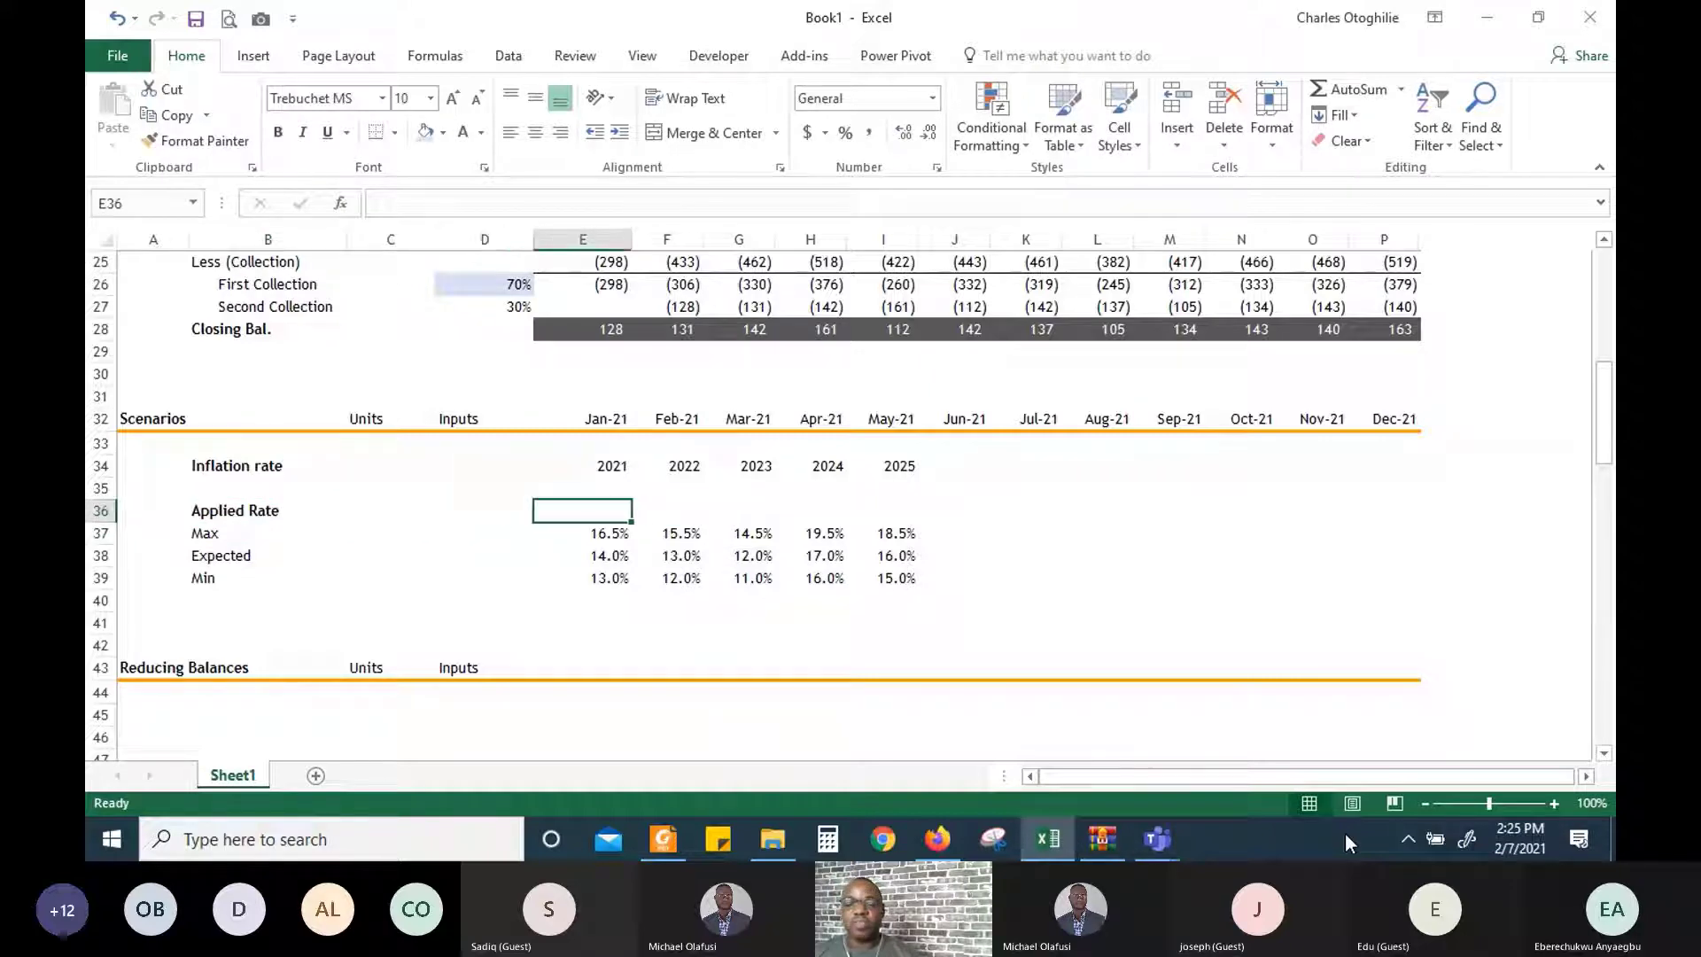
key(shift+Right)
key(shift+Right)
key(shift+Right)
key(shift+Right)
key(ctrl+b)
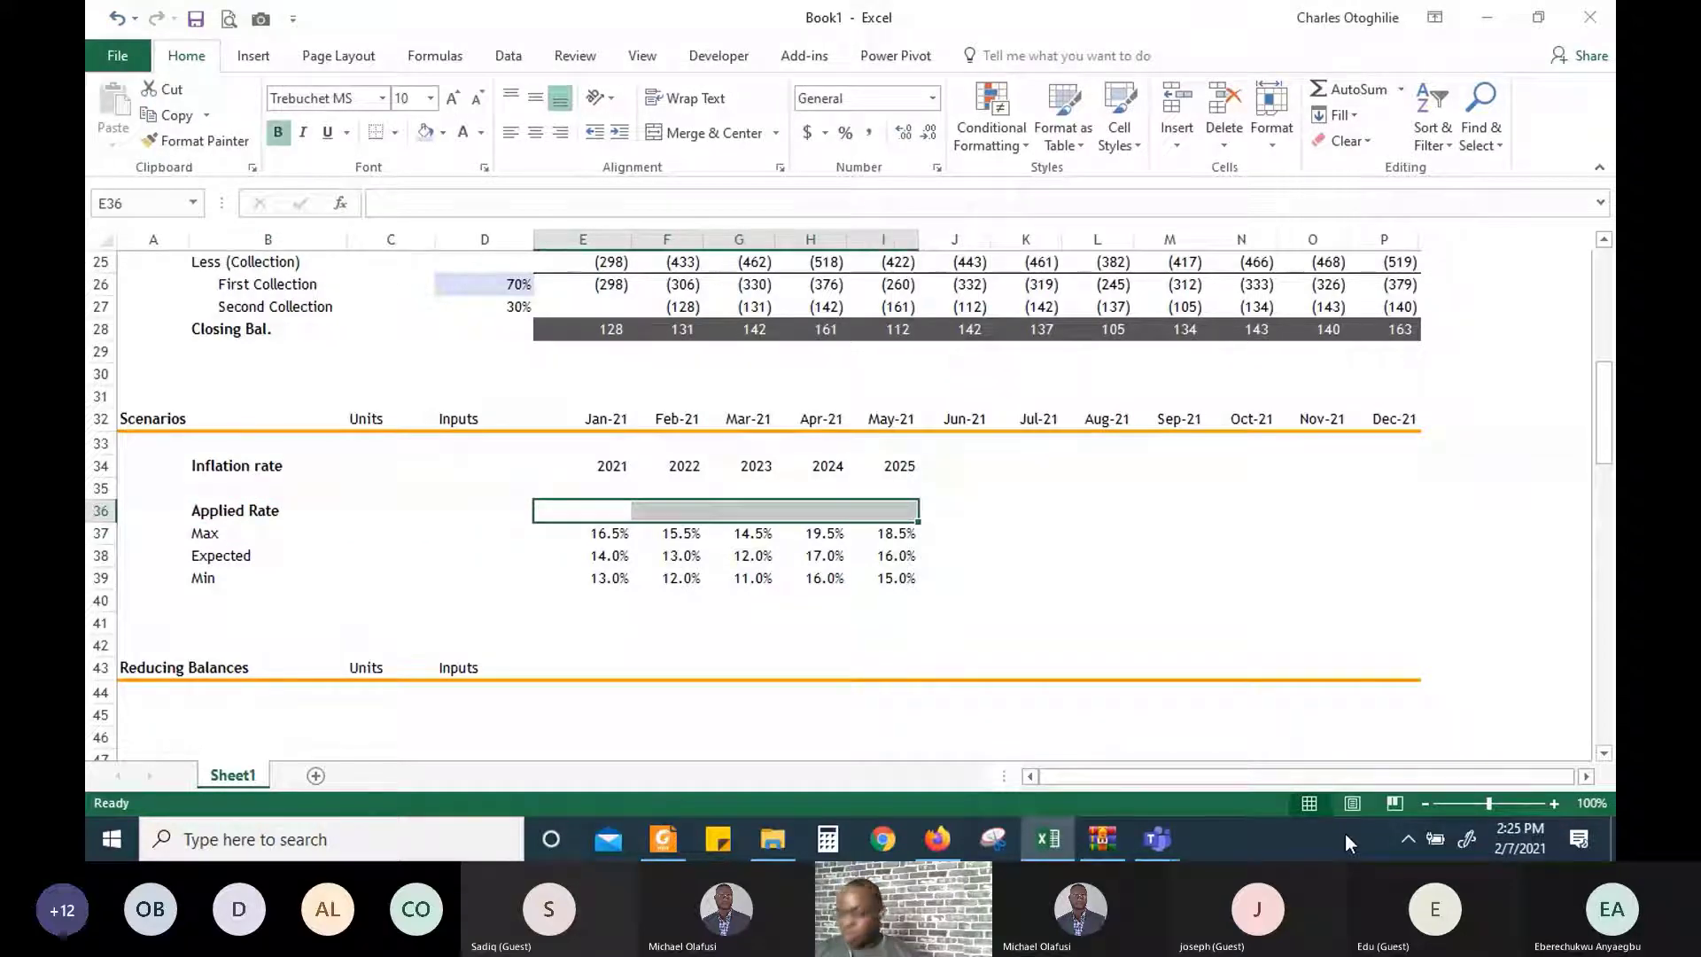
key(Down)
key(Down)
key(Up)
key(Up)
key(Down)
key(Down)
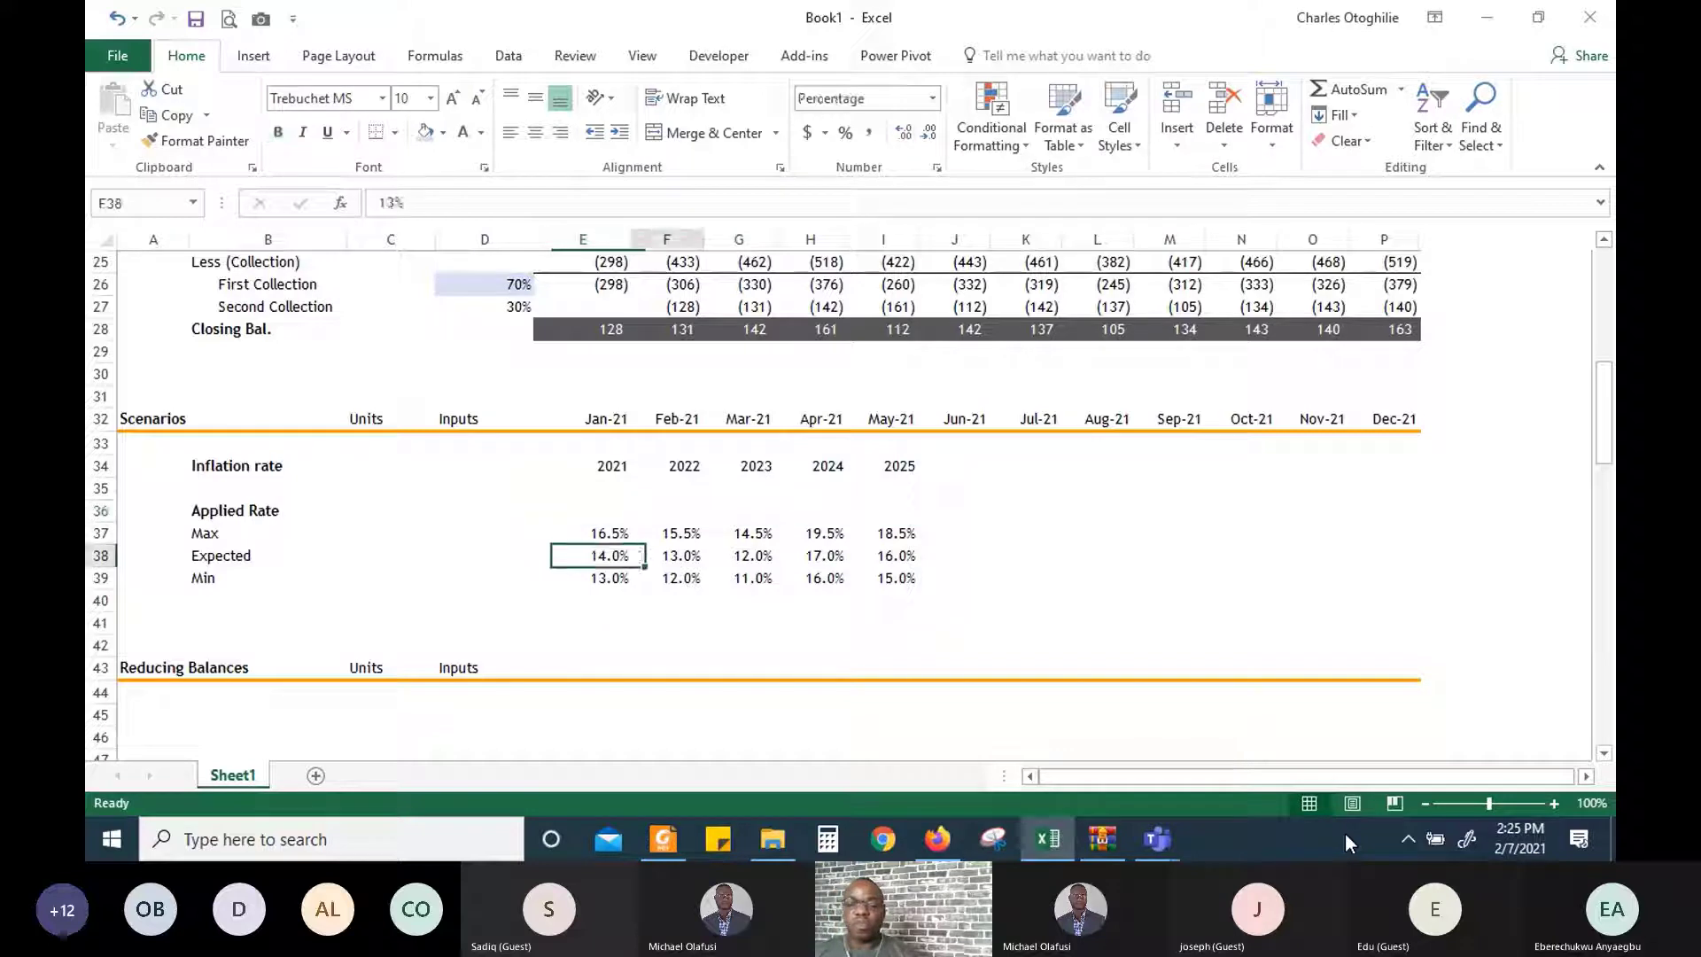
key(Right)
key(Up)
key(Down)
key(Up)
key(Left)
key(Up)
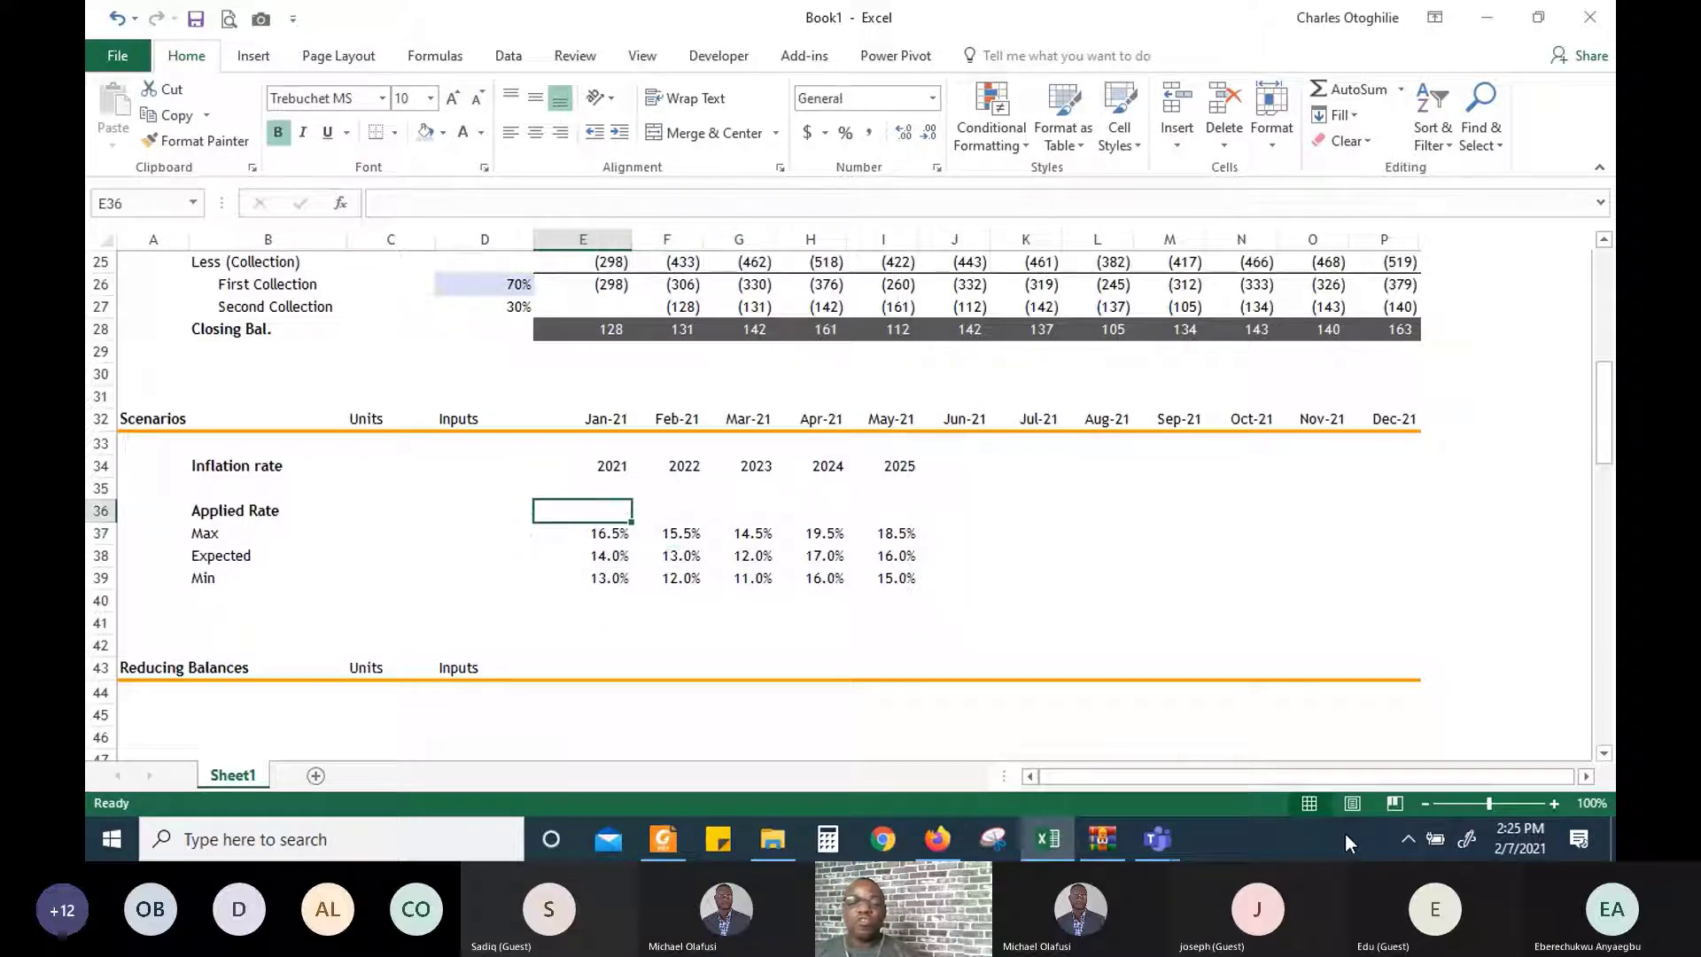
key(Down)
key(Down)
key(Up)
key(Up)
Fill the Applied Rate input cell D36 with the standard light green color
key(Left)
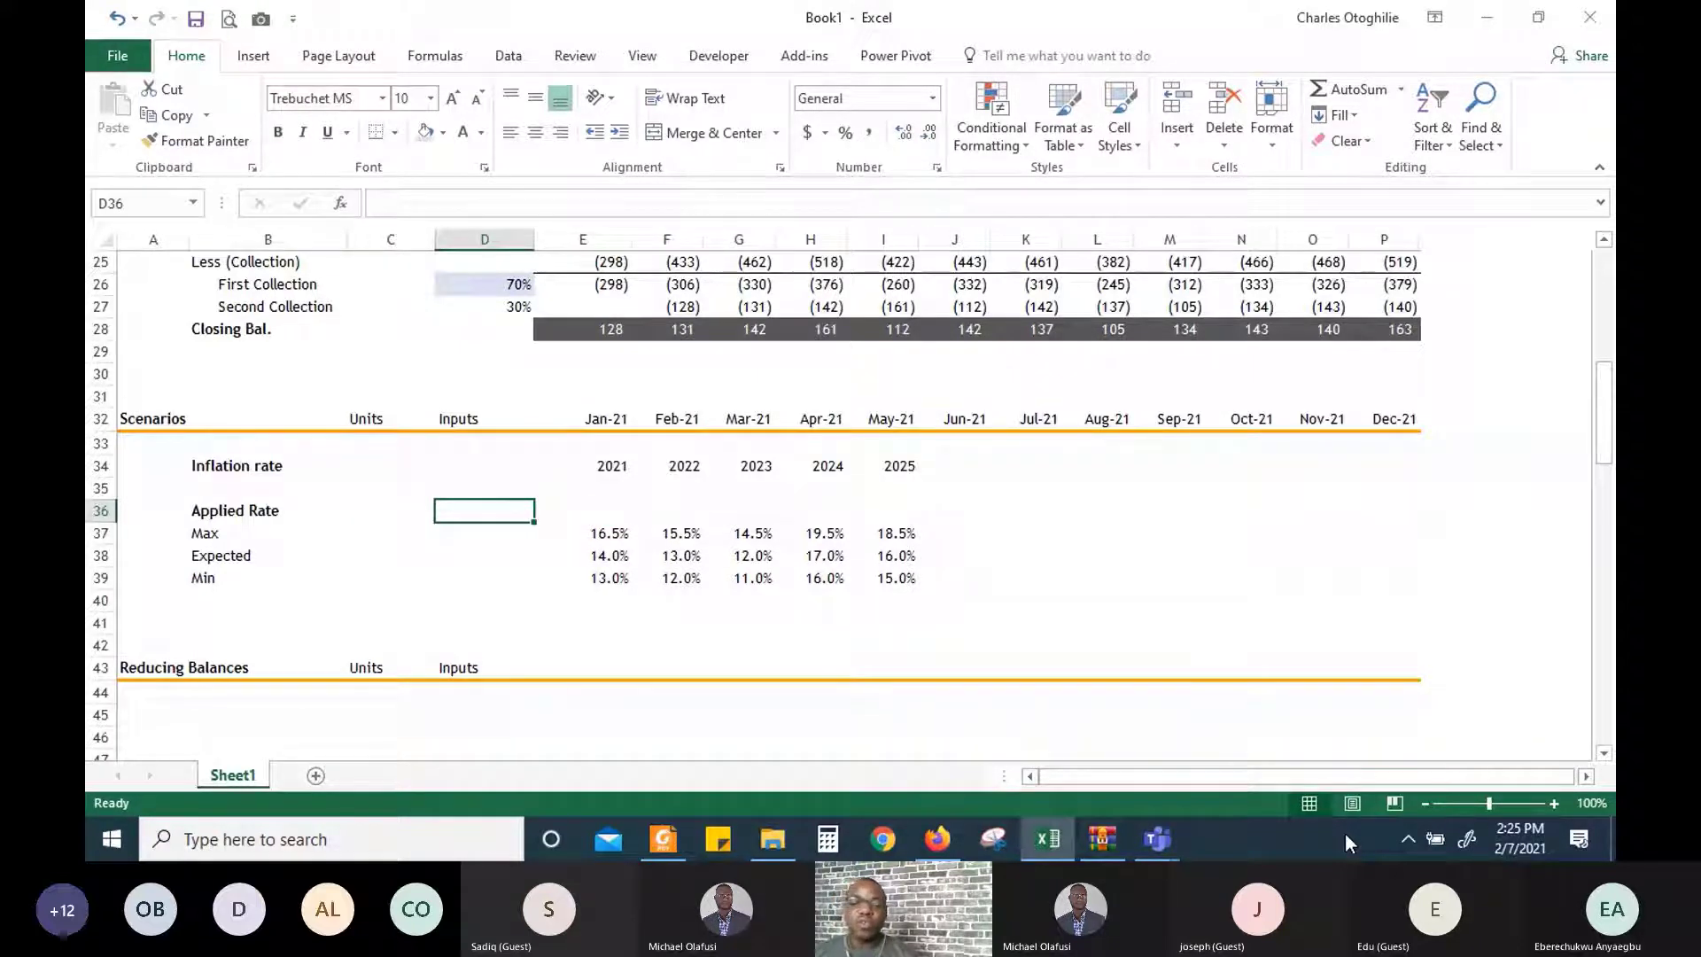
key(Down)
key(Up)
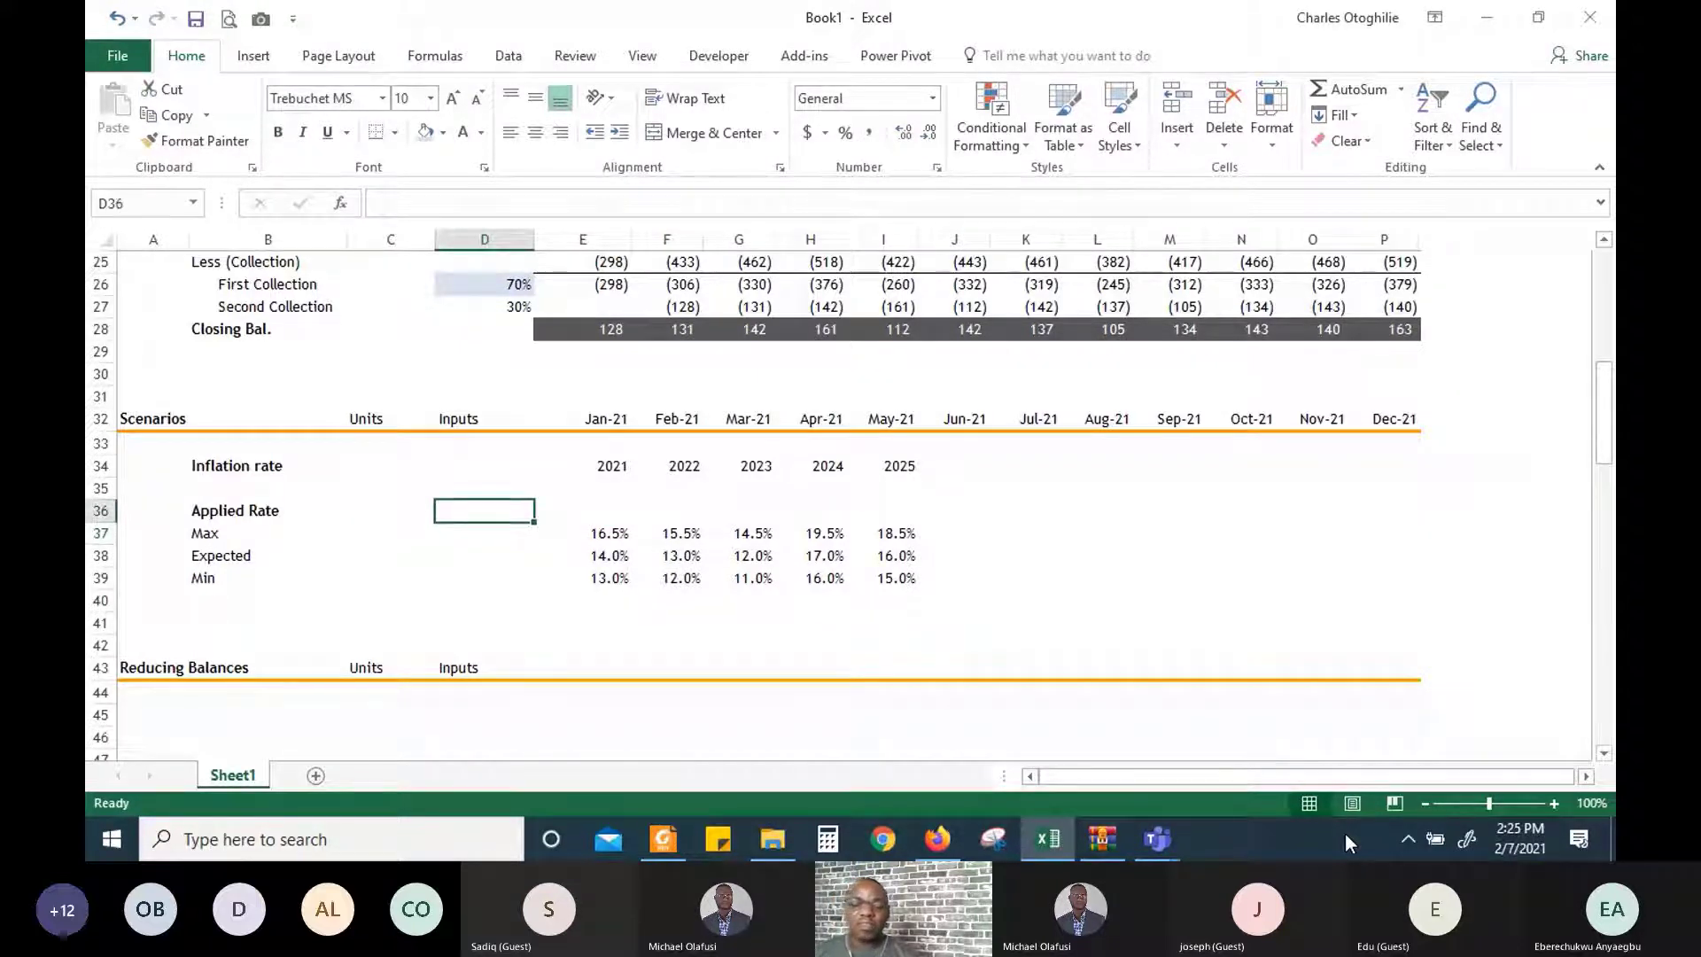
click(443, 132)
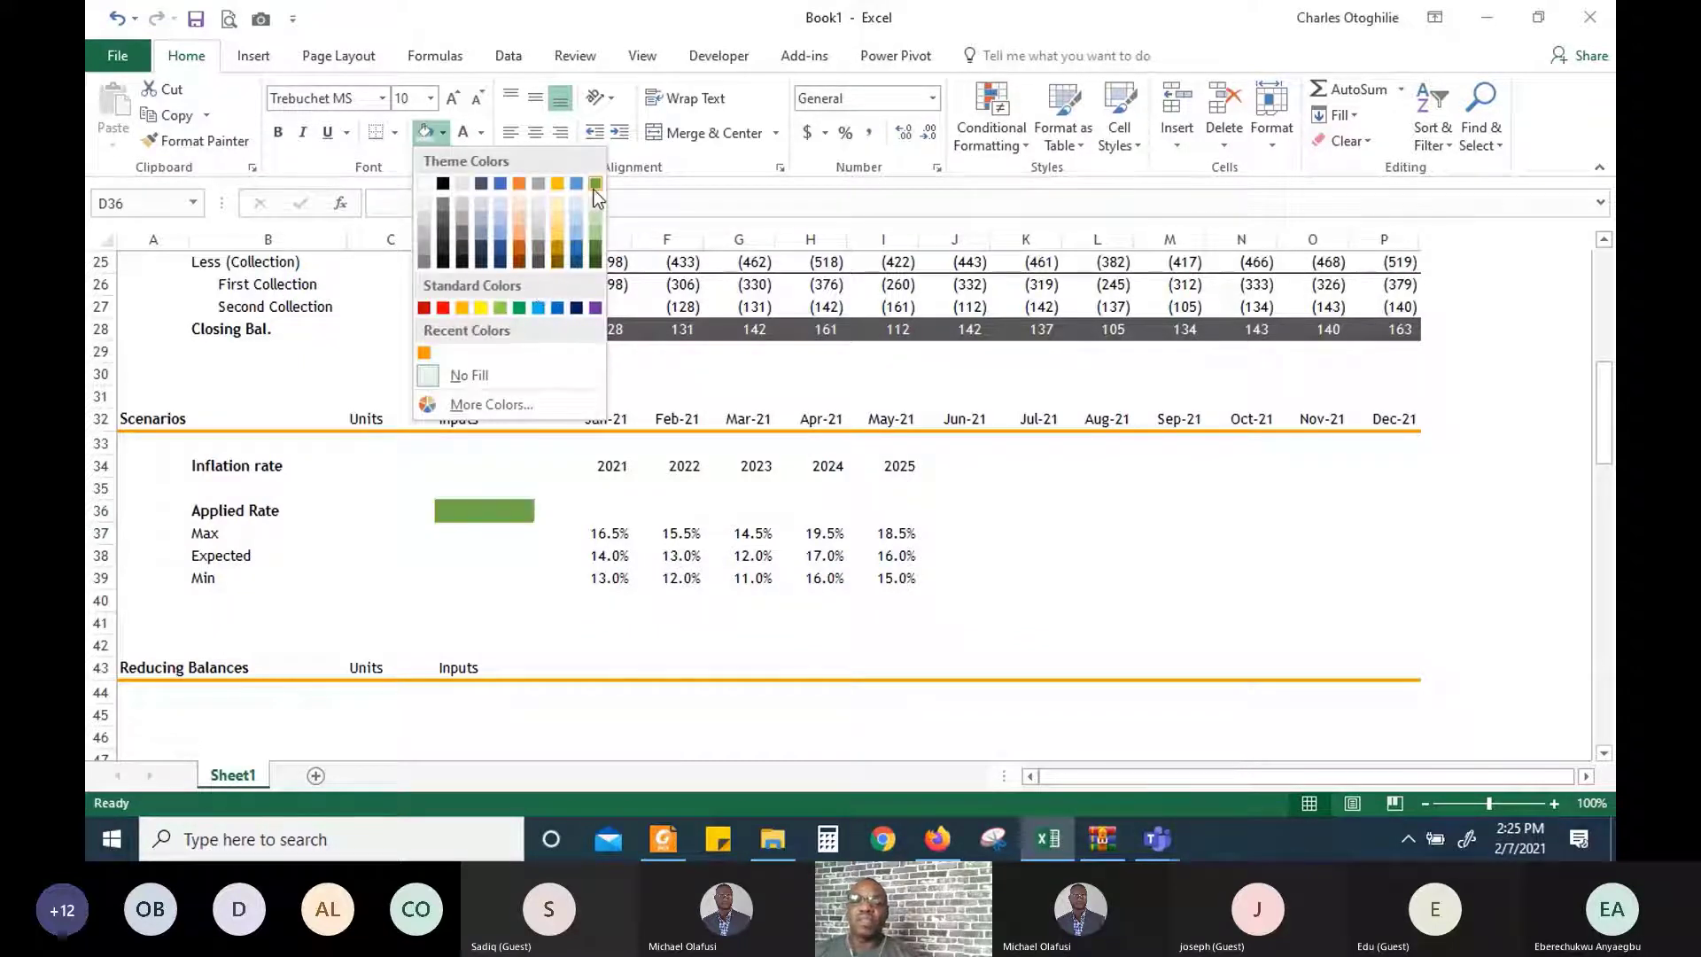
click(501, 308)
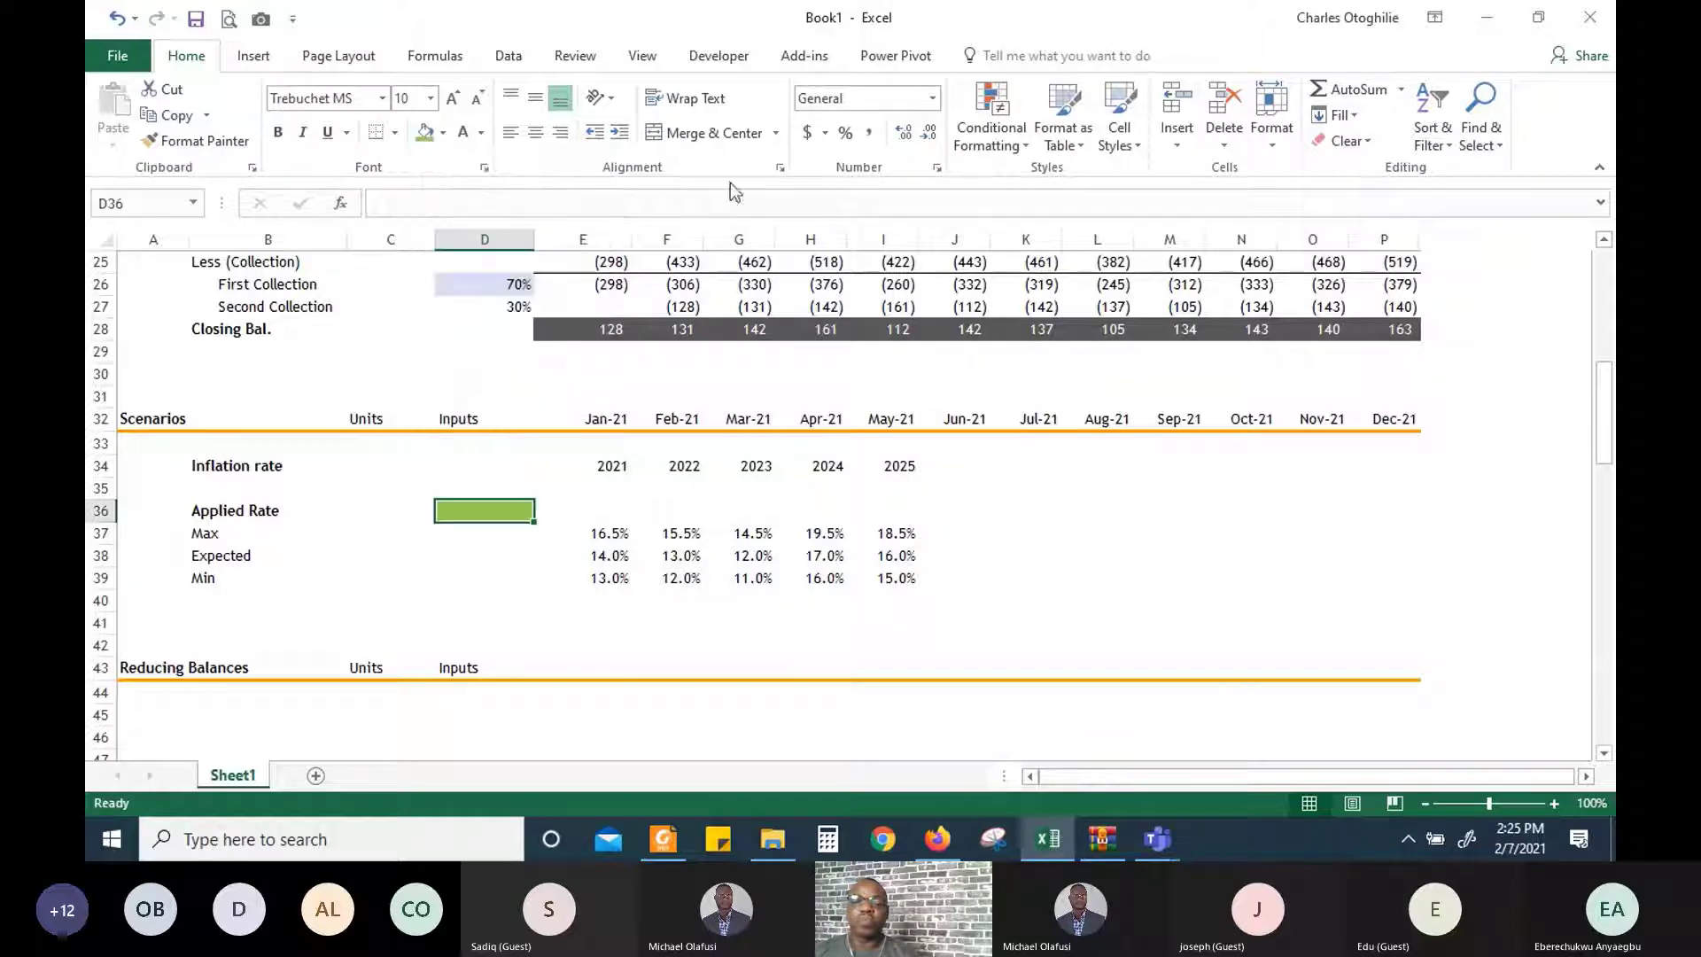
Add a data validation list to D36 using the scenario names in =$B$37:$B$39 as its source
click(508, 54)
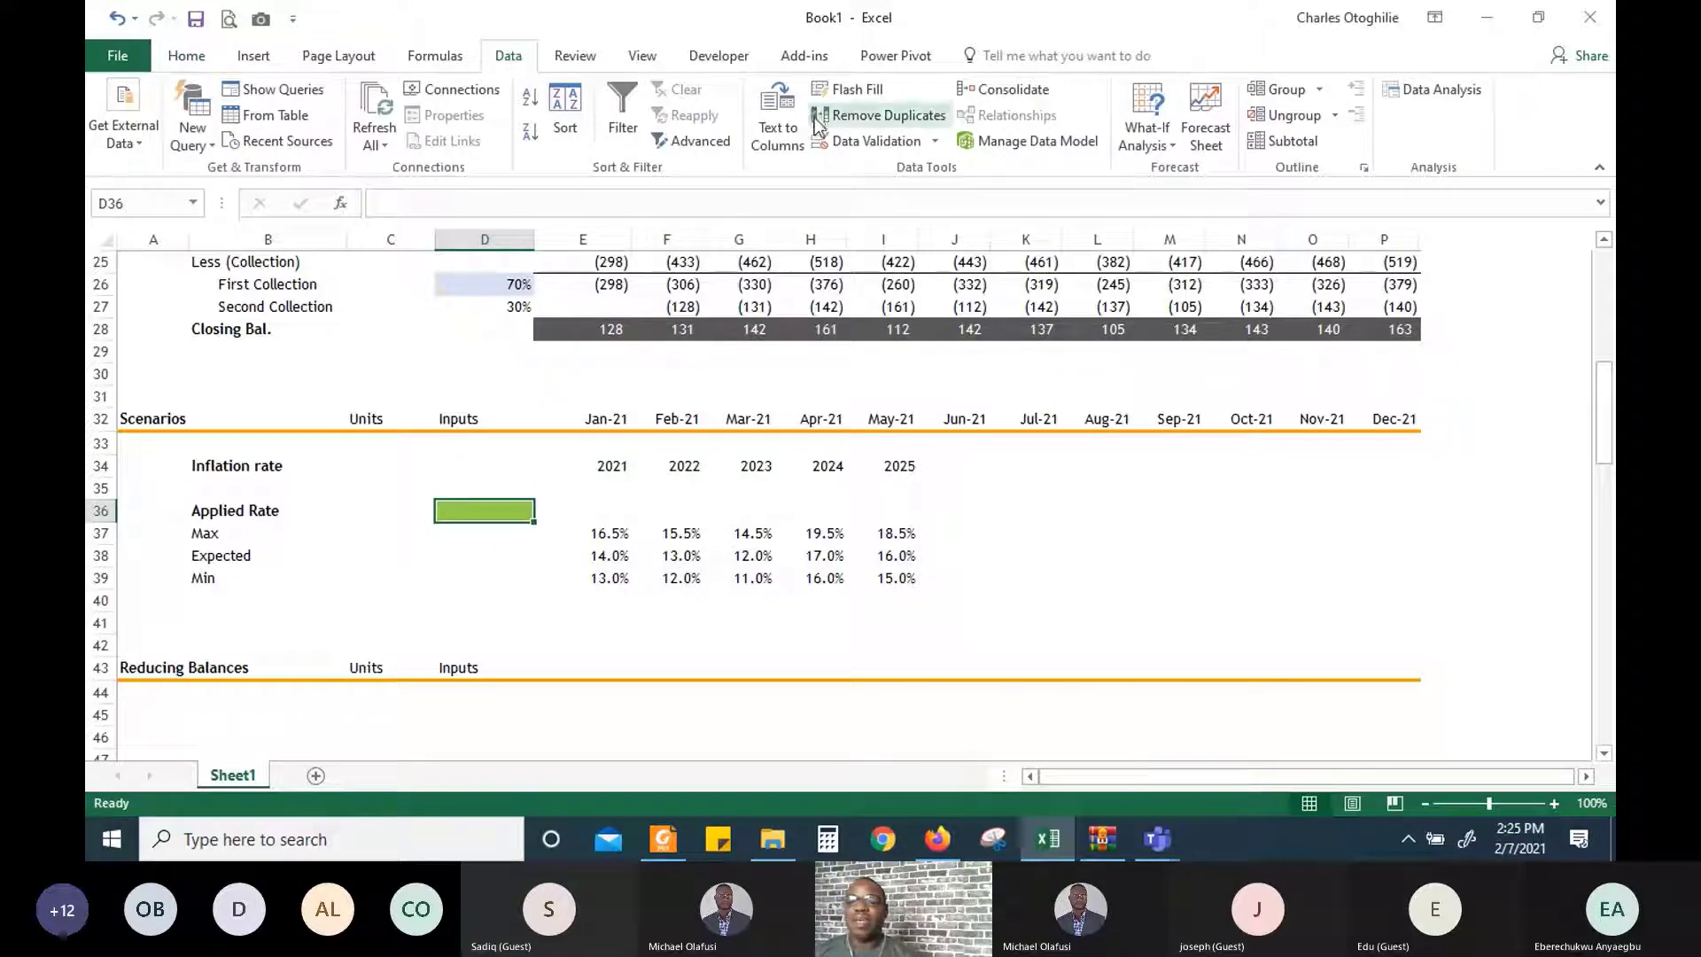
click(875, 141)
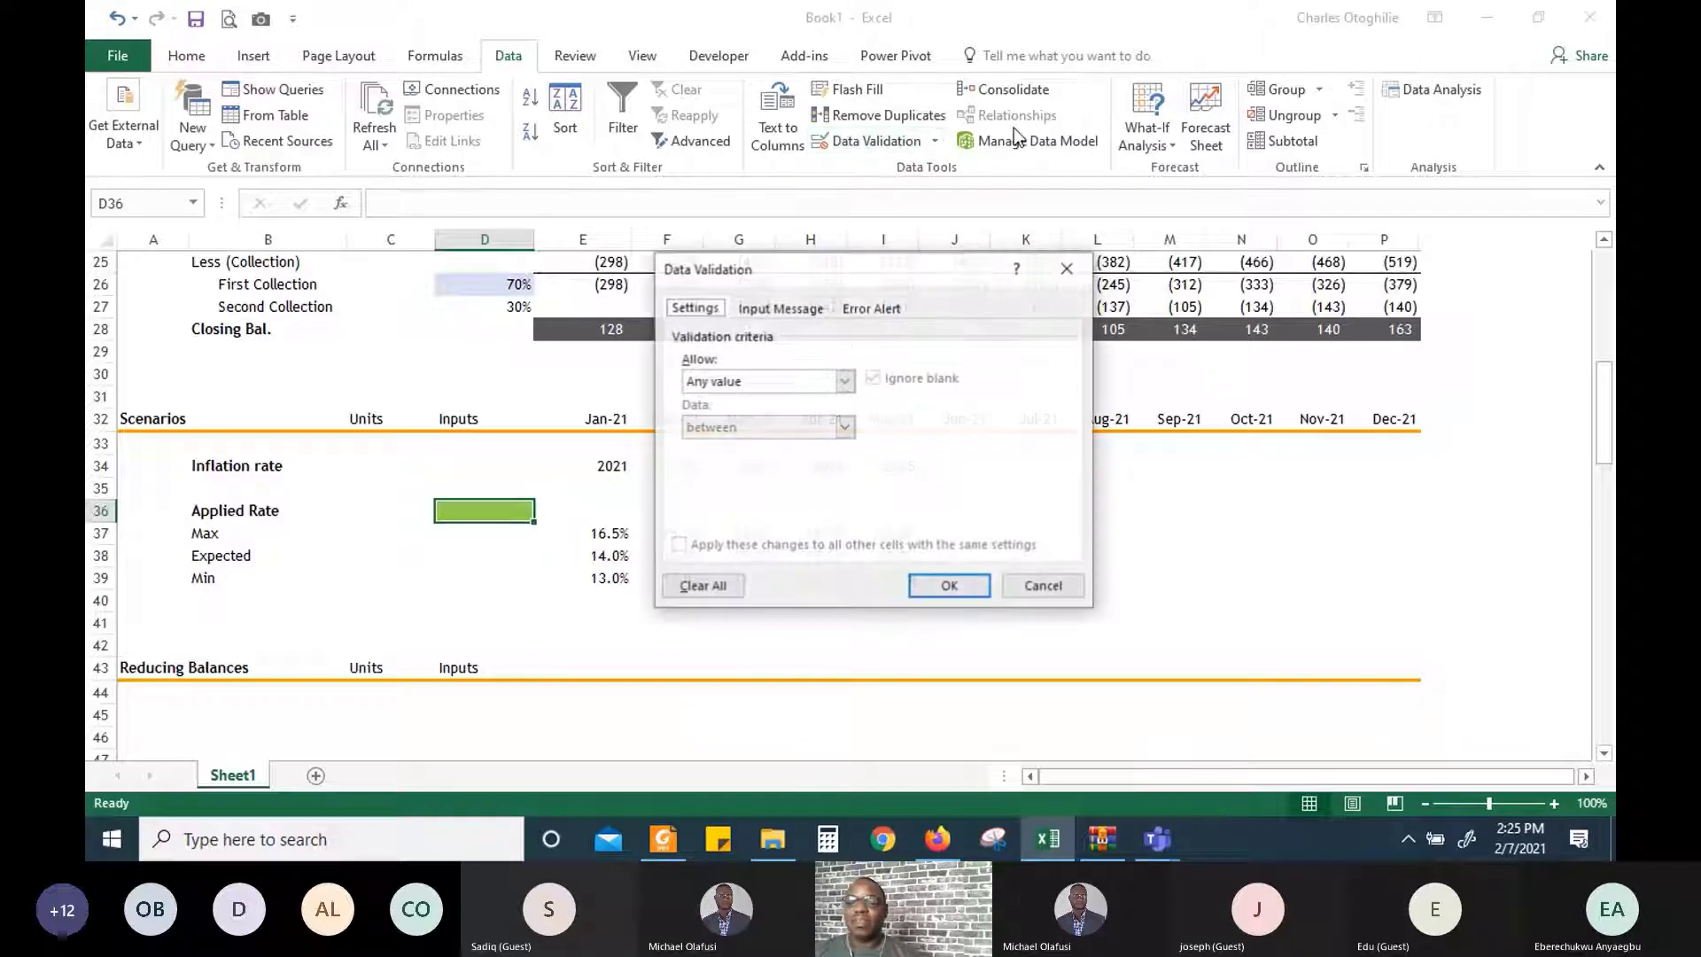
click(844, 381)
click(747, 445)
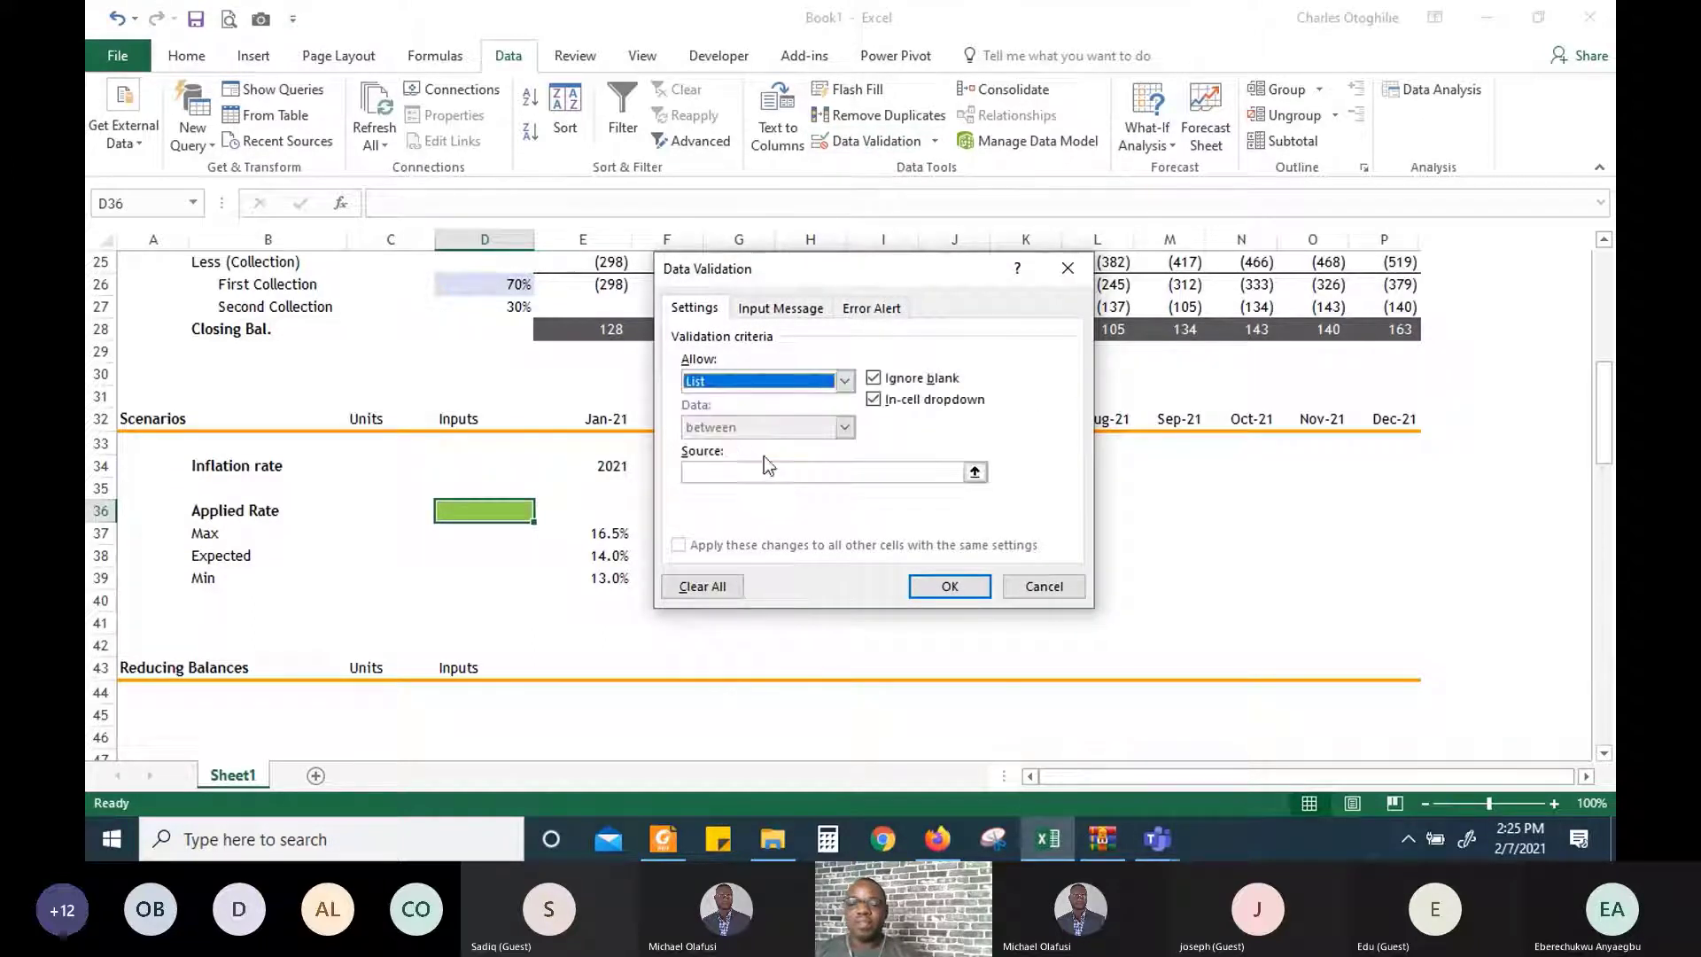
click(771, 473)
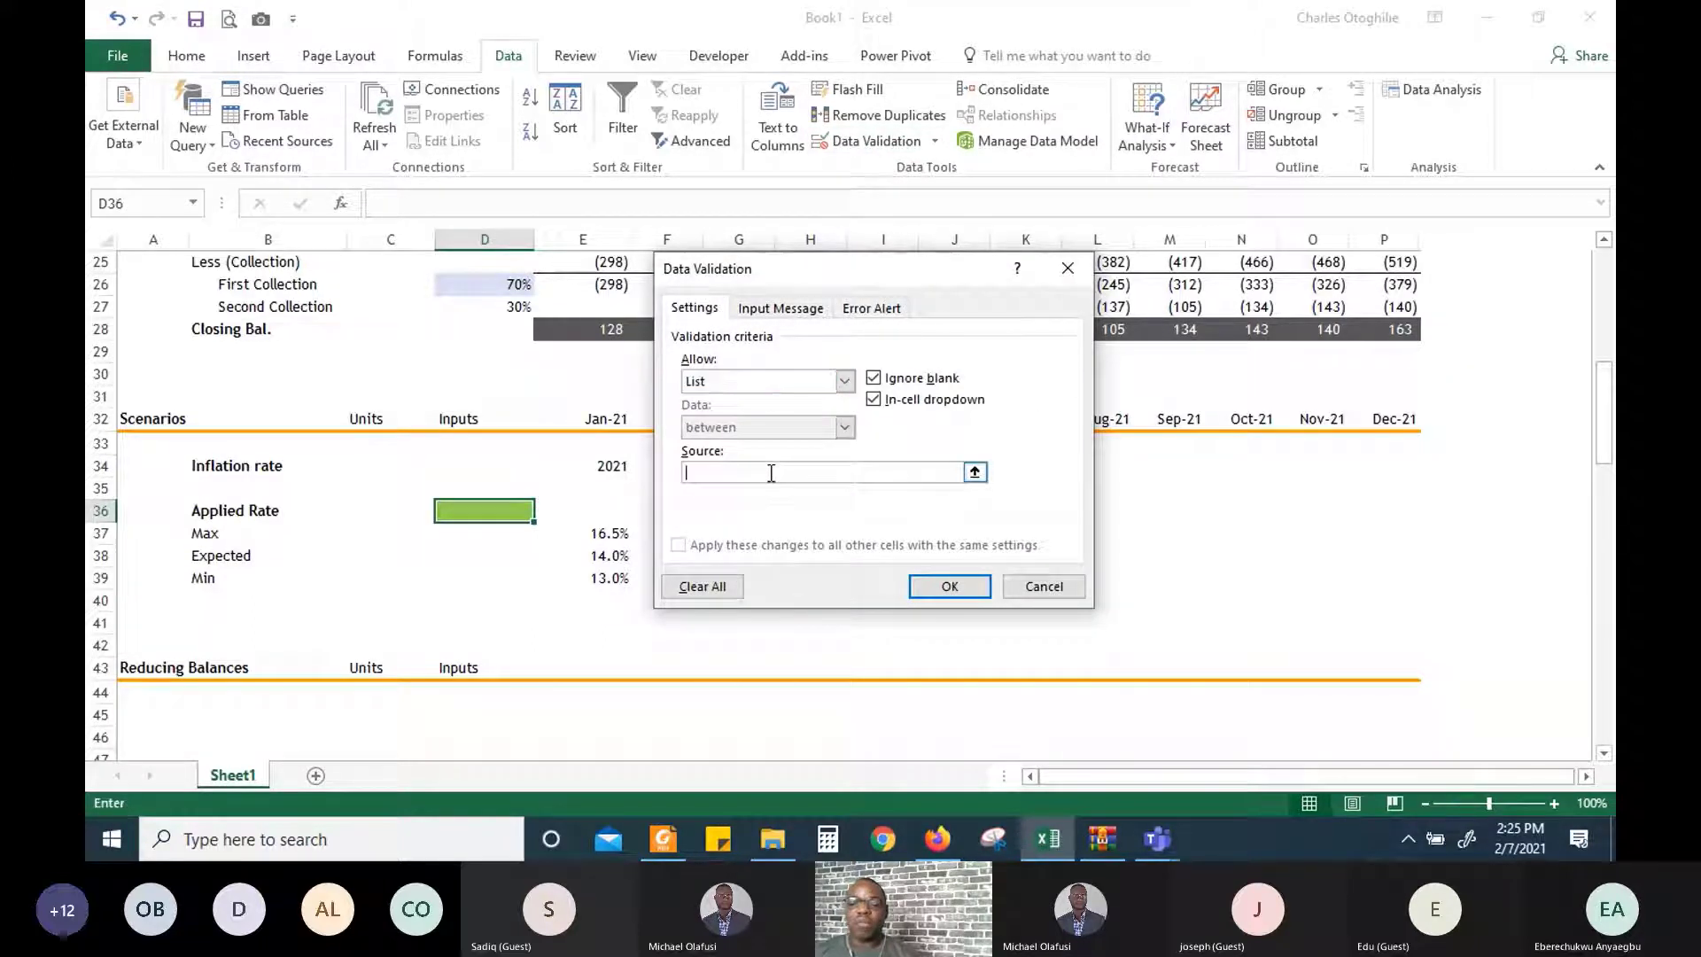
click(973, 475)
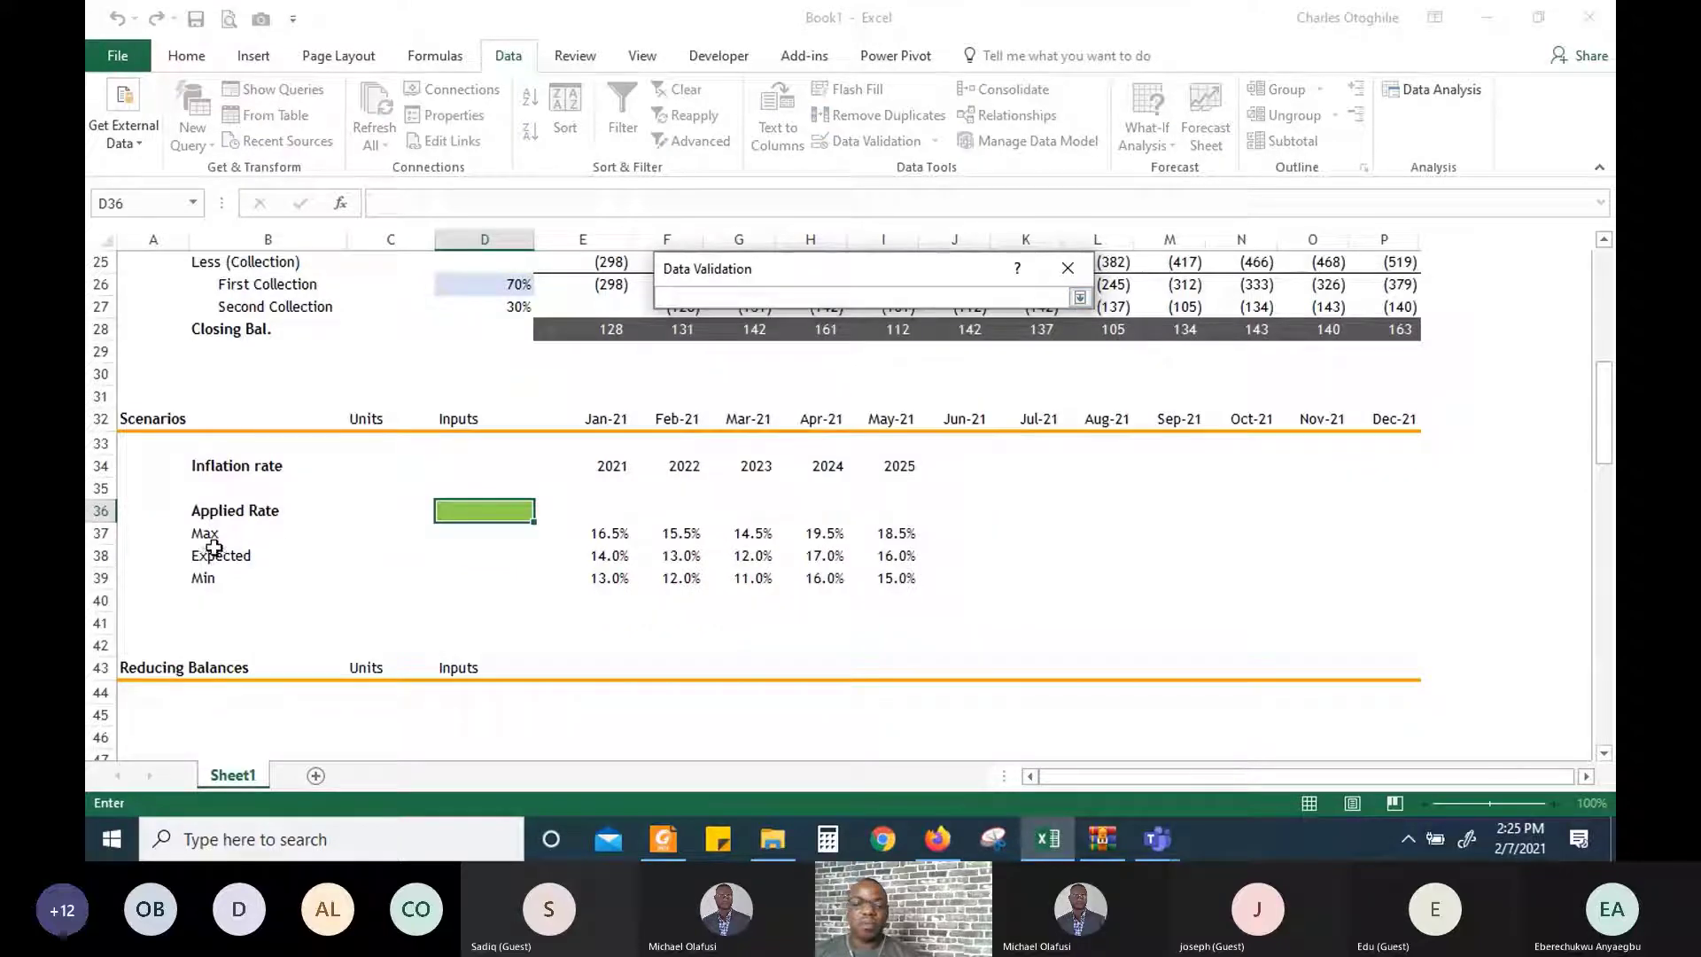
drag(200, 534, 219, 578)
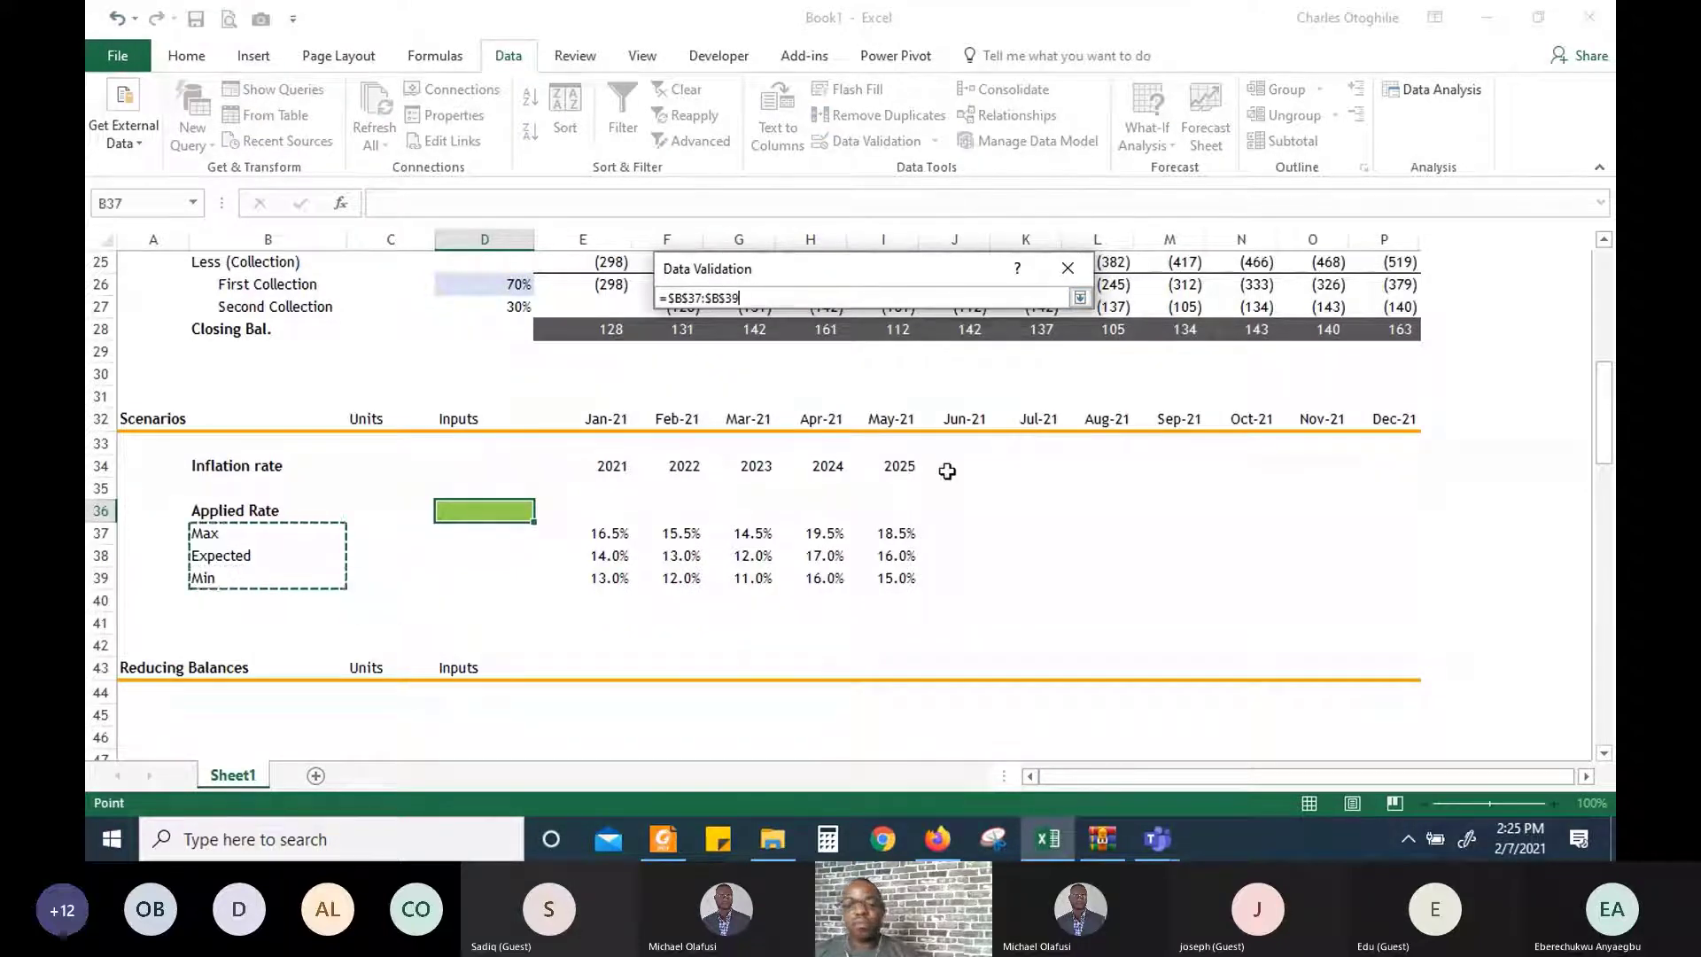
key(Return)
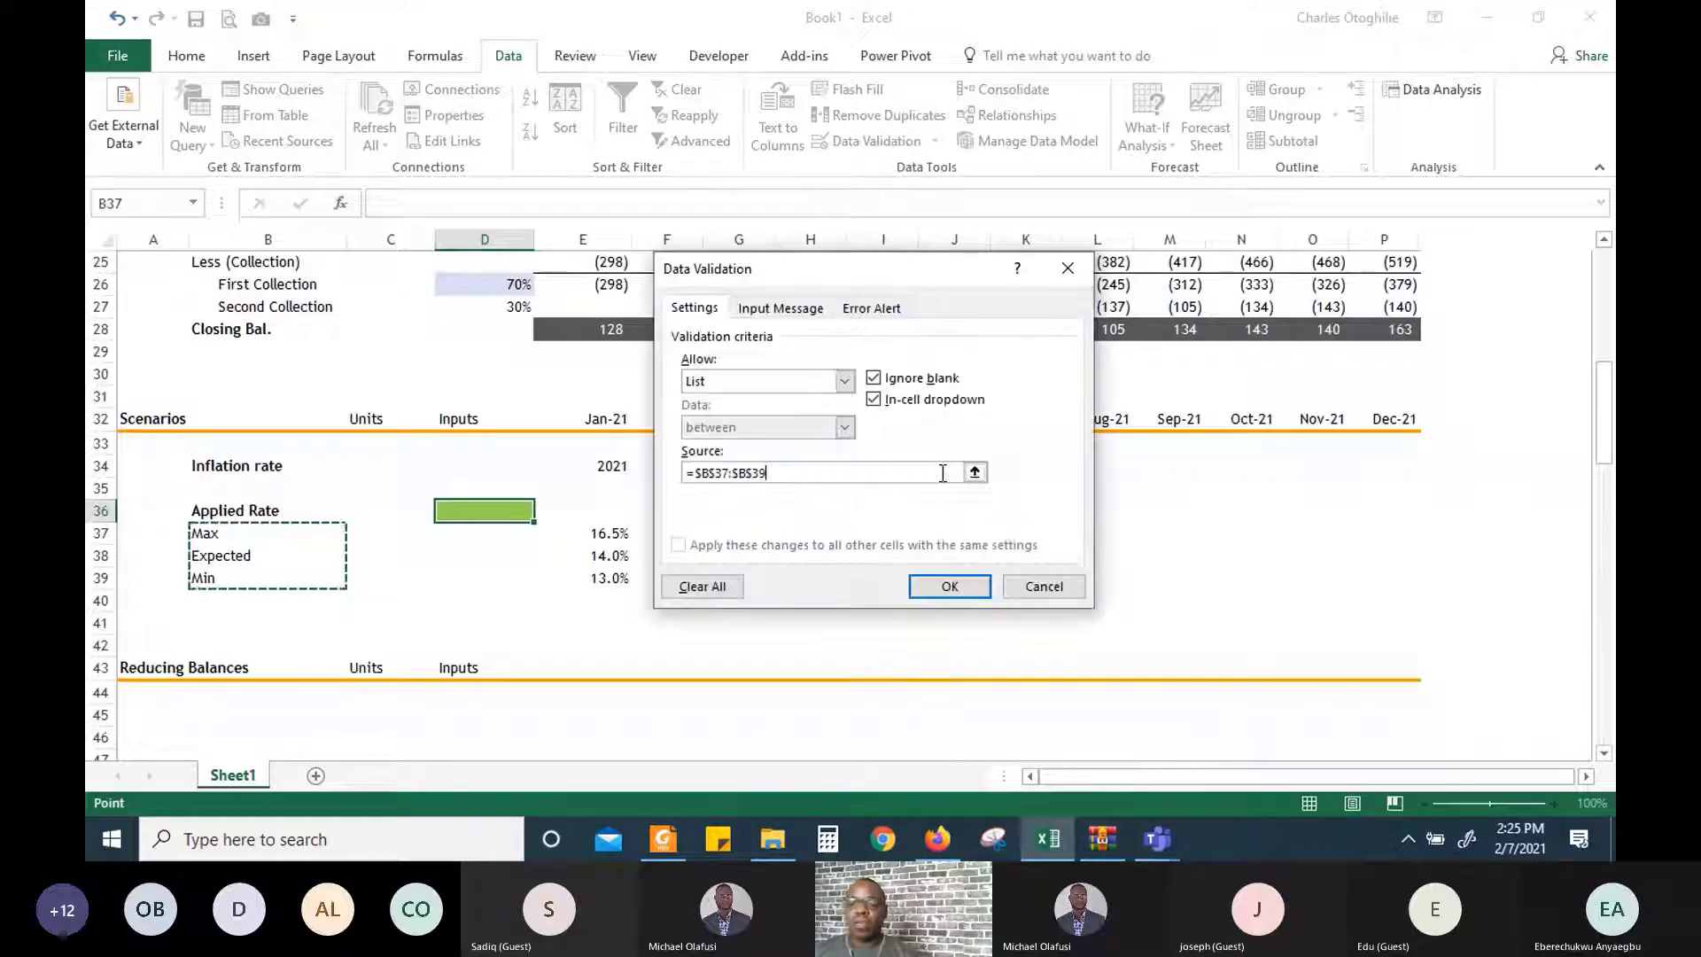
click(964, 591)
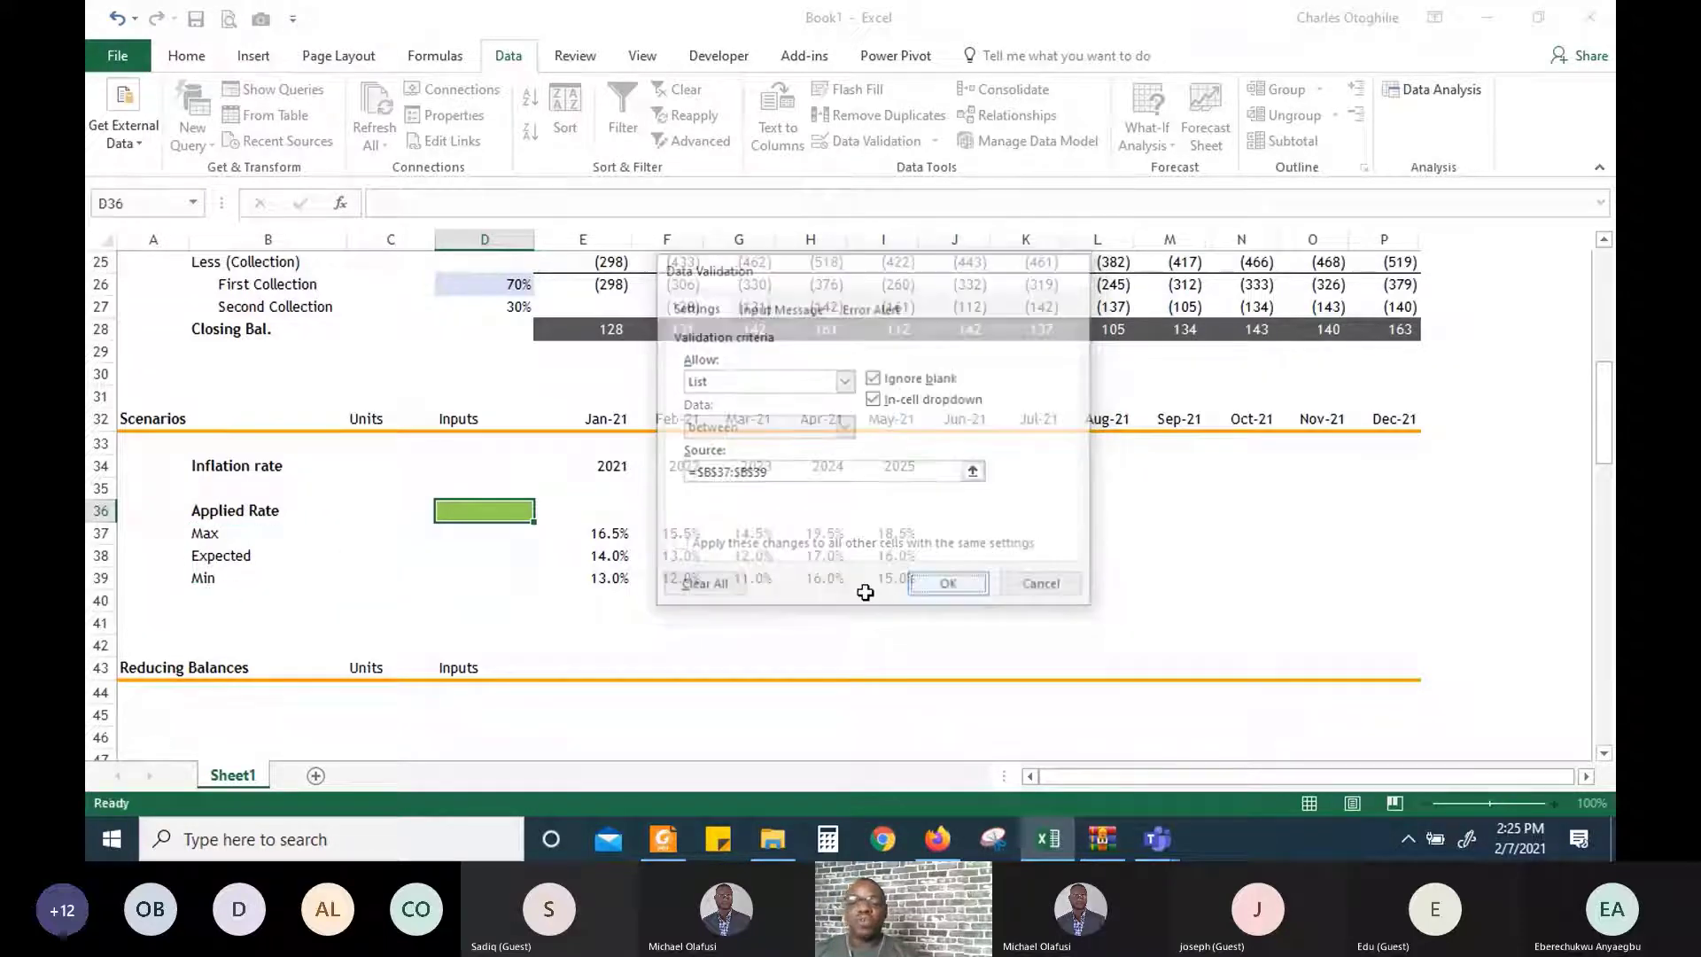
Test the scenario drop-down list in D36 with the Max and Expected options
click(544, 513)
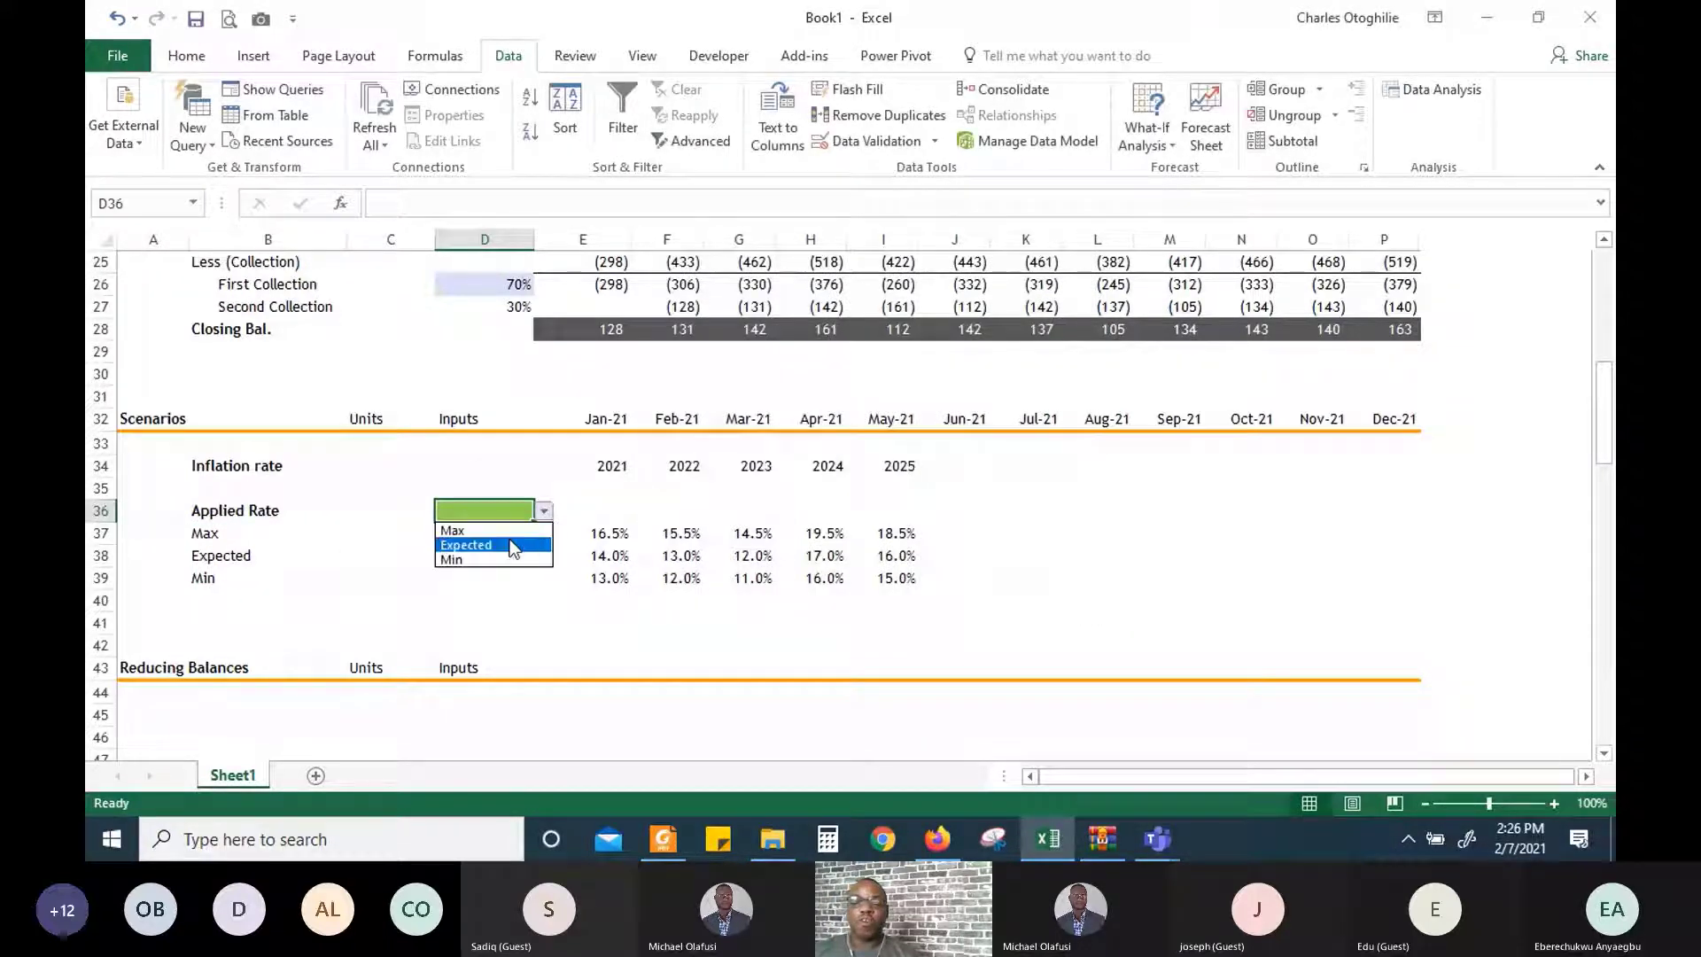
click(530, 531)
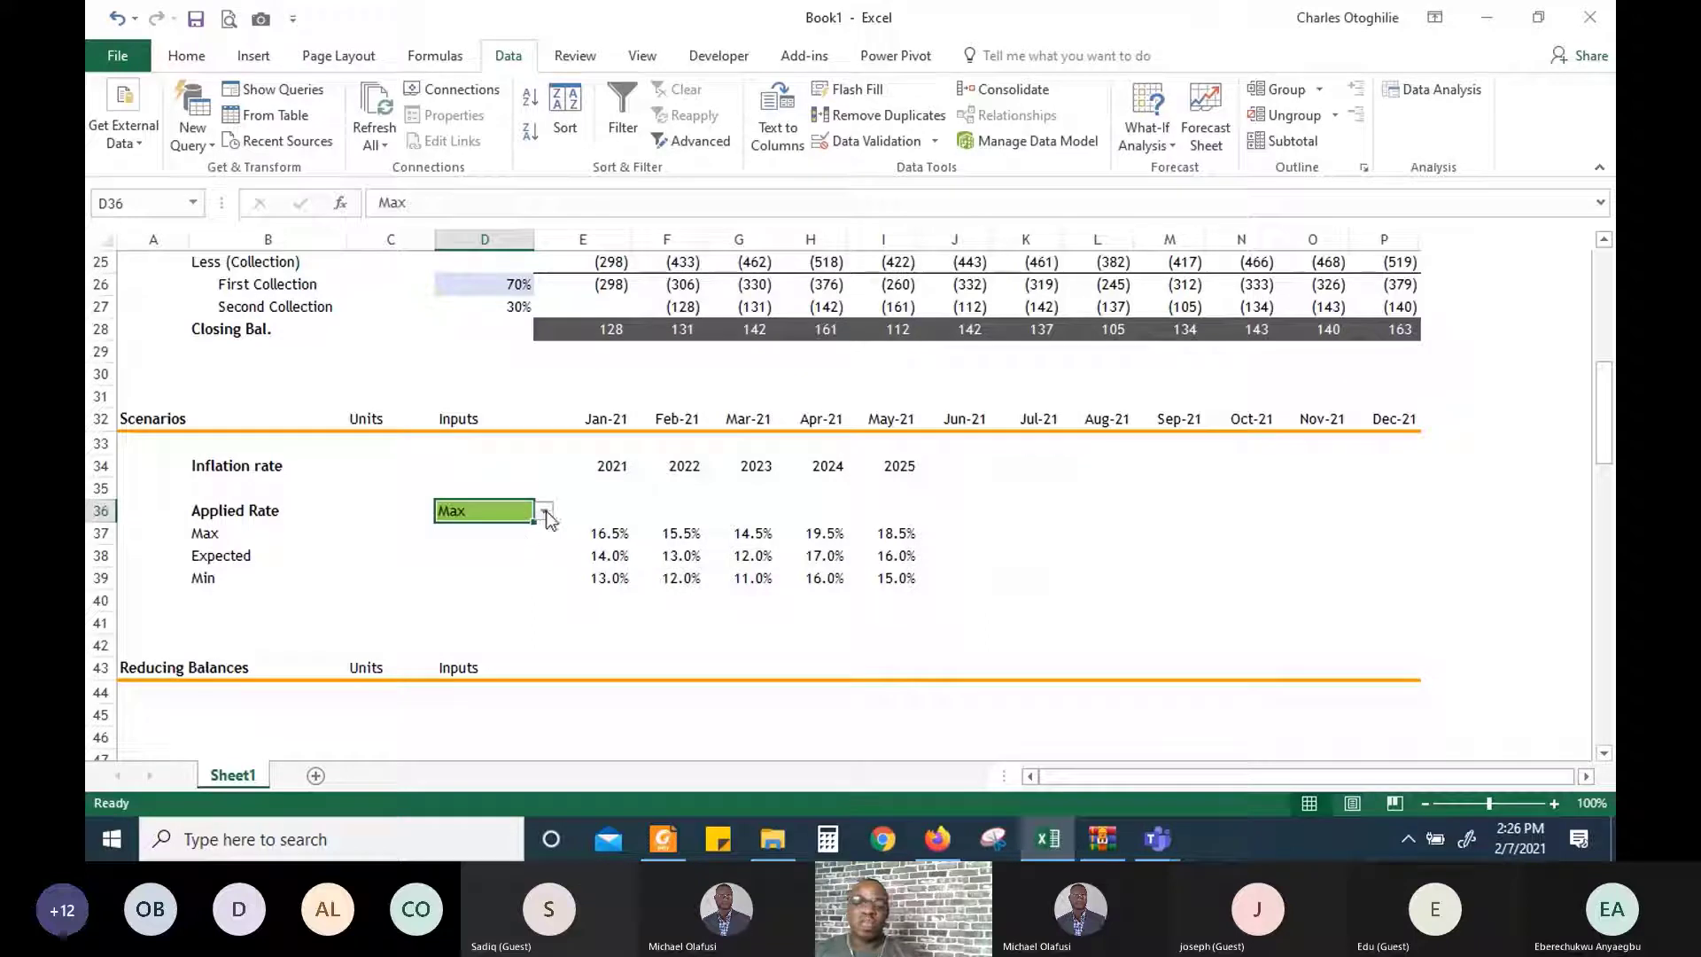
click(544, 513)
click(523, 543)
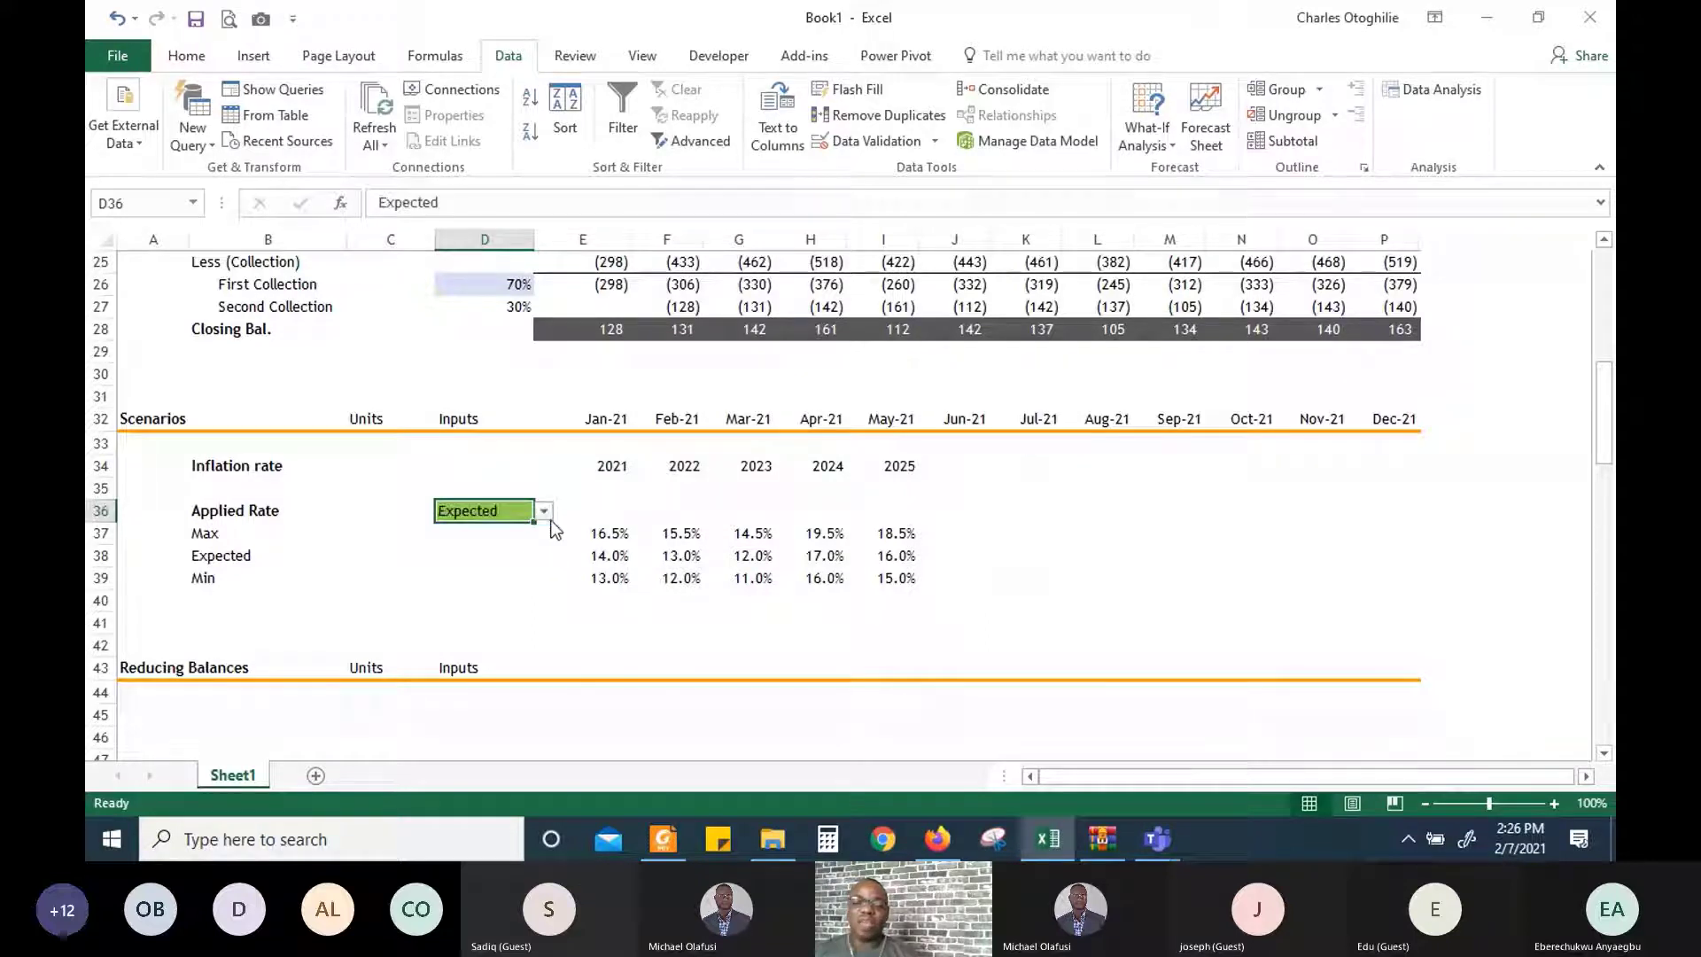
Make the selected scenario text in D36 bold and black
click(197, 60)
click(463, 132)
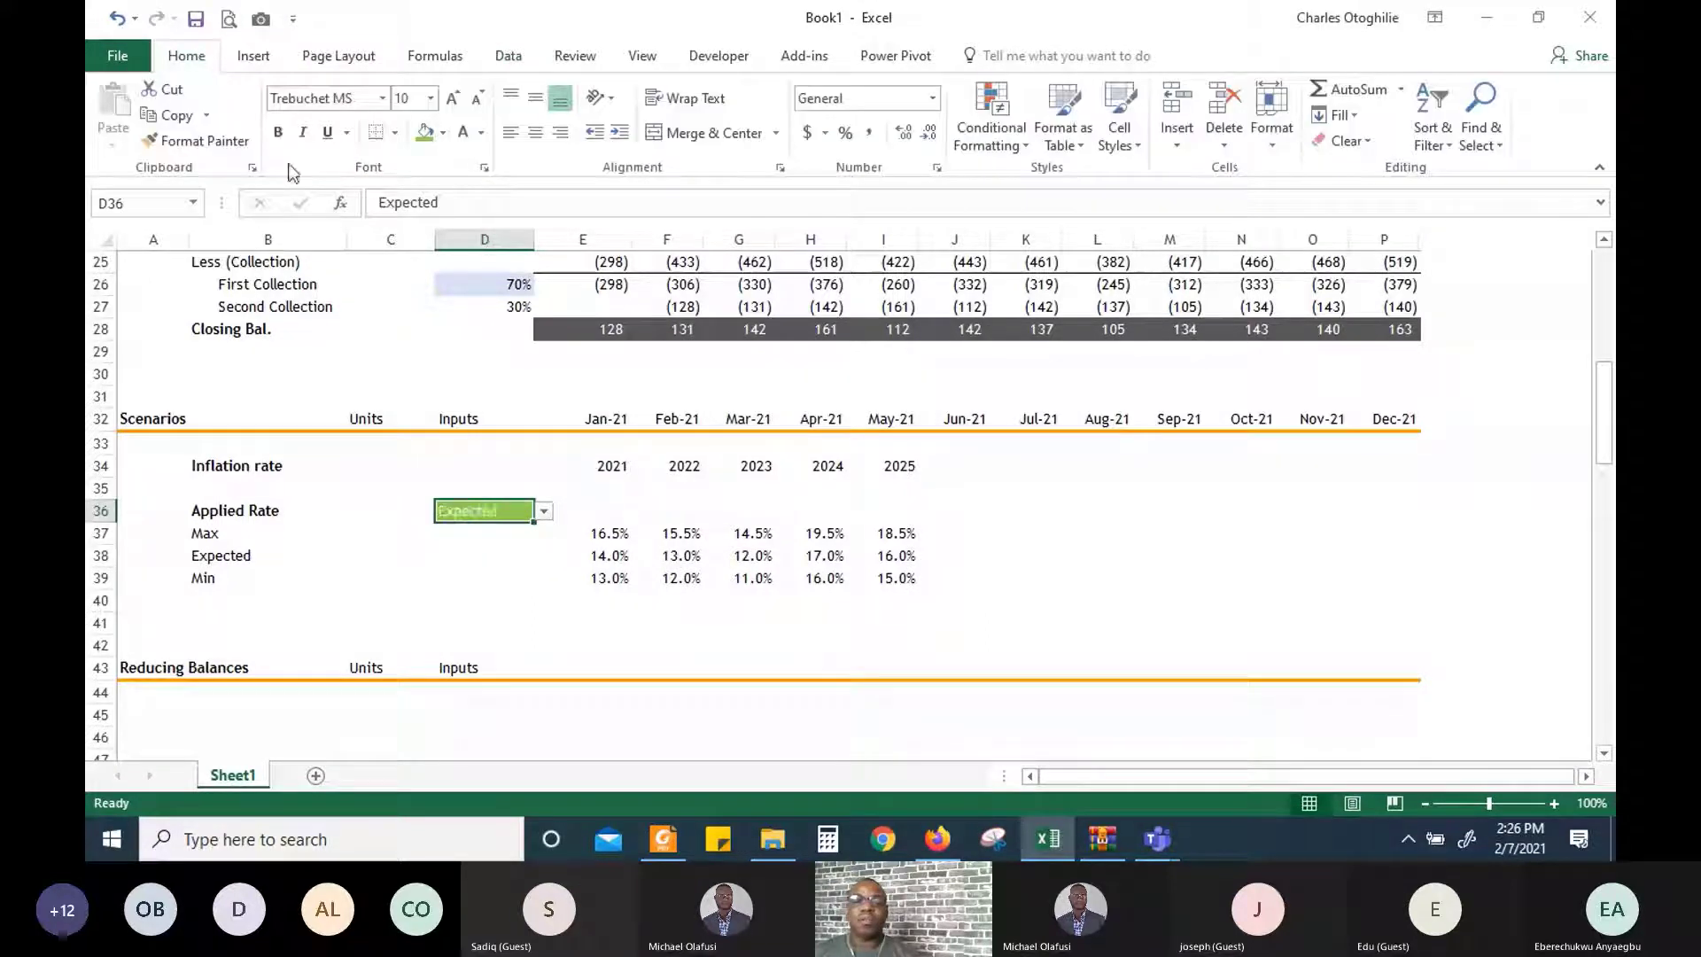
click(277, 132)
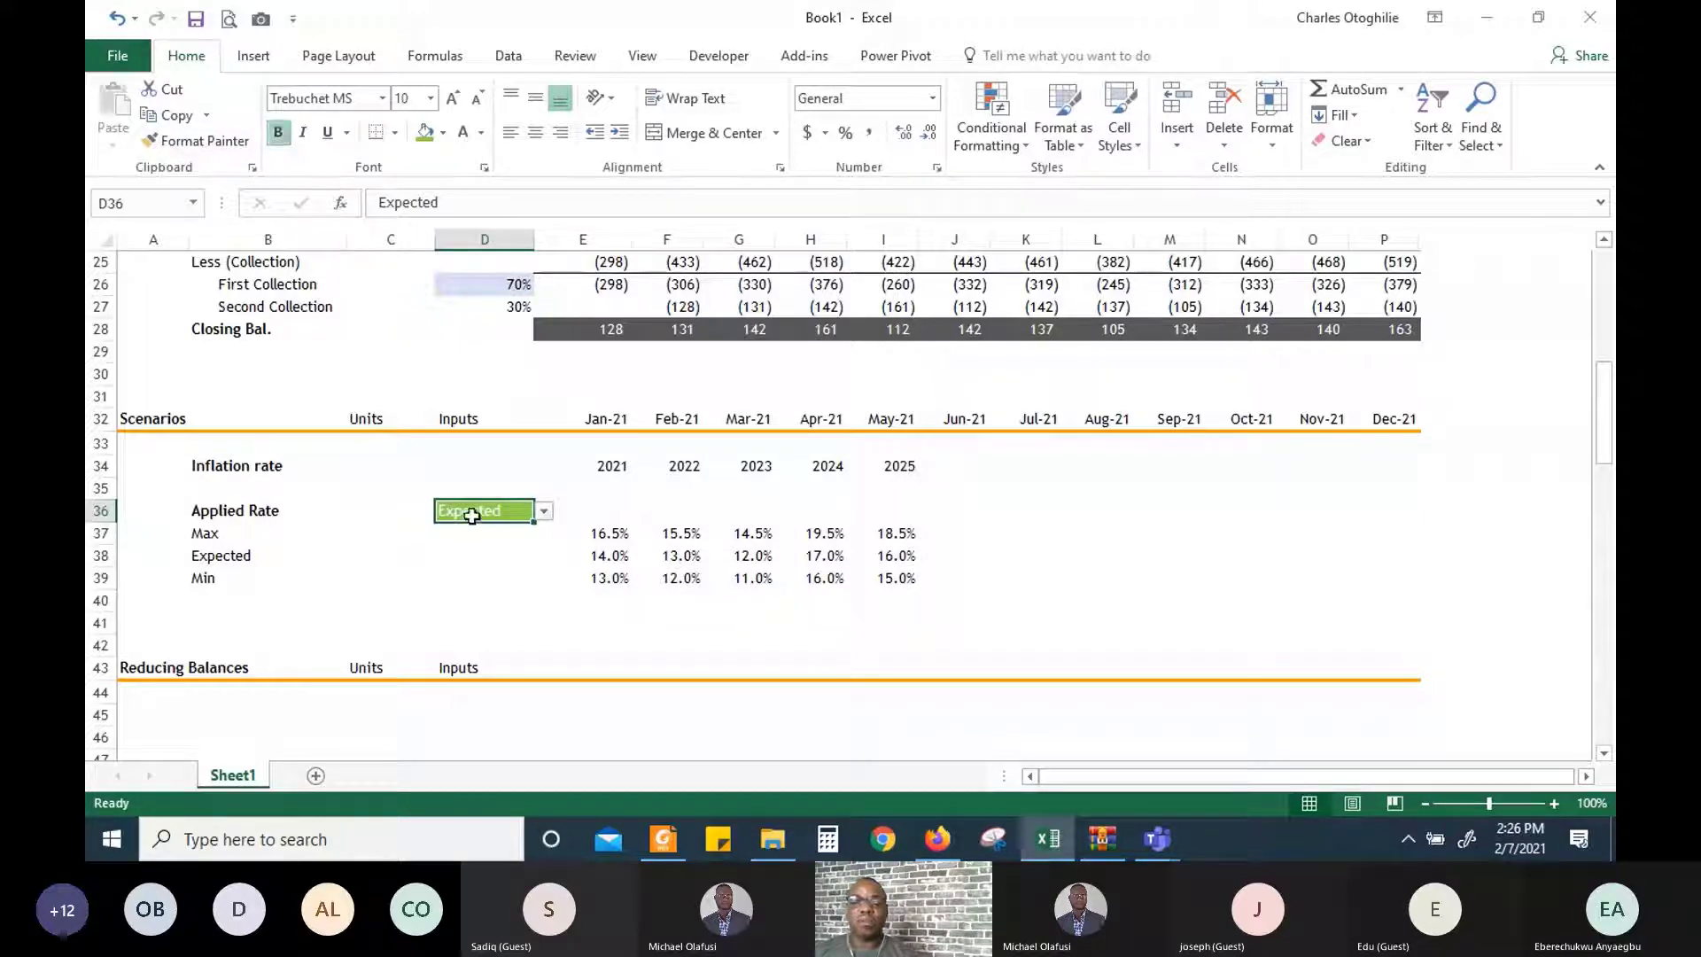
click(481, 132)
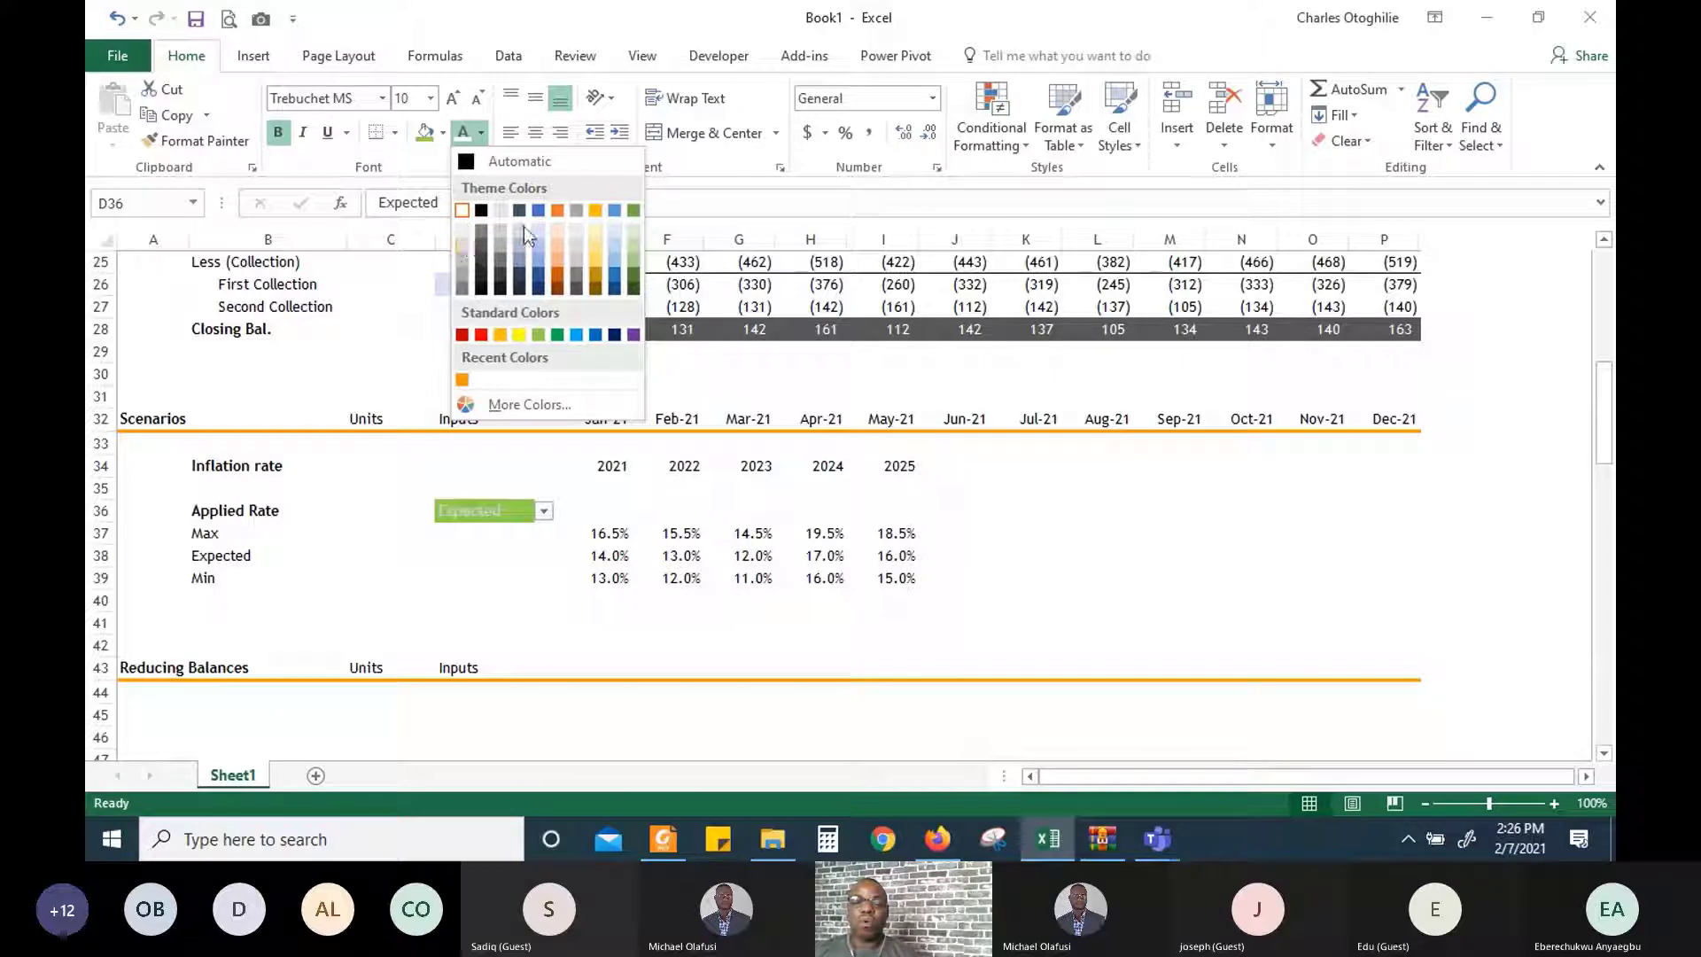
click(481, 210)
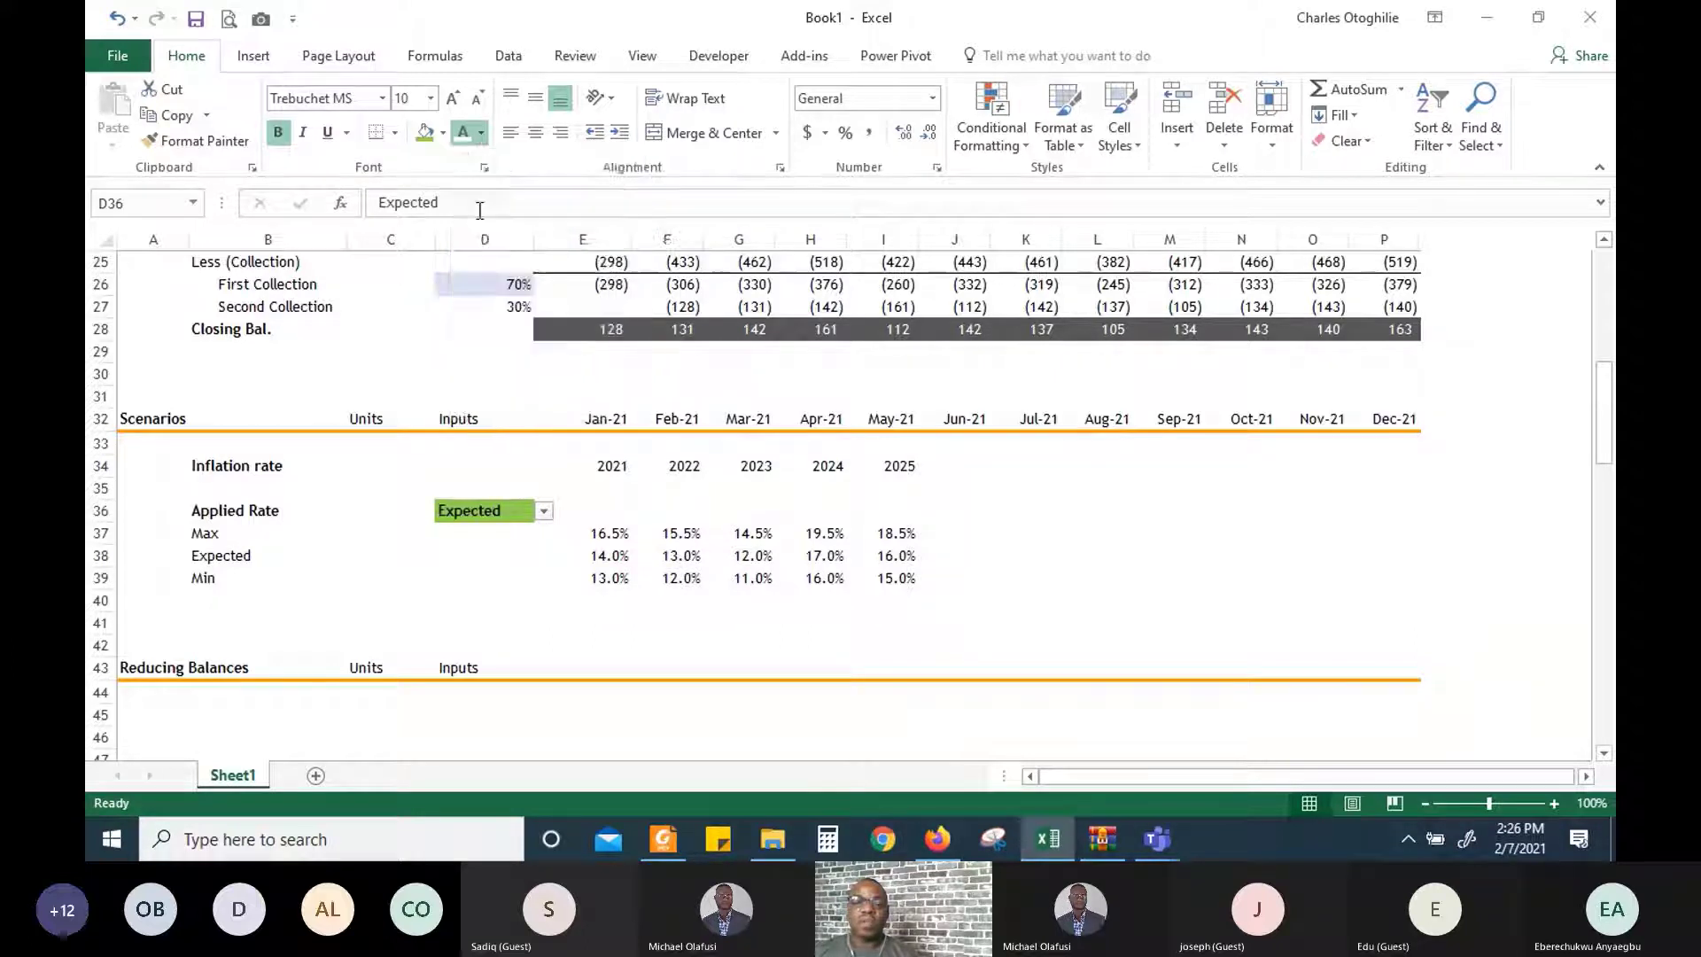
Set the Applied Rate scenario in D36 to Min from its drop-down list
click(391, 578)
click(529, 605)
click(526, 512)
click(544, 512)
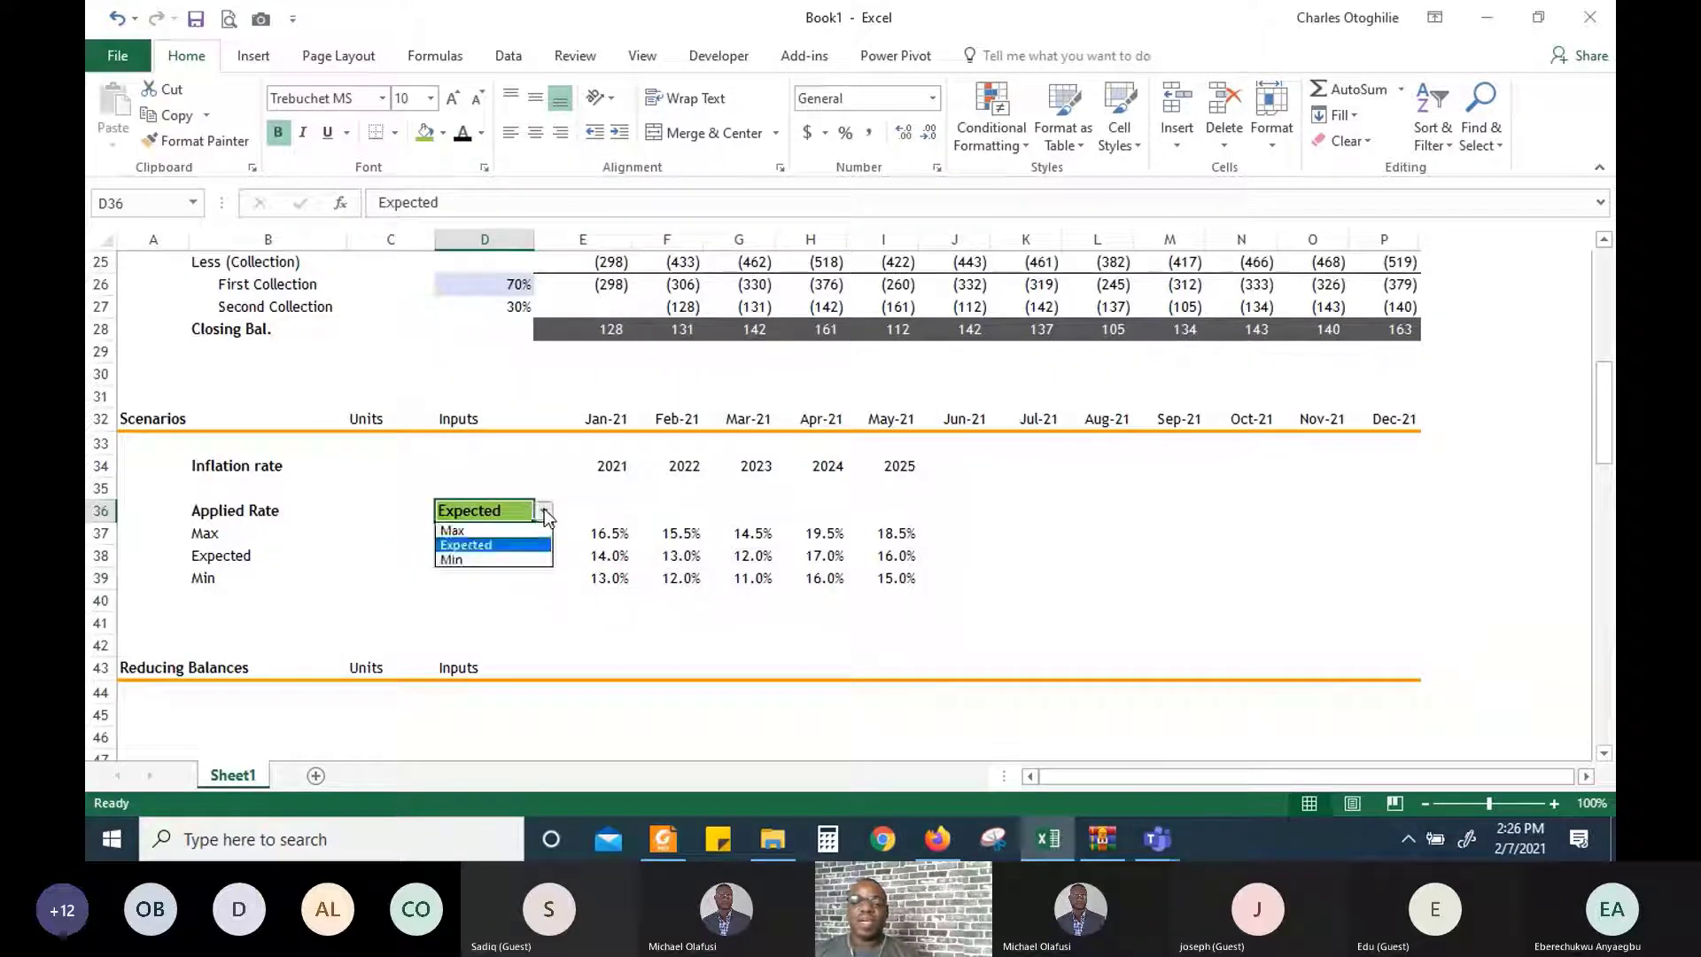
click(494, 546)
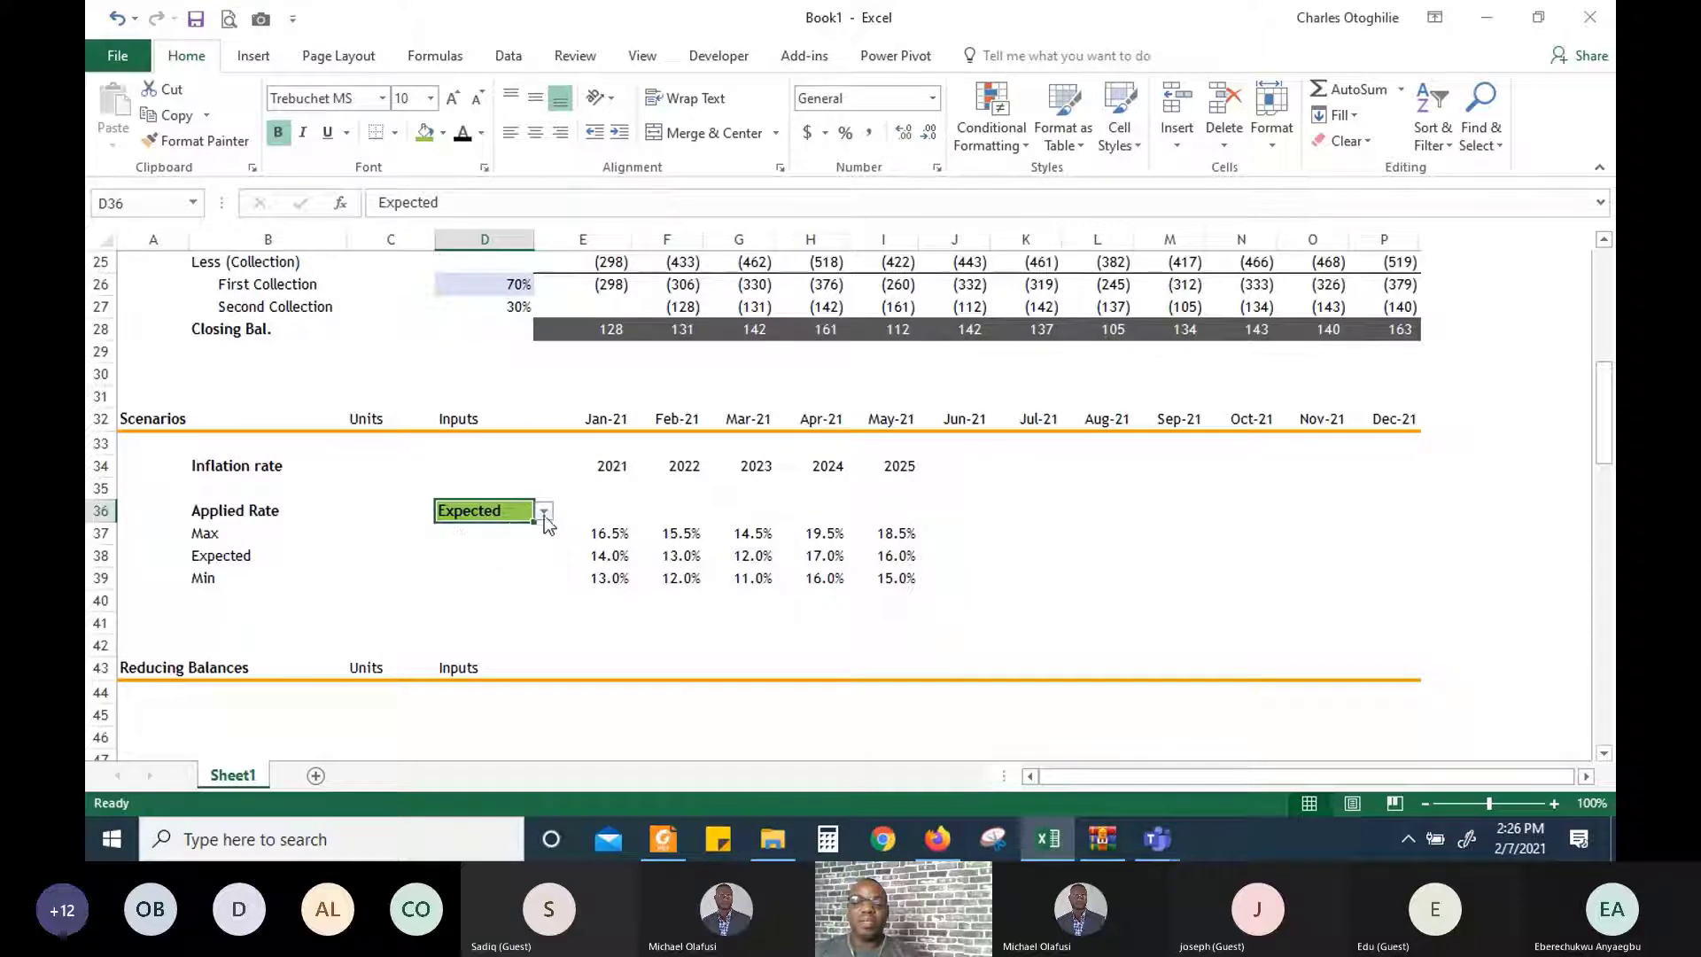
click(543, 512)
click(507, 560)
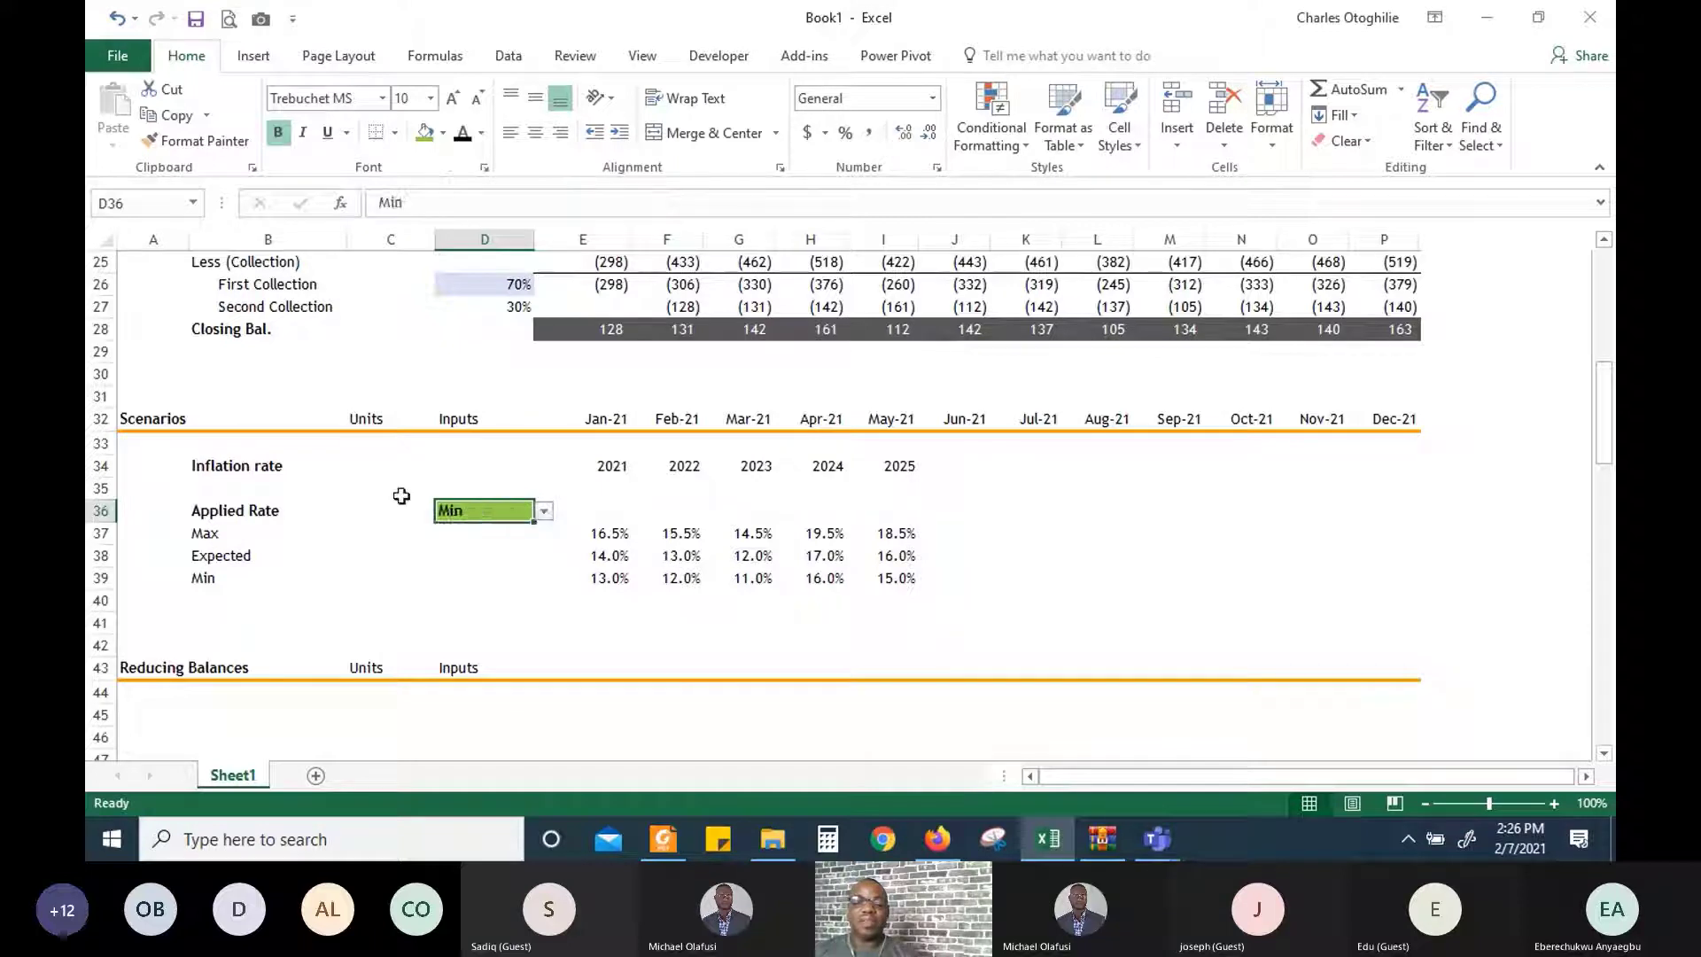
click(372, 530)
click(344, 512)
click(417, 507)
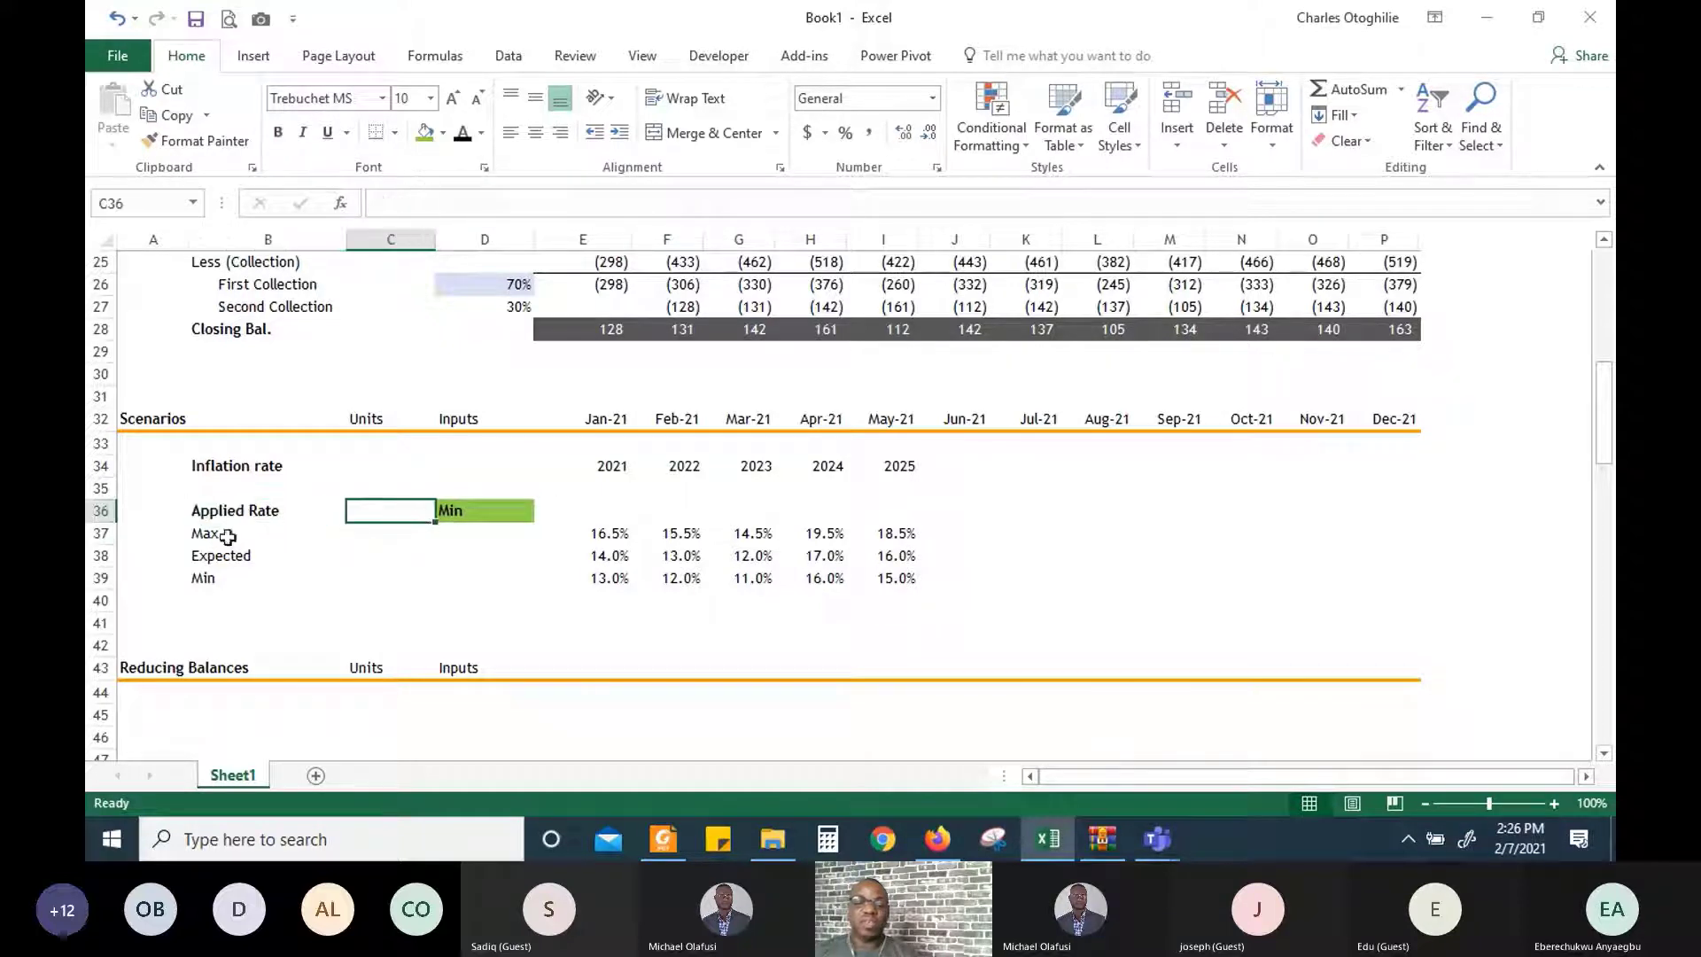
click(496, 510)
click(581, 505)
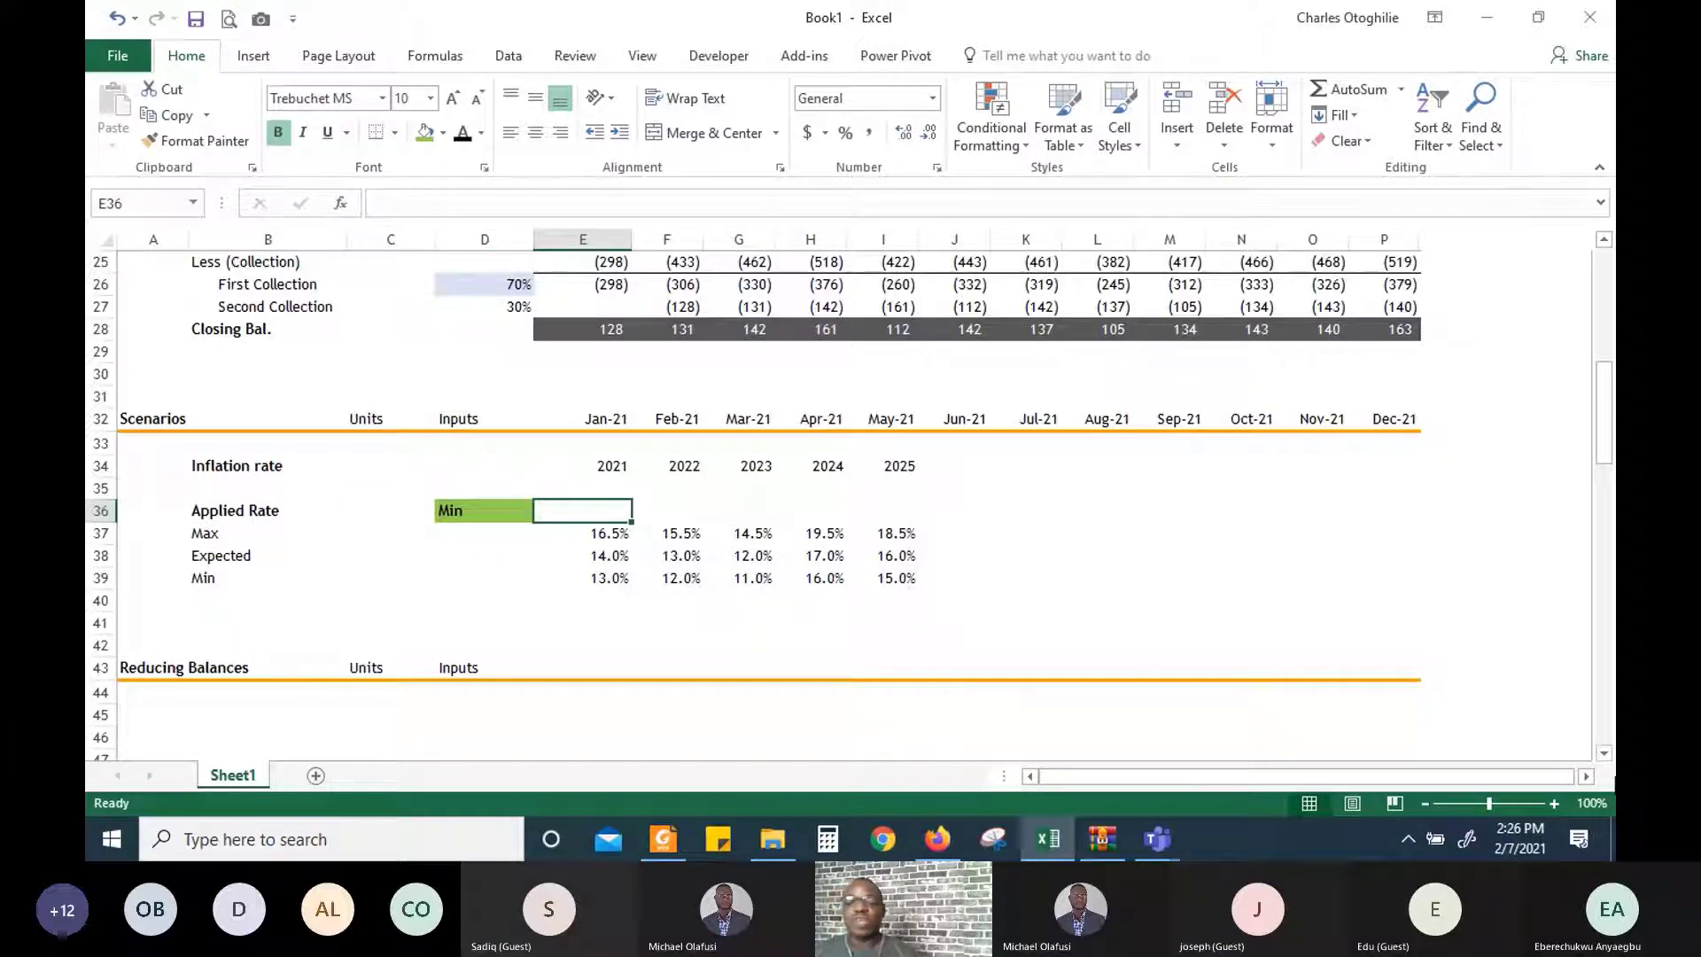
key(shift+Right)
key(shift+Right)
key(shift+Right)
key(shift+Right)
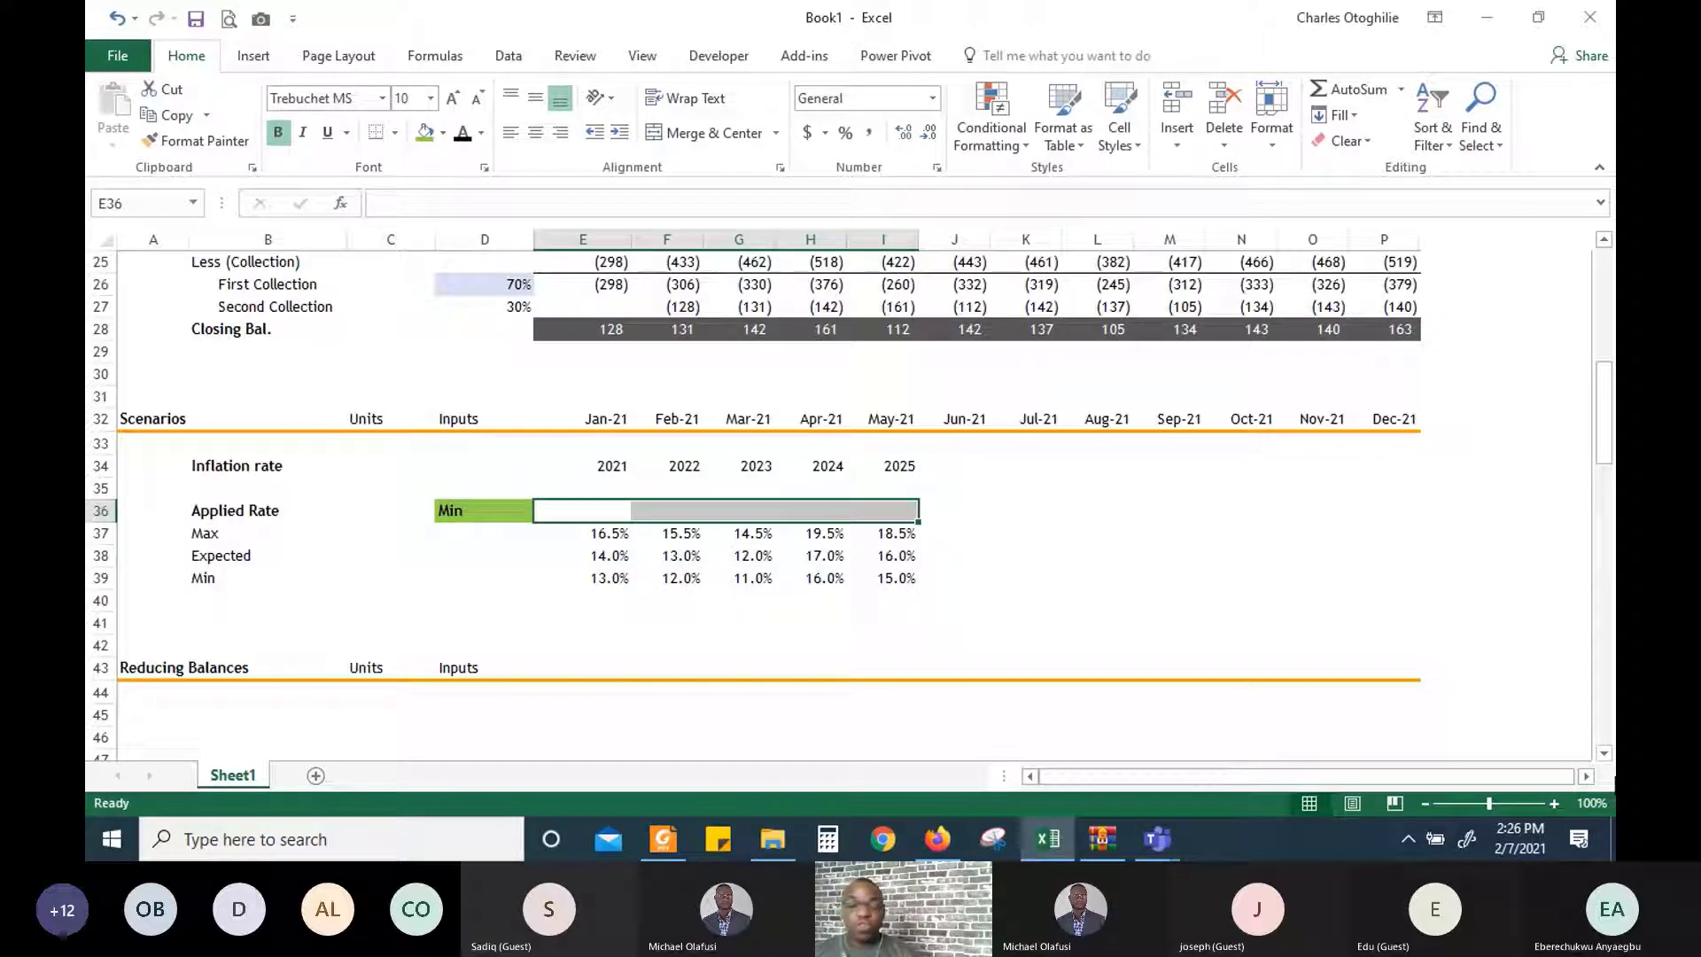
key(Down)
key(Up)
key(Right)
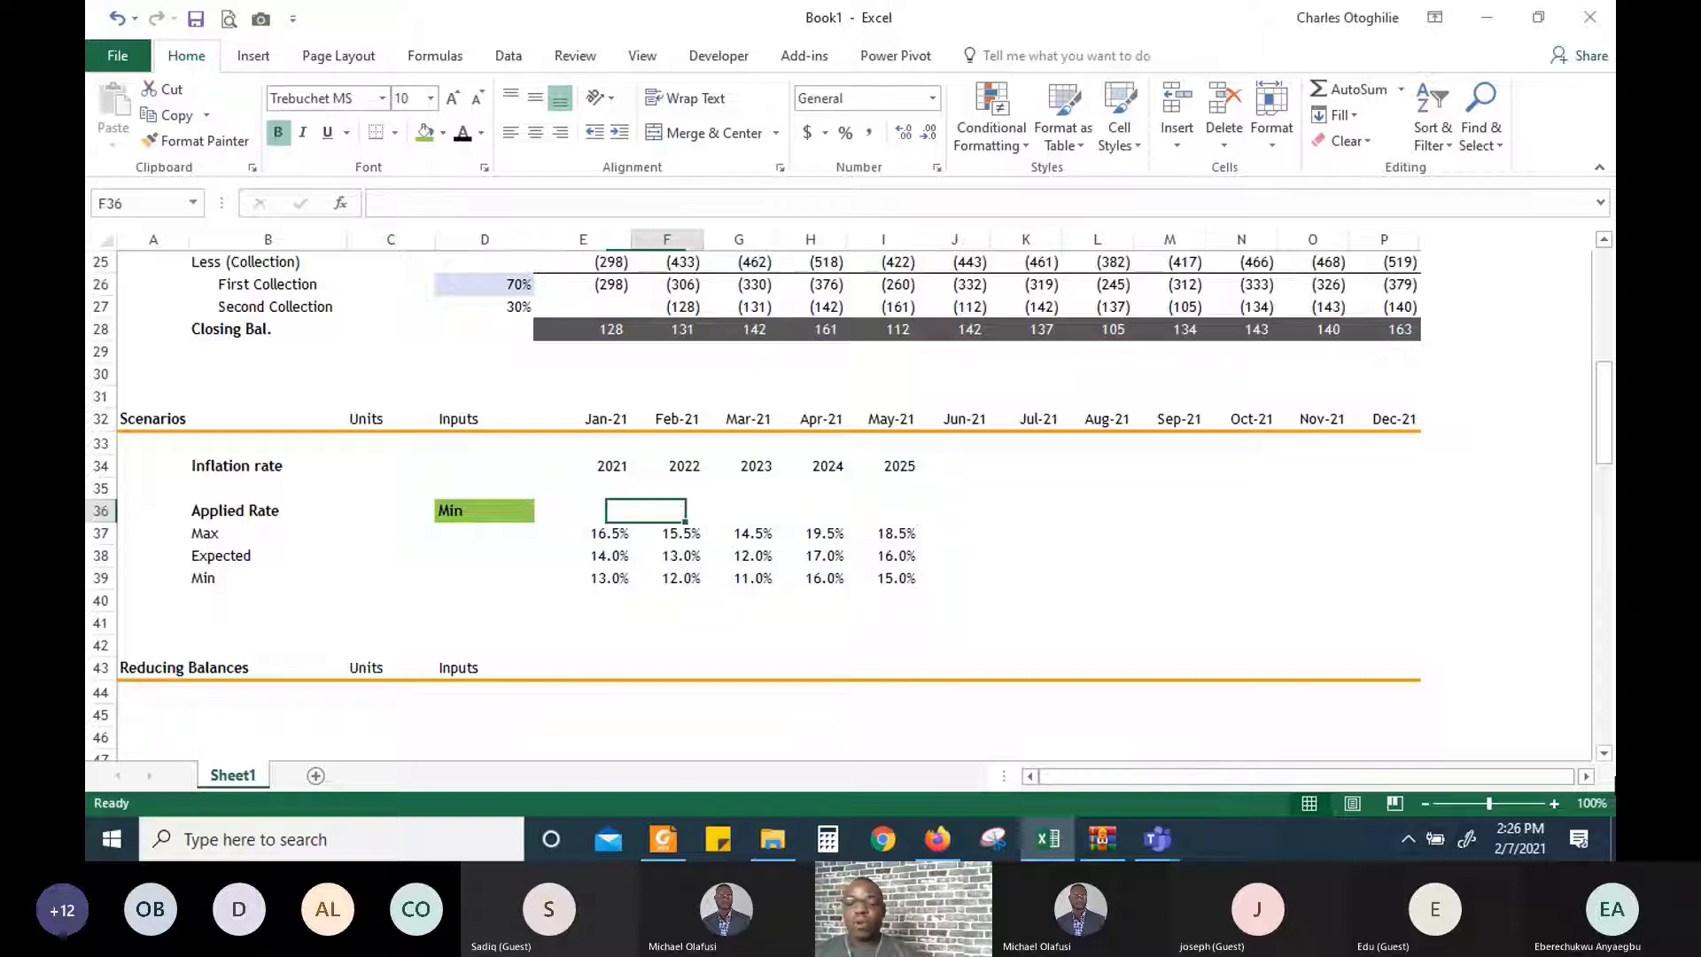
Start an IF formula in E36 whose logical test begins with the absolute reference $D$36 to the selected scenario
key(Left)
key(Down)
key(Up)
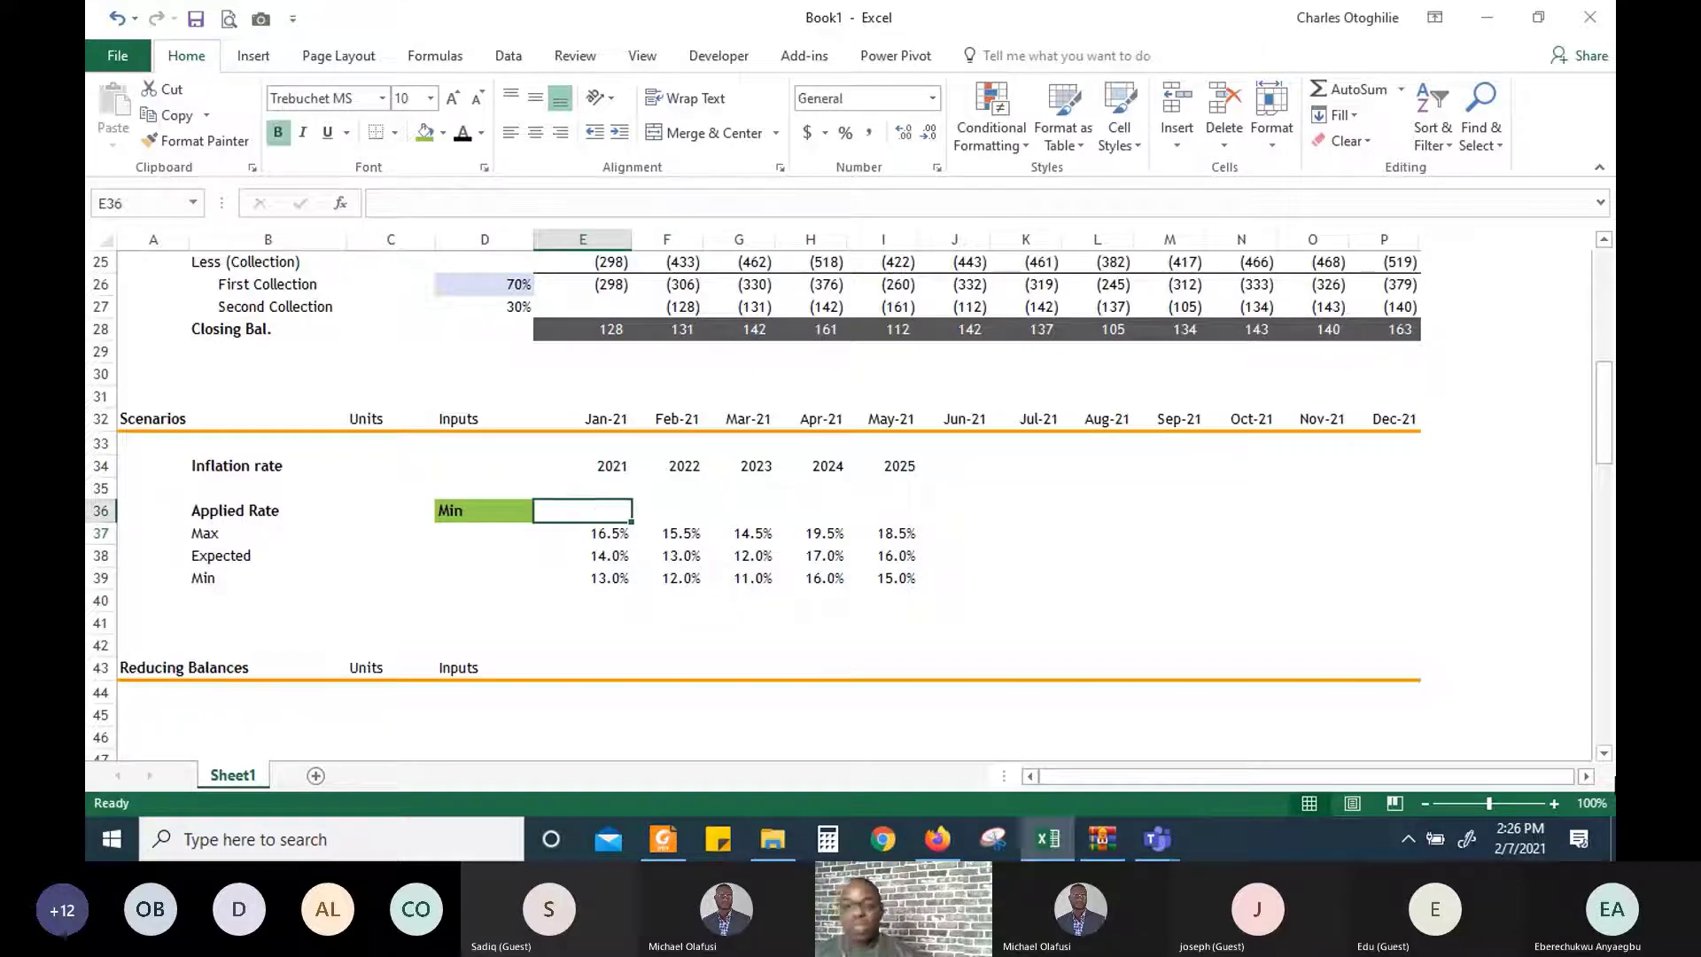
text(=if()
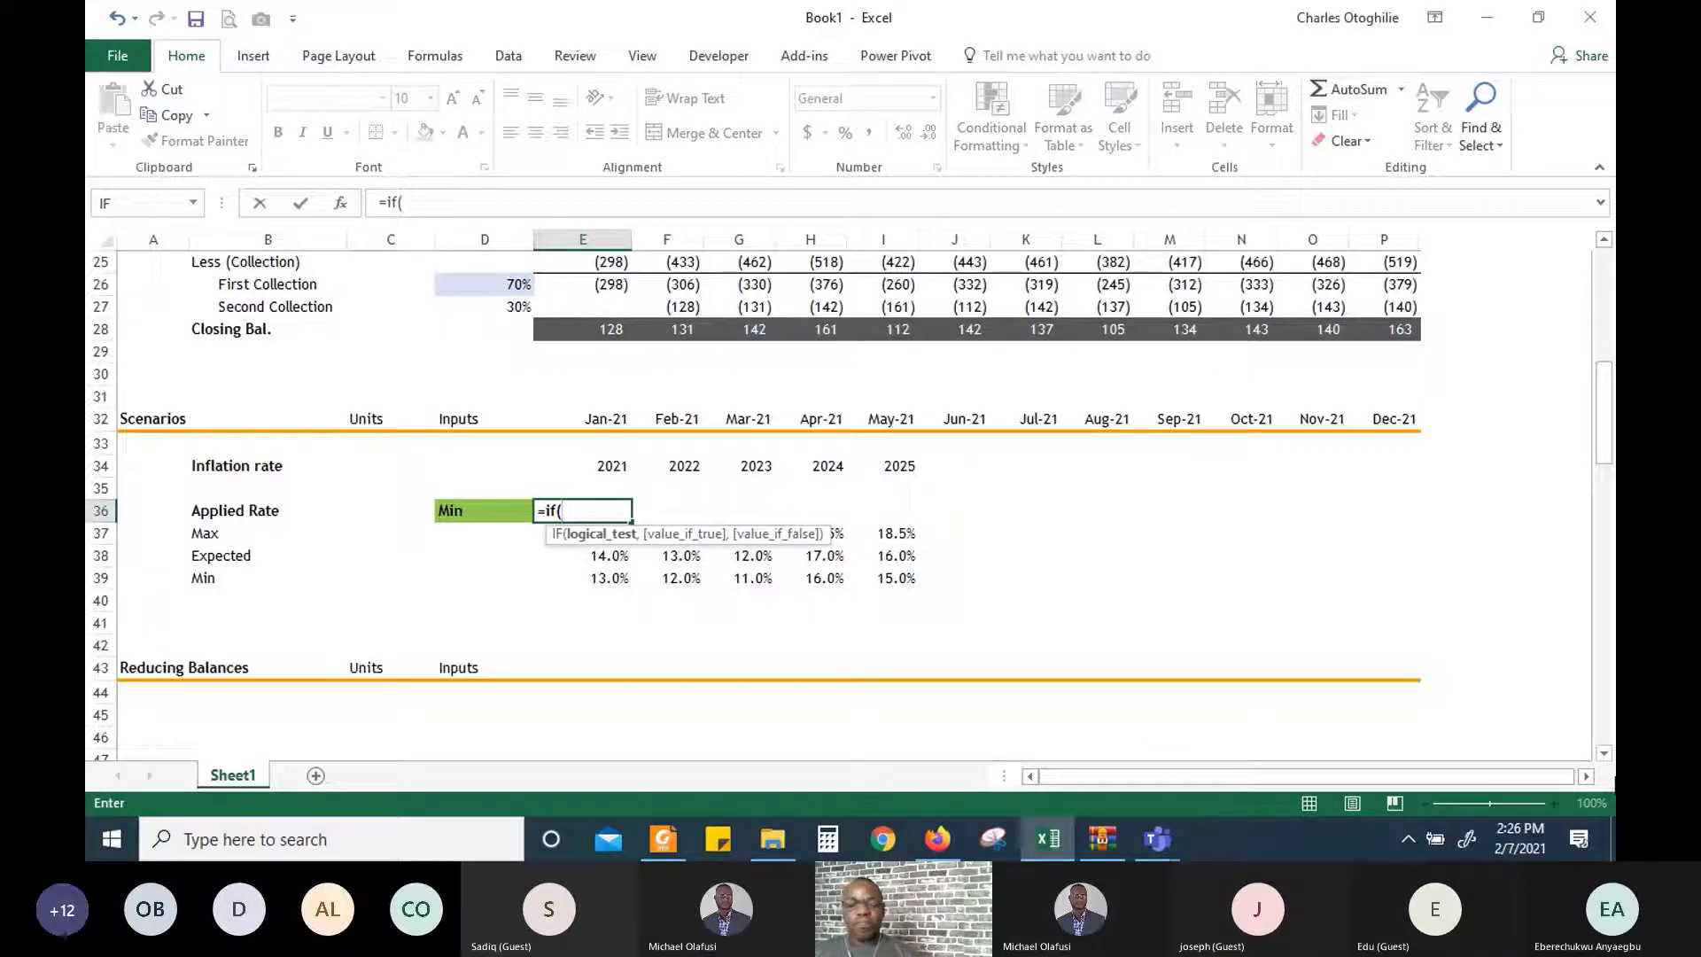
key(Left)
key(Left)
key(Right)
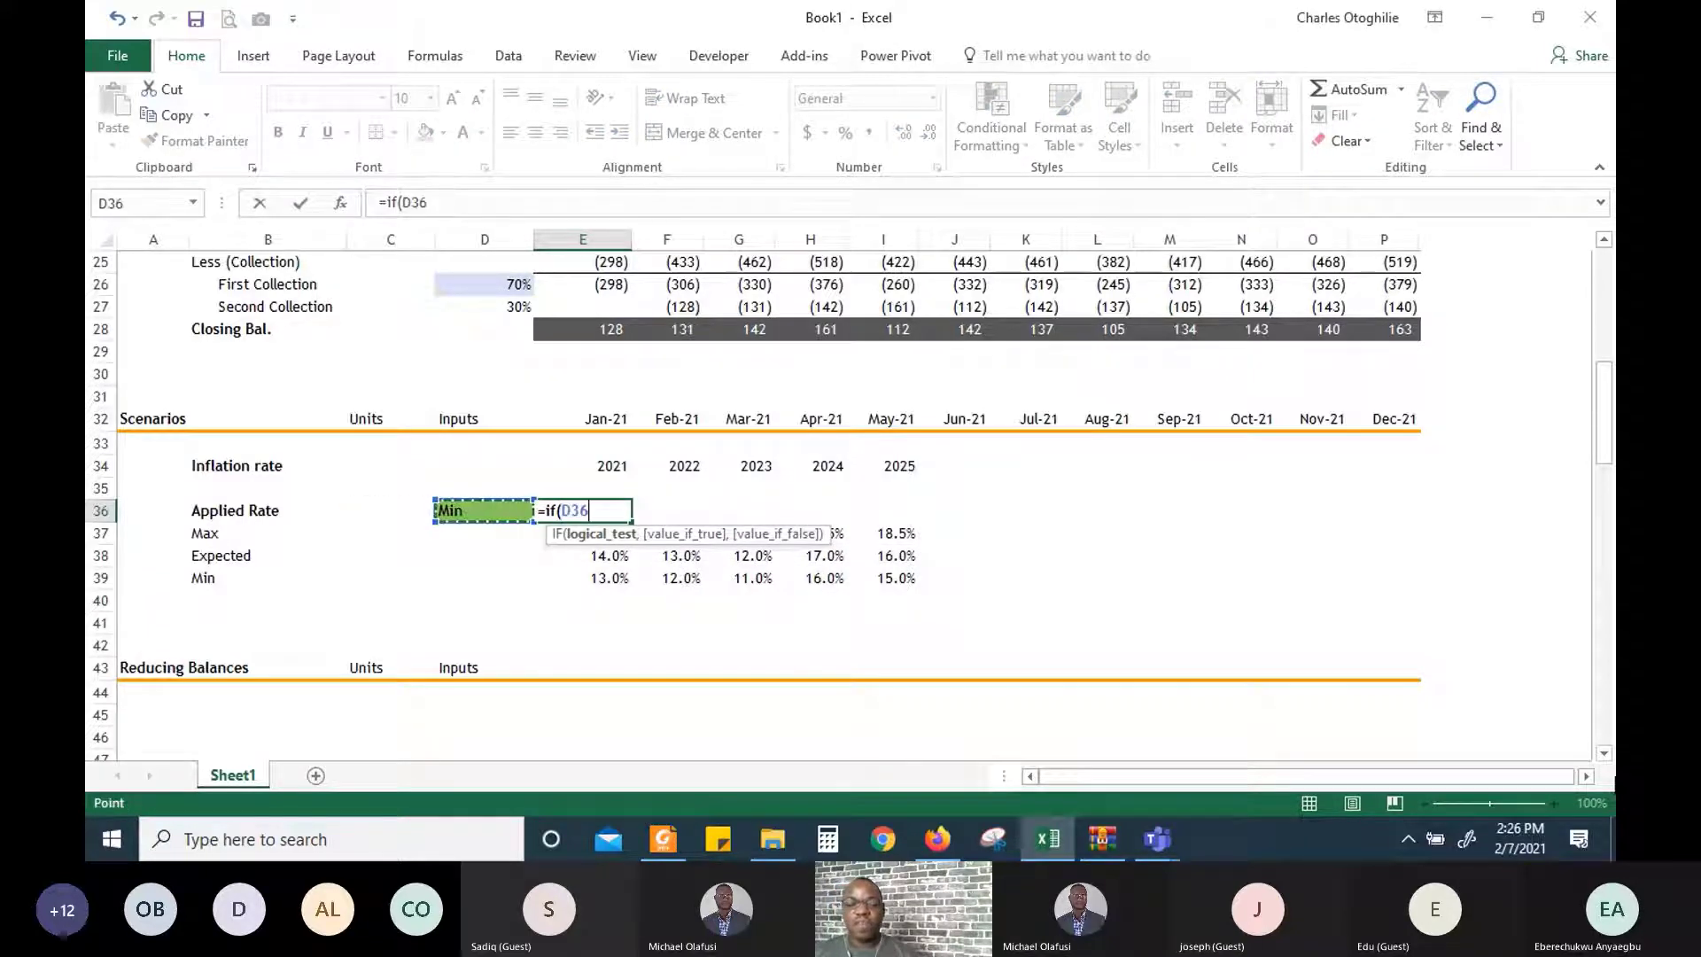
key(F4)
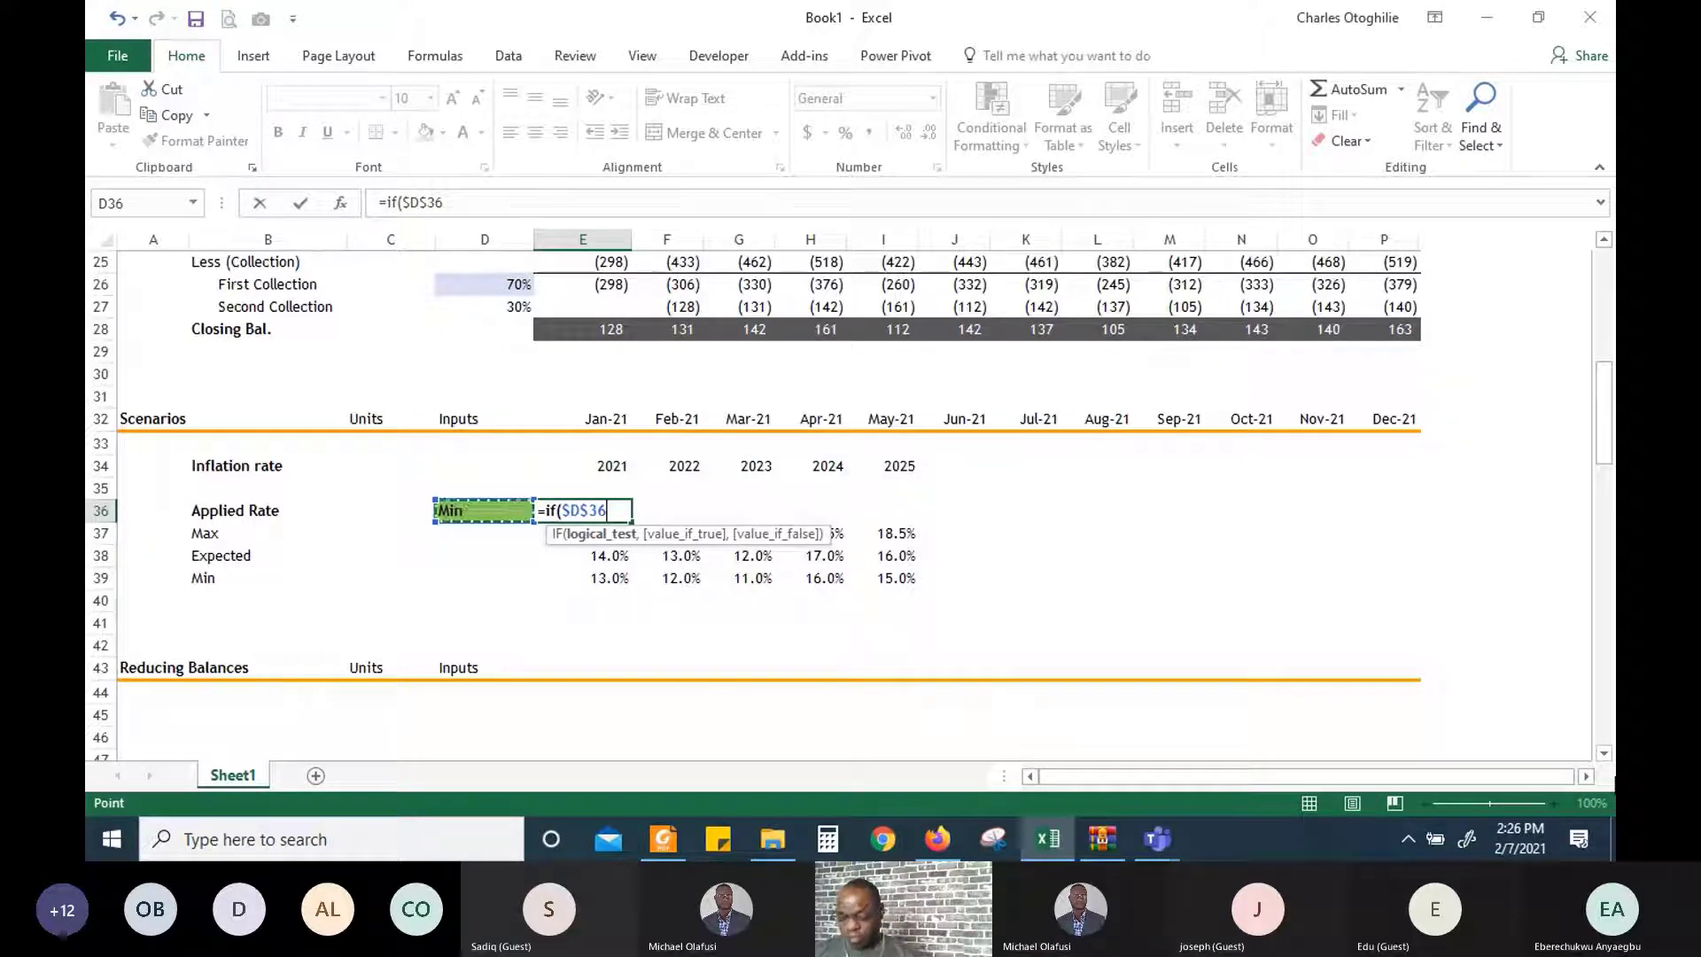
text(=)
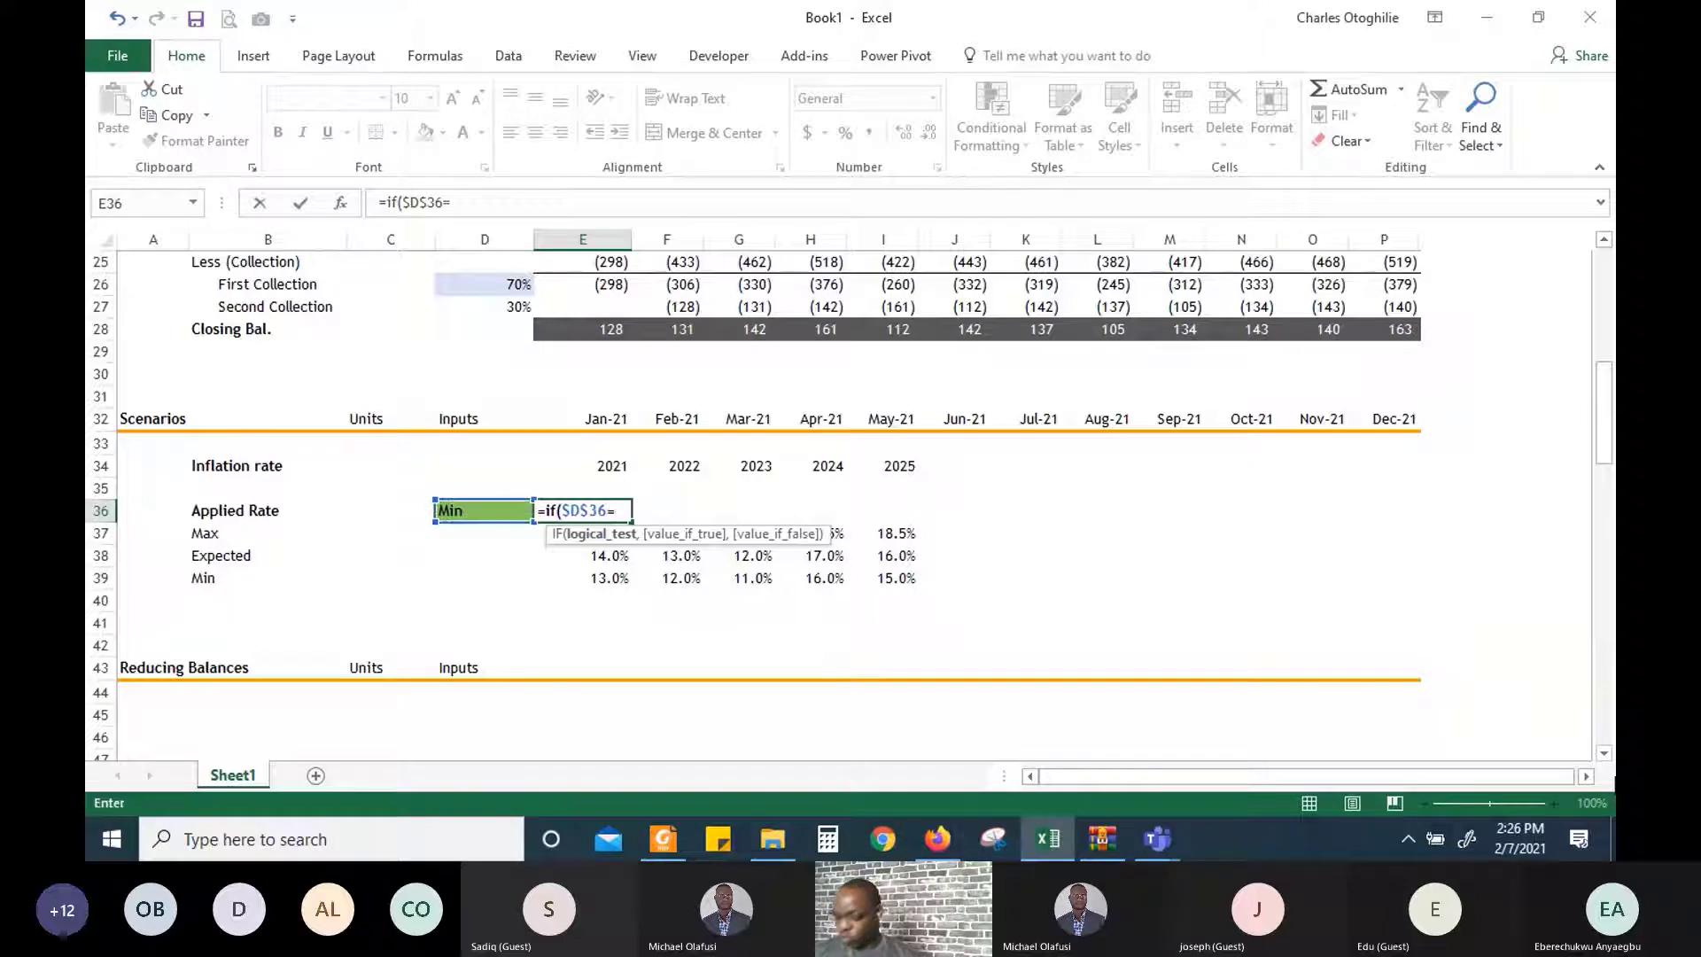
Complete the first IF test in E36 by comparing against the Max label $B37 and returning E37 when it matches
key(Down)
key(Down)
key(Left)
key(Left)
key(Left)
key(Left)
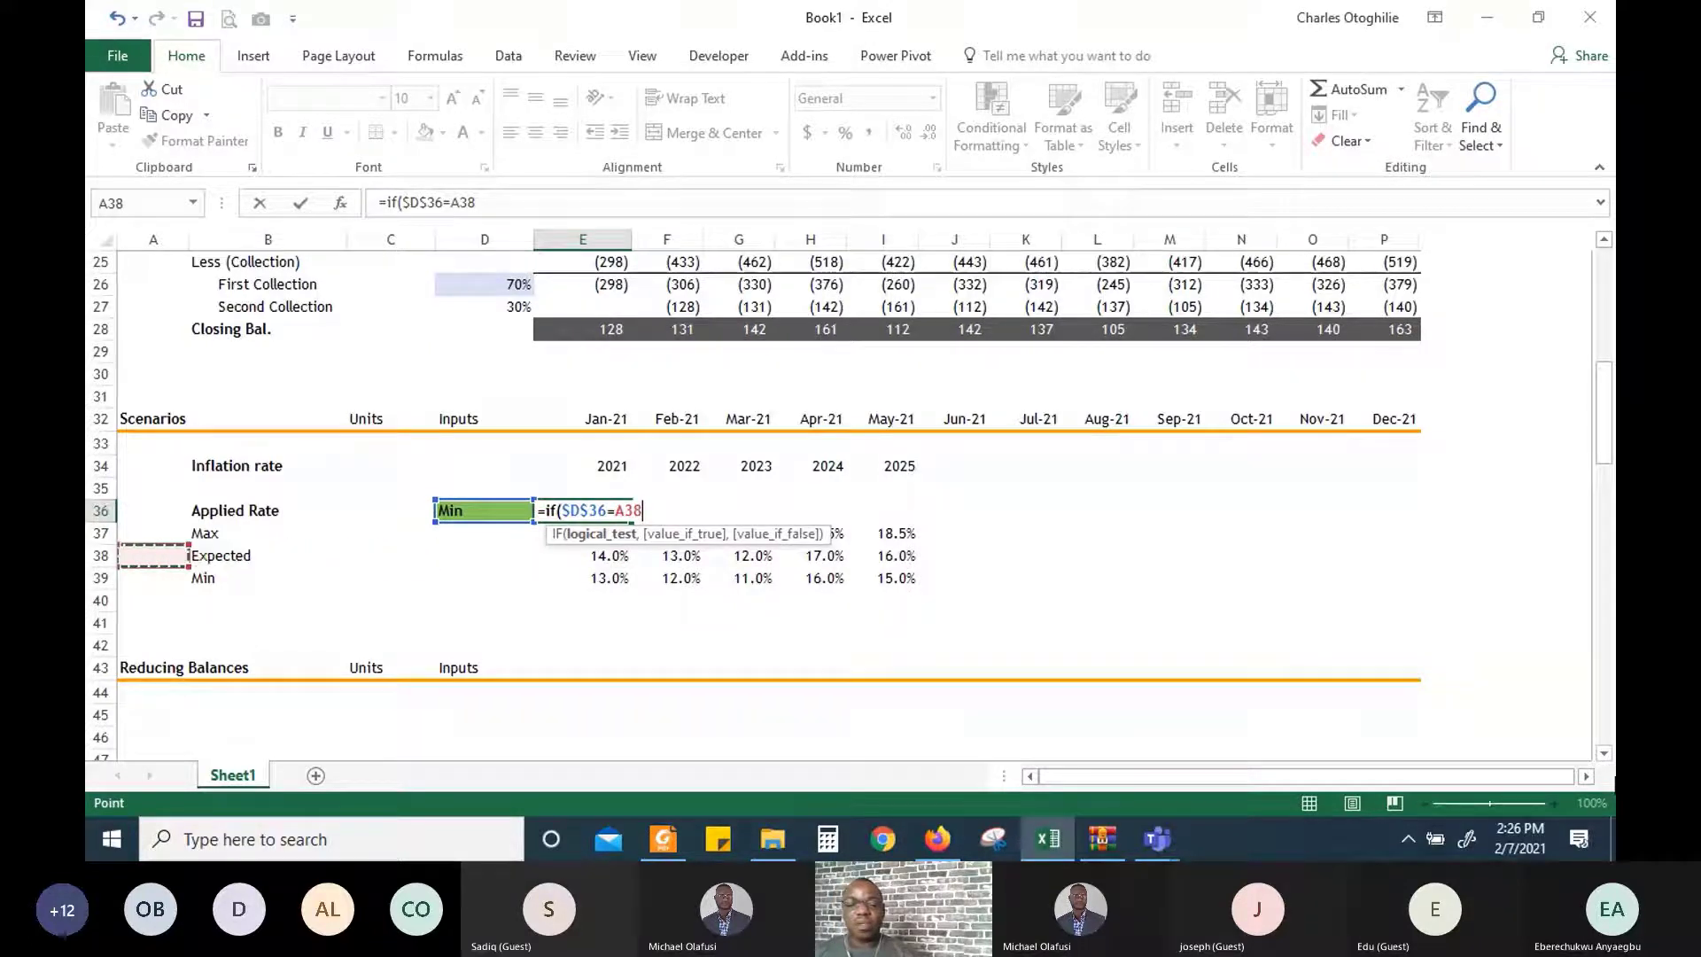
key(Up)
key(Right)
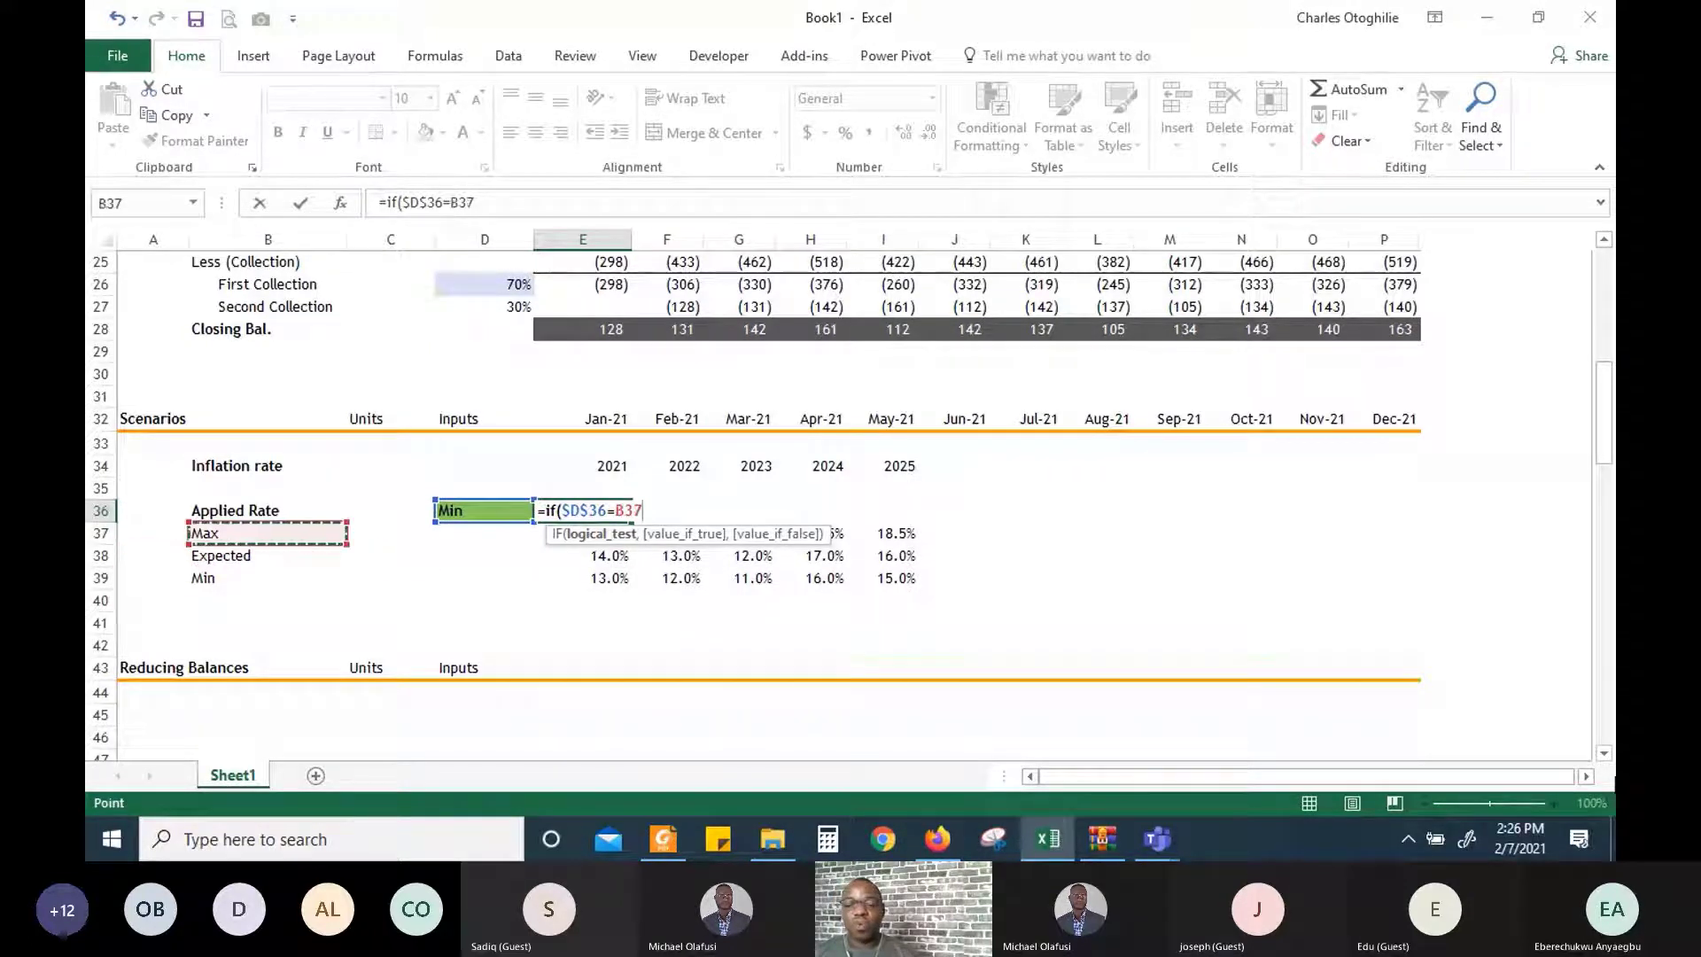
key(F4)
key(F4)
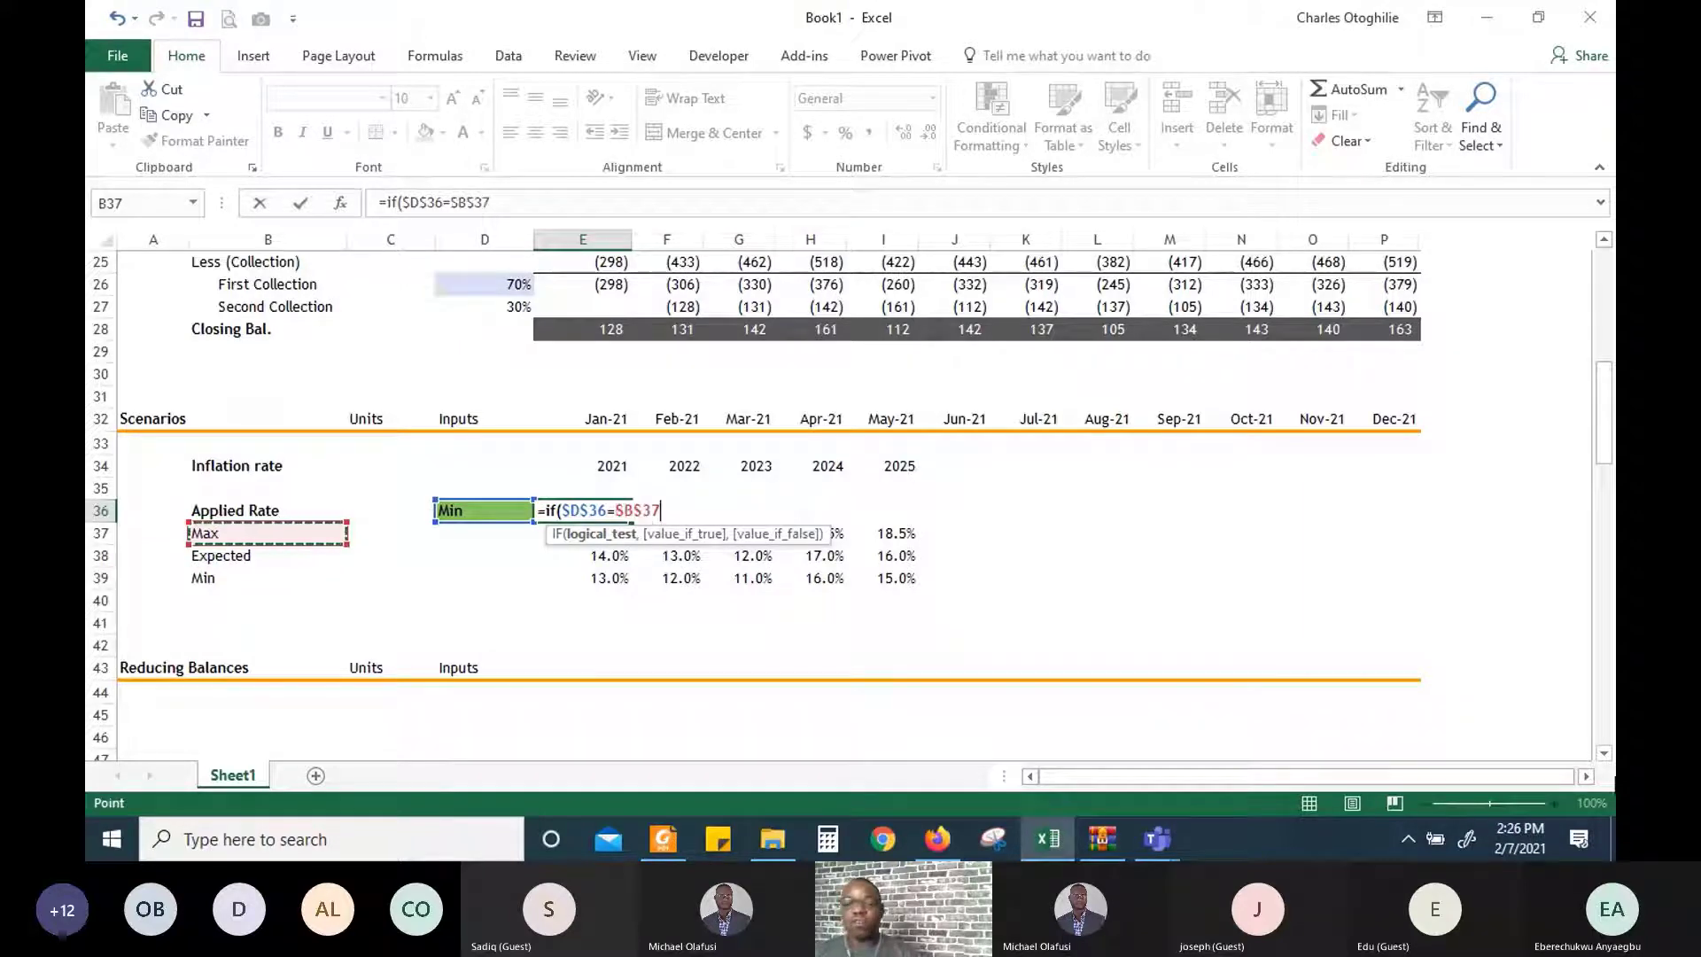
key(F4)
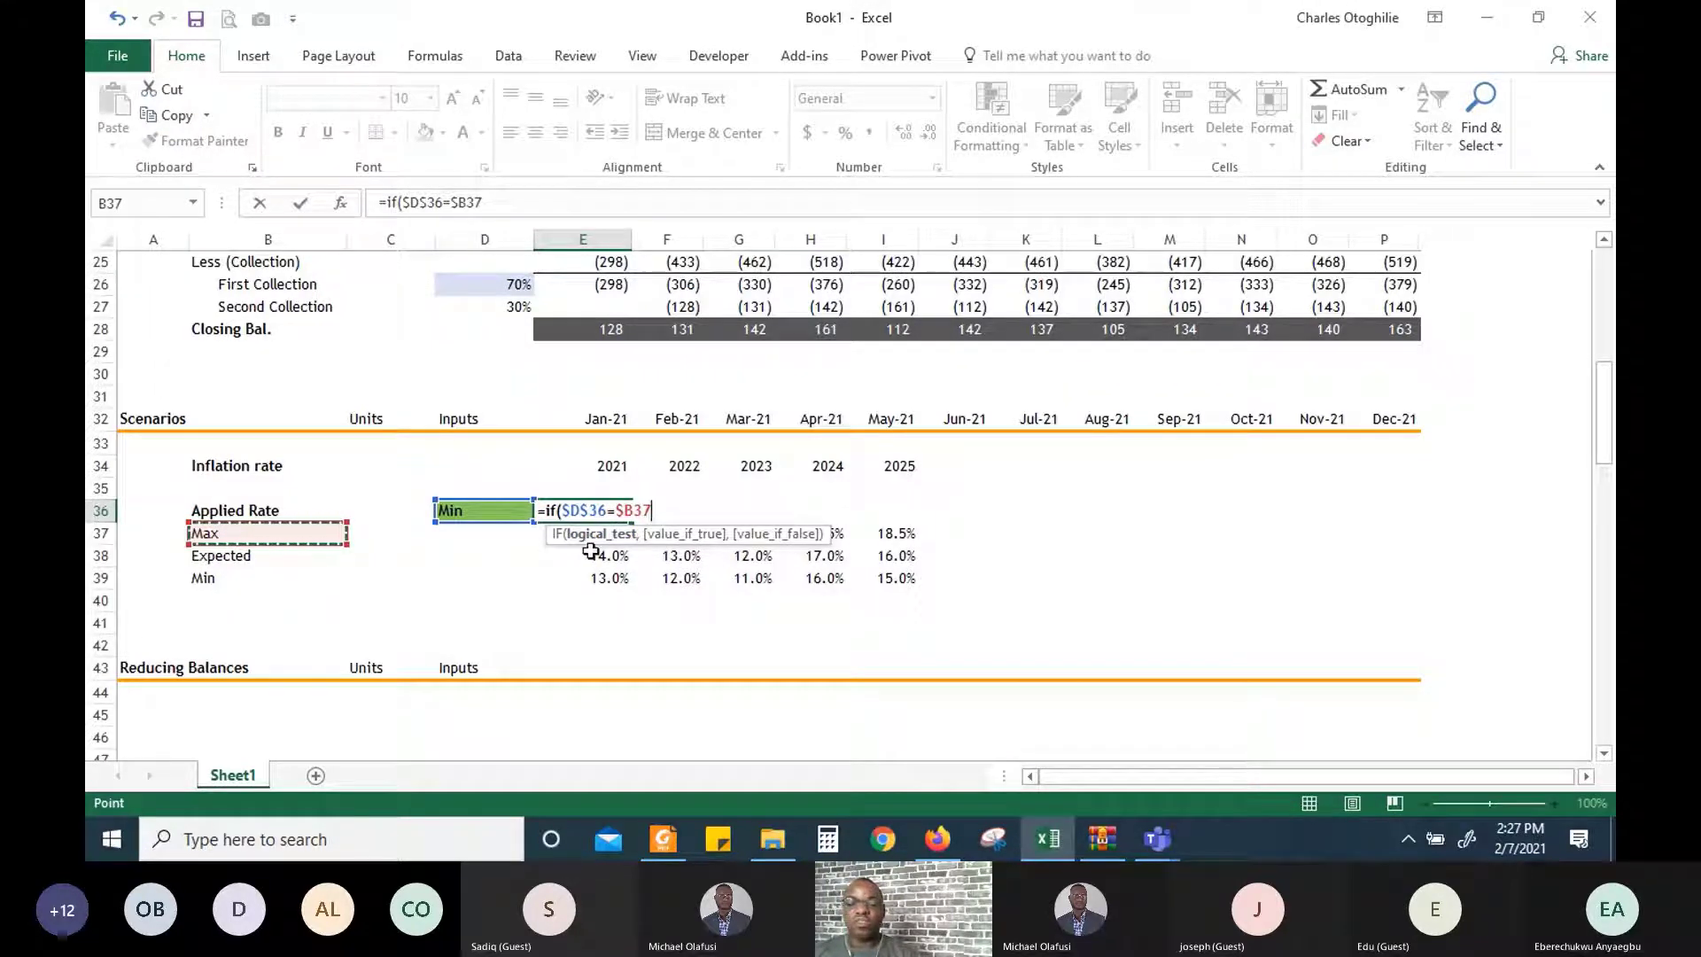
text(,)
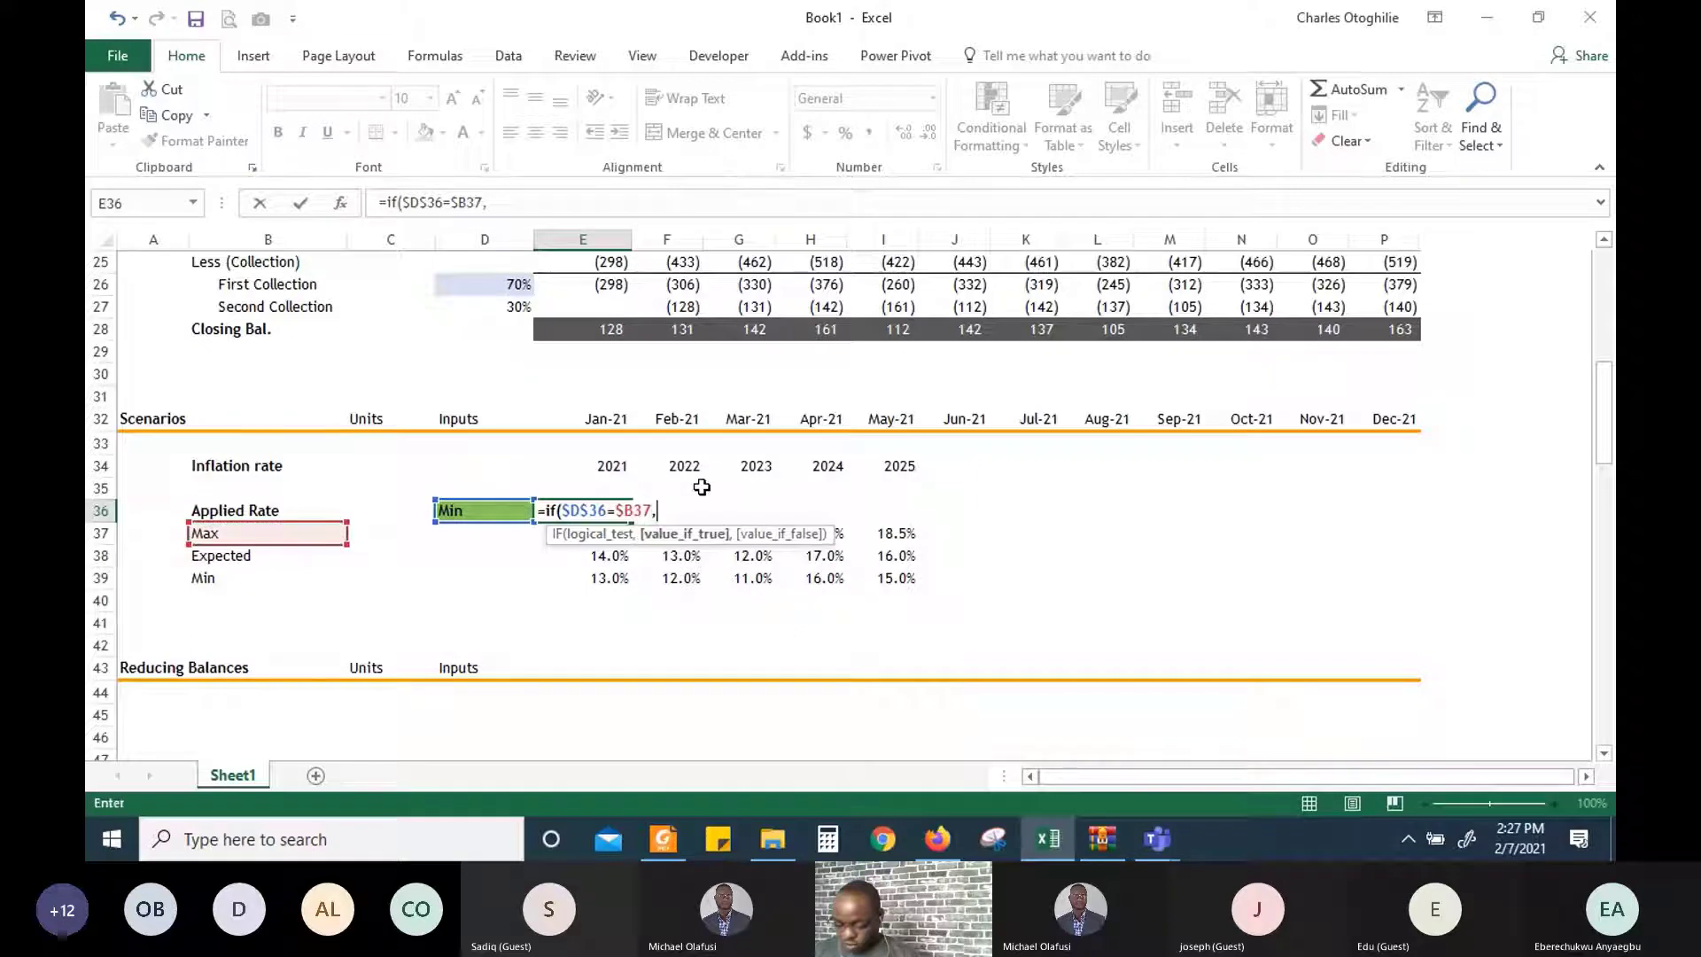
key(Down)
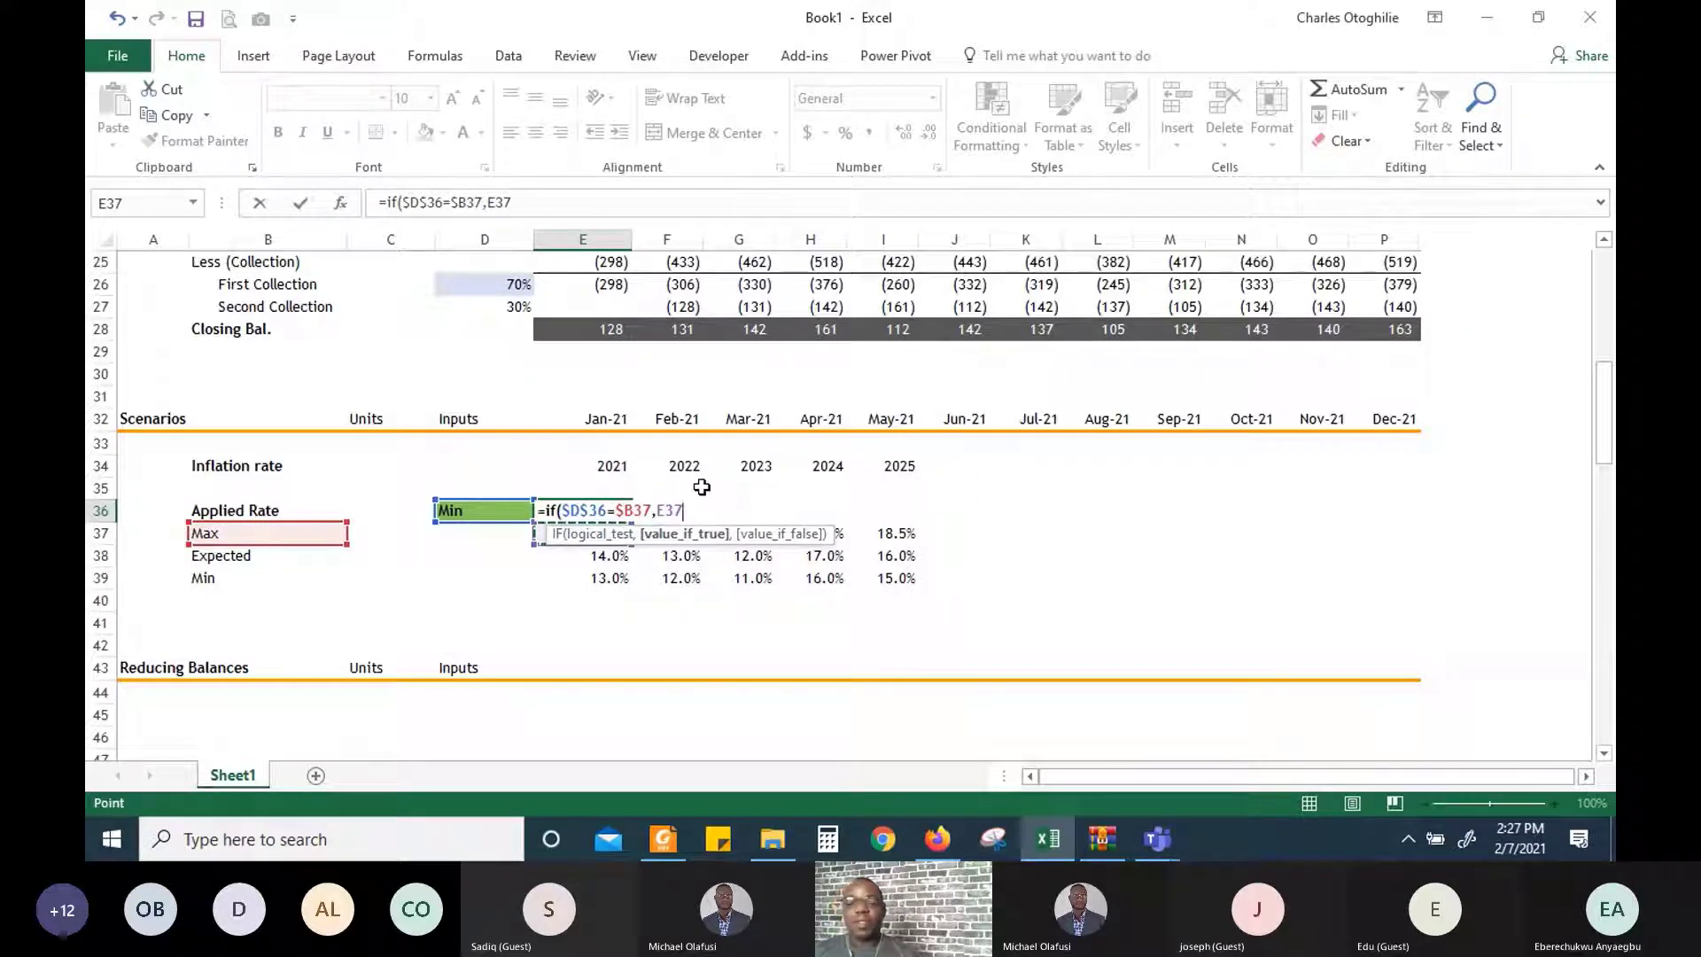
text(,)
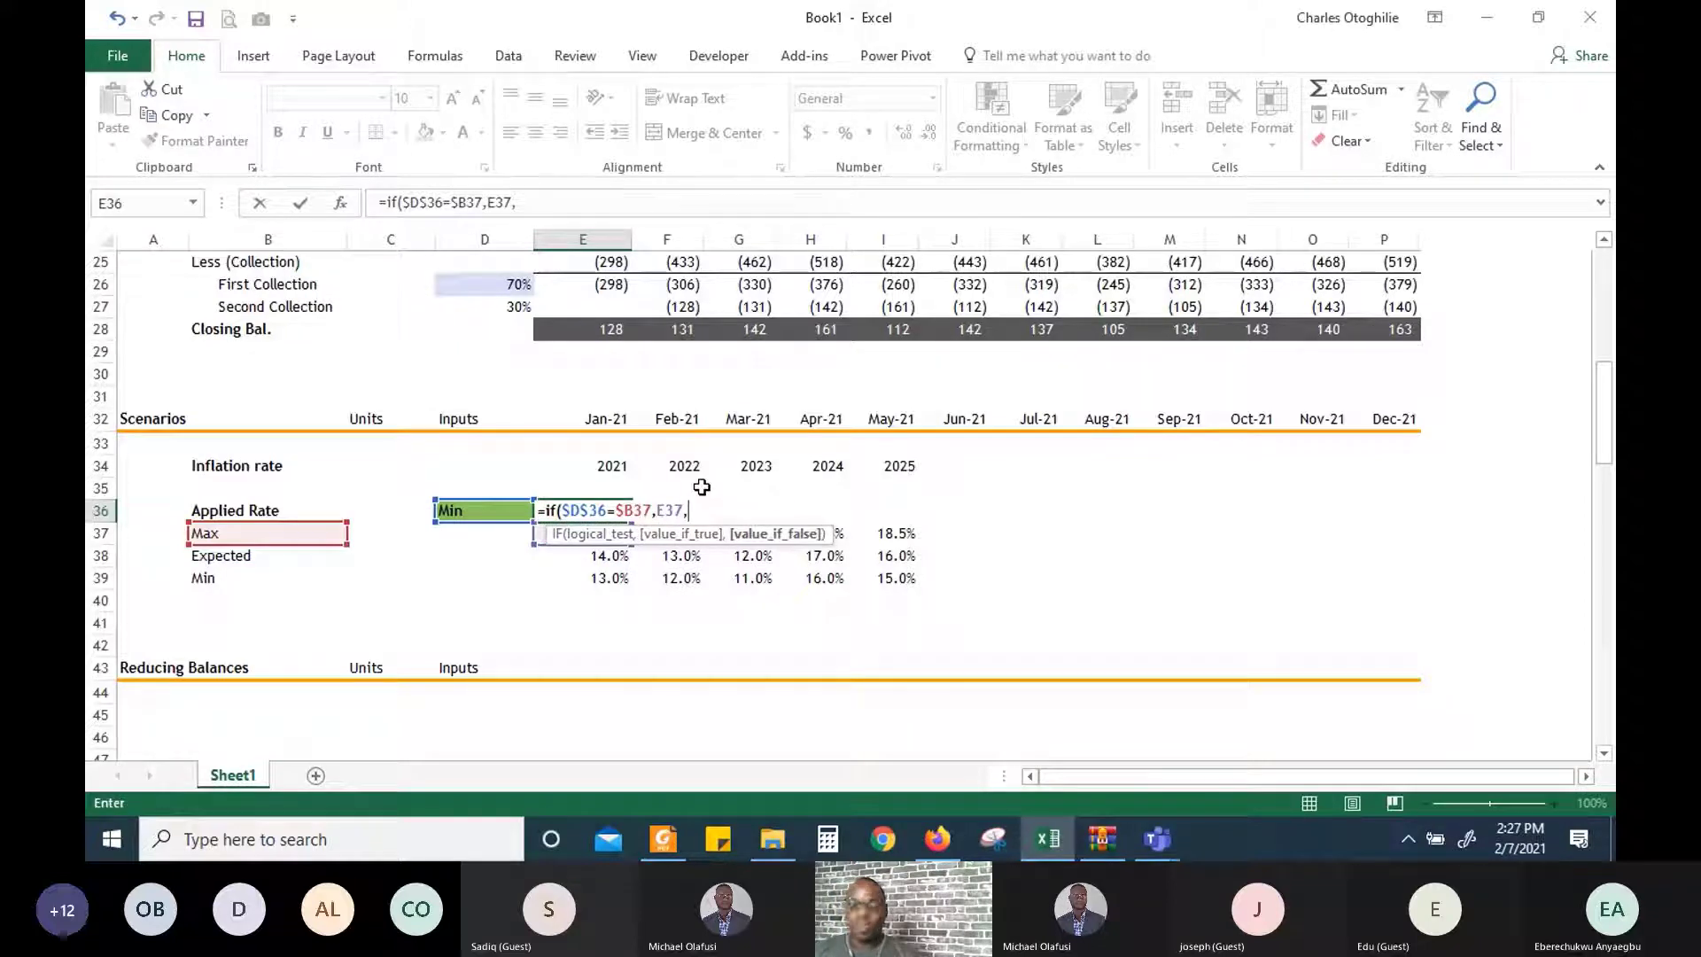
Nest a second IF as the false value in E36, testing whether $D36 equals the Expected label in B38
text(if()
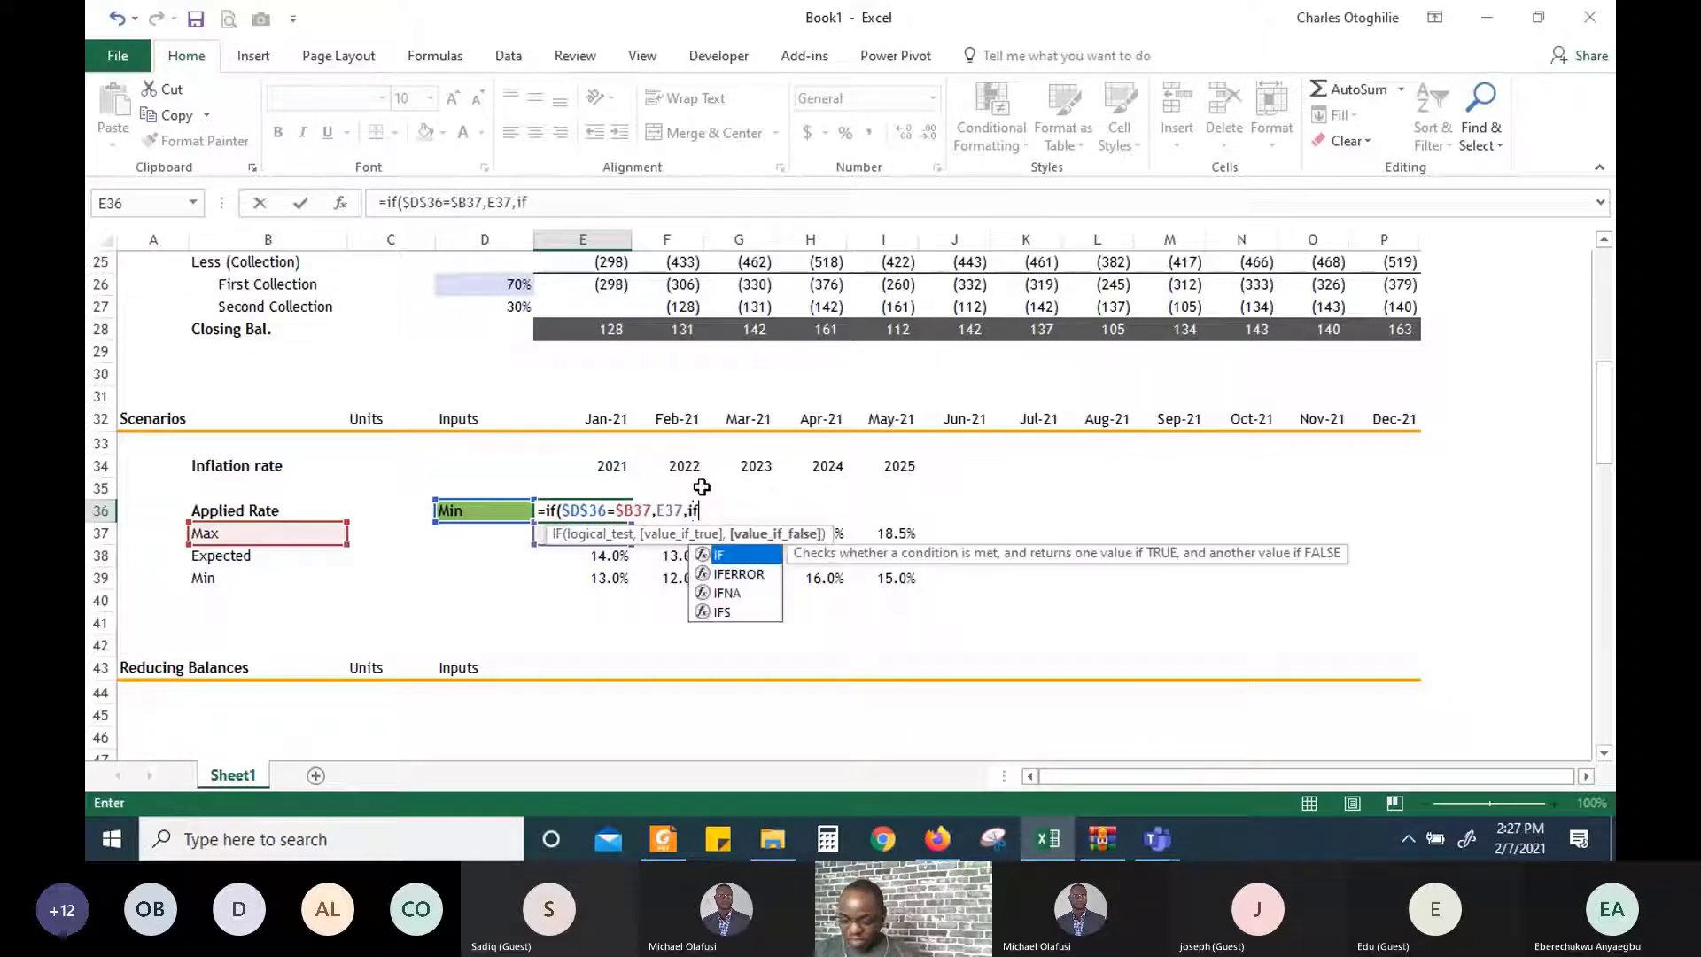
click(483, 511)
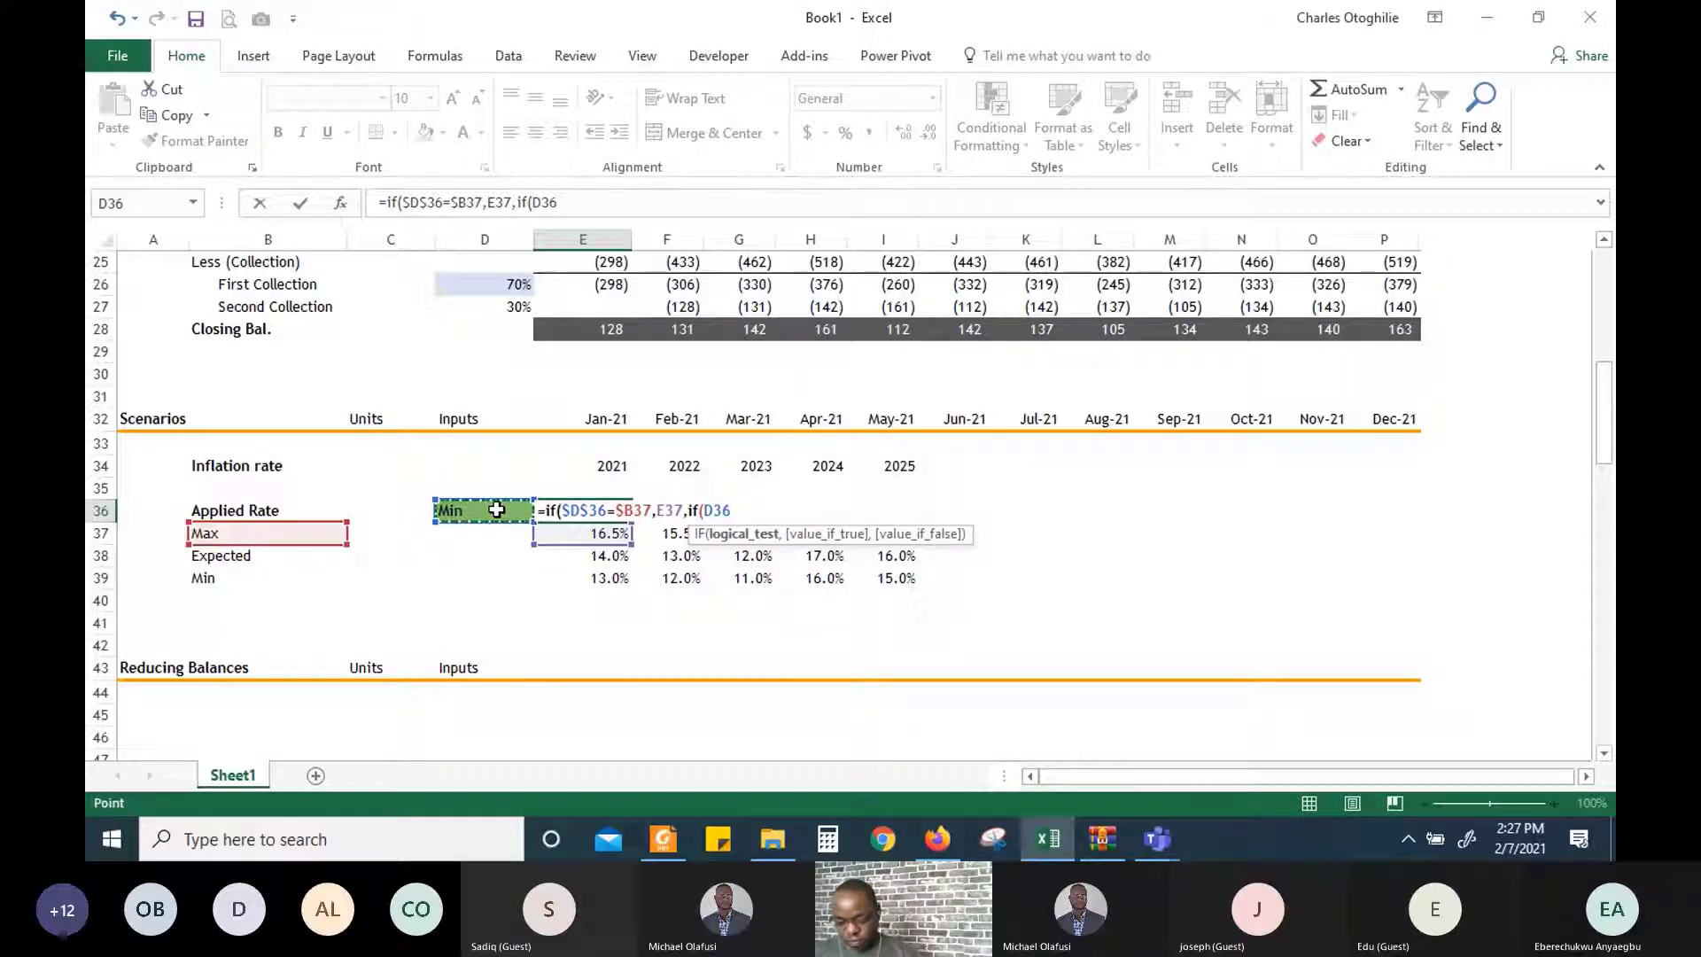
key(F4)
key(F4)
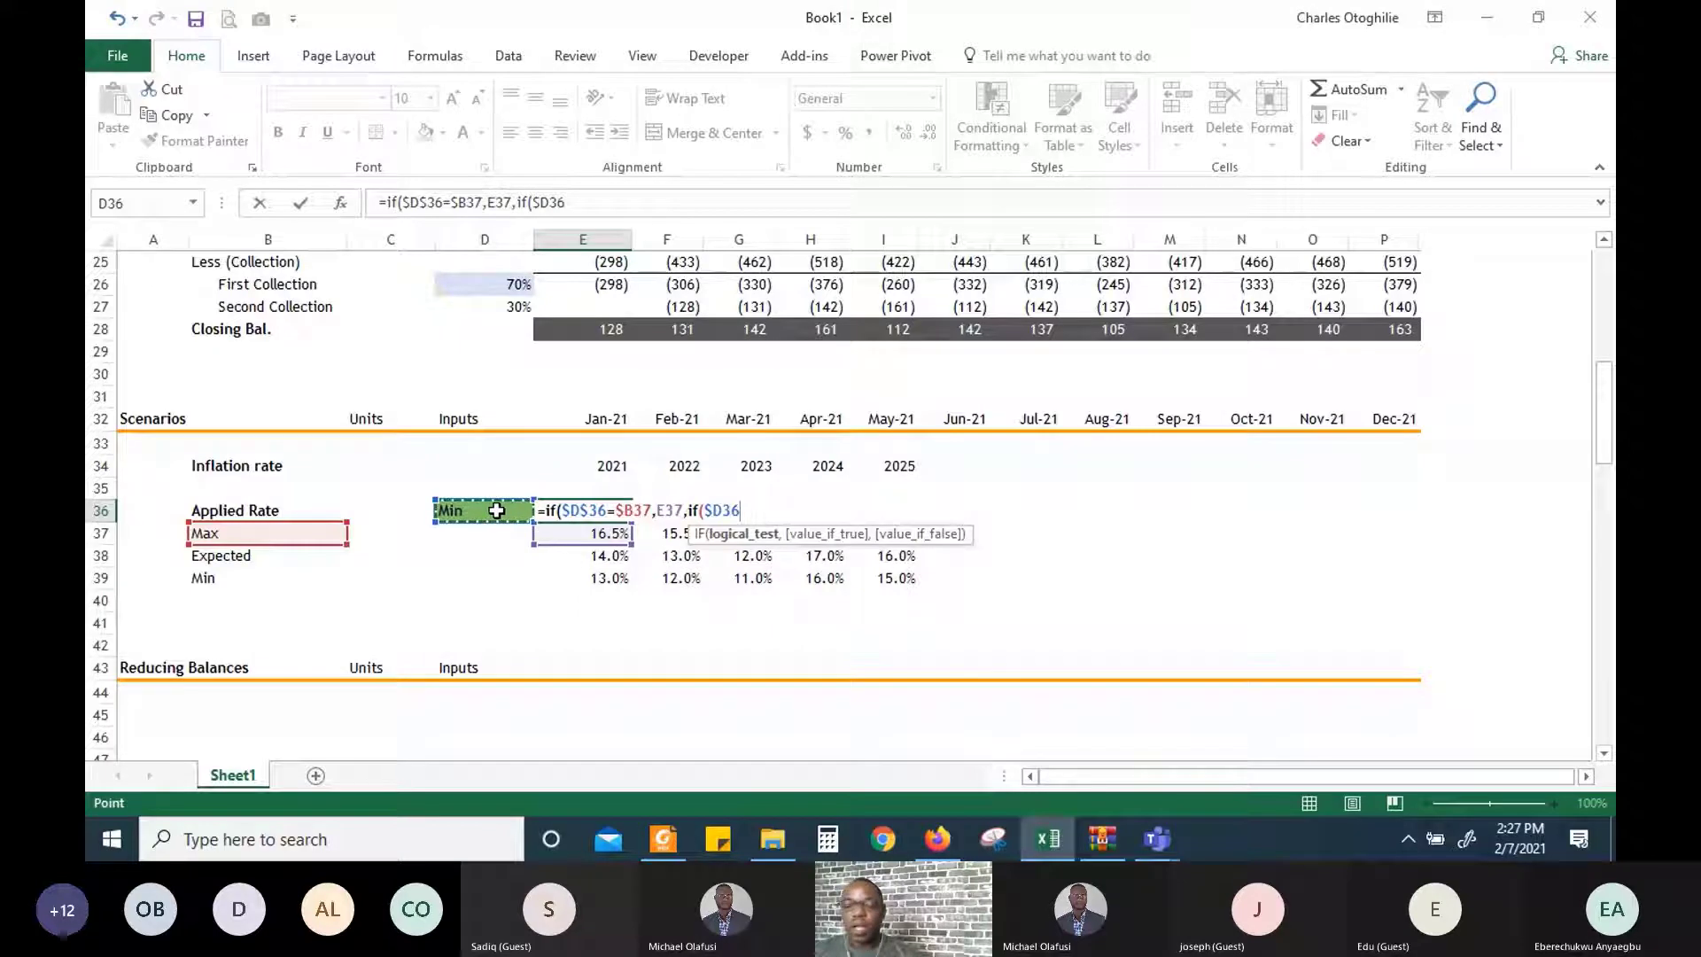
text(=)
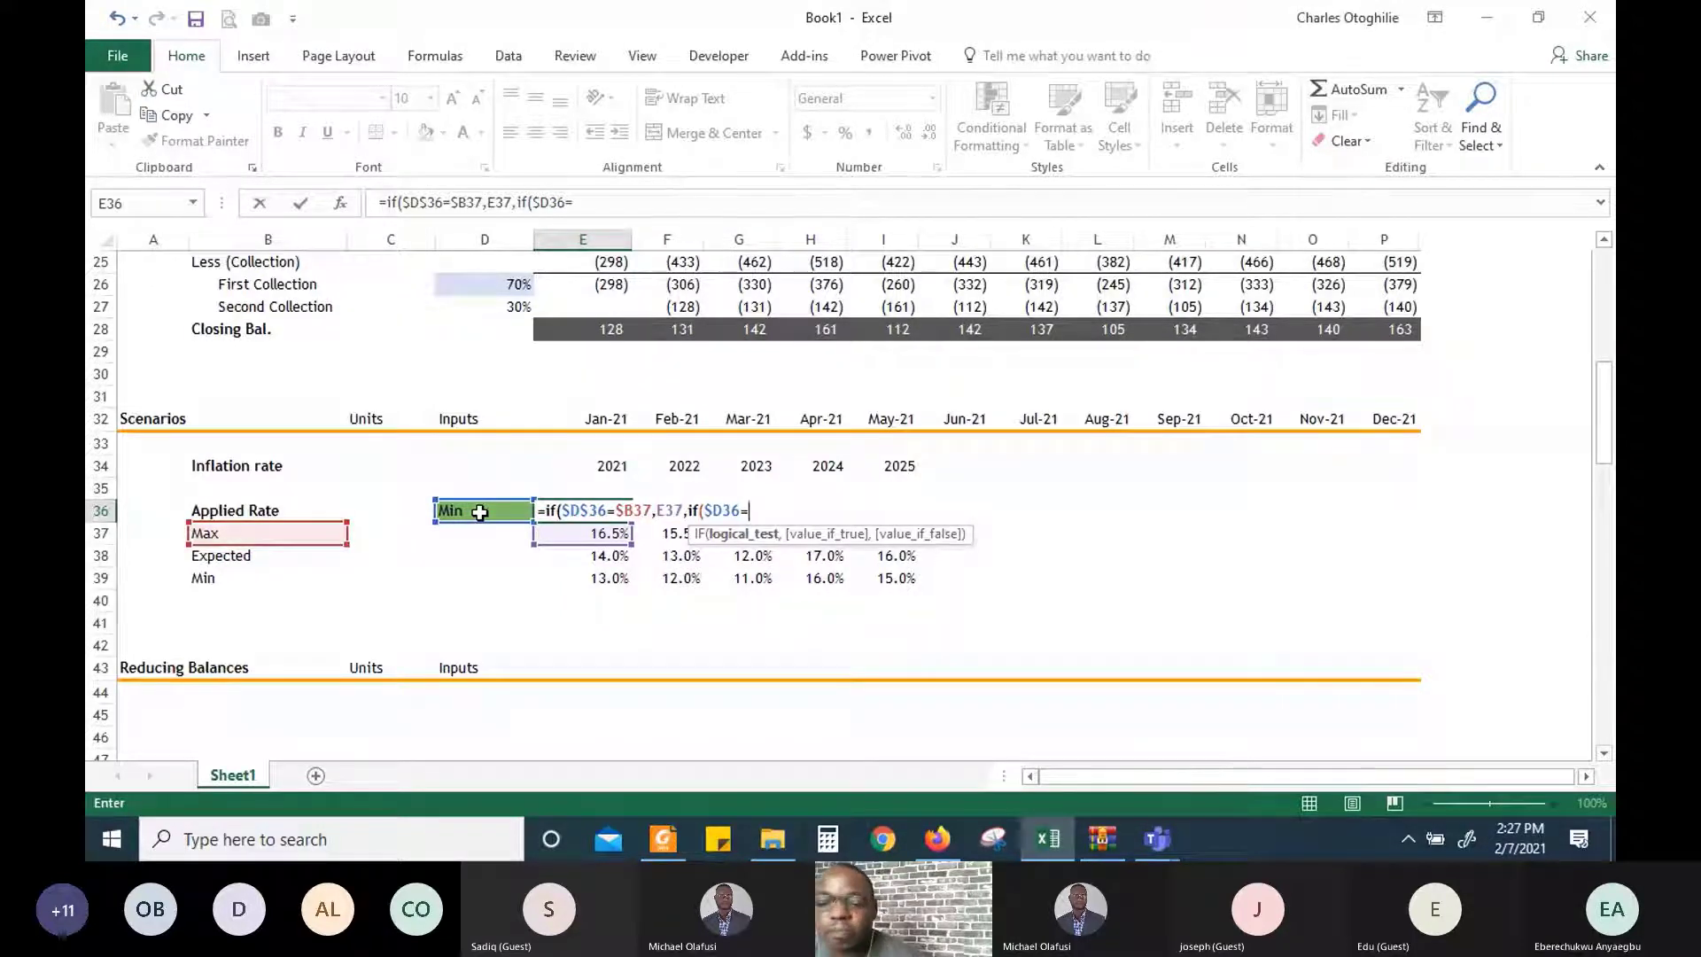
click(479, 512)
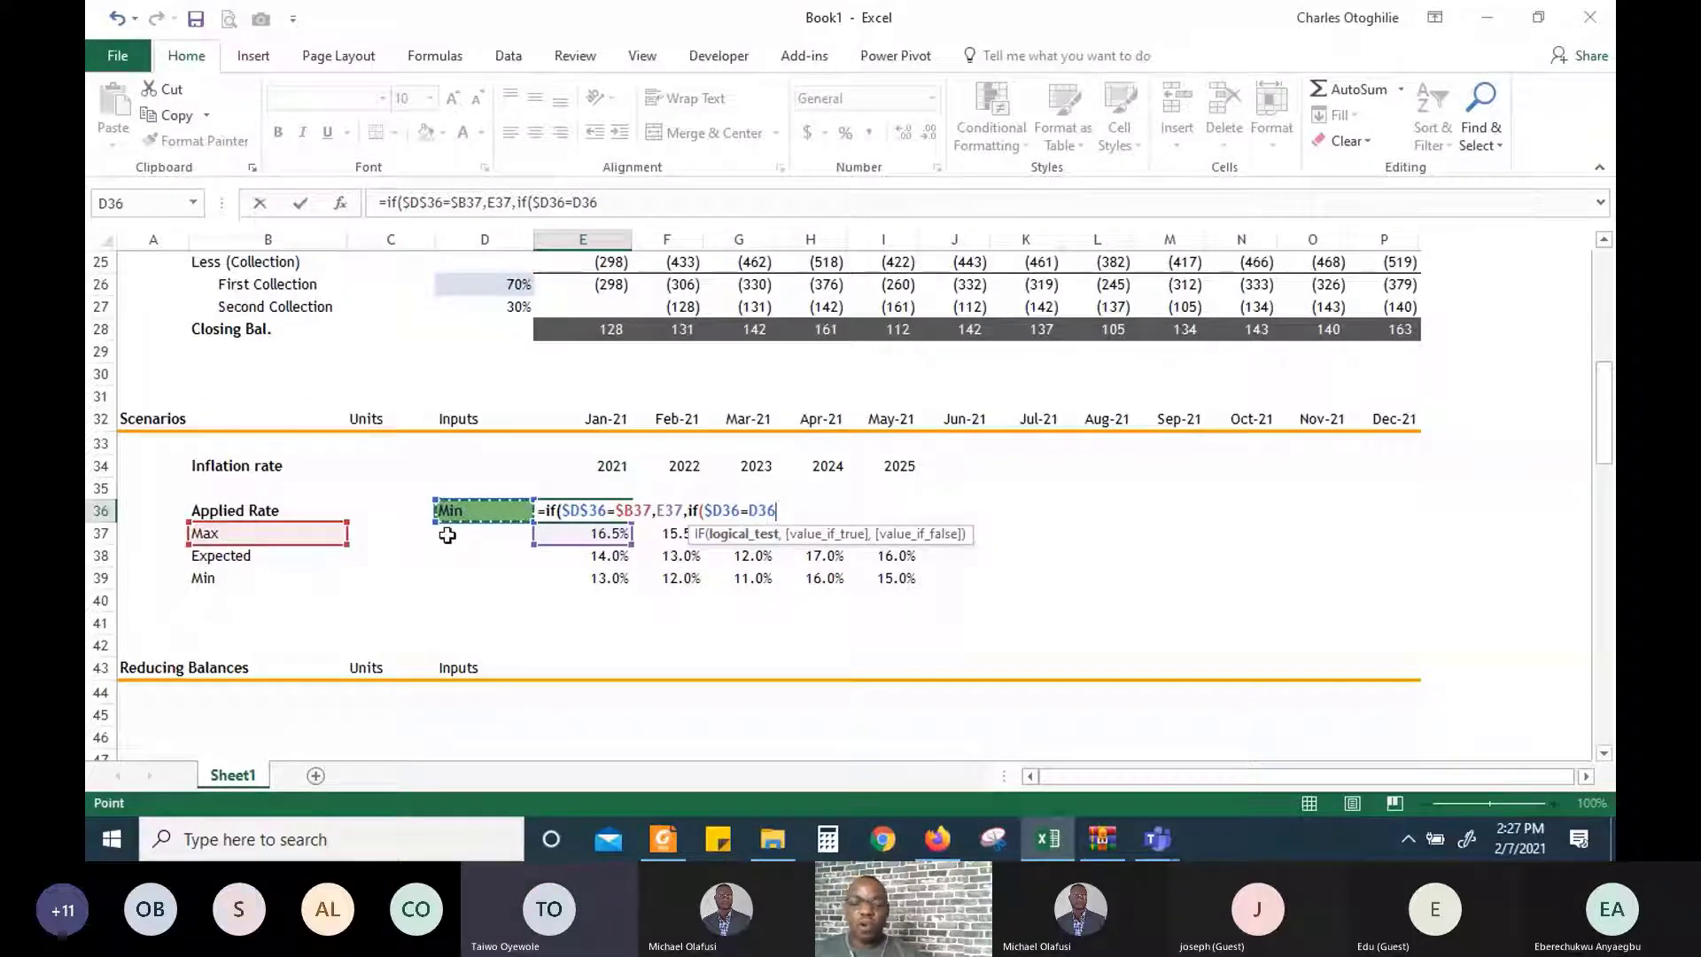
key(BackSpace)
key(BackSpace)
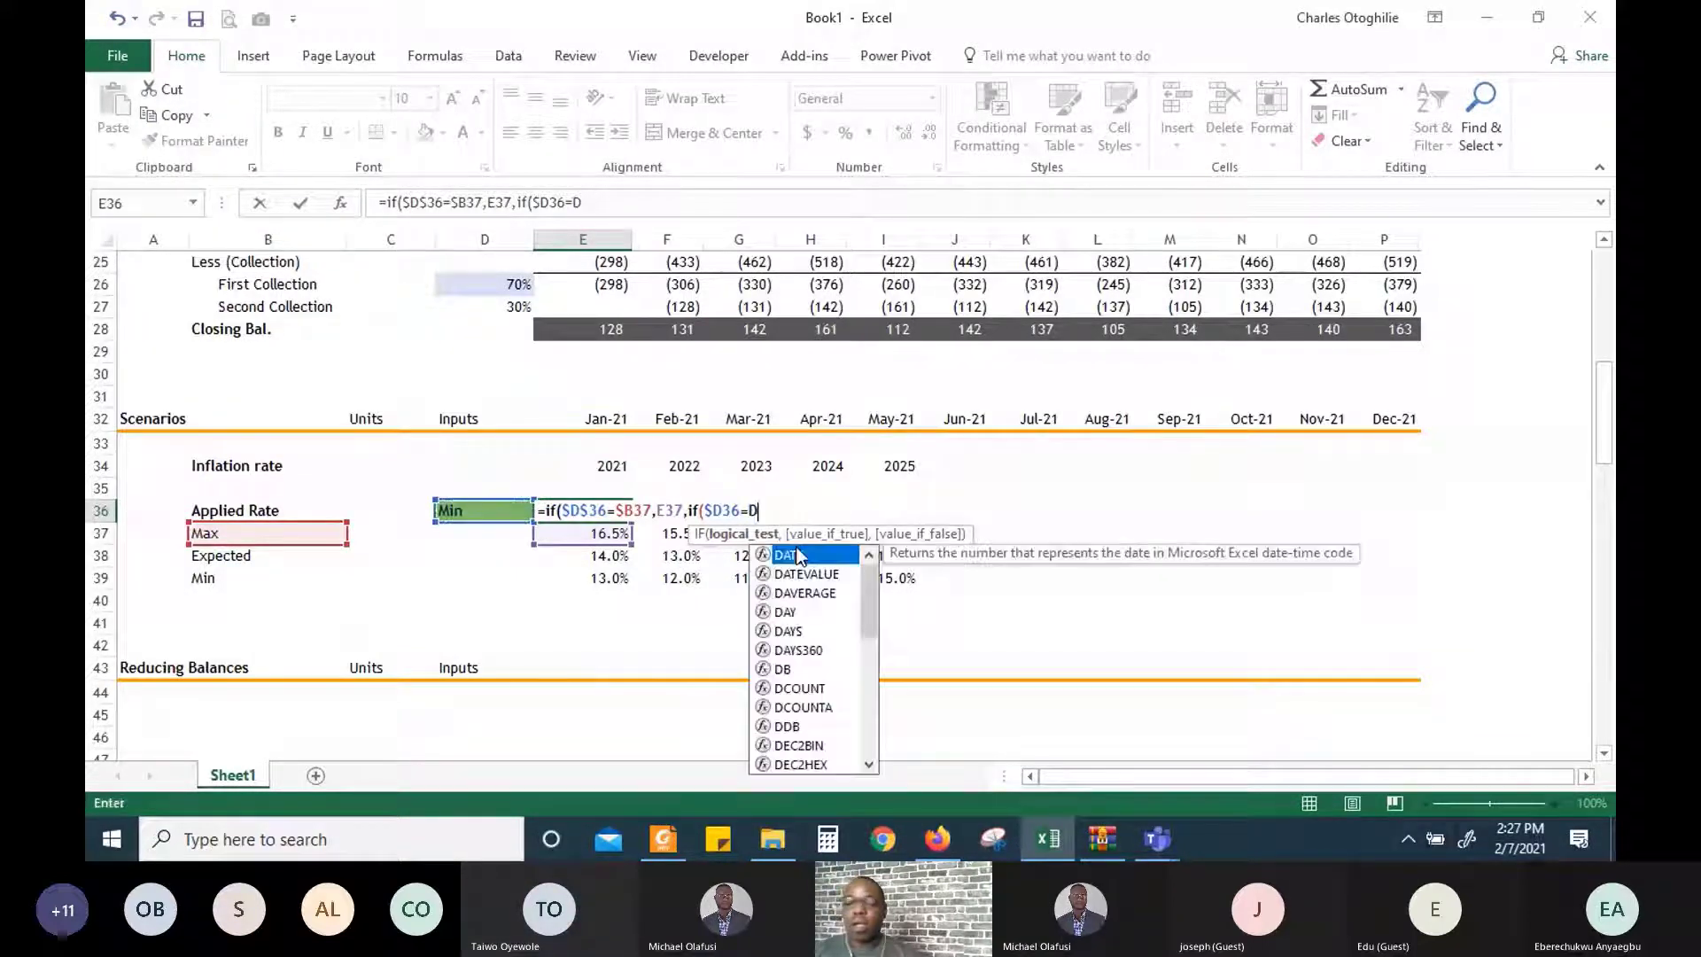
key(BackSpace)
click(223, 559)
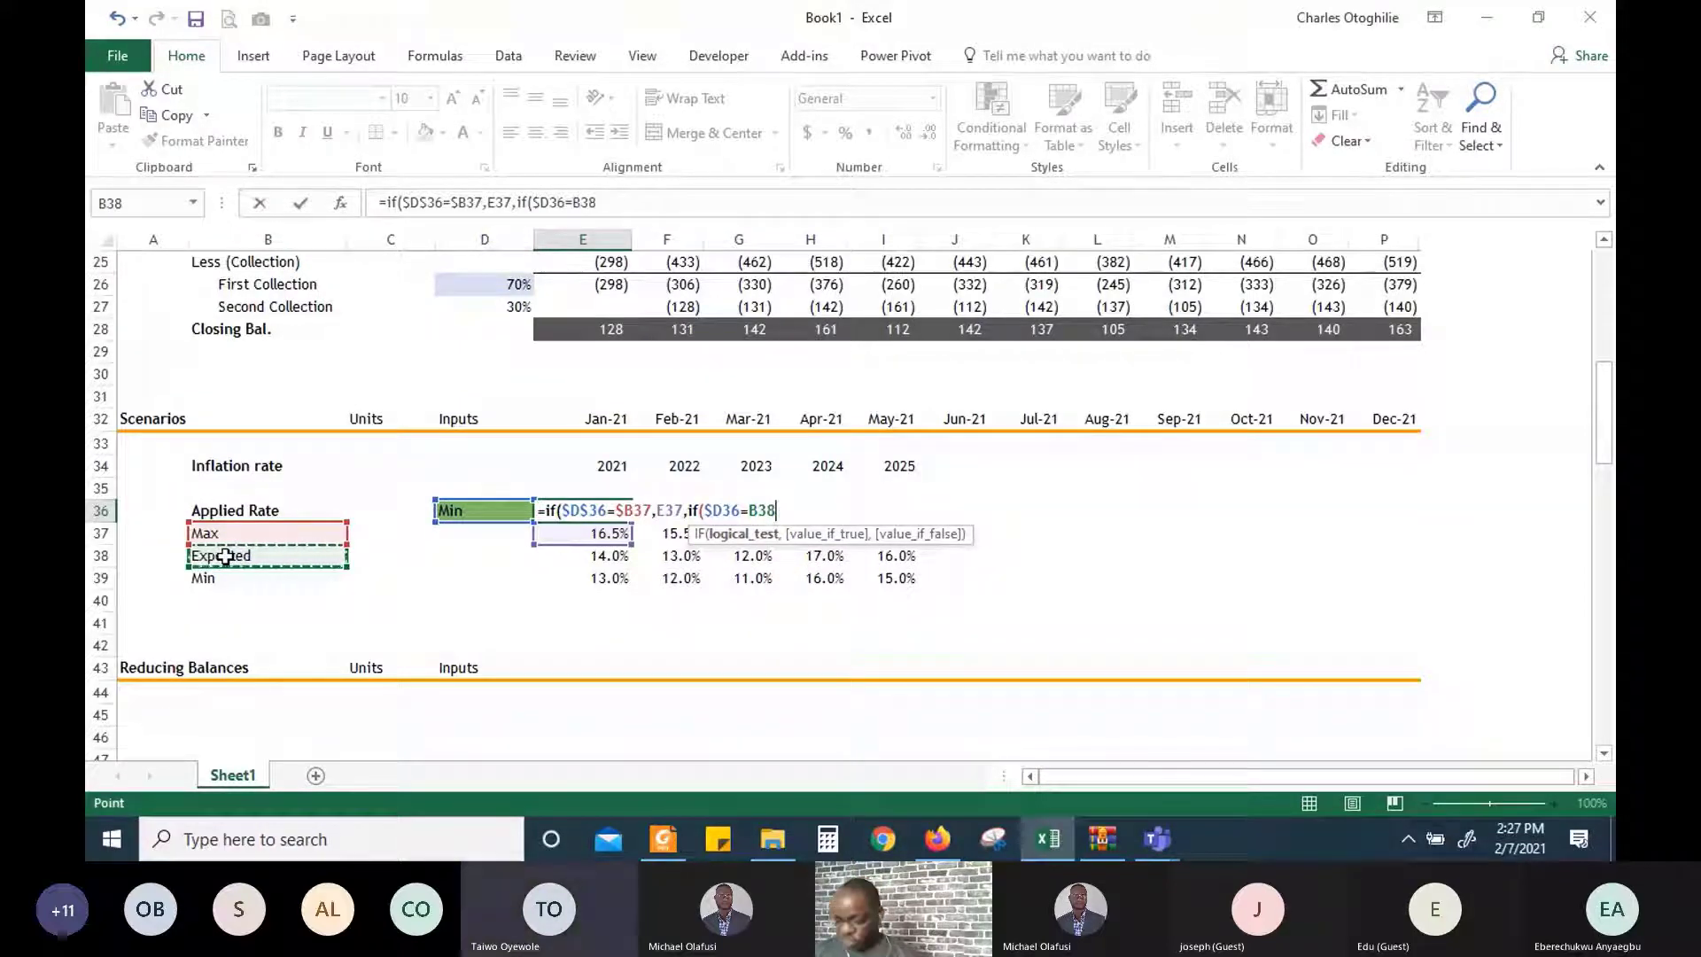
Finish the nested IF in E36 by returning E38 when true and E39 otherwise, and enter the formula
text(,)
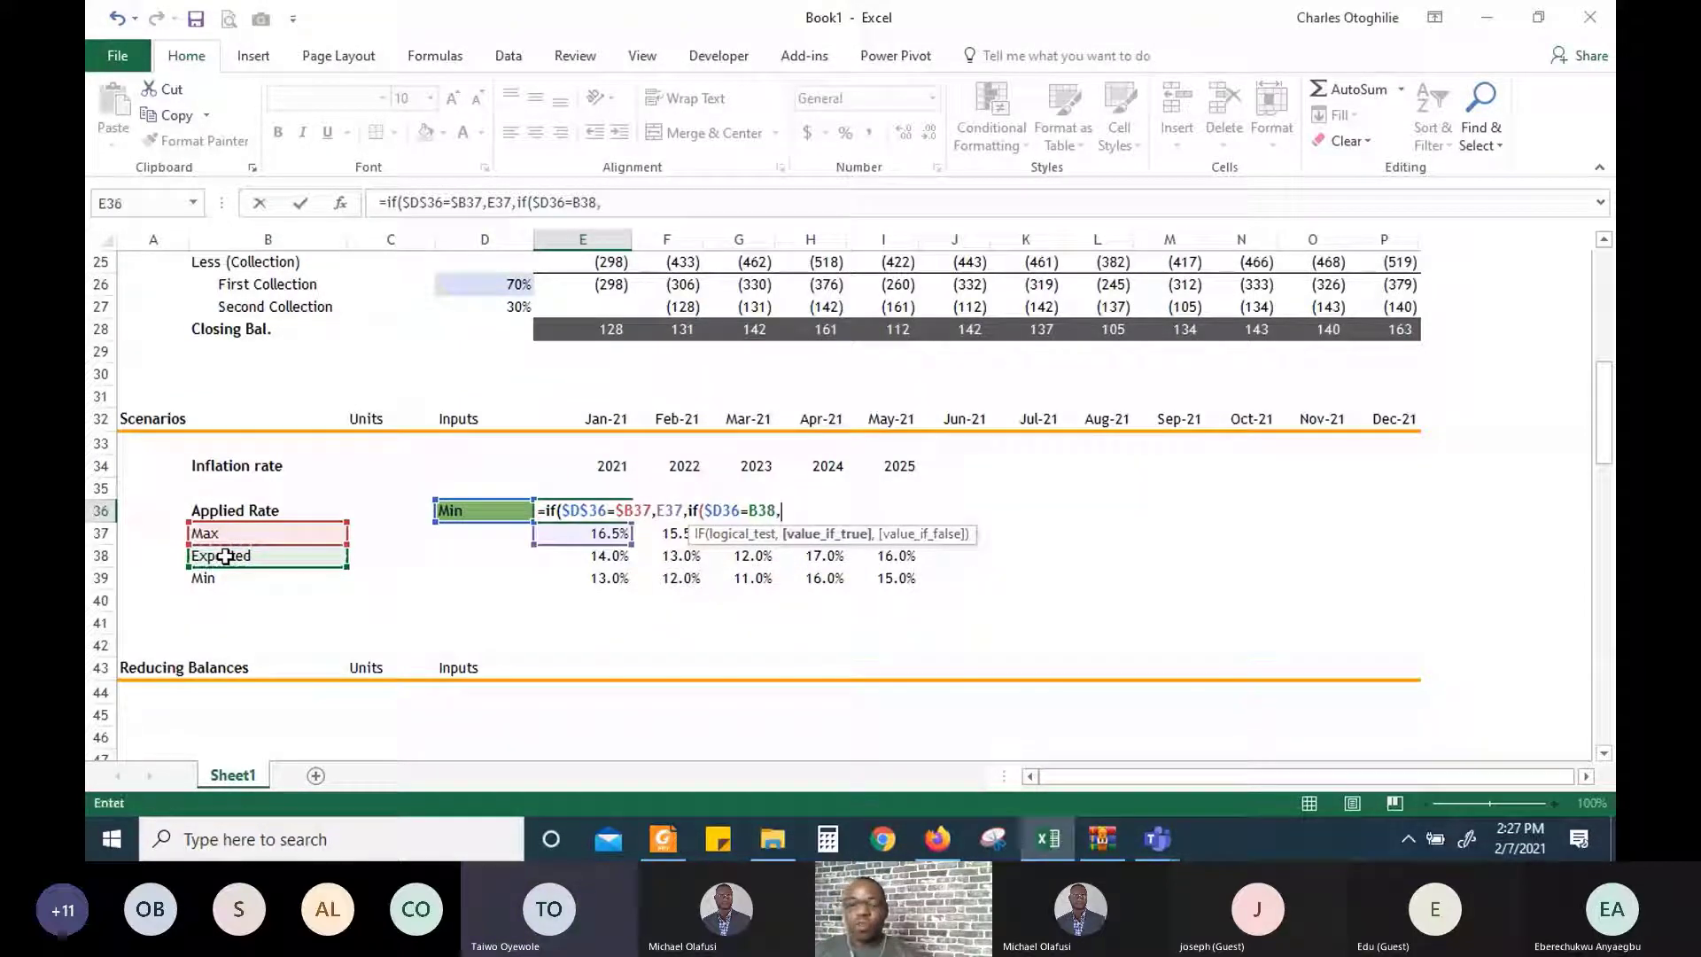
click(611, 560)
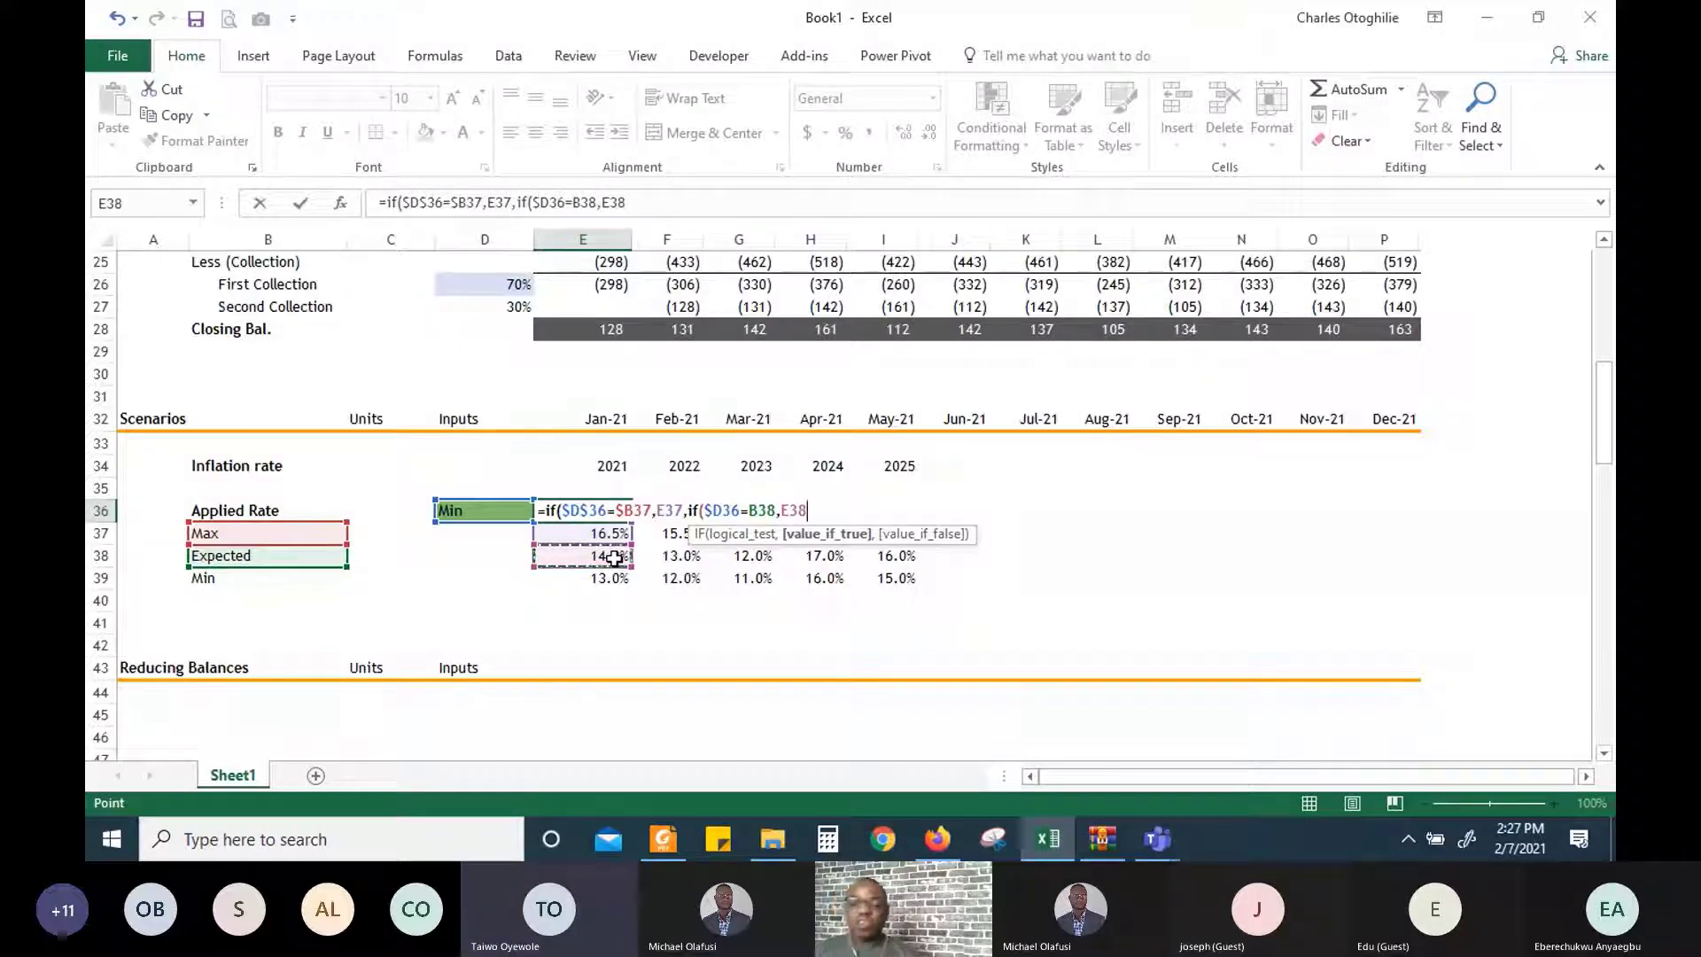
text(,)
click(602, 579)
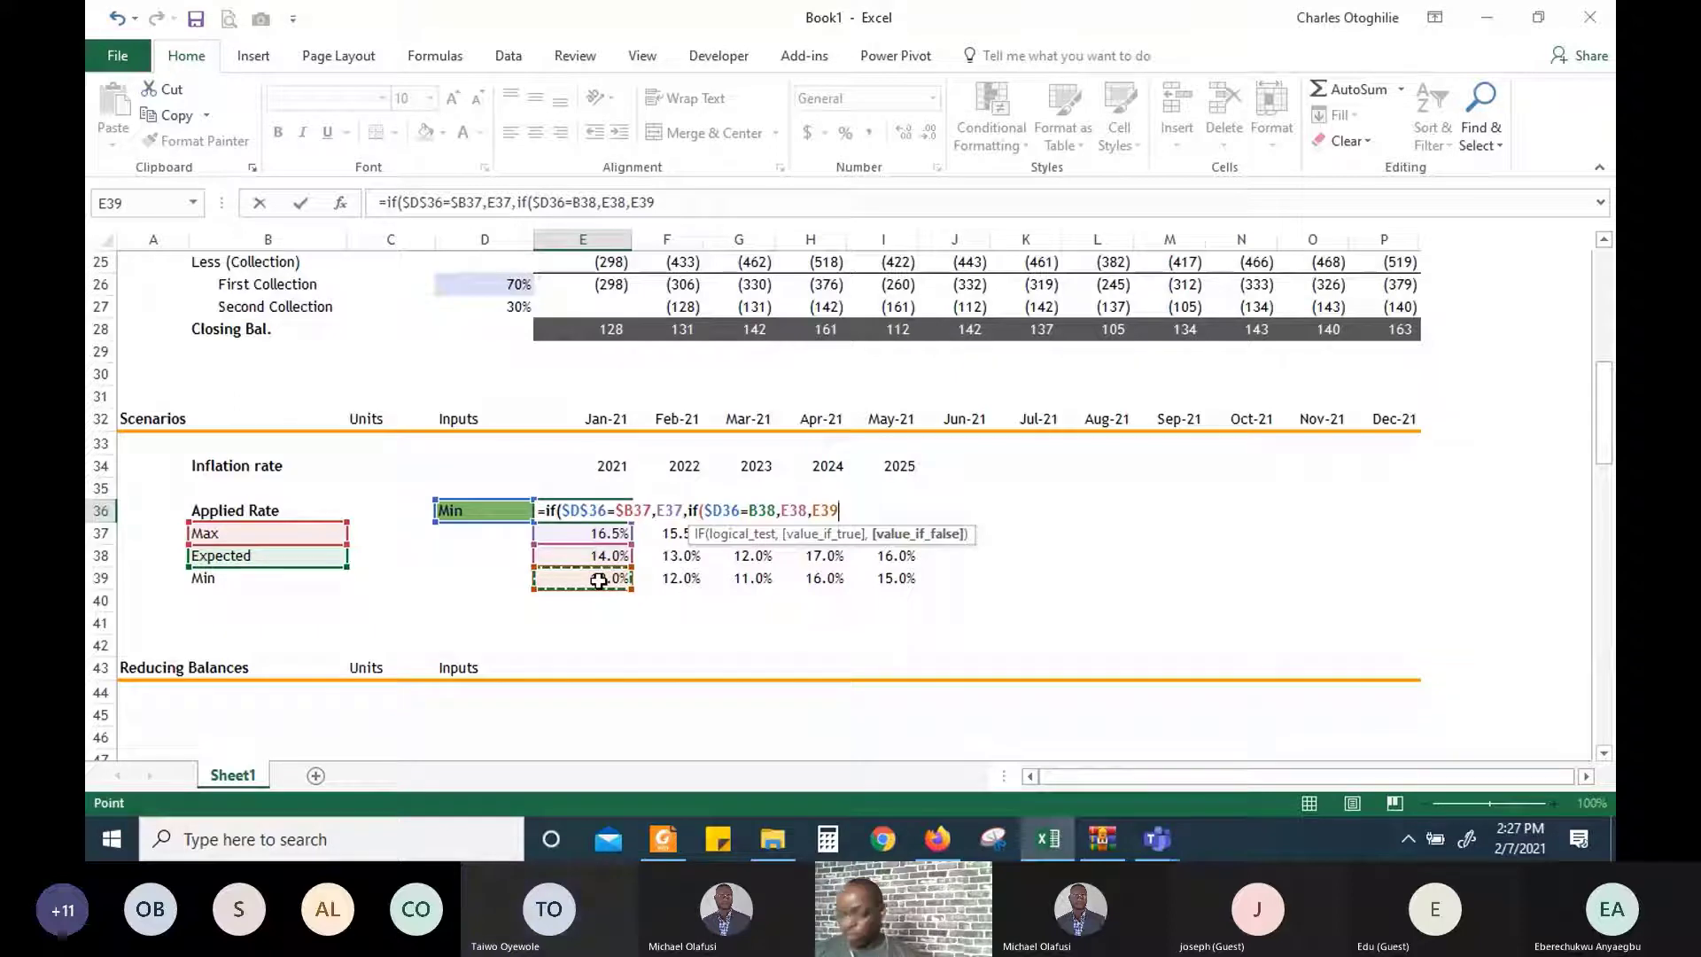
text()))
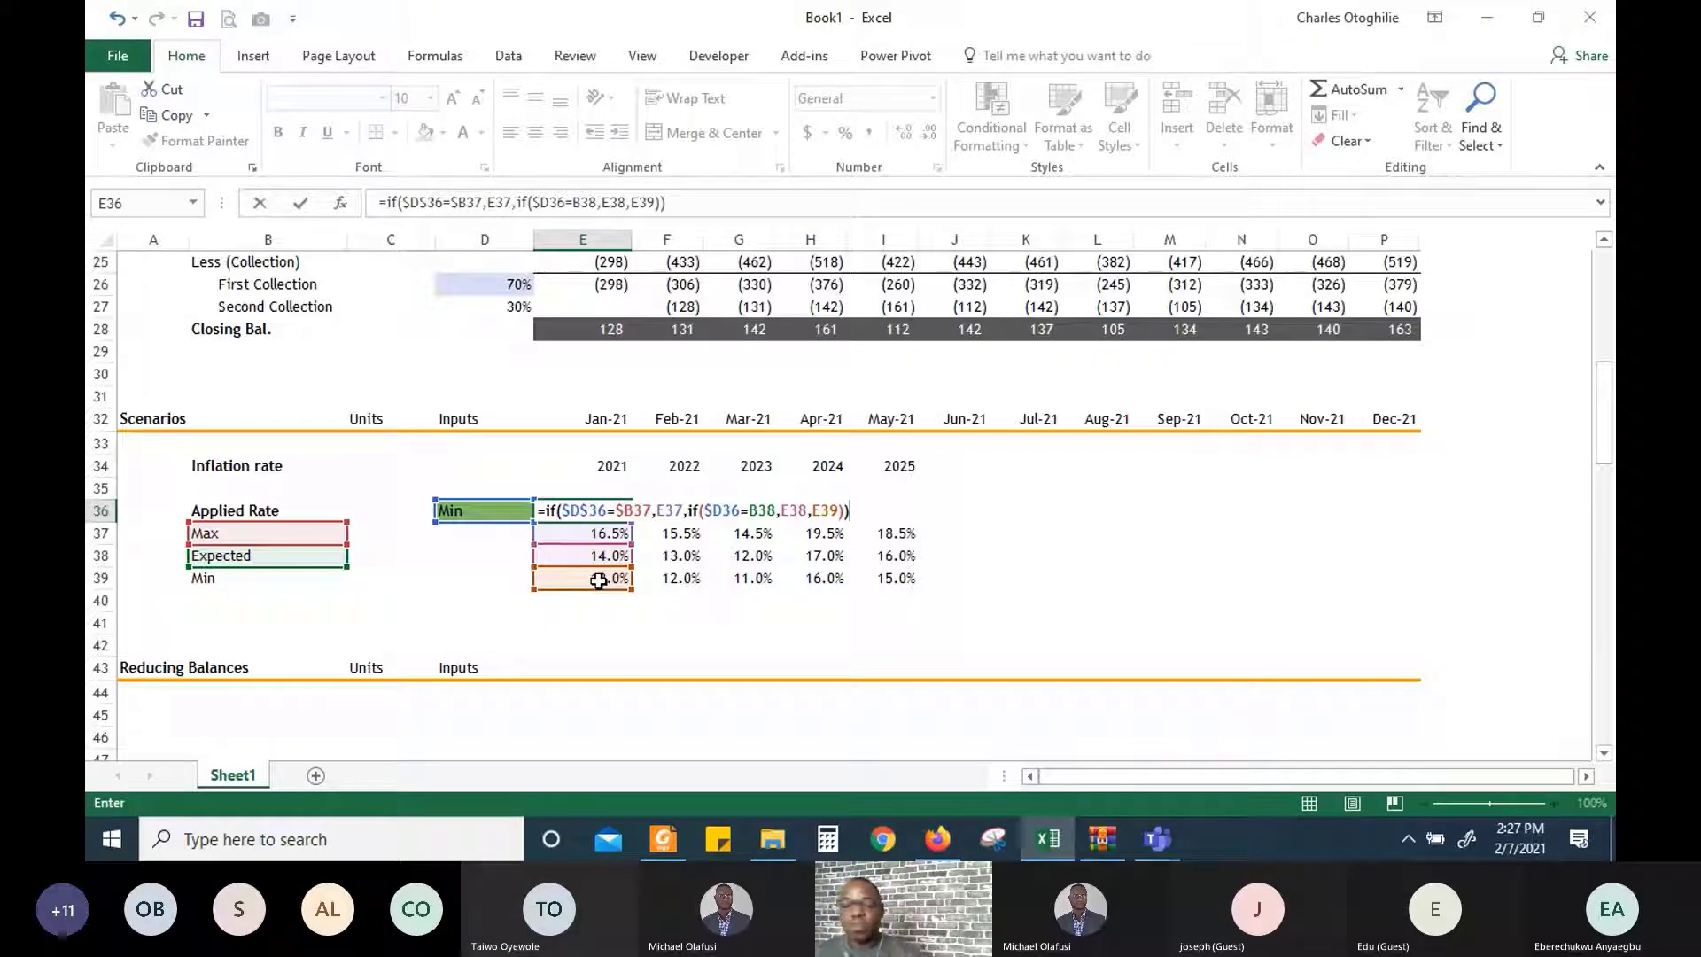
key(Return)
Format the Applied Rate in E36 as a percentage and fill its formula across to I36
key(Up)
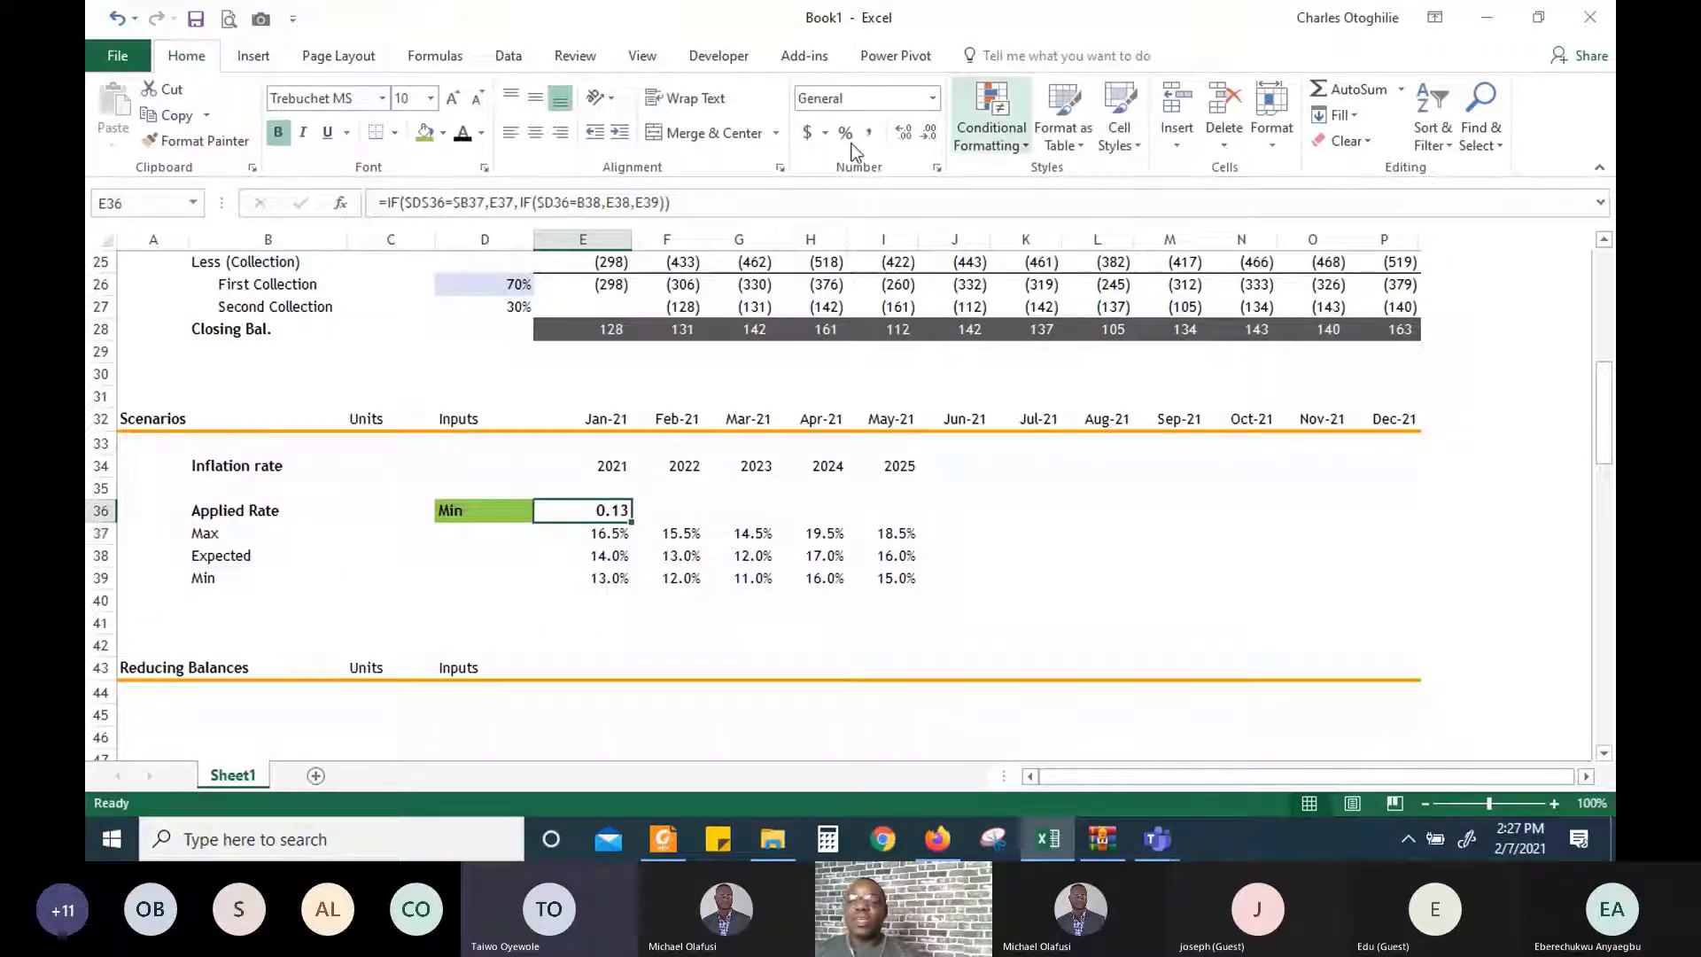
click(845, 133)
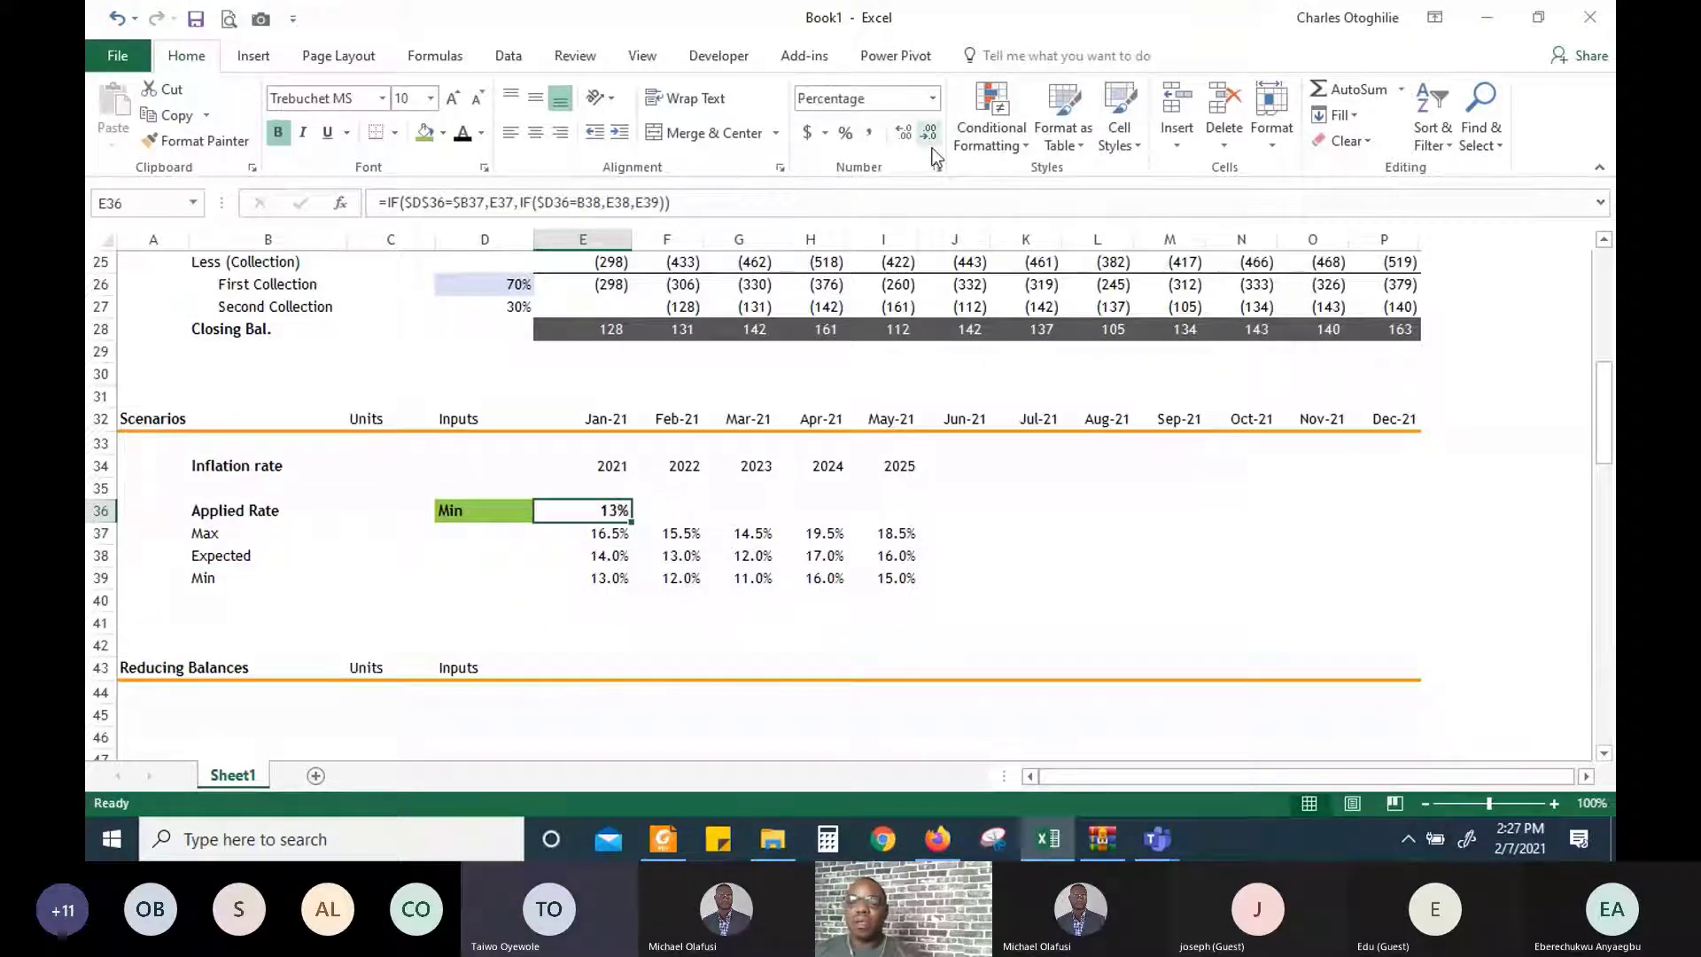
key(shift+Right)
key(shift+Right)
key(shift+Right)
key(shift+Right)
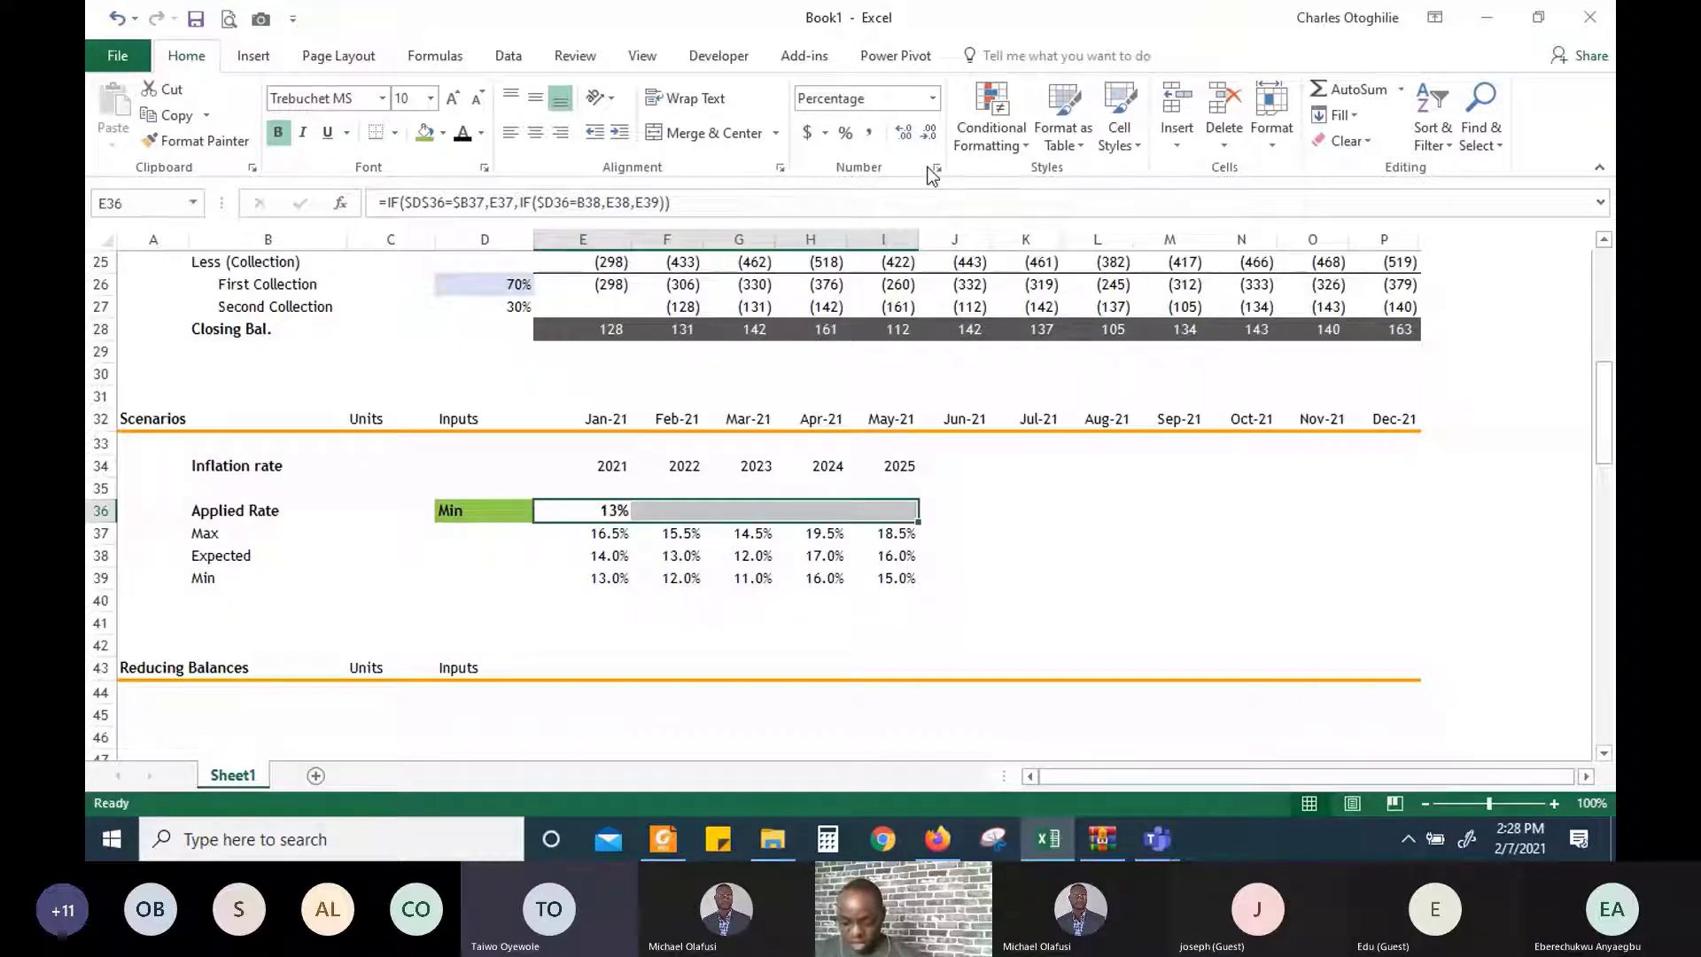
key(ctrl+r)
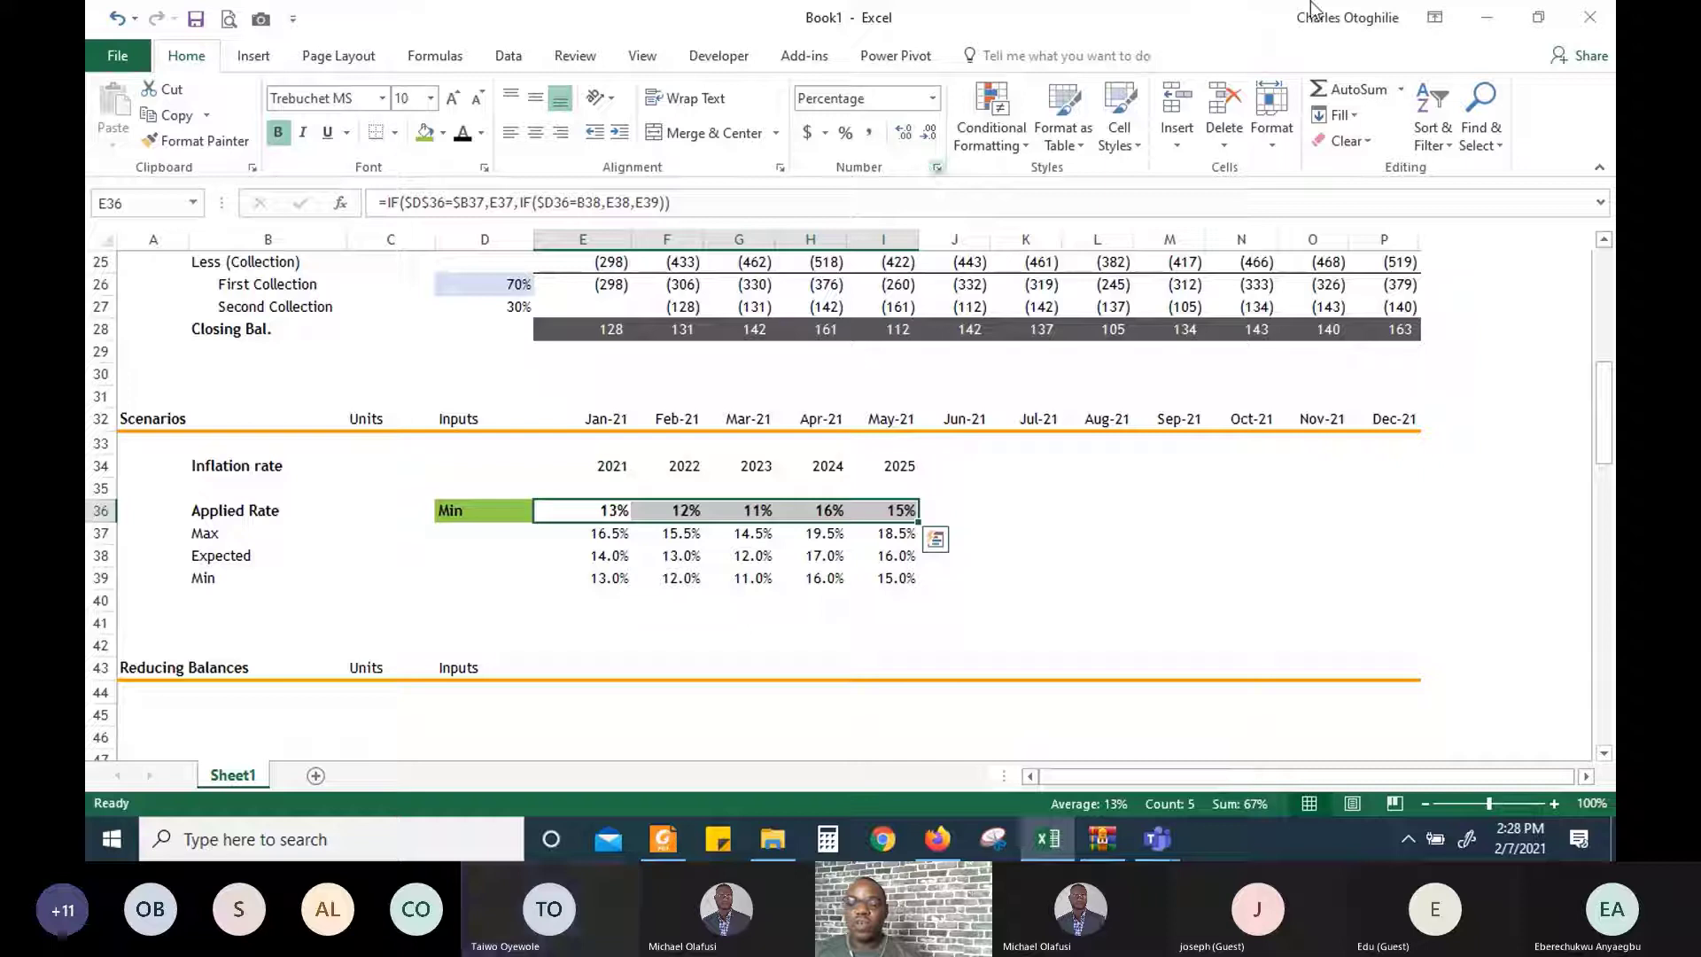
Set the Applied Rate scenario in D36 to Expected from its drop-down list
click(890, 578)
click(527, 512)
click(544, 512)
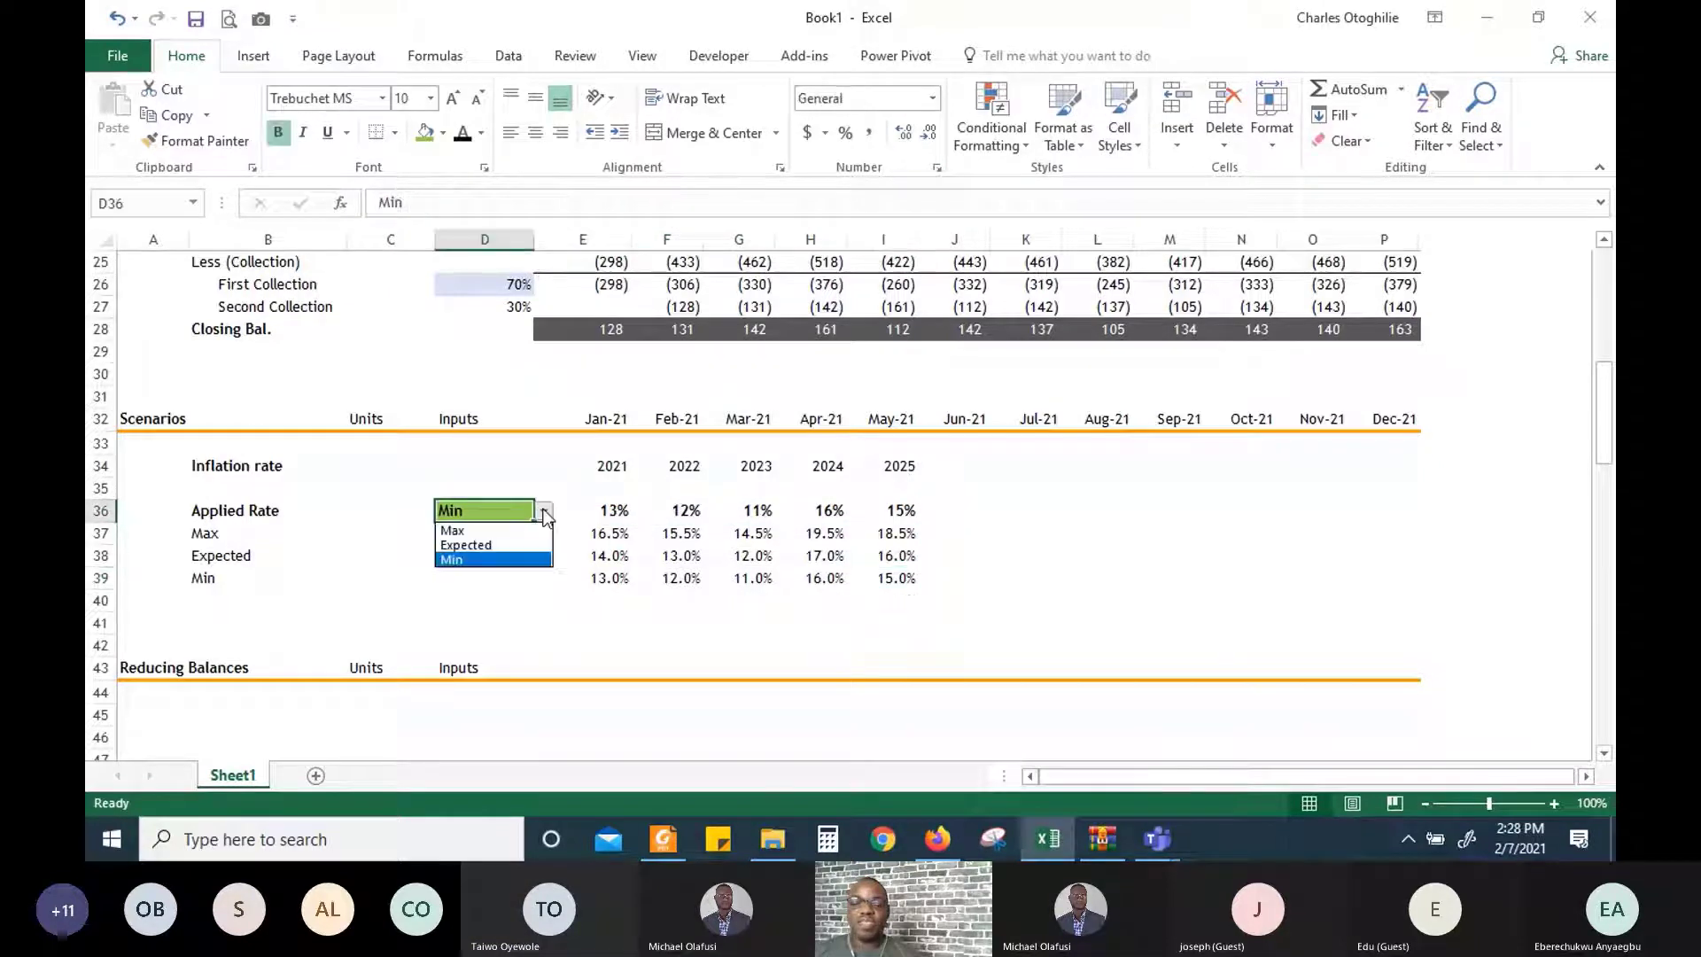
click(508, 544)
Inspect the Applied Rate formula in F36 to see how its references shifted compared with E36
click(592, 511)
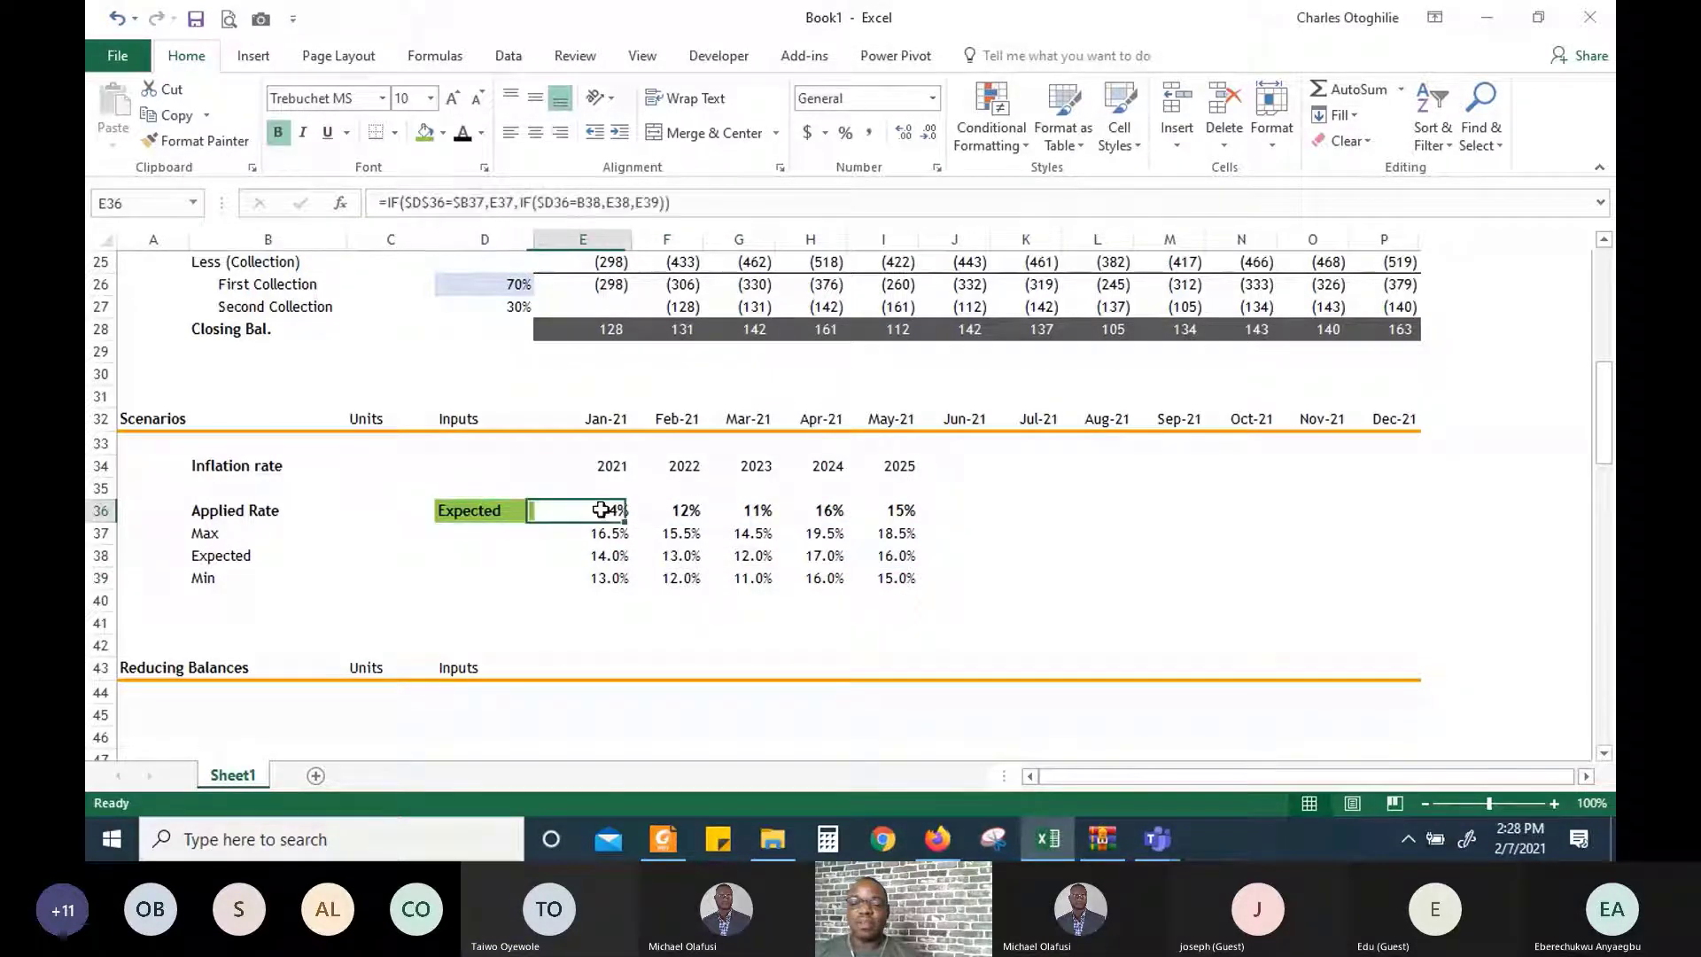
click(691, 511)
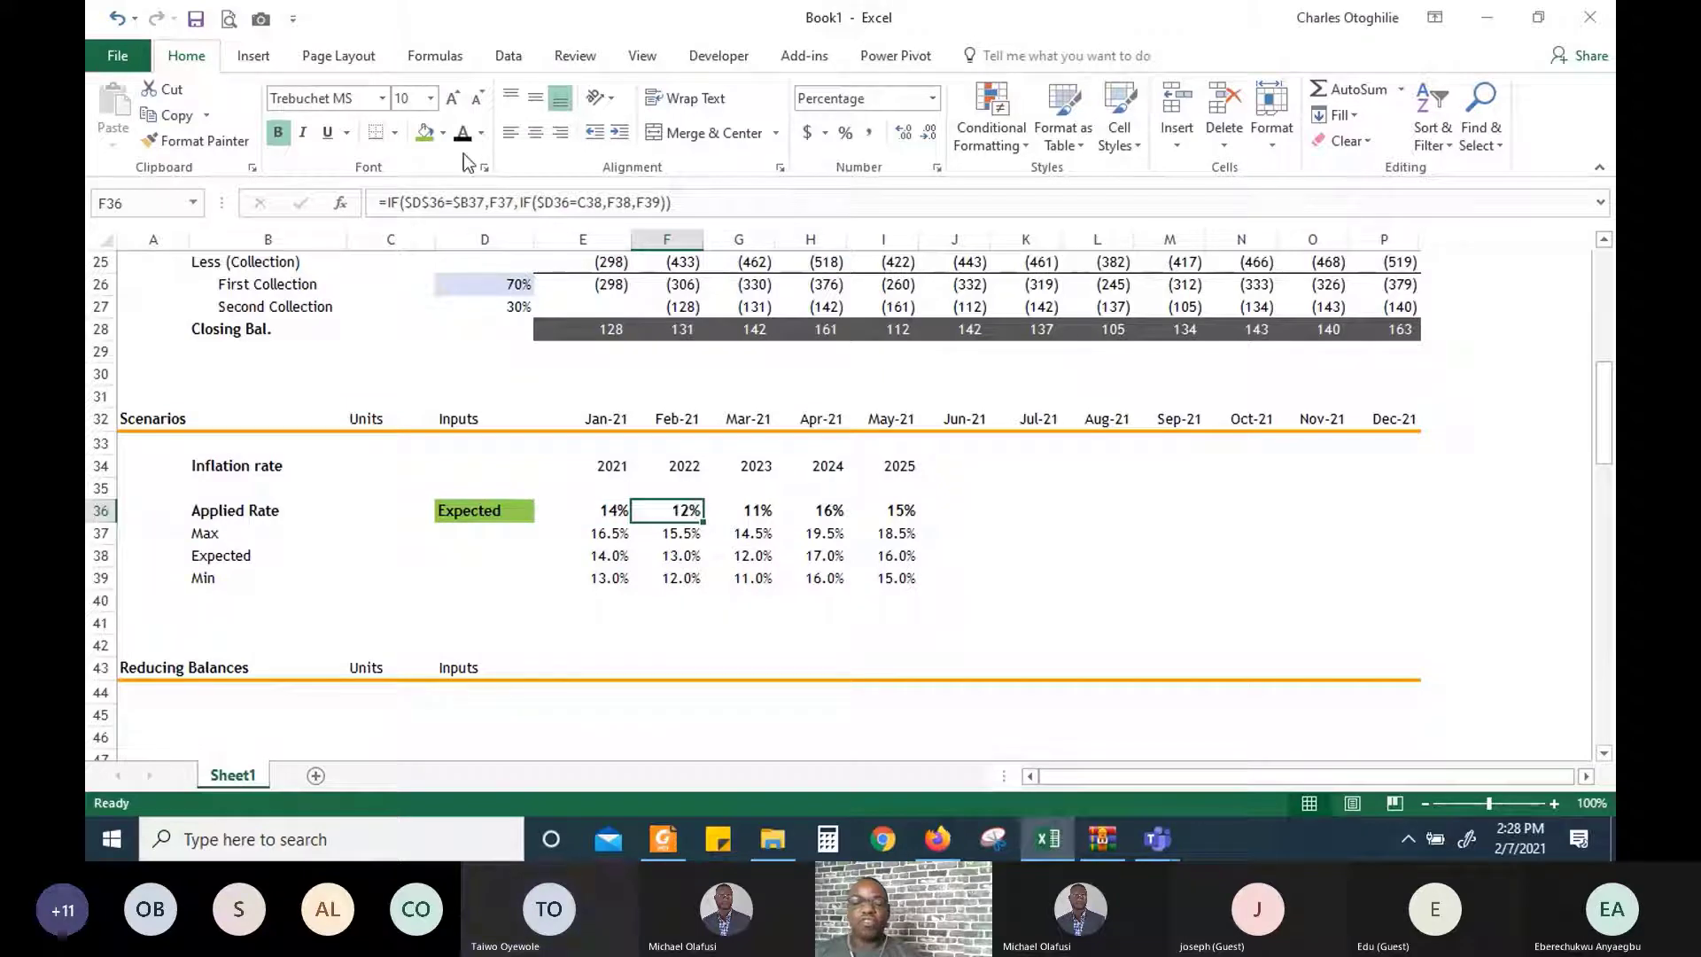
key(F2)
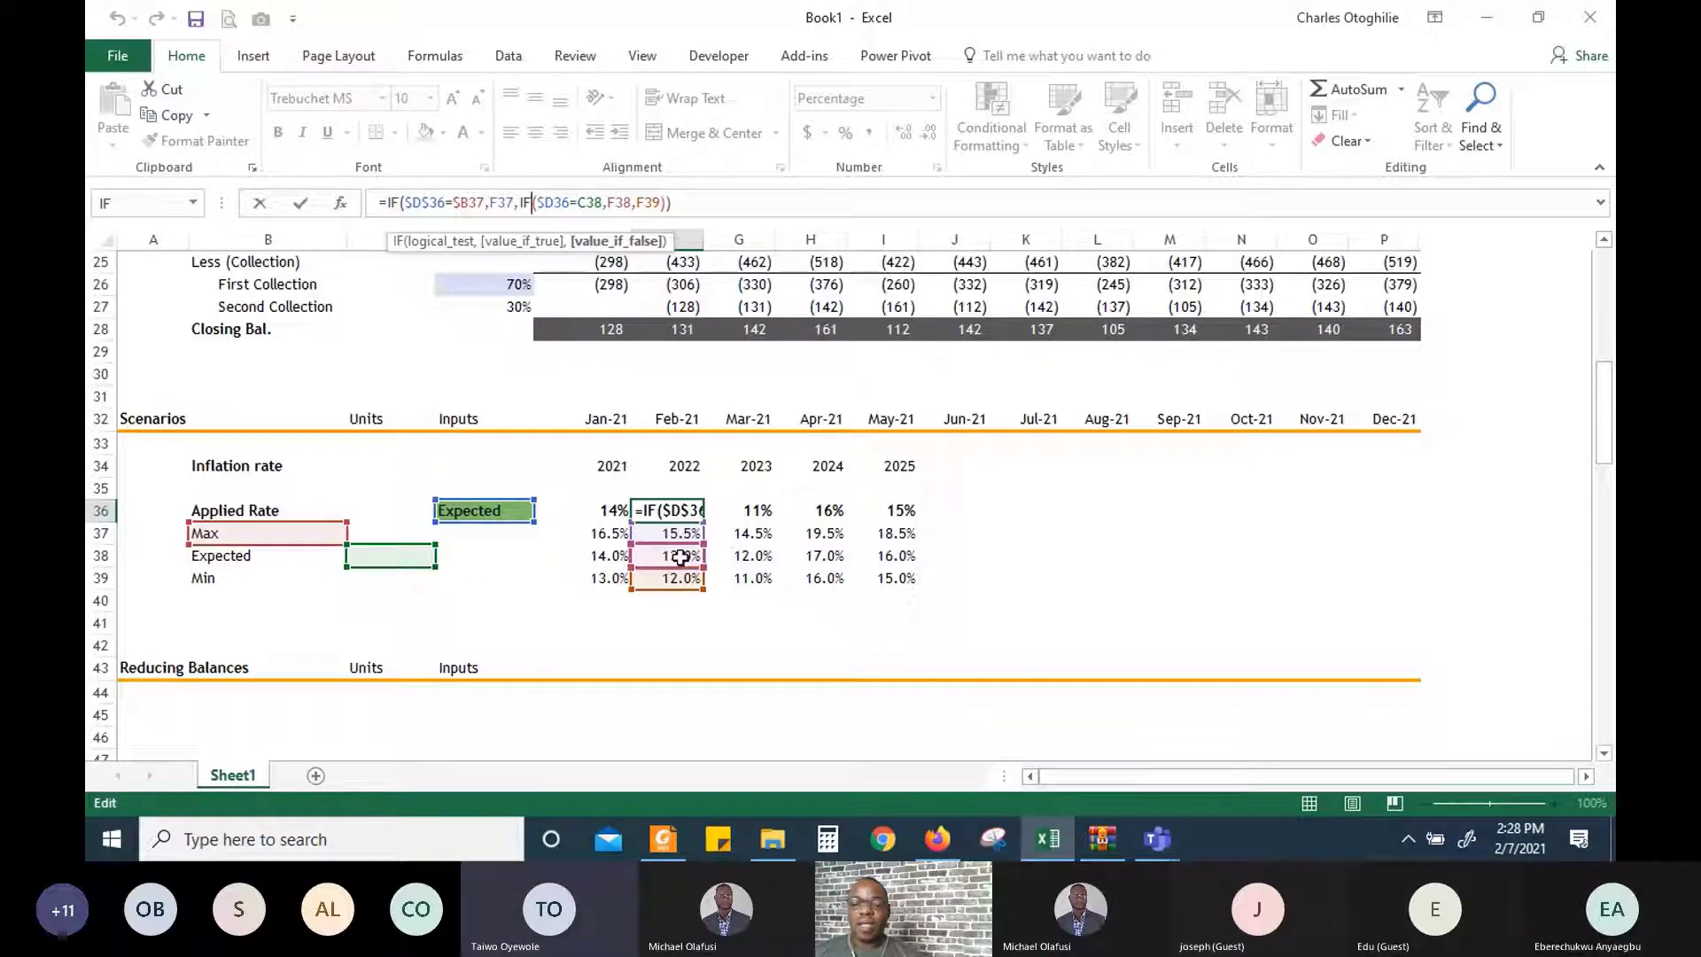
key(ctrl+Return)
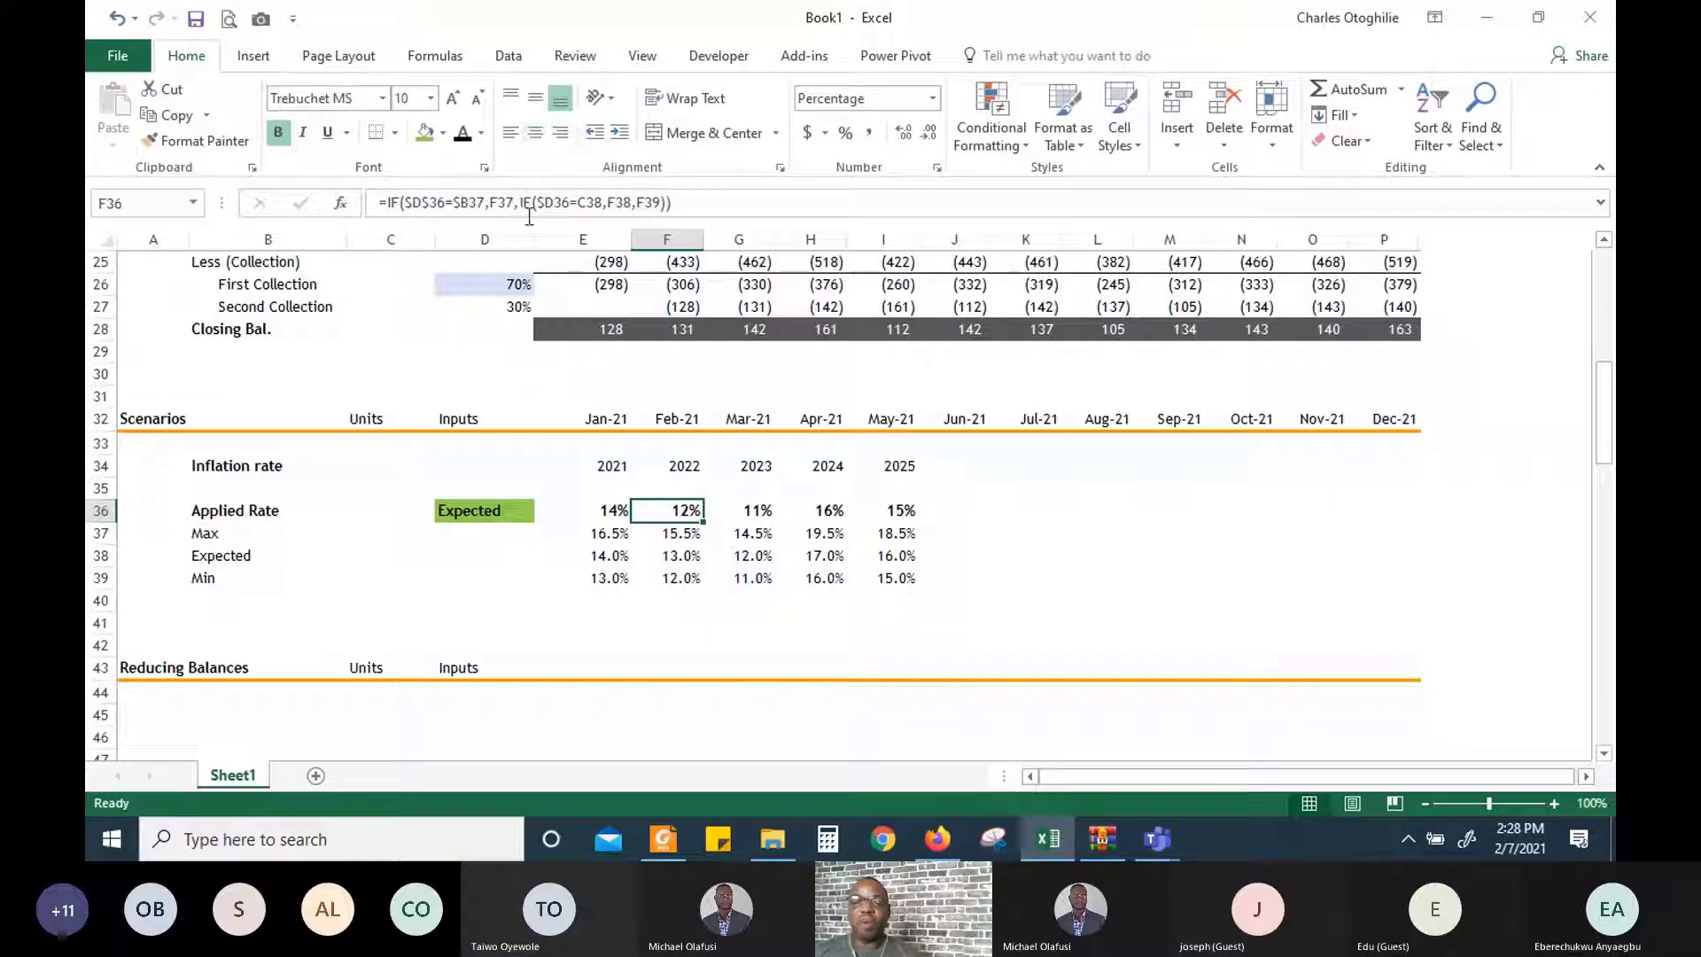
click(562, 203)
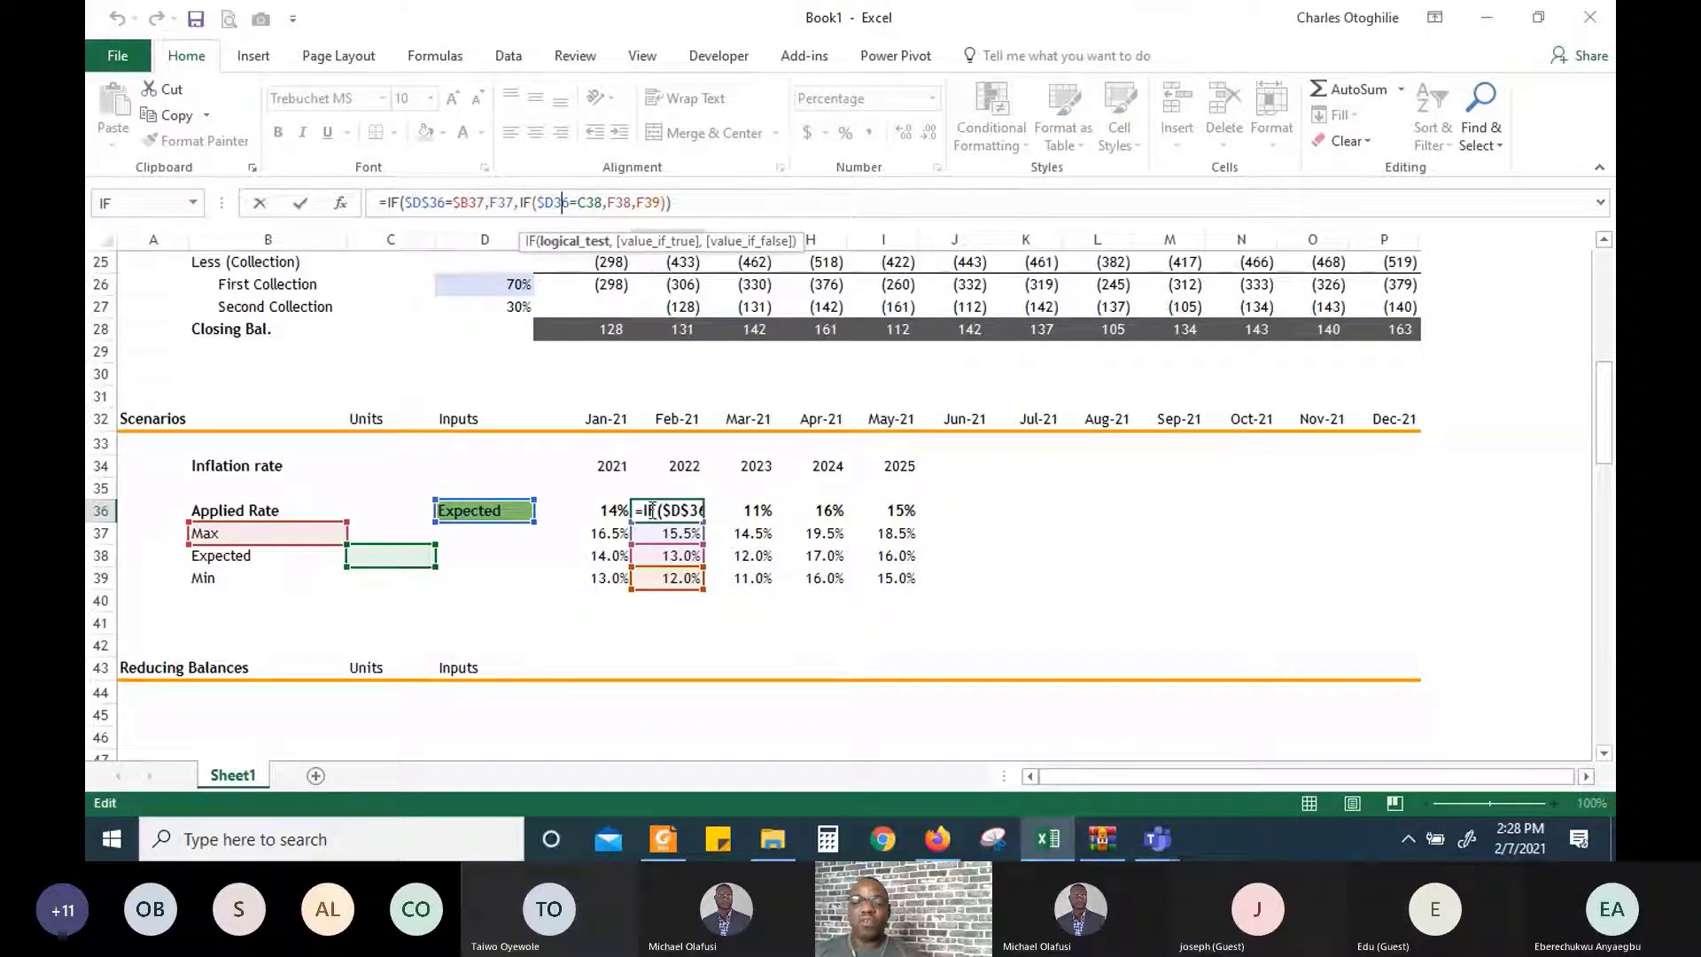
Change the Expected label reference in E36's nested IF to $B38 so its column is locked, and enter the formula
click(606, 514)
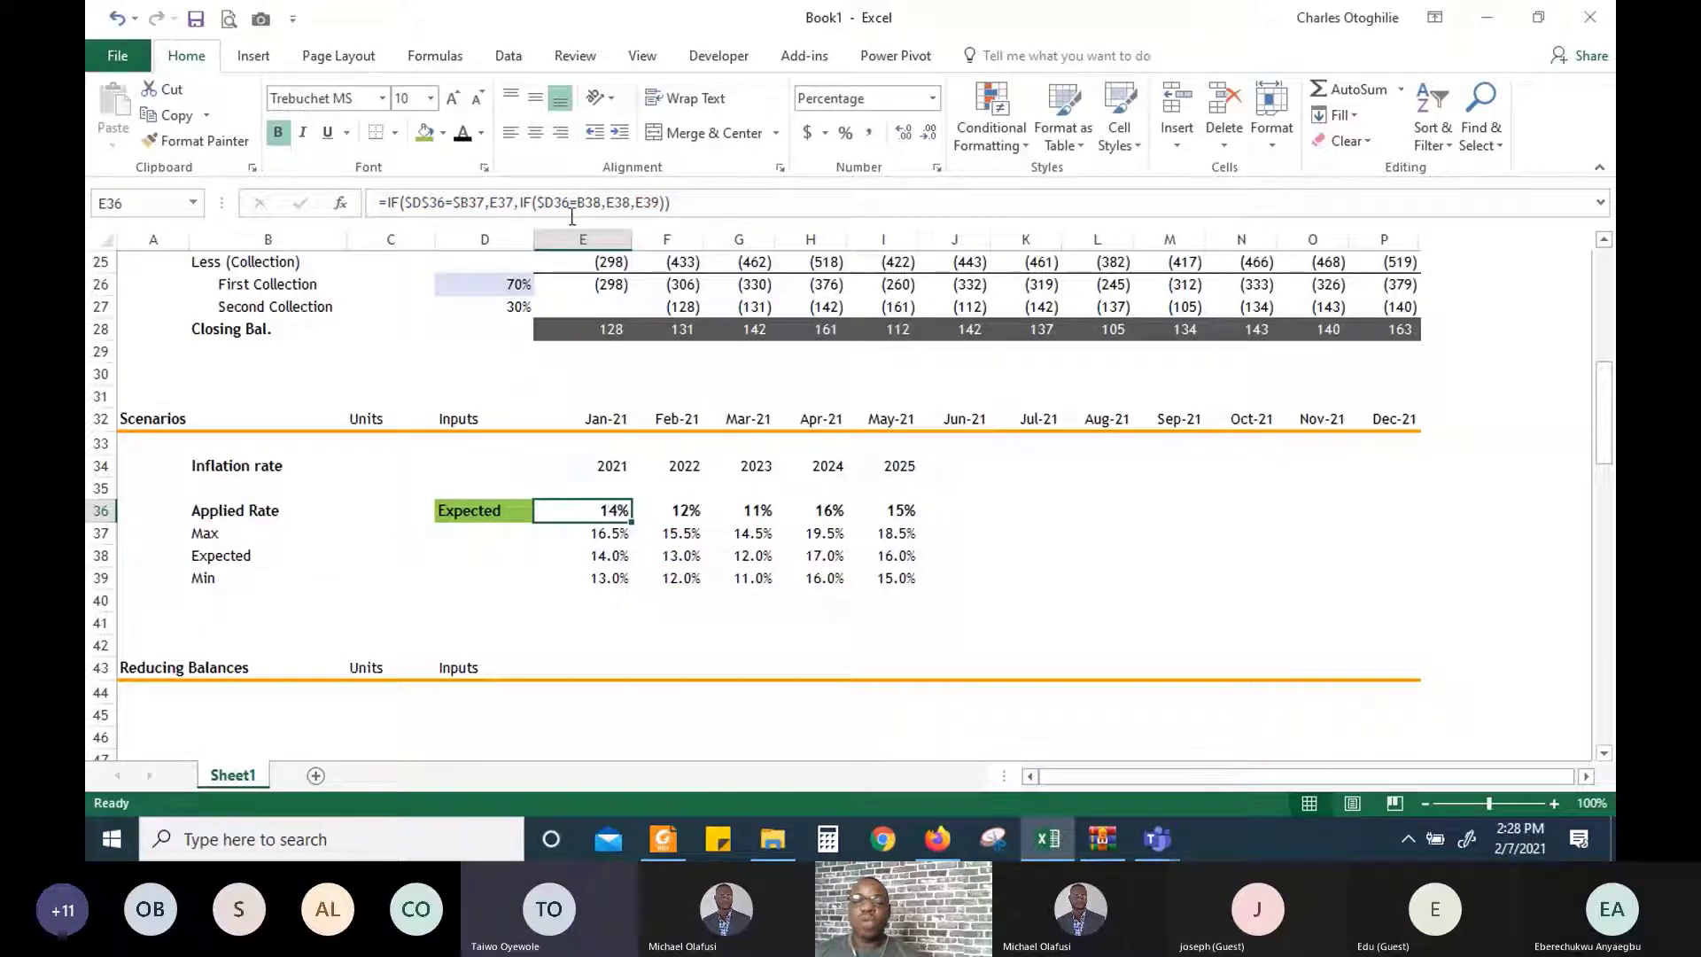
click(544, 203)
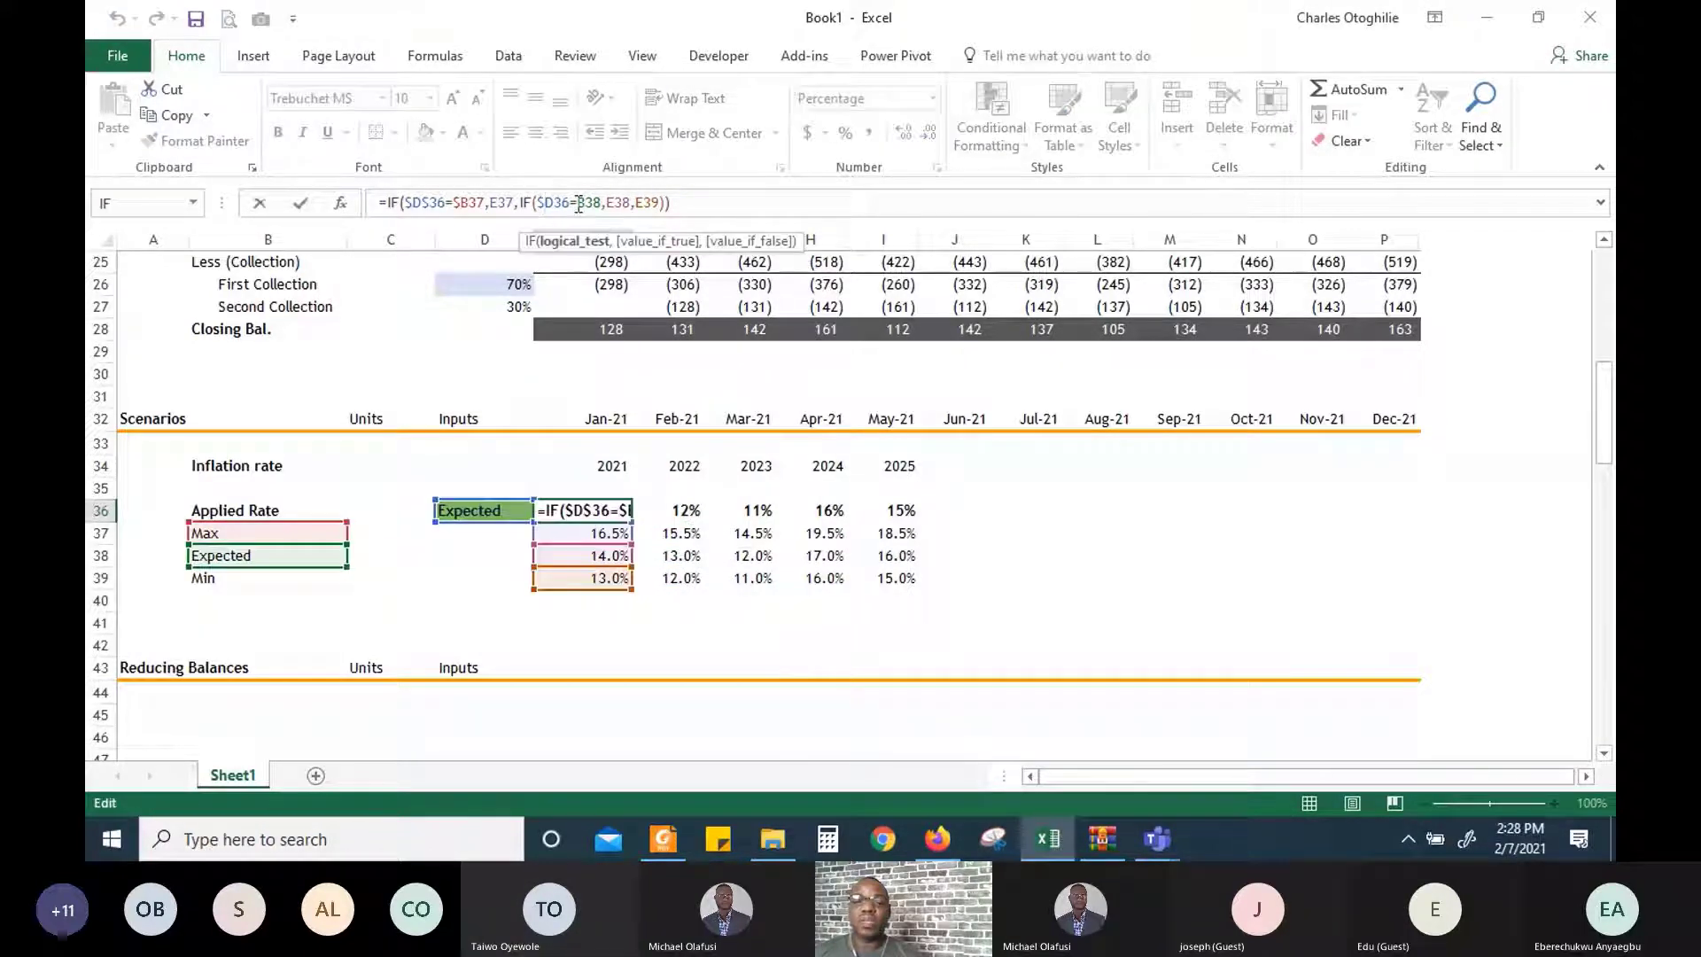
click(578, 203)
key(F4)
key(F4)
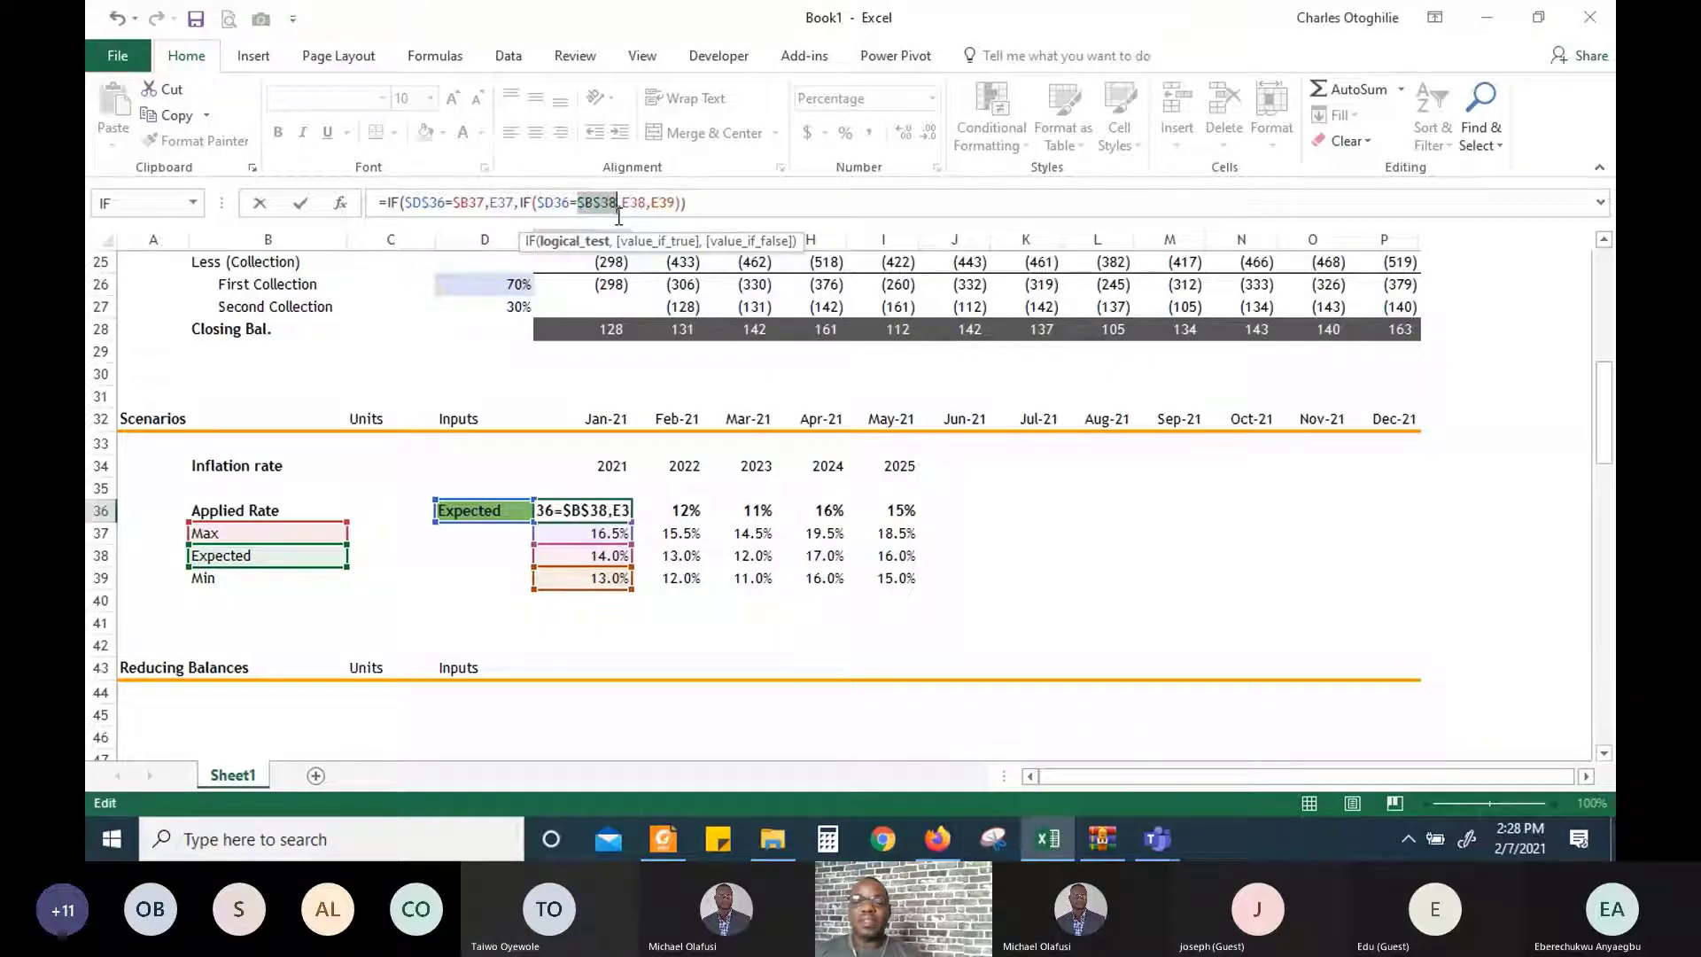
key(F4)
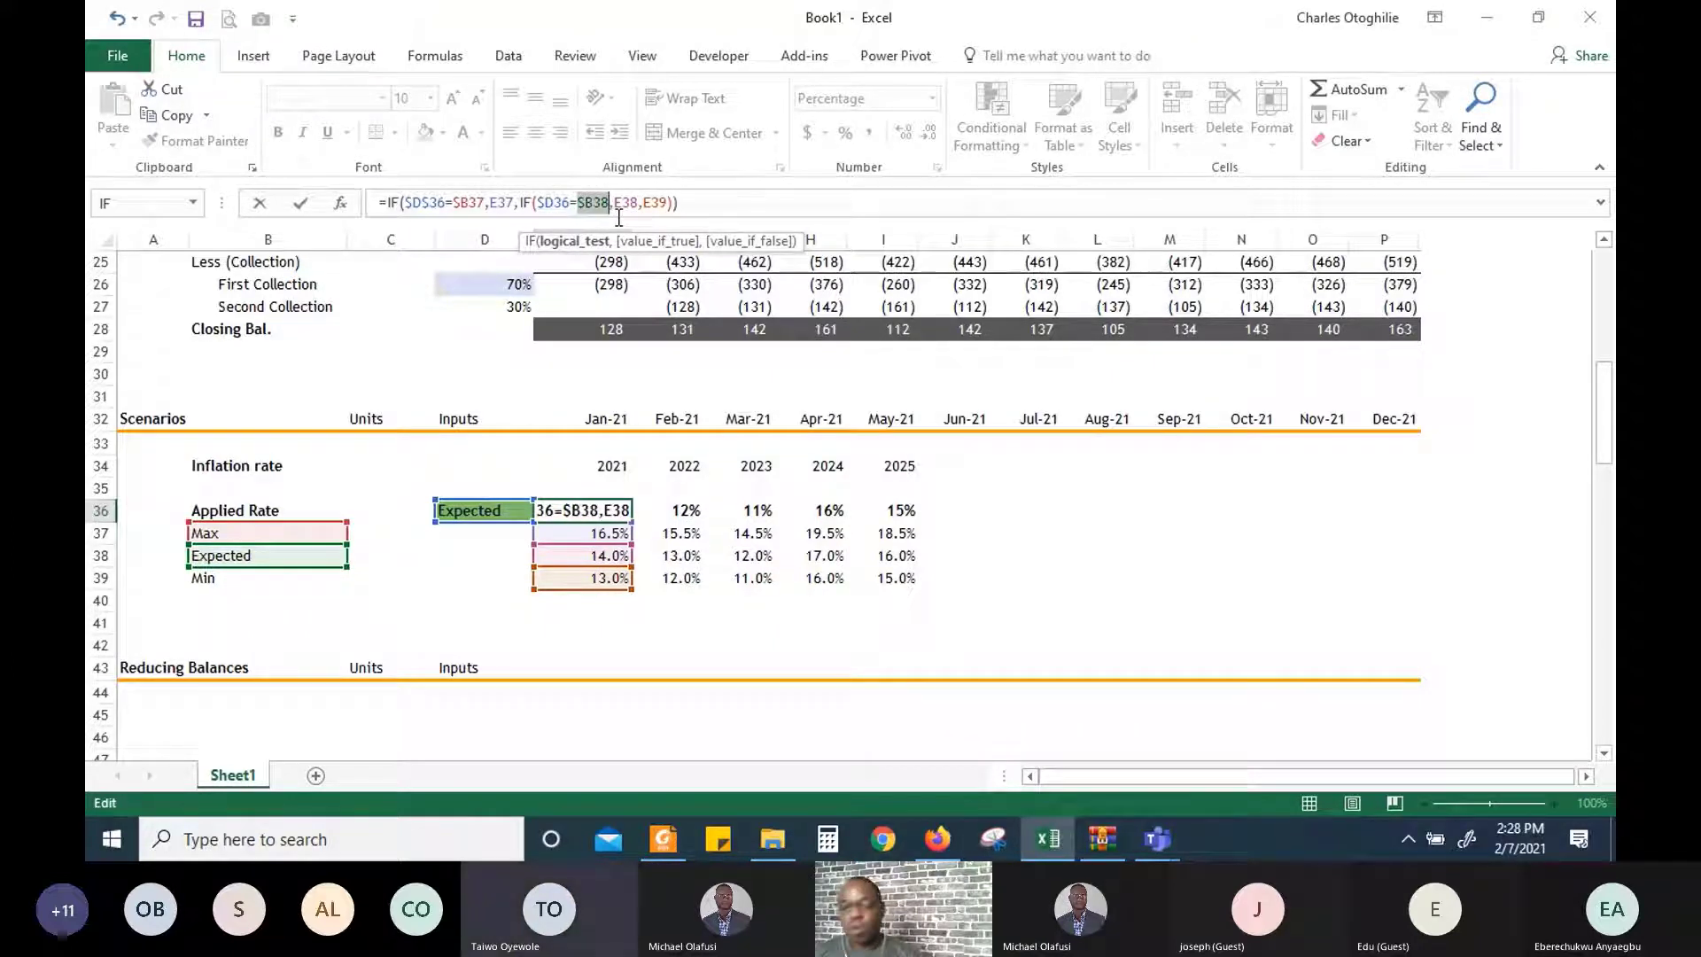
key(ctrl+Return)
Fill the corrected Applied Rate formula from E36 across to I36
key(shift+Right)
key(shift+Right)
key(shift+Right)
key(shift+Right)
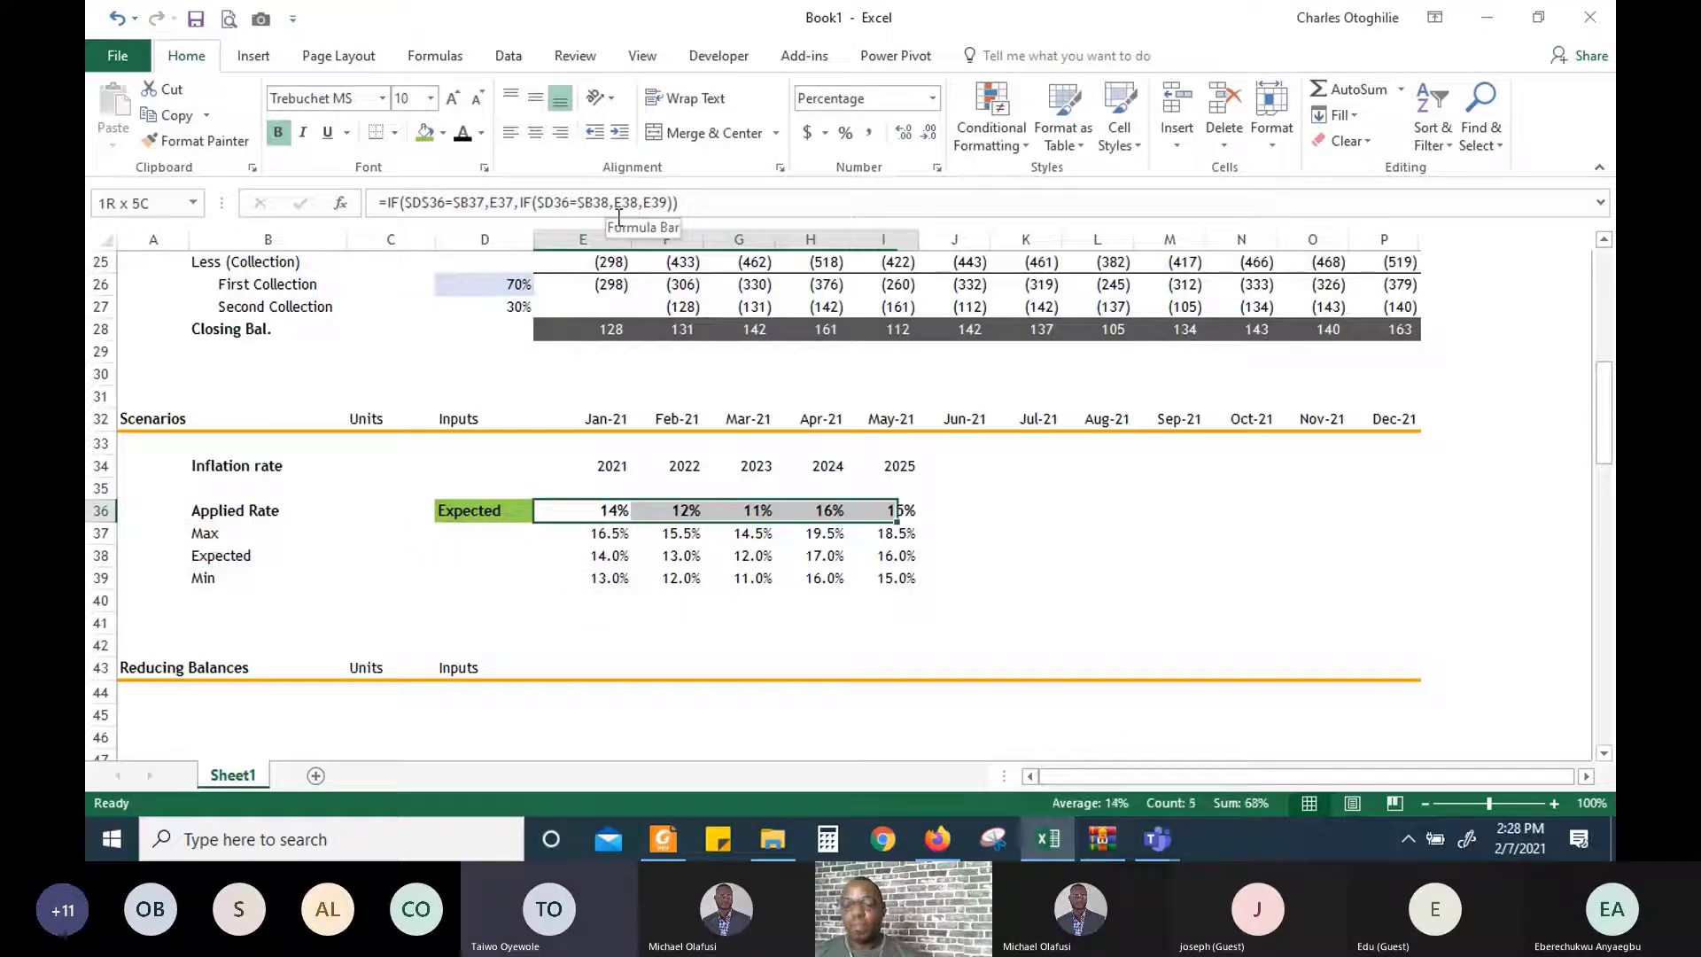
key(ctrl+r)
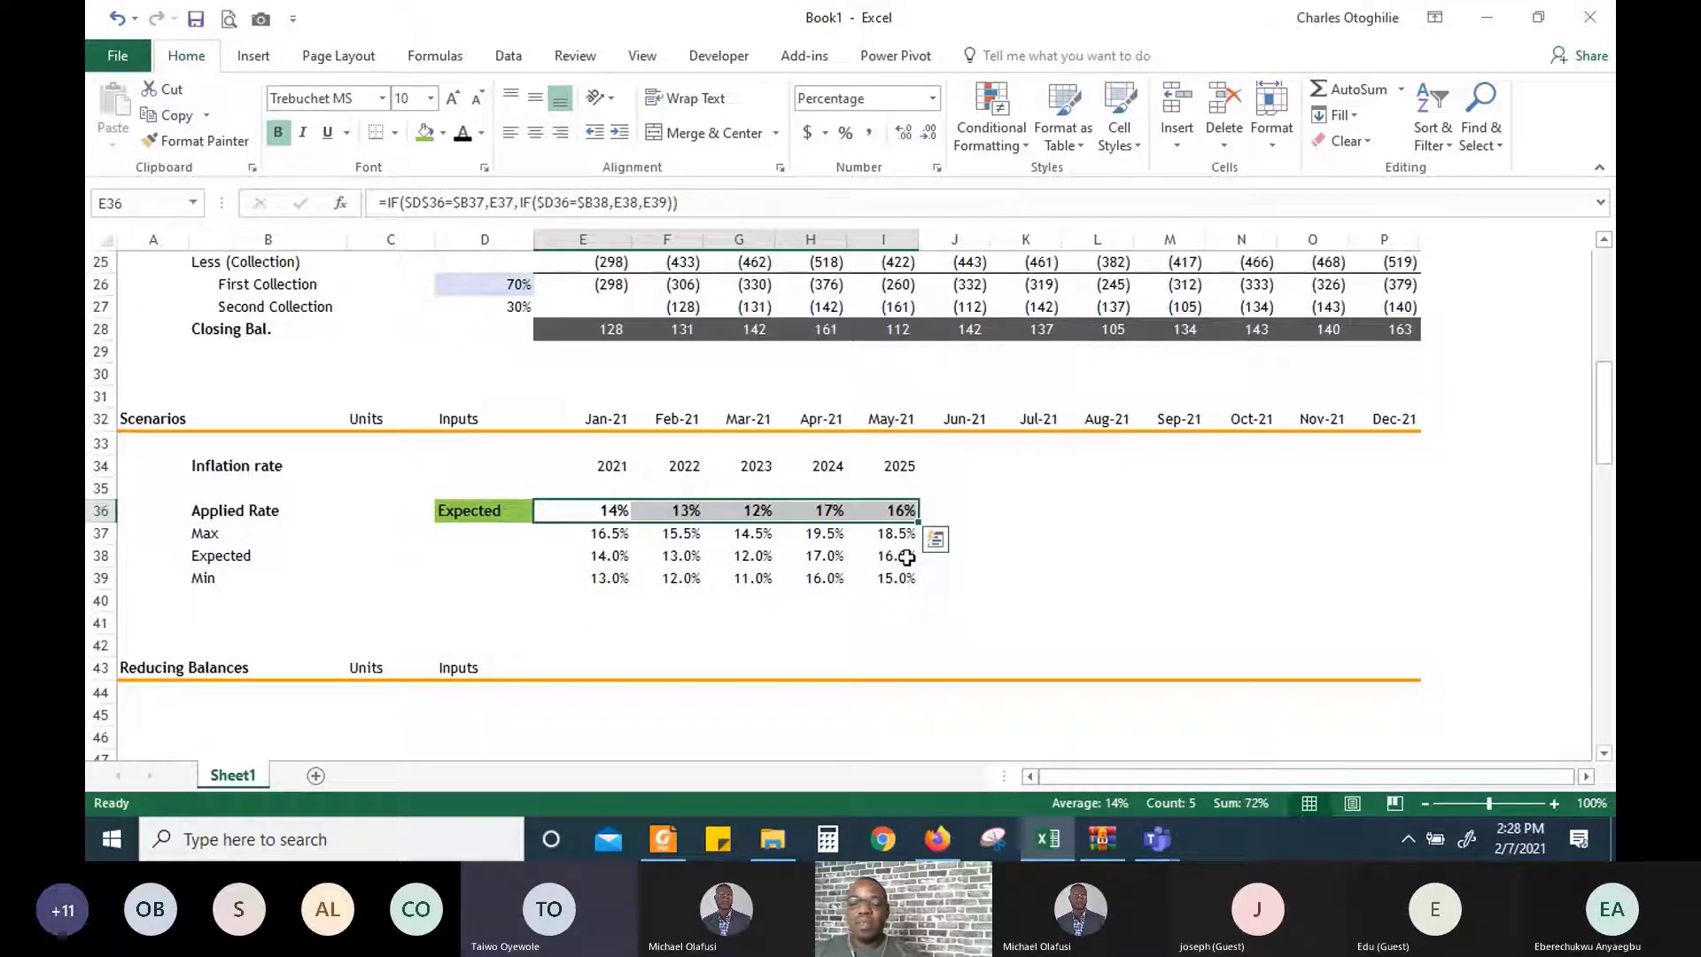
Set the Applied Rate scenario in D36 to Max
click(528, 512)
click(543, 513)
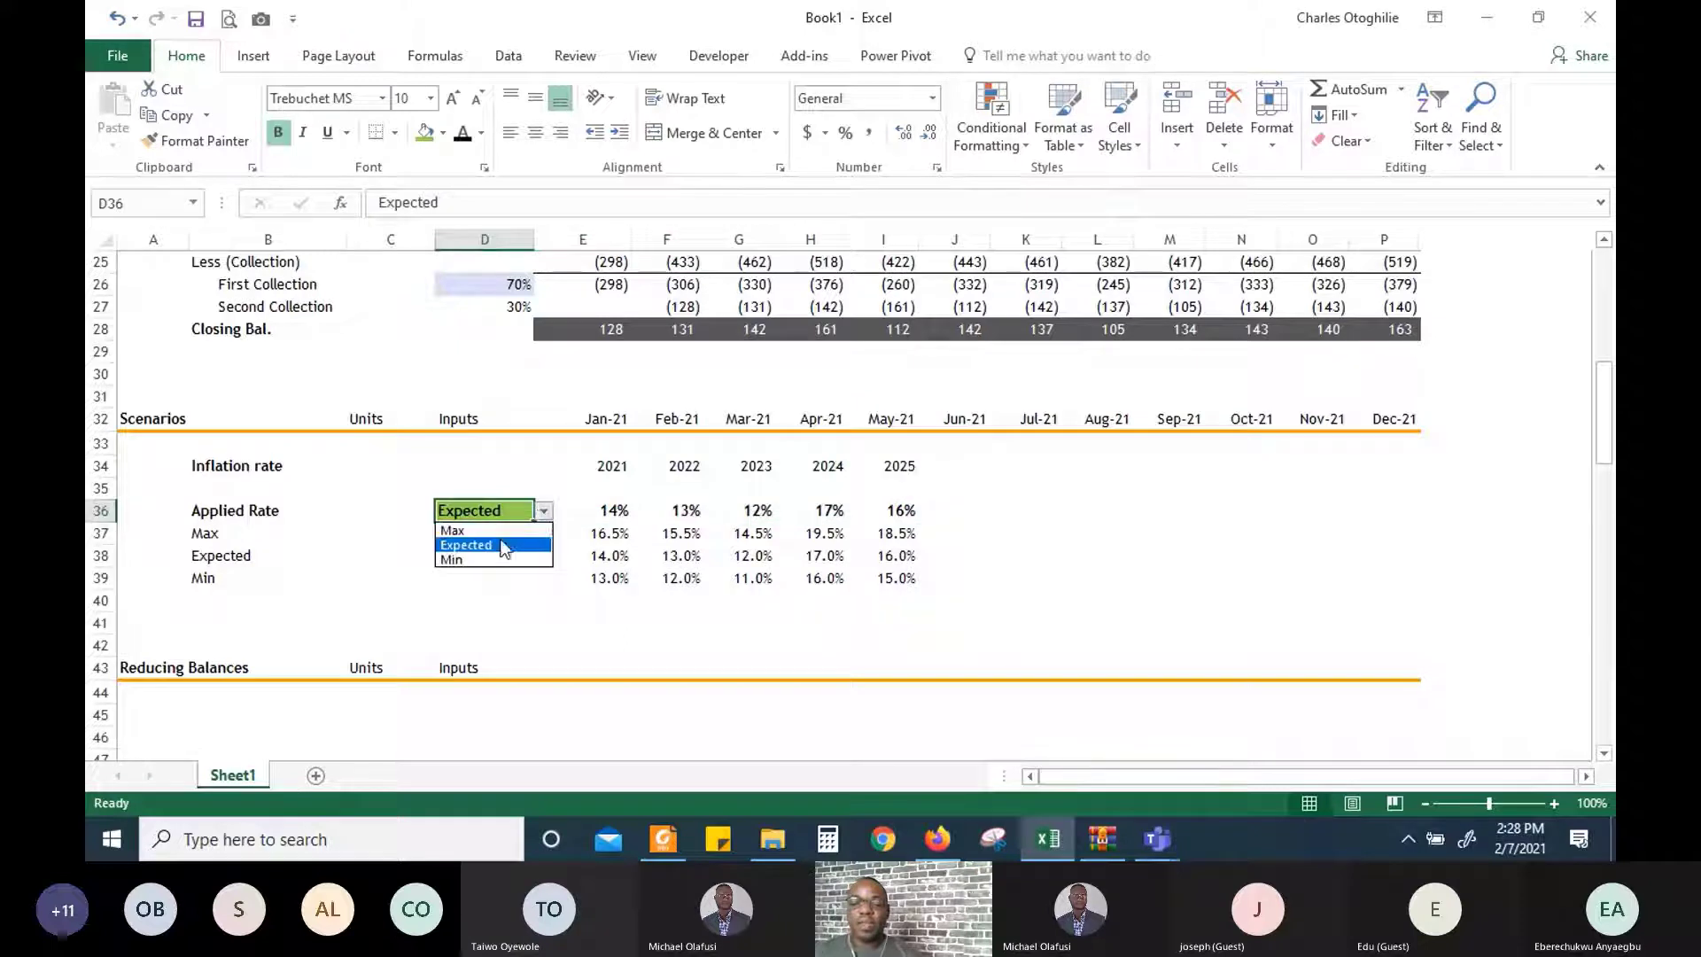
click(512, 529)
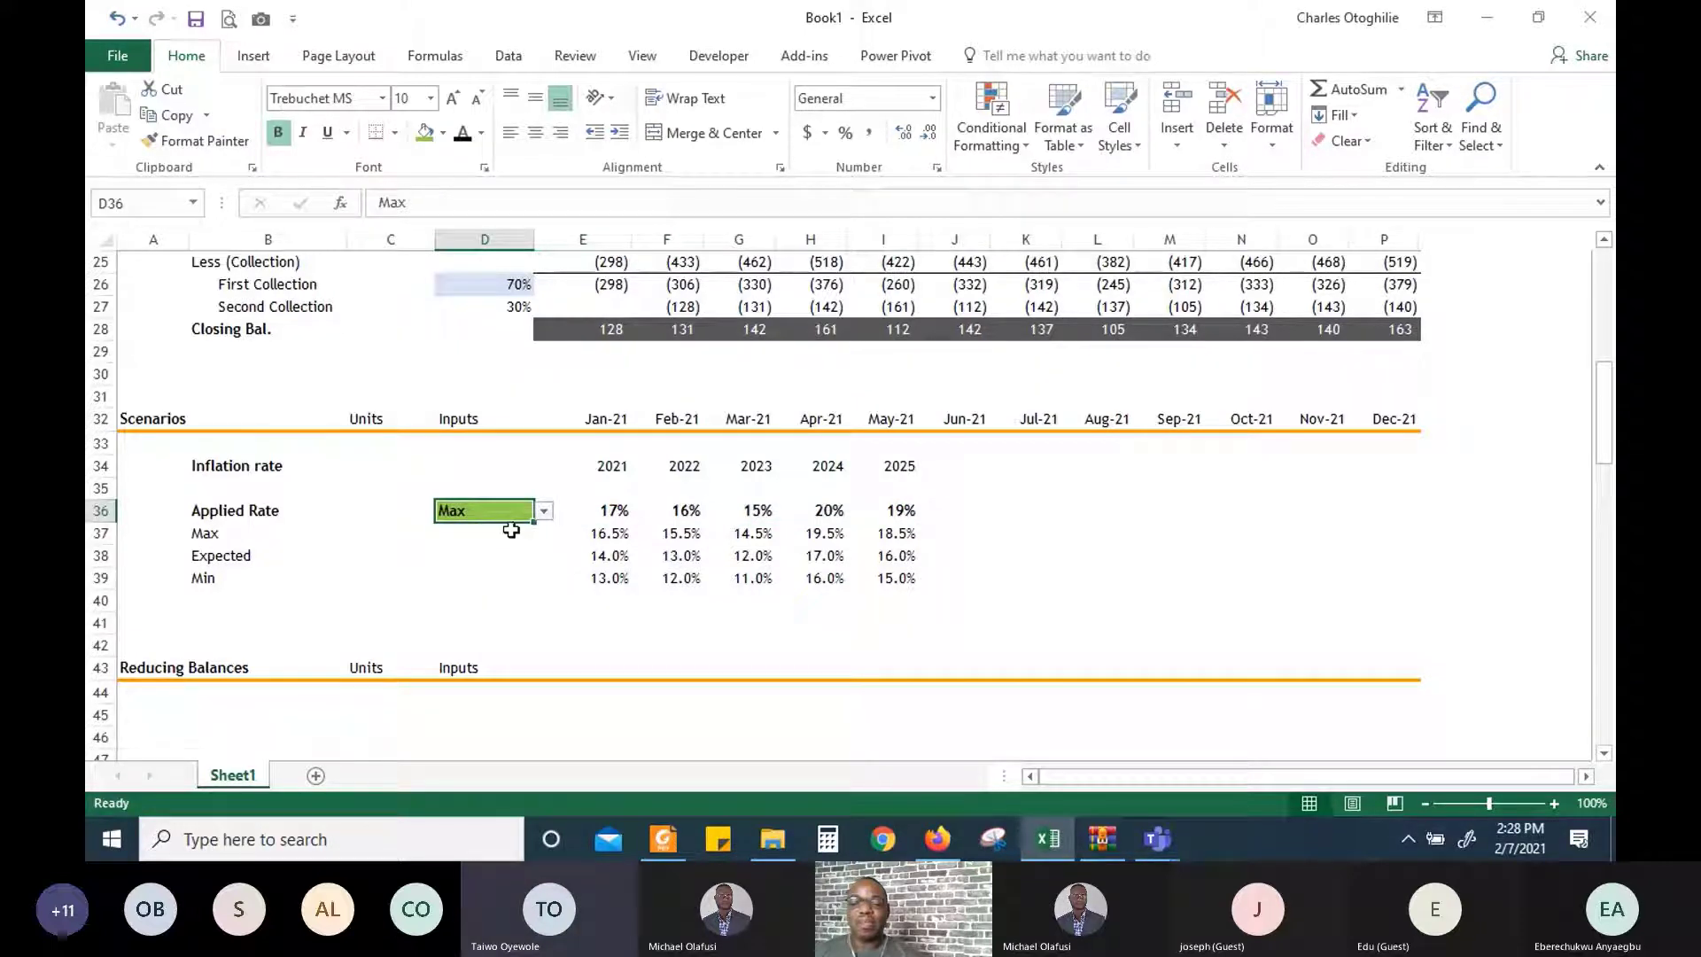
Examine the Applied Rate formulas and results across row 36 and compare them with the Max rates below
click(684, 512)
click(675, 556)
click(645, 511)
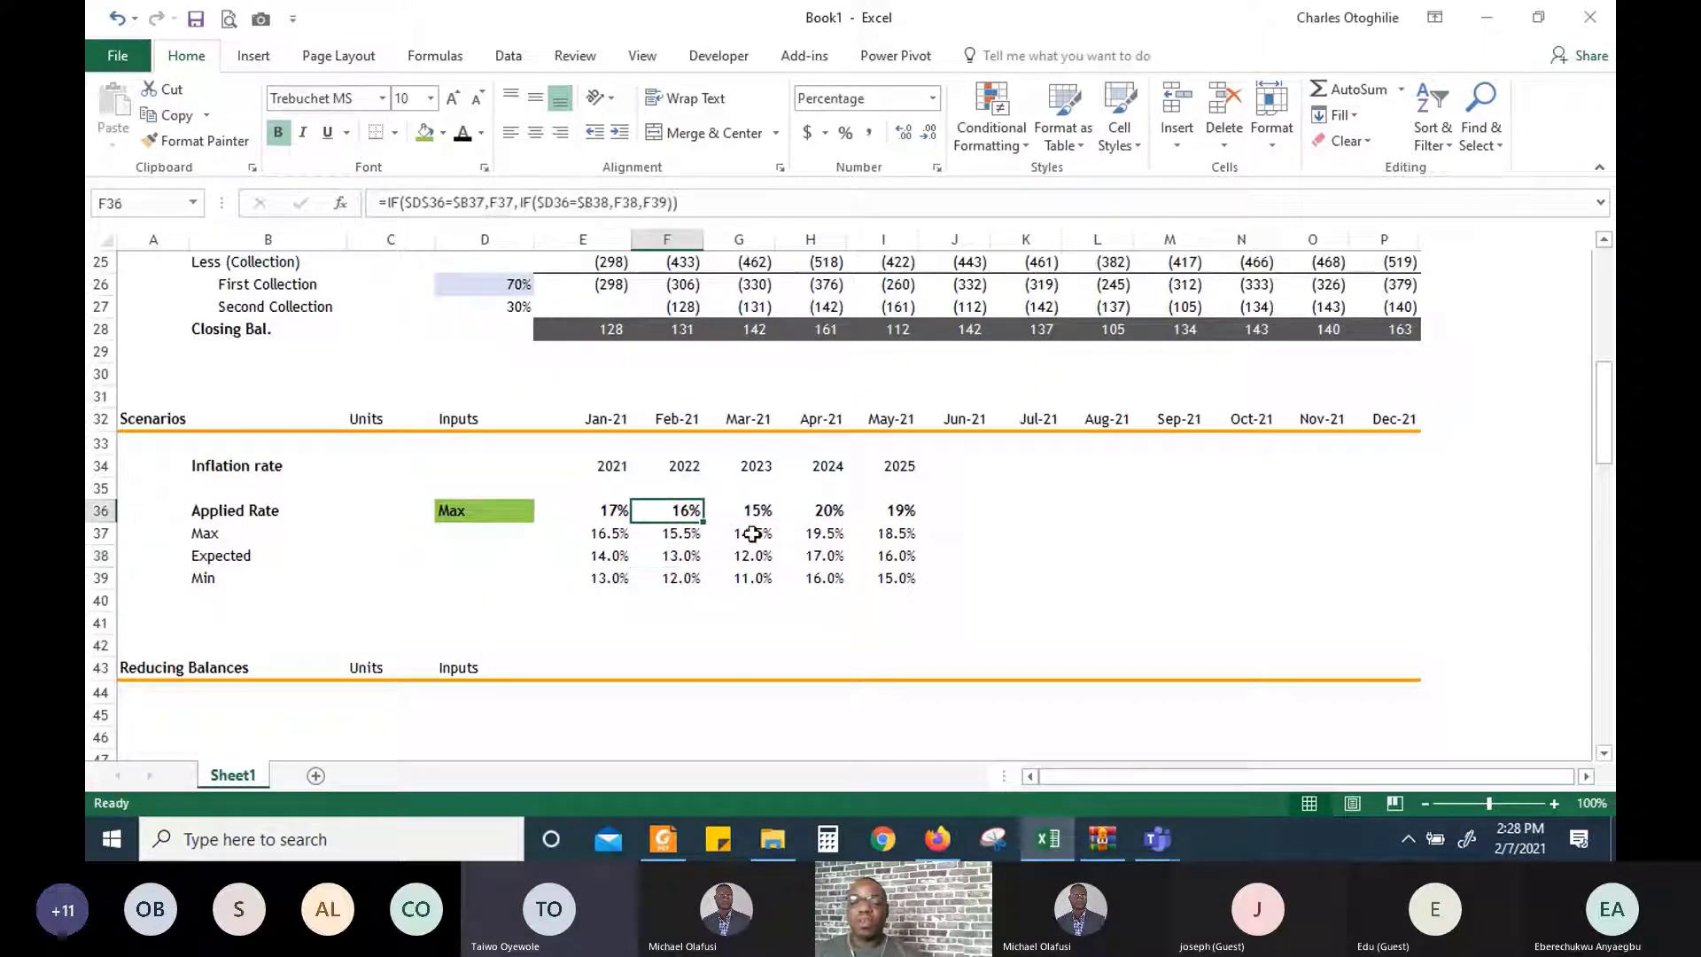
key(Left)
key(Left)
key(Left)
key(Left)
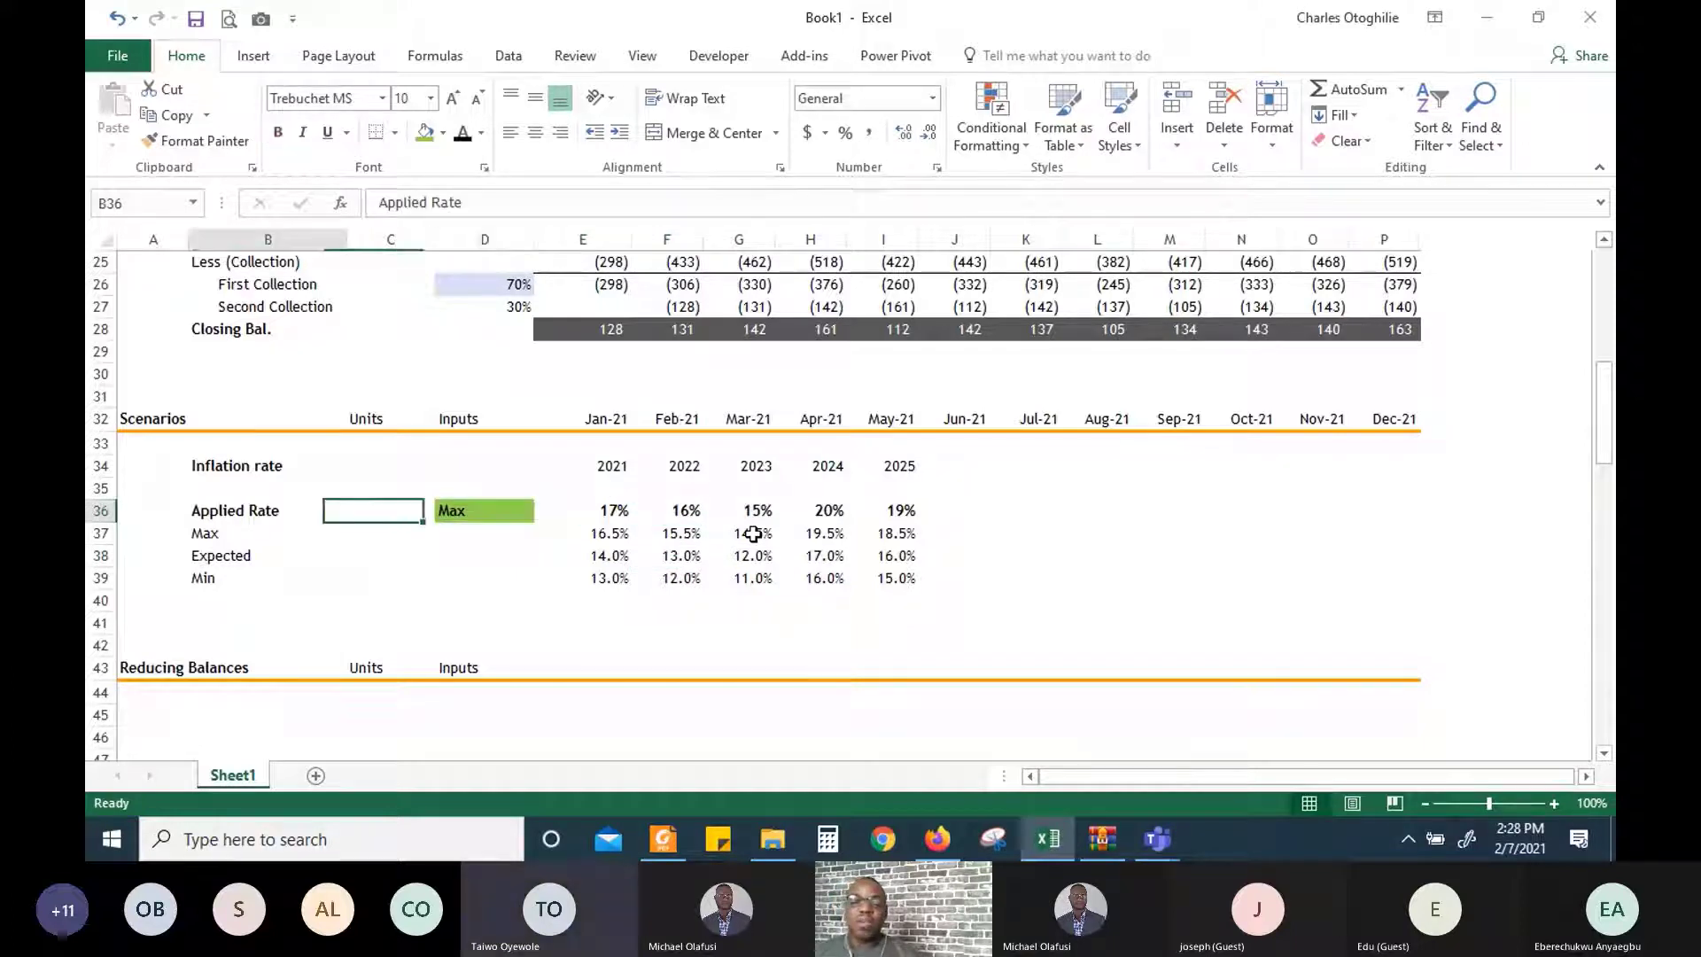
key(Right)
key(Right)
key(Right)
key(Right)
key(Right)
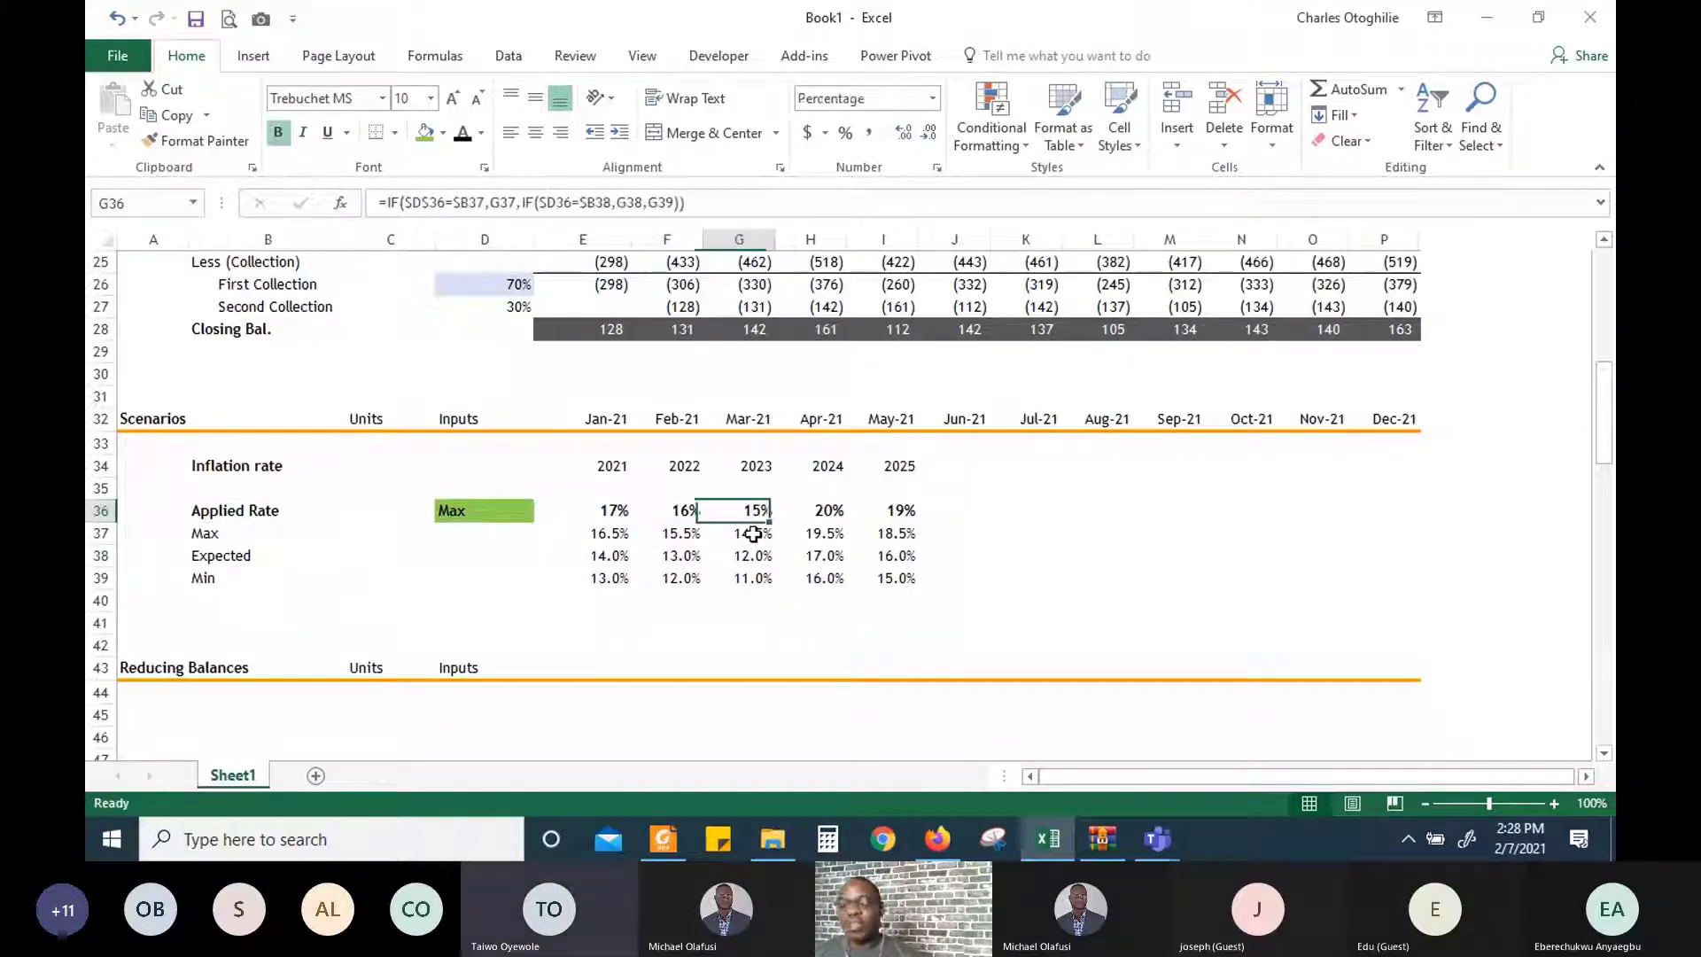
key(Right)
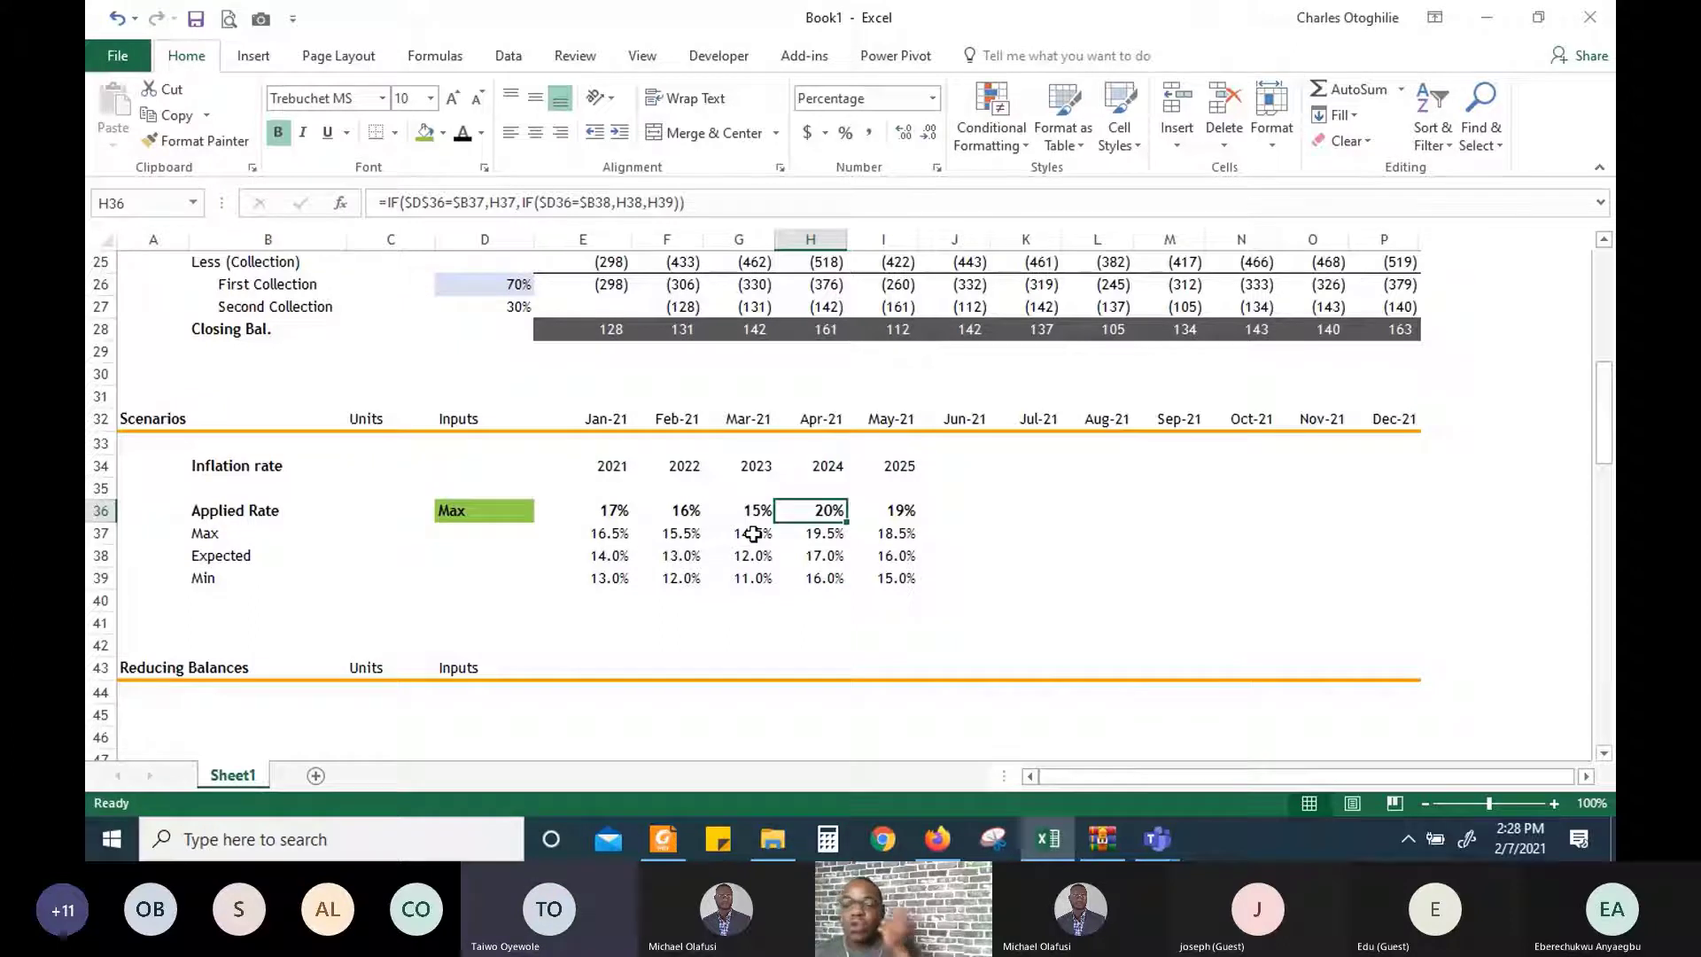
key(Right)
key(Left)
key(Left)
key(Left)
key(Left)
key(Left)
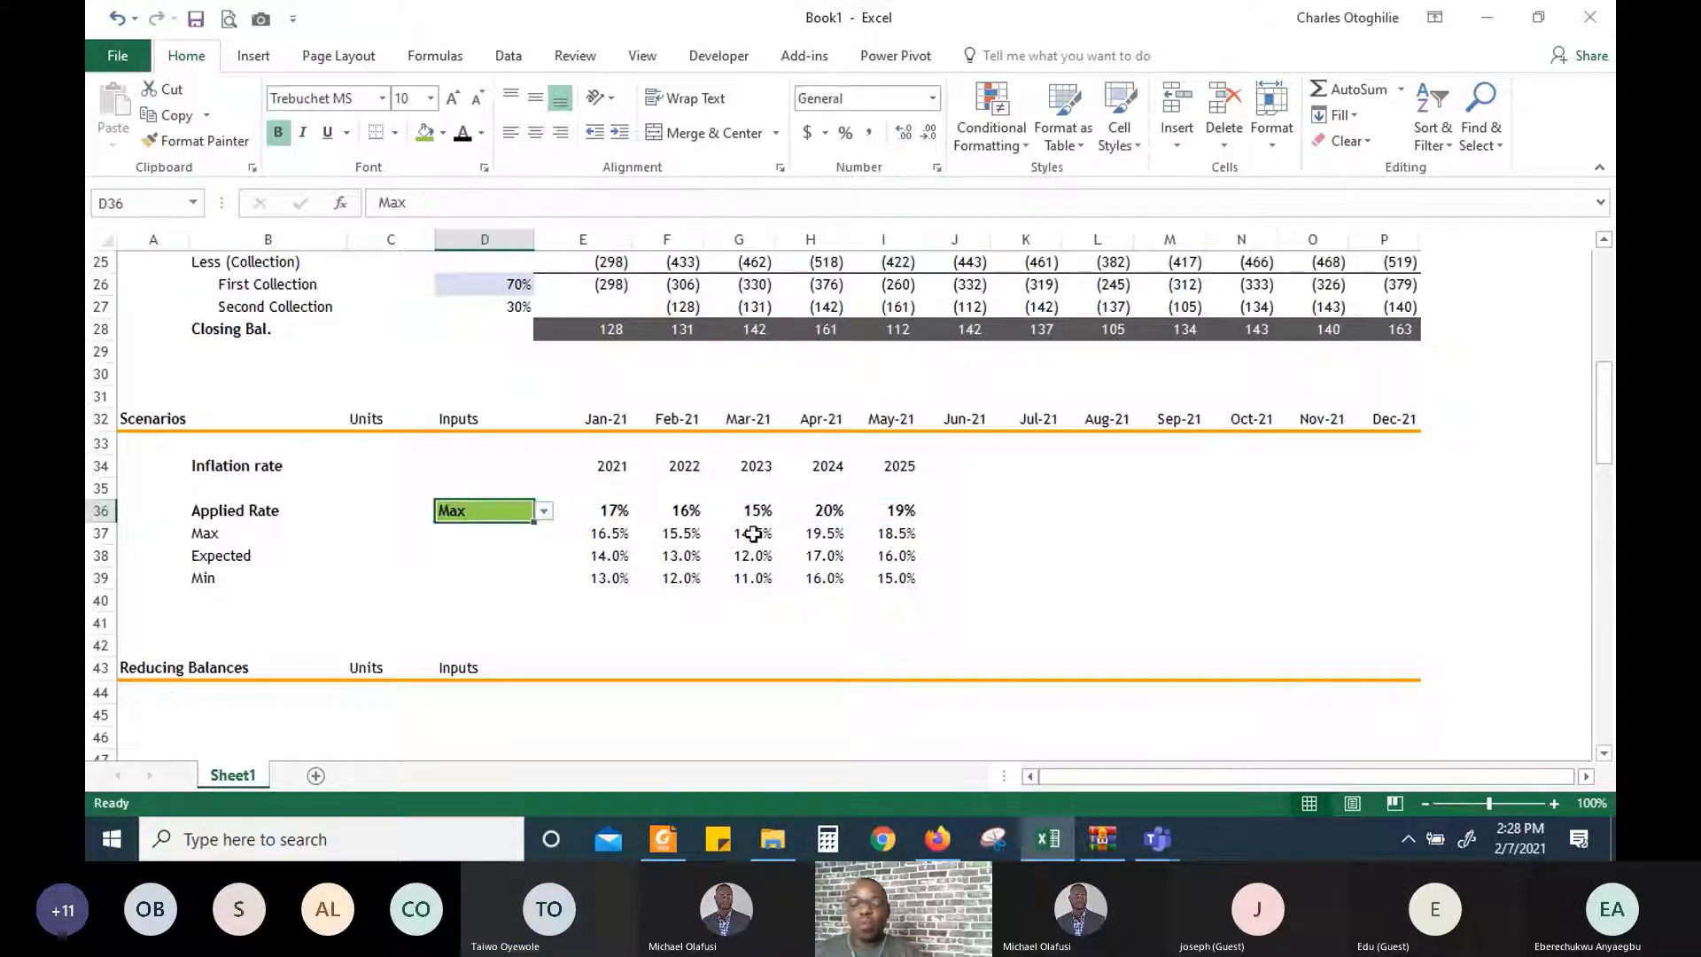
key(Right)
key(Right)
key(Right)
key(Right)
key(Right)
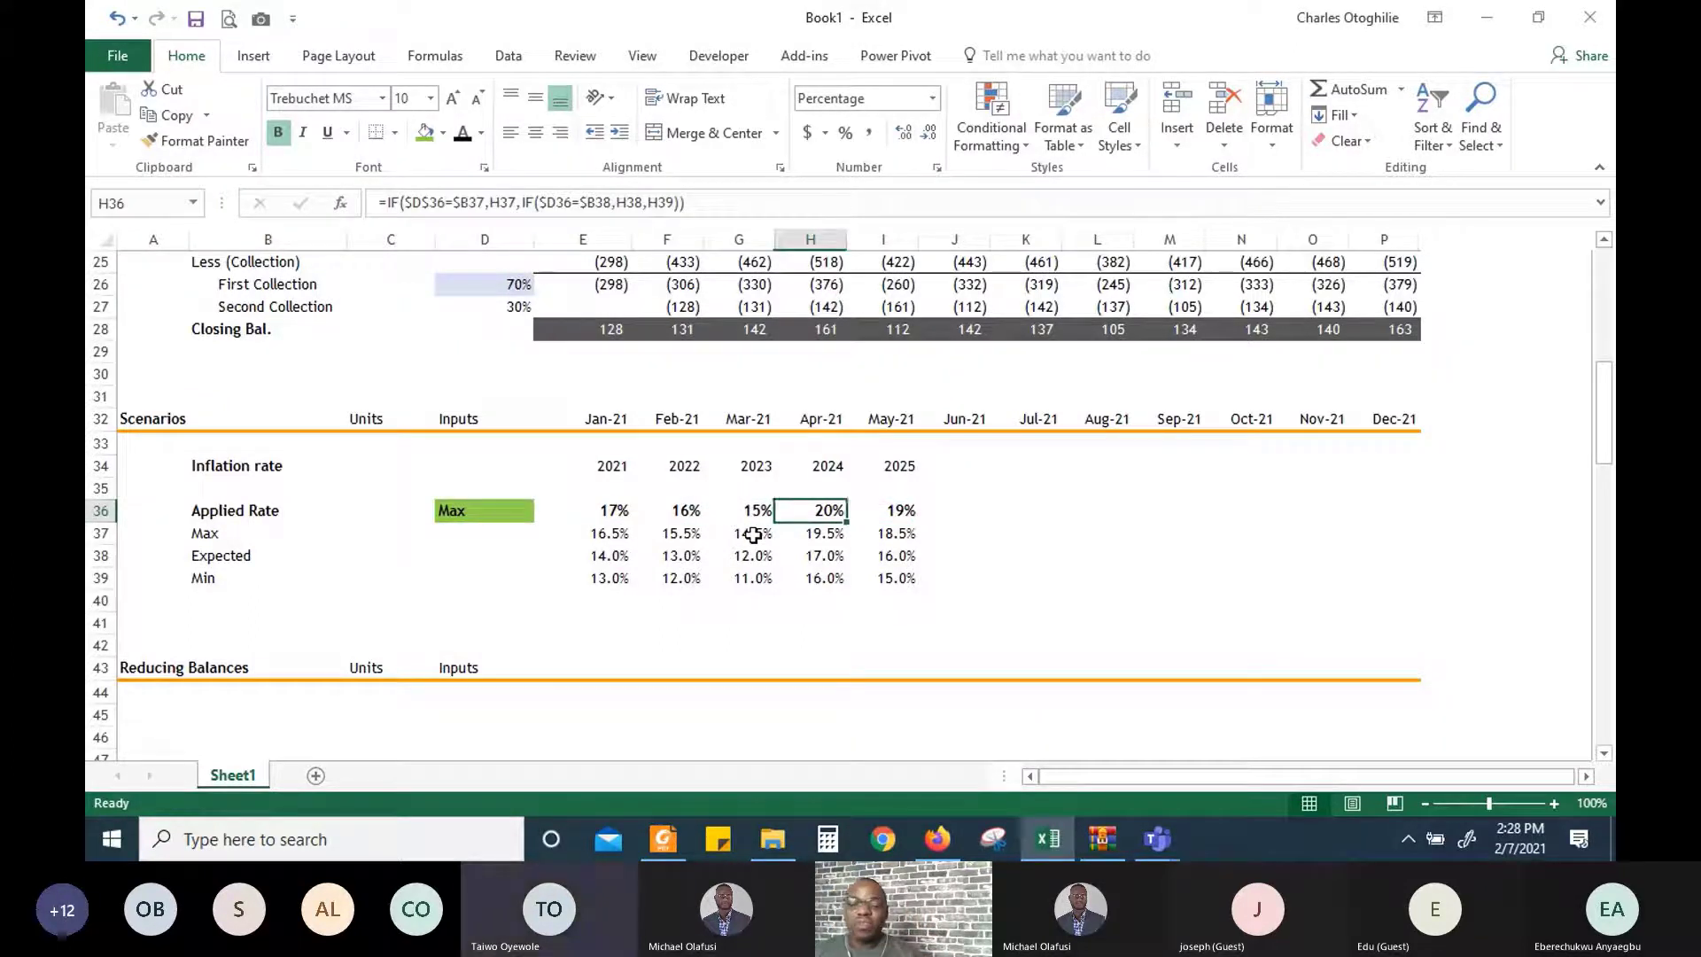
key(Left)
key(Left)
key(Left)
key(Left)
key(Left)
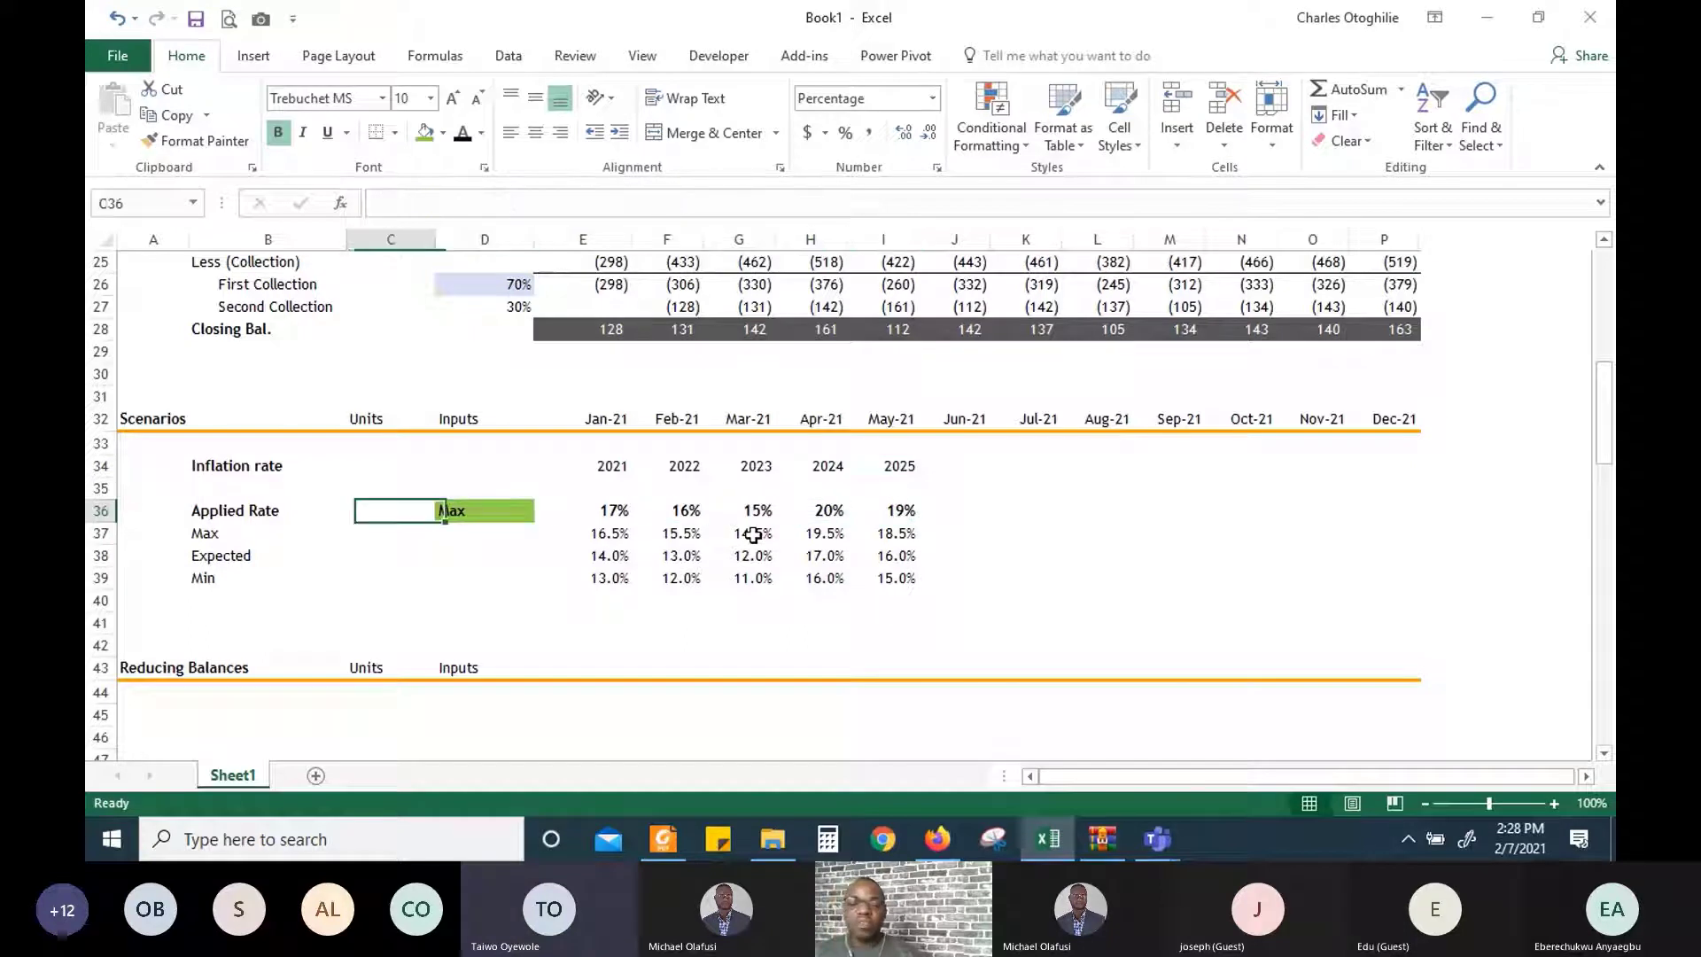
key(Right)
key(Right)
key(Right)
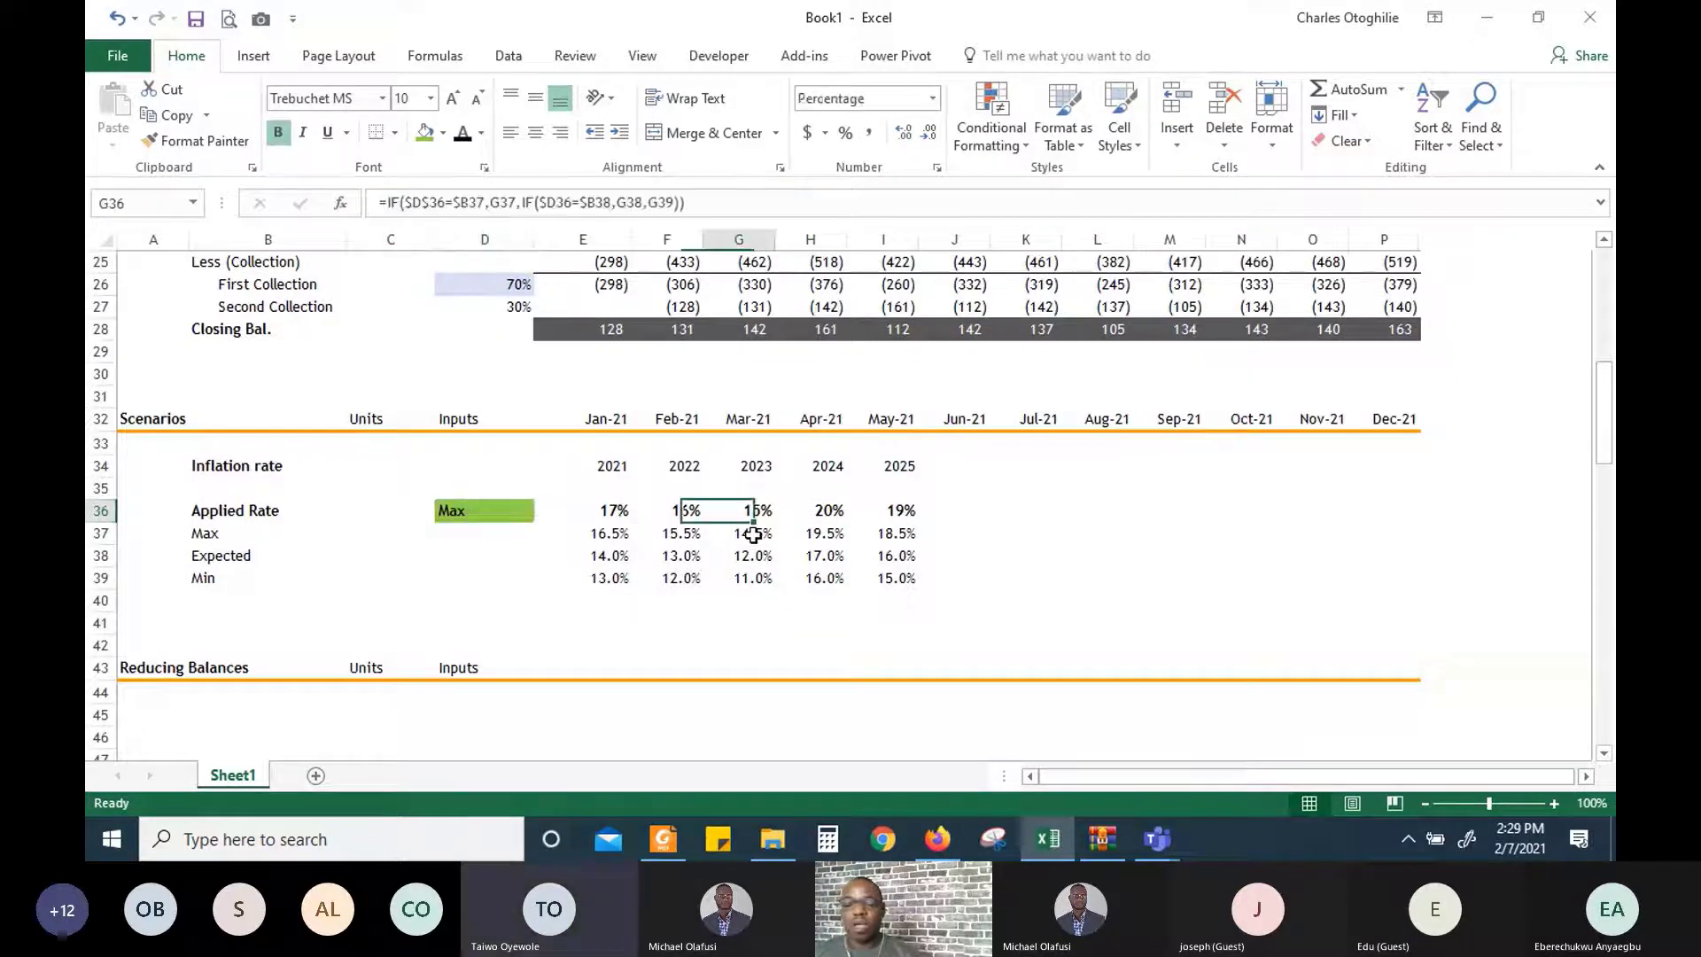
Clear the nested IF formulas from the Applied Rate cells E36:I36 and return to E36
key(Left)
key(Left)
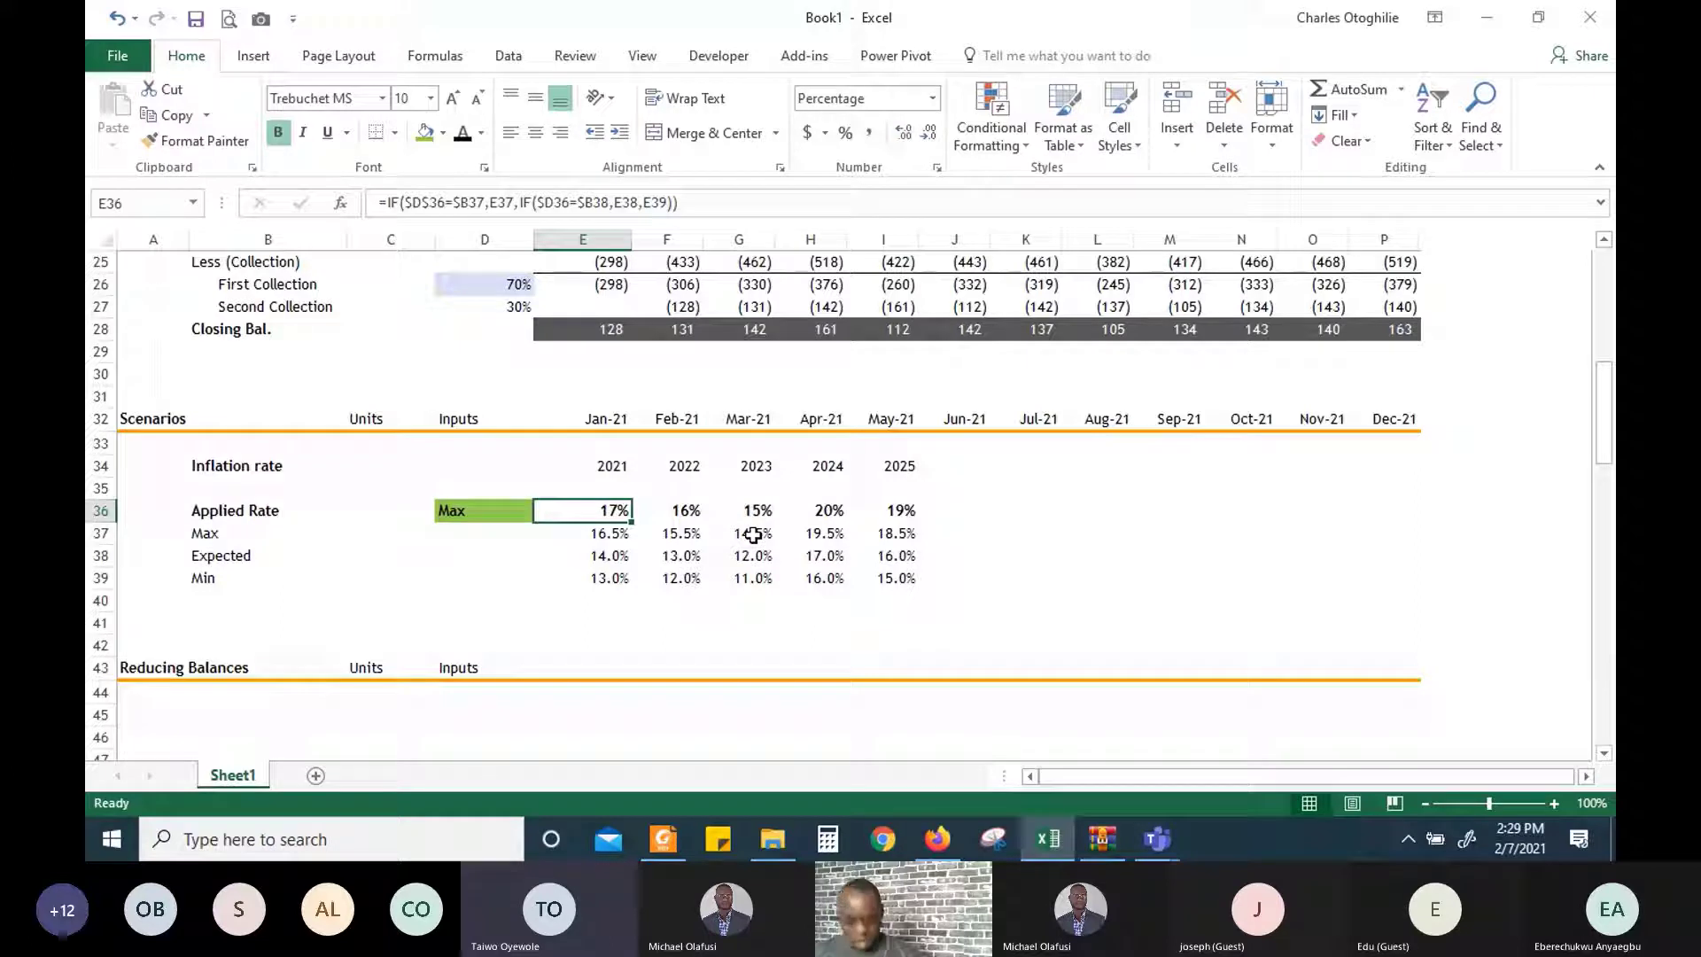
key(shift+Right)
key(shift+Right)
key(shift+Right)
key(shift+Right)
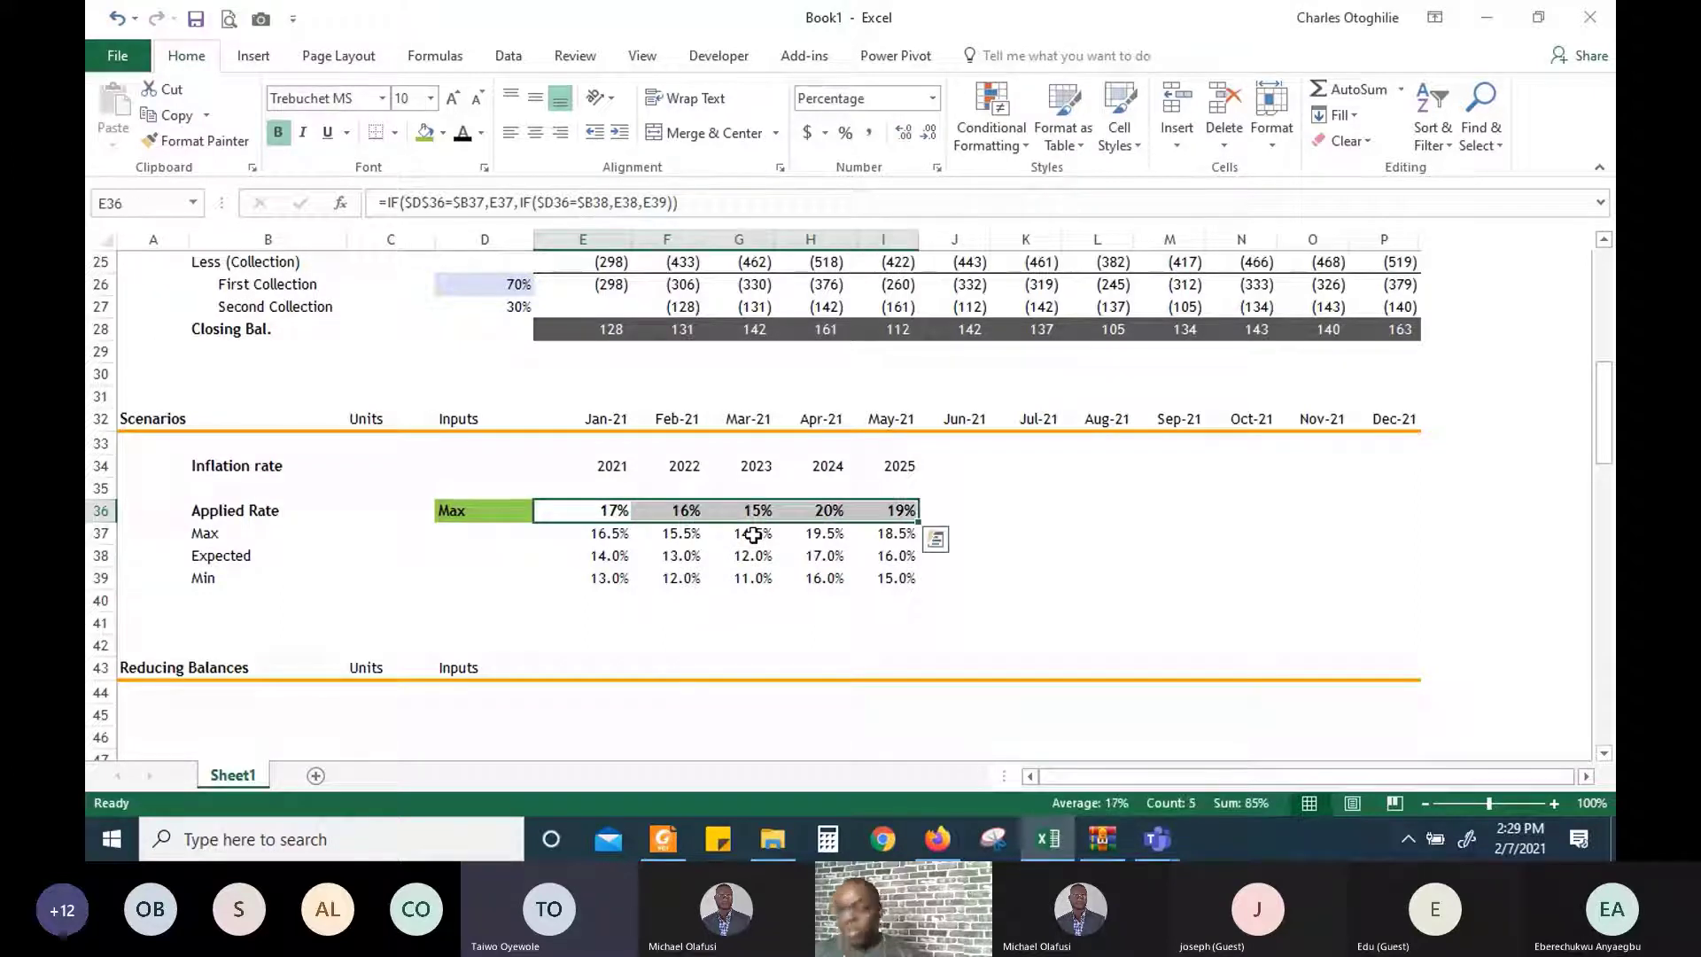
key(Delete)
key(Left)
key(Right)
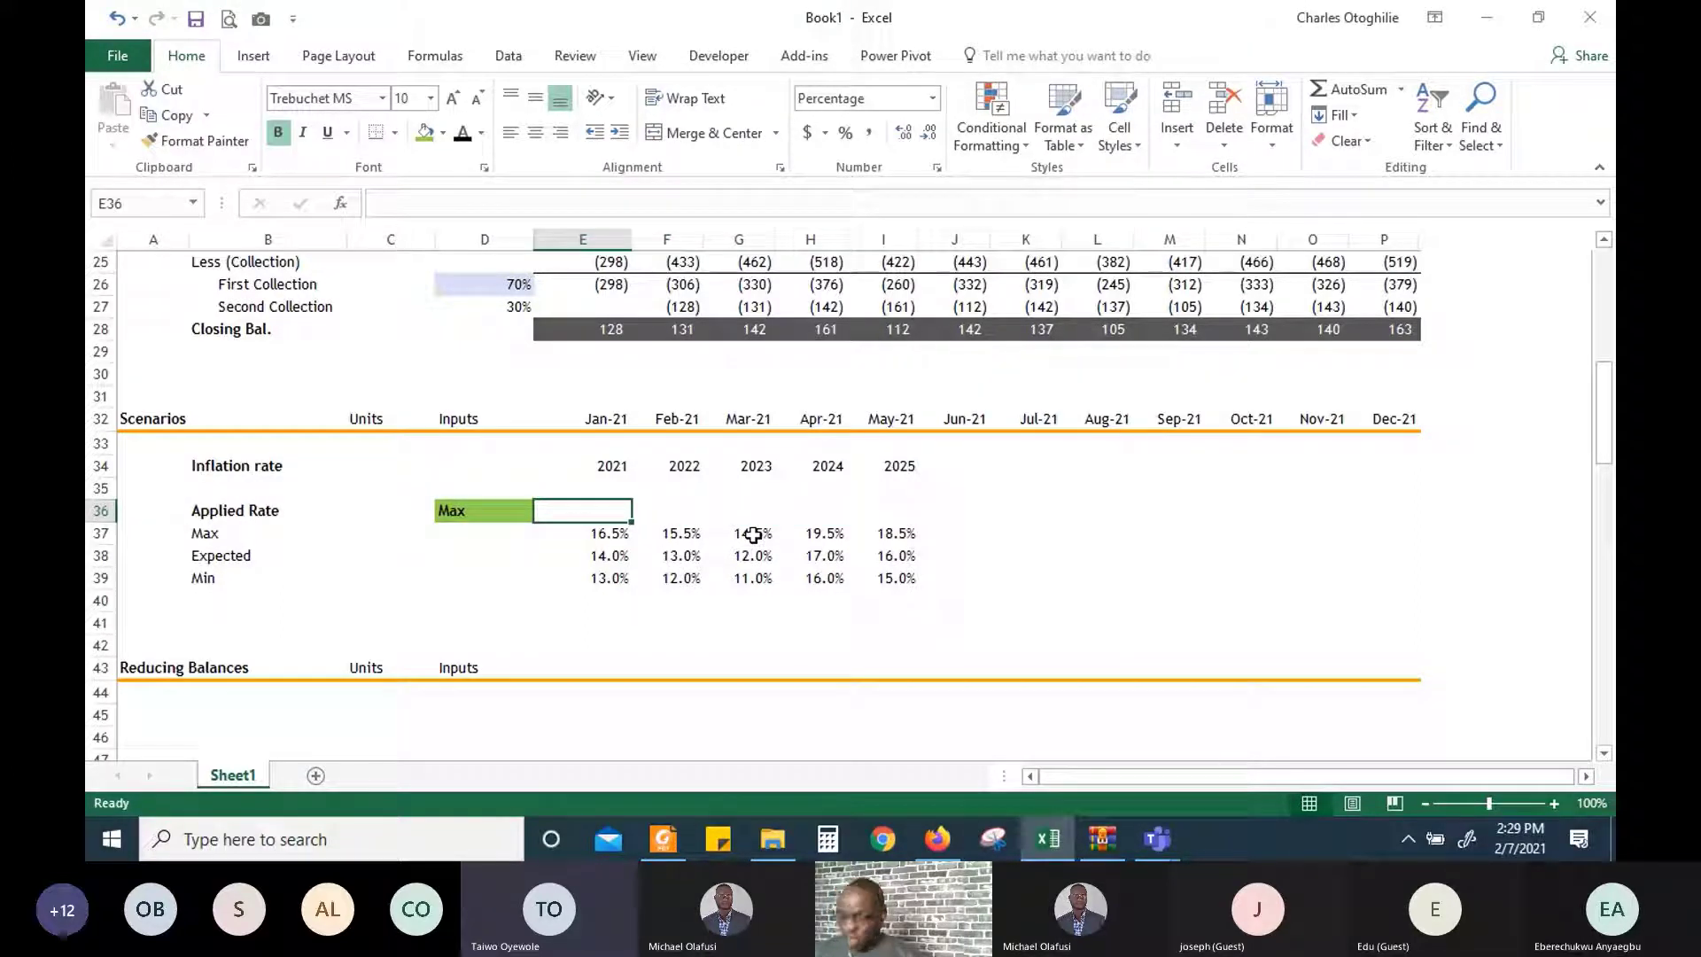
Start an INDEX formula in E36 with the scenario rates E37:E39 as its array
text(=i)
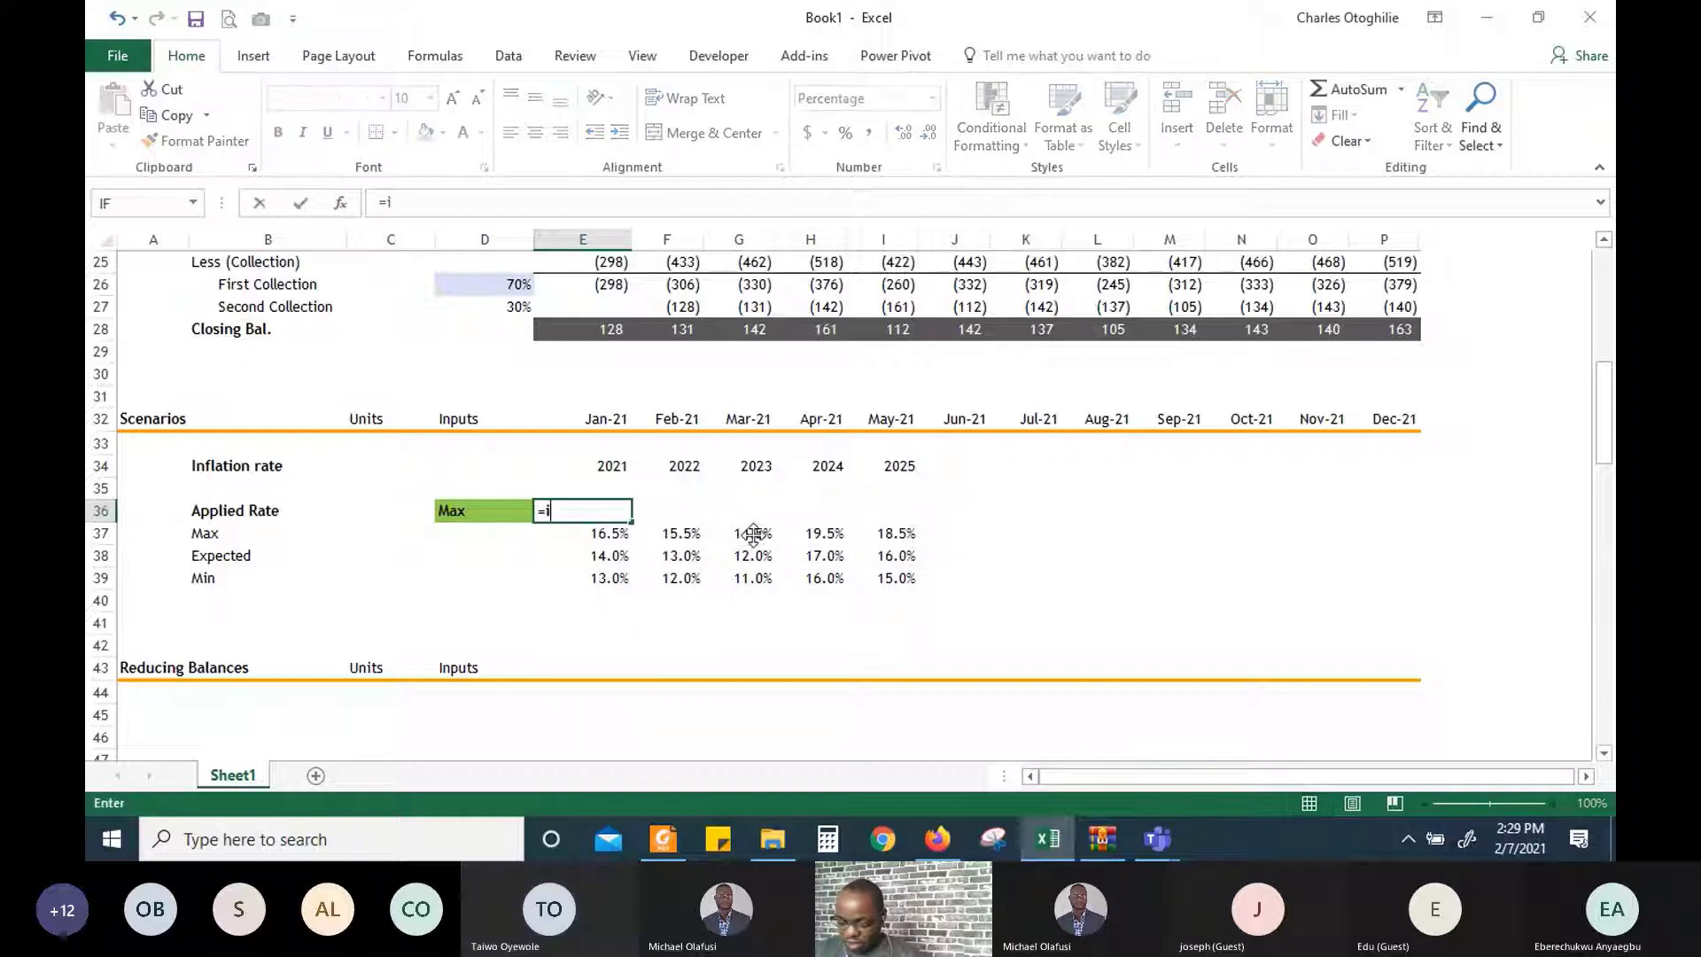
key(BackSpace)
text(index()
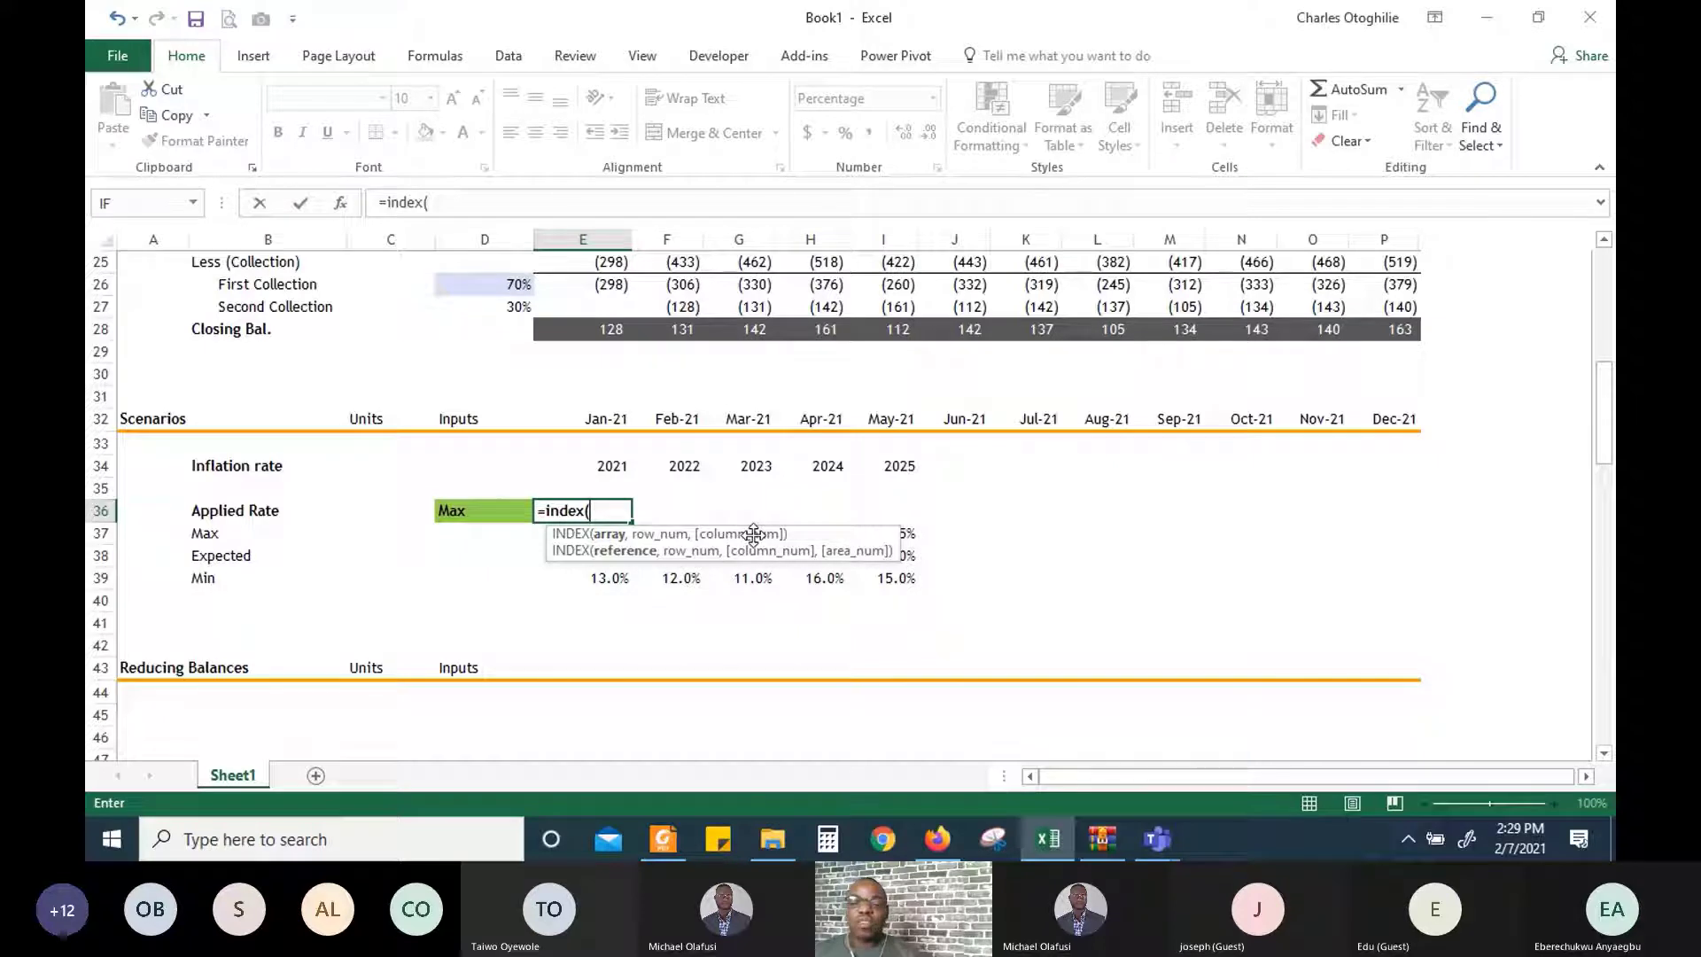
key(Down)
key(Down)
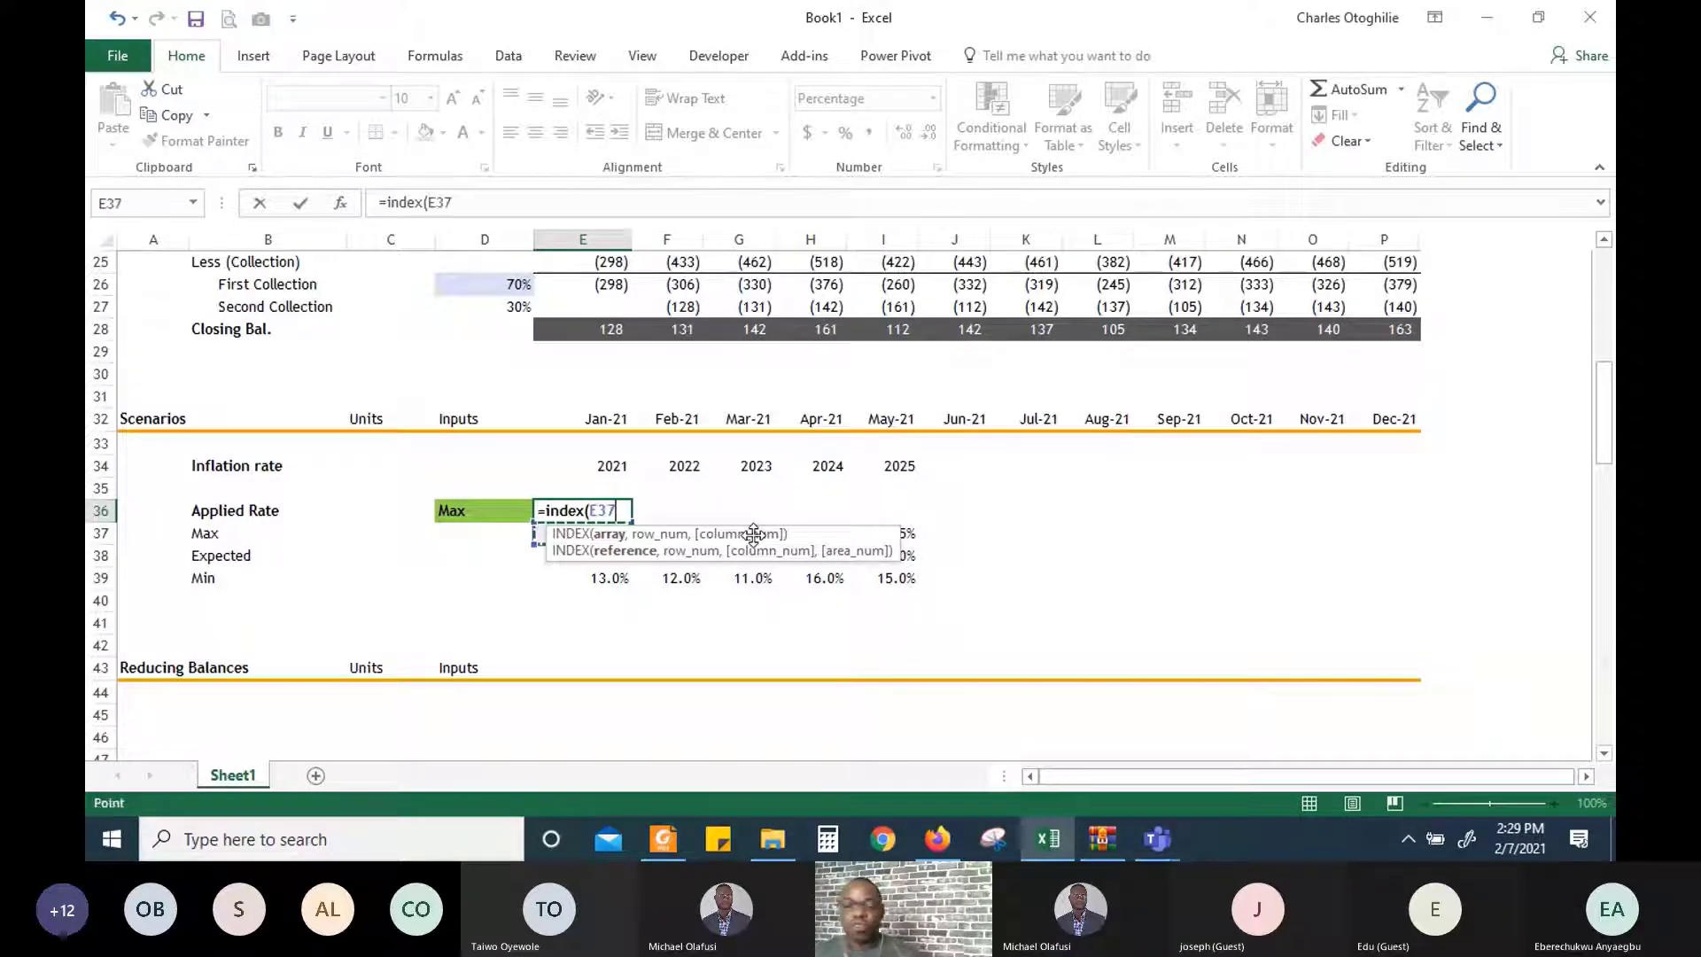
key(Up)
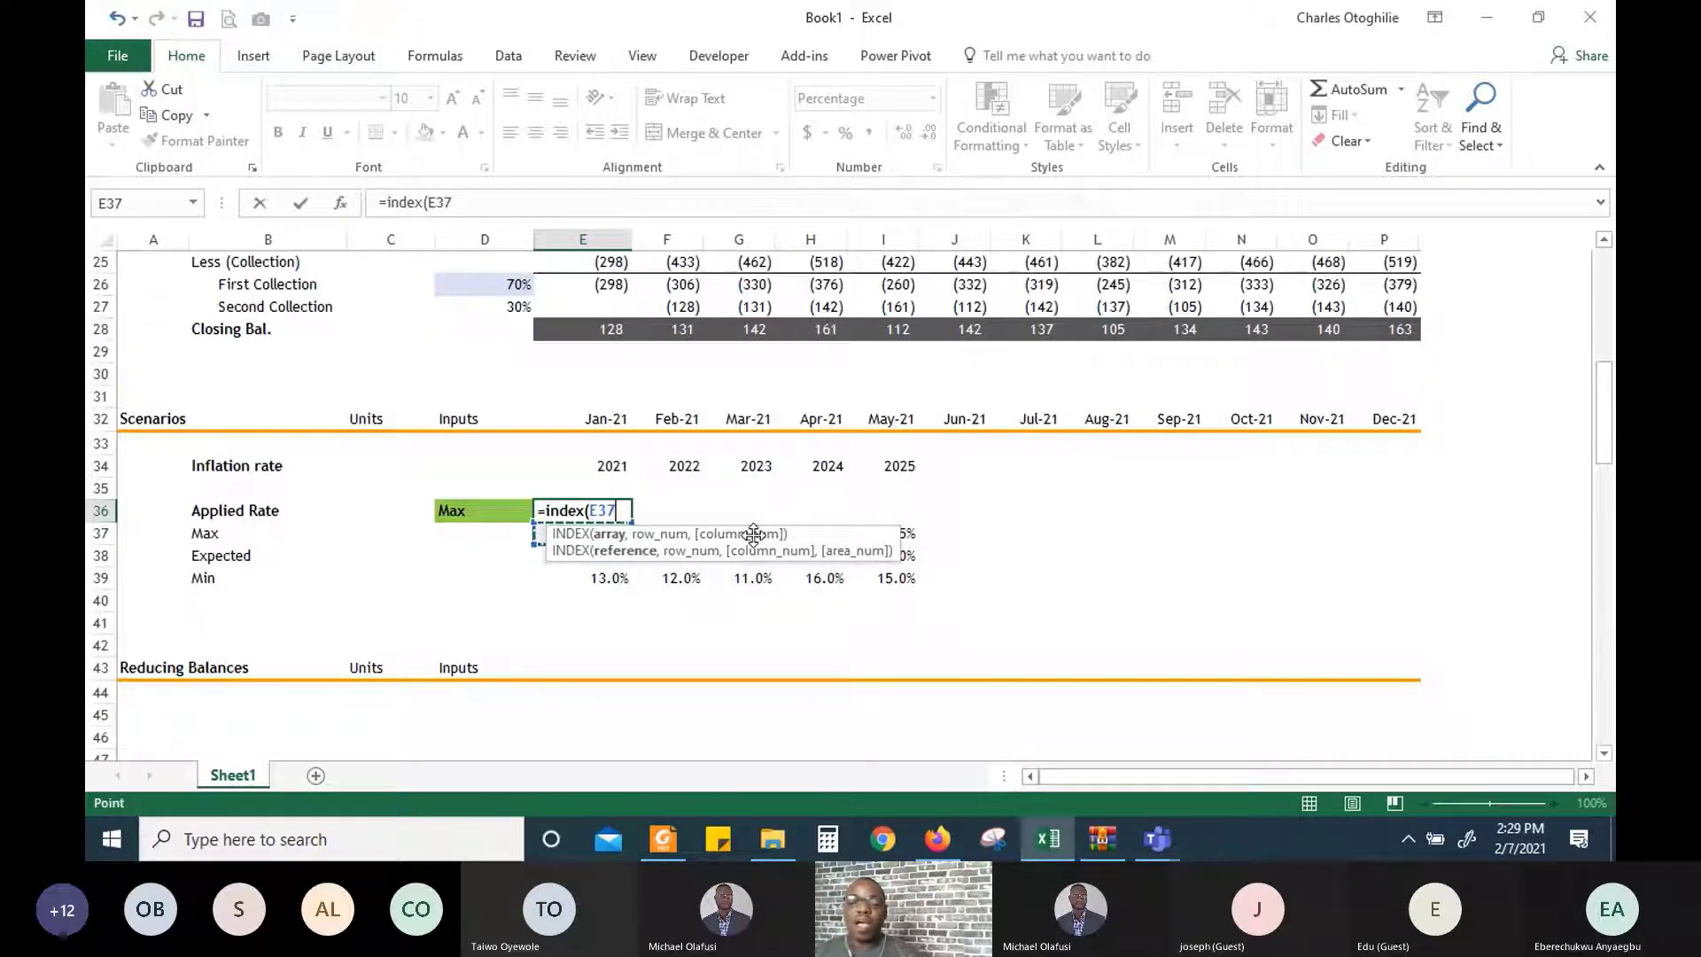
key(shift+Down)
key(shift+Down)
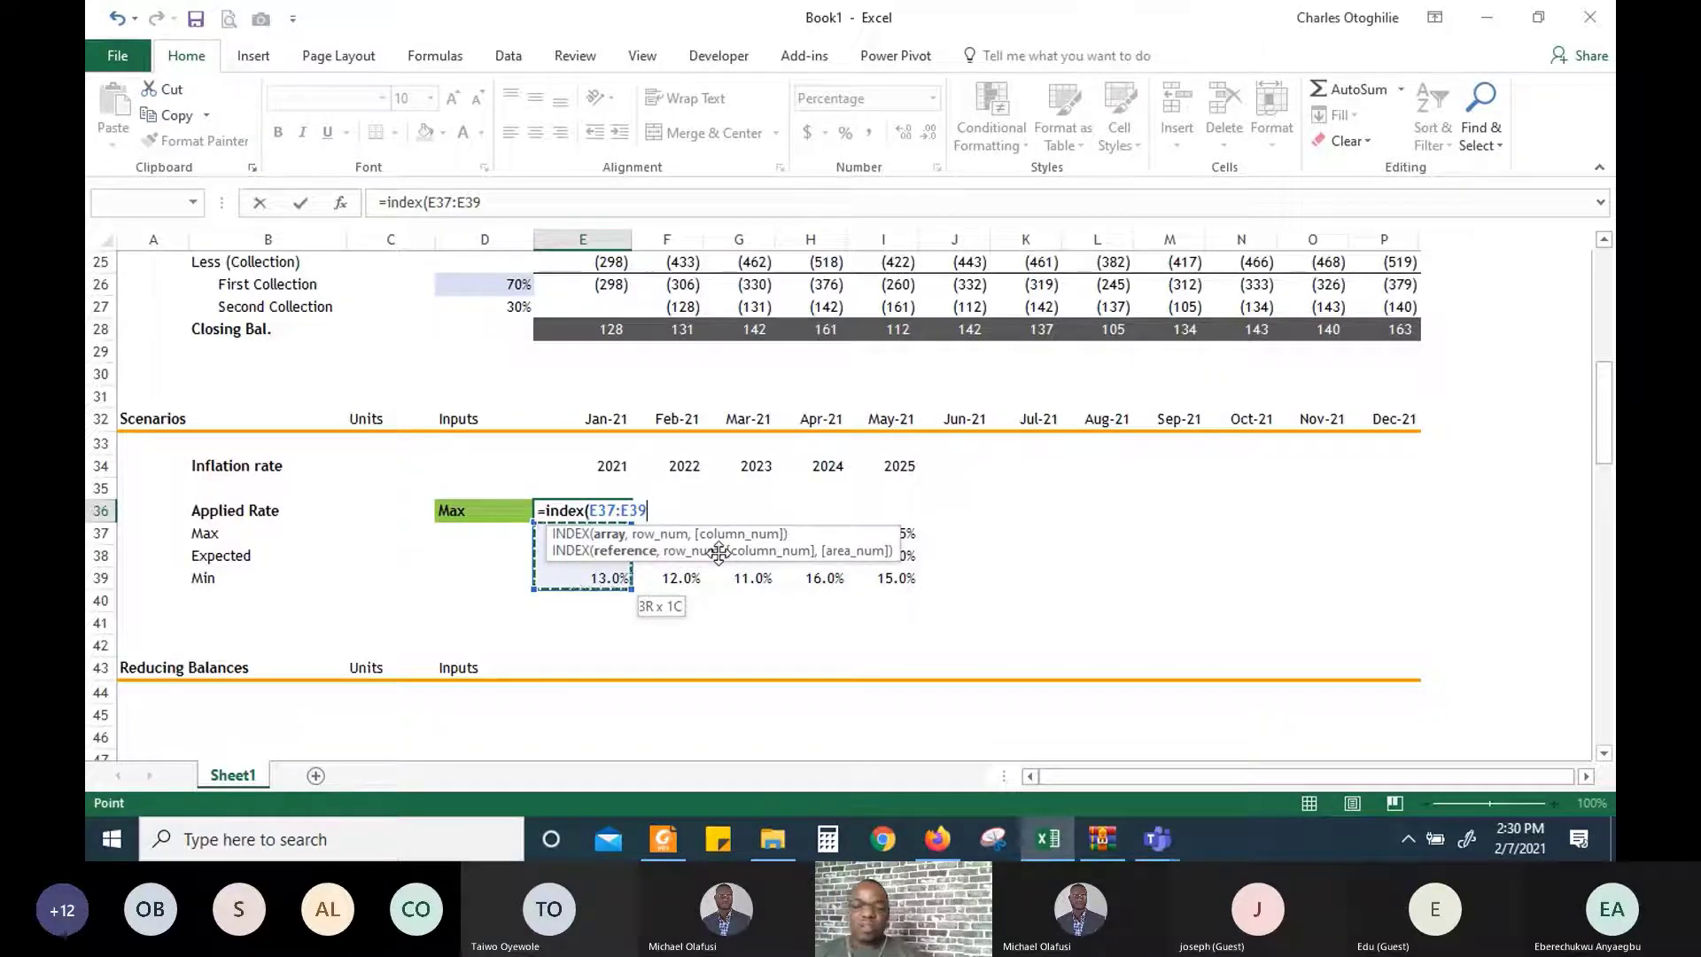
text(,)
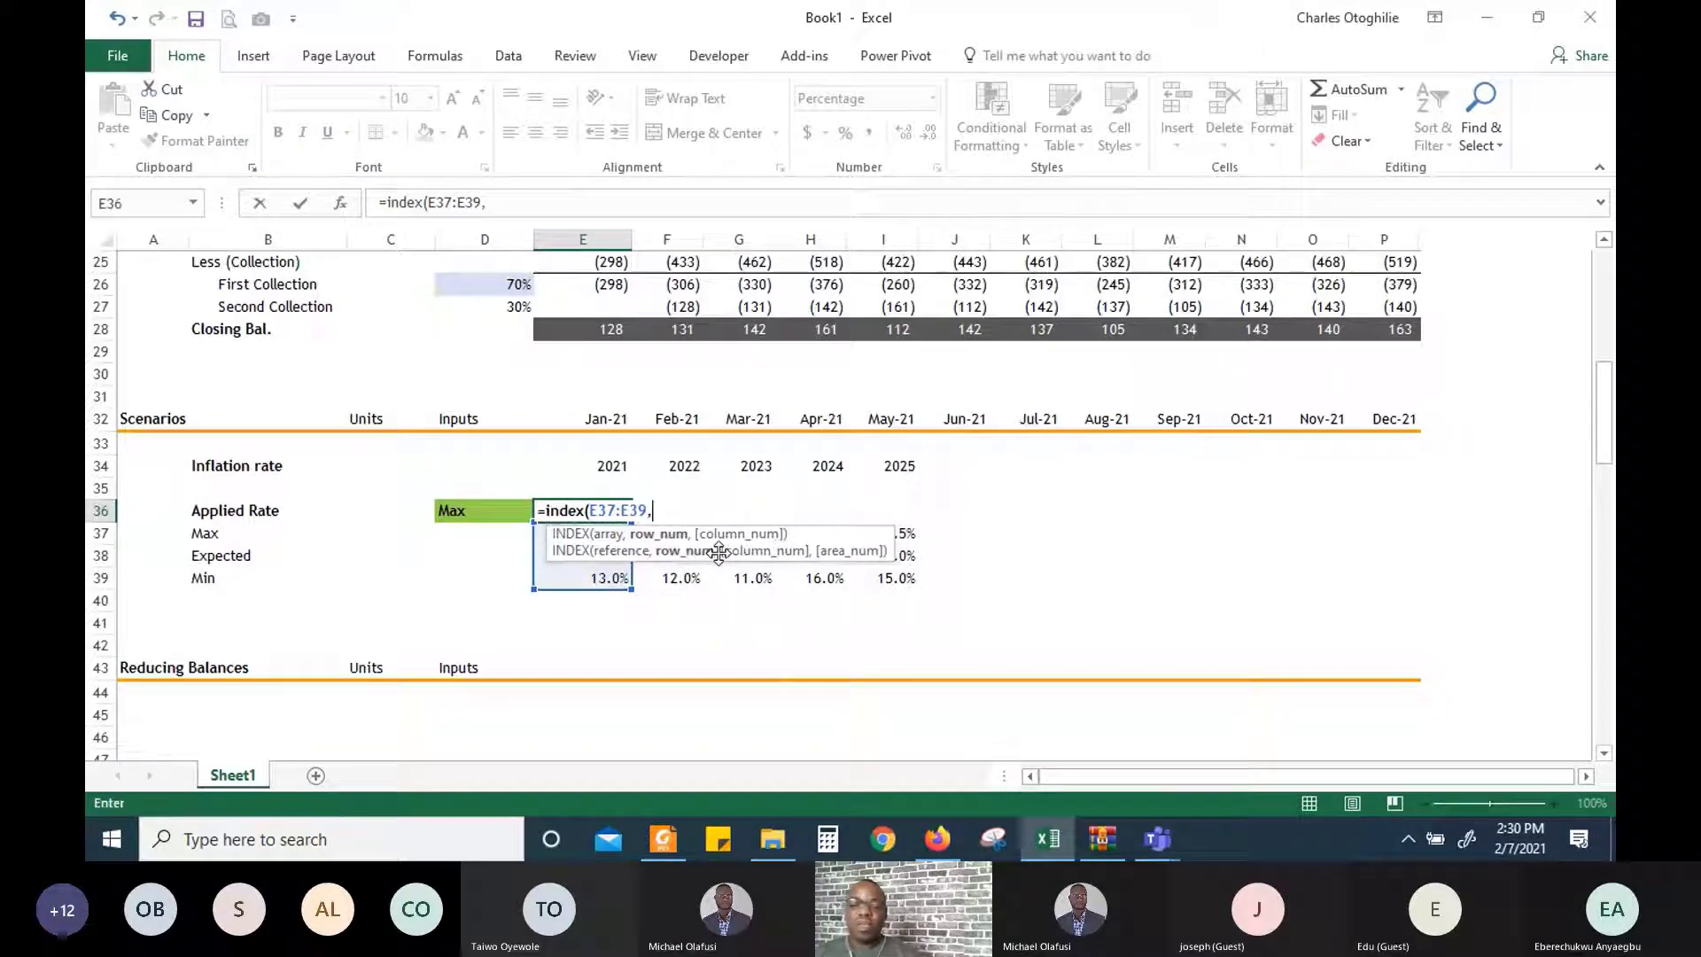
Nest a MATCH function as the INDEX row number in E36, with $D36 as the column-locked lookup value
text(match()
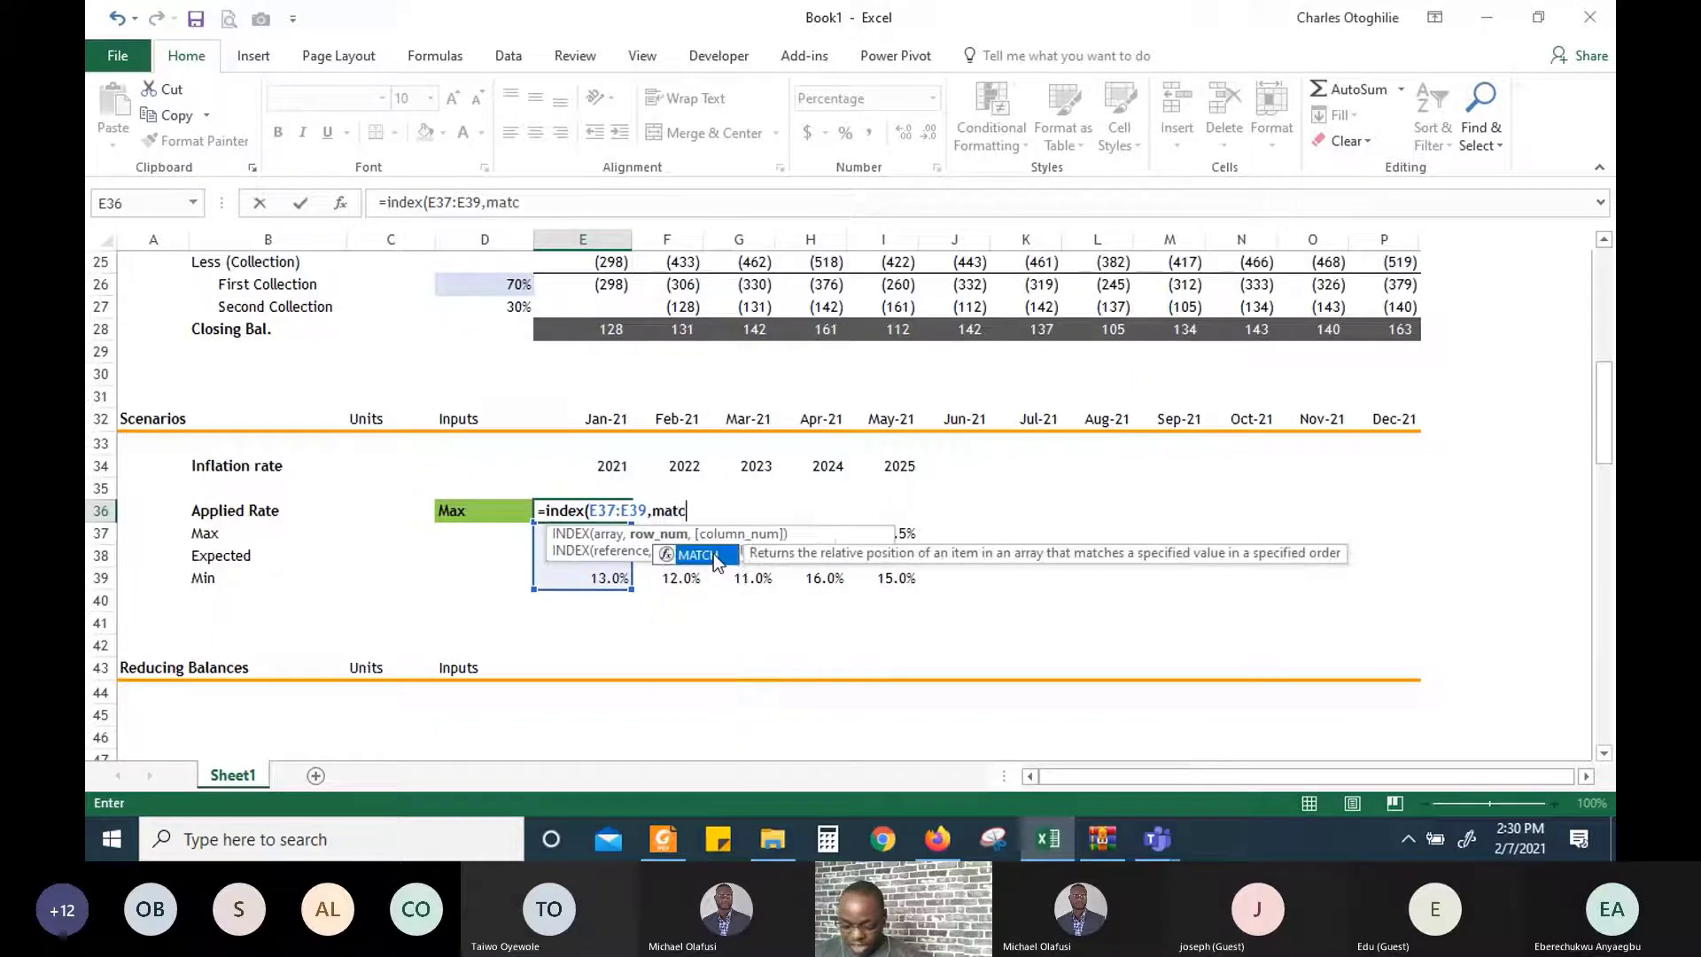
key(Left)
key(Left)
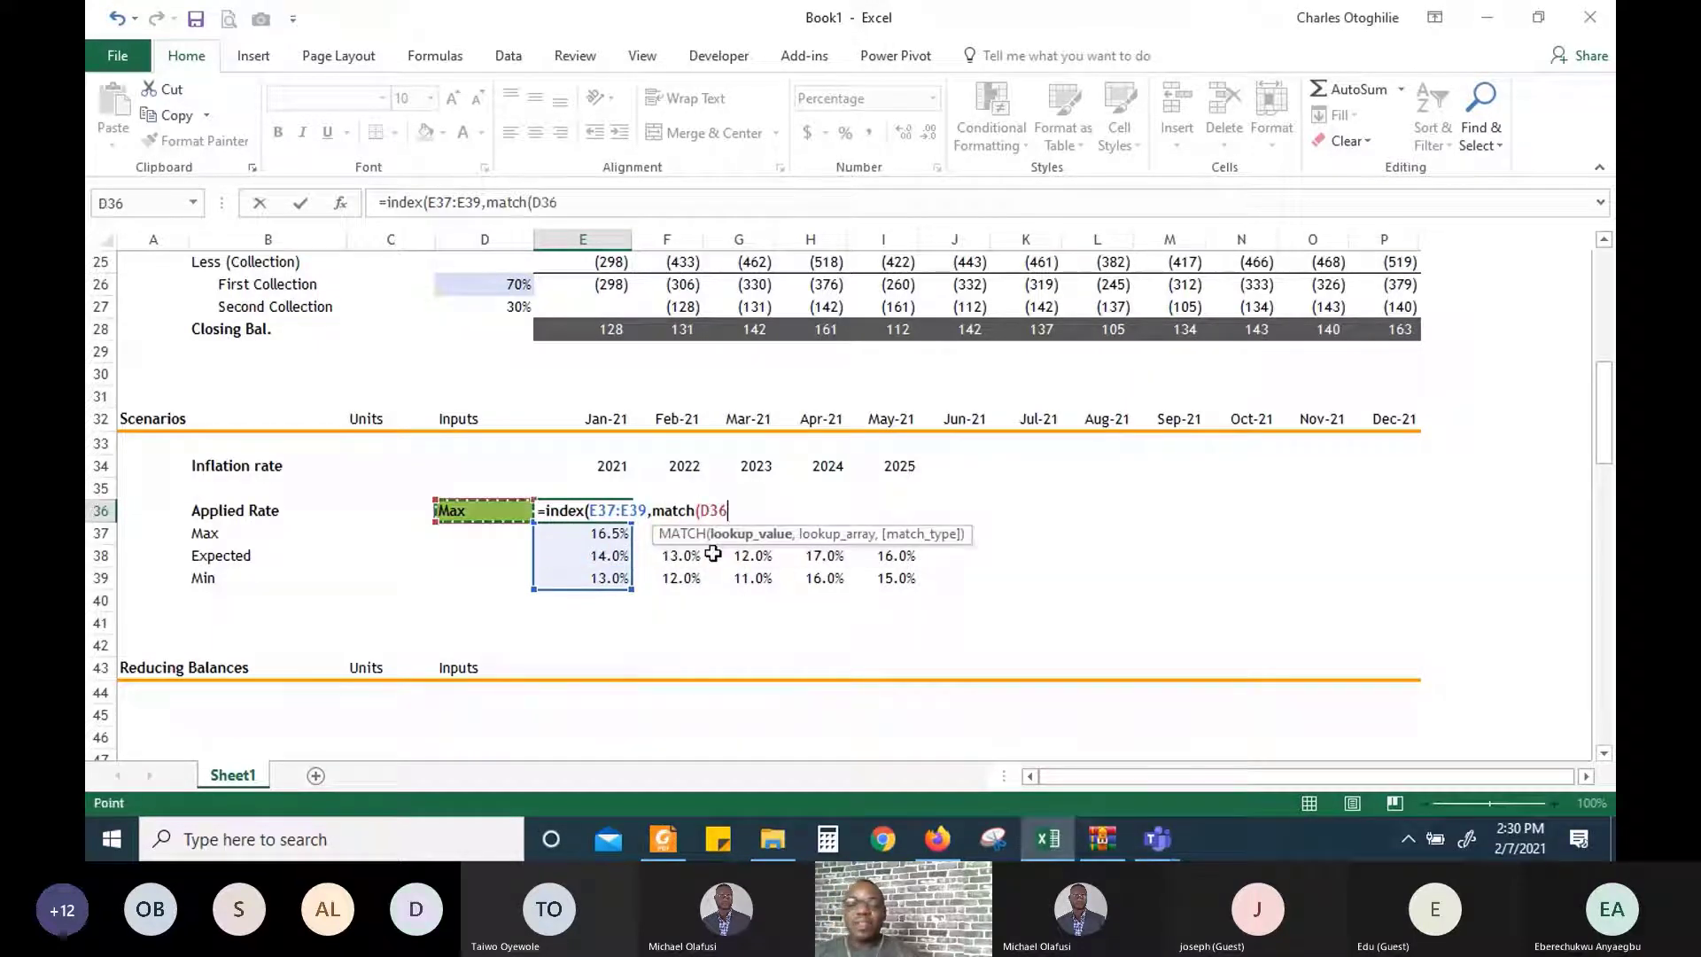
key(Right)
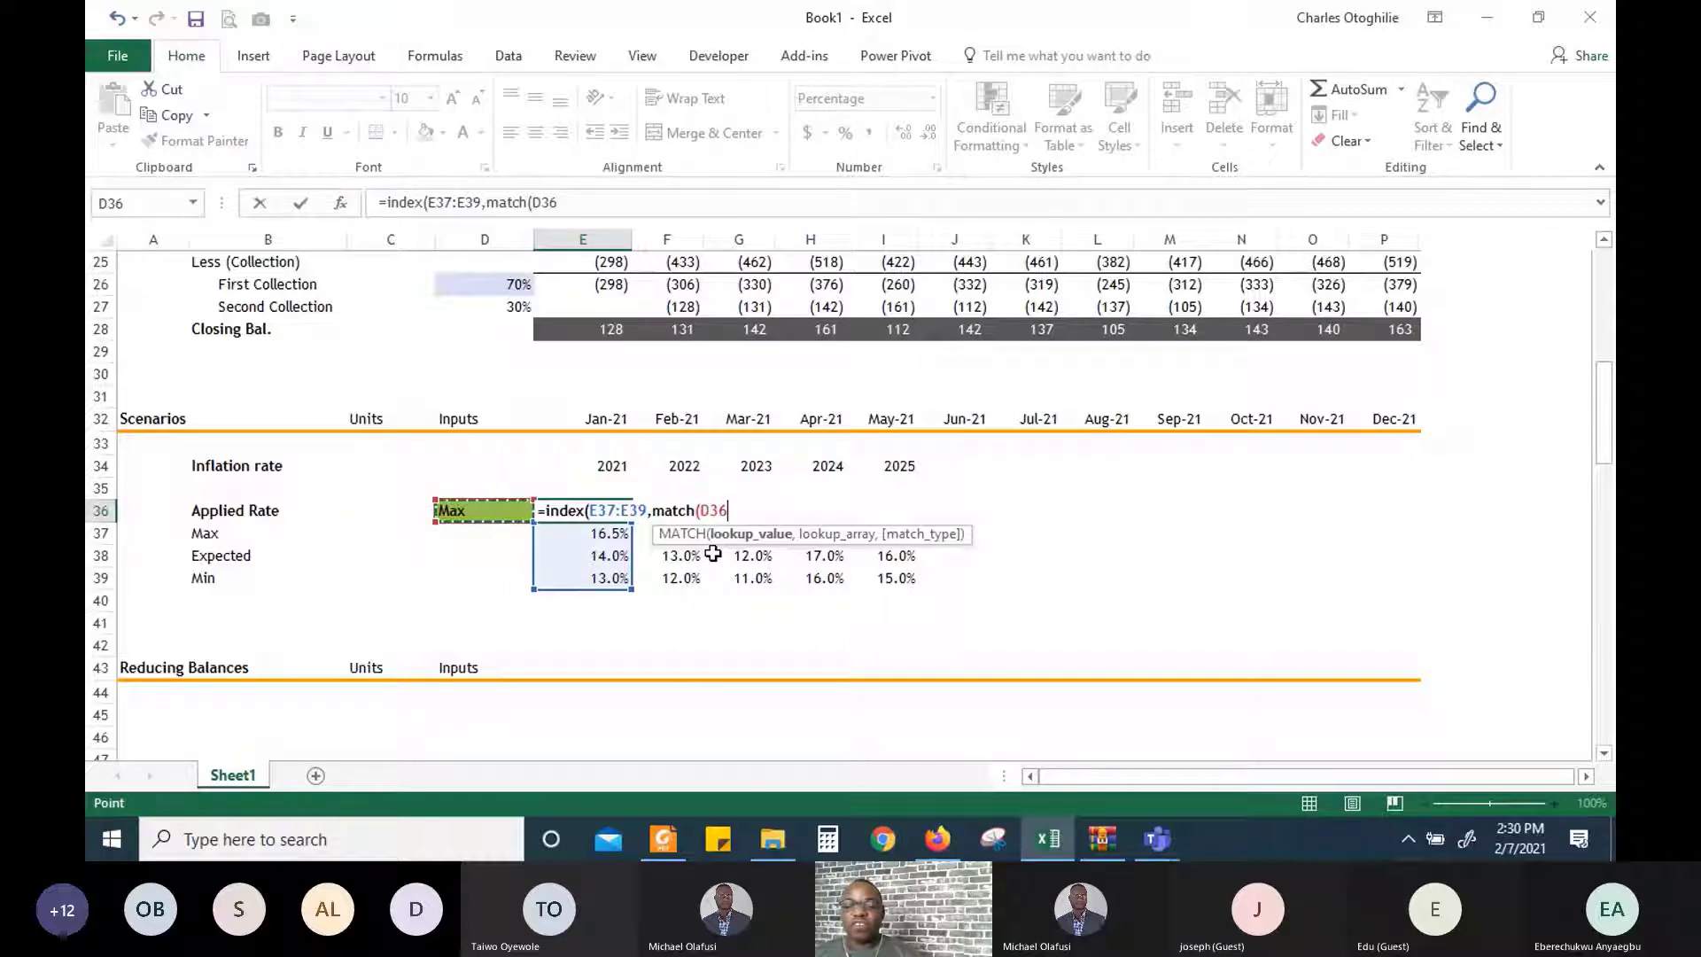
key(F4)
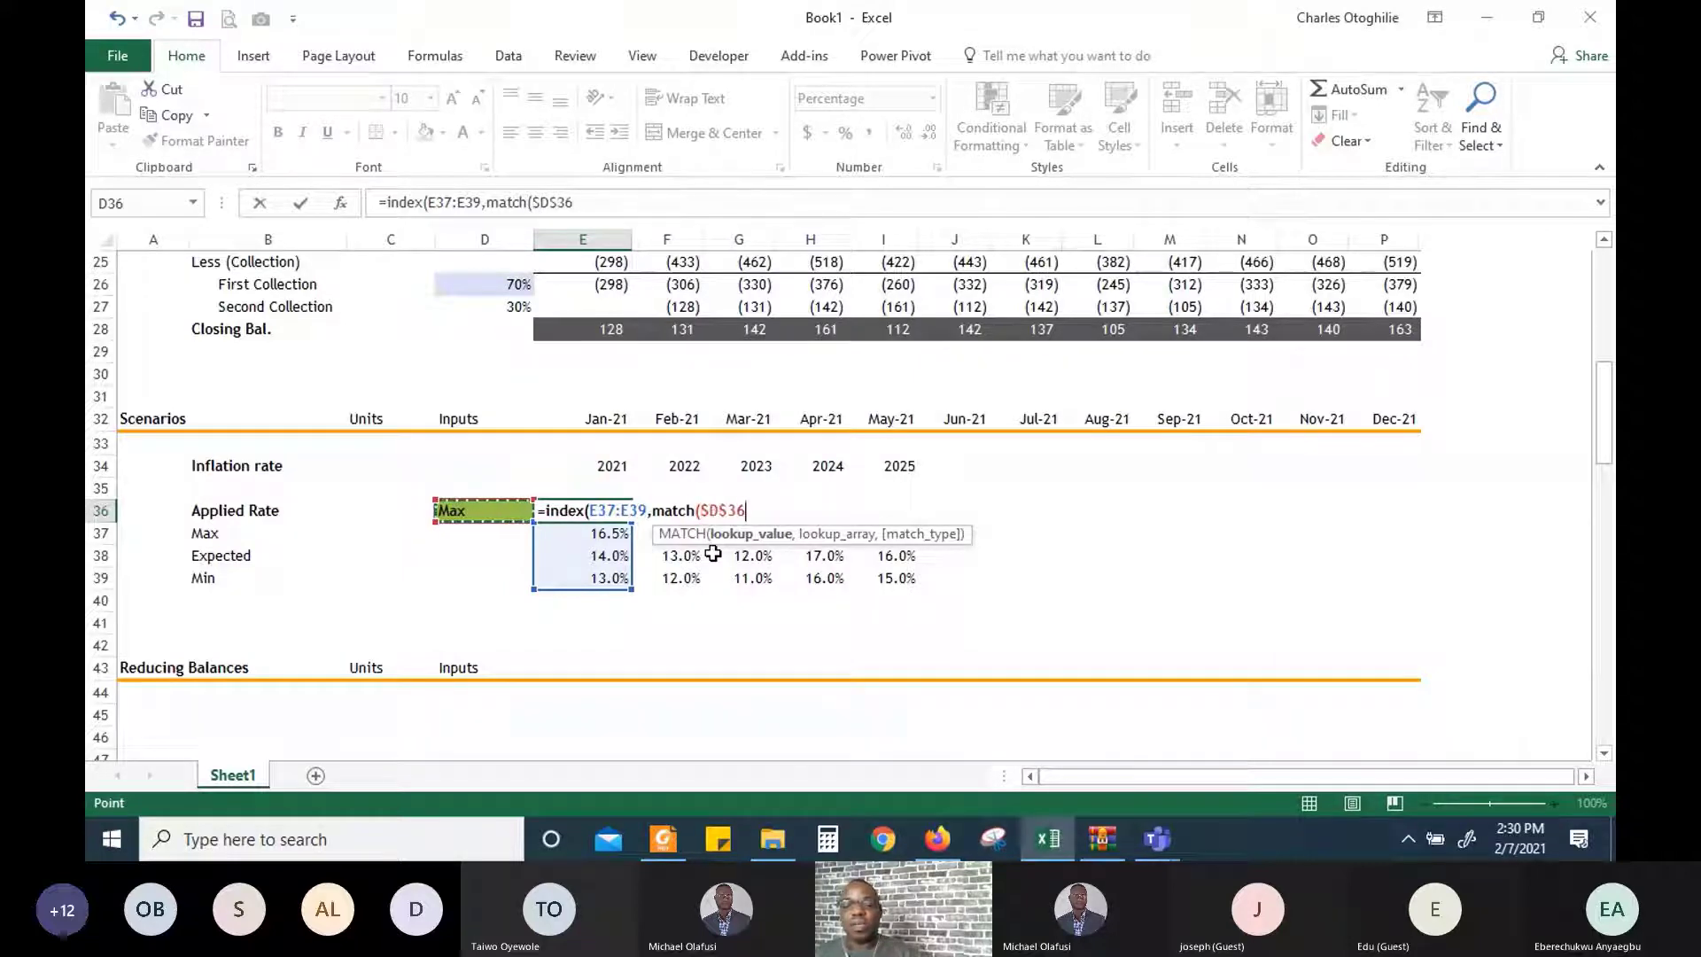
key(F4)
key(F4)
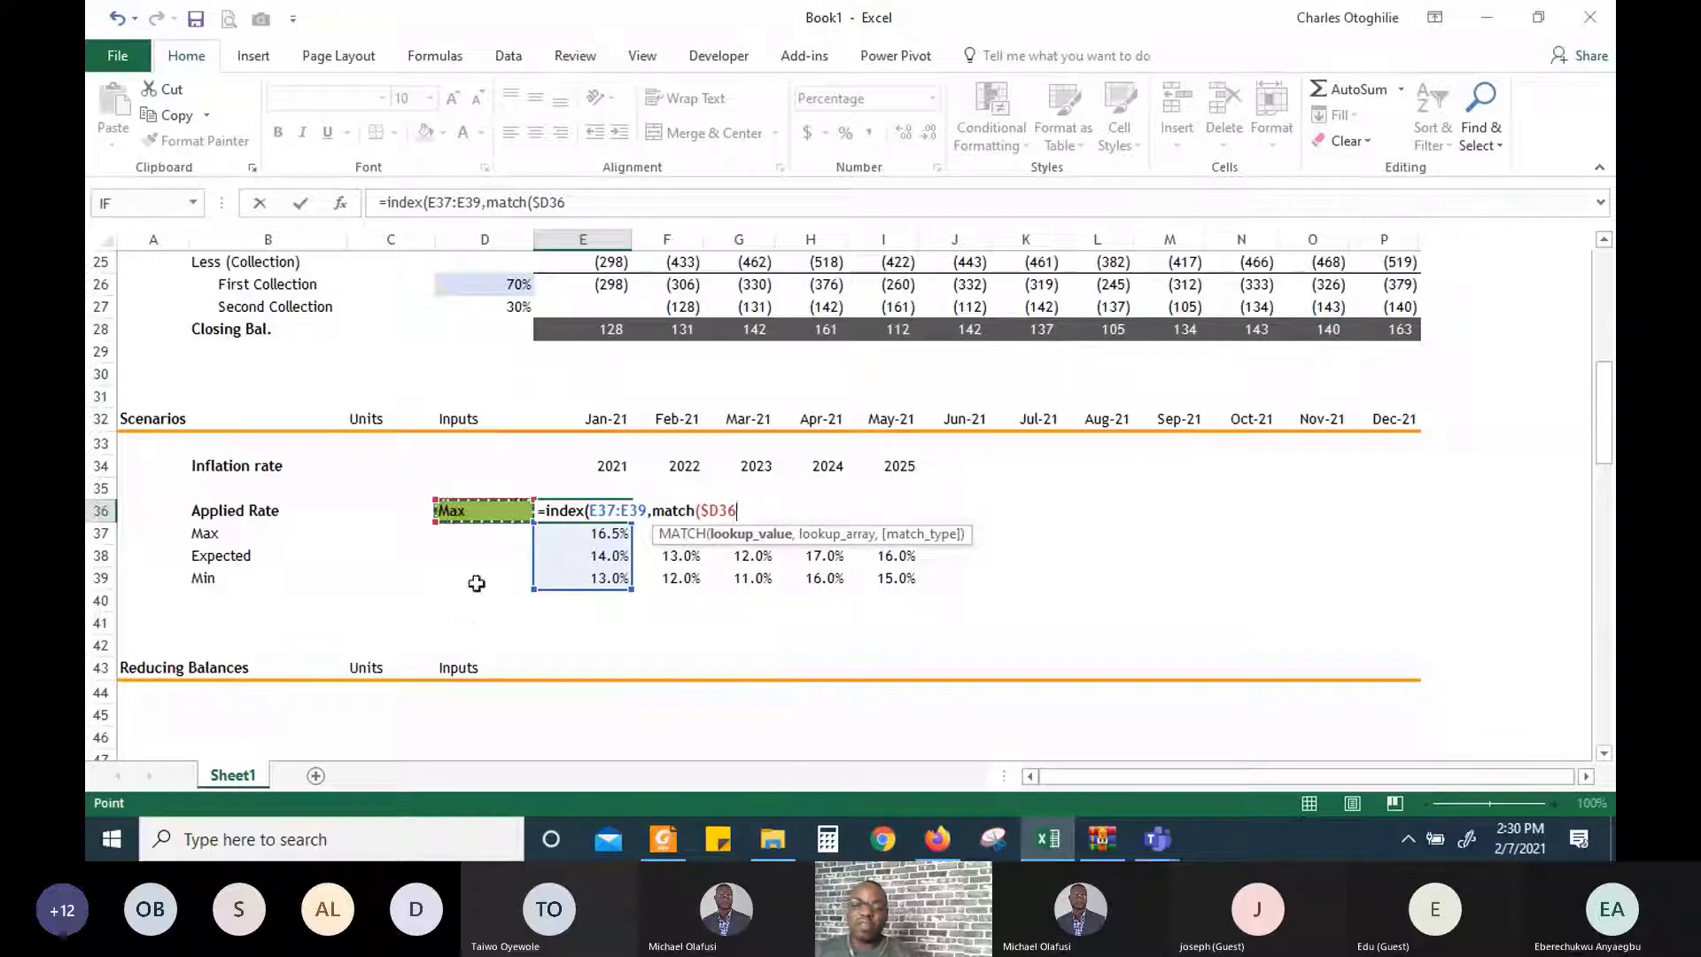
text(,)
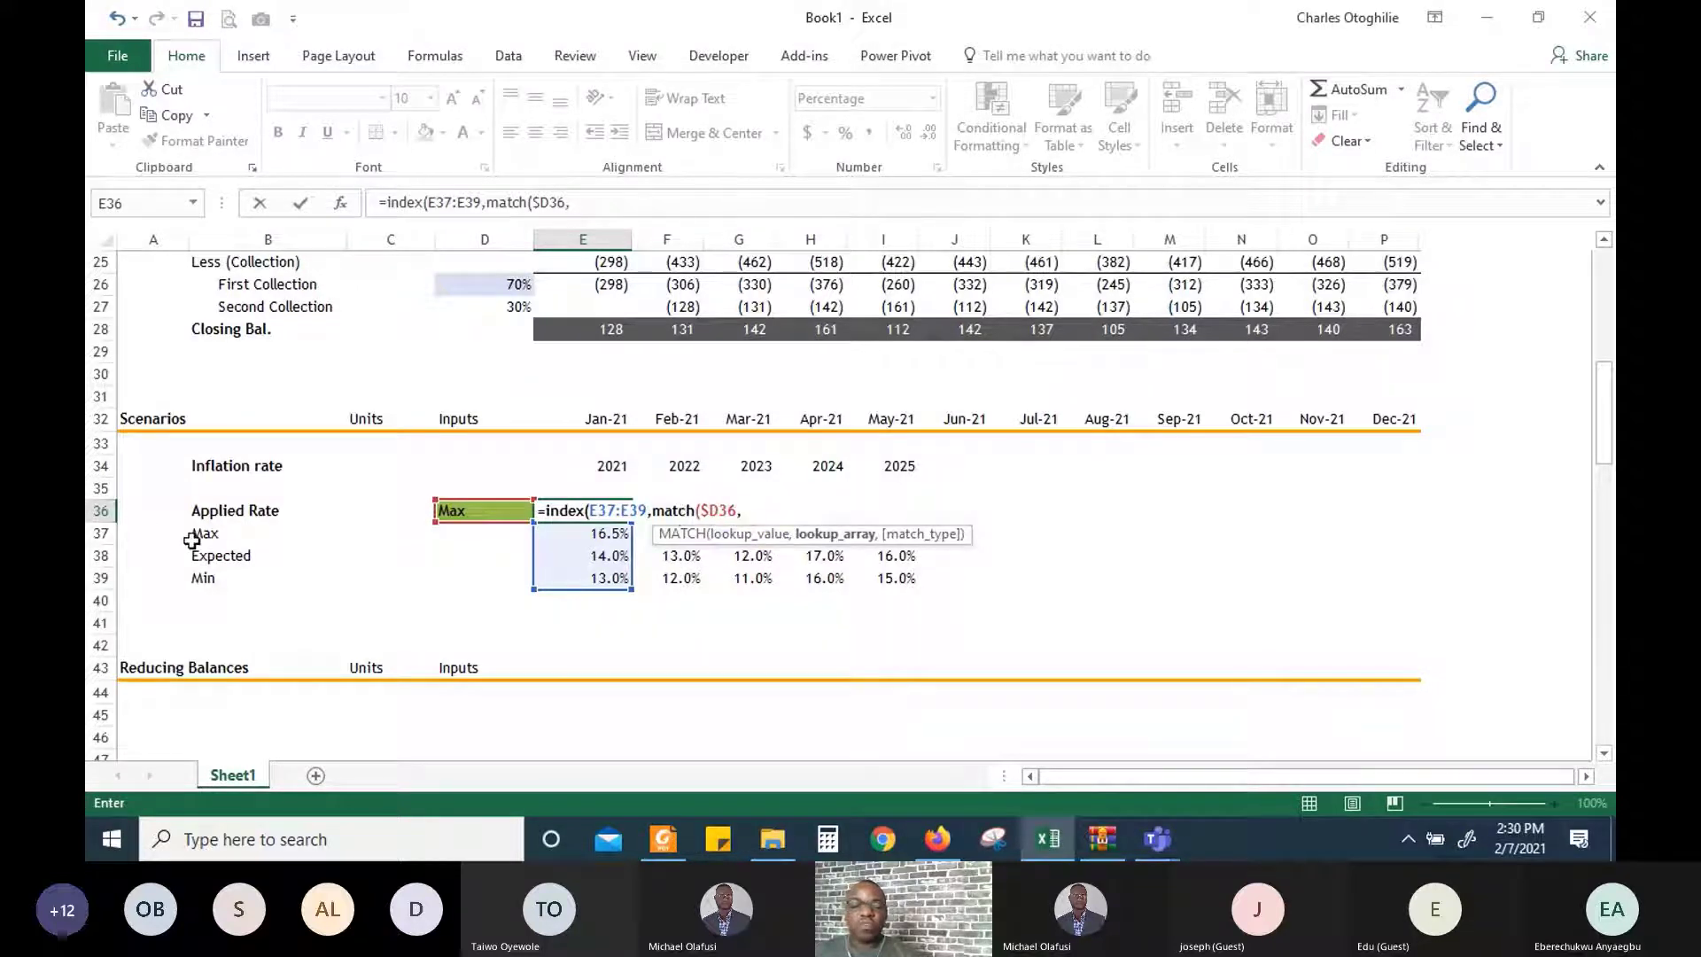
Complete the MATCH with lookup array $B$37:$B$39 and exact match type 0, and enter the INDEX formula in E36
drag(198, 535, 201, 581)
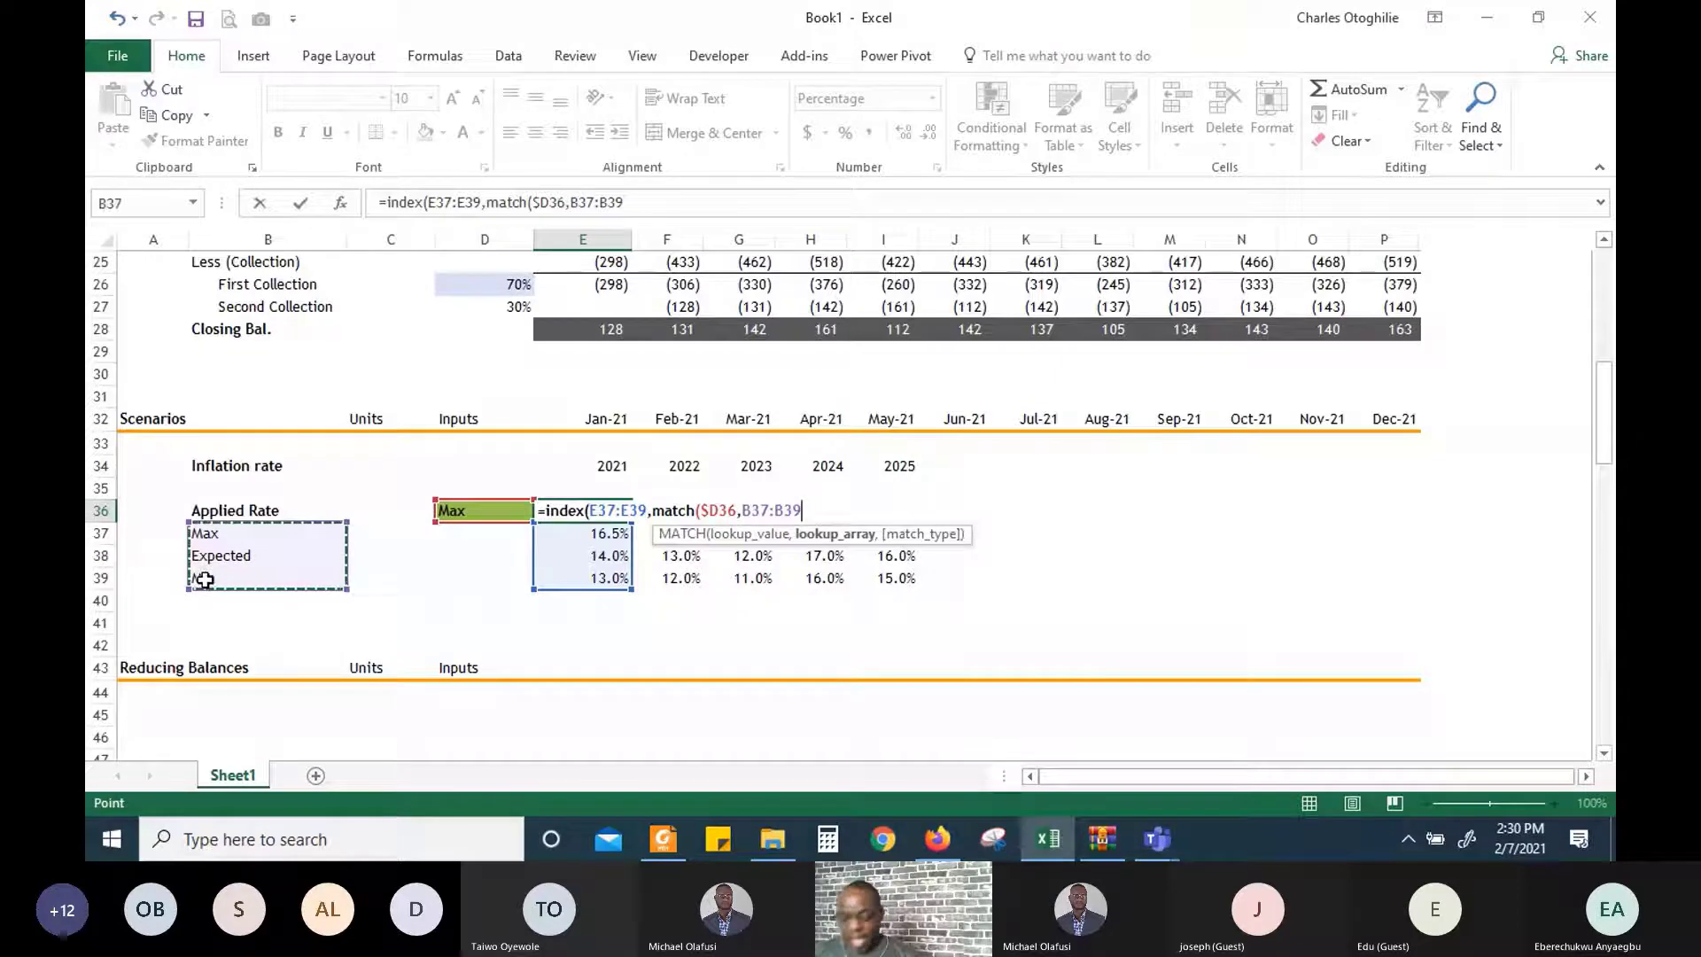
key(F4)
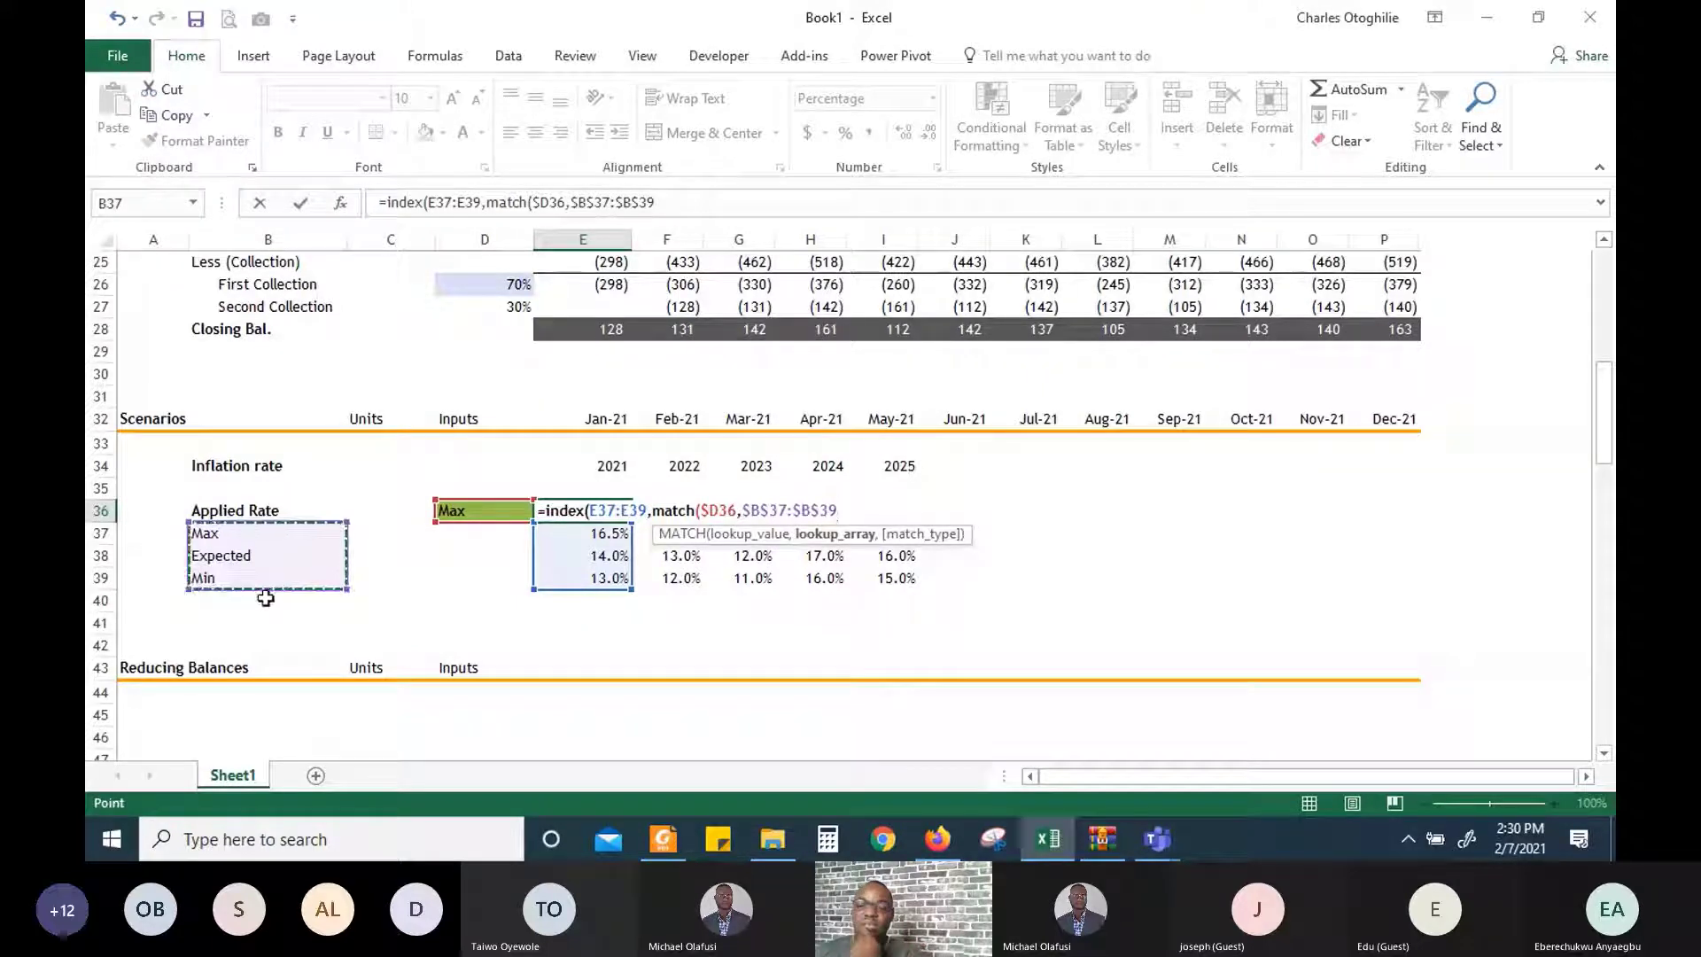
text(,0))
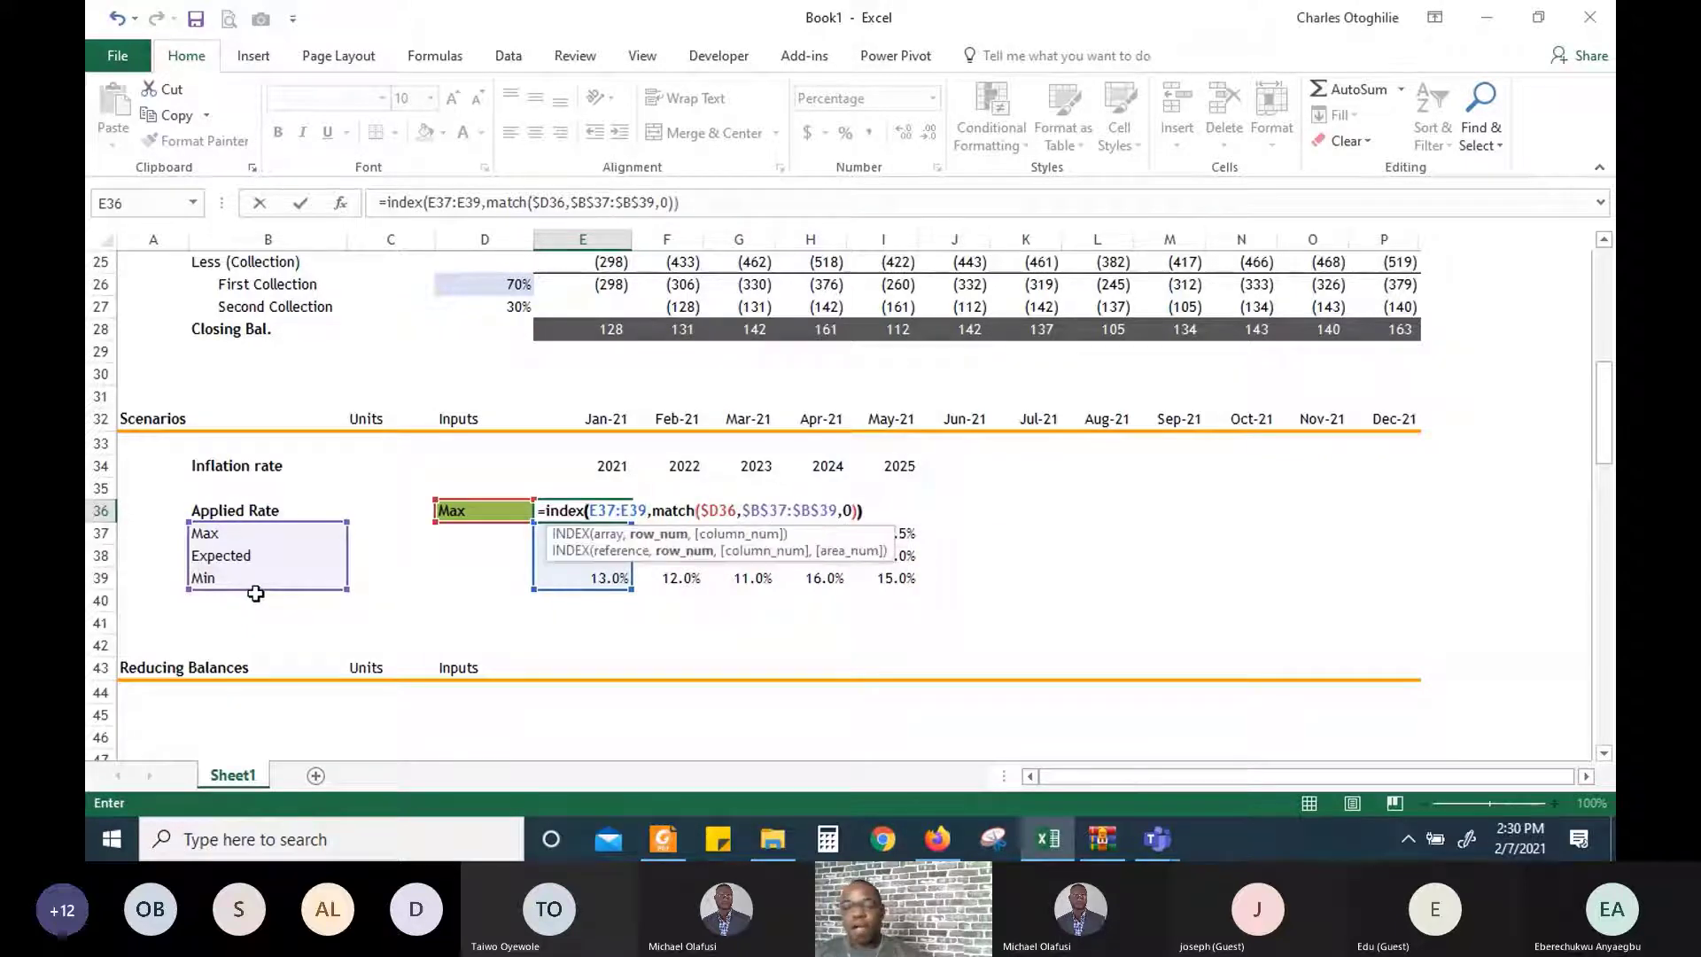
text())
key(ctrl+Return)
Fill the E36 formula right through I36 and show the Applied Rate percentages with one decimal place
key(shift+Right)
key(shift+Right)
key(shift+Right)
key(shift+Right)
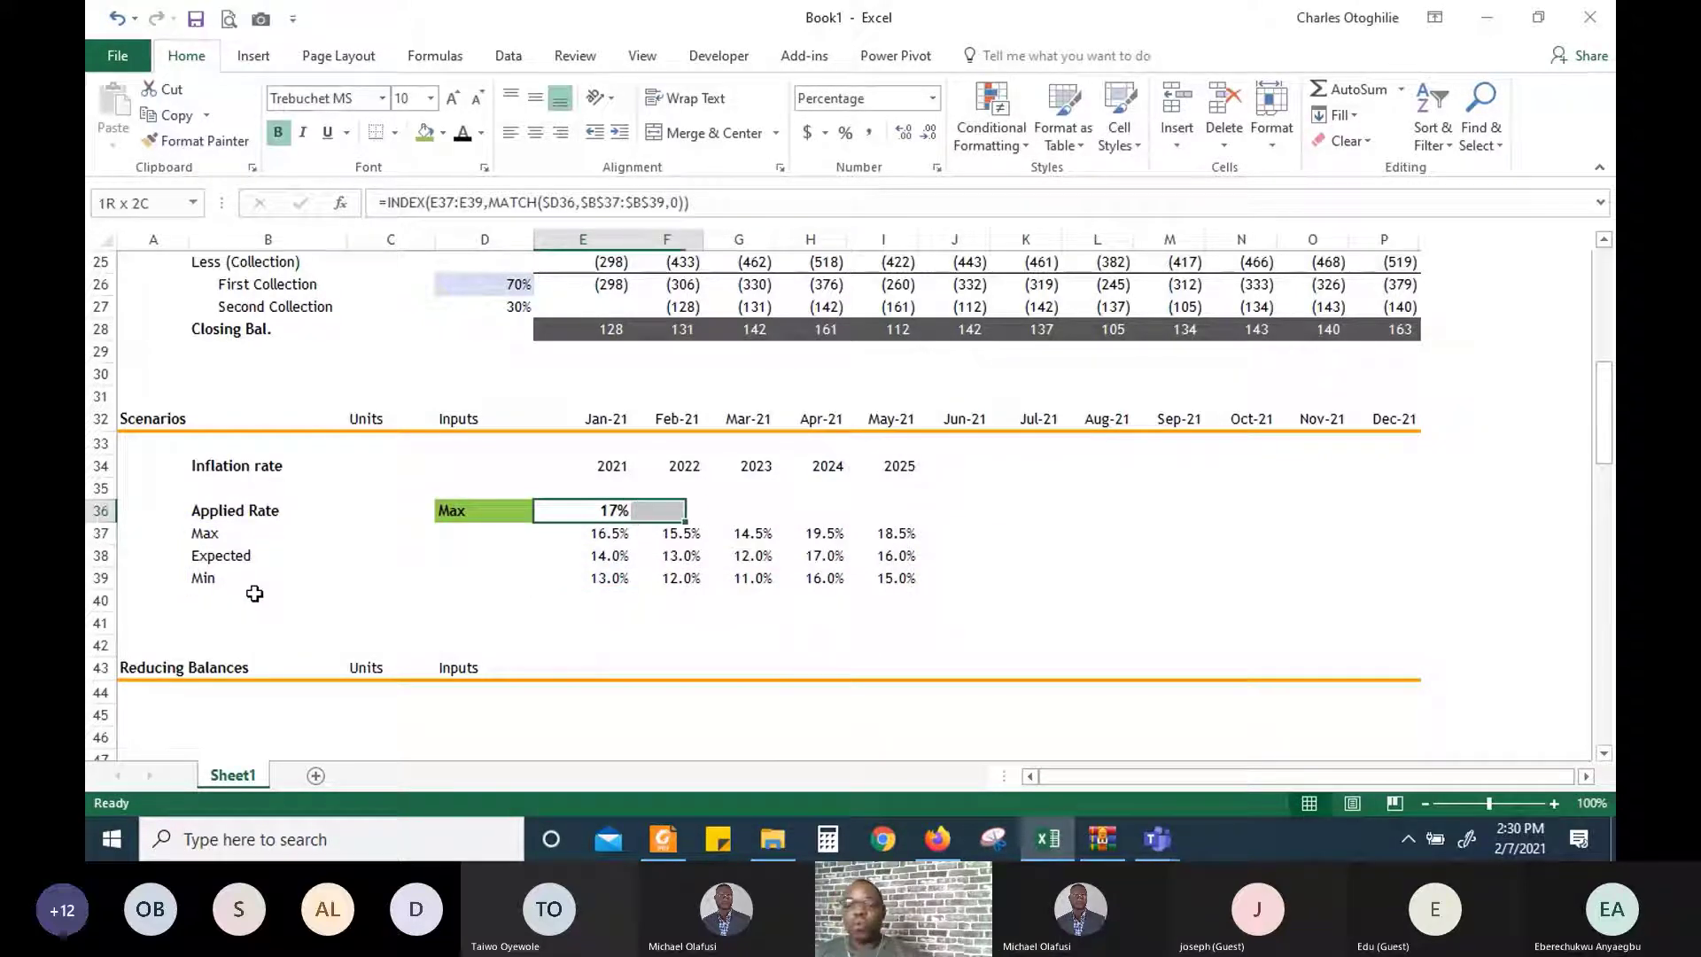
key(ctrl+r)
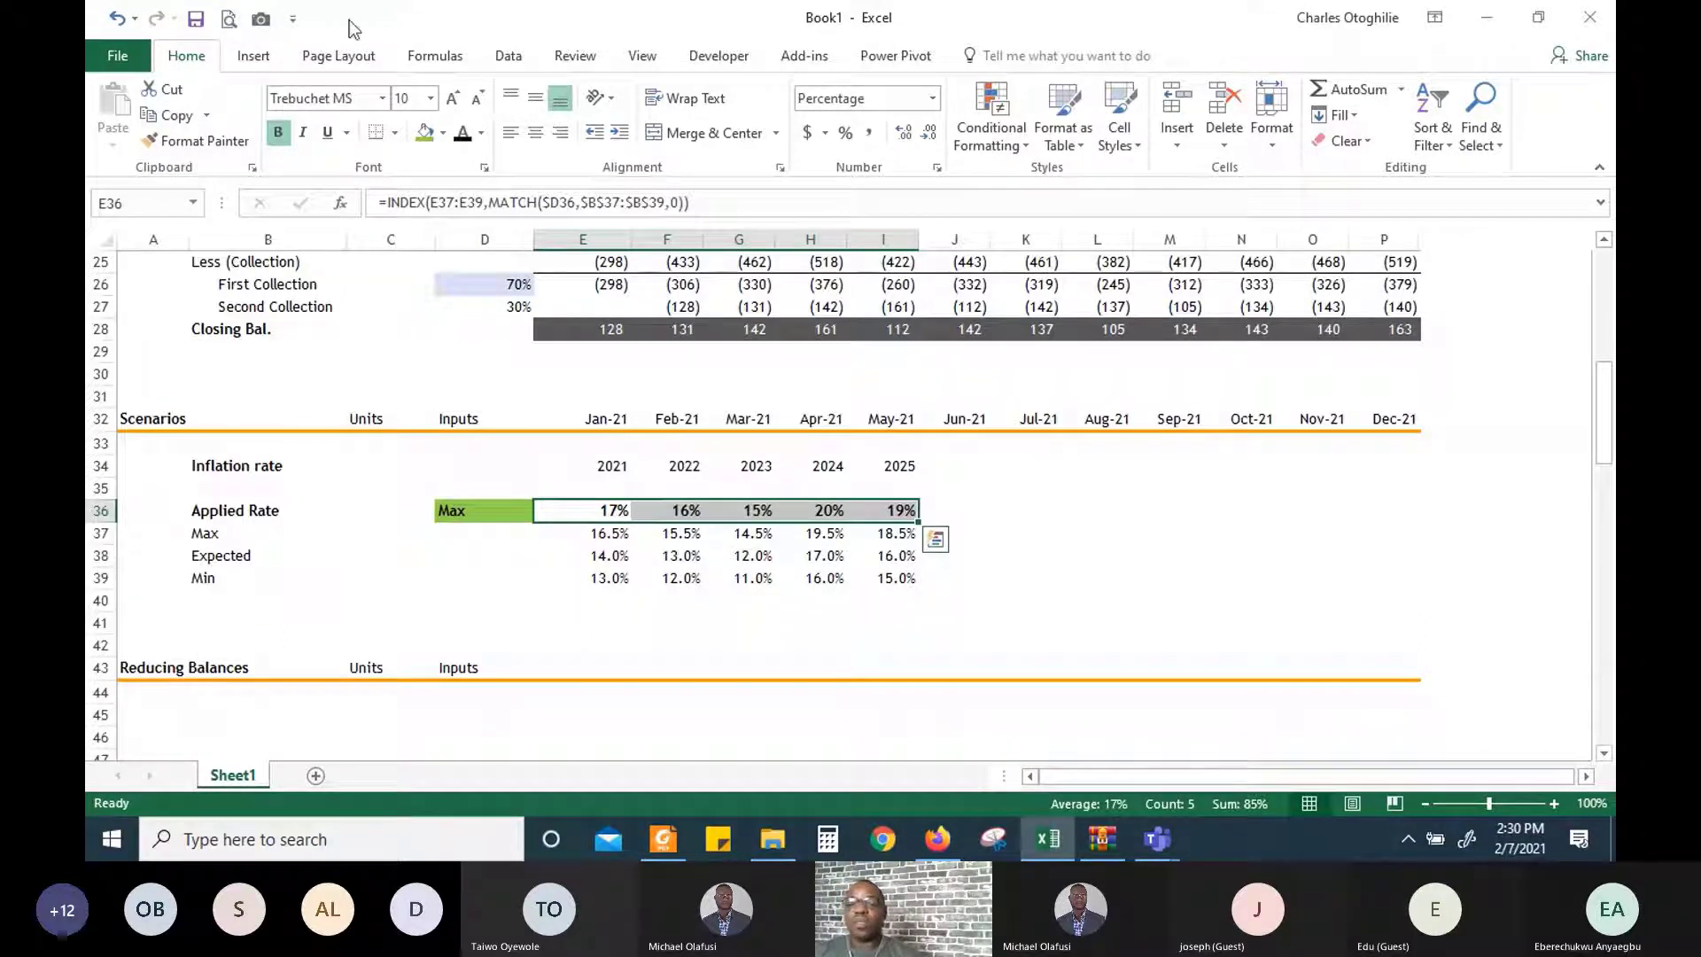
click(904, 131)
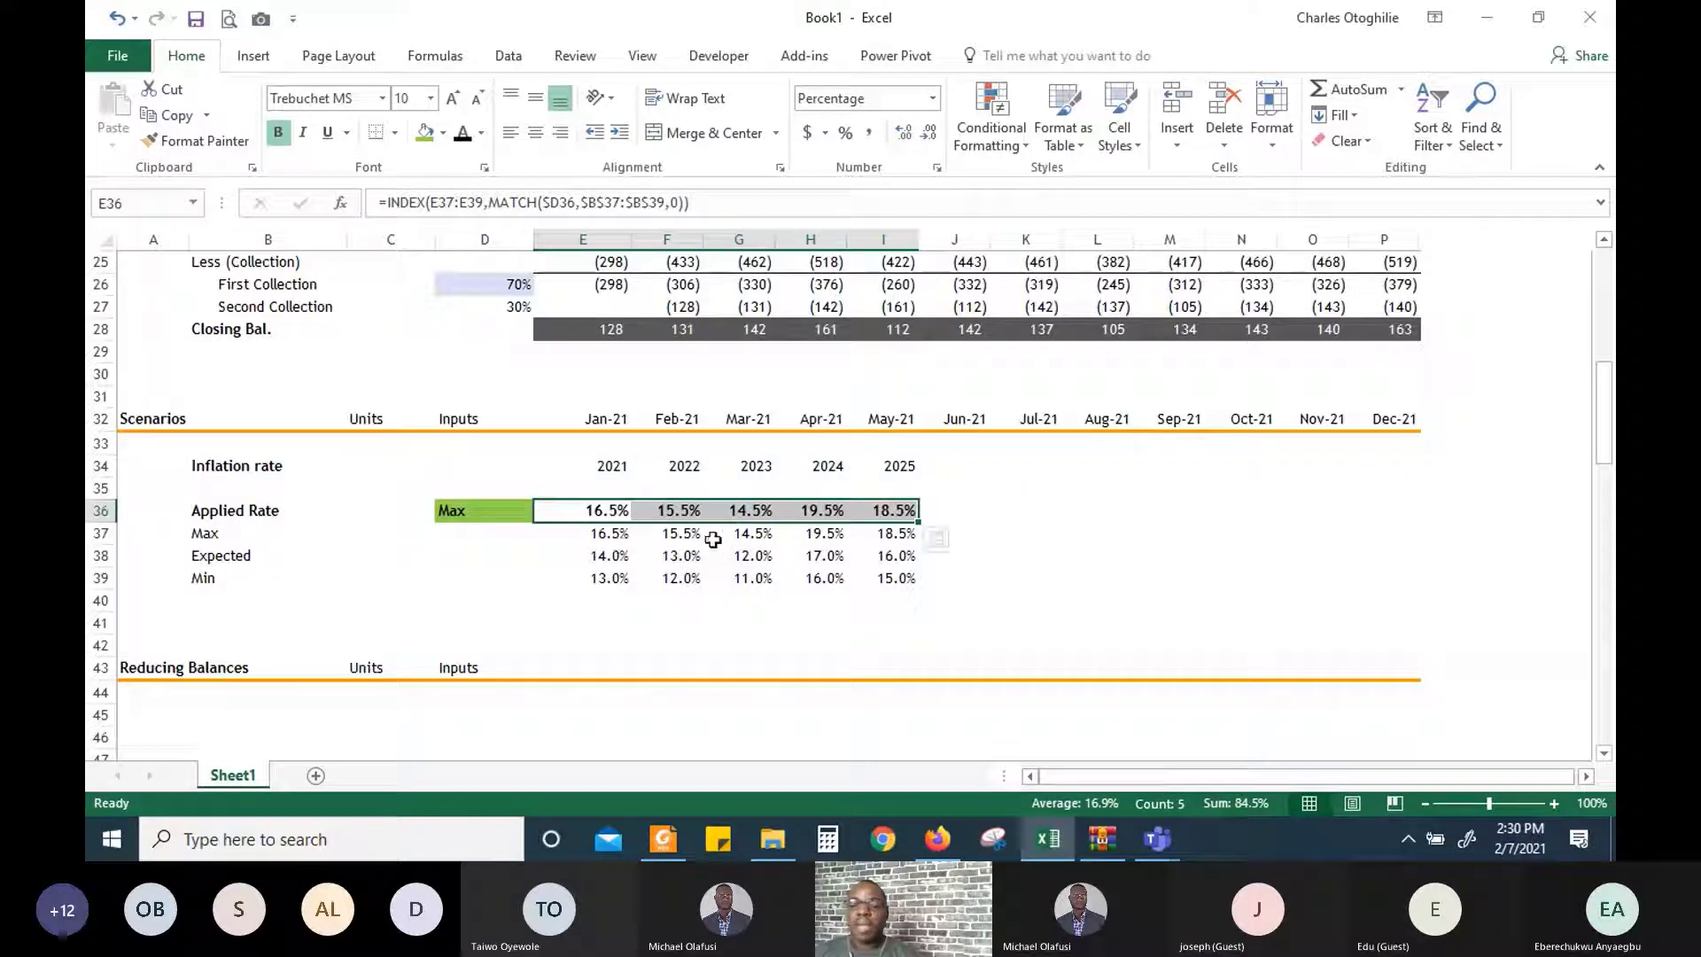
Test the Applied Rate scenario in D36 by choosing Expected, and leave it set to Min
click(466, 510)
click(544, 511)
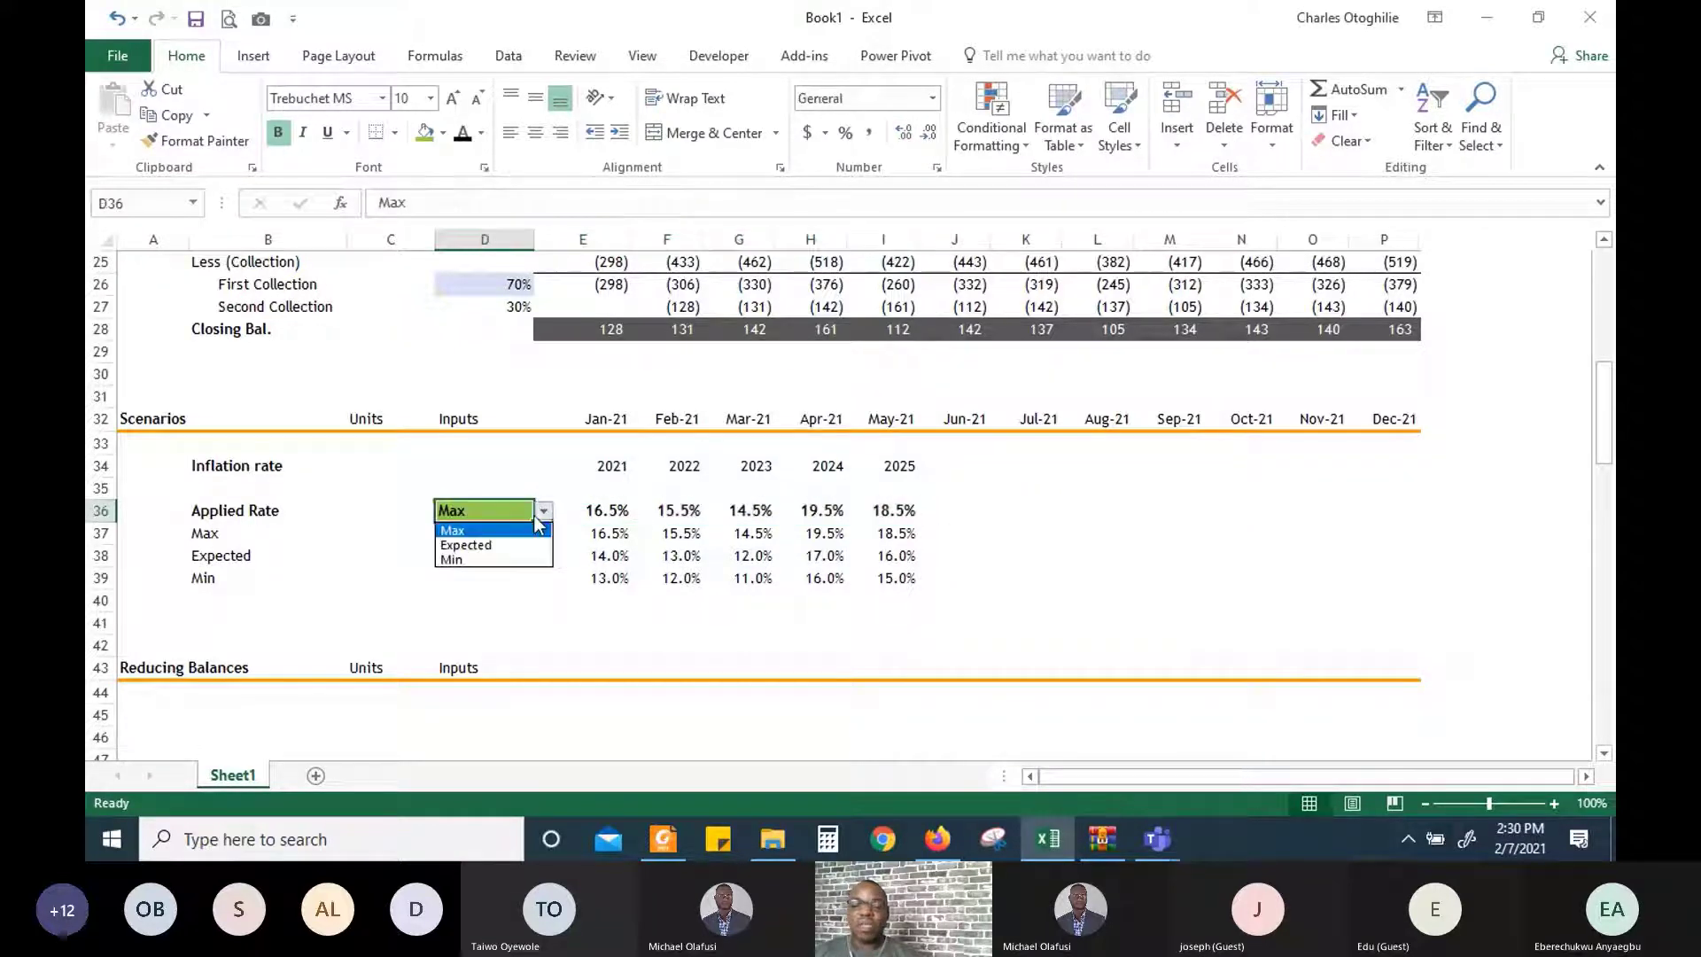
click(496, 544)
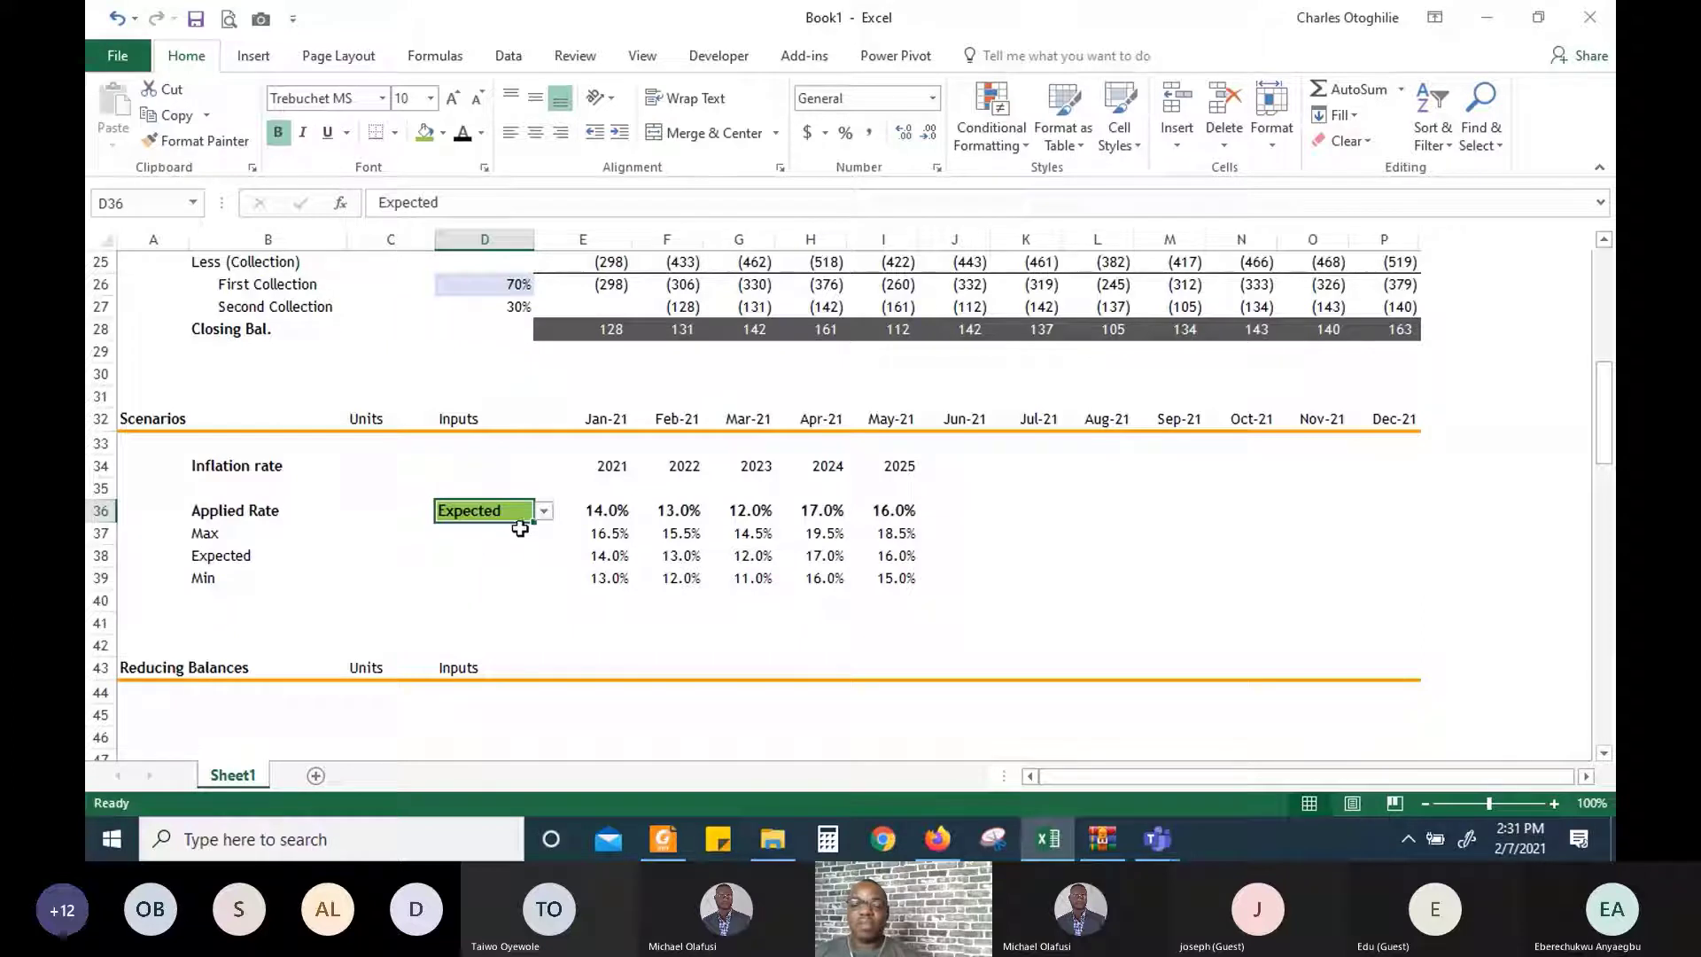
click(544, 511)
click(501, 559)
click(667, 555)
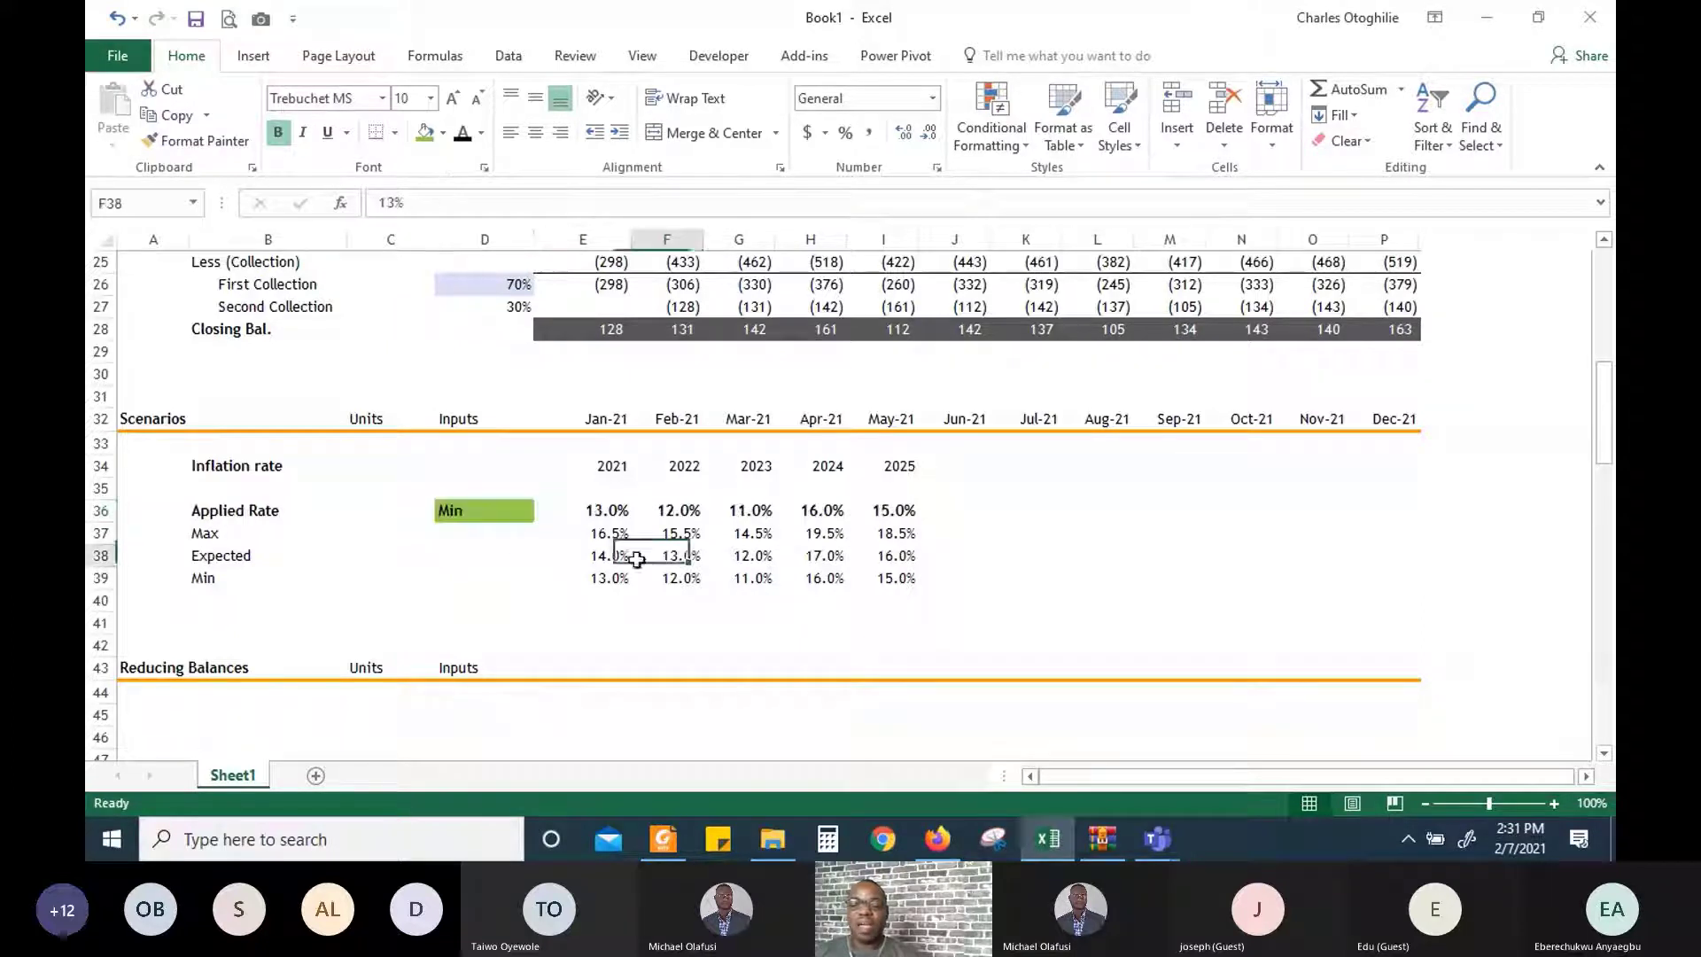
click(854, 620)
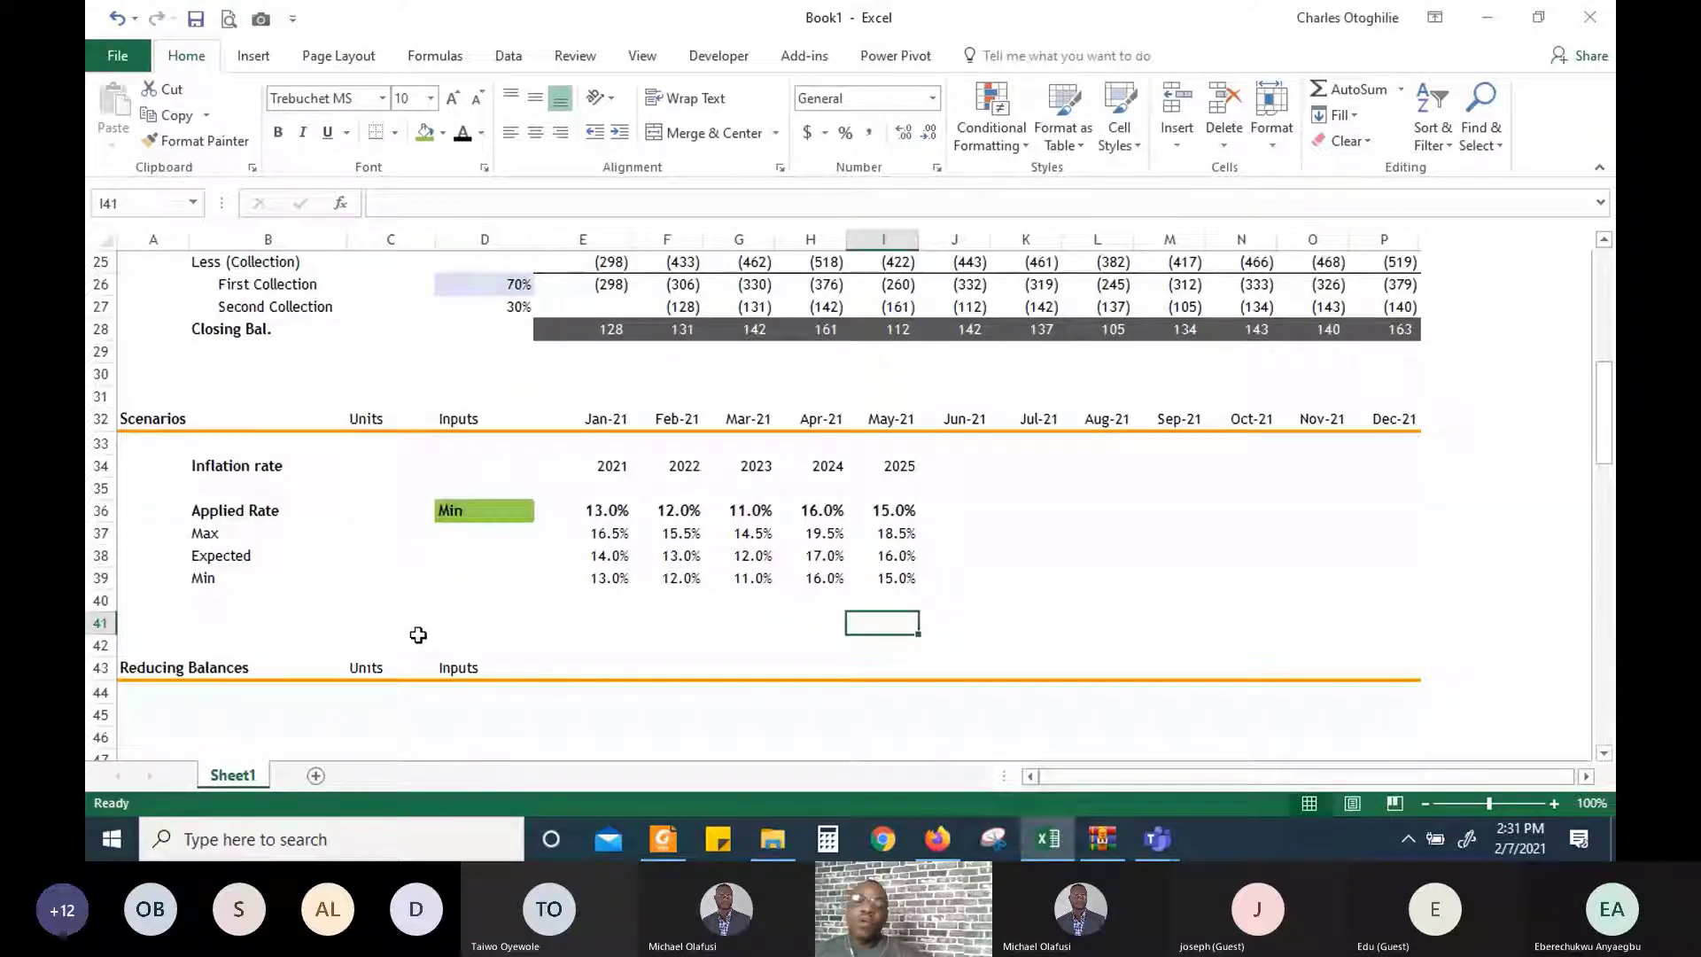
Insert nine blank rows at row 41, above the Reducing Balances section
click(585, 555)
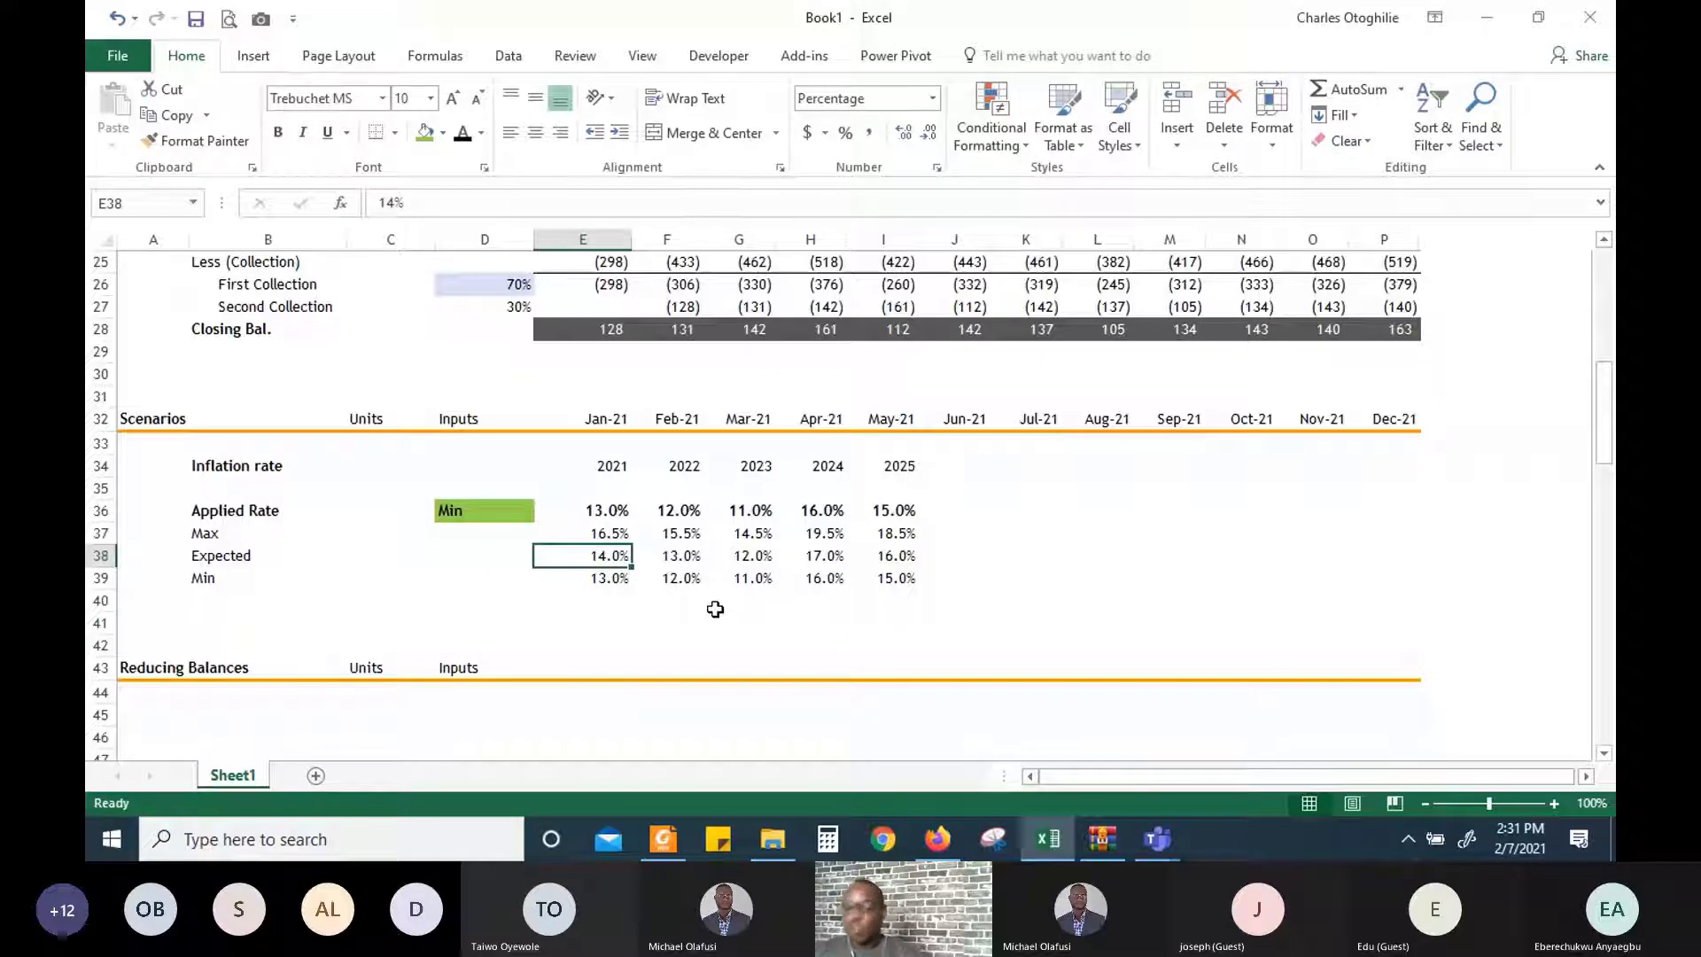
key(Down)
key(Down)
key(Down)
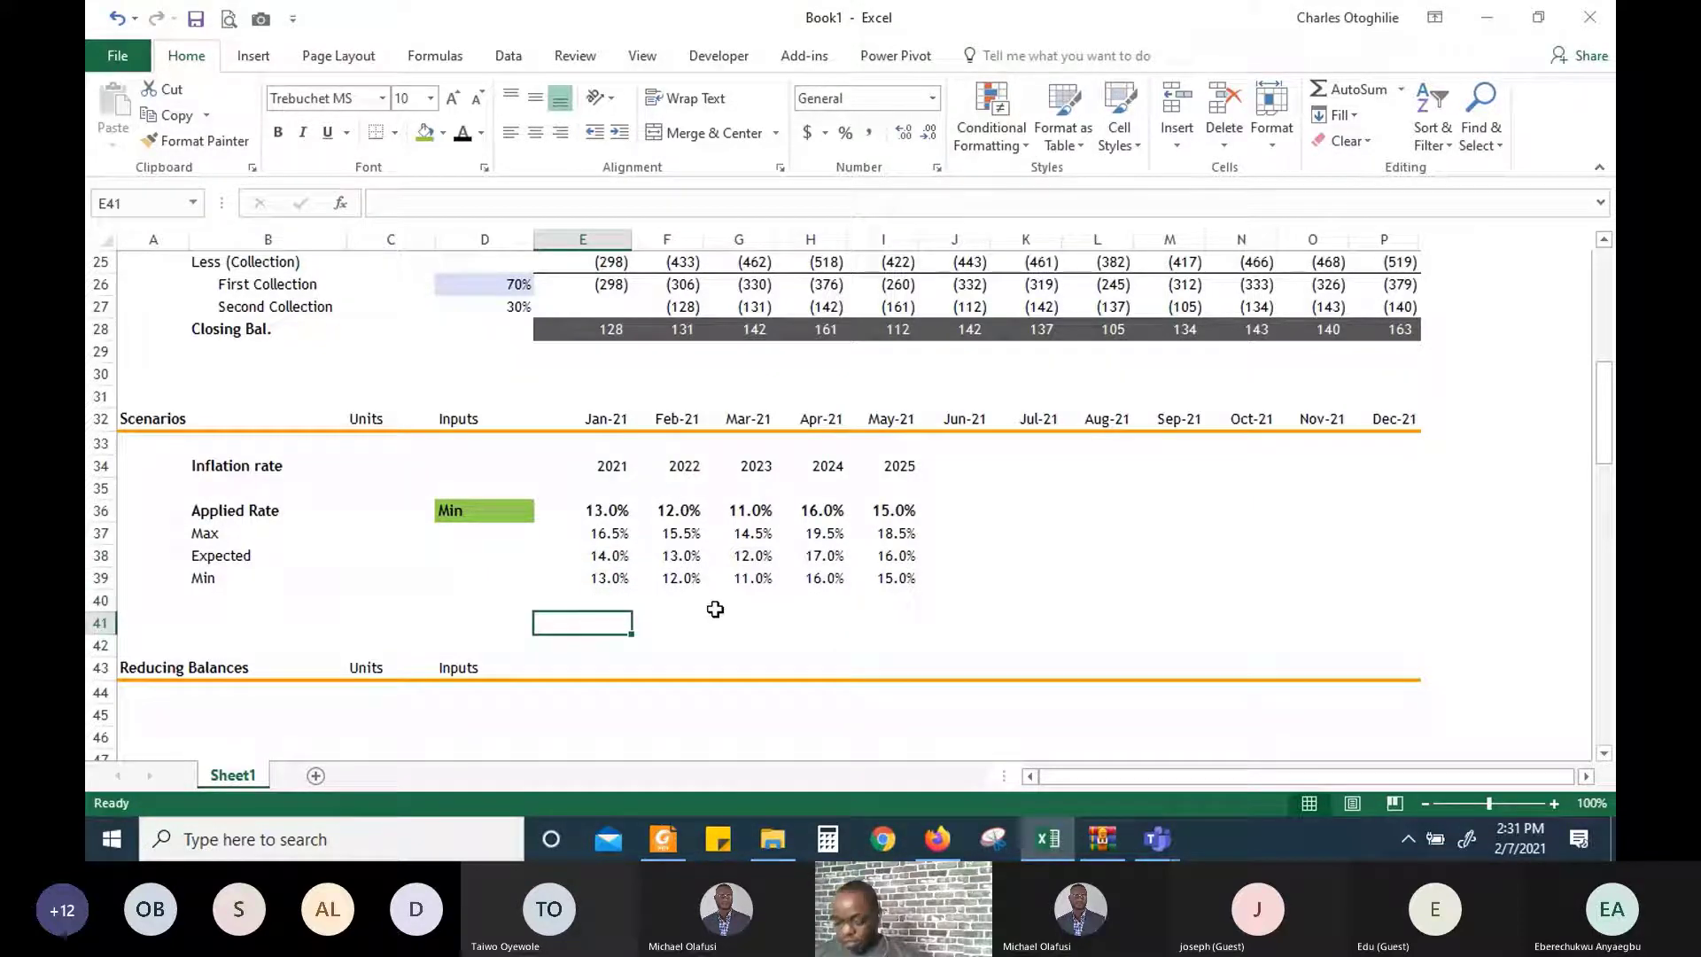
key(Down)
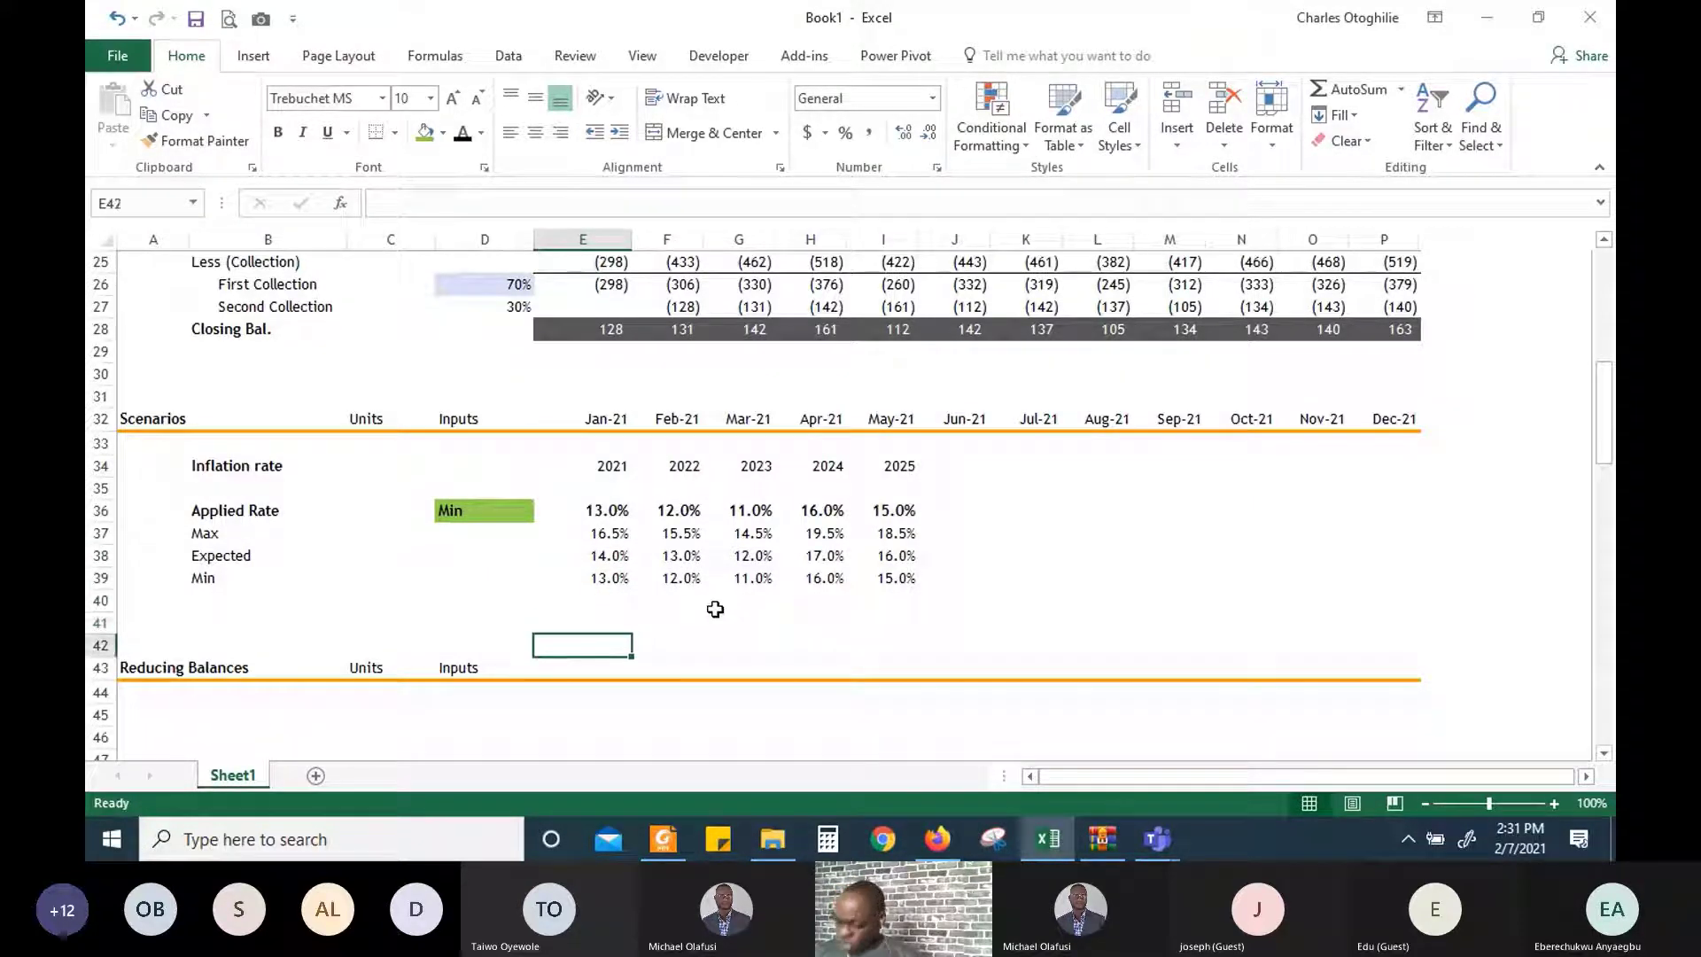
key(Up)
key(shift+space)
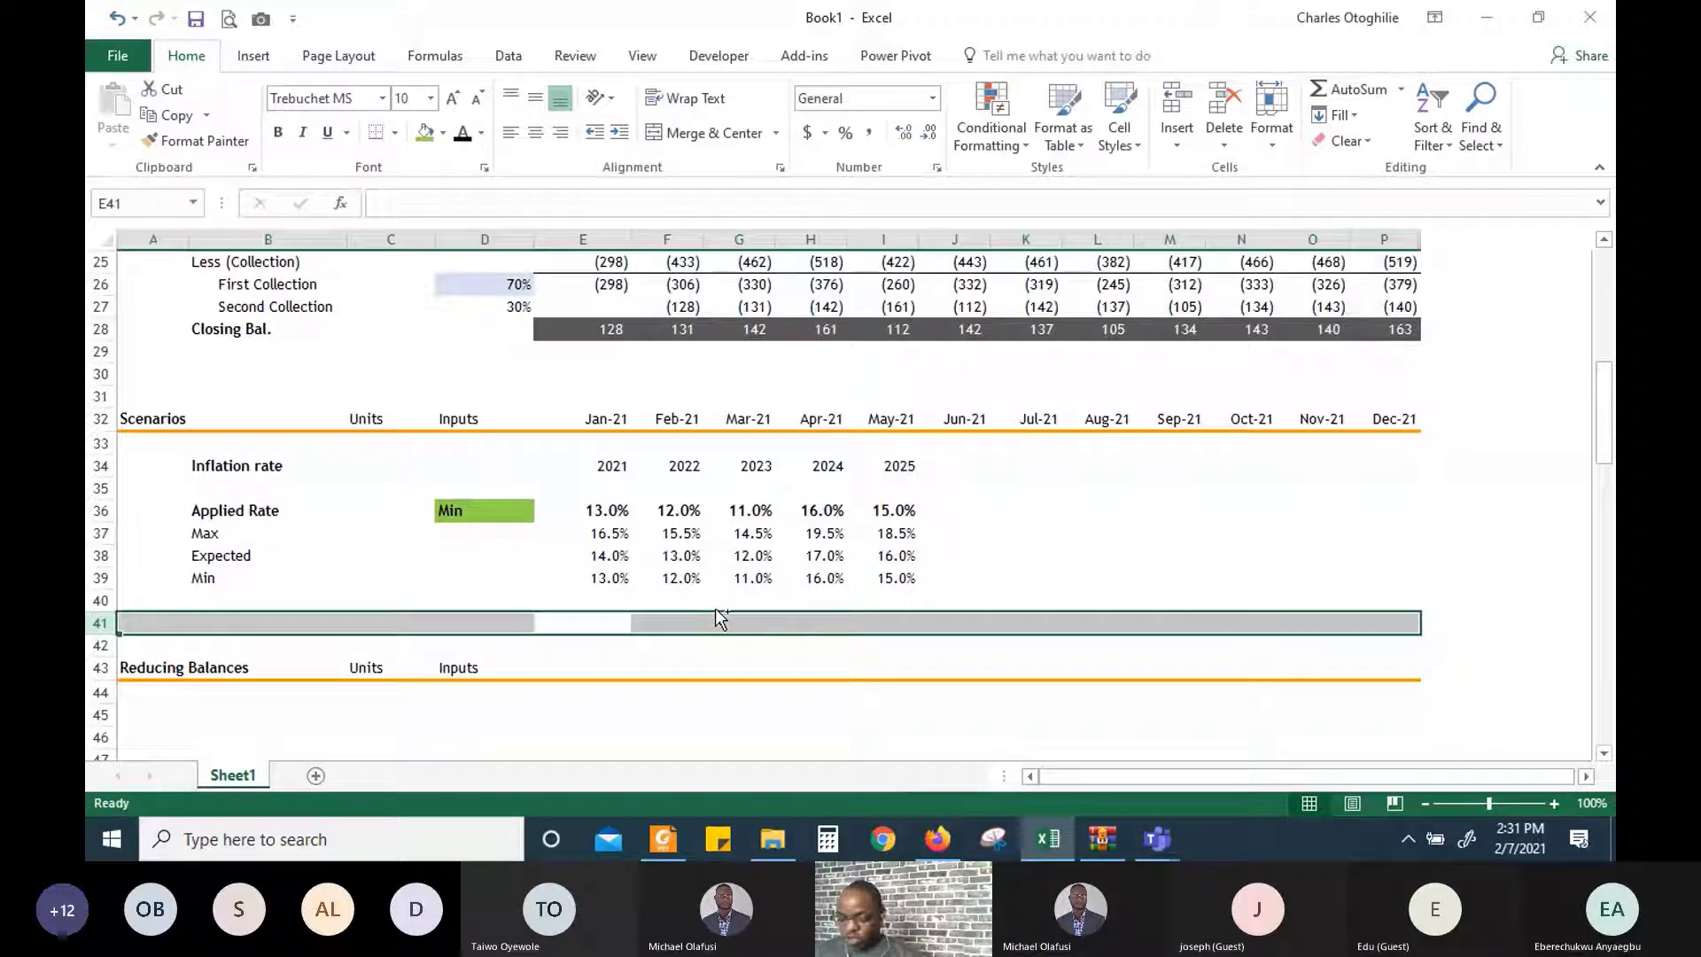
key(ctrl+plus)
key(ctrl+plus)
key(ctrl+plus)
key(ctrl+plus)
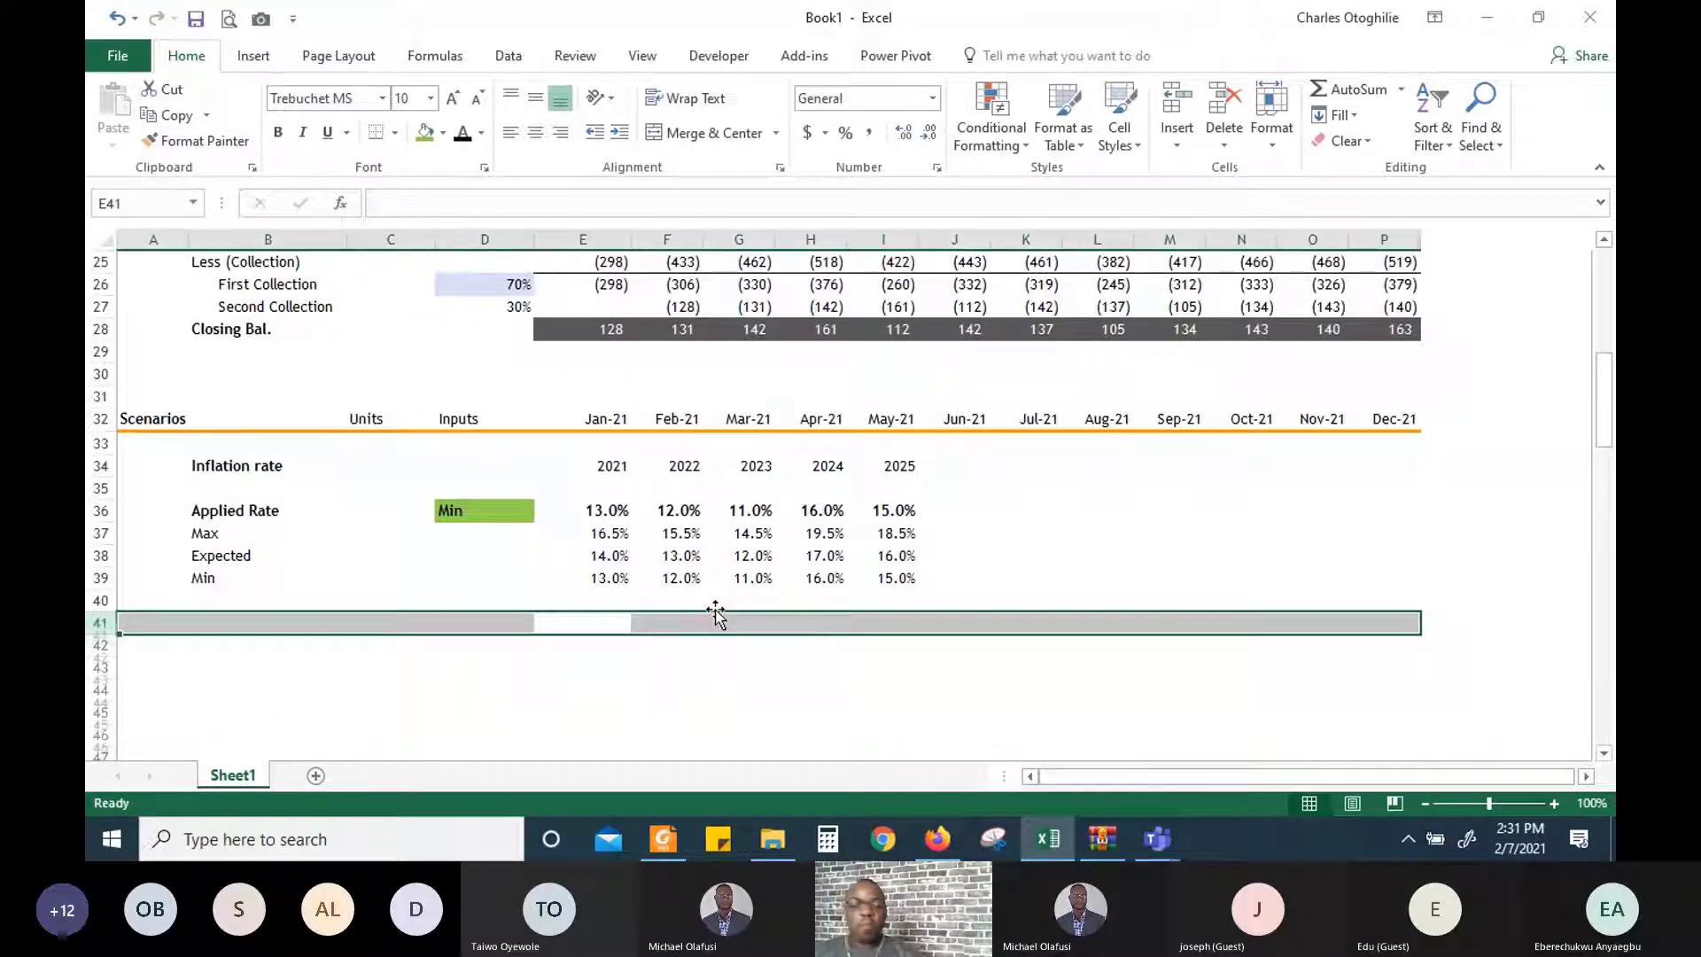
key(Down)
key(Down)
key(Down)
key(Up)
key(Up)
key(Up)
key(Up)
key(Up)
key(Up)
key(Up)
key(Up)
key(Up)
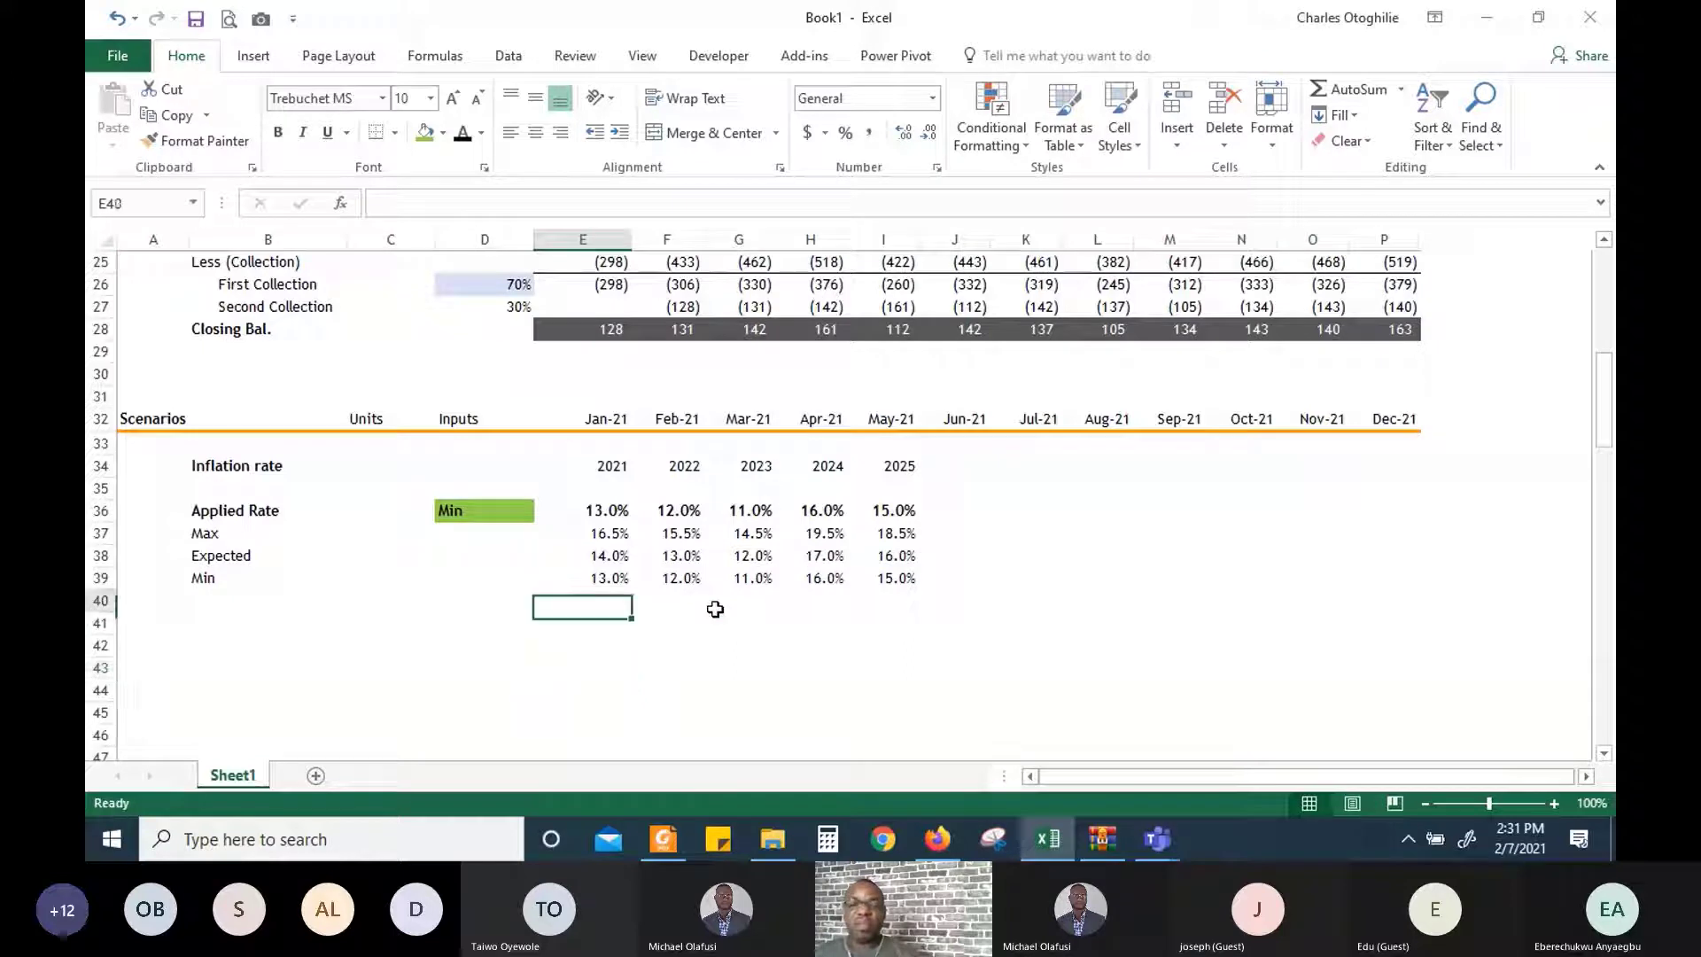
key(Up)
key(Down)
key(Down)
key(Down)
key(Down)
key(Down)
key(Down)
key(Down)
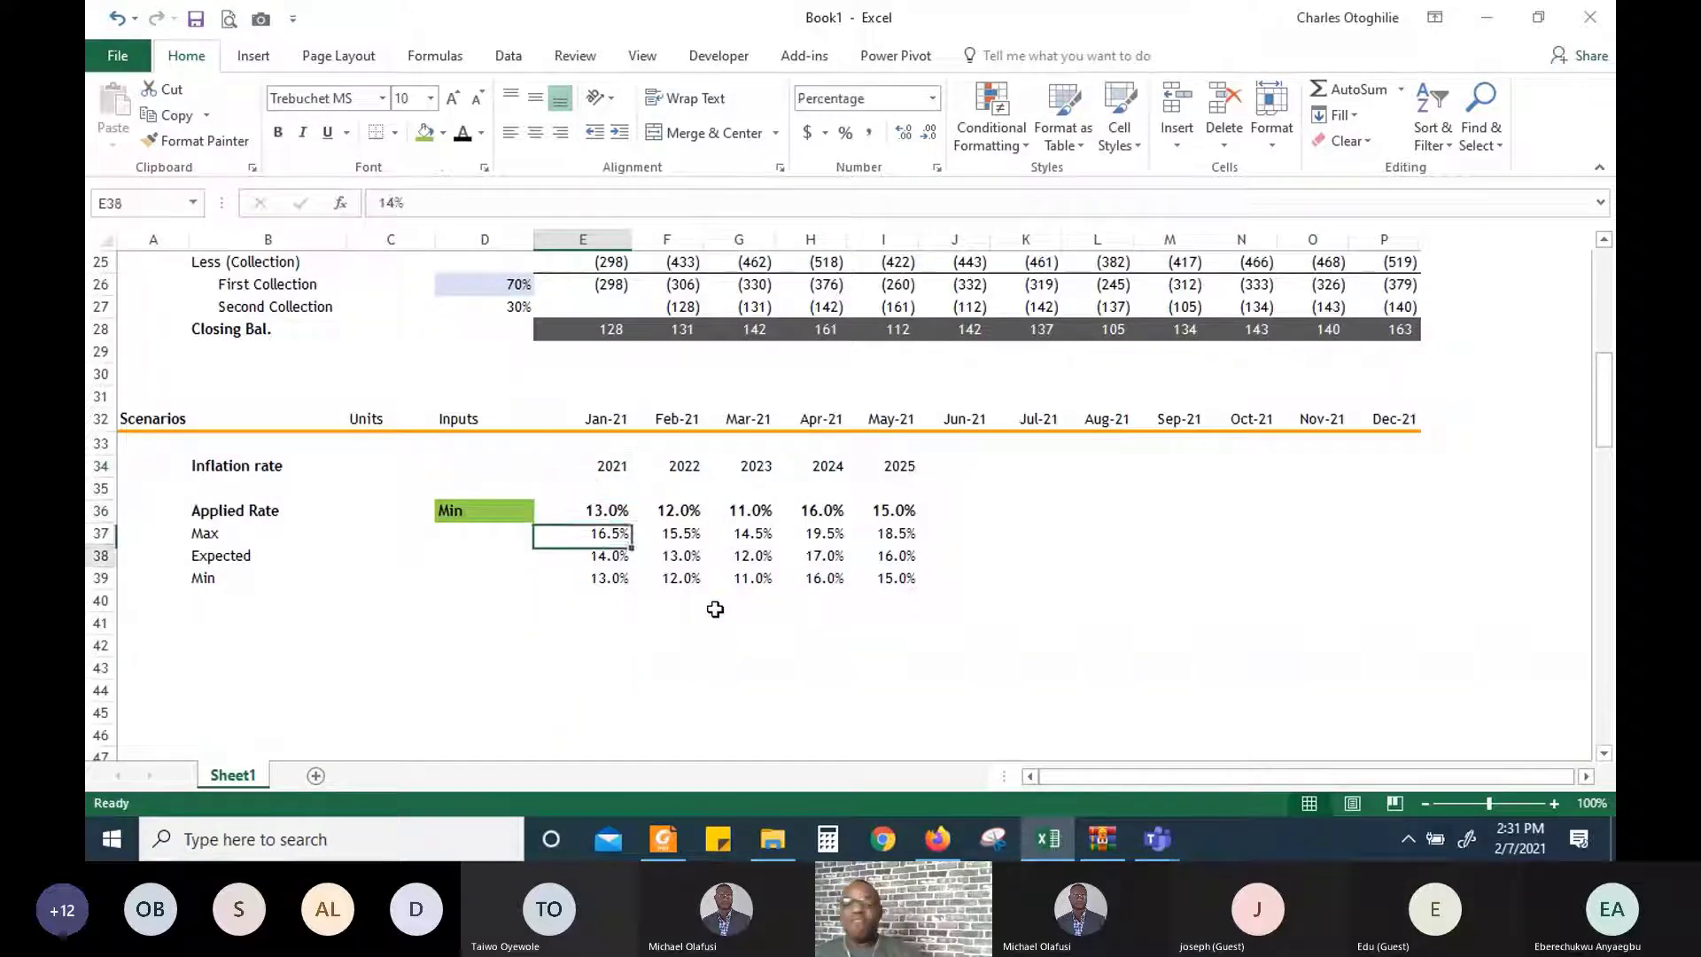
key(Down)
key(Down)
key(Down)
key(Down)
key(Down)
key(Down)
key(Down)
key(Down)
key(Down)
key(Down)
key(Up)
key(Up)
key(Up)
key(Up)
key(Up)
key(Up)
key(Up)
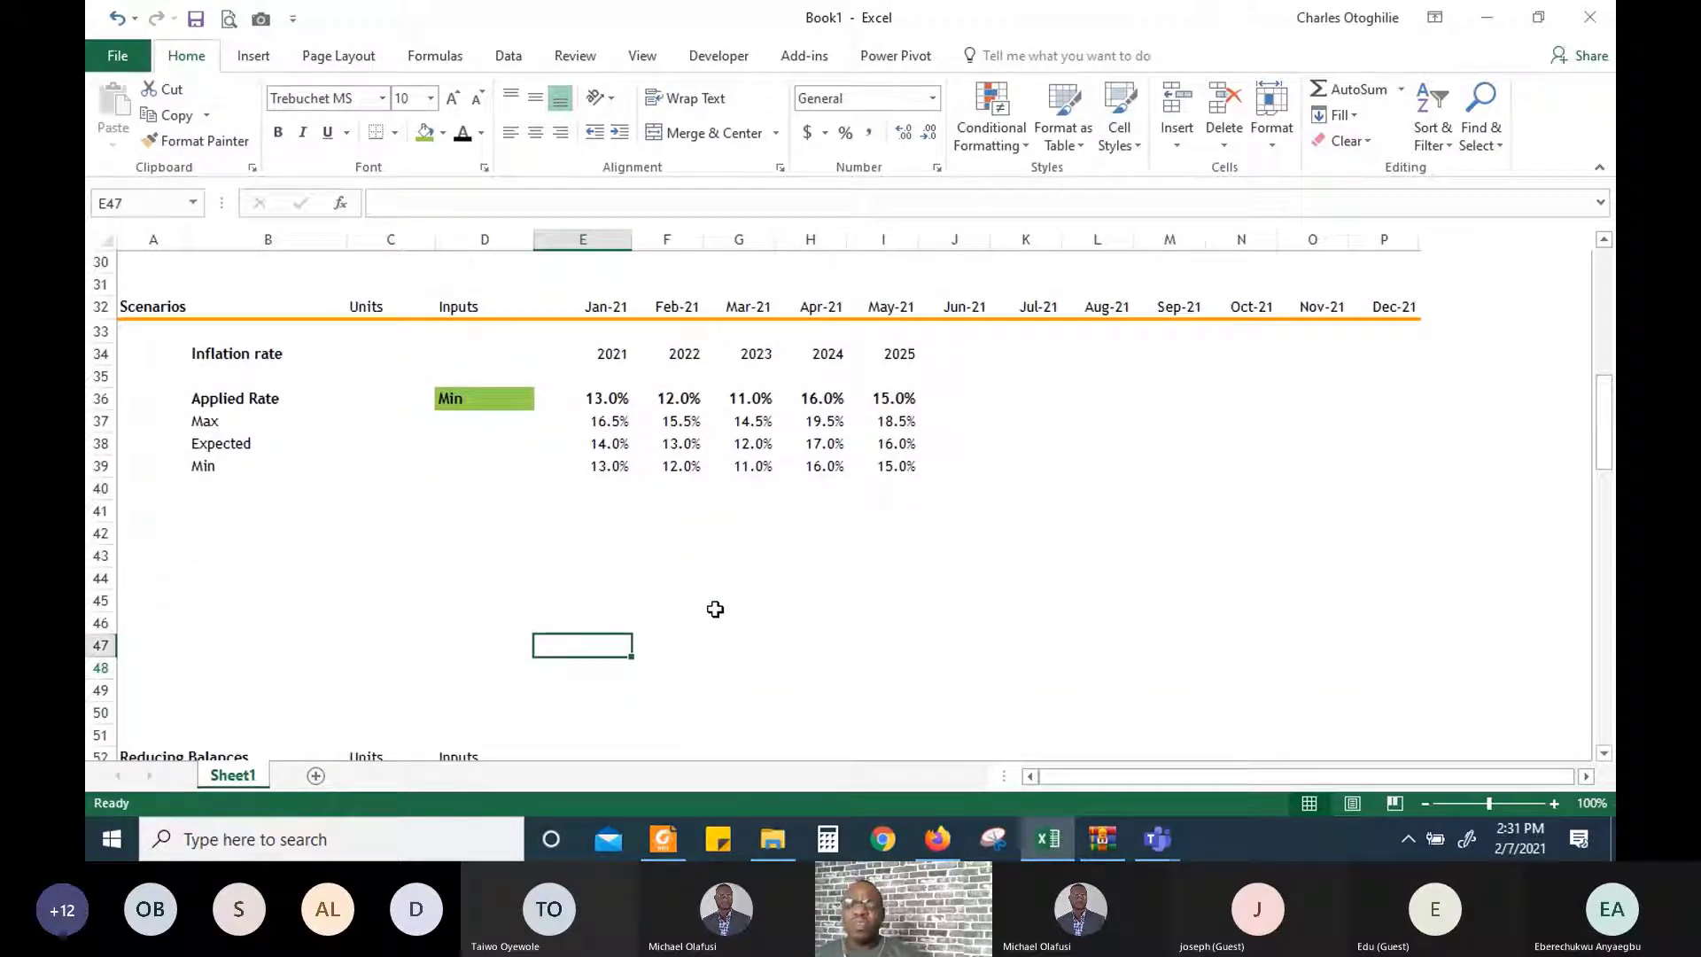
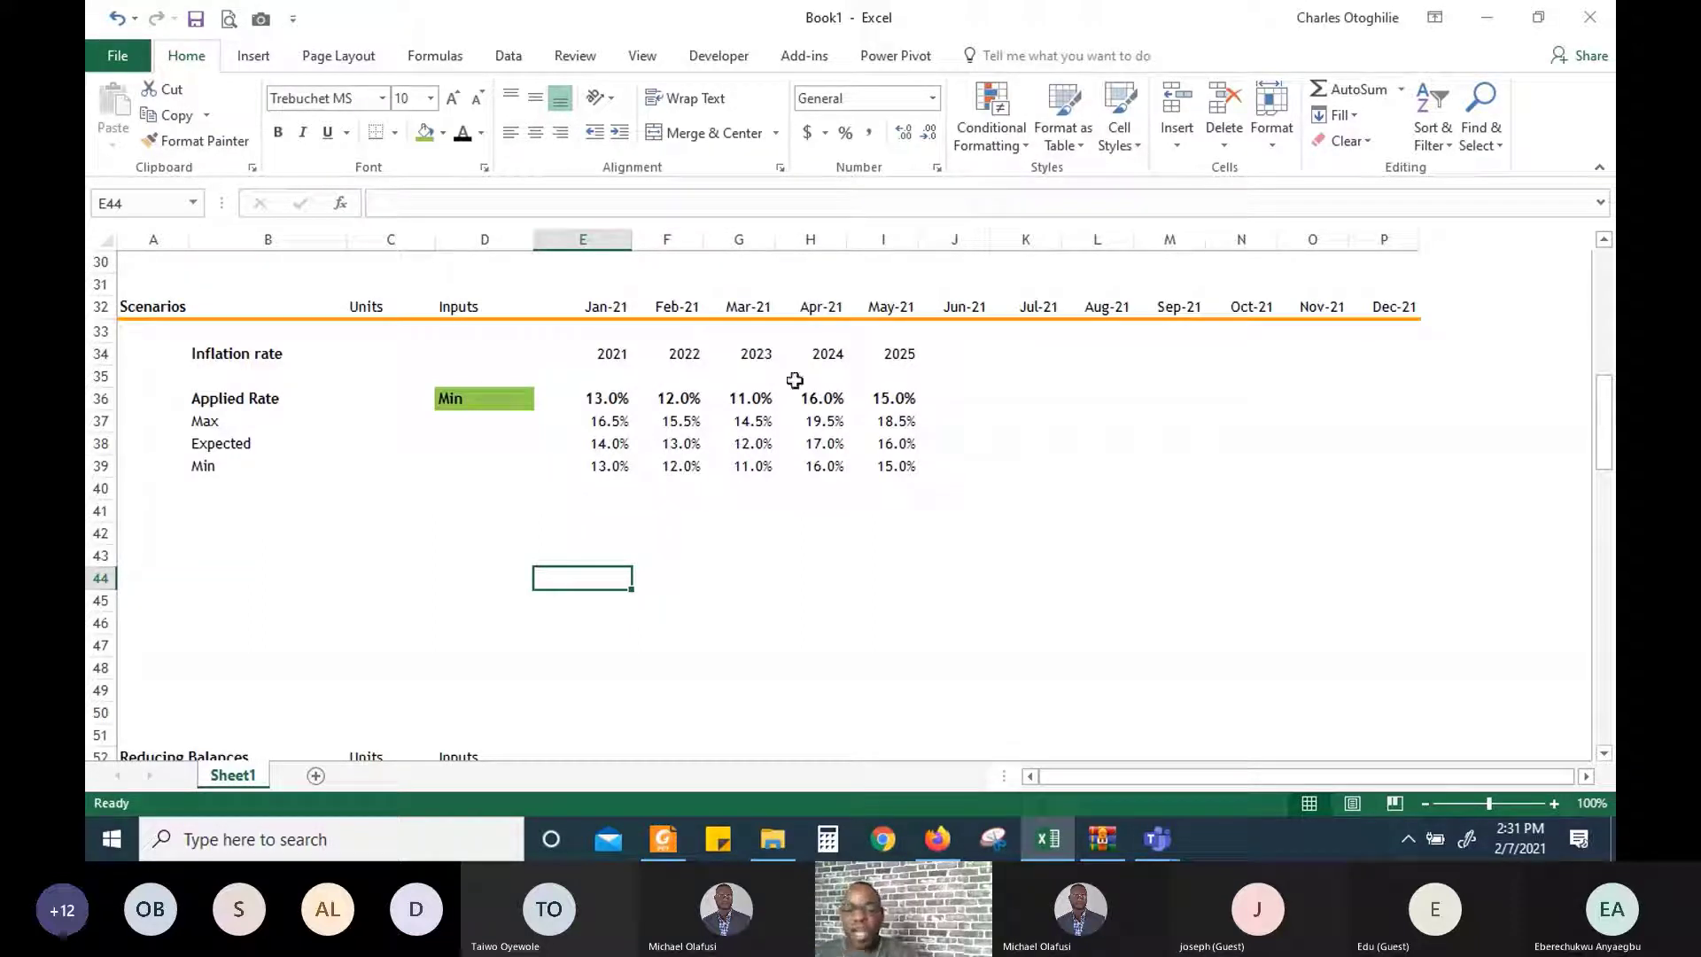
Enter the label "Inflation rate" in B43, below the scenario rates
click(264, 600)
click(242, 547)
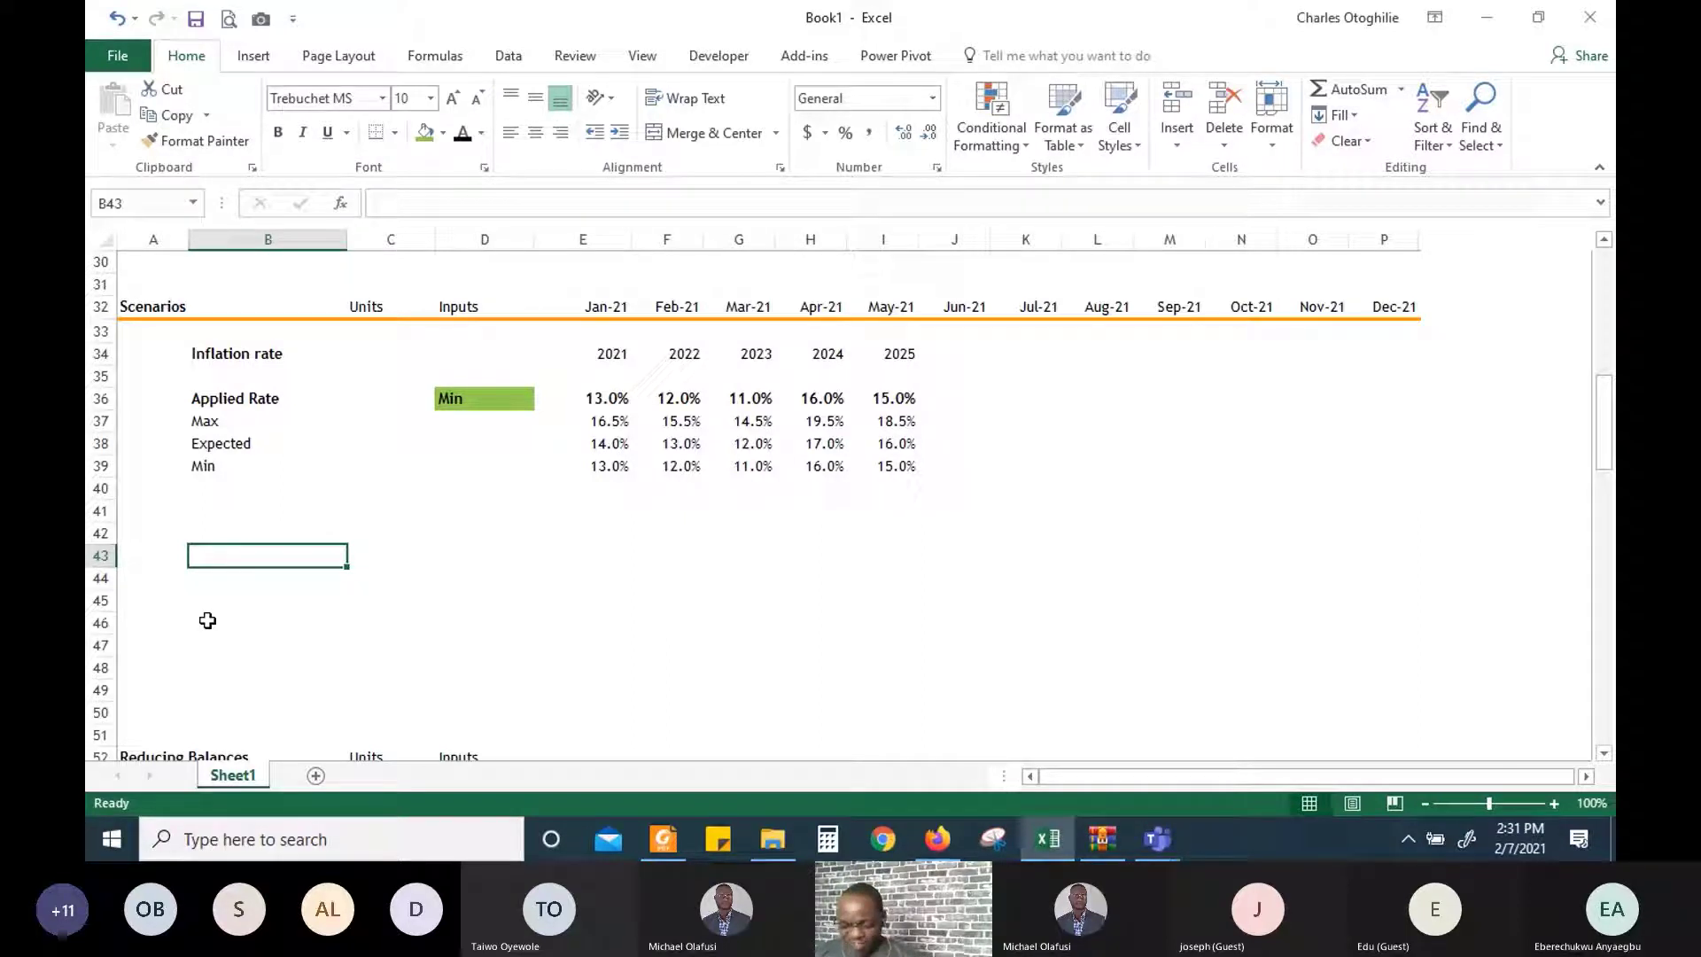
text(In)
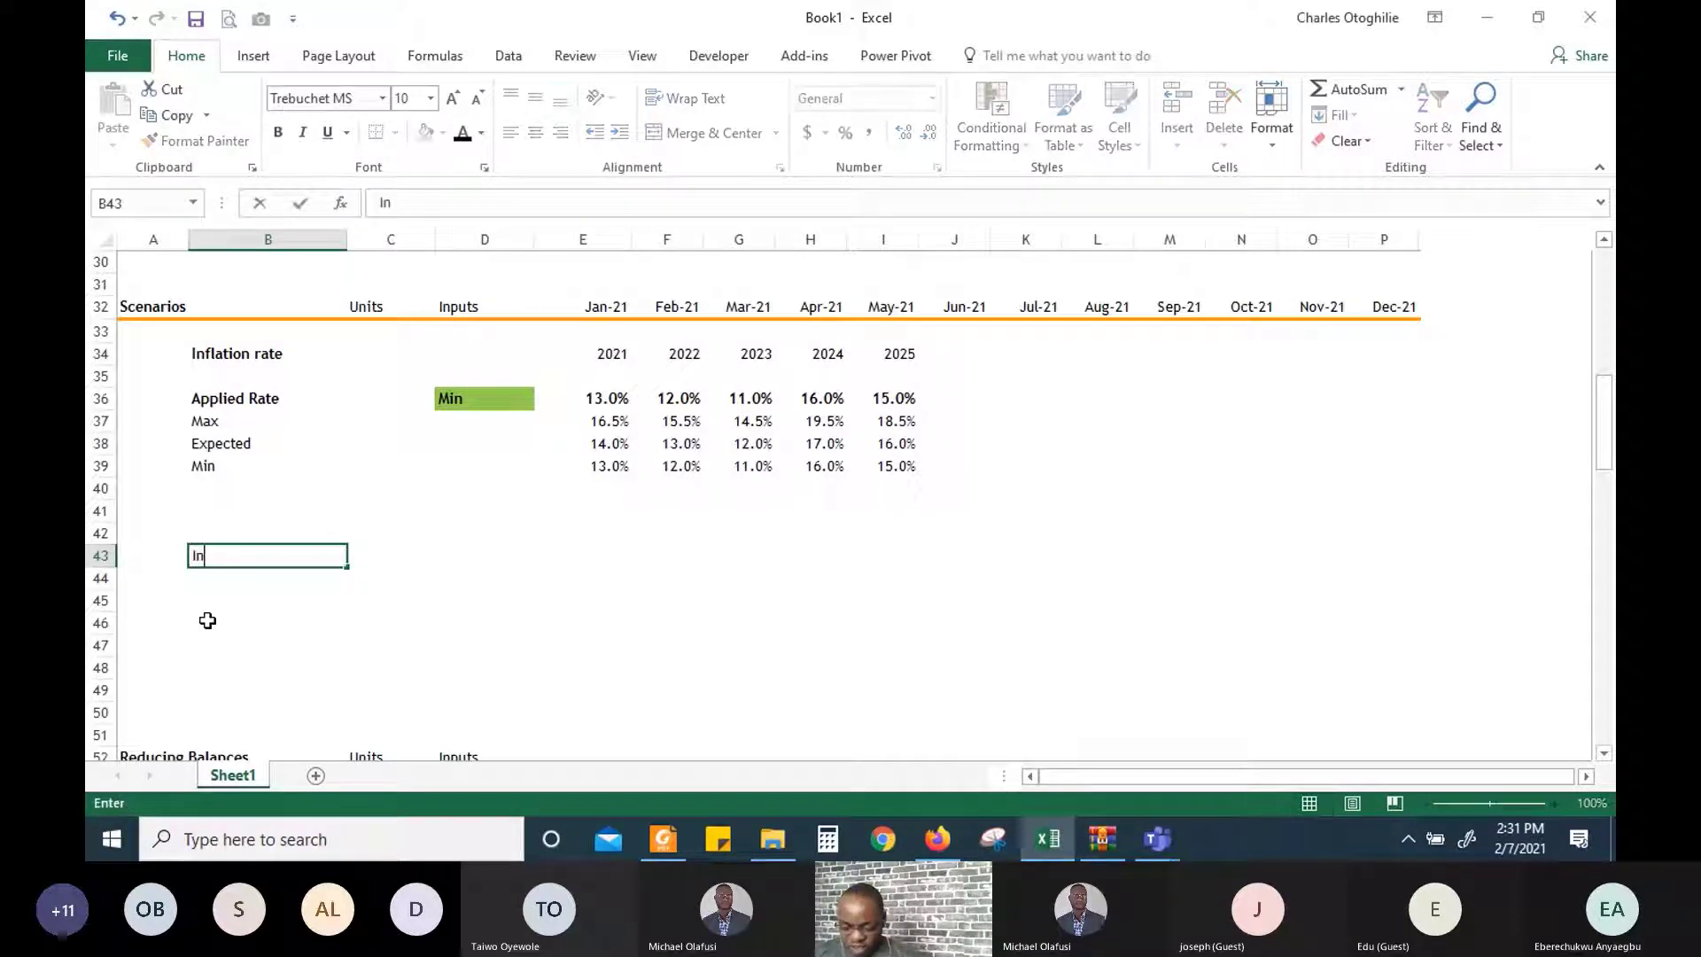
text(f)
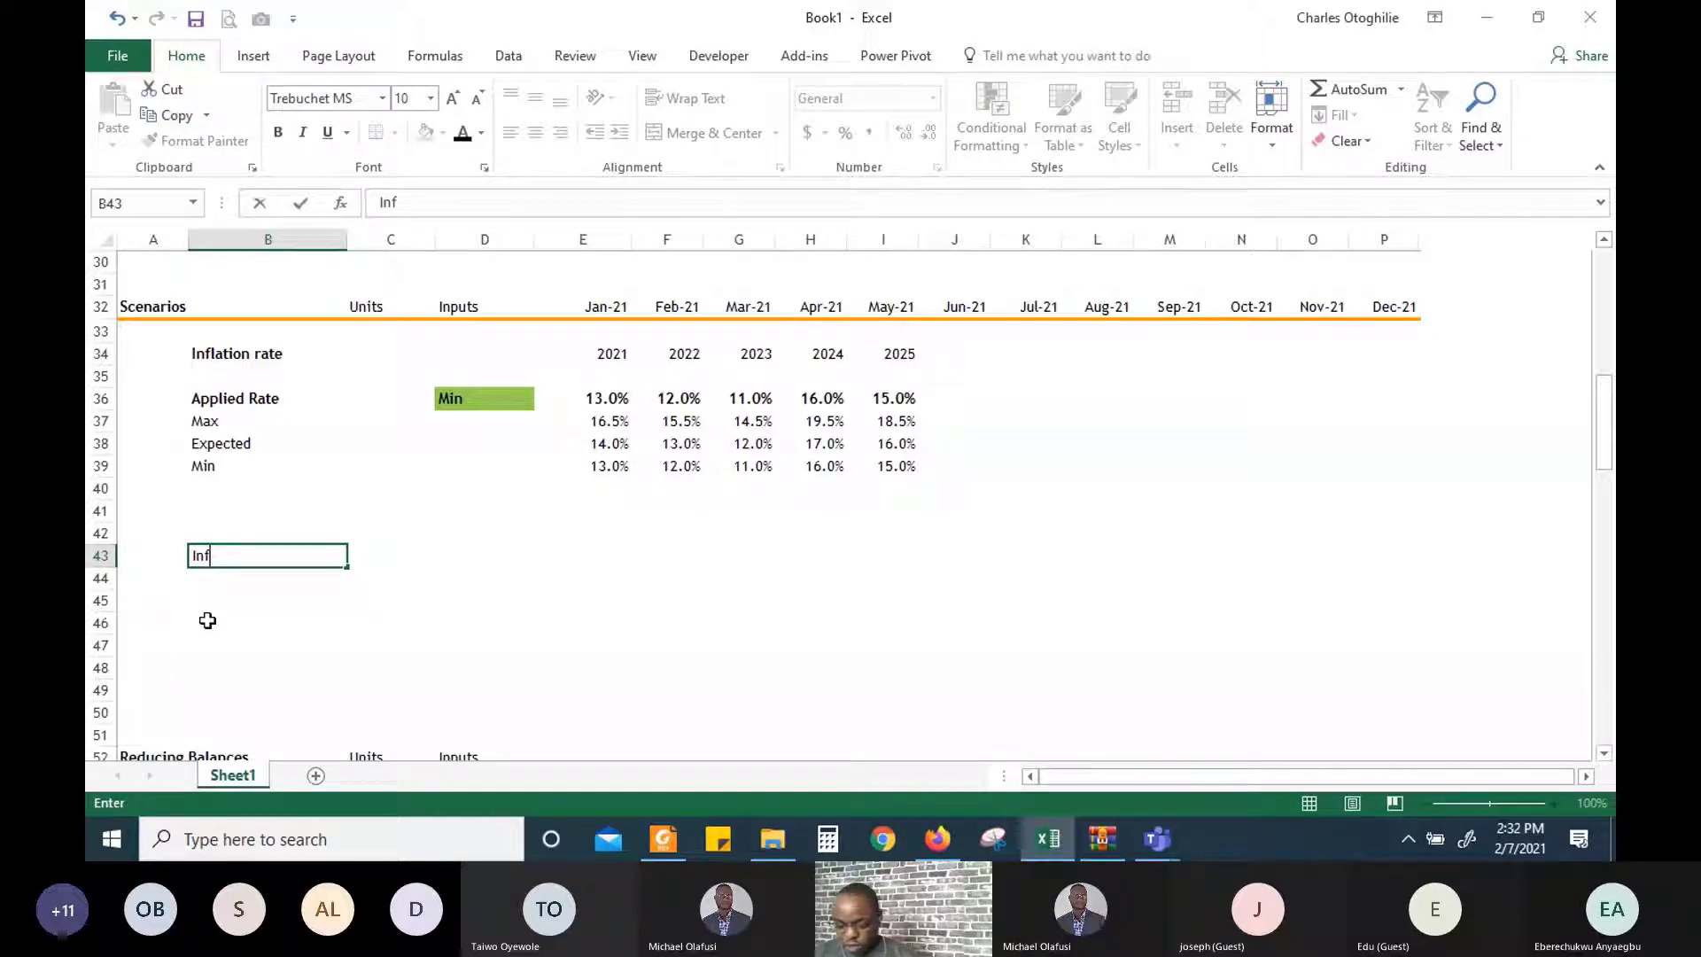
text(lation rate)
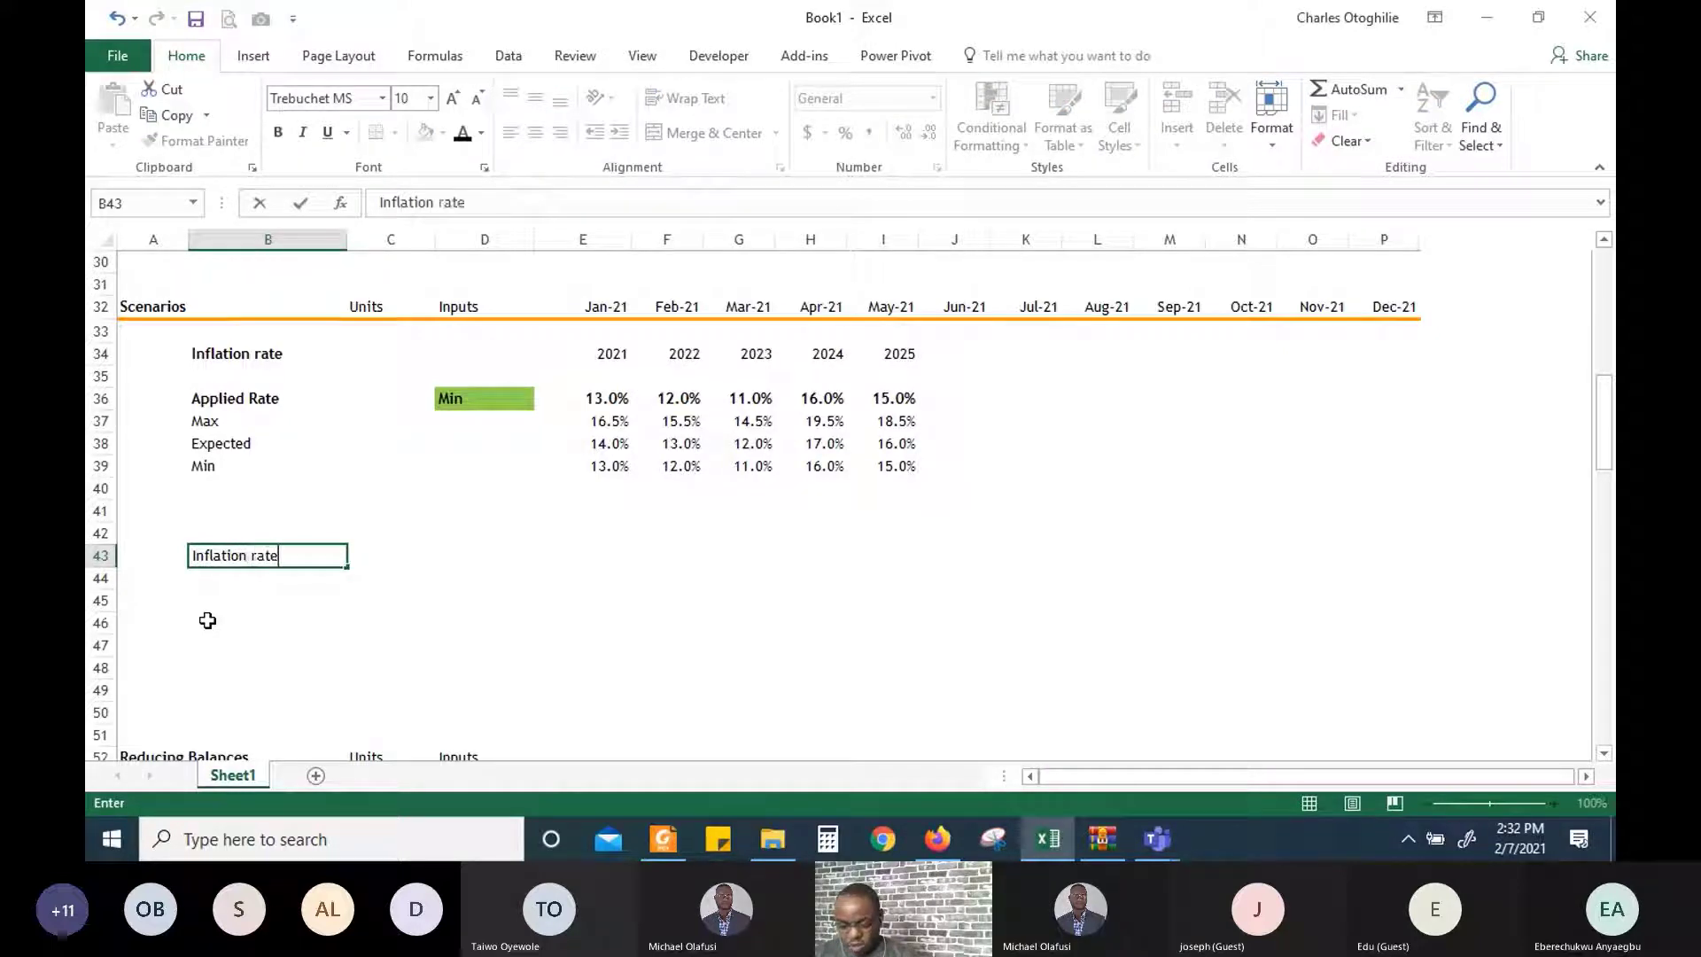
click(207, 620)
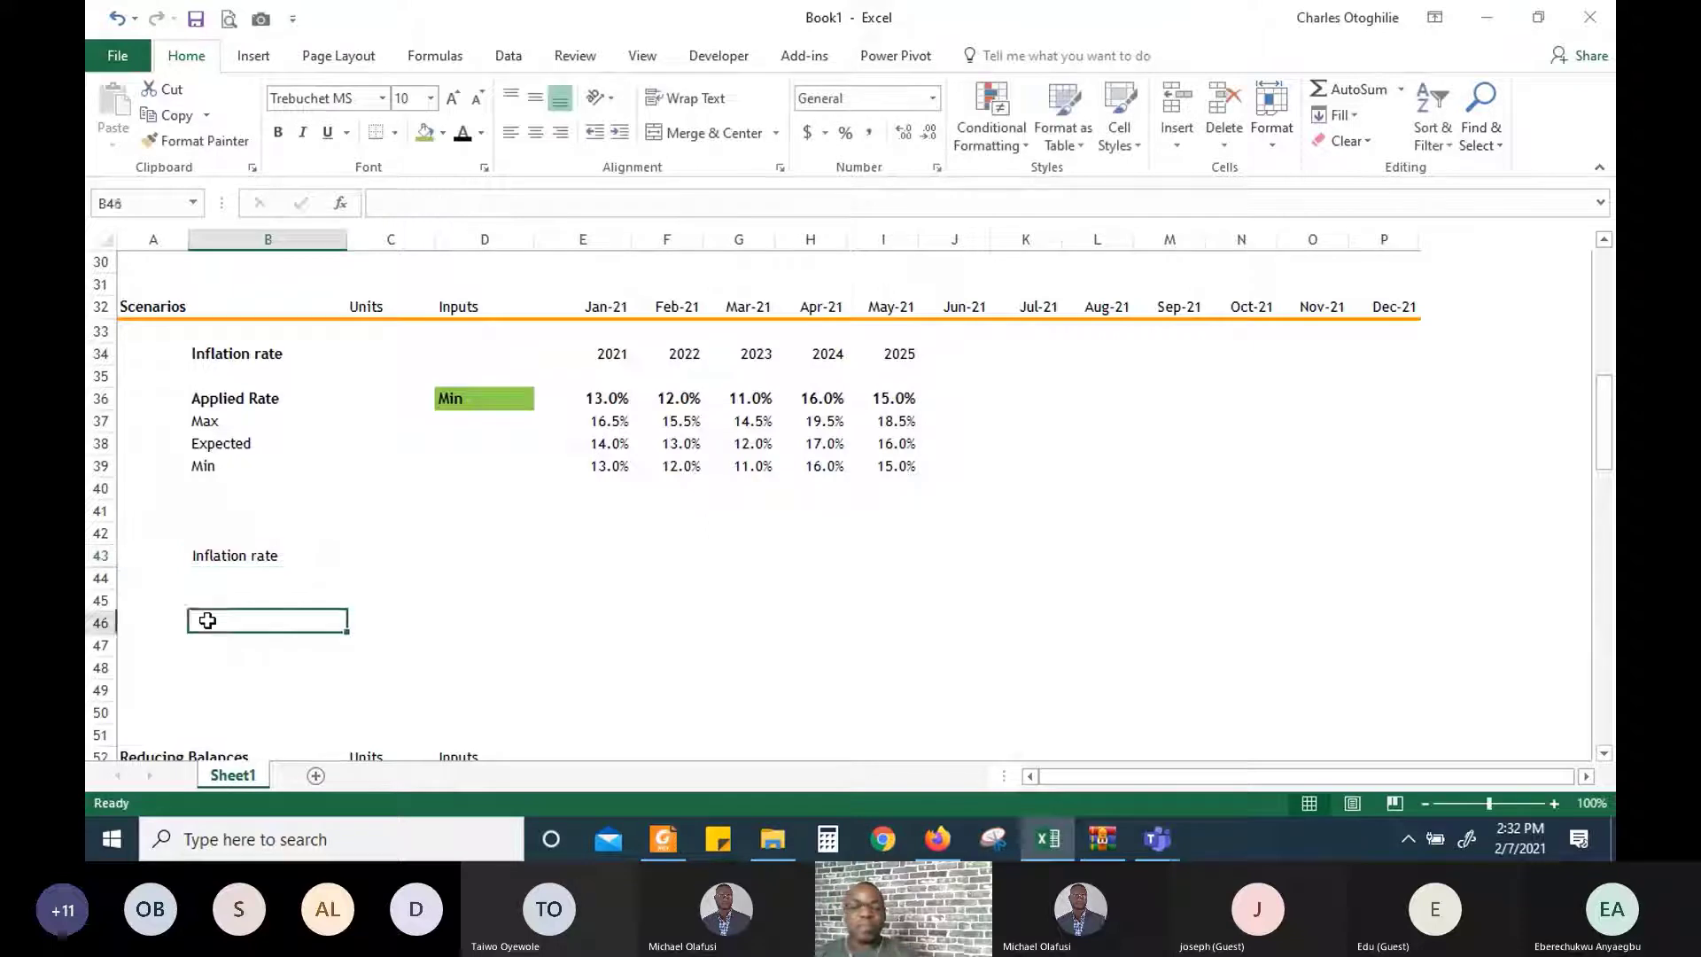
Add the labels "Interest rate" in B44 and "FX" in B45 beneath the Inflation rate label
key(ctrl+Up)
key(Down)
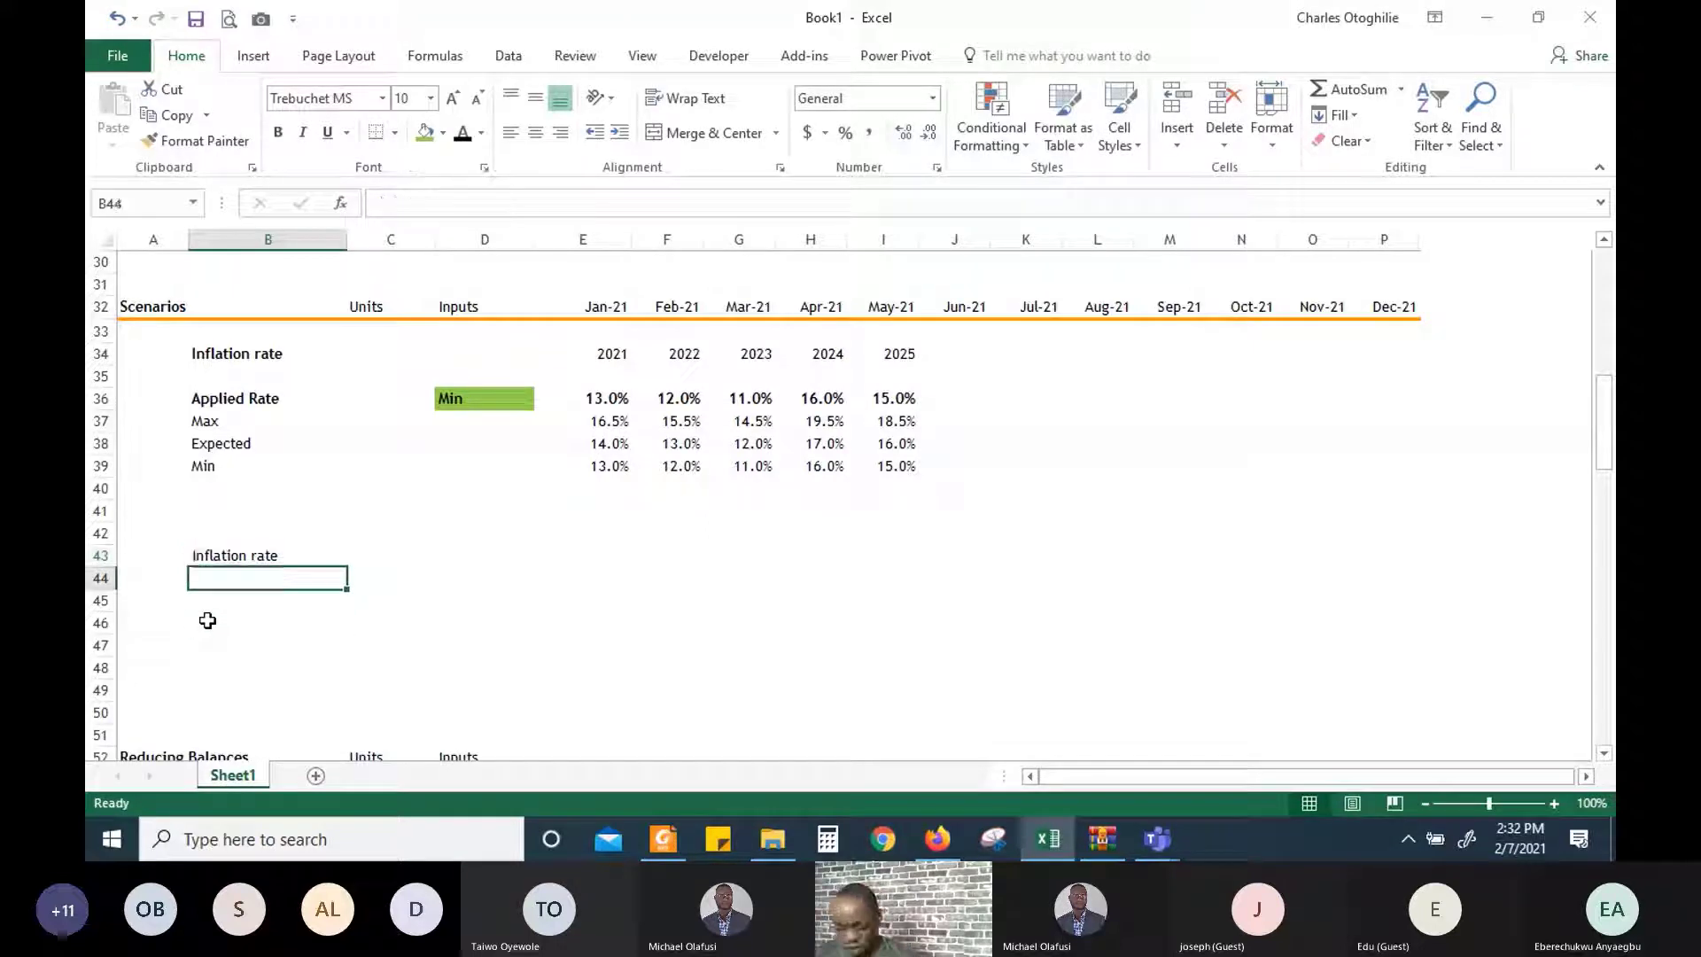
text(Inter)
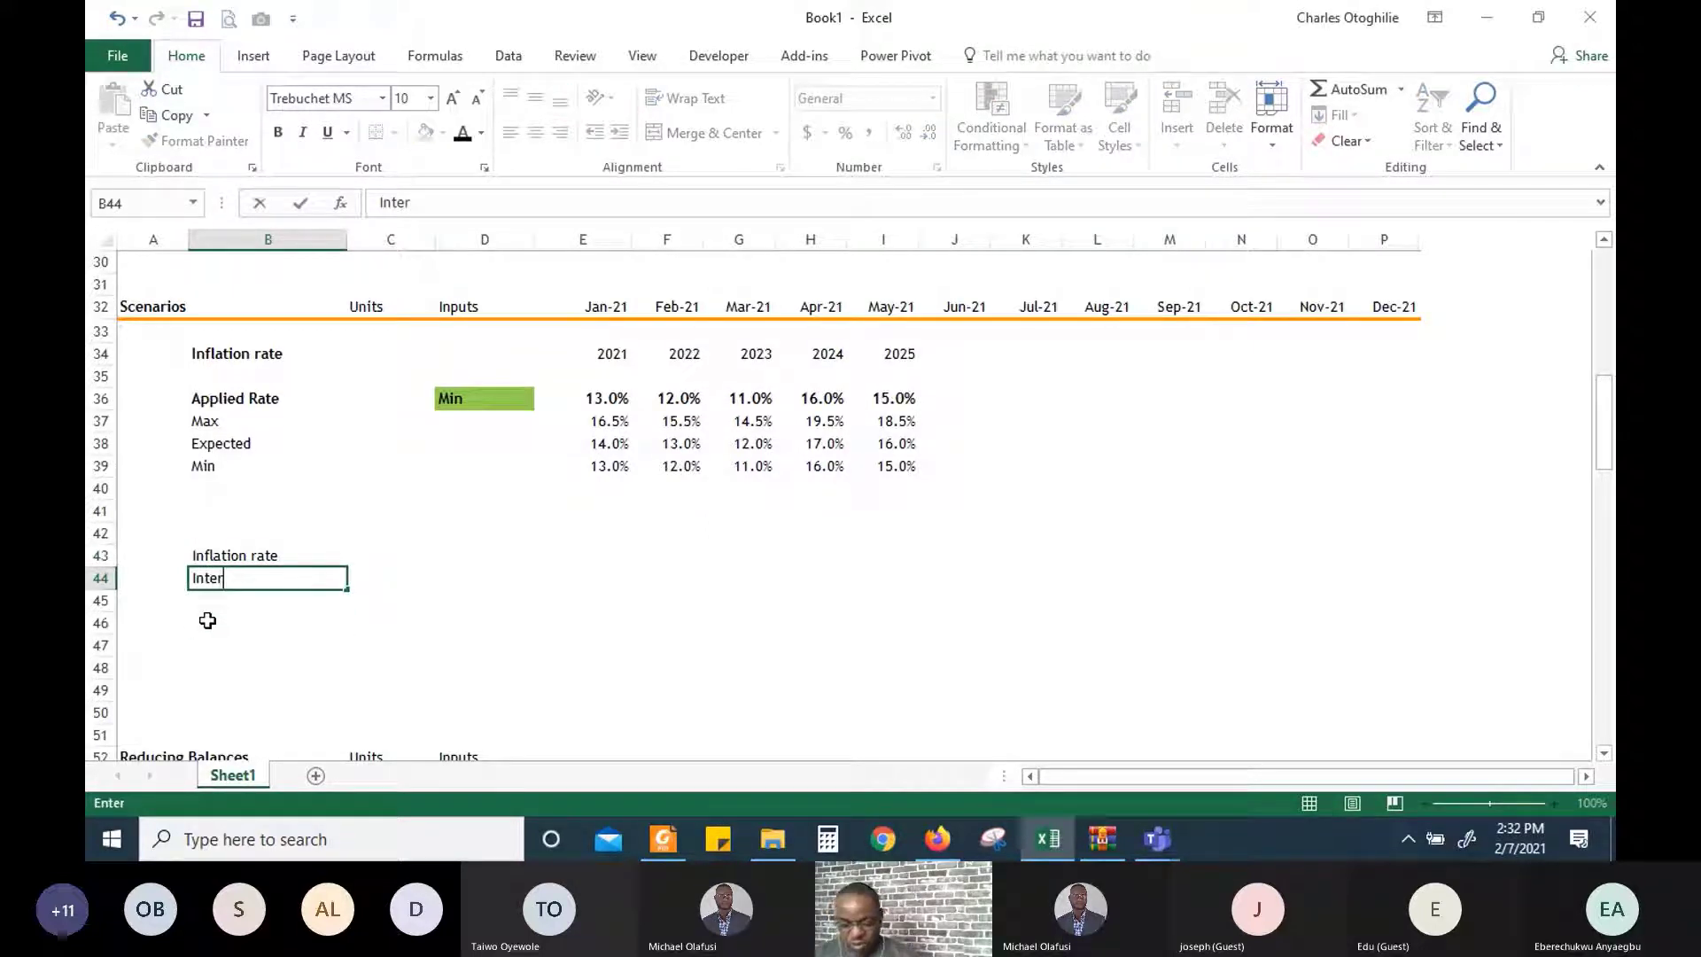
text(est rate)
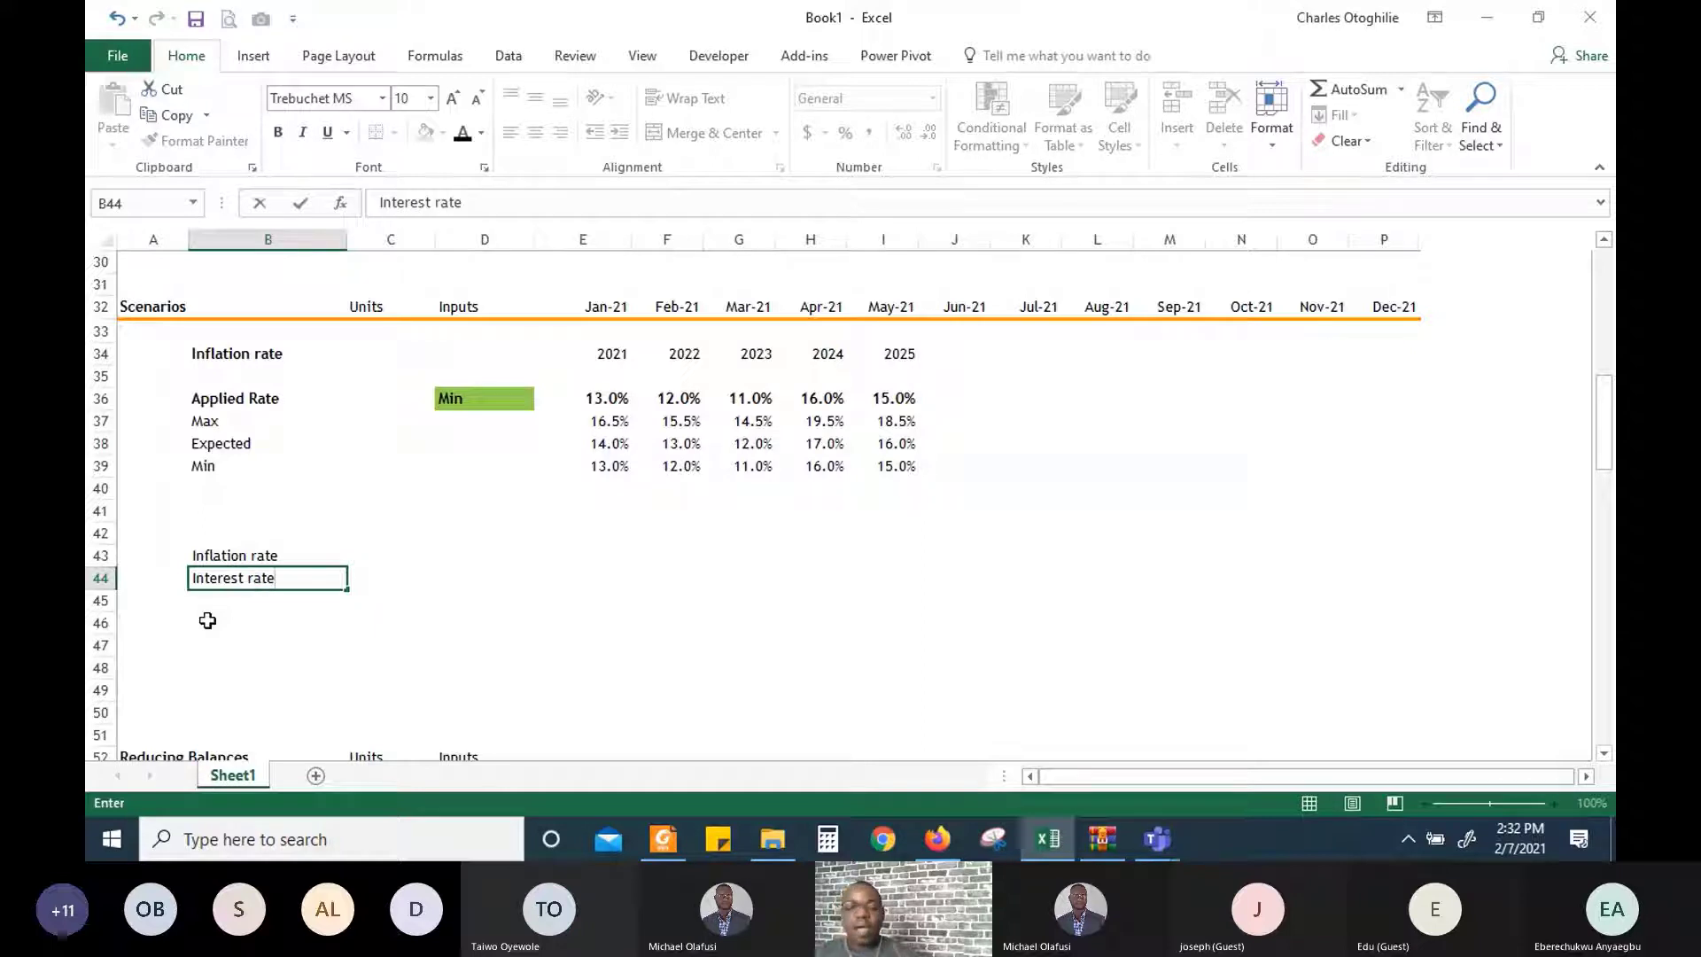
key(Return)
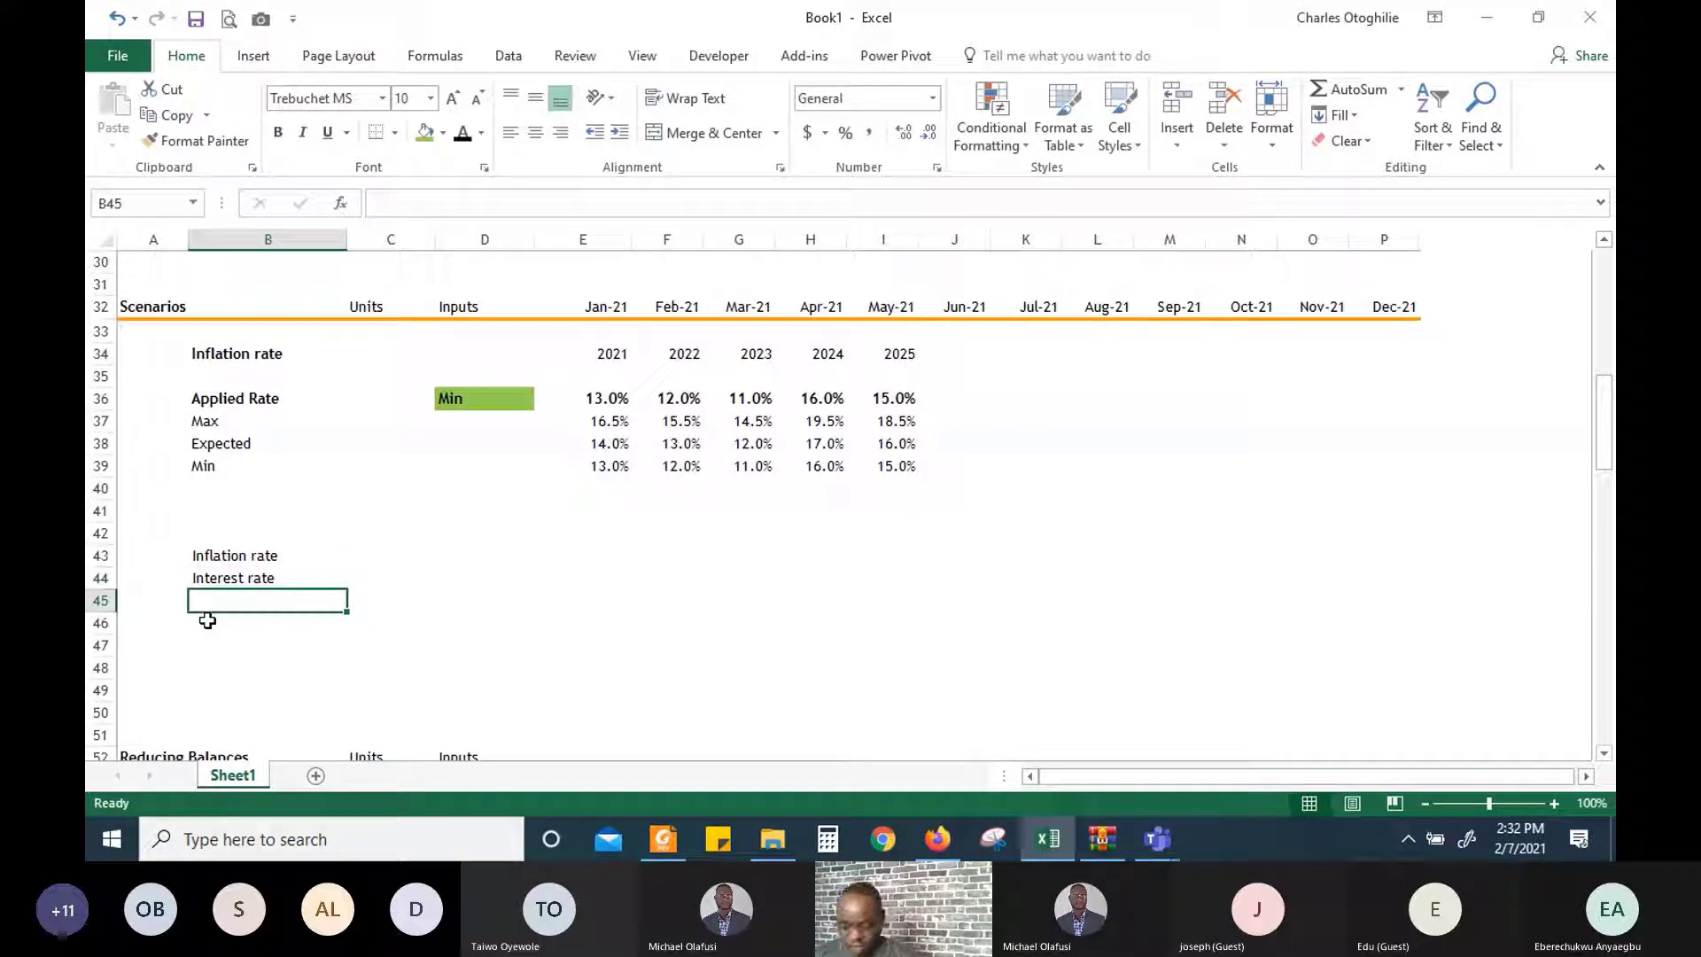
text(FX)
key(Right)
key(Right)
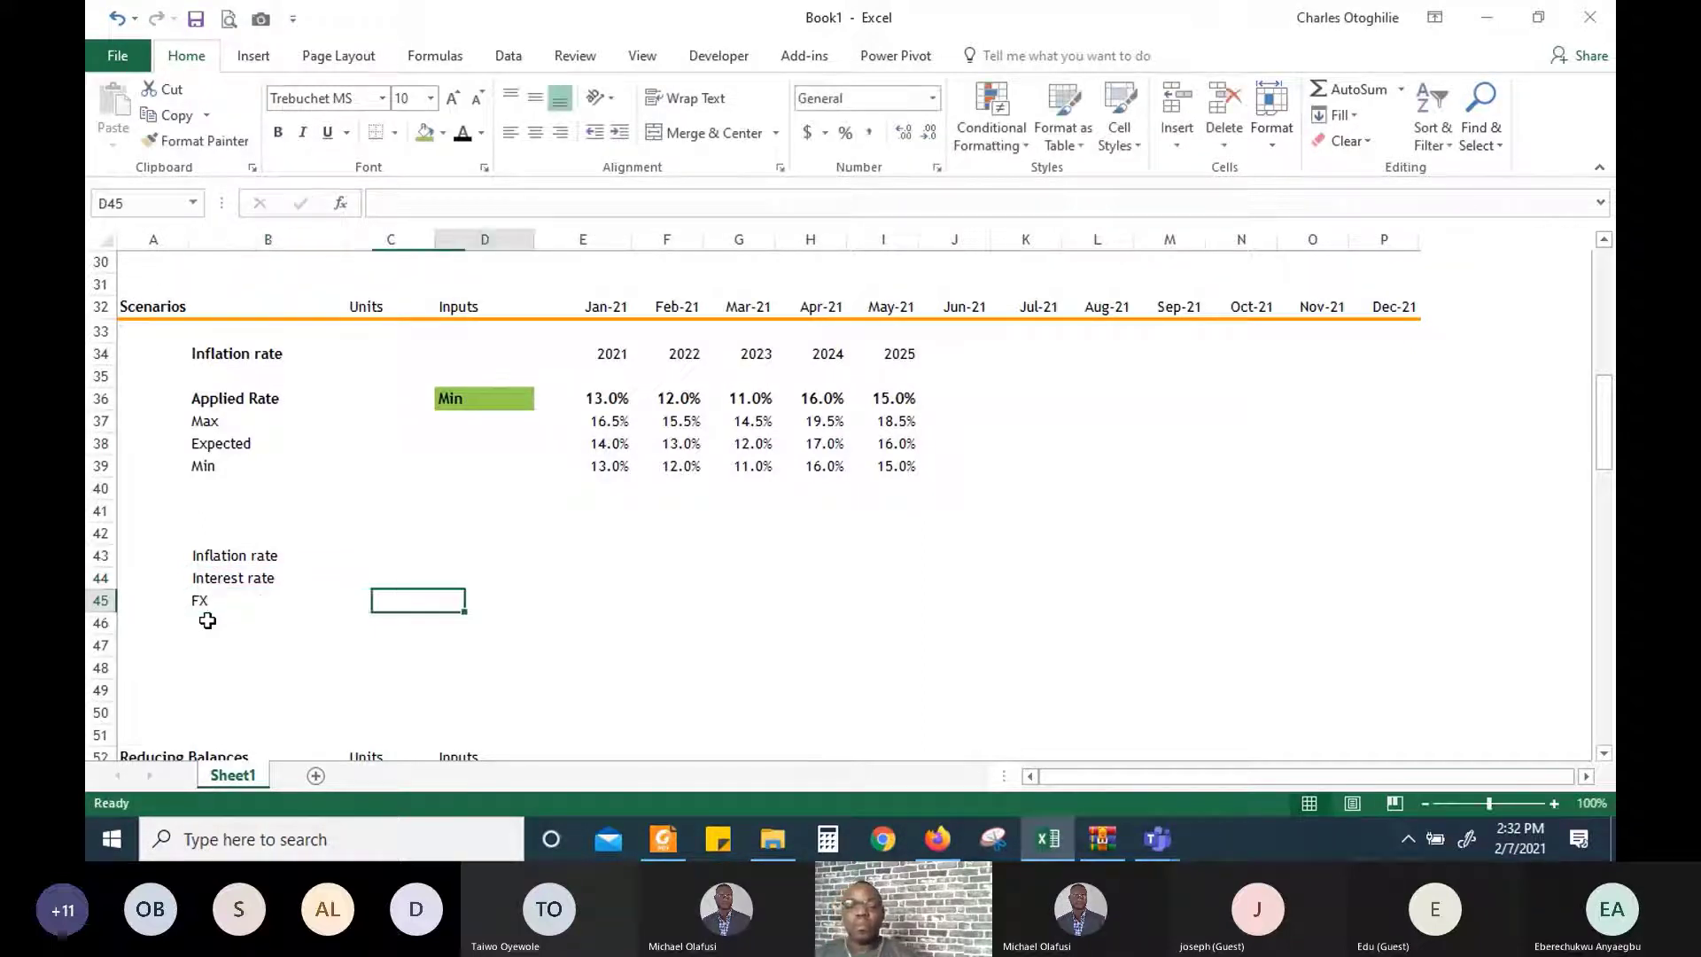
key(Left)
key(Left)
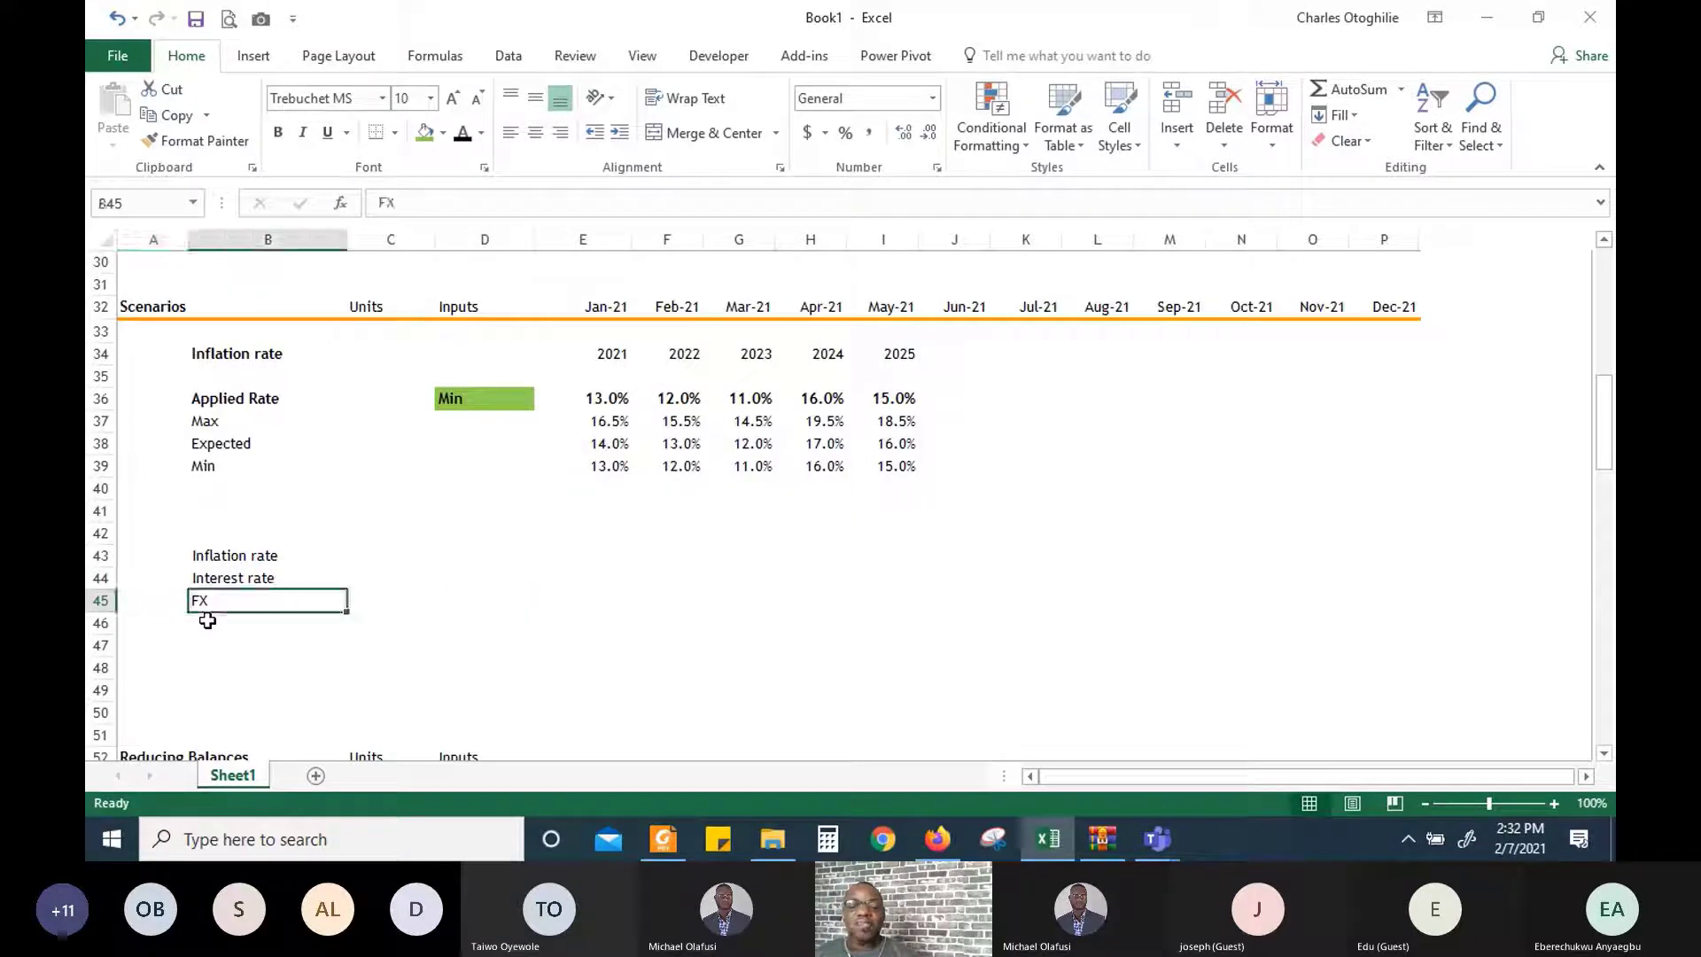
key(Right)
key(Right)
key(Right)
key(Left)
key(Left)
key(Left)
key(Left)
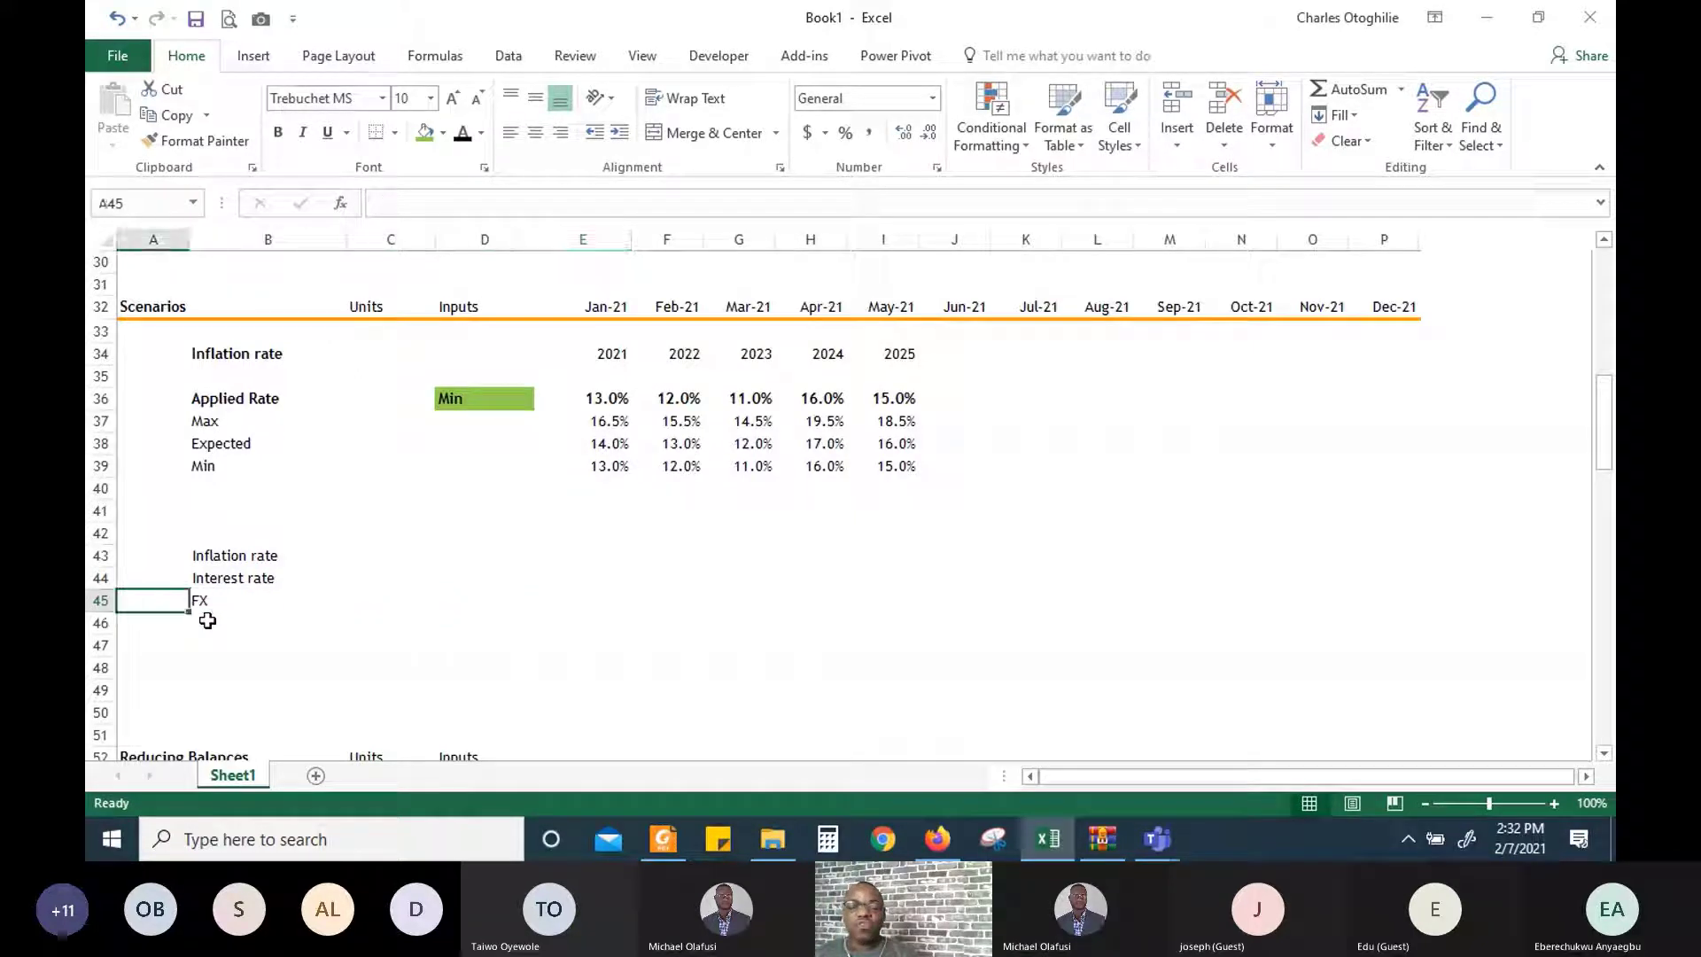
key(Up)
key(Up)
key(Right)
key(Right)
key(Right)
key(Right)
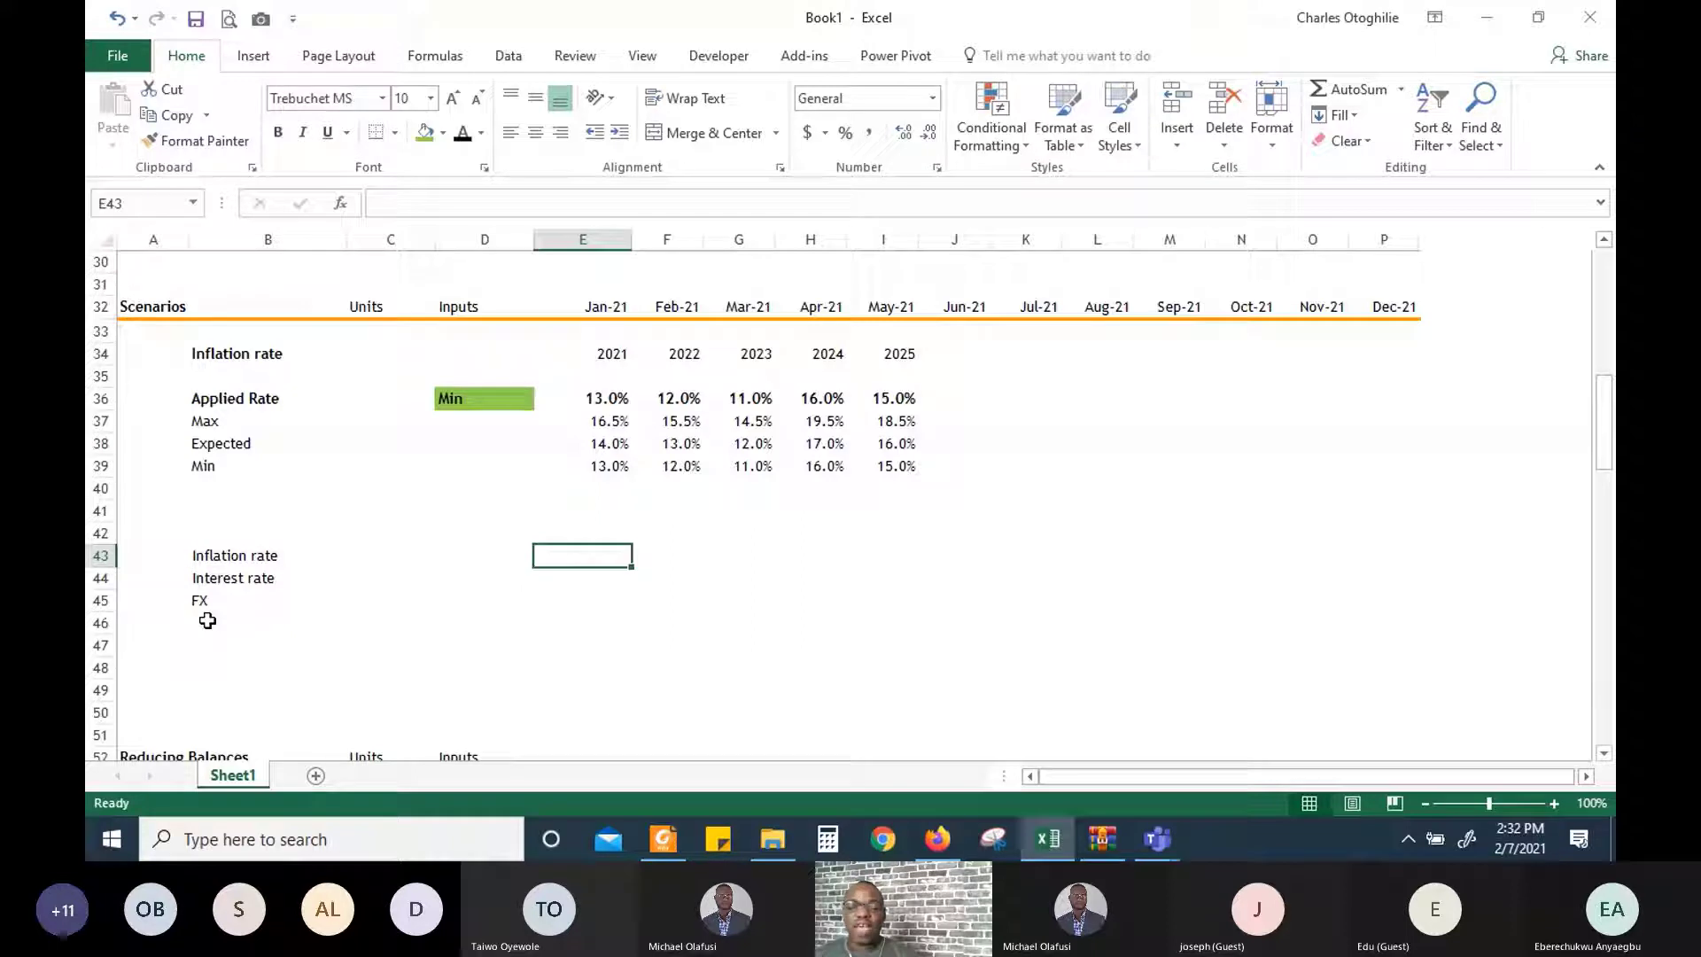
Copy the Expected rates in E38:I38 into the Inflation rate row, starting at E43
key(Up)
key(Up)
key(Up)
key(Up)
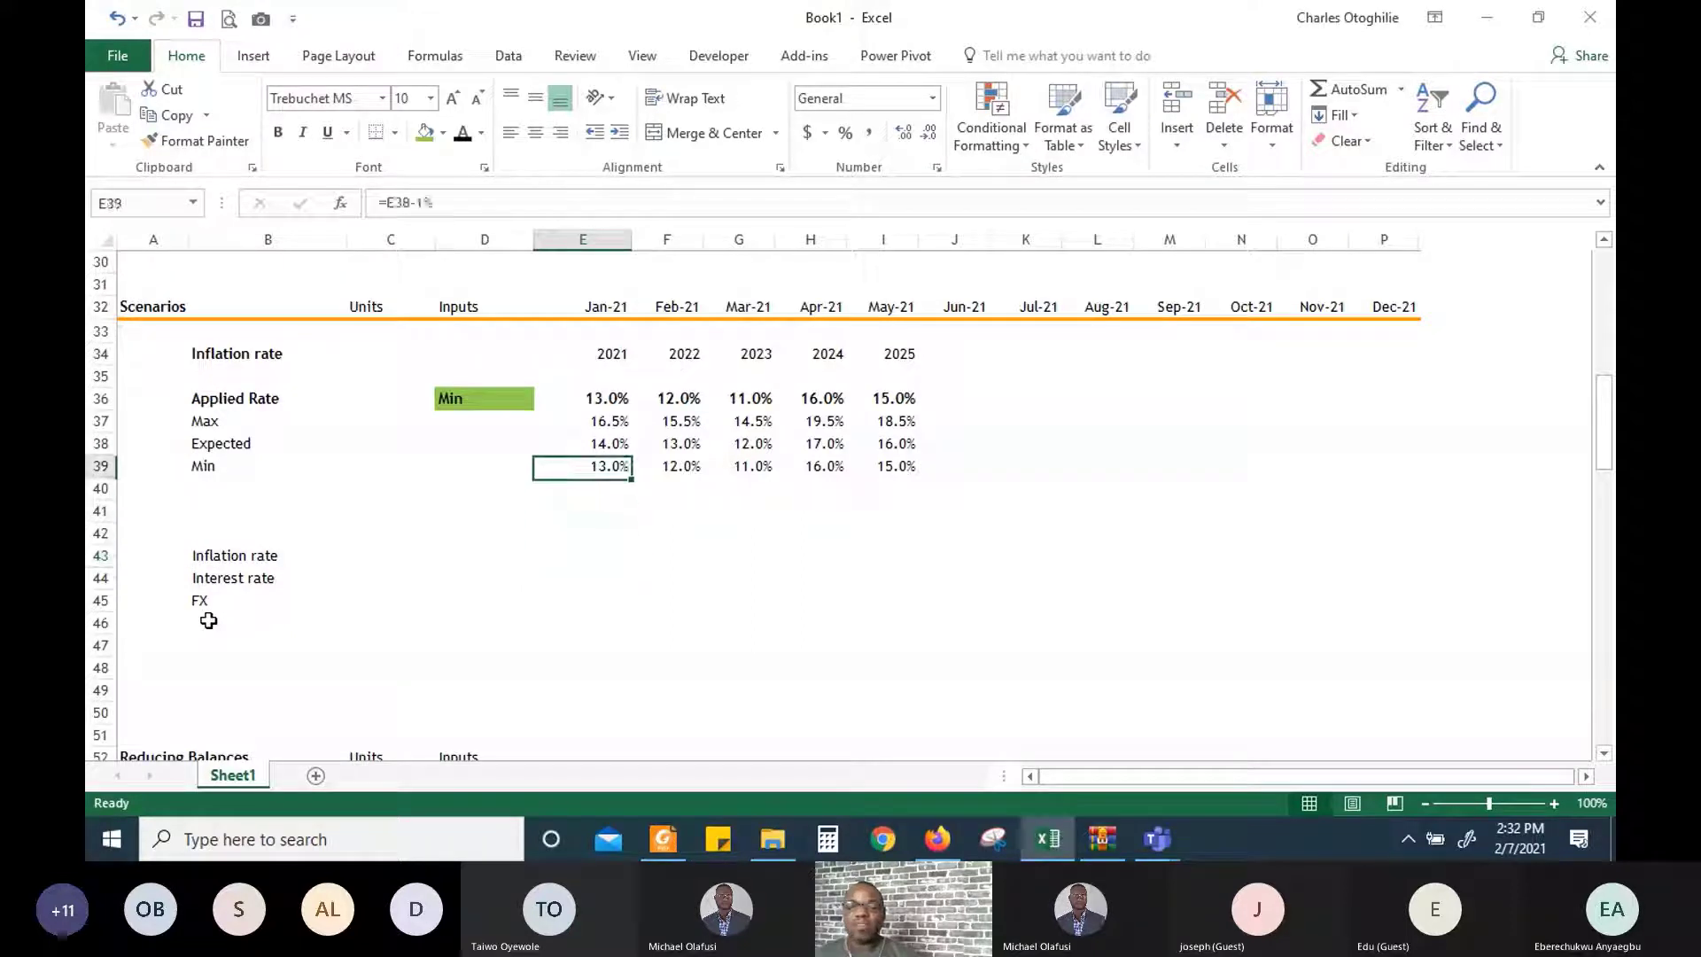
key(Up)
key(shift+Right)
key(shift+Right)
key(shift+Right)
key(shift+Right)
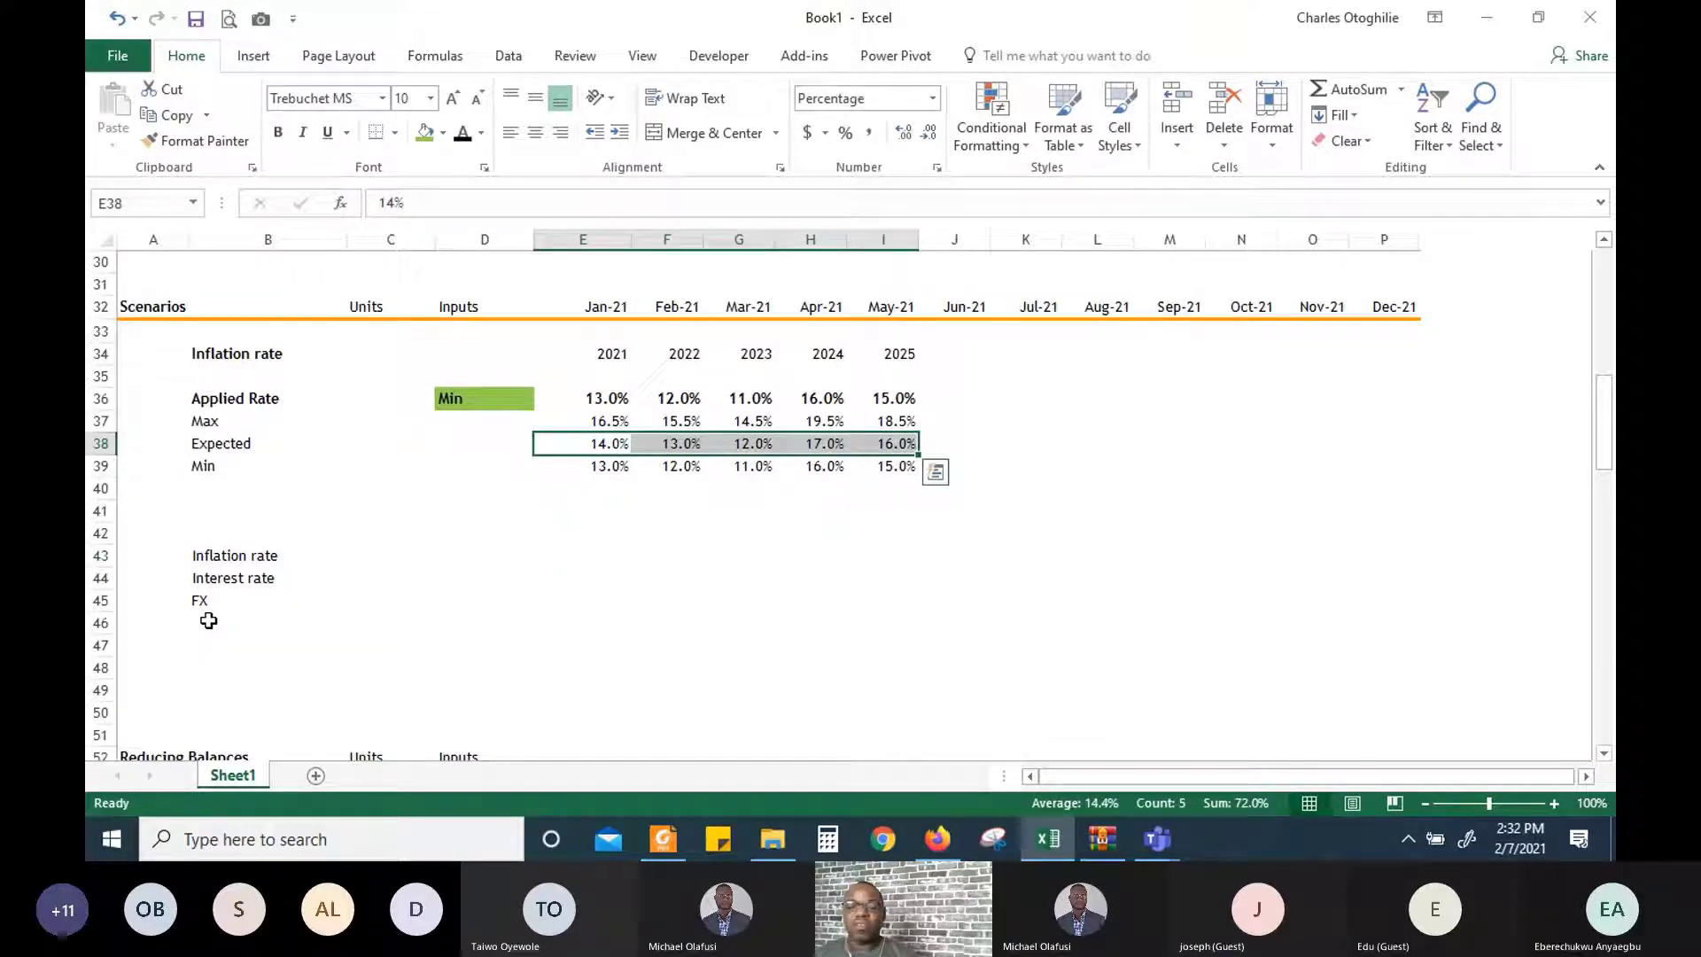
key(ctrl+c)
key(Down)
key(Down)
key(Down)
key(Down)
key(Down)
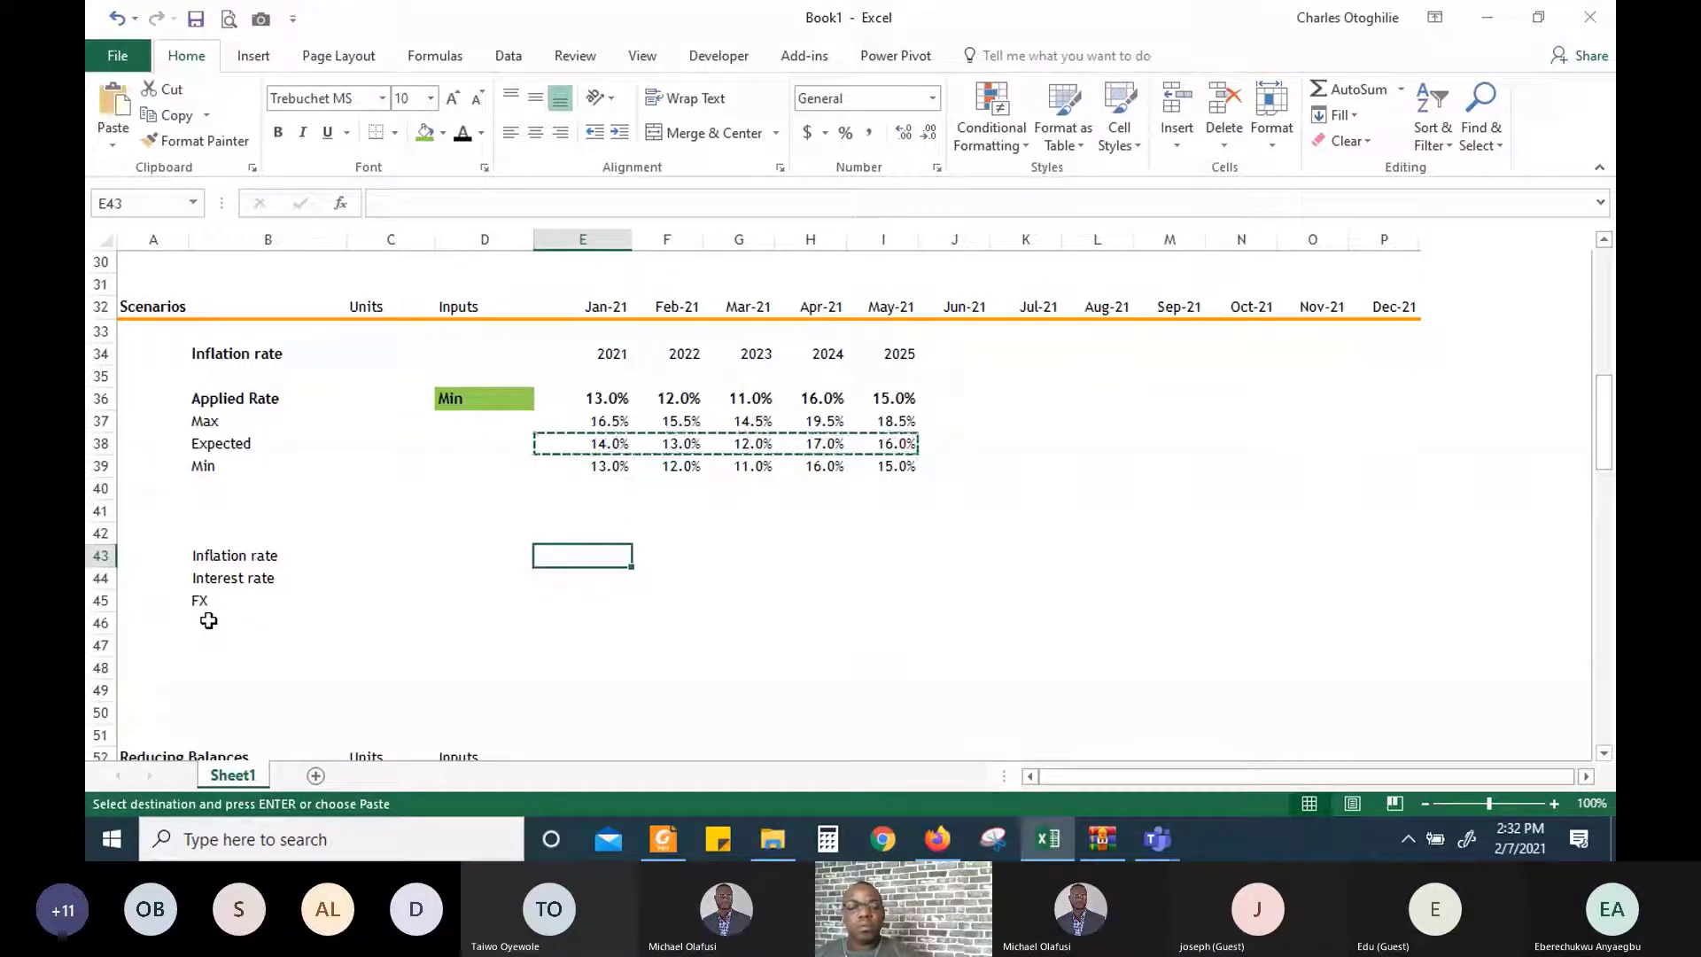
key(ctrl+v)
Shade the Expected rates in E38:I38 with a light blue-lavender fill
key(Up)
key(Up)
key(Up)
key(Up)
key(Up)
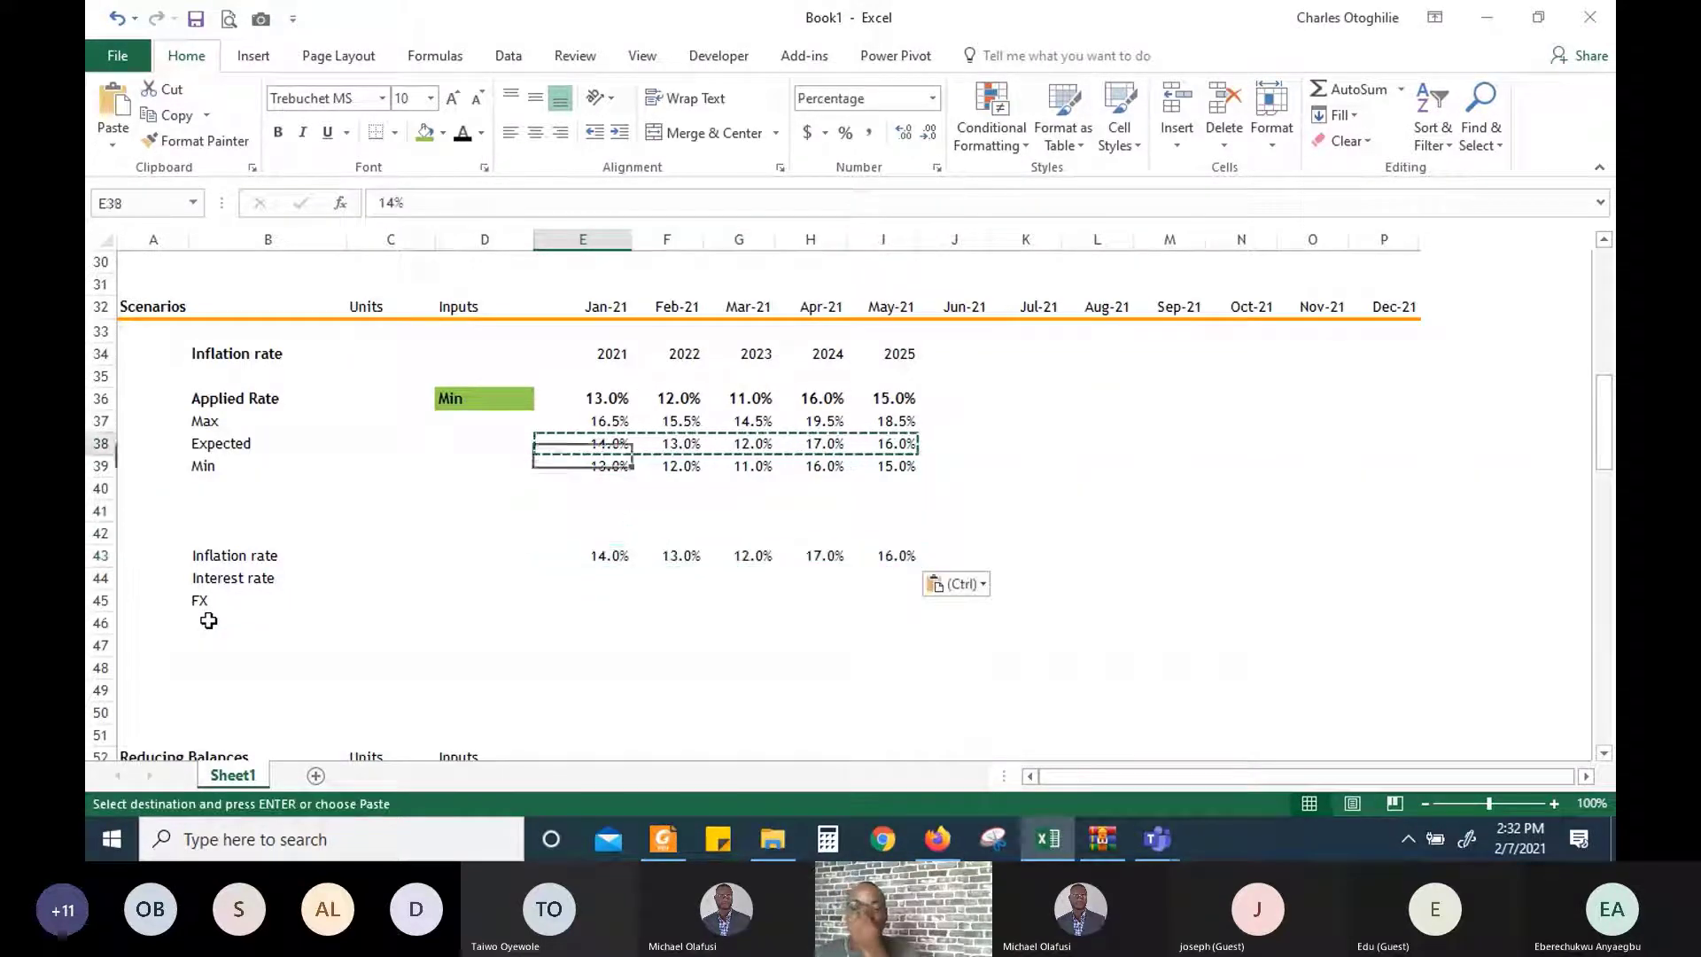
key(Up)
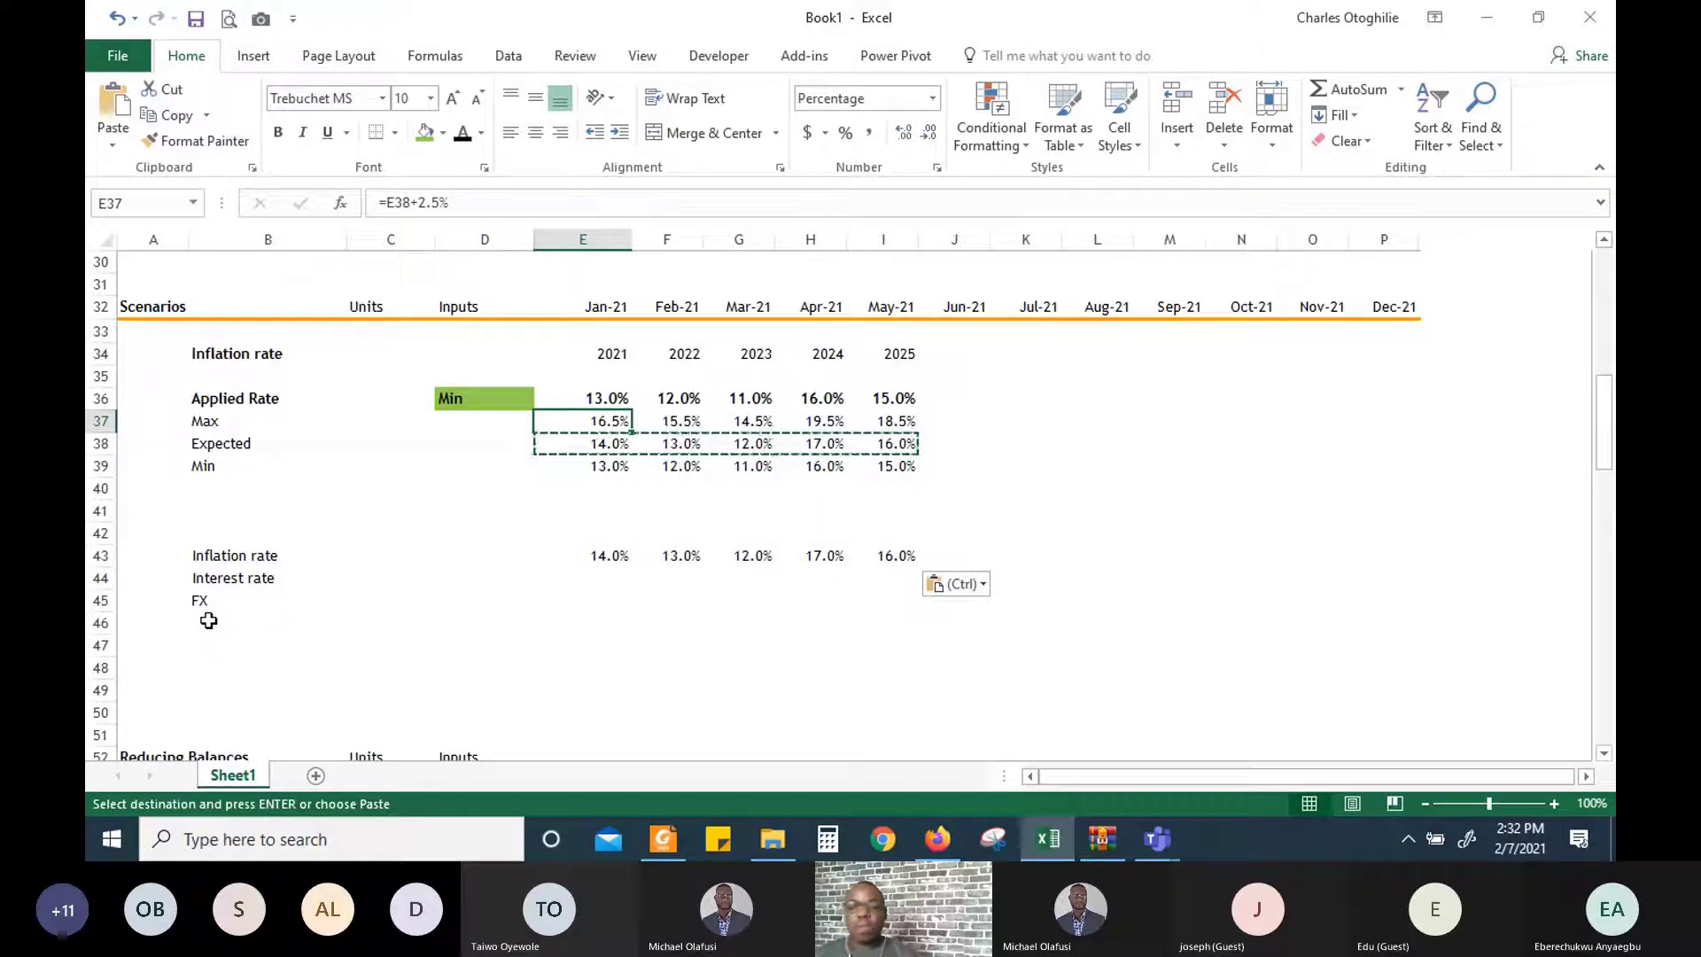
key(Right)
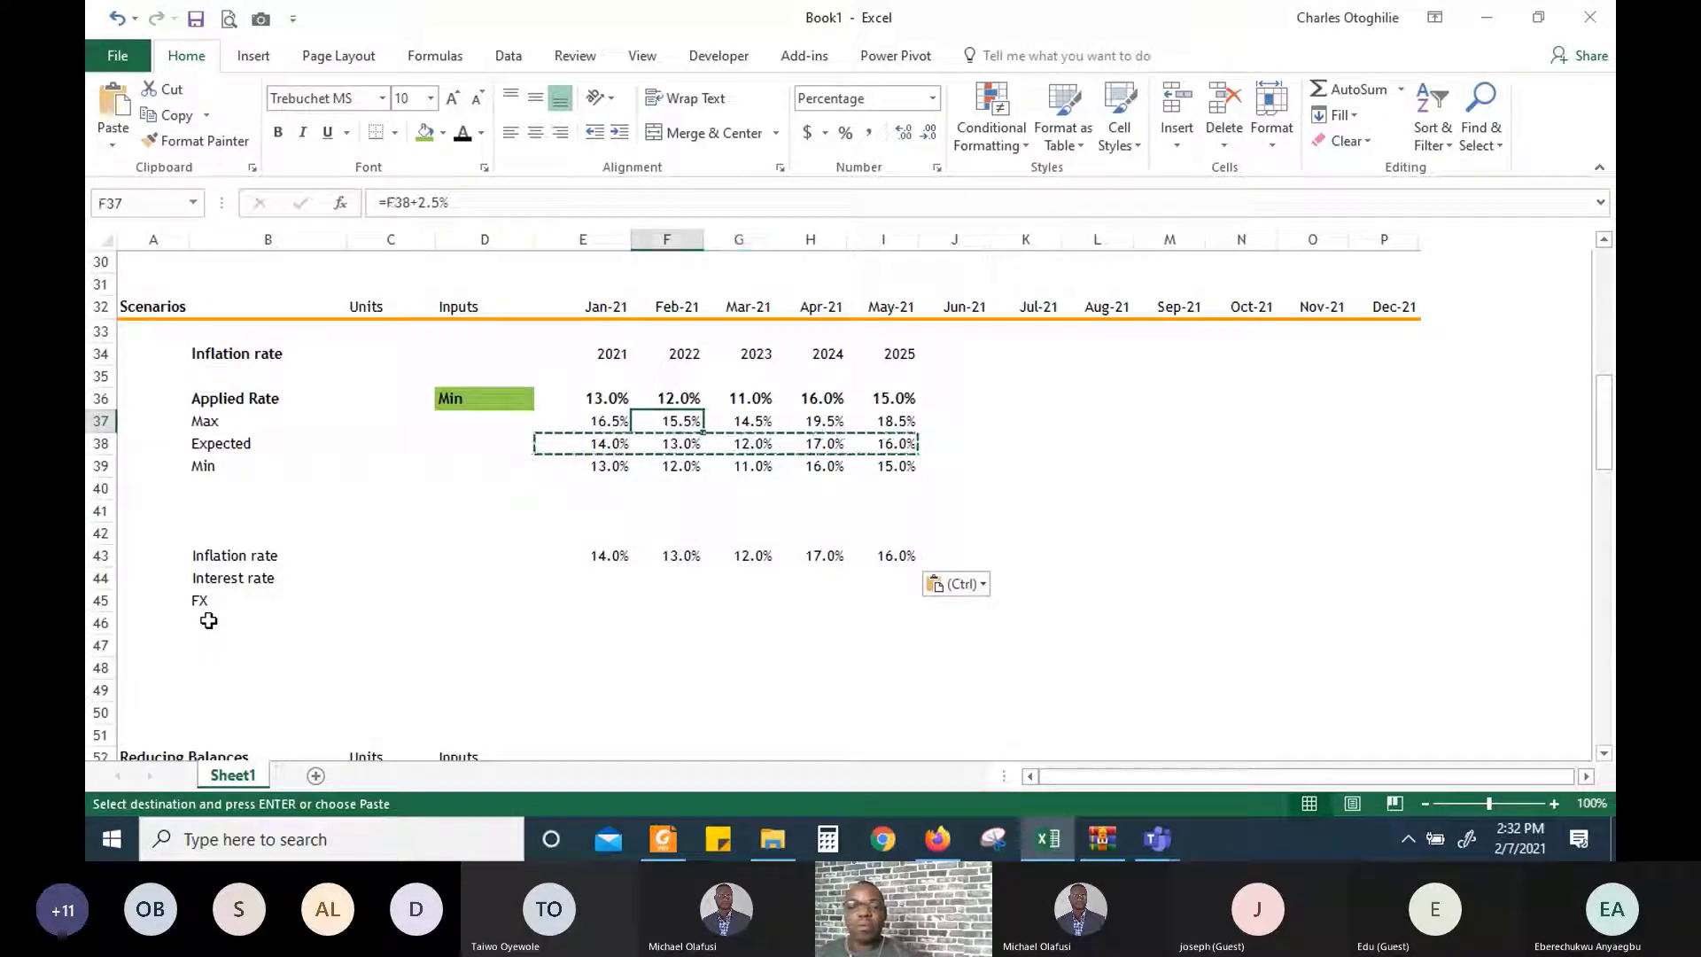
key(Down)
key(Left)
key(Up)
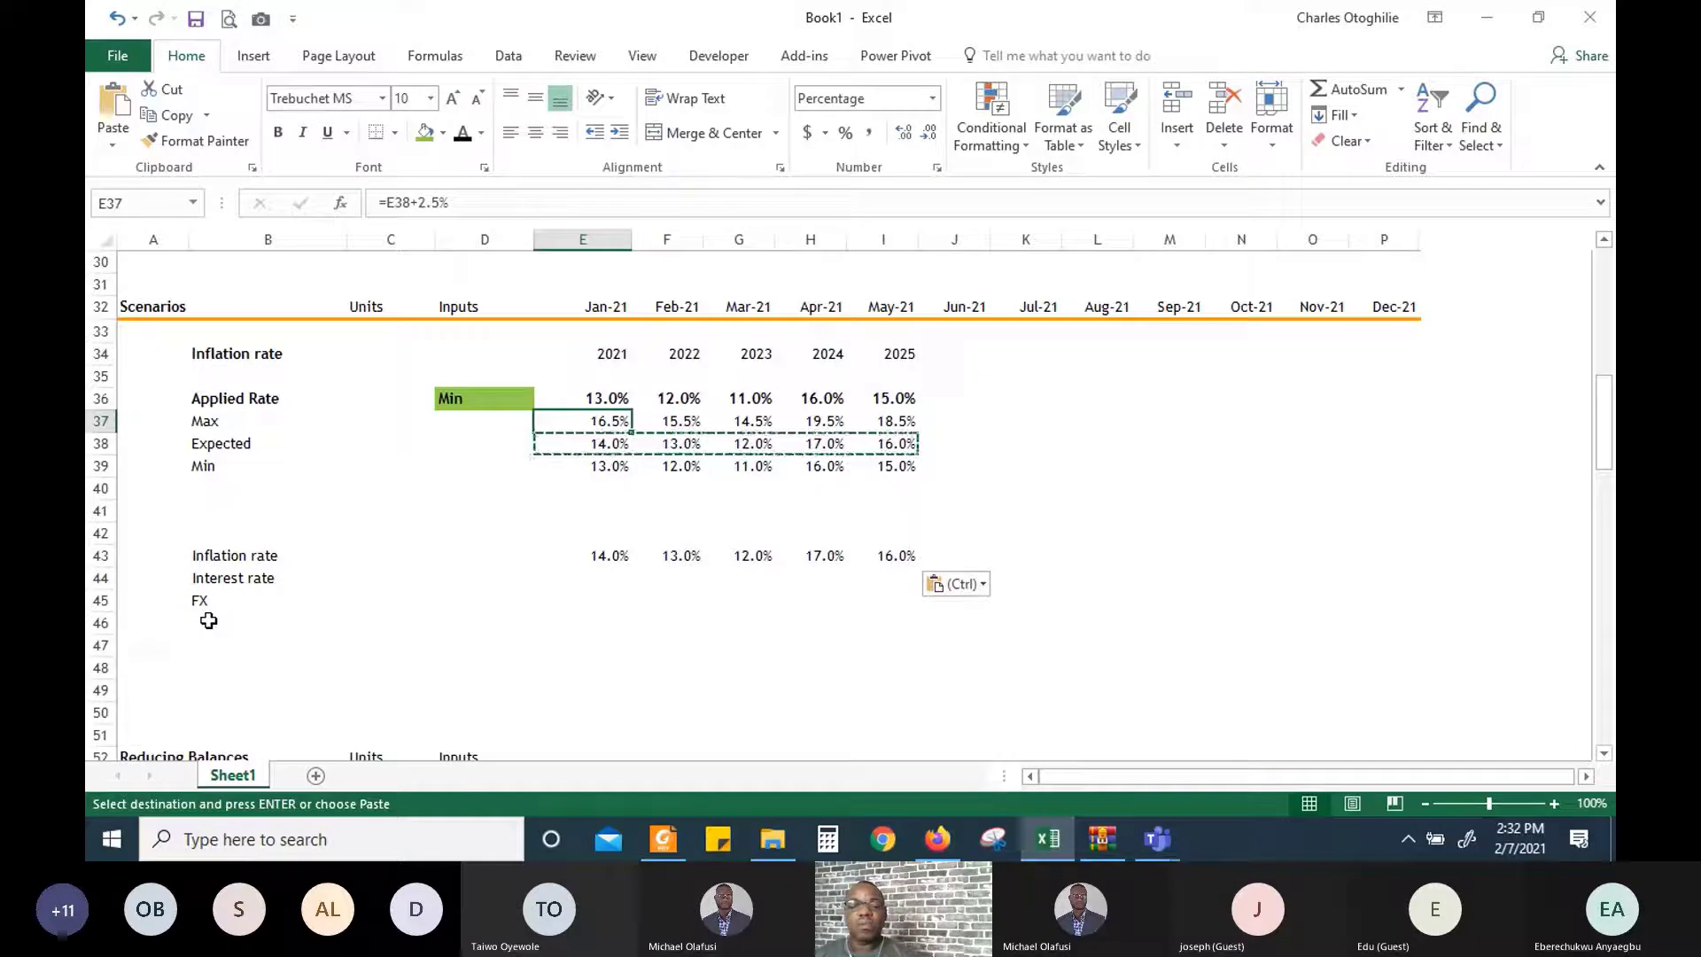
key(Down)
key(shift+Right)
key(shift+Right)
key(shift+Right)
key(shift+Right)
key(shift+Right)
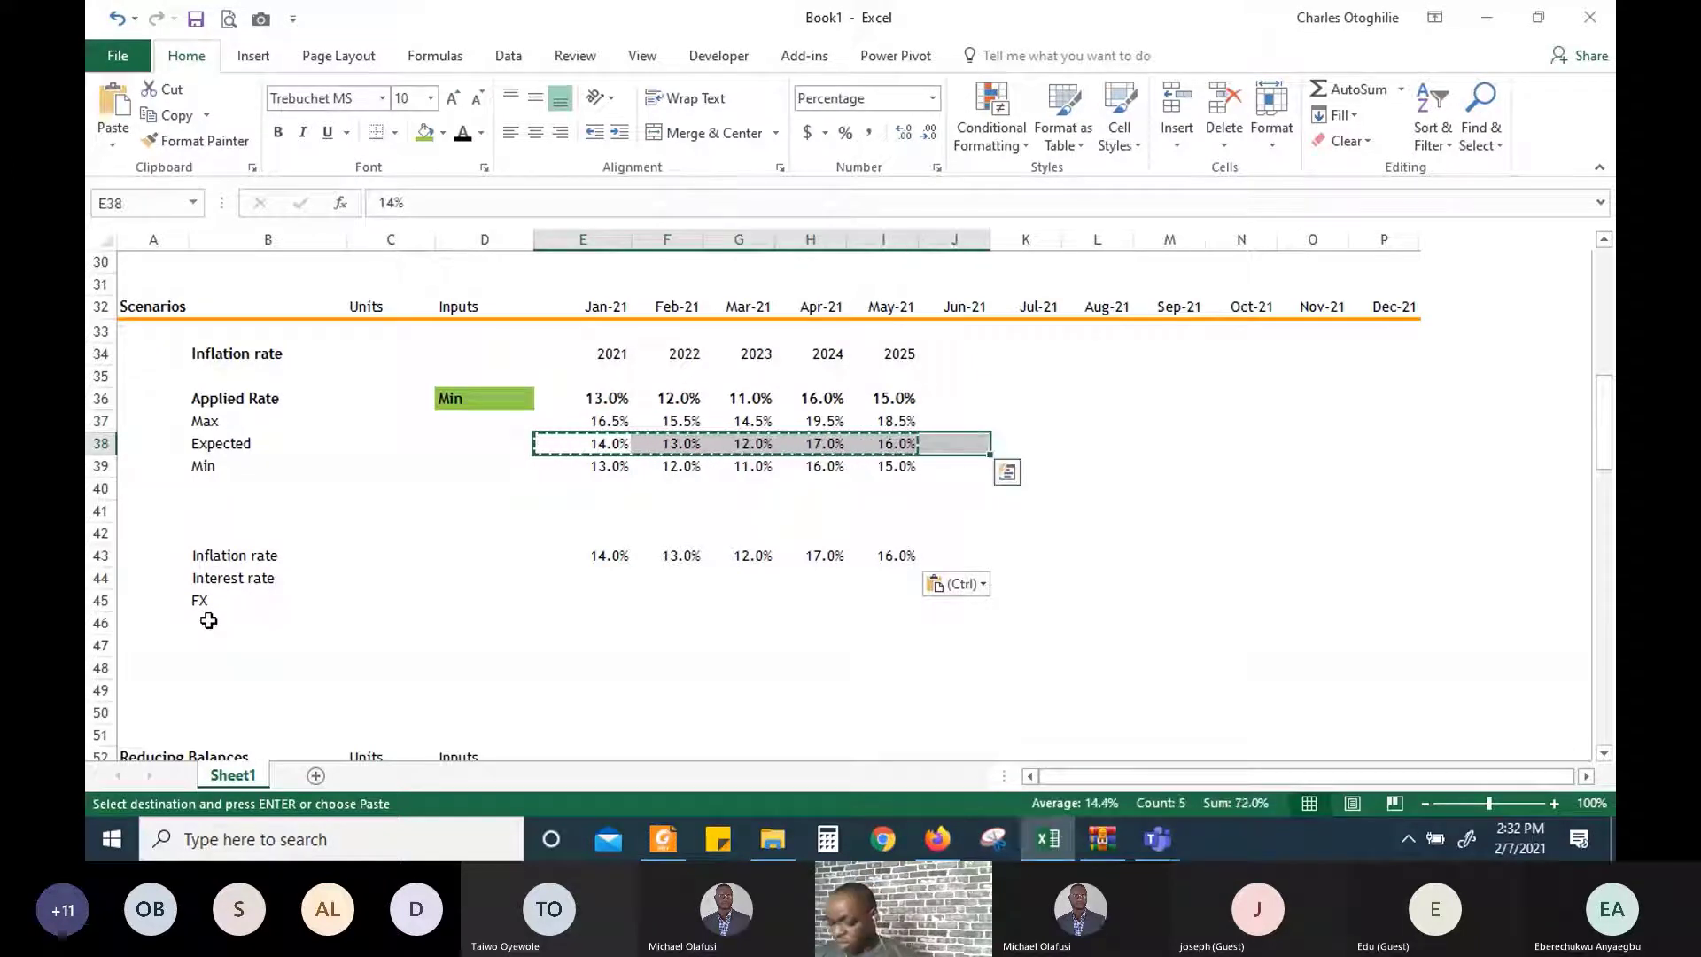
key(shift+Left)
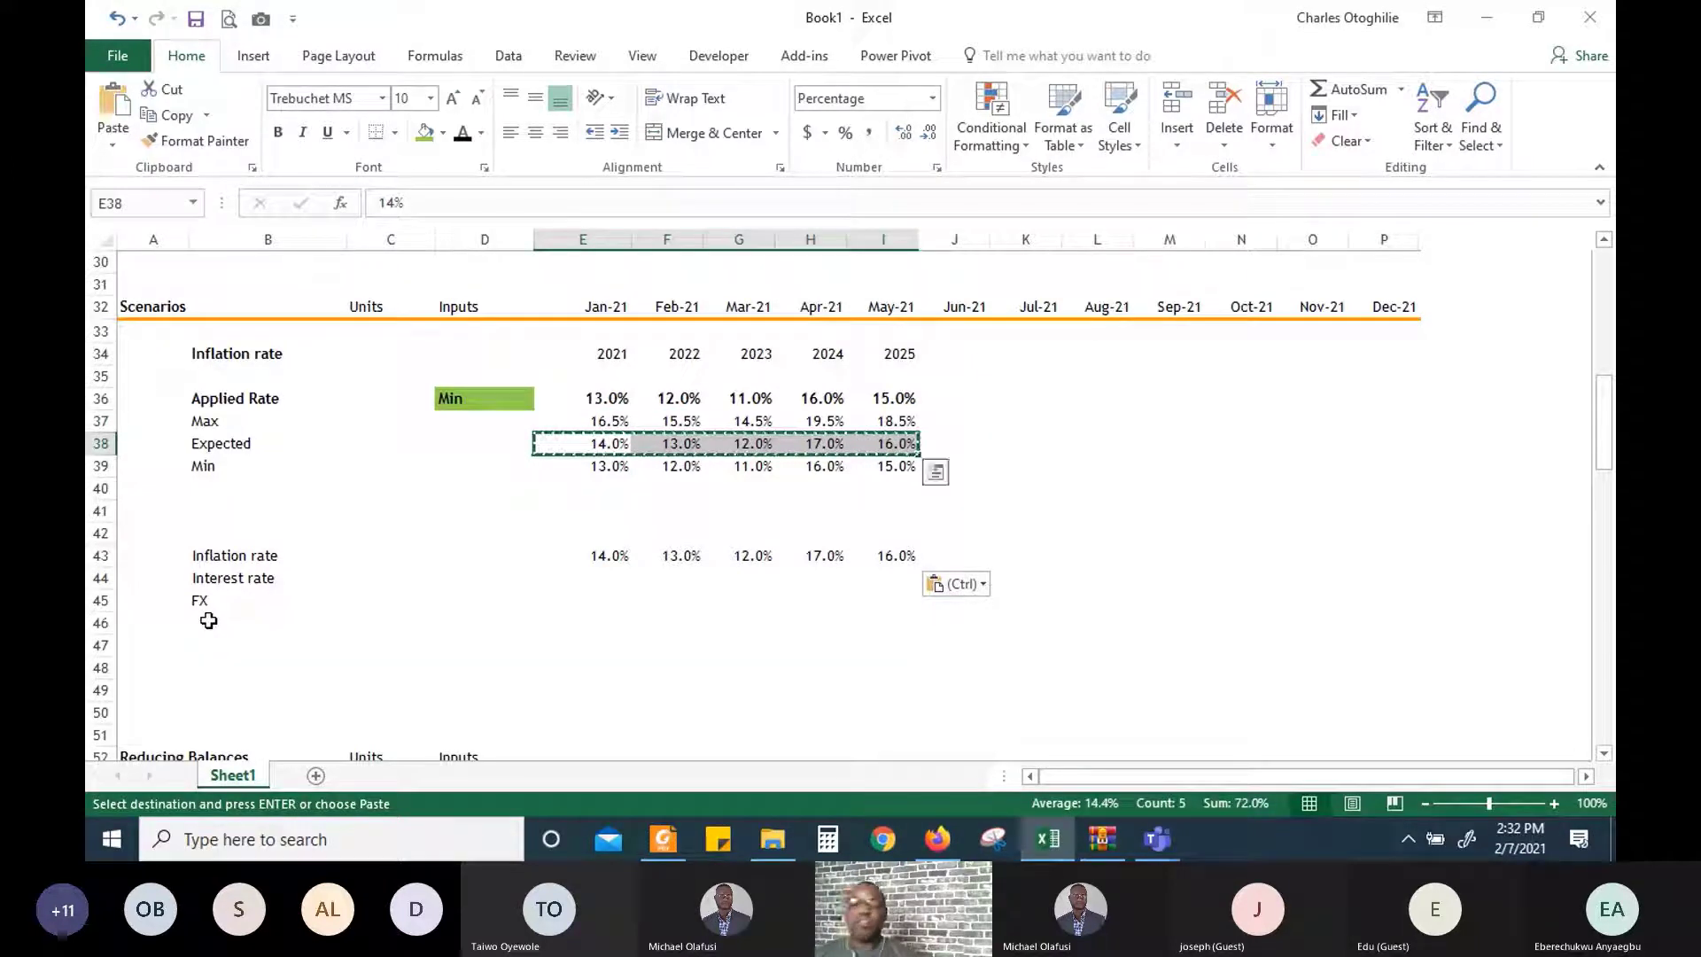
click(443, 132)
click(500, 203)
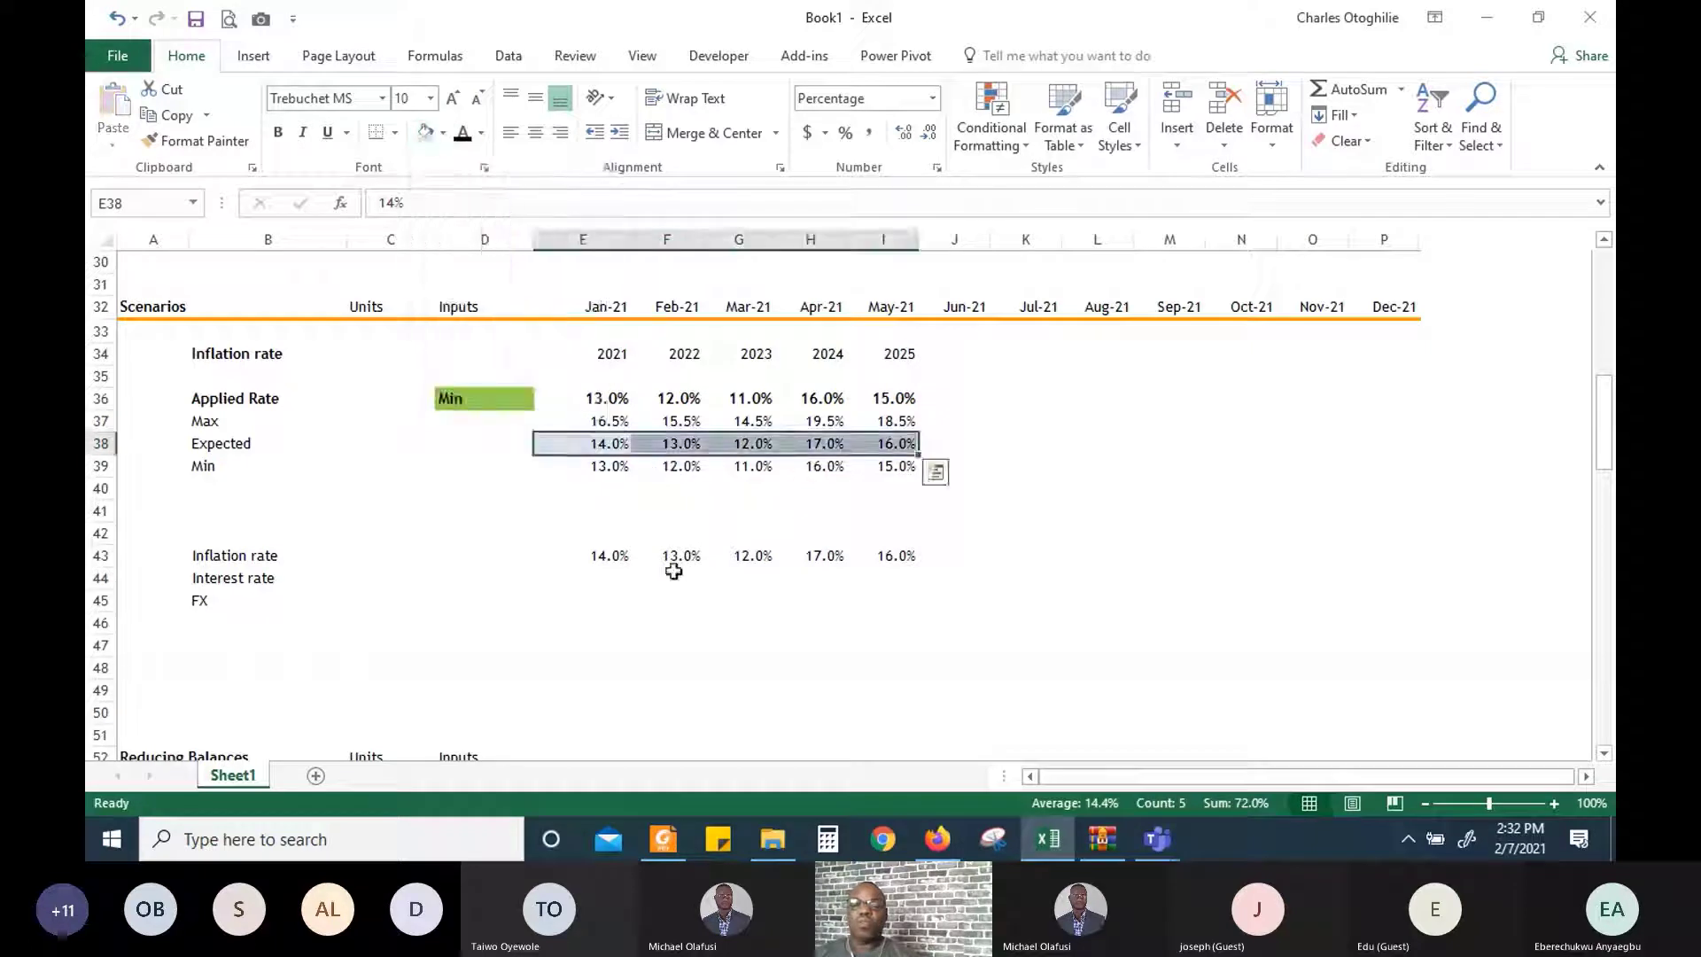
Repeat the light blue-lavender fill on the inflation rates in E43:I43
click(663, 607)
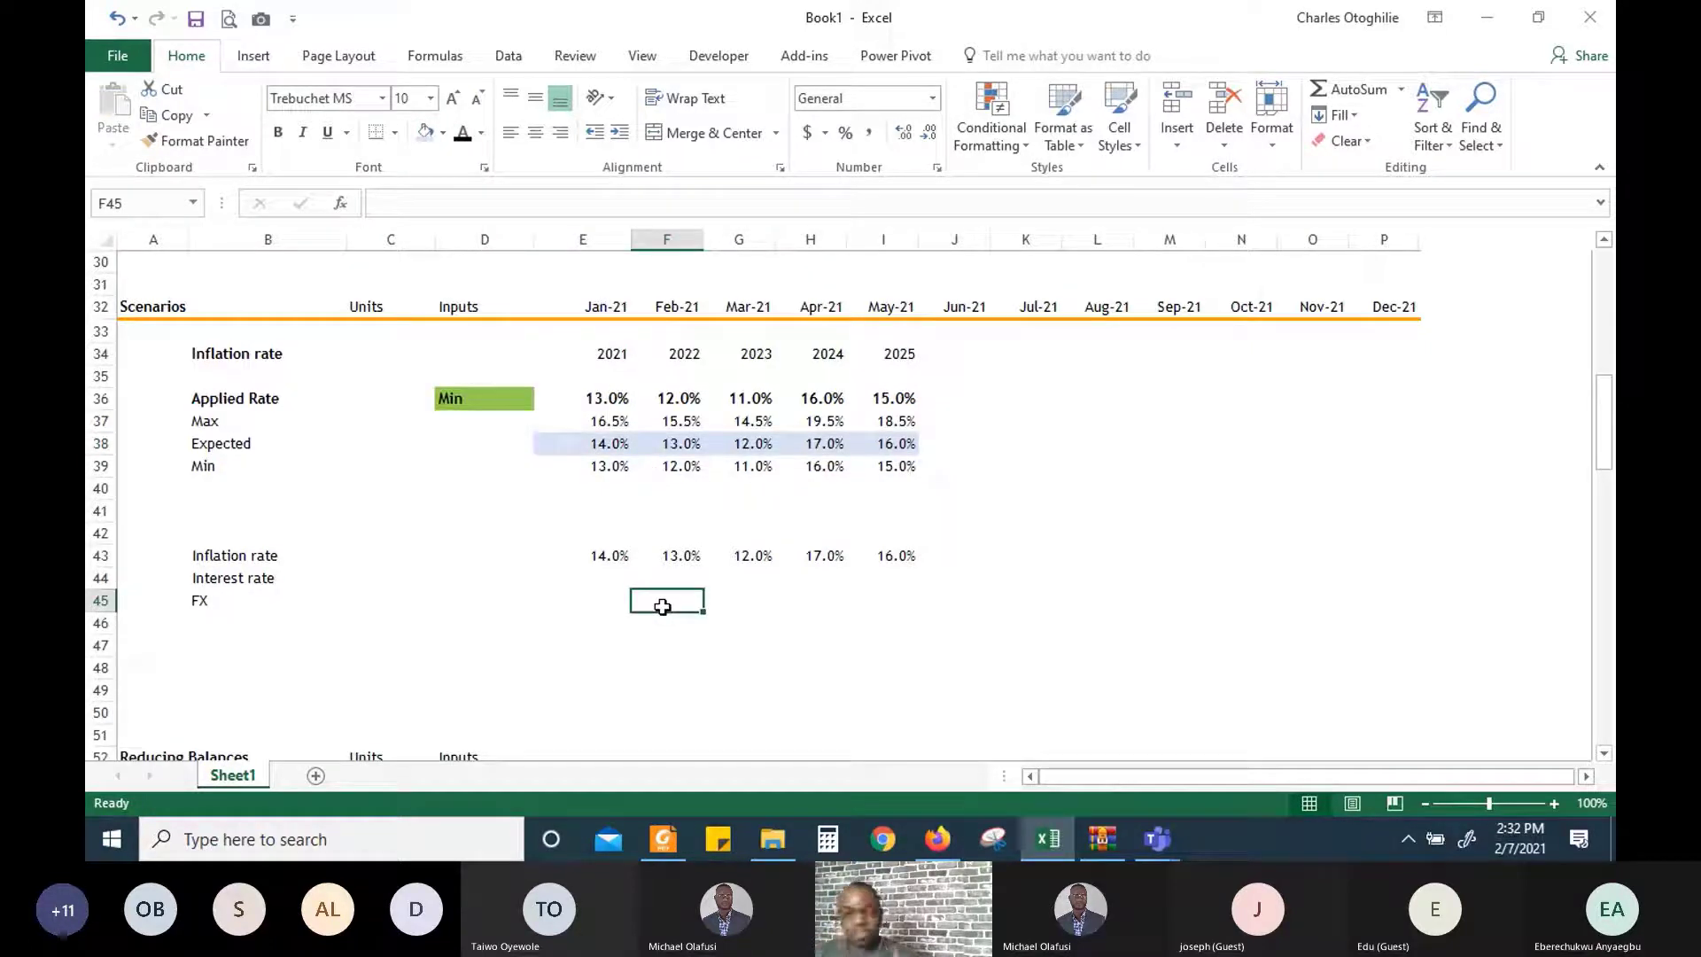
key(Down)
key(Up)
key(Up)
key(Up)
key(Up)
key(Left)
key(Left)
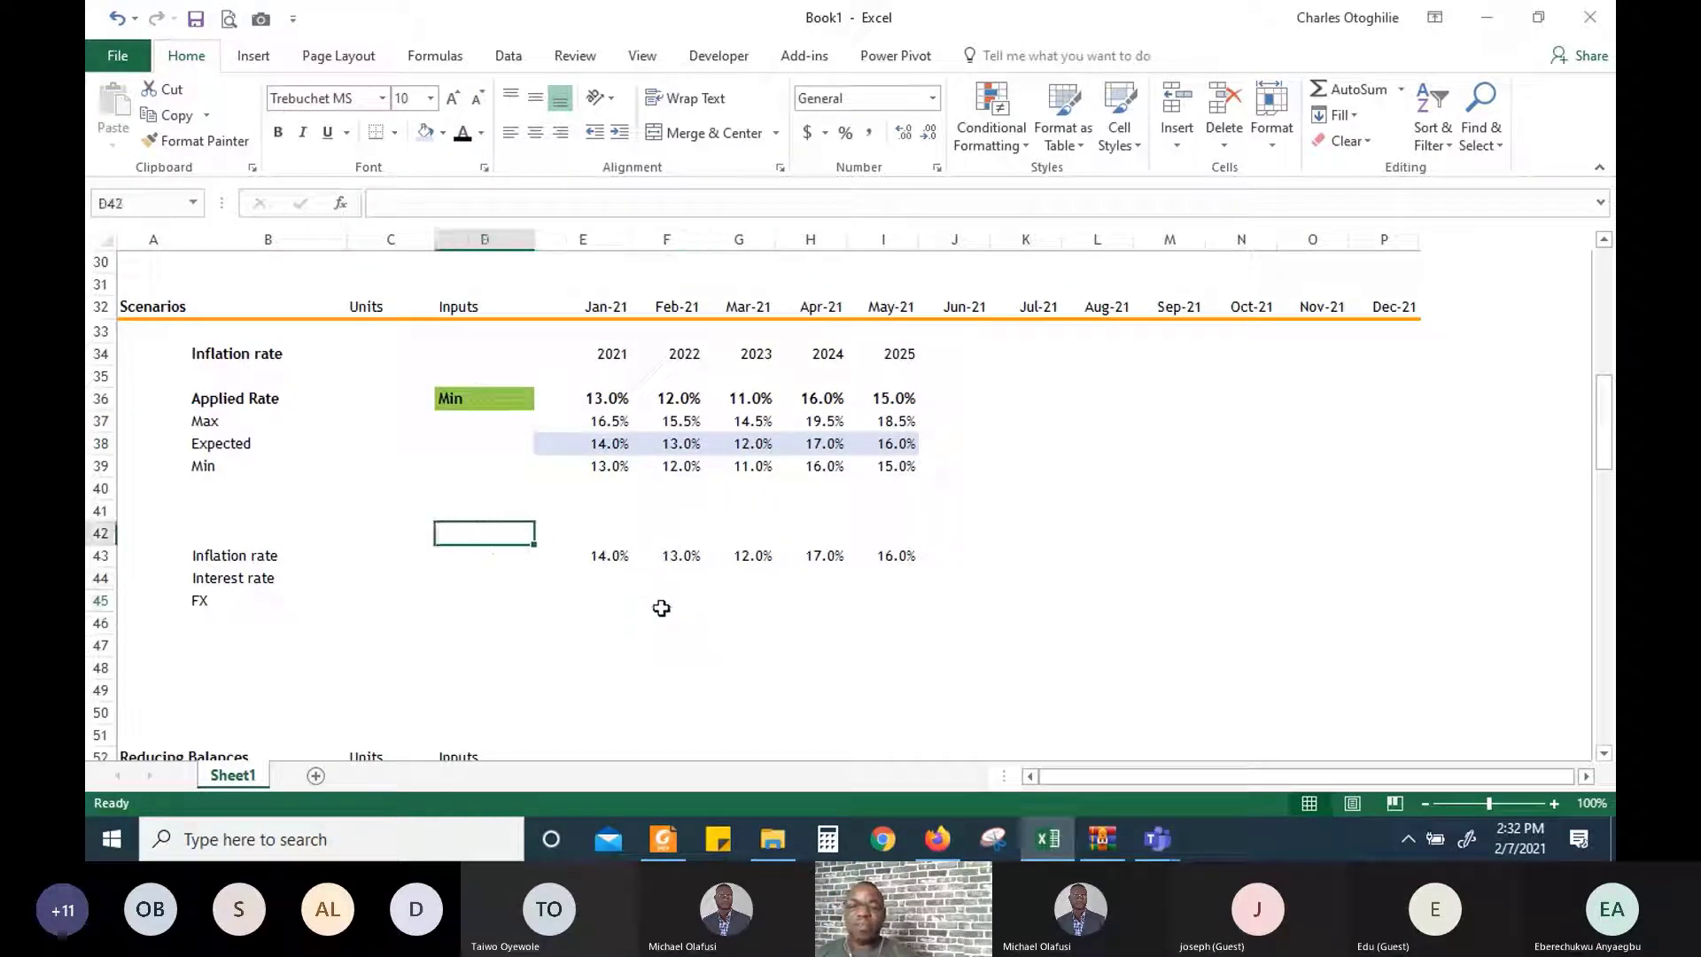
key(Down)
key(Right)
key(shift+Right)
key(shift+Right)
key(shift+Right)
key(shift+Right)
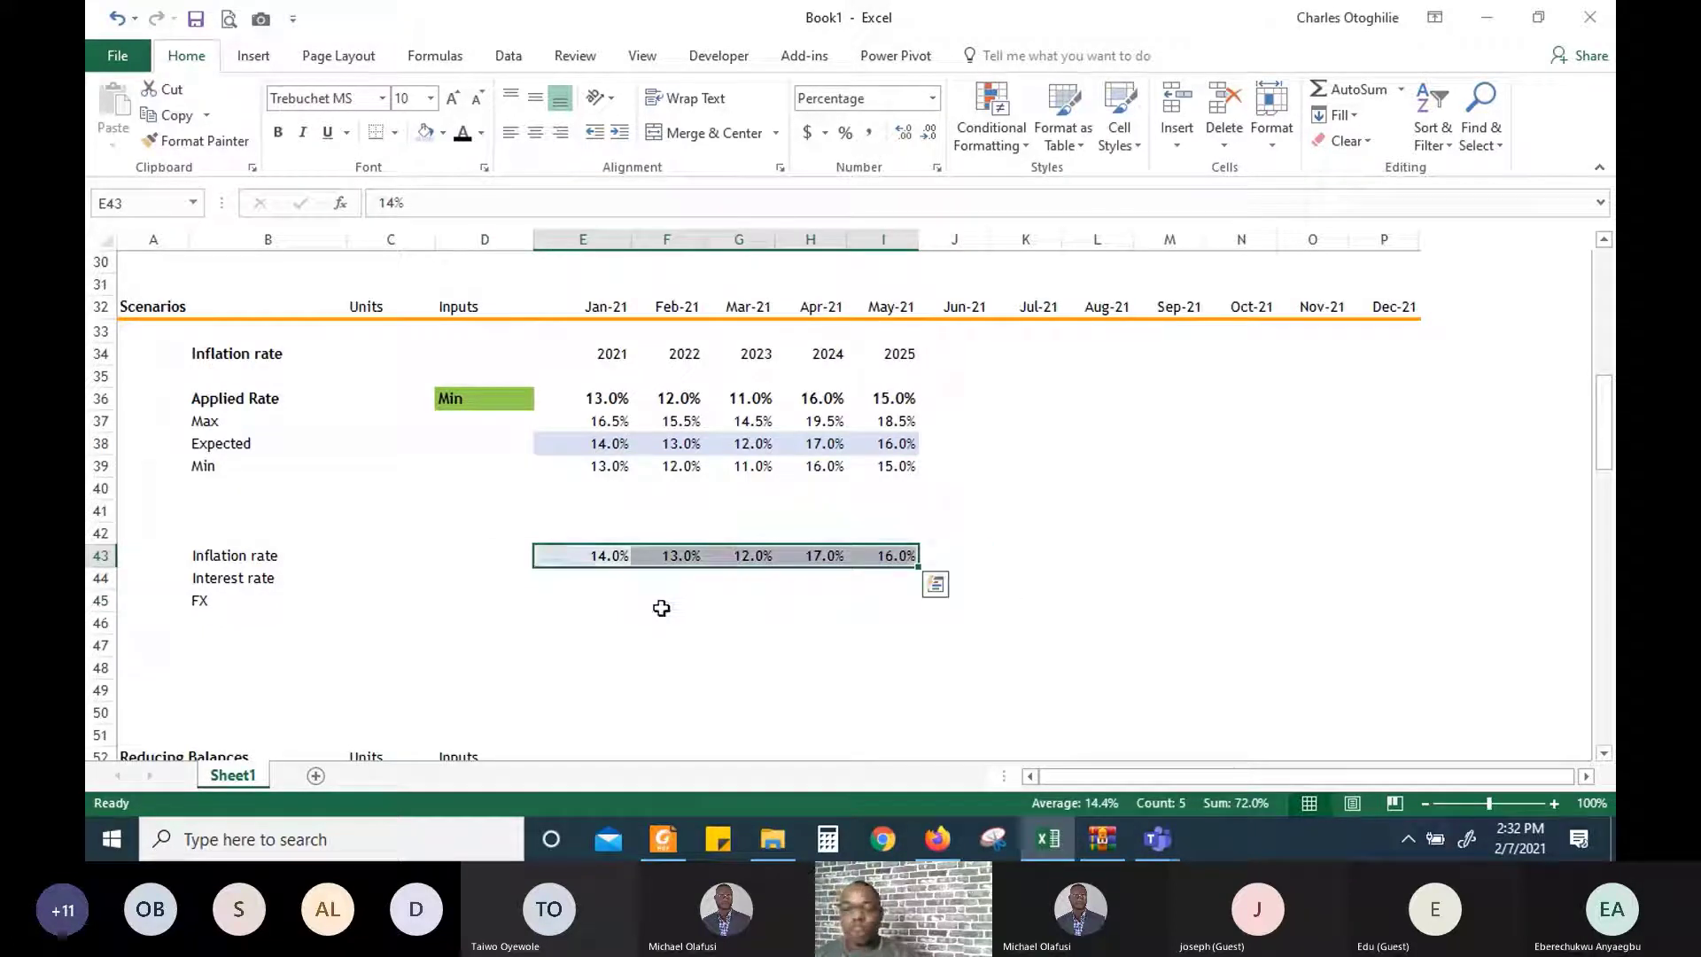
key(Down)
key(Down)
key(Down)
key(Down)
key(Up)
key(Up)
key(Up)
key(Up)
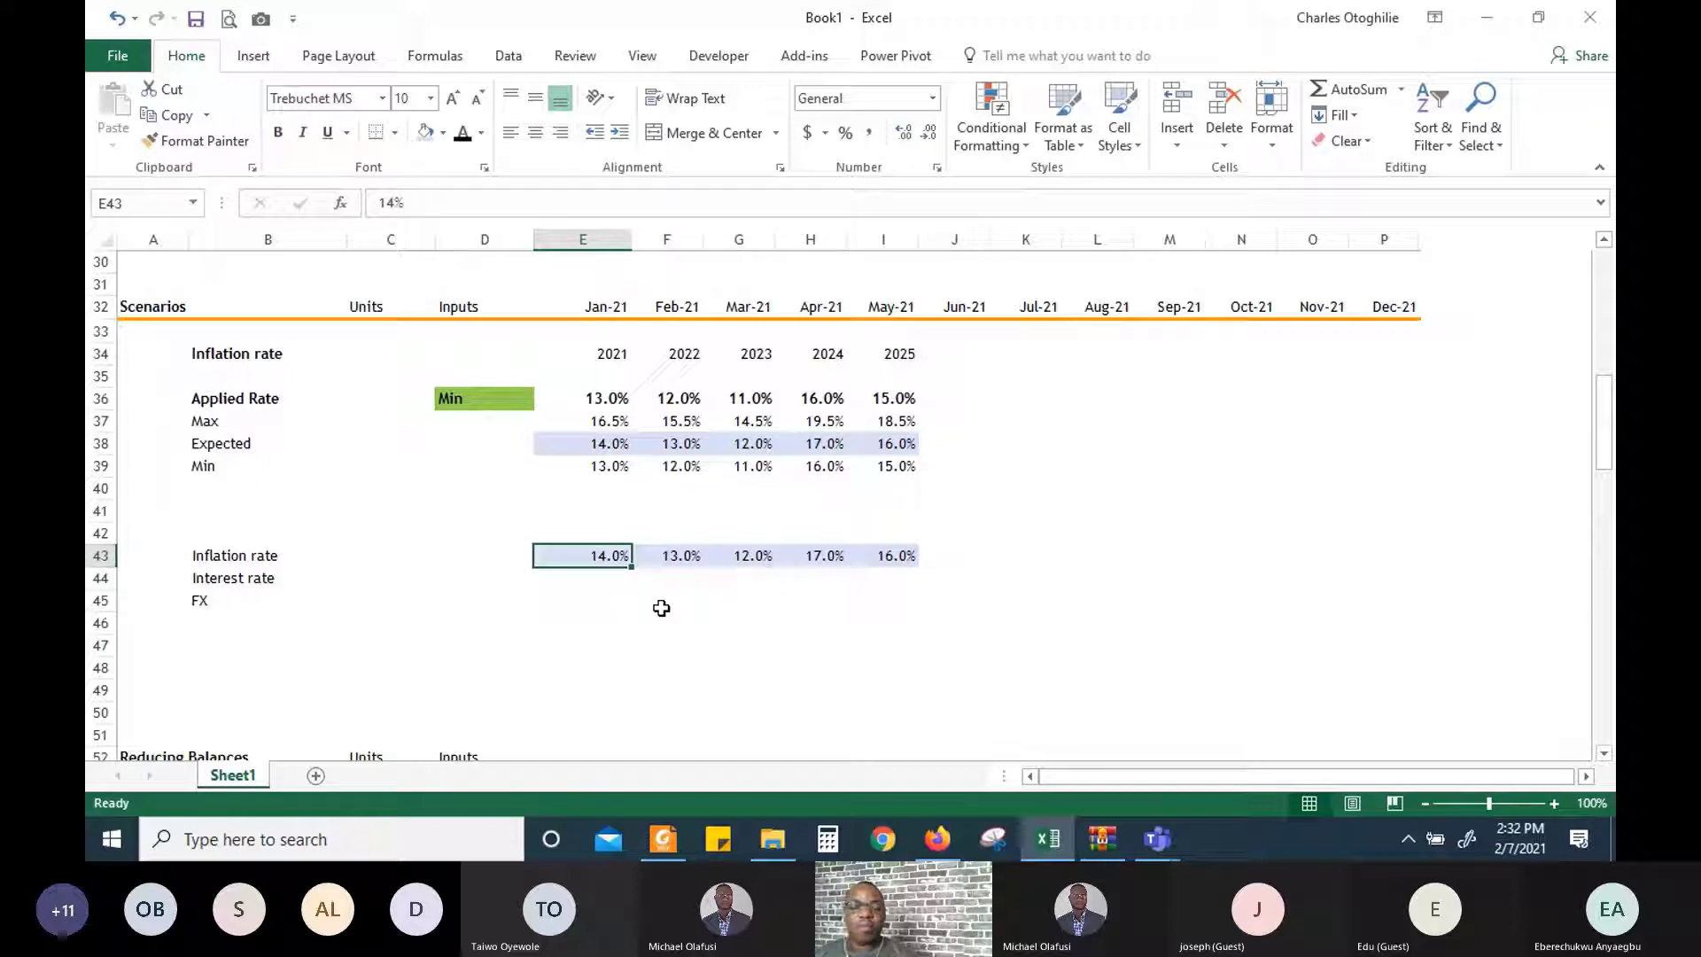
Undo the fill applied to the inflation rates in E43:I43
key(Left)
key(Left)
key(Left)
key(Left)
key(Right)
key(Right)
key(Right)
key(Right)
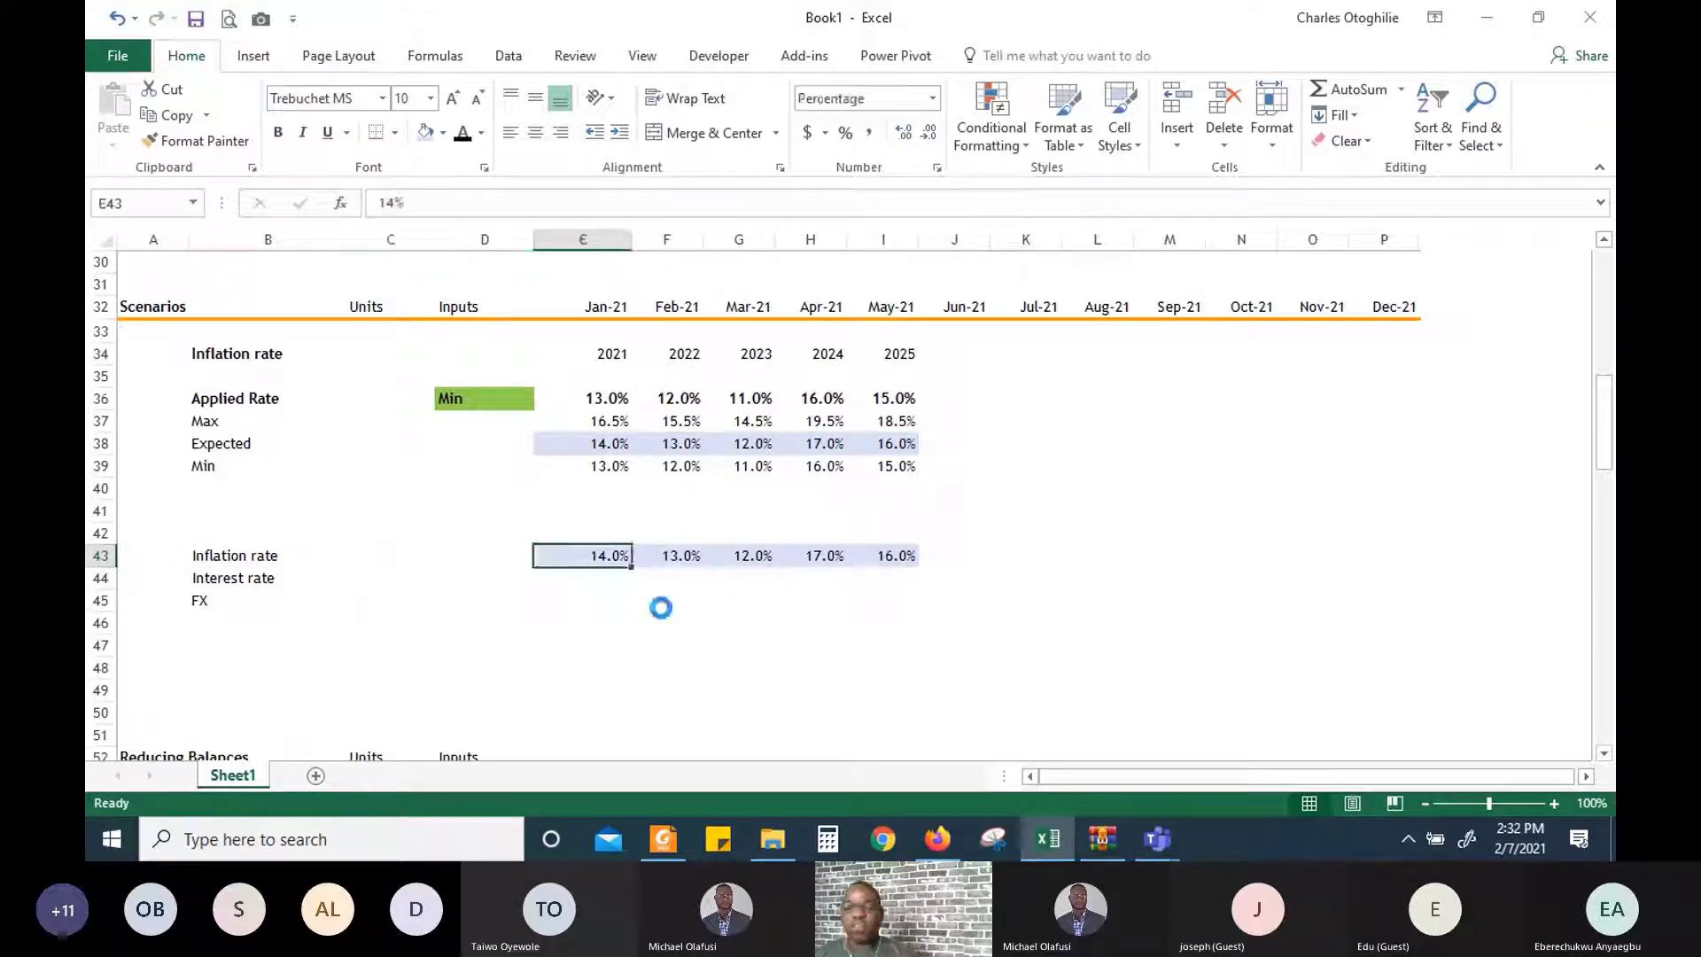
key(ctrl+shift+Right)
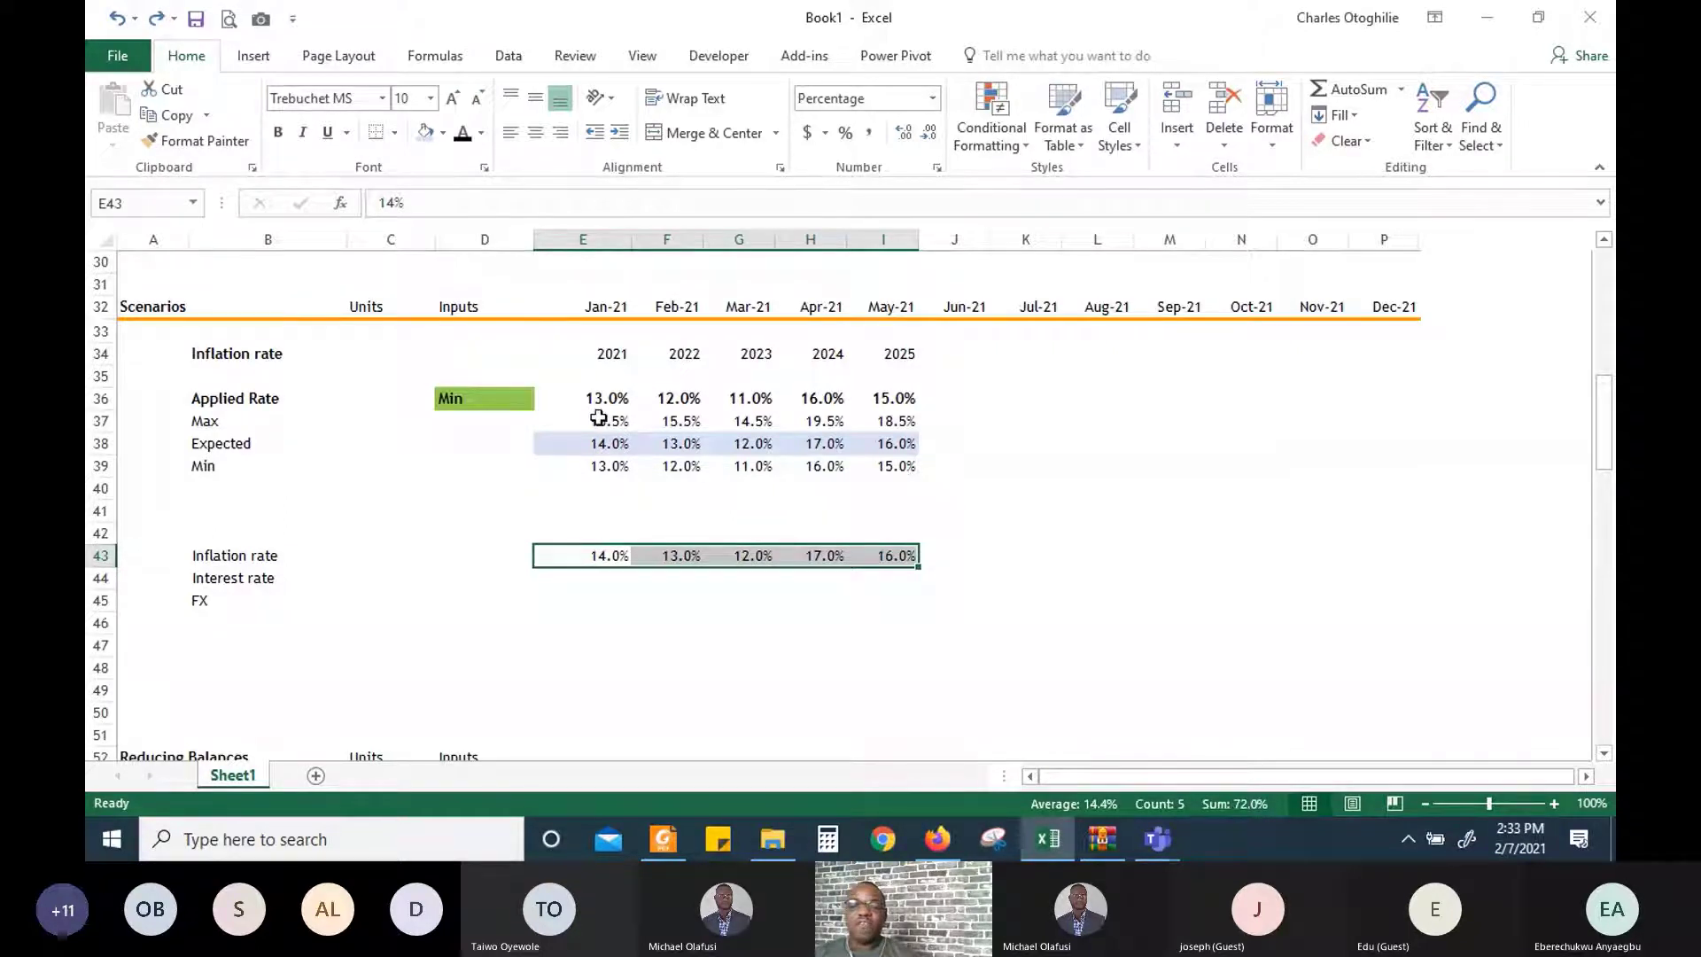
Reapply the light blue-lavender fill to the Expected rates in E38:I38 and repeat it on E43:I43
click(611, 446)
drag(678, 452, 886, 446)
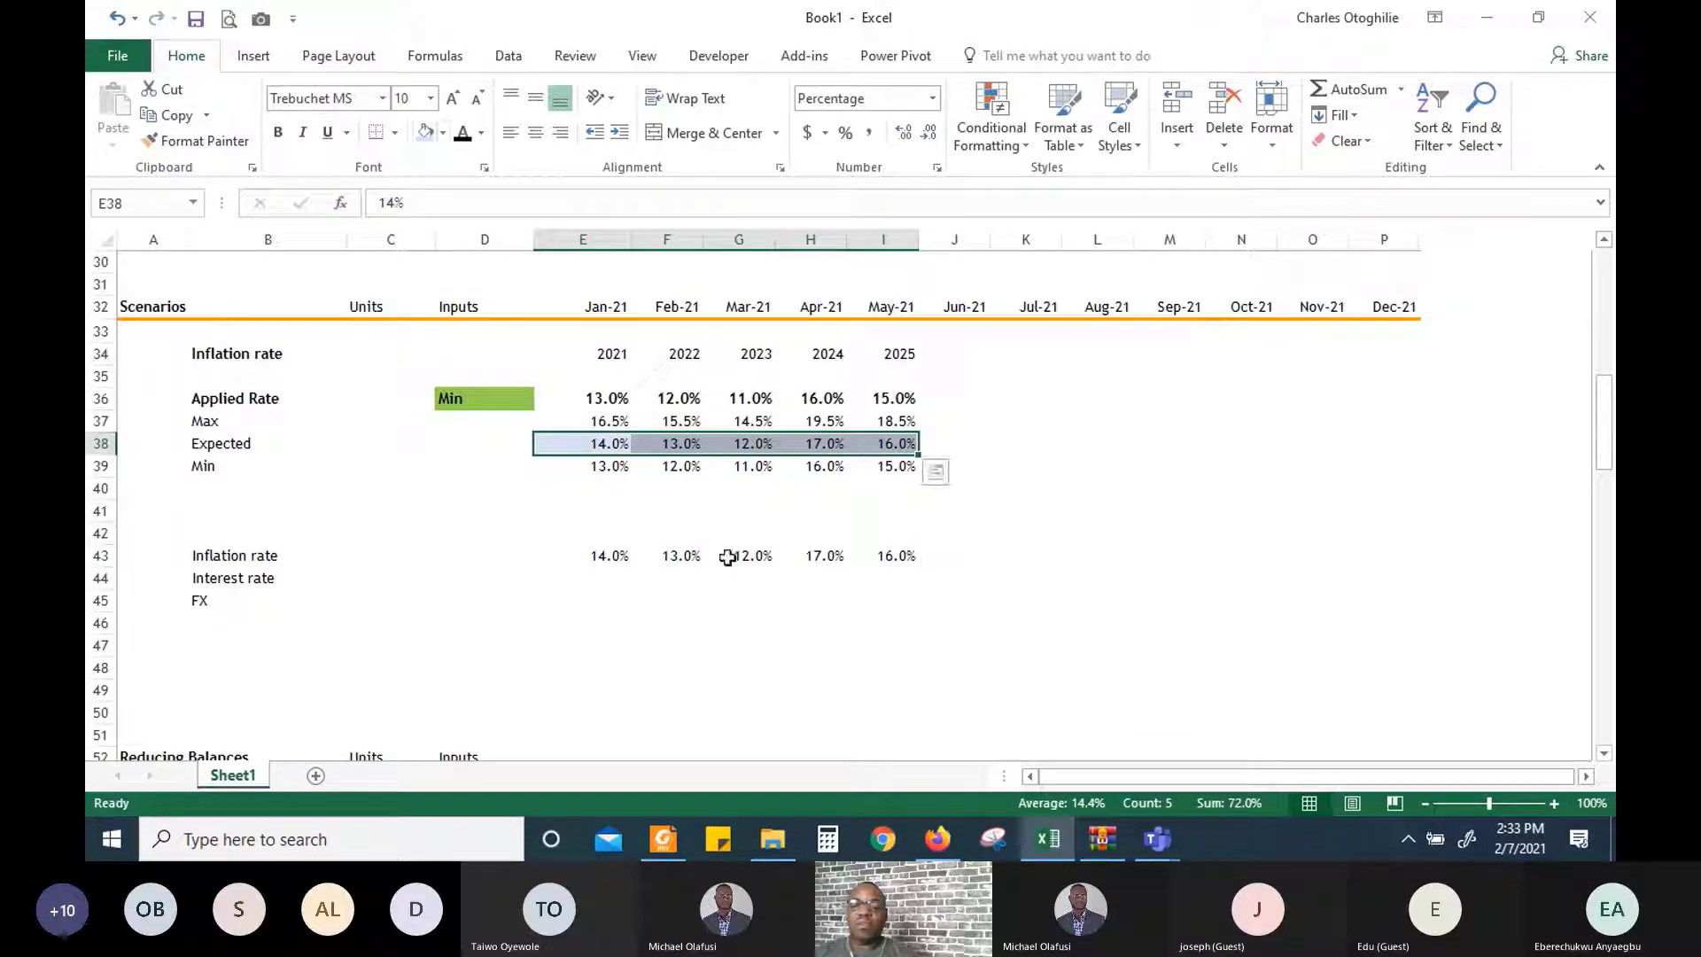
drag(611, 555, 863, 562)
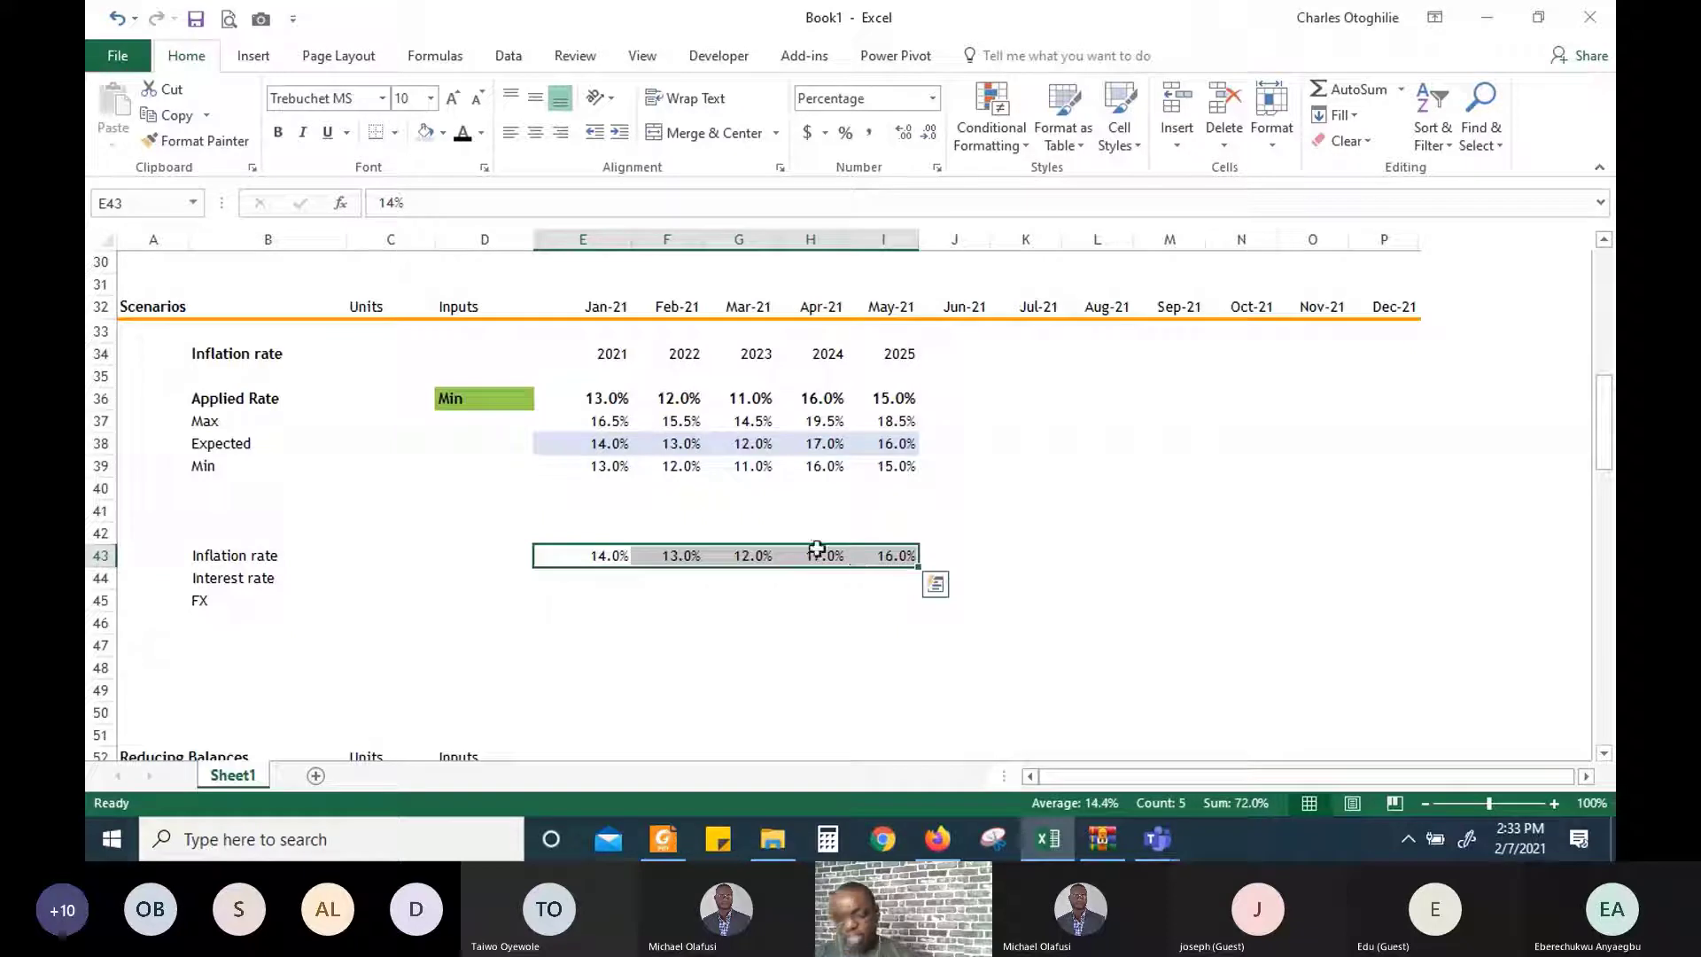
key(F4)
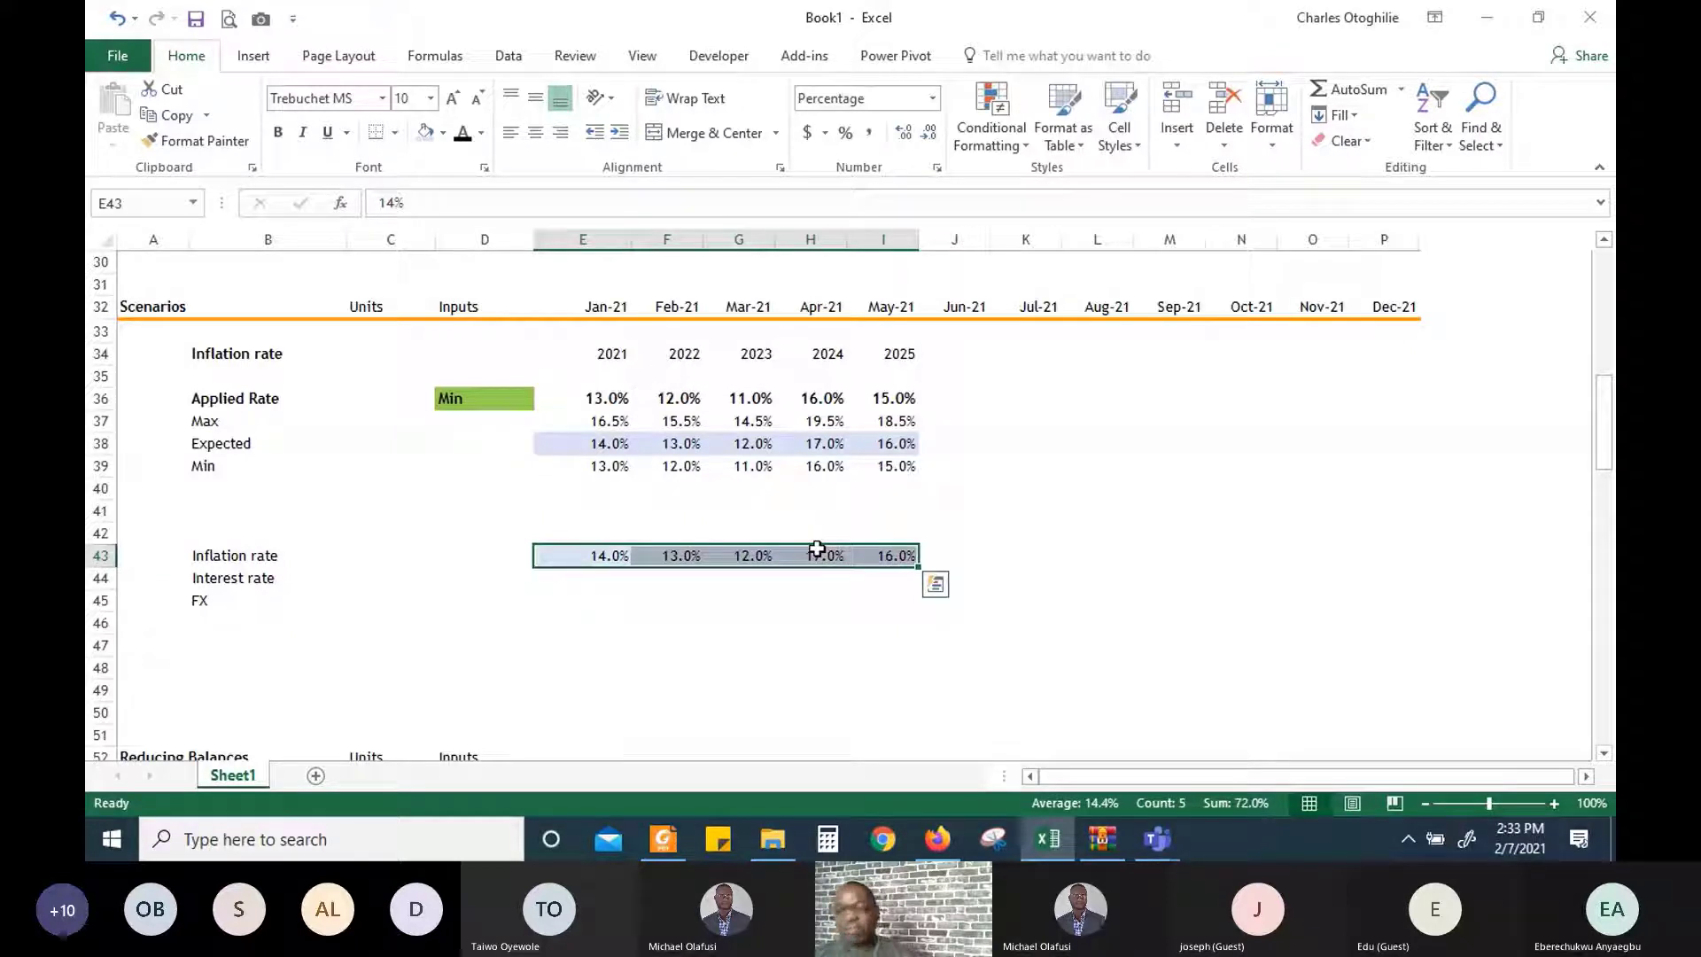
key(Down)
key(Down)
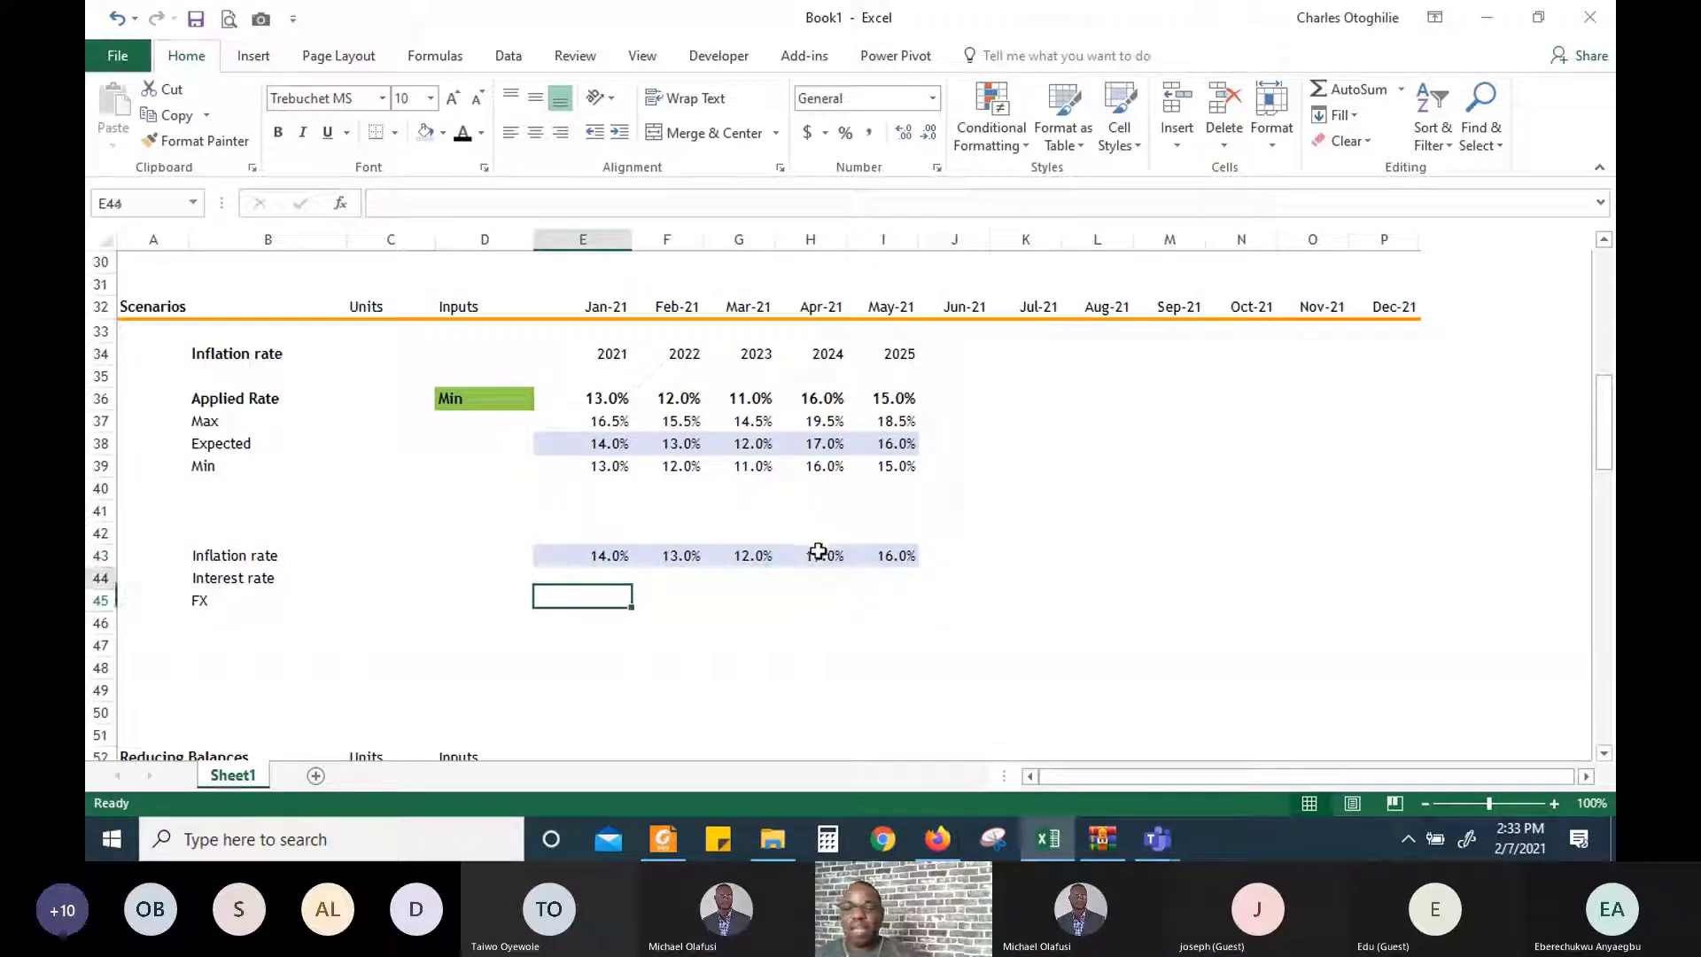
key(Up)
key(Up)
key(Down)
key(Up)
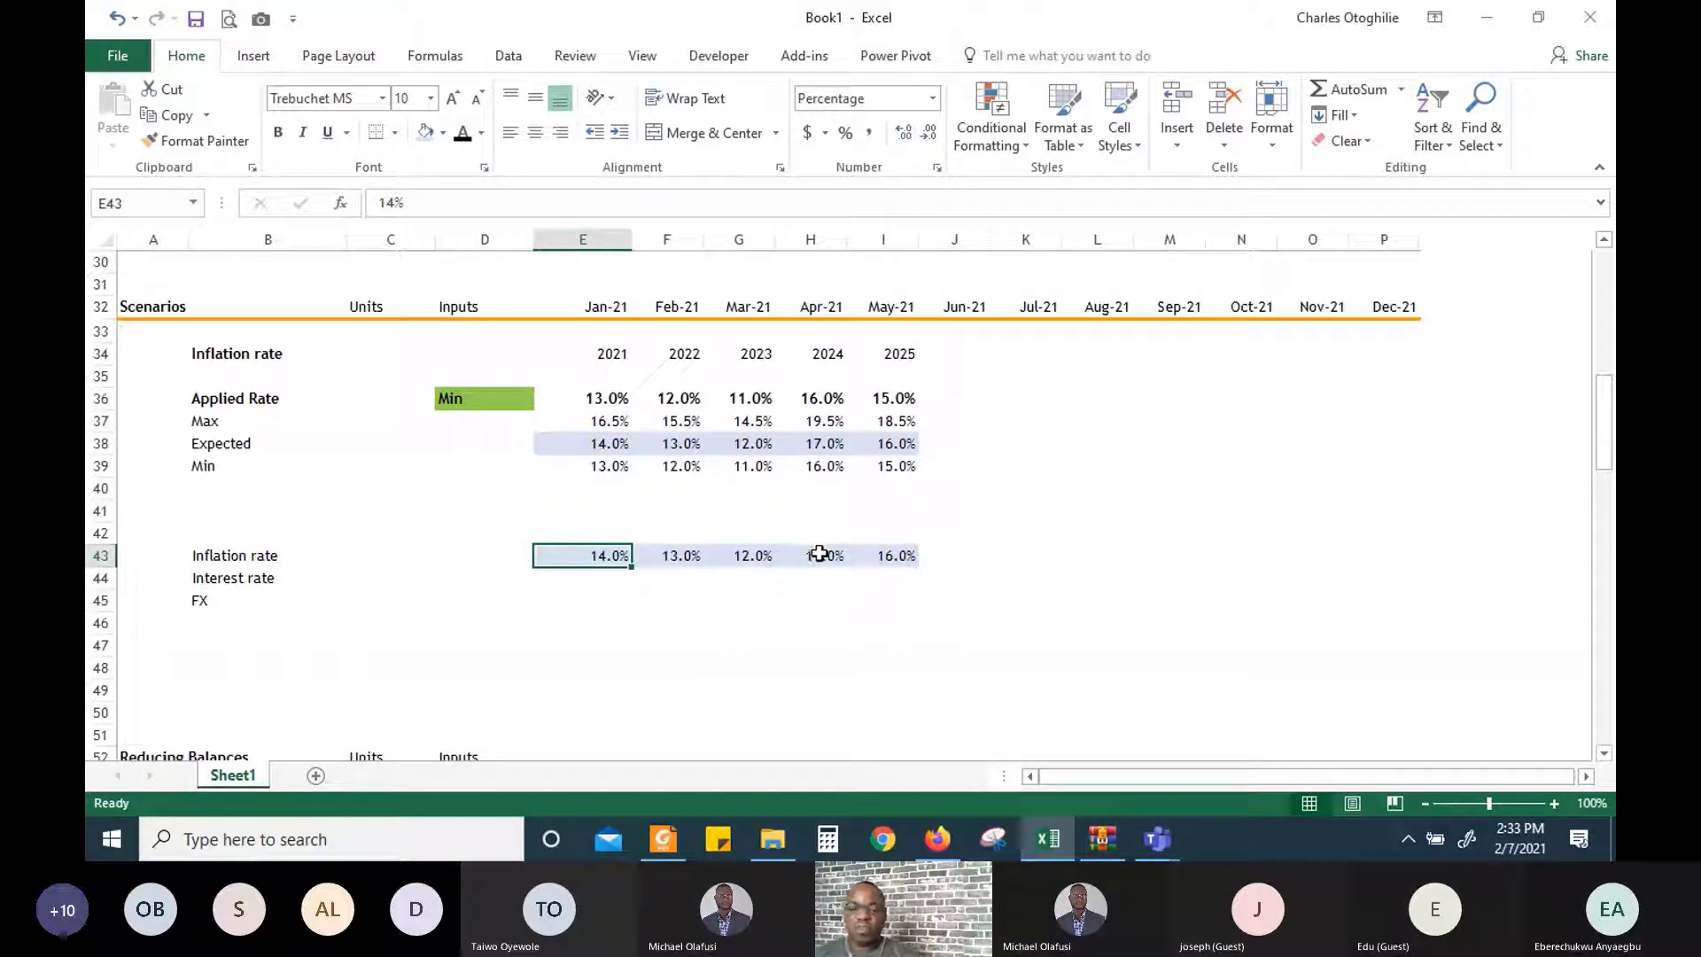
Enter interest rates of 9% for 2021 in E44 and 11% for 2022 in F44
key(Down)
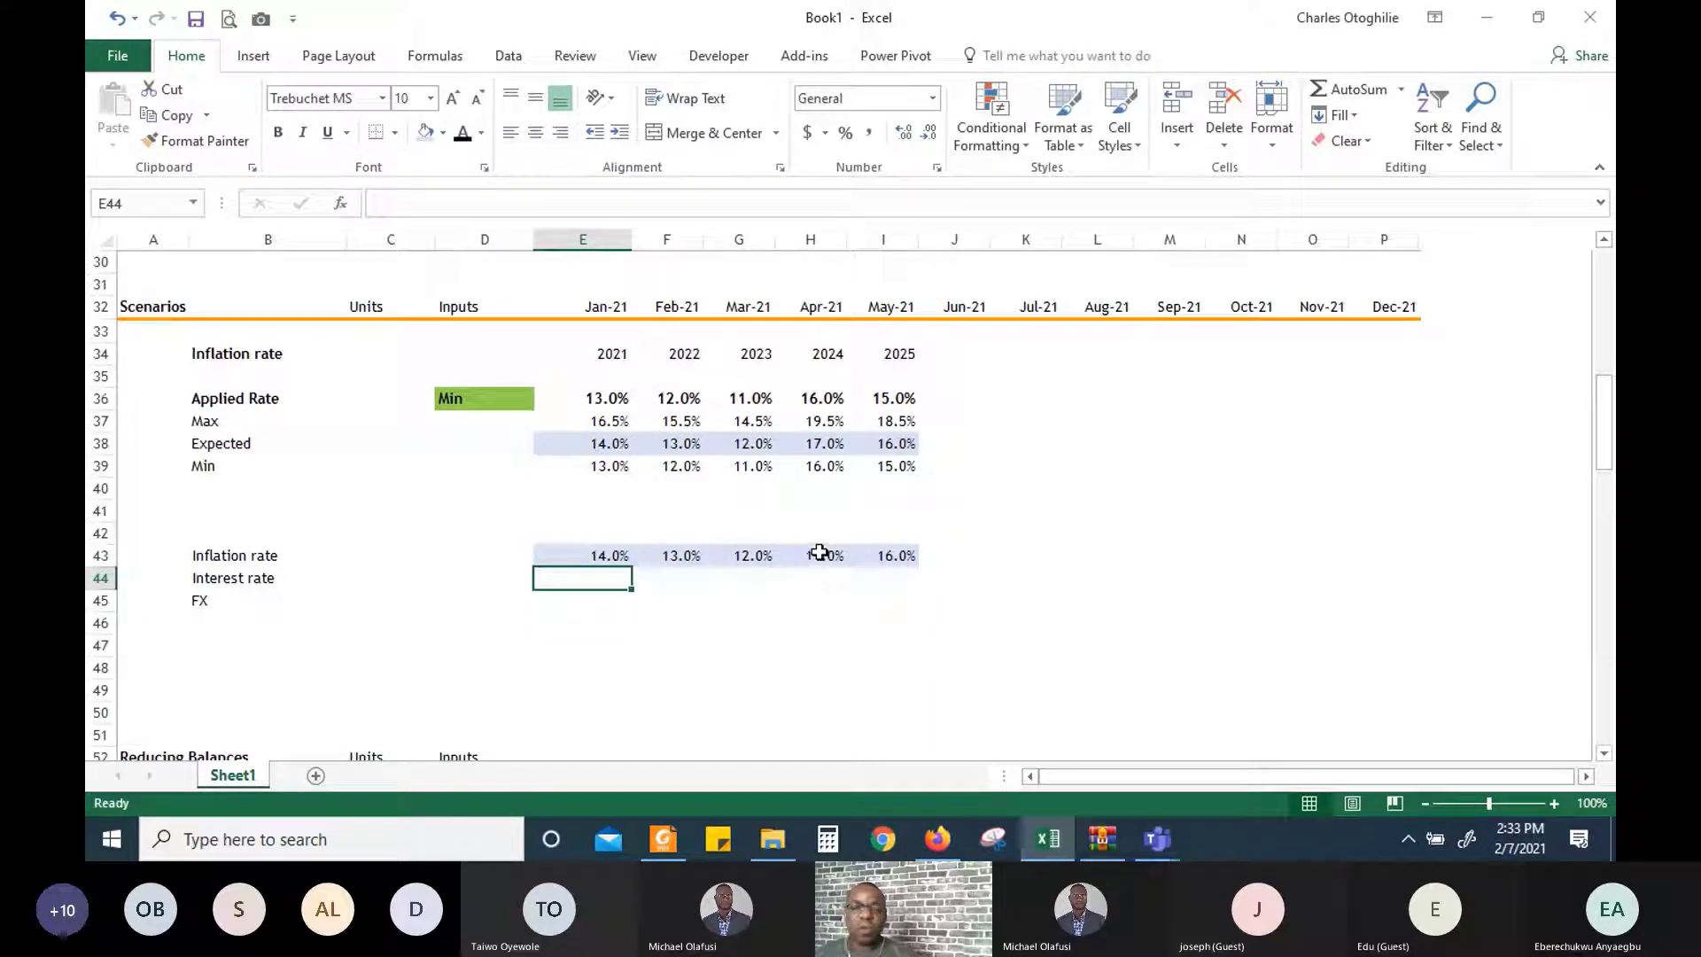
text(9%)
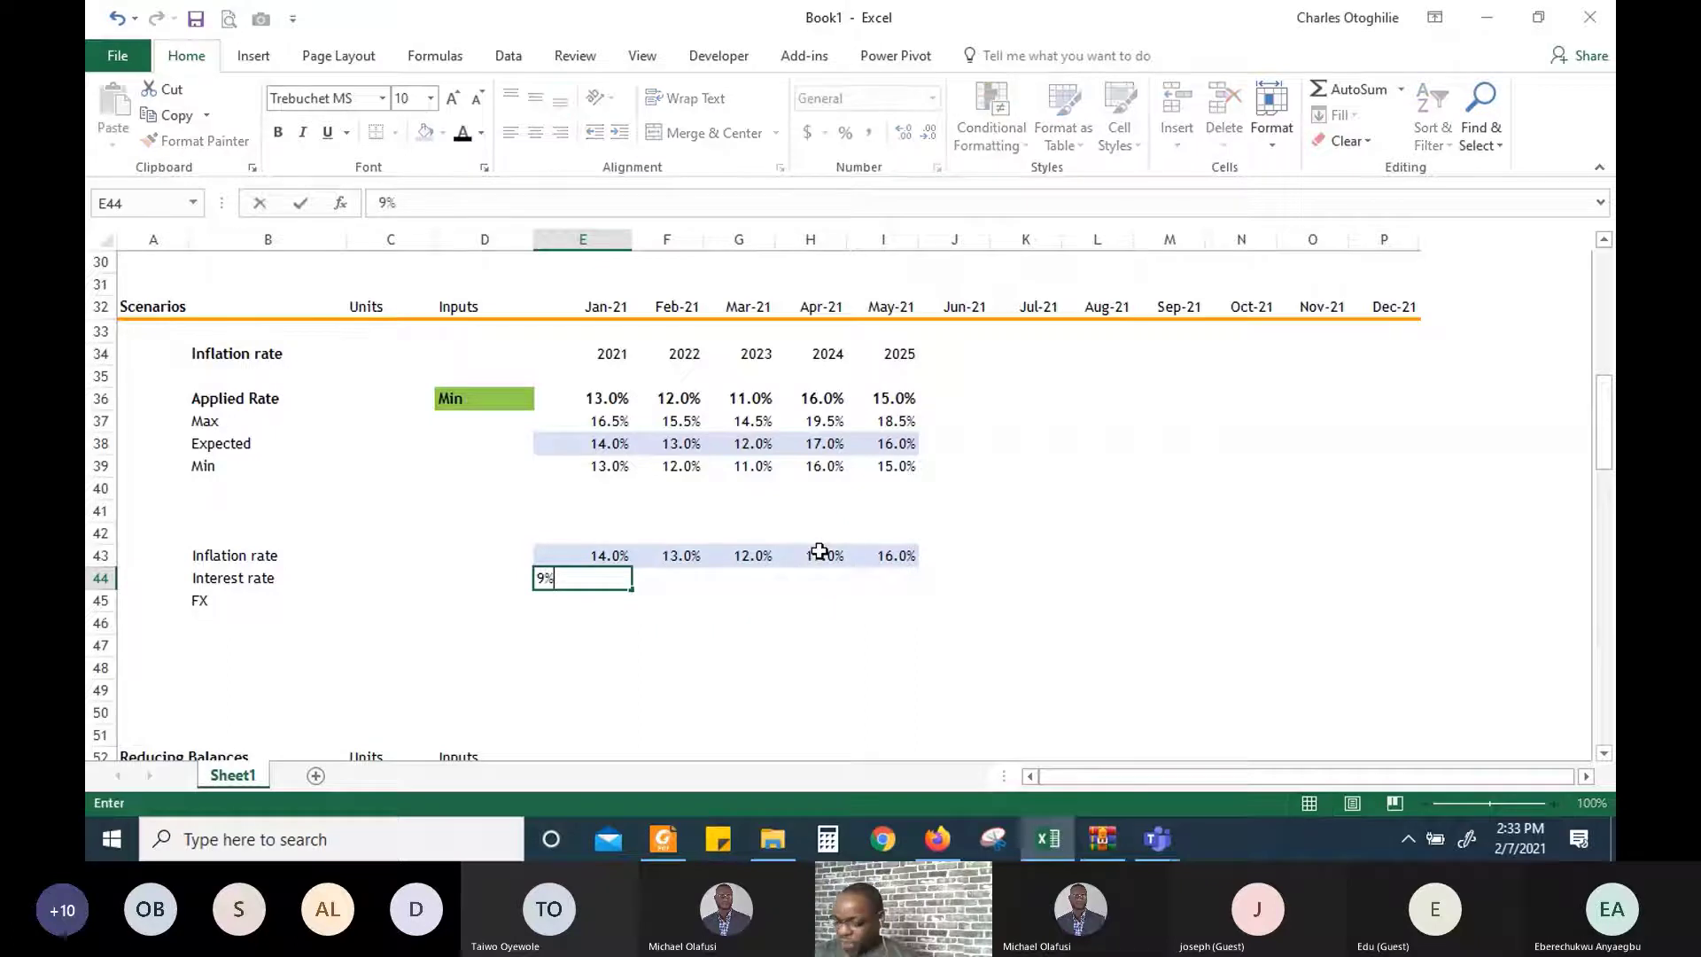
key(Tab)
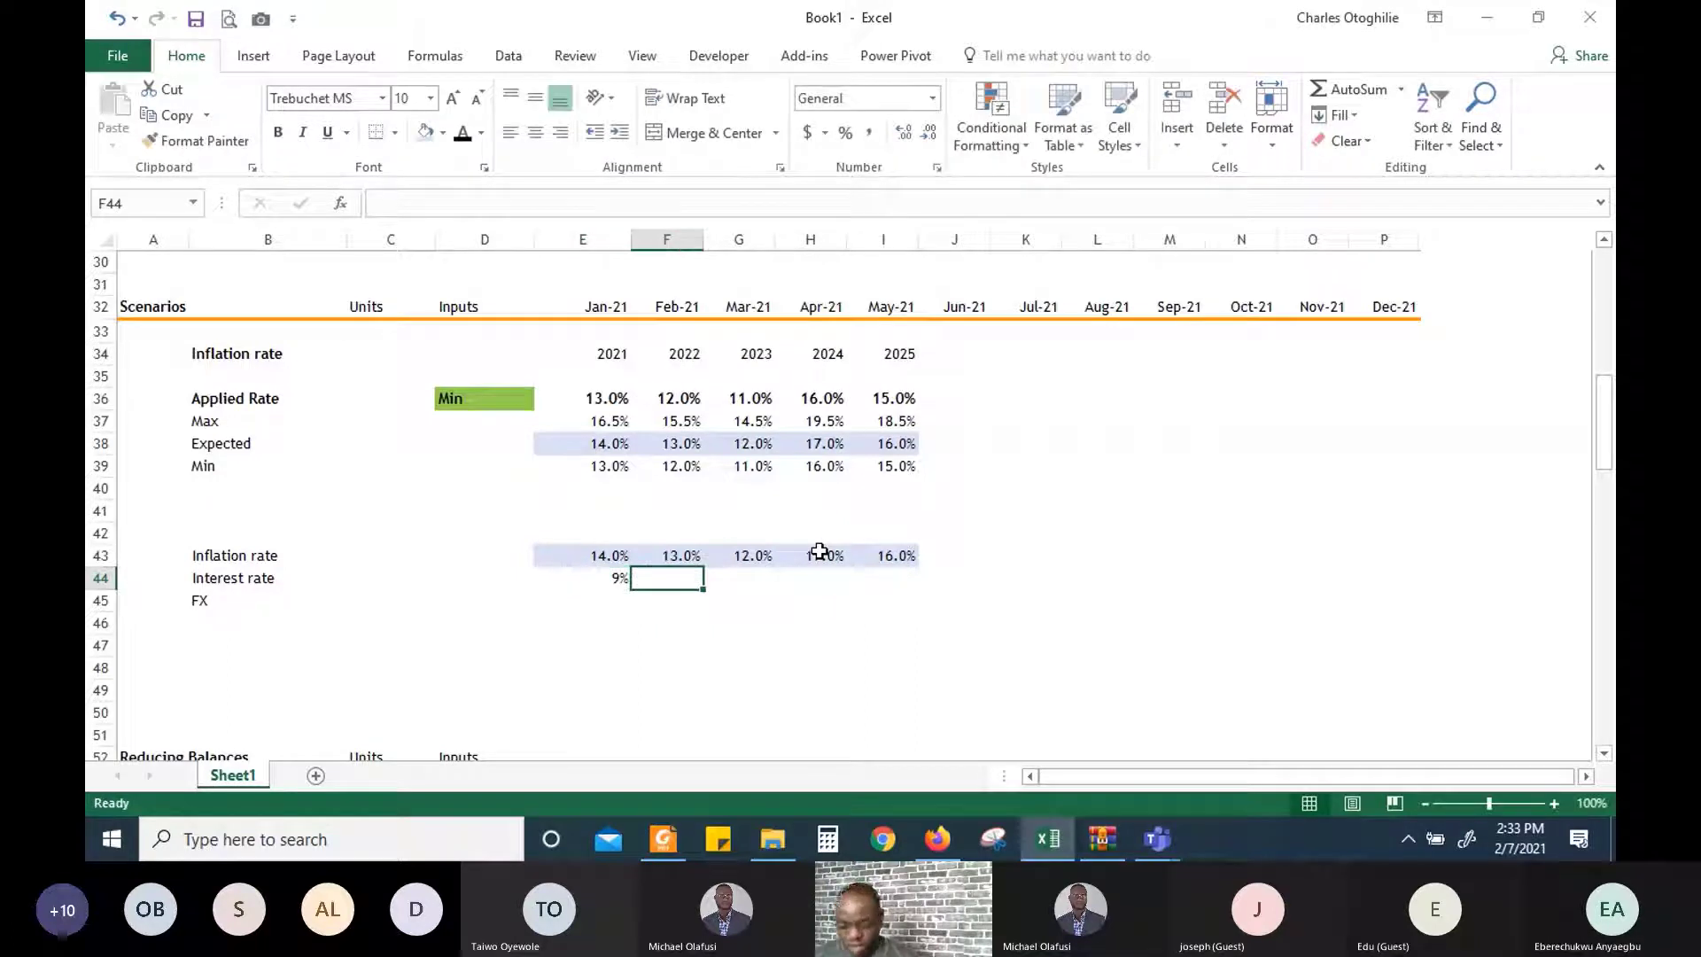
text(115)
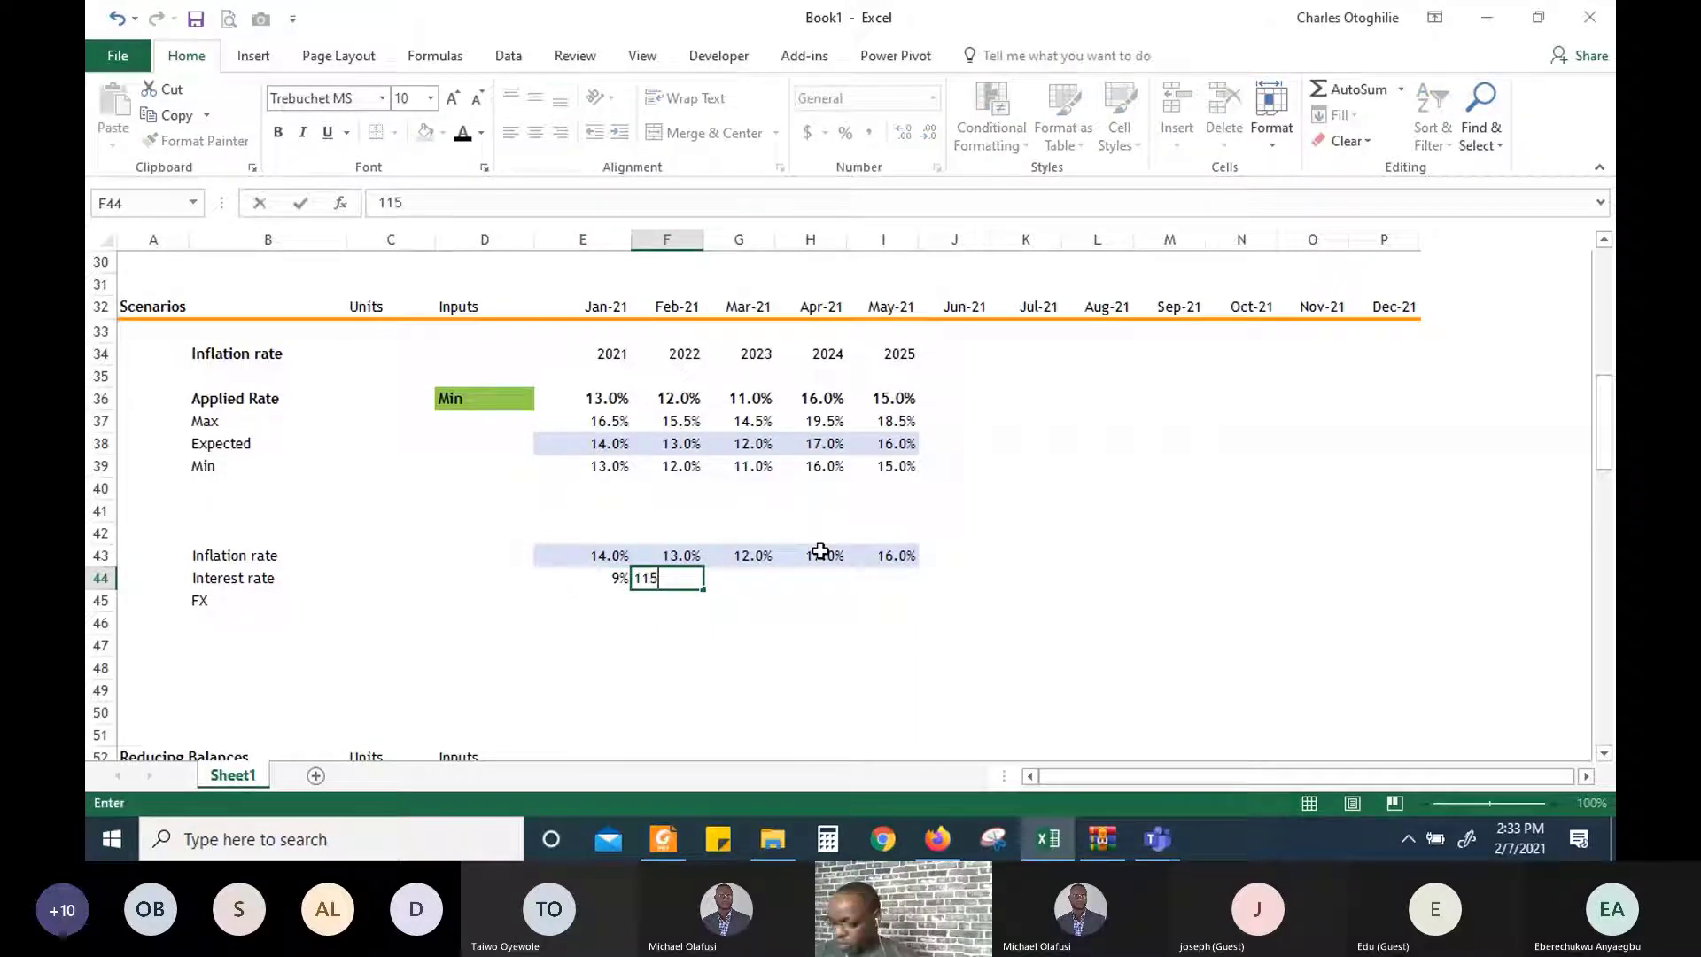
key(Tab)
key(Left)
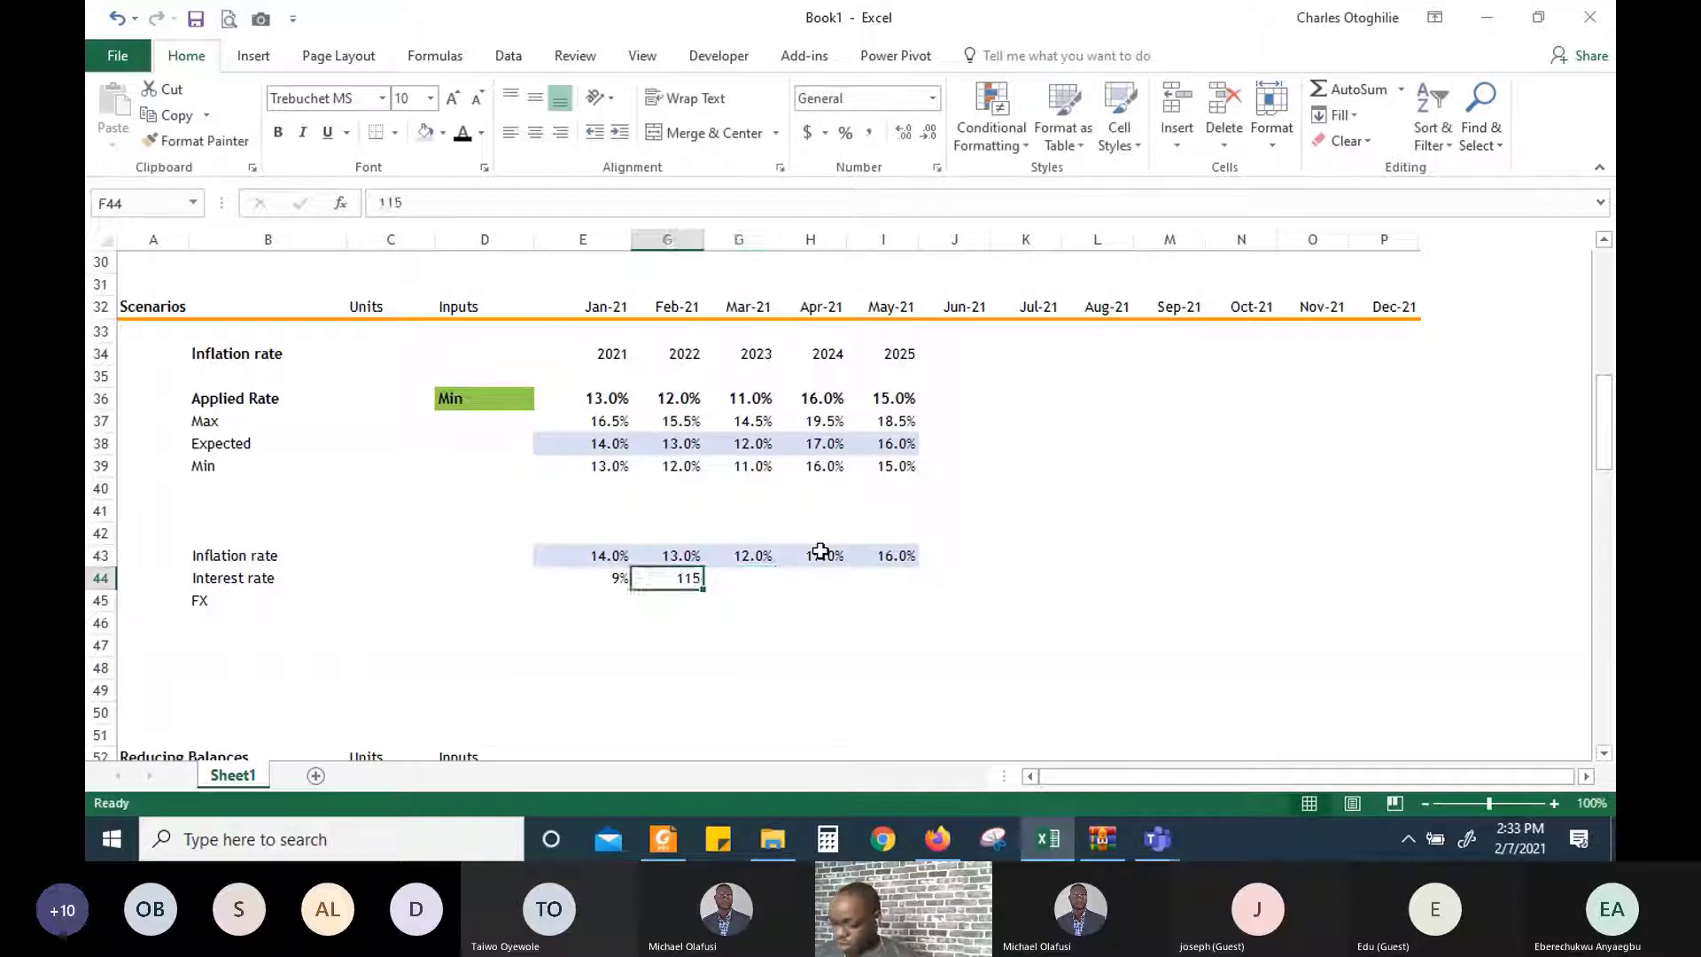
text(11%)
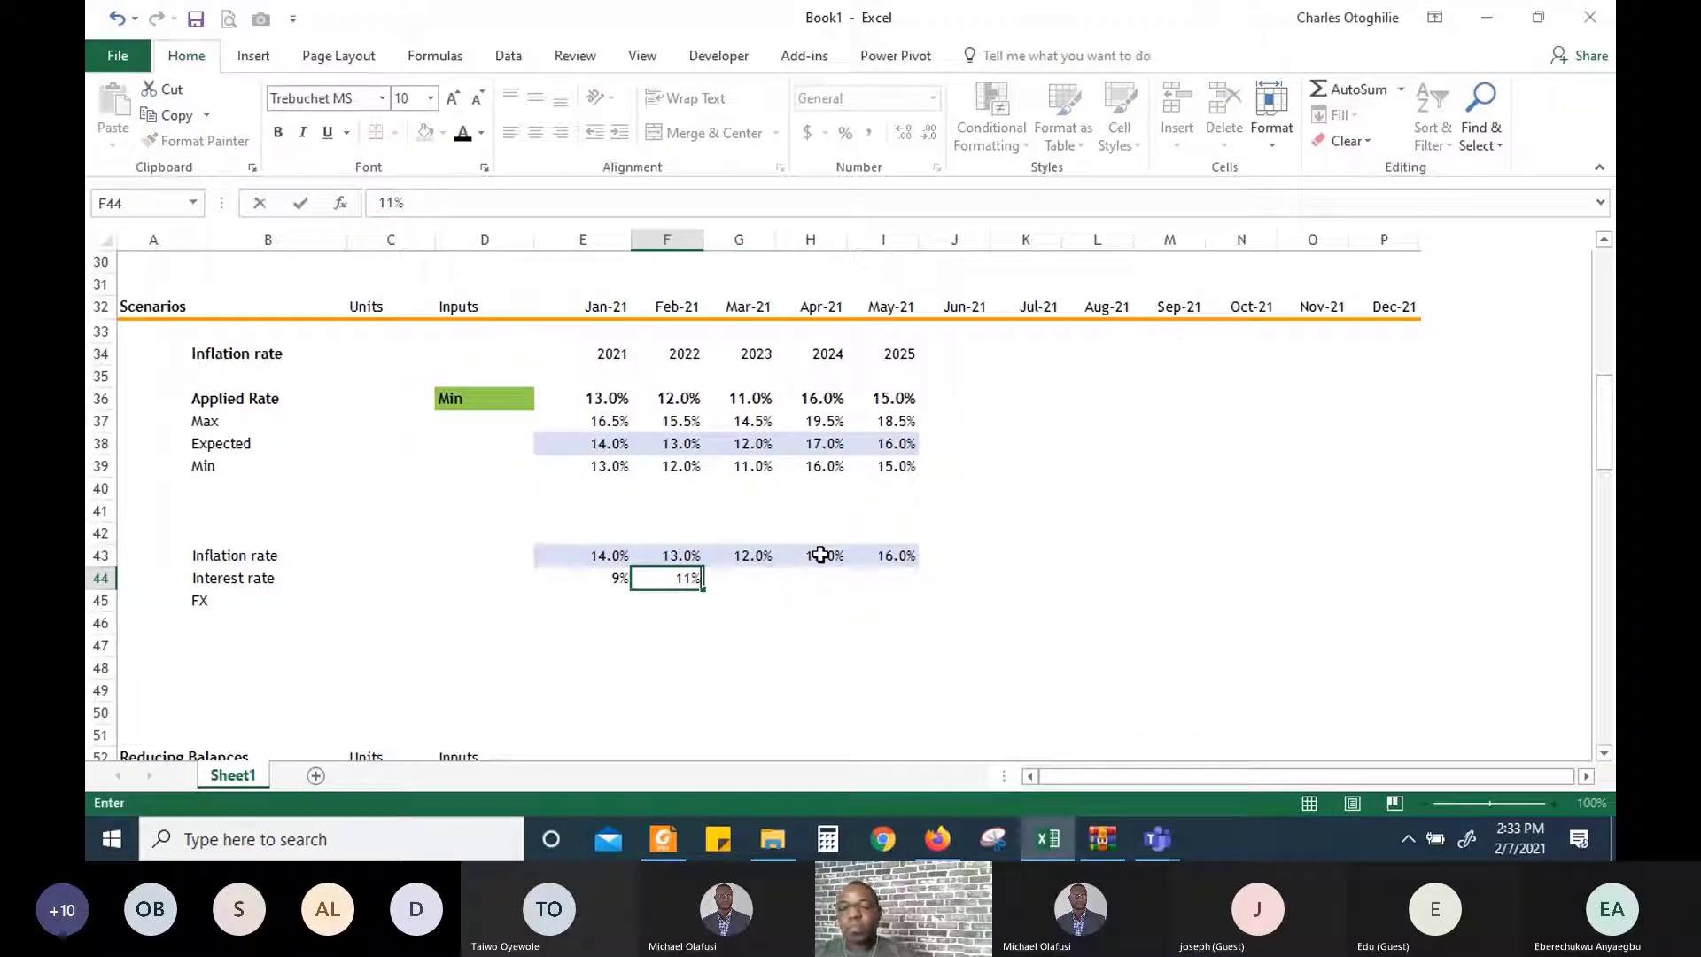
key(Tab)
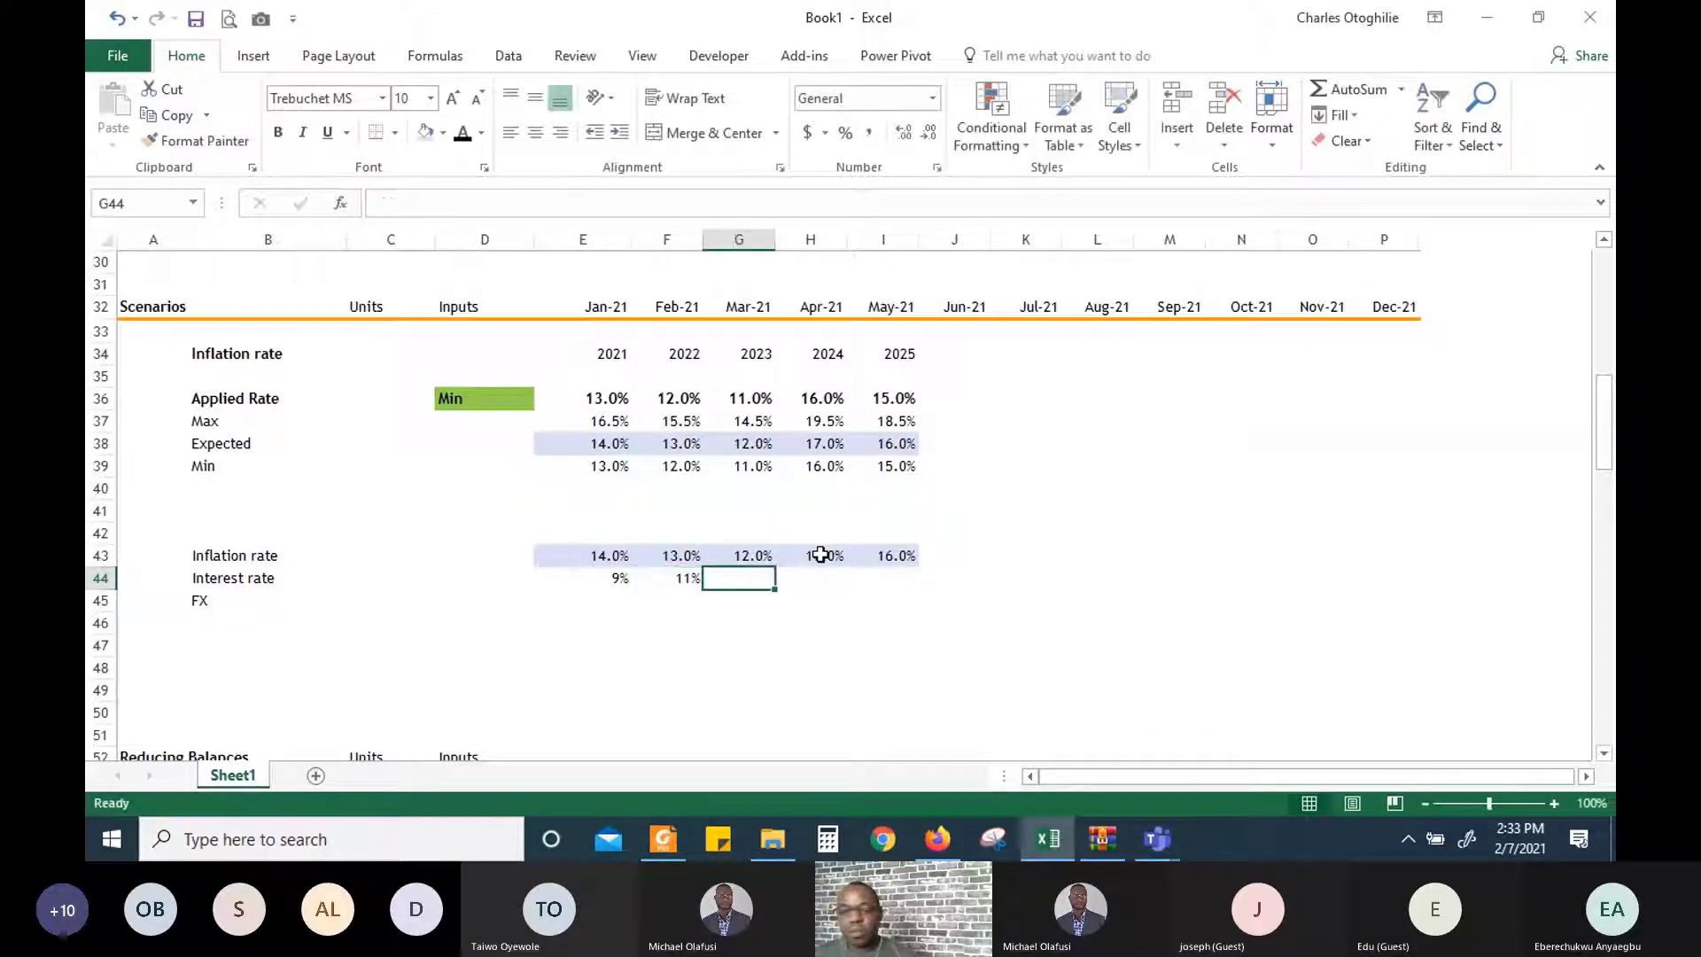
Enter interest rates of 18%, 16% and 12% for 2023 to 2025 in G44:I44
text(18%)
key(Tab)
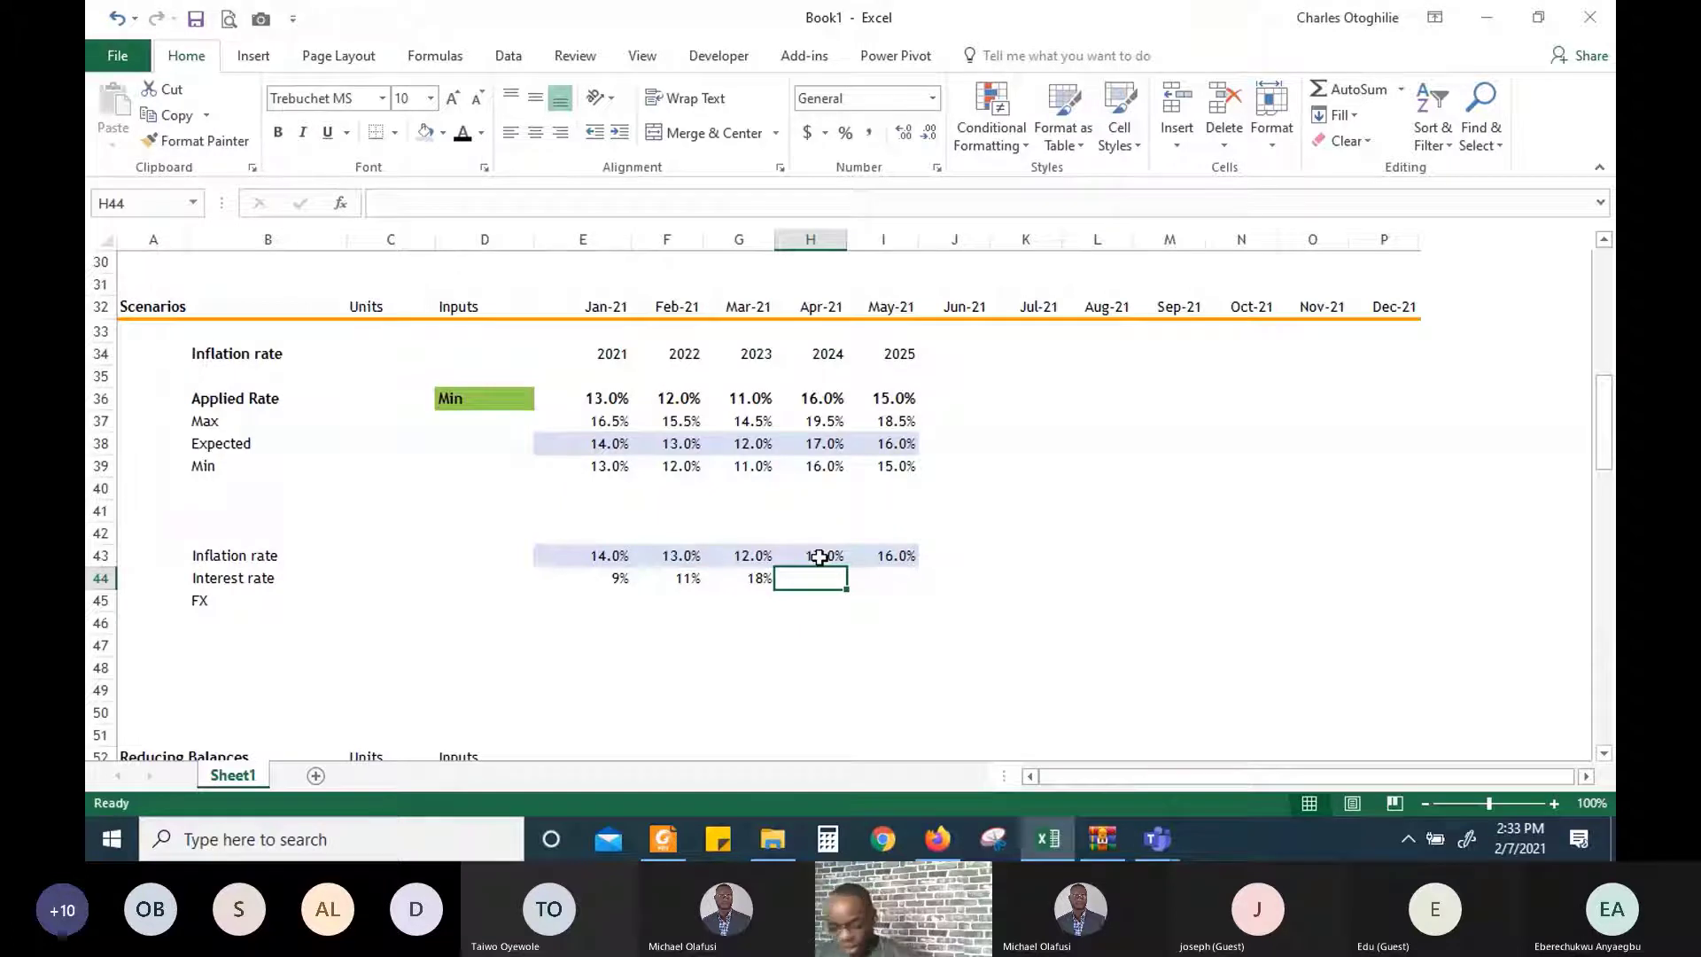
text(16$)
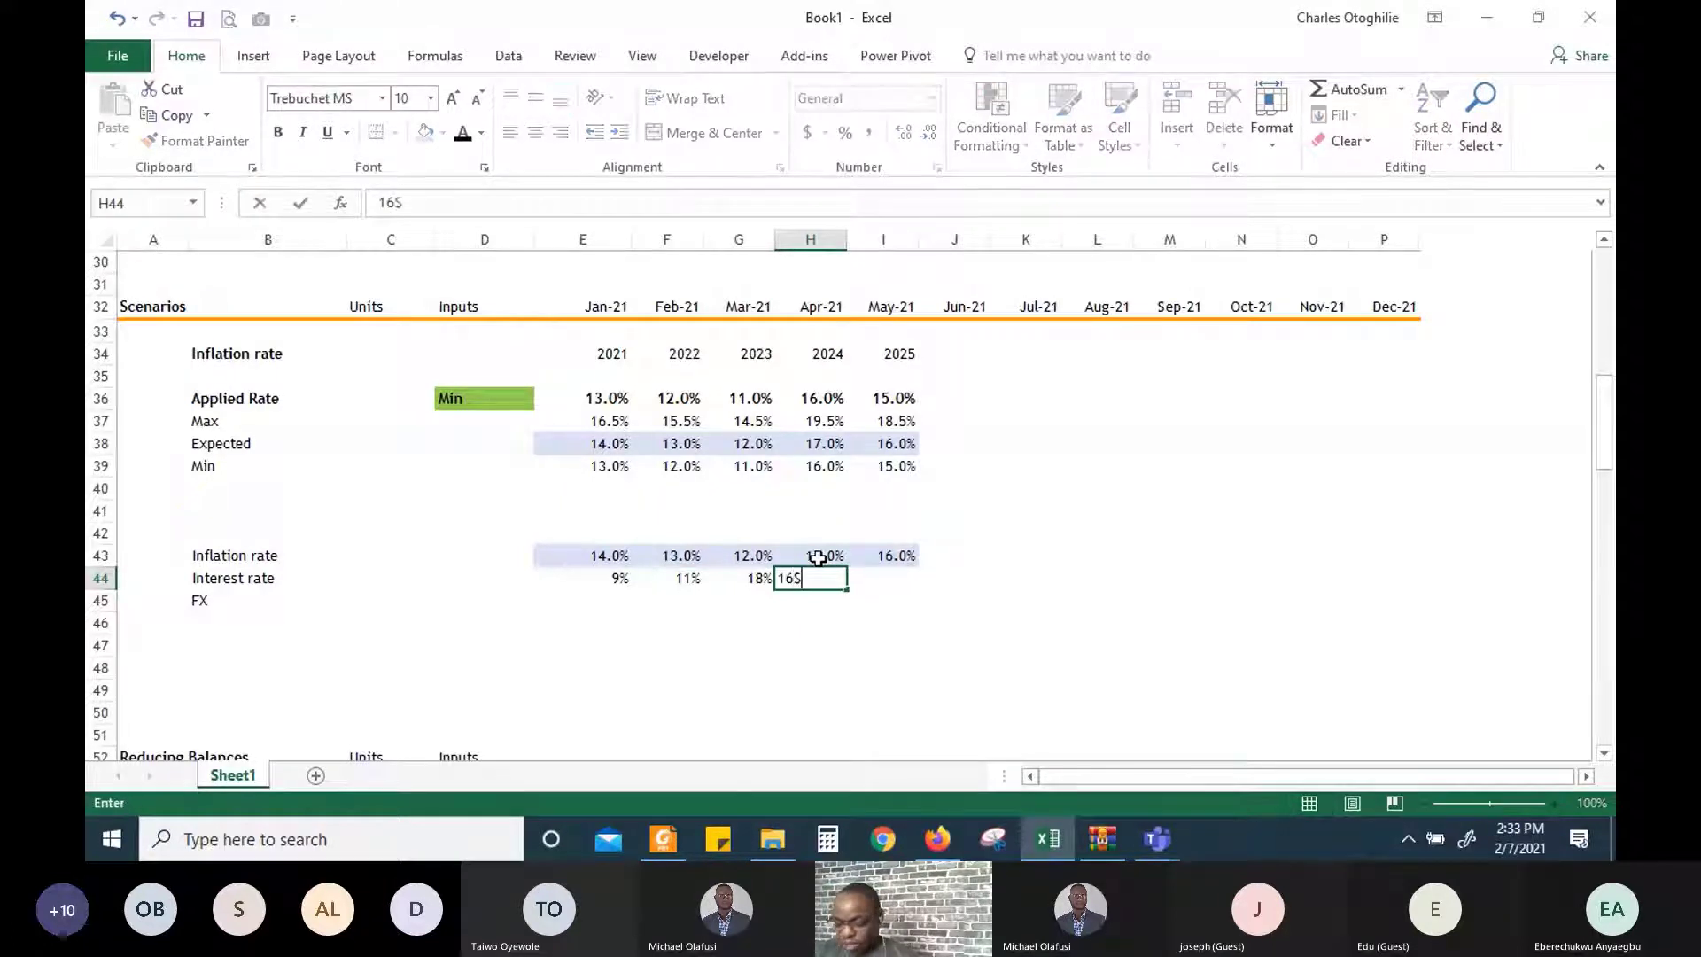
text(%)
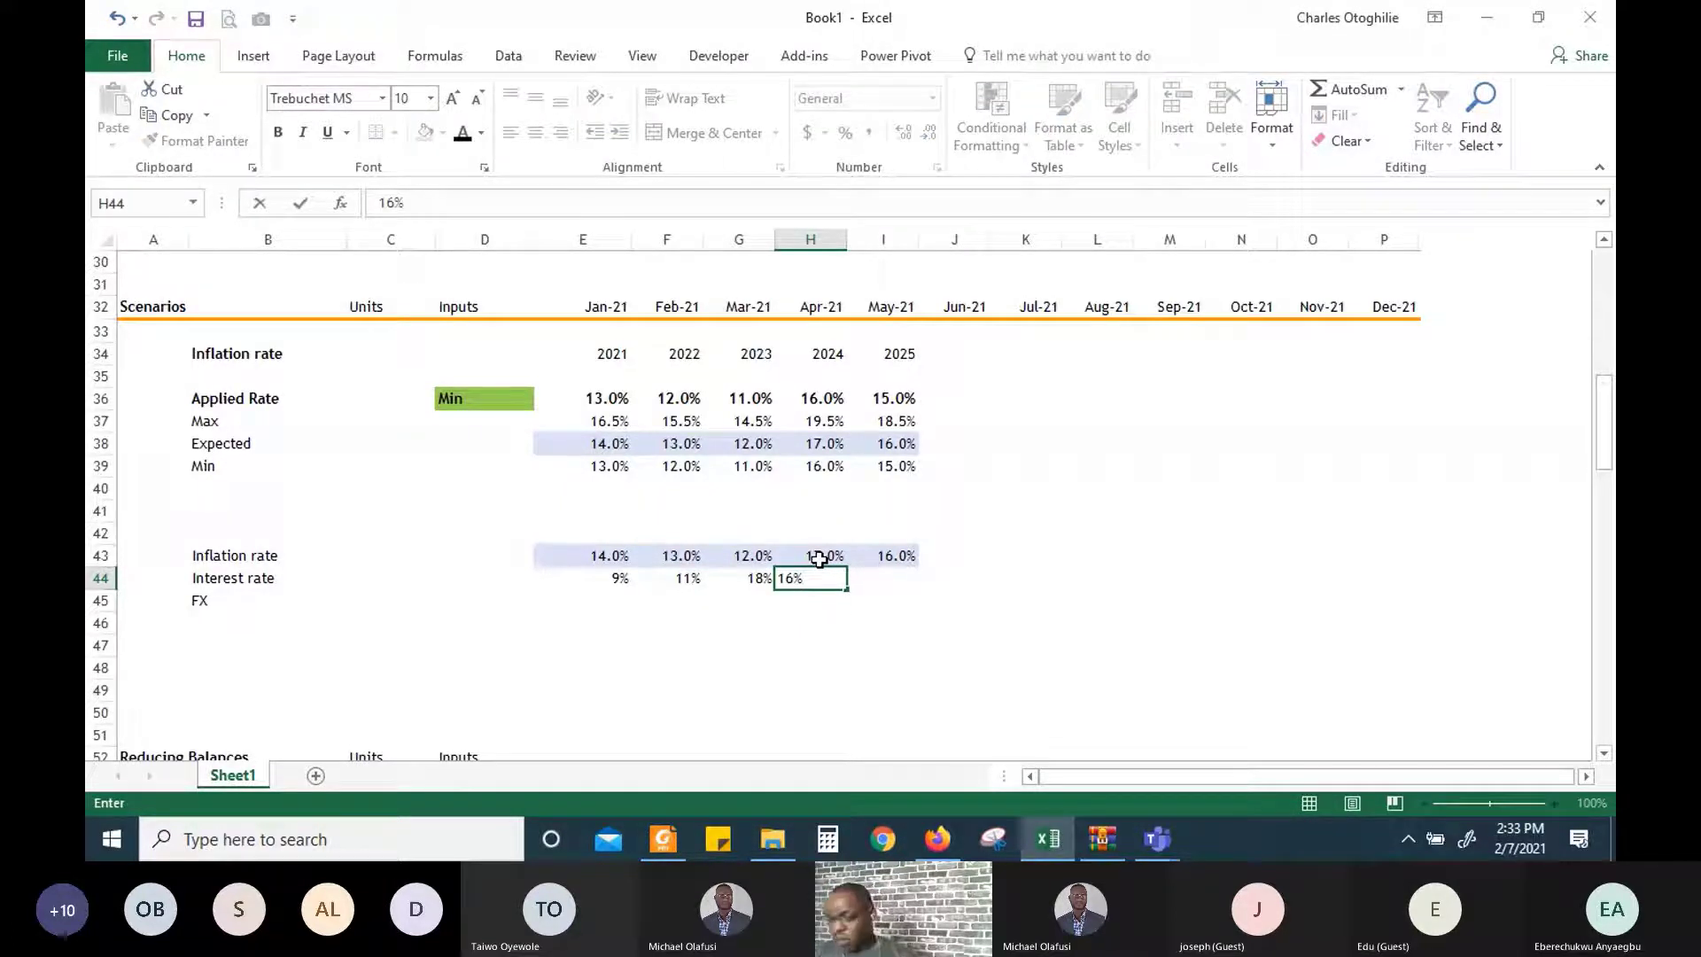
key(ctrl+Return)
key(Right)
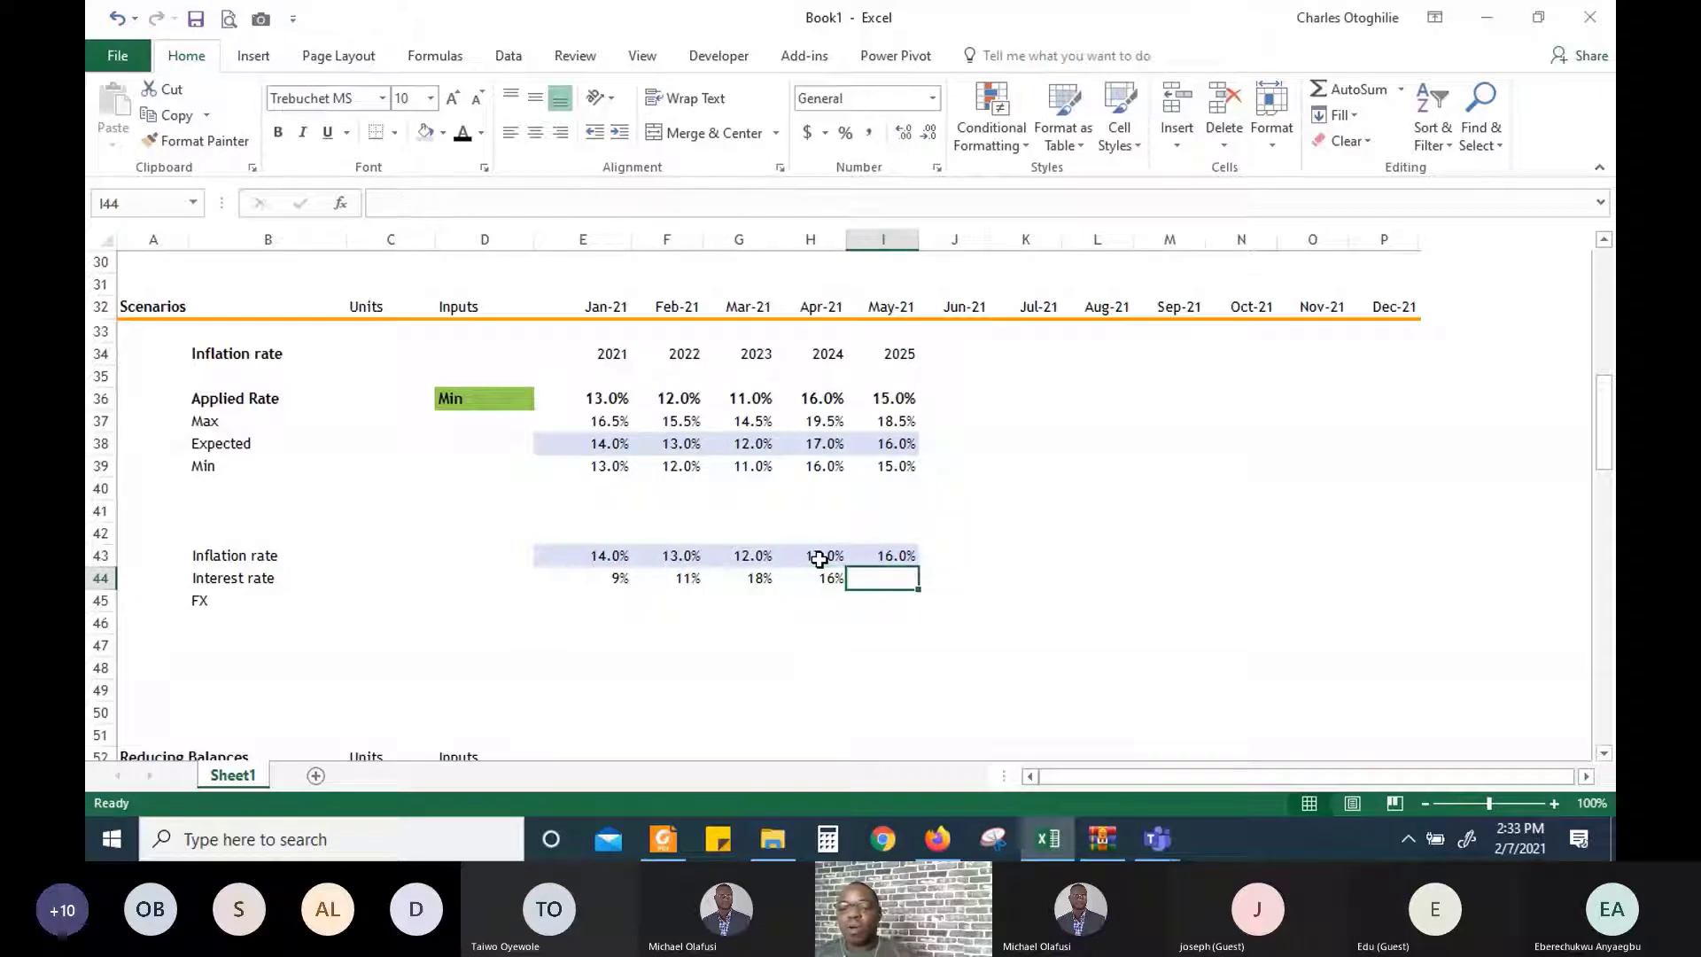
text(12)
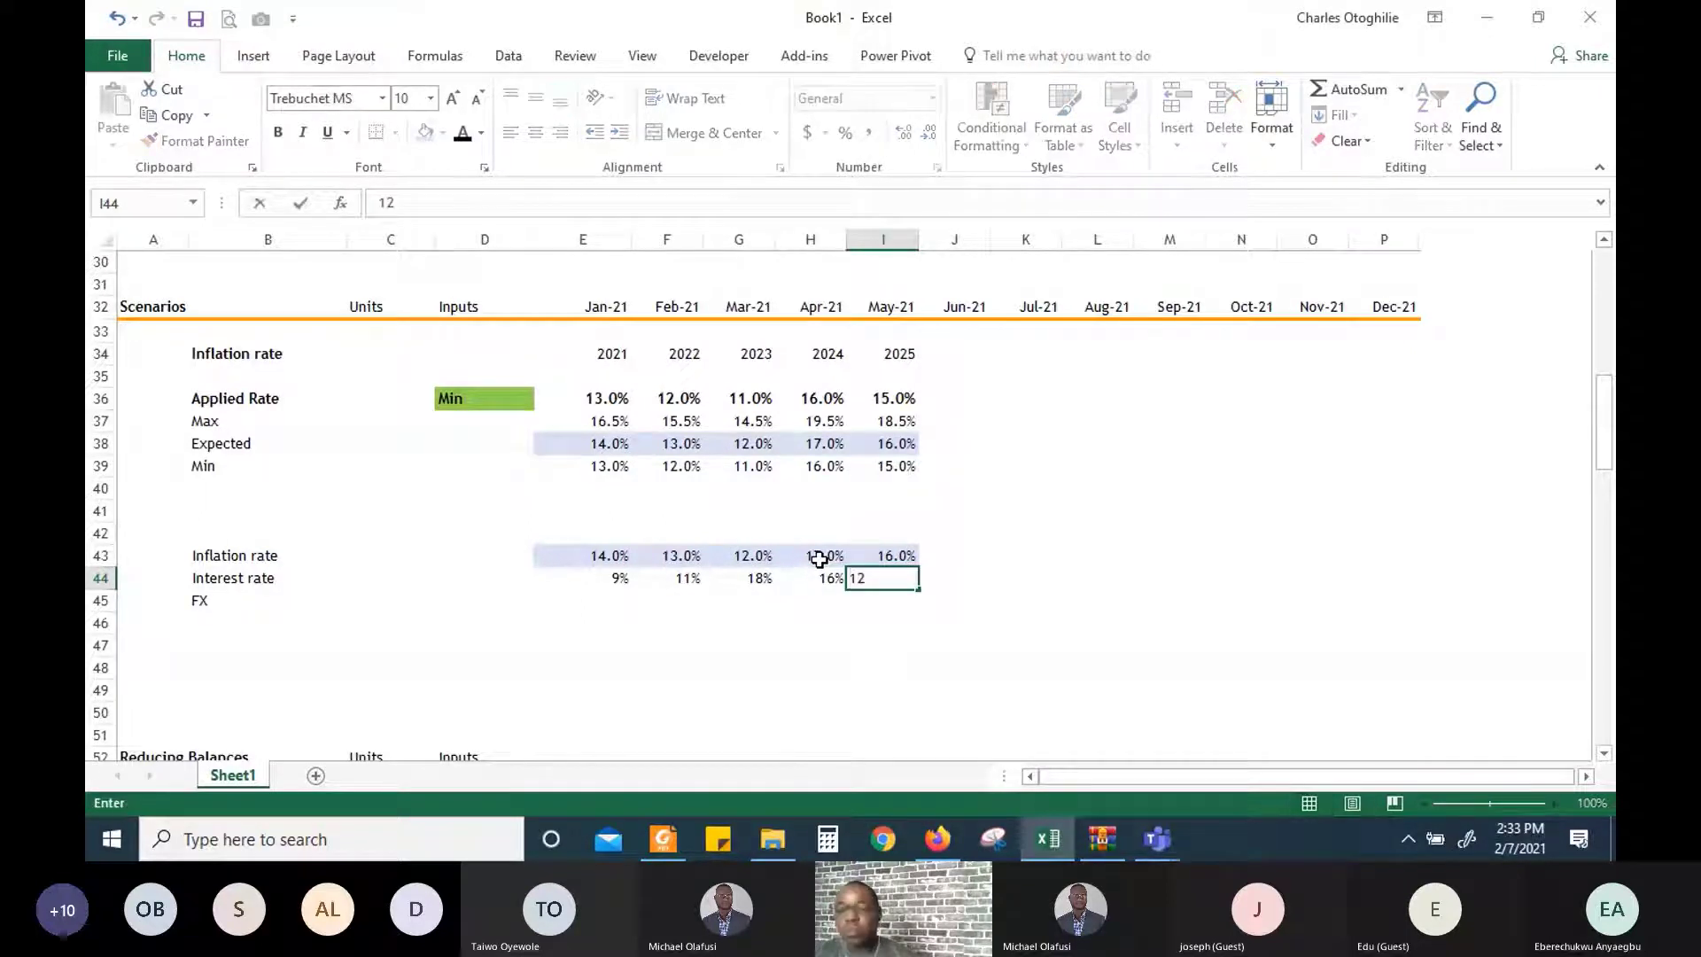
text(%)
key(ctrl+Return)
Shade the interest rates in E44:I44 with the light blue-lavender fill
key(Down)
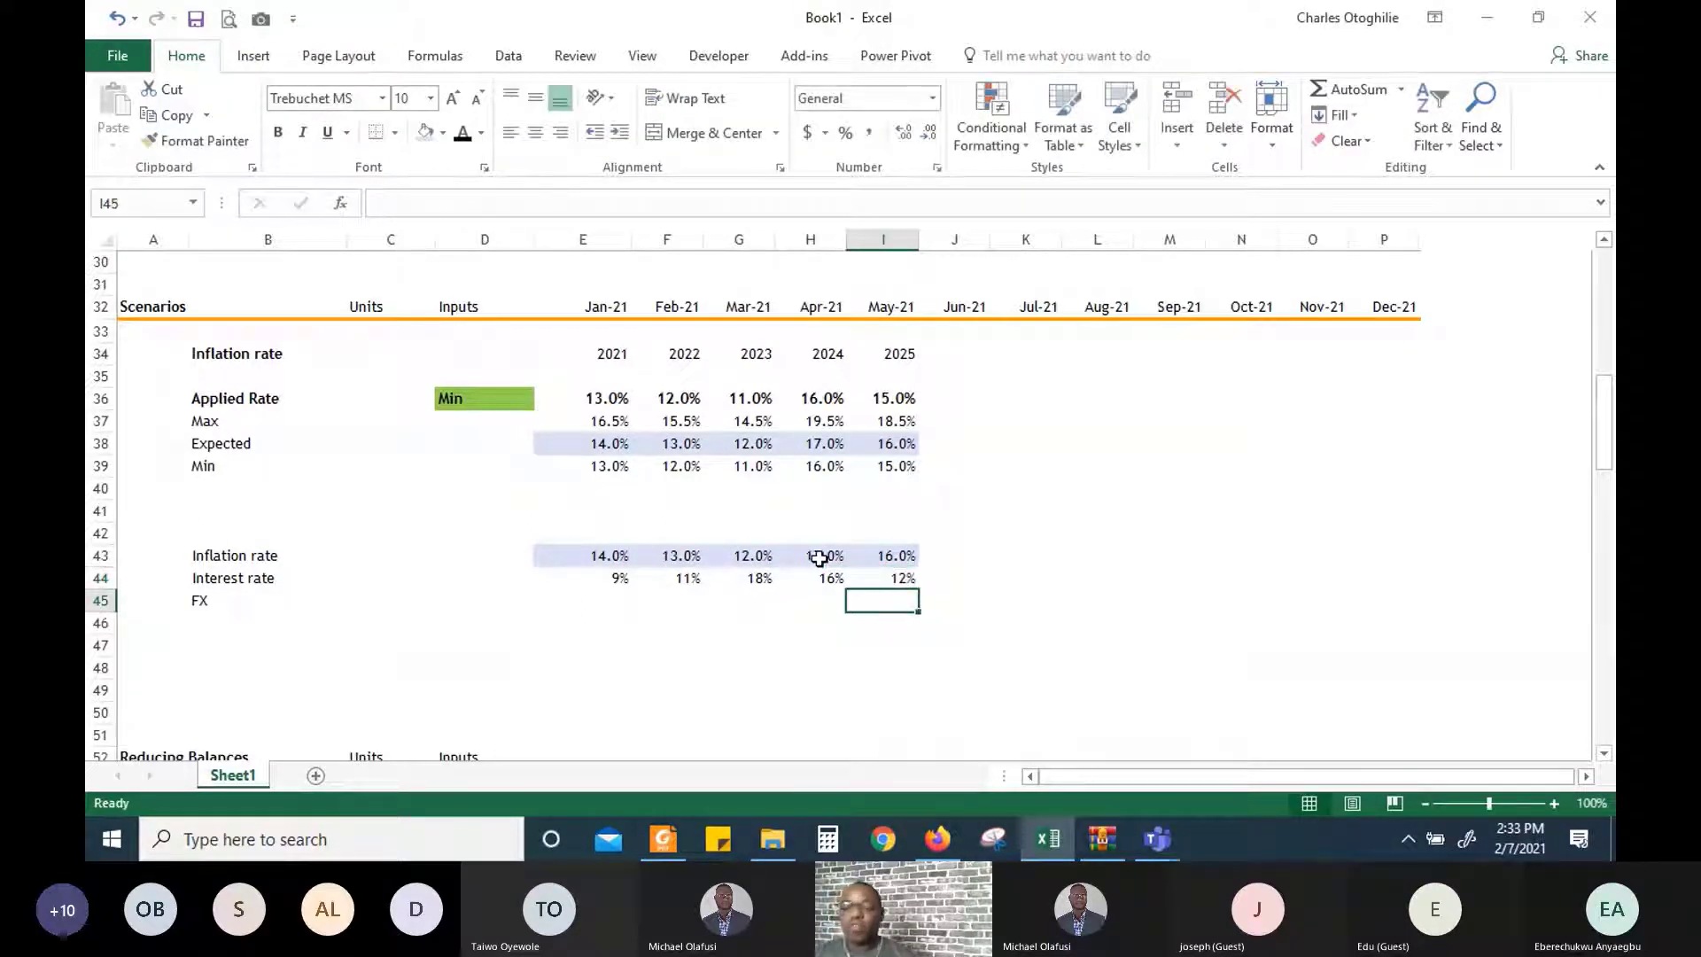
key(Left)
key(Left)
key(Up)
key(Left)
key(Left)
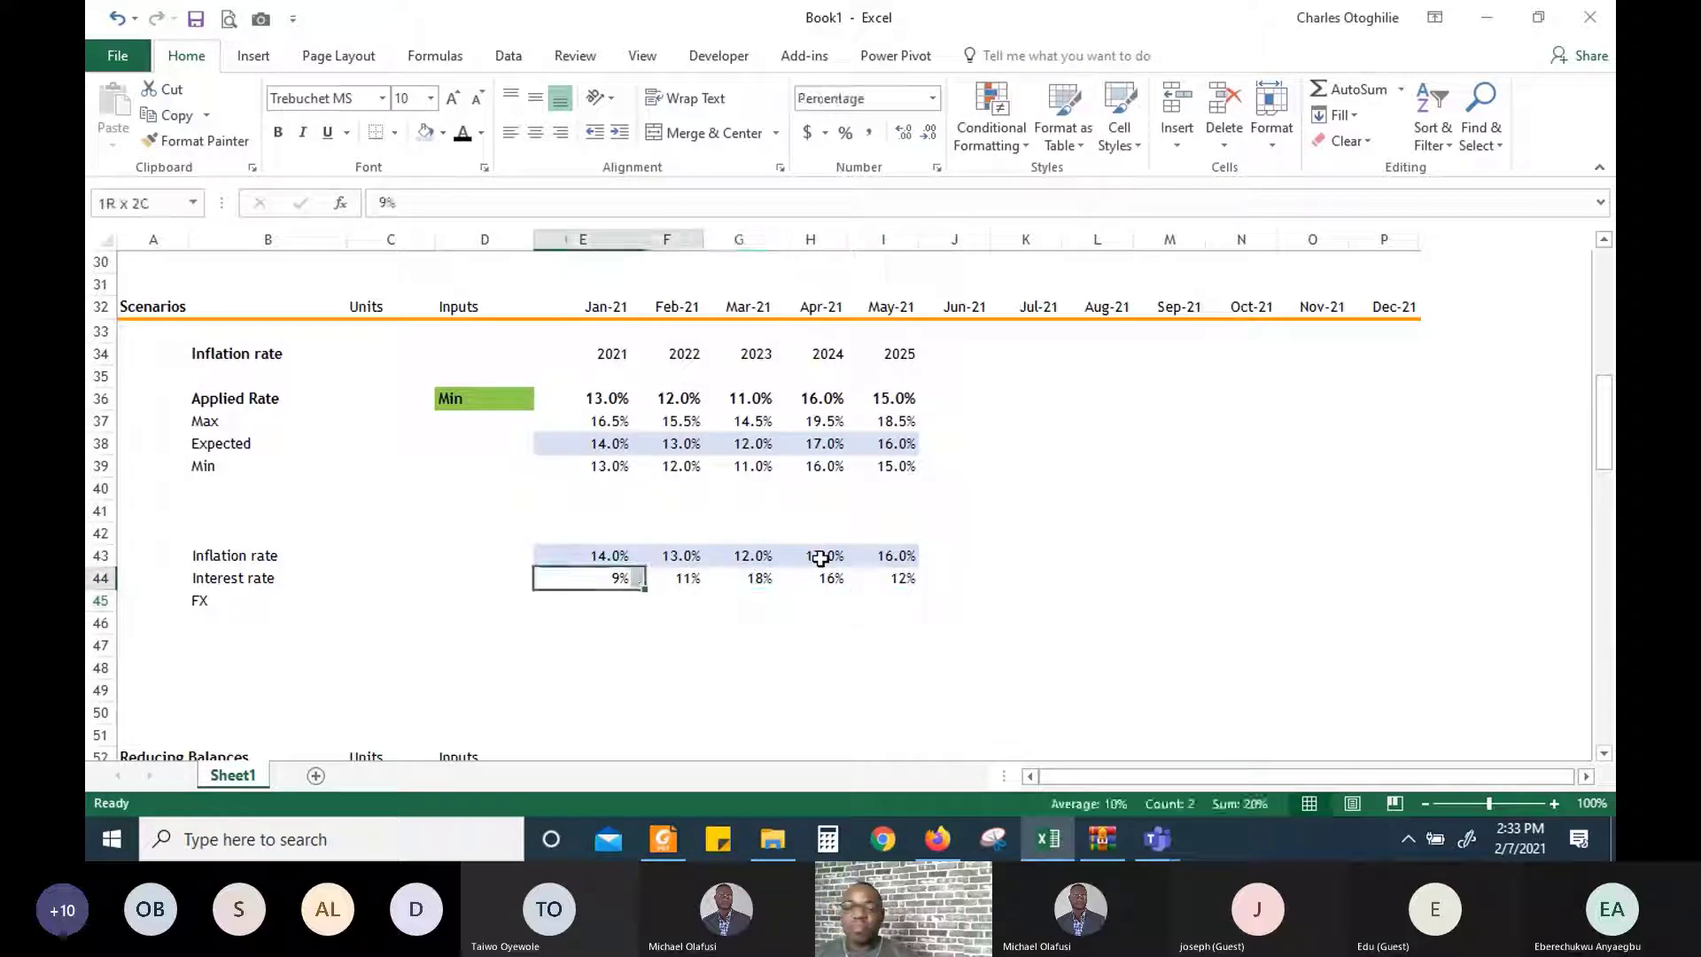
key(shift+Right)
key(shift+Right)
key(shift+Right)
key(shift+Right)
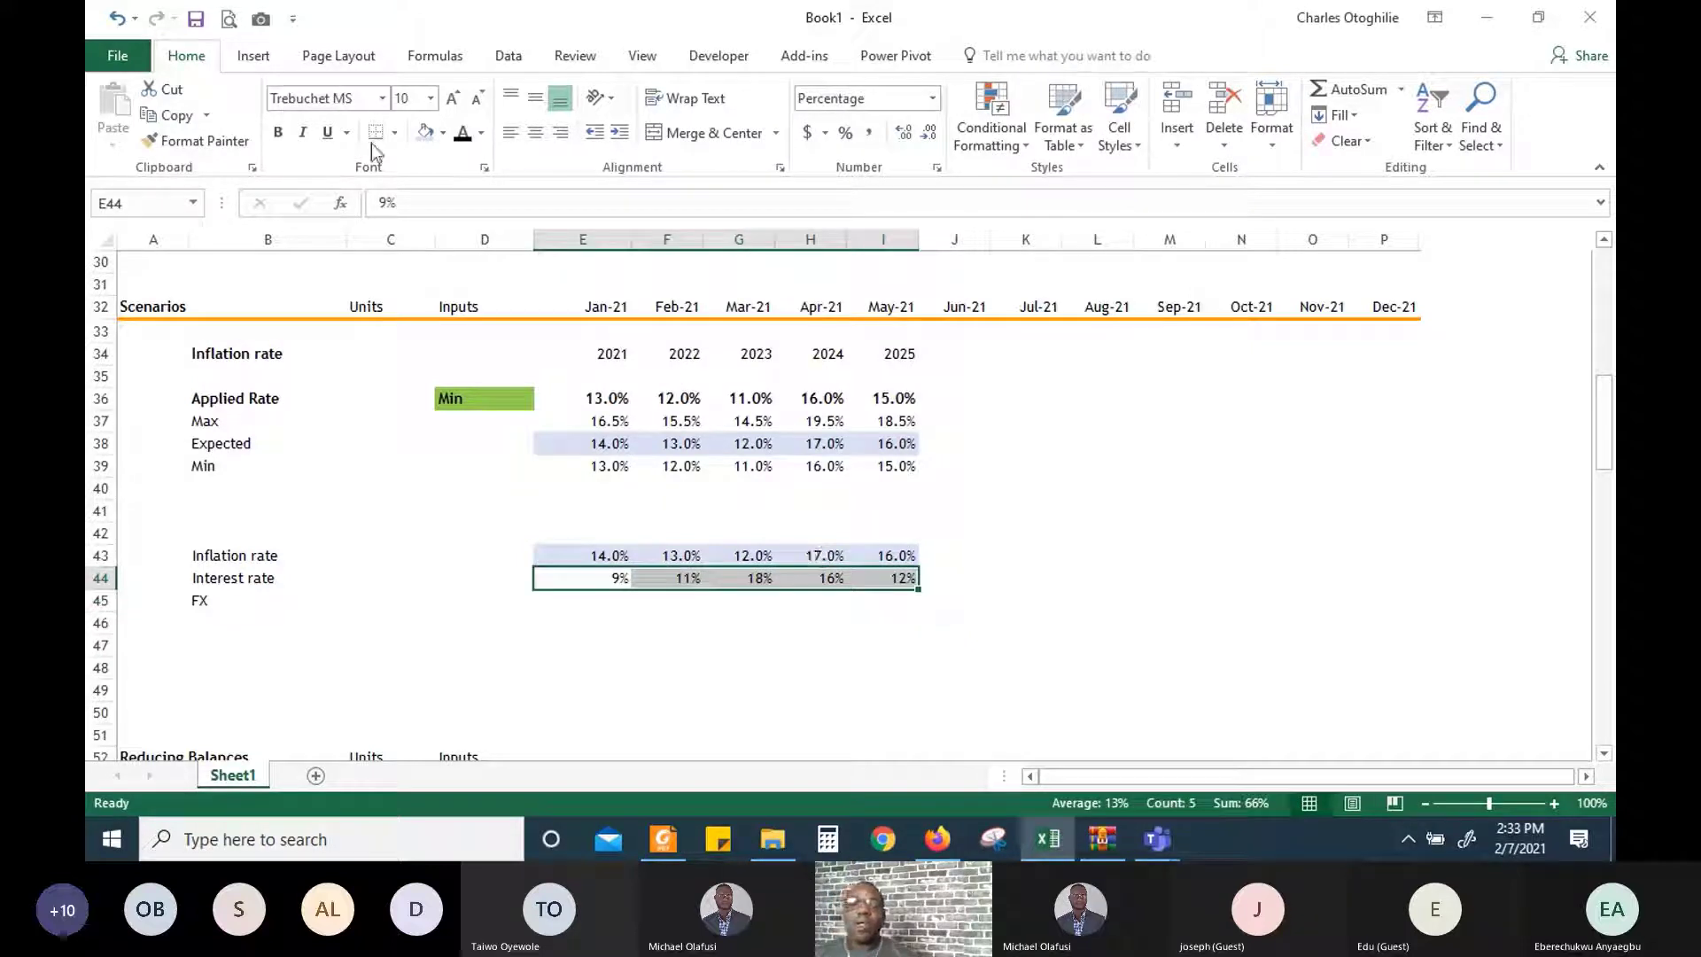
click(425, 132)
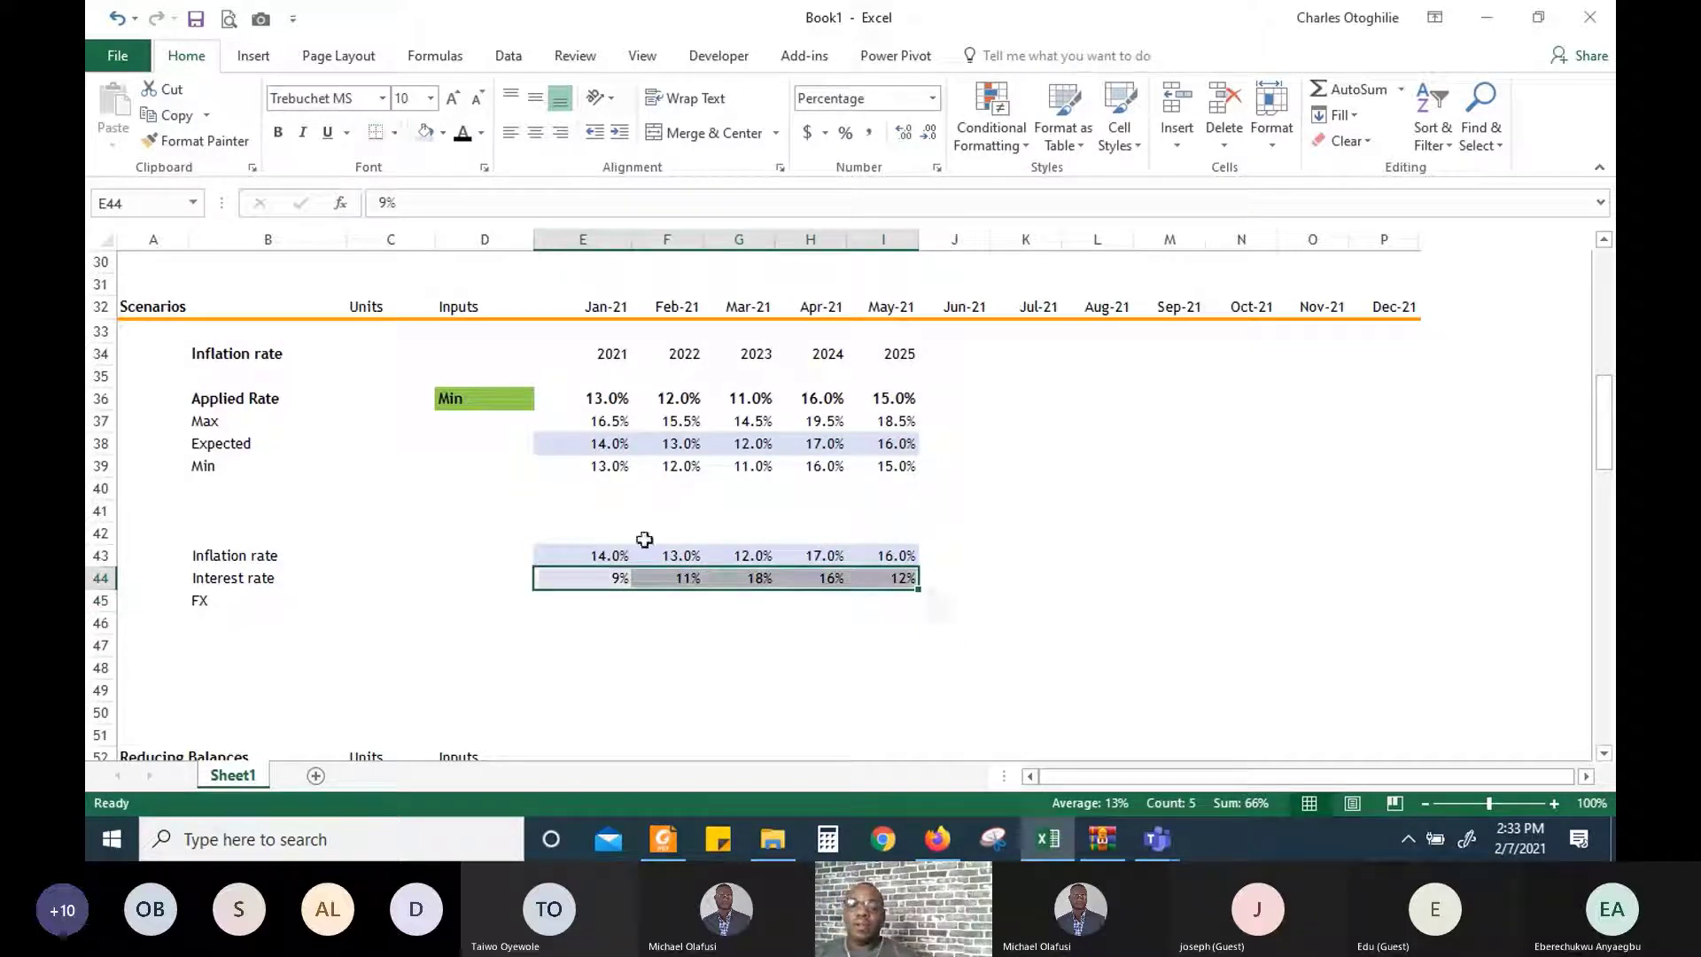
Enter 380 as the 2021 FX value in E45
click(570, 599)
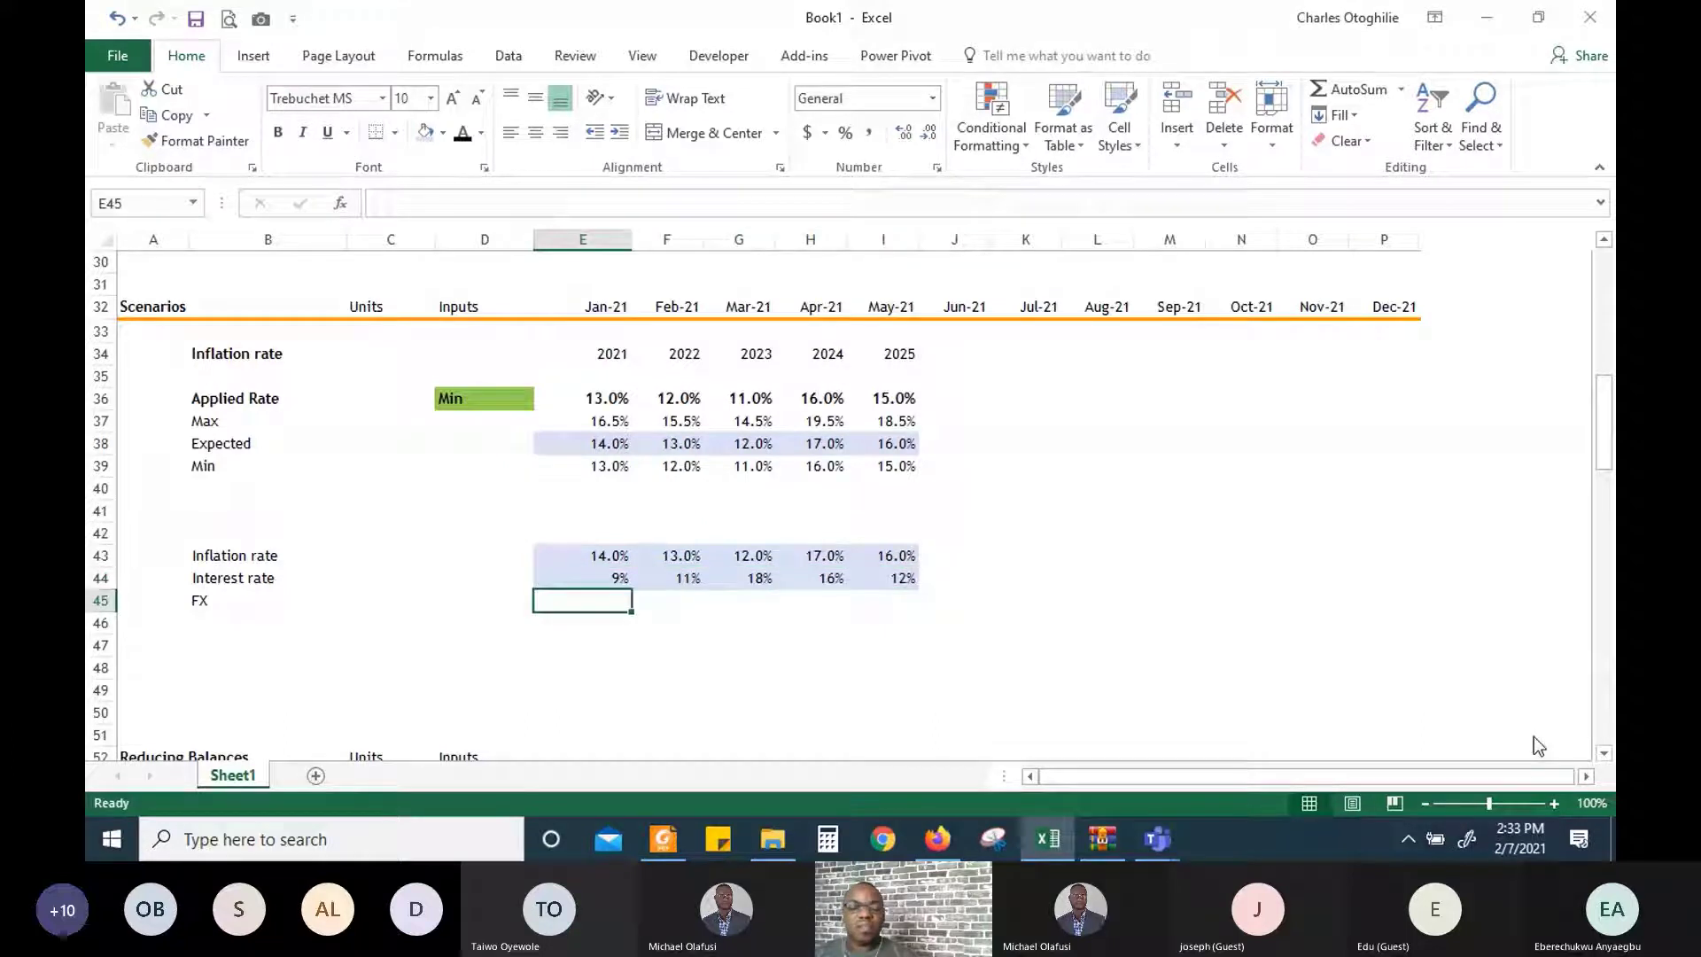
text(30)
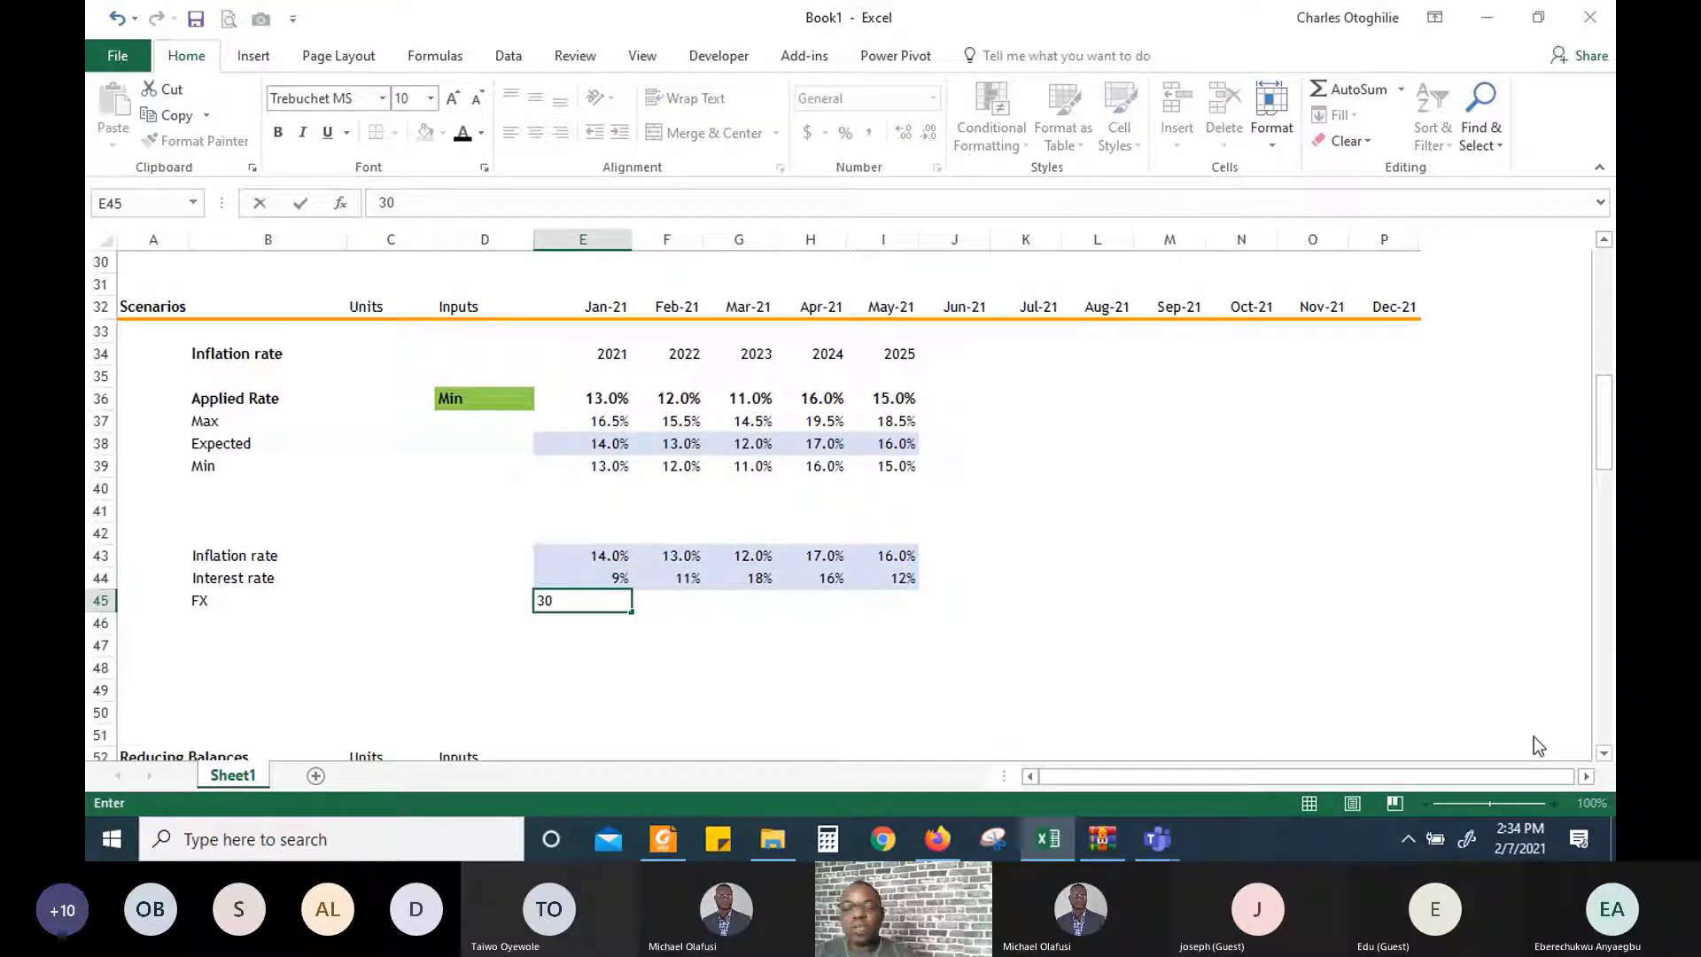
text(8)
key(BackSpace)
key(BackSpace)
text(8)
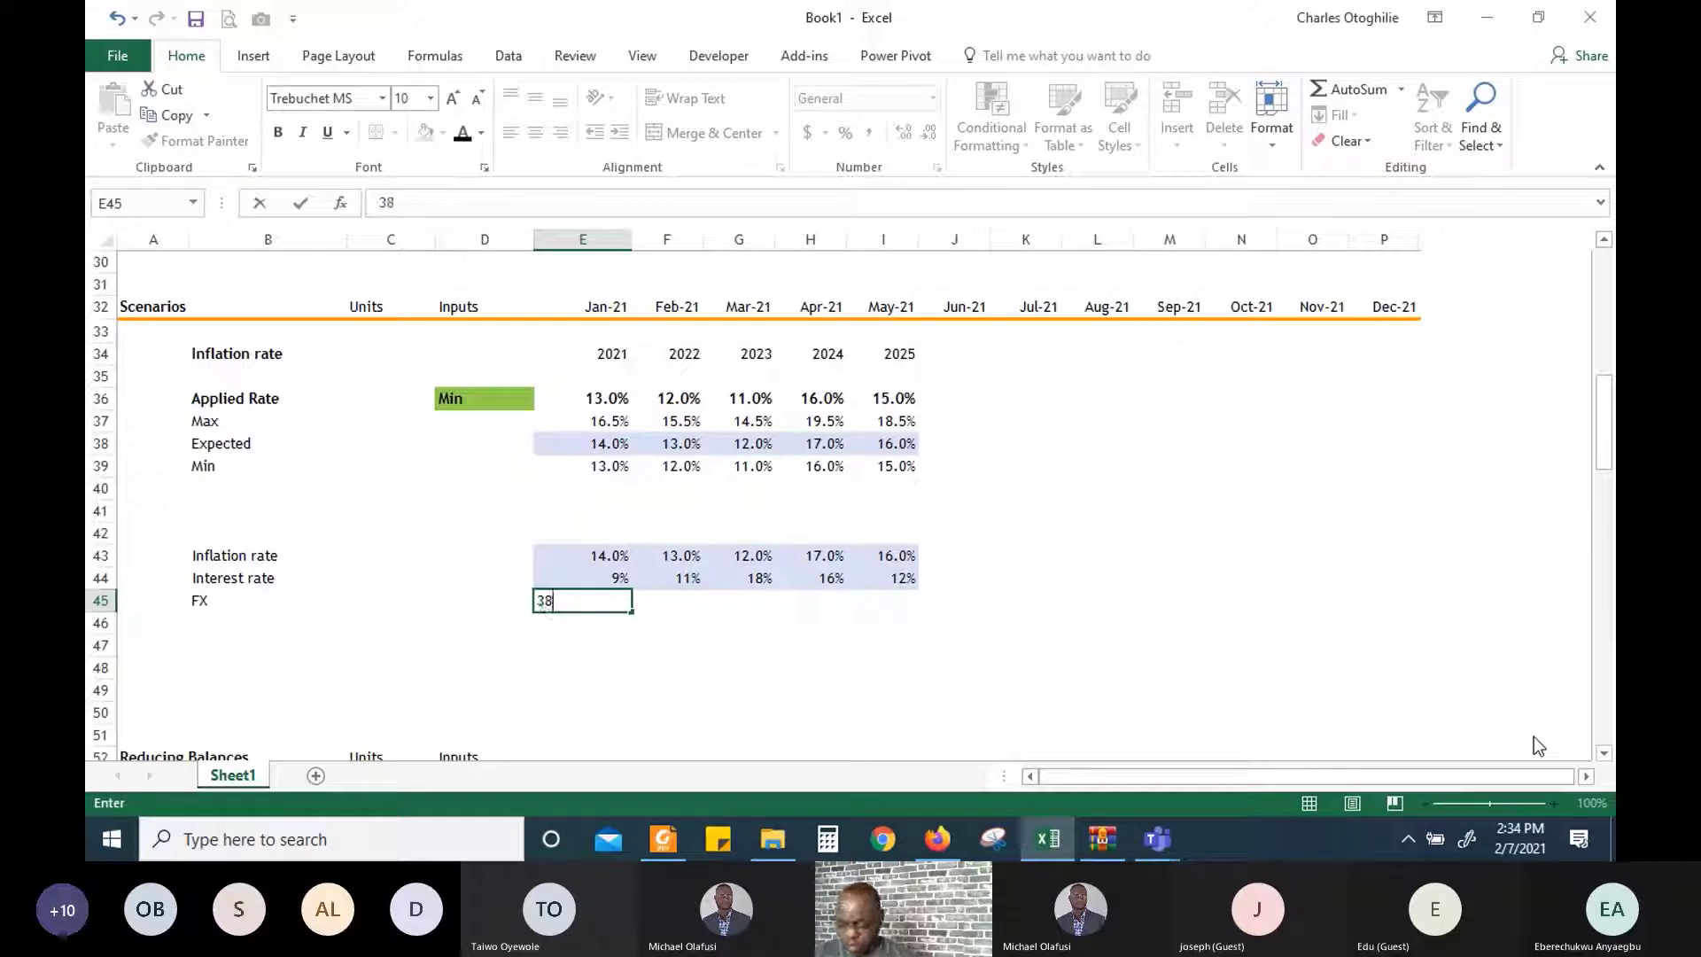
text(0)
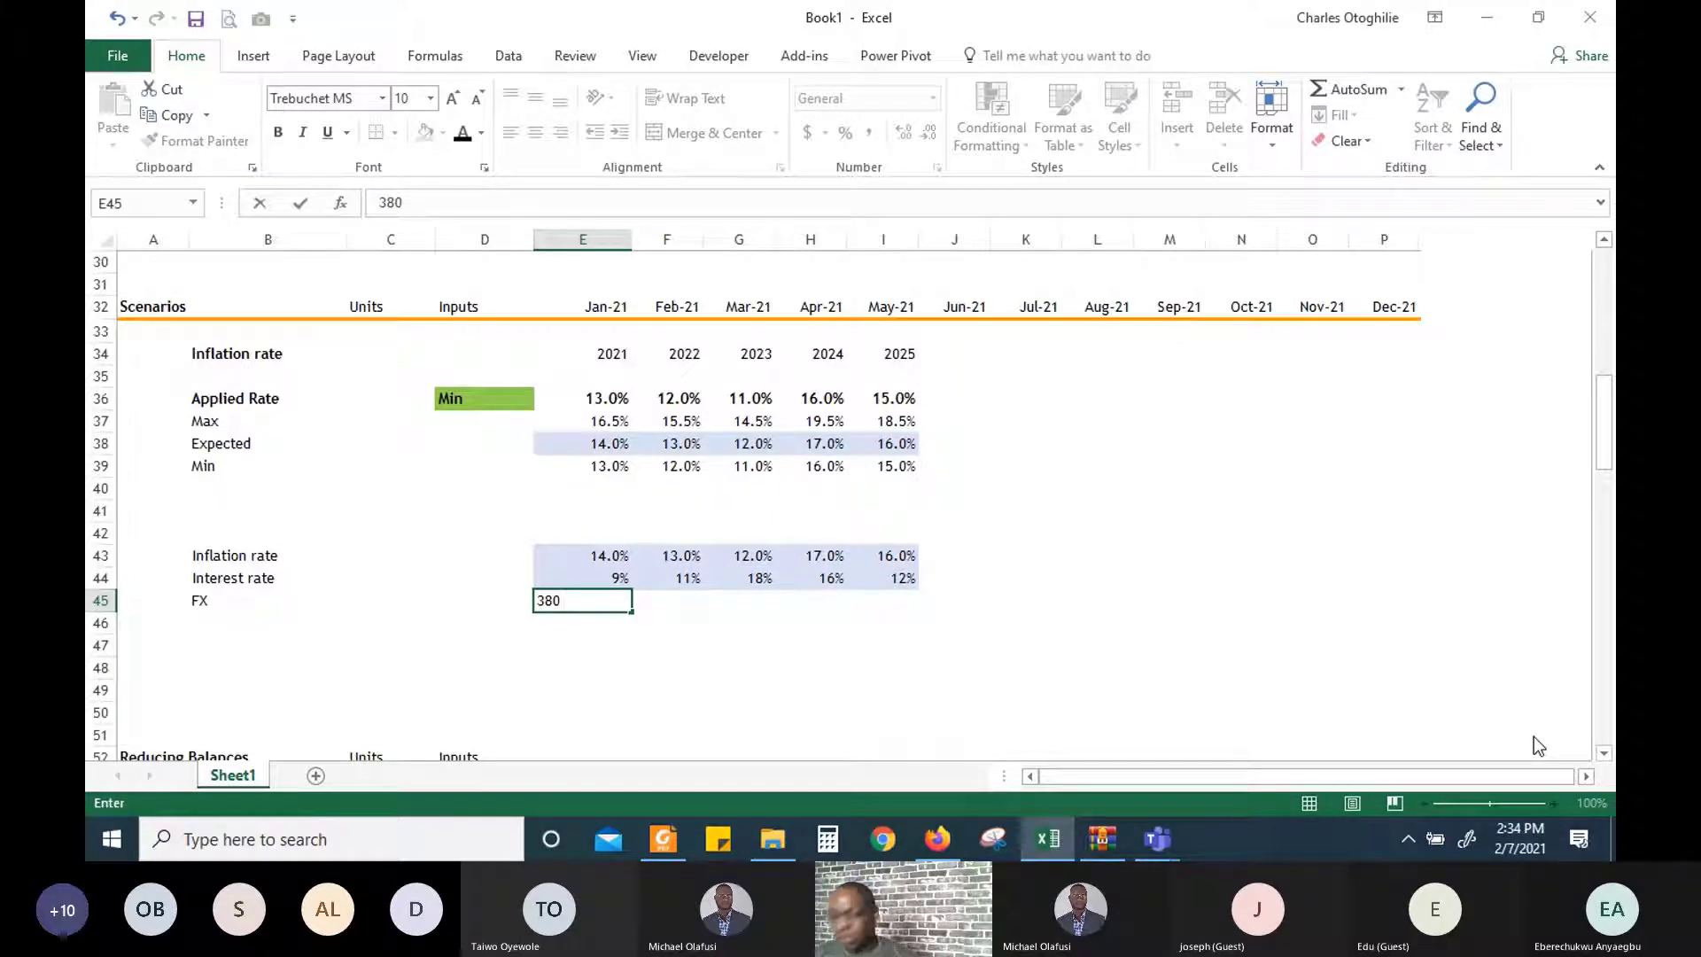
key(Tab)
Fill the FX value from E45 across to I45
key(Left)
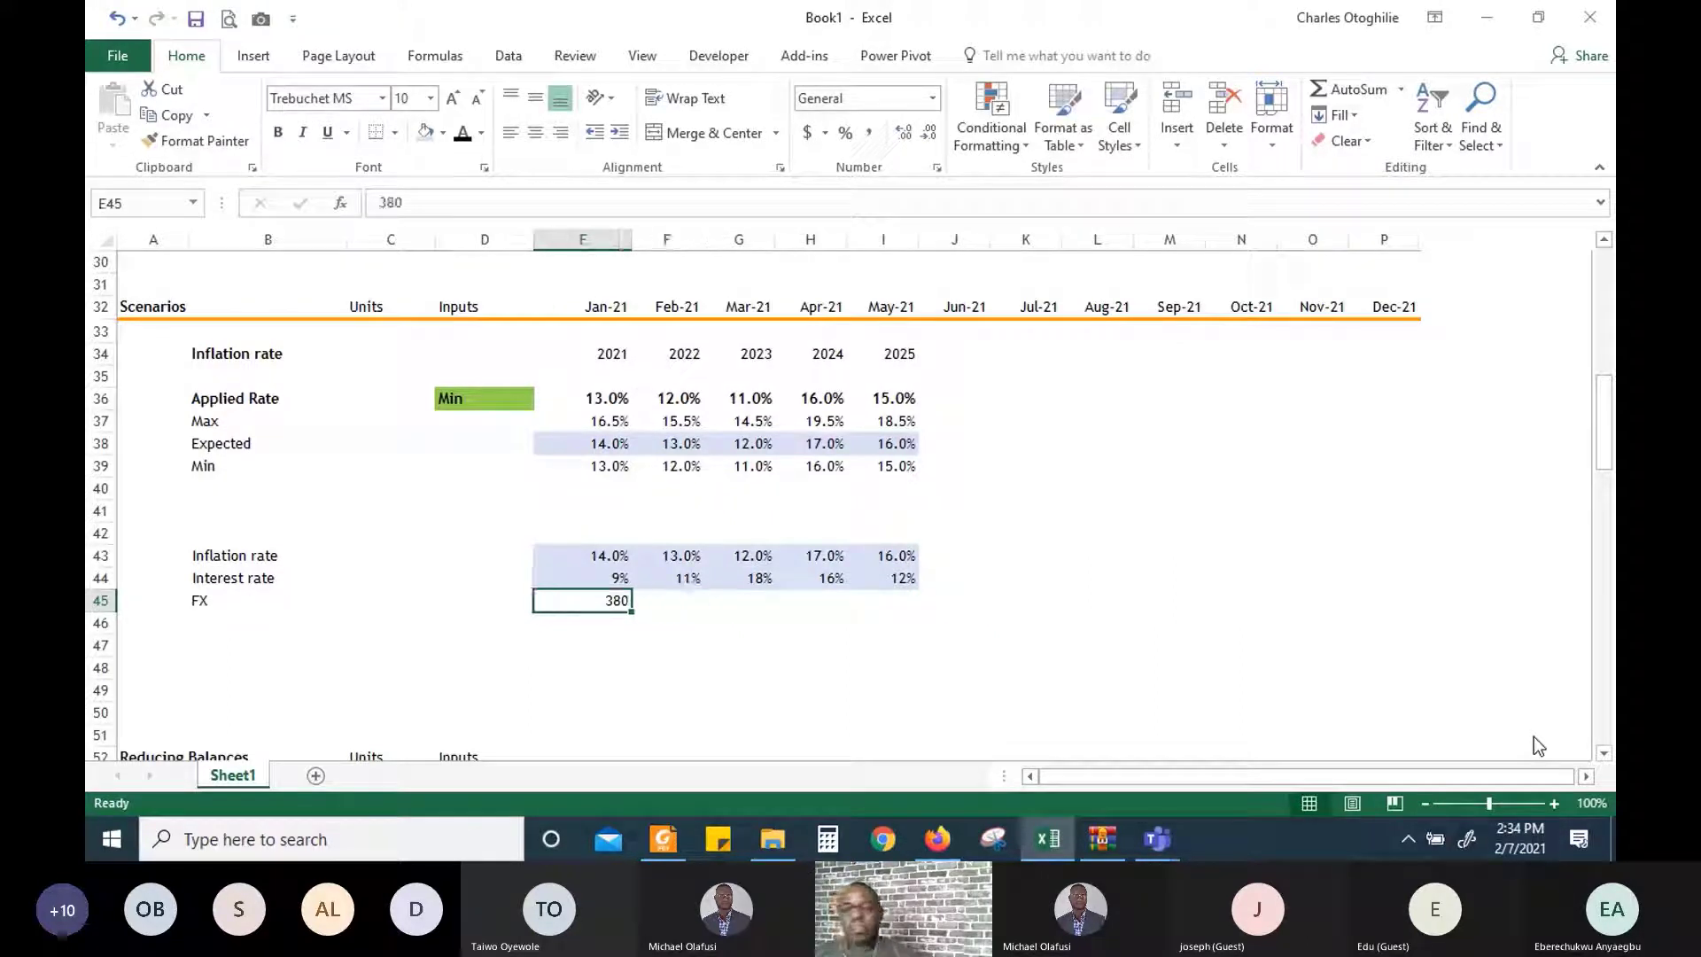
key(shift+Right)
key(shift+Right)
key(shift+Right)
key(shift+Right)
key(ctrl+r)
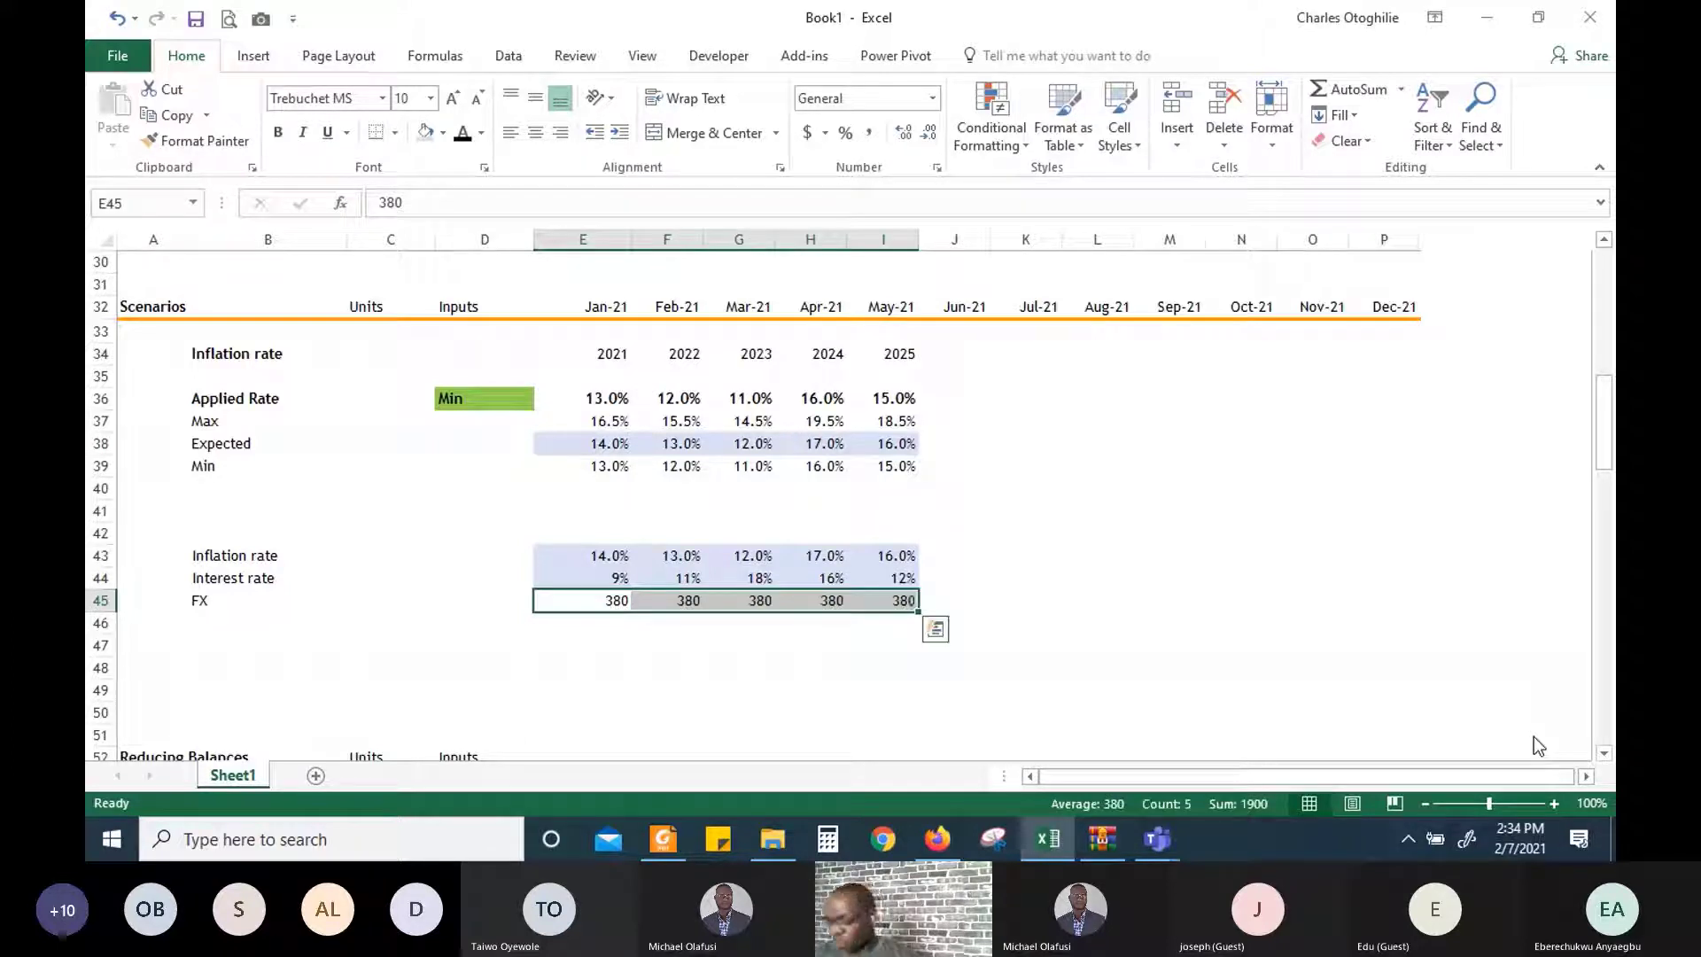
Apply the light blue-lavender fill to the FX values in E45:I45
key(Down)
key(Down)
key(Up)
key(Up)
key(shift+Right)
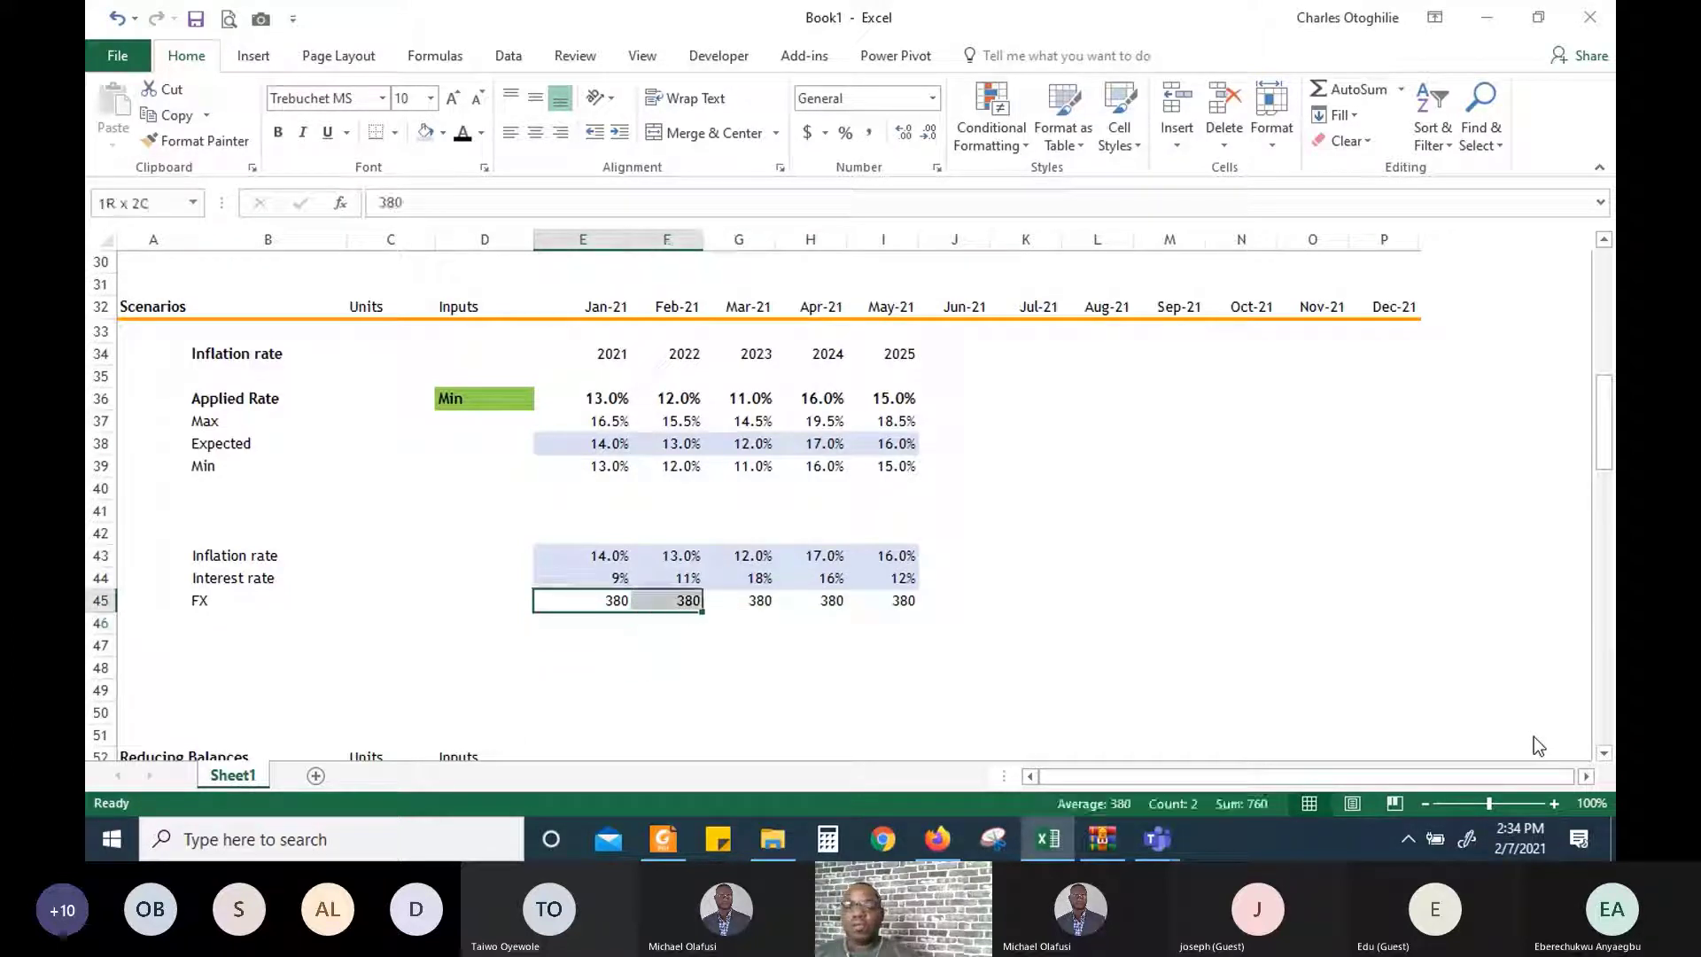
key(shift+Right)
key(shift+Right)
key(shift+Right)
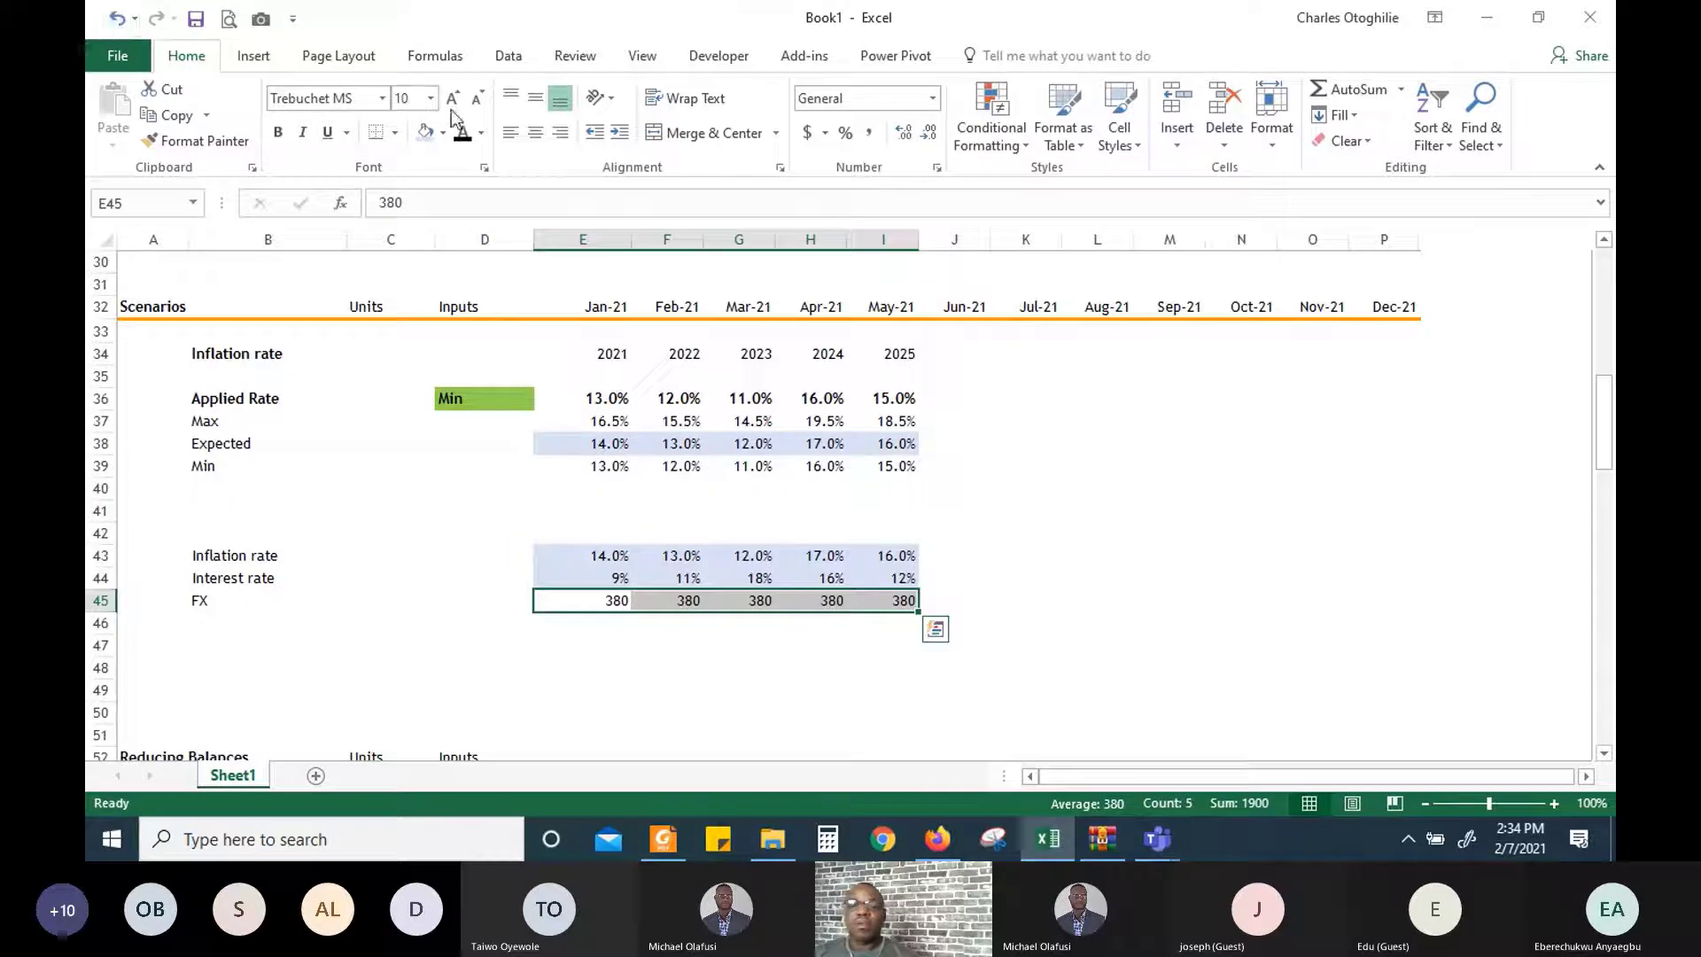
click(741, 603)
key(Up)
key(Up)
key(Down)
key(Left)
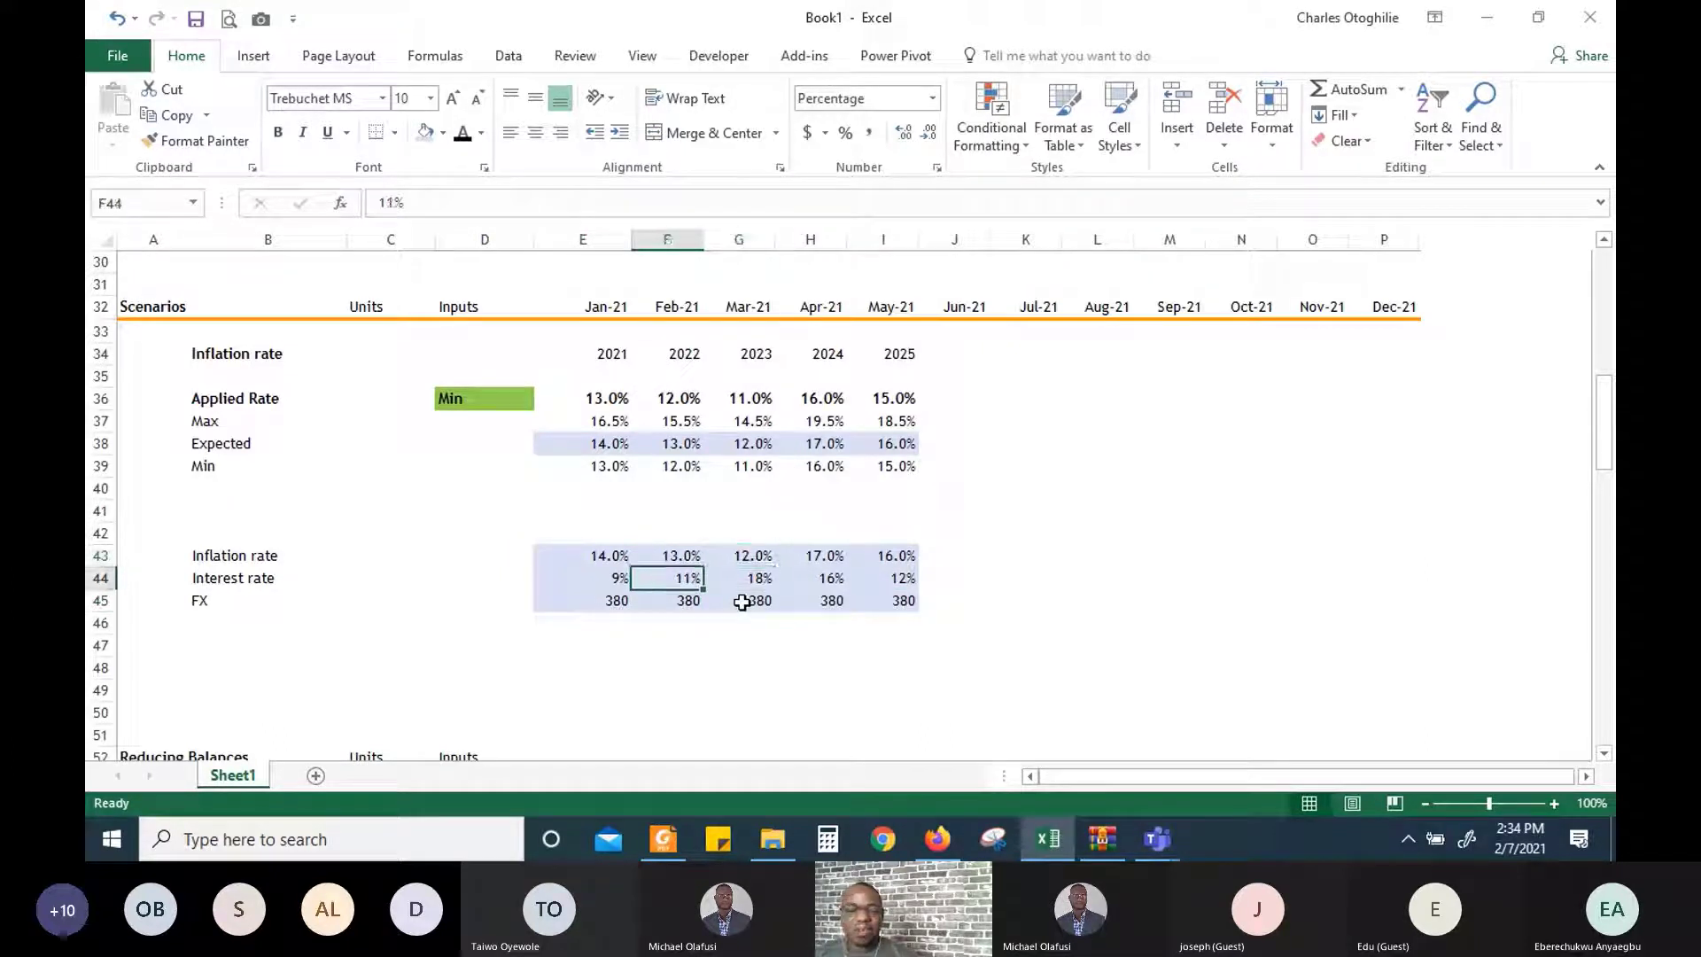
key(Left)
key(Left)
key(Left)
key(Left)
key(Left)
key(Right)
key(Right)
key(Right)
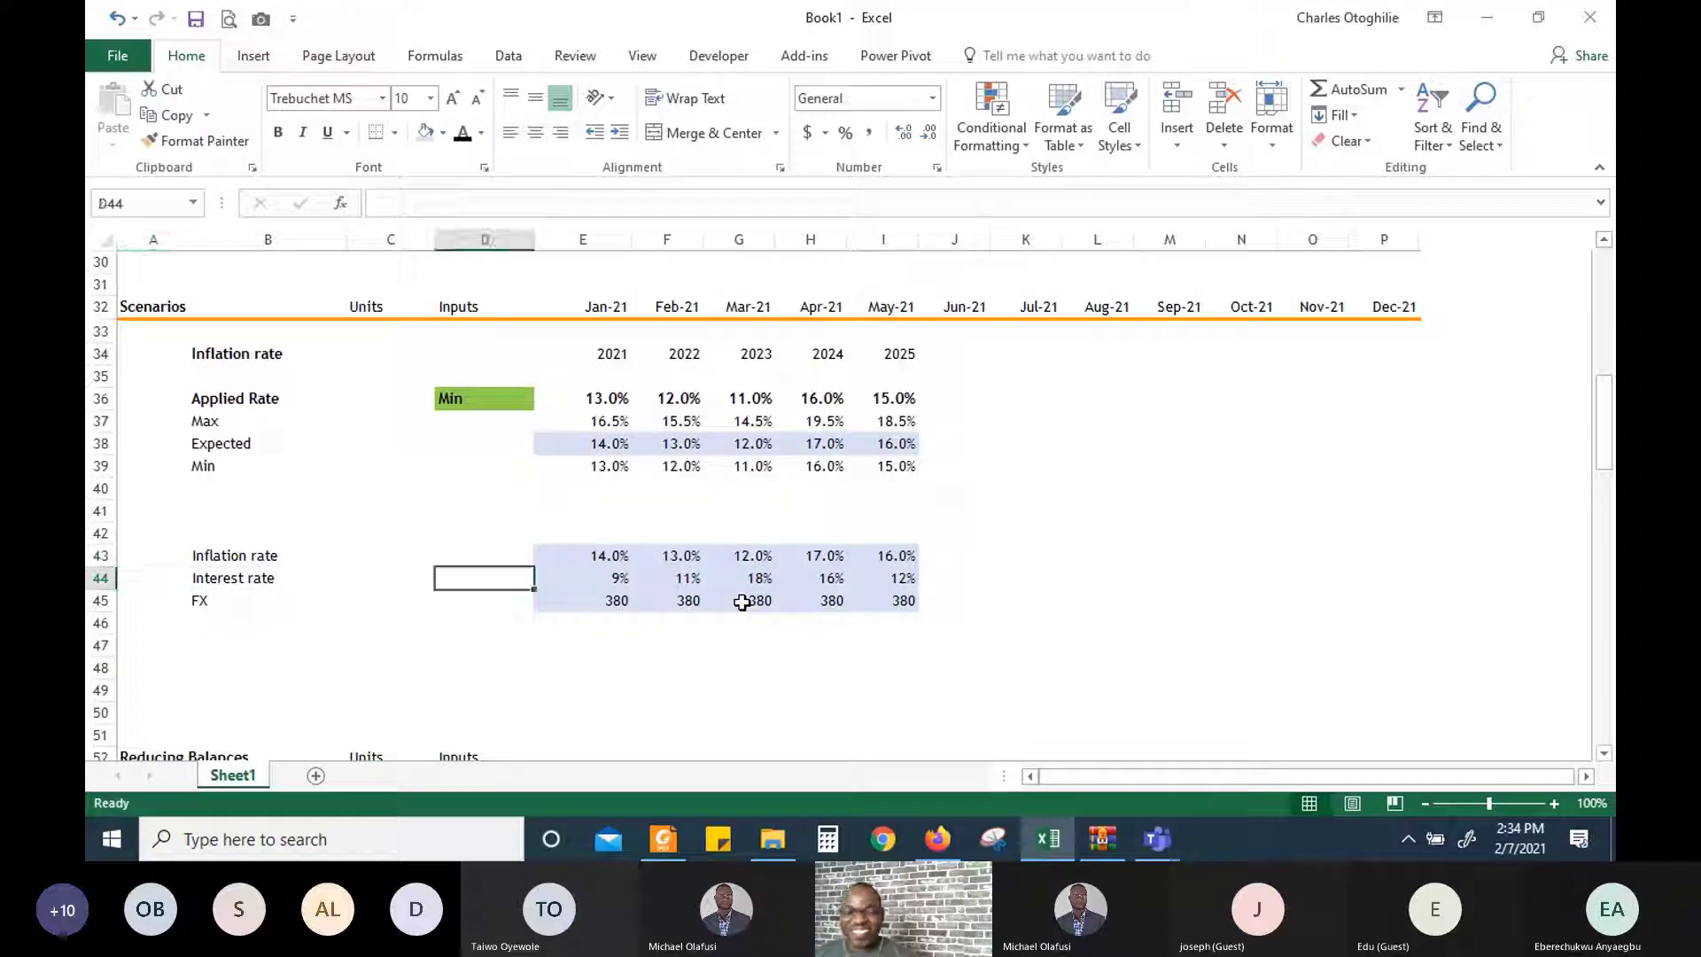
key(Down)
key(Down)
key(Down)
key(Down)
key(Up)
key(Up)
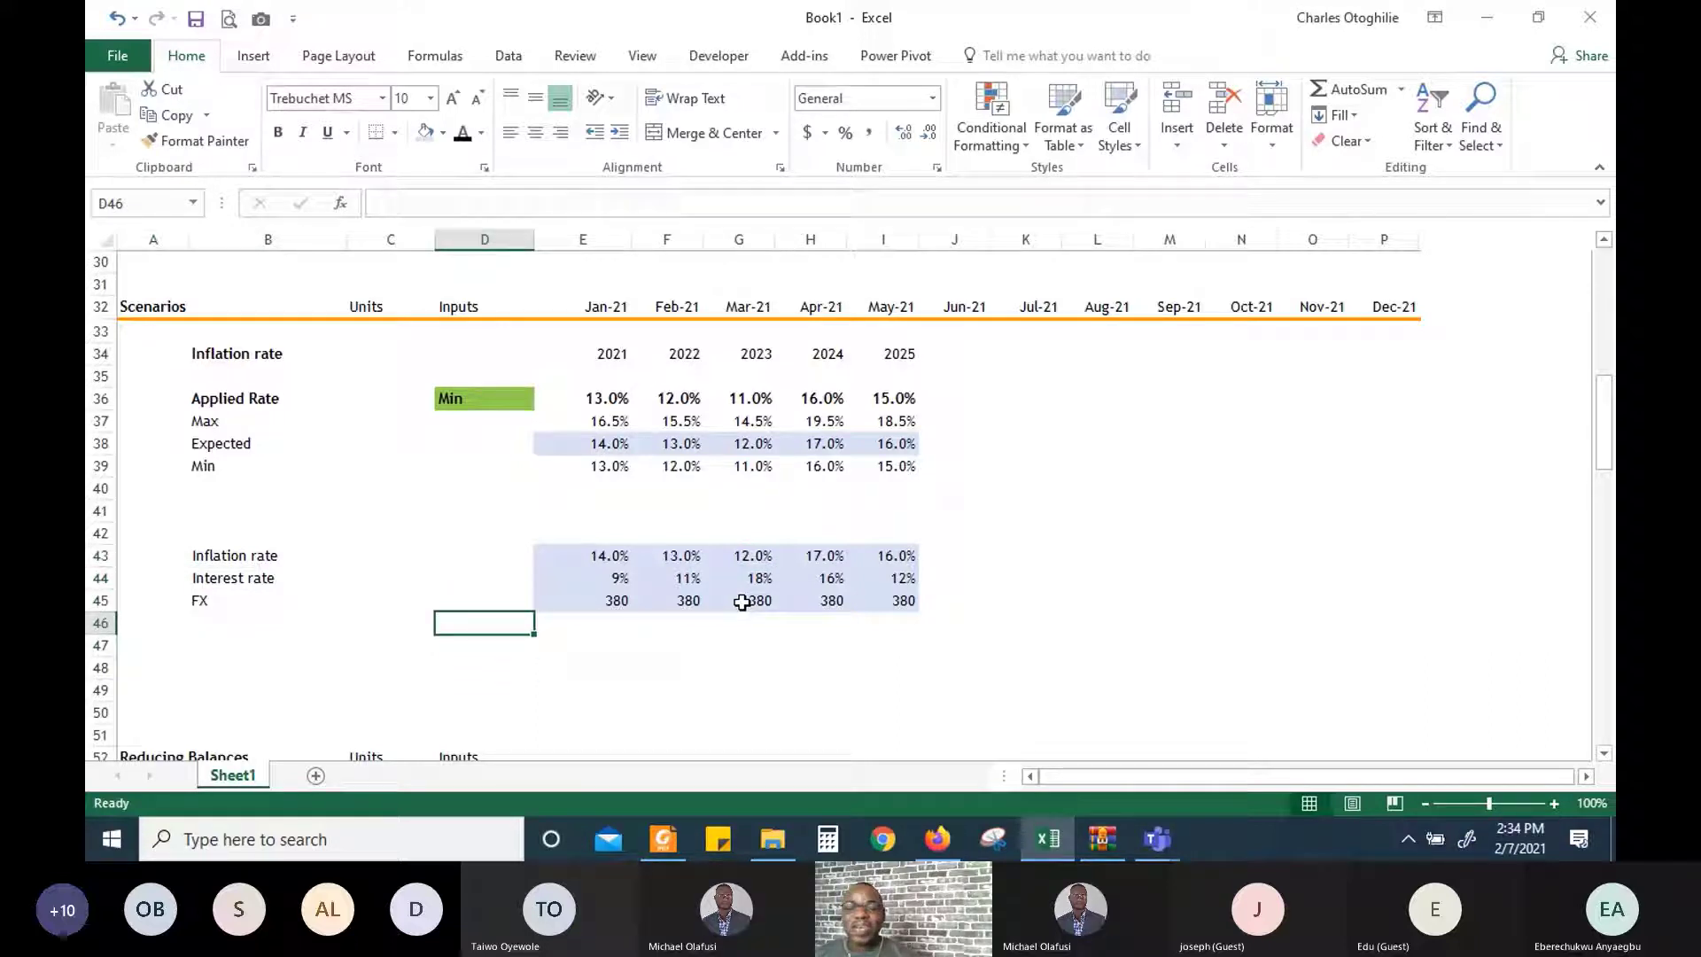
Copy the Inflation rate, Interest rate and FX rows in B43:I45 into a second block starting at B48
key(Up)
key(Up)
key(Up)
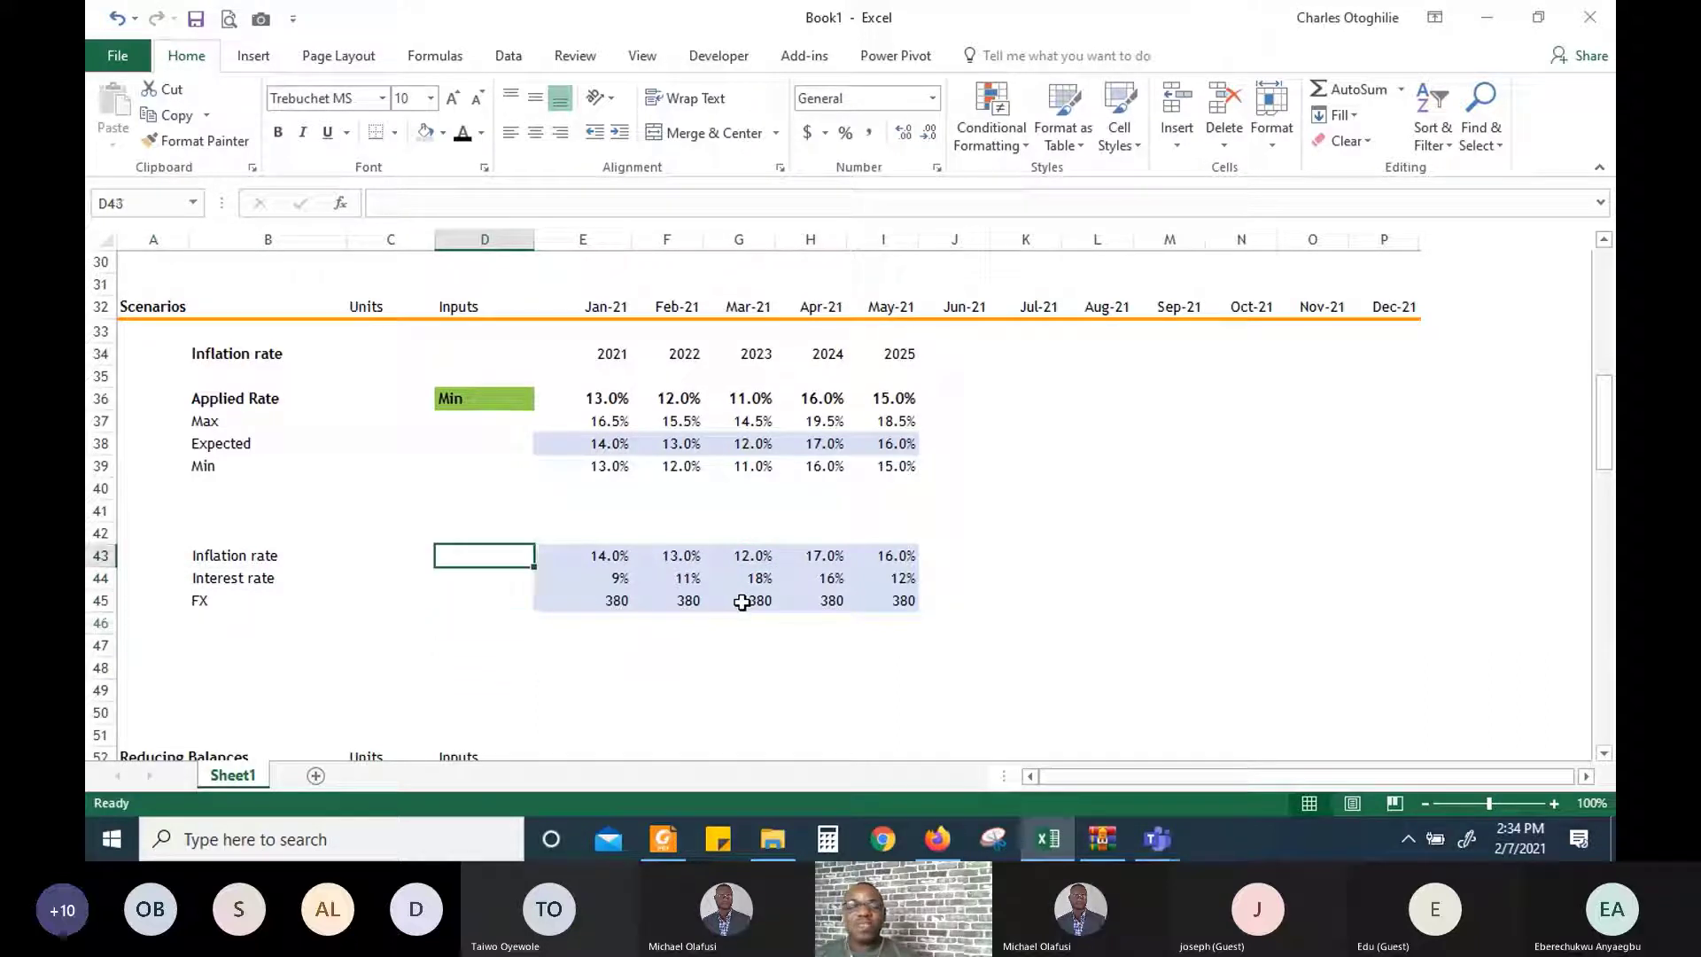
key(Left)
key(Left)
key(Left)
key(Right)
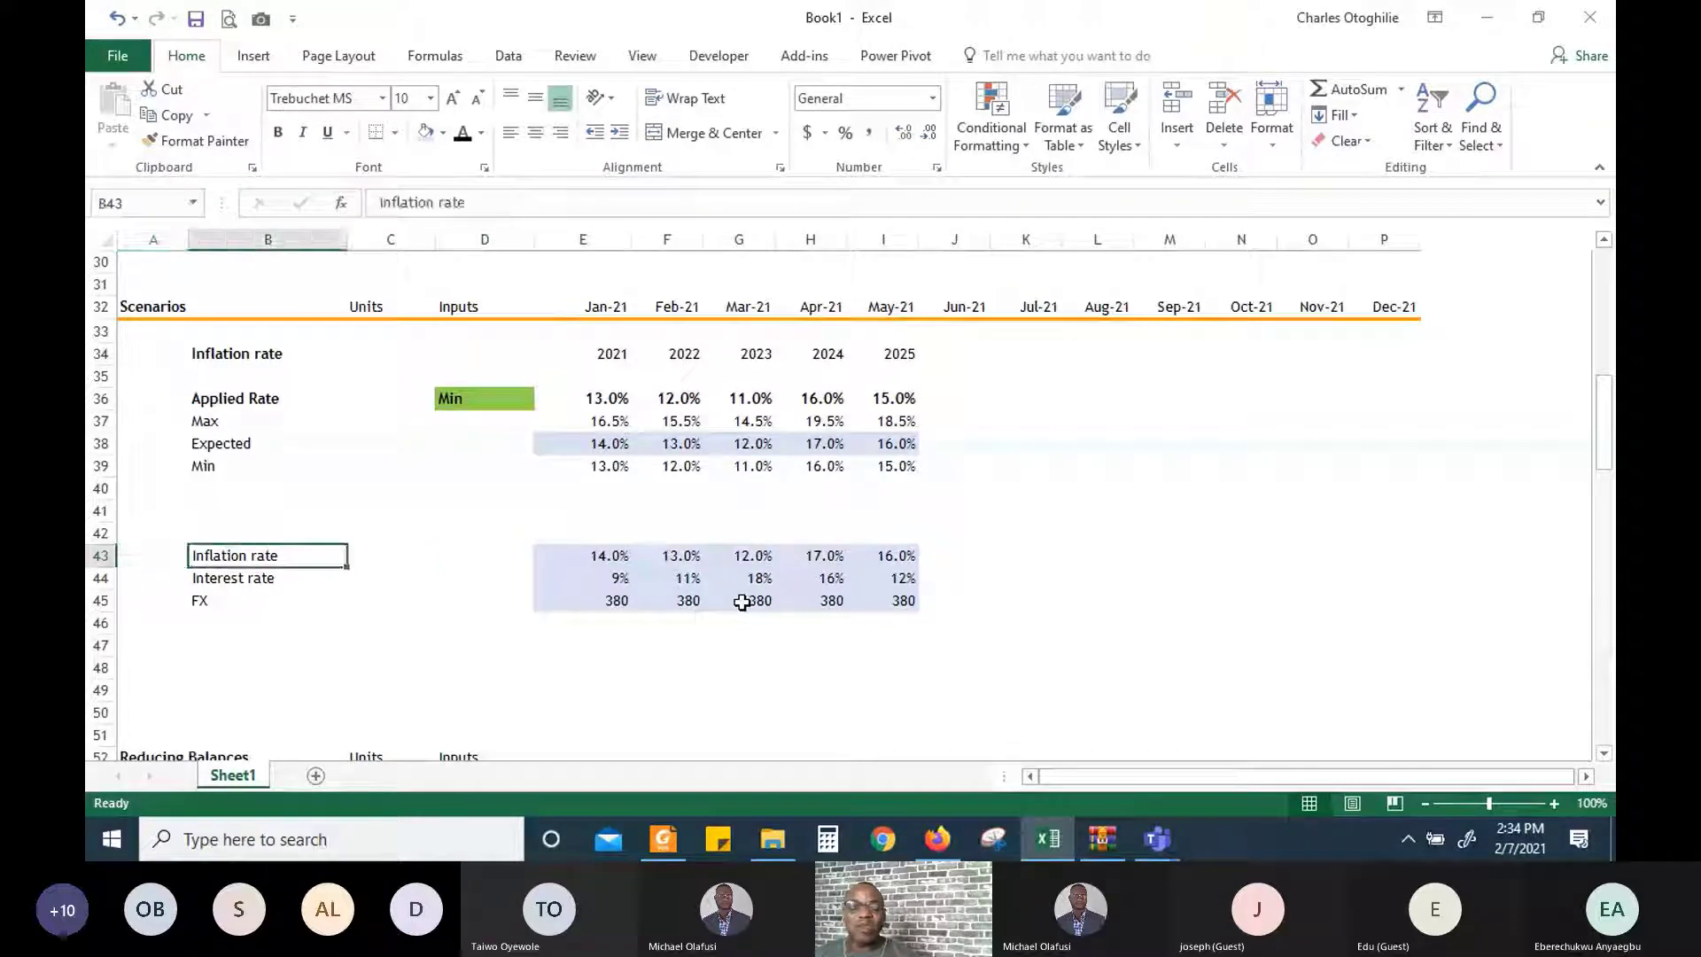
key(shift+Down)
key(shift+Down)
key(shift+Right)
key(shift+Right)
key(shift+Right)
key(shift+Right)
key(shift+Right)
key(shift+Right)
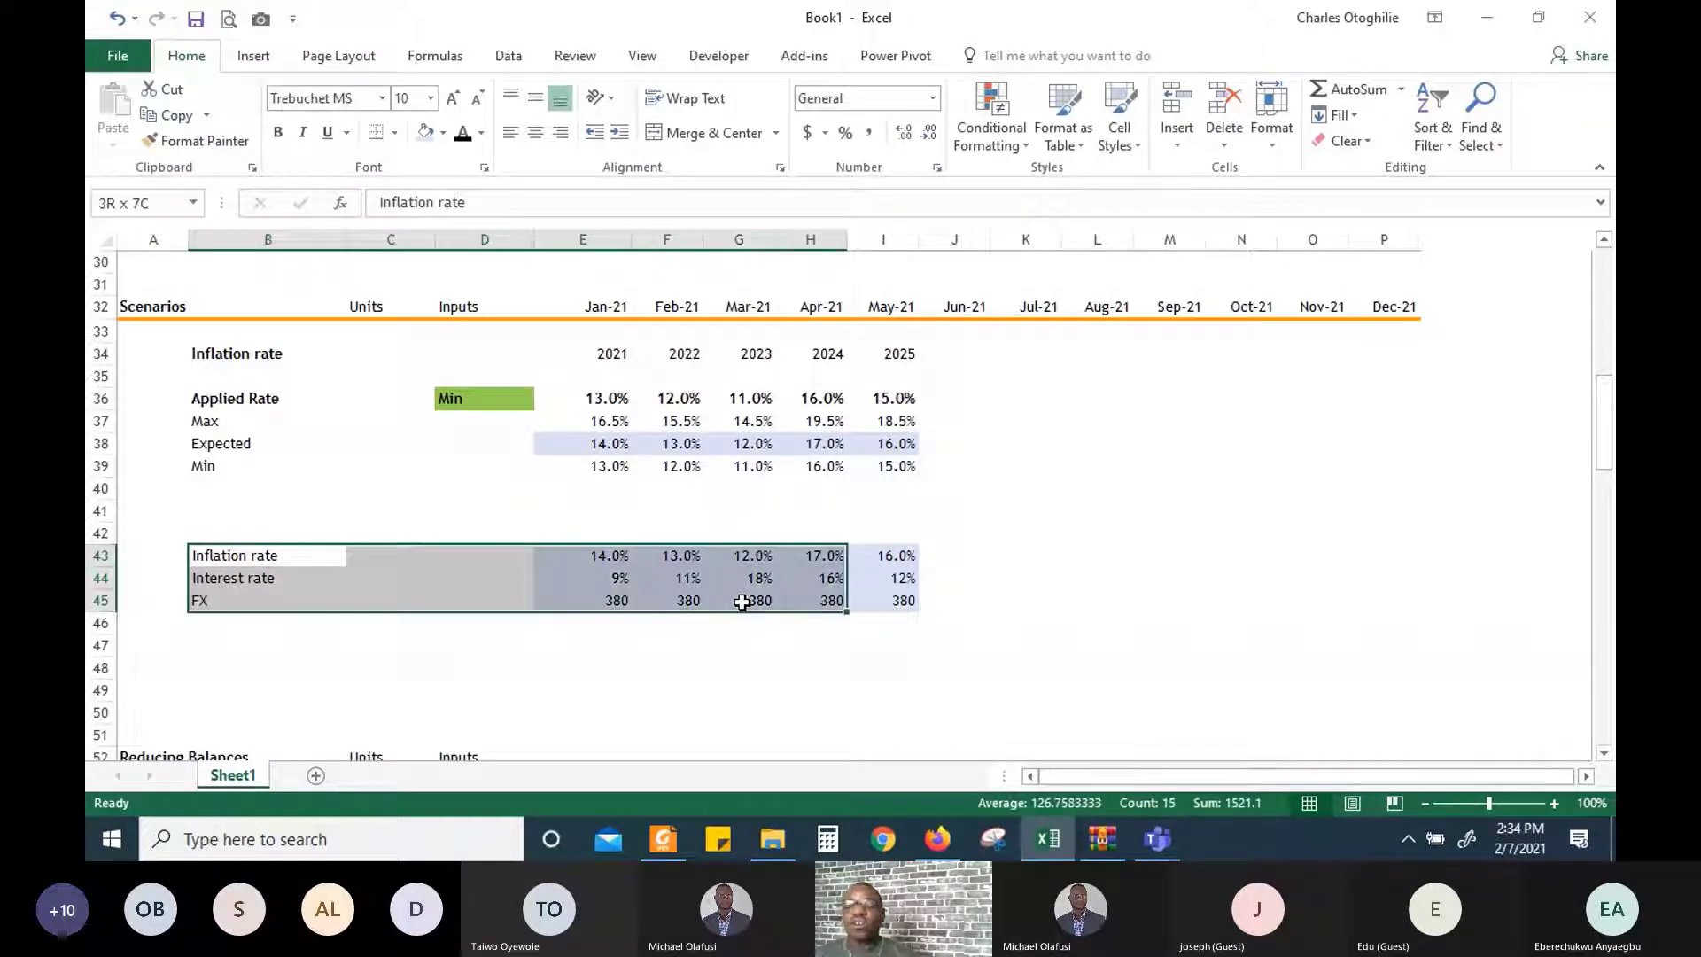
key(shift+Right)
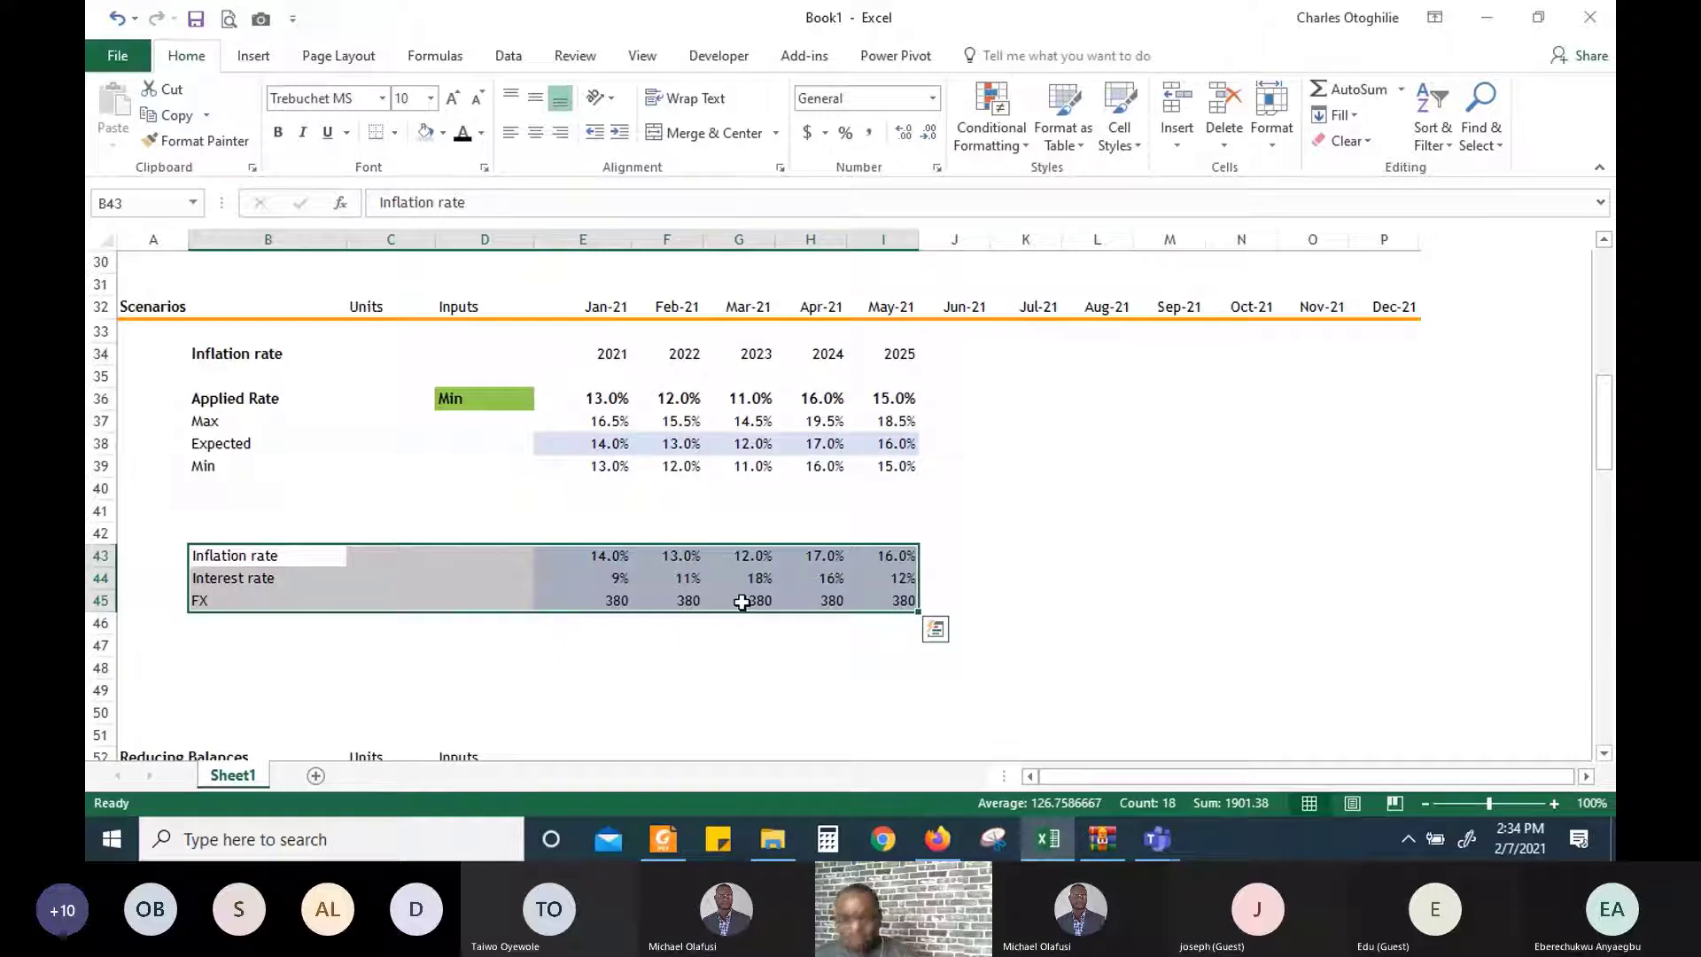
key(ctrl+c)
key(Down)
key(Down)
key(Down)
key(Down)
key(Down)
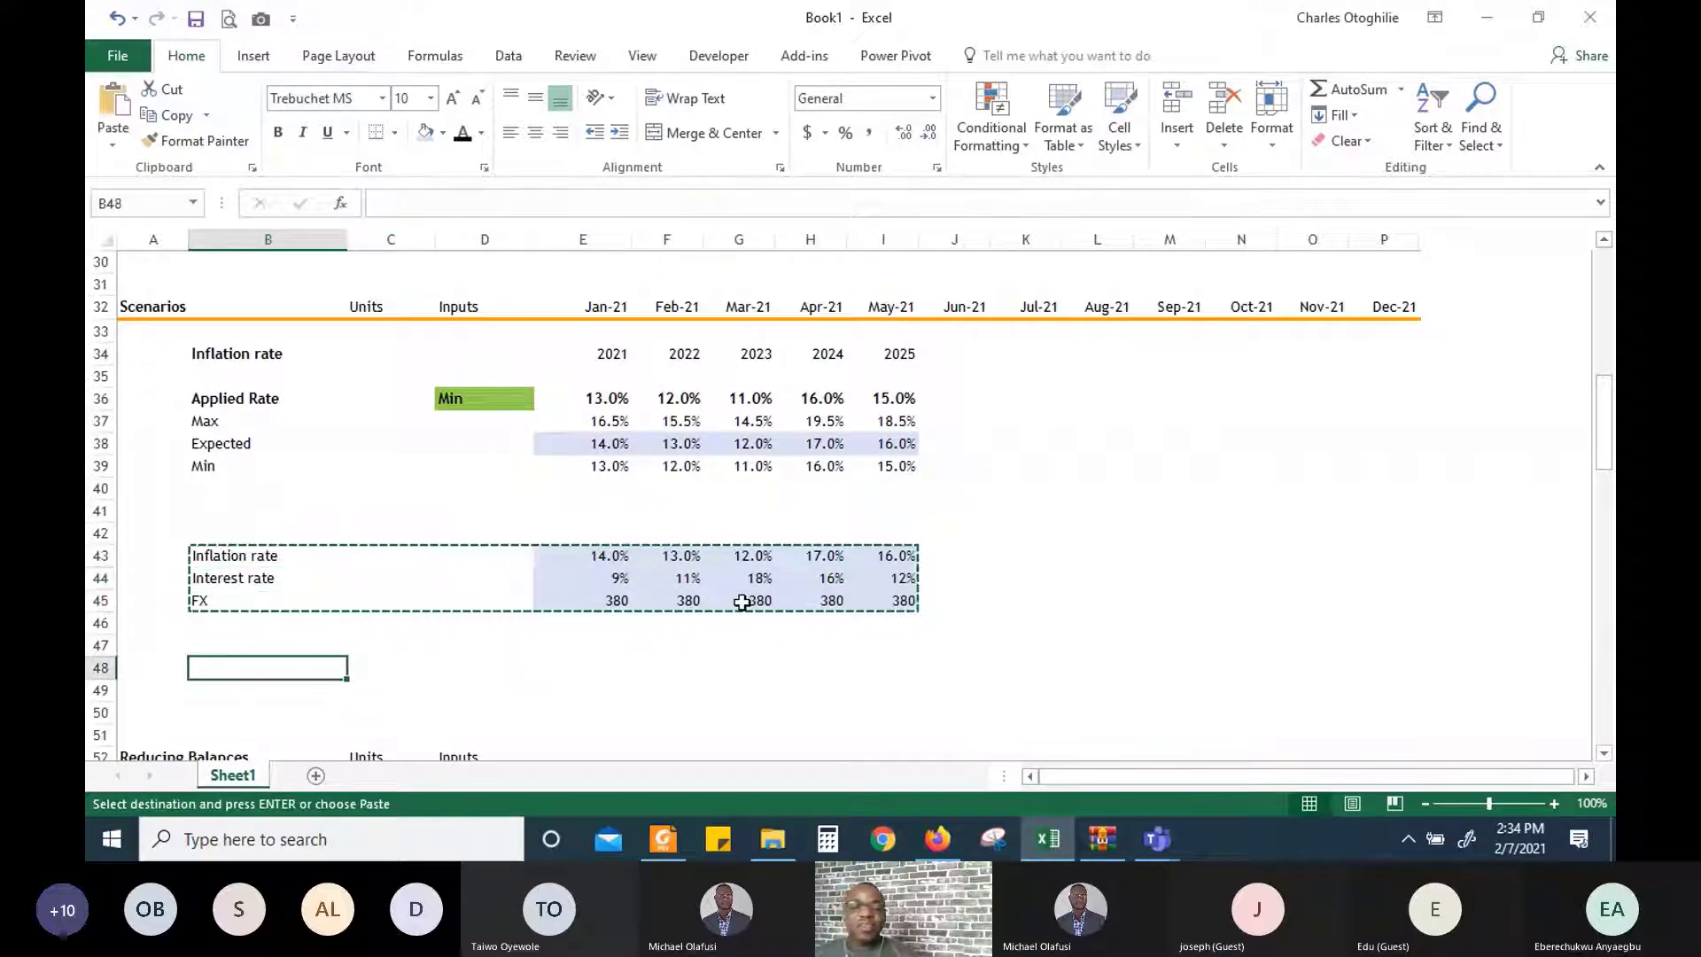
key(ctrl+v)
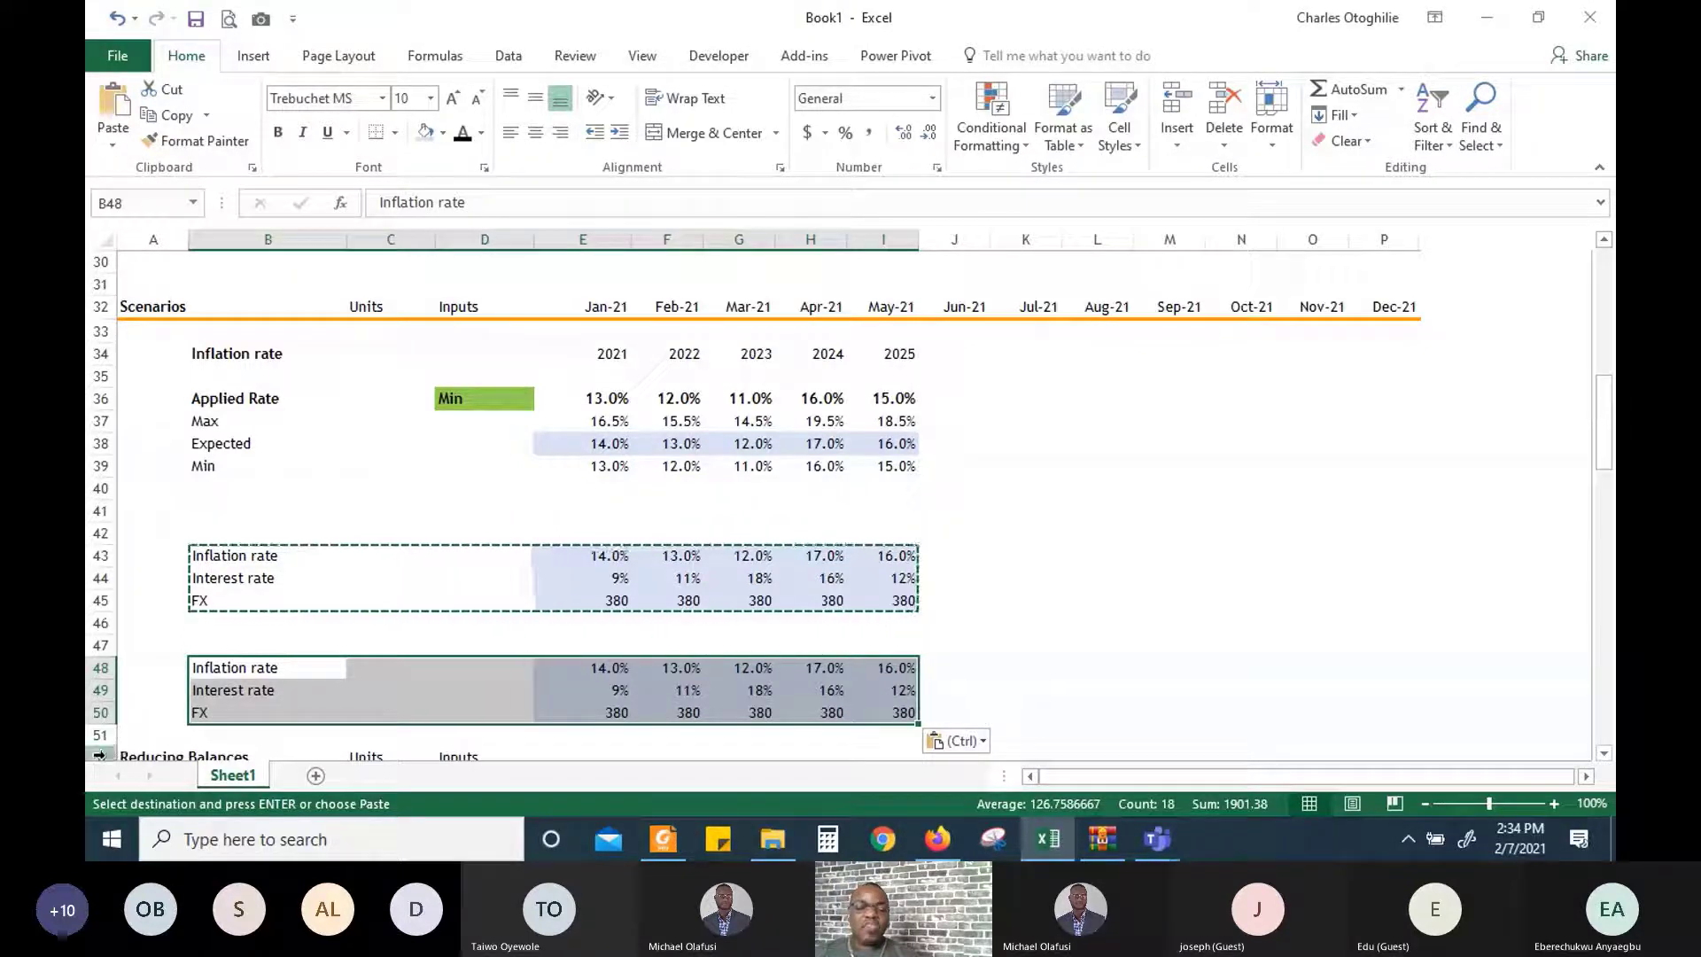
Insert several blank rows at row 52, above the Reducing Balances header
click(313, 755)
key(shift+space)
key(Escape)
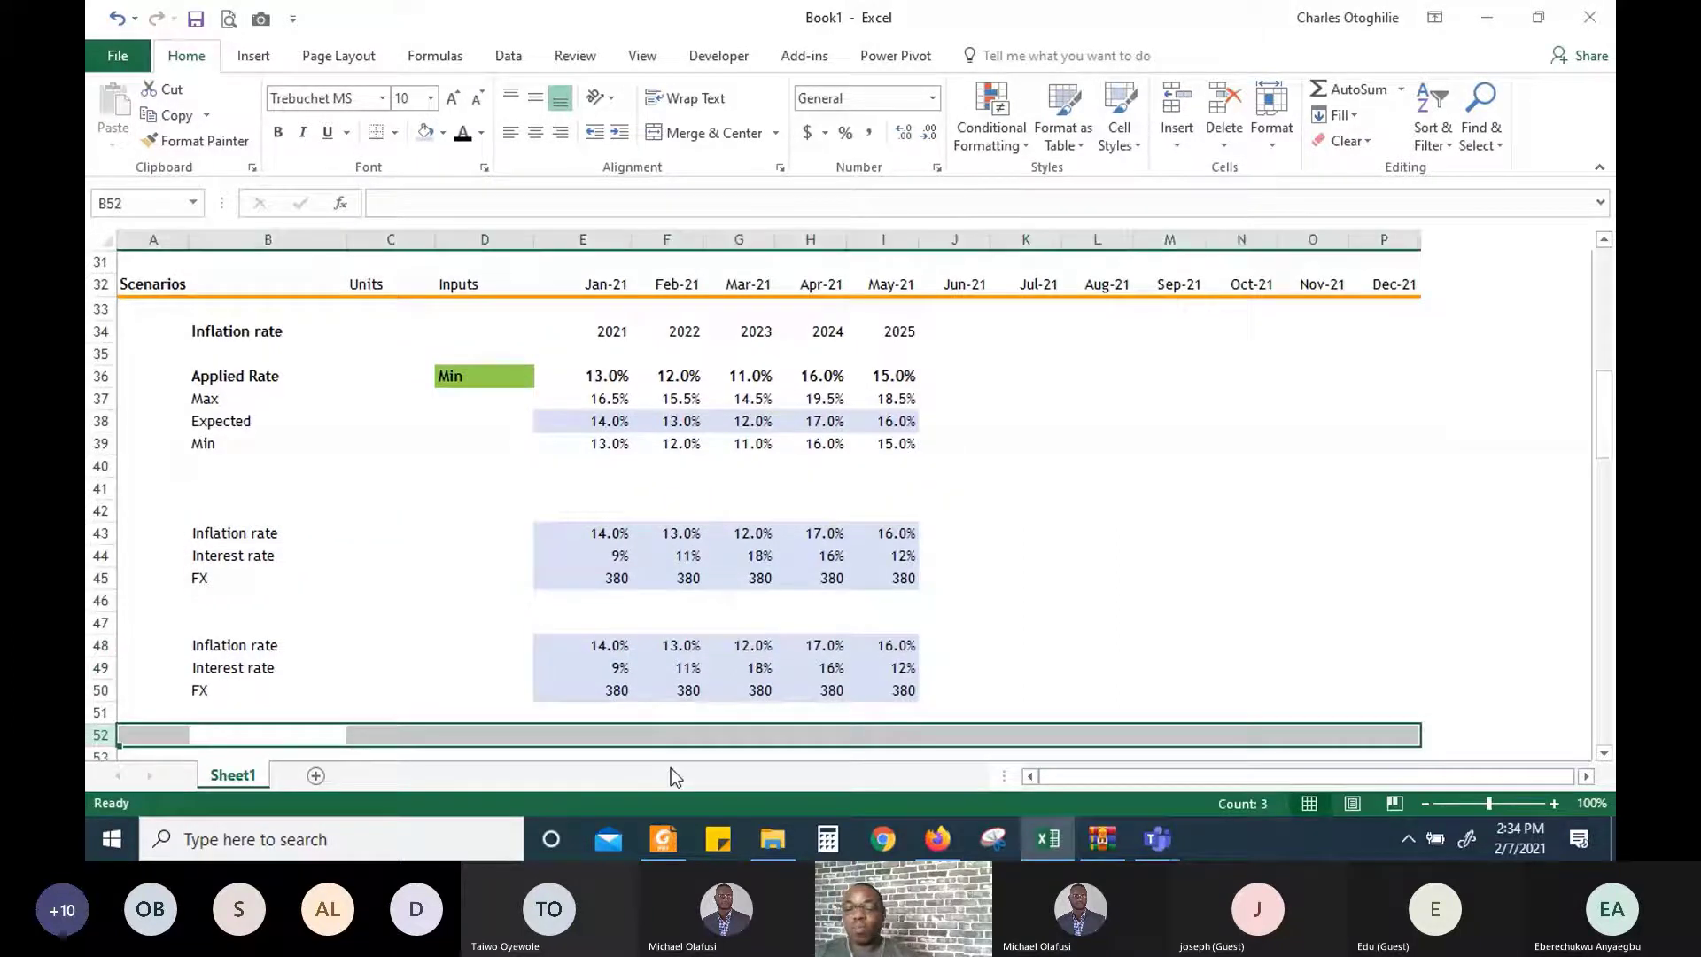
scroll(522, 601, down, 2)
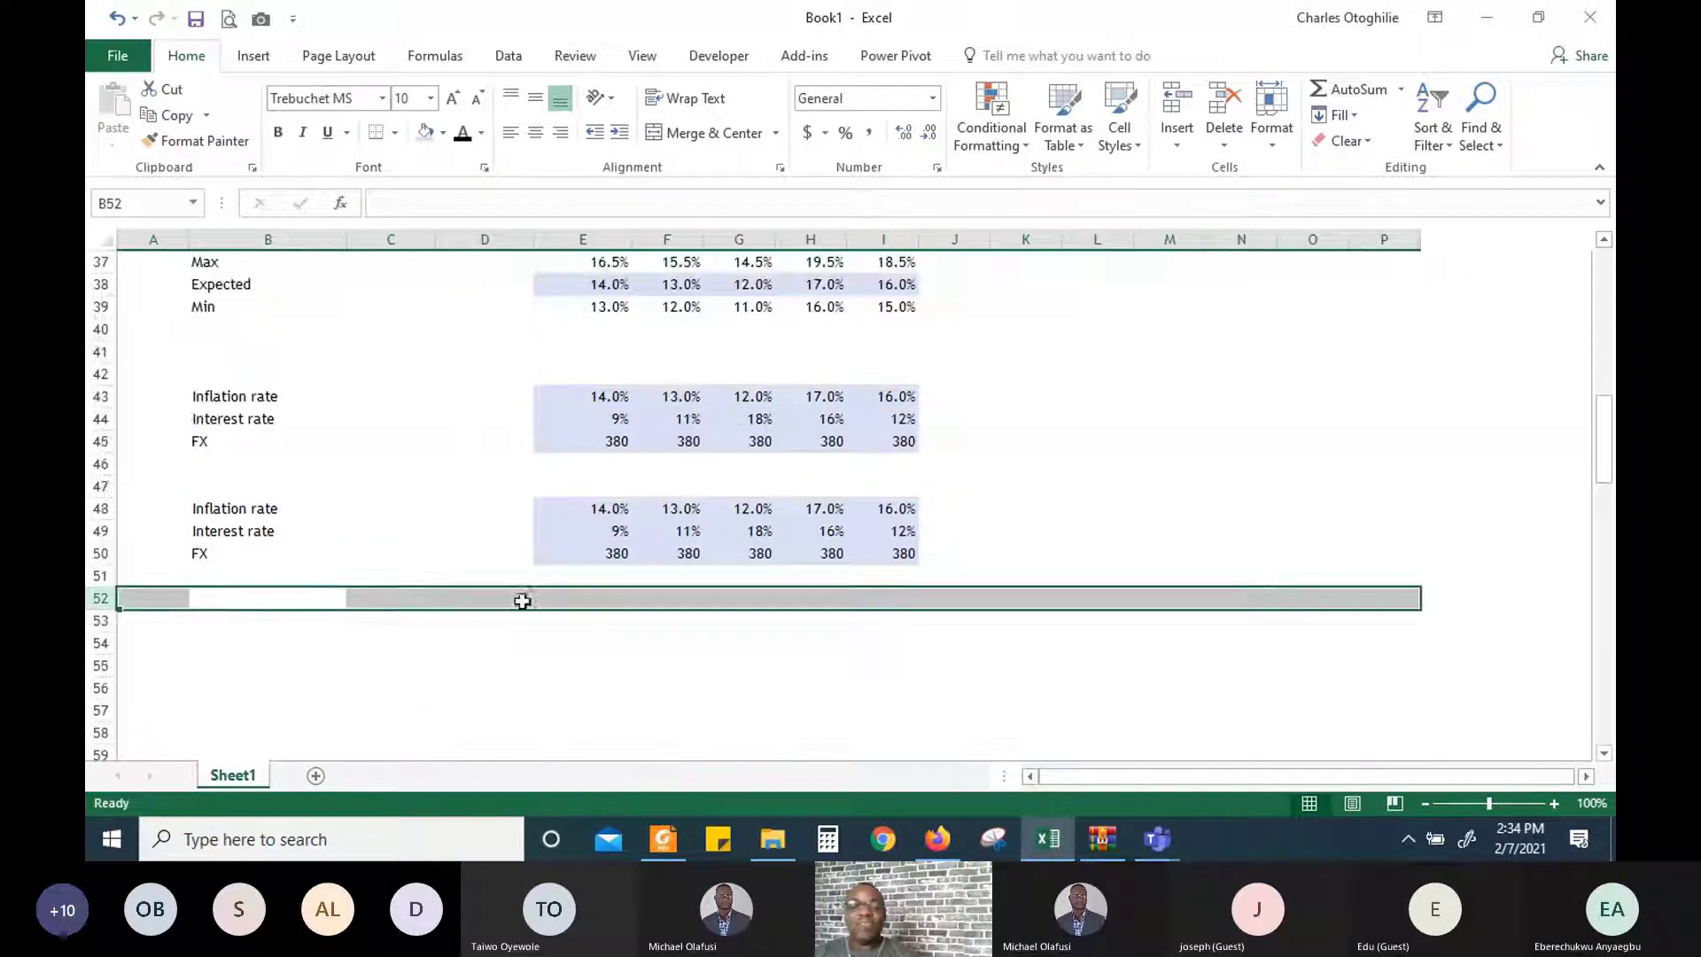
Add a bold "Max Option" heading in B42, above the first Inflation rate, Interest rate and FX block
click(223, 509)
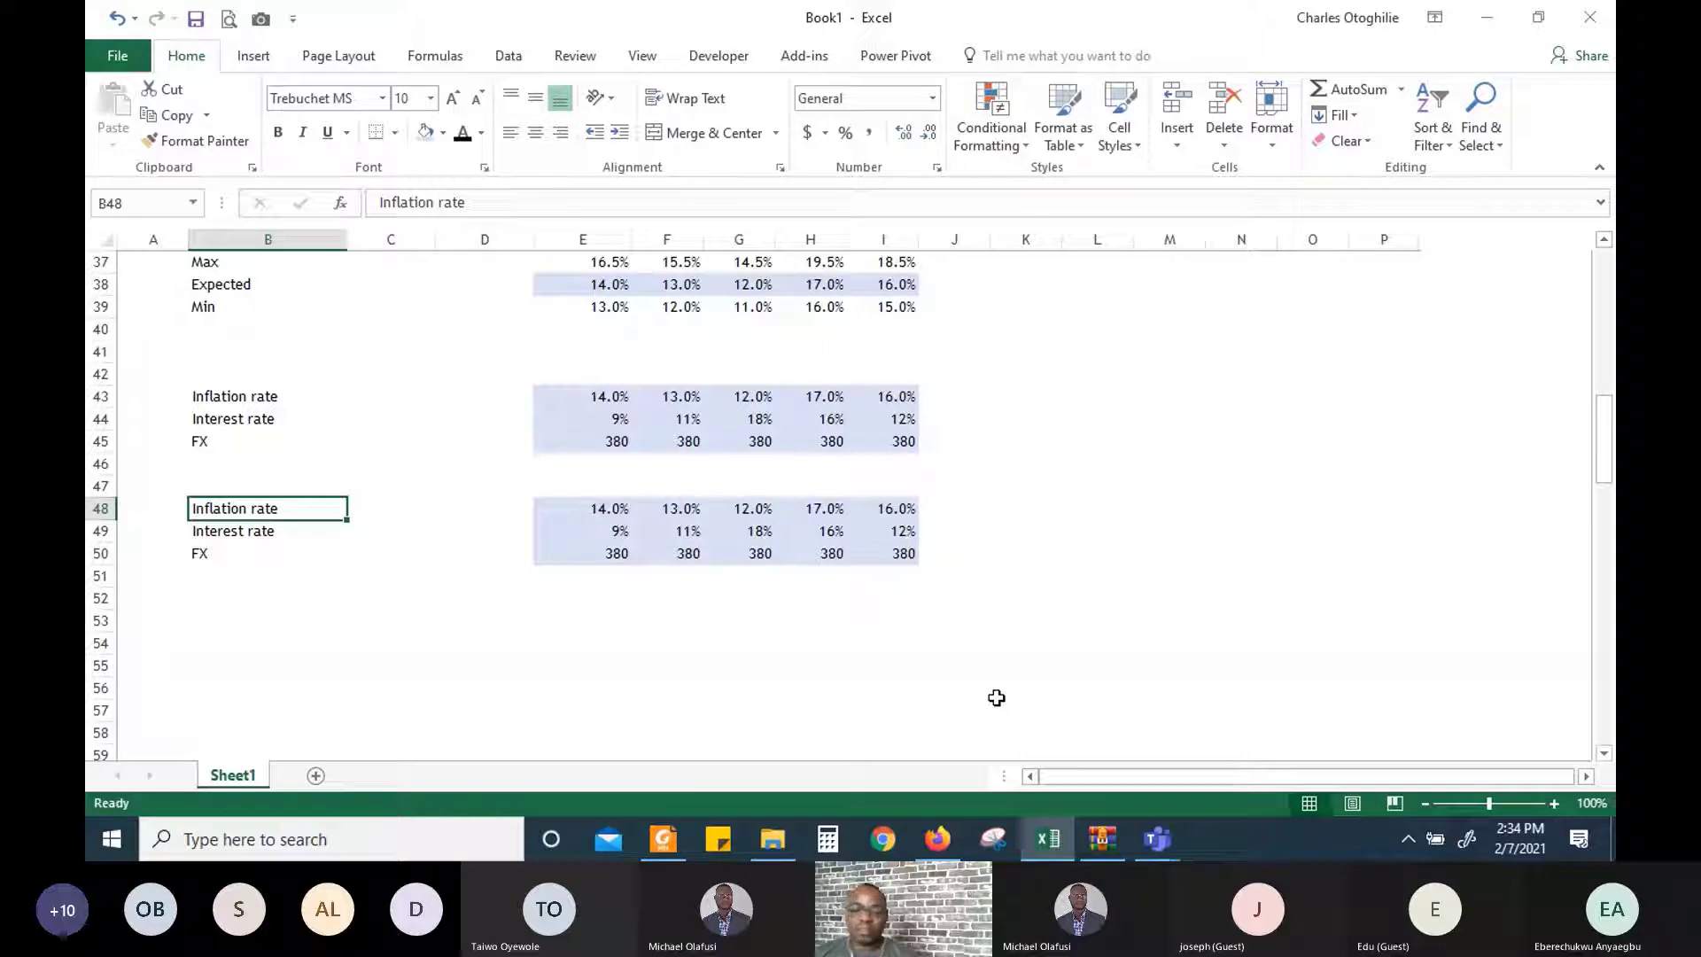
key(Up)
key(Up)
key(Up)
key(Up)
key(Up)
key(Up)
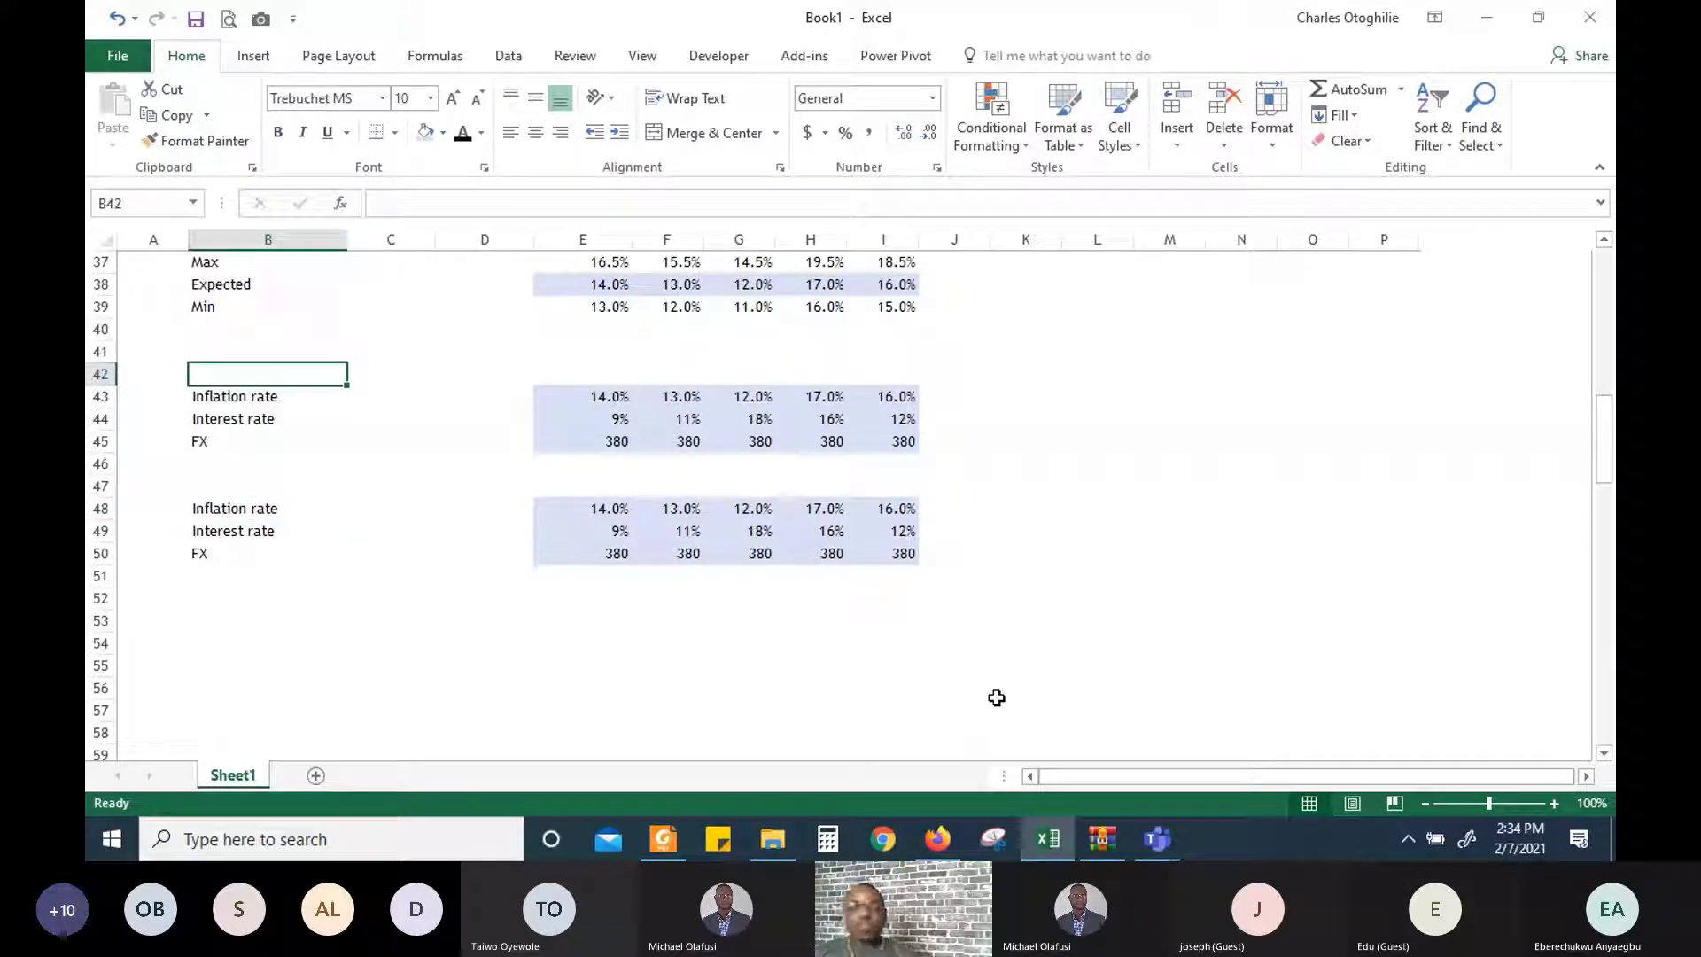
text(Max)
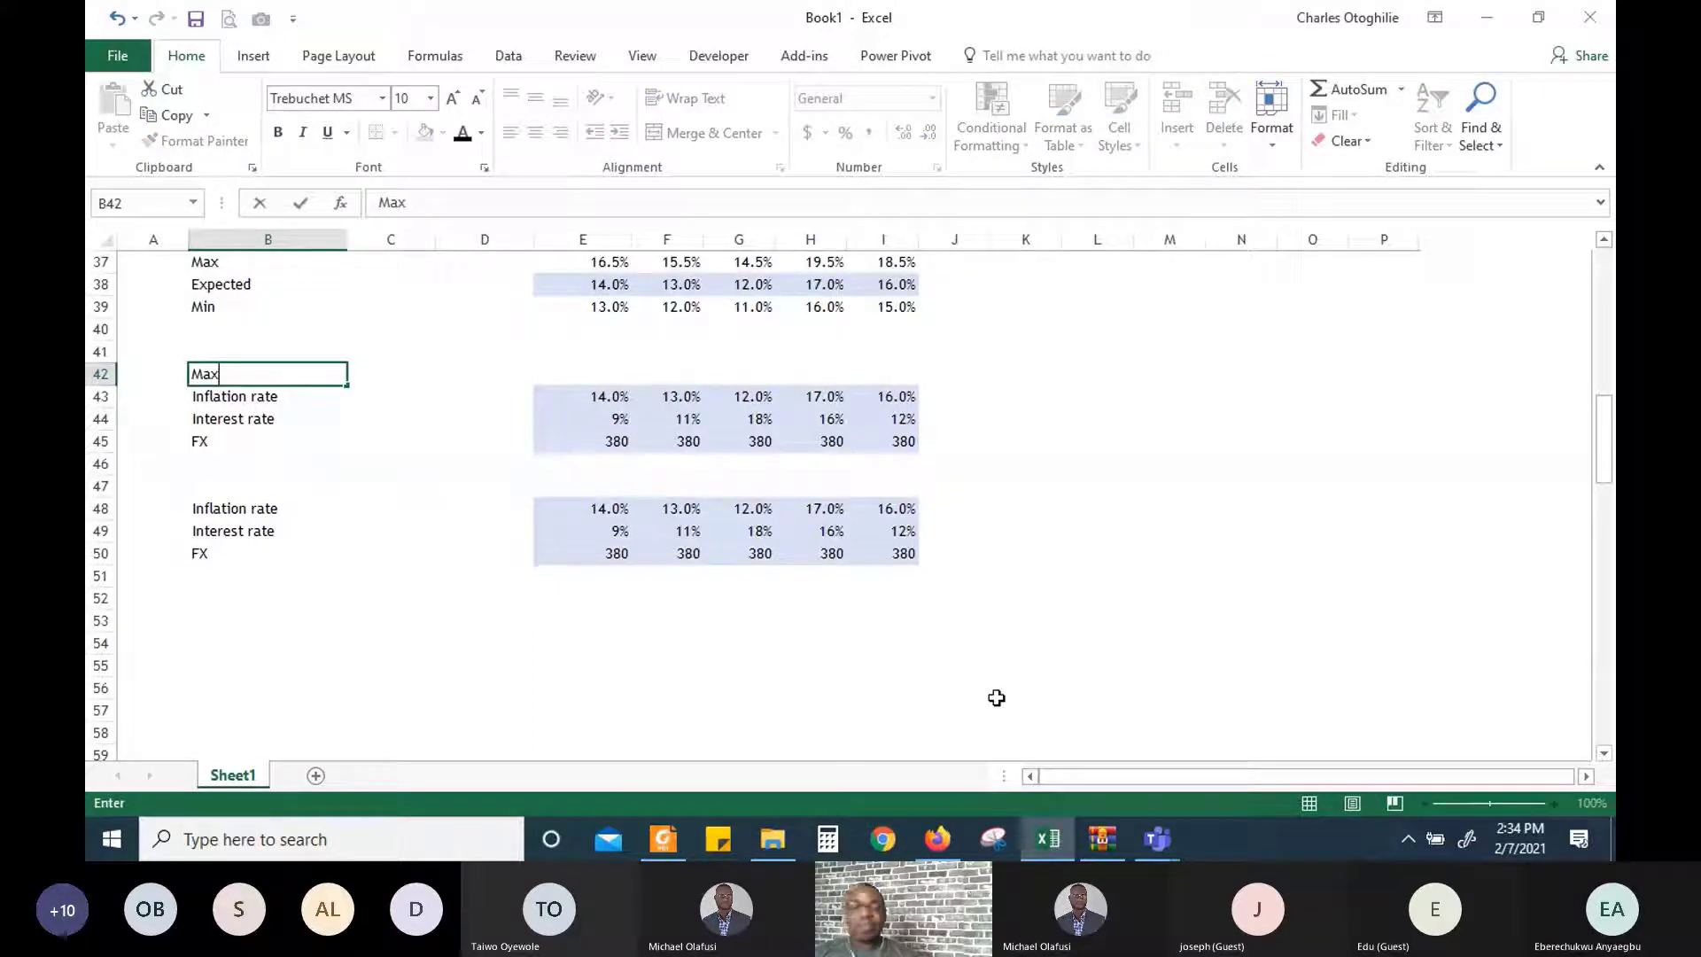
text( Op)
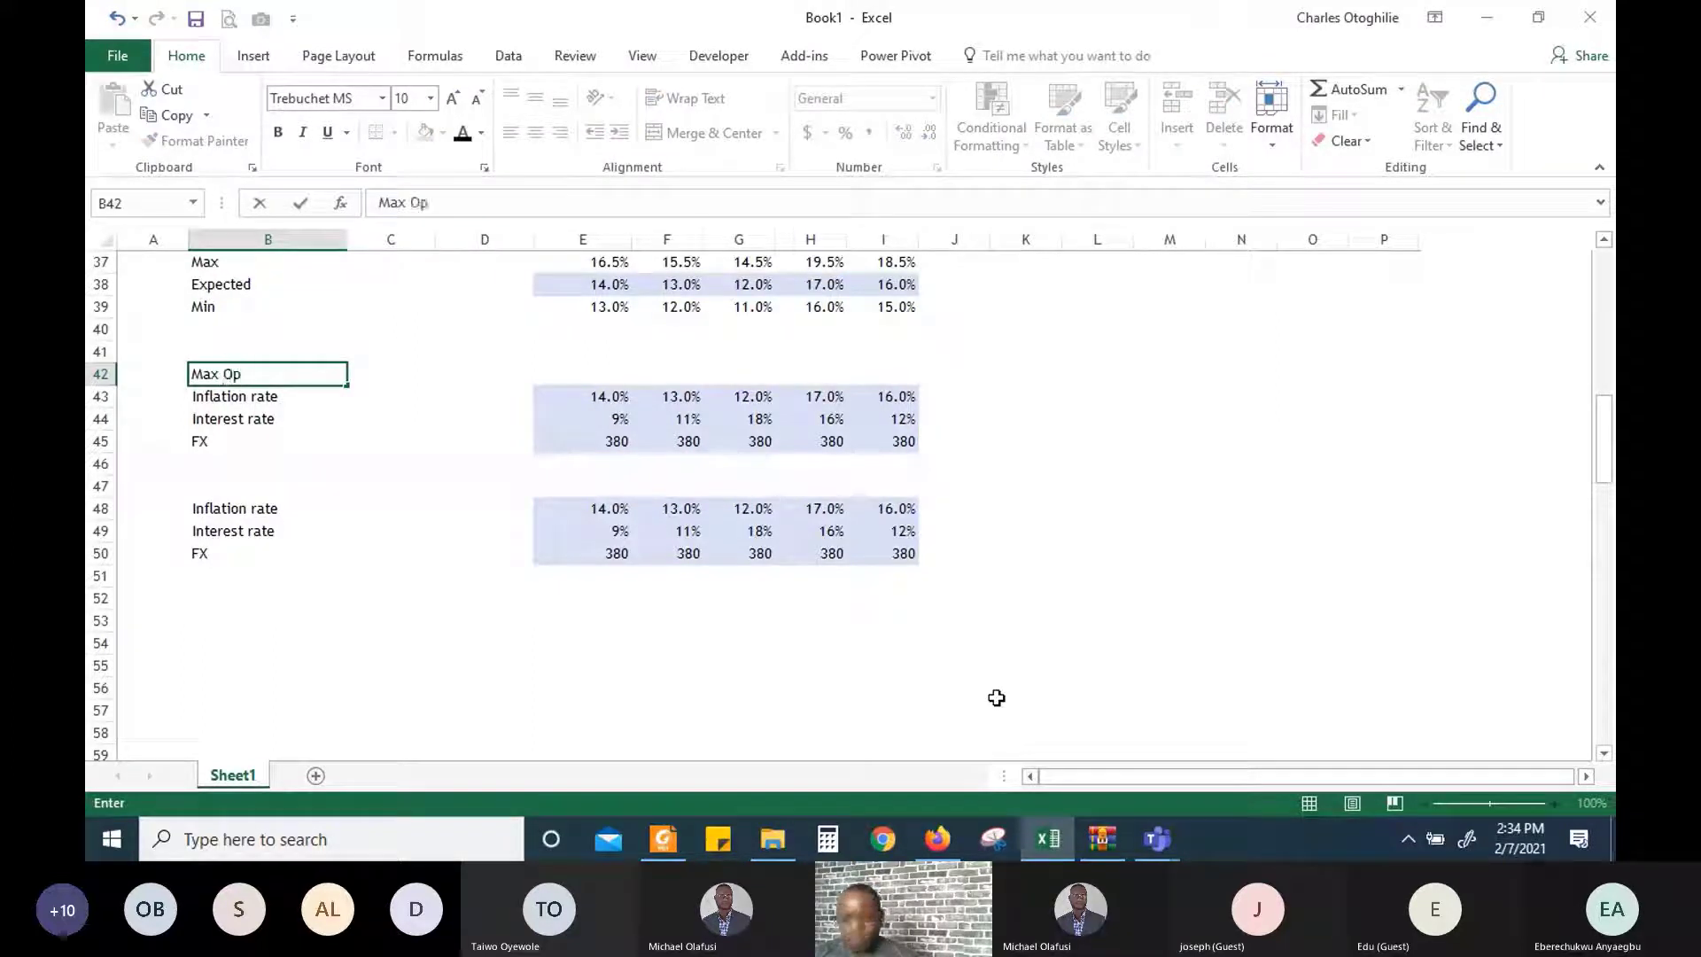
text(tio)
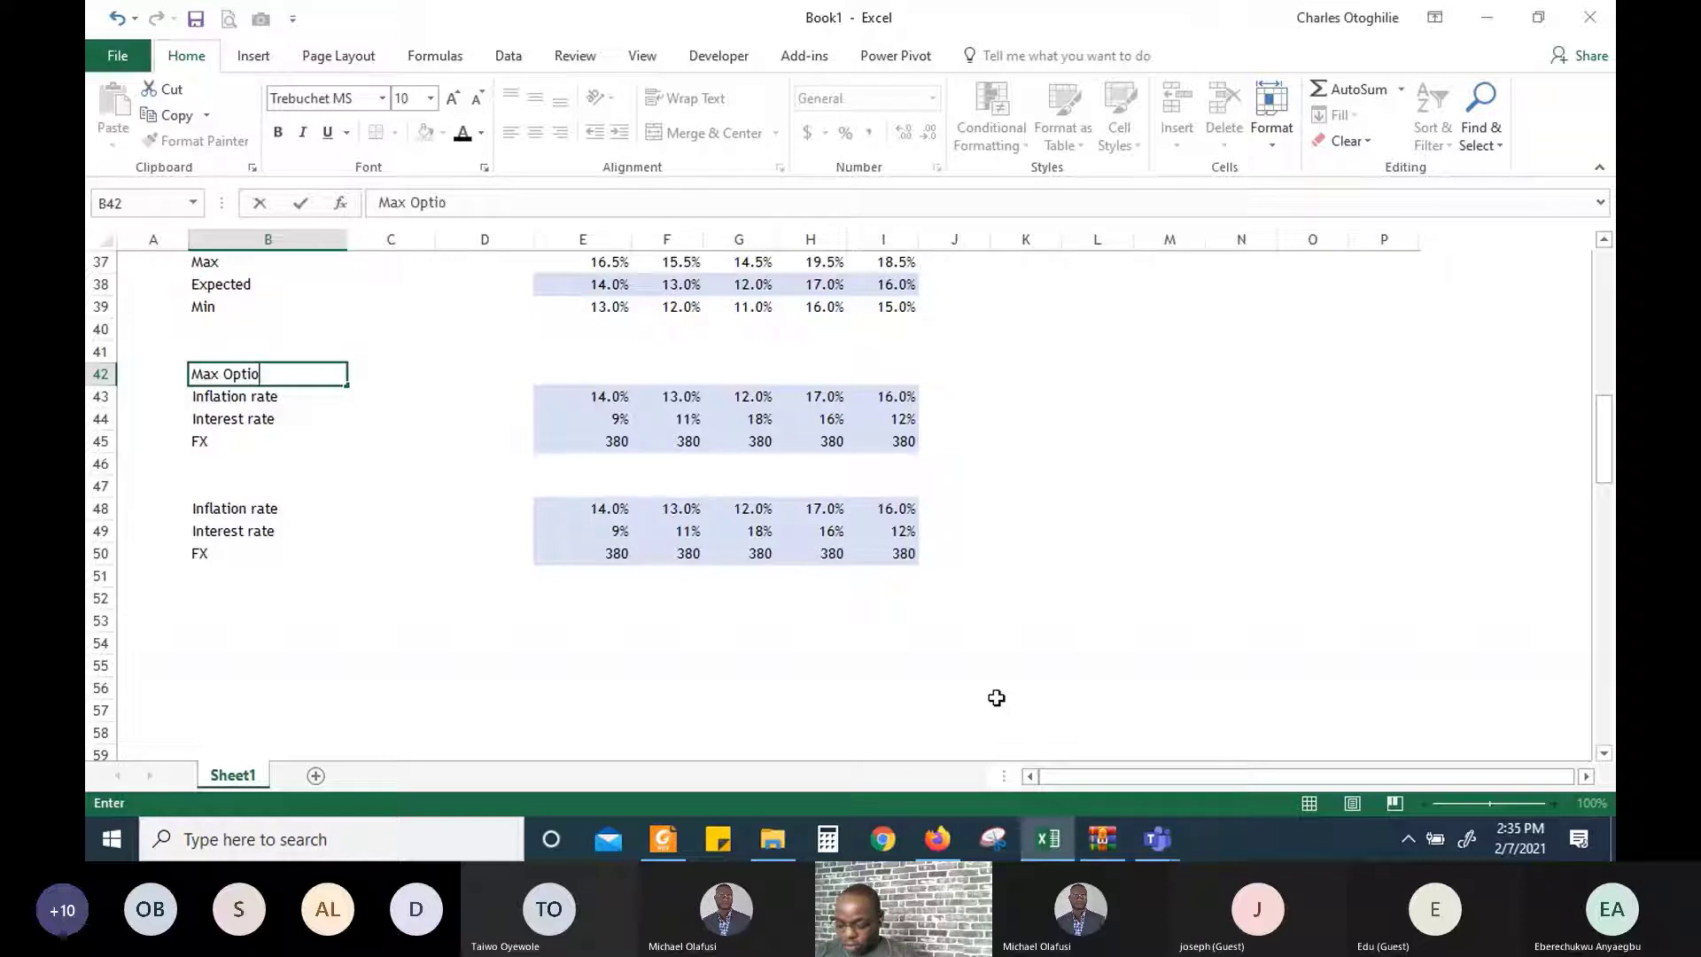
text(n)
key(Return)
key(Up)
key(ctrl+b)
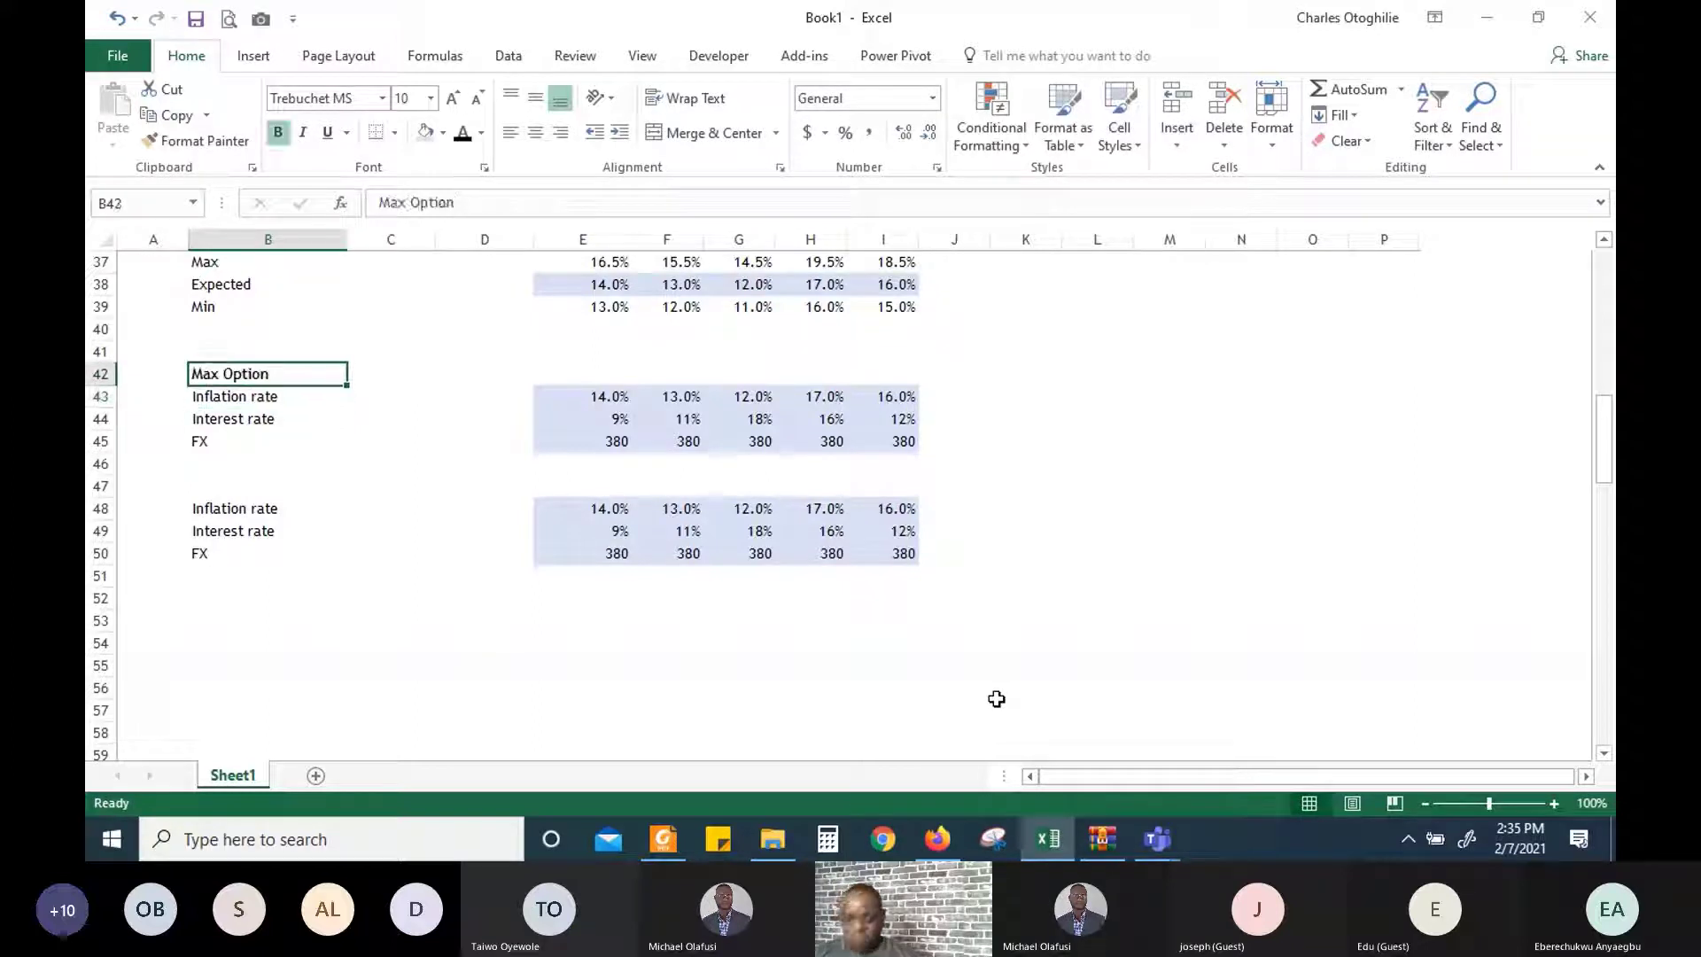
Add a bold "Expected Option" heading in B47, above the second Inflation rate, Interest rate and FX block
key(Down)
key(Down)
key(Down)
key(Down)
key(Down)
key(Down)
key(Up)
key(Up)
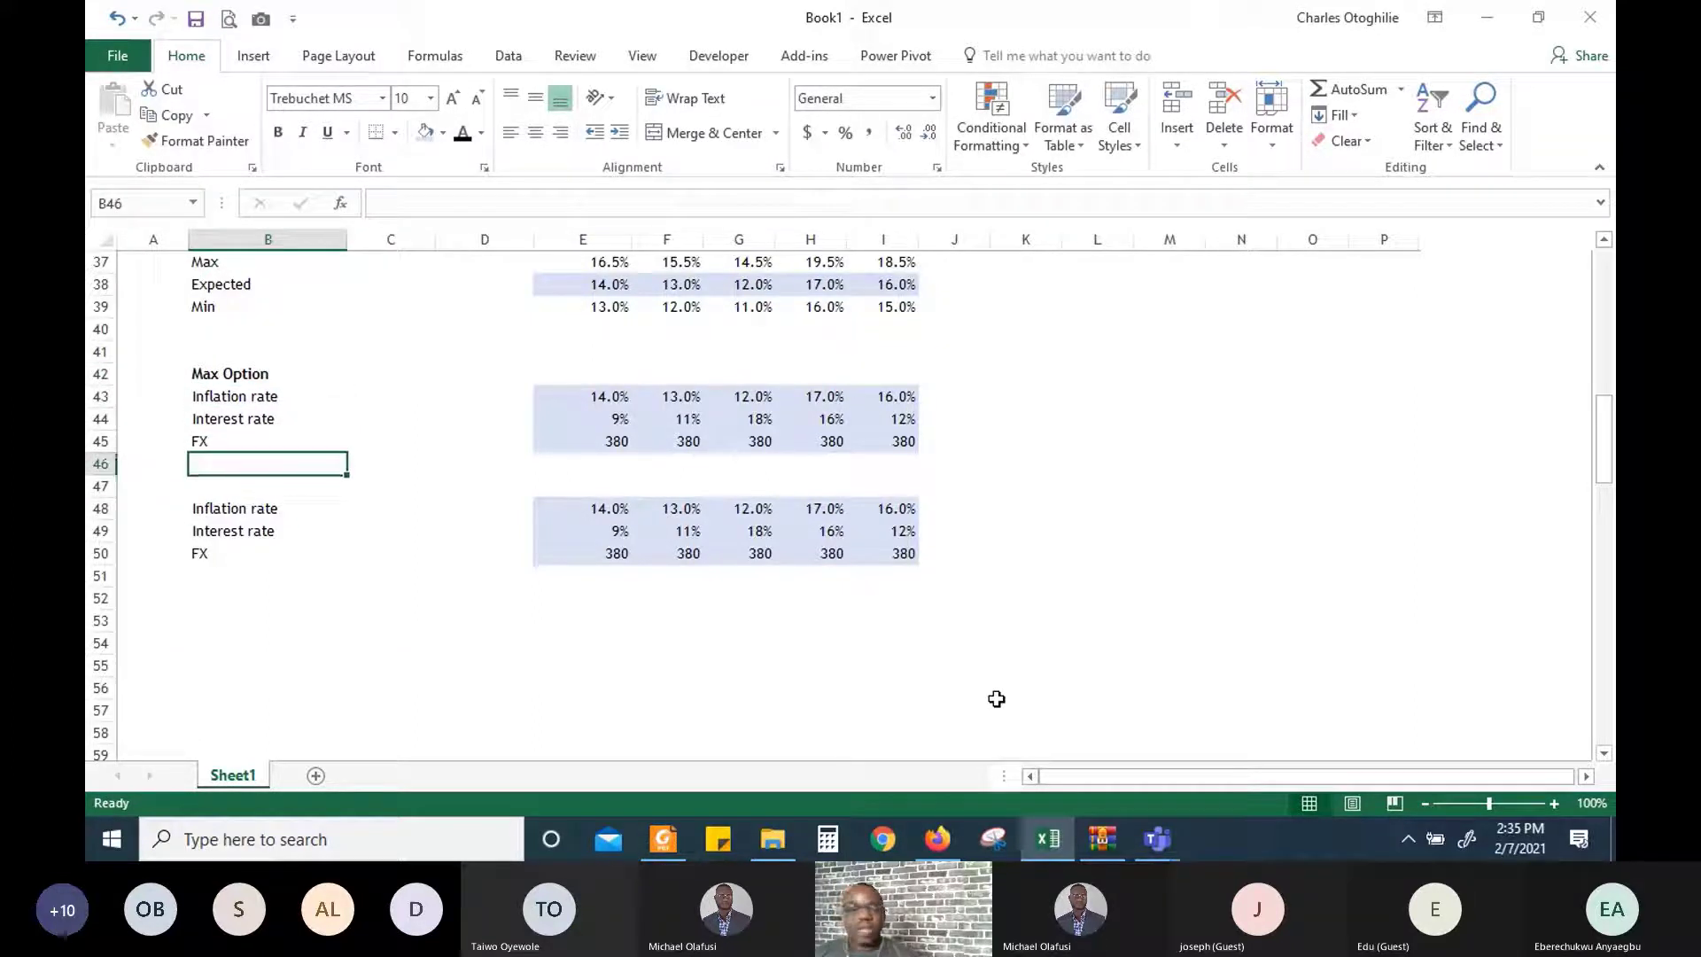
key(Down)
key(Down)
key(Up)
key(Down)
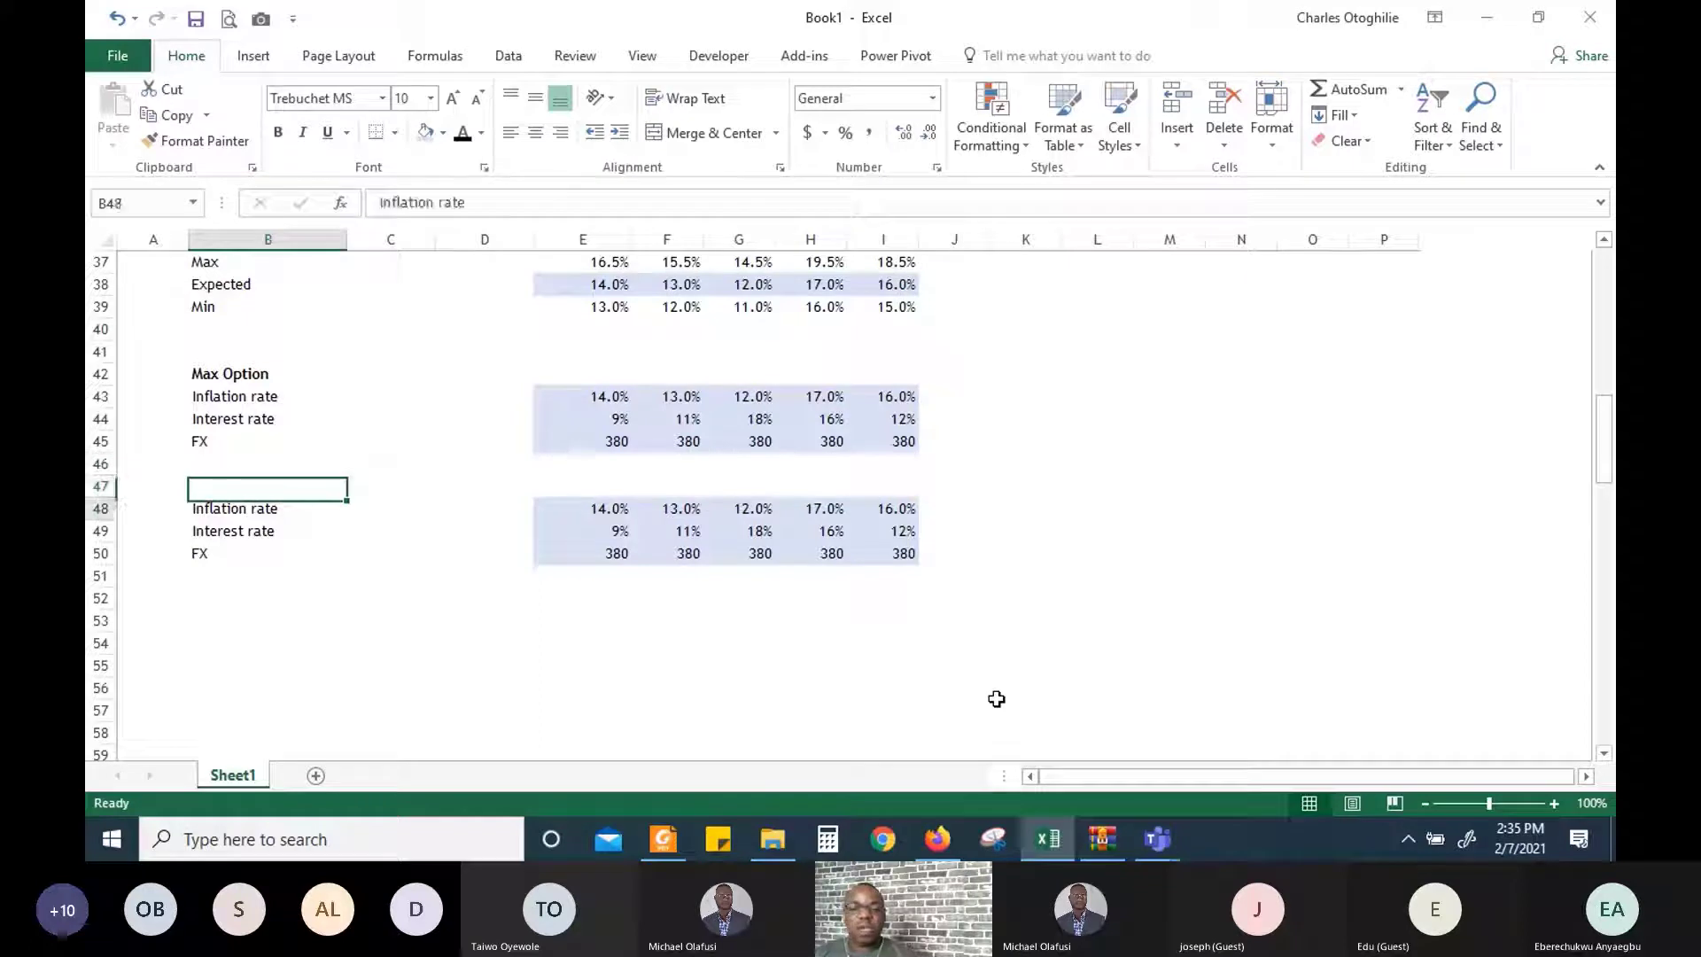
key(Up)
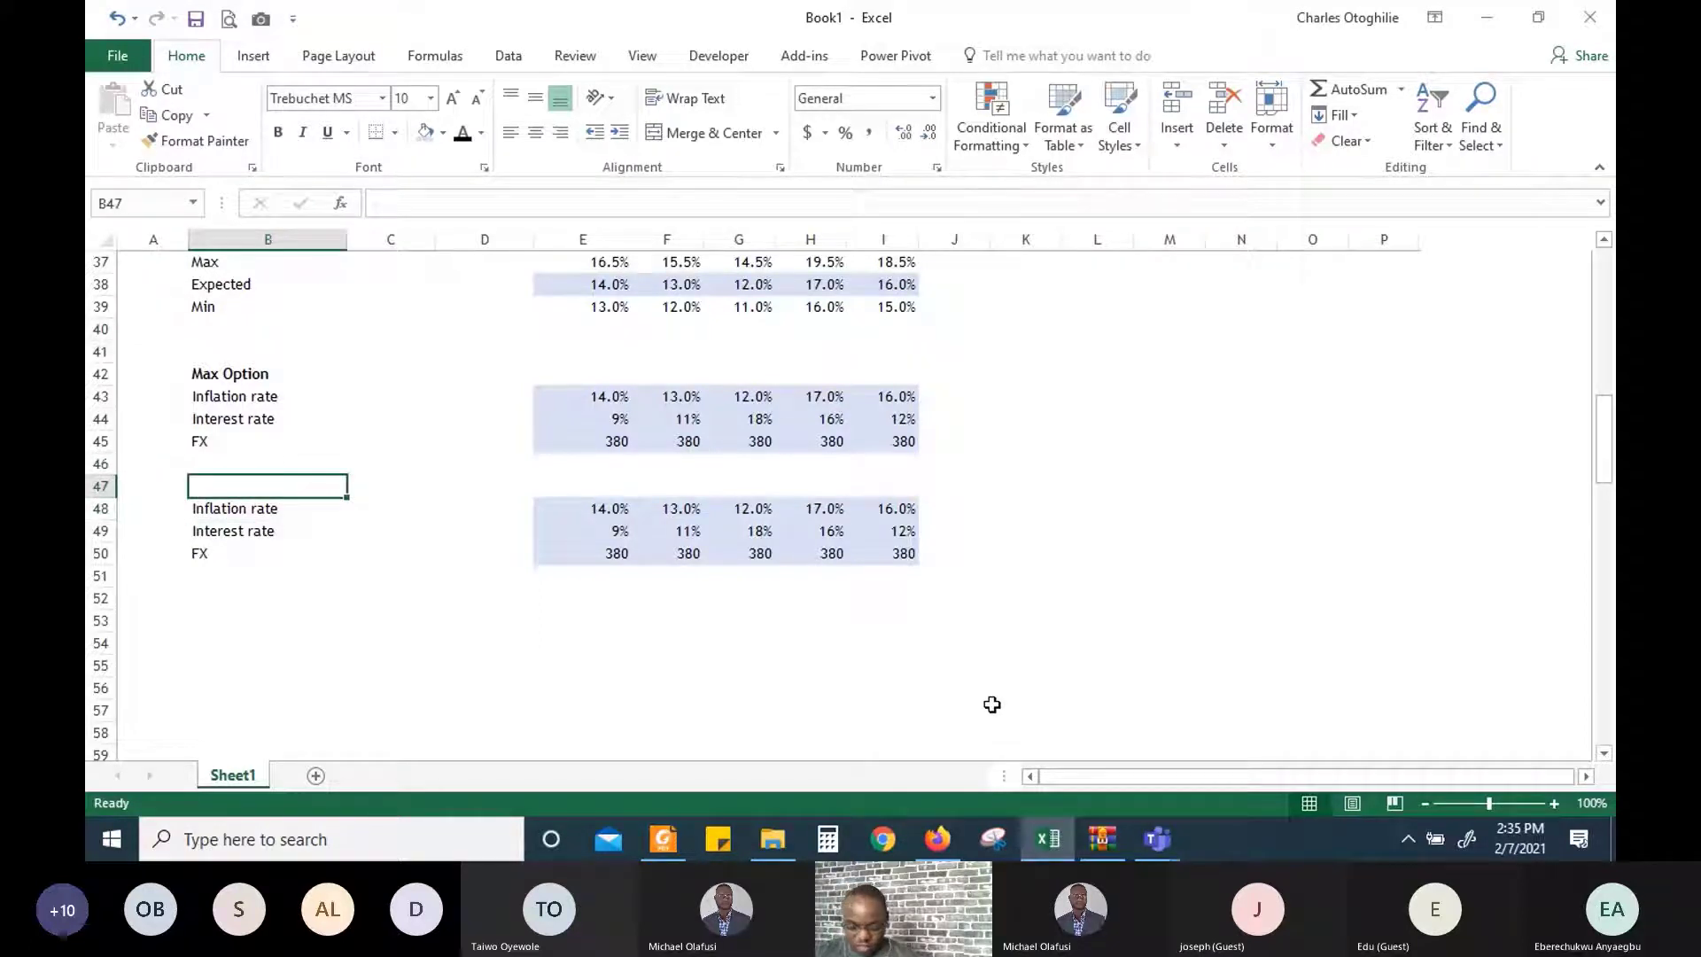
text(Expected)
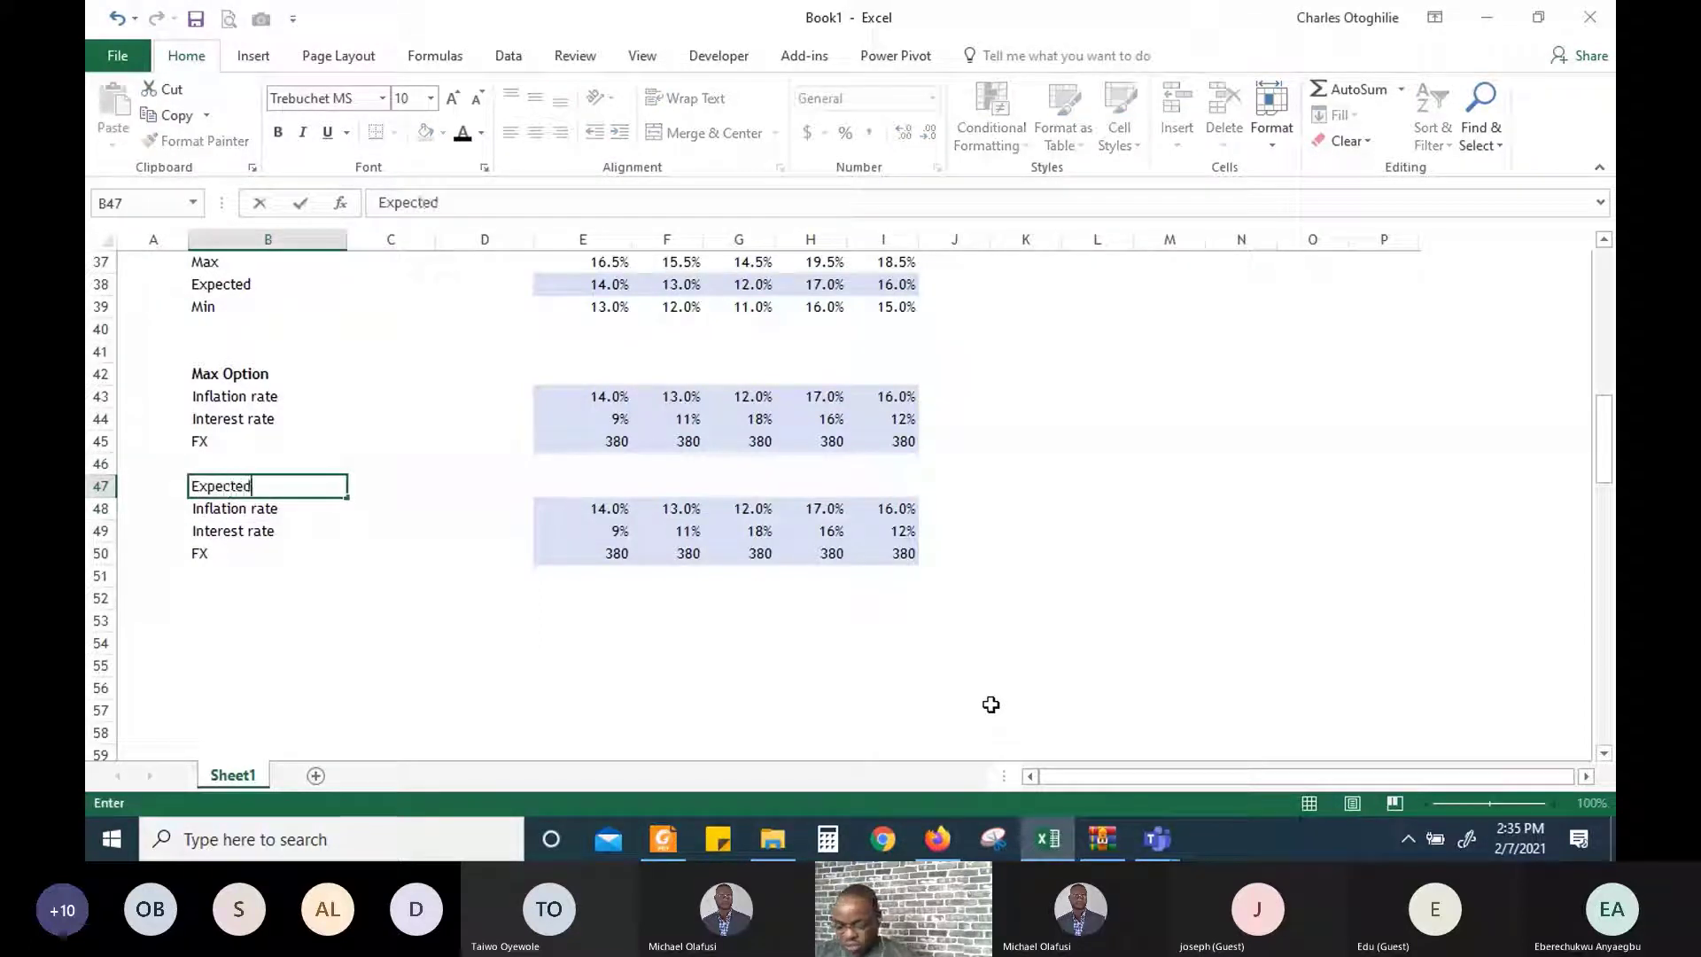
text( Option)
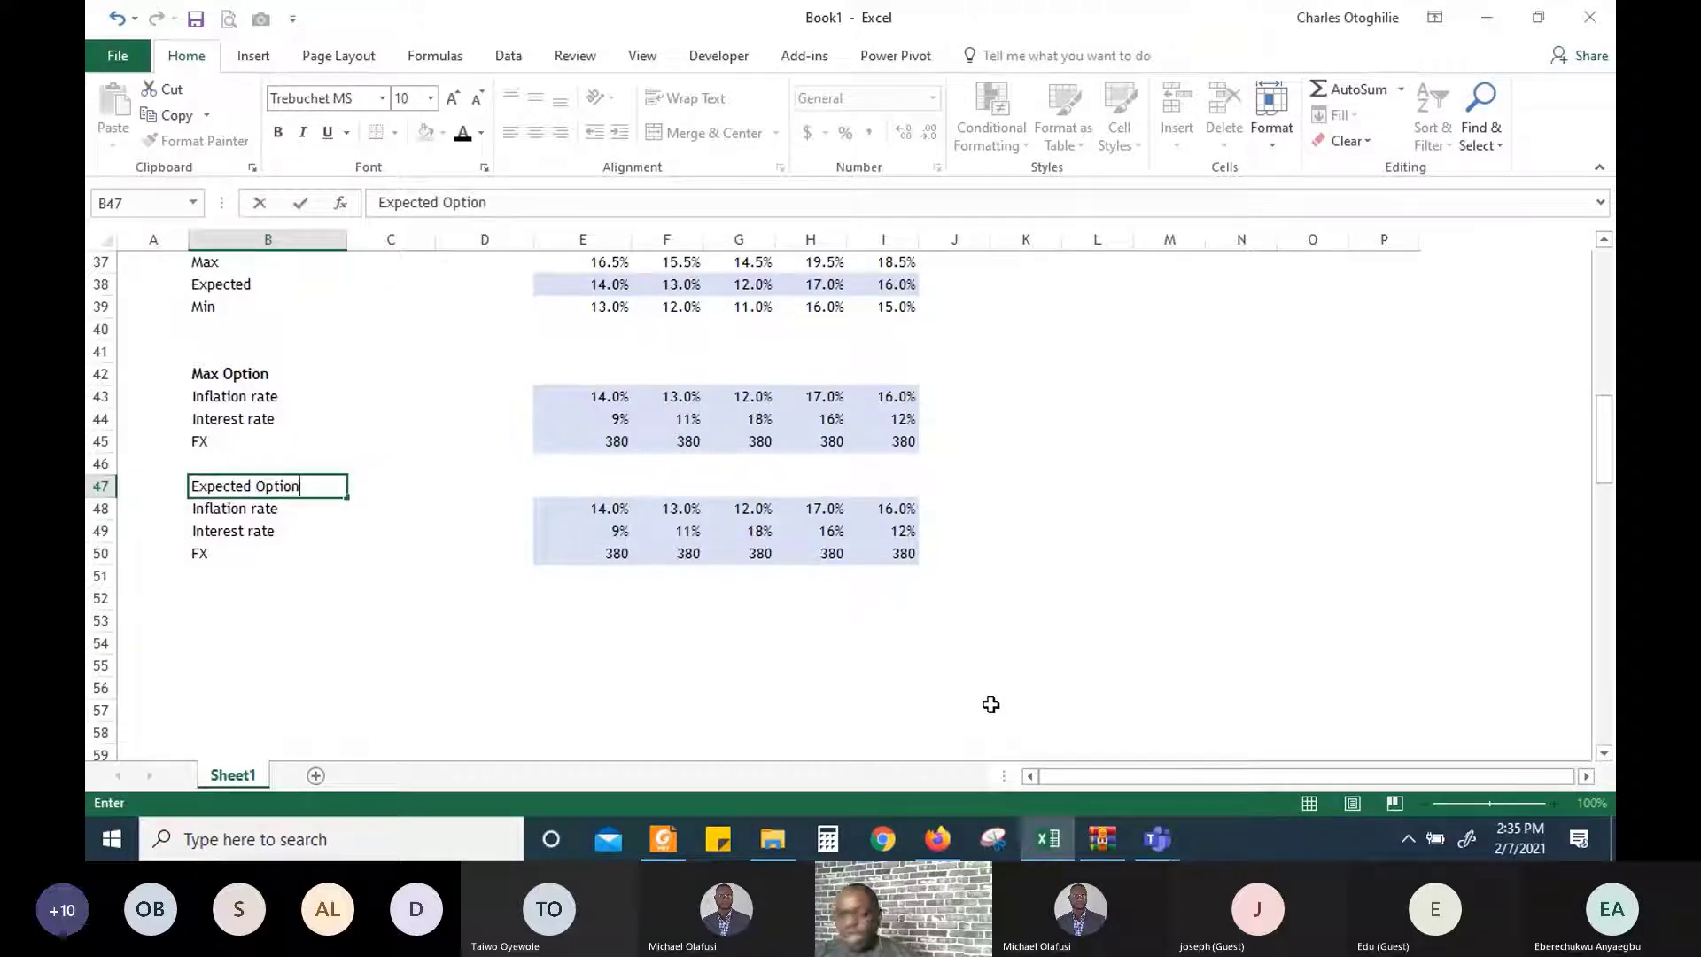
key(Return)
key(Up)
key(ctrl+b)
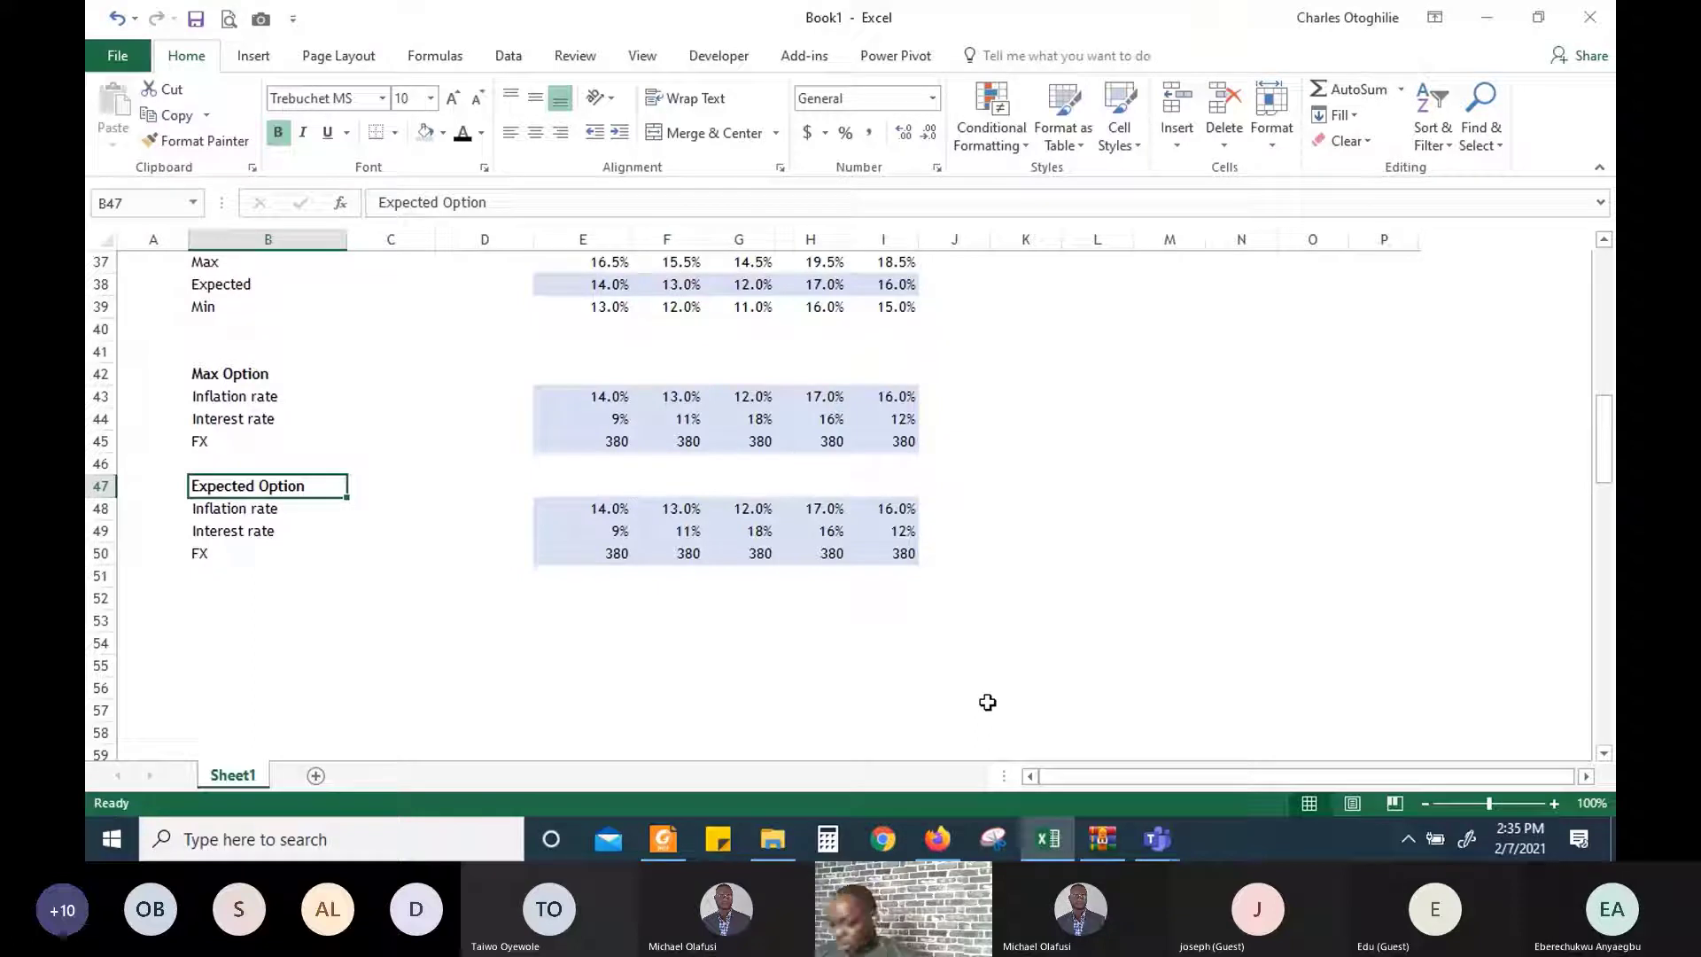
Copy the Expected Option block in B47:I50, including its heading, to a third block starting at B53
key(Down)
key(Up)
key(shift+Down)
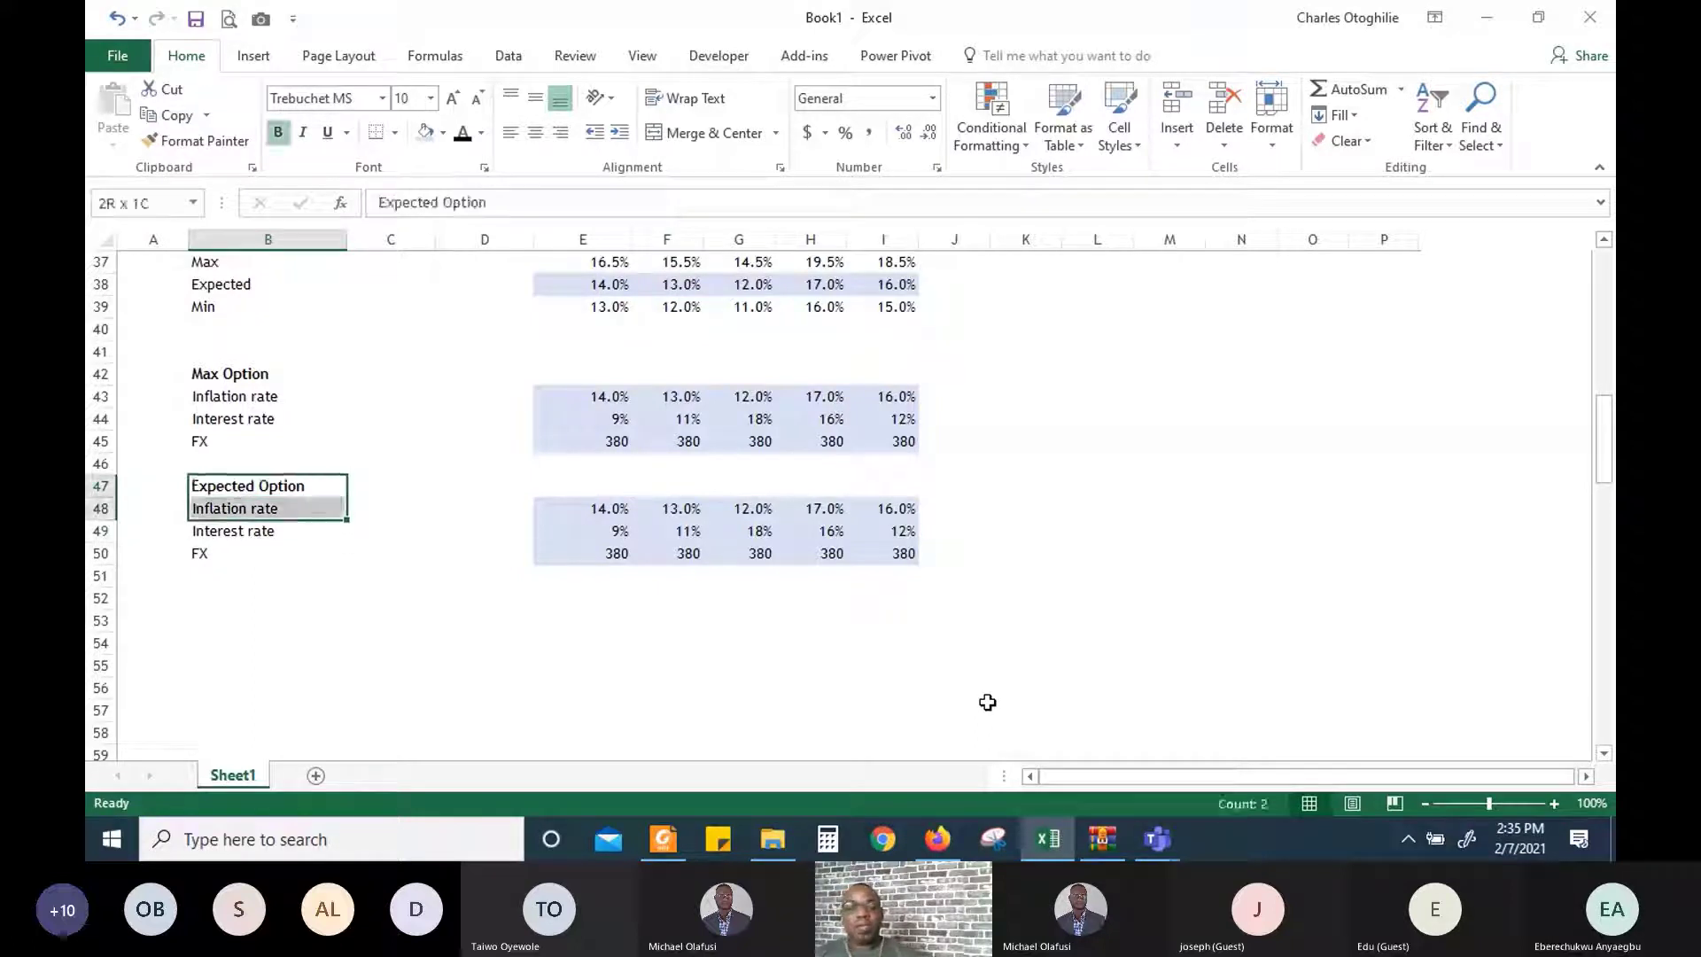
key(shift+Down)
key(shift+Down)
key(shift+Down)
key(Up)
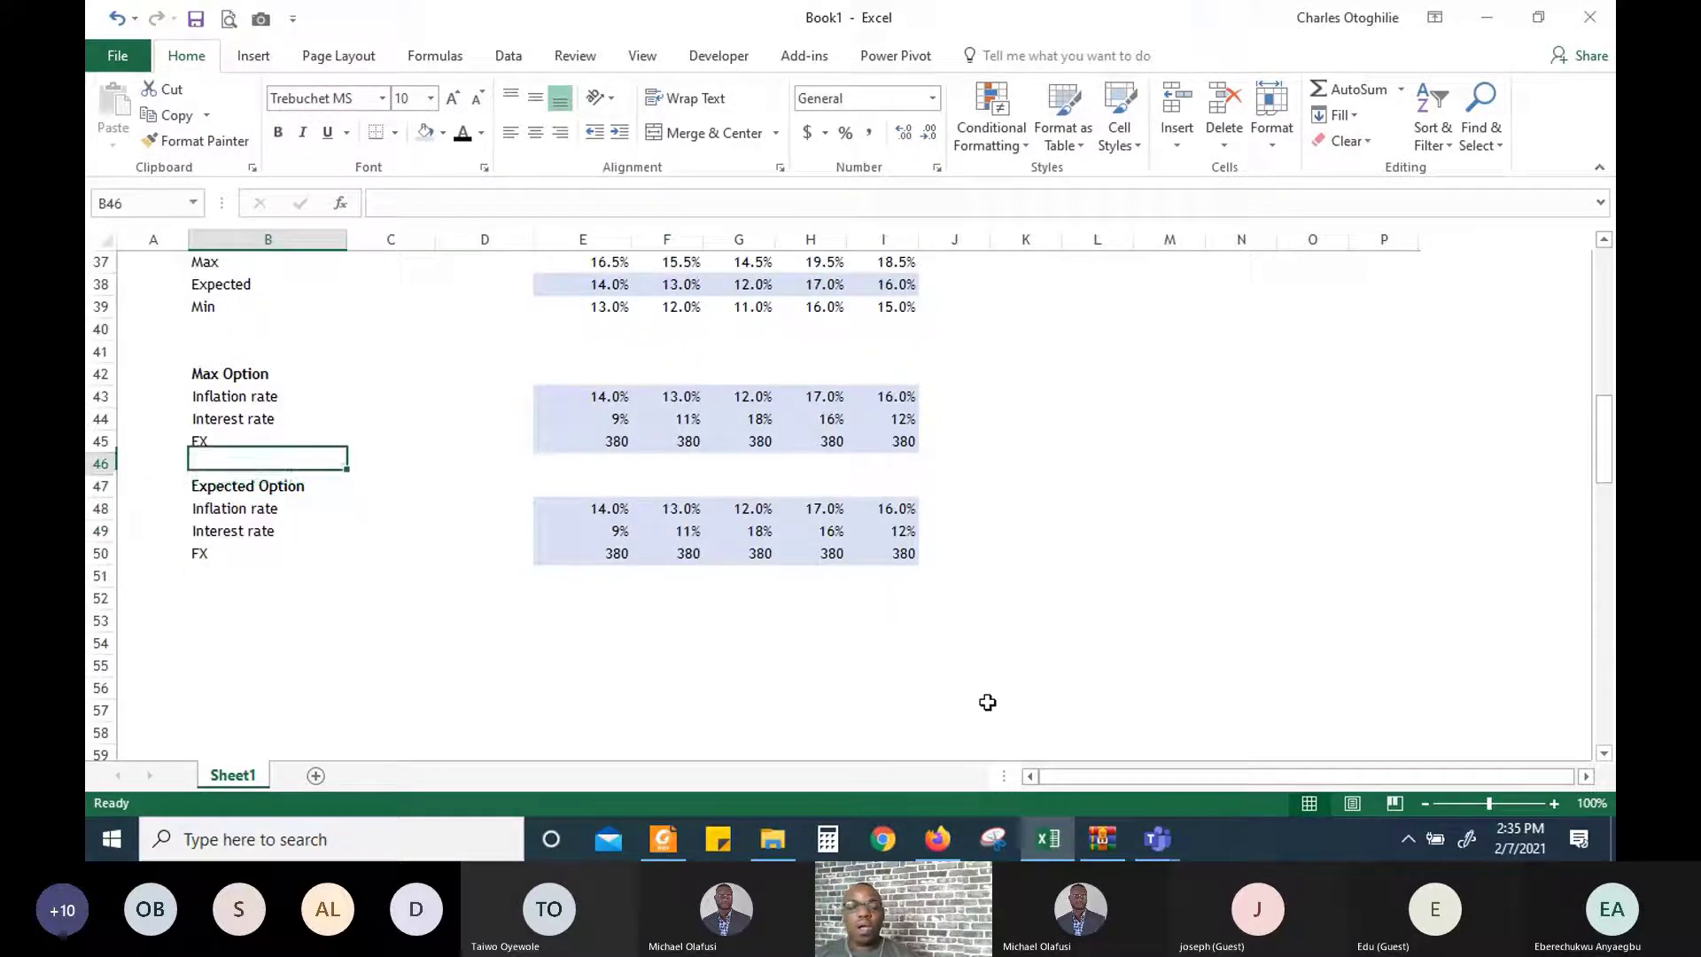
key(Down)
key(shift+Down)
key(shift+Down)
key(shift+Down)
key(shift+Right)
key(shift+Right)
key(shift+Right)
key(shift+Right)
key(shift+Right)
key(shift+Right)
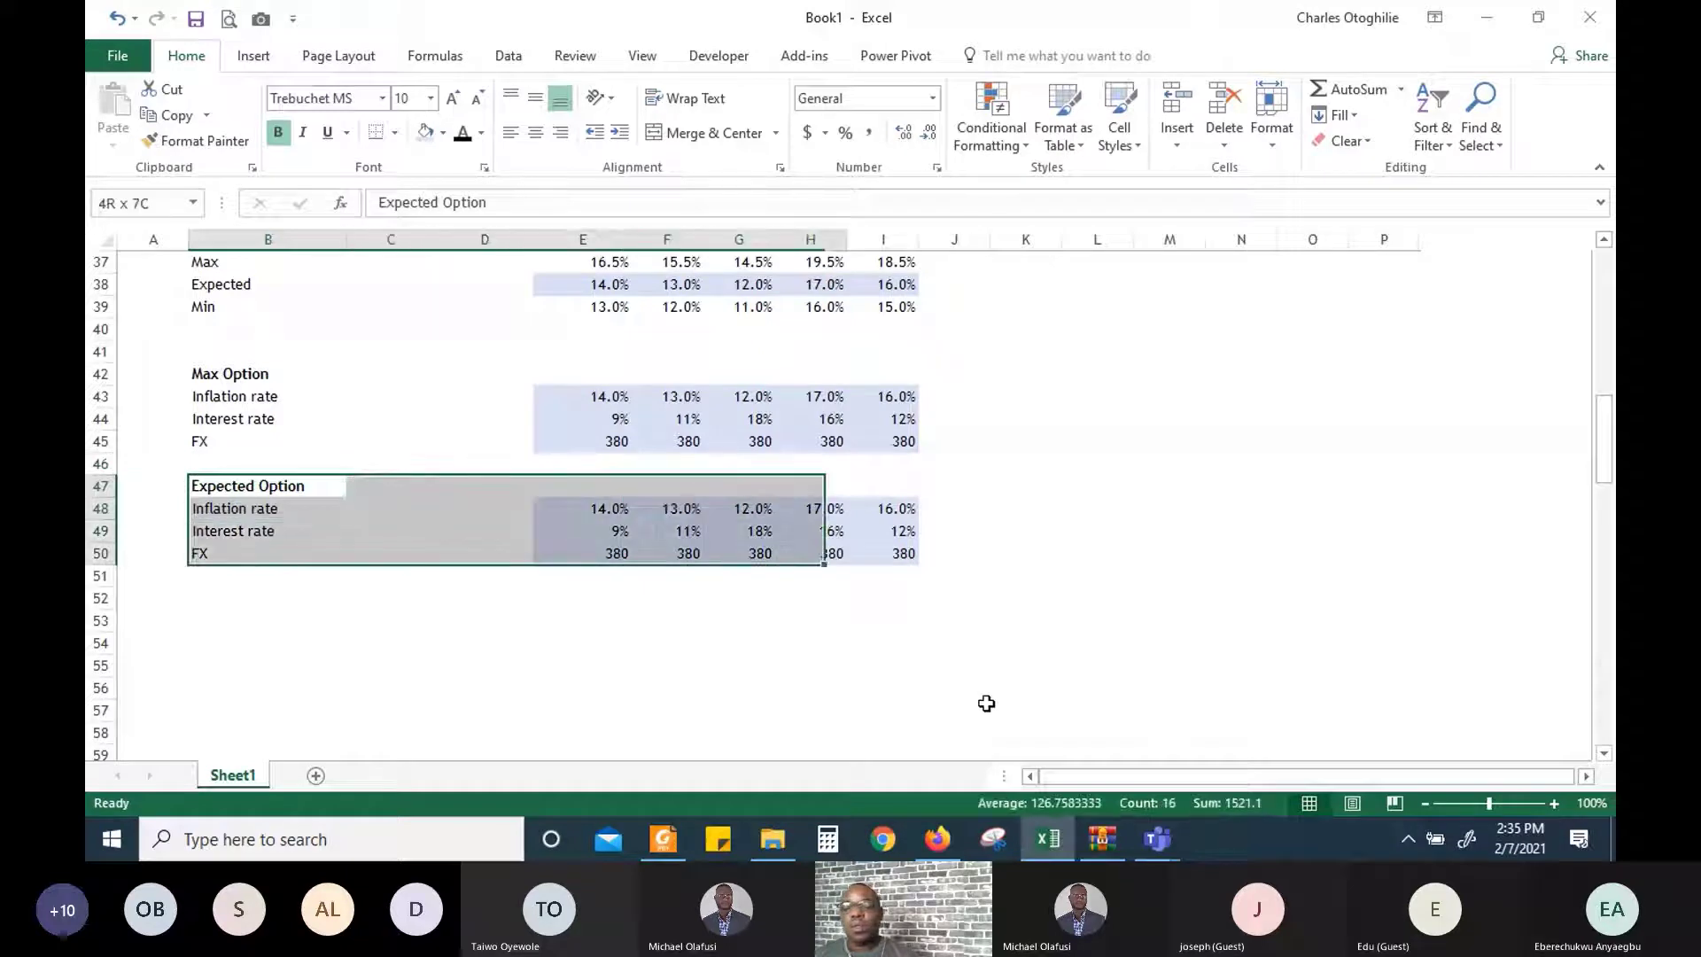
key(shift+Right)
key(ctrl+c)
key(Down)
key(Down)
key(Down)
key(Down)
key(Down)
key(Down)
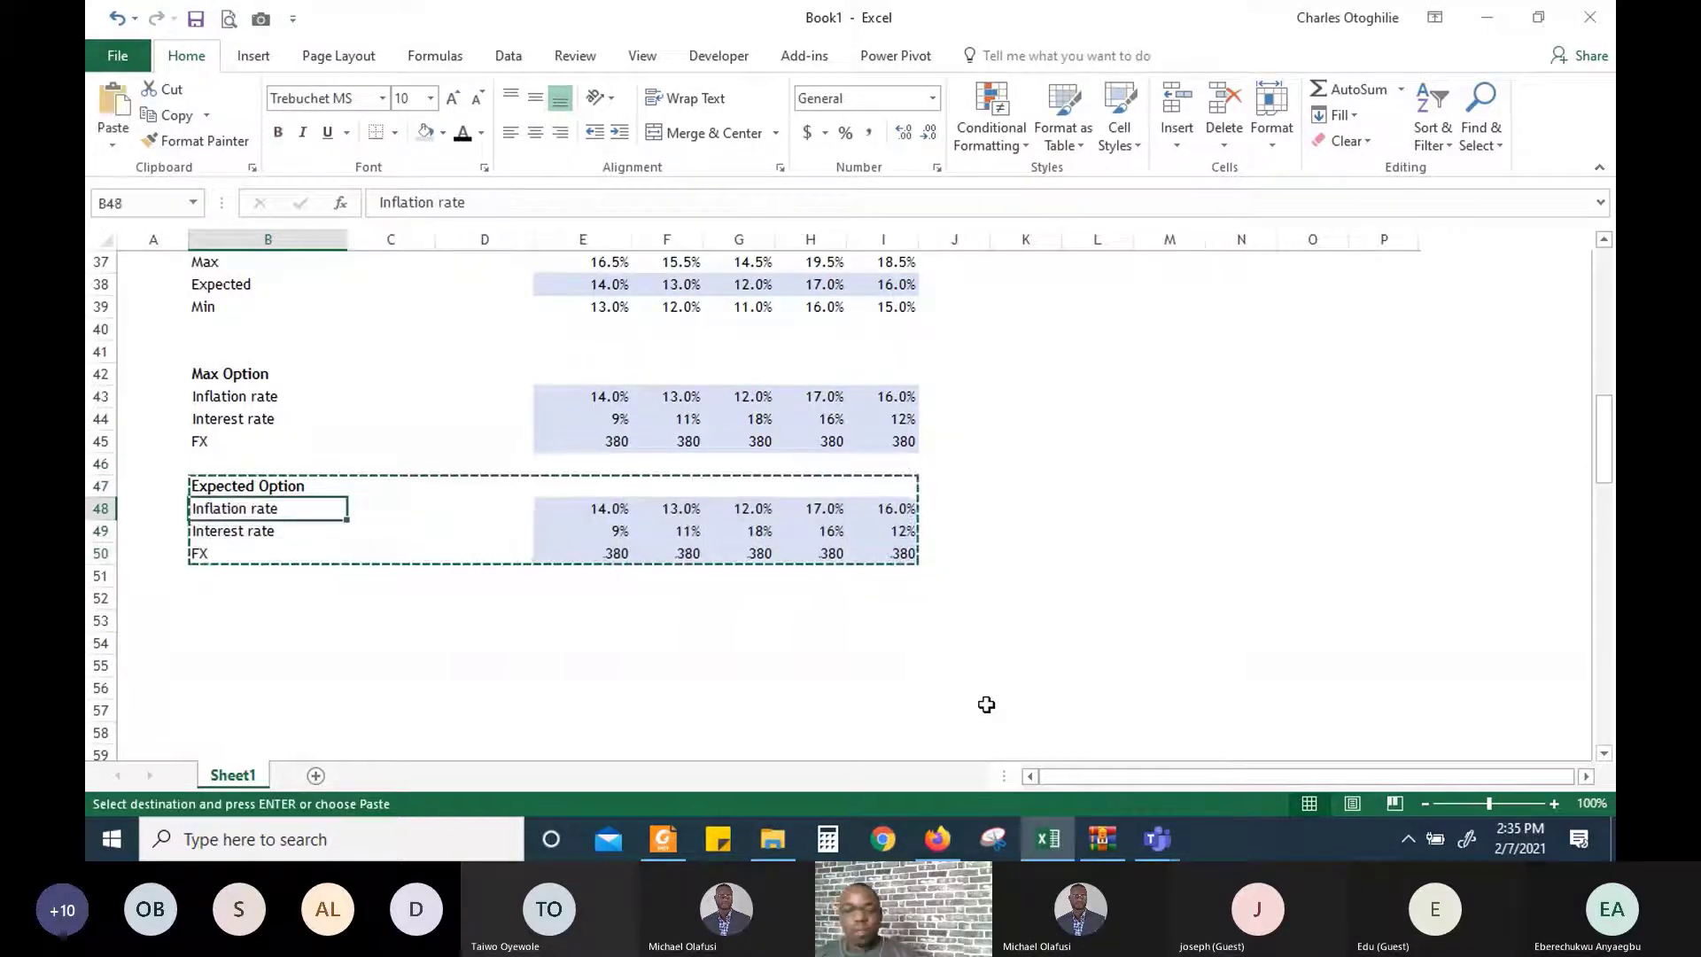
key(ctrl+v)
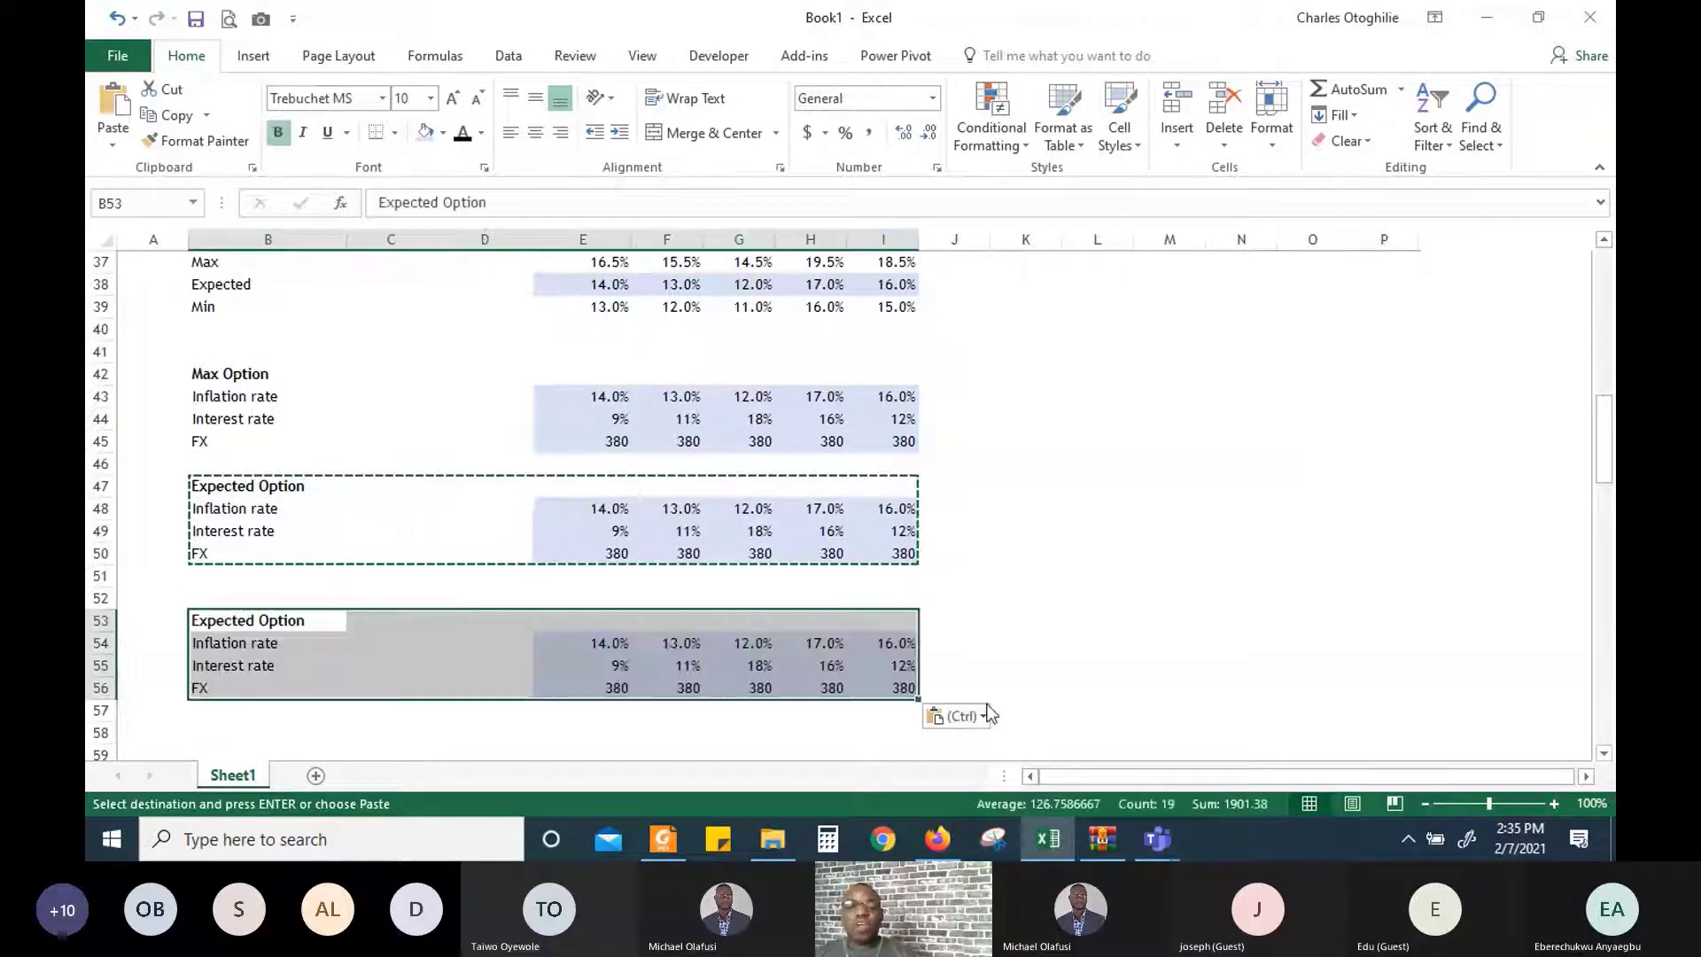
key(Escape)
Insert five blank rows at row 42, above the Max Option heading
key(Down)
key(Down)
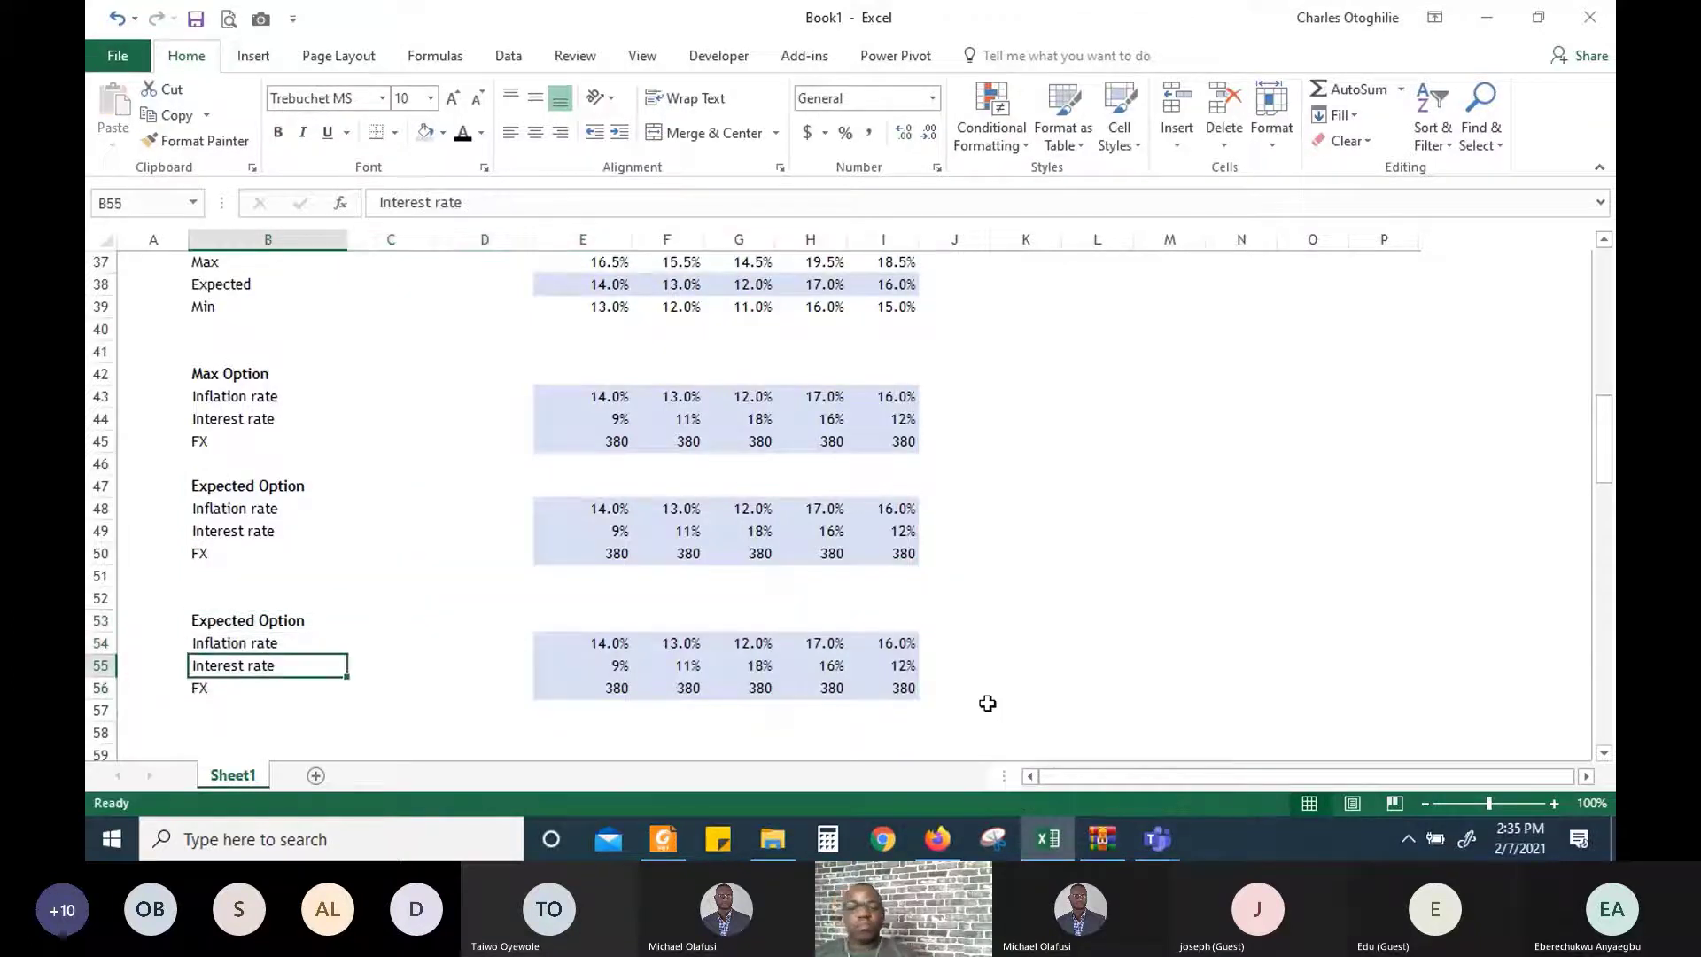
key(Up)
key(Up)
key(Up)
key(Up)
key(Up)
key(Up)
key(Up)
key(Up)
key(Up)
key(Up)
key(Up)
key(Up)
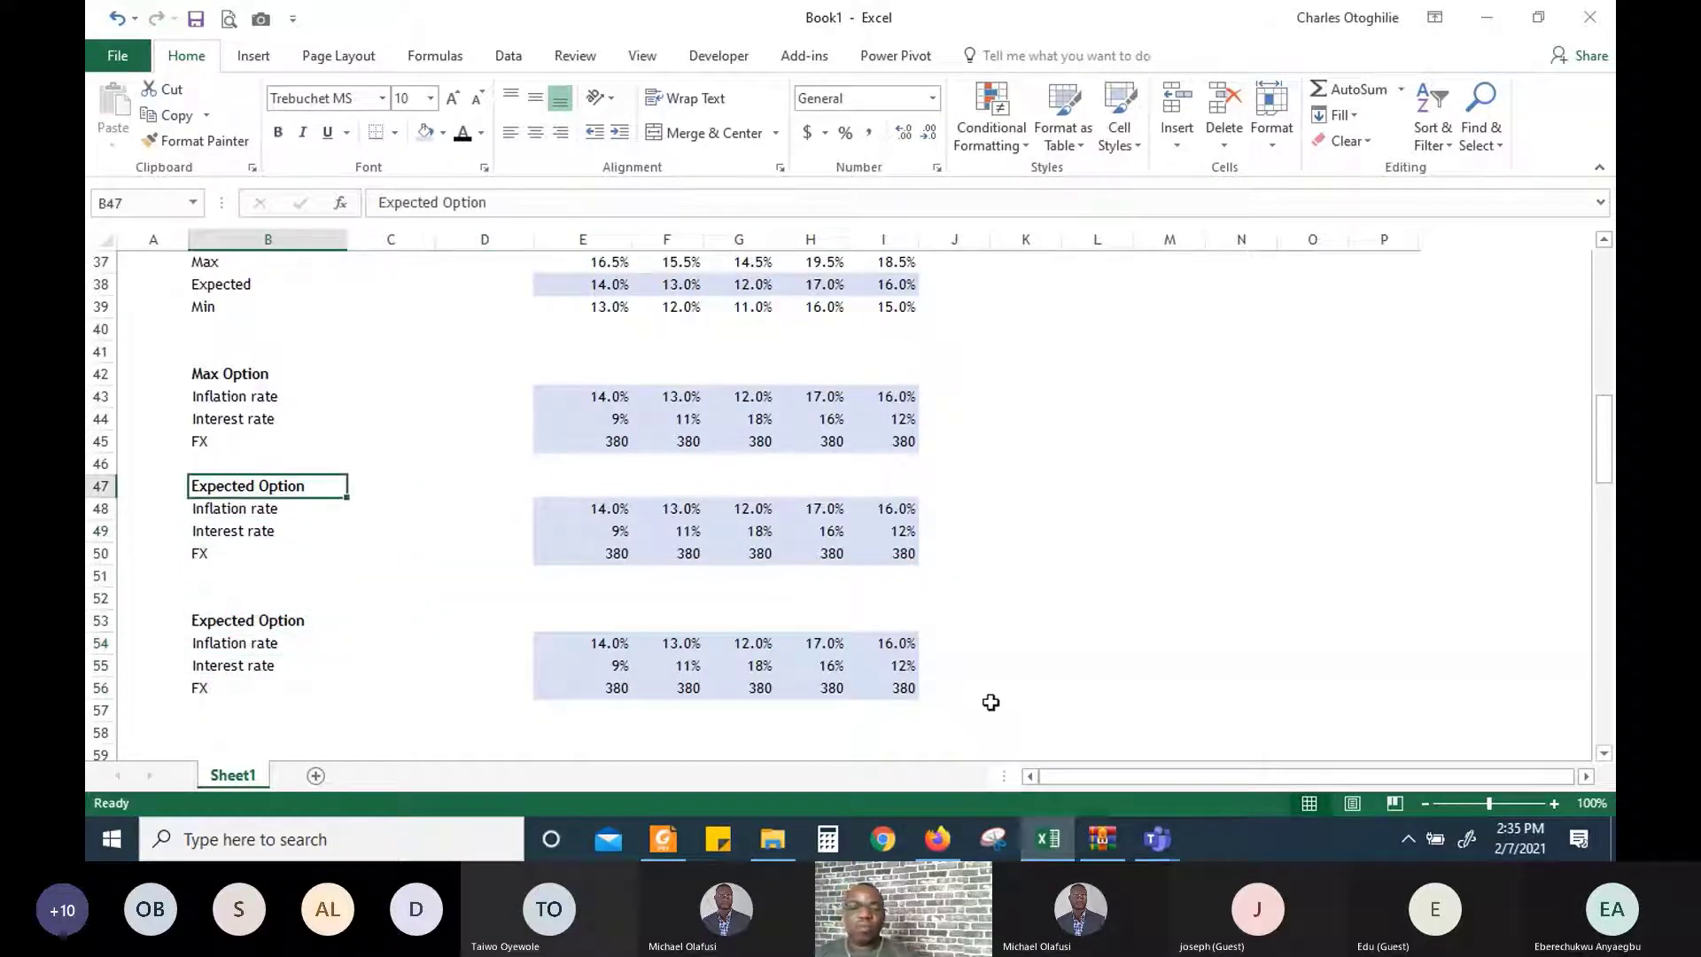
key(Up)
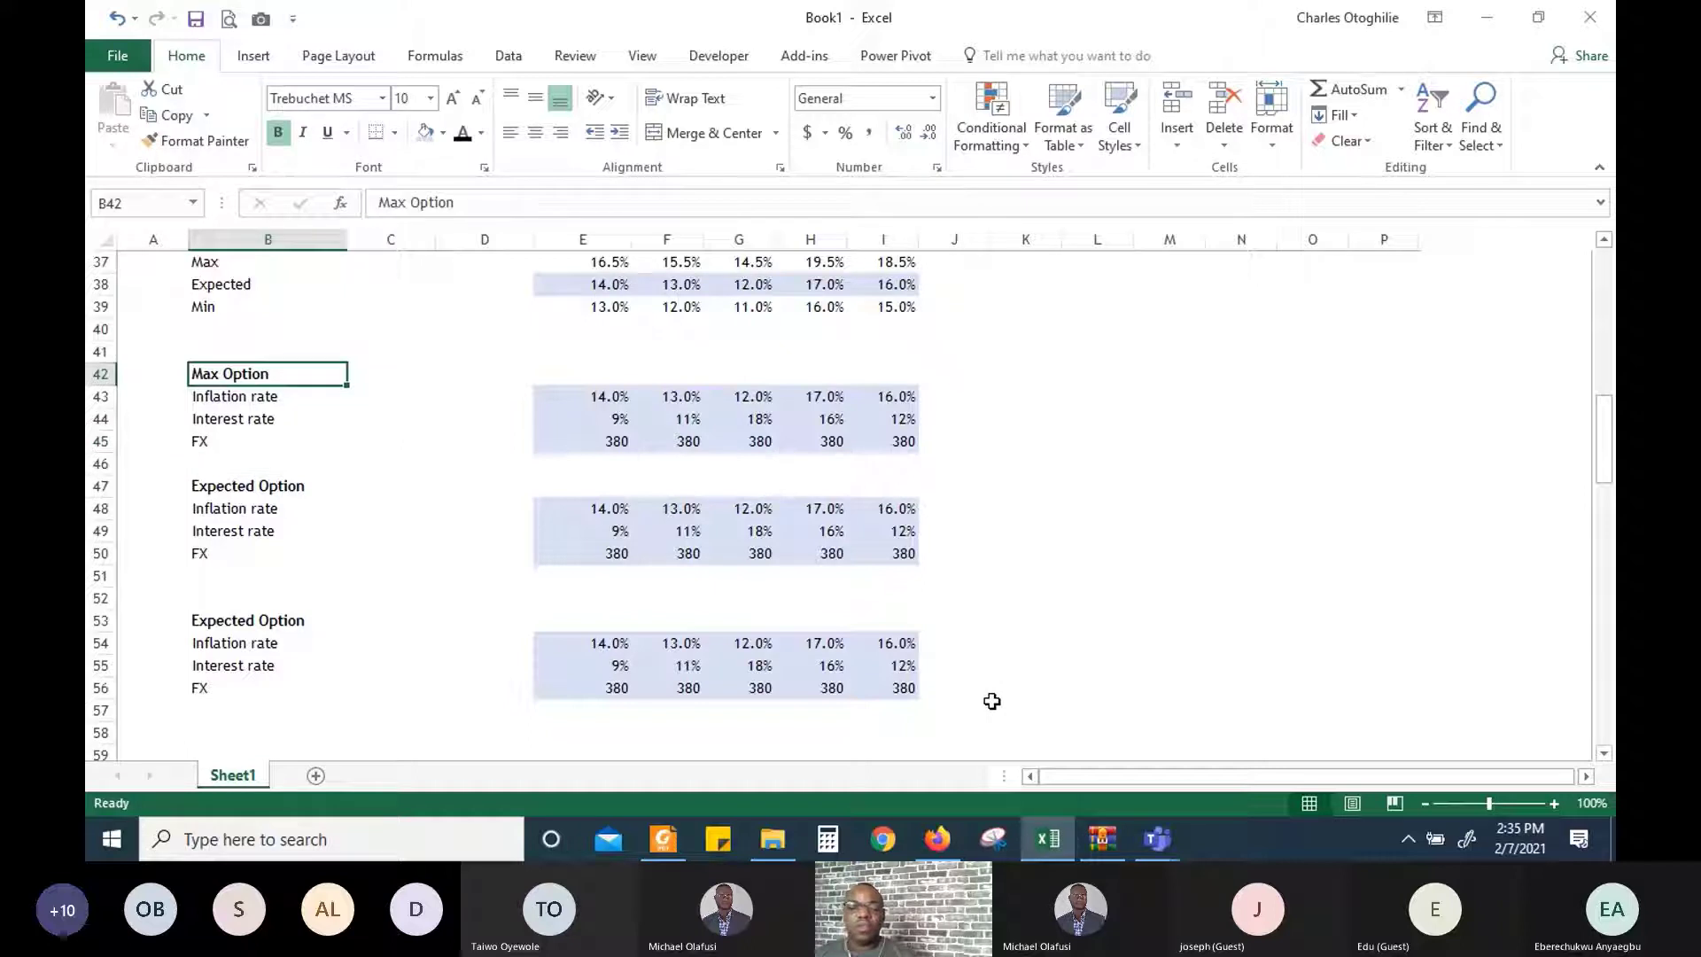
key(shift+space)
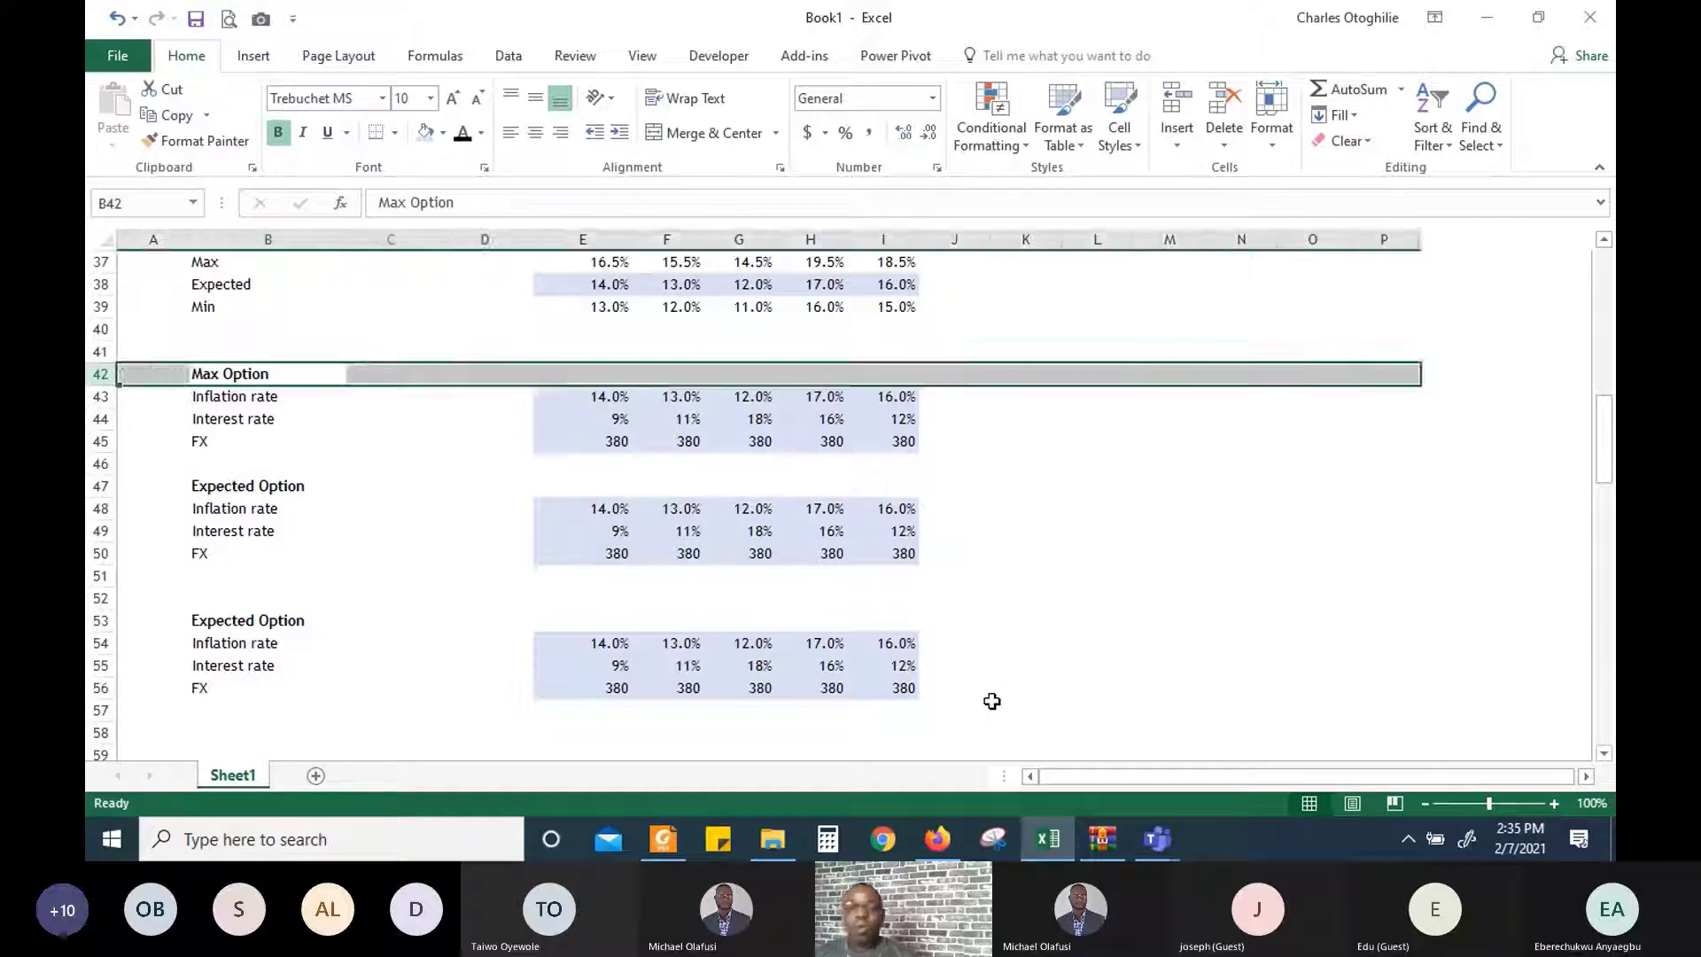
key(ctrl+shift+plus)
key(ctrl+shift+plus)
key(ctrl+shift+plus)
key(ctrl+shift+plus)
key(ctrl+shift+plus)
key(Down)
key(Down)
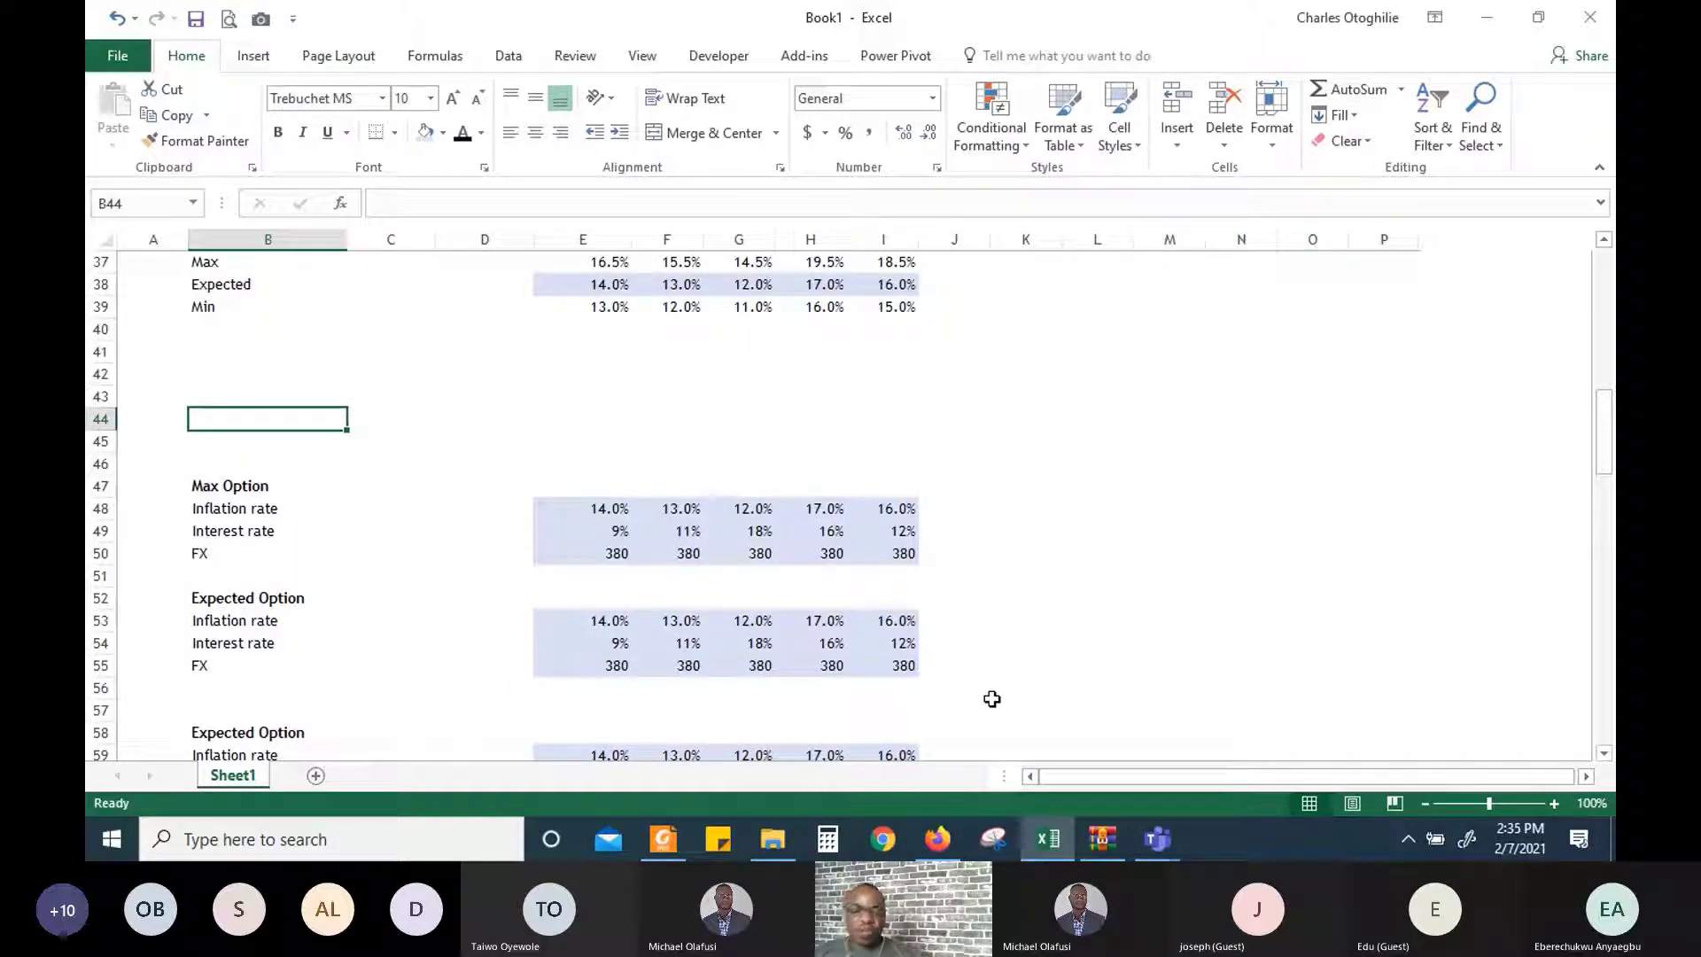
Review the stacked option blocks and highlight the Max Option block in B47:I50
key(Down)
key(Down)
key(Down)
key(Down)
key(Down)
key(Down)
key(Down)
key(Down)
key(Down)
key(Down)
key(Down)
key(Down)
key(Down)
key(Down)
key(Down)
key(Down)
key(Up)
key(Up)
key(Up)
key(Up)
key(Up)
key(Up)
key(Up)
key(Up)
key(Up)
key(Up)
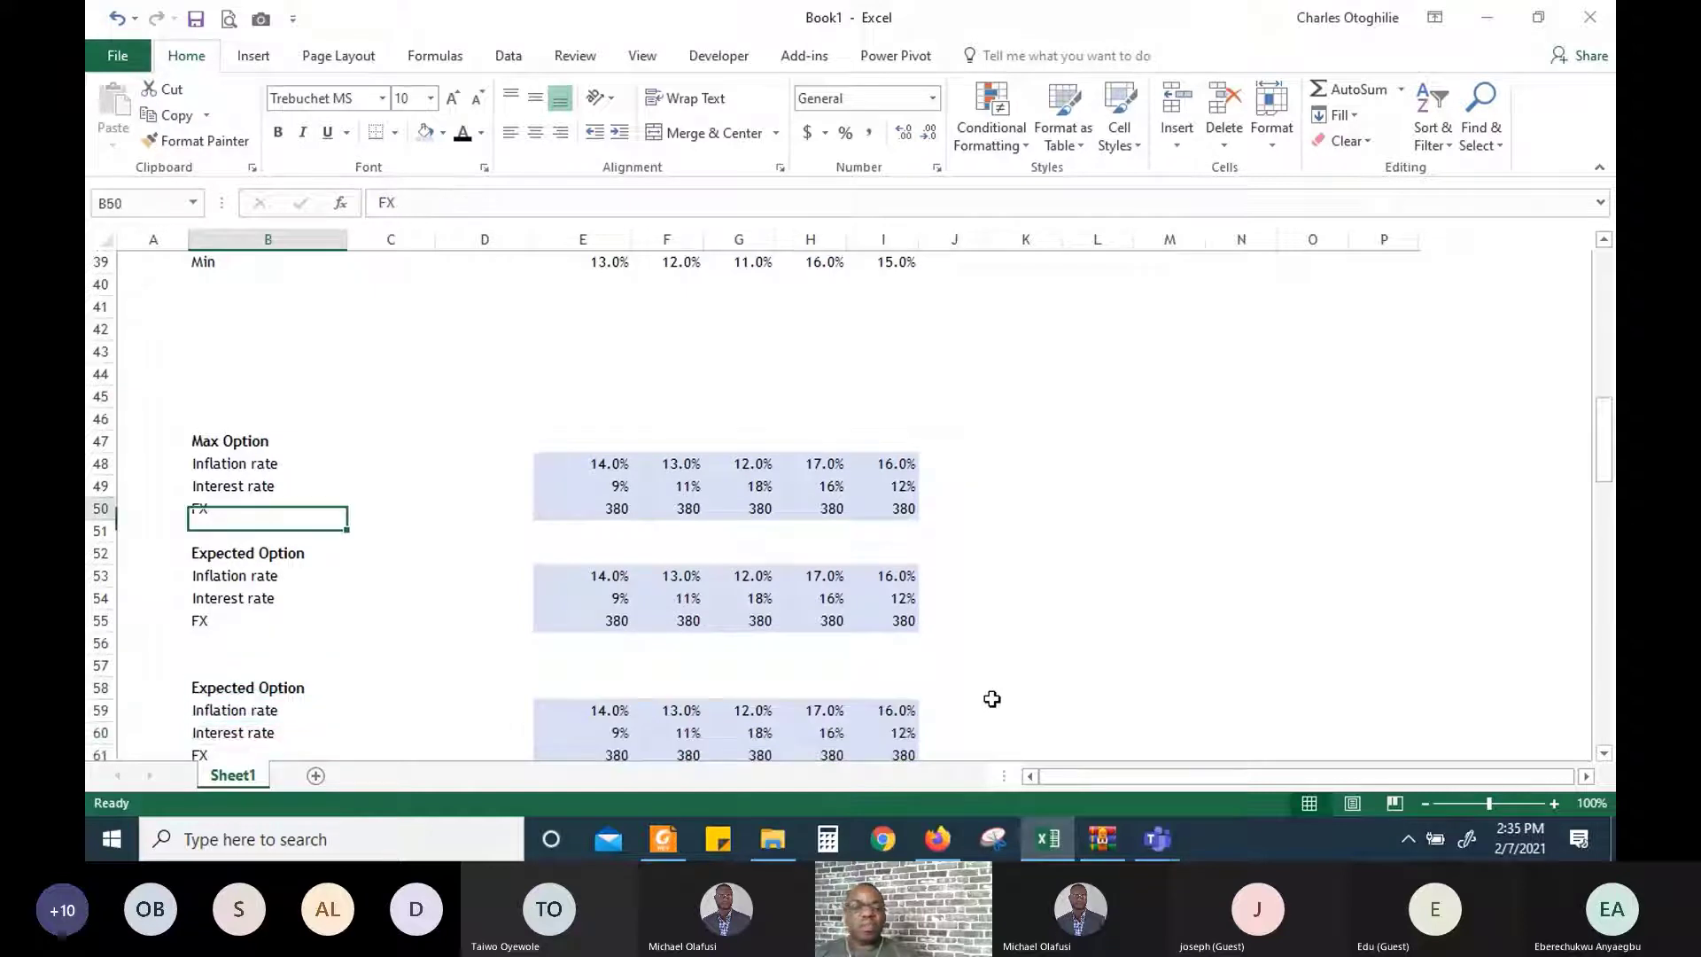
key(Up)
key(Up)
key(Up)
key(shift+Down)
key(shift+Down)
key(shift+Down)
key(shift+Right)
key(shift+Right)
key(shift+Right)
key(shift+Right)
key(shift+Right)
key(shift+Right)
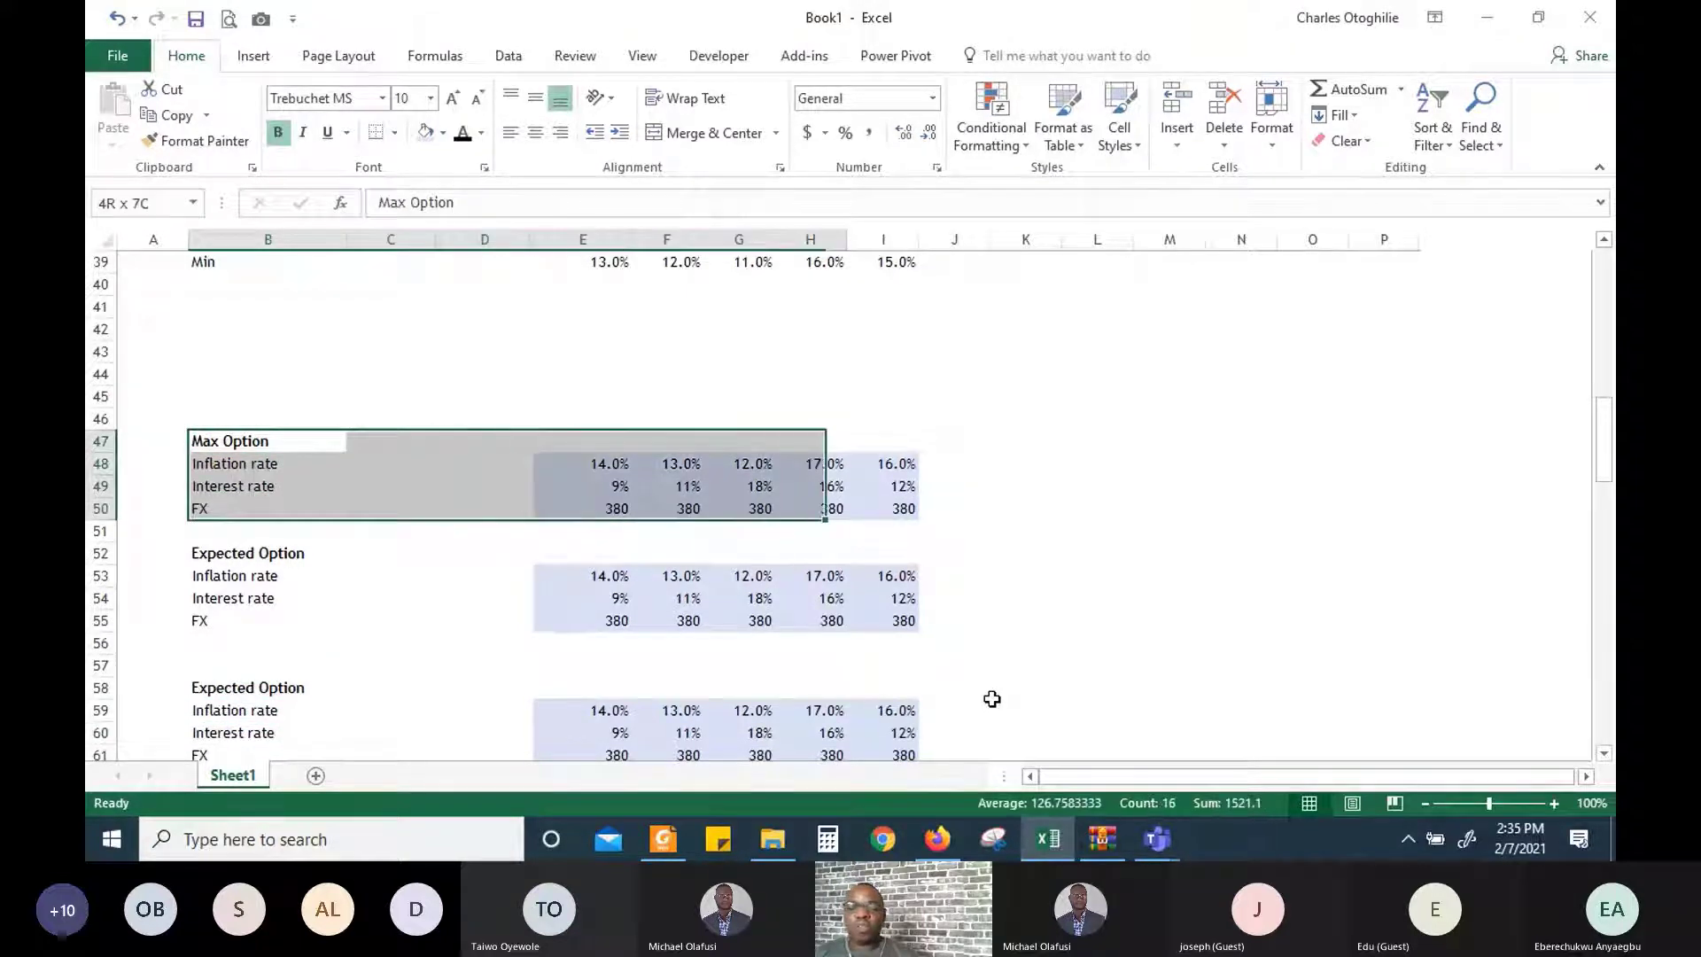
key(shift+Right)
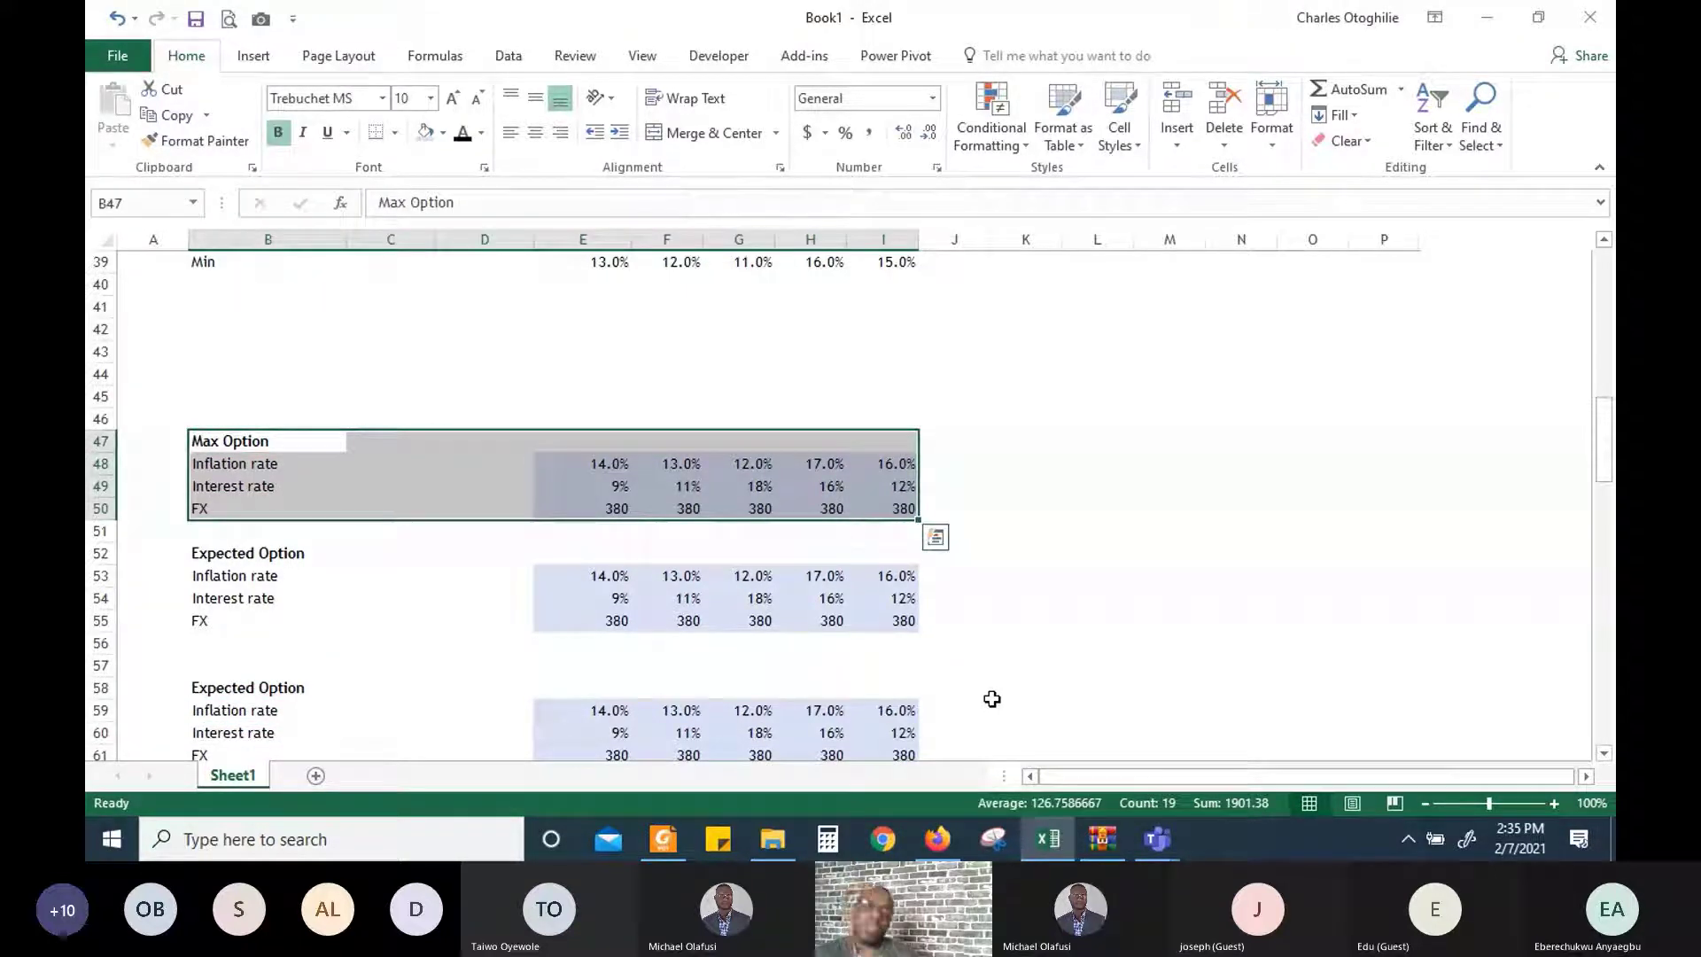
Rename the third block's heading in B58 to "Min Option"
key(Down)
key(Down)
key(Down)
key(Down)
key(Down)
key(Down)
key(Down)
key(Down)
key(Down)
key(Down)
key(Down)
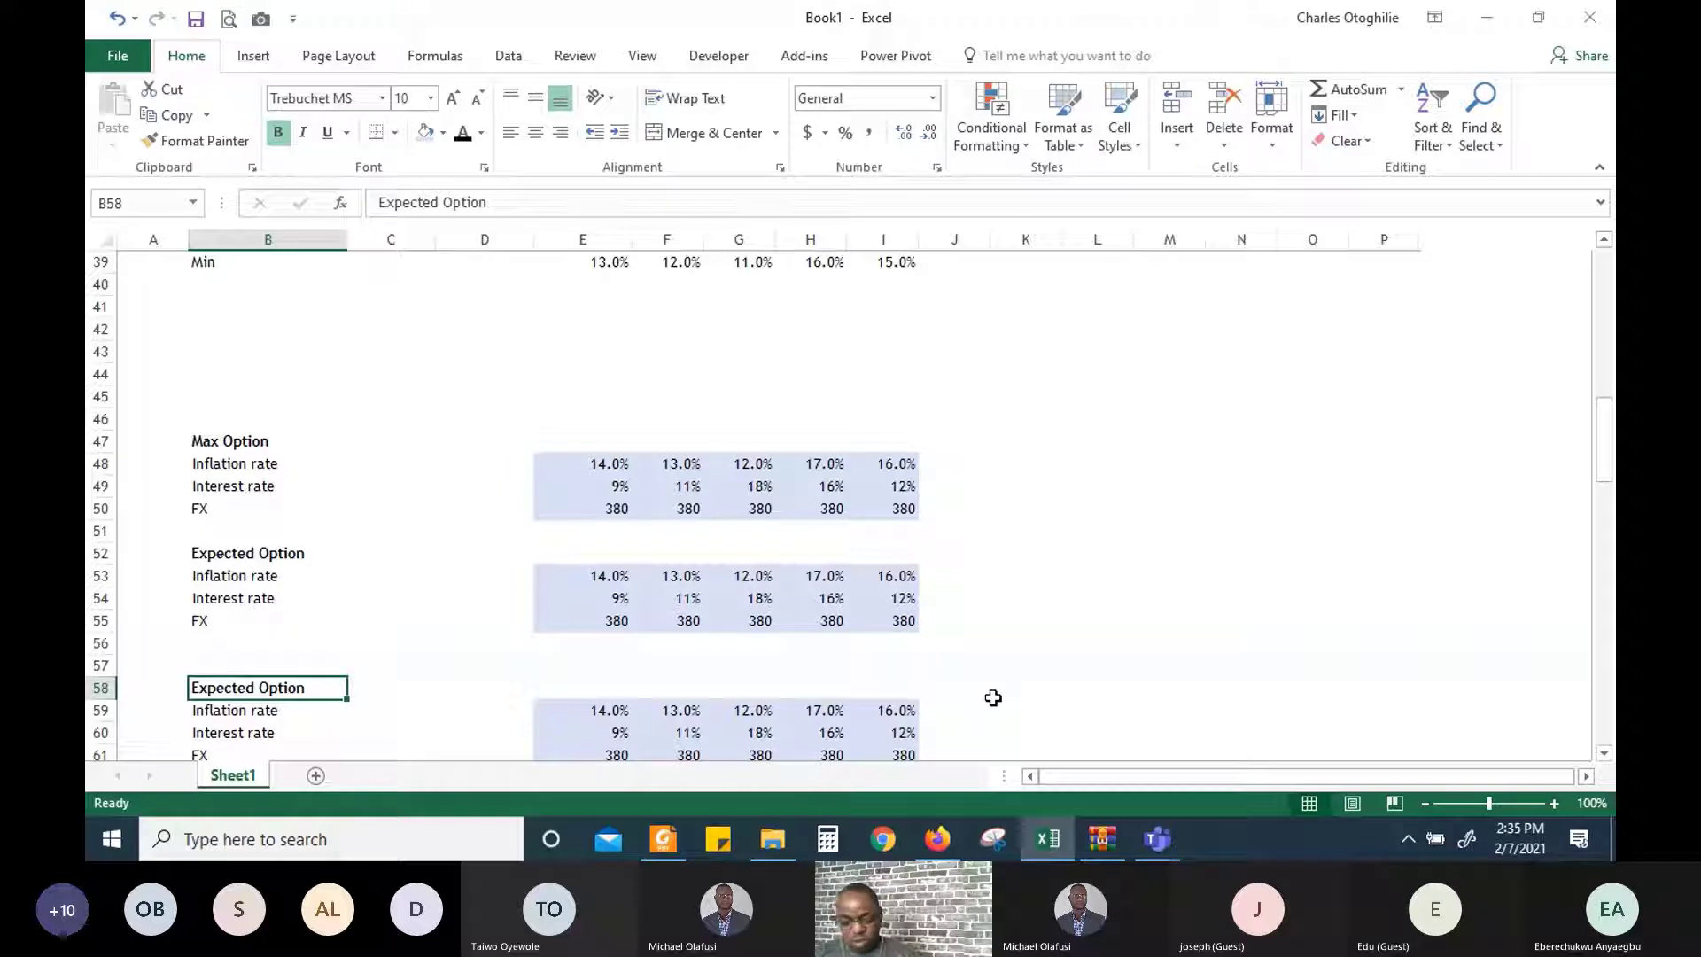
key(F2)
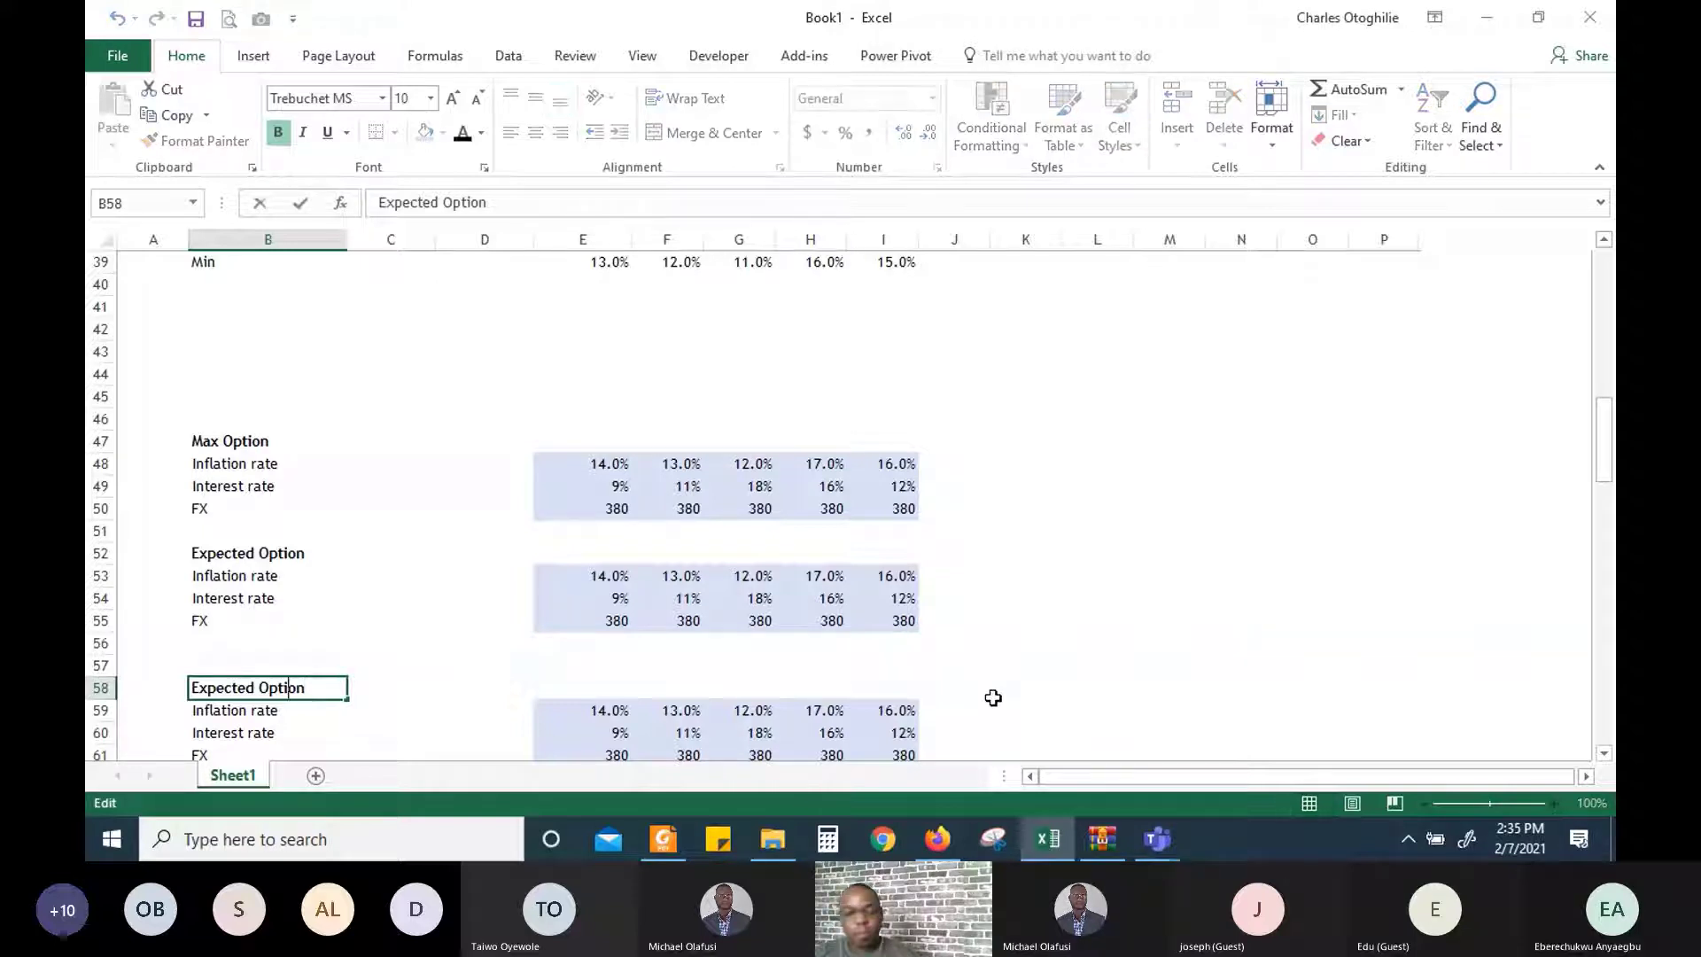
key(Left)
key(Left)
key(Left)
key(Left)
key(Left)
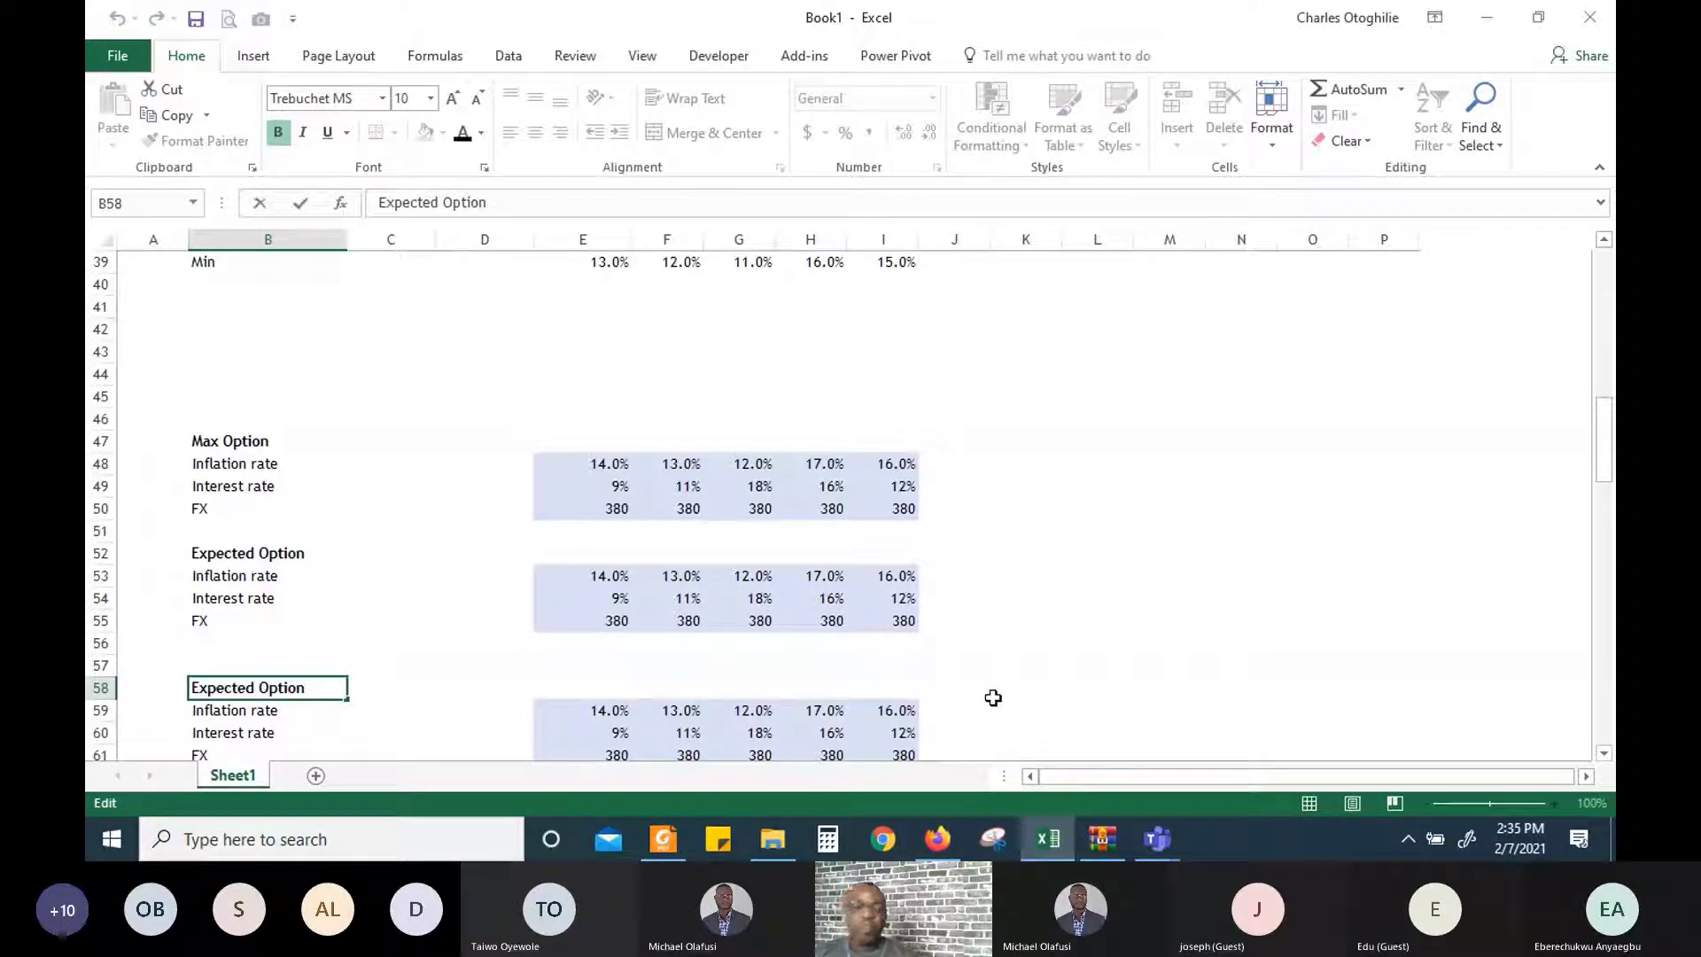
key(BackSpace)
key(BackSpace)
key(BackSpace)
key(BackSpace)
key(BackSpace)
key(BackSpace)
key(BackSpace)
key(BackSpace)
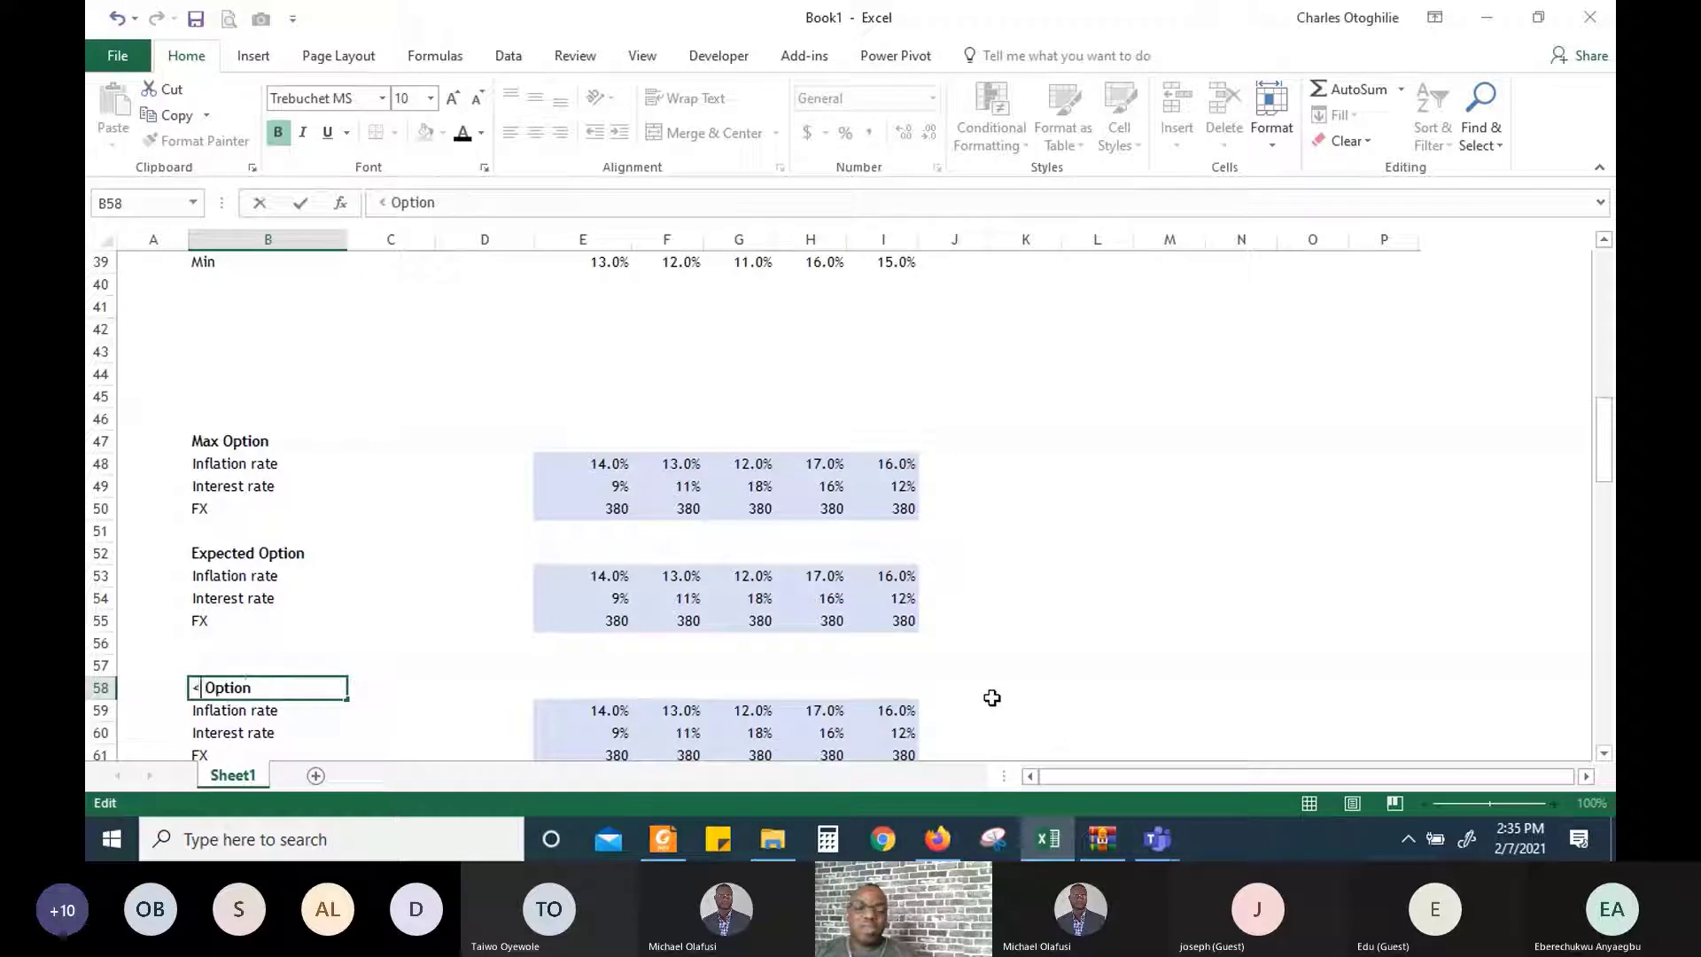
text(Mi )
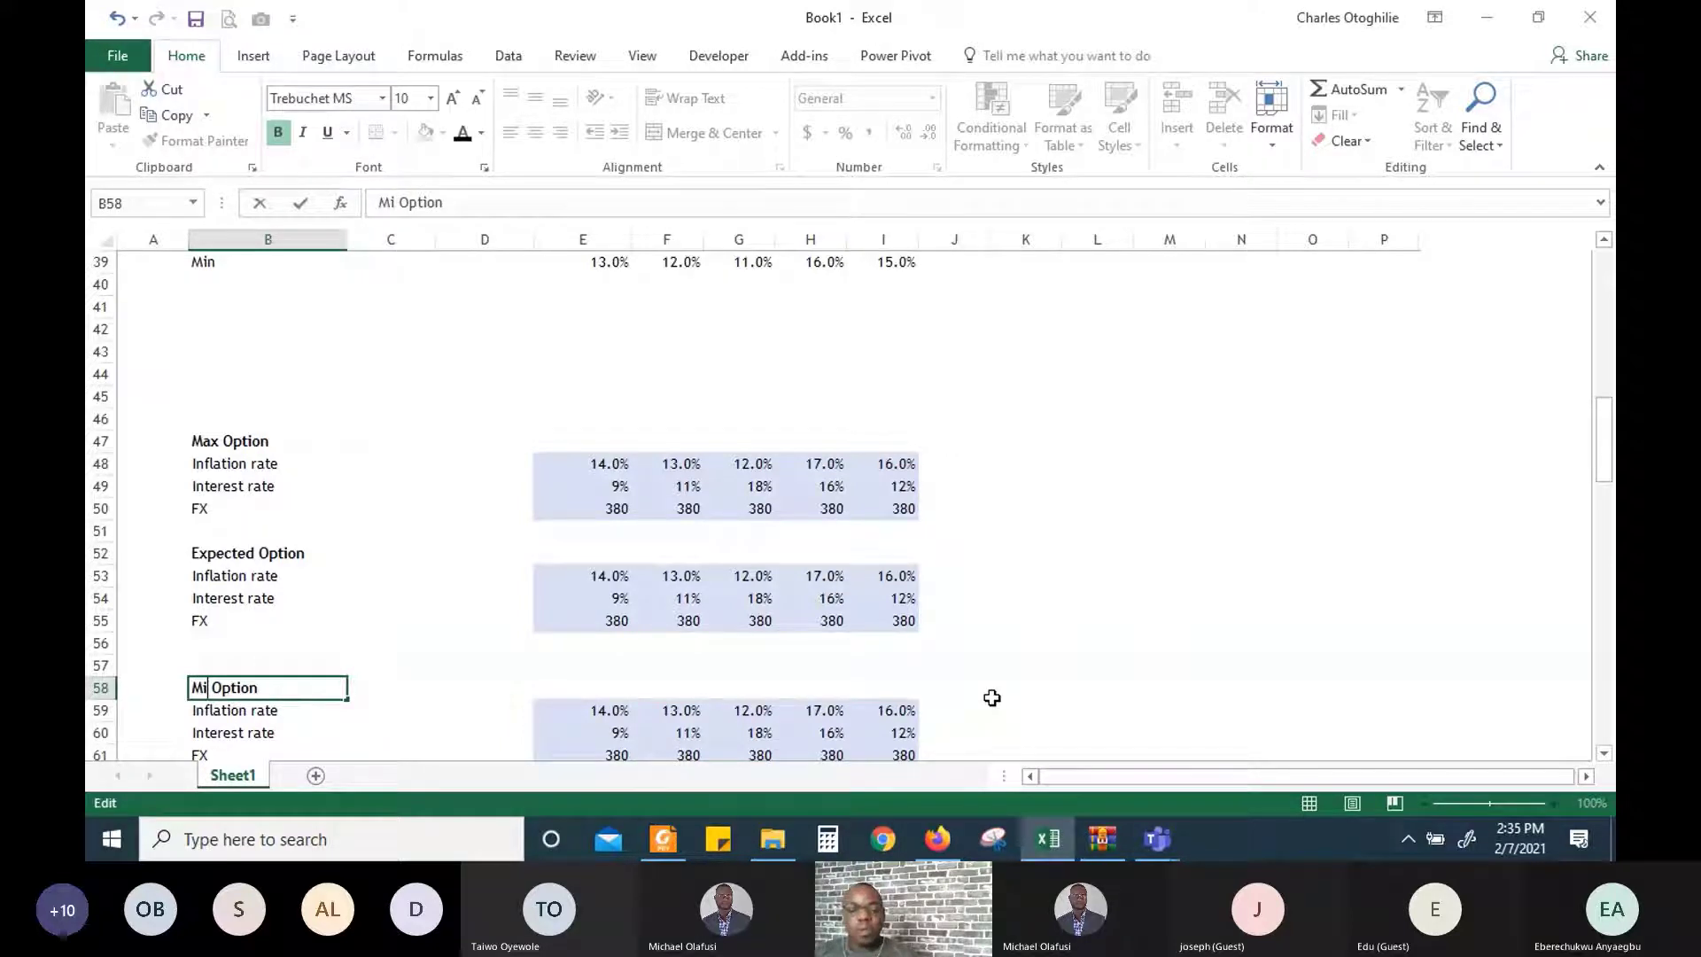
text(n)
key(Return)
key(Up)
key(Up)
key(Up)
key(Up)
key(Up)
key(Up)
key(Up)
key(Up)
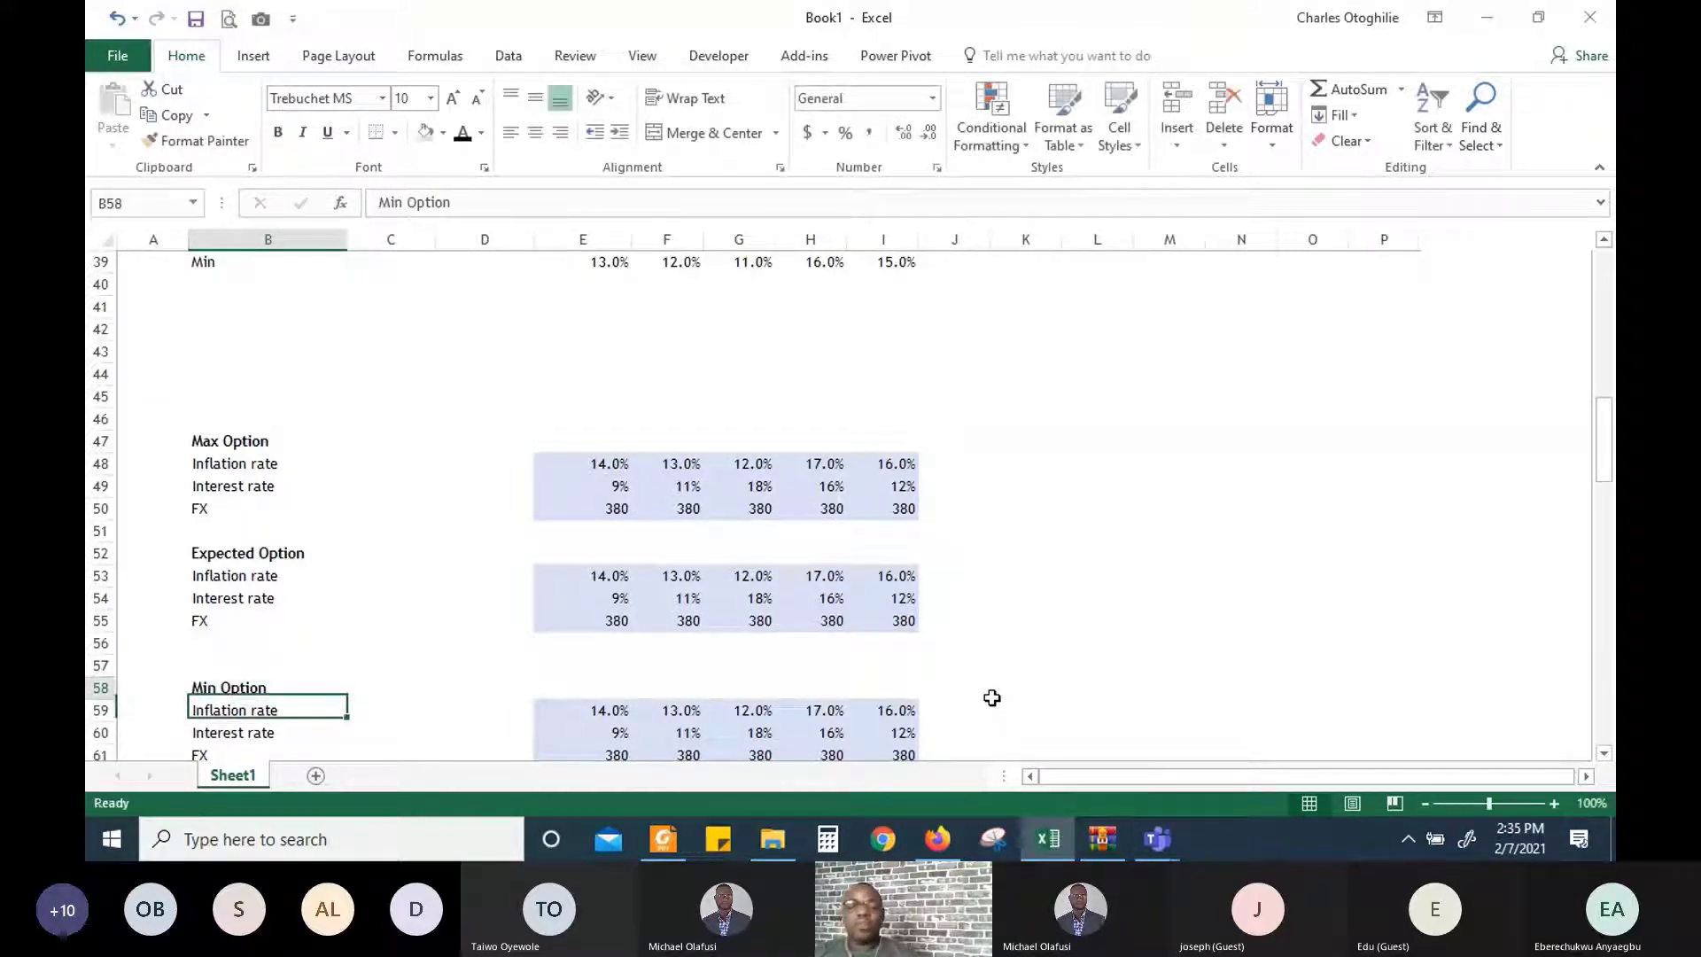
key(Down)
key(Down)
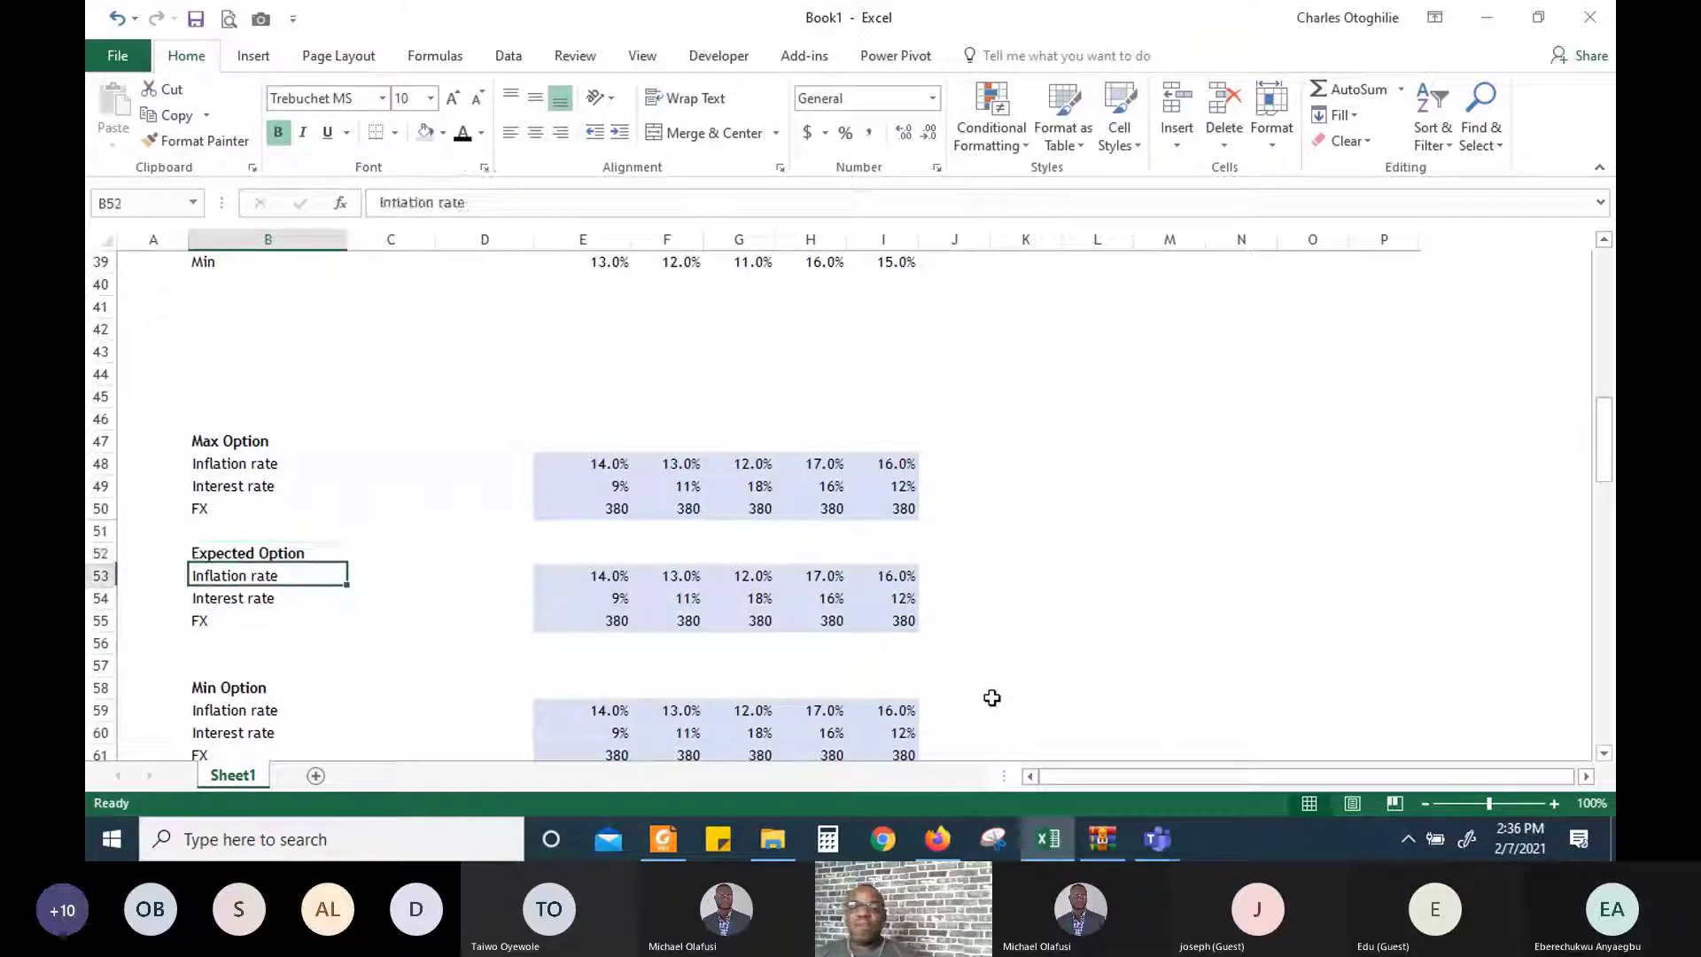
Calculate the Expected Option's first-year inflation rate in E53 as the Max Option rate less two points, =E48-2%
key(Up)
key(Up)
key(Right)
key(Right)
key(Right)
key(Up)
key(Up)
key(Up)
key(Up)
key(Up)
key(Down)
key(Down)
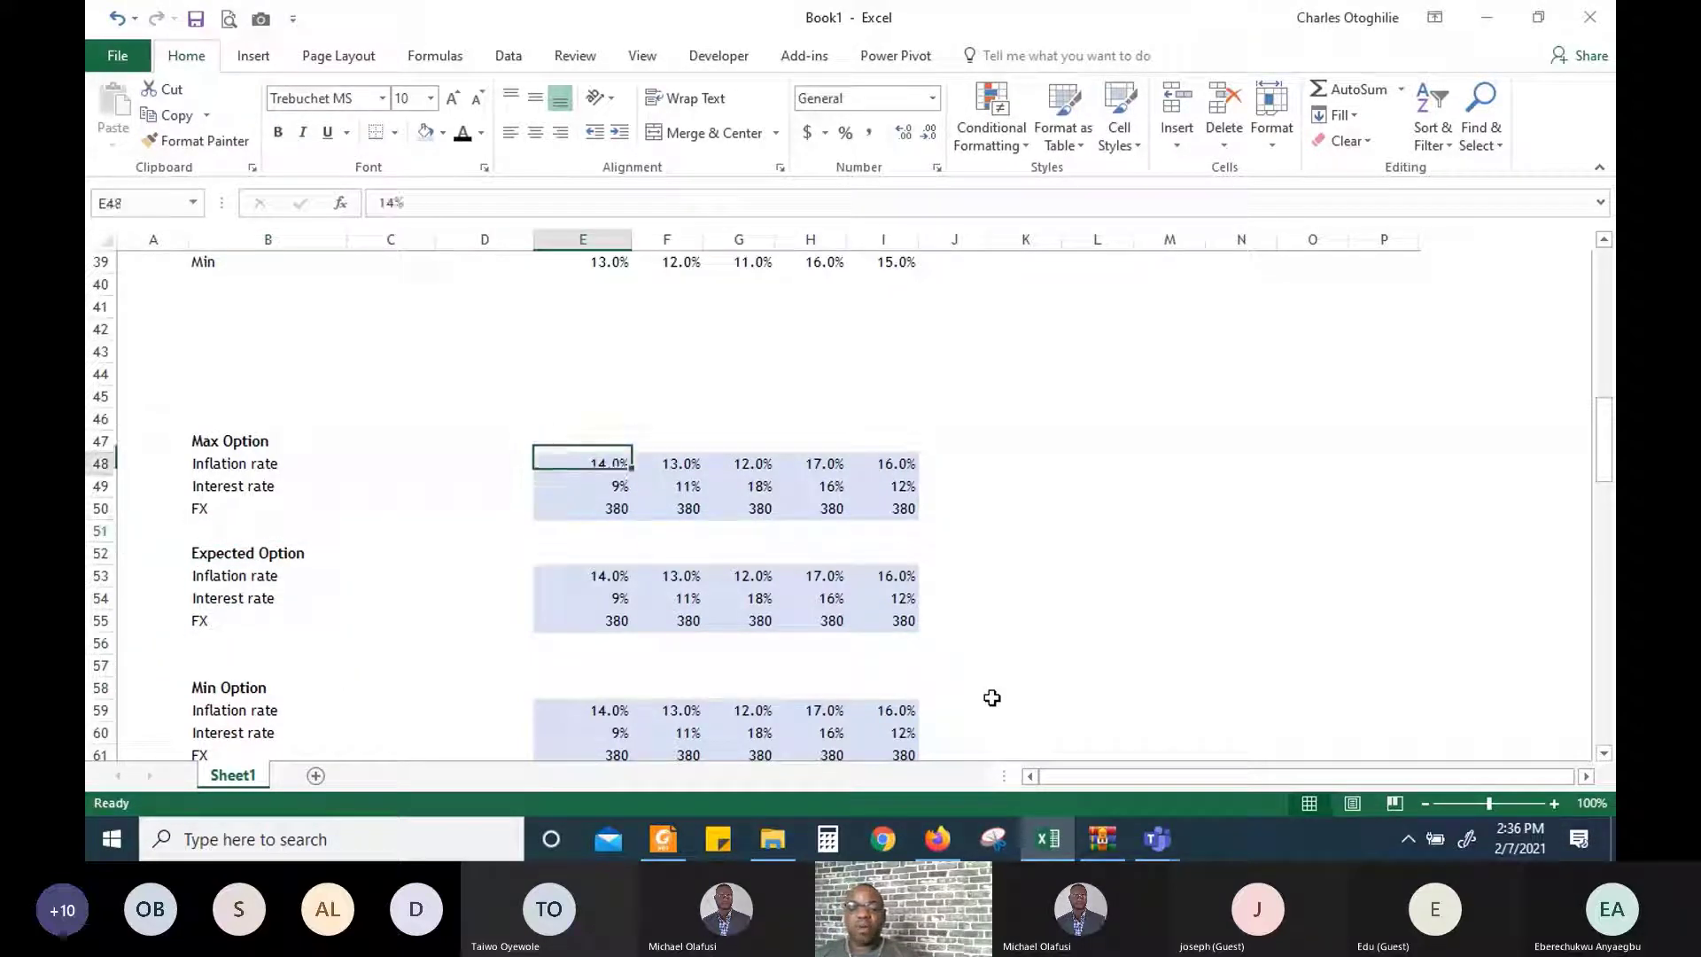
key(Down)
key(Down)
key(Down)
key(Down)
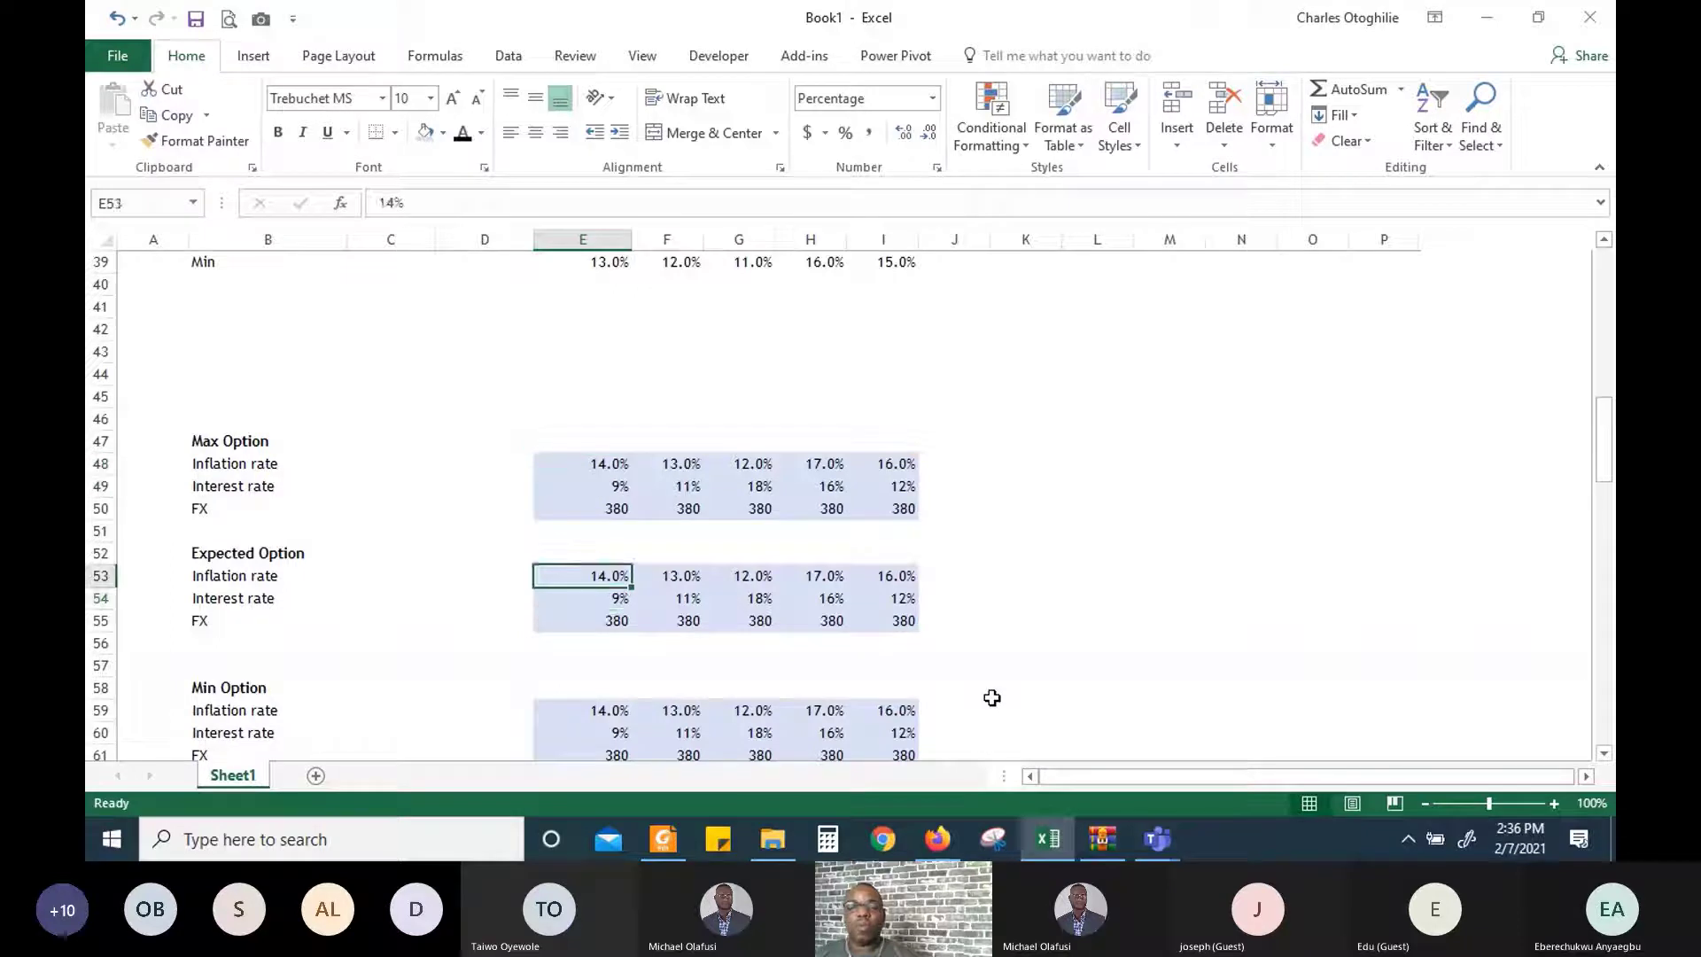
text(=)
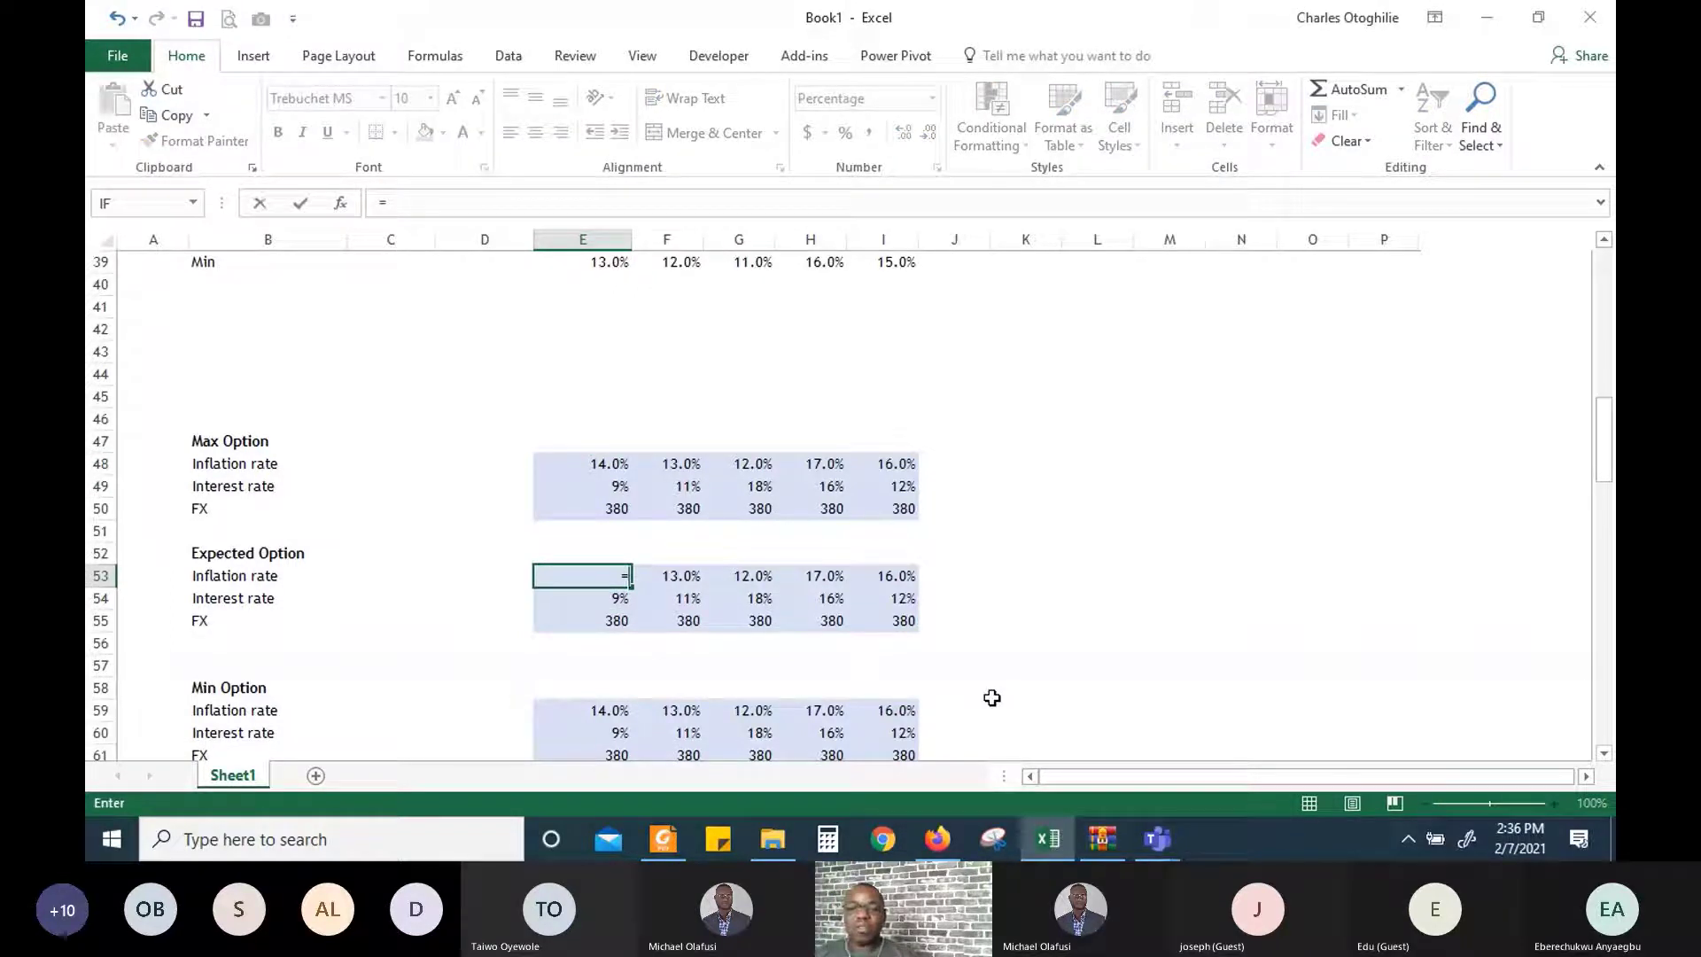
key(Up)
key(Up)
key(Up)
key(Up)
key(Up)
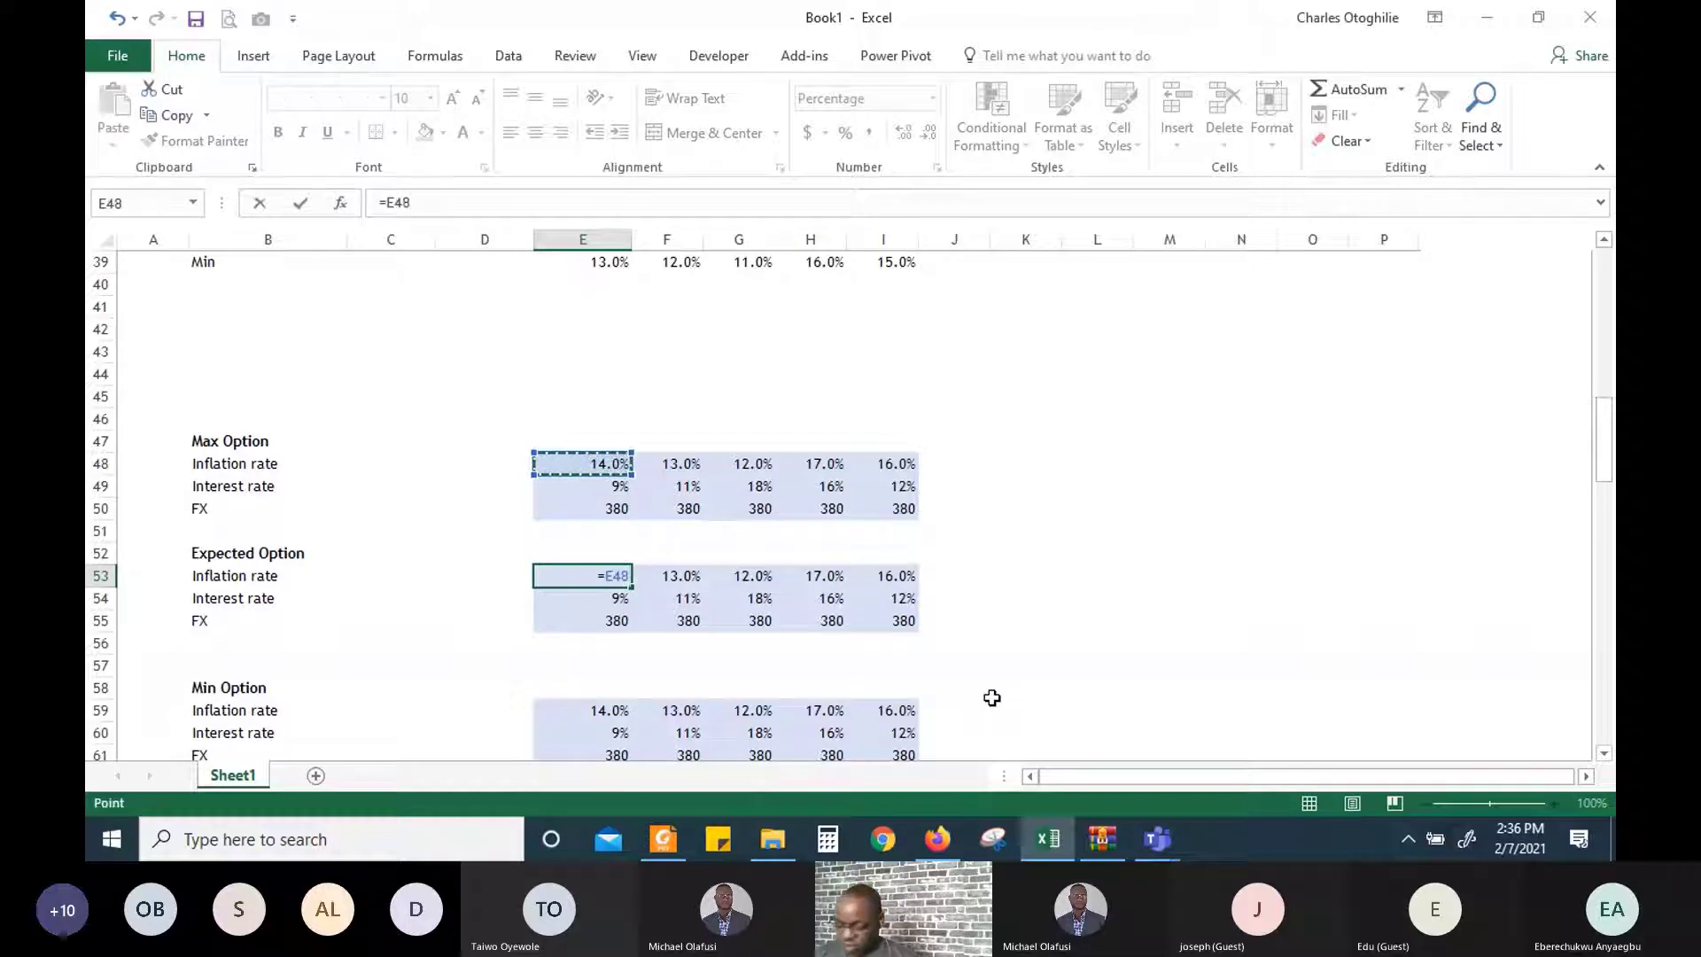
text(-2)
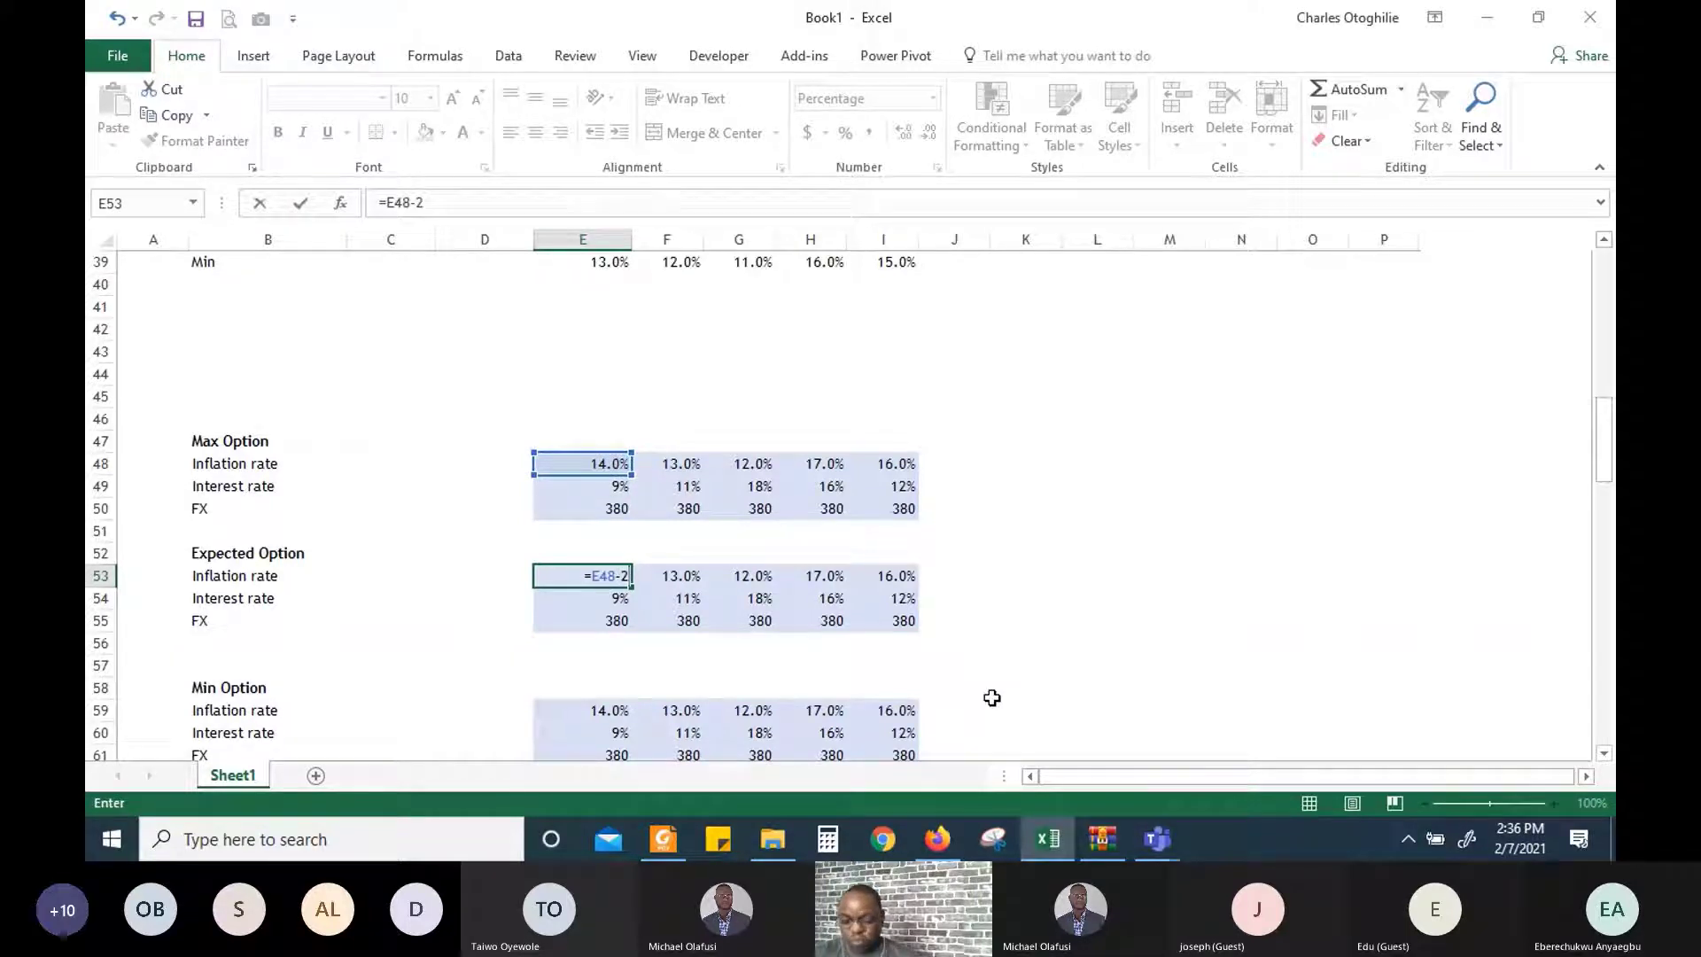
text(%)
key(Return)
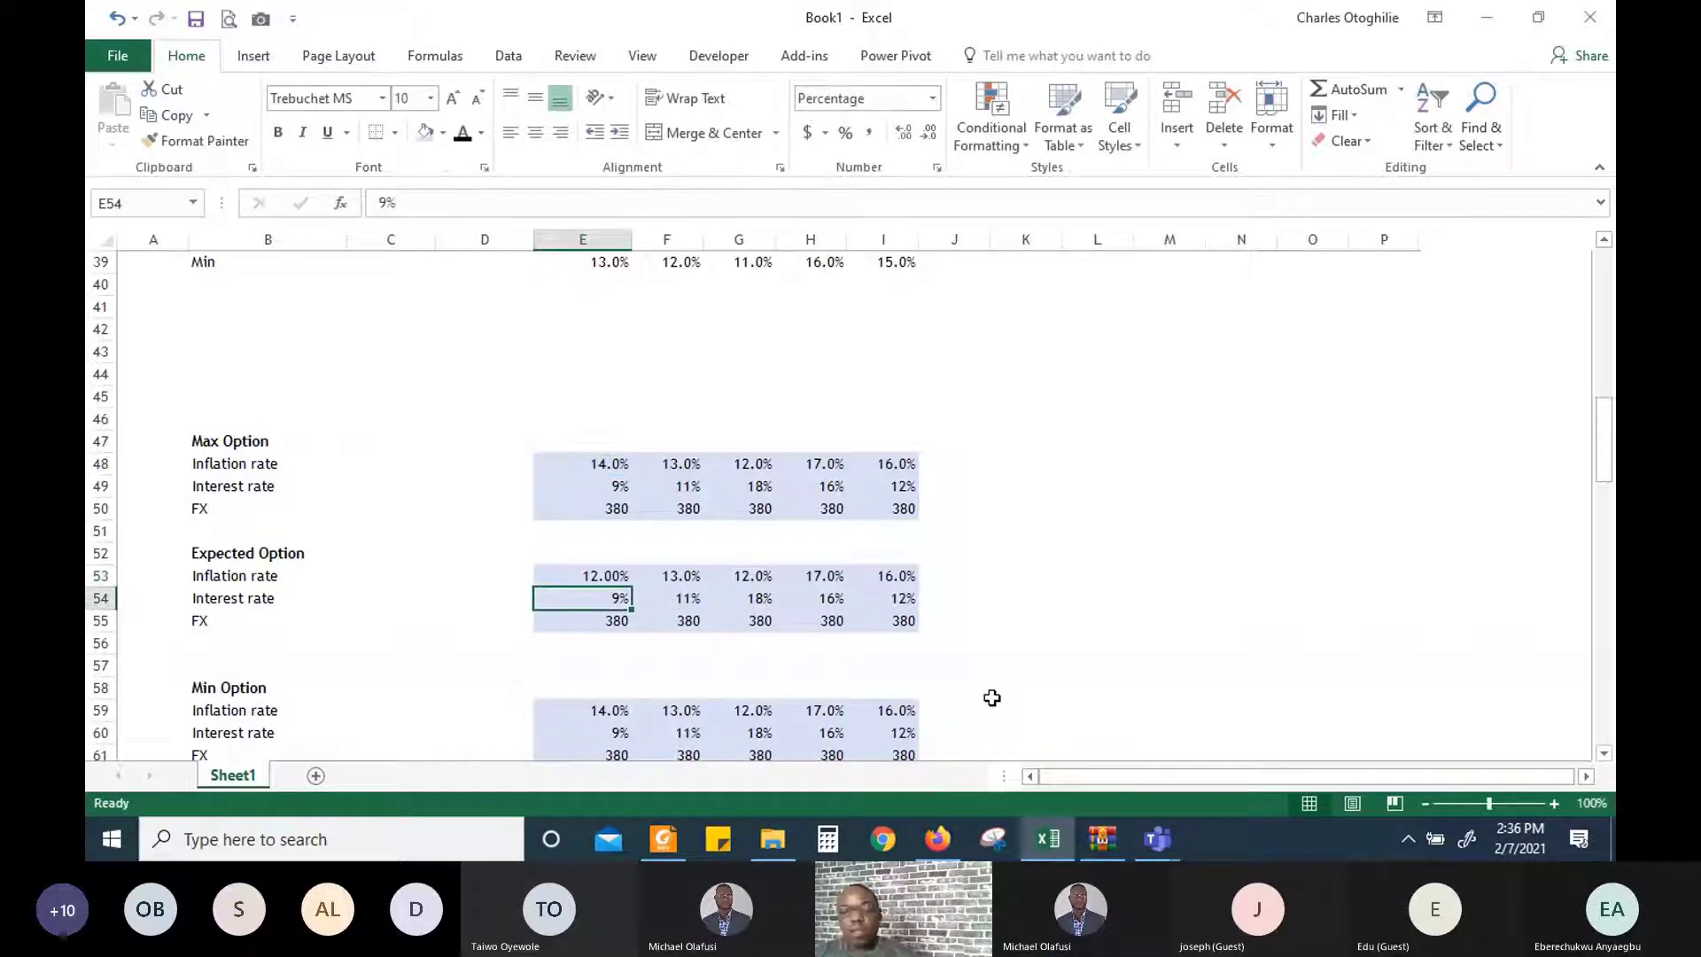
Show E53 with one decimal place and fill its formula across the Expected Option inflation row to I53
key(Up)
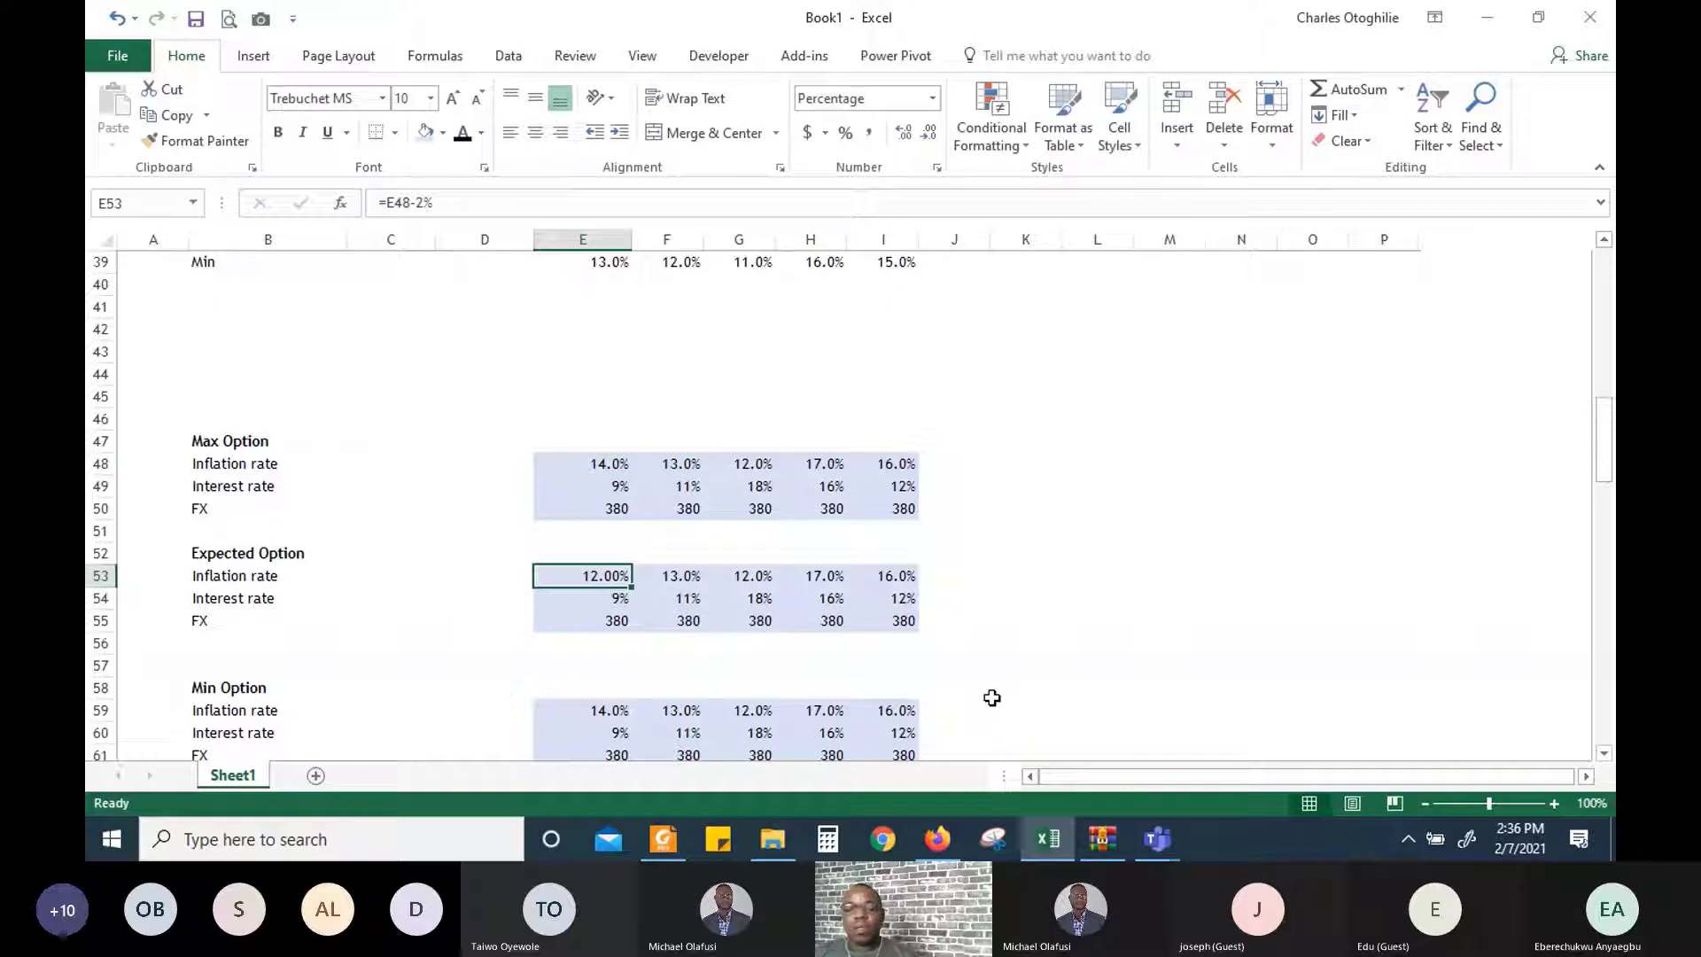
click(930, 134)
drag(632, 587, 917, 585)
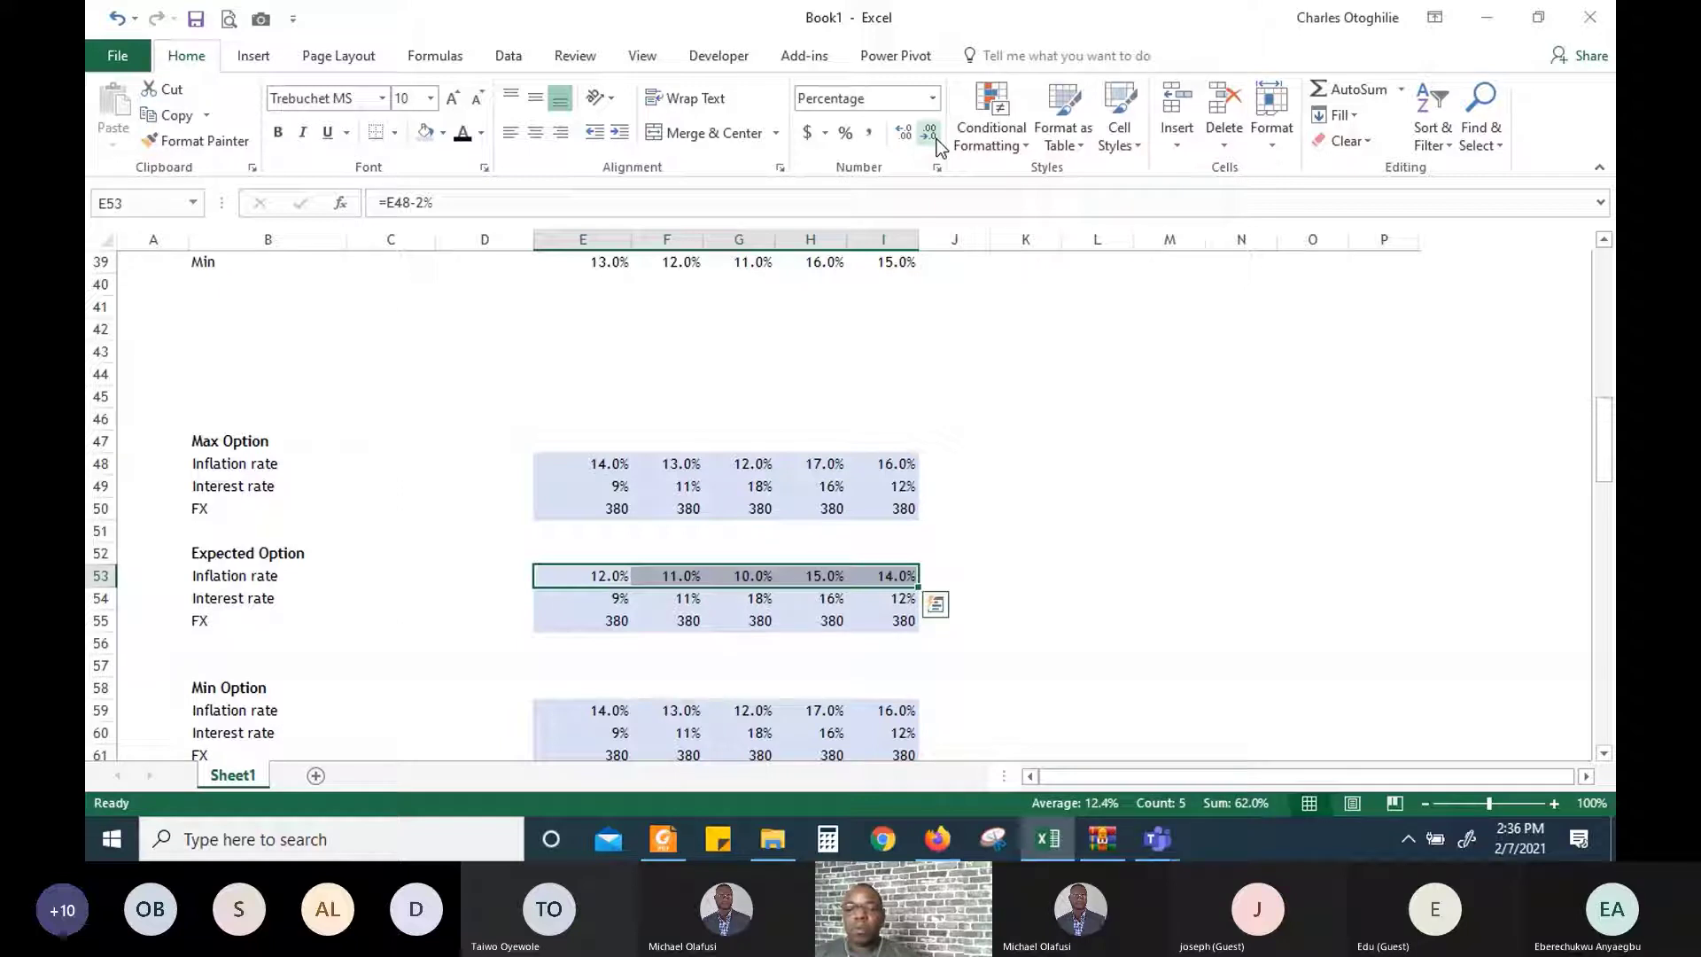
Fill the inflation formulas down into the Expected Option interest rate row and remove the shading from E53:I54
key(shift+Down)
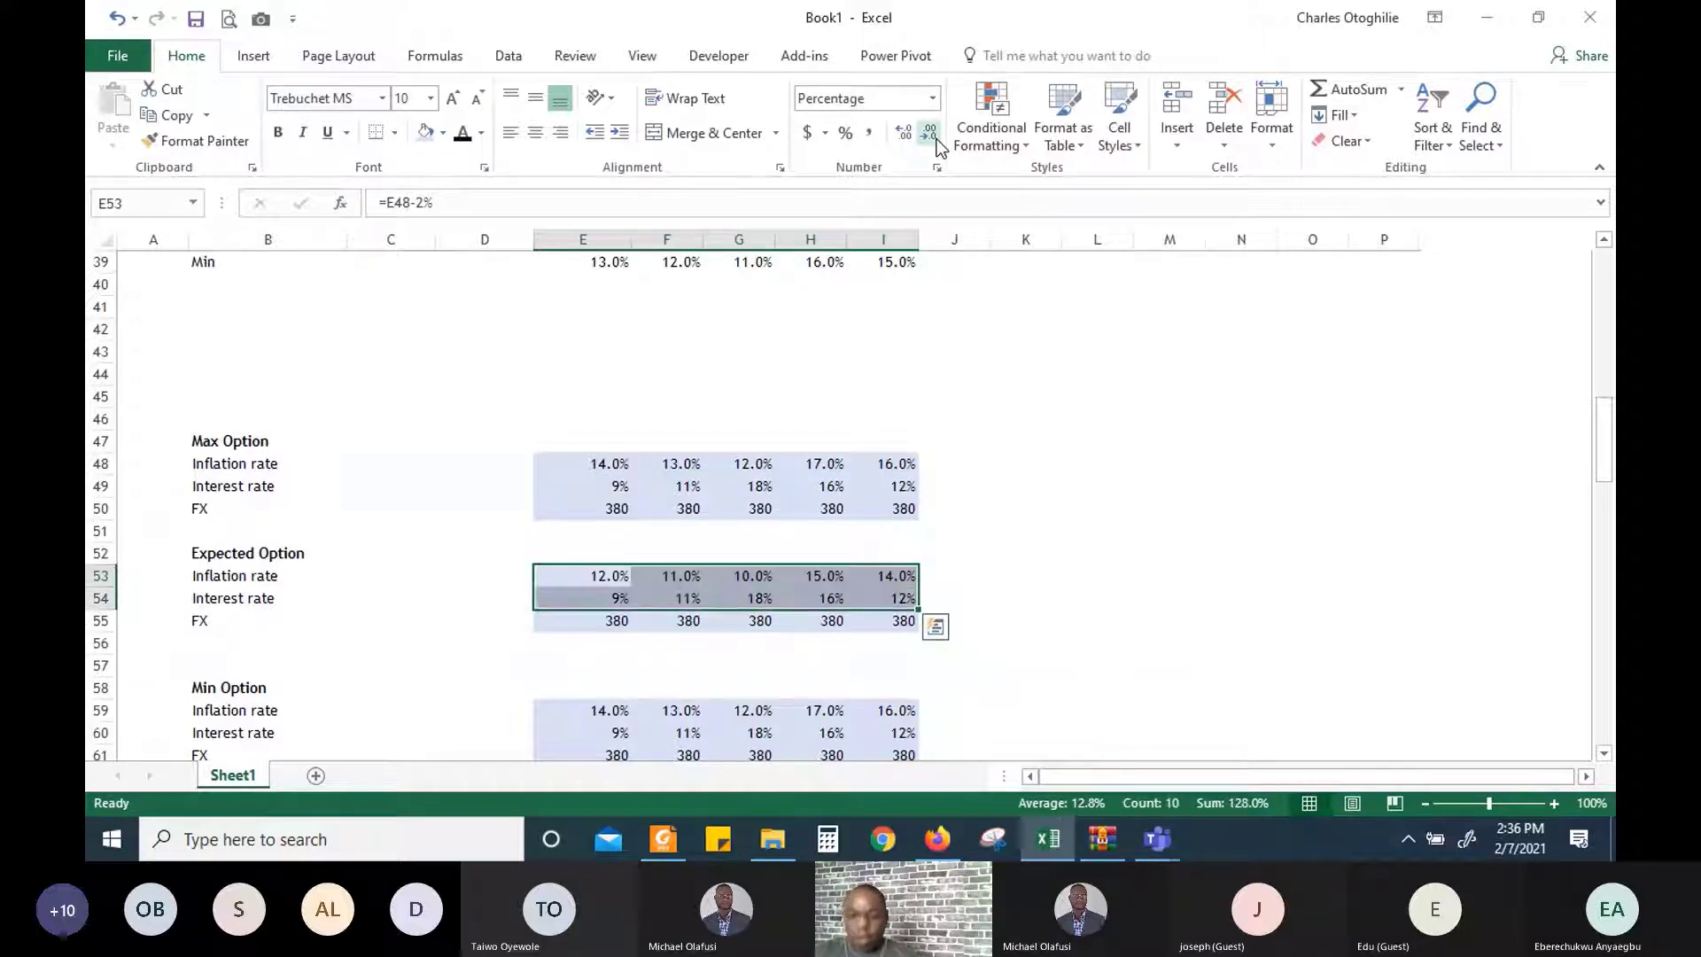
key(ctrl+d)
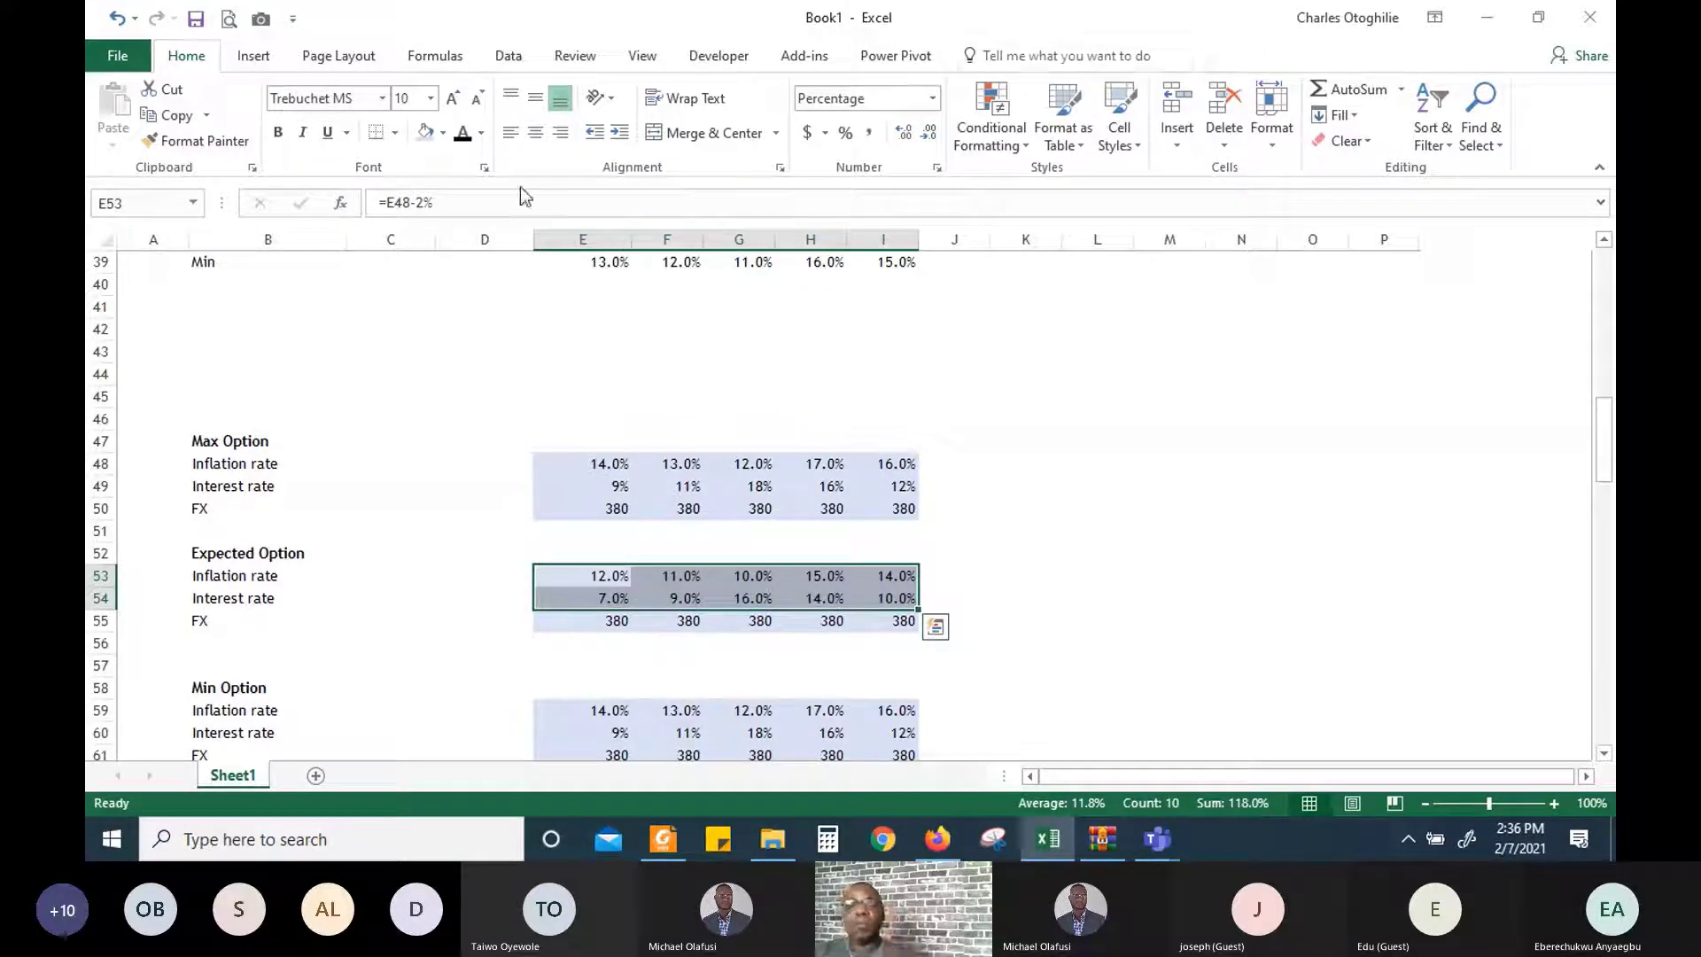
click(443, 132)
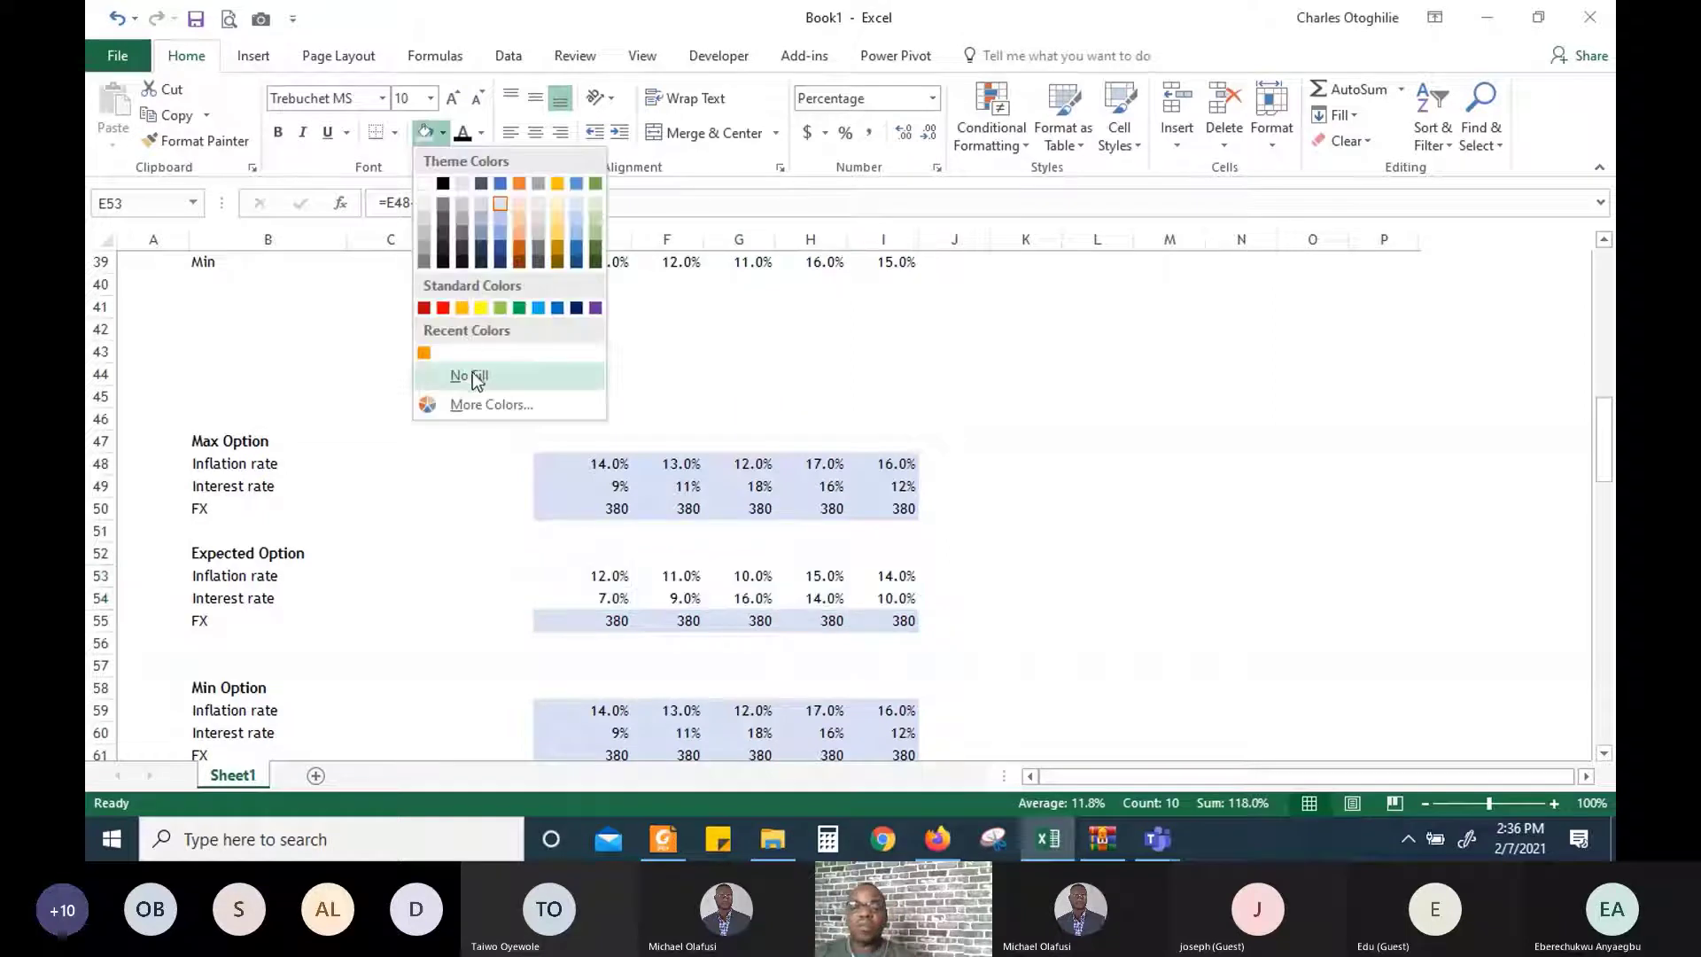
click(470, 376)
Set the Expected Option FX rate to 470 for all years in E55:I55
click(576, 620)
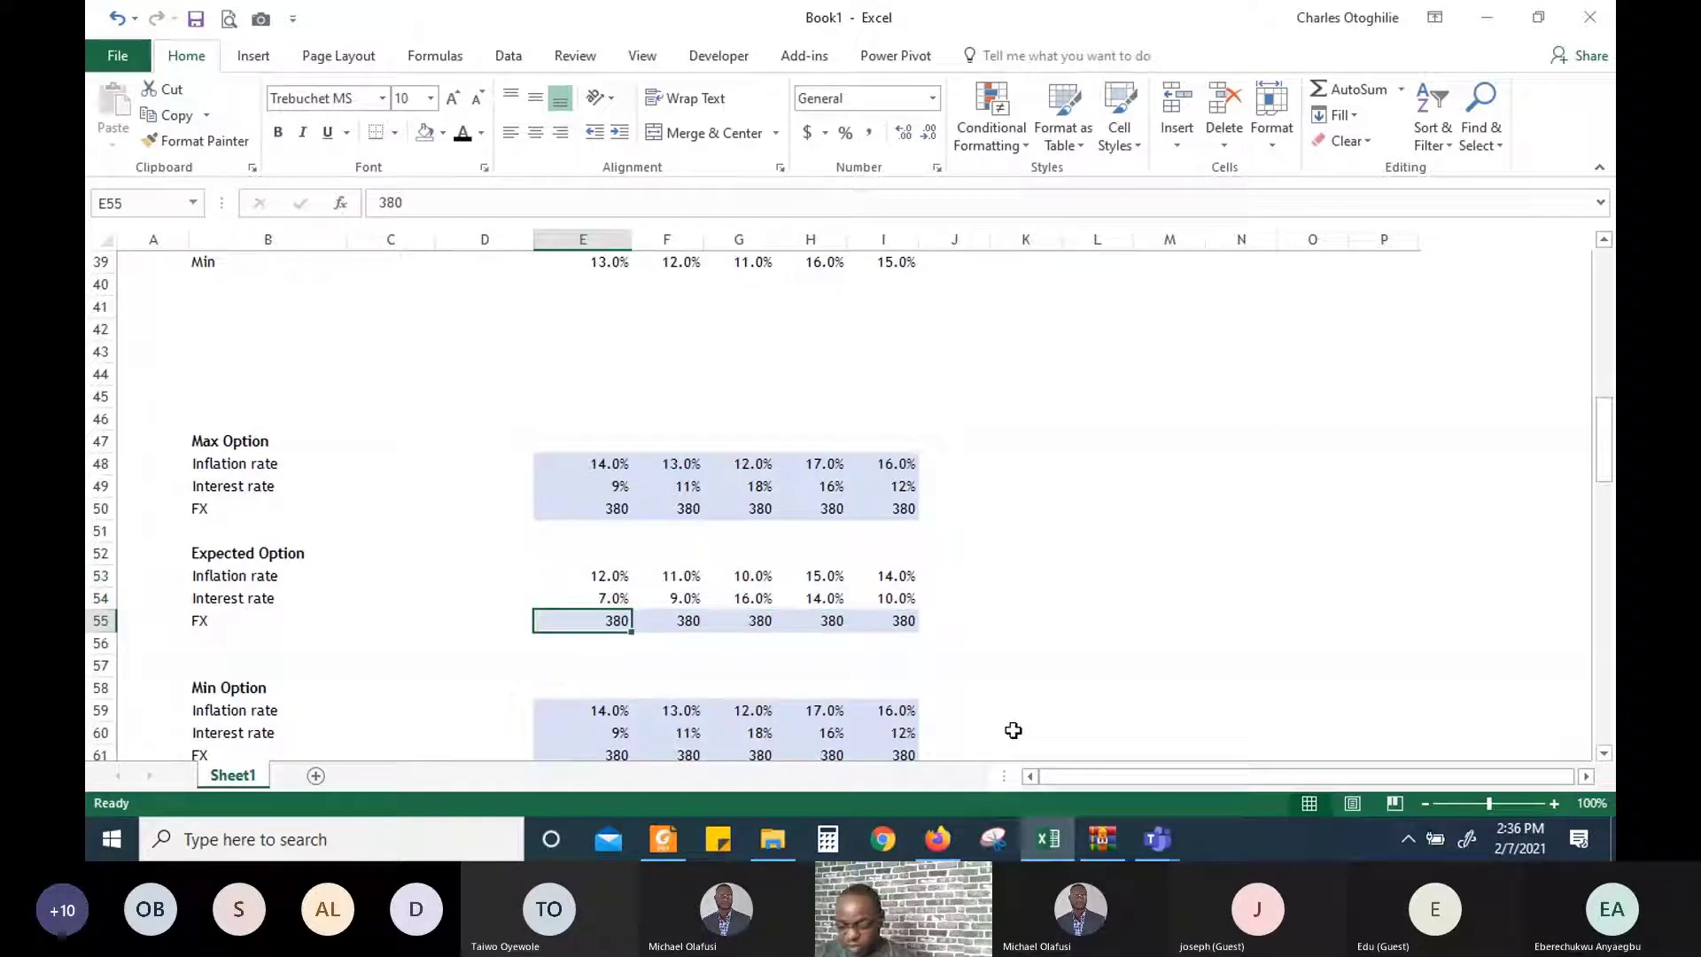
text(470)
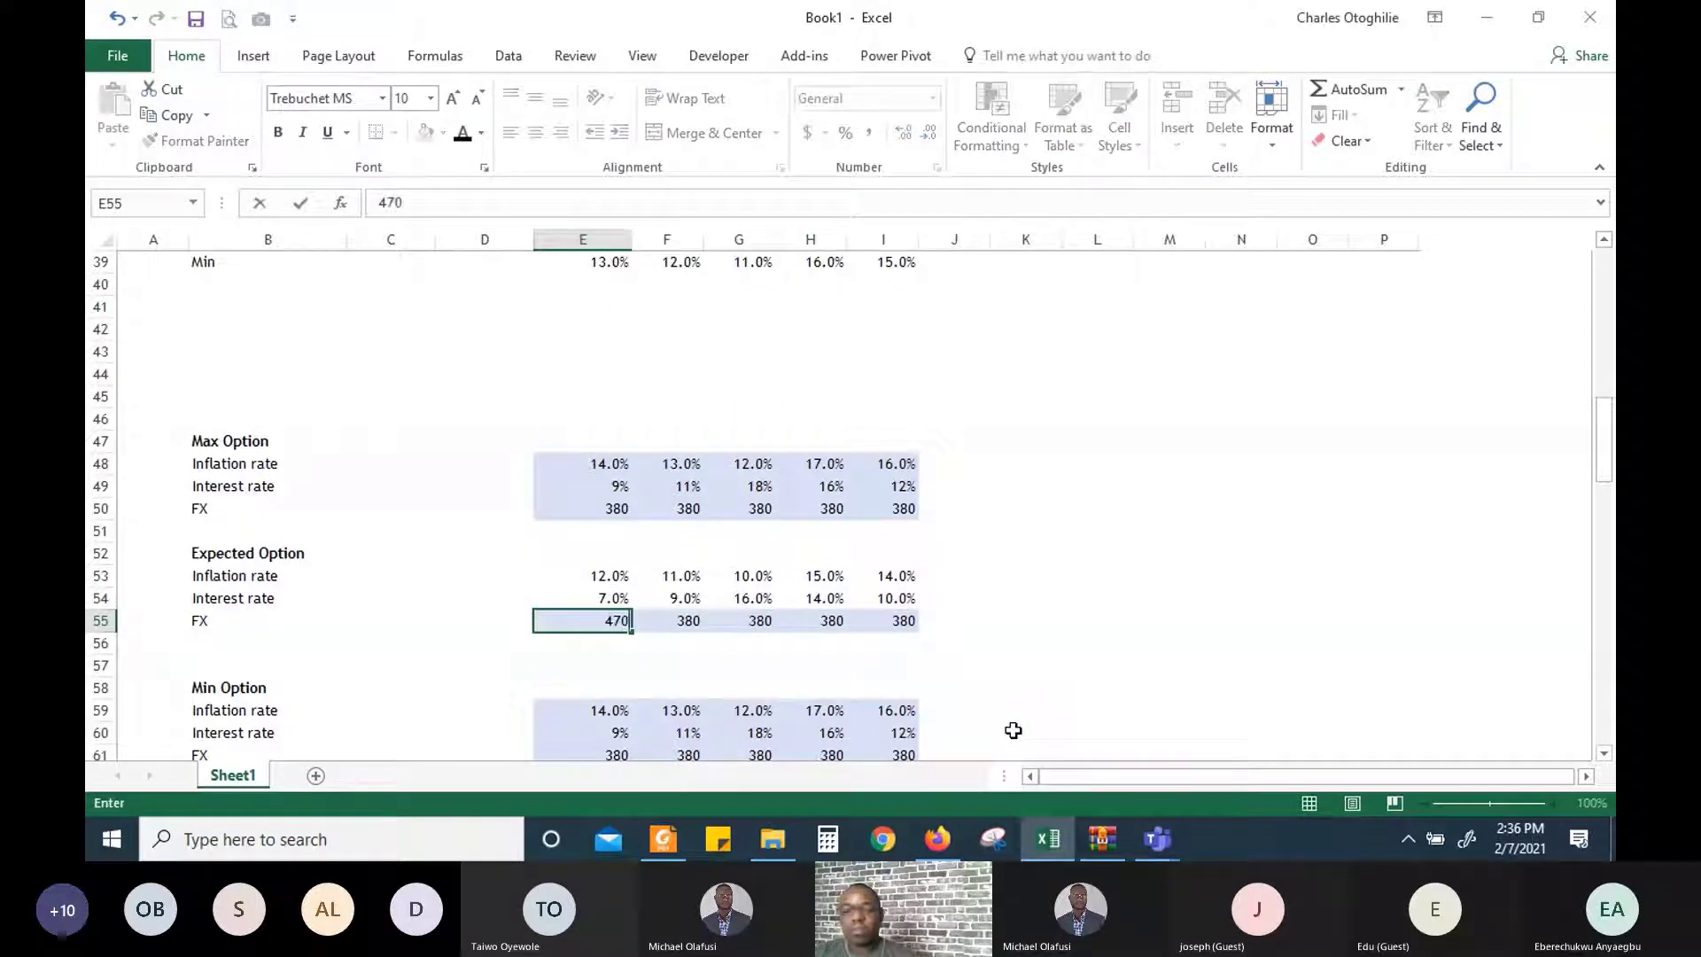
key(Return)
key(Up)
key(shift+Right)
key(shift+Right)
key(shift+Right)
key(shift+Right)
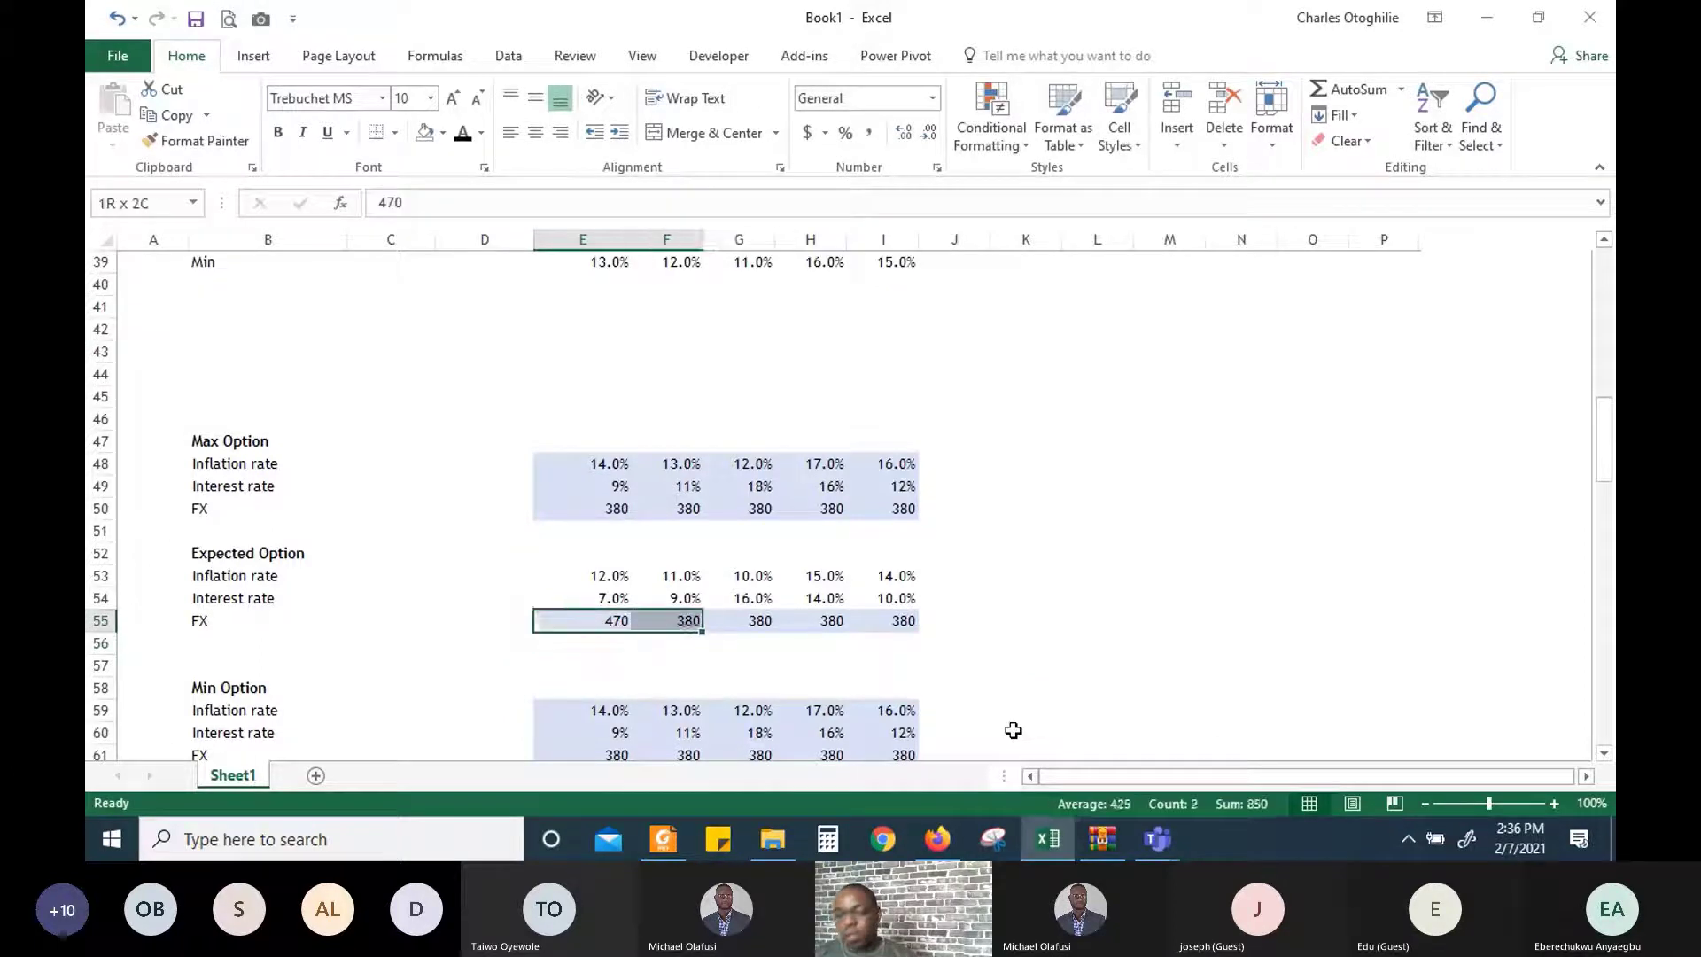
key(ctrl+r)
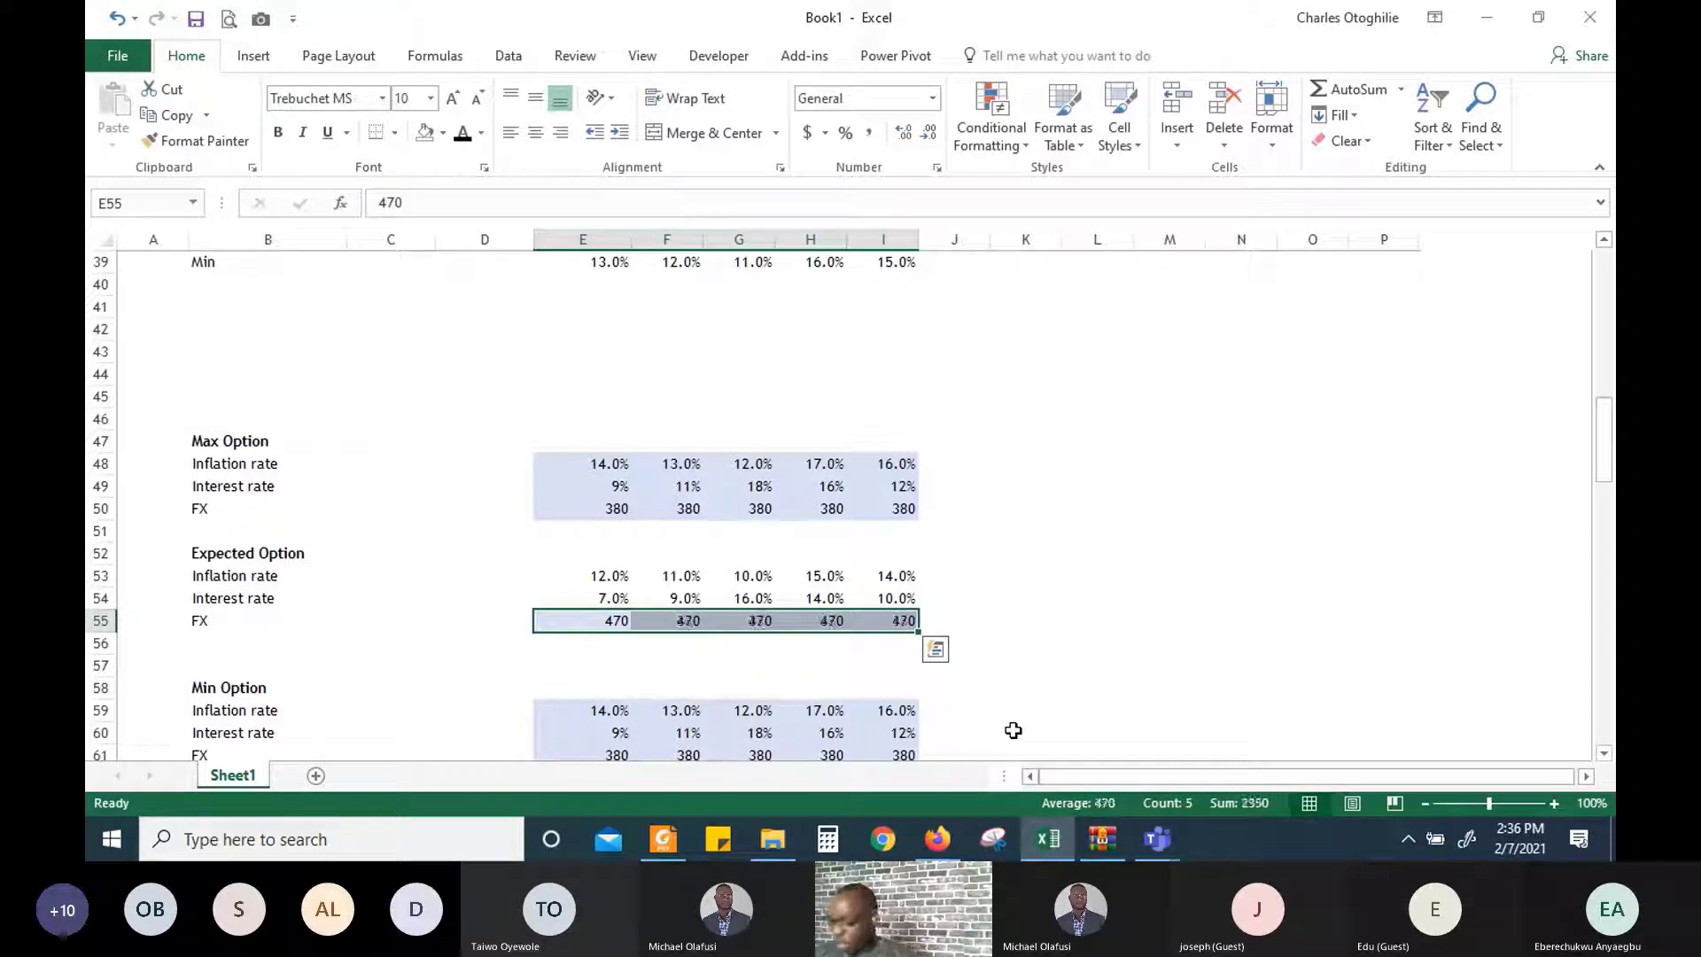
Calculate the Min Option's first-year inflation rate in E59 as the Expected Option rate less one point, =E53-1%
key(Down)
key(Down)
key(Down)
key(Down)
key(Down)
key(Down)
key(Down)
key(Down)
key(Down)
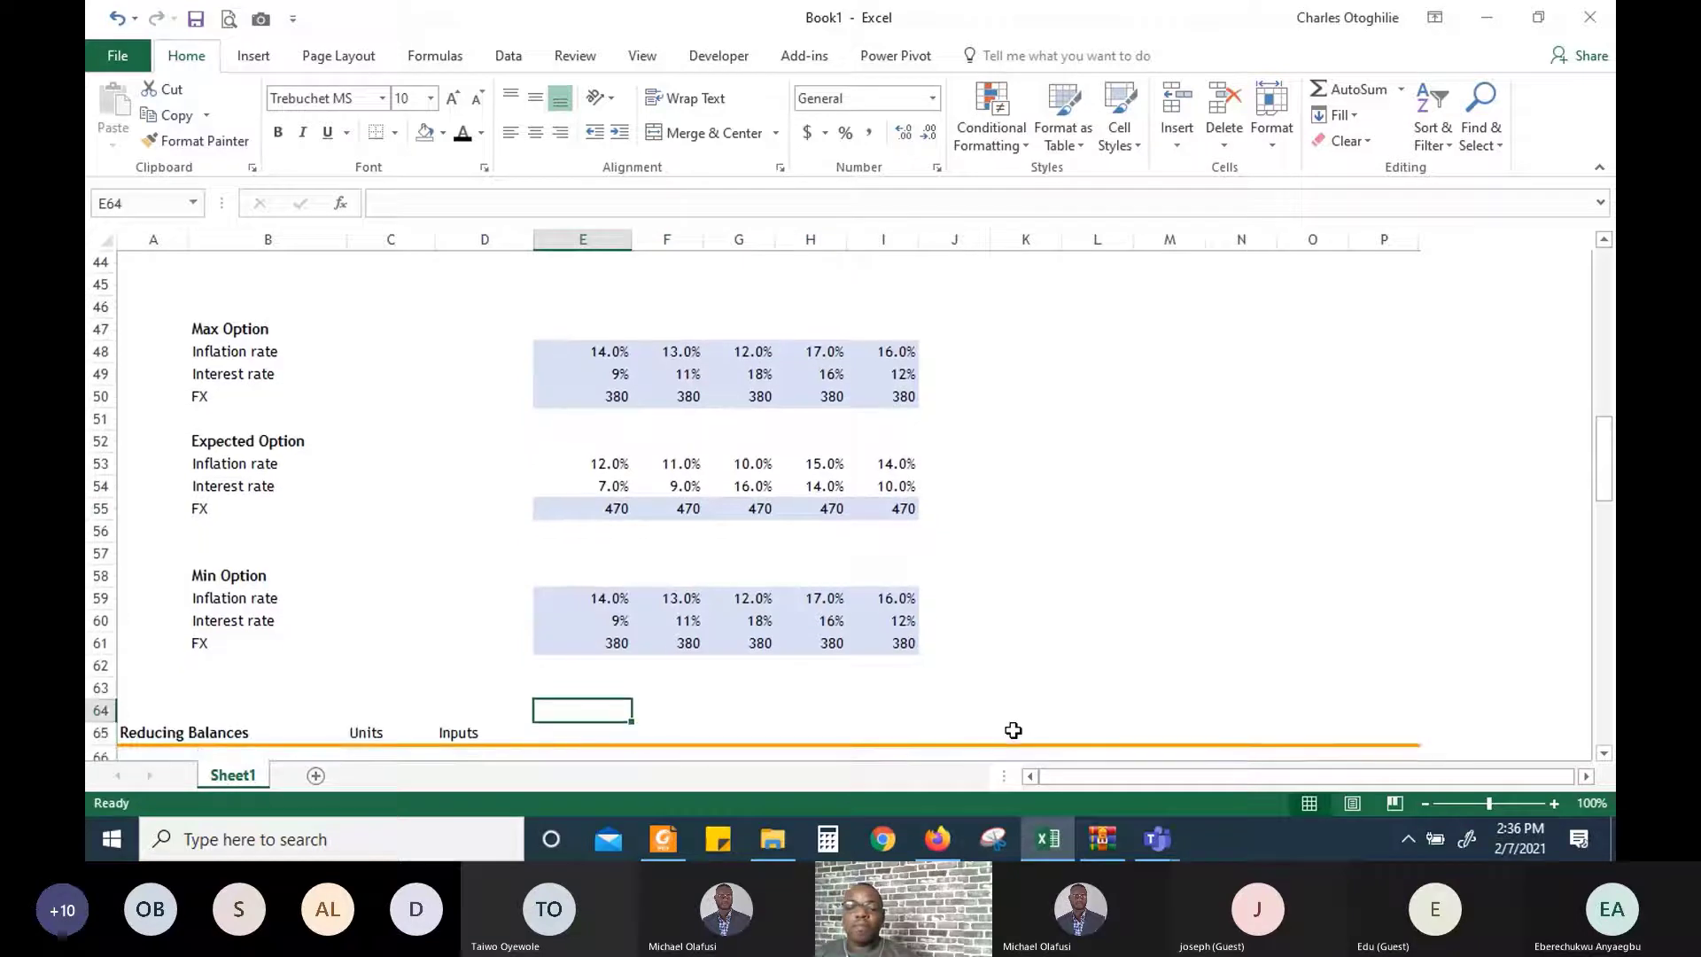
key(Up)
key(Up)
key(Up)
key(Up)
key(Up)
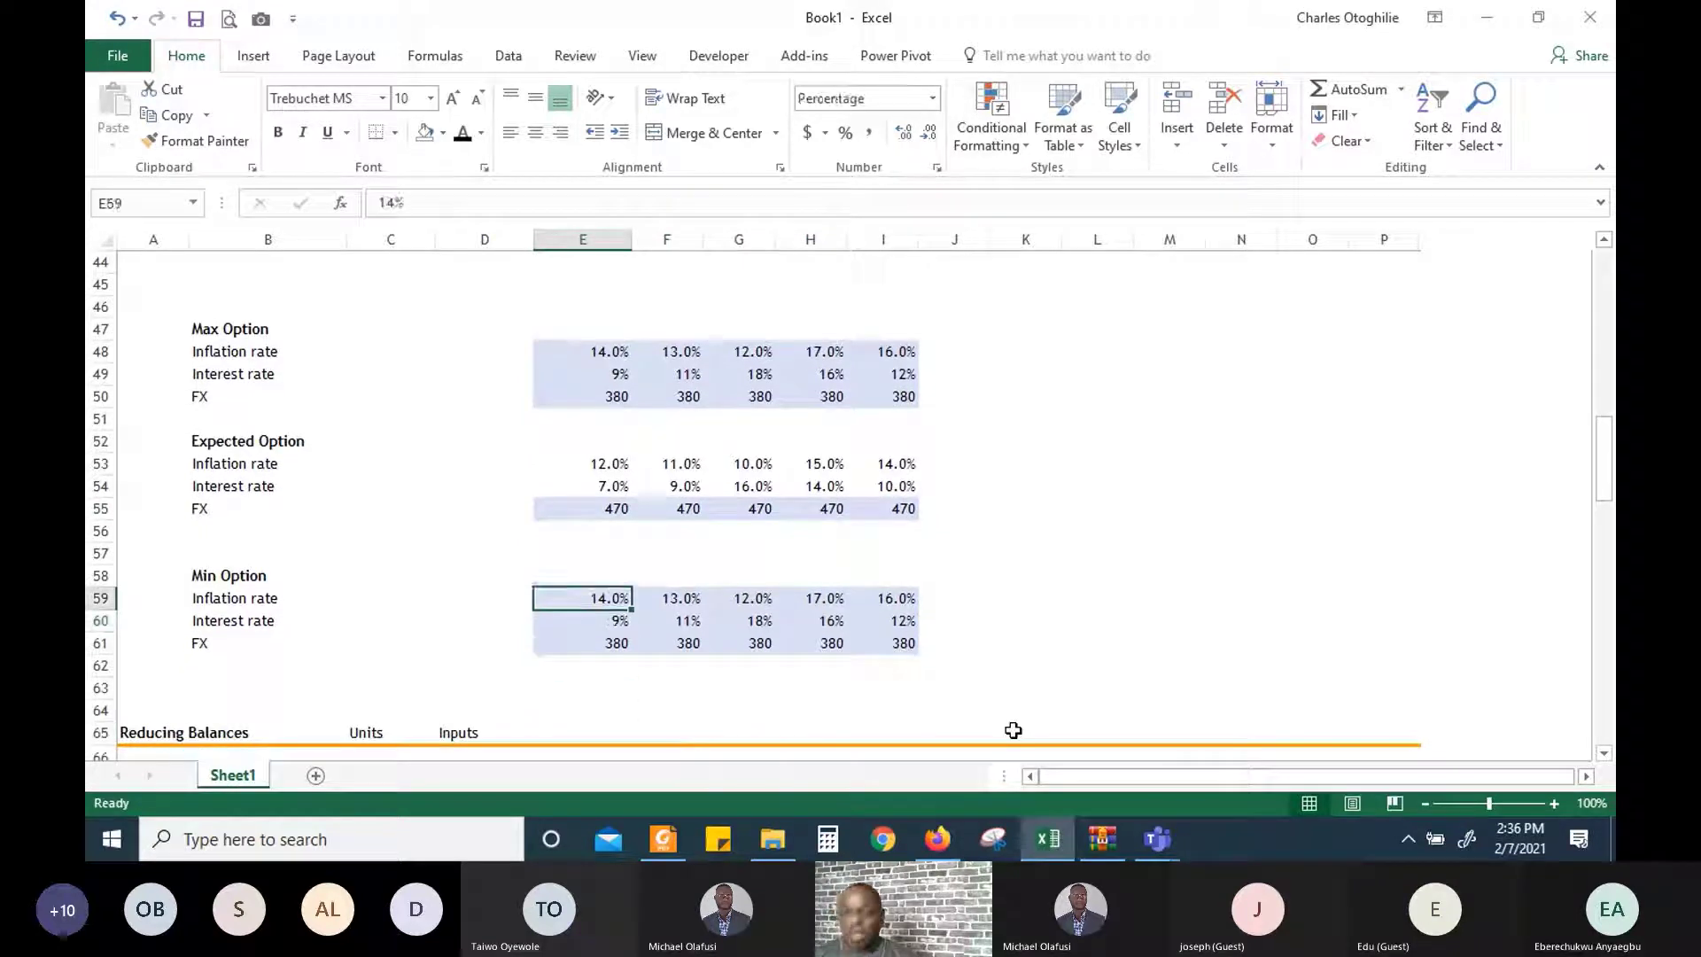
text(-)
key(Escape)
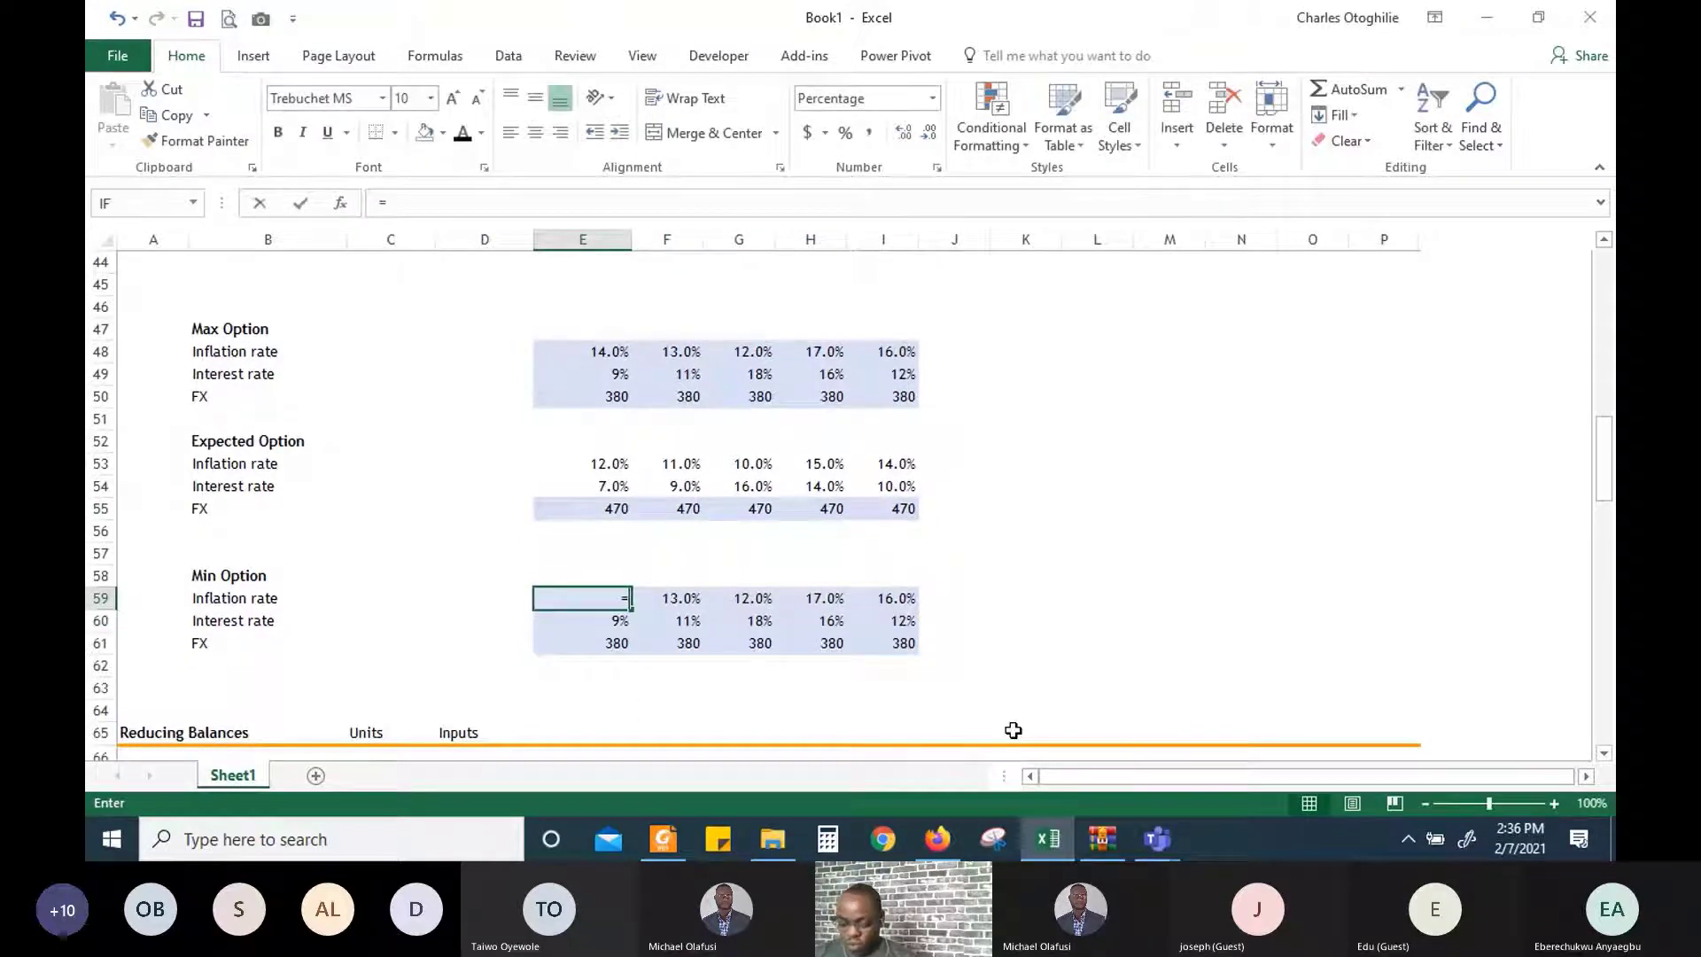
text(=)
key(Up)
key(Up)
key(Up)
key(Up)
key(Up)
key(Up)
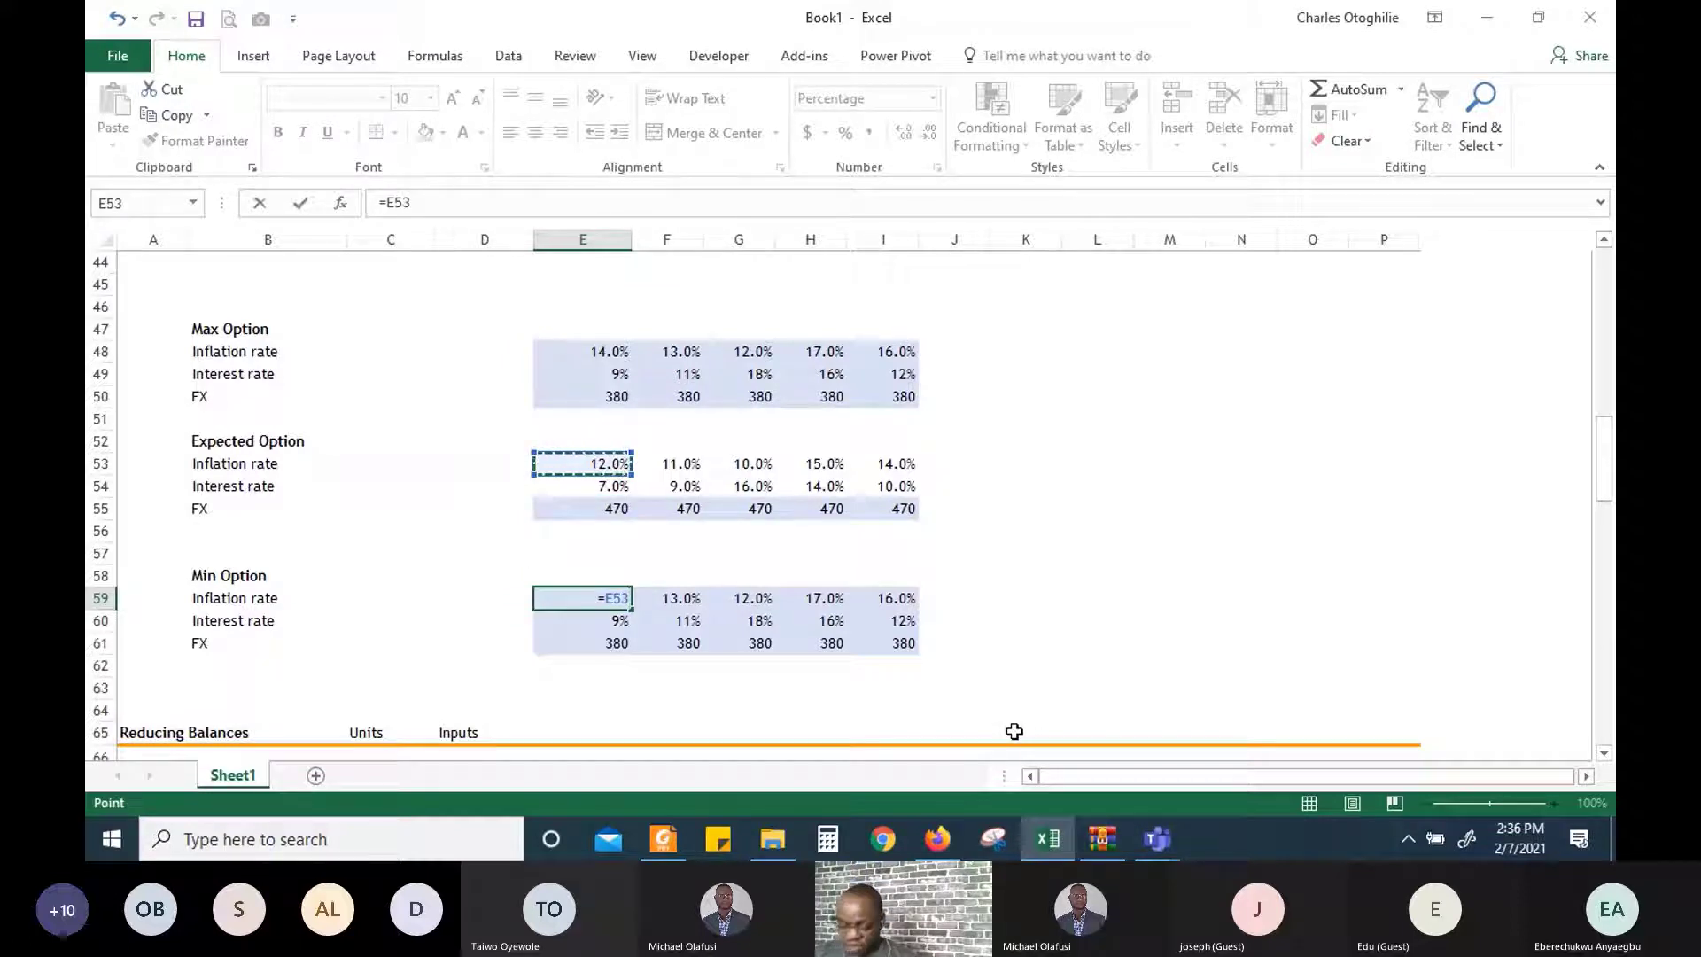
text(-)
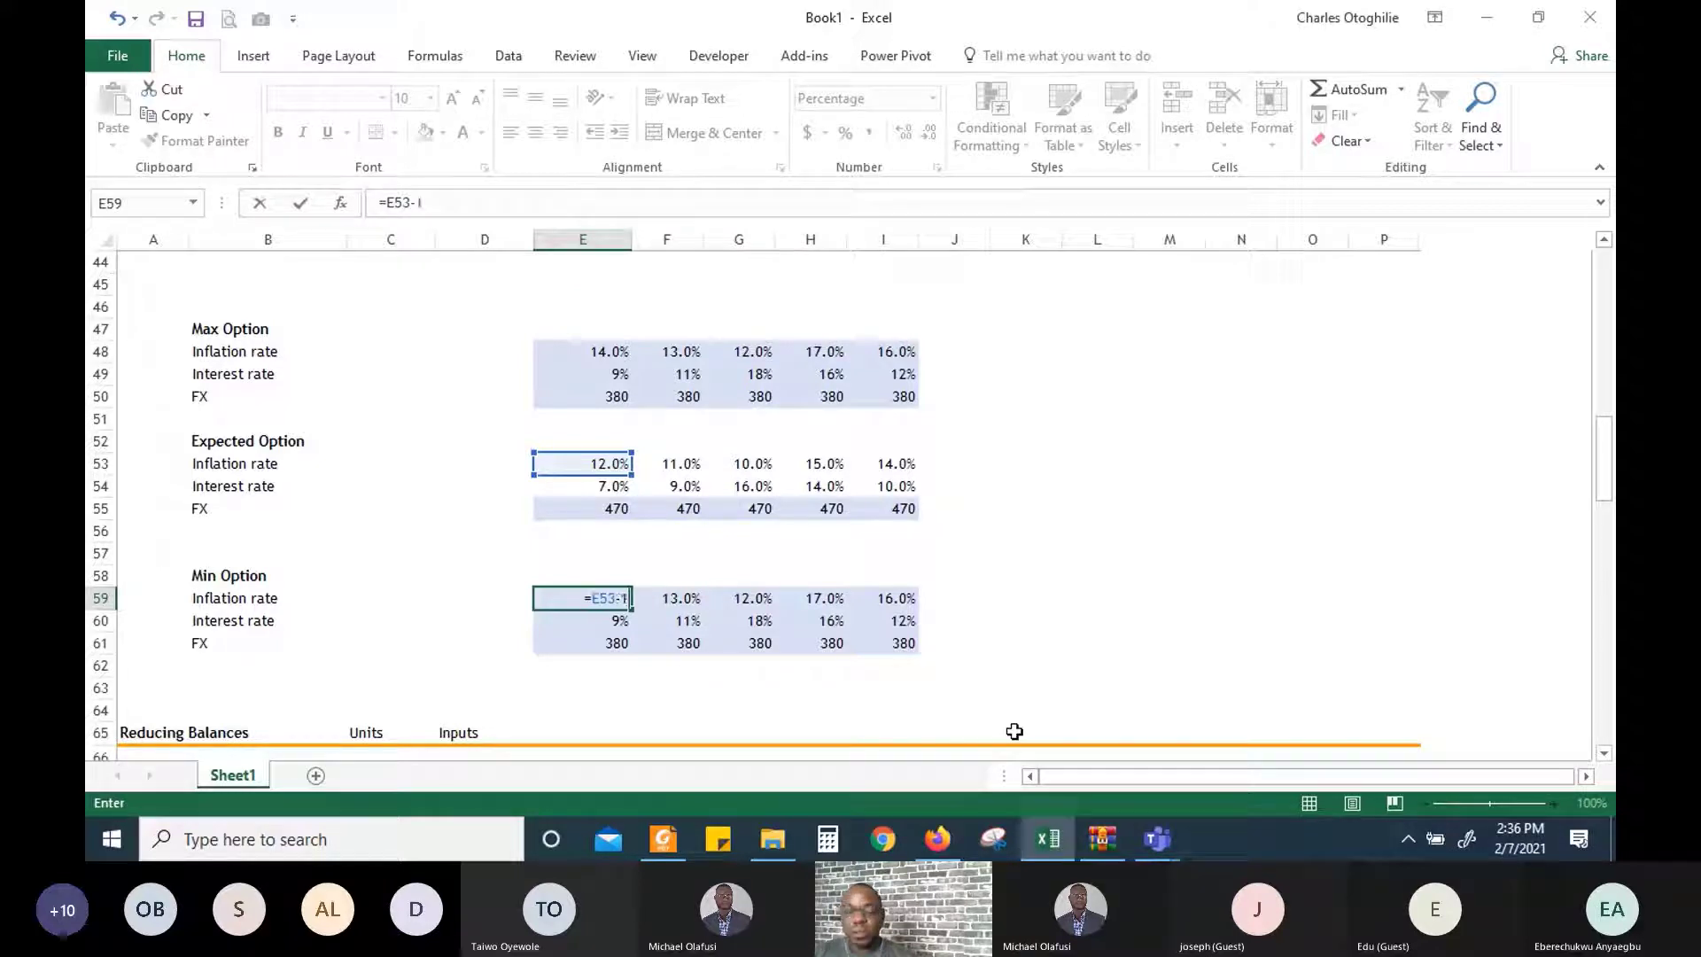
text(1%)
key(Return)
Show E59 with one decimal place and fill its formula across the Min Option inflation row to I59
key(Up)
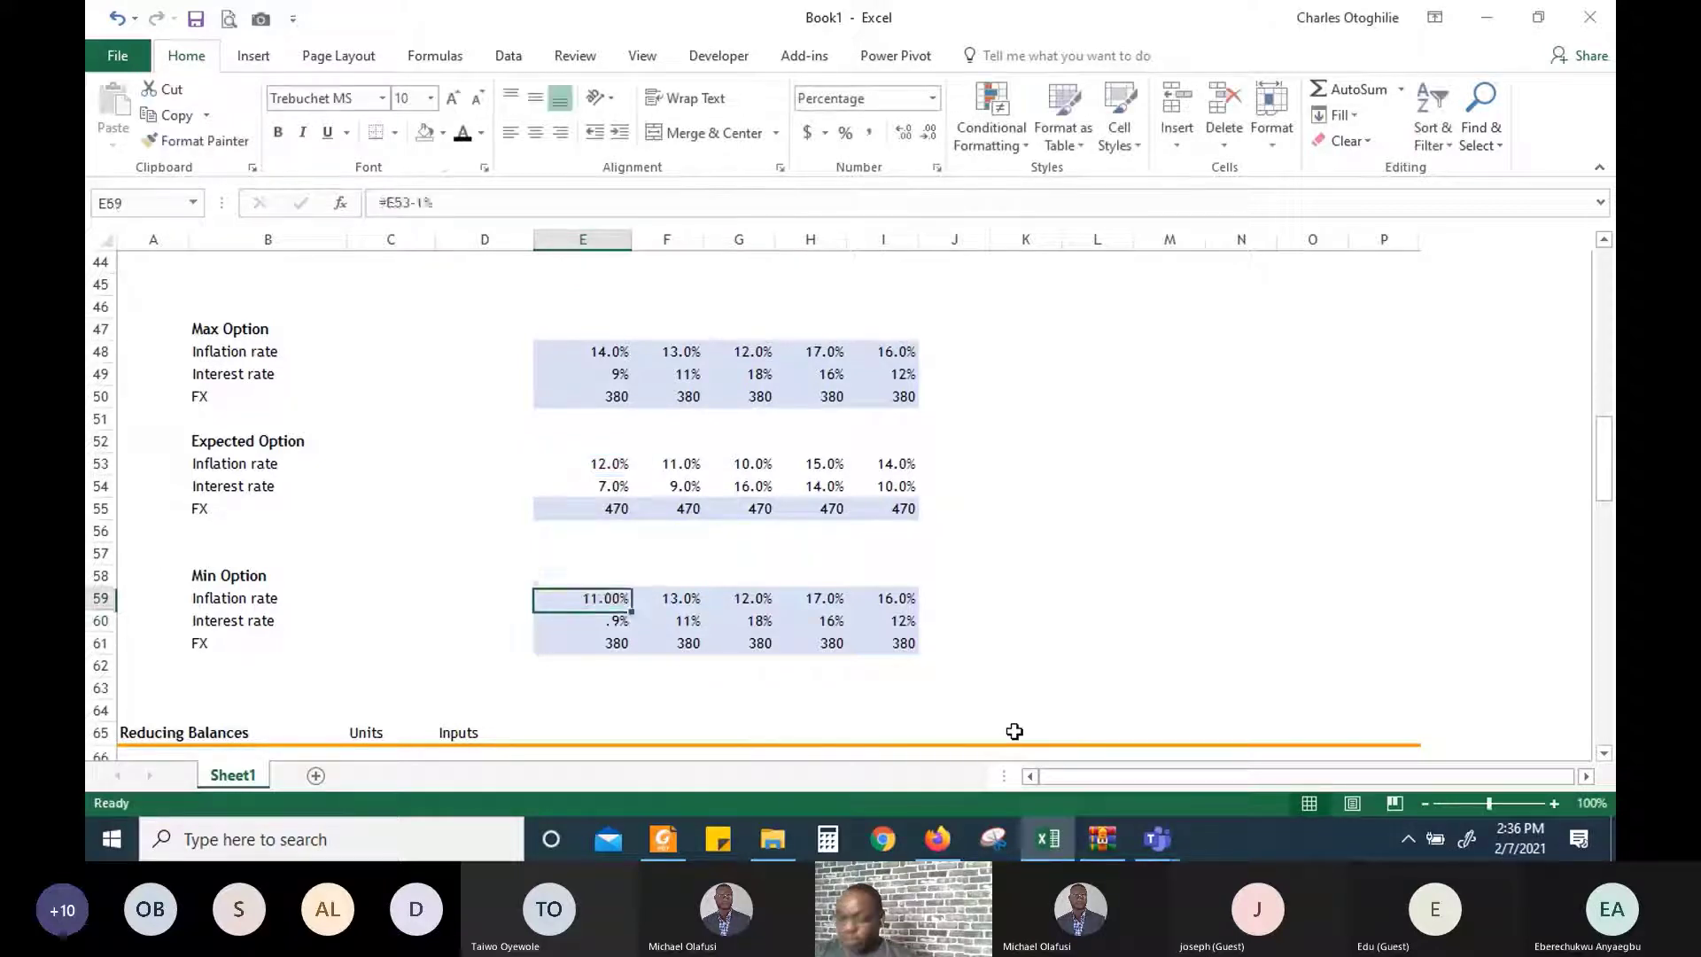
click(929, 132)
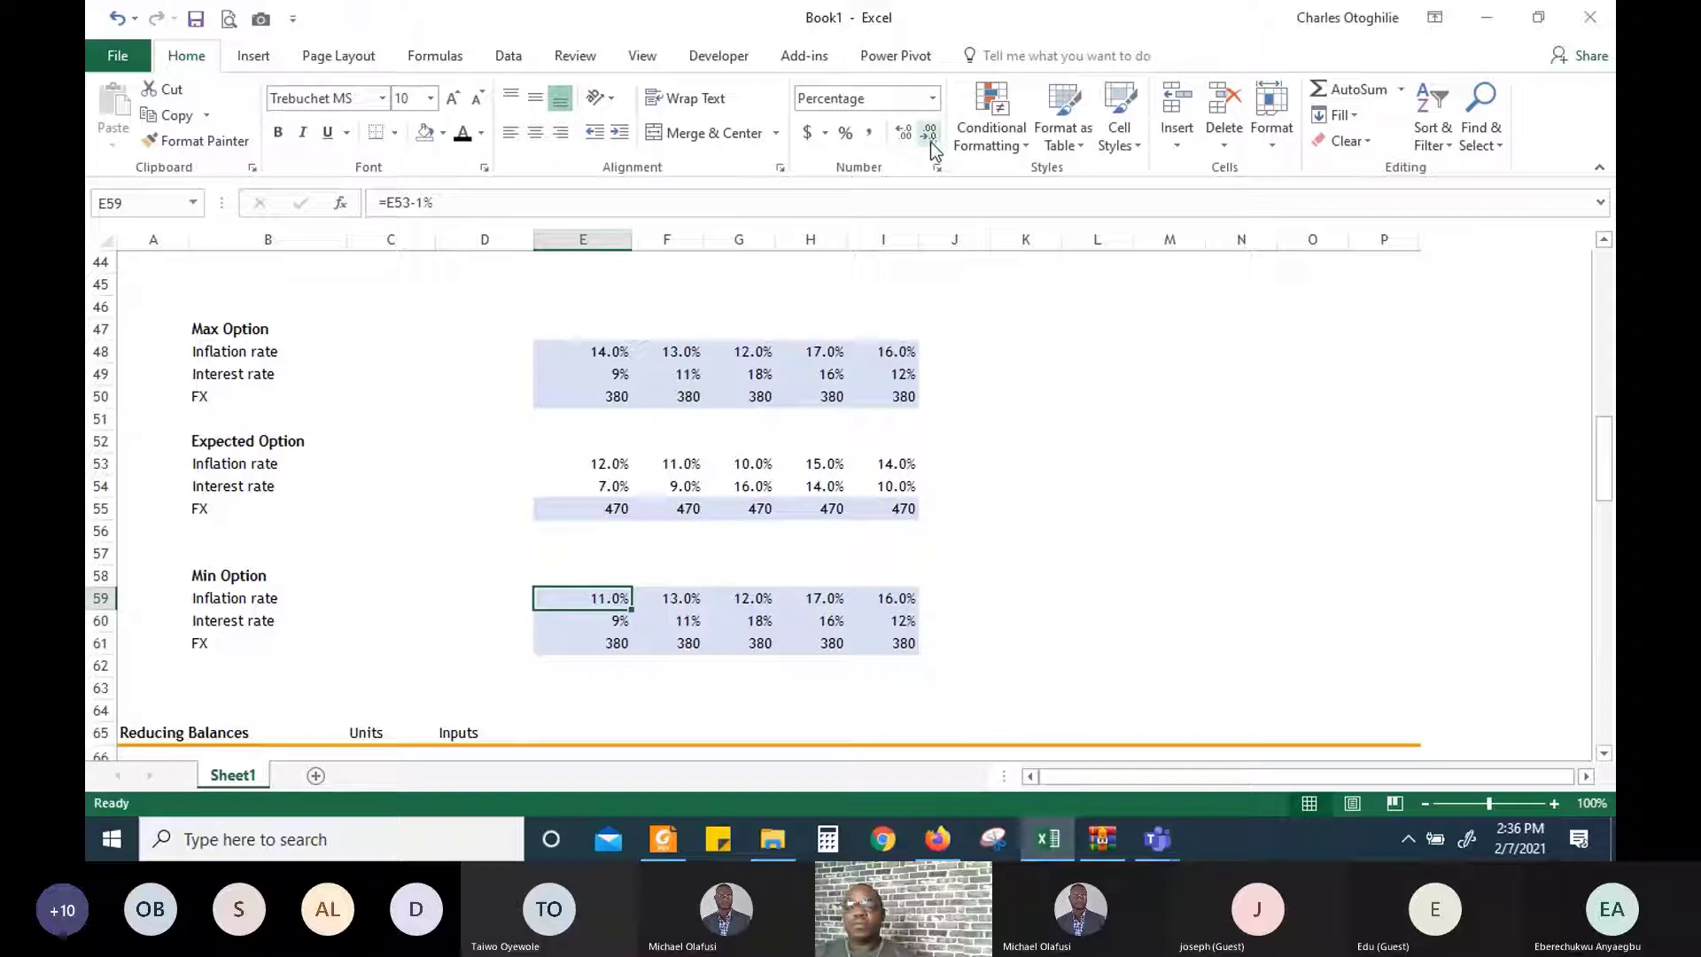
key(ctrl+shift+Right)
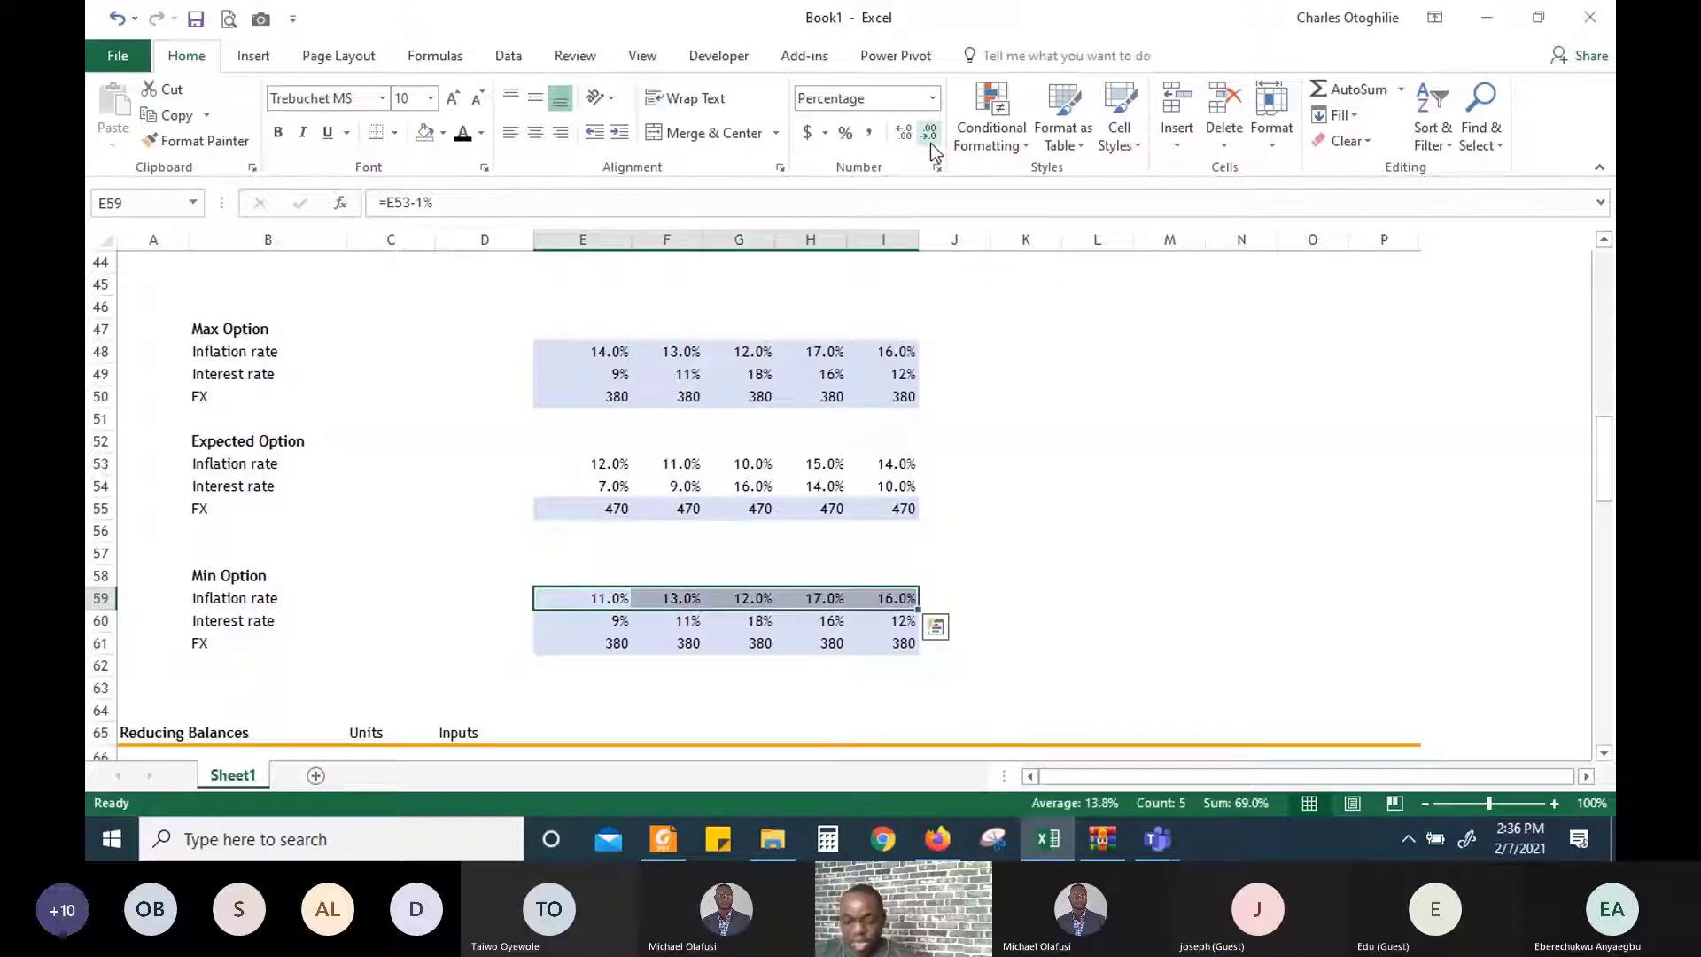
key(ctrl+r)
Fill the inflation formulas down into the Min Option interest rate row and remove the shading from E59:I60
key(shift+Down)
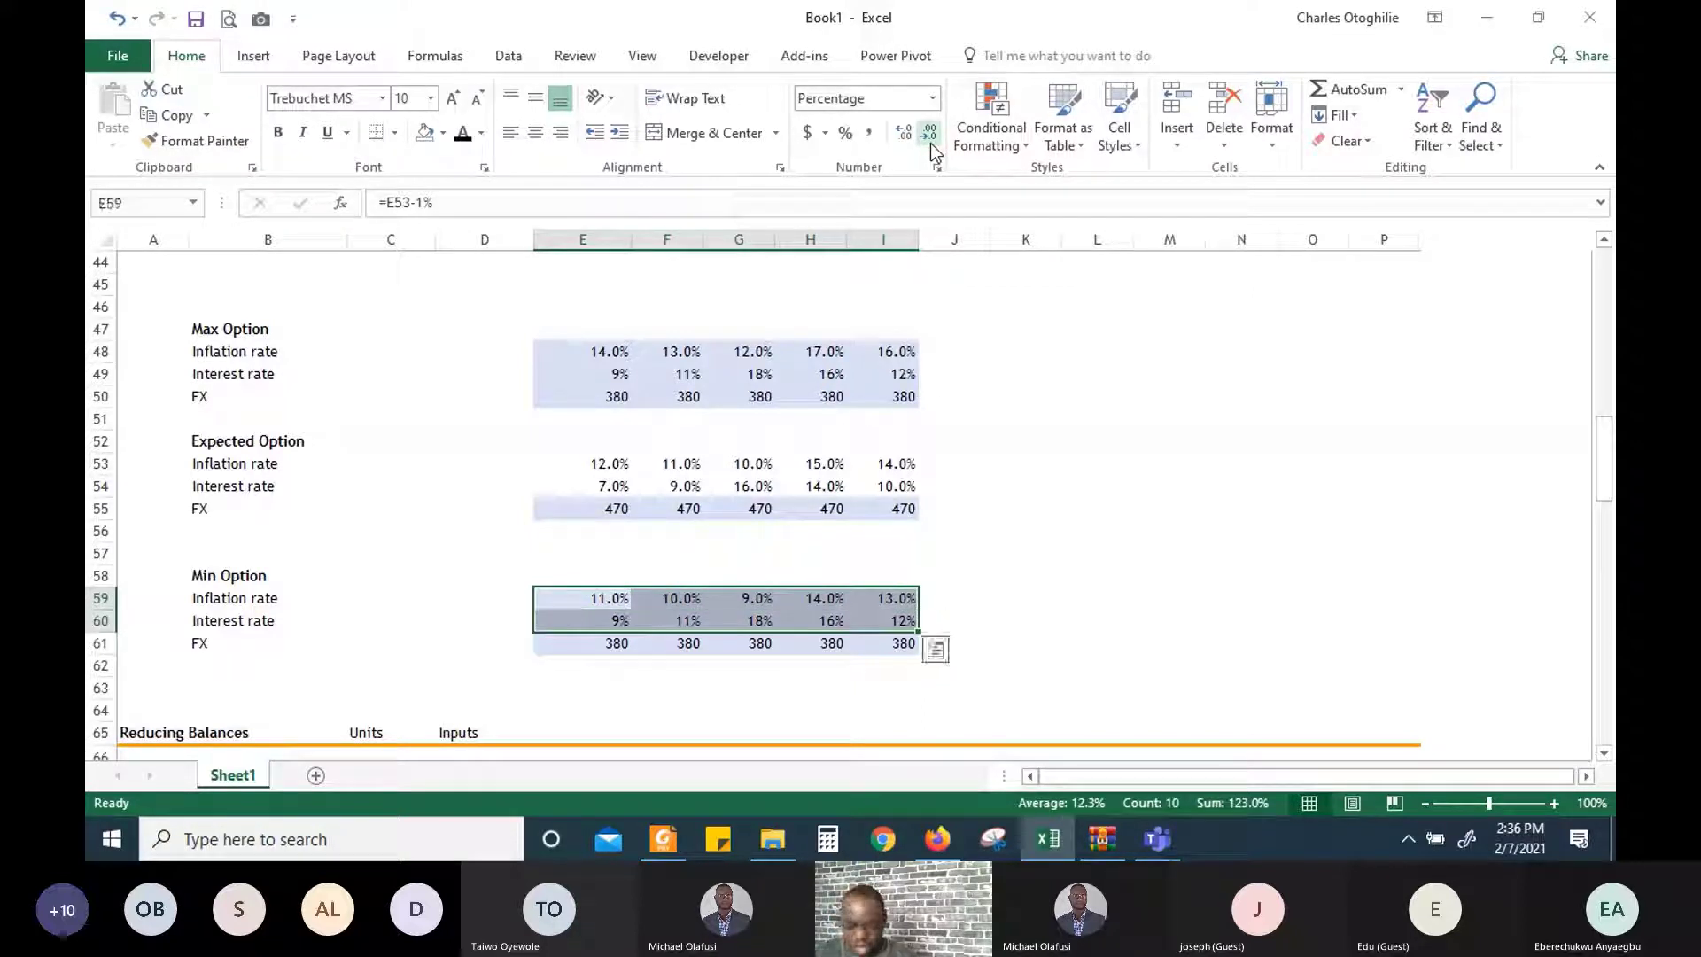
key(ctrl+d)
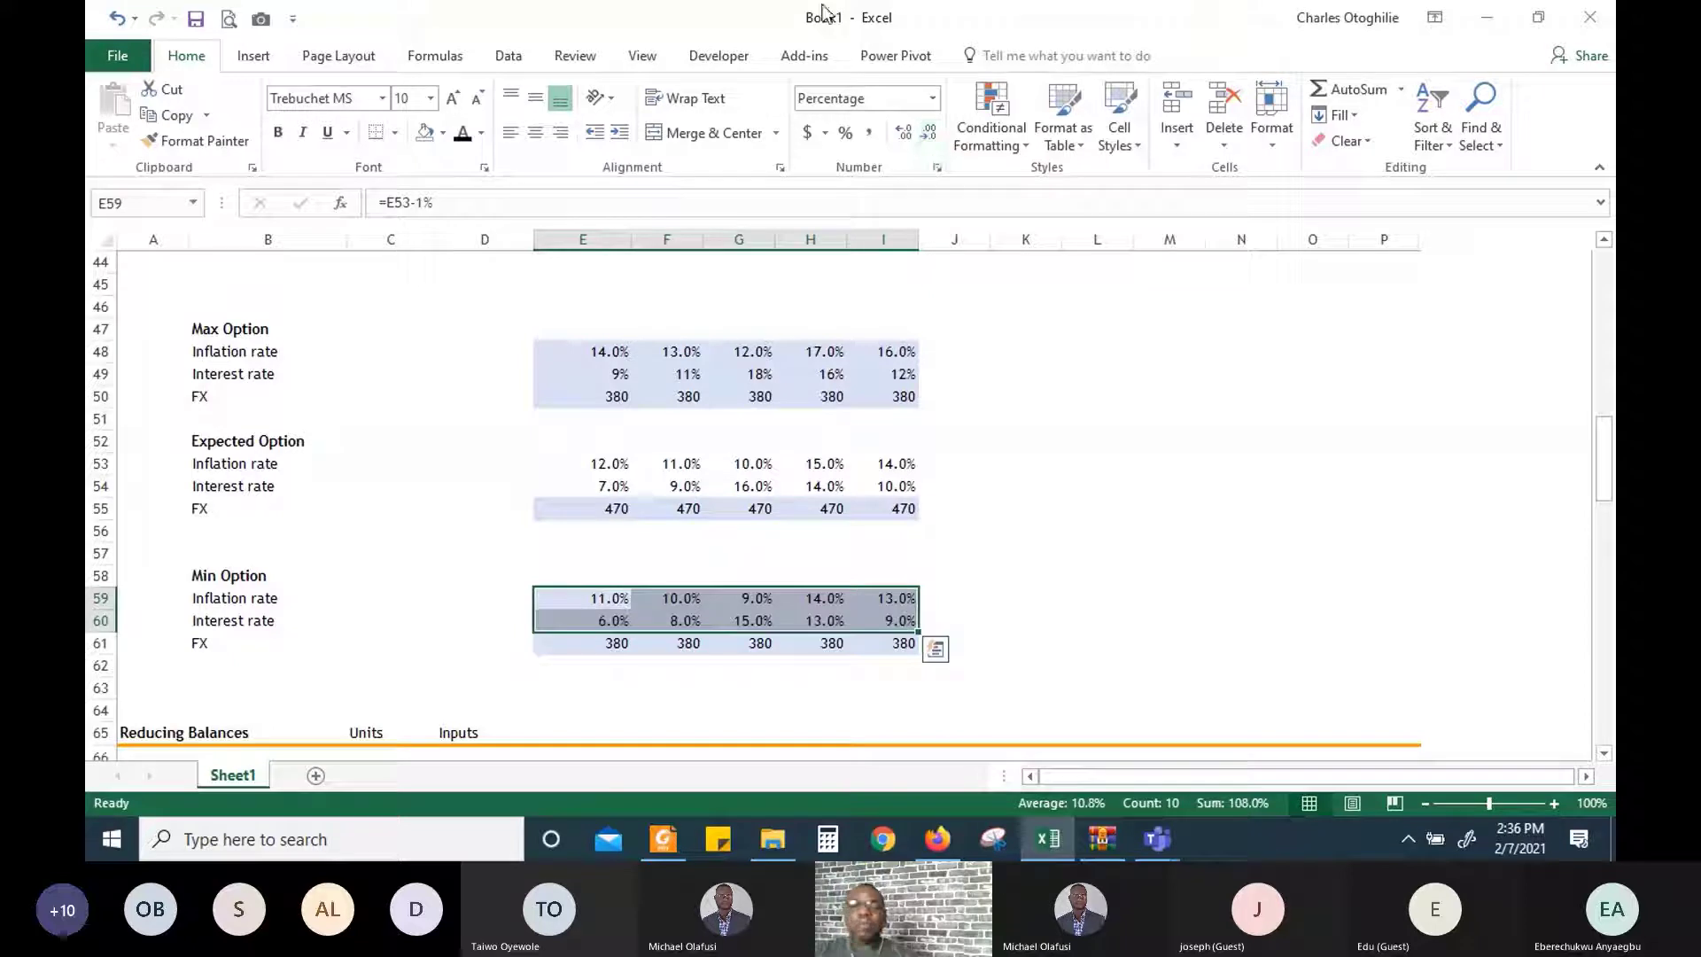
click(558, 628)
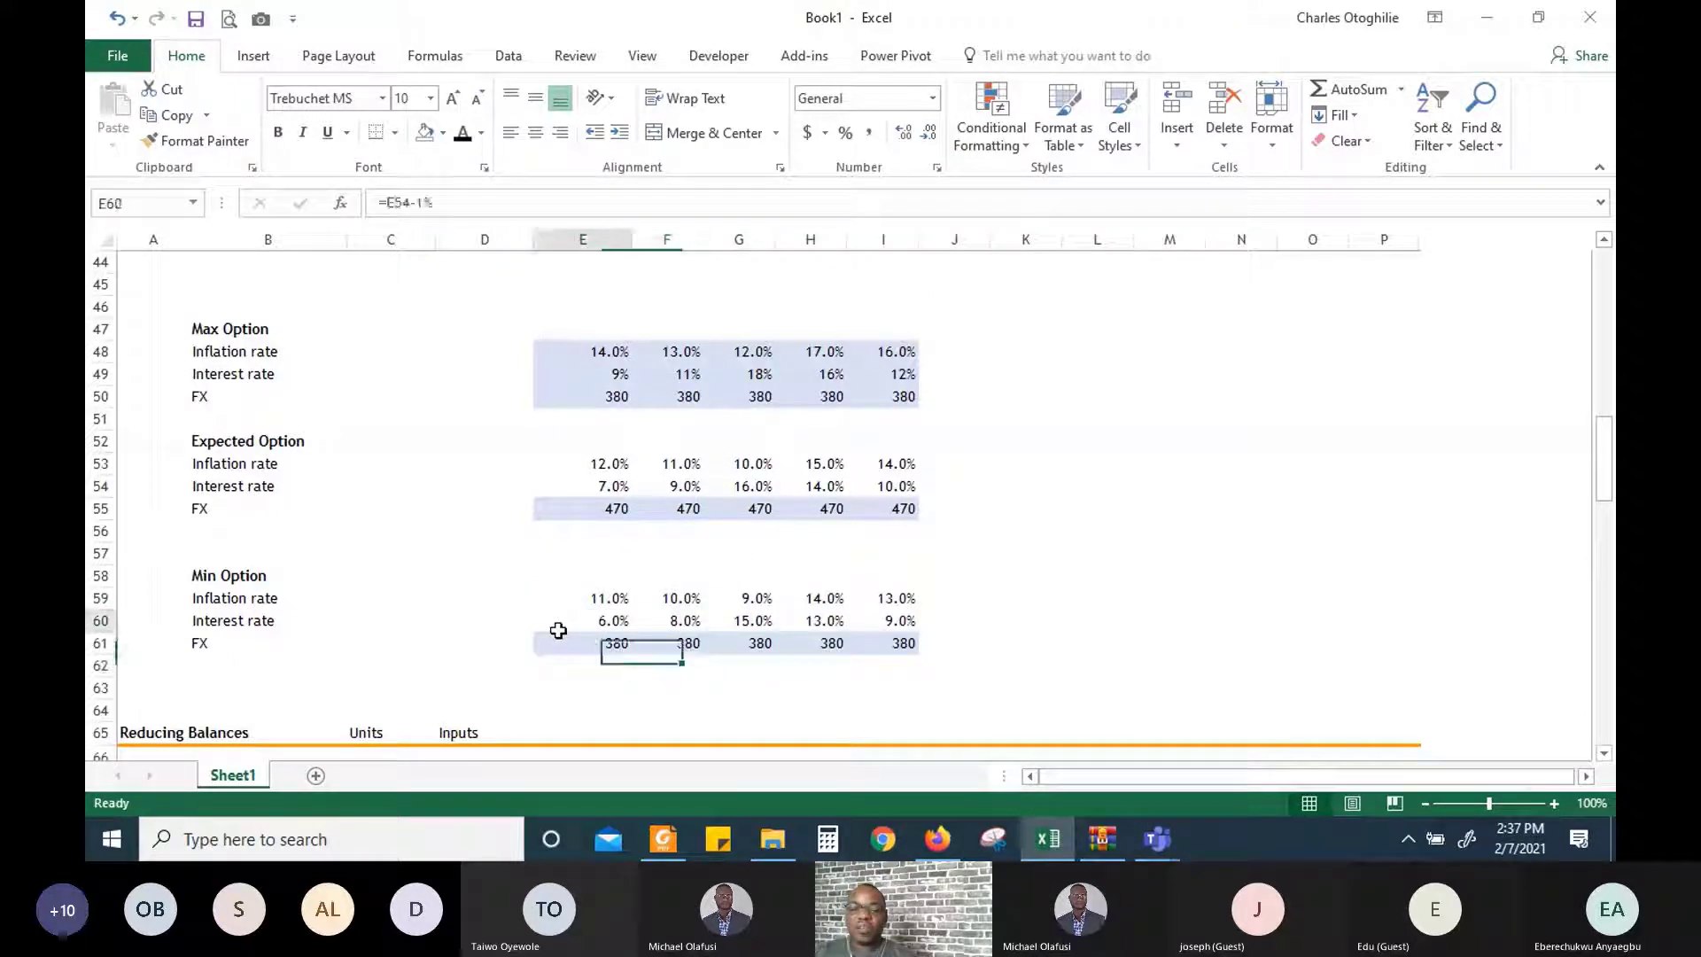
Set the Min Option FX rate to 510 for all years in E61:I61
click(560, 636)
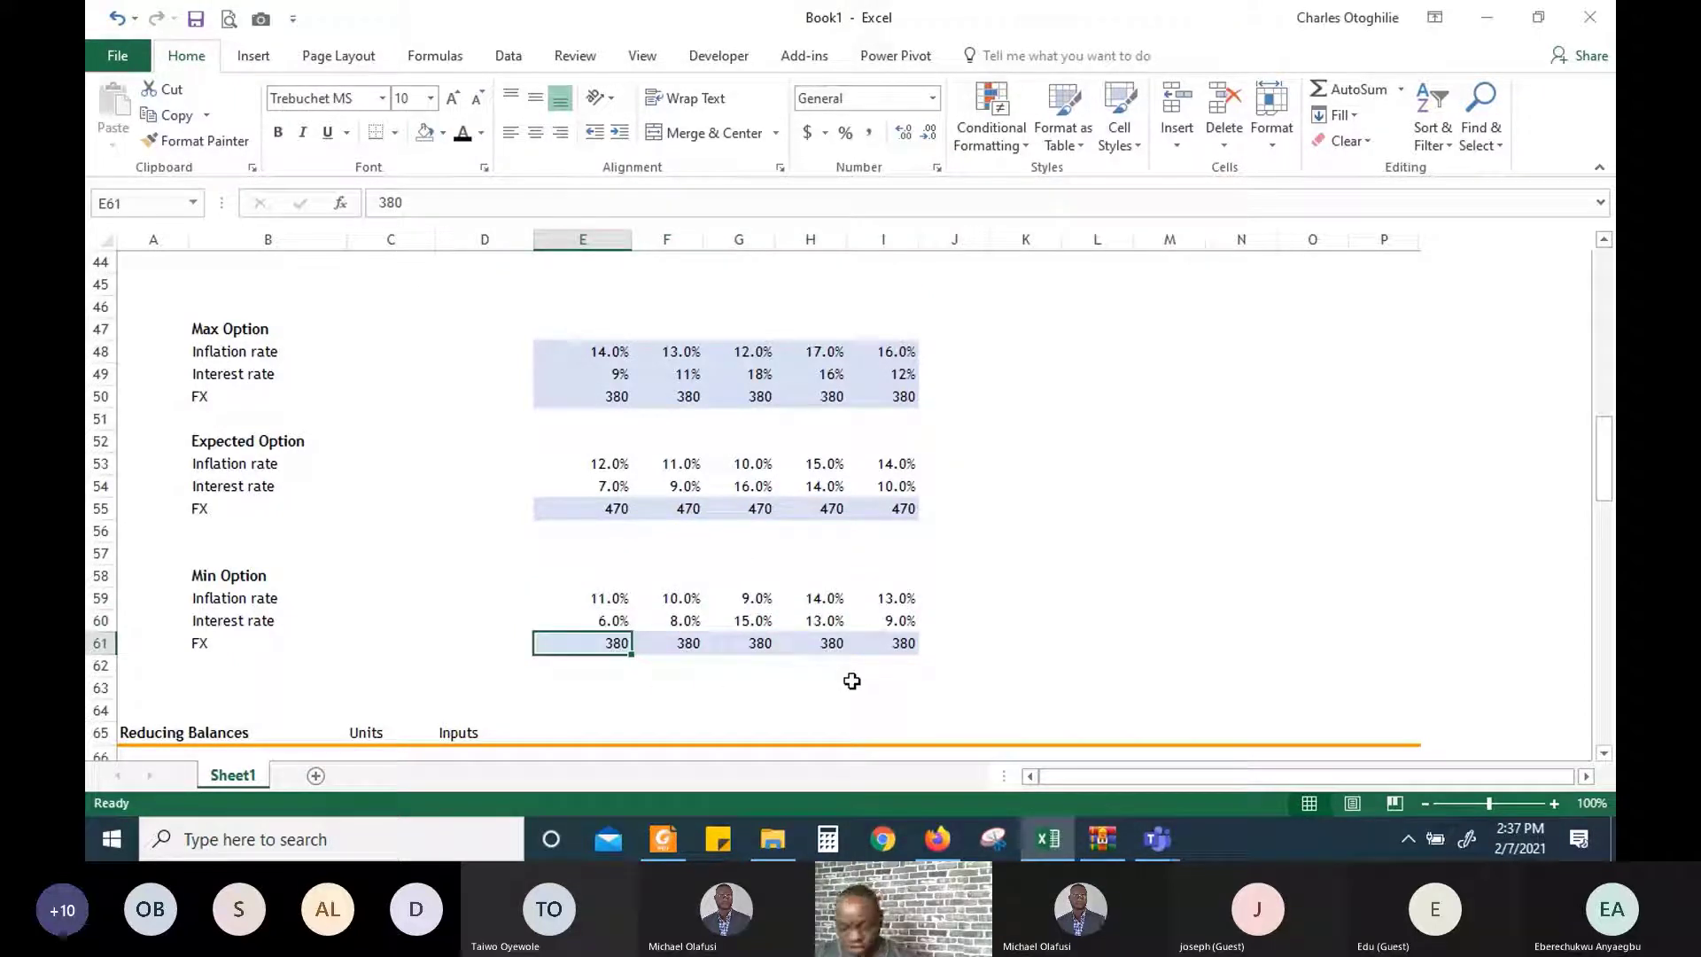
text(5)
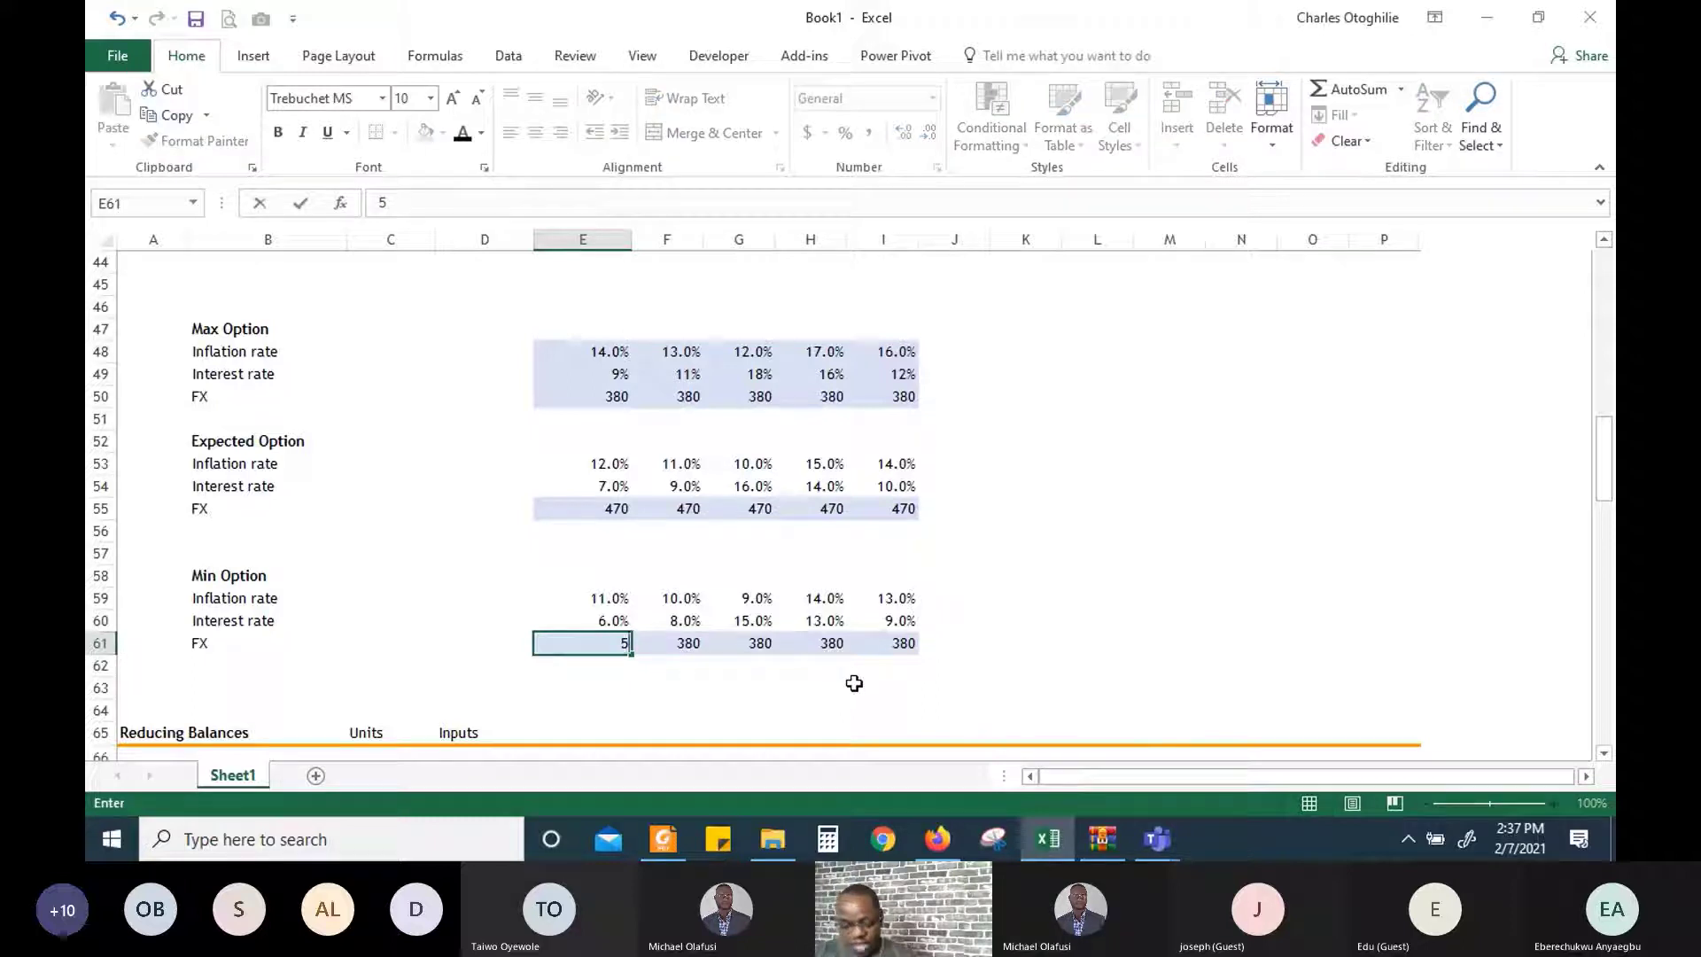
text(10)
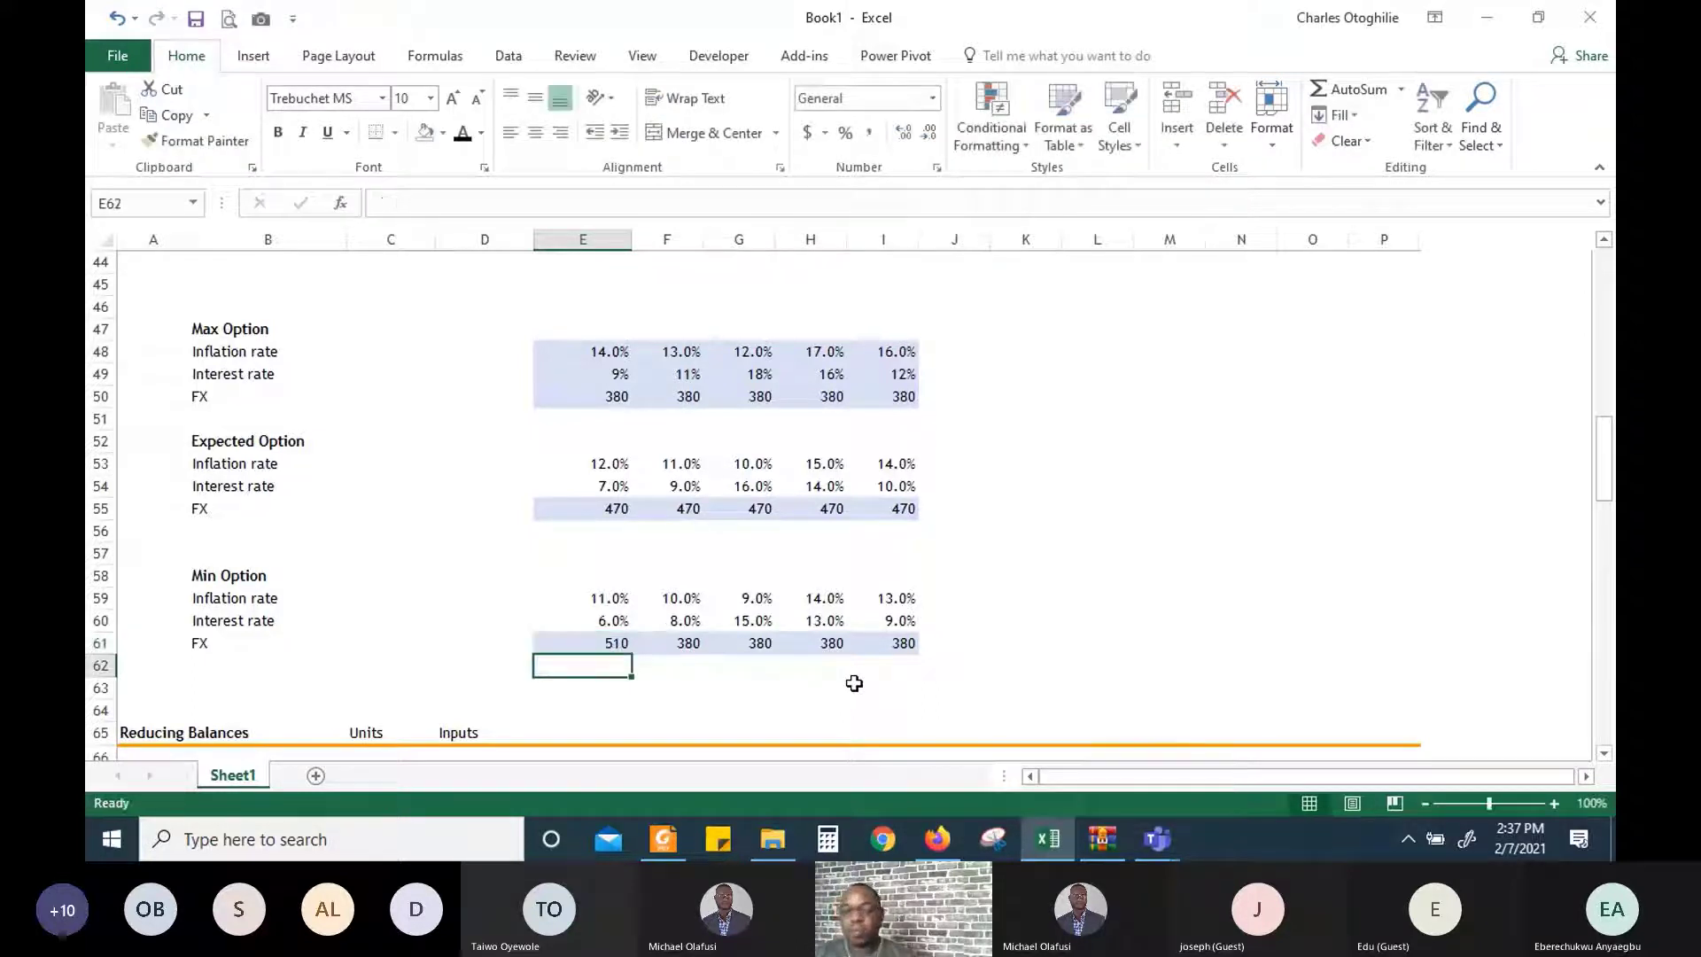
key(shift+Right)
key(shift+Right)
key(shift+Right)
key(shift+Right)
key(ctrl+r)
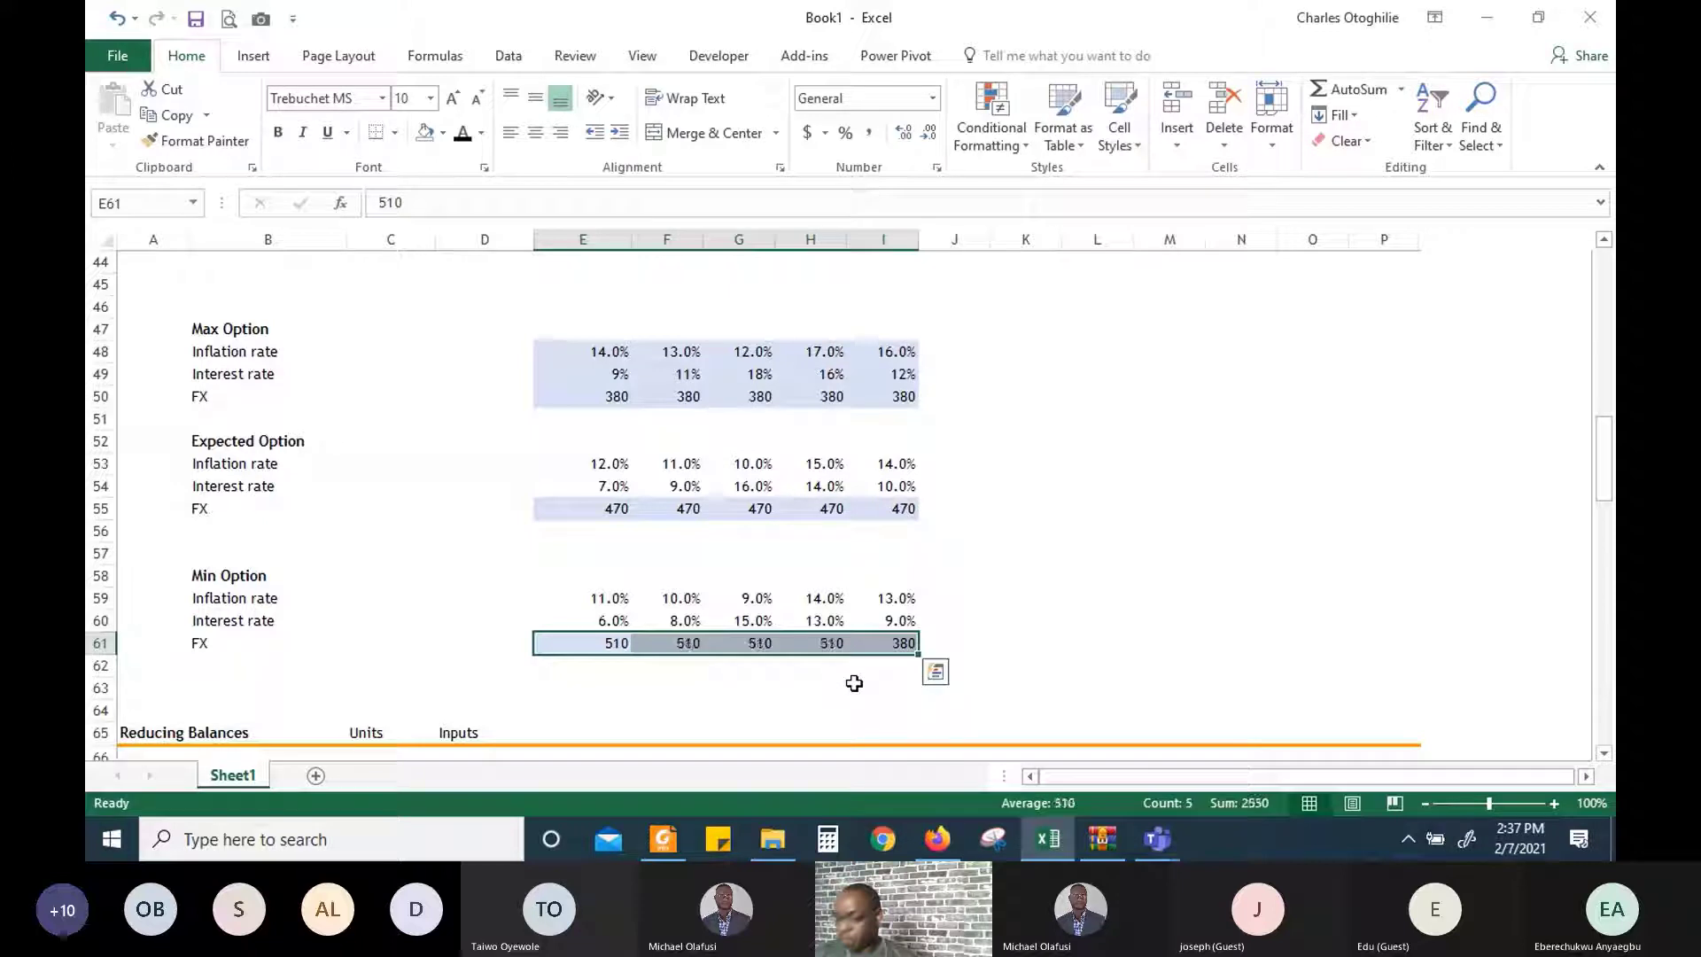
Review the yearly rates in the Min, Expected and Max Option blocks and the Applied Rate rows above them
key(Down)
key(Down)
key(Up)
key(Up)
key(Up)
key(Up)
key(Up)
key(Down)
key(Down)
key(Down)
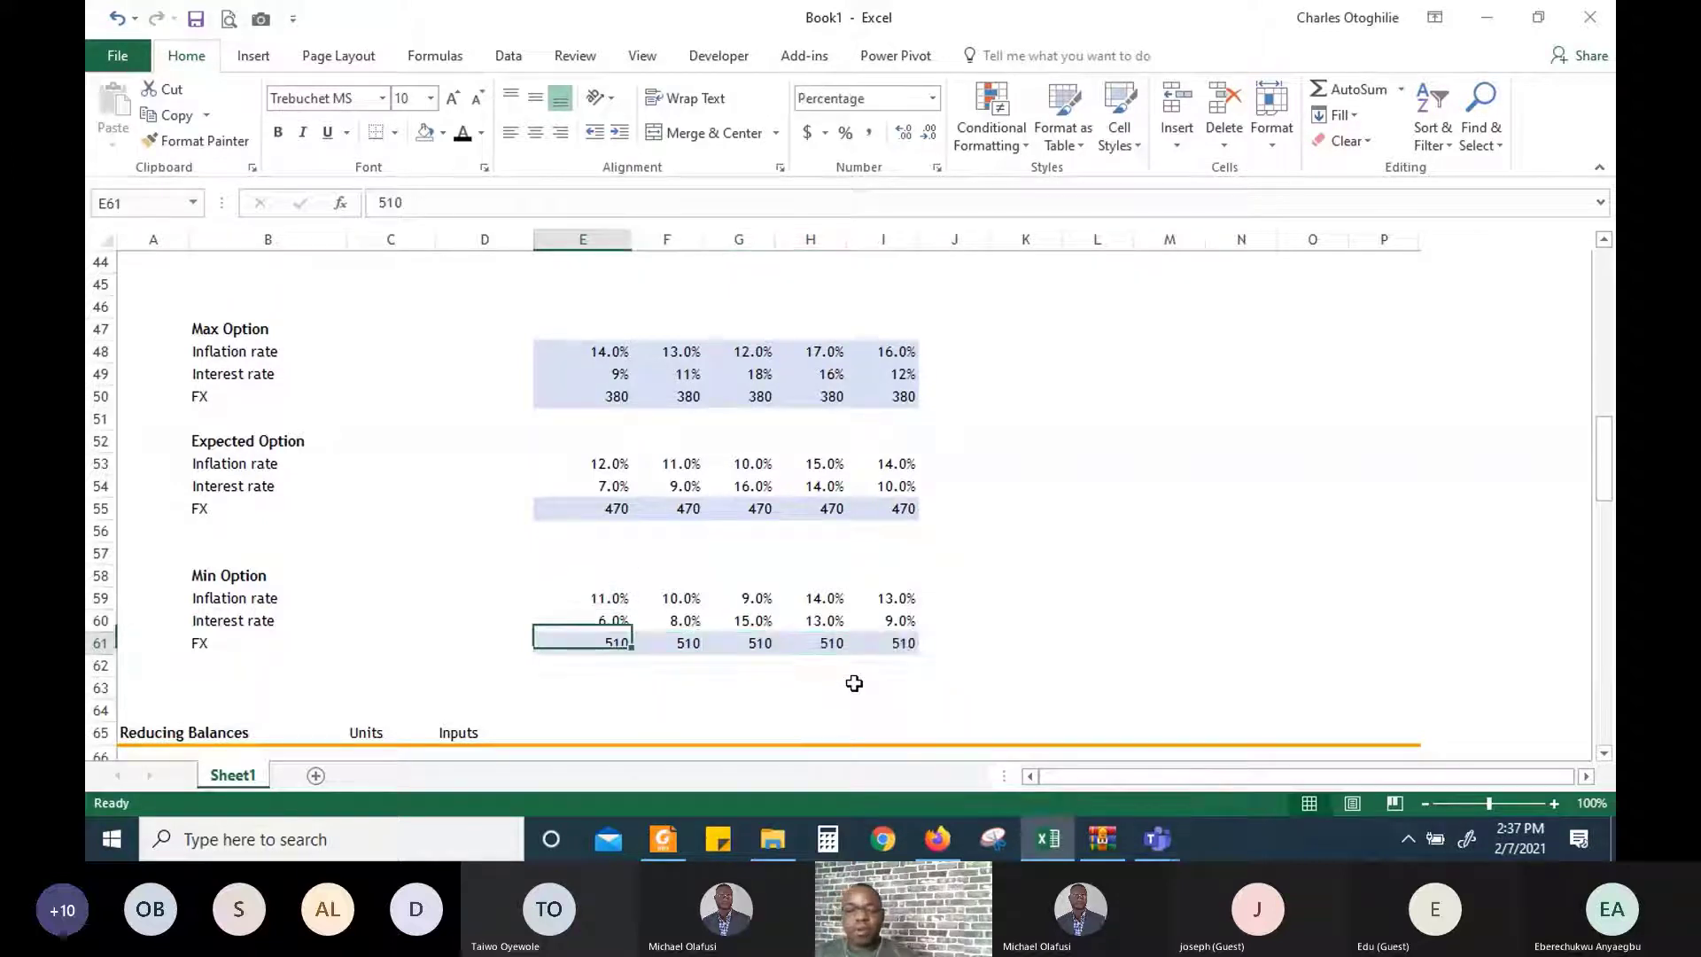
key(Up)
key(Down)
key(Down)
key(Up)
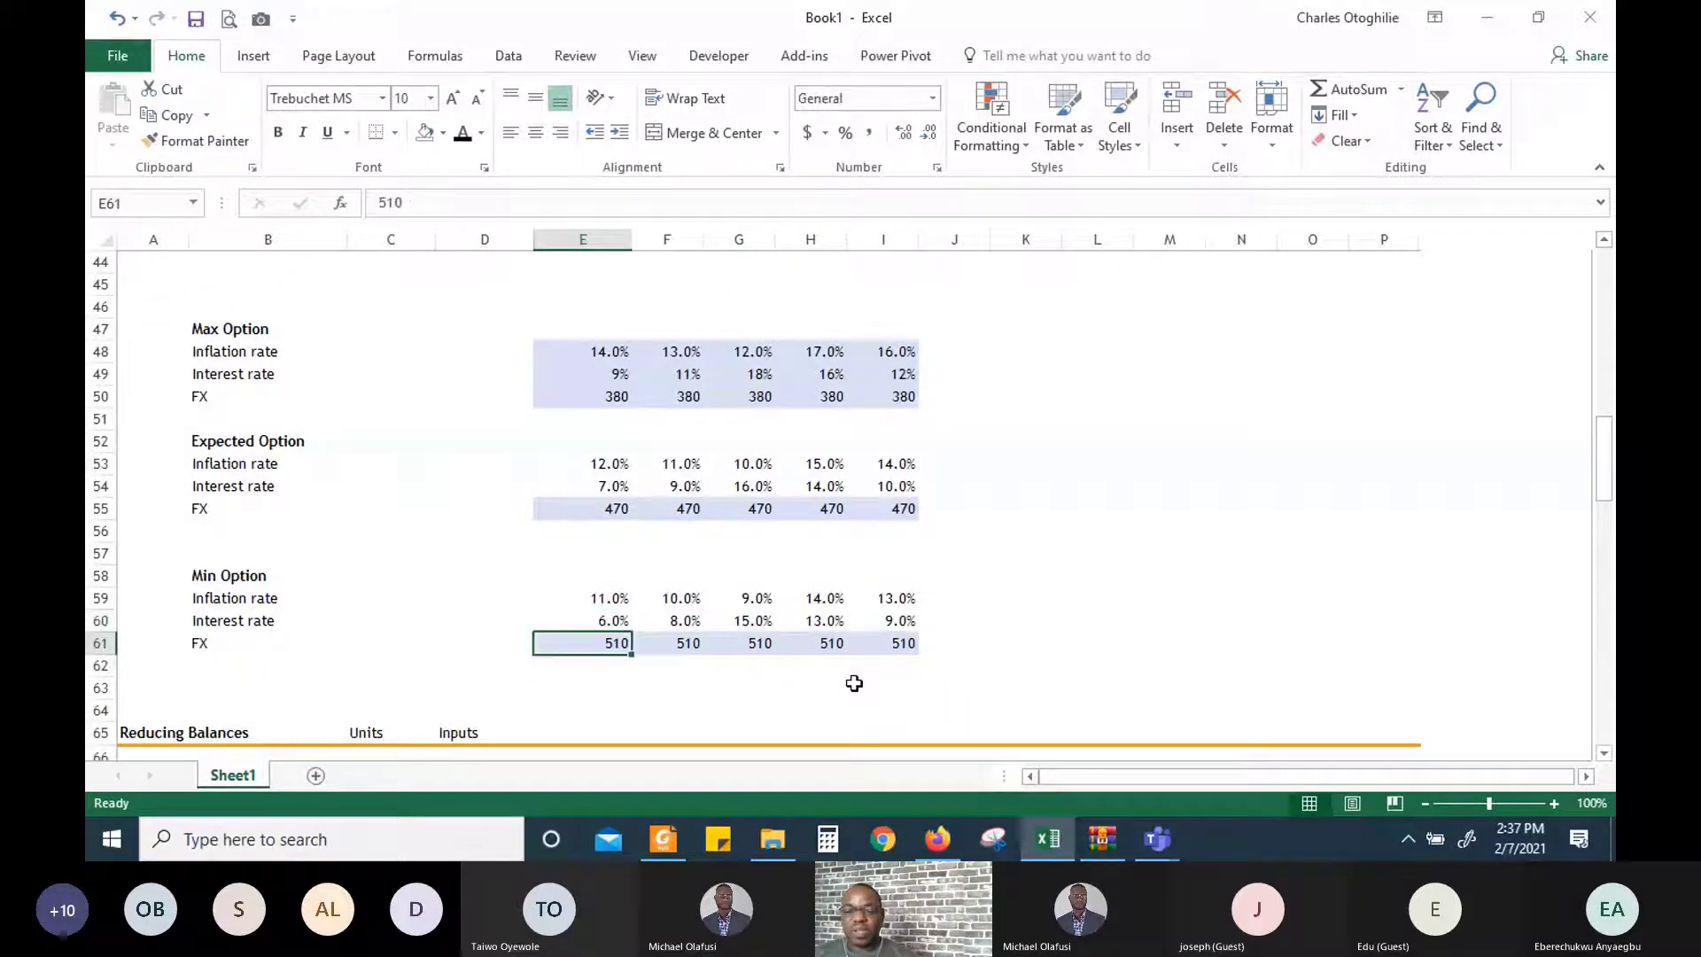
key(Up)
key(Up)
key(Up)
key(Up)
key(Up)
key(Up)
key(Up)
key(Up)
key(Up)
key(Up)
key(Up)
key(Up)
key(Up)
key(Up)
key(Up)
key(Up)
key(Up)
key(Up)
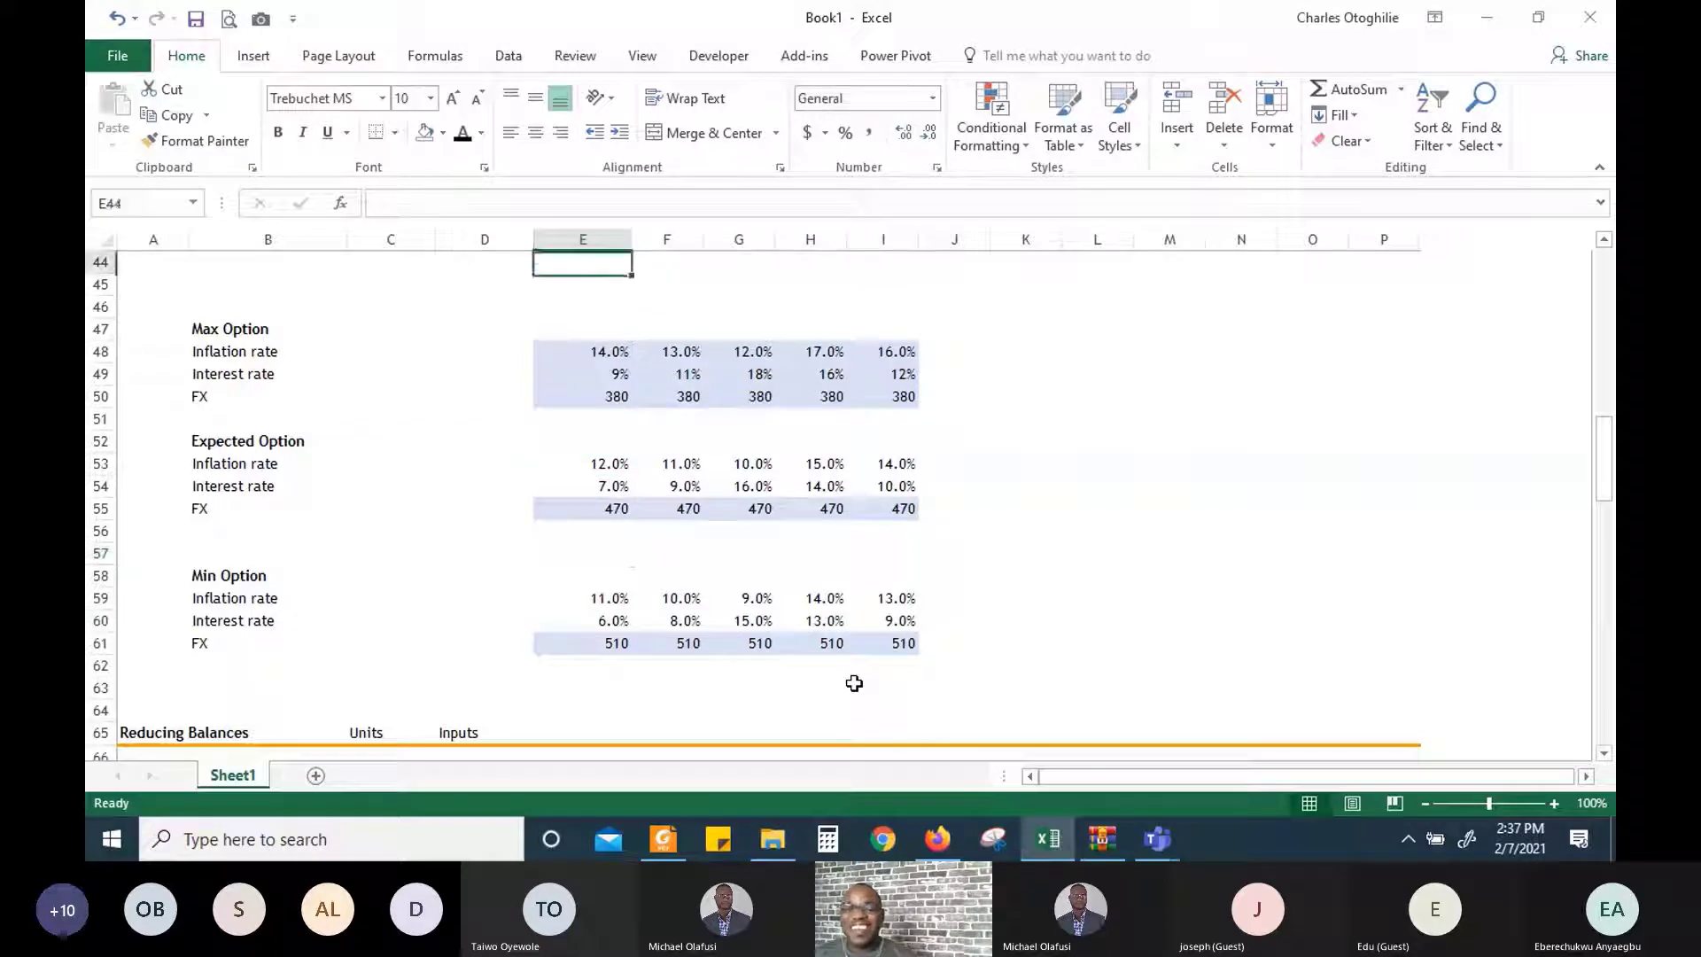
key(Down)
key(Down)
key(Down)
key(Down)
key(Down)
key(Down)
key(Down)
key(Down)
key(Down)
key(Down)
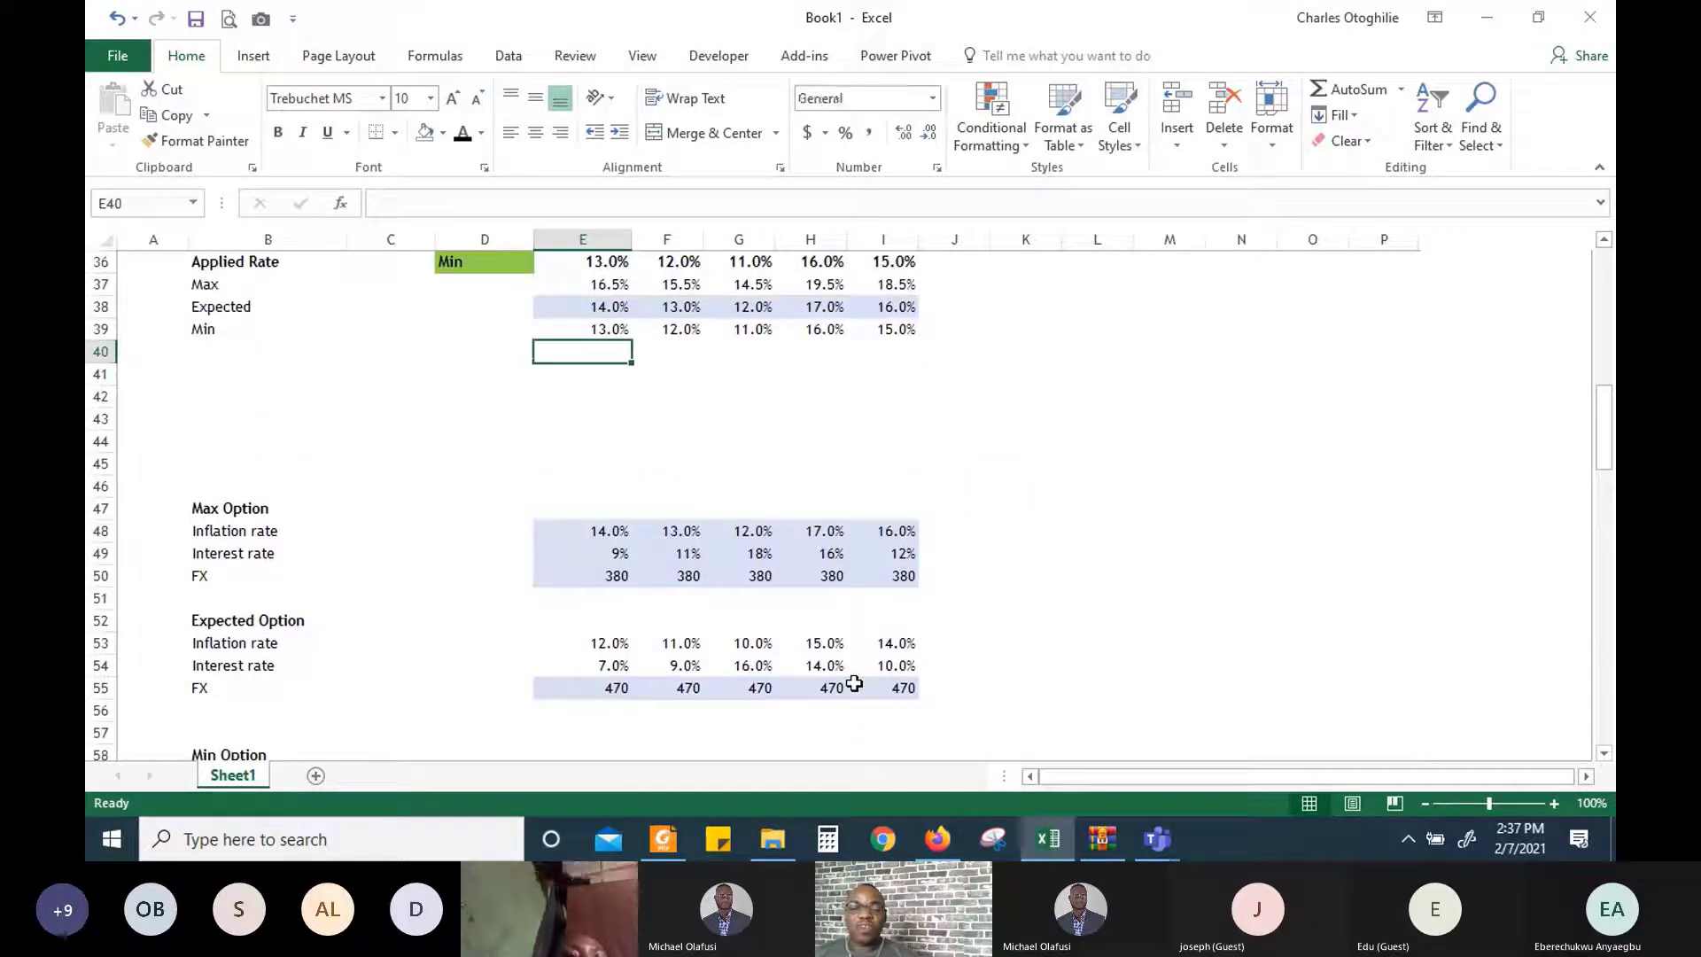
key(Left)
key(Left)
key(Left)
key(Left)
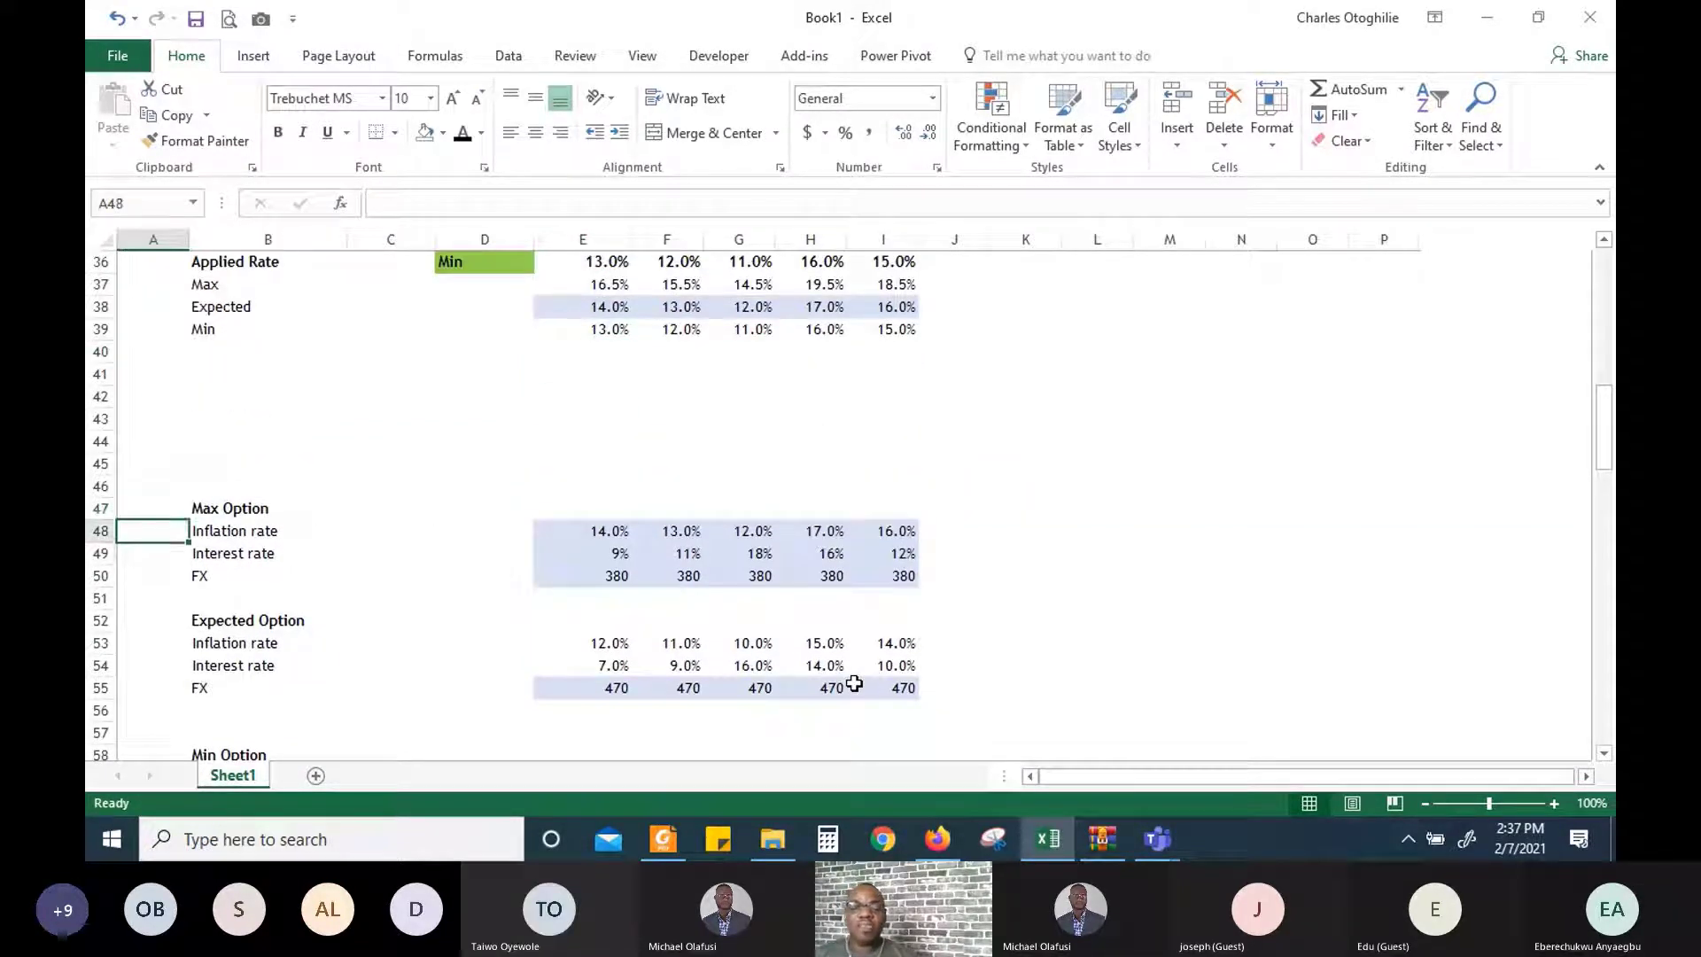
Copy the Max Option block B47:I50 with its labels and yearly rates to the empty rows starting at B41
key(Right)
key(Right)
key(Left)
key(Up)
key(shift+Down)
key(shift+Down)
key(shift+Down)
key(shift+Down)
key(shift+Right)
key(shift+Up)
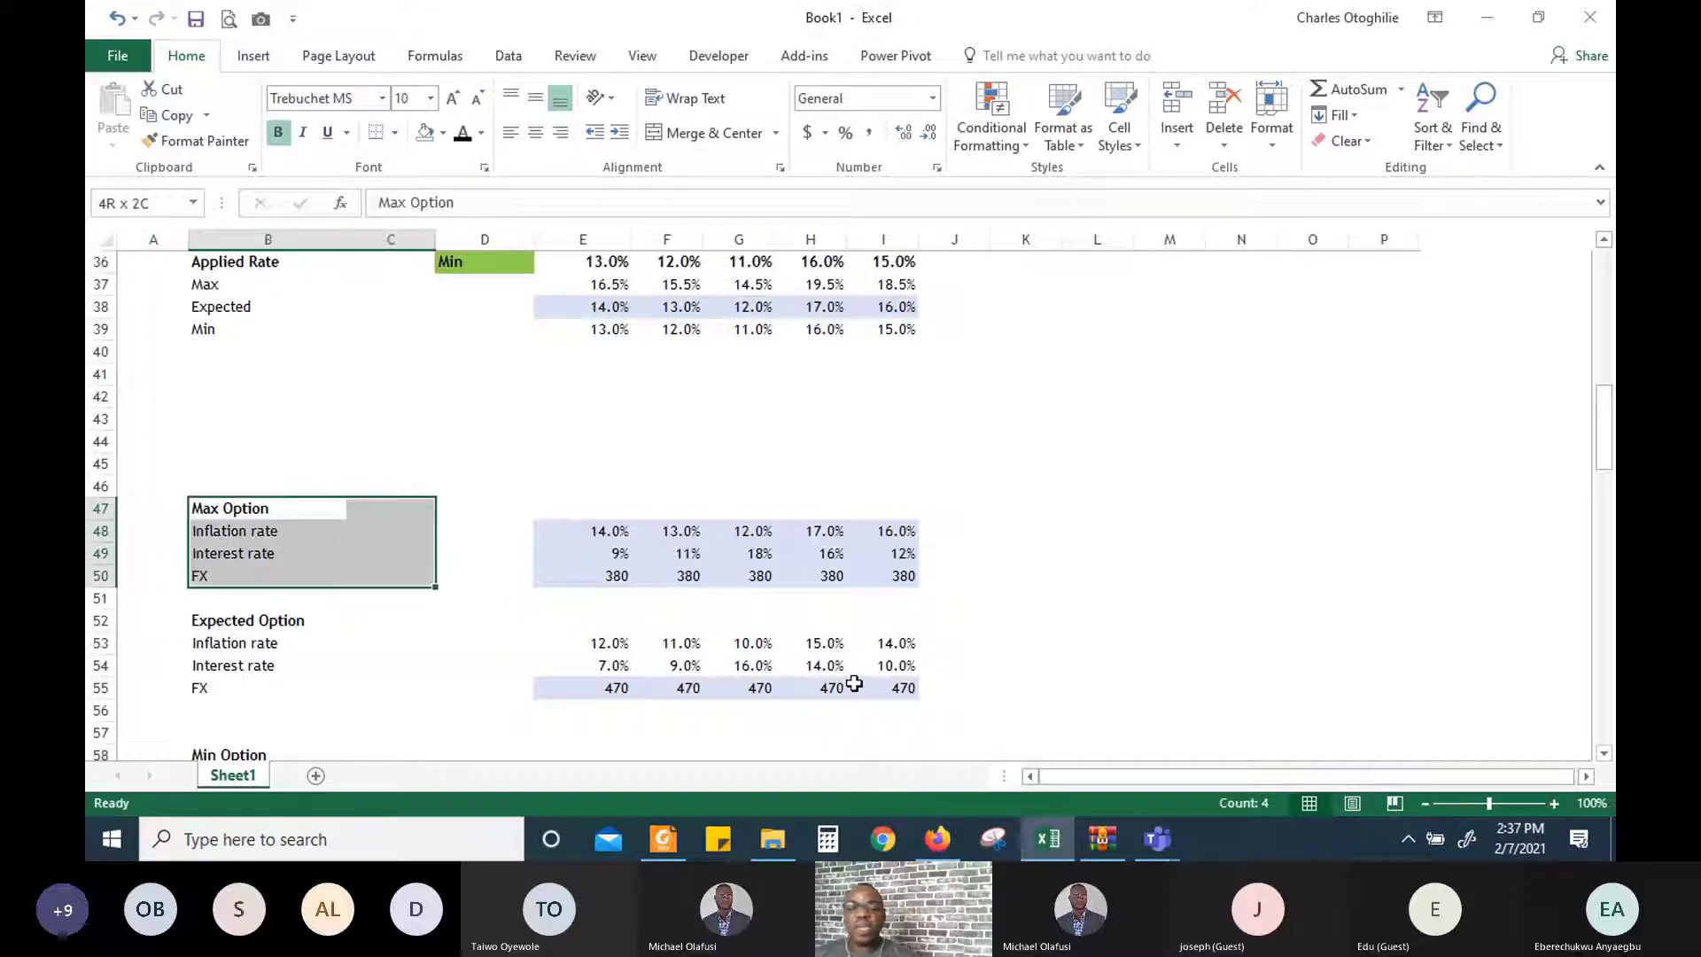
key(shift+Right)
key(shift+Right)
key(shift+Right)
key(shift+Right)
key(shift+Right)
key(shift+Right)
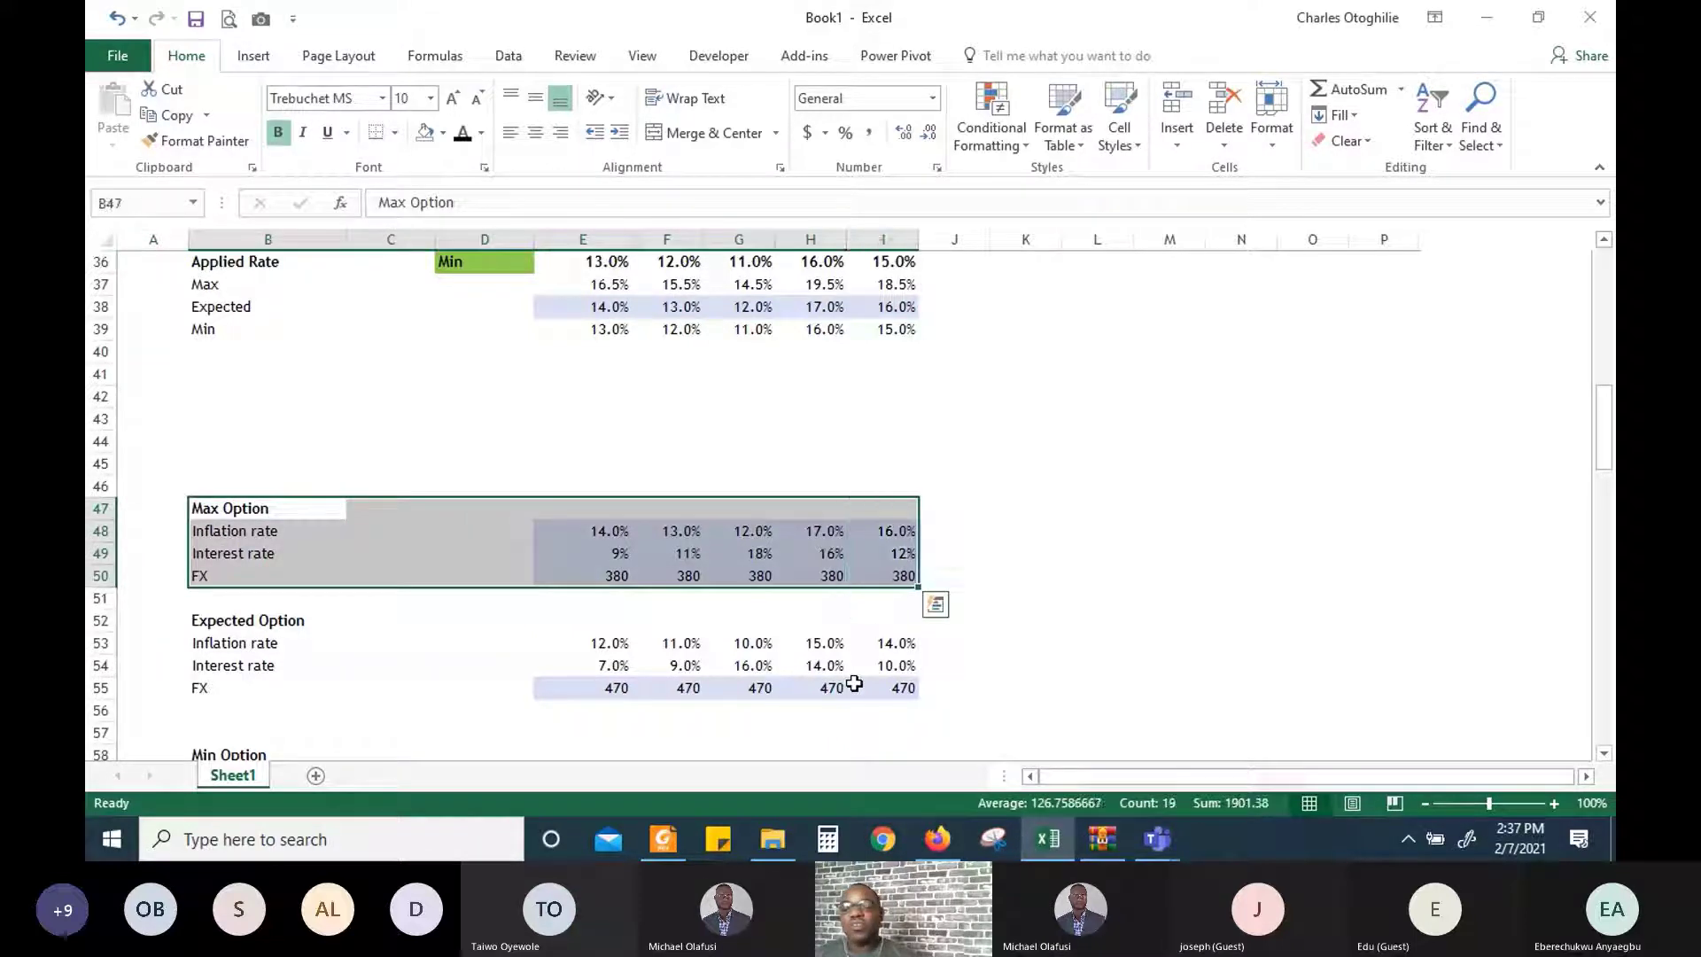
key(ctrl+c)
key(Up)
key(Up)
key(Up)
key(Up)
key(Up)
key(Up)
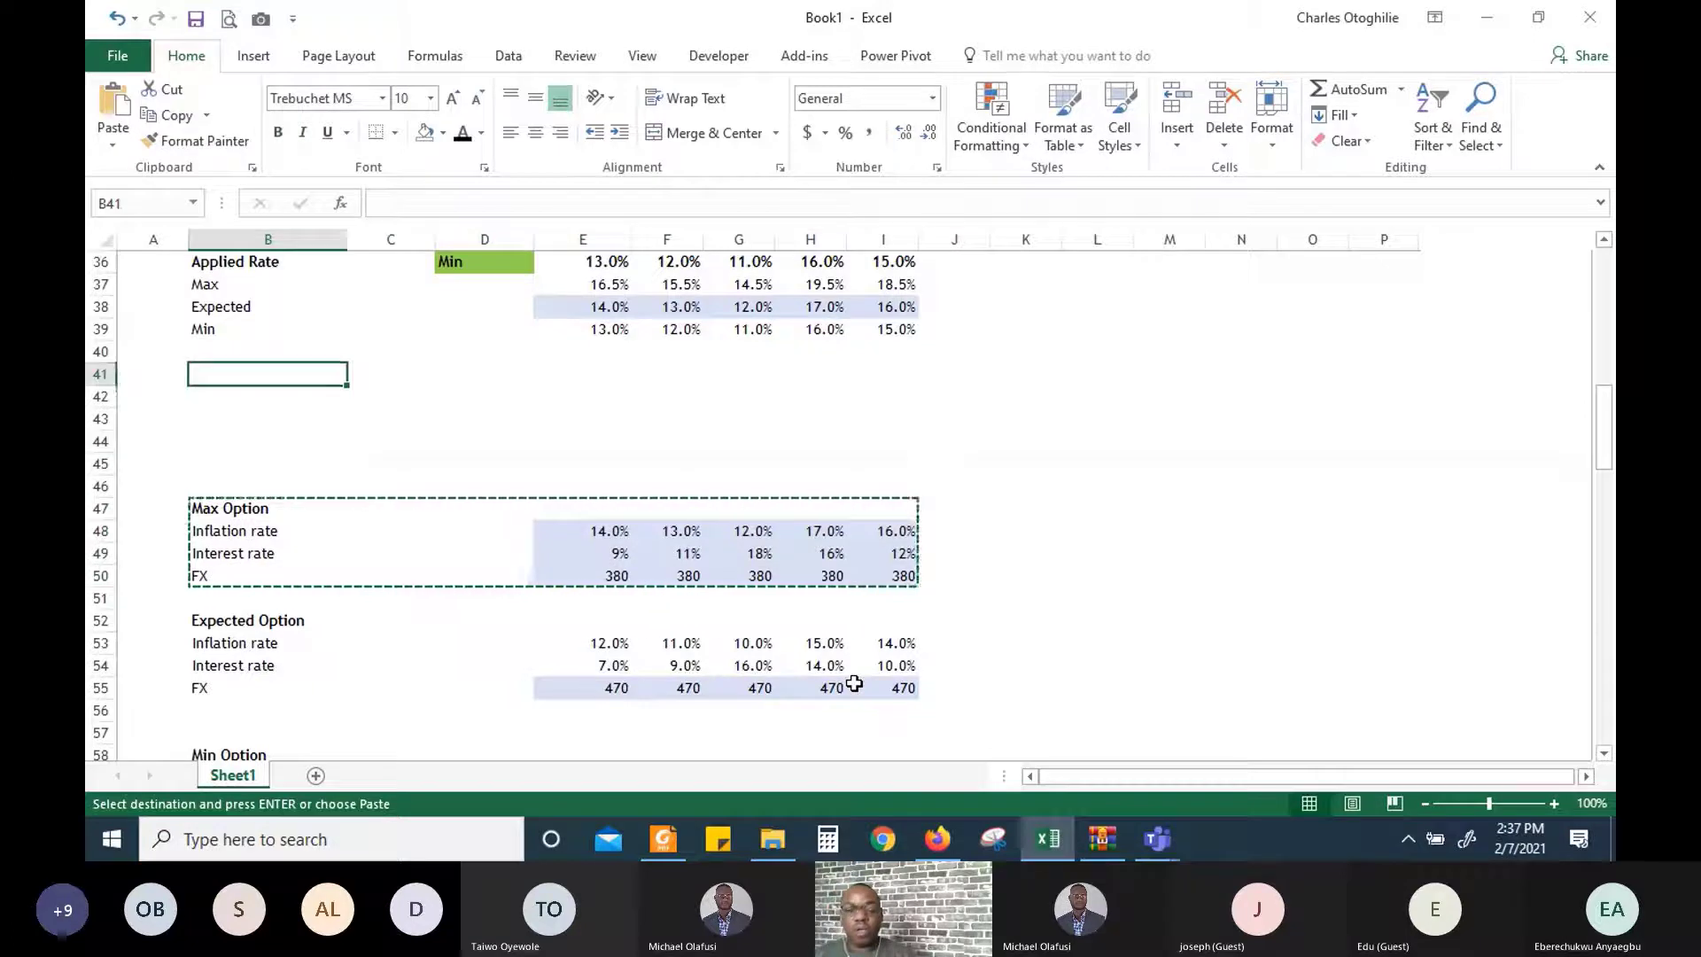
key(ctrl+v)
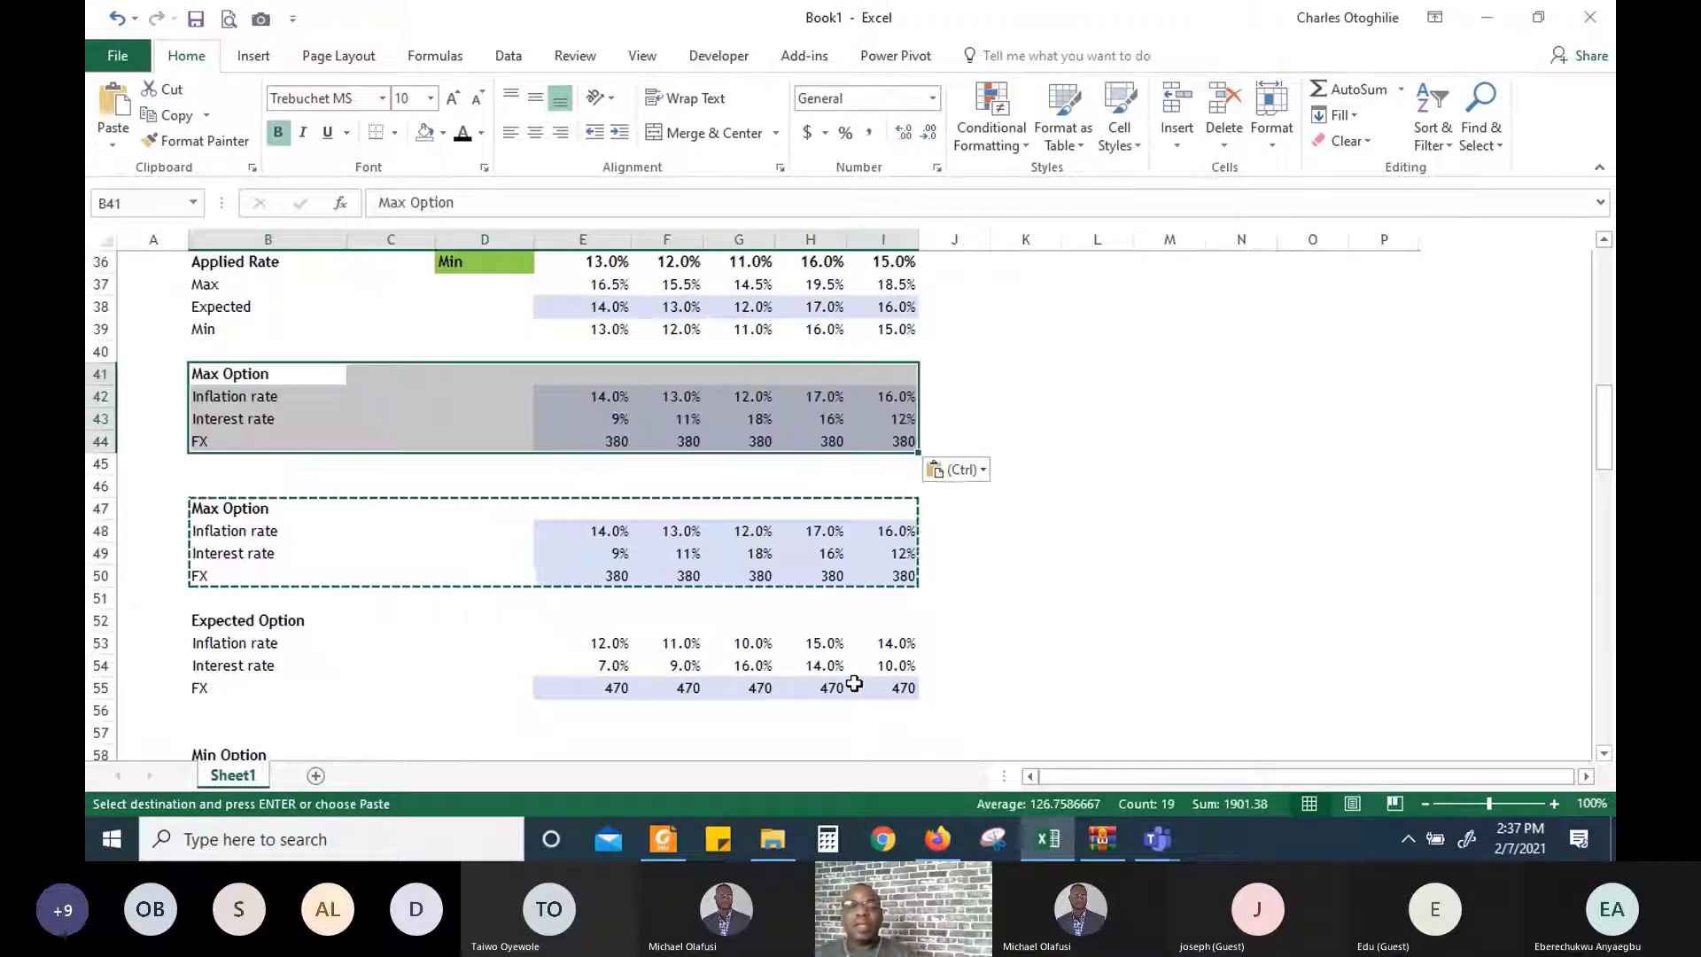
Insert four blank rows above the copied Max Option block at row 41
key(Down)
key(Up)
key(shift+space)
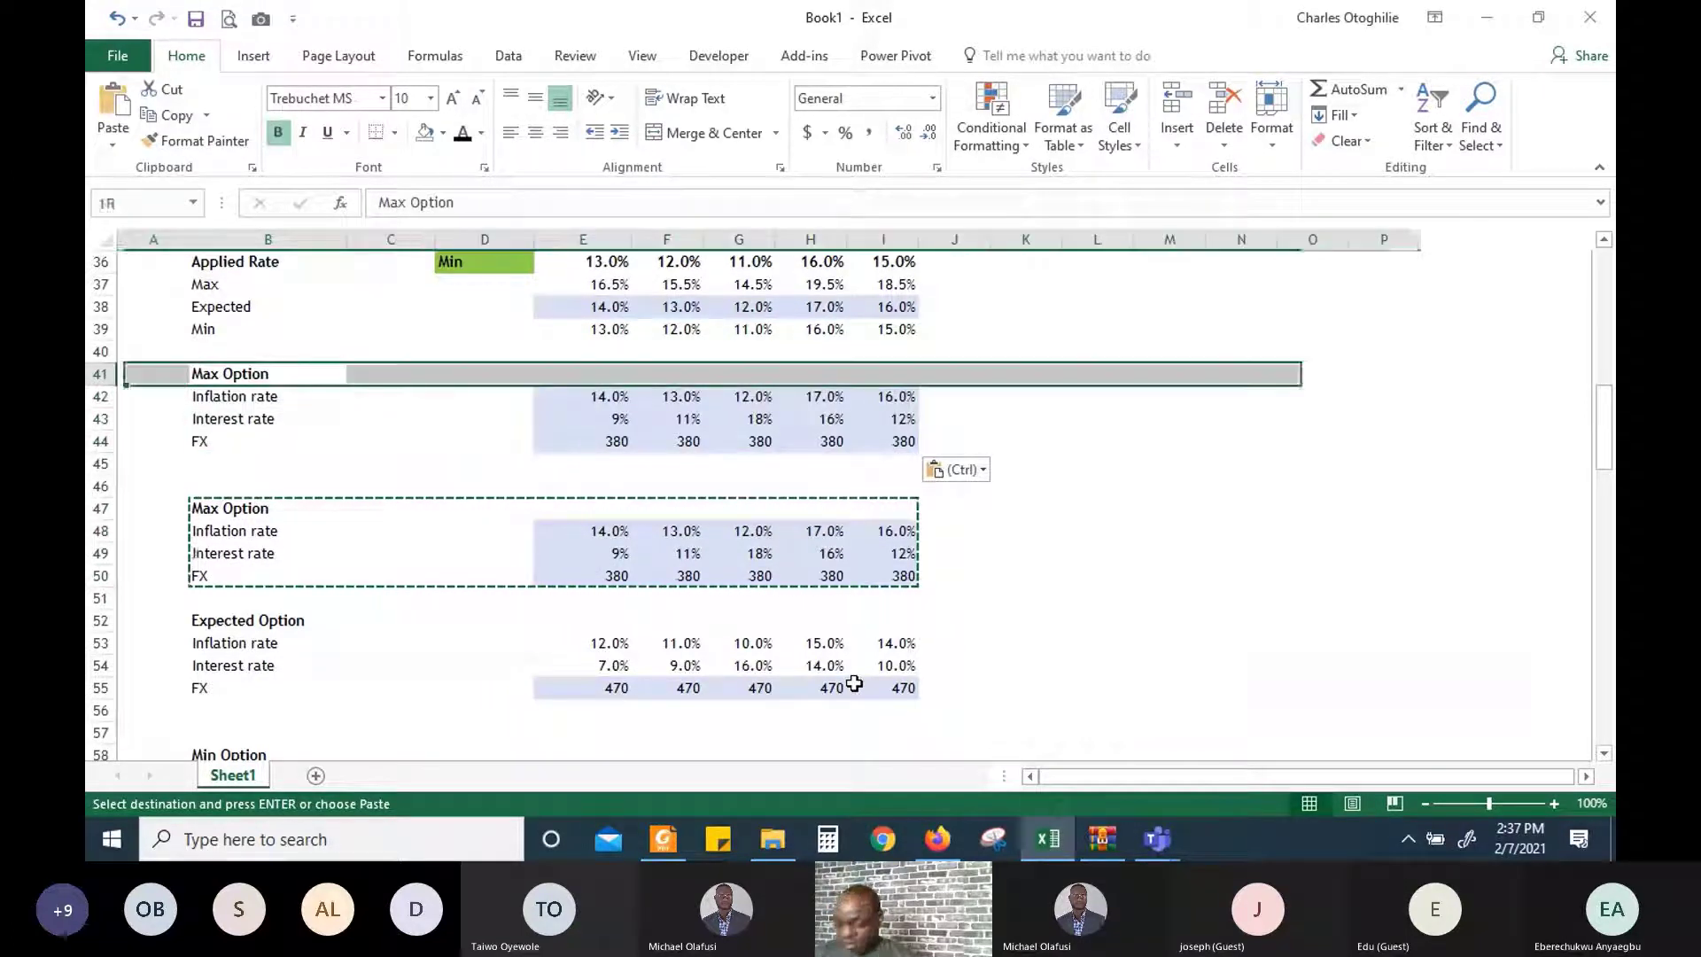
key(Escape)
key(ctrl+shift+plus)
key(ctrl+shift+plus)
key(ctrl+shift+plus)
key(ctrl+shift+plus)
Rename the copied block's heading in B45 as Applied Option
key(Down)
key(Down)
key(Down)
key(Down)
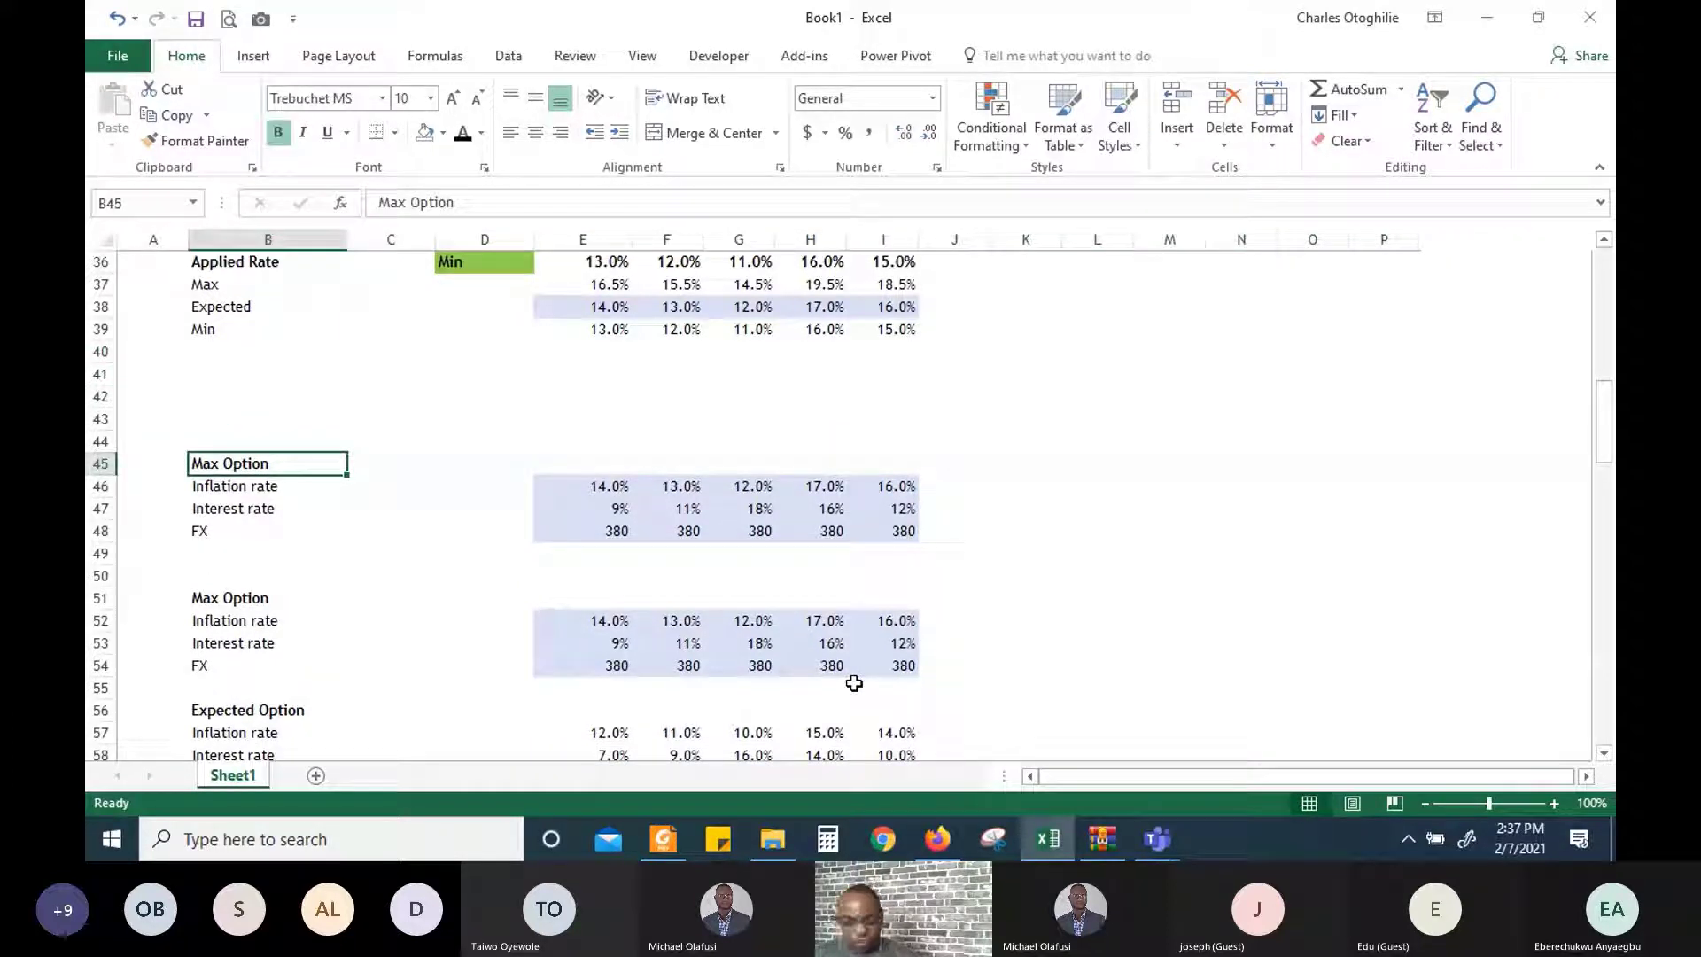
key(F2)
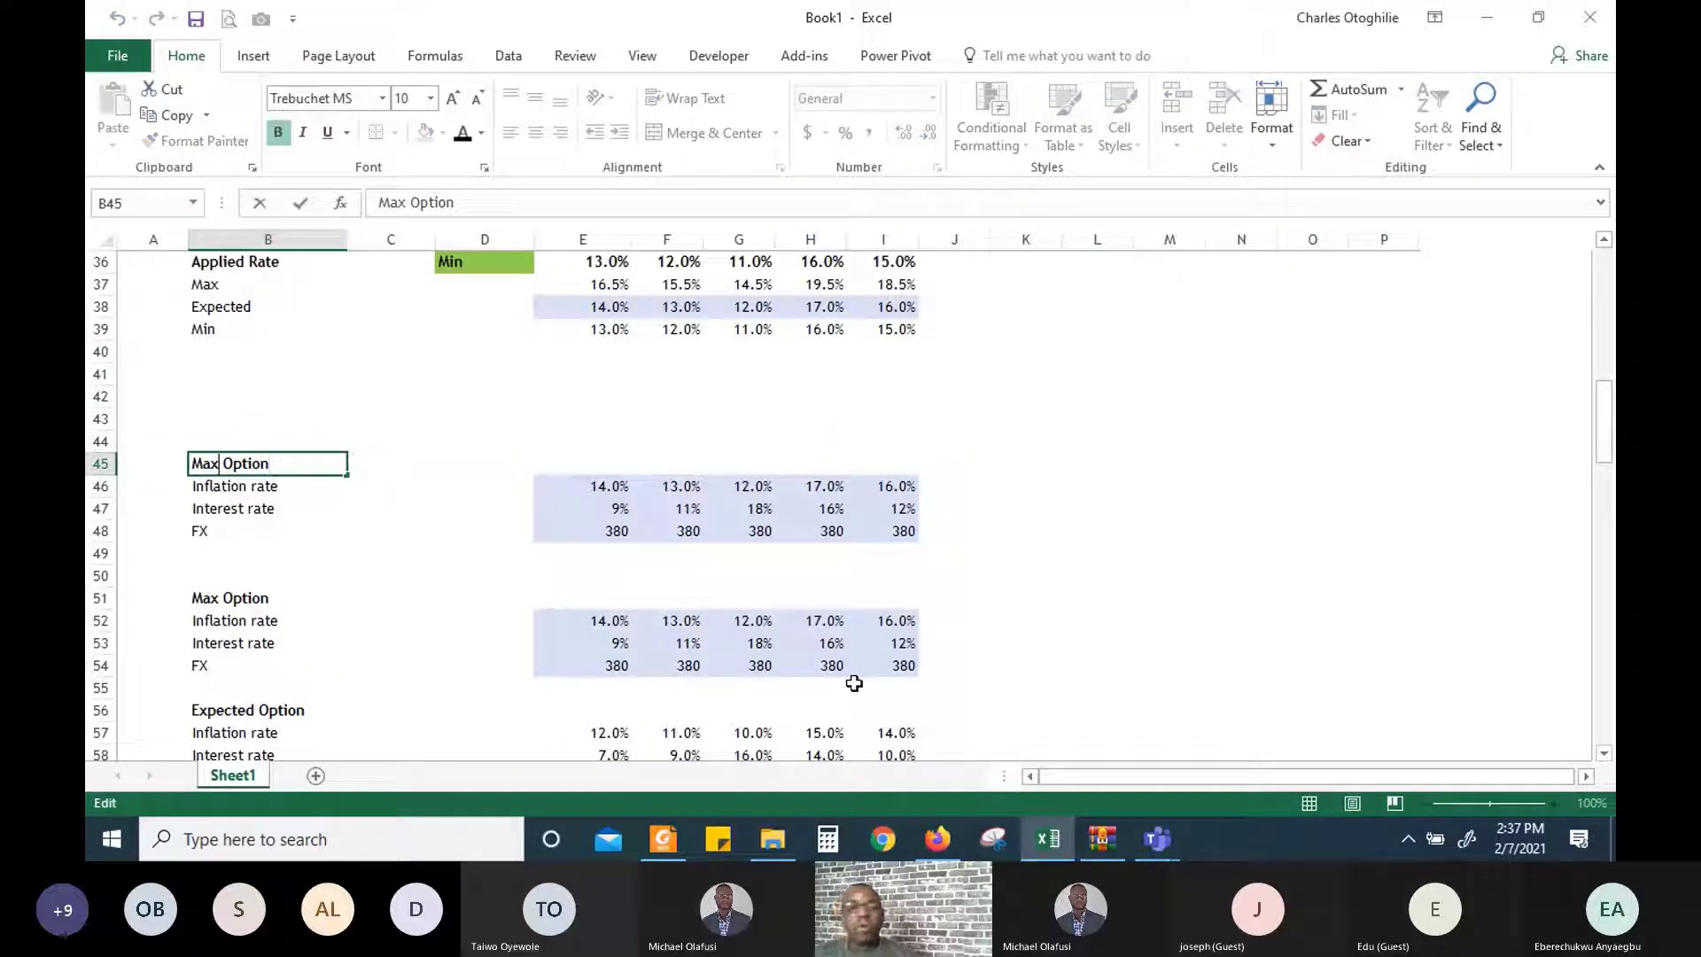
key(BackSpace)
key(BackSpace)
key(BackSpace)
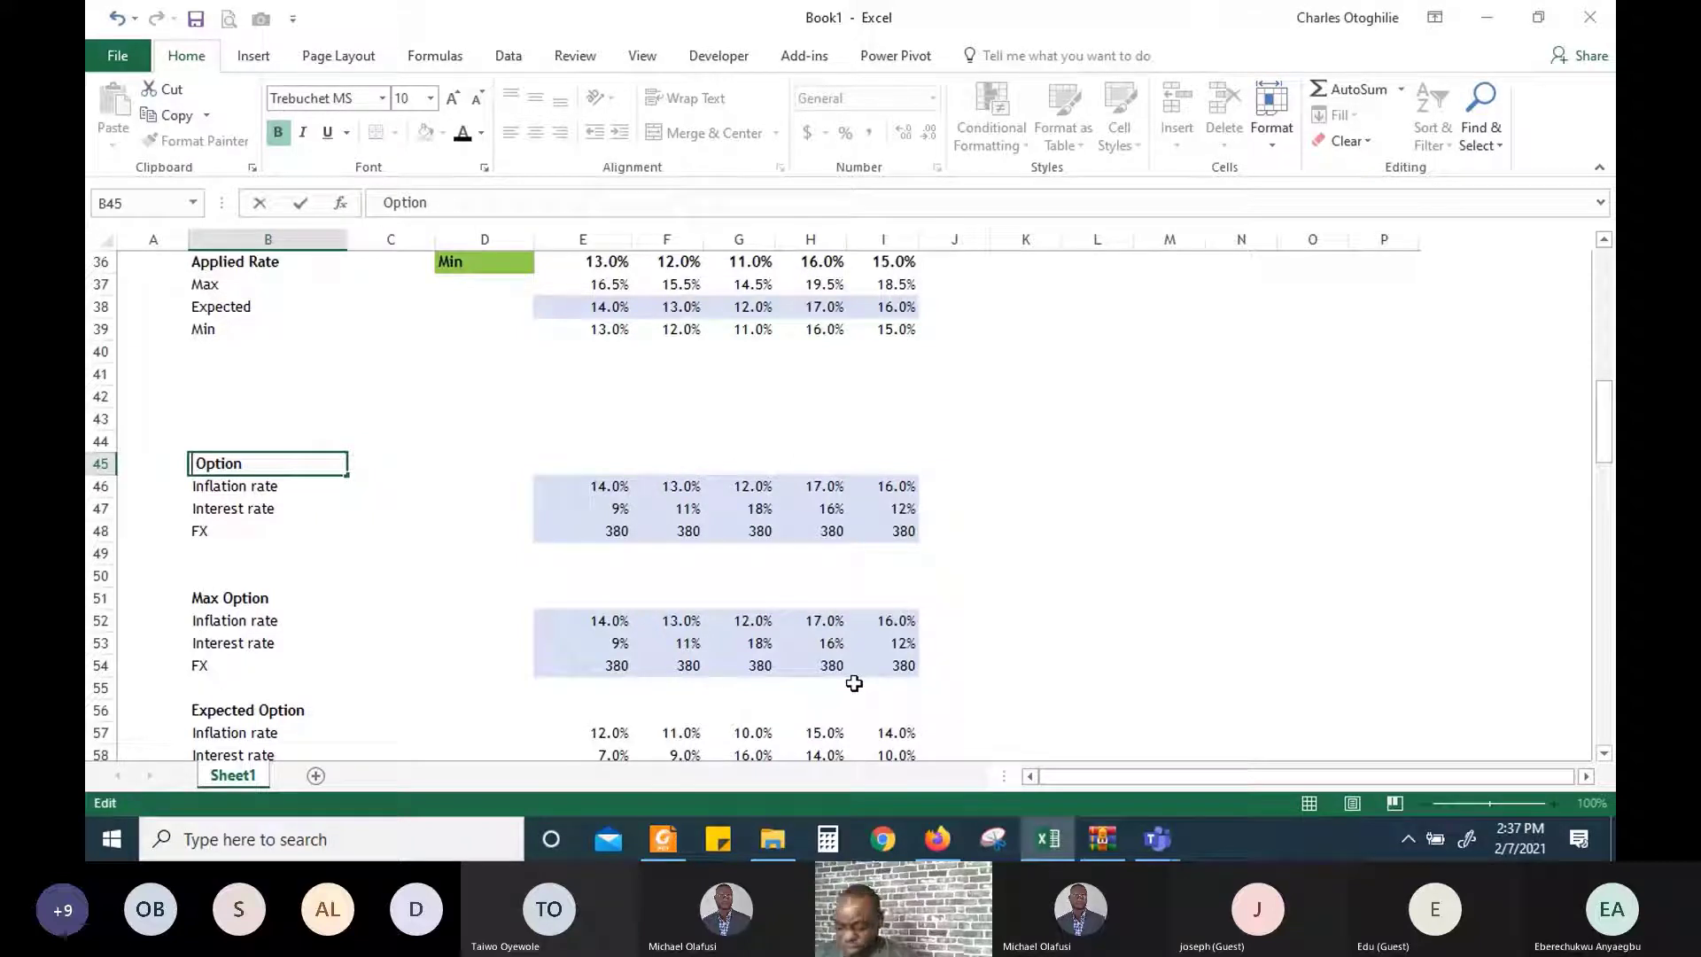
text(Applied)
key(Return)
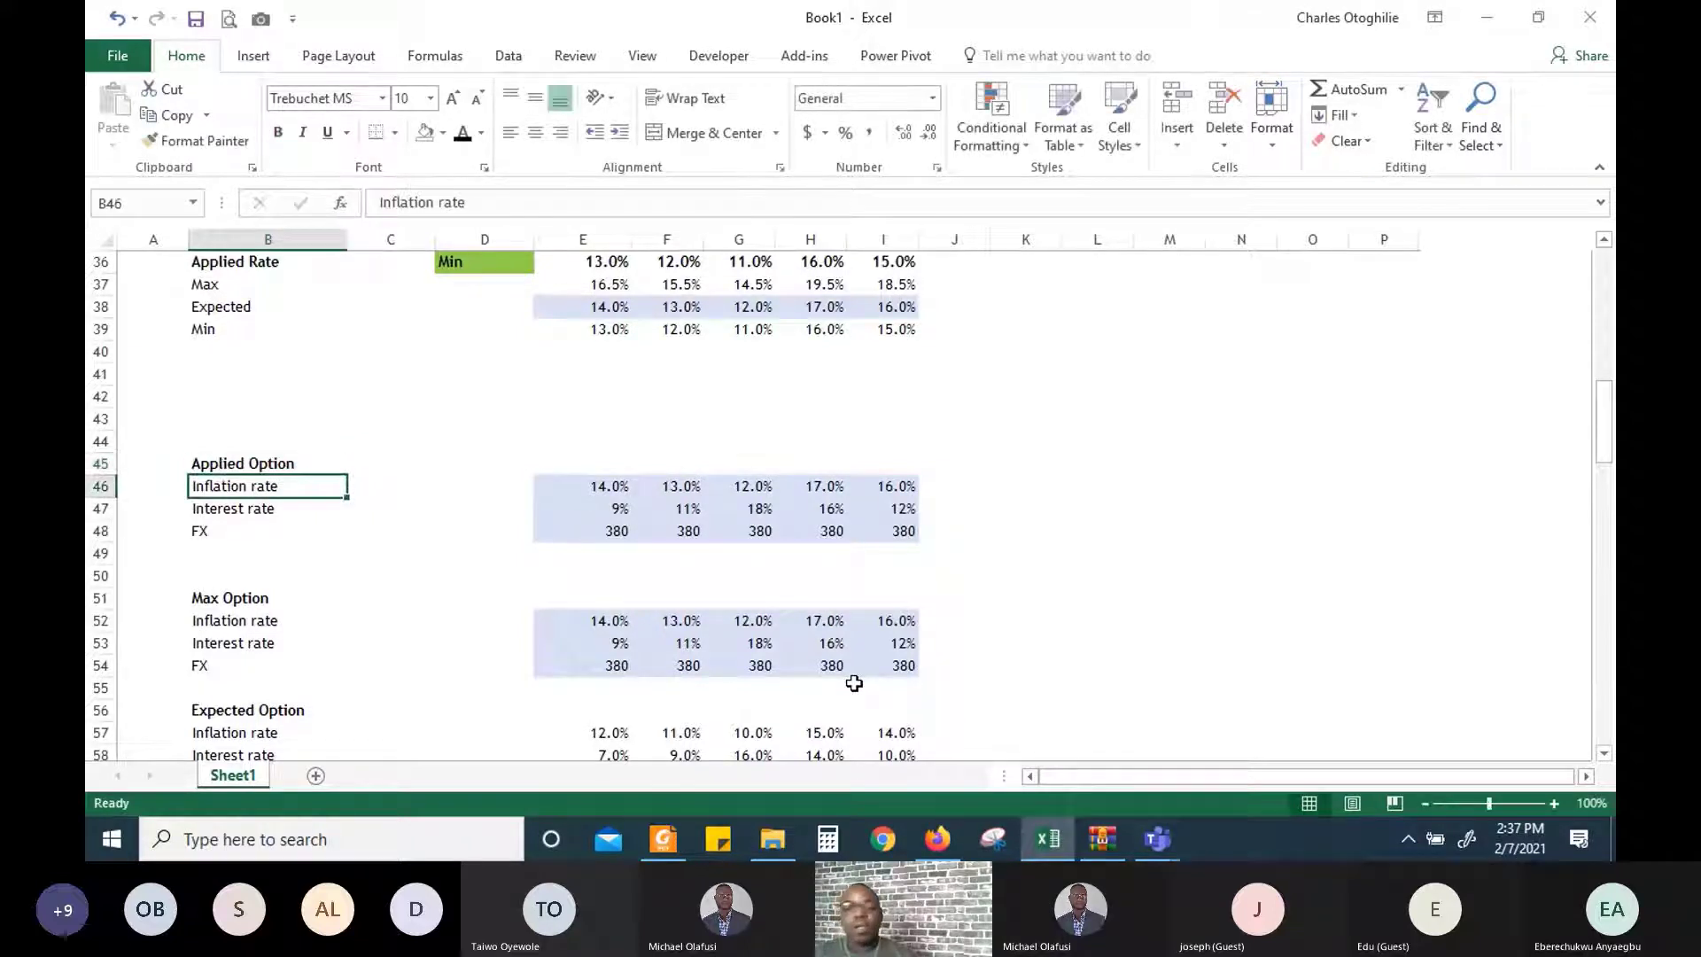
key(Down)
key(Down)
key(Down)
key(Up)
key(Up)
key(Up)
key(Up)
key(Right)
key(Right)
key(Right)
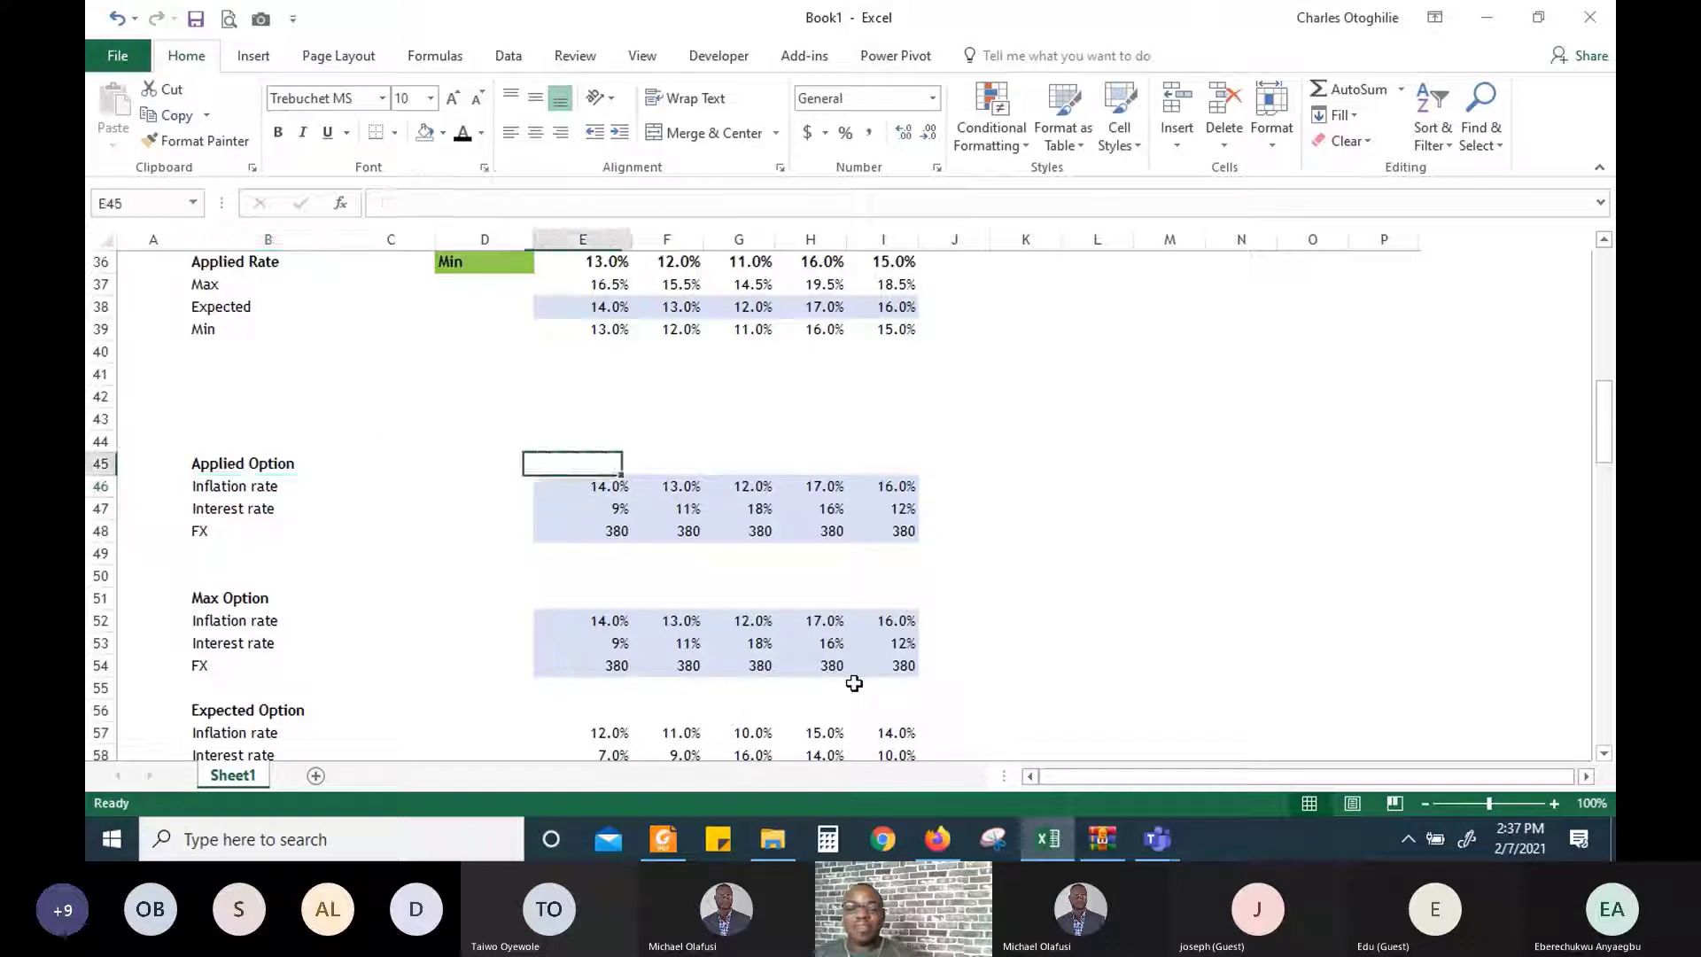
key(Down)
key(Up)
key(Down)
key(shift+Down)
key(shift+Down)
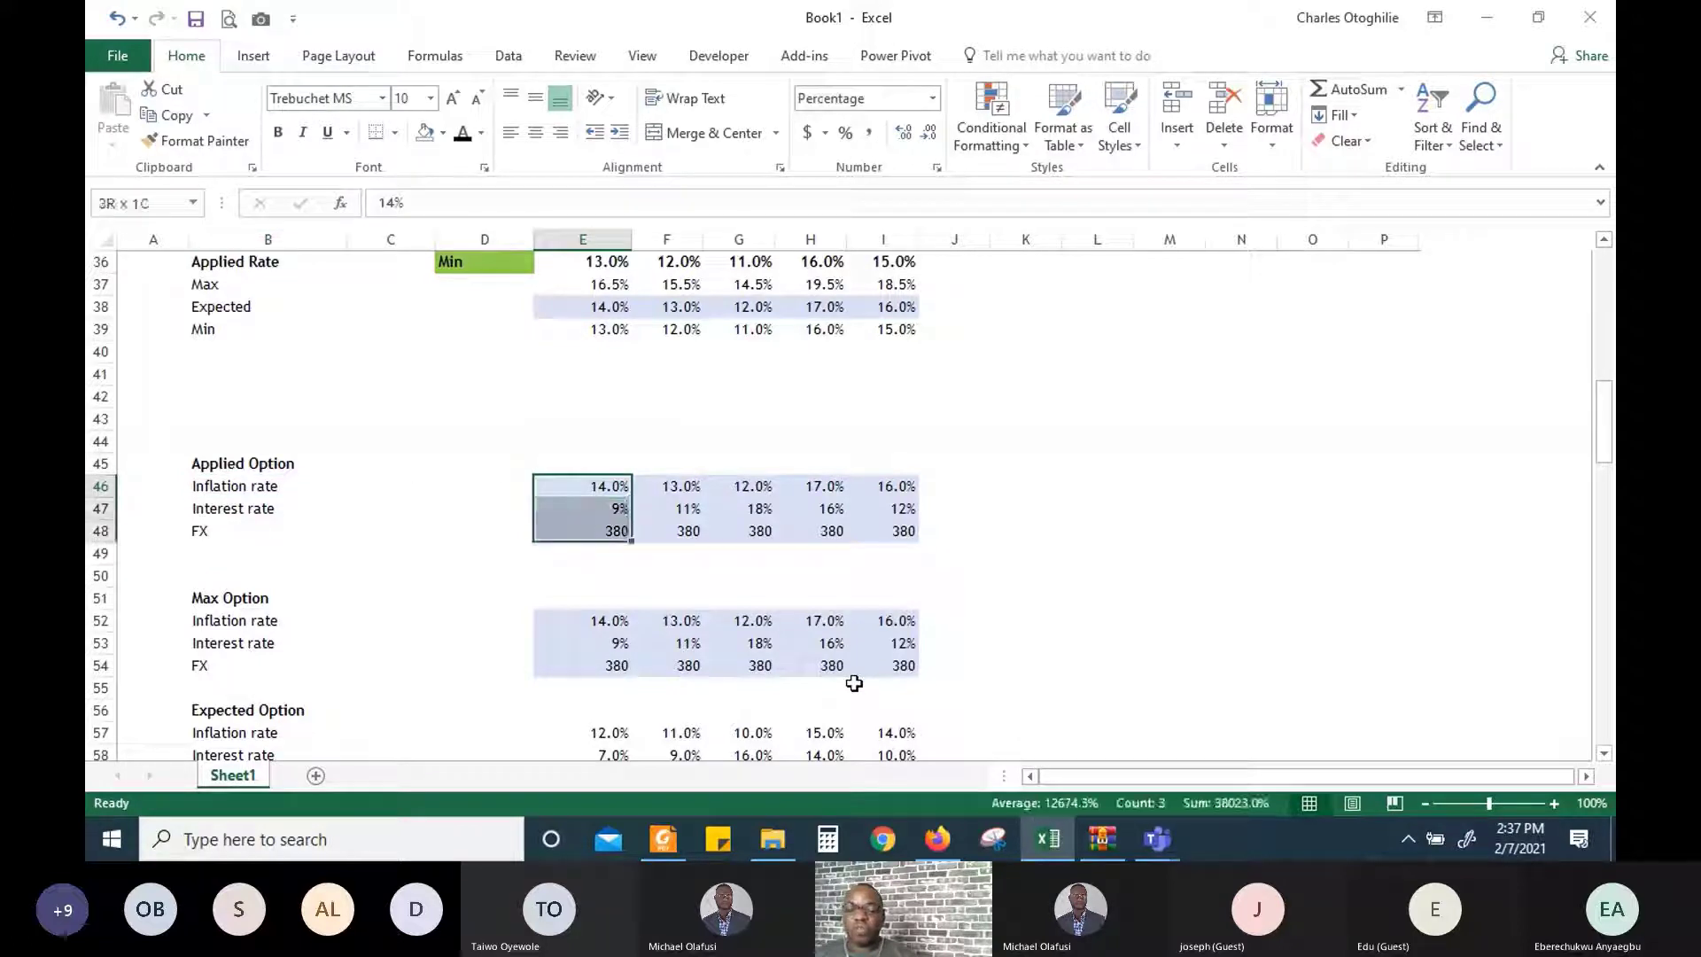
key(shift+Right)
key(shift+Right)
key(Down)
key(Left)
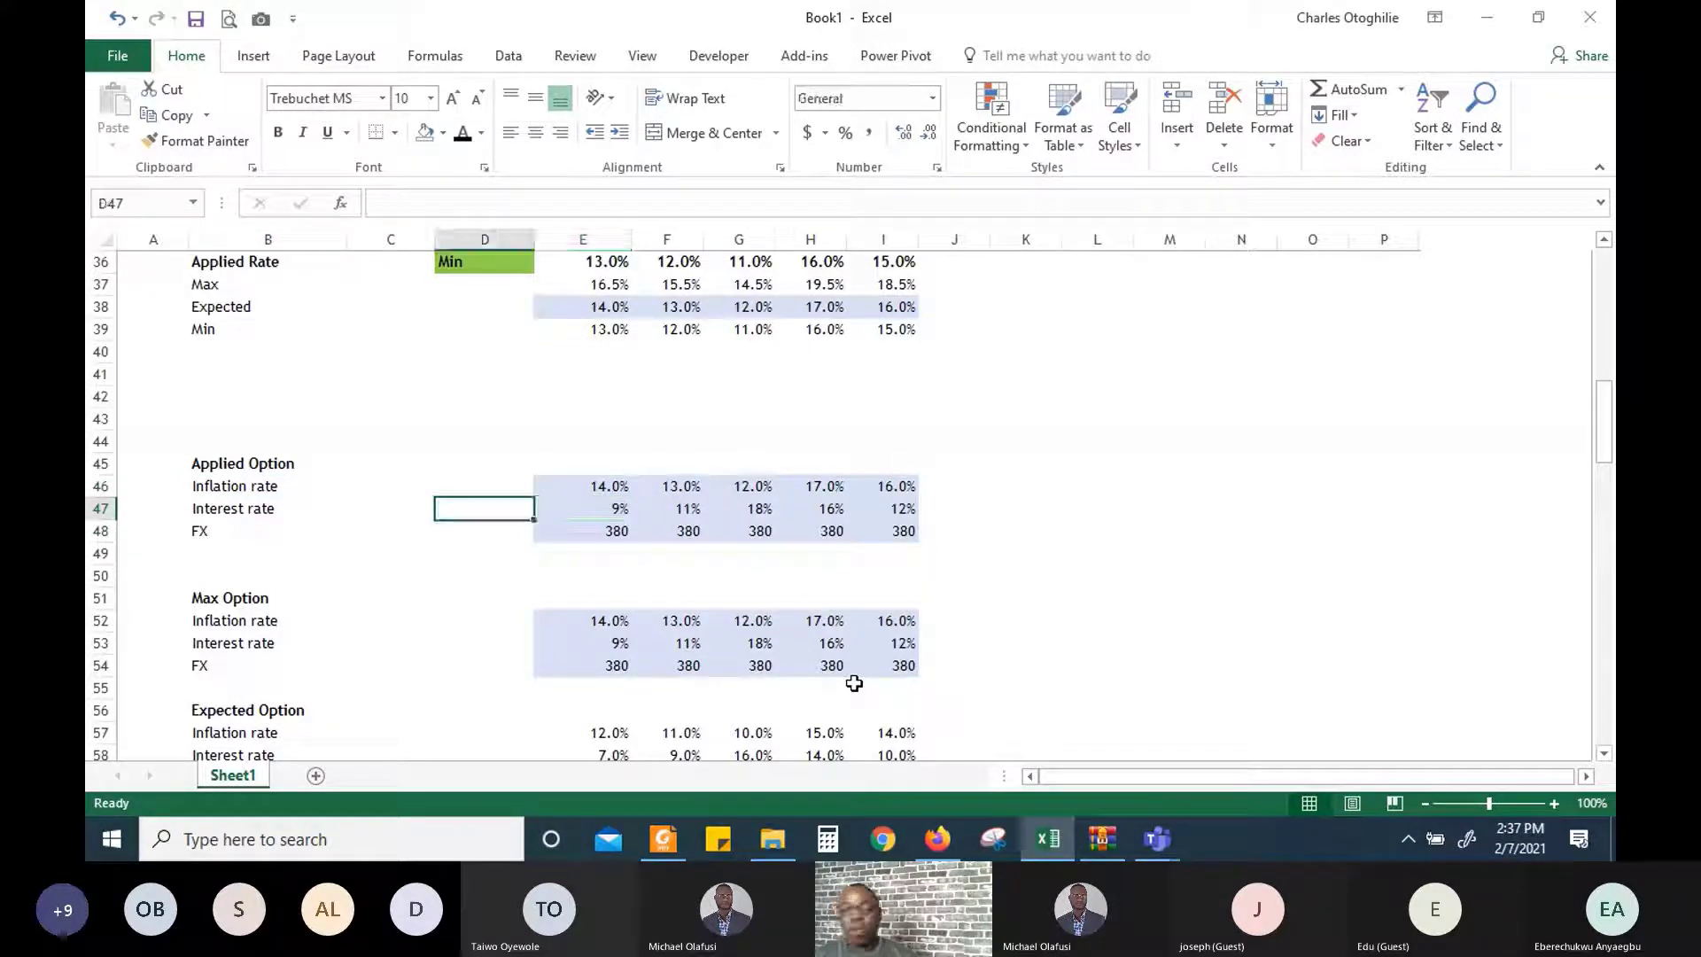
Clear the copied yearly inflation, interest and FX values from D46:I48 in the Applied Option block
key(Up)
key(Up)
key(Down)
key(shift+Down)
key(shift+Down)
key(shift+Down)
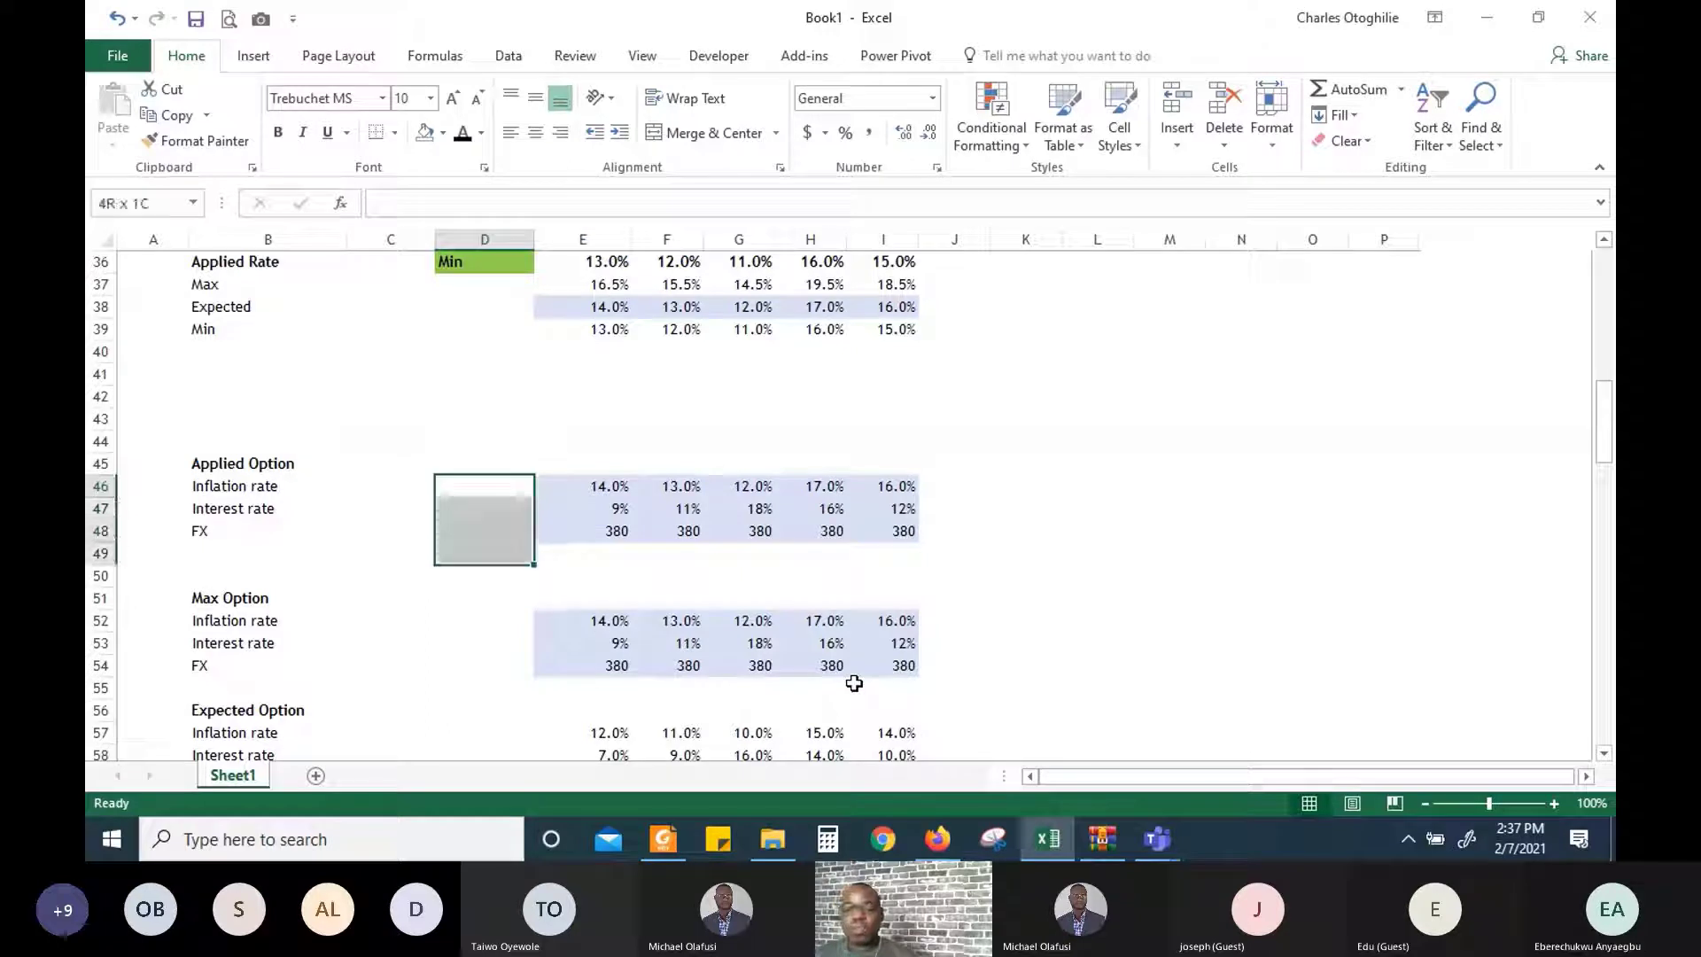
key(shift+Up)
key(shift+Right)
key(shift+Right)
key(shift+Right)
key(shift+Right)
key(shift+Right)
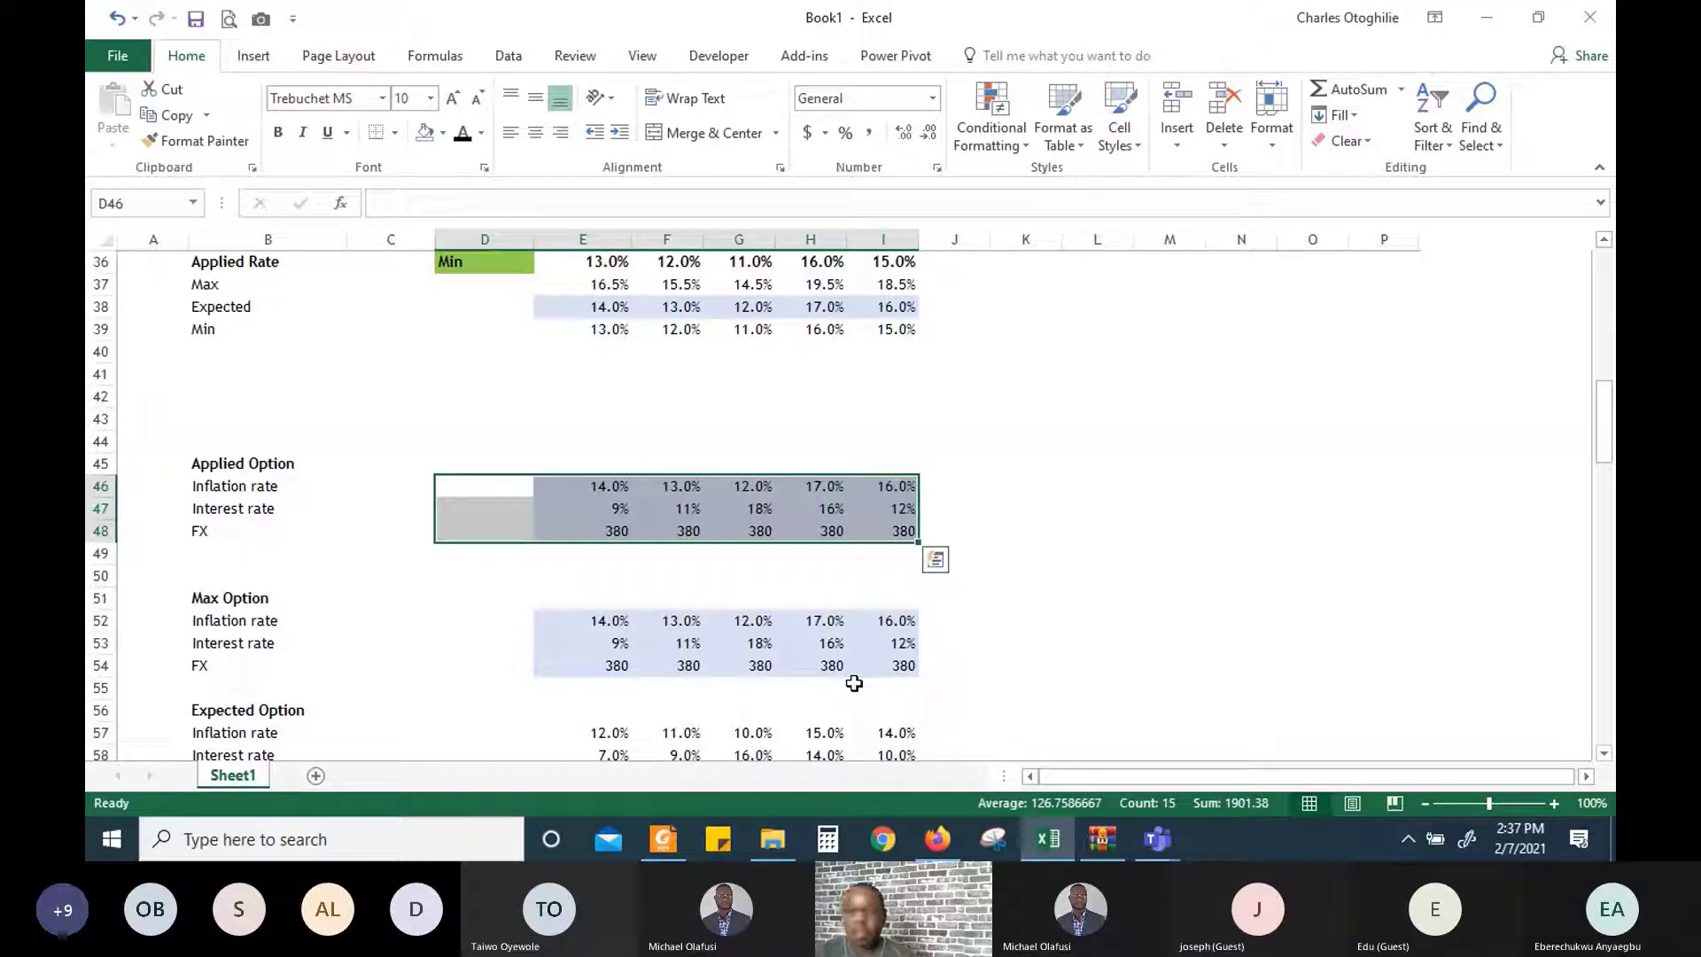
key(Delete)
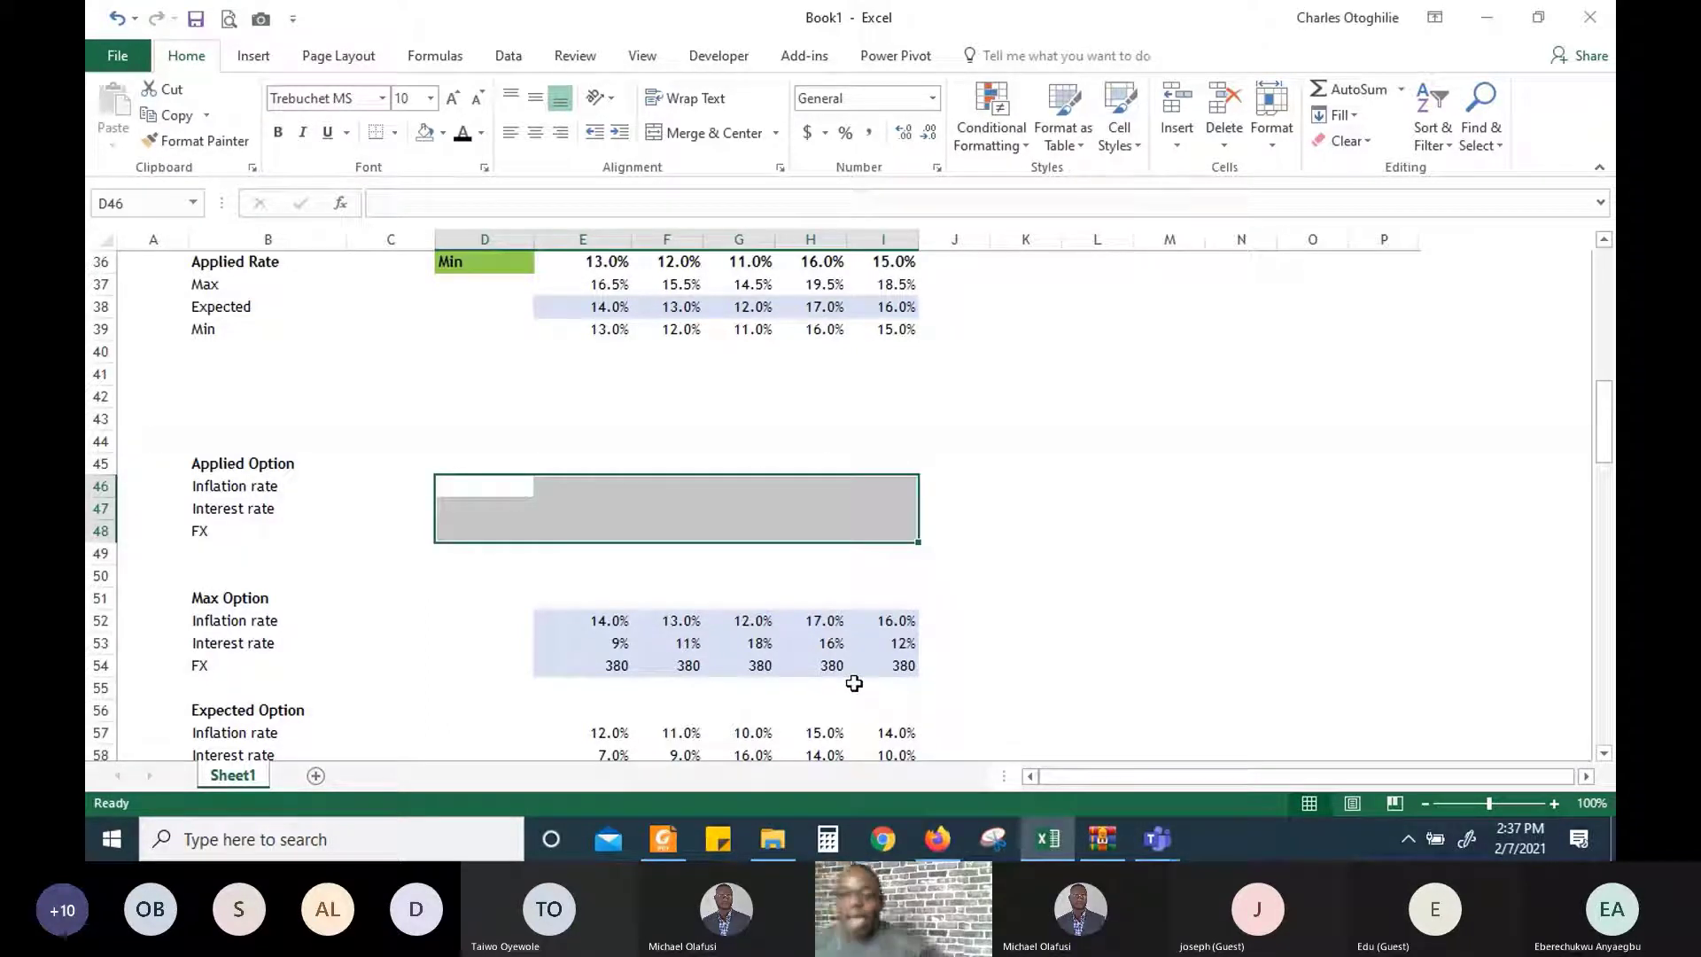
Begin an INDEX formula in E46 for the Applied Option inflation rate, with the Max Option range E52:E54 as its first bracketed reference
key(Up)
key(Down)
key(Right)
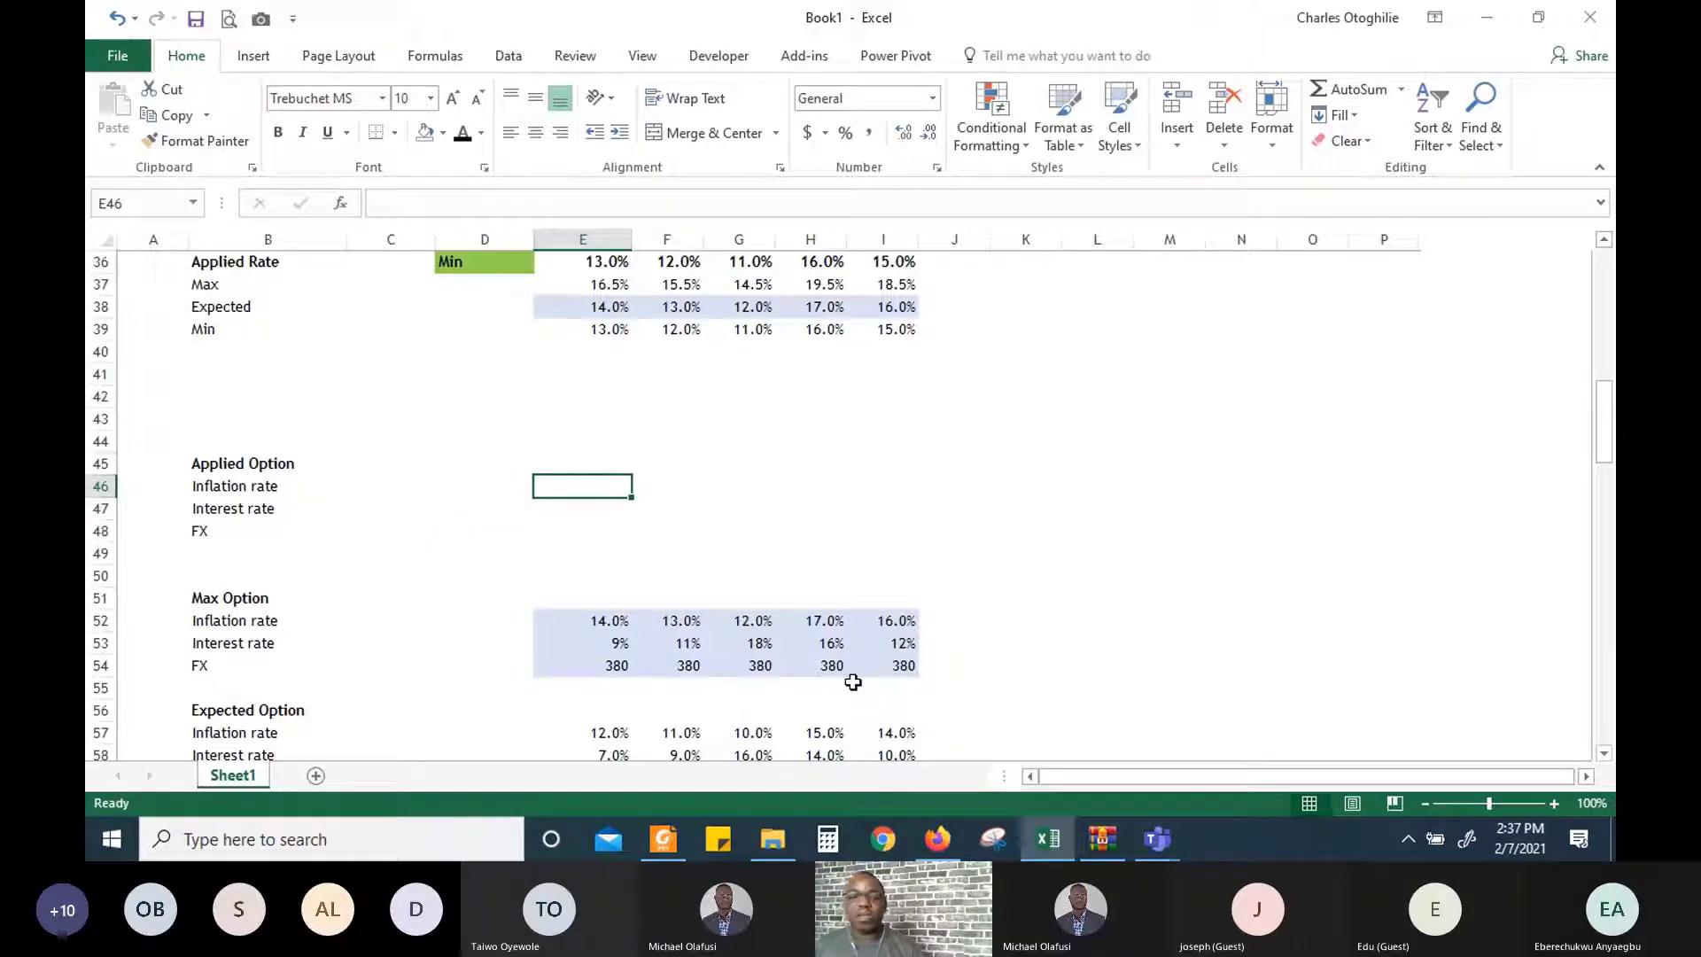
key(Up)
key(Down)
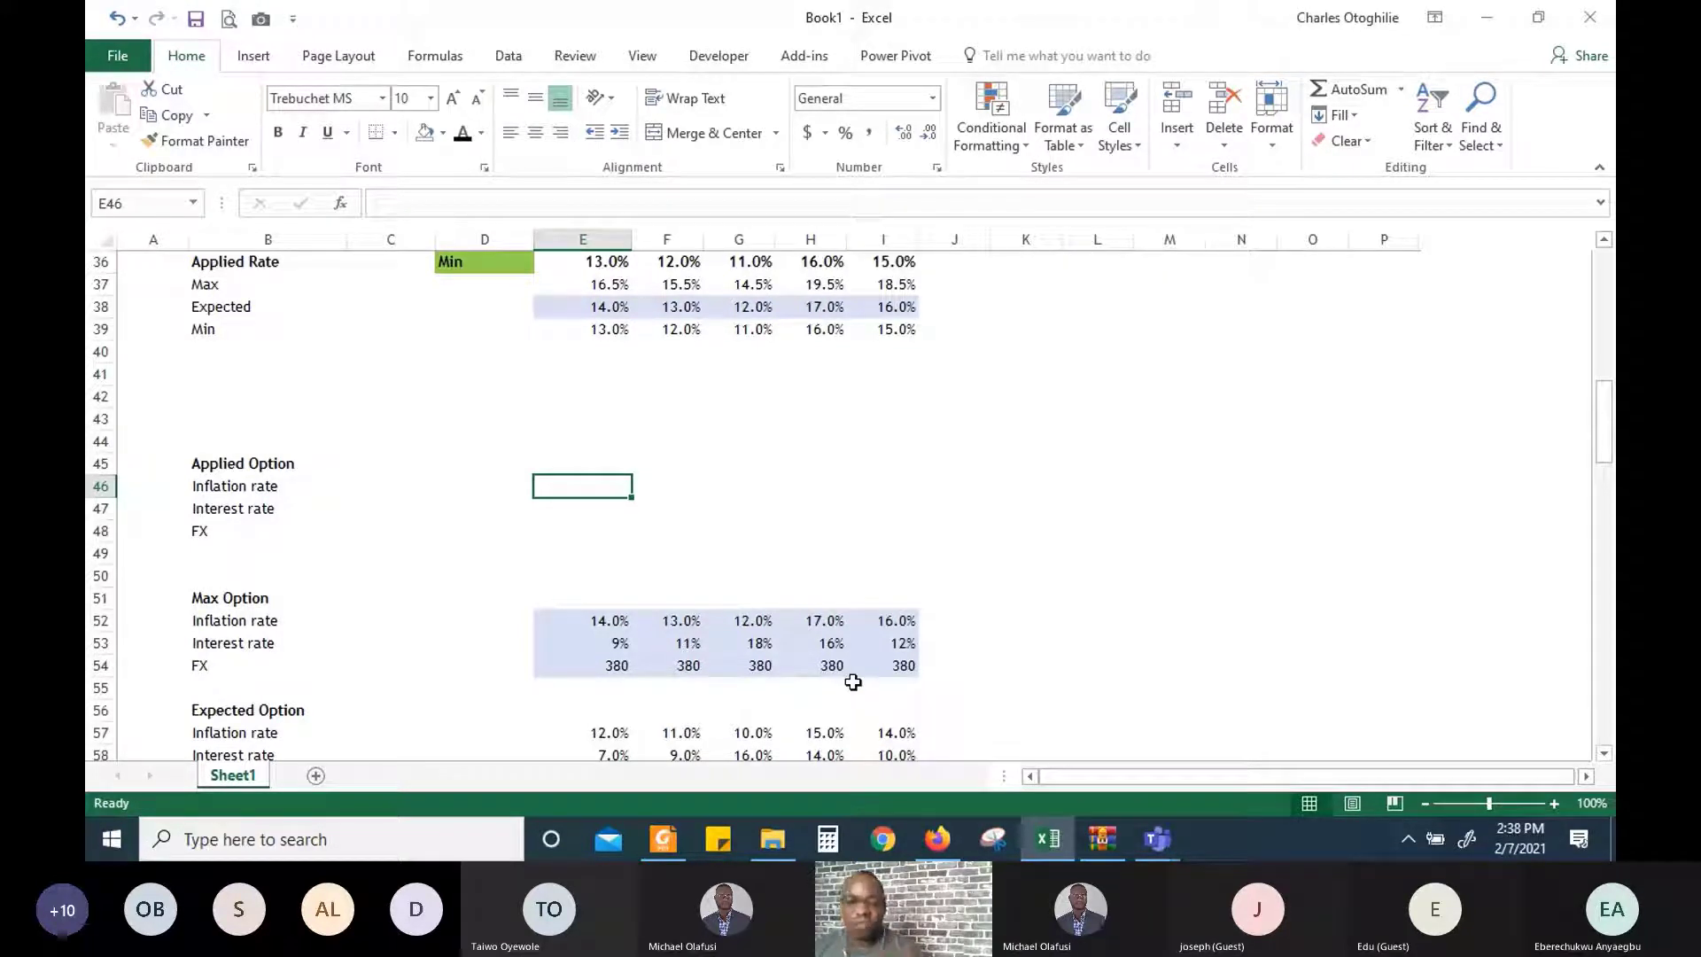
text(=i)
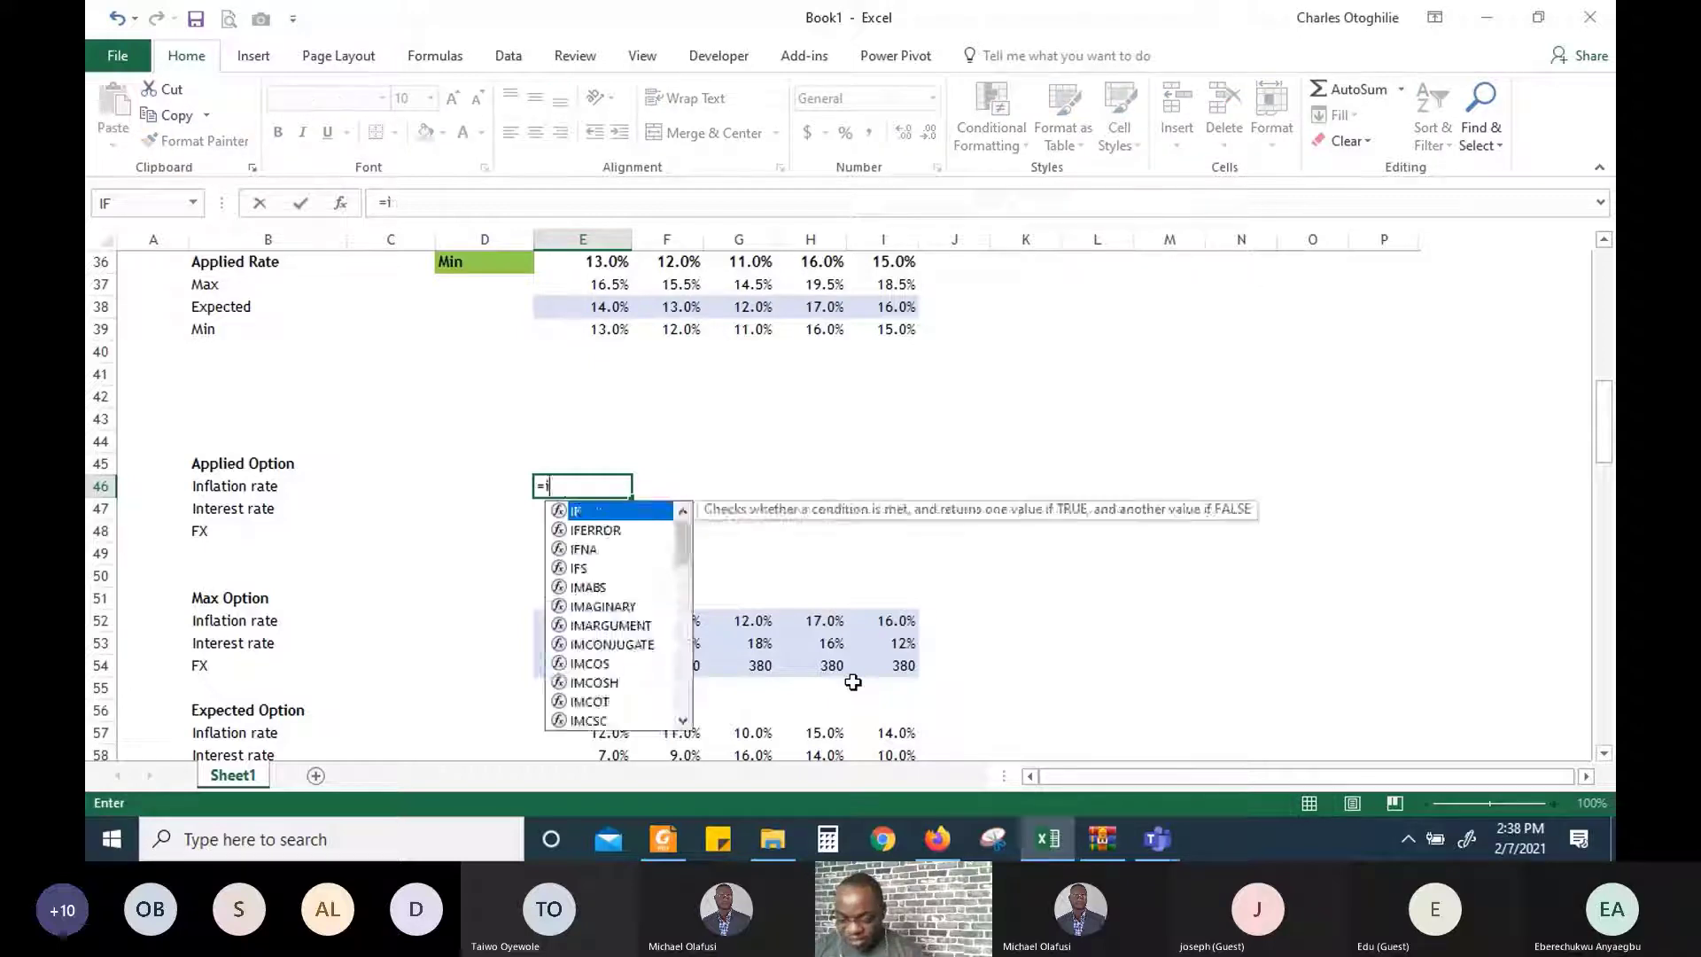
text(ndex)
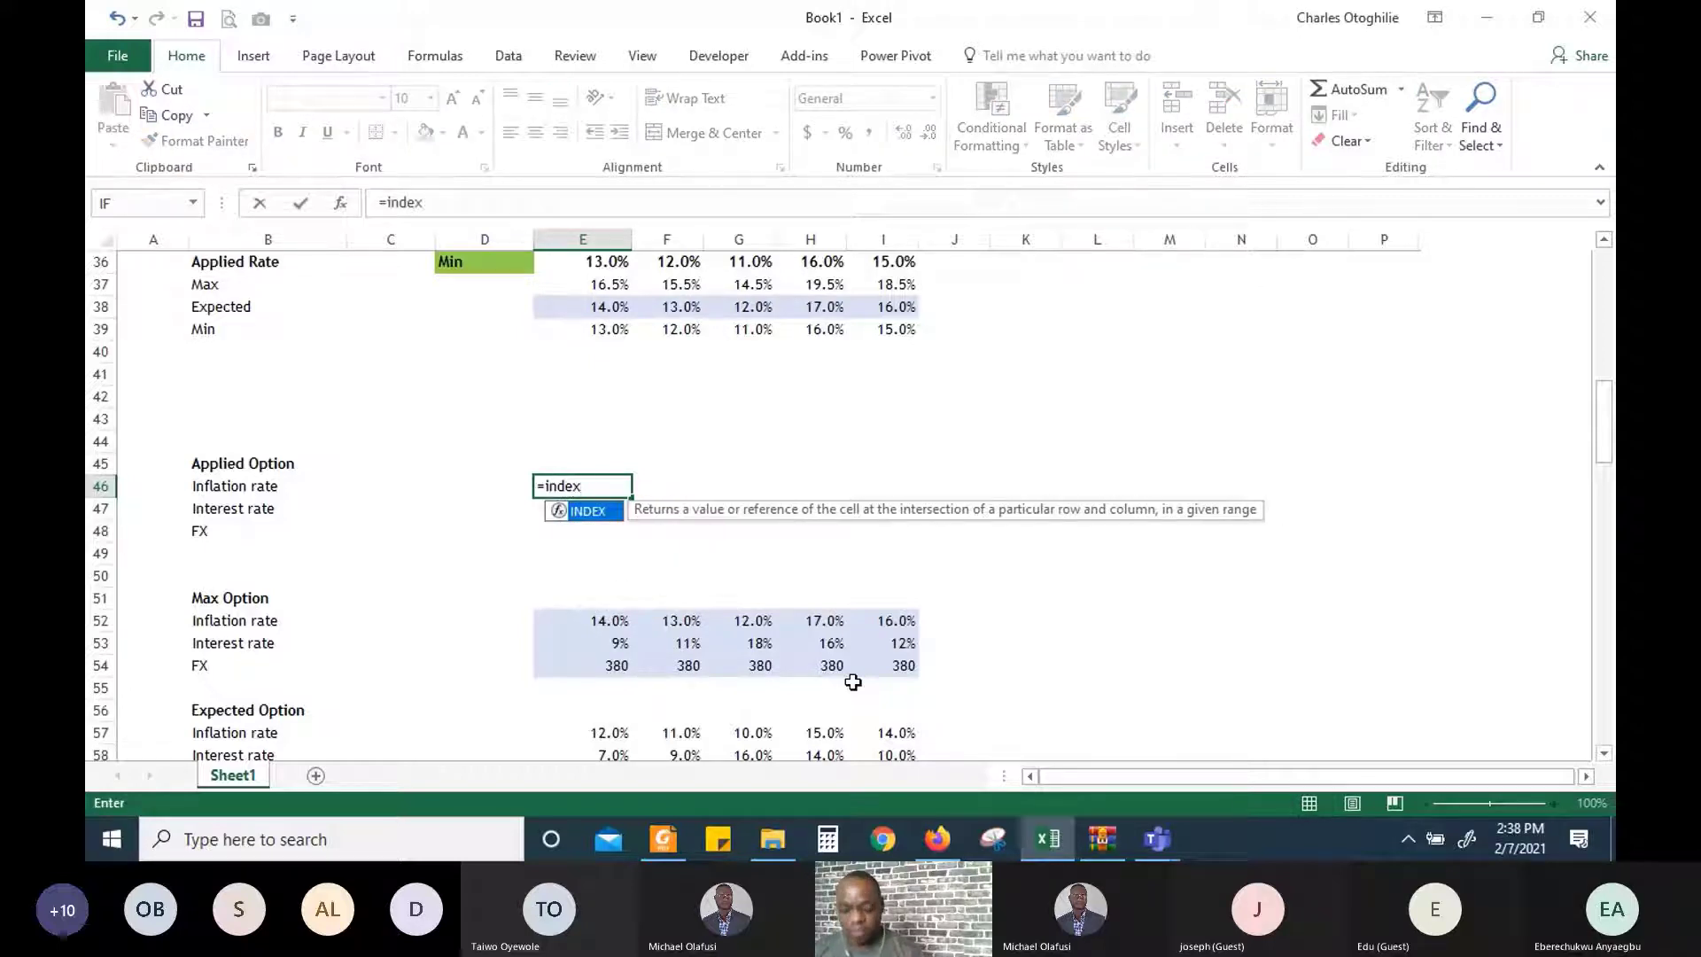
text(()
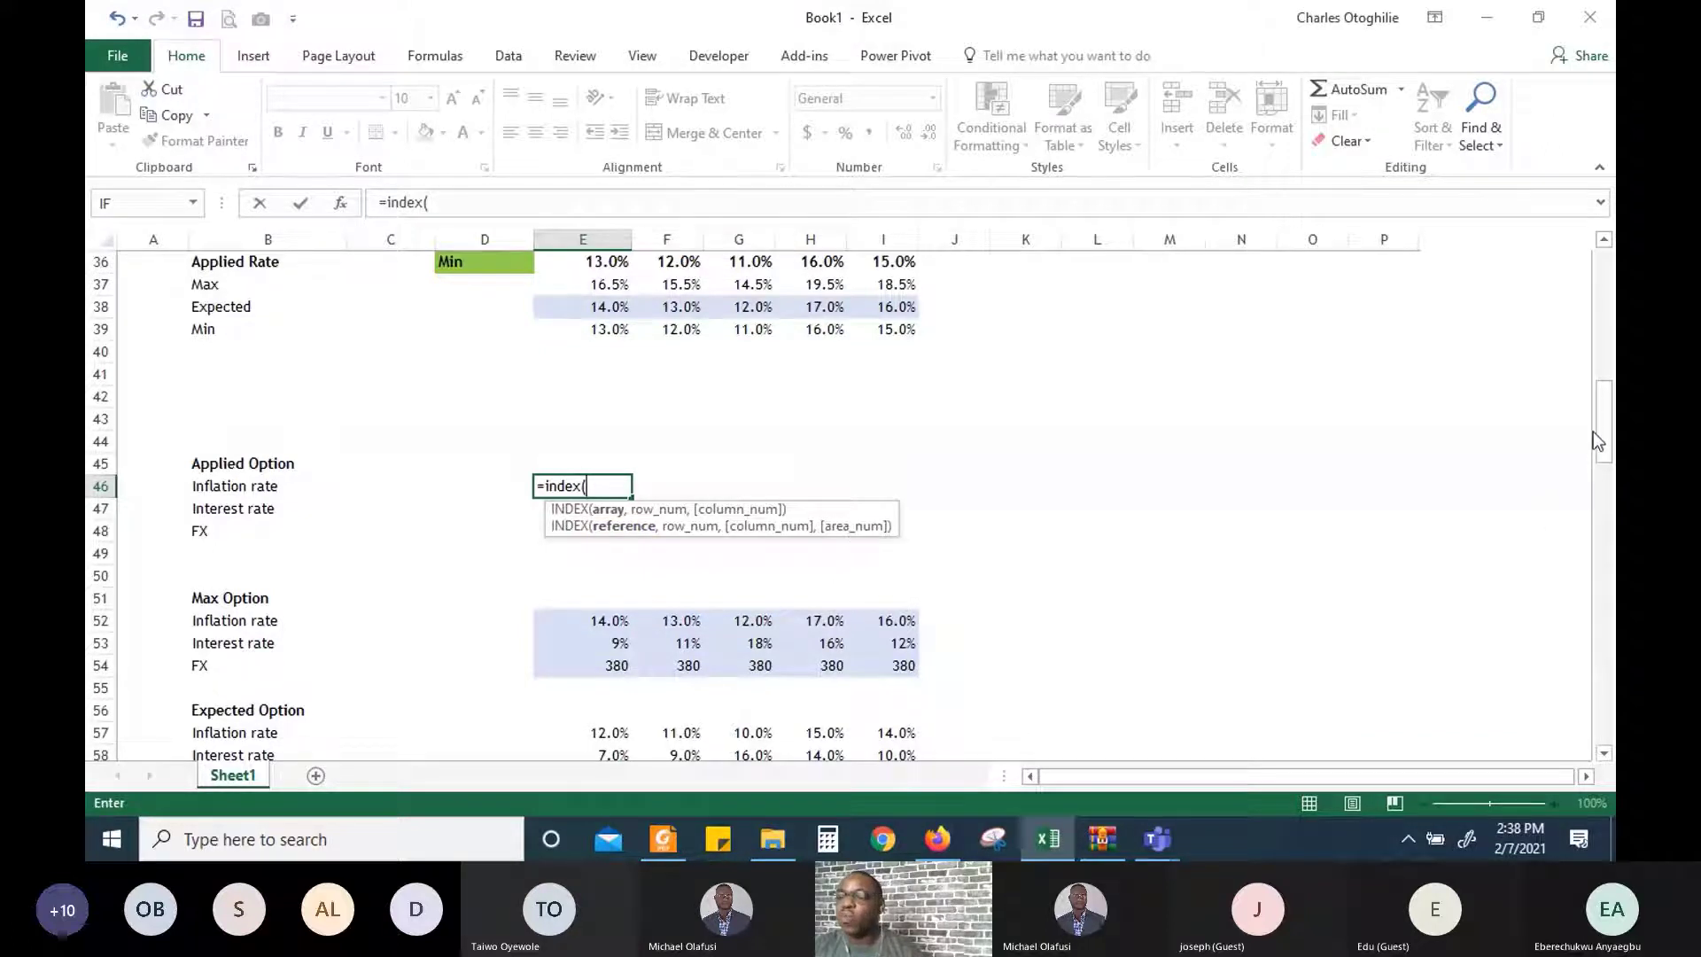
drag(1593, 432, 1602, 464)
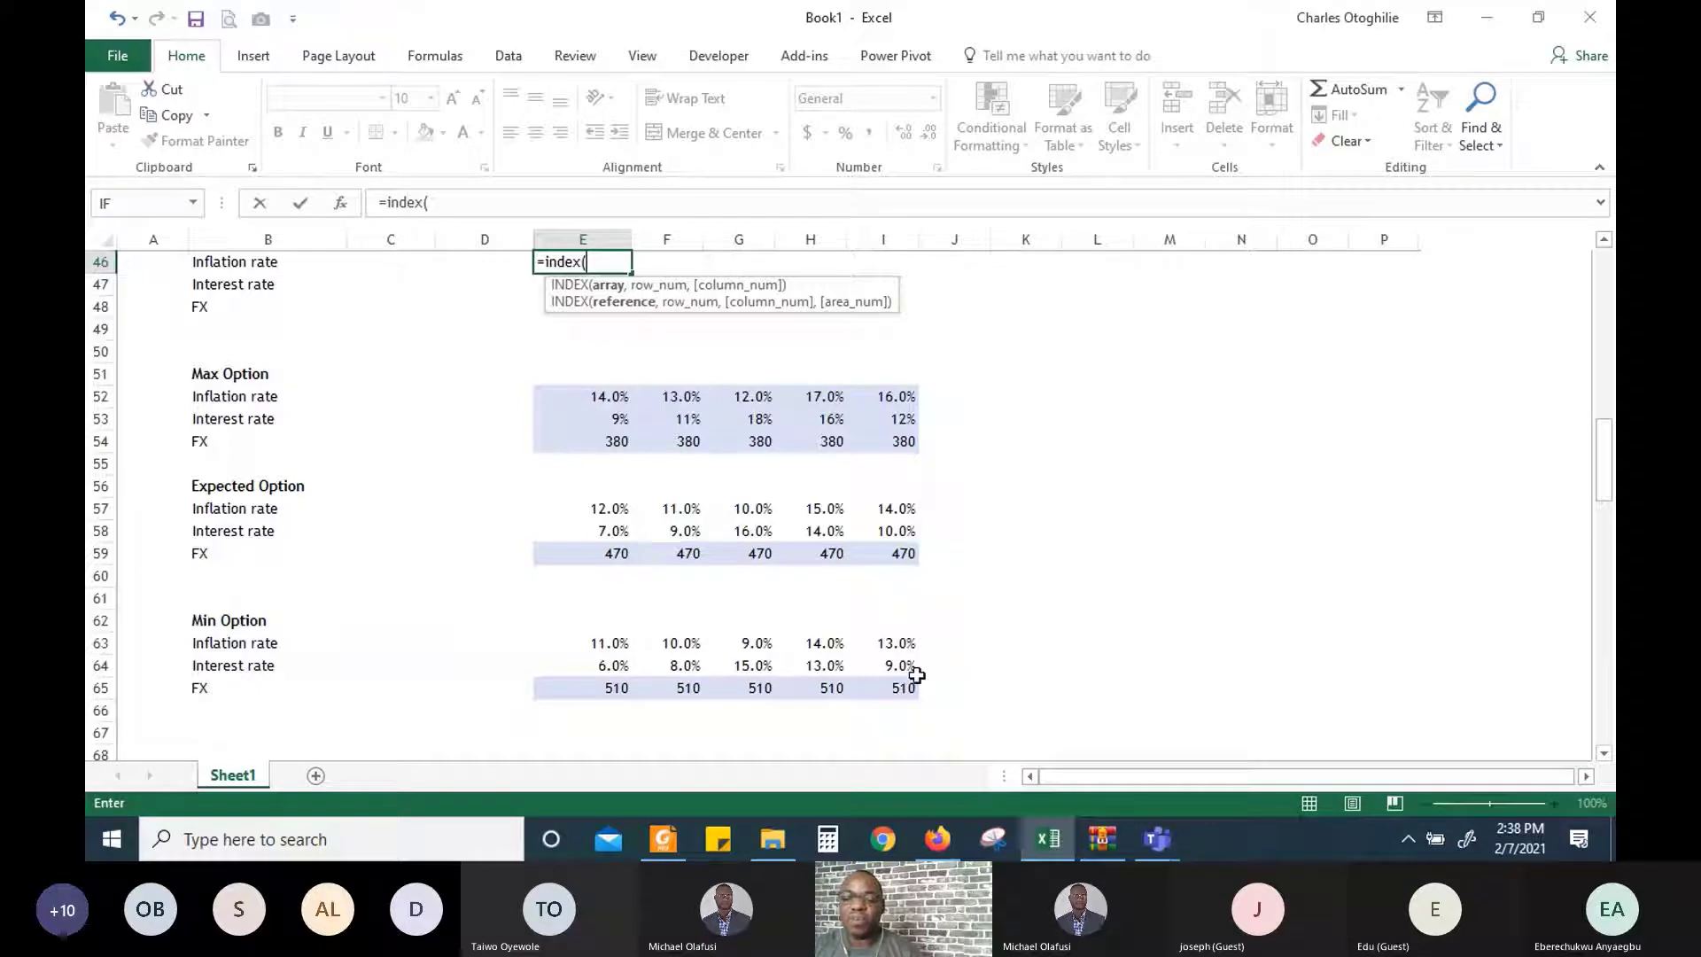
drag(1604, 457, 1612, 428)
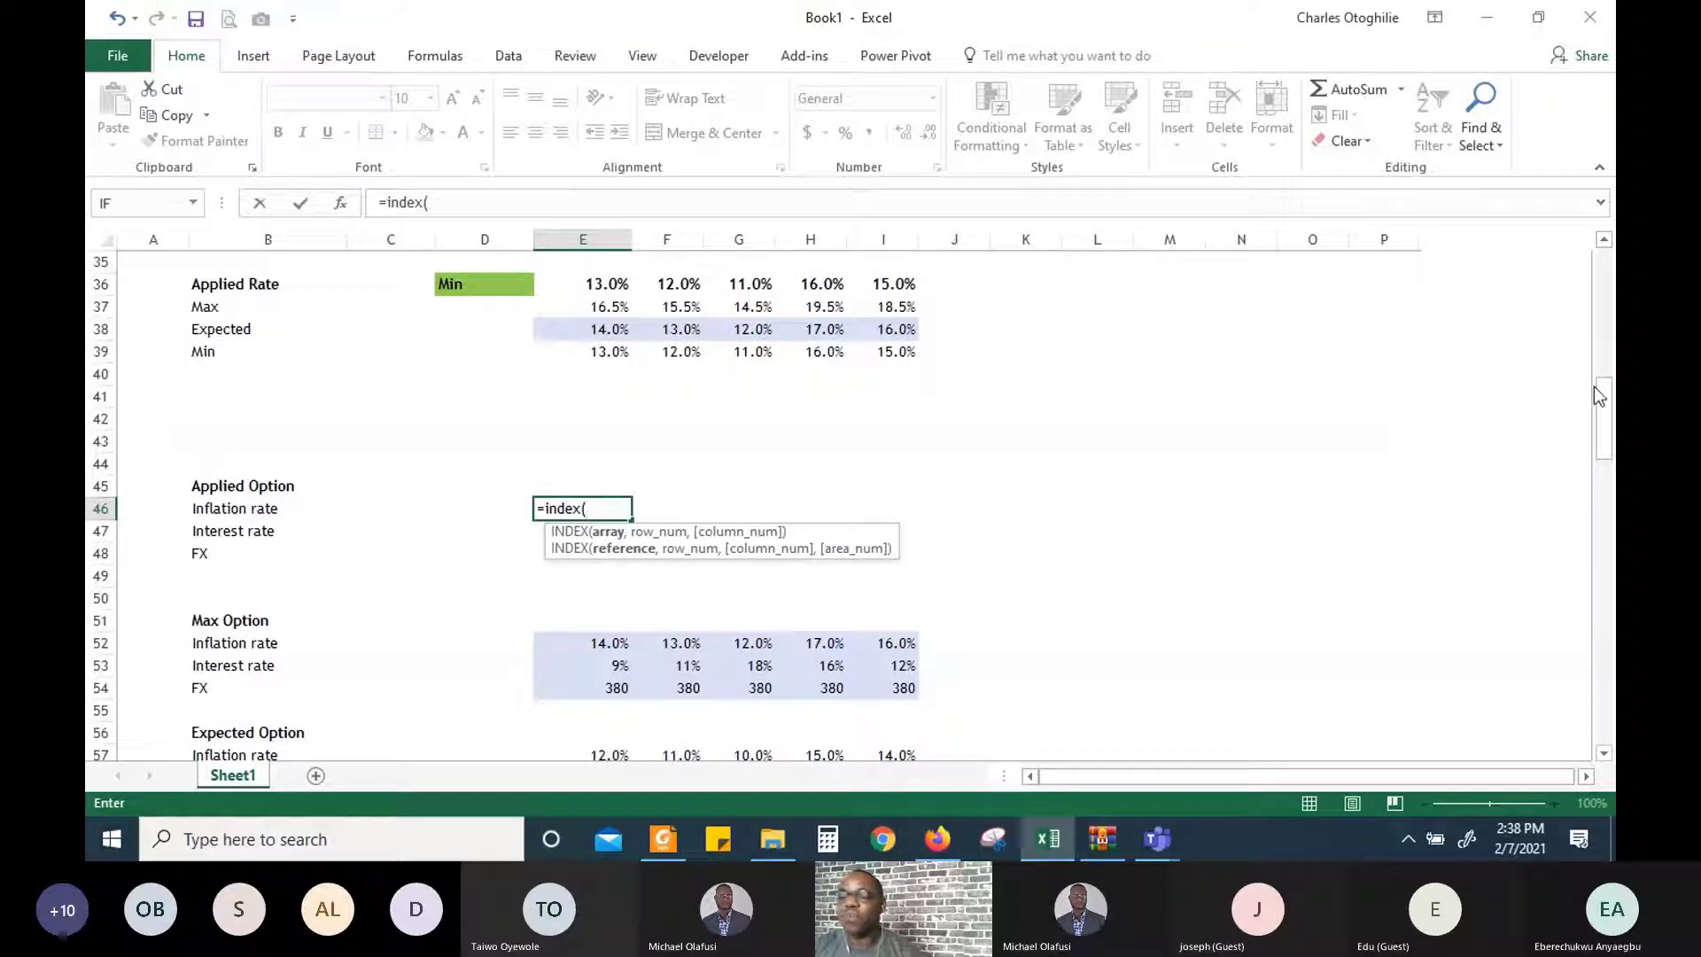
scroll(1594, 386, down, 2)
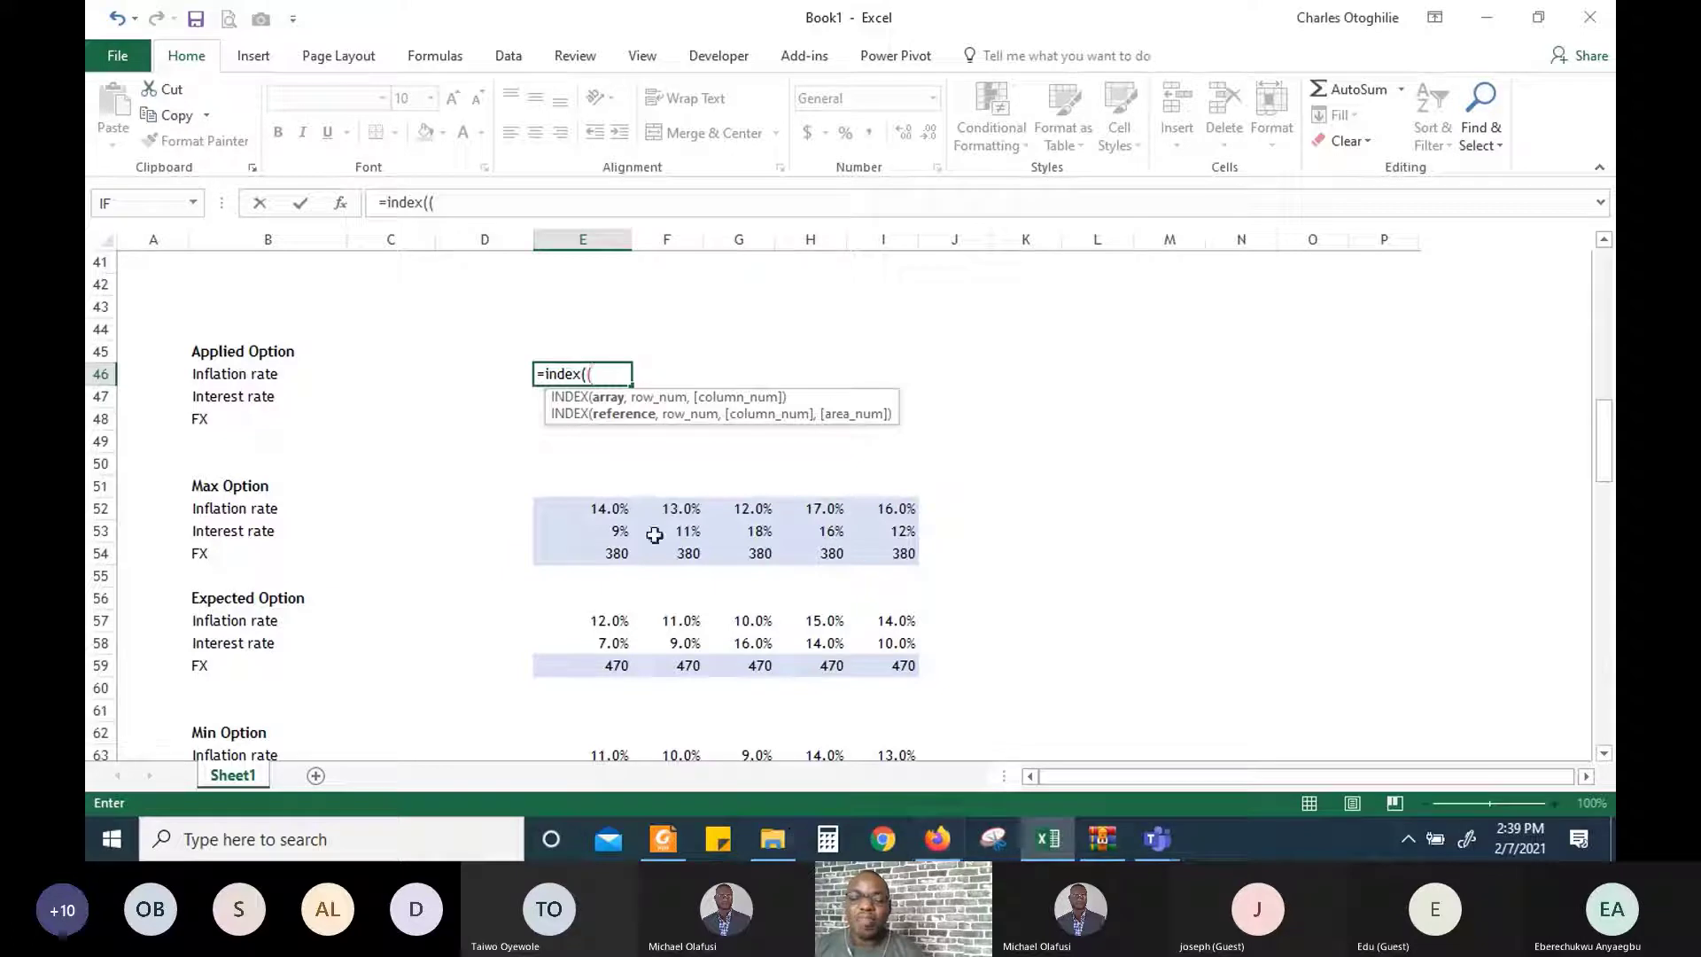
click(603, 506)
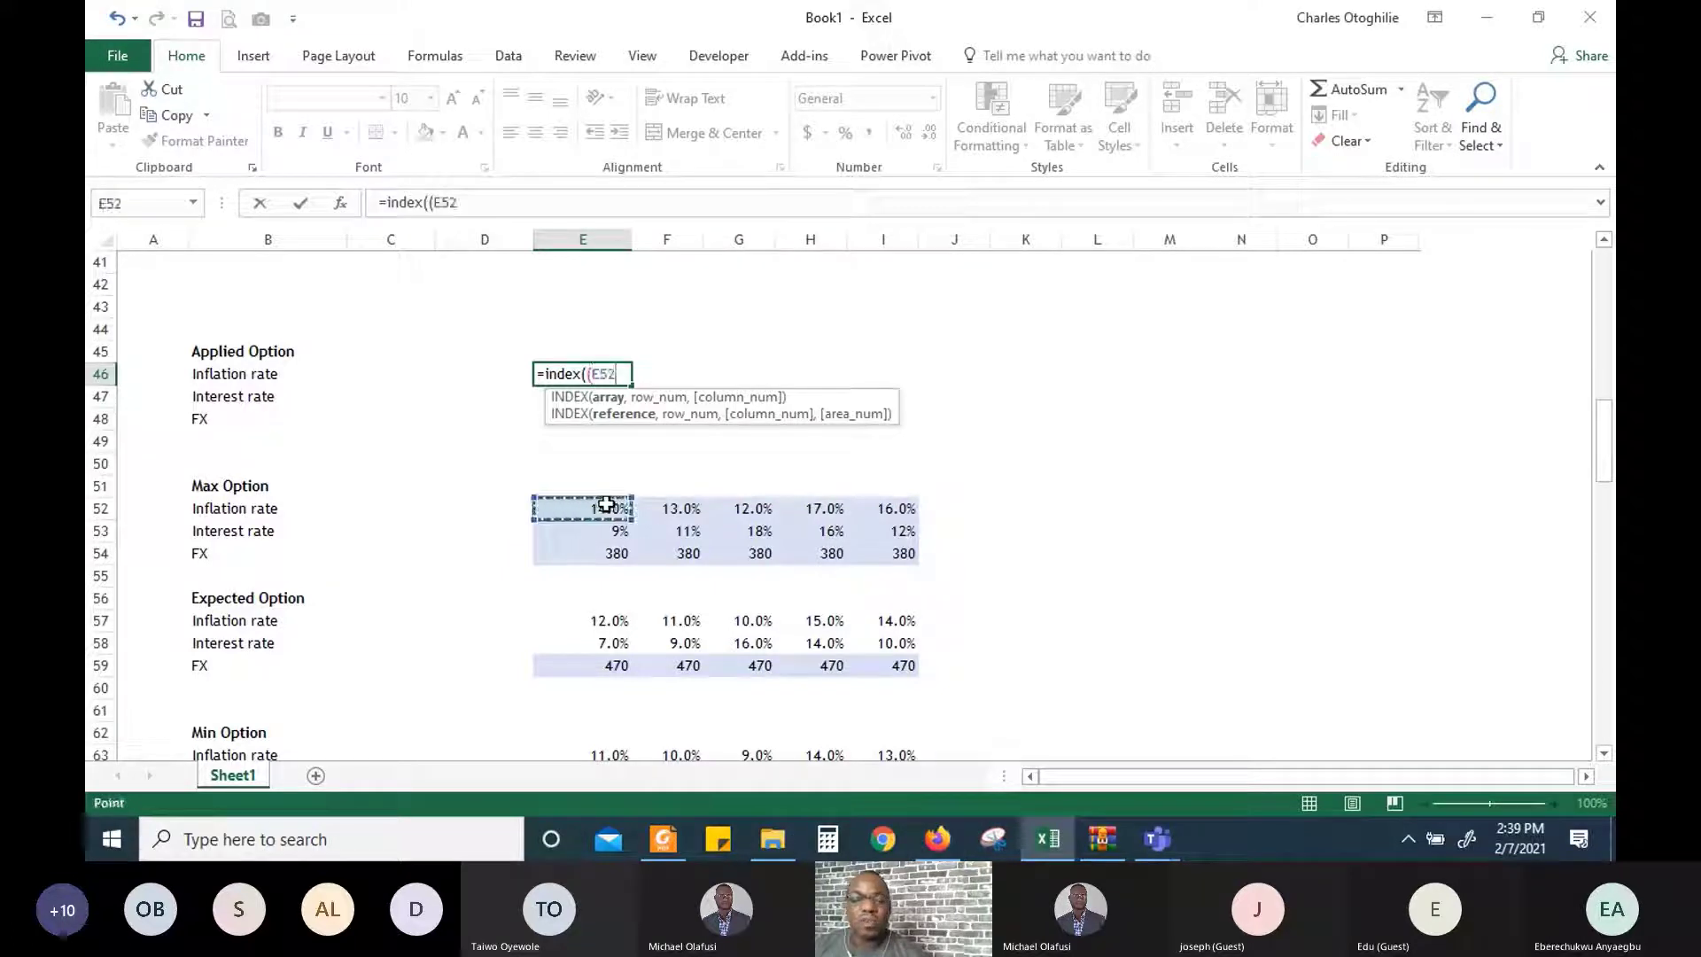
drag(603, 506, 604, 549)
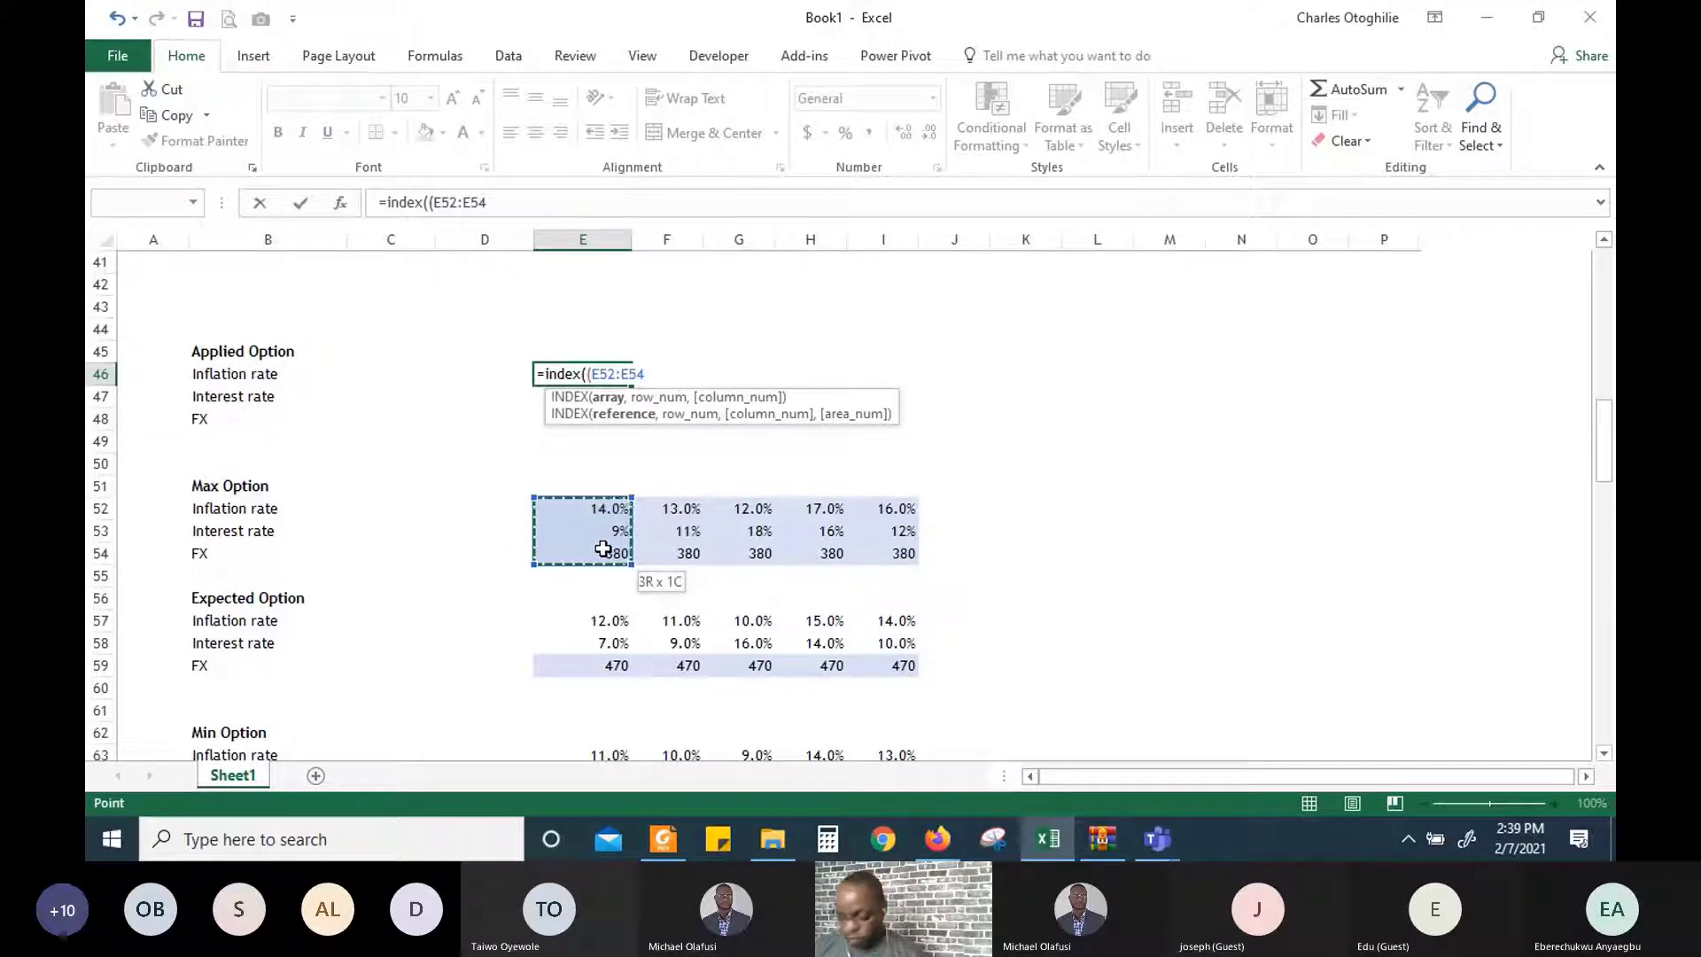
text(,)
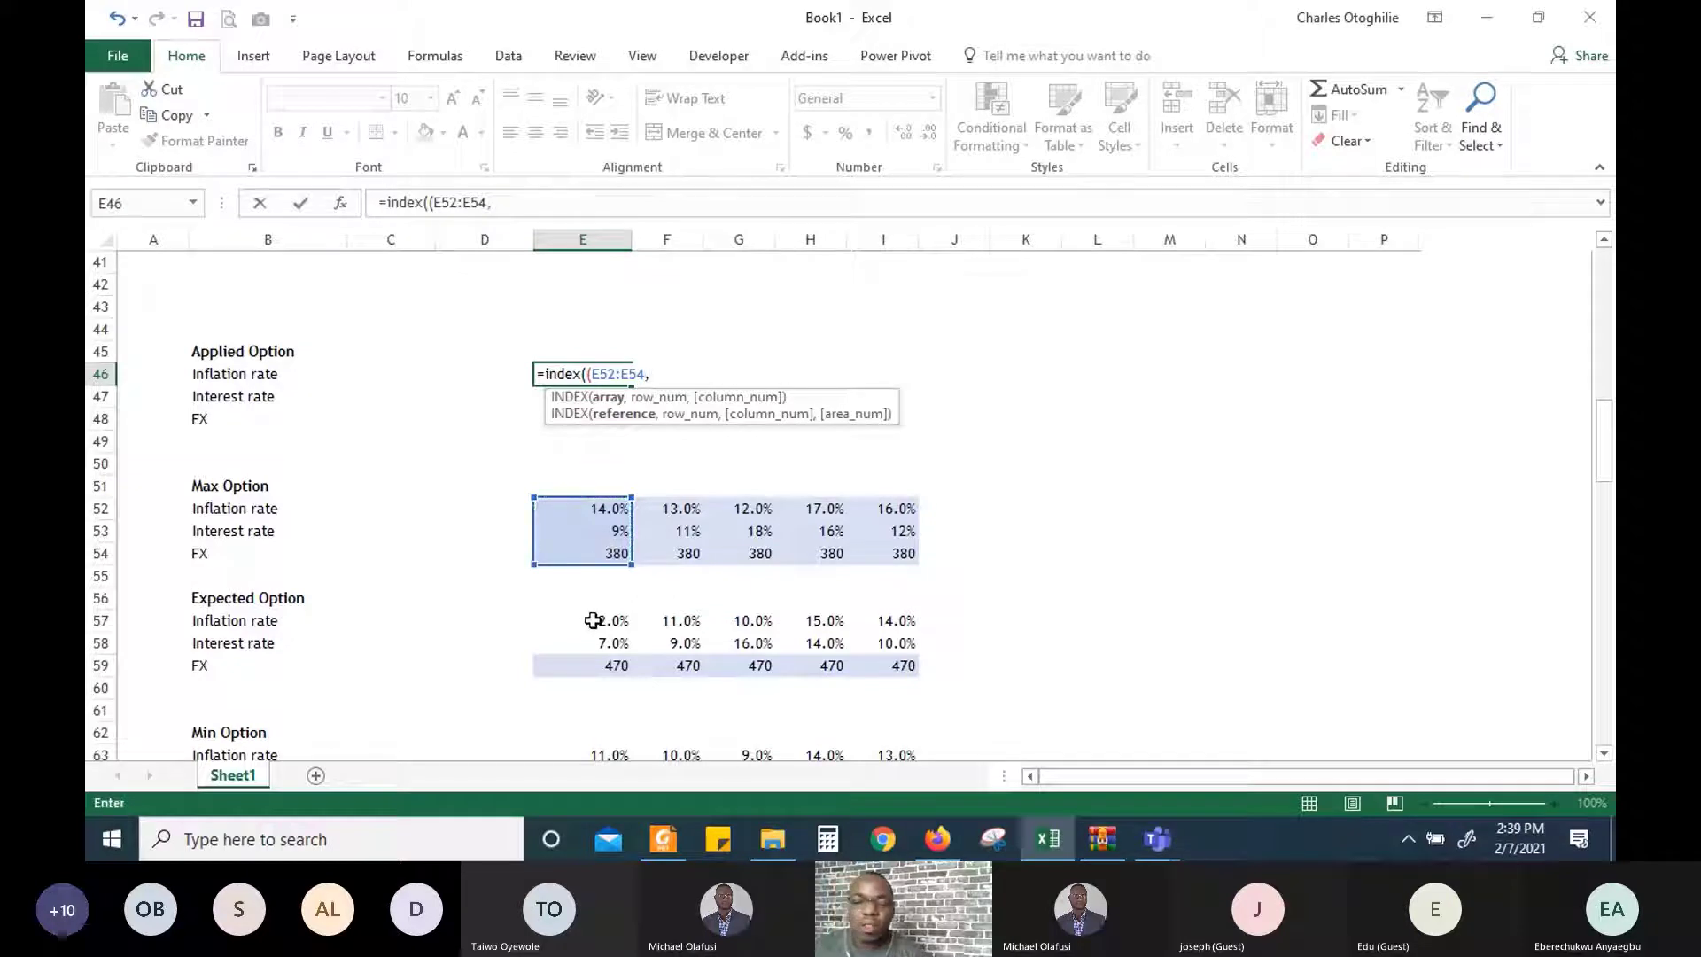
Add the ranges E57:E59 and E63:E65 to the INDEX formula's reference in E46 and close the reference's parenthesis
drag(597, 622, 600, 664)
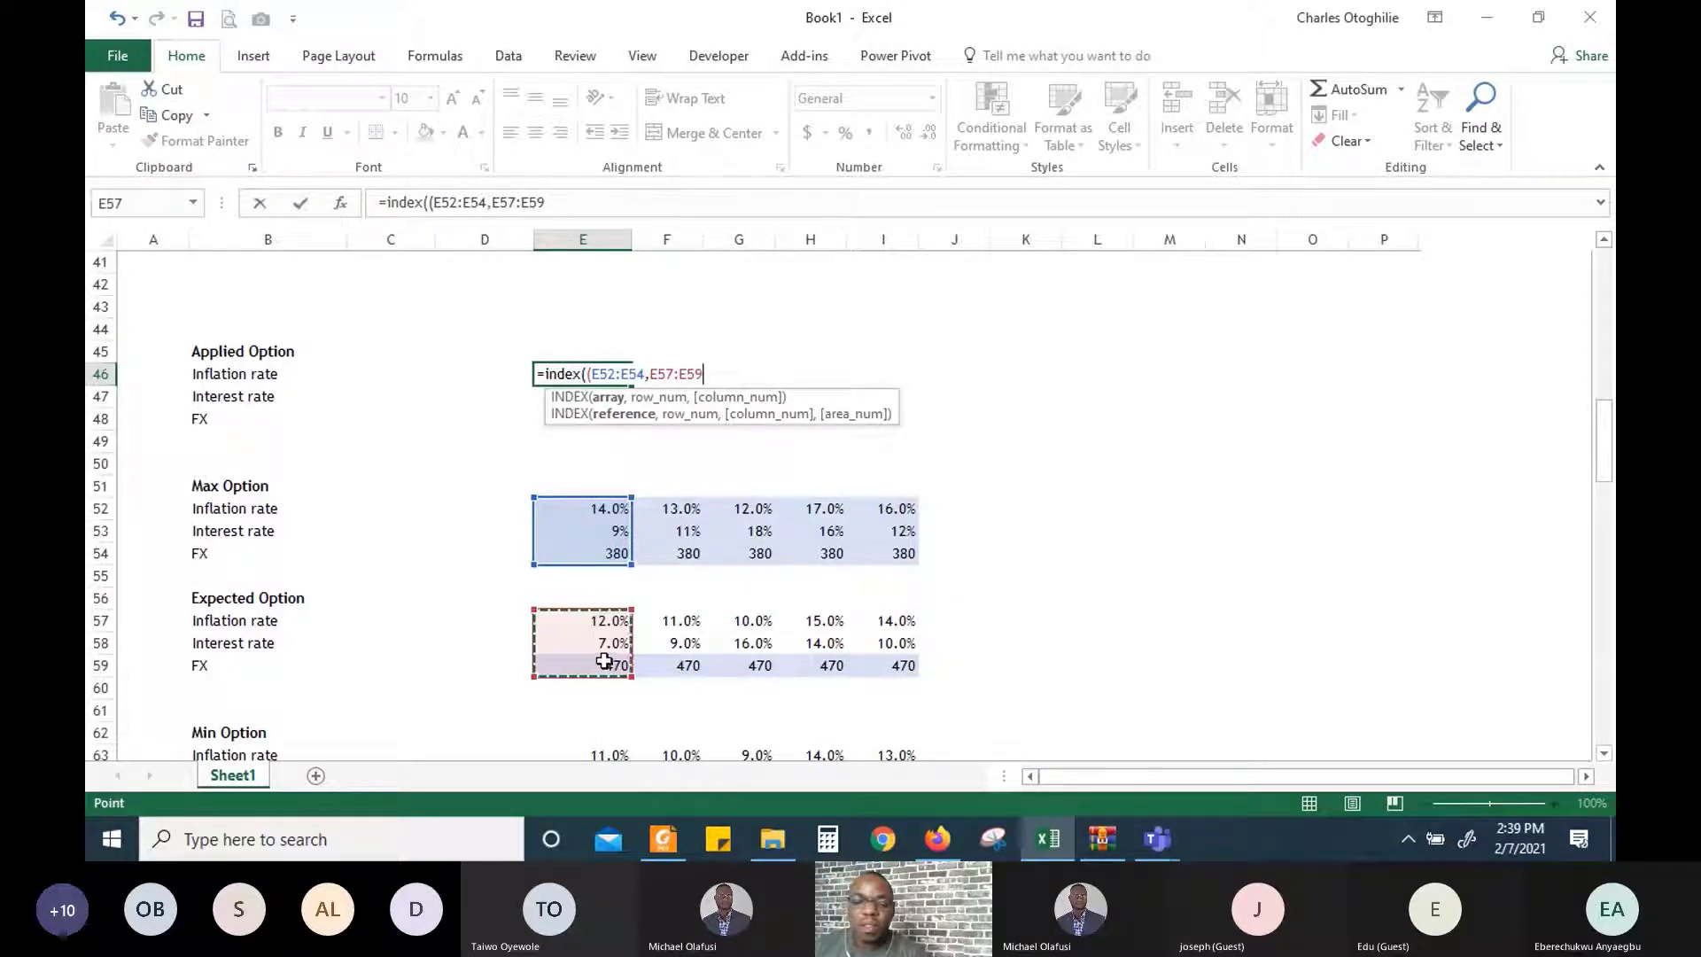
text(,)
scroll(609, 577, down, 3)
drag(596, 550, 601, 598)
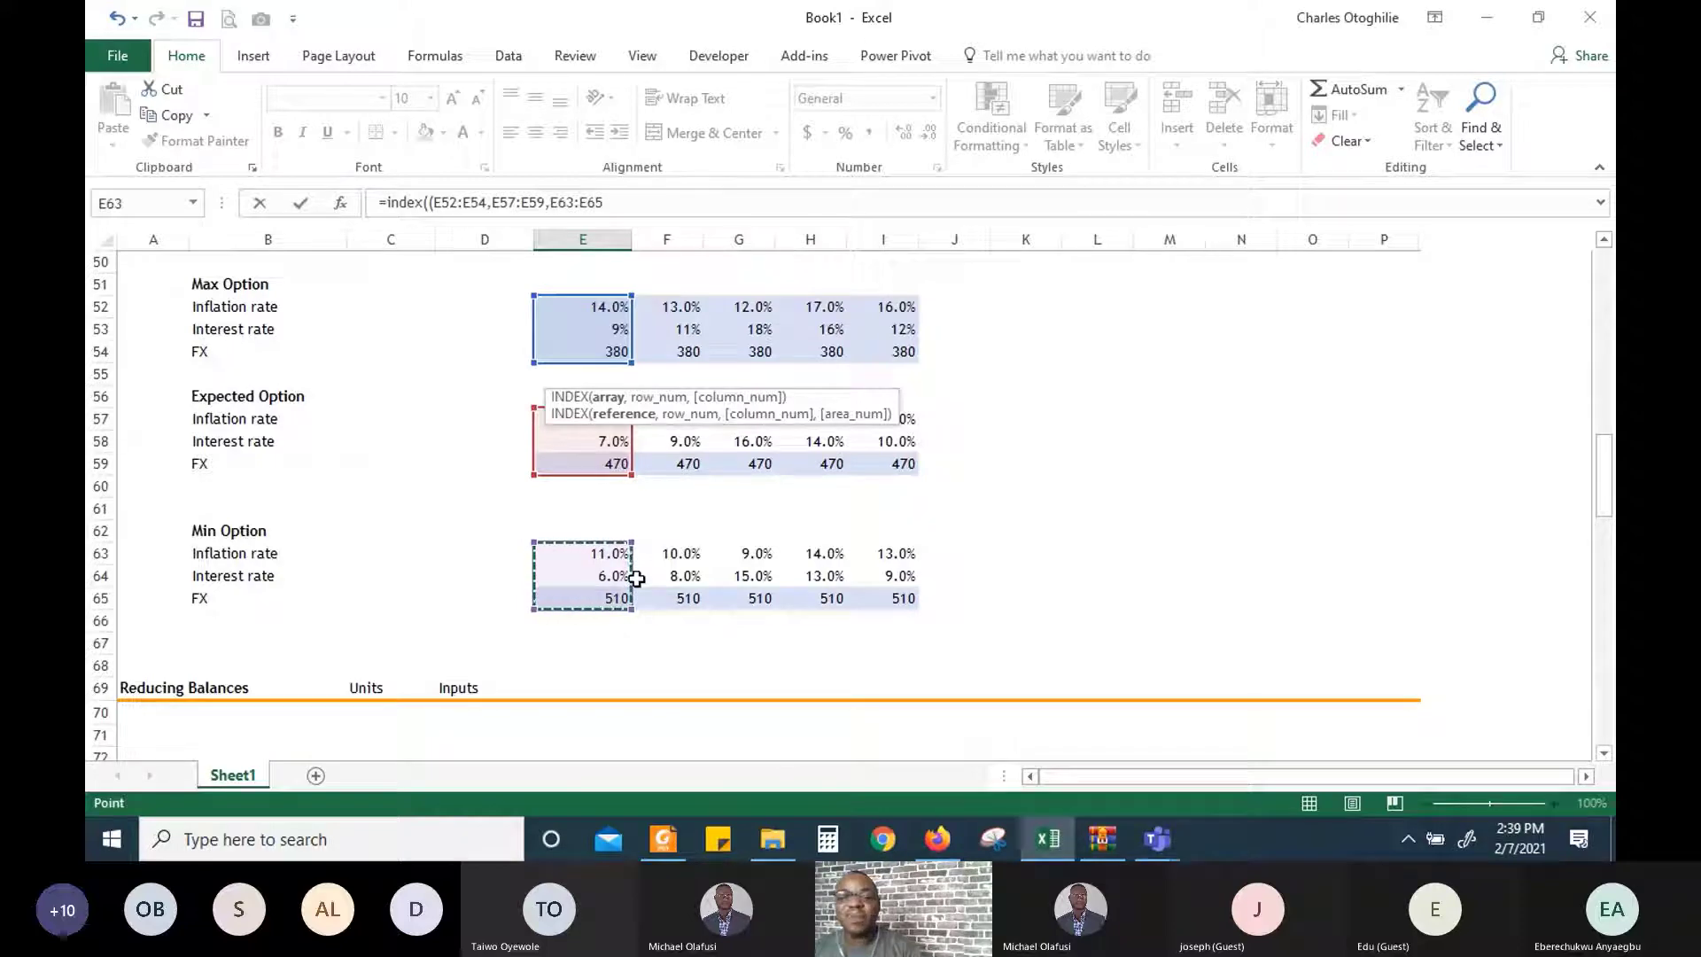
scroll(620, 585, up, 4)
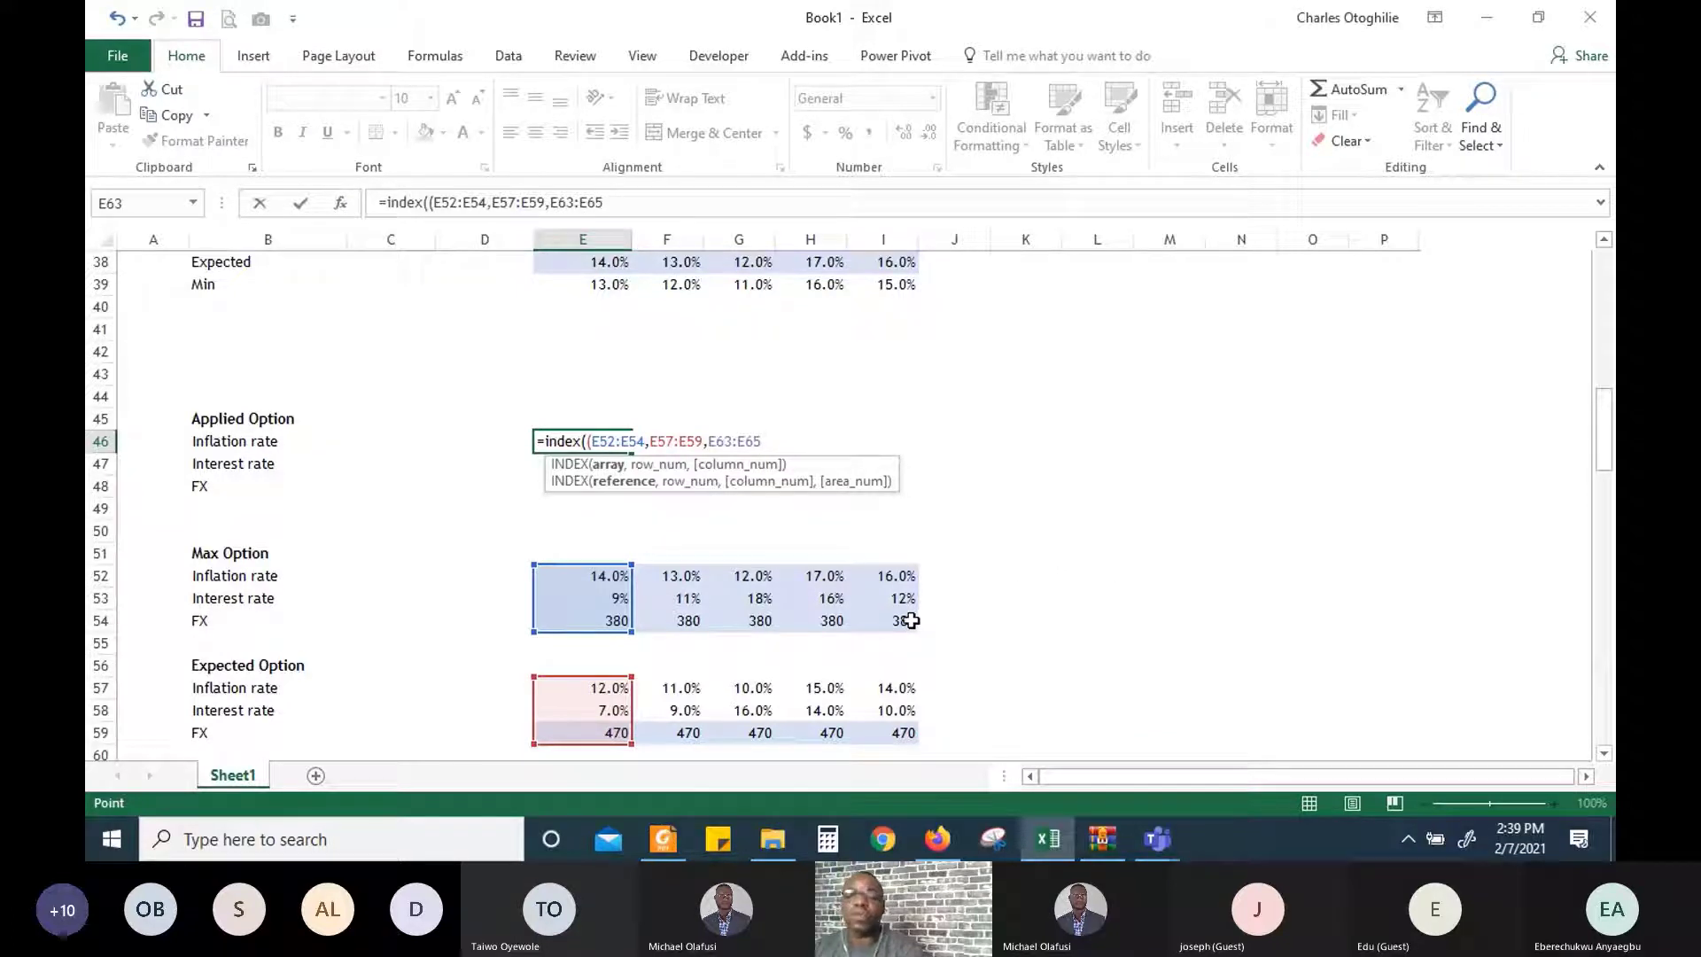
click(645, 202)
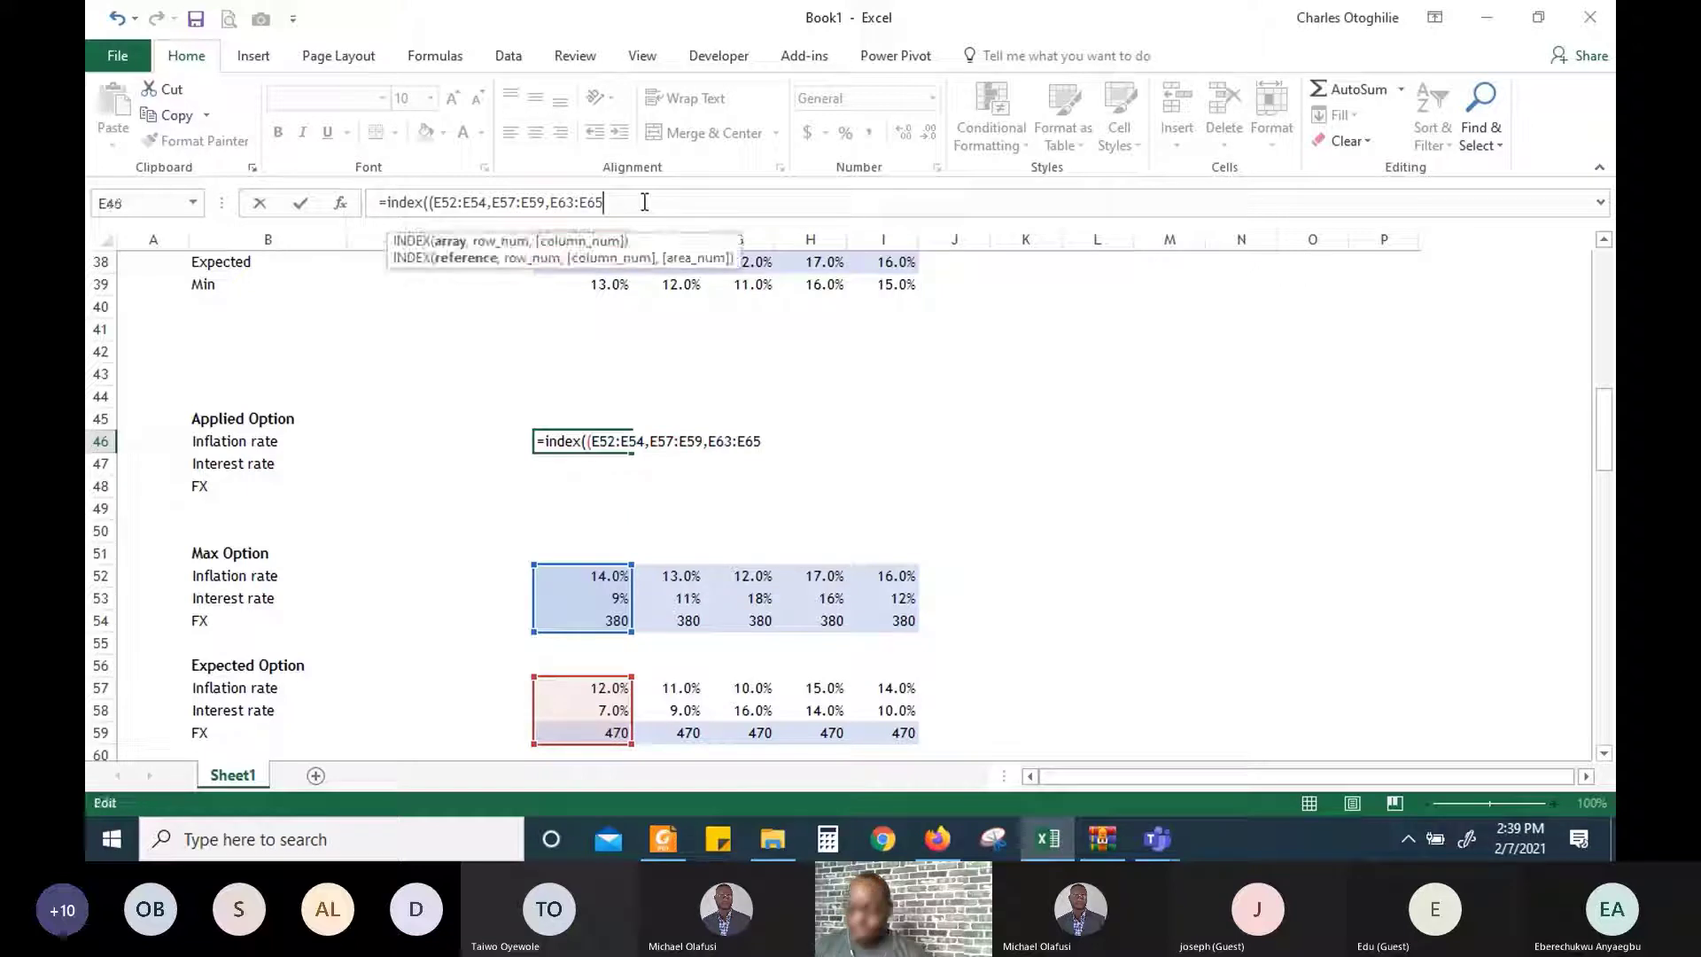
text())
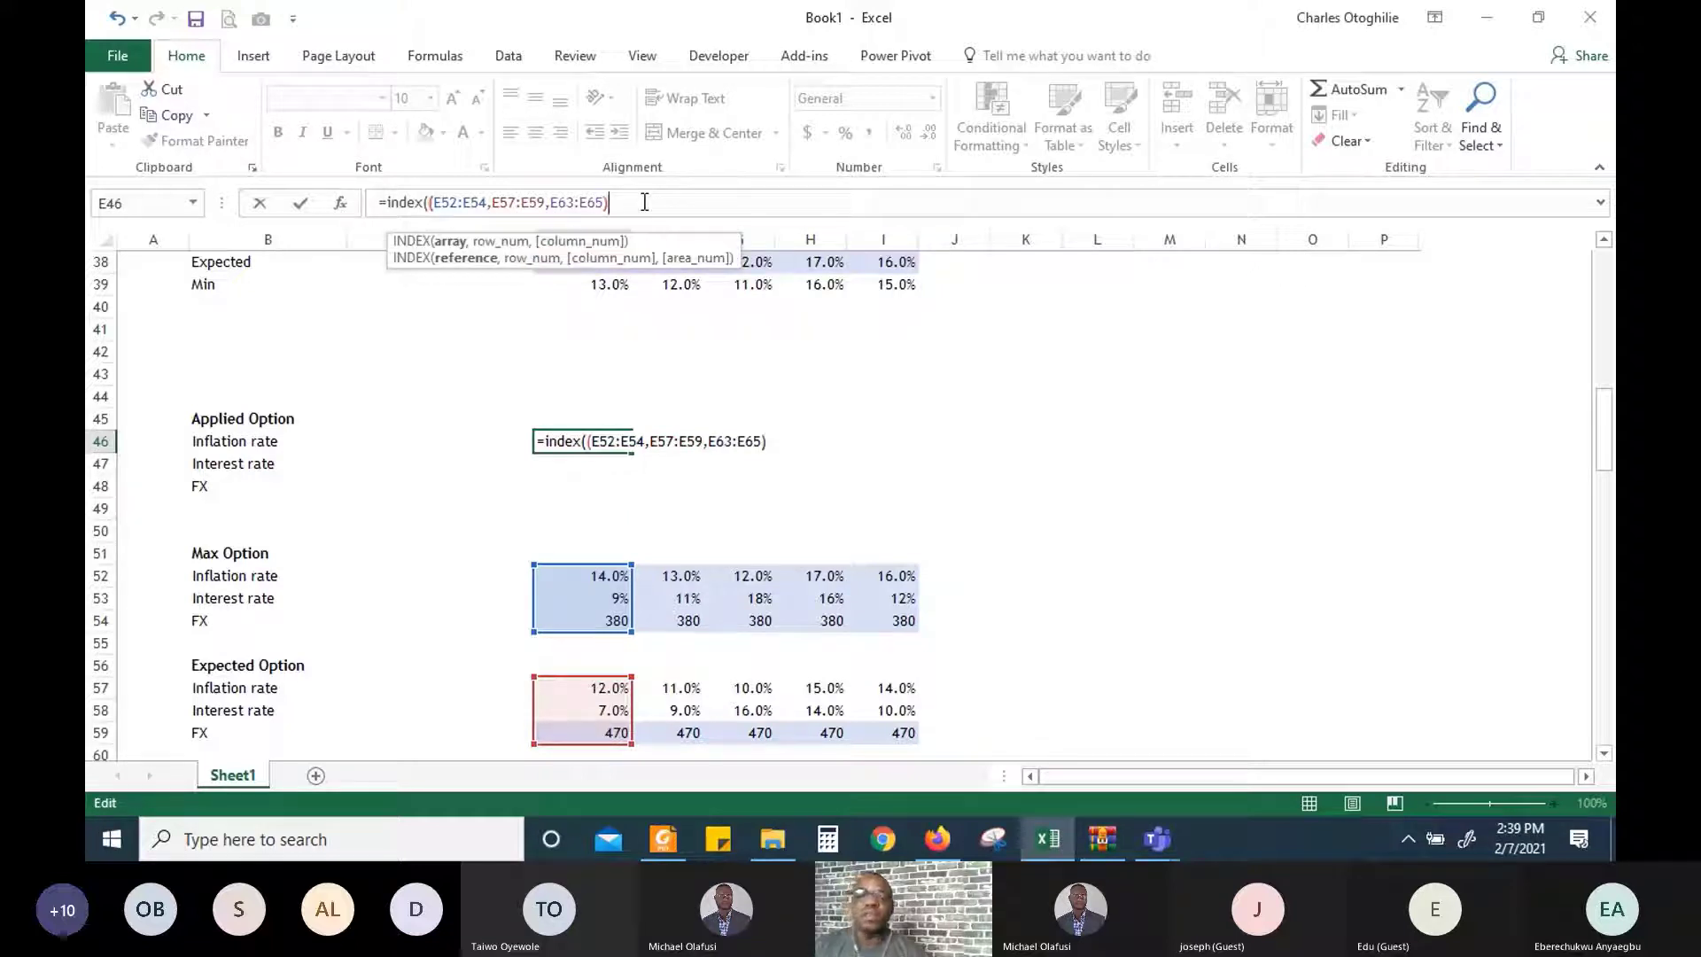
Complete the INDEX formula in E46 with row number 1, an empty column number and area number 1
text(,1)
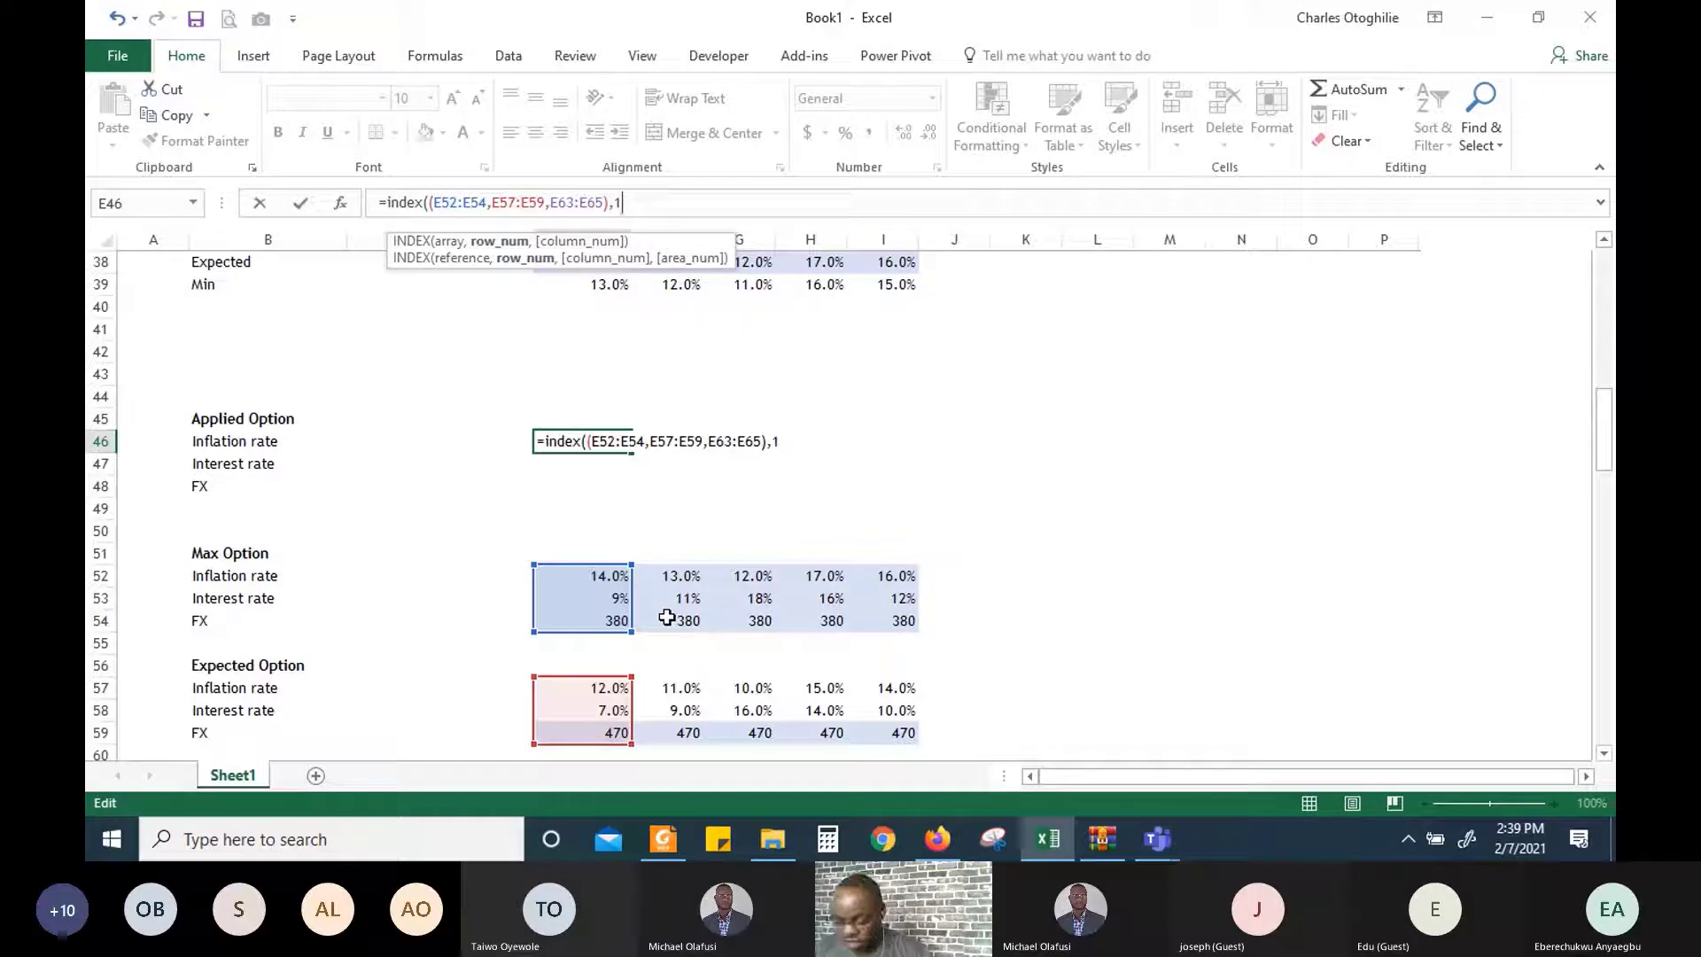
text(,)
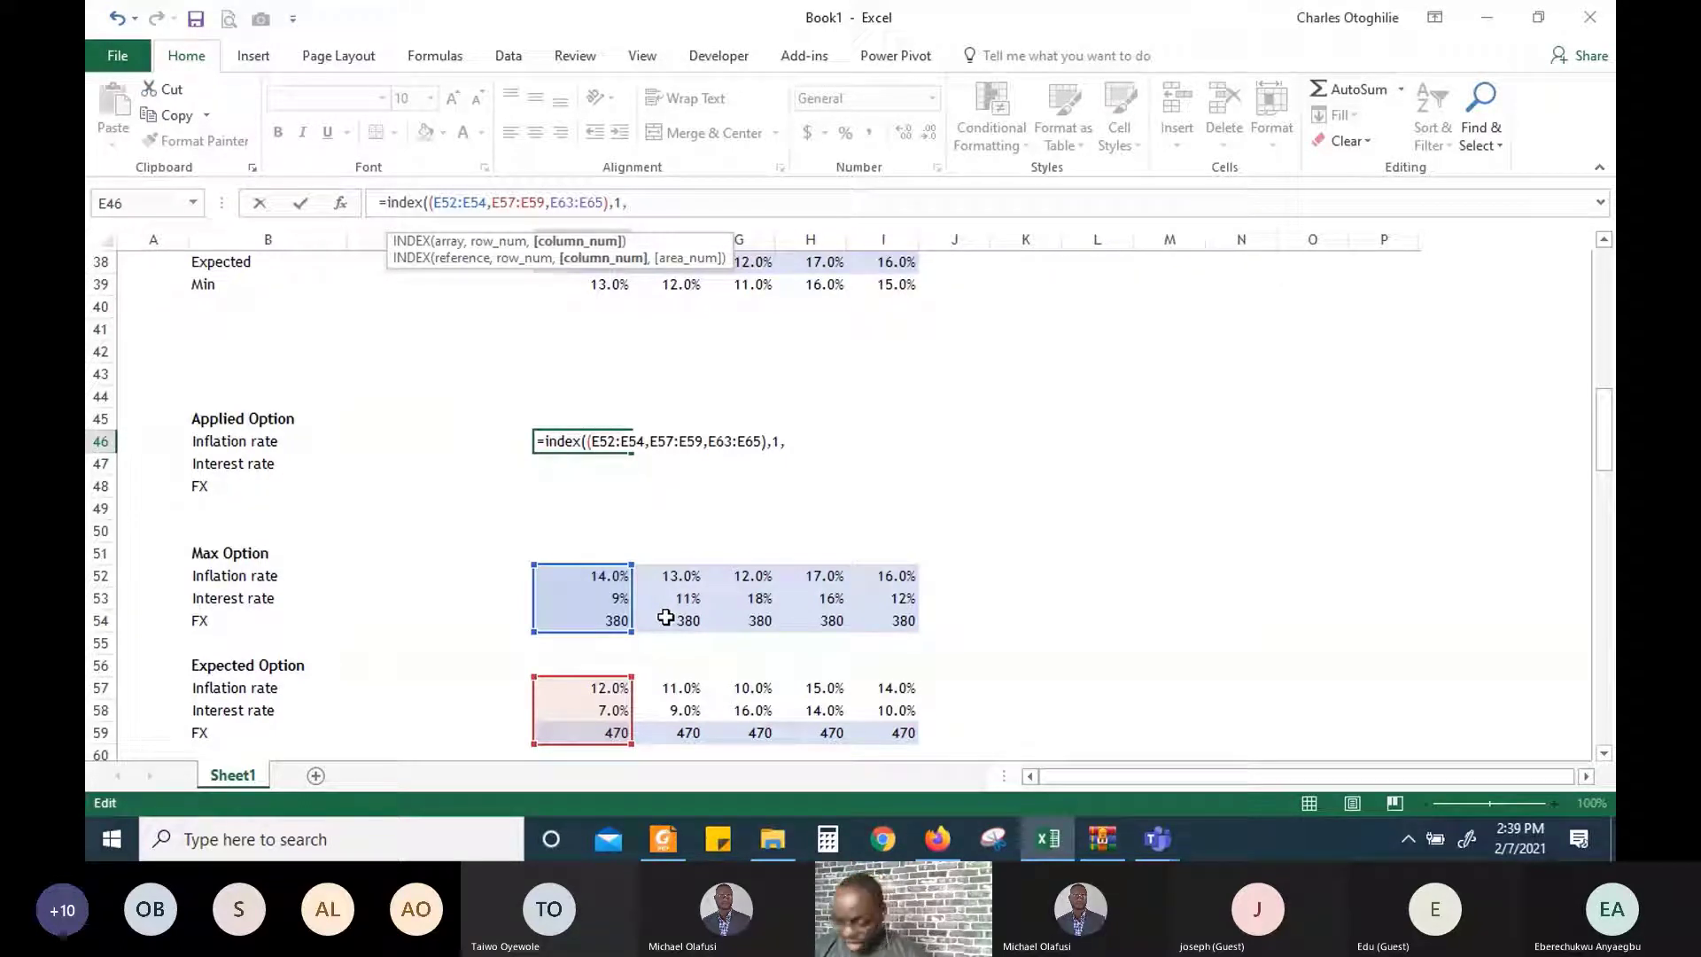
text(,1))
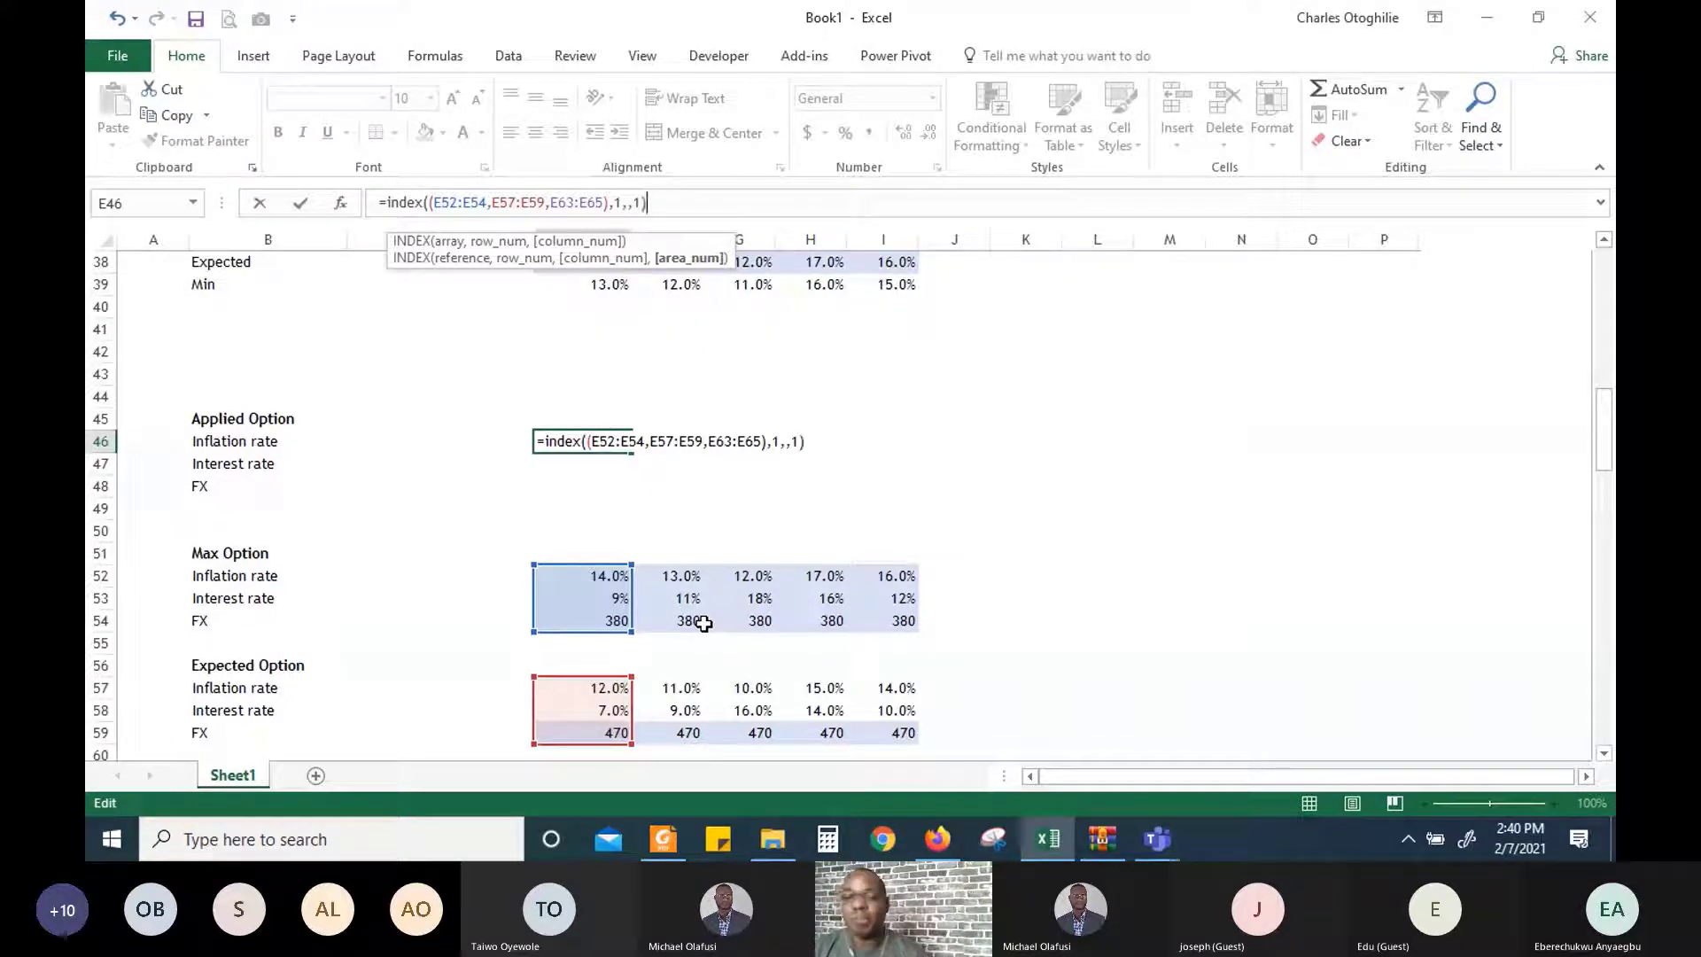
key(Return)
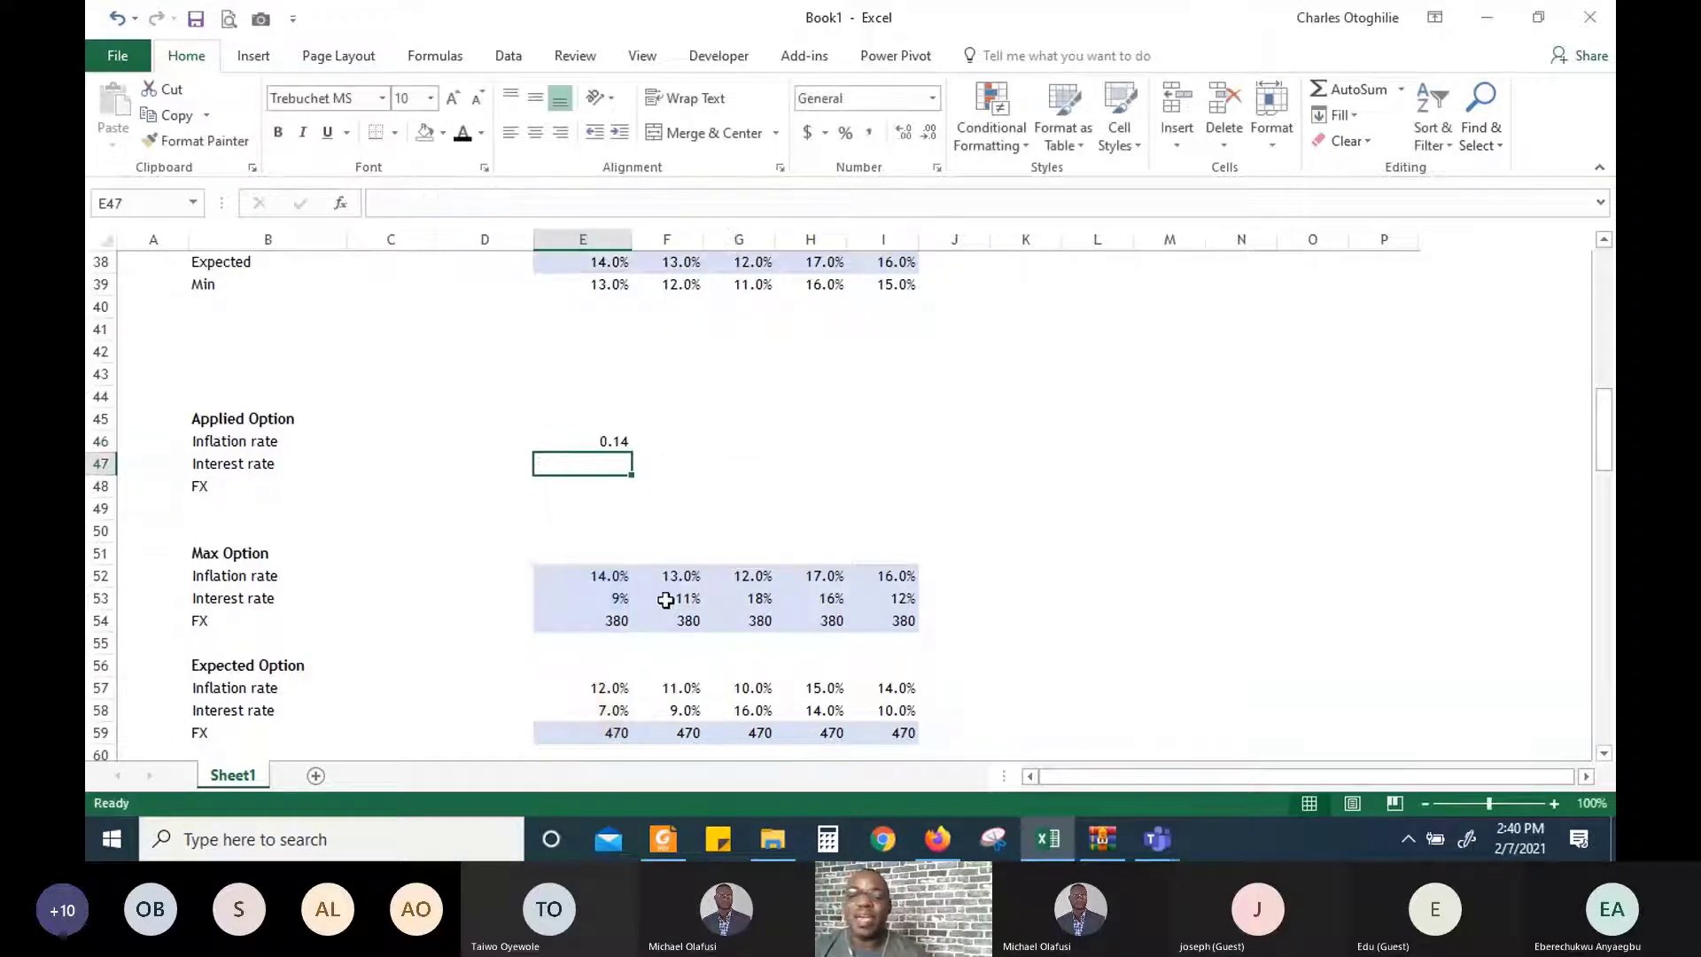
Format E46 as a percentage with one decimal place and compare it with the Max Option inflation rate in E52
click(593, 442)
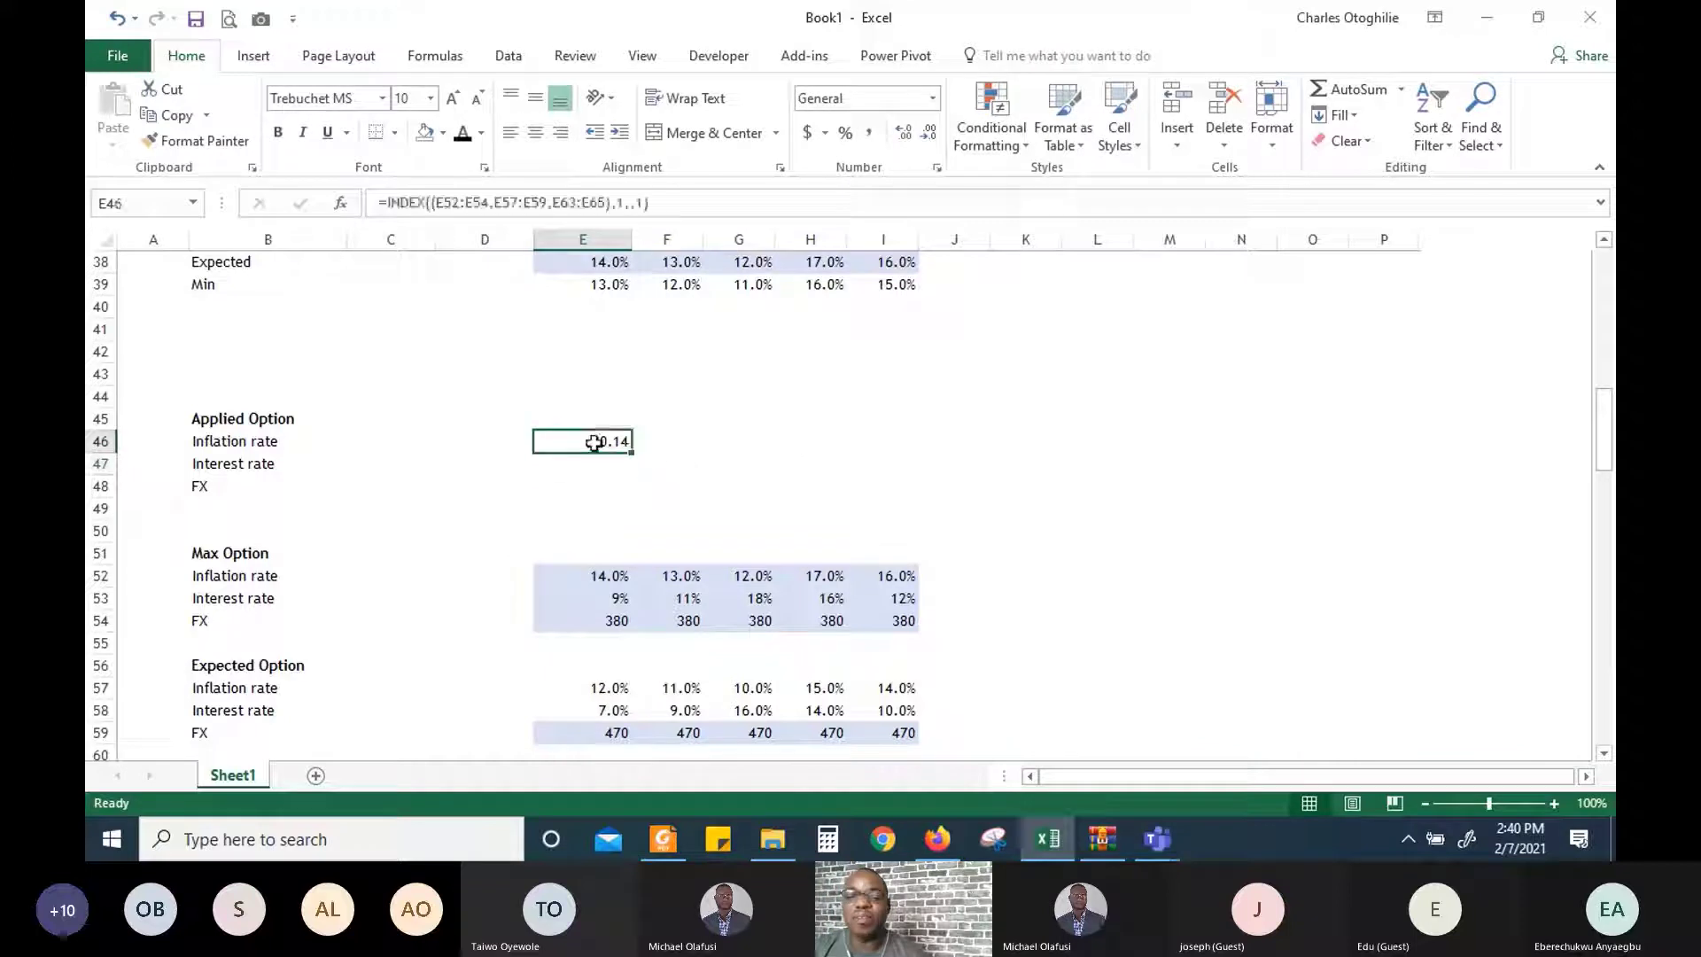
click(846, 134)
click(903, 132)
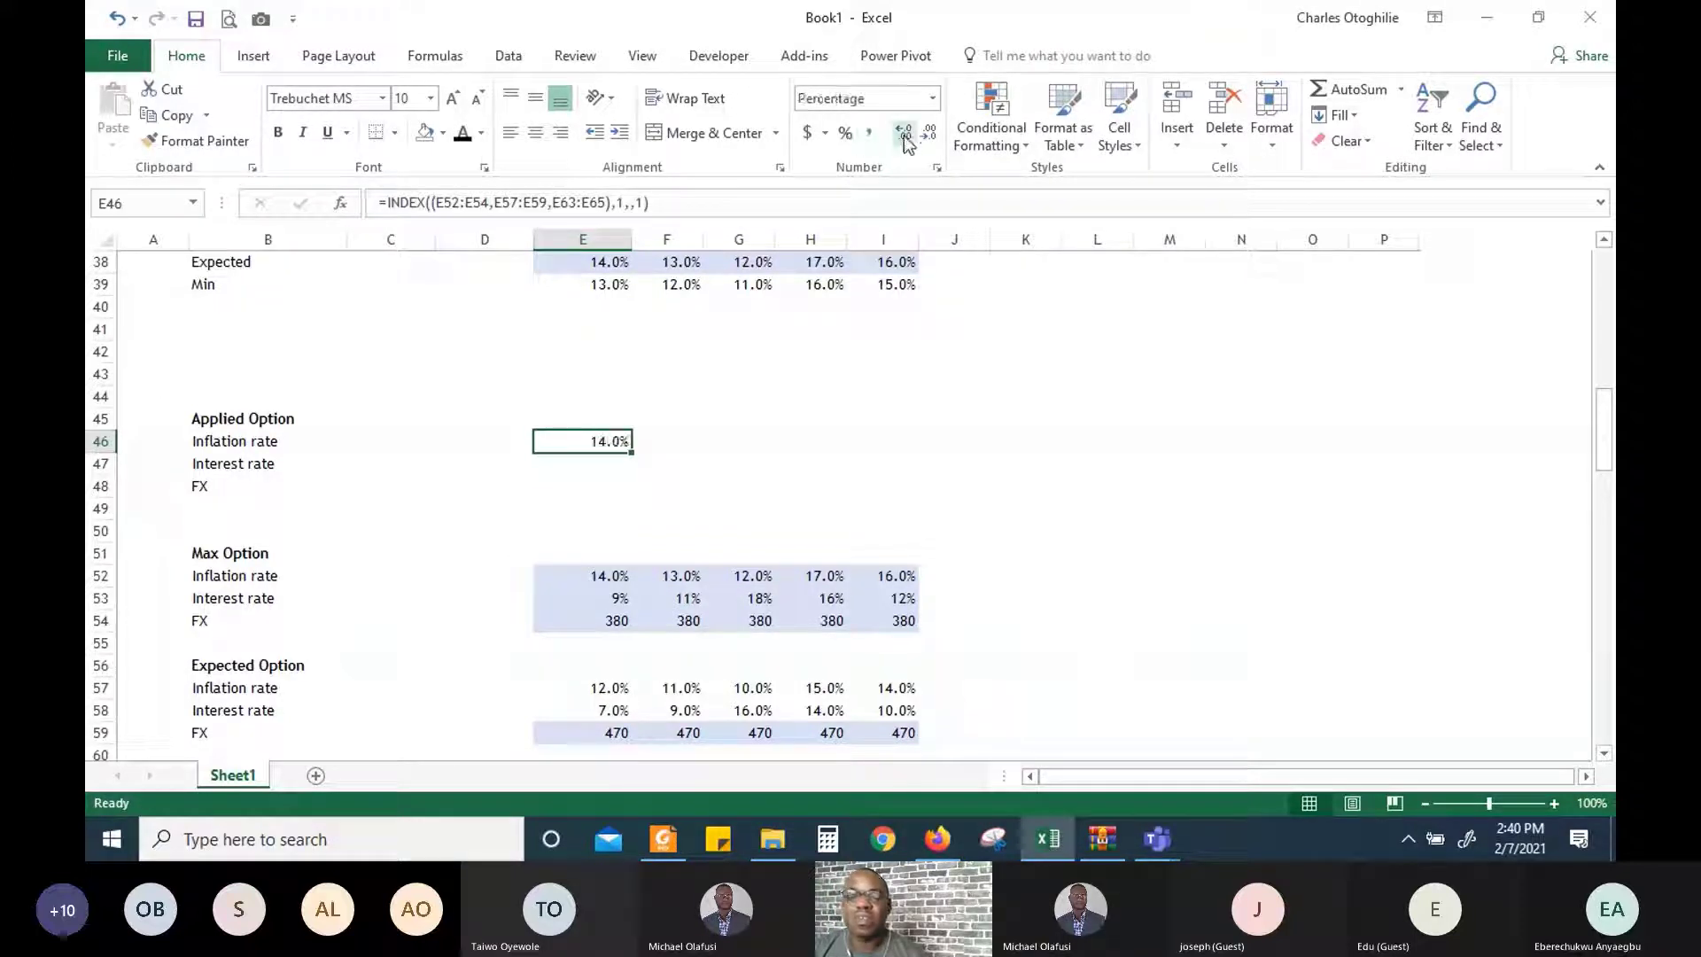
key(Return)
click(609, 576)
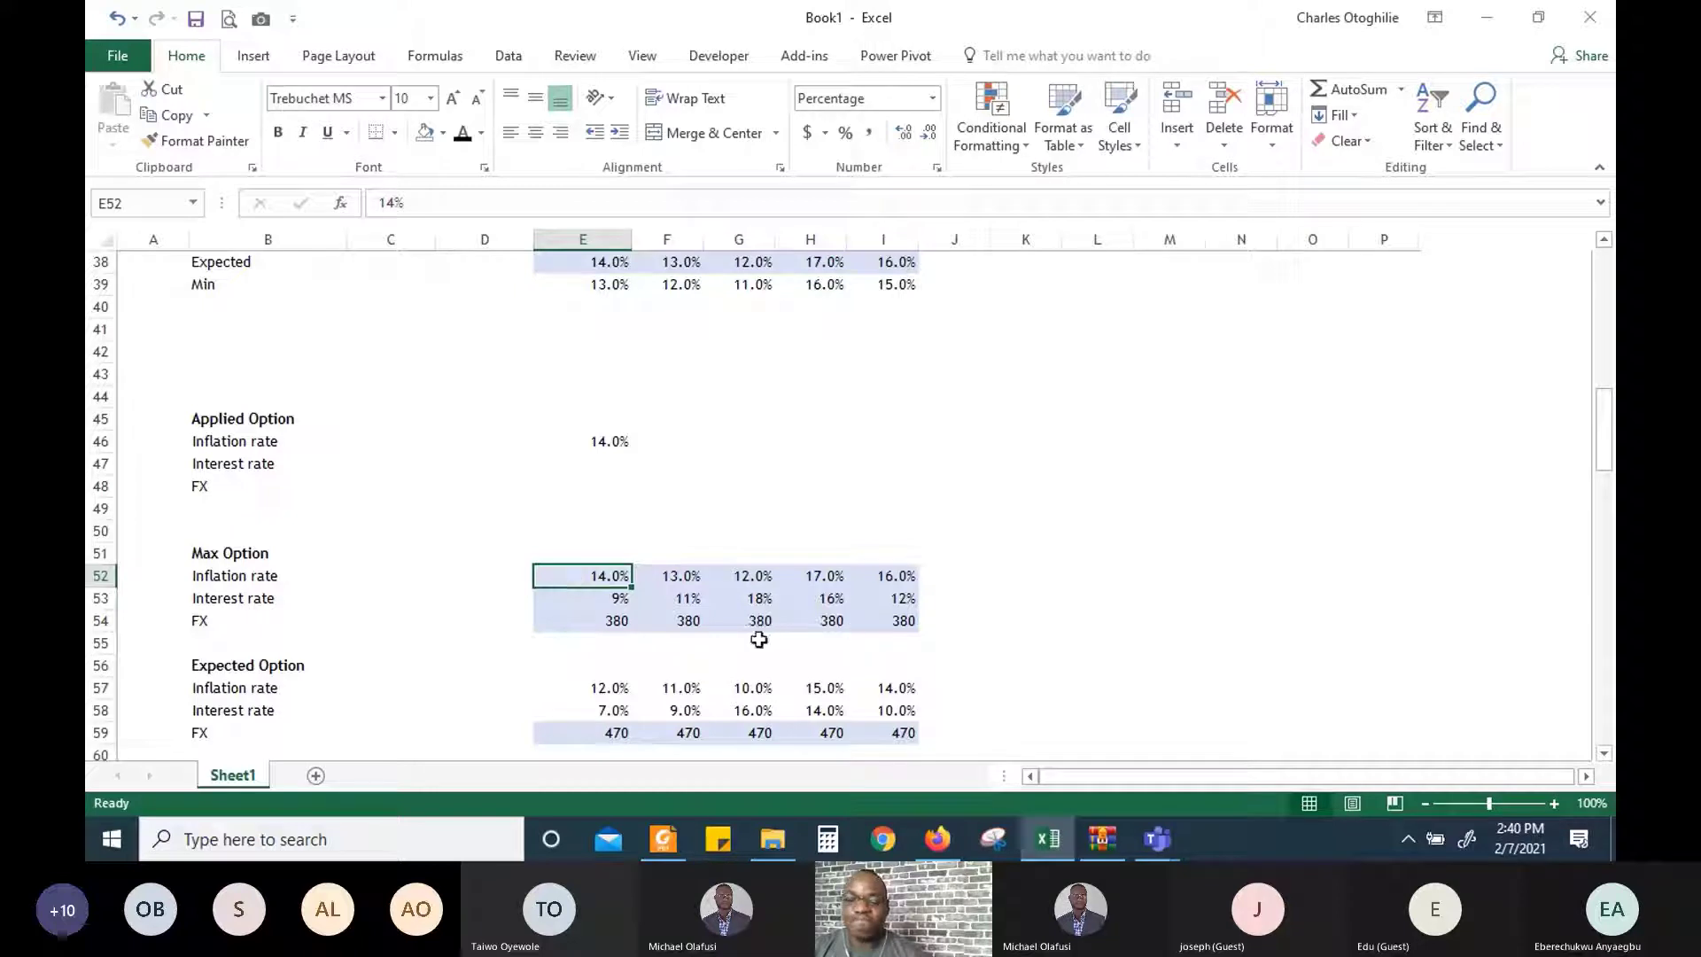
Change the row number in E46's INDEX formula to 2 and check it against the Max Option interest rate in E53
click(607, 441)
click(623, 203)
key(BackSpace)
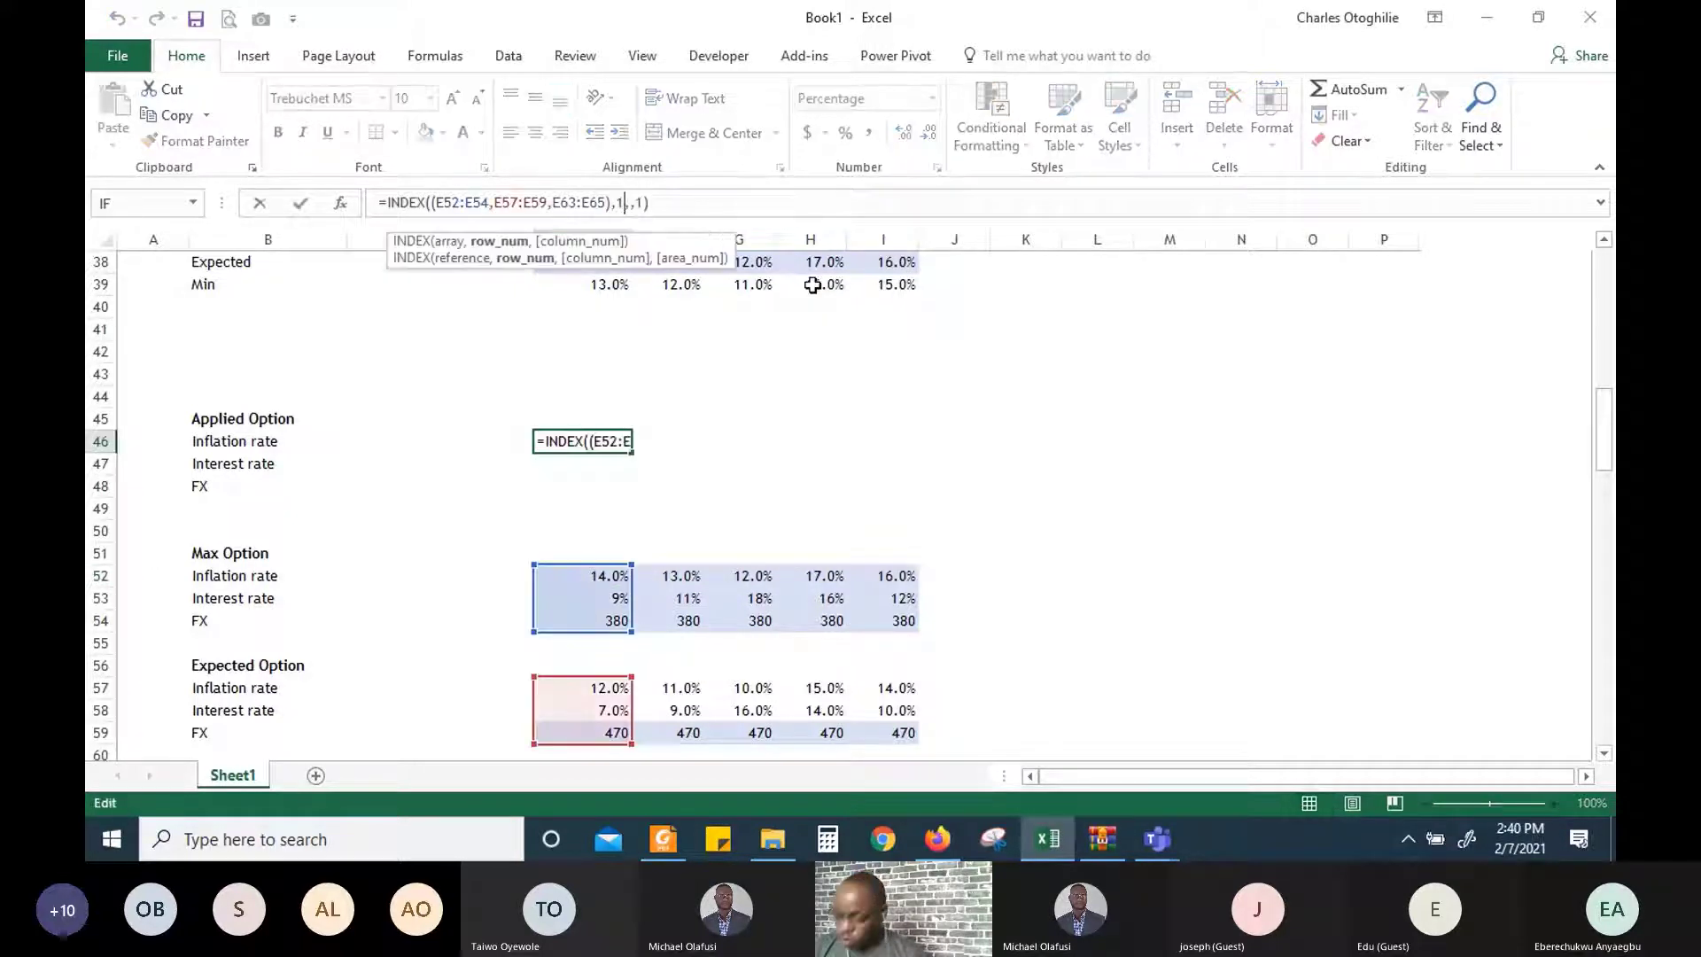
text(2)
key(Return)
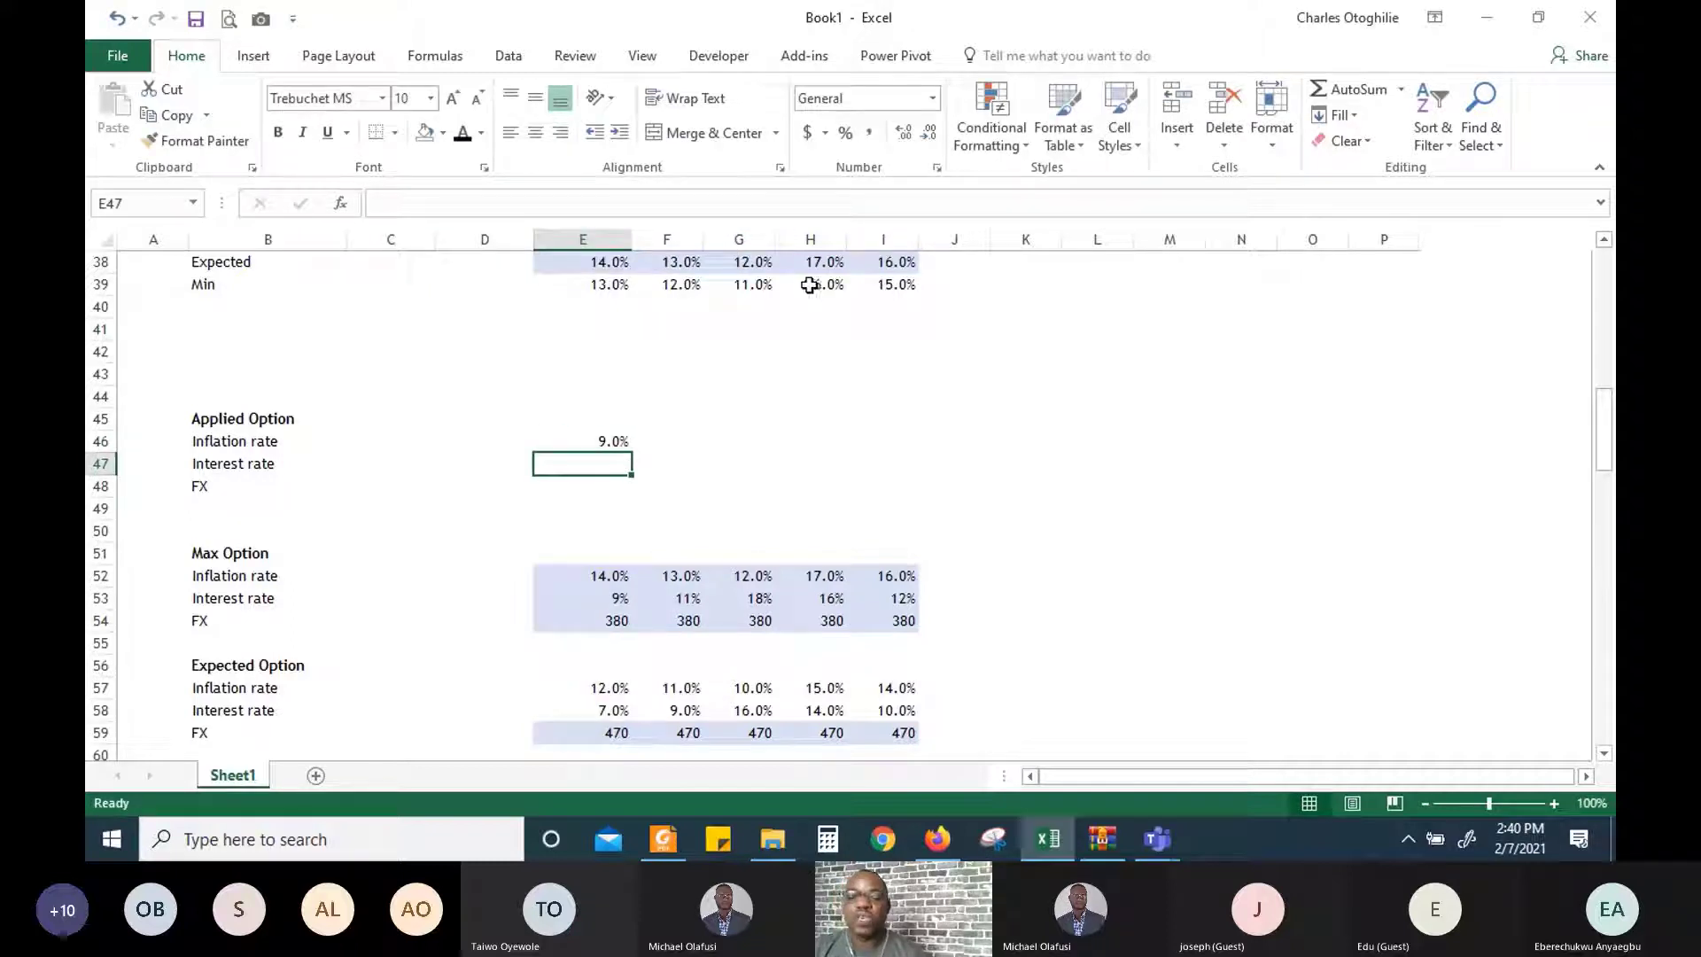
click(617, 599)
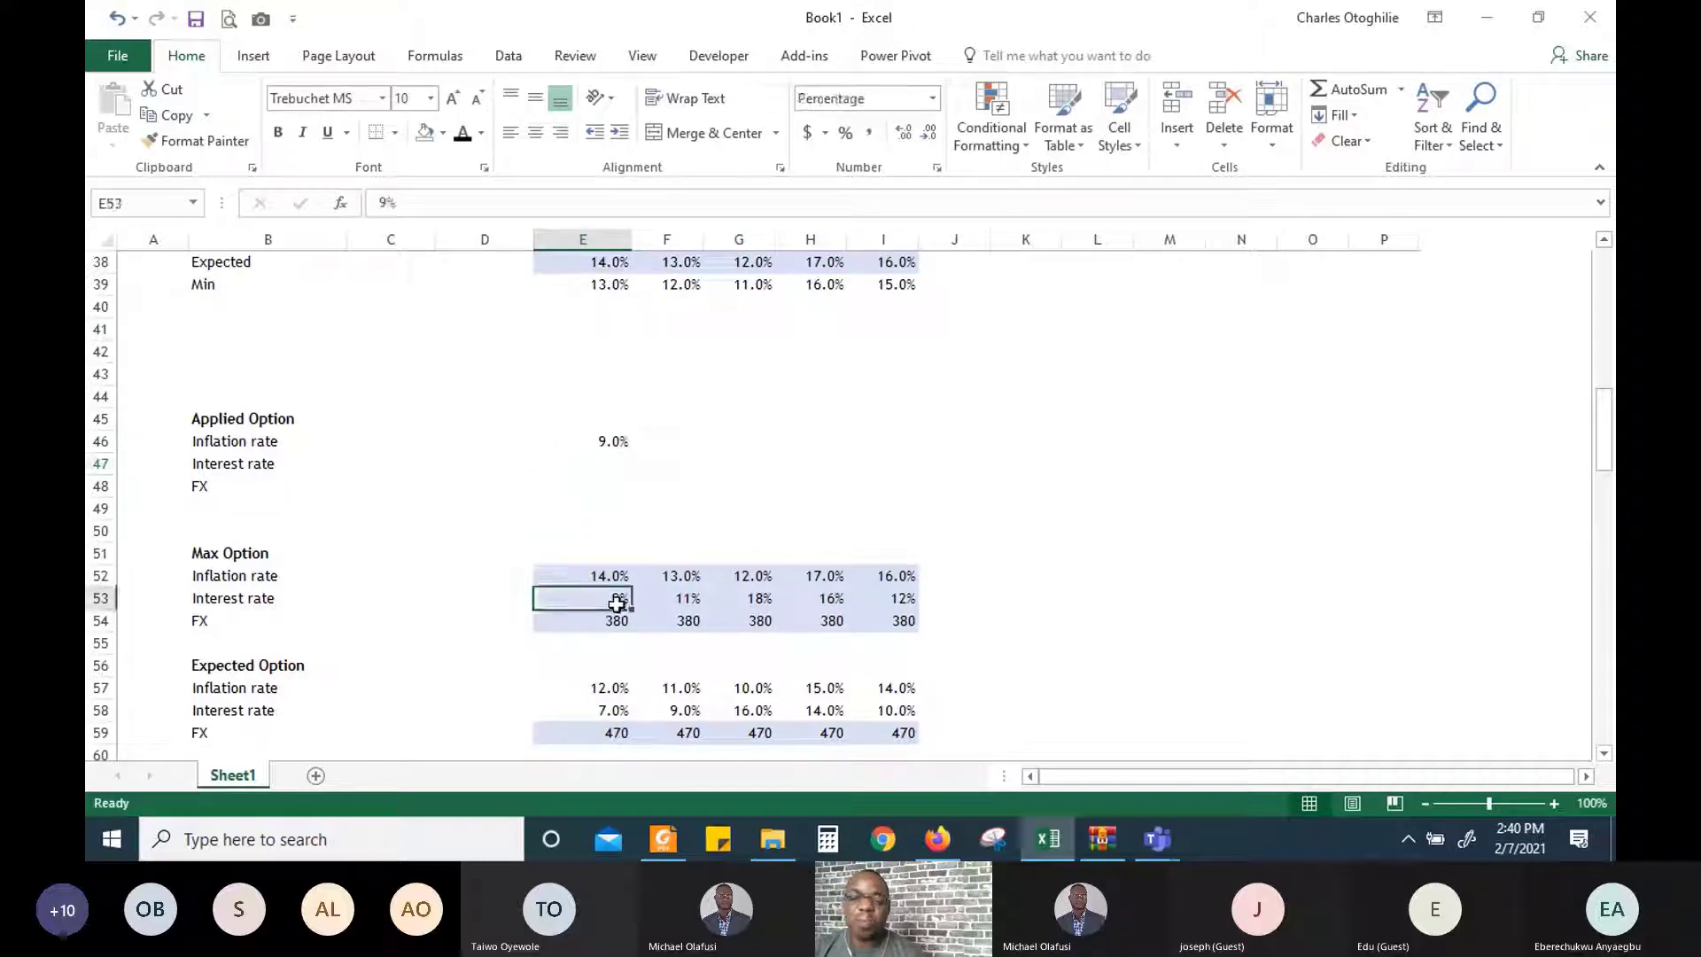
Set the area number in E46's INDEX formula to 2 and compare the result with the Expected Option interest rate in E58
click(646, 195)
key(Return)
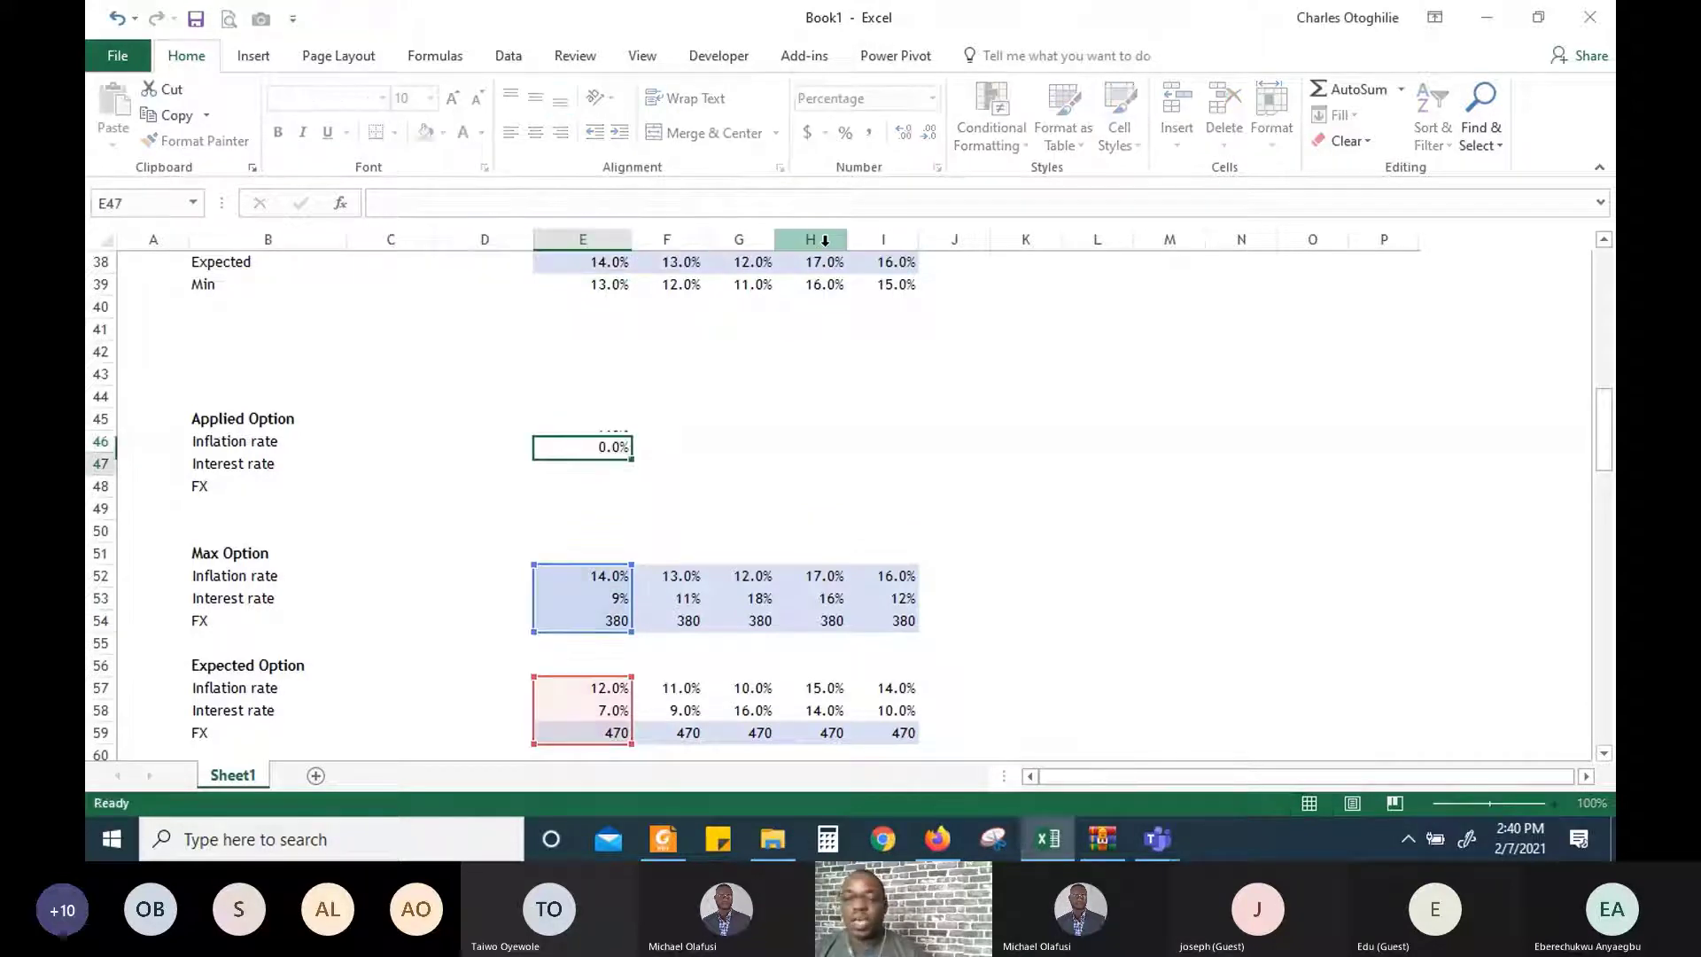
key(Down)
key(Down)
key(Down)
key(Down)
key(Down)
key(Down)
key(Down)
key(Down)
key(Down)
key(Down)
key(Down)
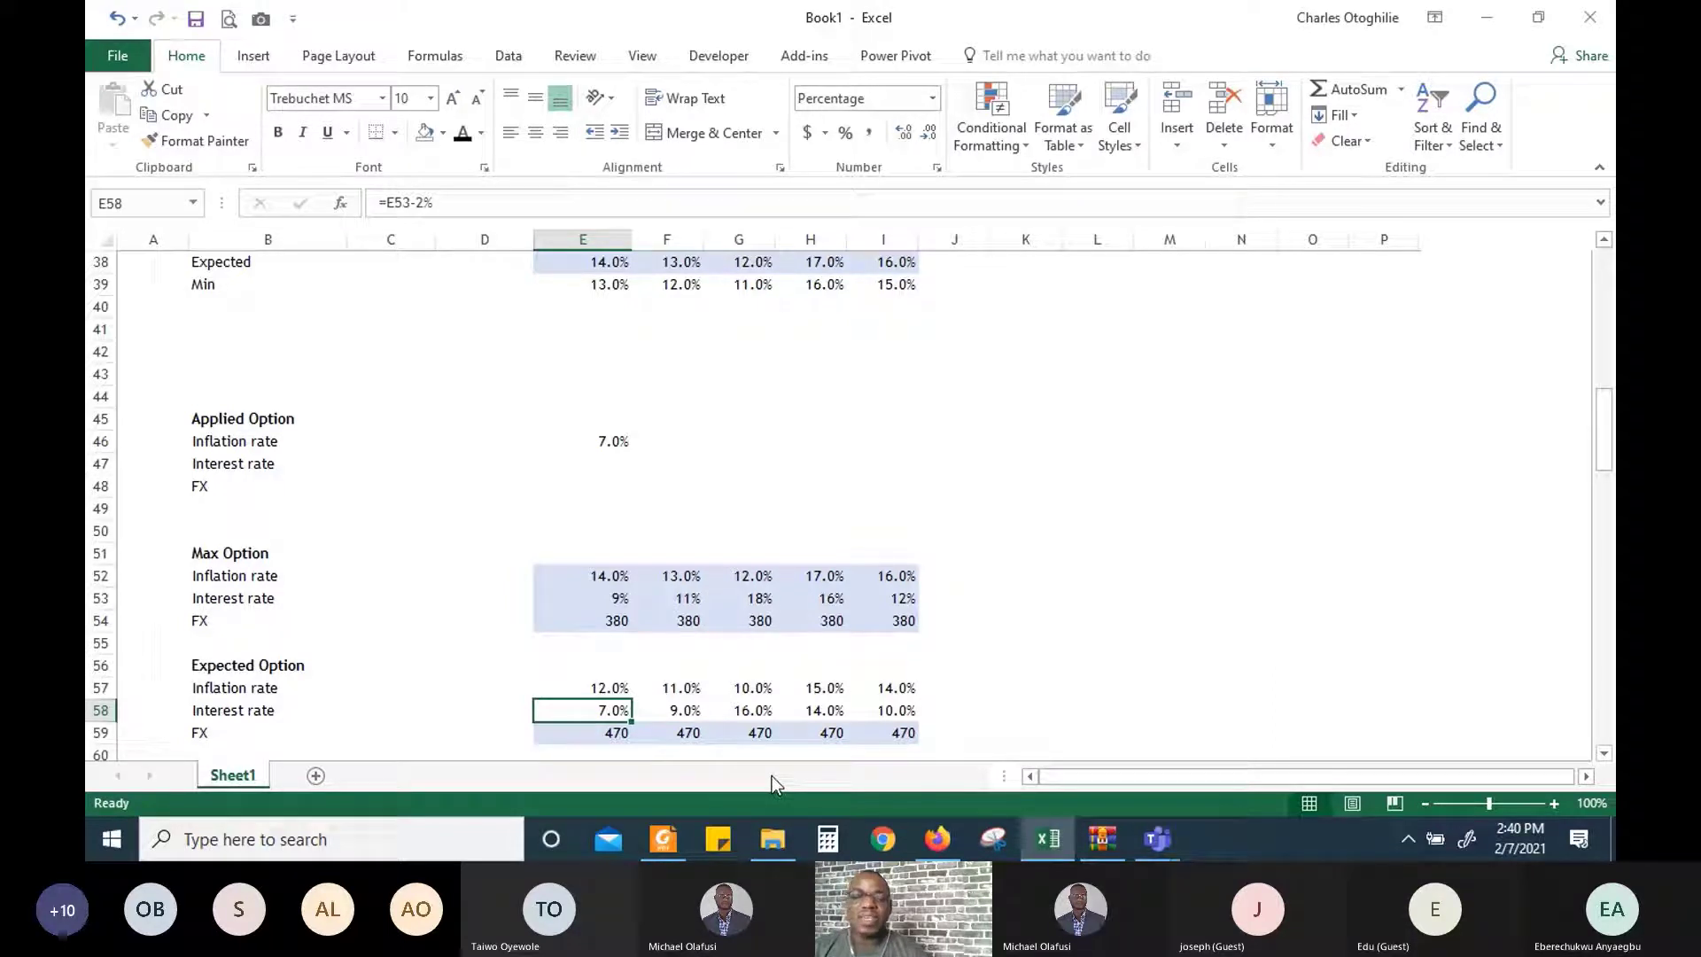
Fill cell D45 beside the Applied Option heading with the standard light green colour
click(469, 418)
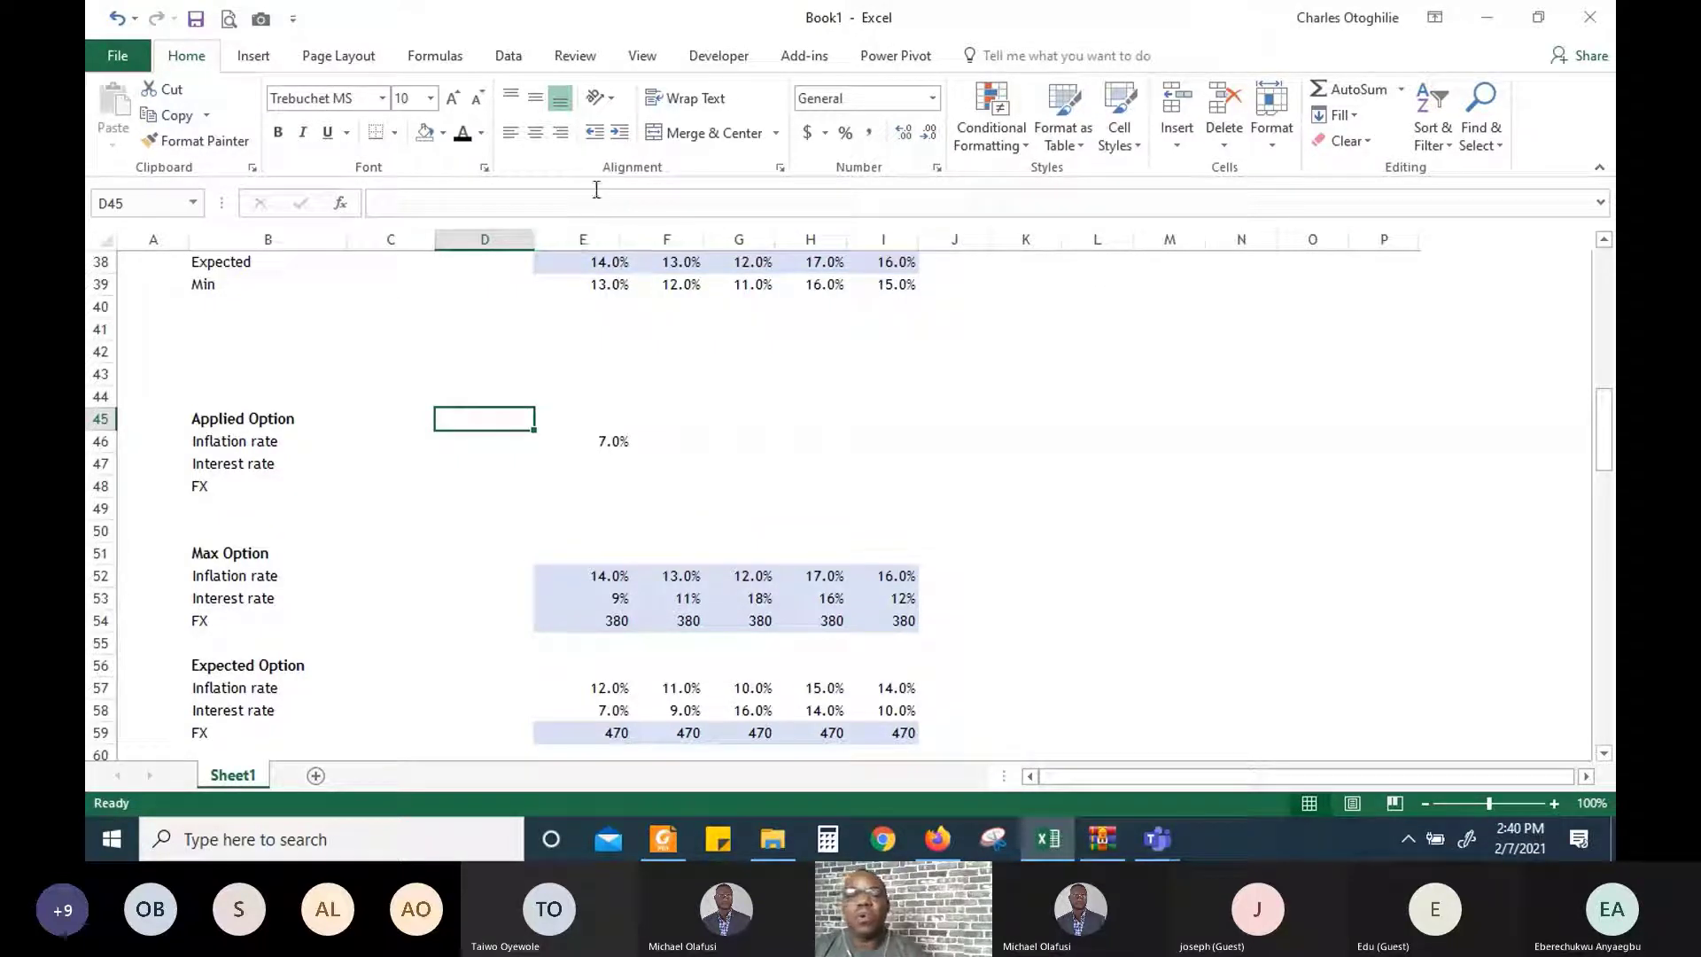
click(443, 133)
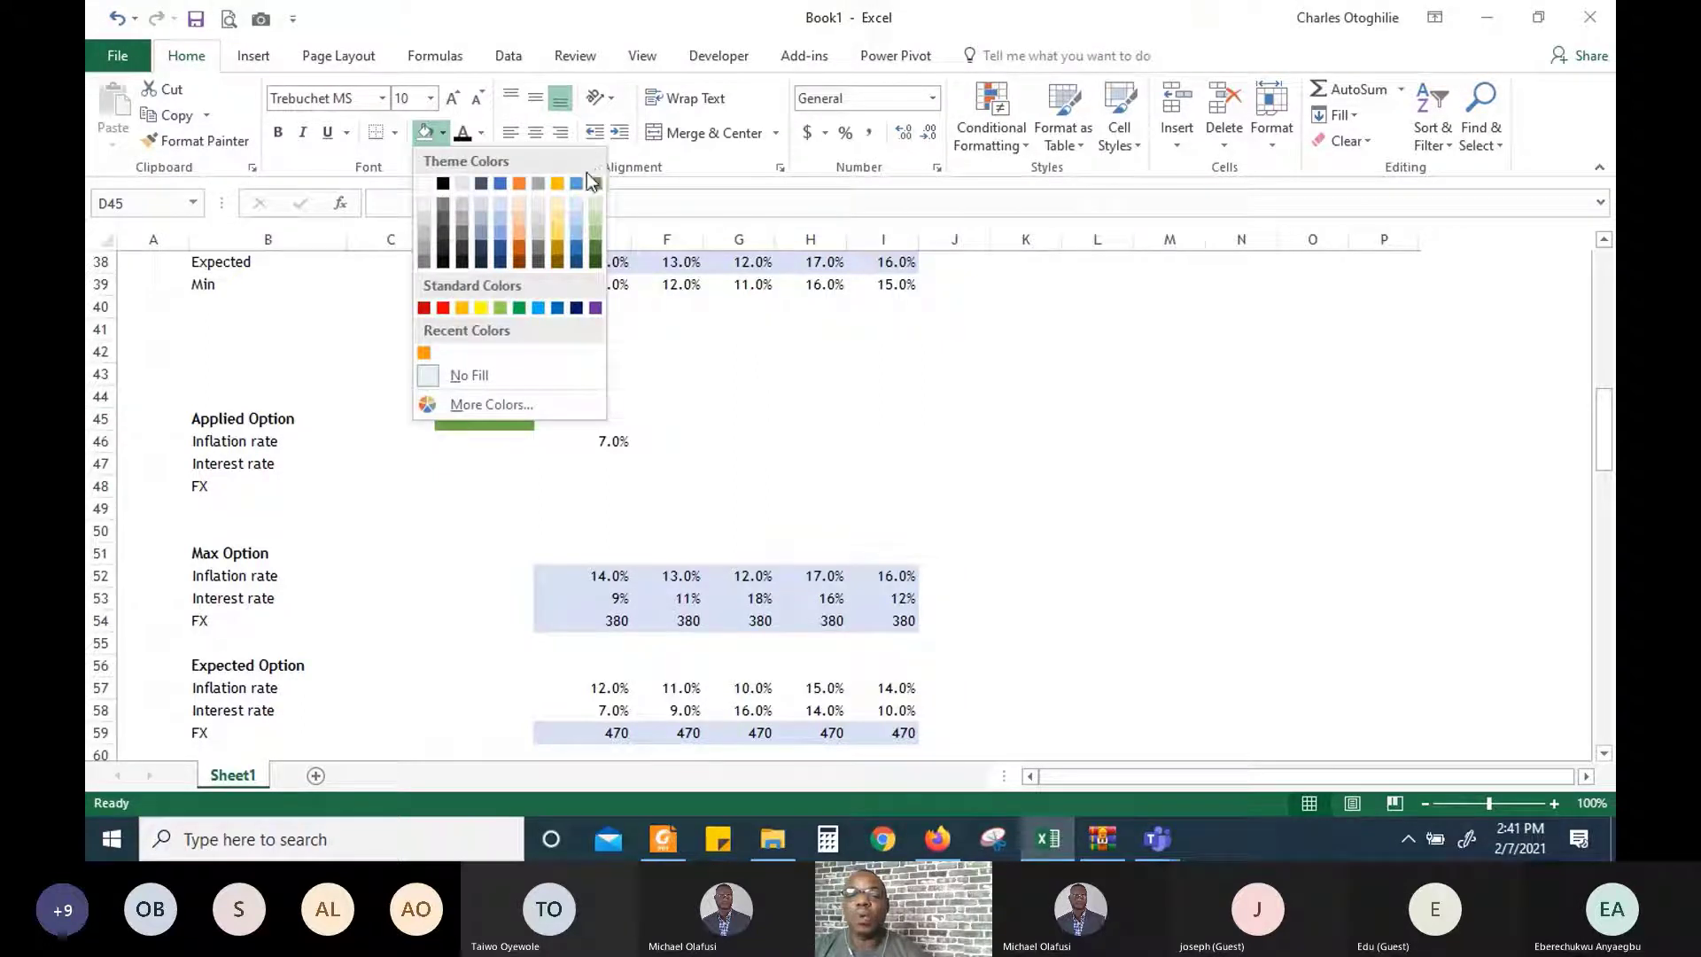
click(500, 308)
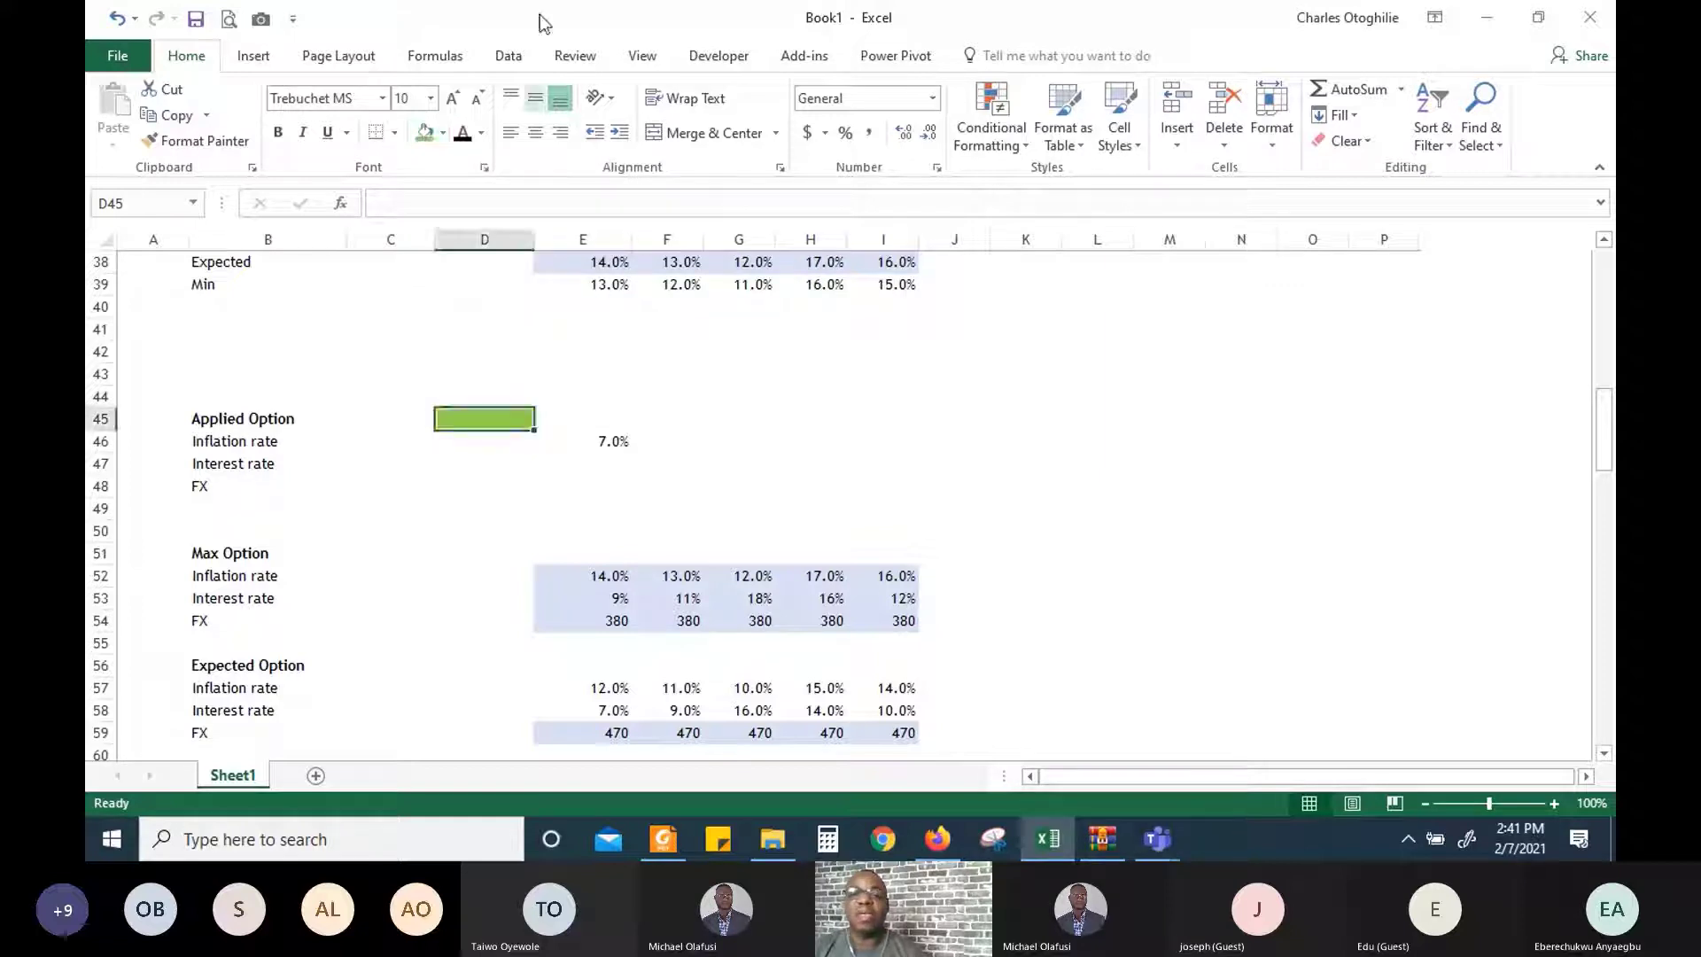
Add data validation to D45 that allows a list with the source values 1,2,3
click(508, 56)
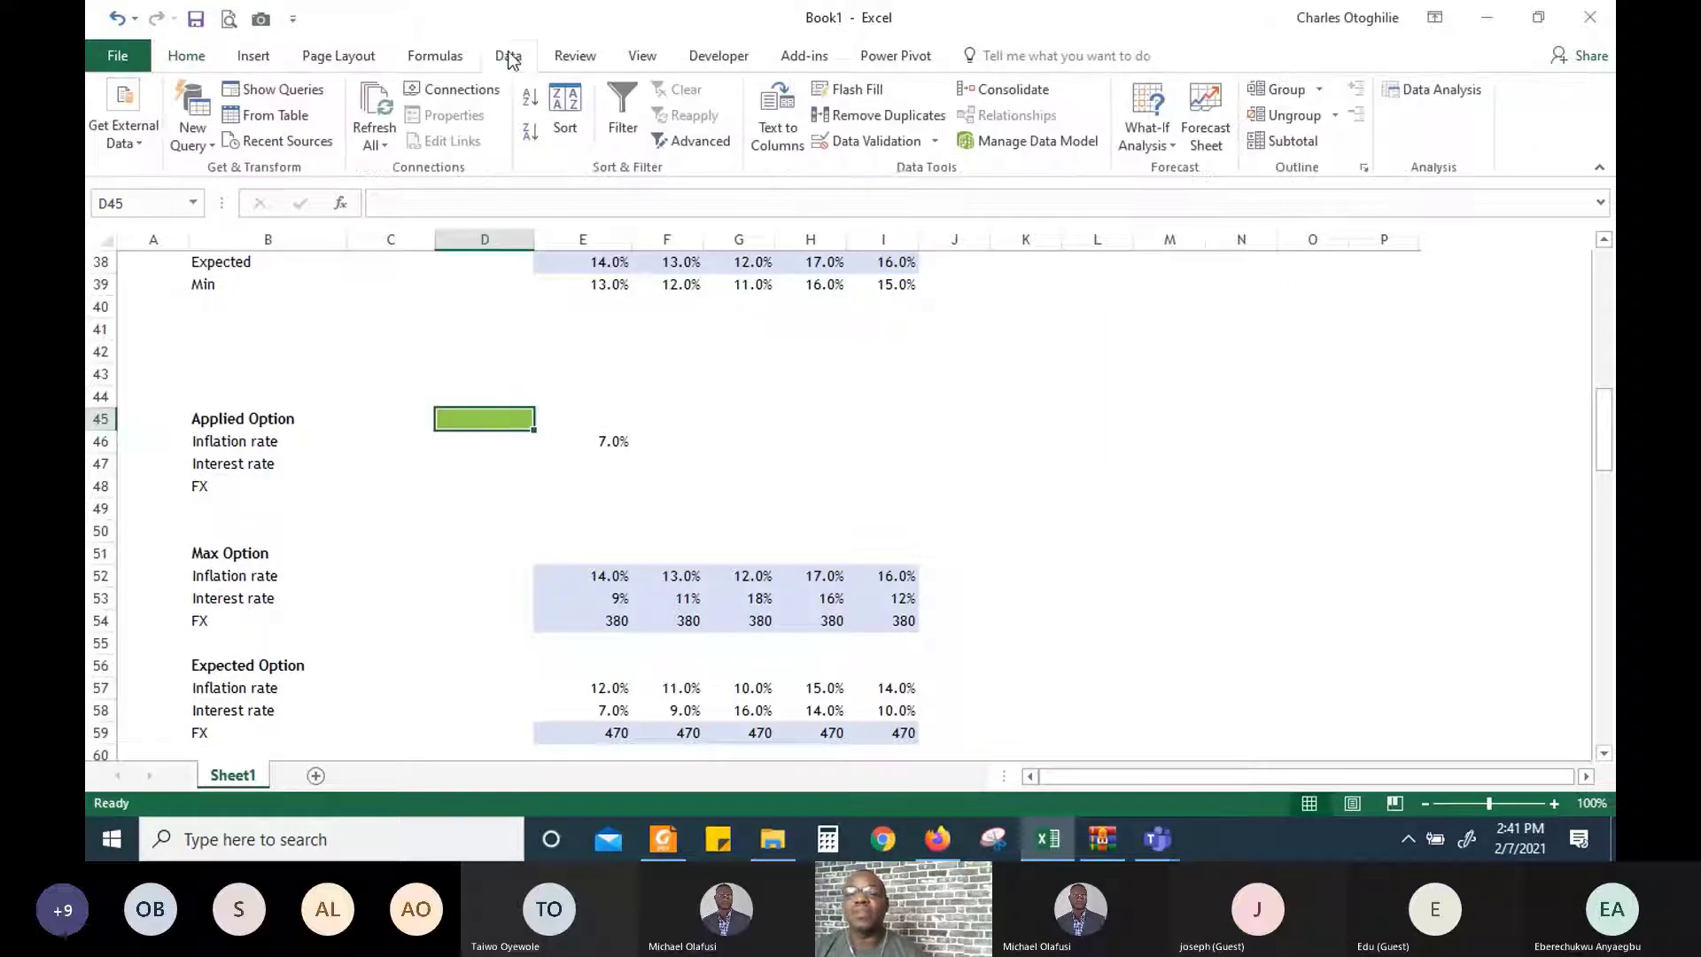
click(937, 142)
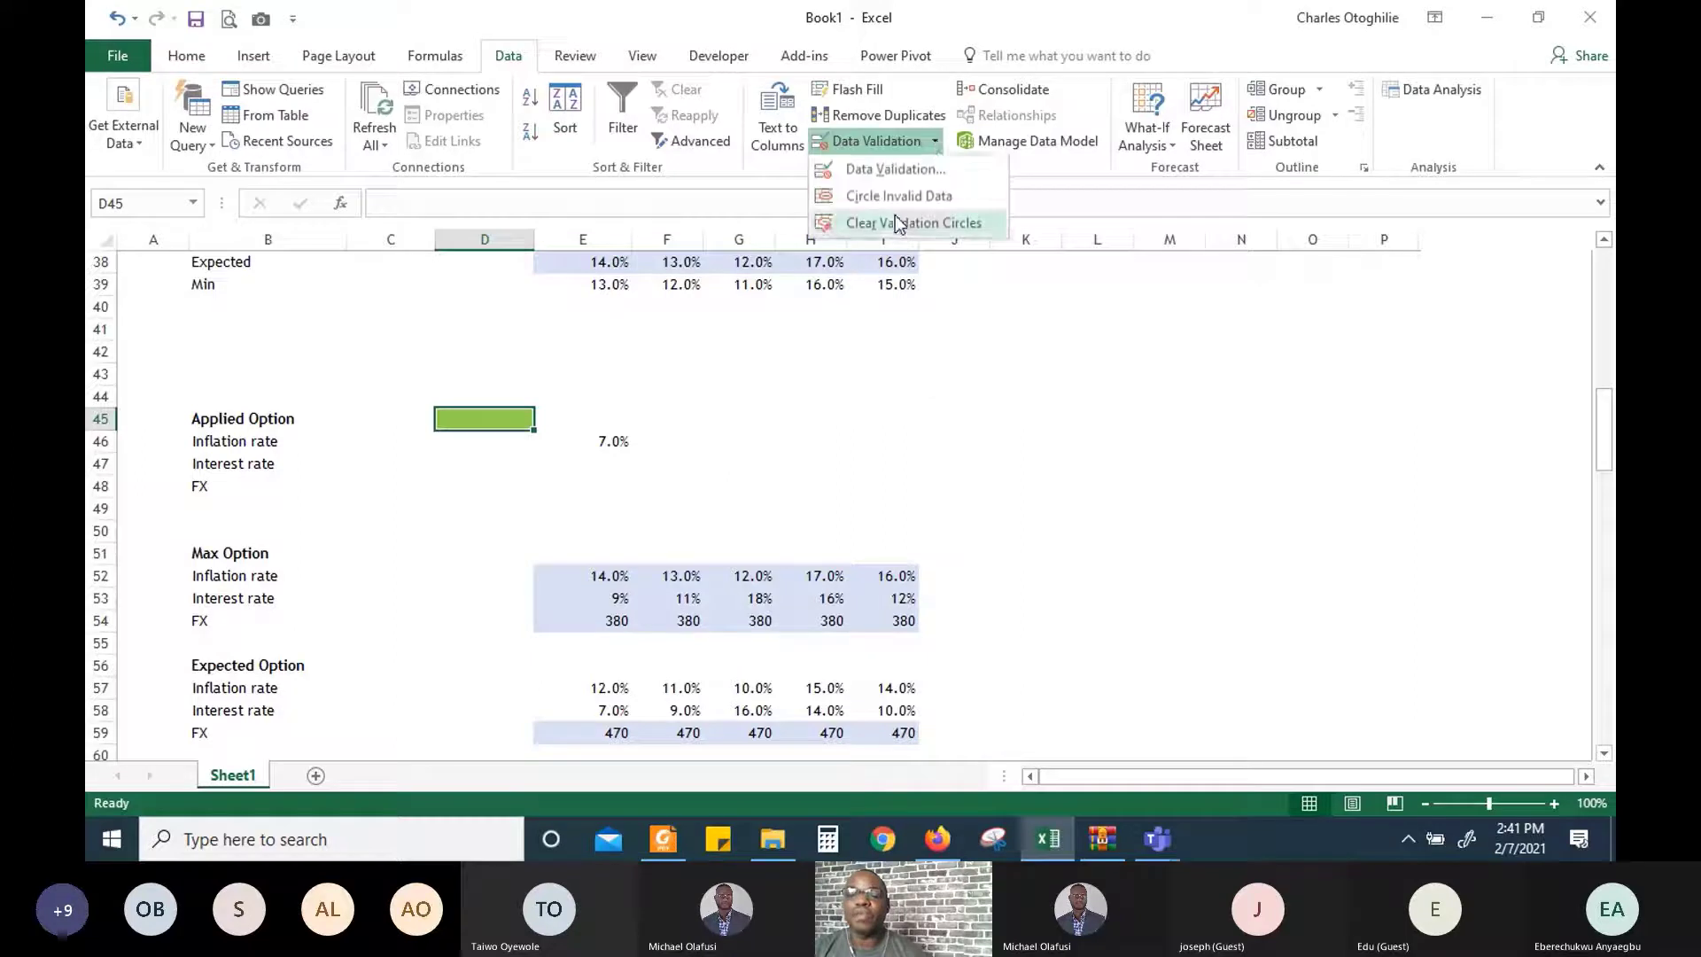
click(894, 169)
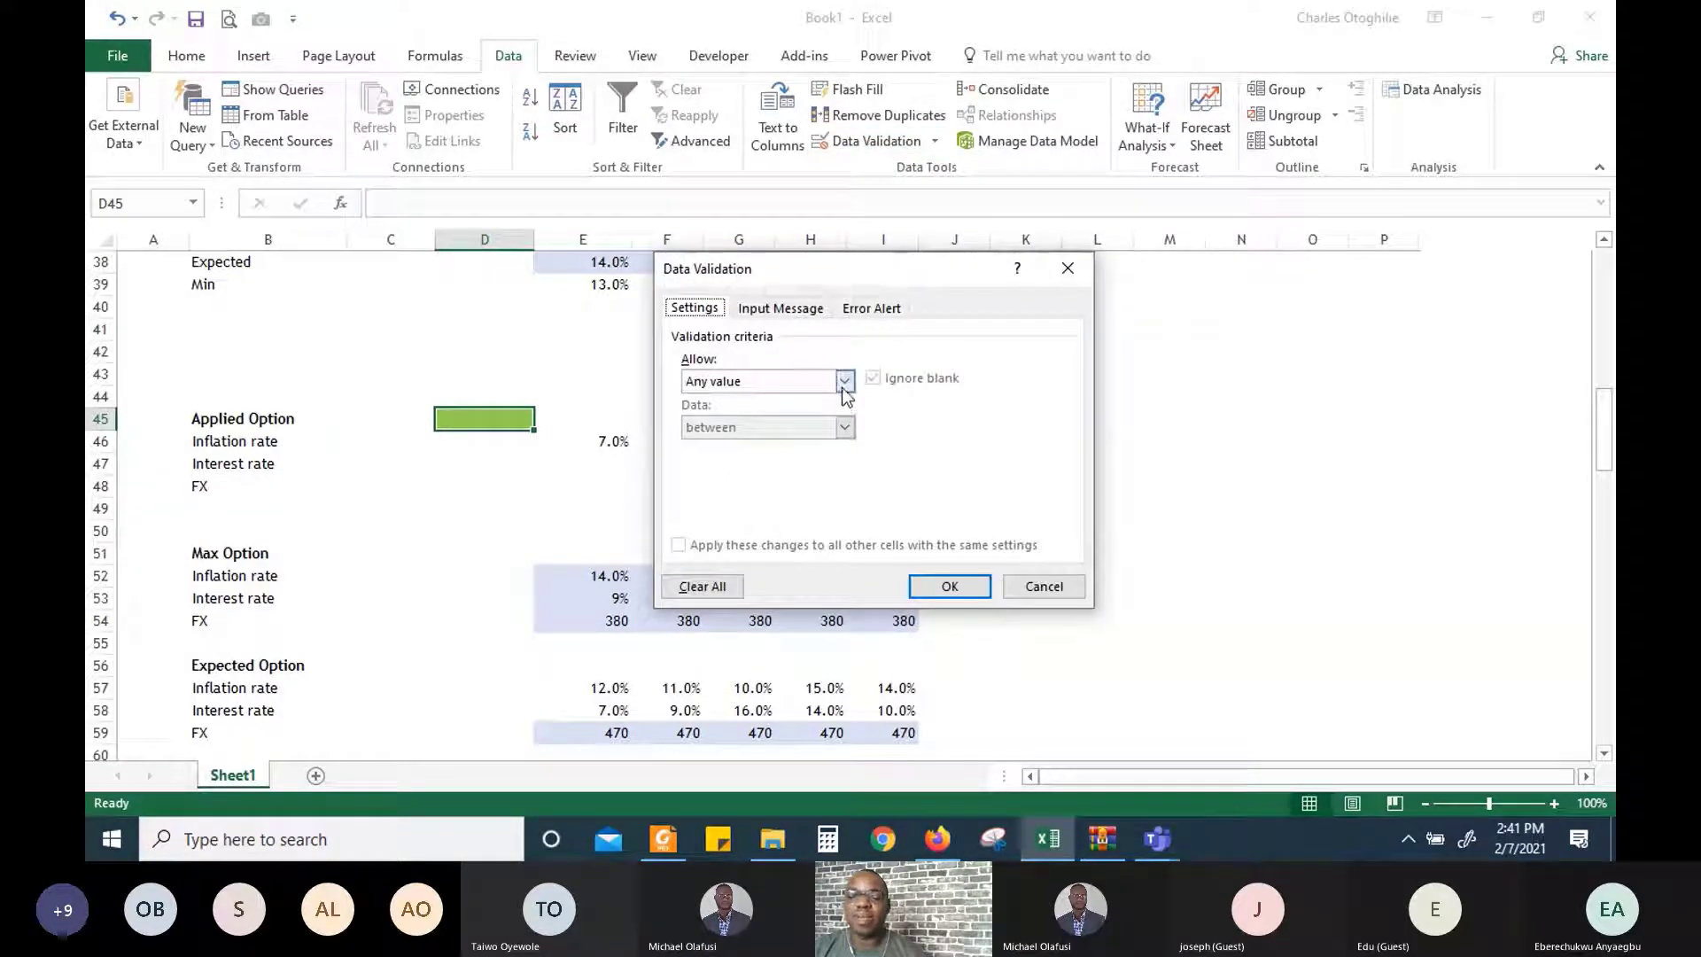
click(844, 381)
click(749, 434)
click(754, 475)
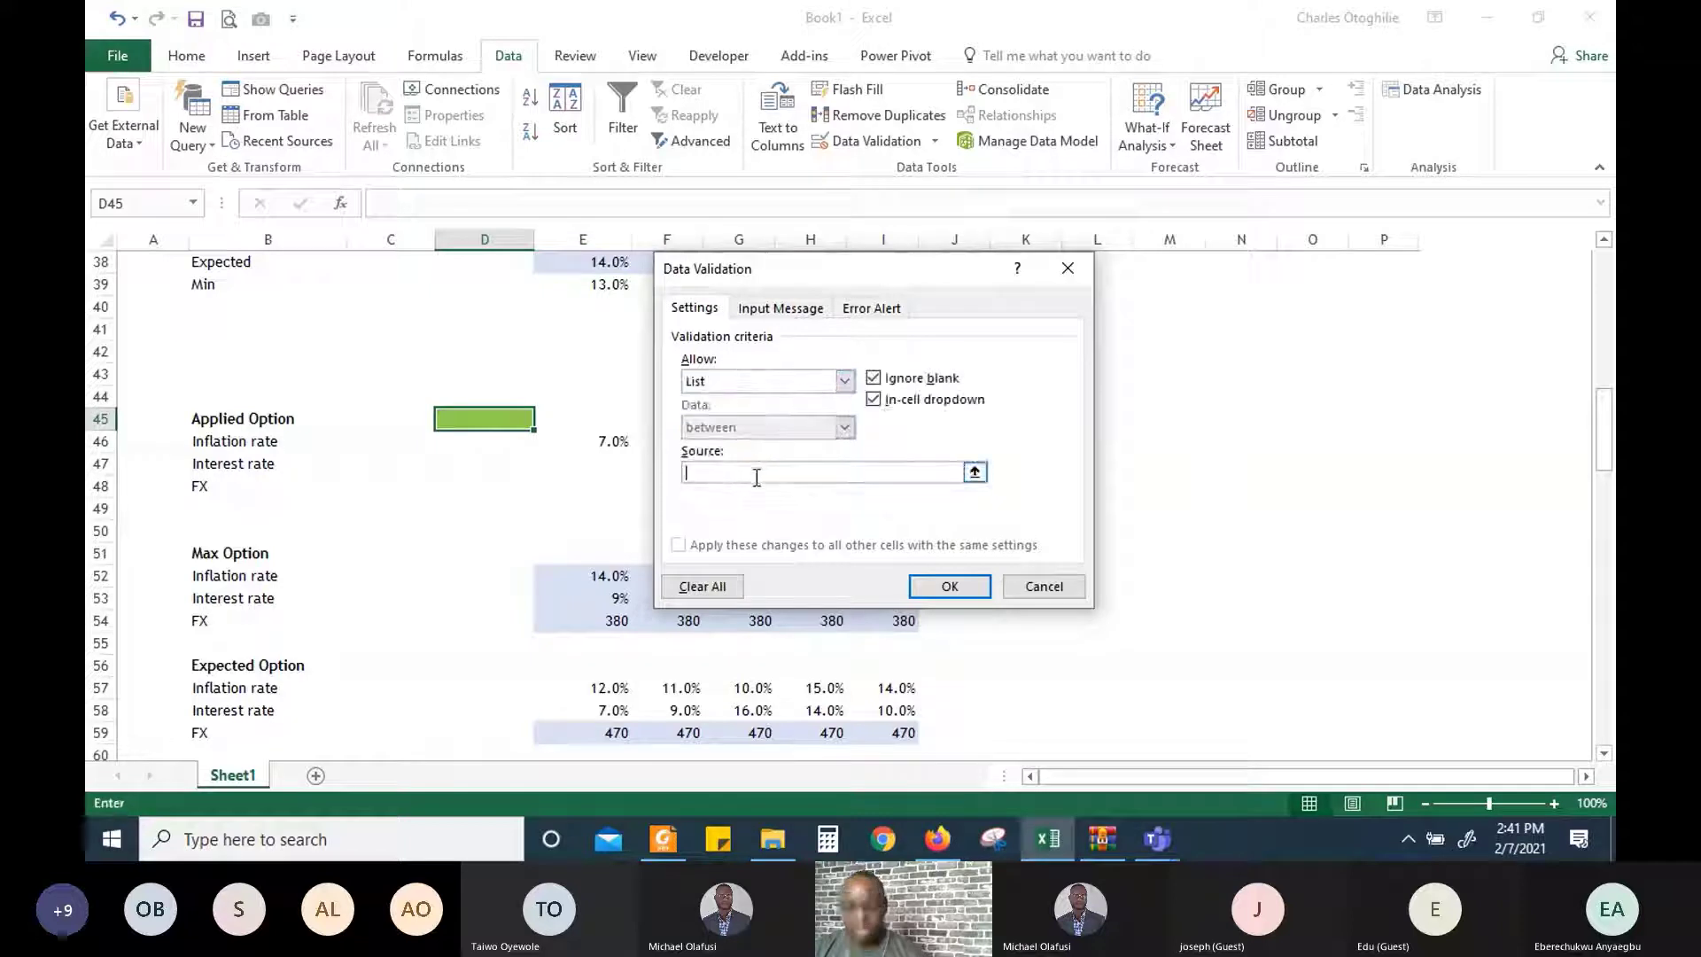
text(1,2)
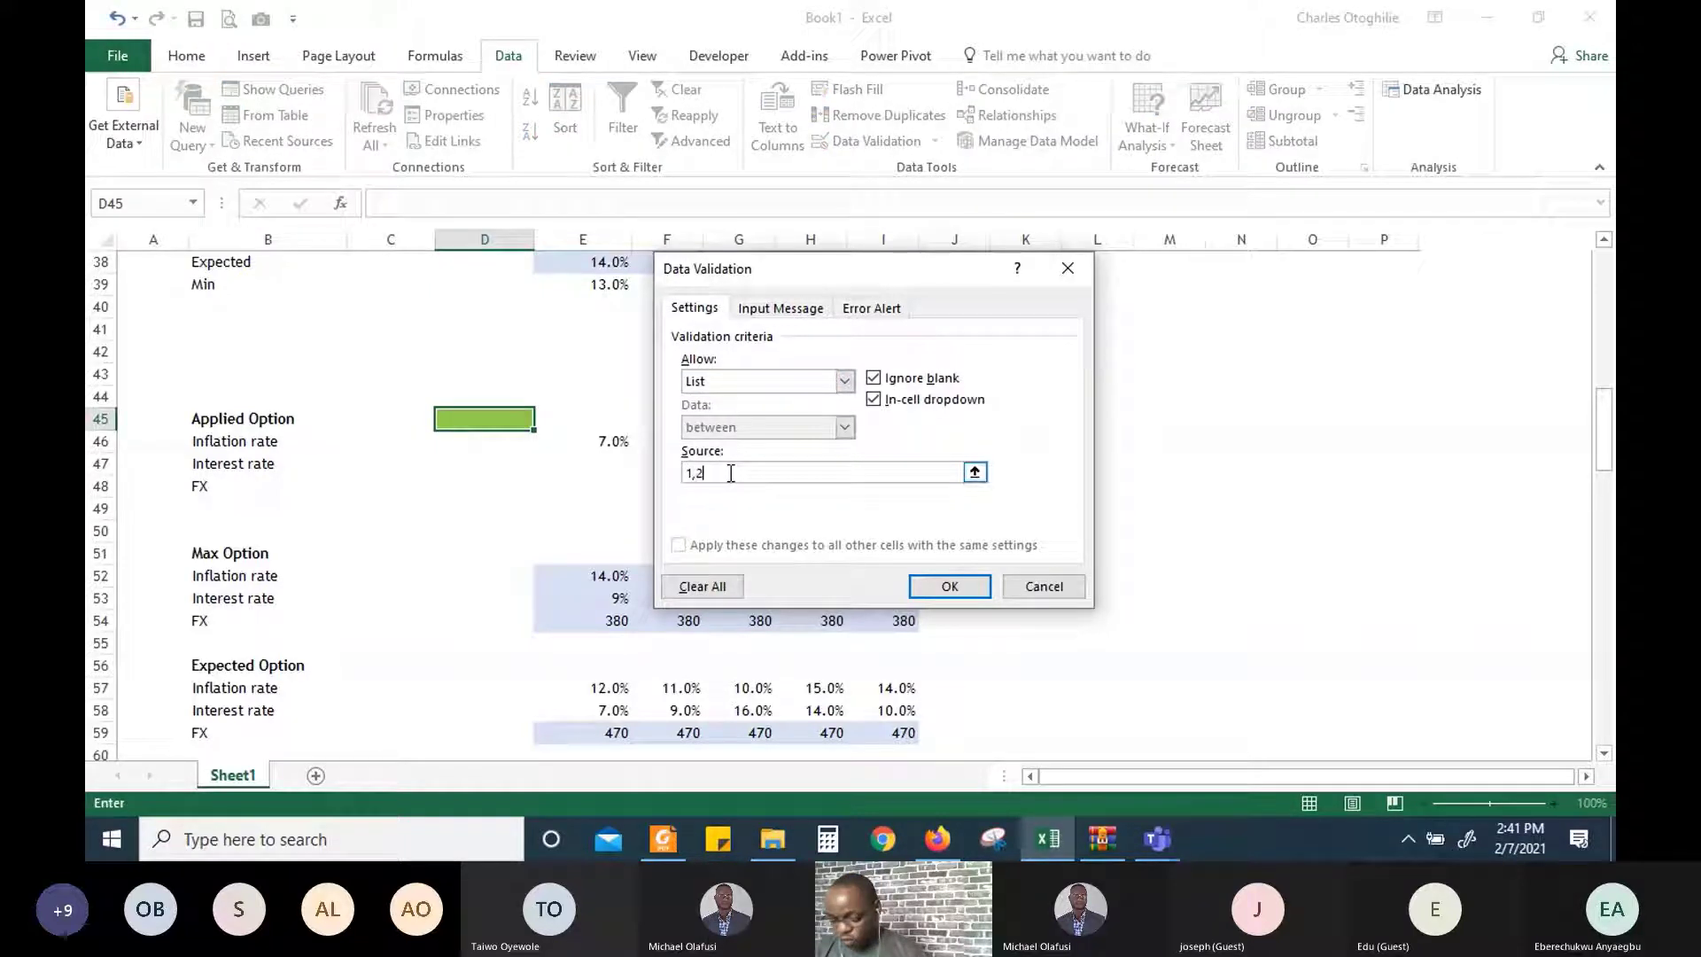
text(,3)
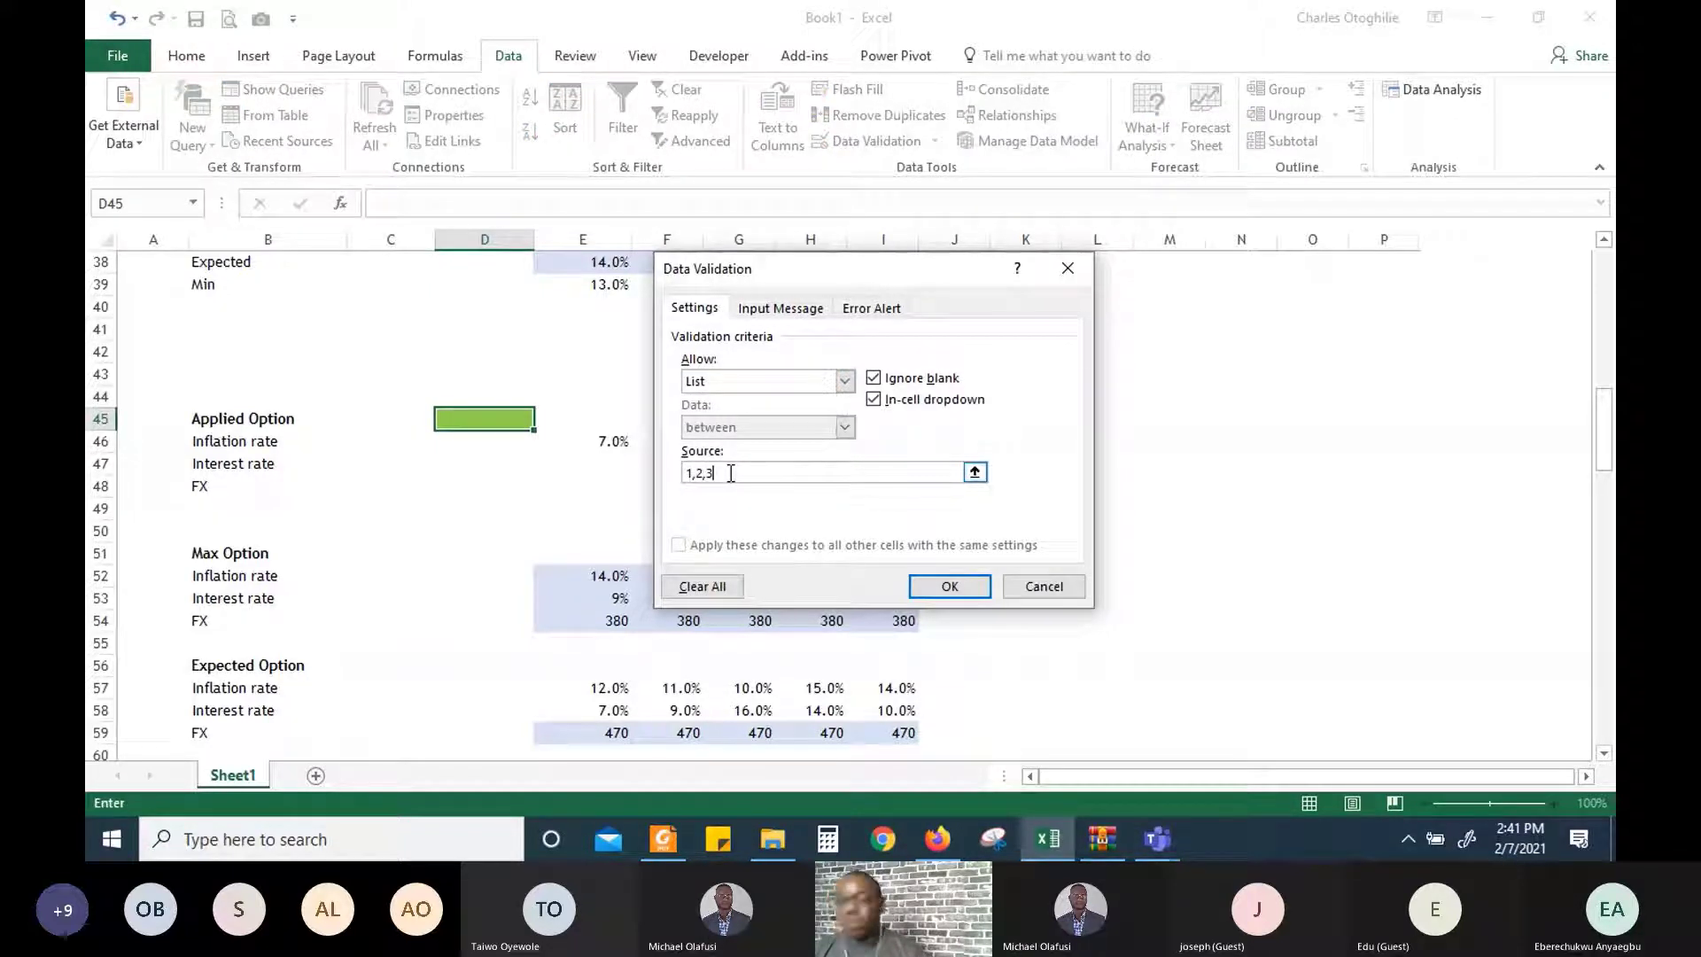
click(950, 587)
Replace the area number in E46's INDEX formula with an absolute reference to D45, $D$45
click(608, 440)
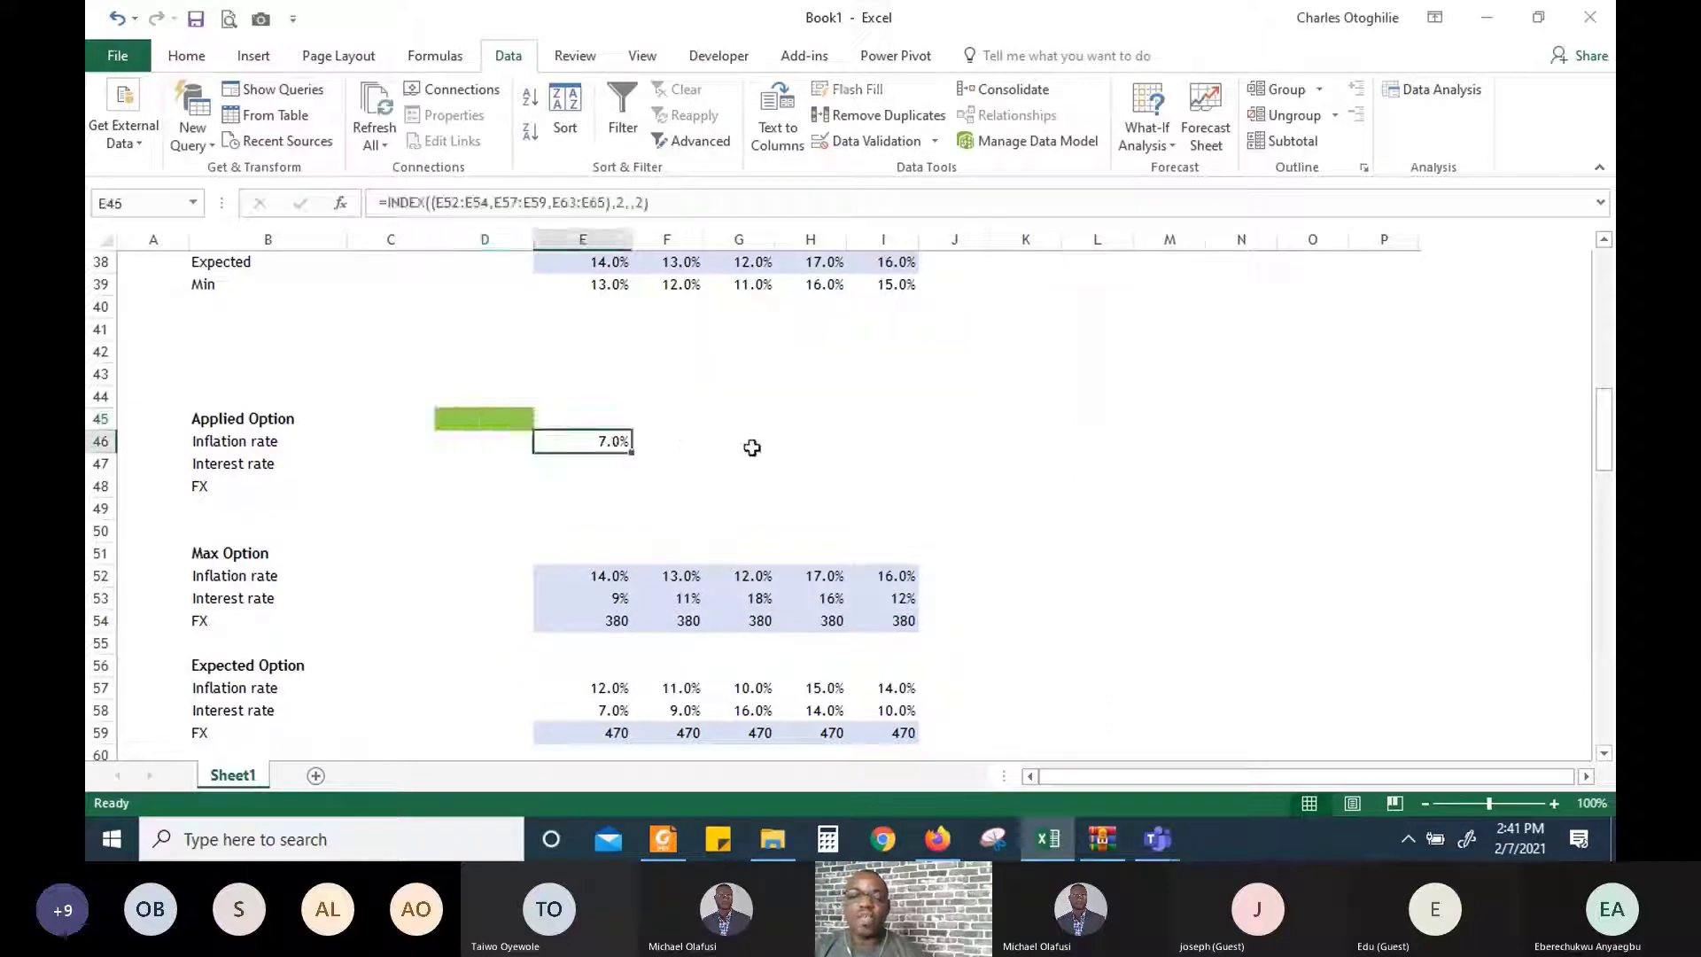
click(646, 203)
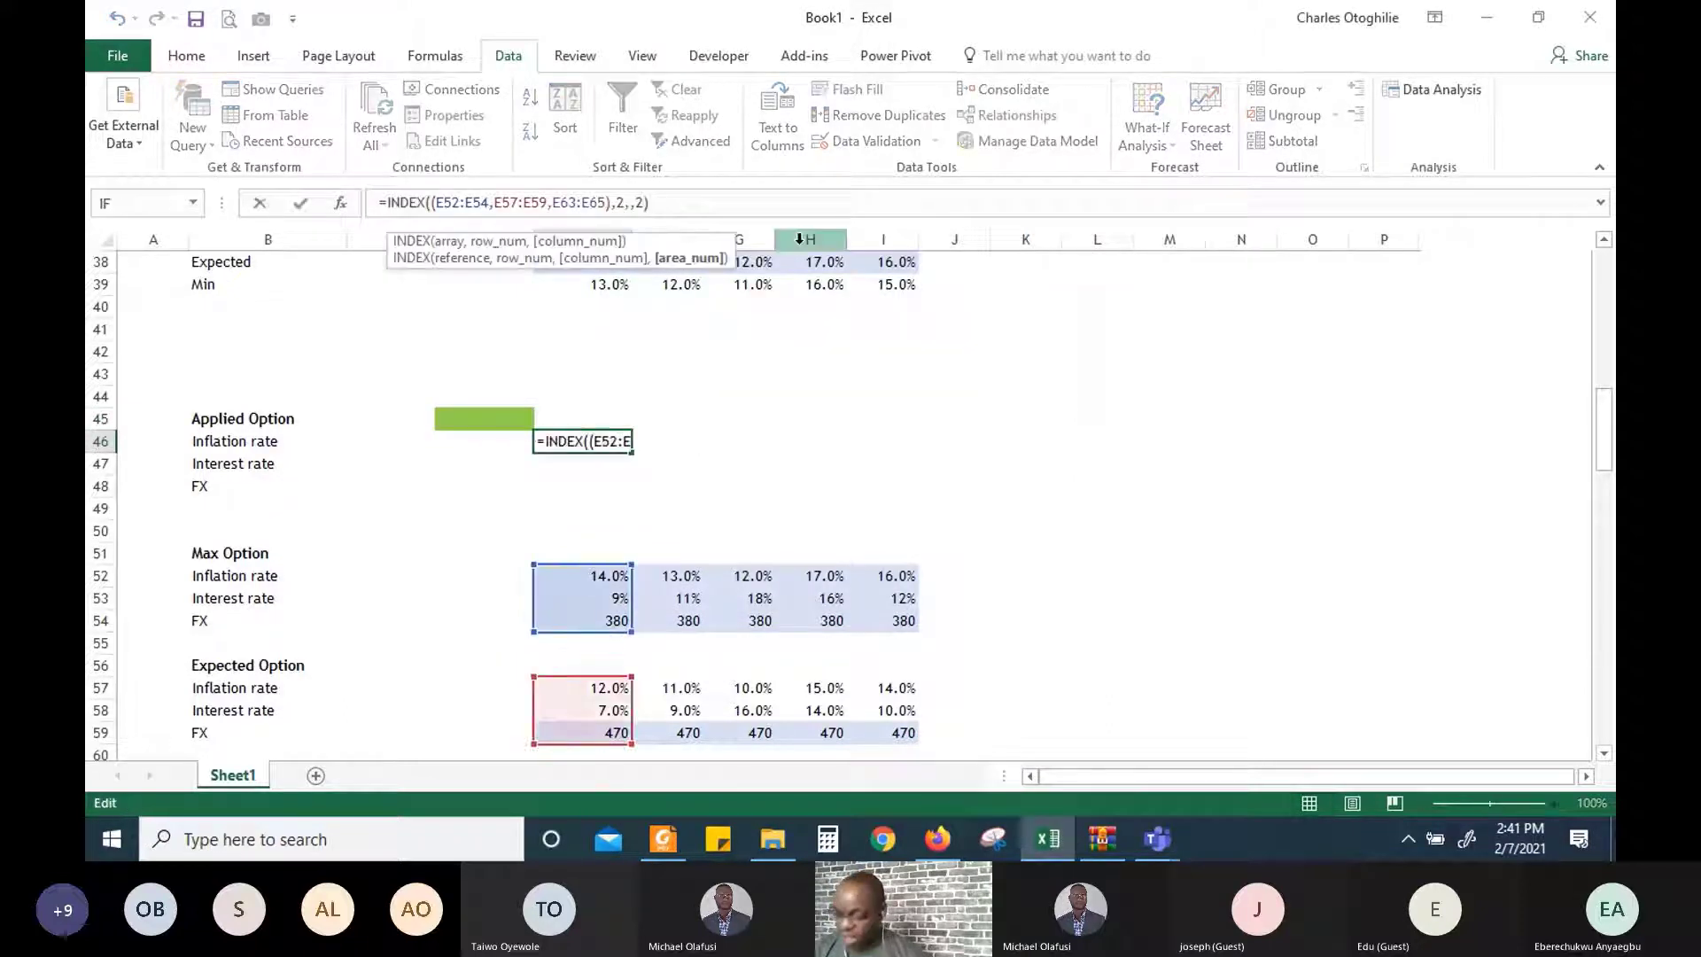
key(BackSpace)
click(497, 414)
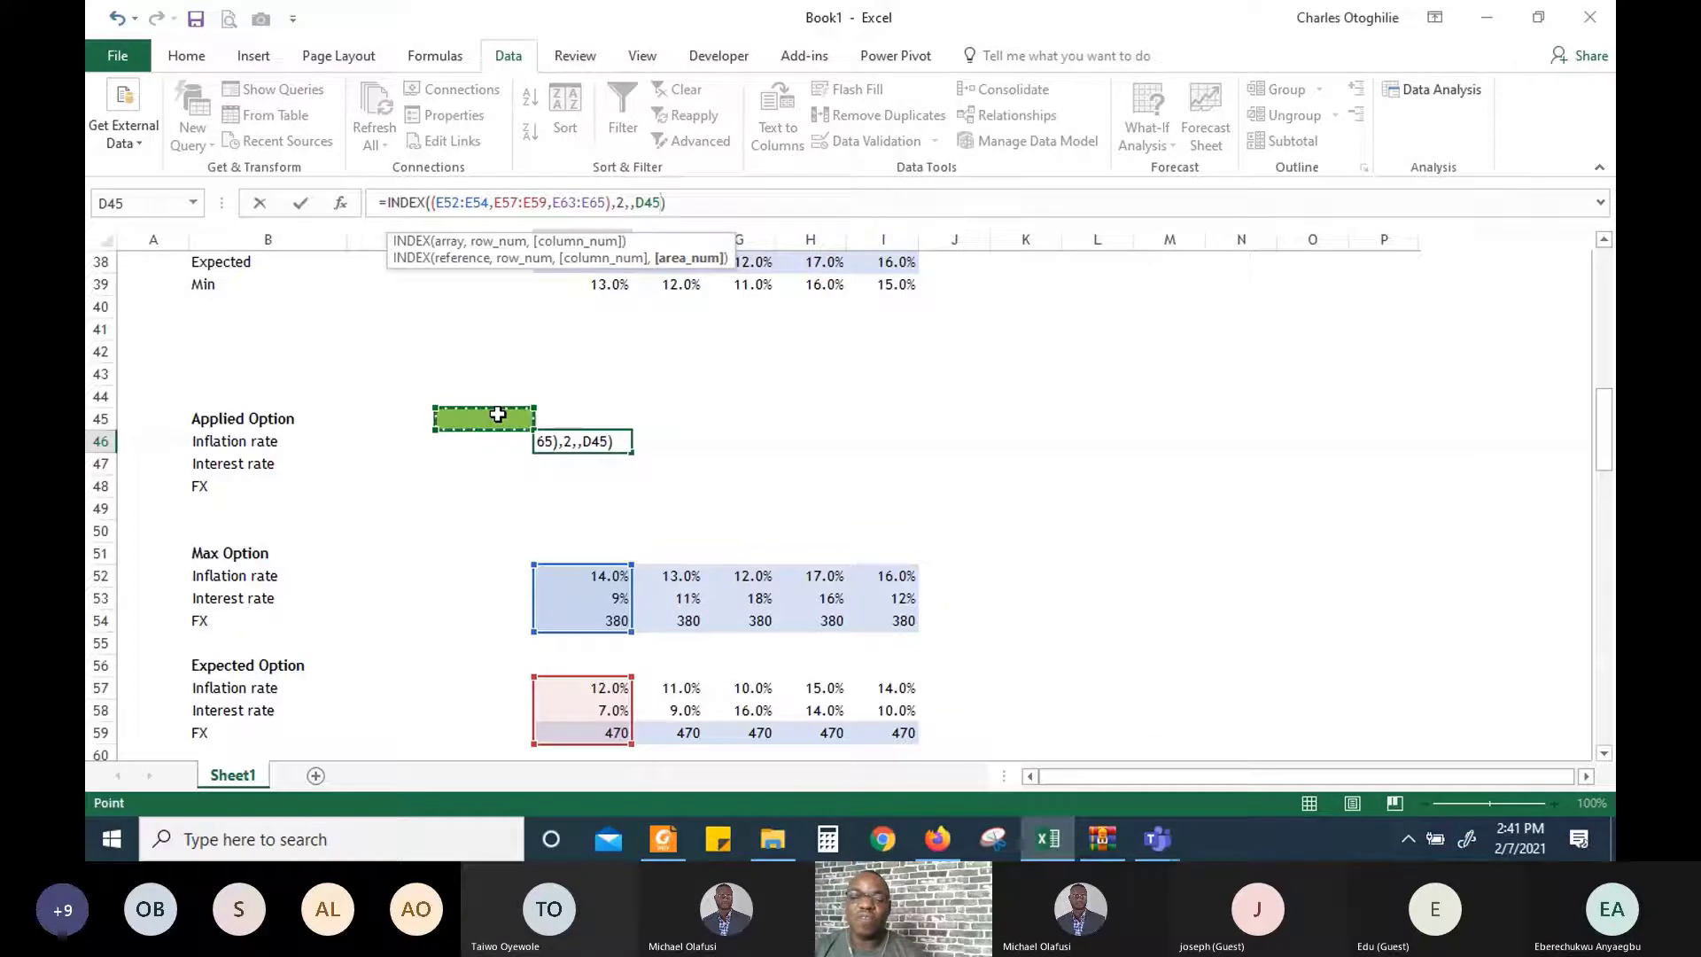
key(F4)
key(Return)
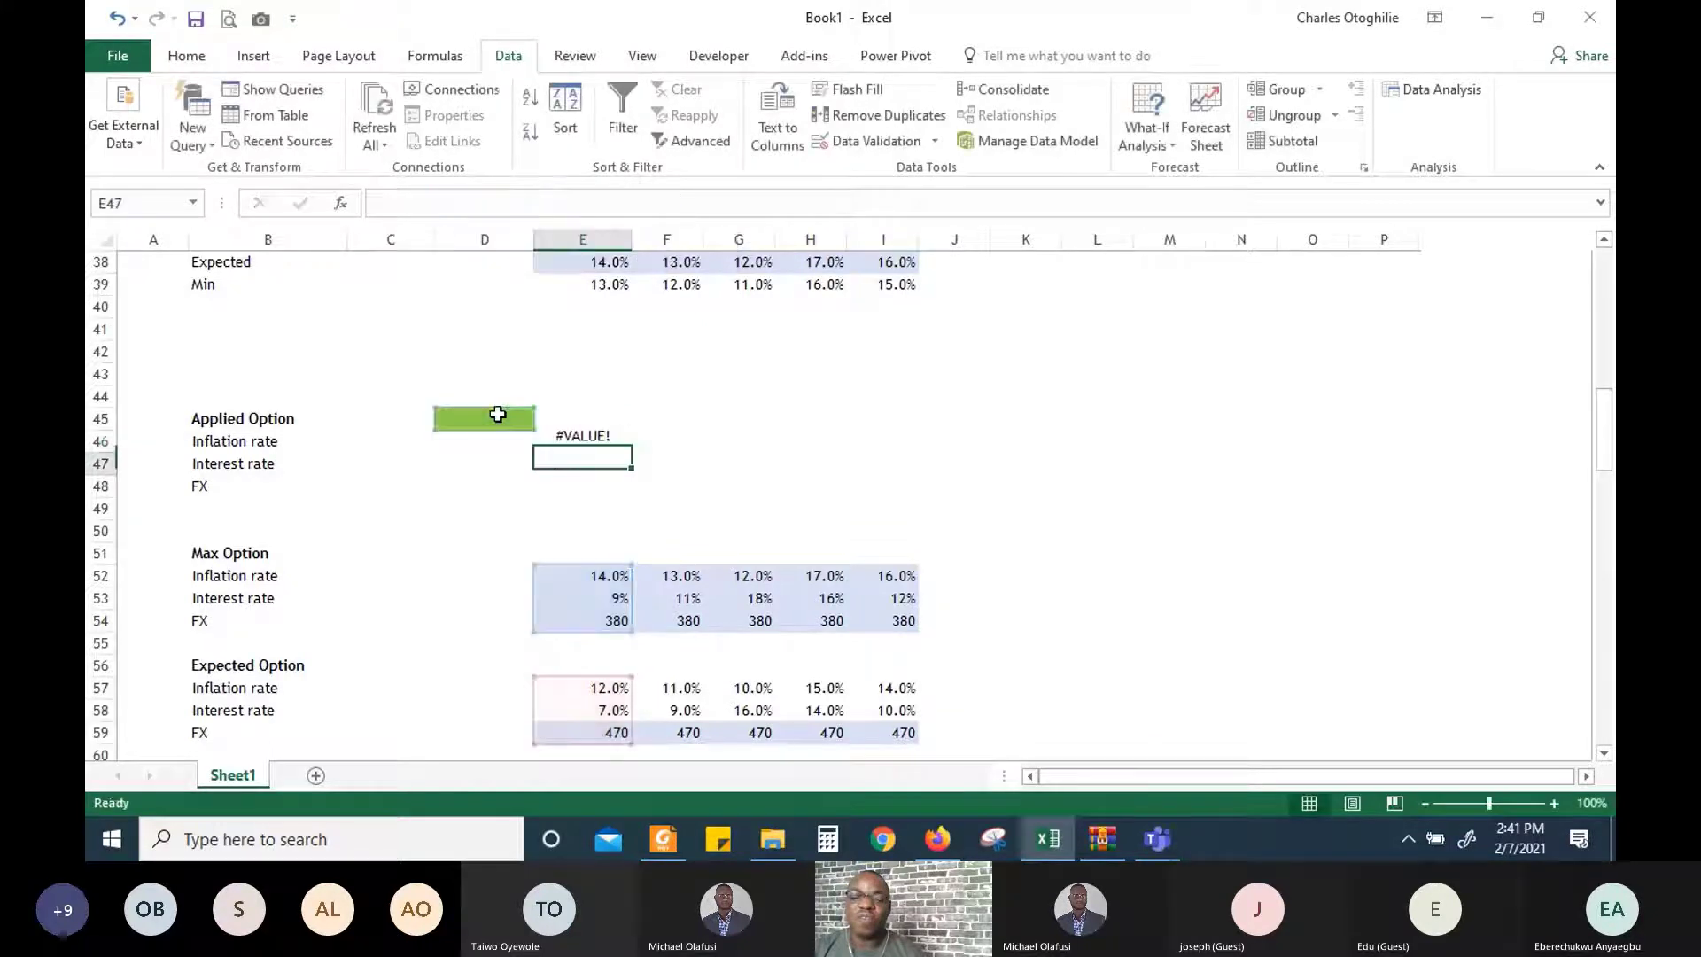
Choose option 1 from the dropdown list in D45 and check the formula result in E46
click(548, 438)
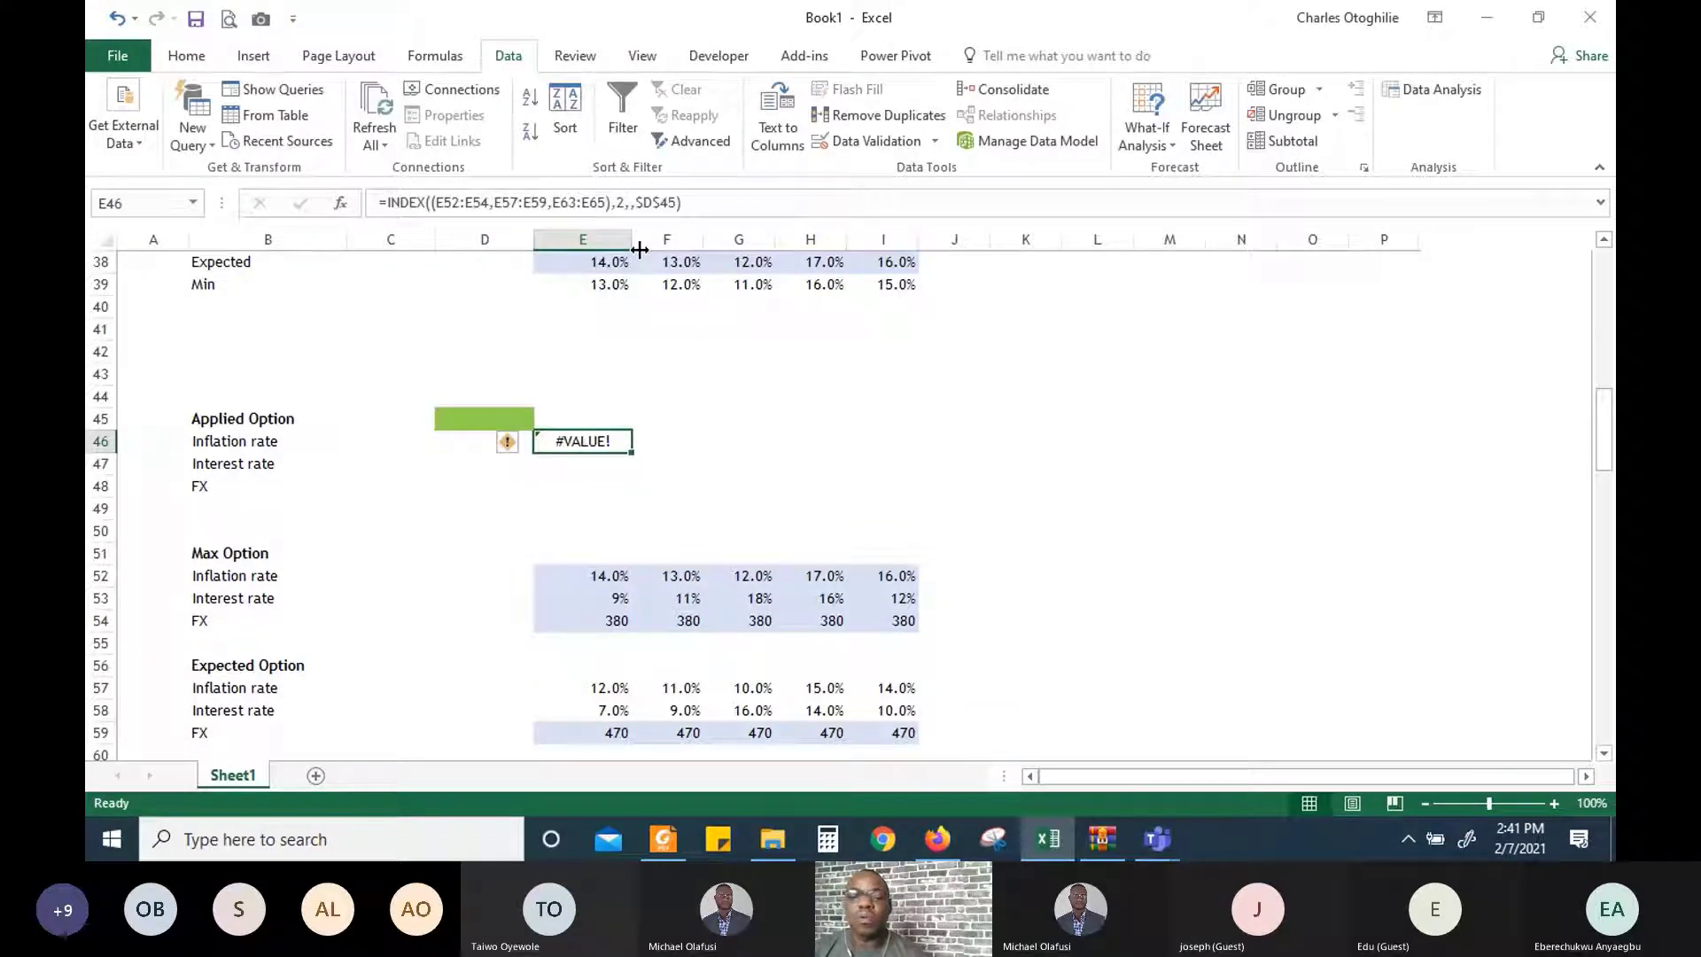
click(494, 424)
click(544, 419)
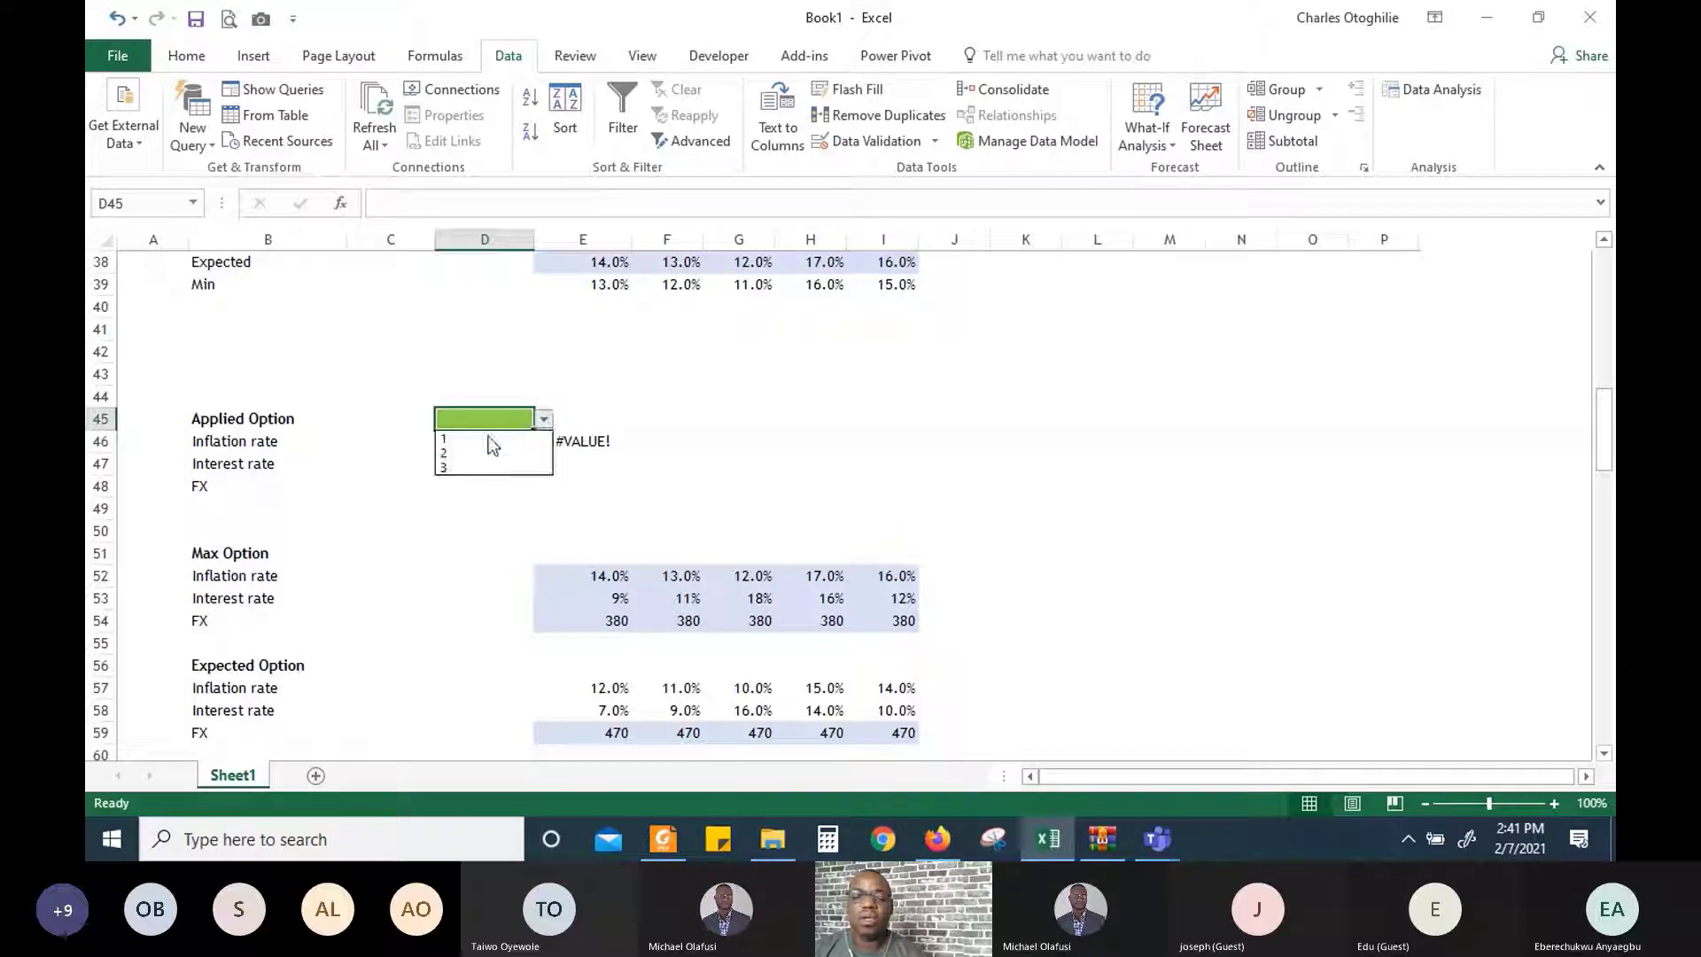
click(492, 440)
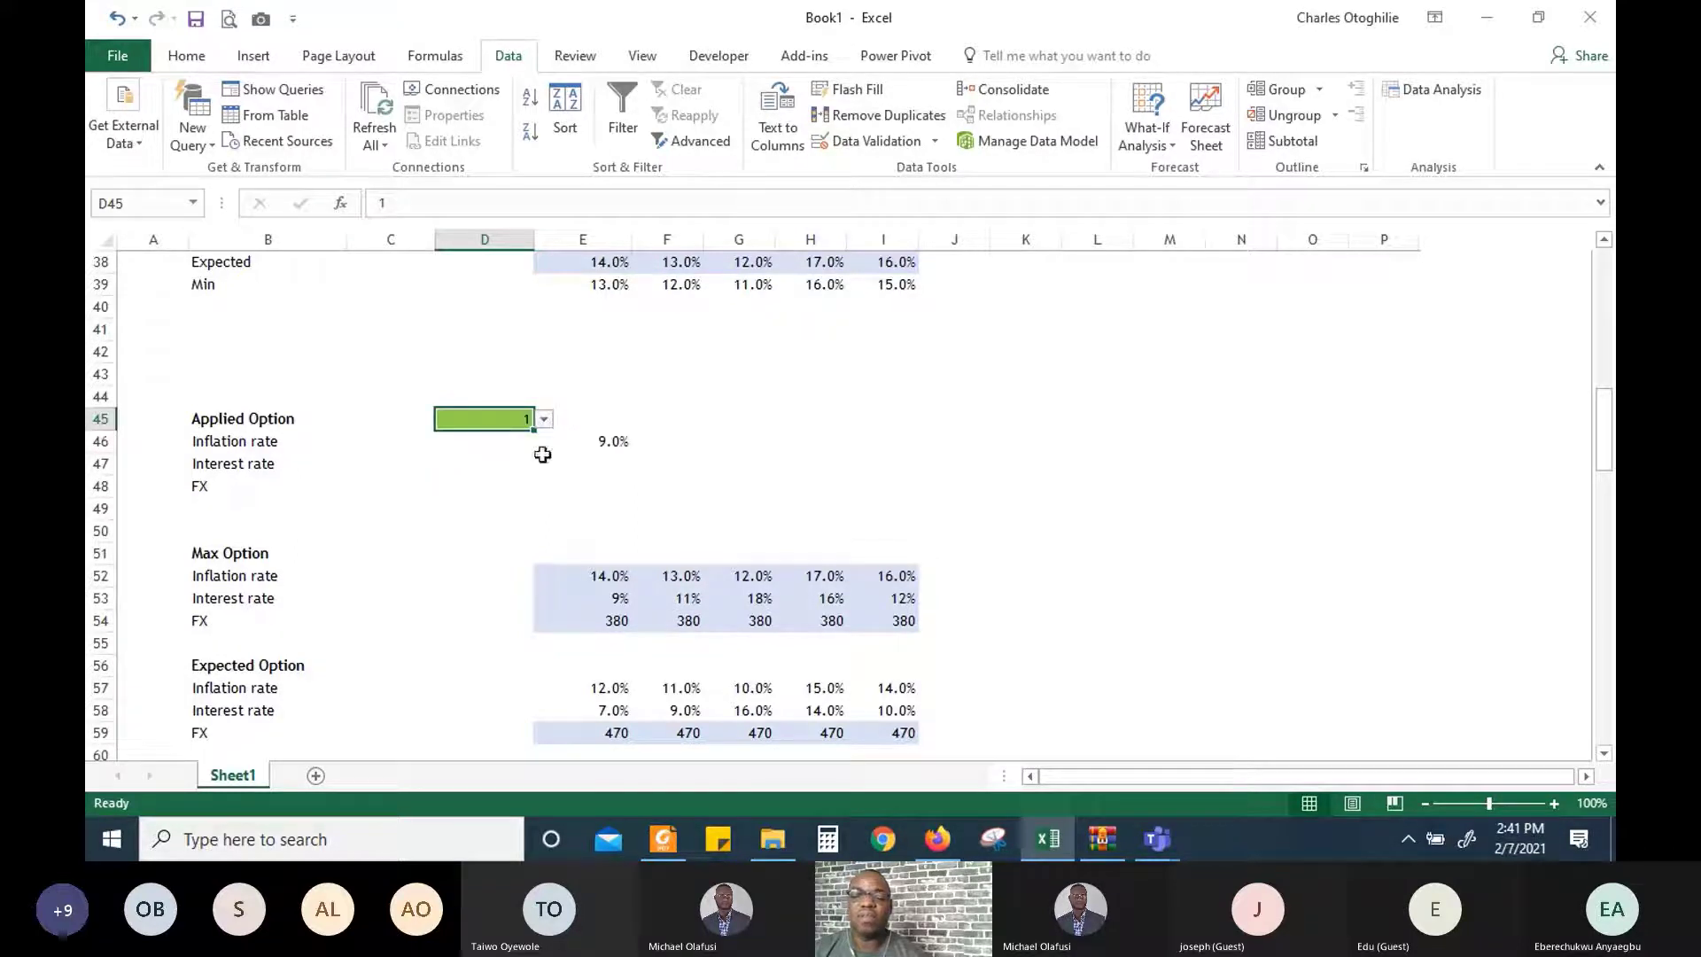
click(606, 441)
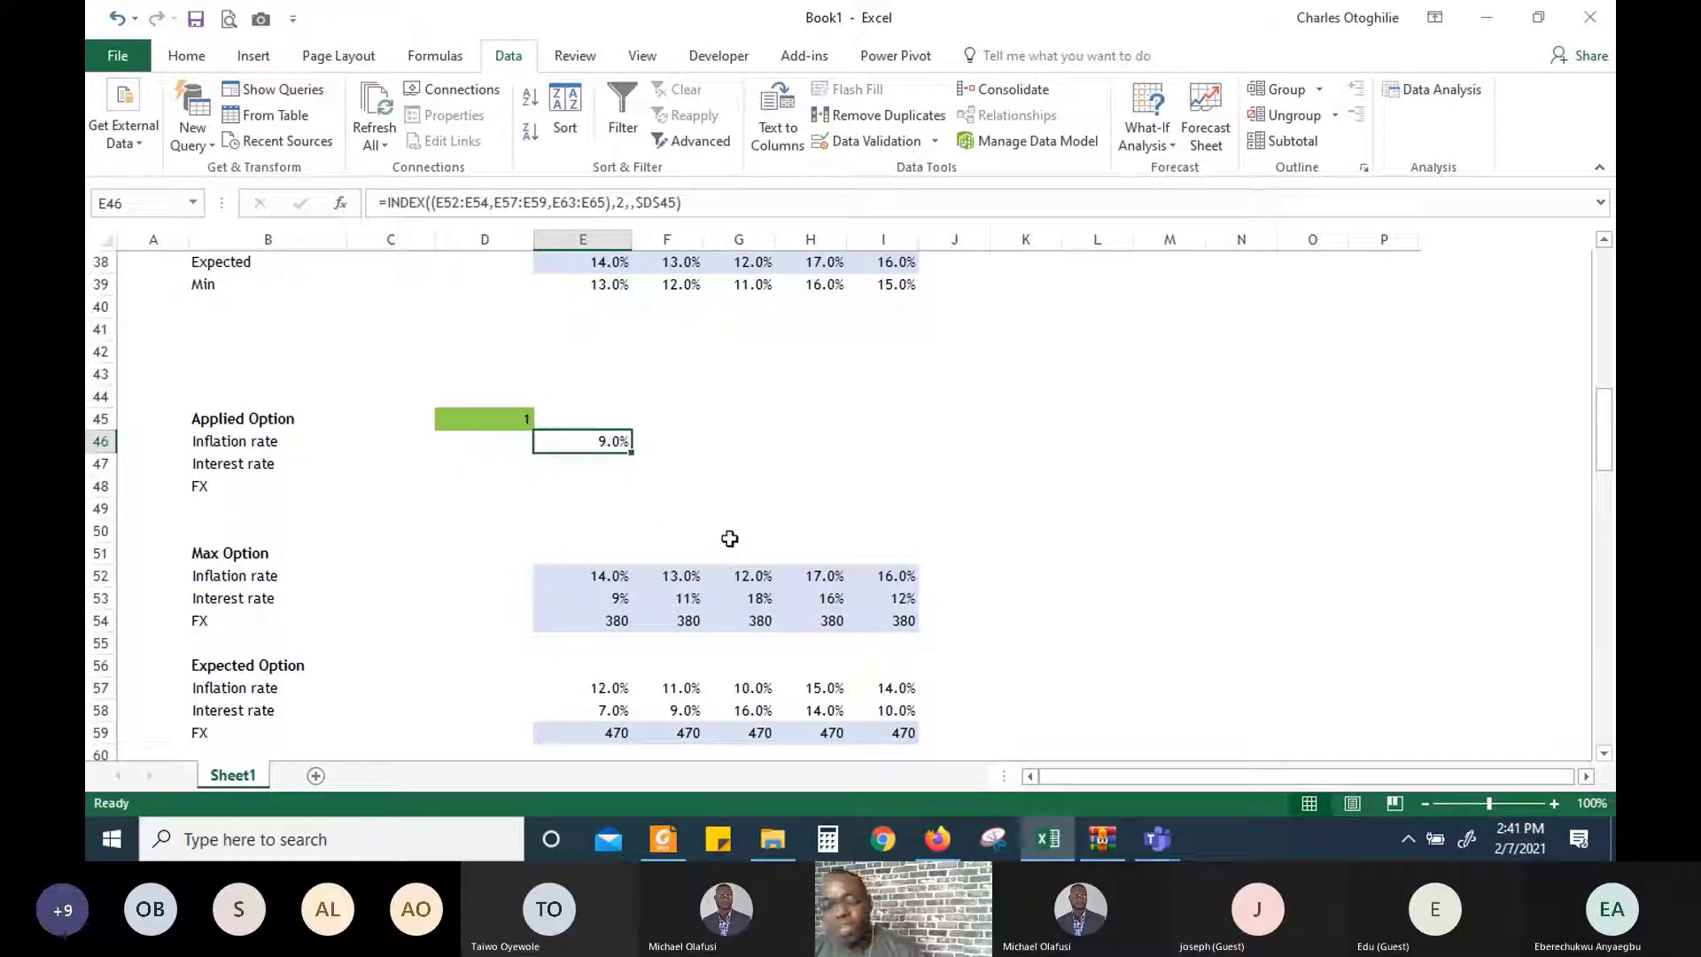
click(524, 424)
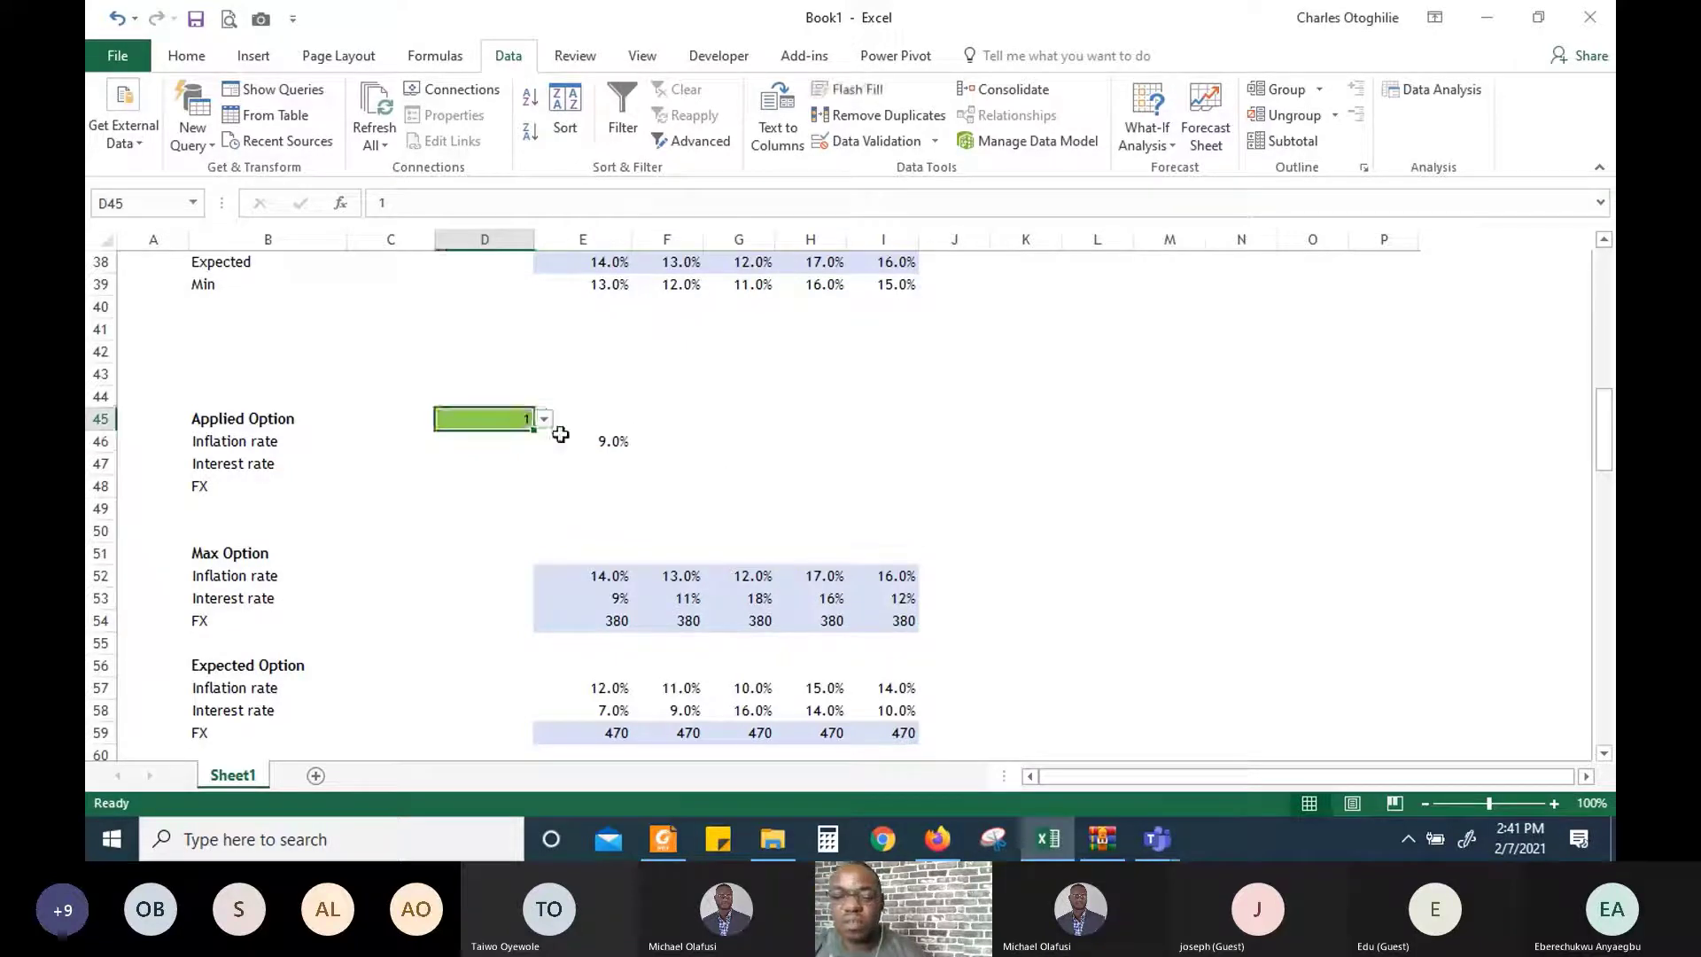
Center the option number in D45 beside the Applied Option heading
click(567, 438)
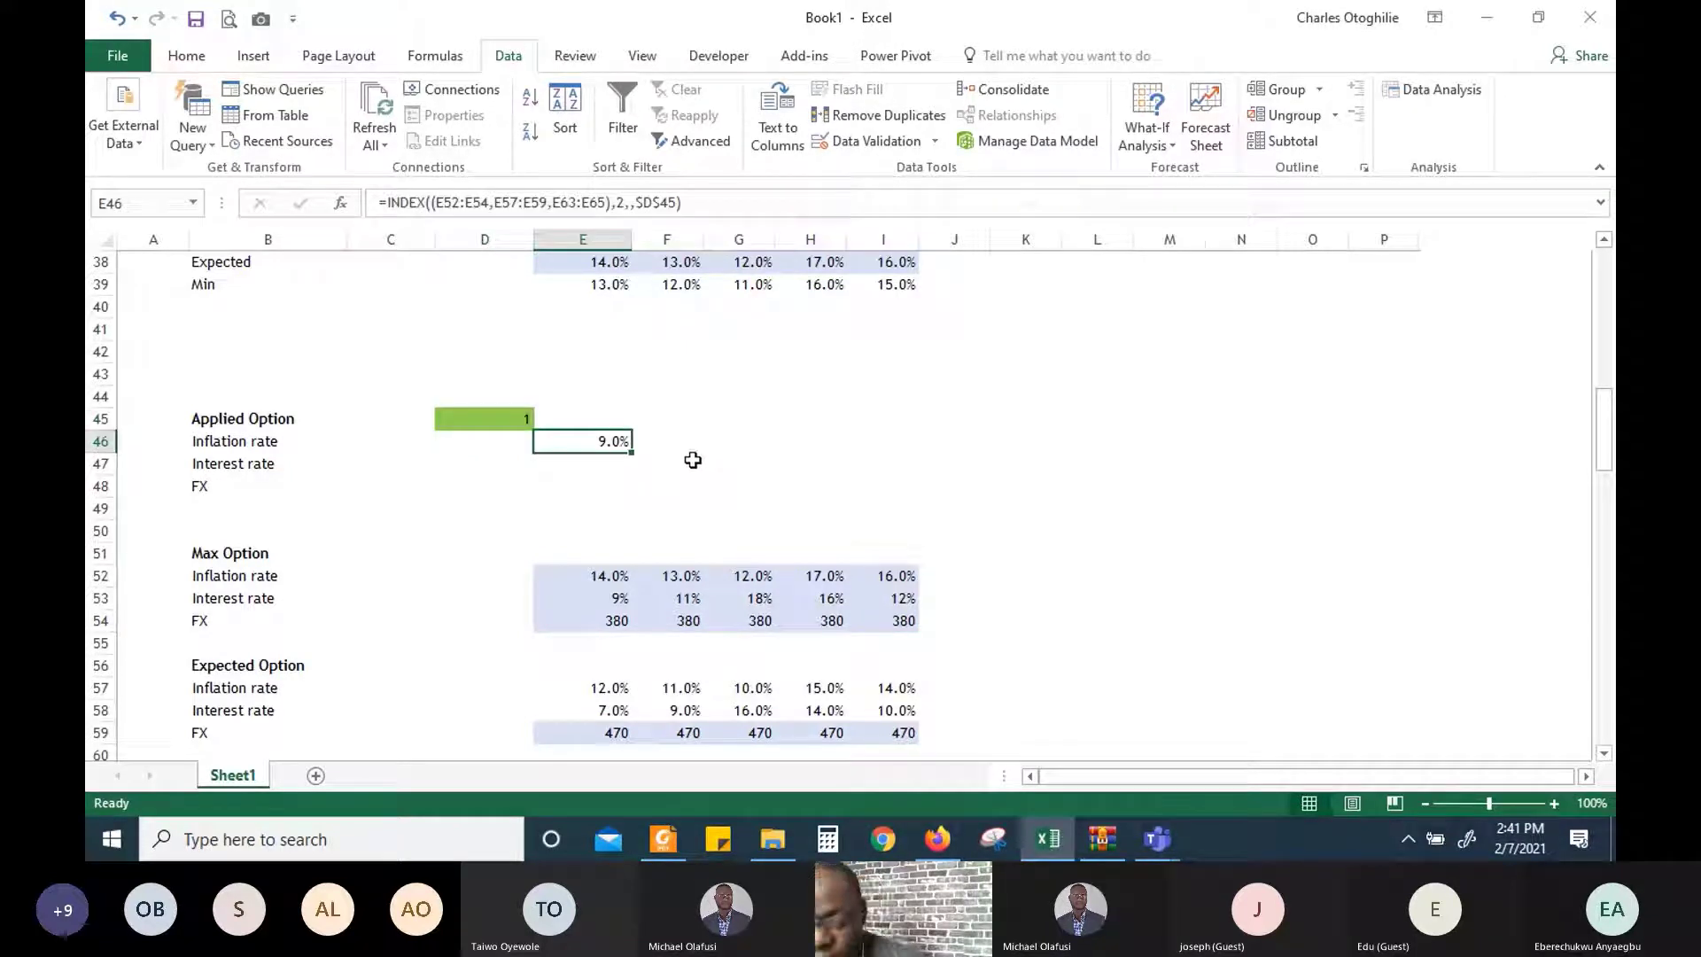
click(525, 427)
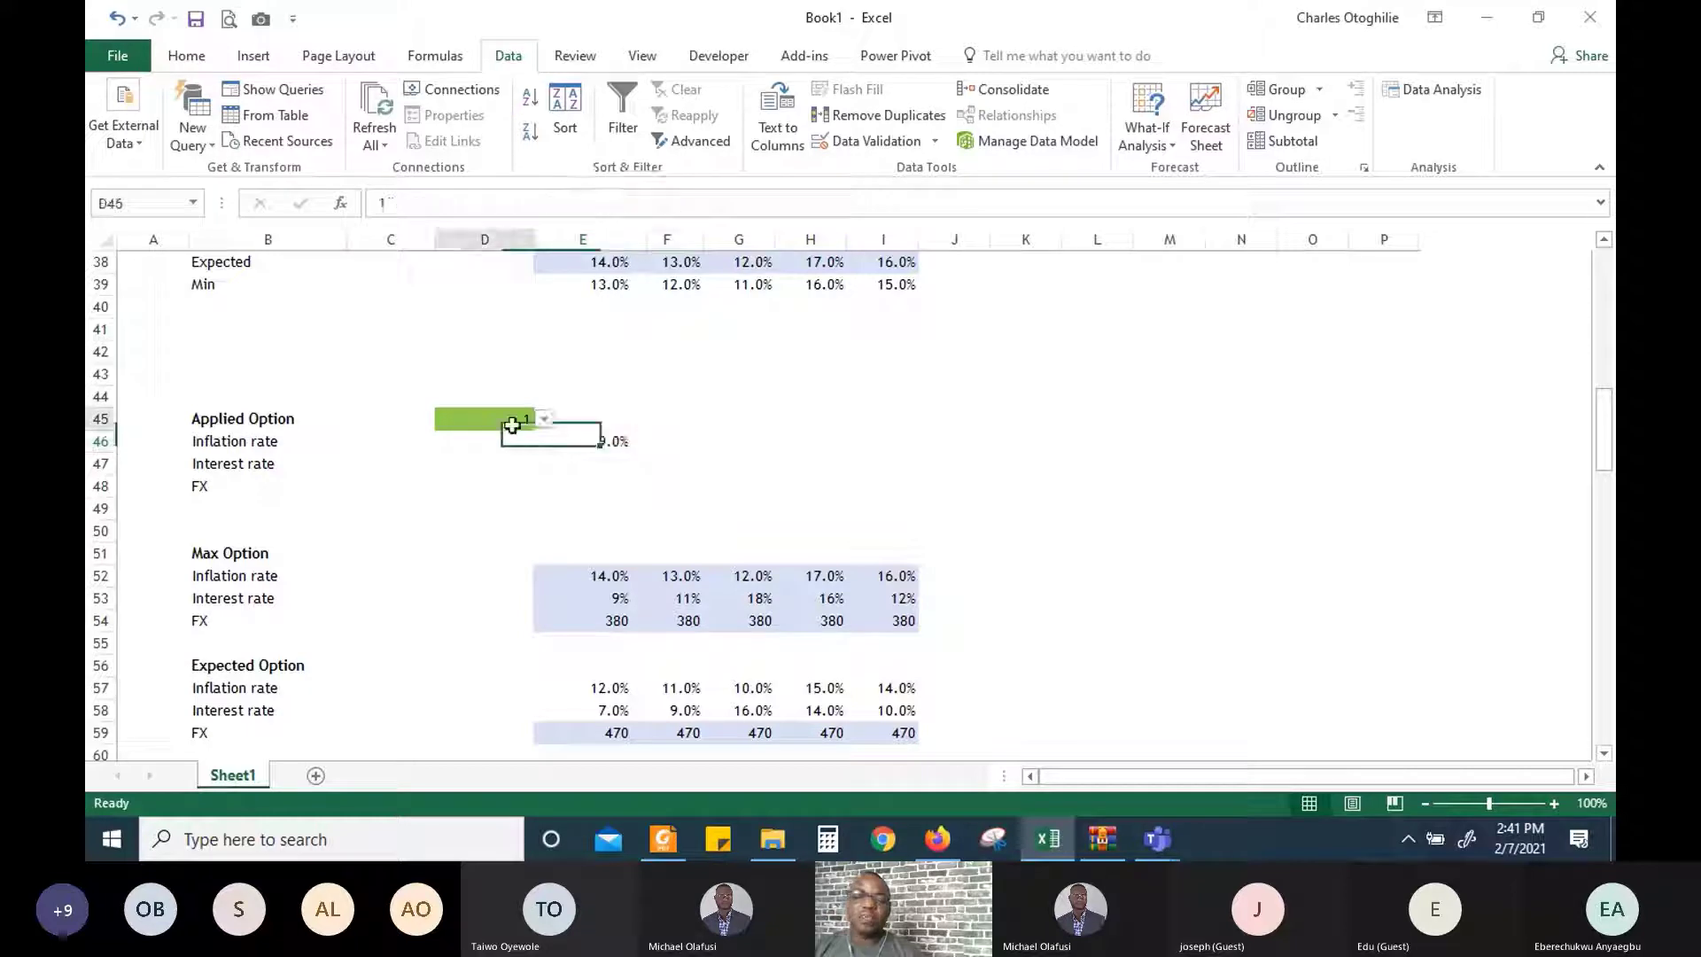
click(204, 59)
click(443, 133)
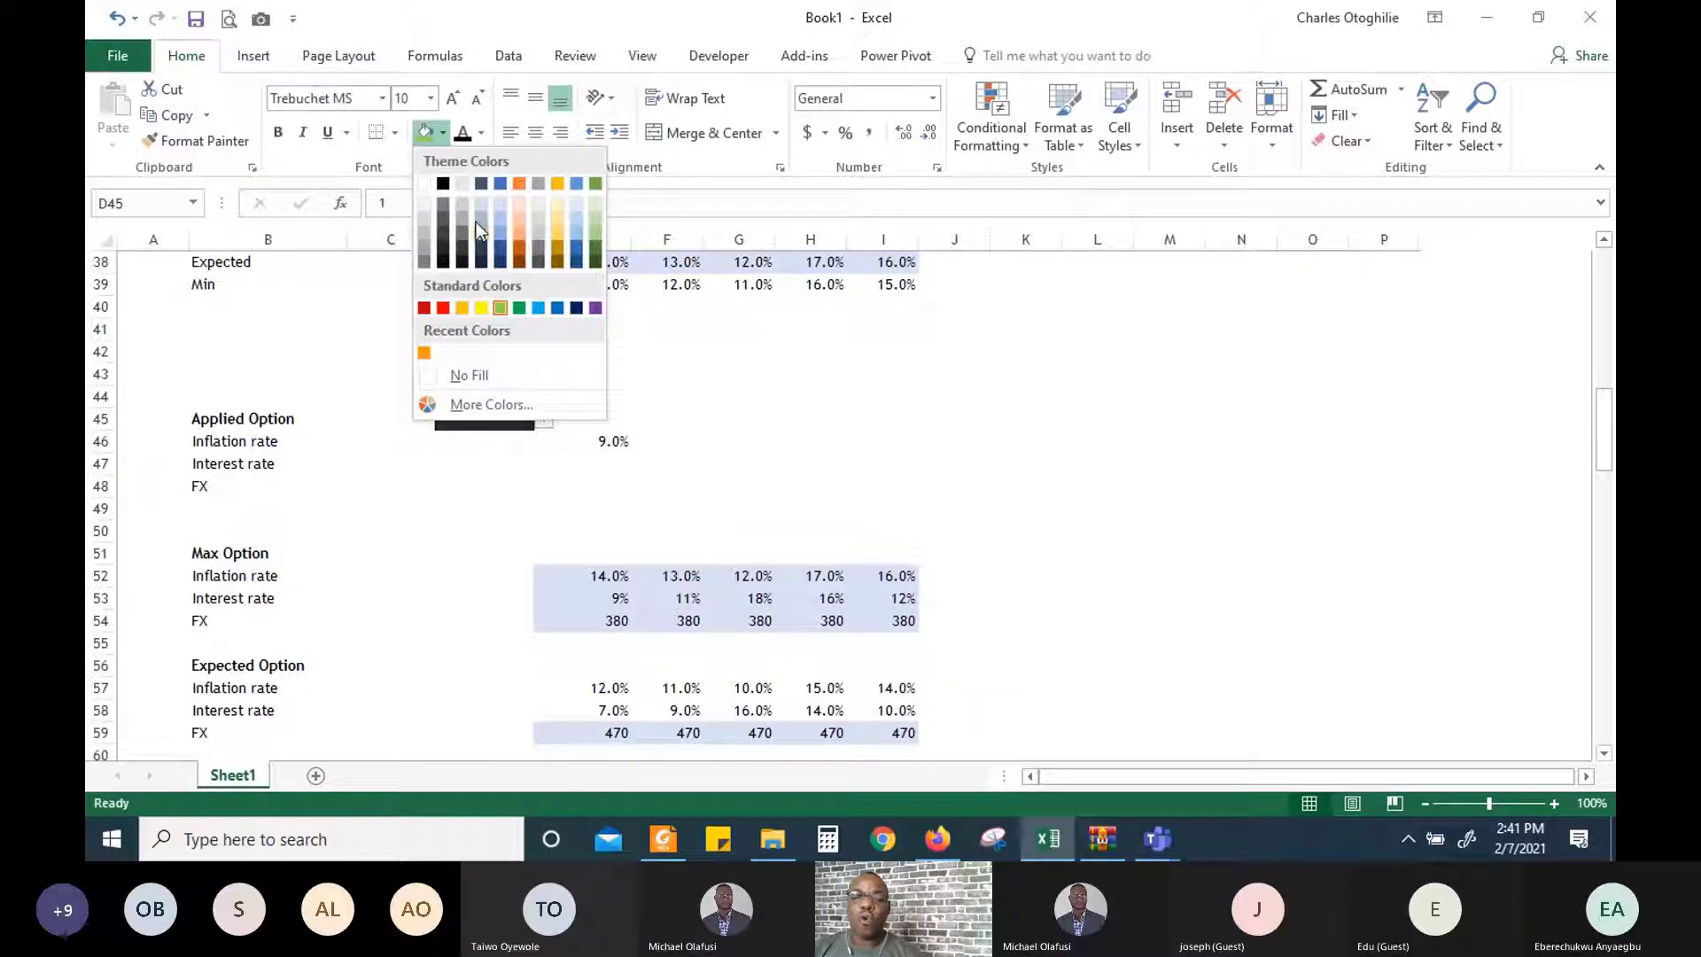
click(311, 209)
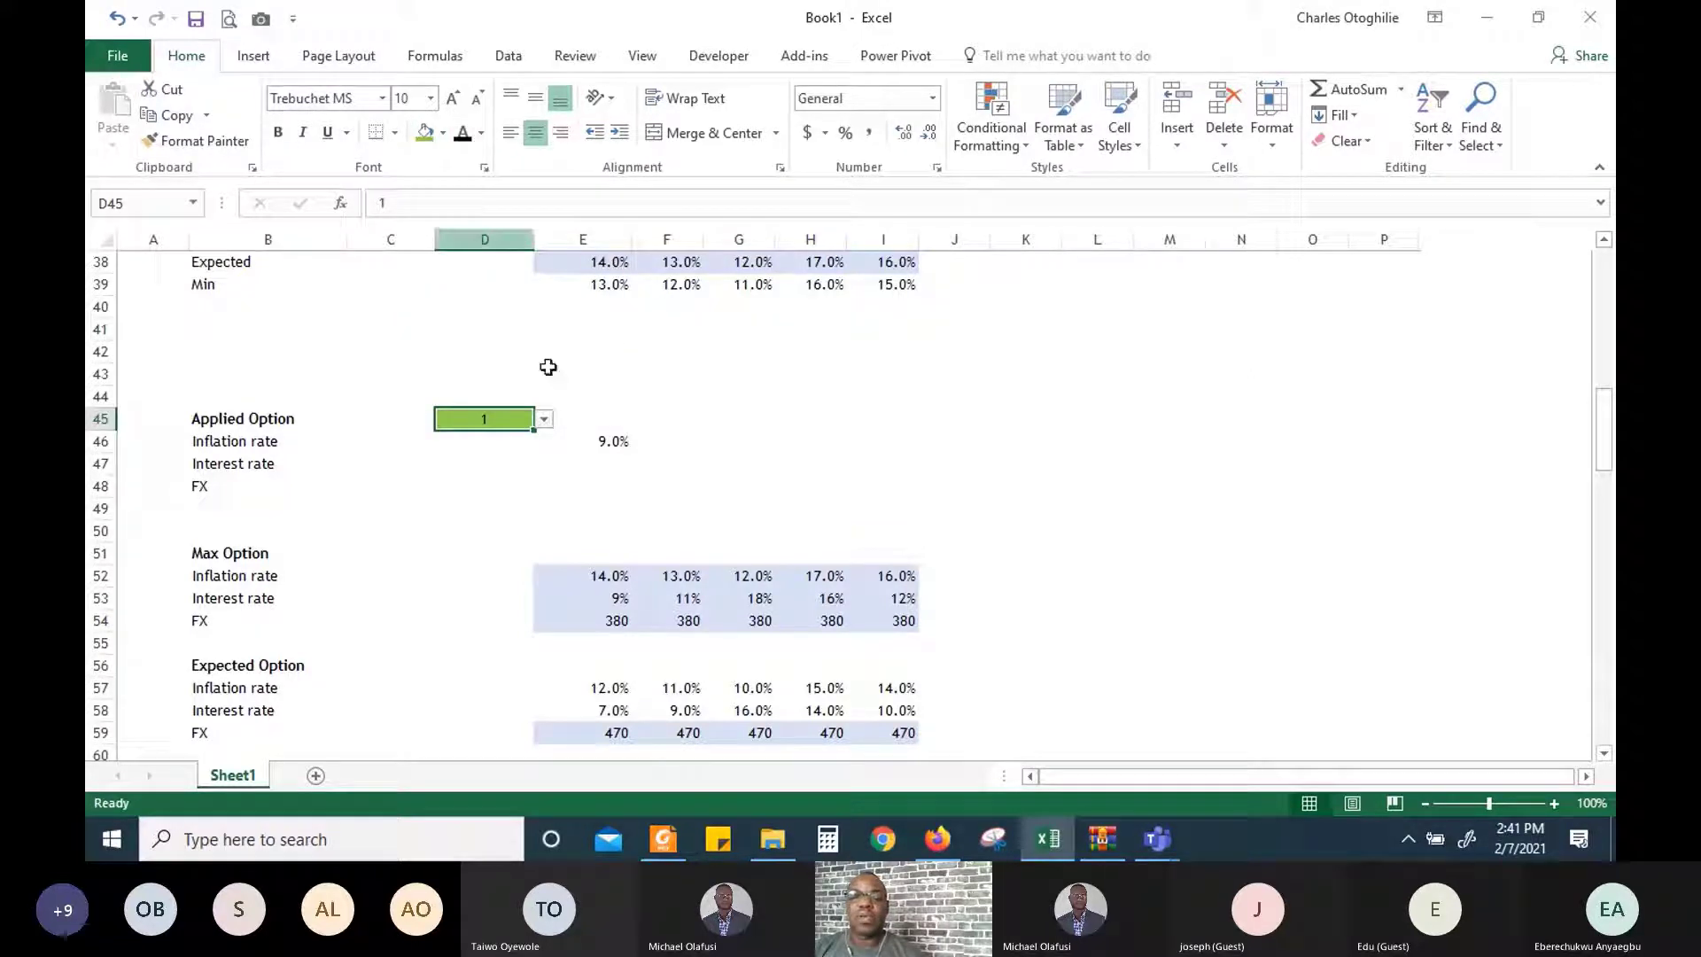
Choose option 3 in D45's dropdown and compare the result in E46 with the Min Option interest rate in E64
click(546, 426)
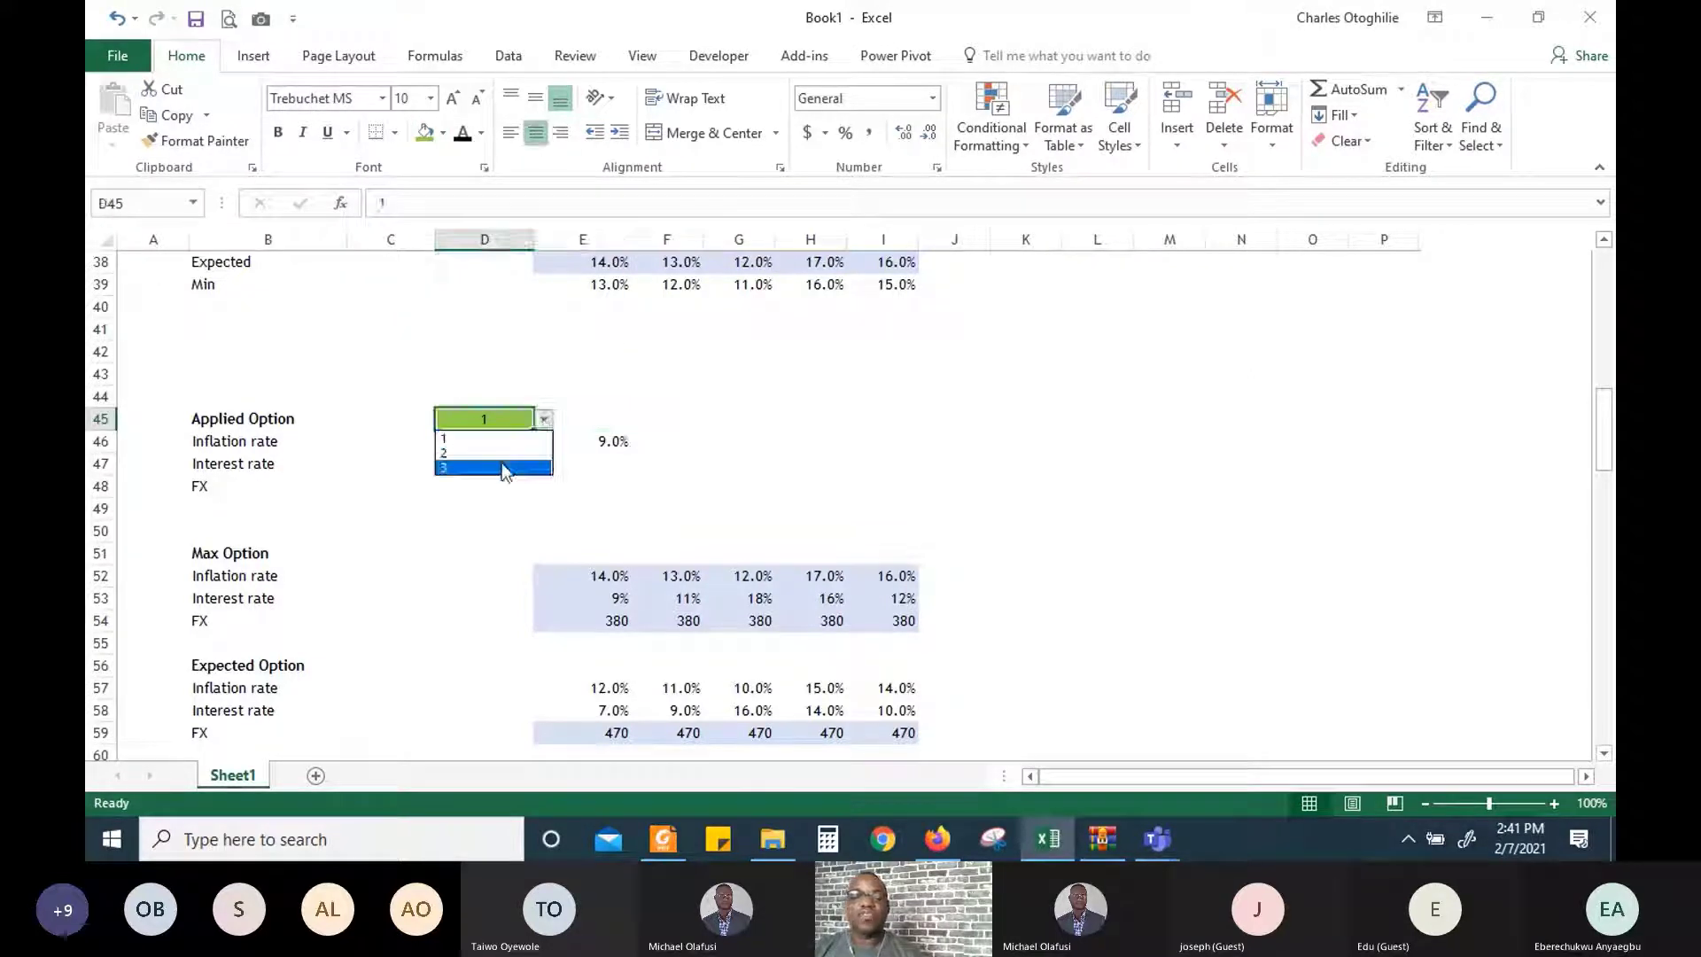
click(497, 464)
scroll(683, 481, down, 2)
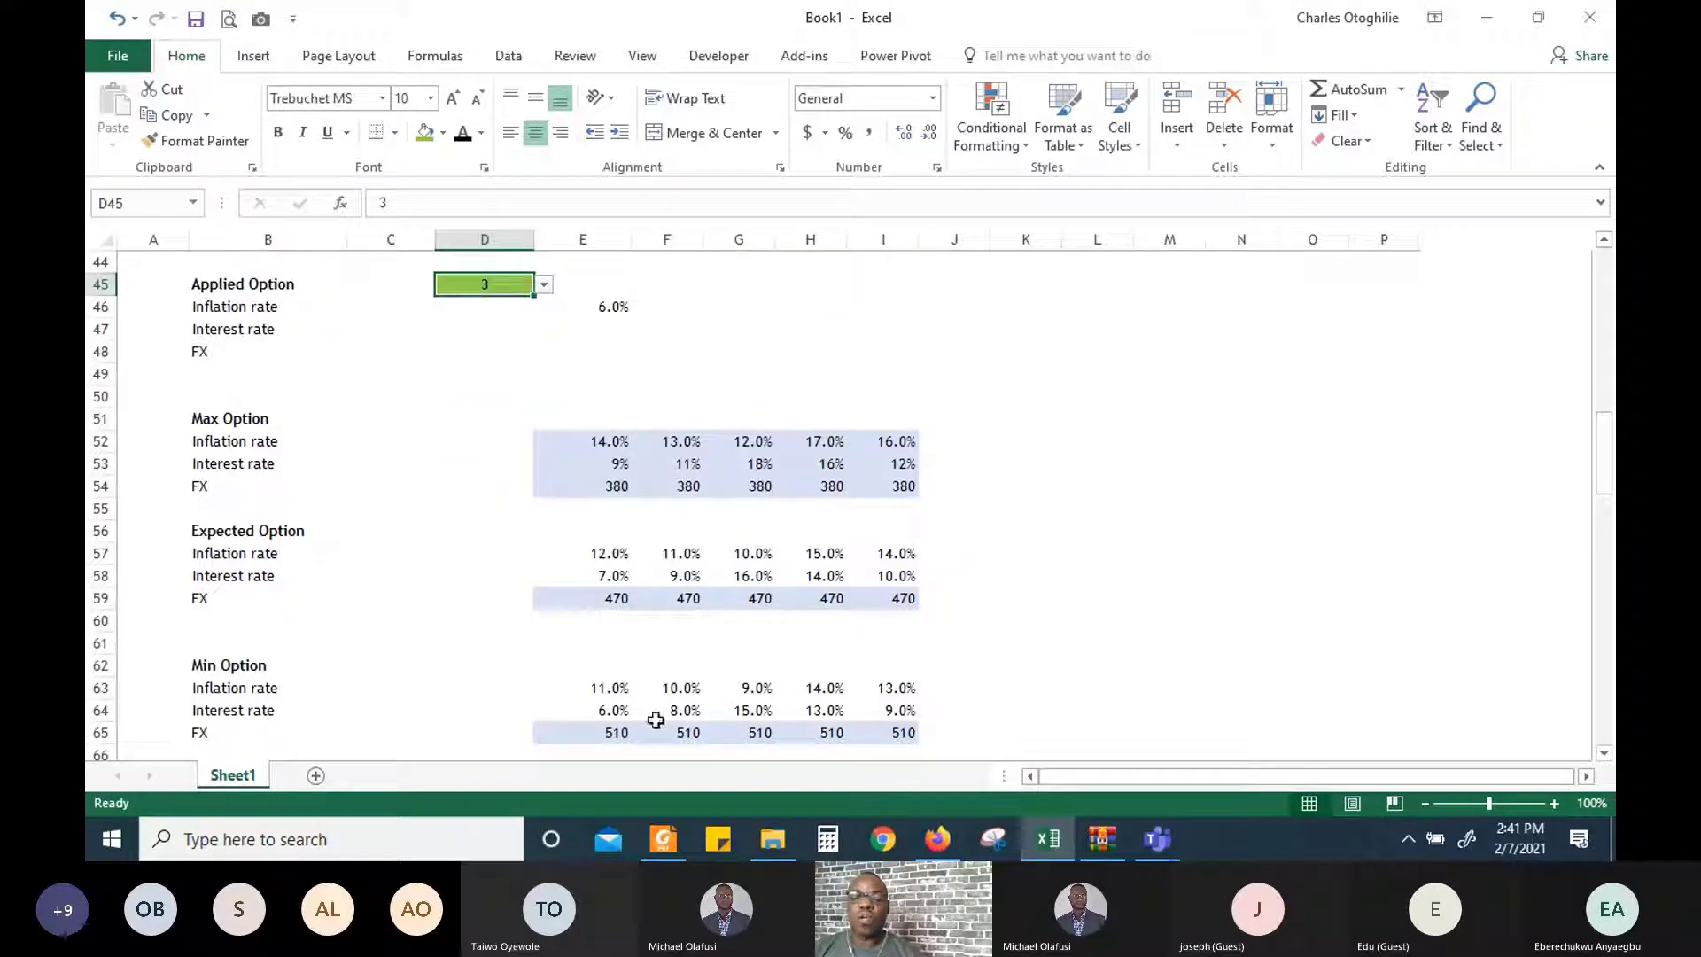
click(601, 711)
scroll(657, 501, up, 2)
scroll(657, 502, up, 2)
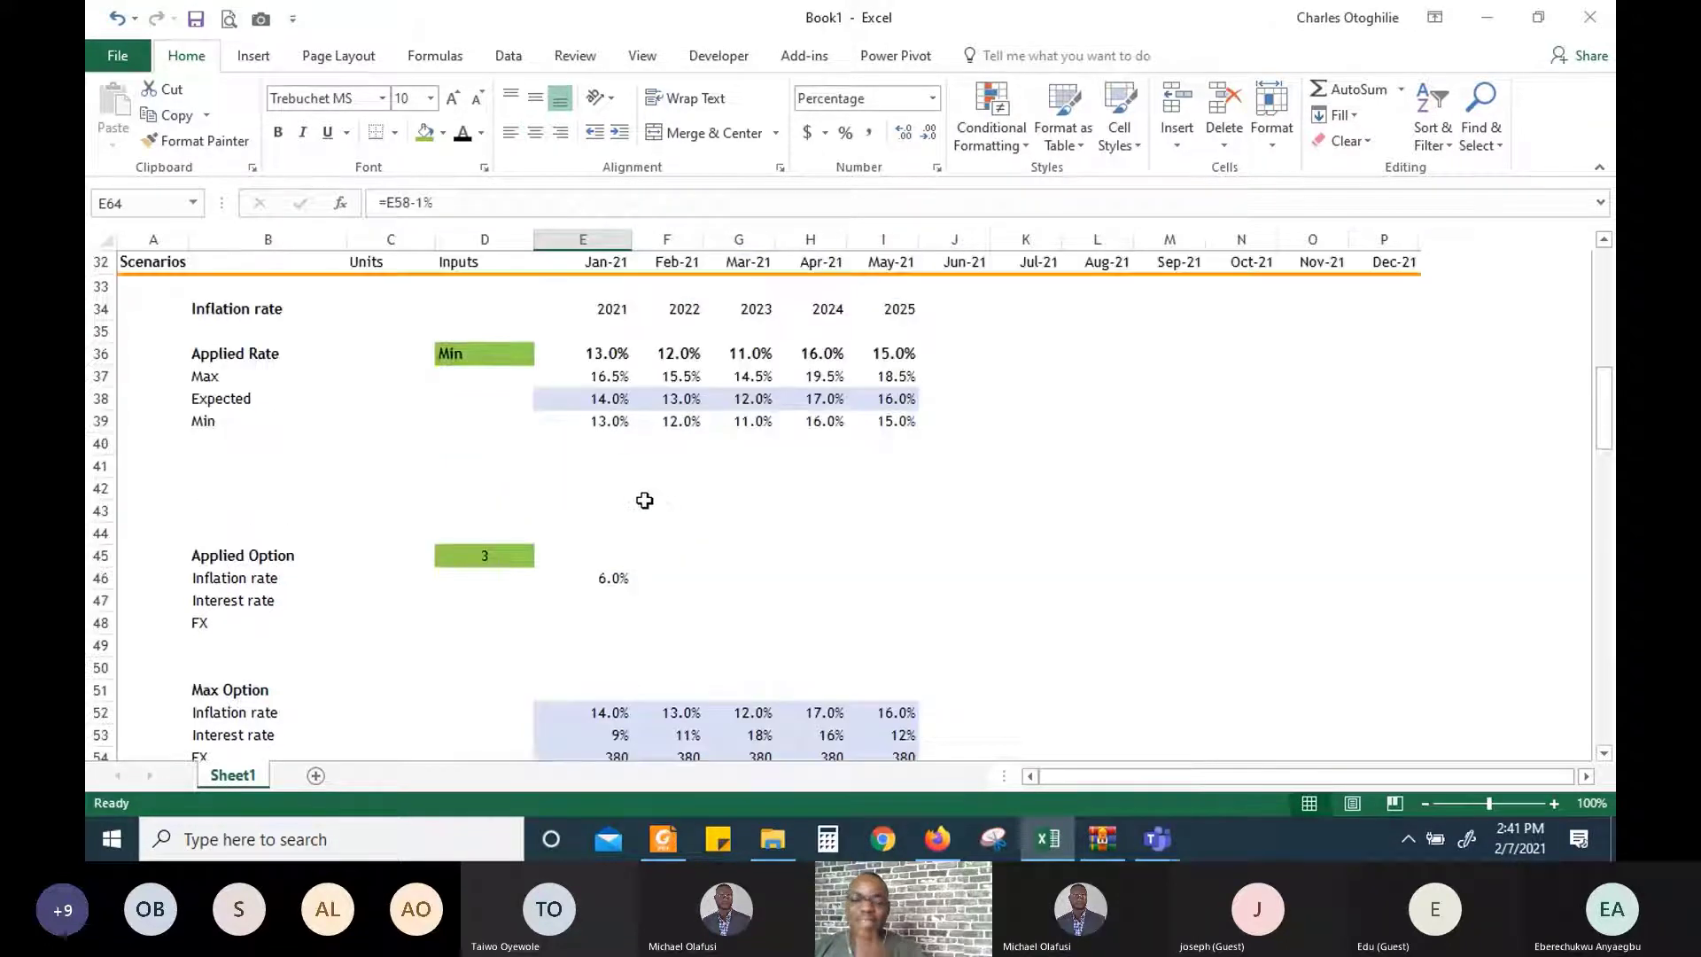
Set the row number in E46's INDEX formula to 1 so it returns the inflation rate
click(612, 575)
click(616, 202)
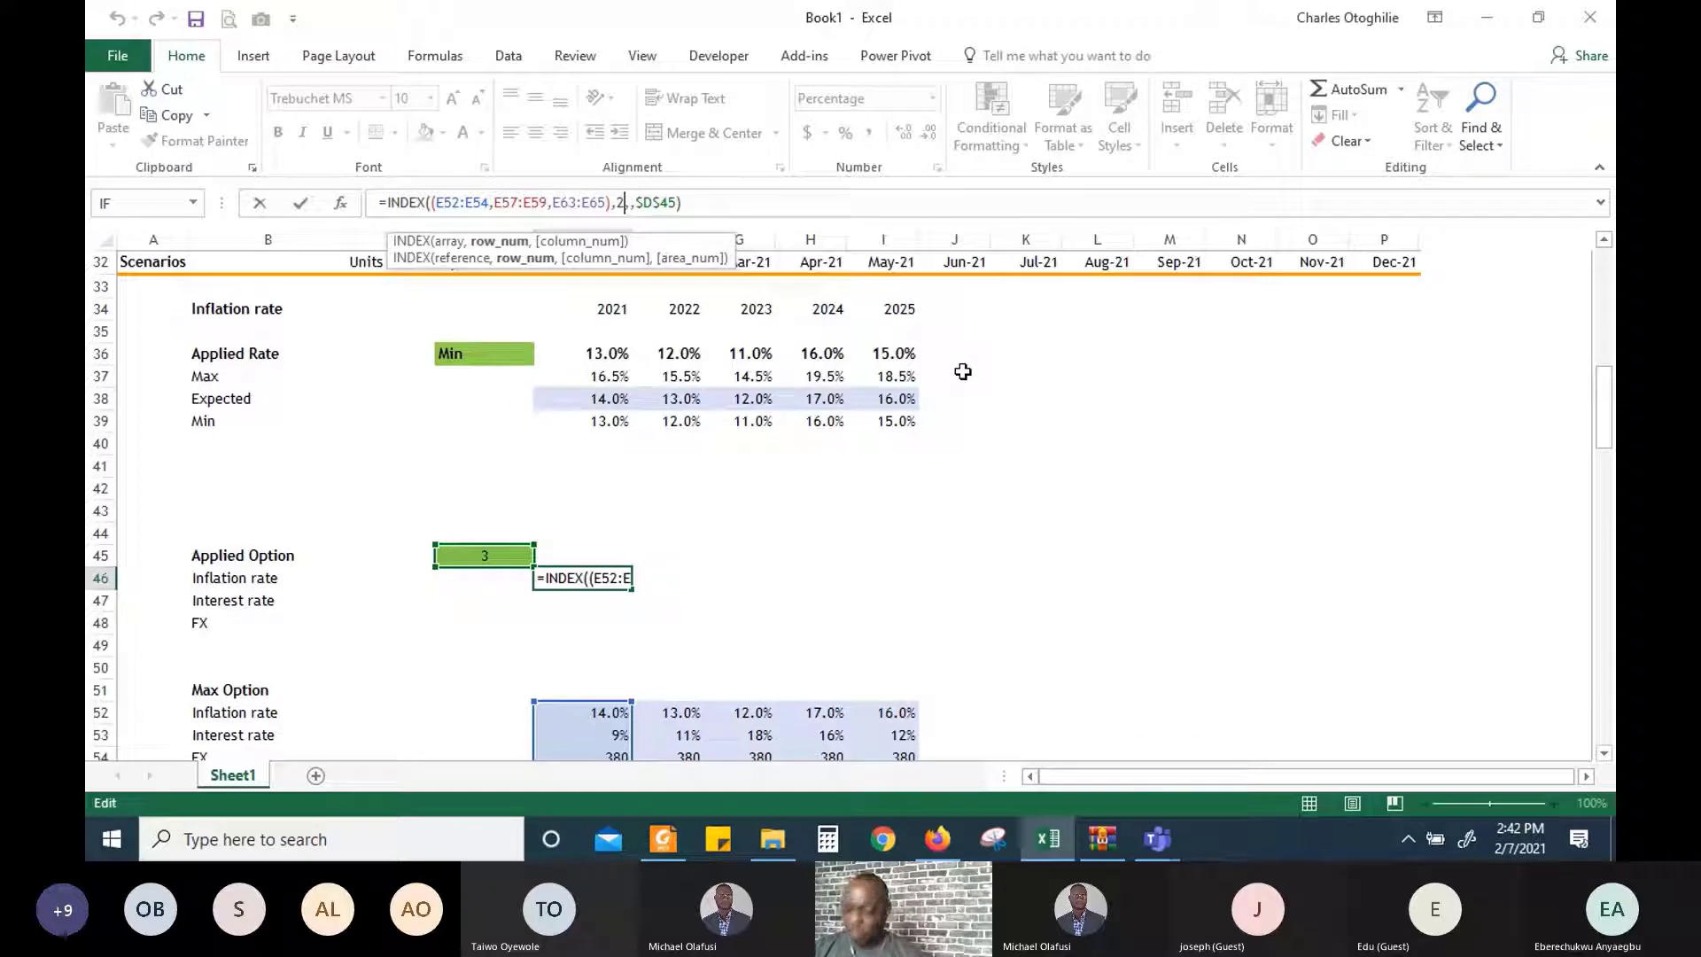
key(Return)
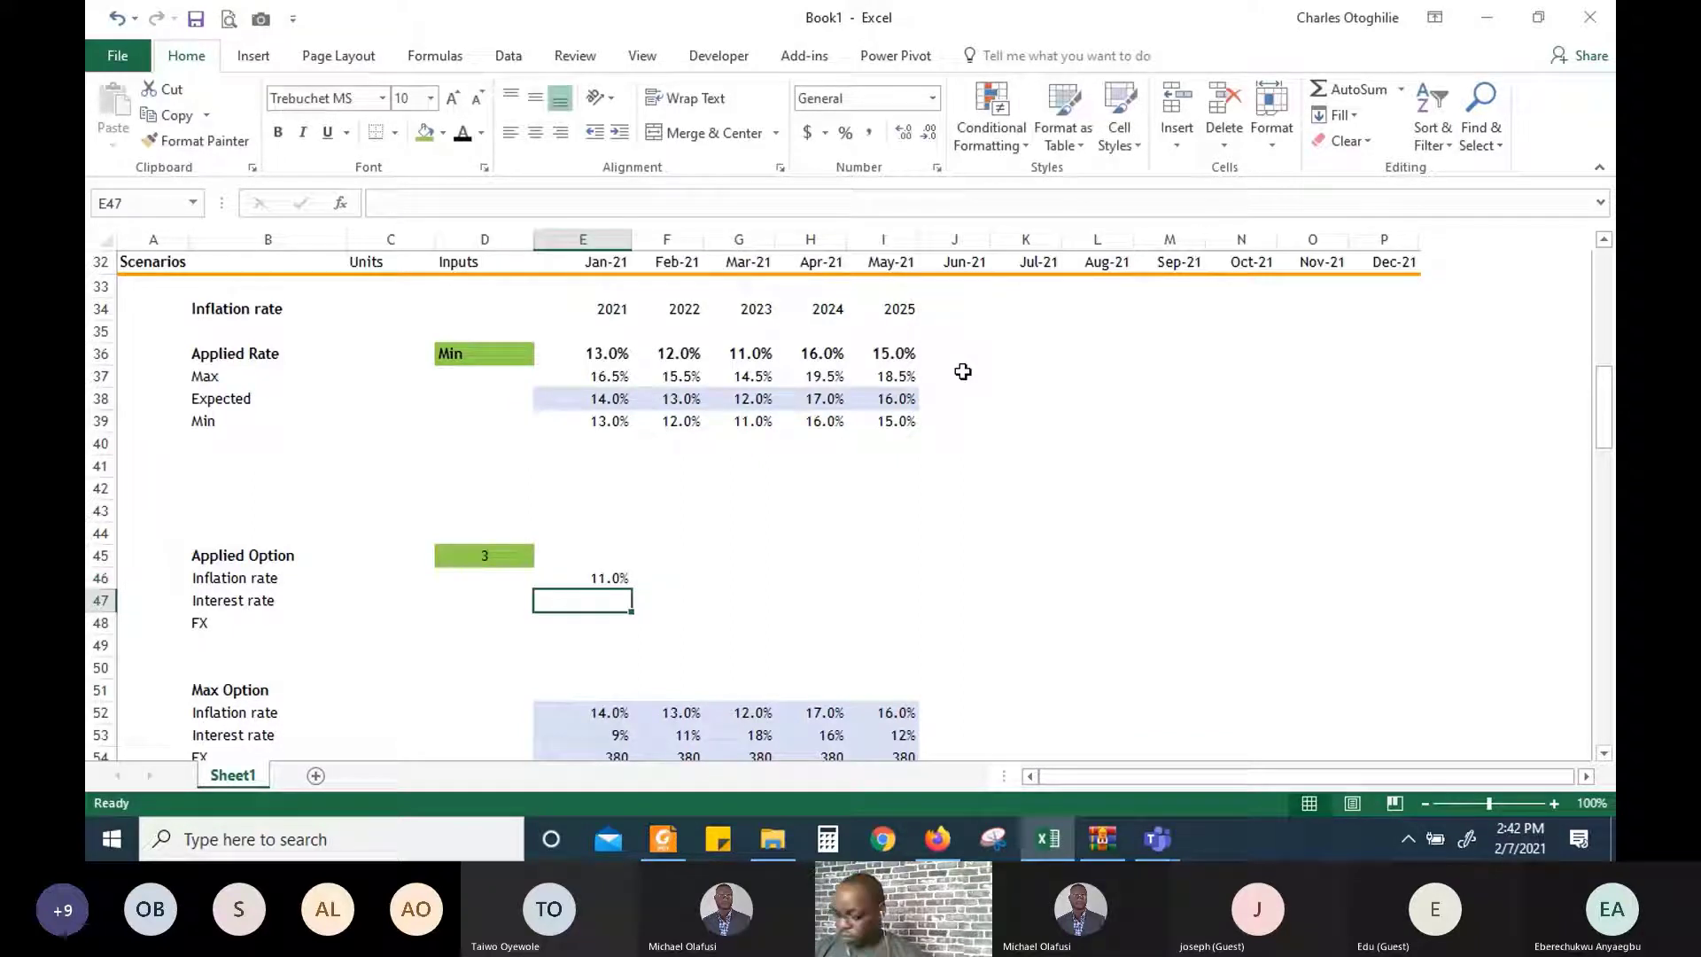
Fill the INDEX formula in E46 across the inflation rate row to I46
key(Up)
key(shift+Right)
key(shift+Right)
key(shift+Right)
key(shift+Right)
key(shift+Right)
key(shift+Left)
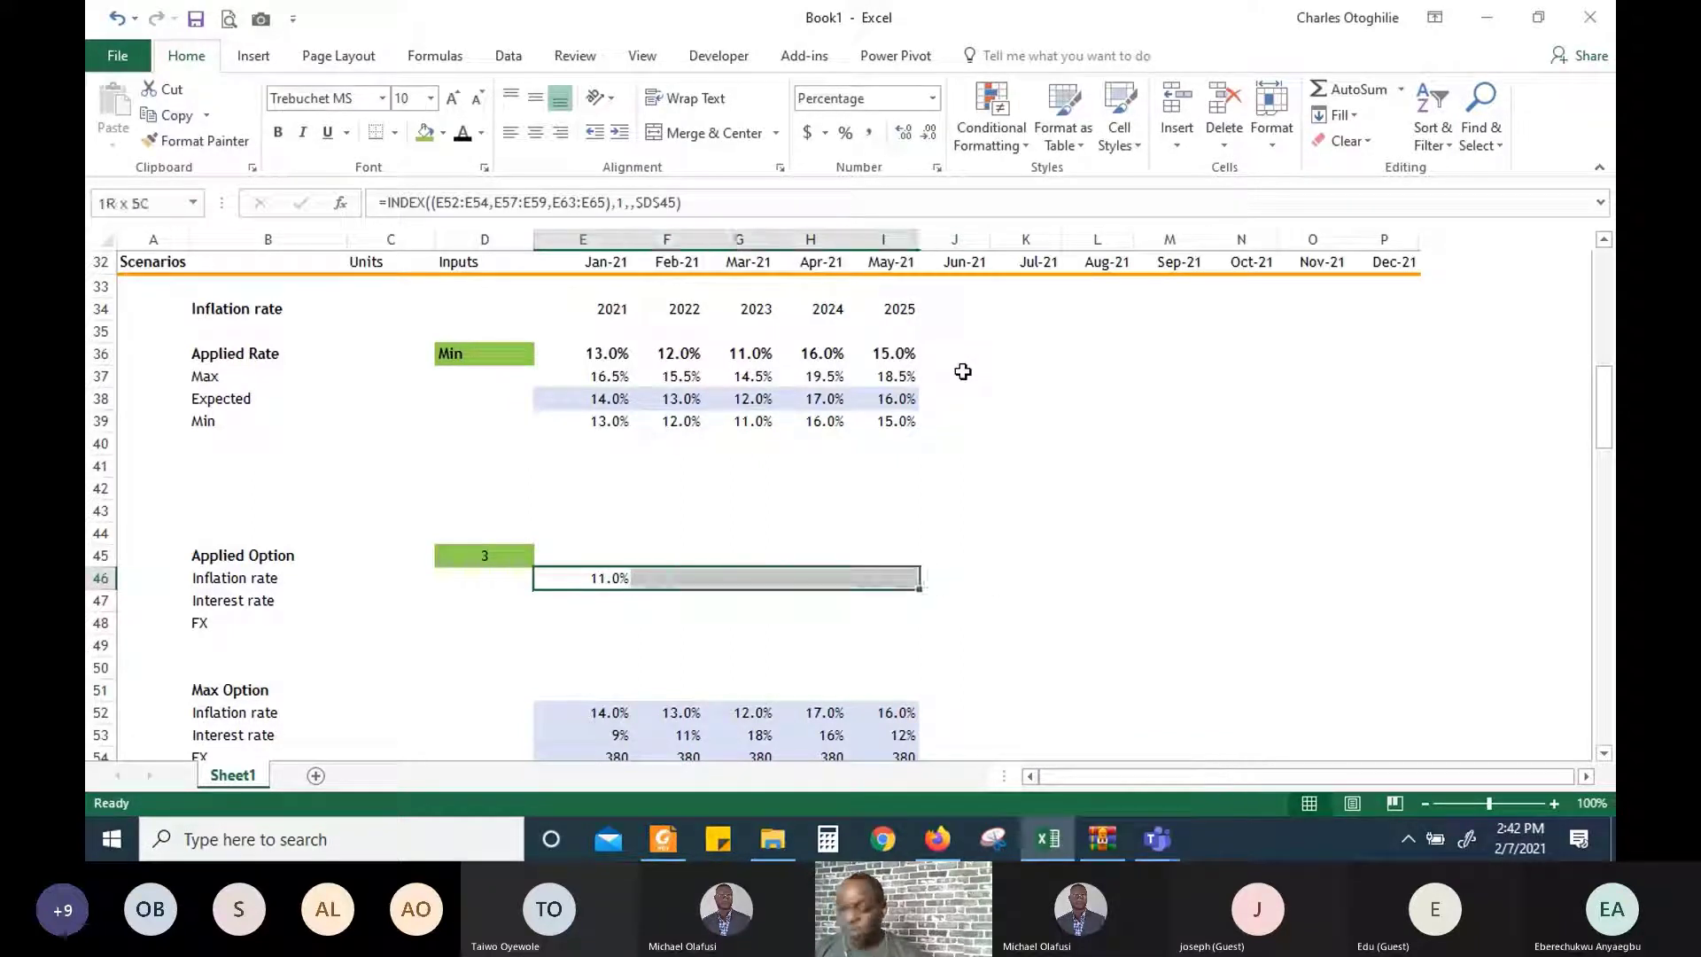
key(ctrl+r)
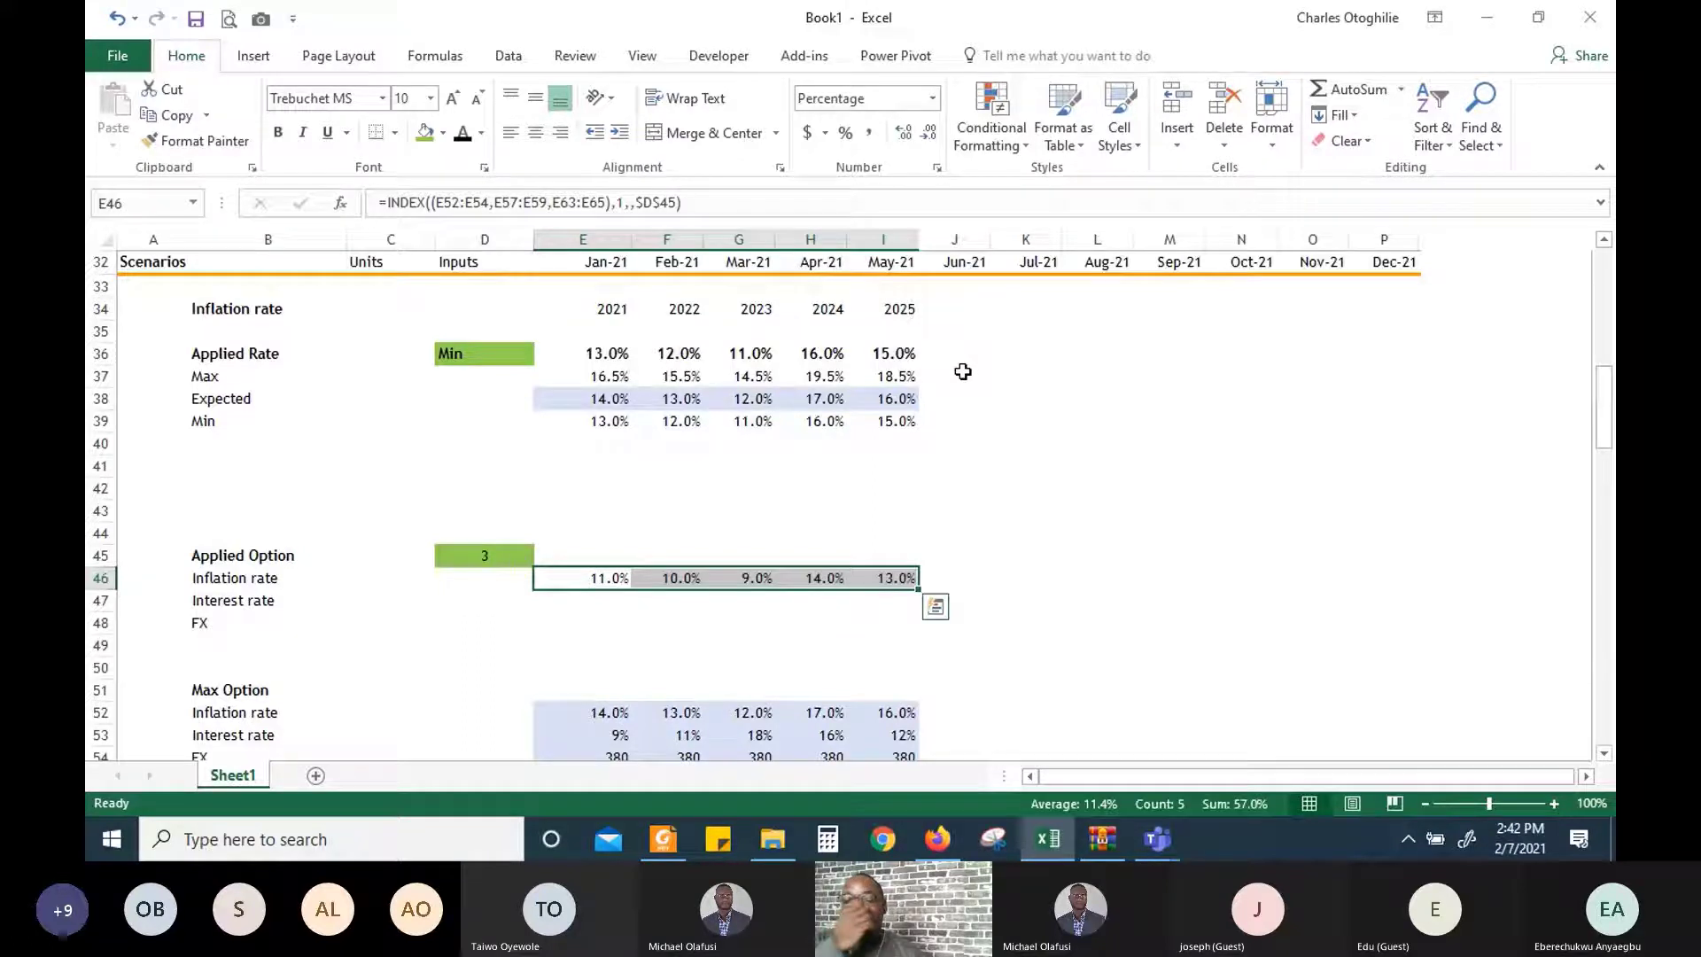
Compare row 46 with the Min Option rates, then choose option 1 in D45 and check against the Max Option rates
scroll(1046, 558, down, 2)
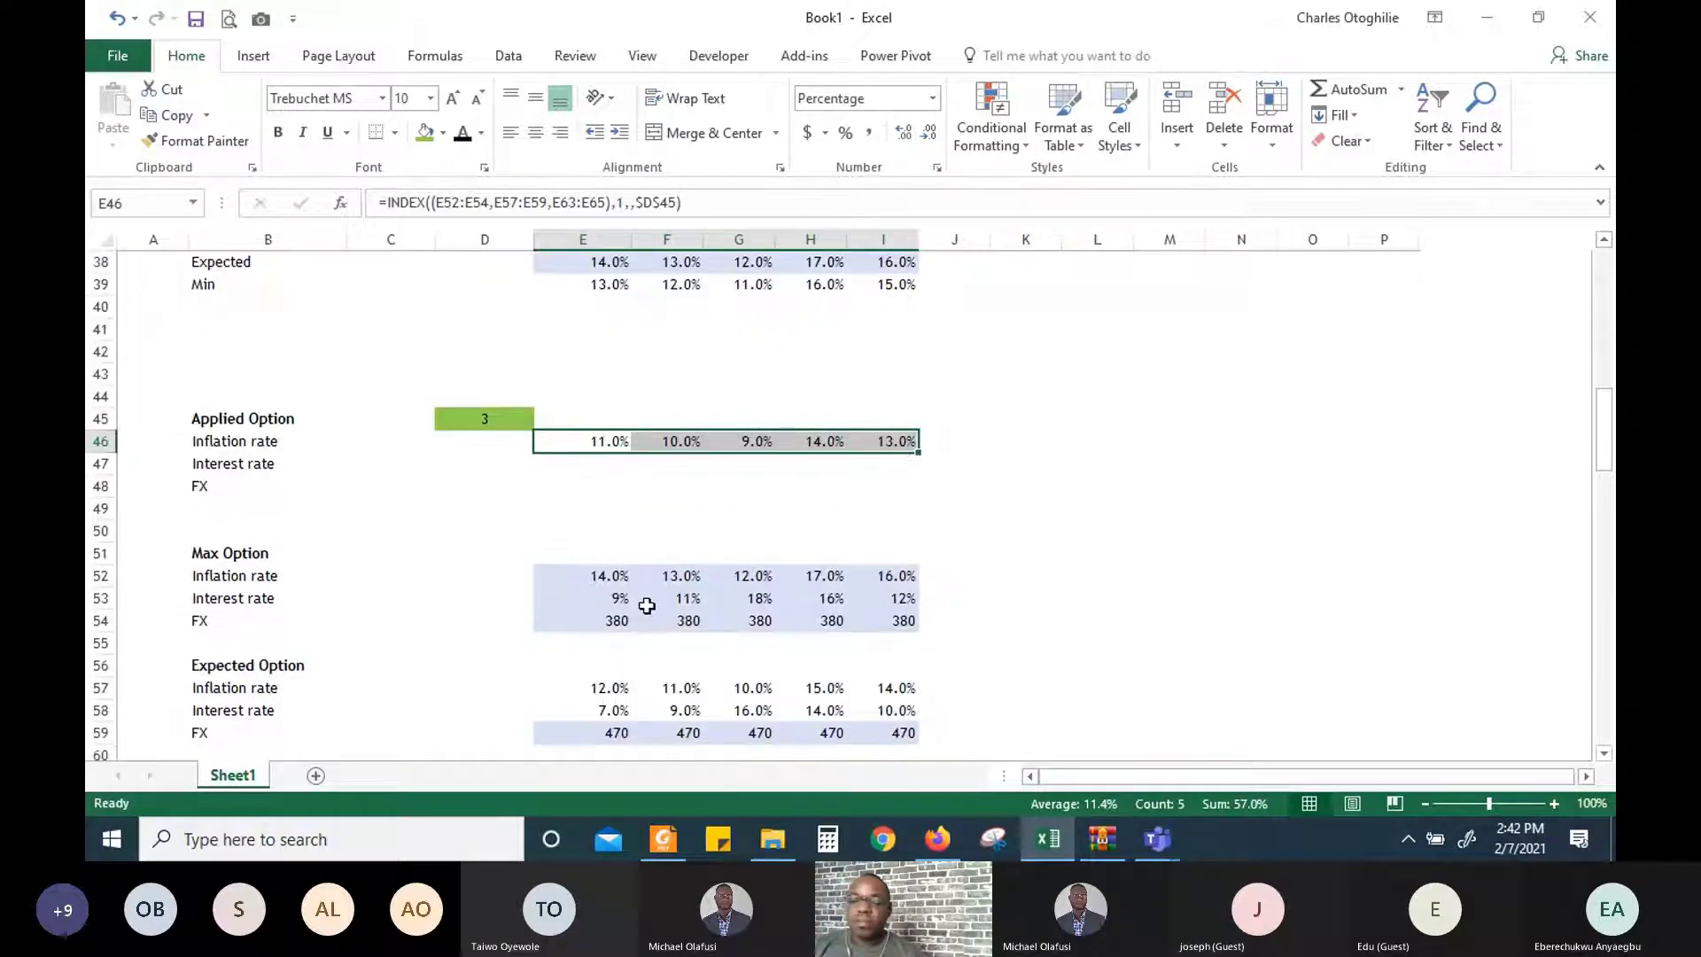
click(493, 419)
scroll(610, 700, down, 2)
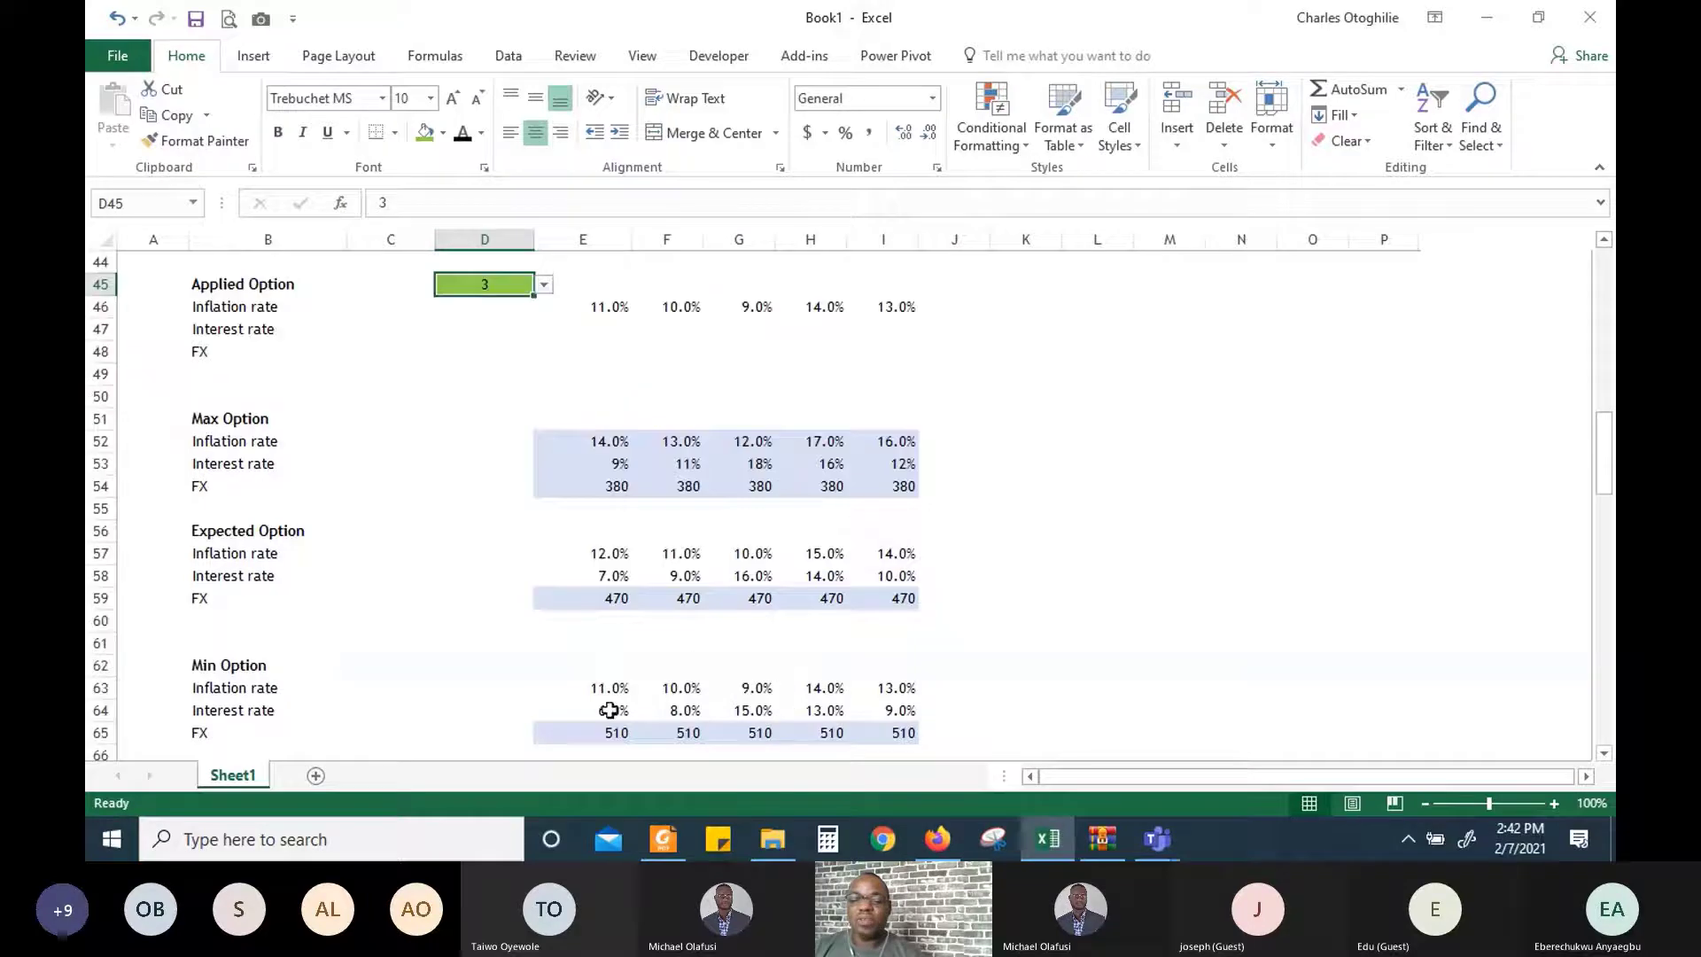
scroll(567, 611, up, 5)
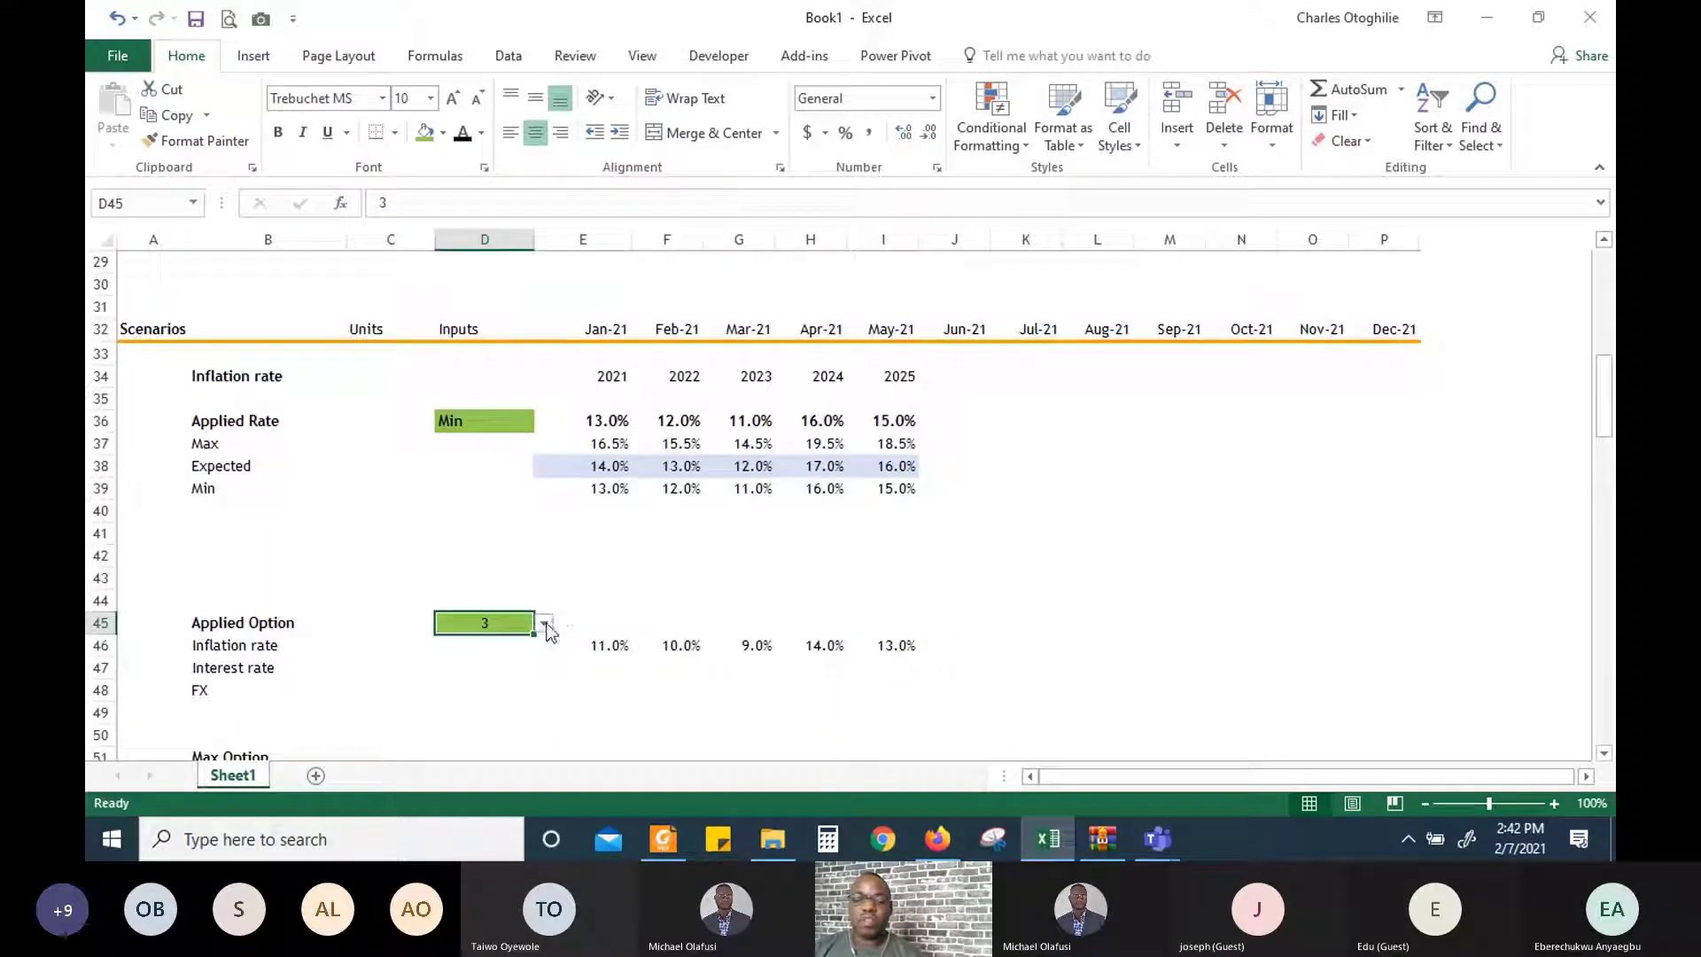
click(603, 645)
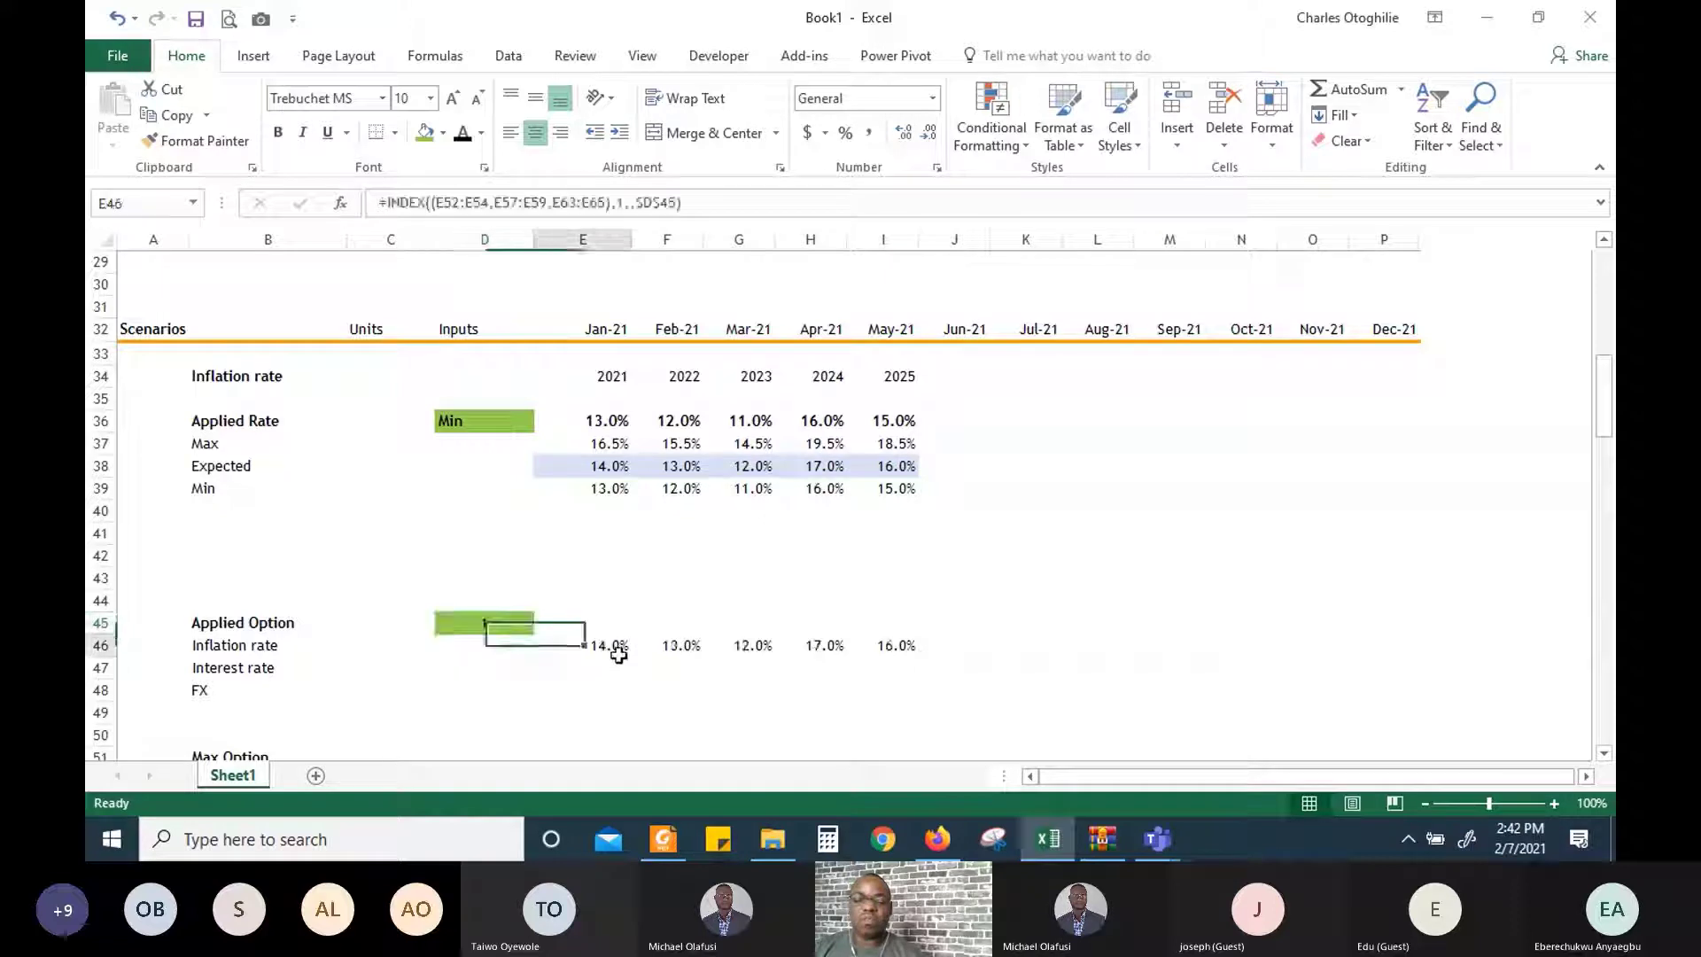
scroll(798, 668, down, 2)
click(691, 593)
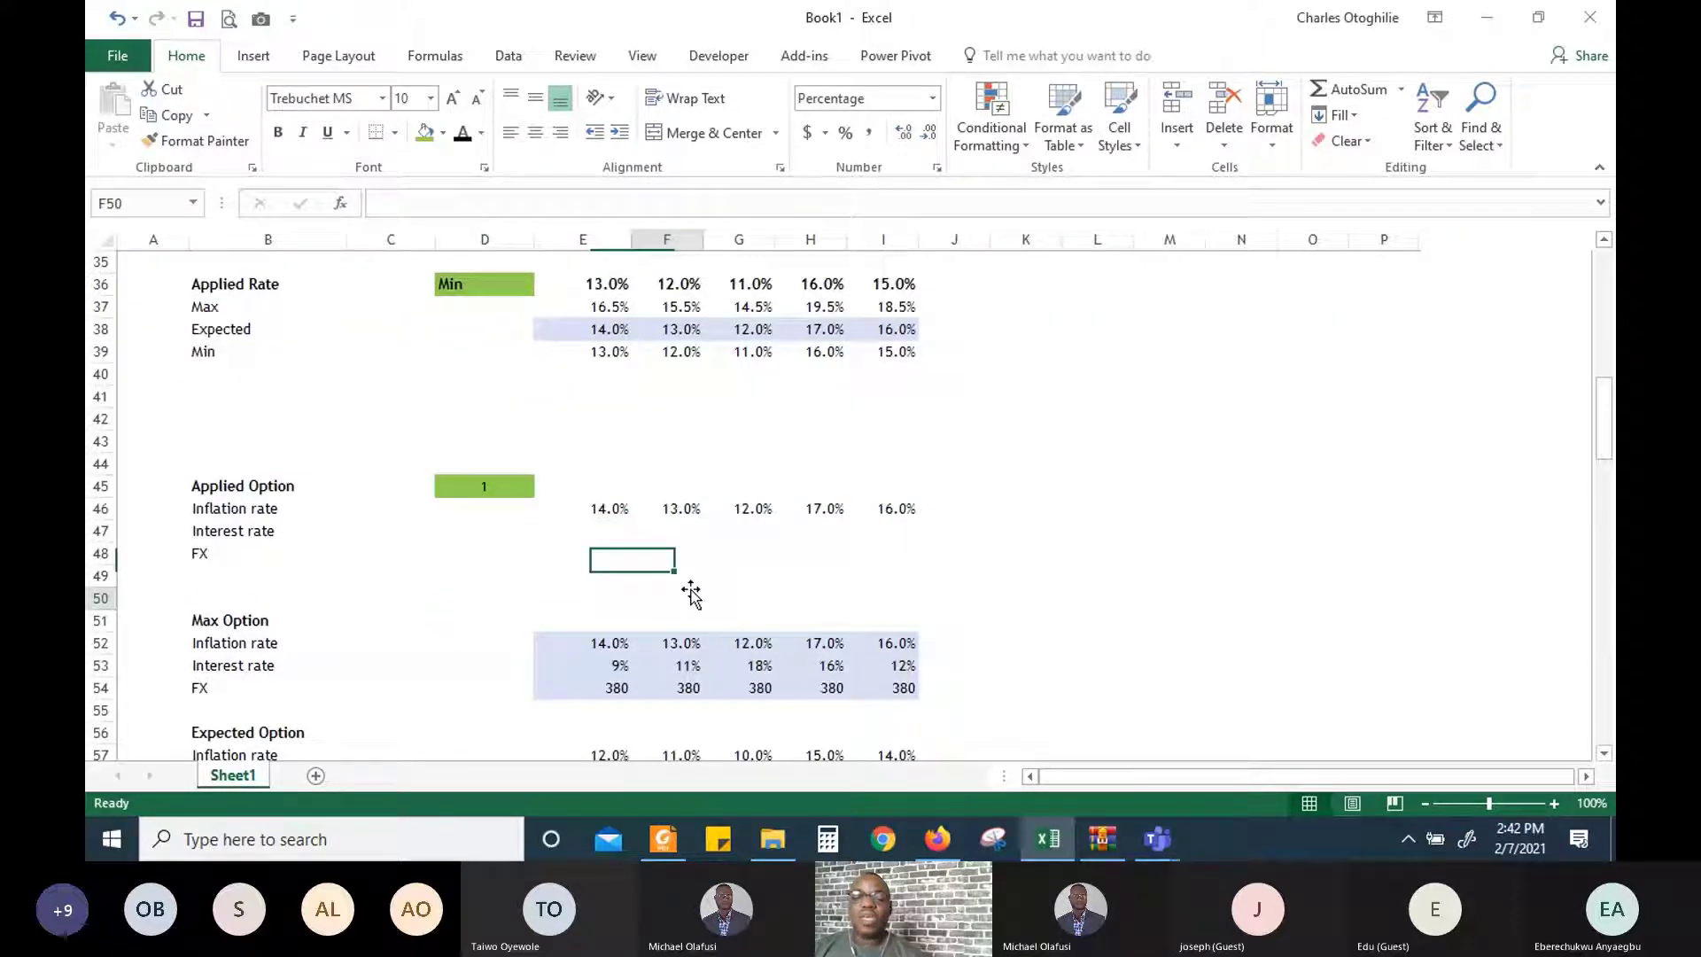
Copy the INDEX formula text from E46 into the interest rate cell E47, keeping its references unchanged
click(601, 507)
drag(728, 204, 146, 163)
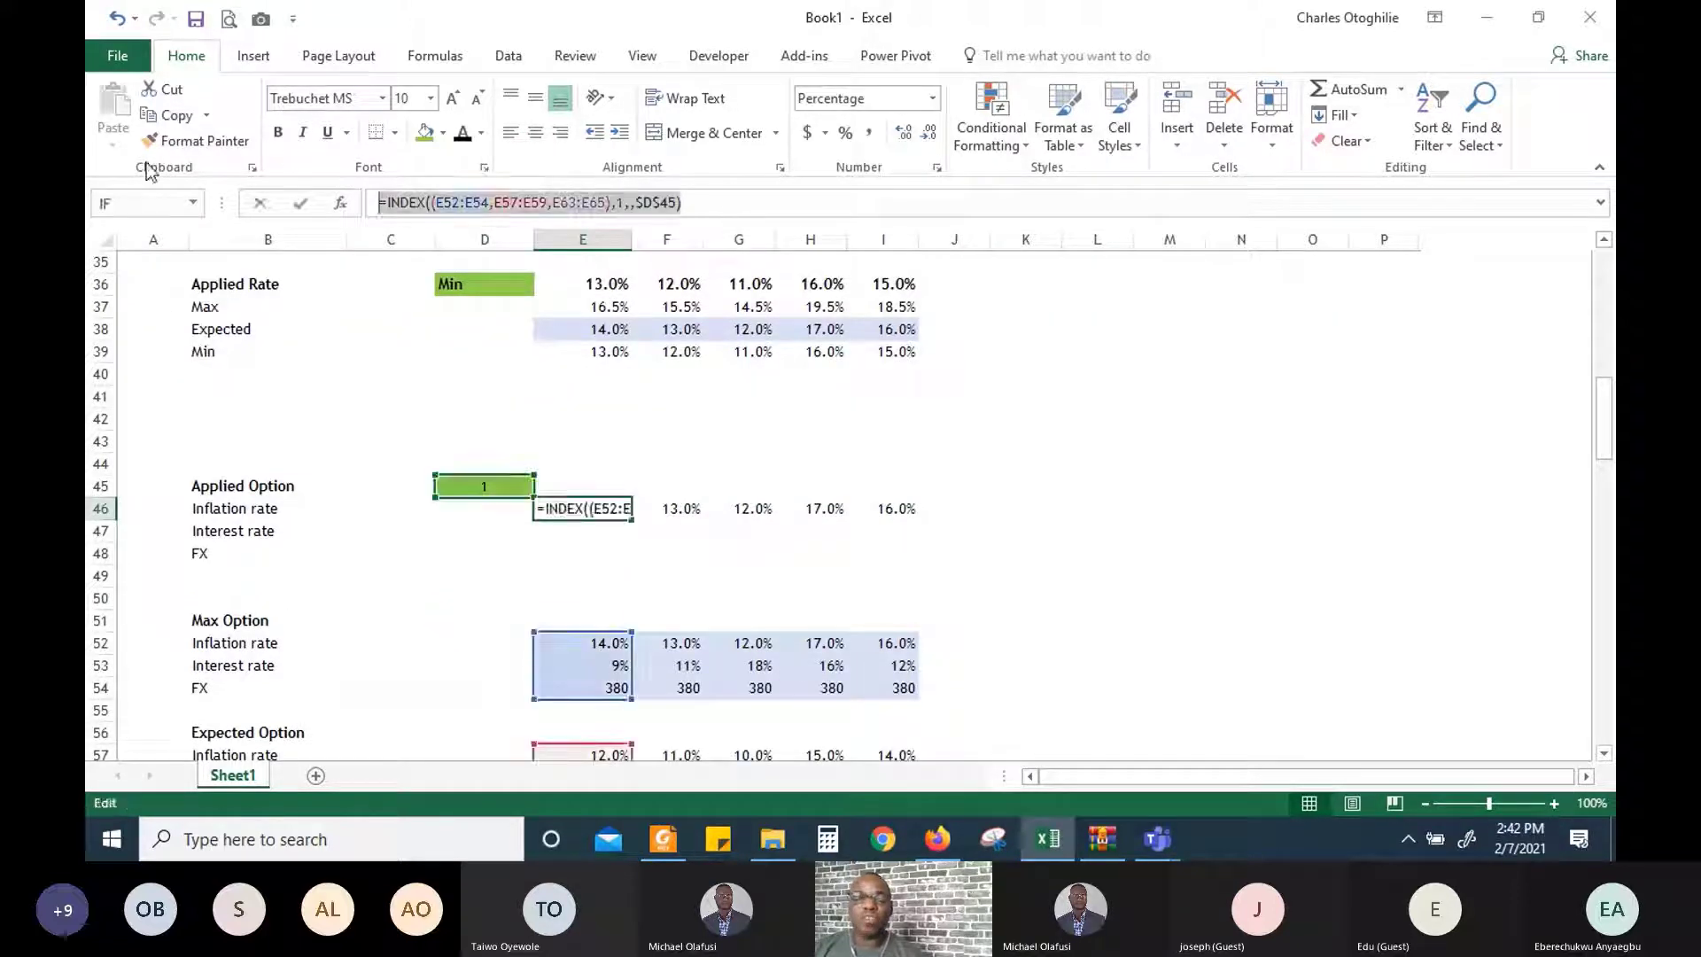
key(ctrl+c)
key(Escape)
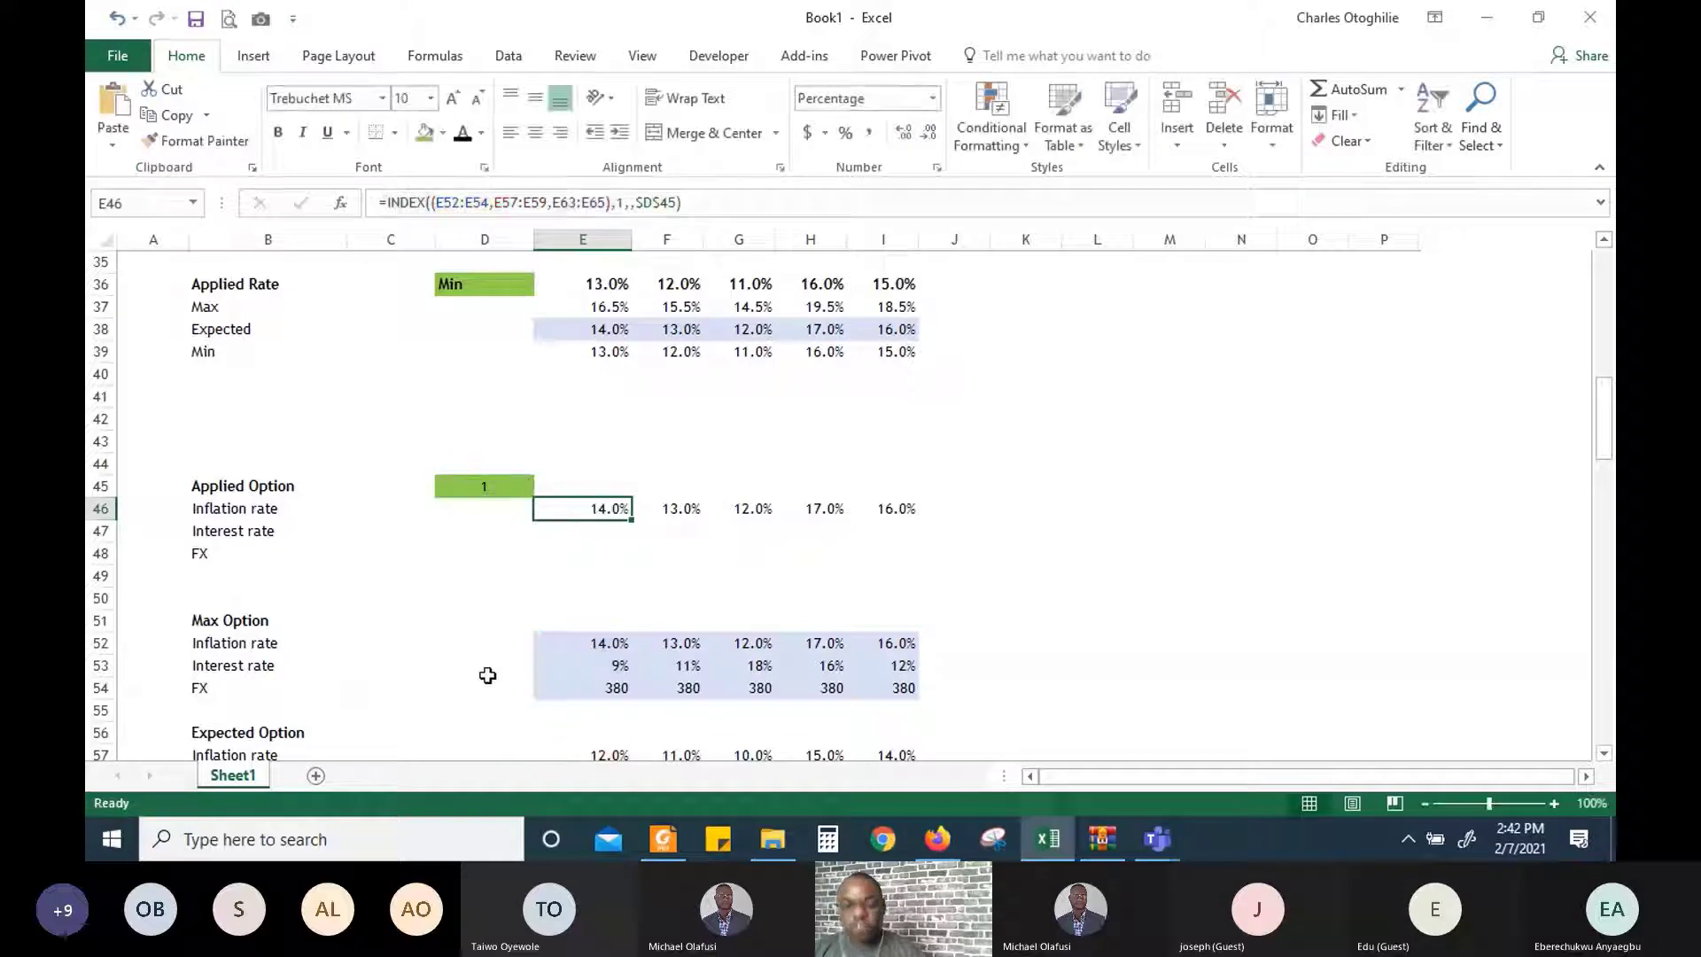
click(600, 532)
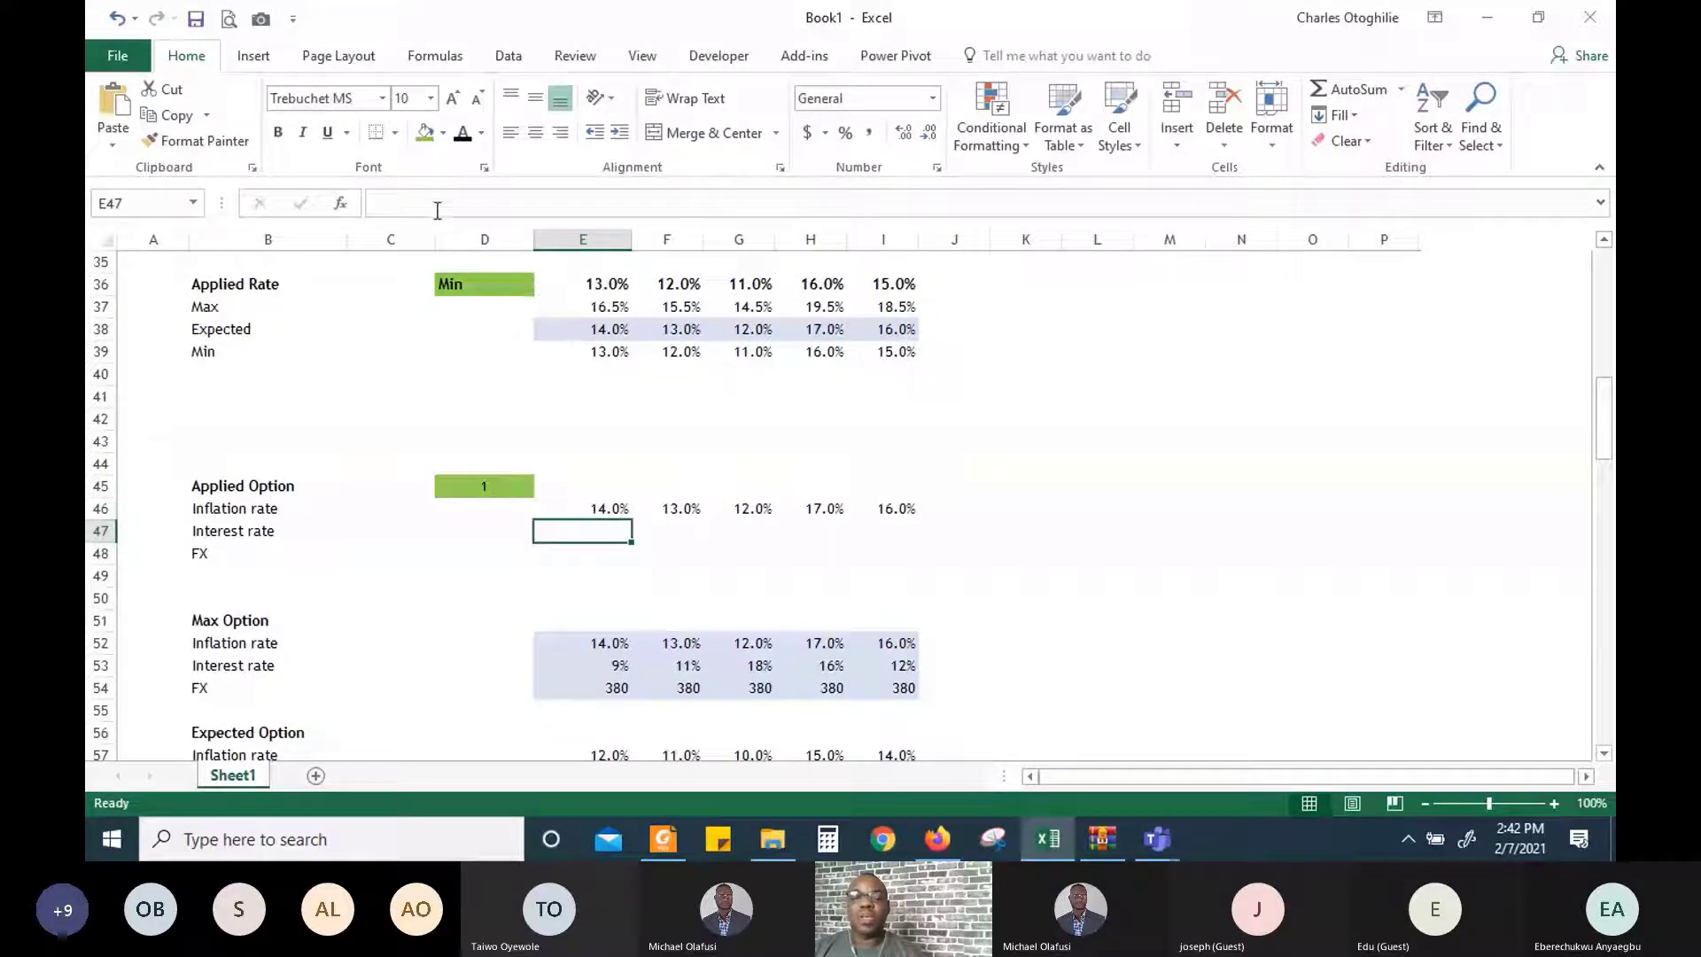
key(ctrl+v)
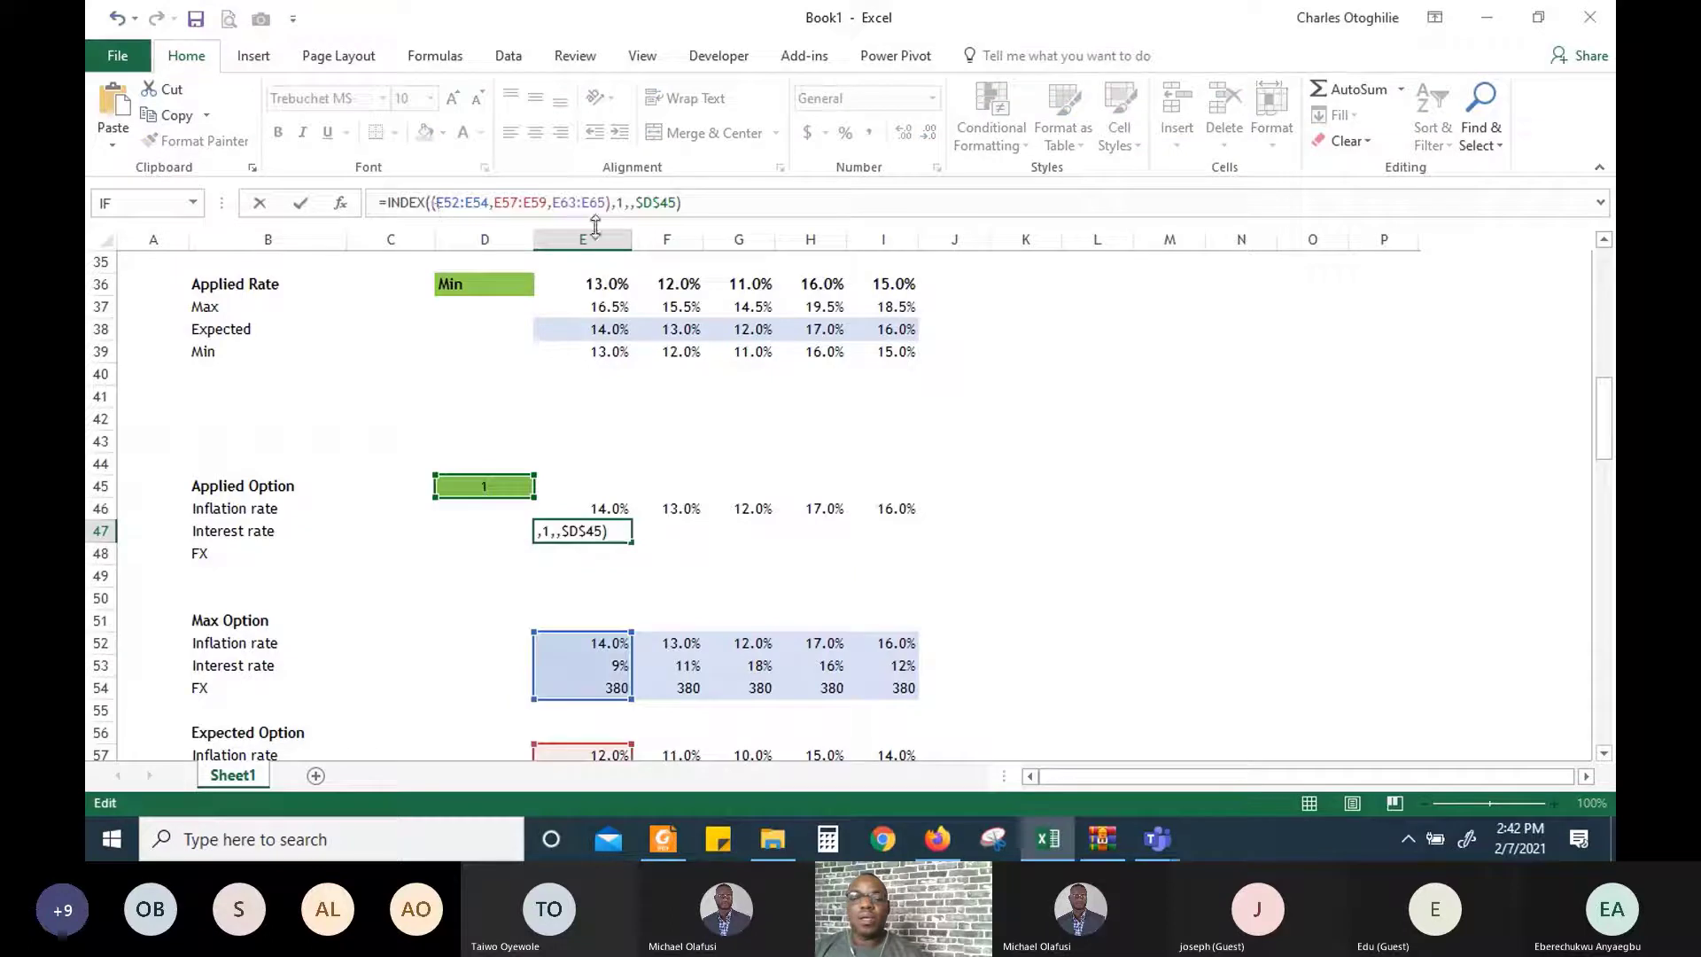
key(Return)
Set the row number in E47's INDEX formula to 2 so it returns the interest rate
click(610, 529)
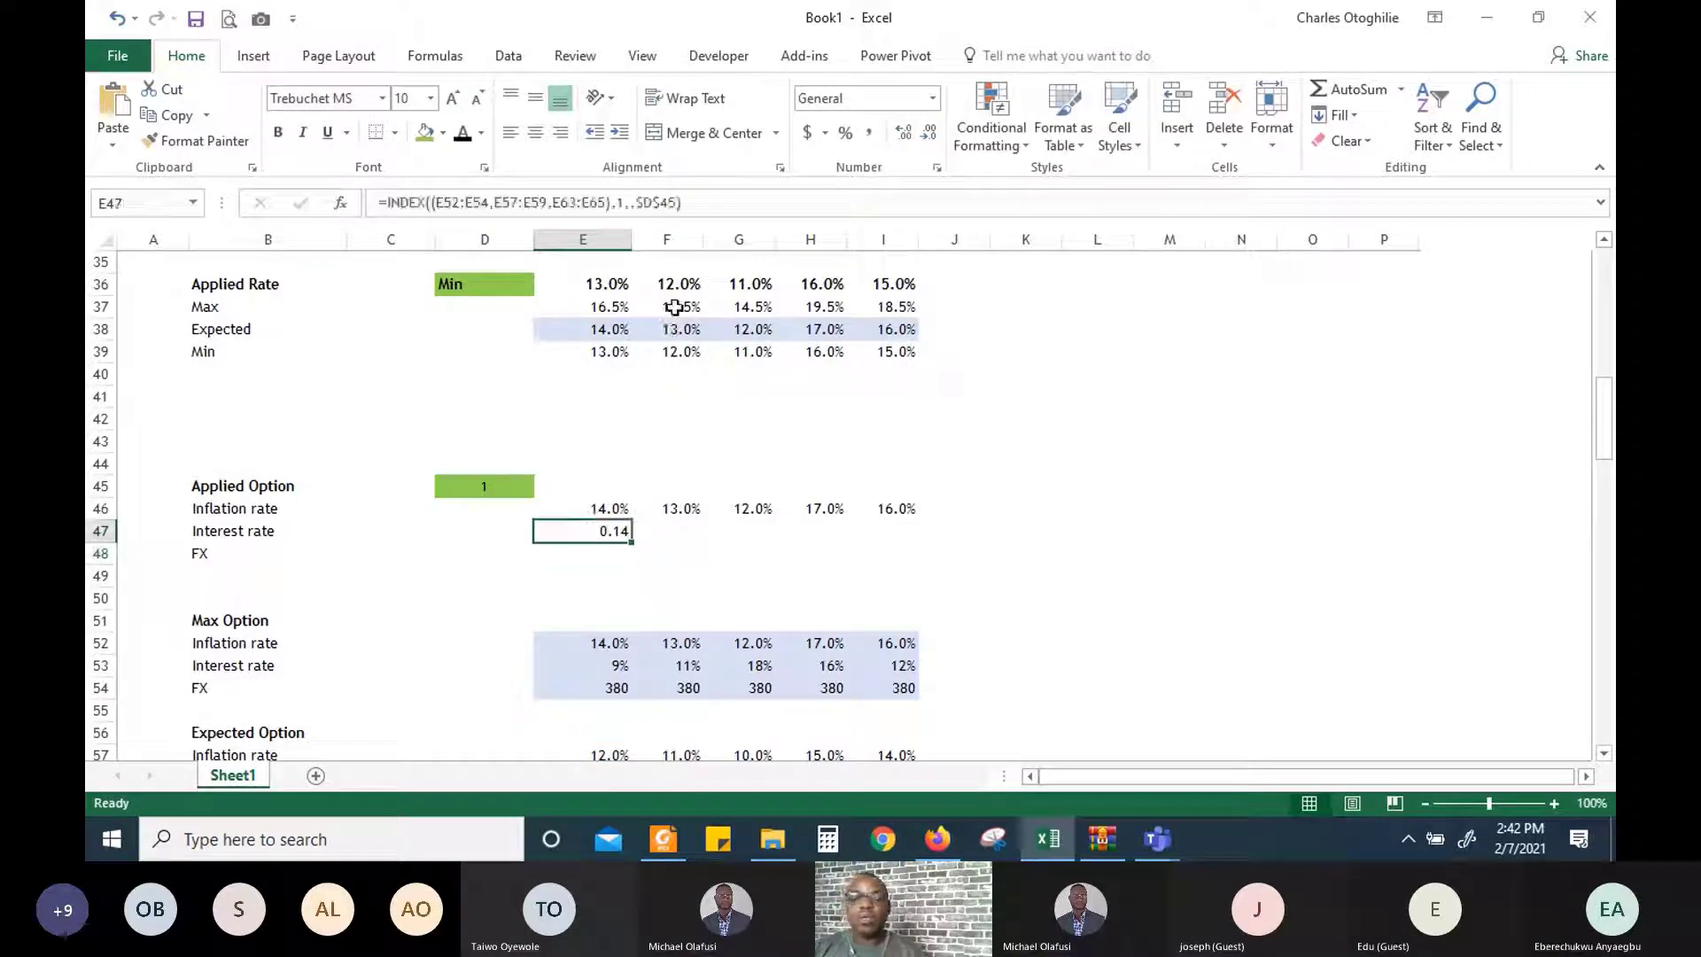
click(620, 205)
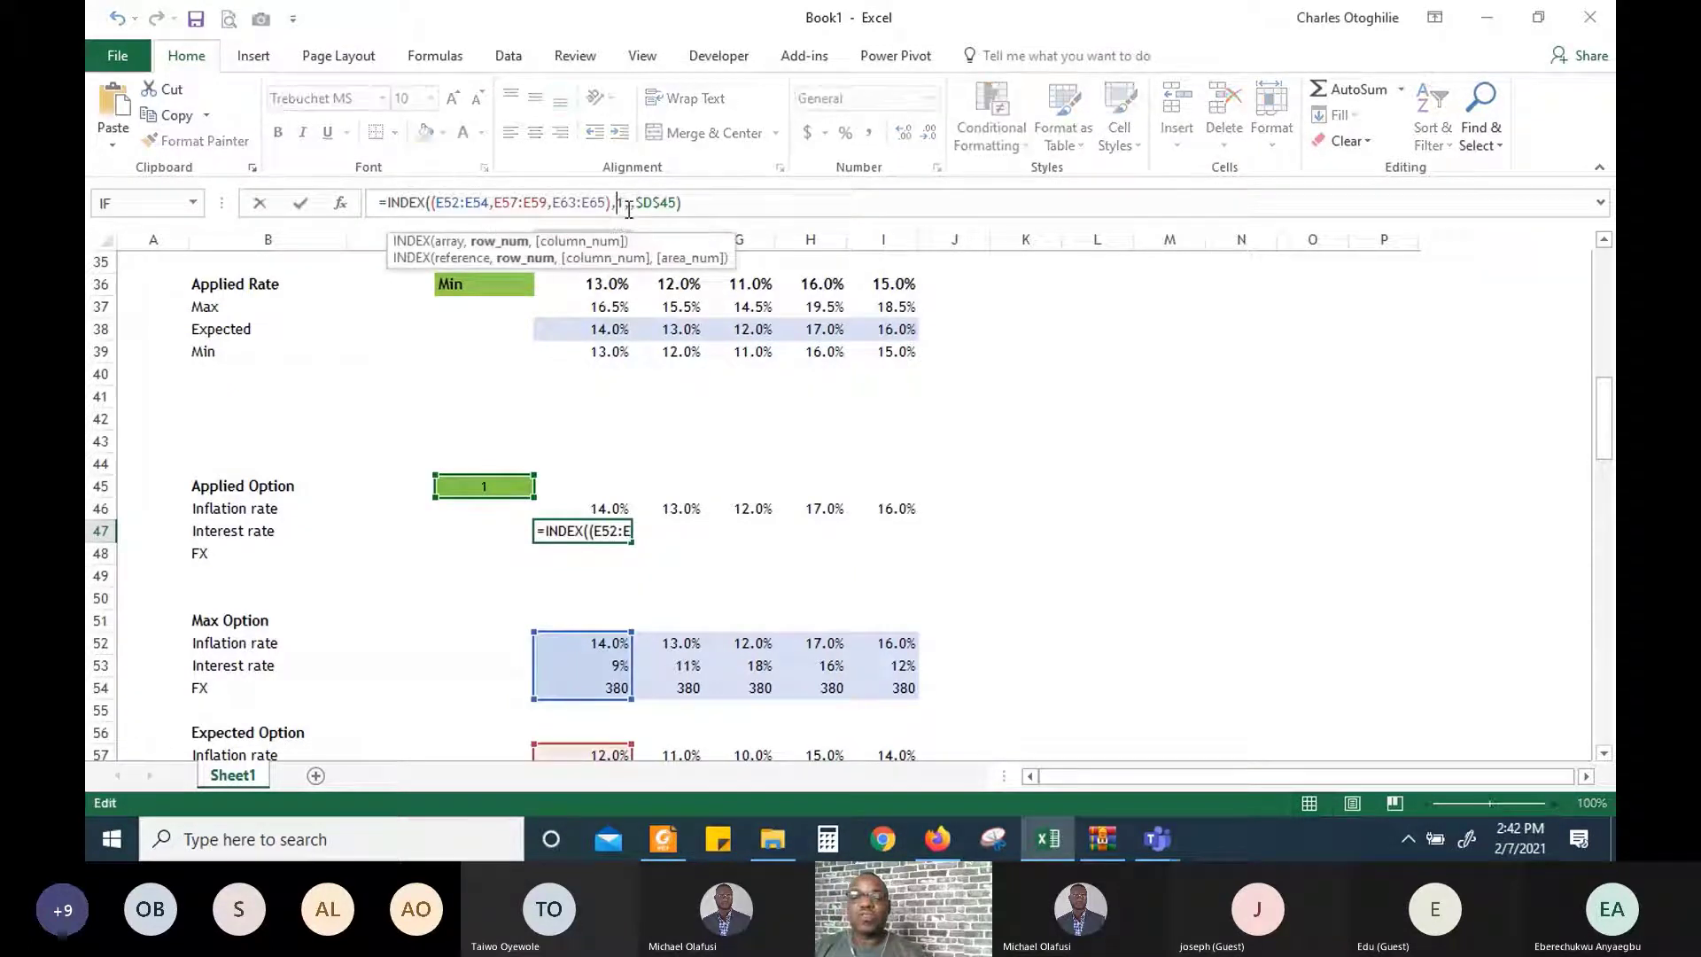
key(BackSpace)
text(22,)
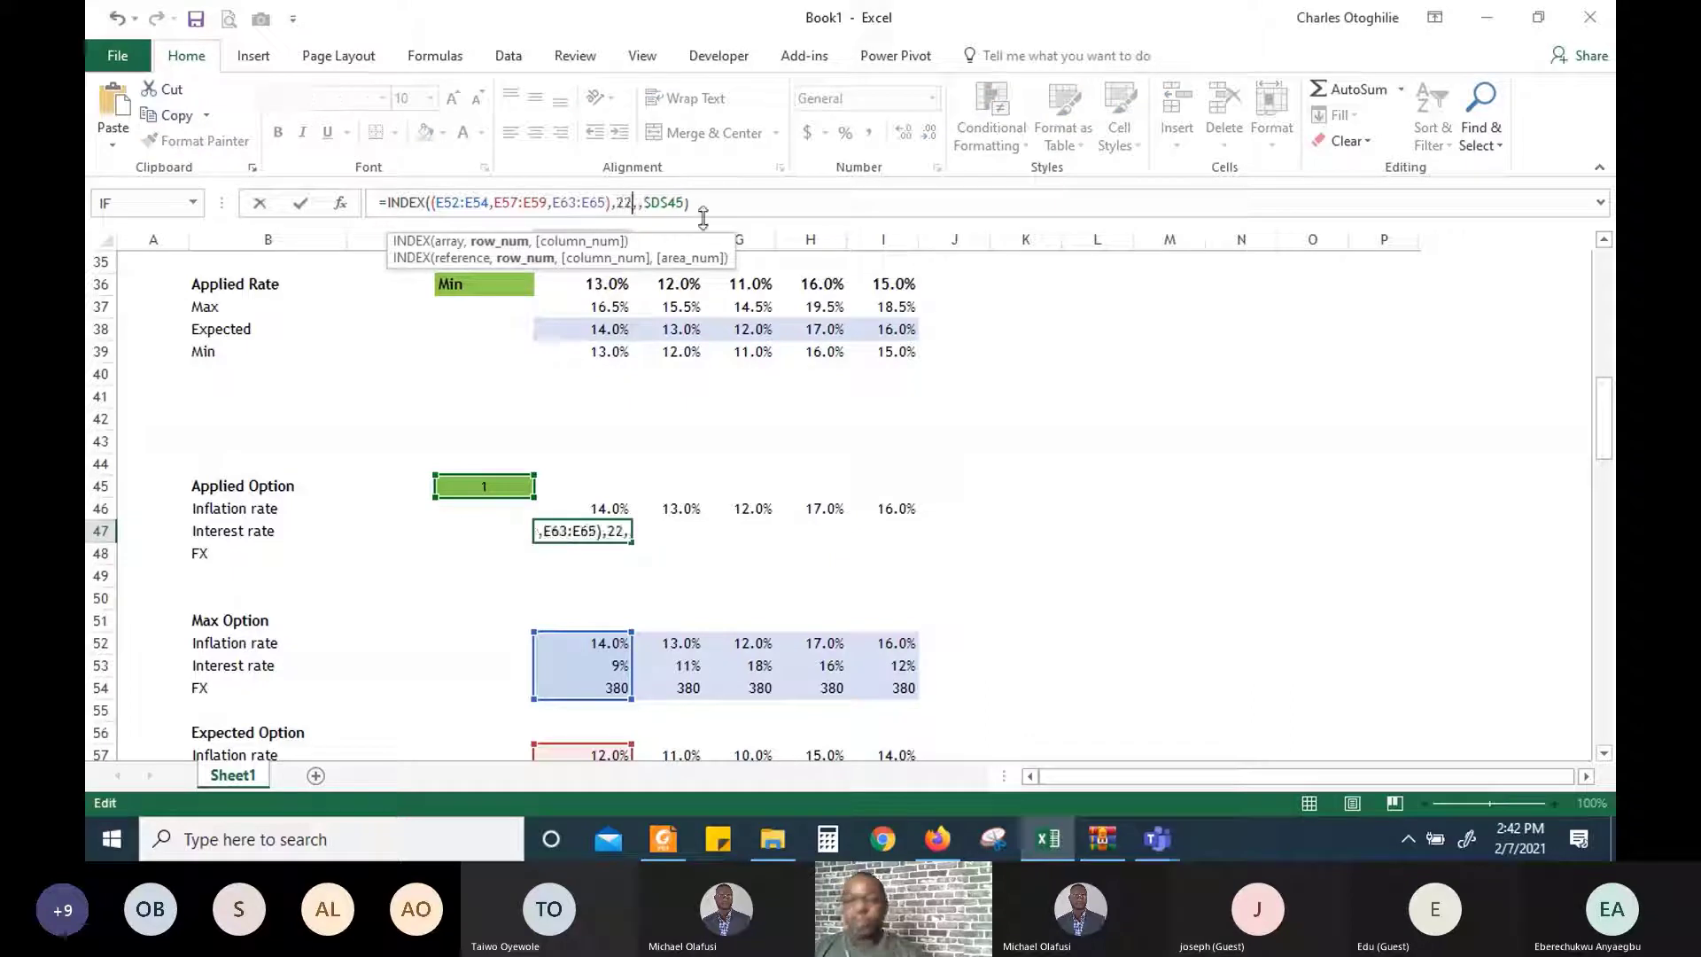
key(BackSpace)
key(Return)
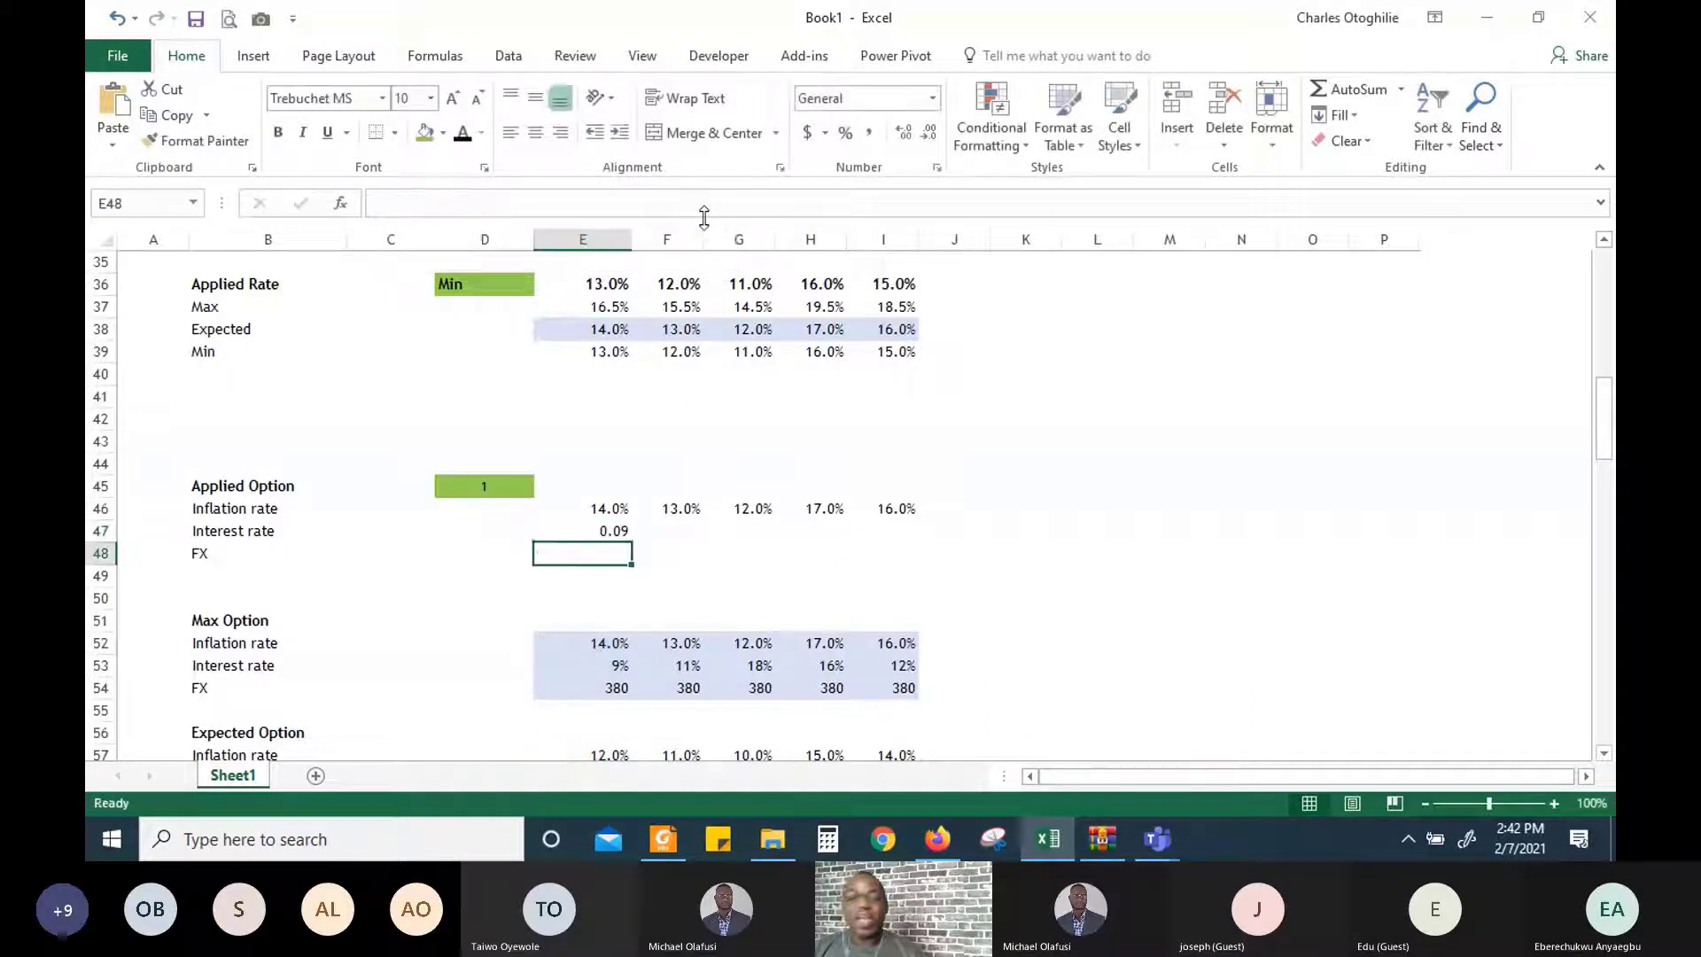
Format the interest rate in E47 as a percentage with one decimal place
key(Up)
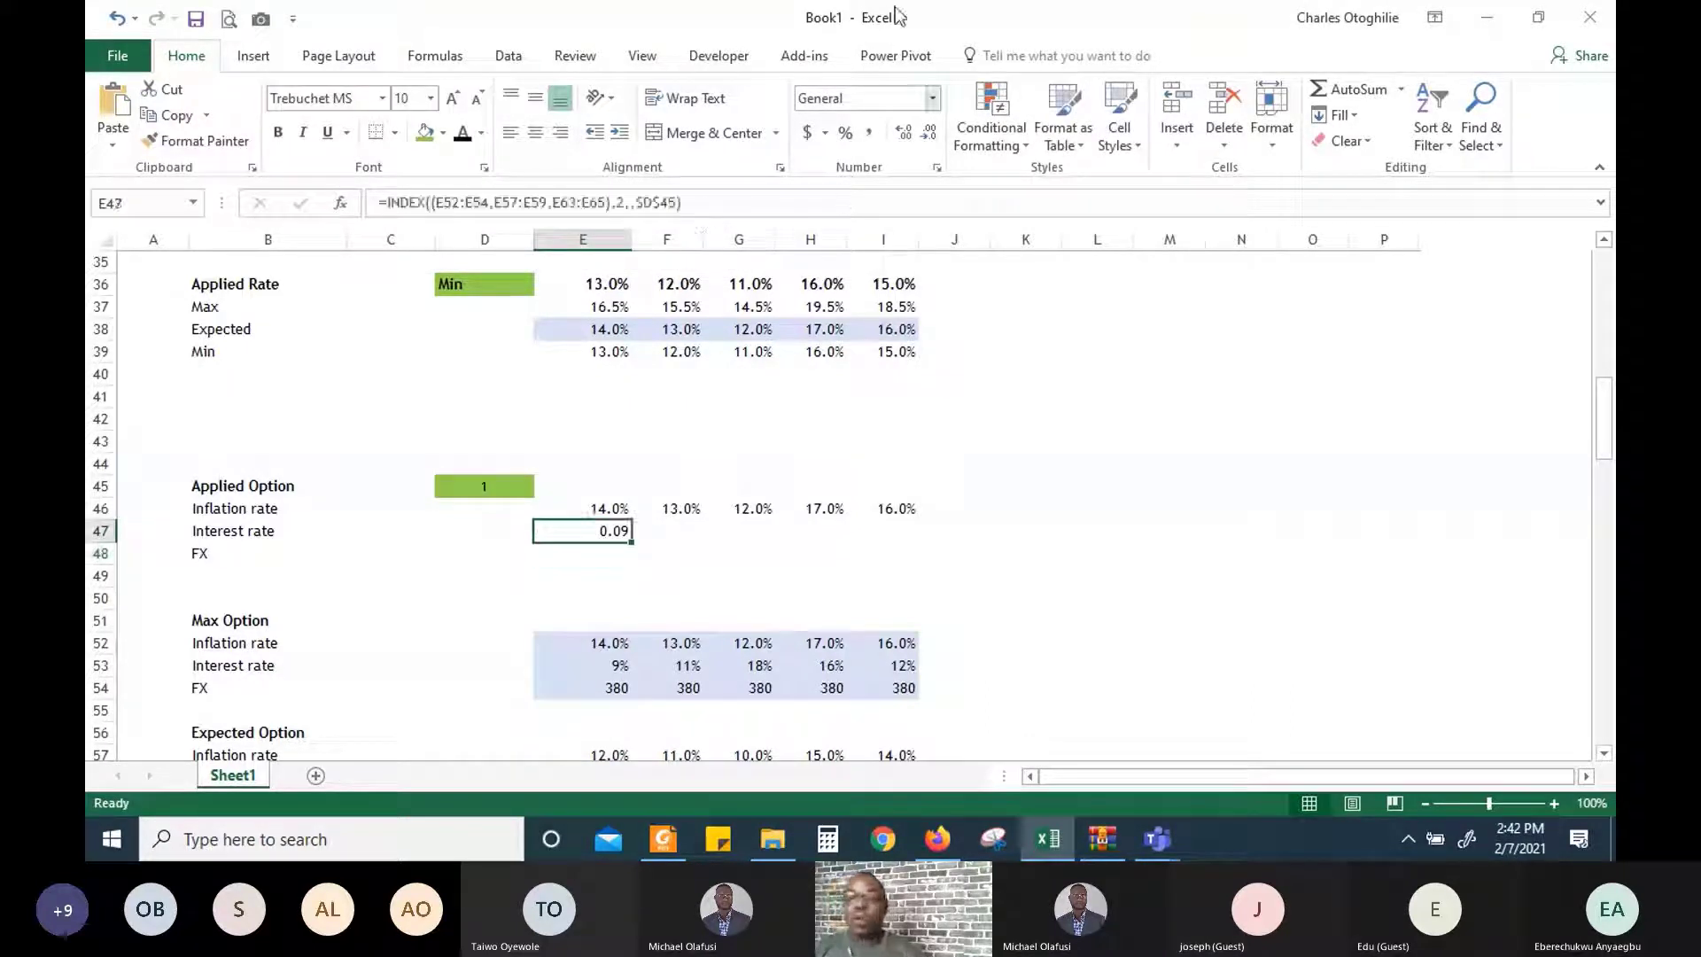
click(845, 133)
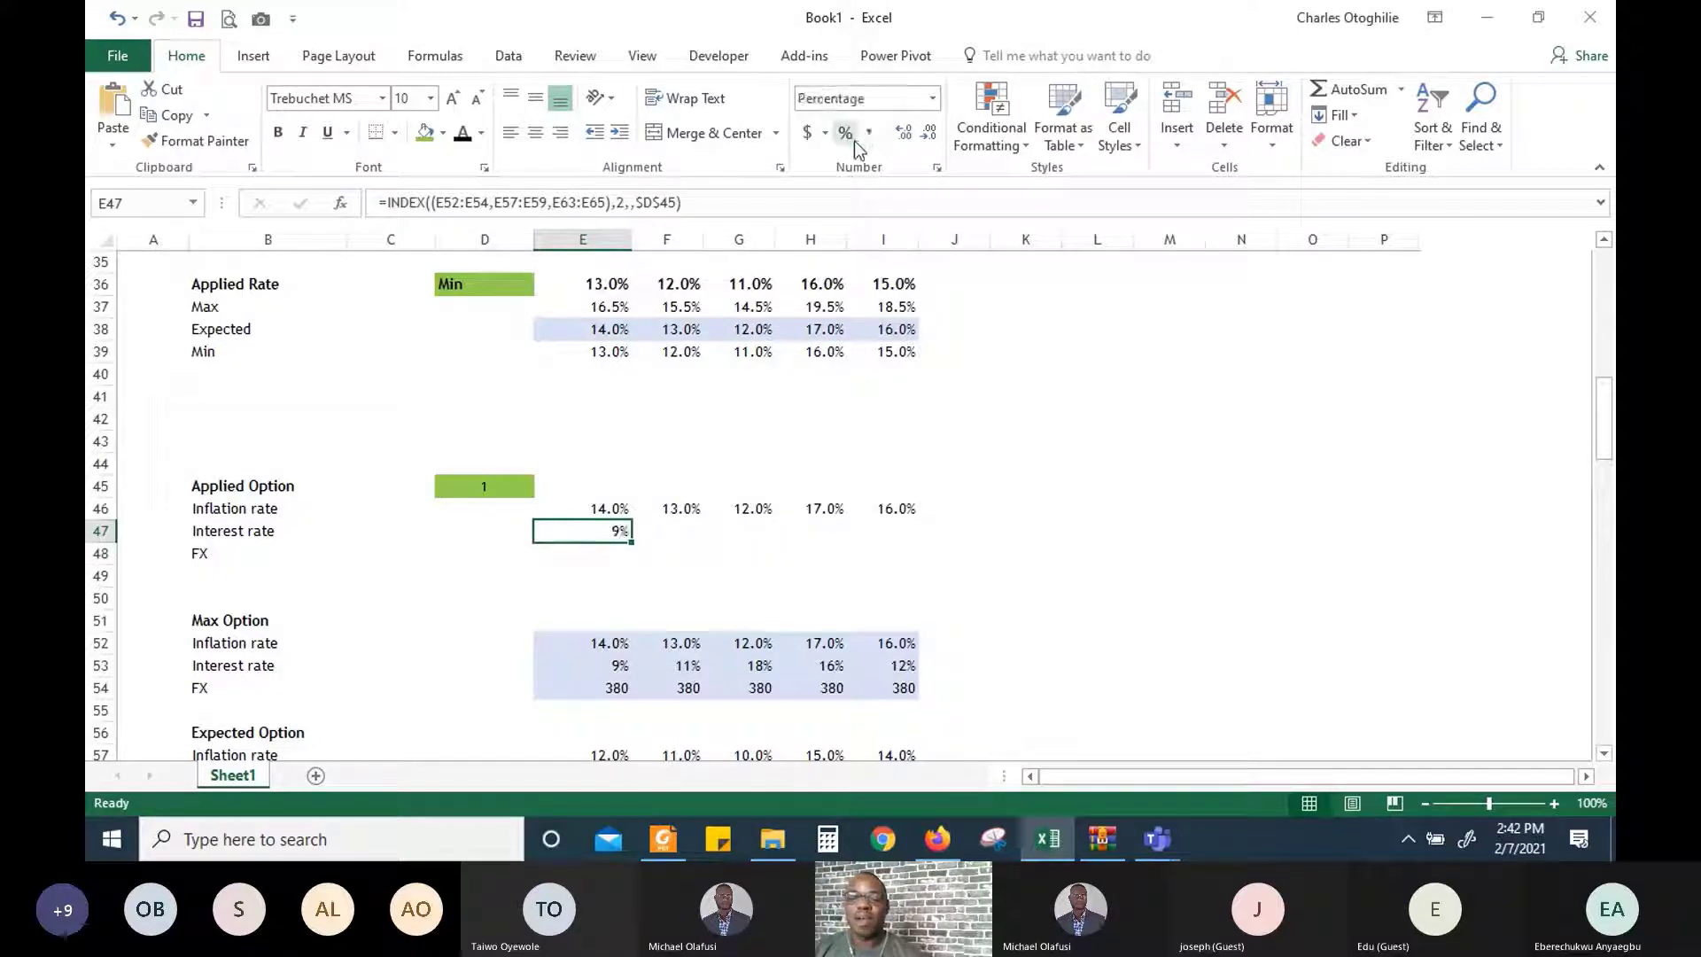
click(898, 138)
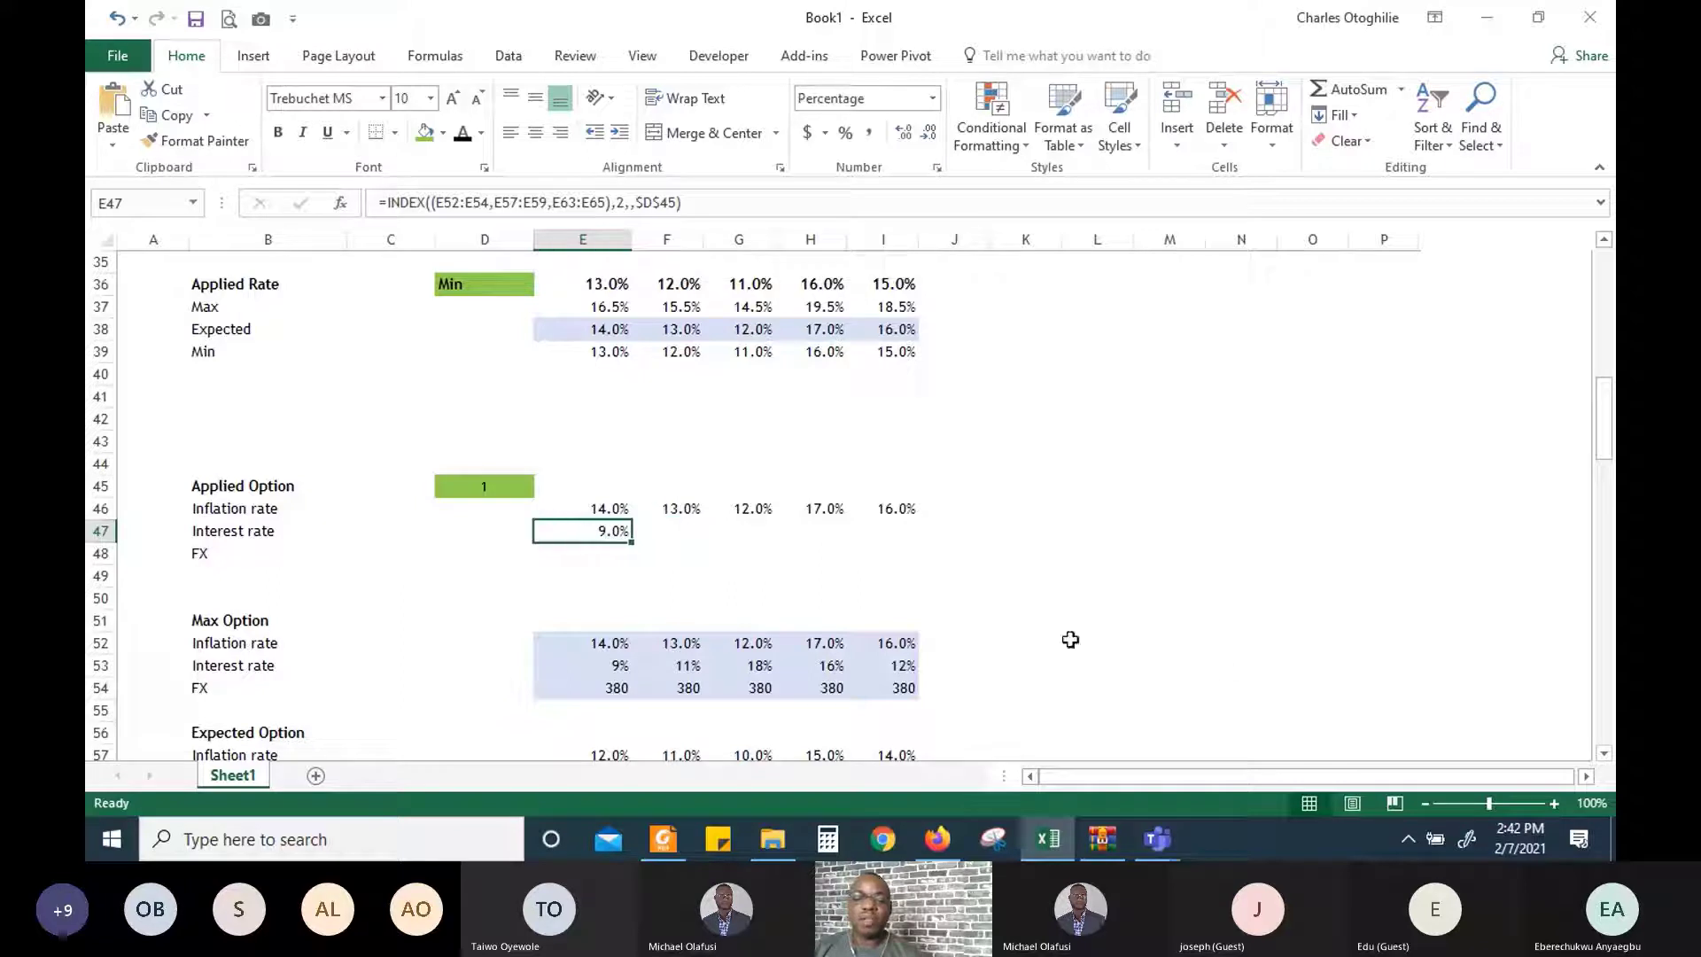
key(Left)
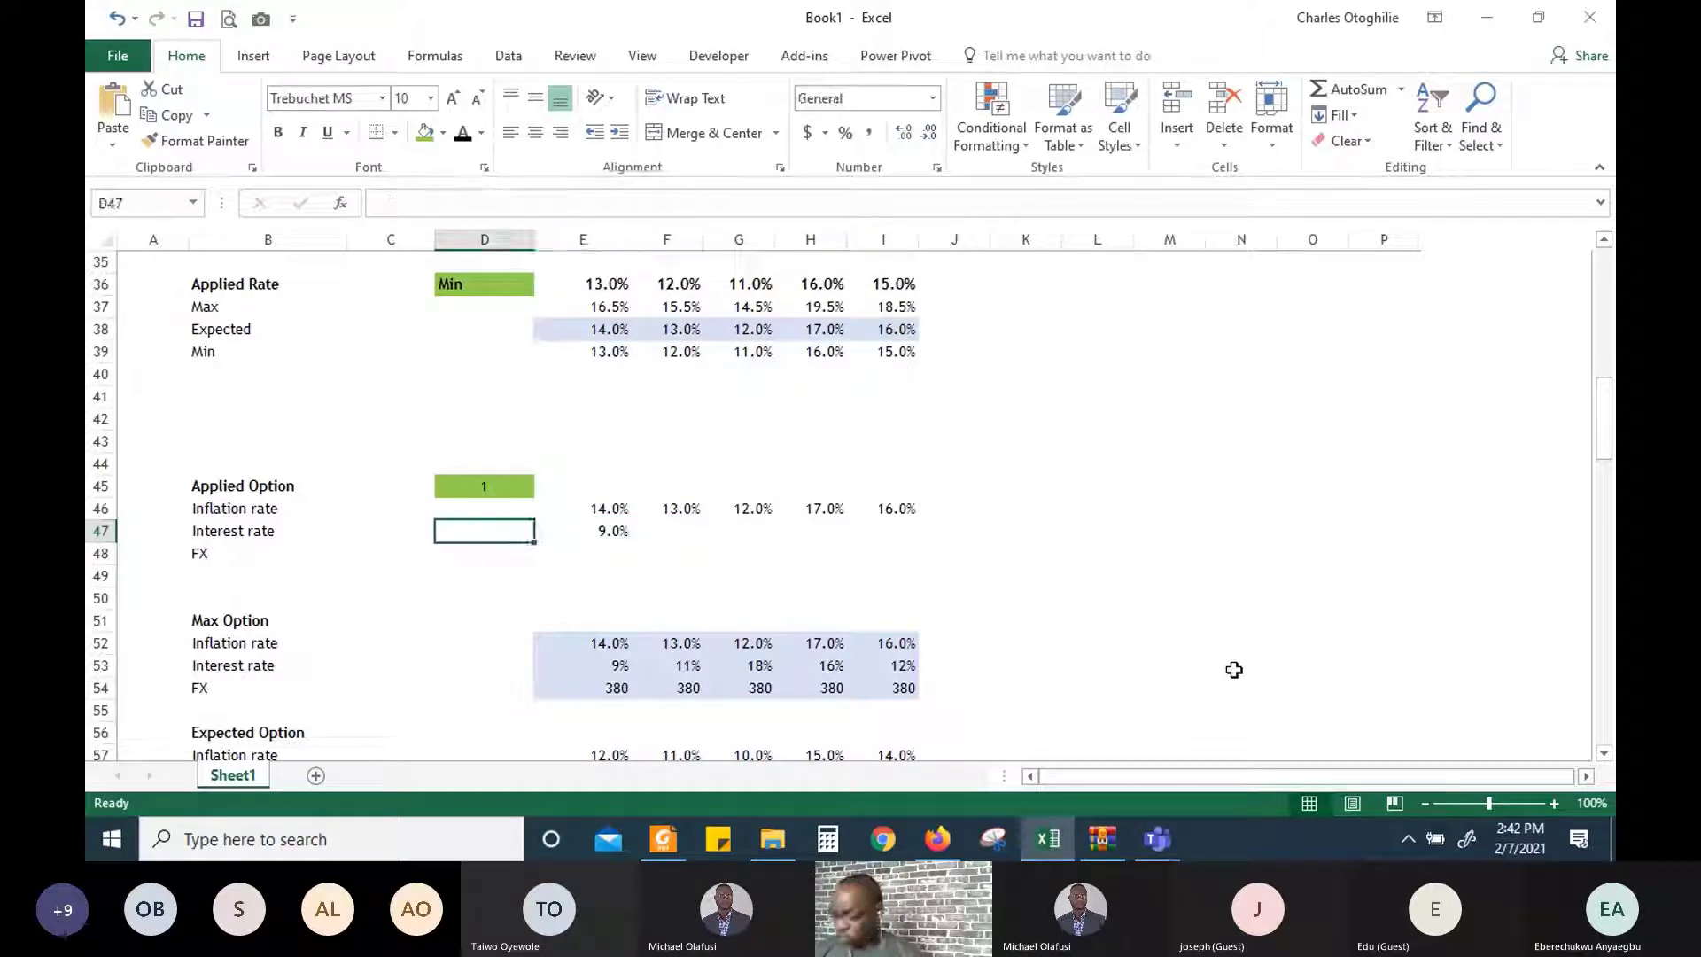
key(Left)
key(Left)
key(Up)
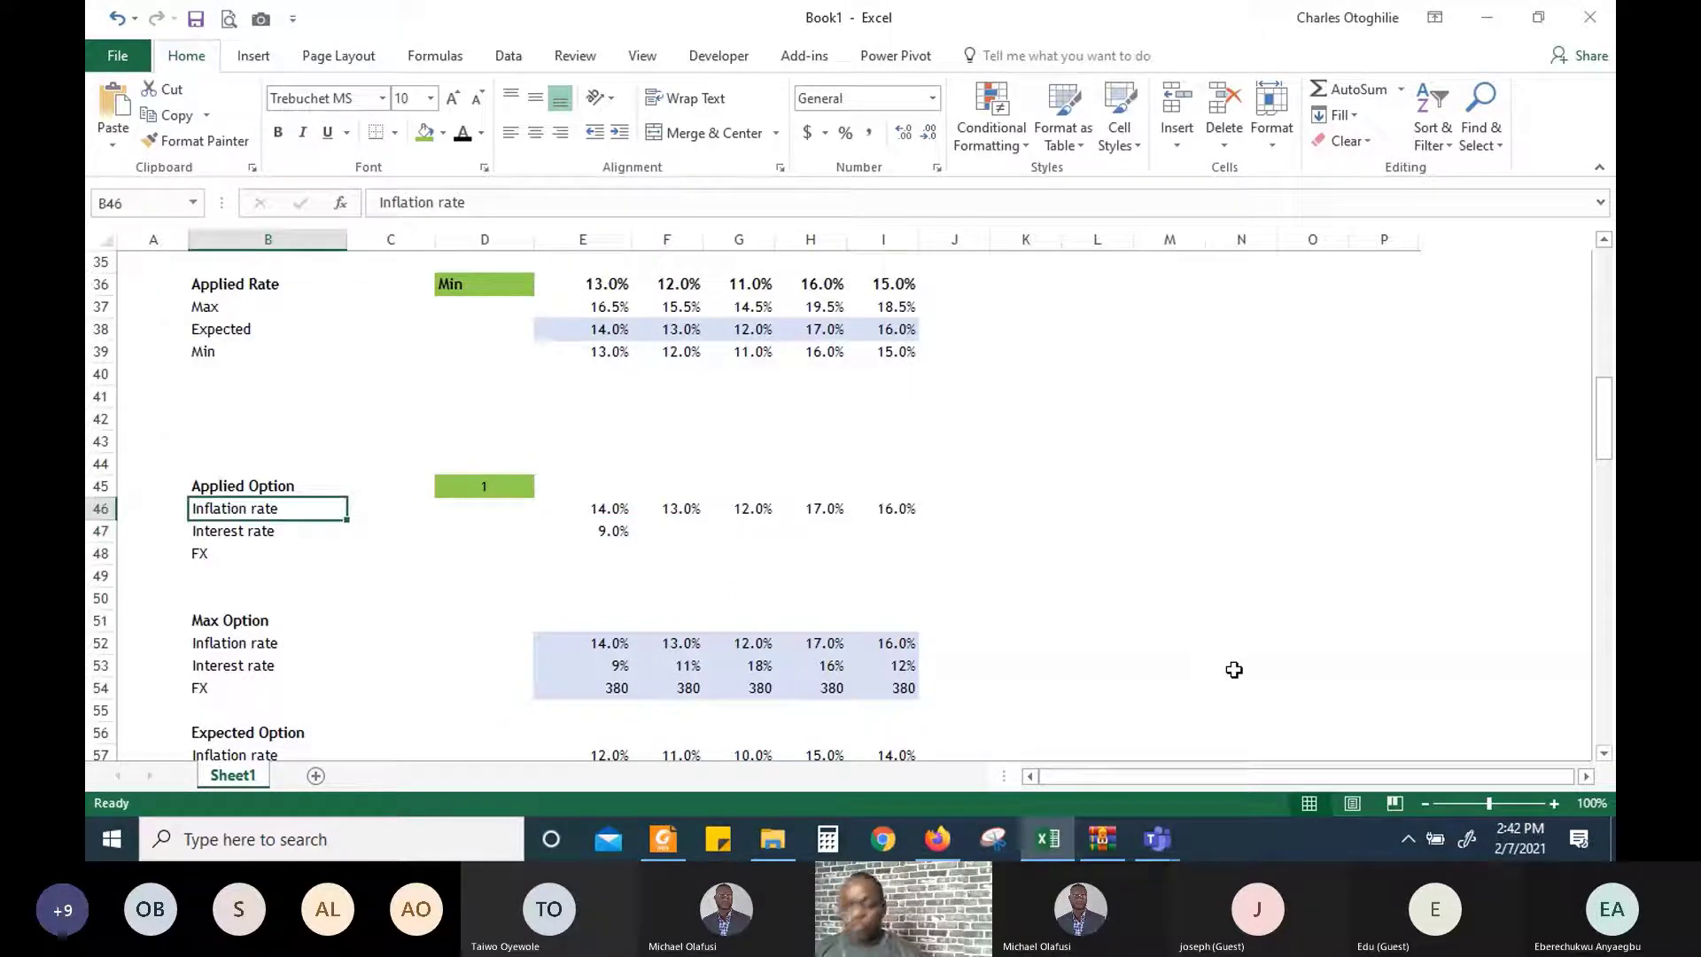
key(shift+Down)
key(shift+Down)
key(Up)
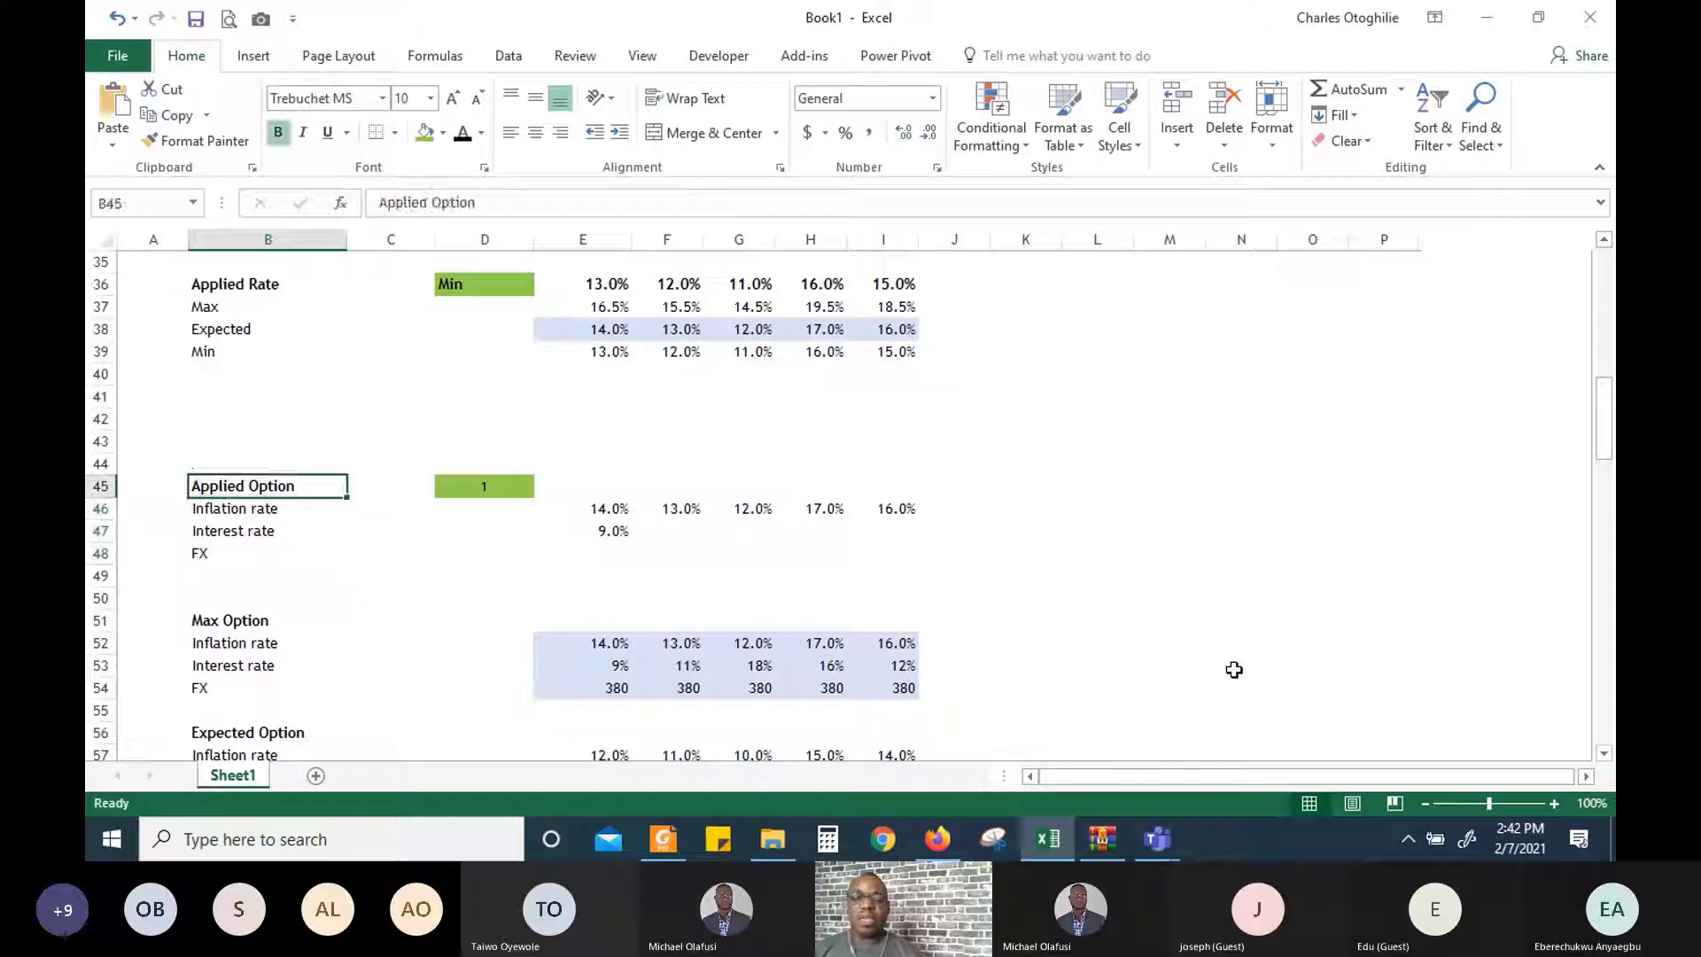
key(Down)
key(Down)
key(Down)
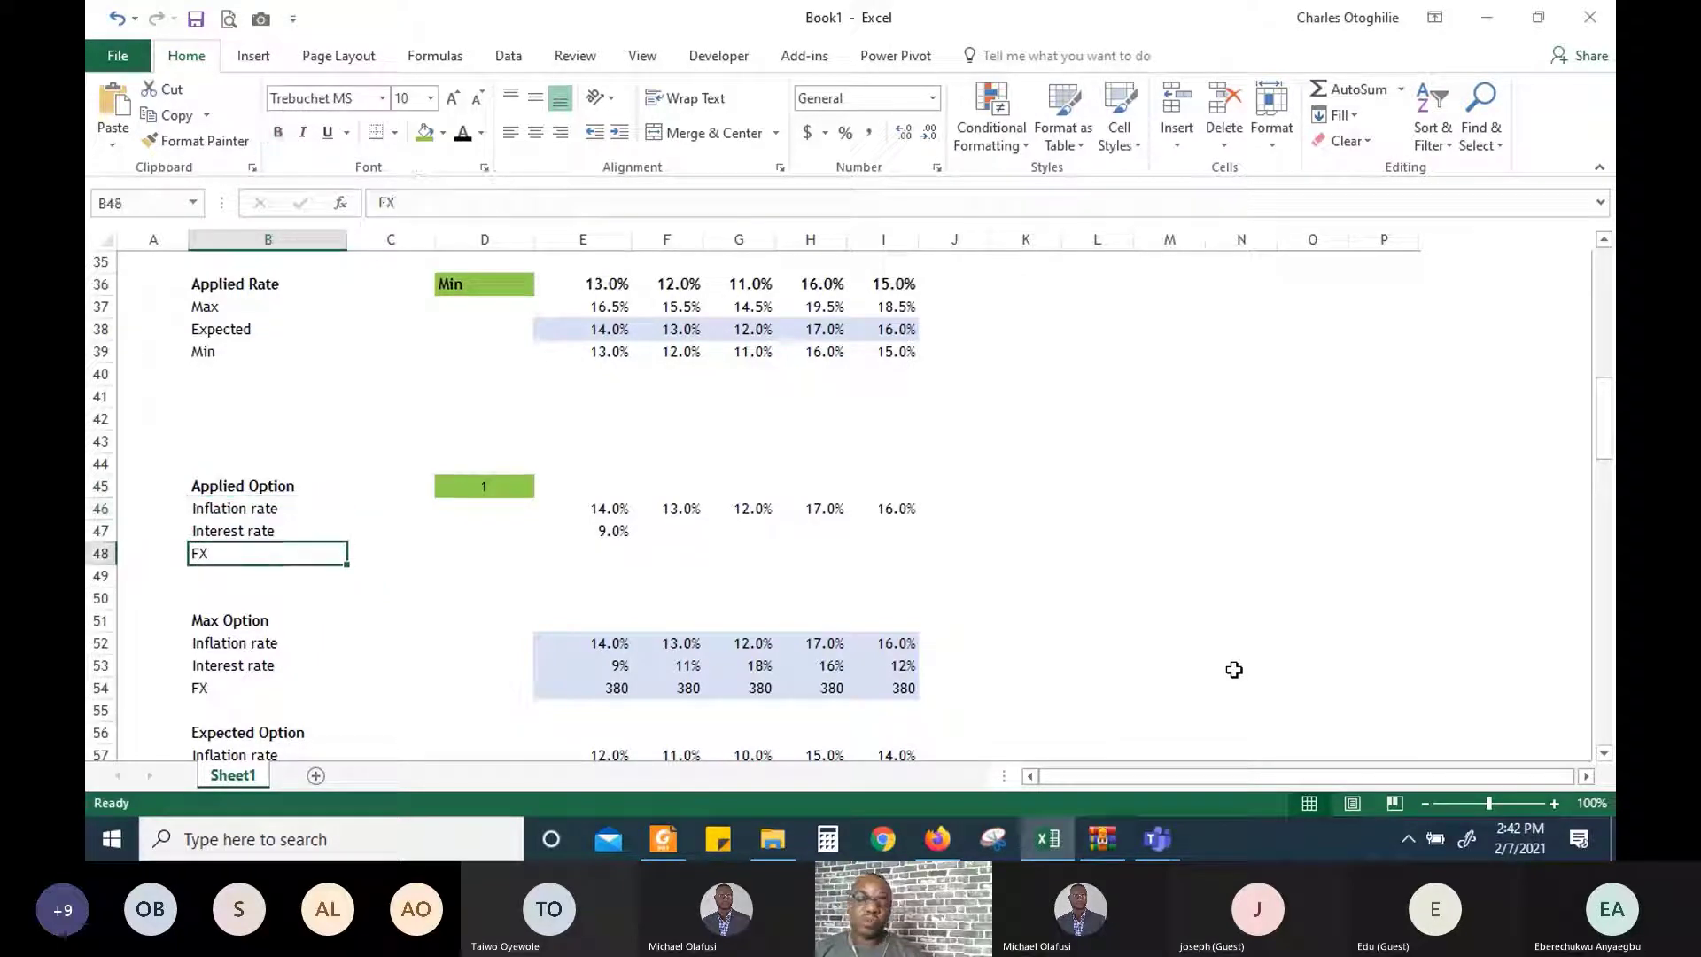
key(Right)
key(Right)
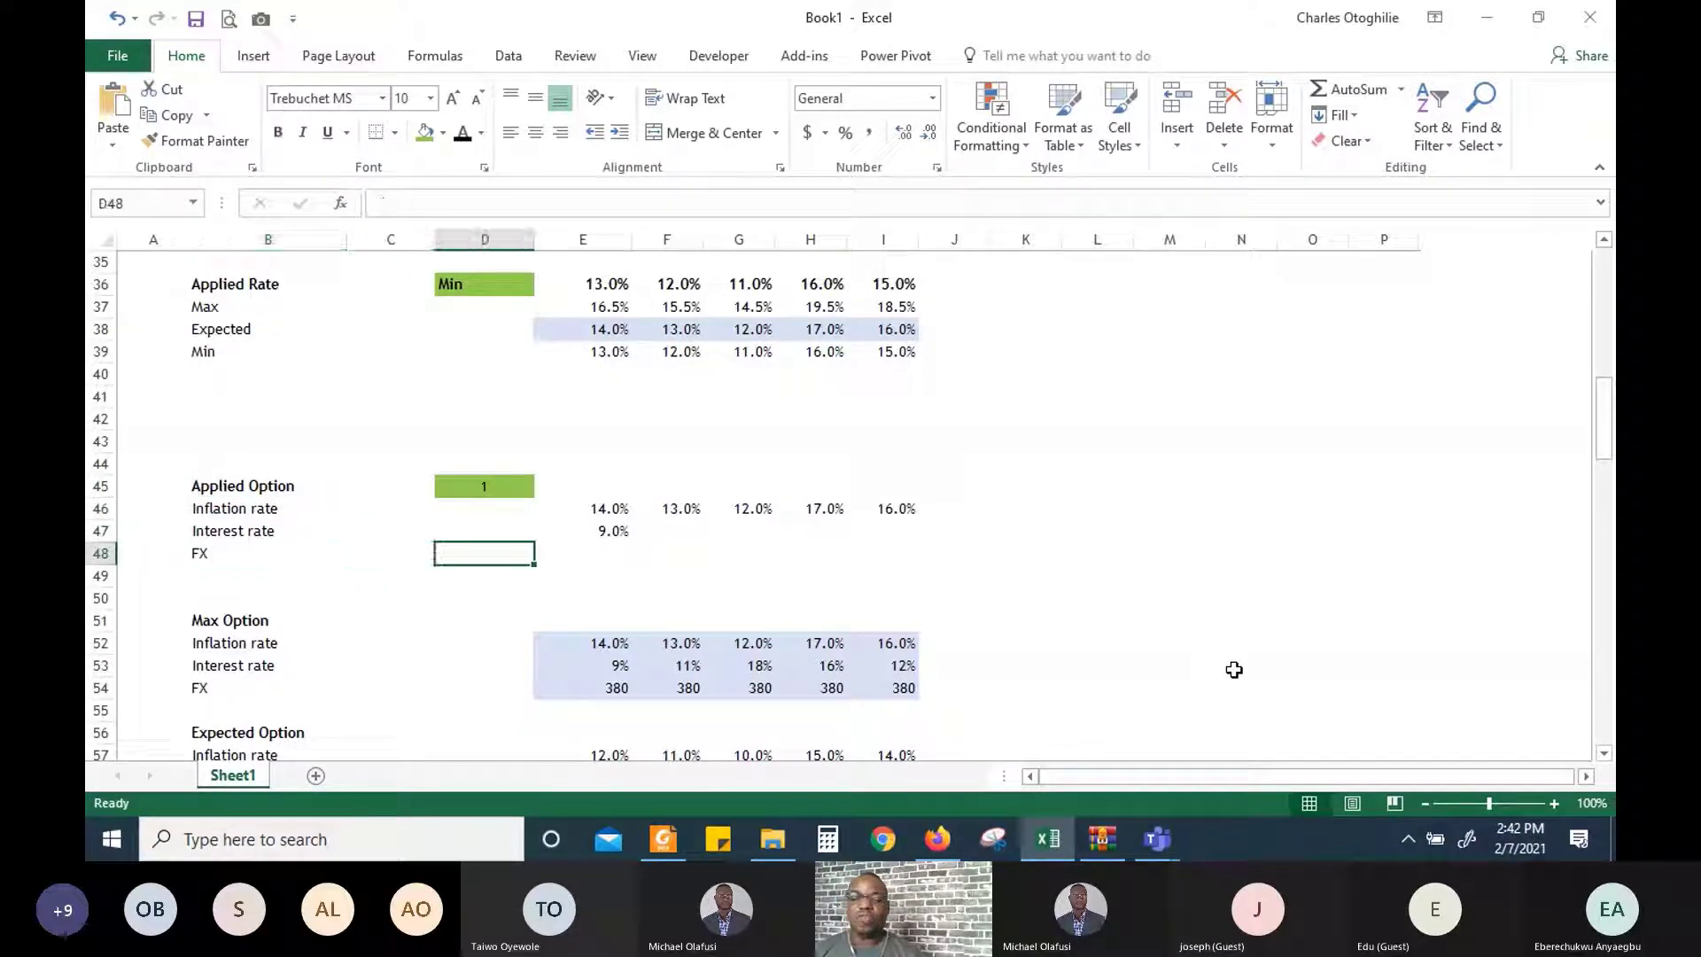
Fill the INDEX formula in E47 across the interest rate row to I47
key(Up)
key(Right)
key(shift+Down)
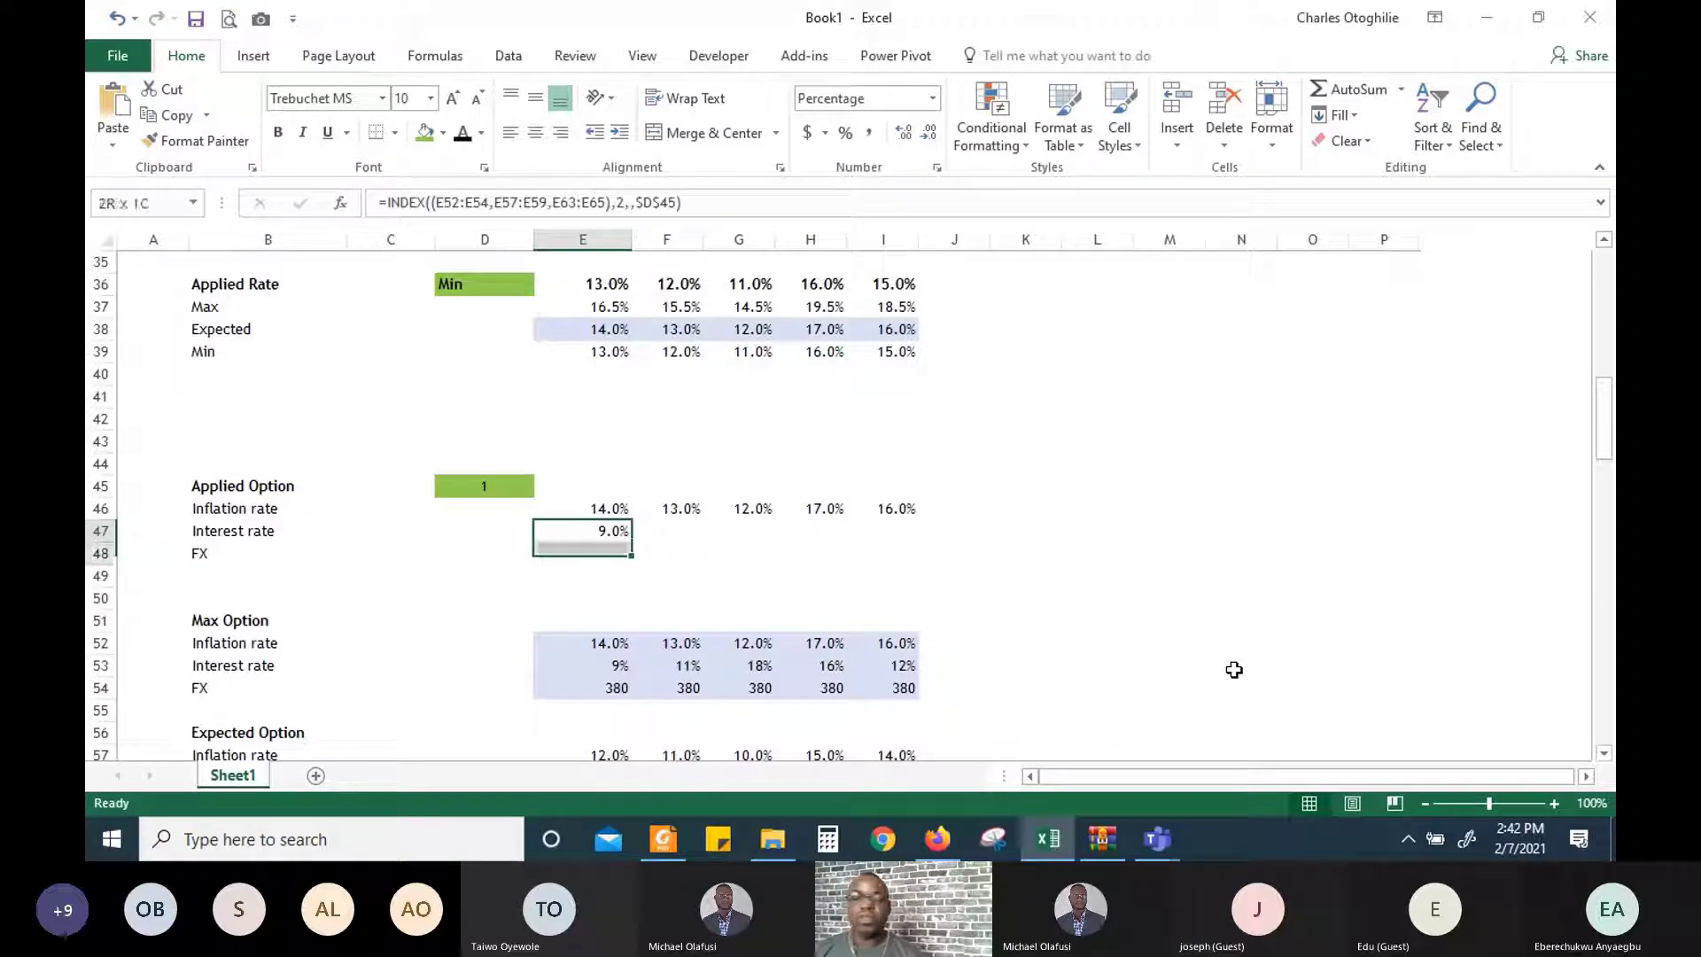
key(shift+Up)
key(shift+Up)
key(shift+Down)
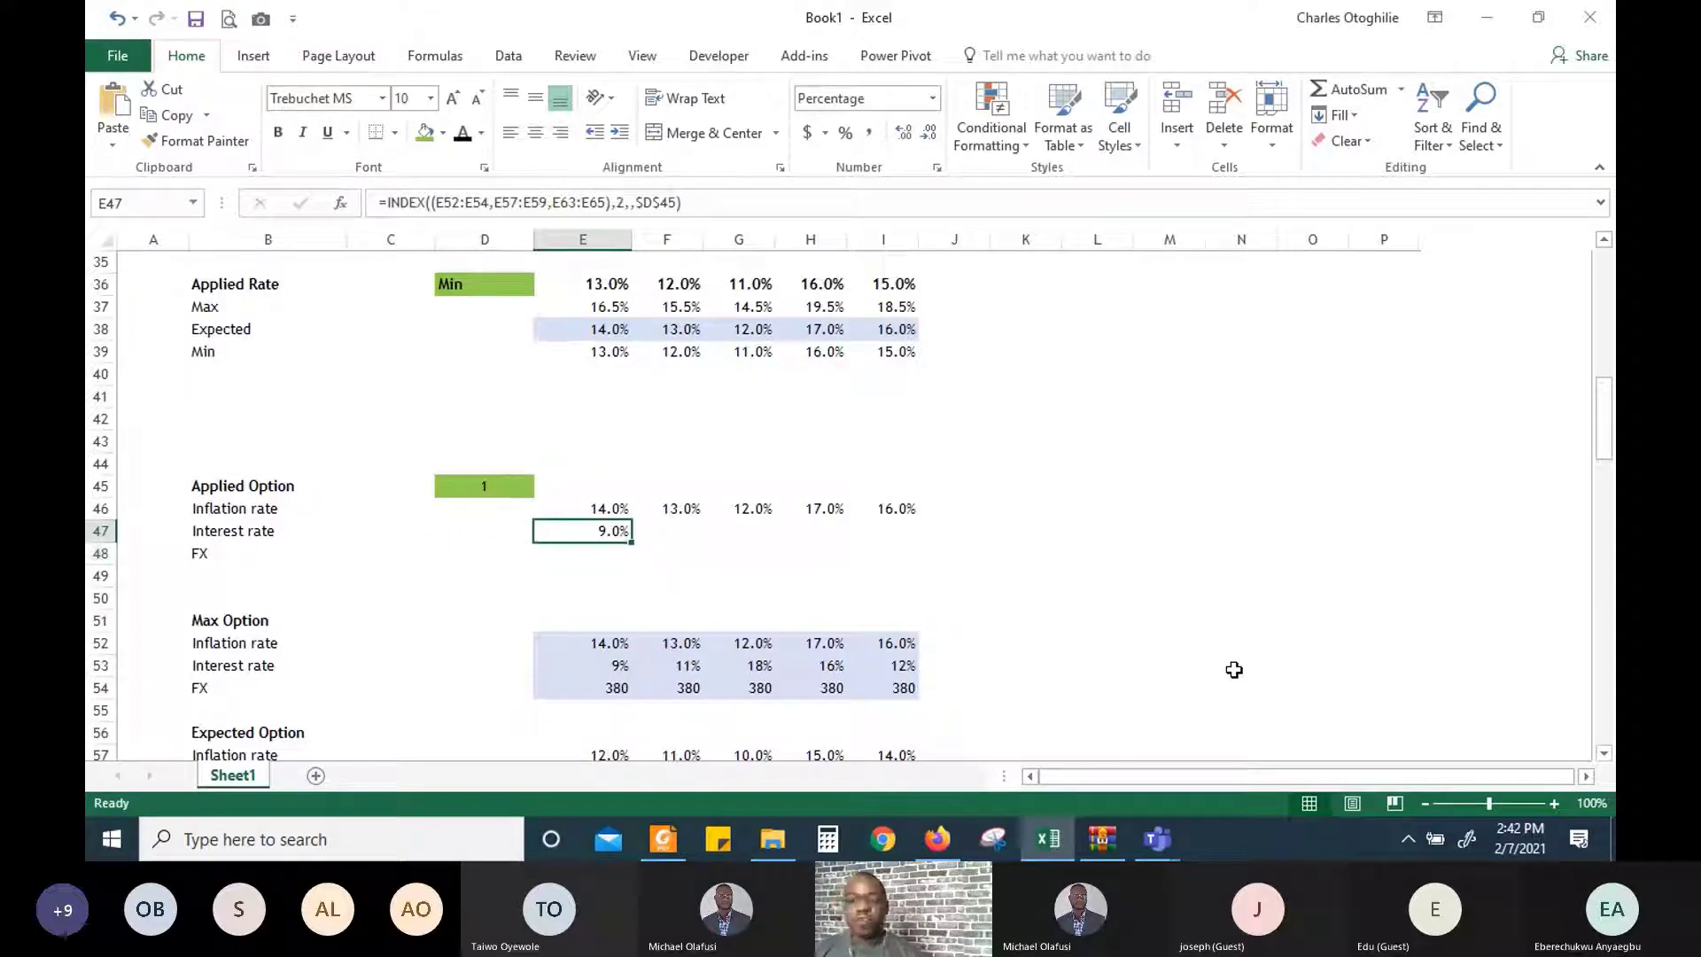
key(shift+Right)
key(shift+Right)
key(shift+Right)
key(shift+Right)
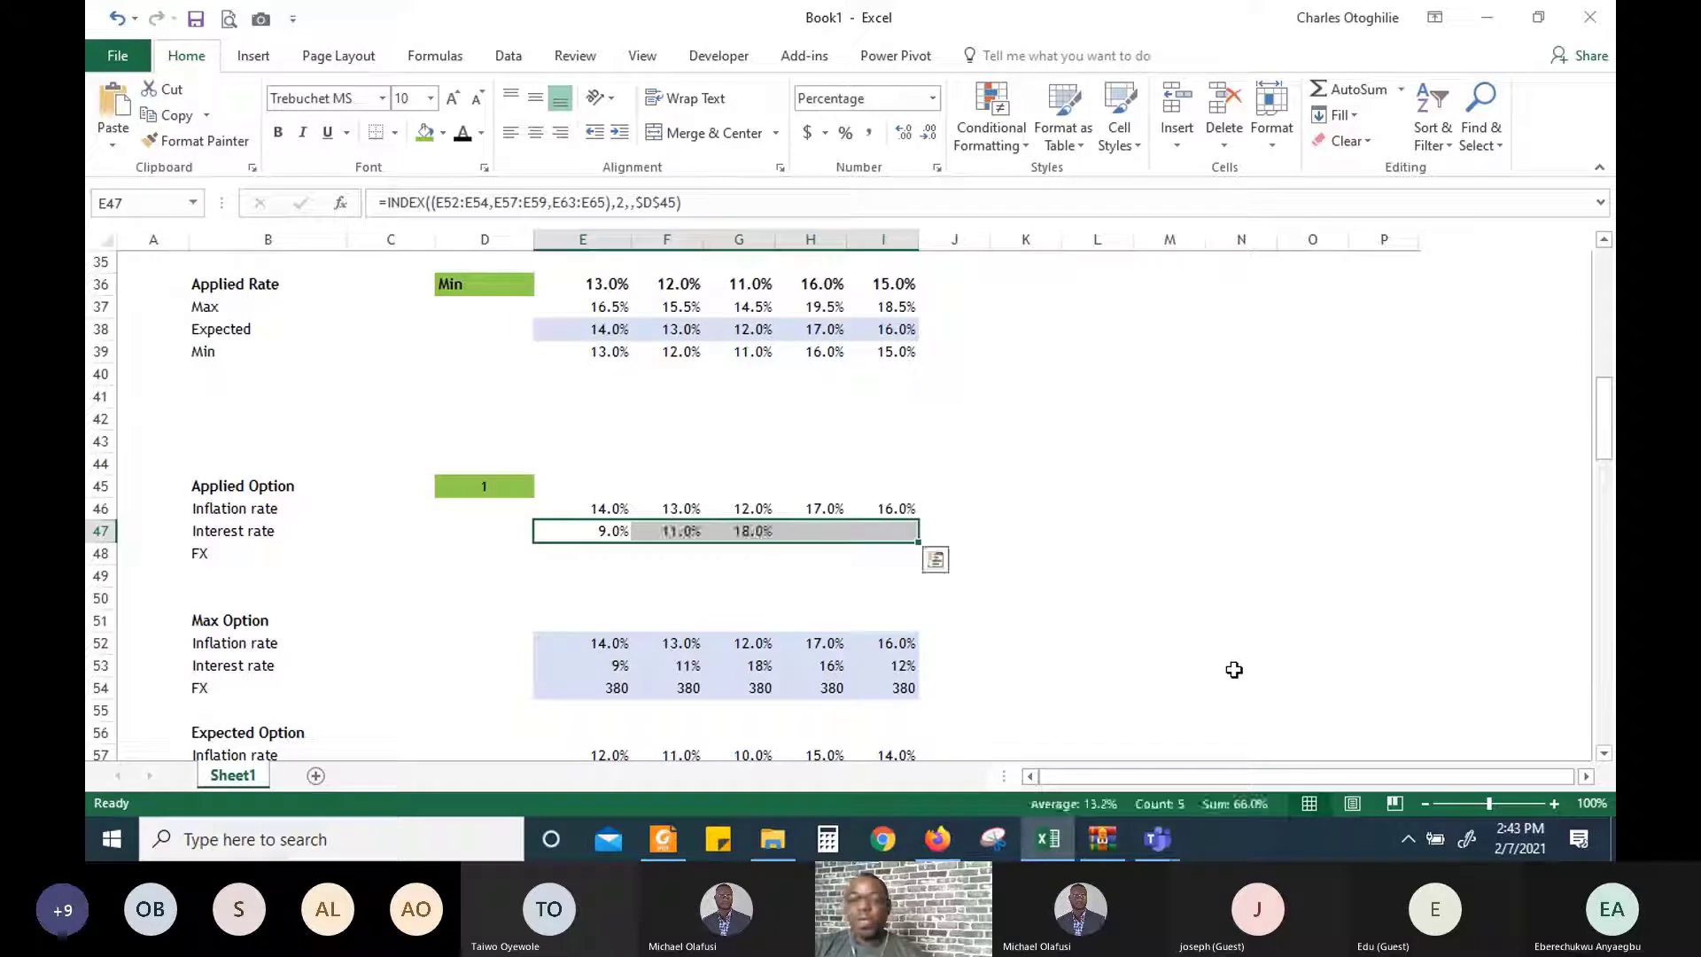
Copy the INDEX formula text from E47 into the FX cell E48, keeping its references unchanged
click(581, 534)
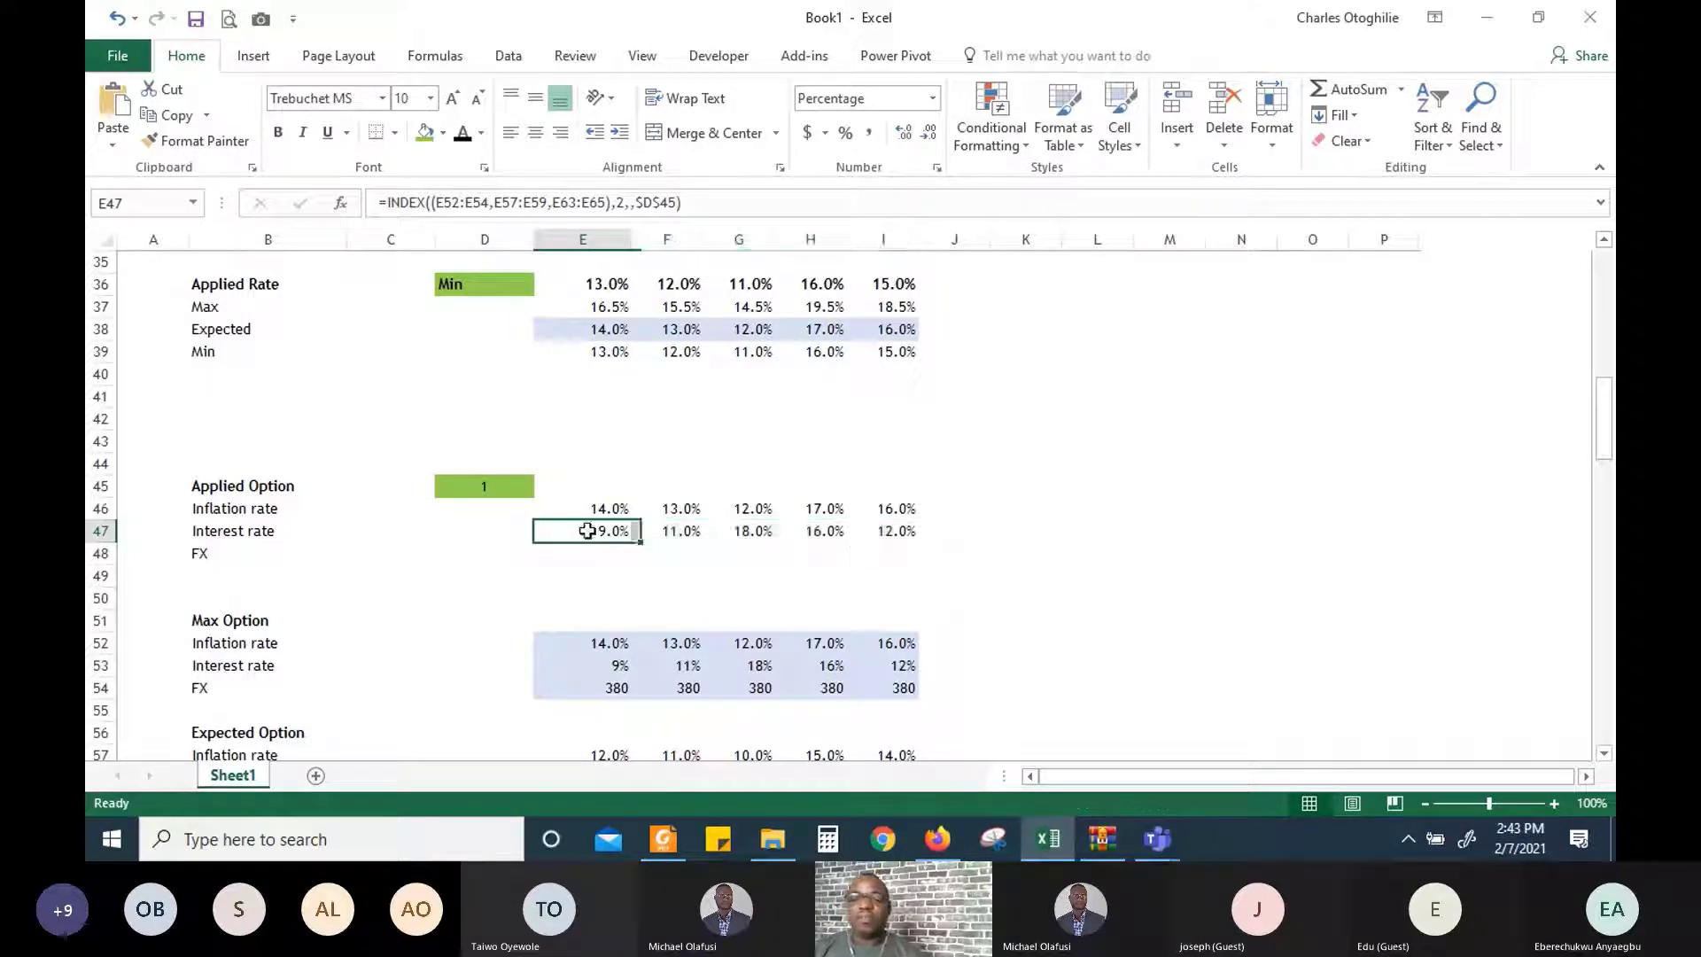
click(687, 203)
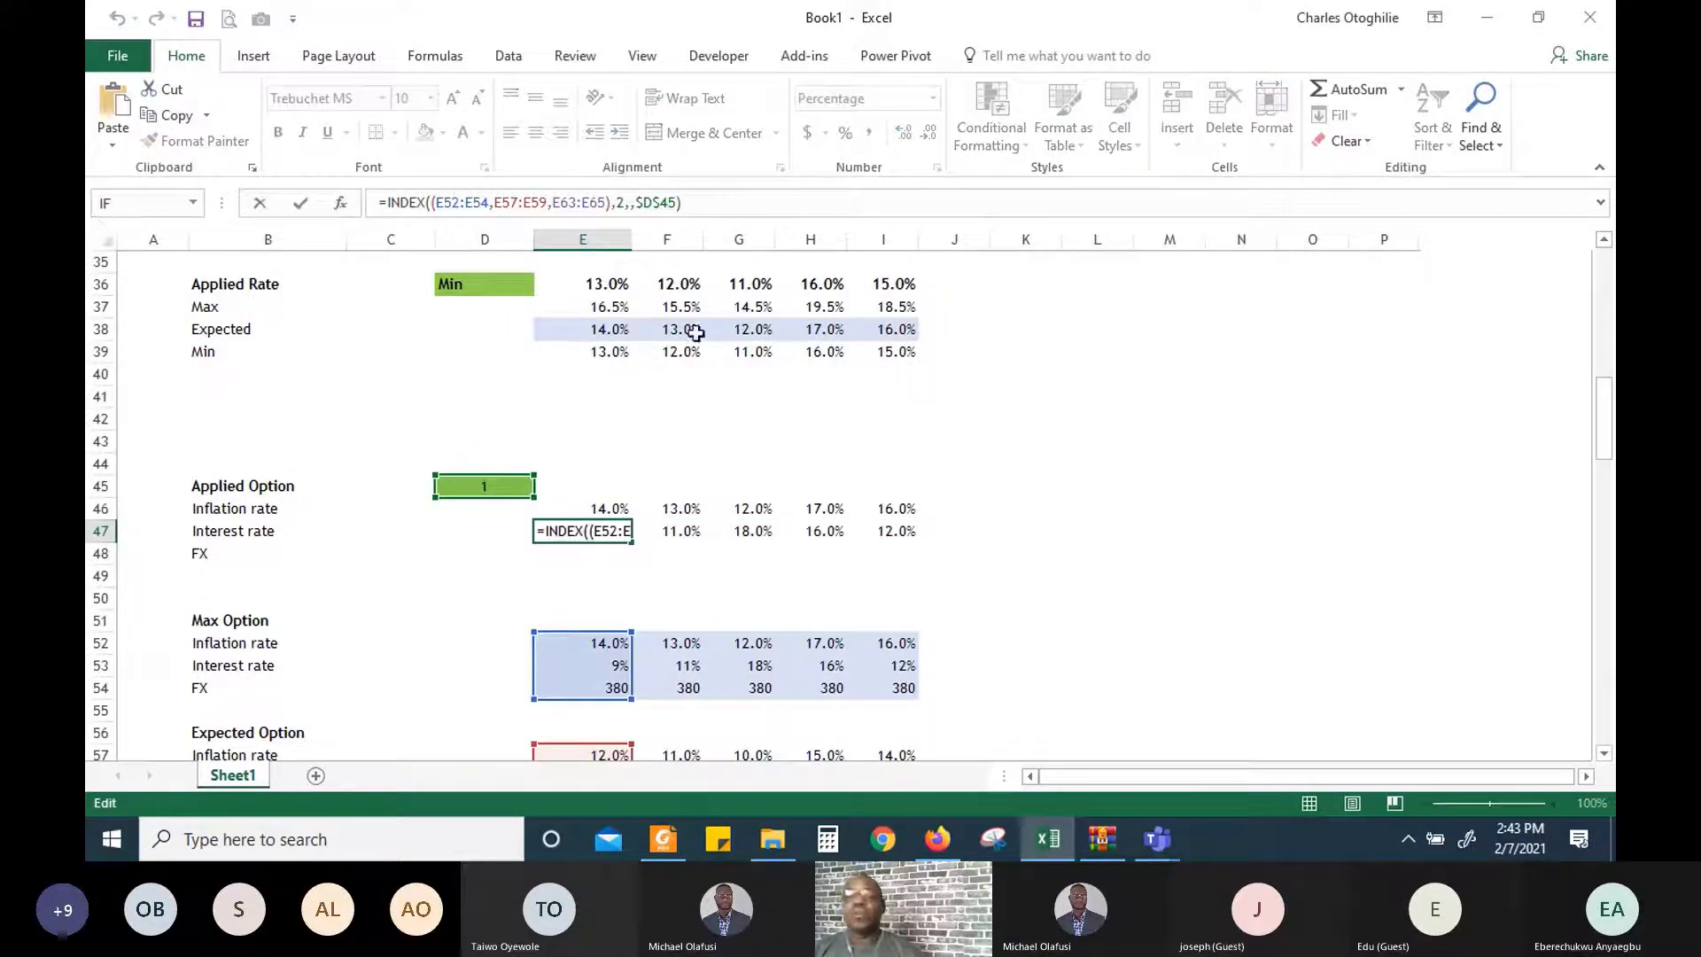
key(shift+Home)
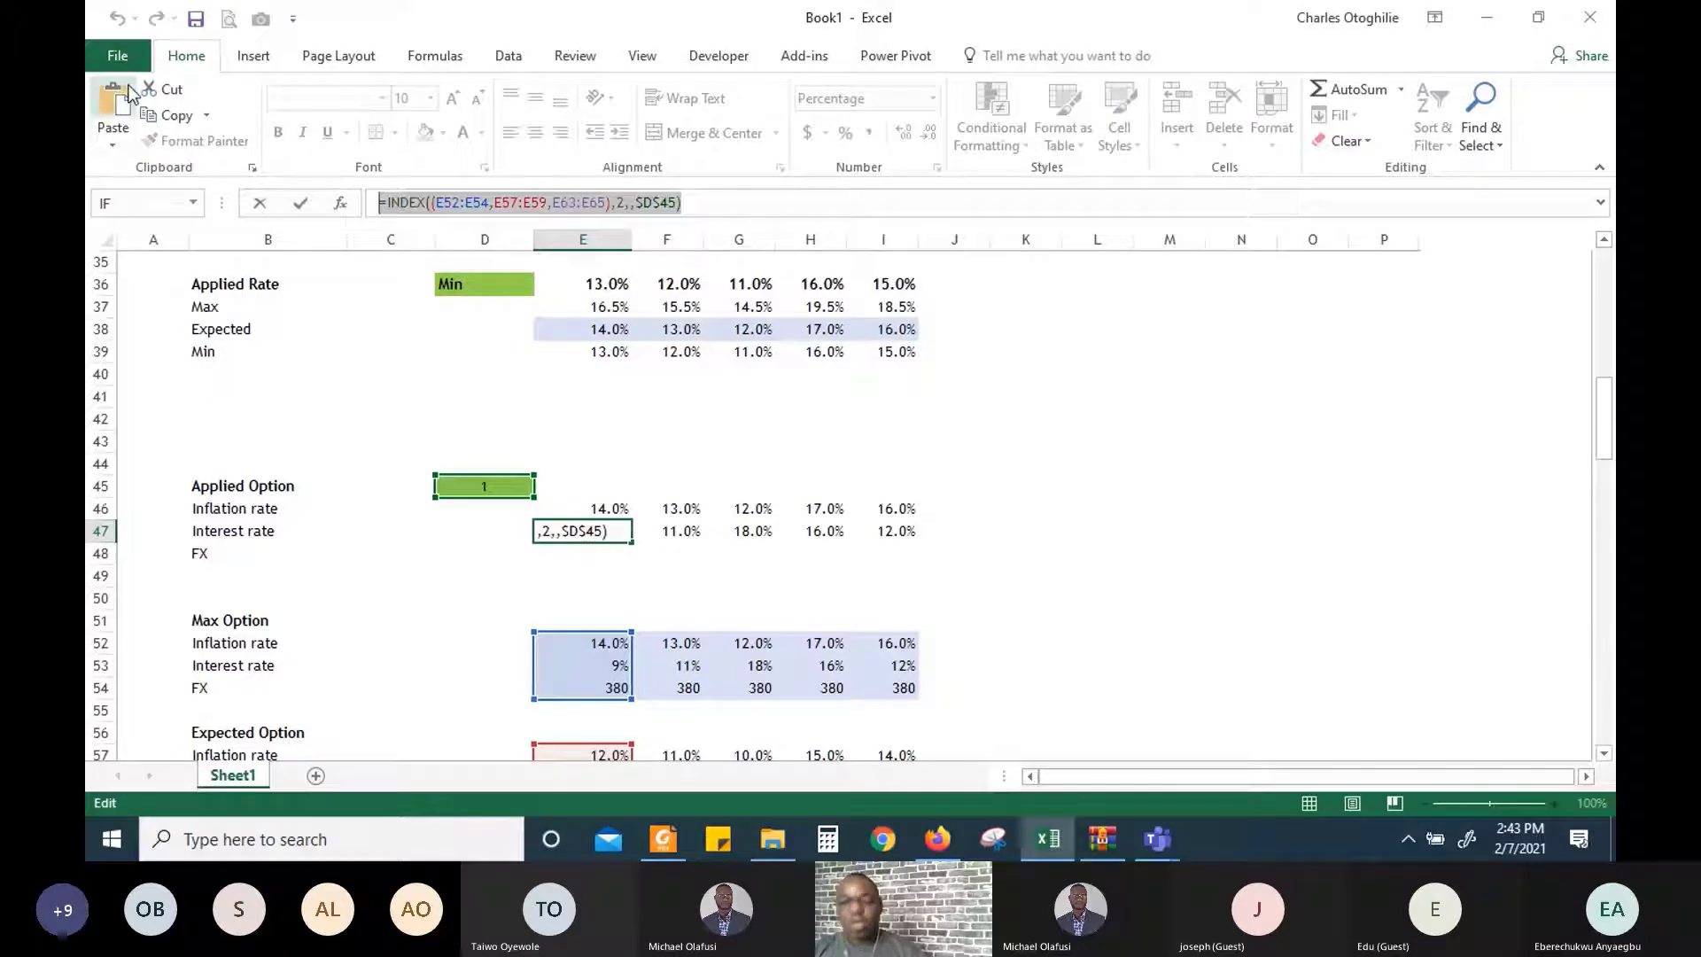
key(ctrl+c)
key(Escape)
click(603, 551)
click(549, 203)
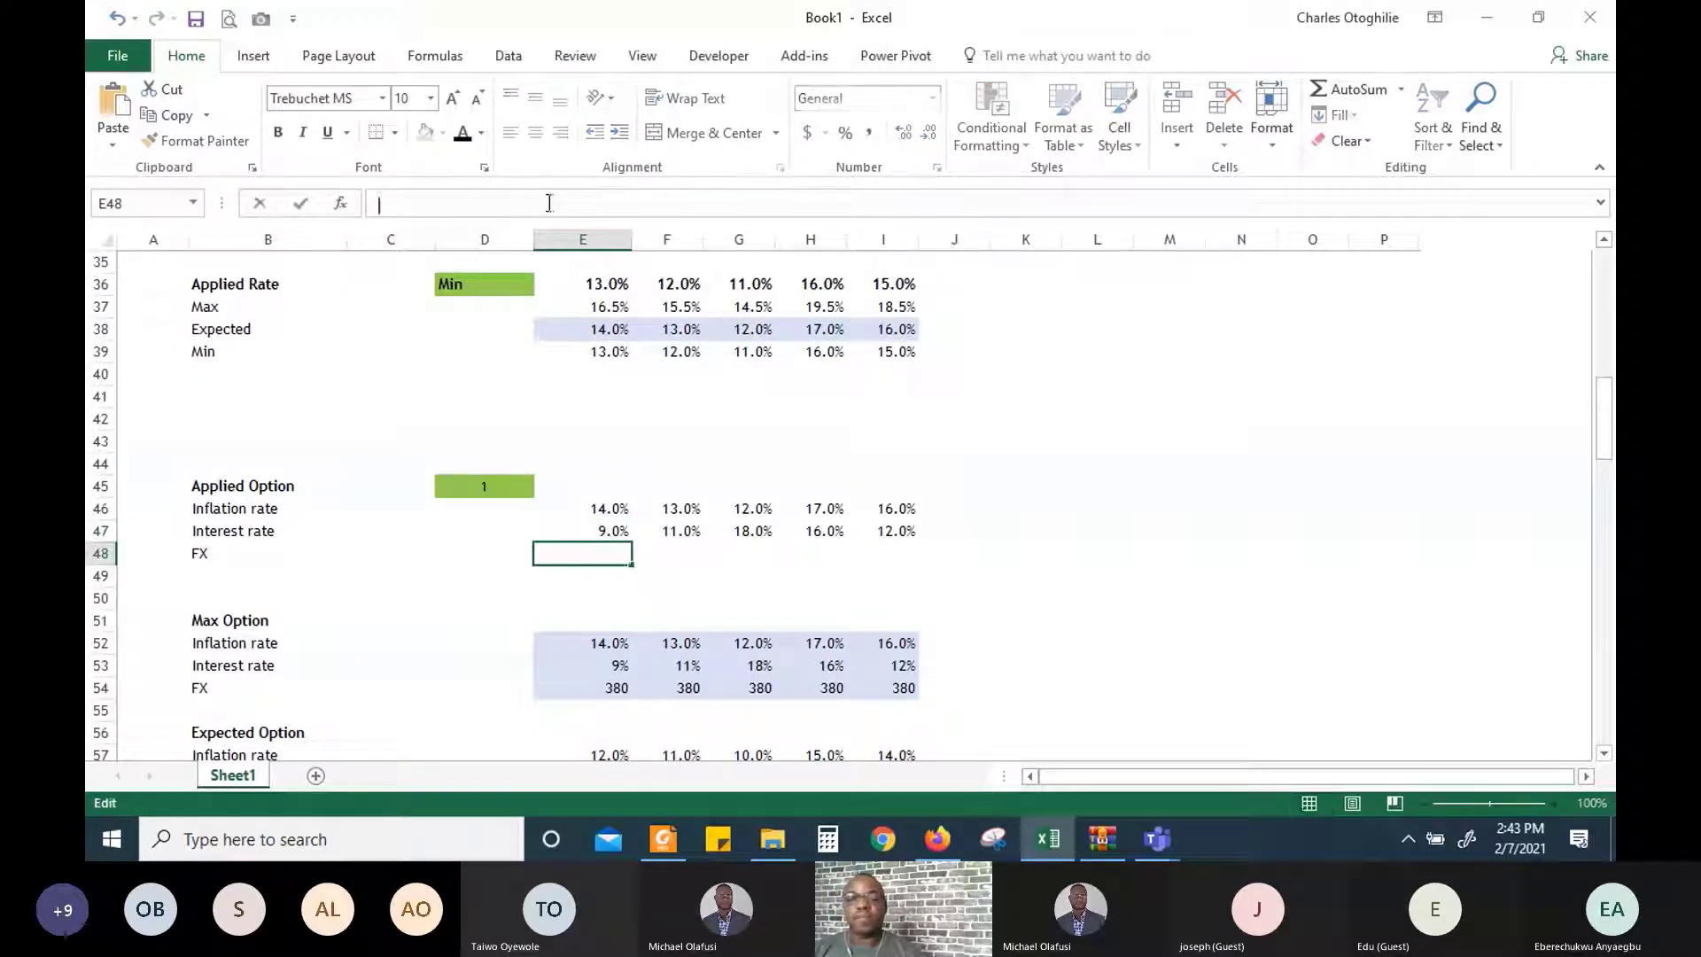
key(ctrl+v)
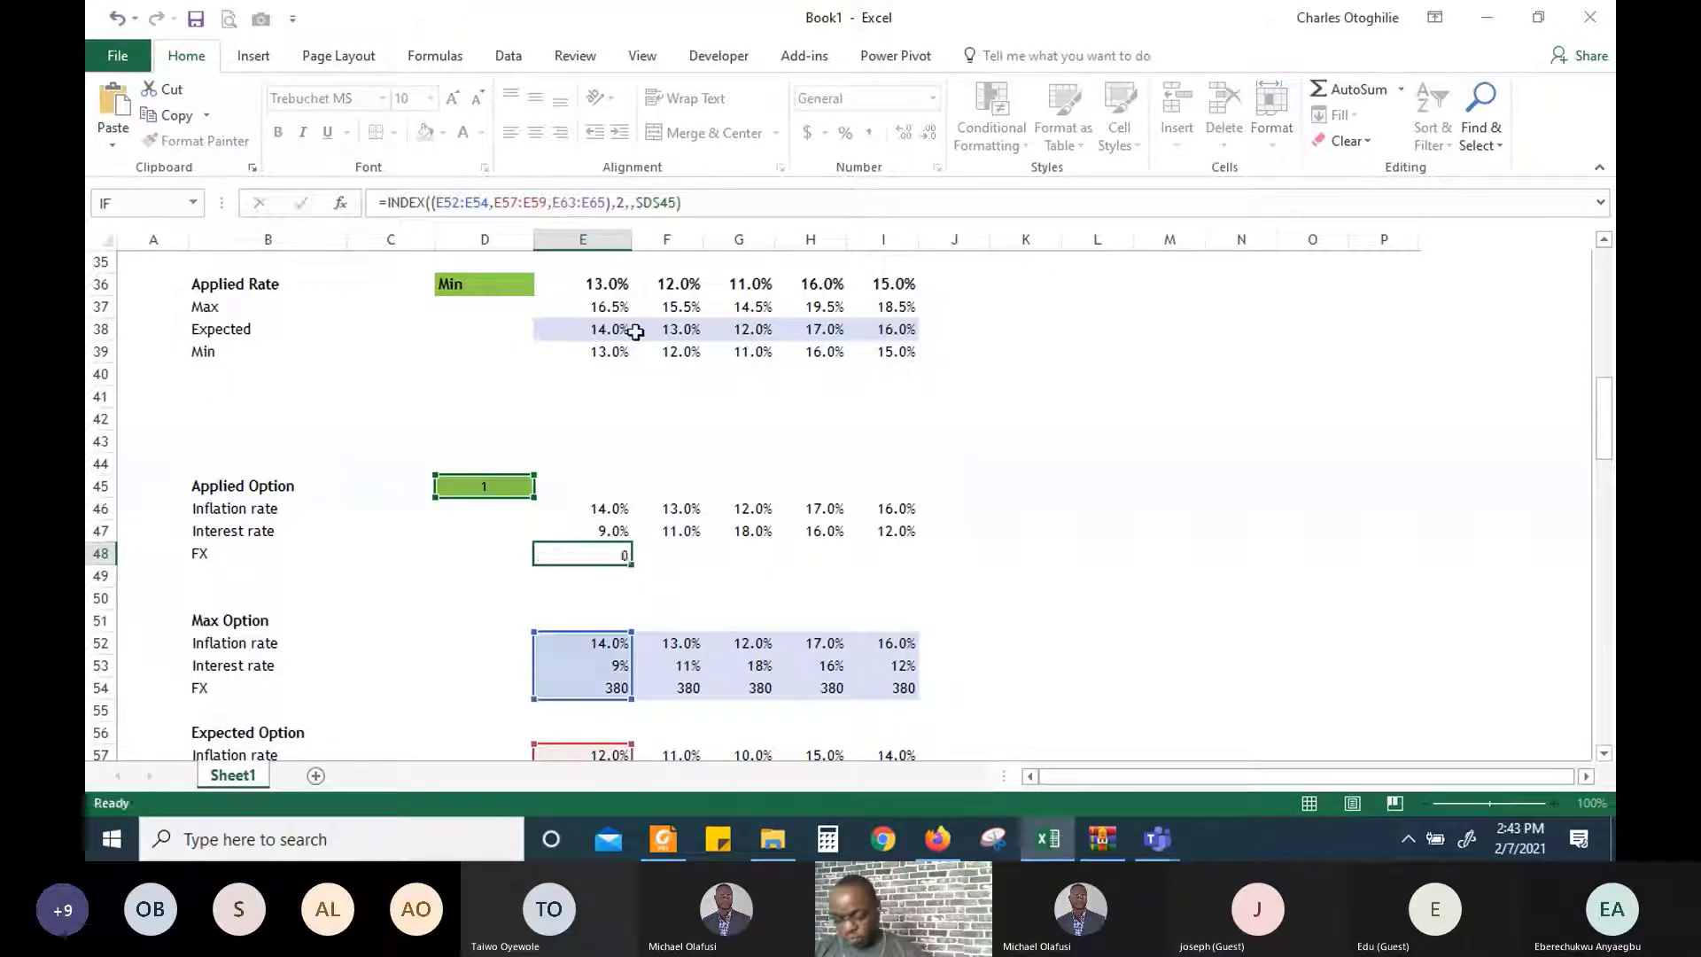
key(Return)
Set the row number in E48's INDEX formula to 3 so it returns the FX rate
click(624, 552)
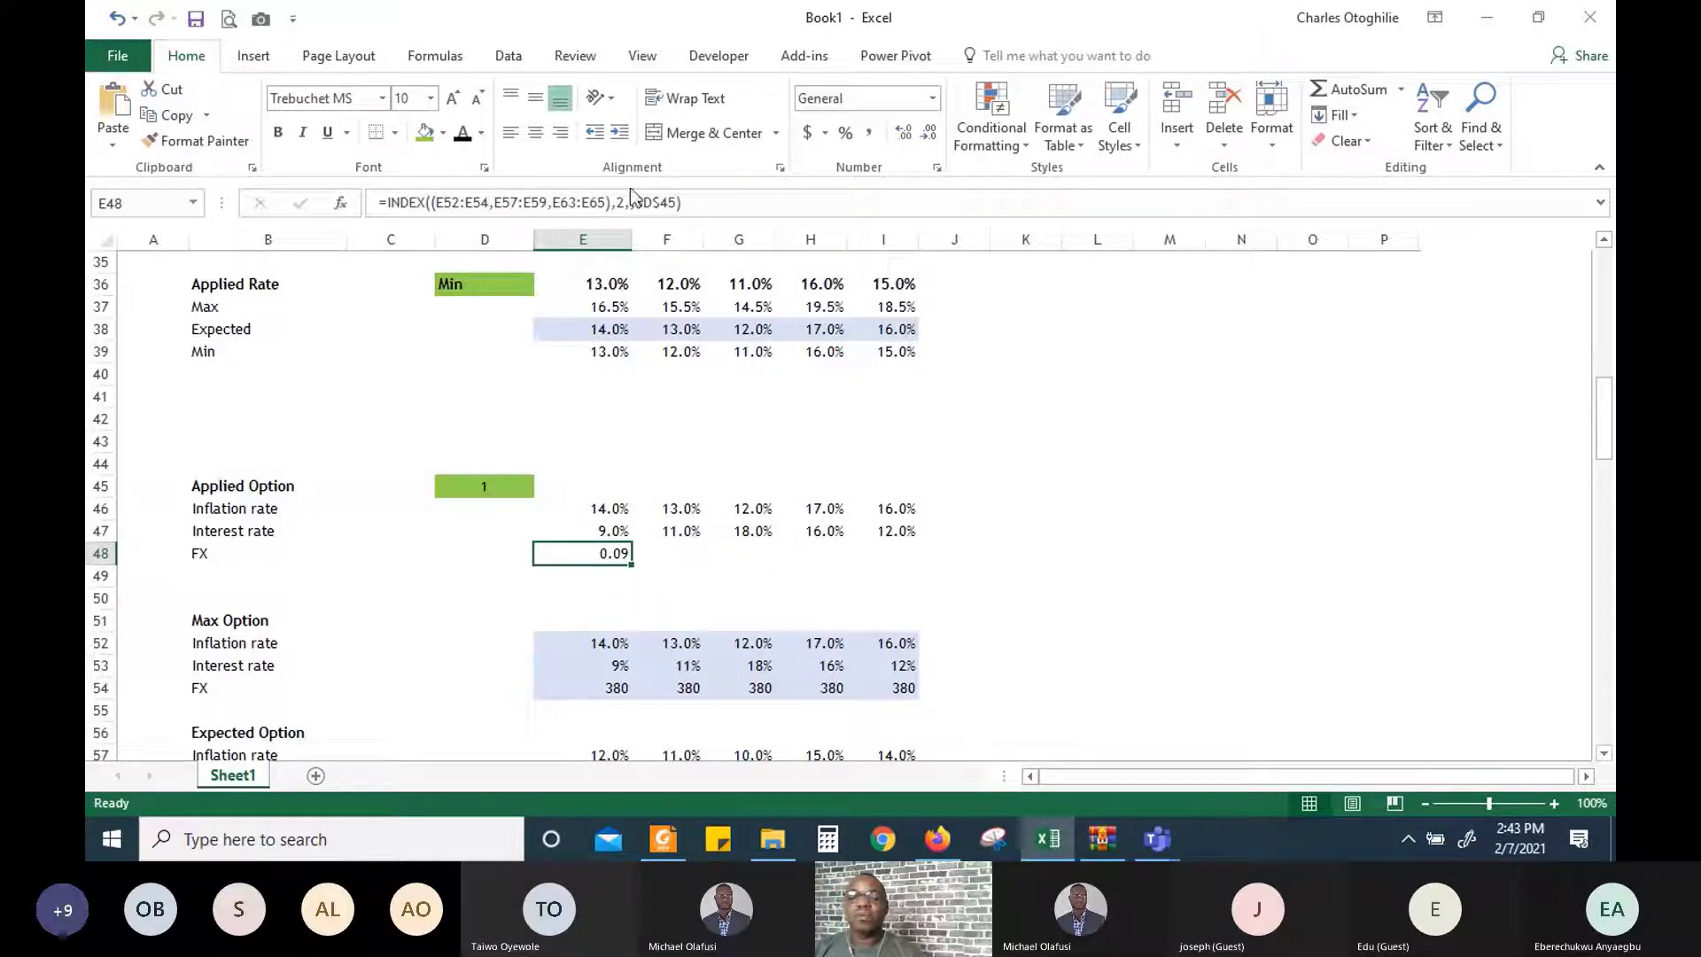
click(631, 200)
key(BackSpace)
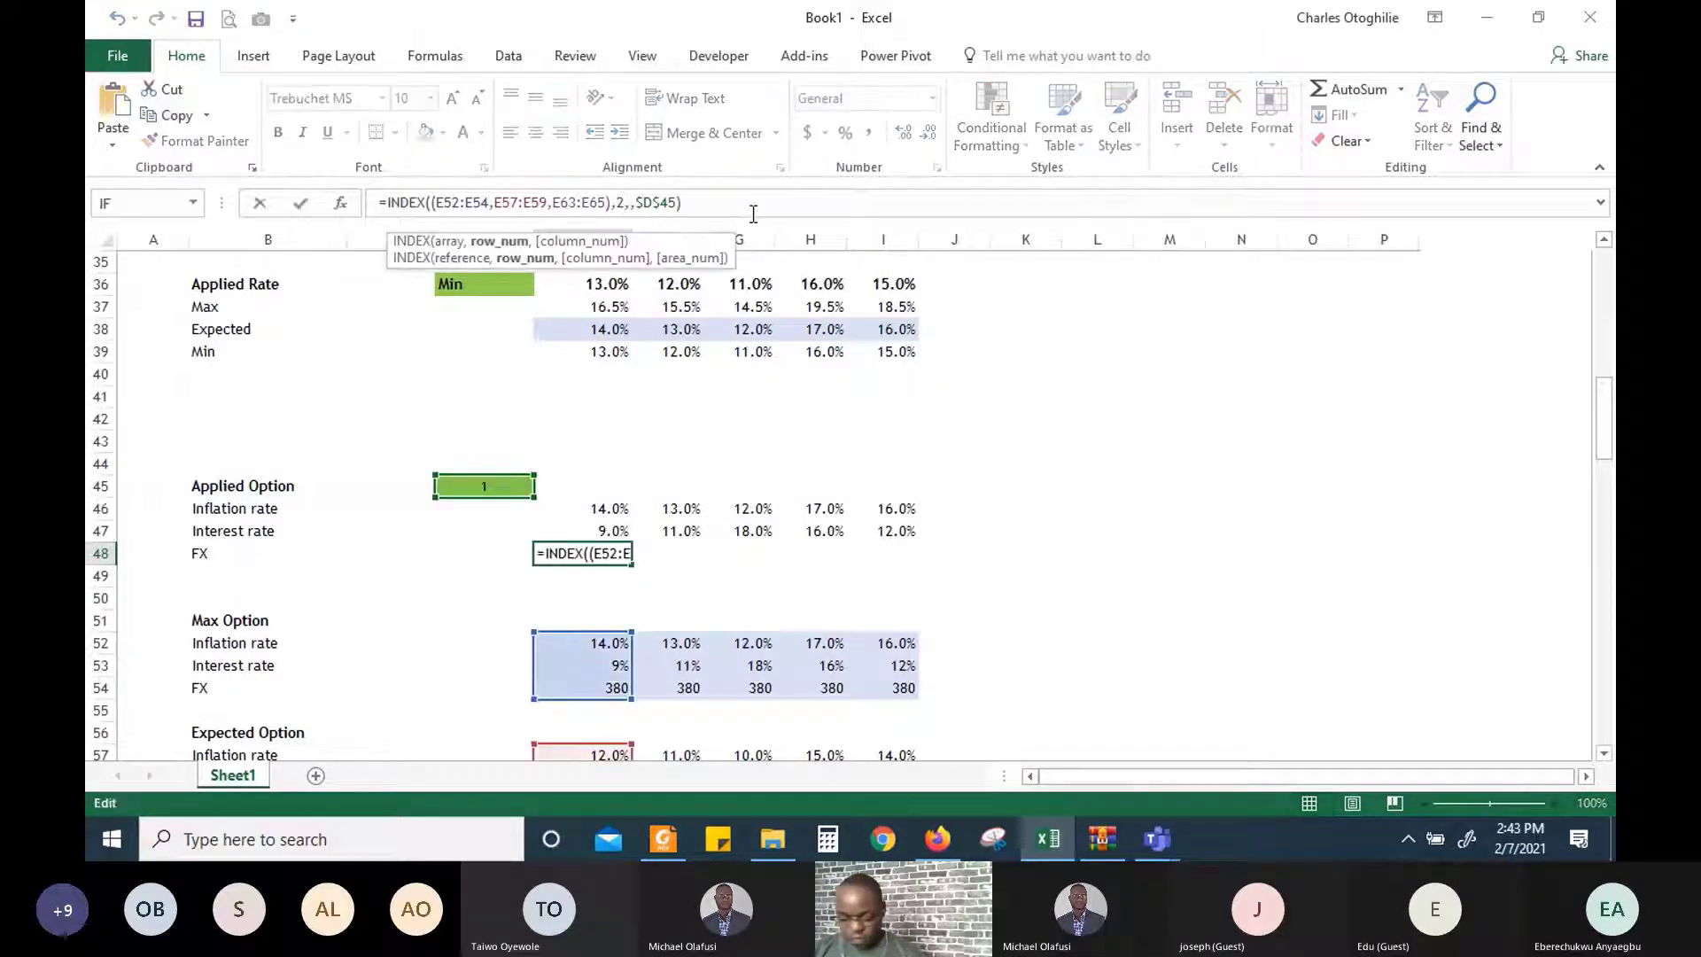
text(,3)
key(ctrl+Return)
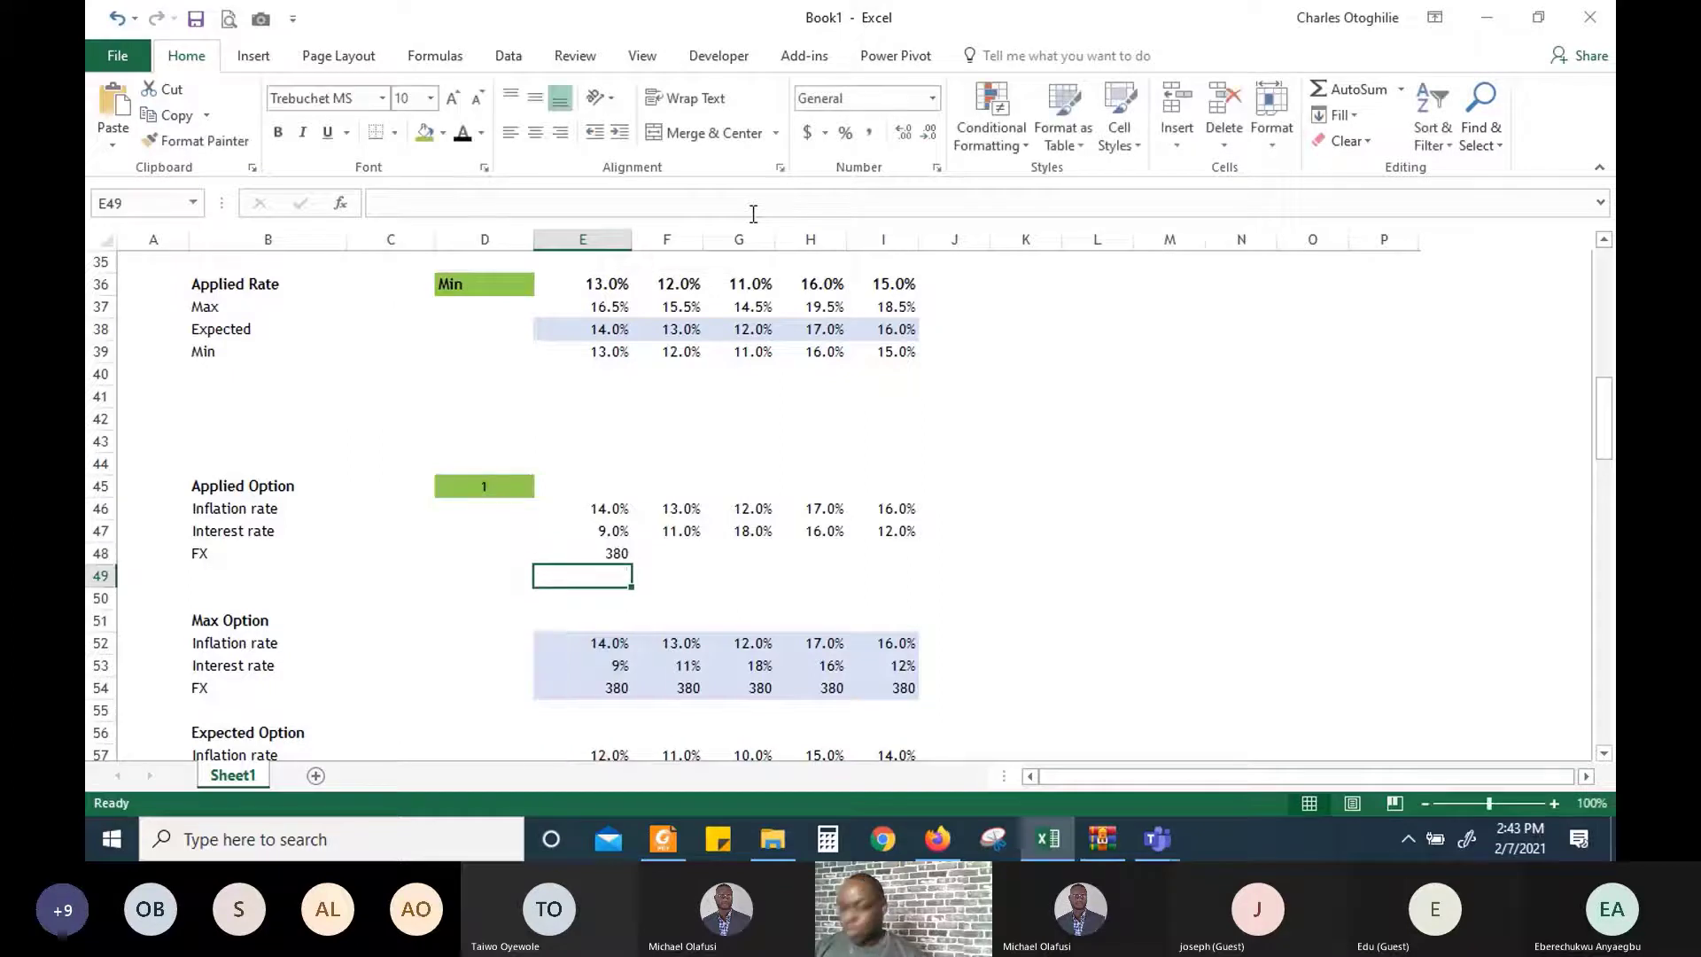
Fill the INDEX formula in E48 across the FX row to I48
key(shift+Right)
key(shift+Right)
key(shift+Right)
key(shift+Right)
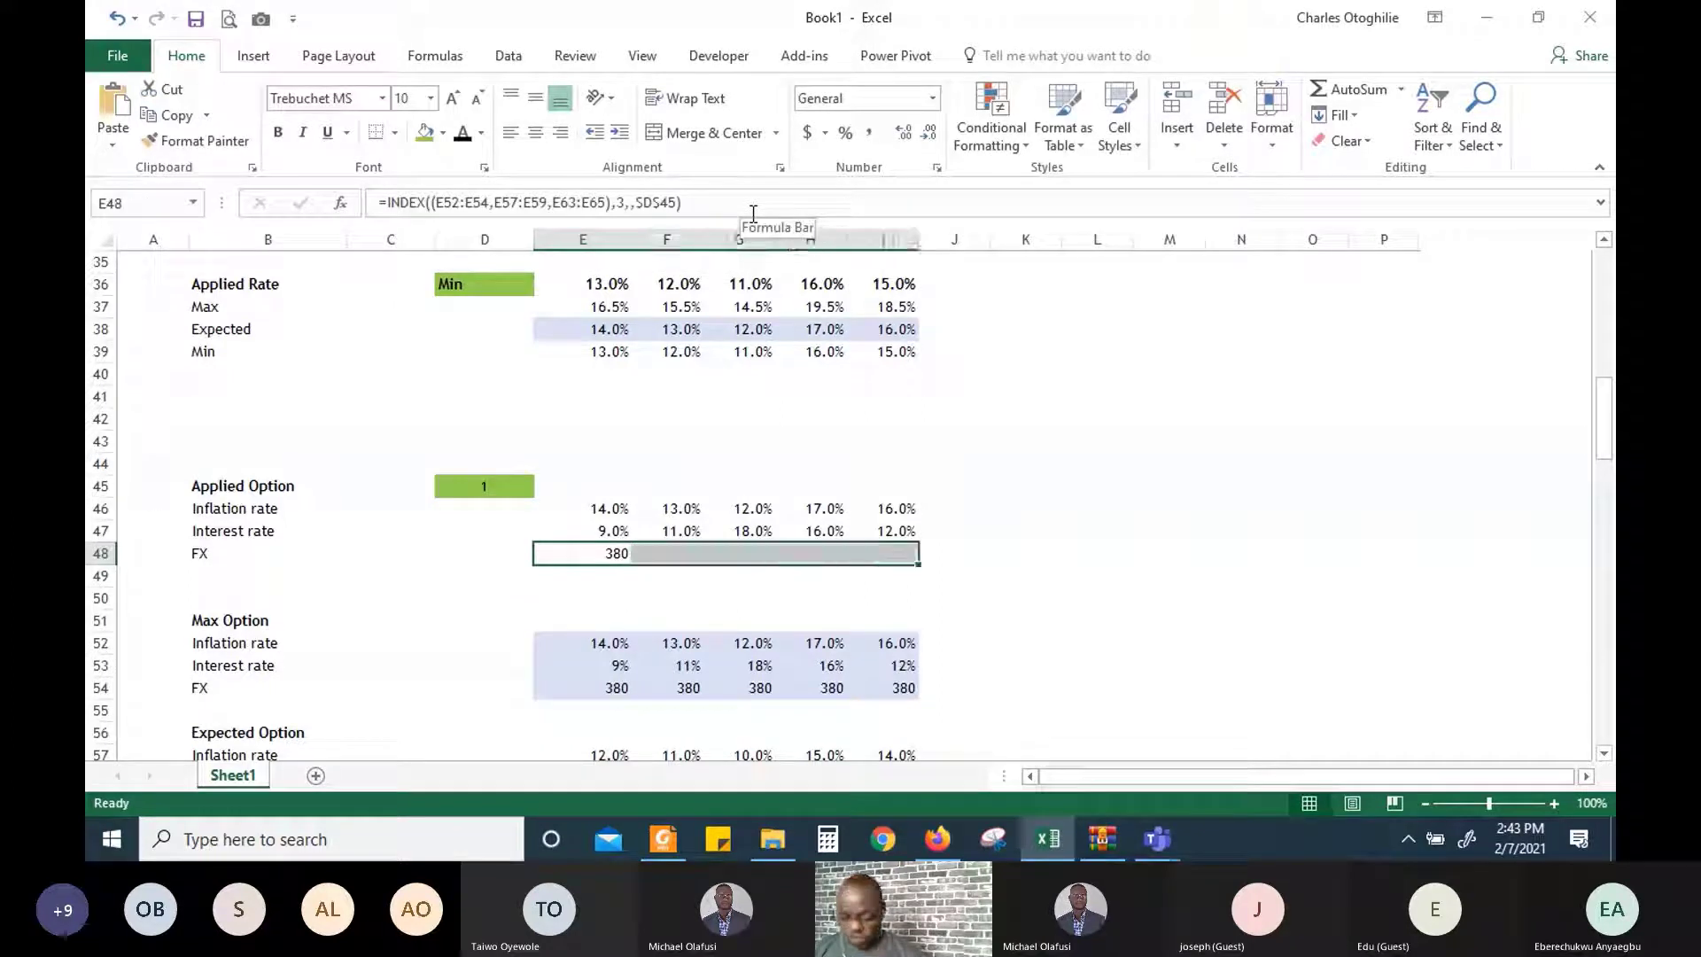
key(ctrl+r)
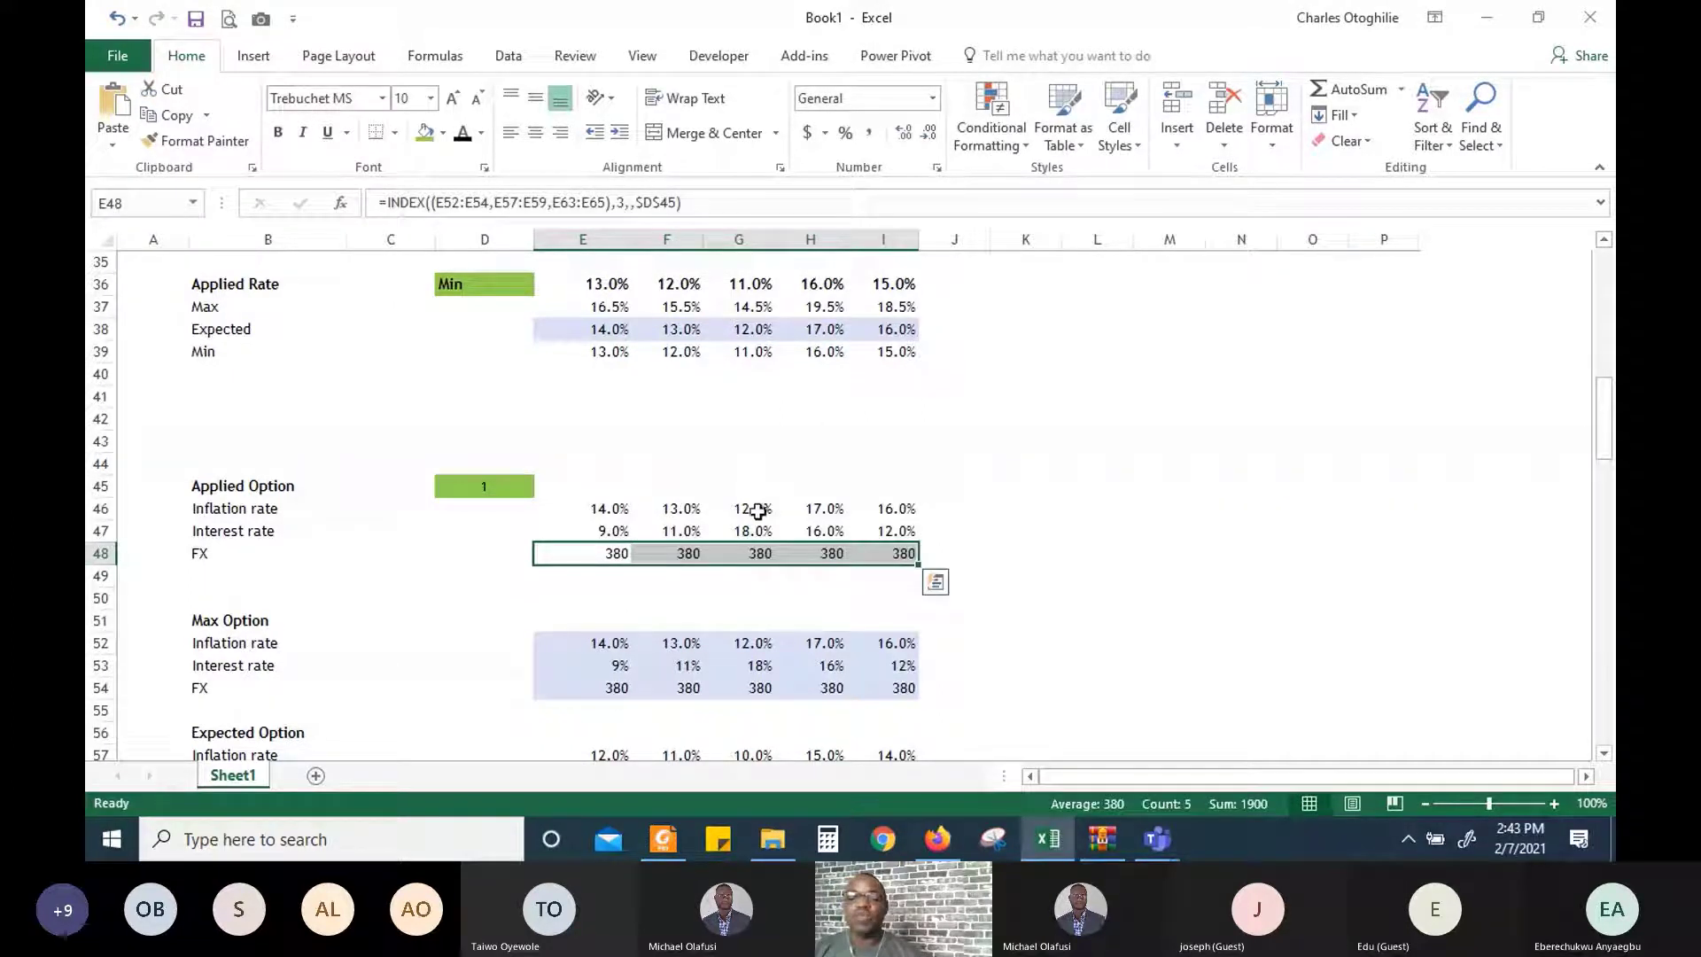
click(571, 549)
click(684, 550)
Choose option 2 in the Applied Option dropdown in D45
click(492, 485)
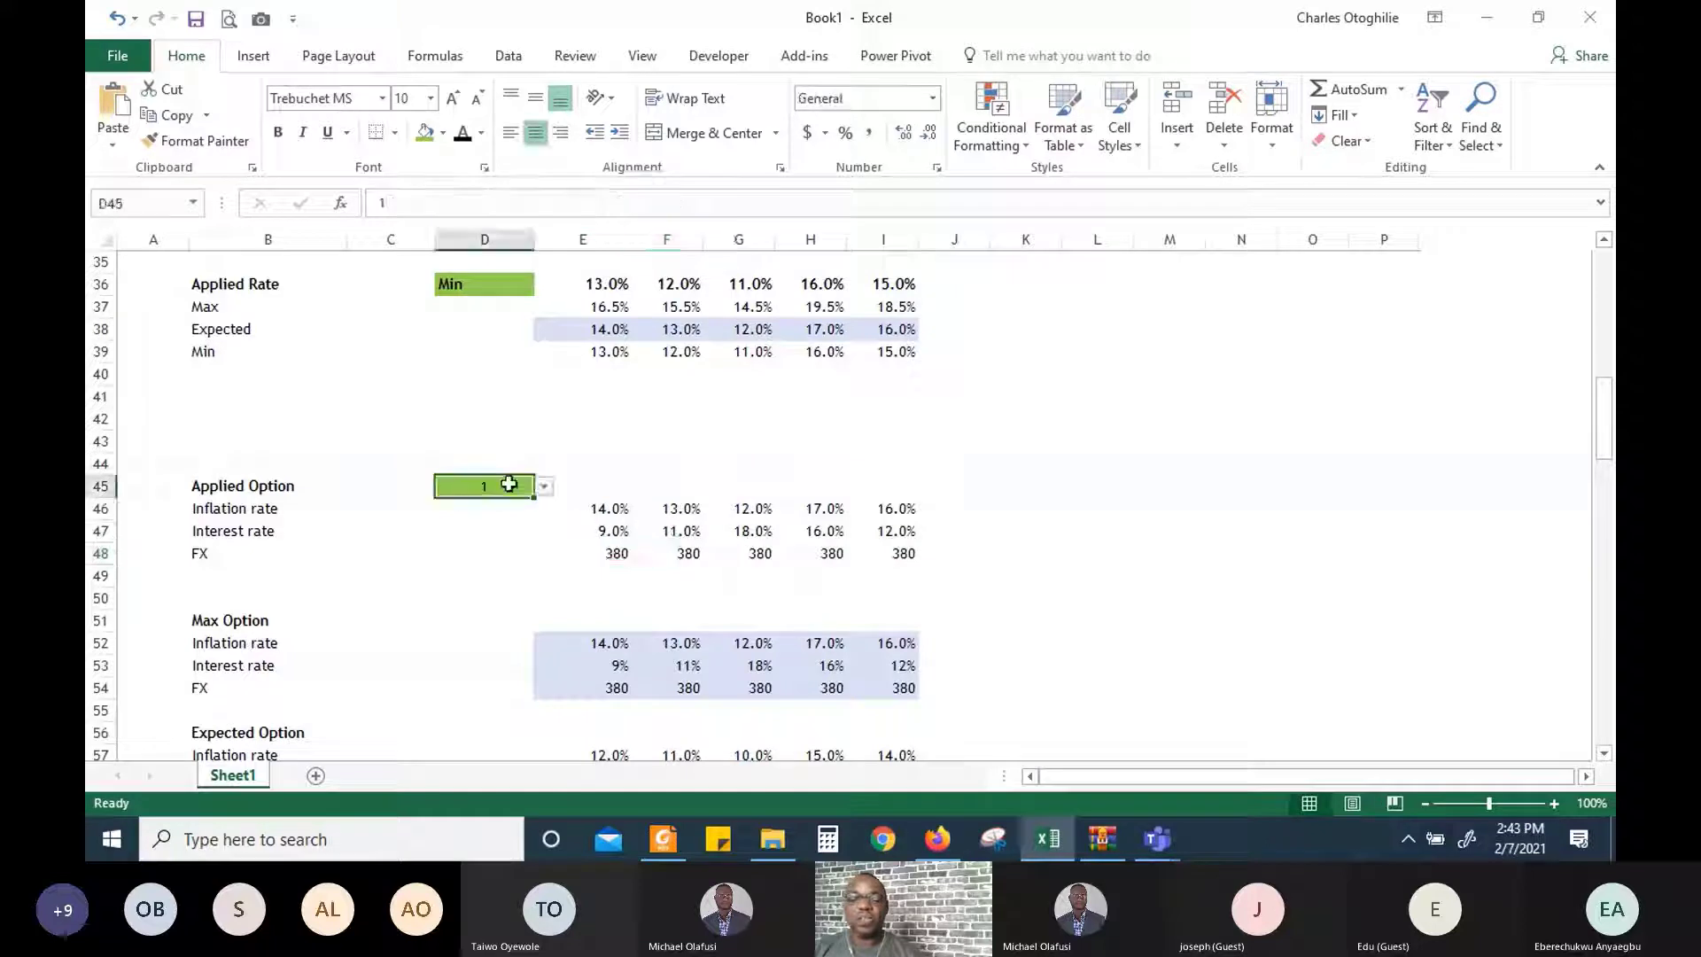
click(542, 487)
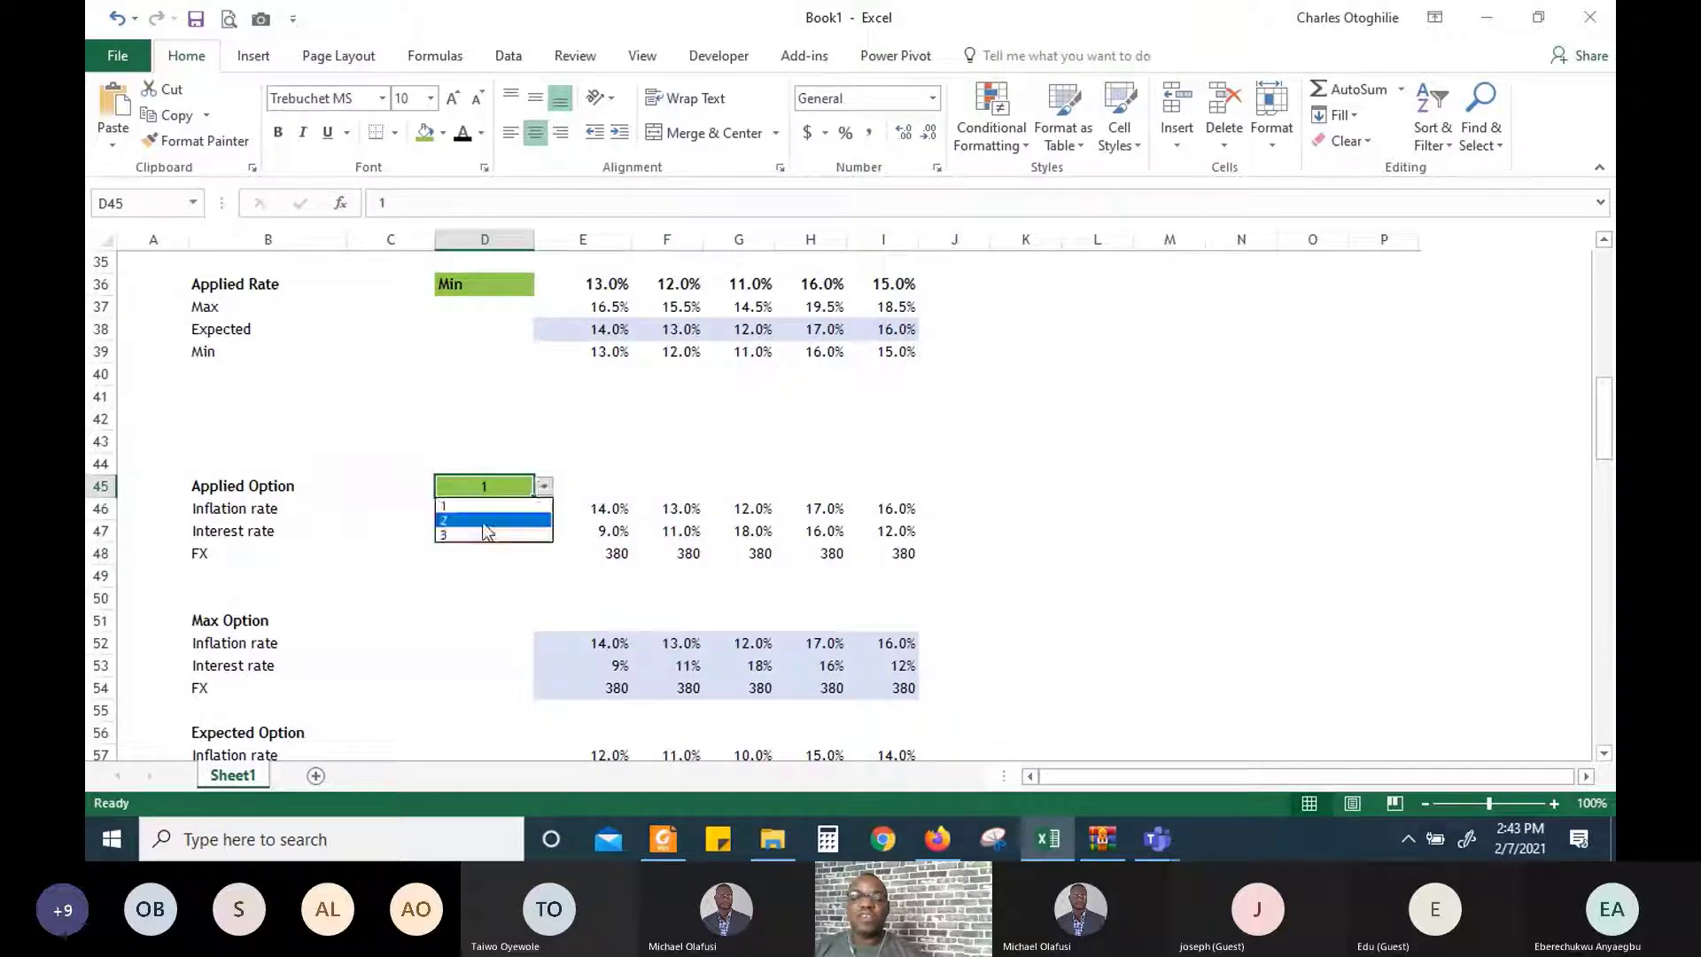
click(483, 515)
Compare the Applied Option rates with the Max, Expected and Min Option blocks below to check the selection
click(729, 536)
key(Down)
key(Down)
key(Down)
key(Down)
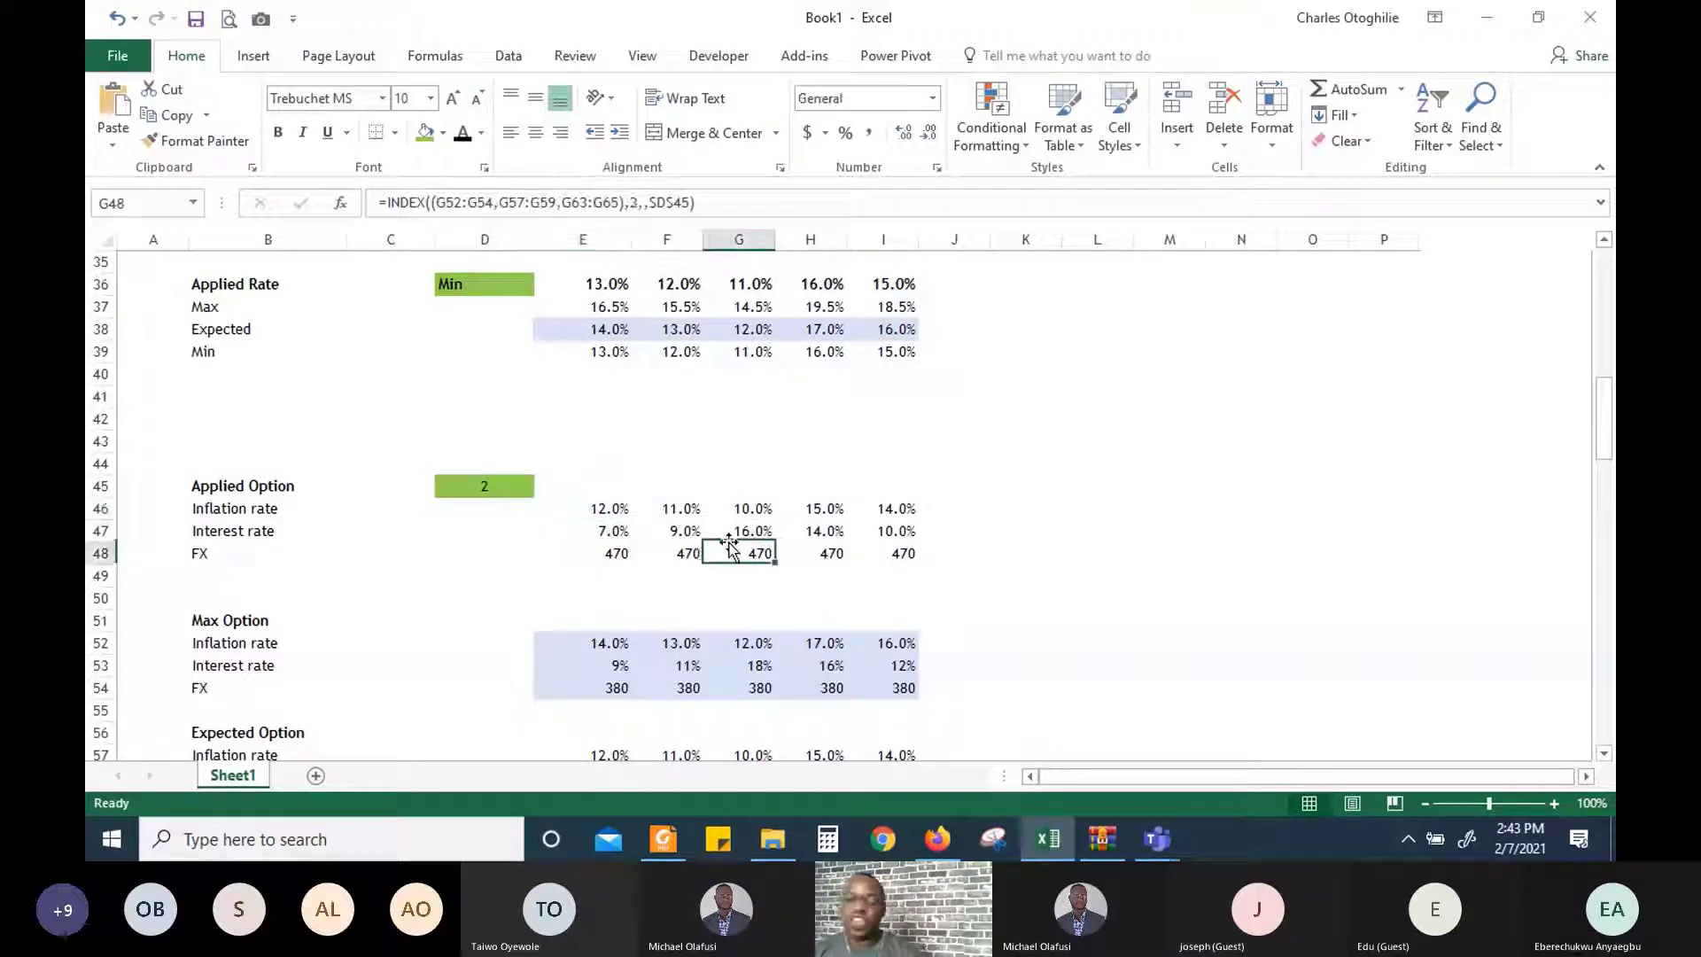
key(Down)
key(Down)
key(Down)
key(Down)
key(Down)
key(Down)
key(Down)
key(Down)
key(Down)
key(Down)
key(Down)
key(Down)
key(Down)
key(Down)
key(Down)
key(Down)
key(Down)
key(Down)
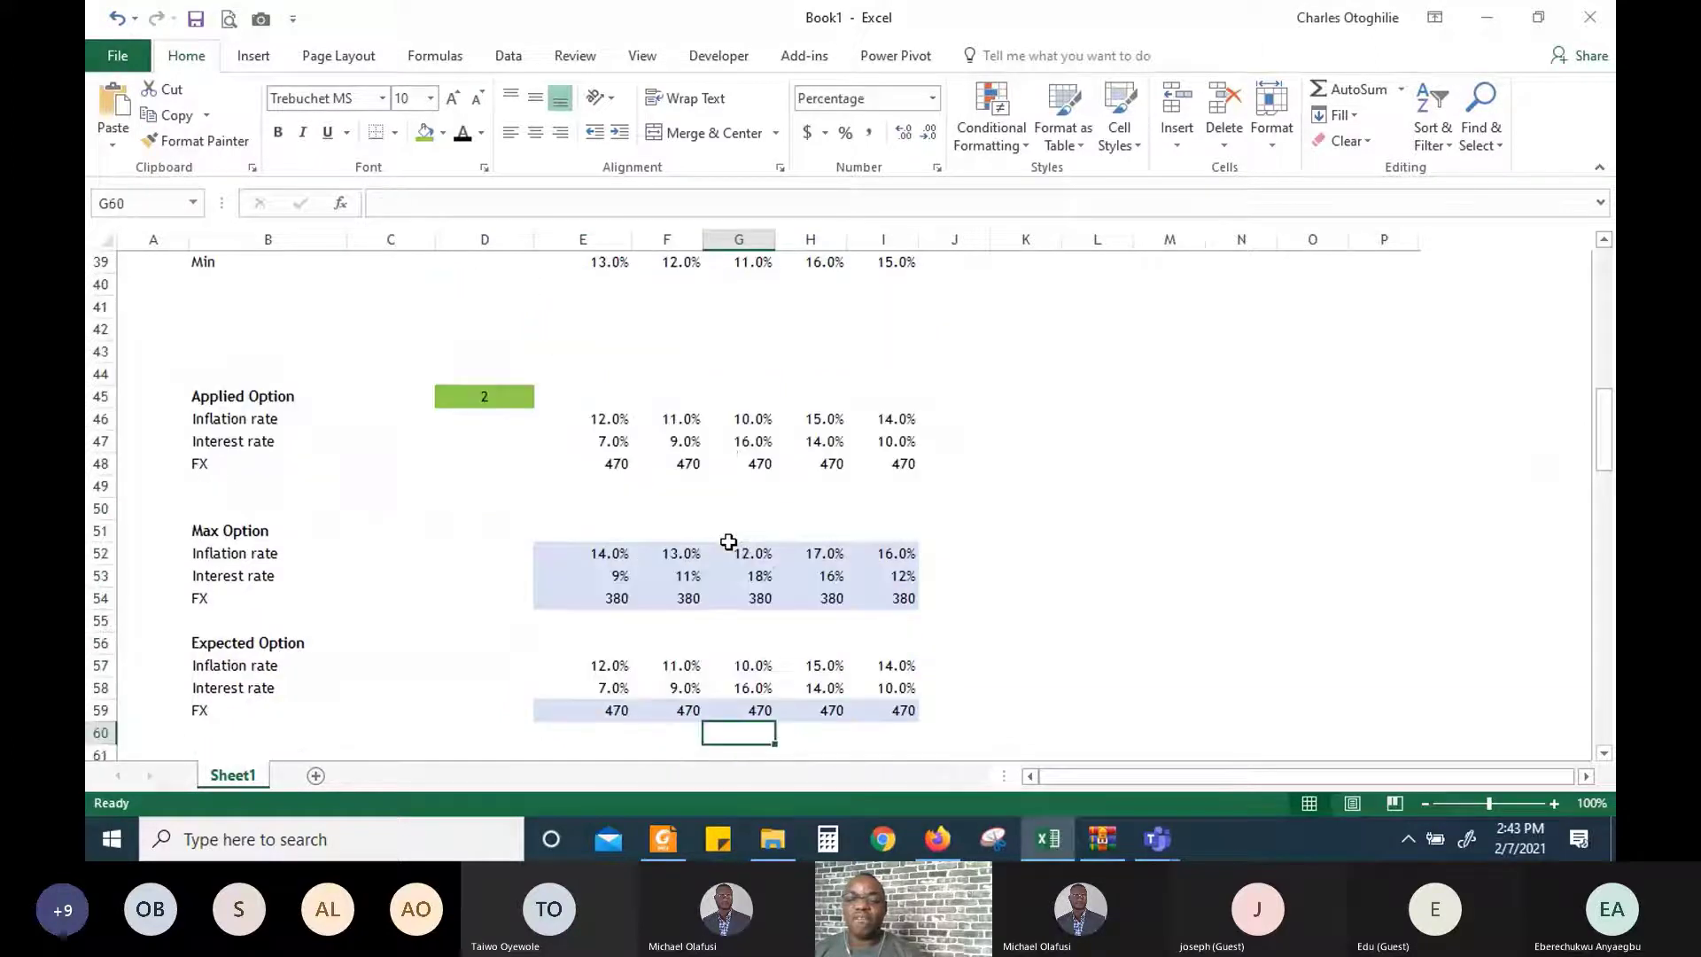
key(Down)
key(Down)
key(Down)
key(Down)
key(Down)
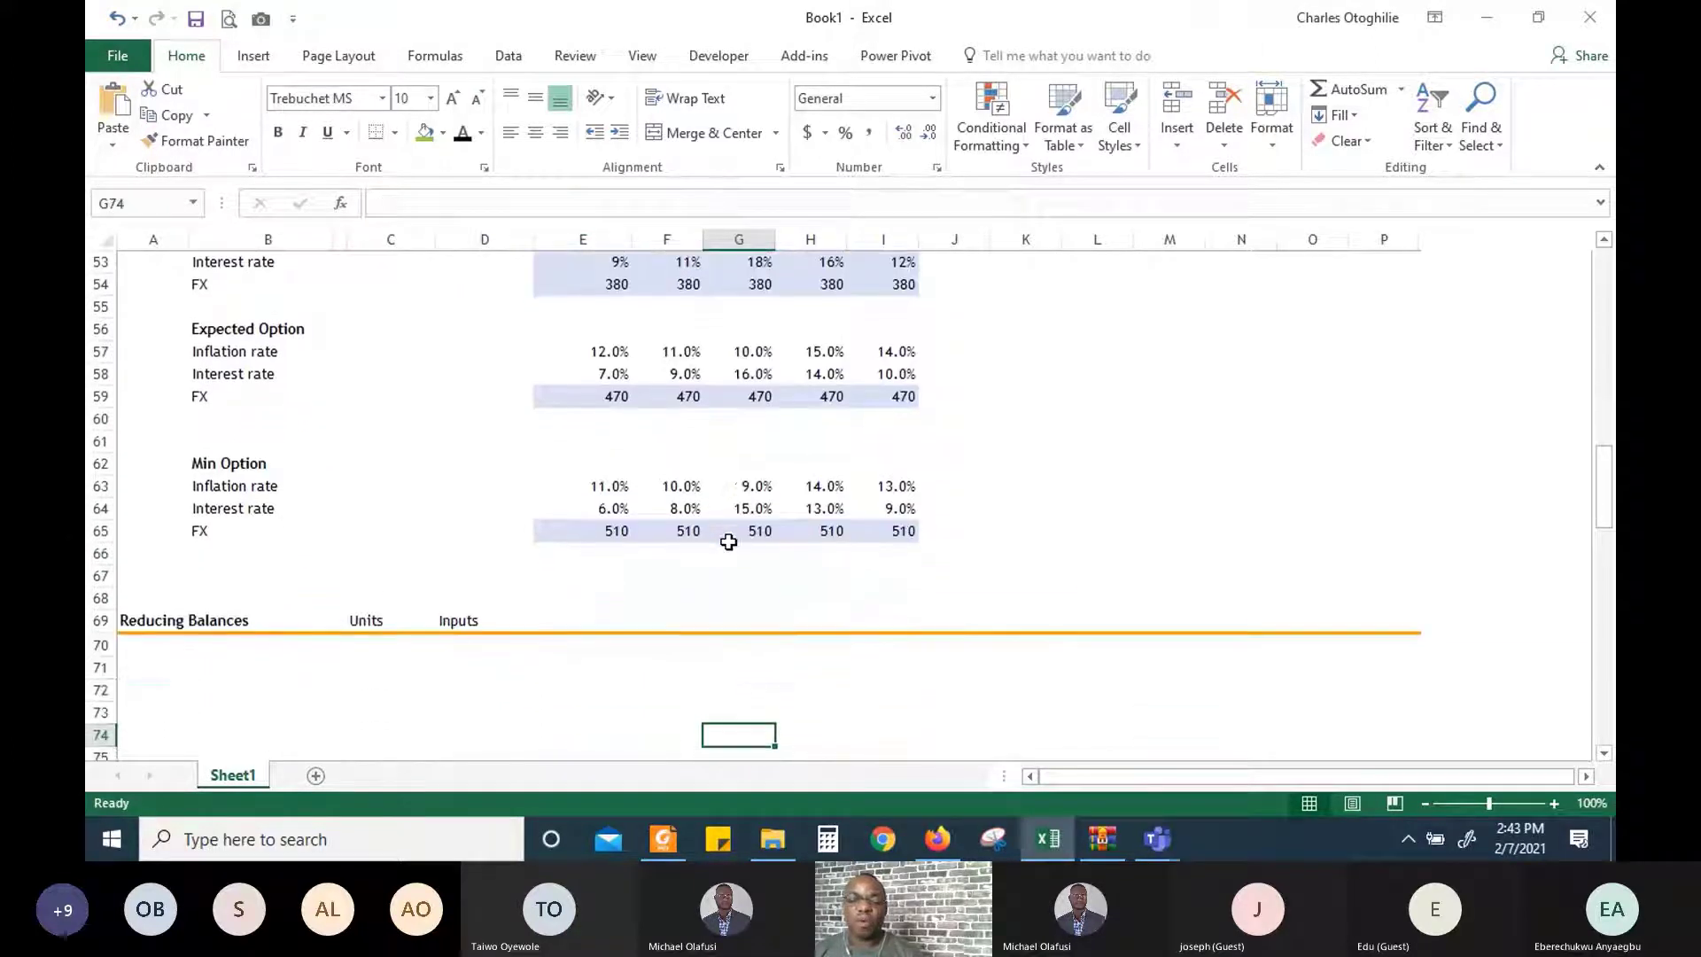
key(Up)
key(Up)
key(Up)
key(Up)
key(Up)
key(Up)
key(Up)
key(Up)
key(Up)
key(Up)
key(Up)
key(Up)
key(Up)
key(Up)
key(Up)
key(Up)
key(Up)
key(Up)
key(Up)
key(Up)
key(Up)
key(Up)
key(Up)
key(Up)
key(Up)
key(Up)
key(Up)
key(Up)
key(Up)
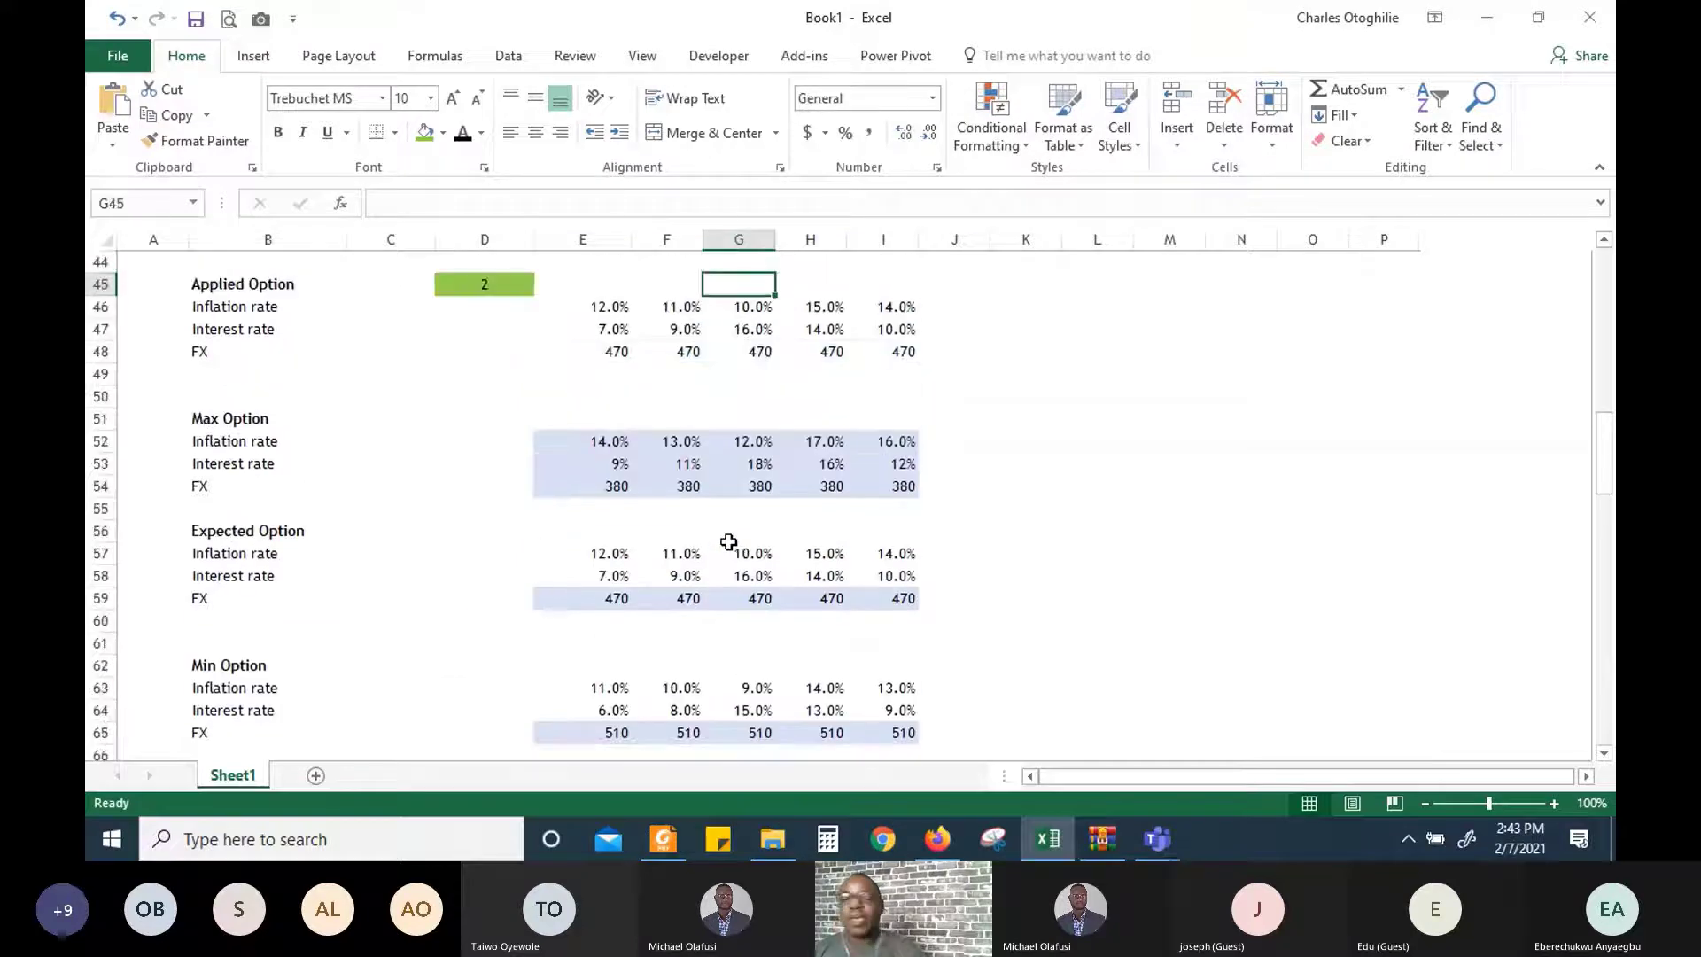
Look over the empty Reducing Balances section below the Min Option block
key(Down)
key(Down)
key(Down)
key(Down)
key(Down)
key(Down)
key(Down)
key(Down)
key(Down)
key(Down)
key(Down)
key(Down)
key(Down)
key(Down)
key(Down)
key(Down)
key(Down)
key(Down)
key(Down)
key(Down)
key(Down)
key(Down)
key(Down)
key(Down)
key(Down)
key(Down)
key(Down)
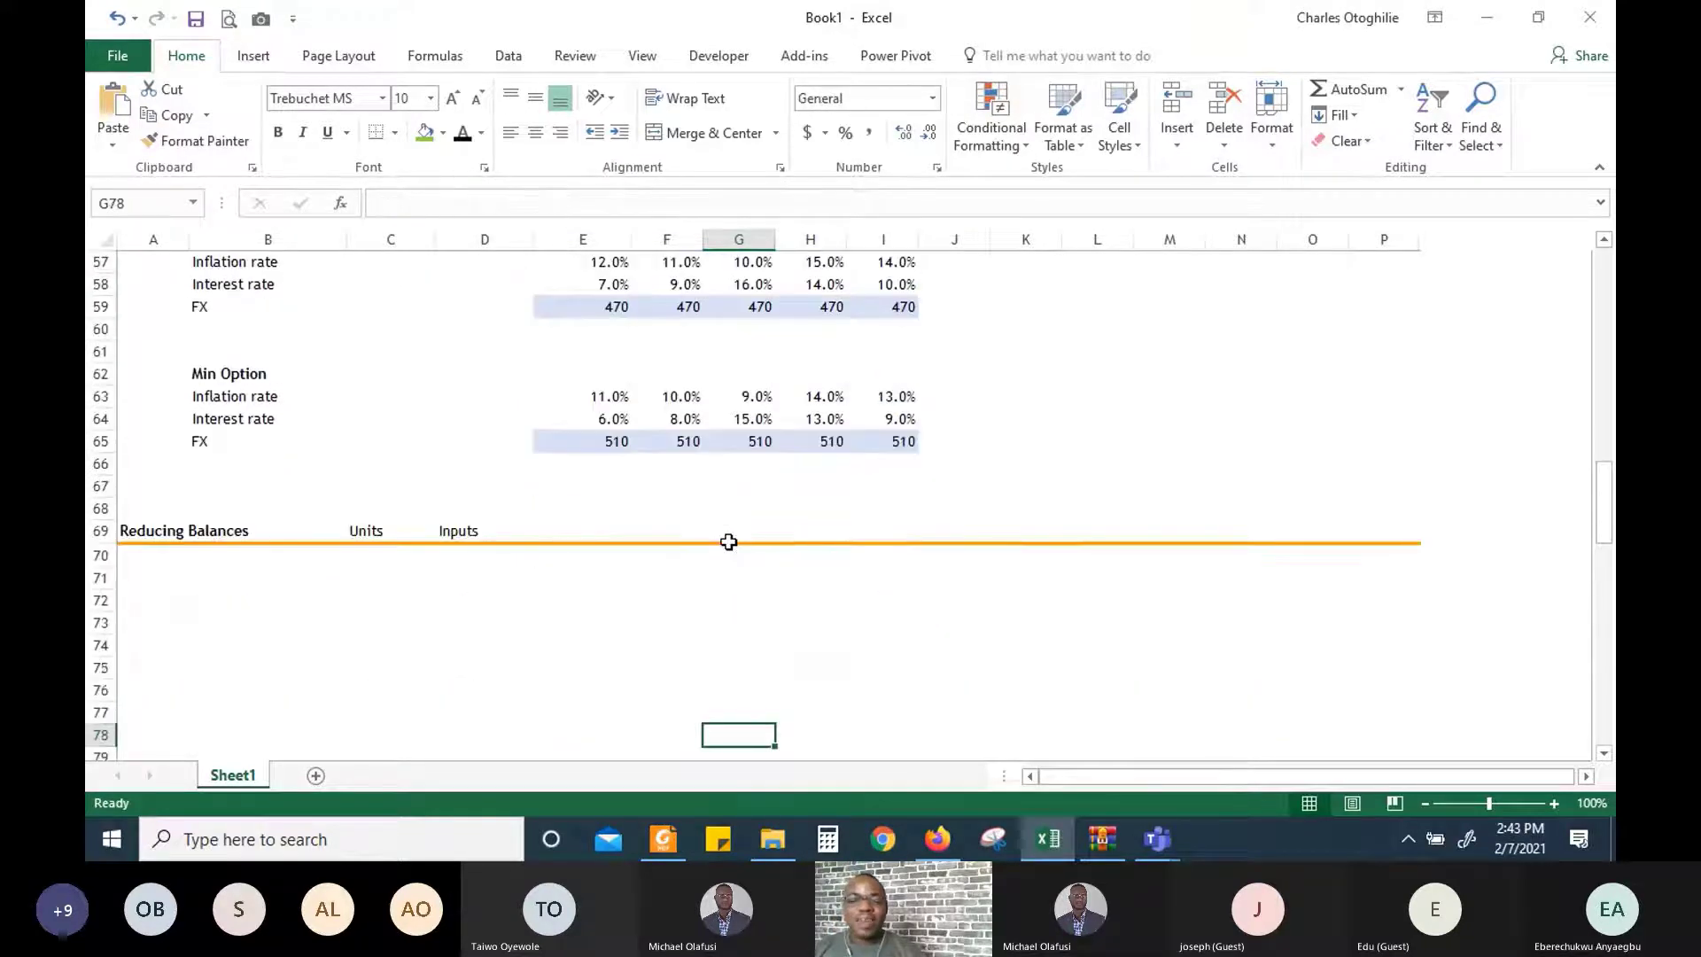
key(Up)
key(Up)
key(Up)
key(Up)
key(Left)
key(Left)
key(Left)
key(Up)
key(Up)
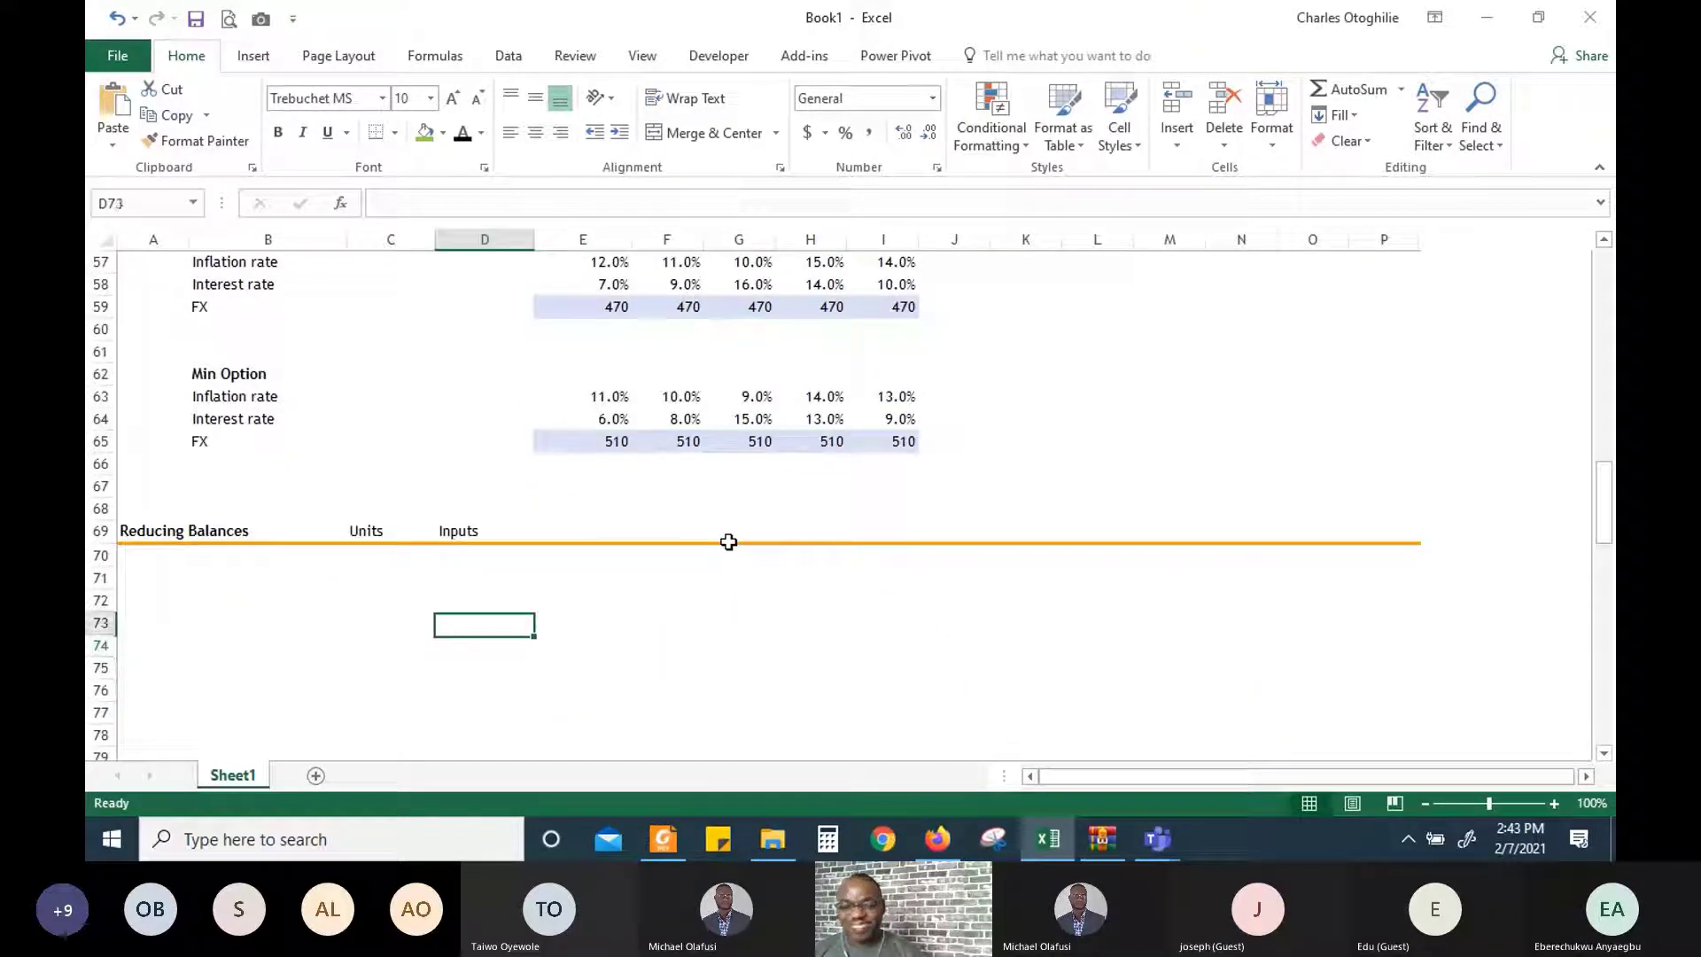
key(Right)
key(Up)
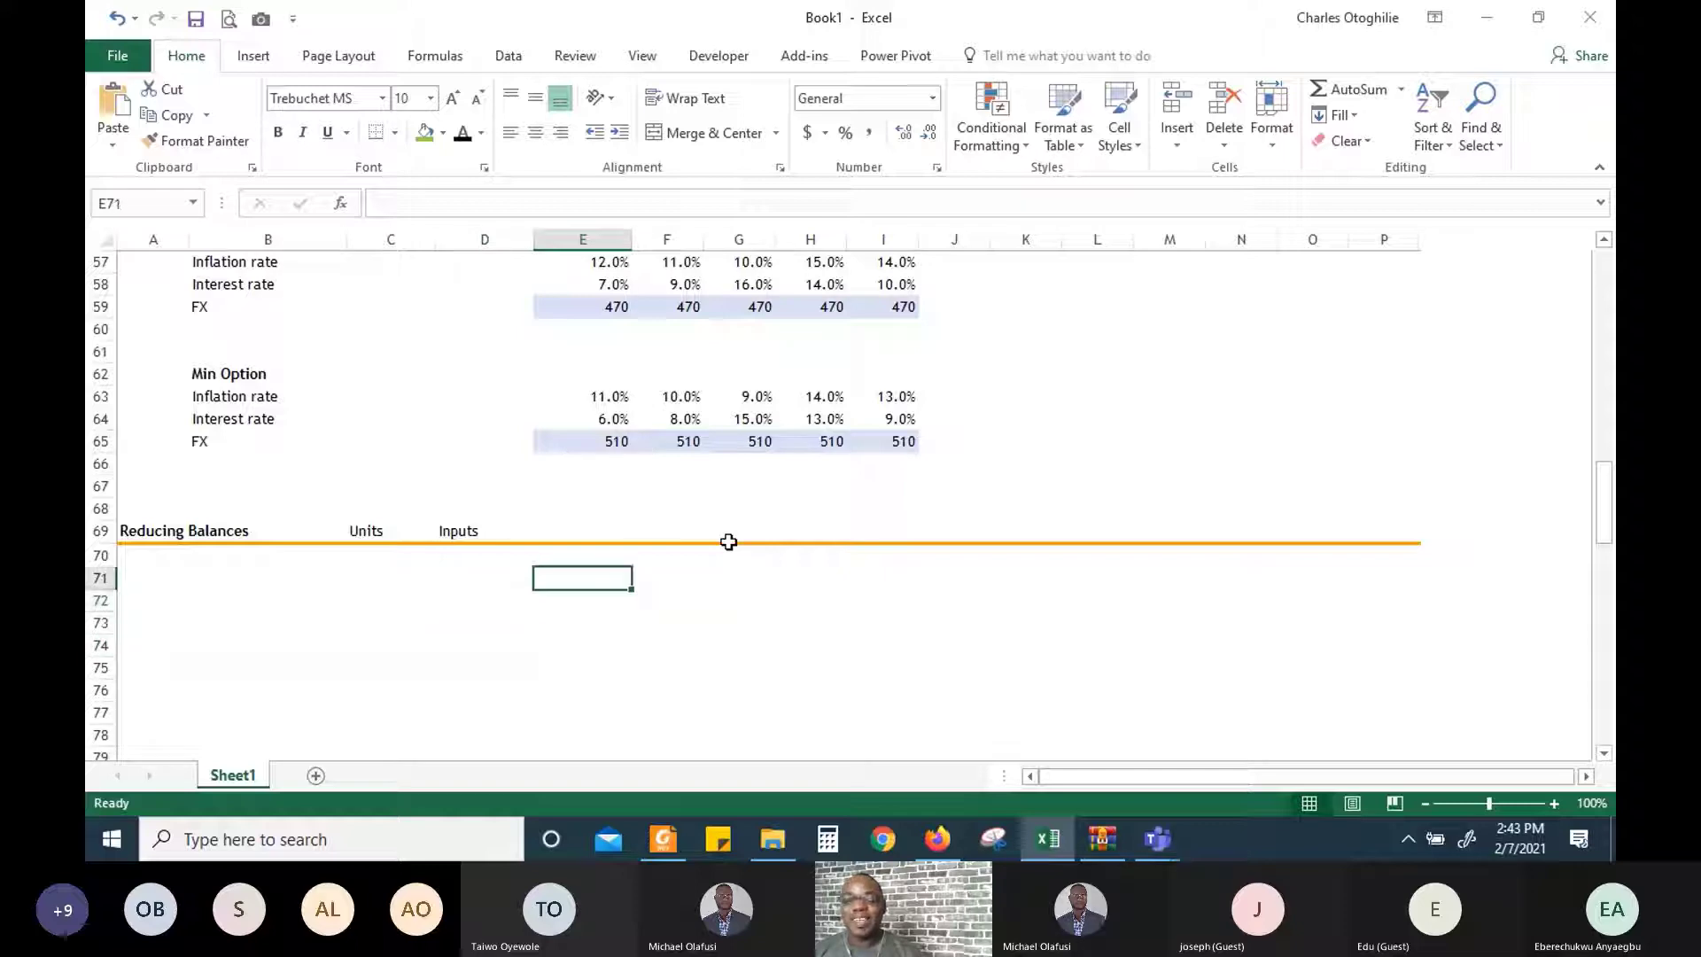
key(Down)
Copy the year headings 2021 to 2025 from E34:I34 into row 72 of the Reducing Balances section, starting at E72
scroll(695, 676, up, 9)
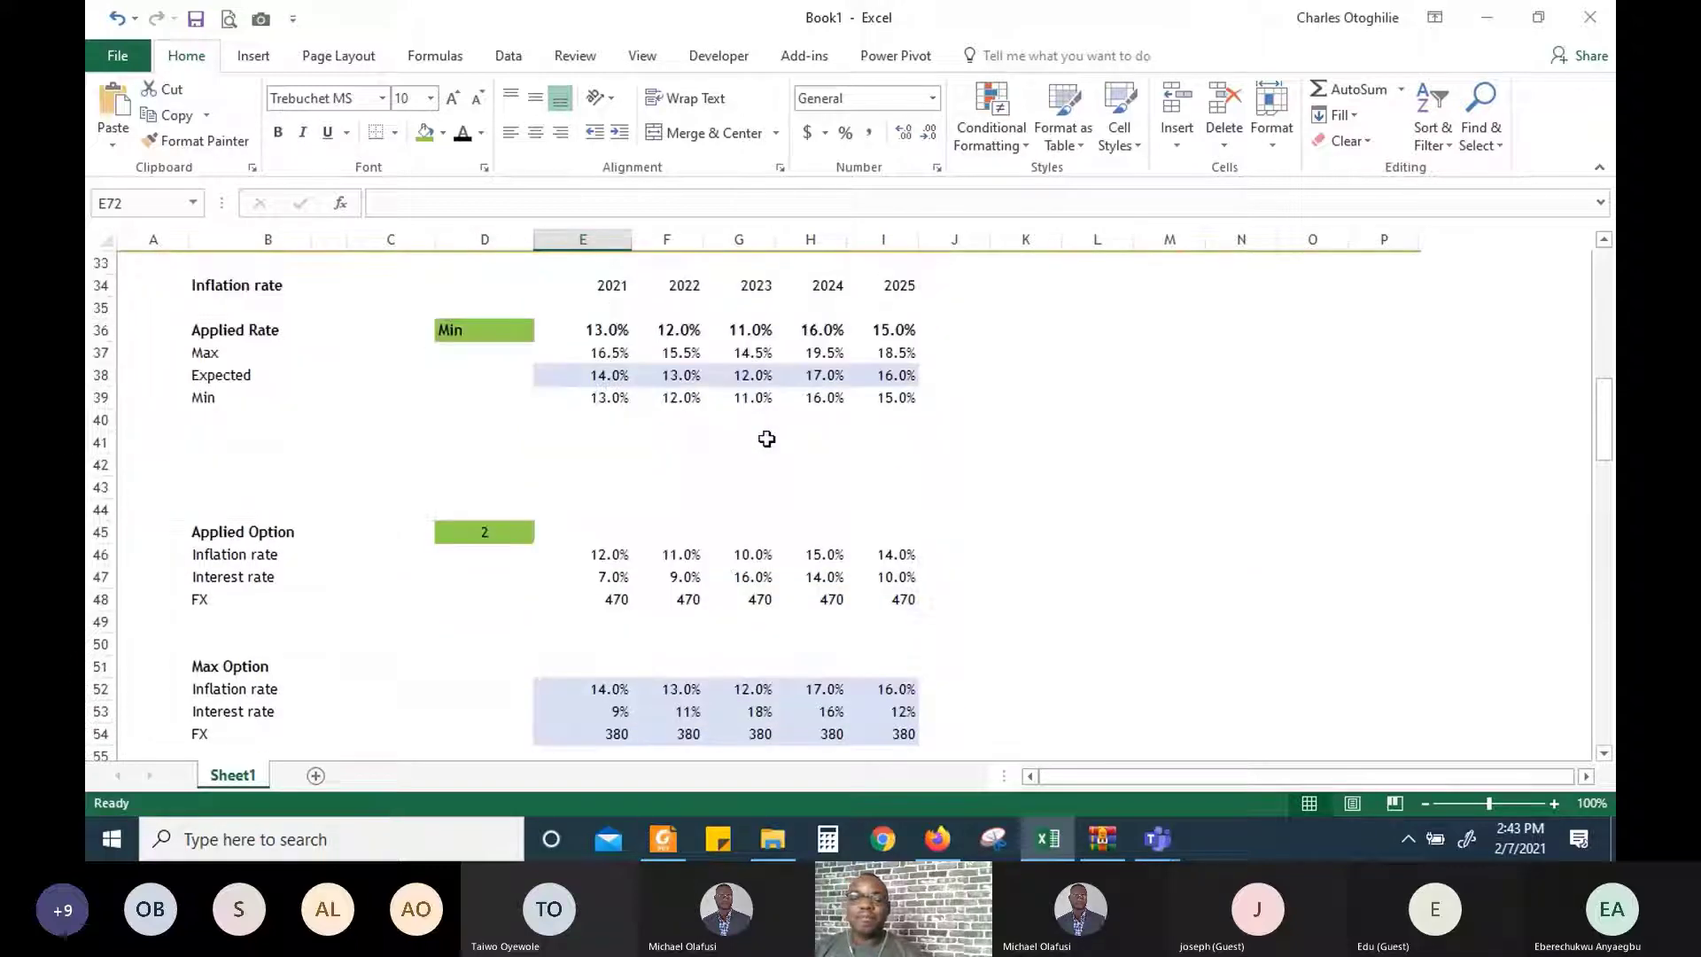
scroll(802, 455, down, 5)
scroll(801, 454, down, 5)
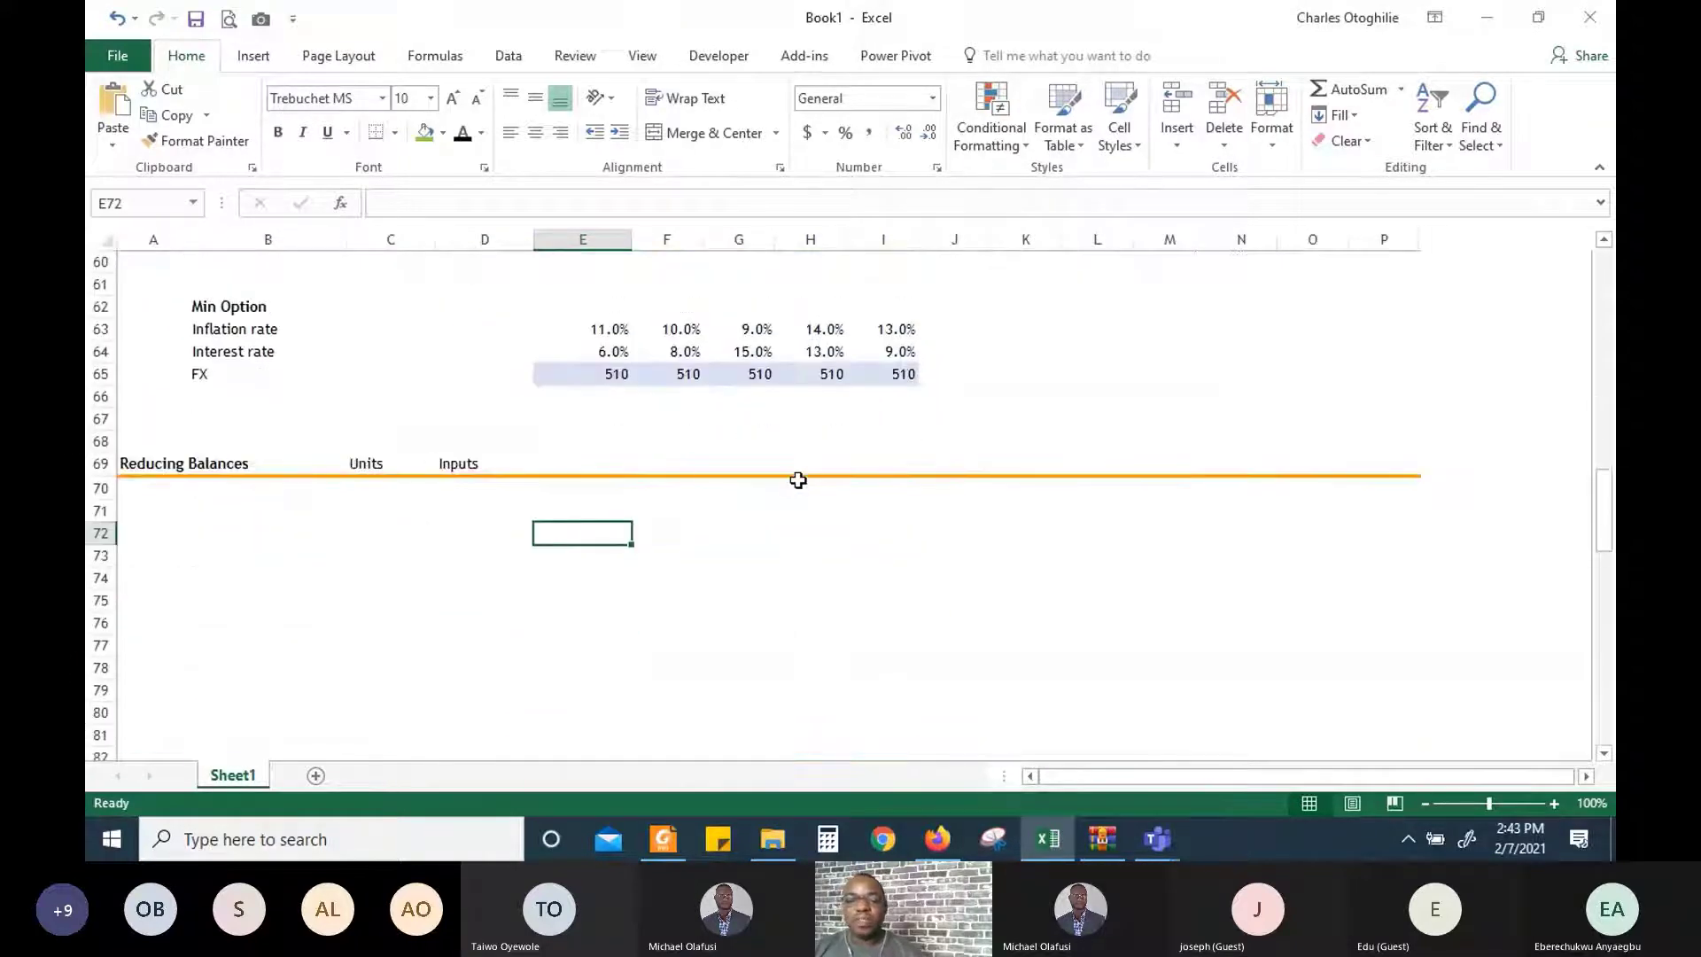
scroll(686, 479, up, 10)
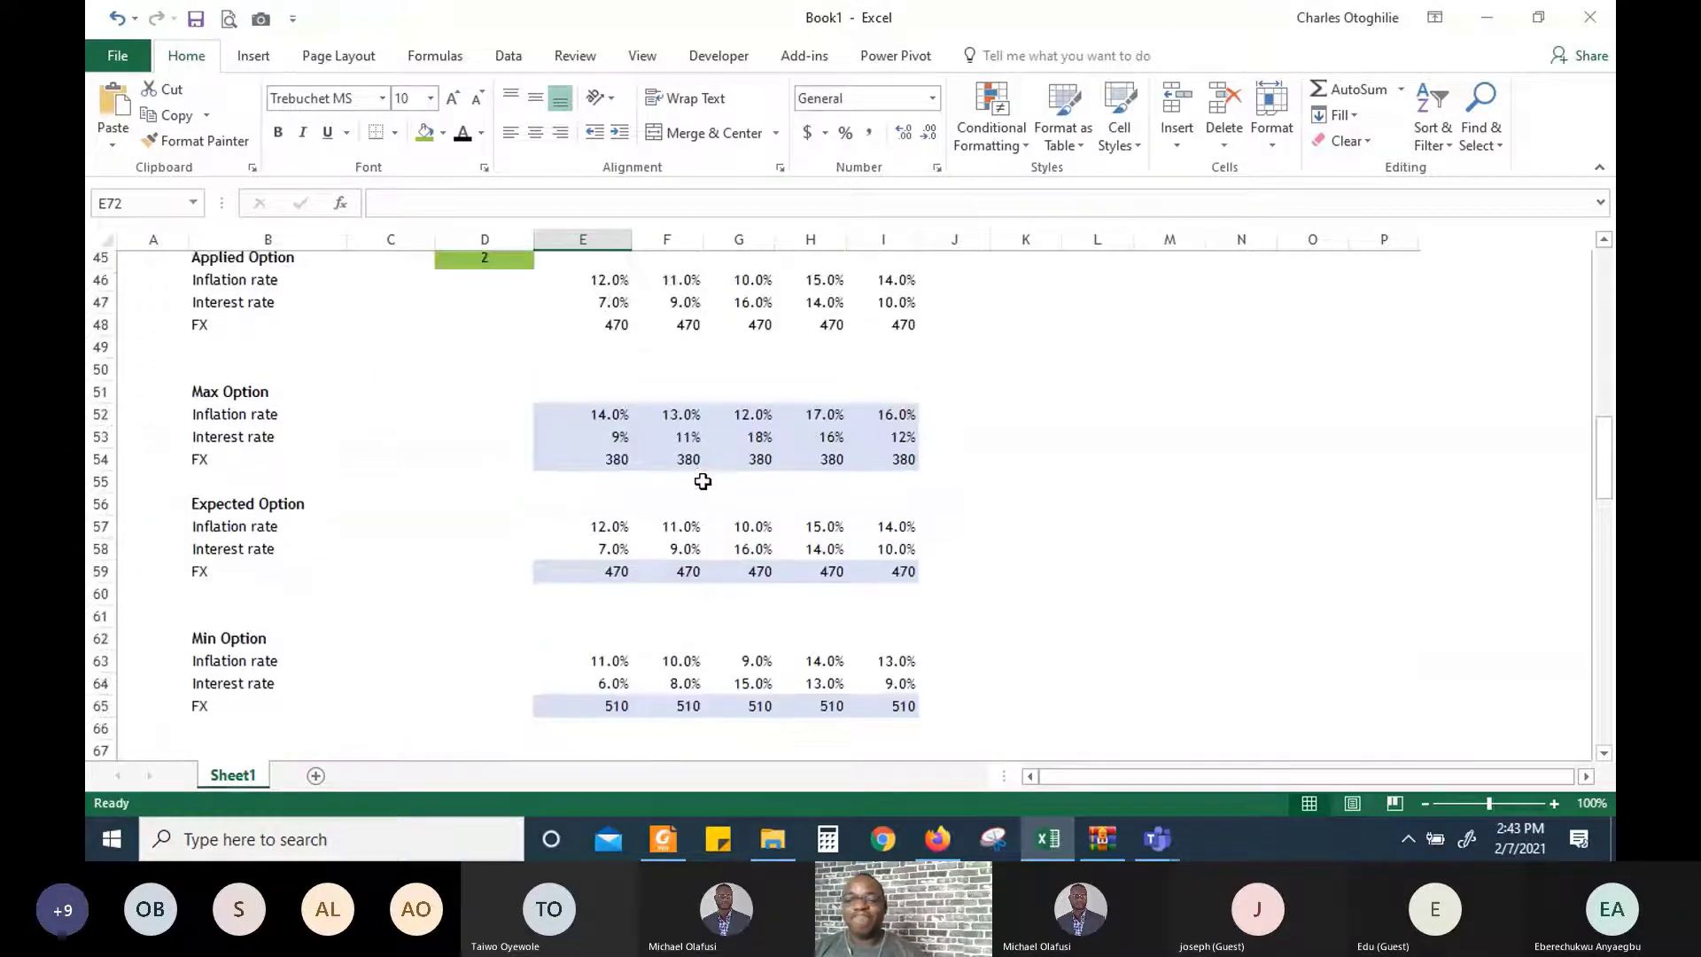
scroll(702, 481, down, 2)
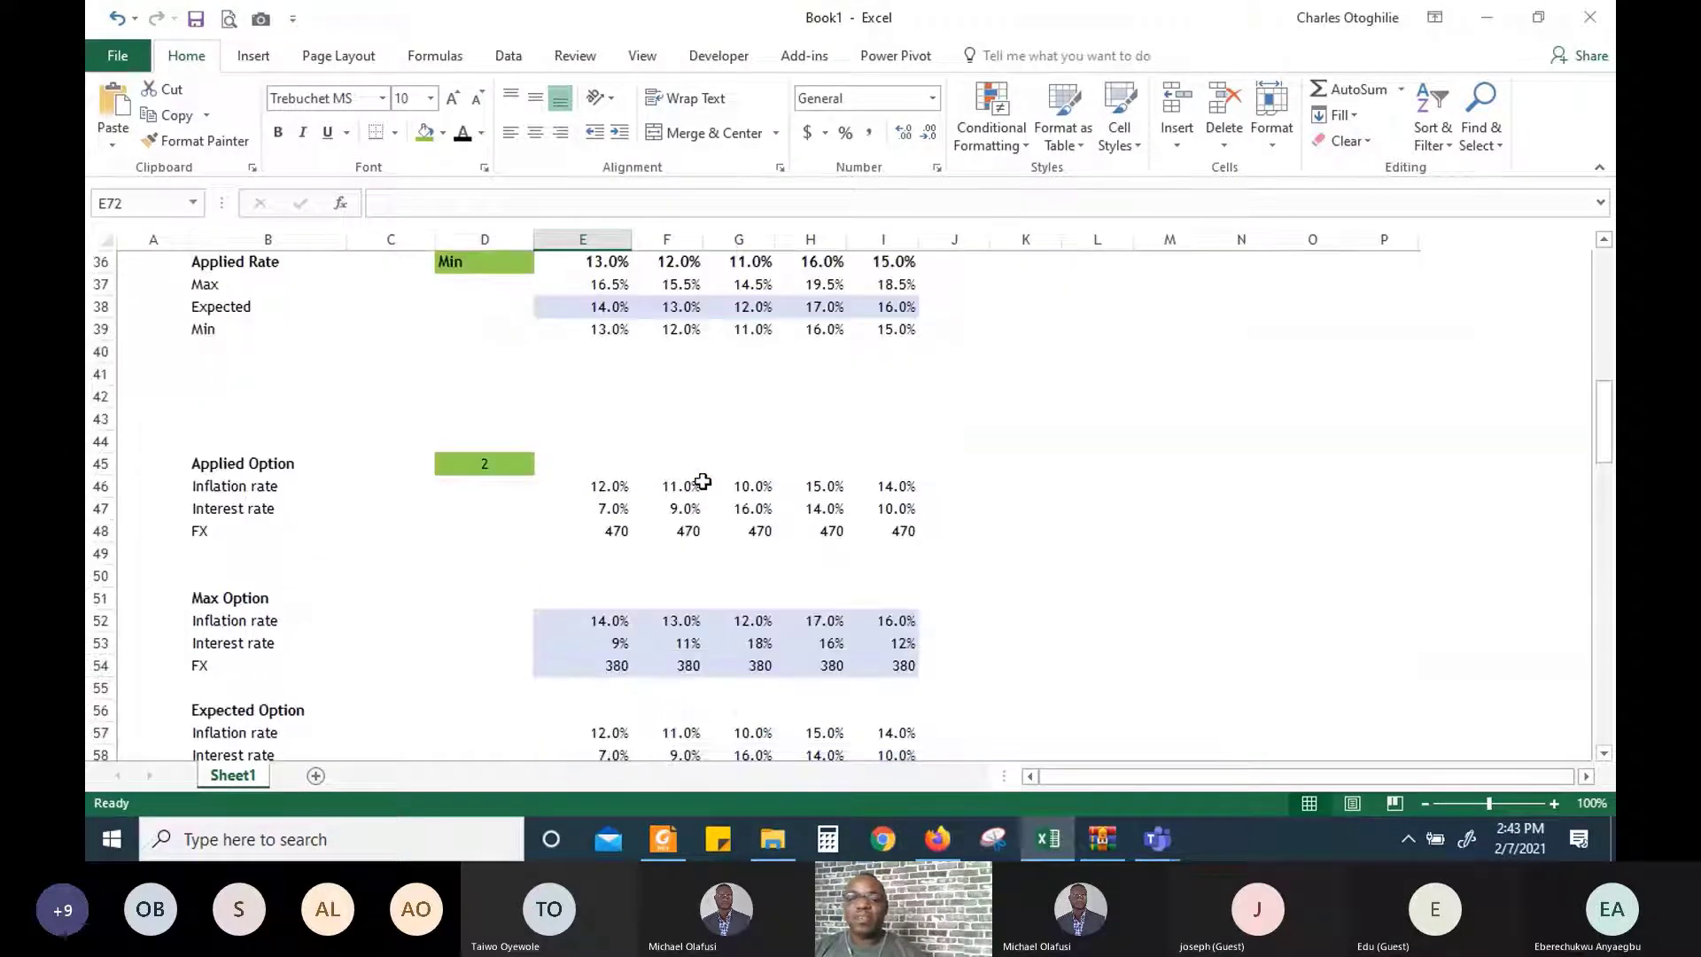
scroll(703, 481, up, 2)
drag(602, 353, 864, 354)
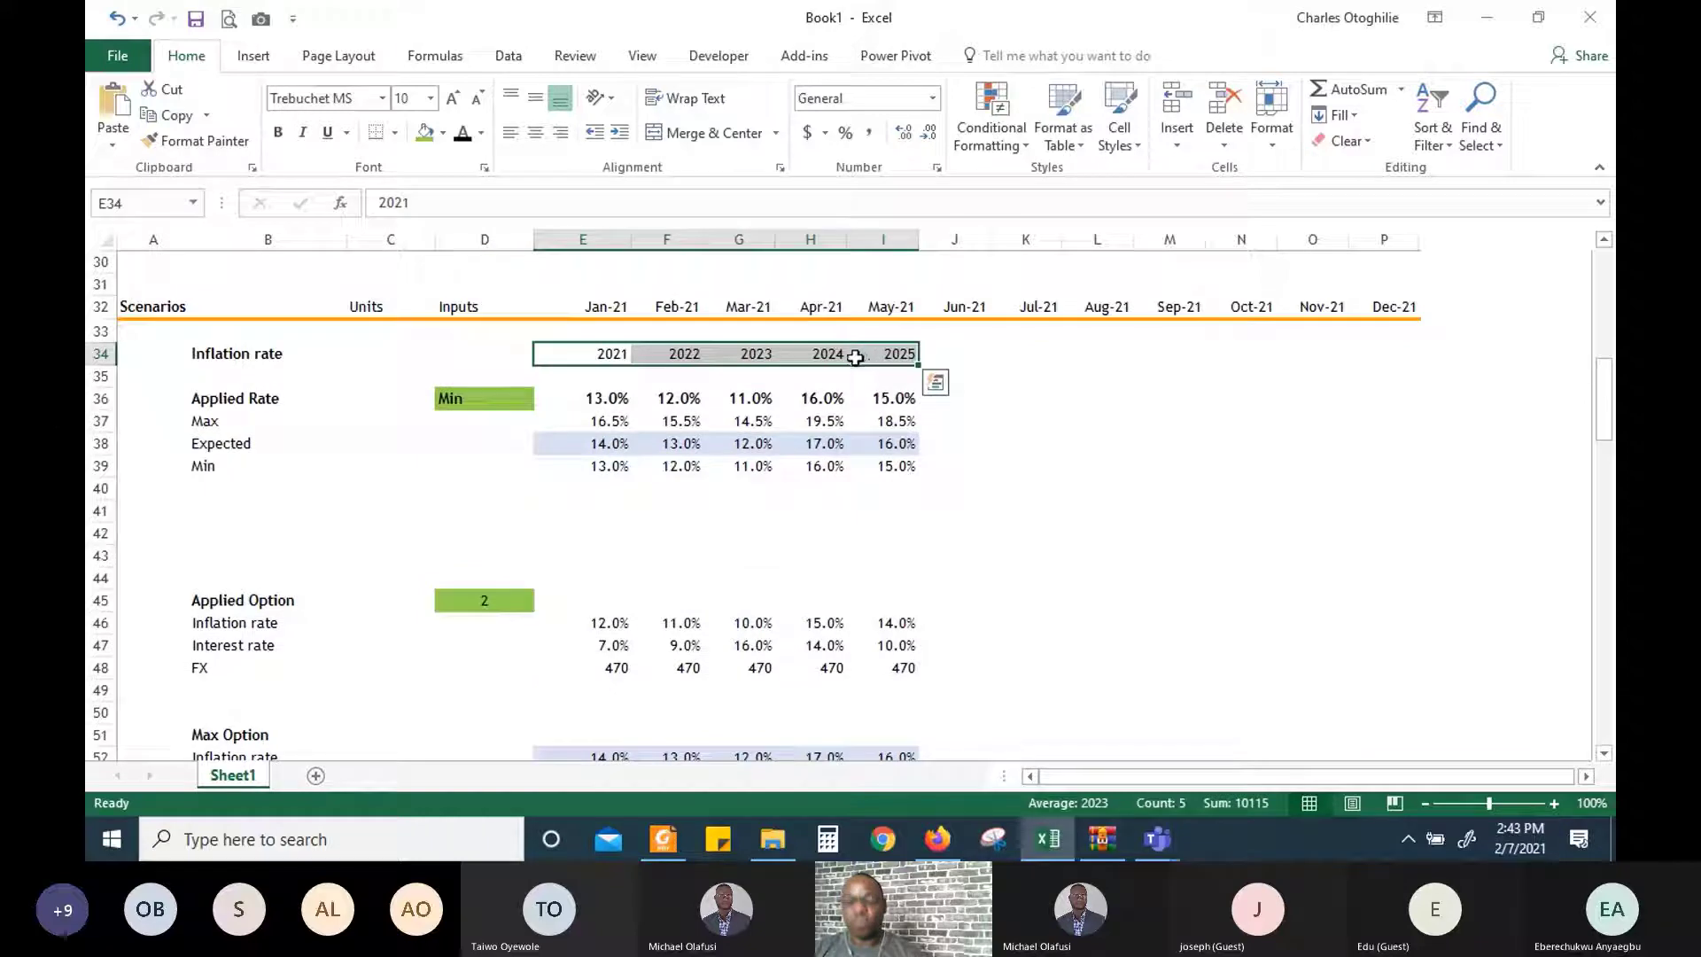
key(ctrl+c)
scroll(551, 638, down, 10)
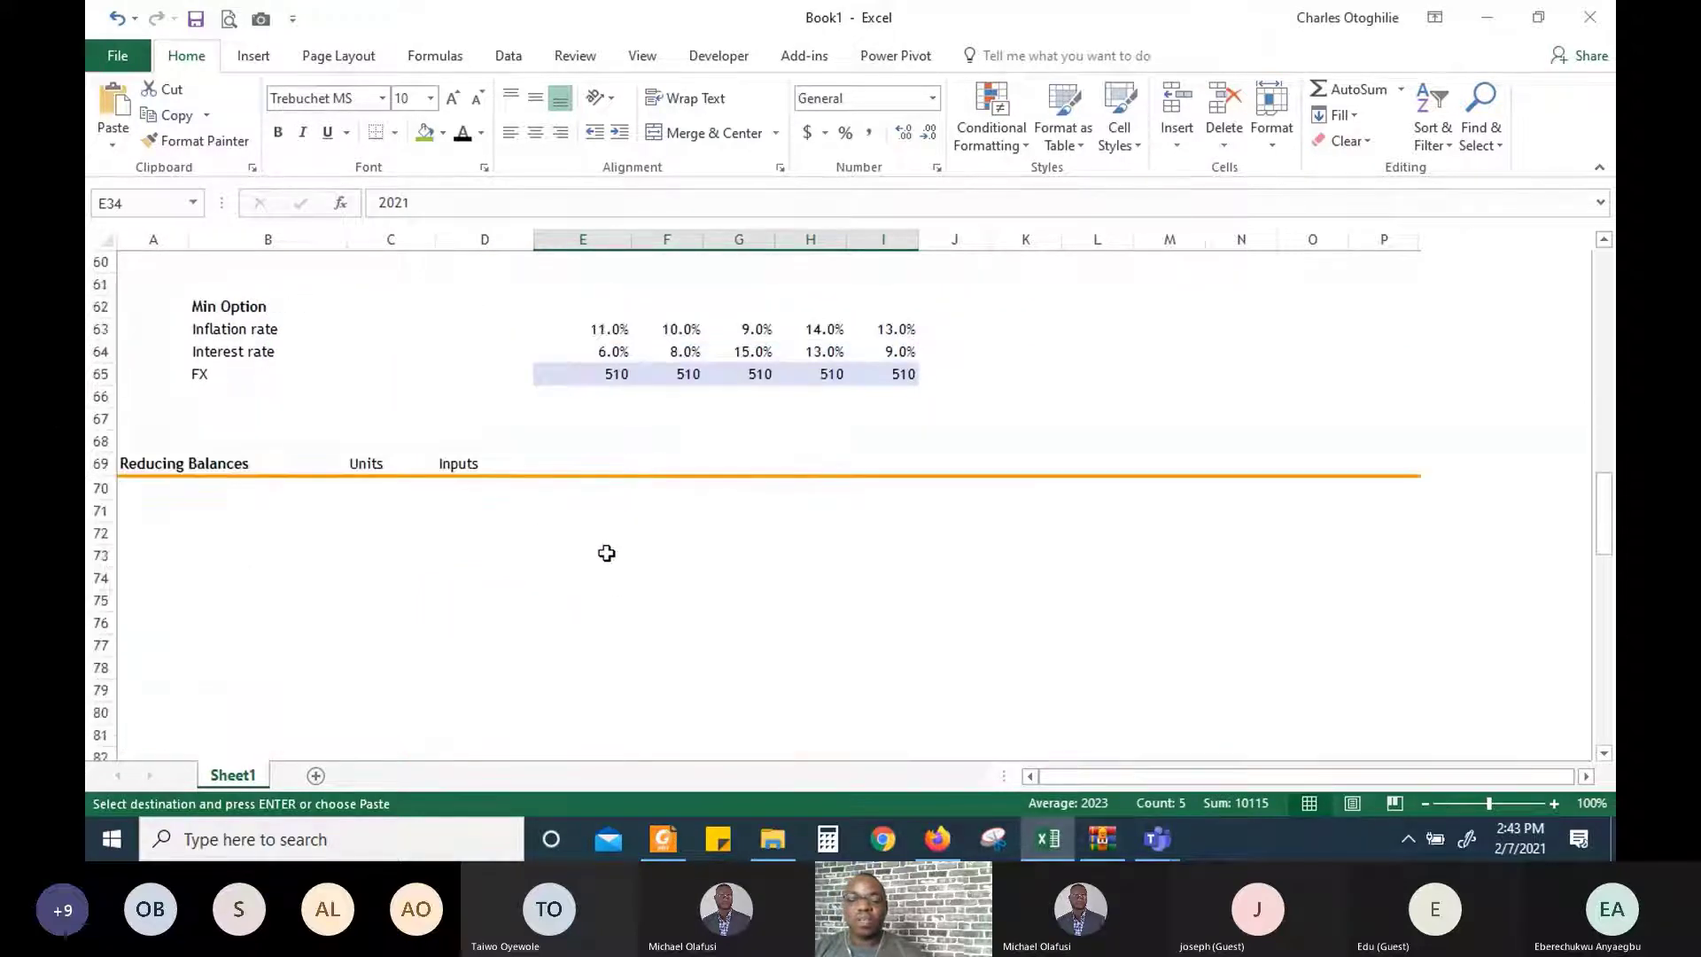
click(606, 553)
click(588, 533)
key(ctrl+v)
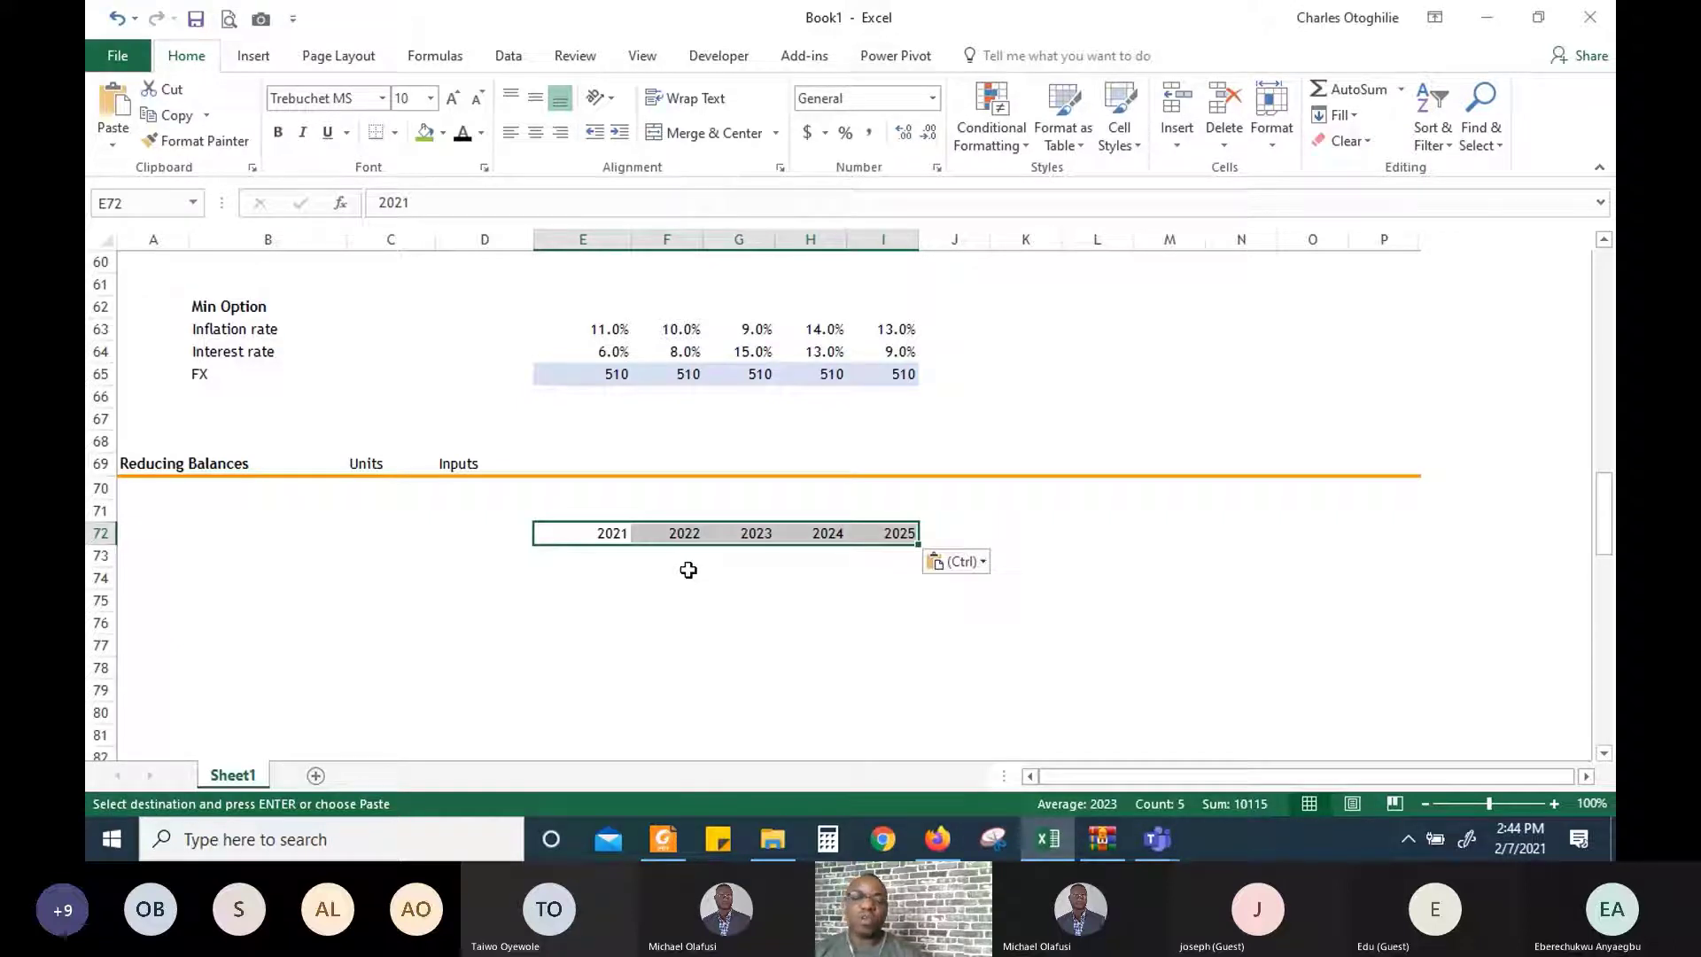
Make the year headings in E72:I72 bold
key(Down)
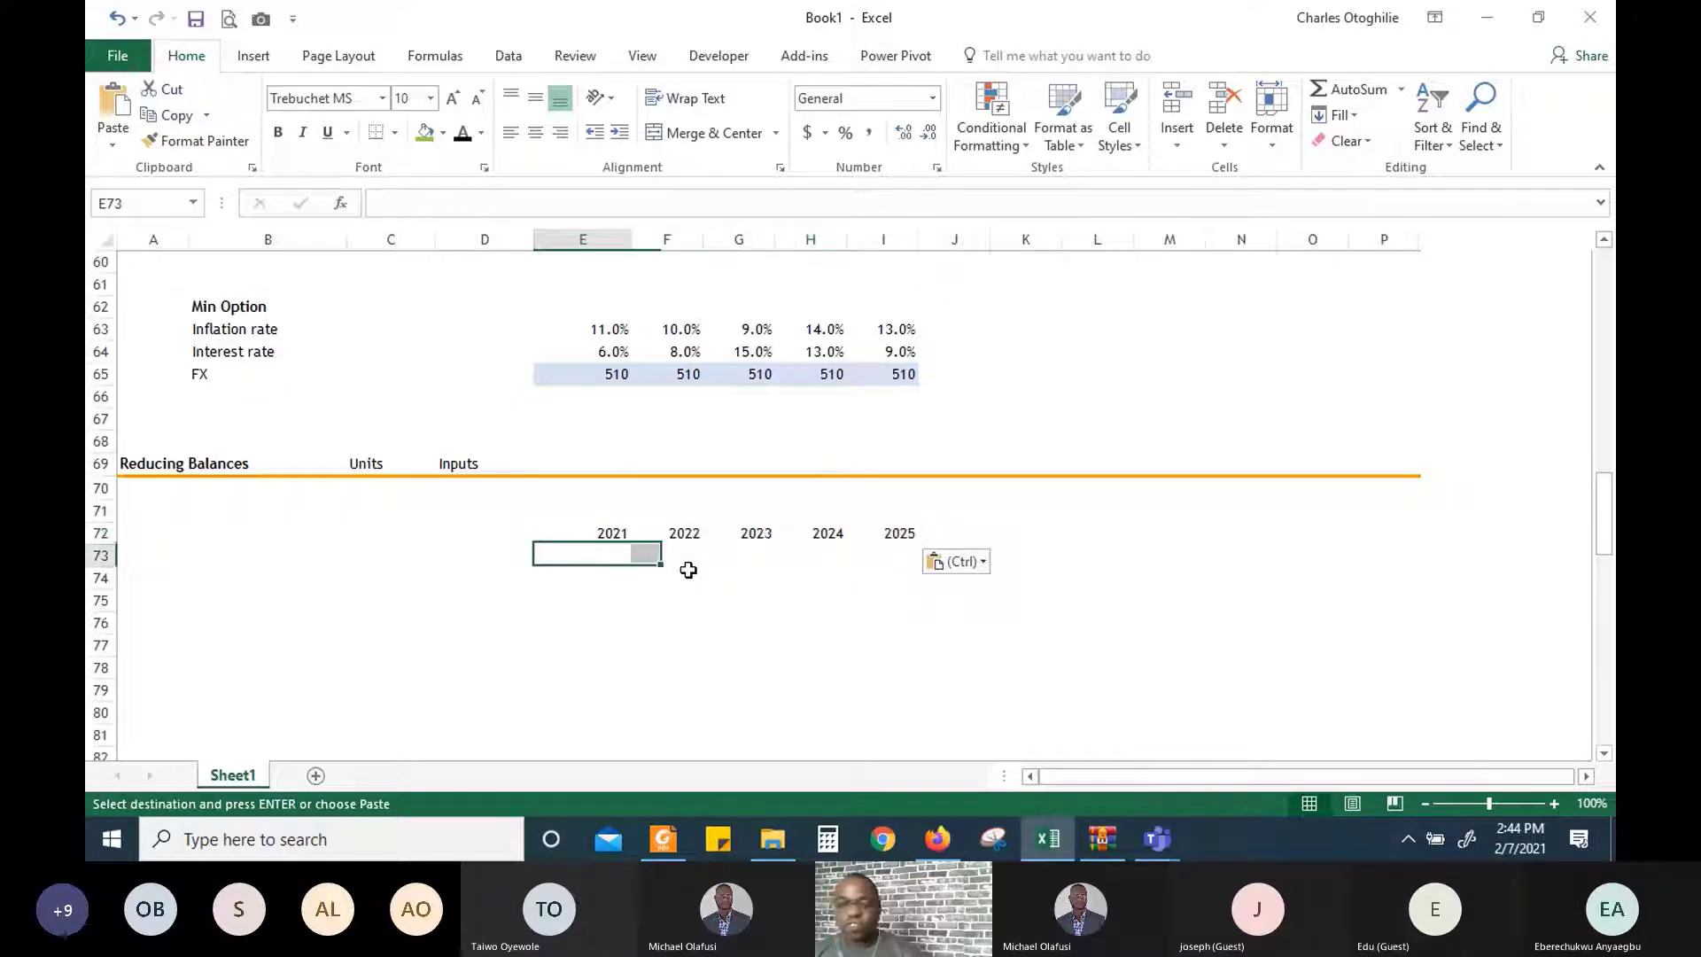
key(Up)
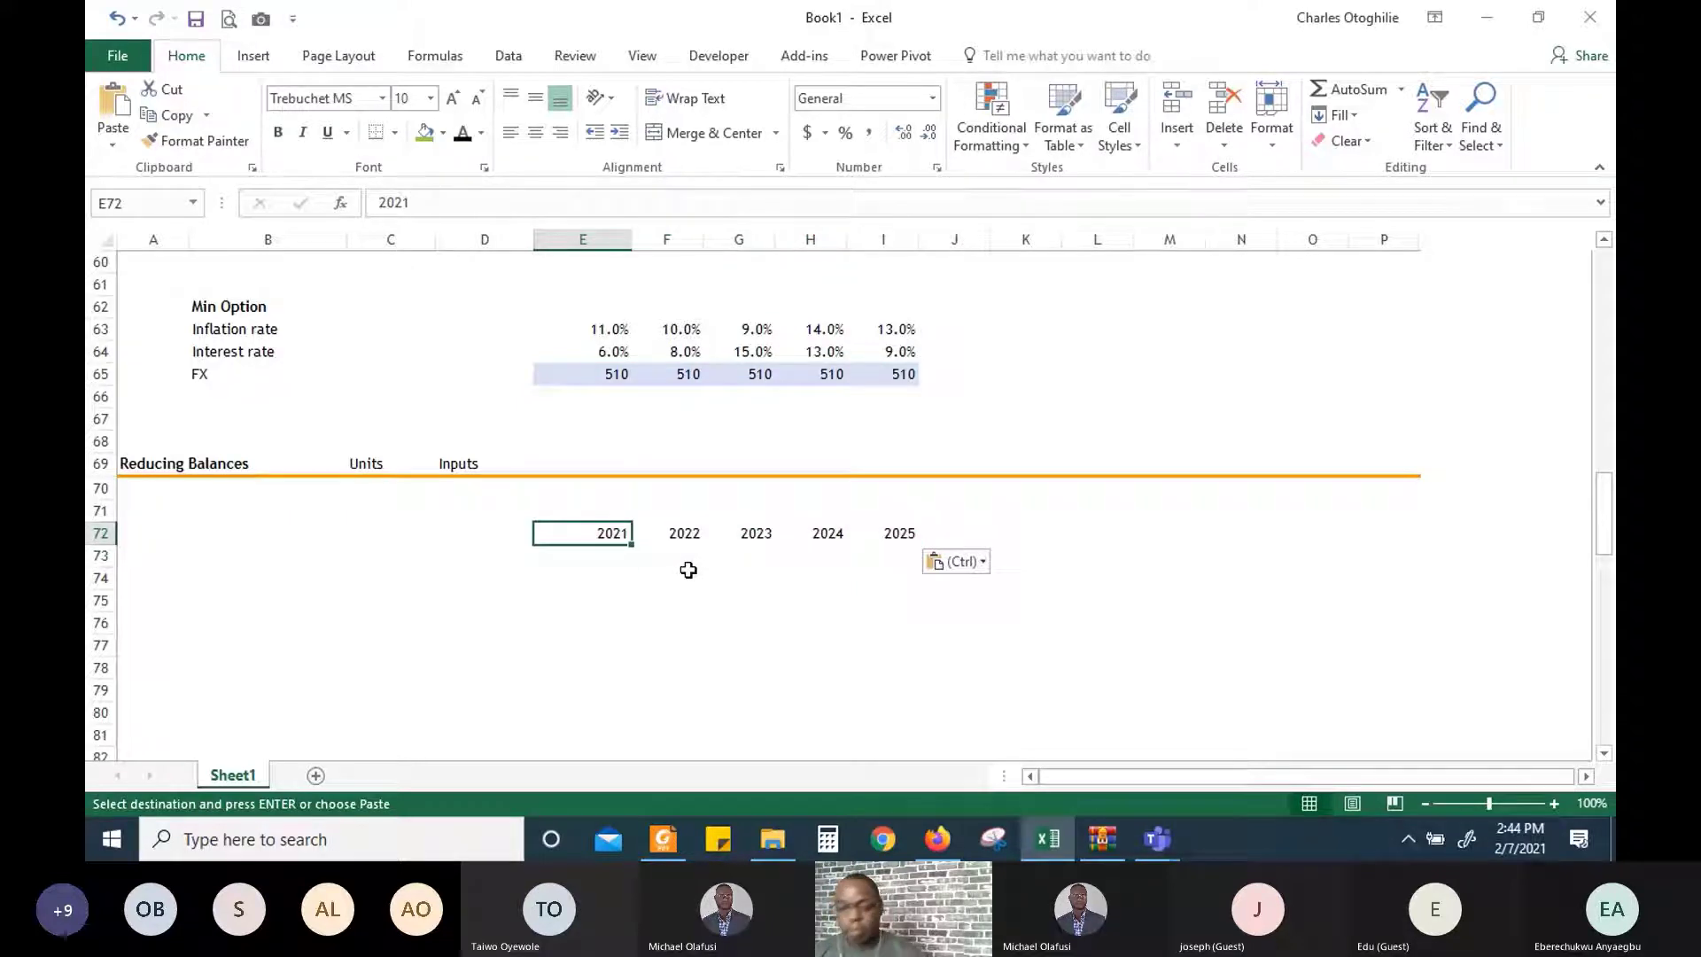
key(shift+Right)
key(shift+Right)
key(shift+Right)
key(shift+Right)
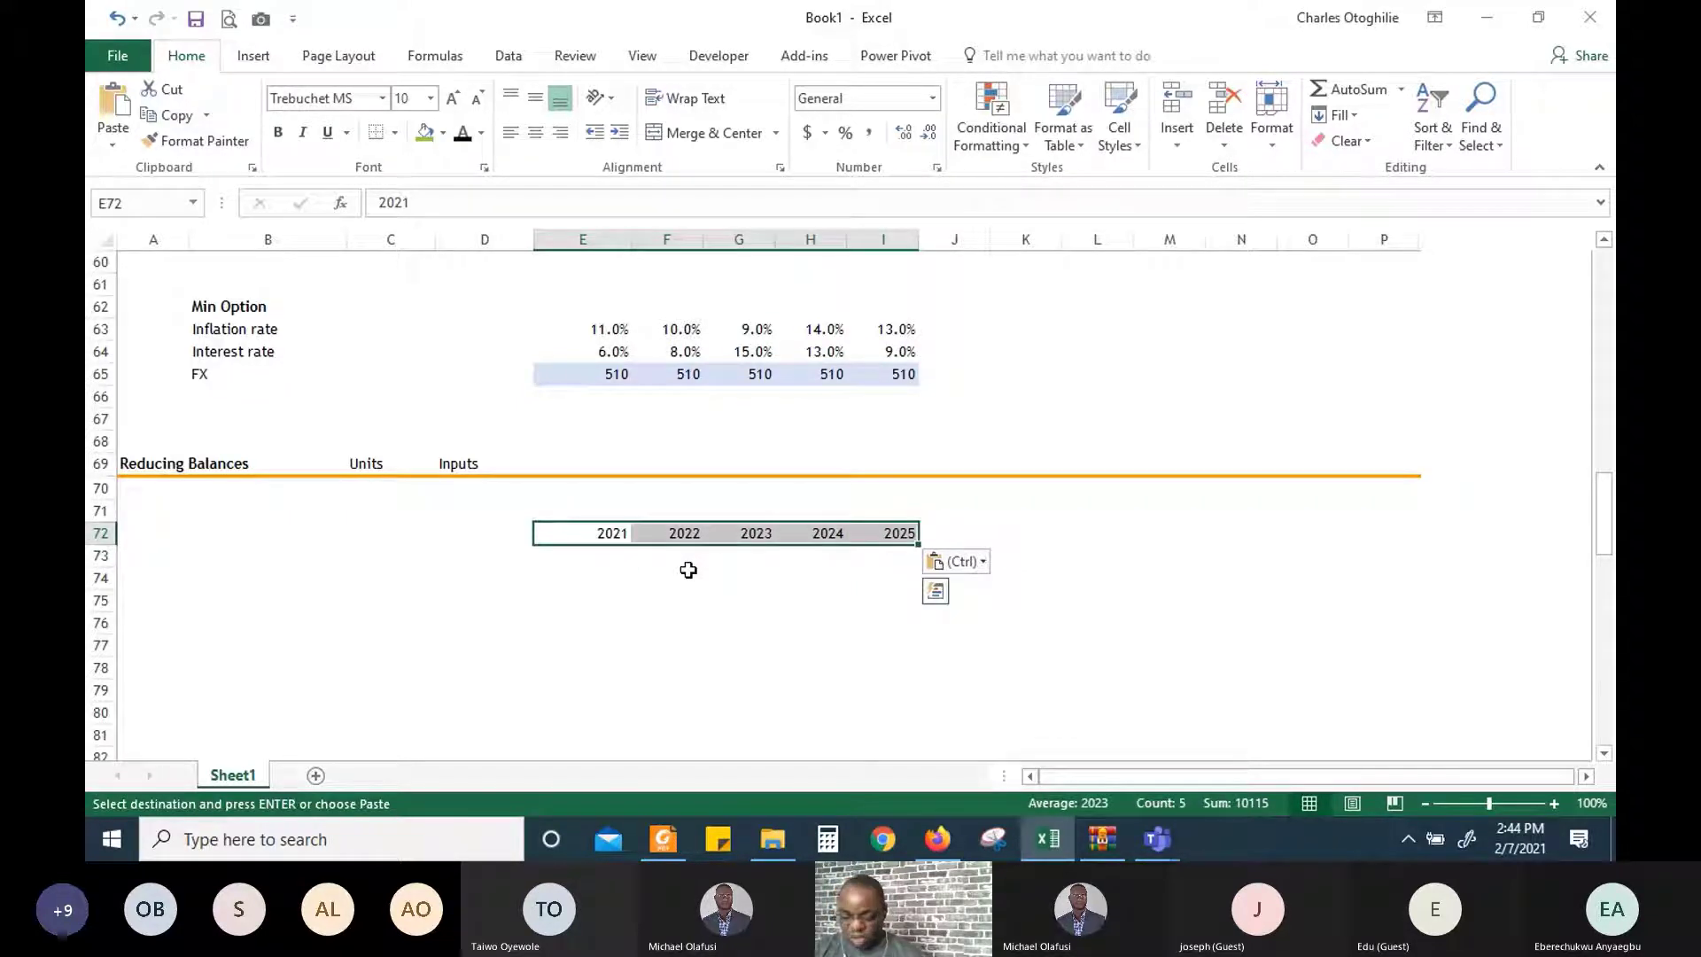
key(ctrl+b)
key(Down)
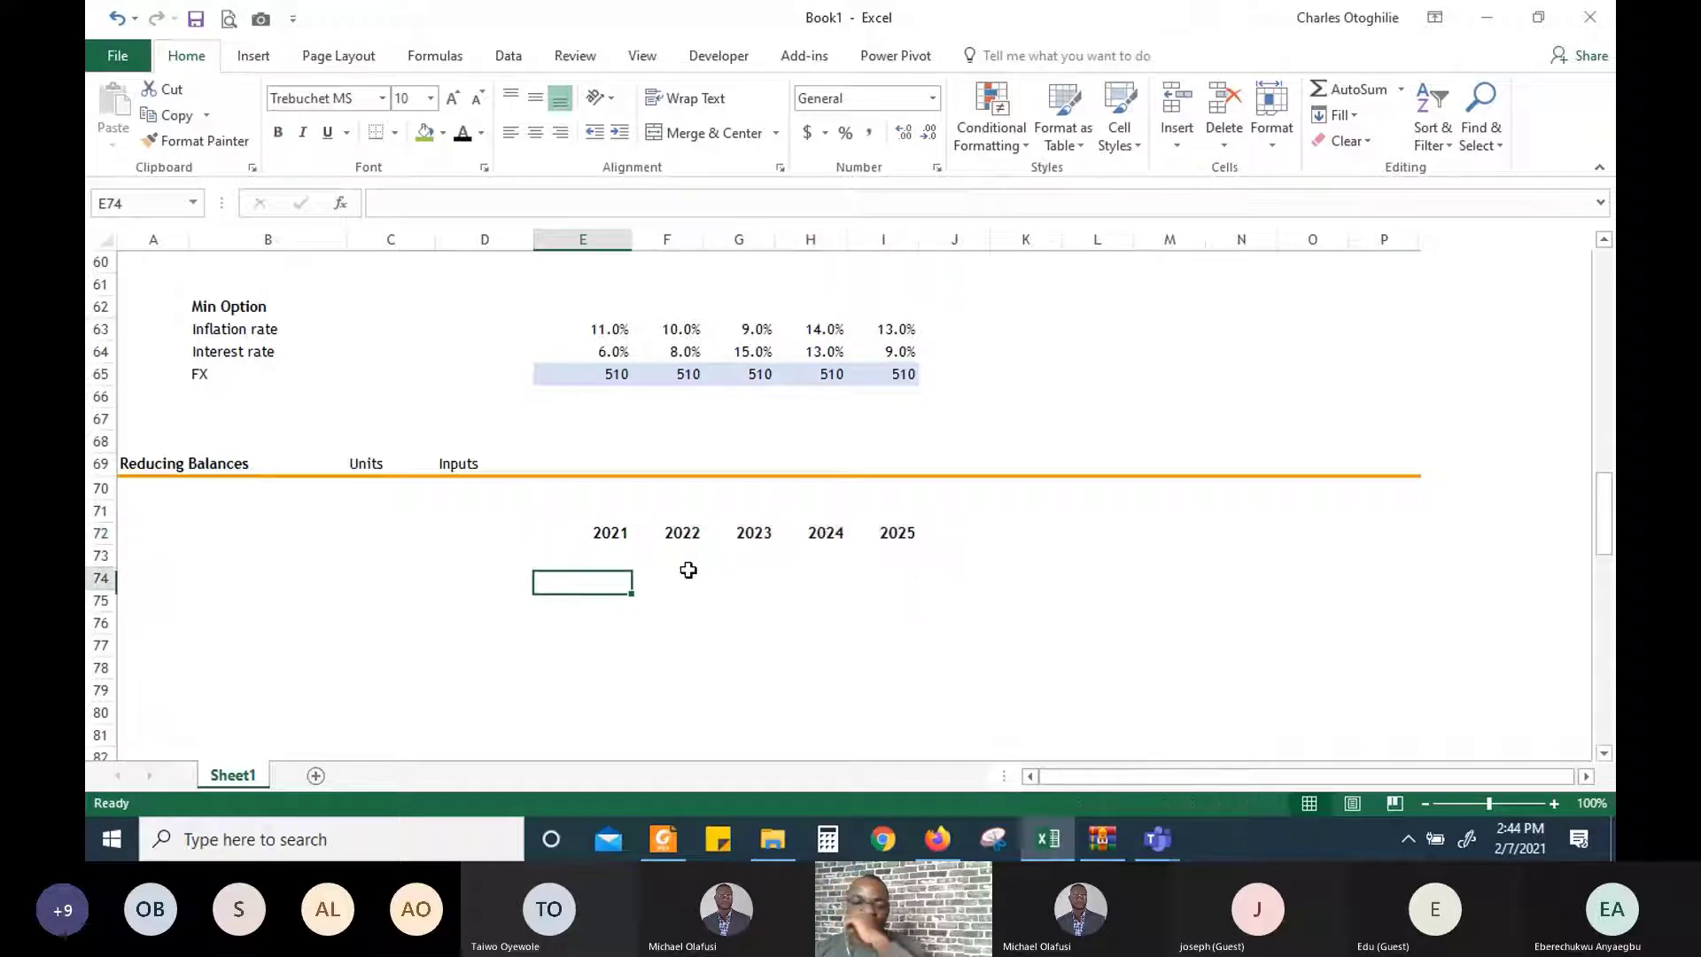
Enter the row label Capex in D73, beneath the year headings of the Reducing Balances section
key(Left)
key(Right)
key(Left)
key(Left)
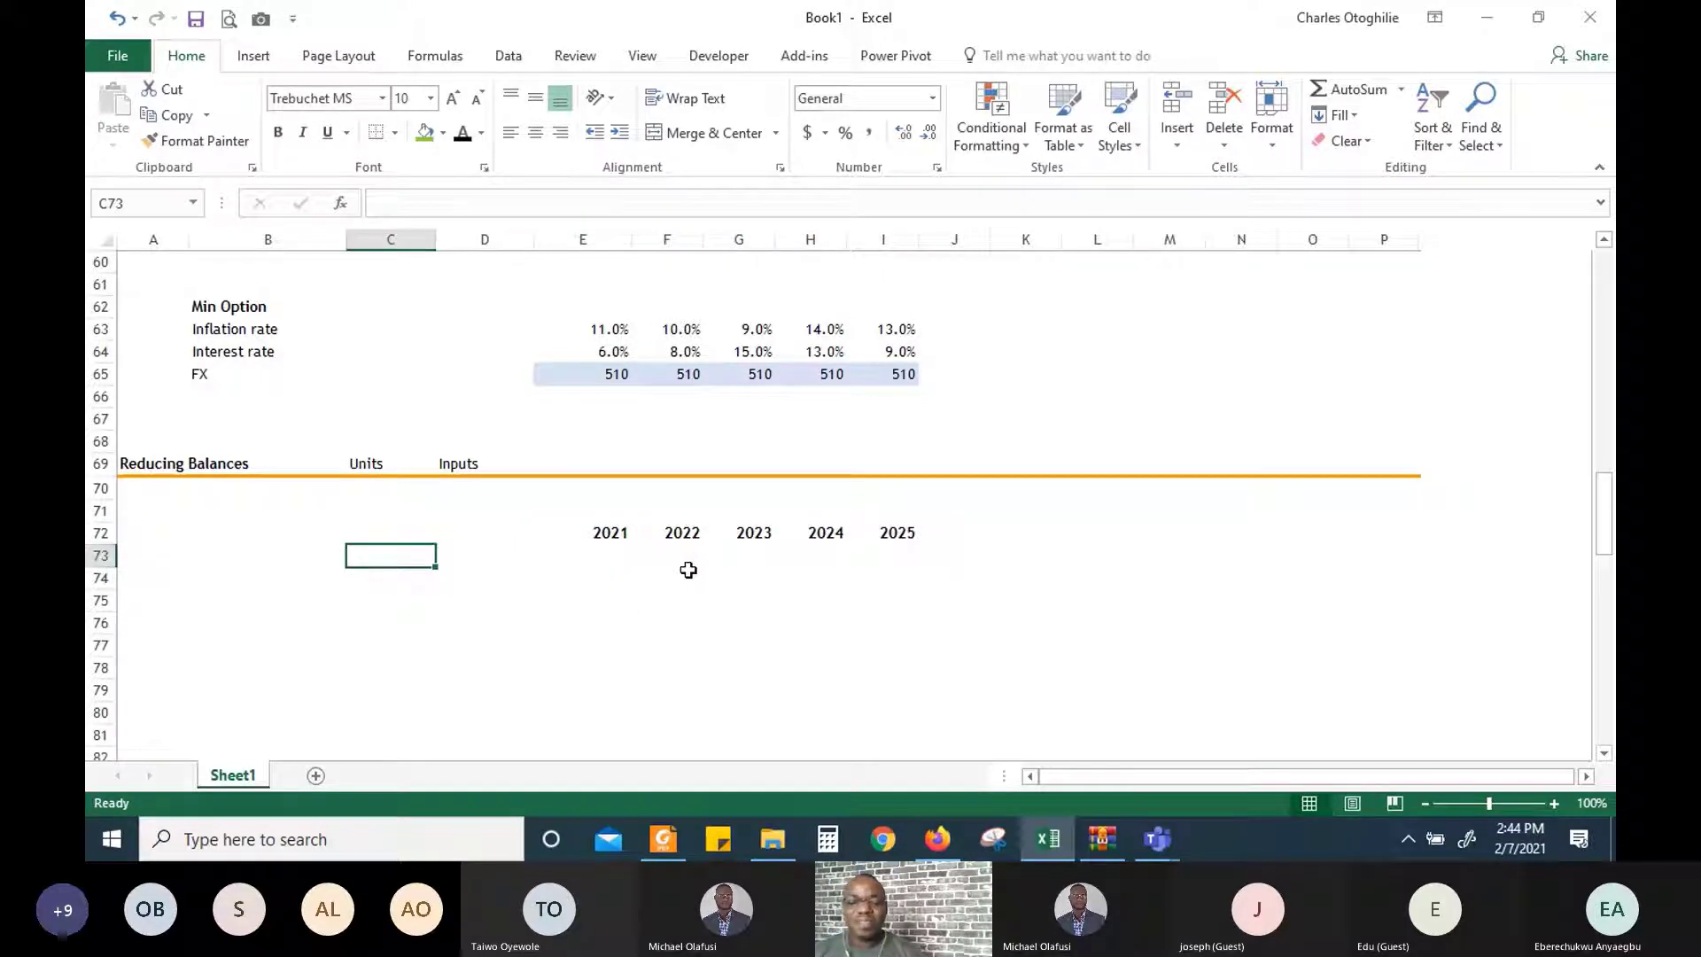
key(Right)
text(Cap)
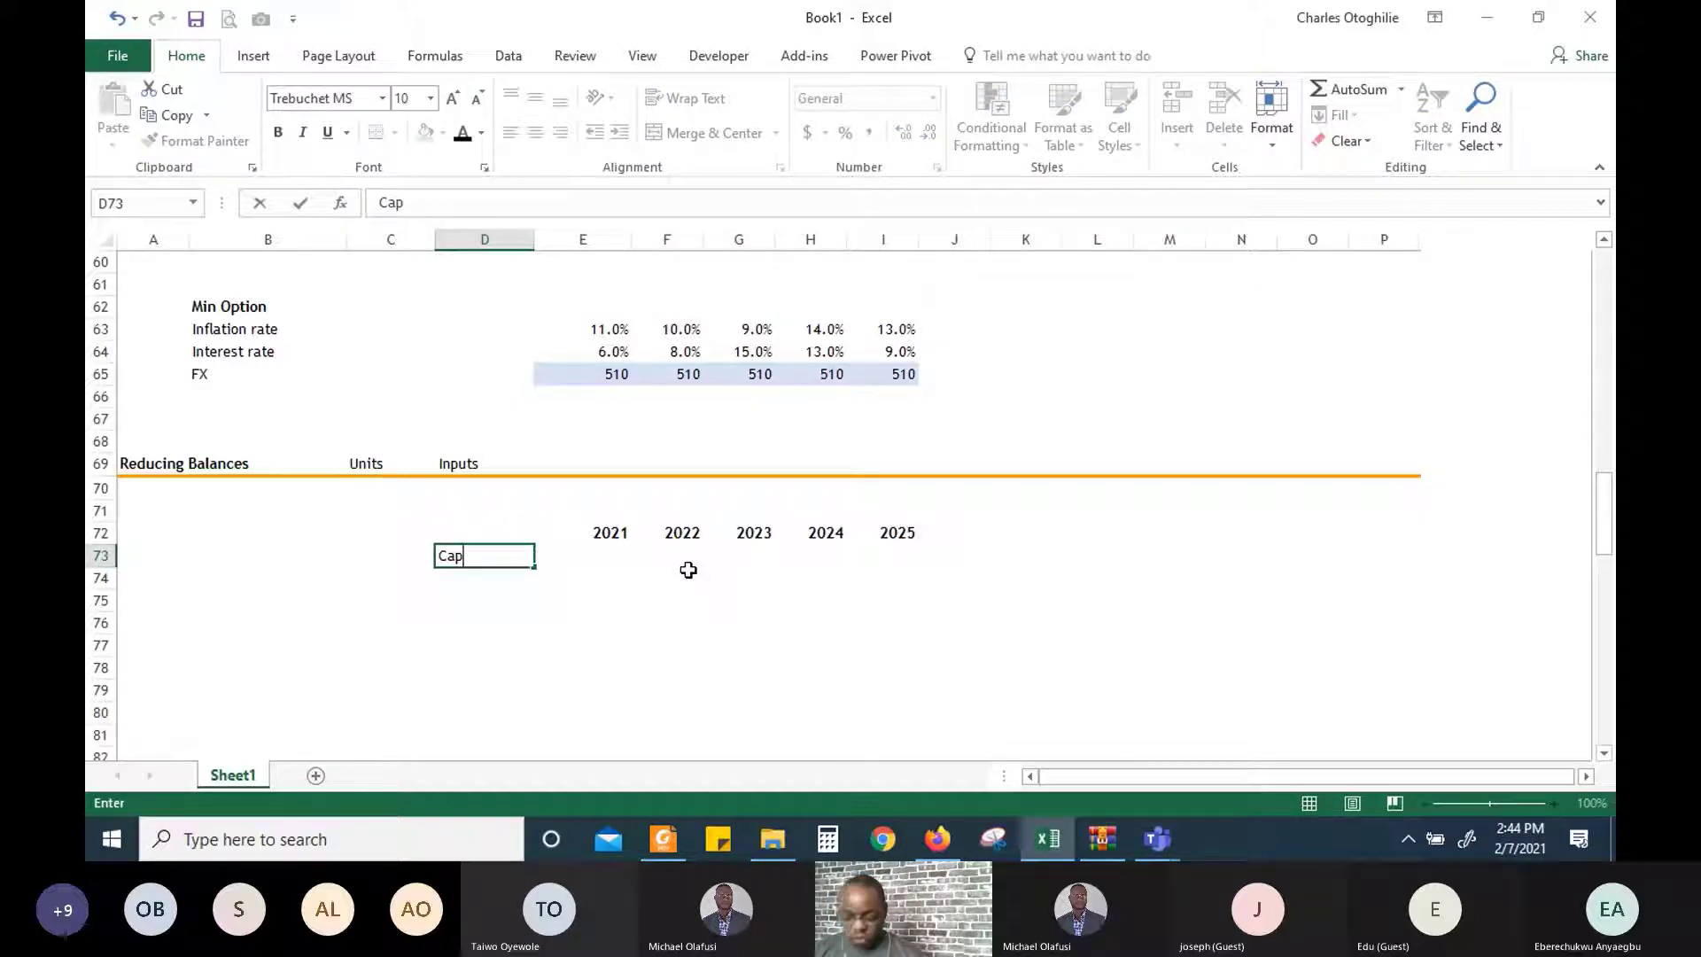
text(ex)
key(Return)
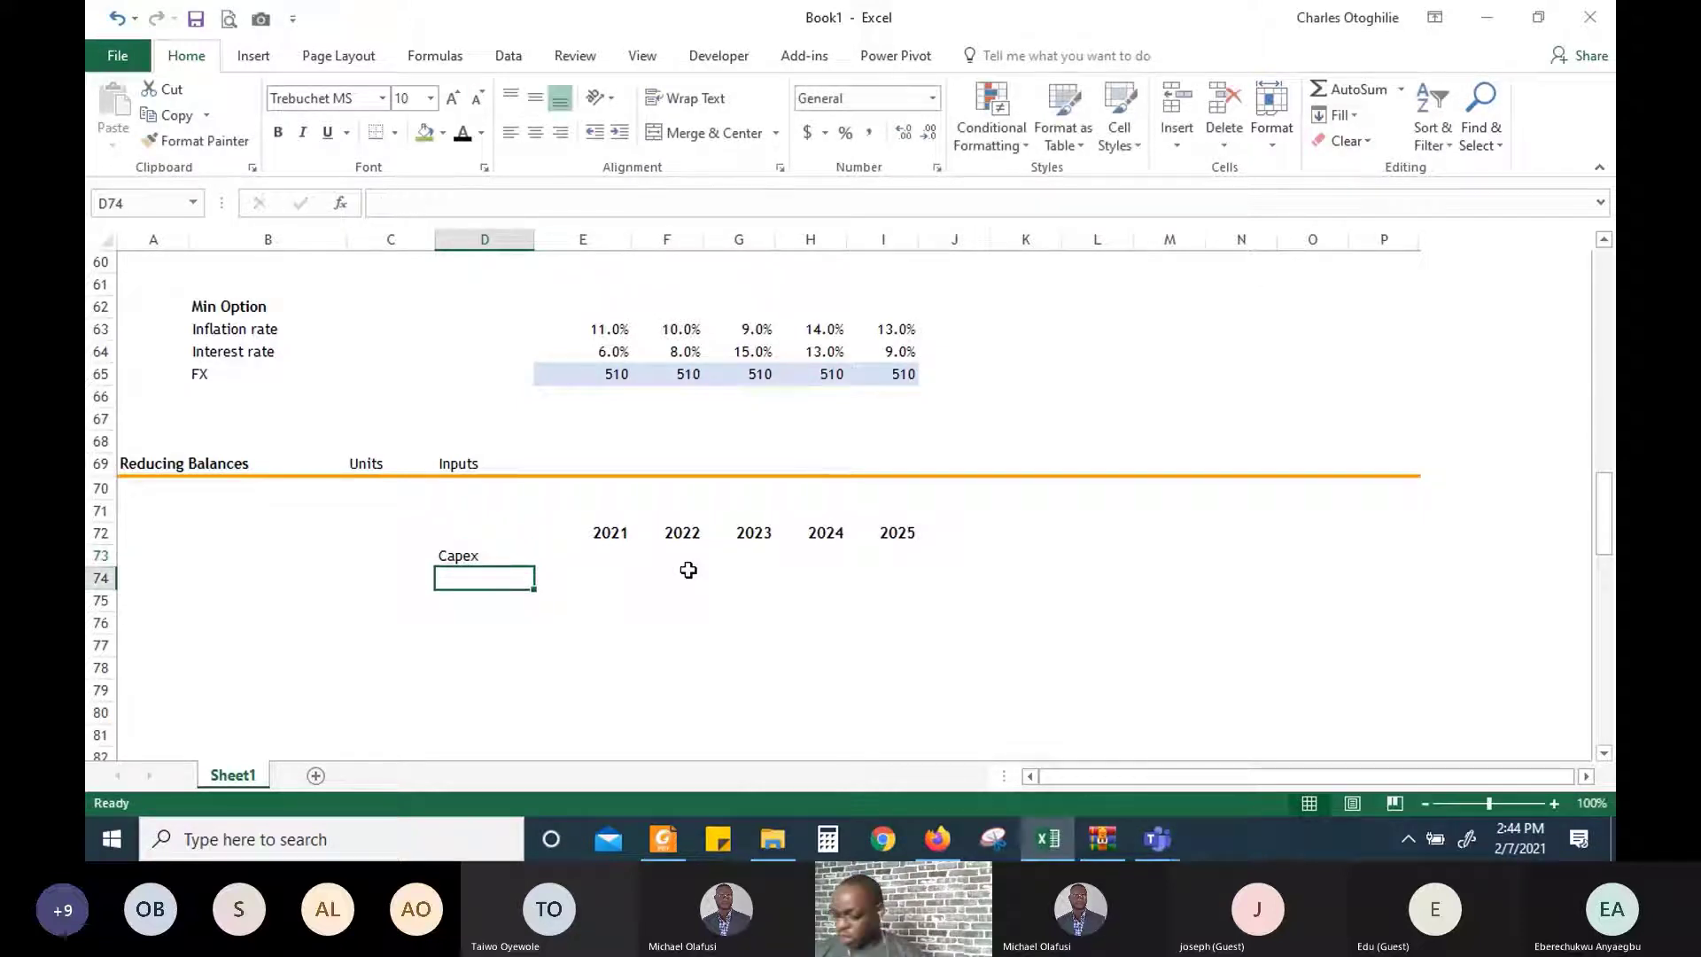
Enter Capex values in row 73 of 40 for 2021, 50 for 2023 and 60 for 2025, leaving 2022 and 2024 blank
key(Up)
key(Right)
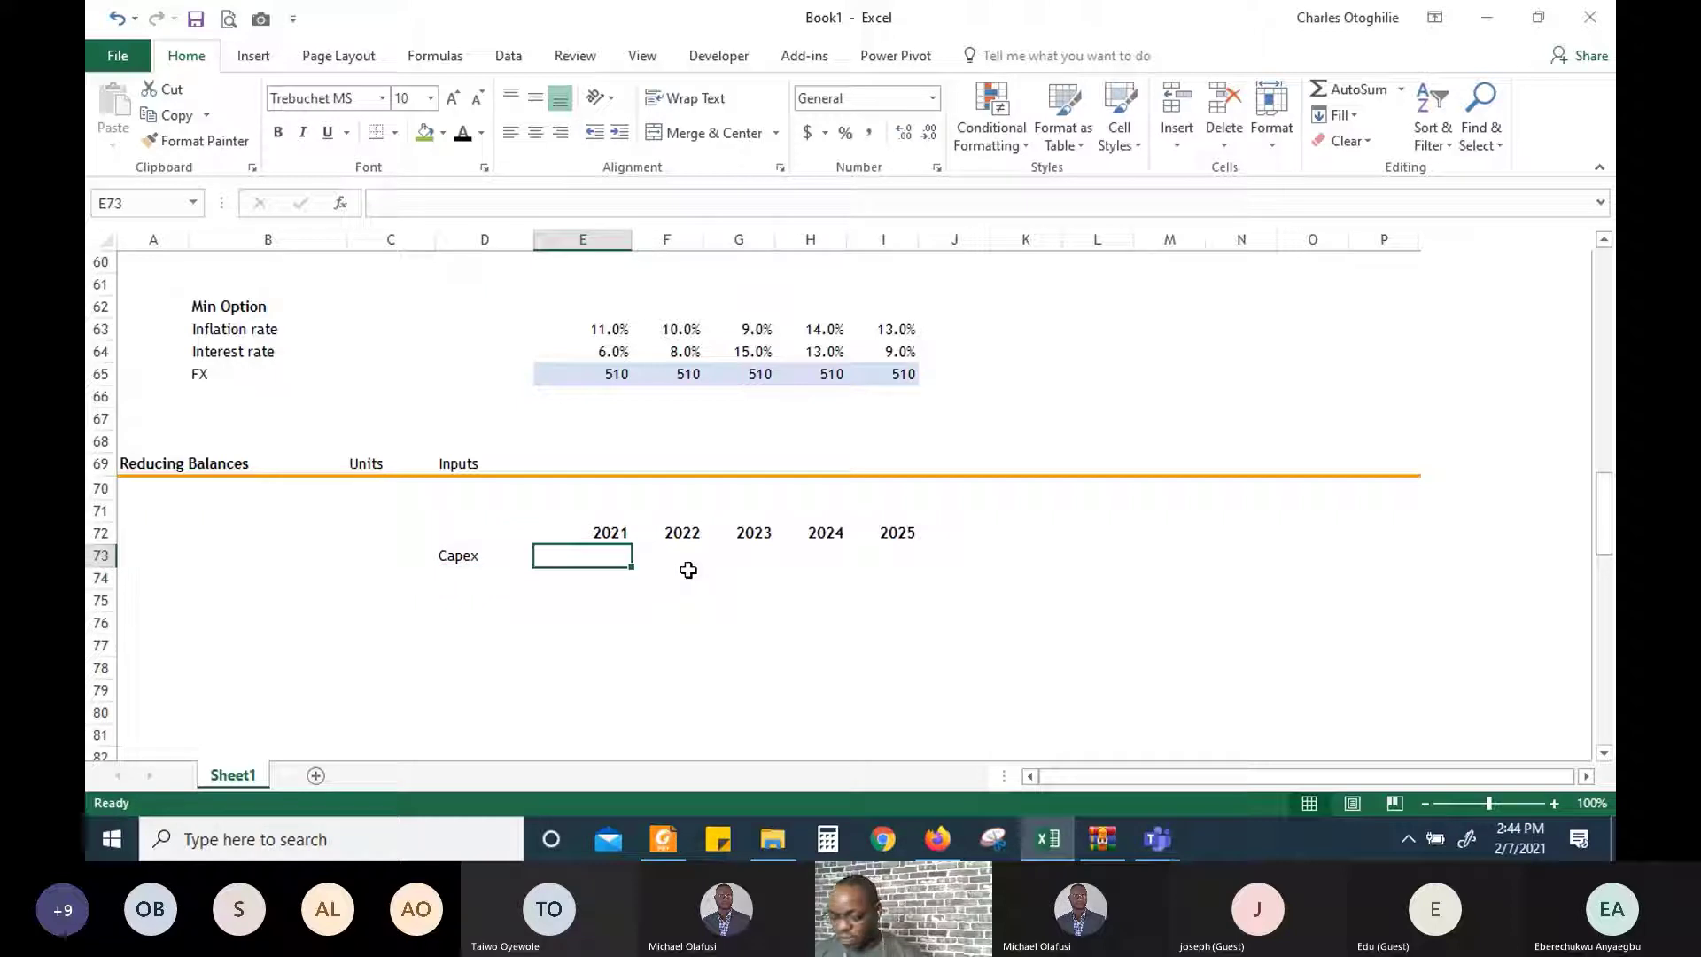
key(F2)
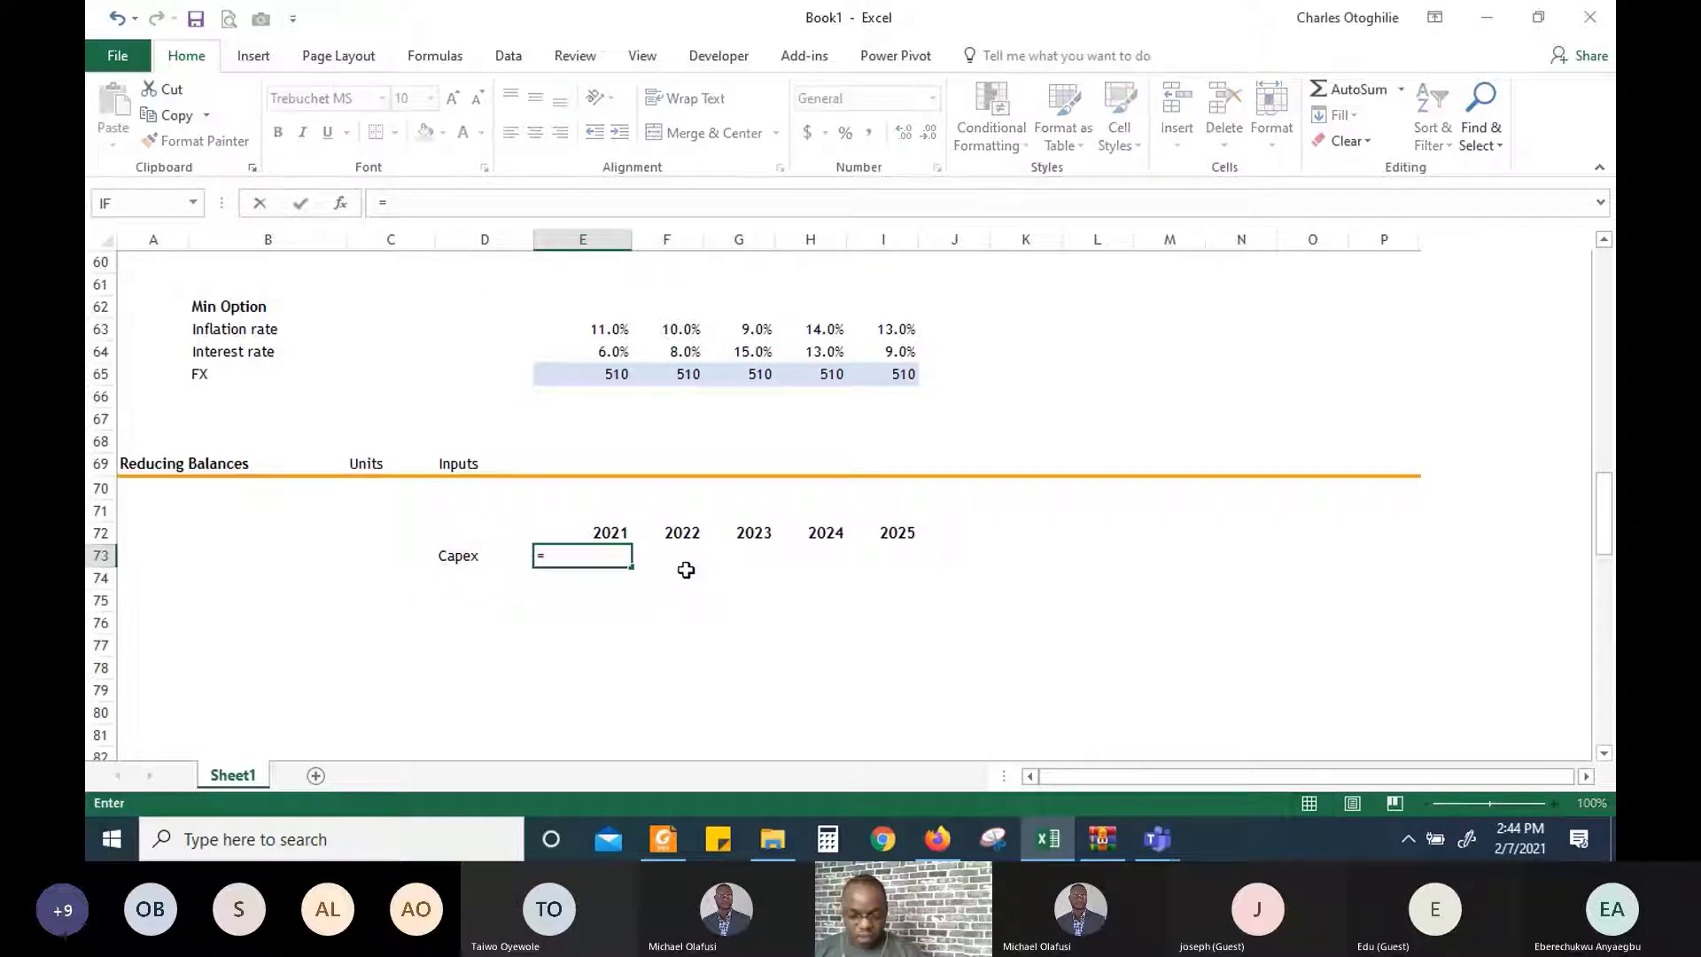
key(Escape)
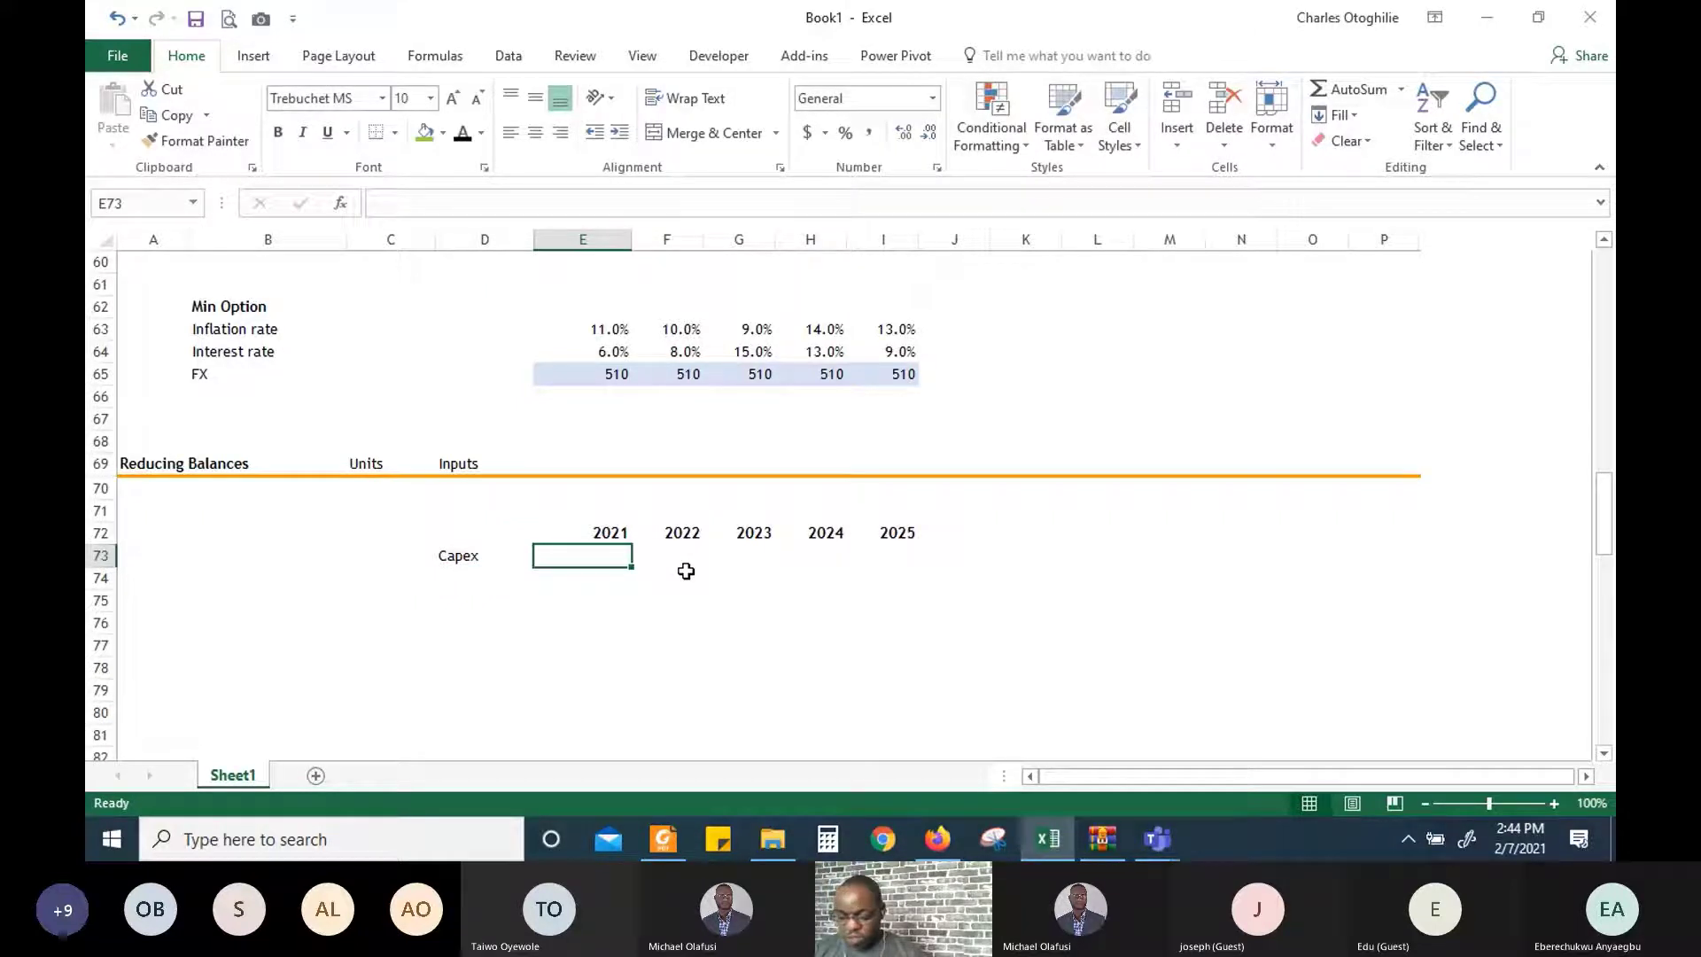
text(40)
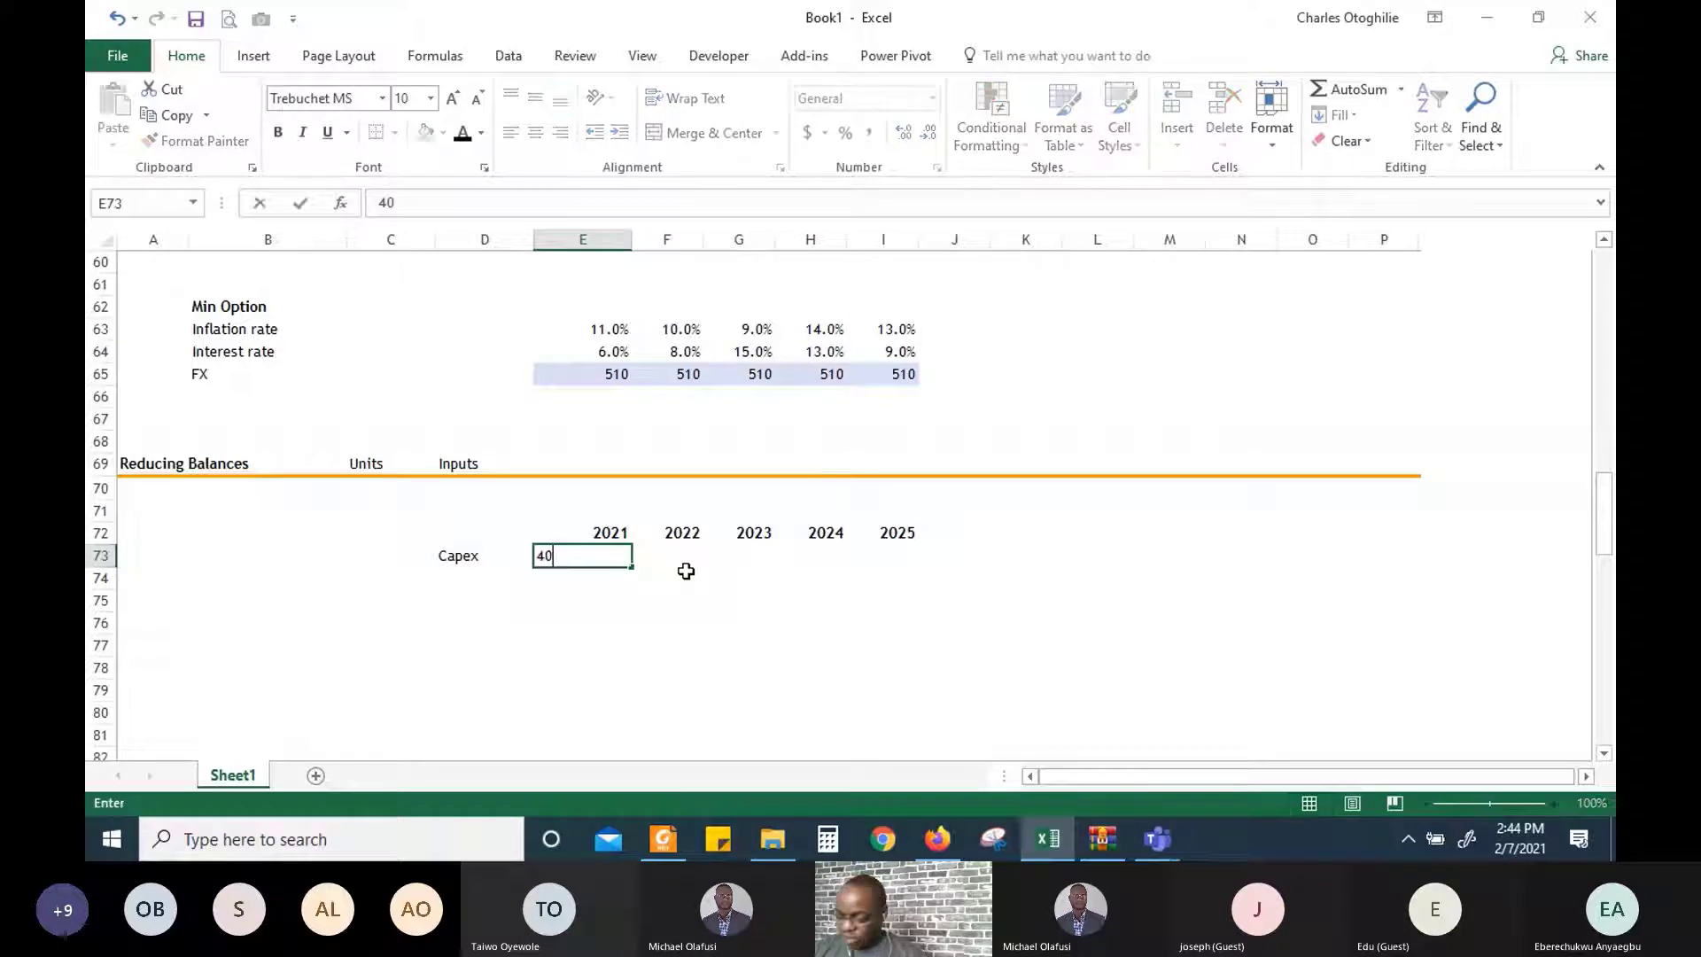
key(Right)
key(Right)
key(Left)
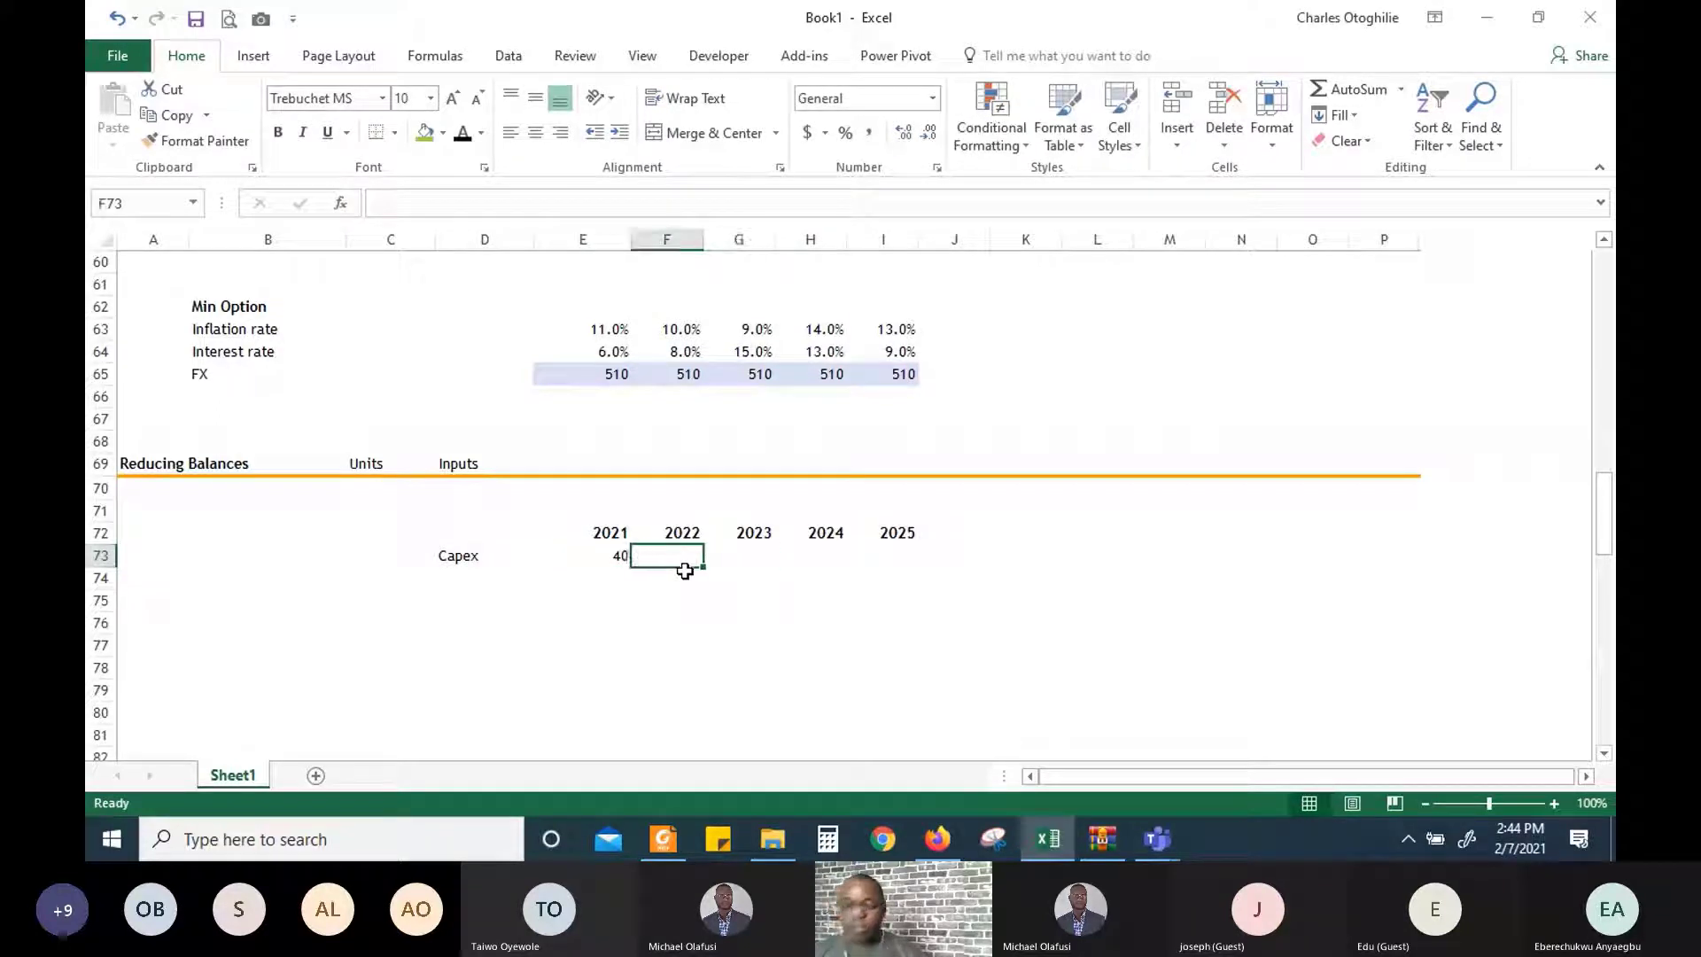
key(Right)
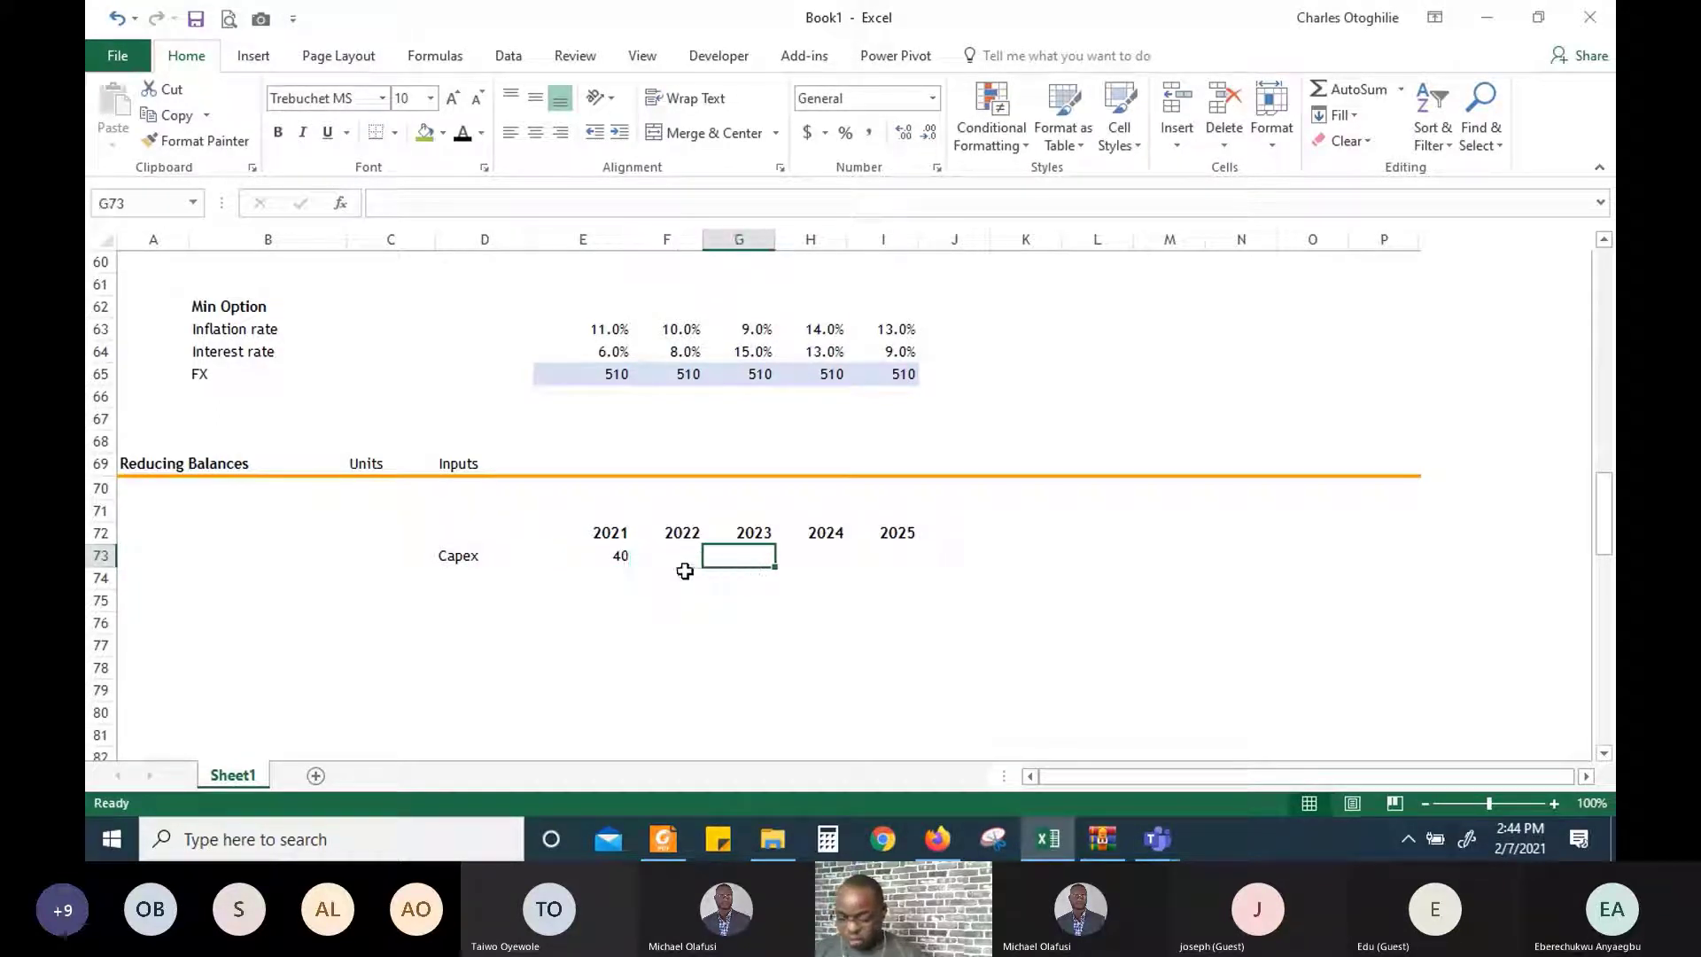
text(50)
key(Right)
key(Right)
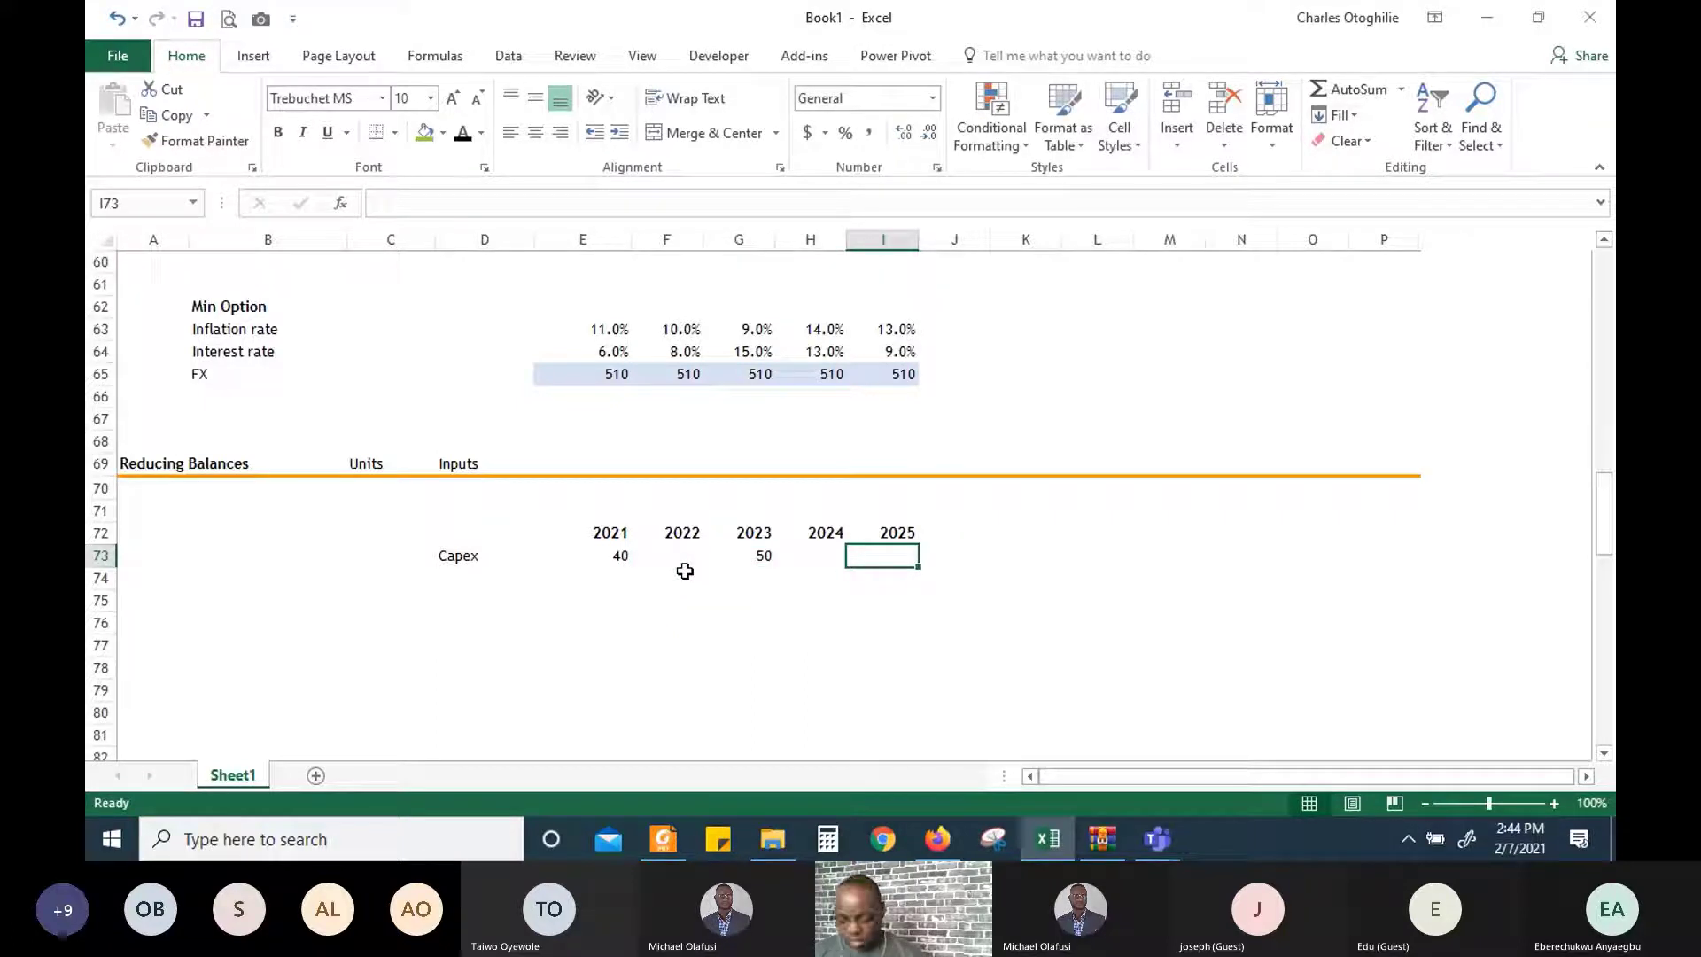
text(60)
key(Return)
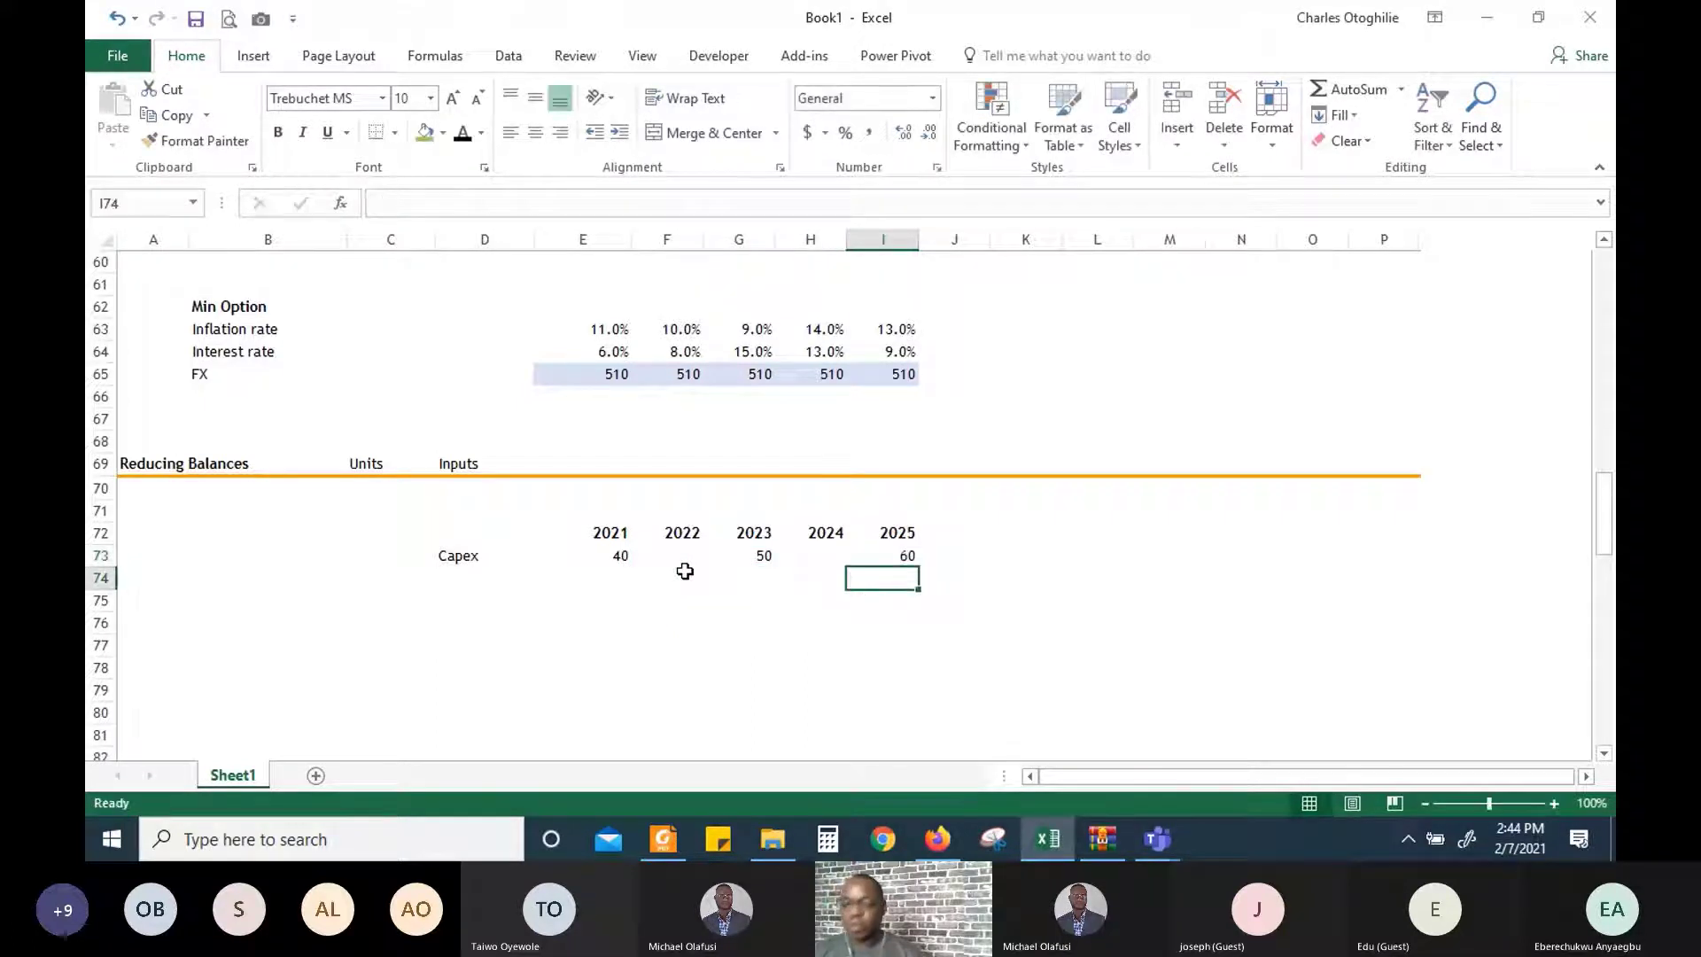
key(Left)
key(Left)
key(Left)
key(Left)
key(Left)
key(Left)
key(Left)
key(Left)
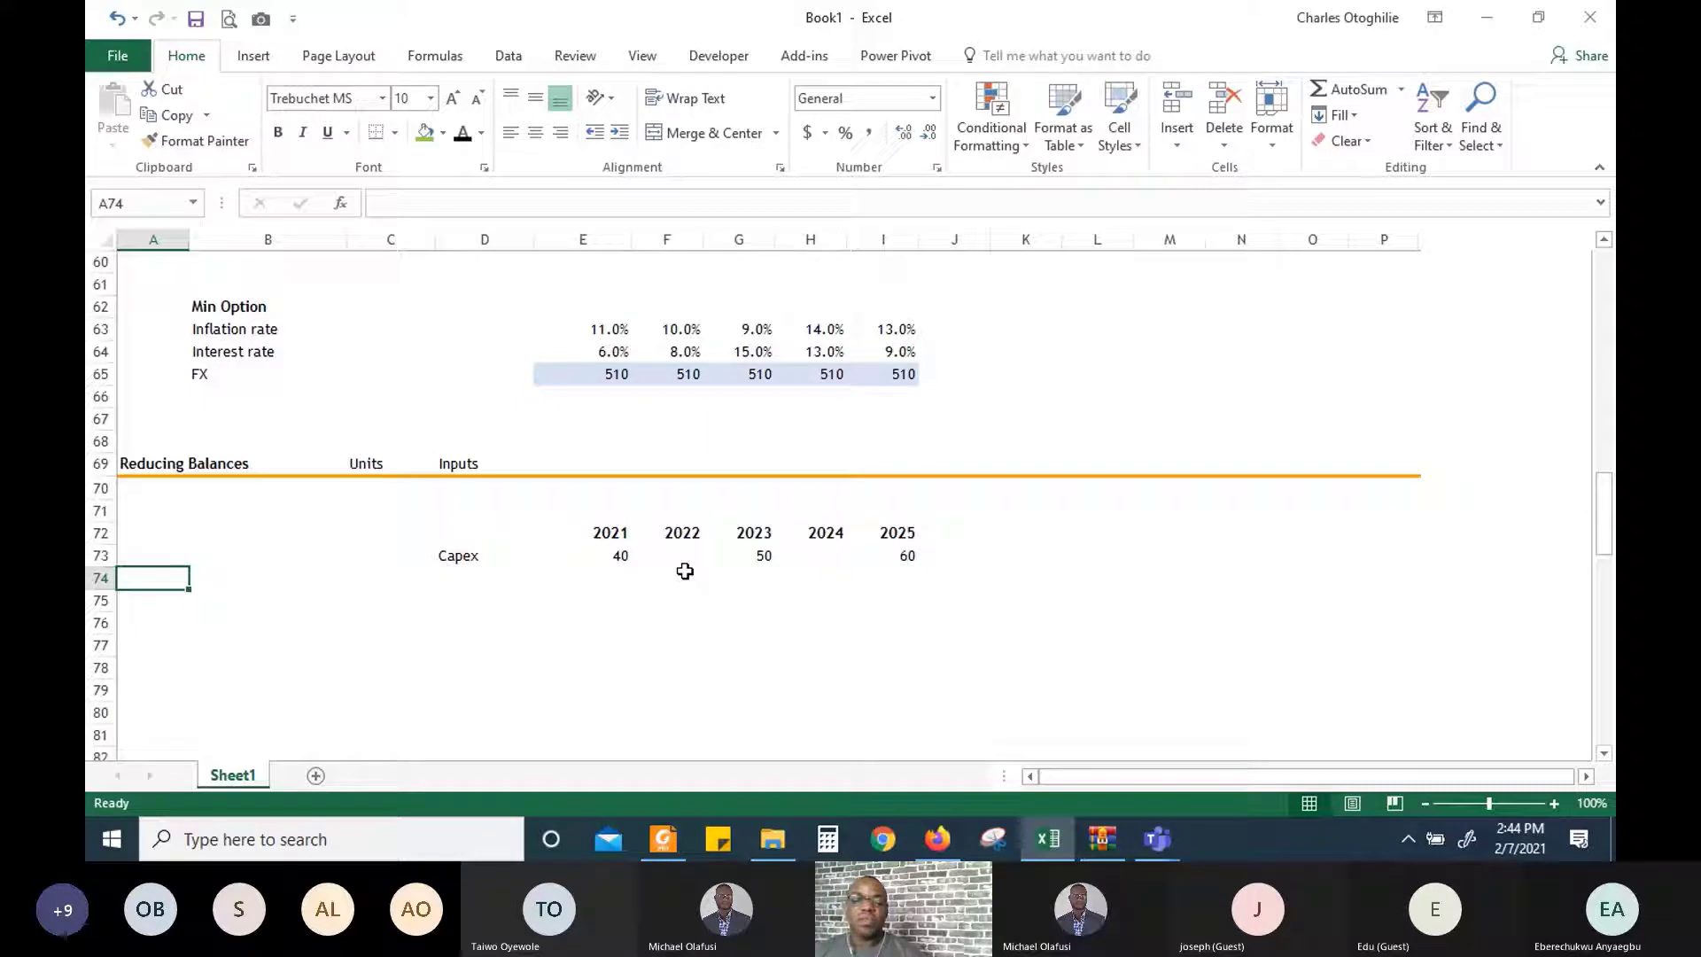
key(Right)
key(Right)
key(Down)
key(Down)
key(Down)
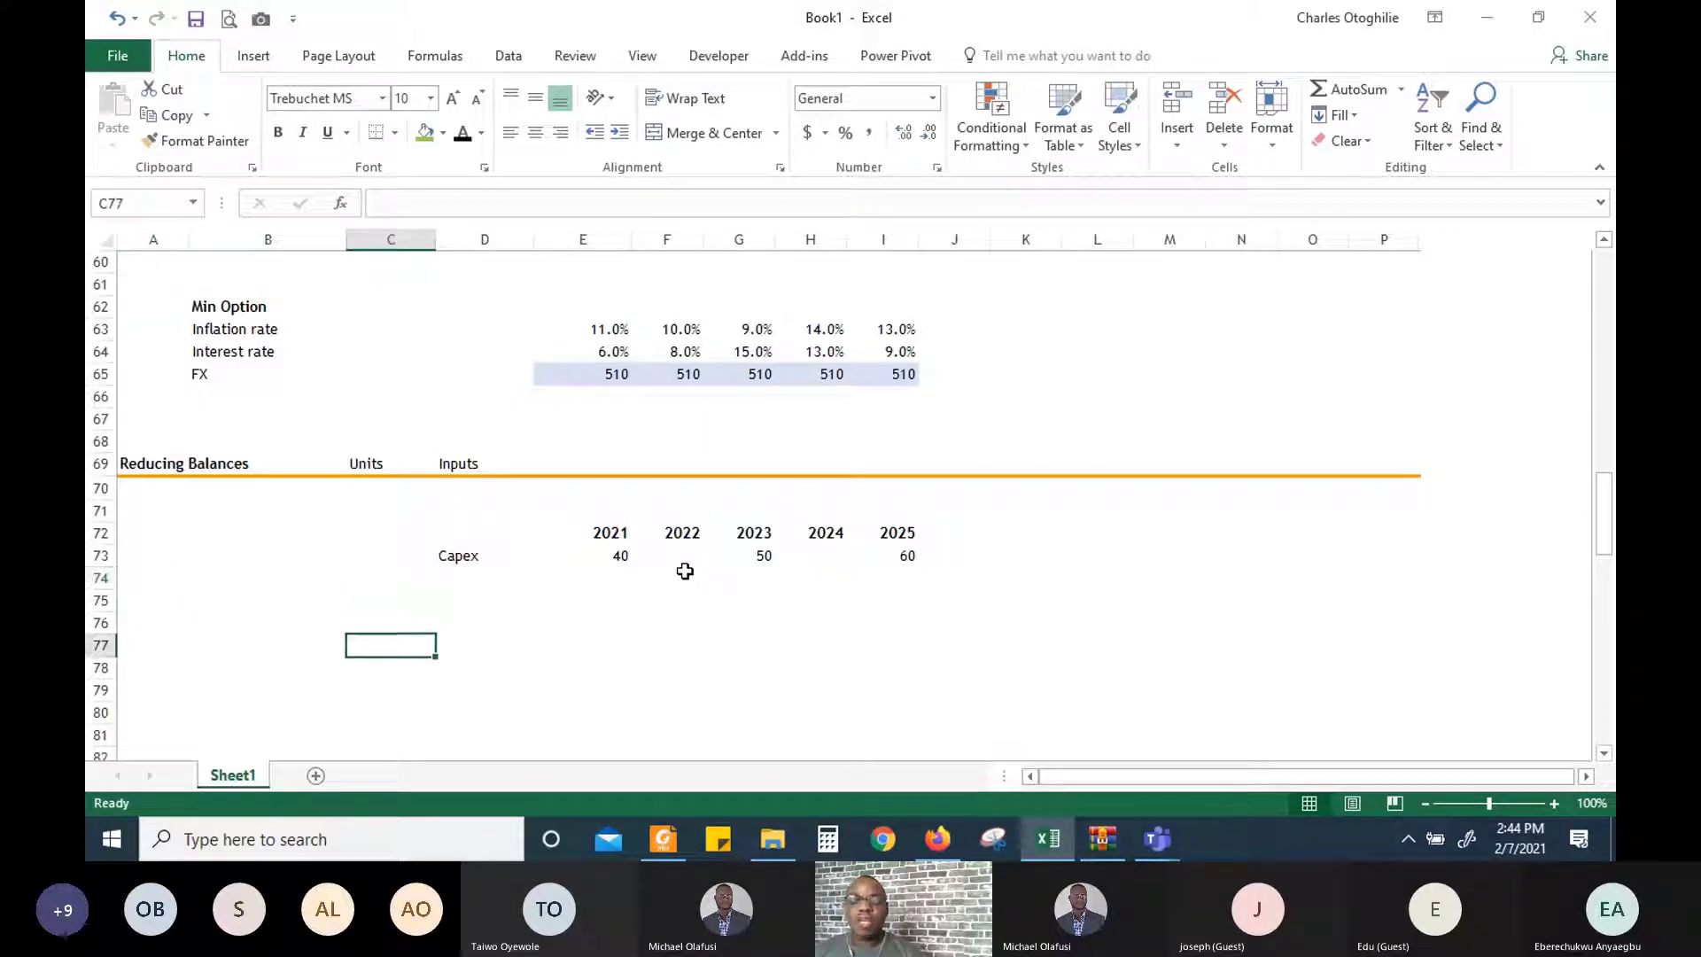
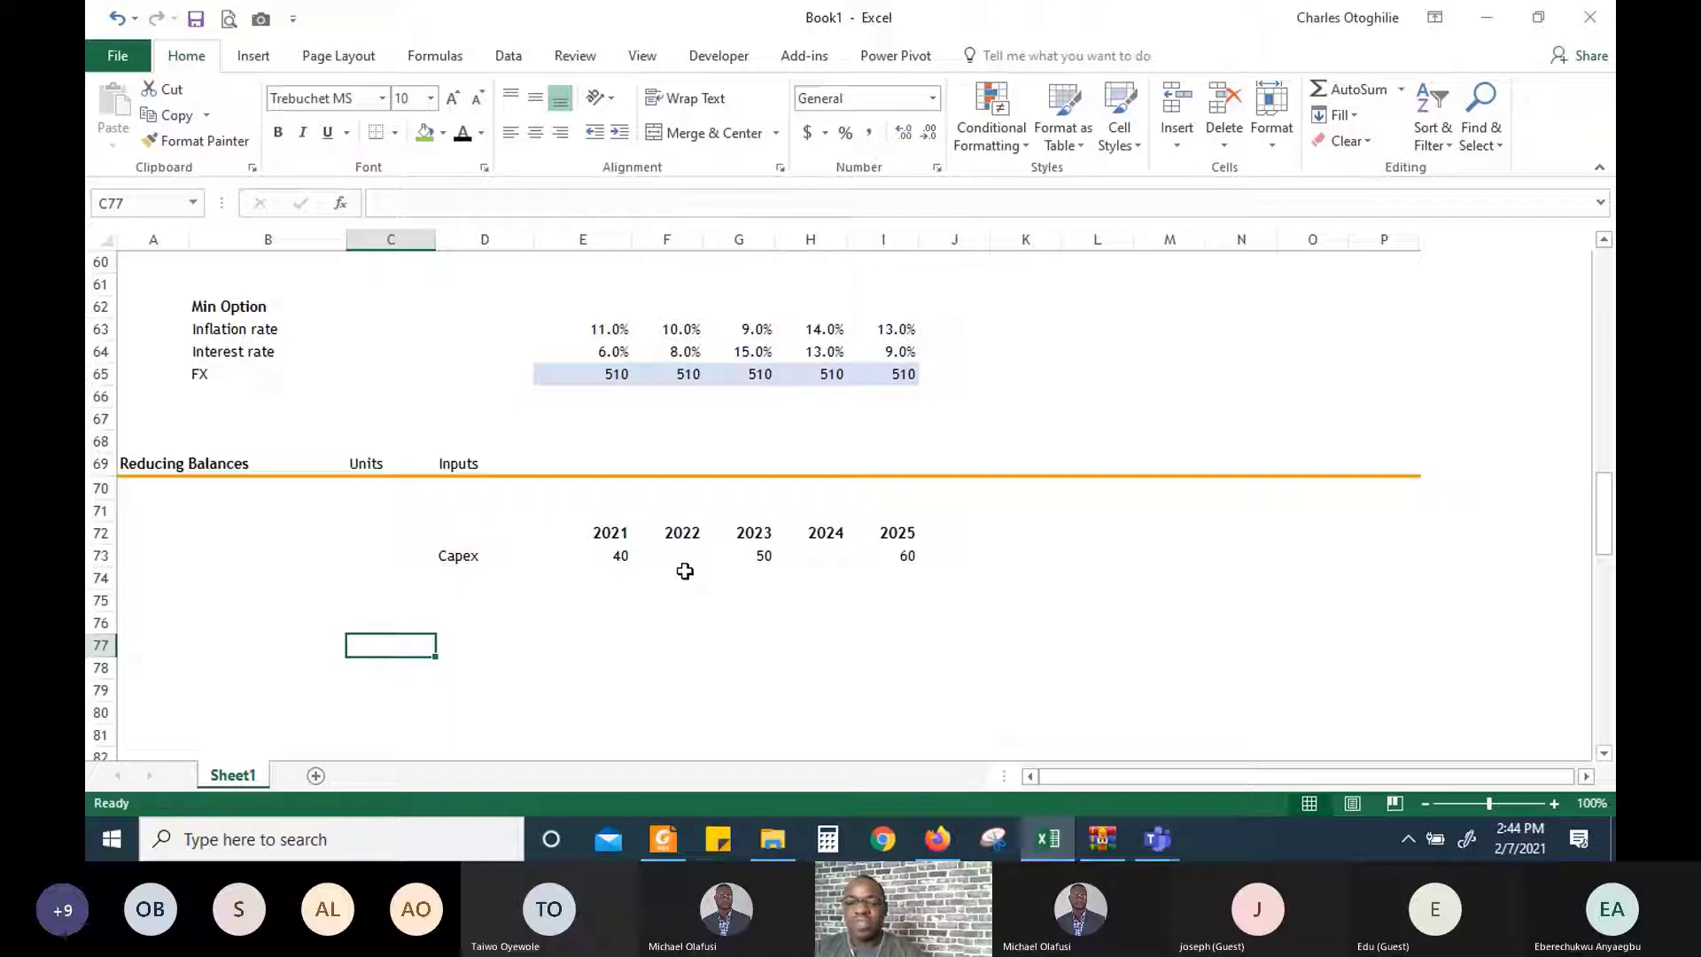
key(Left)
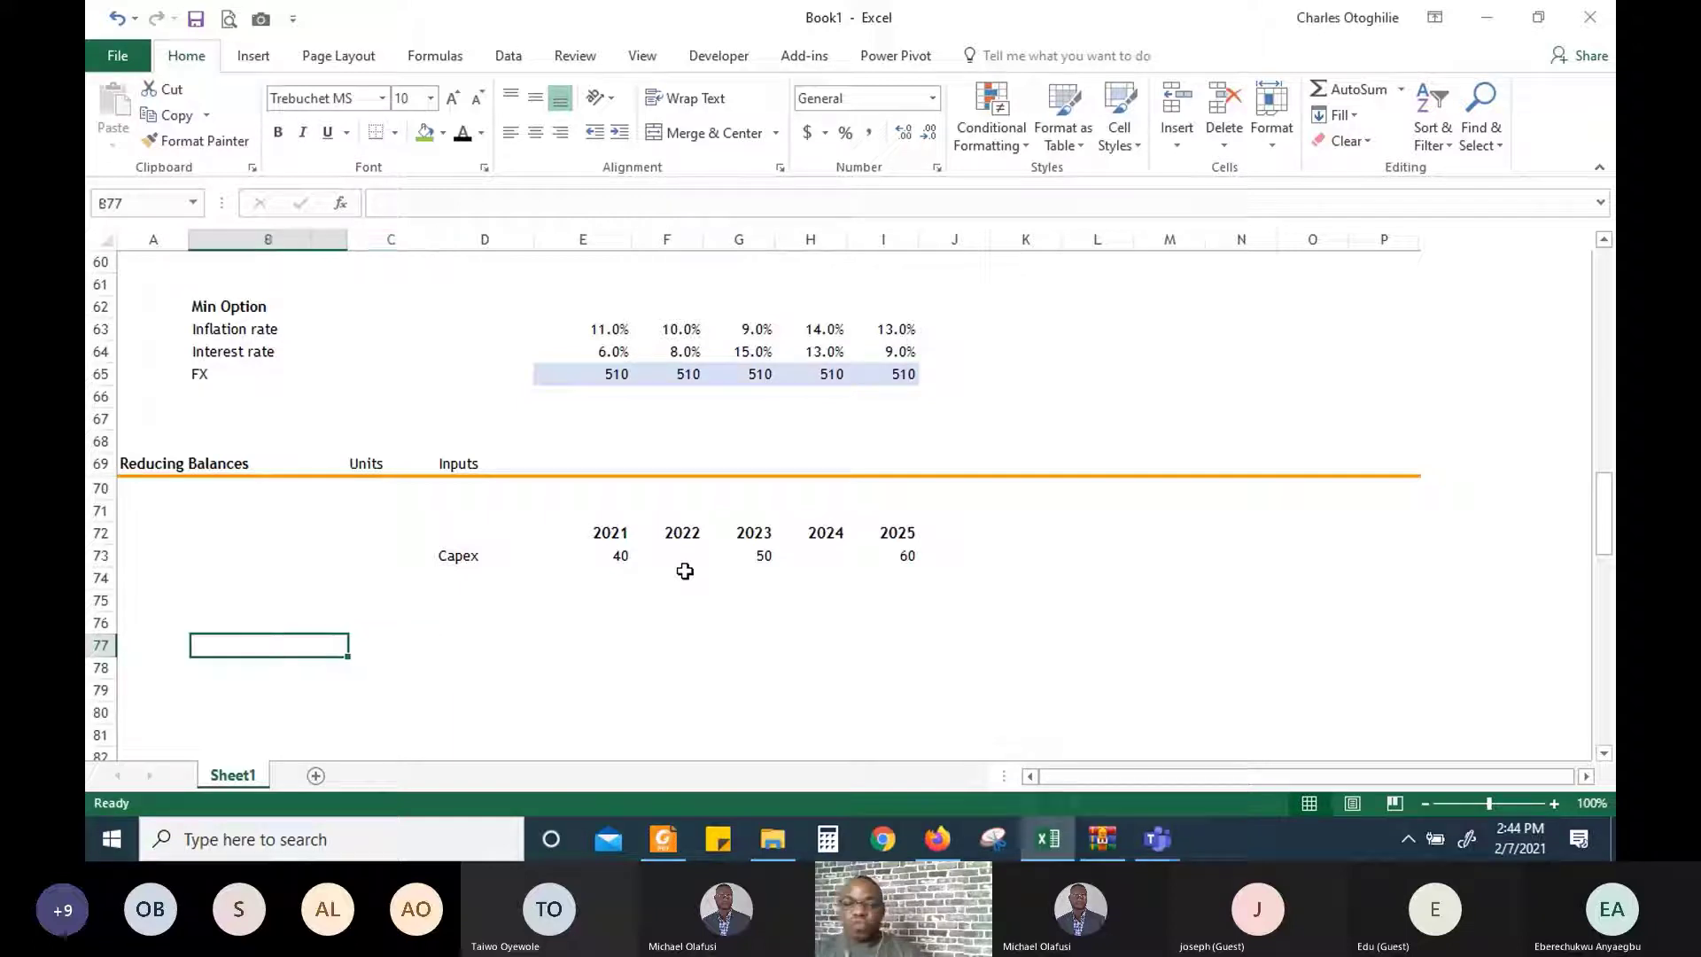
key(Up)
key(Up)
key(Left)
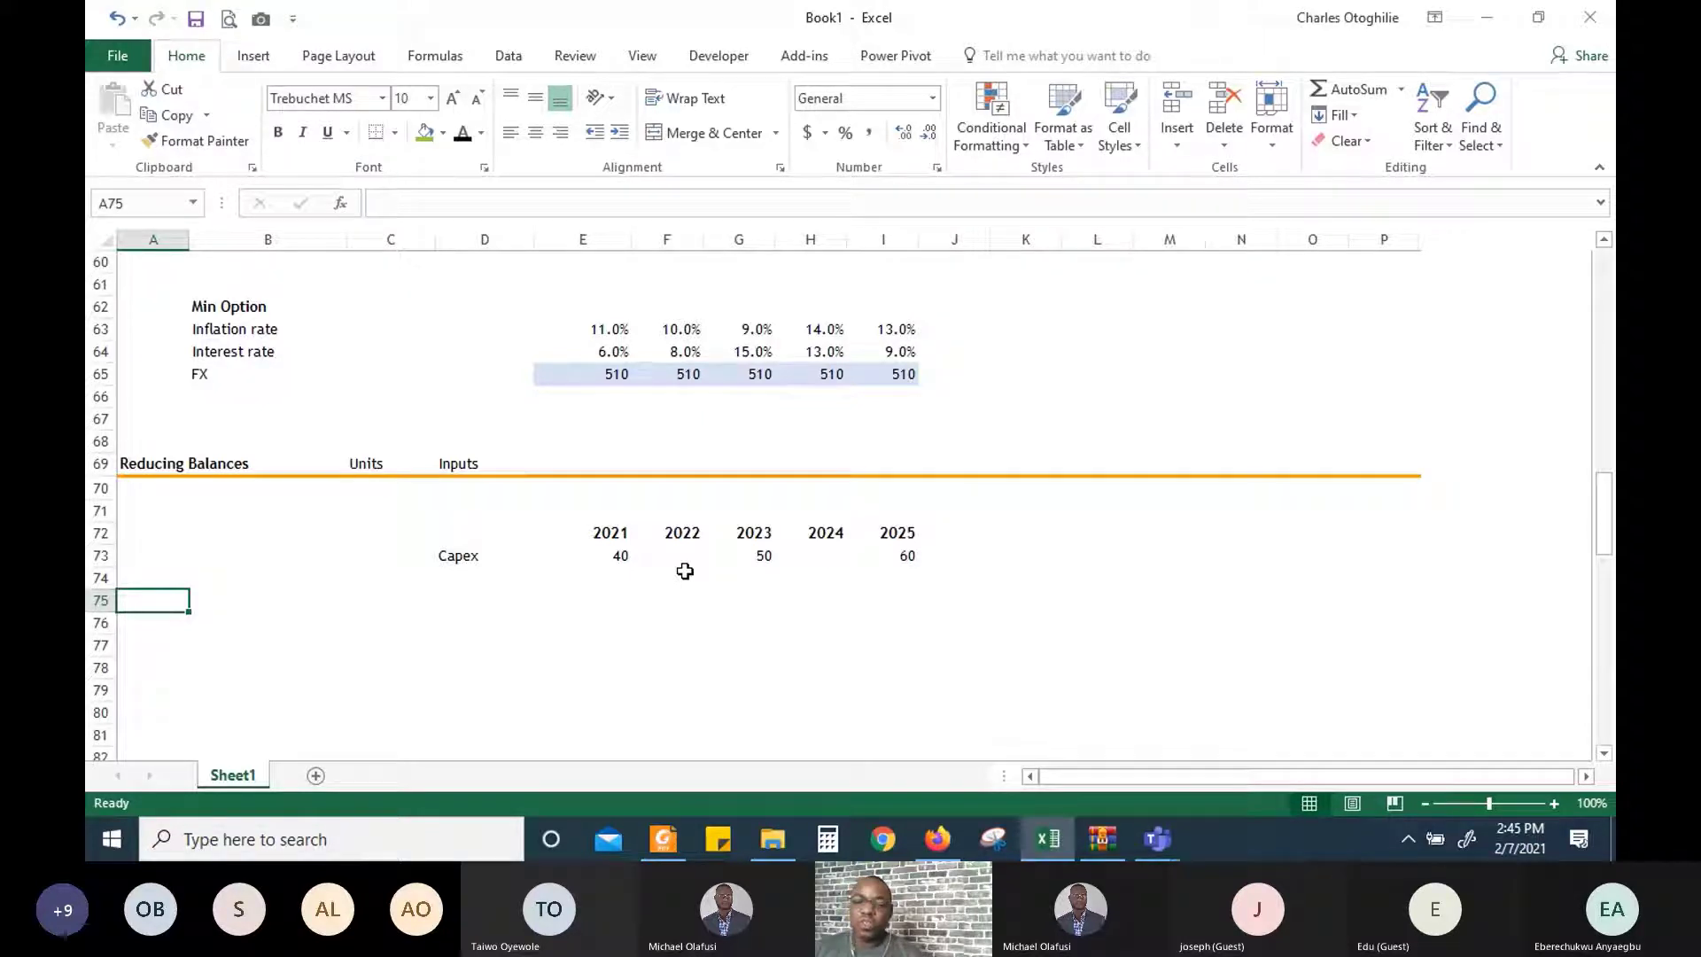
mouse_move(487, 532)
mouse_down()
mouse_move(932, 592)
mouse_move(915, 558)
mouse_up()
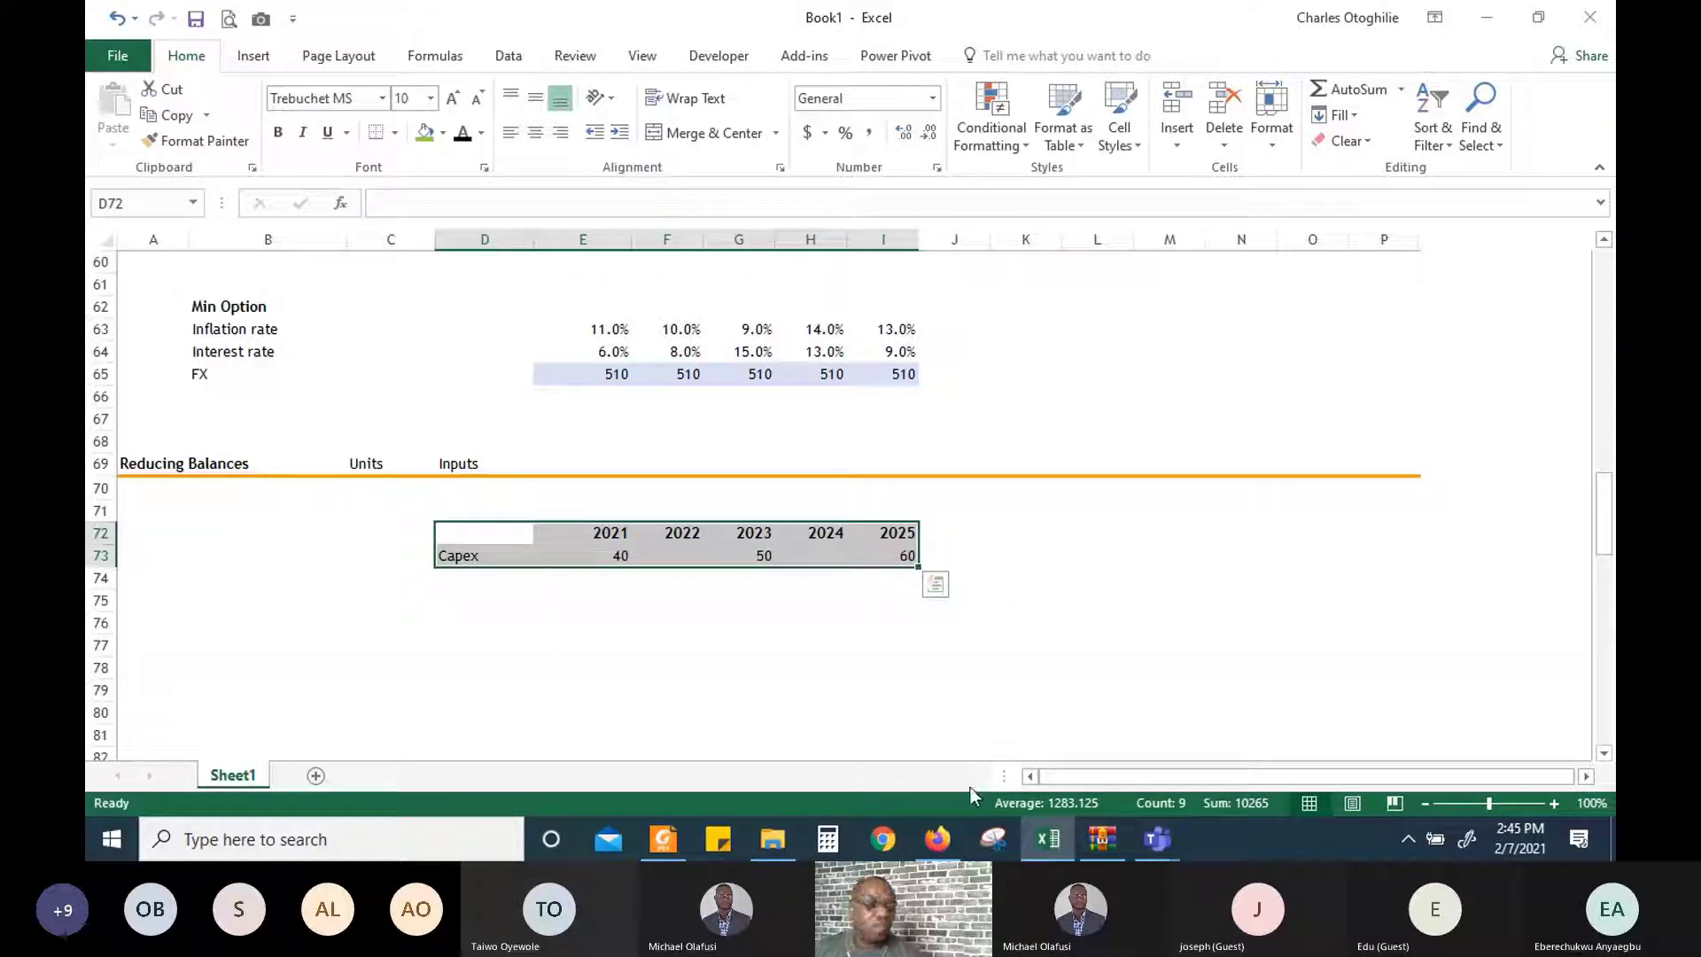
click(171, 624)
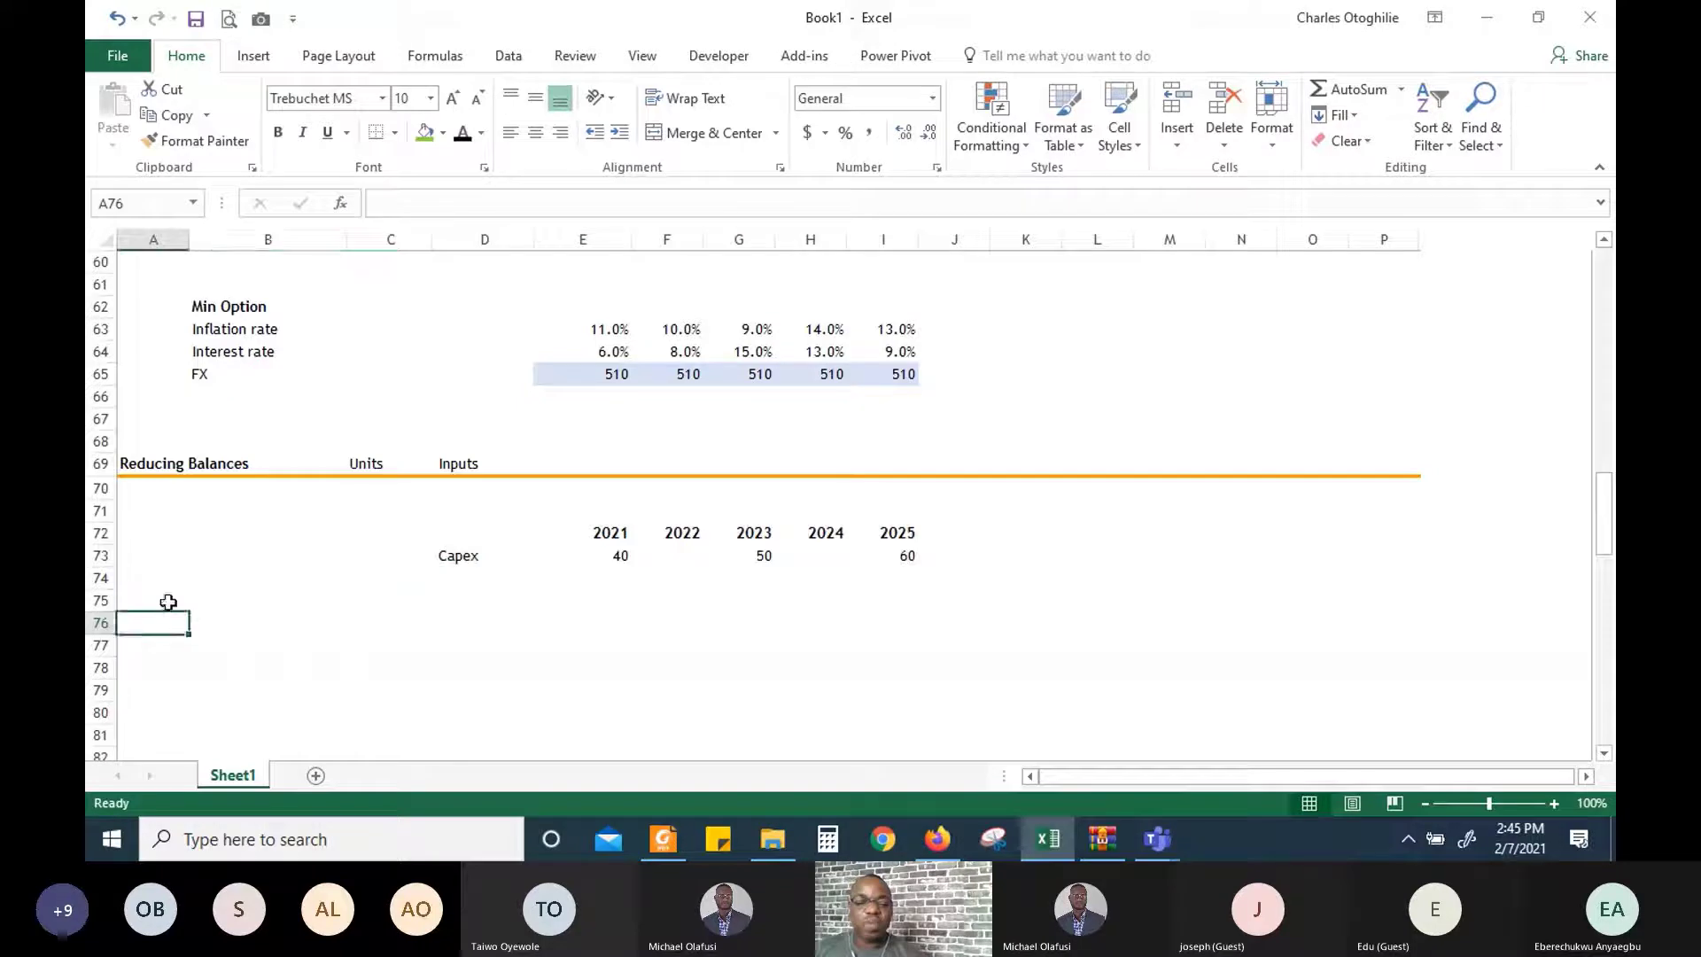
click(169, 602)
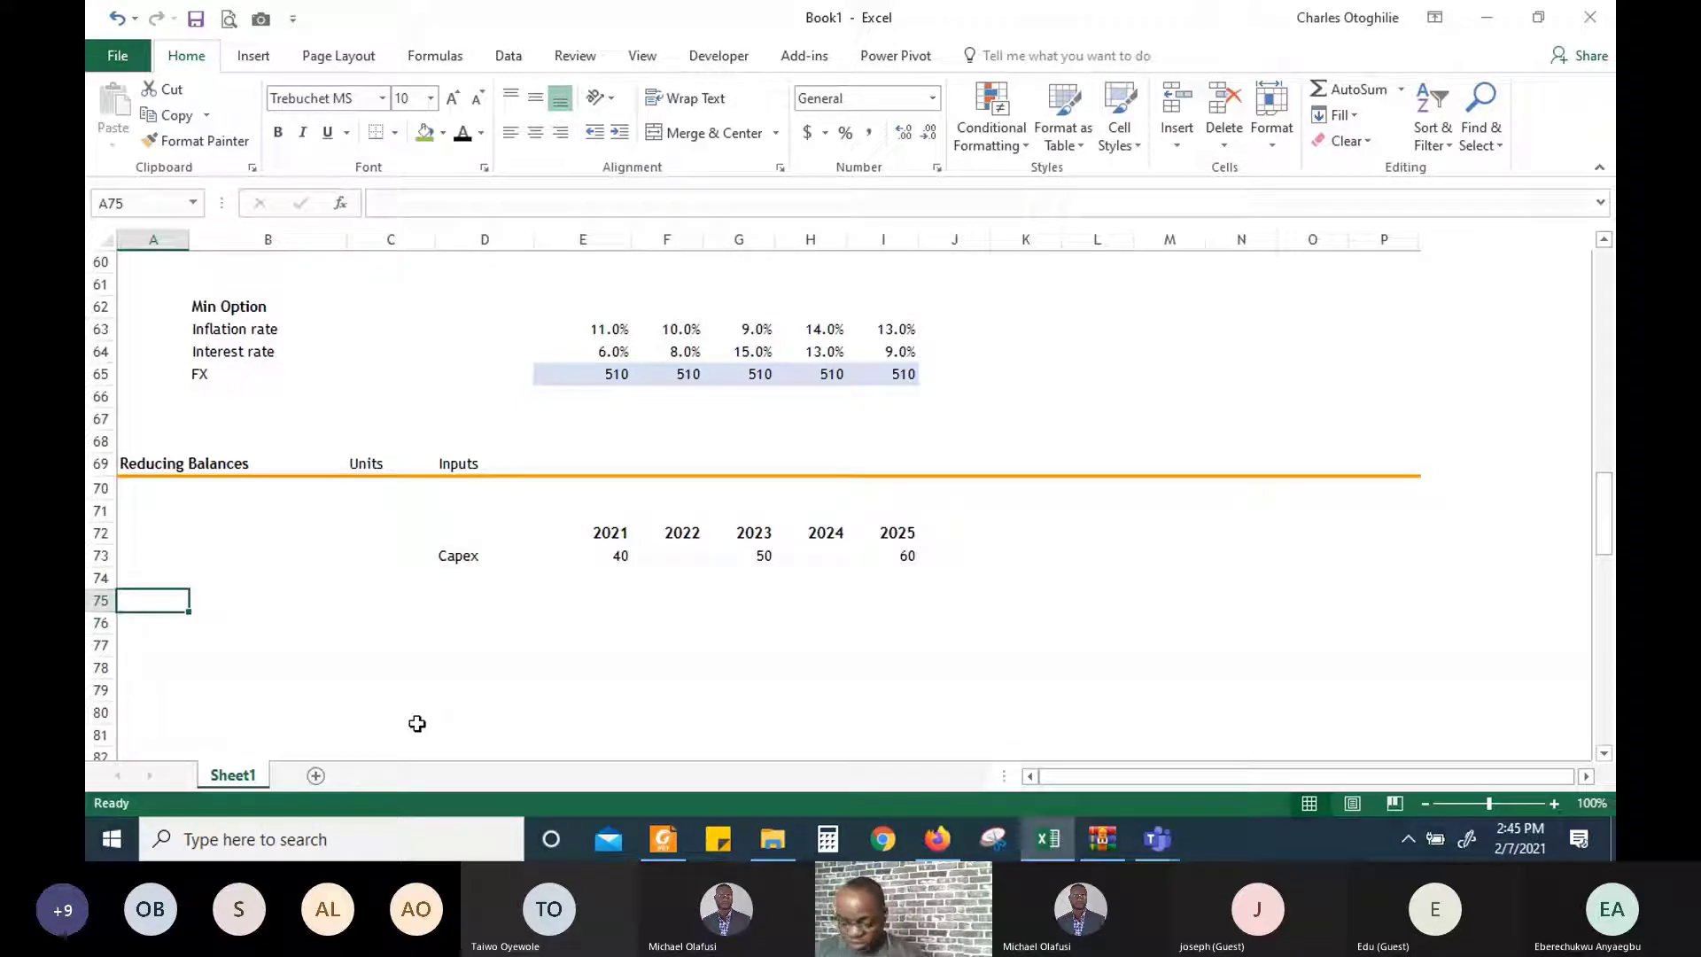
text(=index()
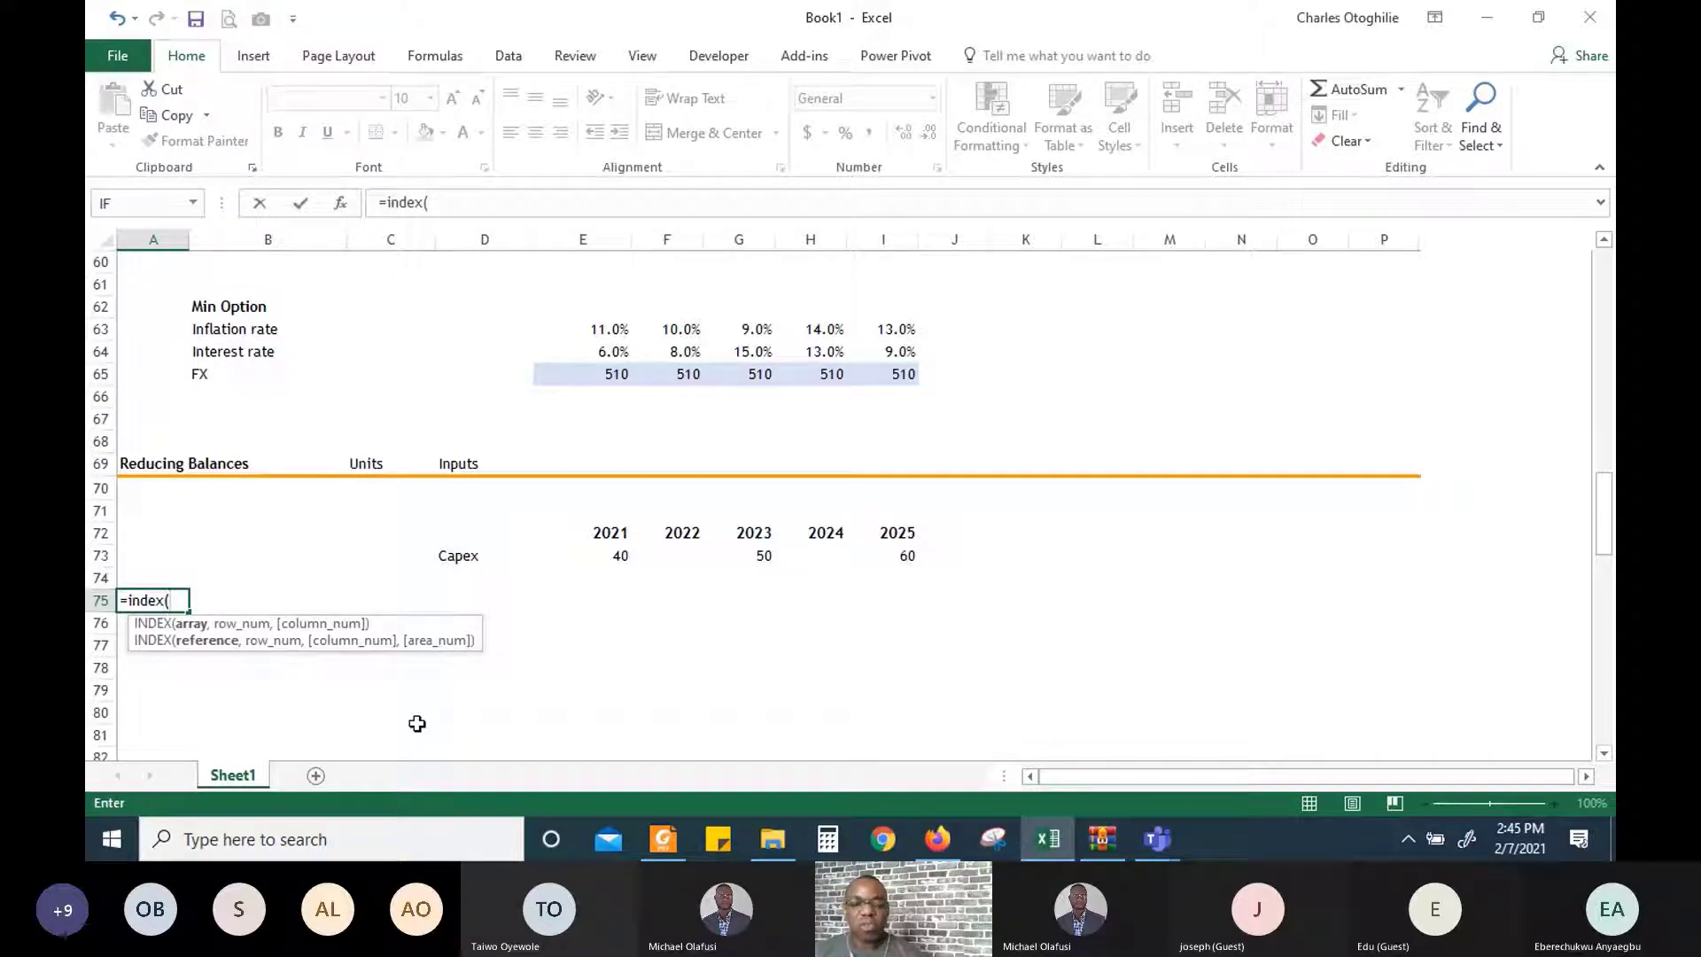
key(Right)
key(Right)
key(Up)
key(Up)
key(Right)
key(Right)
key(Up)
key(shift+Right)
key(shift+Right)
key(shift+Right)
key(shift+Right)
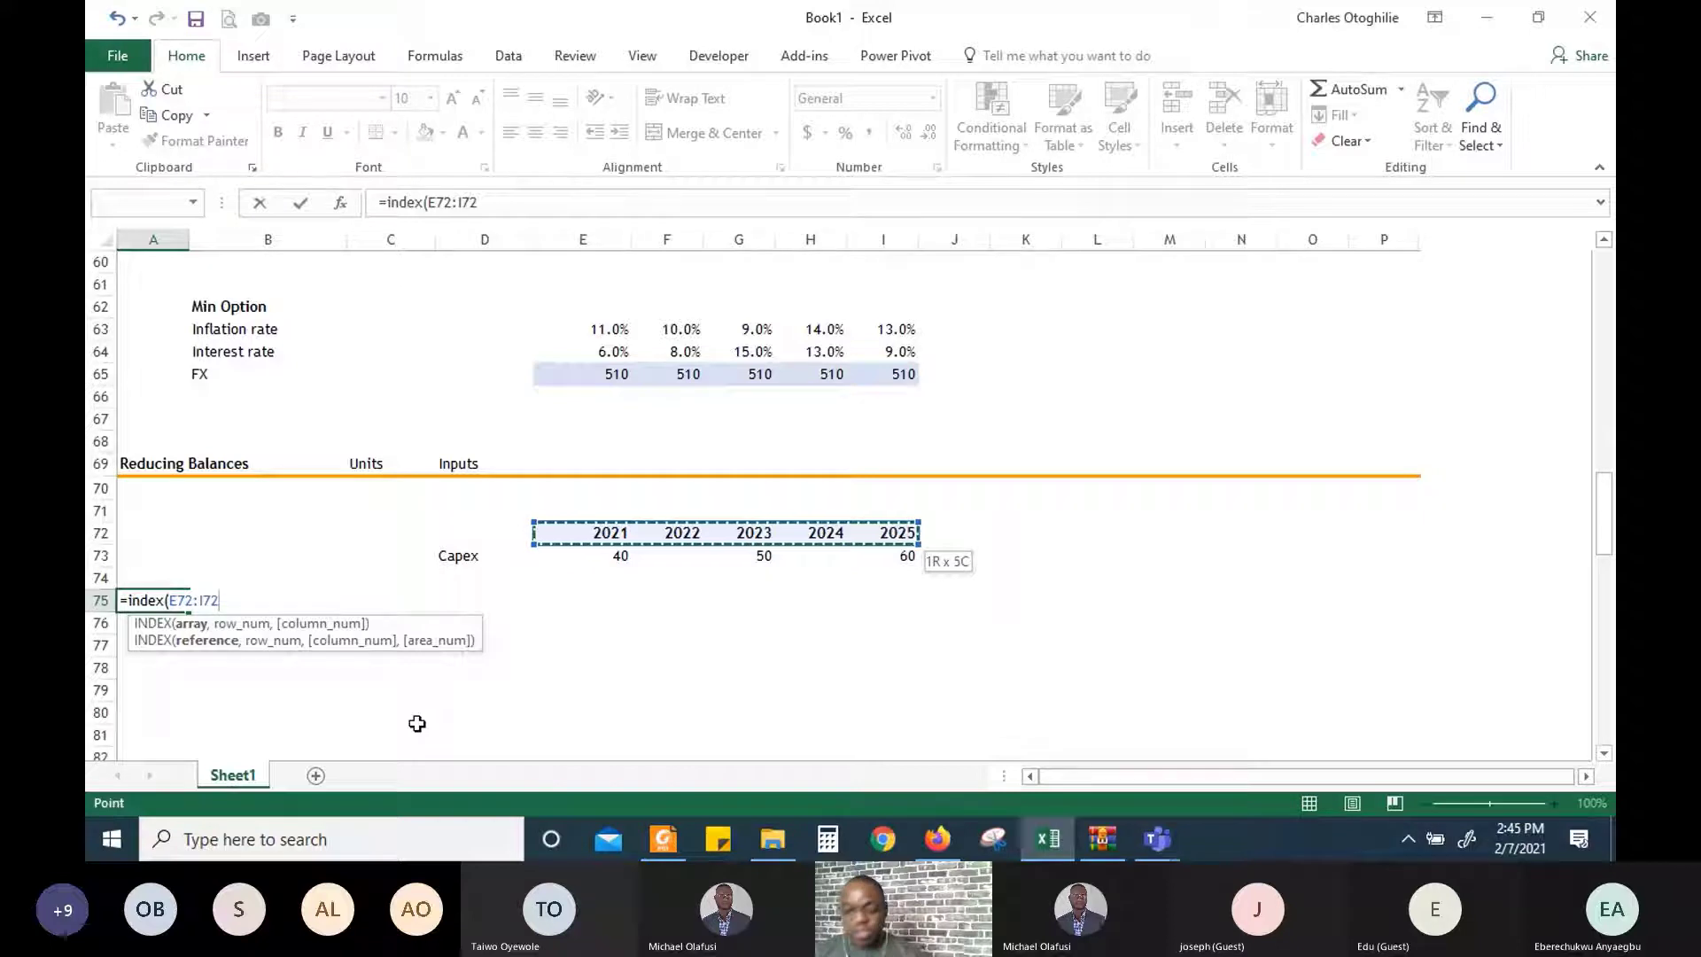
key(Escape)
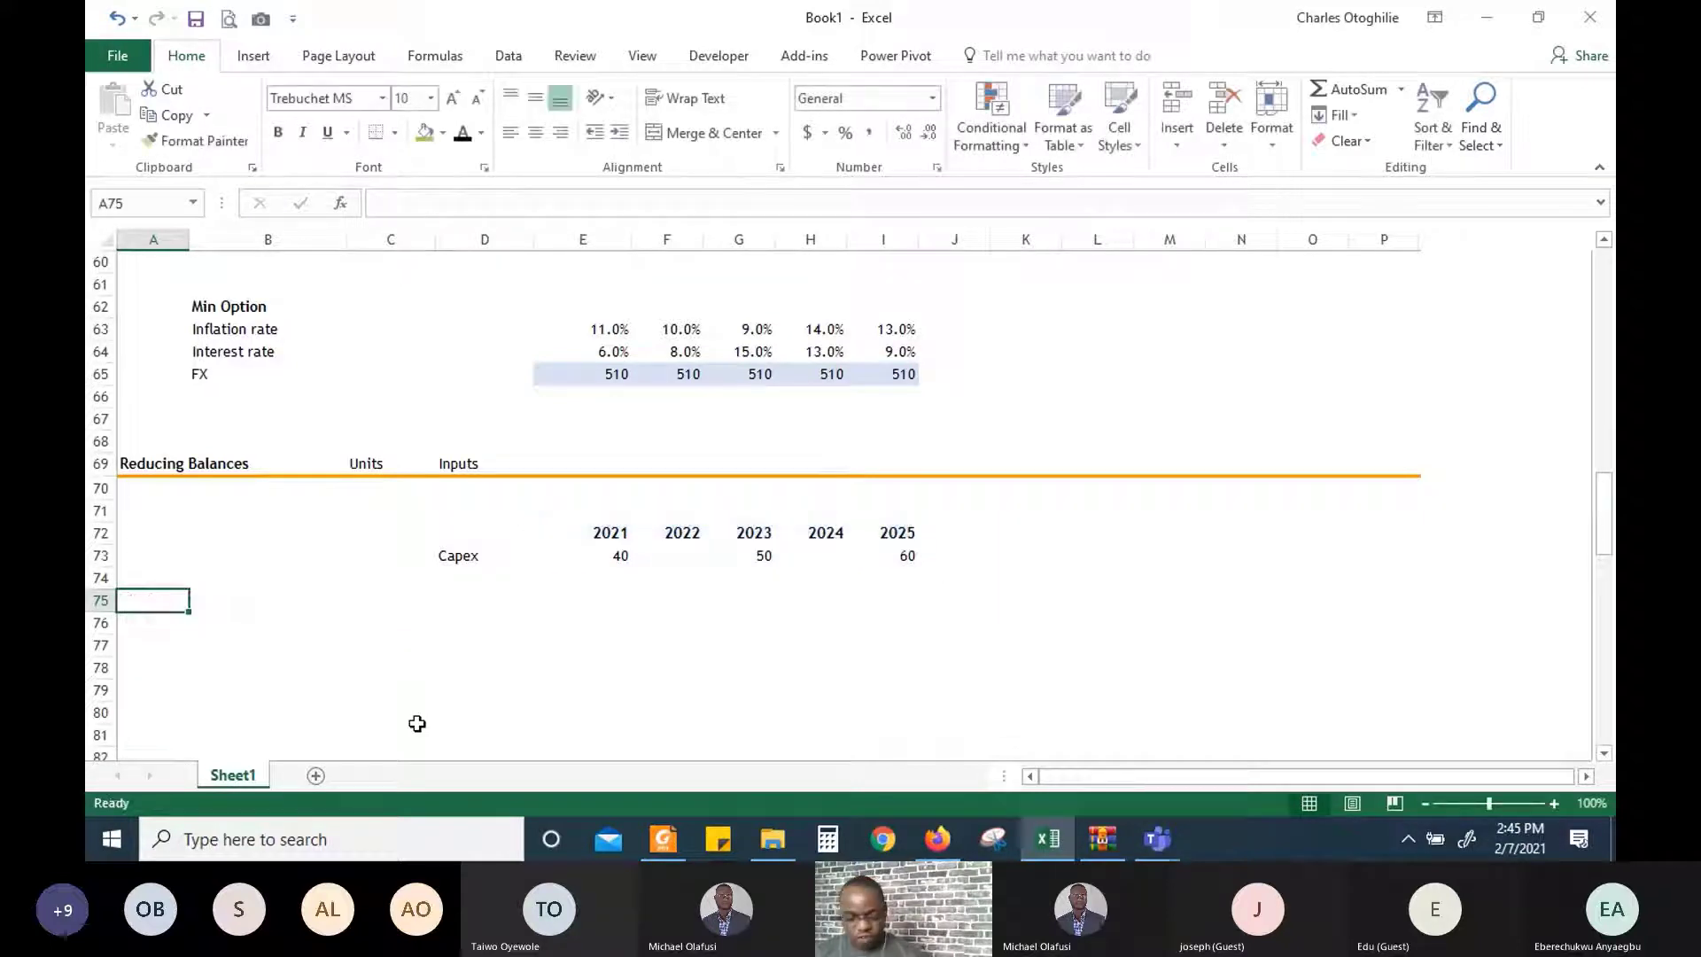
Start a counter column beneath Capex with 1 in A75 and the formula =A75+1 in A76
text(1)
key(Return)
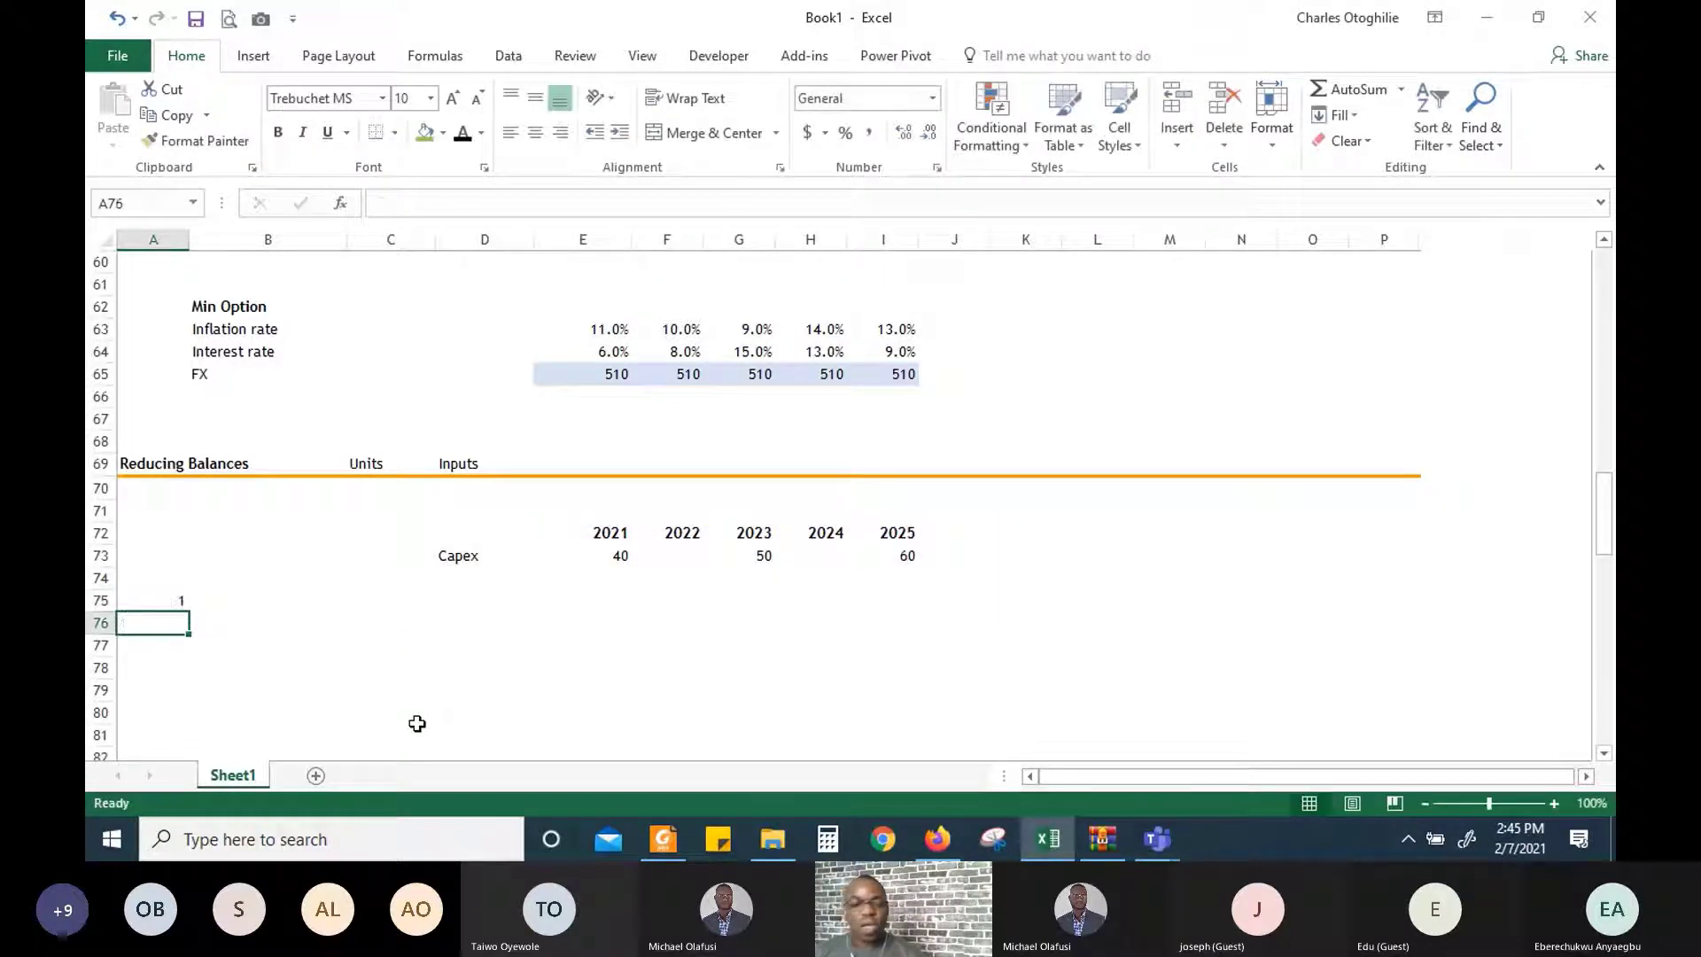
text(2)
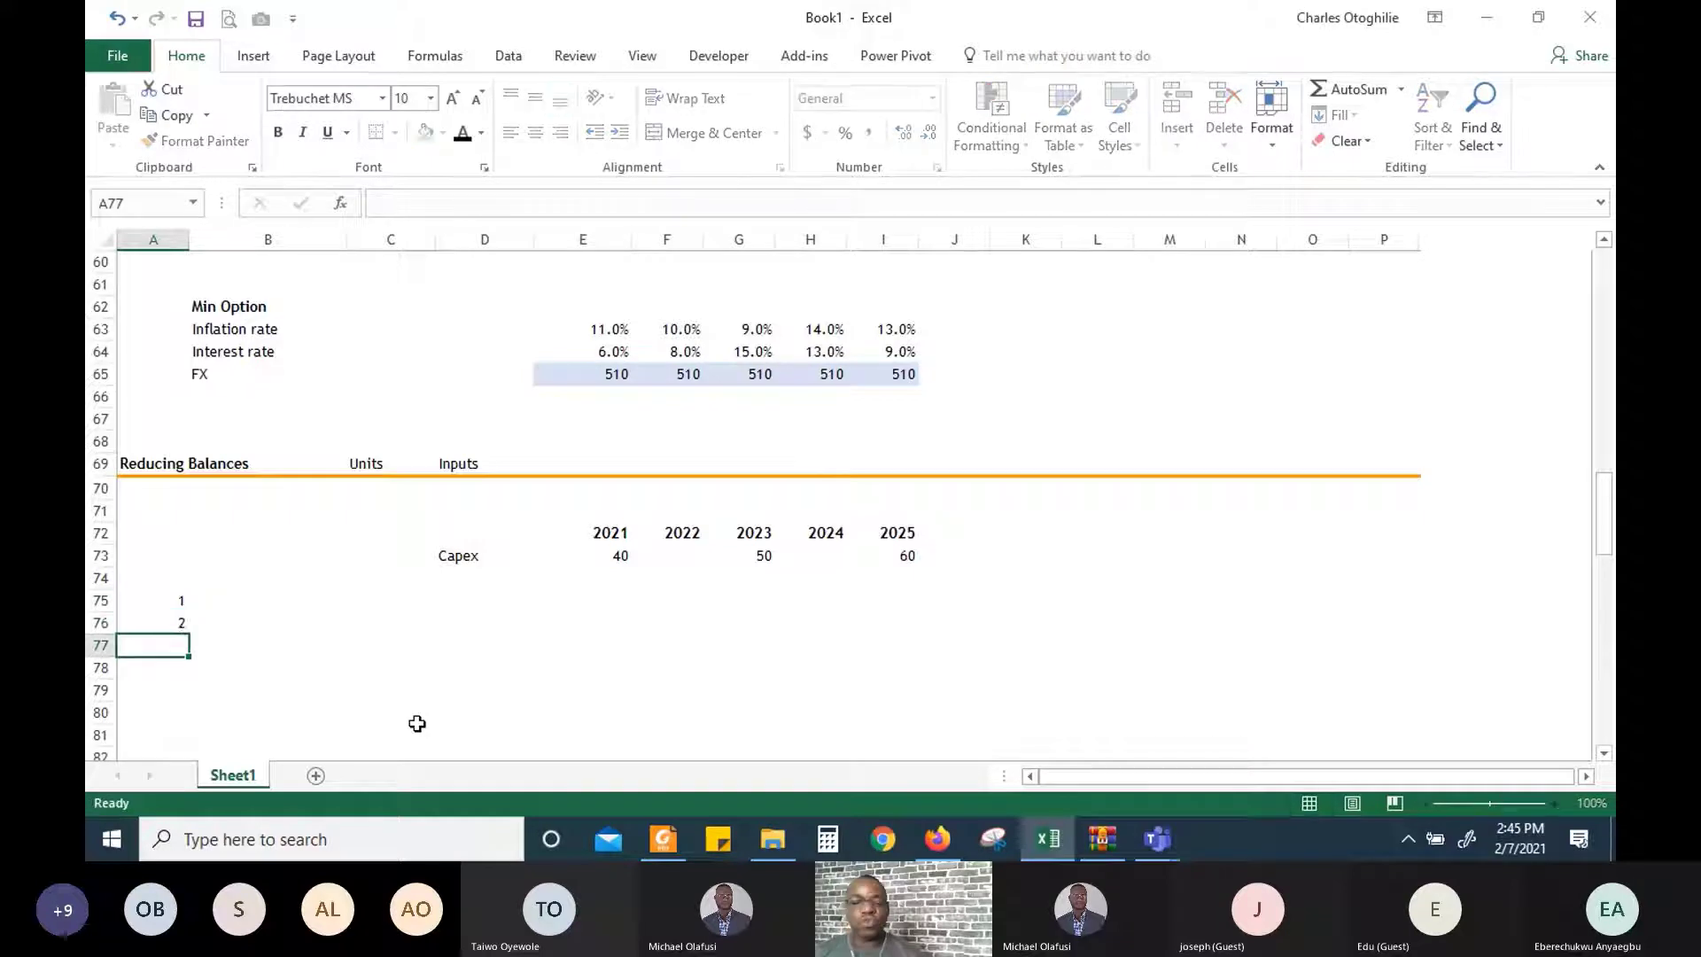
key(Return)
key(Up)
text(=)
key(Up)
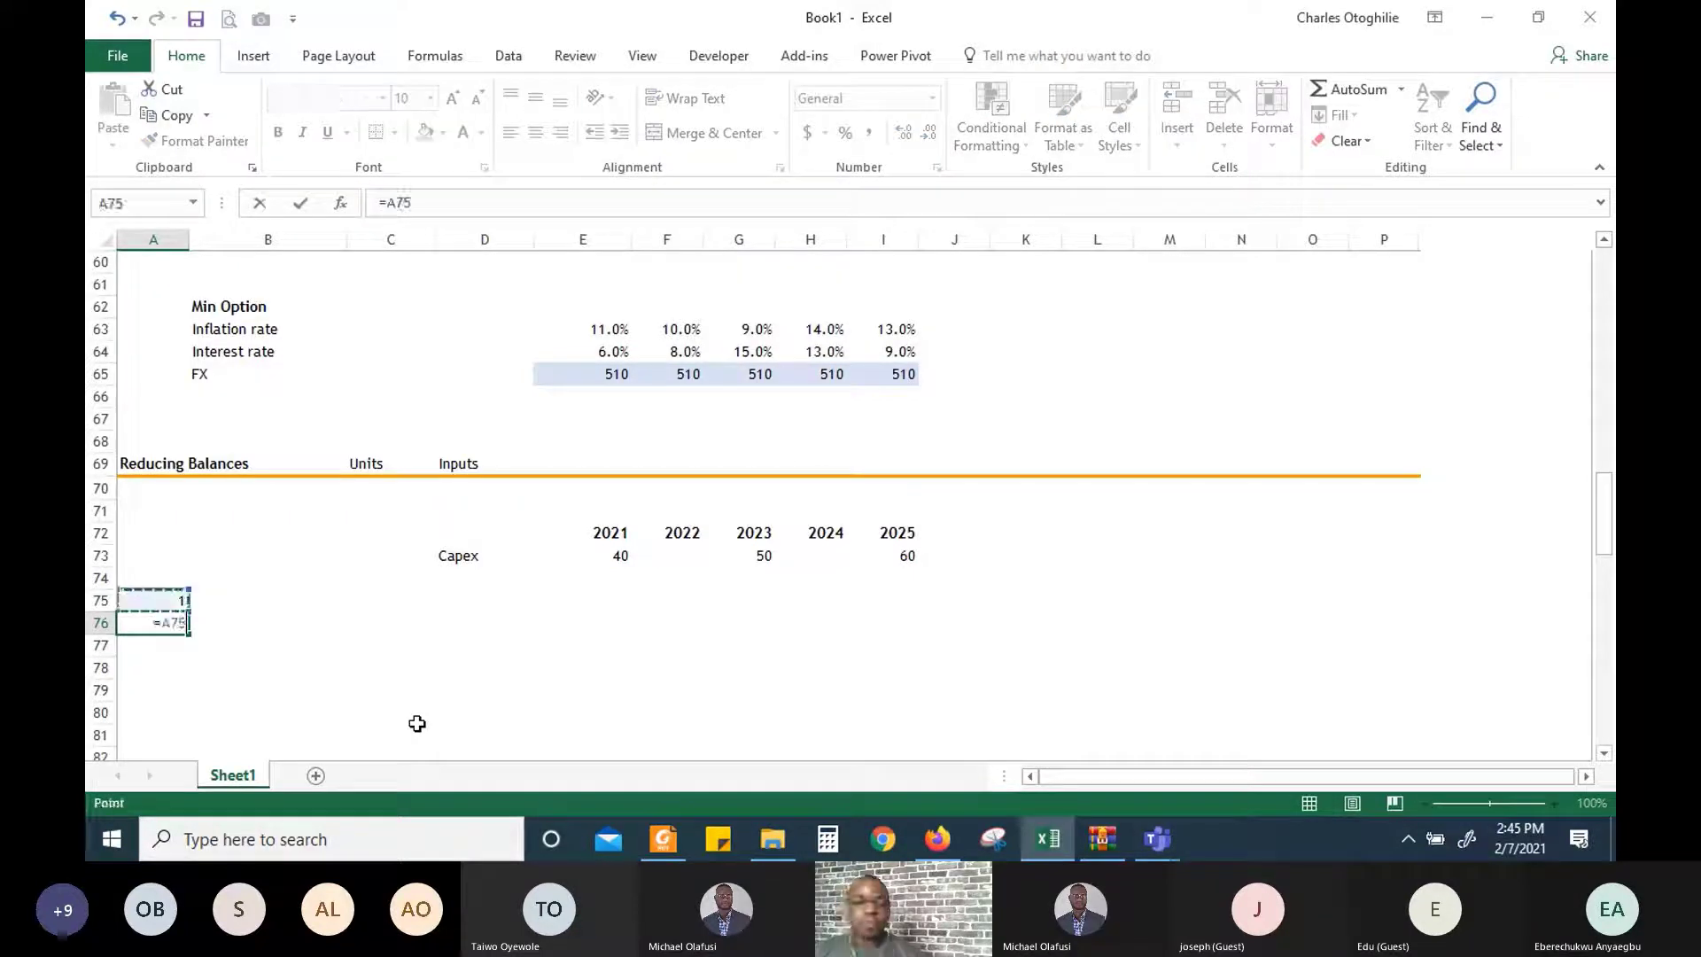
text(+1)
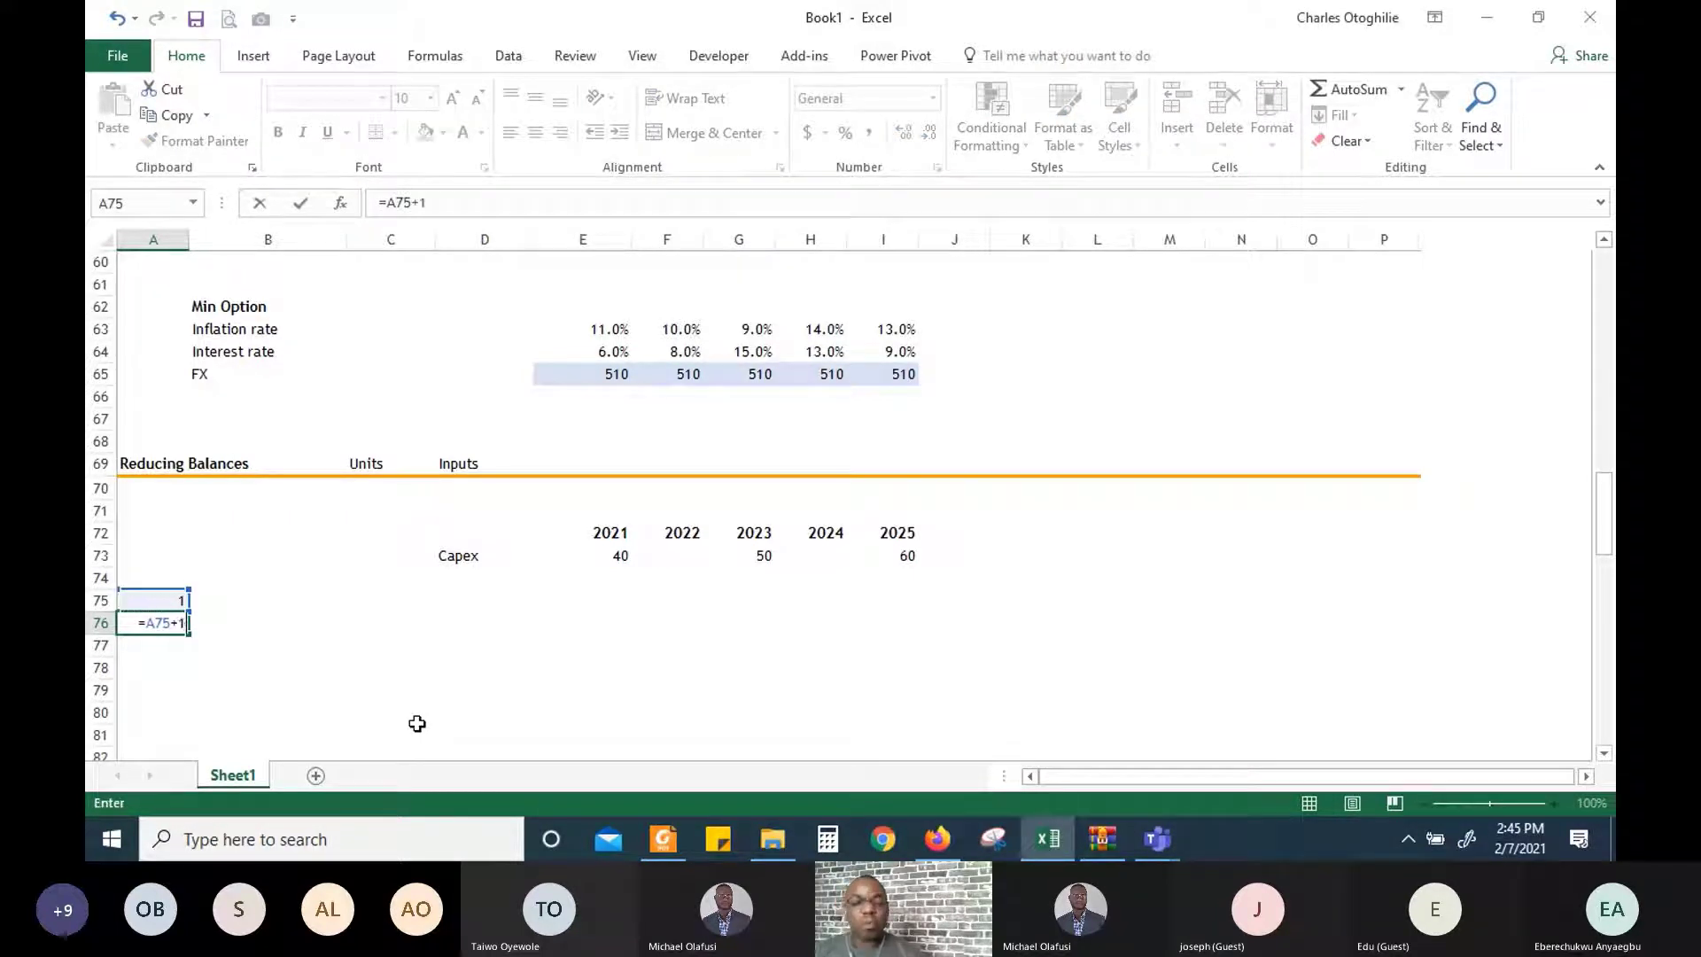
key(Return)
key(Up)
key(Up)
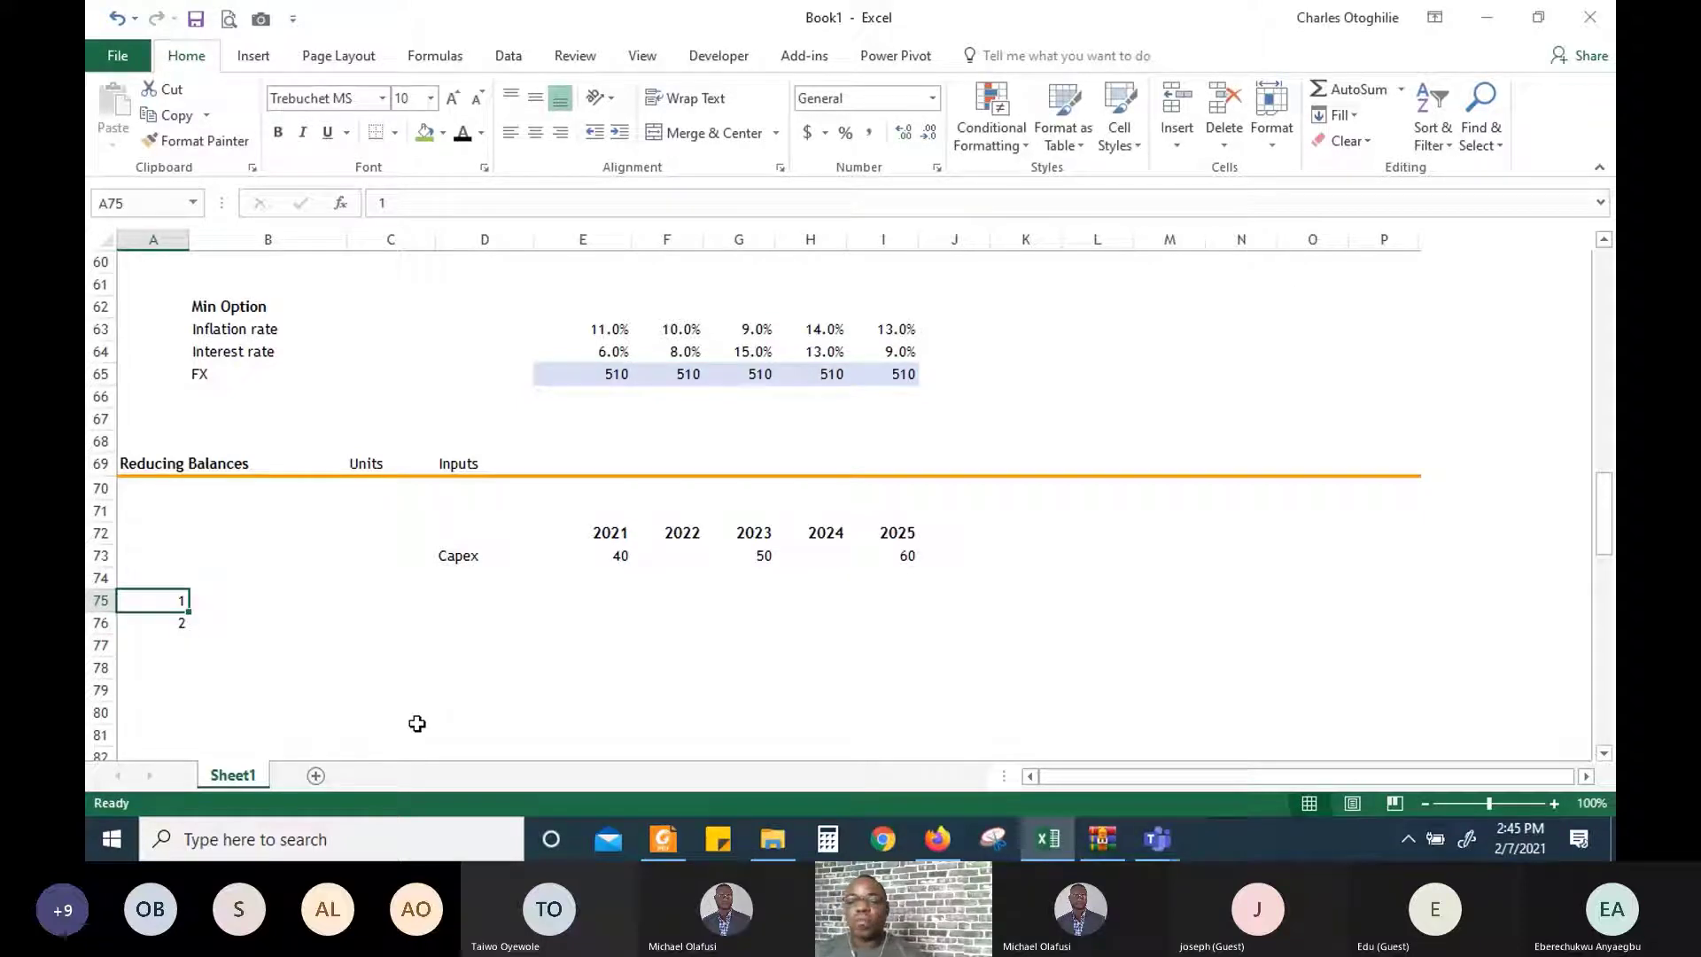
Fill the counter formula from A76 down through A80
key(Down)
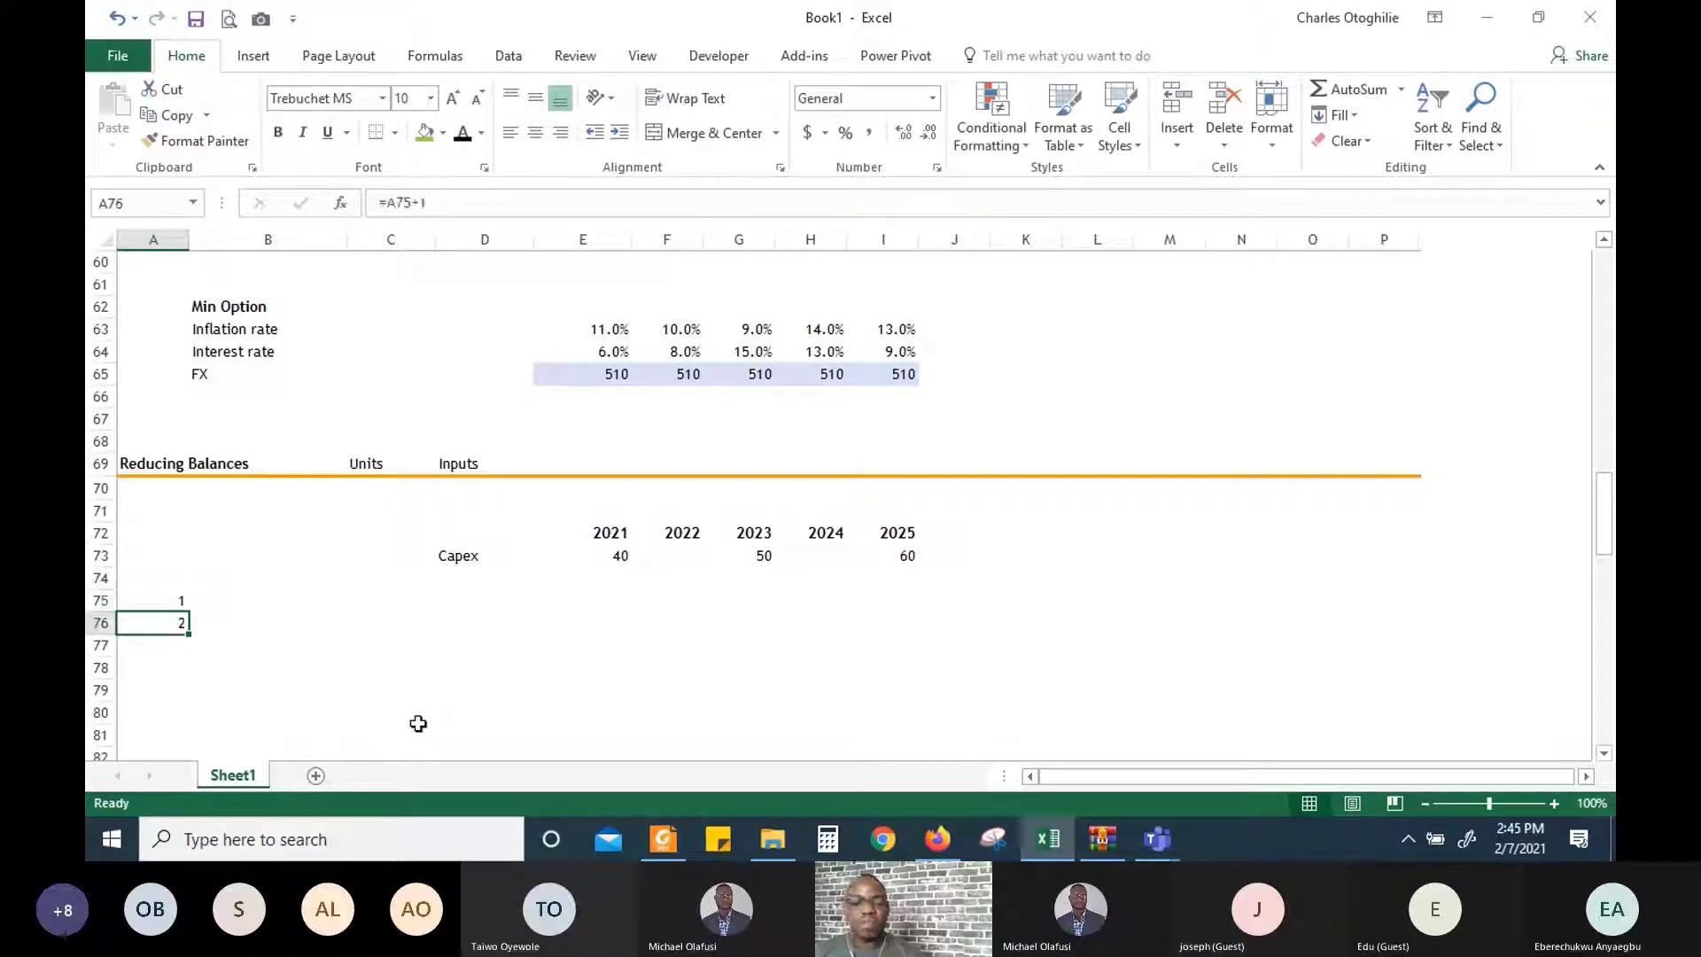
key(shift+Down)
key(shift+Down)
key(shift+Down)
key(shift+Down)
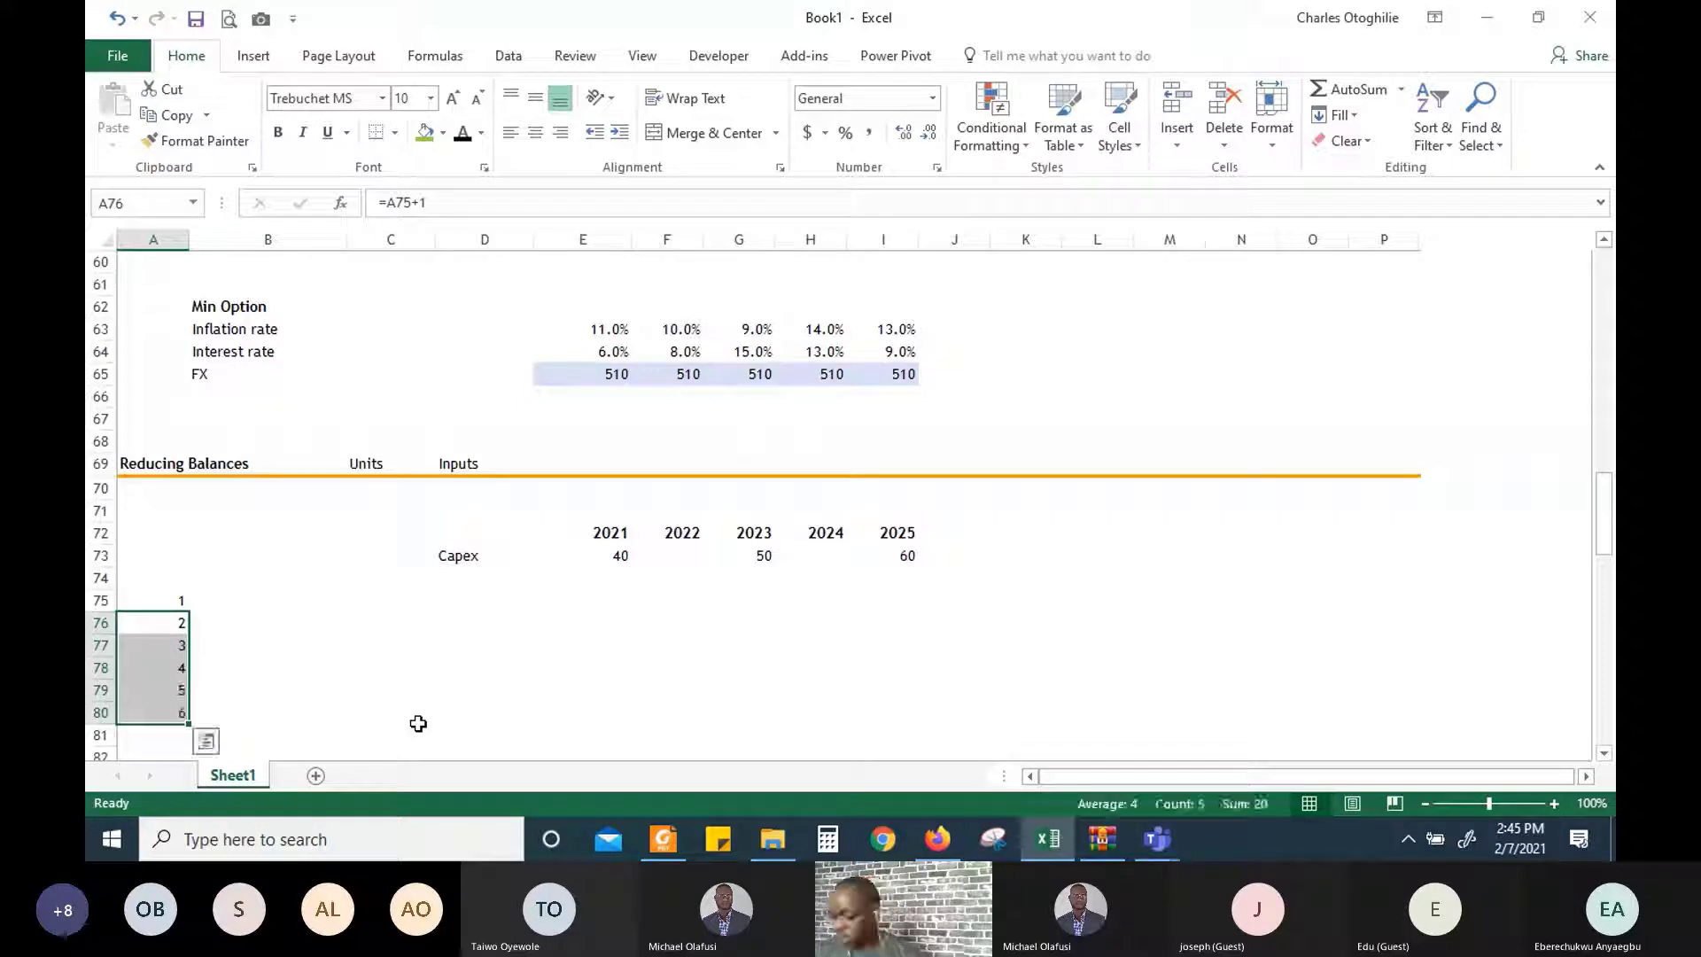
Begin an INDEX formula in B75 with the year headings as its array, locked as $E$72:$I$72
key(Down)
key(Down)
key(Up)
key(Up)
key(Right)
key(Up)
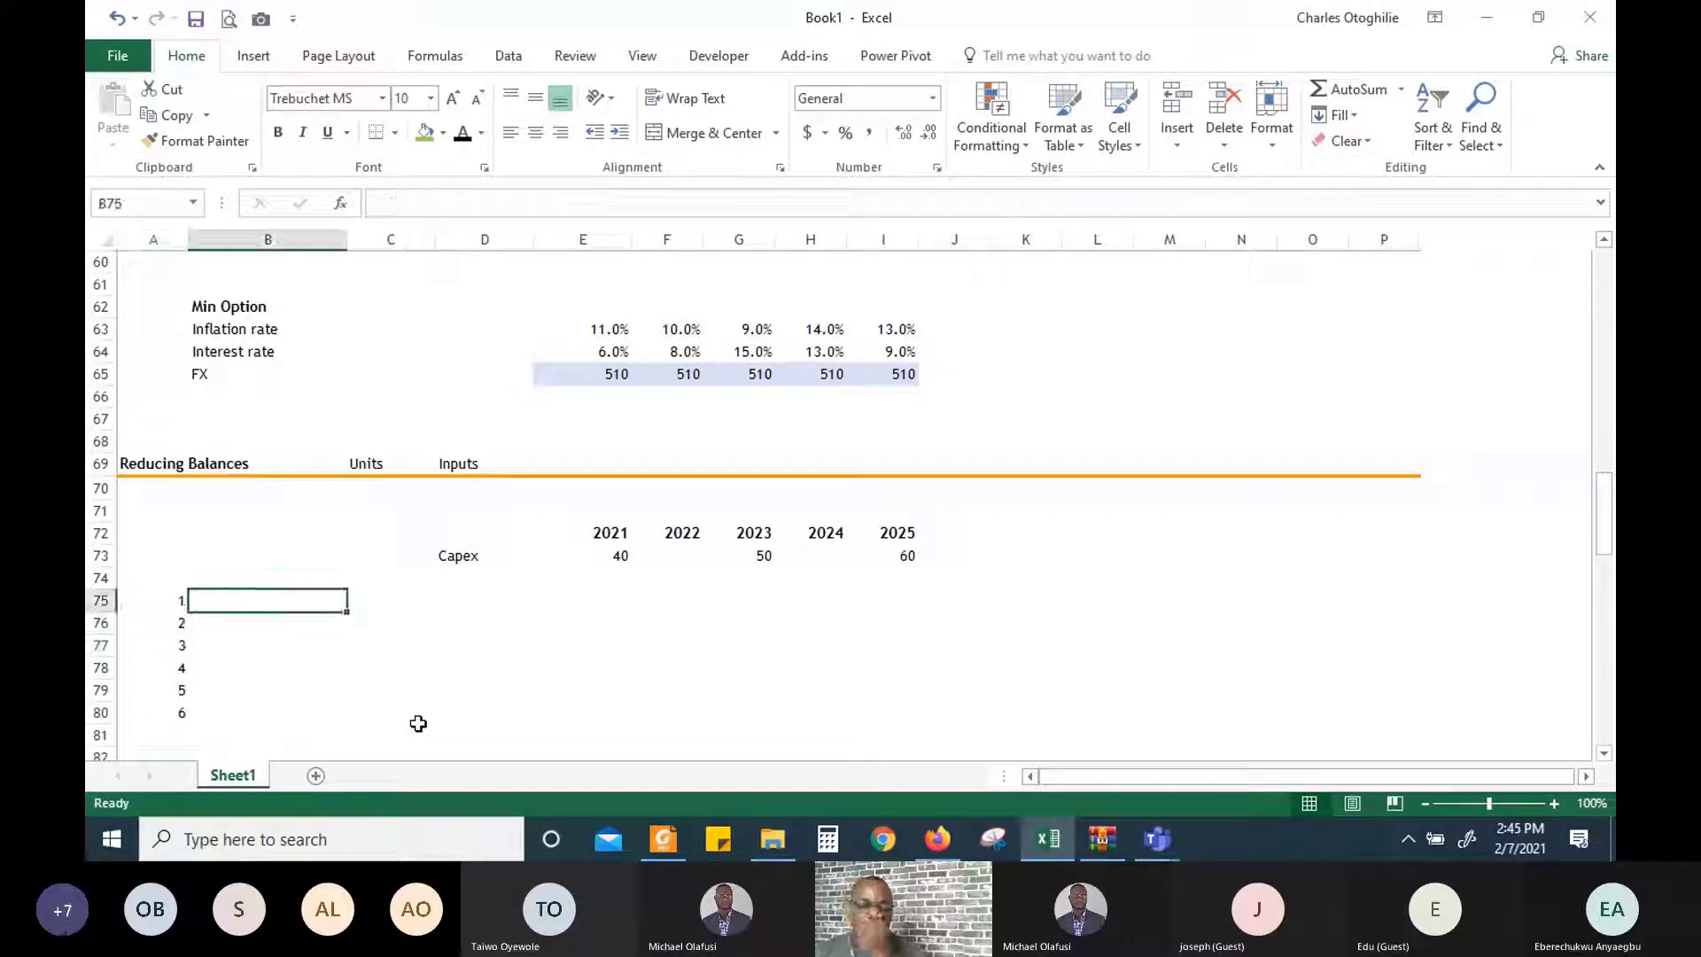
text(=index))
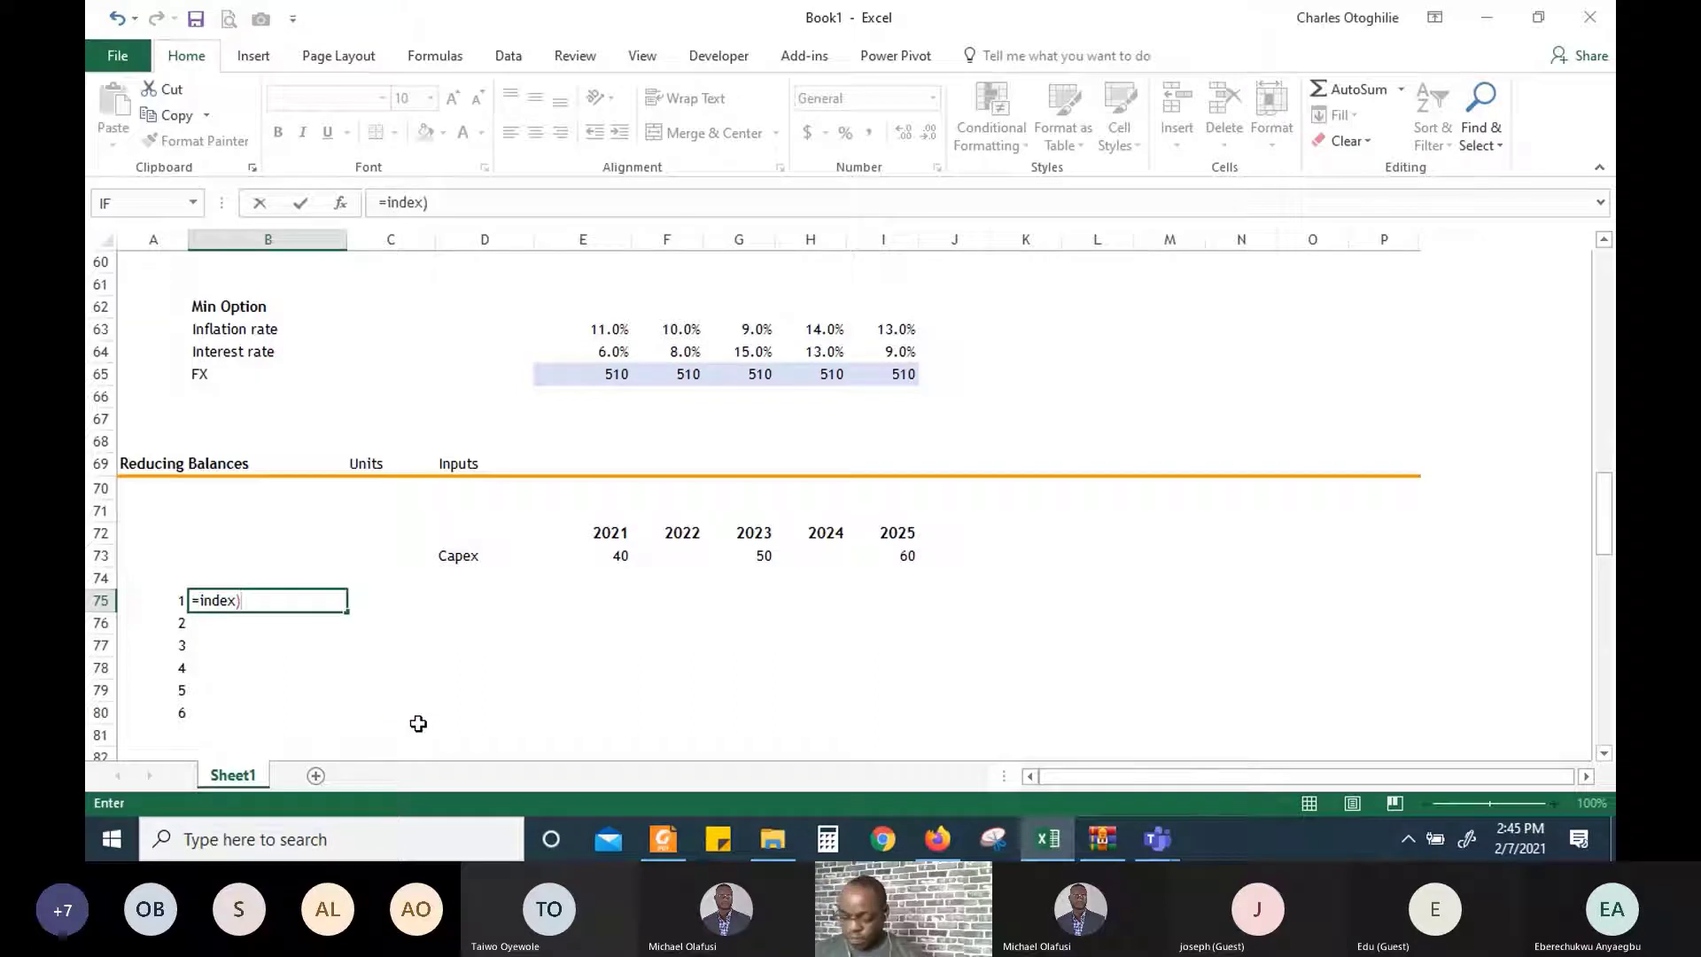
key(BackSpace)
text(()
key(Up)
key(Up)
key(Up)
key(Right)
key(Right)
key(Right)
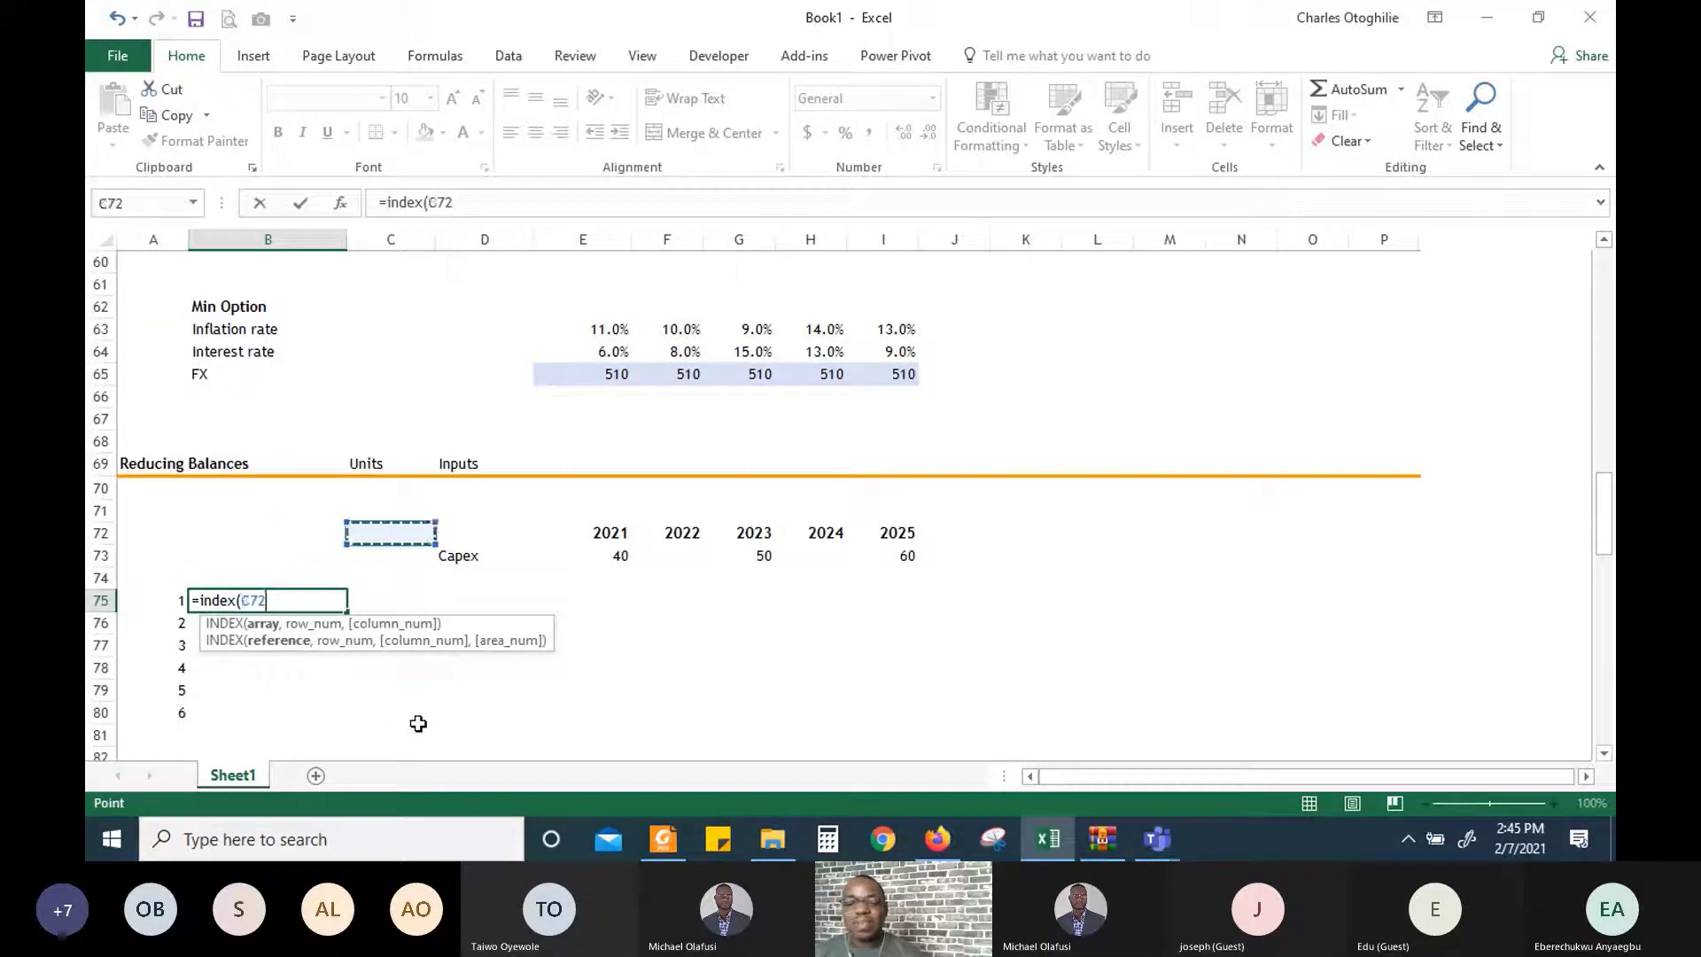
key(shift+Right)
key(shift+Right)
key(shift+Right)
key(shift+Right)
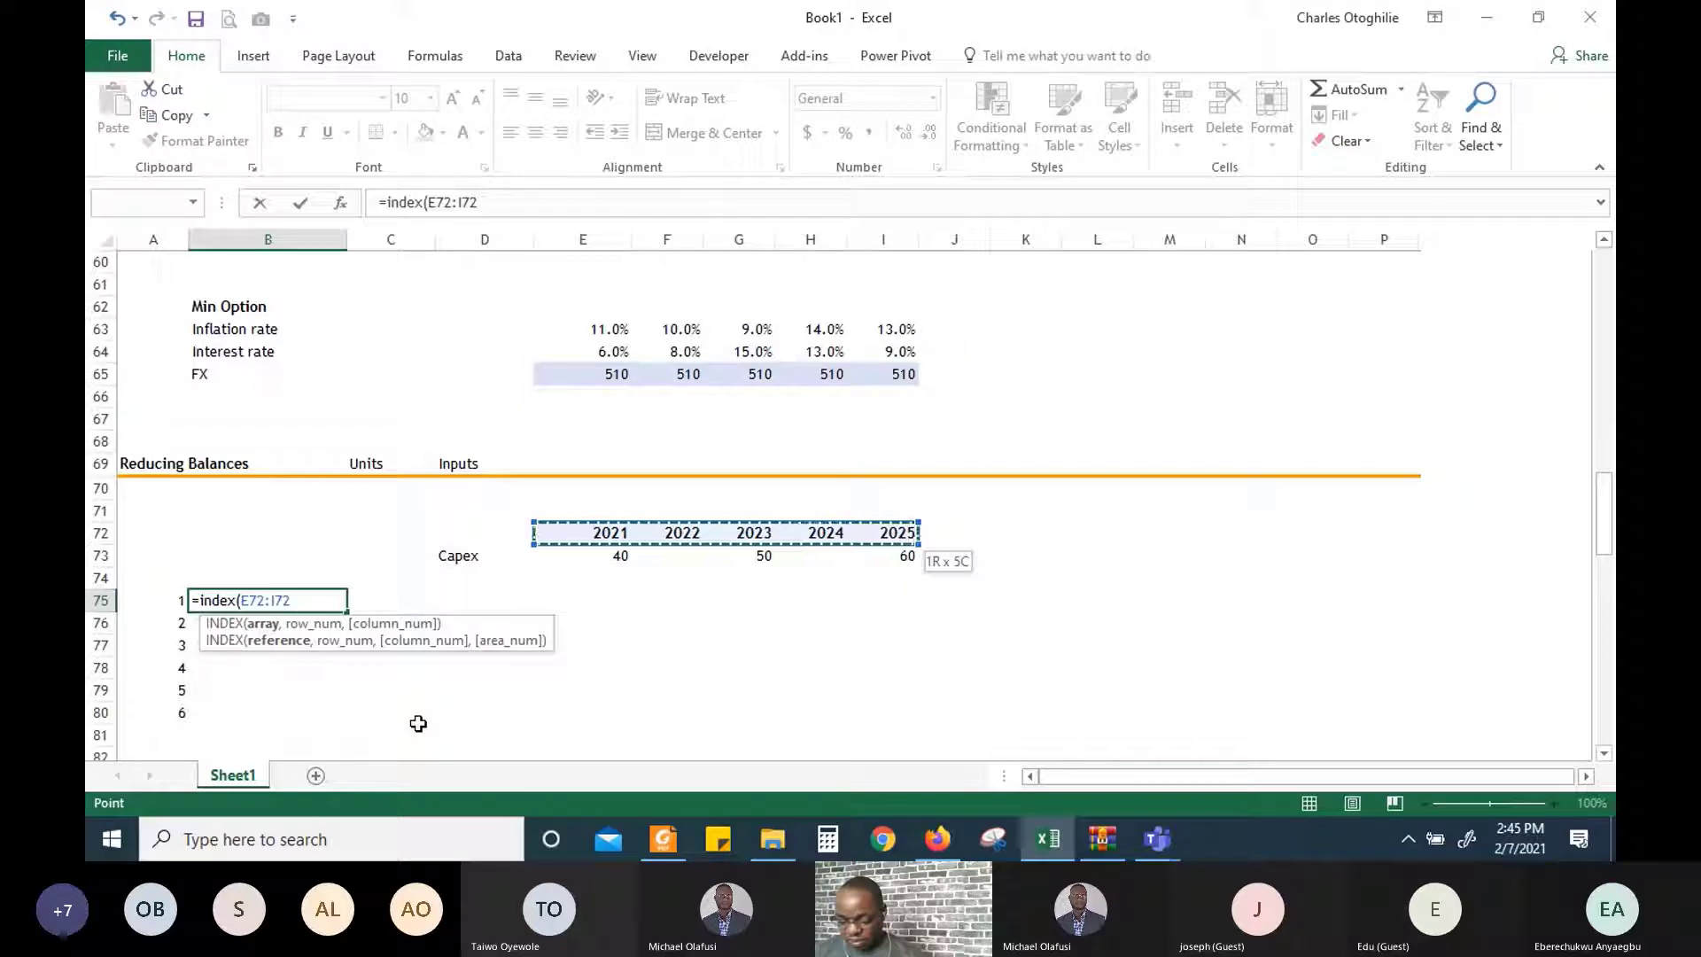
key(F4)
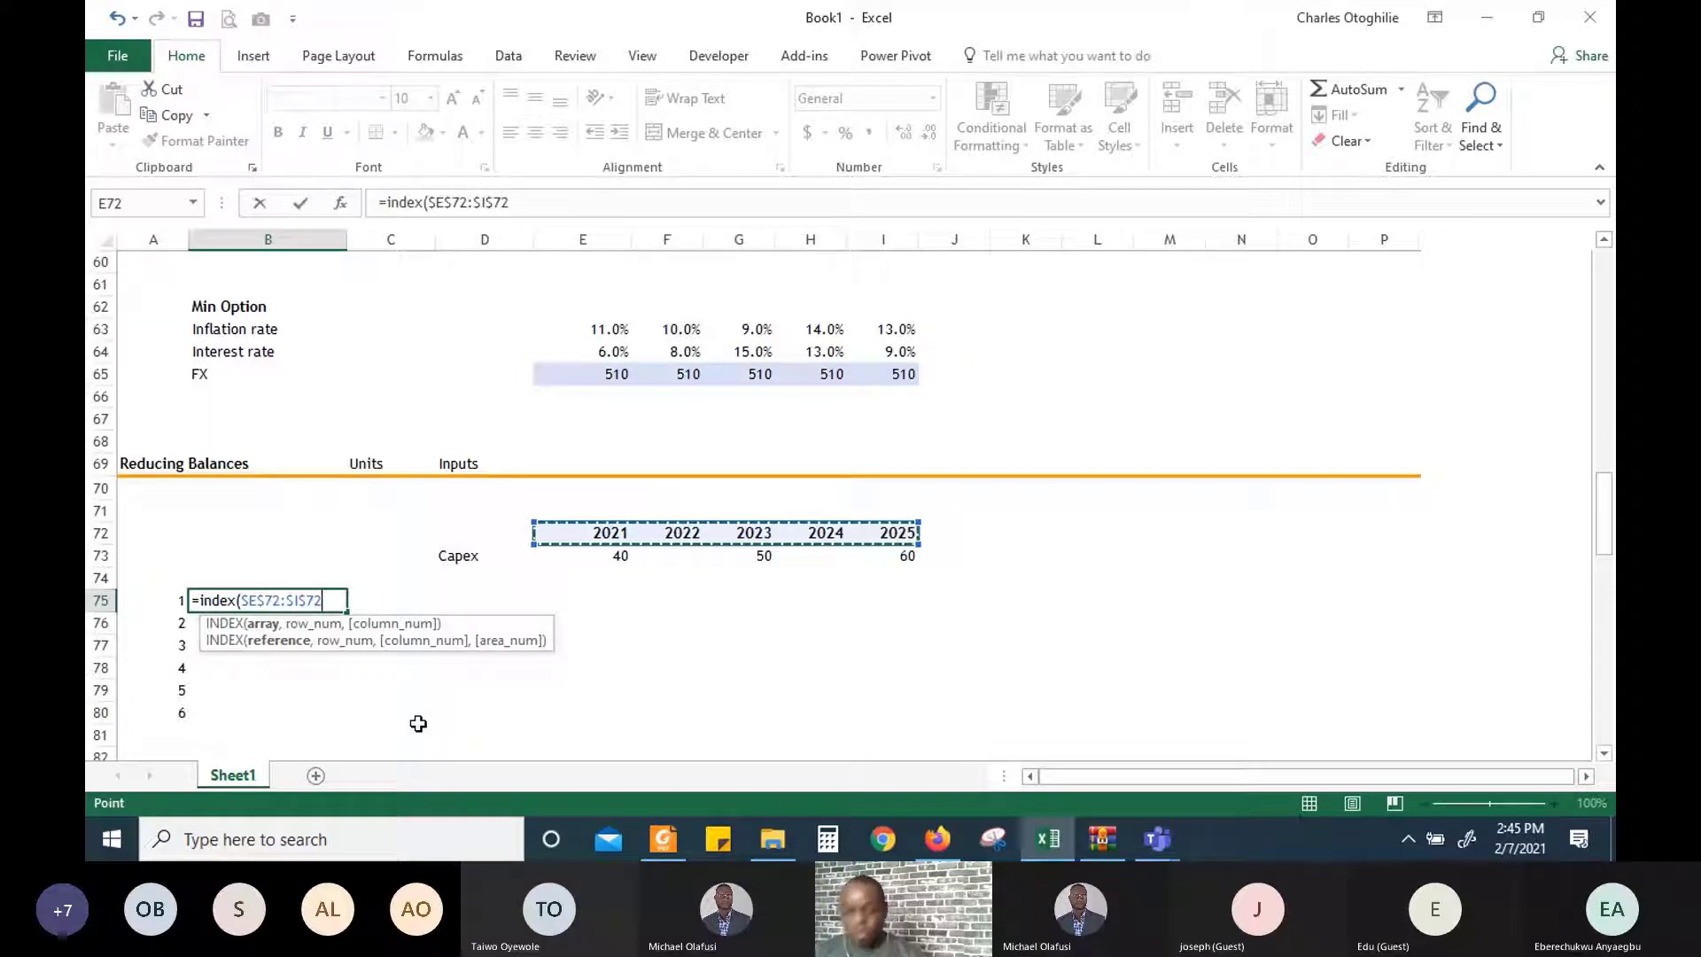
Complete the year formula in B75 as =INDEX($E$72:$I$72,,A75), leaving the row number blank and using the counter as column number
text(,)
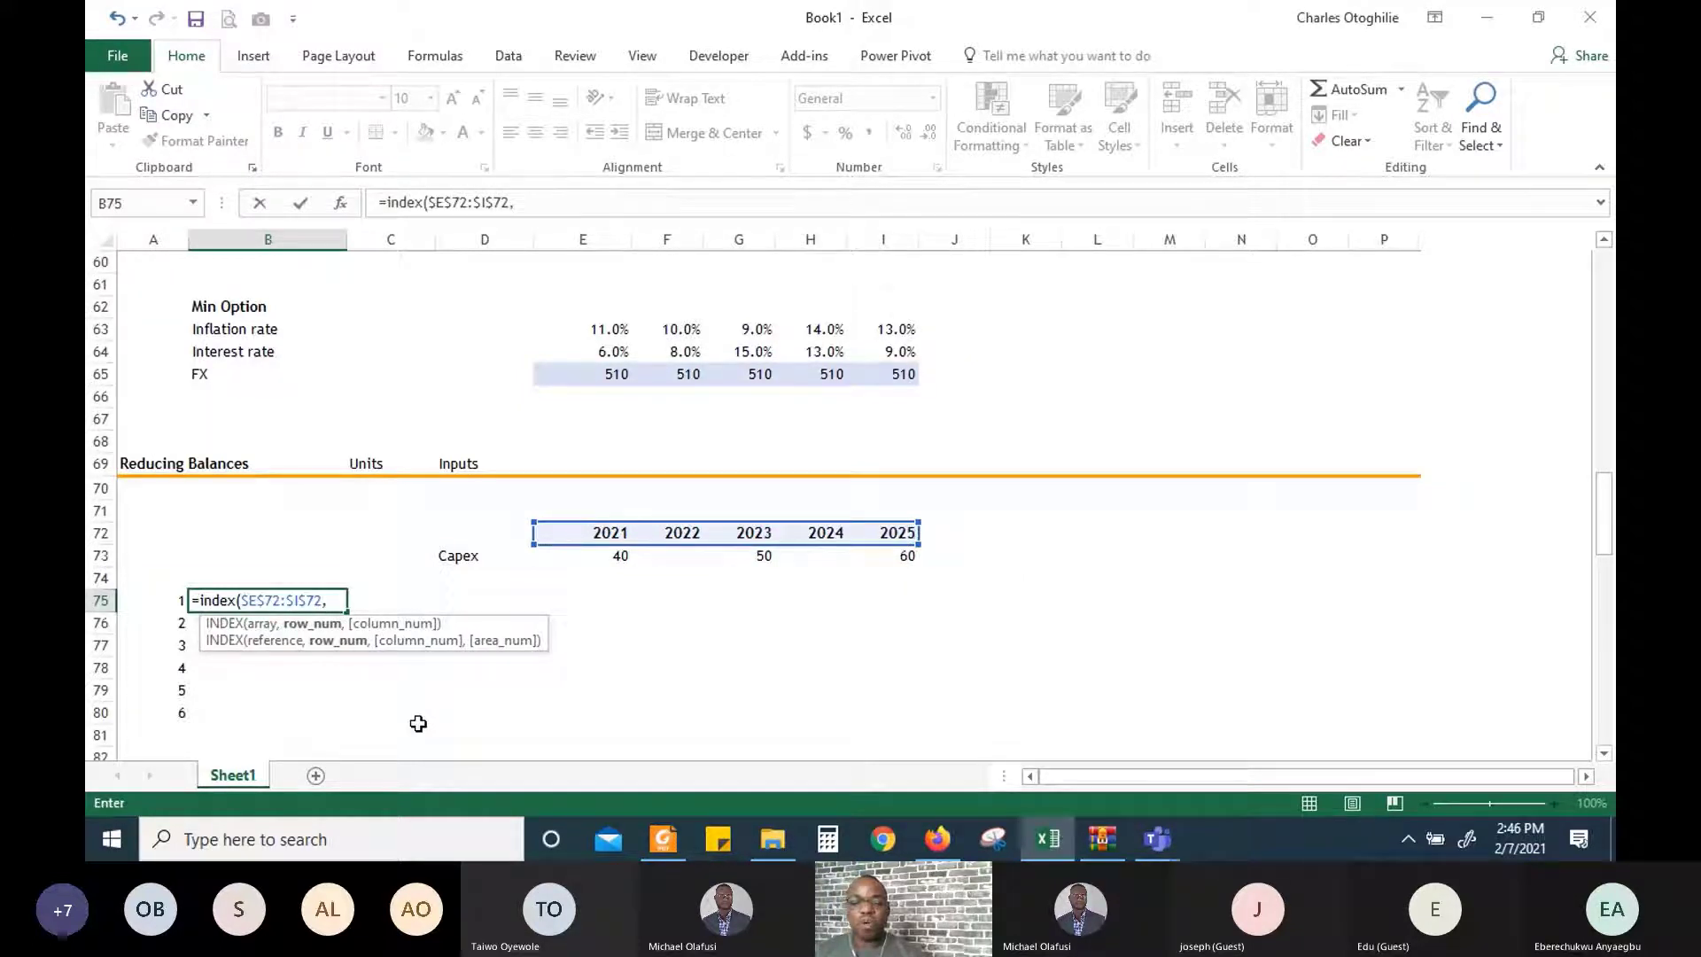
text(,)
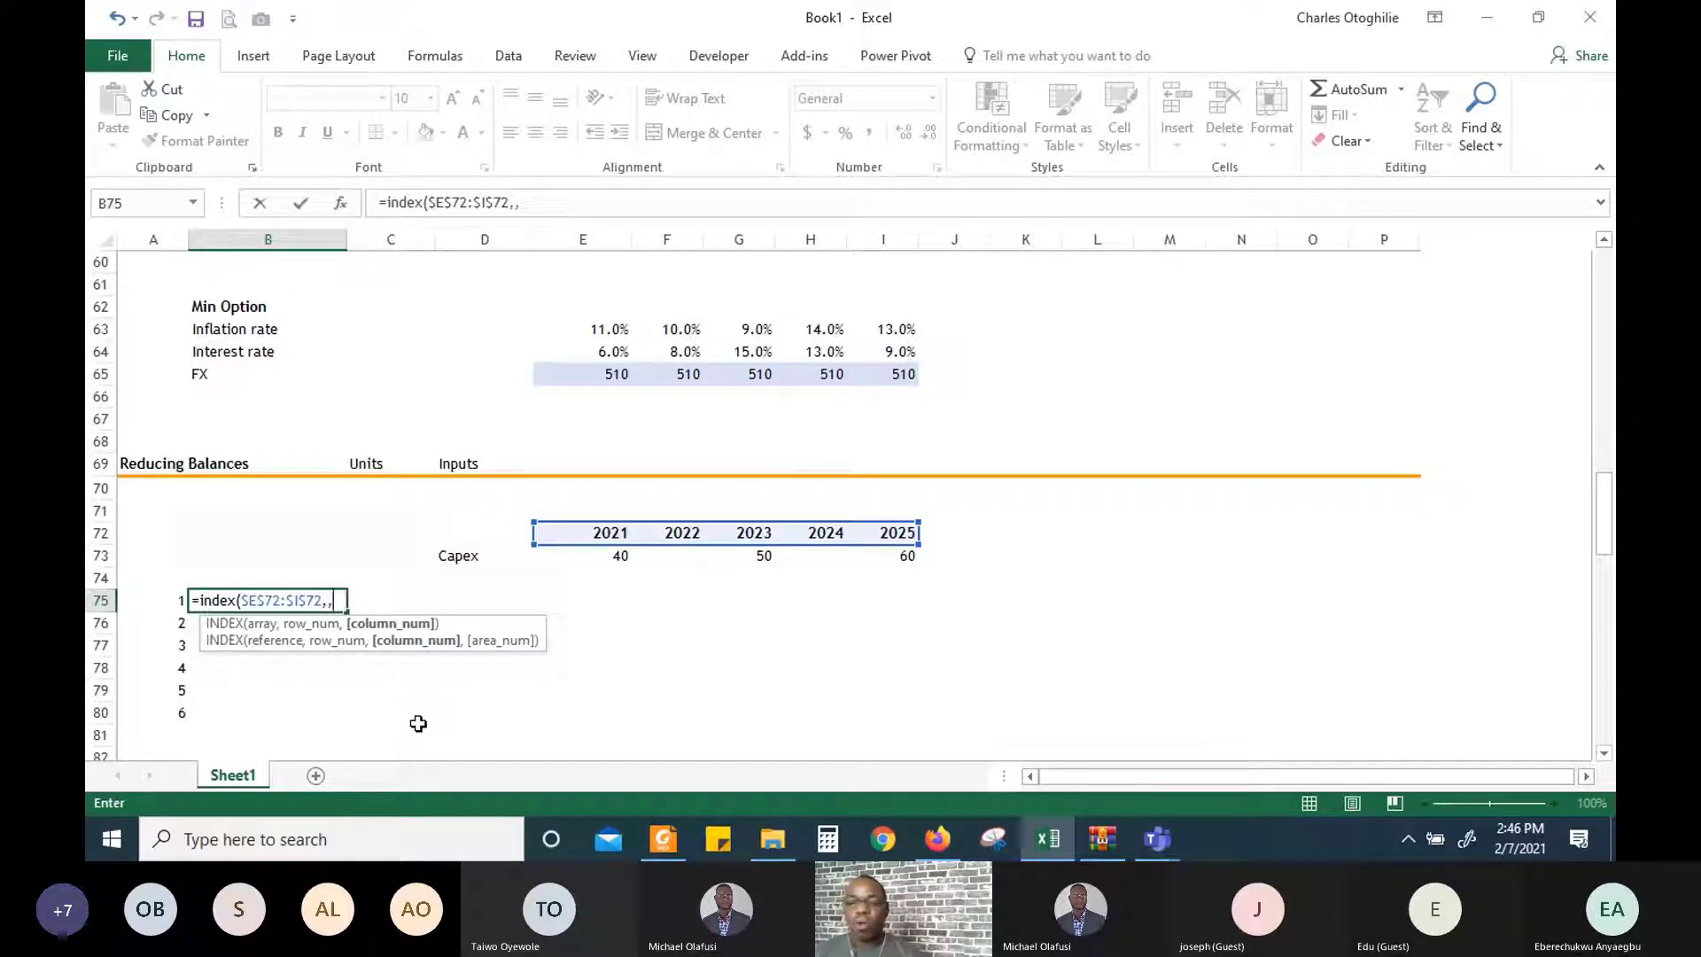
key(Left)
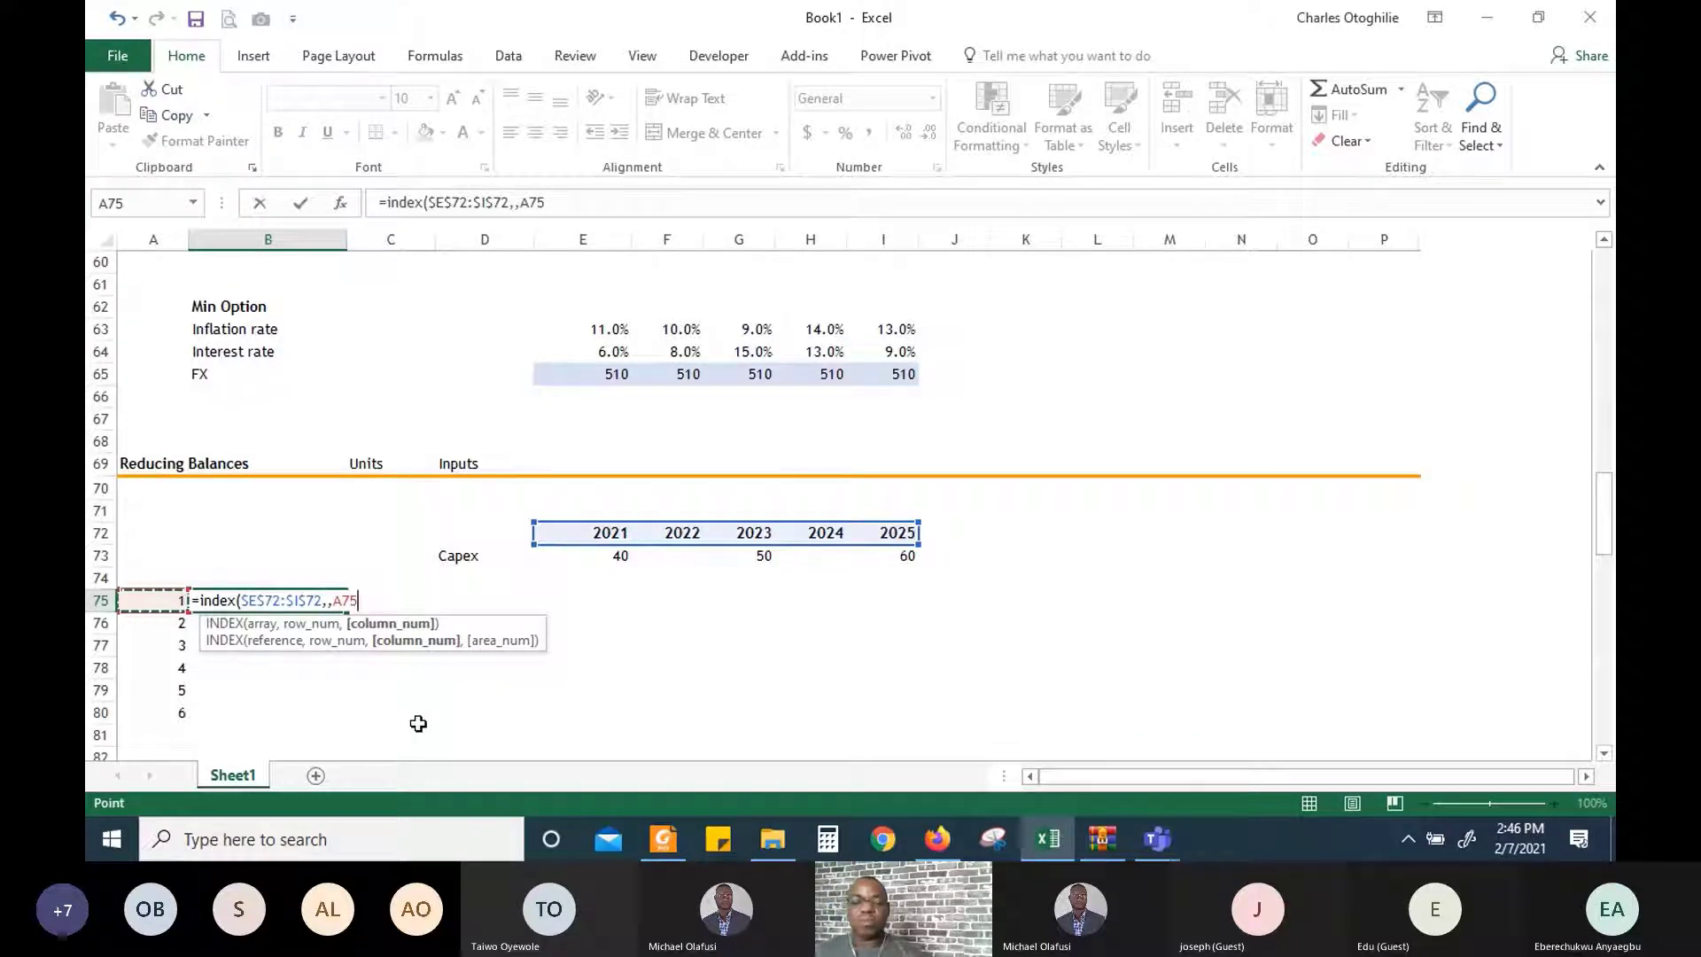
text())
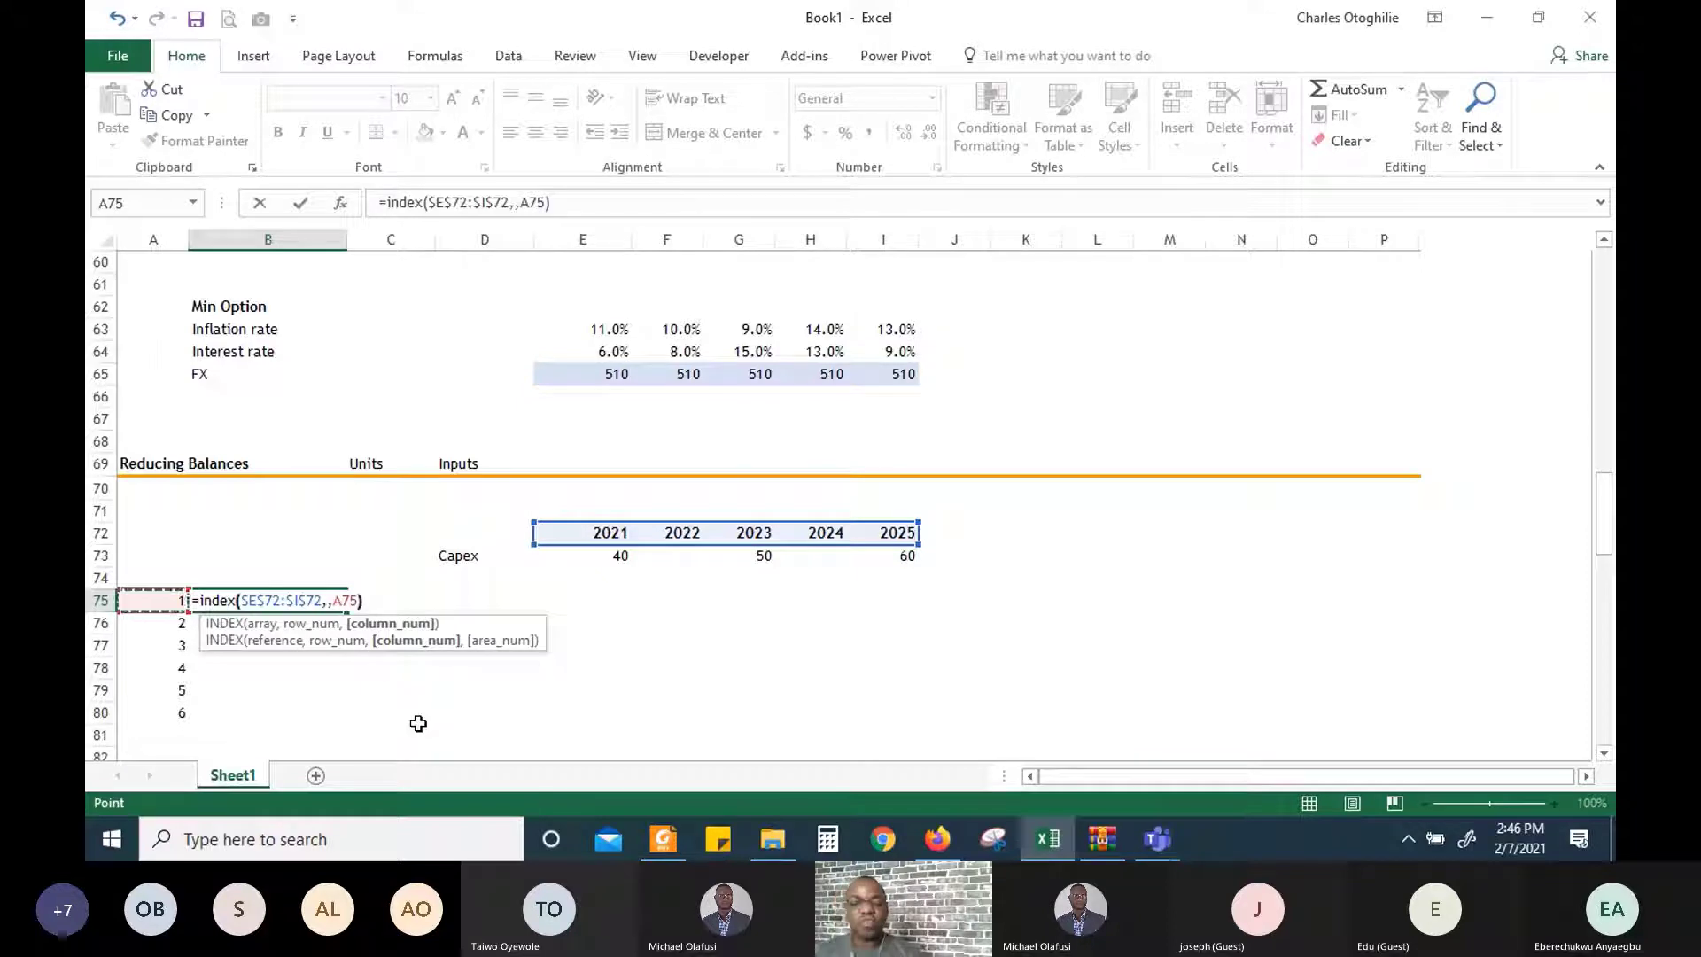
key(Return)
Fill the year INDEX formula from B75 down through B80
key(Up)
key(shift+Down)
key(shift+Down)
key(shift+Down)
key(shift+Down)
key(shift+Down)
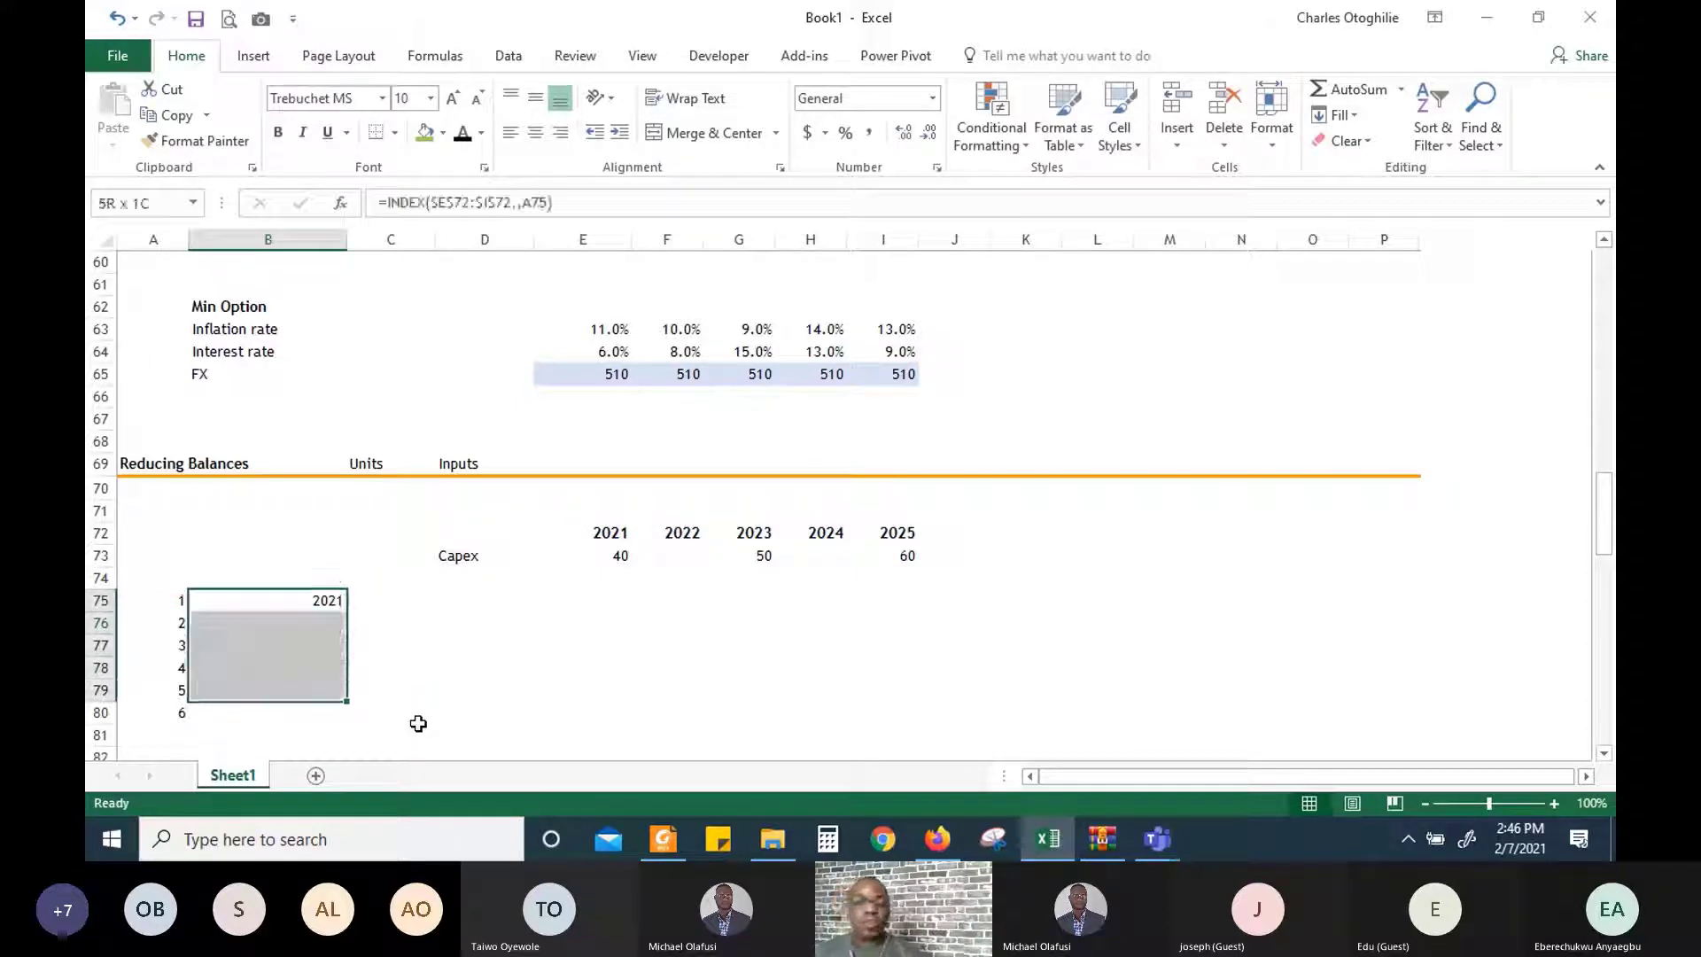
key(ctrl+d)
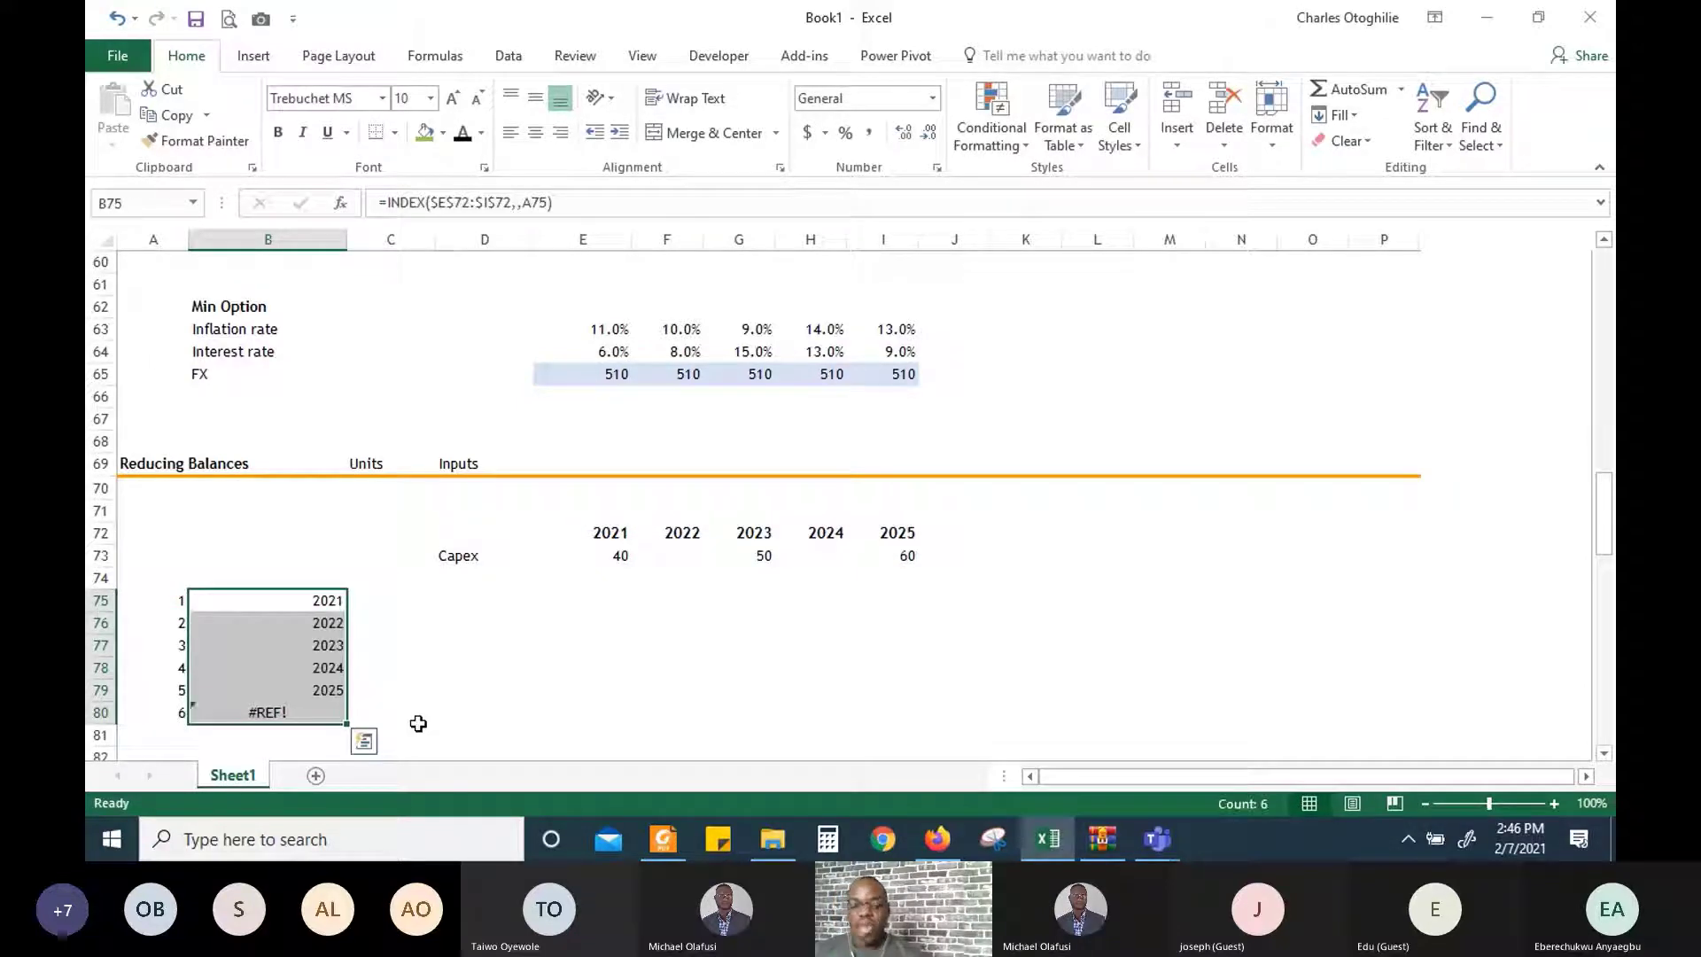
Clear the surplus sixth row of the schedule, cells A80:B80
key(Left)
key(Down)
key(Down)
key(Down)
key(Down)
key(Down)
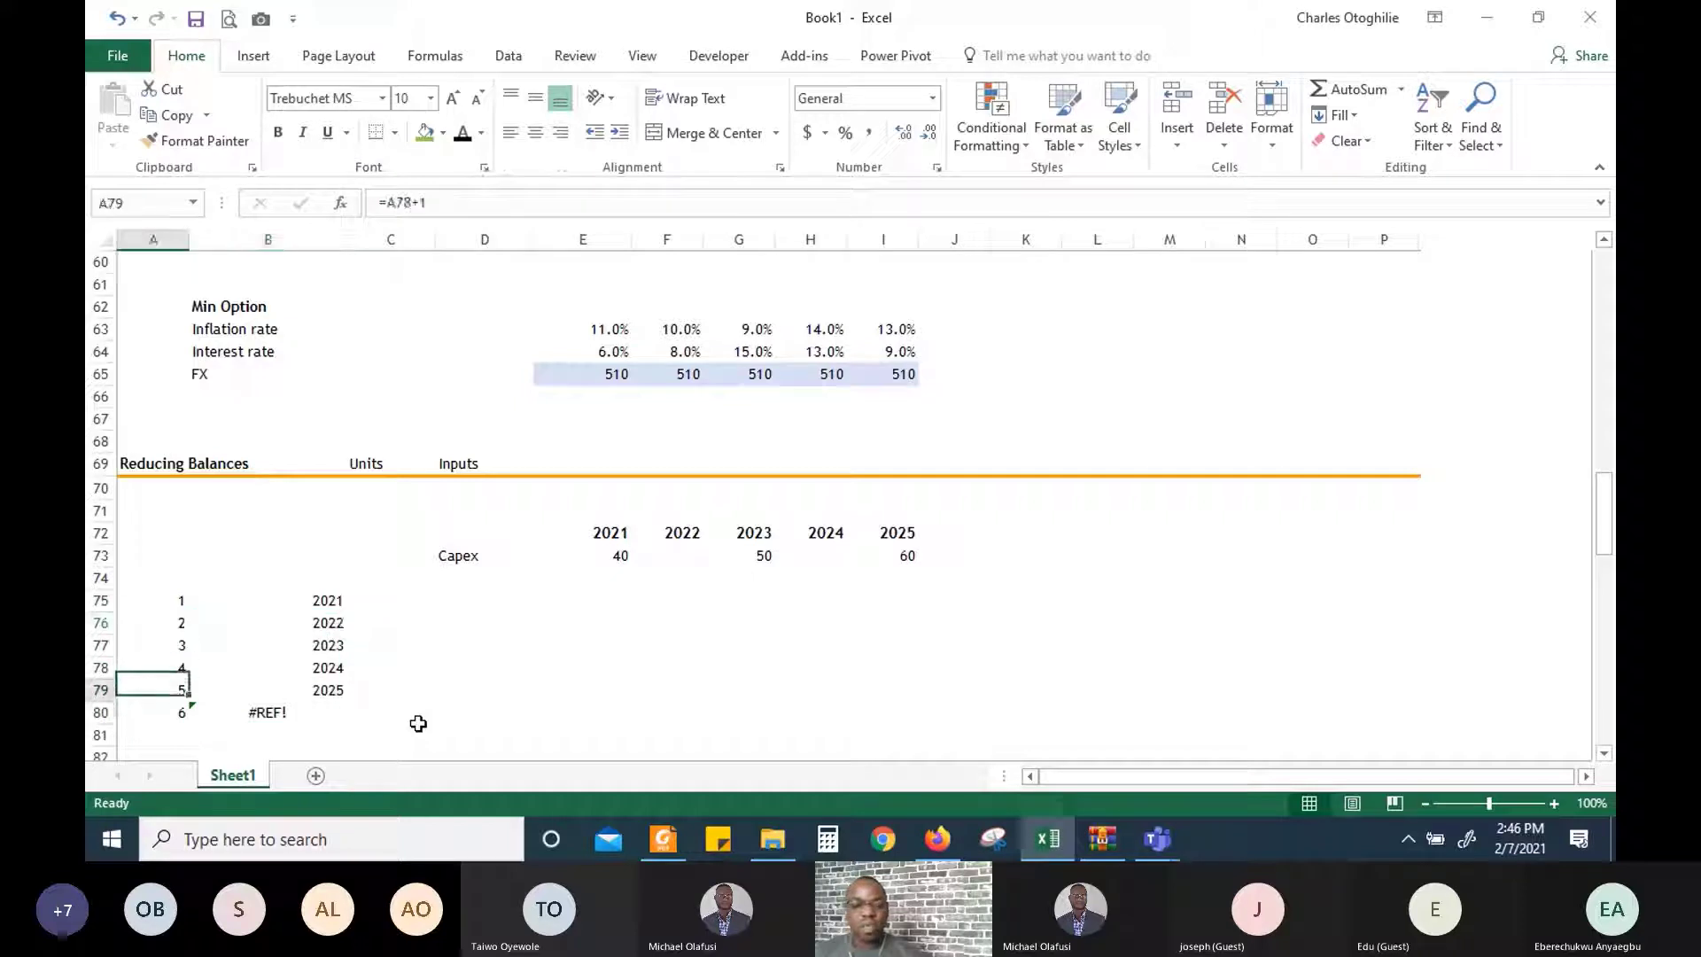
key(shift+Right)
key(Delete)
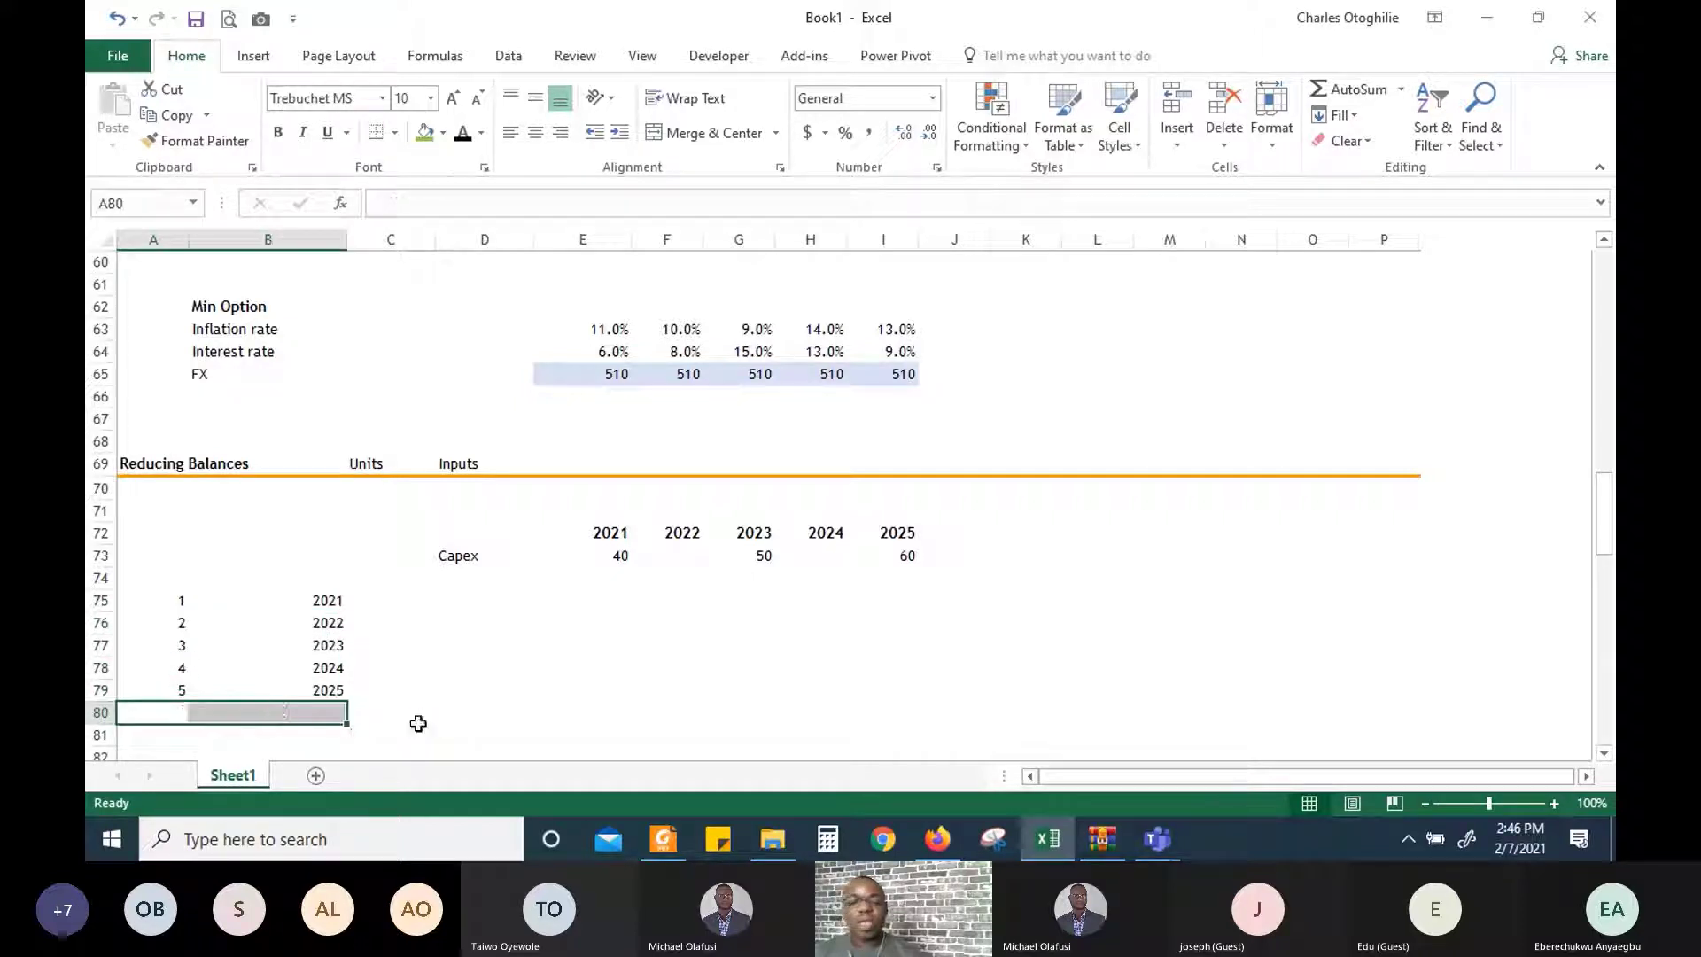
Compare the Capex values in row 73 with the empty column C beside the vertical list of years
key(Up)
key(Up)
key(Up)
key(Right)
key(Right)
key(Up)
key(Up)
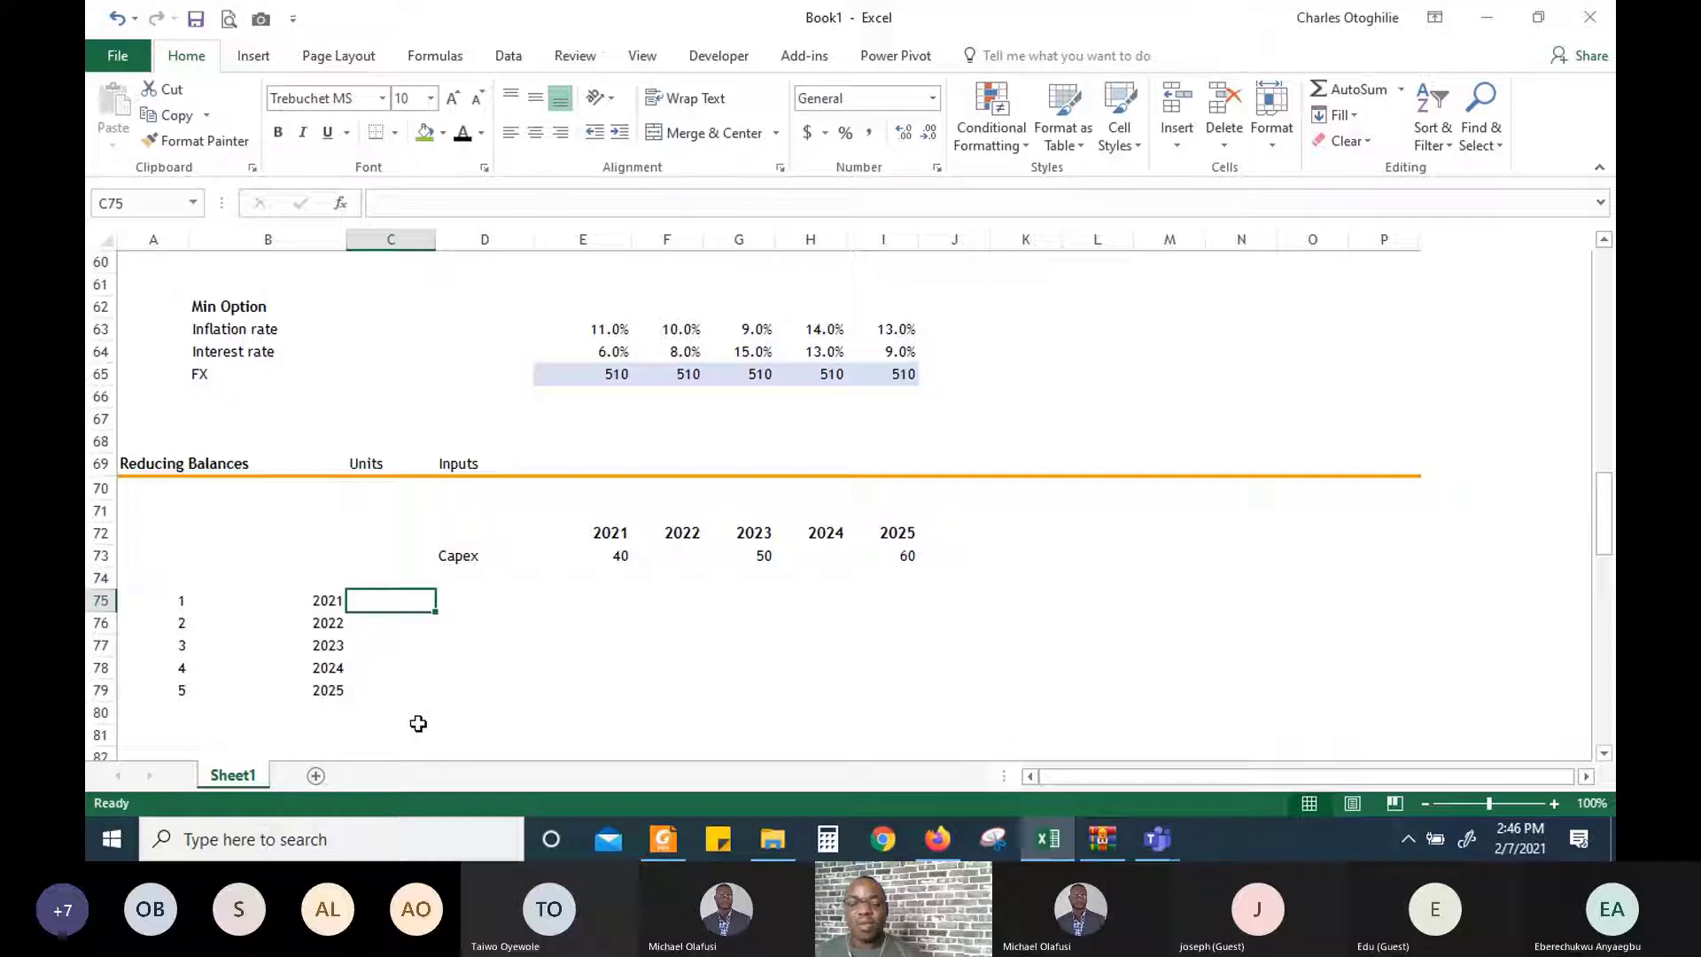
key(Right)
key(Right)
key(Up)
key(Up)
key(Up)
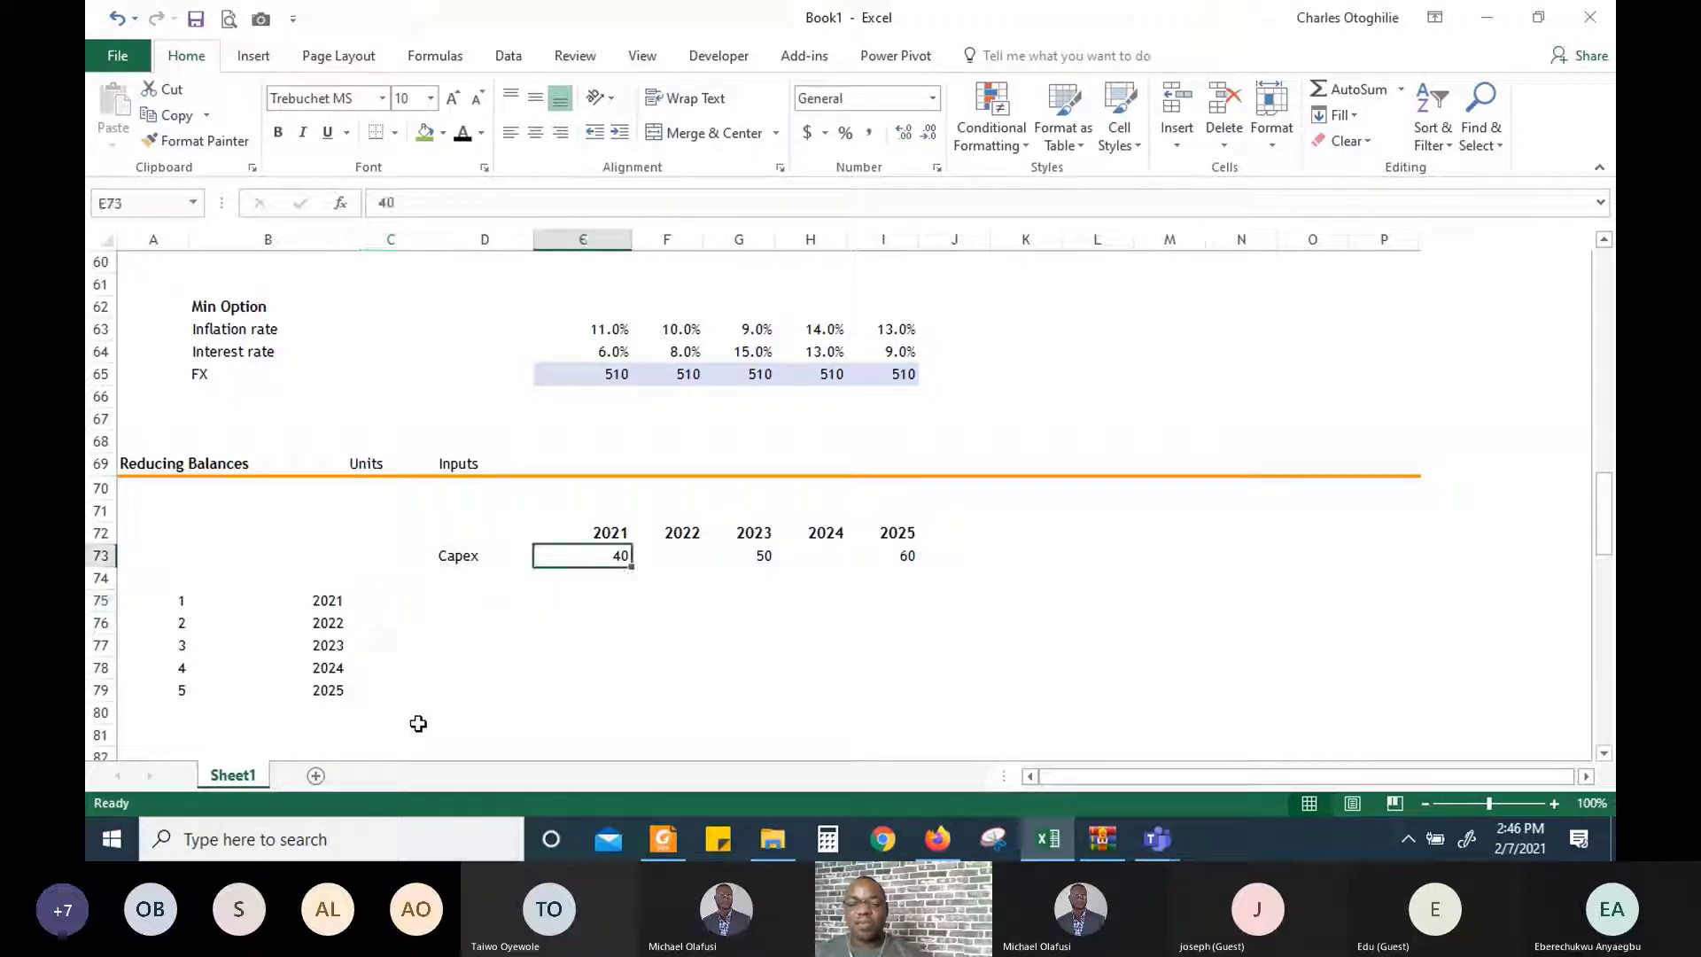
key(Right)
key(Right)
key(Down)
key(Down)
key(Down)
key(Left)
key(Left)
key(Left)
key(Left)
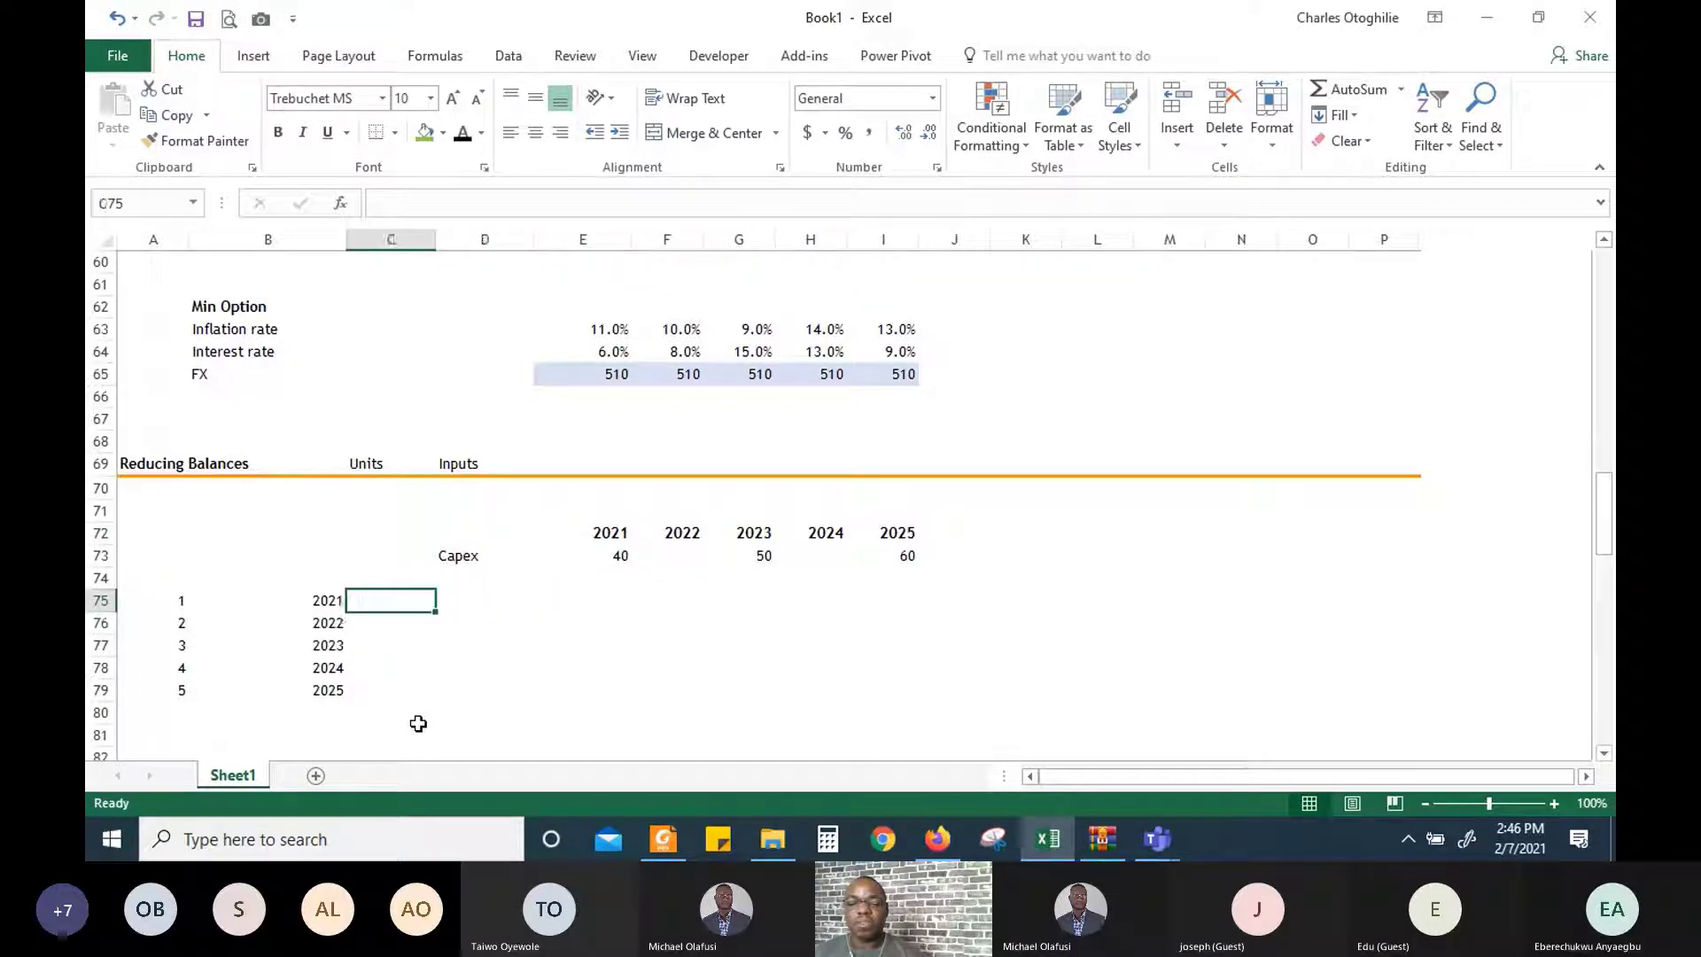
key(Up)
key(Up)
key(Right)
key(Right)
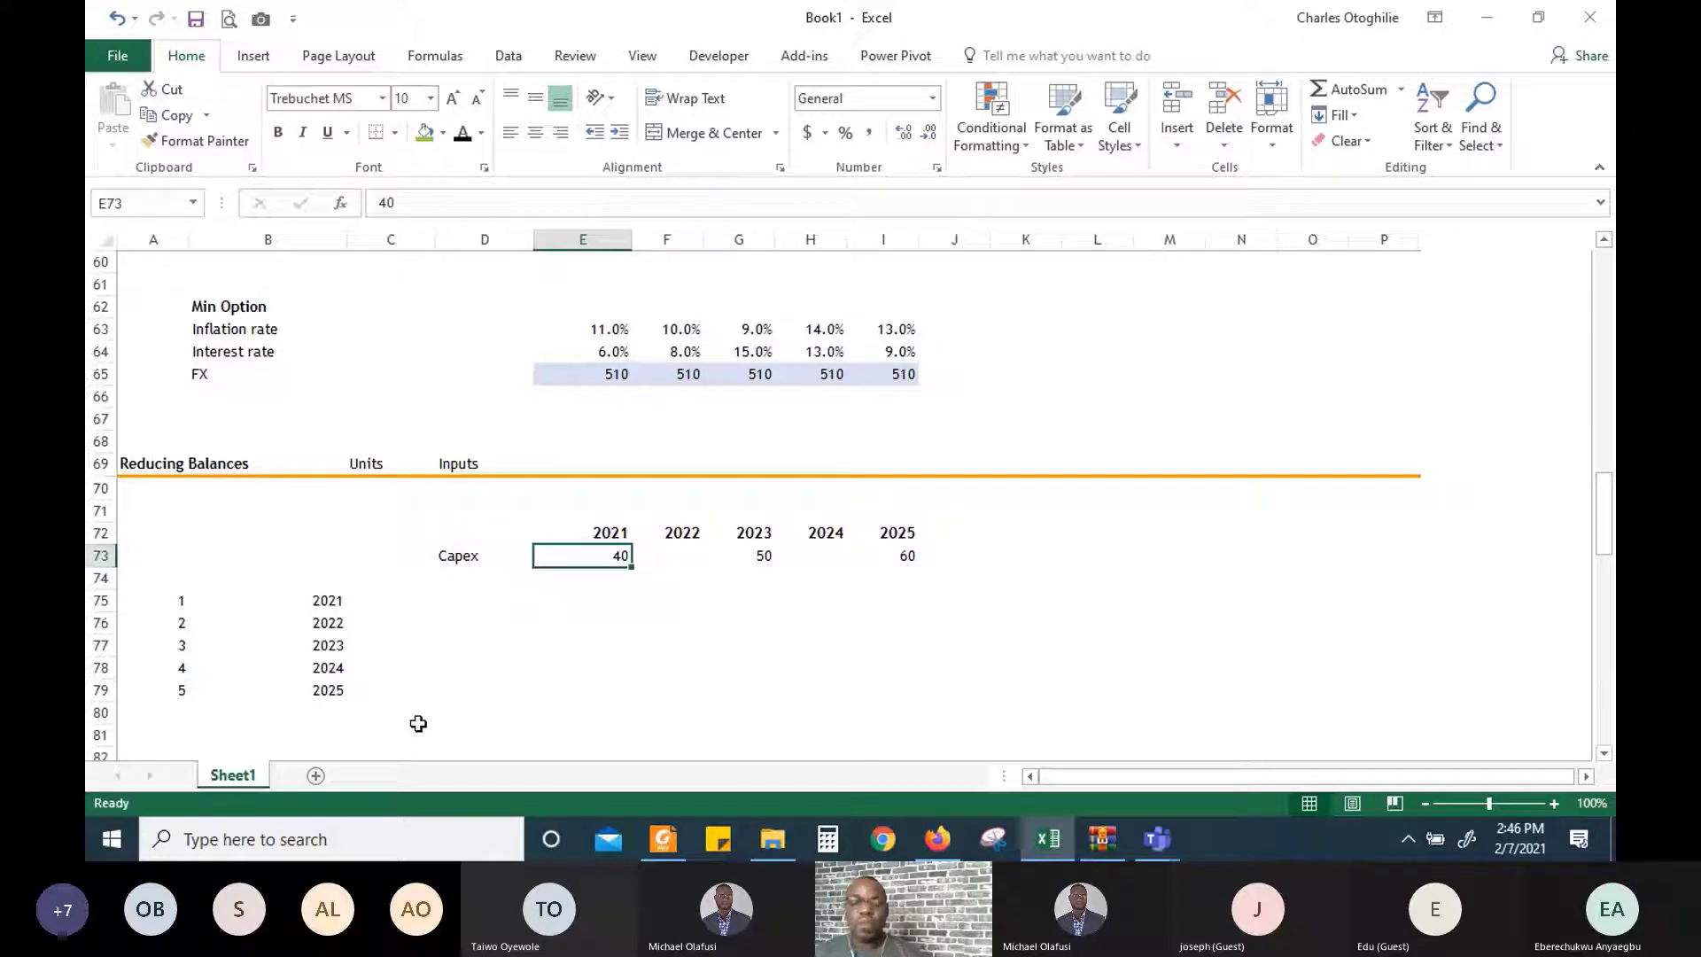
Begin an INDEX formula in C75 with the Capex values as its array, locked as $E$73:$I$73
key(Left)
key(Left)
key(Down)
key(Down)
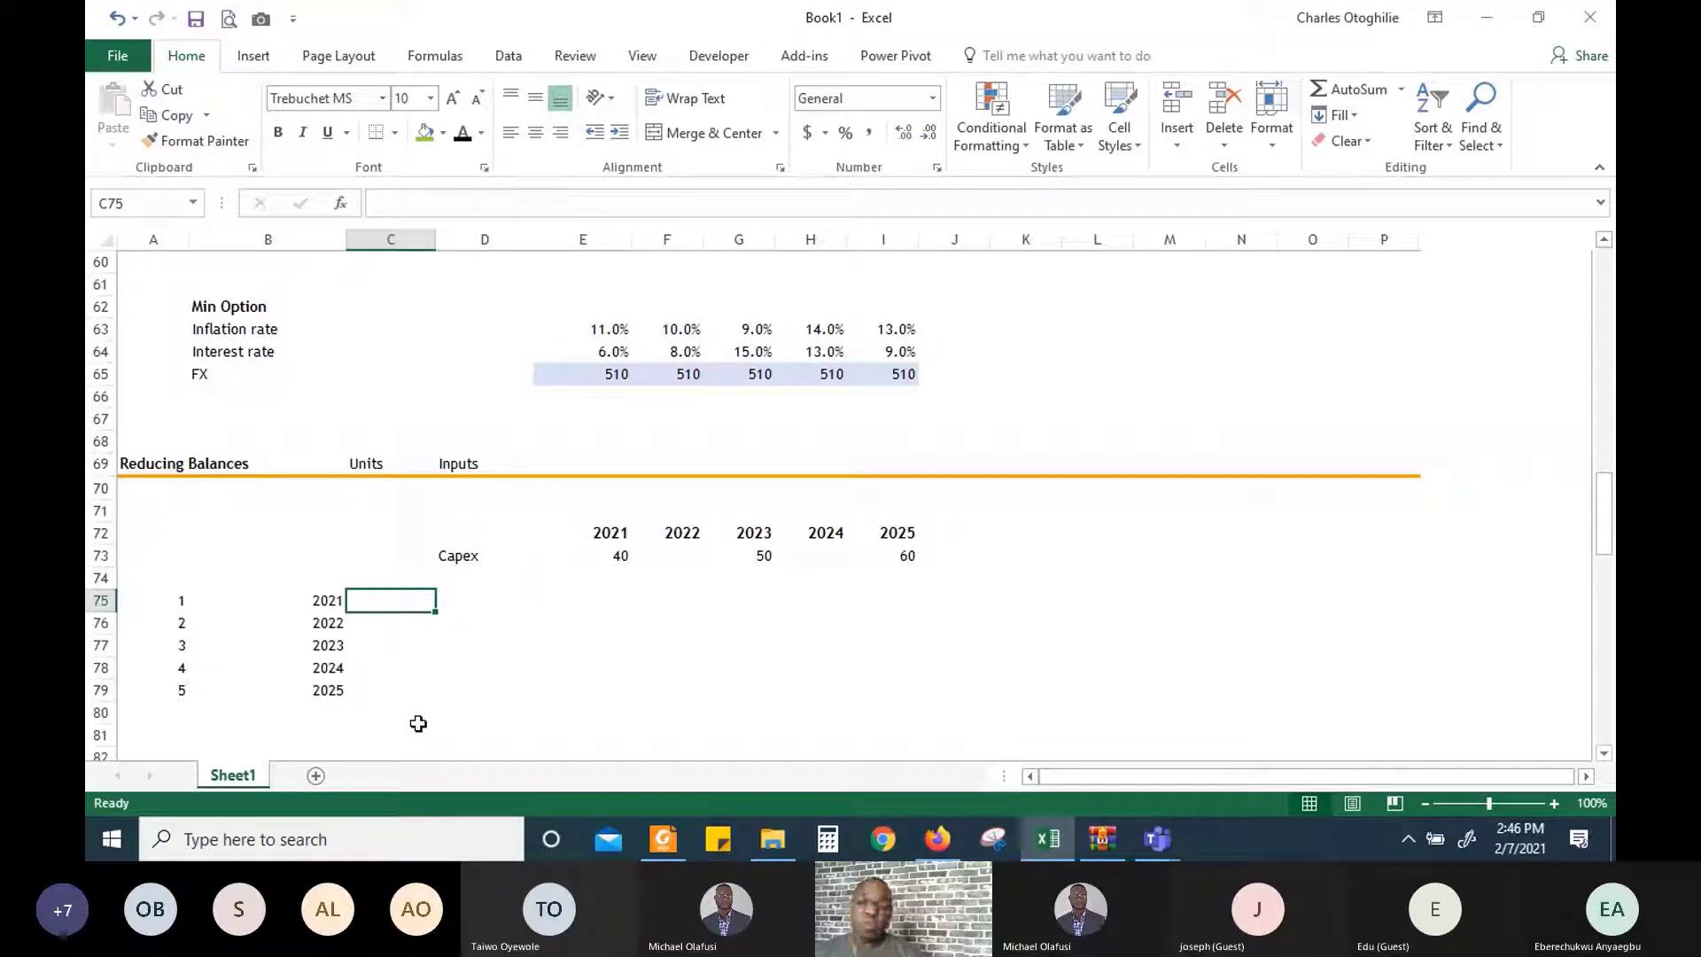
text(=in)
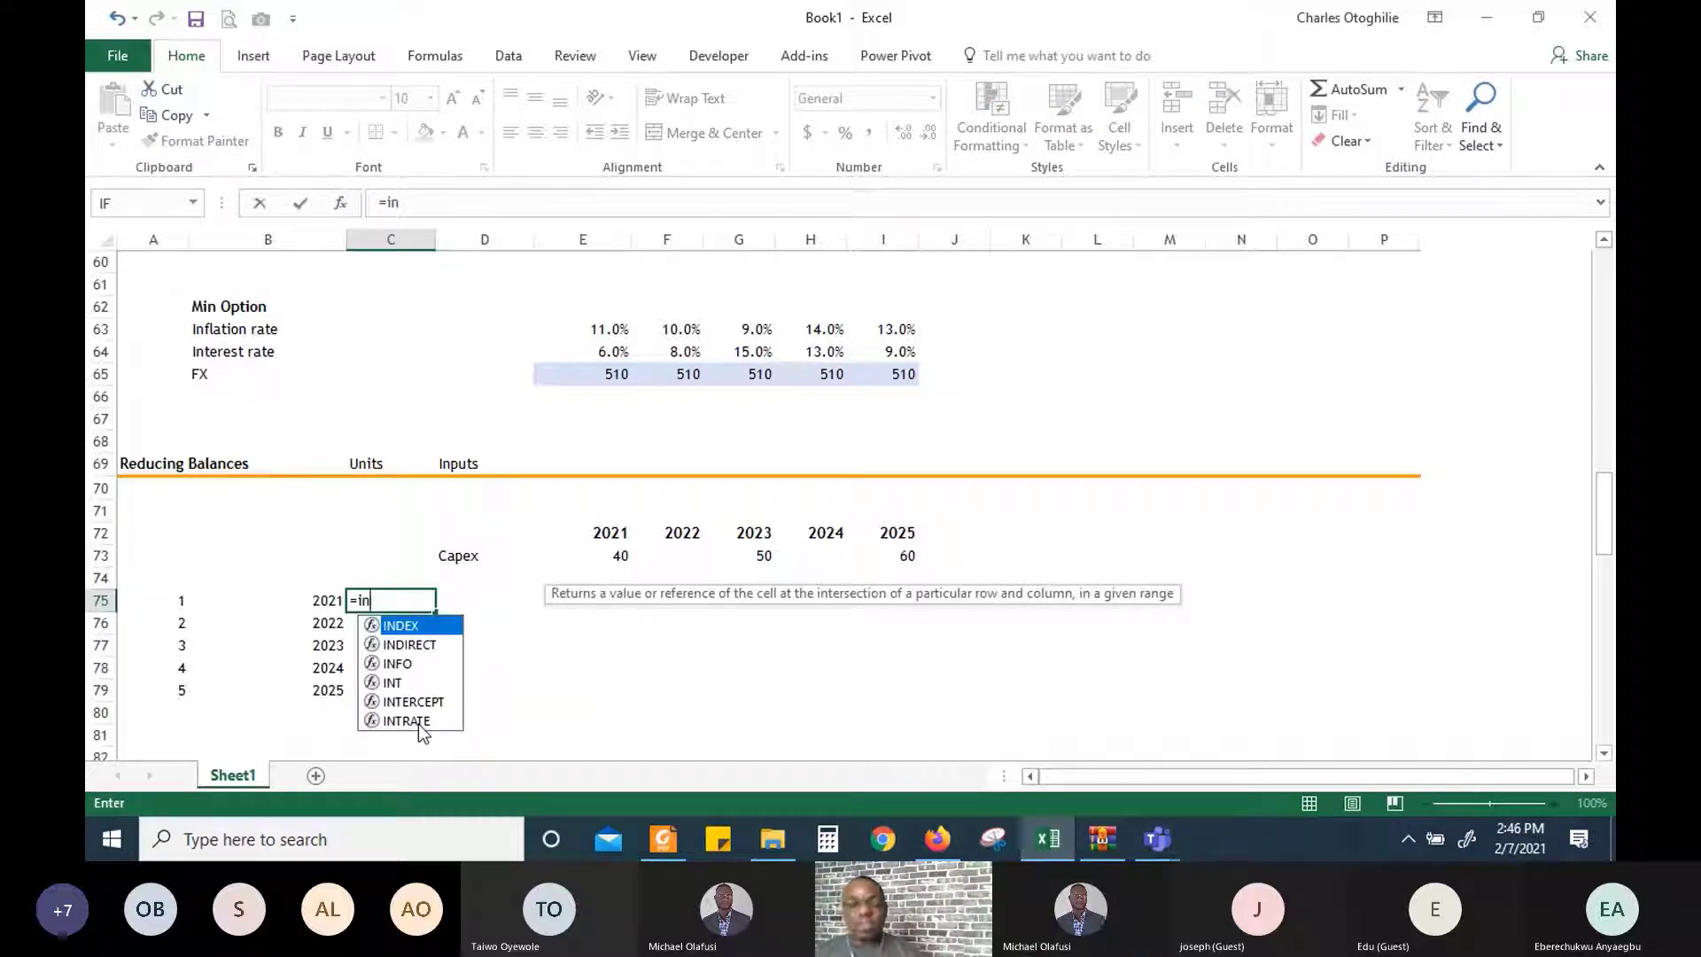
text(dex()
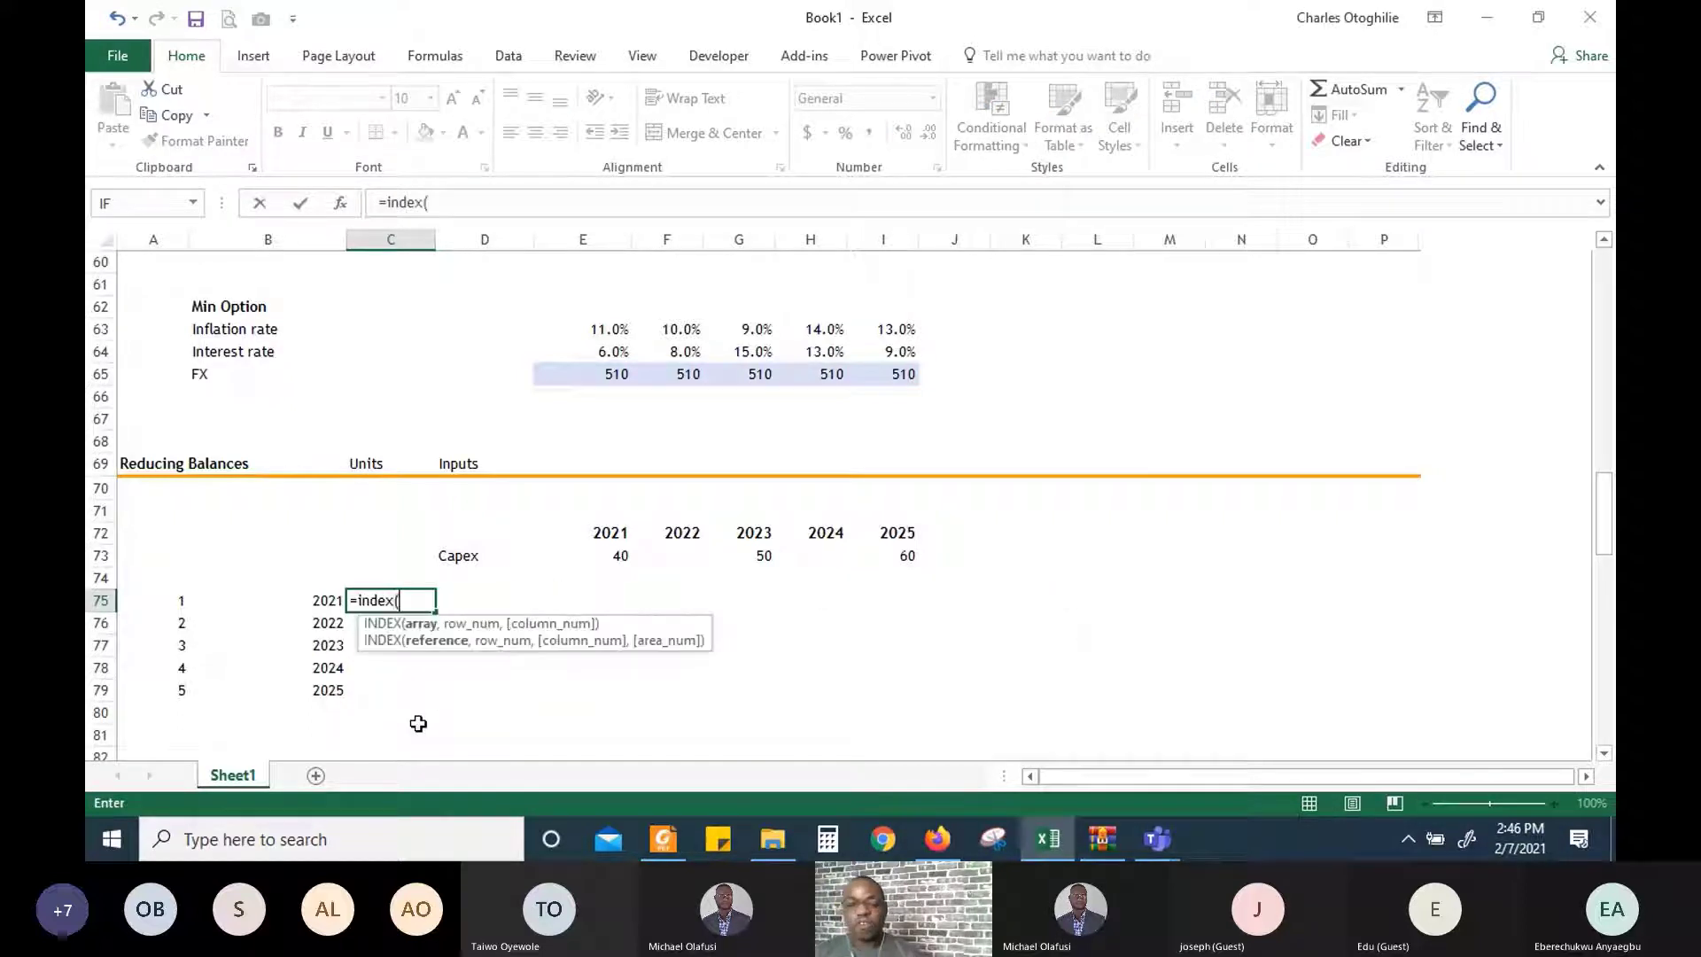
key(Left)
key(Left)
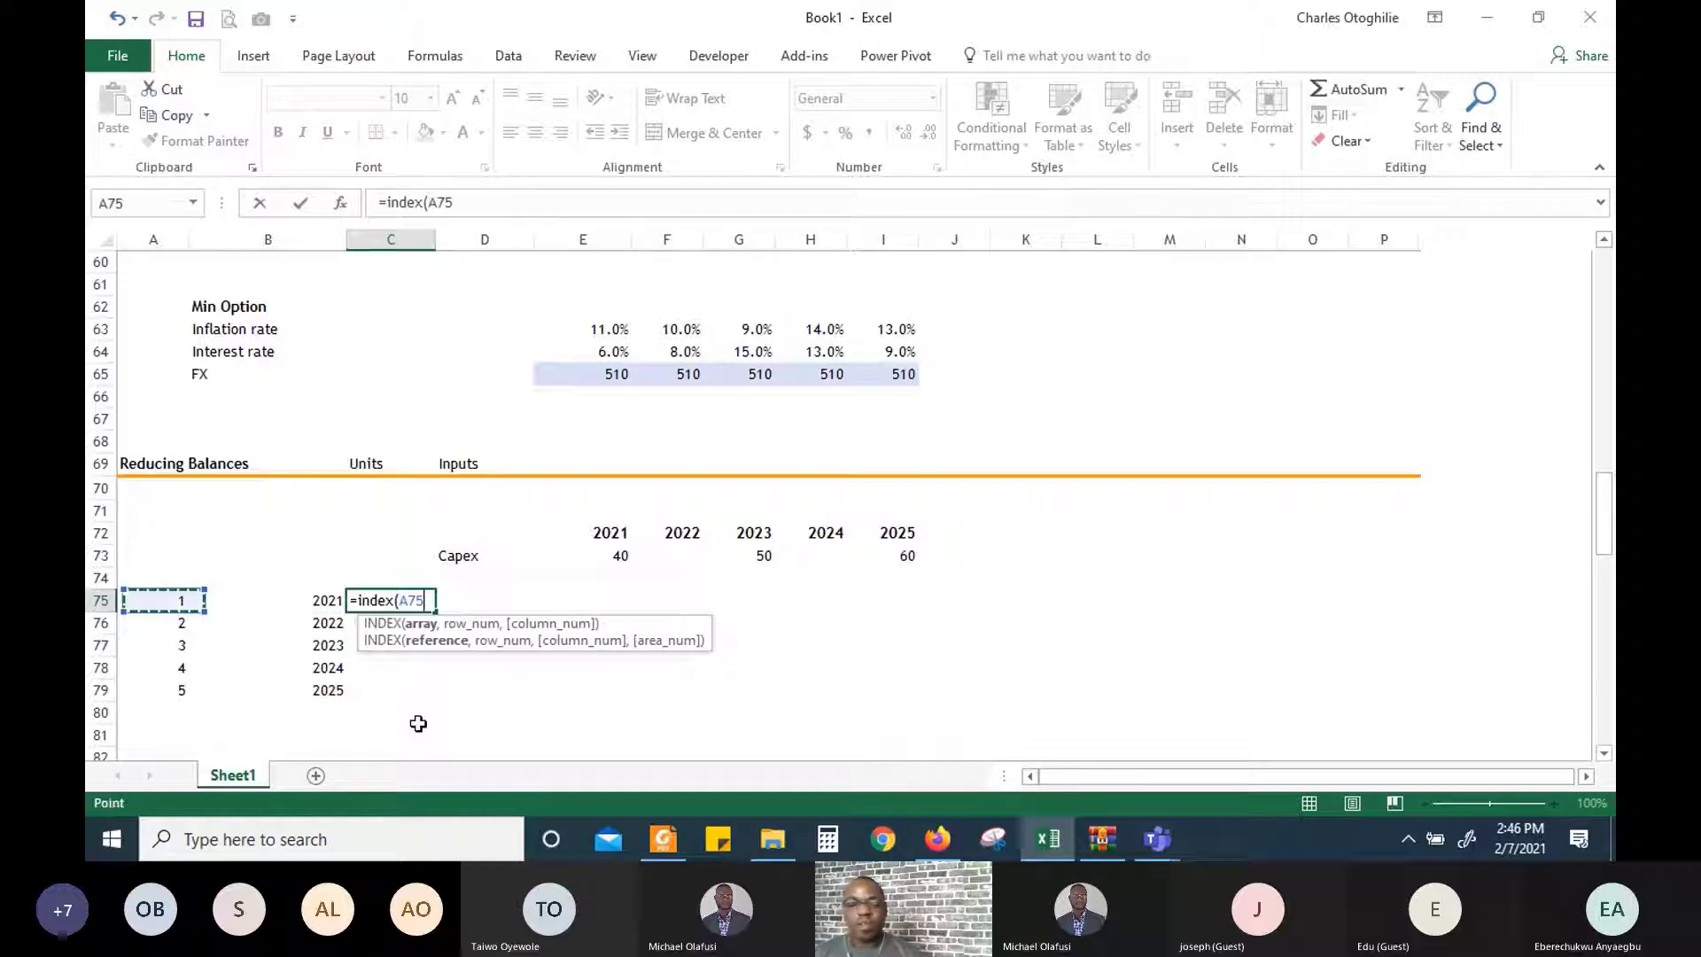
key(Up)
key(Up)
key(Right)
key(Right)
key(Right)
key(Right)
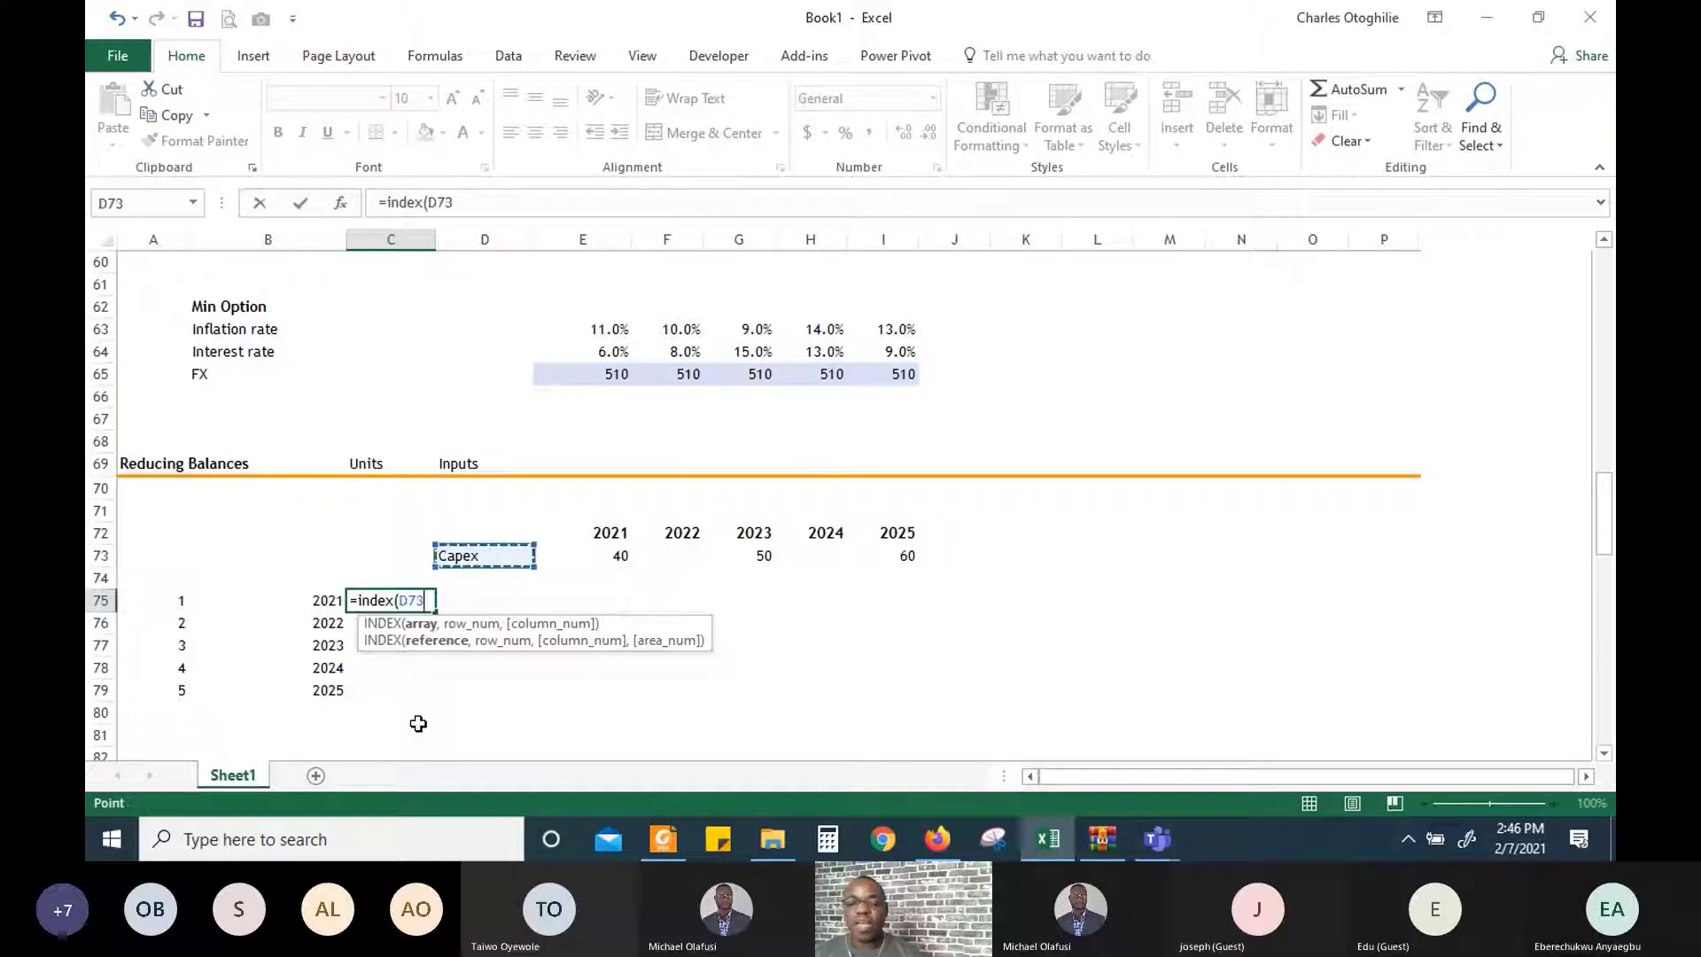
key(shift+Right)
key(shift+Right)
key(shift+Right)
key(shift+Right)
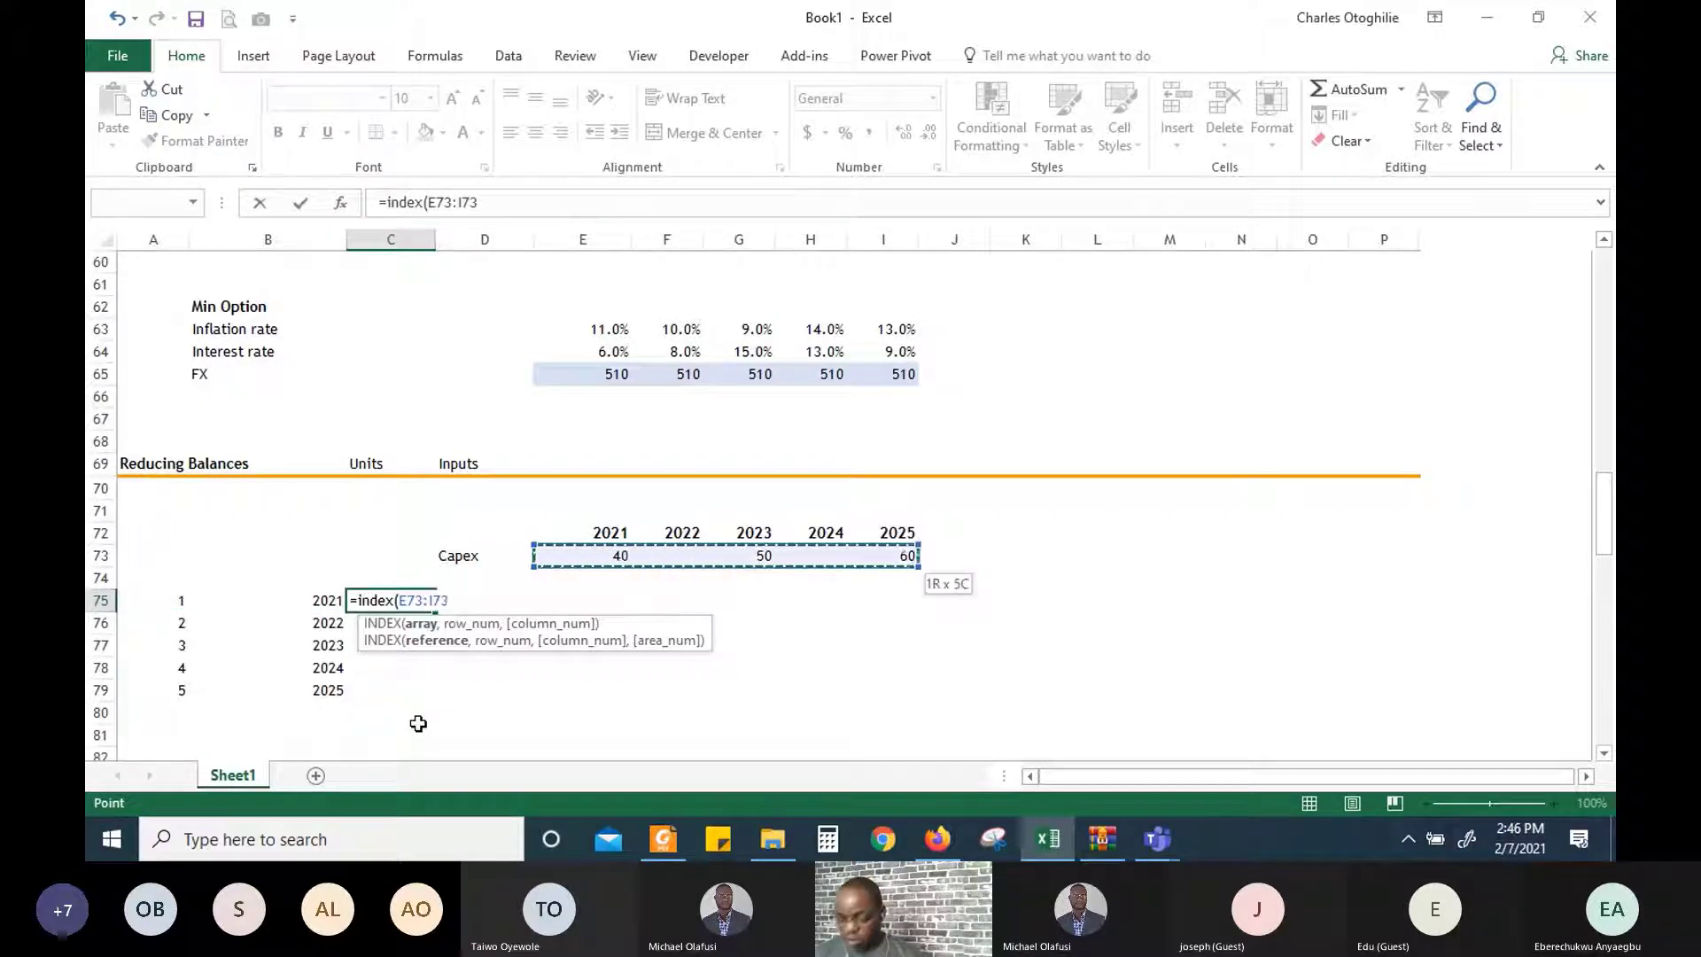
key(F4)
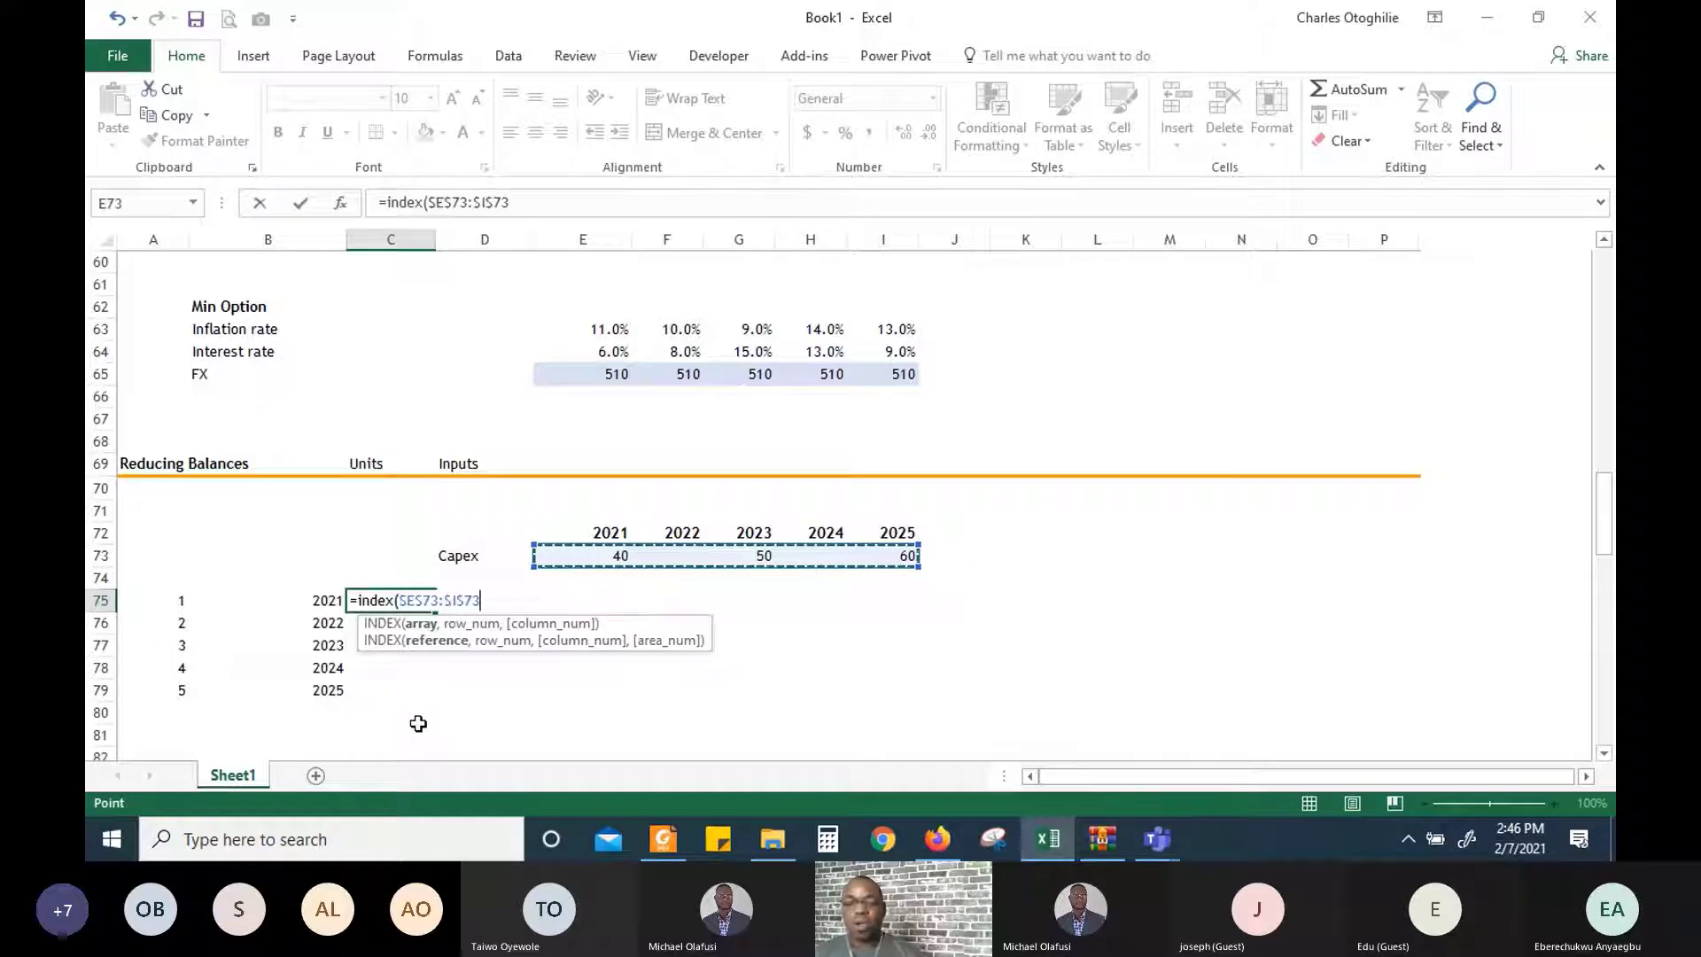
Nest a MATCH function in the C75 INDEX formula with the schedule year in B75 as its lookup value
text(,mat)
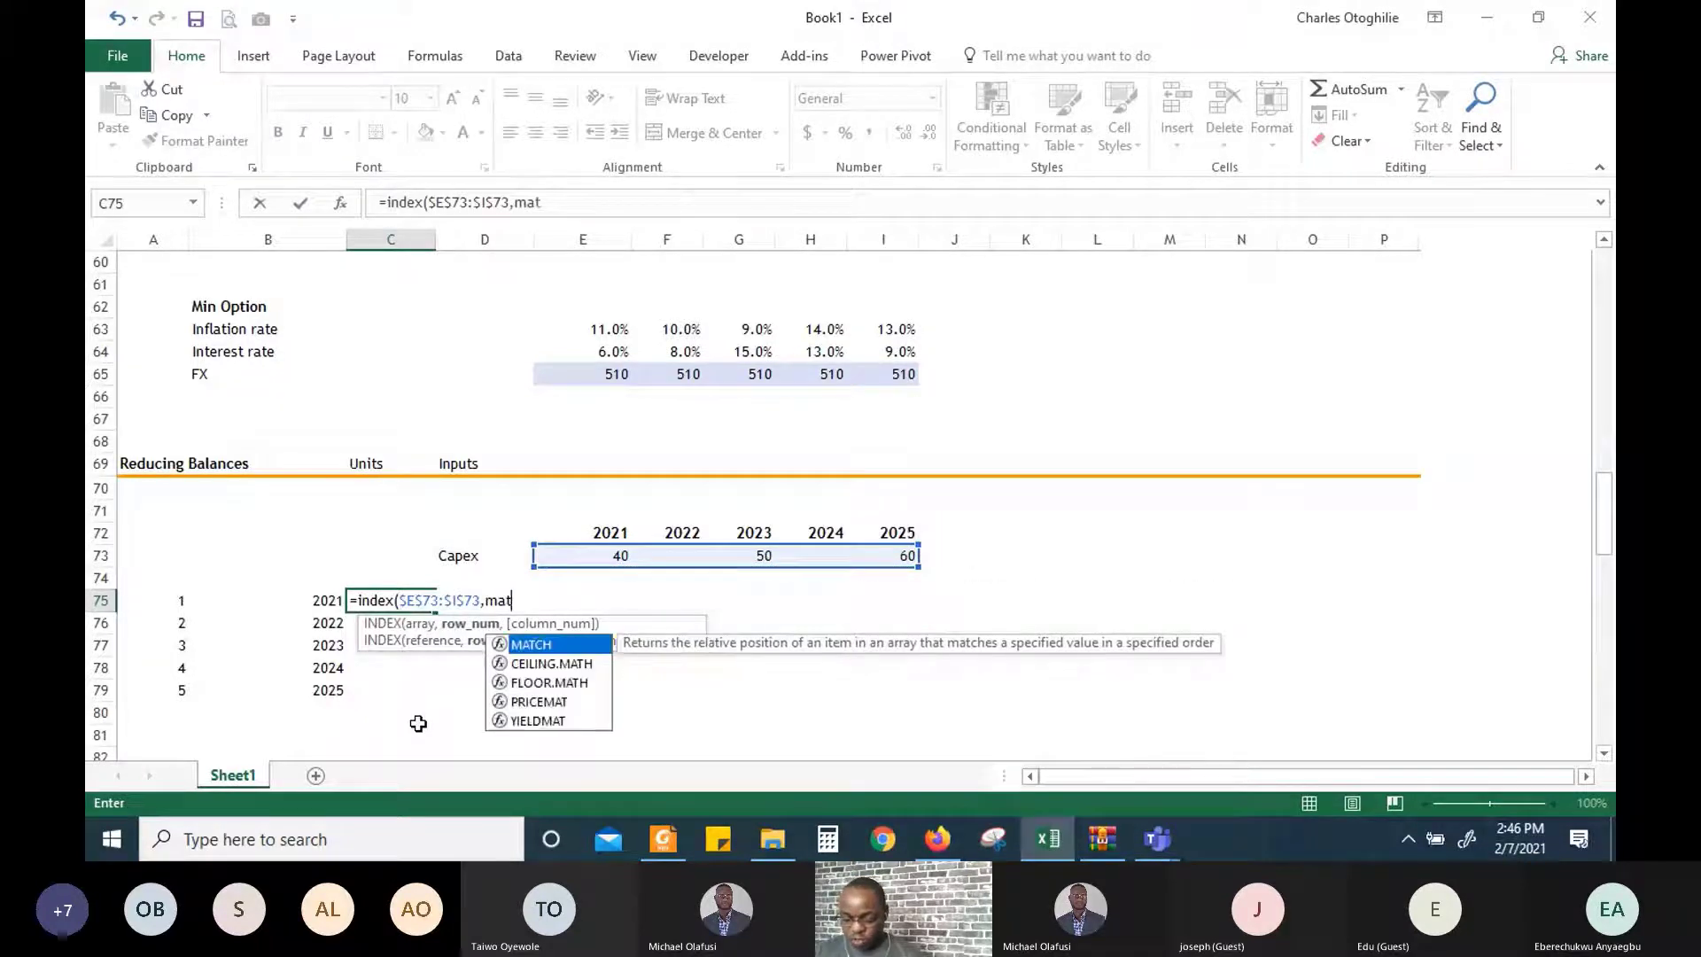
text(ch()
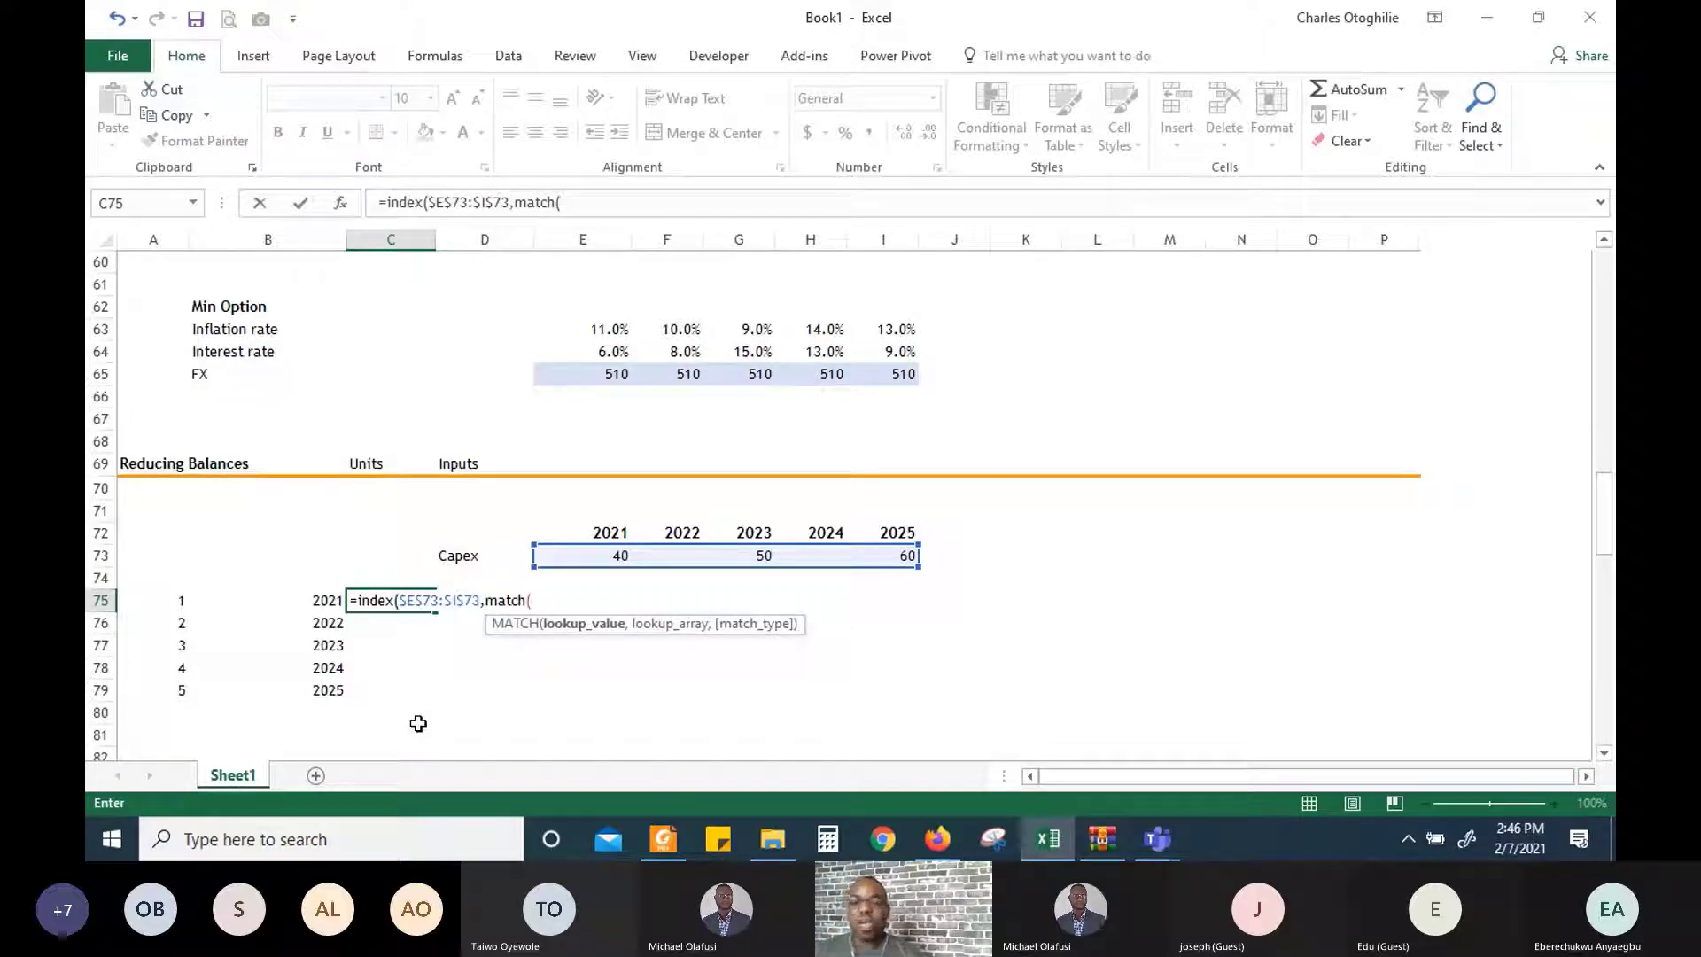
key(Left)
key(Left)
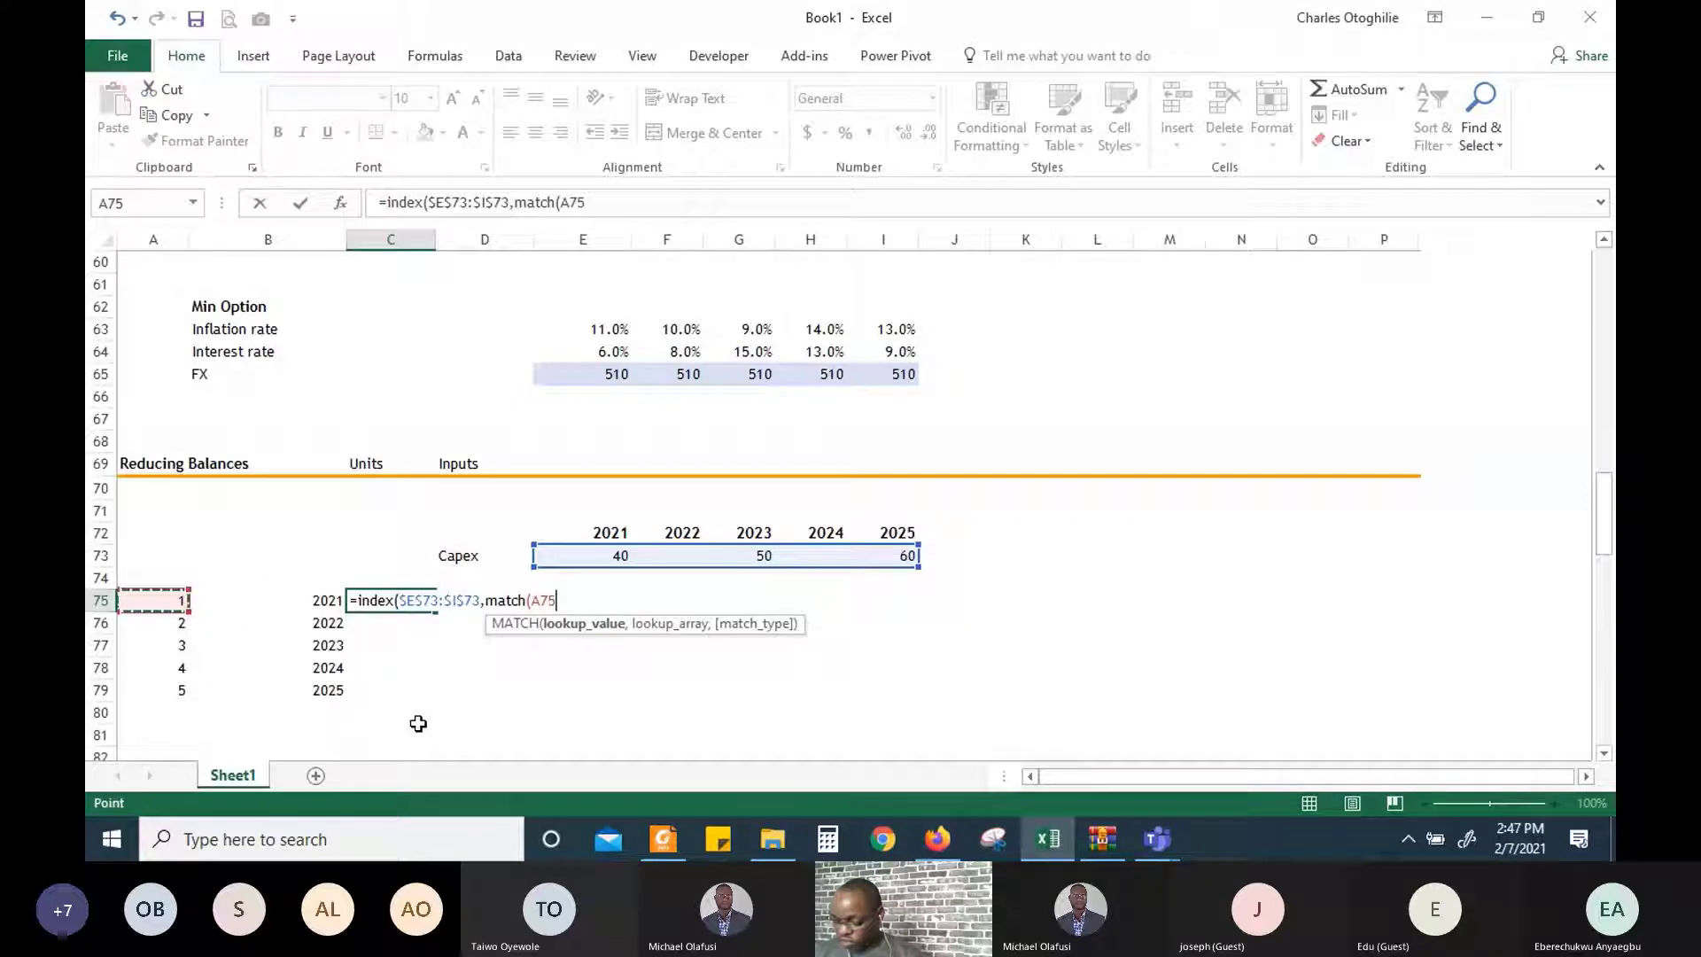
key(Right)
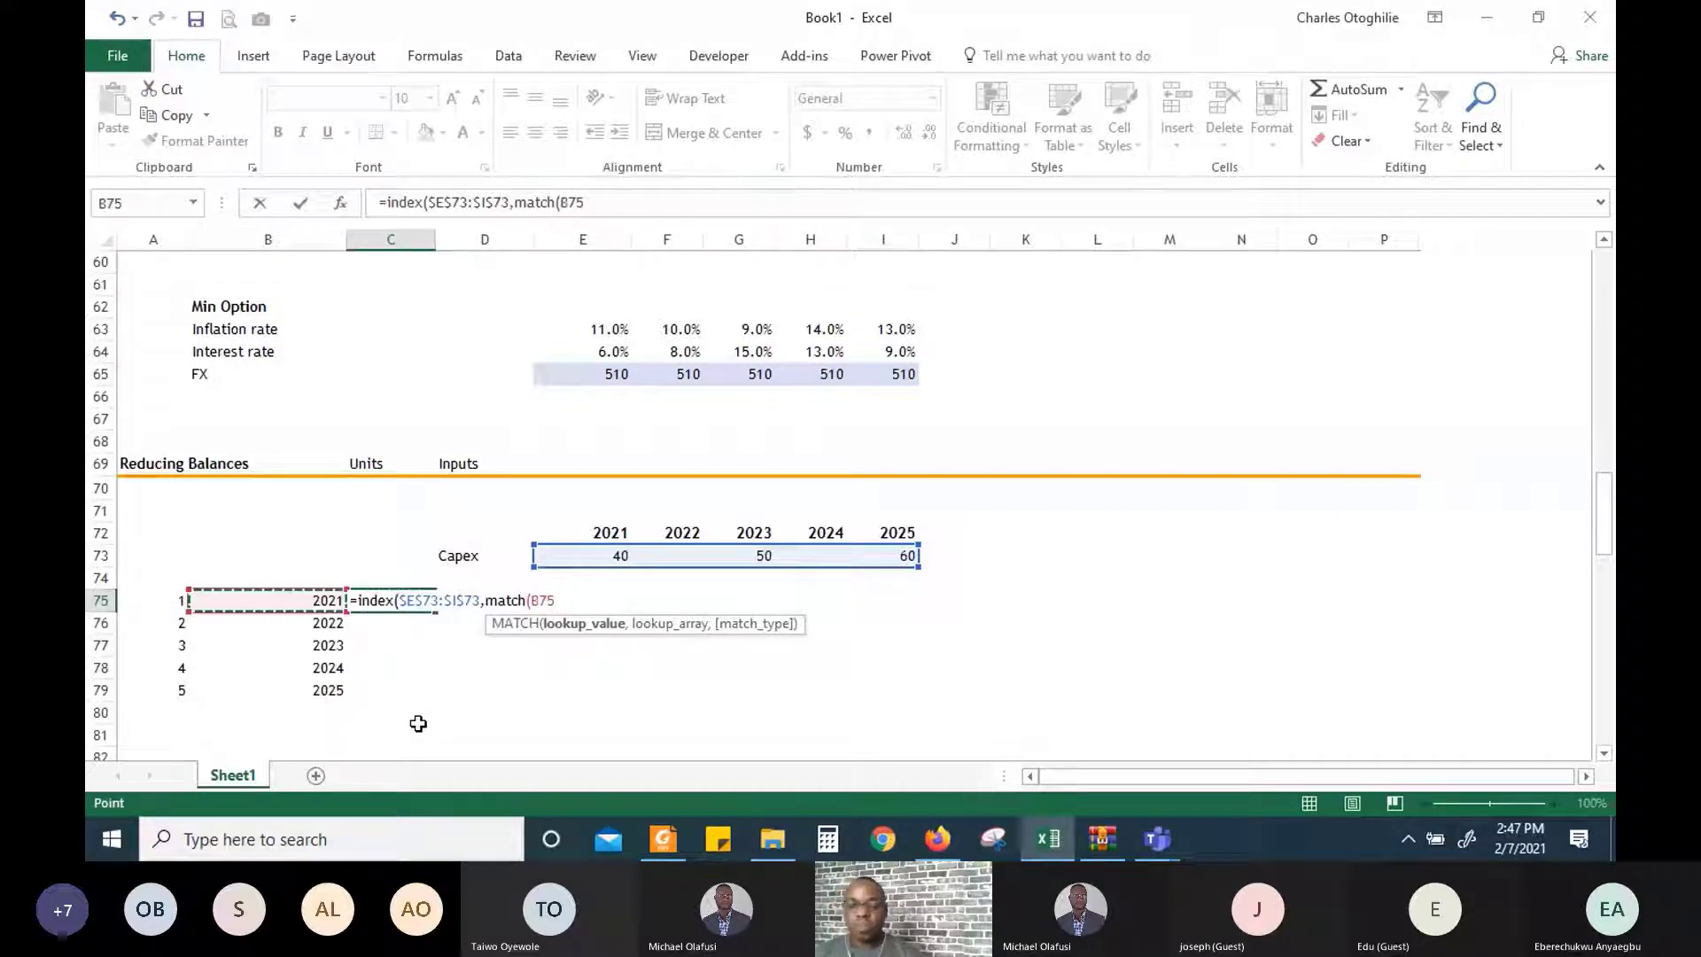
Complete the MATCH in C75 with the year headings locked as $E$72:$I$72 and match type 0, and enter the formula
text(,)
key(Up)
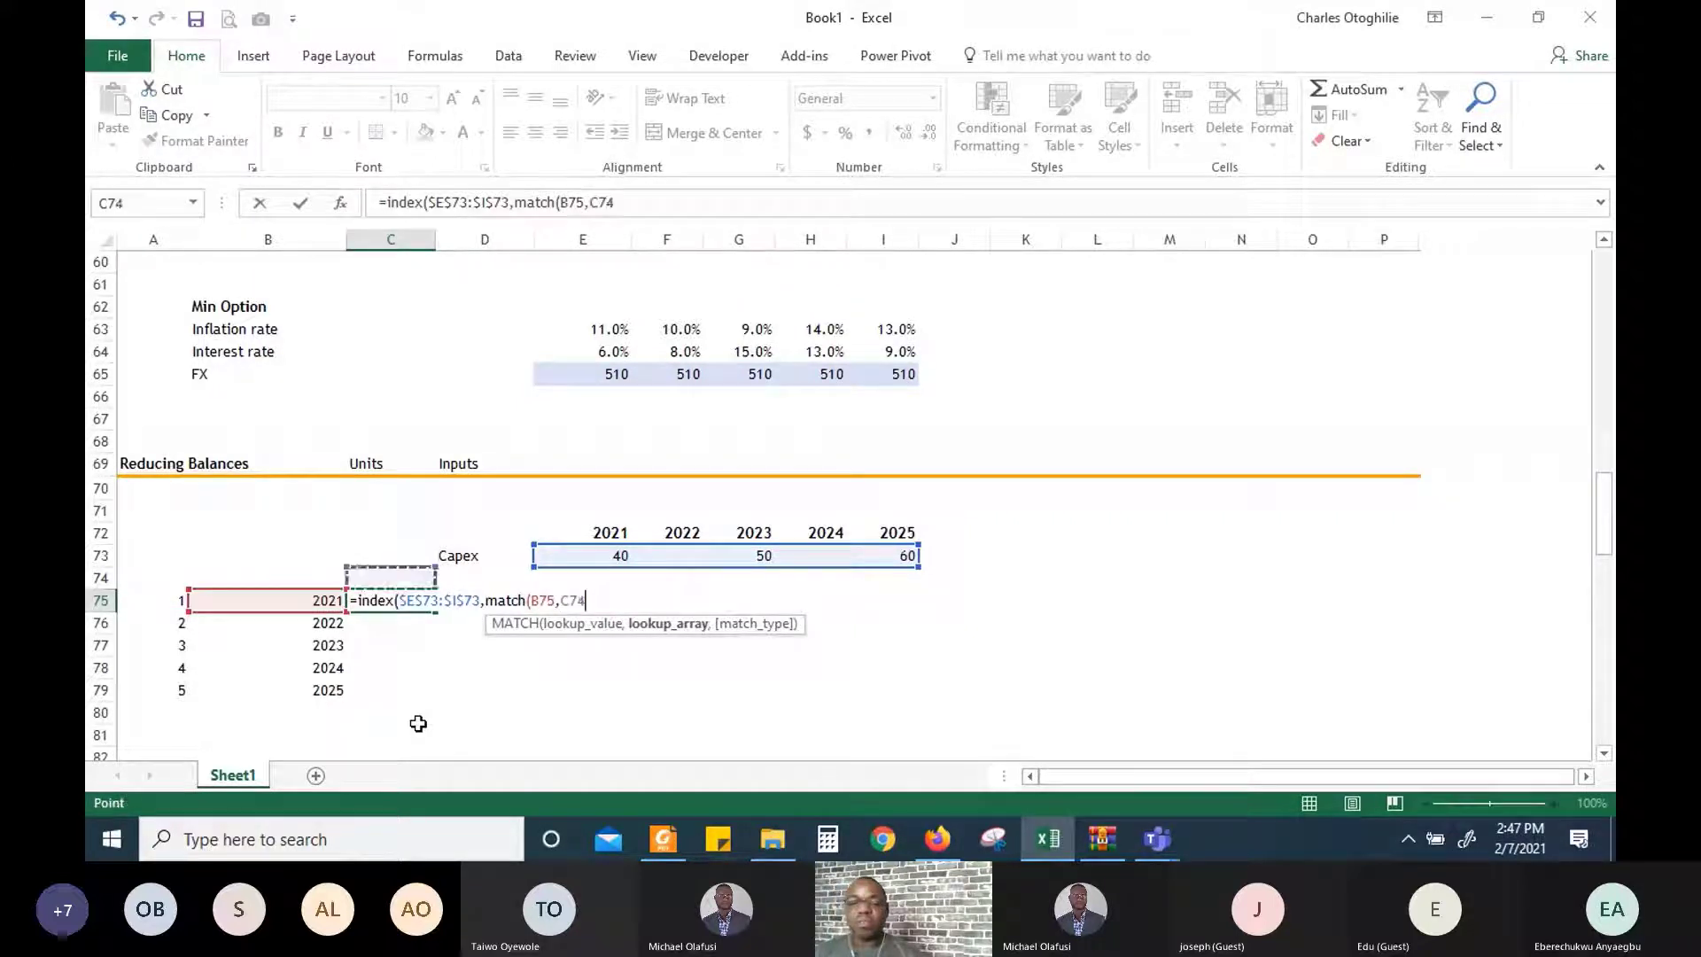
key(Up)
key(Up)
key(Right)
key(Up)
key(Down)
key(Right)
key(Right)
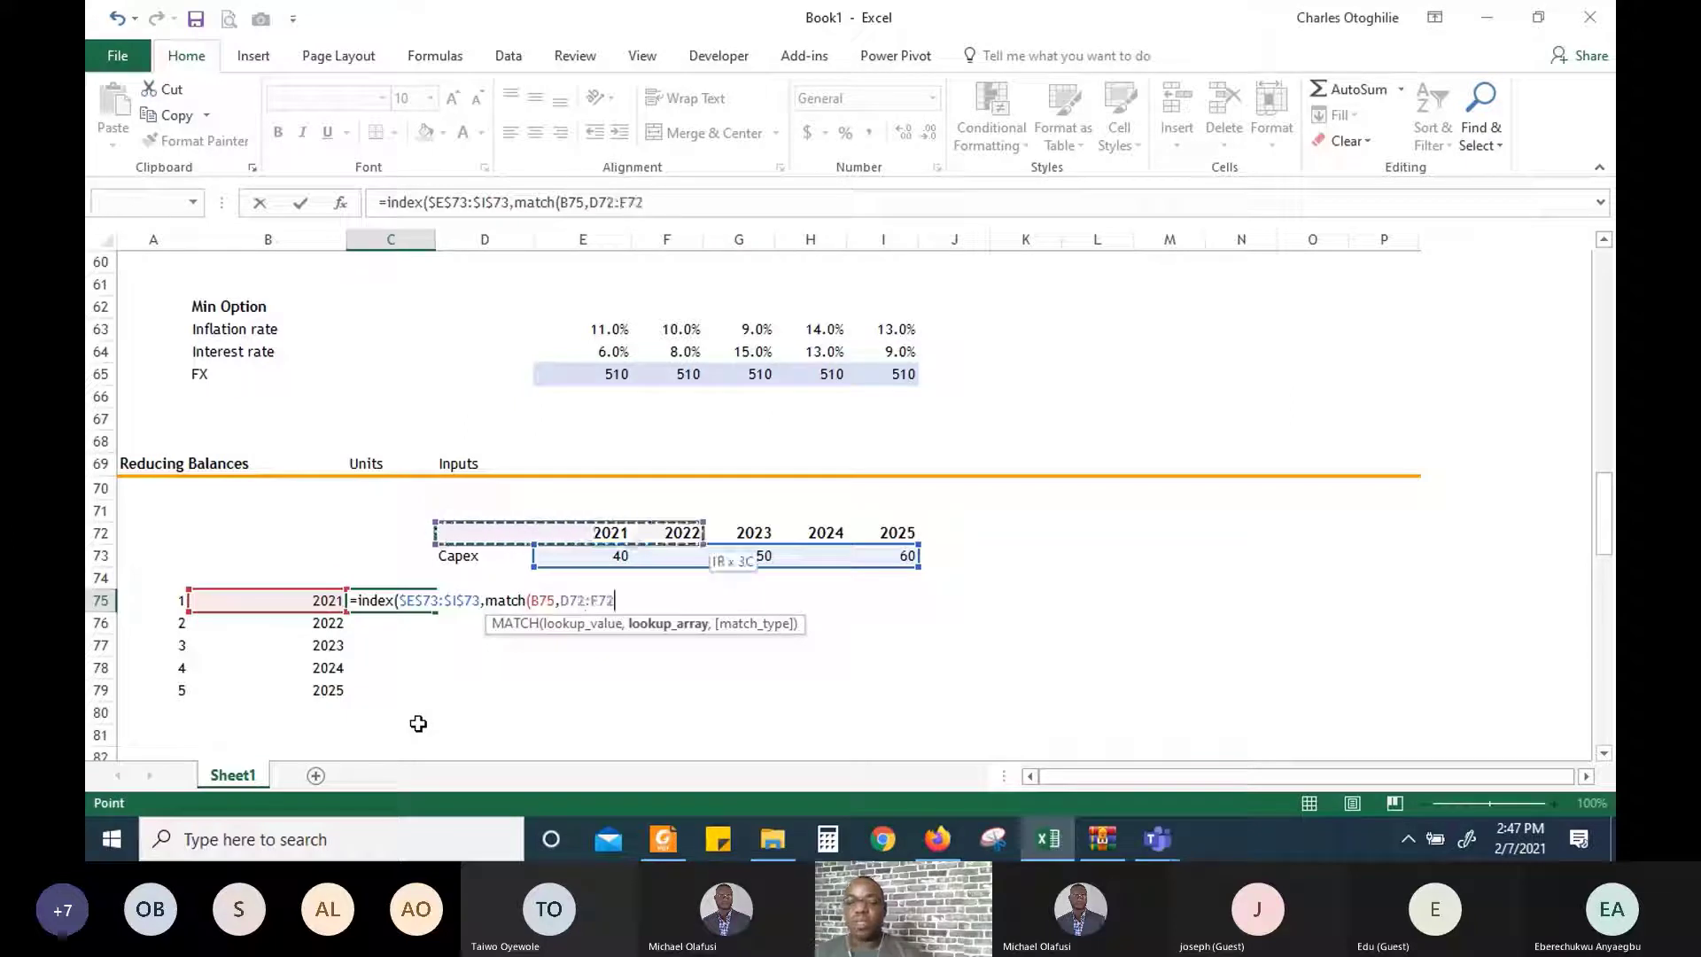
key(Left)
key(shift+Right)
key(shift+Right)
key(shift+Right)
key(shift+Right)
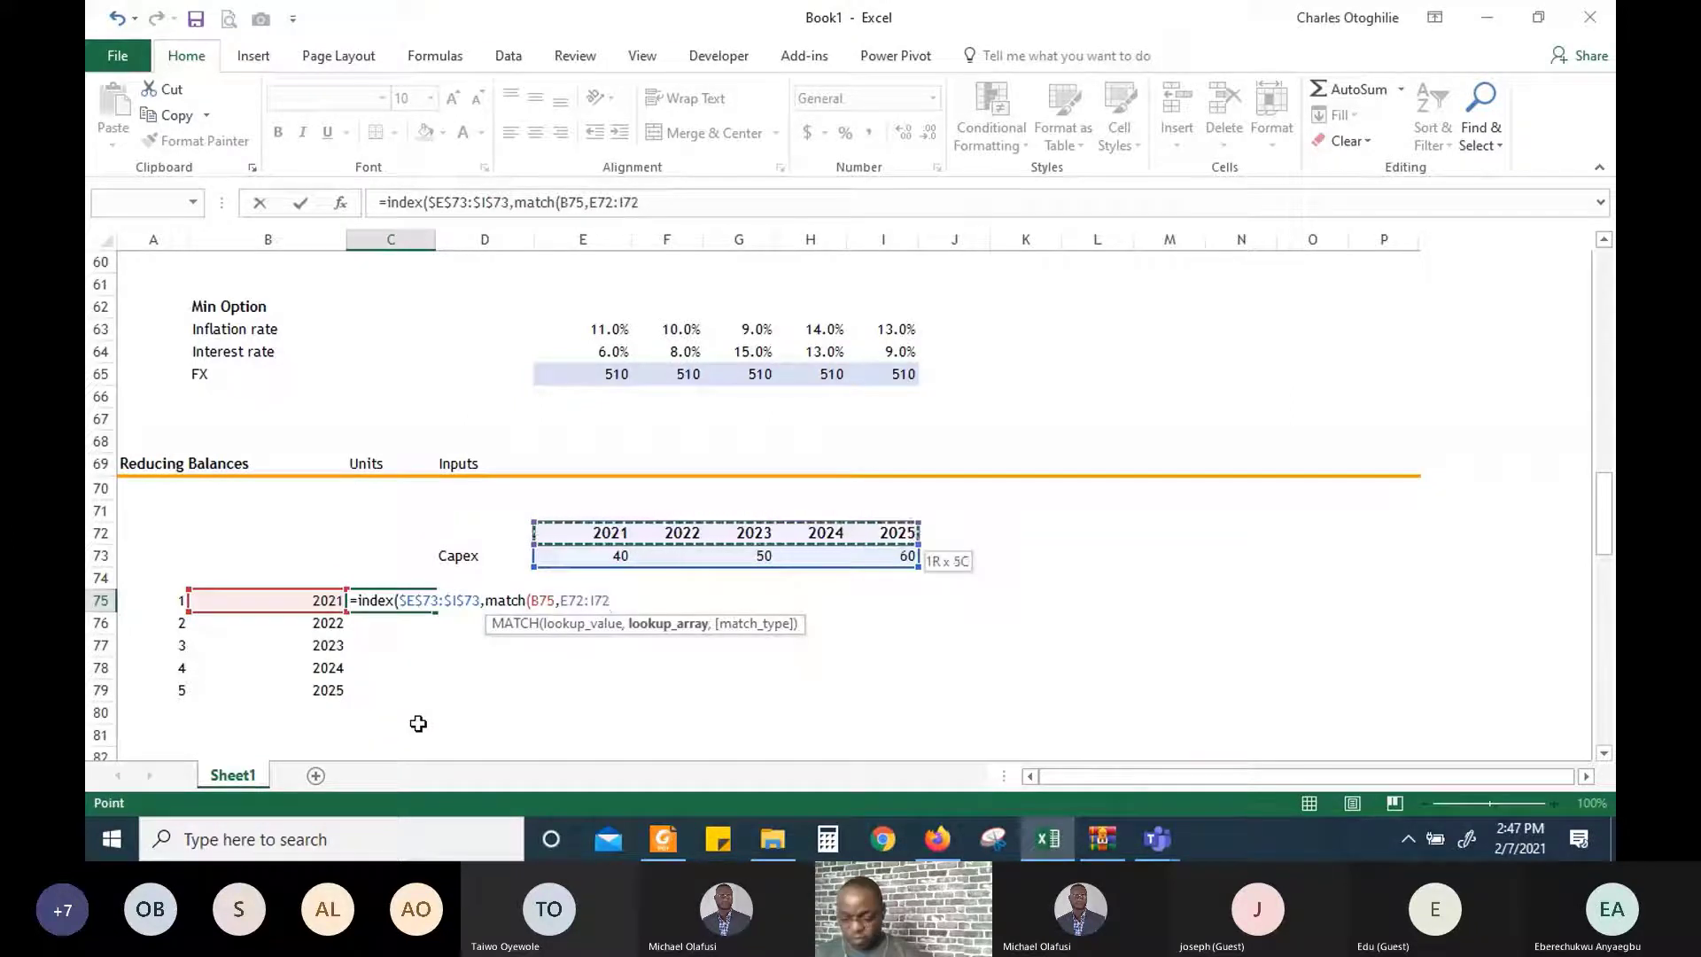
key(F4)
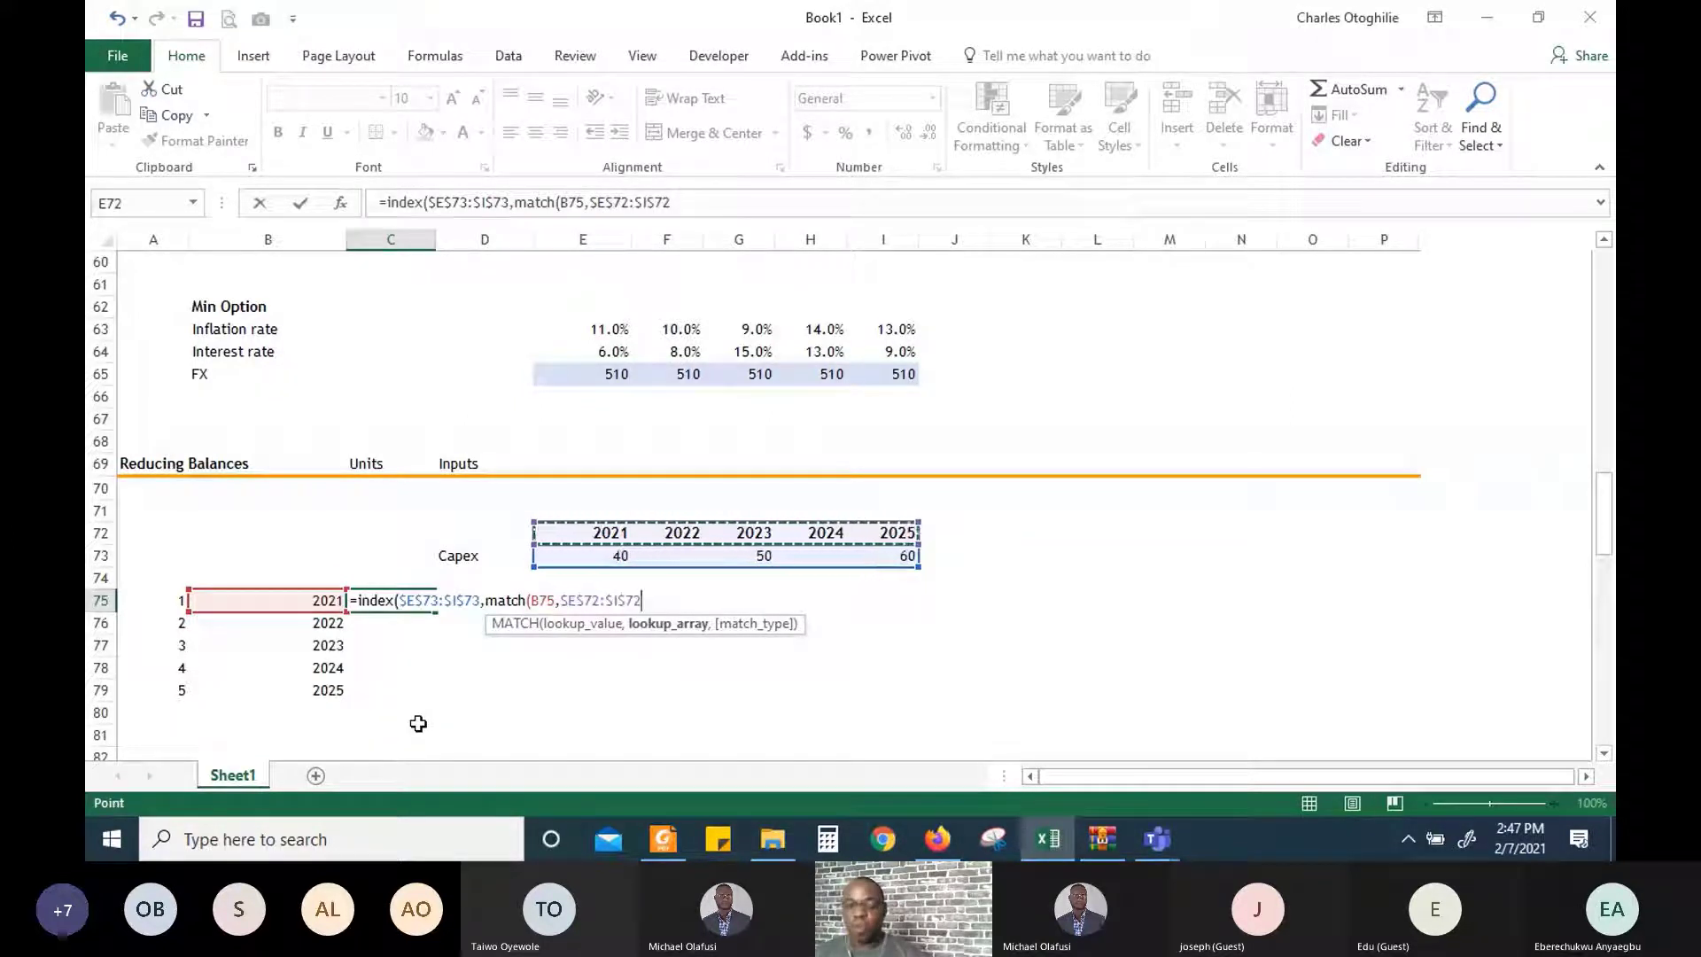
text(,0)))
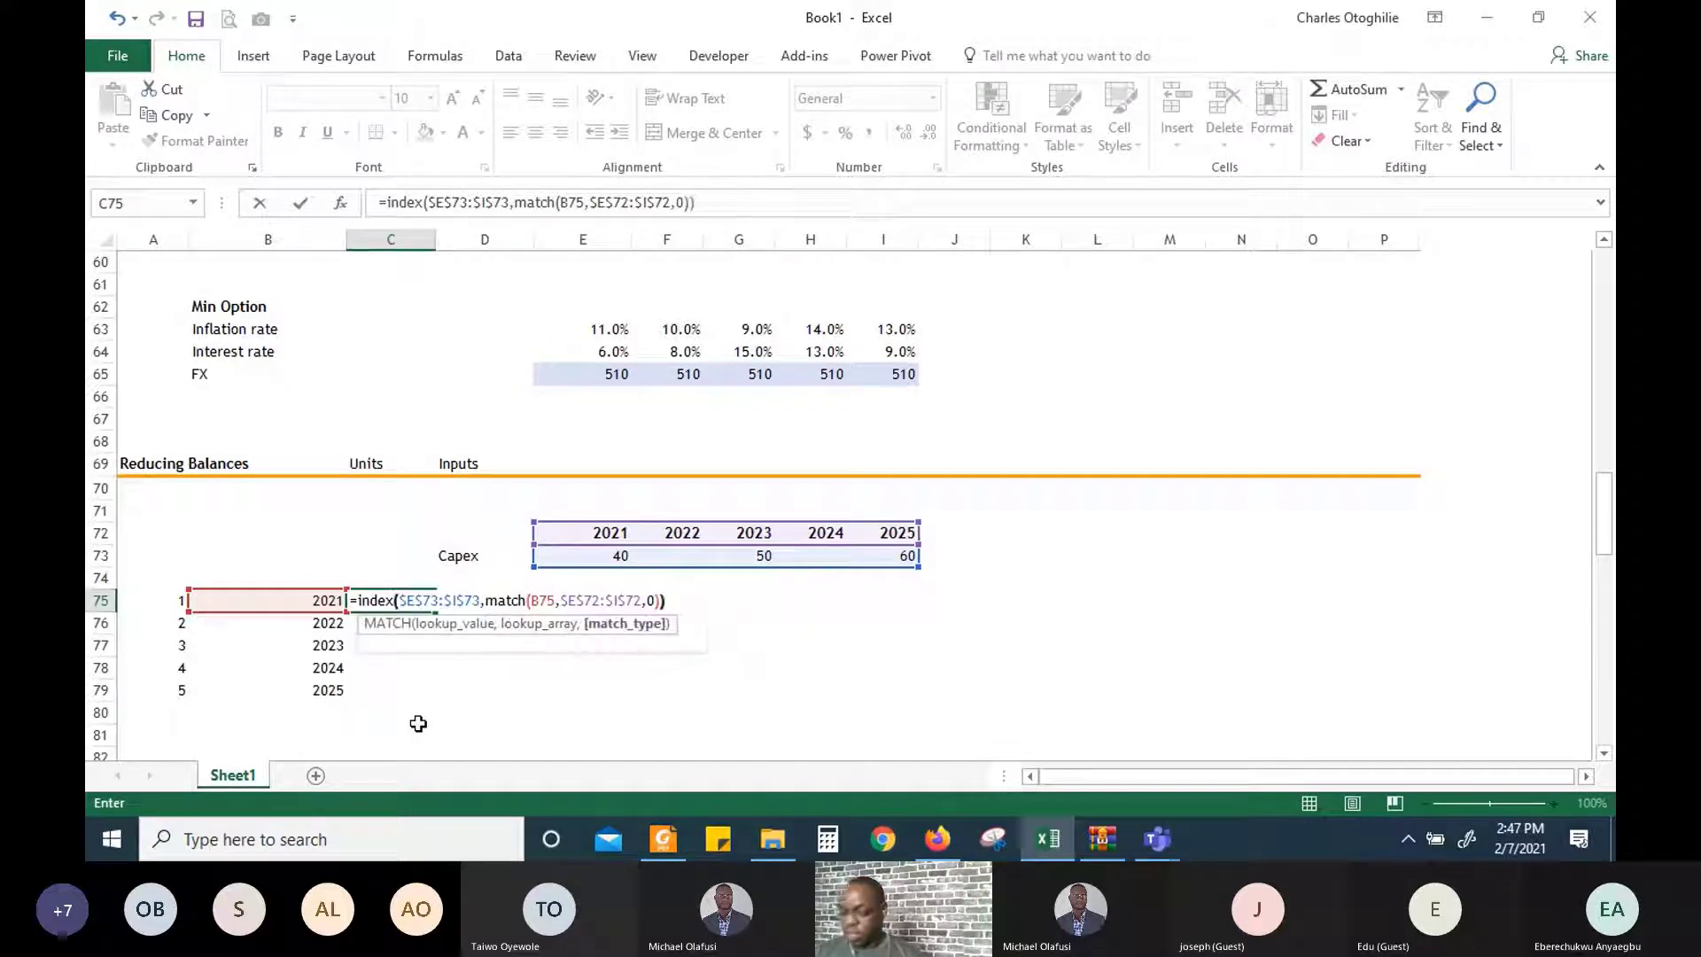
key(ctrl+Return)
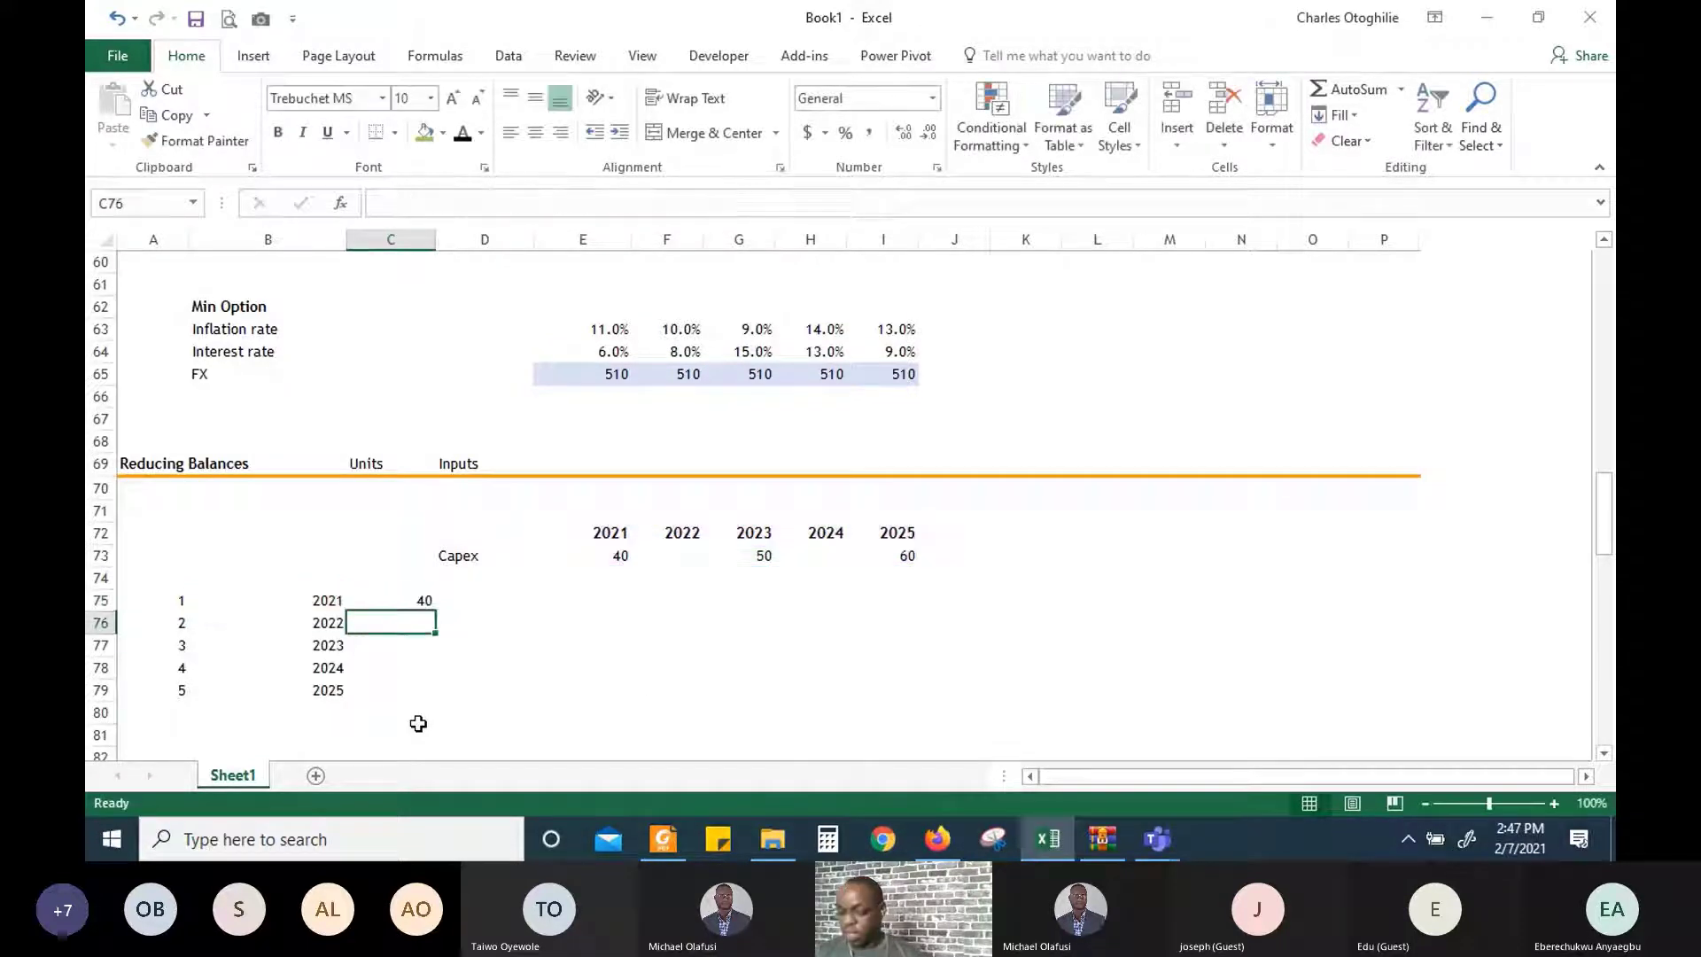
Fill the Capex lookup formula from C75 down through C79
key(shift+Down)
key(shift+Down)
drag(418, 724, 419, 724)
key(Down)
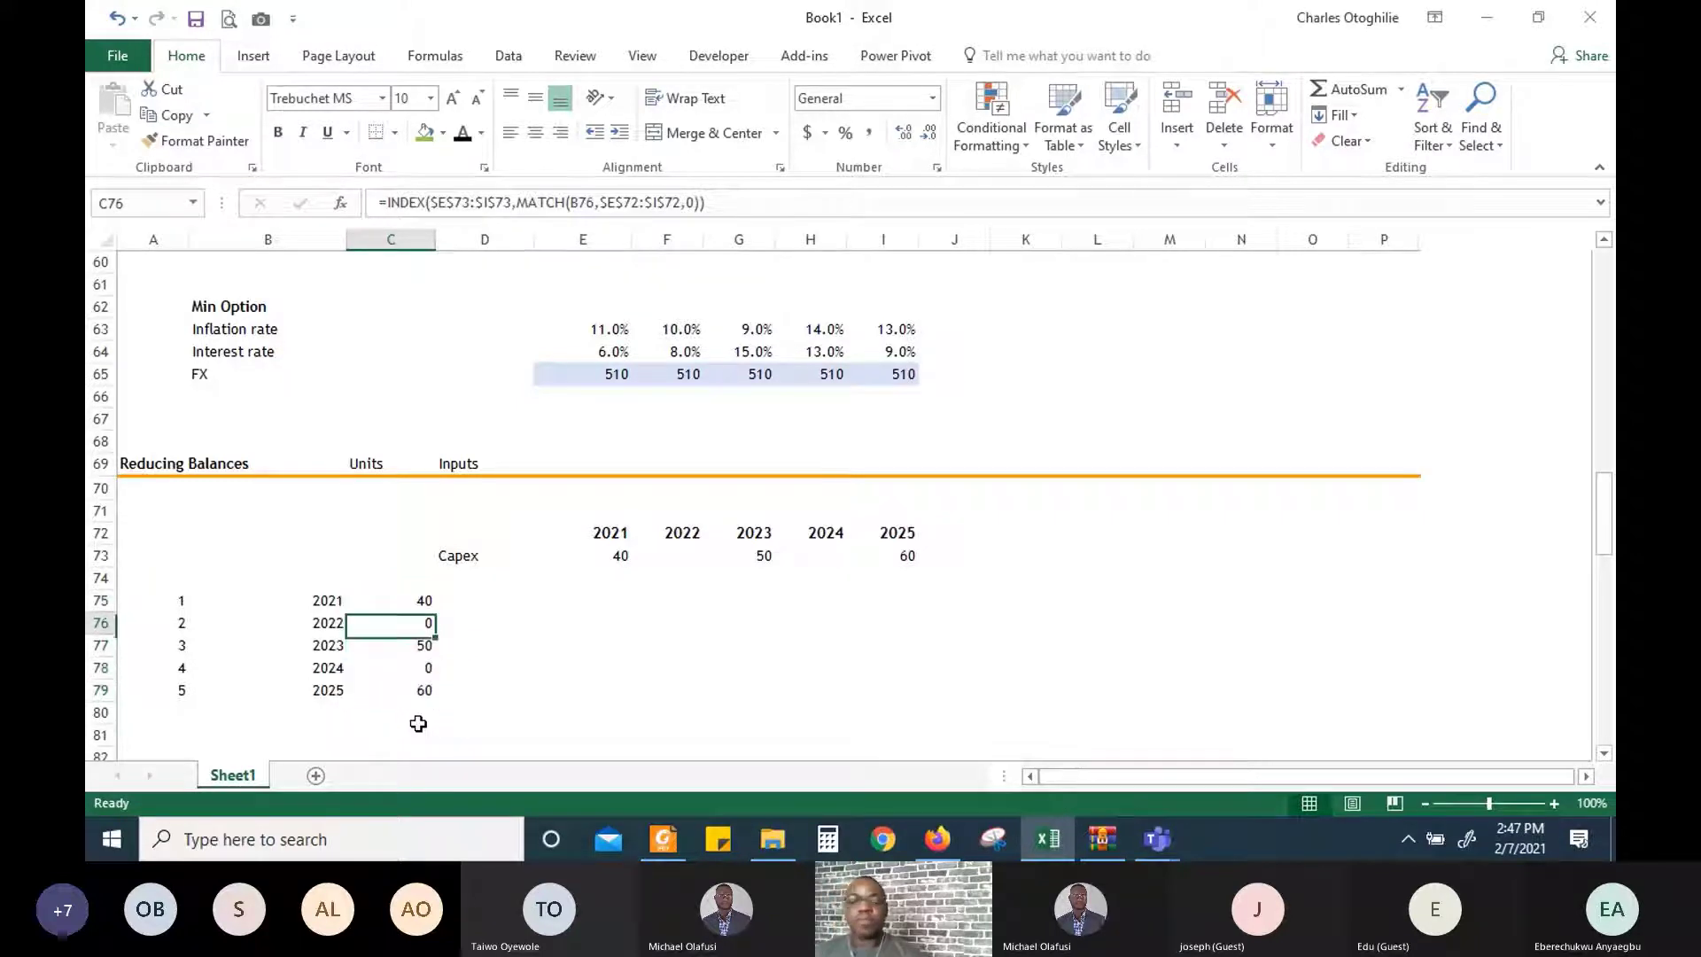
Format the Capex lookups in C75:C79 with the comma number style and no decimal places
key(Up)
key(shift+Down)
key(shift+Down)
key(shift+Down)
key(shift+Down)
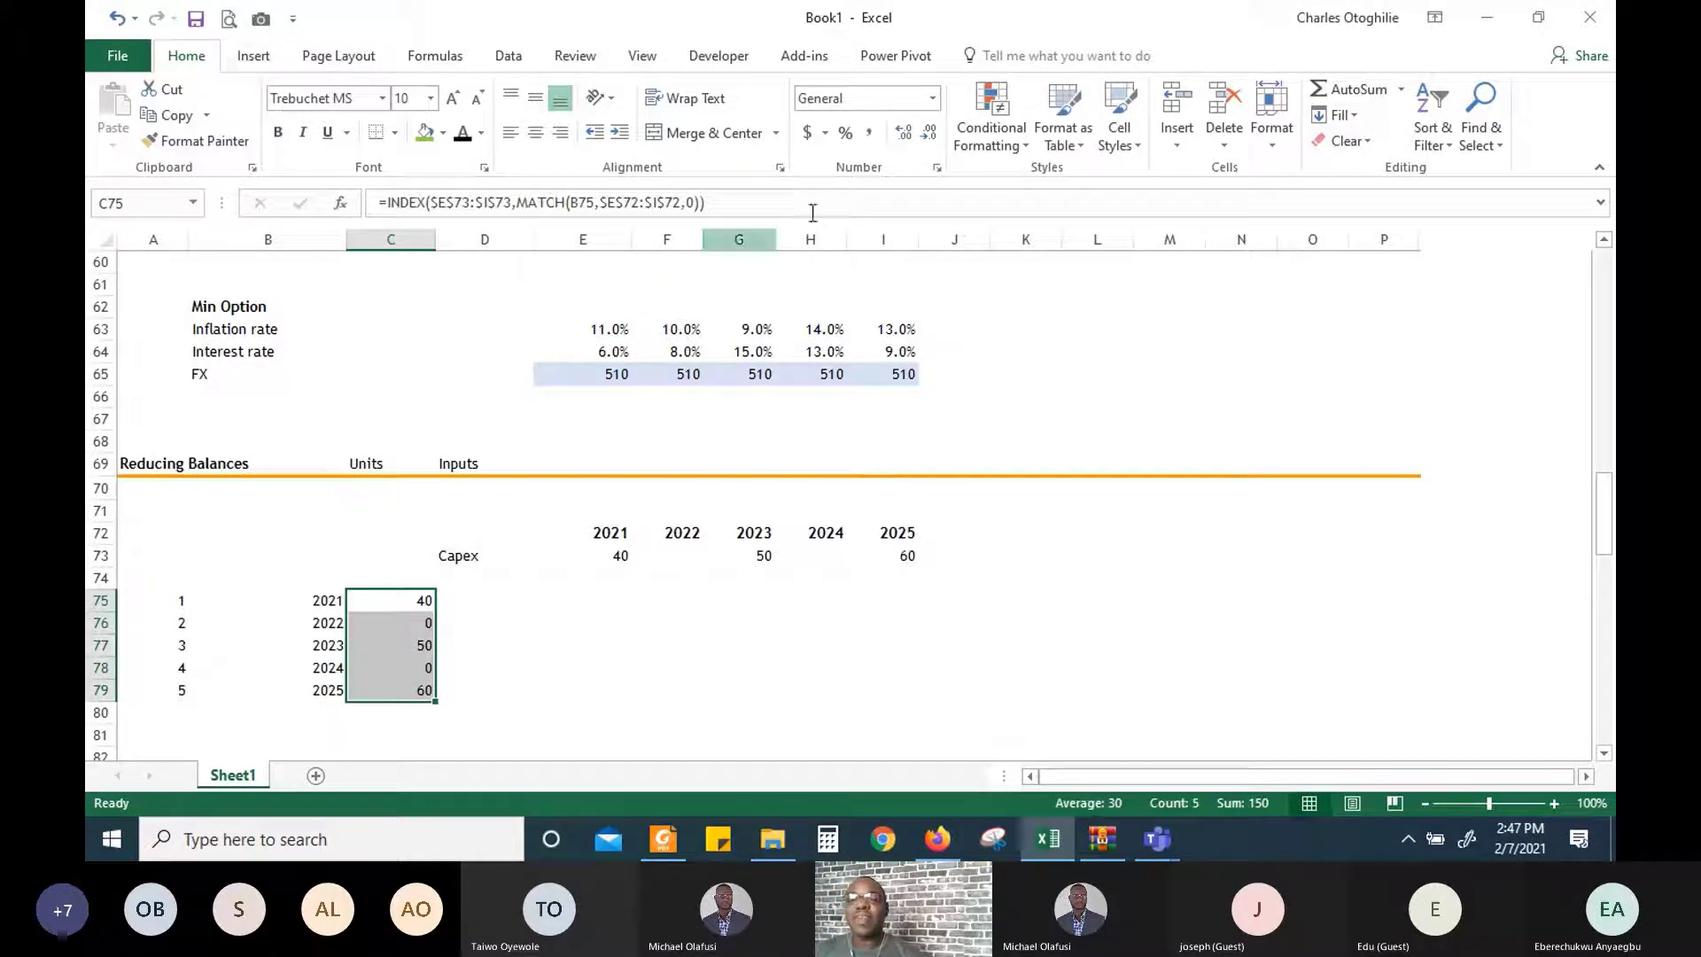
click(869, 133)
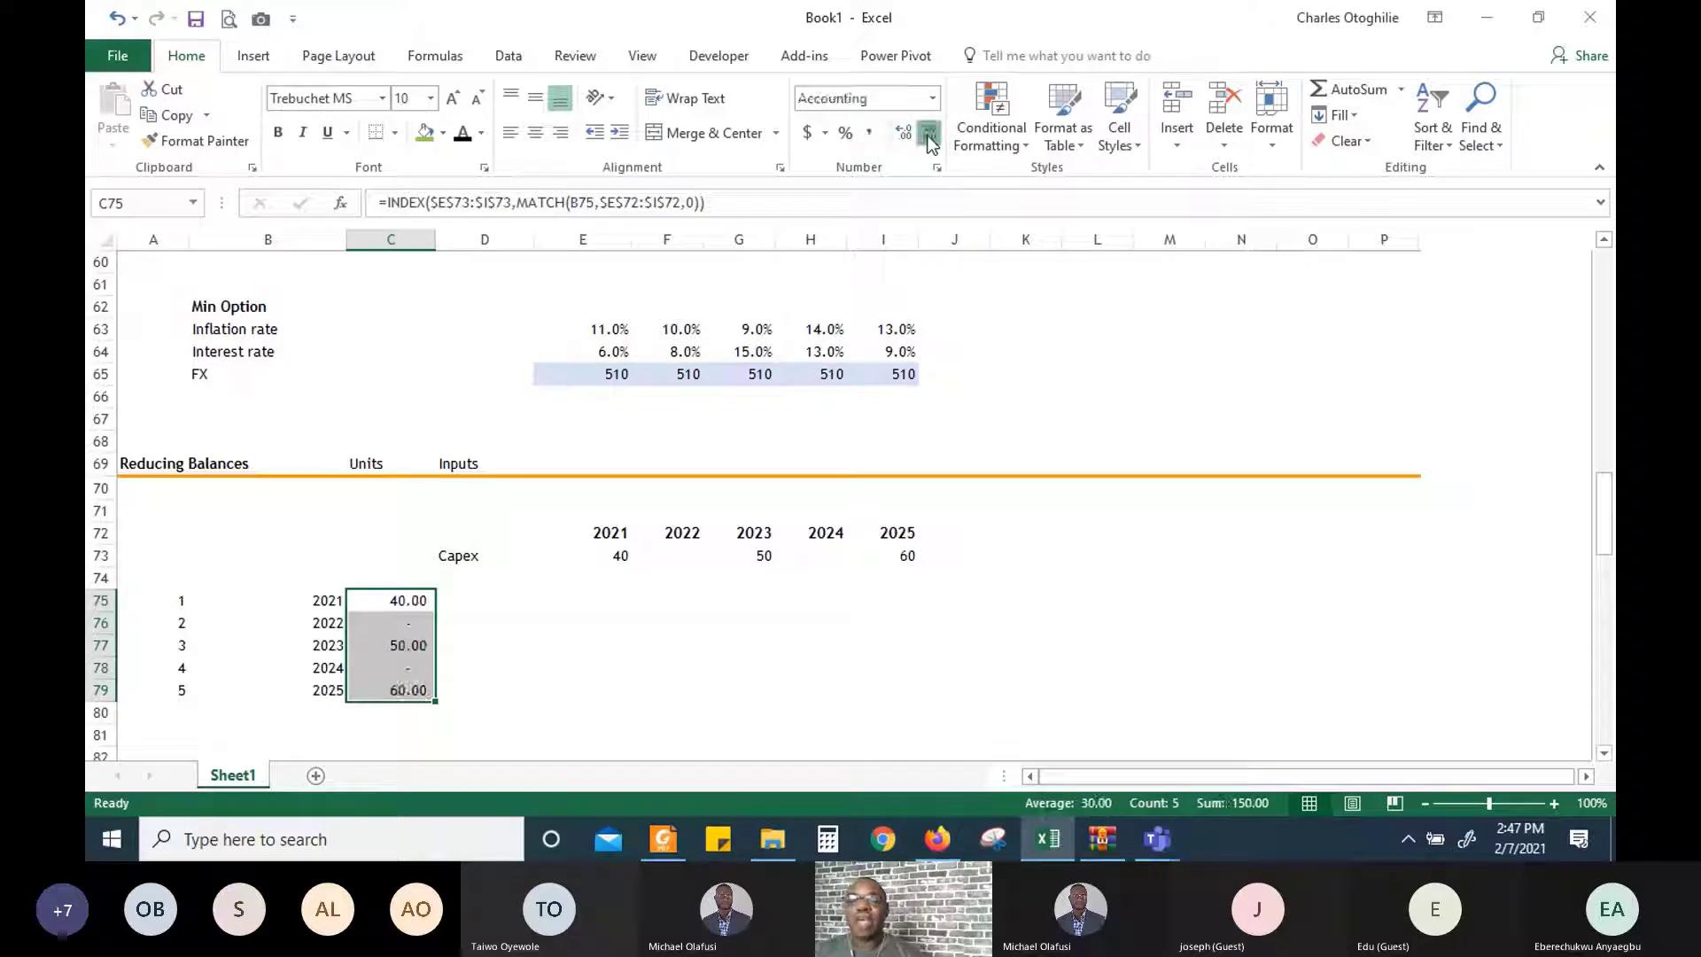
click(929, 133)
click(929, 133)
click(474, 620)
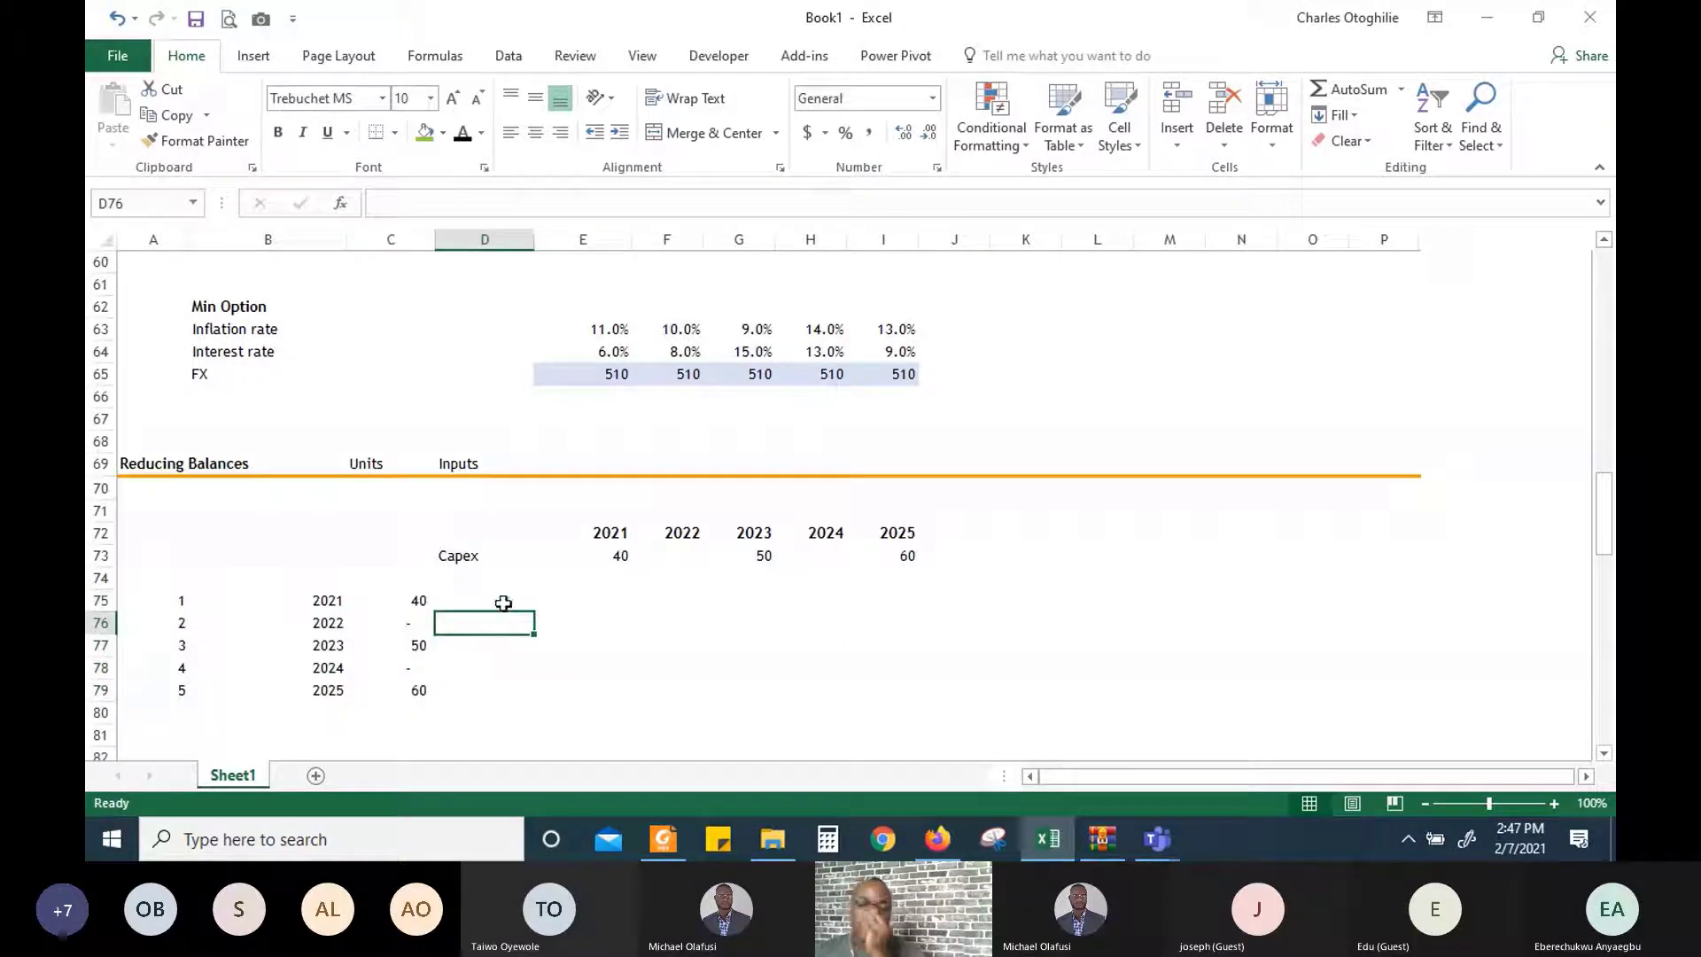
click(505, 599)
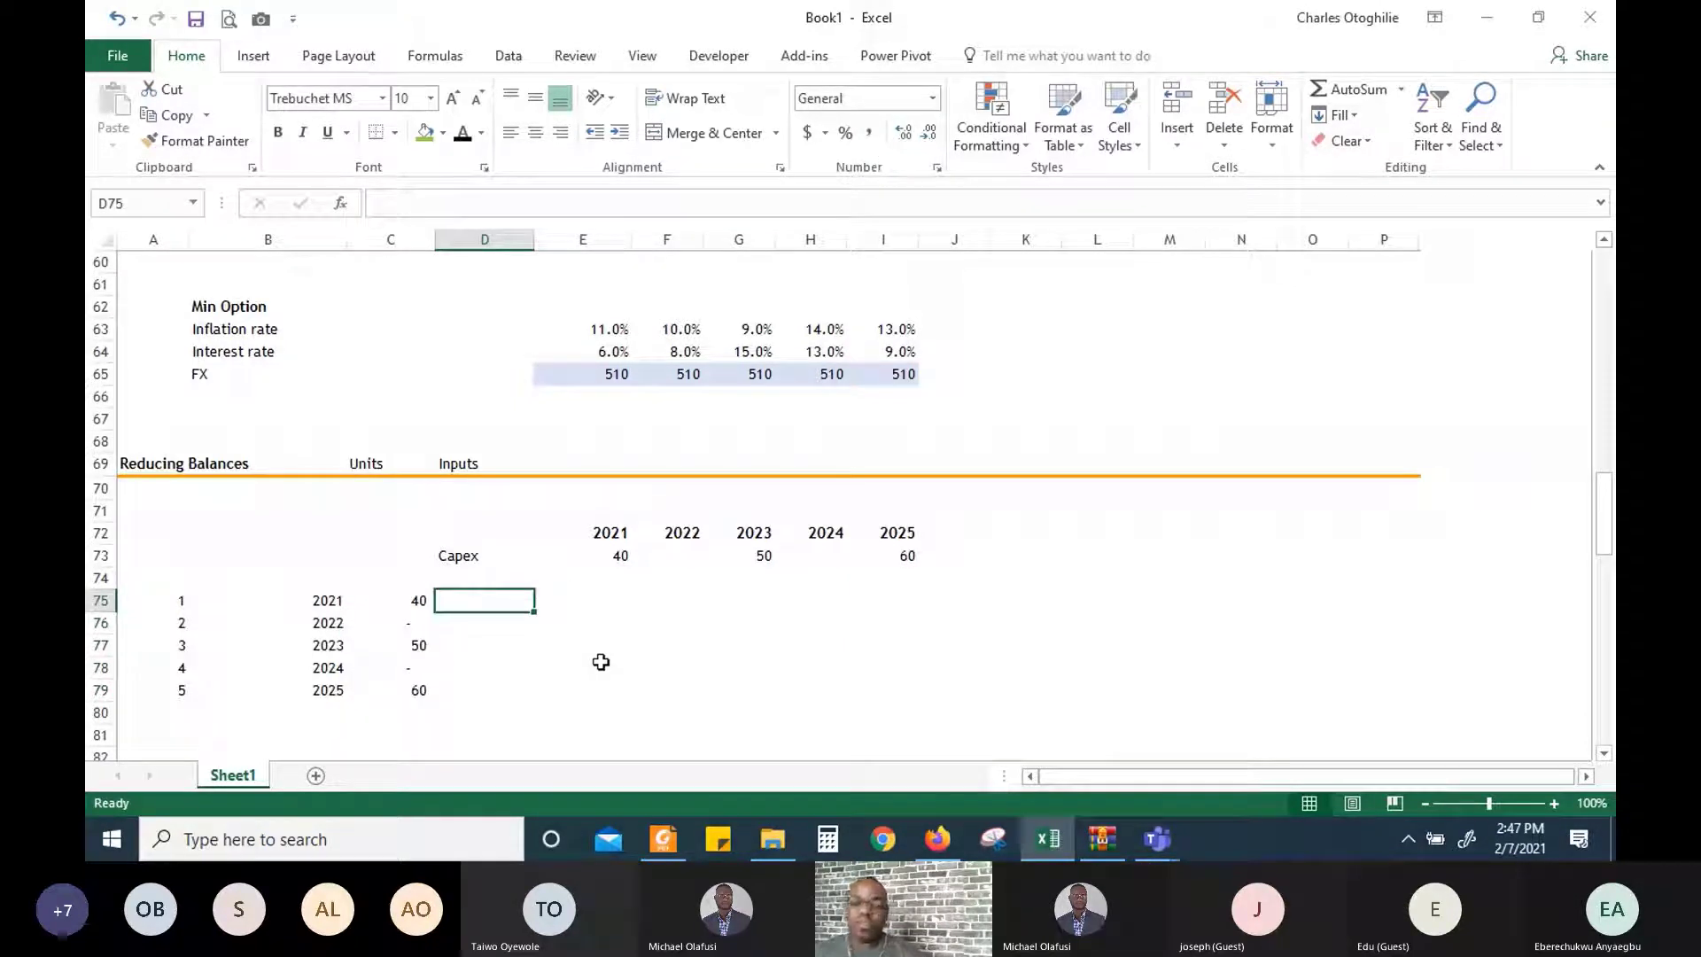
click(541, 531)
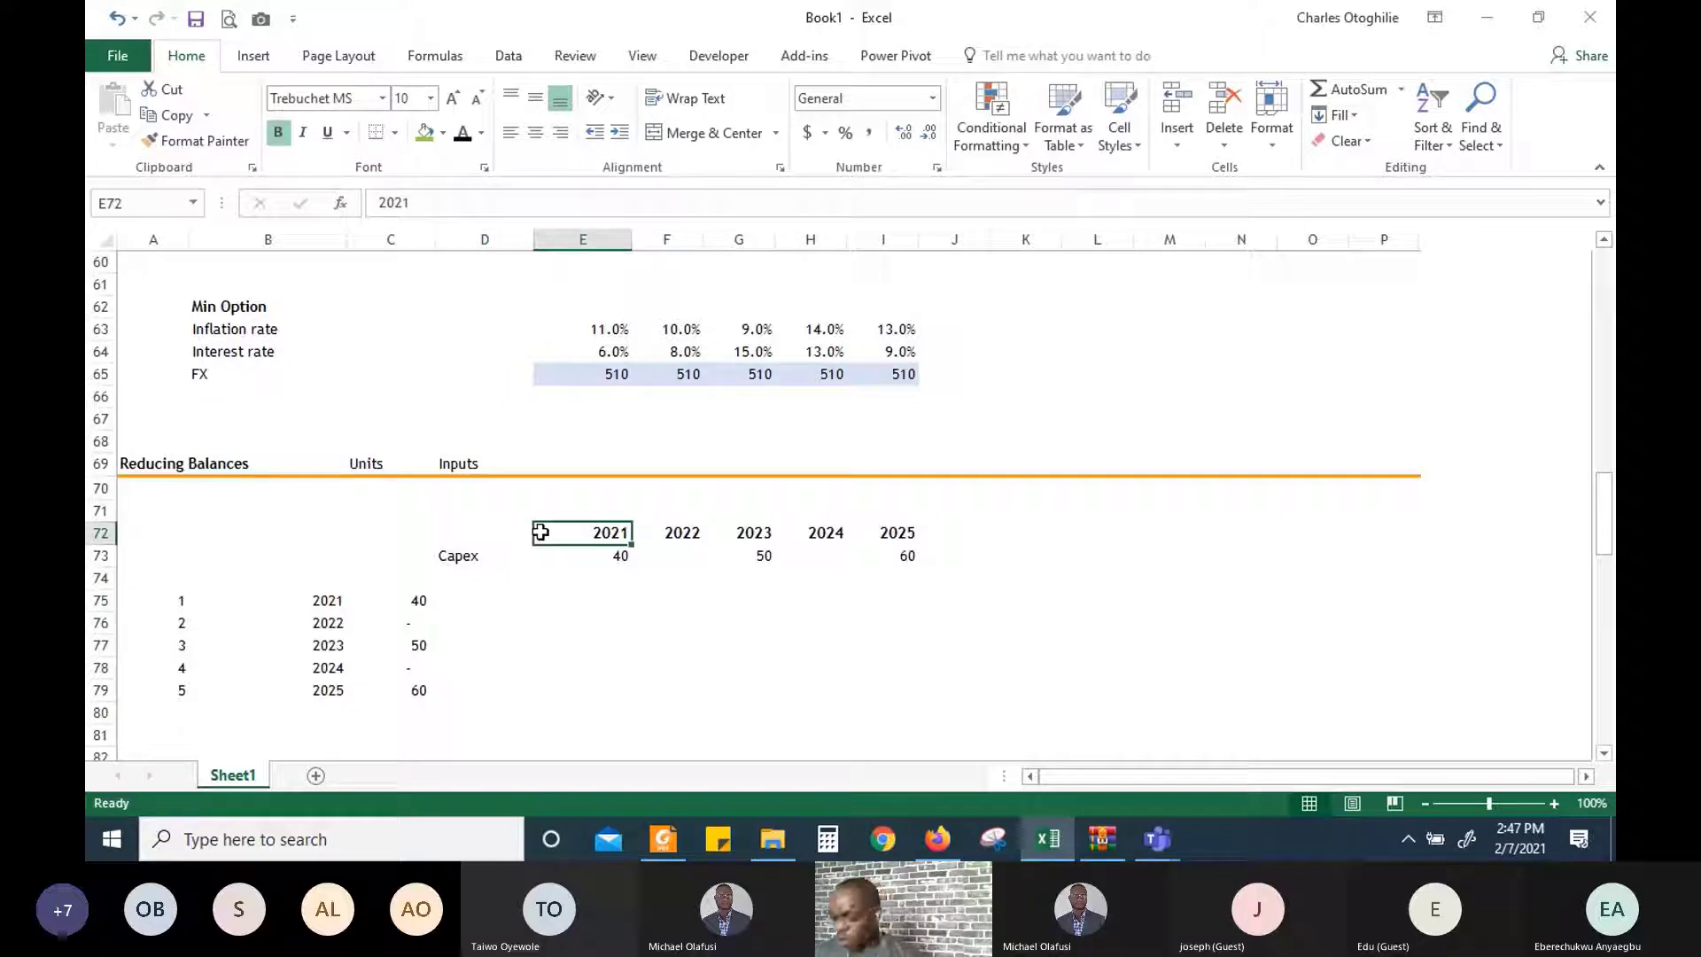
key(Left)
key(Up)
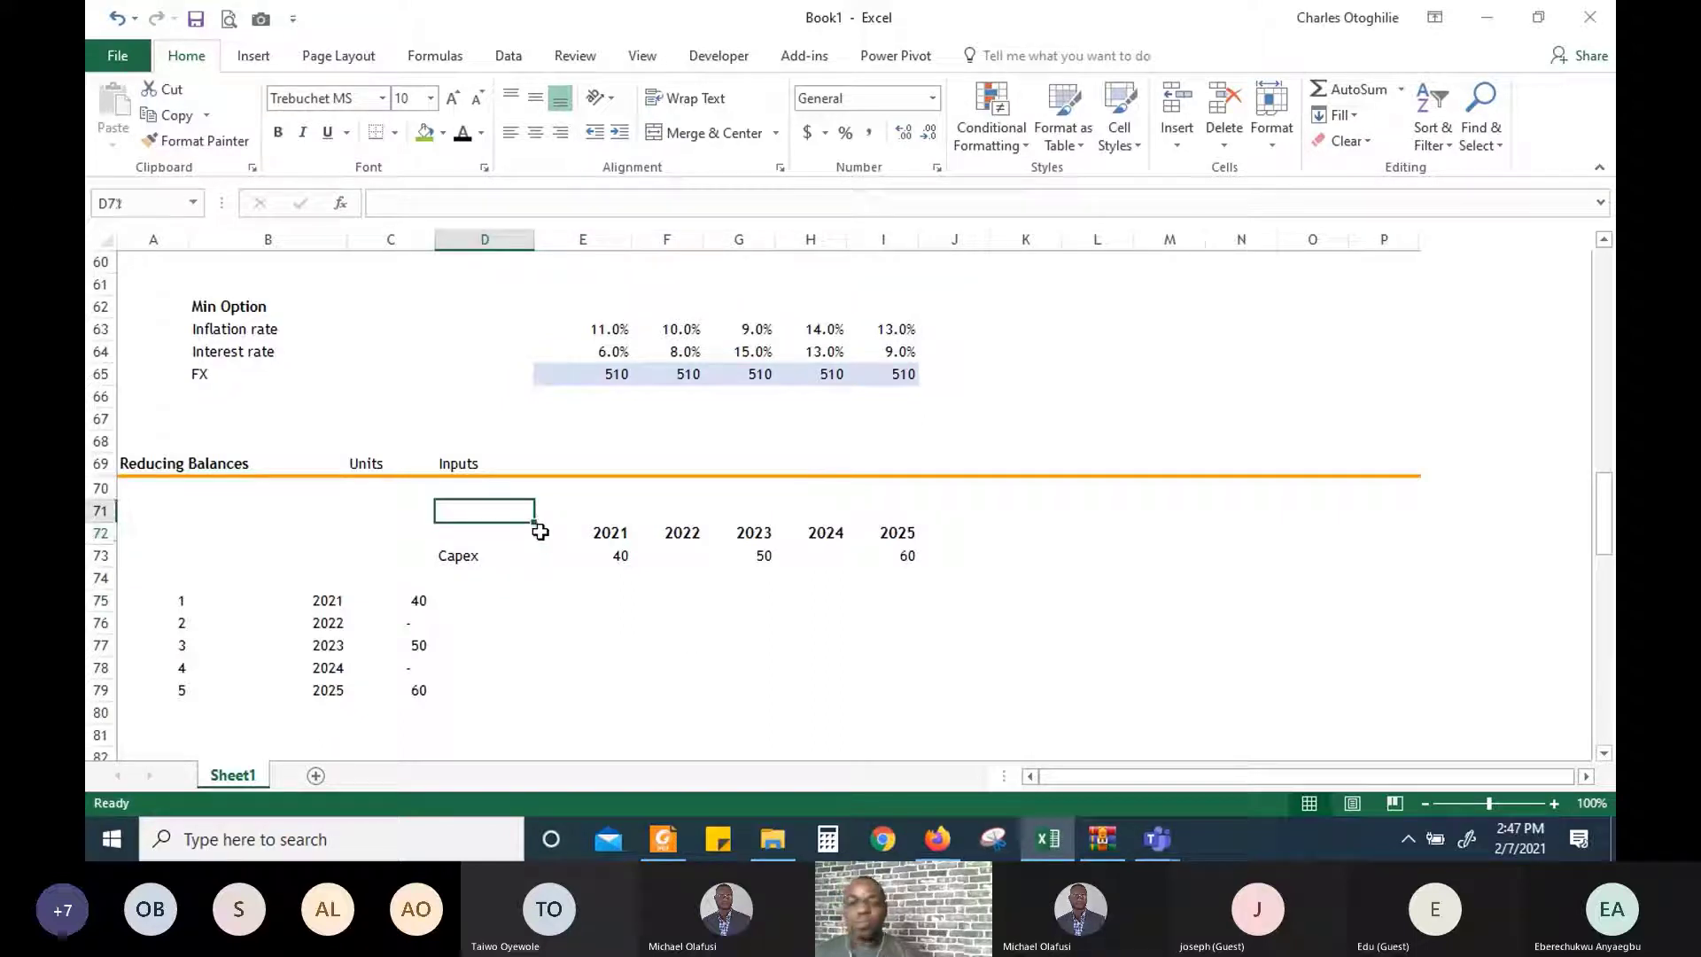
key(shift+Down)
key(shift+Down)
key(shift+Right)
key(shift+Right)
key(shift+Right)
key(shift+Right)
key(shift+Right)
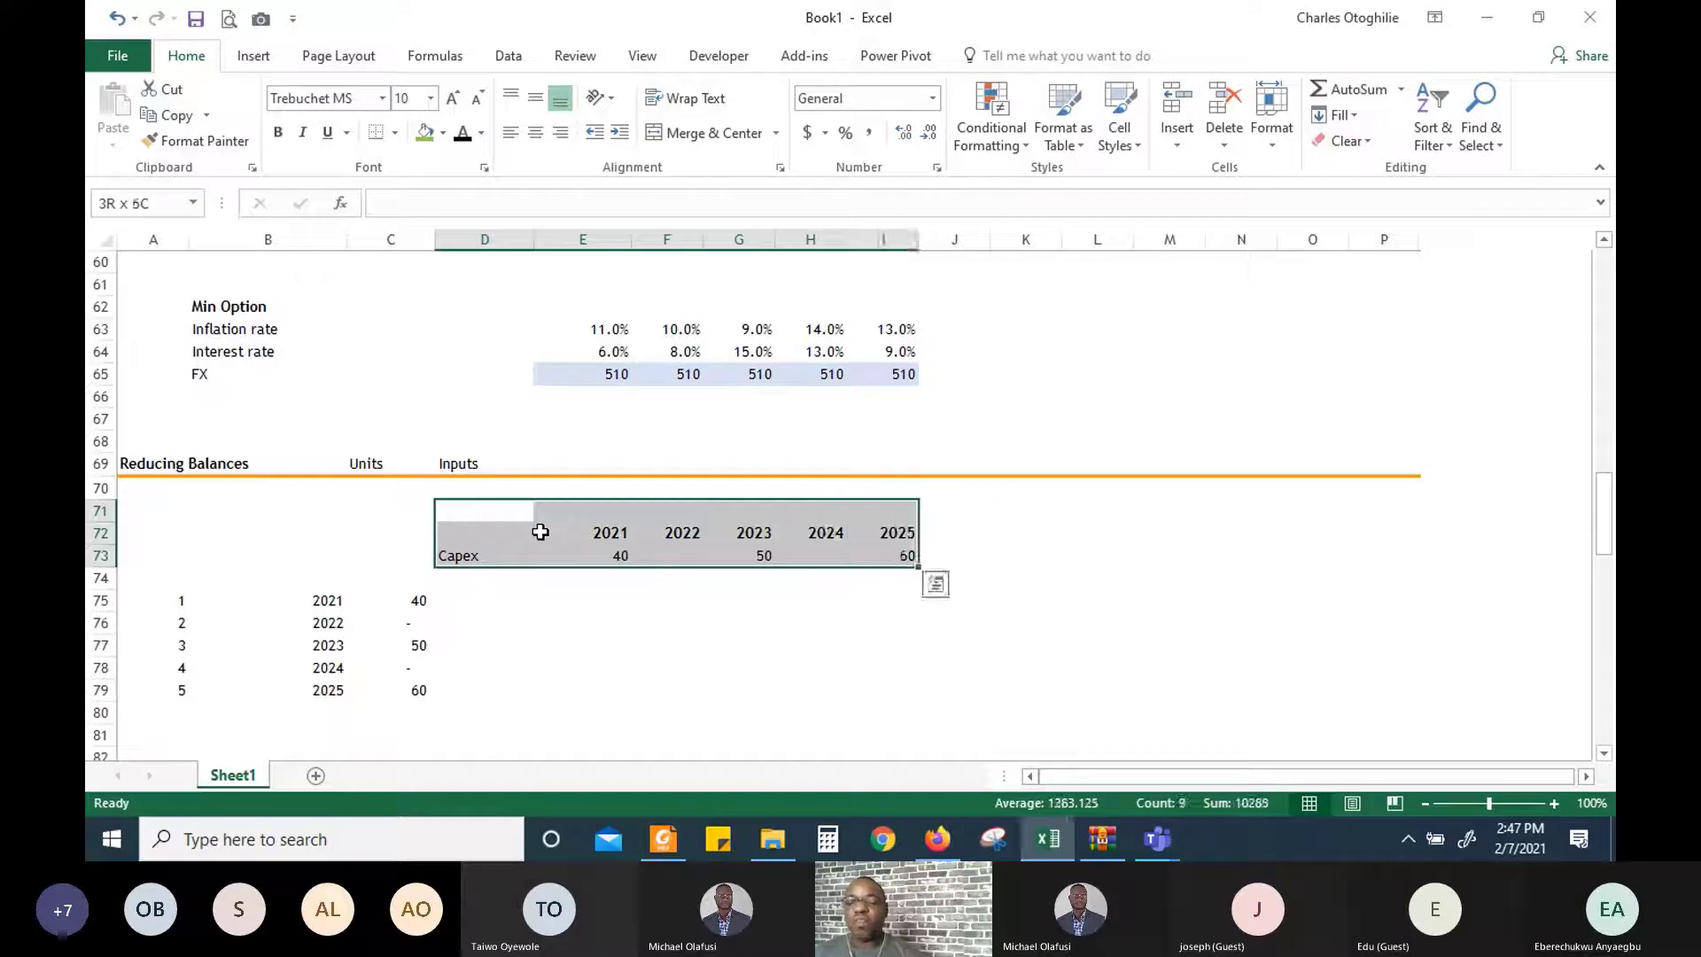
Move the year headings and Capex row in D72:I73 two columns across so the block starts at F72
key(Down)
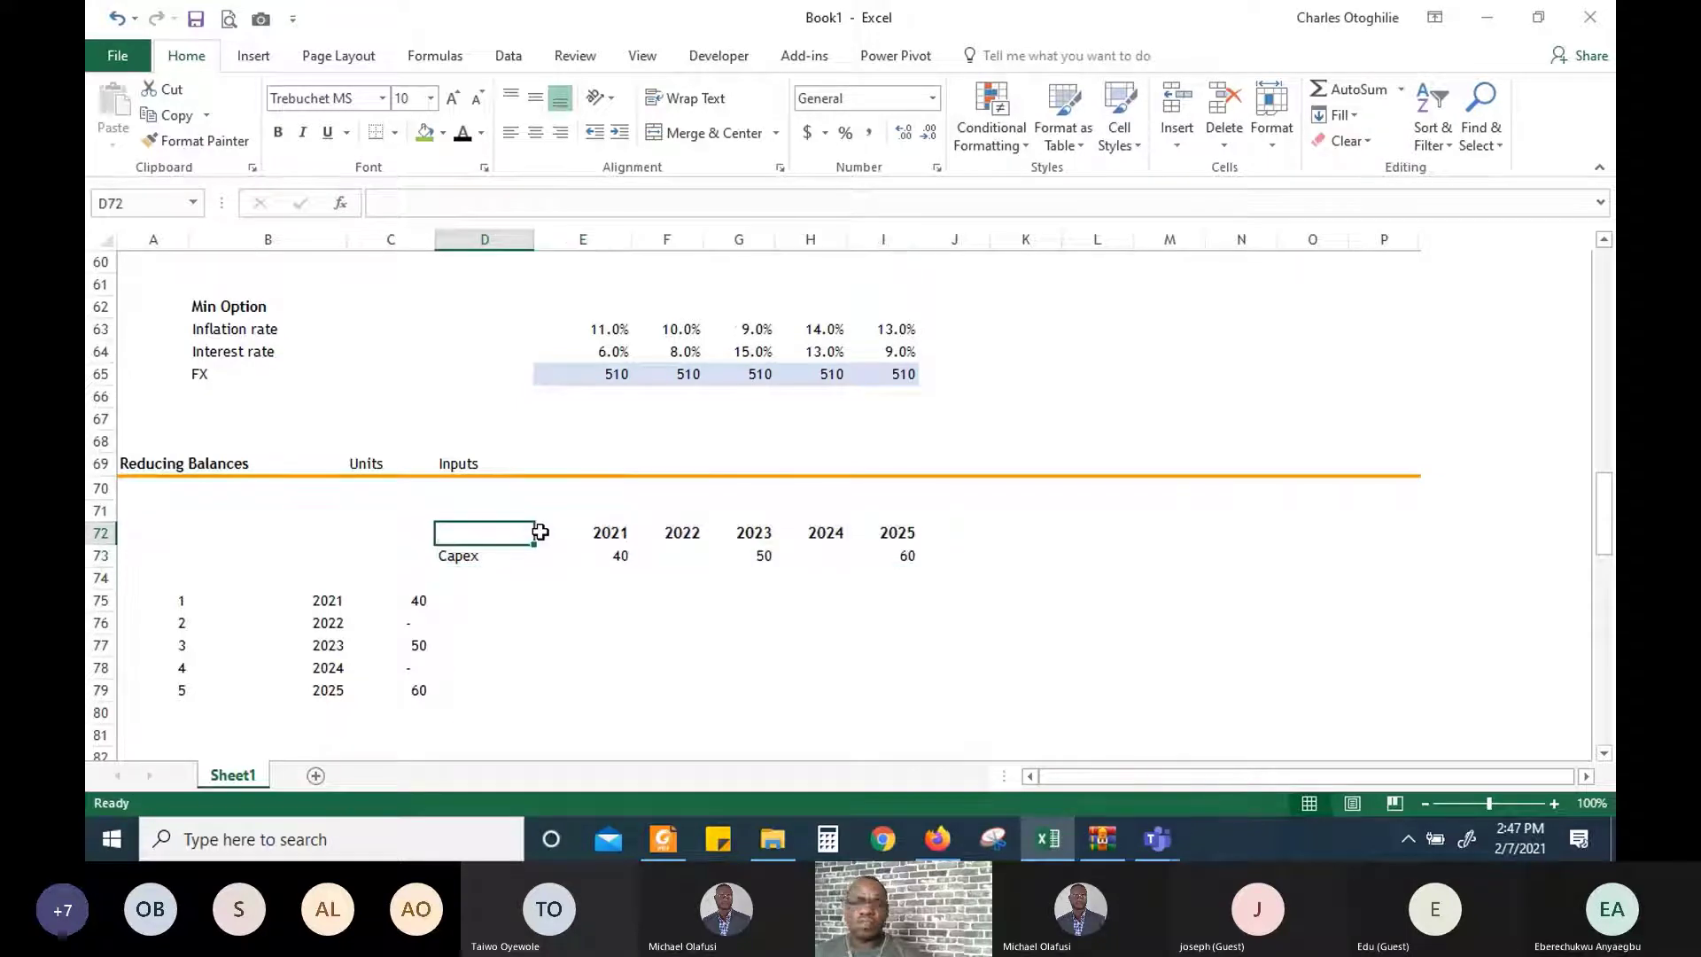
key(shift+Down)
key(shift+Right)
key(shift+Right)
key(shift+Right)
key(shift+Right)
key(shift+Right)
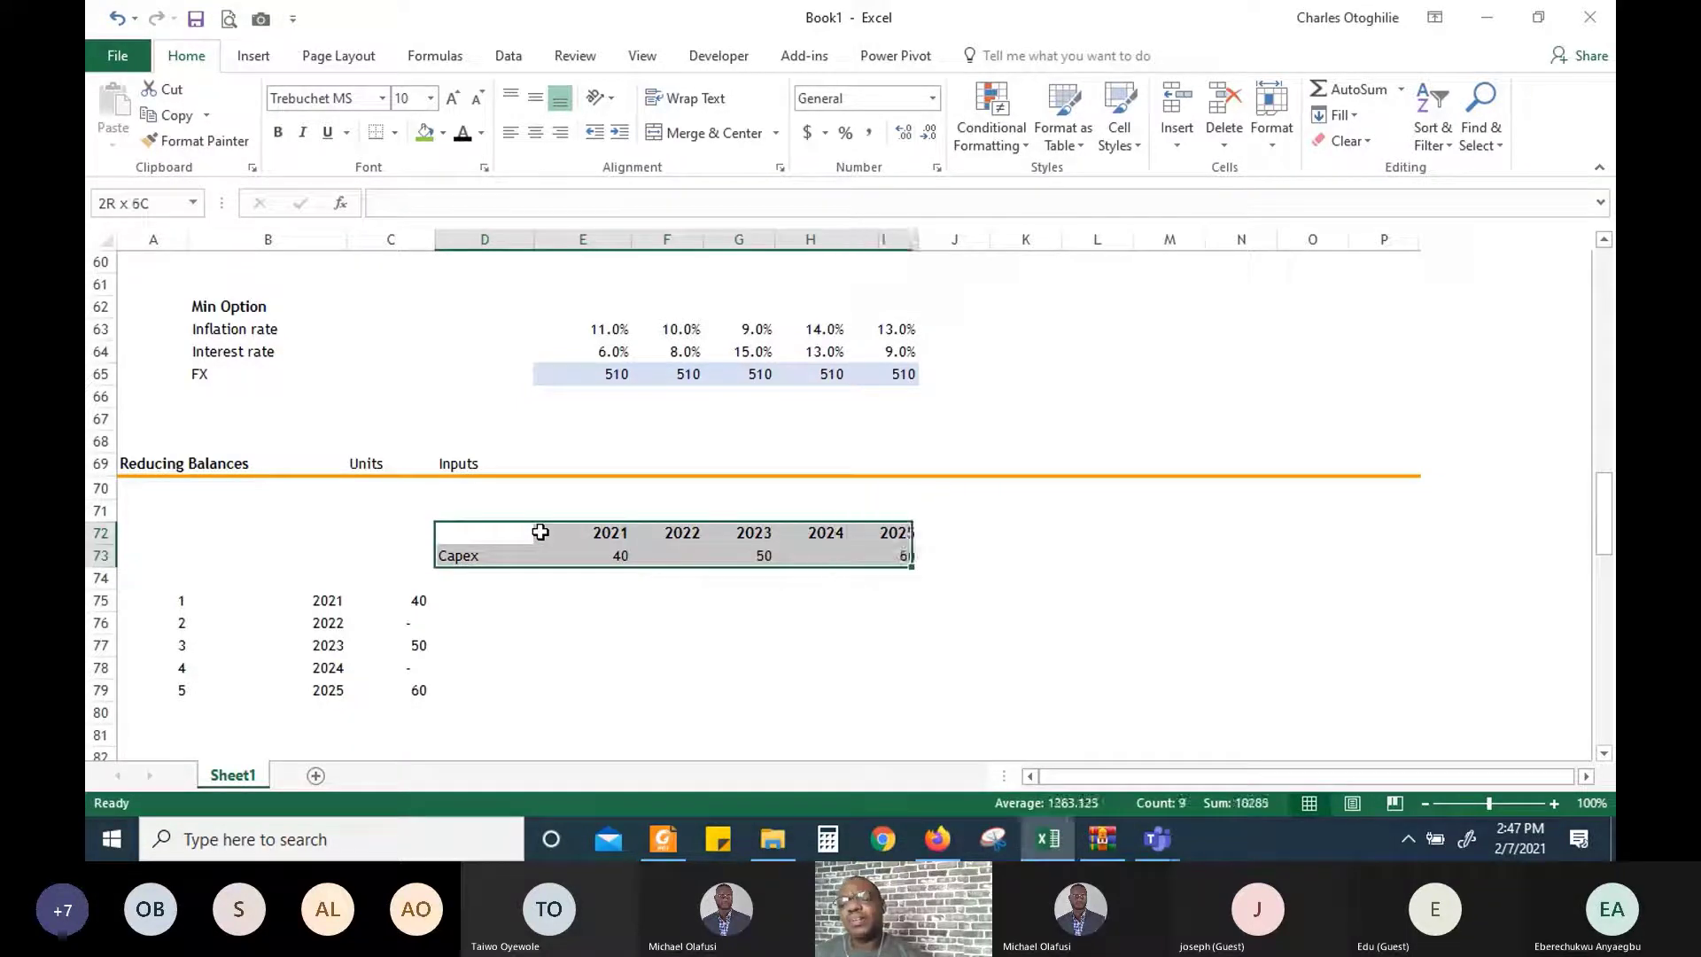
key(shift+Right)
key(shift+Left)
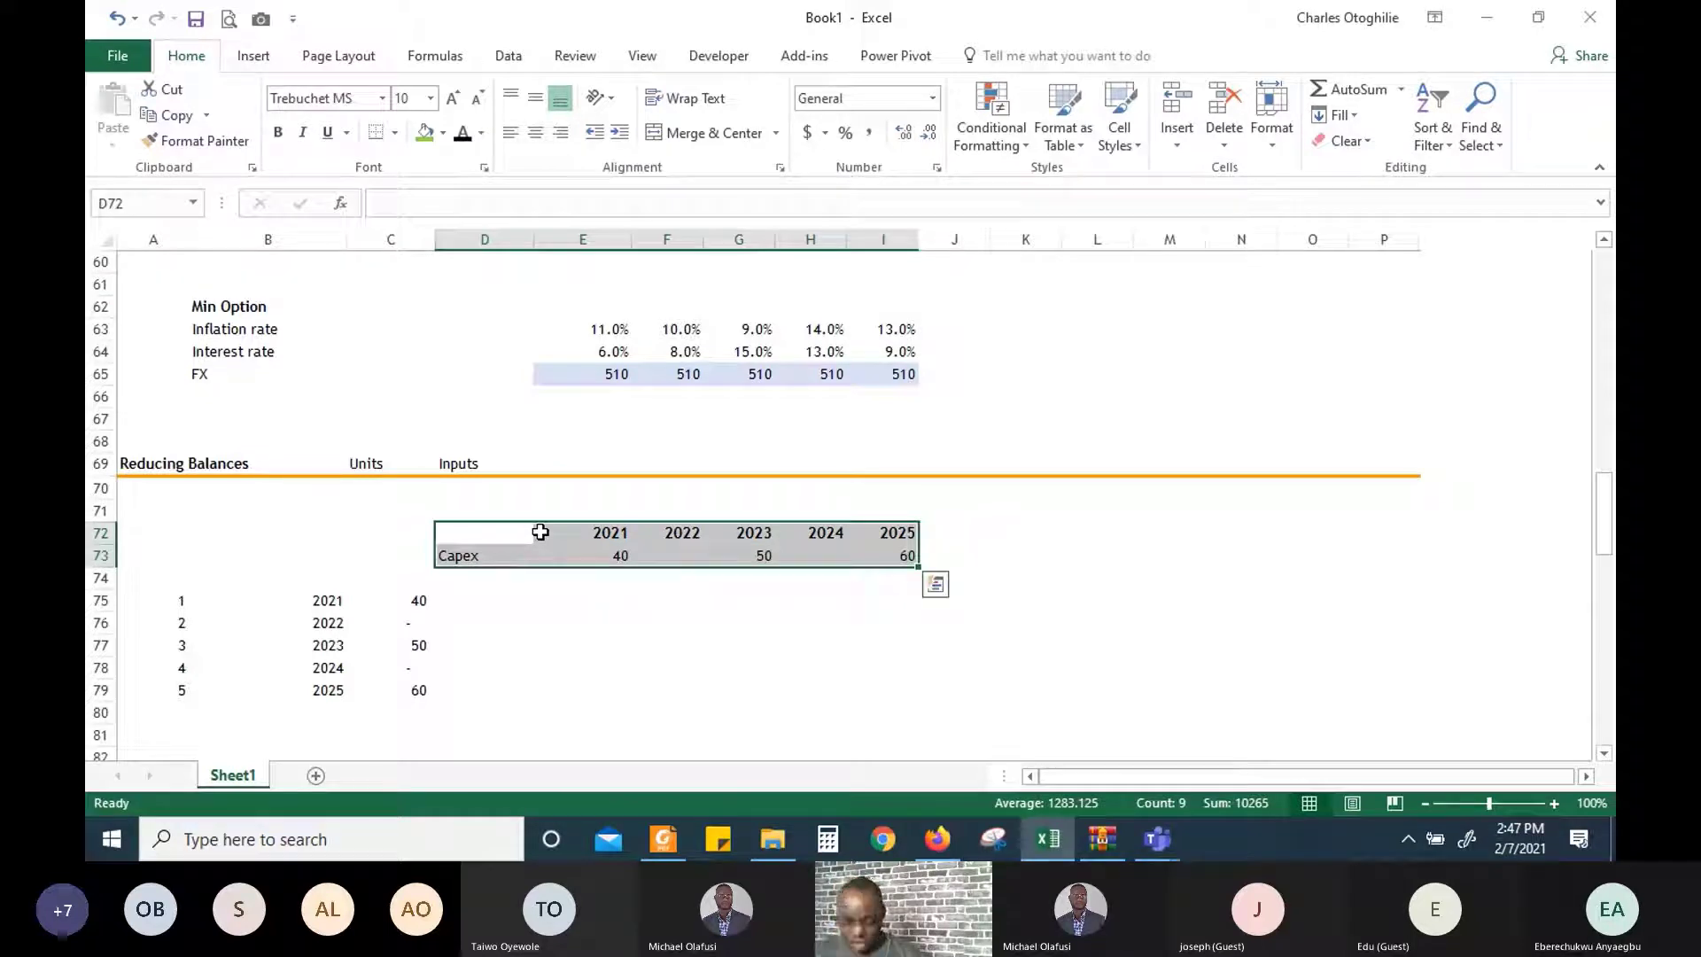
key(ctrl+c)
key(Right)
key(Right)
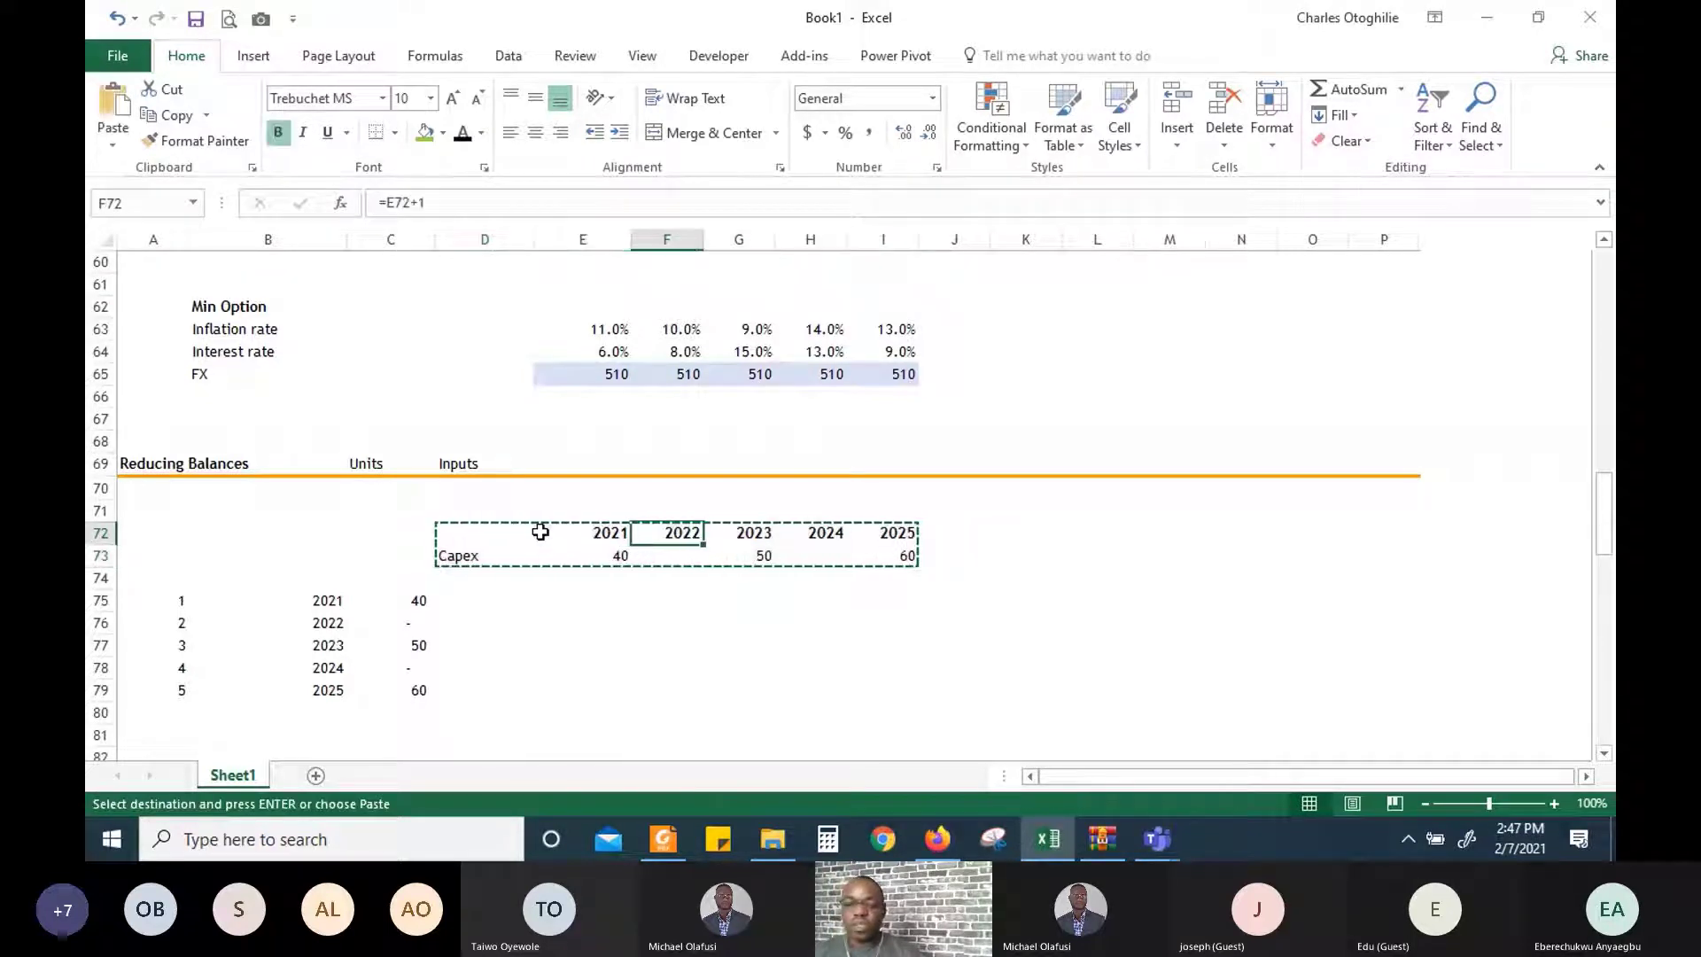
key(ctrl+v)
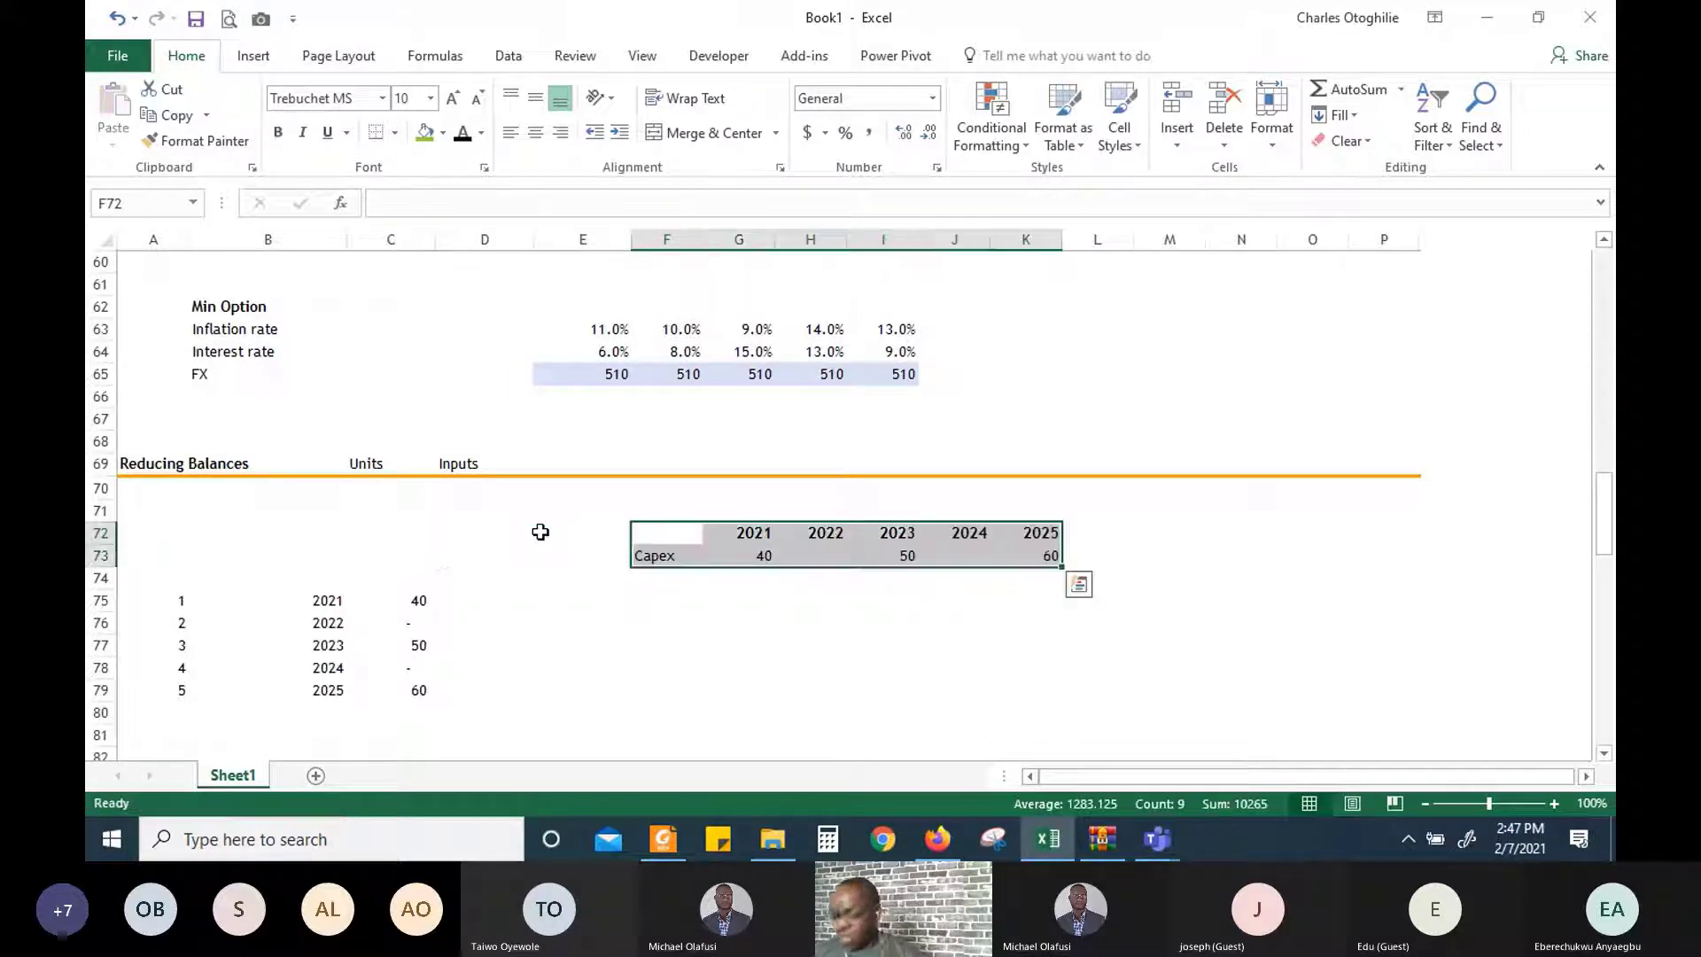
key(Home)
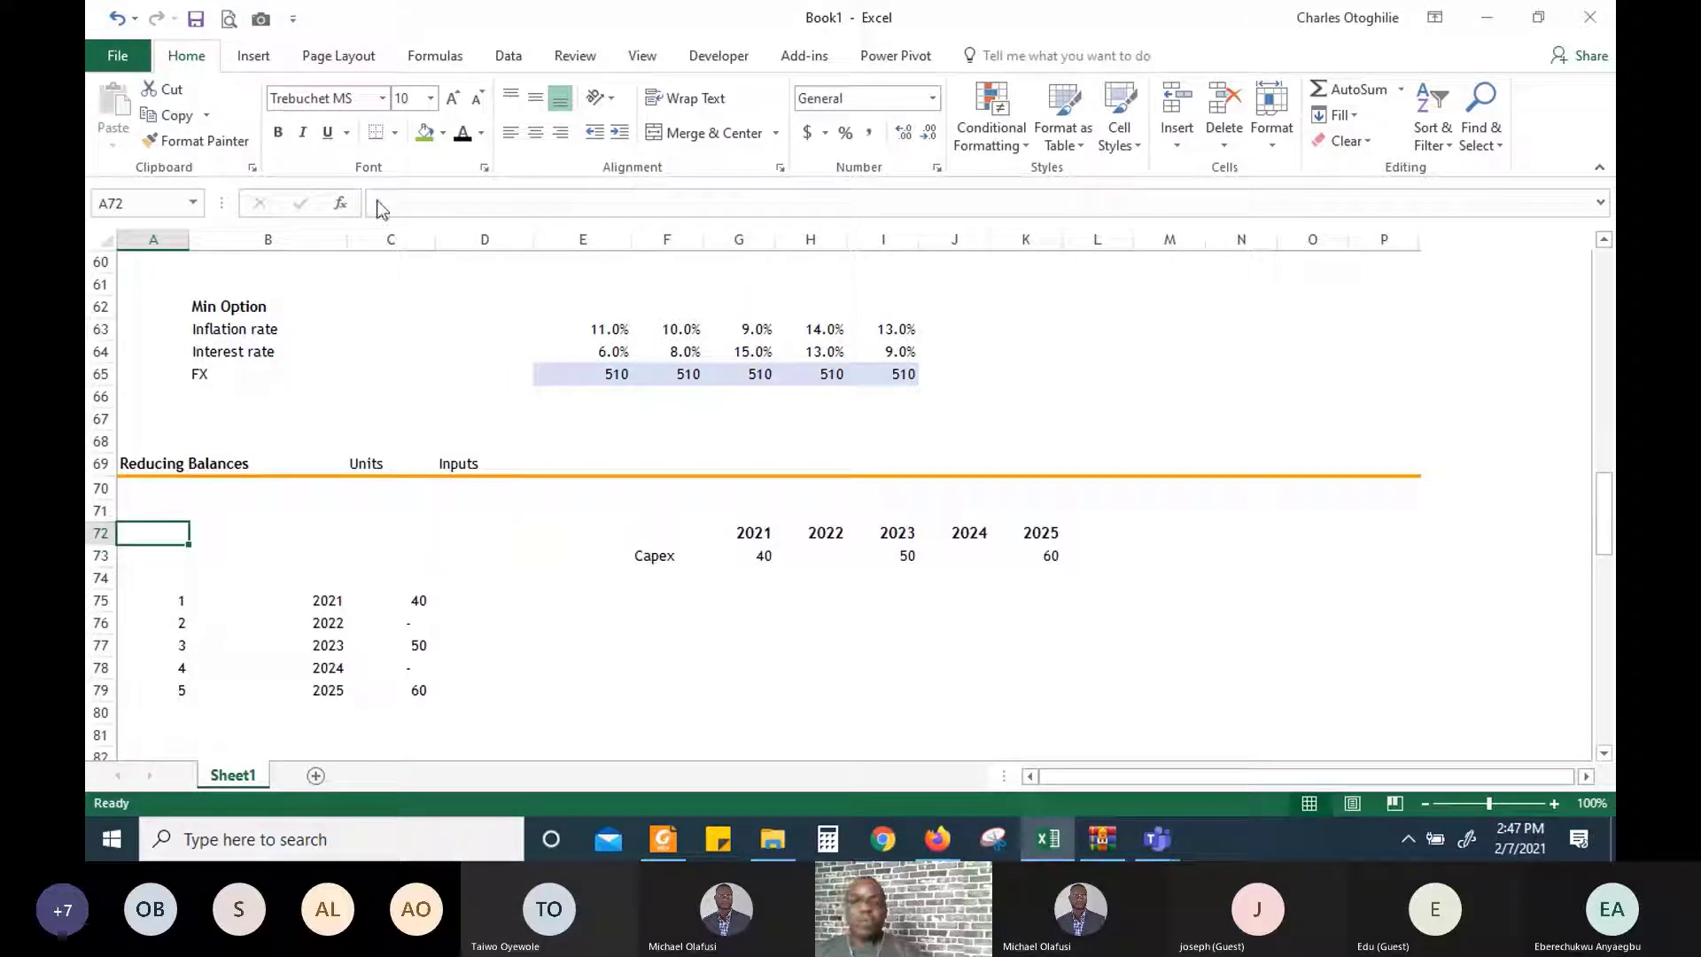
click(422, 625)
click(513, 583)
click(573, 584)
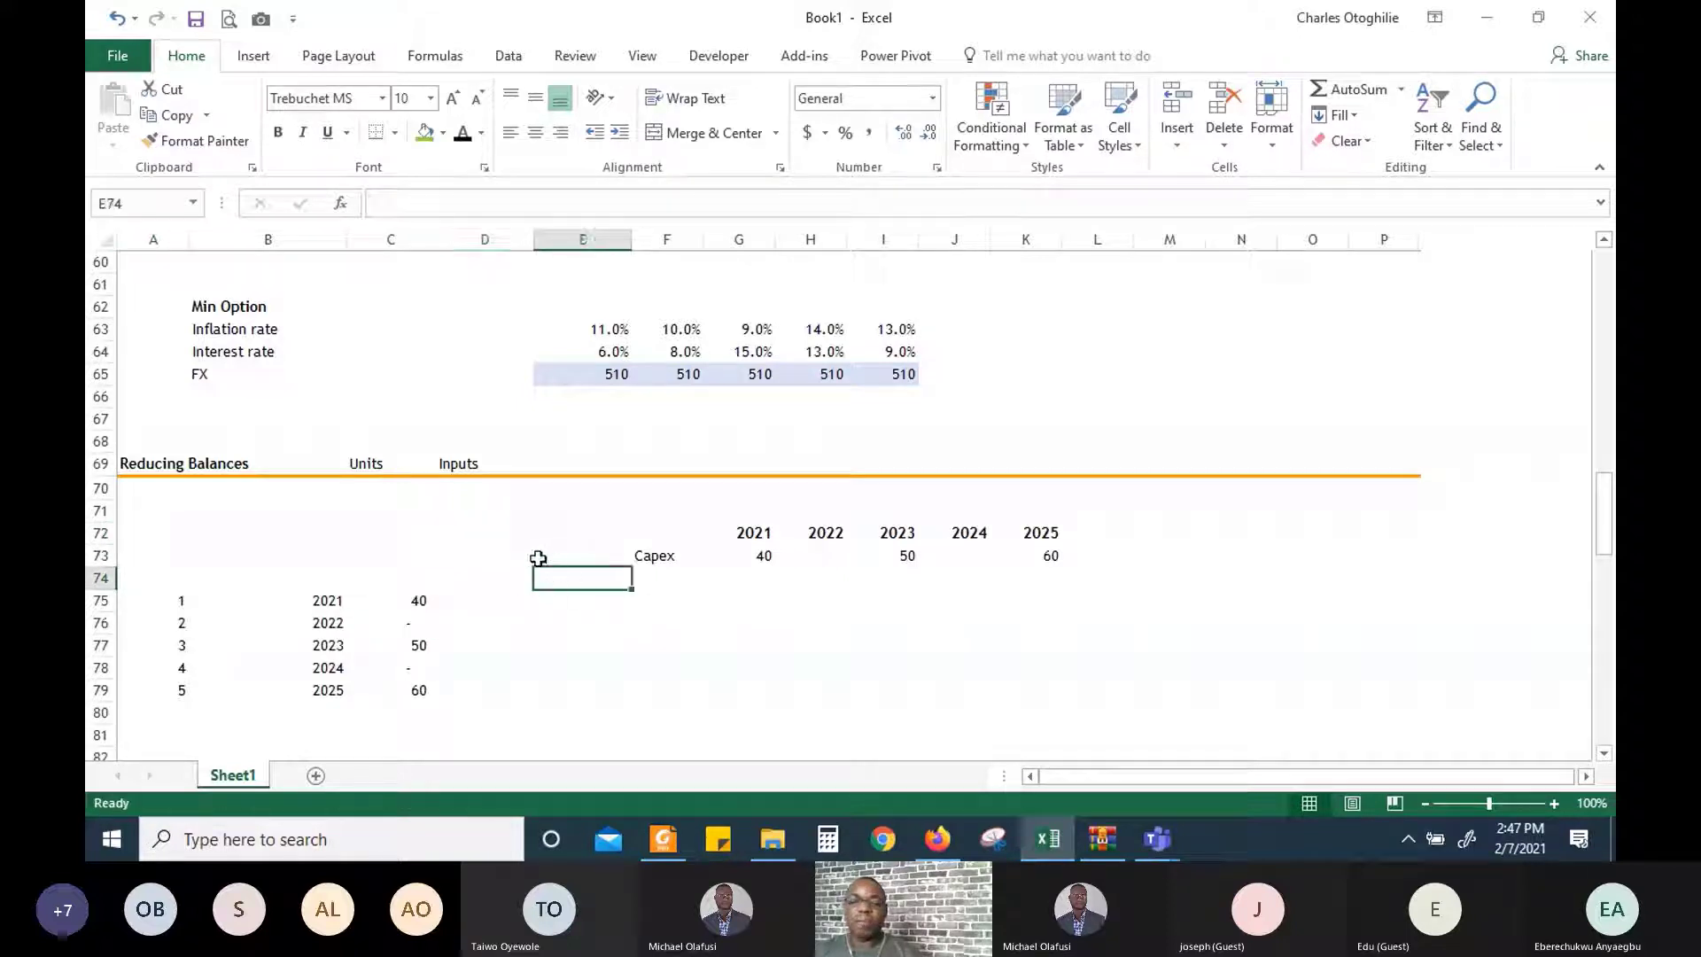
click(400, 601)
click(673, 600)
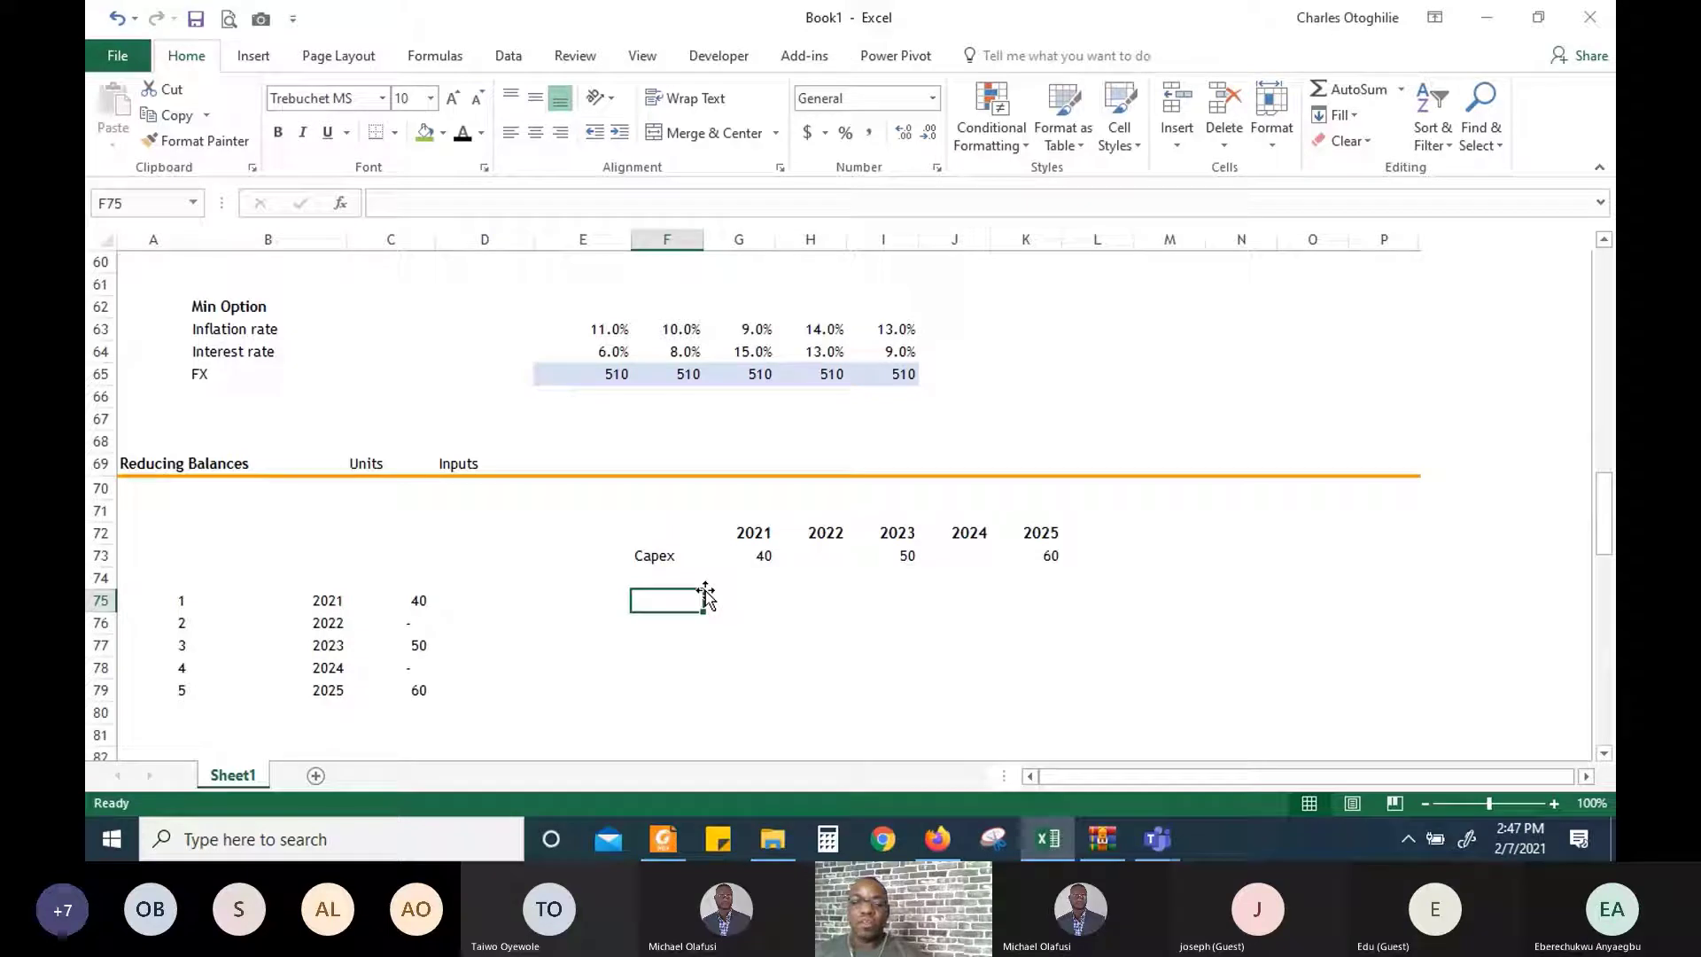
key(Left)
key(Left)
key(Left)
key(Right)
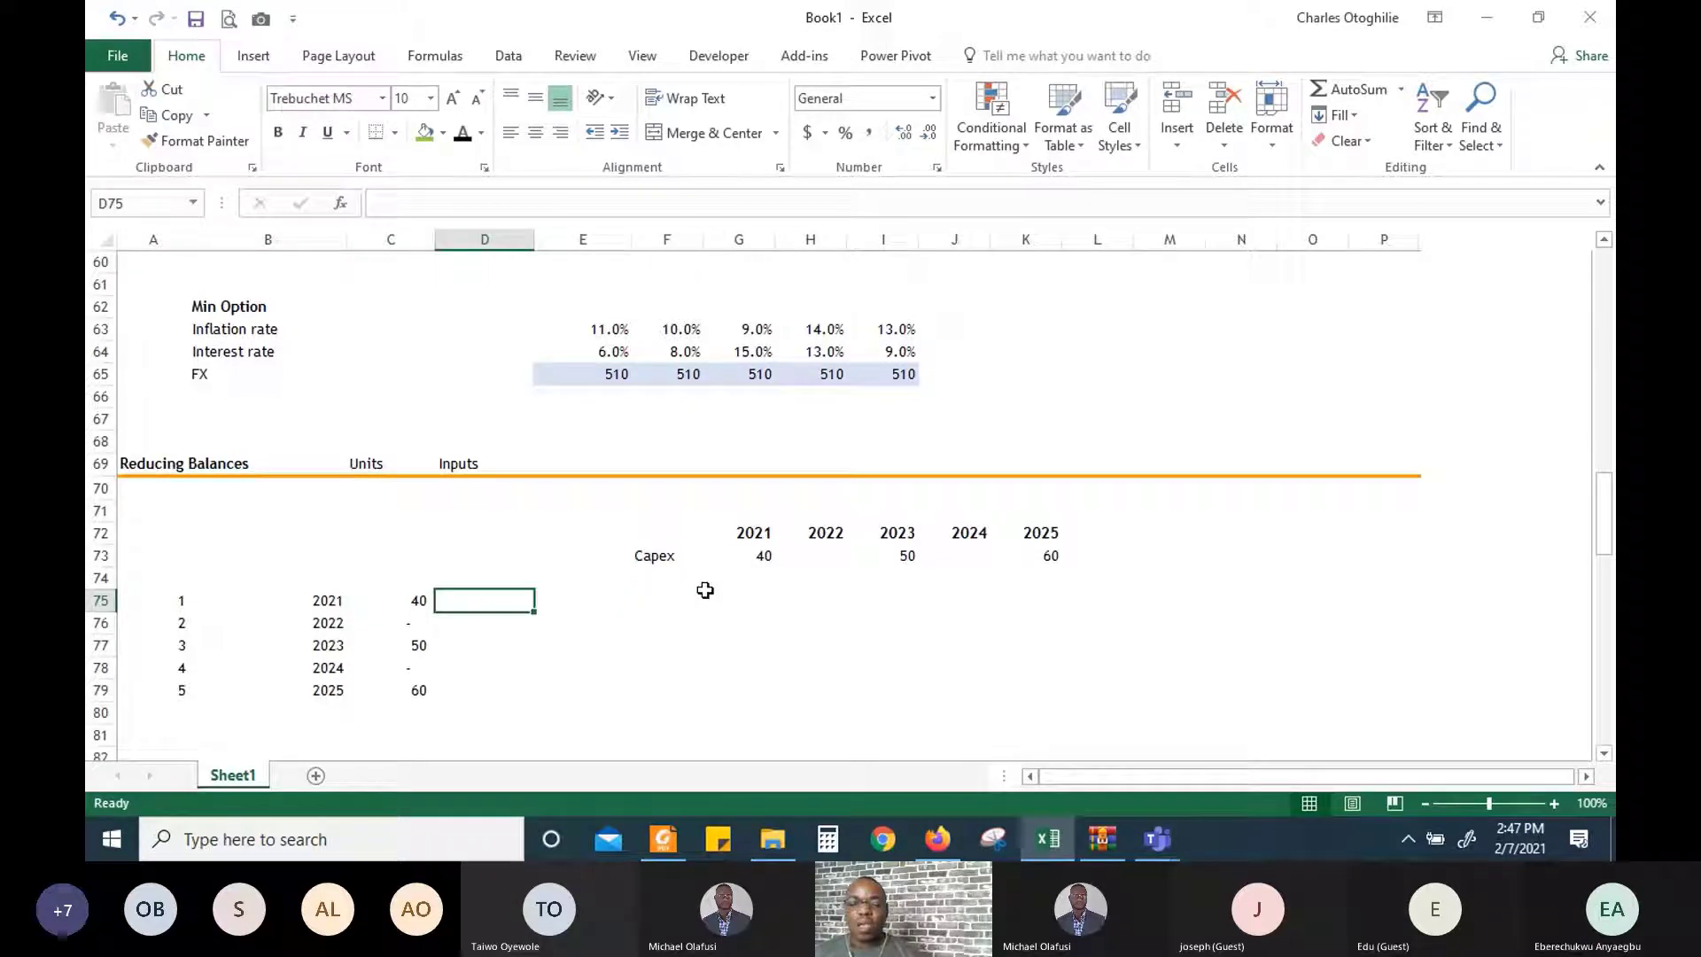
text(=)
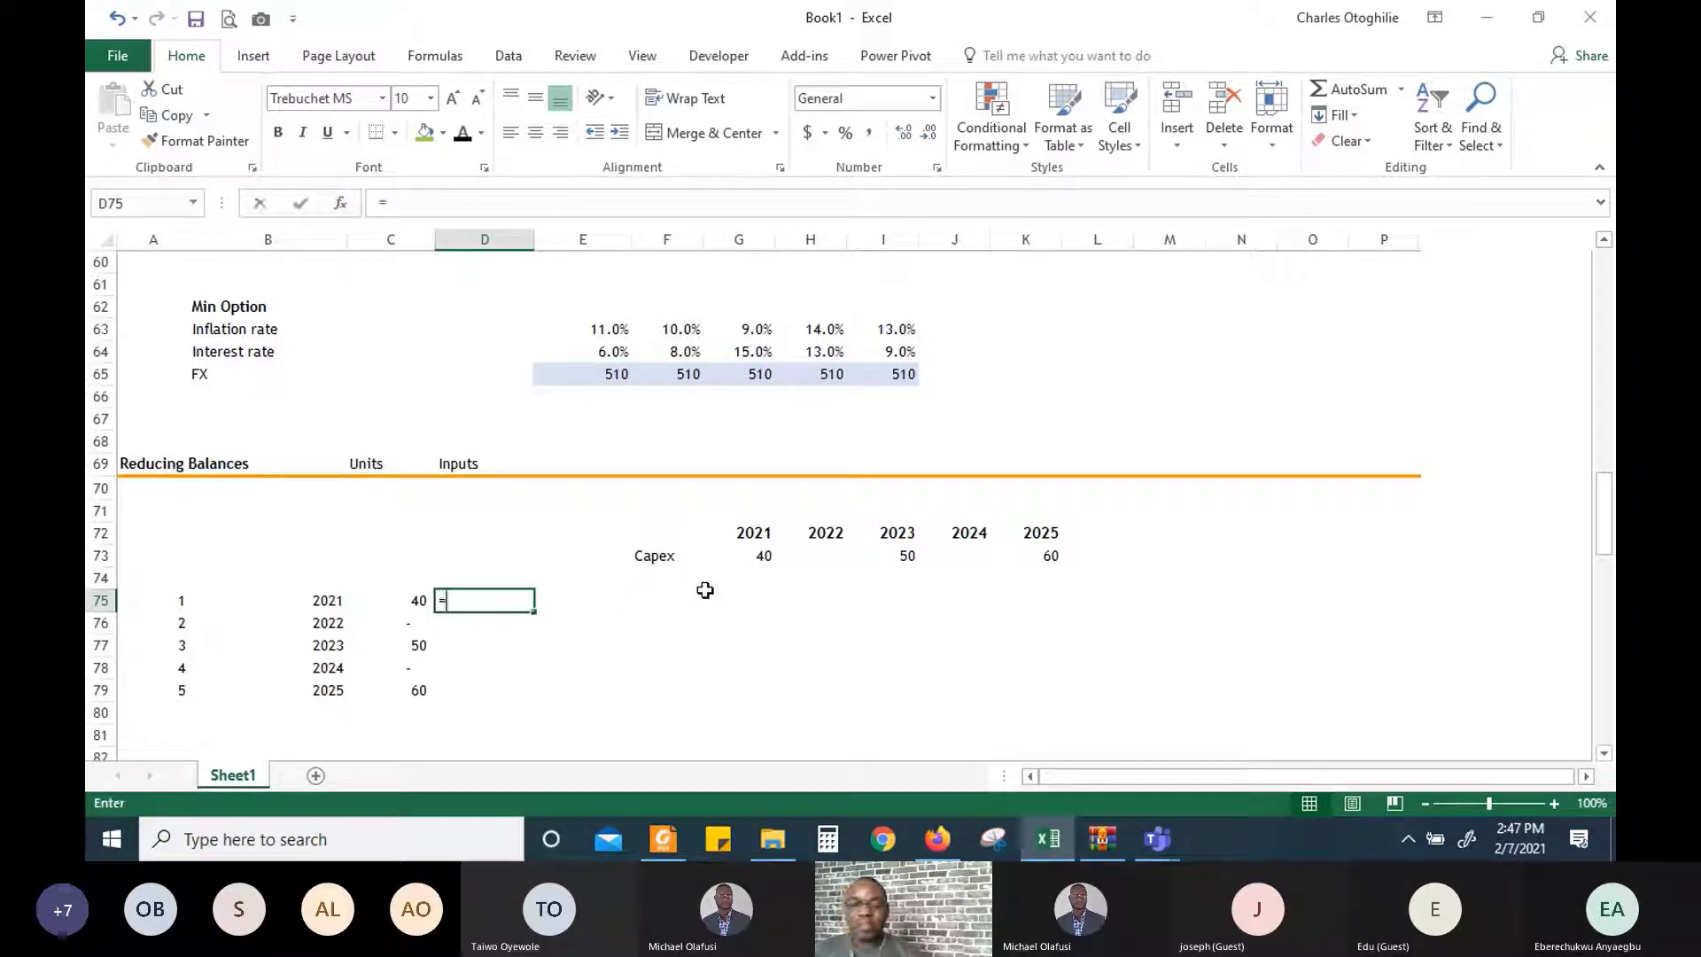
key(Escape)
key(Up)
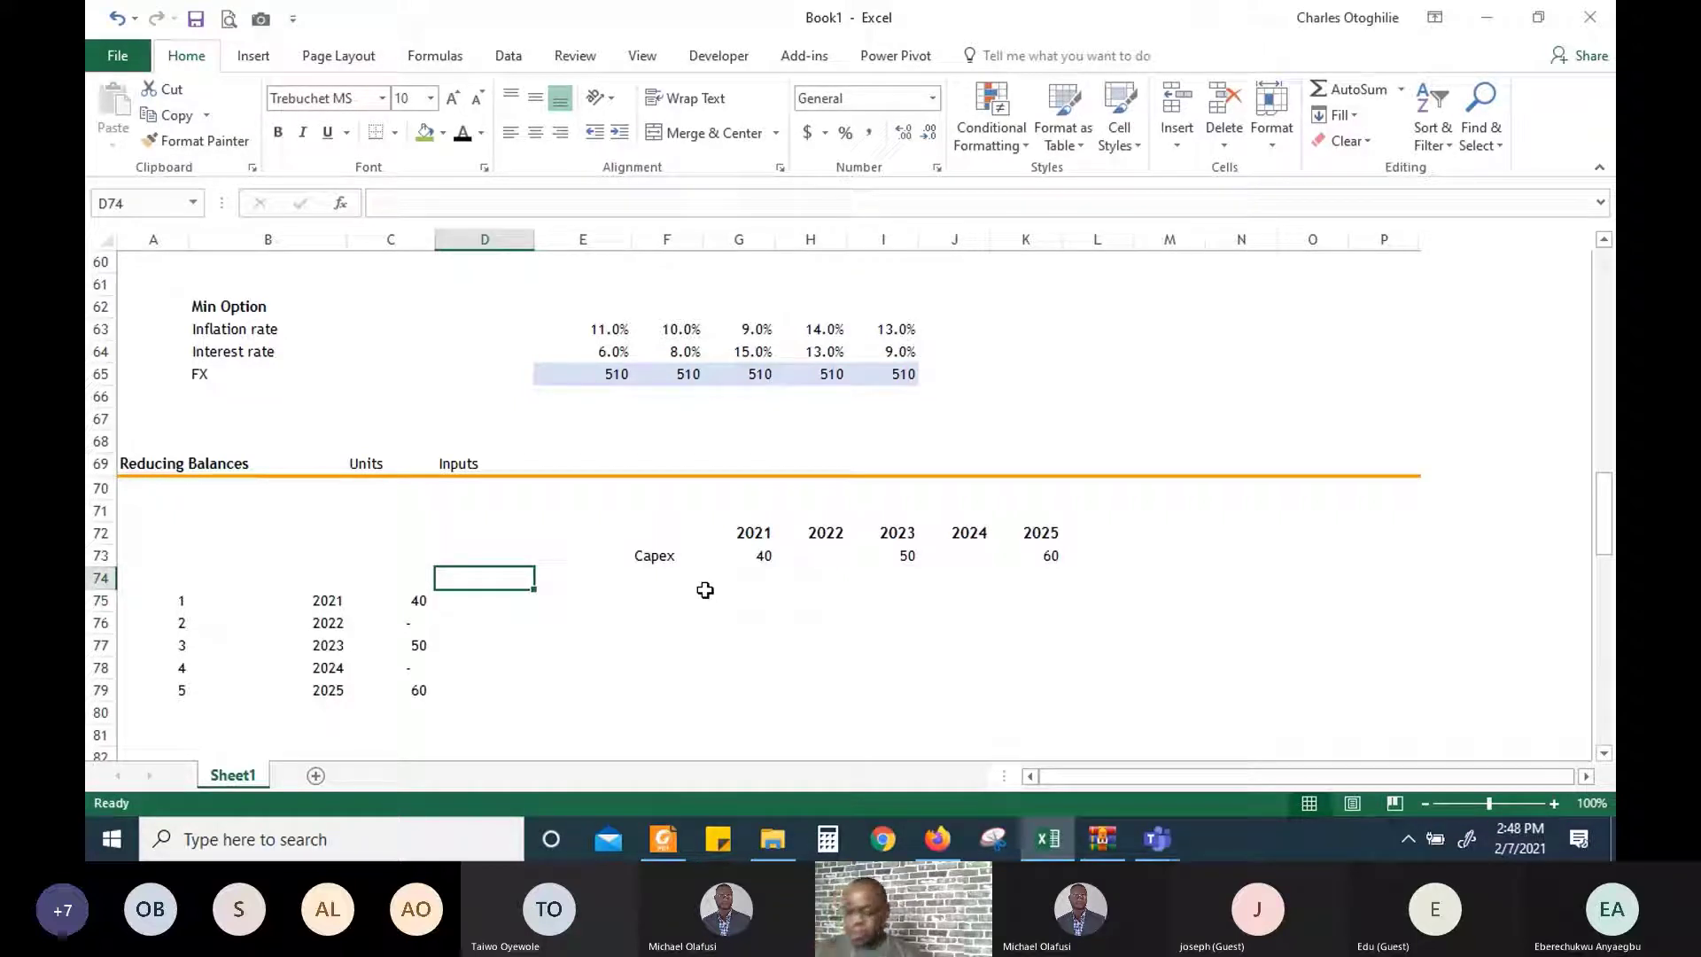
Enter 3 in D74, directly above the empty column beside the Capex lookups
key(Up)
key(Down)
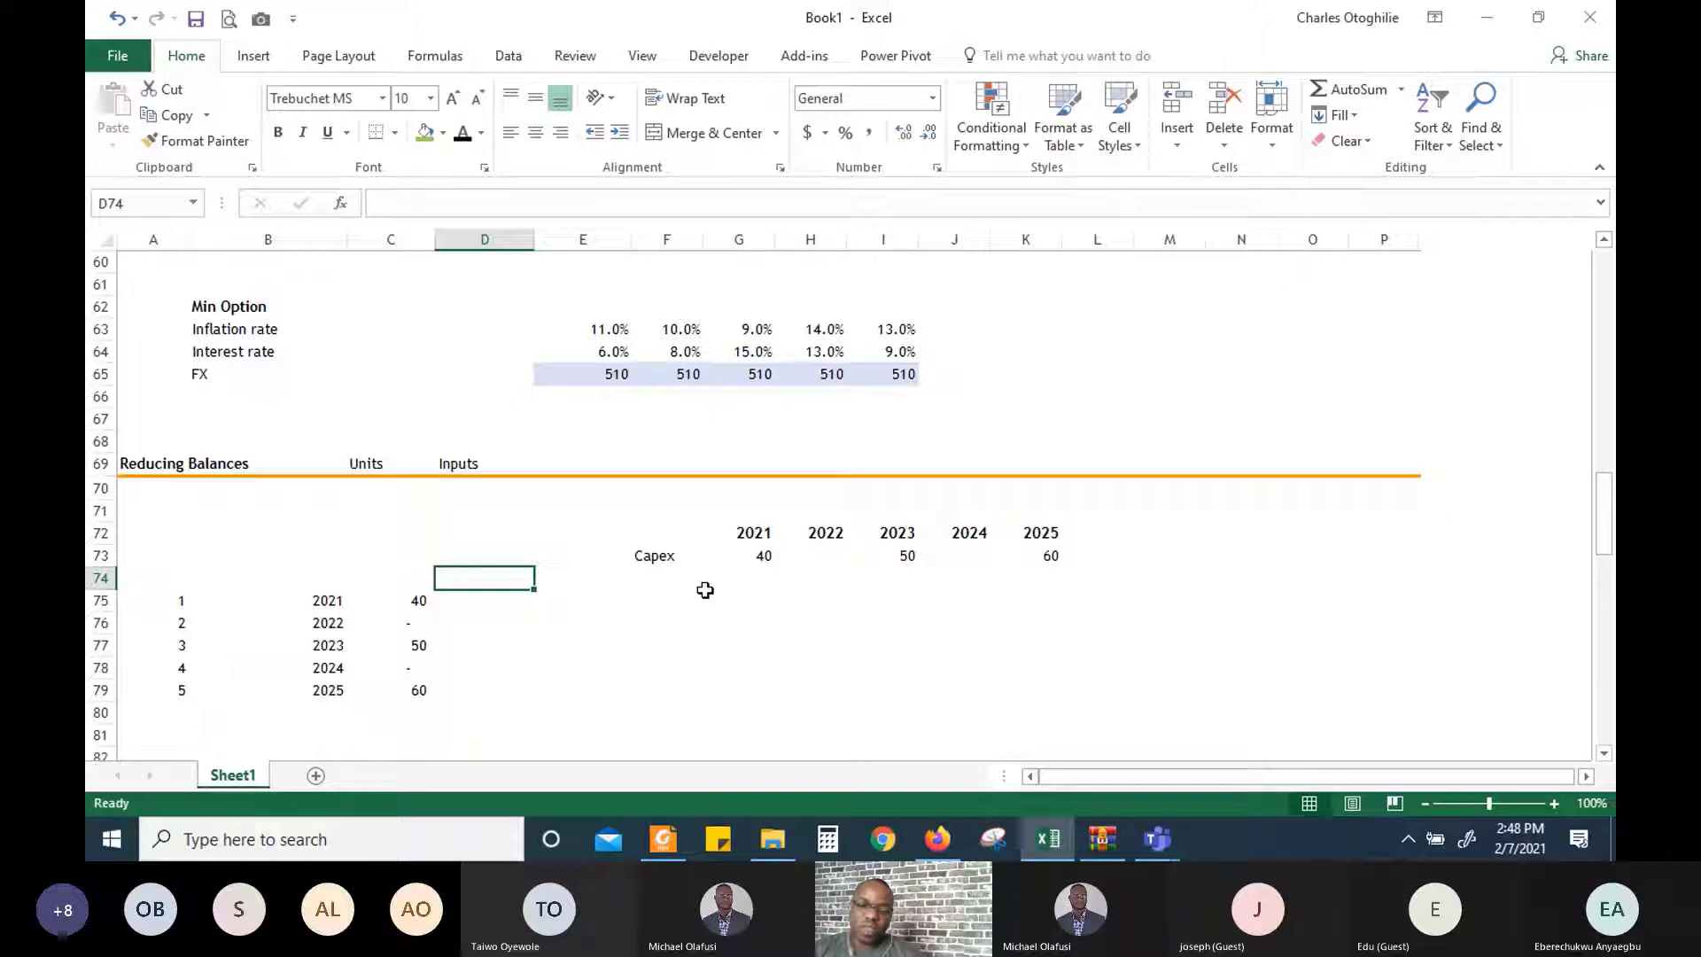
key(Down)
key(Down)
key(Up)
key(Up)
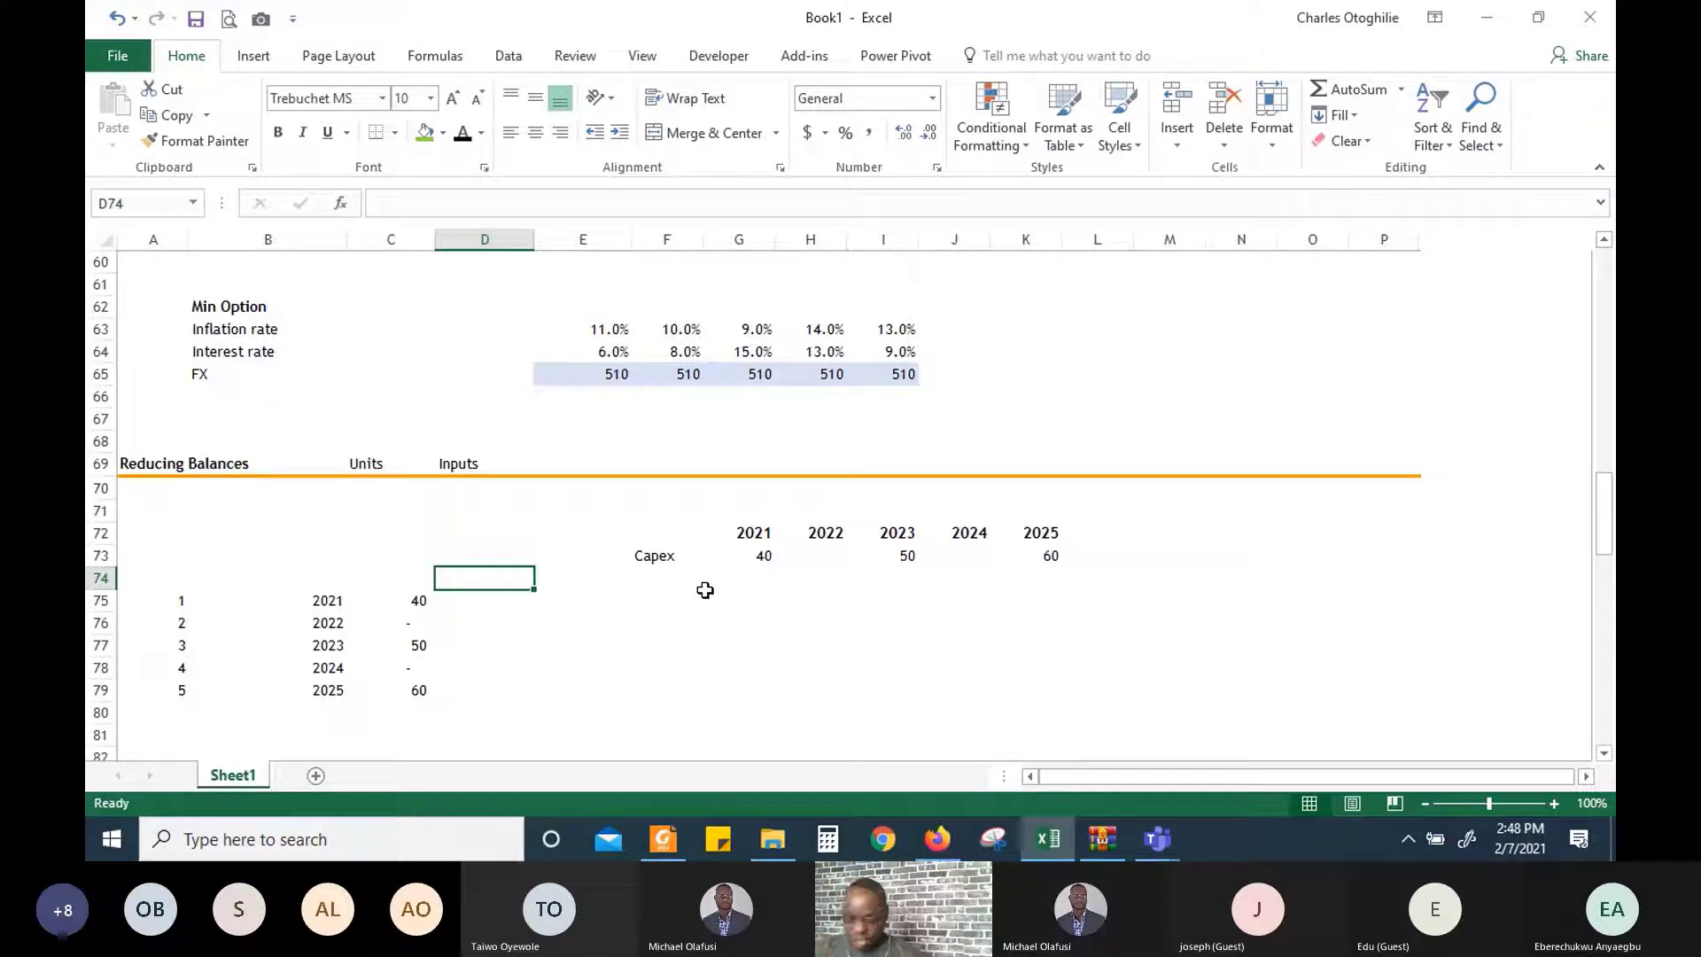
text(3)
key(Return)
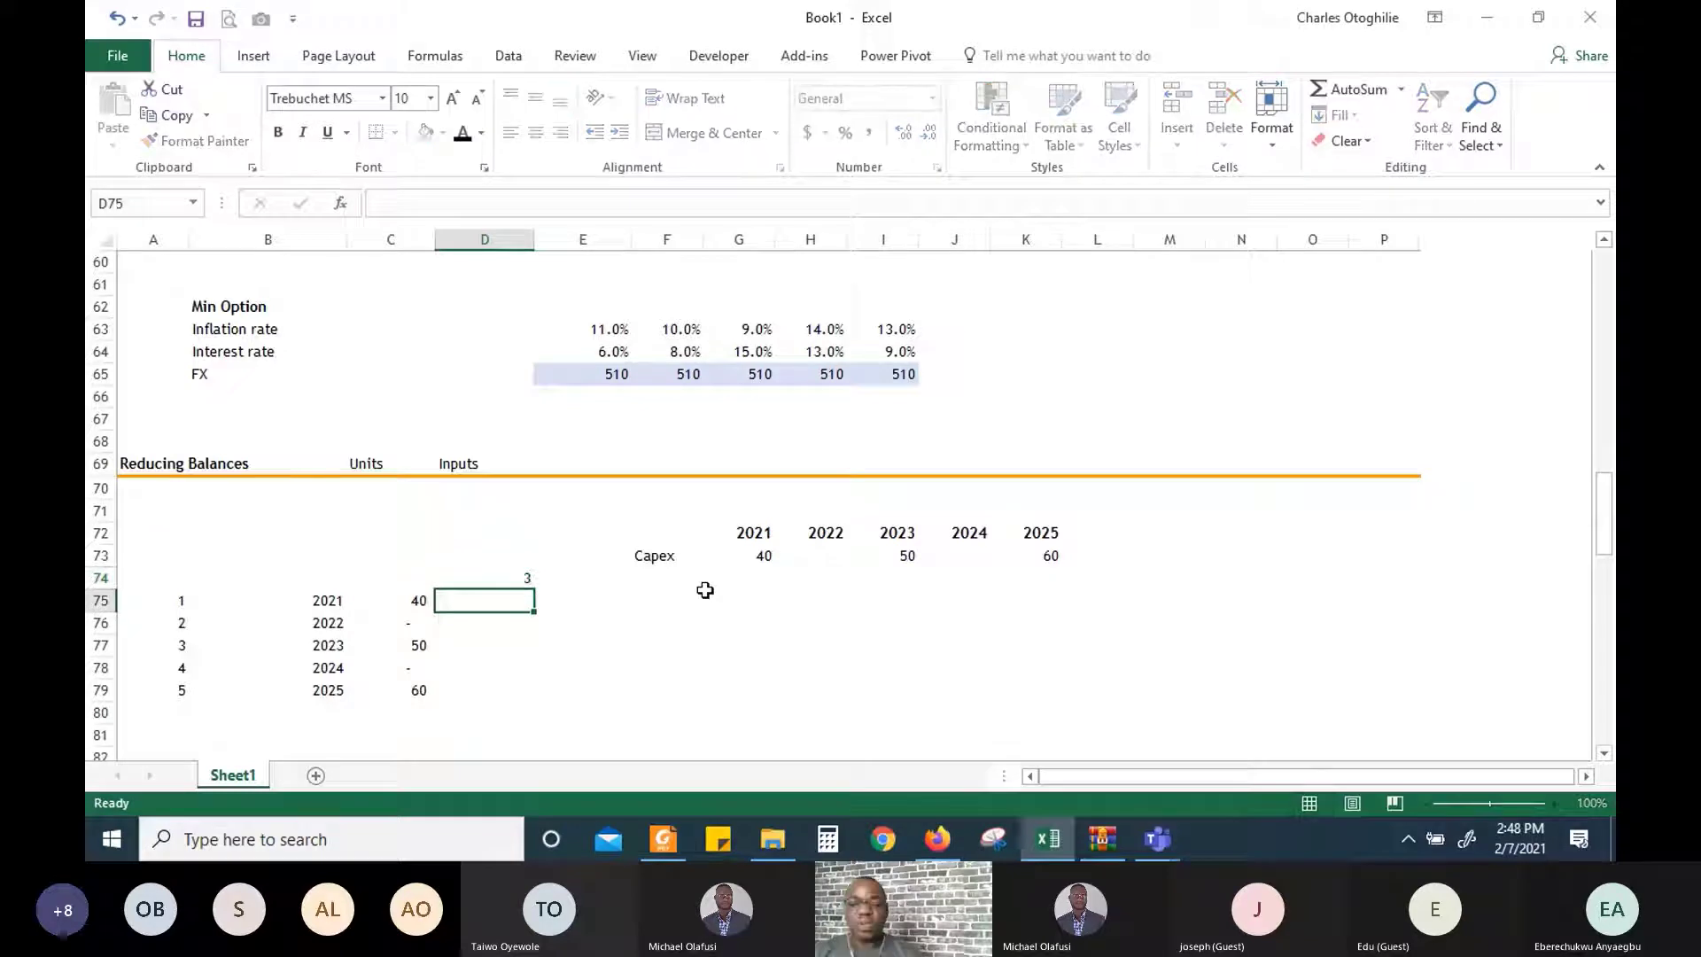
Enter the formula =C75/$D$74 in D75 to divide the 2021 Capex by the locked number in D74
text(=)
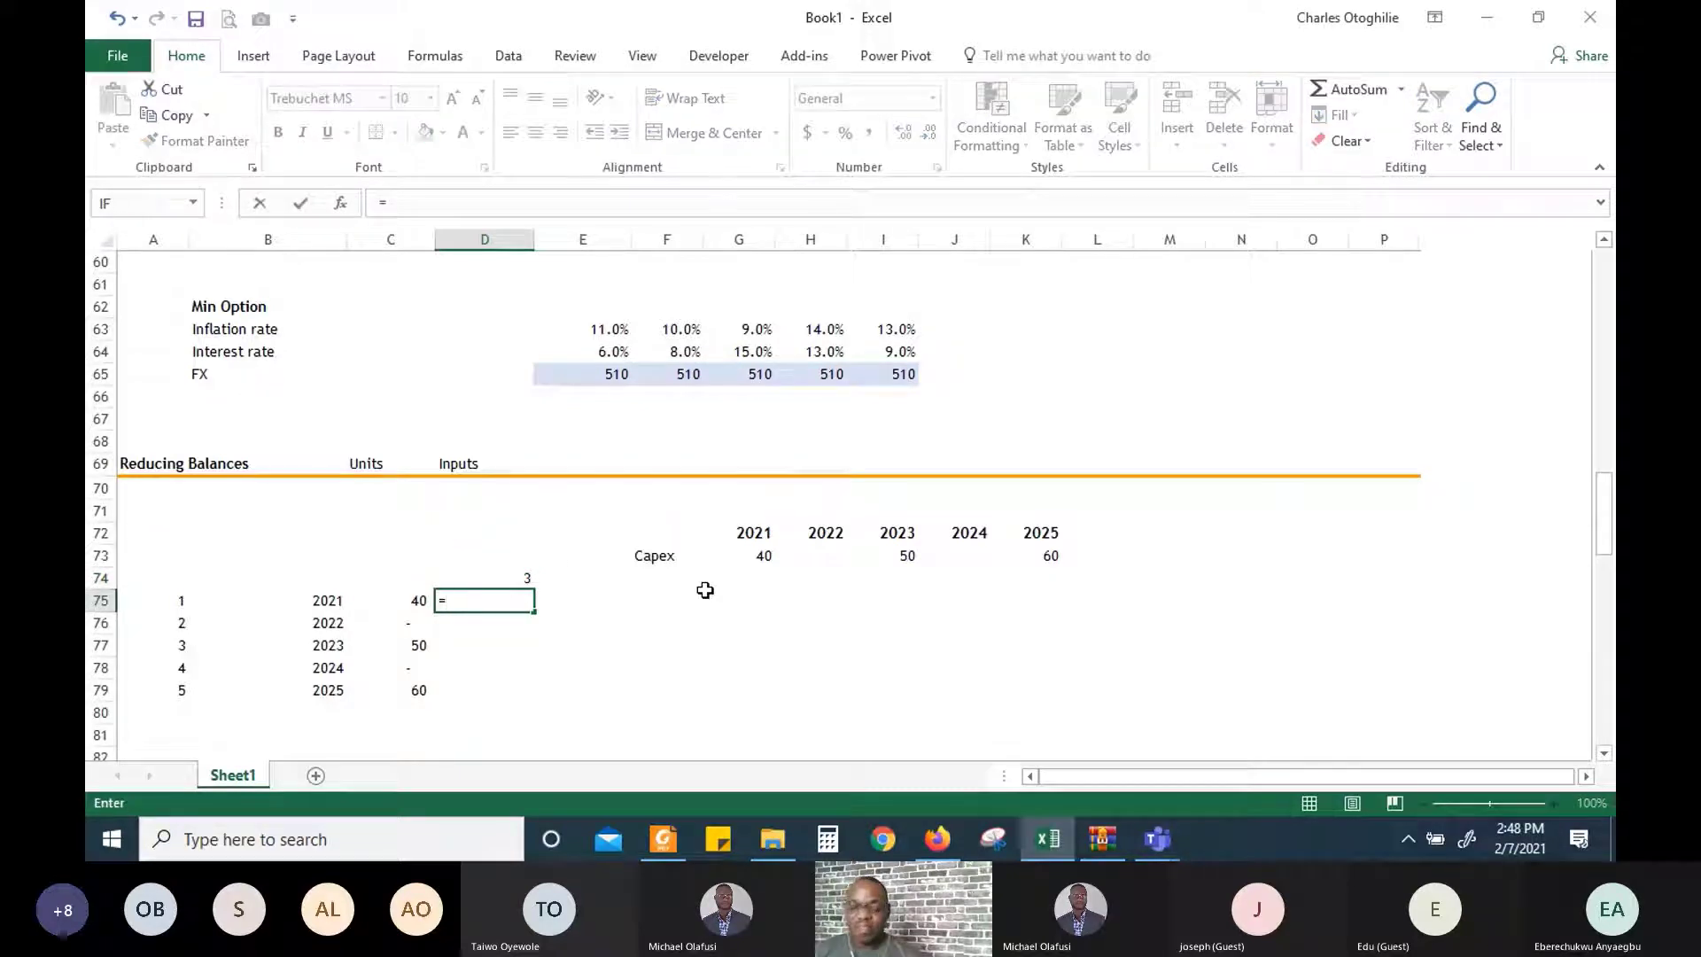
key(Left)
text(/)
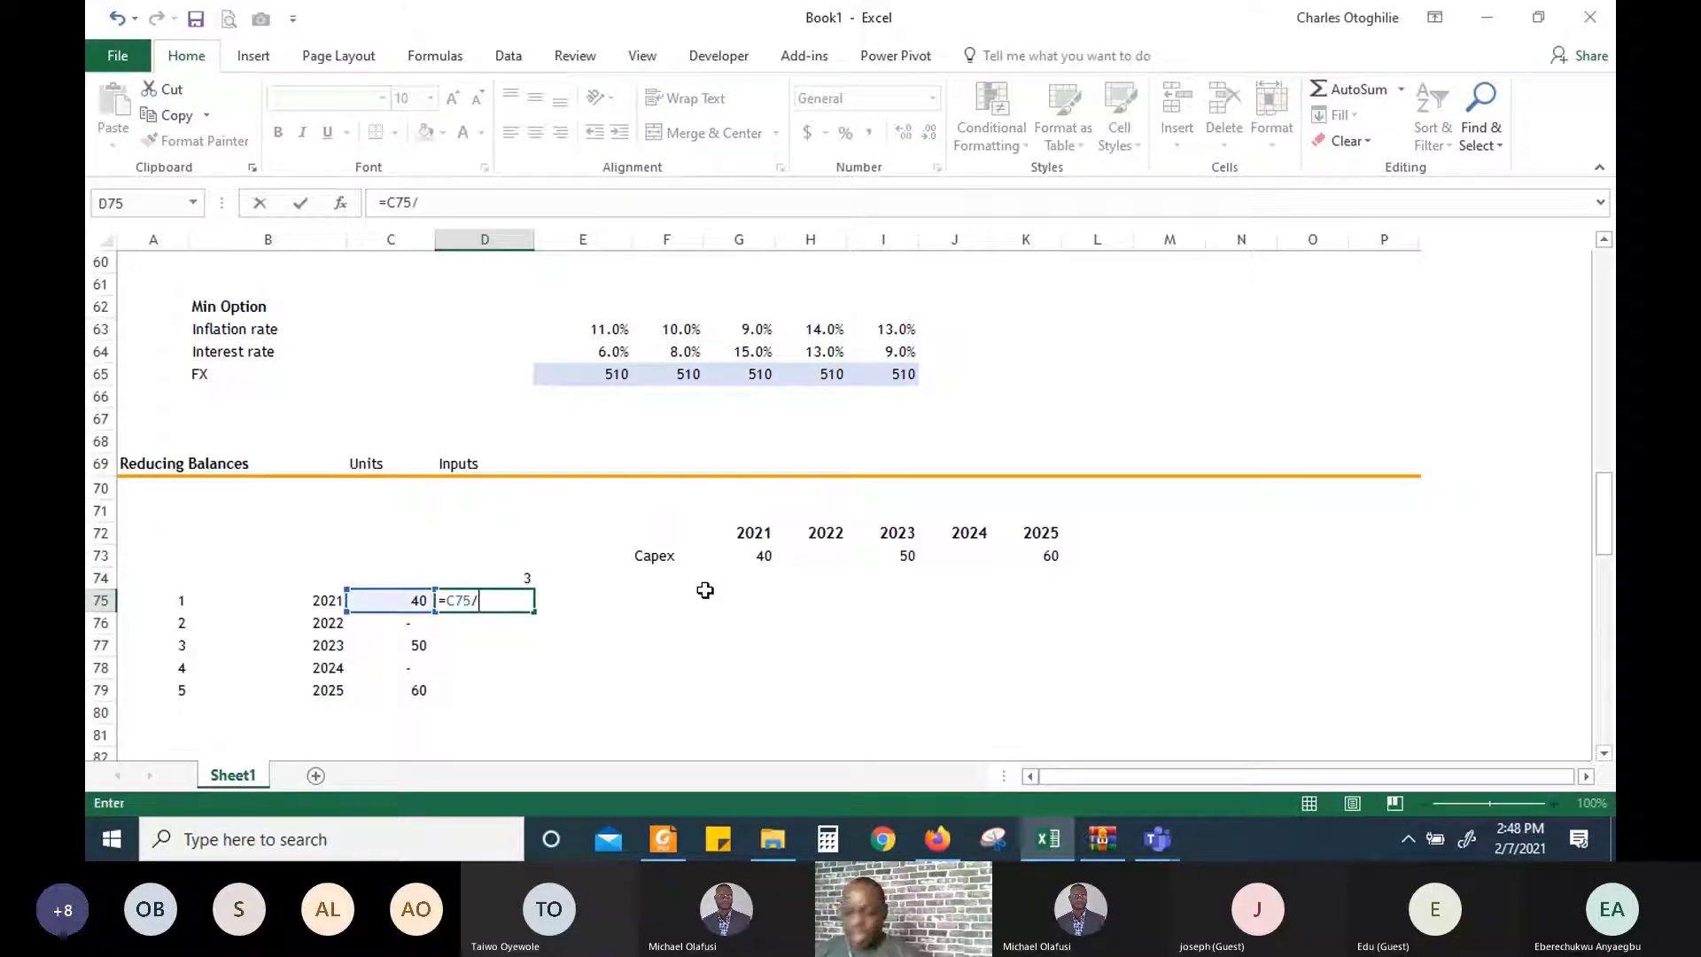
key(Up)
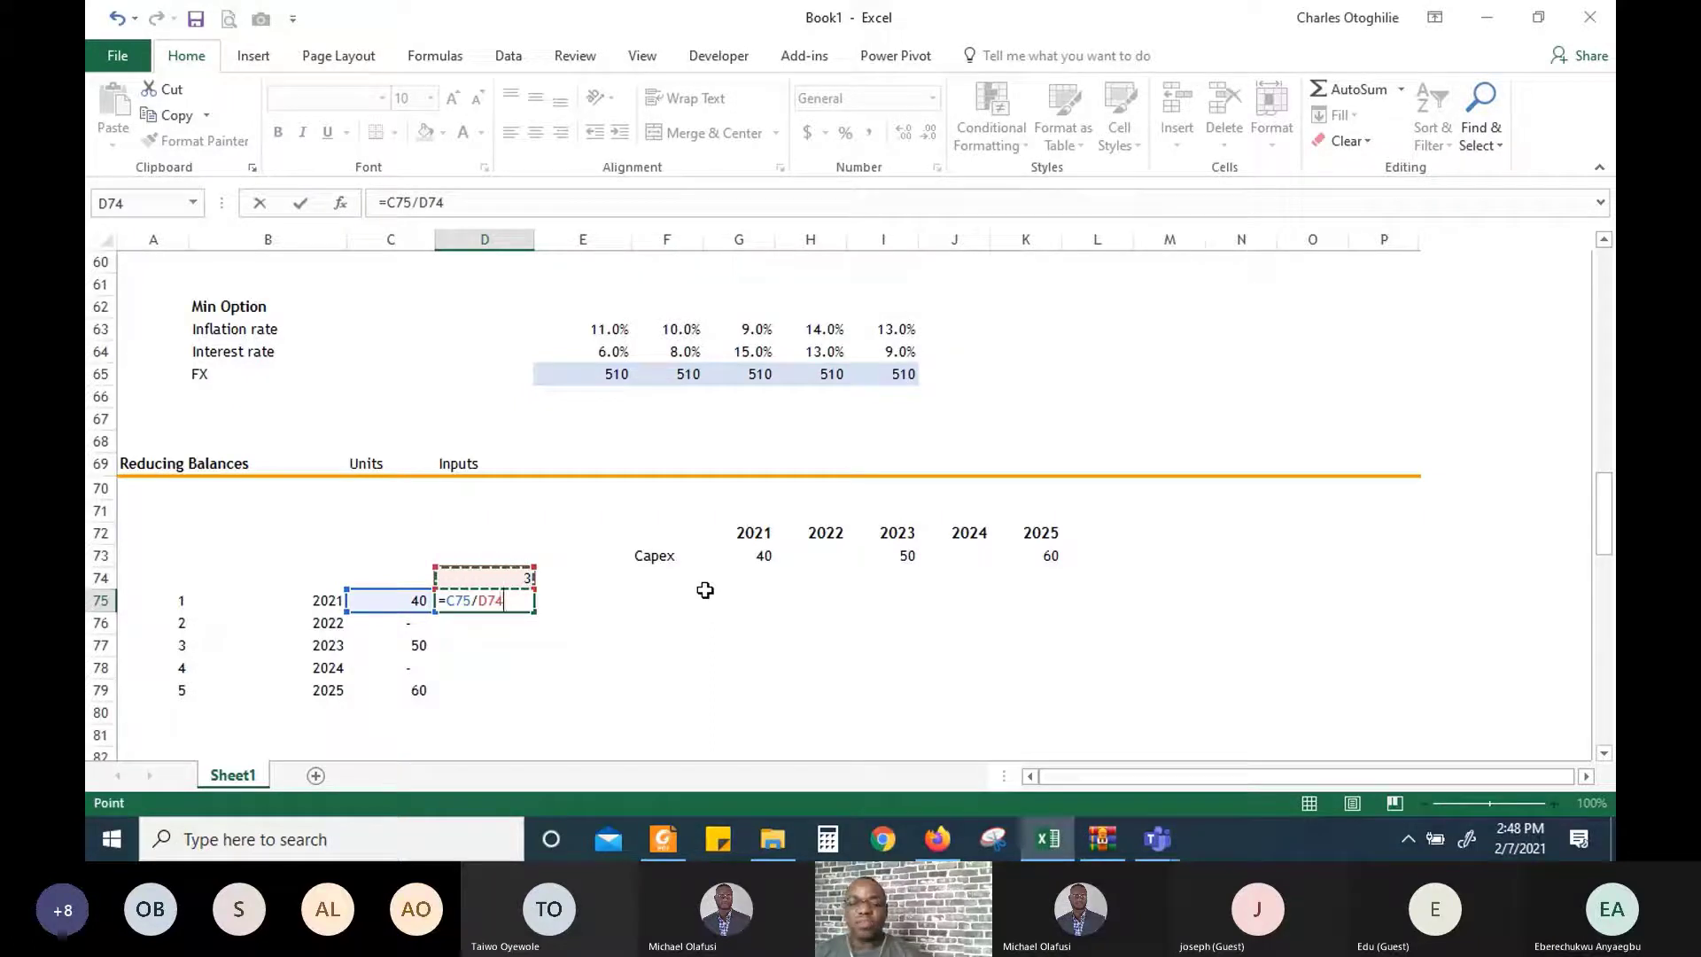
key(F4)
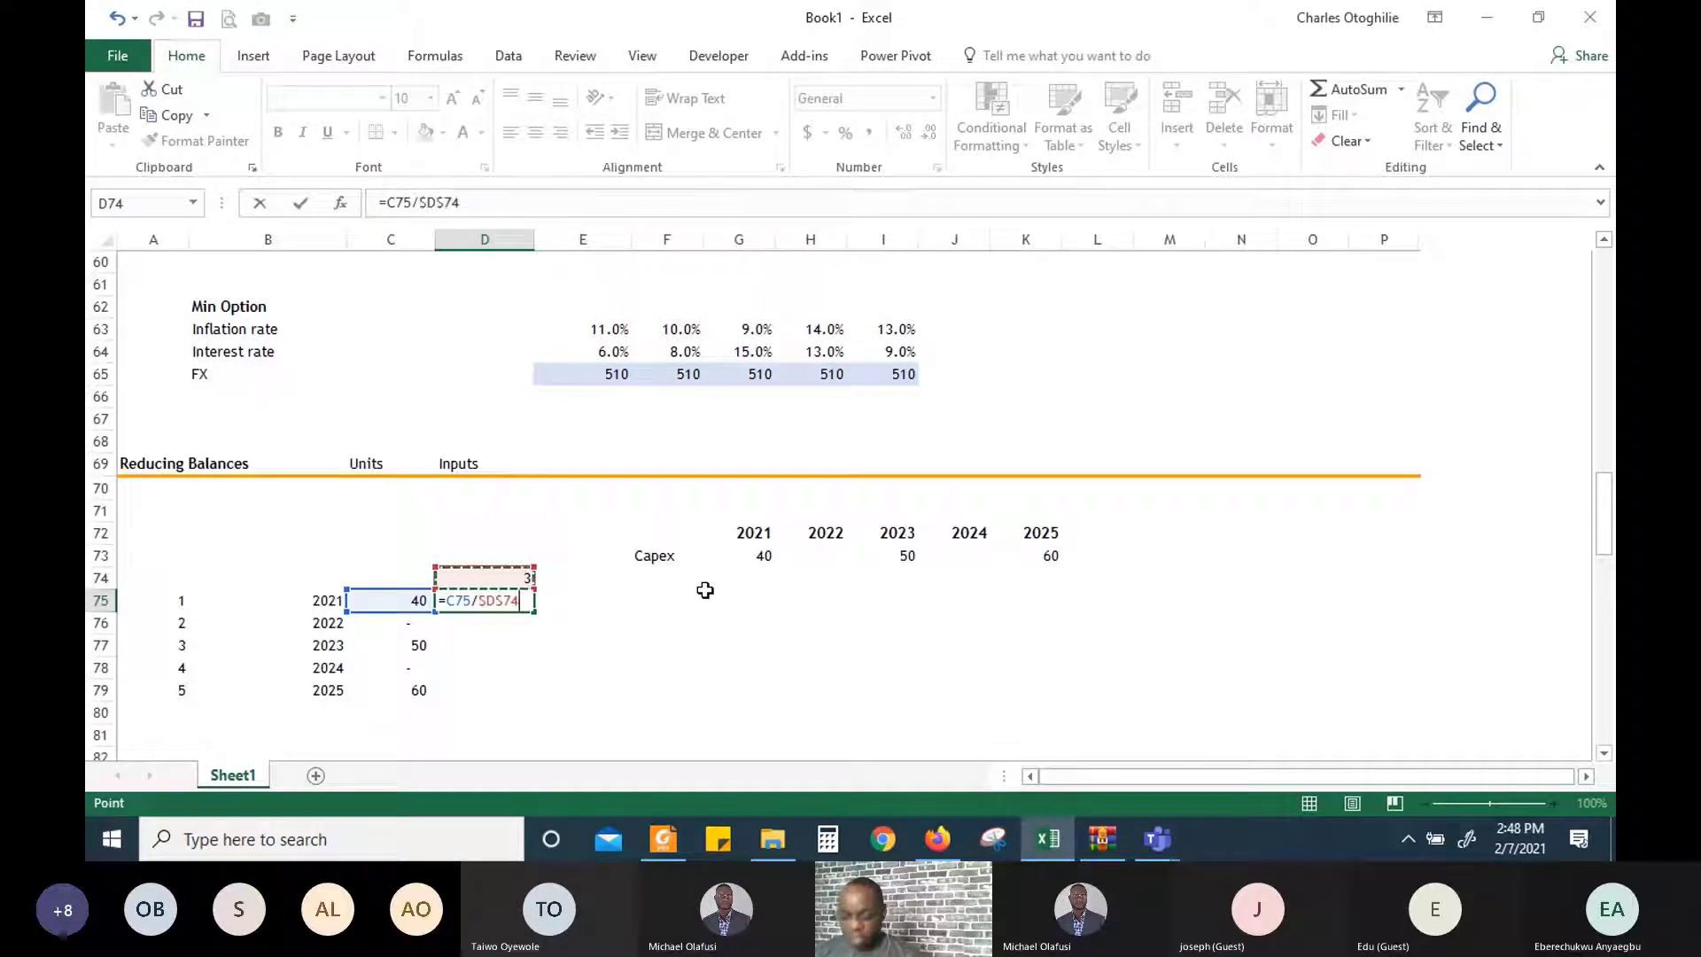
key(ctrl+Return)
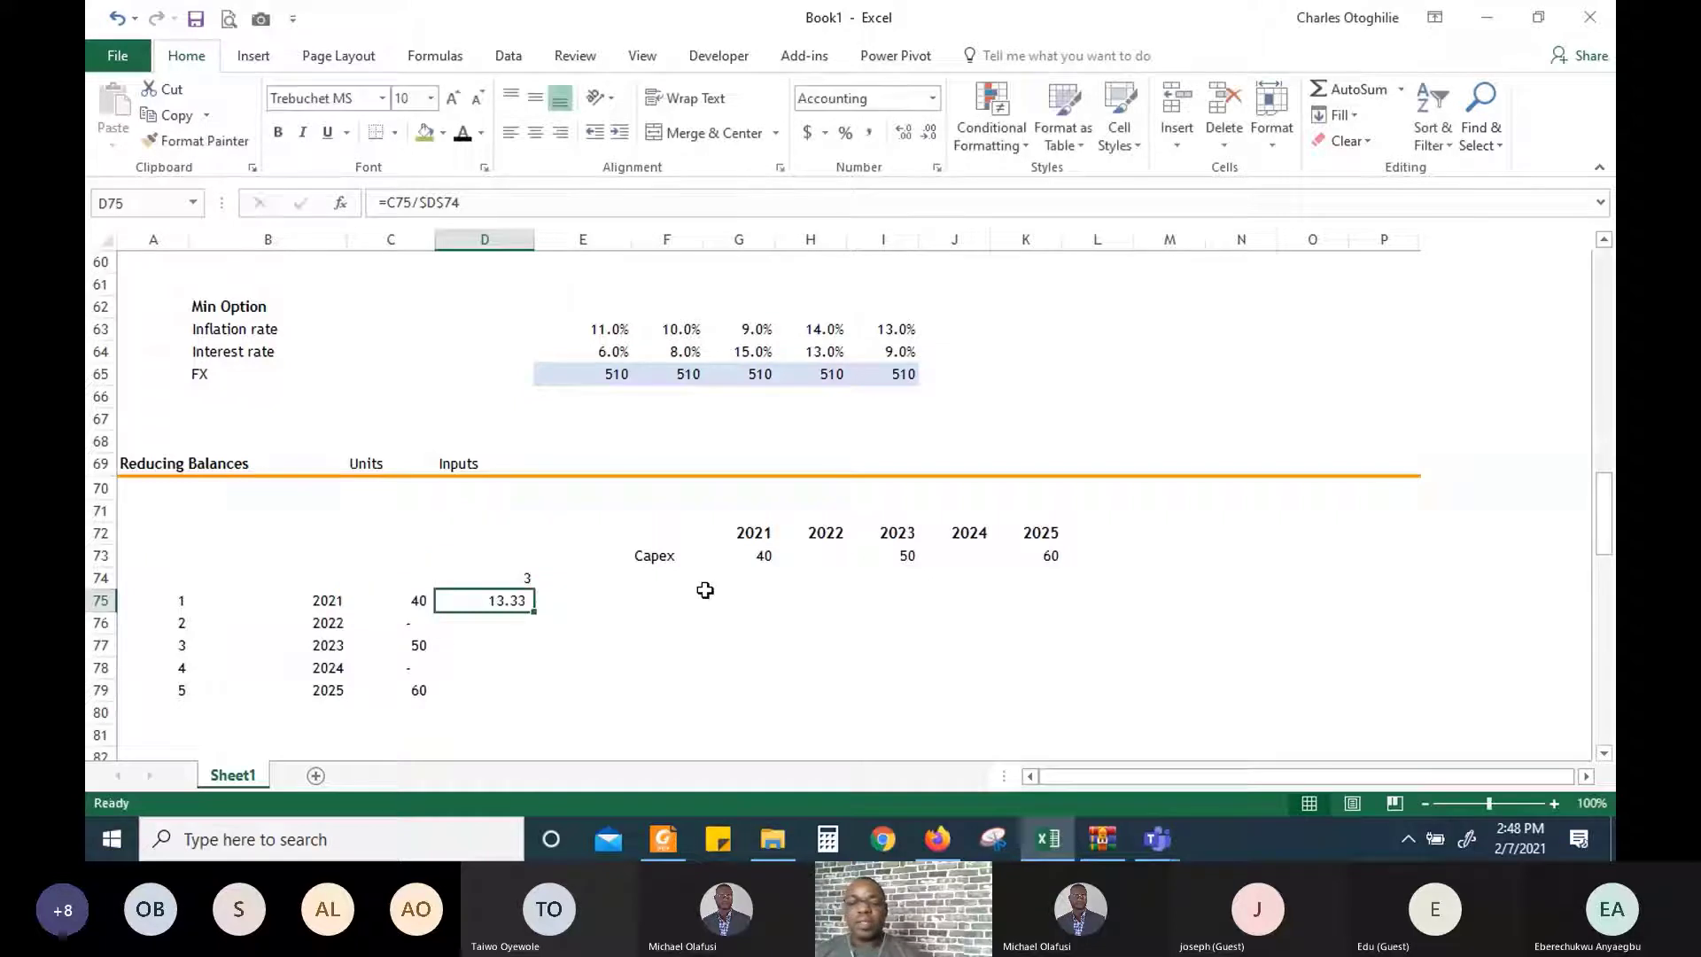
Fill the Capex division formula from D75 down through D79
key(shift+Down)
key(shift+Down)
key(shift+Down)
key(shift+Down)
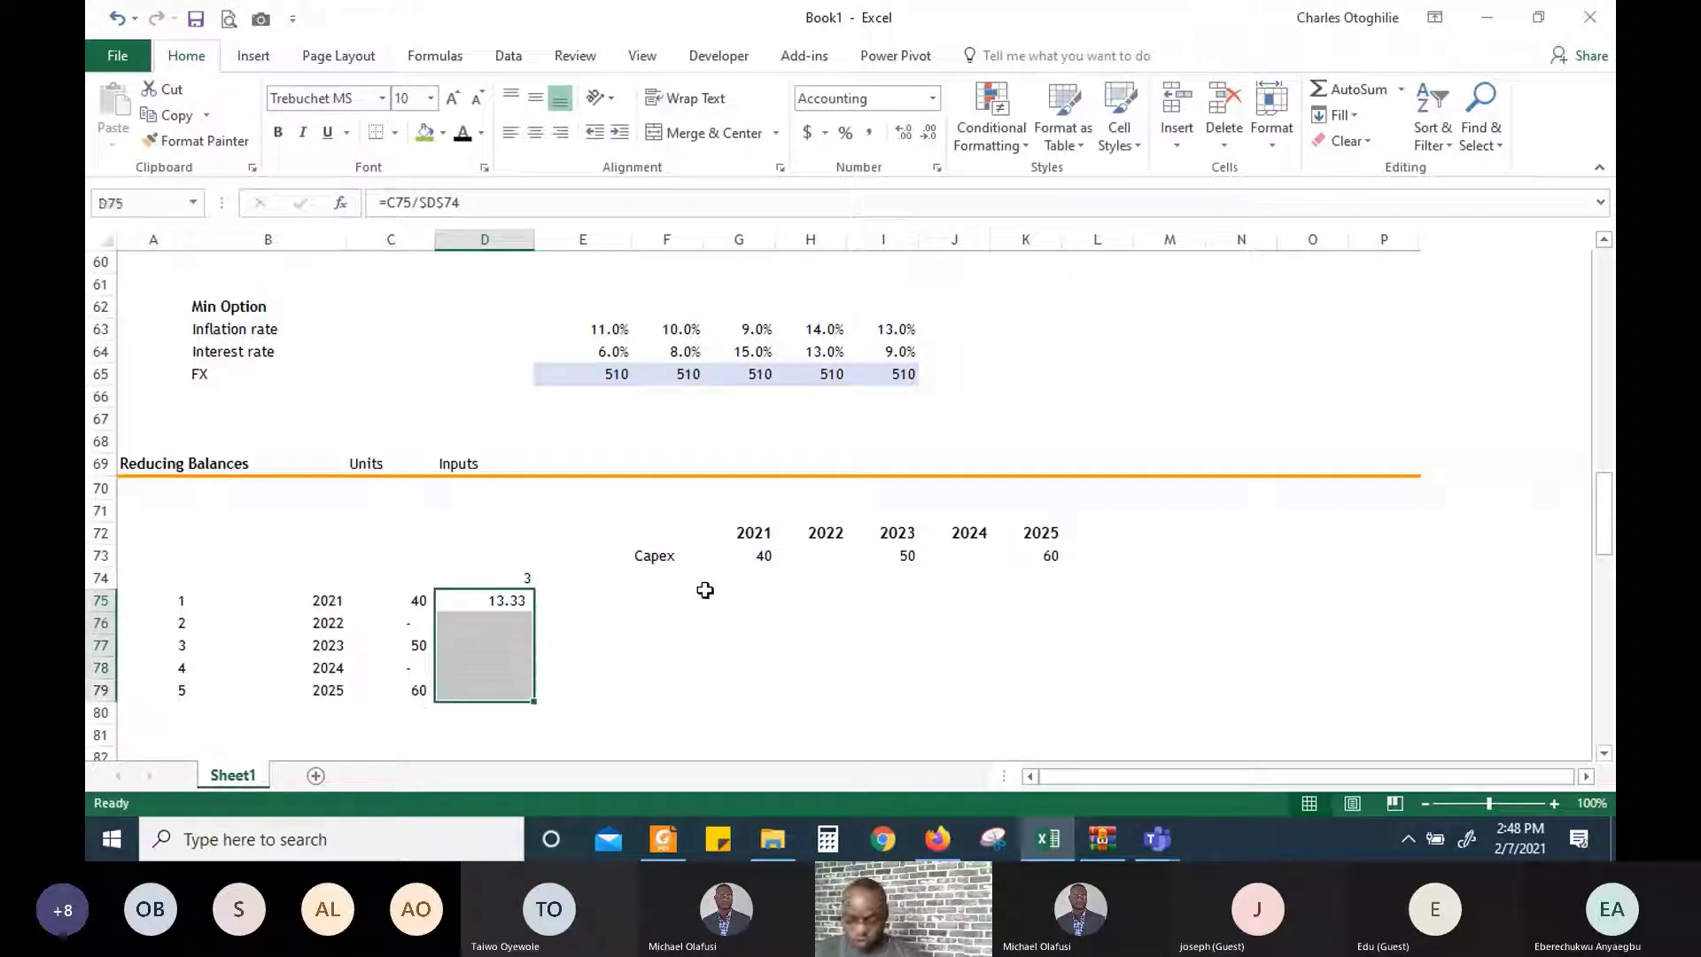
key(ctrl+d)
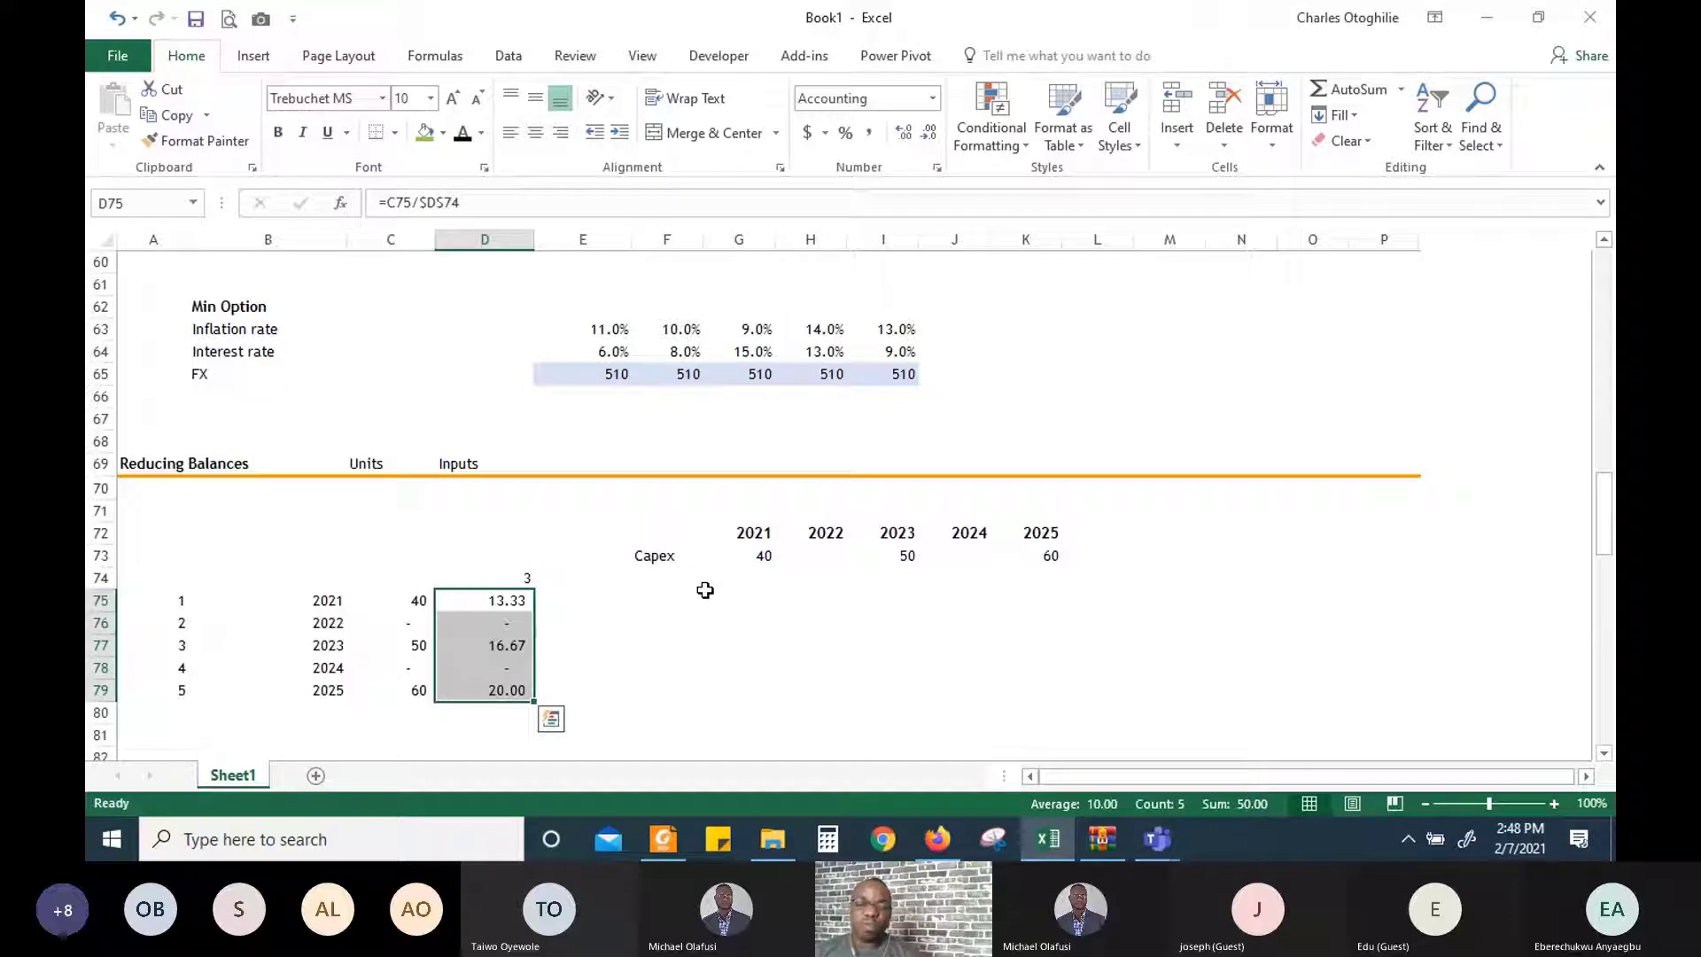
key(Down)
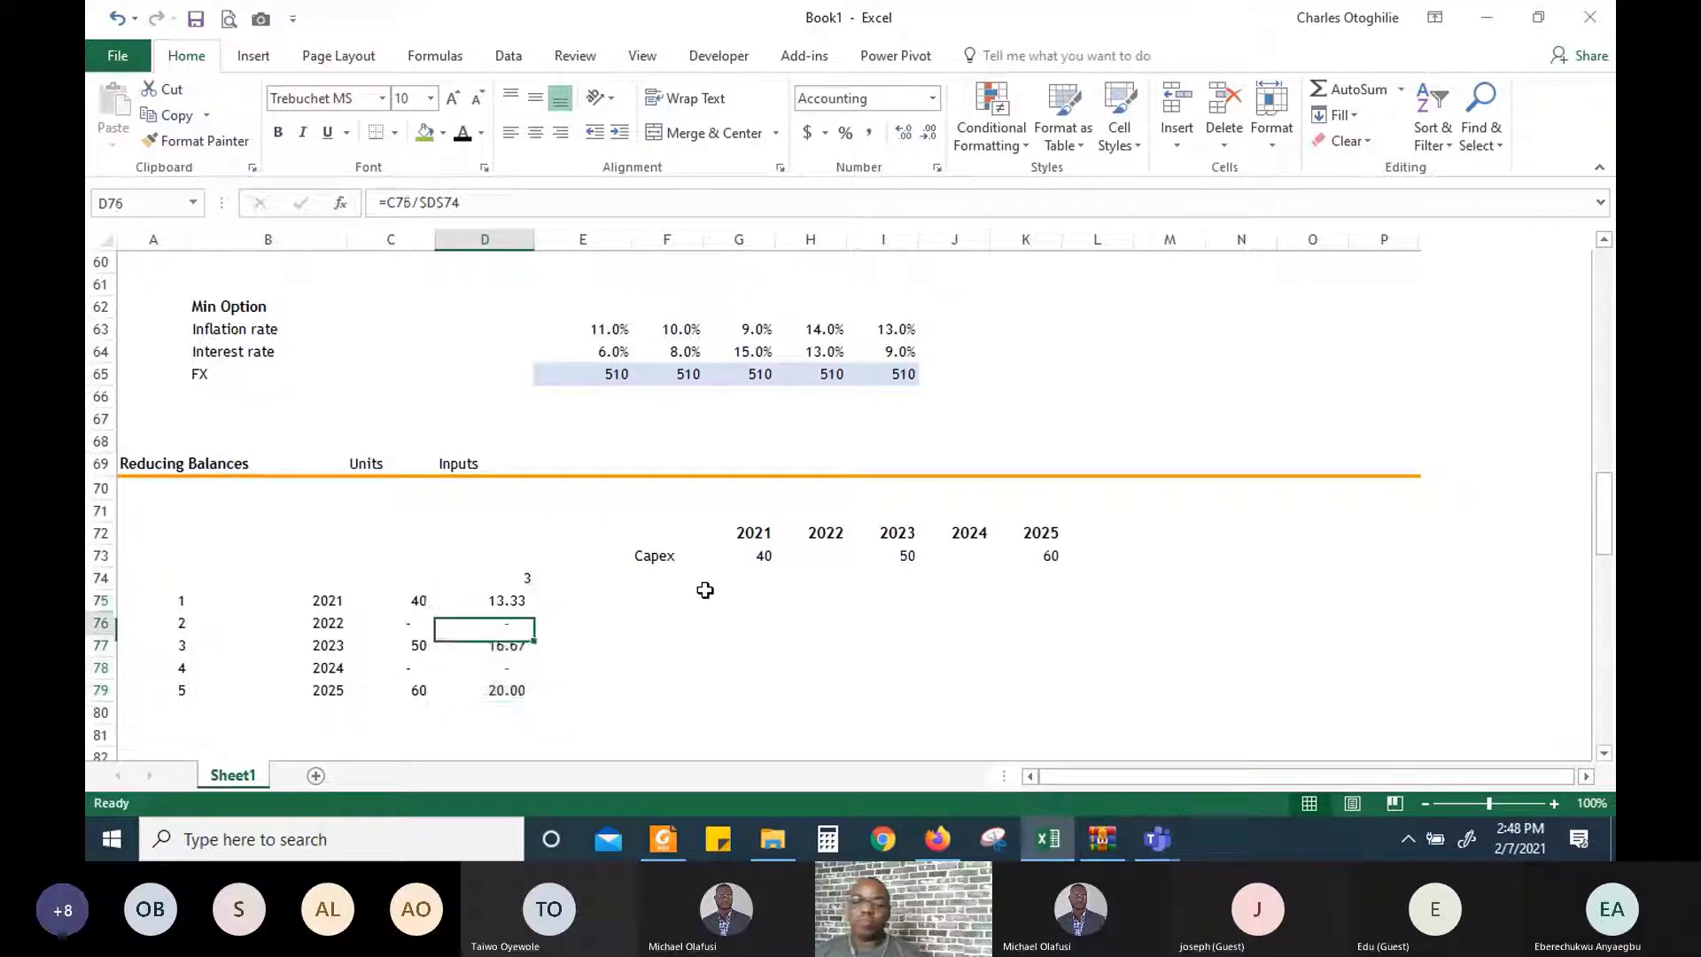
Examine the Capex amounts across the 2021 to 2025 columns in row 73
key(Up)
key(Up)
key(Right)
key(Right)
key(Right)
key(Right)
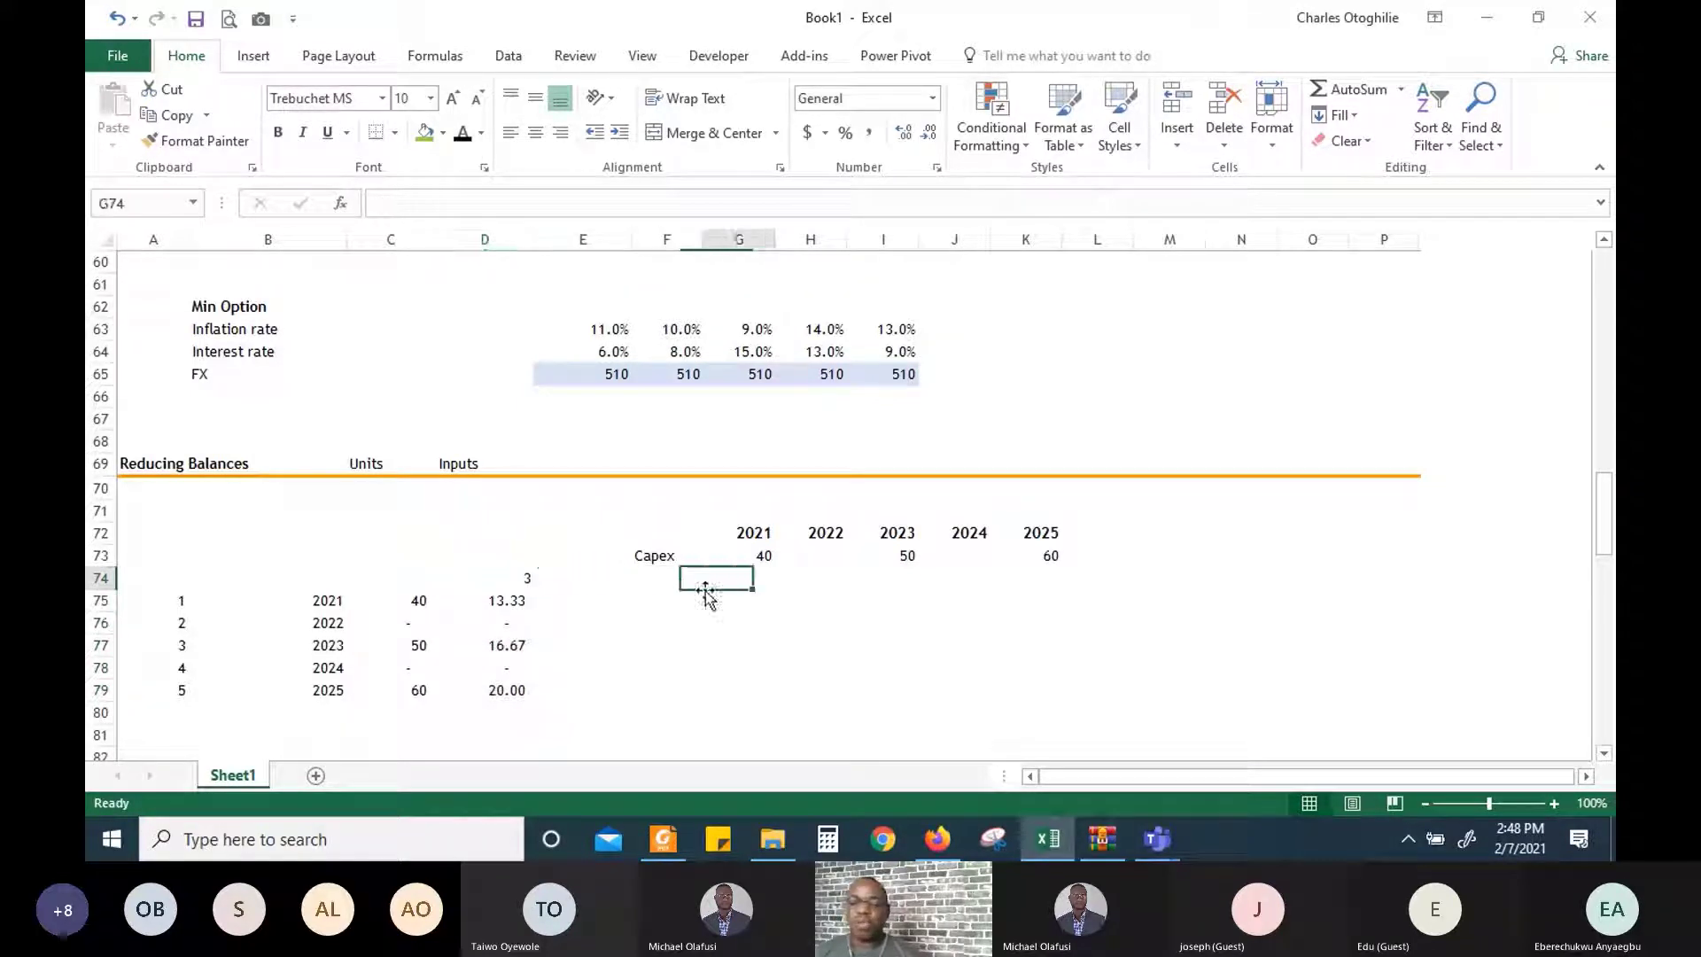
key(Up)
key(Right)
key(Right)
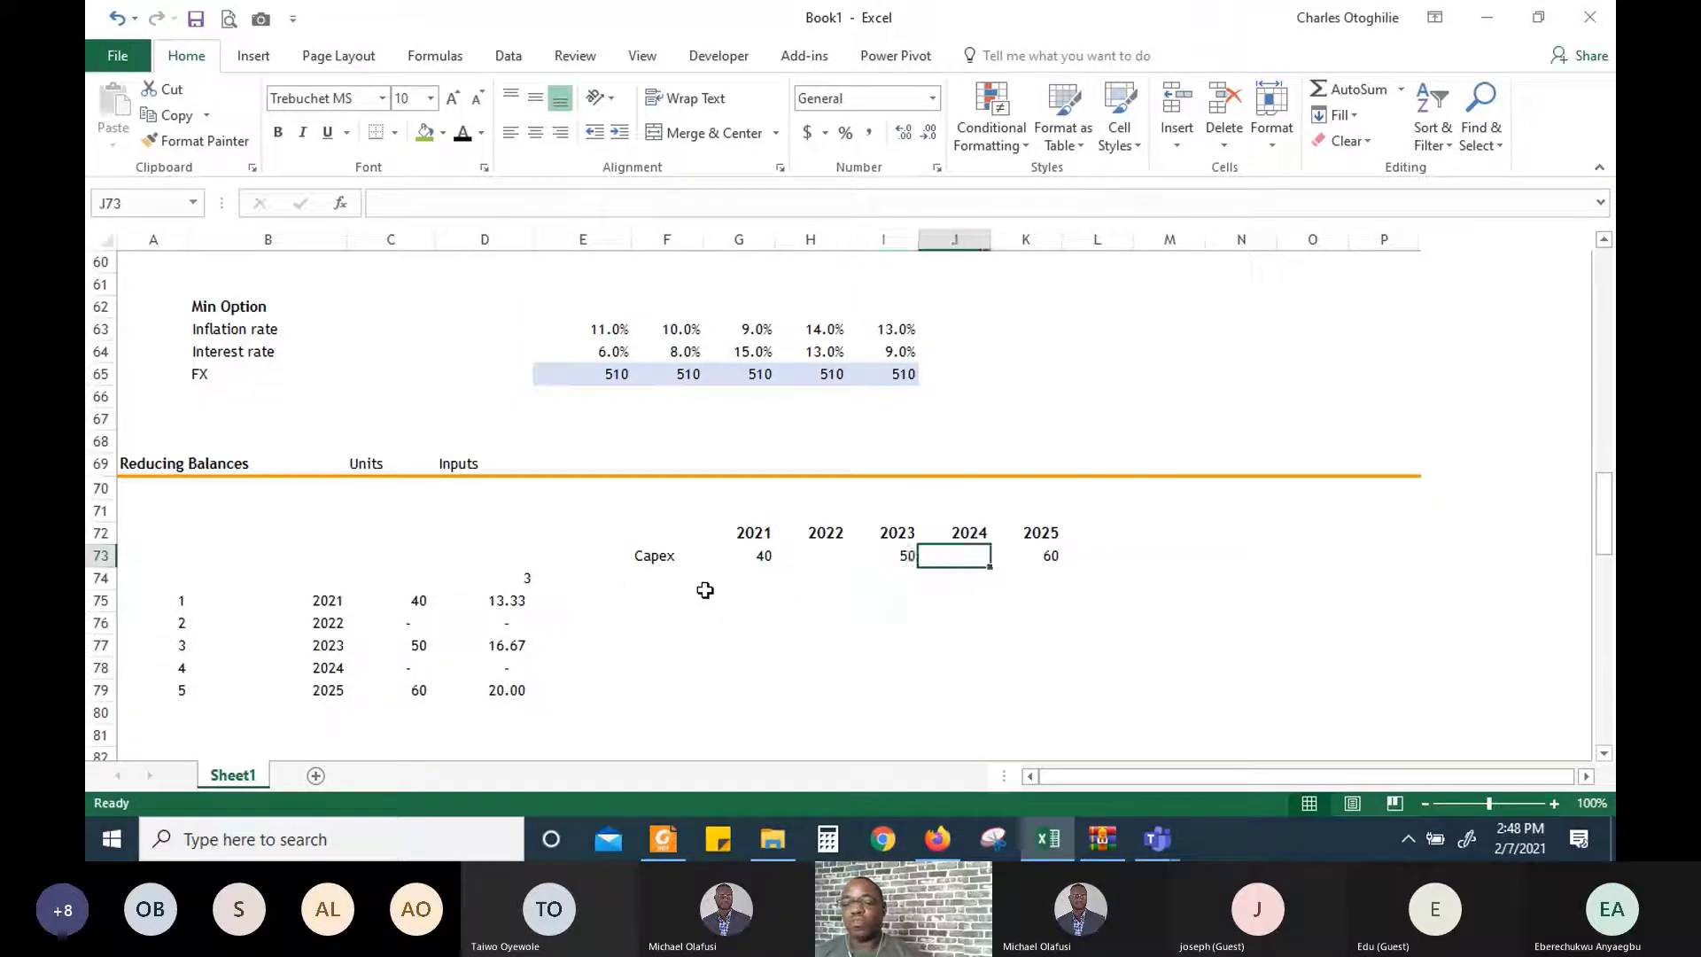
key(Left)
key(Left)
key(Left)
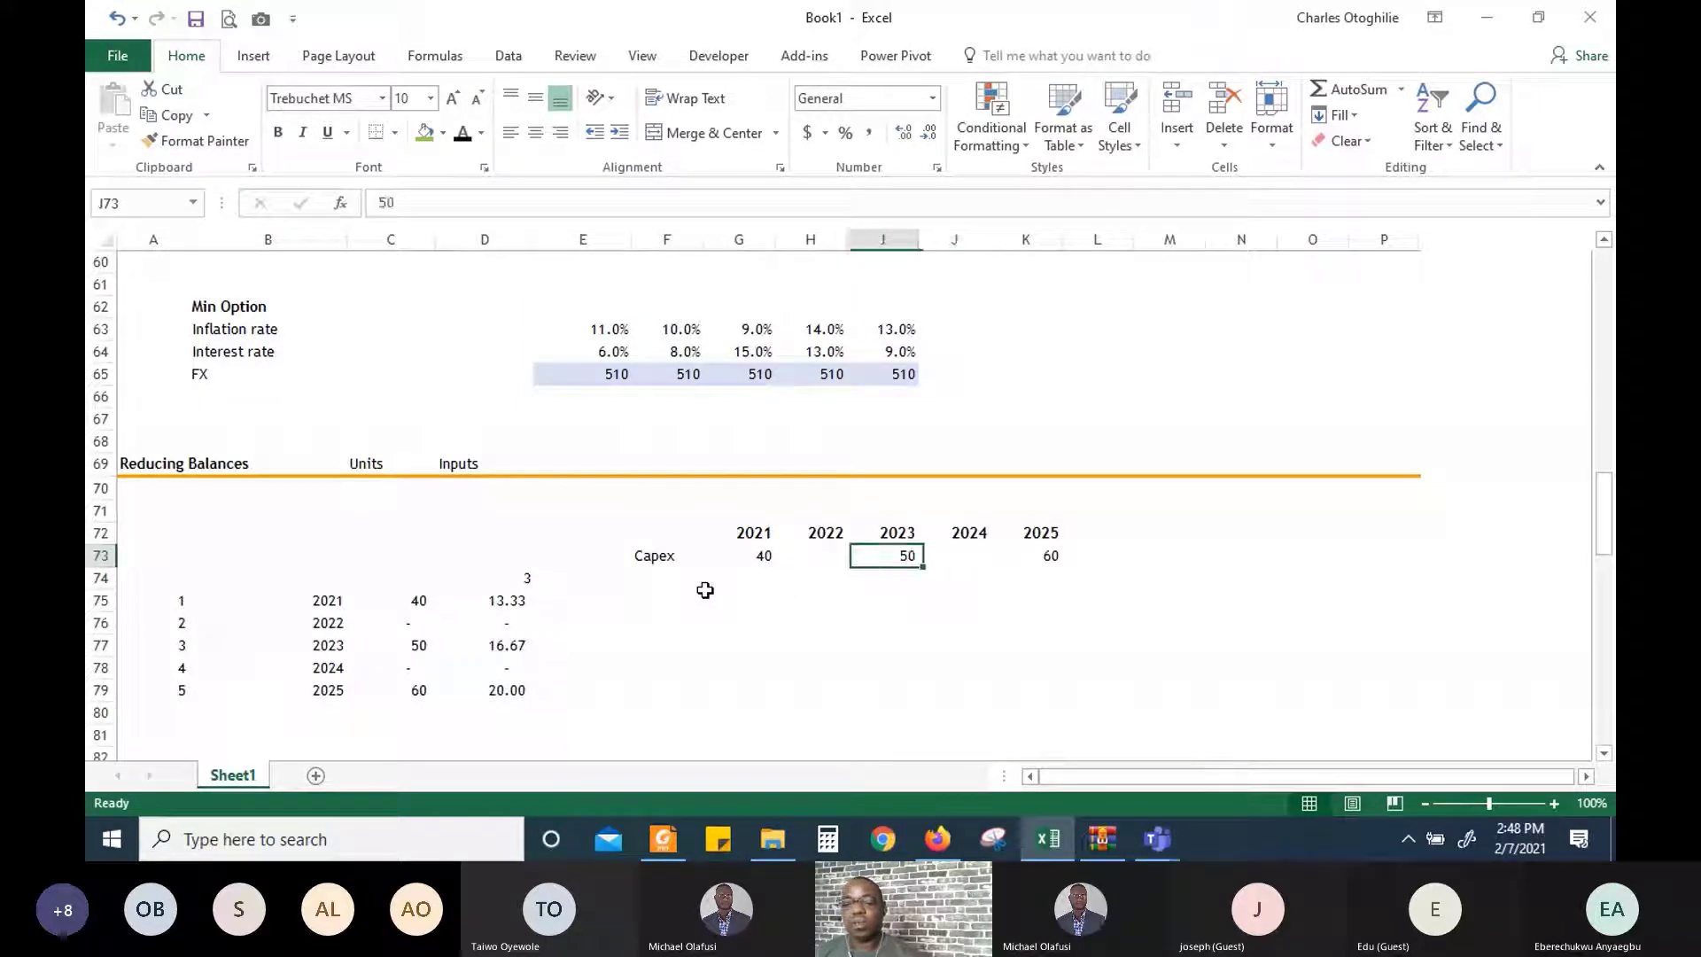
key(Right)
key(Right)
key(Right)
key(Right)
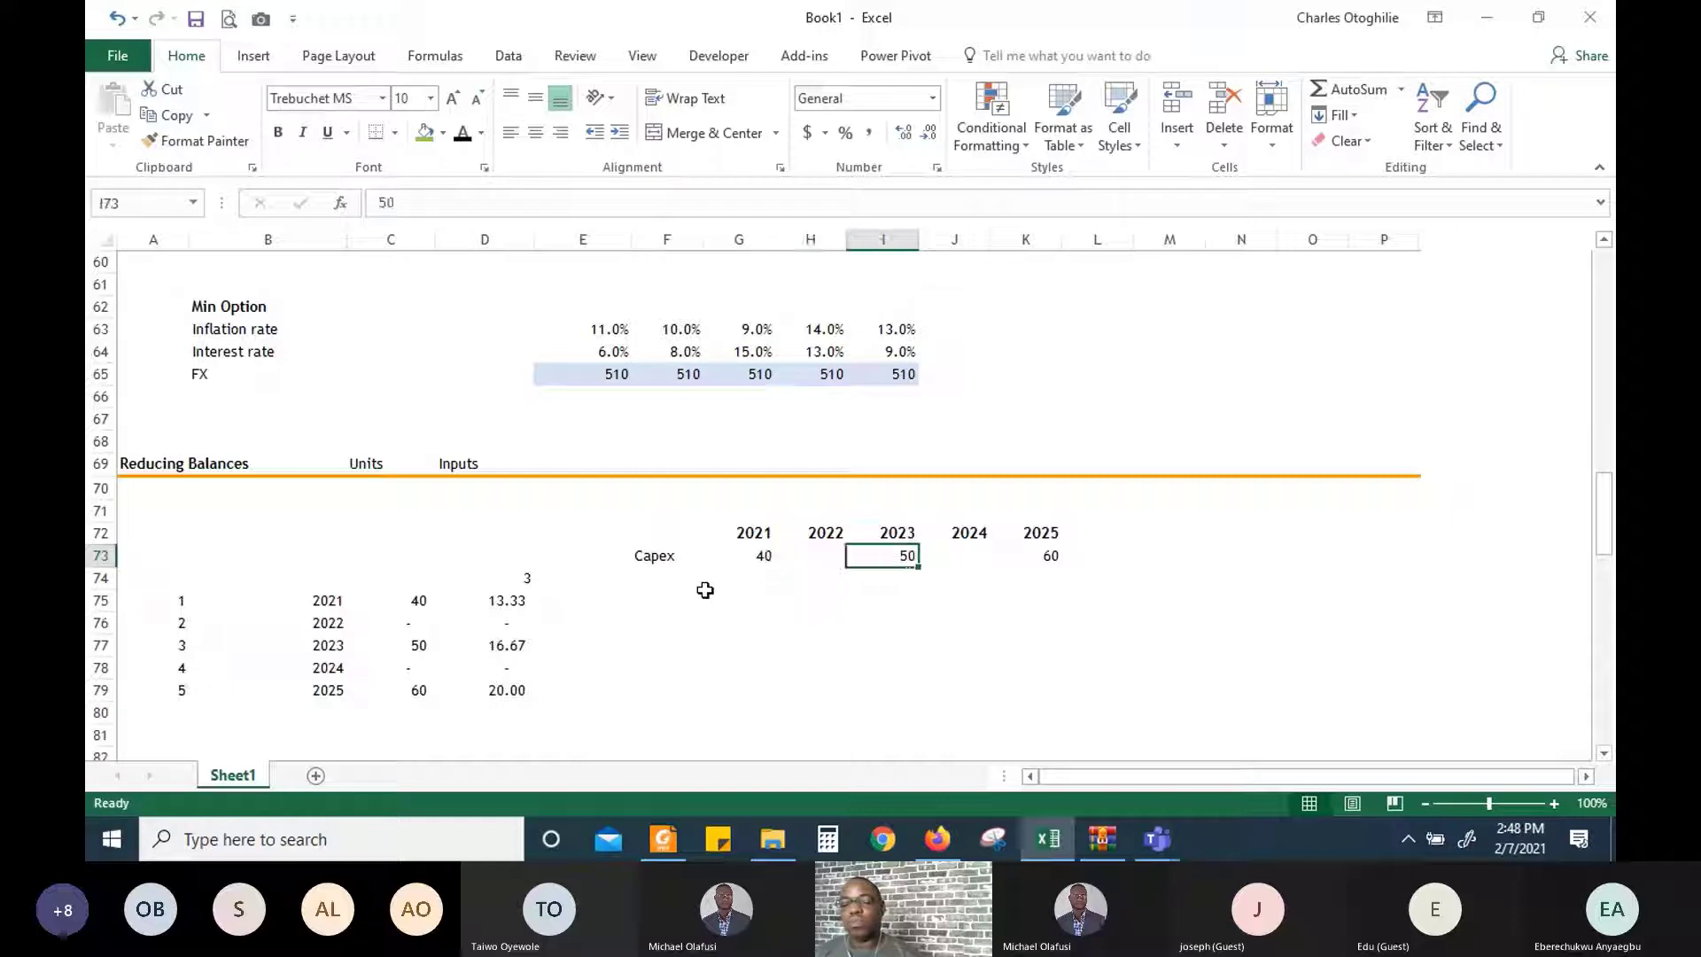
key(Left)
key(Left)
key(Left)
key(Left)
key(Left)
key(Left)
key(Left)
key(Left)
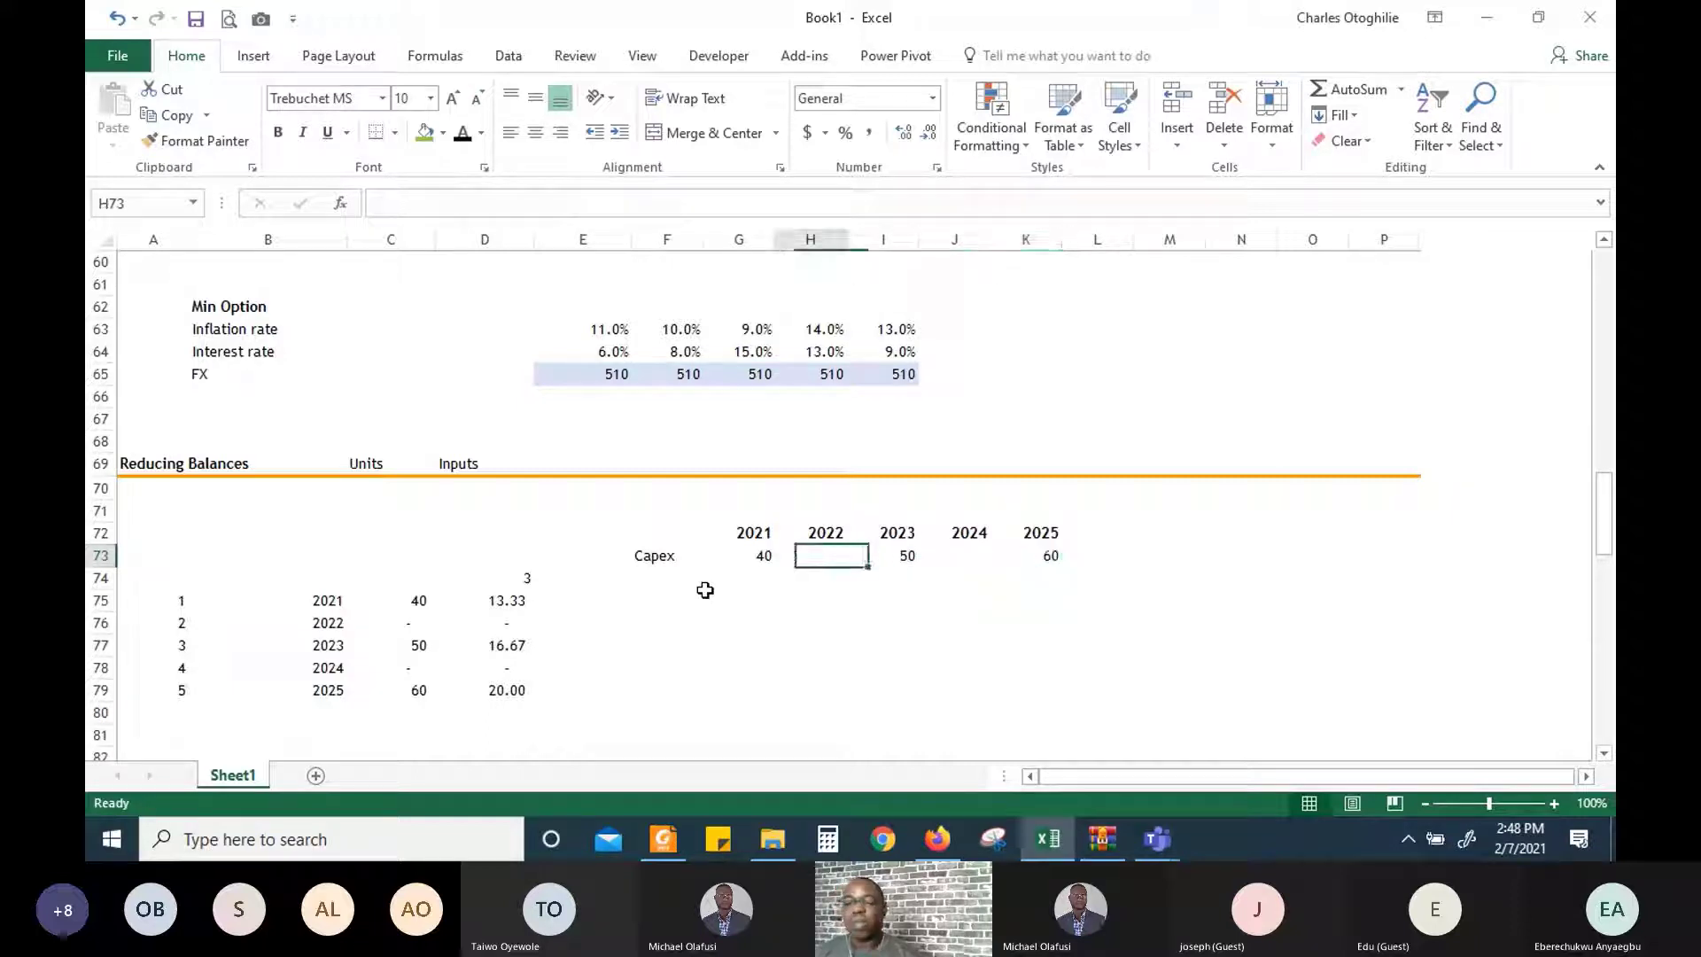
key(Right)
key(Right)
key(Down)
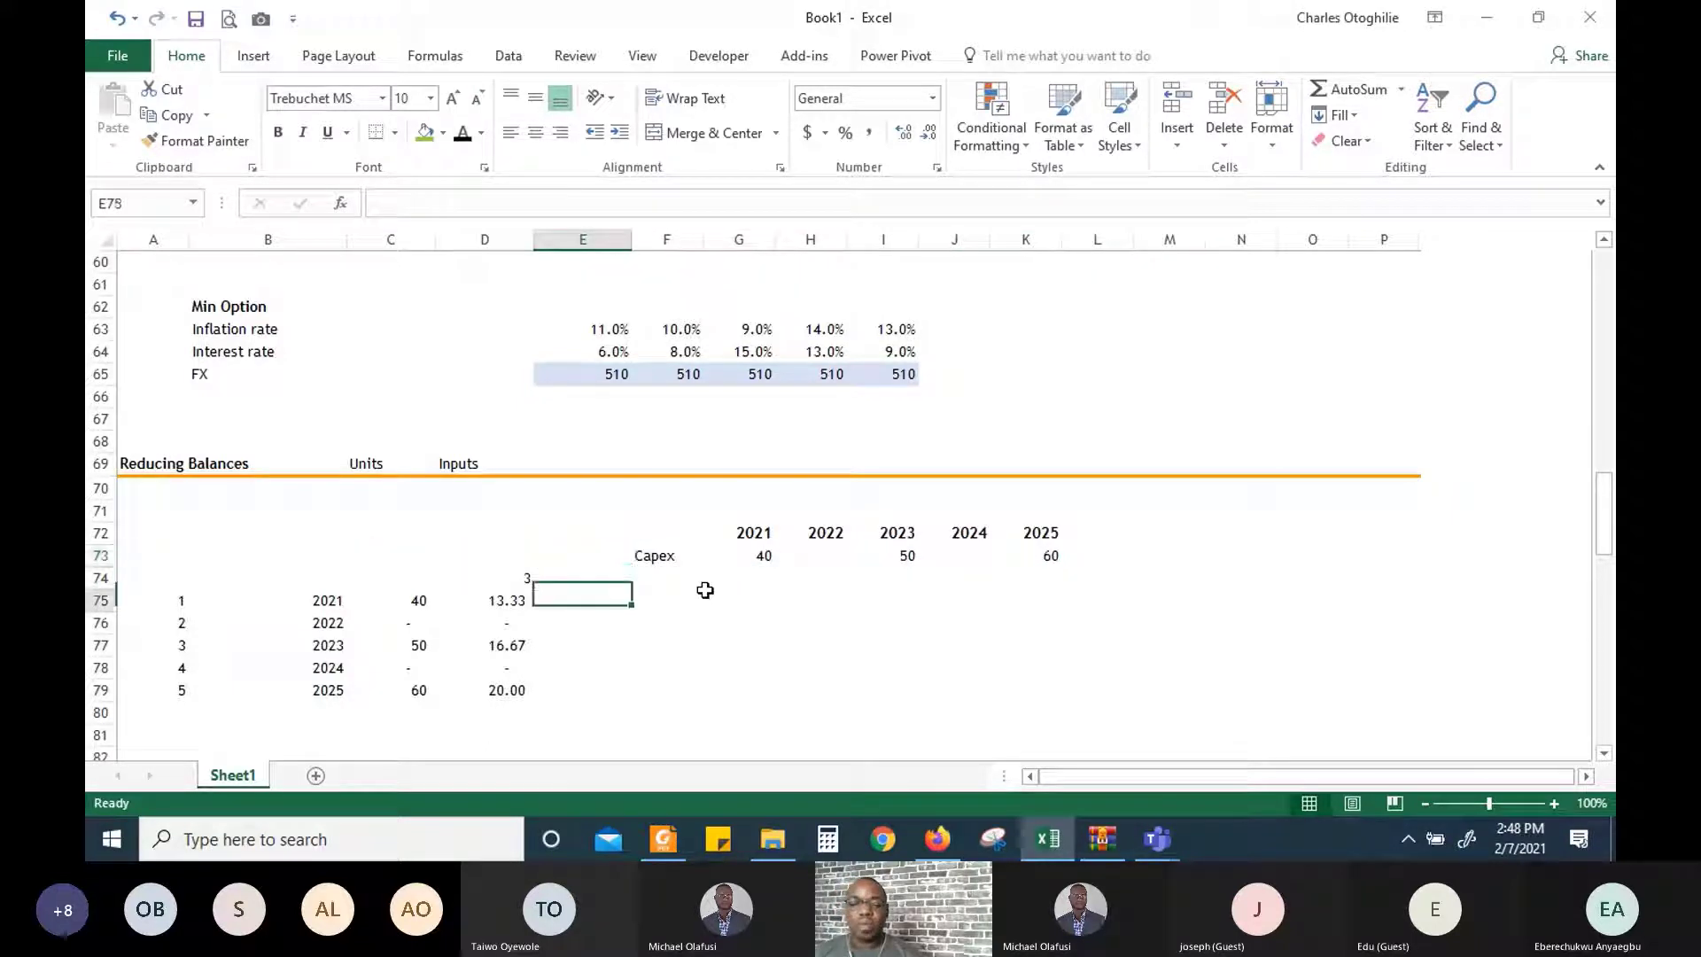
Change the divisor in D74 to 4
key(Down)
key(Up)
key(Left)
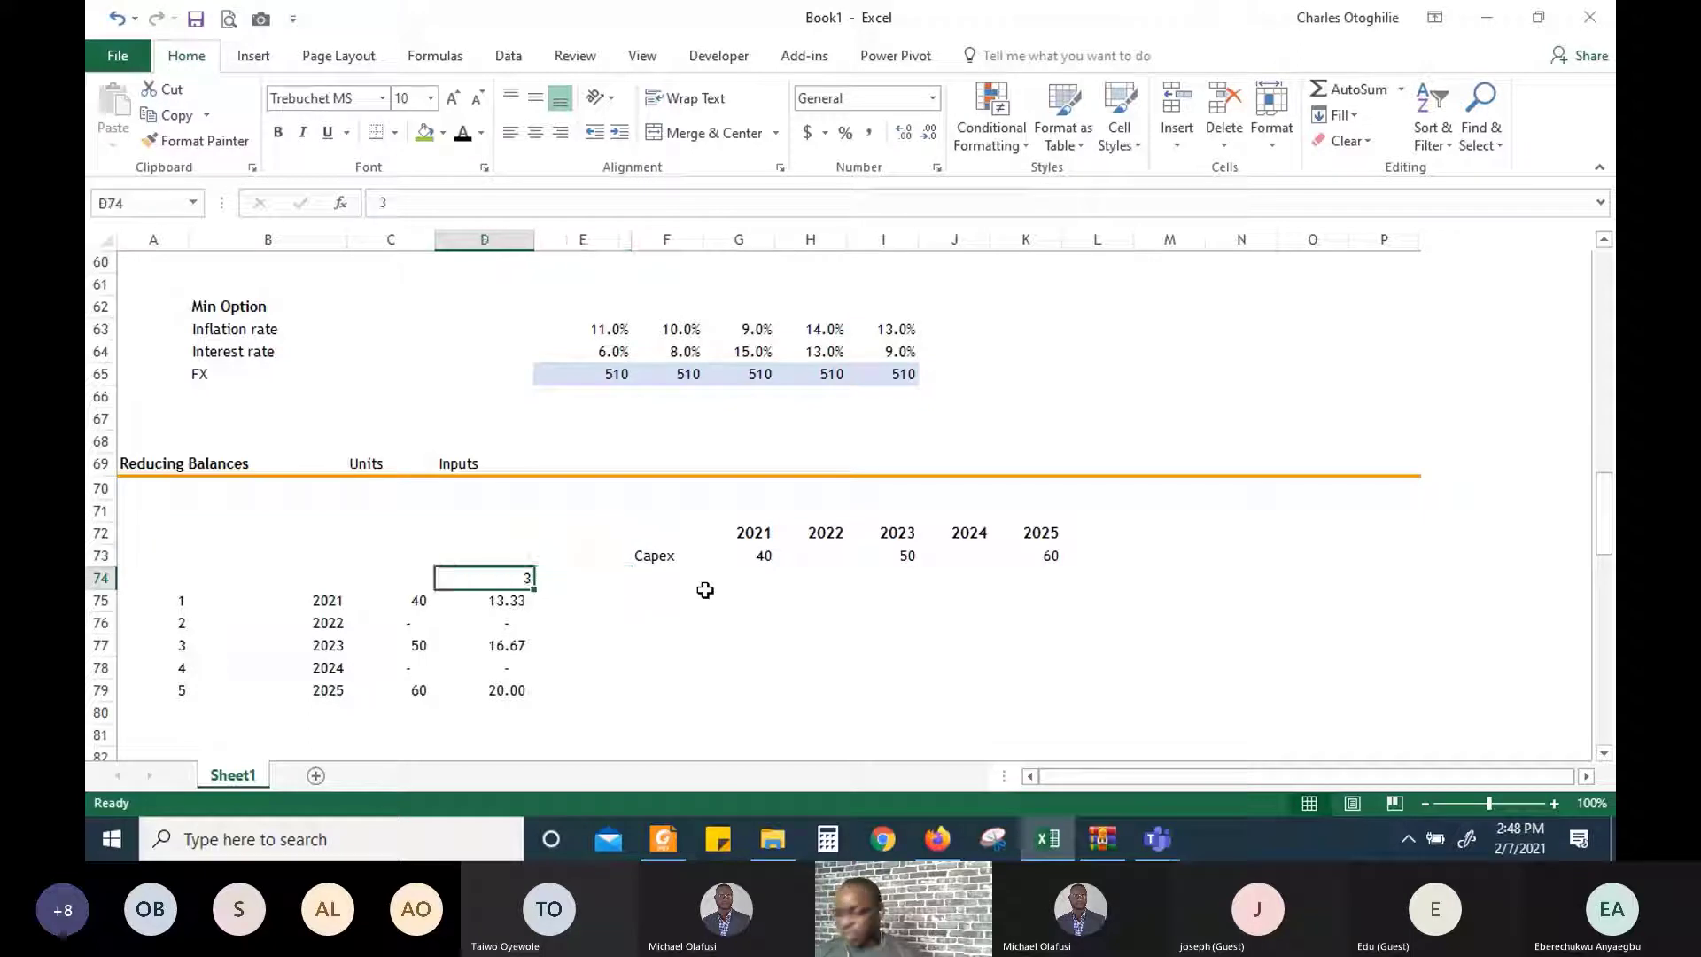
text(4)
key(Return)
key(Down)
key(Down)
key(Down)
key(Down)
key(Down)
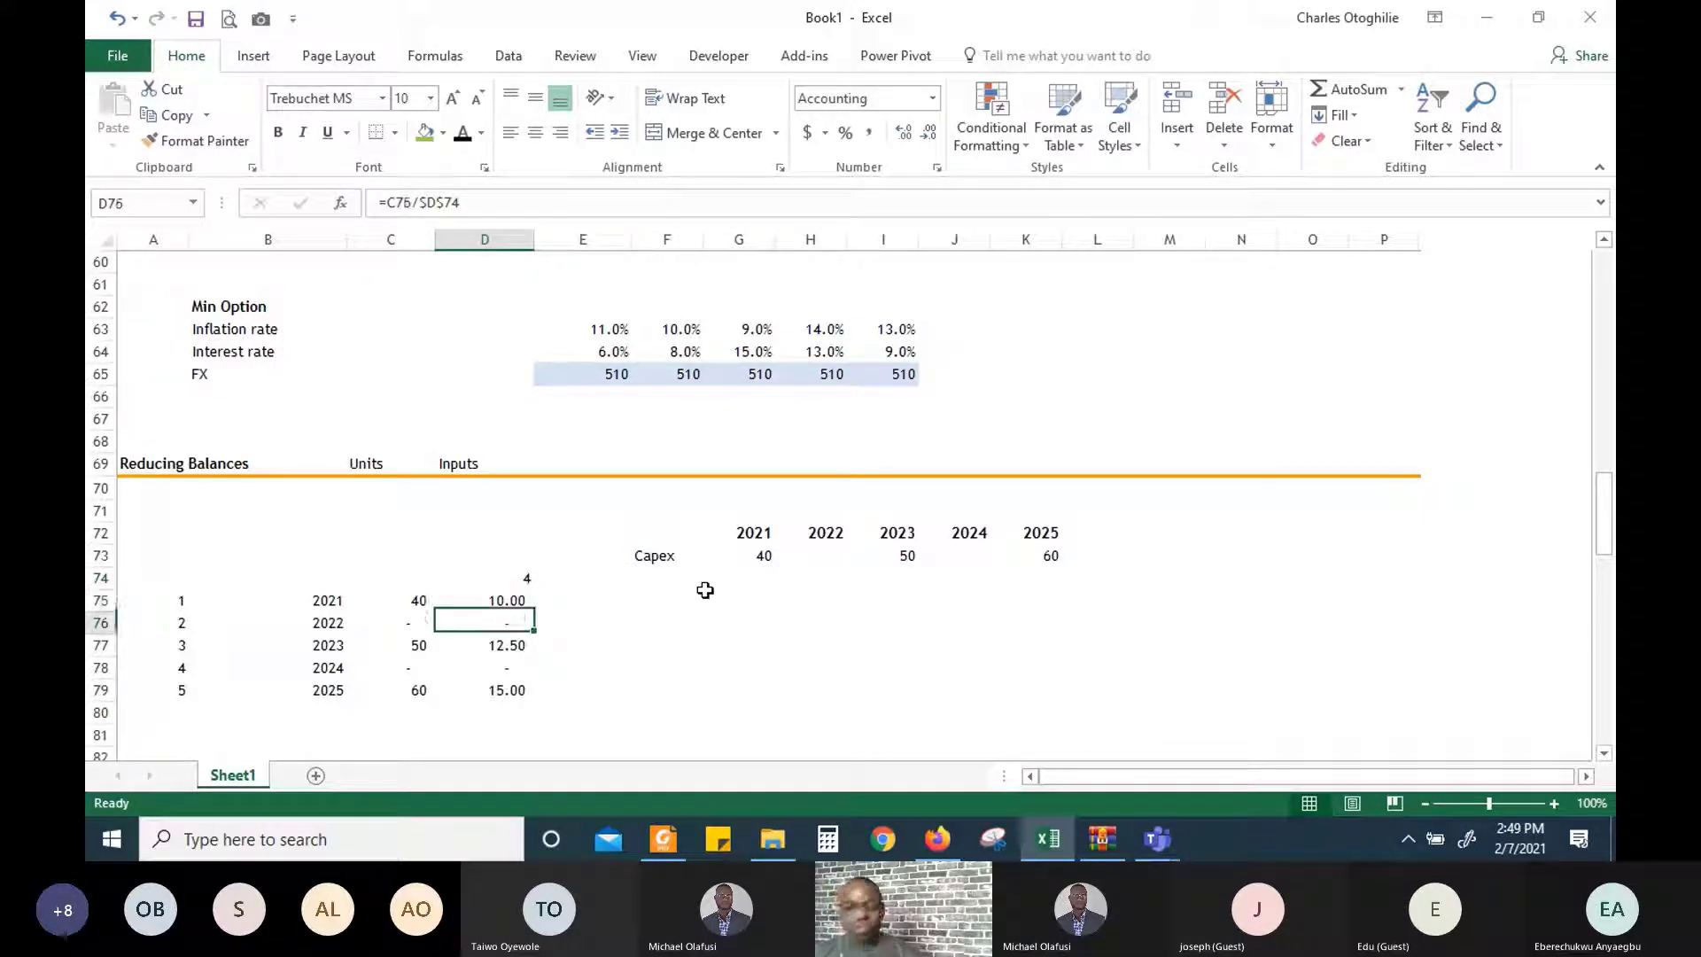
key(Up)
key(Up)
key(Up)
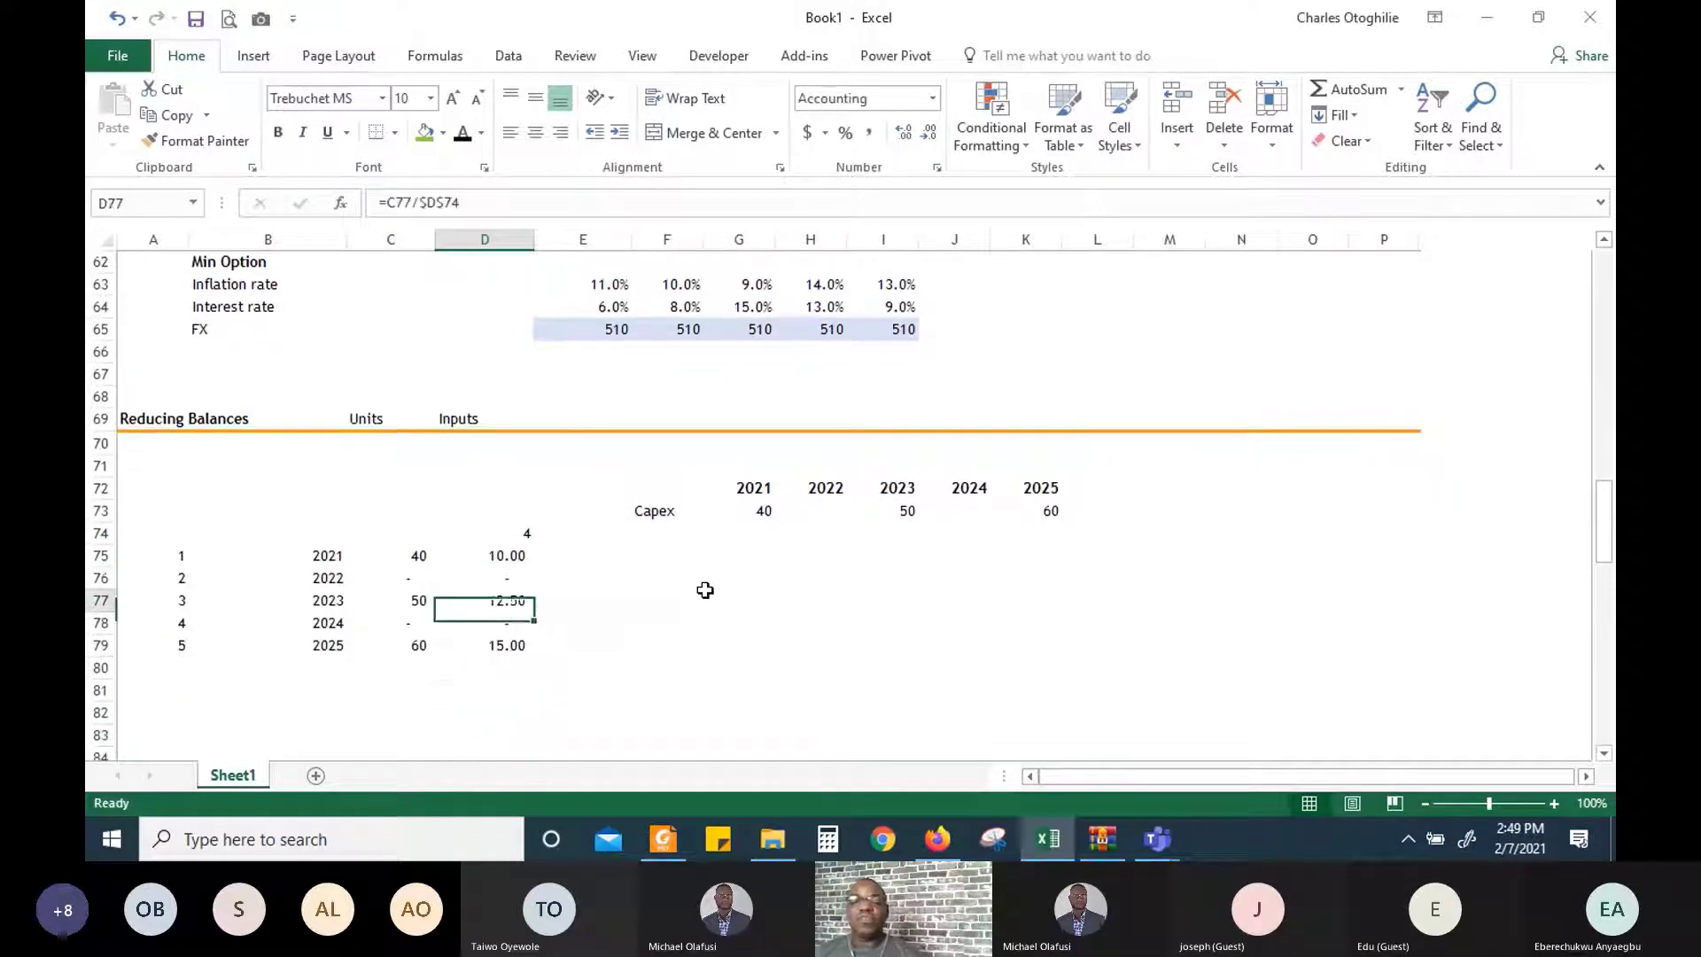
key(Up)
key(Up)
key(Down)
key(Down)
key(Up)
key(Up)
key(Right)
key(Right)
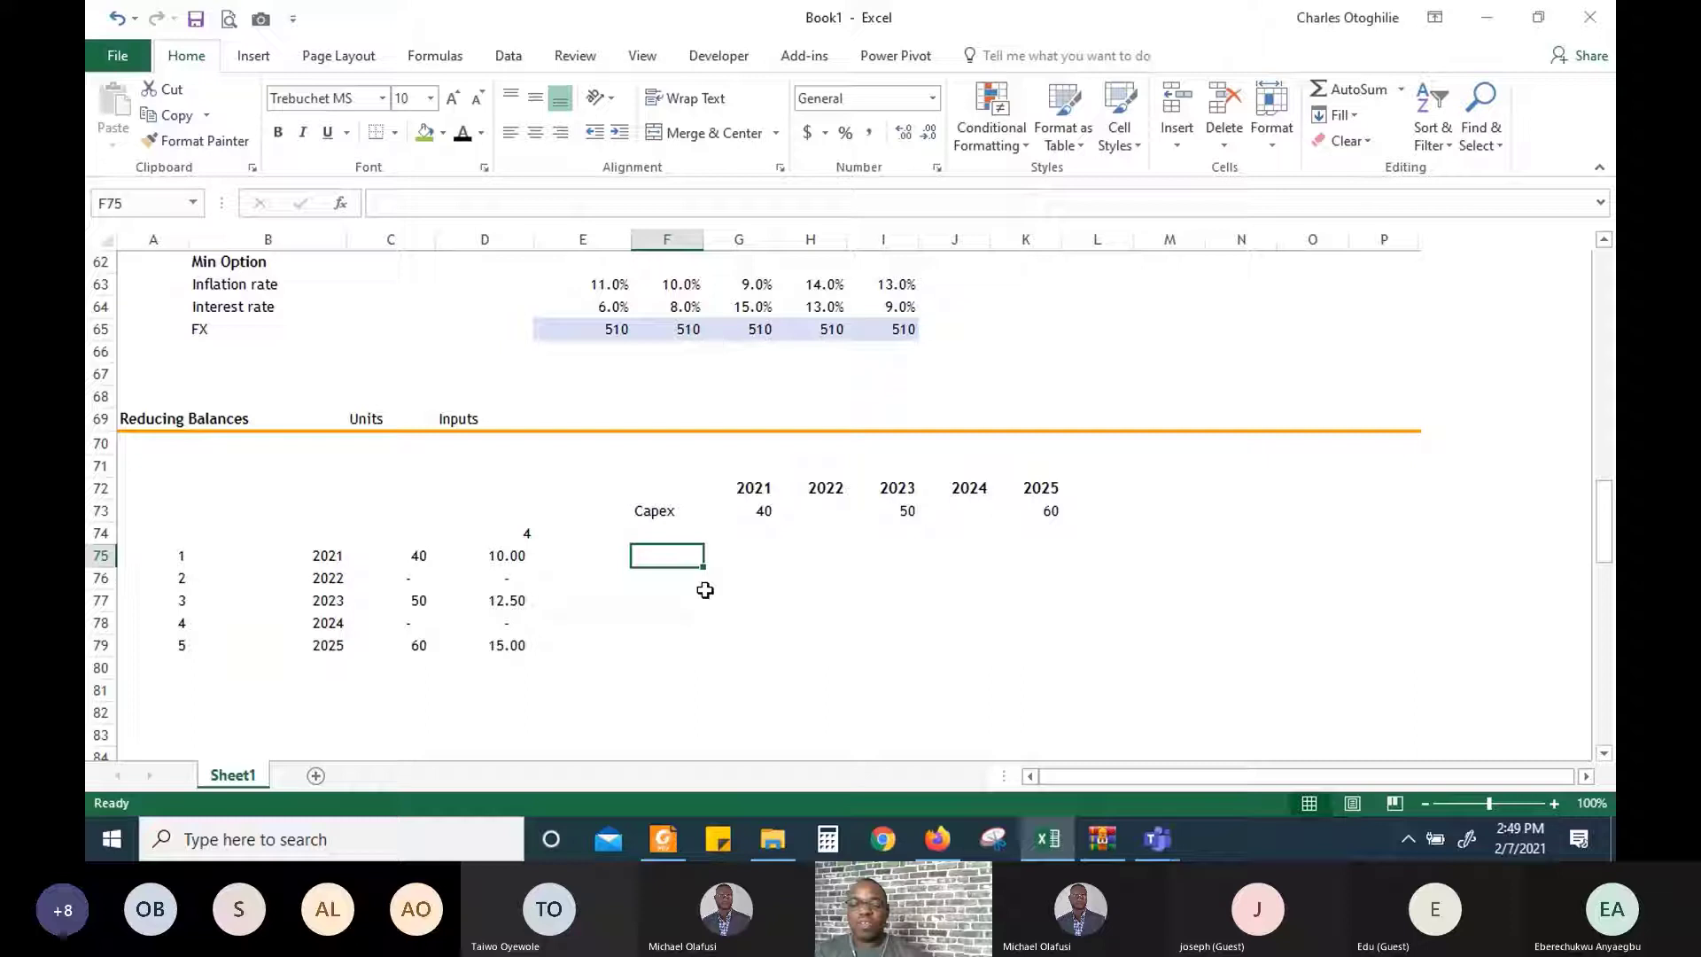
key(Right)
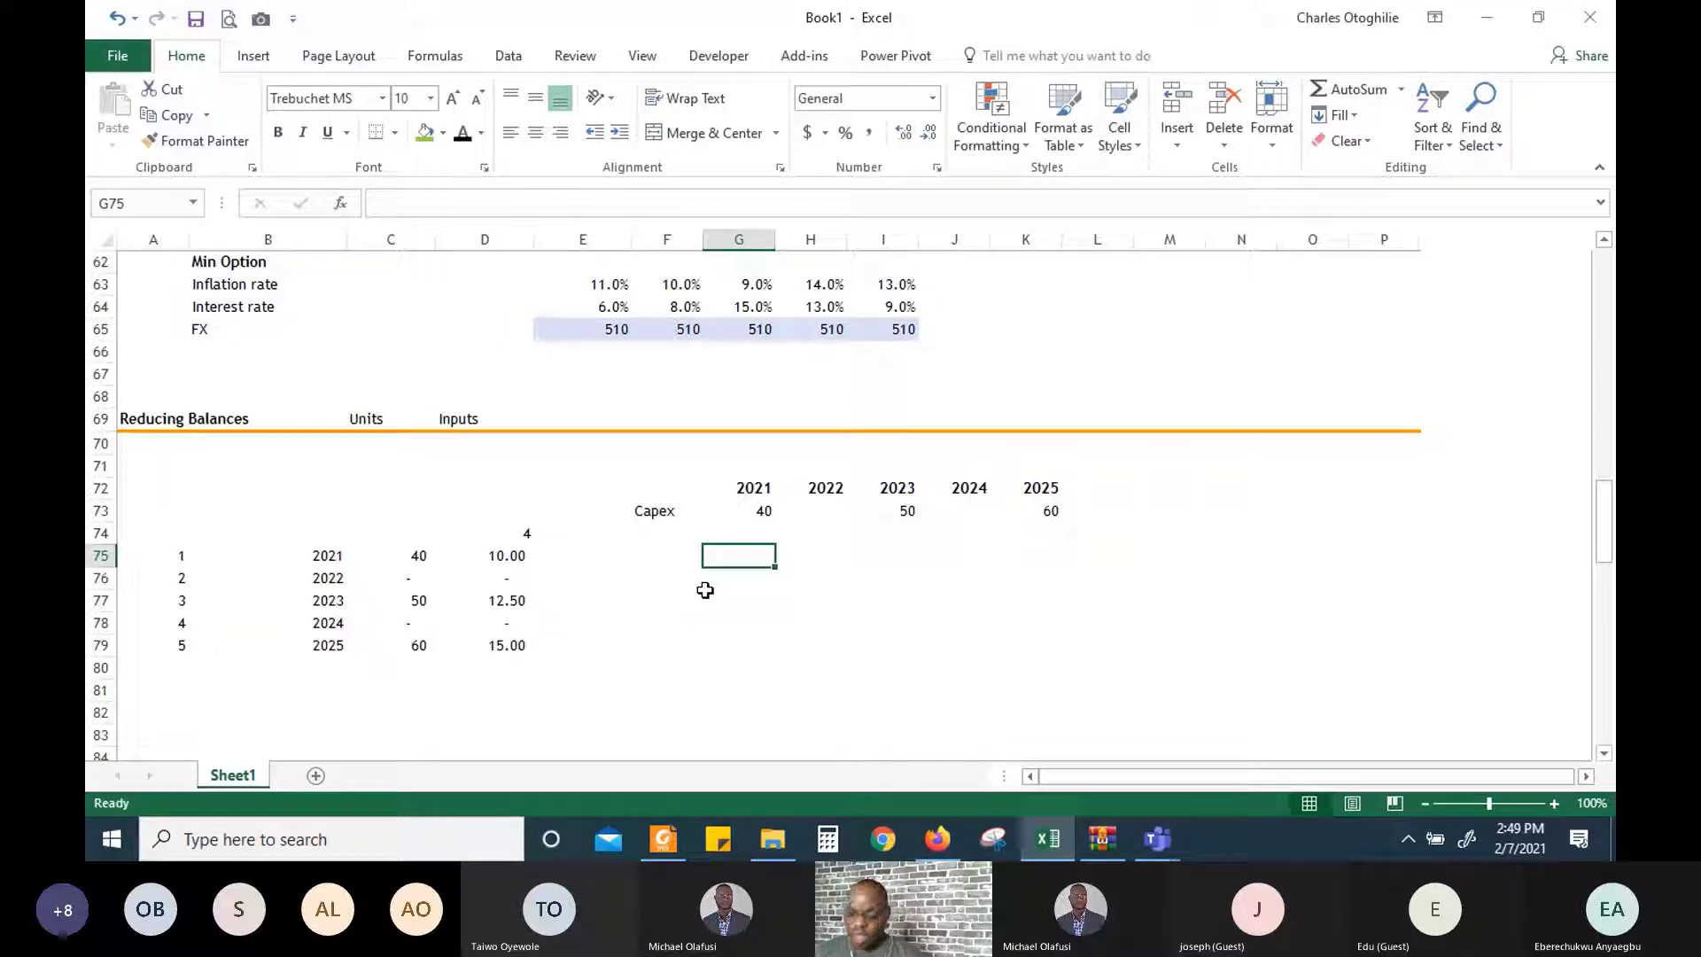
Try linking G75 to the divided 2021 Capex amount with the locked reference =$D$75
text(=)
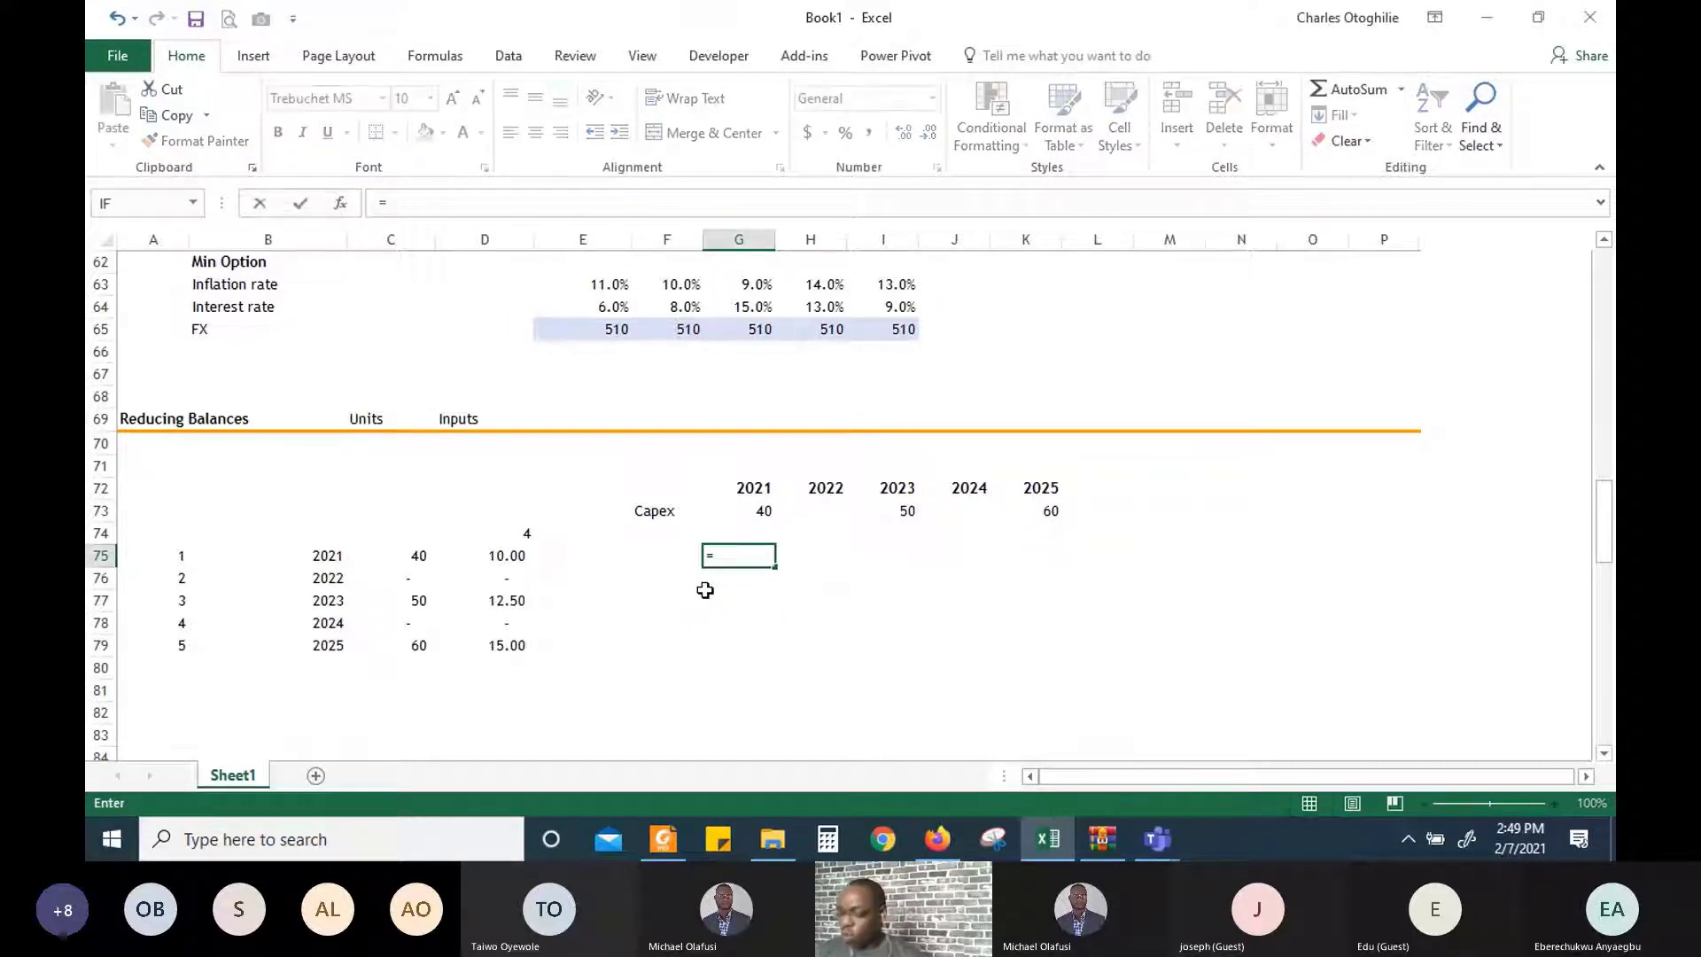
key(Left)
key(Left)
key(Left)
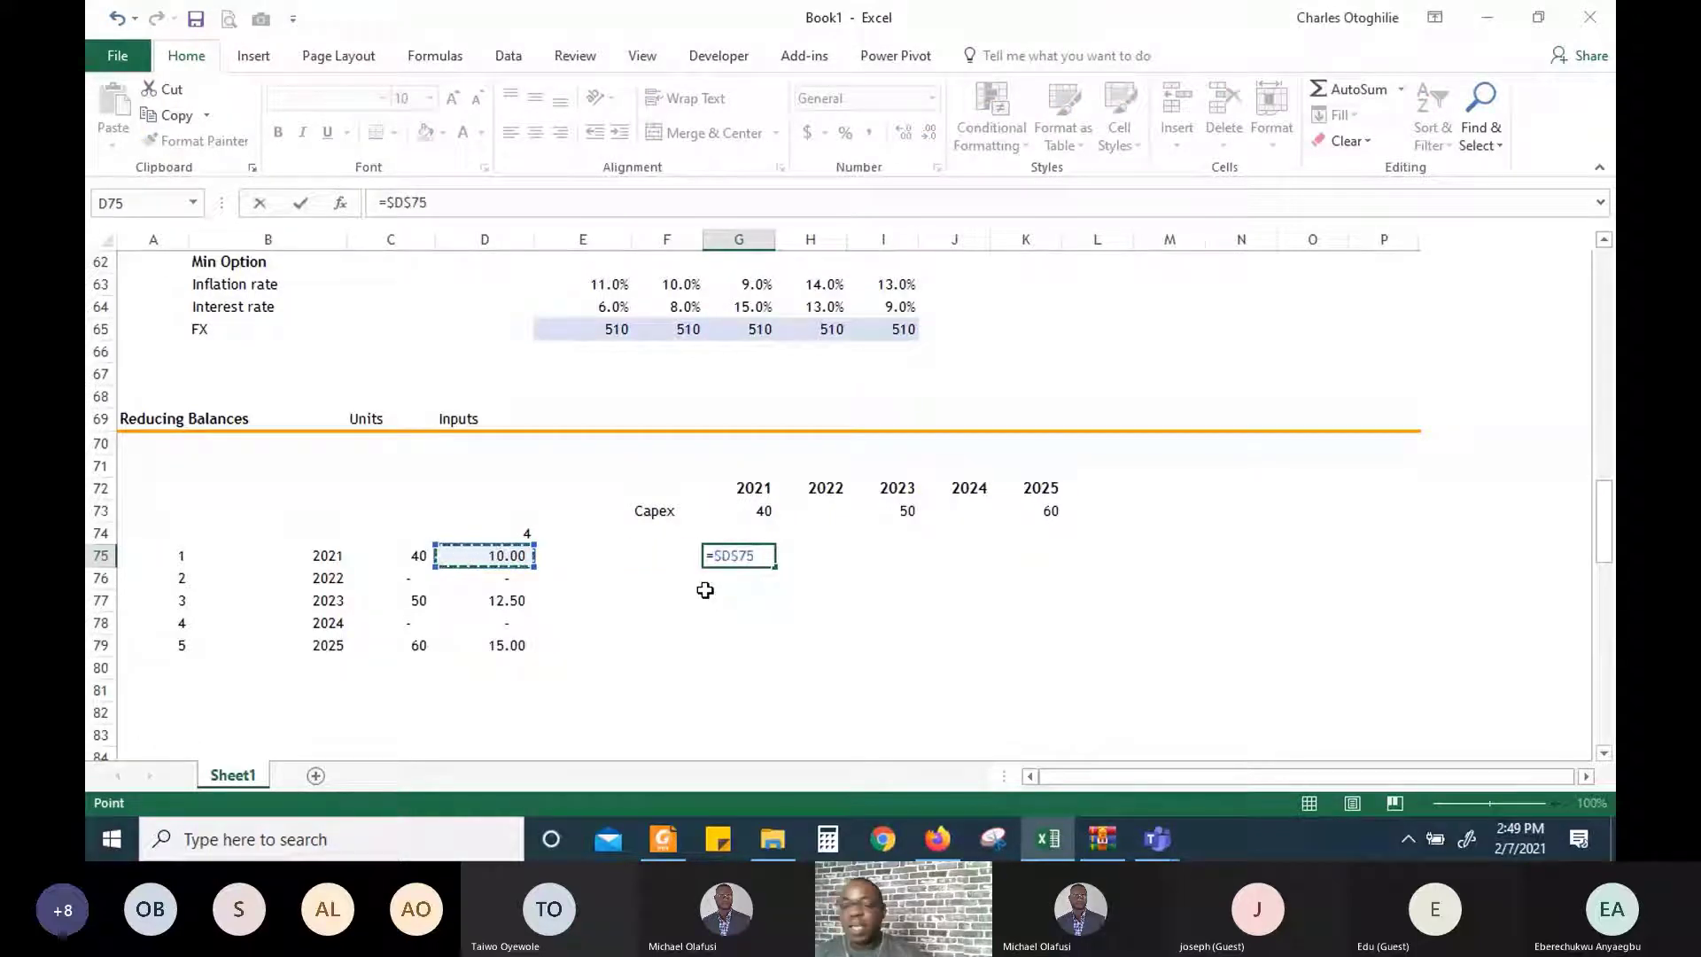
key(Return)
key(Up)
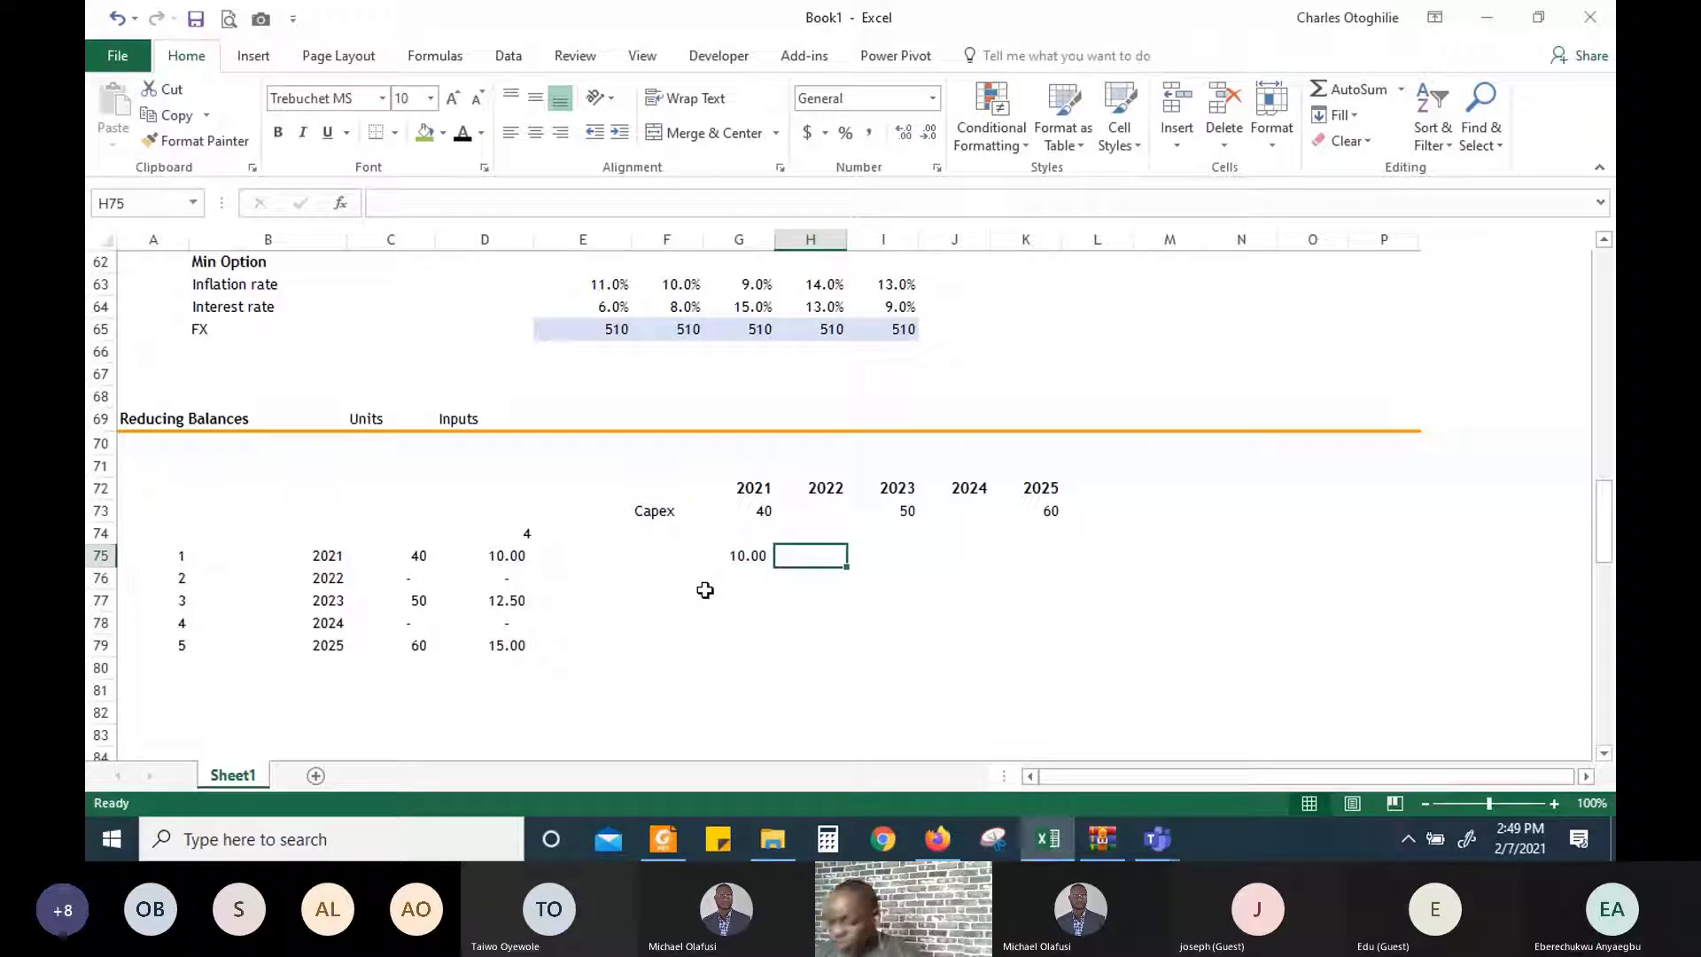
key(shift+Right)
key(shift+Right)
key(shift+Right)
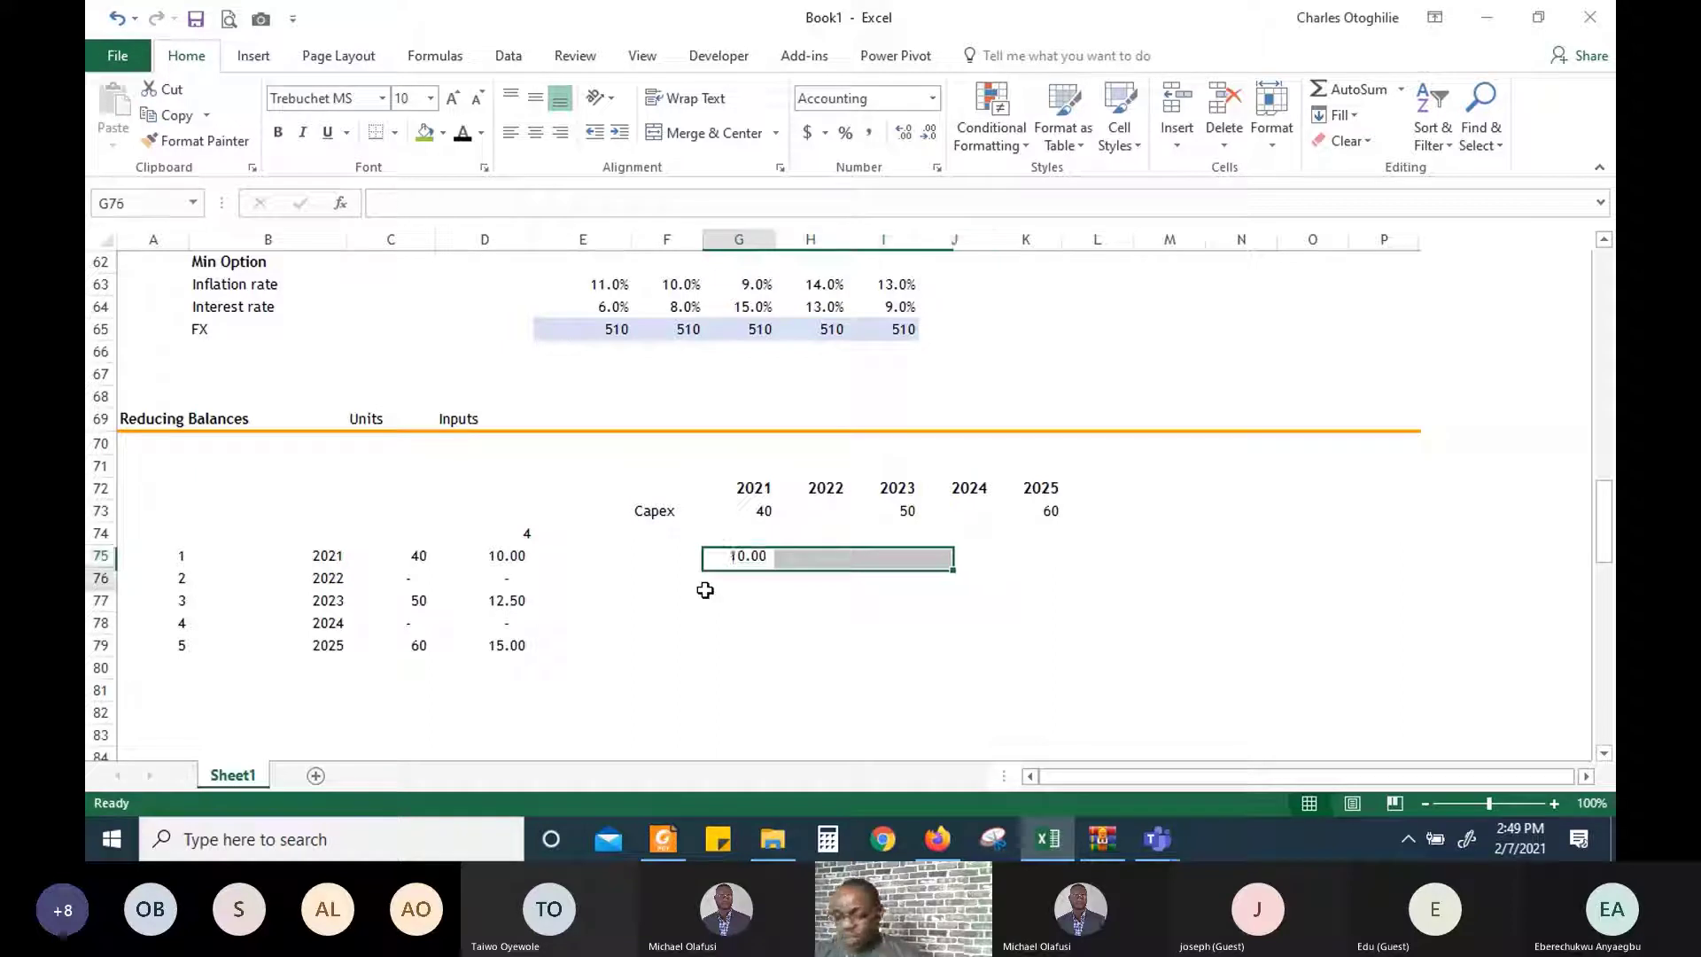
Clear the locked reference formula from G75
key(Down)
key(Up)
key(Up)
key(Down)
key(Down)
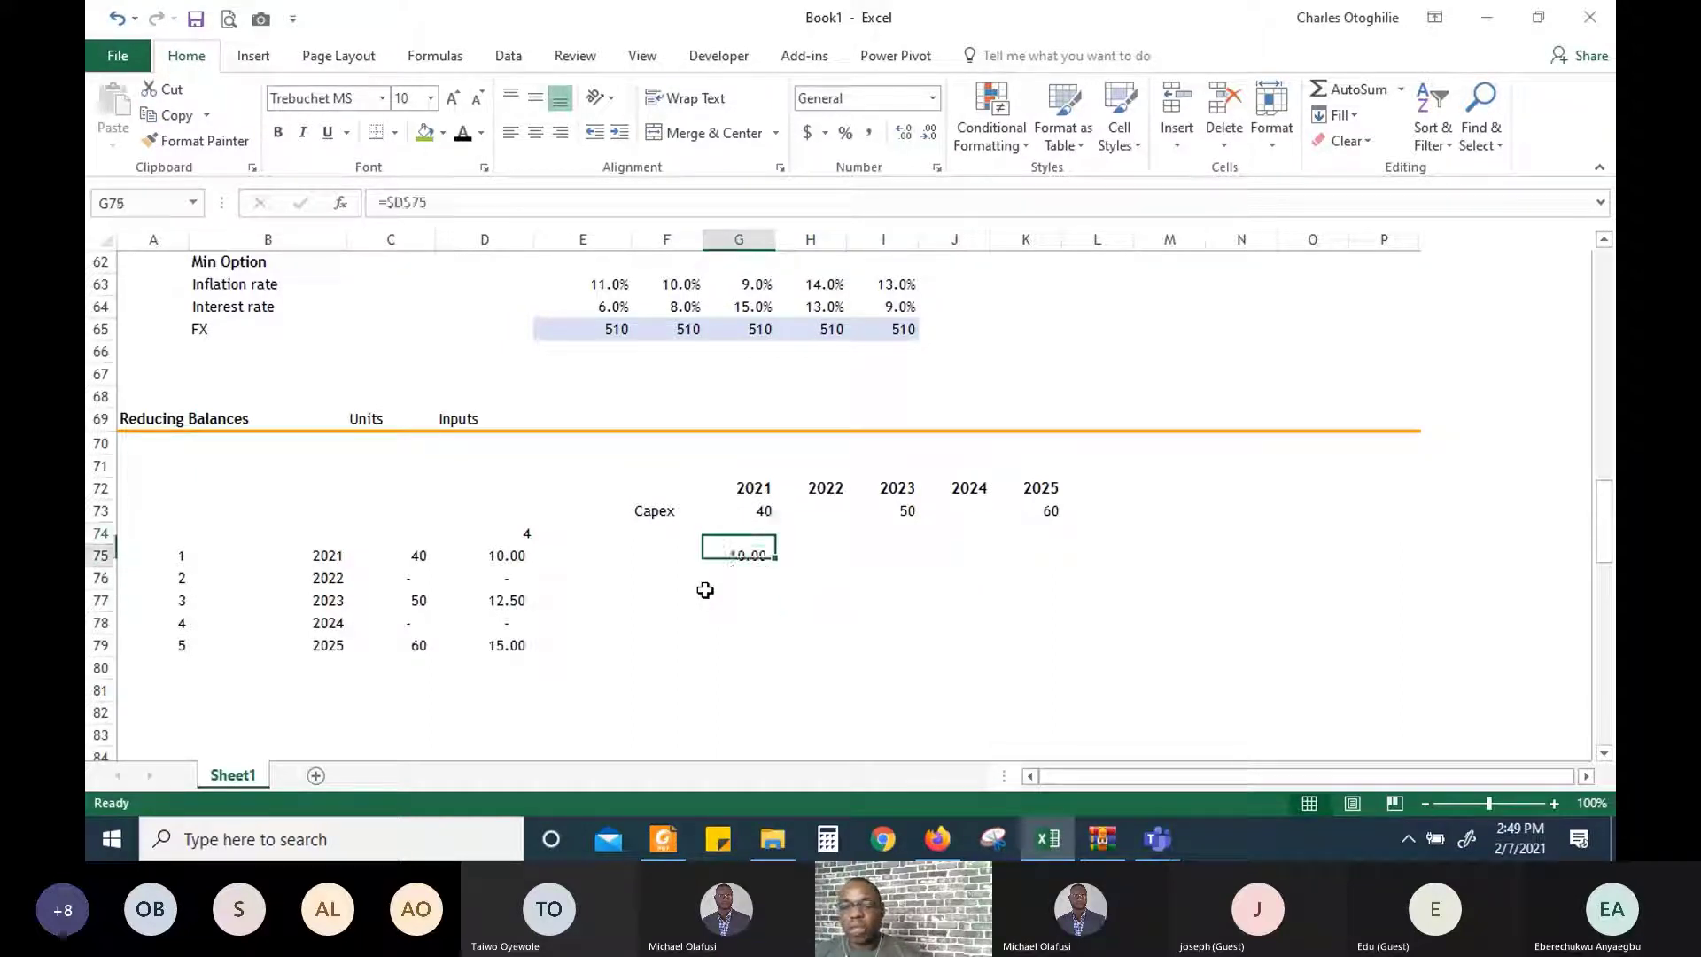
key(Up)
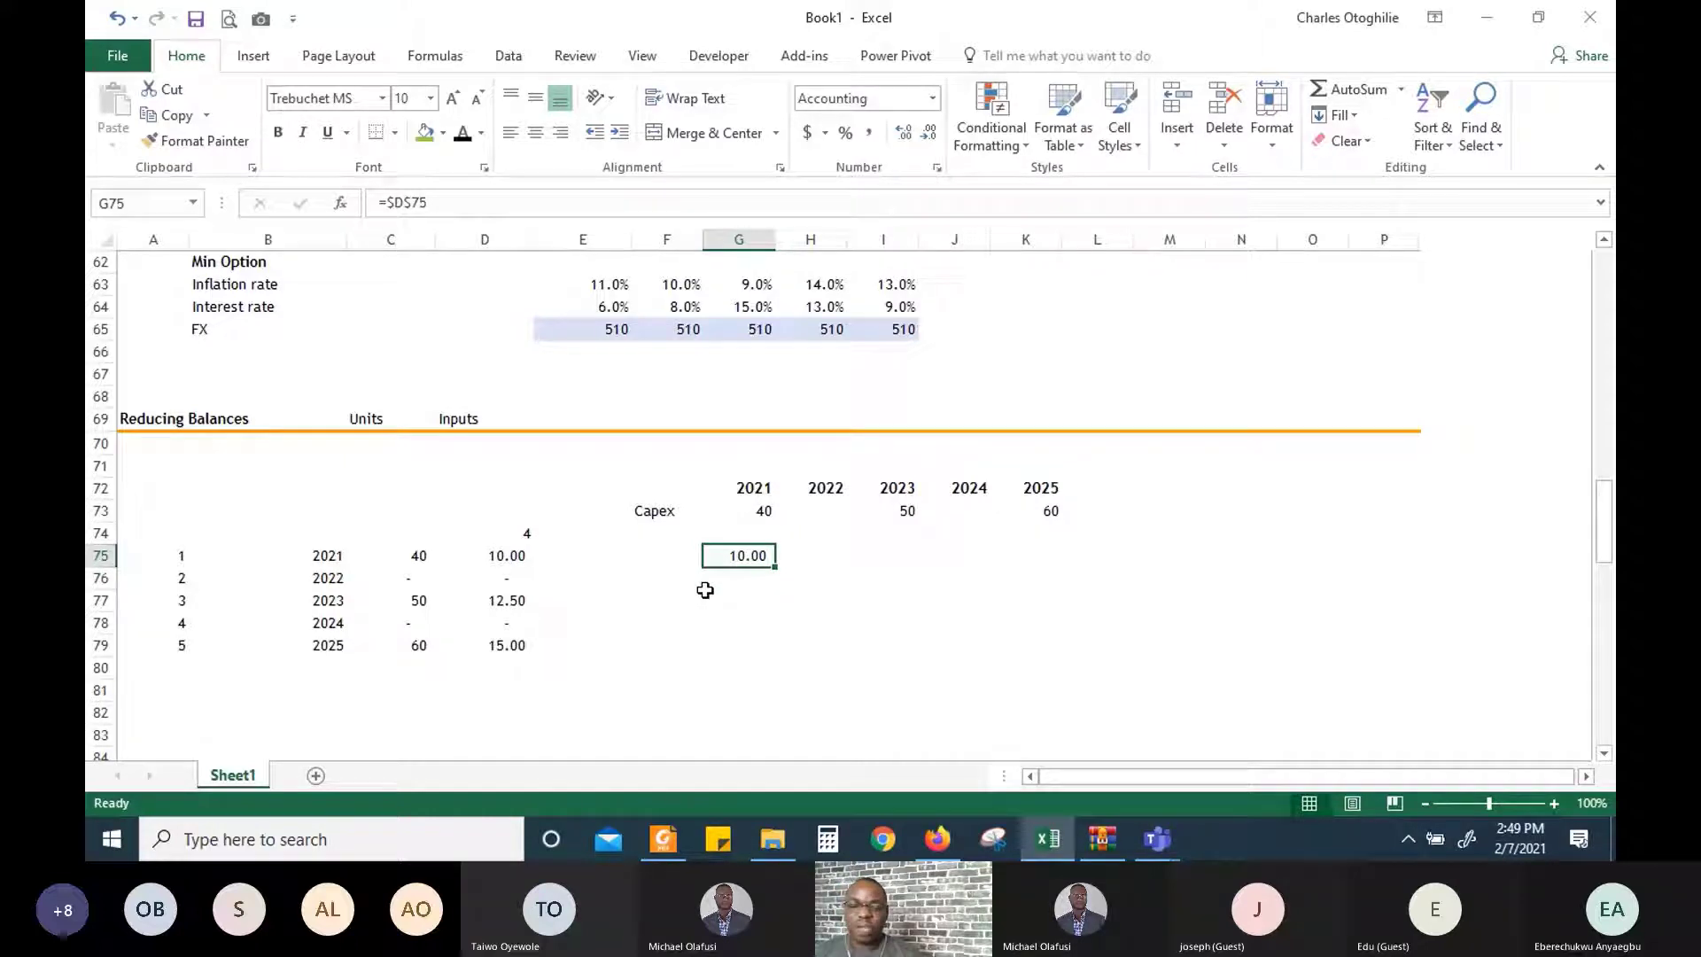
key(Delete)
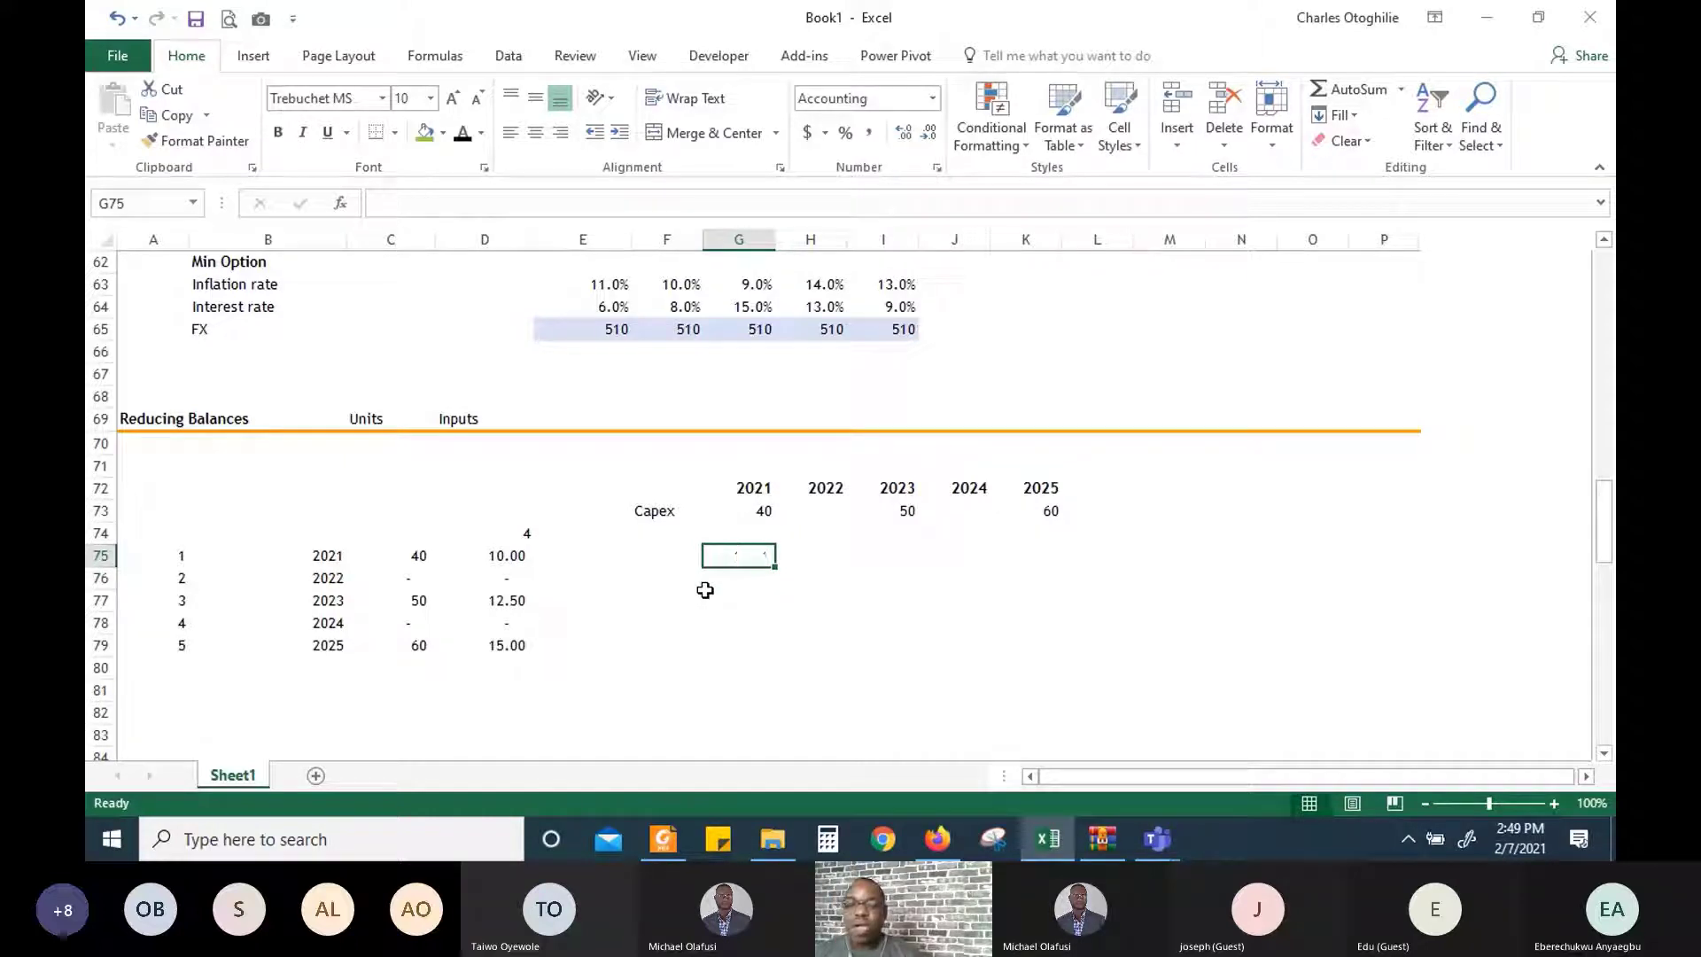
Start a MIN formula in G75 with the column-locked reference $D75 as its first argument
text(=)
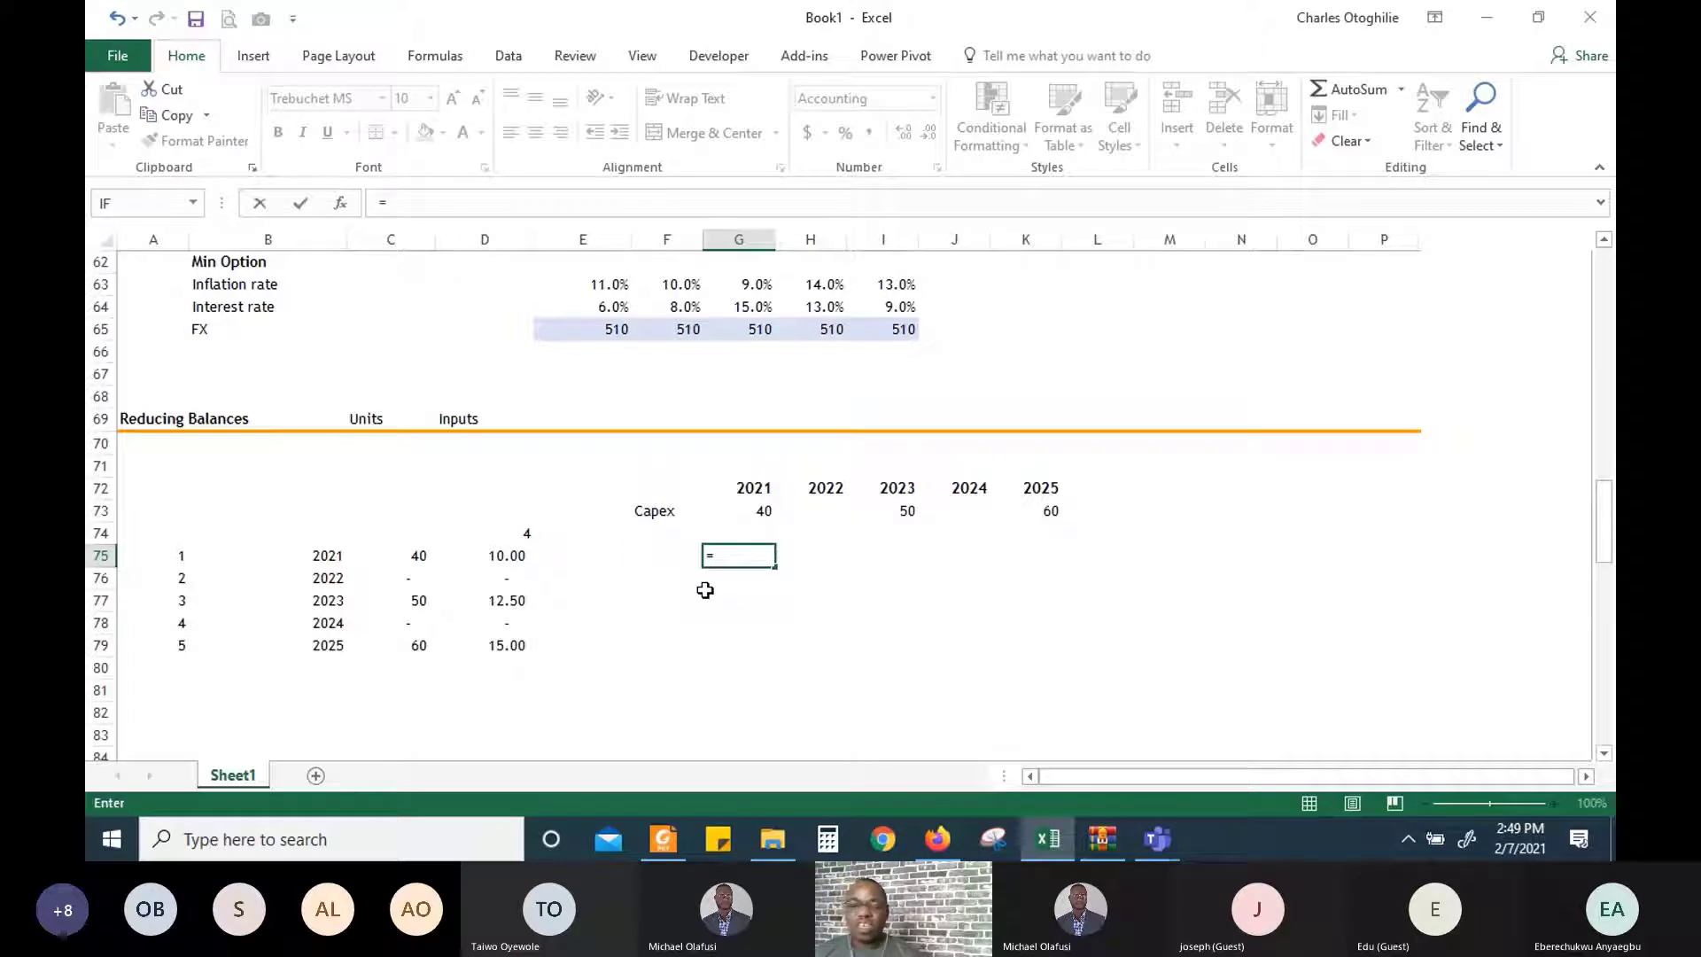
key(Left)
key(Left)
key(Left)
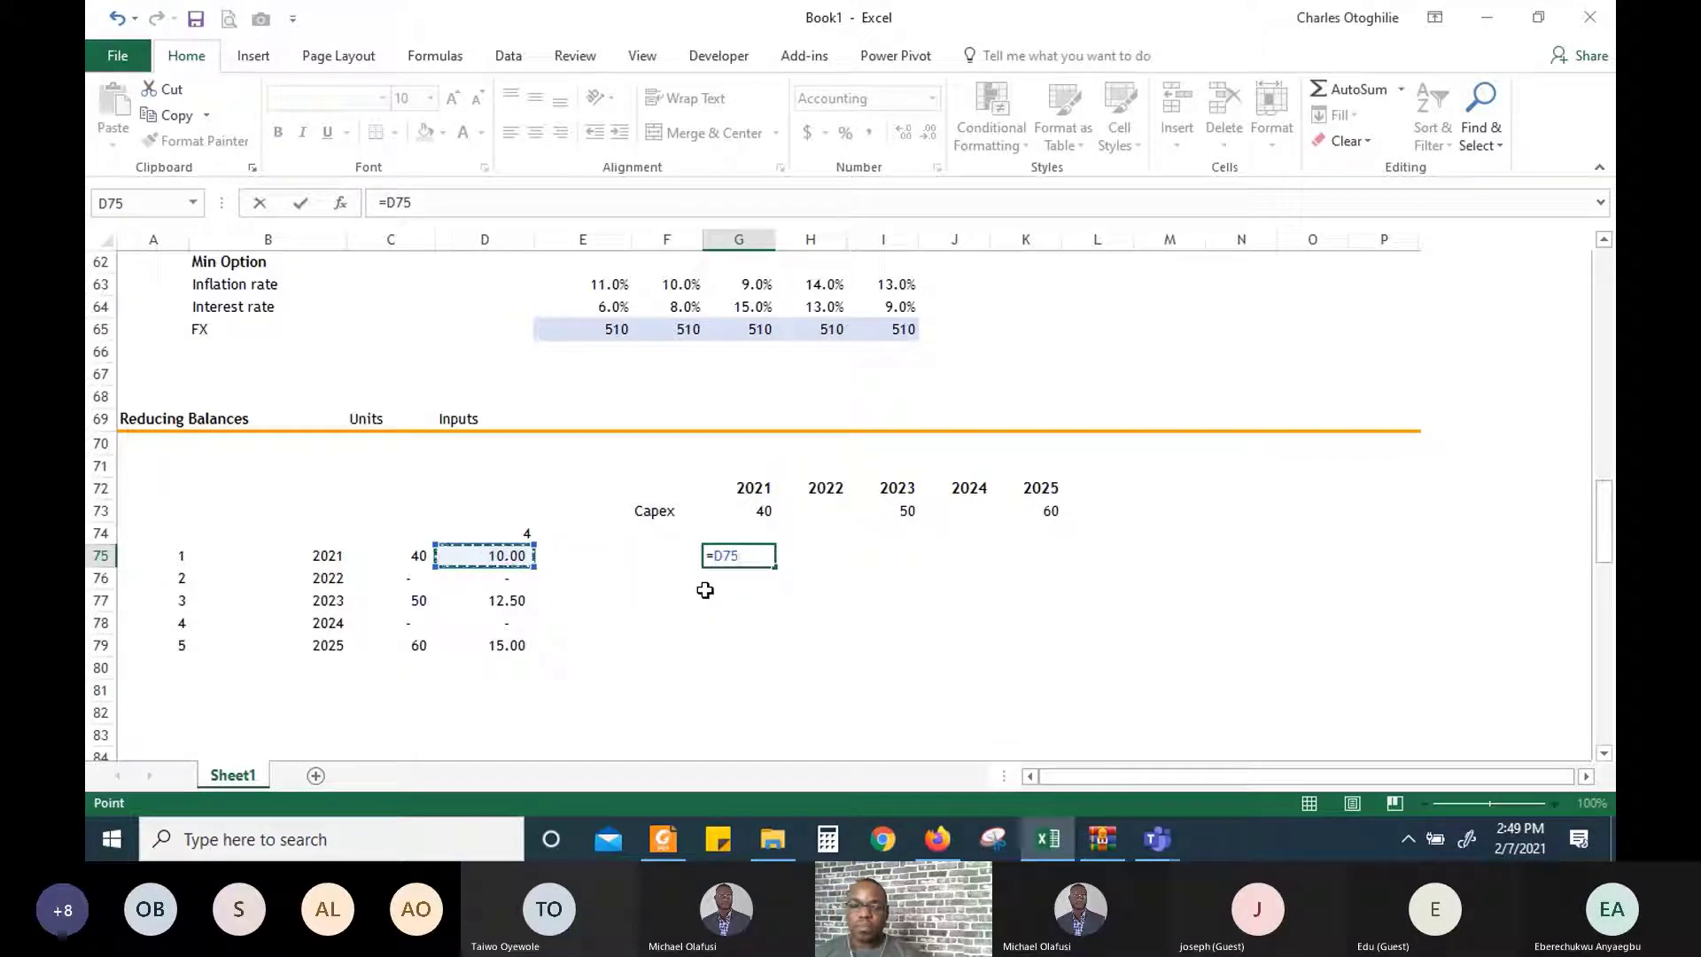
key(BackSpace)
key(BackSpace)
key(BackSpace)
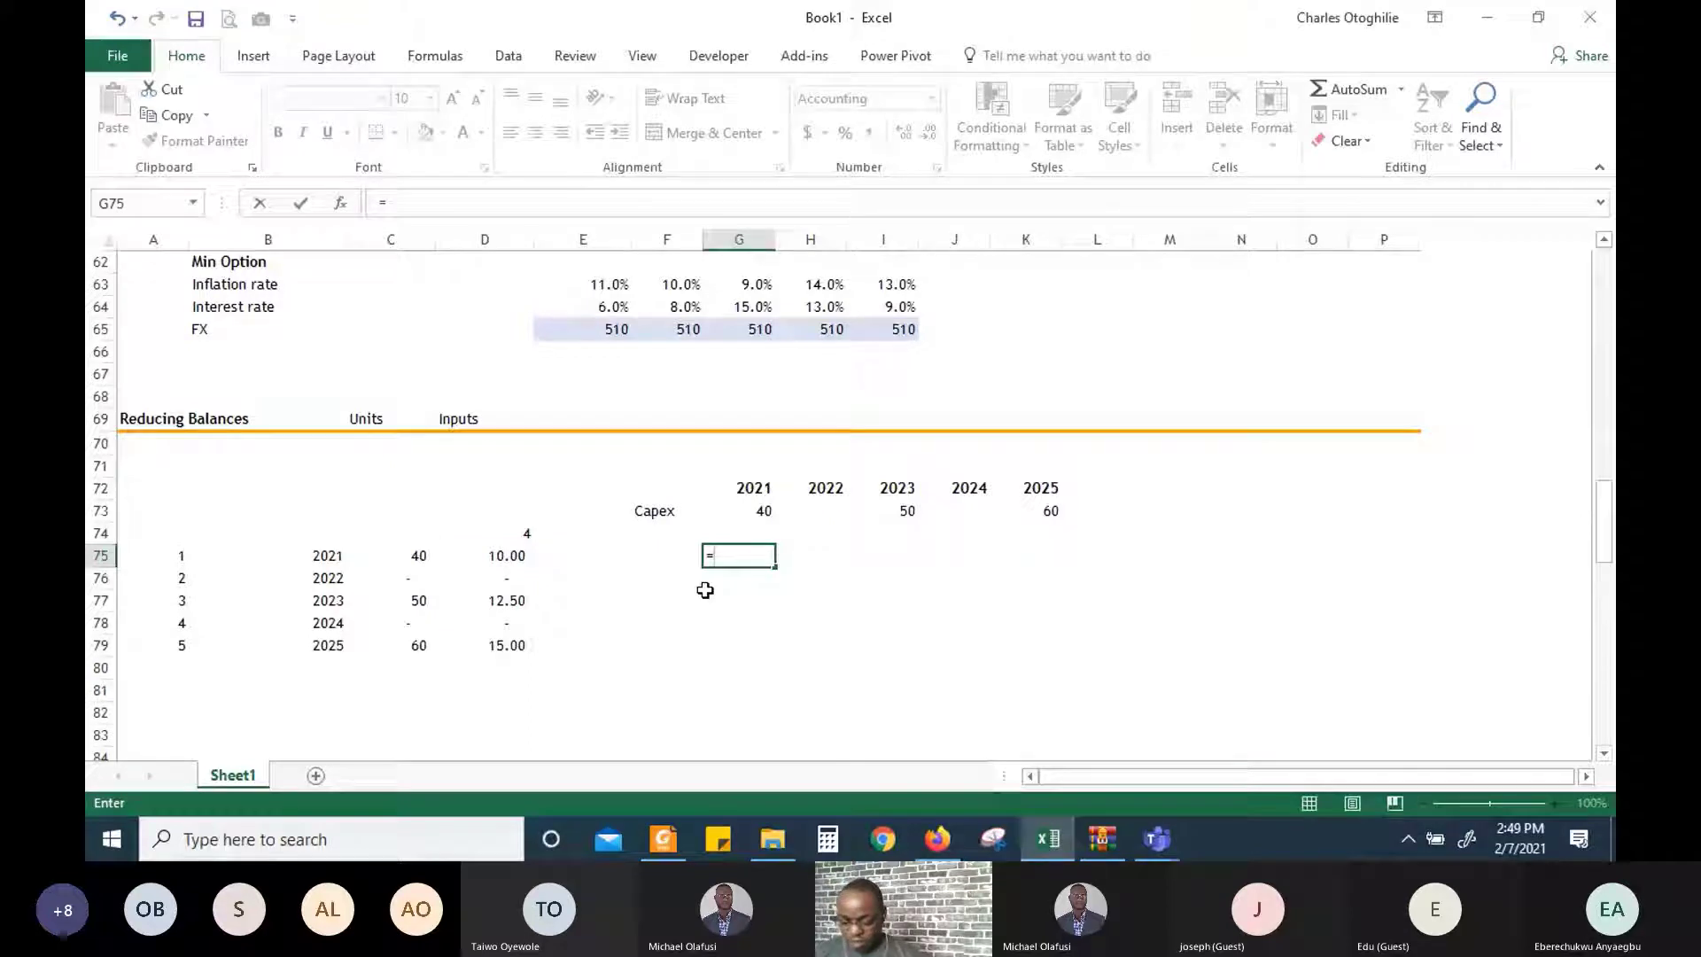
text(Min)
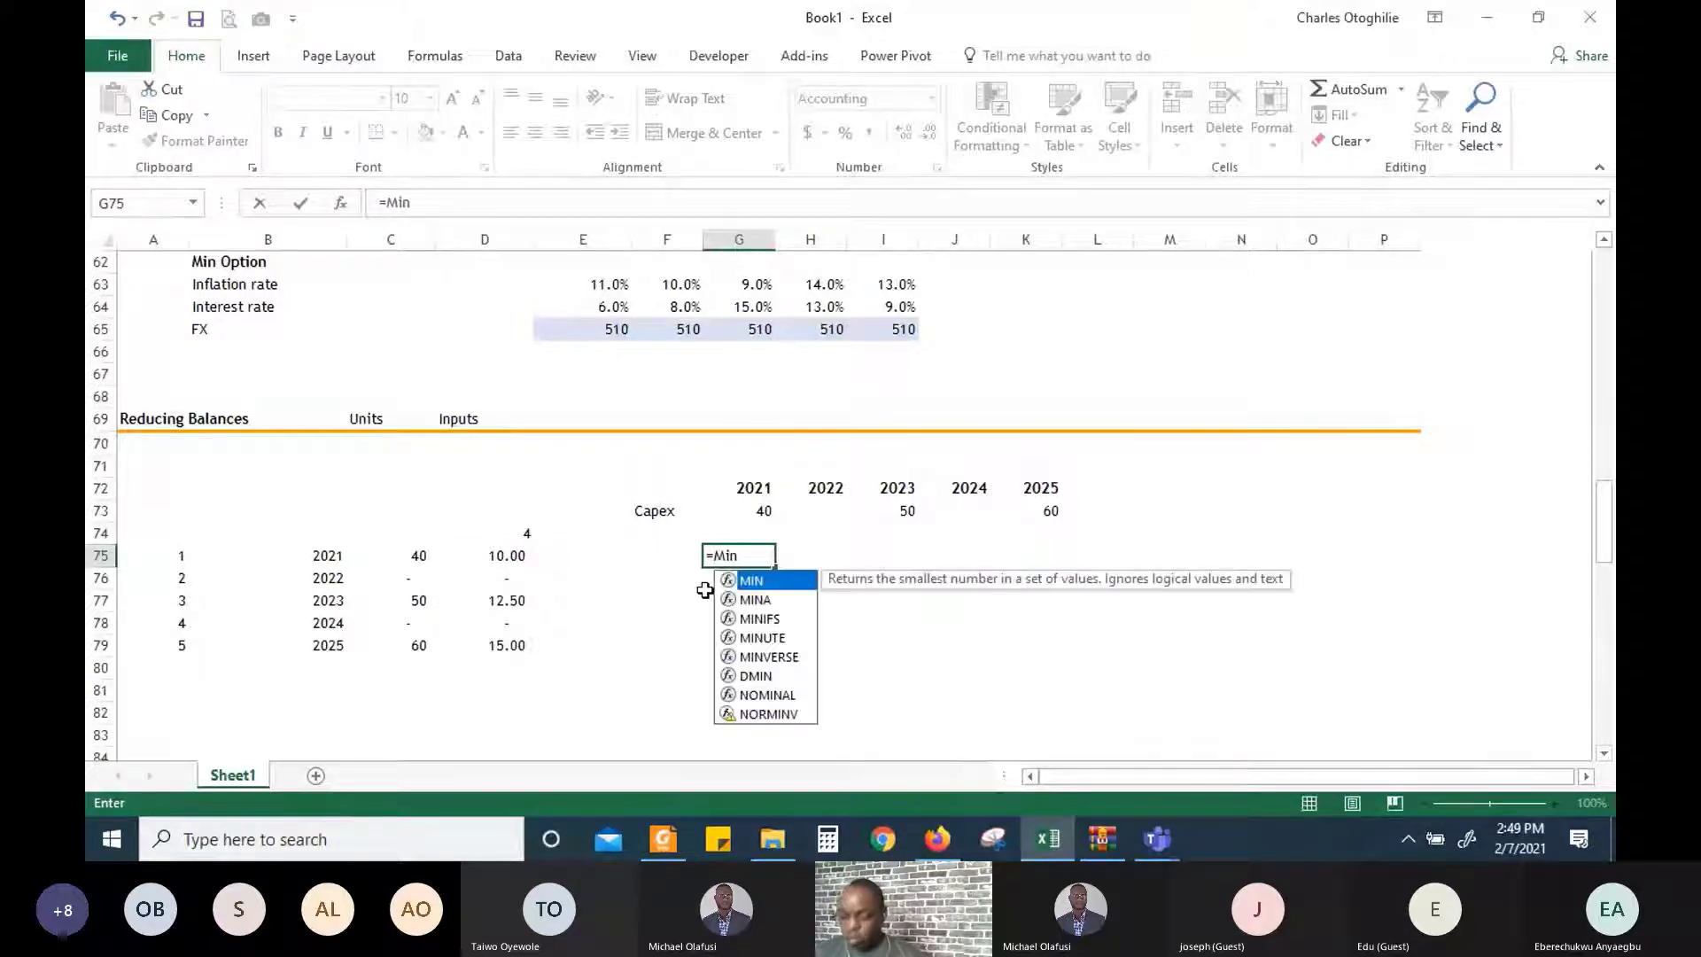
text(()
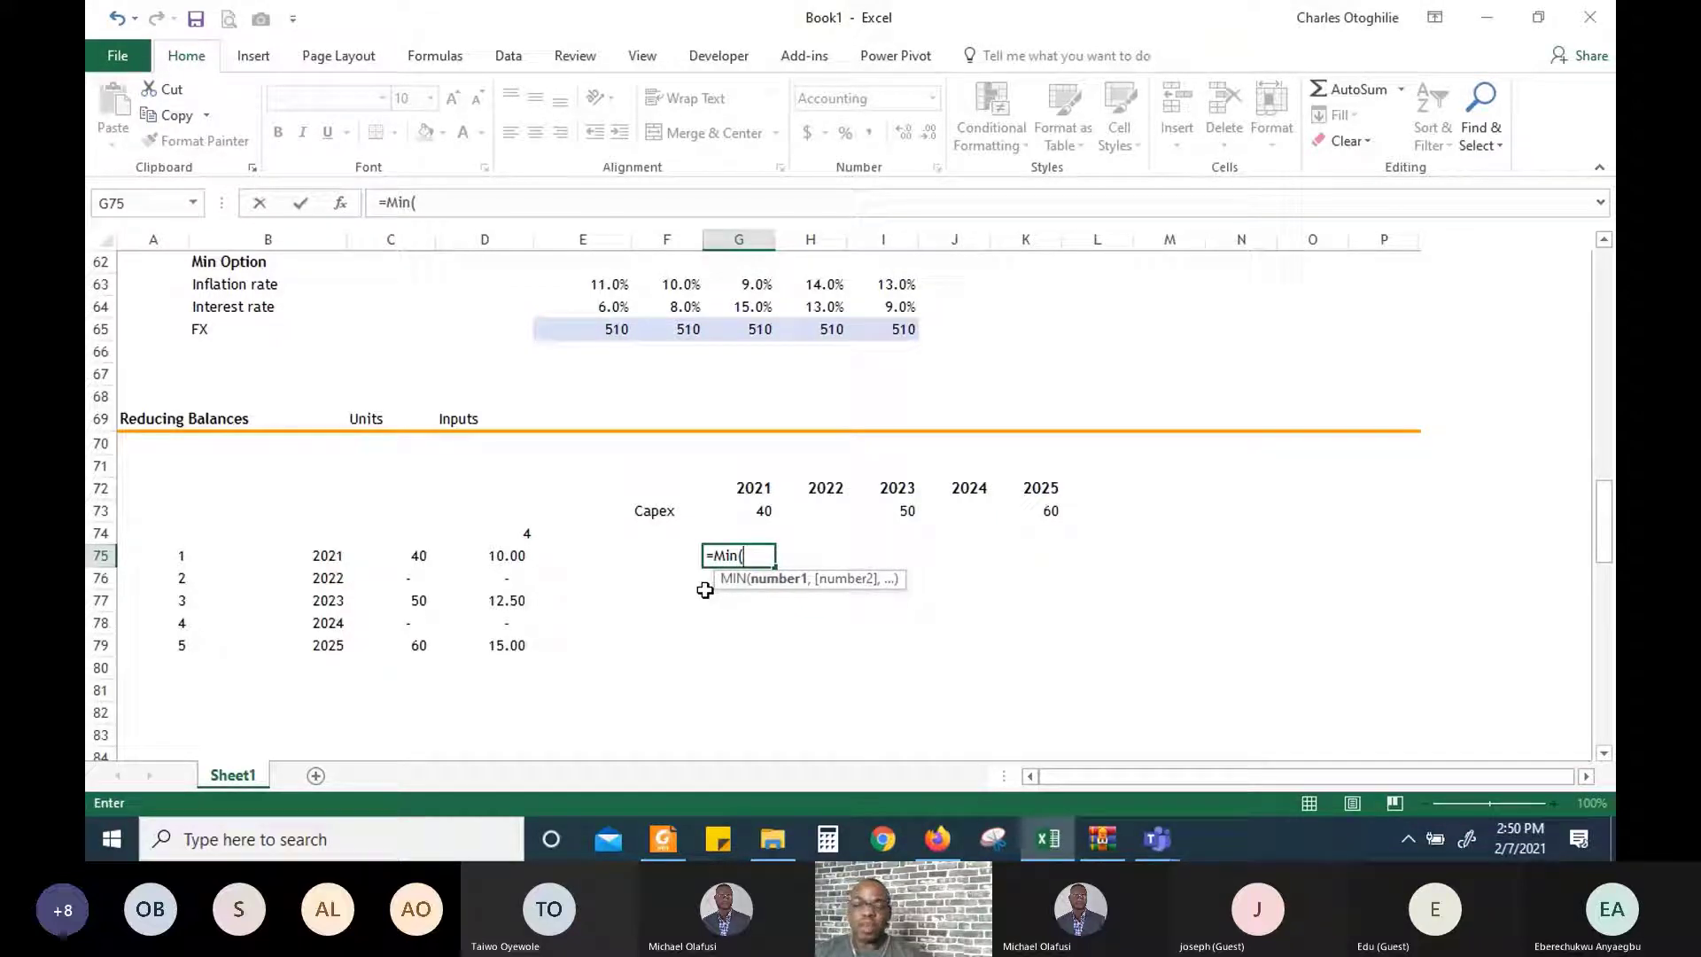
key(Left)
key(Left)
key(Left)
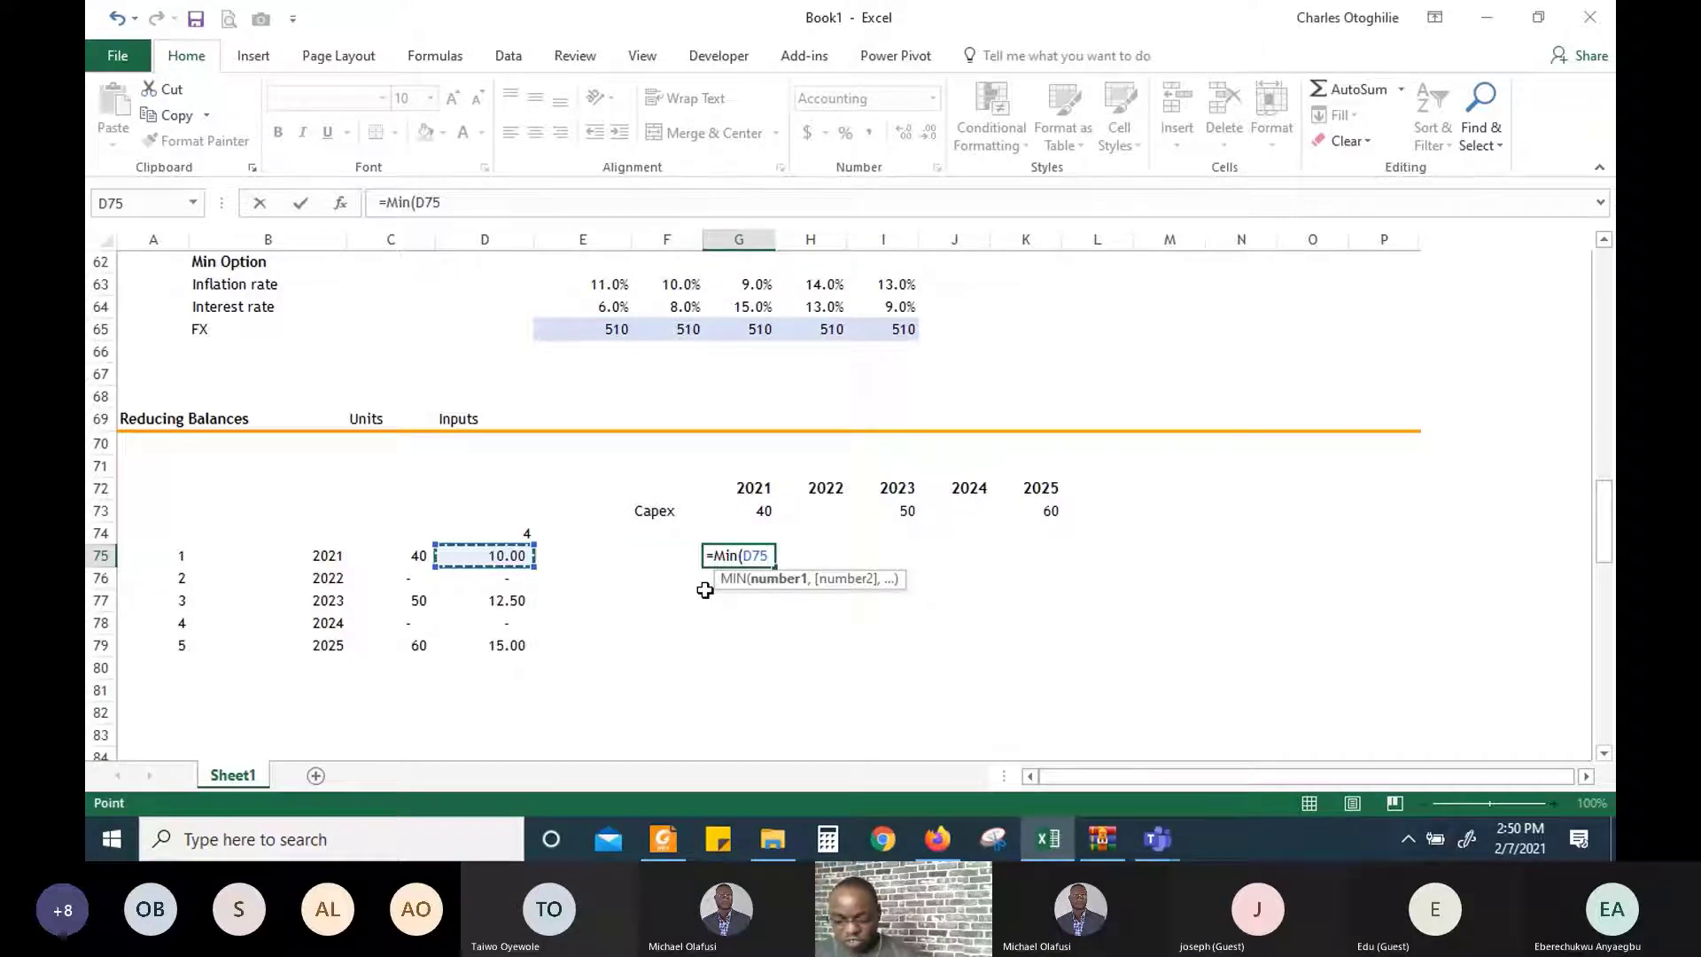
key(F4)
key(F4)
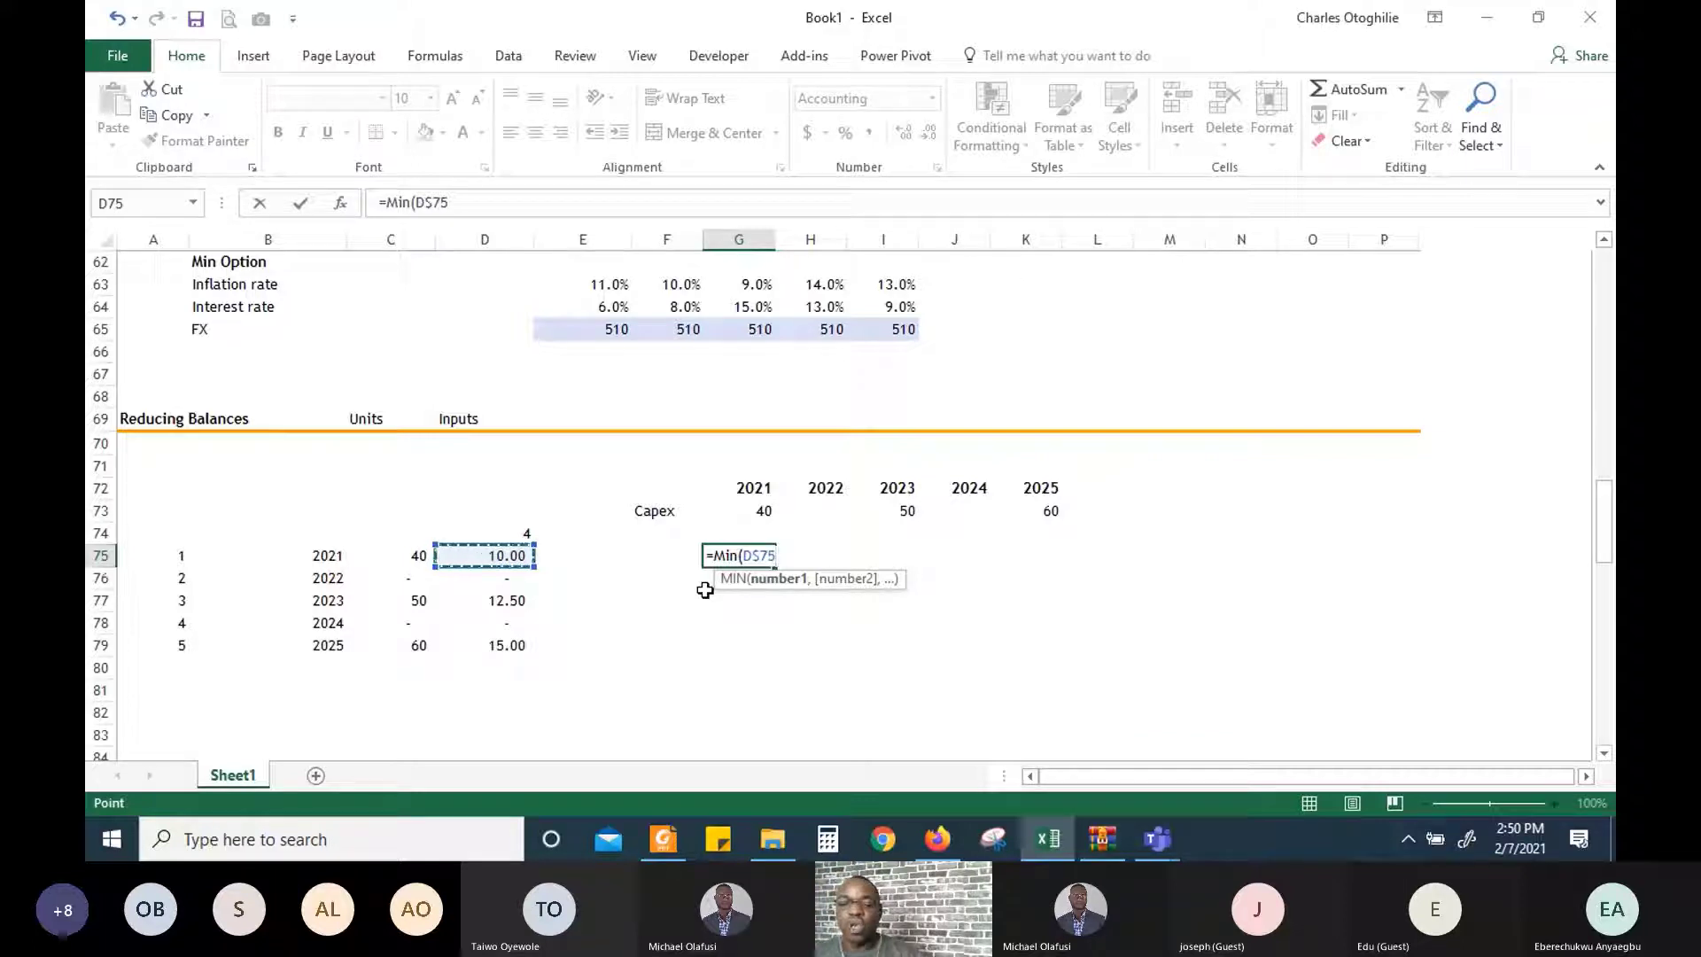
key(F4)
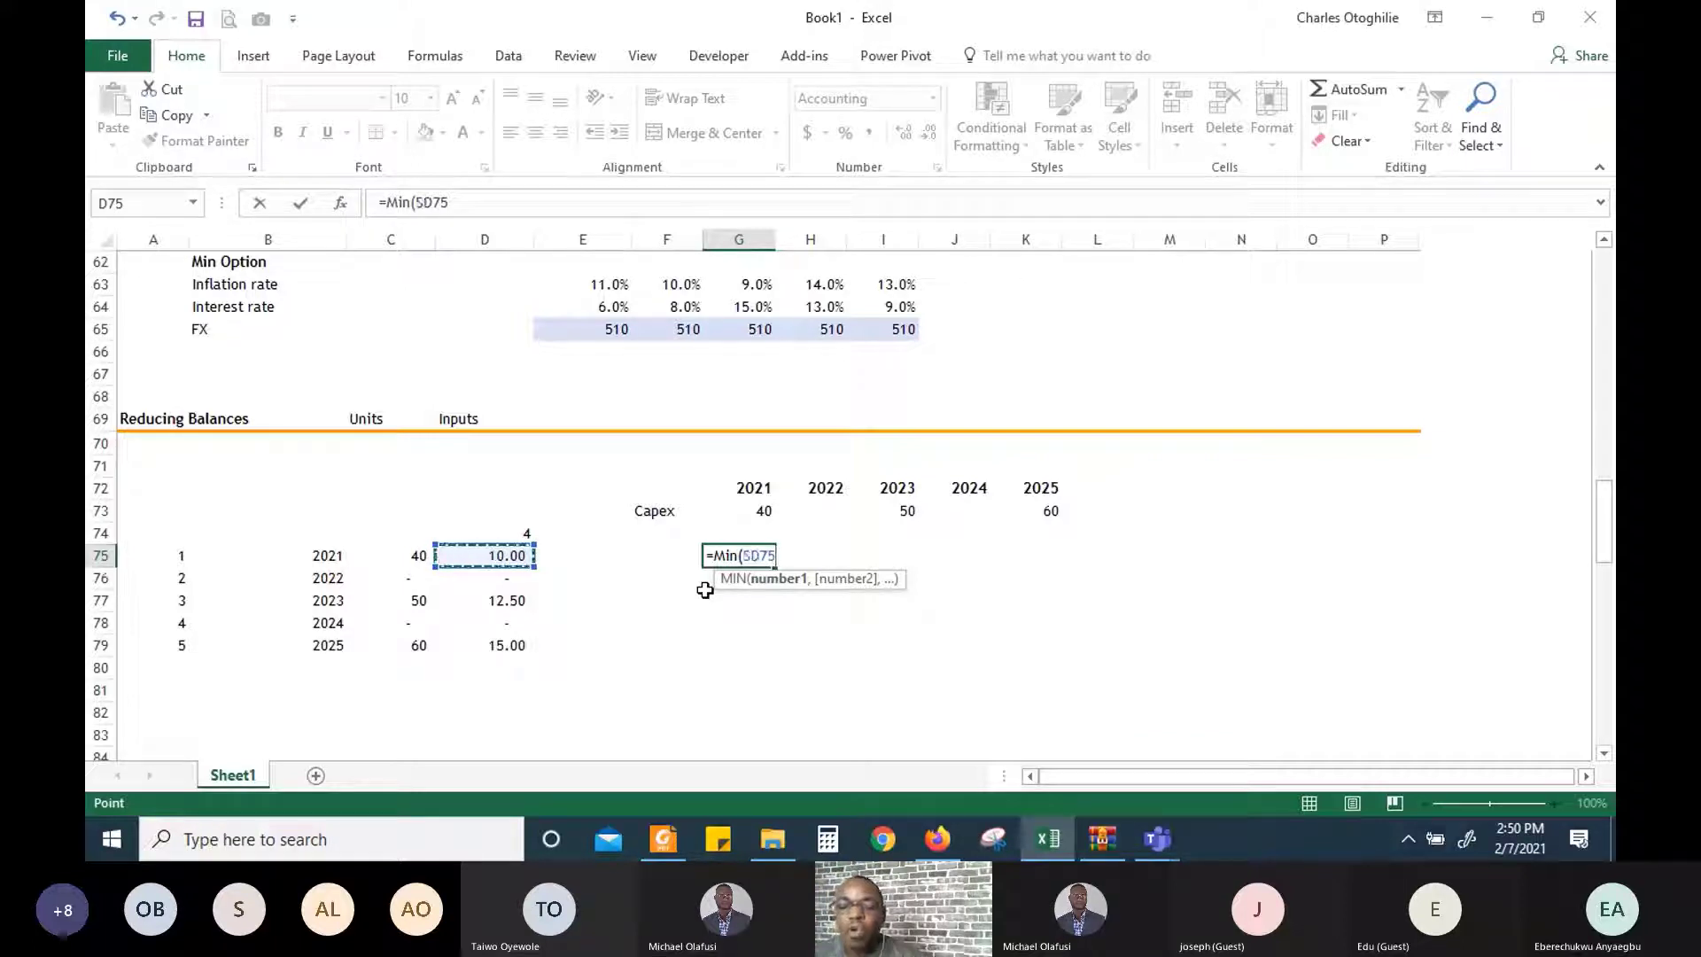
text(,)
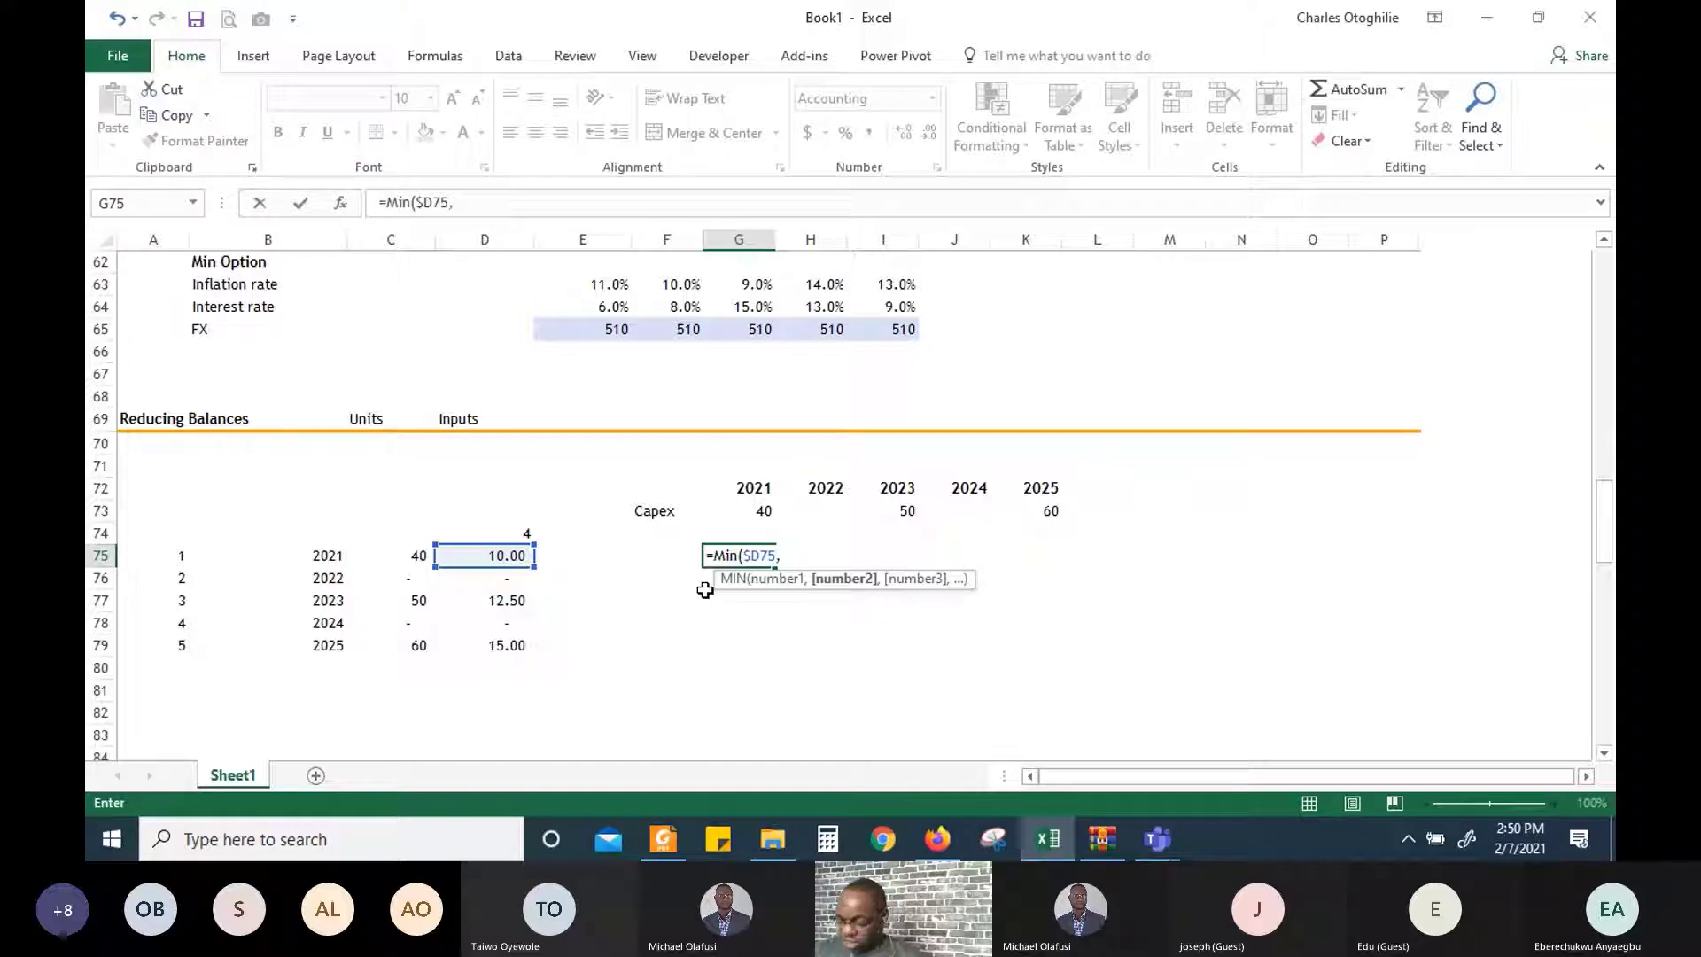
Complete the G75 formula as =MIN($D75,$C75-SUM($F75:F75)) and enter it
click(415, 556)
key(F4)
key(F4)
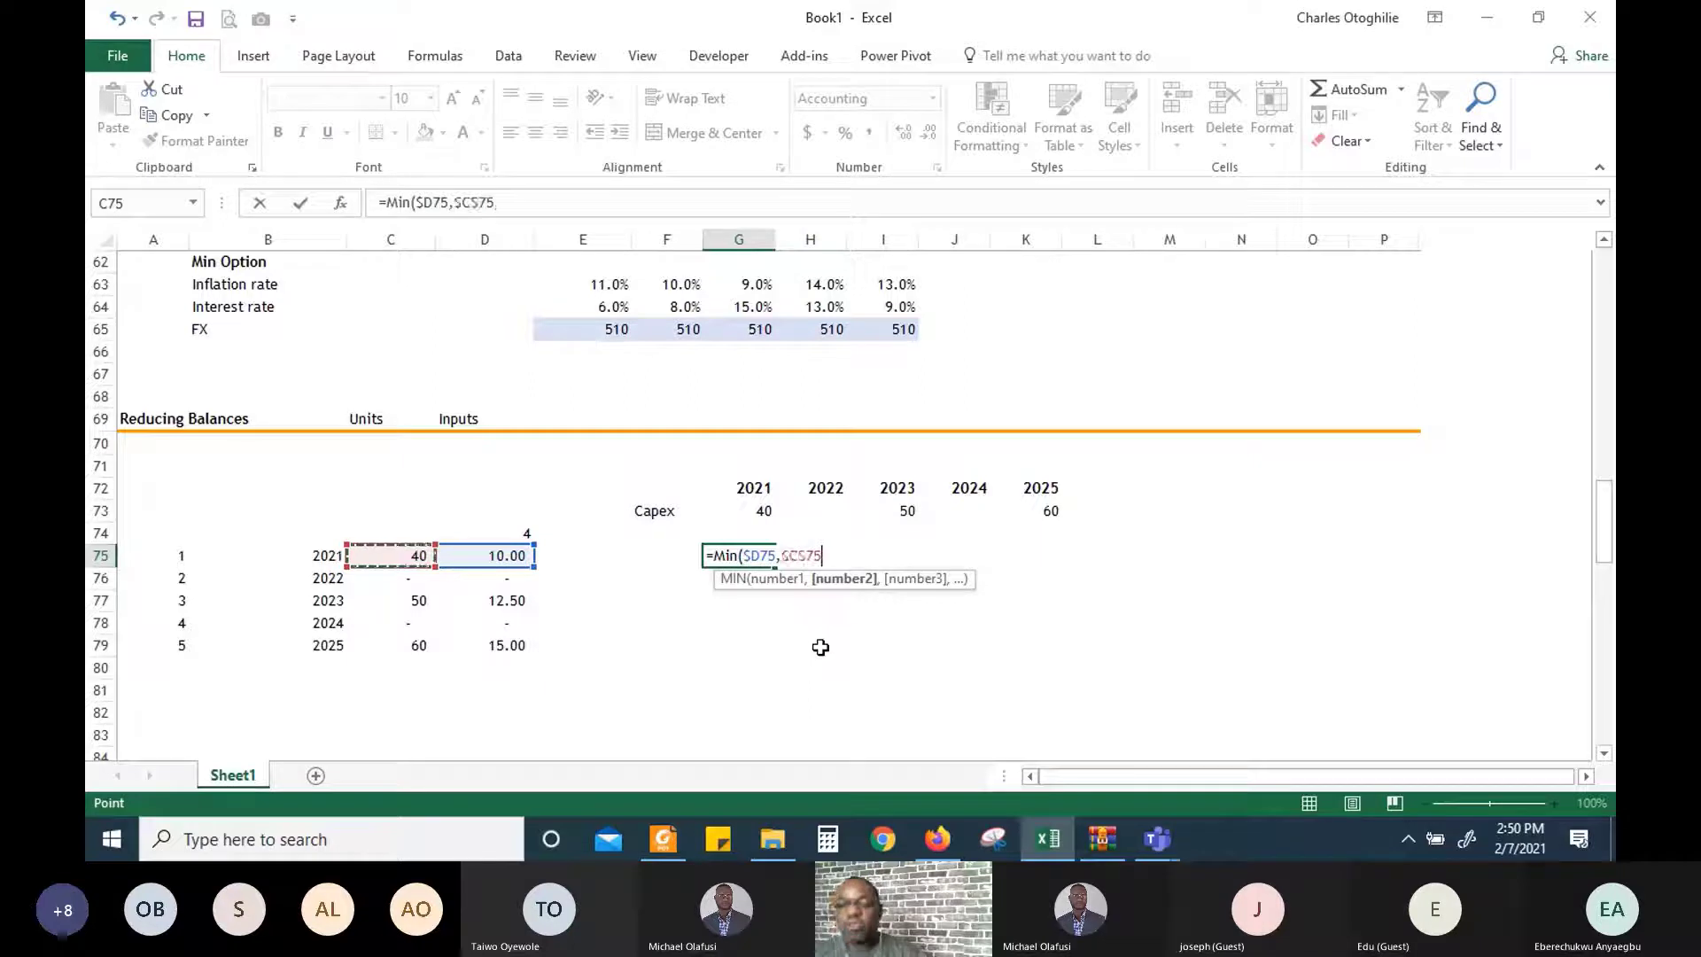
key(F4)
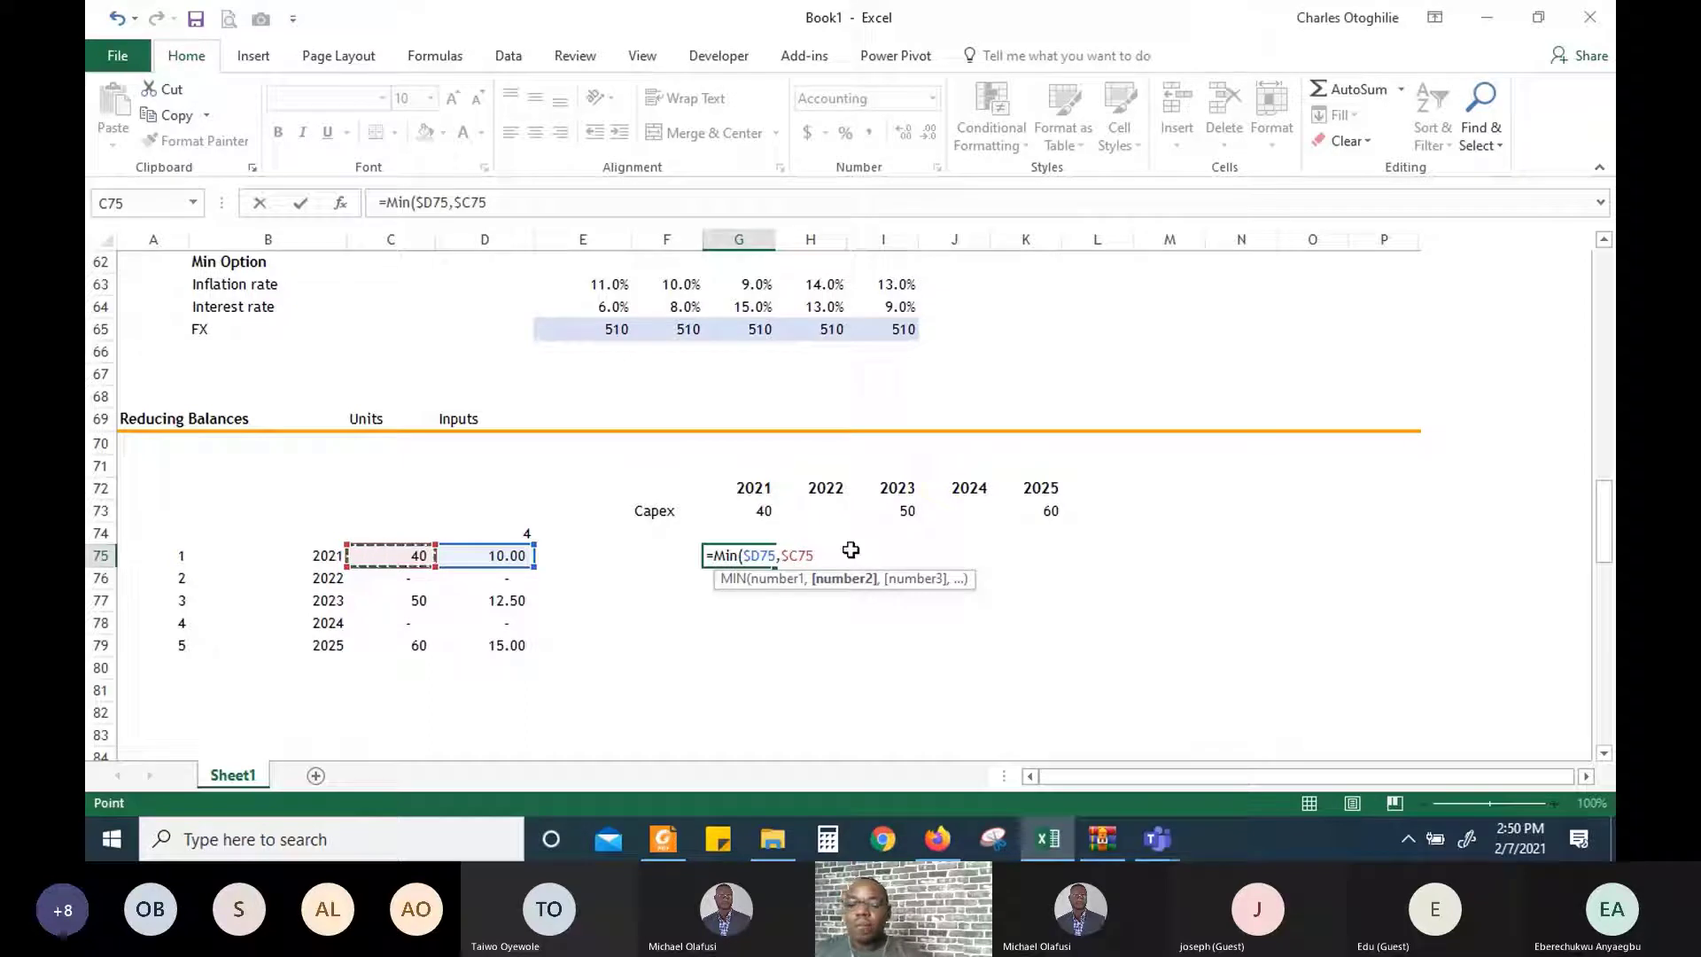
text(-S)
text(um()
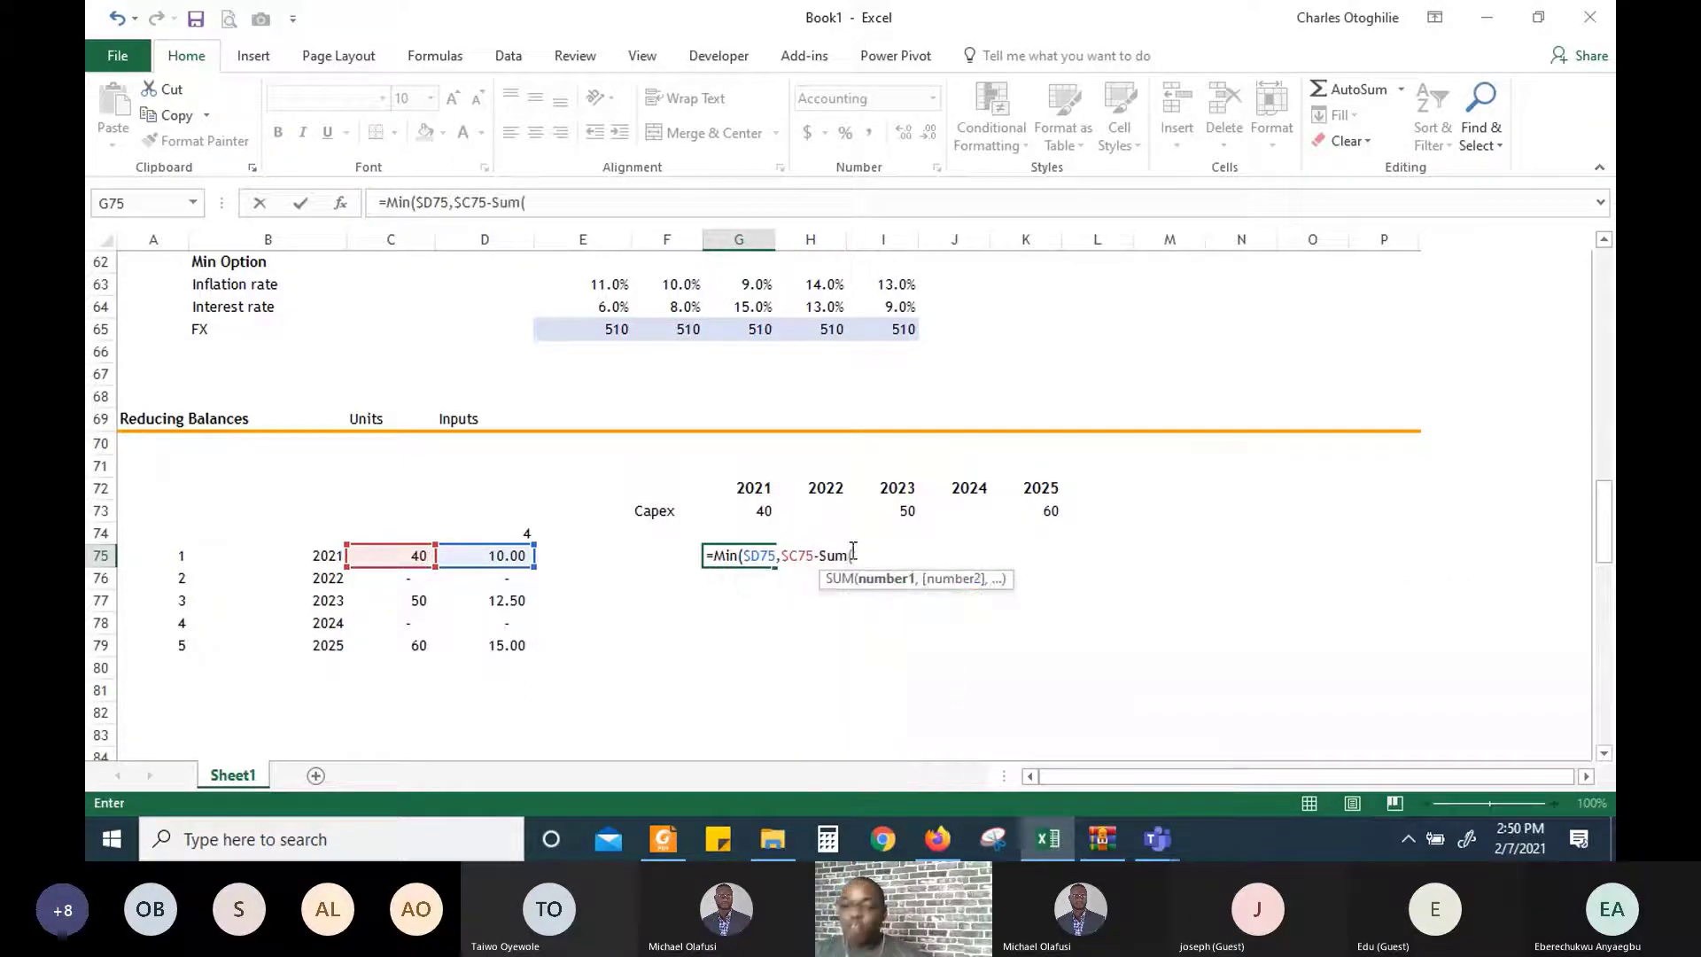
key(Left)
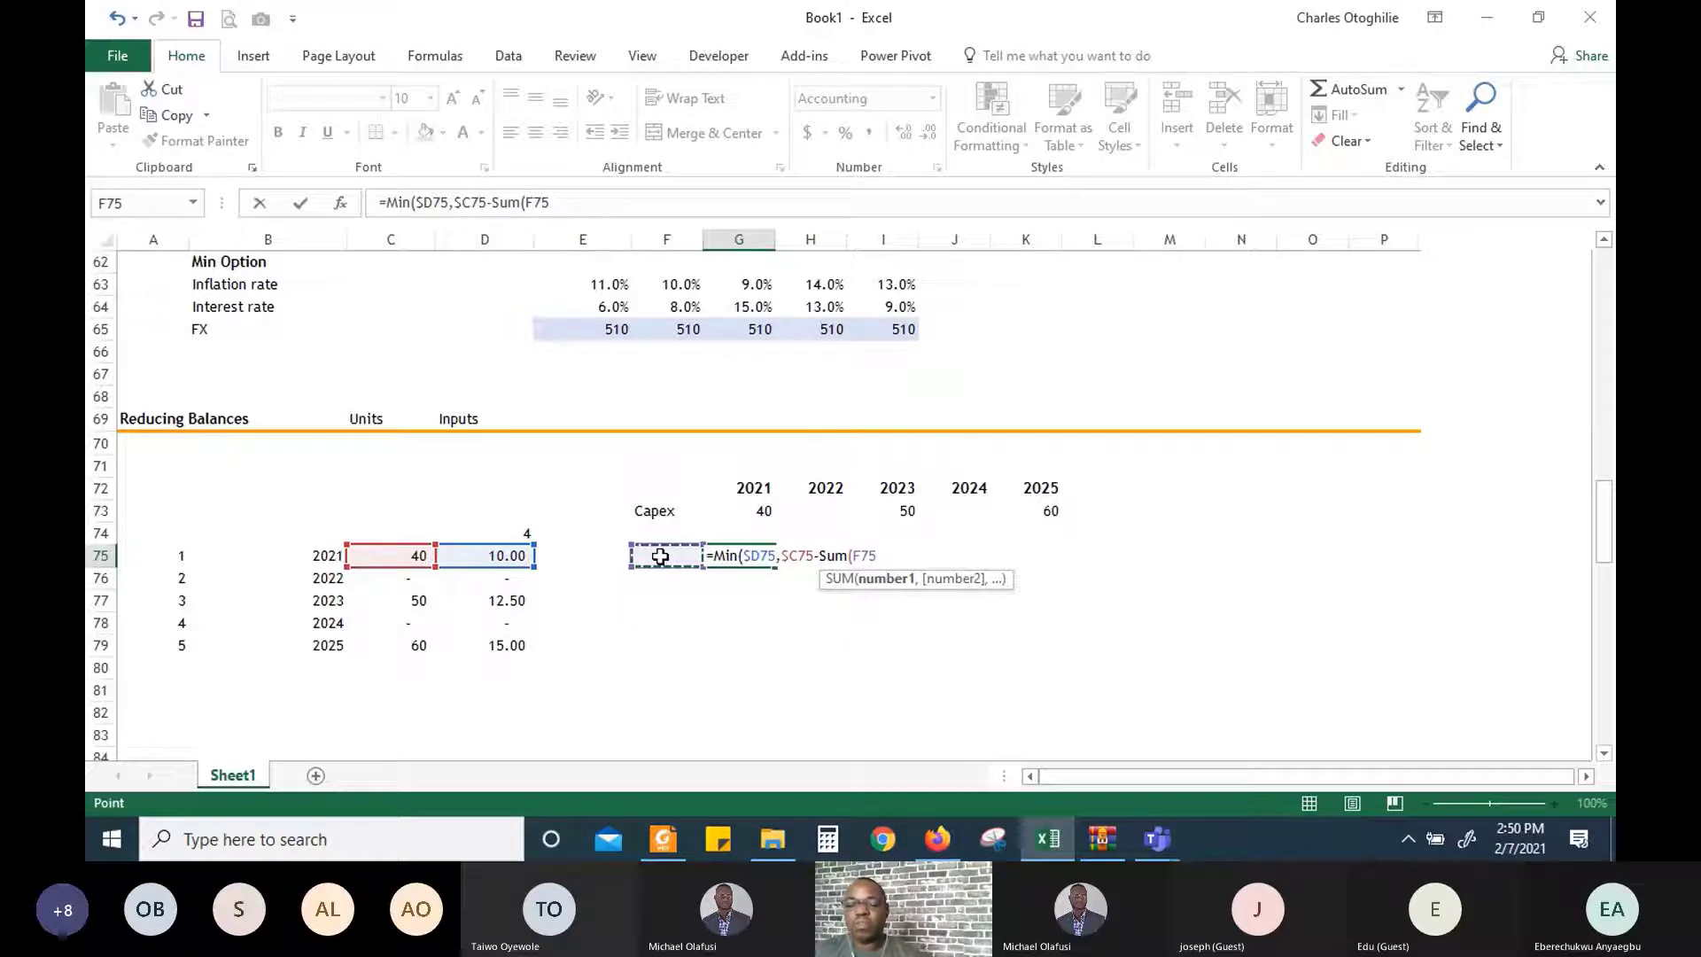
key(F8)
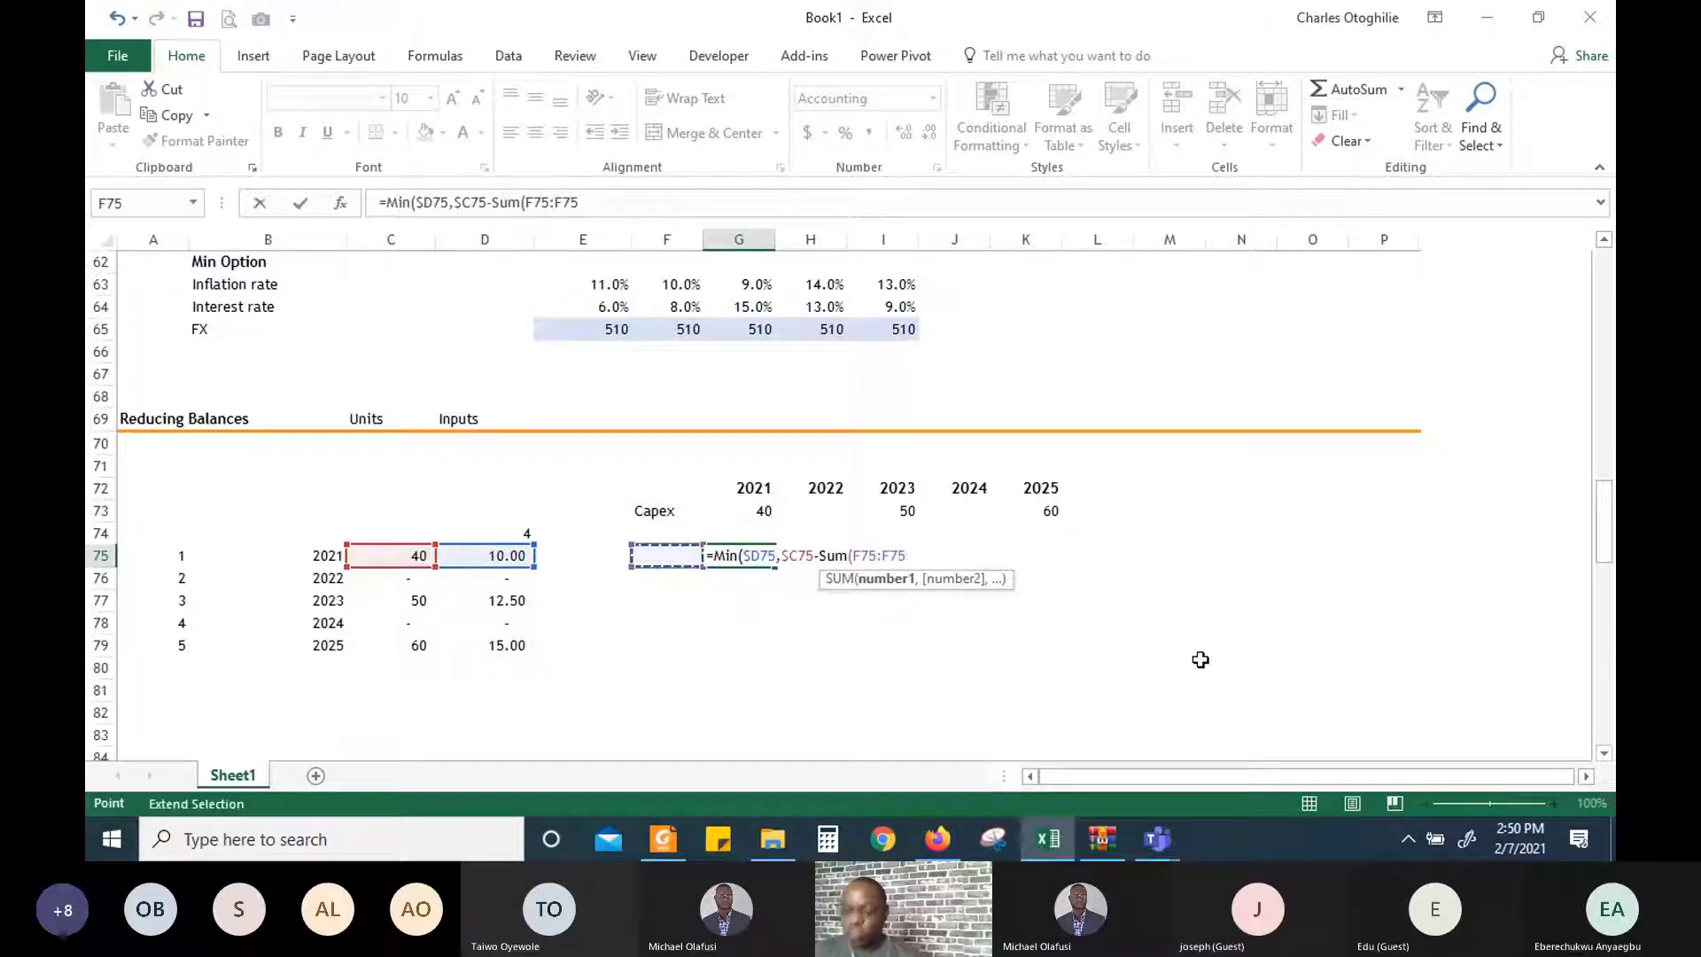
text())
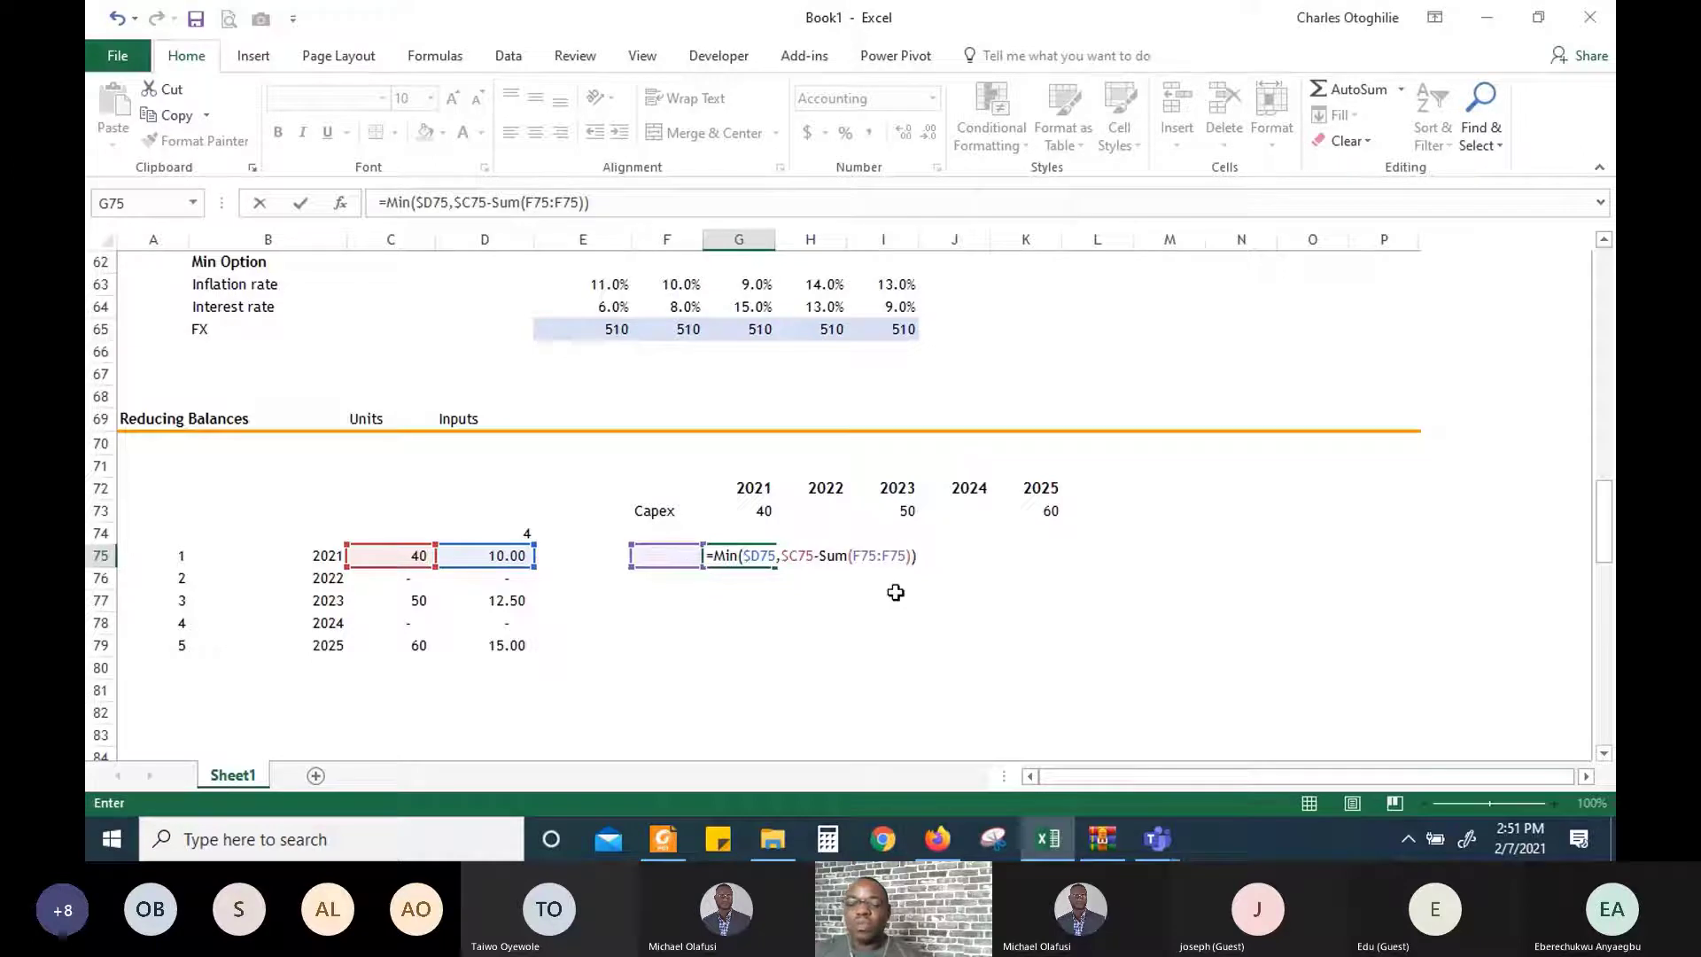
click(851, 557)
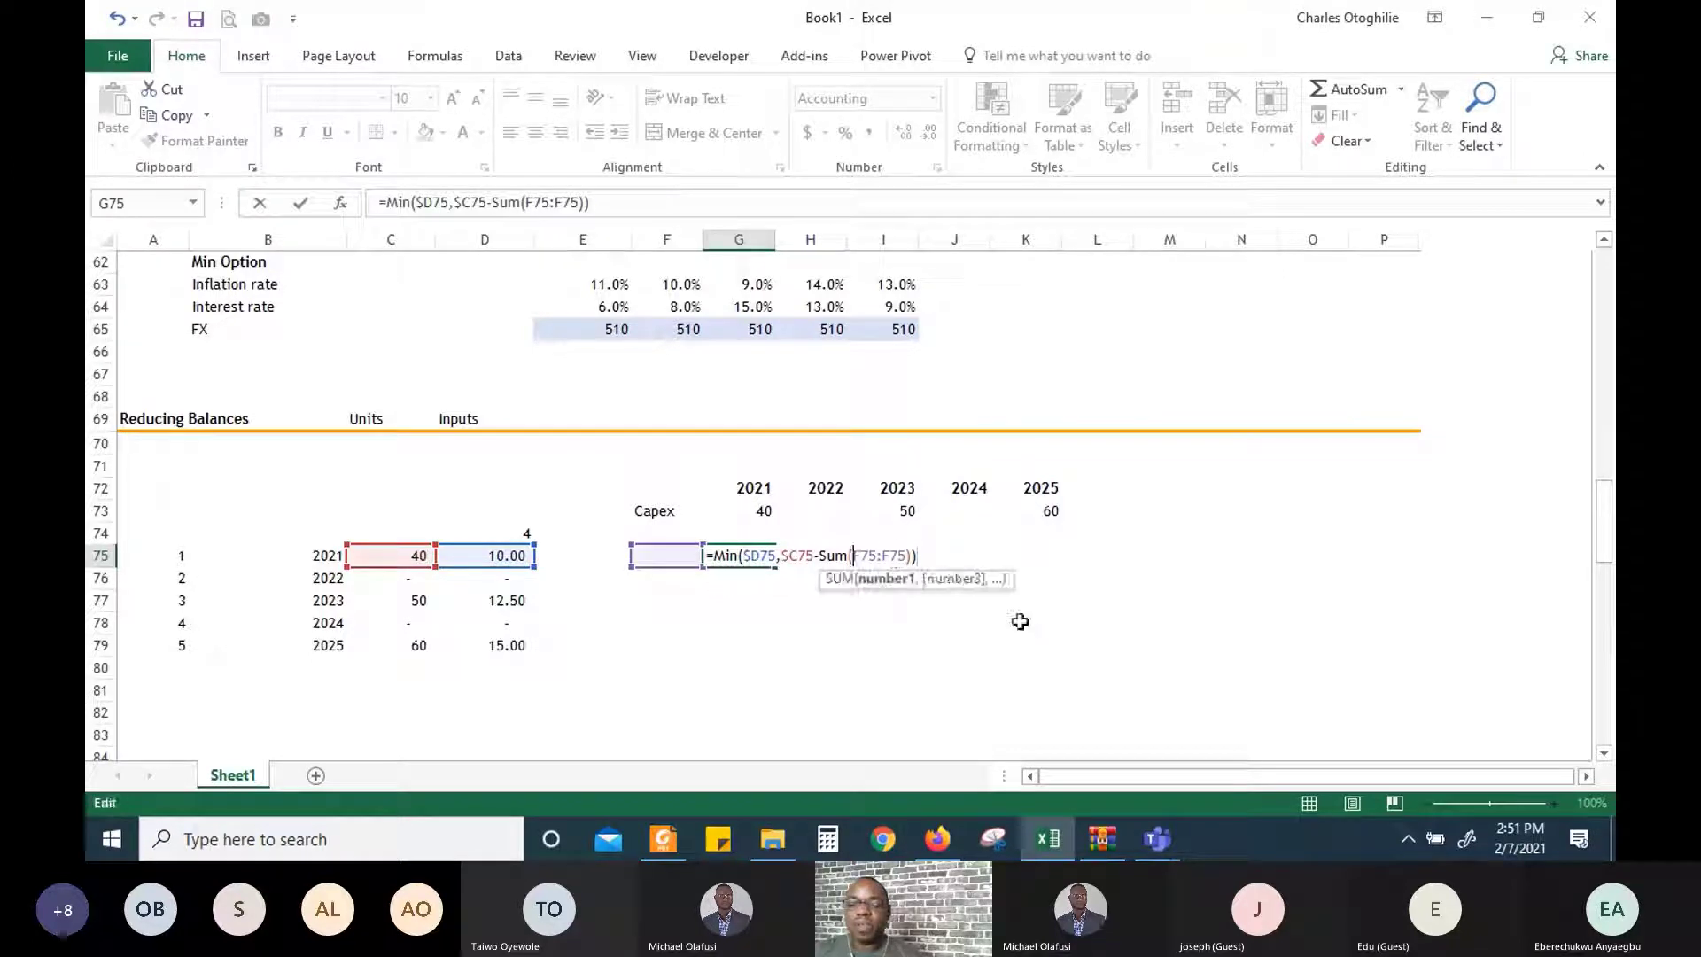
text($)
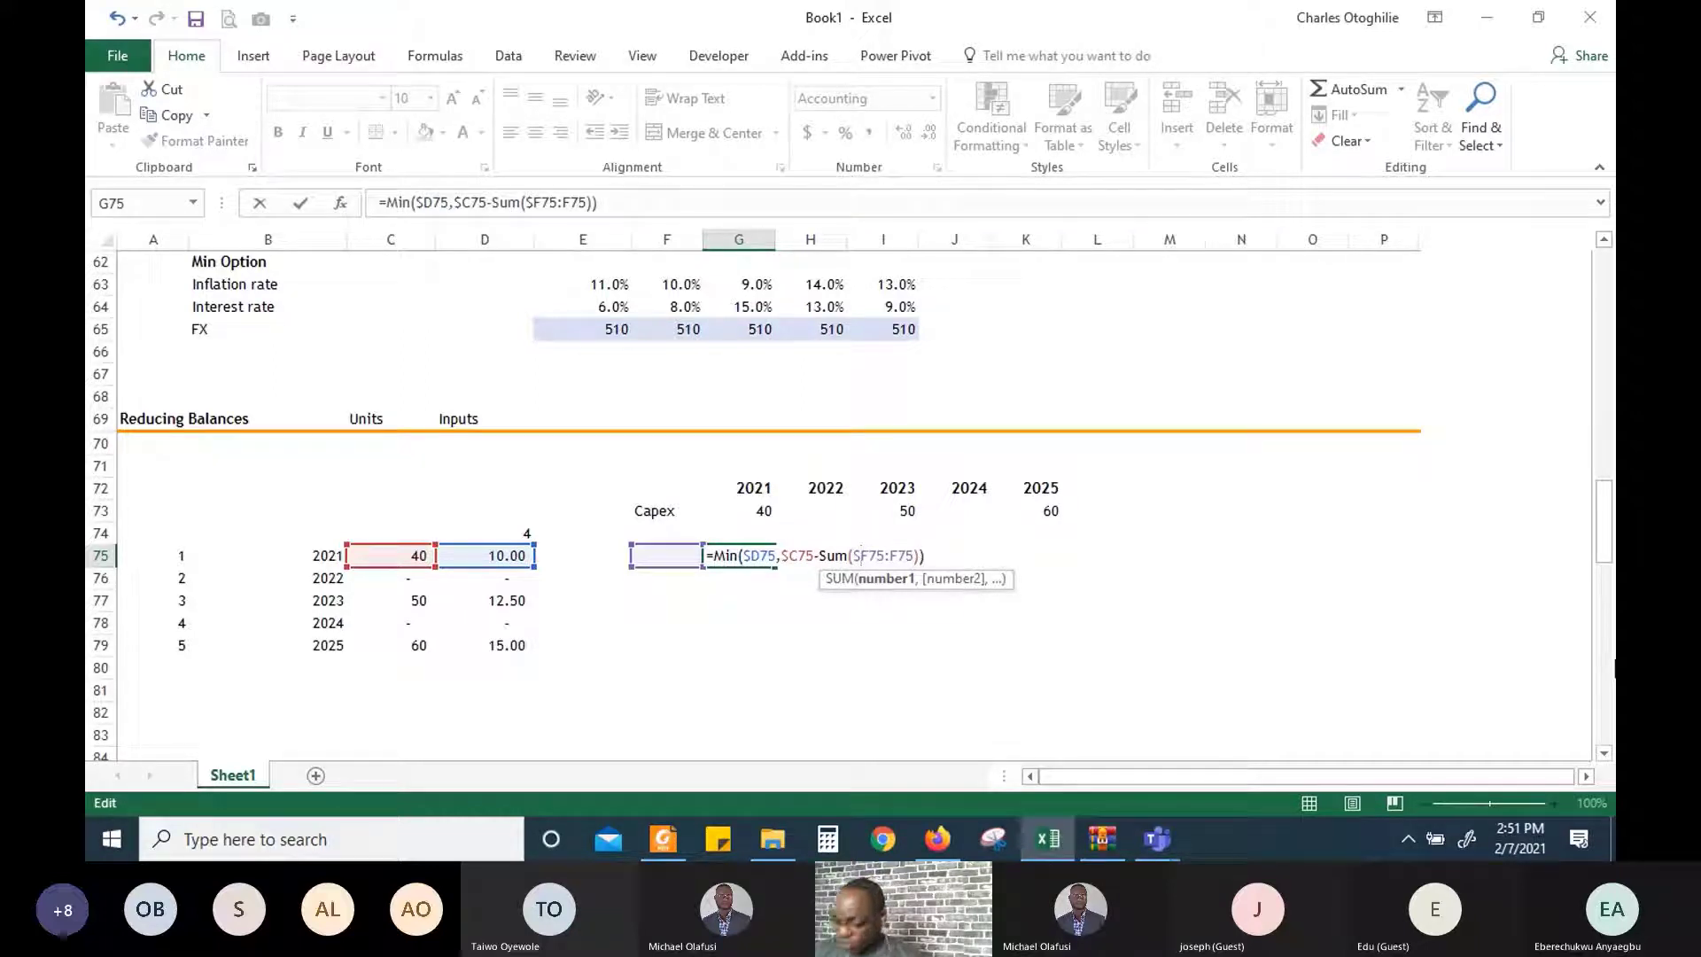
key(Return)
Fill the MIN formula from G75 across row 75 to column N
click(731, 556)
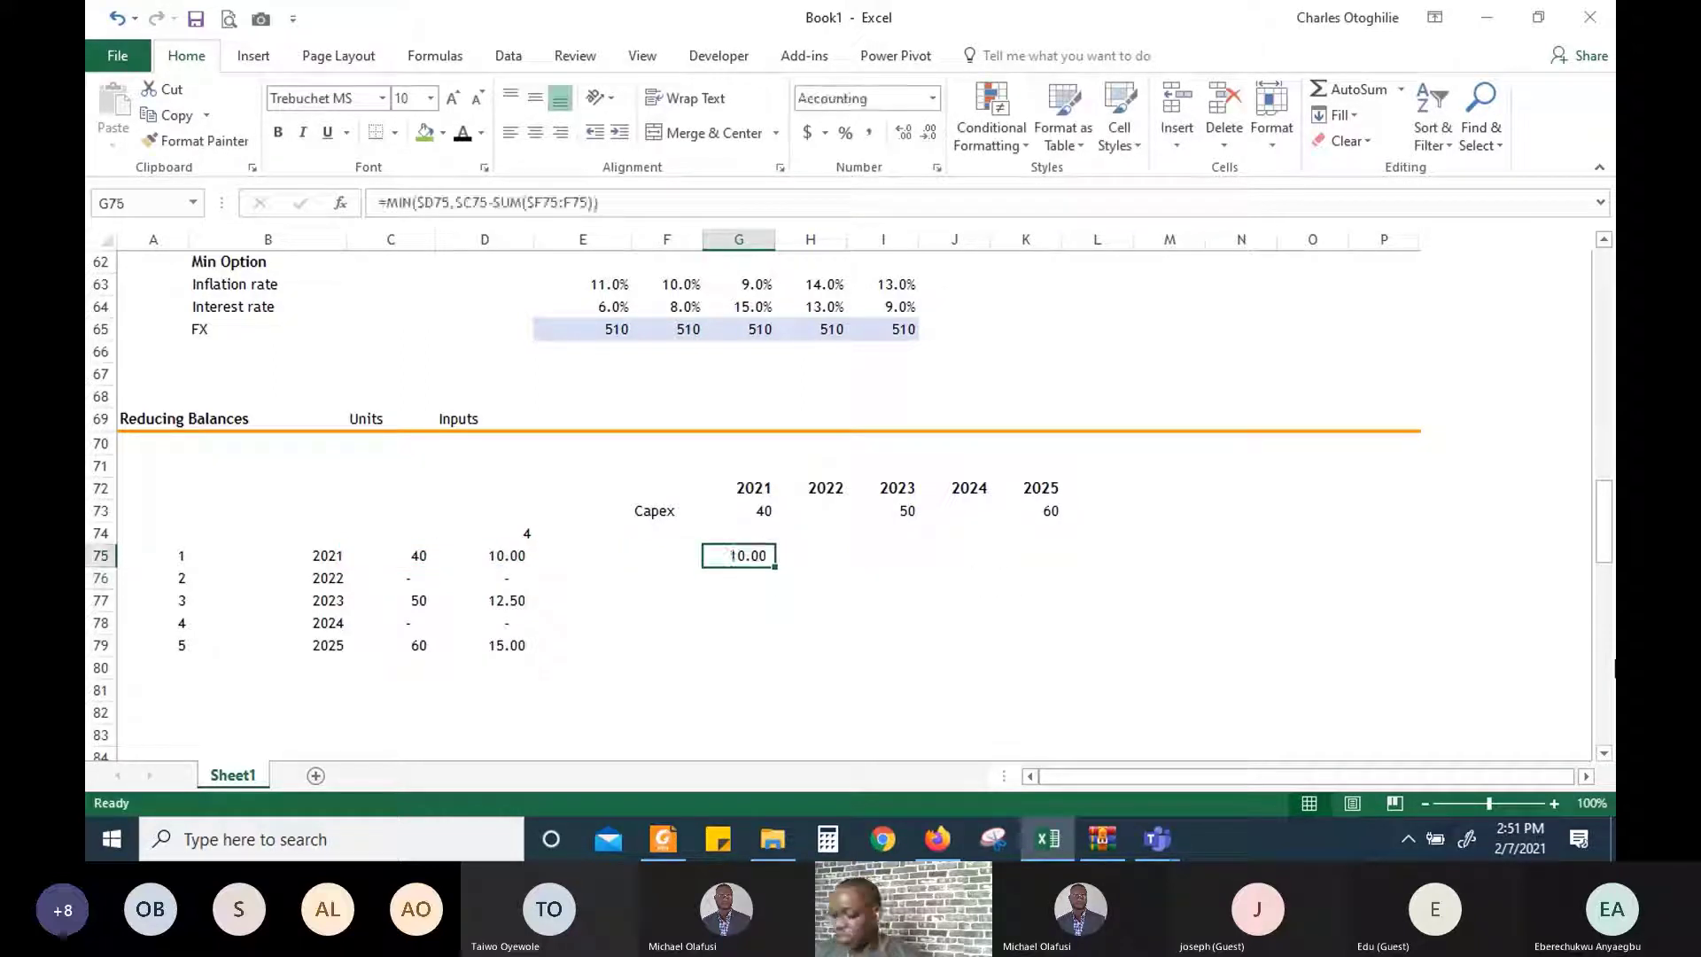
drag(732, 555, 1245, 556)
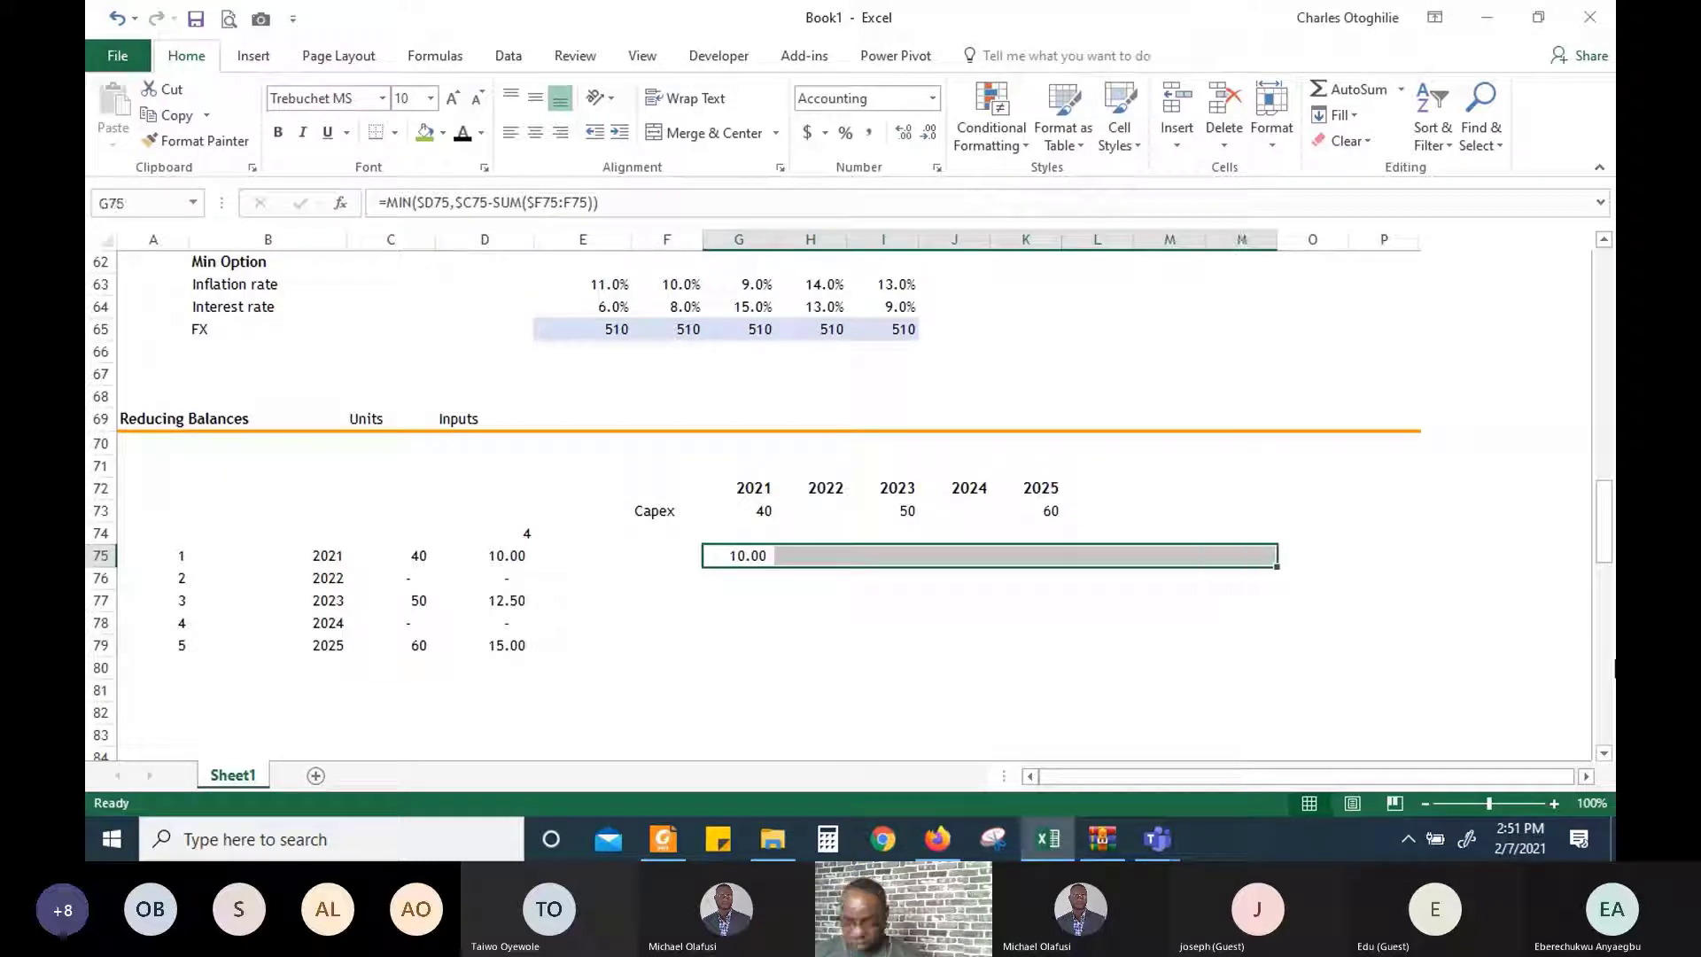
key(ctrl+r)
key(Down)
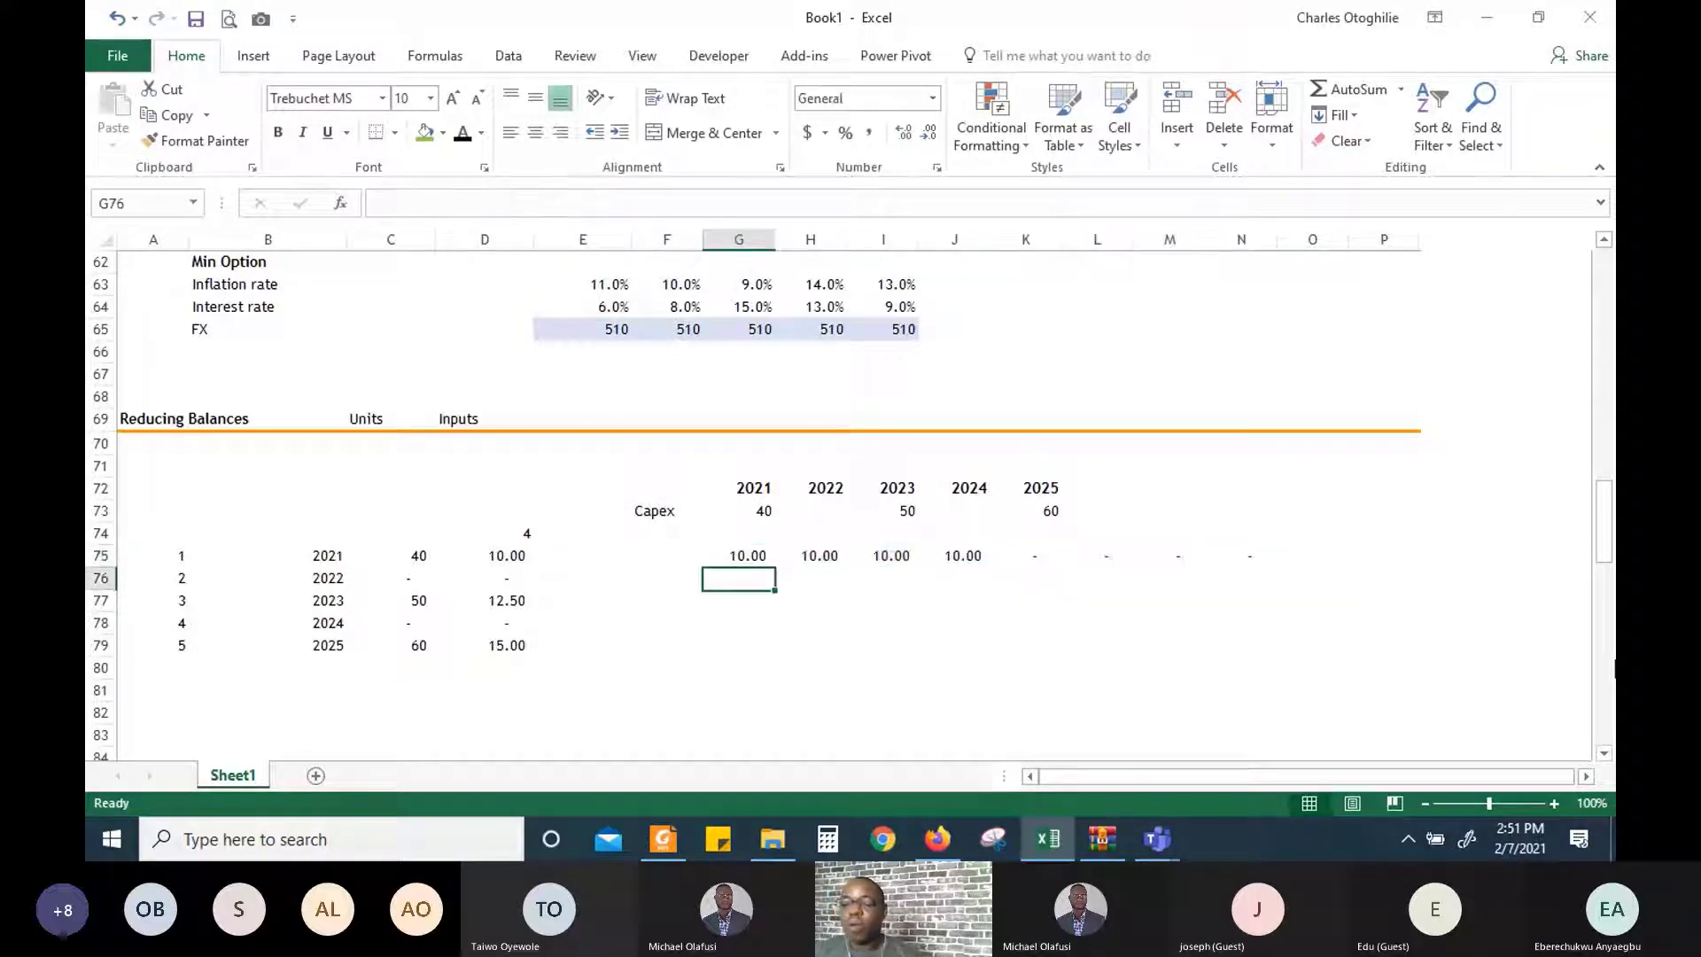
Extend the year headers in row 72 from 2025 in K72 across to 2029 in O72
key(Up)
key(Right)
key(Right)
key(Up)
key(Up)
key(Right)
key(Up)
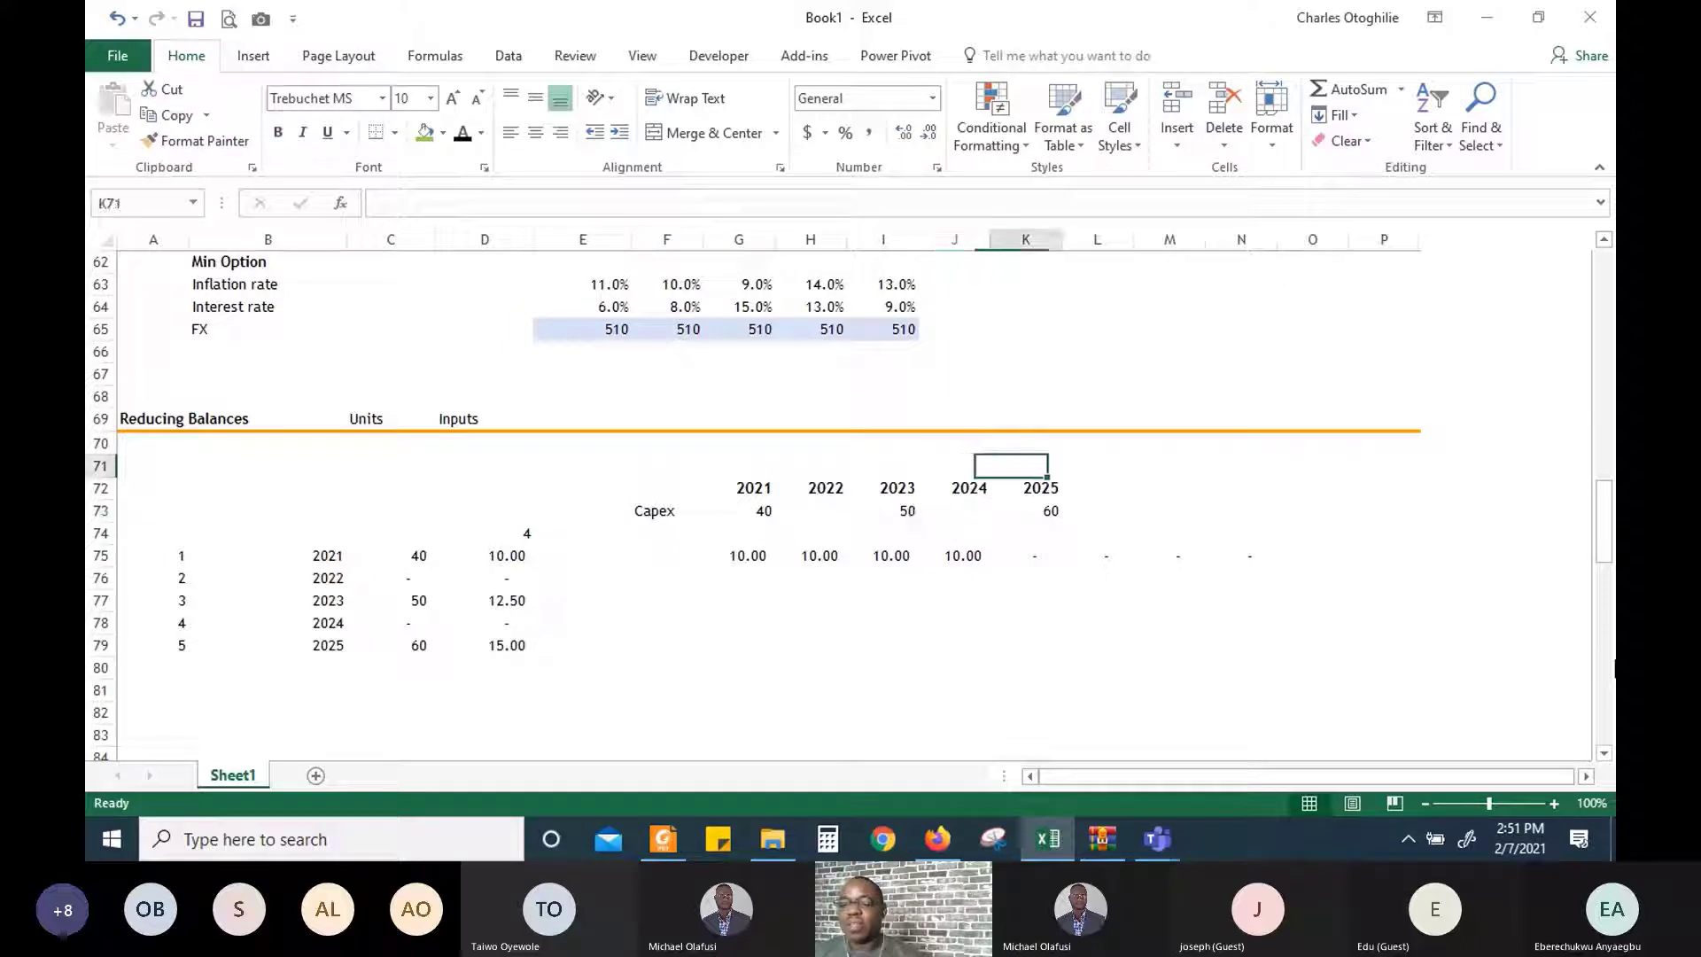
key(Right)
key(Down)
key(Up)
key(Up)
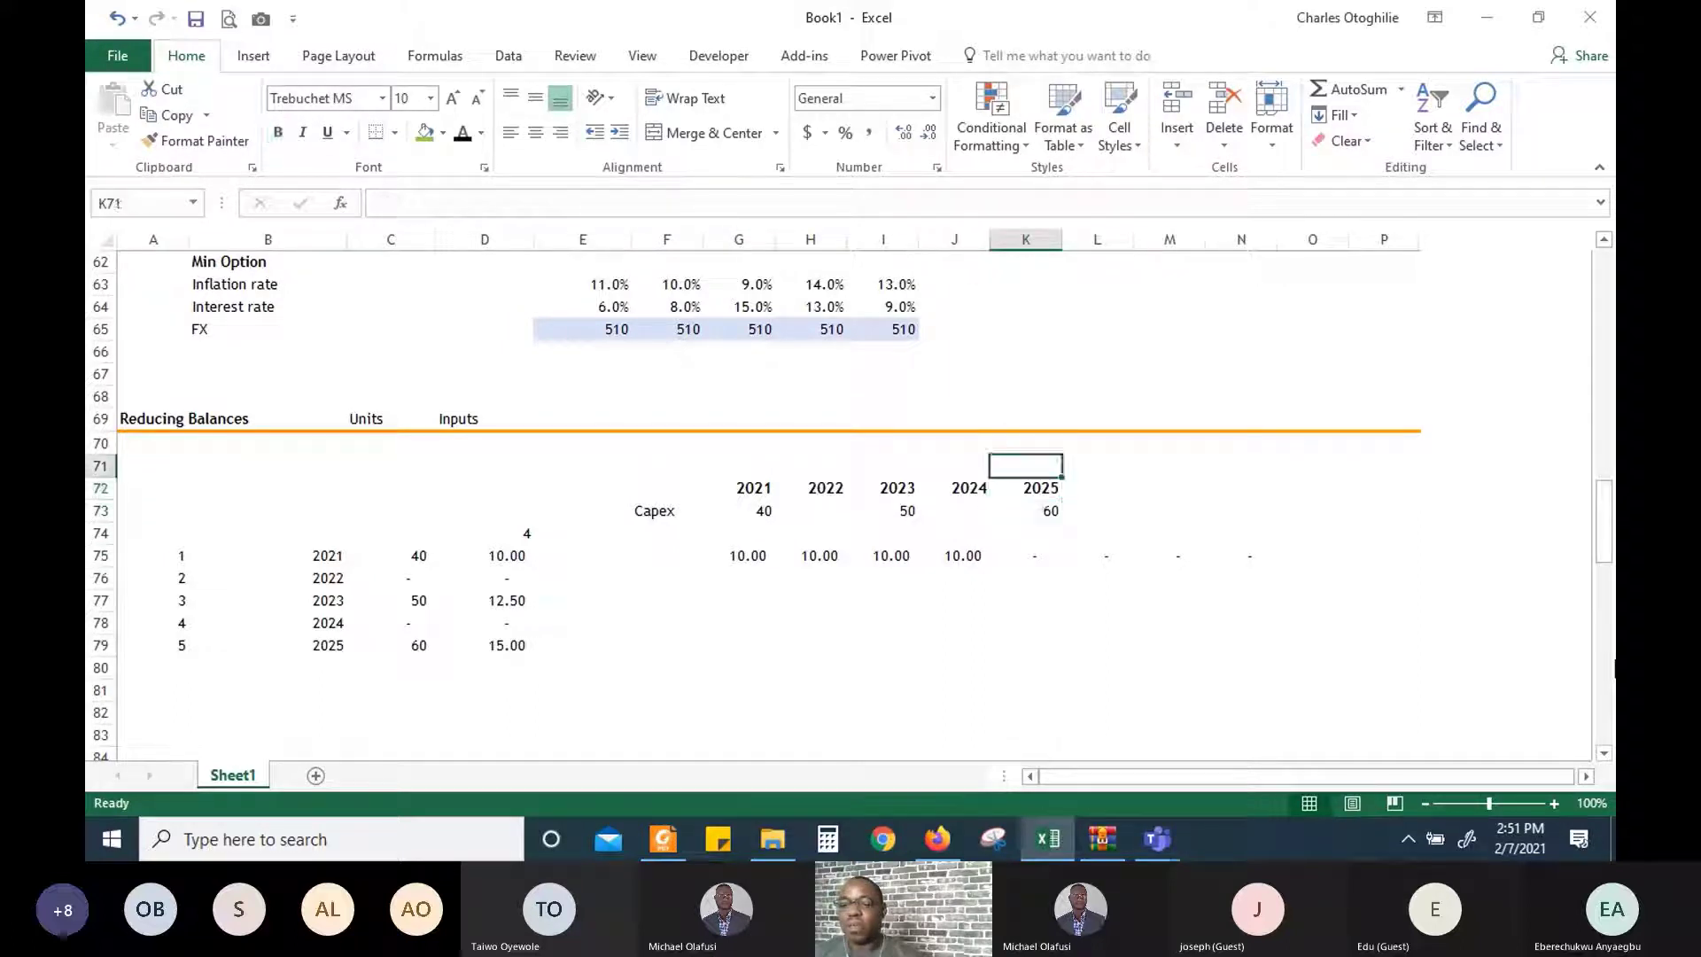
key(Down)
key(shift+Right)
key(shift+Right)
key(shift+Right)
key(shift+Right)
key(ctrl+r)
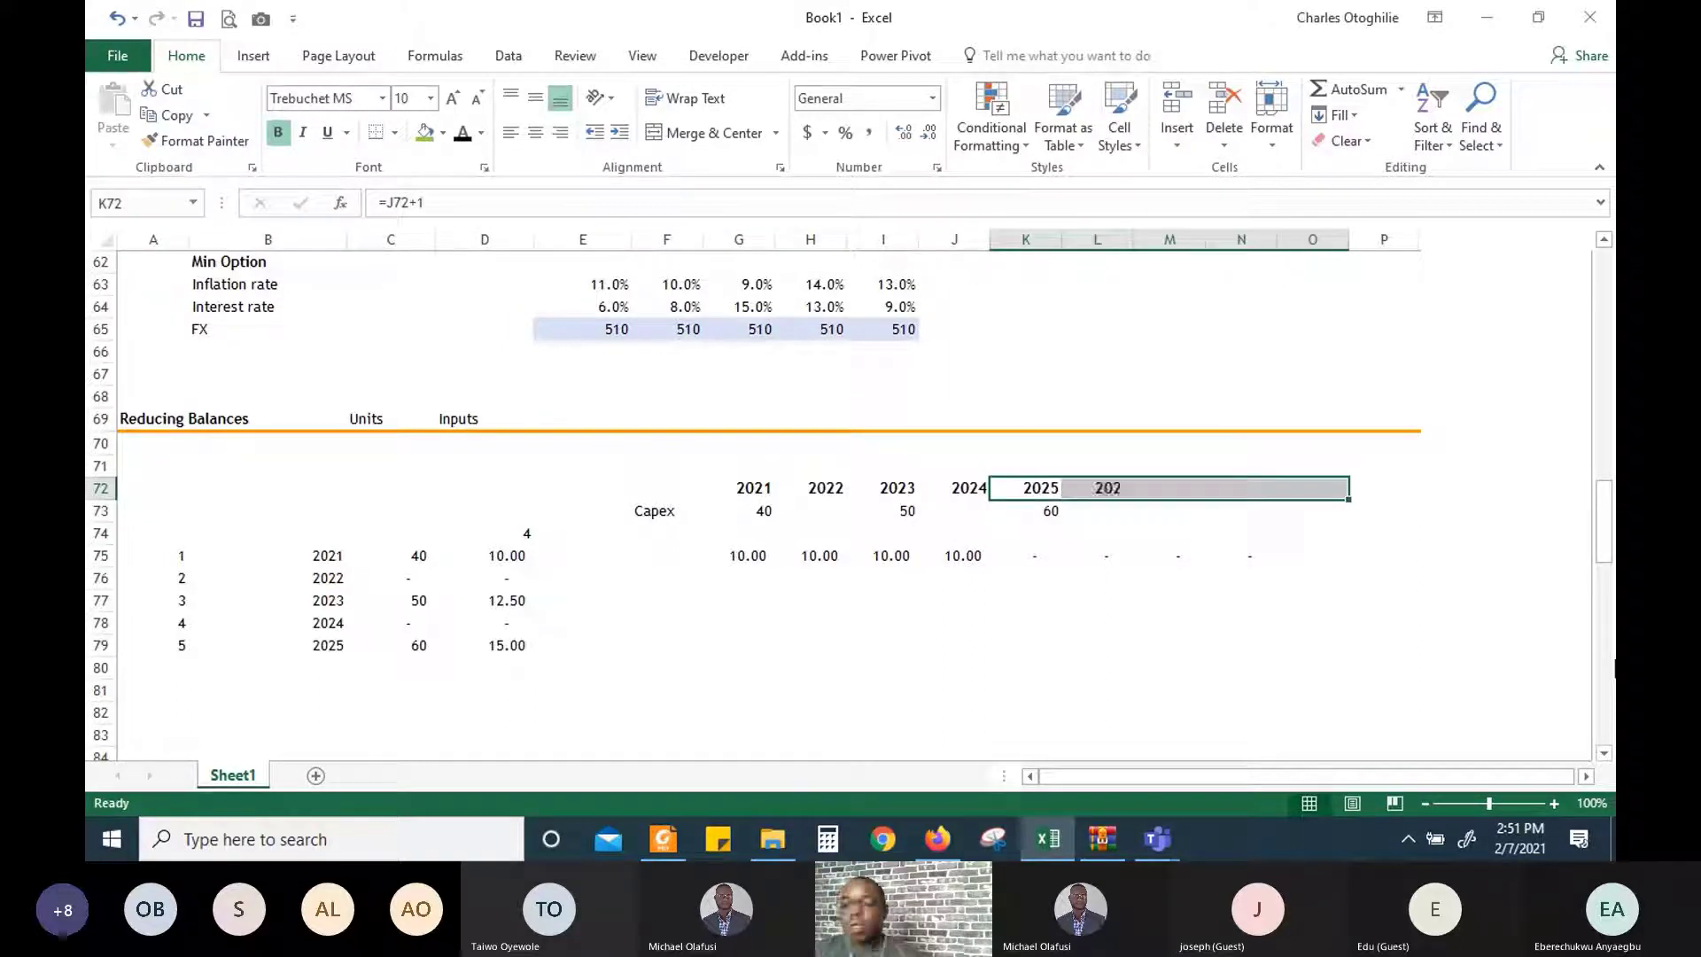
Select the yearly amounts in row 75 from G75 onward to check their total
key(Down)
key(Left)
key(Left)
key(Left)
key(Left)
key(Left)
key(Left)
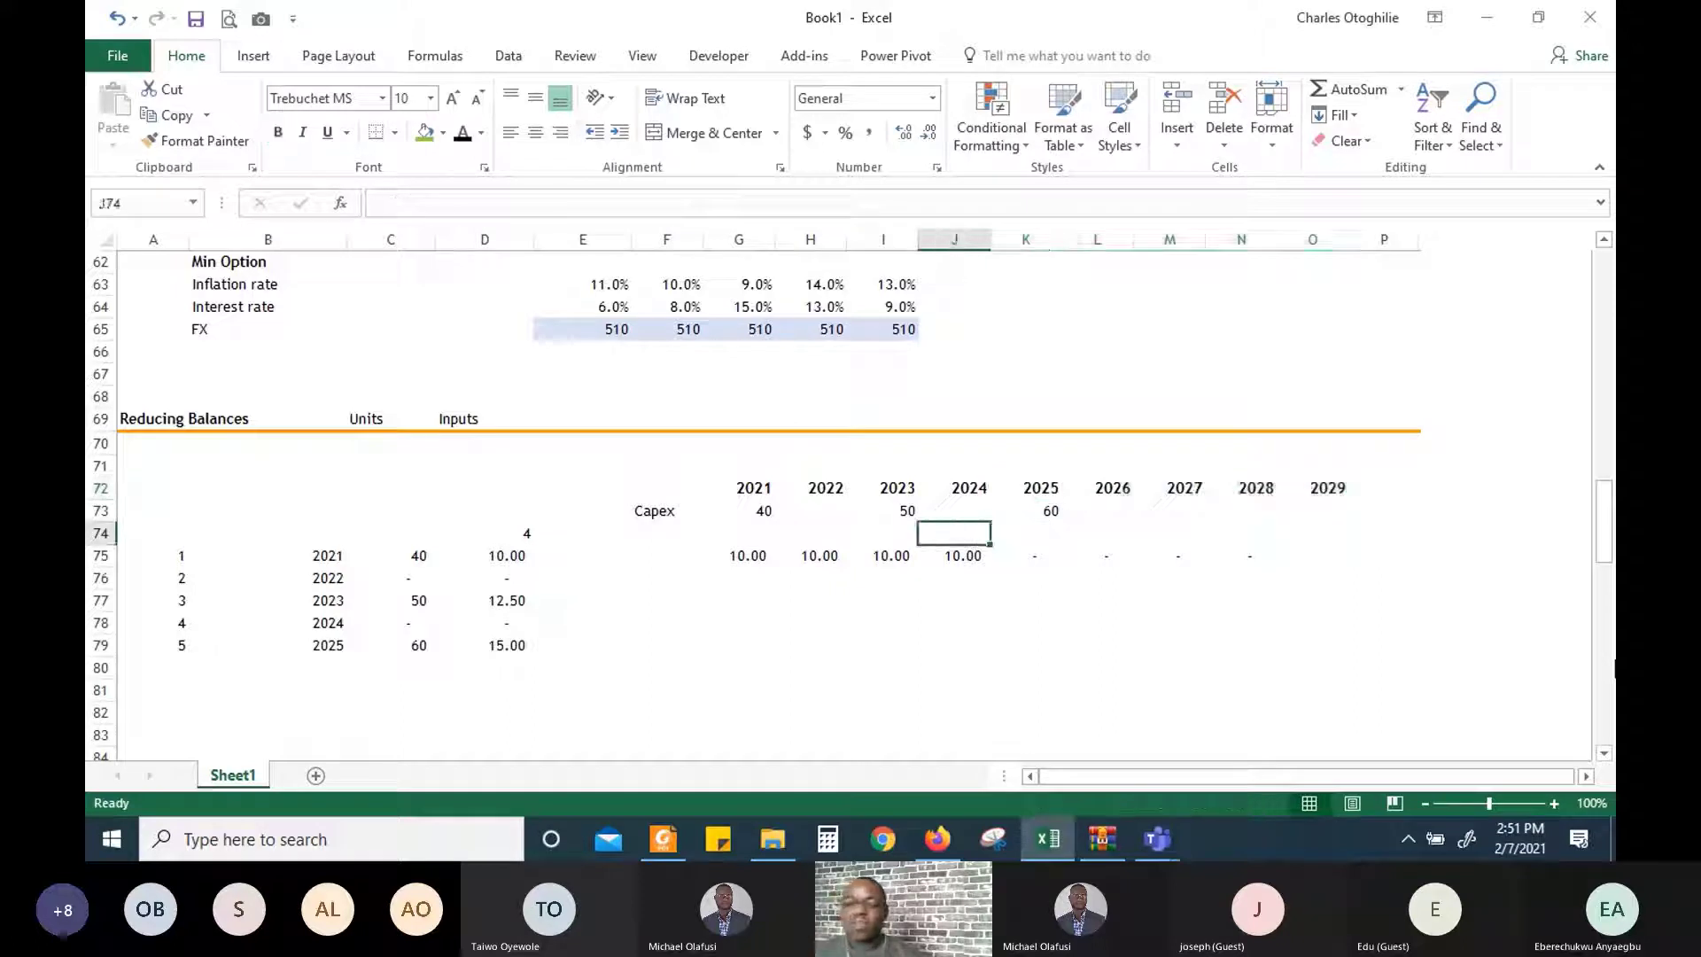
key(Down)
key(Down)
key(Down)
key(Right)
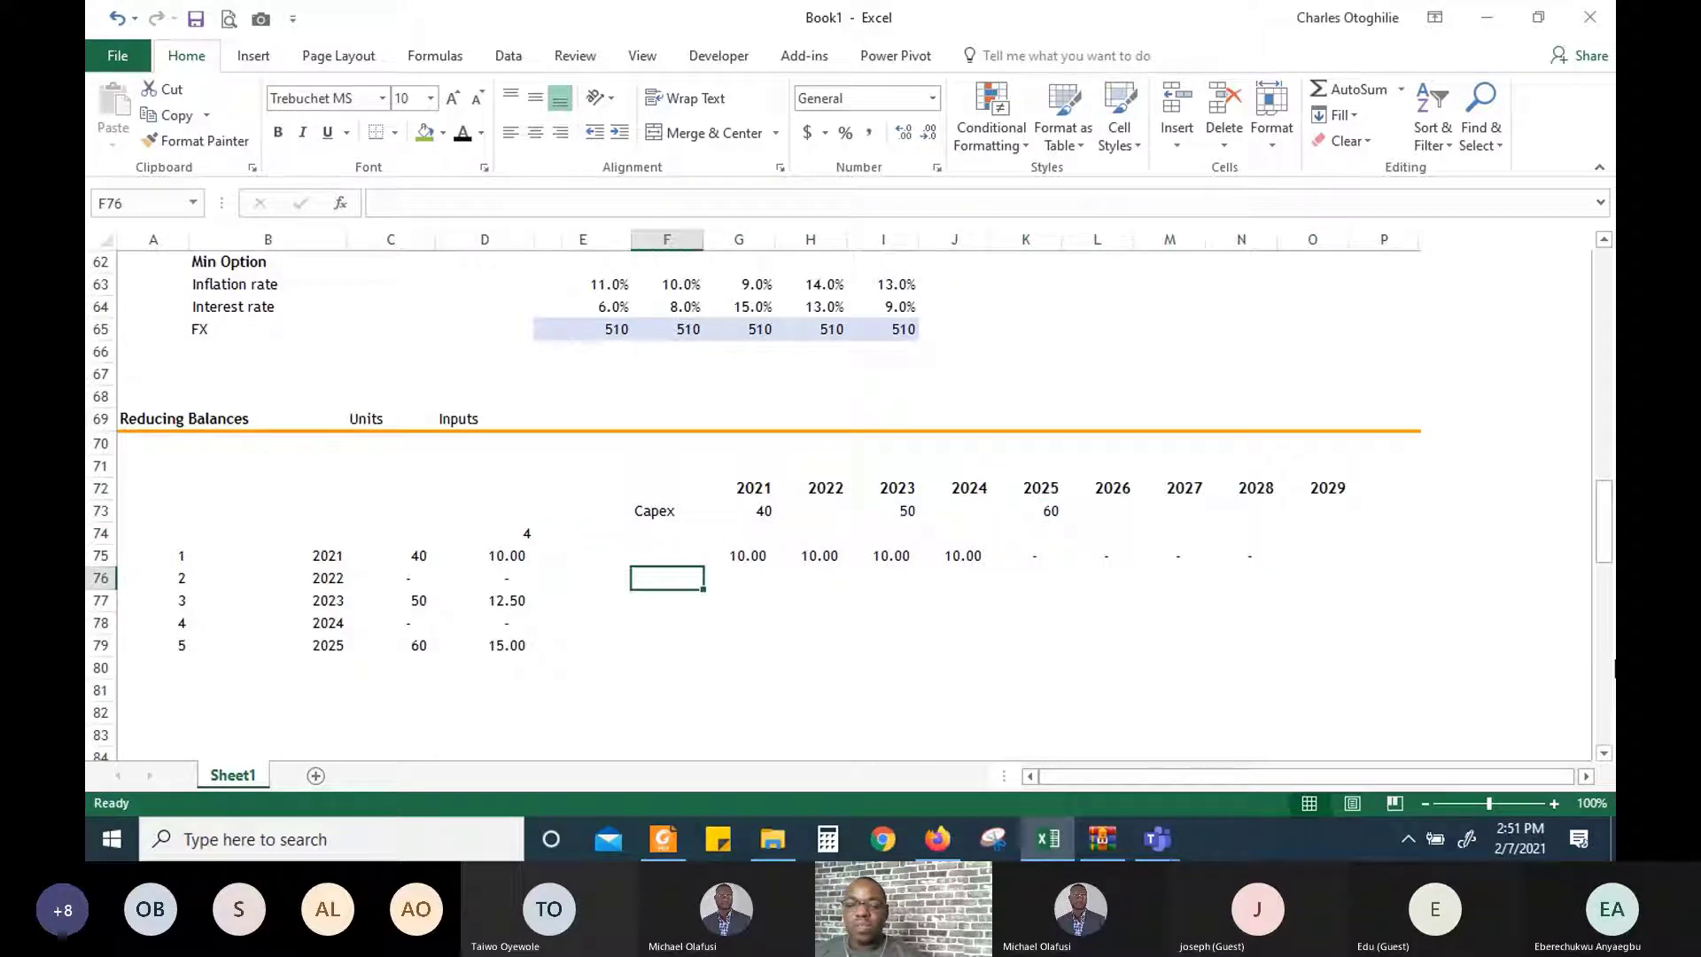
key(Up)
key(Right)
key(shift+Right)
key(shift+Right)
key(shift+Right)
key(shift+Right)
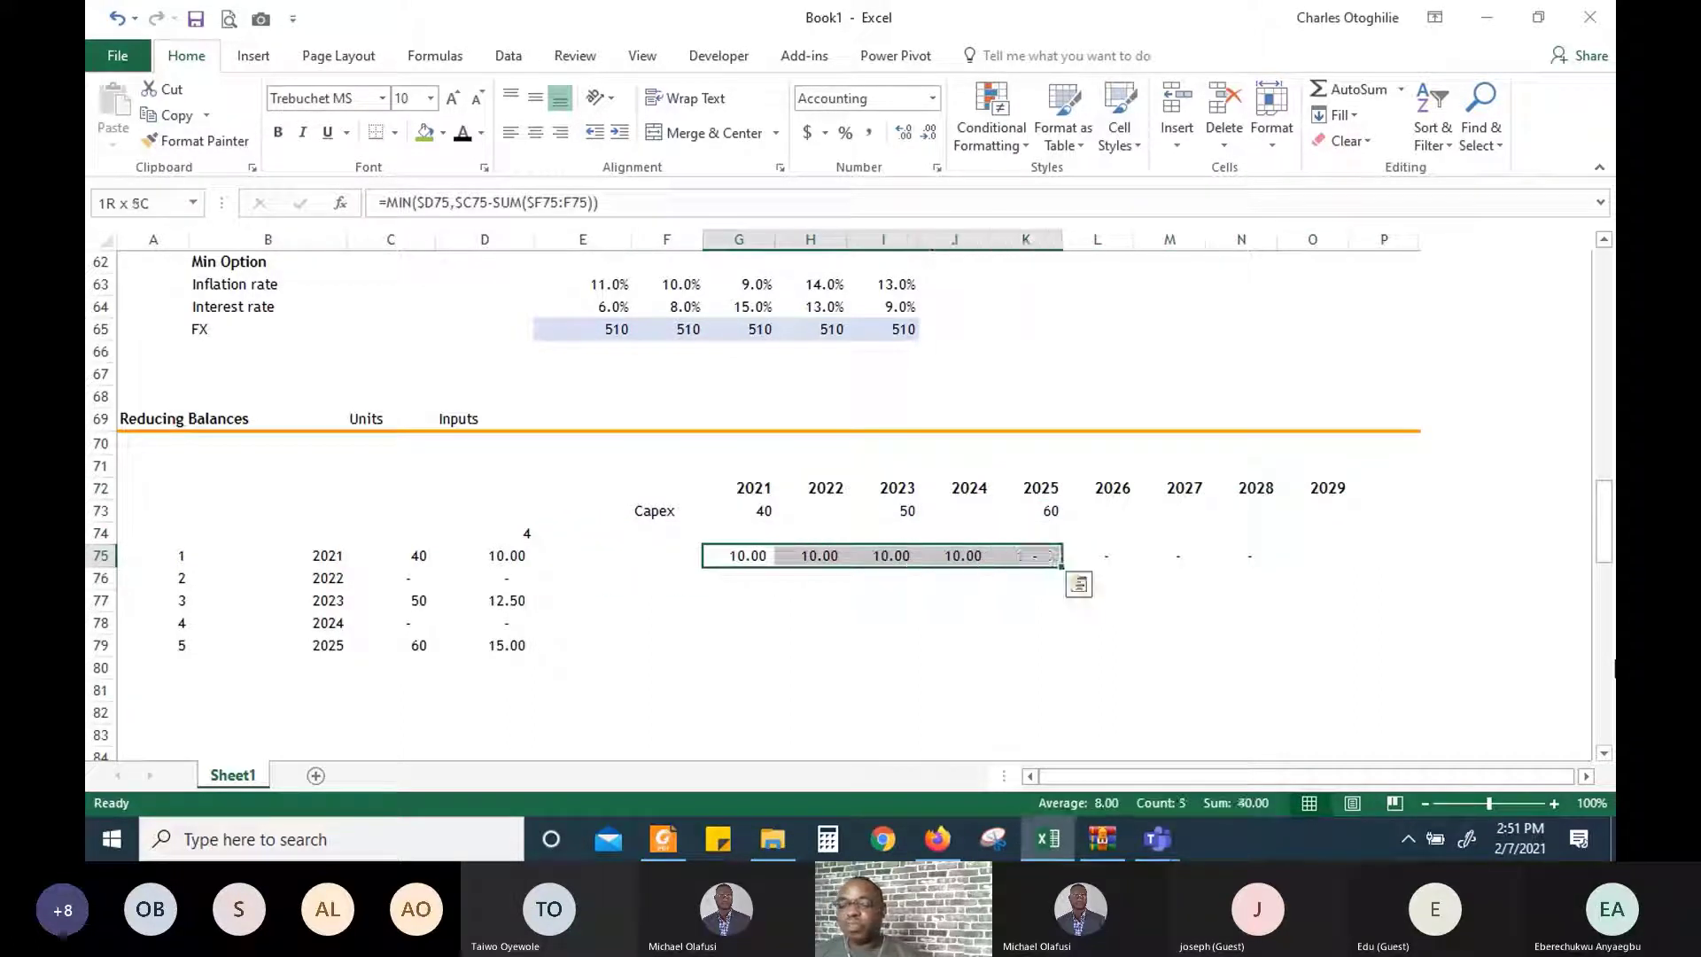
key(shift+Right)
key(shift+Right)
key(shift+Right)
key(shift+Right)
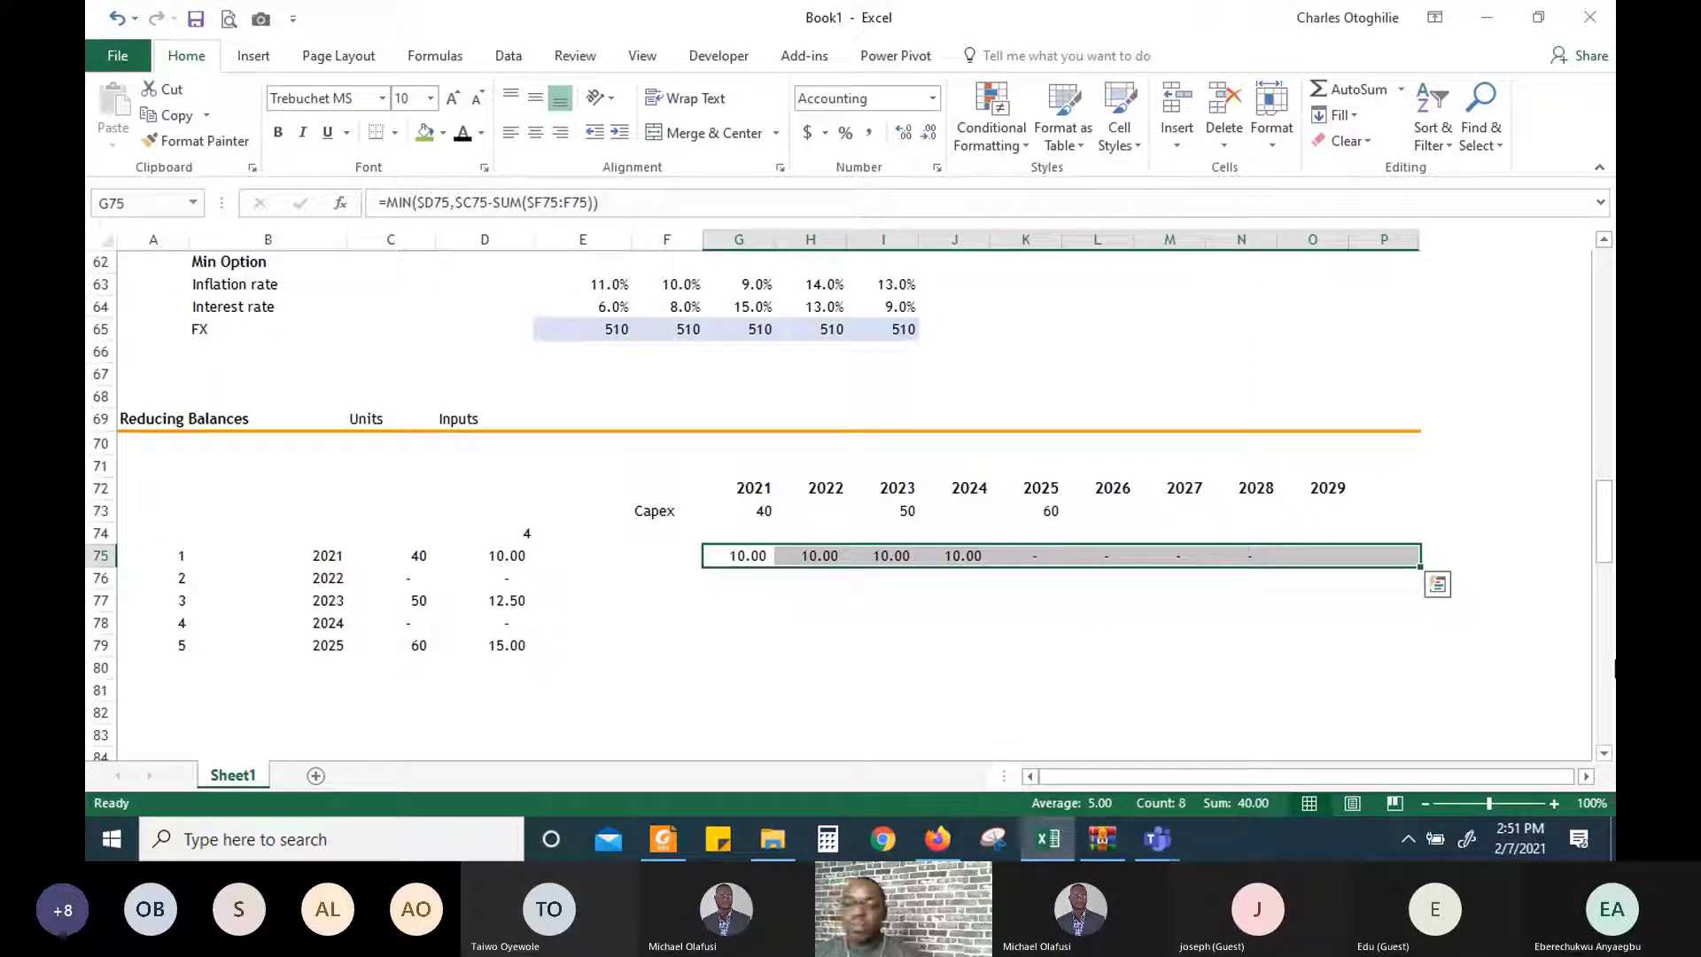
Inspect the formulas in the individual year cells of row 75 up to and beyond 2025
key(Right)
key(Right)
key(Right)
key(Right)
key(Right)
key(Right)
key(Left)
key(Left)
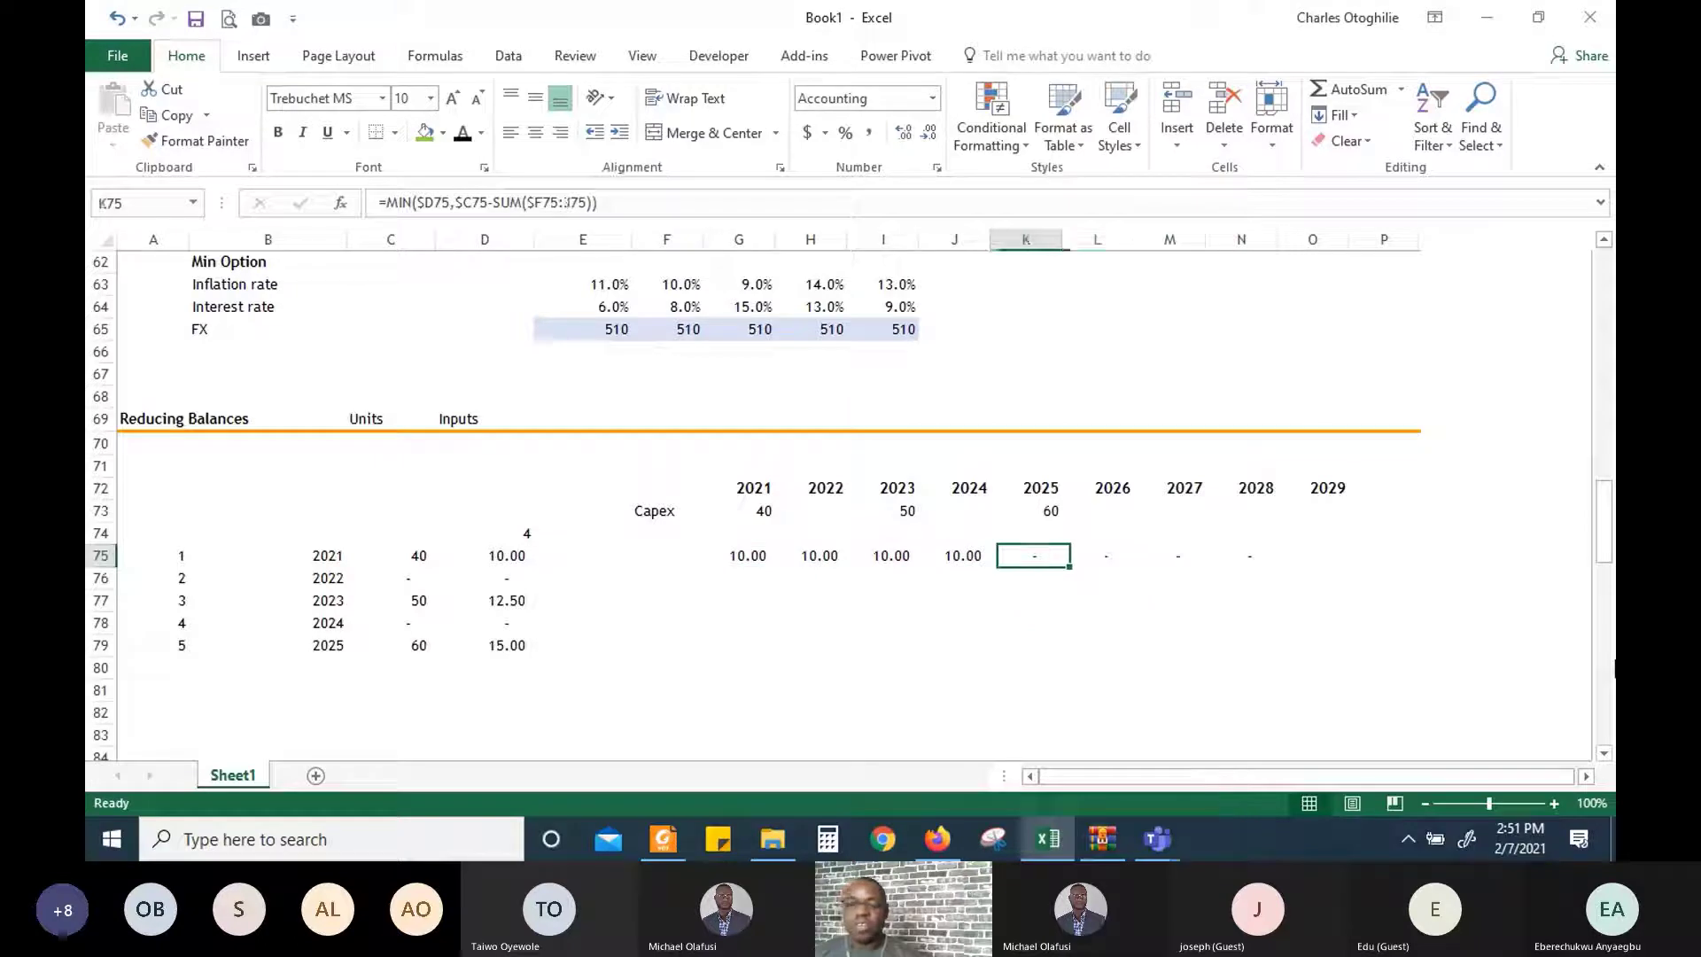
Inspect the formulas in row 75, from the annual charge in D75 to the 2024 amount in J75
key(Left)
key(Left)
key(Left)
key(Left)
key(Left)
key(Left)
key(Left)
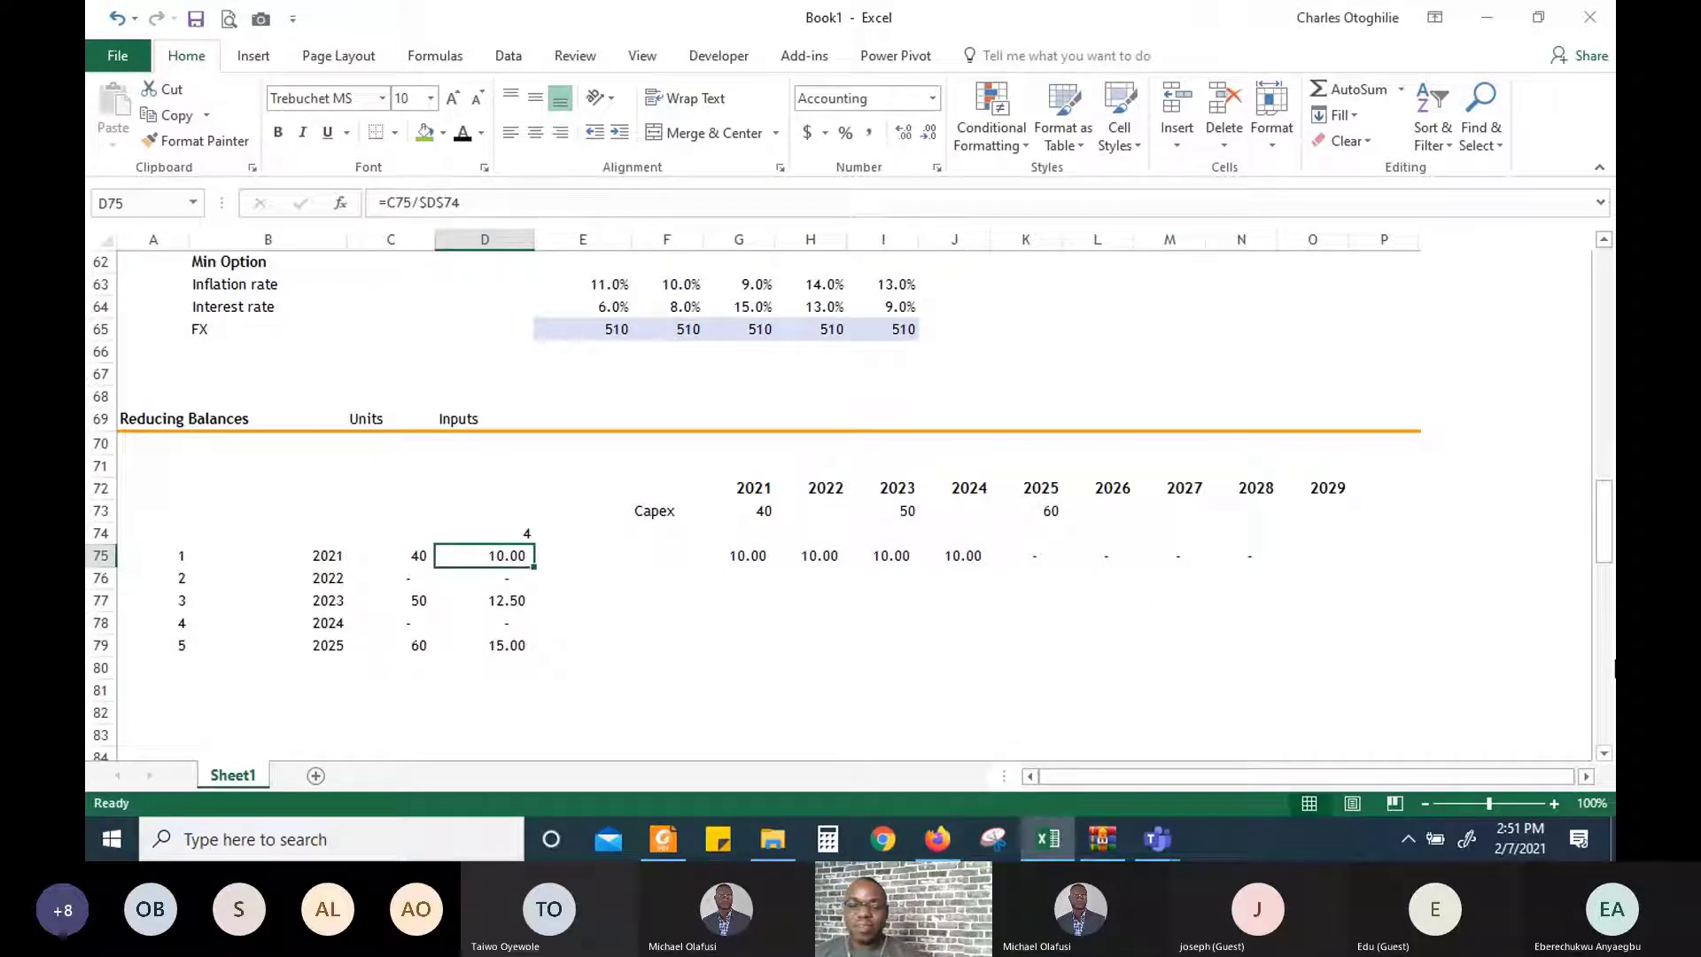
key(Right)
key(Right)
key(Right)
key(Right)
key(Right)
key(Right)
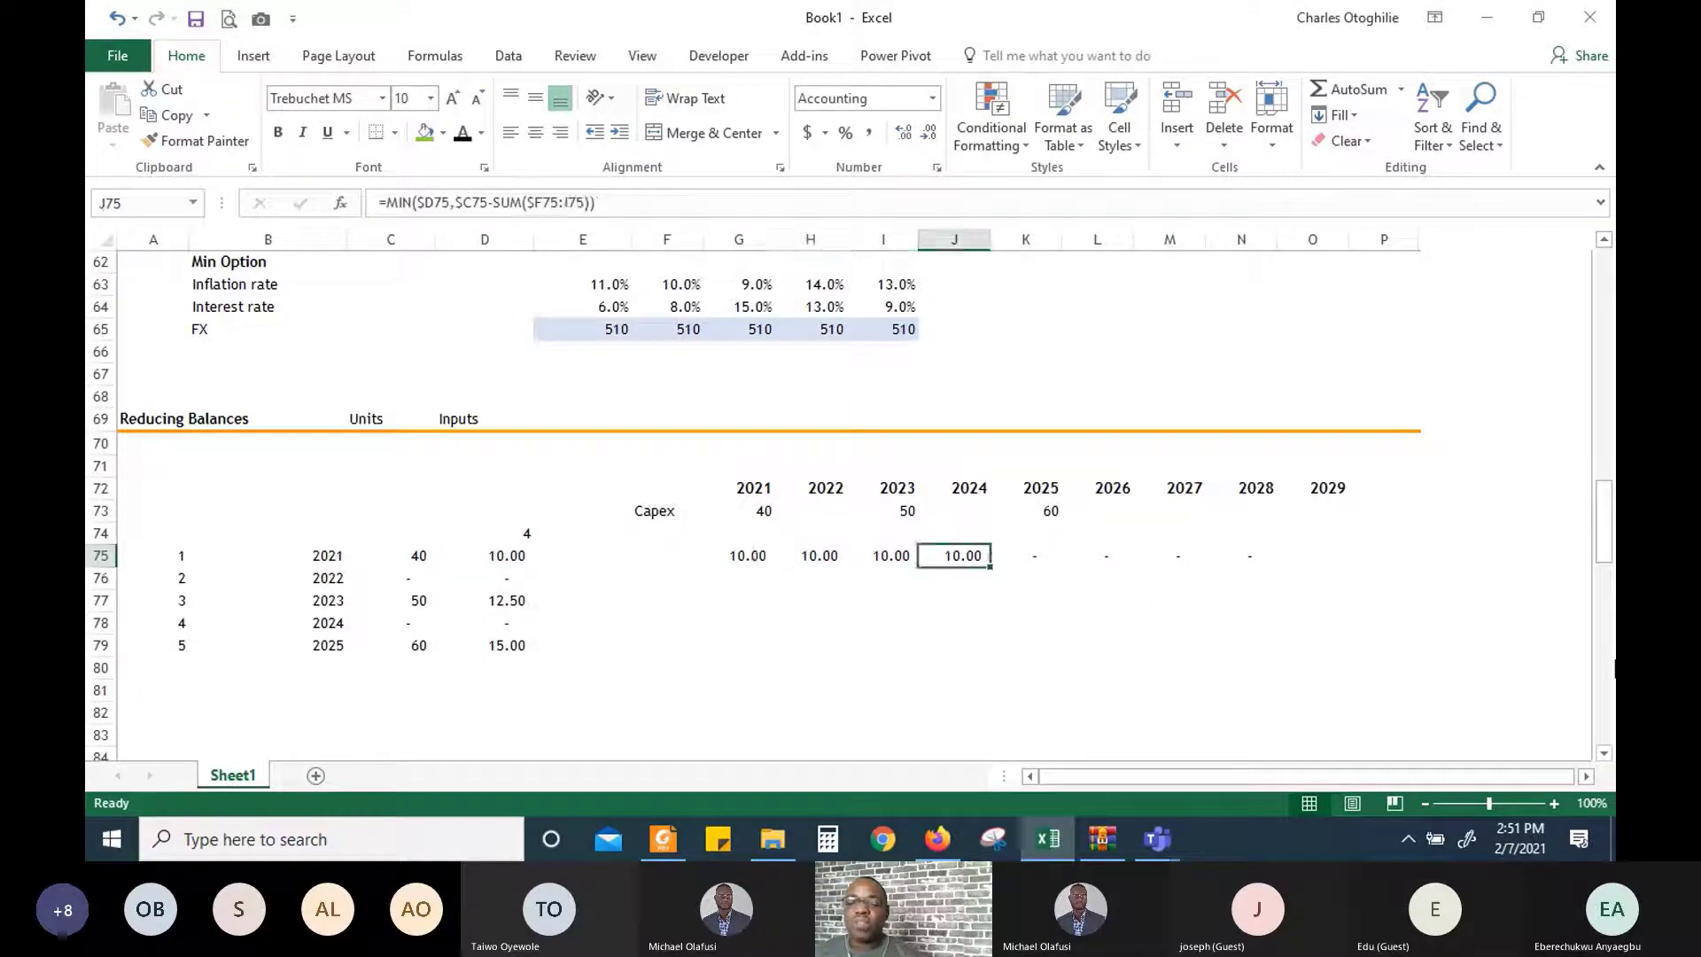
key(Left)
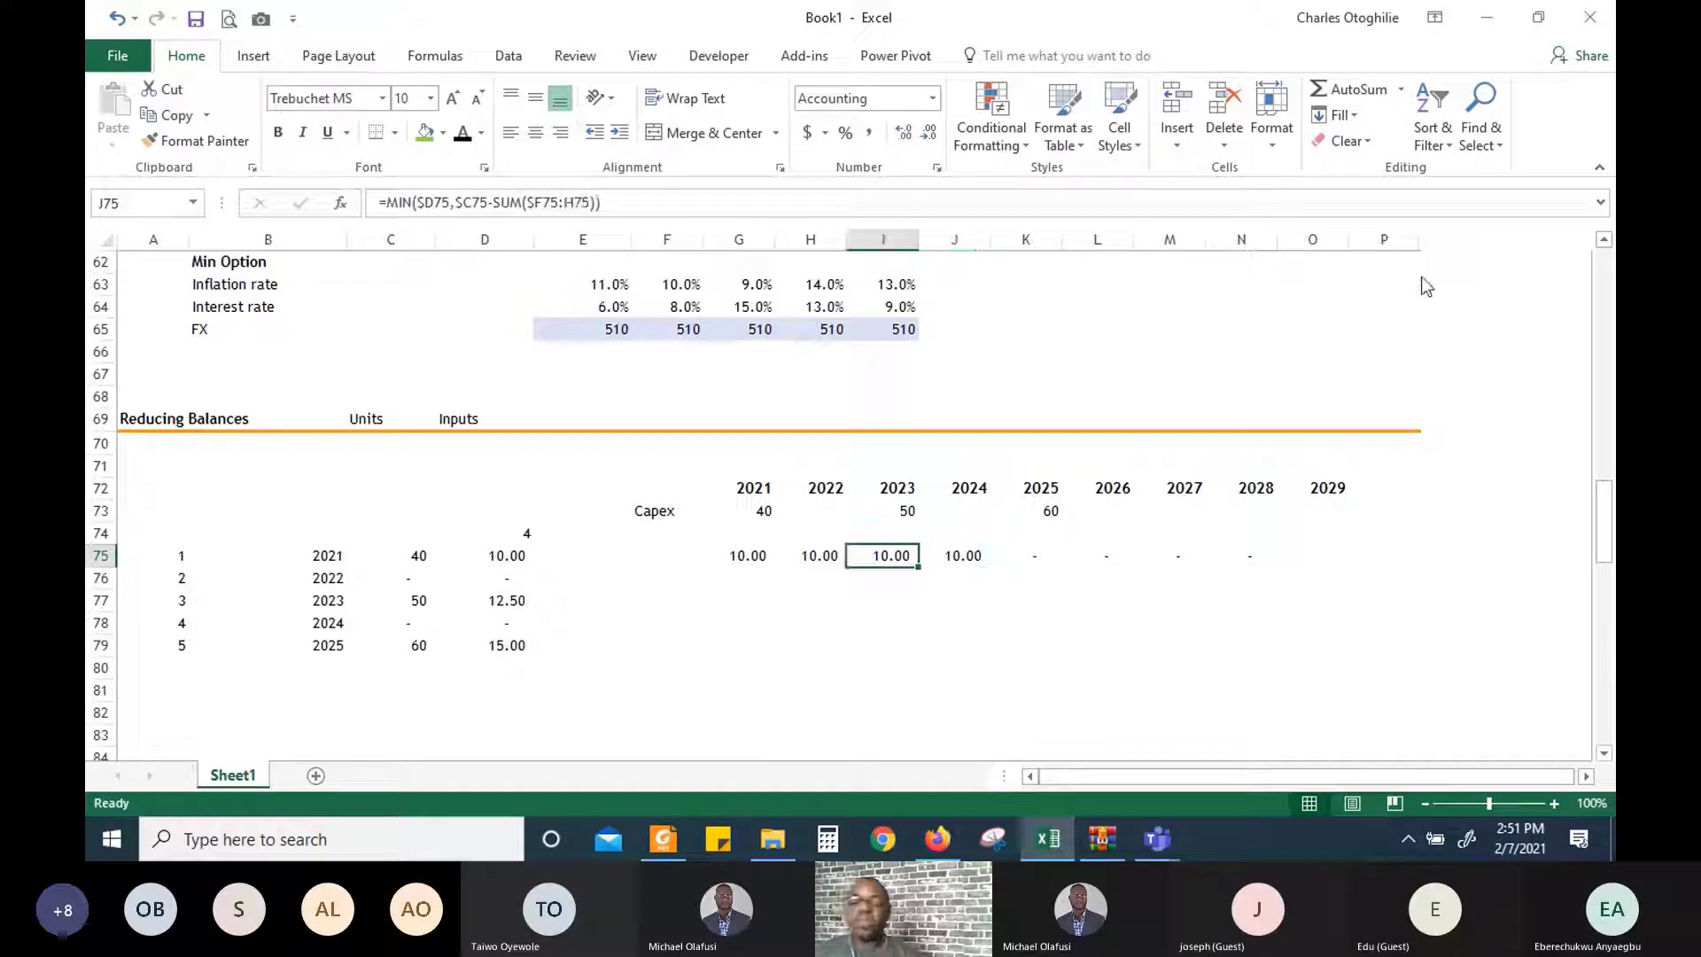
Trace the cells referenced by the MIN formulas in I75 and K75
click(534, 202)
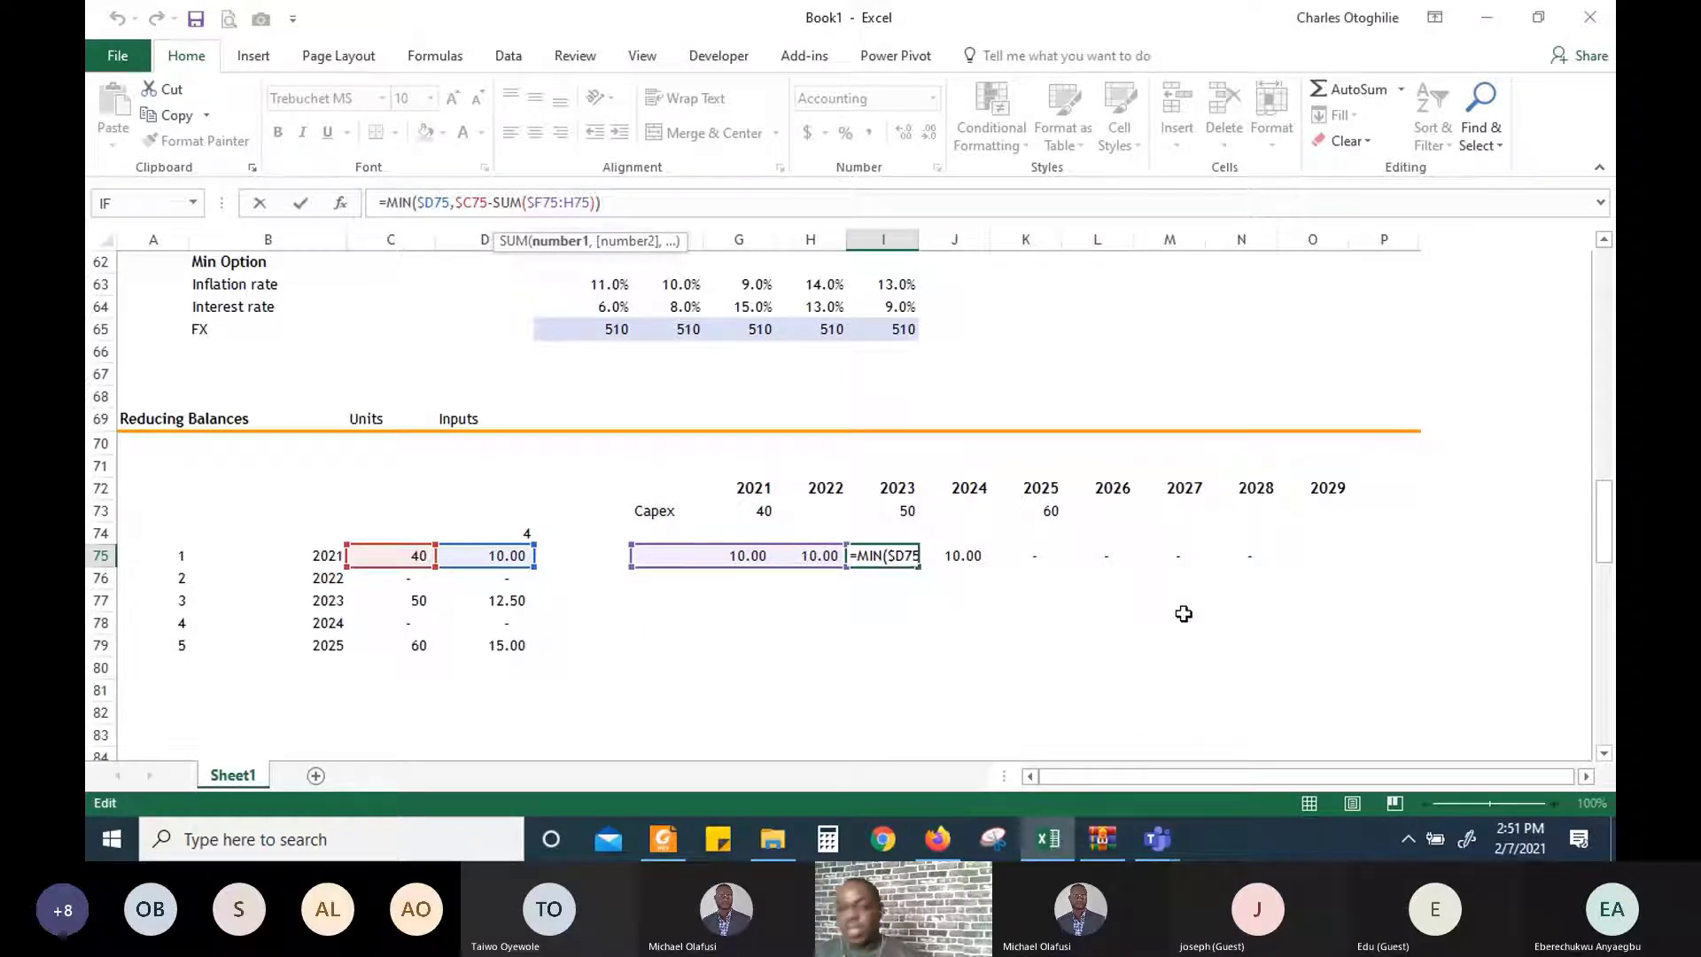
key(ctrl+Return)
key(Up)
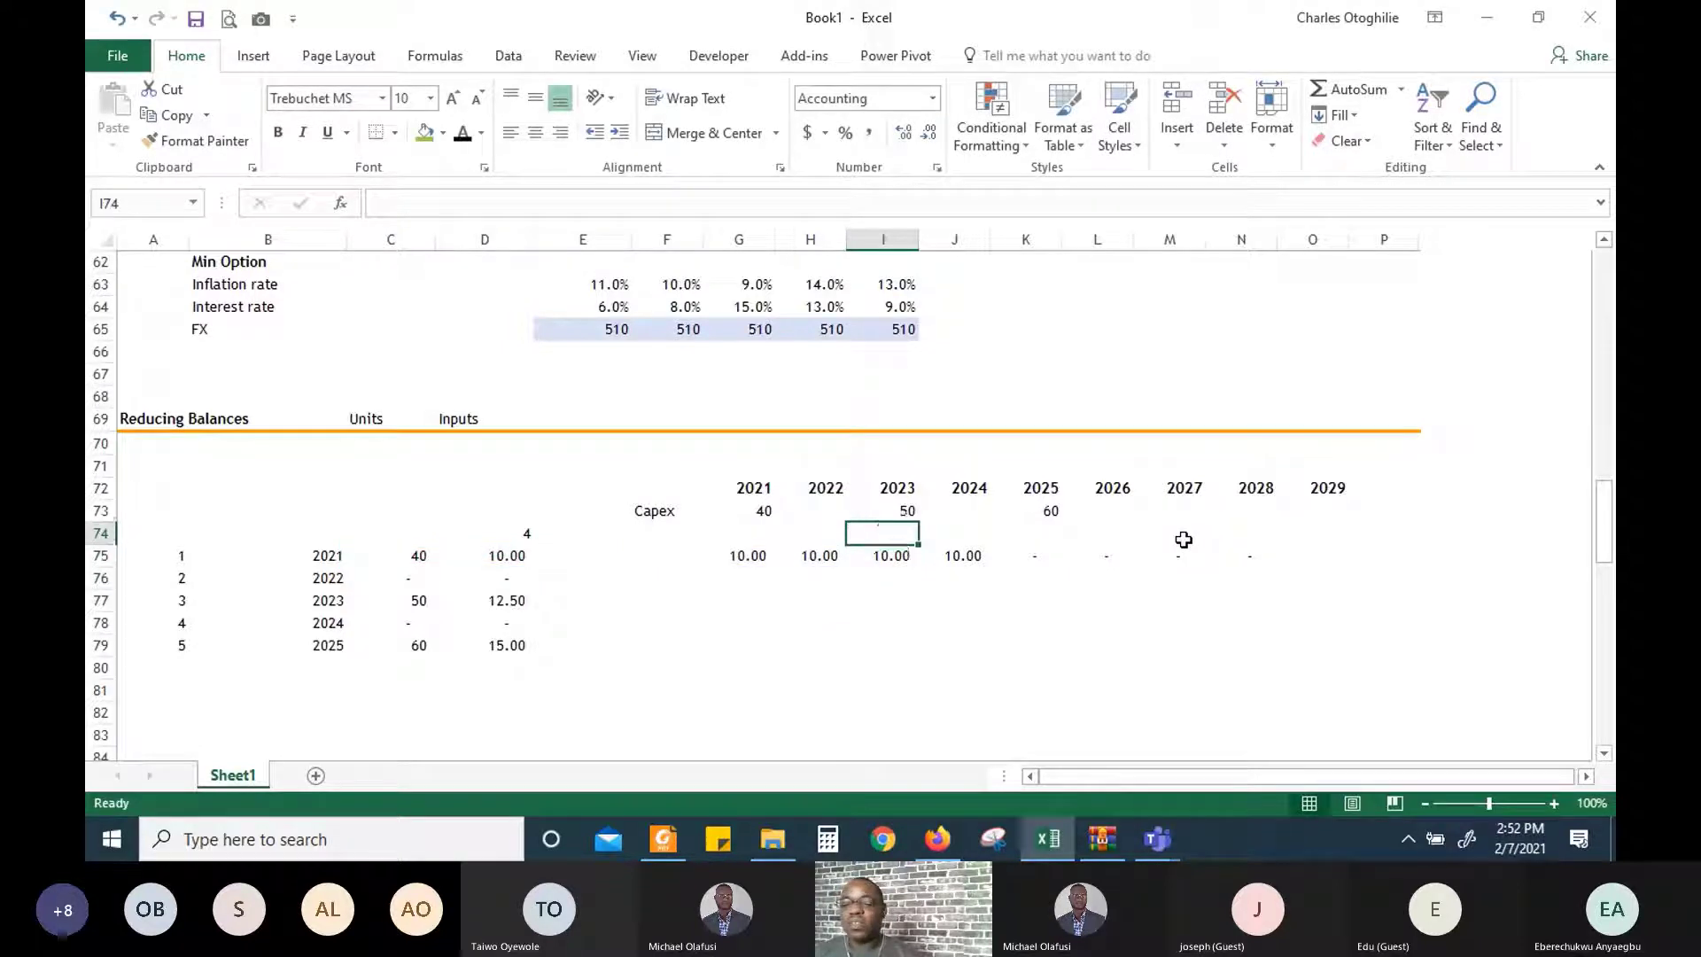
key(Down)
key(Right)
key(Right)
key(F2)
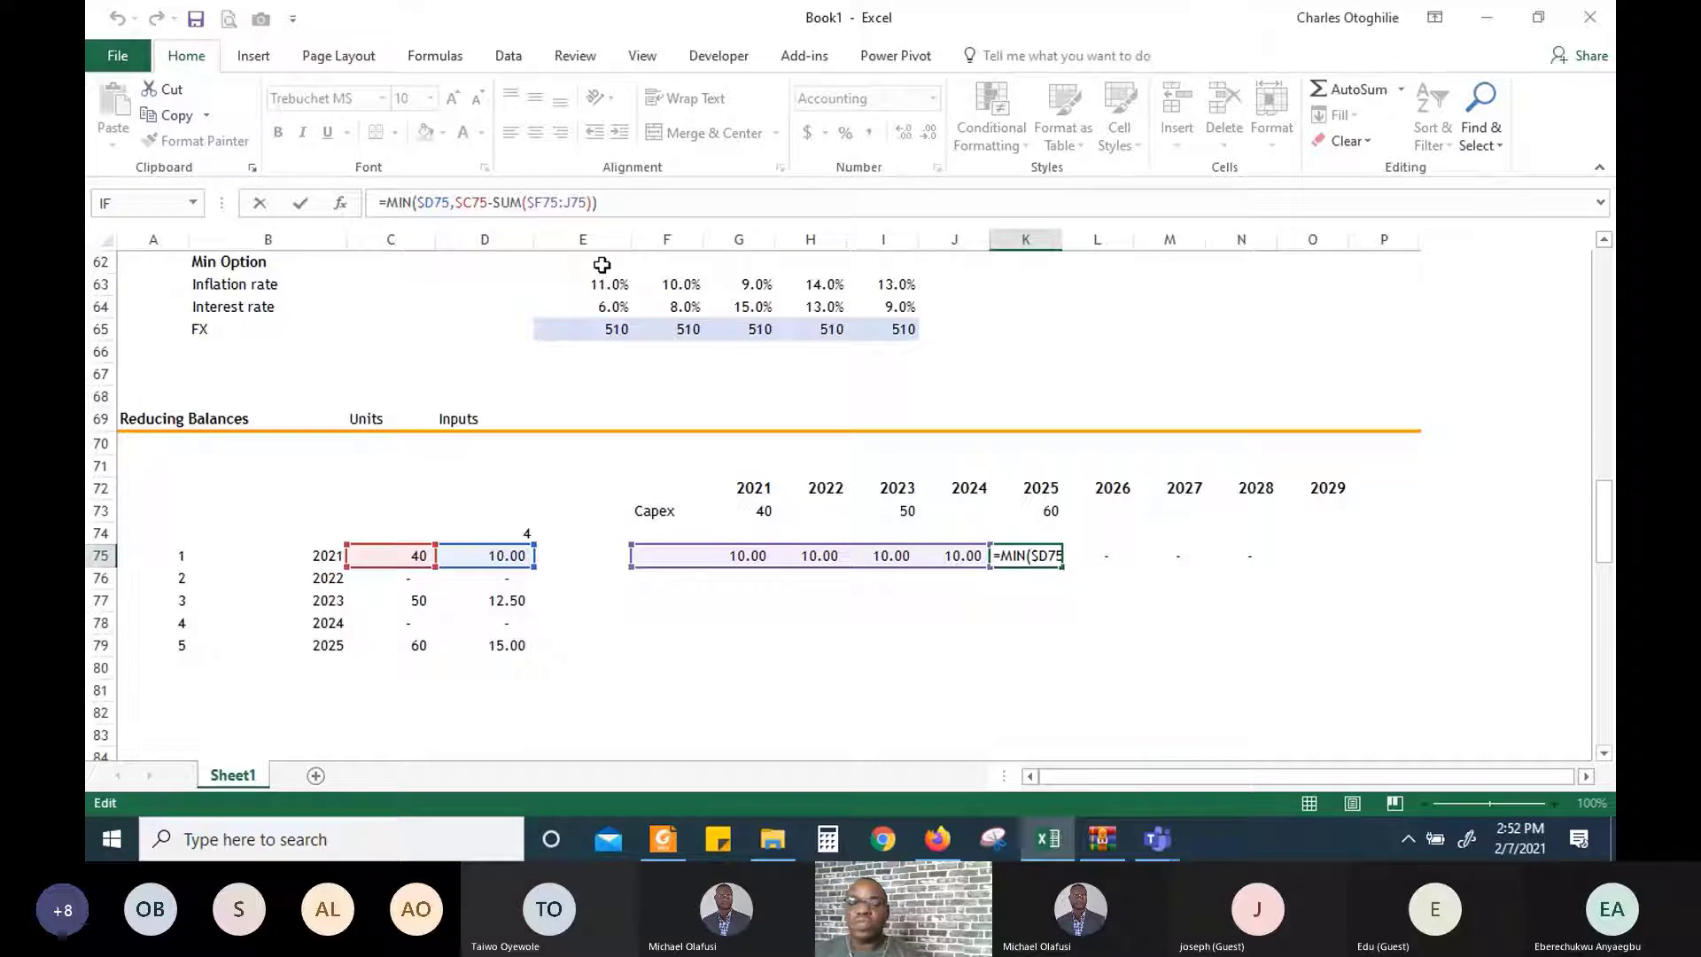
key(ctrl+Return)
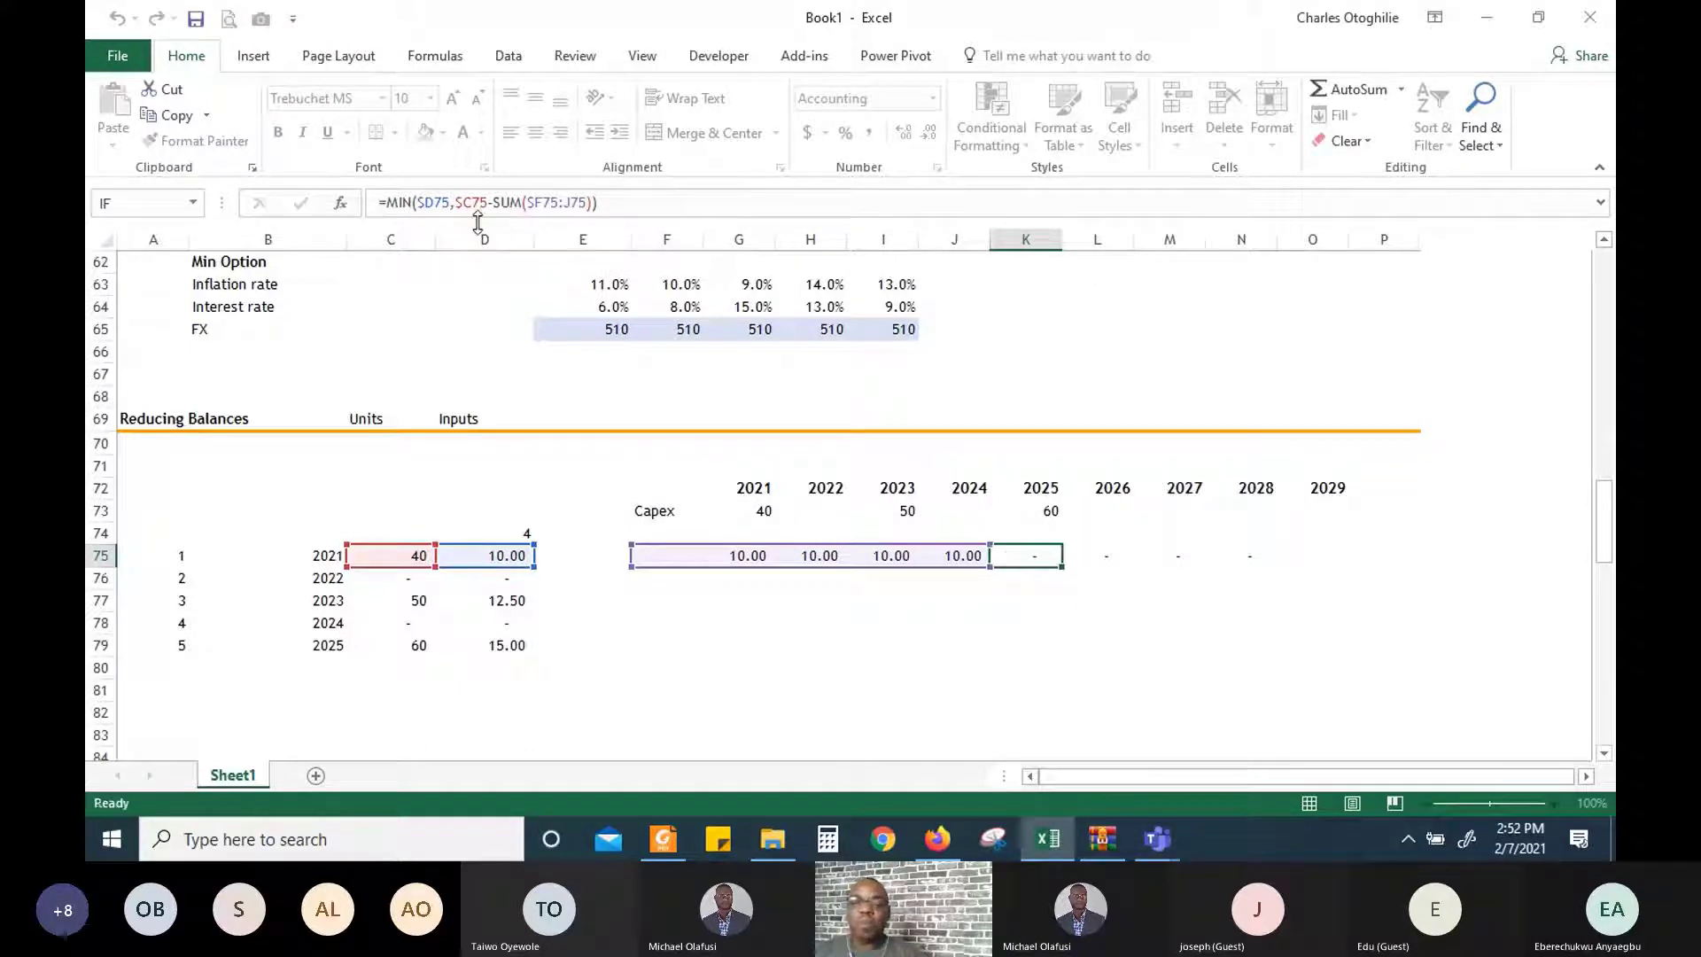
Evaluate the $C75-SUM($F75:J75) part of the K75 formula, leaving the edit without saving
click(474, 204)
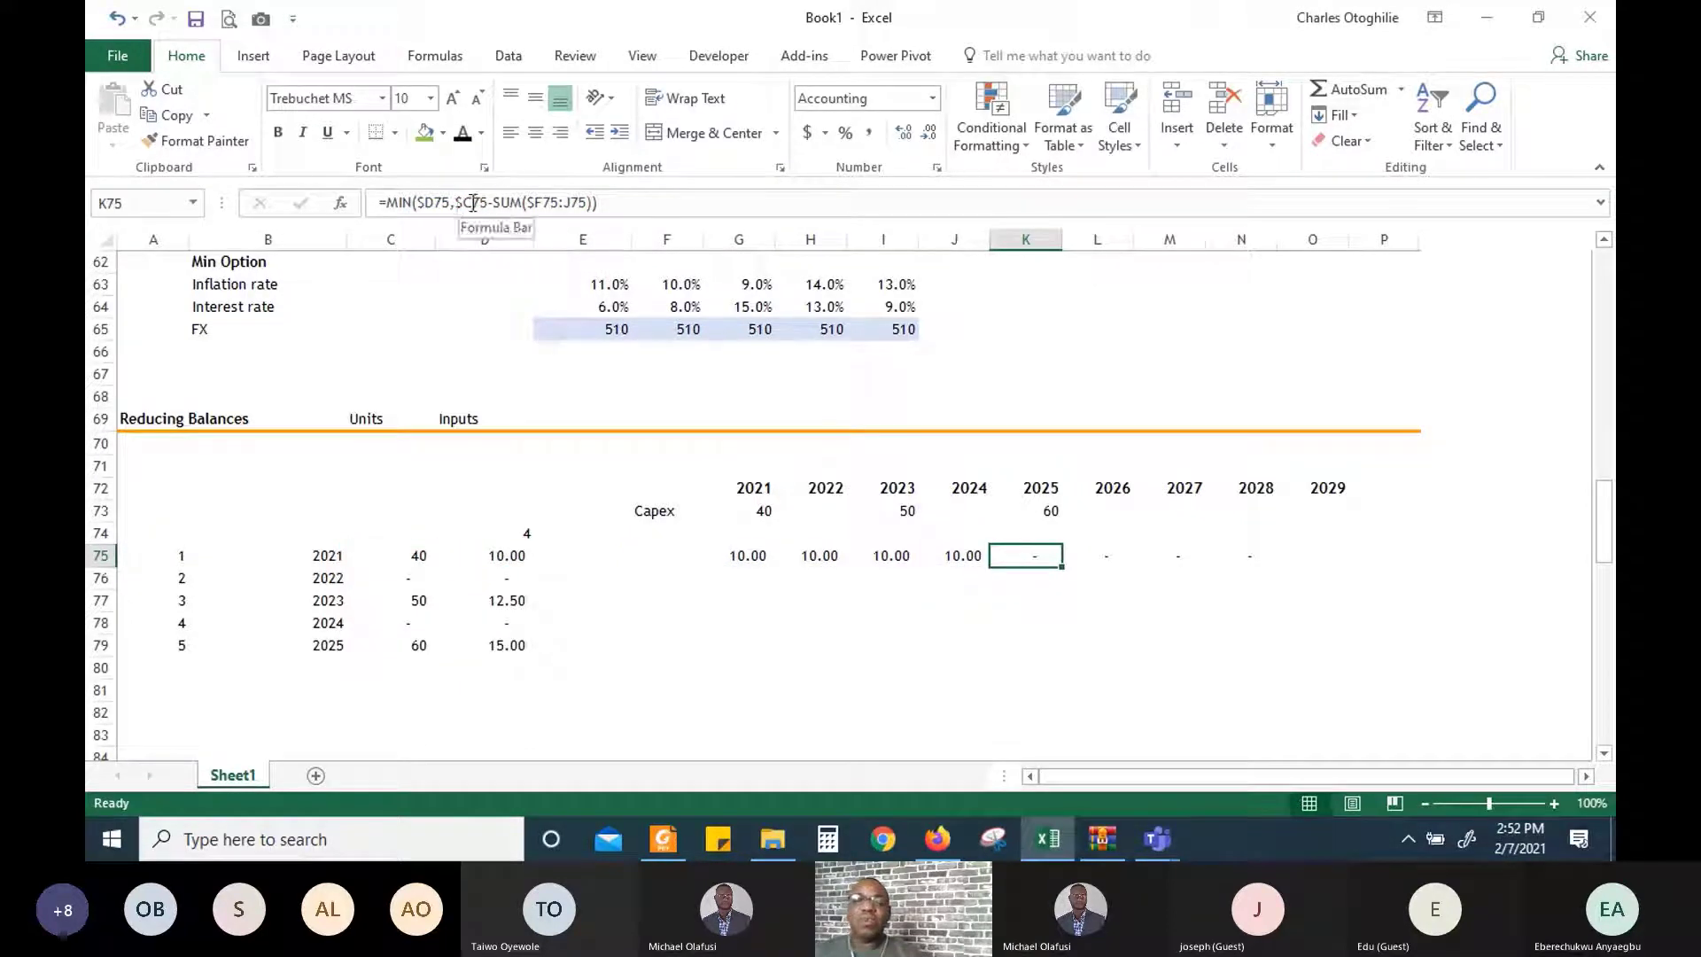
drag(459, 206, 584, 201)
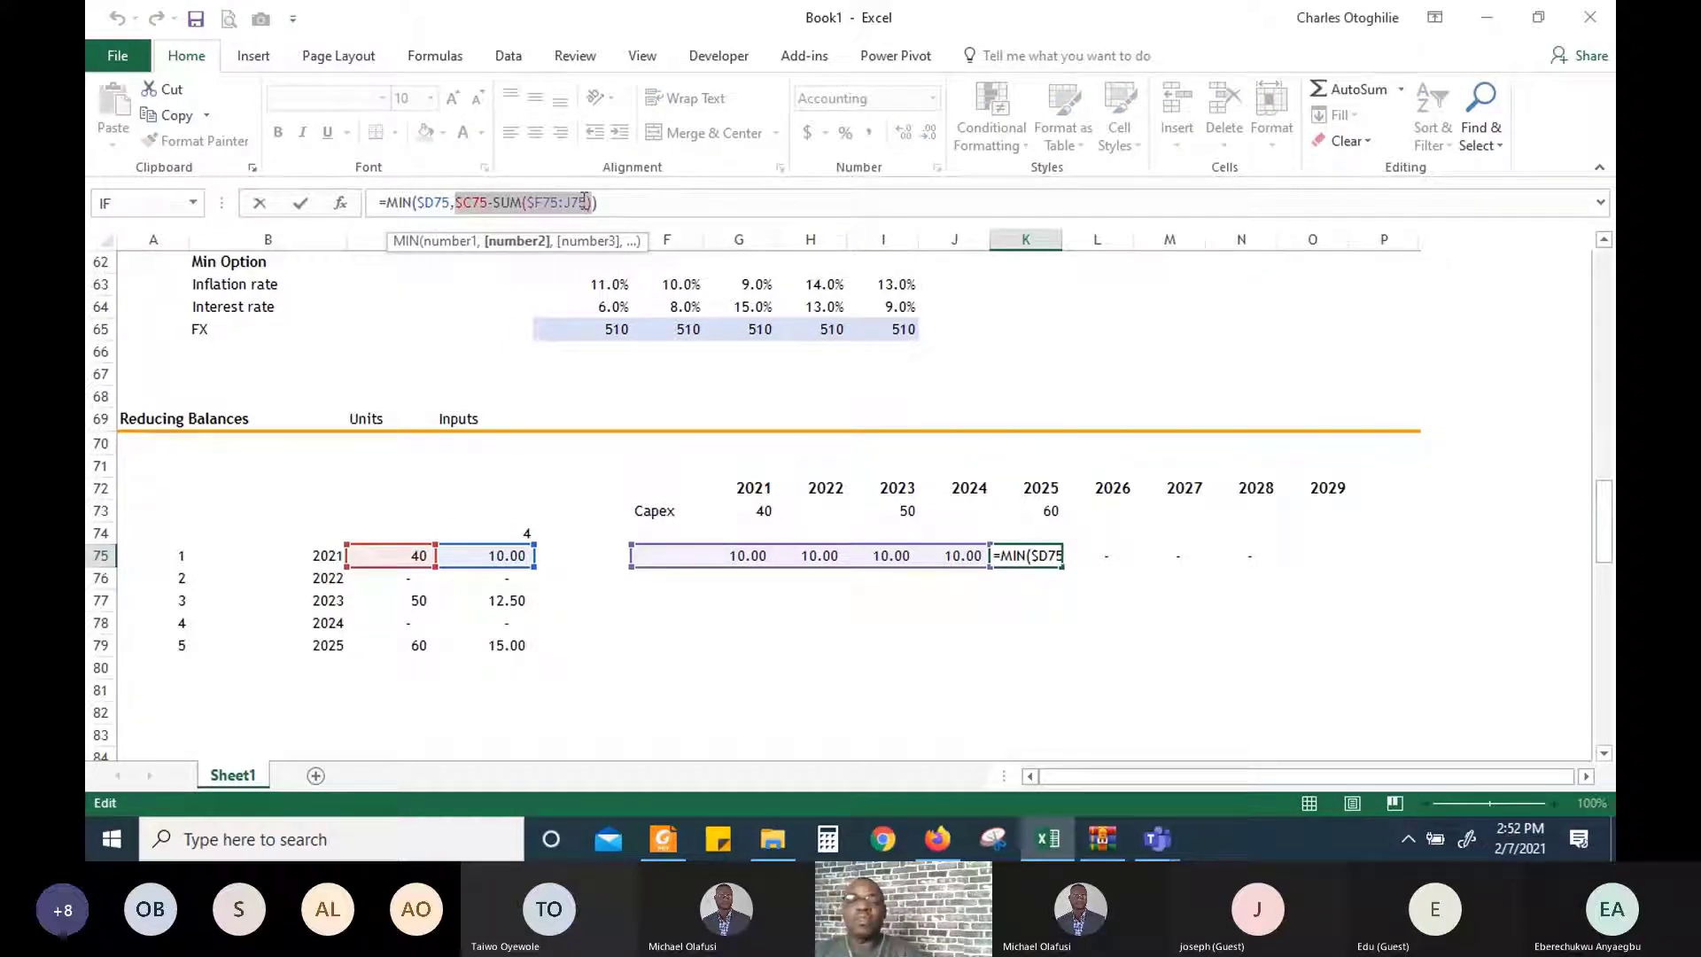
text(0)
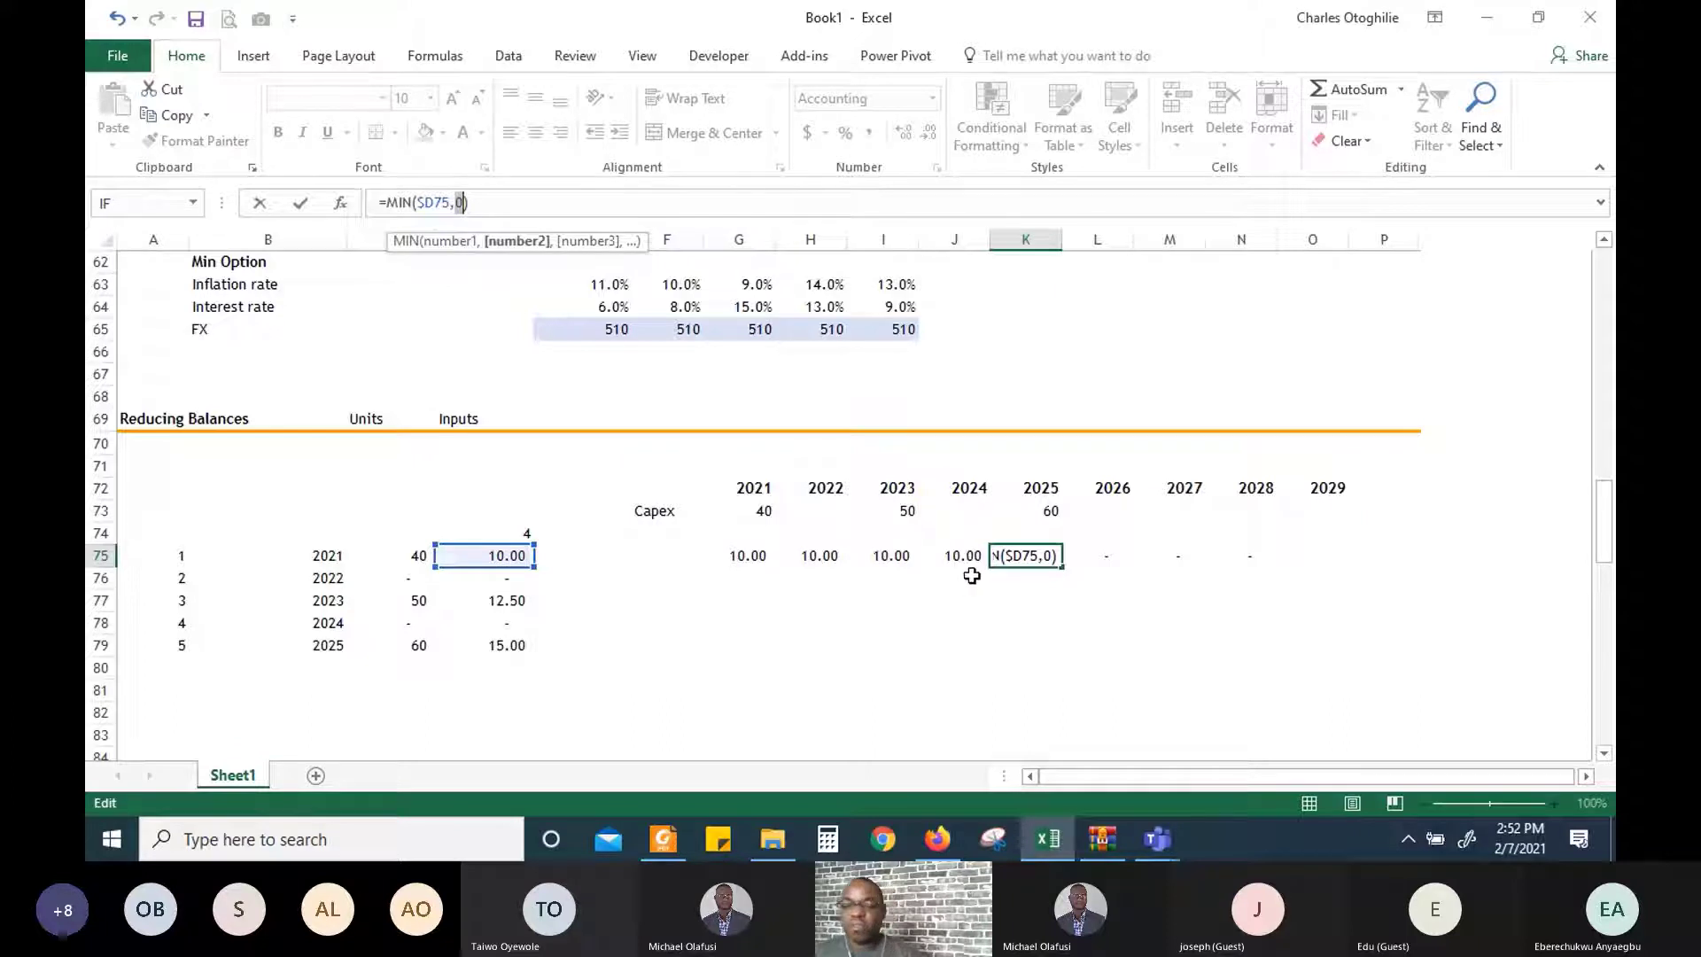
key(Escape)
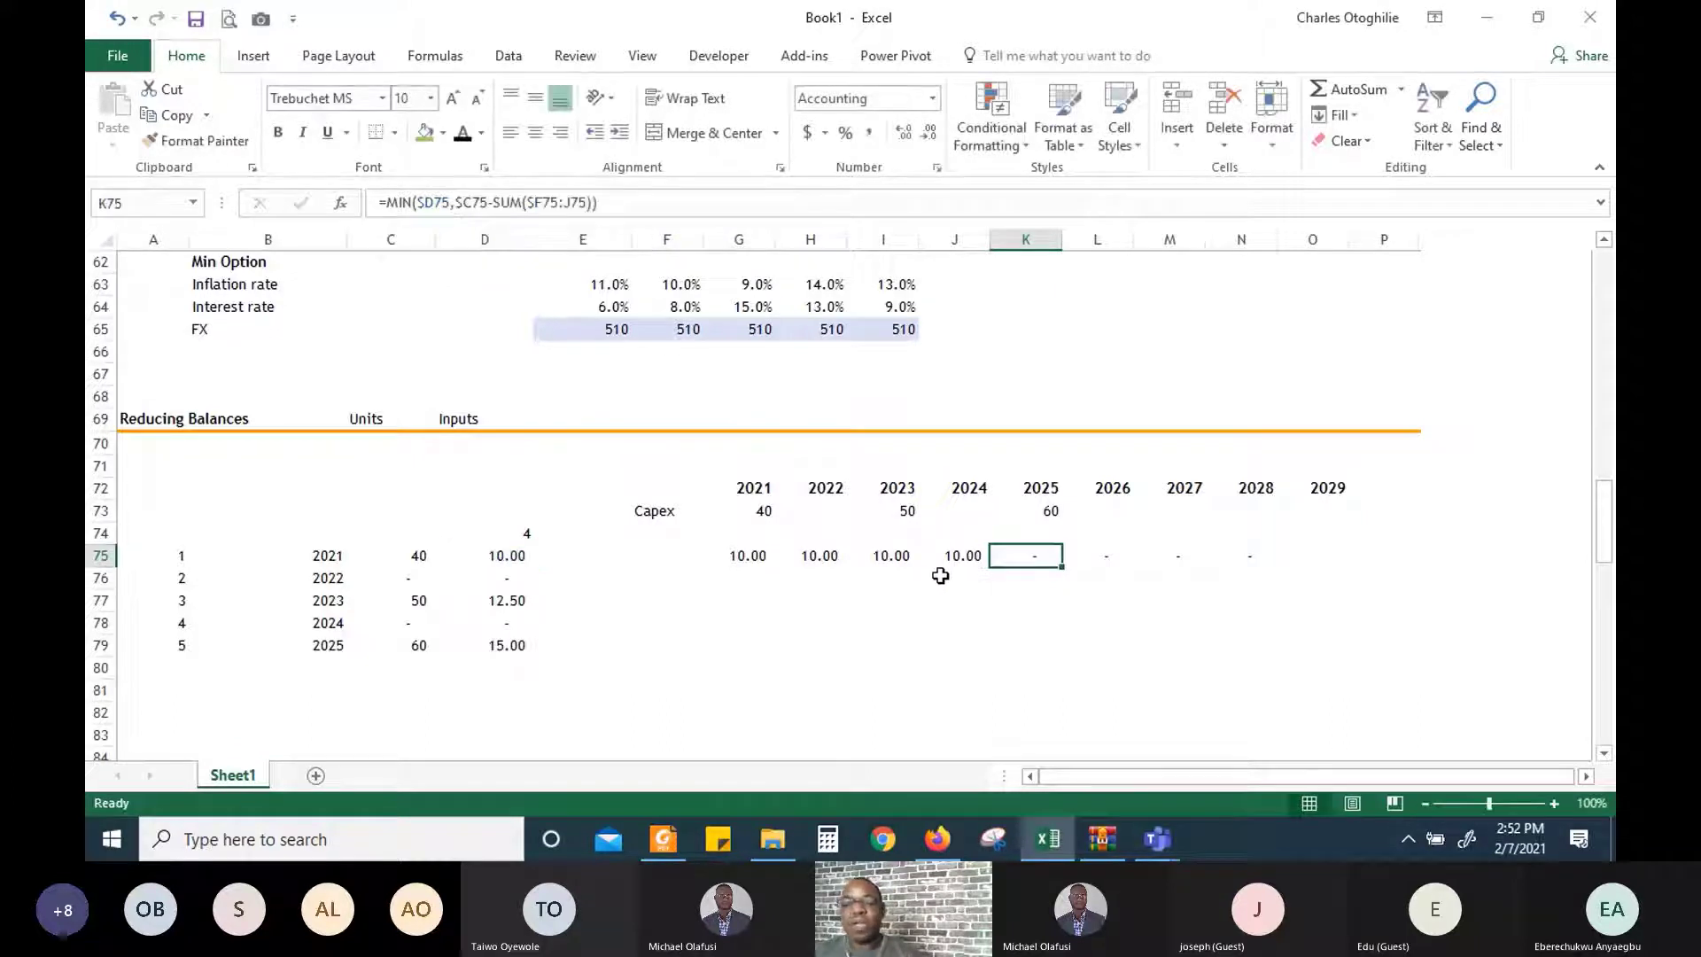
Select the yearly amounts in row 75 starting at the 2021 column to check their sum
click(811, 556)
key(Left)
key(Left)
key(Right)
key(shift+Right)
key(shift+Right)
key(shift+Right)
key(shift+Right)
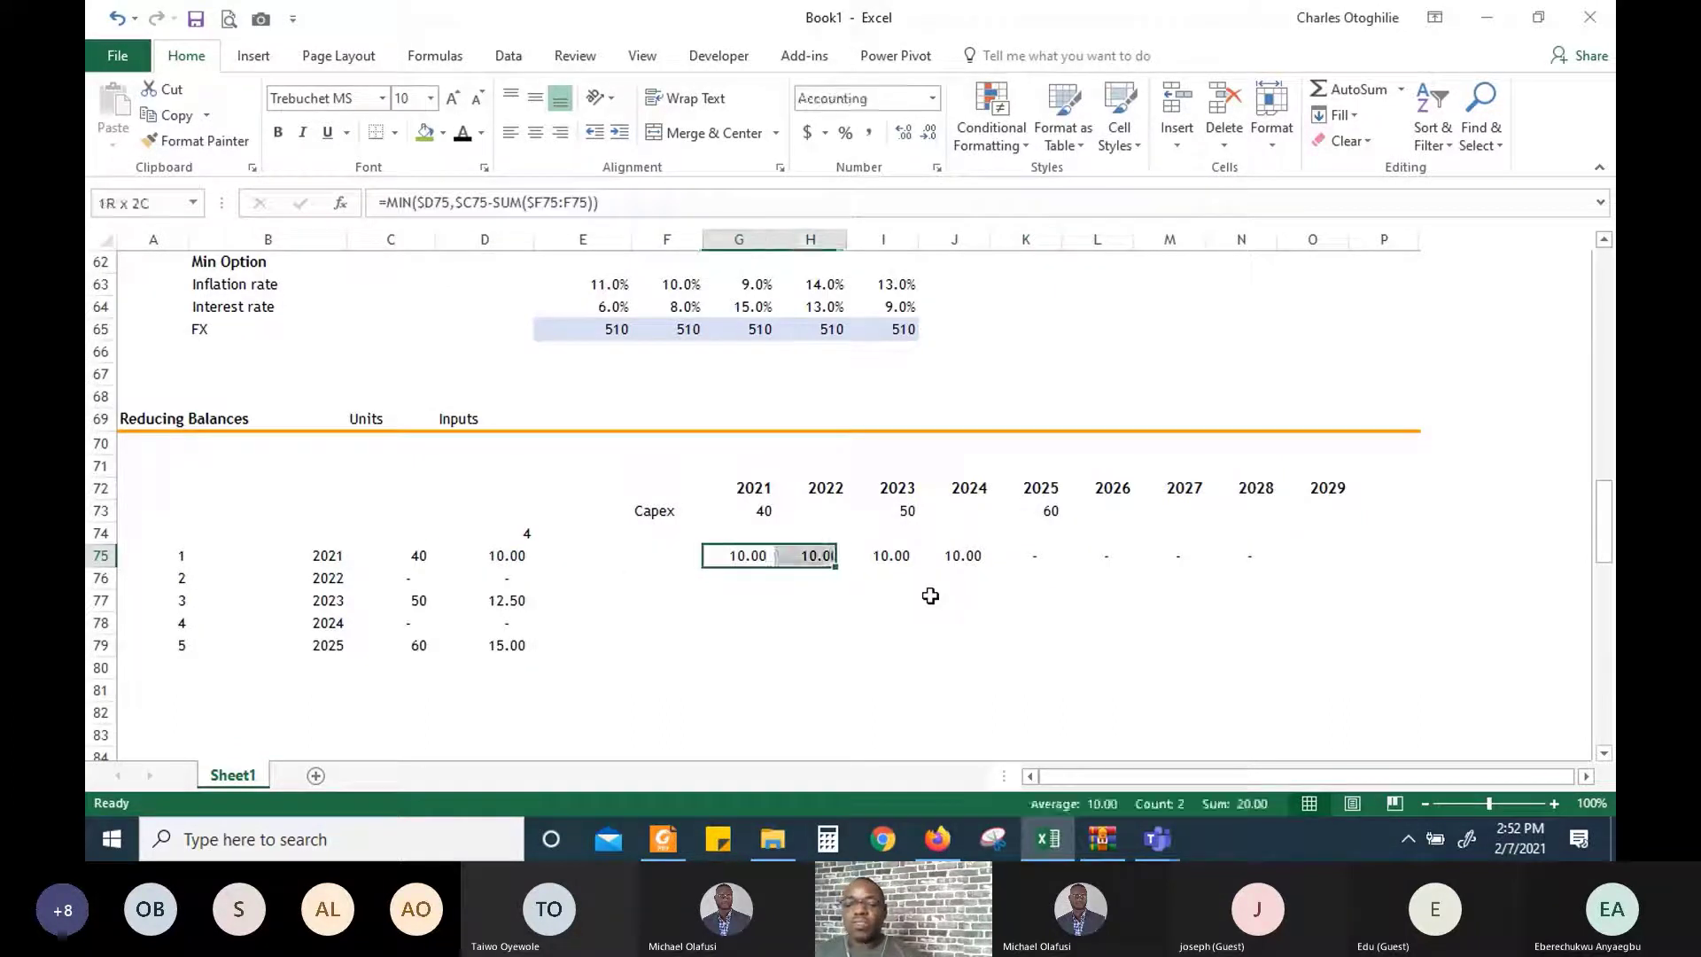
key(shift+Right)
key(shift+Right)
key(shift+Right)
key(shift+Right)
Extend the MIN formula in row 75 from N75 to the 2029 column in O75
key(Right)
key(Right)
key(Right)
key(Right)
key(Right)
key(Right)
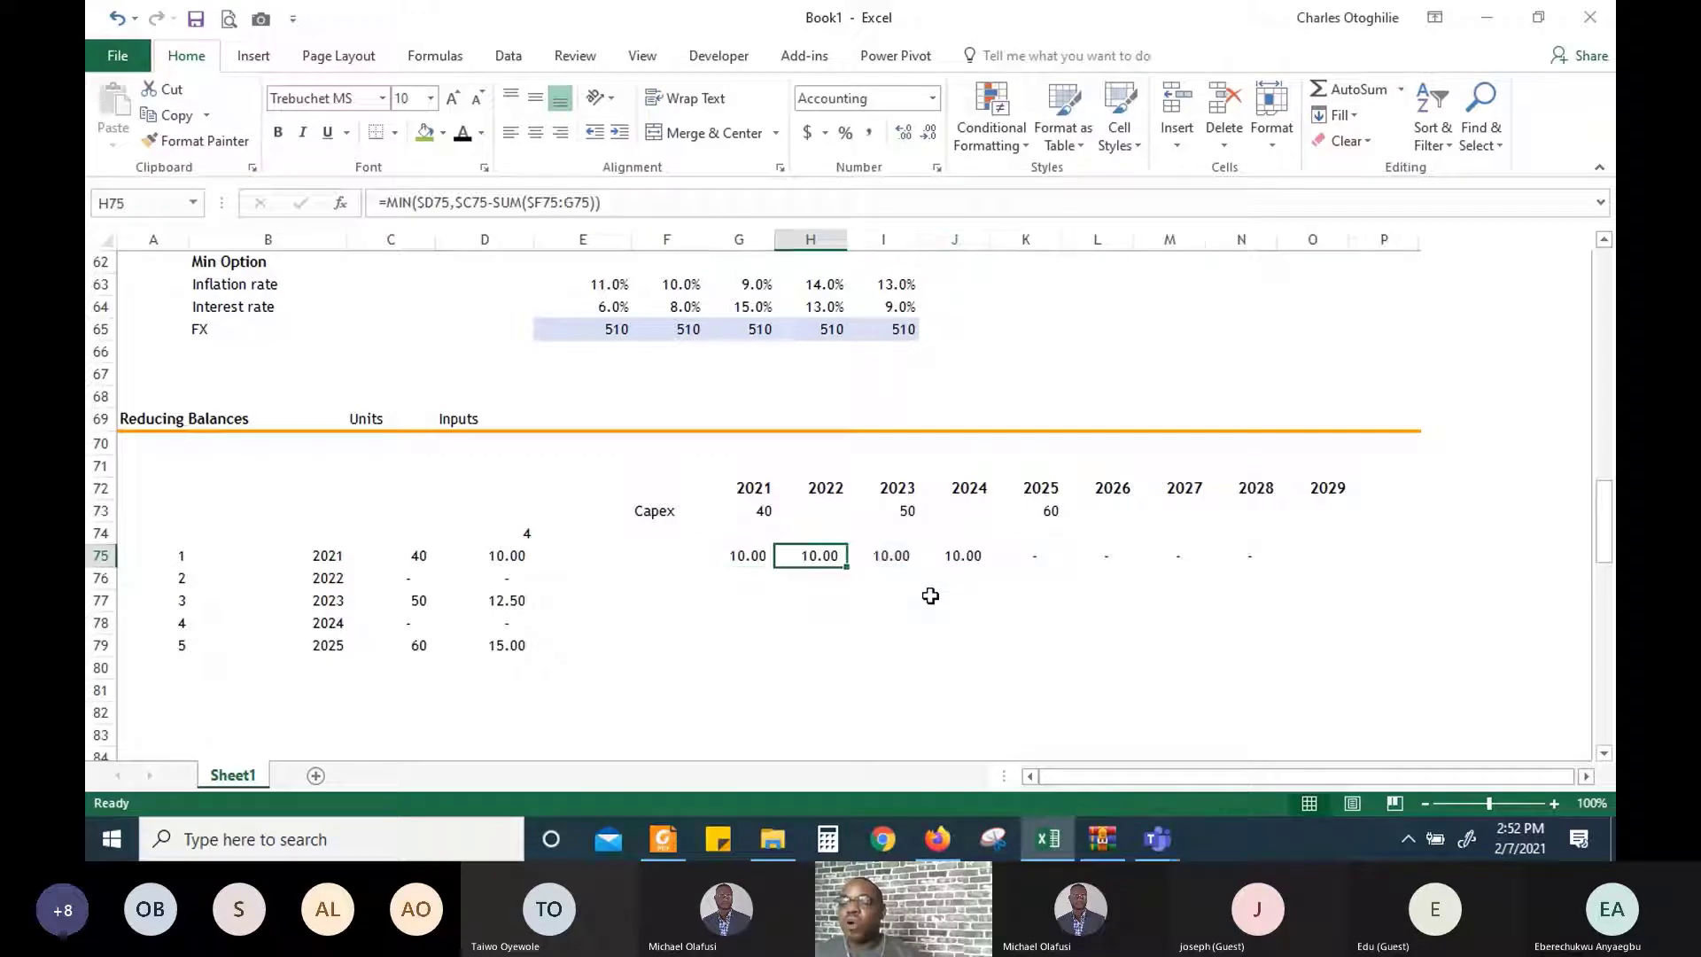
key(Right)
key(shift+Right)
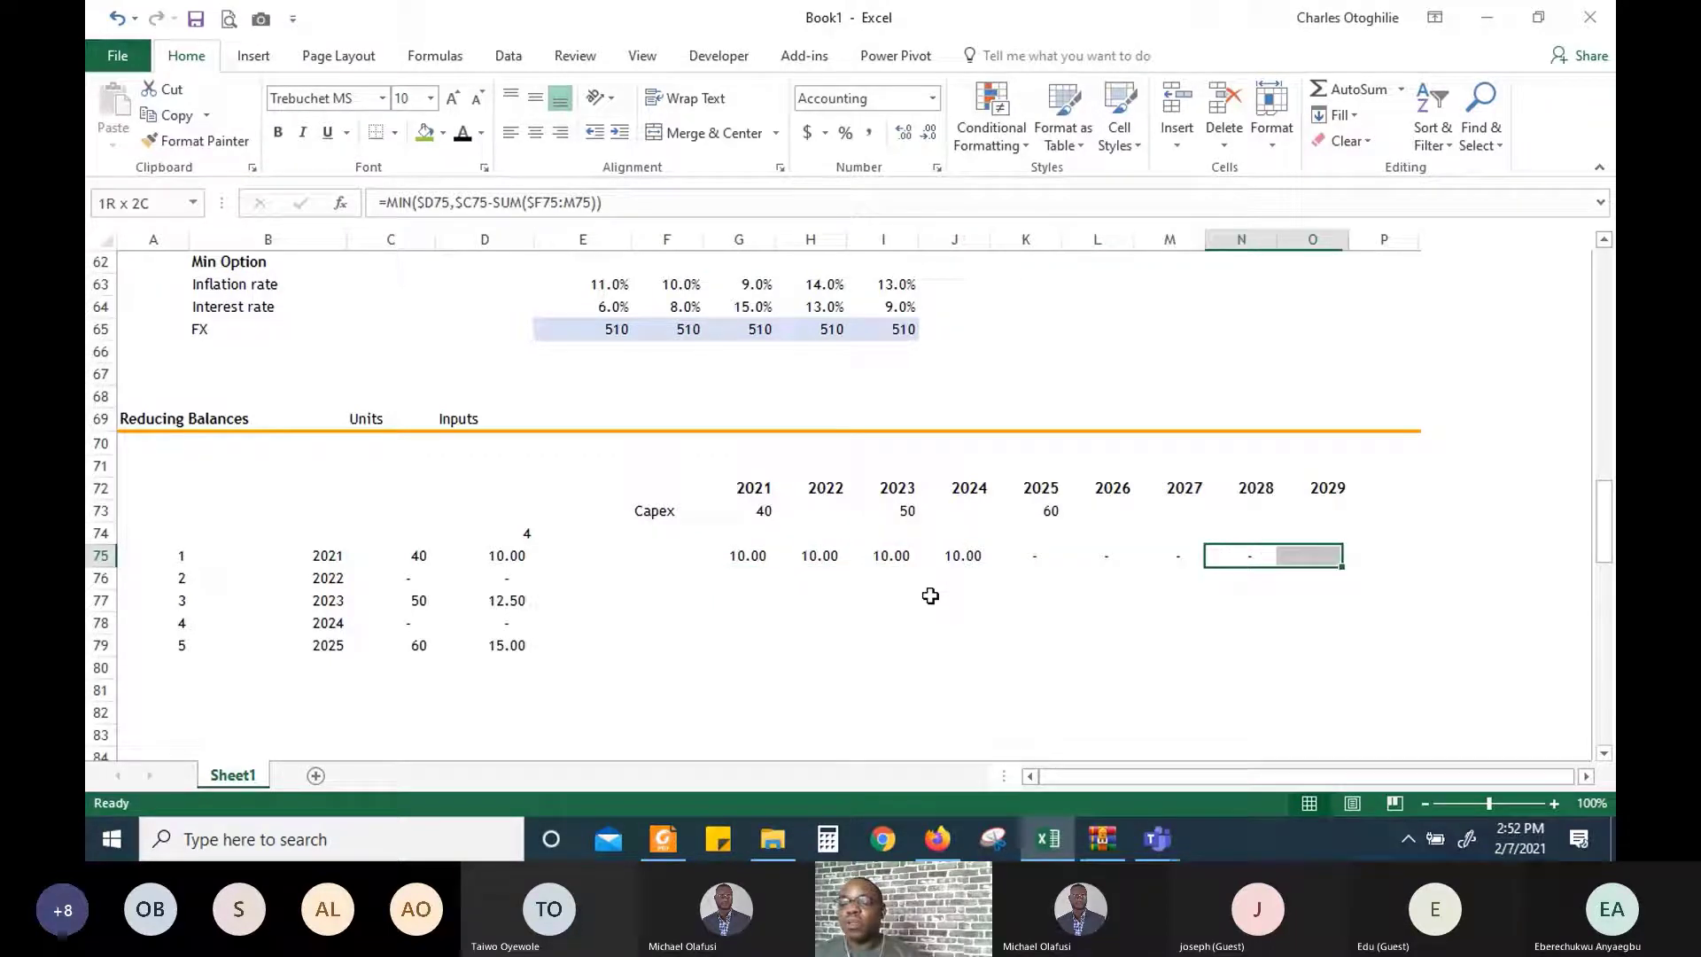
key(shift+Left)
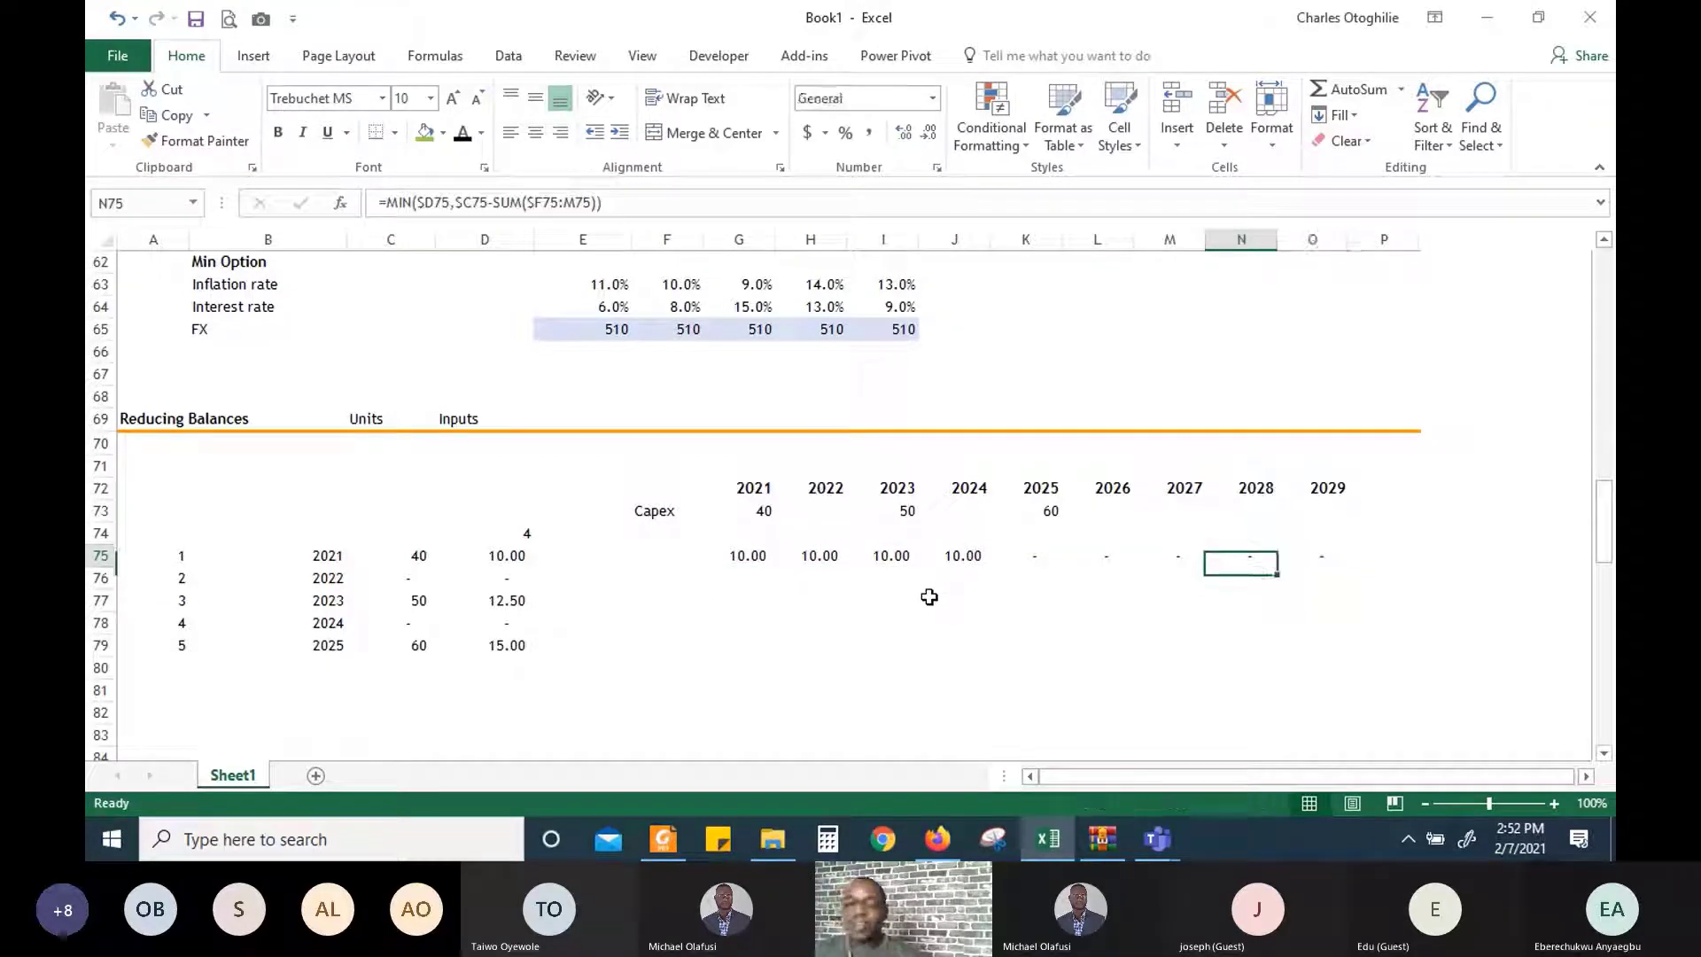
Fill the MIN formula from G75 down to G79 for the remaining Capex years
key(Up)
key(Left)
key(Left)
key(Left)
key(Left)
key(Left)
key(Left)
key(Left)
key(Left)
key(Down)
key(Right)
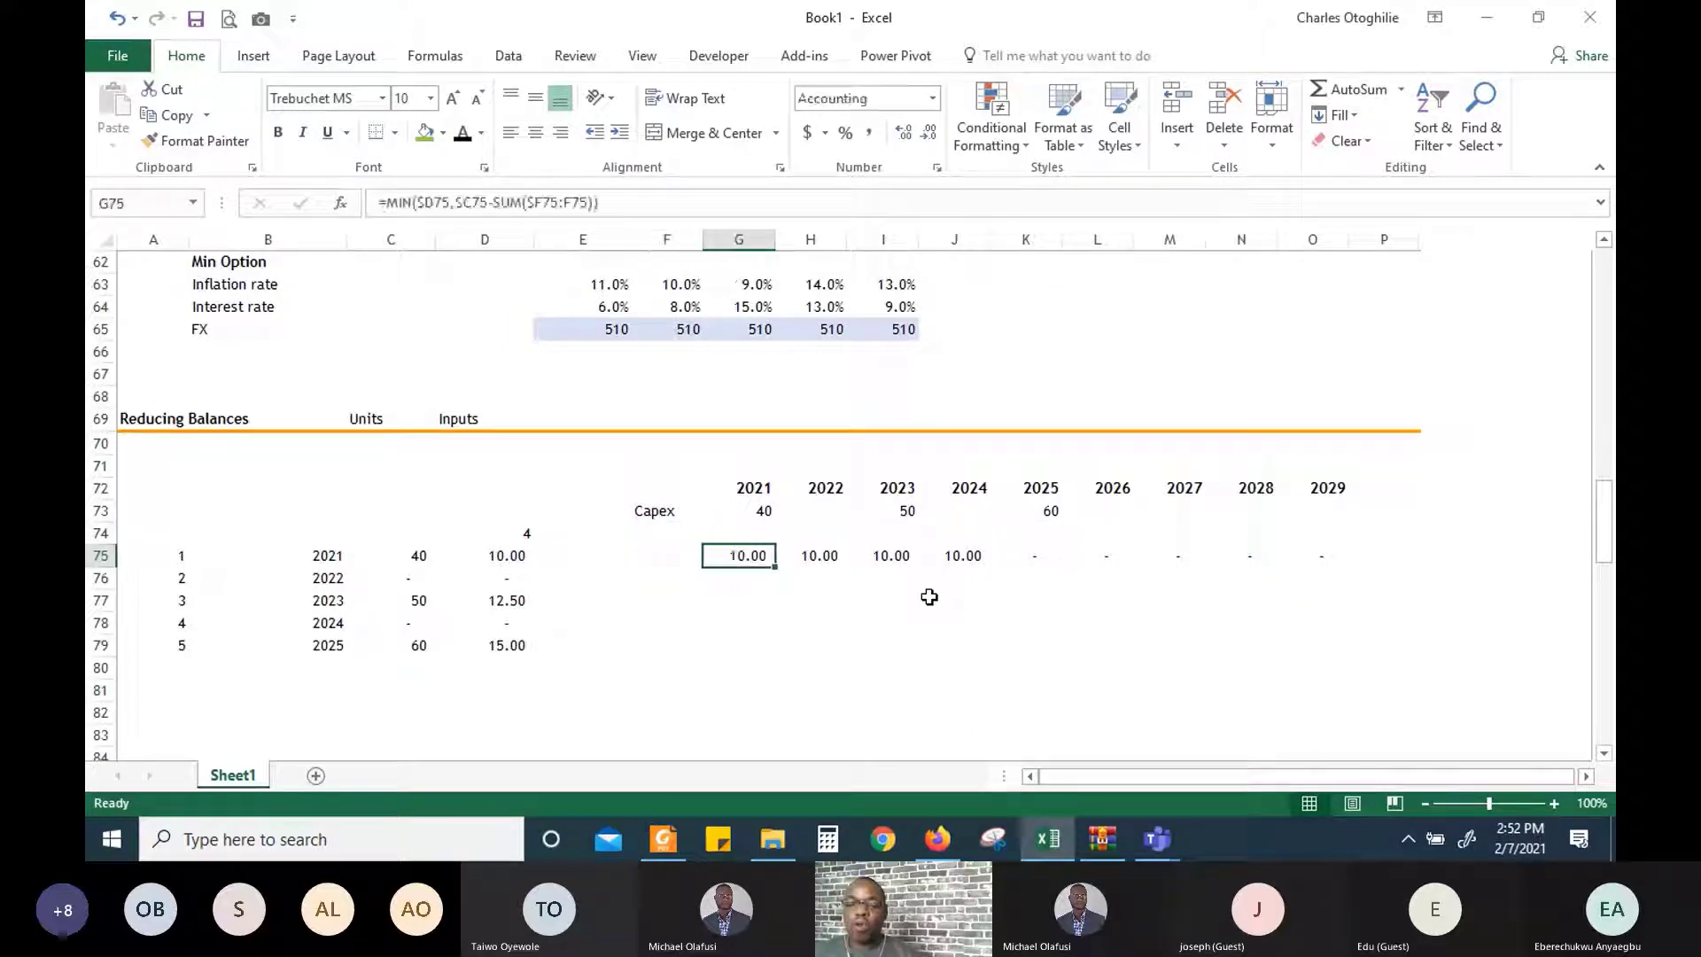
key(shift+Down)
key(shift+Down)
key(shift+Down)
key(shift+Down)
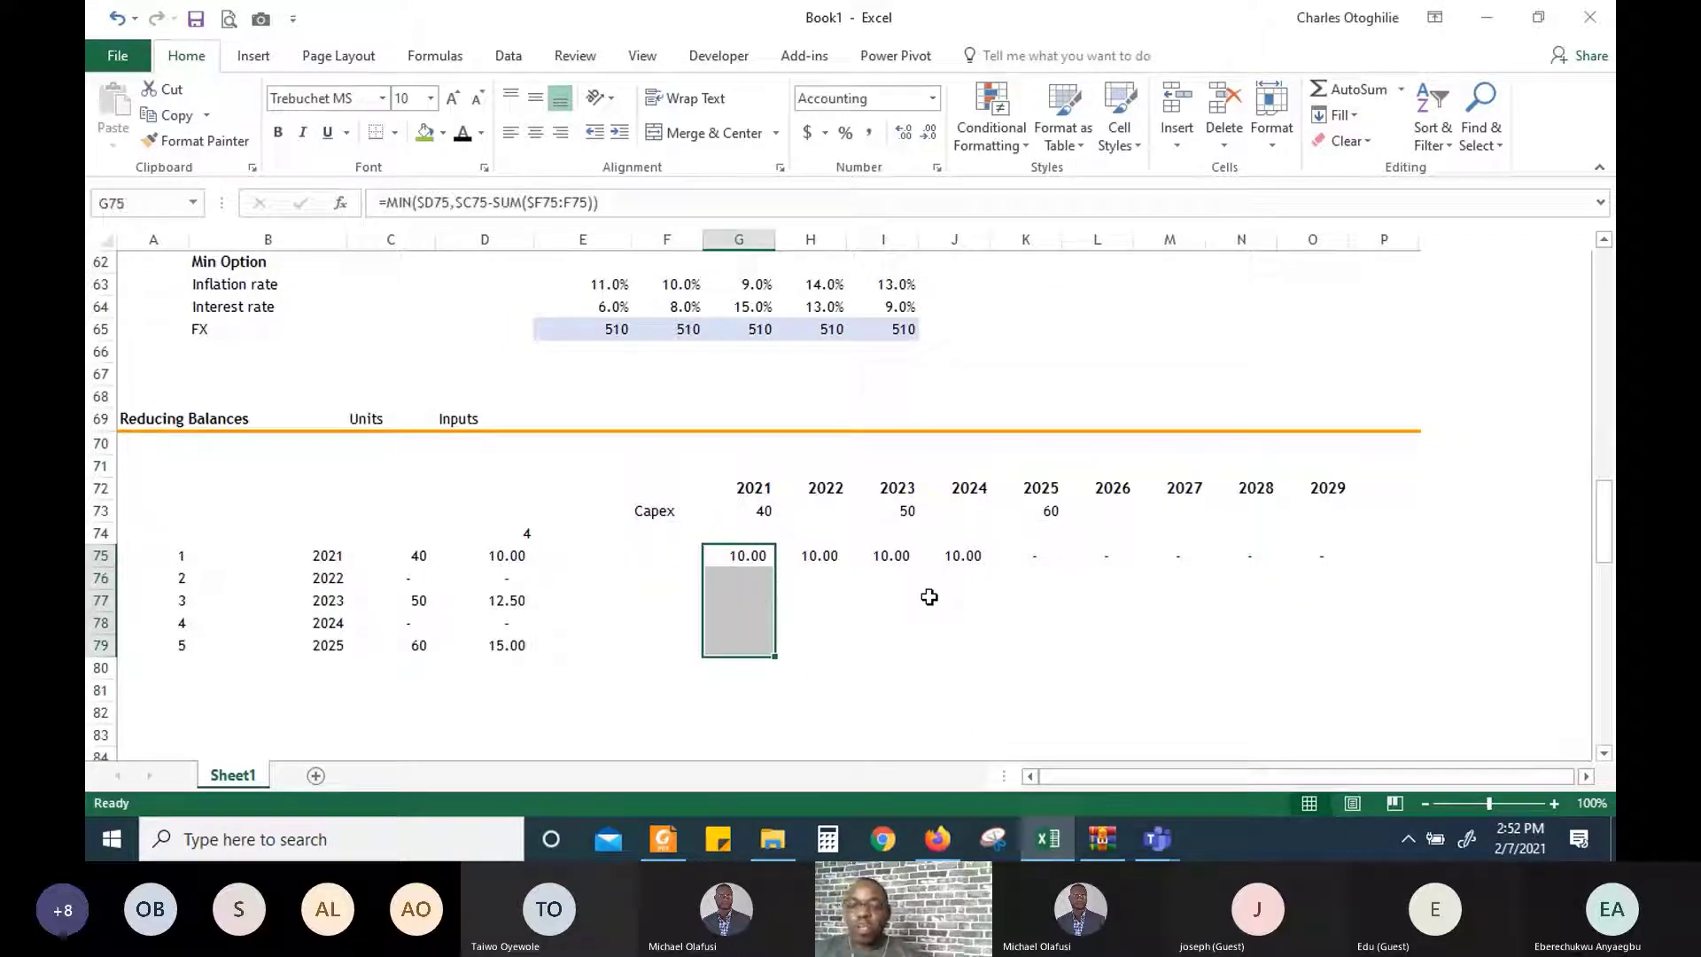
key(ctrl+d)
Fill the MIN formulas in G75:G79 across to column O
key(shift+Right)
key(shift+Right)
key(shift+Right)
key(shift+Right)
key(shift+Right)
key(shift+Right)
key(shift+Right)
key(shift+Right)
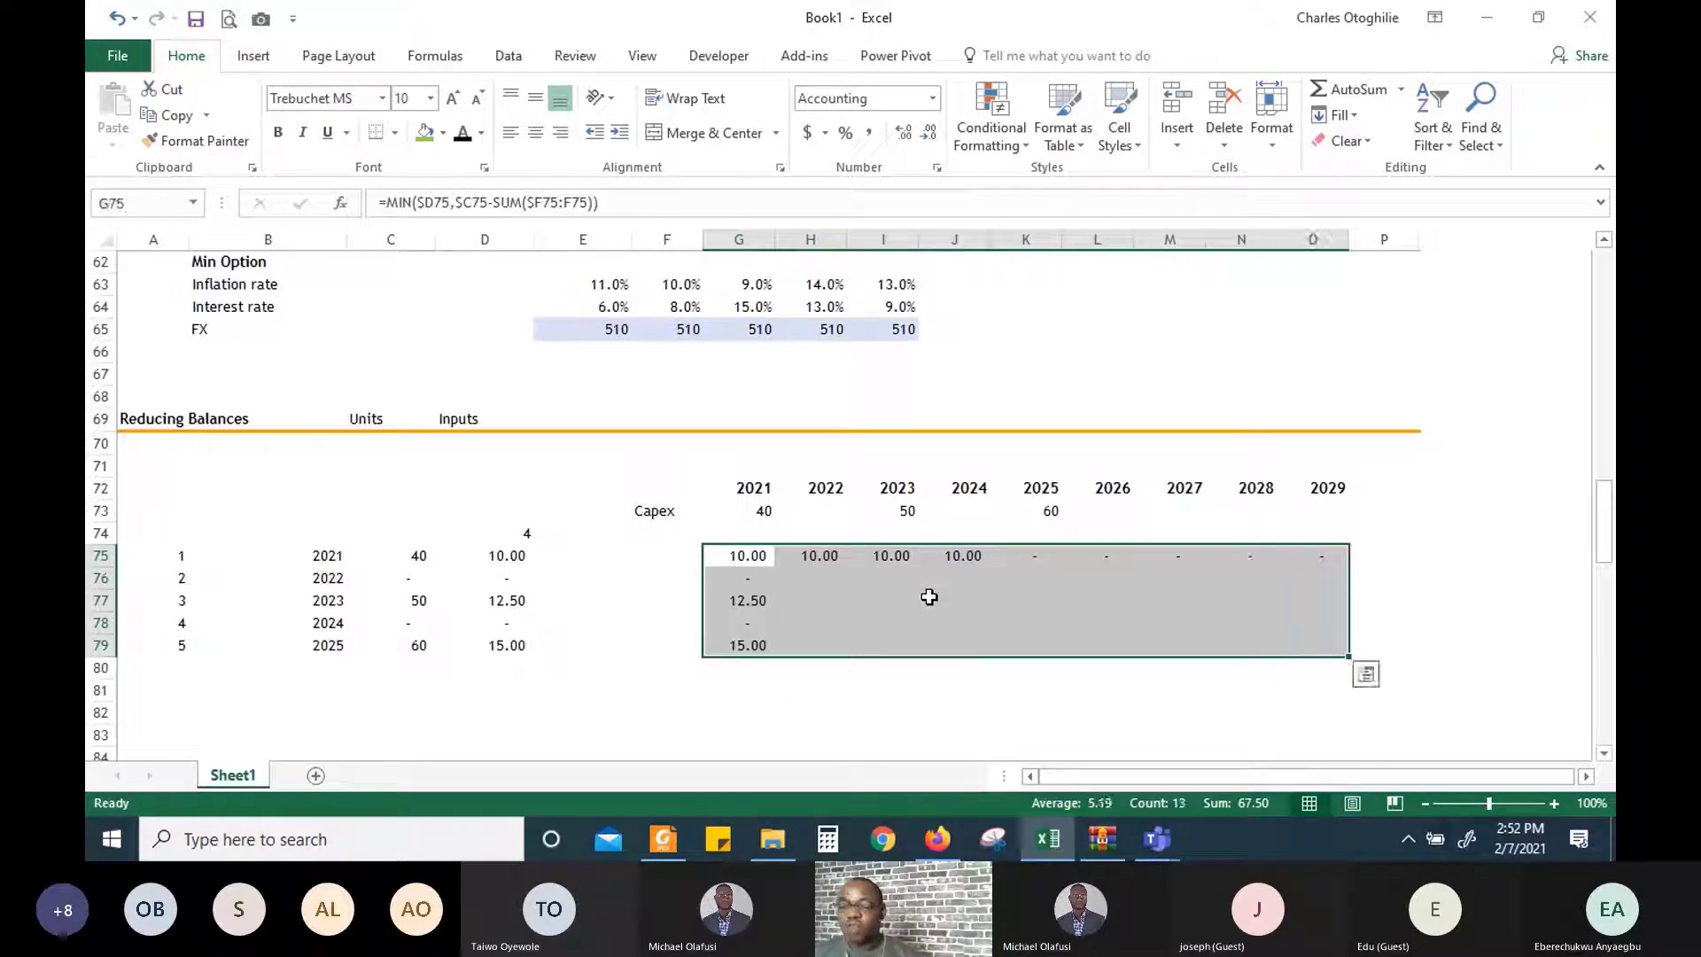
key(ctrl+r)
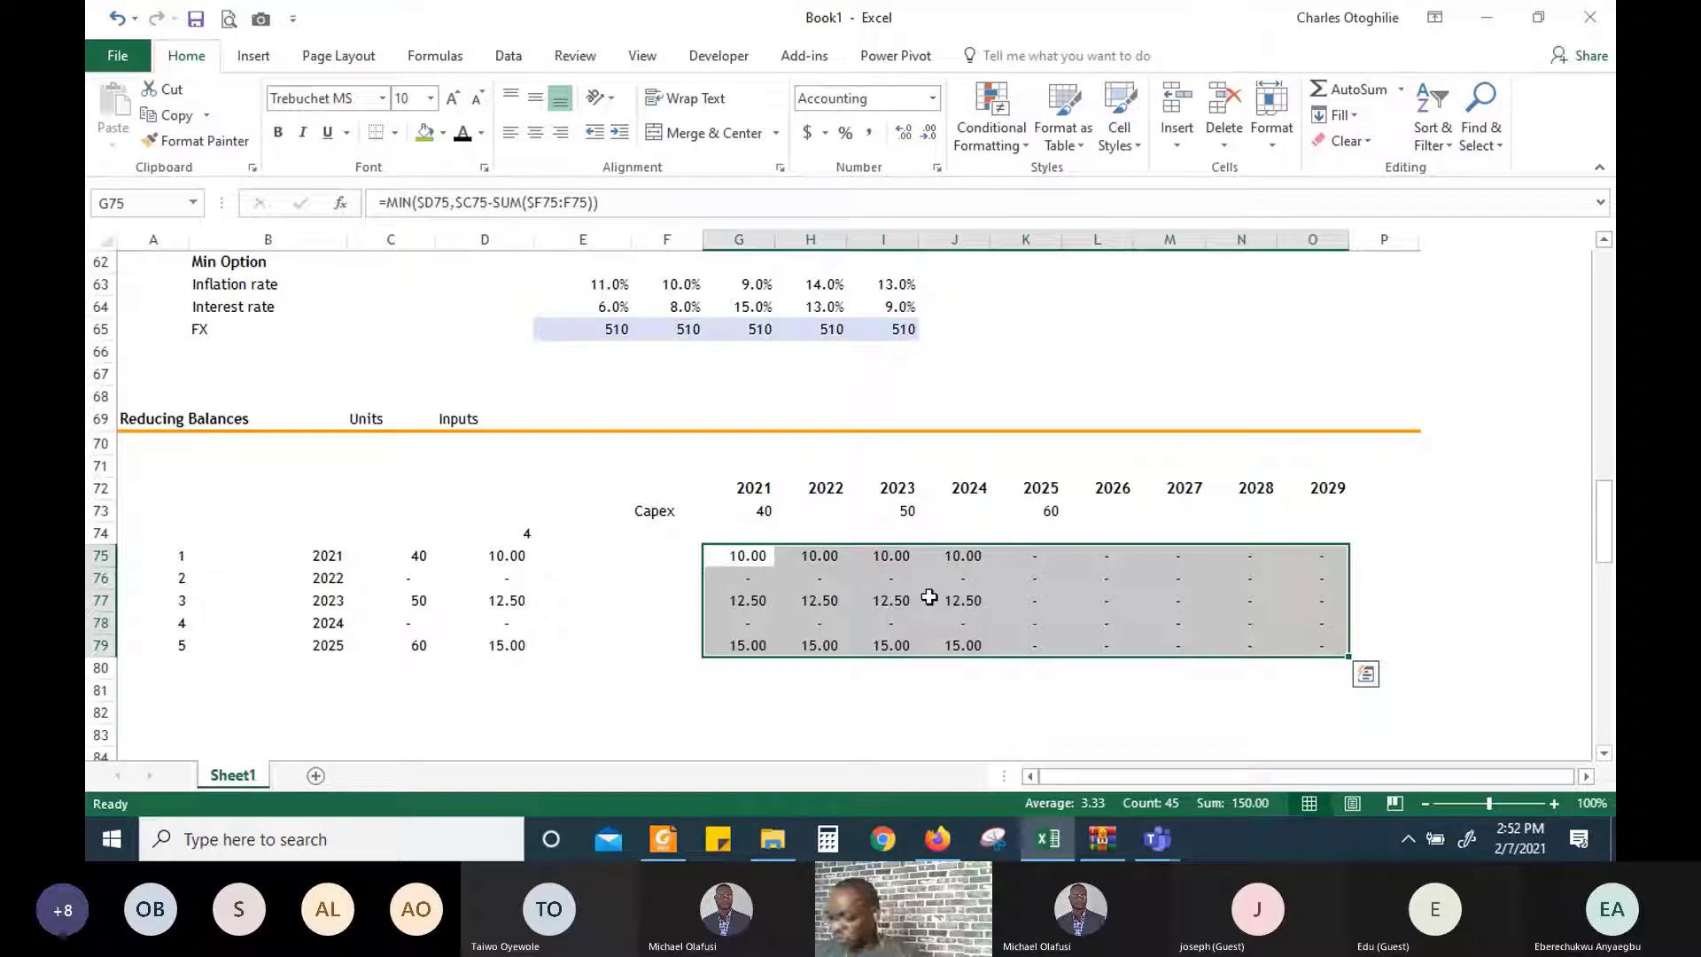
Review the filled MIN formulas and amounts down the 2021 column in rows 75 to 79
key(Down)
key(Down)
key(Down)
key(Down)
key(Down)
key(Up)
key(Up)
key(Down)
key(Down)
key(Down)
key(Down)
key(Down)
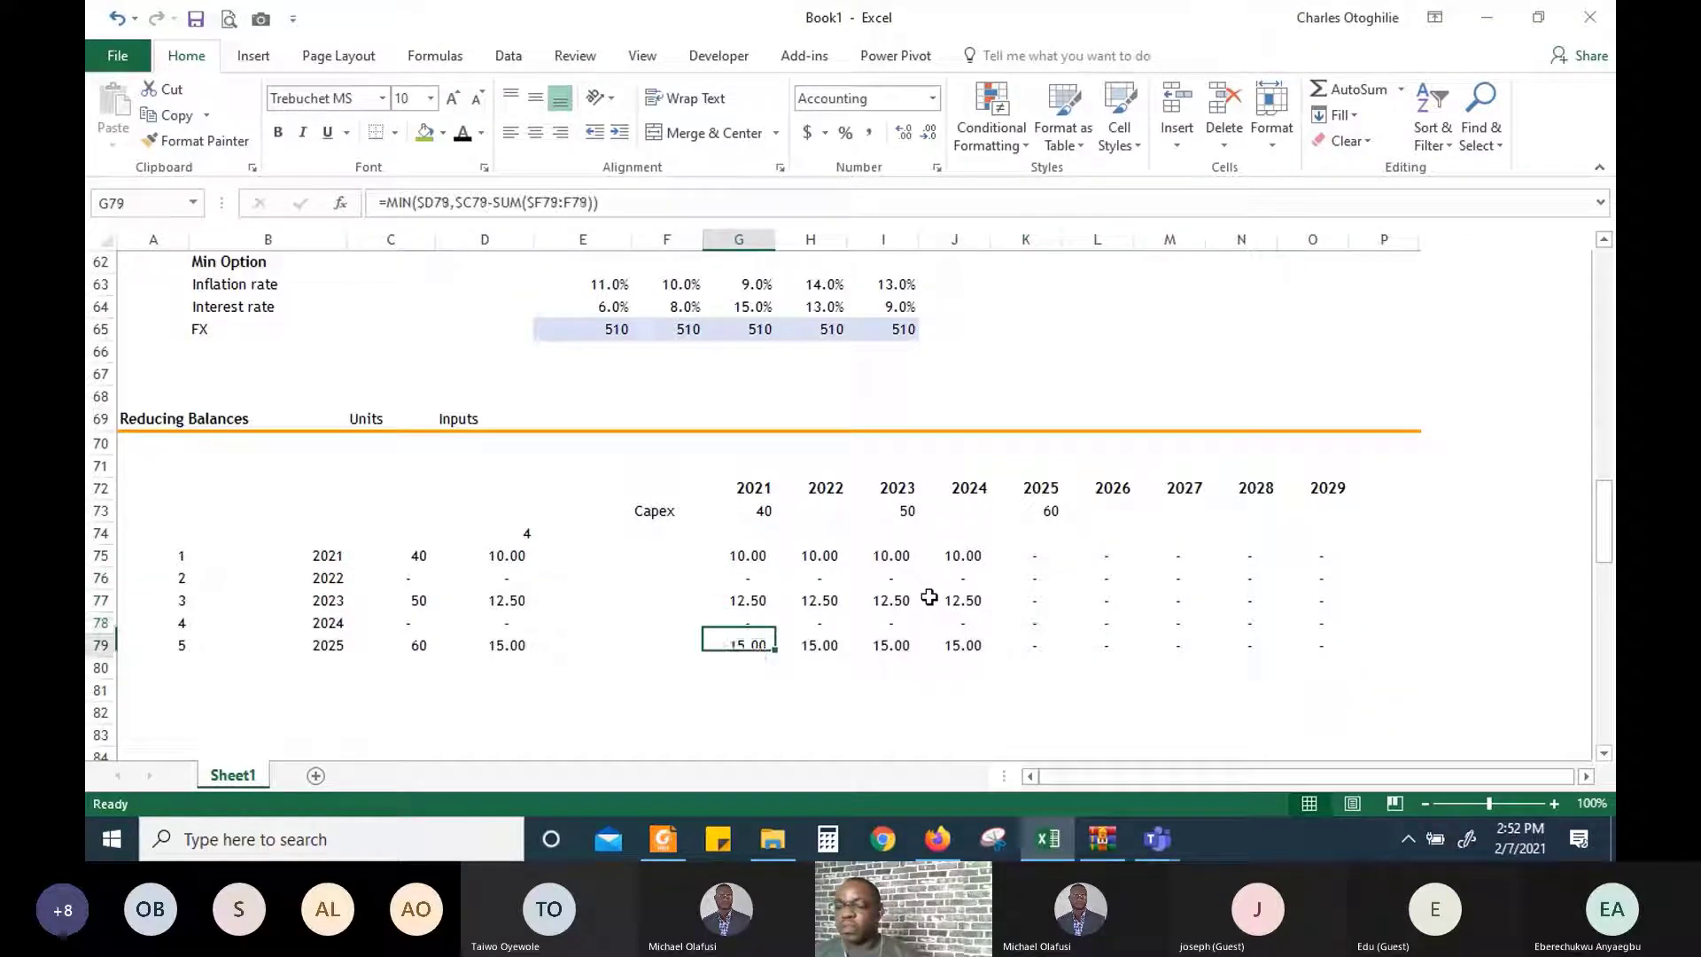
scroll(929, 598, down, 4)
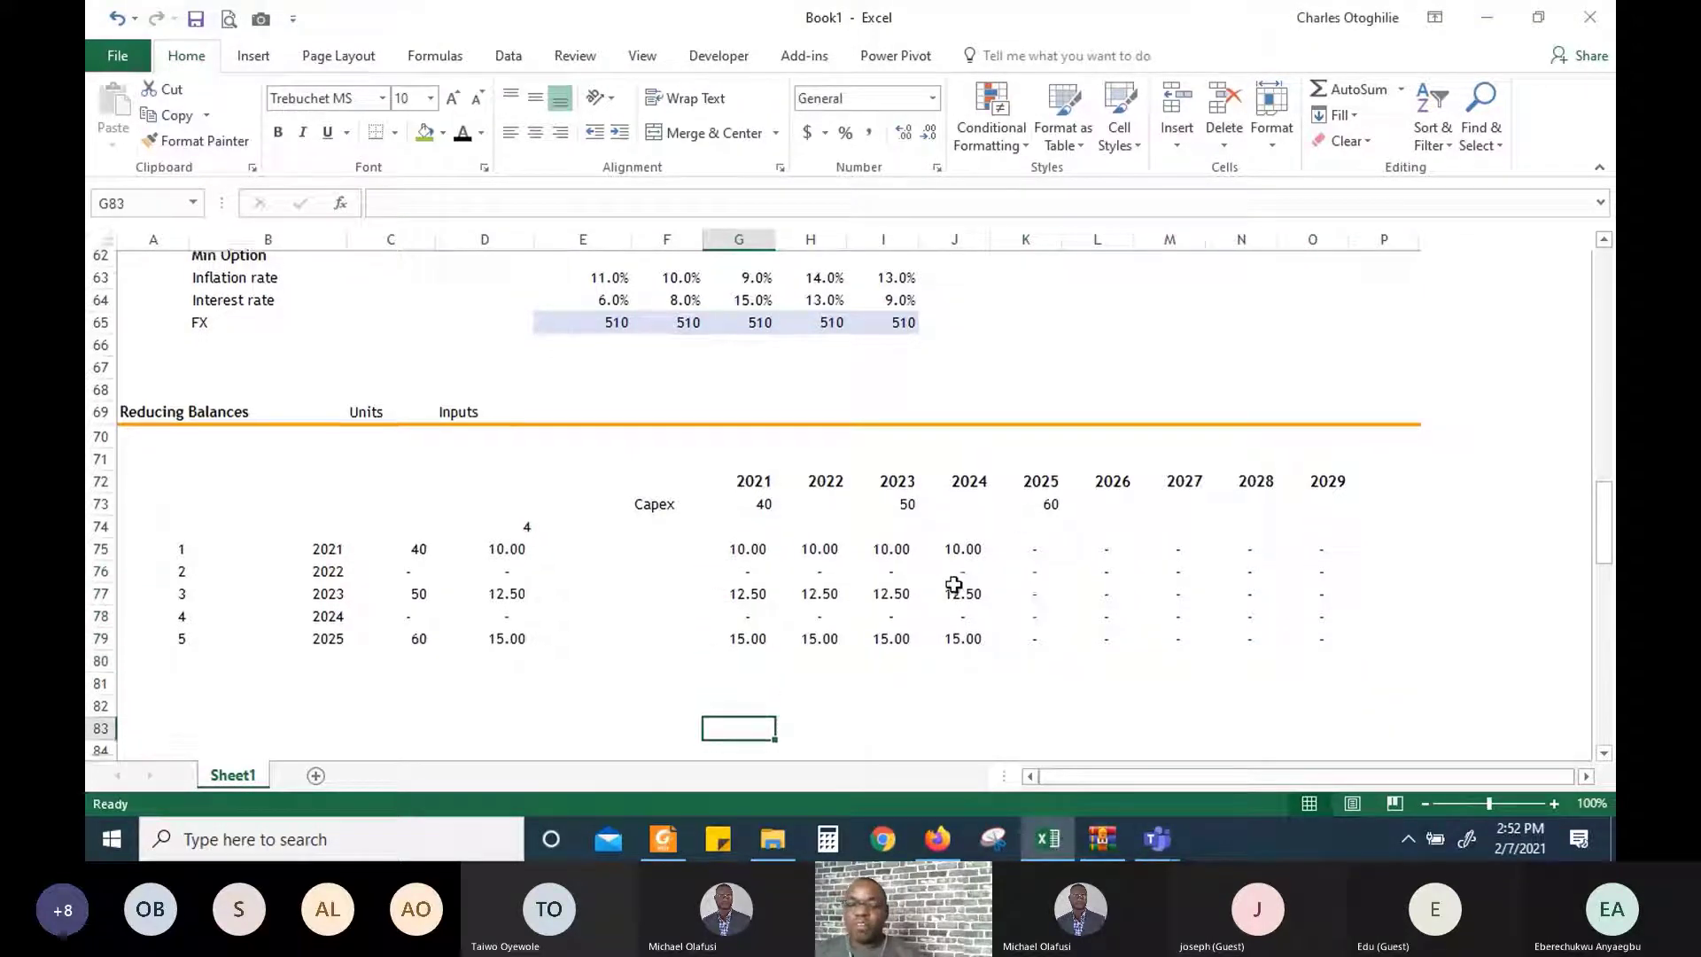
scroll(937, 581, up, 2)
key(Up)
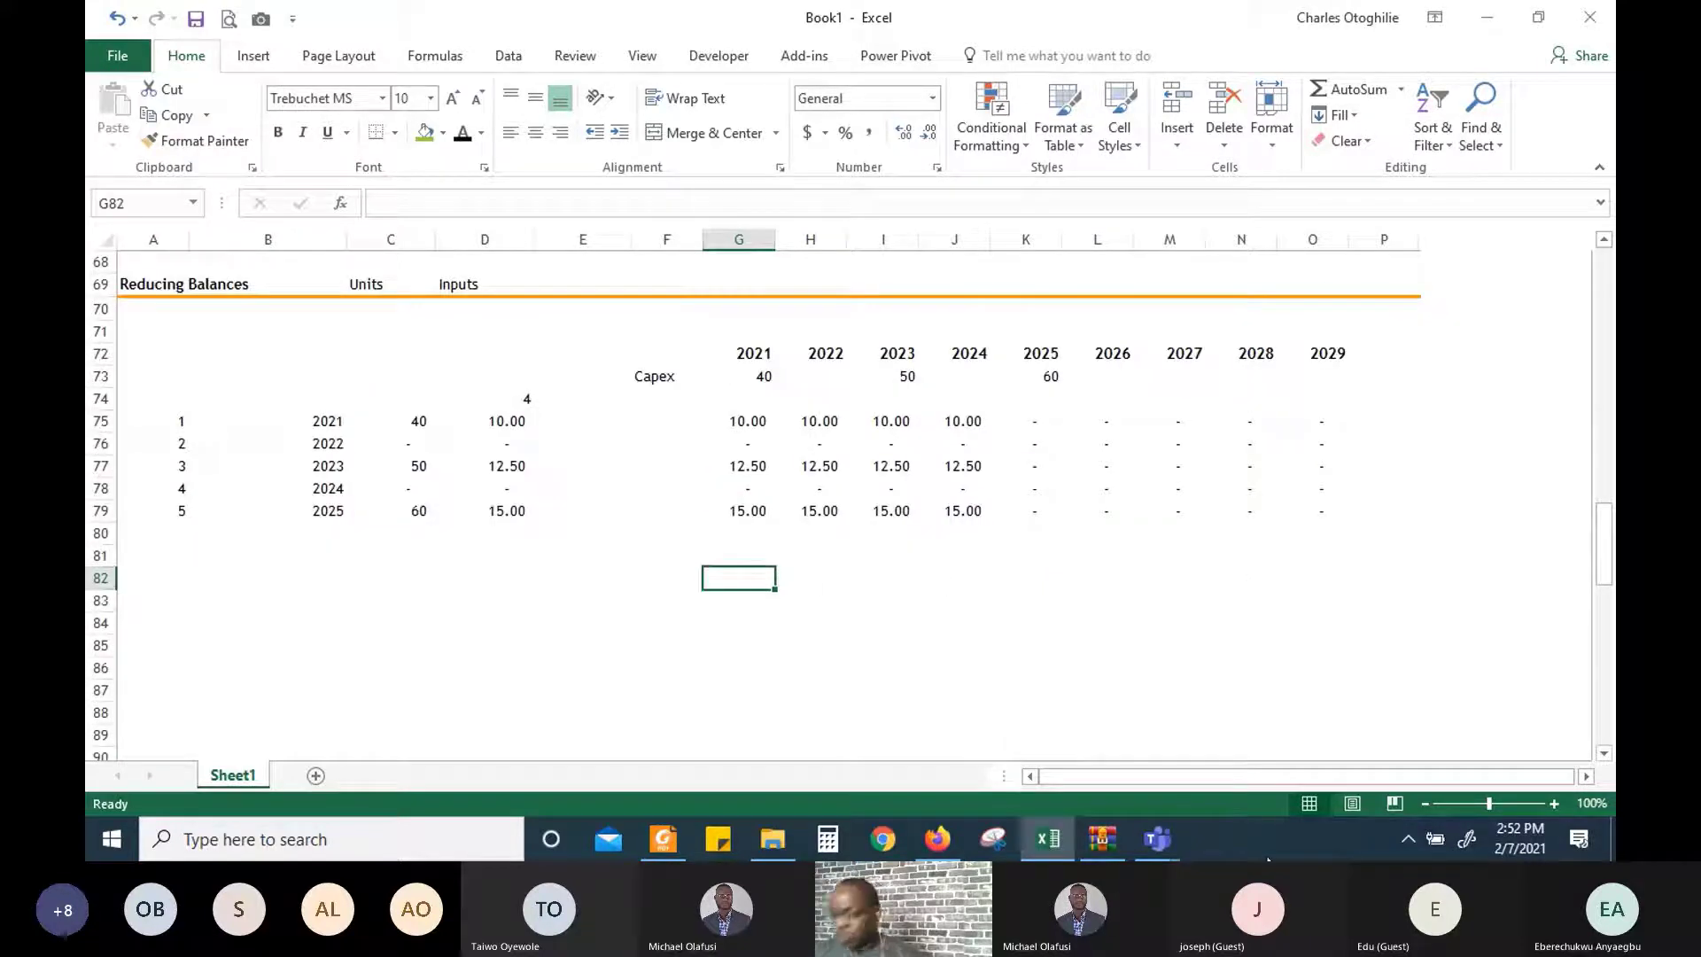
key(Down)
key(Up)
key(Up)
key(Up)
key(Up)
key(Up)
key(Up)
key(Up)
key(Up)
key(Down)
key(Up)
key(Up)
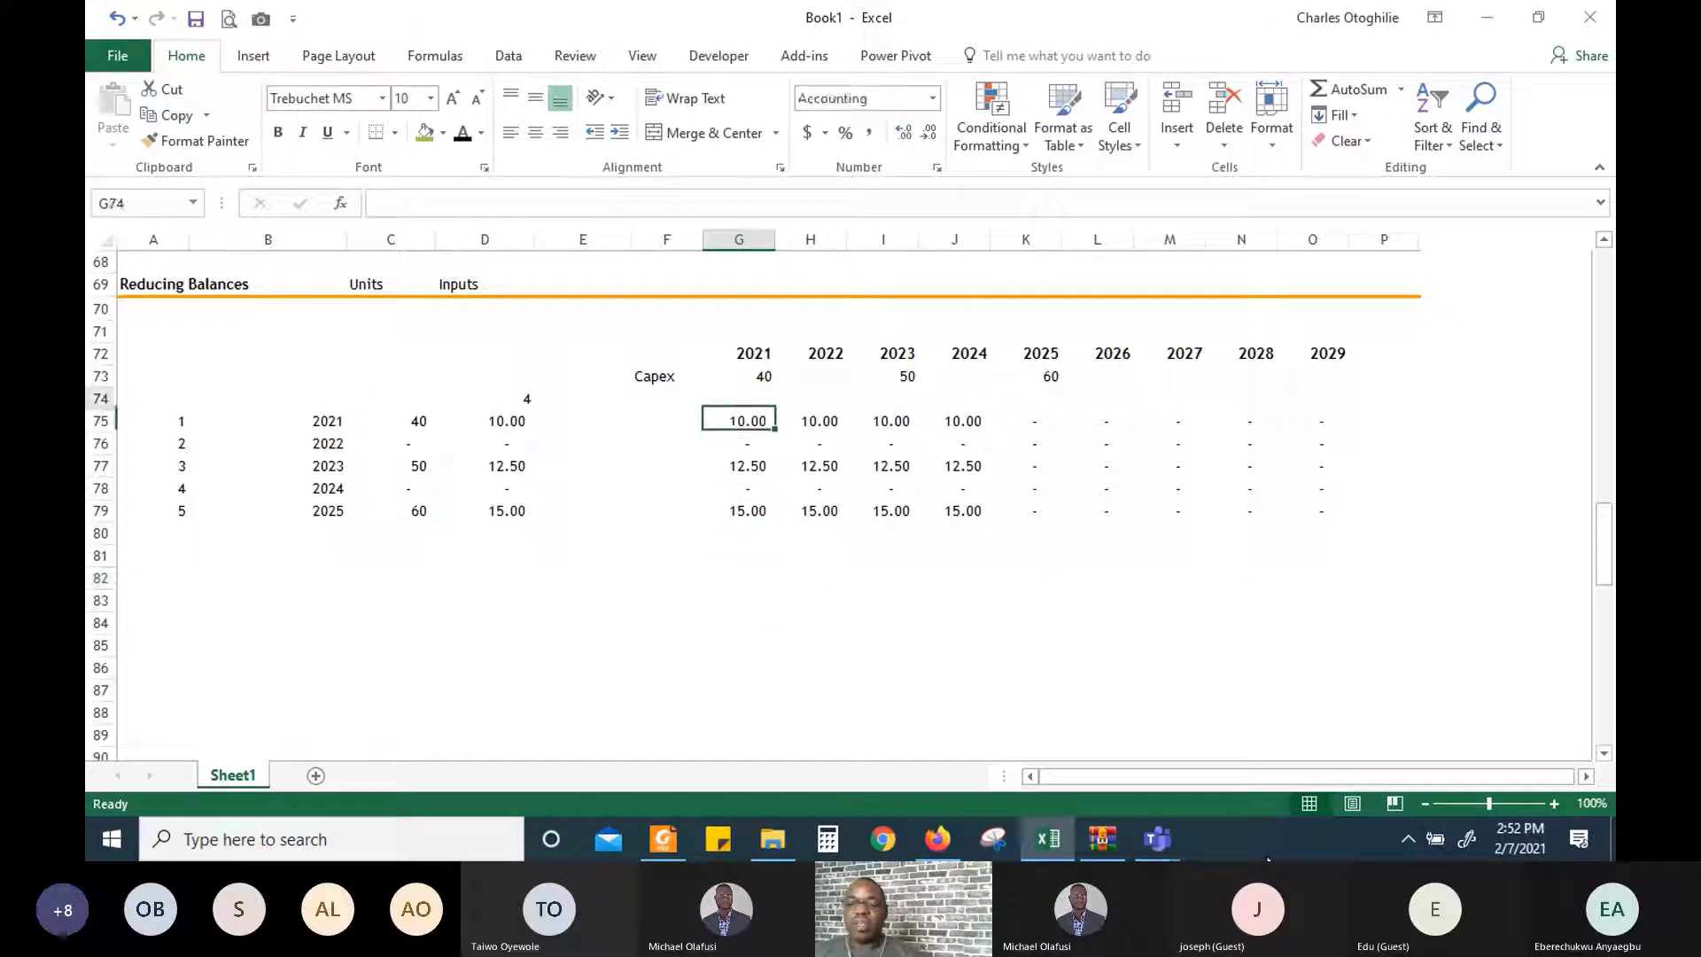
key(Down)
key(Down)
key(Down)
key(Down)
key(Down)
Check the Capex lookup values in column C for rows 75 to 79
key(Left)
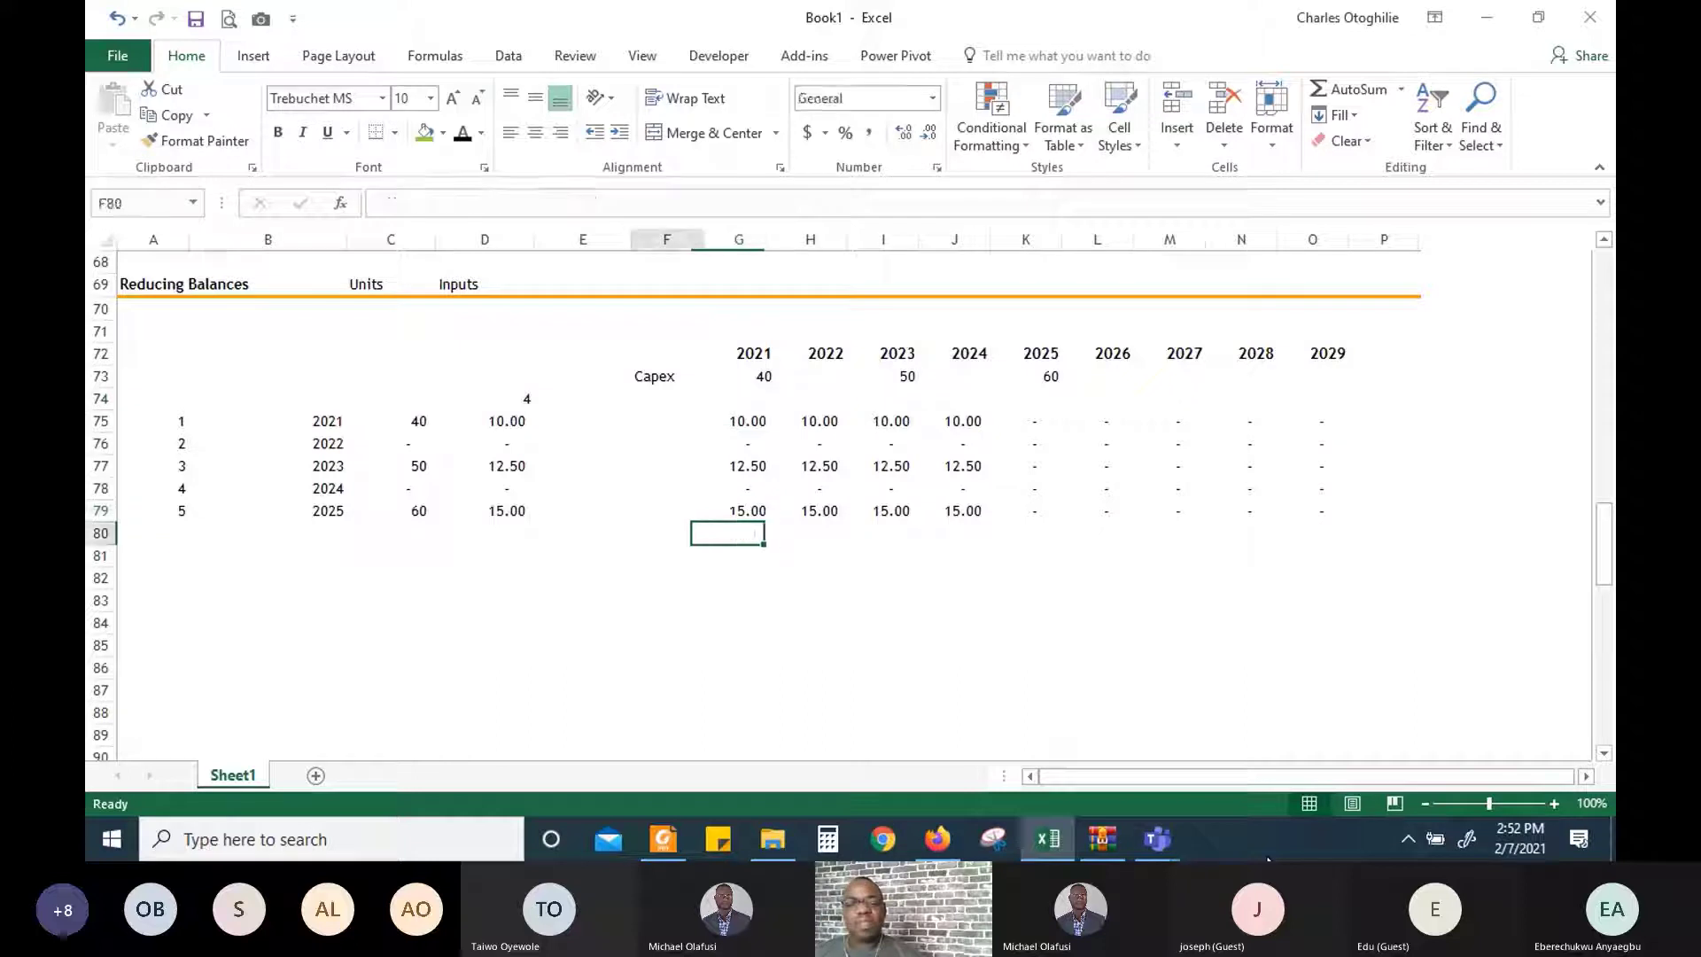
key(Left)
key(Left)
key(Left)
key(Up)
key(Up)
key(Up)
key(Up)
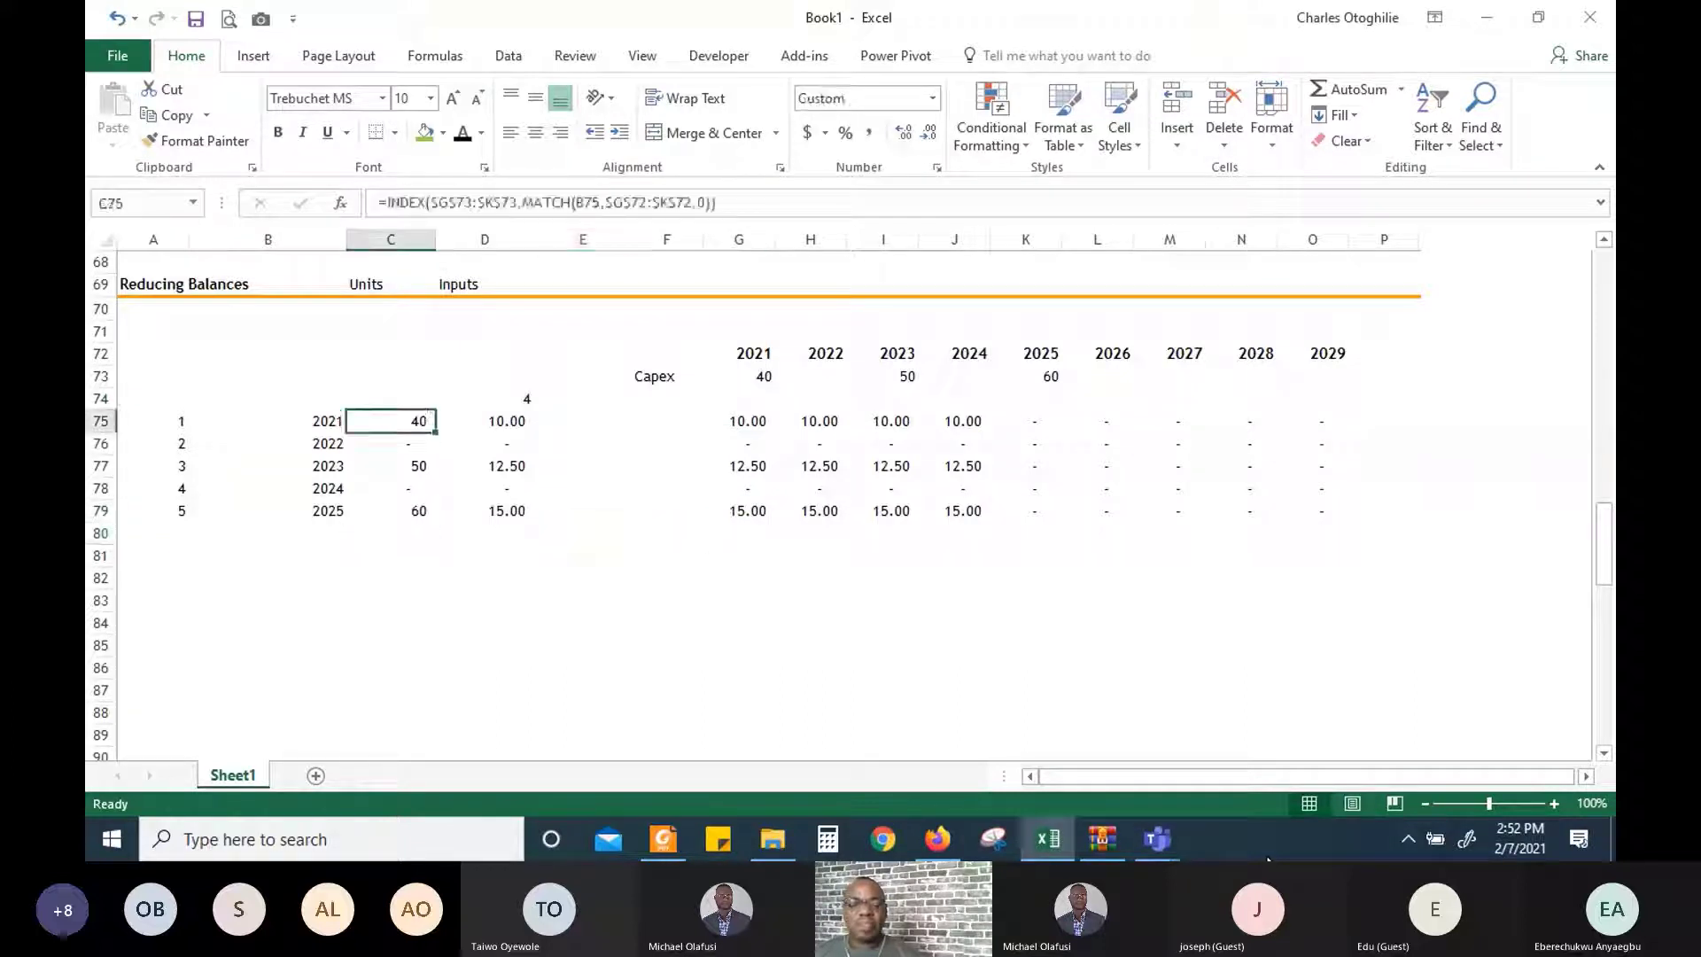
key(Down)
key(Down)
key(Down)
key(Down)
key(Down)
key(Left)
Examine the scheduled amounts from 2021 to 2024 against the year each Capex row starts
key(Right)
key(Right)
key(Right)
key(Right)
key(Right)
key(Up)
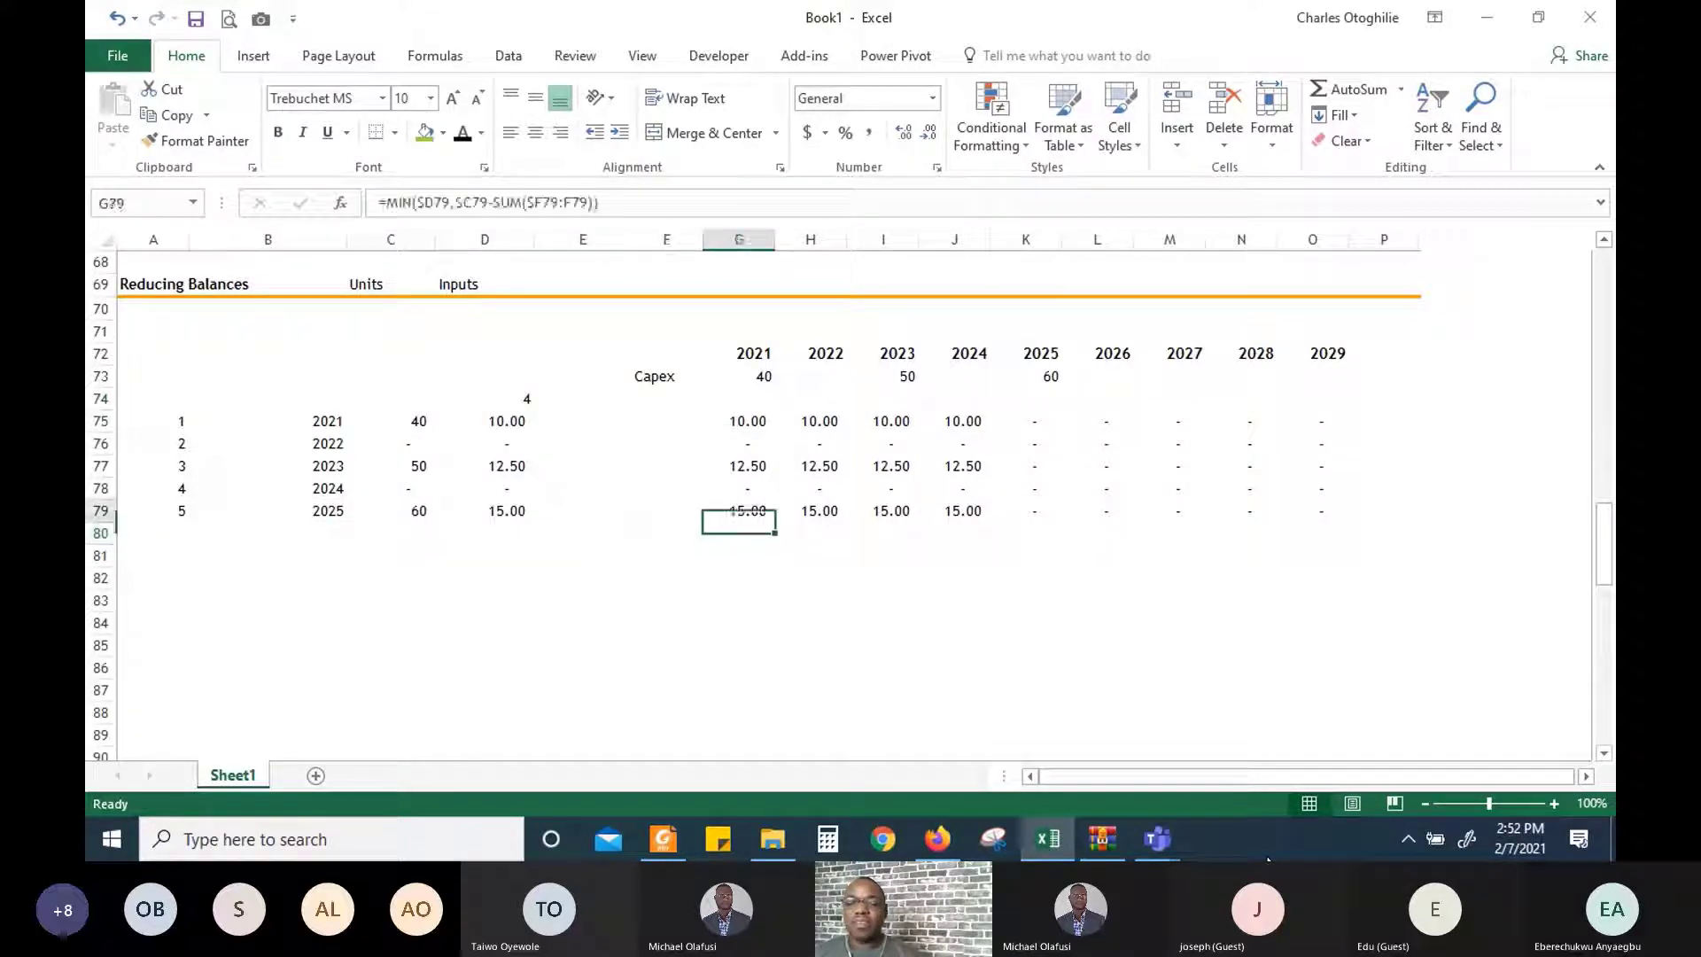
key(Up)
key(Up)
key(Up)
key(Up)
key(Down)
key(Down)
key(Down)
key(Right)
key(Right)
key(Right)
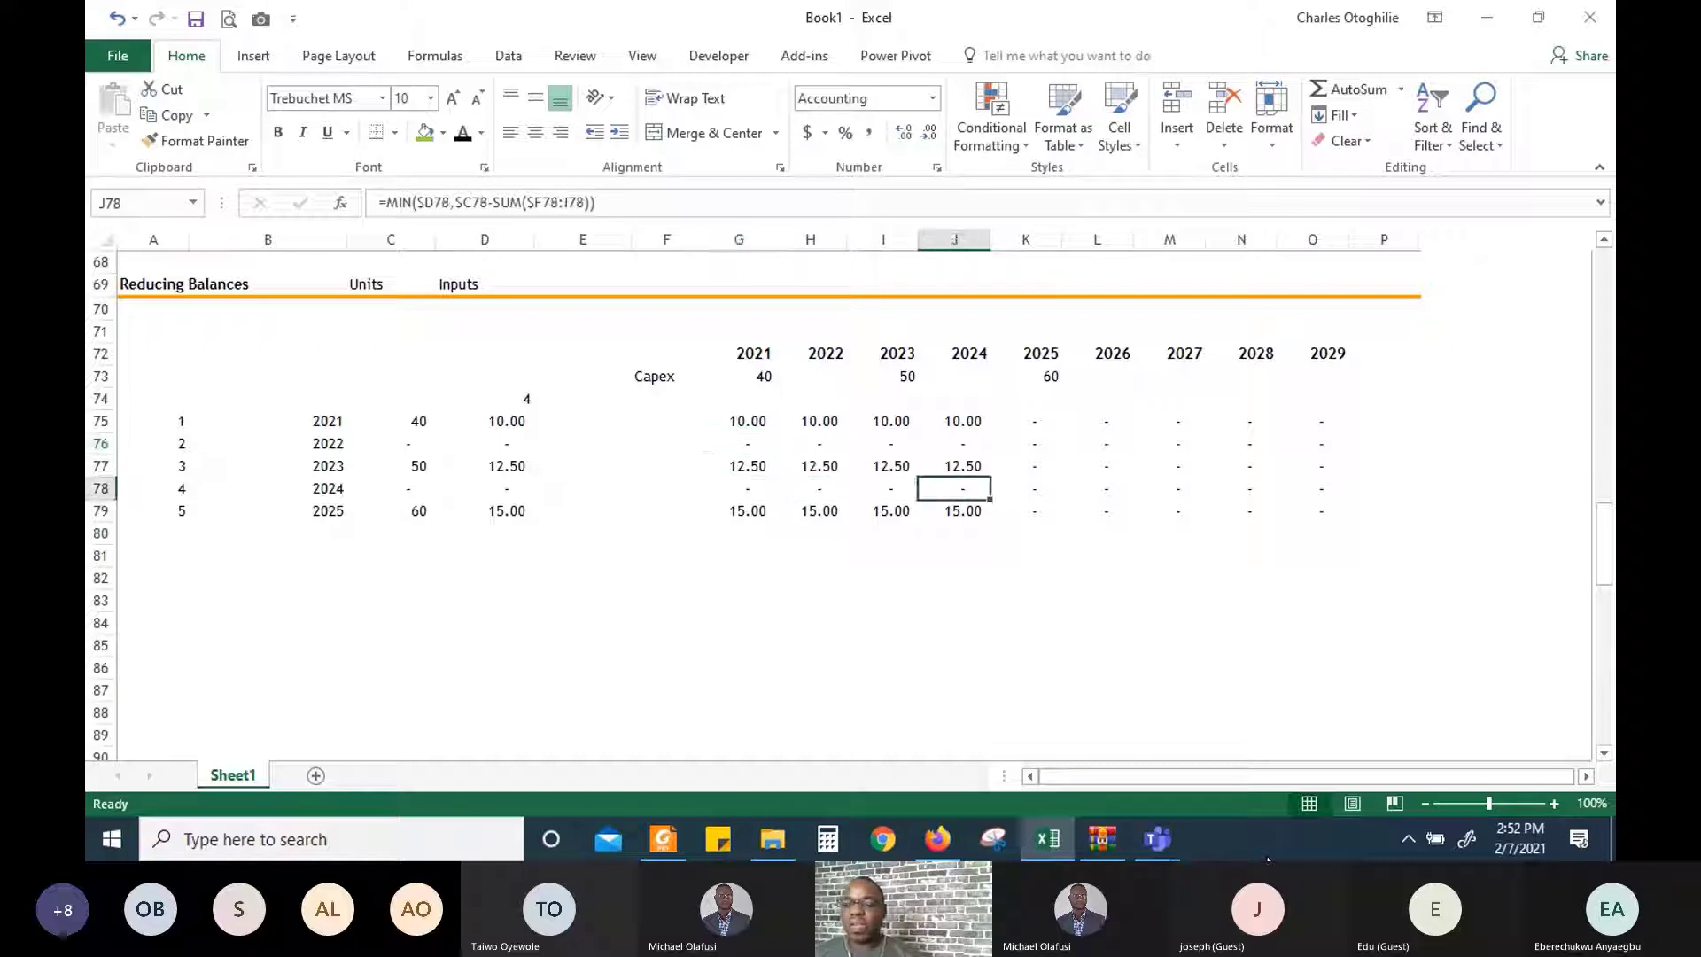
Add the bold heading "Time Flags" in cell F82, below the depreciation schedule
key(Down)
key(Down)
key(Down)
key(Down)
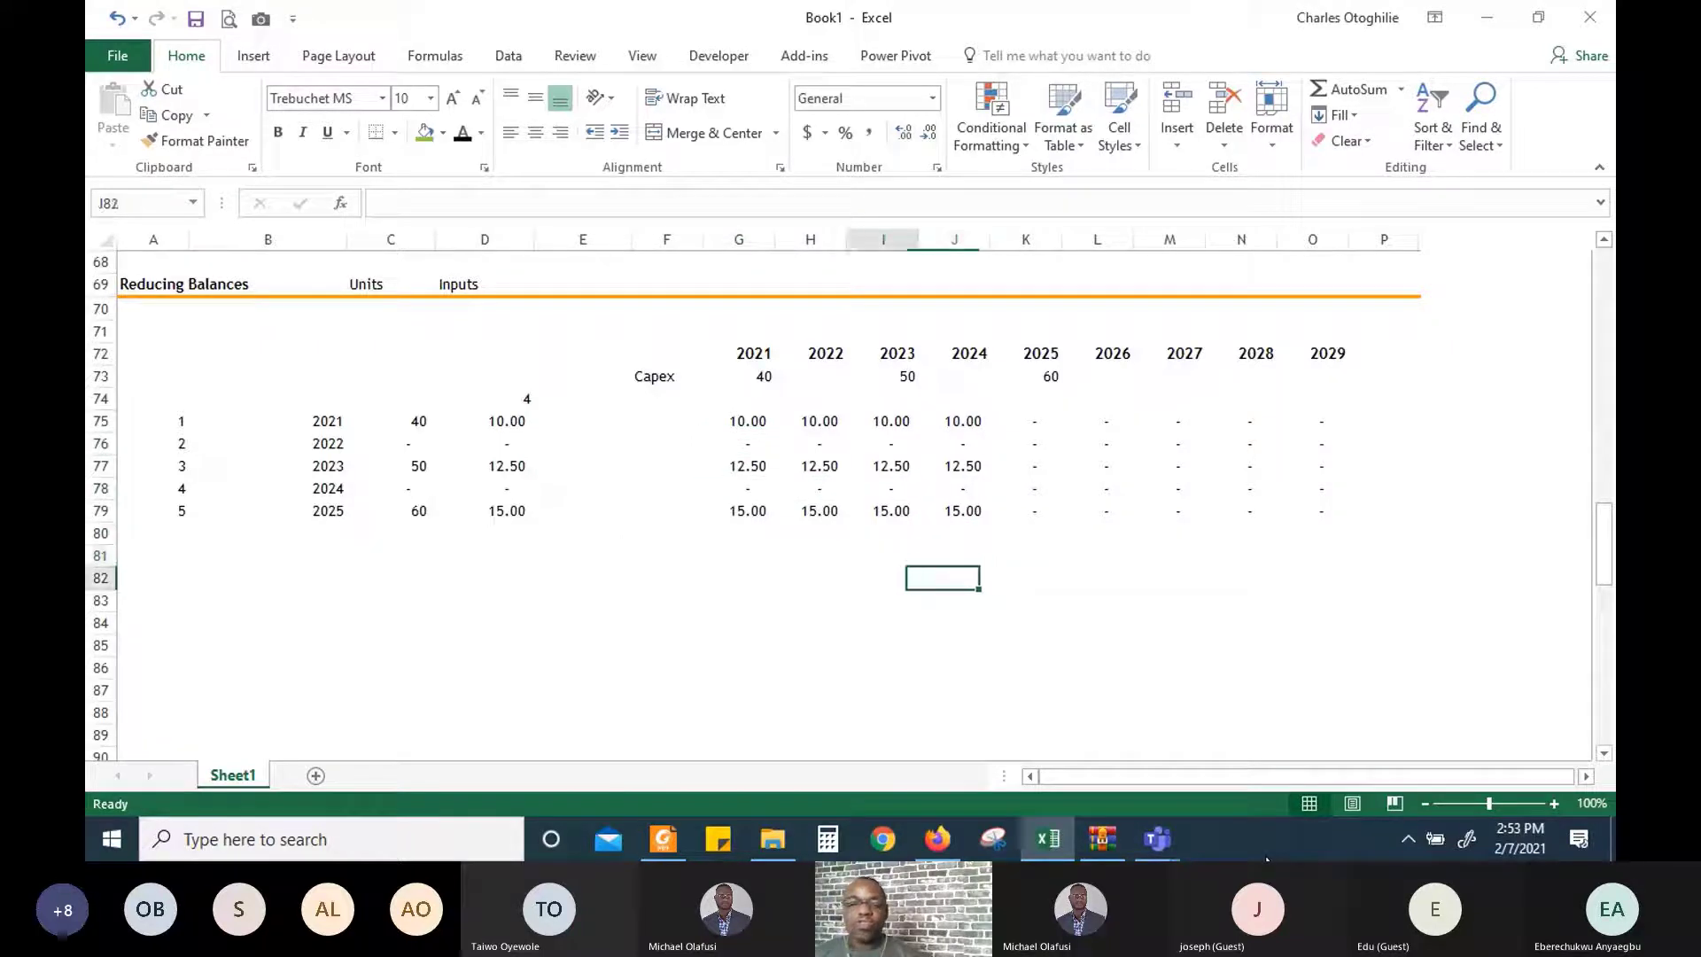
key(Left)
key(Left)
key(Left)
key(Left)
key(Left)
key(Left)
key(Left)
key(Left)
key(Left)
key(Right)
key(Right)
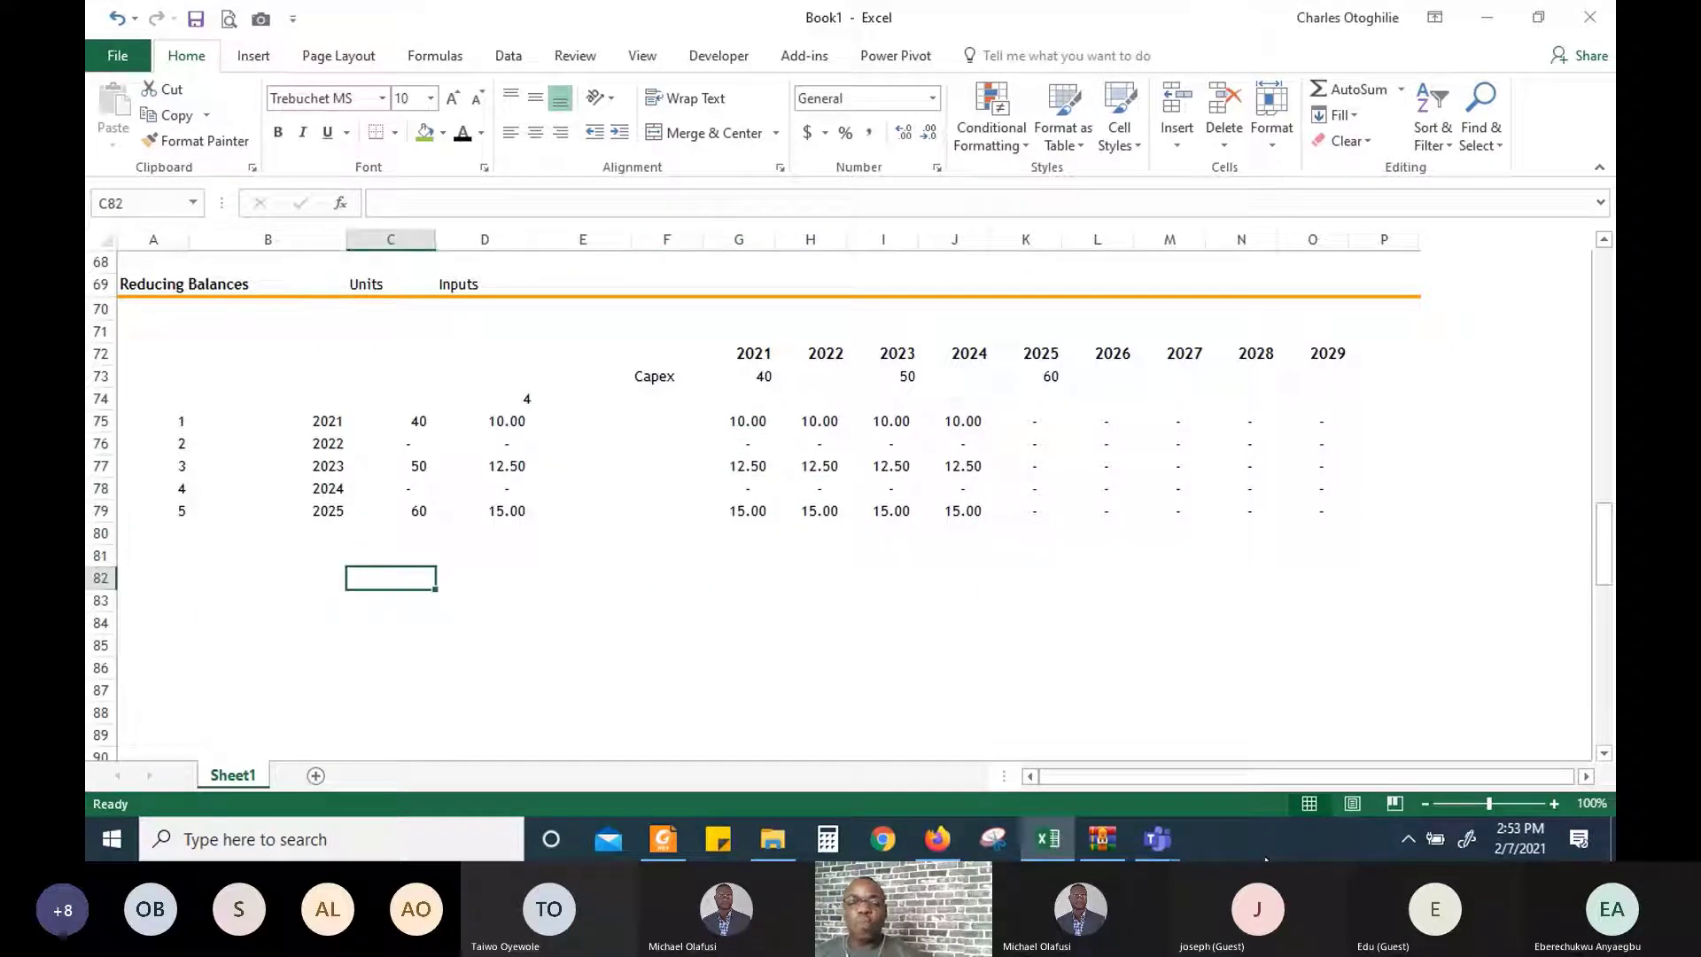
key(Left)
key(Left)
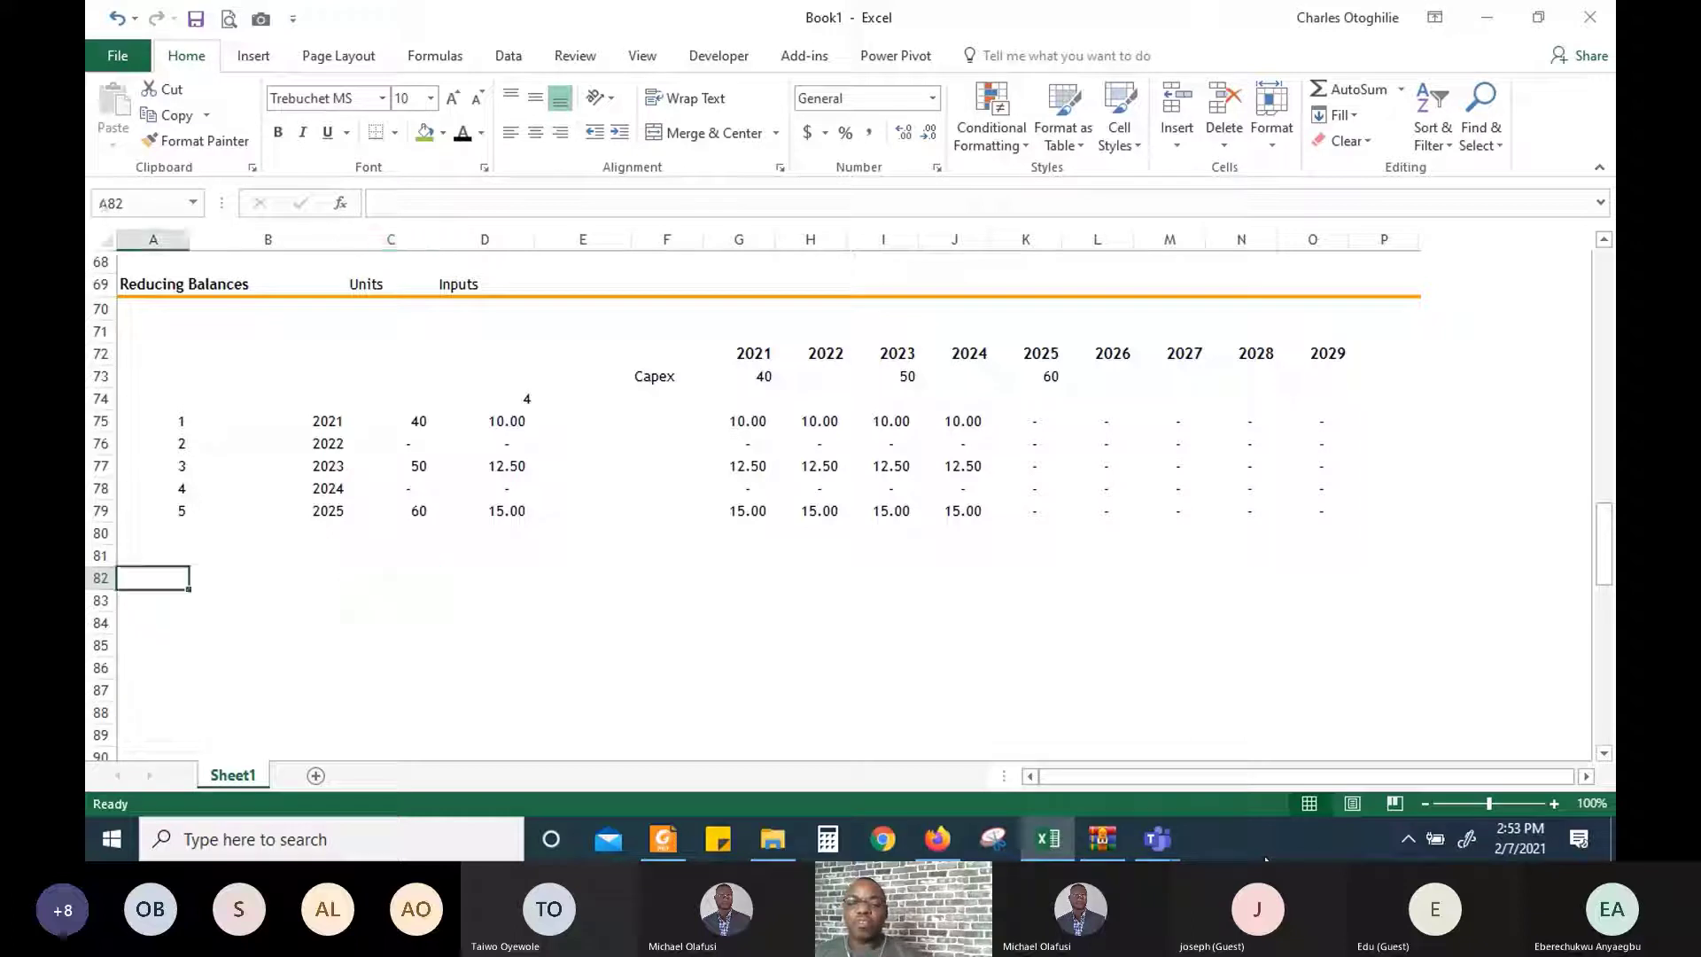
key(Right)
key(Right)
key(Right)
key(Right)
key(Right)
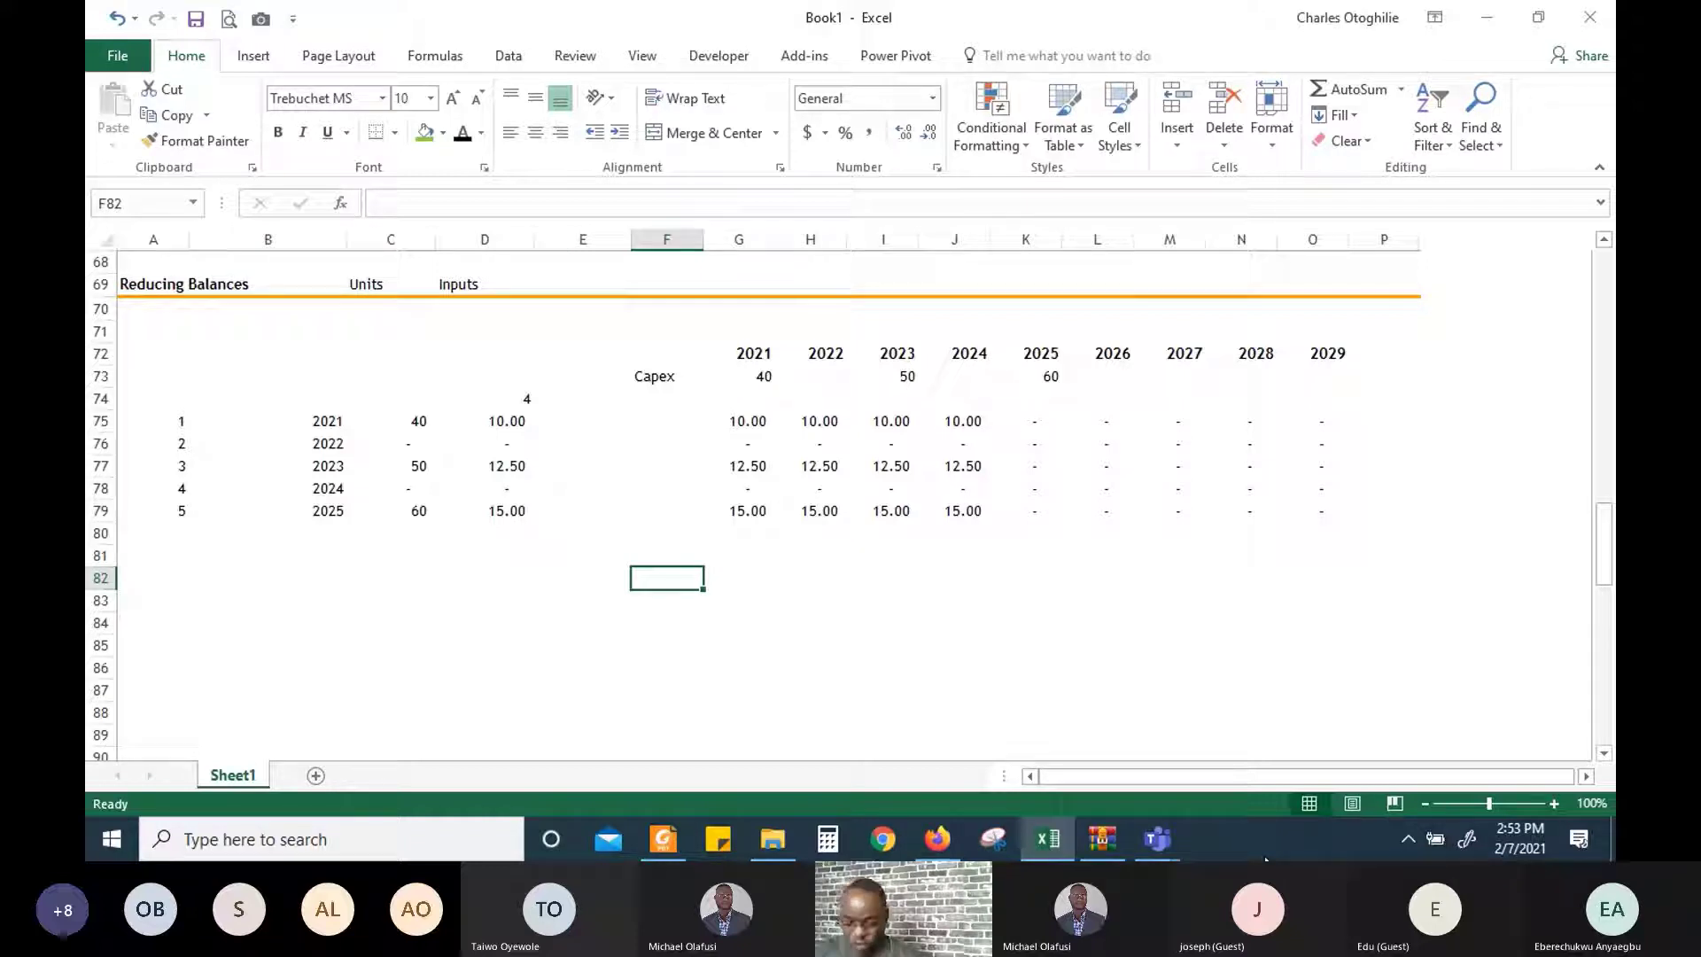
text(T)
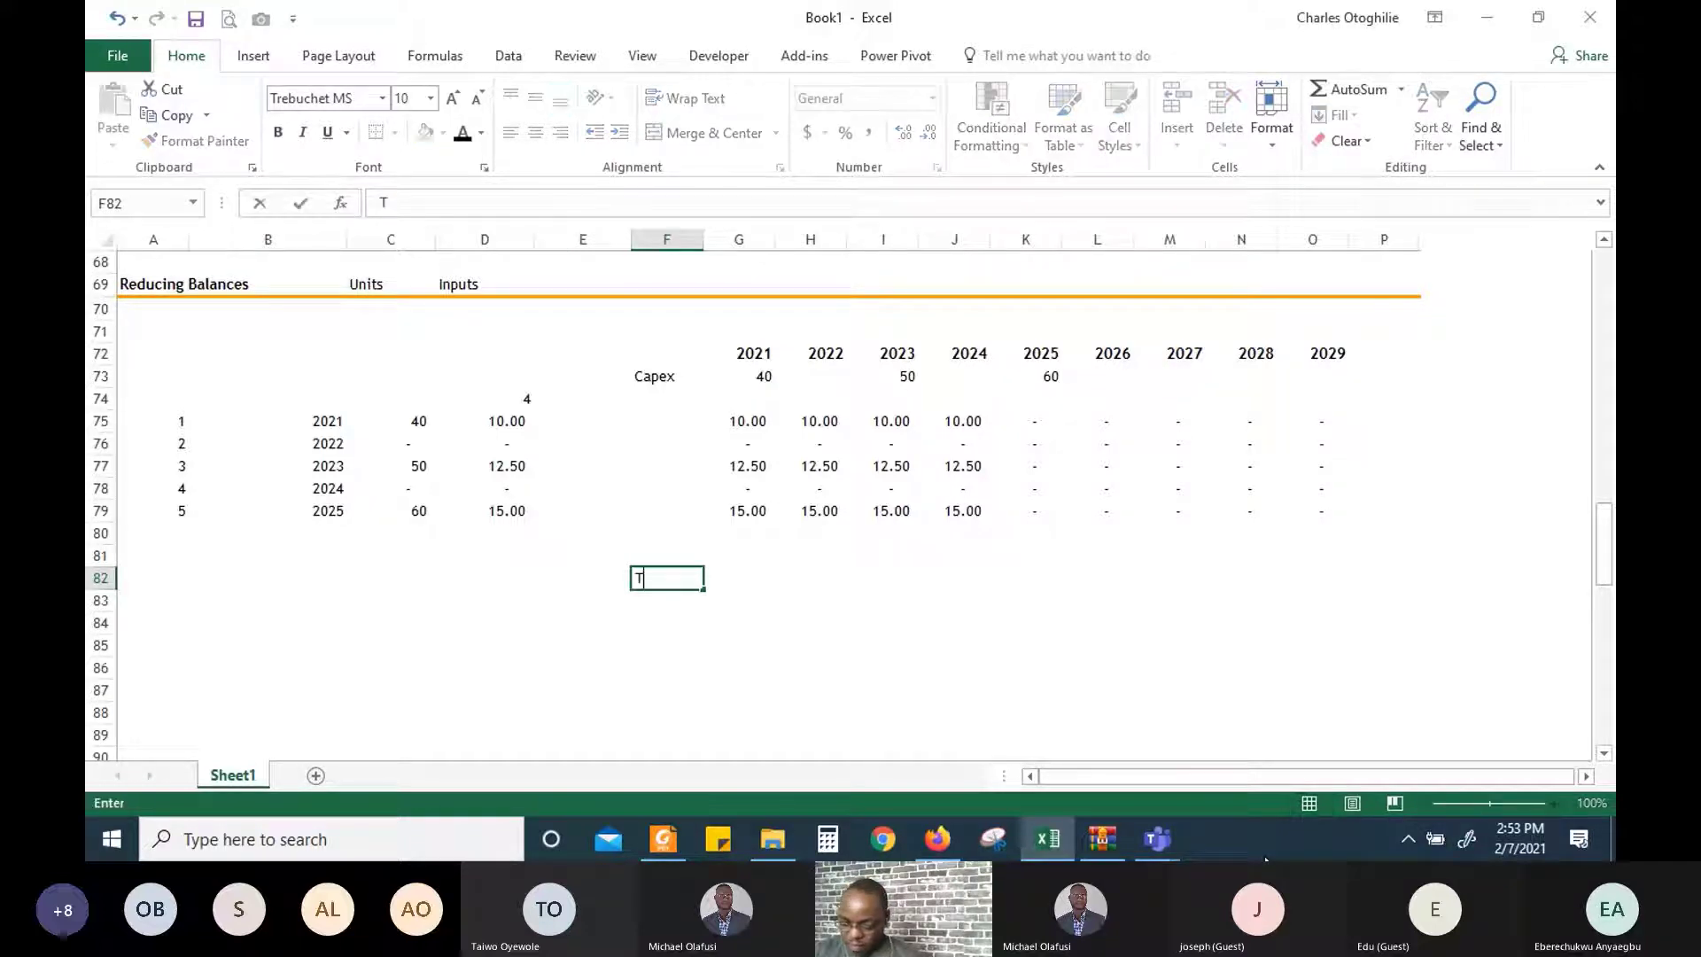
text(ime F)
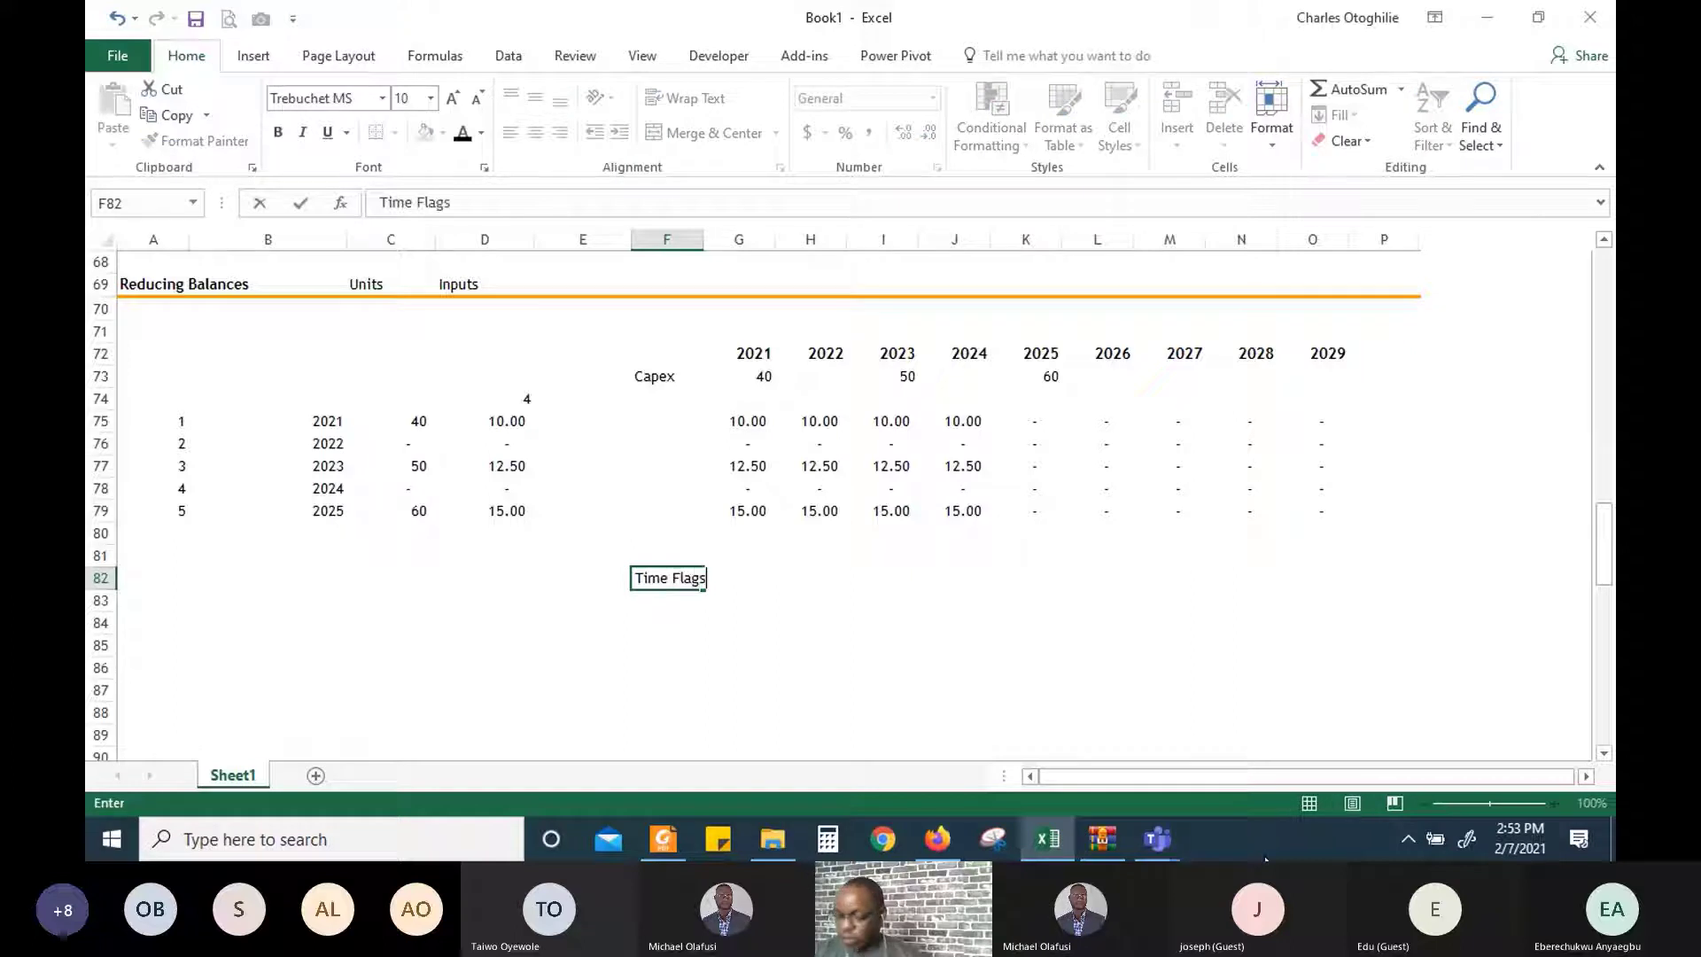
text(lags)
key(Return)
key(Up)
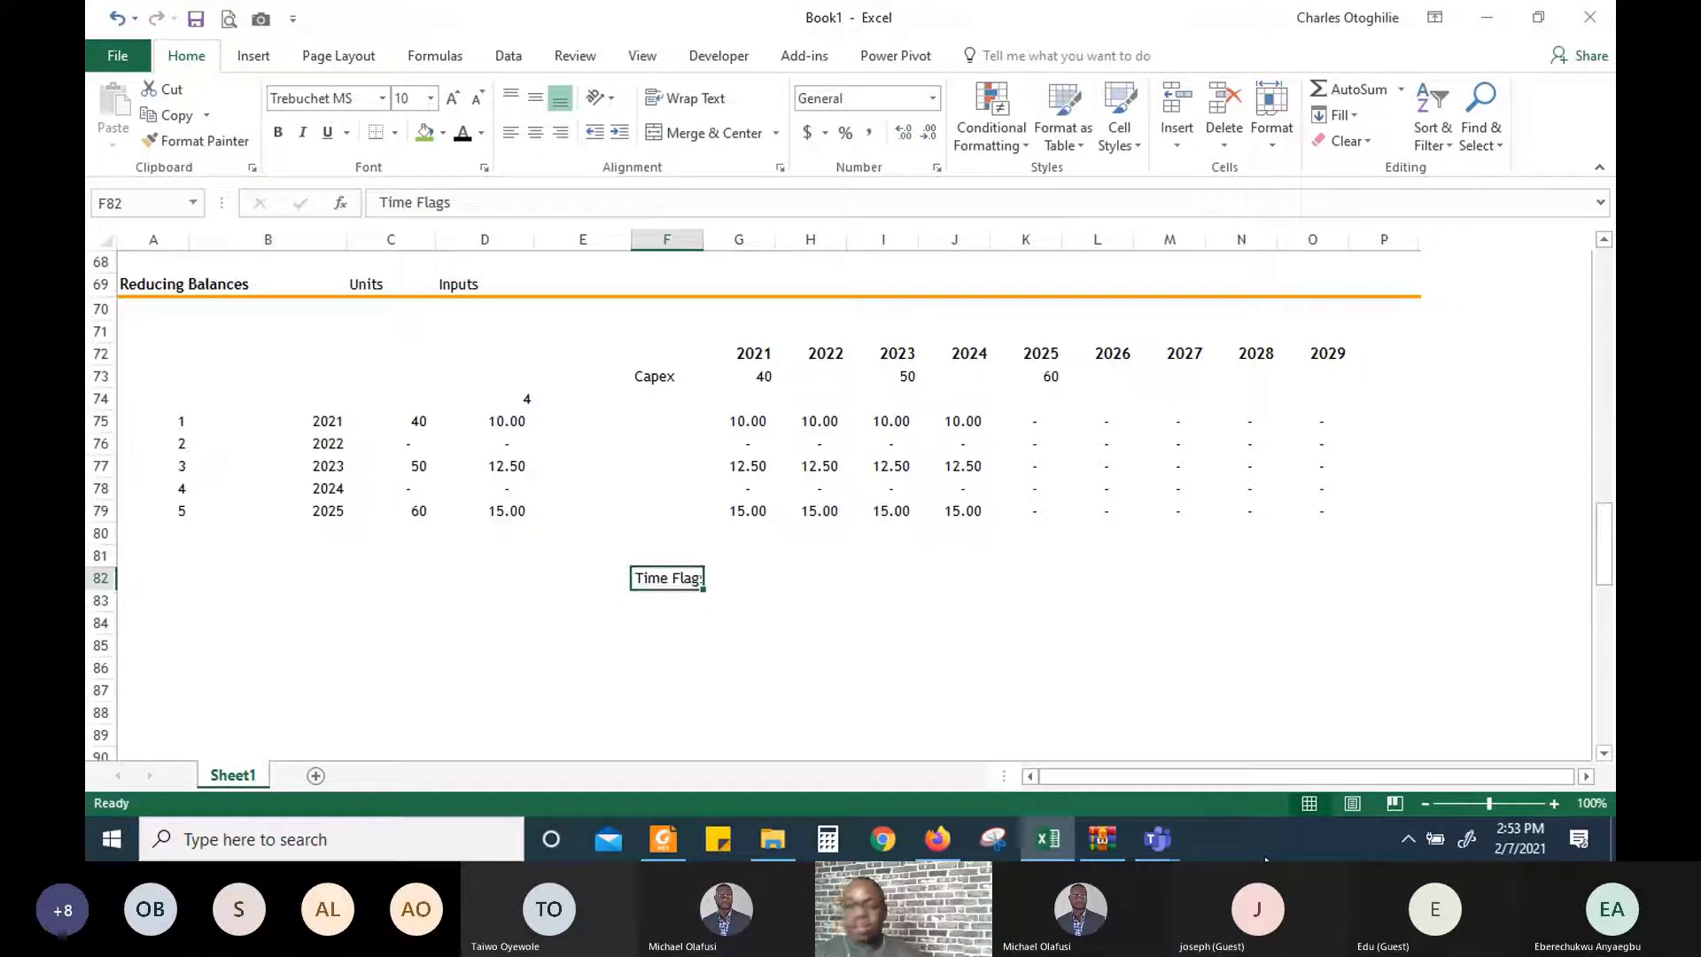
key(ctrl+b)
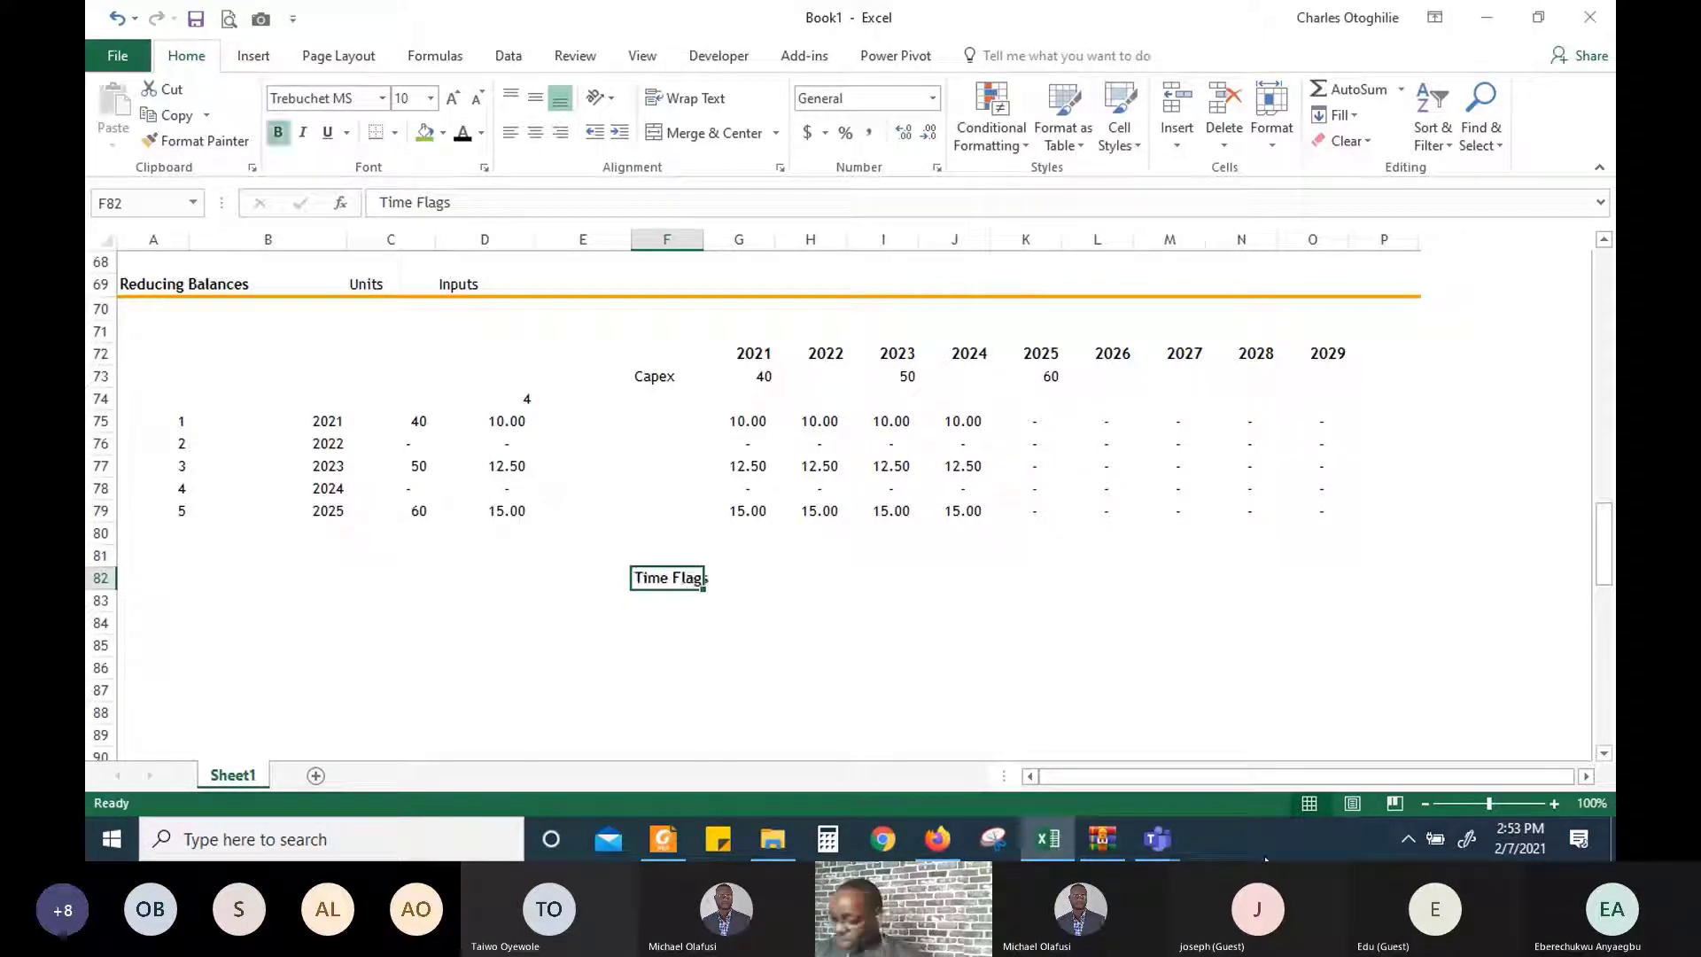
Link cell B85 to the first schedule year with the formula =B75
key(Down)
key(Left)
key(Left)
key(Left)
key(Left)
key(Left)
key(Up)
key(Up)
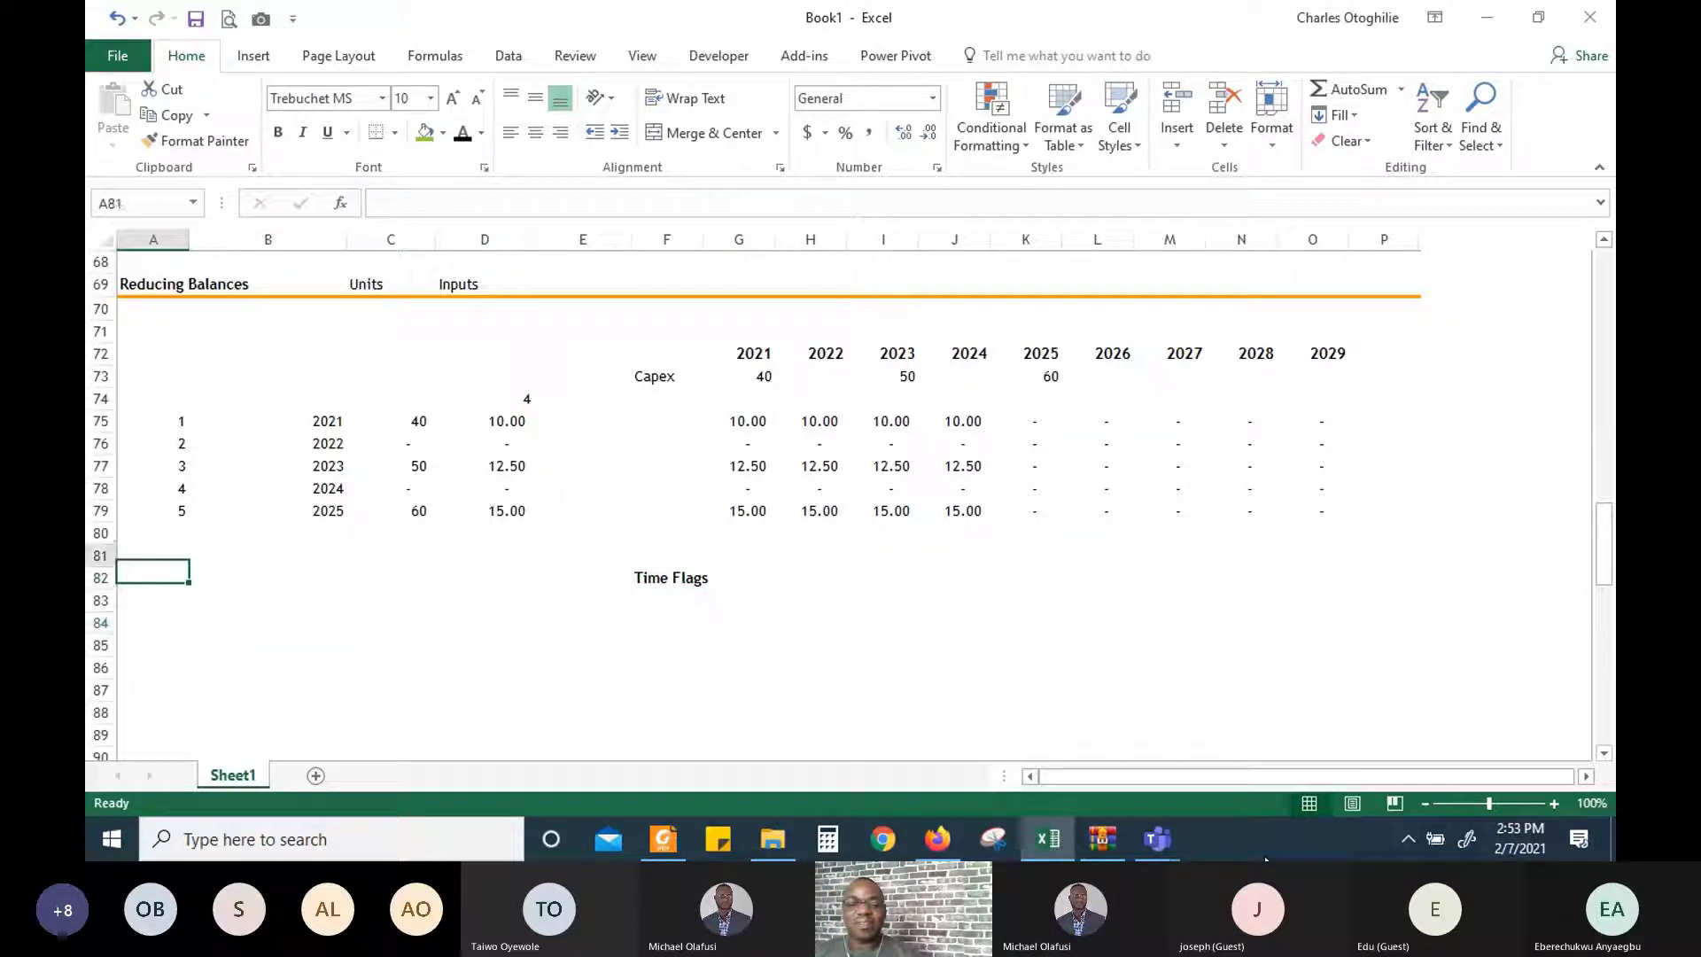
key(Up)
key(Up)
key(Up)
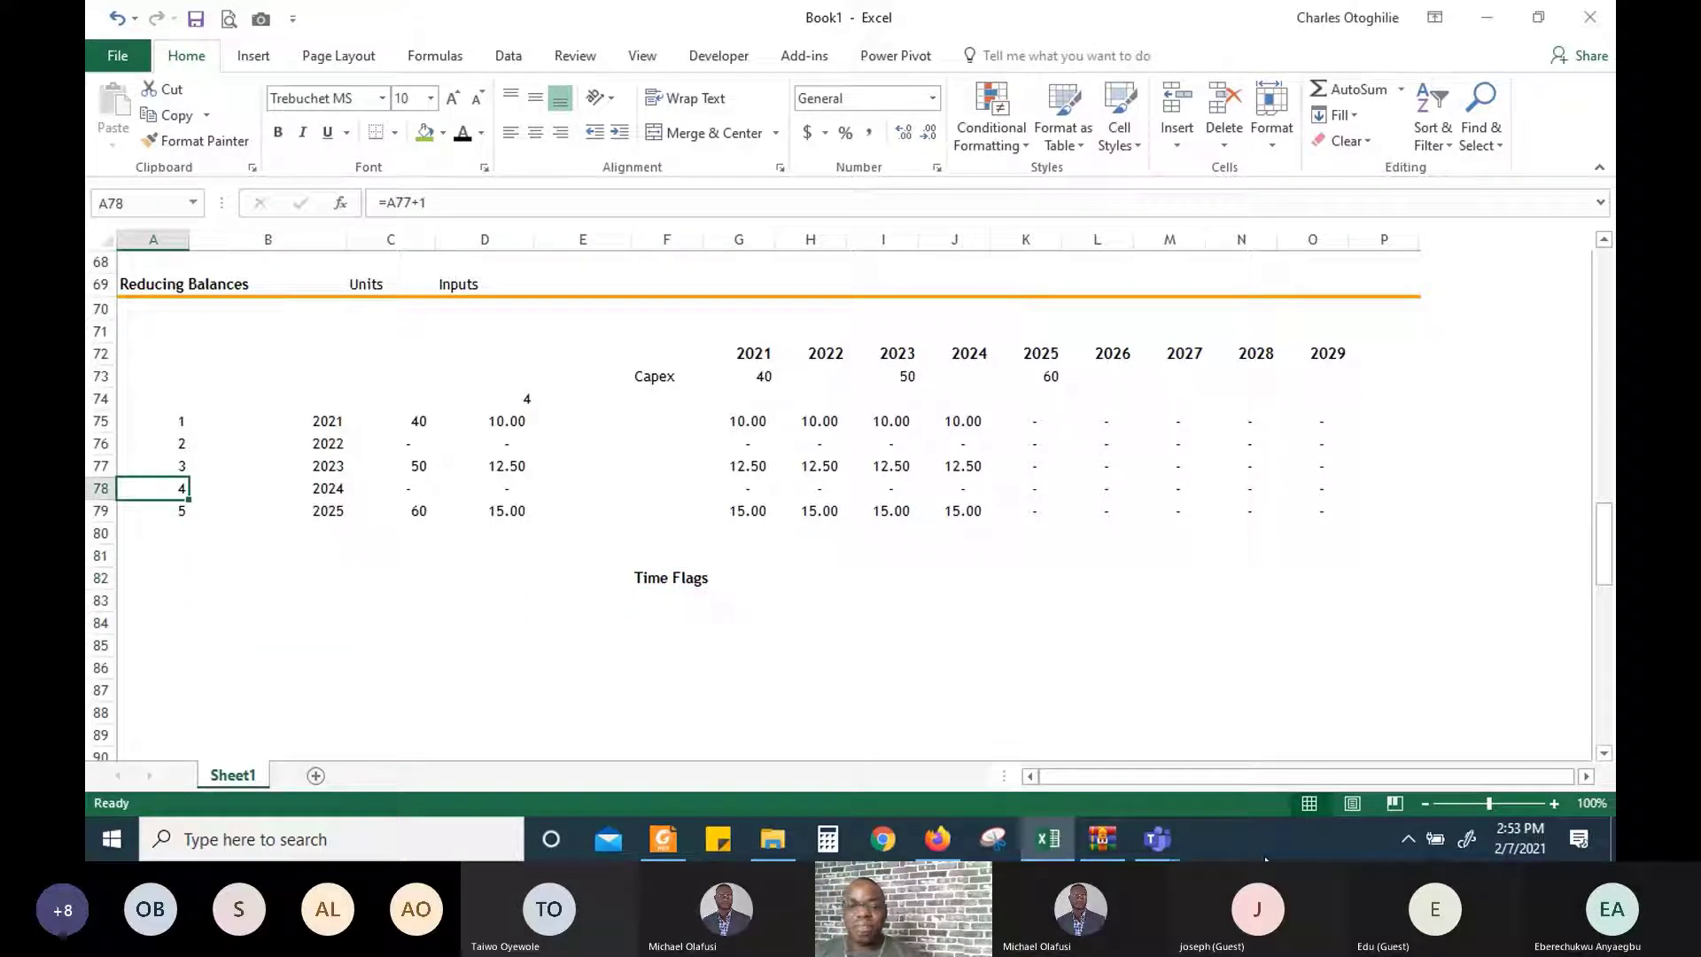
key(Right)
key(Right)
key(Right)
key(Down)
key(Down)
key(Down)
key(Down)
key(Down)
key(Down)
key(Down)
key(Down)
key(Down)
key(Left)
key(Left)
key(Left)
key(Up)
key(Right)
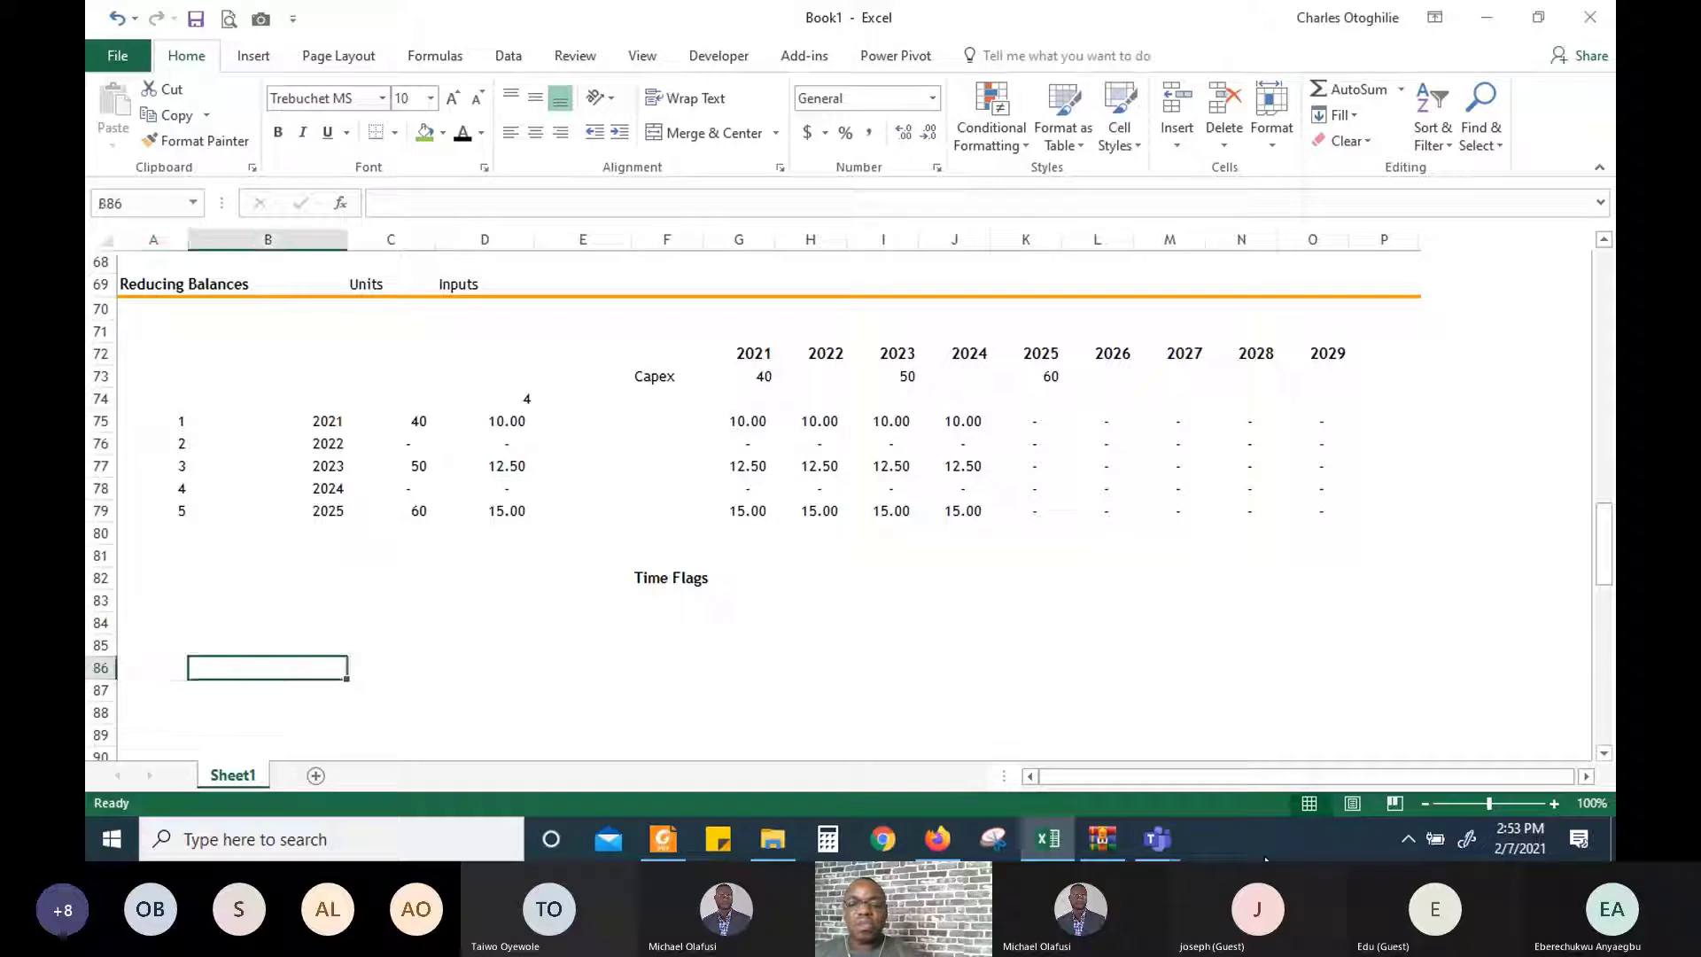
key(Up)
text(=)
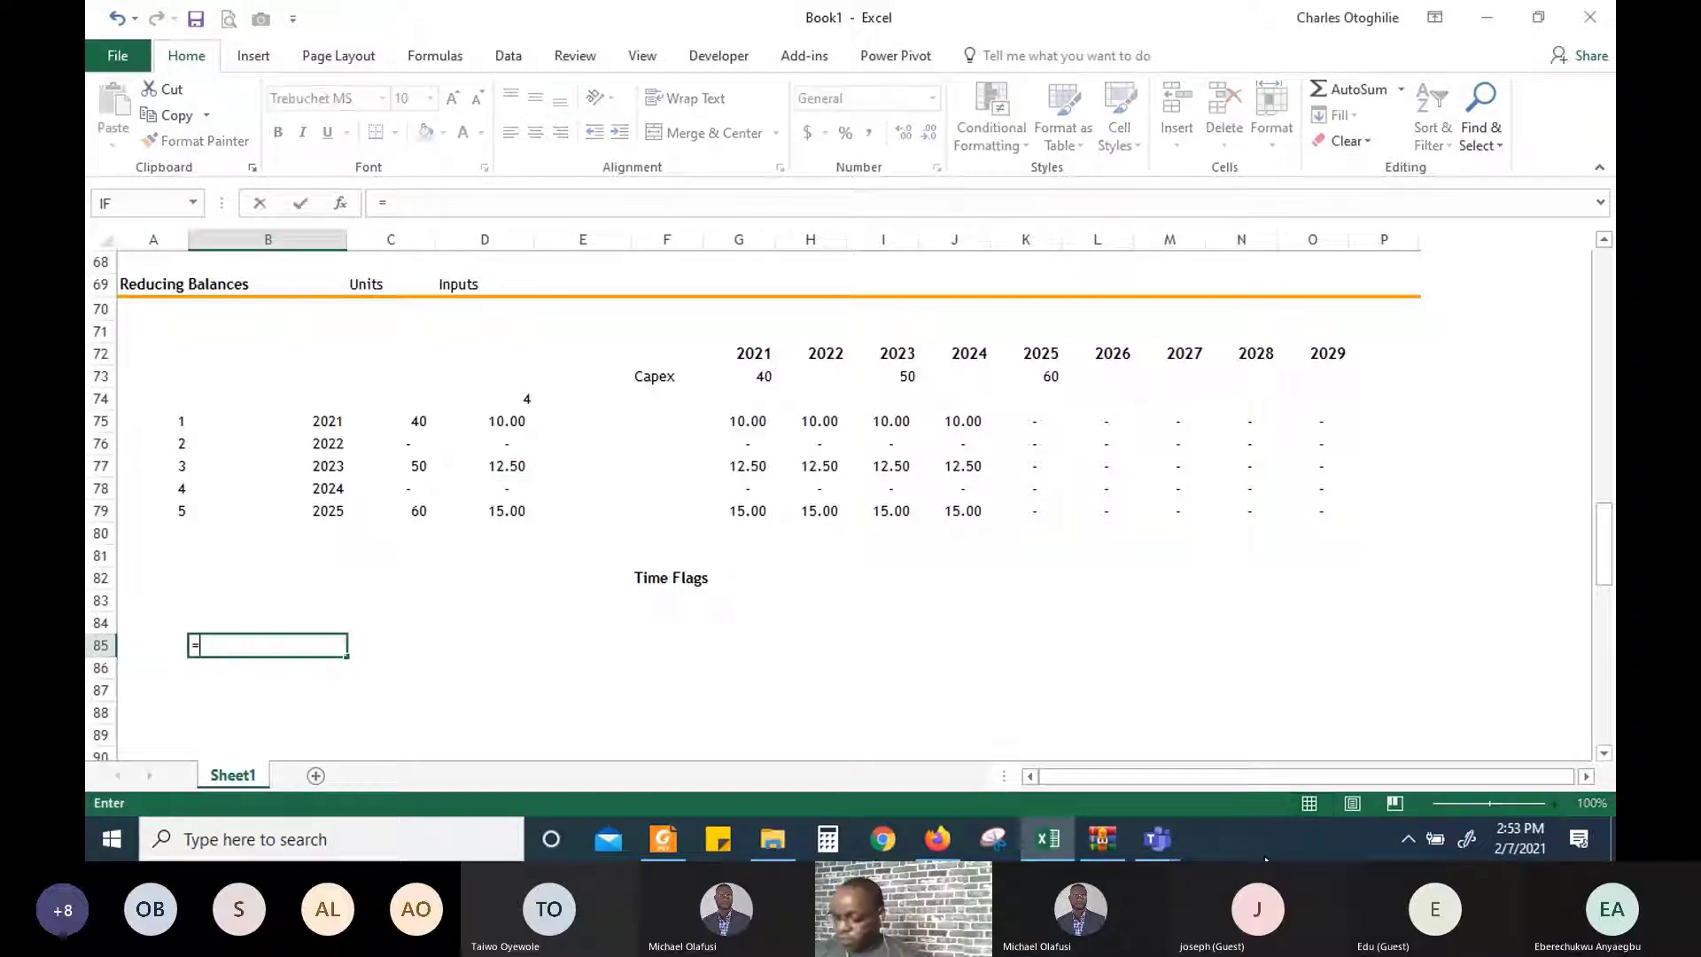
key(Up)
key(Up)
key(Up)
key(Up)
key(Up)
key(Up)
key(Up)
key(Up)
key(Up)
key(Up)
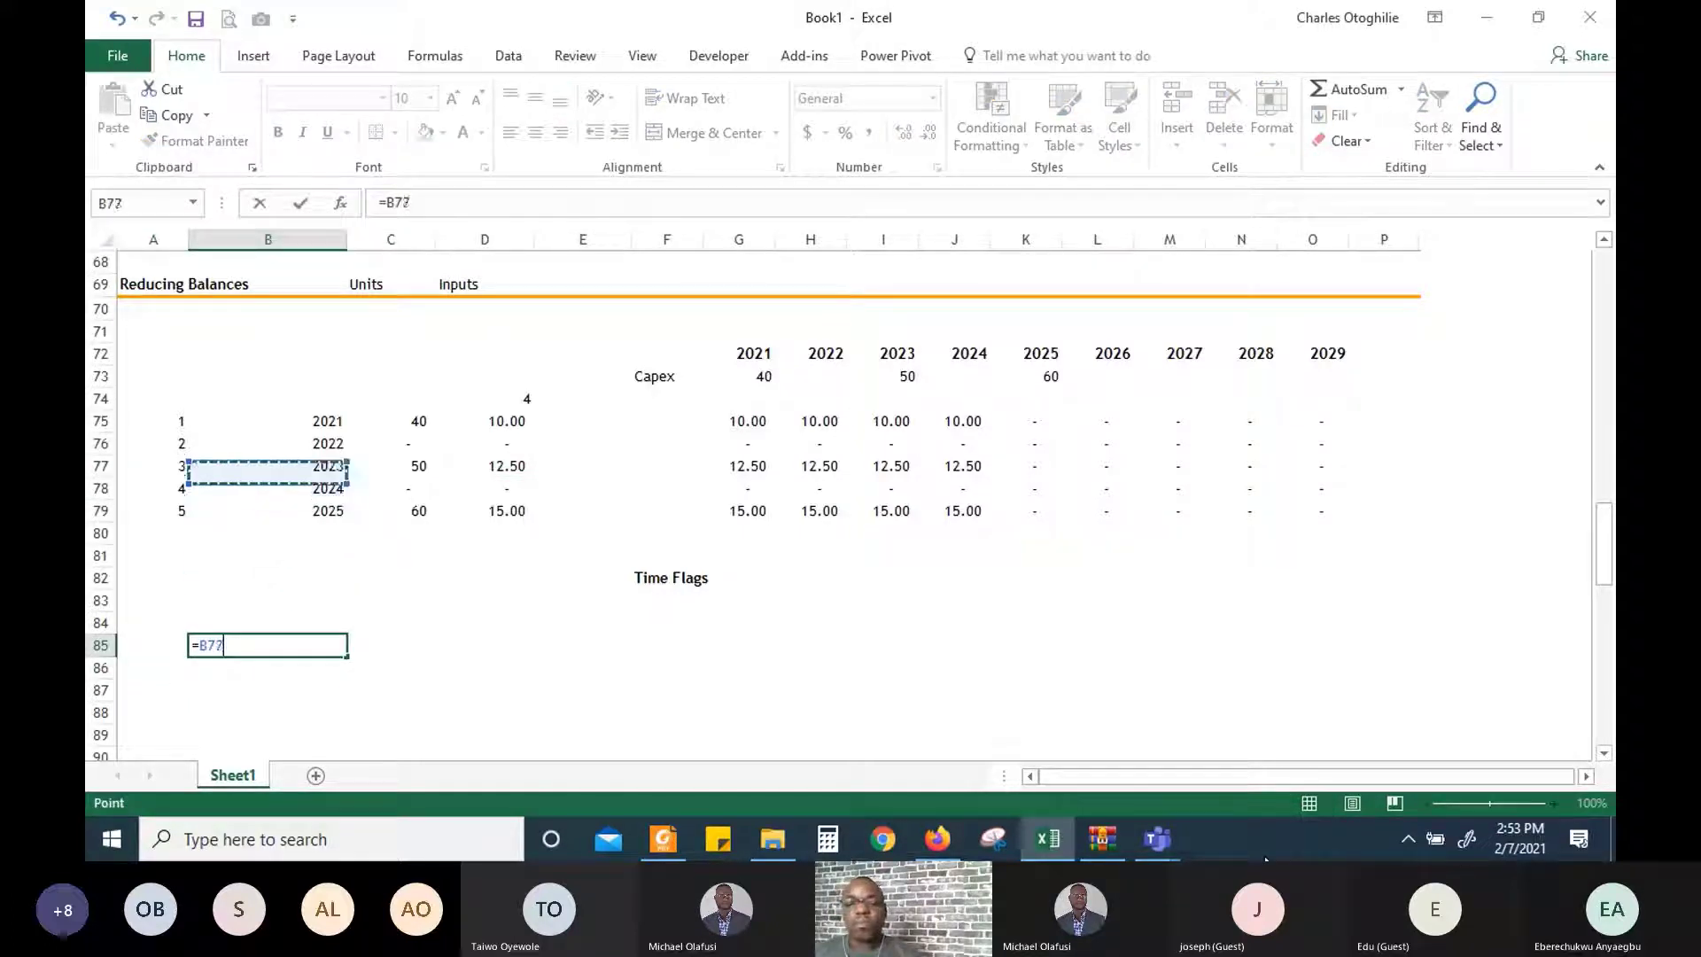
key(Return)
Fill the year link in B85 down through B89, leaving B90 empty
key(Up)
key(shift+Down)
key(shift+Down)
key(shift+Down)
key(shift+Down)
key(shift+Down)
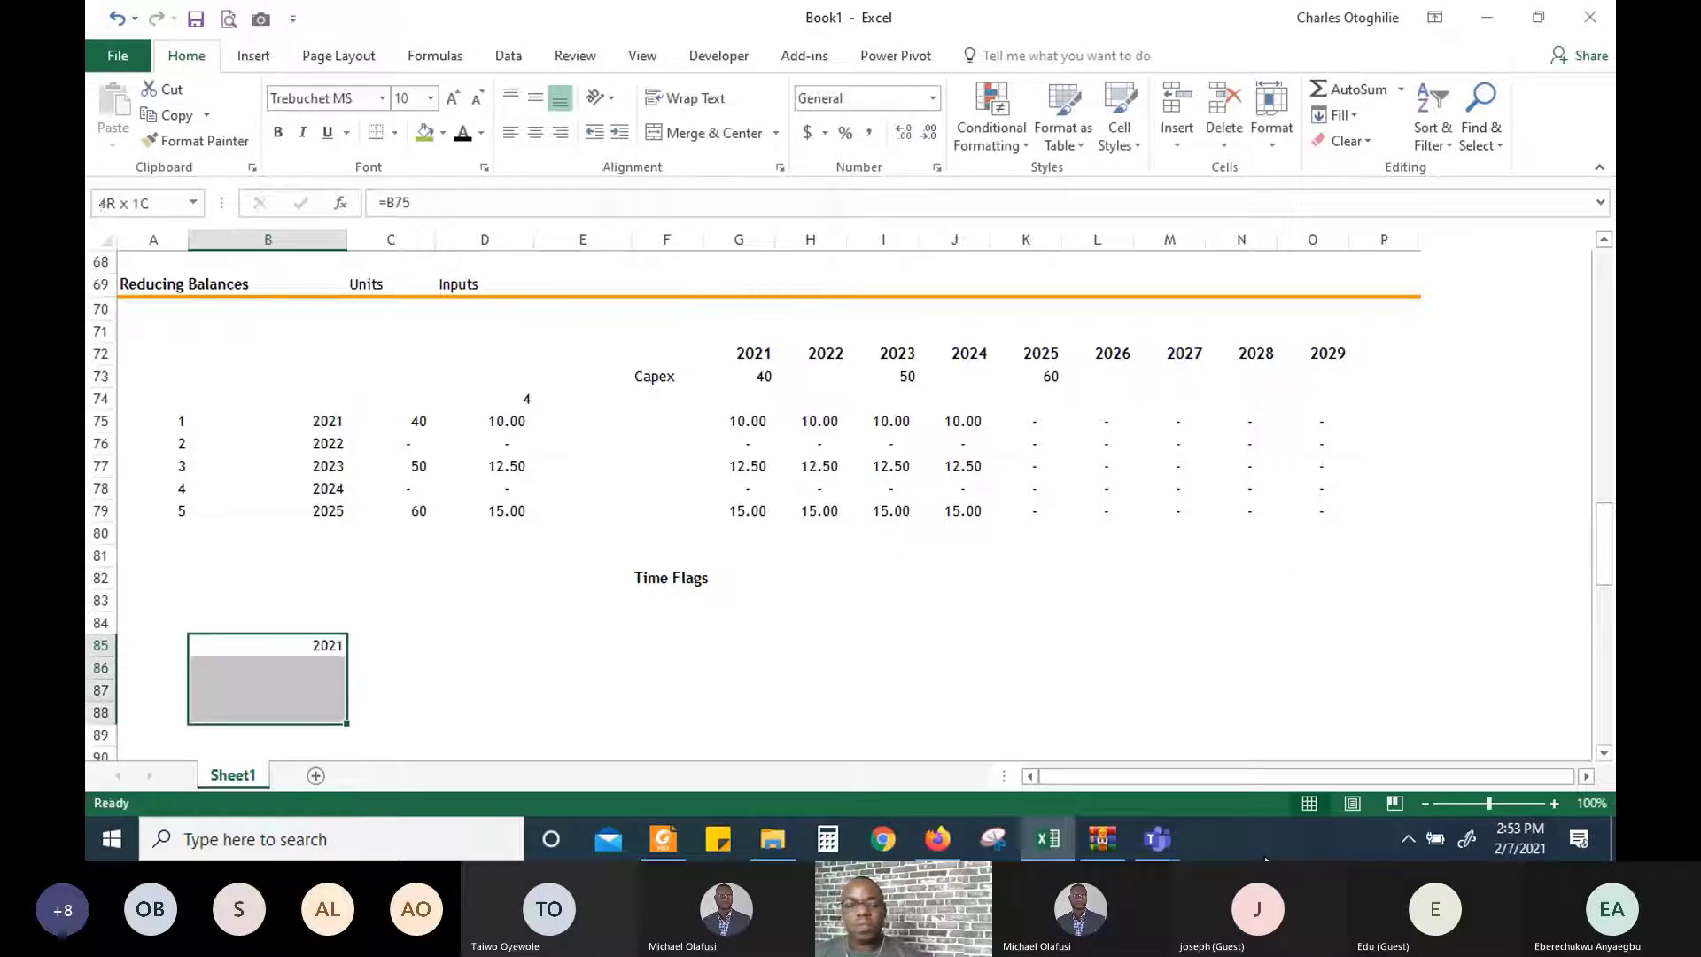
key(ctrl+d)
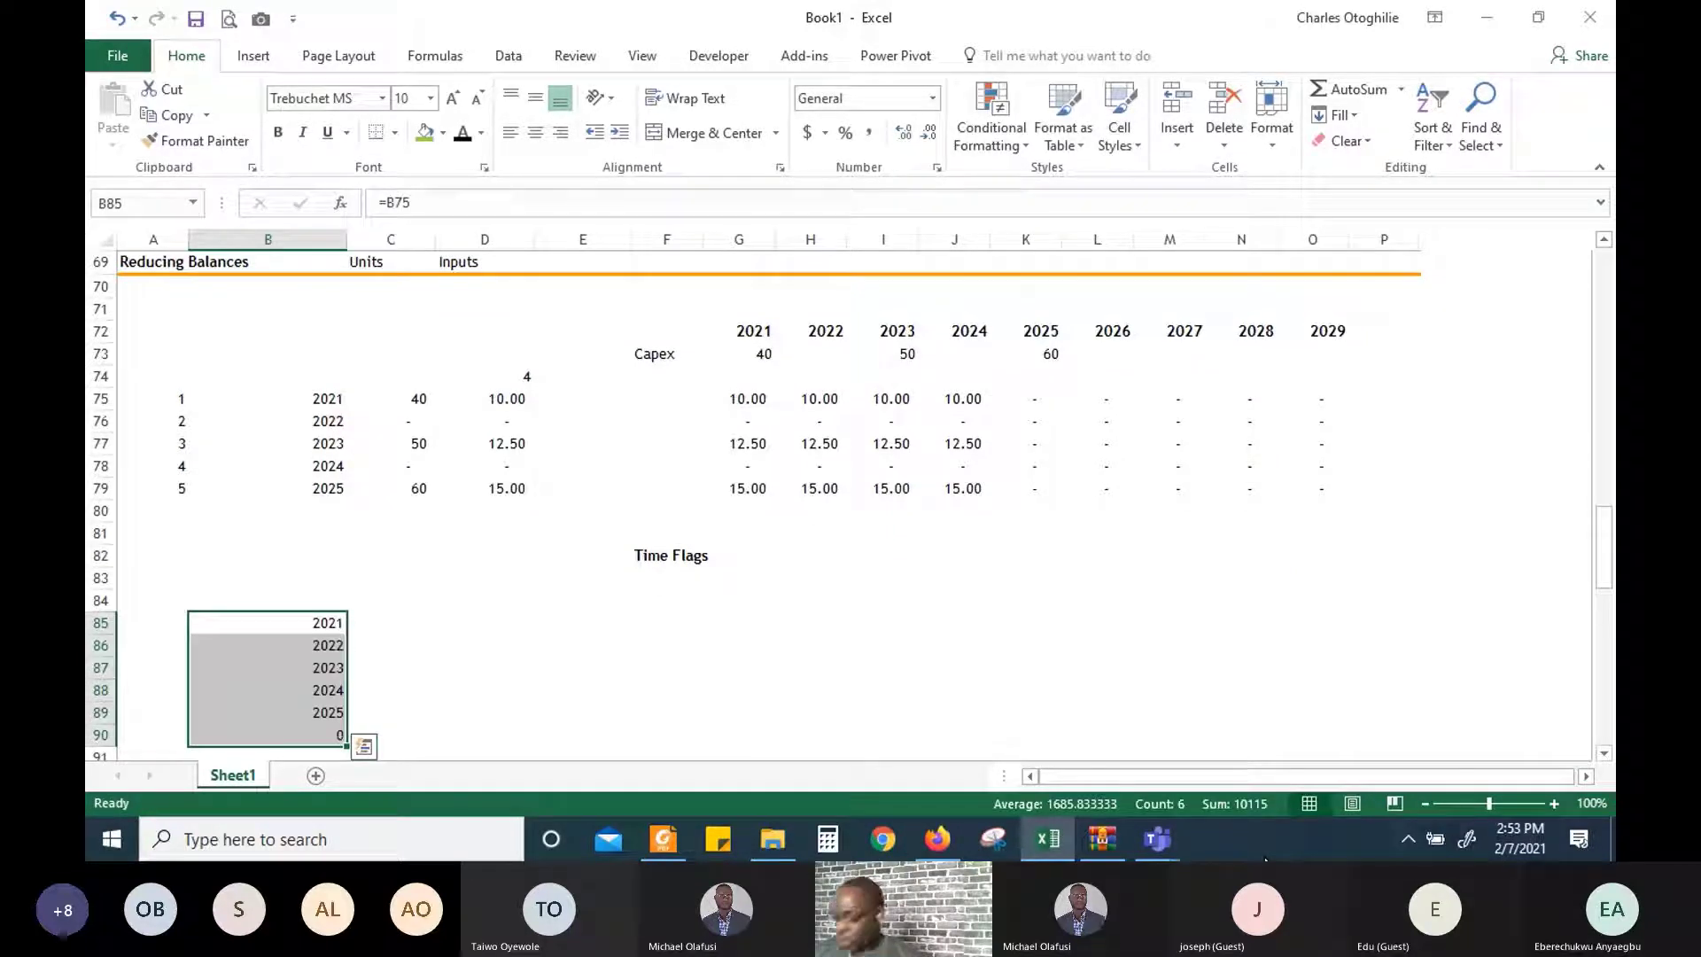
key(Down)
key(Down)
key(Down)
key(Down)
key(Down)
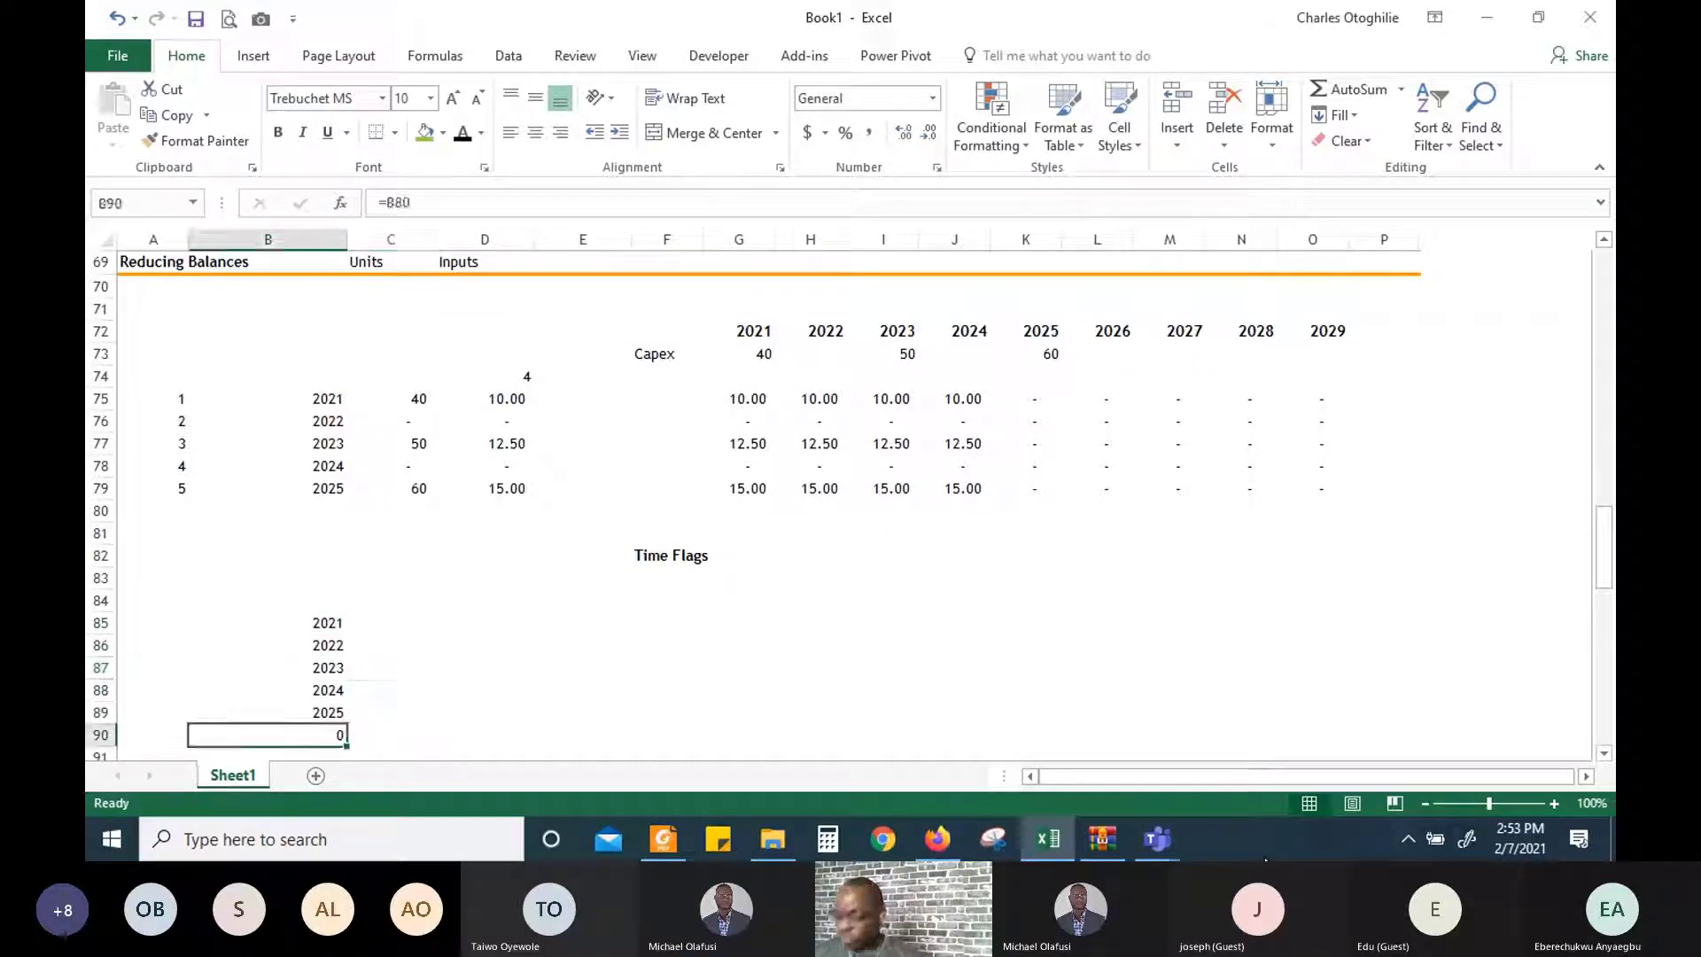
key(Delete)
Start an IF formula in G84 that tests whether the year in G72 equals the year in B85
key(Up)
key(Up)
key(Up)
key(Up)
key(Right)
key(Right)
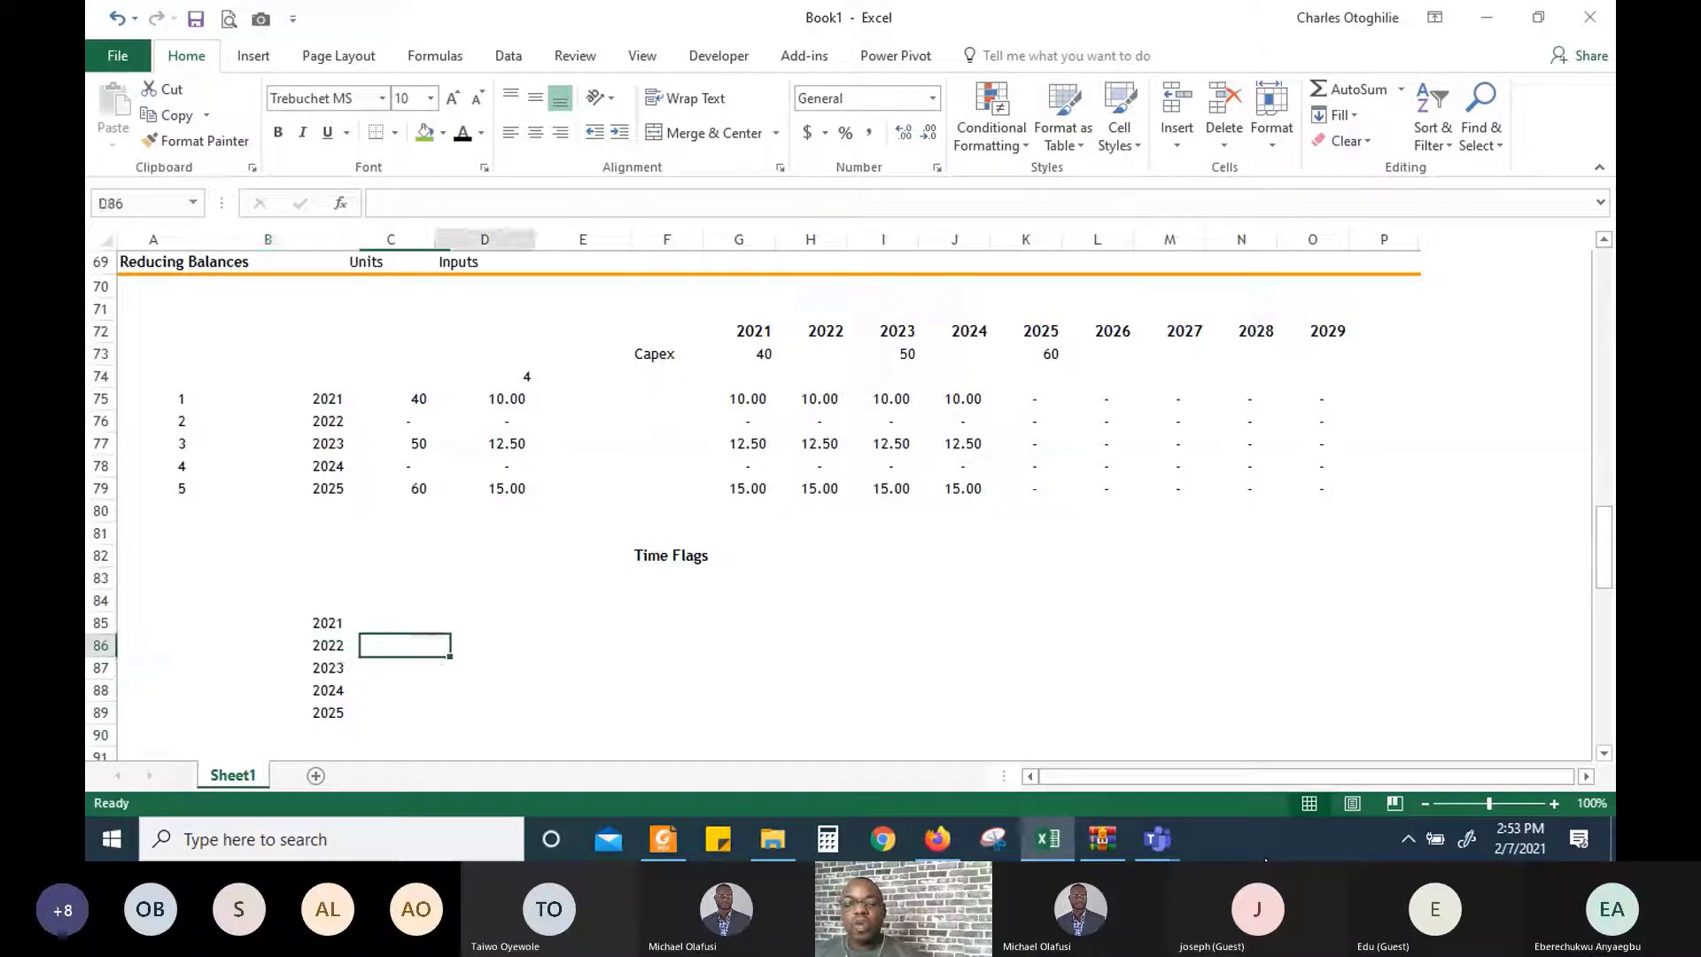
key(Right)
key(Up)
key(Up)
key(Right)
key(Right)
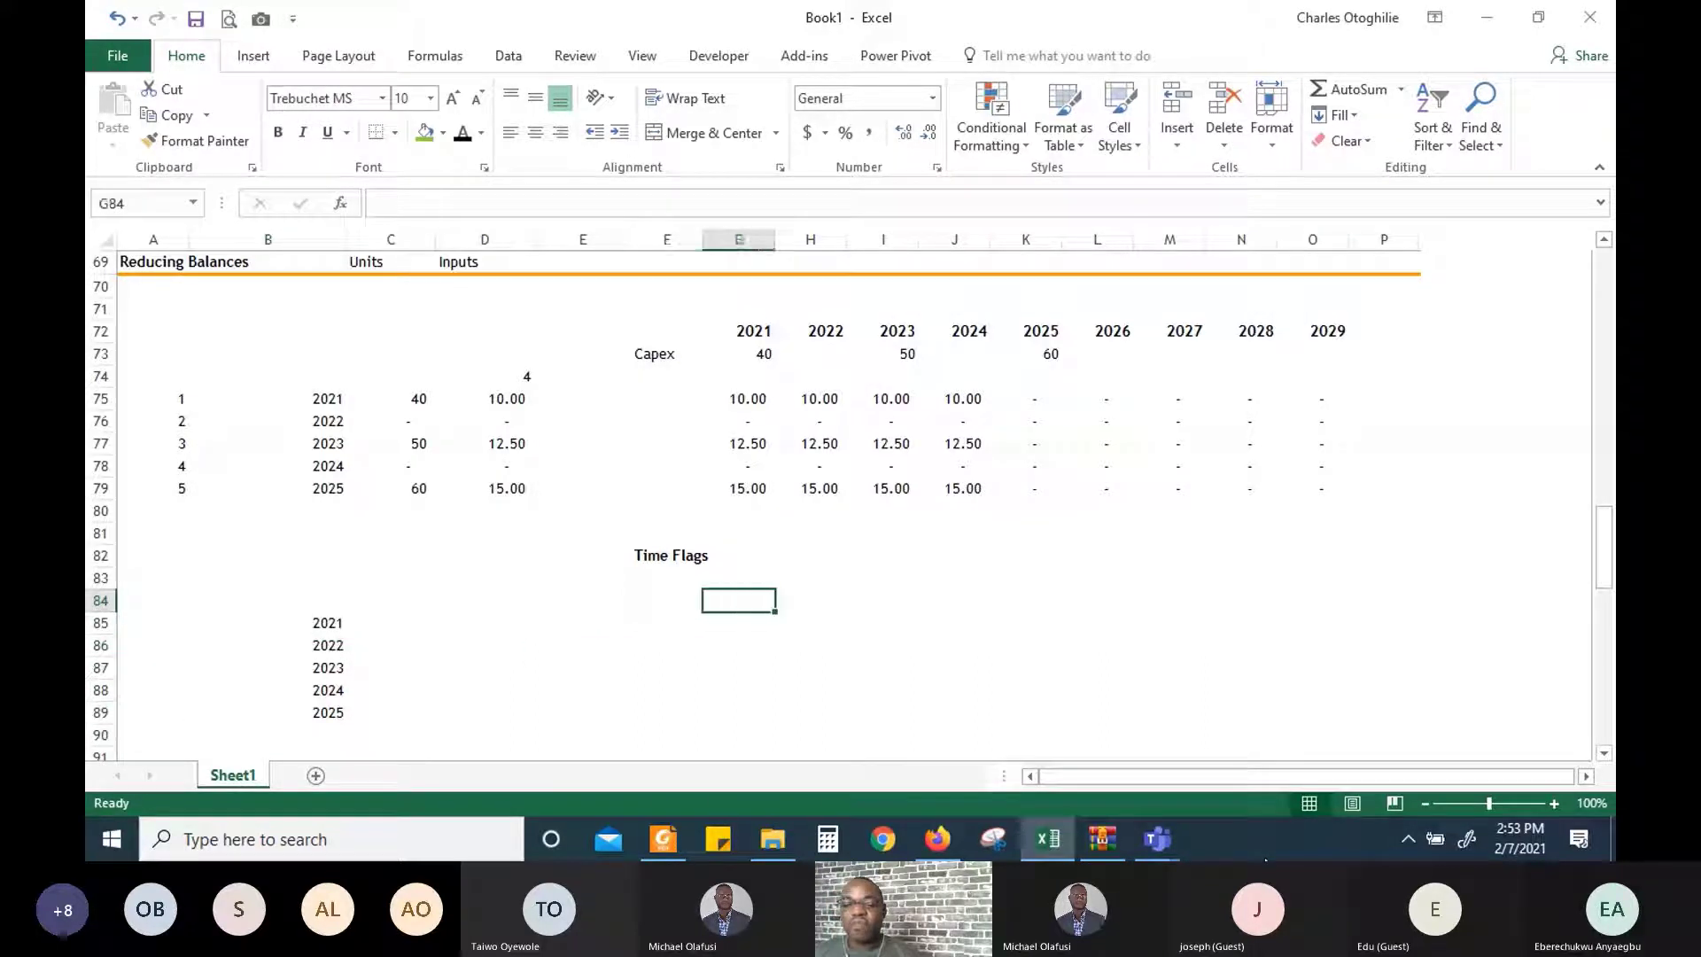
text(=)
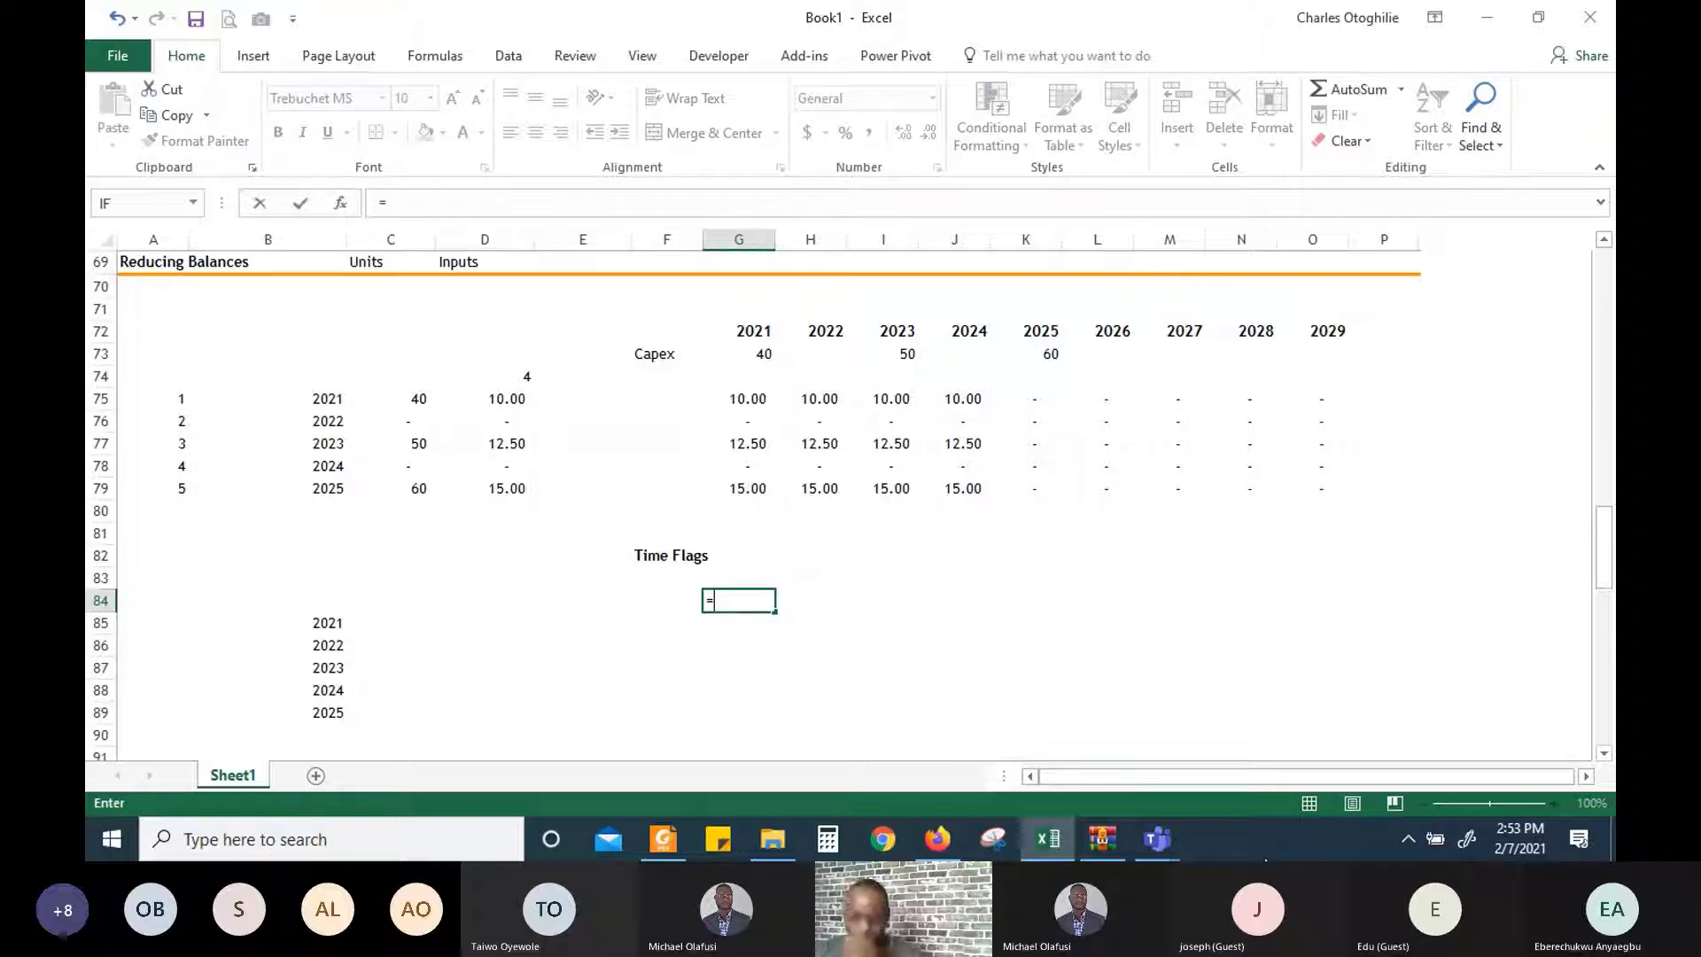
text(if()
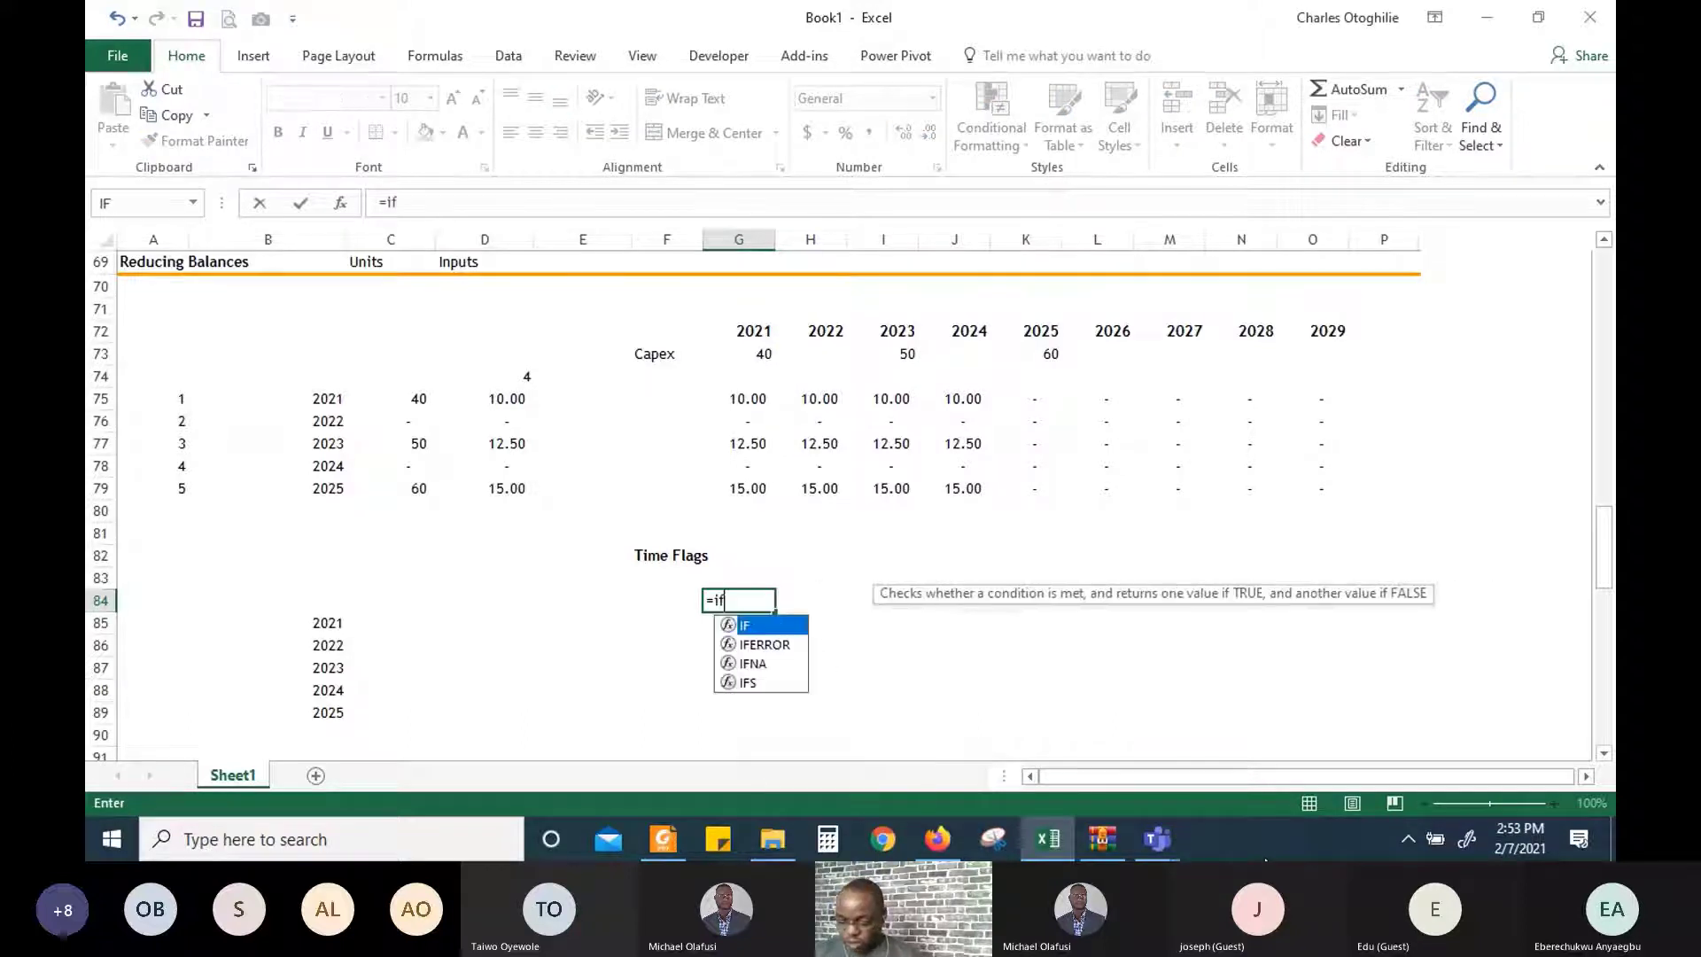
key(Up)
key(Up)
key(Up)
key(Up)
key(Up)
key(Up)
key(Up)
key(Up)
key(Up)
key(Up)
key(Up)
key(Up)
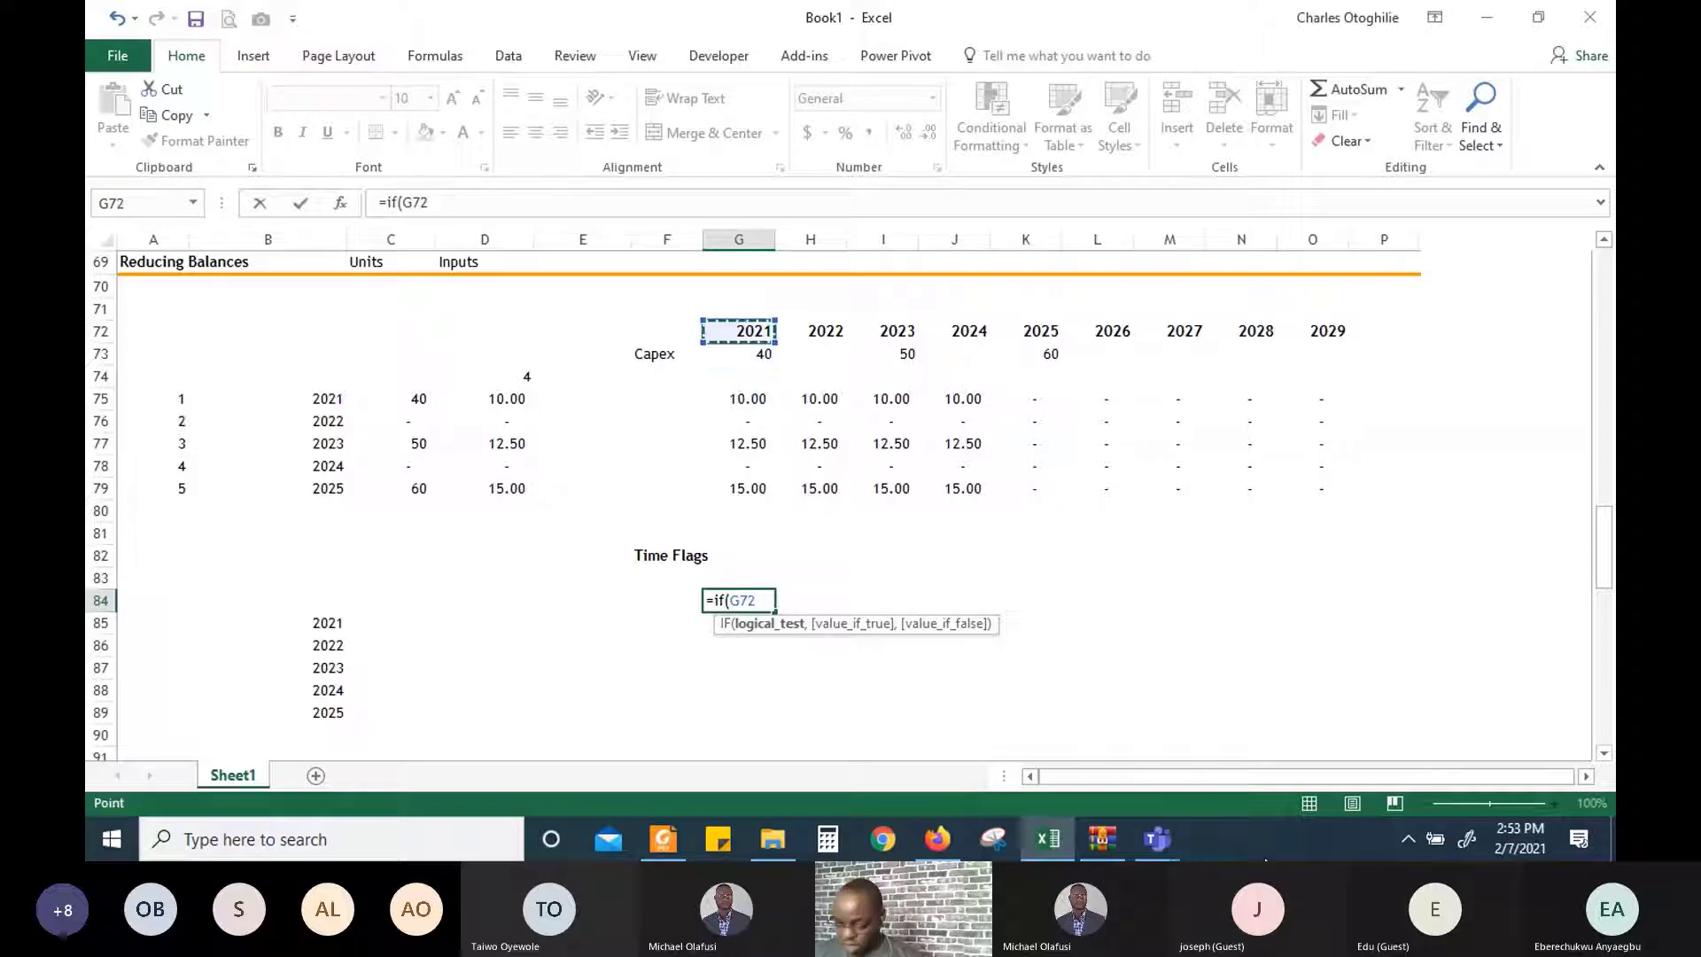
text(=)
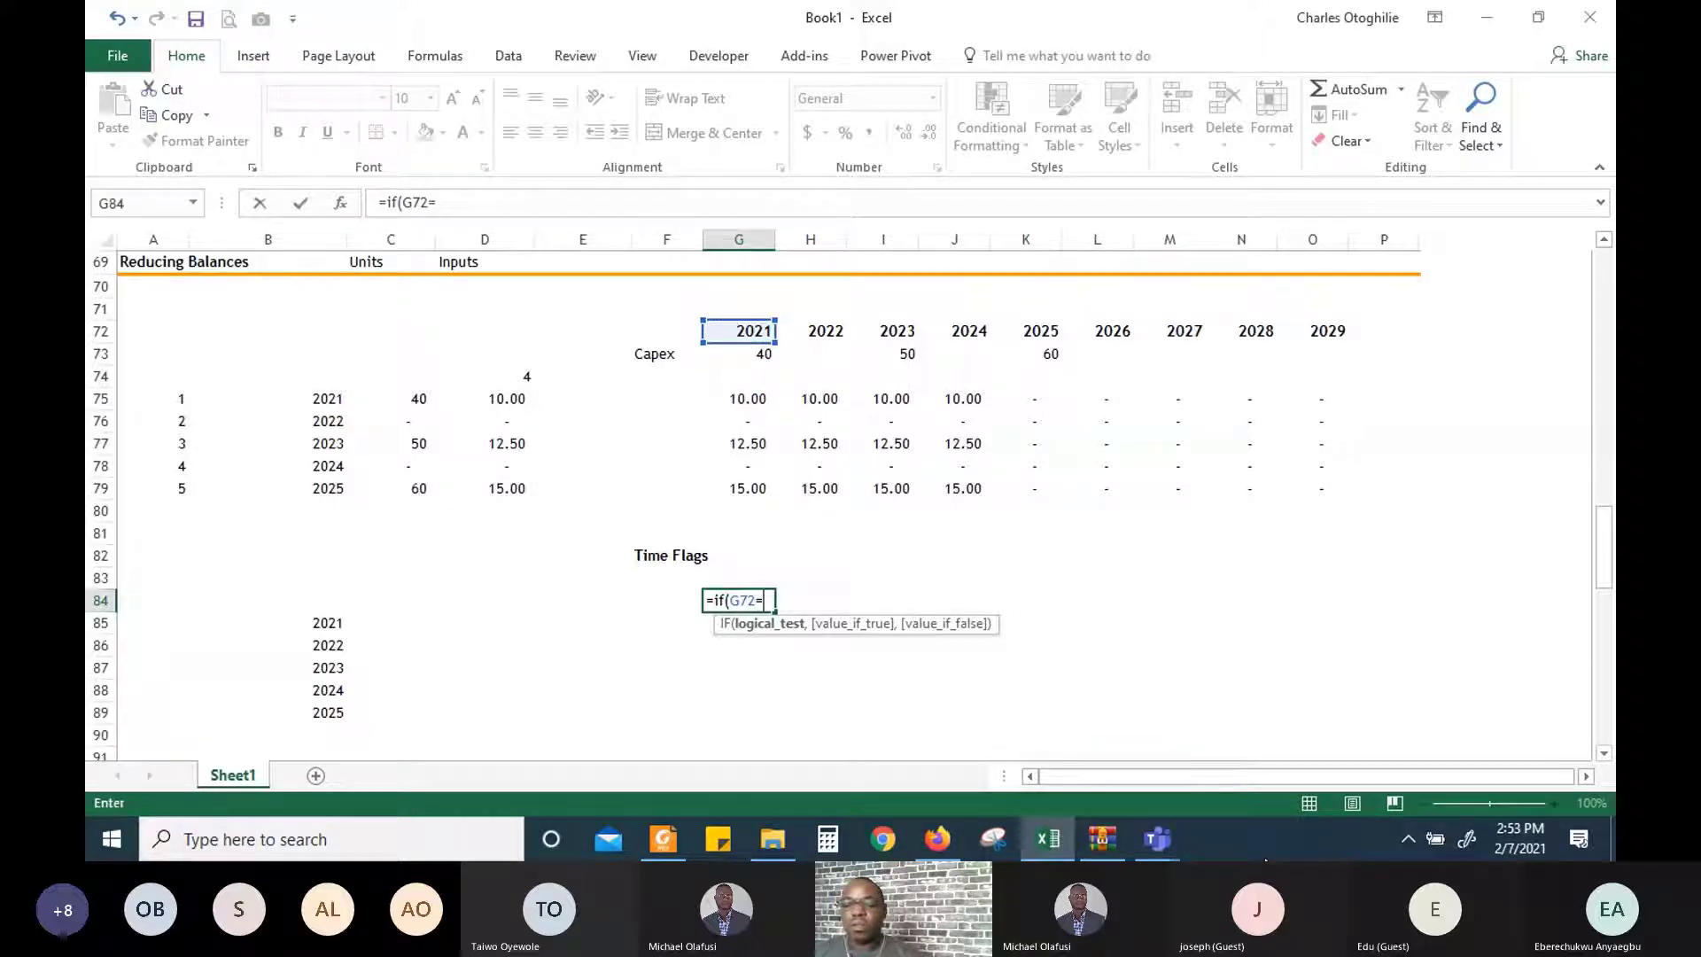
key(Left)
key(Left)
key(Left)
key(Left)
key(Left)
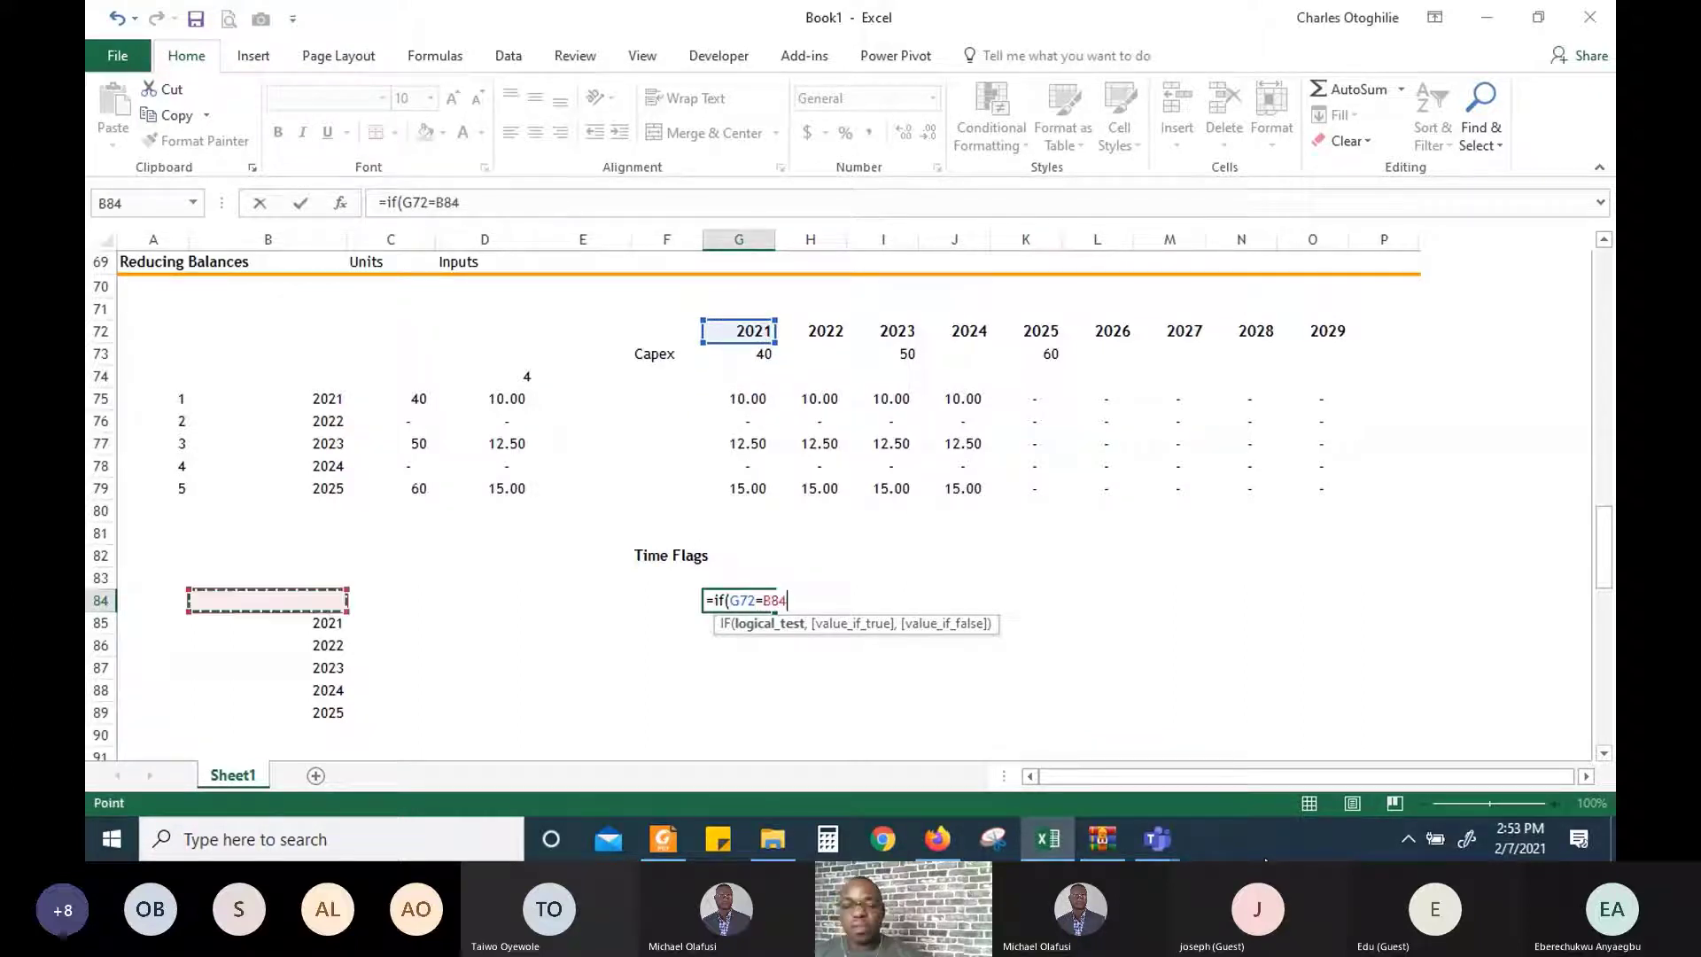
key(Down)
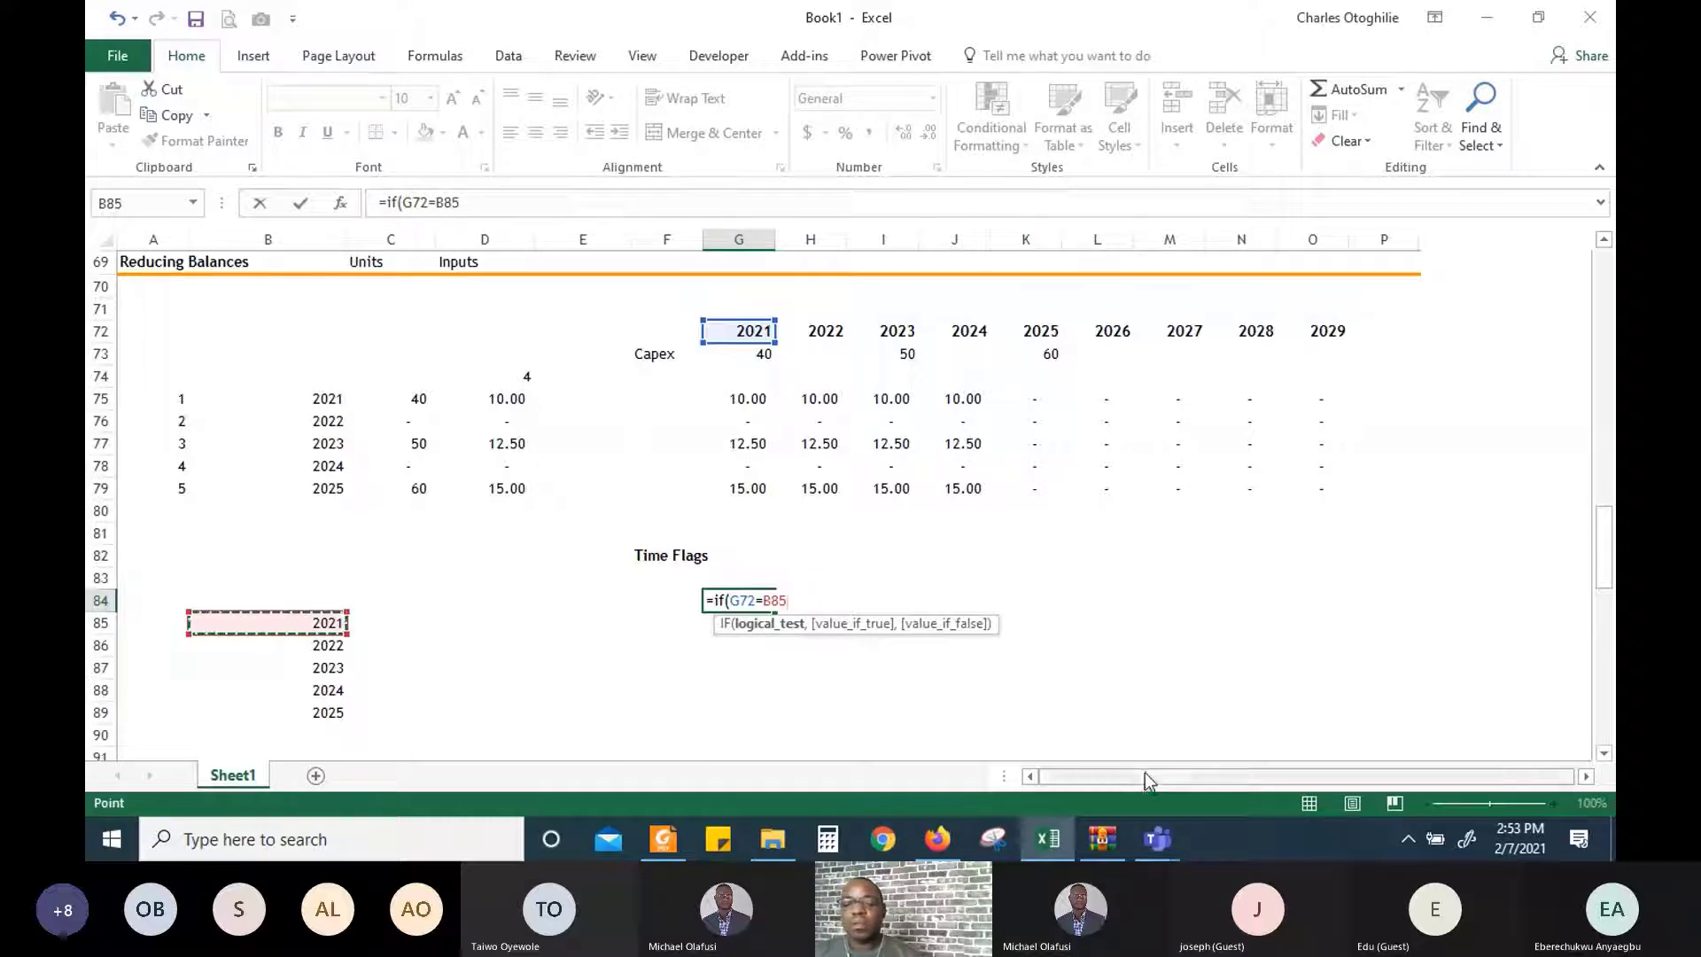
Anchor the references in the IF test as G$72 and $B85
click(739, 600)
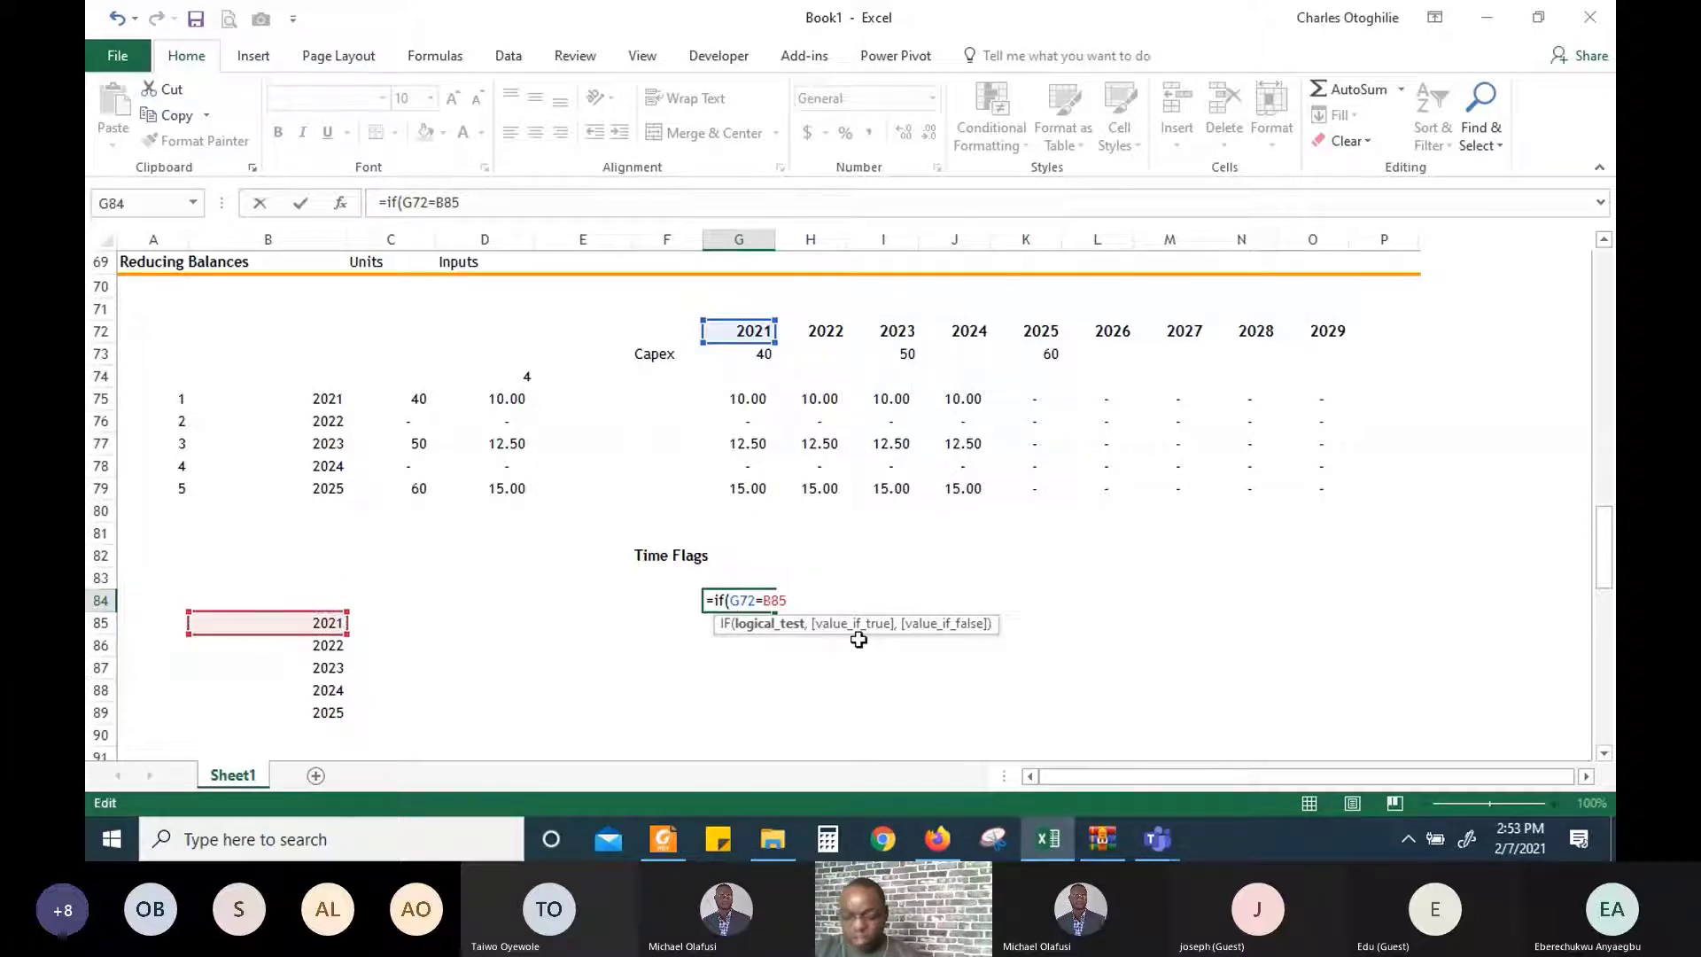
text($)
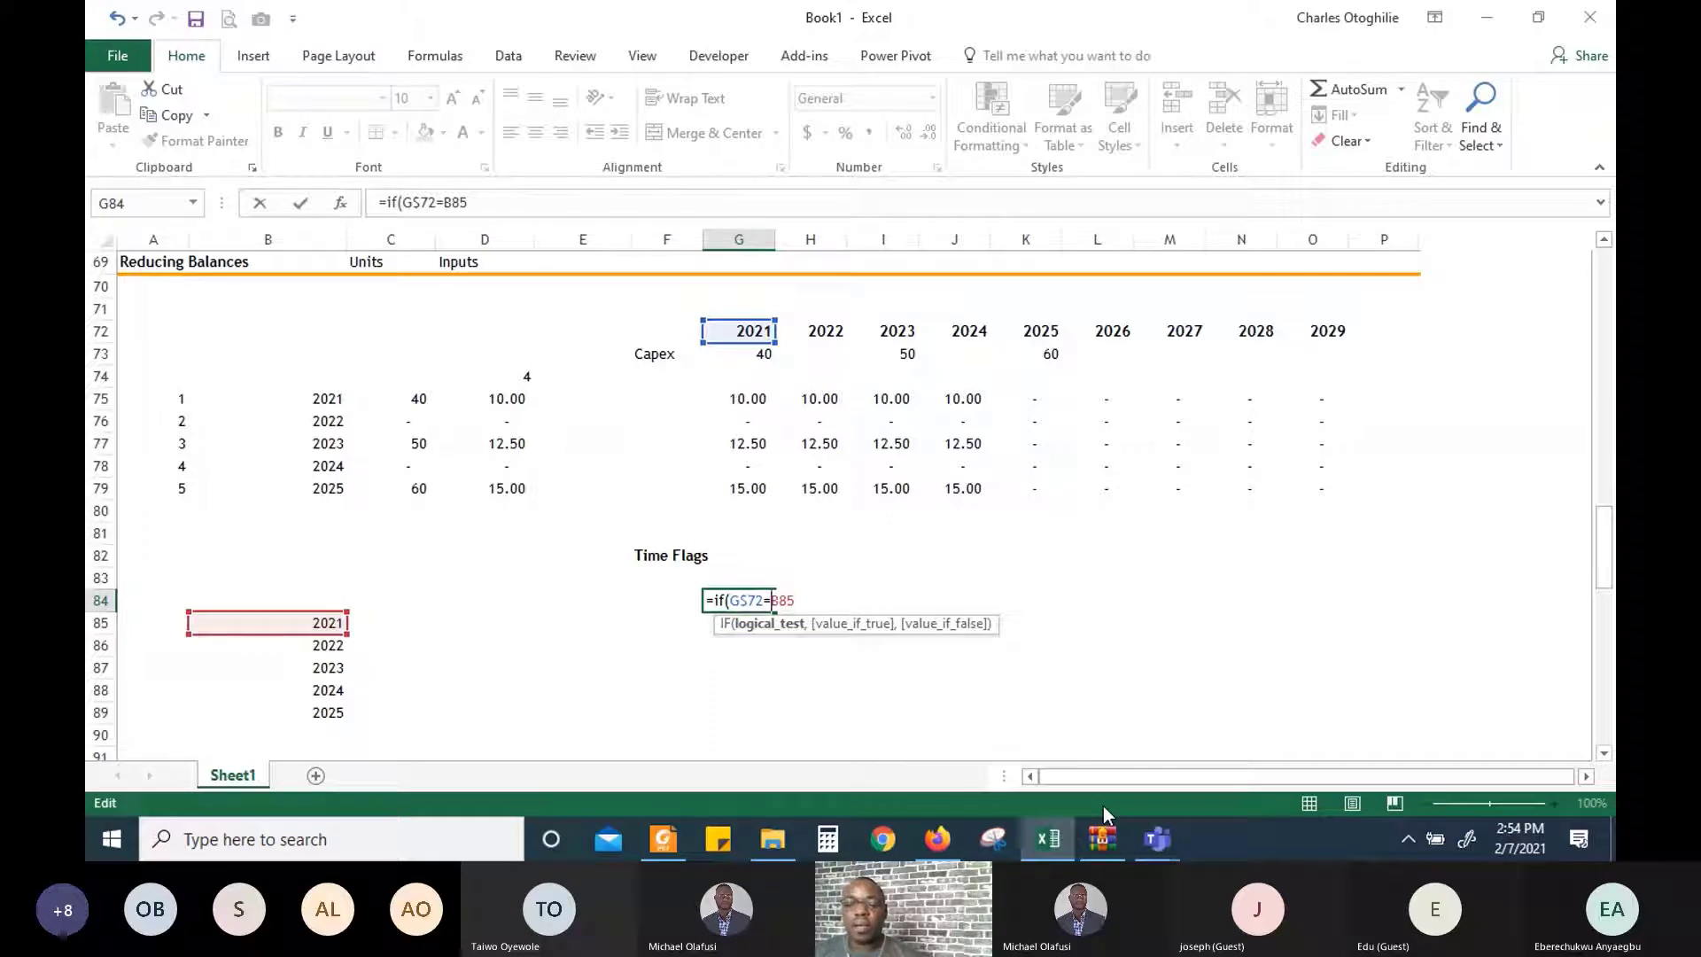
key(F4)
key(F4)
key(F4)
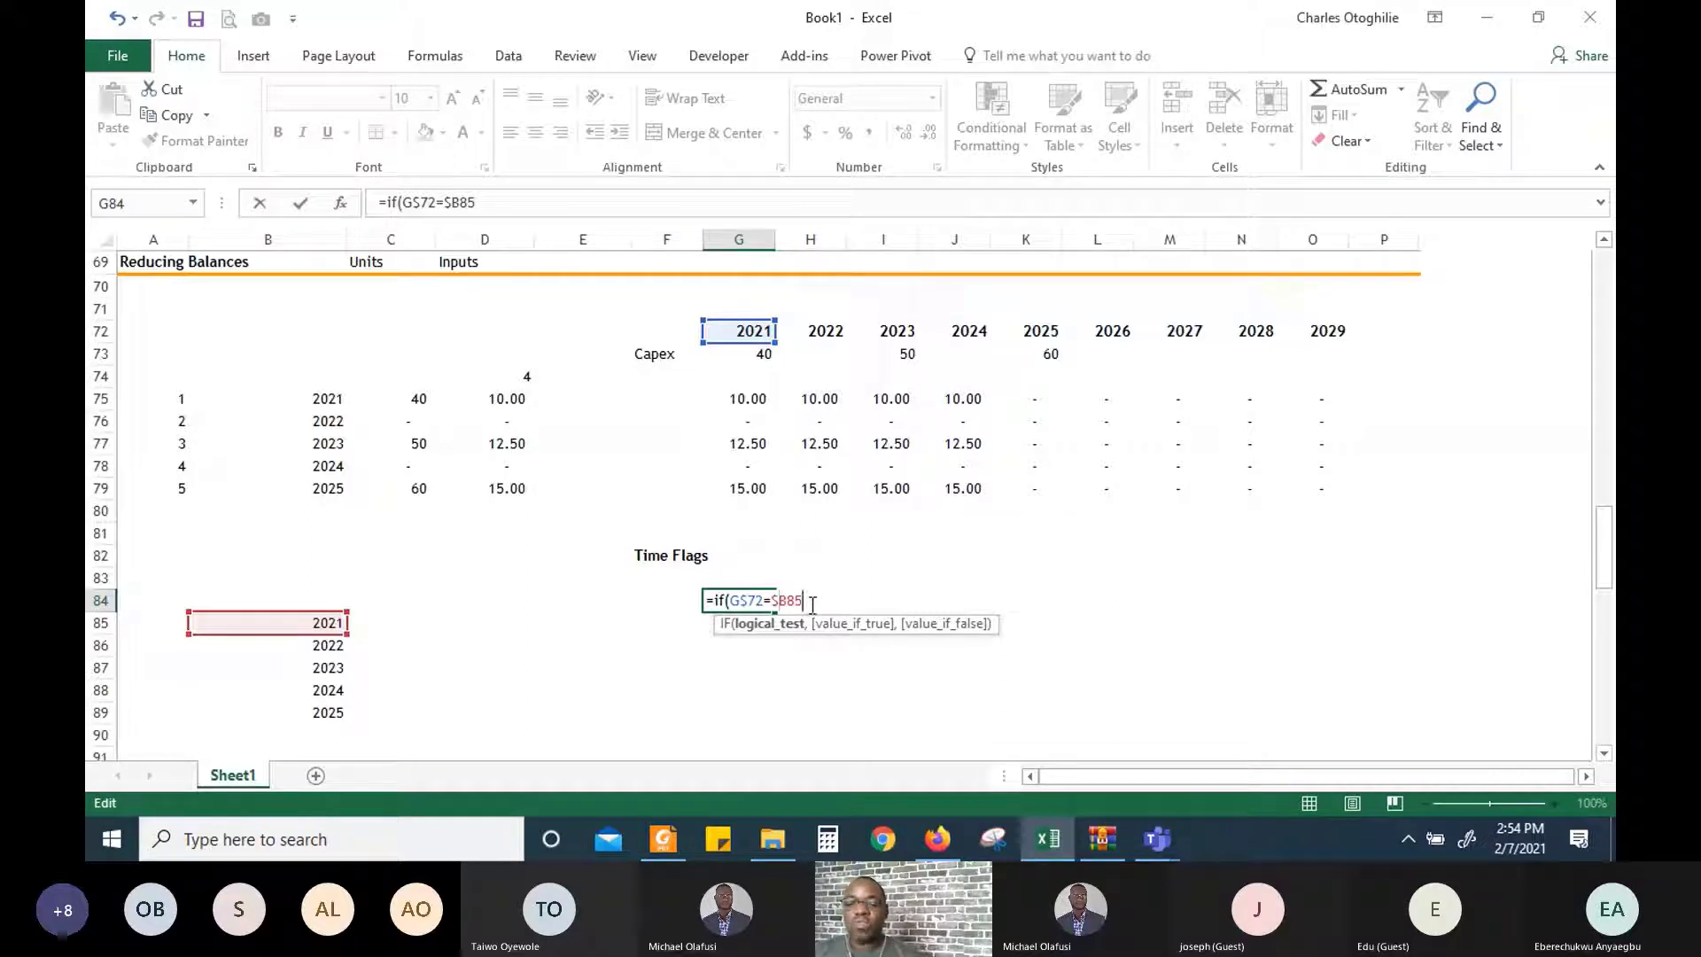
Complete the IF formula in G84 to return 1 when true and the preceding cell F84 when false
text(,)
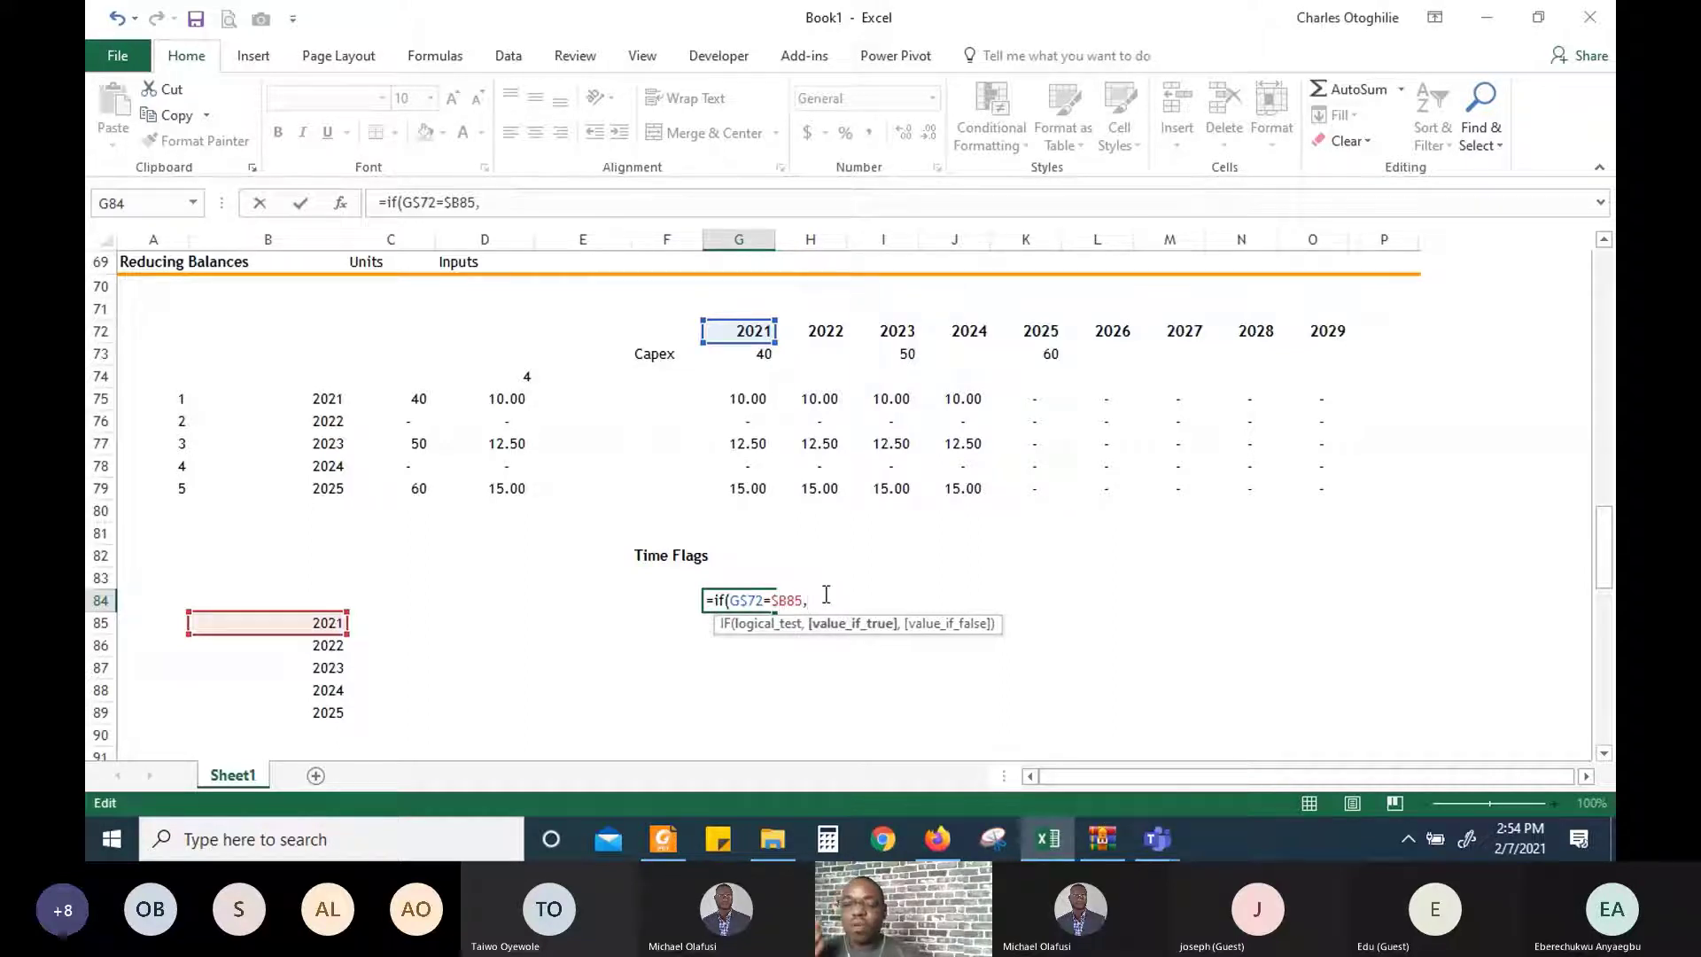
text(1)
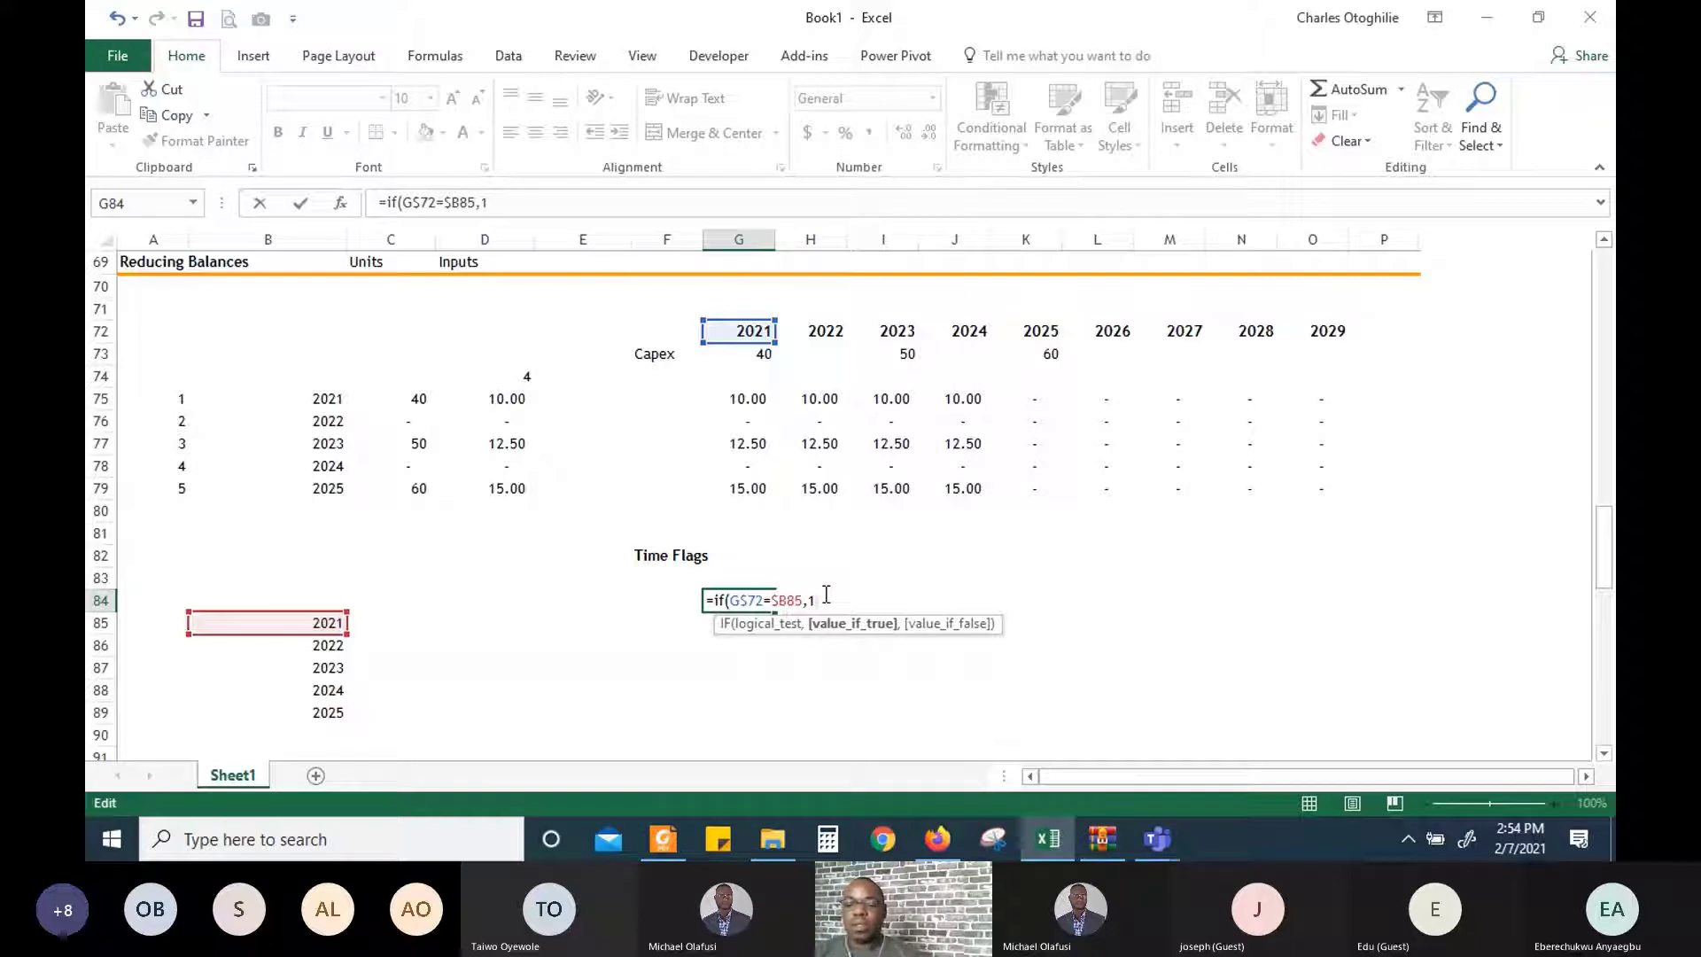
text(,)
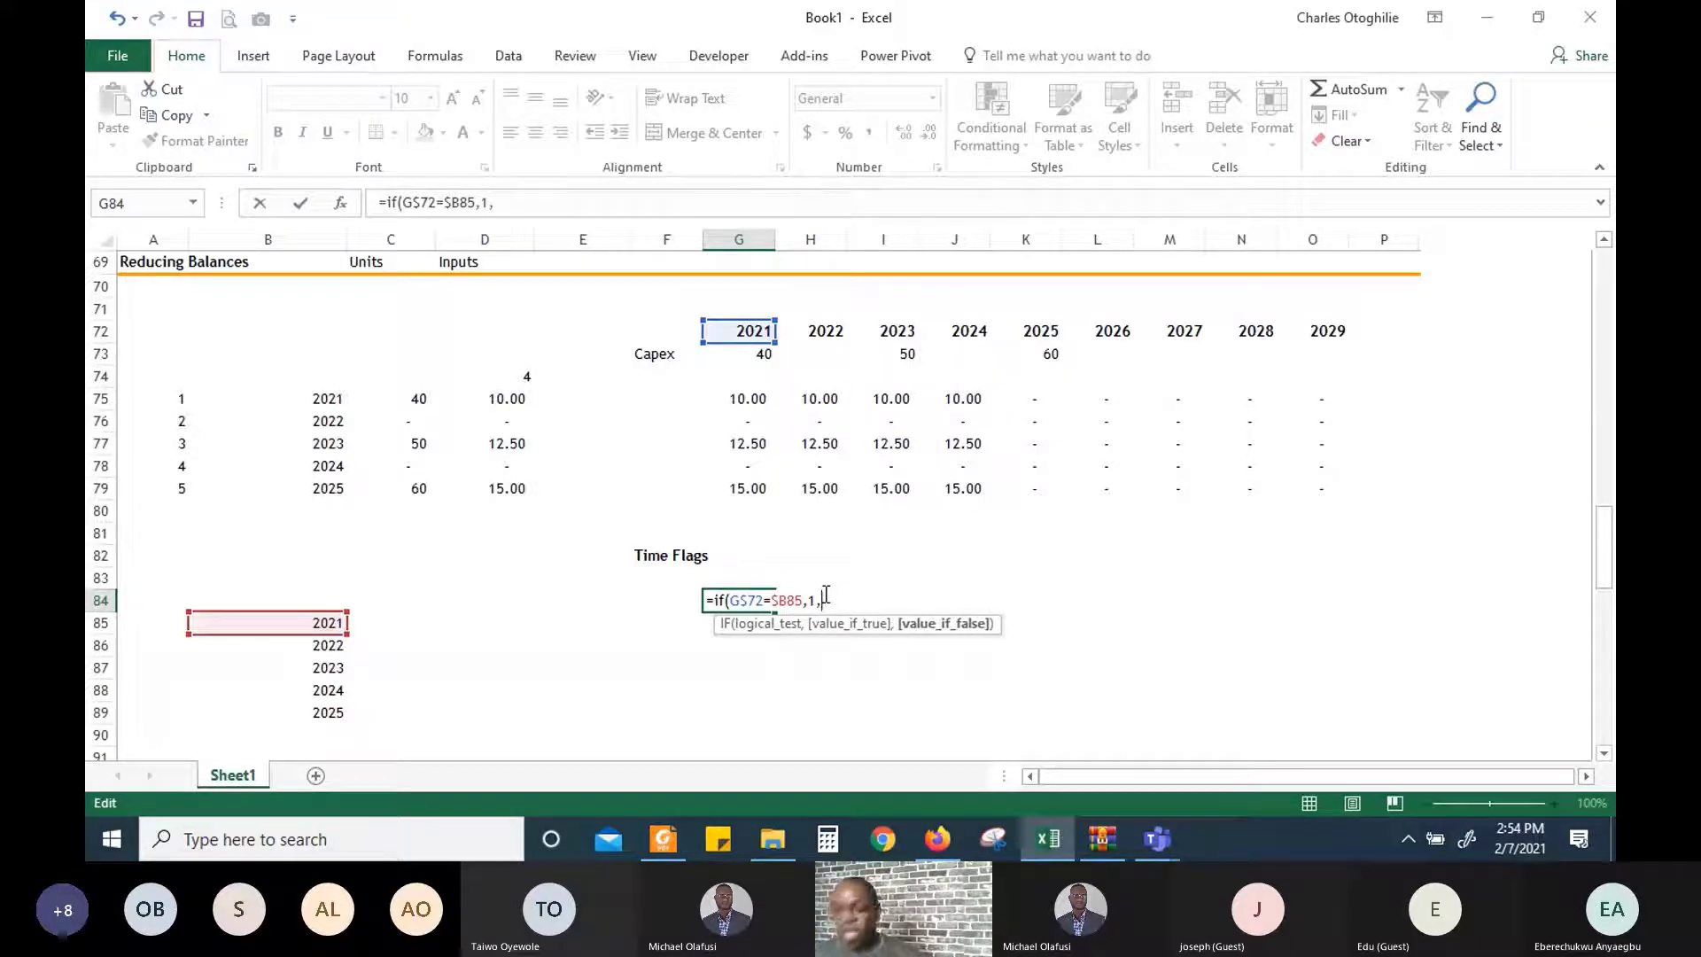
key(Left)
key(Left)
key(Left)
key(Left)
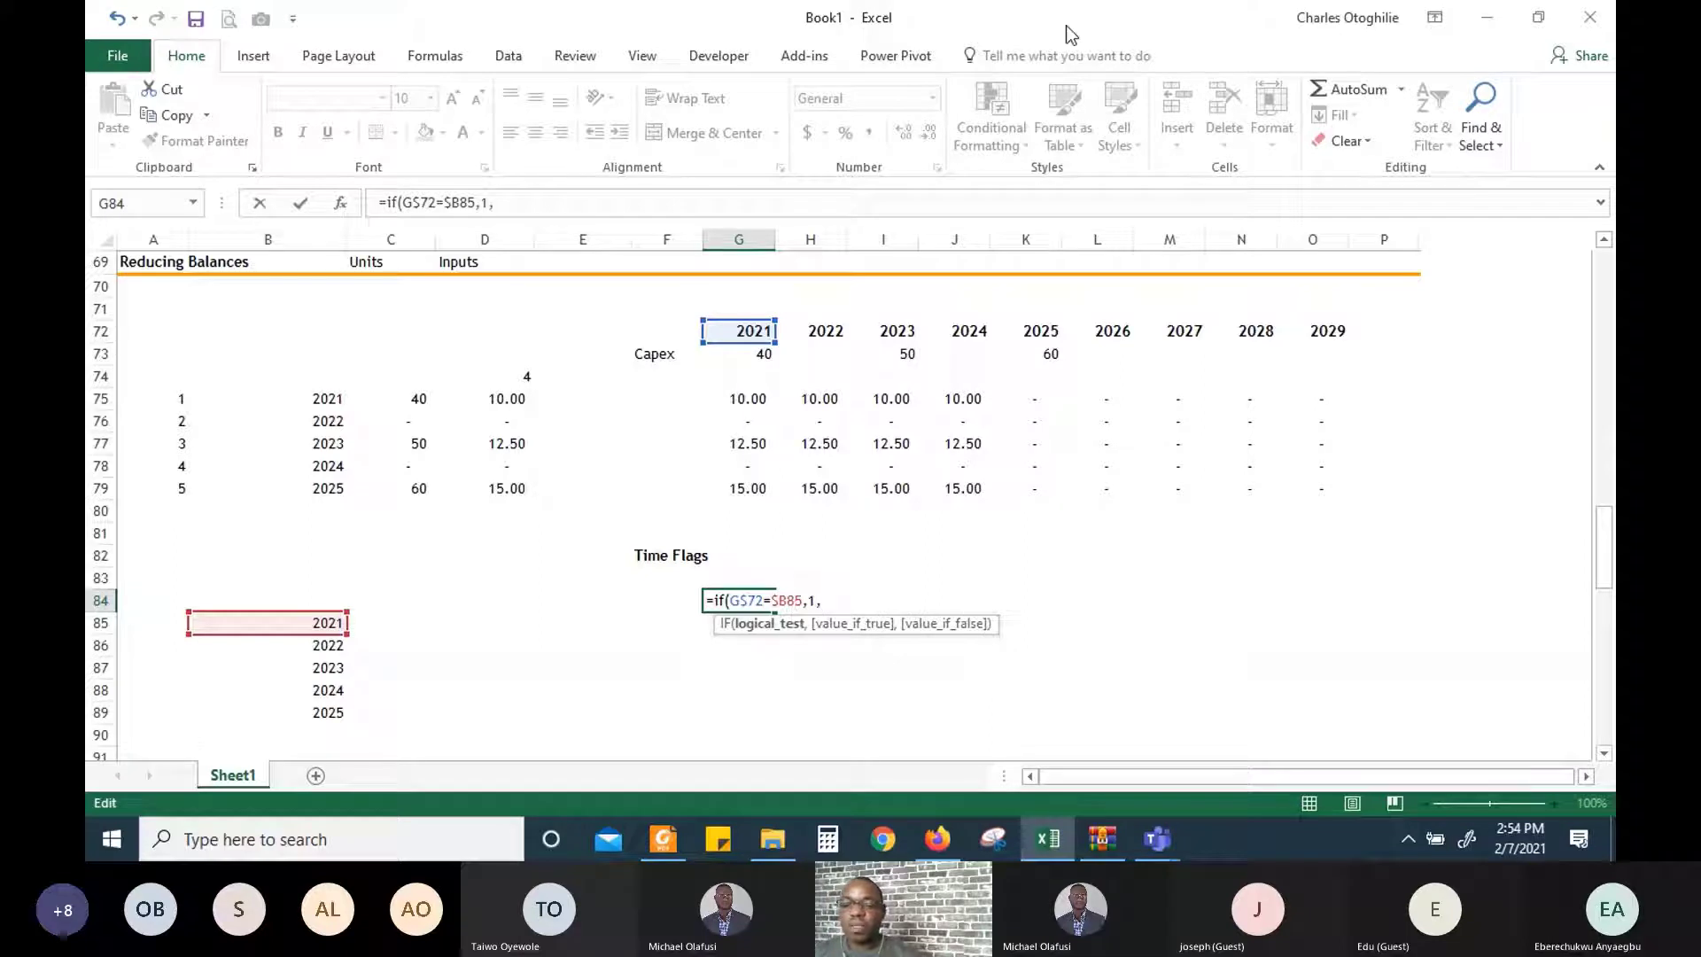
click(551, 204)
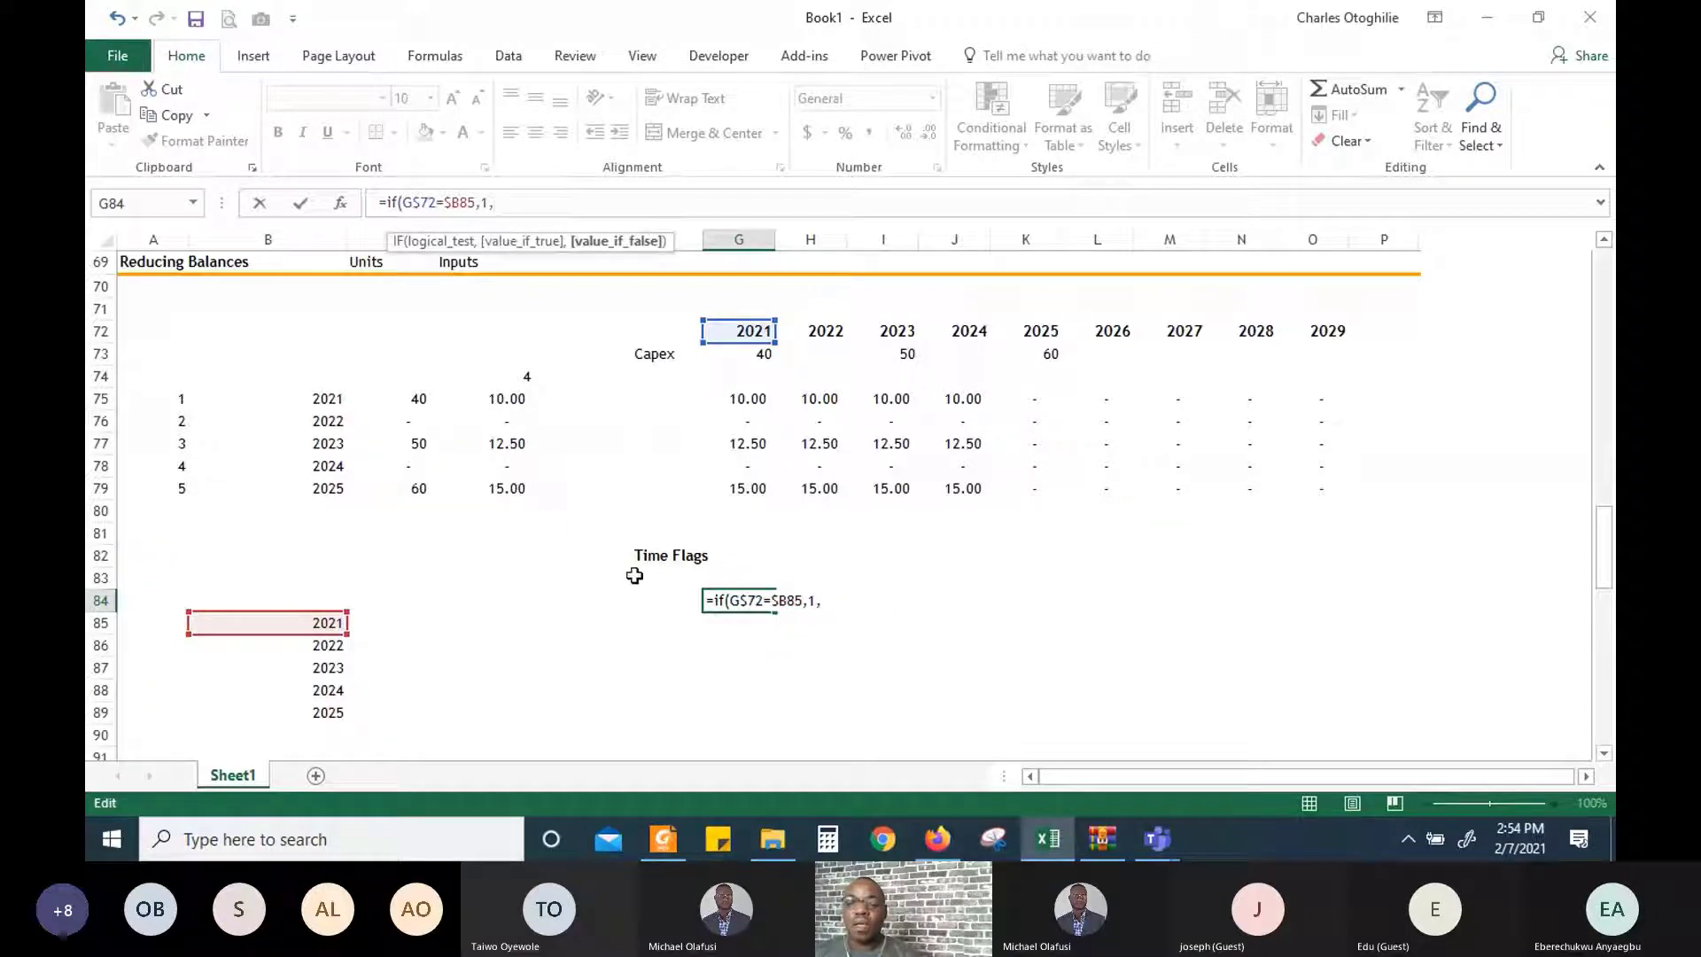
click(660, 601)
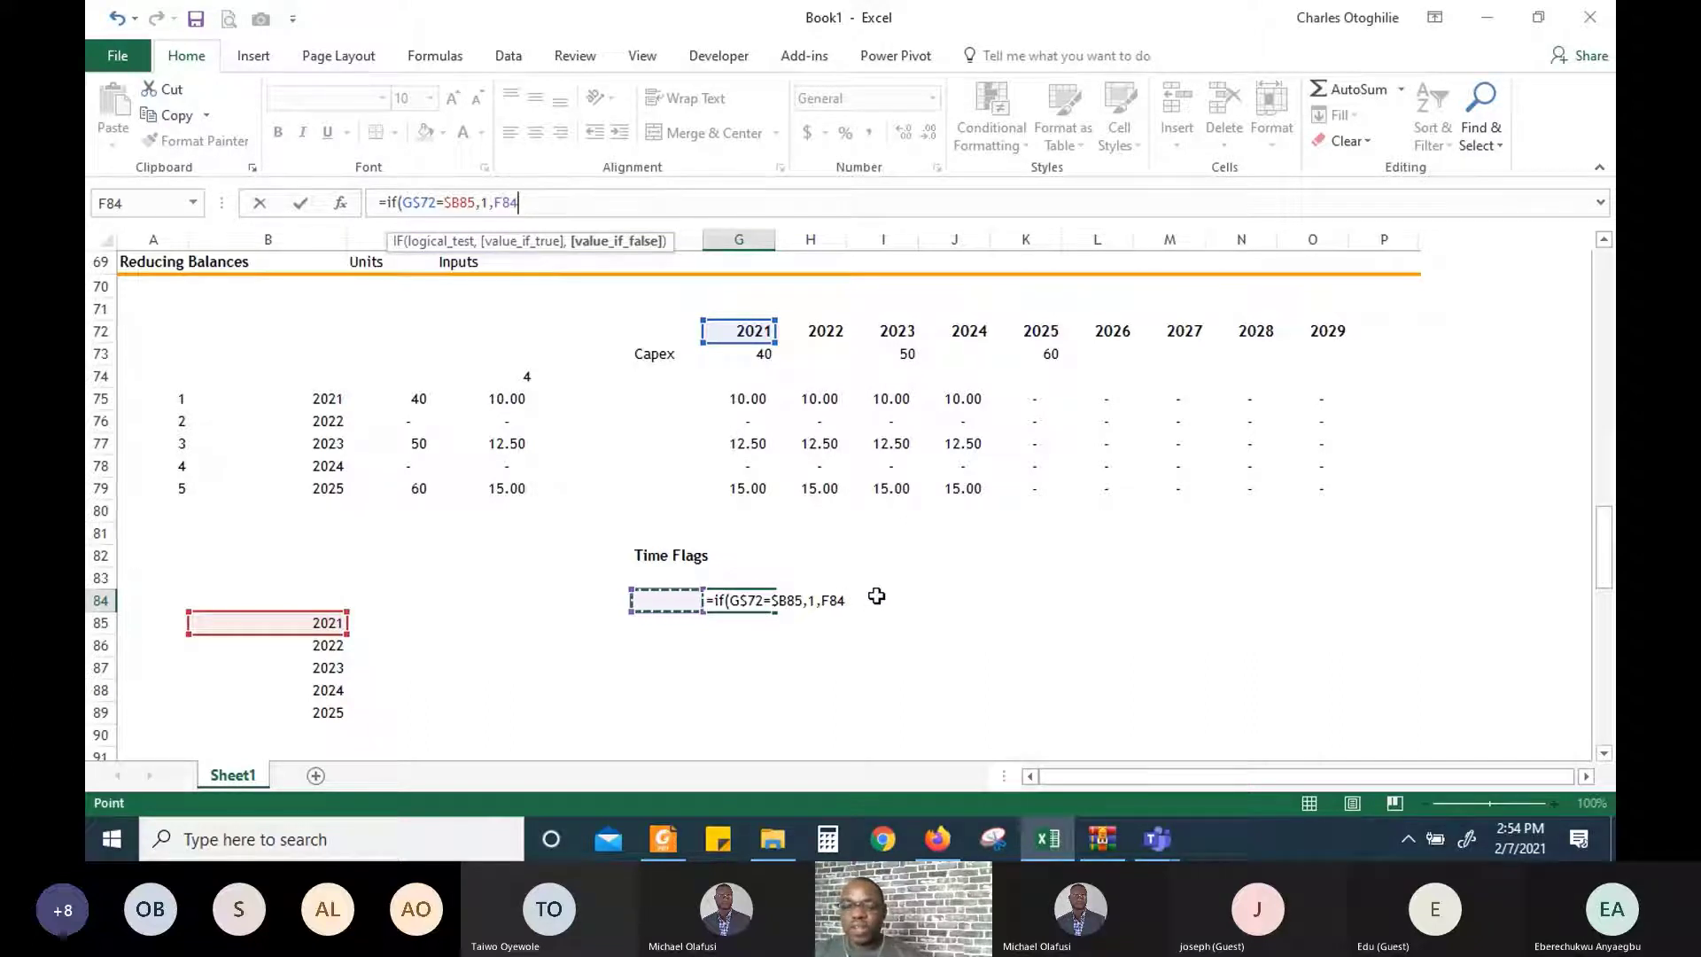
click(568, 211)
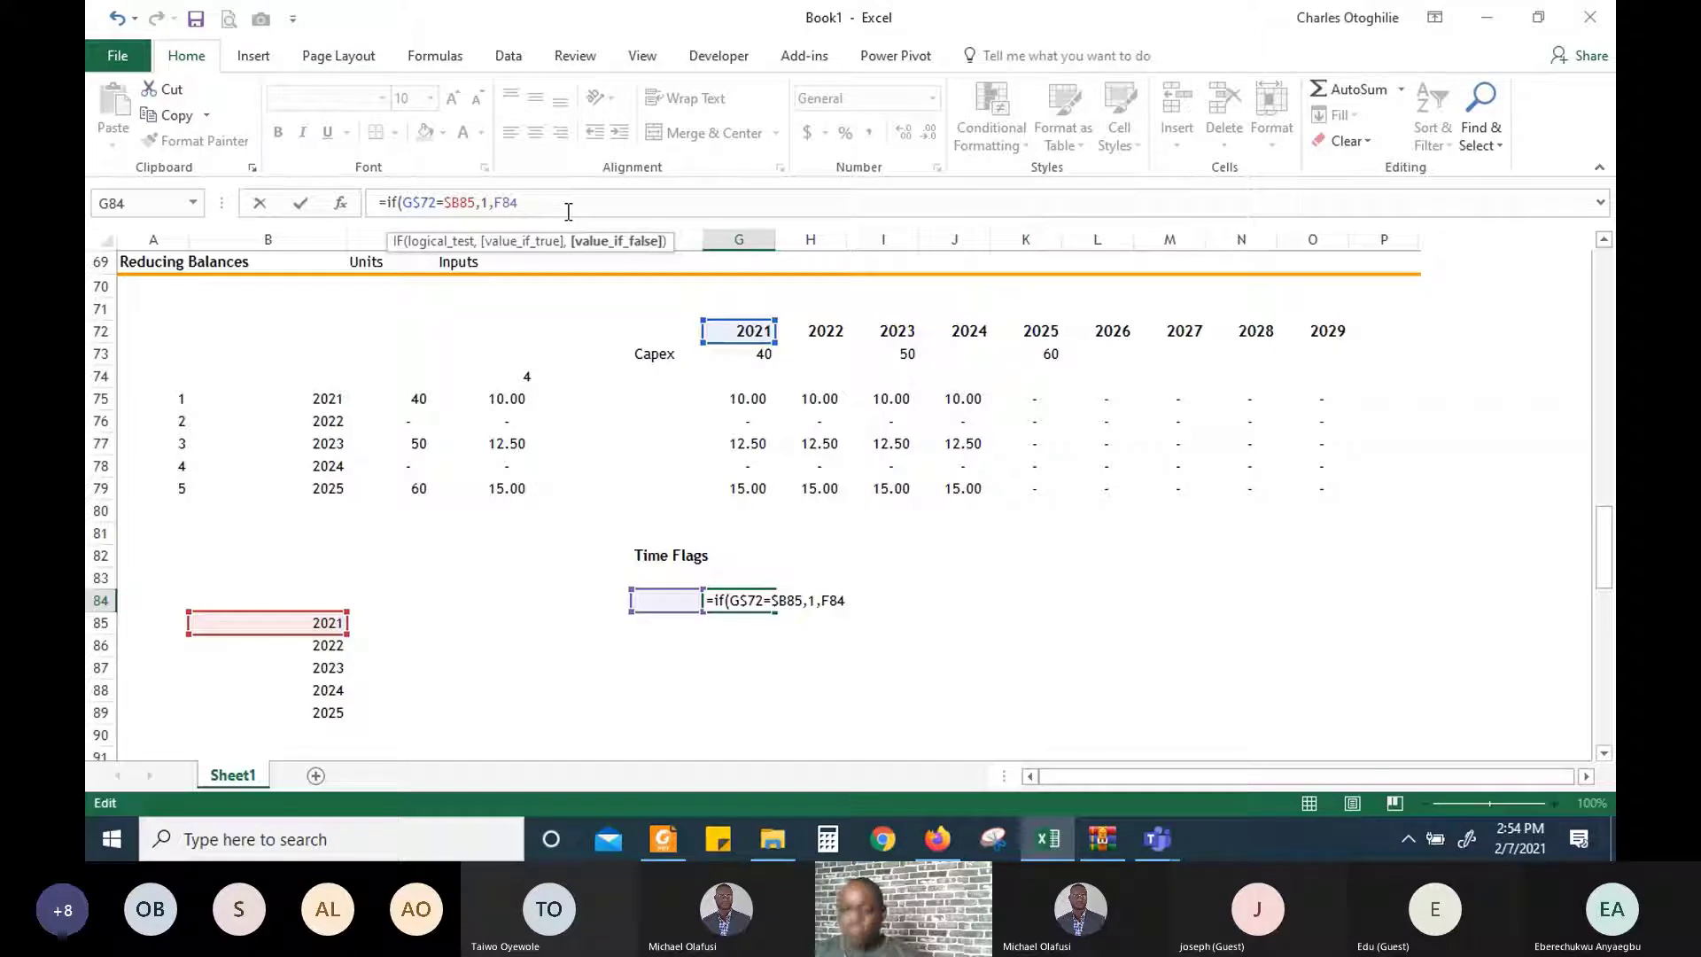
key(Return)
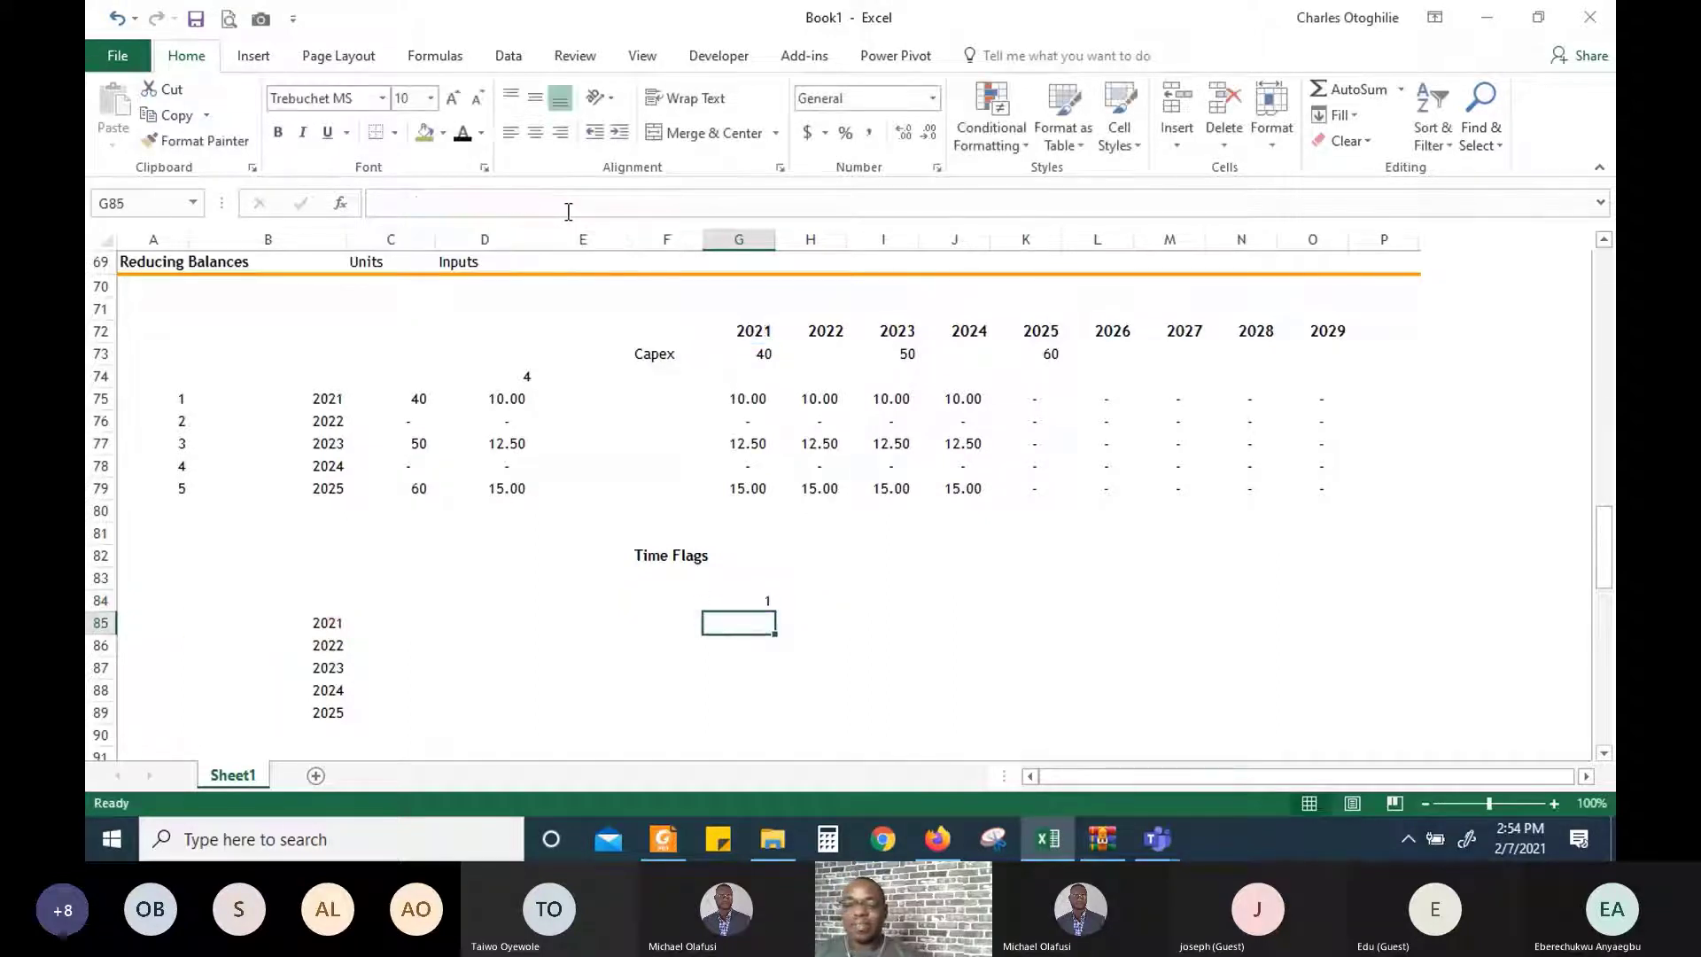
Fill the IF time flag formula from G84 across the row to O84
key(Up)
key(shift+Right)
key(shift+Right)
key(shift+Right)
key(shift+Right)
key(shift+Right)
key(shift+Right)
key(shift+Right)
key(shift+Right)
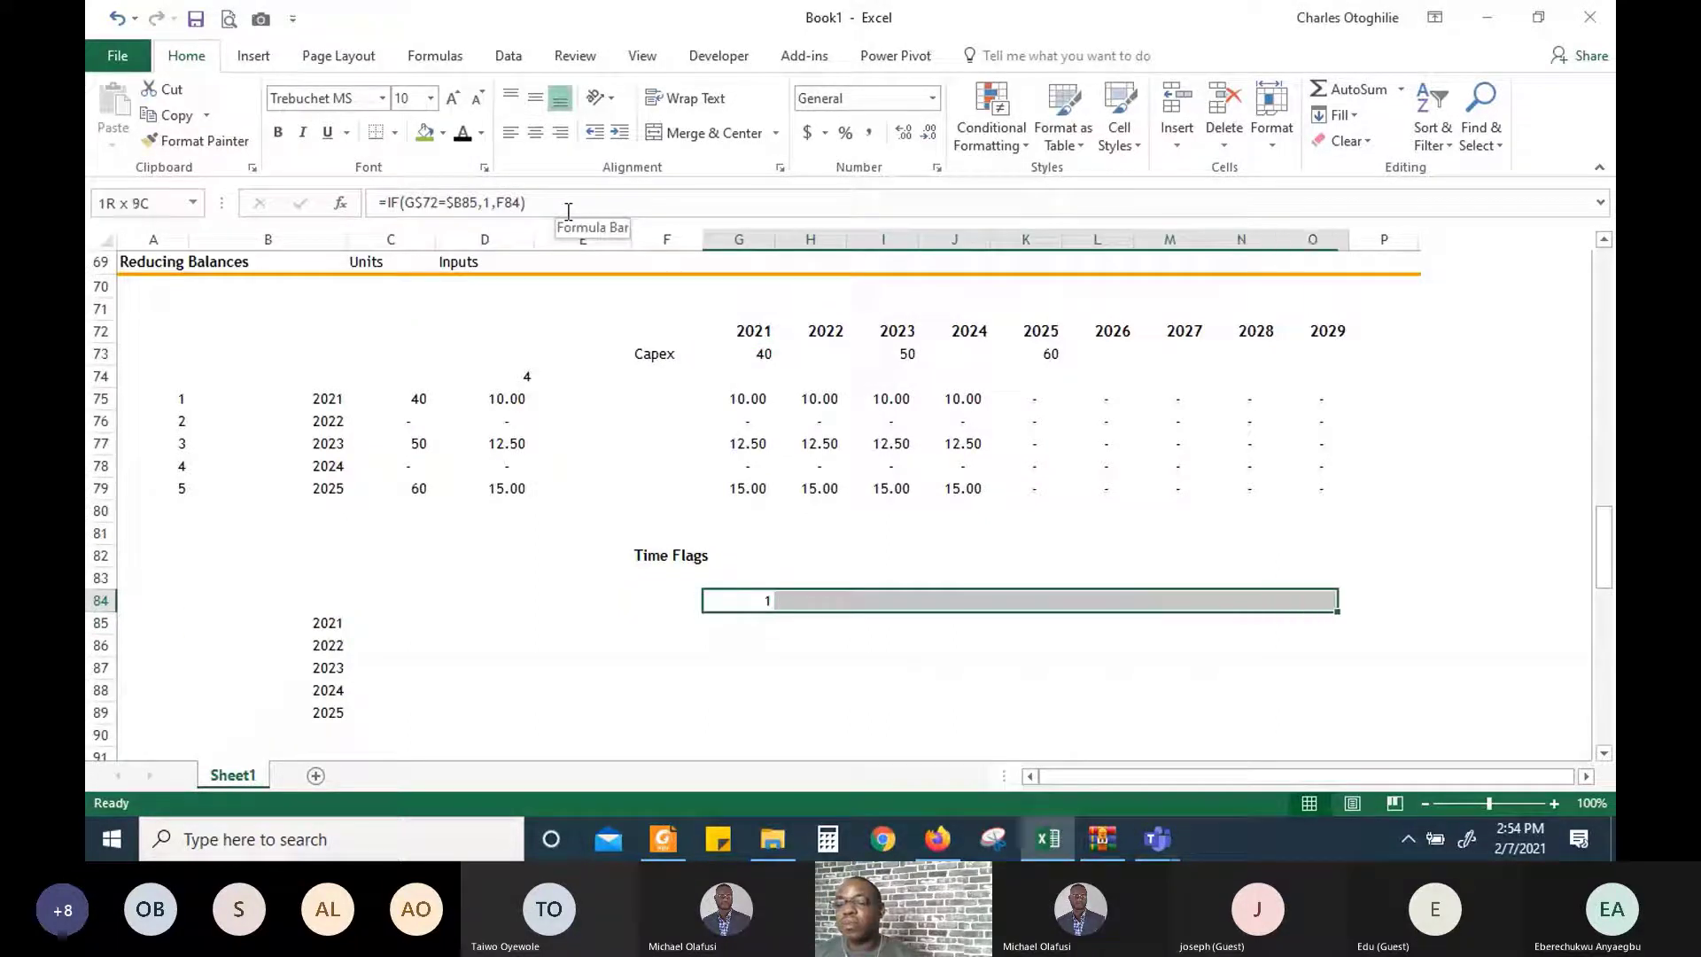
key(ctrl+r)
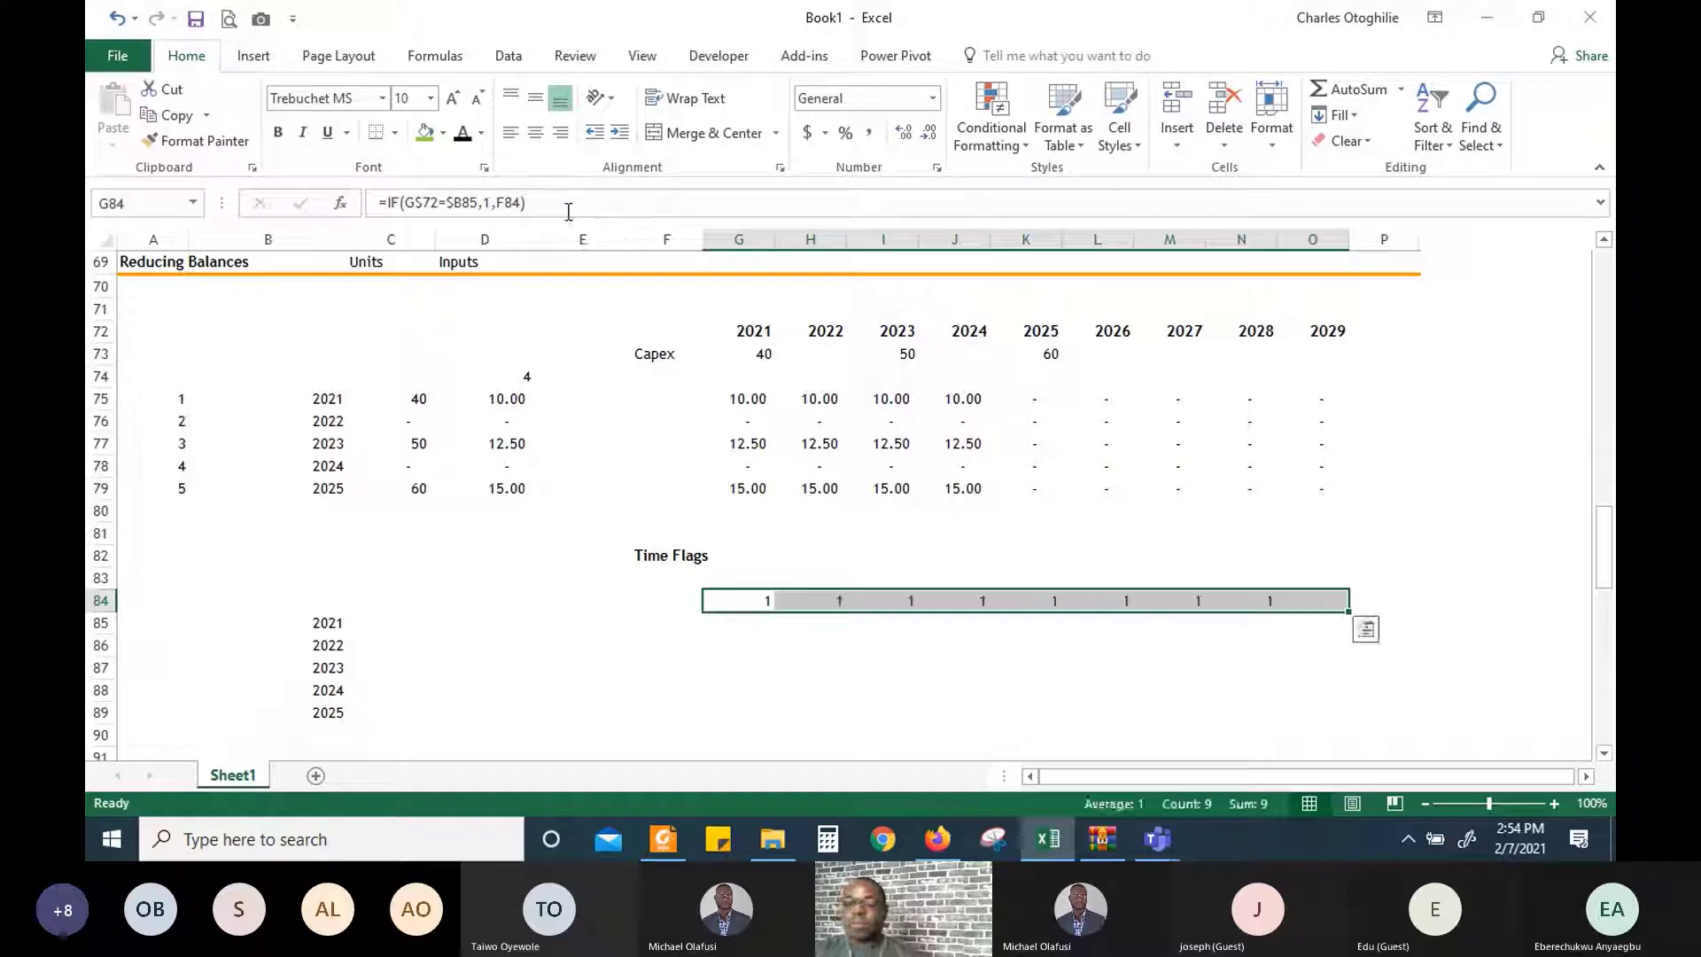
Fill the time flag formulas in G84:O84 down through row 89
key(shift+Down)
key(shift+Down)
key(shift+Down)
key(shift+Down)
key(shift+Down)
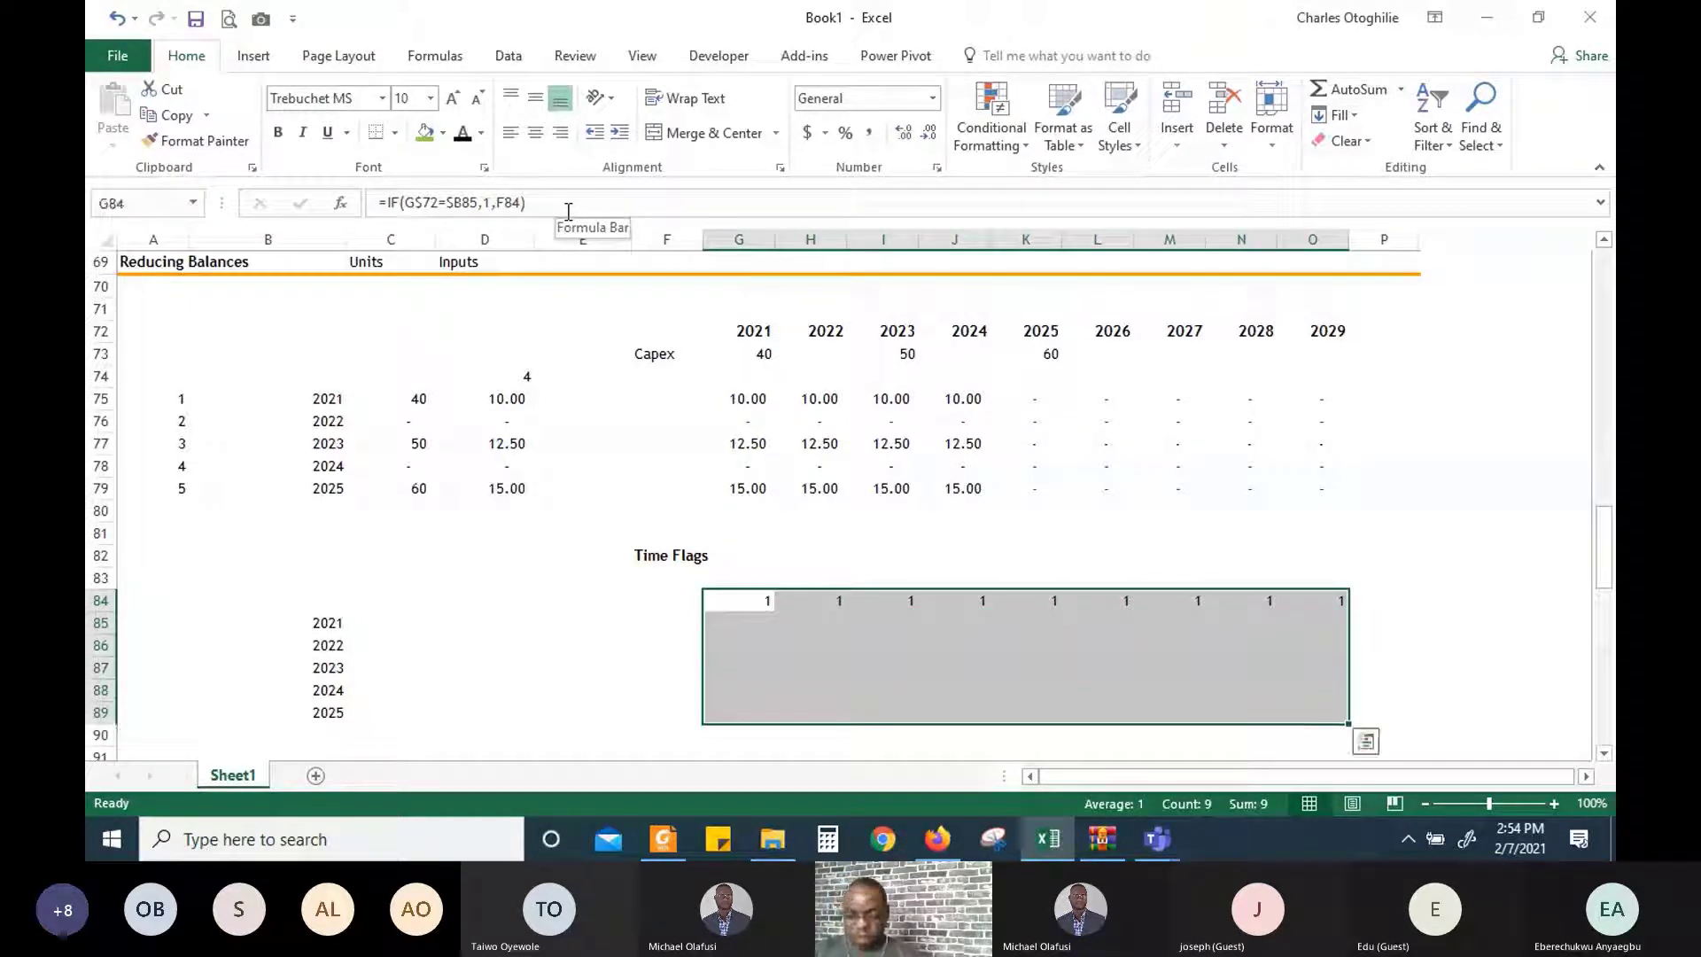
key(ctrl+d)
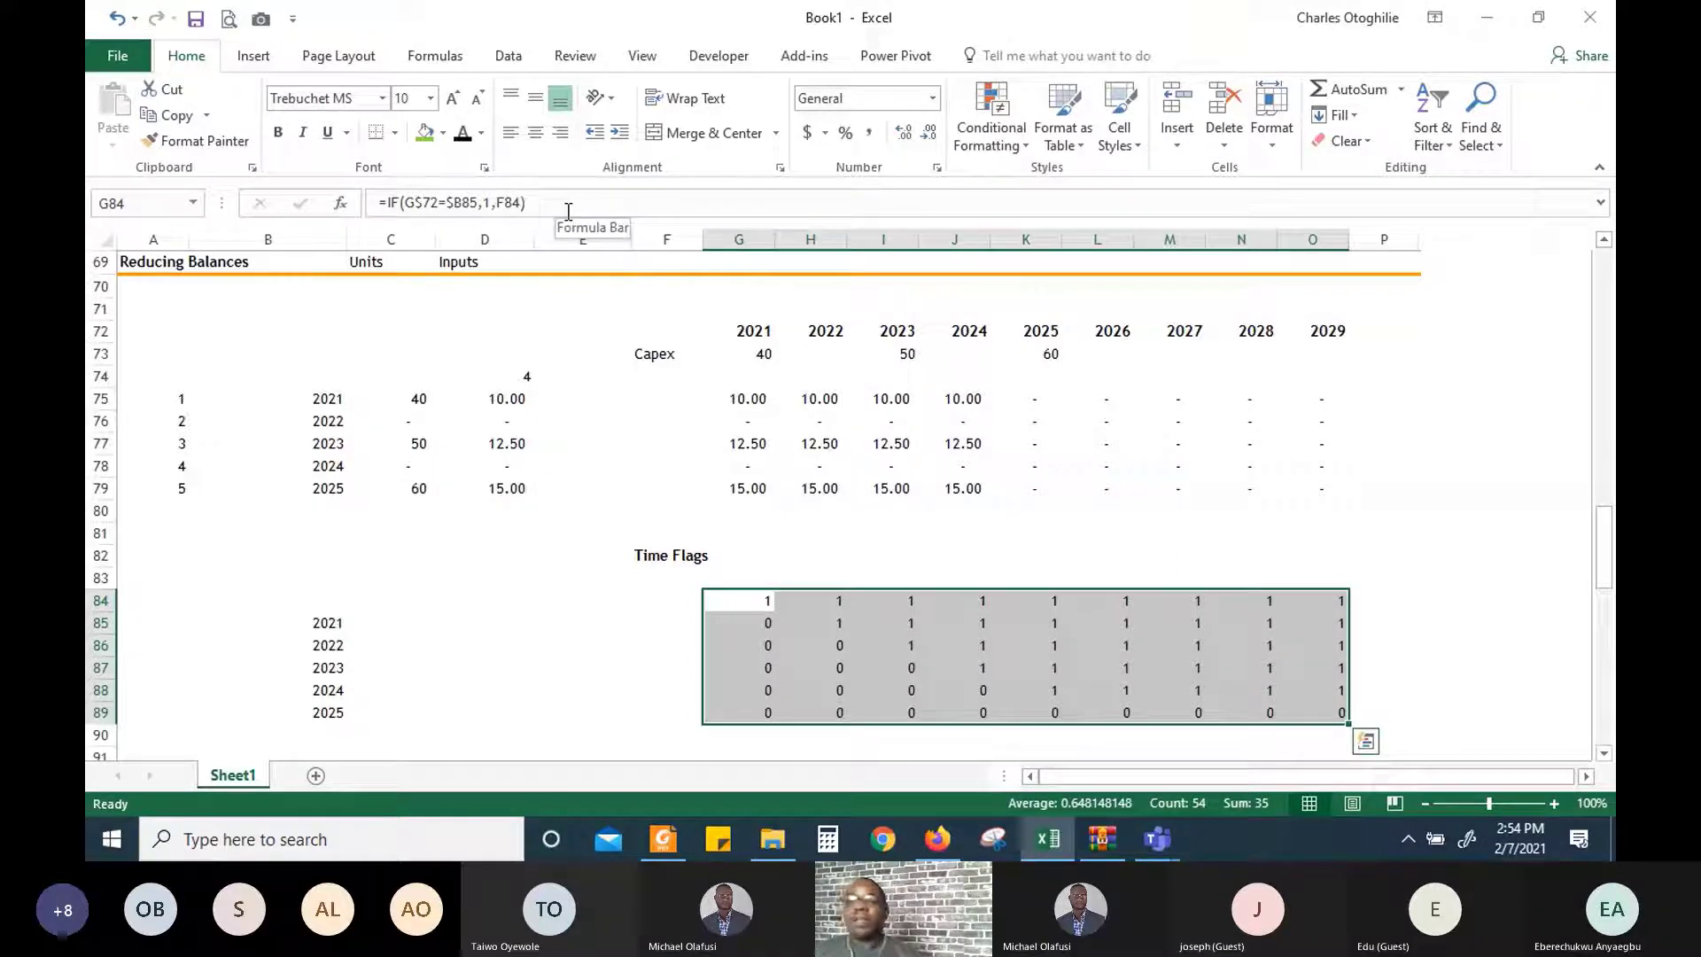
Format the time flags in G84:O89 in comma style with no decimal places
click(868, 133)
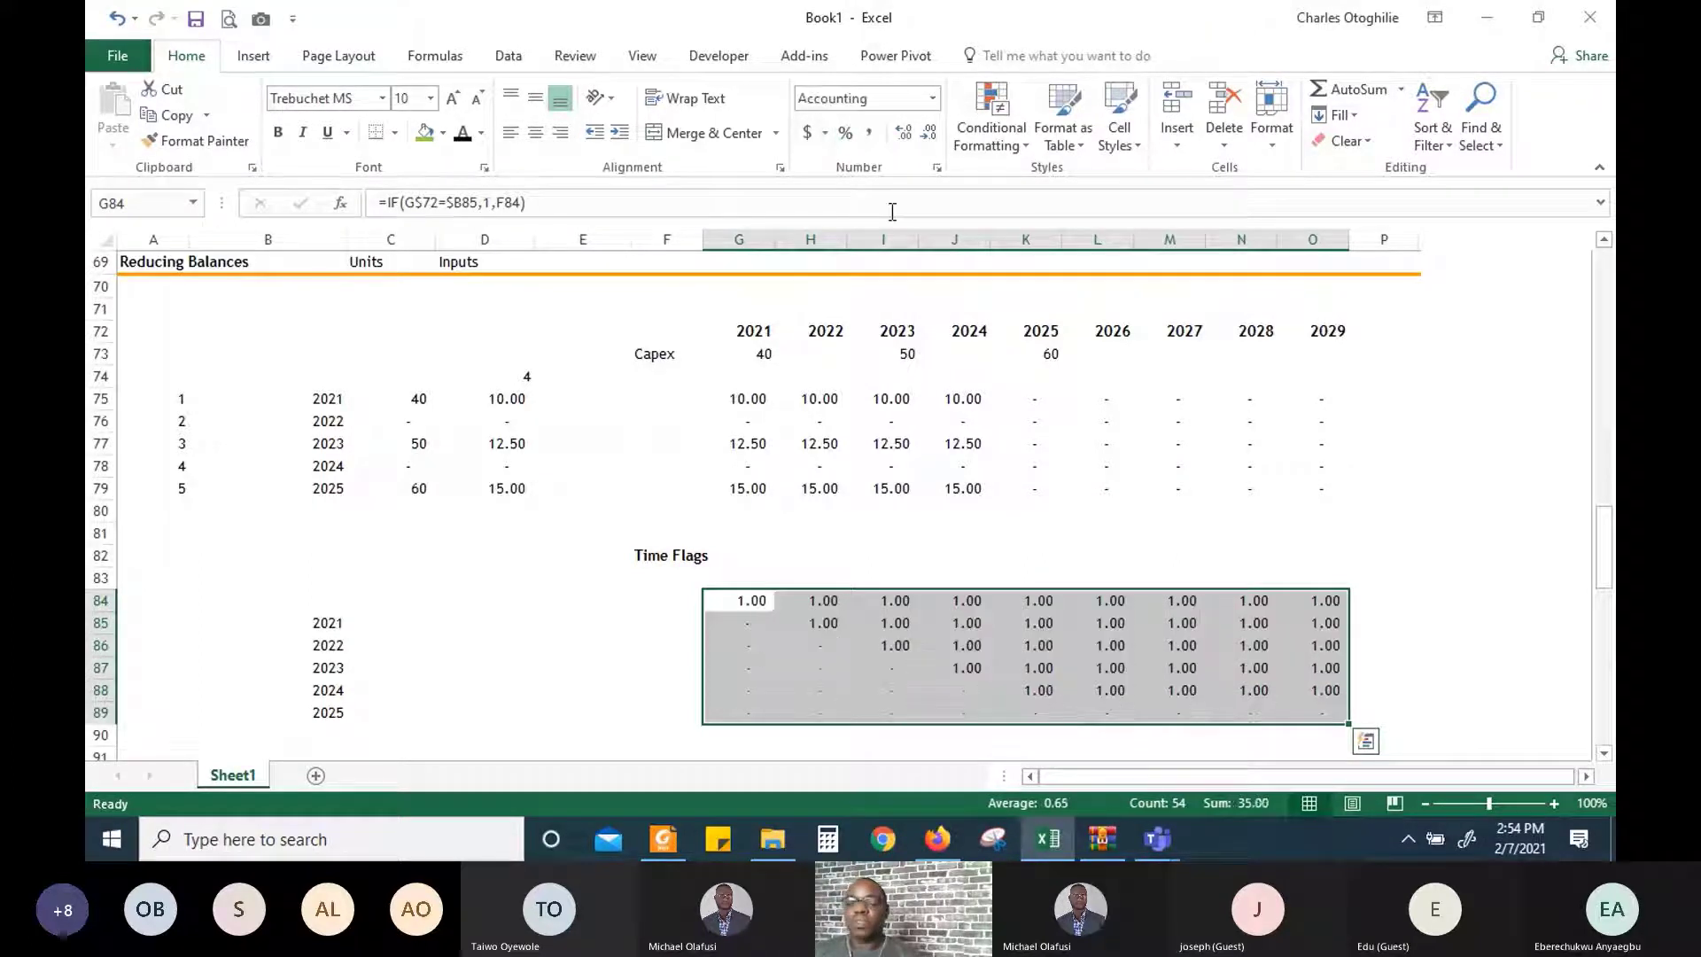
click(813, 625)
drag(749, 609, 1281, 708)
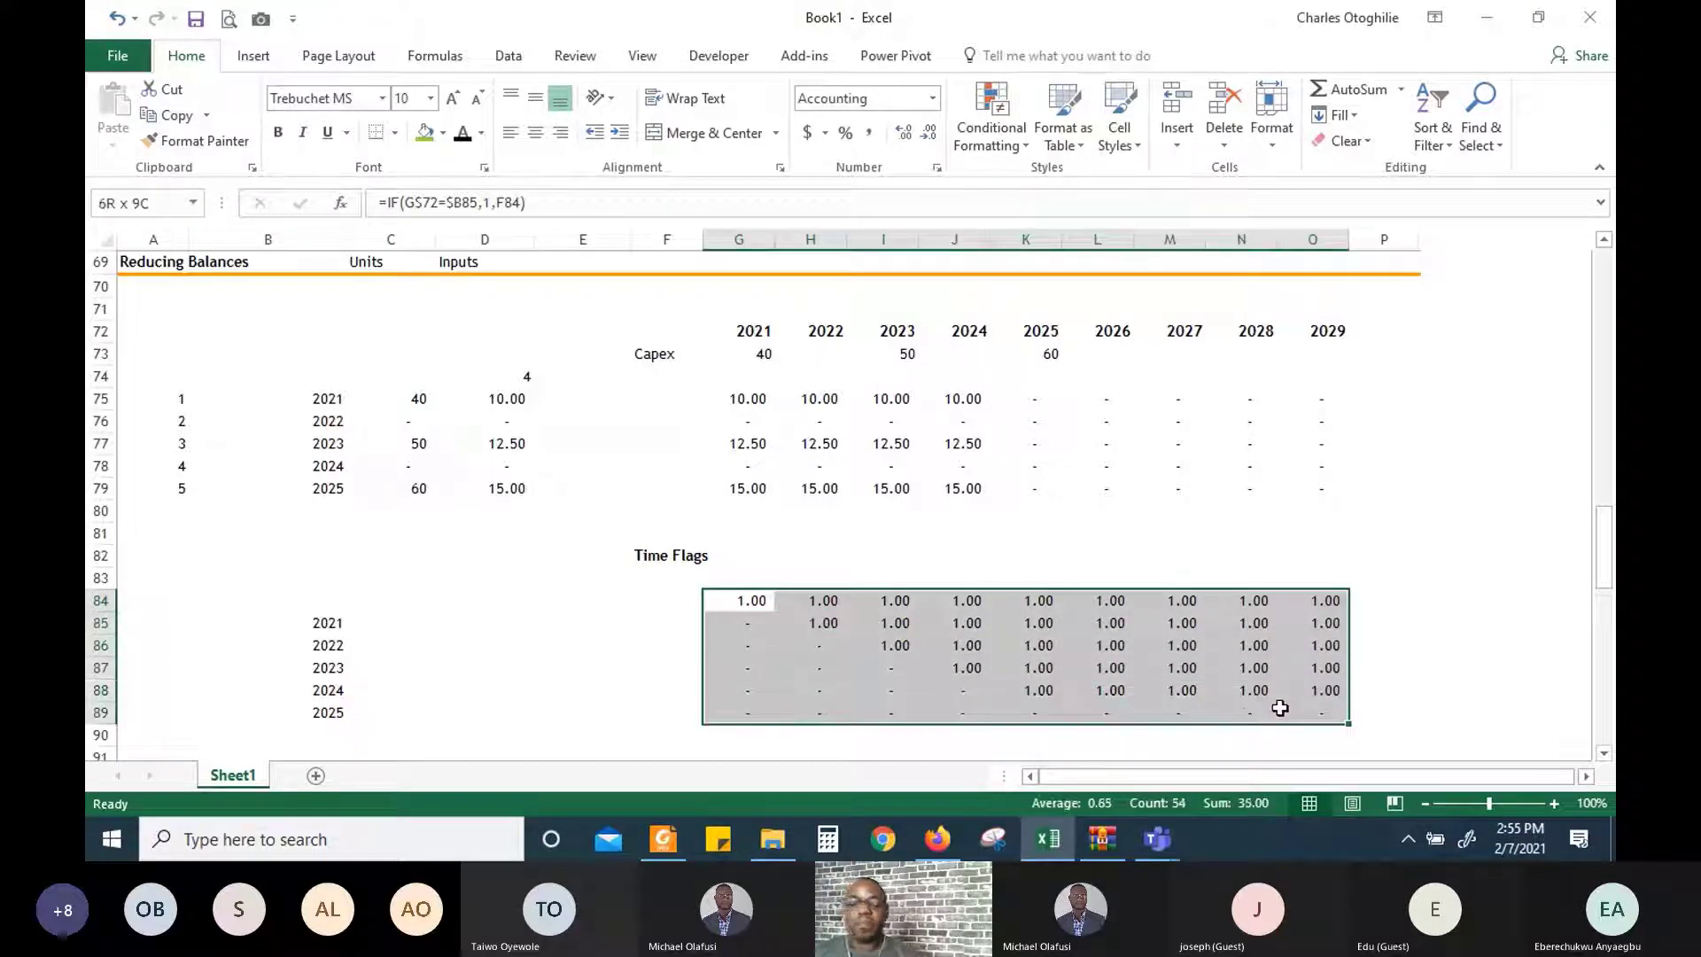
click(930, 133)
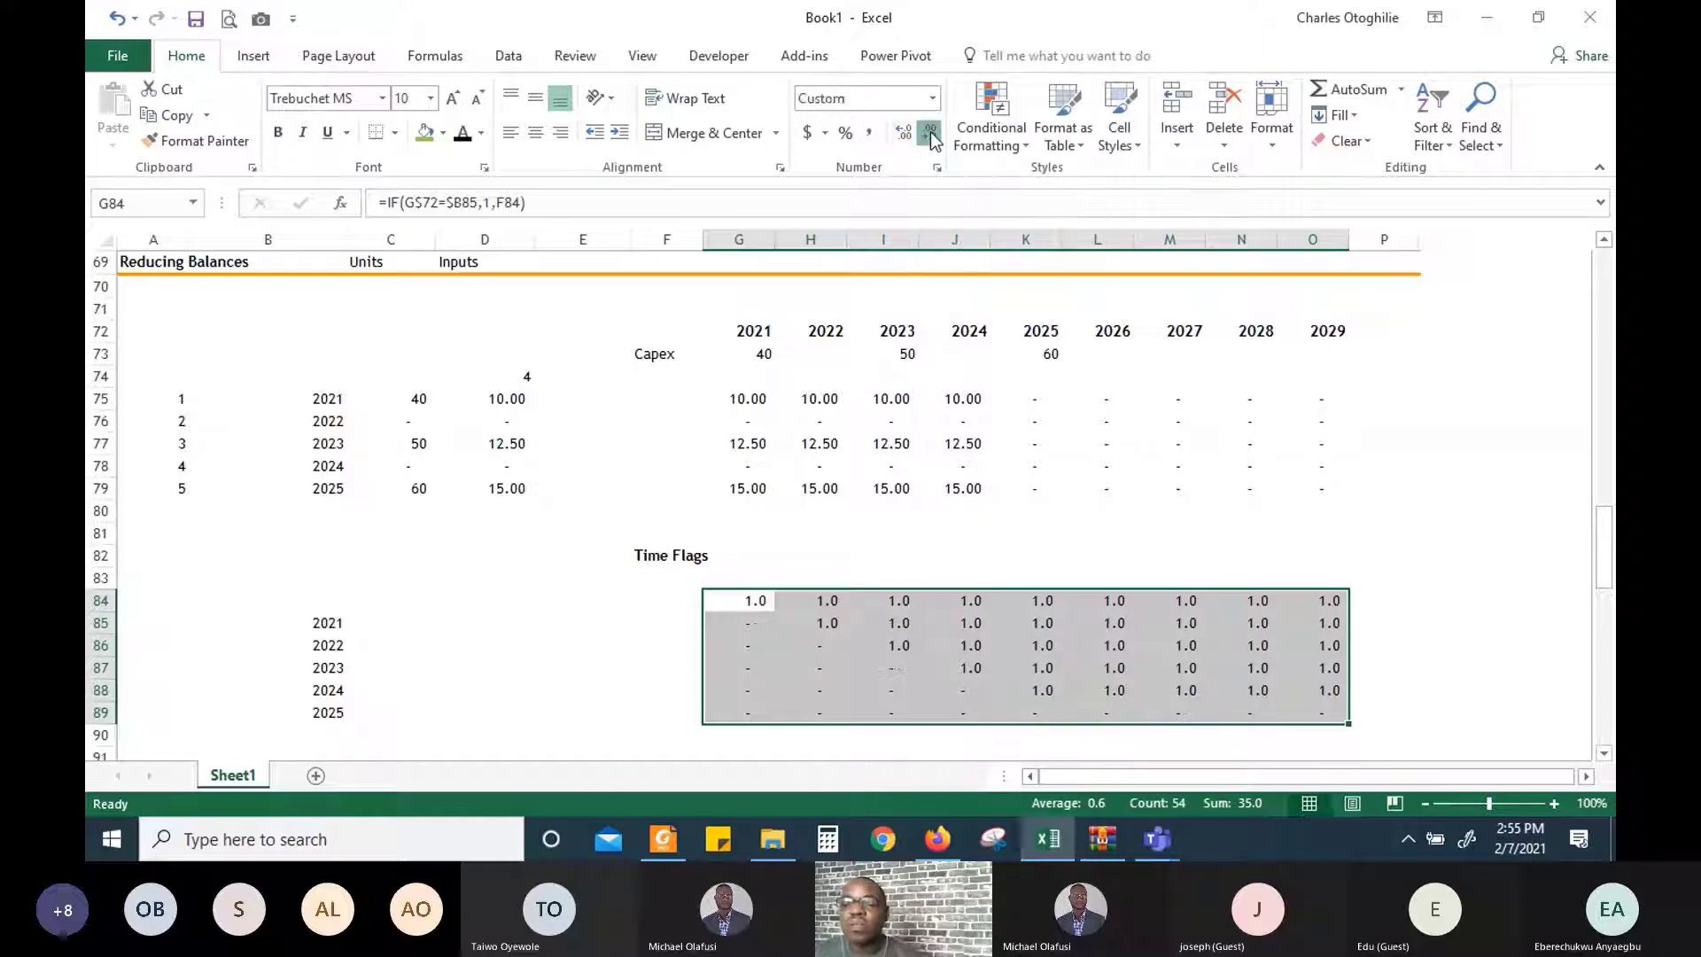
click(929, 132)
click(908, 683)
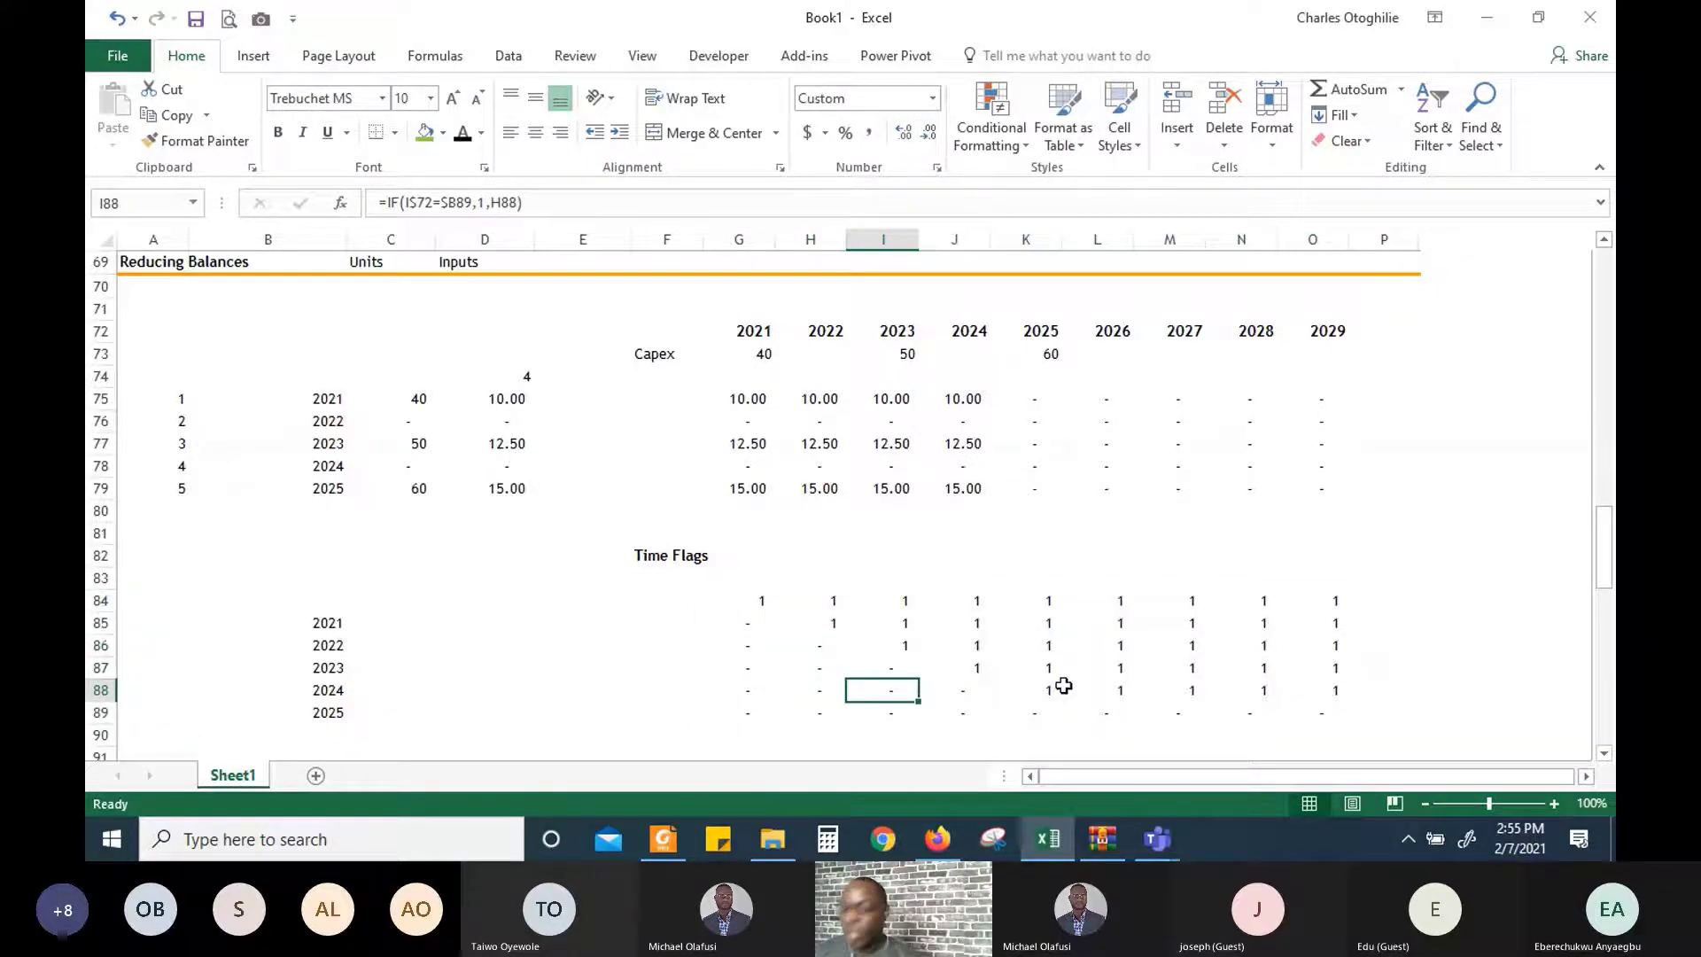
Examine the flag formulas in G84 and G85 and follow the flags along row 85
key(Left)
key(Left)
key(Up)
key(Up)
key(Up)
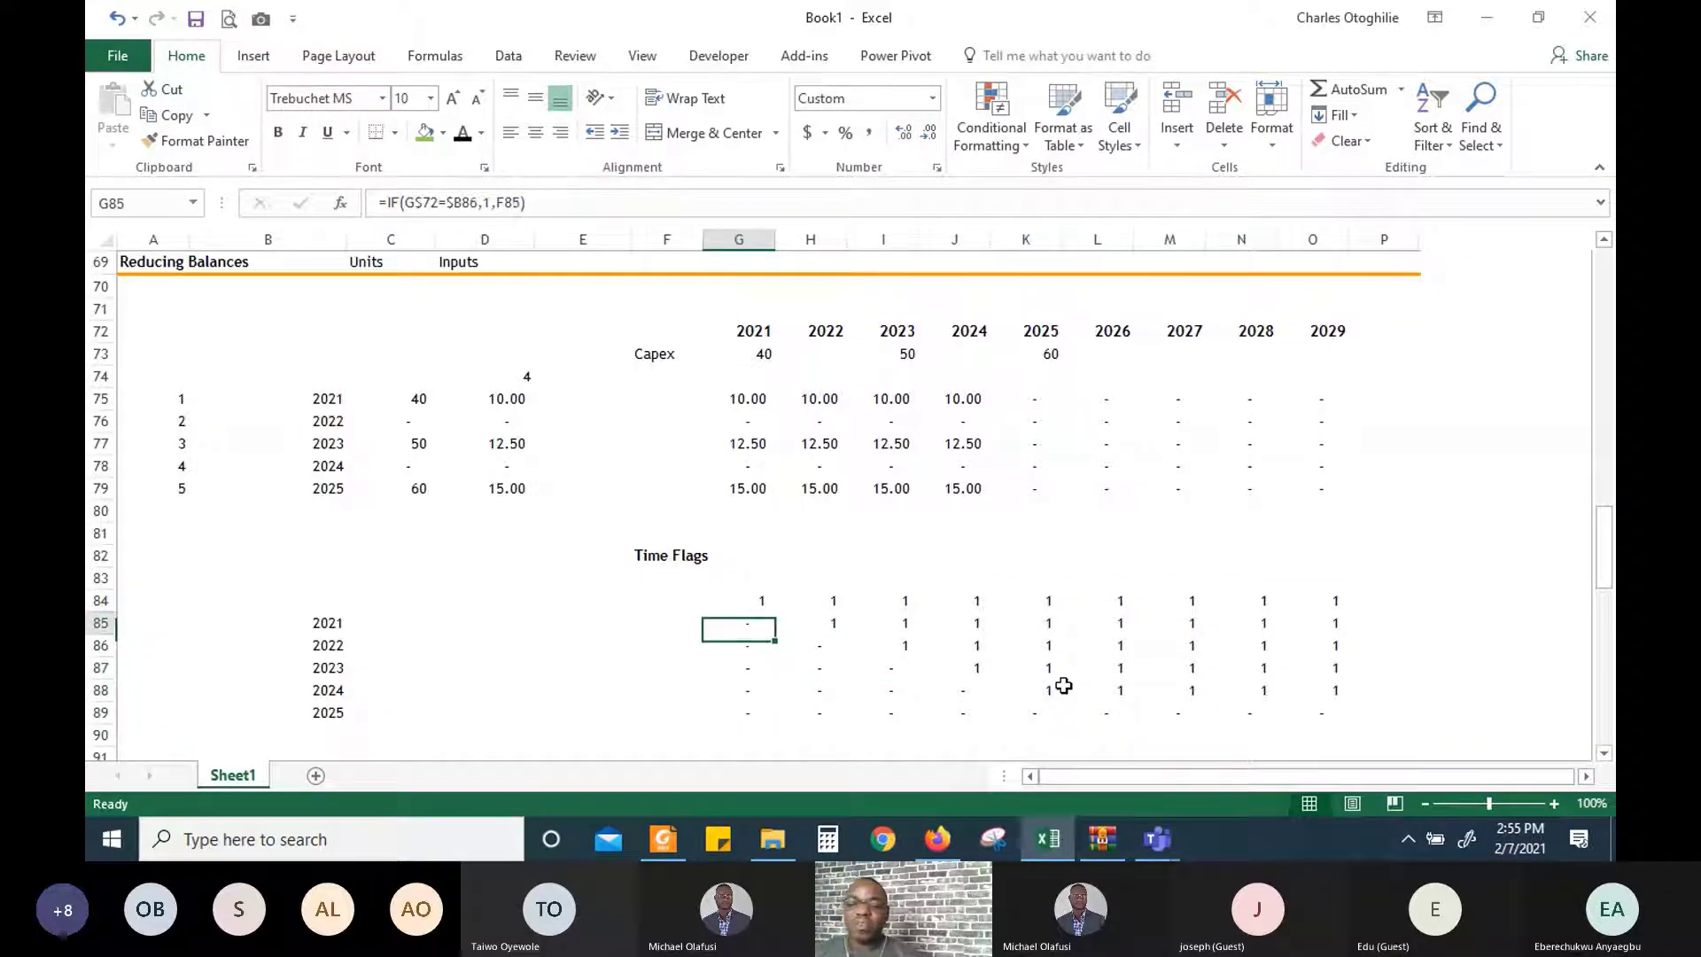
key(Up)
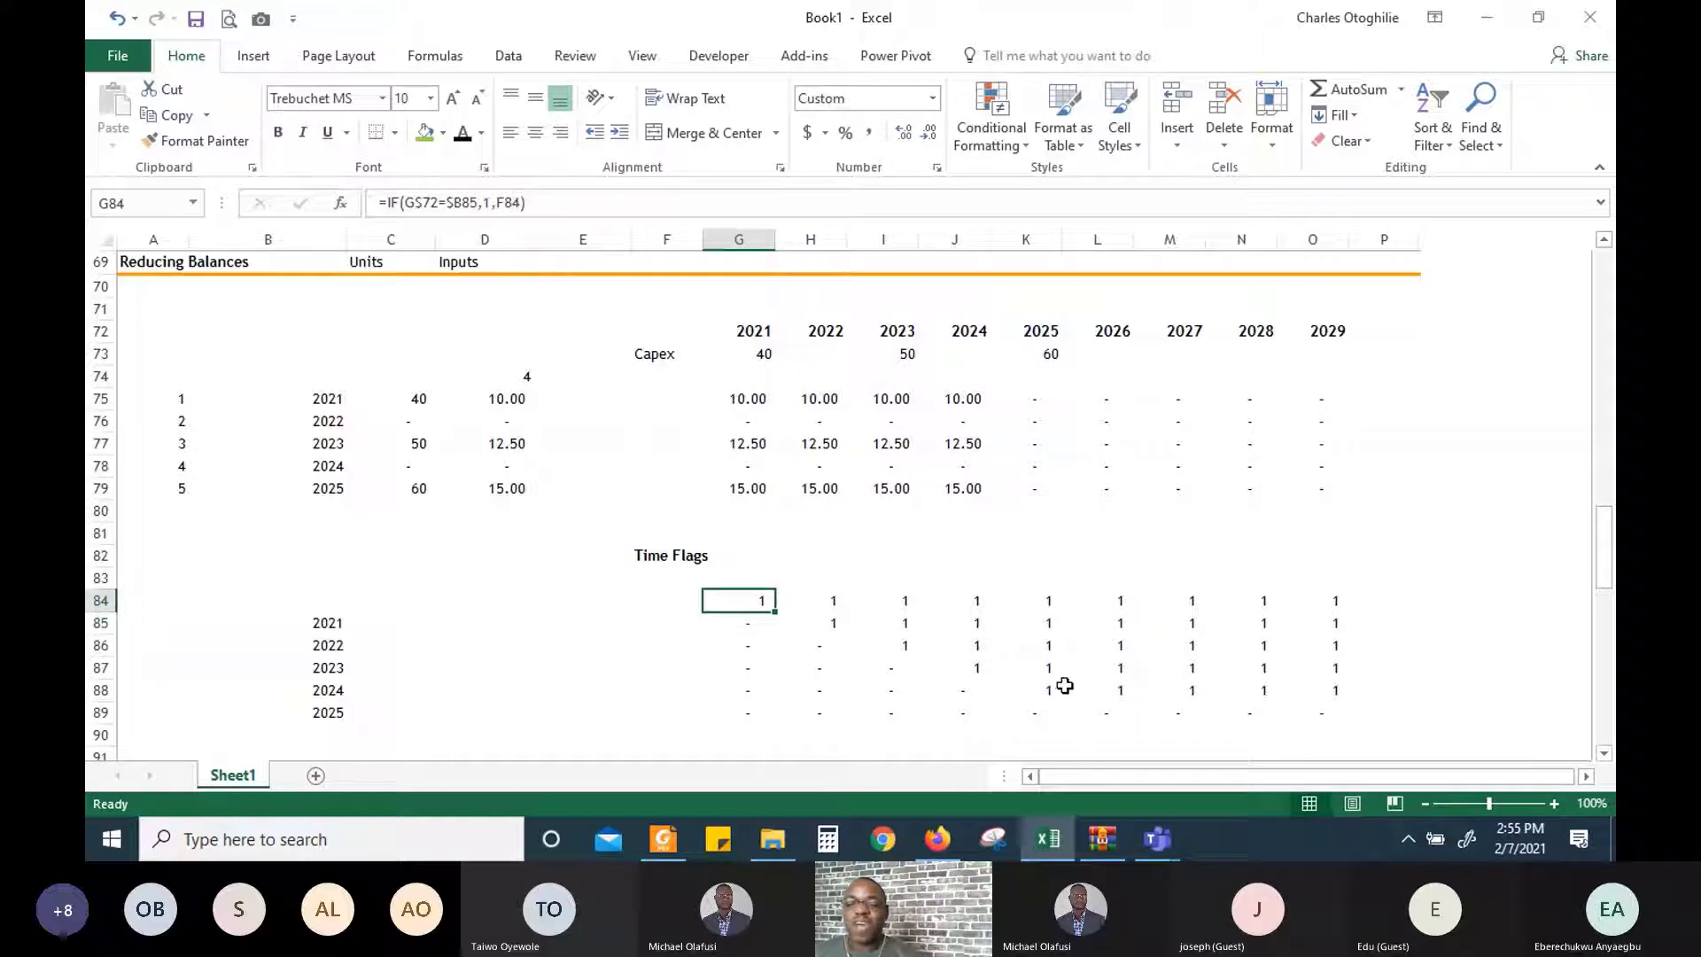
key(Left)
key(Down)
key(Down)
key(Up)
key(Right)
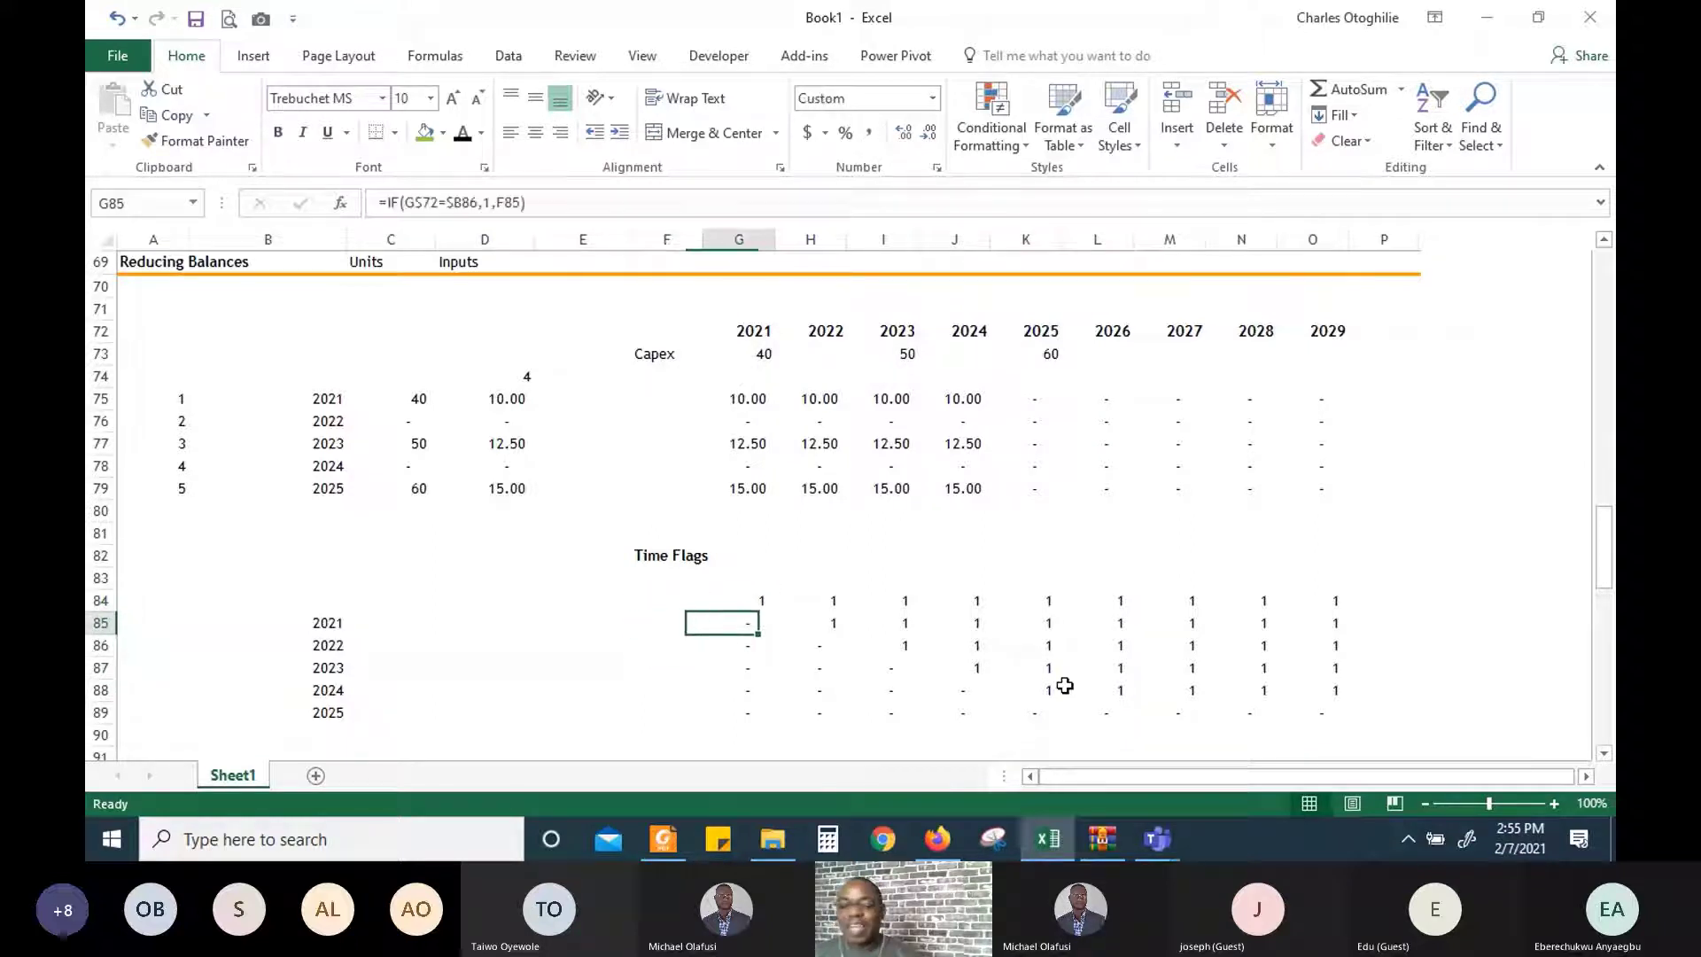
key(Right)
key(Up)
key(Left)
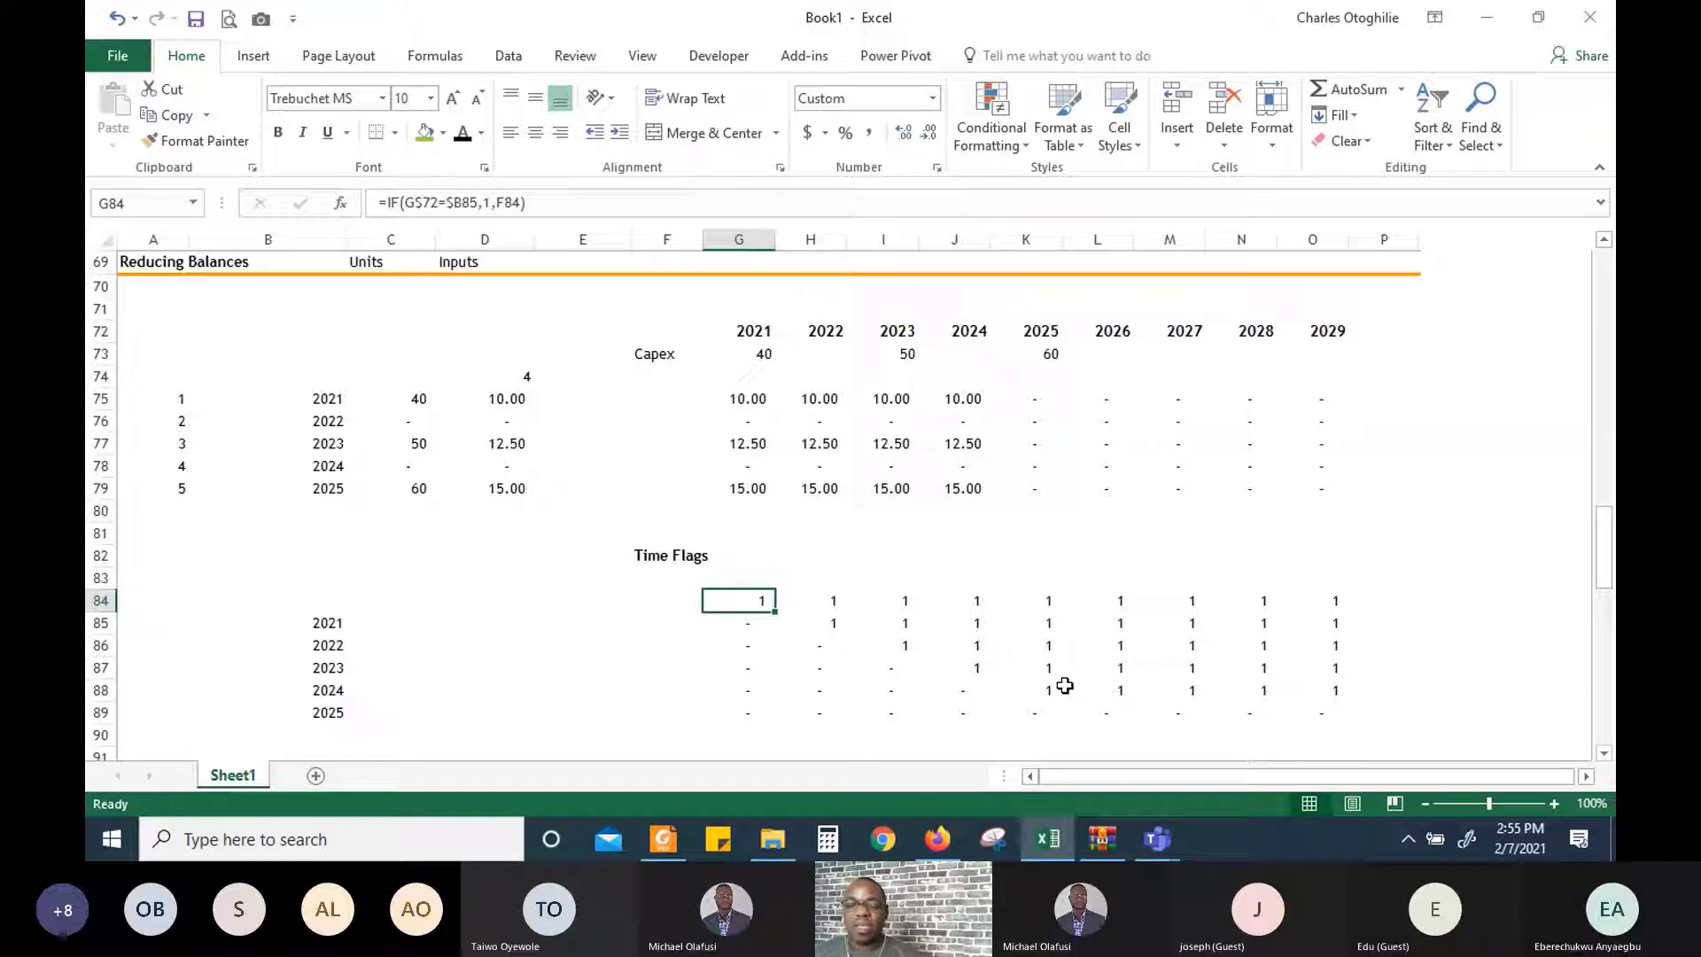
key(Down)
key(Down)
key(Up)
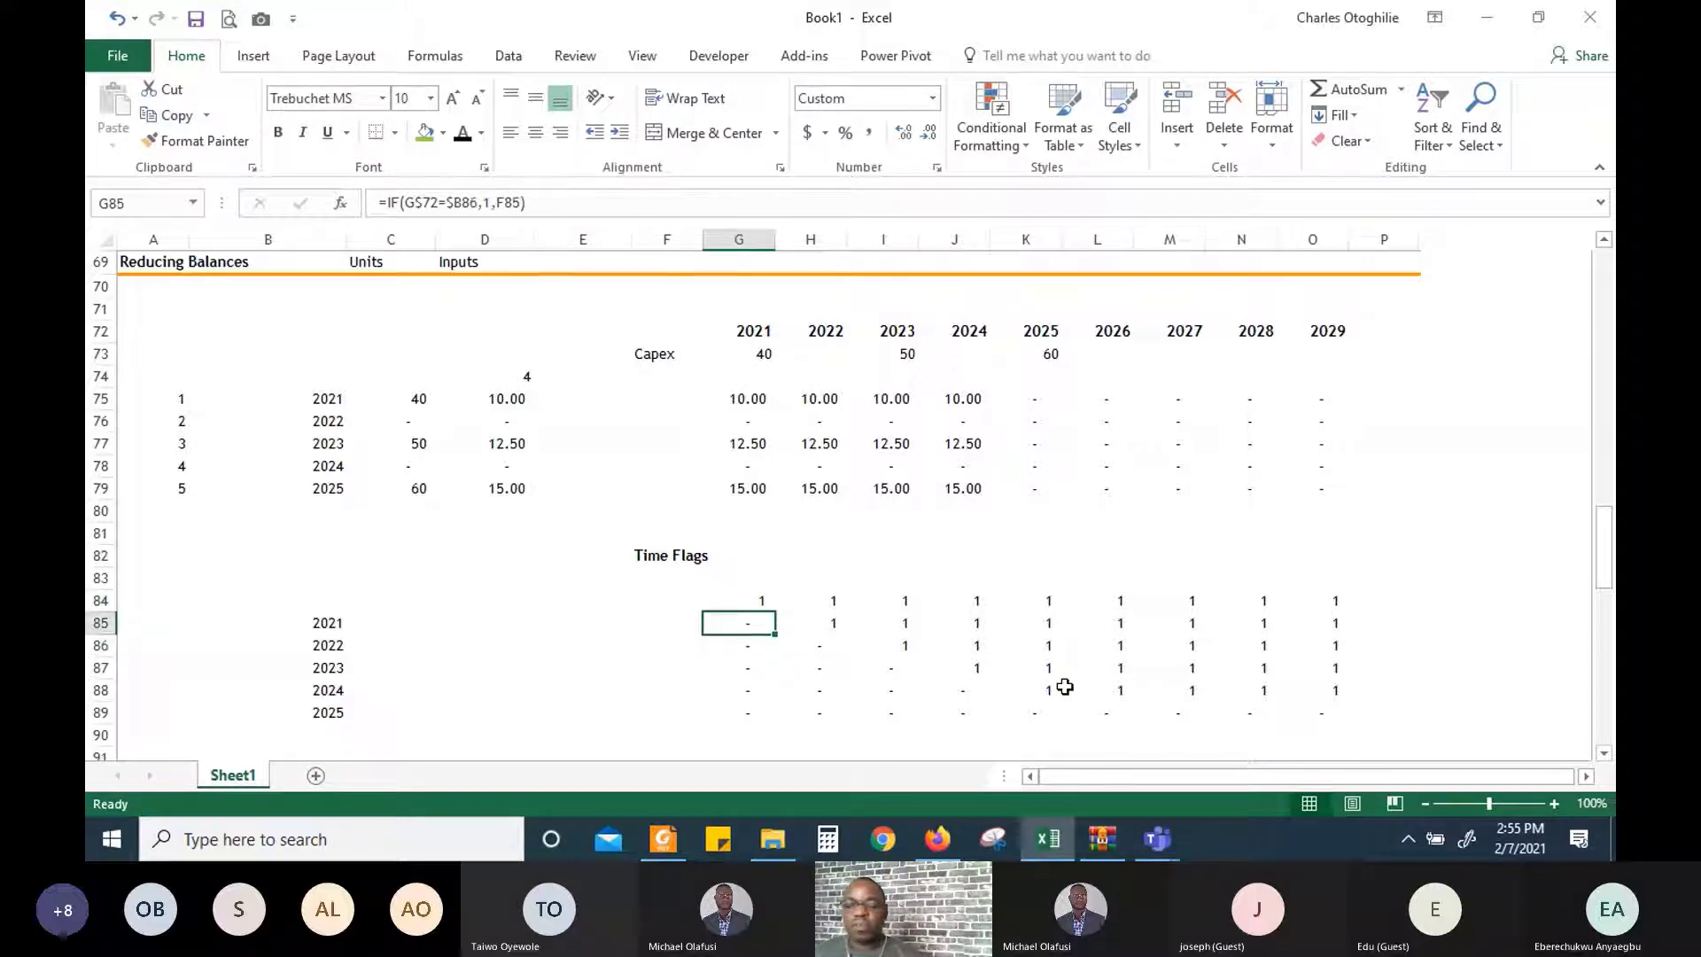
key(Right)
key(Right)
key(Right)
key(Right)
key(Right)
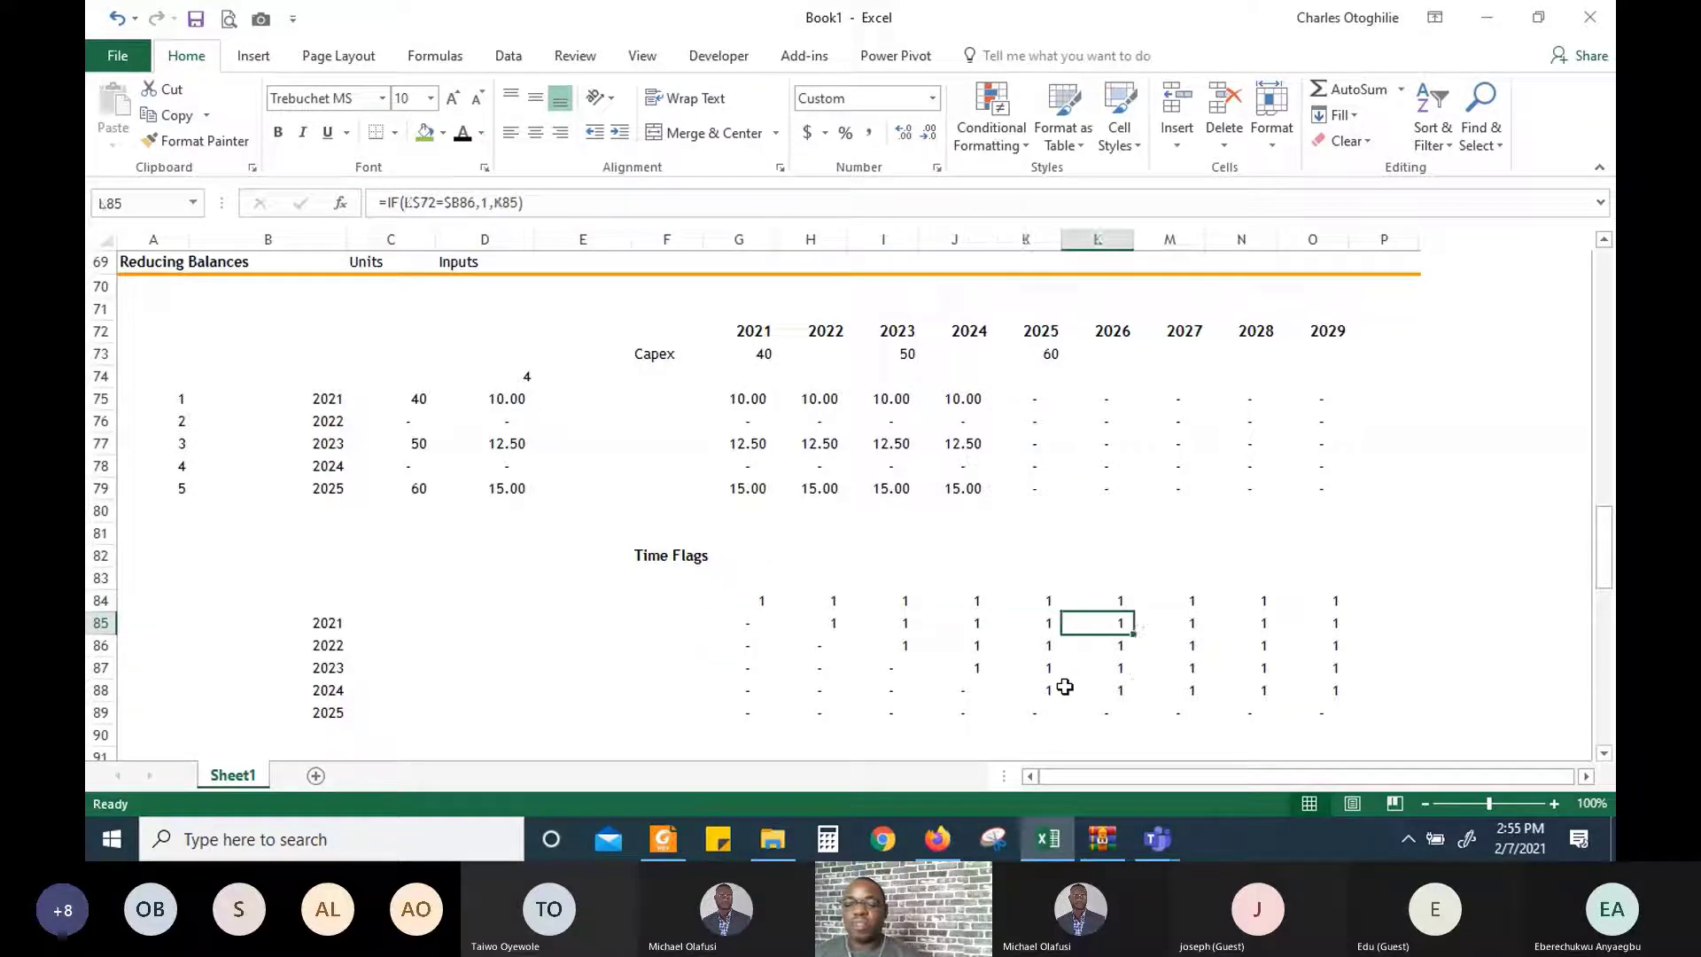
Multiply the MIN formula in G75 by the time flag in G84
key(Up)
key(Up)
key(Up)
key(Up)
key(Up)
key(Up)
key(Up)
key(Up)
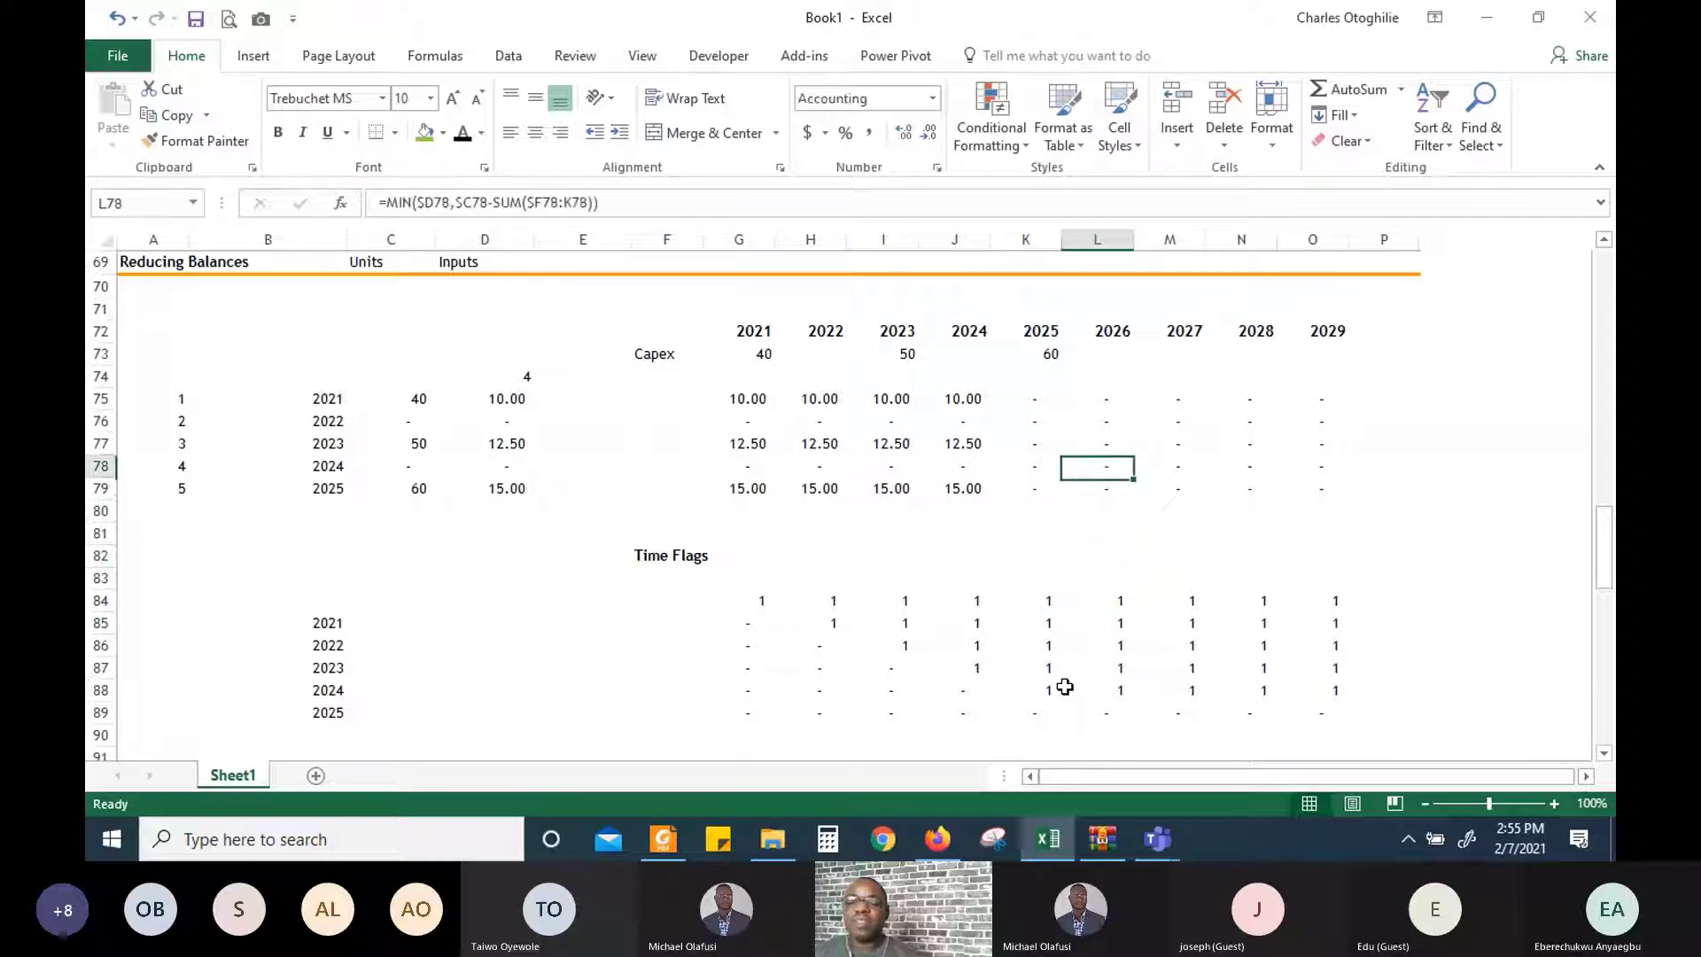
key(Up)
key(Up)
key(Left)
key(Left)
key(Left)
key(Left)
key(Left)
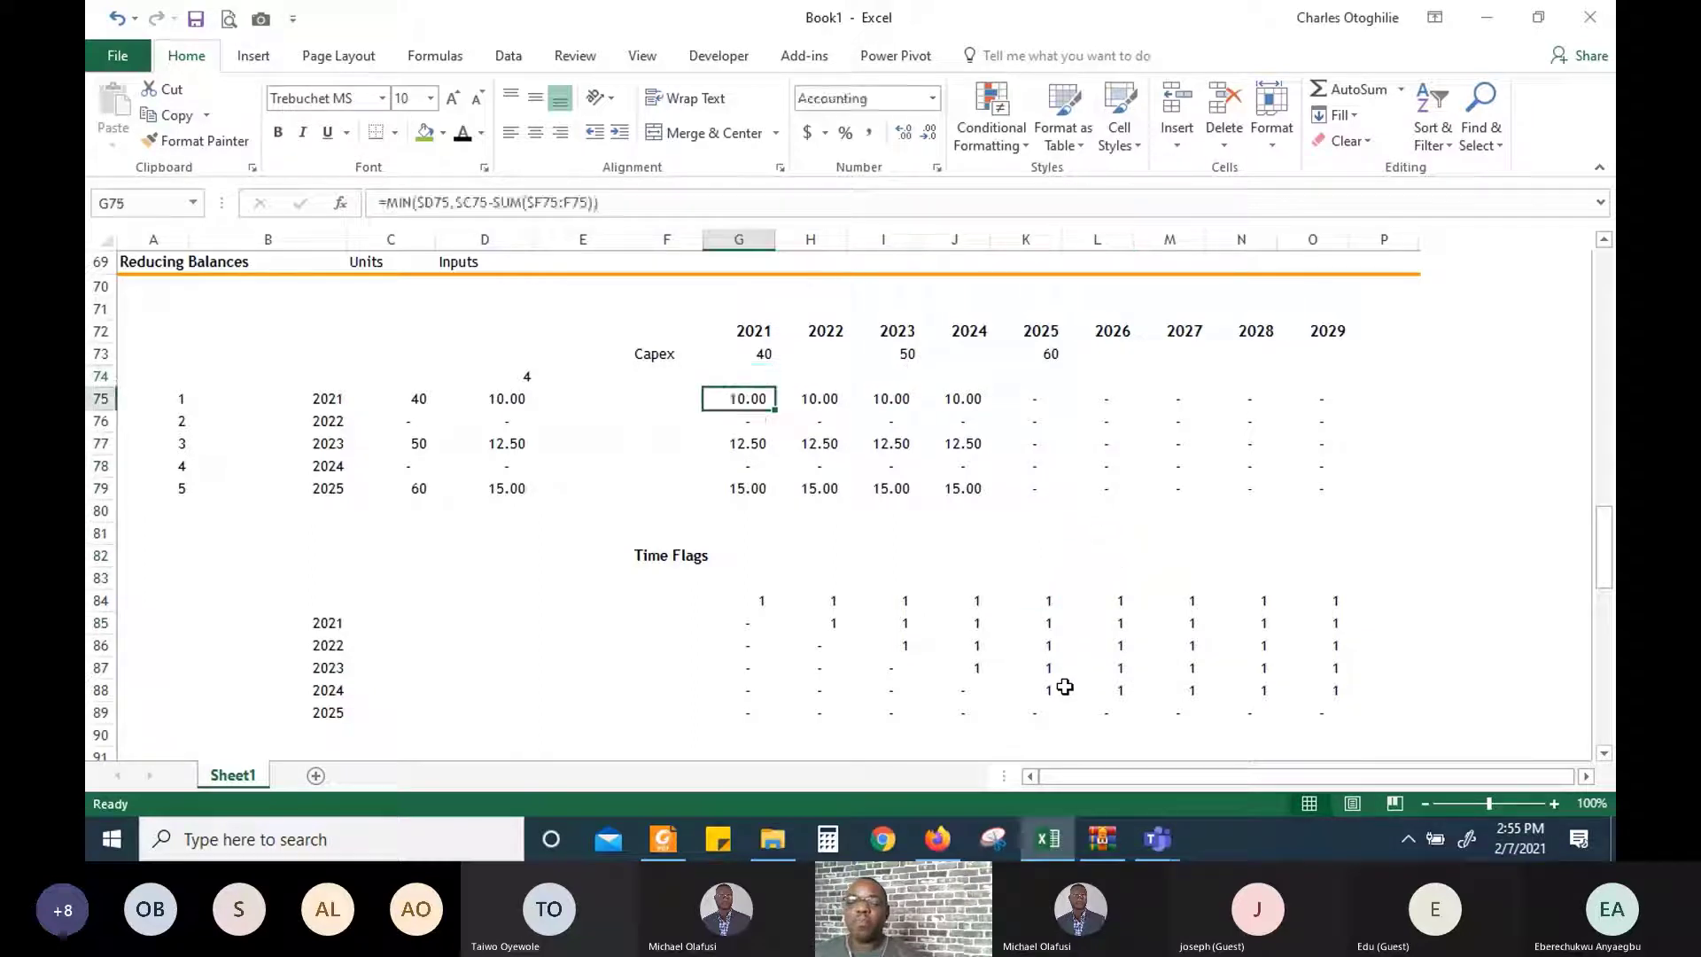
click(636, 204)
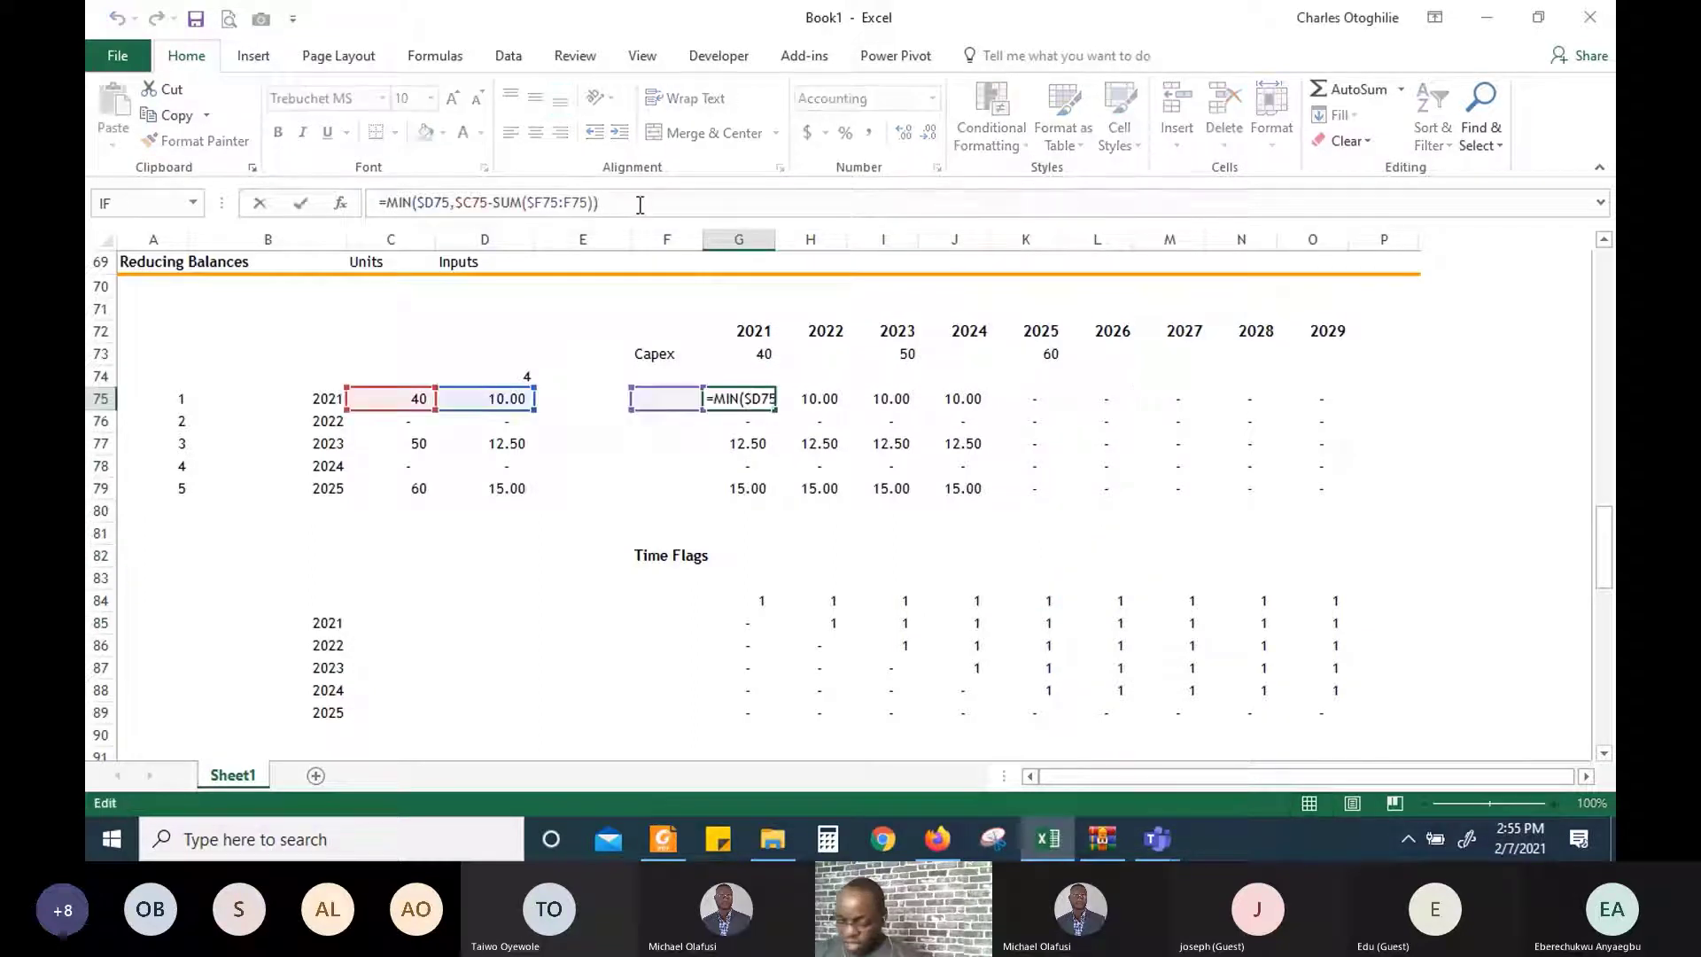
click(641, 204)
text(*)
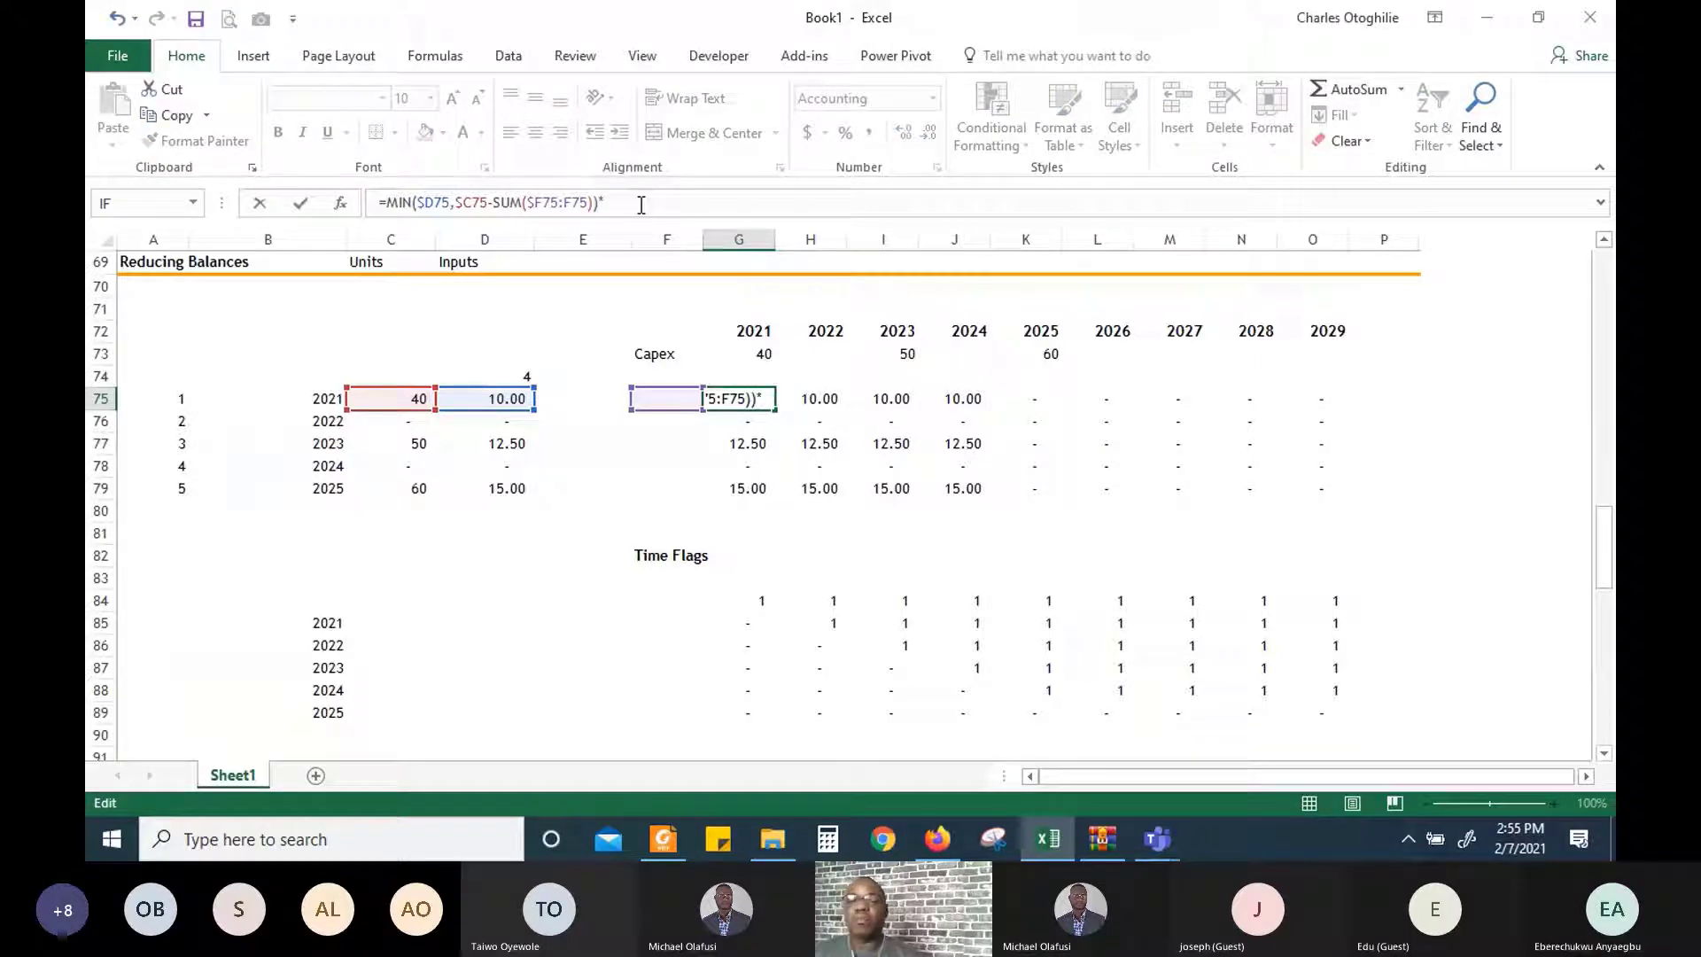
click(756, 611)
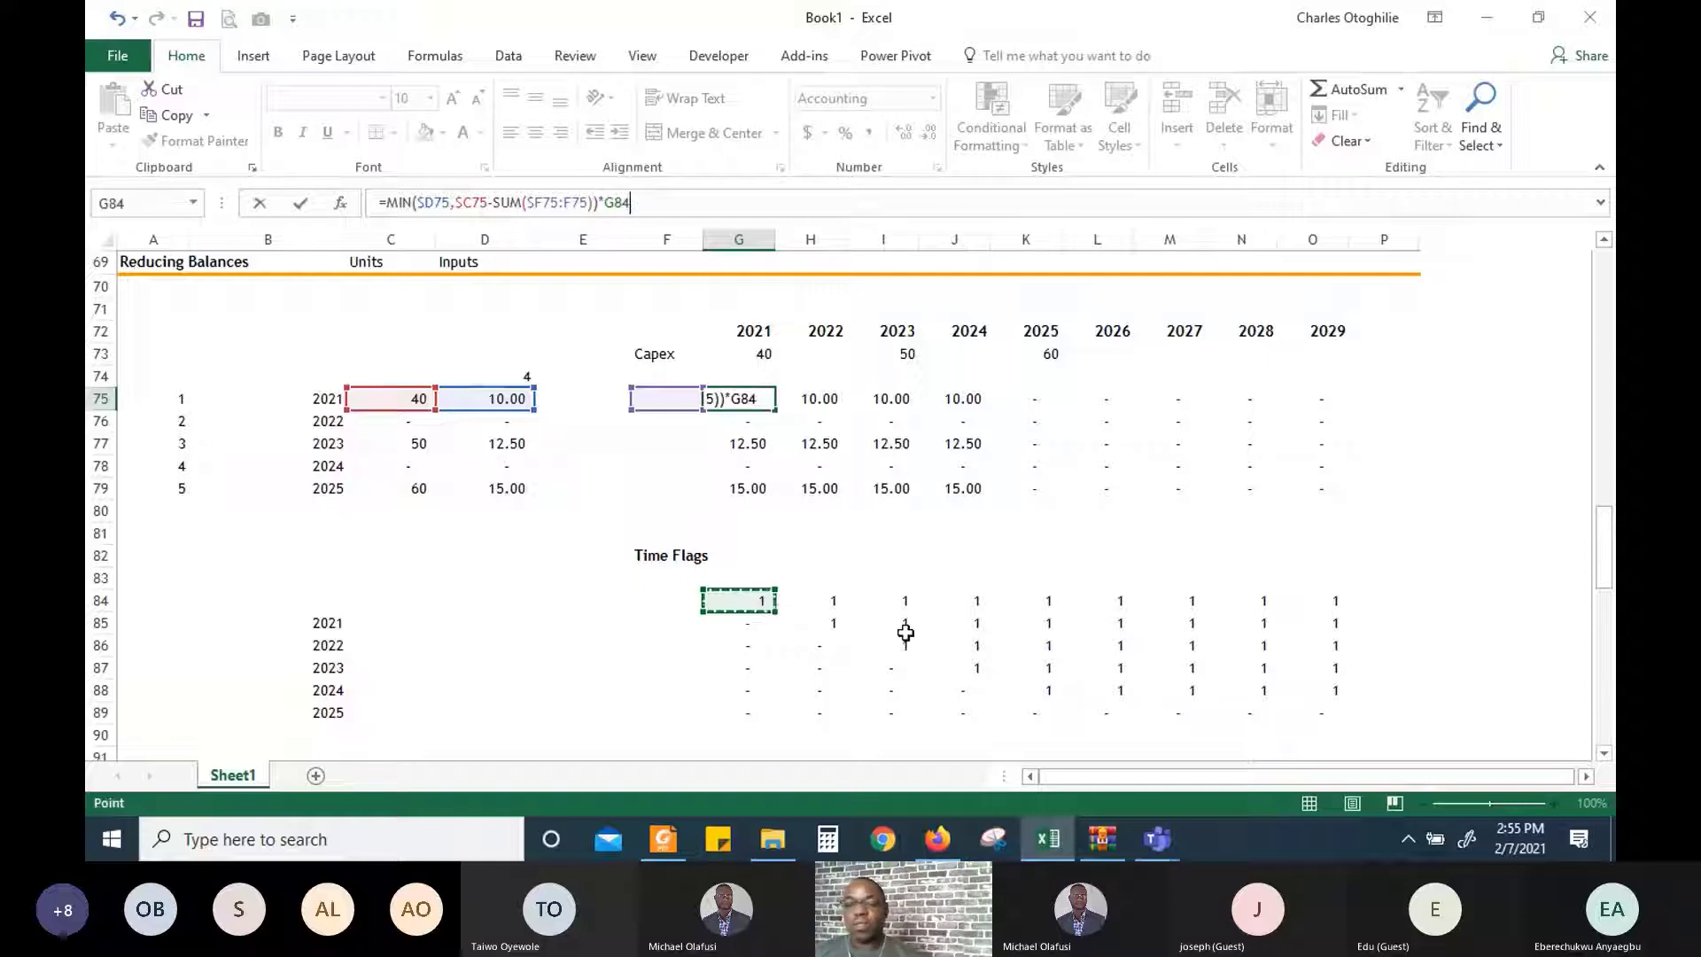
key(Return)
Fill the flagged MIN formula from G75 across to O75
key(Up)
key(shift+Right)
key(shift+Right)
key(shift+Right)
key(shift+Right)
key(shift+Right)
key(shift+Right)
key(shift+Right)
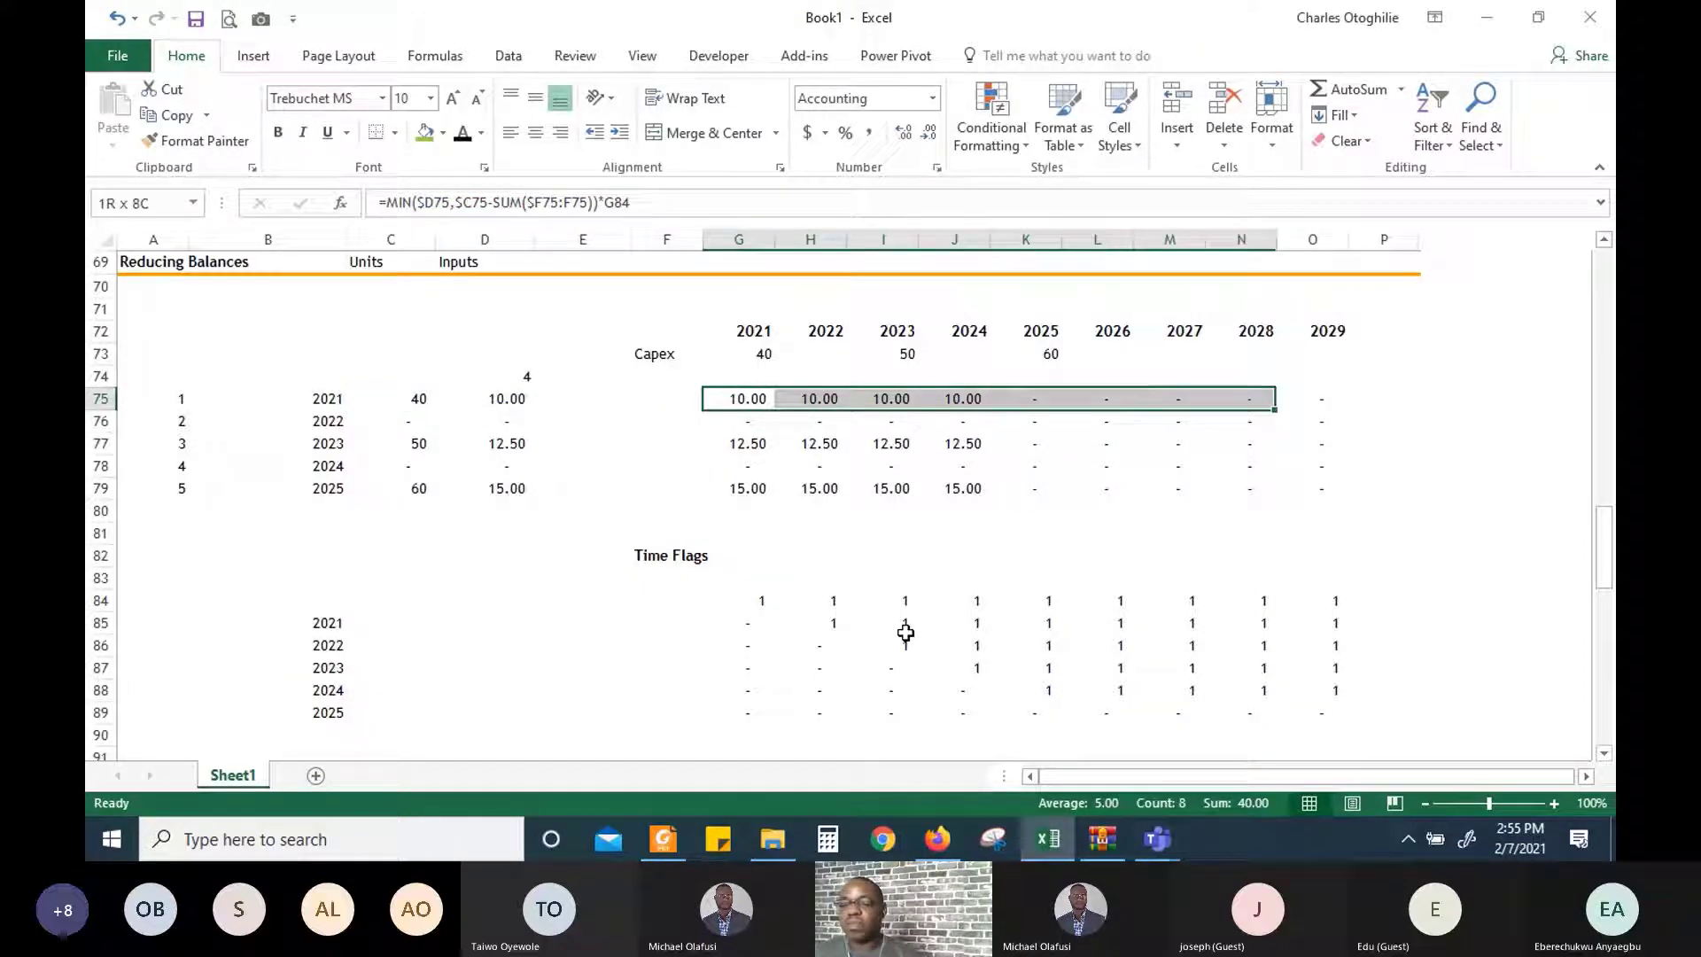
key(shift+Right)
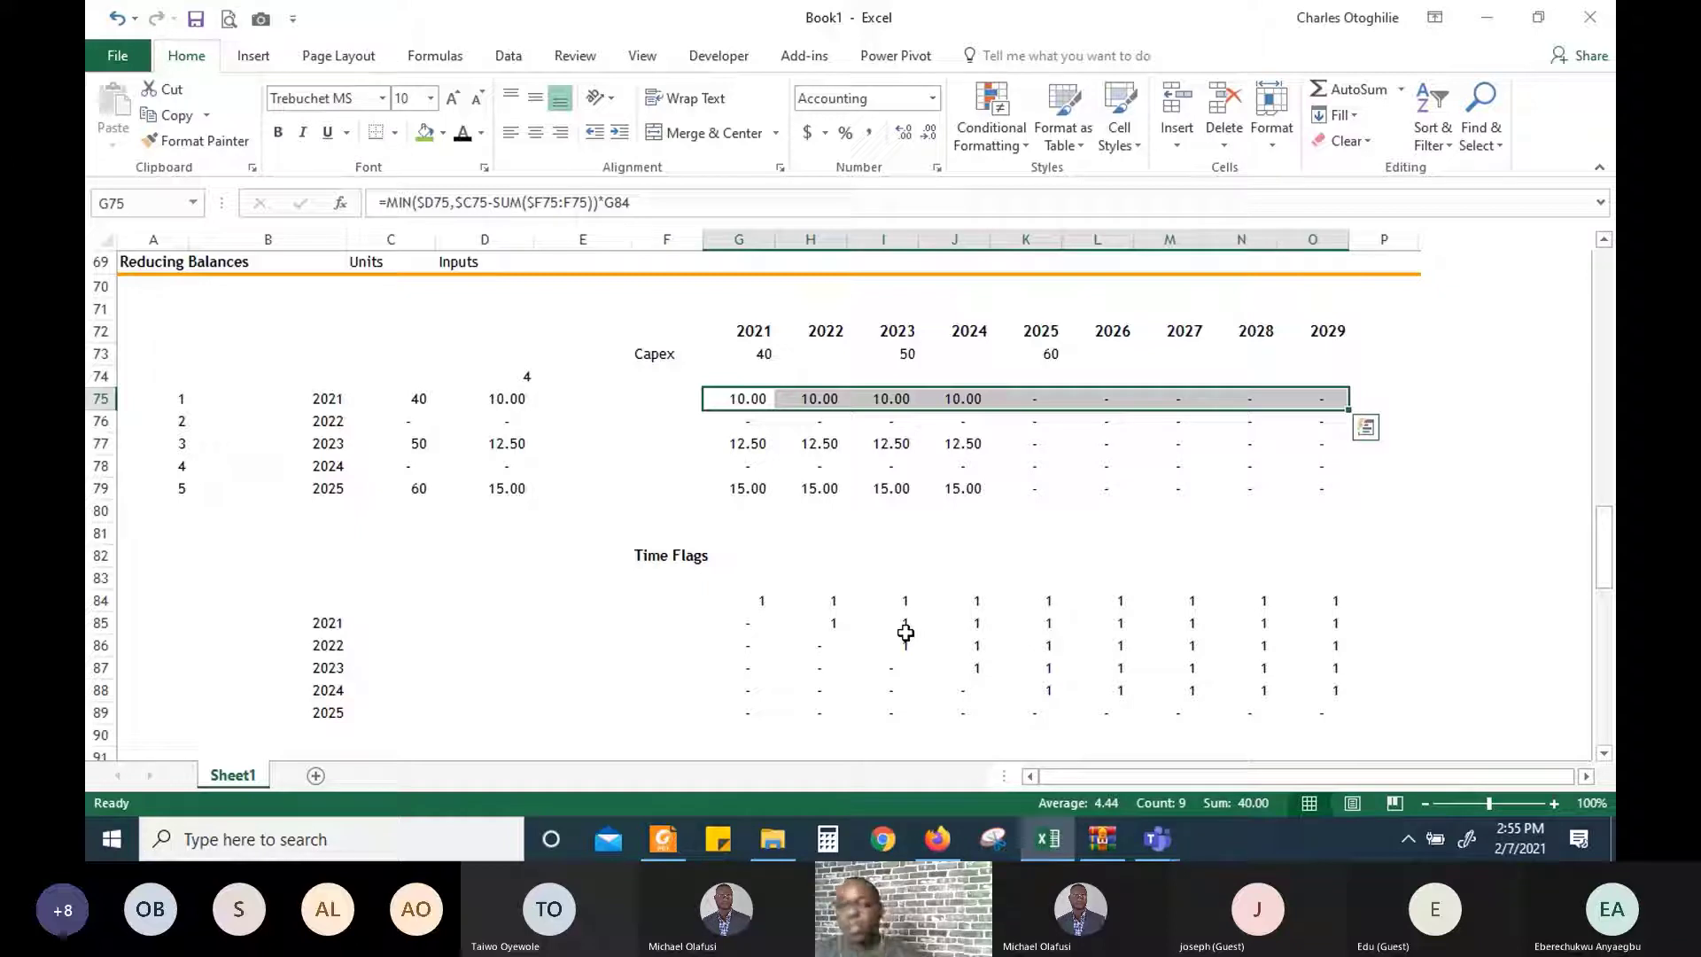
Fill the flagged formulas in G75:O75 down through row 79
key(shift+Down)
key(shift+Down)
key(shift+Down)
key(shift+Down)
key(ctrl+d)
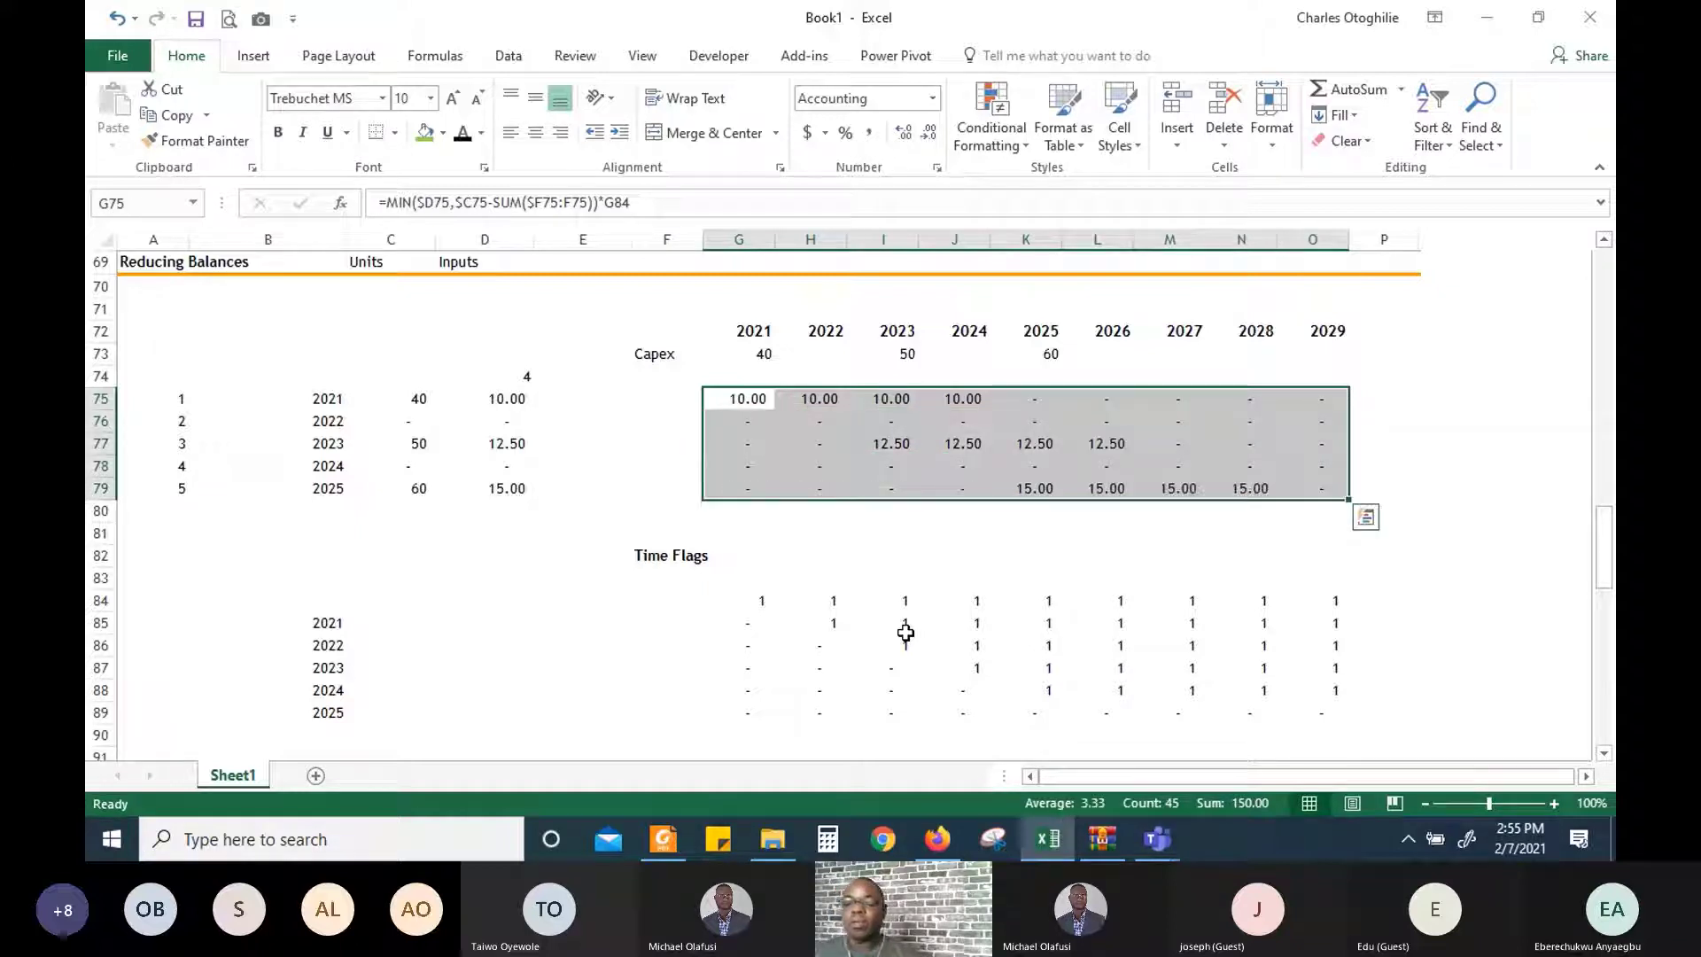
Check how the 2025 Capex is spread from its start year across K79:O79
key(Down)
key(Down)
key(Up)
key(Up)
key(Up)
key(Right)
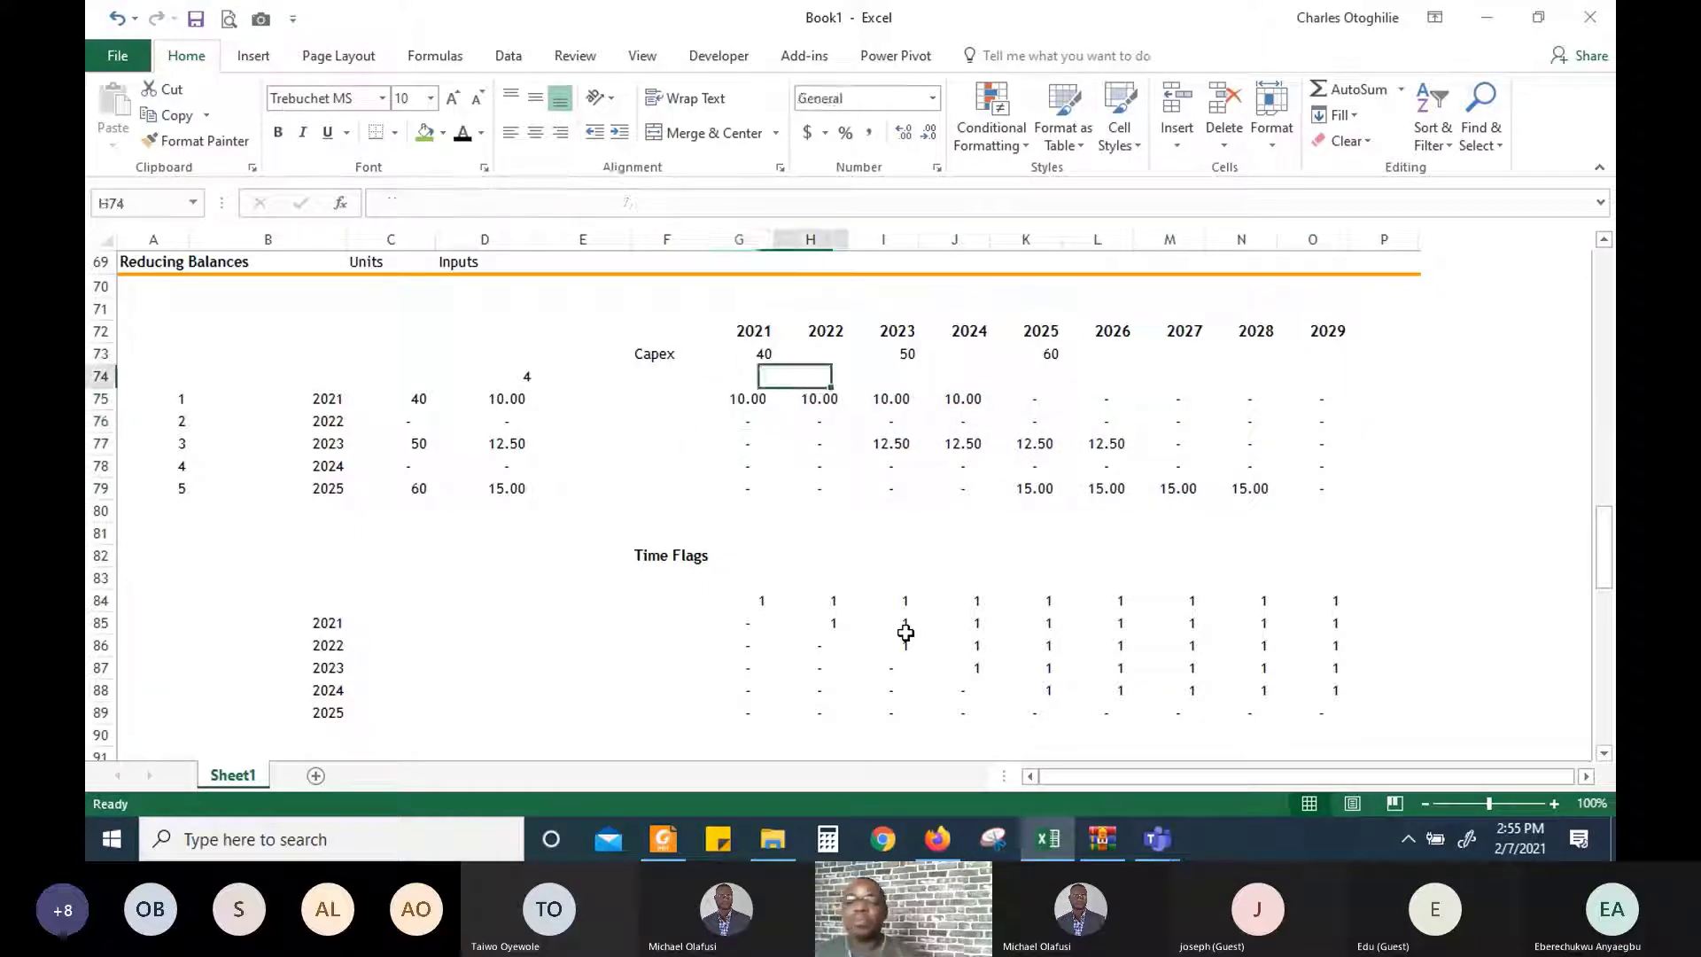
key(Right)
key(Right)
key(Right)
key(Up)
key(Down)
key(Down)
key(Down)
key(Down)
key(Down)
key(Down)
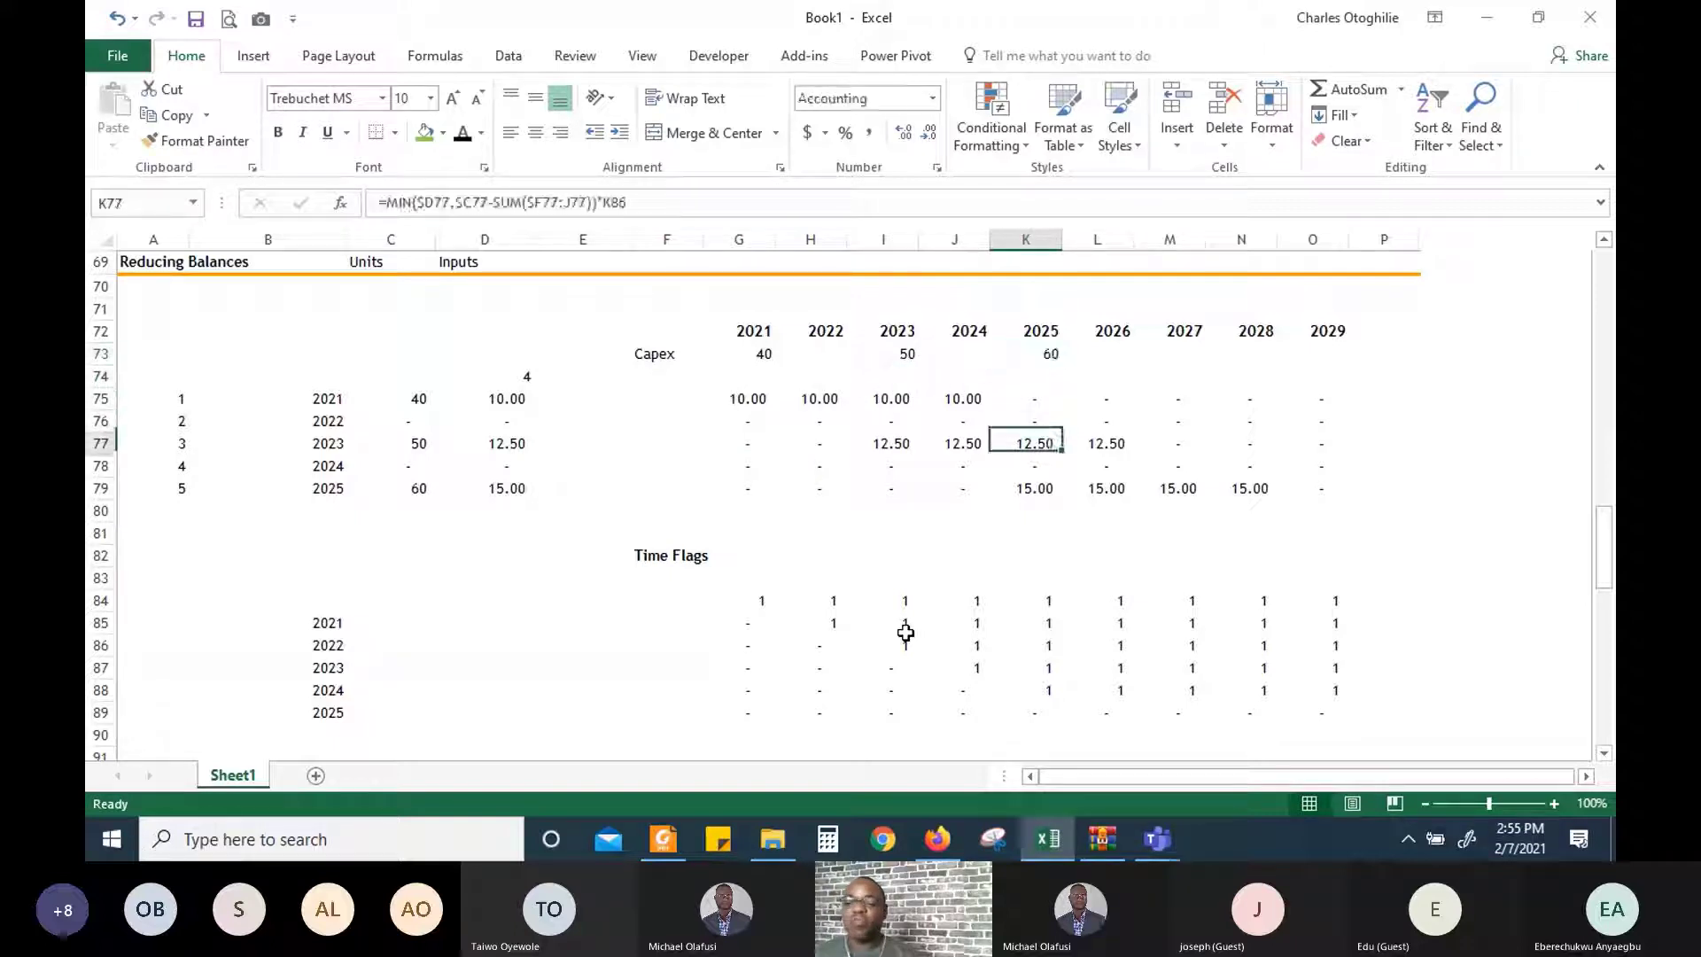
key(ctrl+shift+Right)
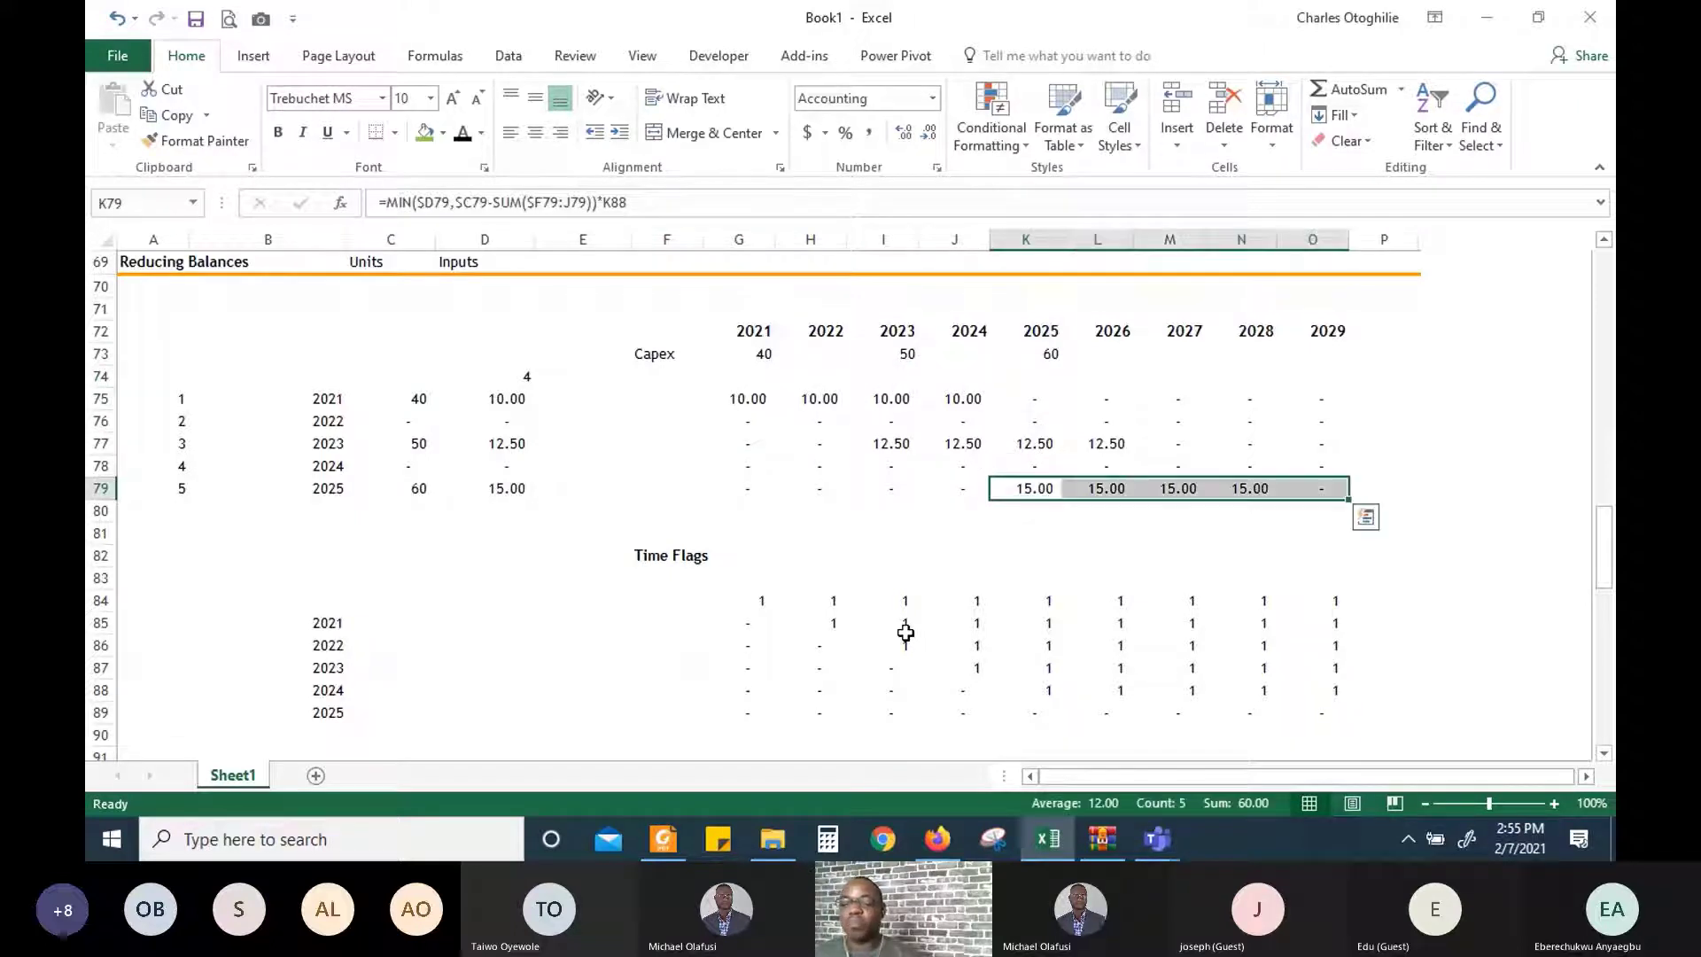
Examine the flagged amounts for each Capex year down the 2023 column, I75:I79
key(Left)
key(Left)
key(Left)
key(Left)
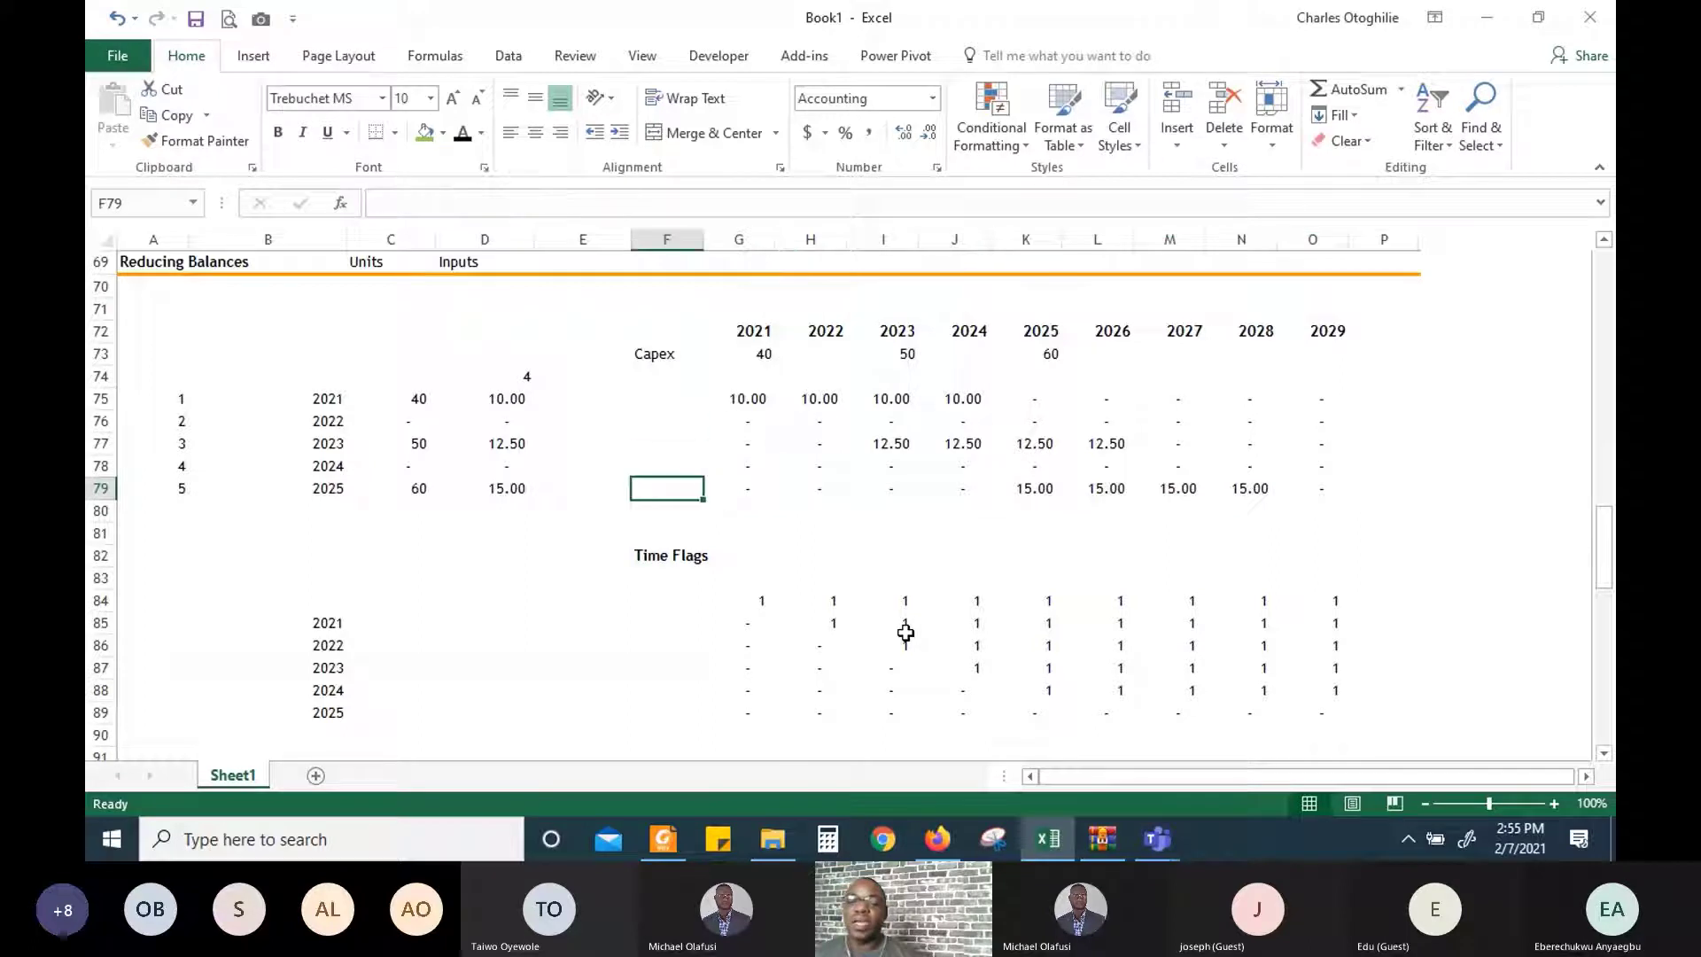
key(Left)
key(Up)
key(Up)
key(Up)
key(Up)
key(Right)
key(Right)
key(Right)
key(Down)
key(Down)
key(Down)
key(Down)
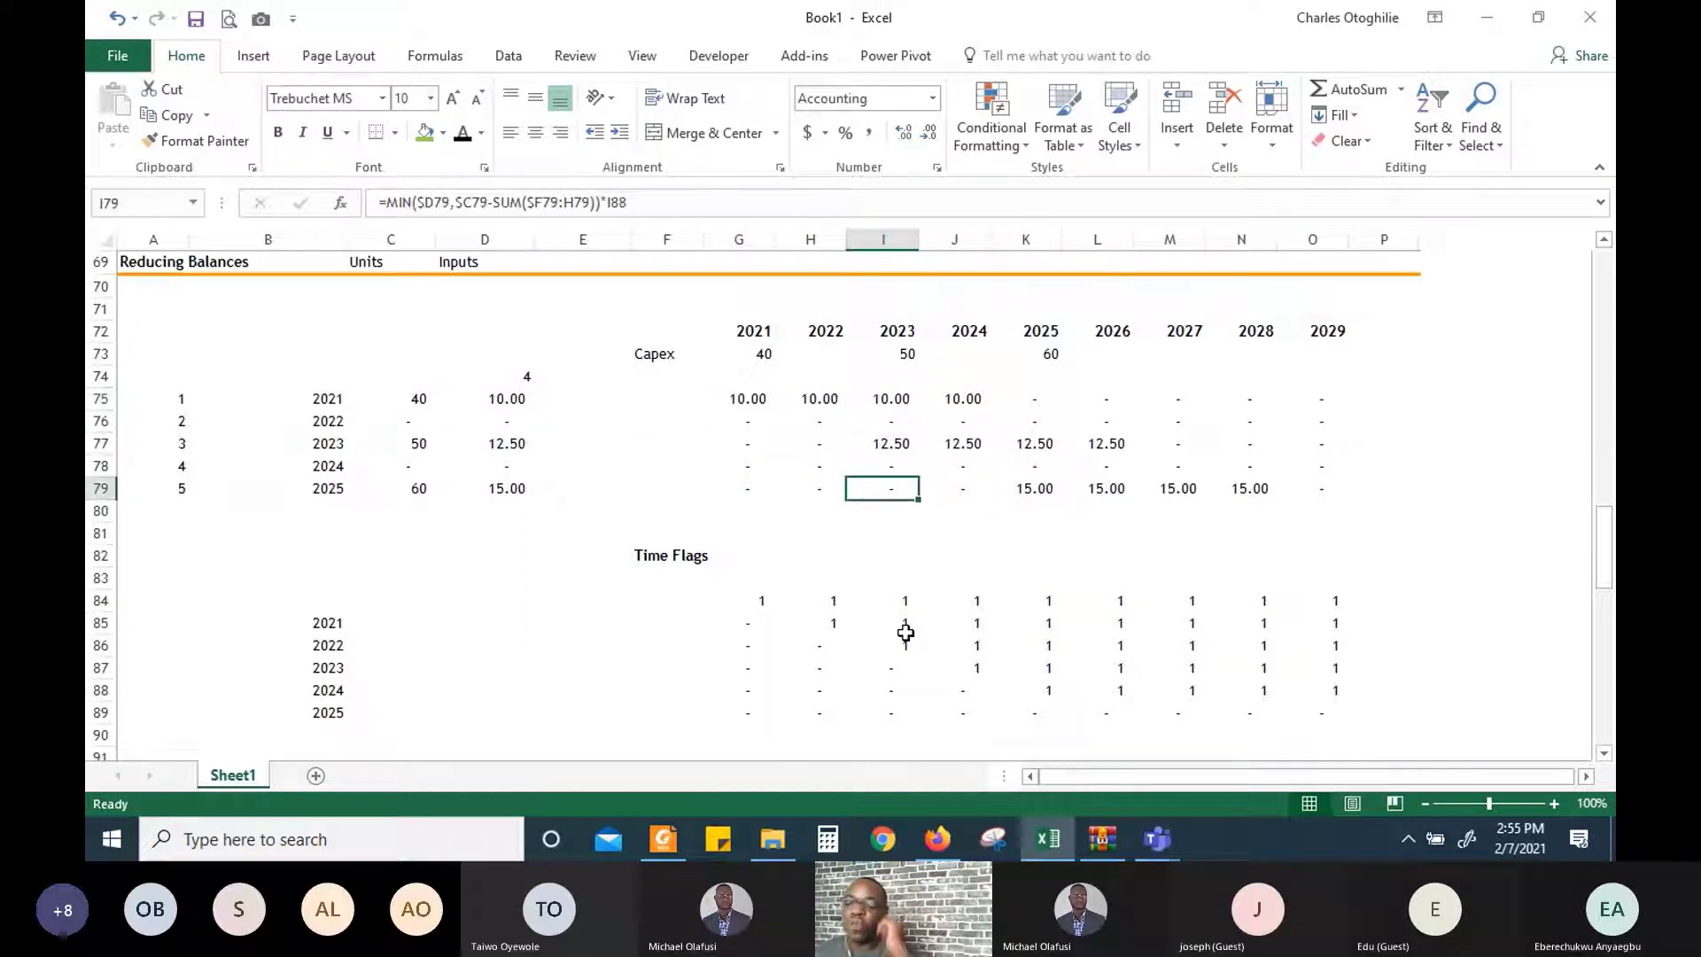
Enter a SUM formula in G80 totalling the yearly amounts in G75:G79
key(Left)
key(Left)
key(Left)
key(Down)
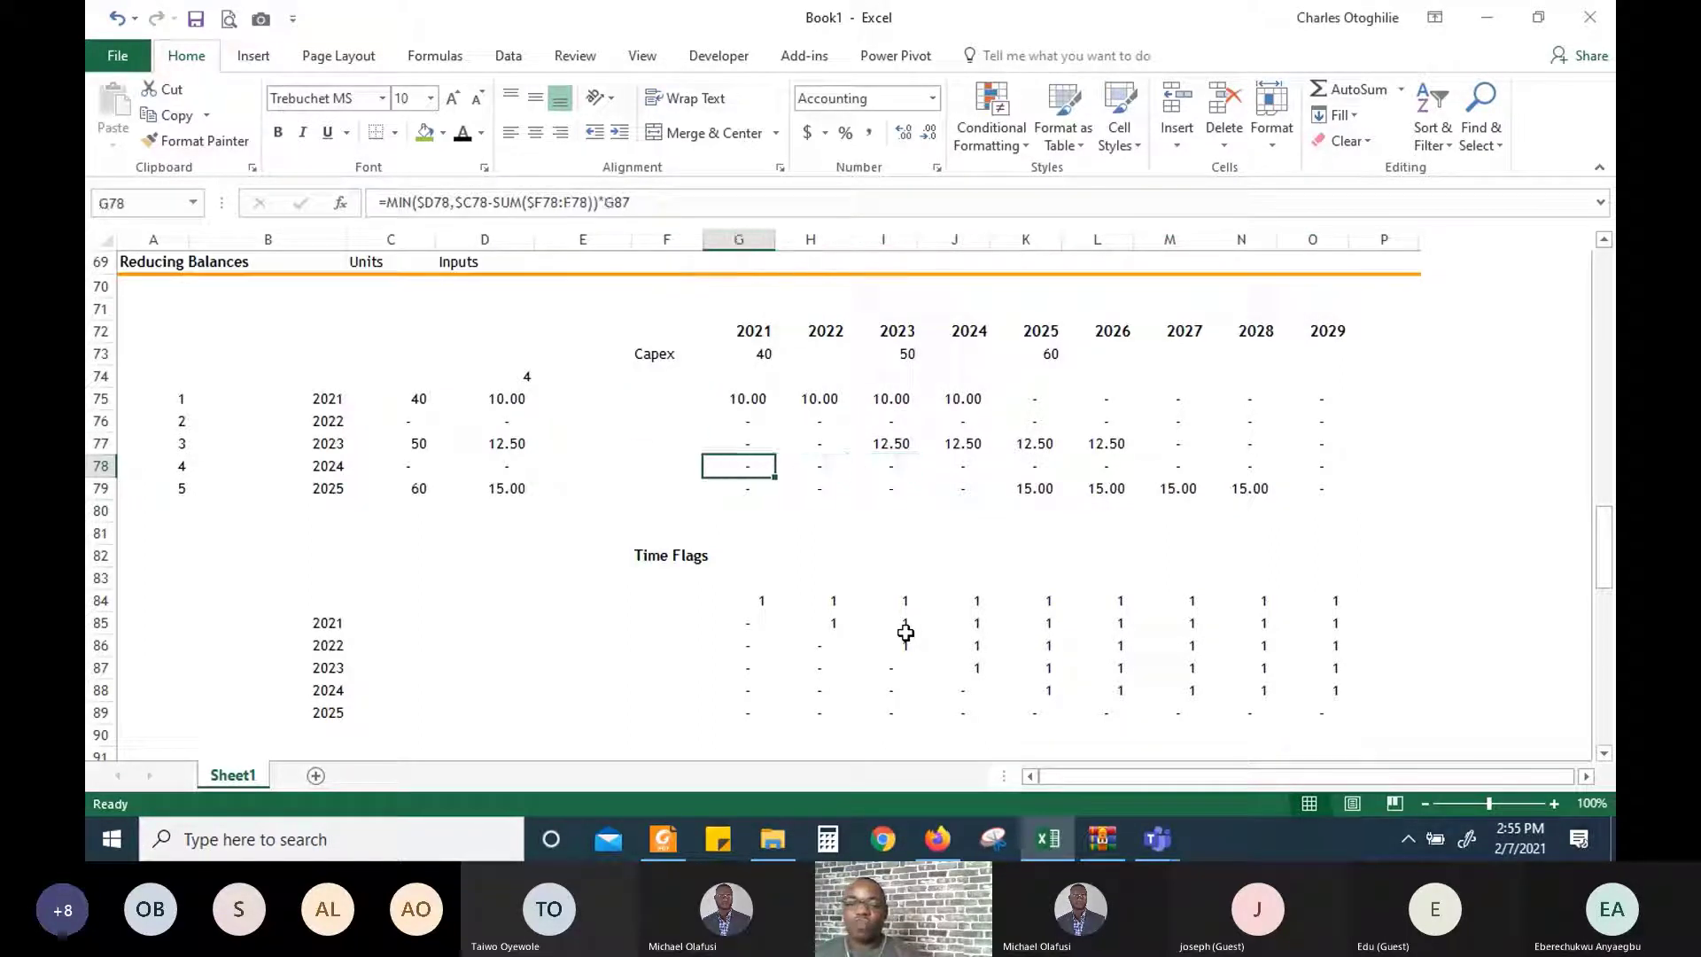
key(Right)
text(=Sum()
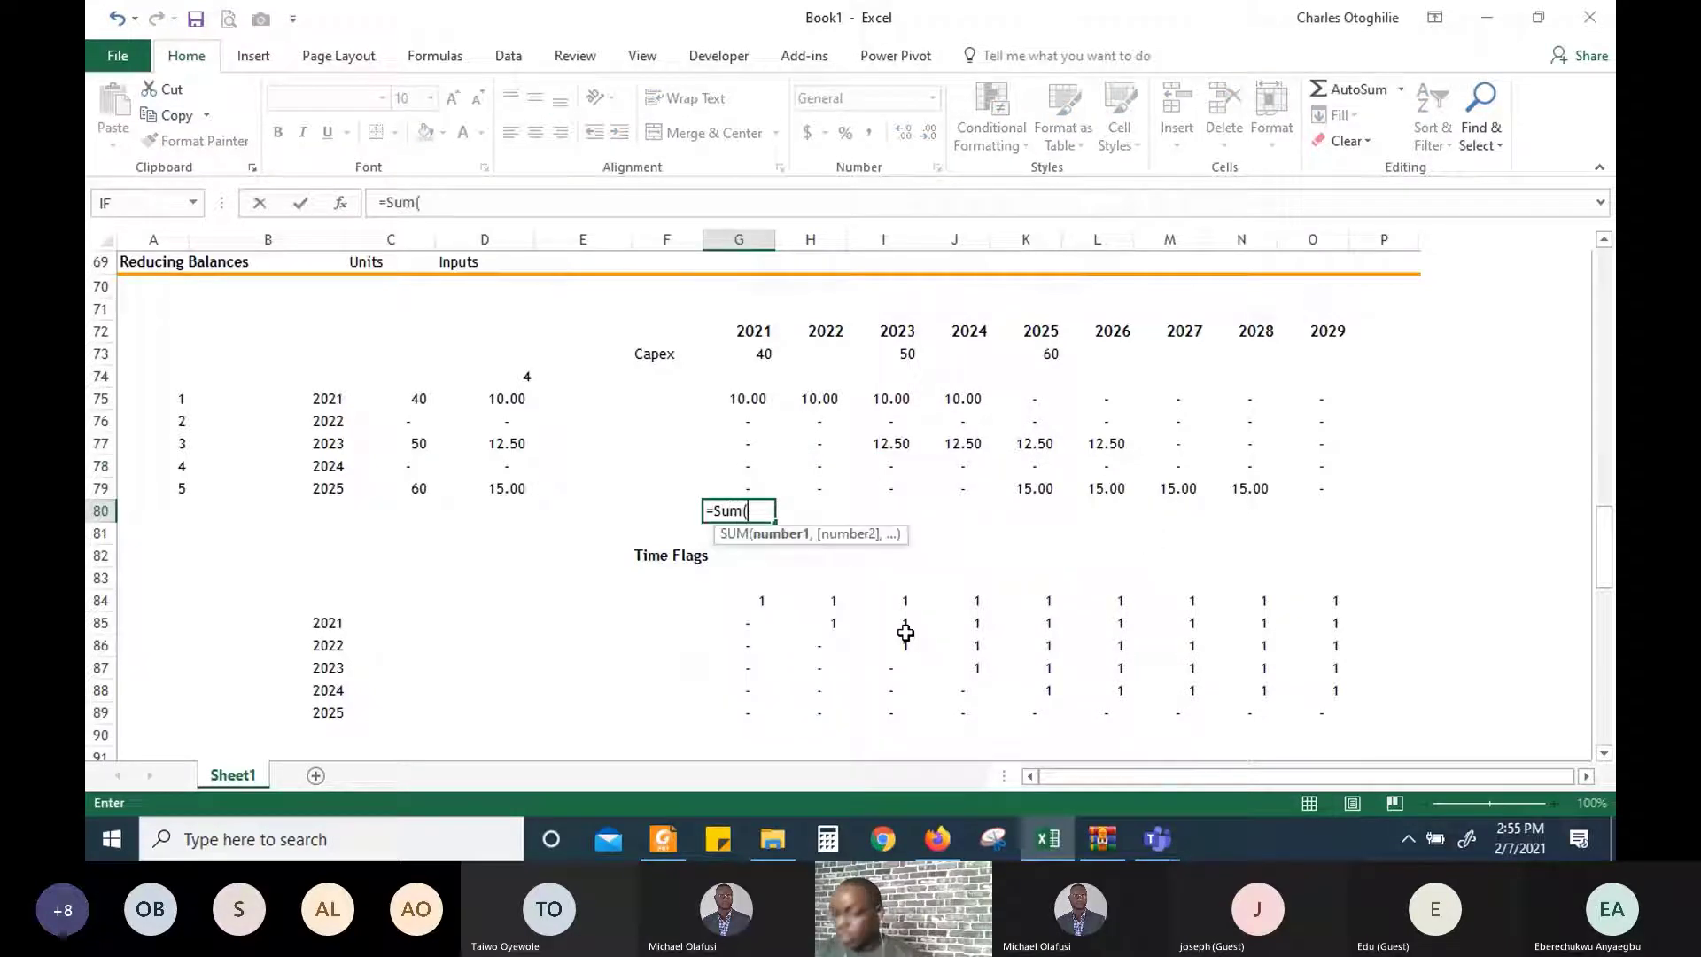
key(Up)
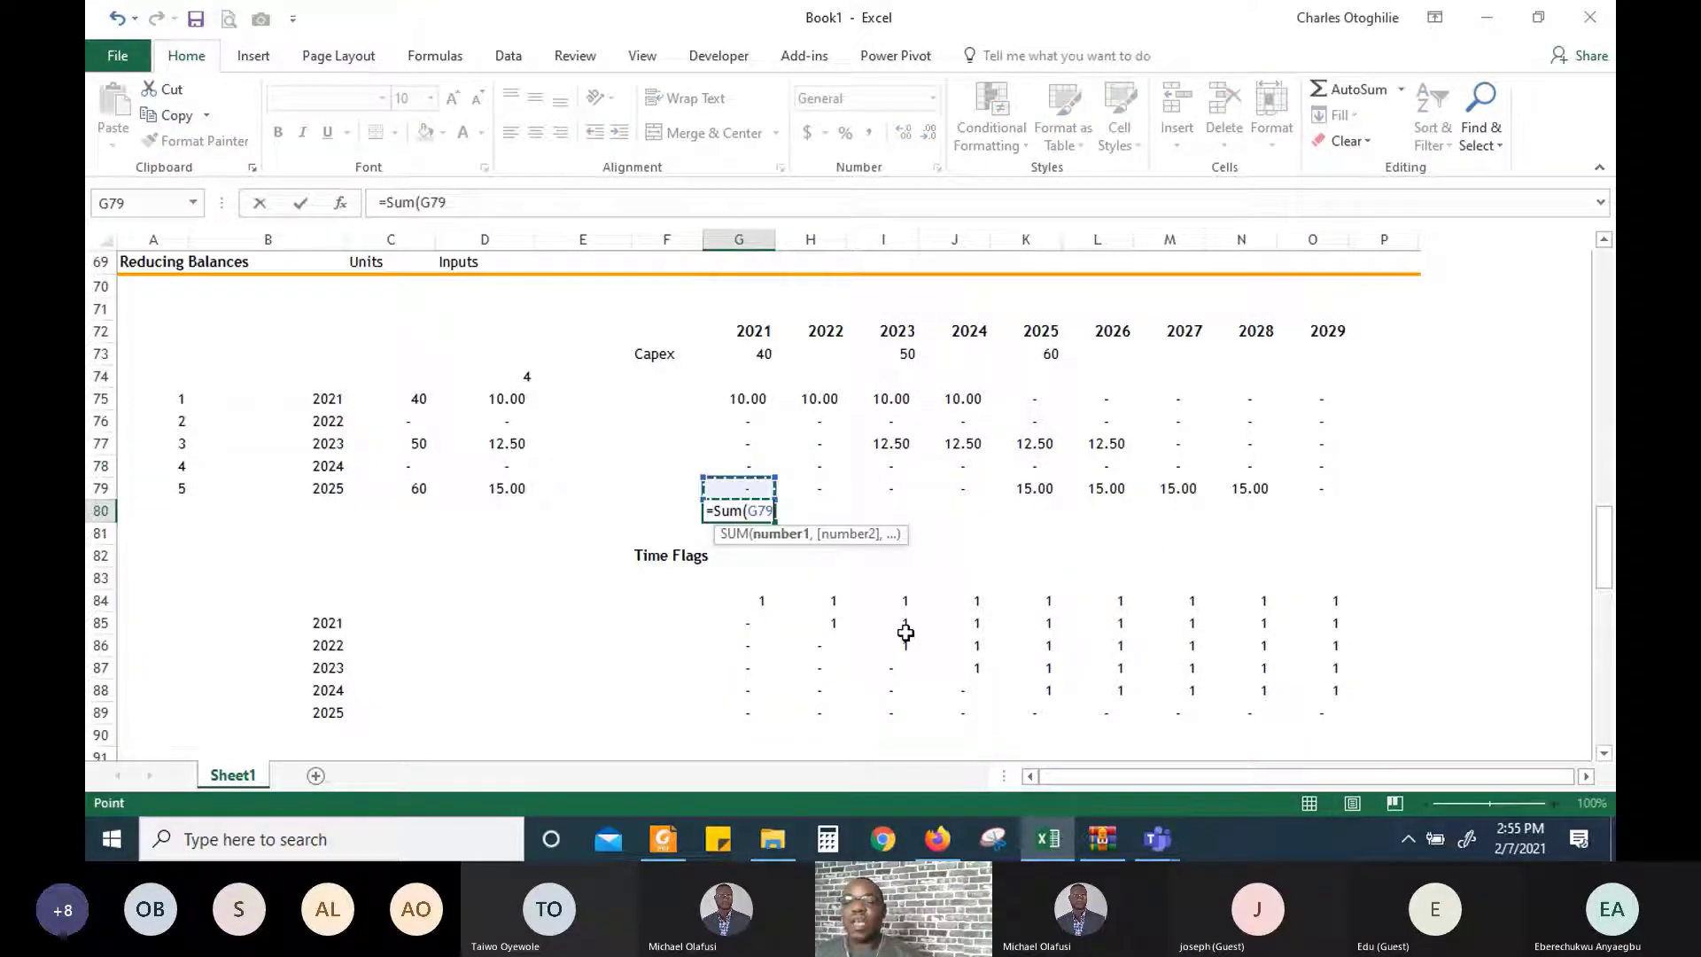
key(Up)
key(Up)
key(Up)
key(Up)
key(shift+Right)
key(shift+Left)
key(shift+Left)
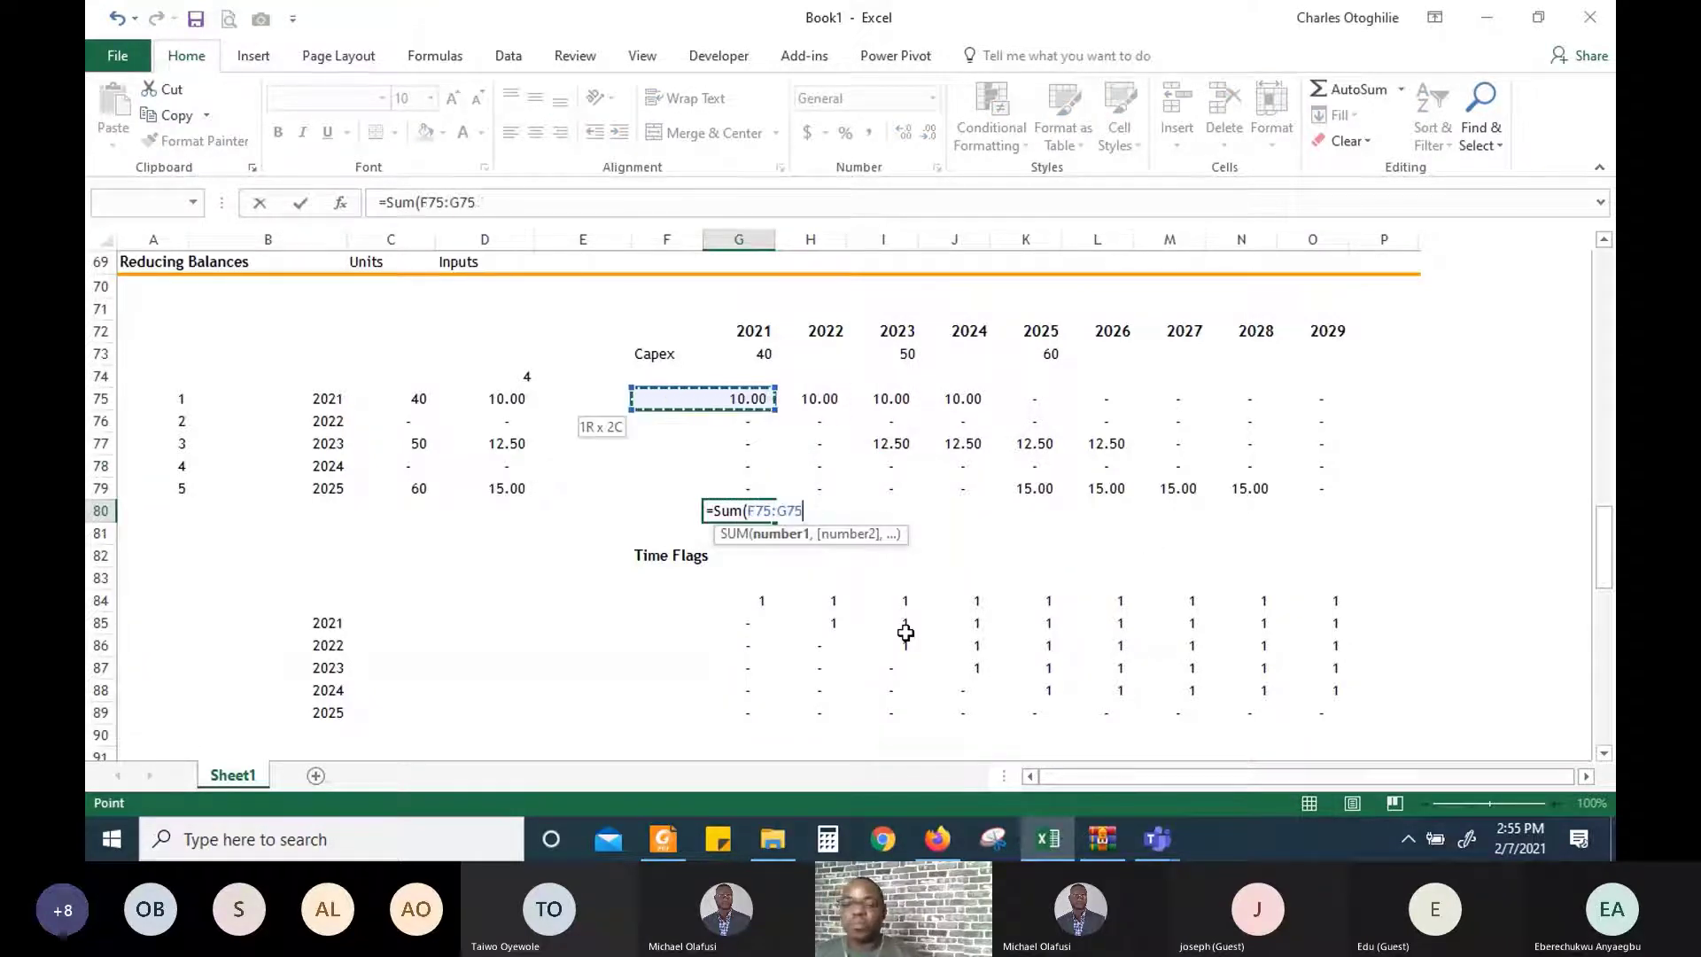
key(shift+Right)
key(shift+Down)
key(shift+Down)
key(shift+Down)
key(shift+Down)
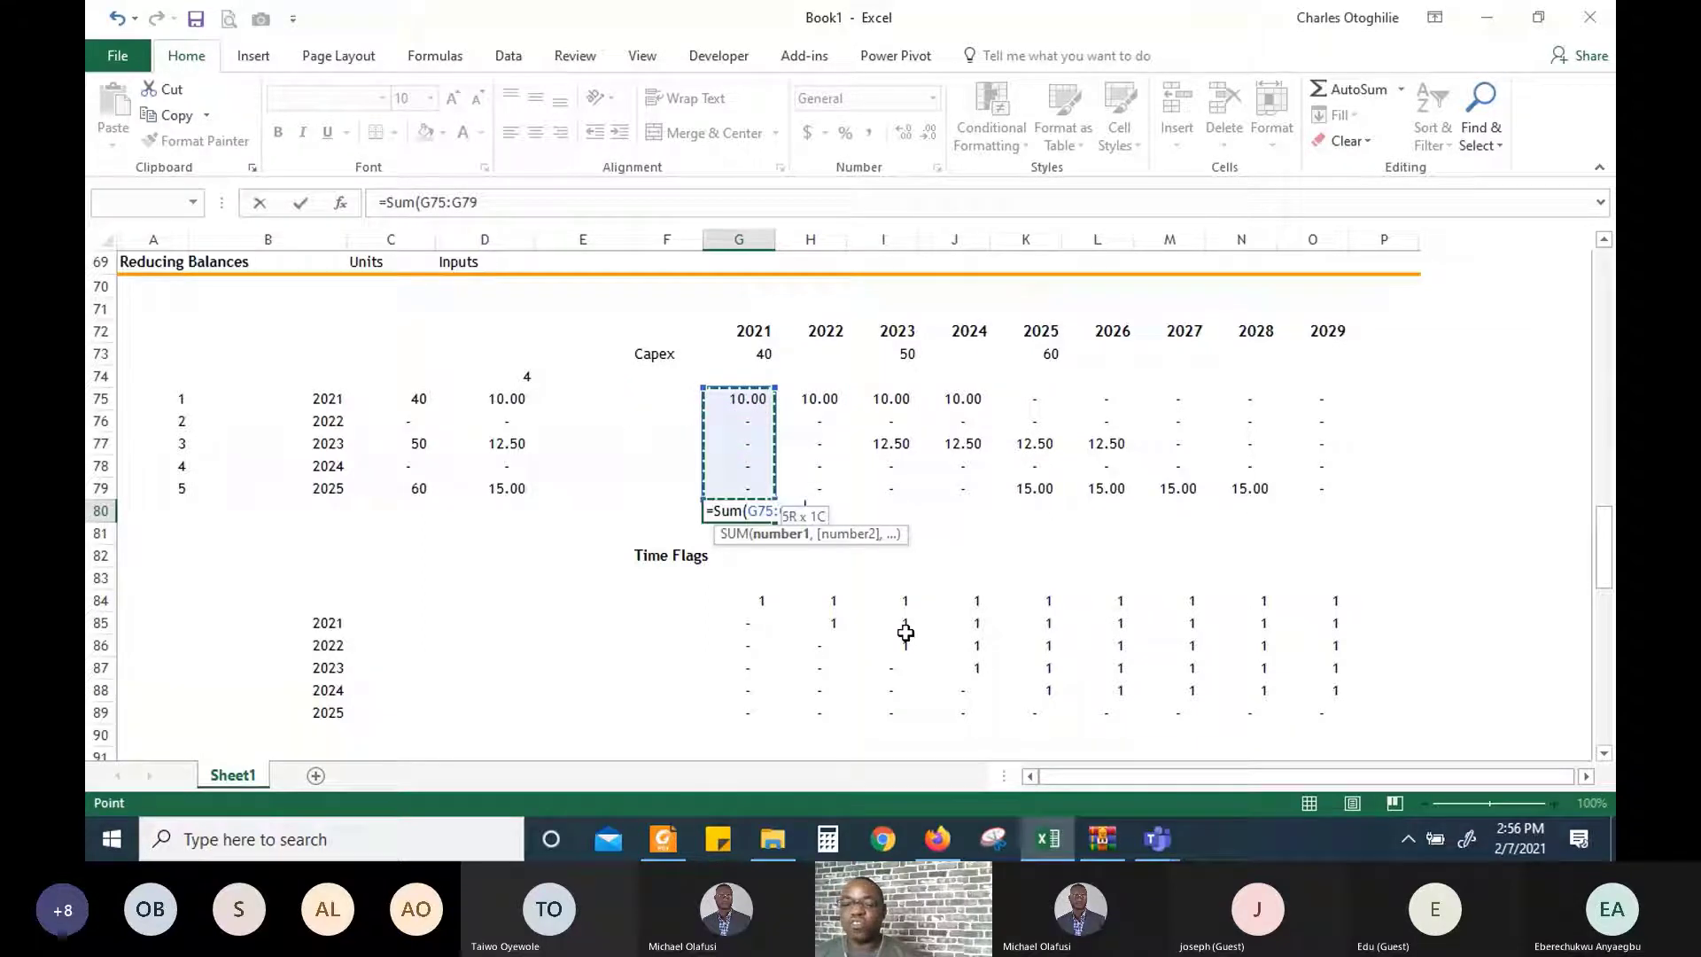
key(Return)
Fill the SUM total from G80 across the row to O80
key(Up)
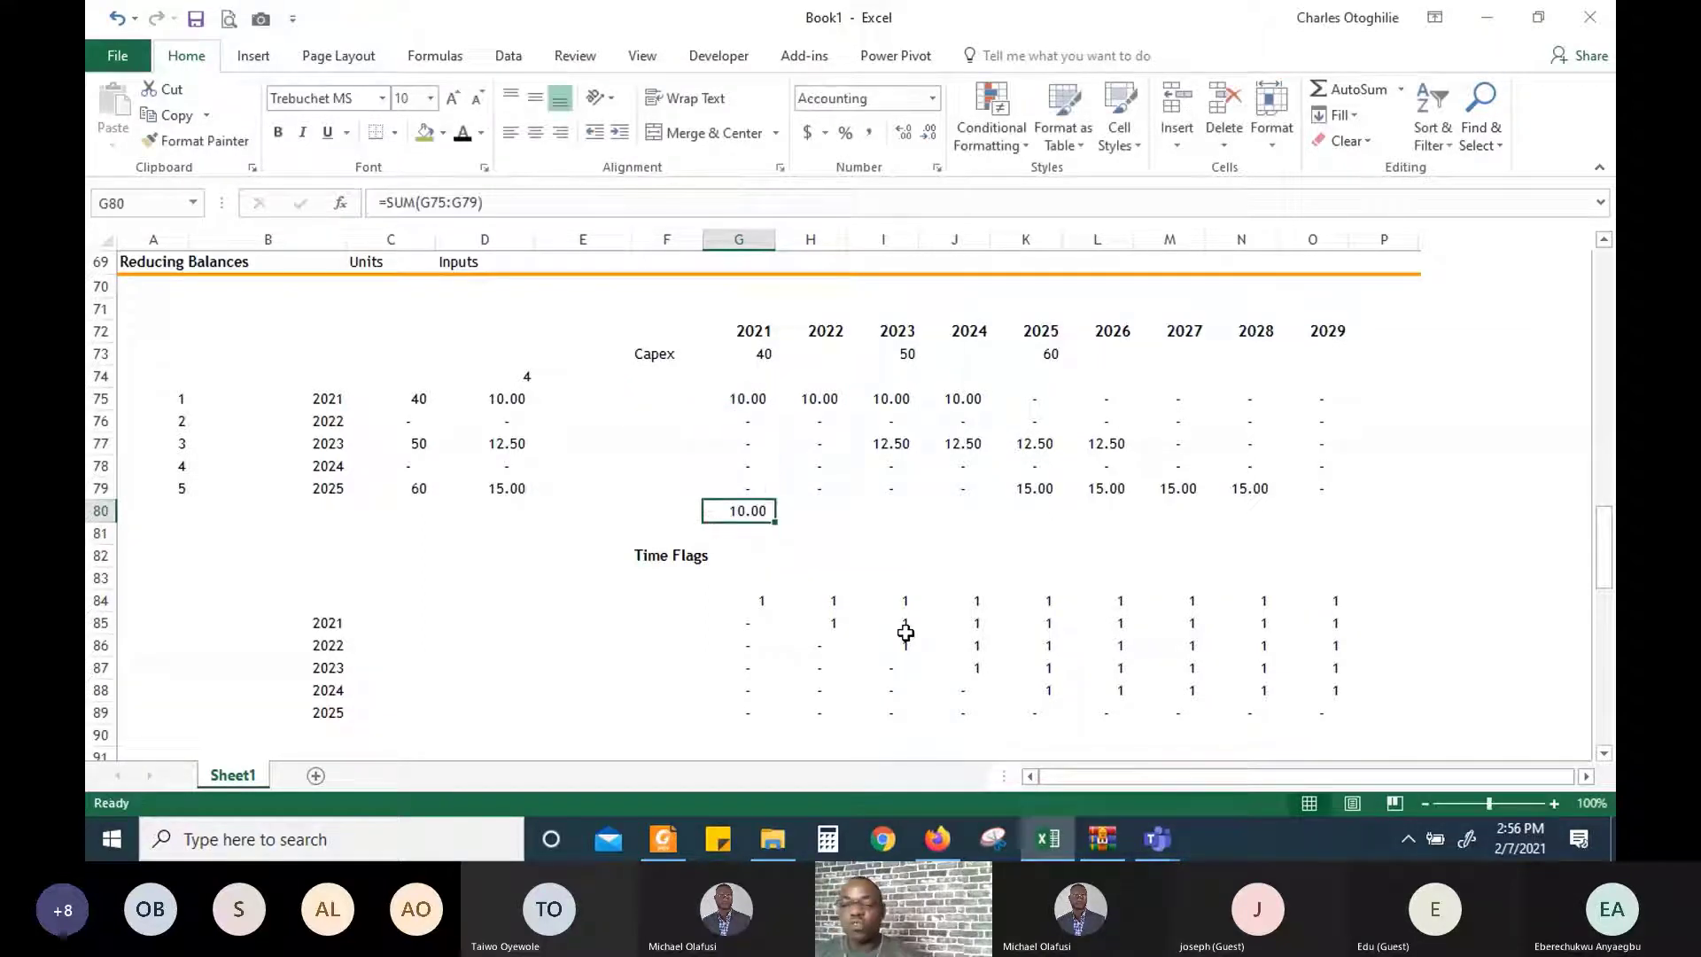
key(shift+Right)
key(shift+Right)
key(shift+Right)
key(shift+Right)
key(shift+Right)
key(shift+Right)
key(shift+Right)
key(shift+Right)
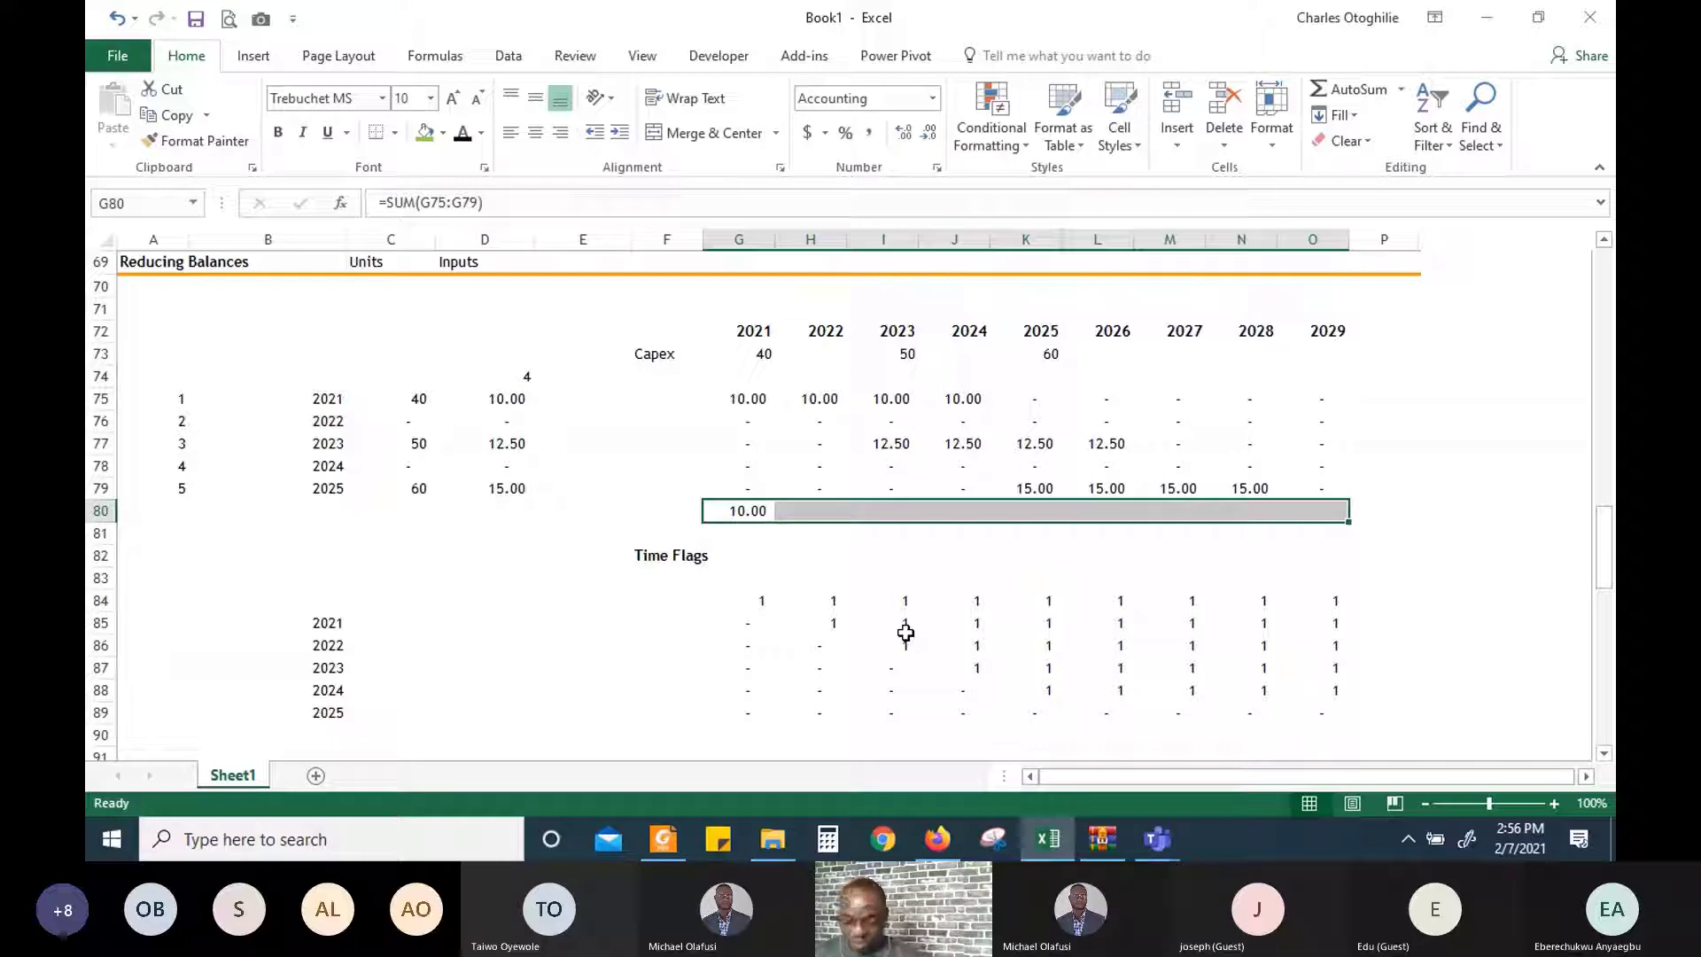
key(ctrl+r)
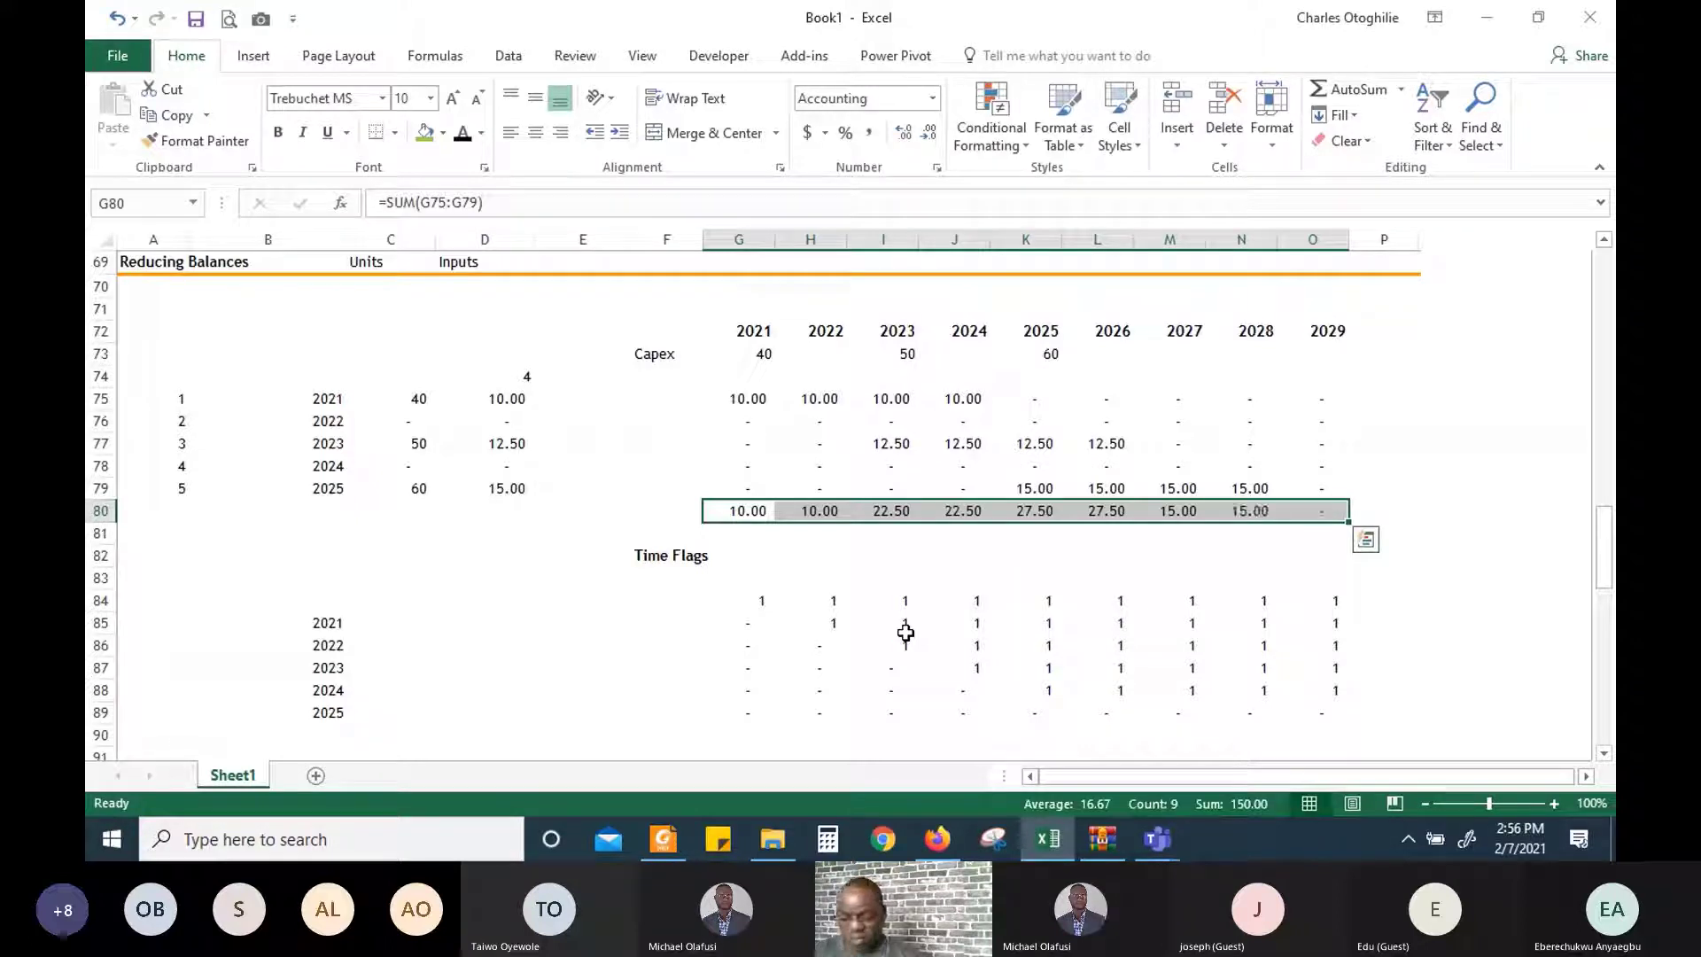
Format the totals in G80:O80 as bold white text on a dark grey fill
key(ctrl+b)
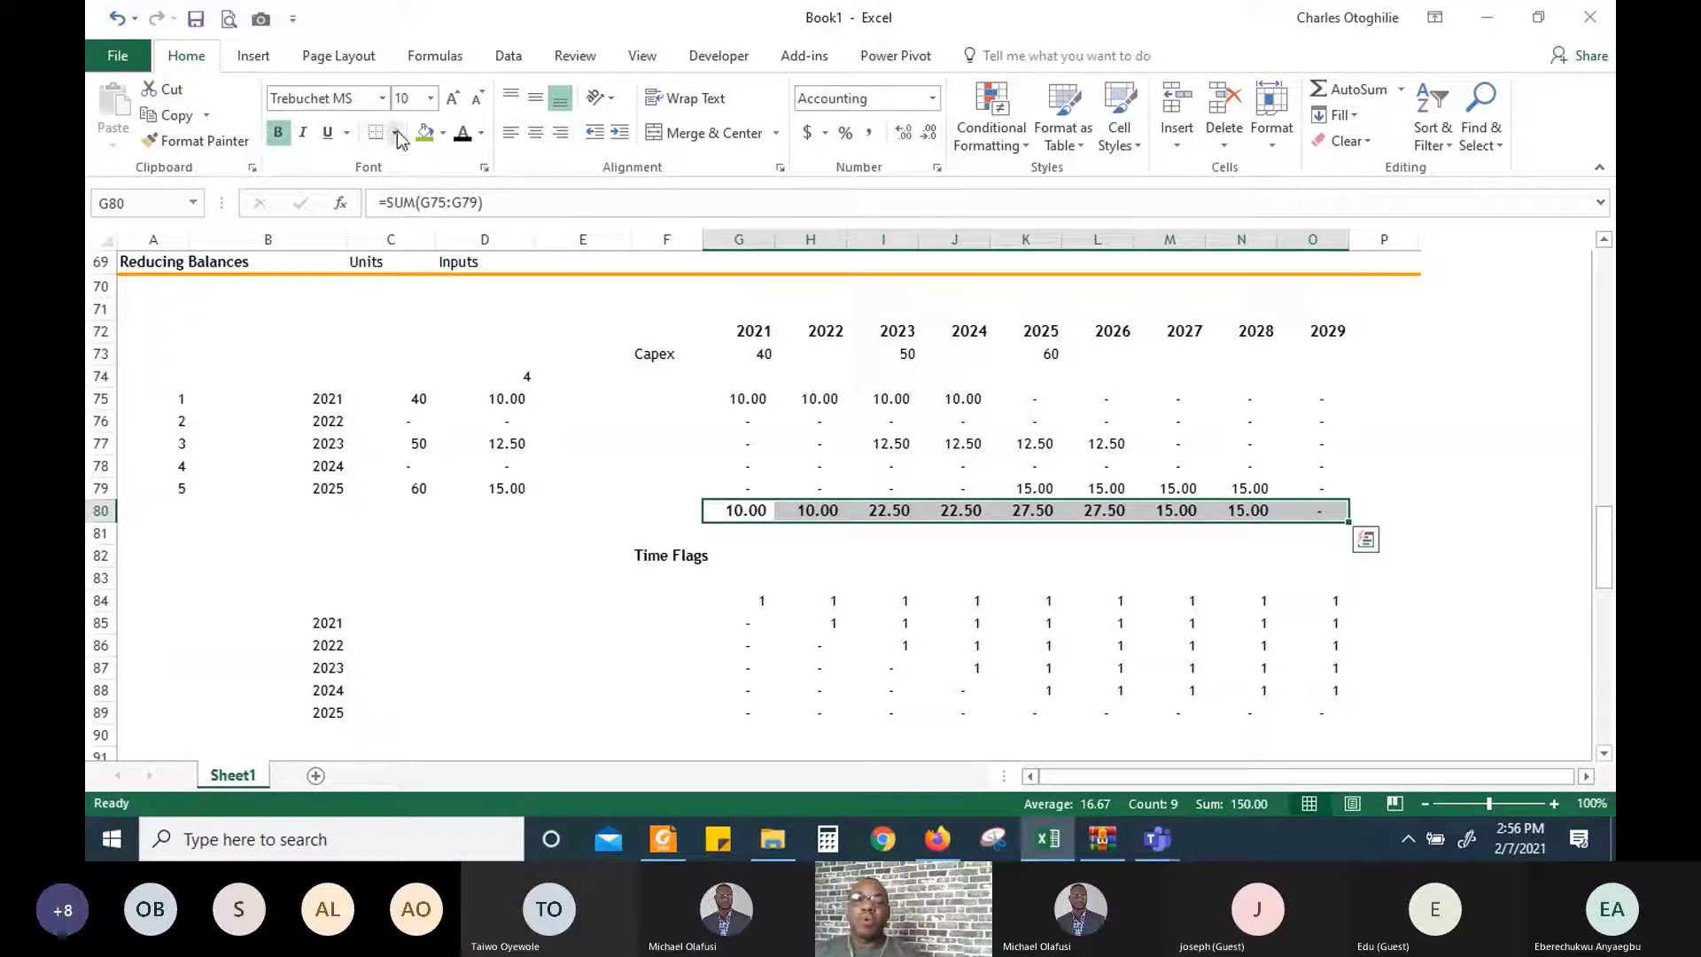
click(443, 133)
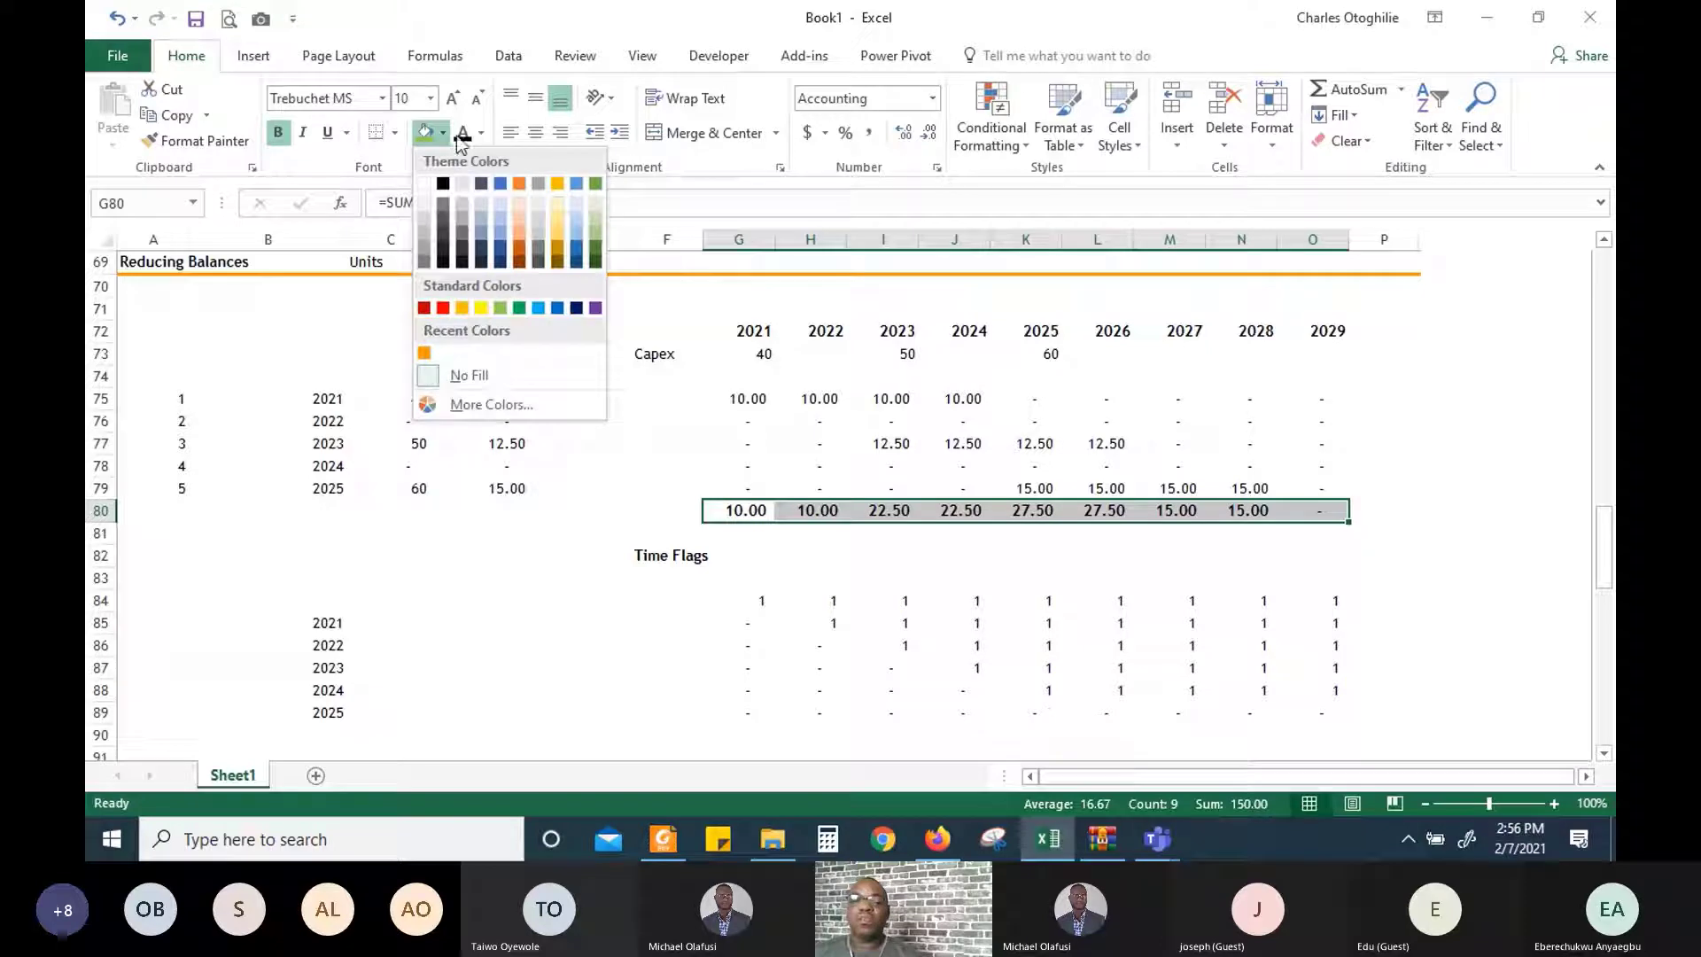
click(447, 220)
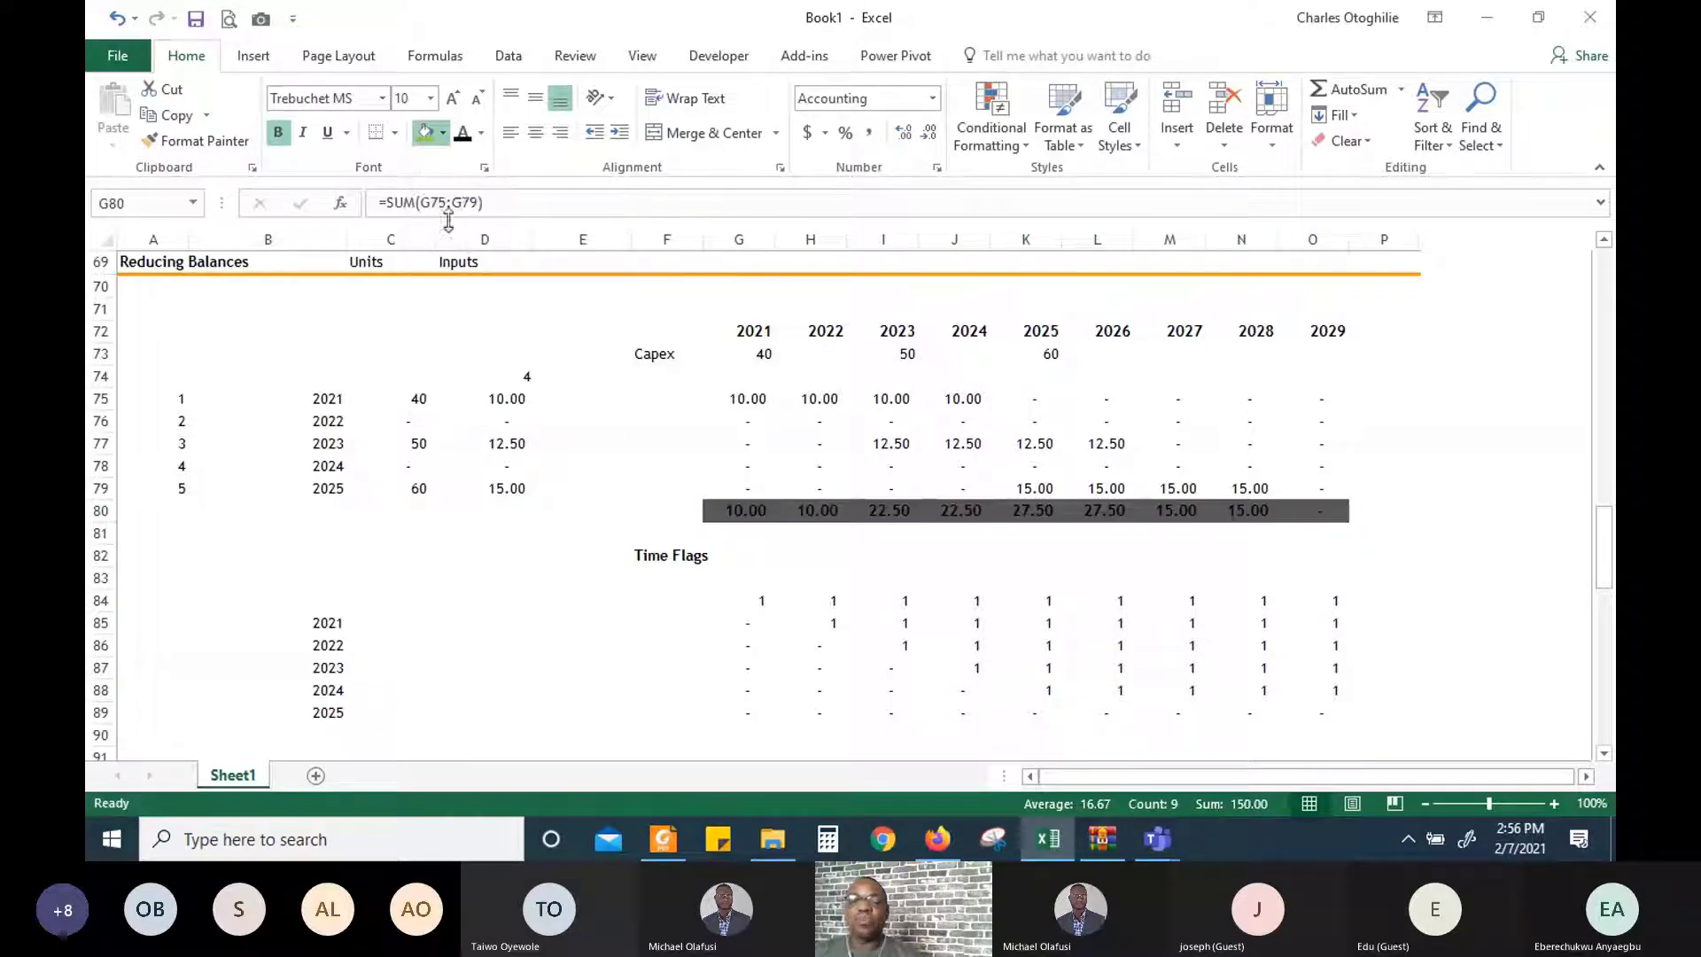
click(484, 134)
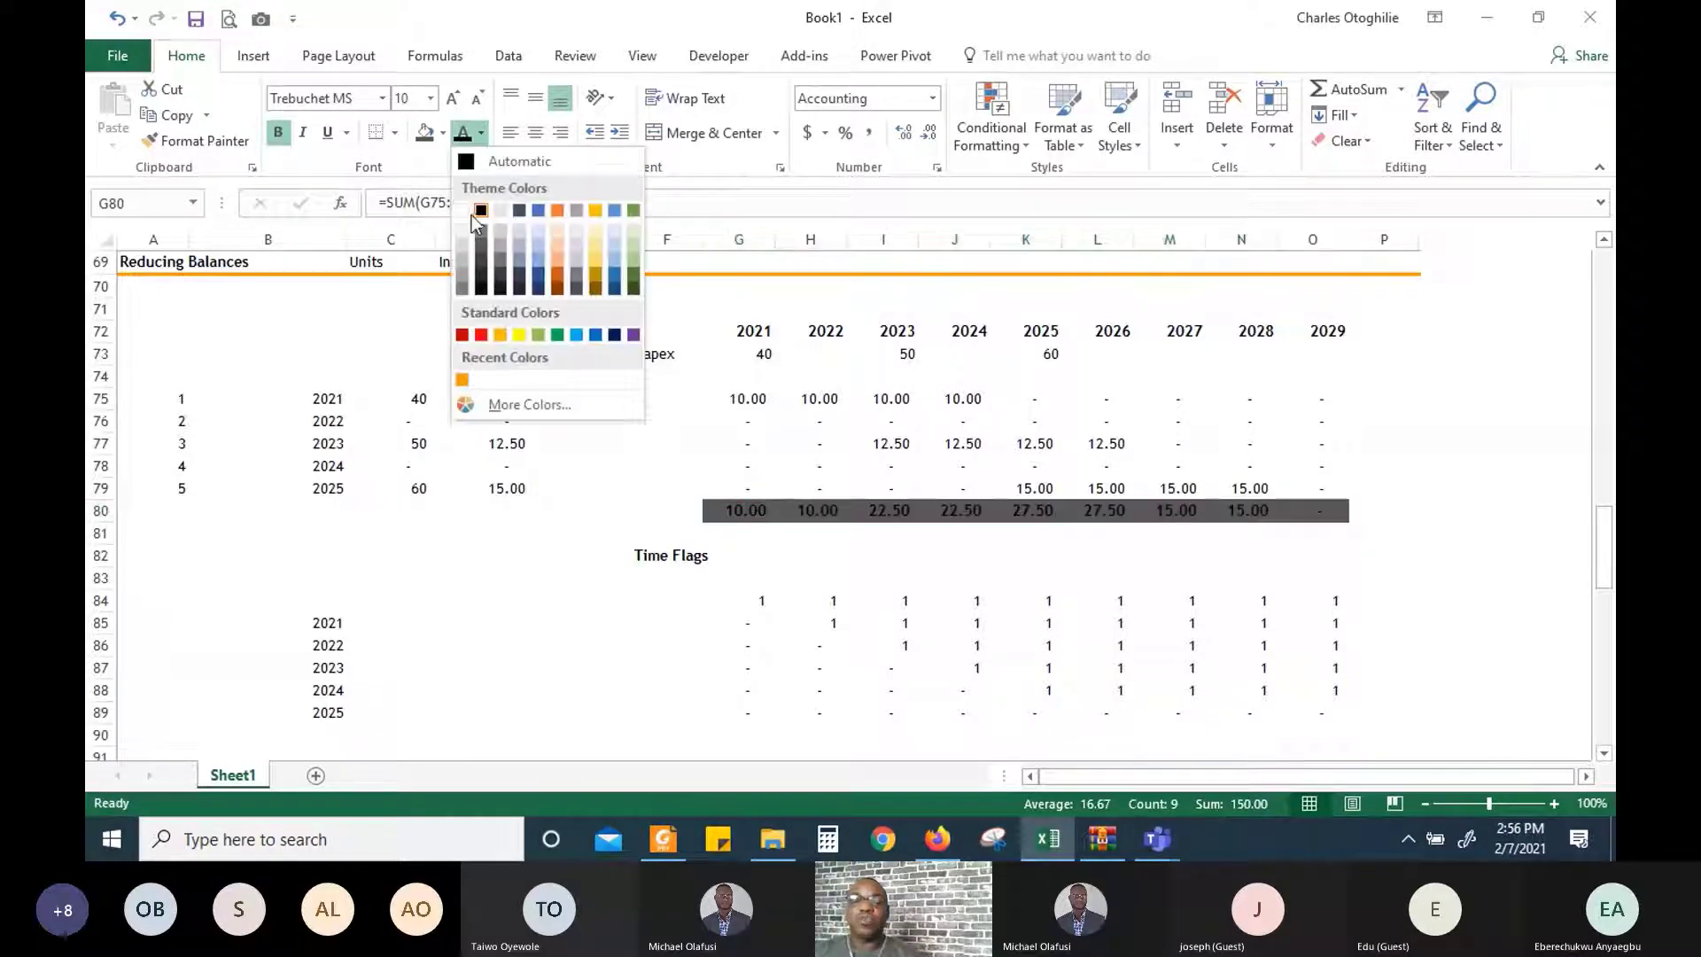
click(471, 215)
key(Down)
key(Down)
key(Right)
key(Right)
key(Right)
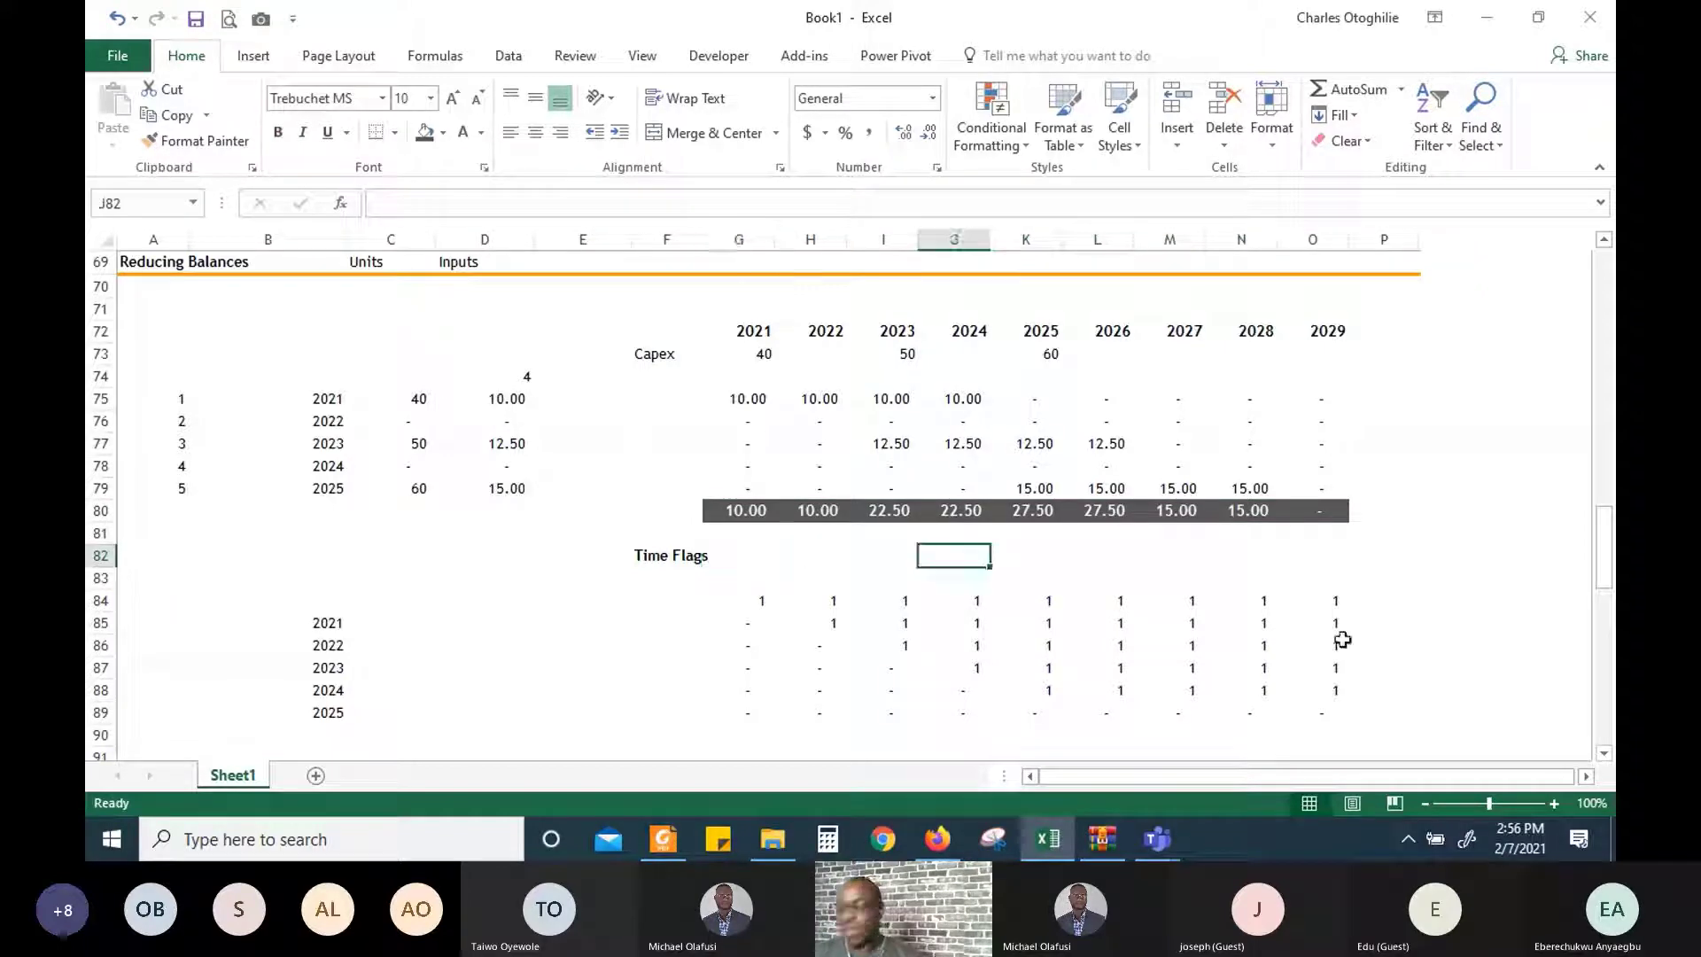
Look over the Time Flags block in rows 84 to 89 beneath the yearly totals
key(Down)
key(Down)
key(Down)
key(Down)
key(Down)
key(Down)
key(Down)
key(Down)
scroll(1344, 640, down, 1)
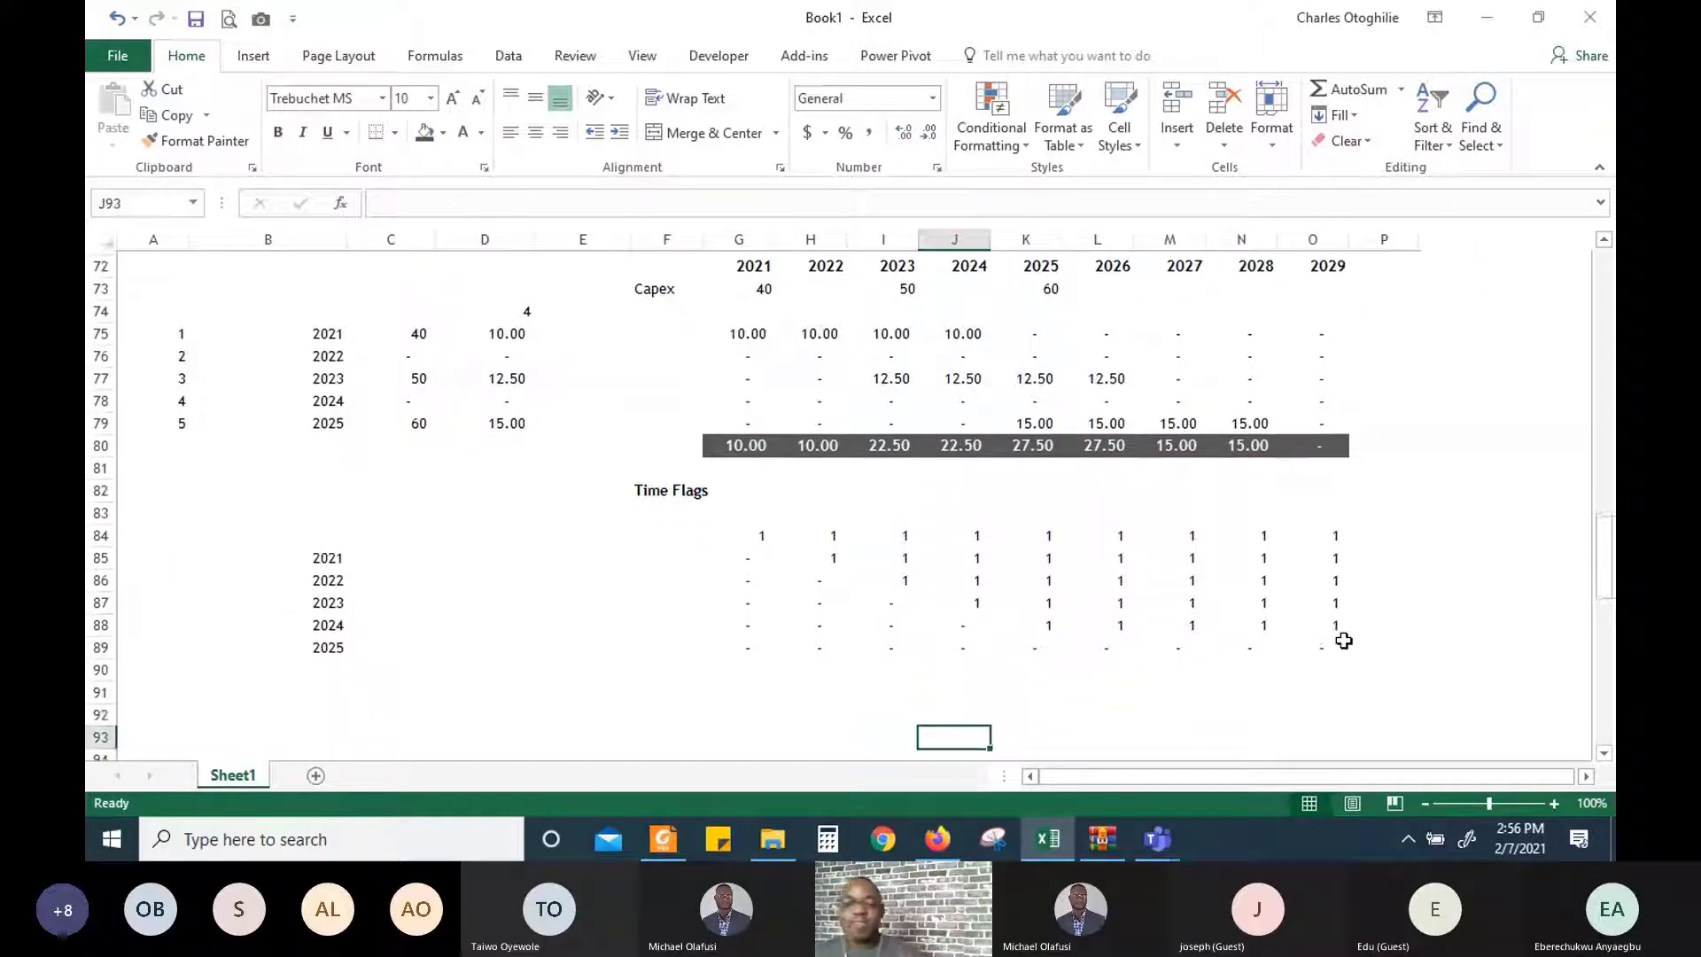
Review the sheet upward from the Time Flags through the Reducing Balances and Scenarios sections to the Corkscrew Model
key(Up)
key(Up)
key(Up)
key(Up)
key(Up)
key(Up)
key(Up)
key(Up)
key(Up)
key(Up)
key(Up)
key(Up)
key(Up)
key(Up)
key(Up)
key(Up)
key(Up)
key(Up)
key(Up)
key(Up)
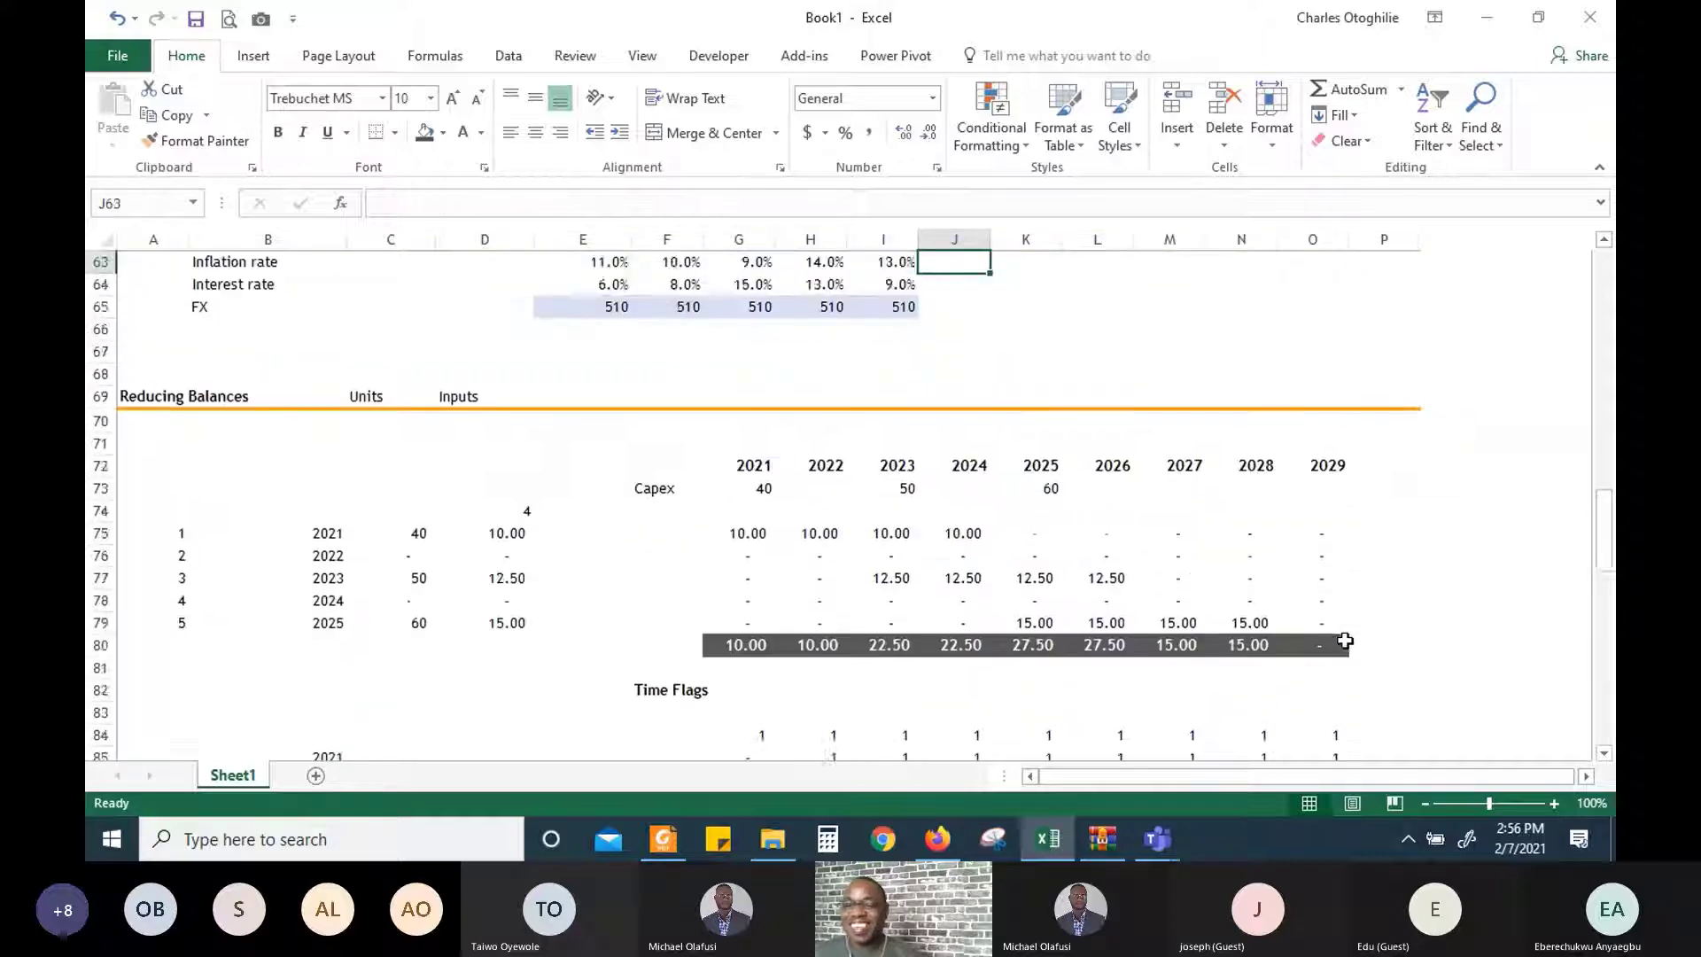
key(Up)
key(Up)
key(Up)
key(Up)
key(Up)
key(Up)
key(Up)
key(Up)
key(Up)
key(Up)
key(Up)
key(Up)
key(Up)
key(Up)
key(Up)
key(Up)
key(Up)
key(Up)
key(Up)
key(Up)
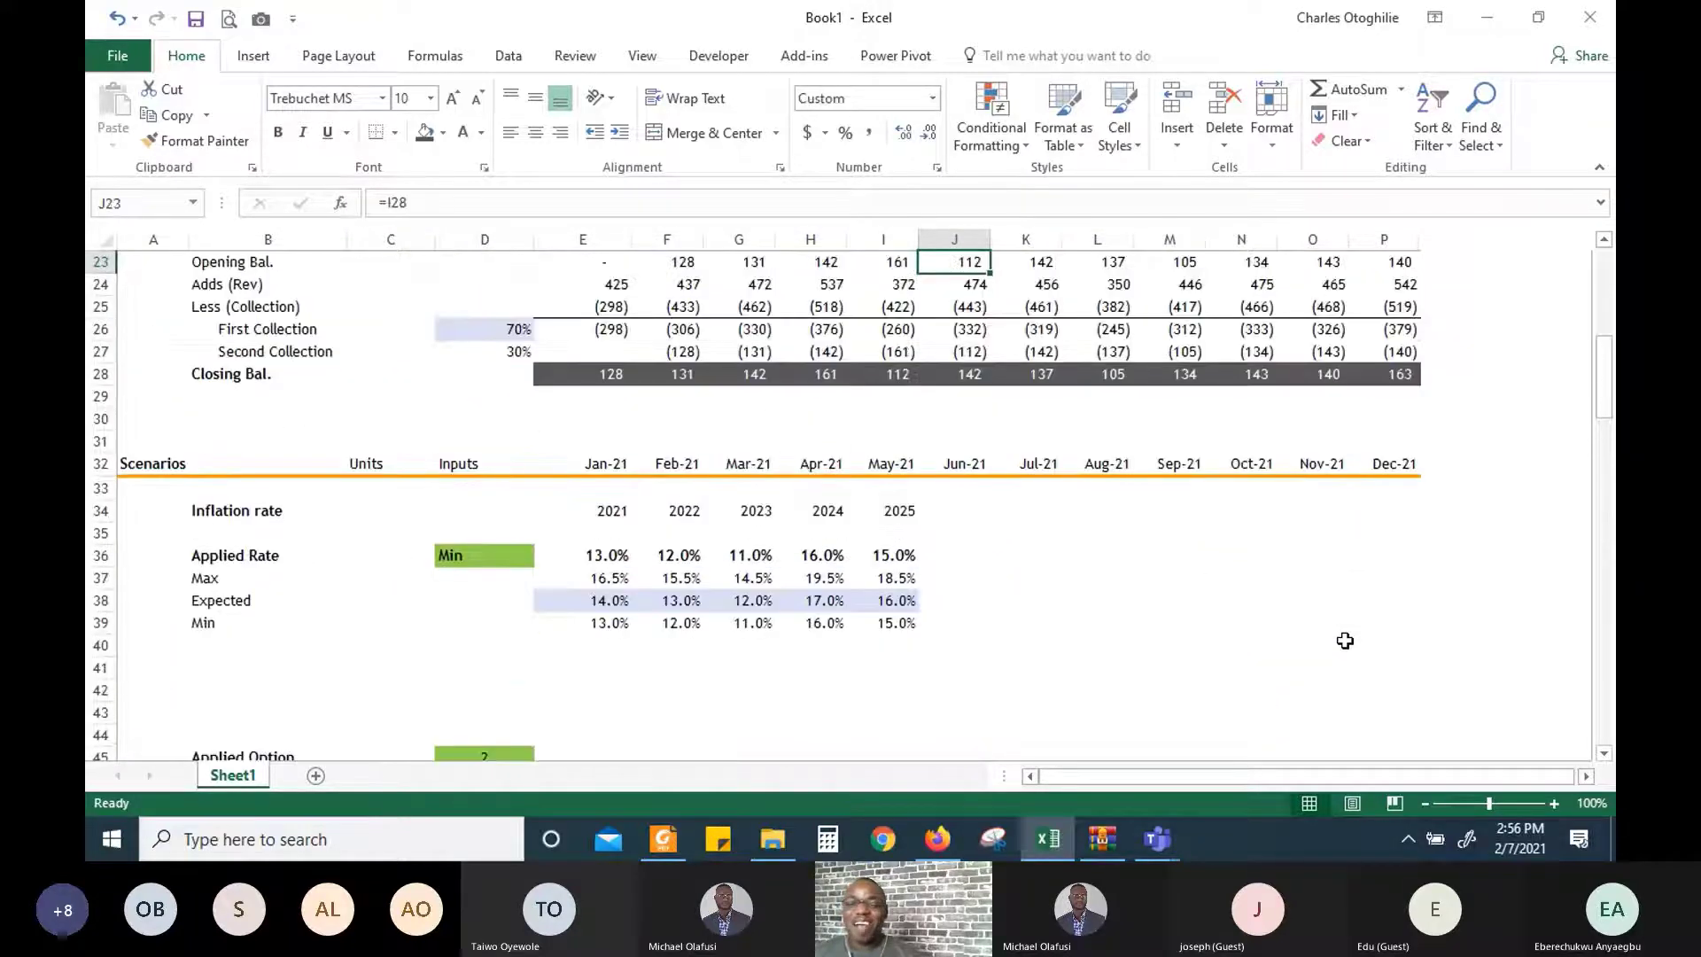
Review the sheet downward from the Corkscrew Model through the Max, Expected and Min options to the Reducing Balances section
key(Down)
key(Down)
key(Down)
key(Down)
key(Down)
key(Down)
key(Down)
key(Down)
key(Down)
key(Down)
key(Down)
key(Down)
key(Down)
key(Down)
key(Down)
key(Down)
key(Down)
key(Down)
key(Down)
key(Down)
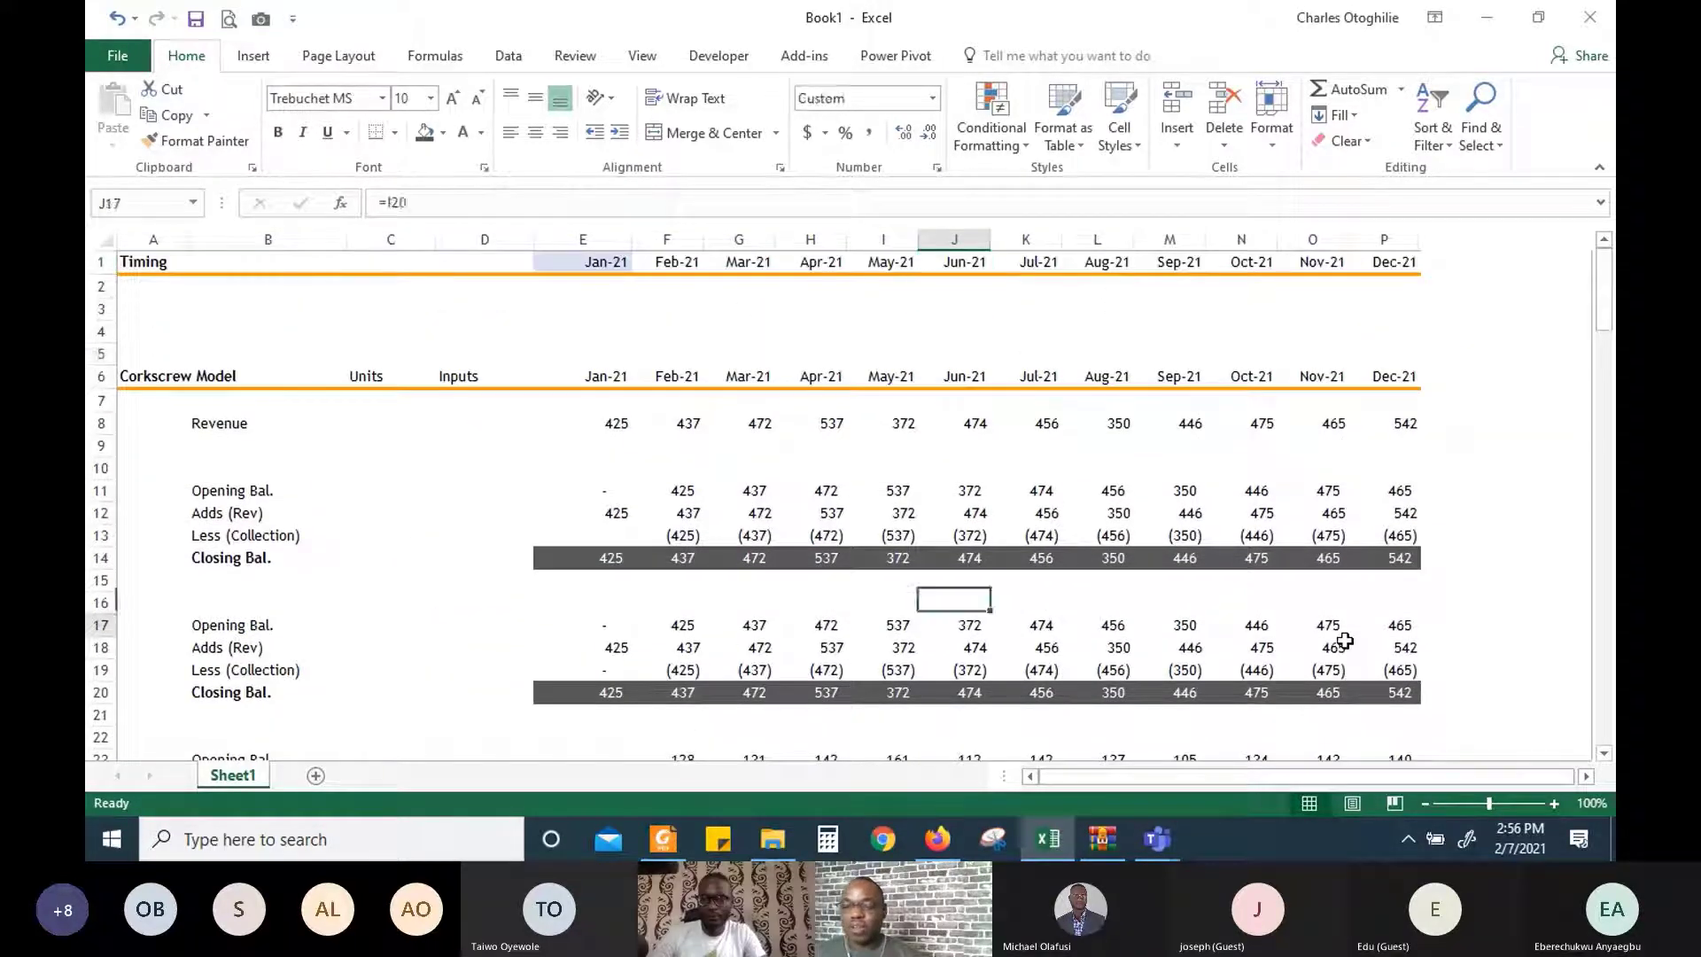
key(Down)
key(Down)
key(Down)
key(Down)
key(Down)
key(Down)
key(Down)
key(Down)
key(Down)
key(Down)
key(Down)
key(Down)
key(Down)
key(Down)
key(Down)
key(Down)
key(Down)
key(Down)
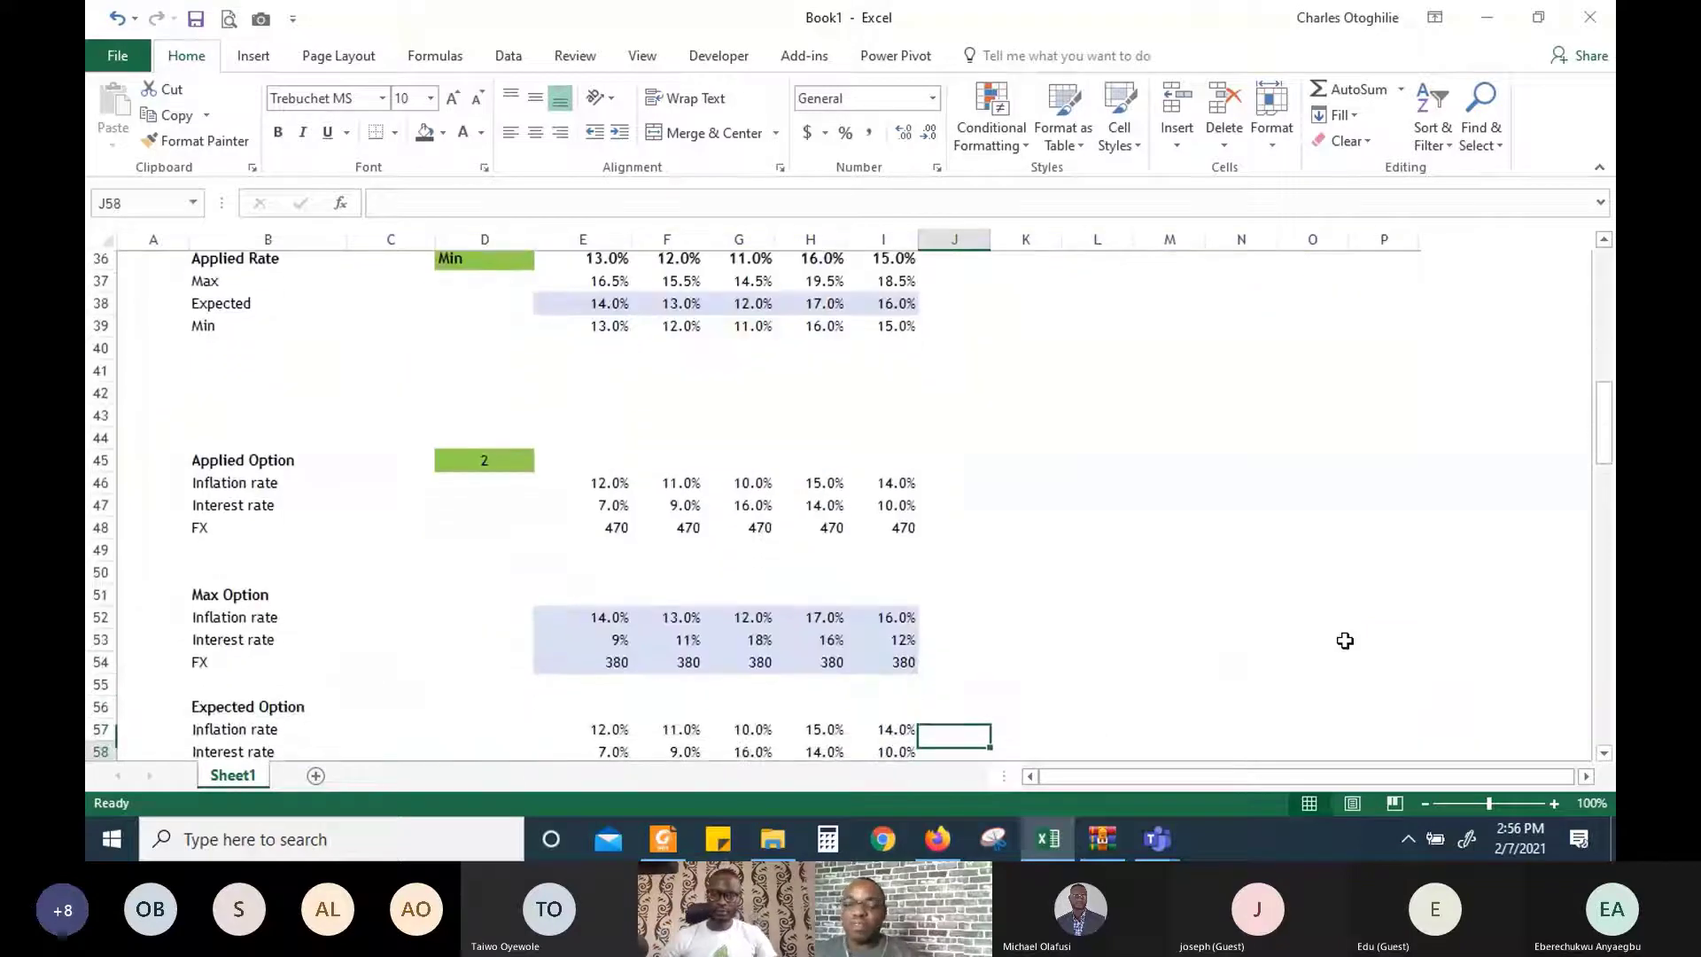
key(Down)
key(Down)
key(Down)
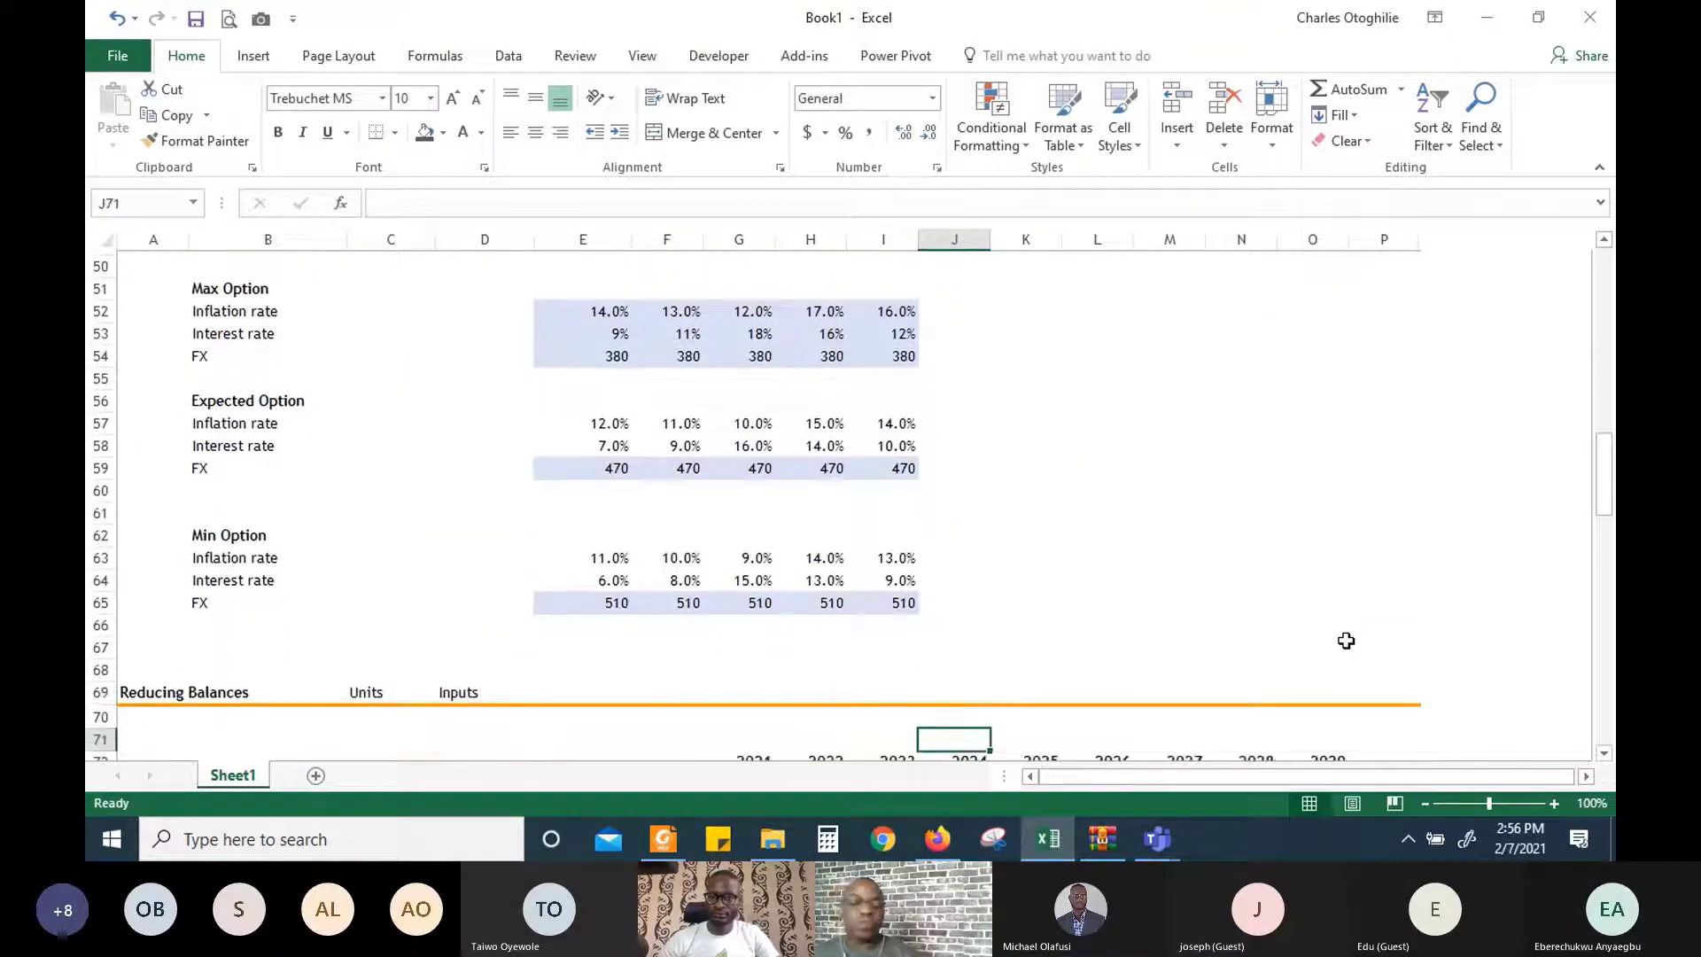
key(Down)
key(Down)
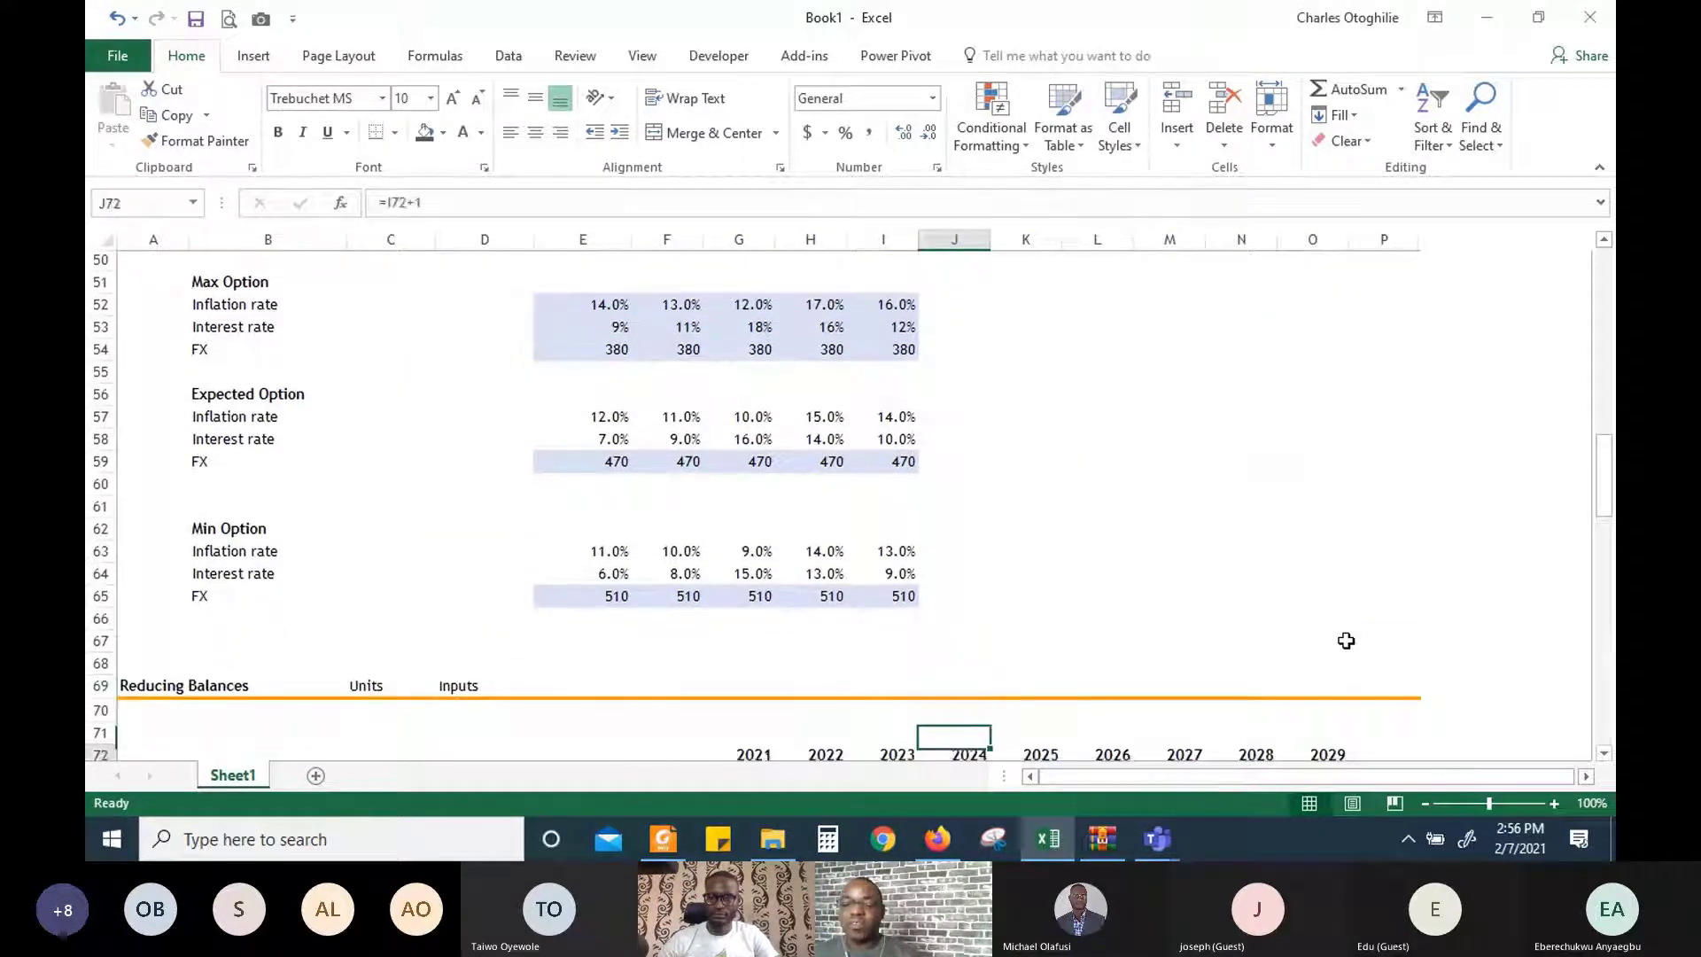
key(Down)
key(Down)
key(Down)
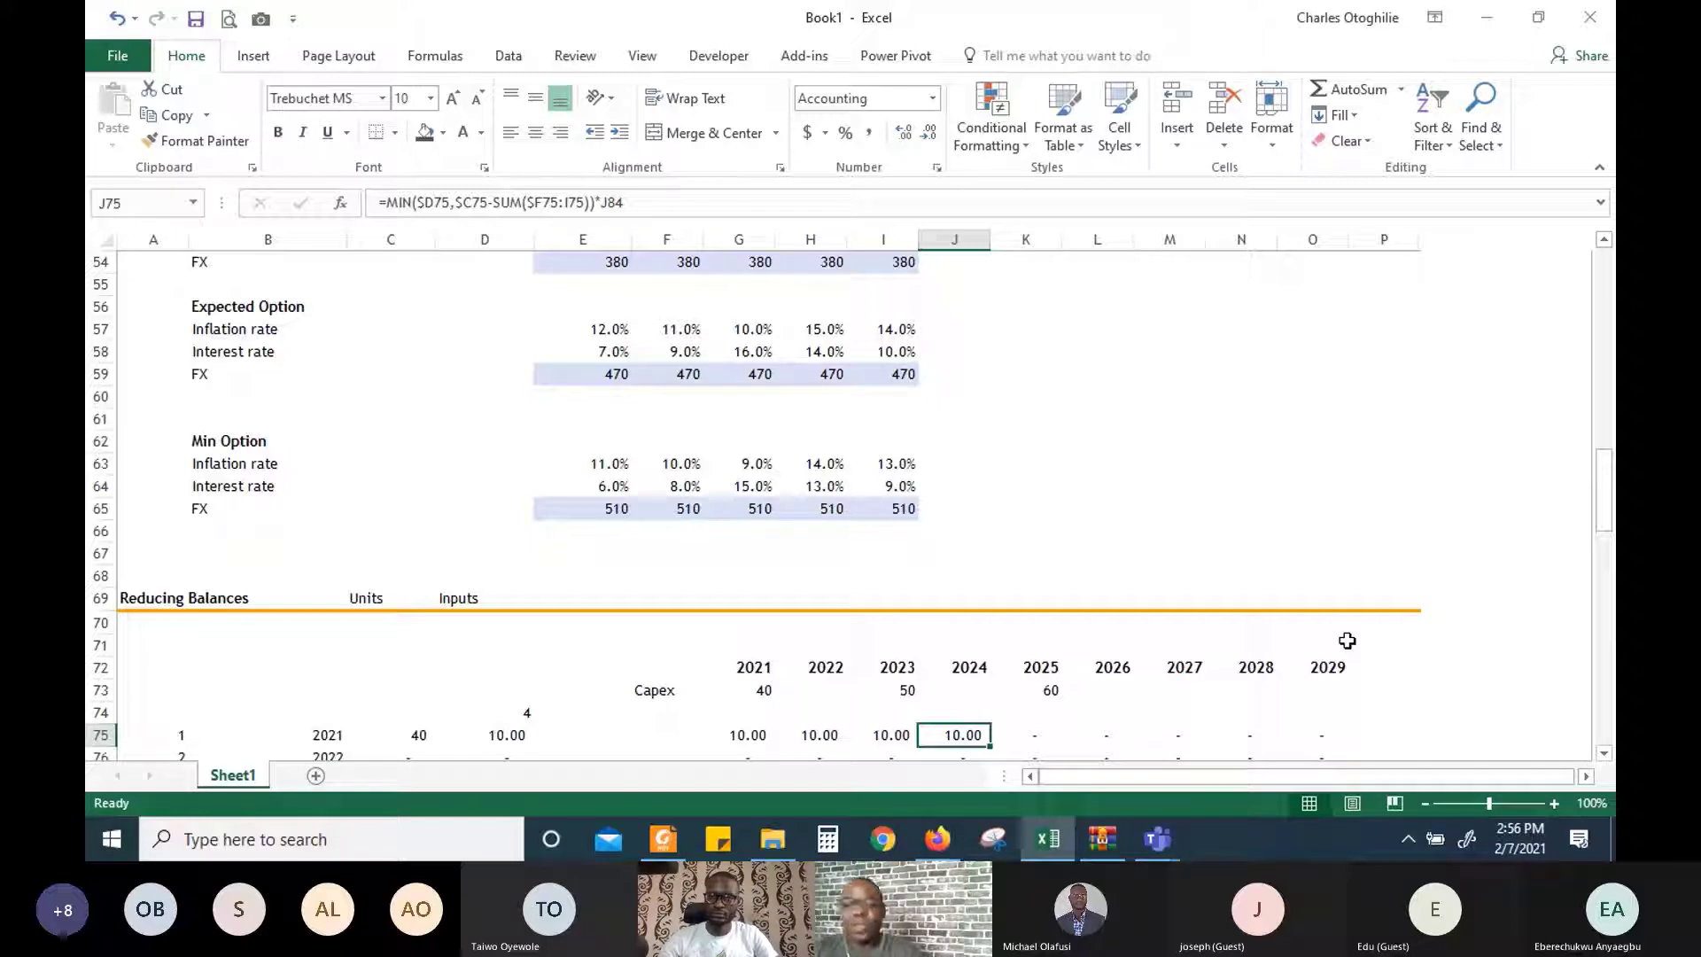
Examine the finished Reducing Balances schedule in rows 72 to 80, including the yearly totals
key(Down)
key(Down)
key(Down)
key(Down)
key(Down)
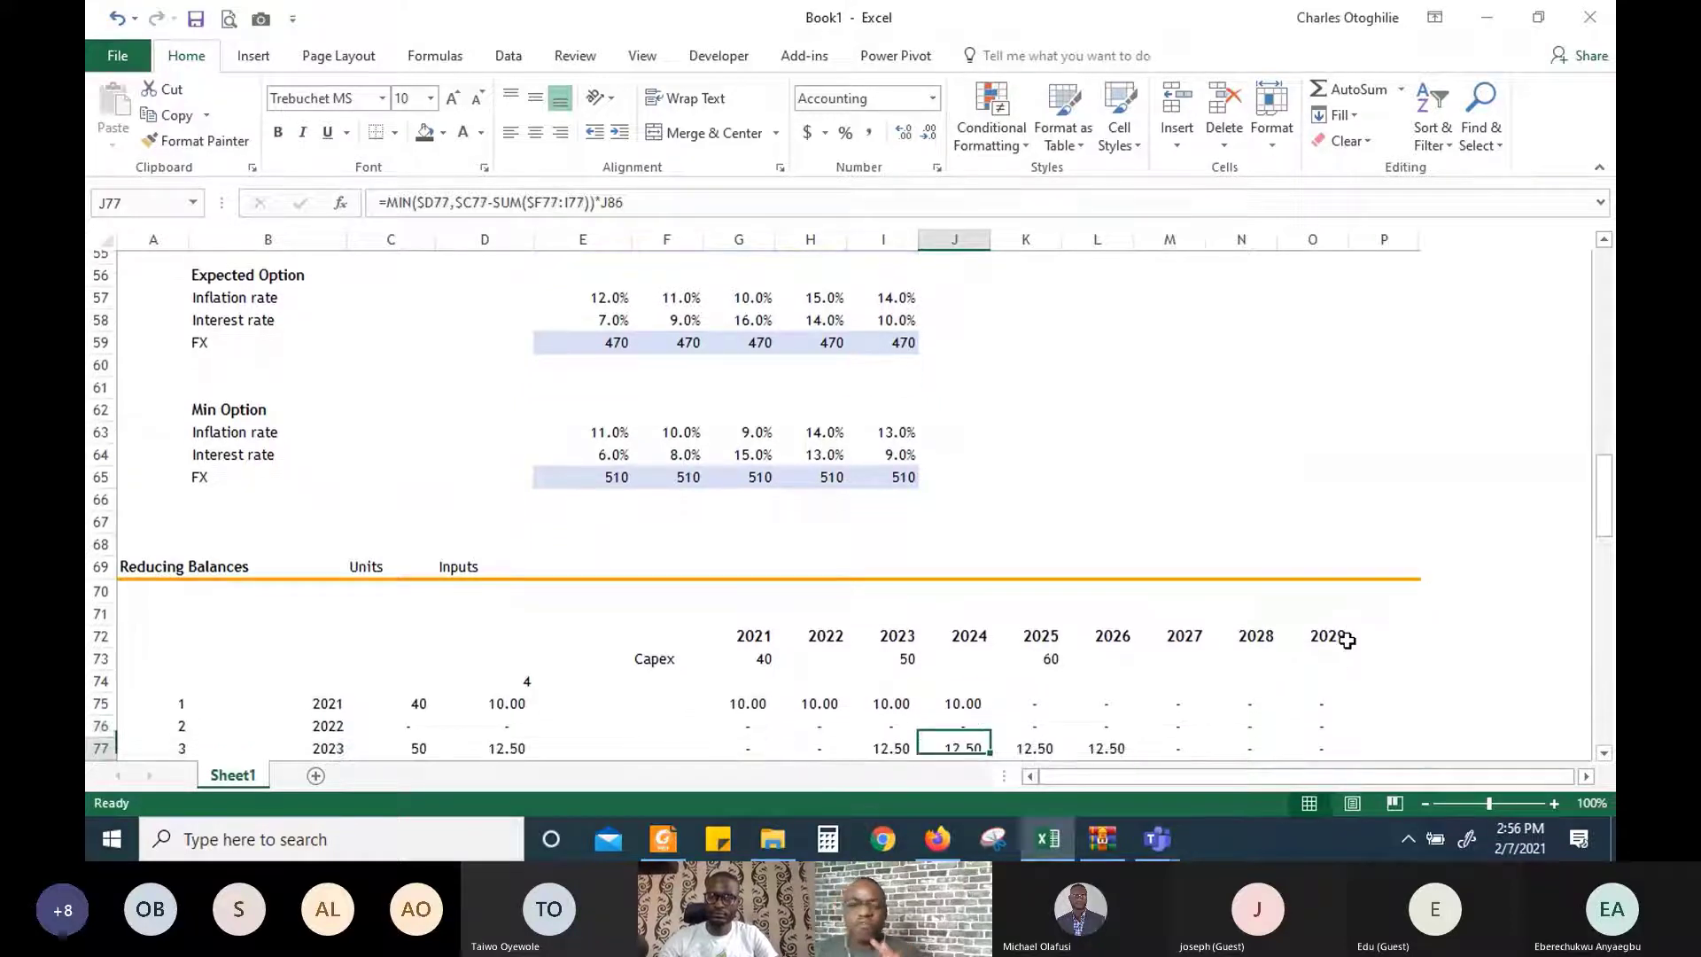
key(Up)
key(Up)
key(Up)
key(Up)
key(Up)
key(Up)
key(Up)
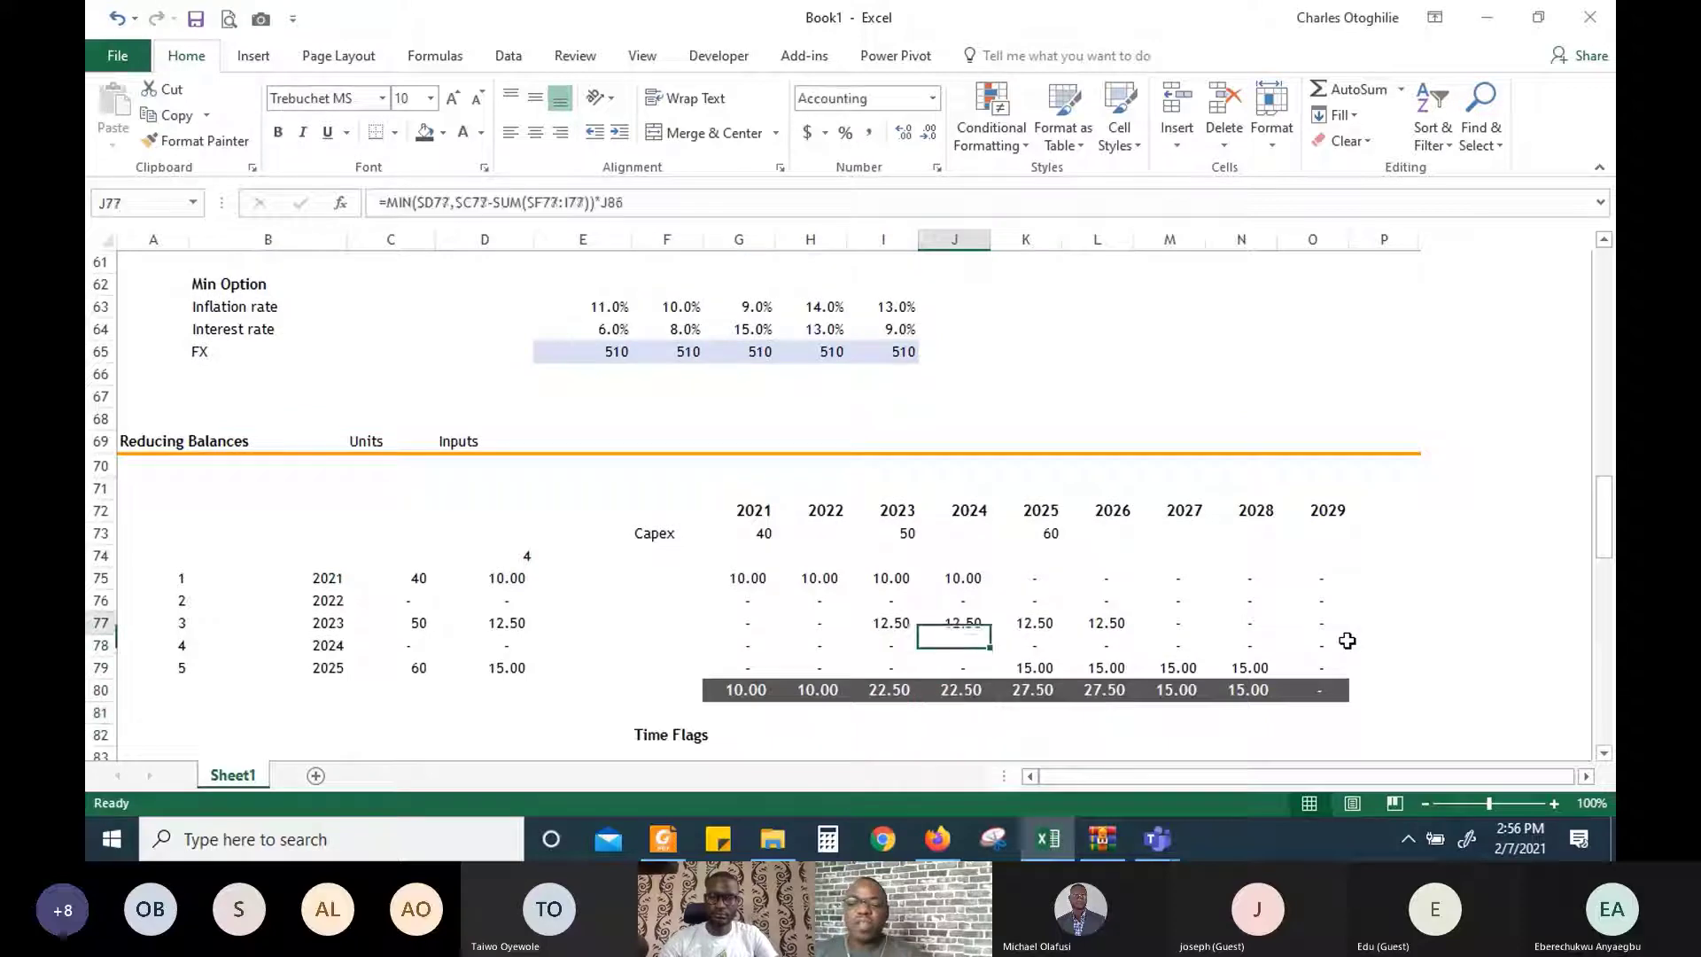
key(Down)
key(Down)
key(Down)
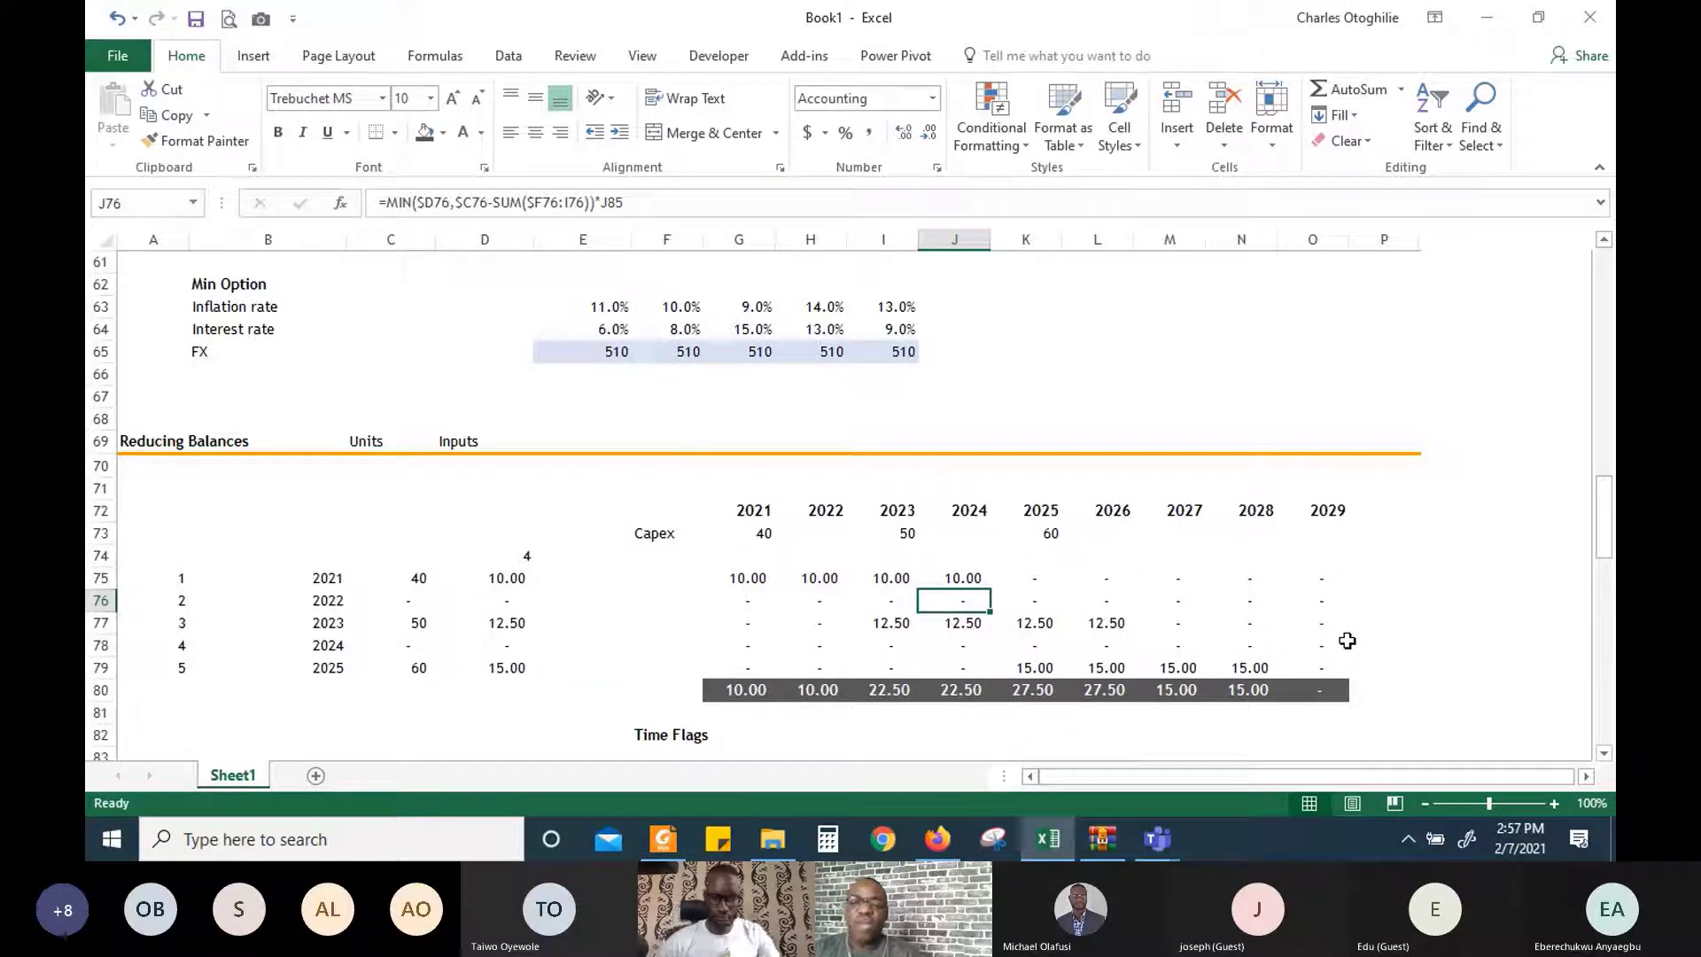
Switch to the Microsoft Teams meeting and stop sharing the screen
click(1162, 846)
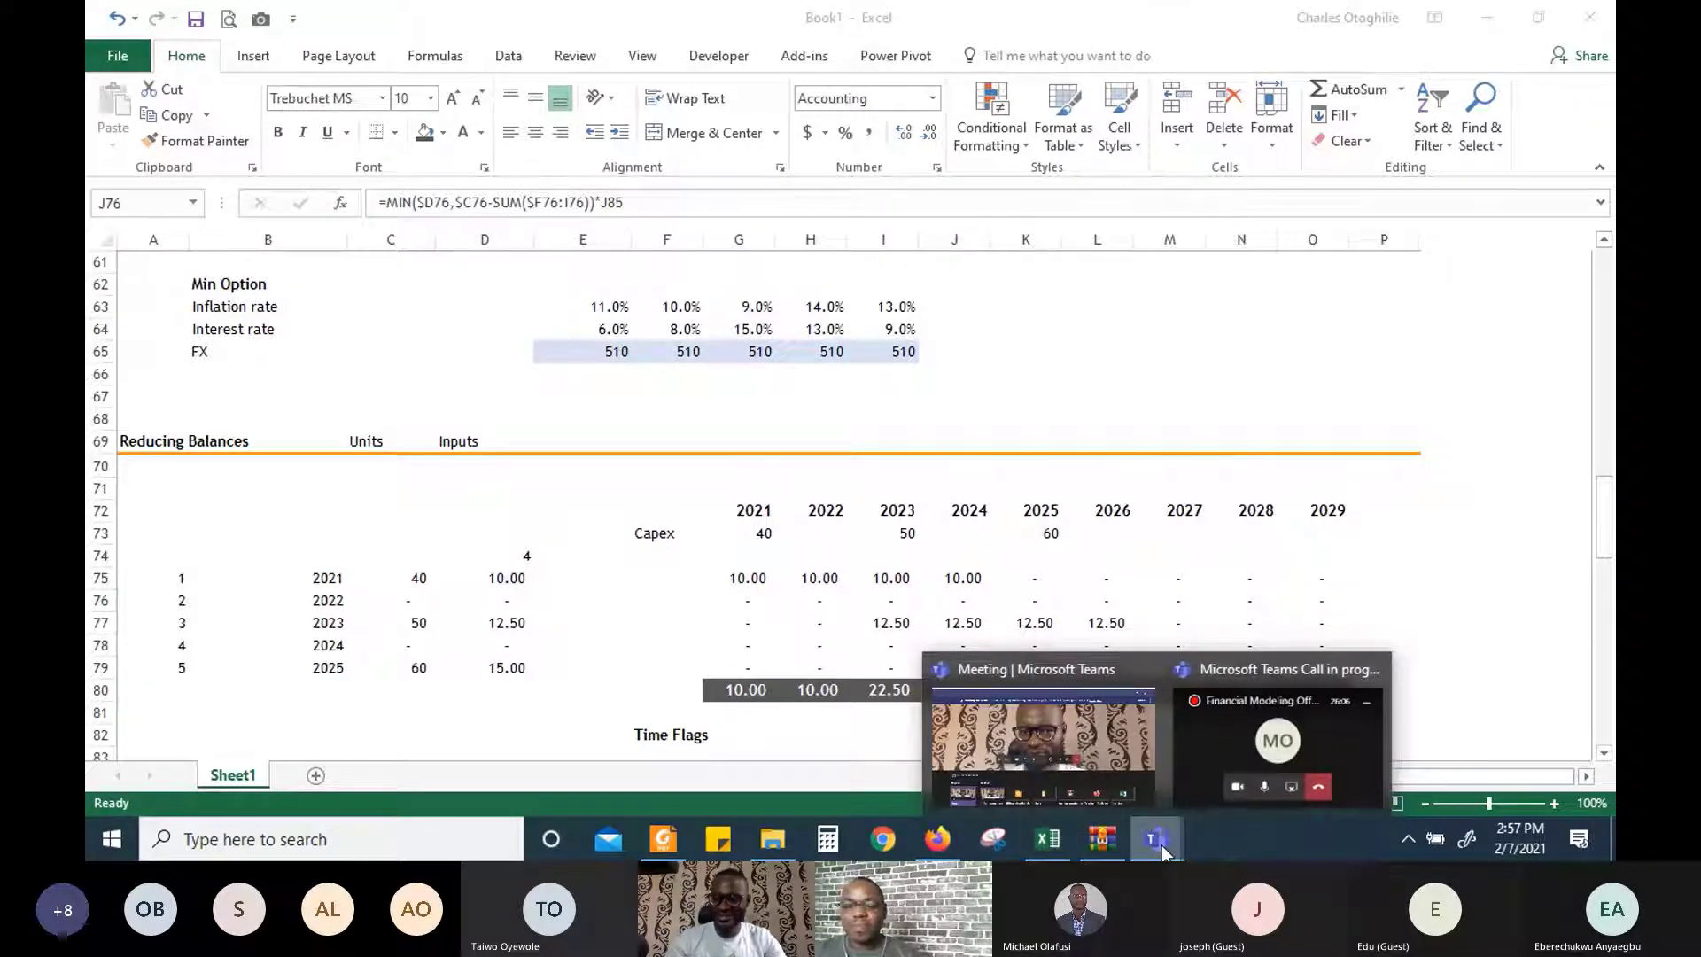
click(1067, 758)
click(788, 644)
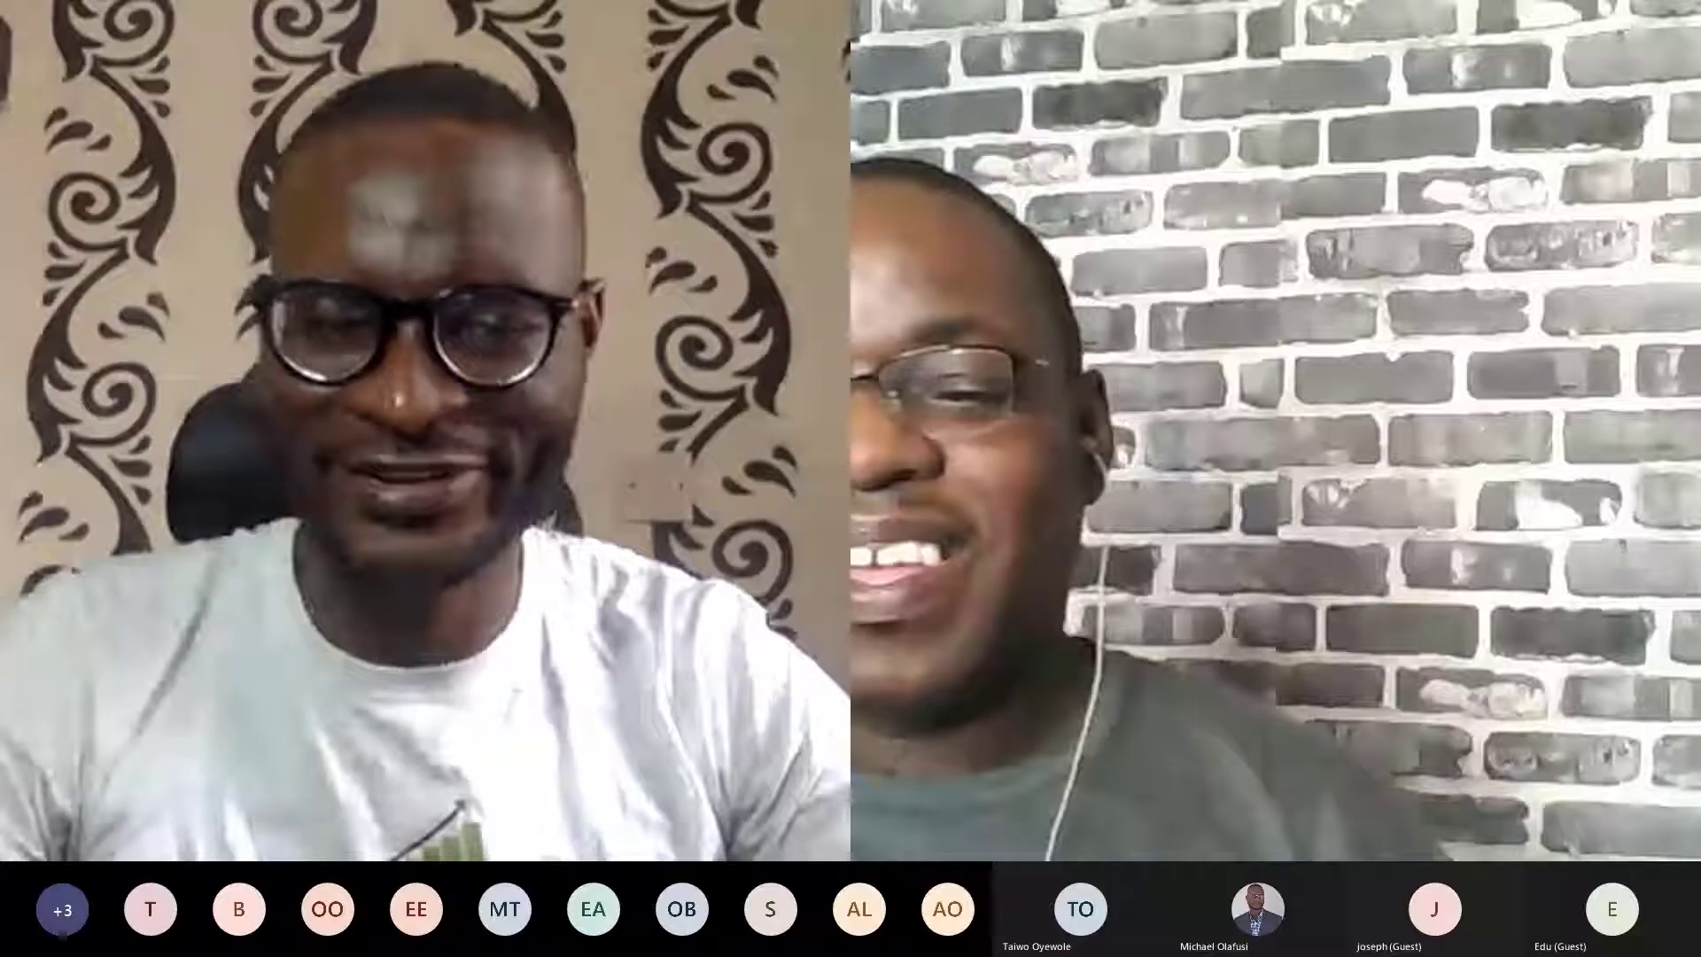